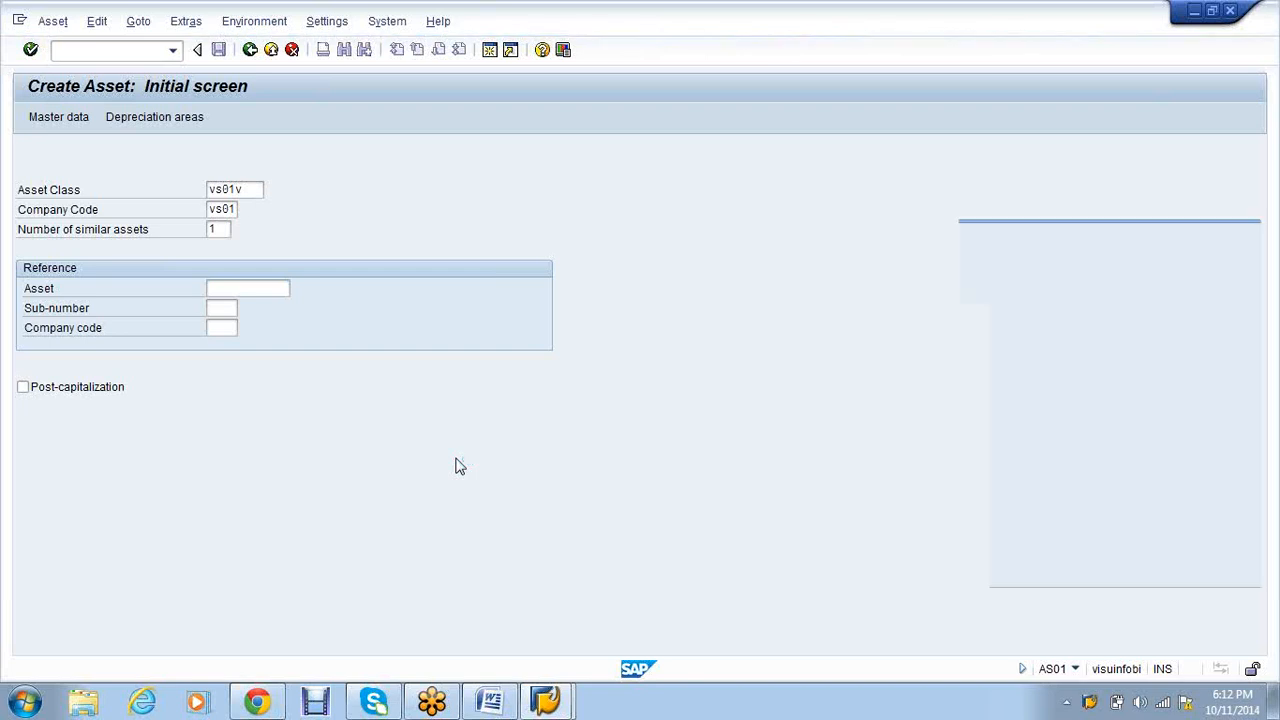
- Describe the new vehicle asset as "Vehicles" and set its capitalization date to 01.04.2014
{"action": "left_click", "coordinate": [203, 282]}
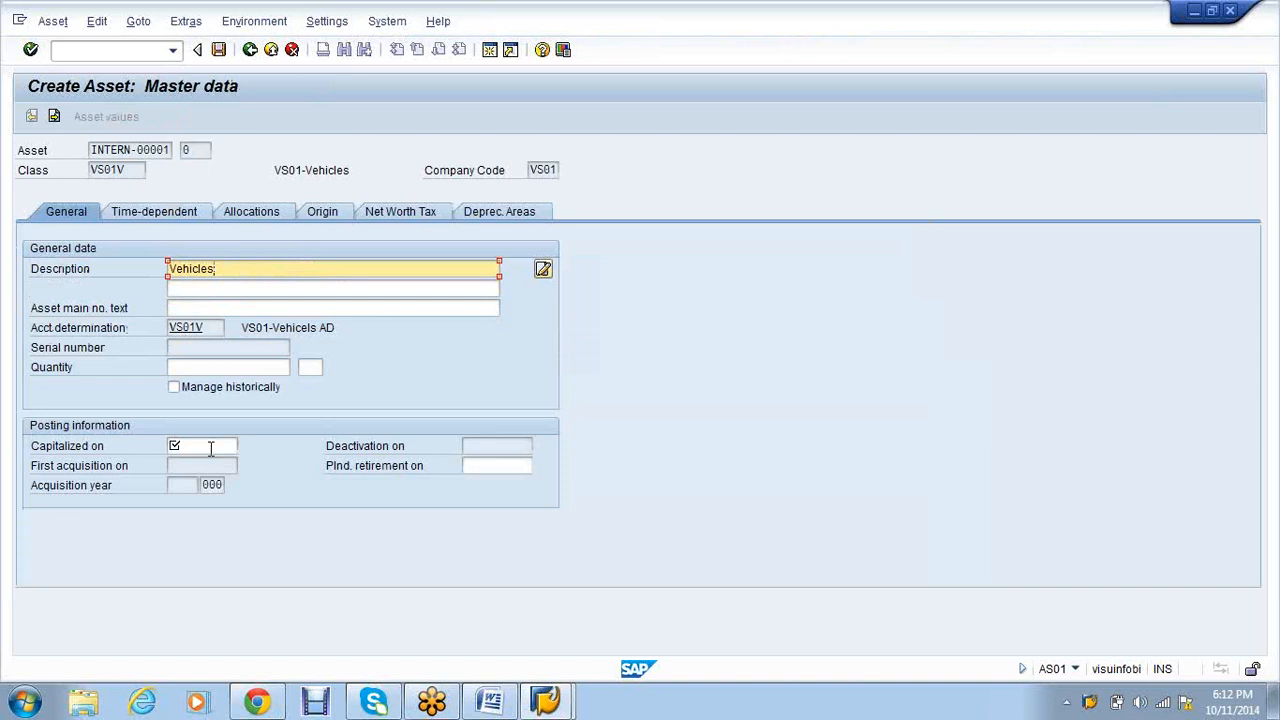
{"action": "left_click", "coordinate": [210, 446]}
{"action": "left_click", "coordinate": [203, 466]}
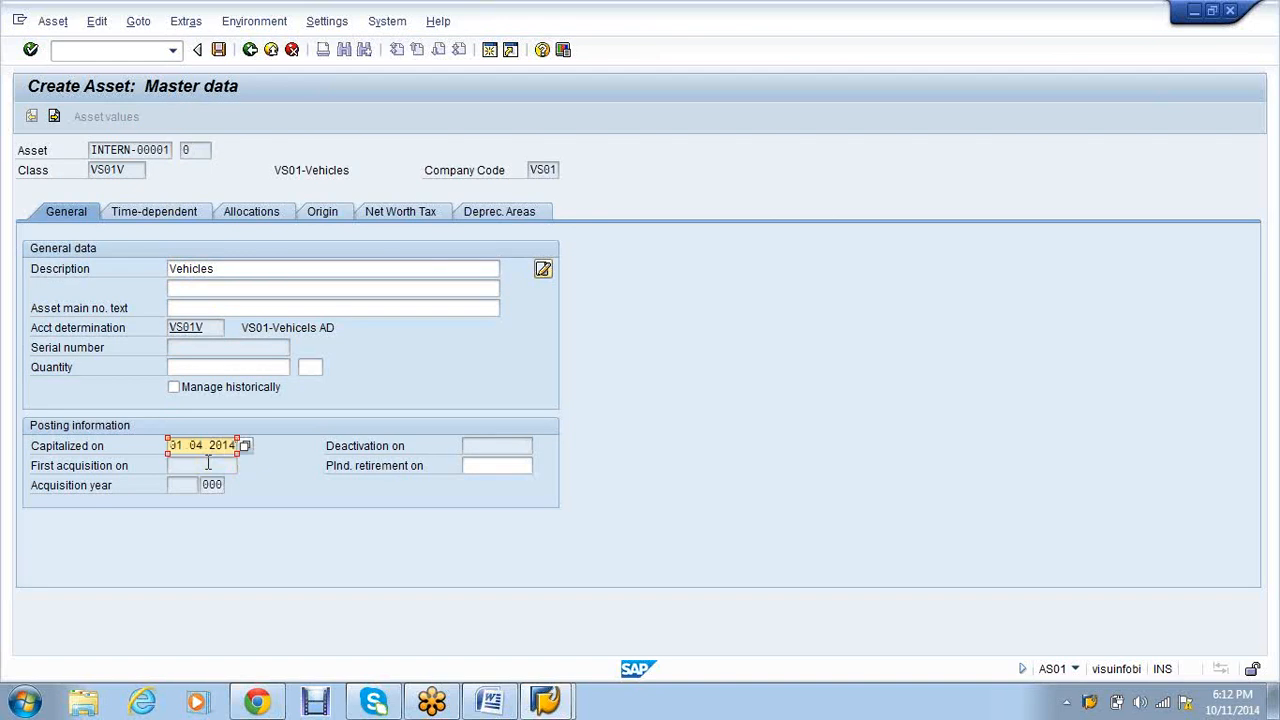
- Check the time-dependent data and depreciation areas of the new Vehicles asset, then save the asset
{"action": "left_click", "coordinate": [164, 218]}
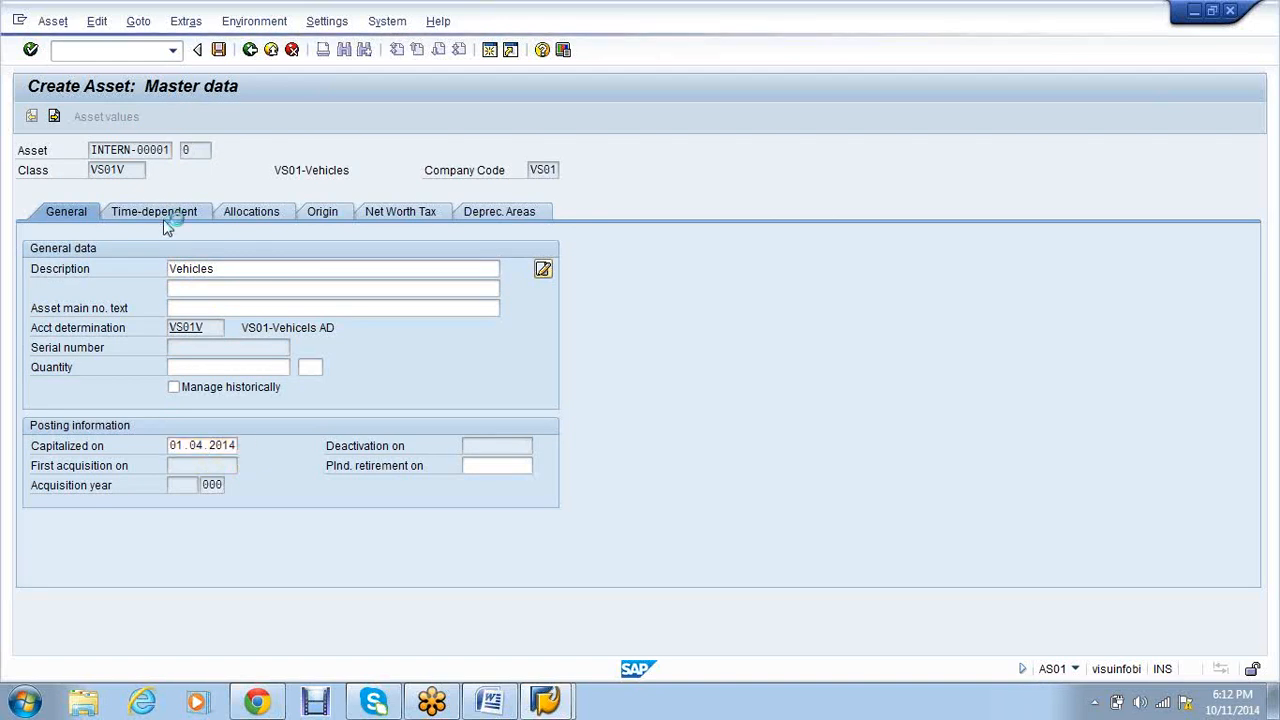
{"action": "left_click", "coordinate": [469, 216]}
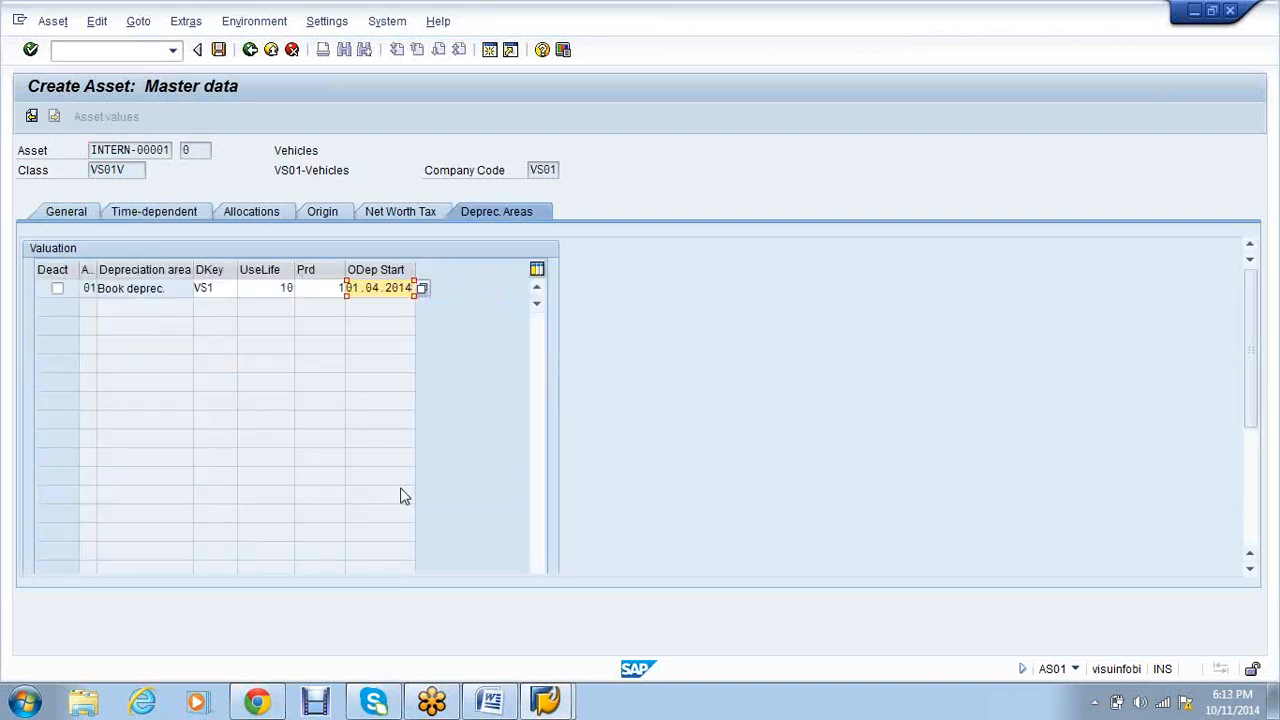
{"action": "key", "text": "Return"}
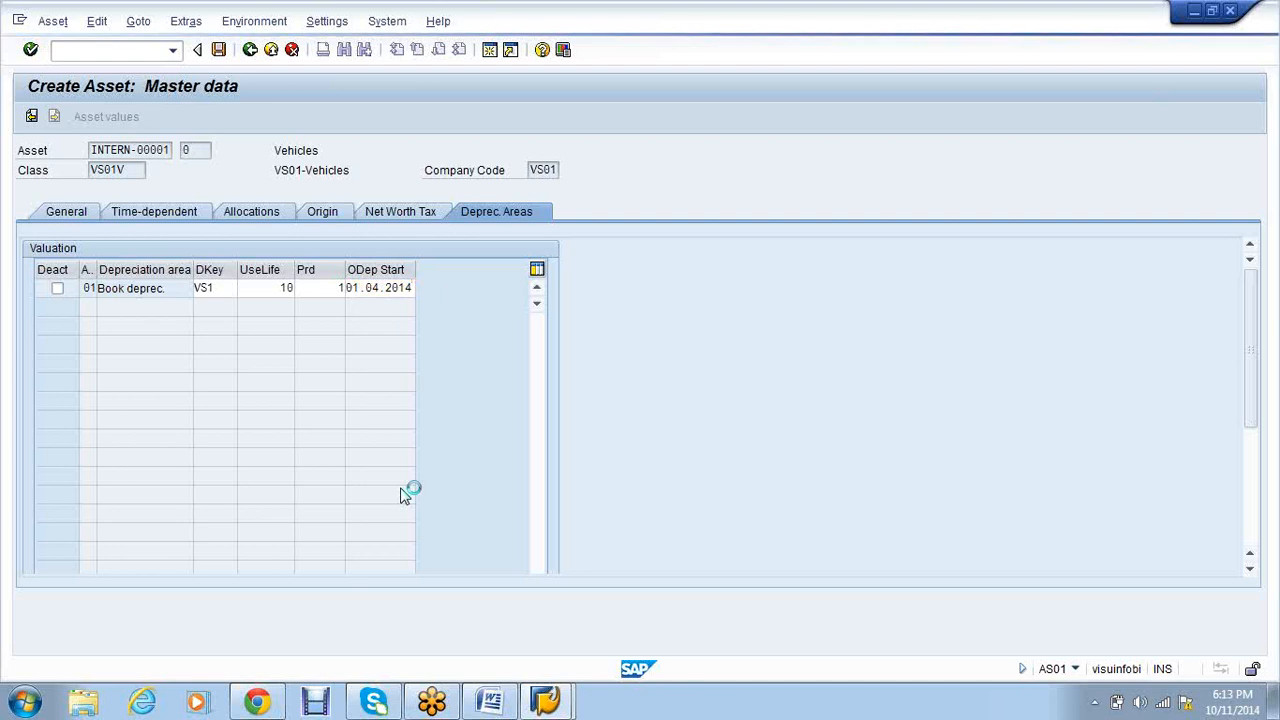
{"action": "left_click", "coordinate": [219, 50]}
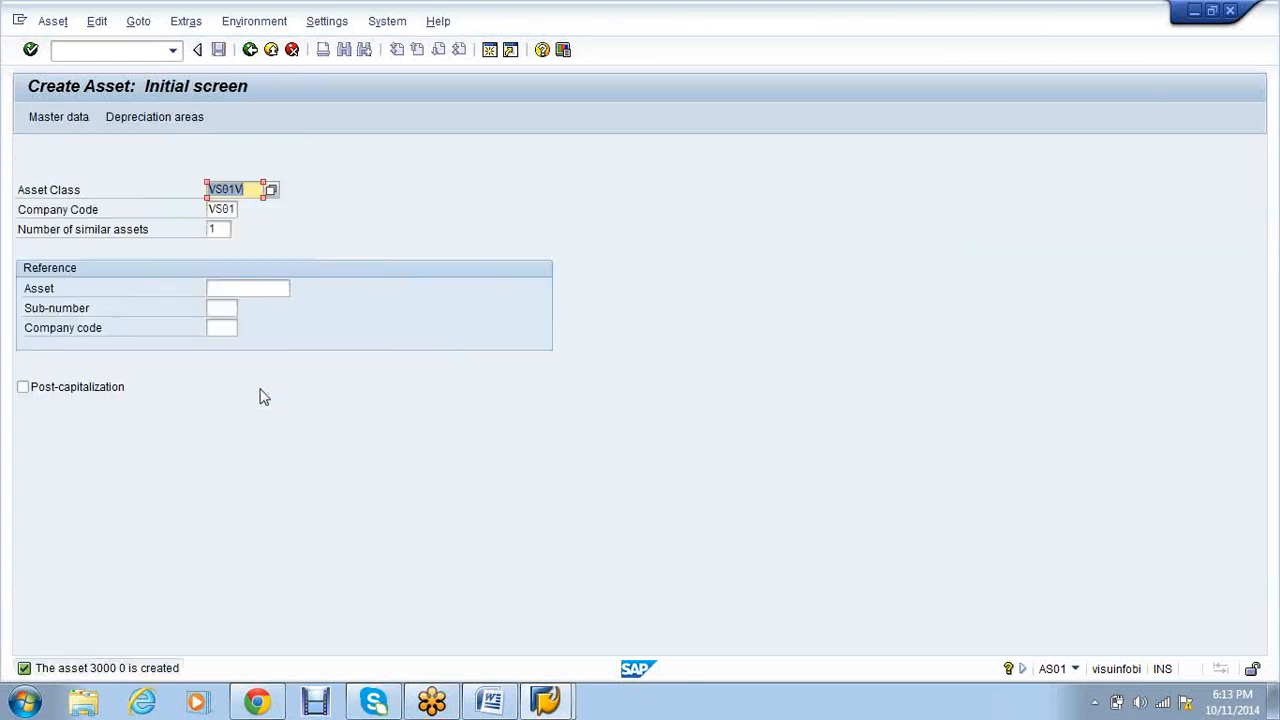
- Open a new session, start transaction SPRO and display the SAP Reference IMG
{"action": "left_click", "coordinate": [489, 50]}
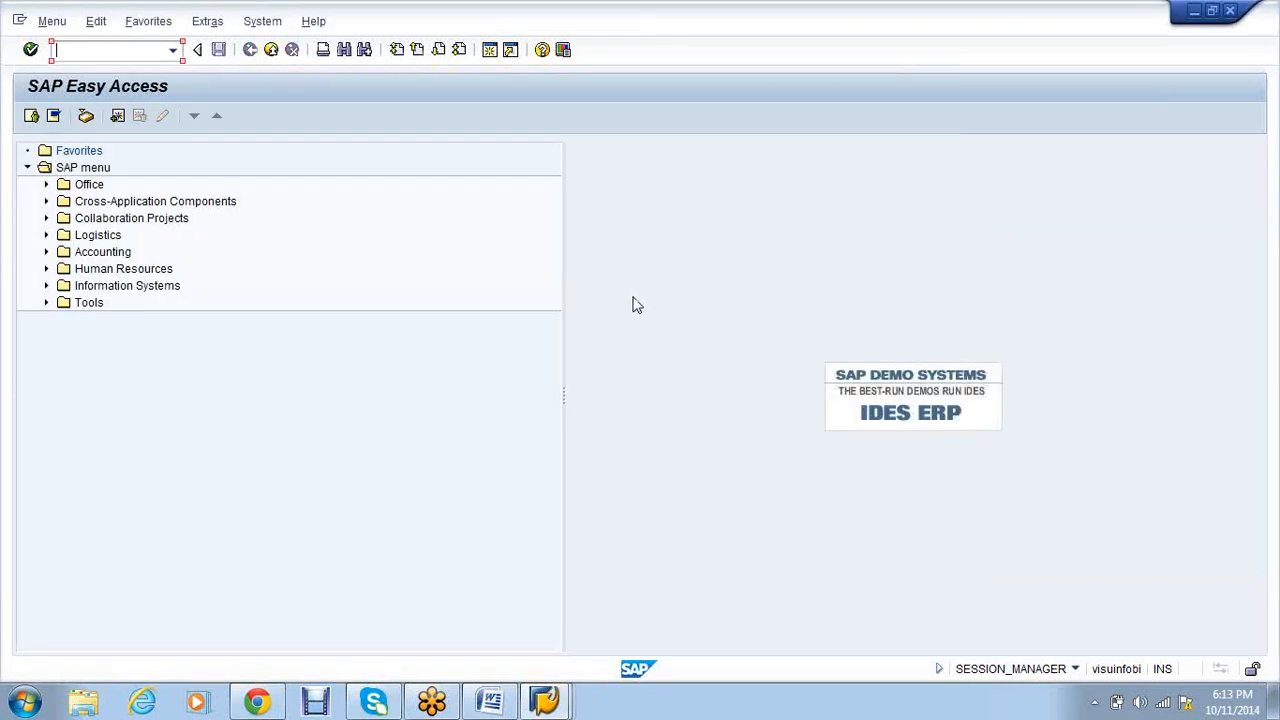
{"action": "type", "text": "a"}
{"action": "key", "text": "BackSpace"}
{"action": "type", "text": "spro"}
{"action": "key", "text": "Return"}
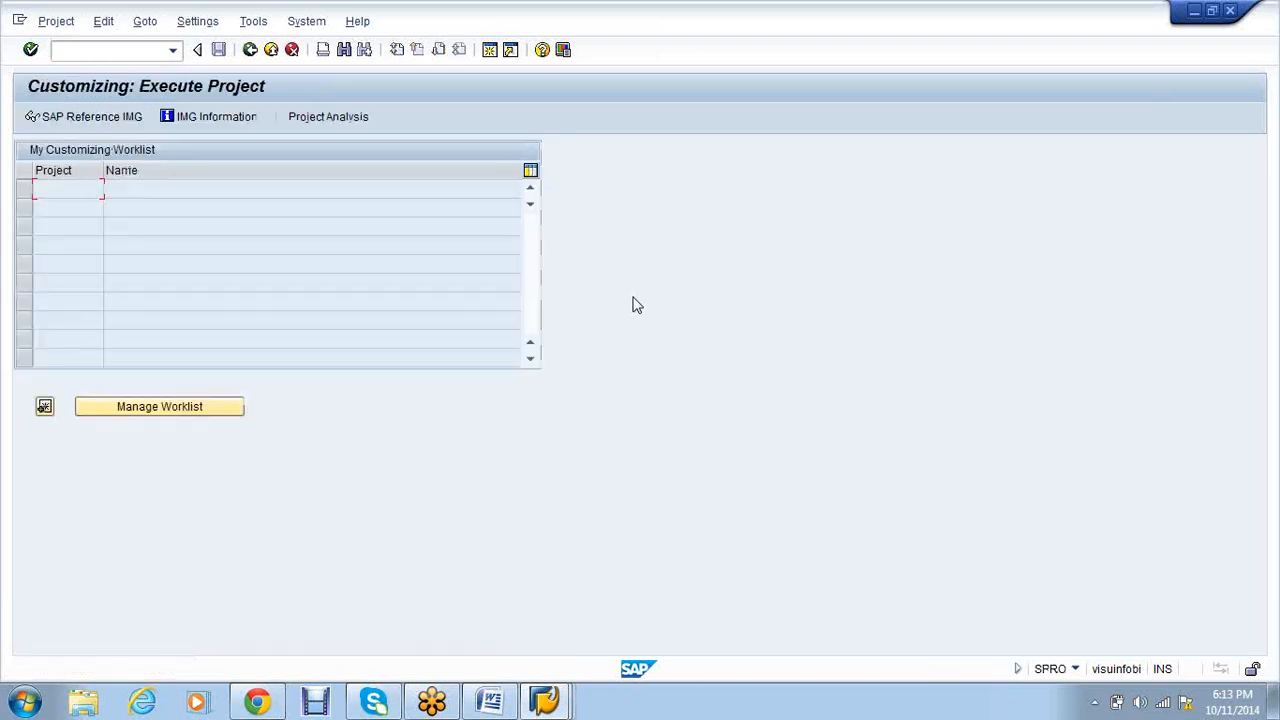
{"action": "left_click", "coordinate": [95, 119]}
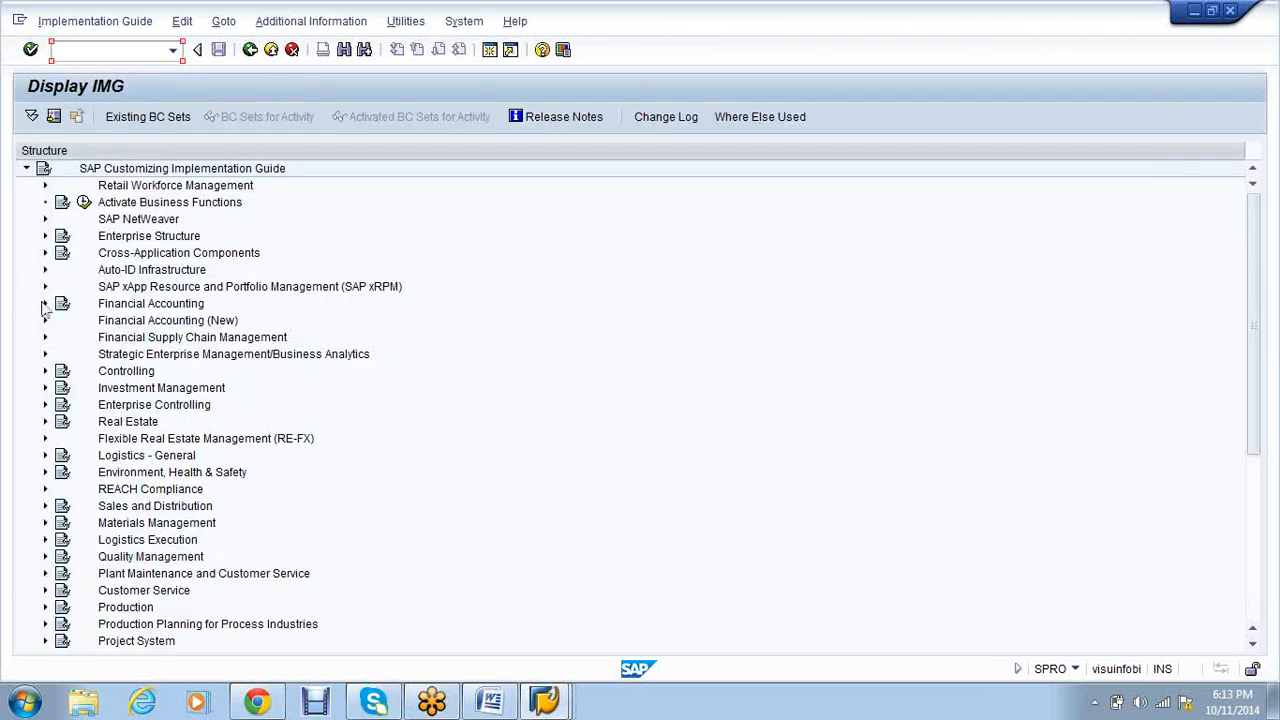
- Open the activity Assign Company Code to a Fiscal Year Variant under Financial Accounting Global Settings, Fiscal Year
{"action": "left_click", "coordinate": [43, 306]}
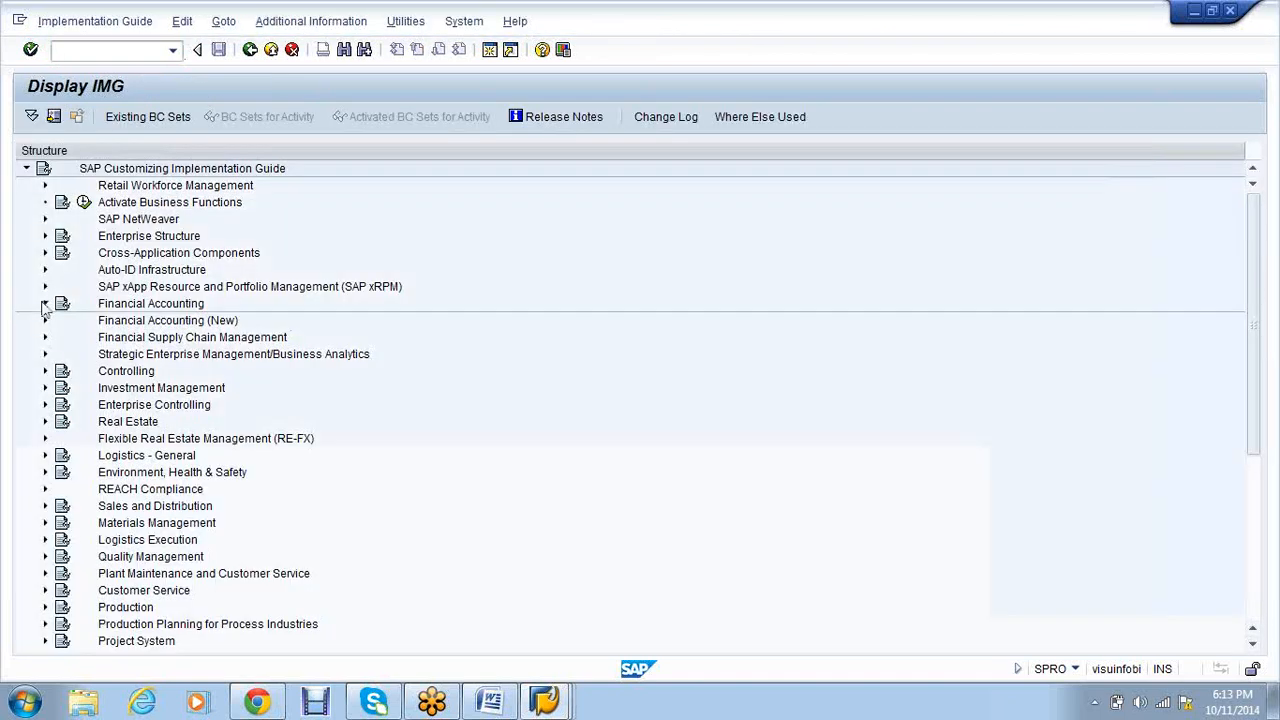
{"action": "left_click", "coordinate": [44, 305]}
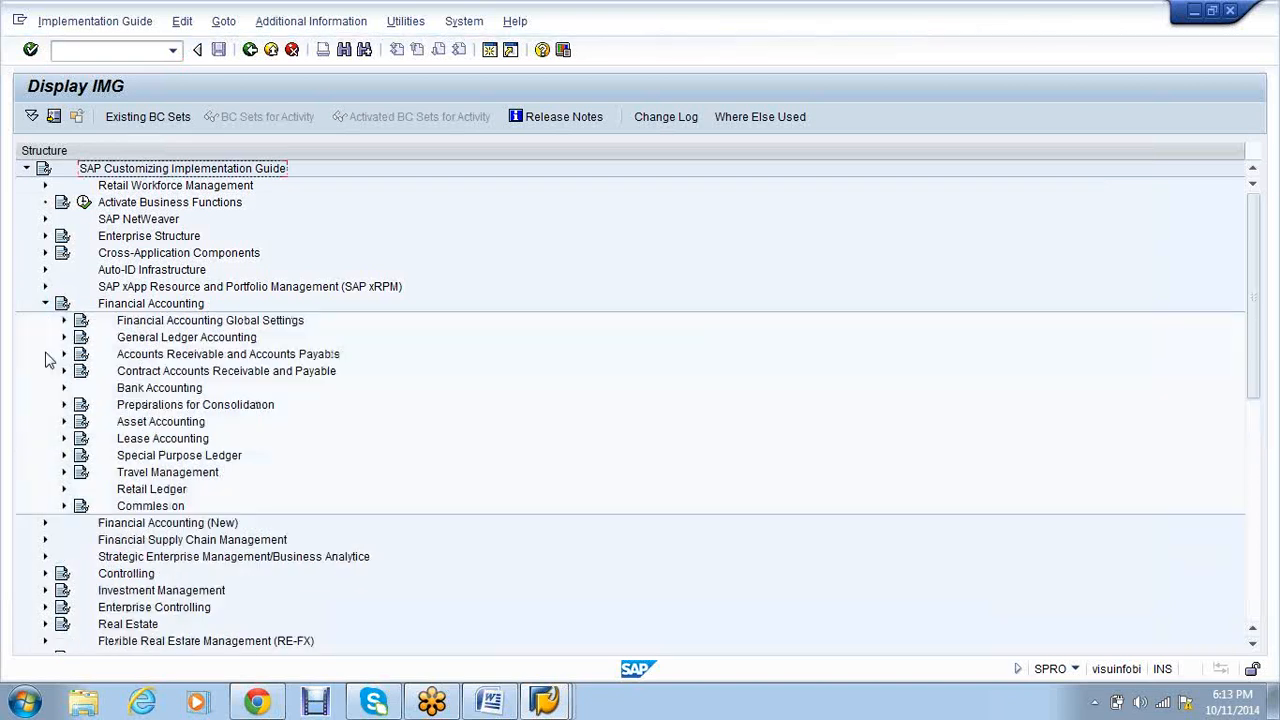
{"action": "left_click", "coordinate": [64, 320]}
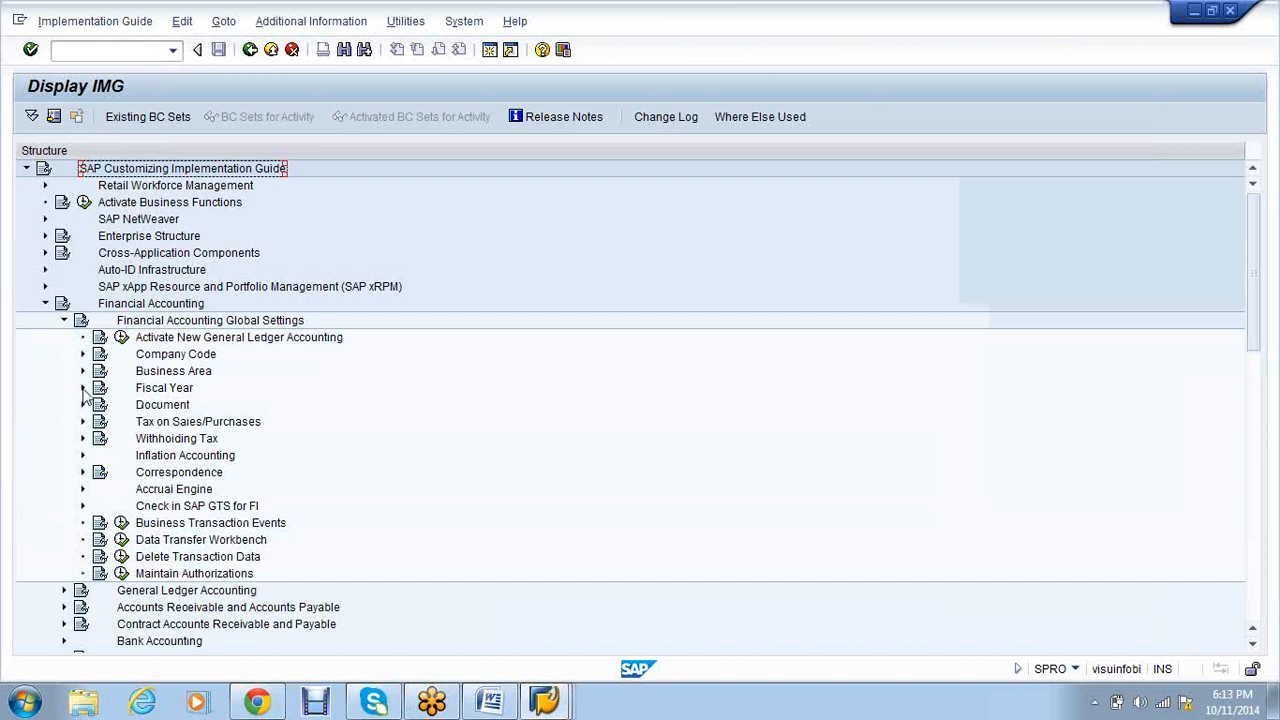
{"action": "left_click", "coordinate": [83, 388]}
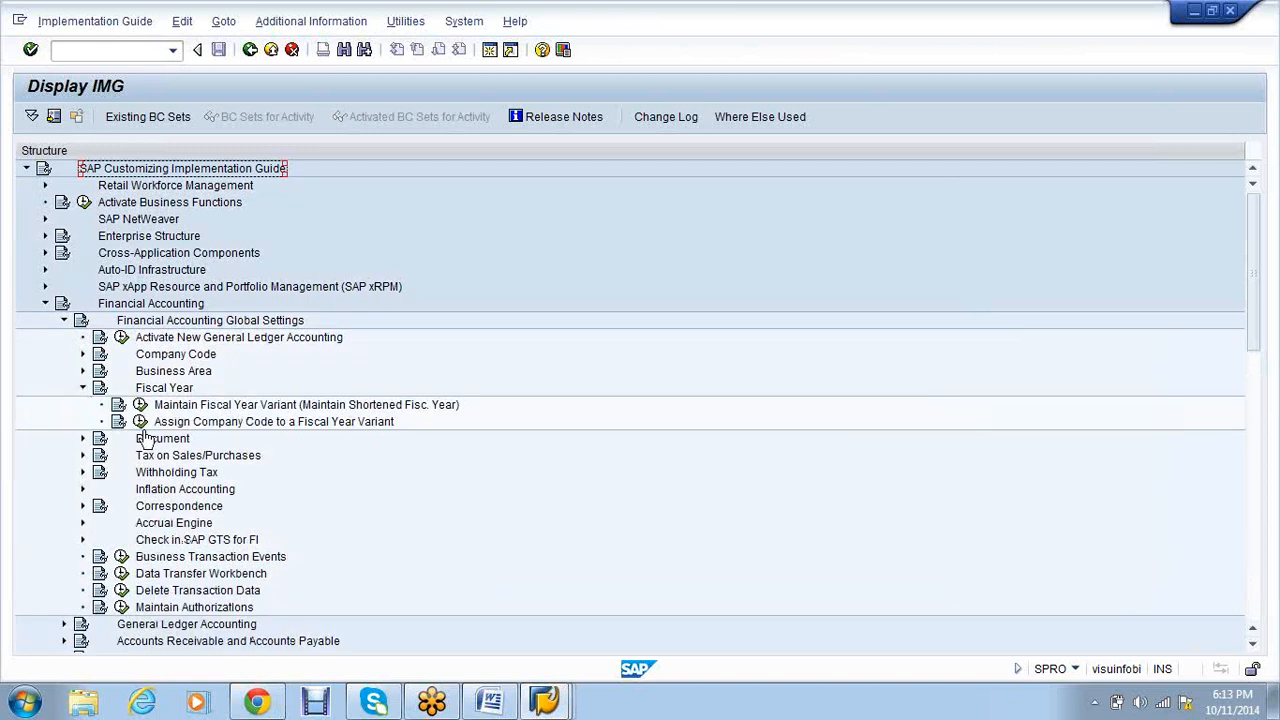
{"action": "left_click", "coordinate": [140, 421]}
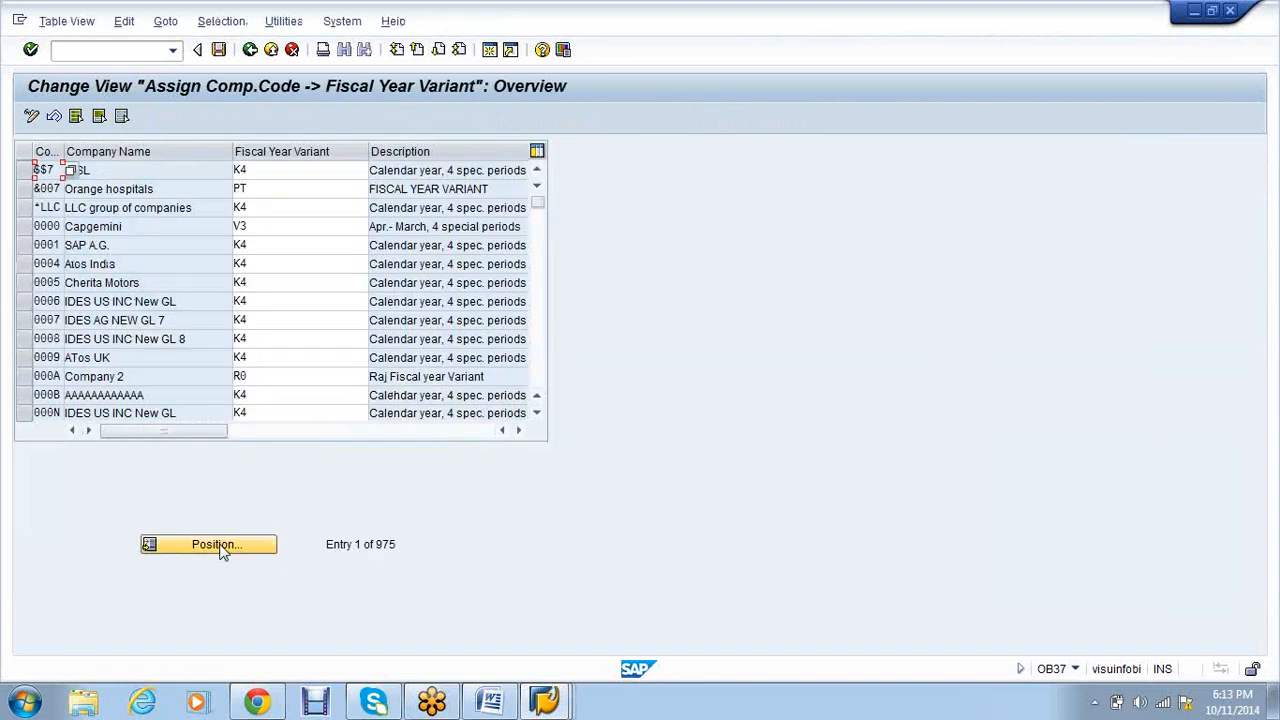
- Find company code VS01 in the fiscal year variant assignments and check its variant, comparing with the Create Asset session
{"action": "left_click", "coordinate": [220, 547]}
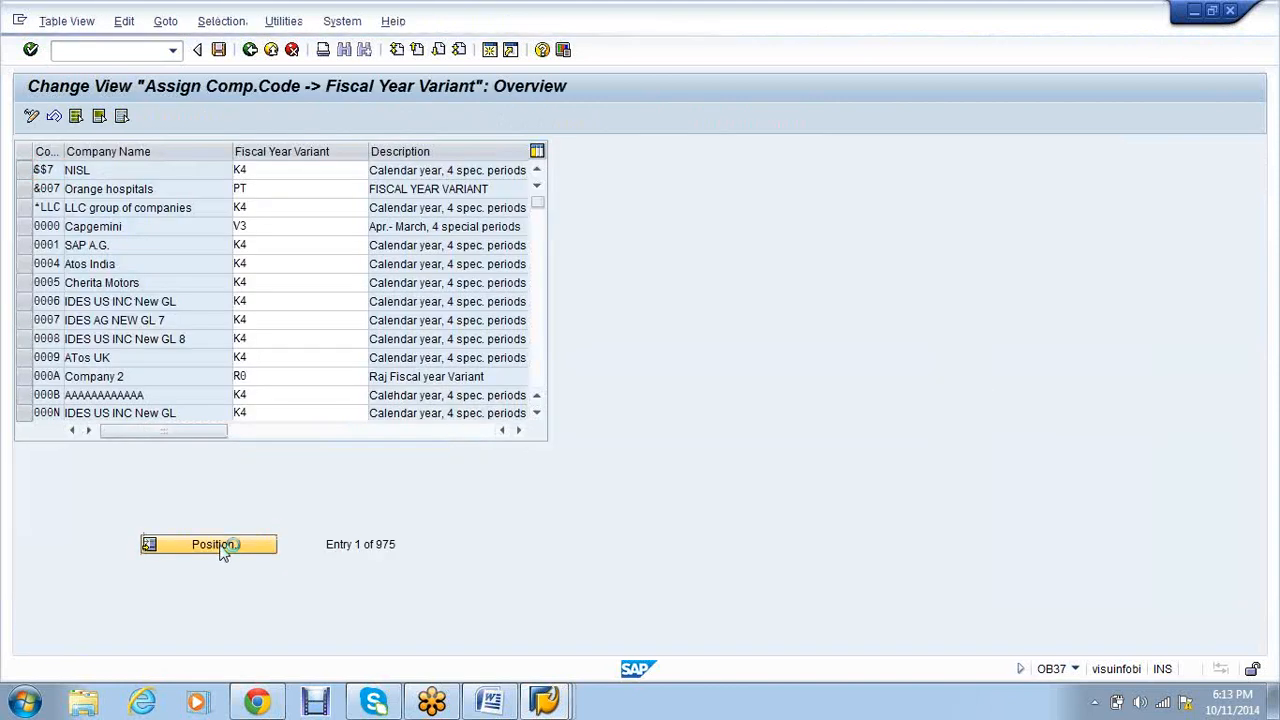
{"action": "type", "text": "vs0"}
{"action": "key", "text": "Return"}
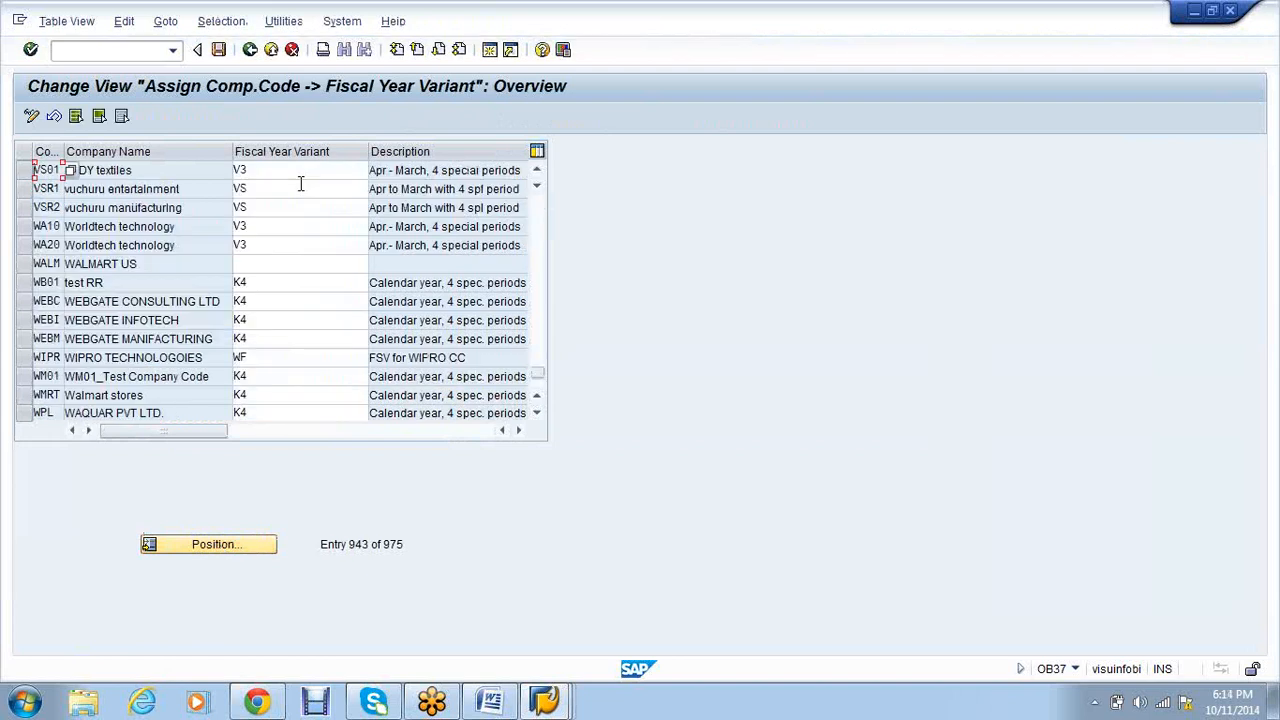
{"action": "left_click", "coordinate": [302, 172]}
{"action": "mouse_move", "coordinate": [545, 700]}
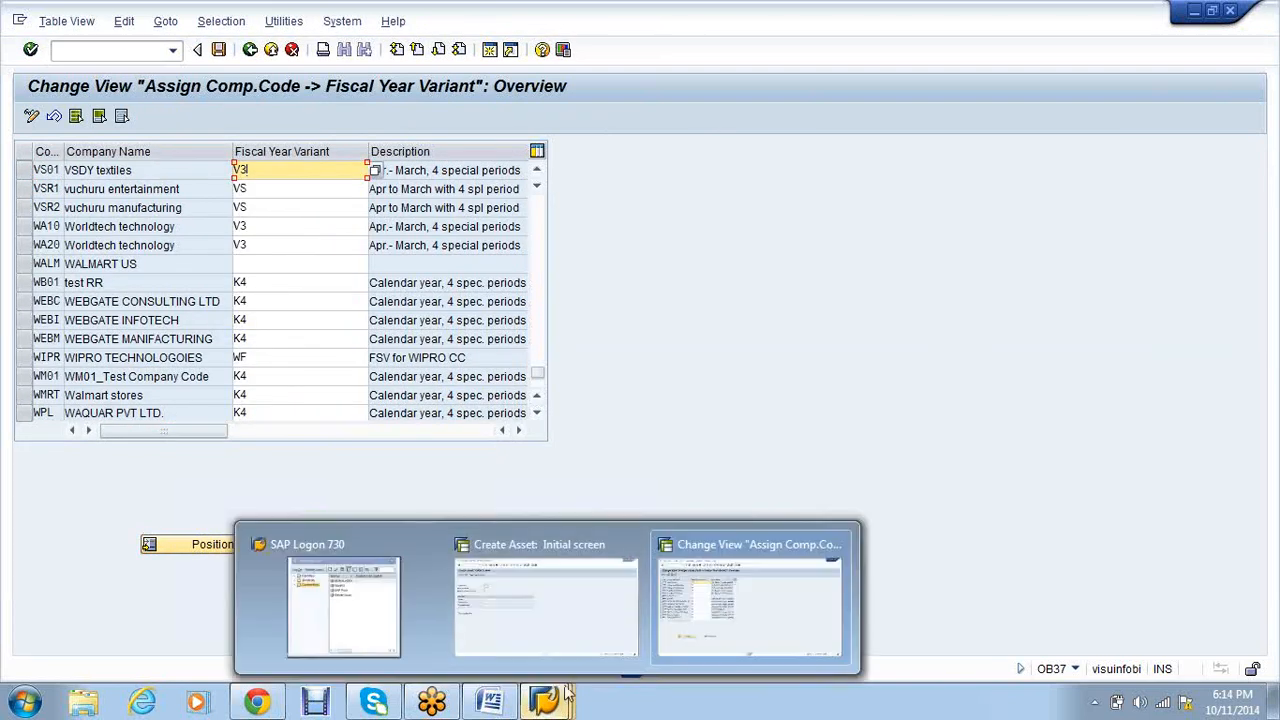
{"action": "left_click", "coordinate": [550, 598]}
{"action": "mouse_move", "coordinate": [540, 702]}
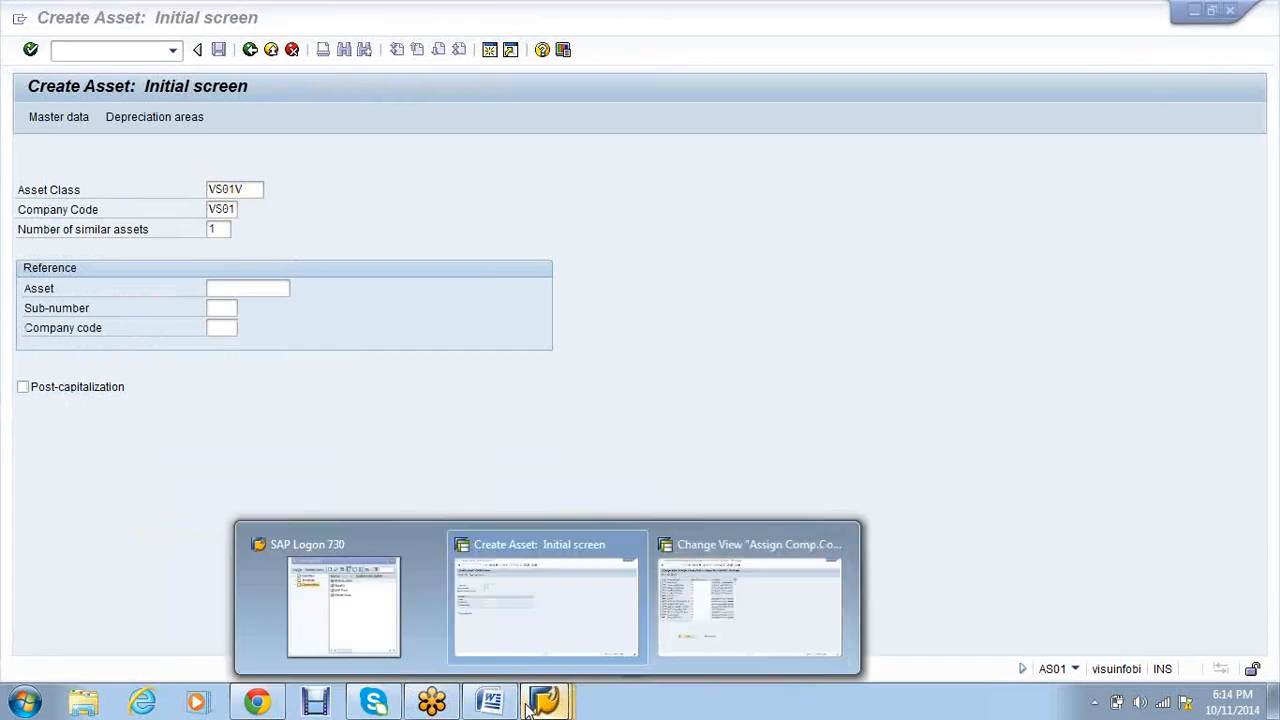
{"action": "left_click", "coordinate": [699, 612]}
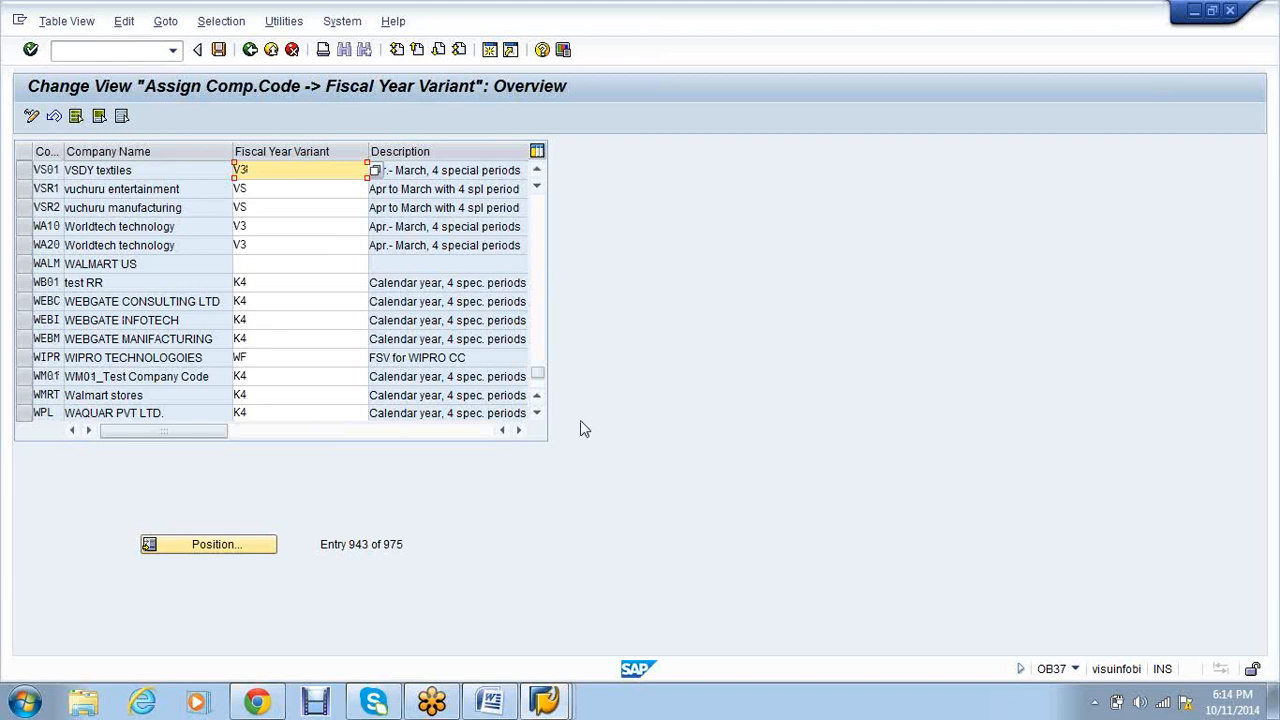
- Return to the Create Asset session and display asset 3000 of company code VS01
{"action": "left_click", "coordinate": [545, 704]}
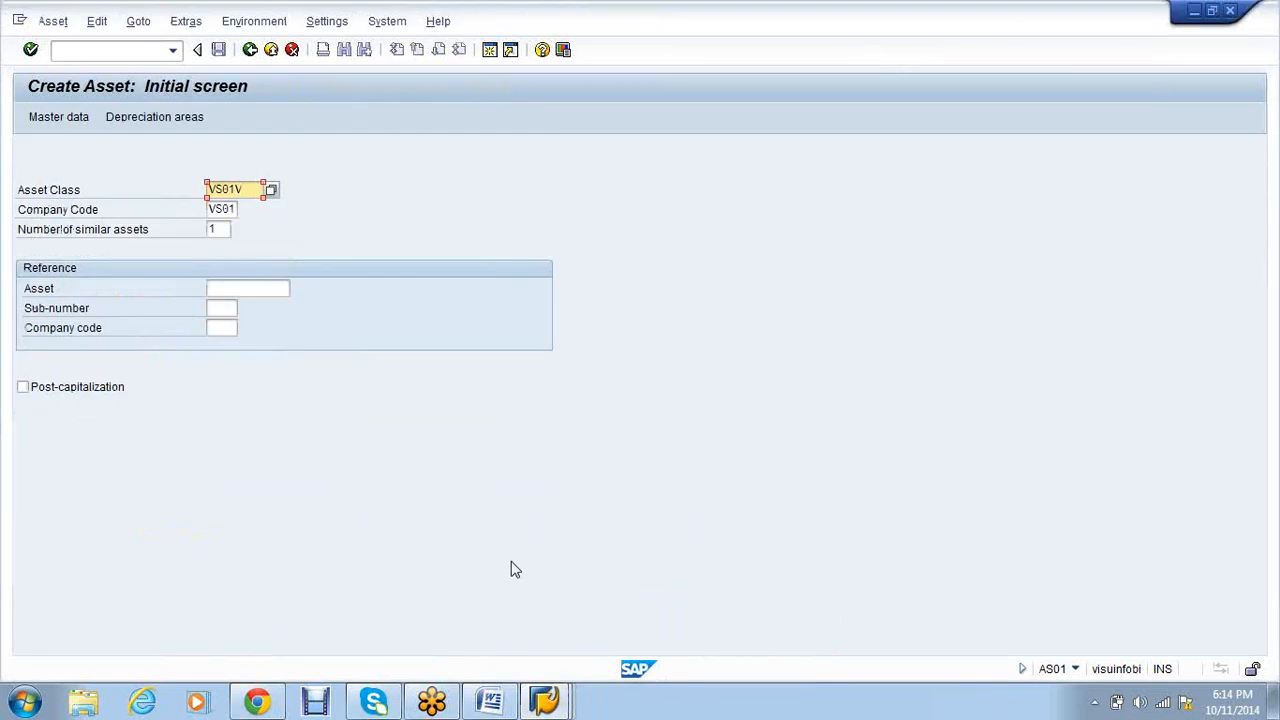
{"action": "left_click", "coordinate": [55, 23]}
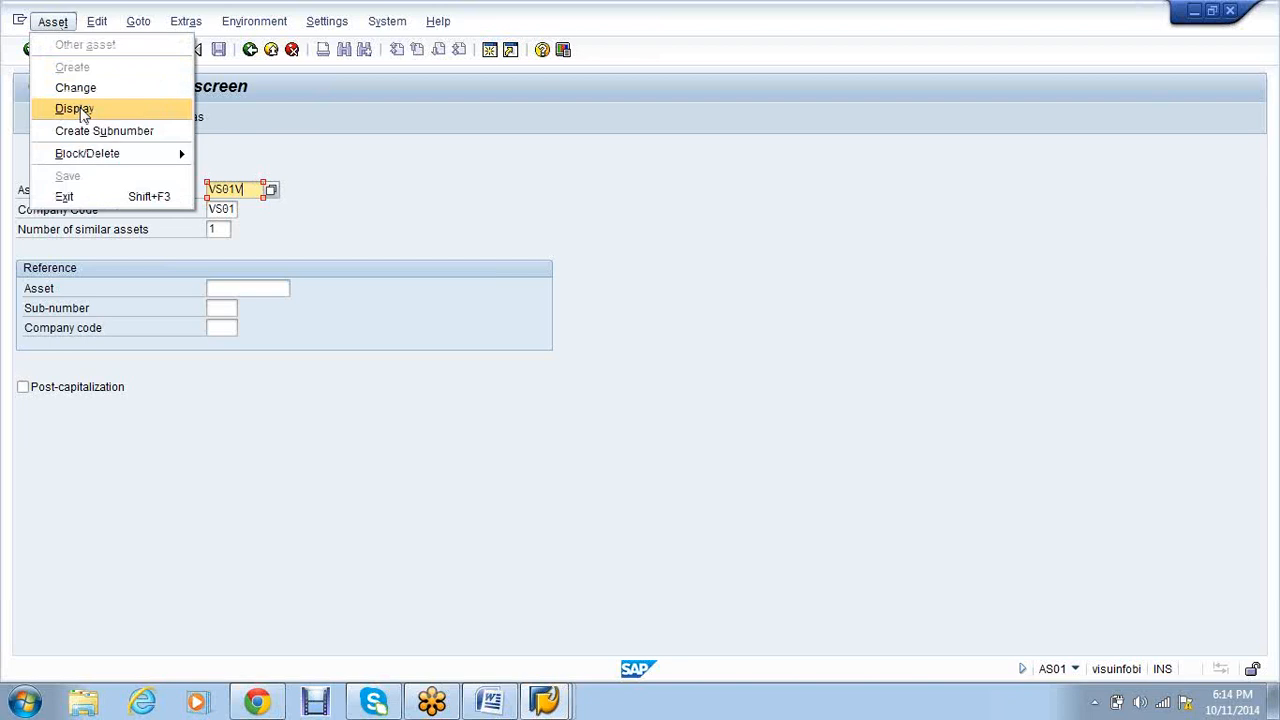
{"action": "left_click", "coordinate": [82, 110]}
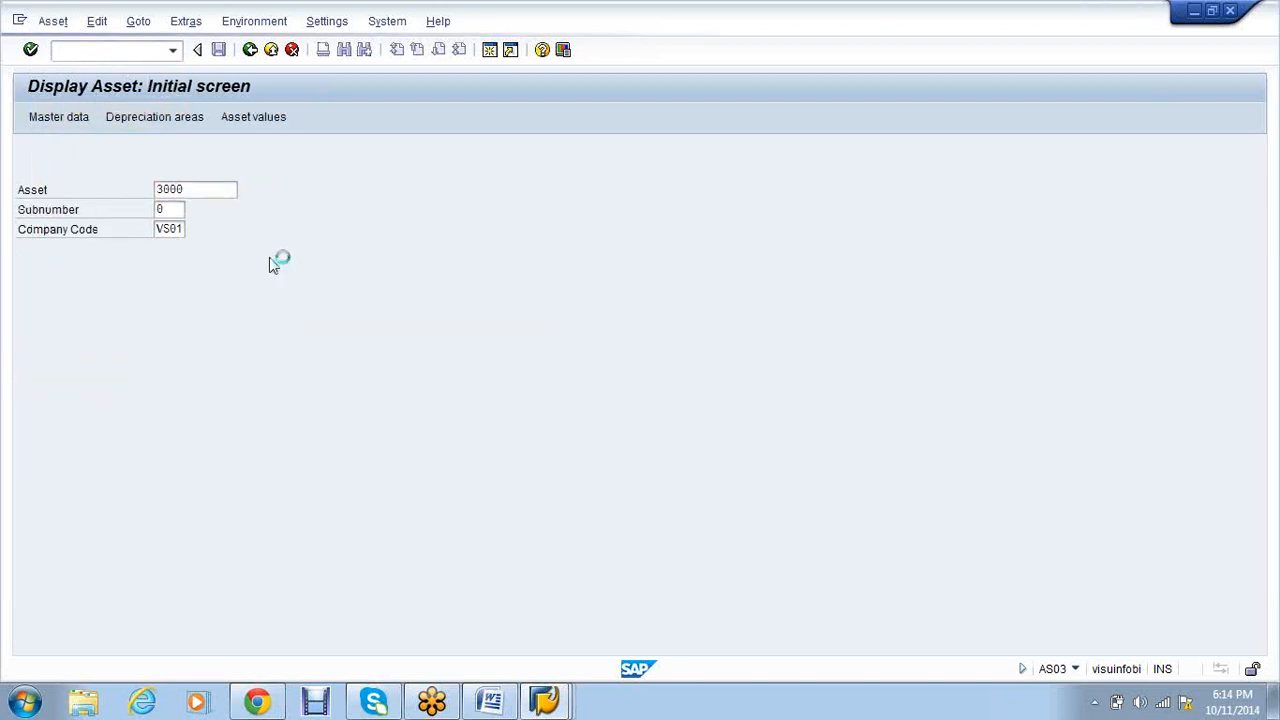
{"action": "left_click", "coordinate": [251, 50]}
- Start transaction AS11 and open the master data for one new subnumber of asset 3000 in company code VS01
{"action": "left_click", "coordinate": [100, 50]}
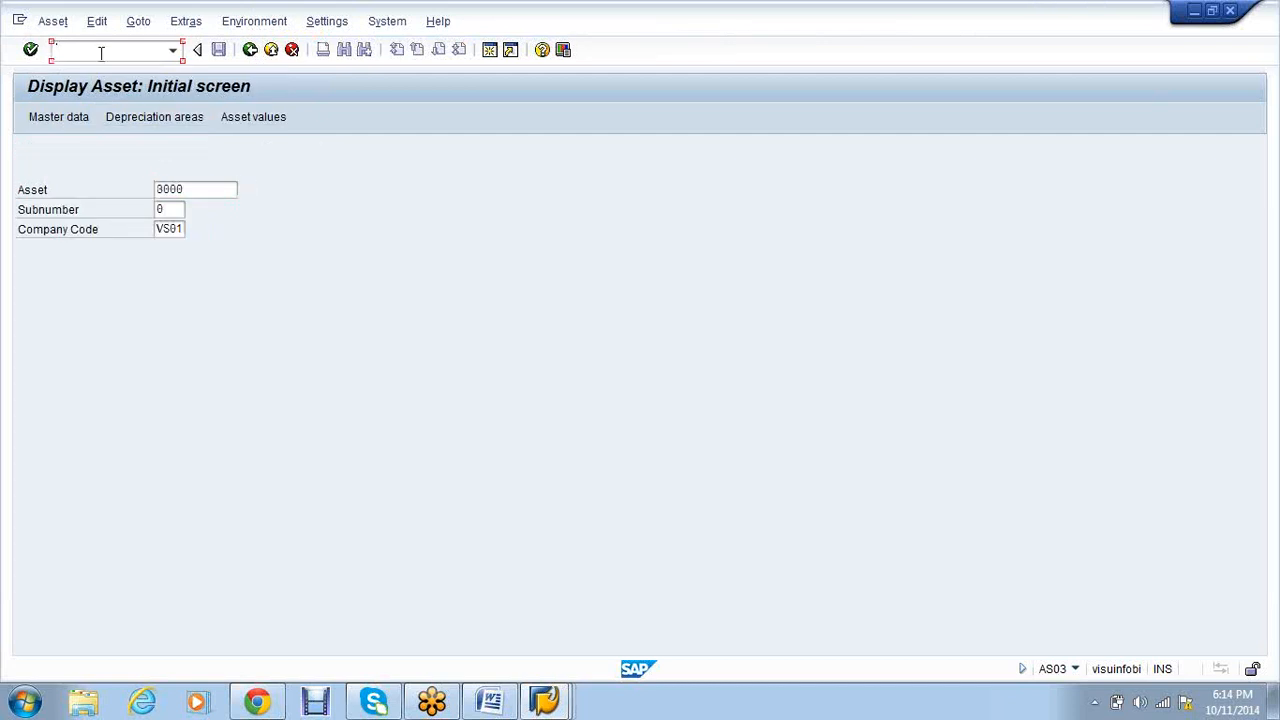
{"action": "type", "text": "/nas11"}
{"action": "key", "text": "Return"}
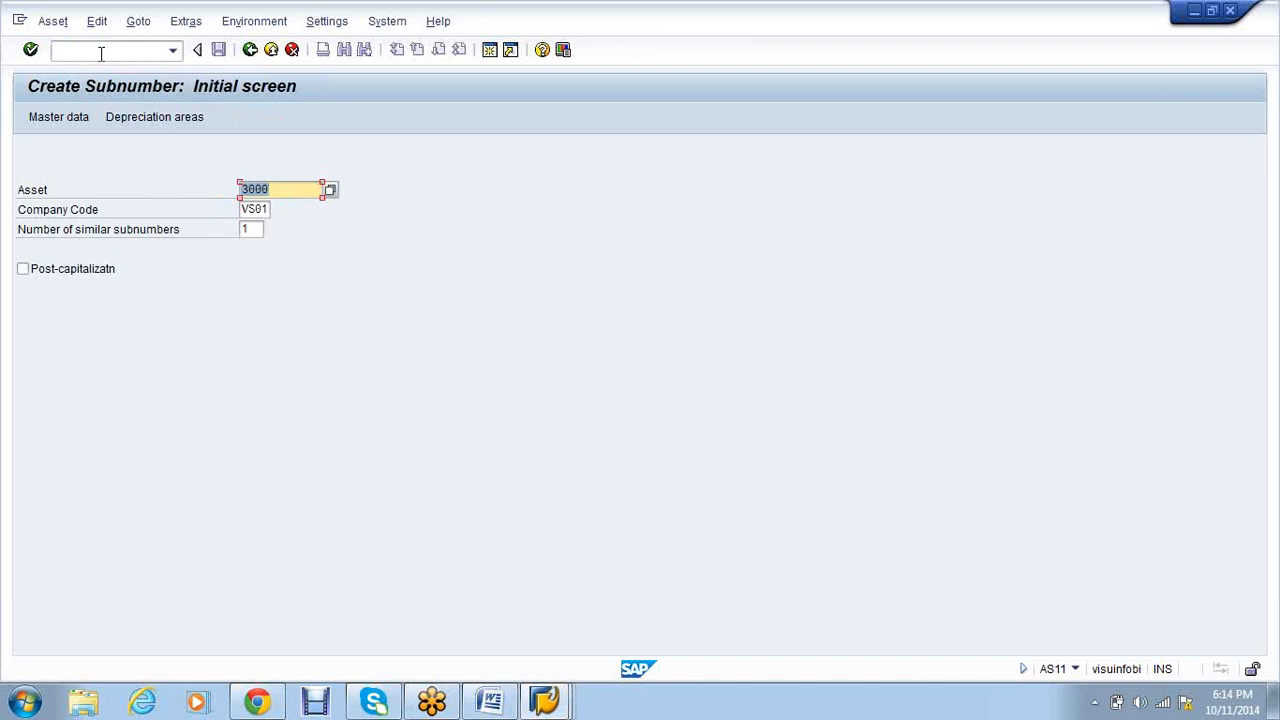
{"action": "key", "text": "Return"}
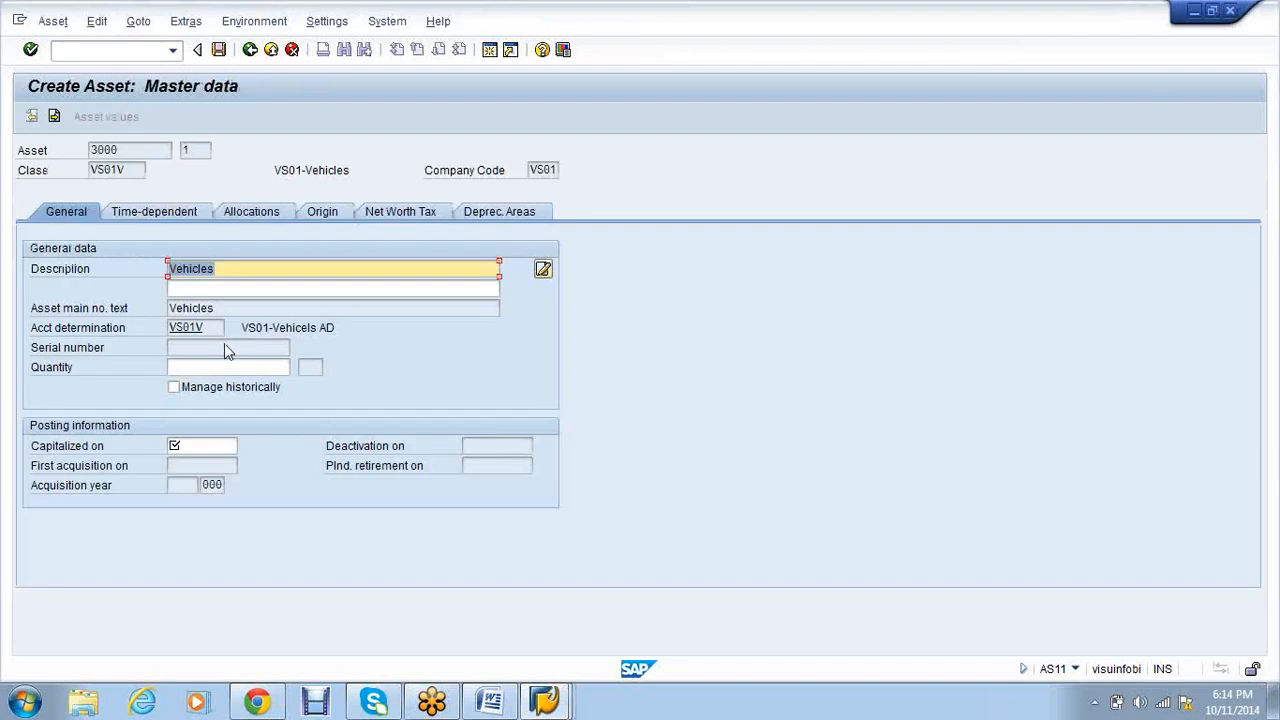
- Replace the subnumber's description with "JEEP- DL01-1111" and set its capitalization date to 01.04.2014
{"action": "key", "text": "BackSpace"}
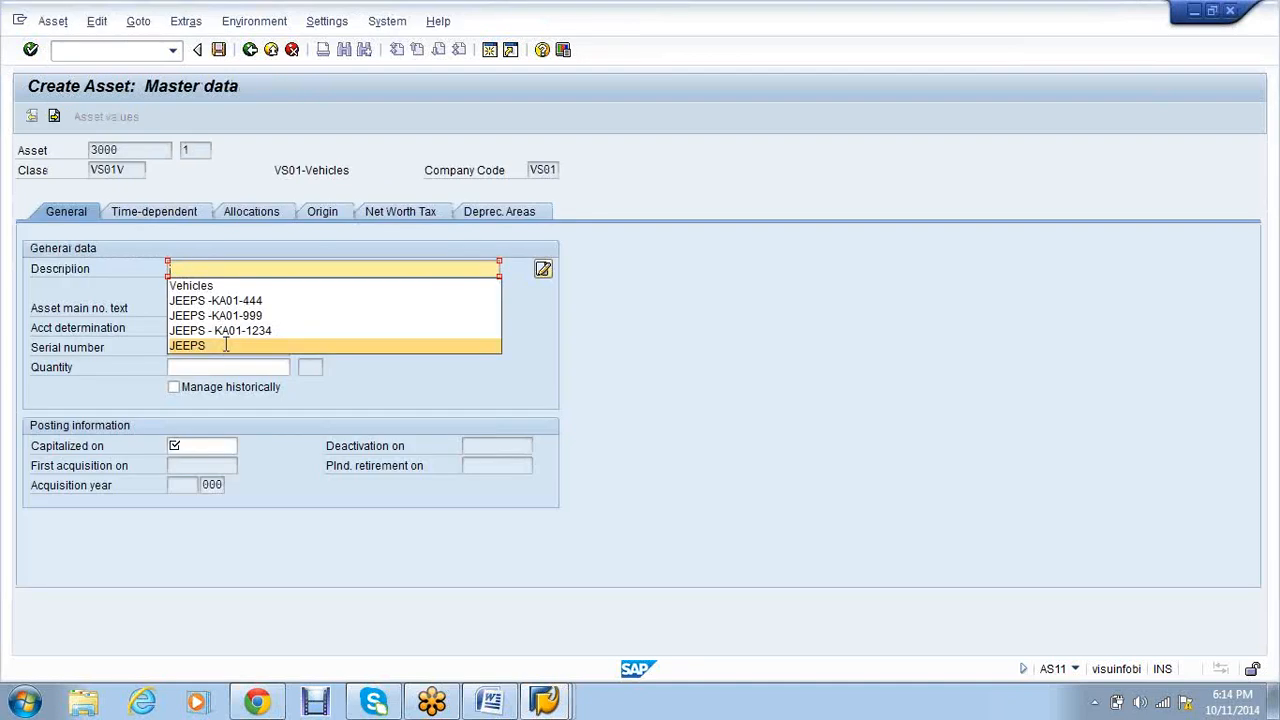
{"action": "type", "text": "JEEP- DL"}
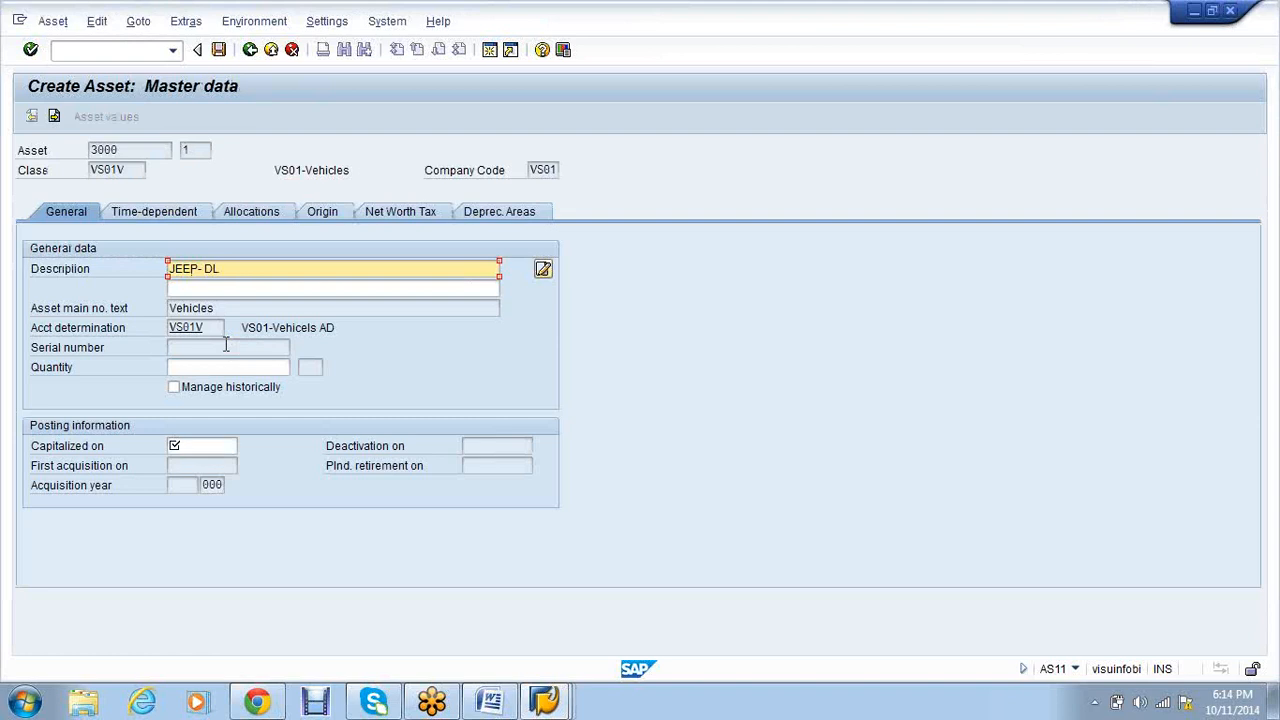
{"action": "type", "text": "01-1111"}
{"action": "left_click", "coordinate": [215, 448]}
{"action": "left_click", "coordinate": [210, 464]}
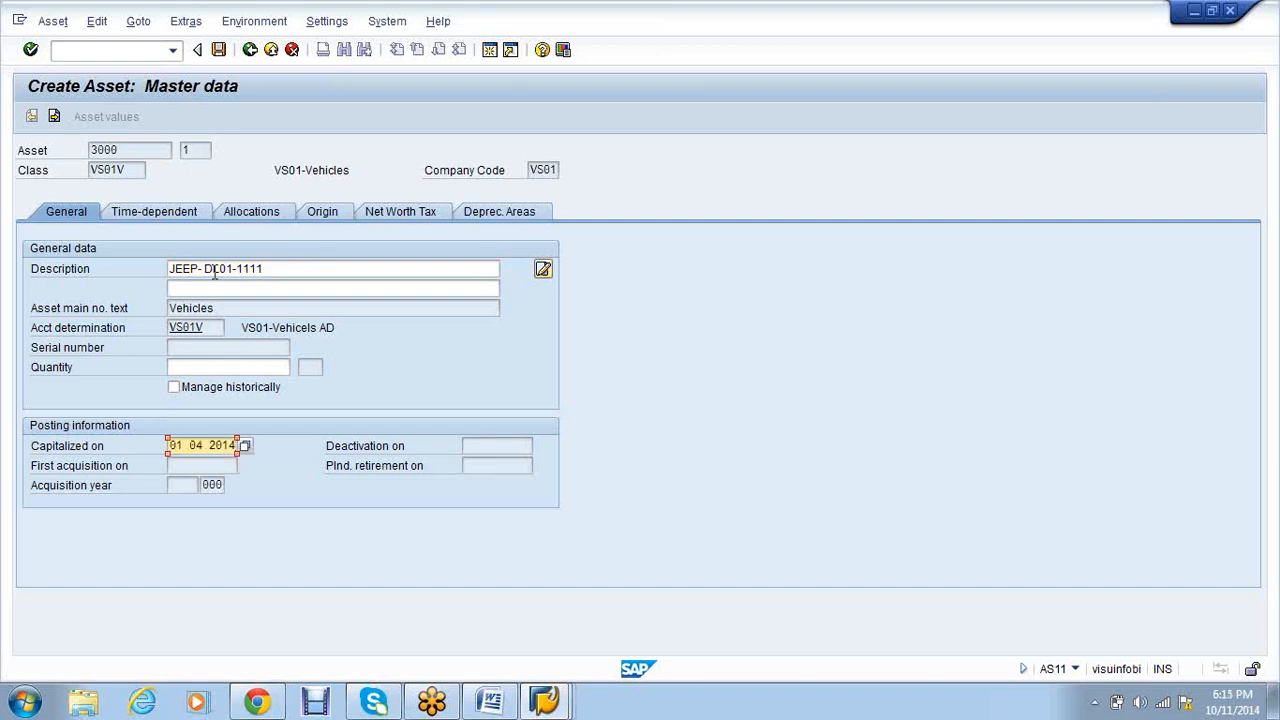
- Check the subnumber's time-dependent data and depreciation areas, save it, and close the message help
{"action": "left_click", "coordinate": [170, 216]}
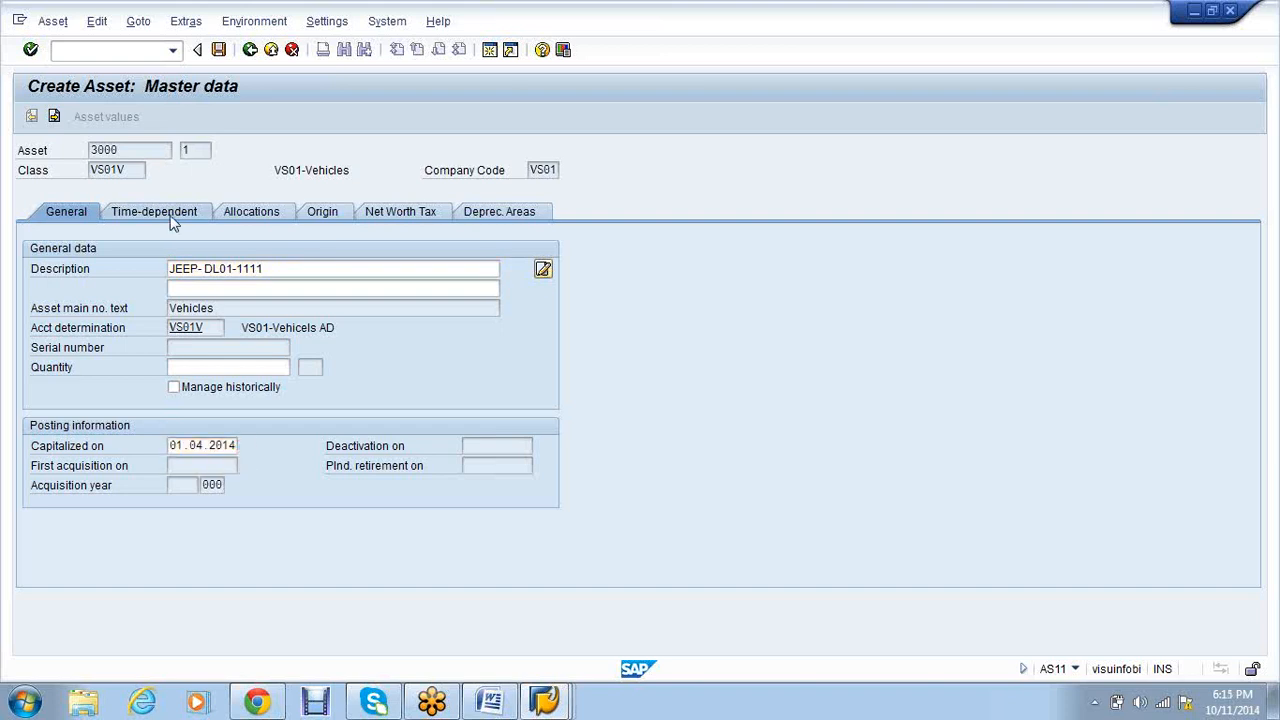
{"action": "left_click", "coordinate": [497, 212]}
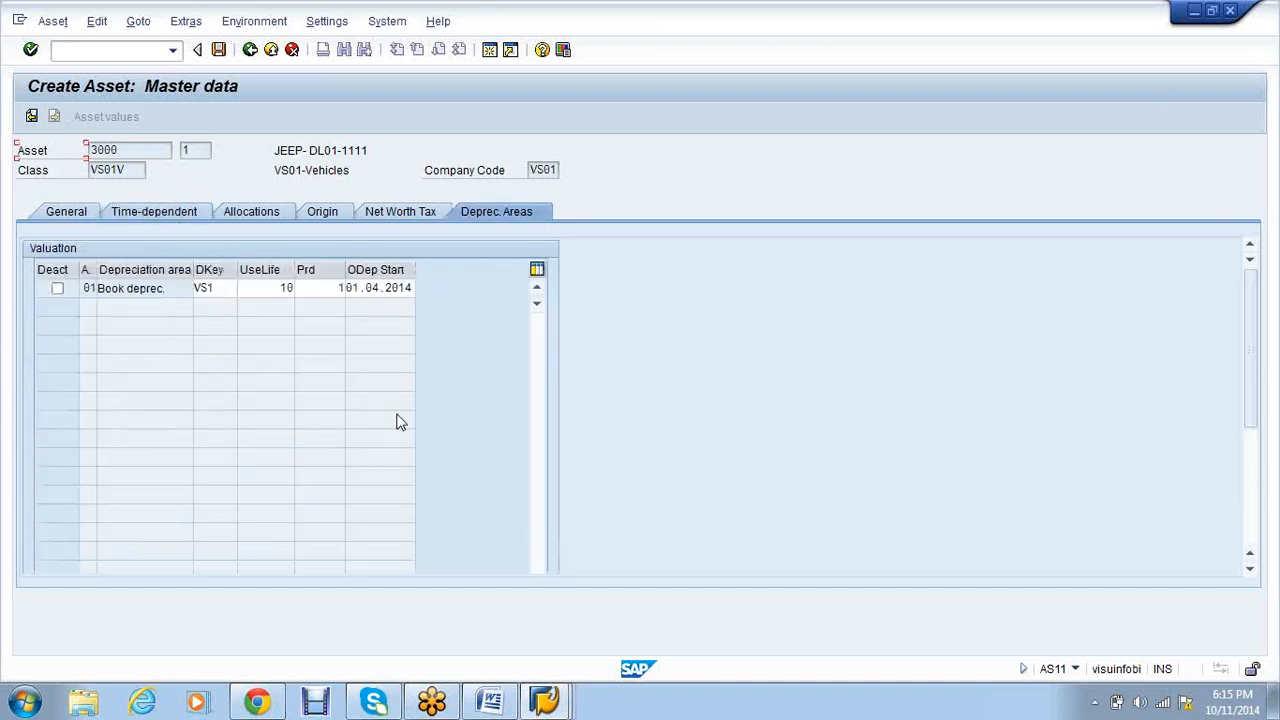
{"action": "left_click", "coordinate": [218, 52]}
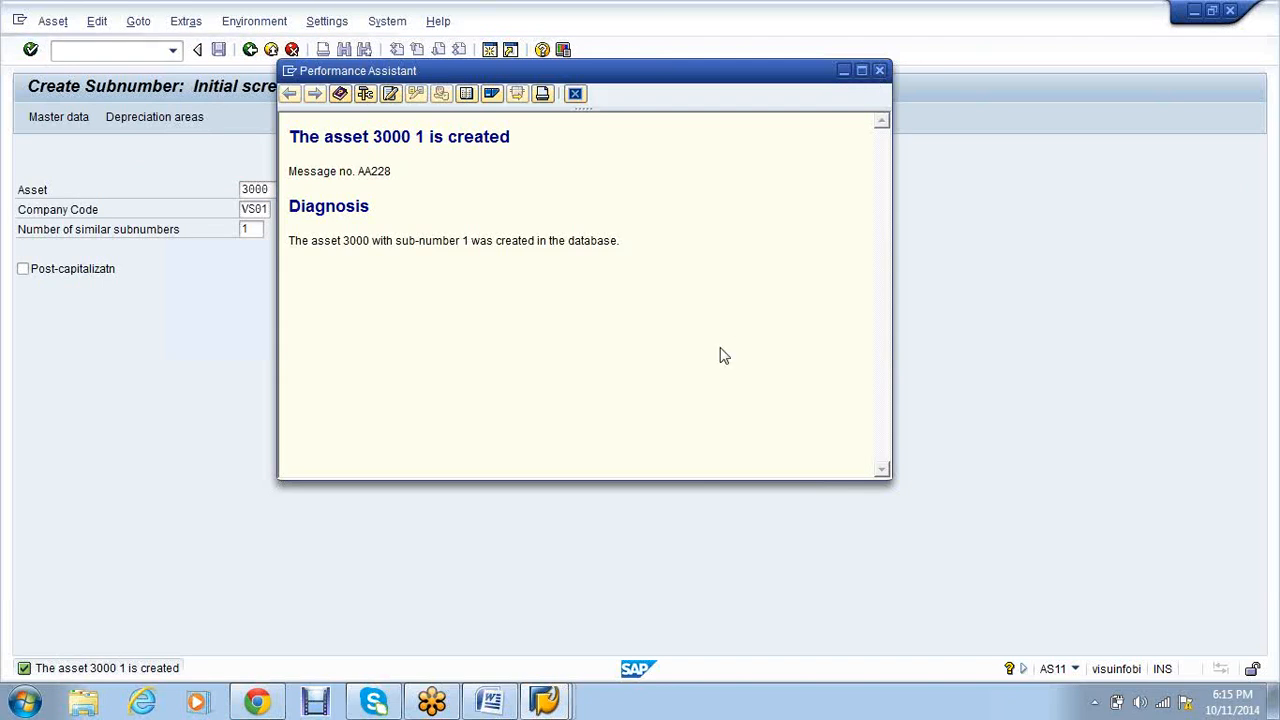
{"action": "key", "text": "Escape"}
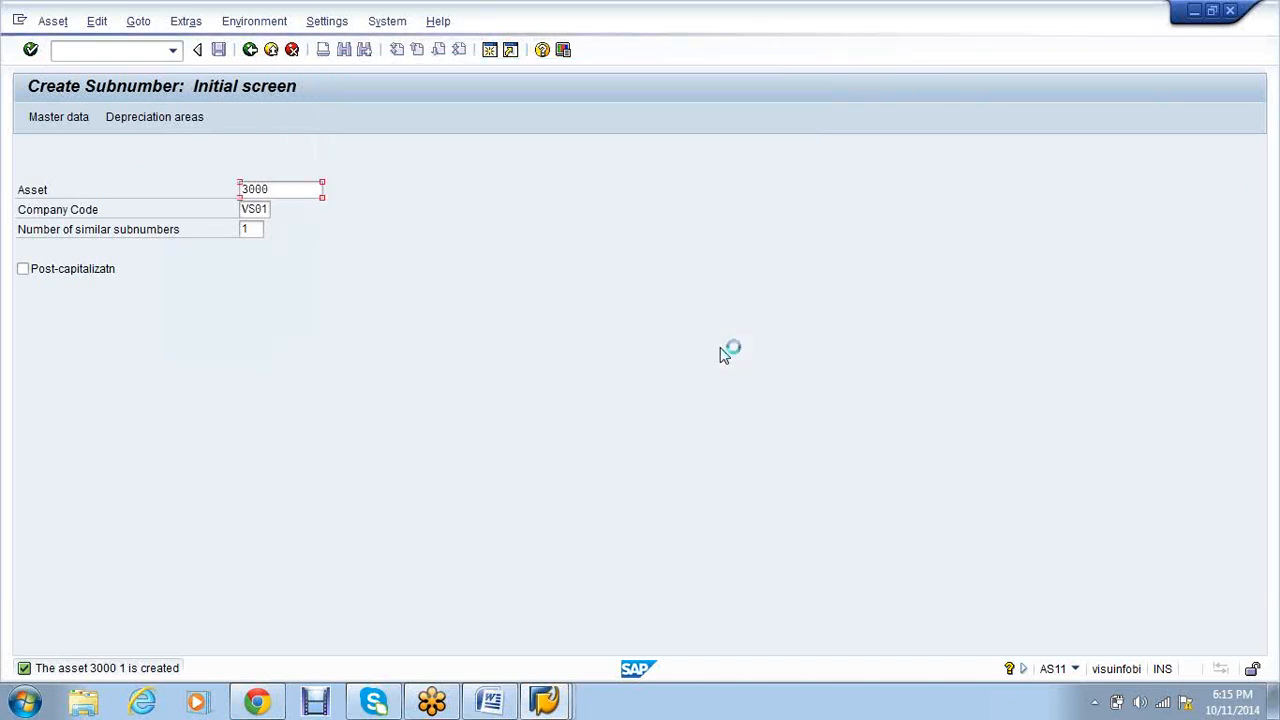
- Start transaction F-90 and set both the document date and the posting date to 01.04.2014
{"action": "left_click", "coordinate": [97, 49]}
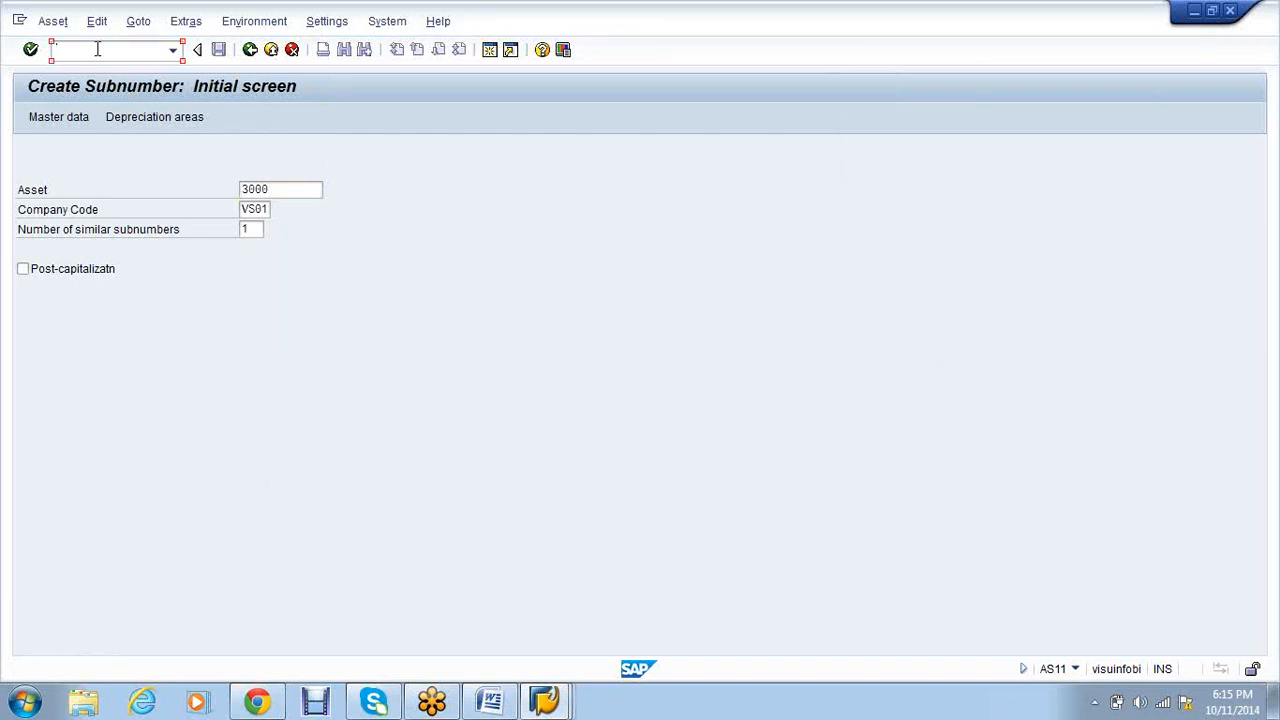
{"action": "type", "text": "/nf-90"}
{"action": "key", "text": "Return"}
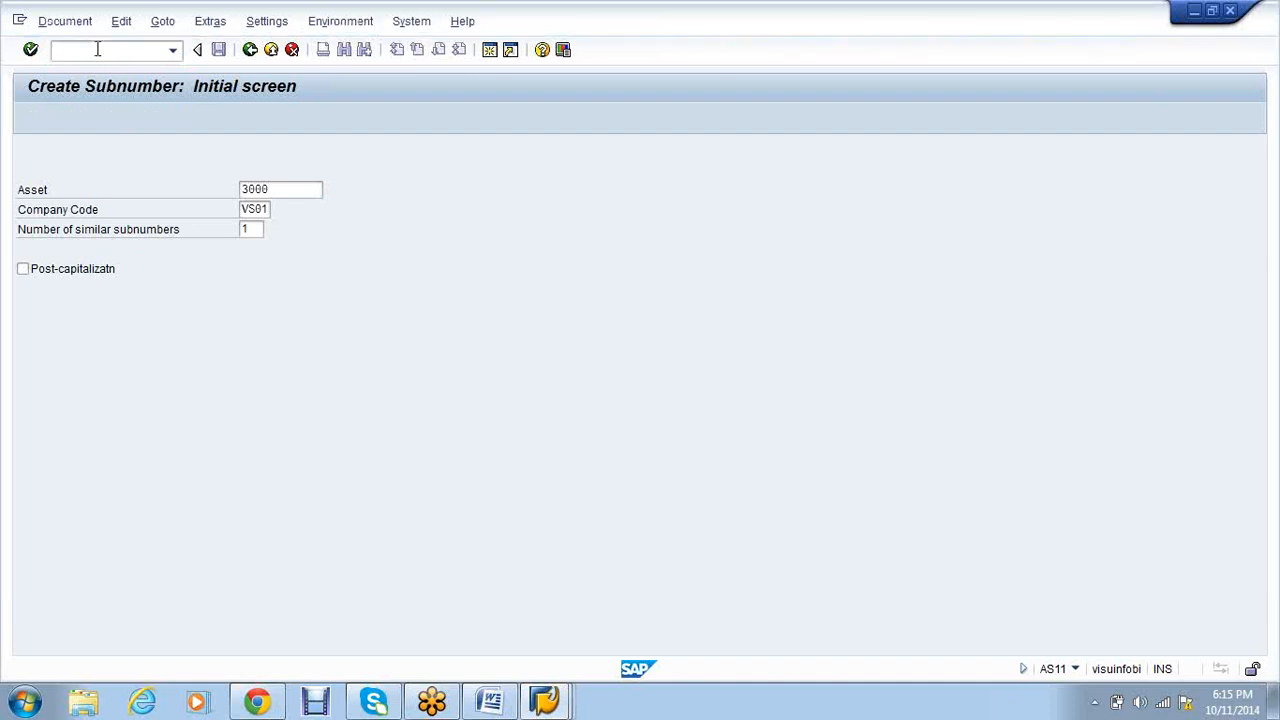
{"action": "type", "text": "01"}
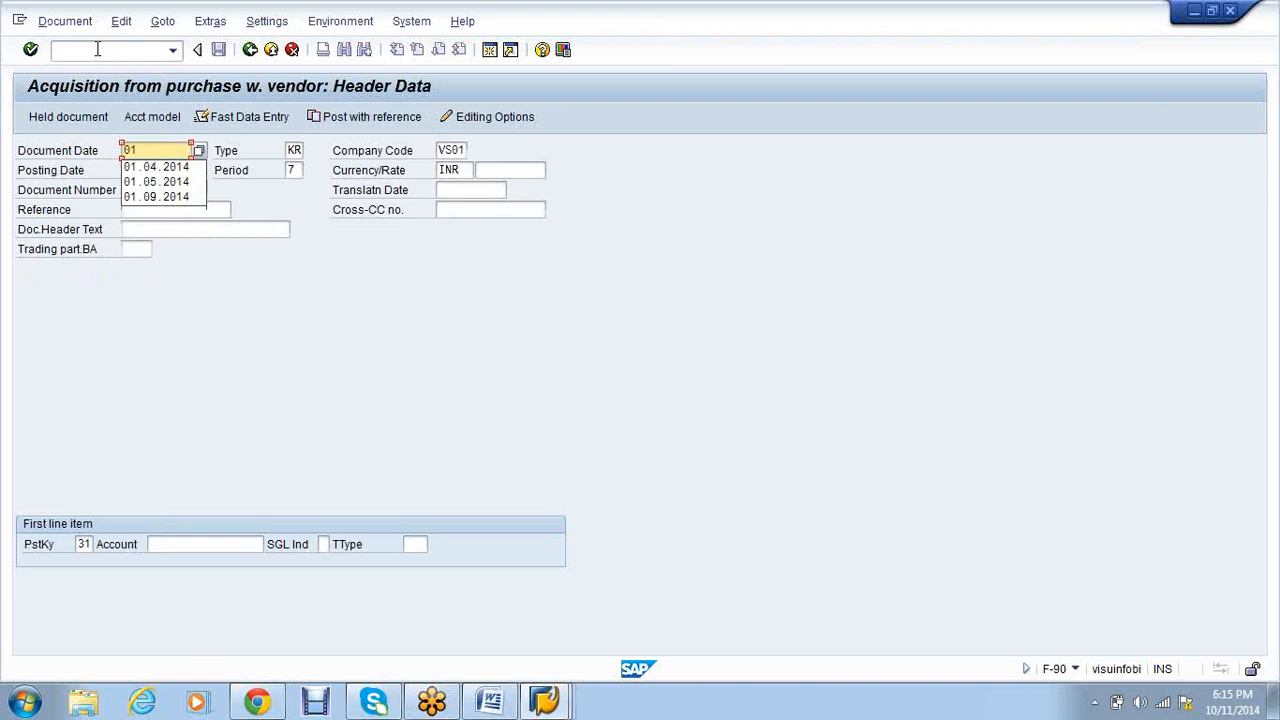
{"action": "key", "text": "Down"}
{"action": "key", "text": "Return"}
{"action": "key", "text": "Tab"}
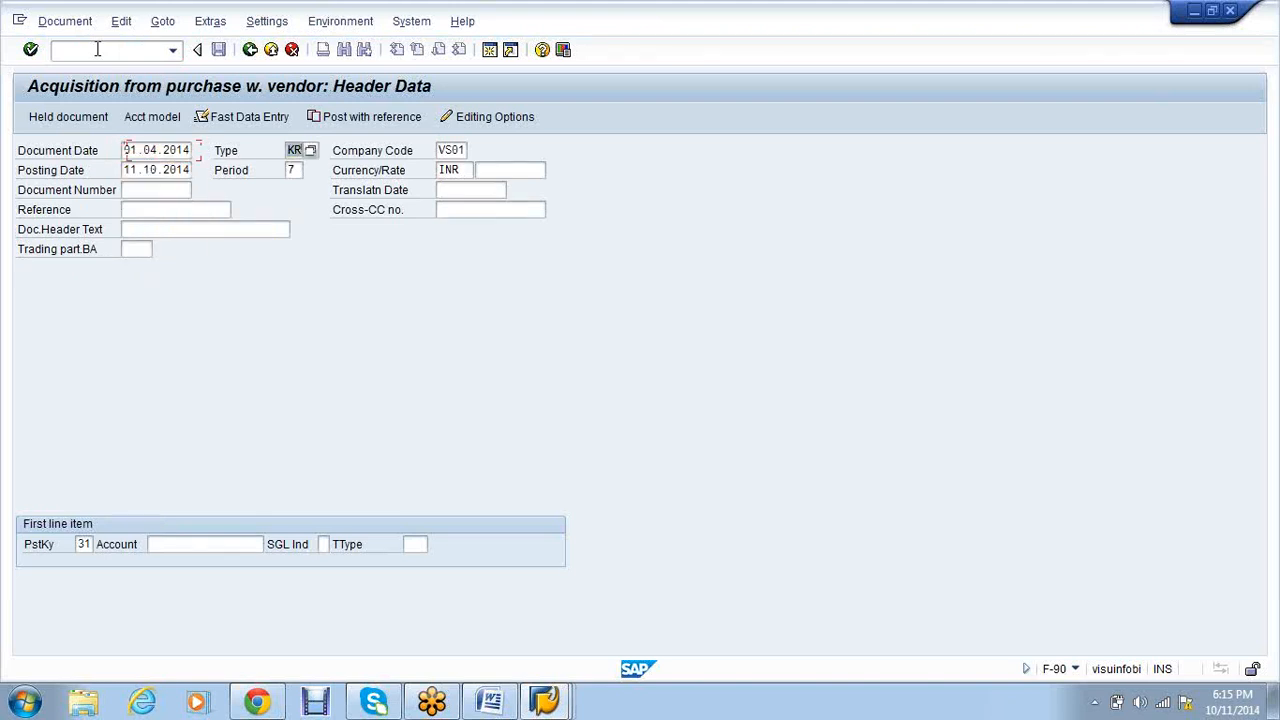
{"action": "key", "text": "Tab"}
{"action": "key", "text": "Tab"}
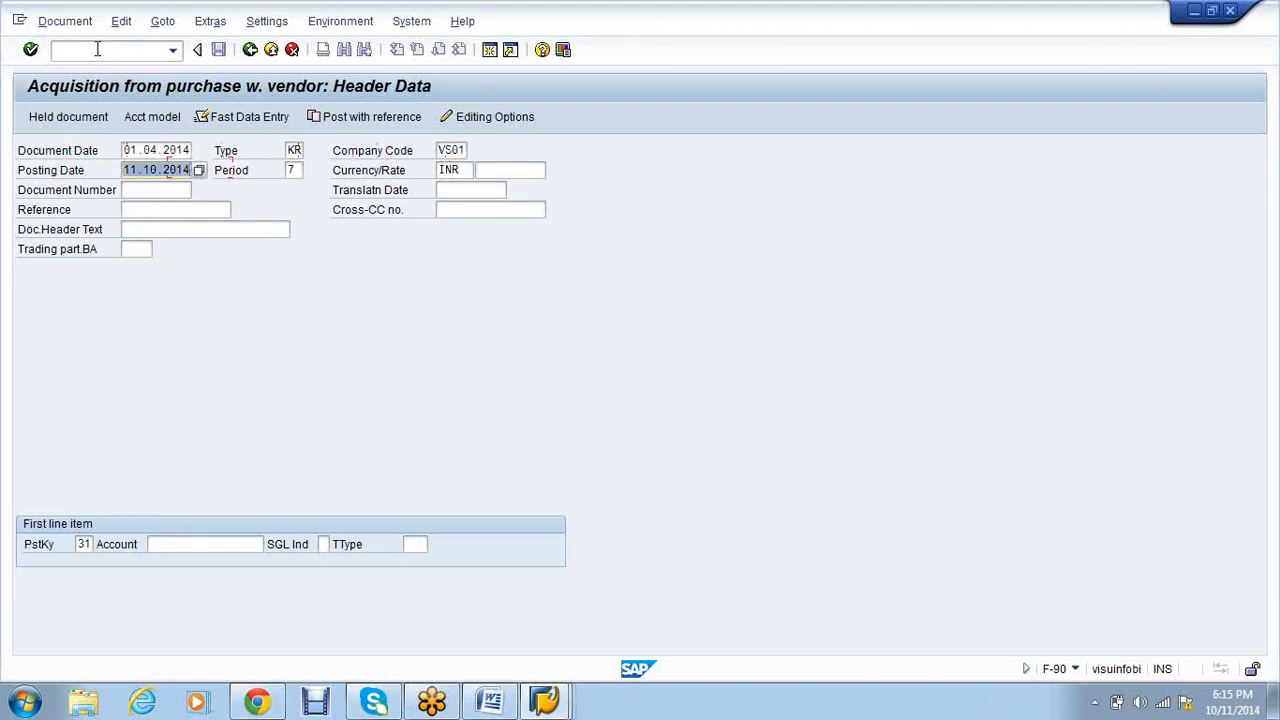
{"action": "type", "text": "01"}
{"action": "key", "text": "Down"}
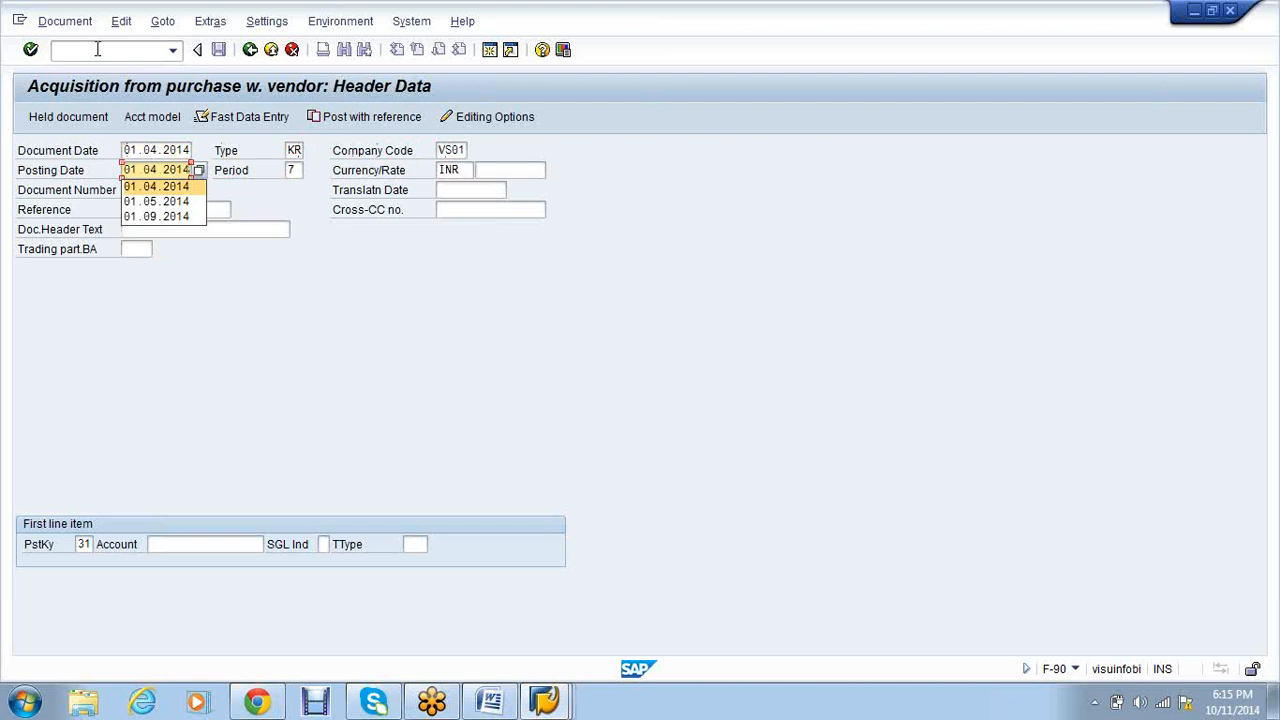
{"action": "key", "text": "Return"}
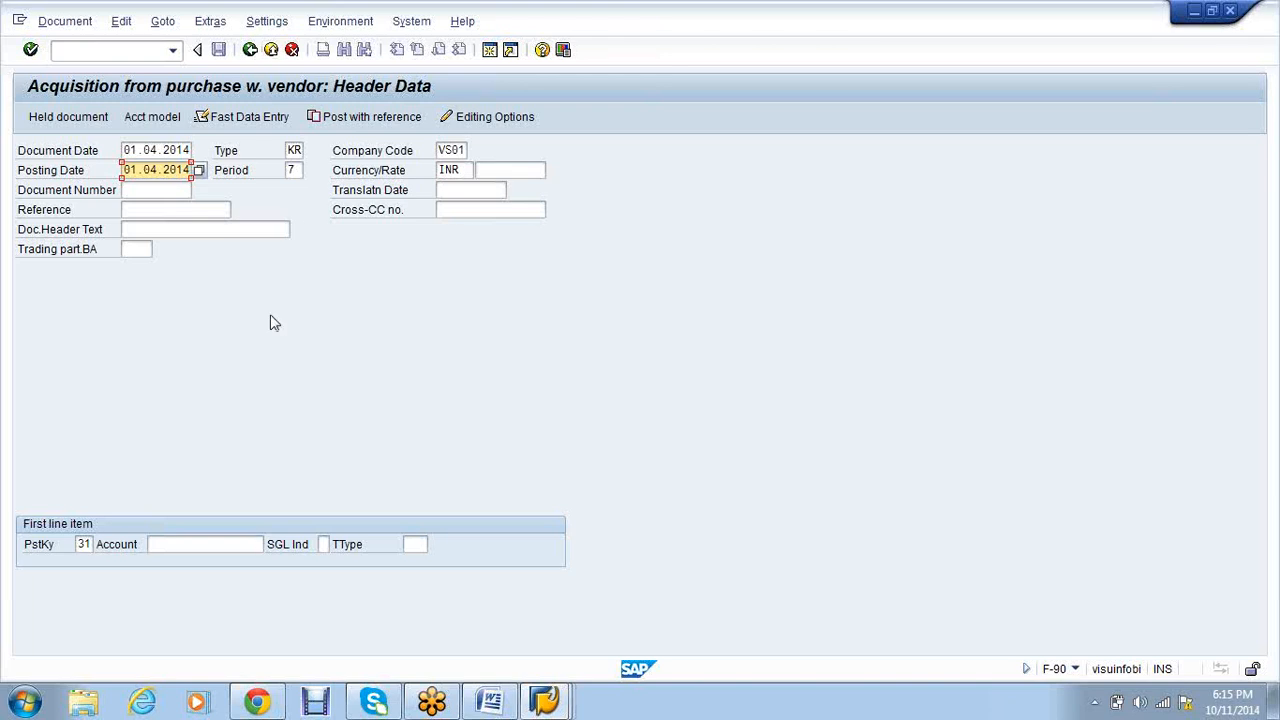
- Look up the vendors of company code VS01, choose Cobra as the first line item's account, and continue to the vendor item
{"action": "left_click", "coordinate": [211, 544]}
{"action": "left_click", "coordinate": [270, 545]}
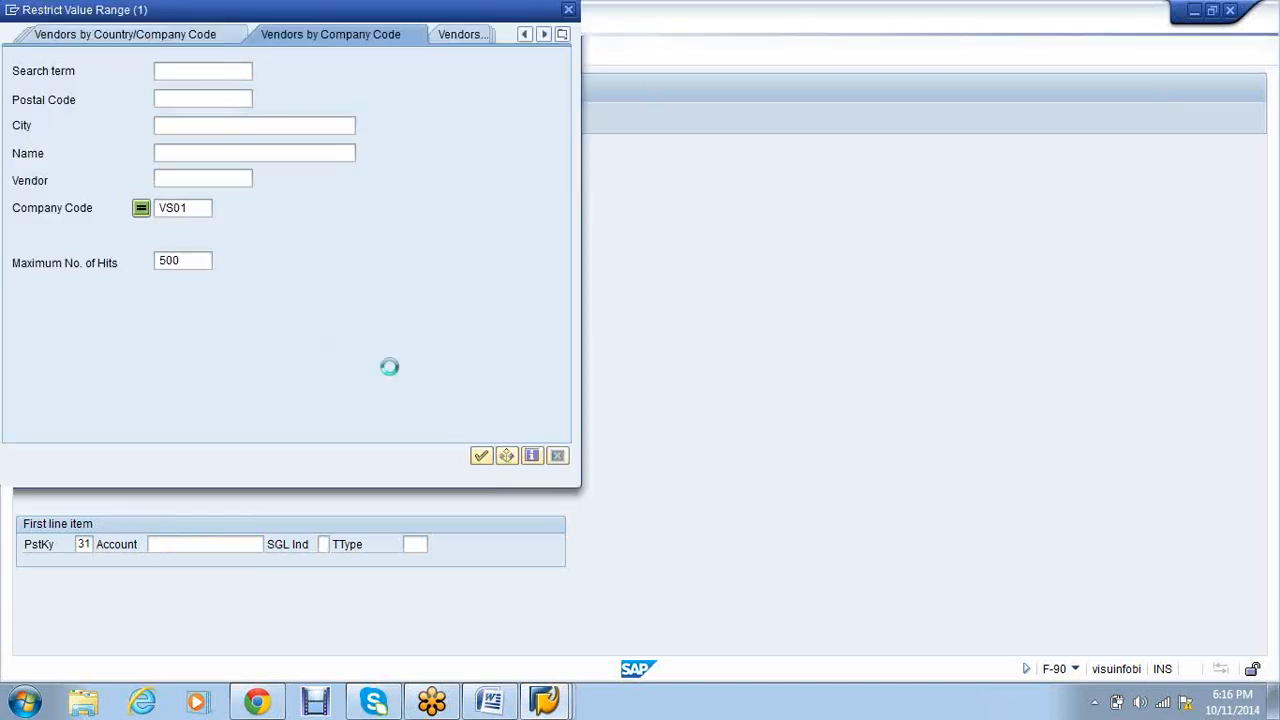
{"action": "key", "text": "Return"}
{"action": "key", "text": "Return"}
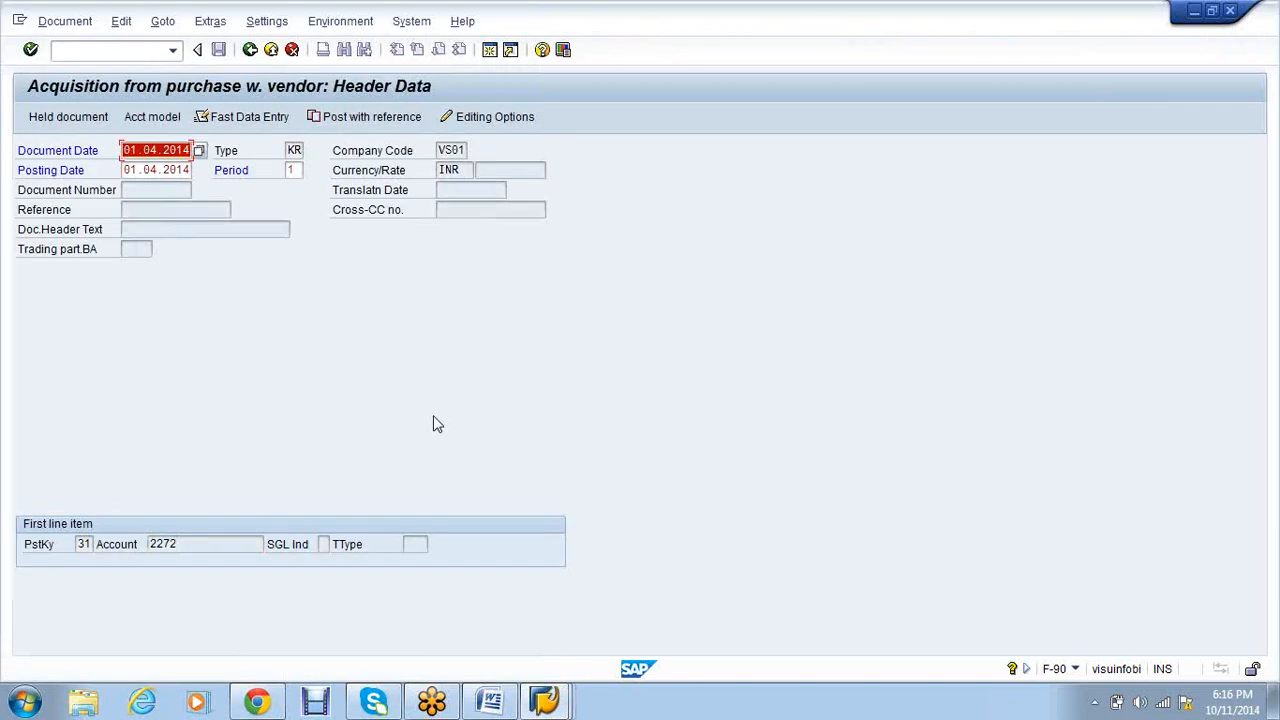
{"action": "key", "text": "Return"}
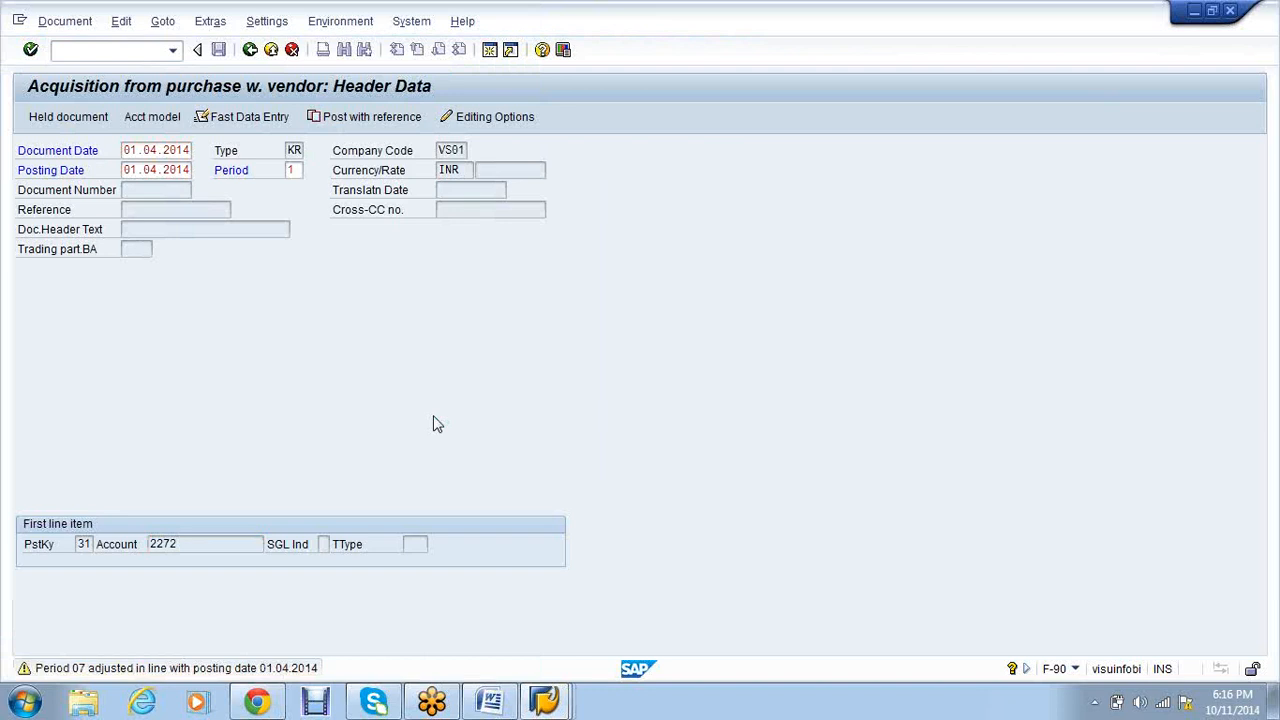
- Set the vendor invoice item's amount to 200000 INR and move on to the next line item's posting key
{"action": "type", "text": "200000"}
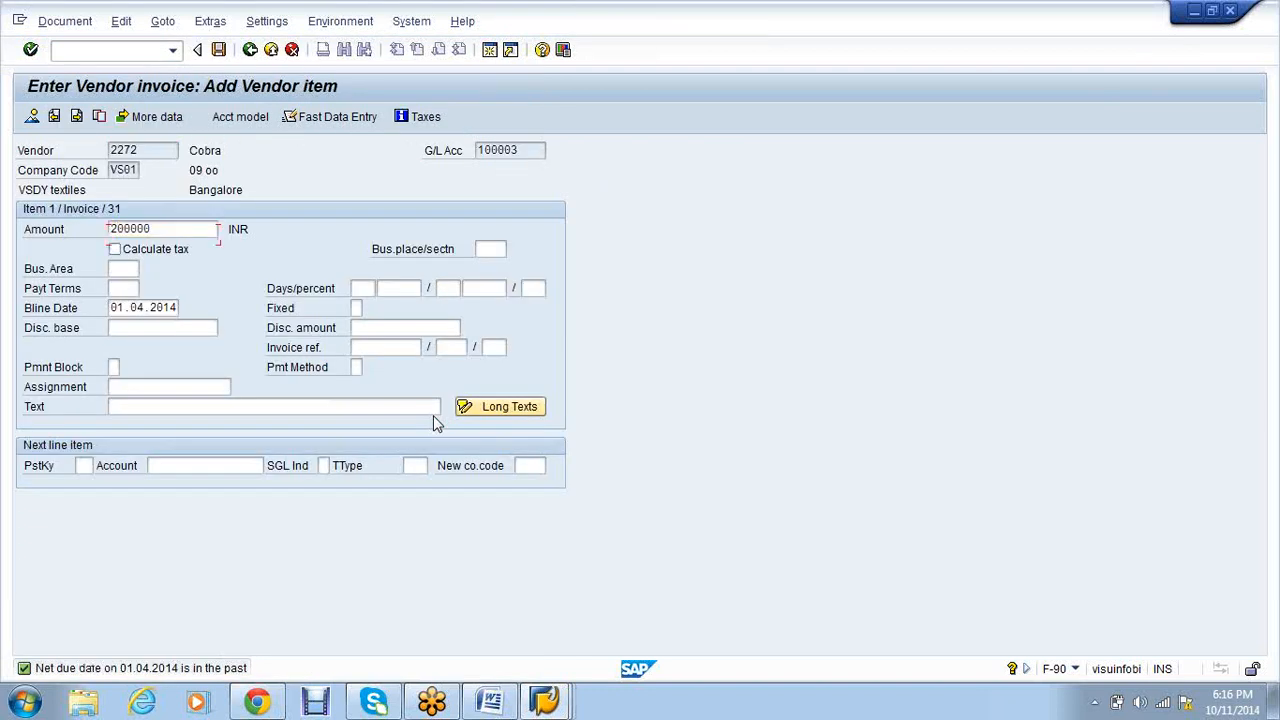
{"action": "key", "text": "Tab"}
{"action": "key", "text": "Tab"}
{"action": "key", "text": "Tab"}
{"action": "key", "text": "Tab"}
{"action": "key", "text": "Tab"}
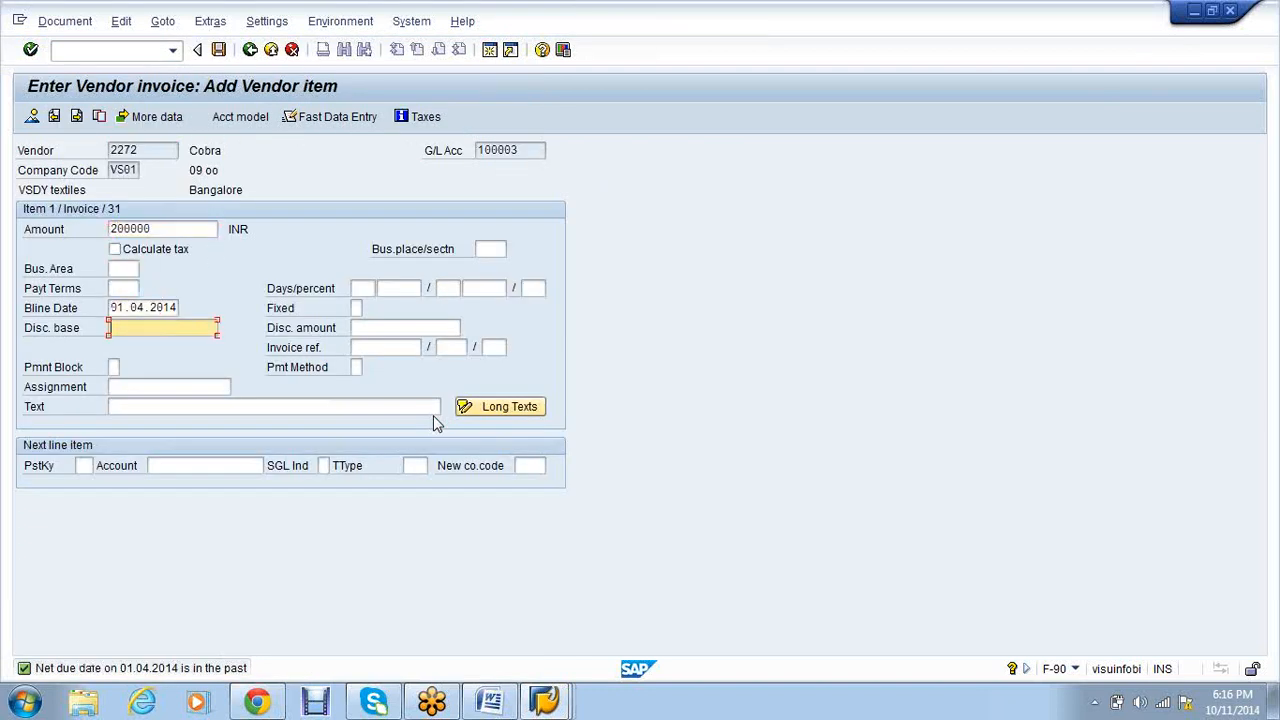
{"action": "key", "text": "Tab"}
{"action": "key", "text": "Tab"}
{"action": "key", "text": "Tab"}
{"action": "key", "text": "Tab"}
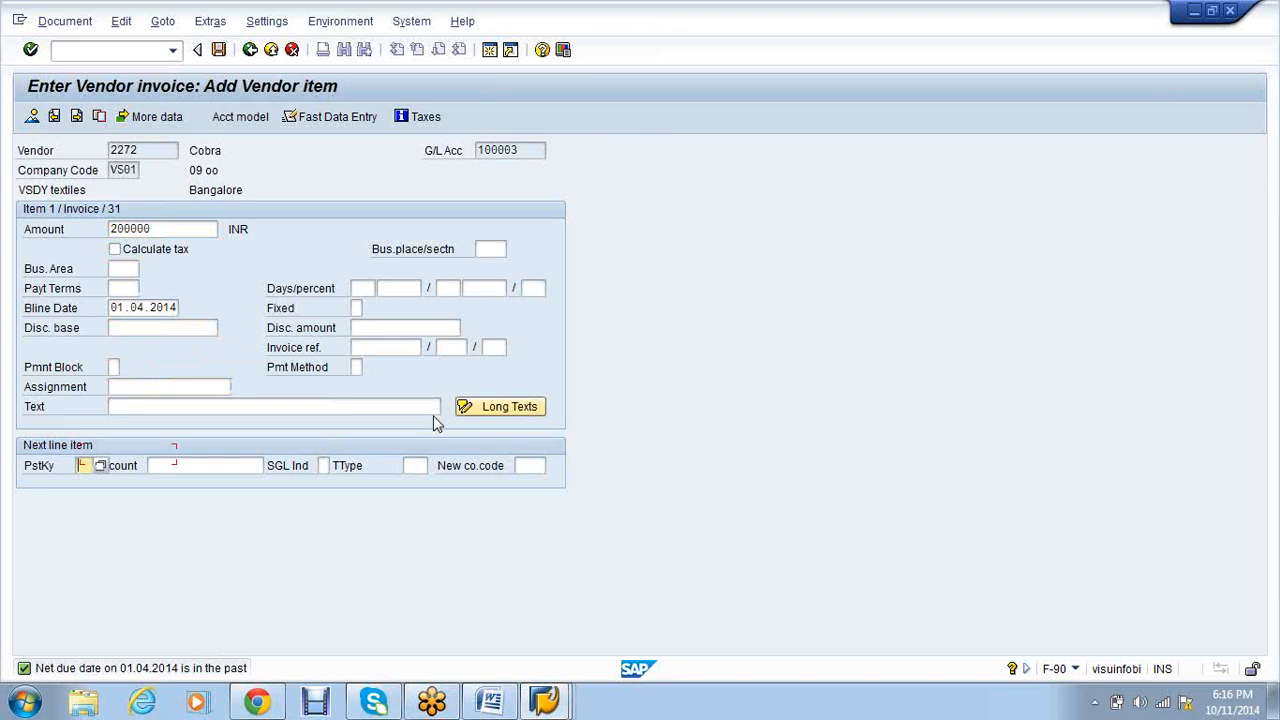
- Define the next line item with posting key 70, asset 3000-1 and transaction type 100, and open the asset item
{"action": "type", "text": "70"}
{"action": "key", "text": "Tab"}
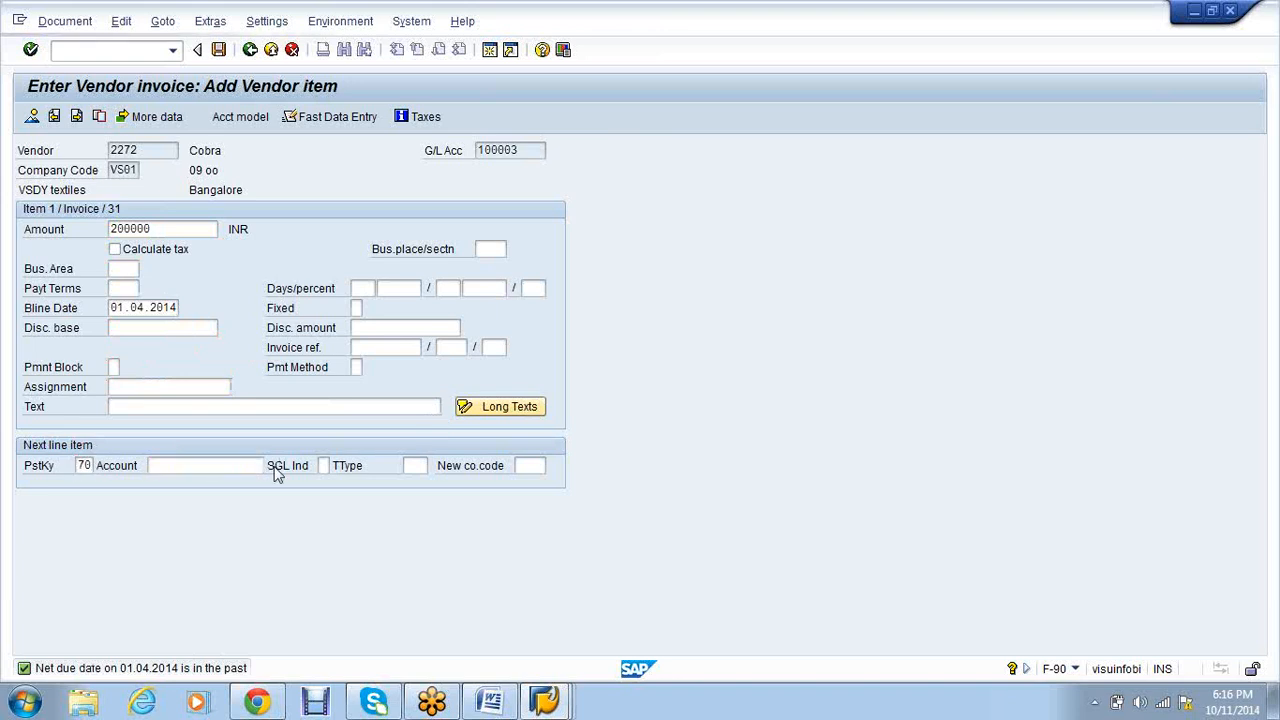
{"action": "left_click", "coordinate": [278, 467]}
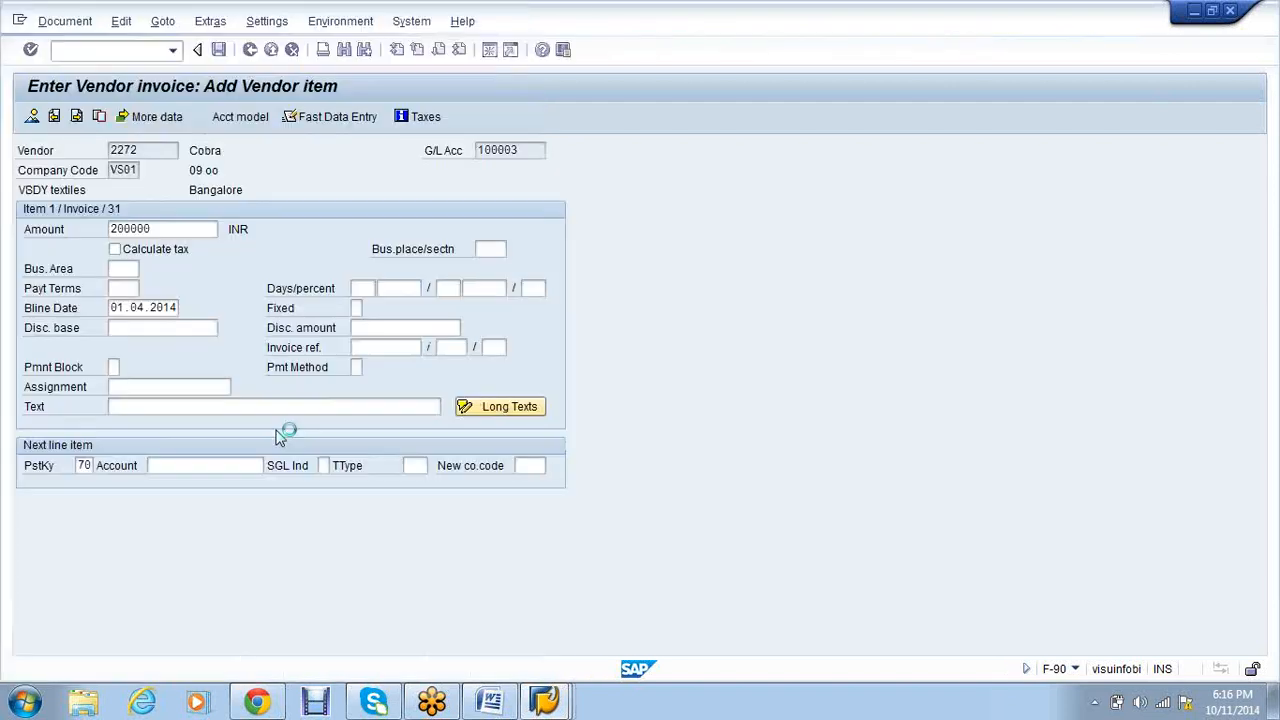
{"action": "key", "text": "Tab"}
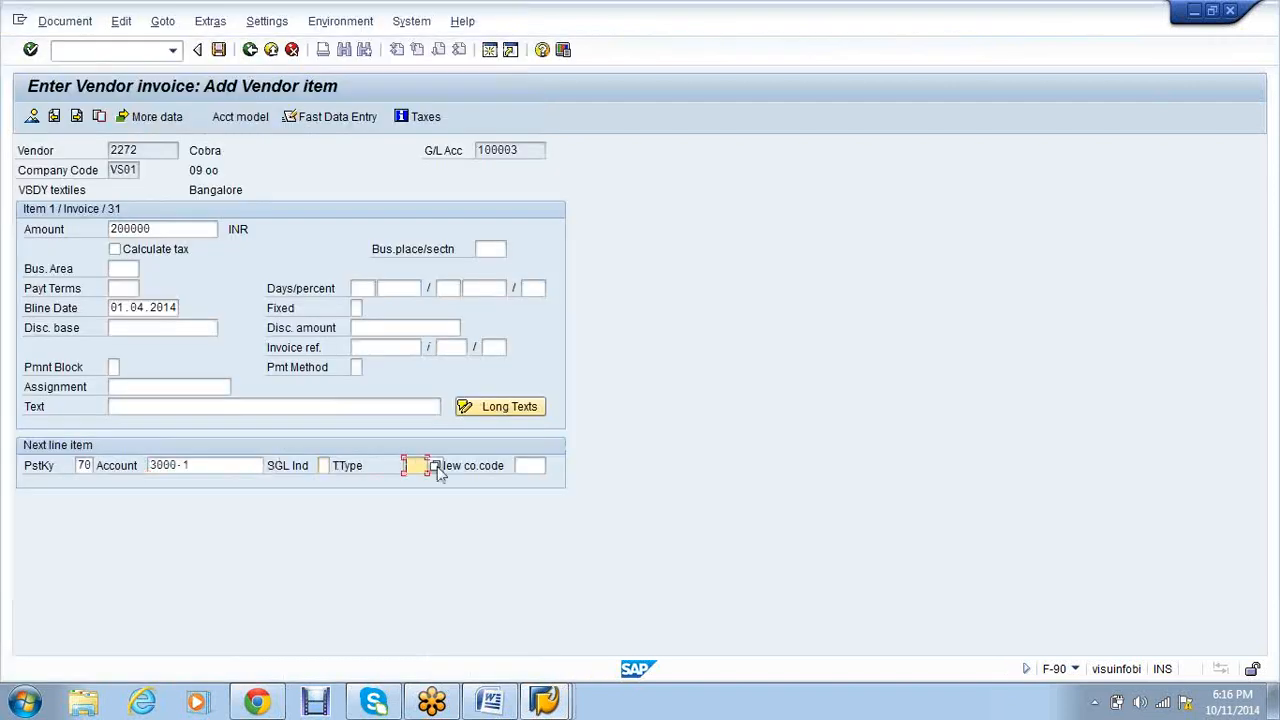
{"action": "left_click", "coordinate": [436, 466]}
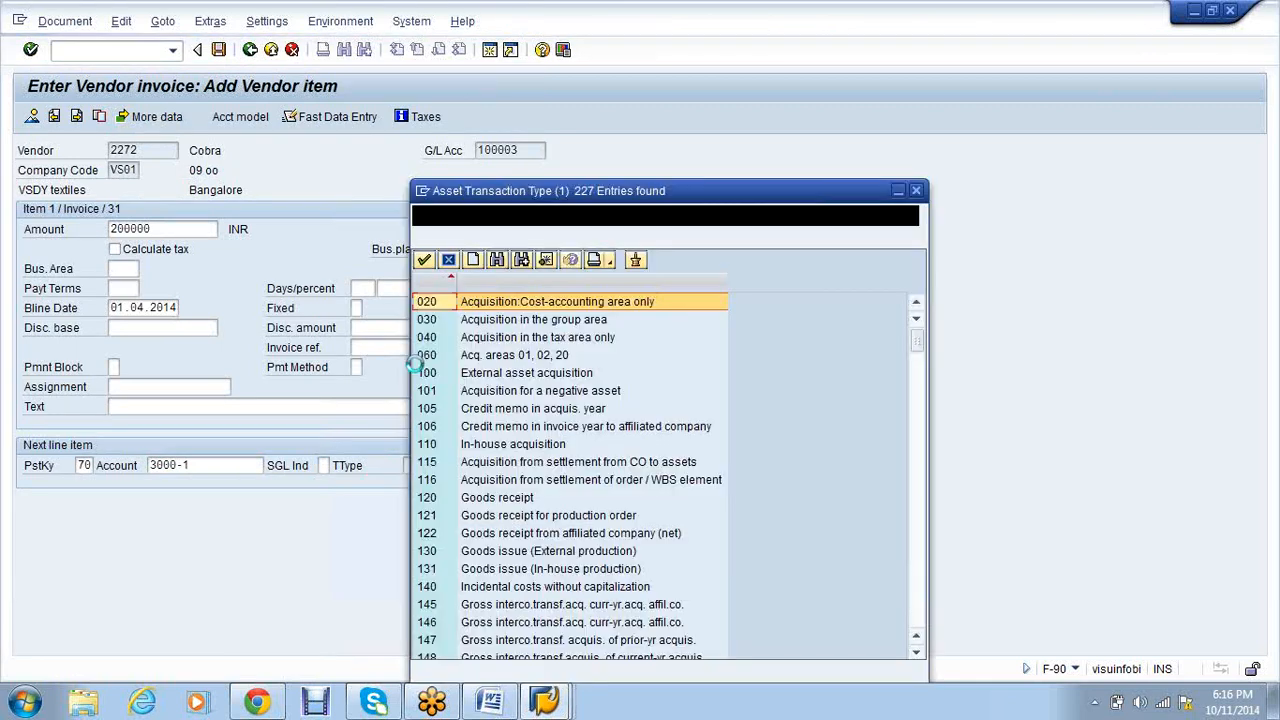
{"action": "left_click", "coordinate": [520, 374]}
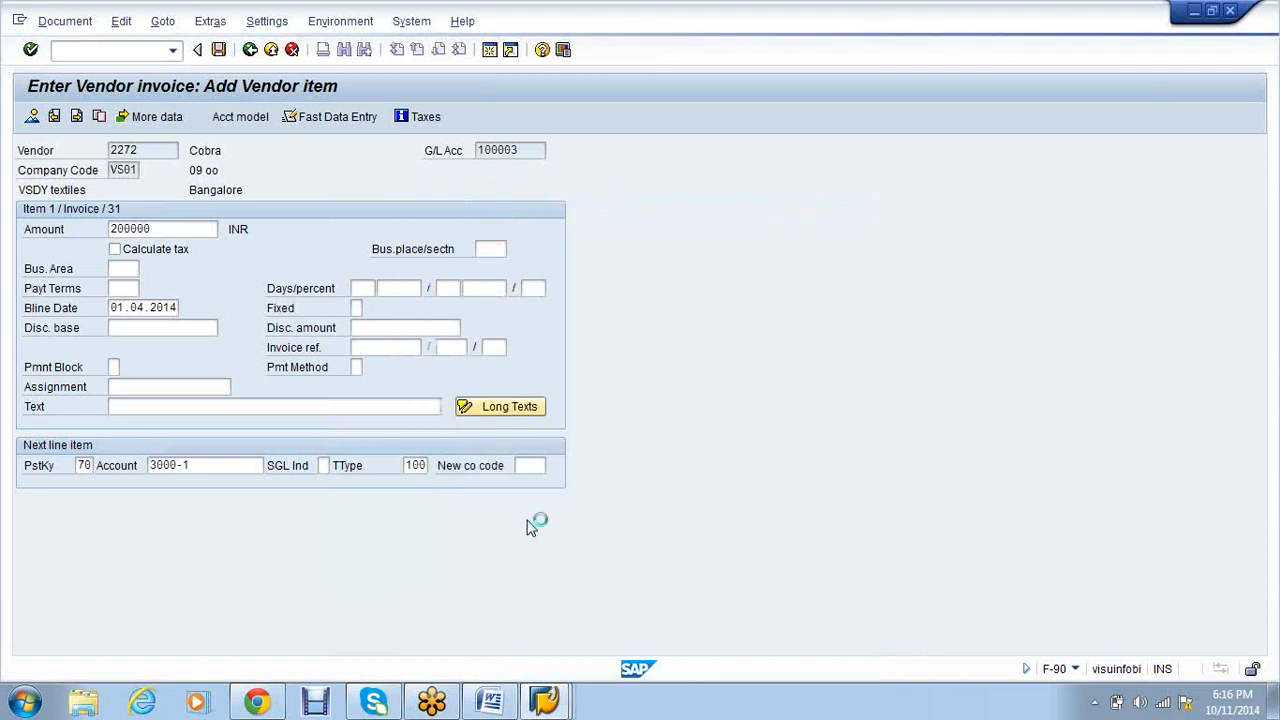
{"action": "key", "text": "Return"}
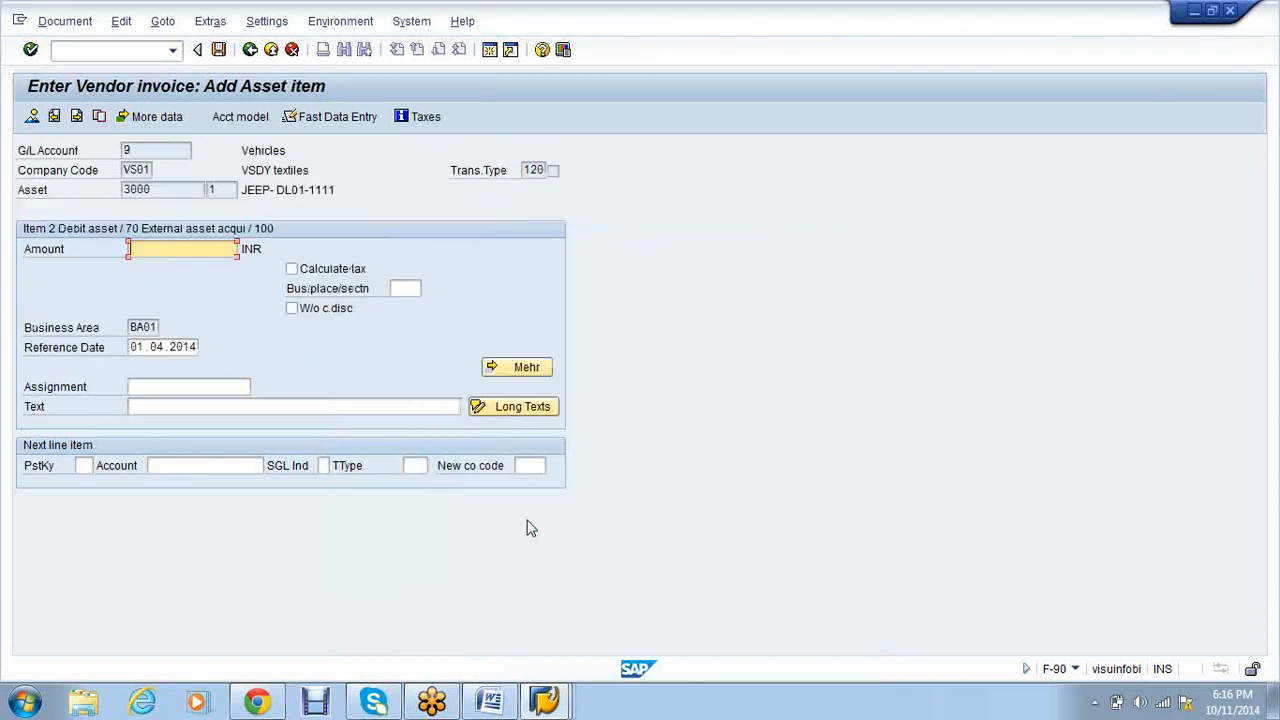
- Enter * as the asset item's amount, display the document overview, and post the acquisition document
{"action": "type", "text": "*"}
{"action": "key", "text": "Return"}
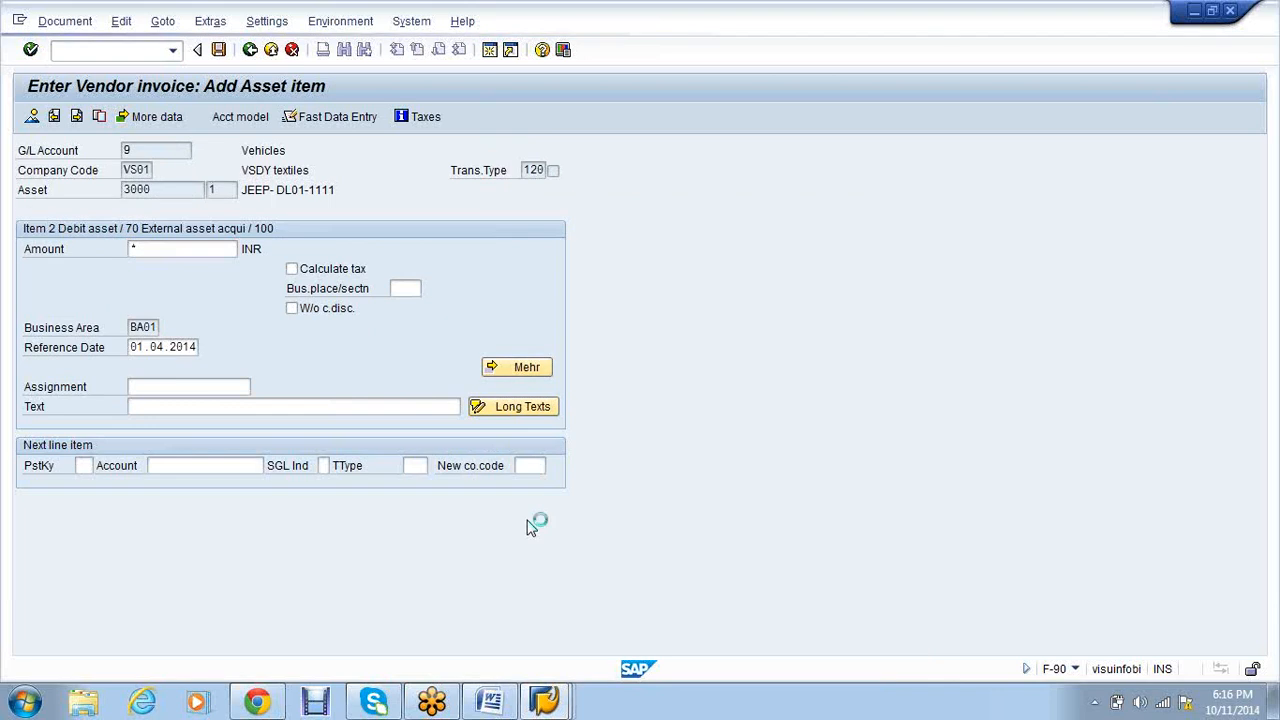
{"action": "left_click", "coordinate": [30, 117]}
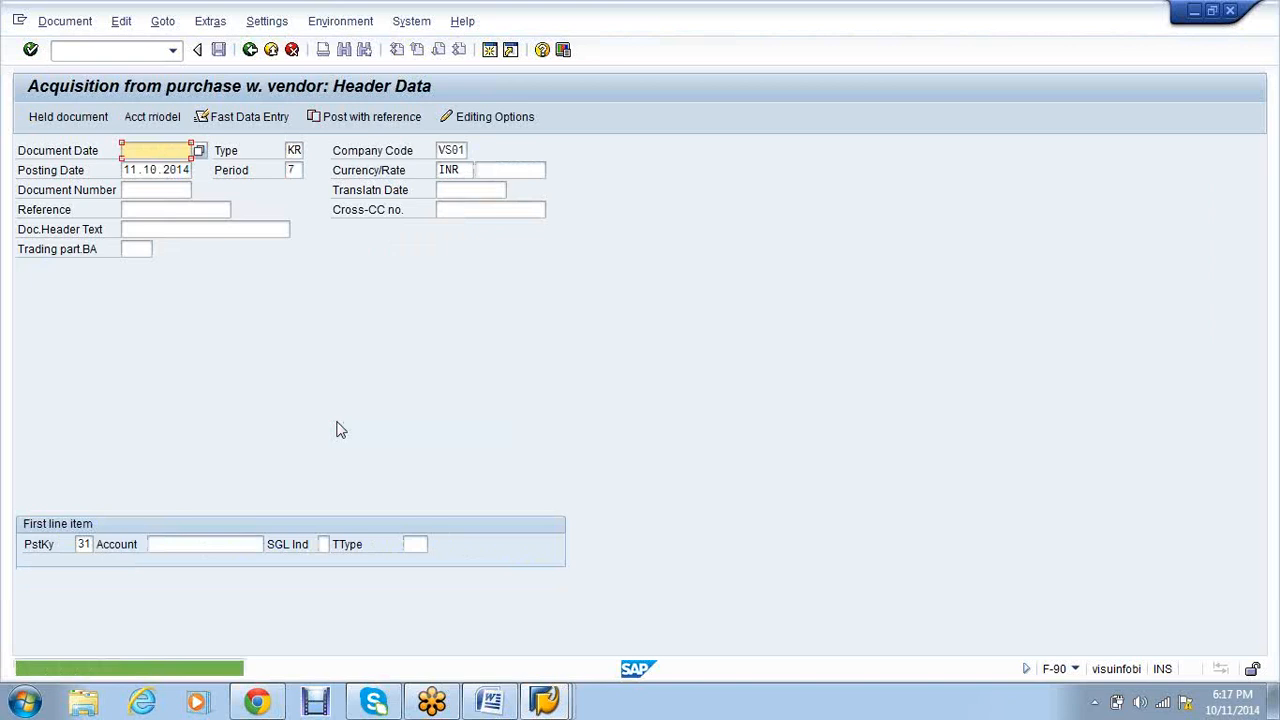
- Switch to the fiscal year variant session, open Asset Explorer with AW01N, and check the planned ordinary depreciation of asset 3000-1
{"action": "mouse_move", "coordinate": [558, 702]}
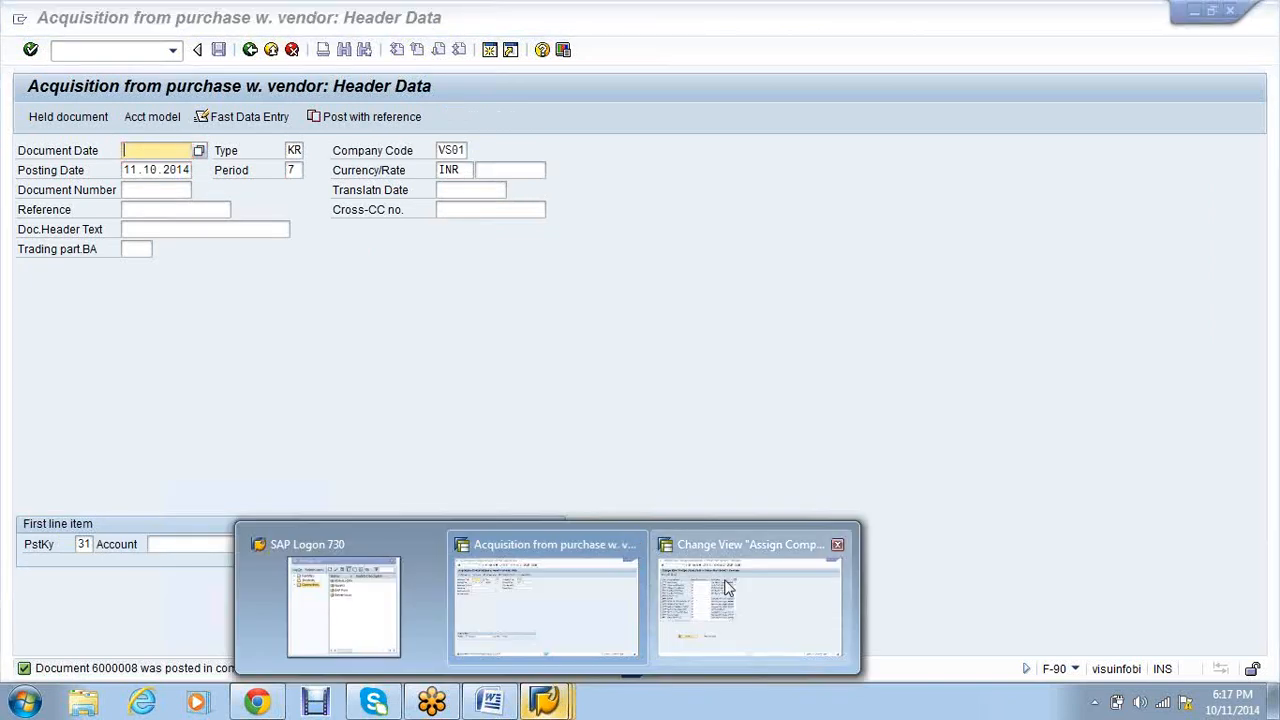
{"action": "left_click", "coordinate": [727, 588]}
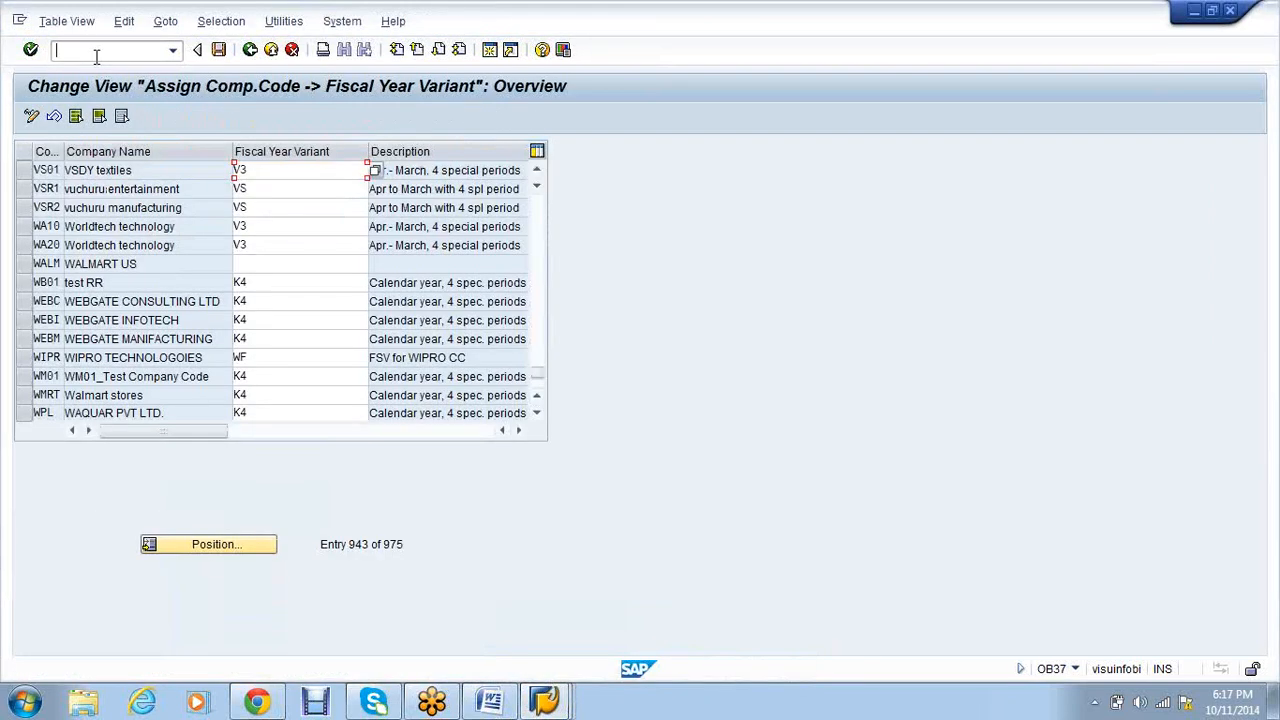
{"action": "type", "text": "/oaw01n"}
{"action": "key", "text": "Return"}
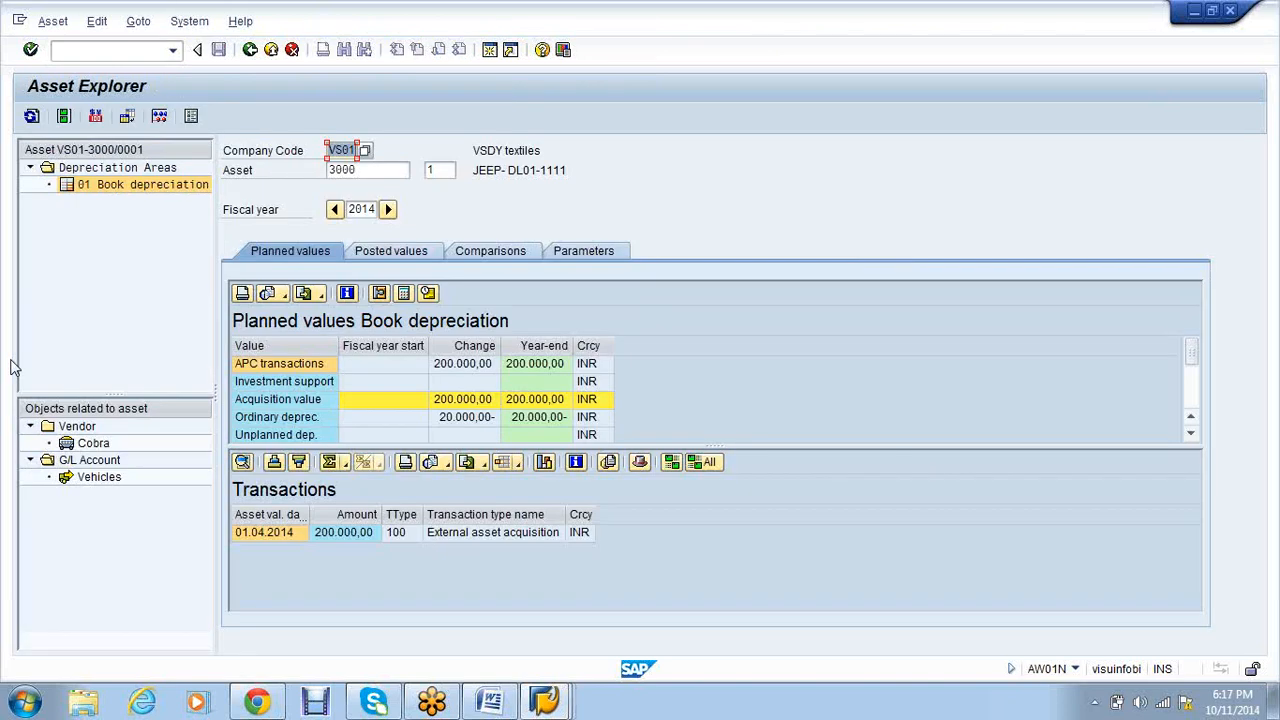
{"action": "left_click", "coordinate": [485, 425]}
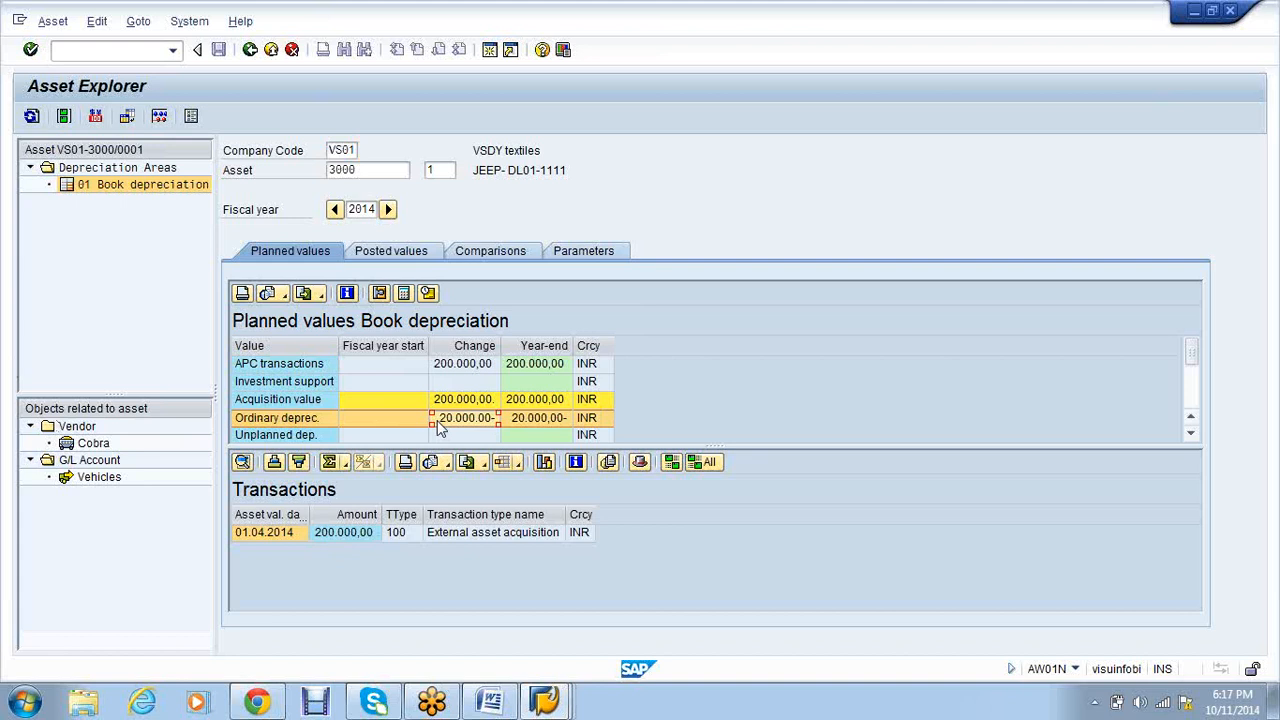
- Display the posted values of asset 3000-1 and examine the ordinary depreciation planned for periods 1 to 5
{"action": "left_click", "coordinate": [407, 256]}
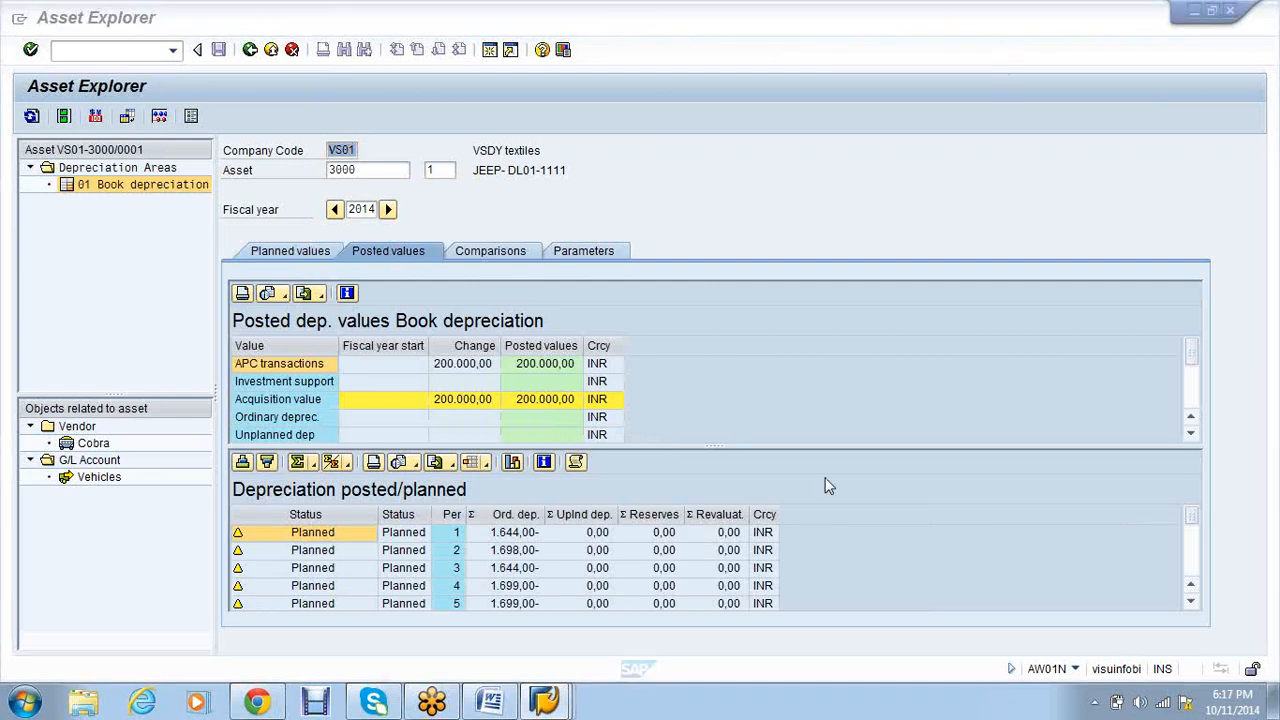
{"action": "left_click", "coordinate": [512, 538]}
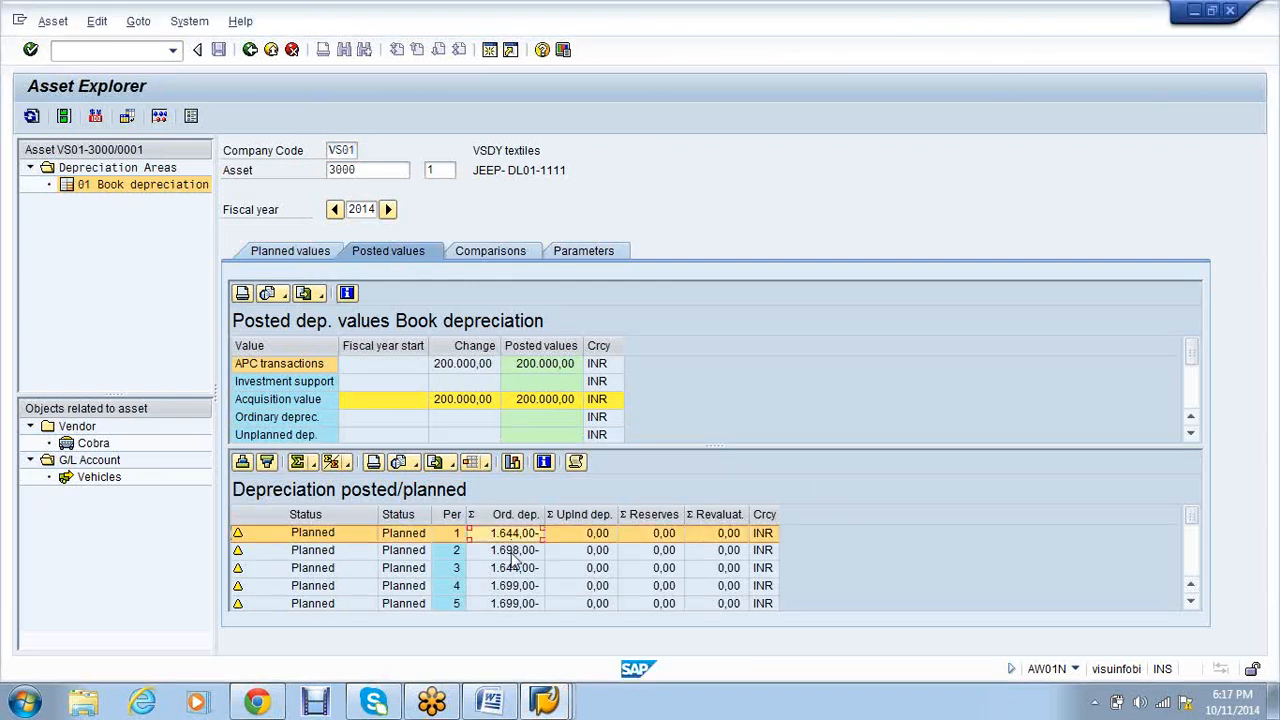
{"action": "left_click", "coordinate": [511, 568]}
{"action": "left_click", "coordinate": [515, 588]}
{"action": "left_click", "coordinate": [516, 603]}
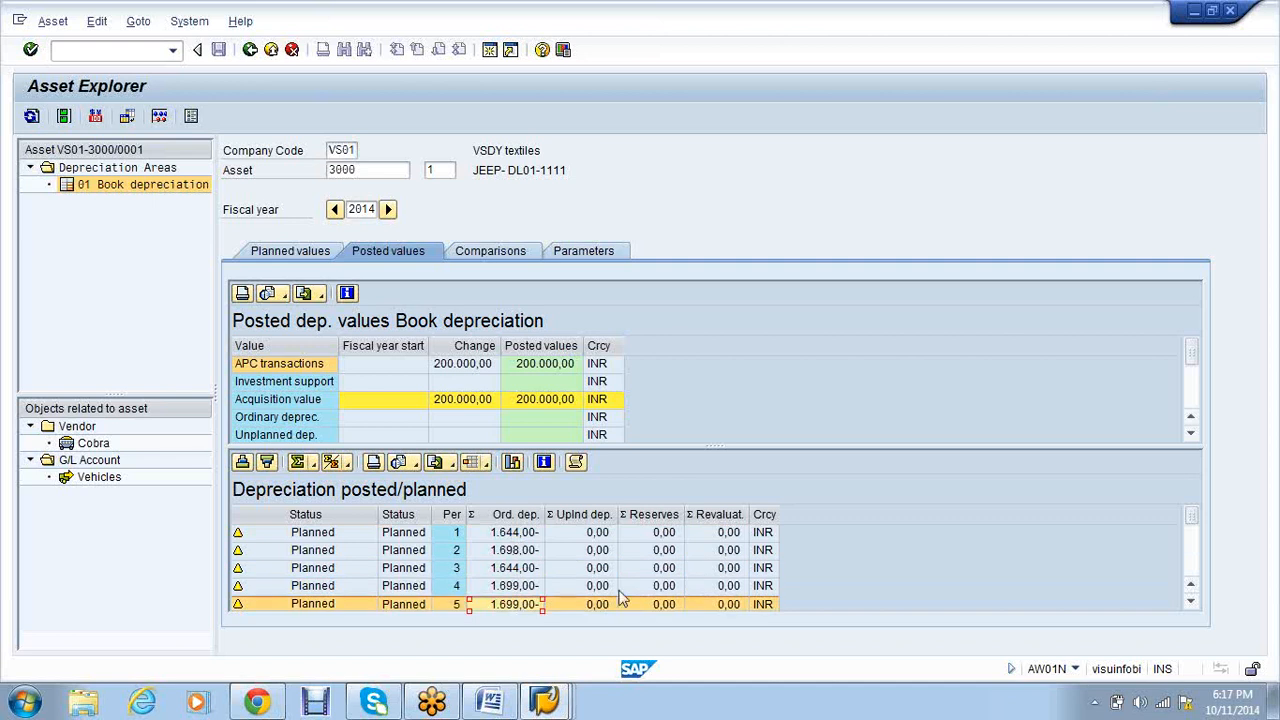
{"action": "left_click", "coordinate": [518, 551]}
{"action": "left_click", "coordinate": [524, 569]}
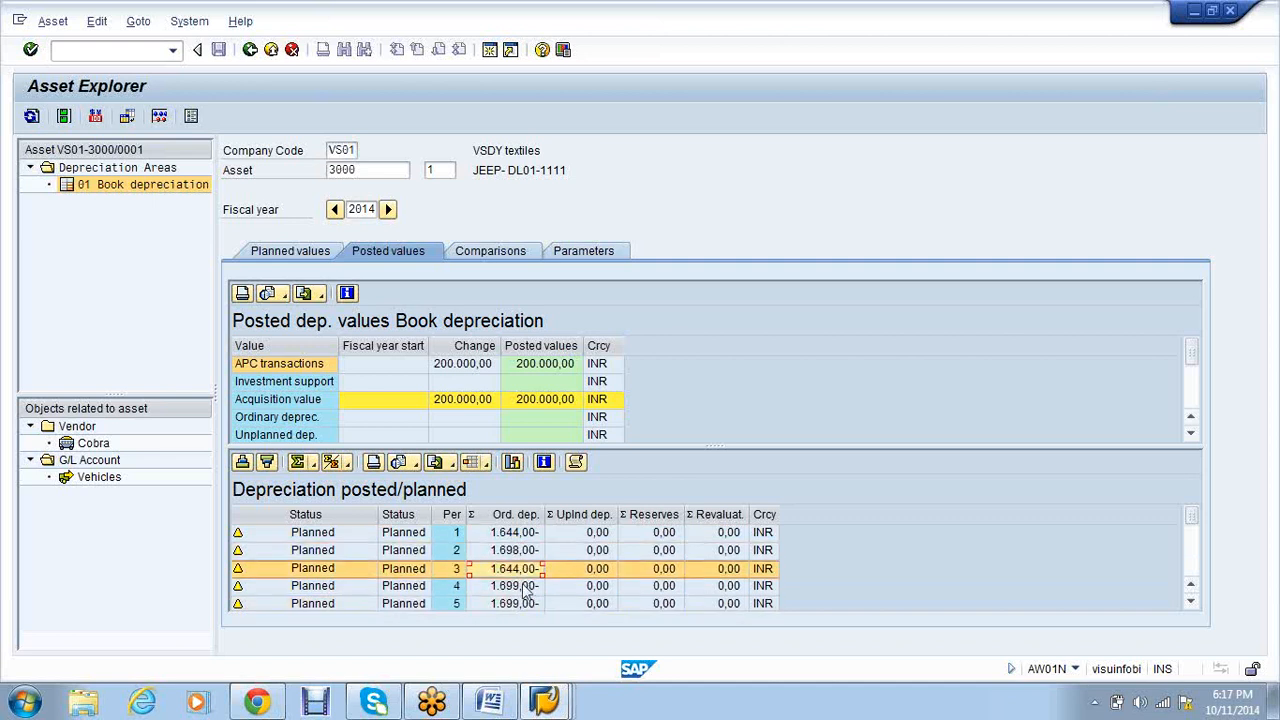
{"action": "left_click", "coordinate": [524, 587]}
{"action": "left_click", "coordinate": [524, 602]}
{"action": "left_click", "coordinate": [516, 550]}
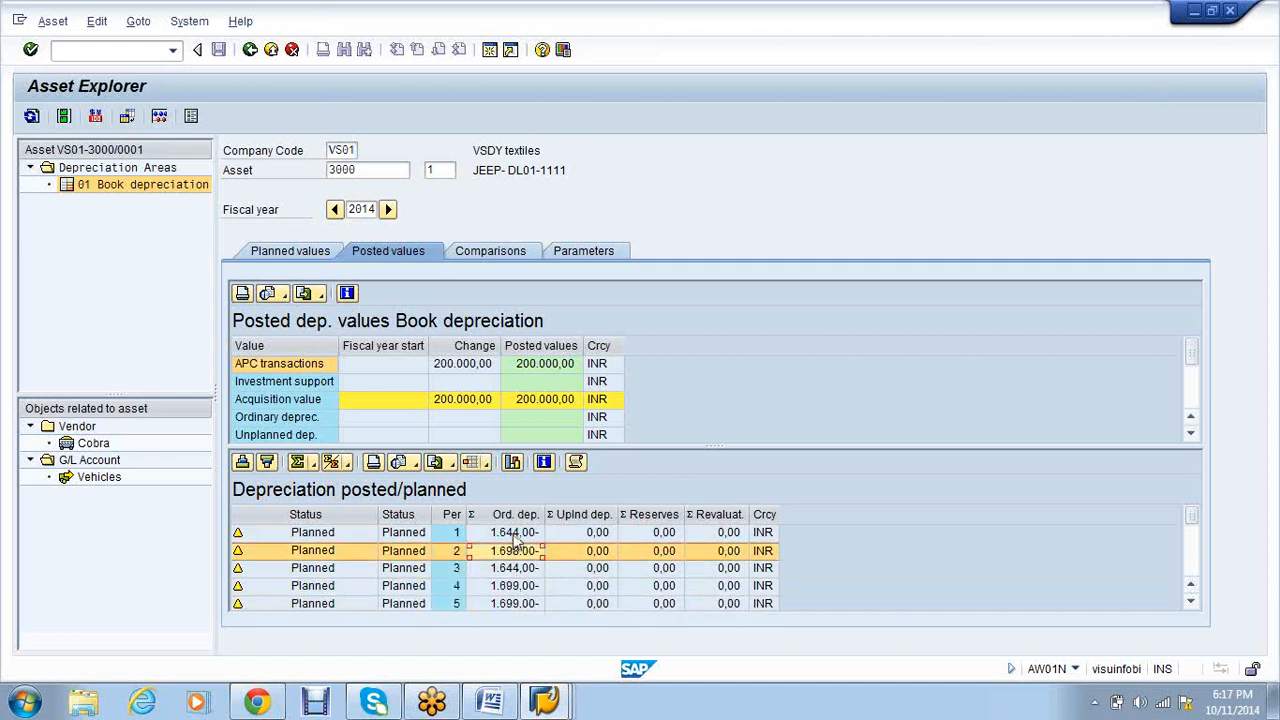
{"action": "left_click", "coordinate": [515, 534]}
{"action": "left_click", "coordinate": [516, 550]}
{"action": "key", "text": "Left"}
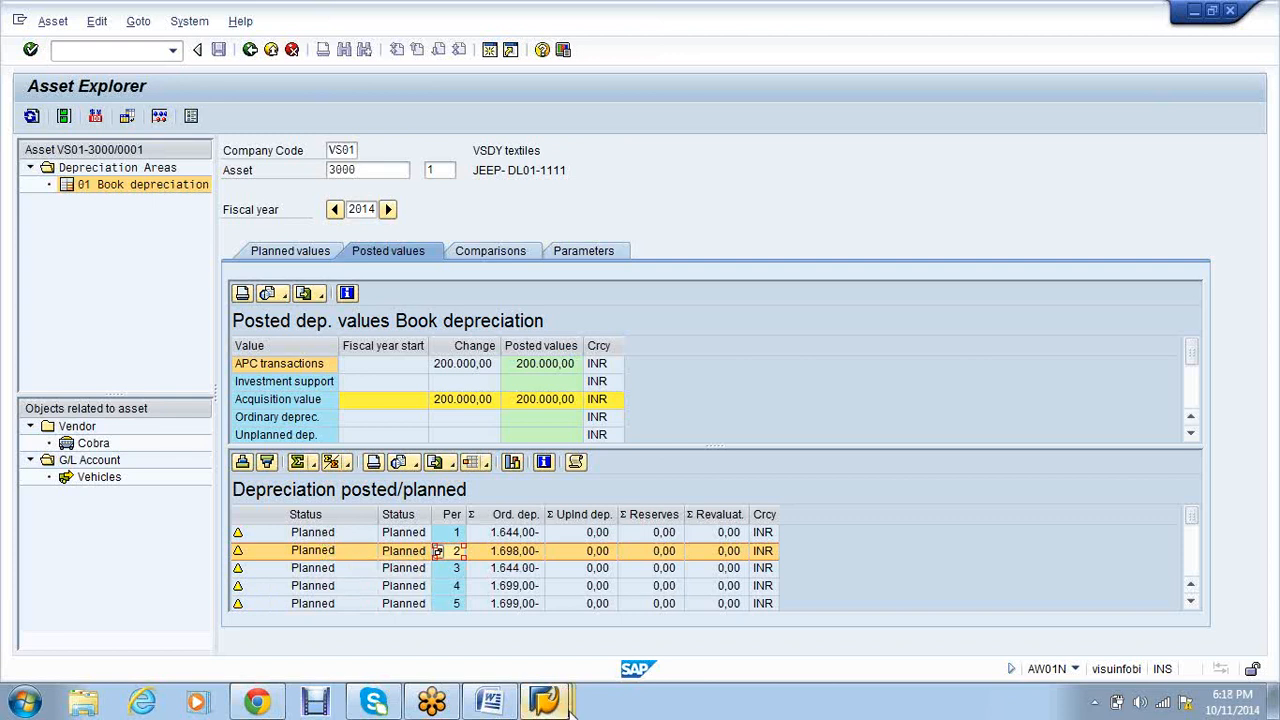
- Return to the F-90 session, start transaction AFAB, and execute a planned test run for company code VS01, fiscal year 2014, period 001
{"action": "mouse_move", "coordinate": [565, 702]}
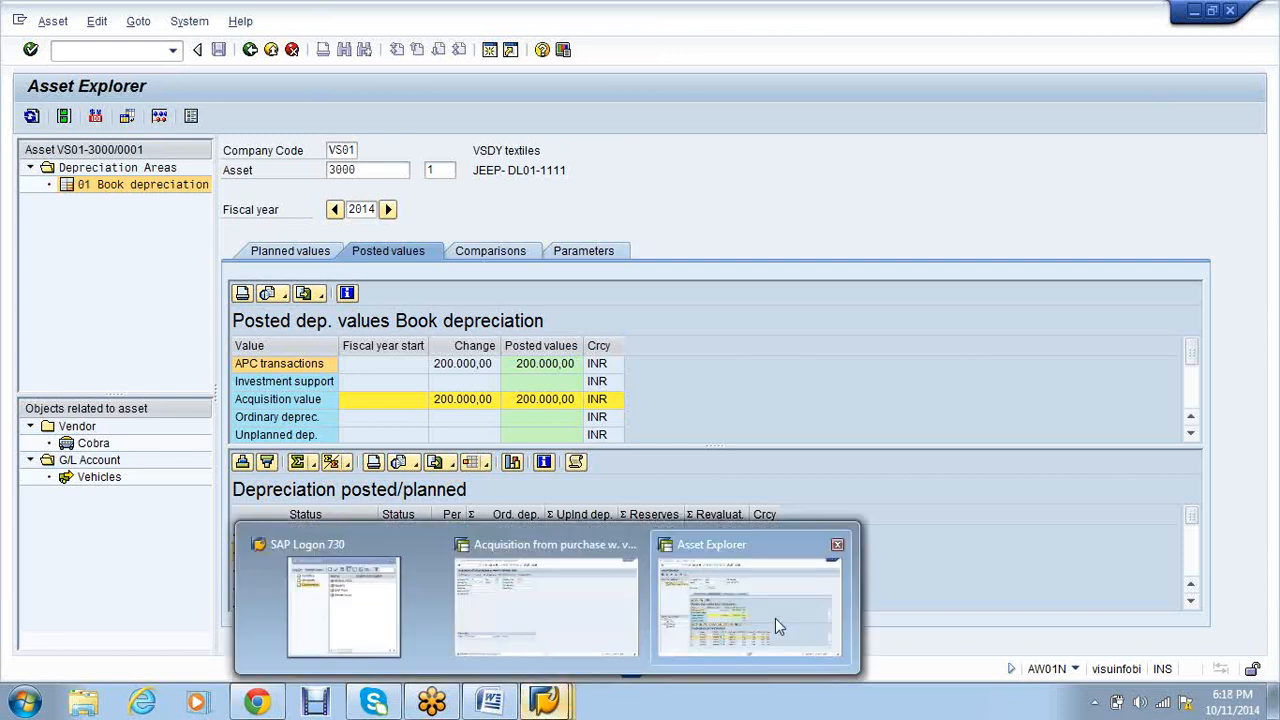
{"action": "left_click", "coordinate": [540, 619]}
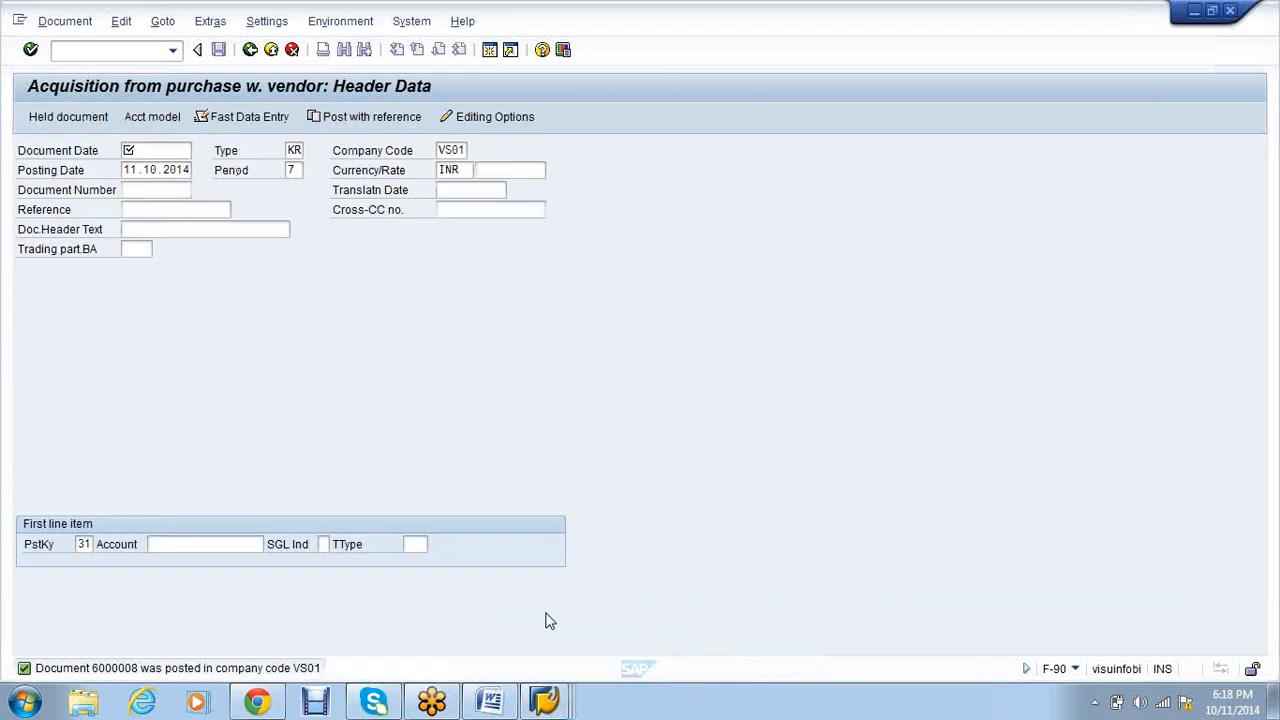
{"action": "left_click", "coordinate": [90, 50]}
{"action": "type", "text": "/nafab"}
{"action": "key", "text": "Return"}
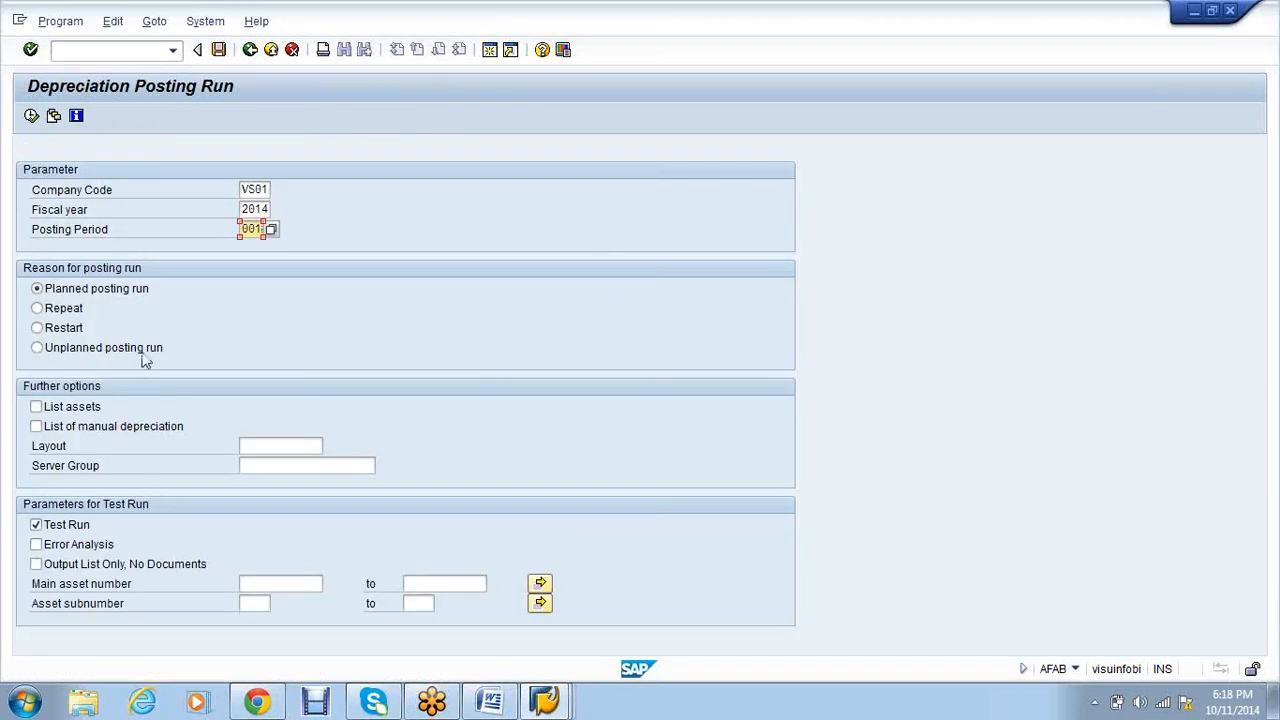
{"action": "left_click", "coordinate": [31, 117]}
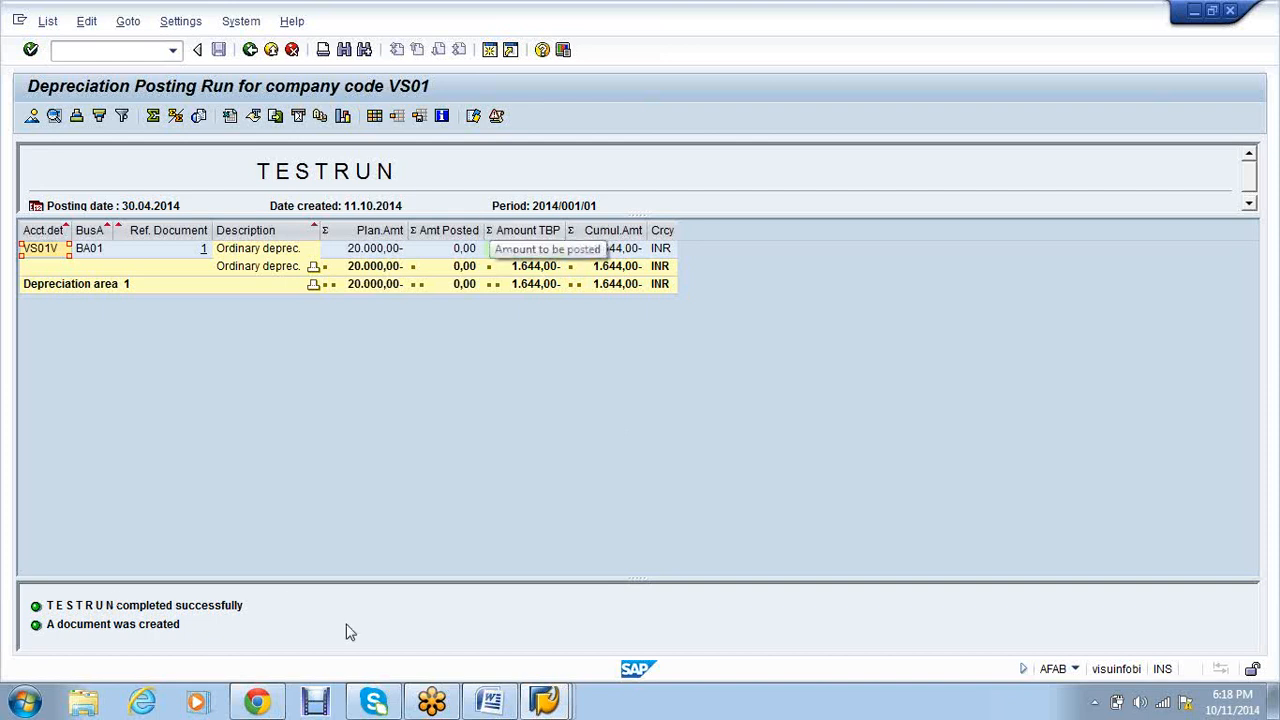
- Check the test run for errors, return to the posting run parameters, and turn off Test Run
{"action": "left_click", "coordinate": [497, 117]}
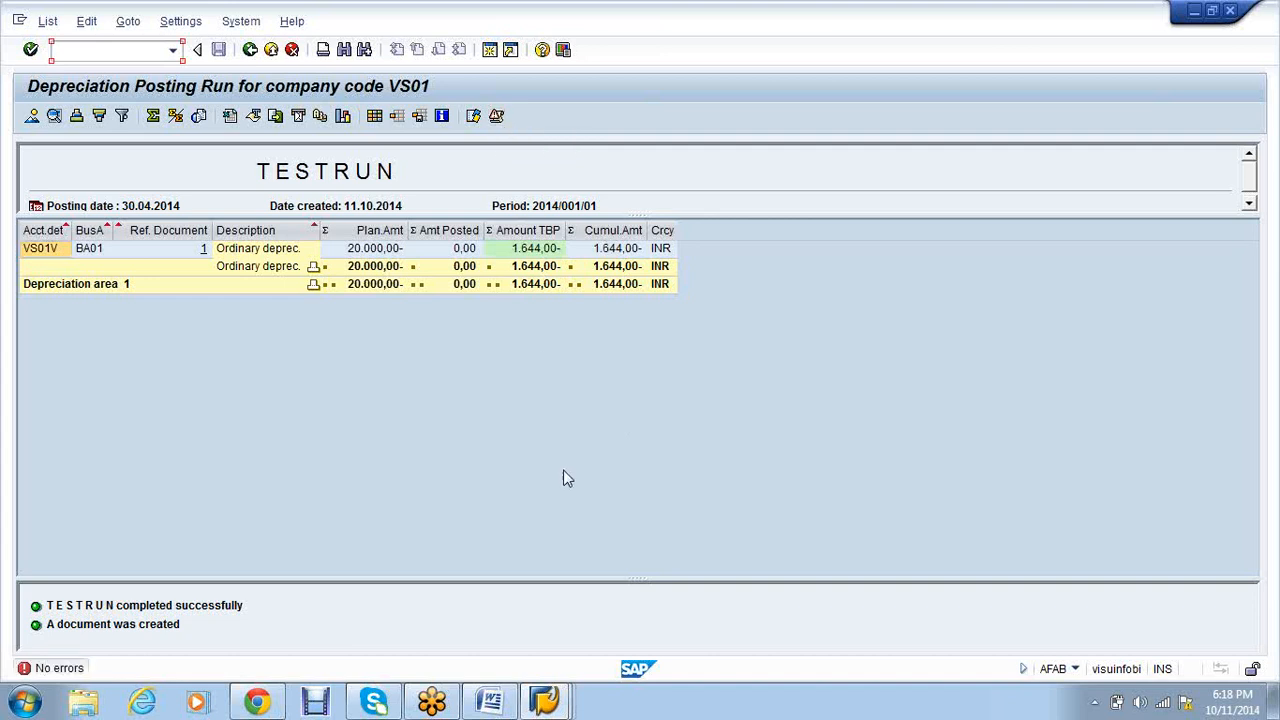
{"action": "left_click", "coordinate": [249, 51]}
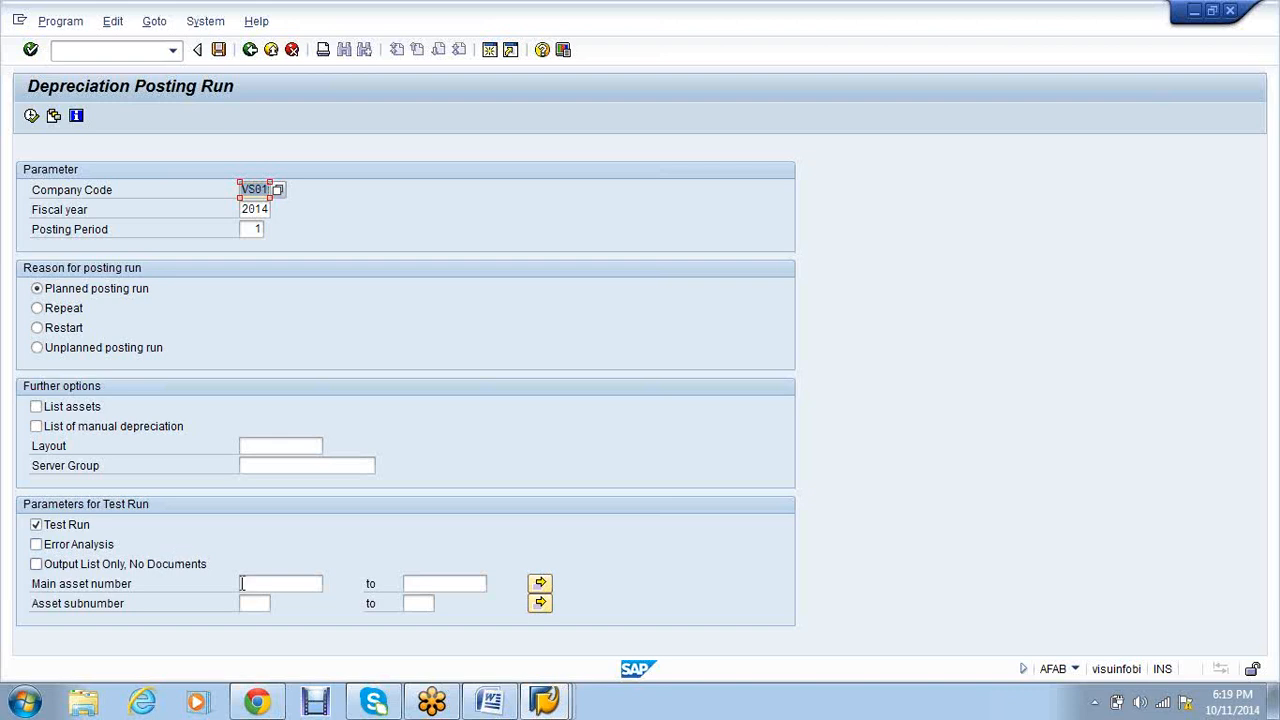
{"action": "left_click", "coordinate": [82, 526]}
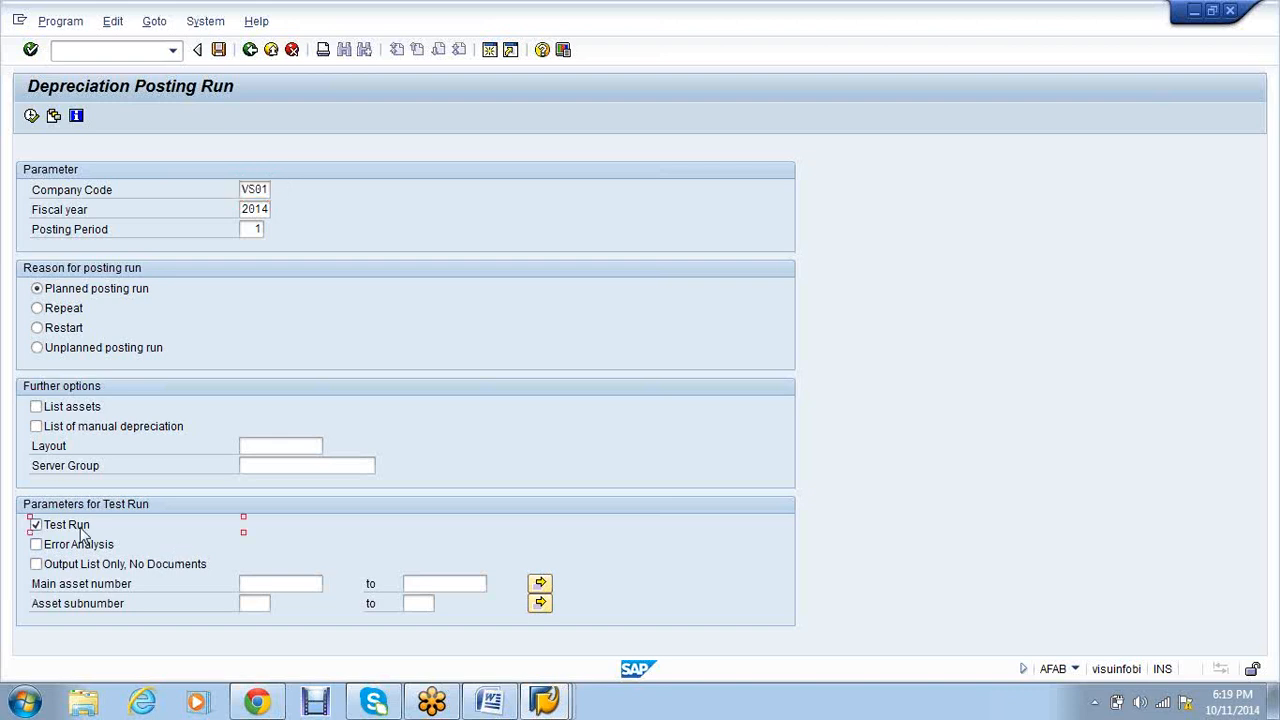
- Execute the period 1 depreciation run in the background, with output device lp01 and one copy for the print parameters
{"action": "left_click", "coordinate": [62, 23]}
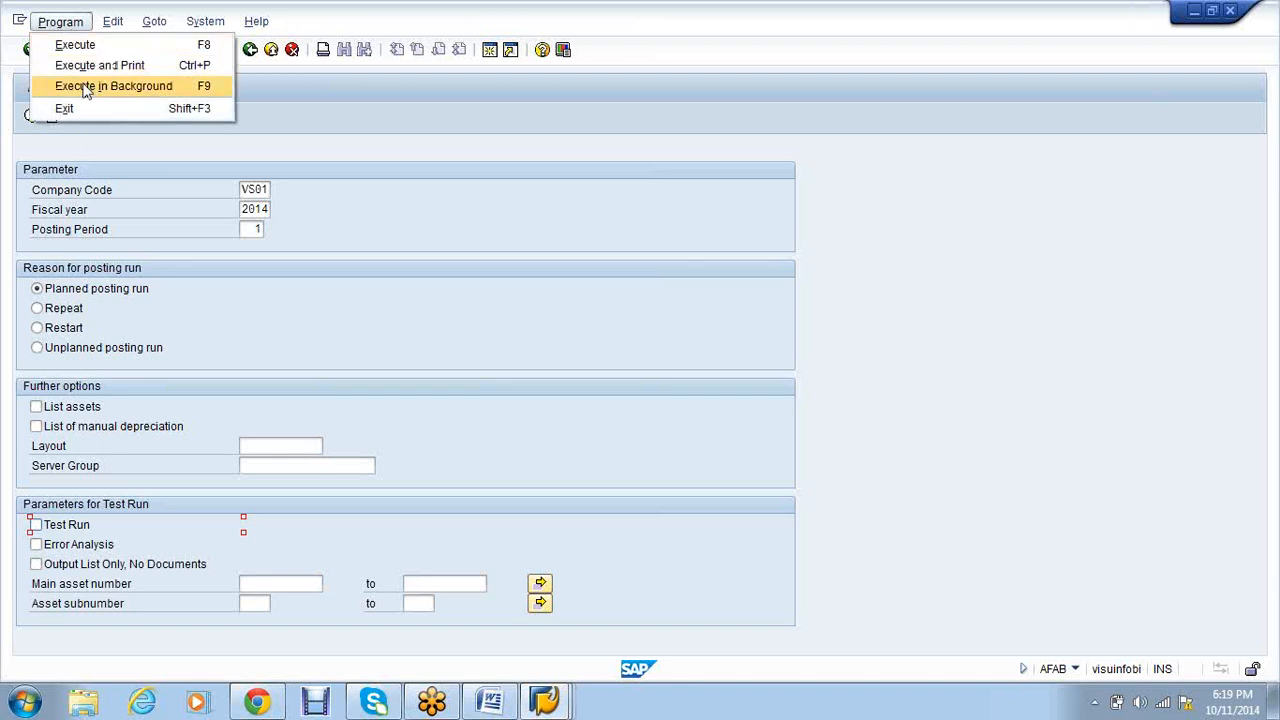
{"action": "left_click", "coordinate": [85, 88]}
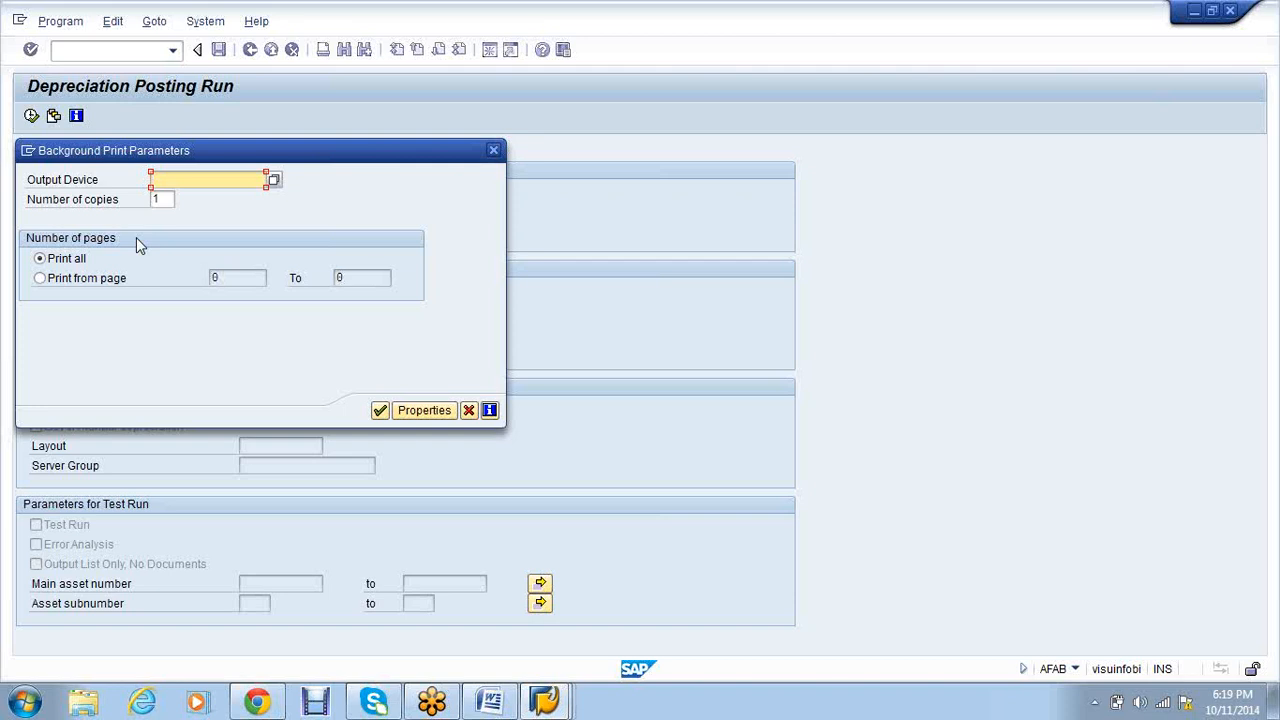
{"action": "type", "text": "lp01"}
{"action": "left_click", "coordinate": [160, 204]}
{"action": "left_click", "coordinate": [380, 412]}
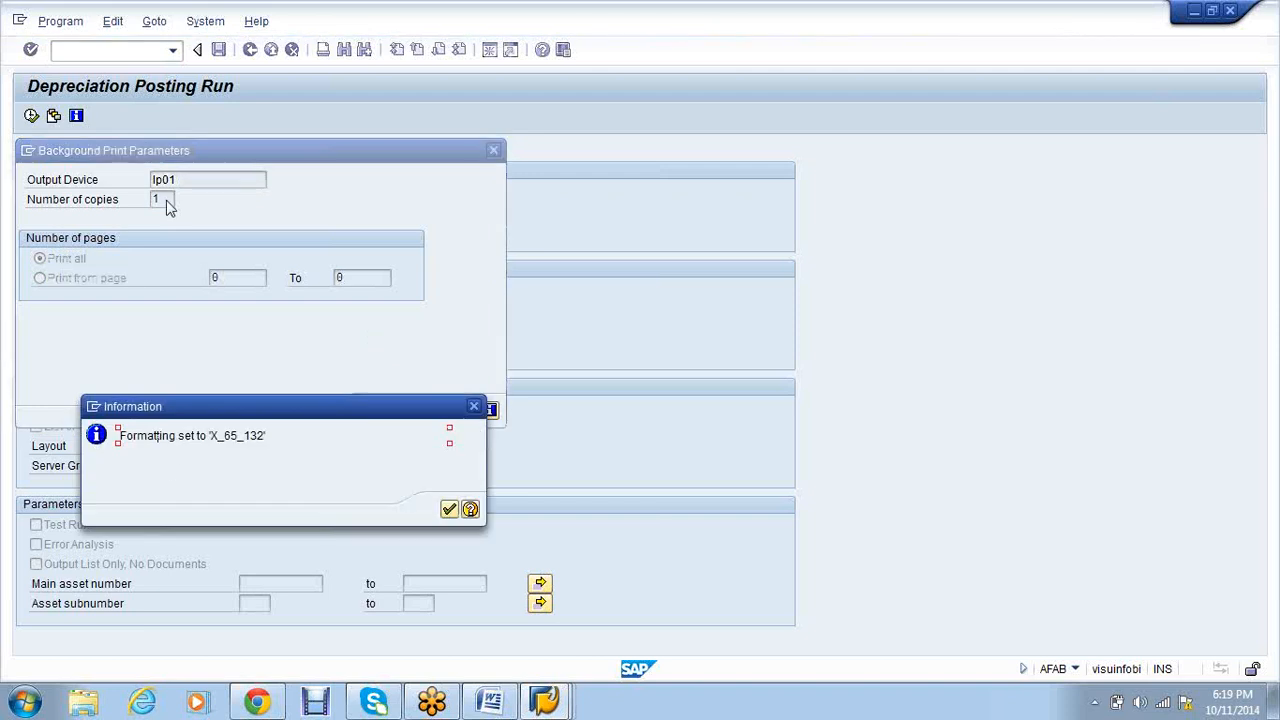
{"action": "left_click", "coordinate": [450, 512]}
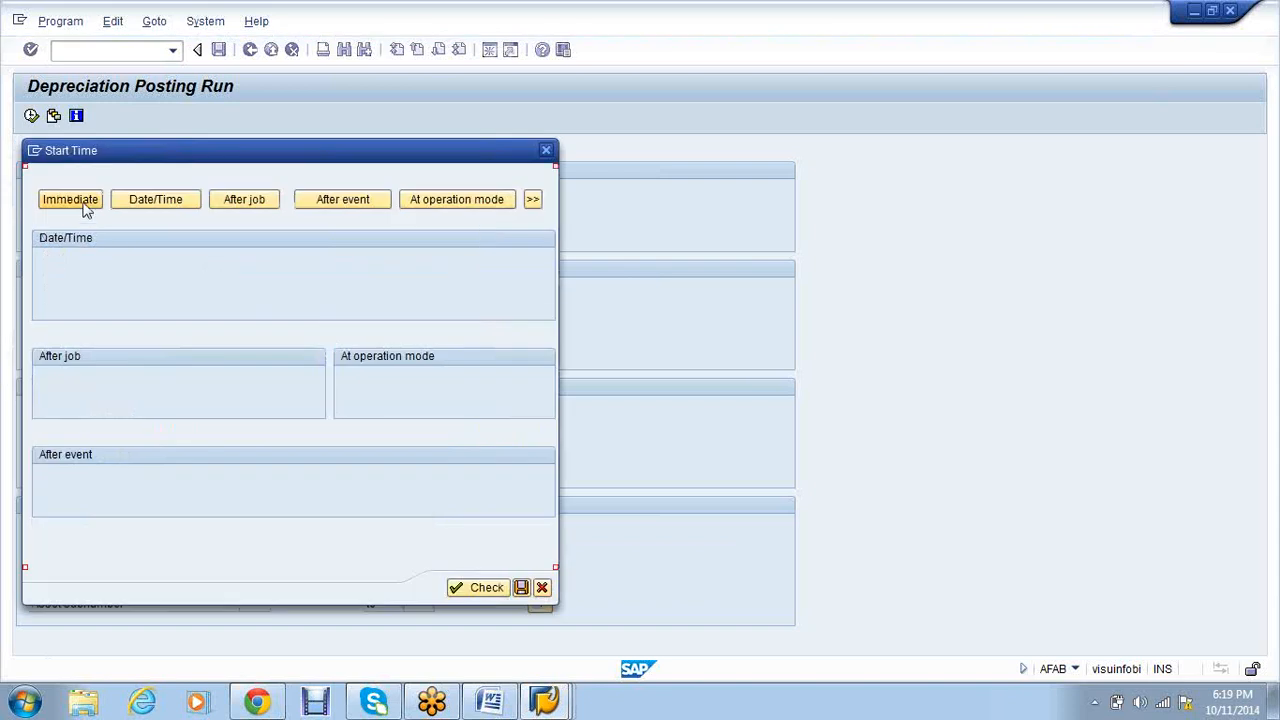
- Set the background job to start immediately, then check and save its start time
{"action": "left_click", "coordinate": [80, 202]}
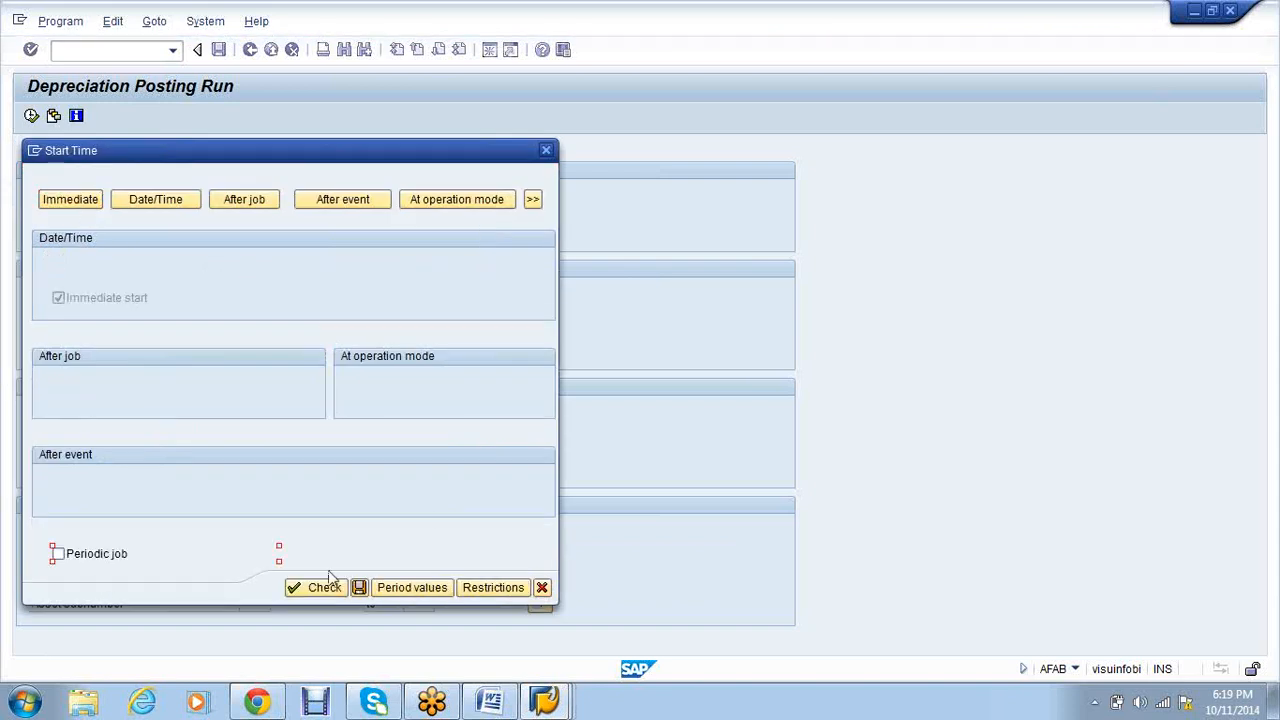
{"action": "left_click", "coordinate": [329, 591]}
{"action": "left_click", "coordinate": [357, 589]}
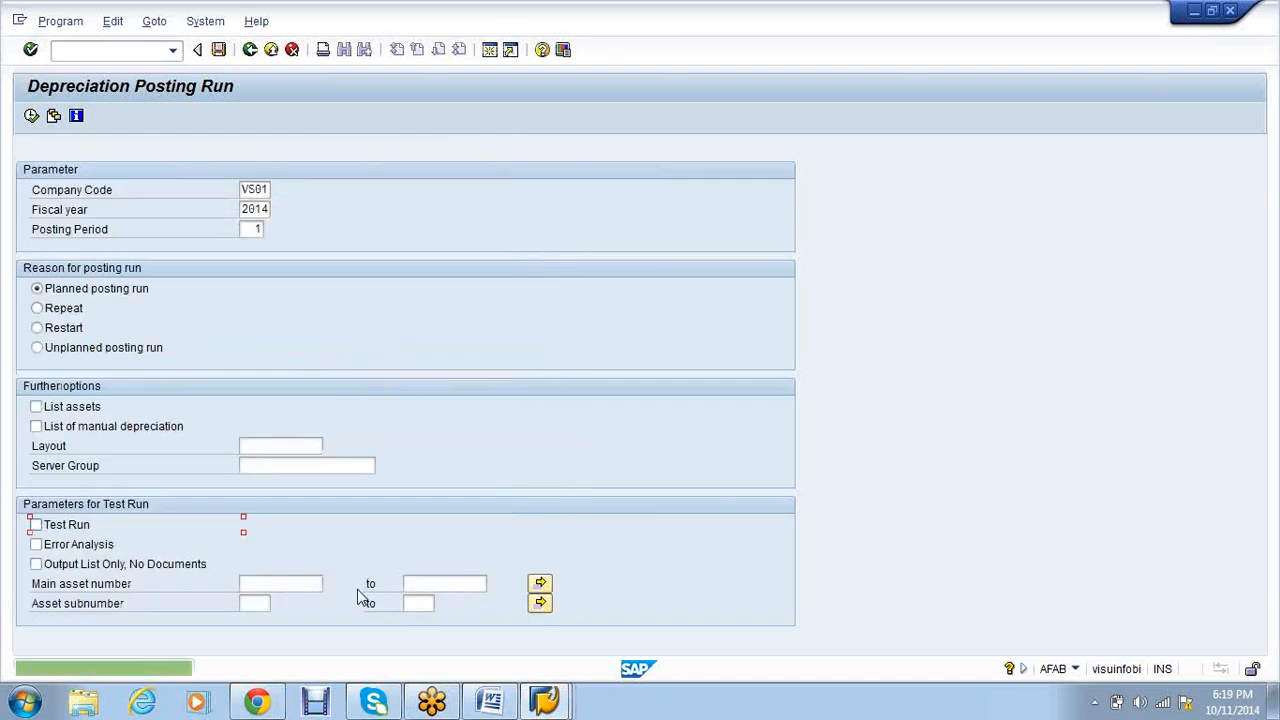
- Find background job RAPOST2000 in the job overview and display the contents of its spool request
{"action": "left_click", "coordinate": [206, 24]}
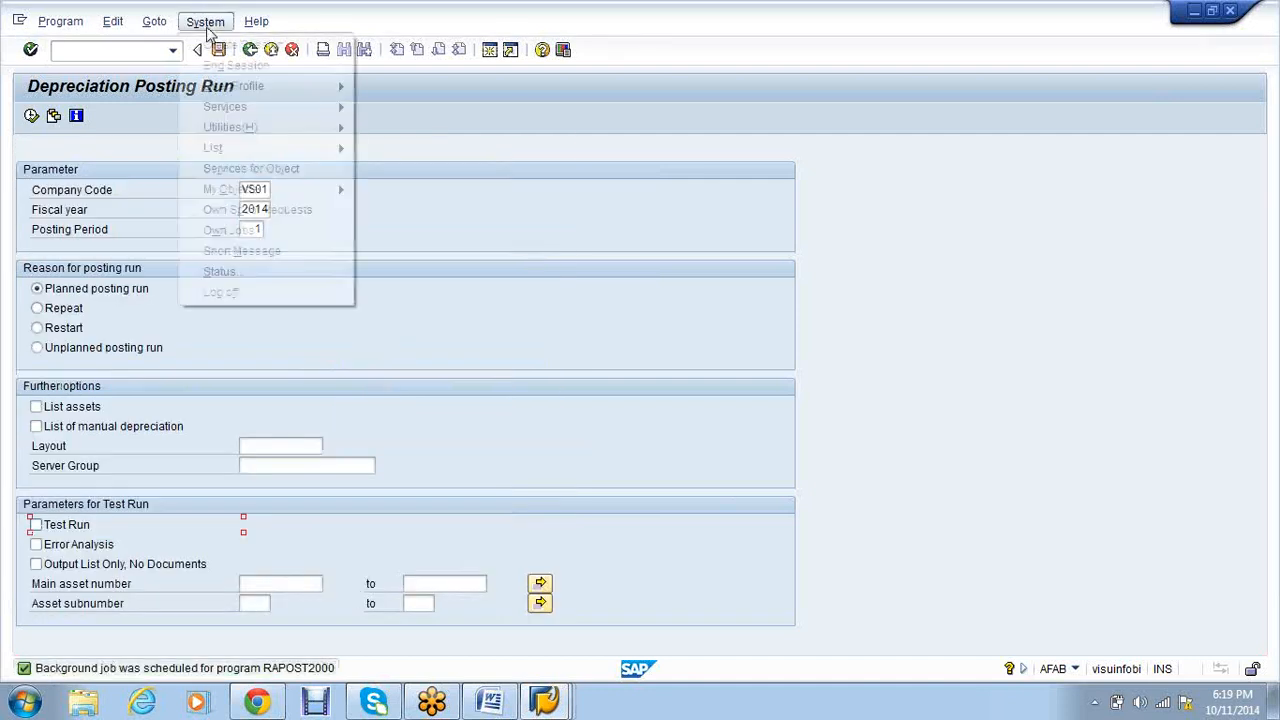
{"action": "mouse_move", "coordinate": [243, 107]}
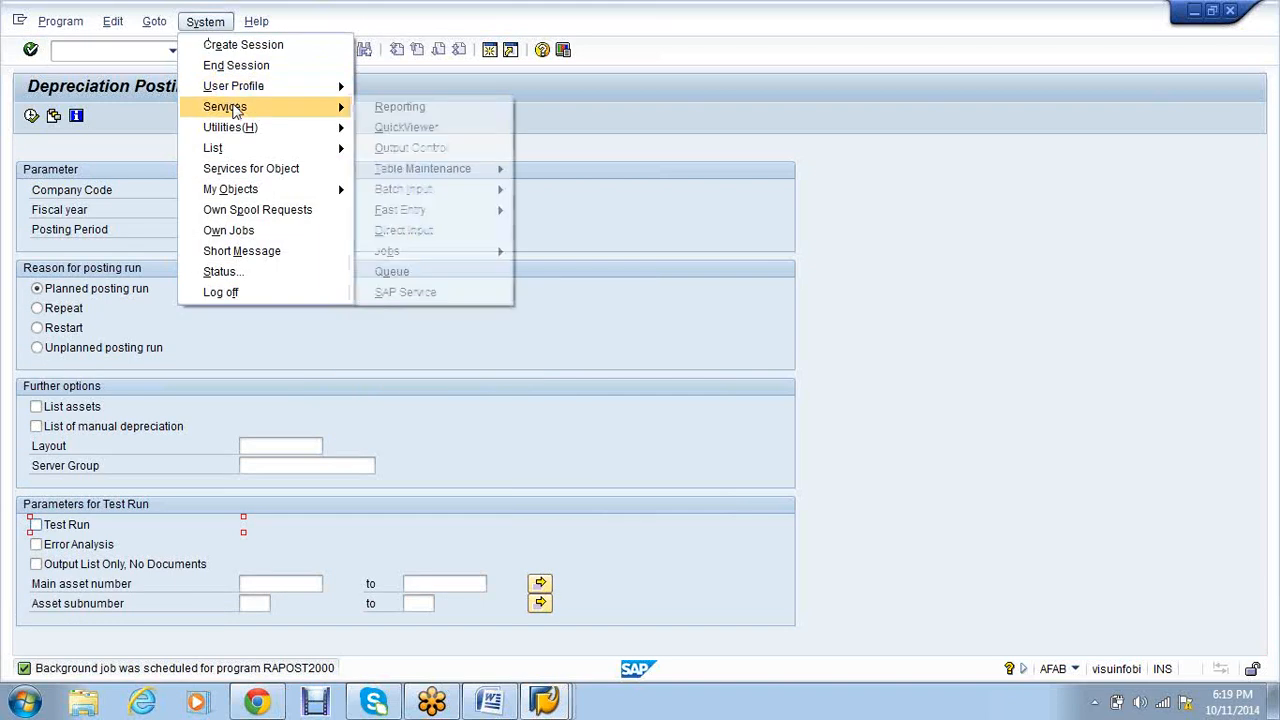
{"action": "mouse_move", "coordinate": [457, 198]}
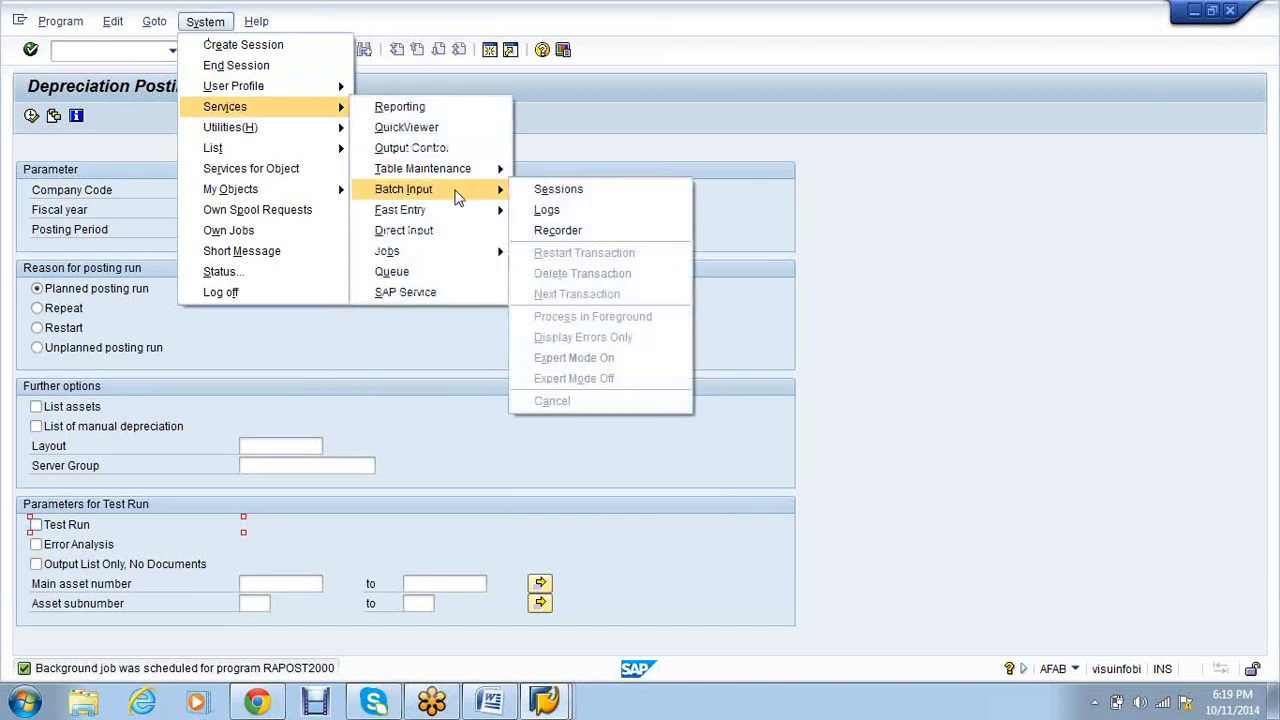
{"action": "mouse_move", "coordinate": [455, 251]}
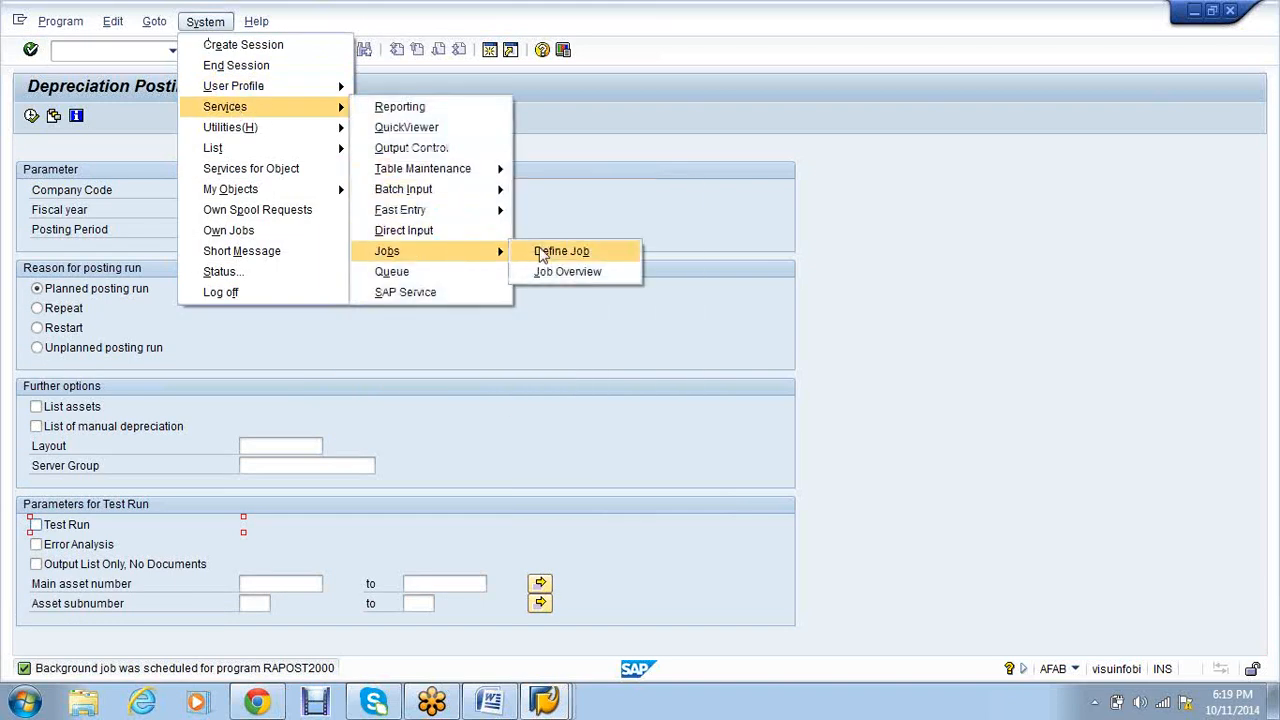
{"action": "left_click", "coordinate": [567, 272]}
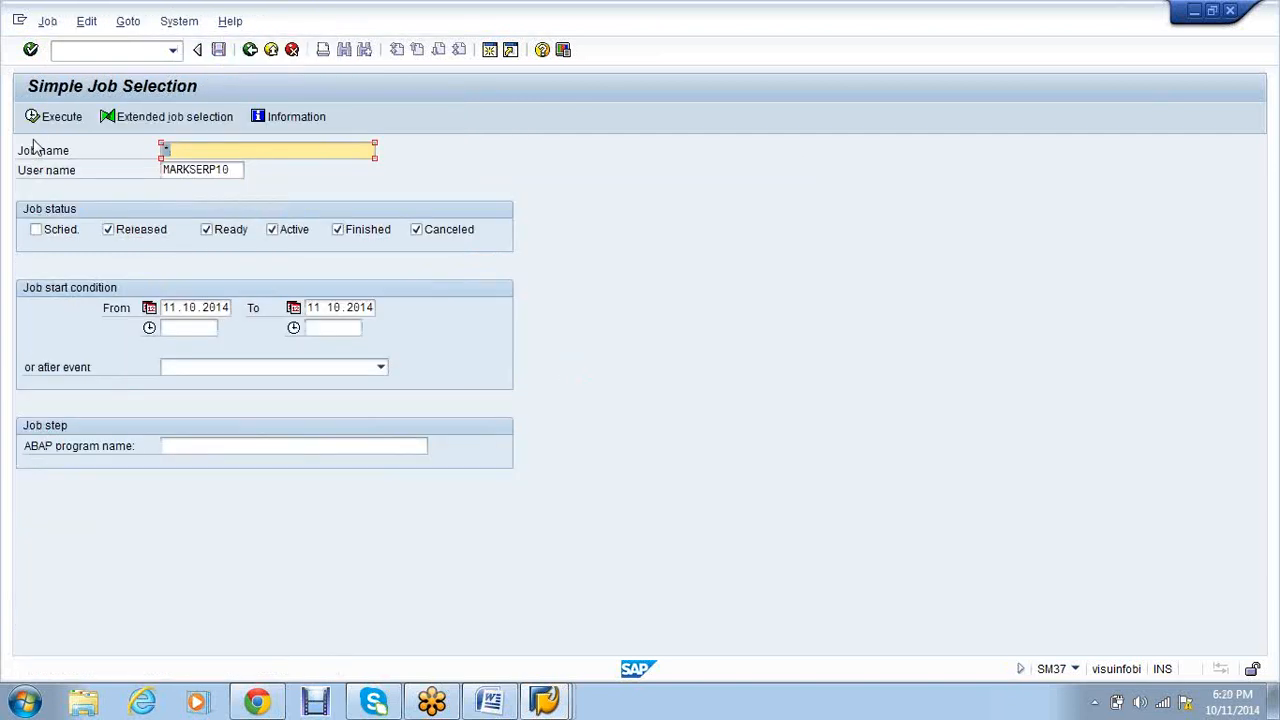
{"action": "left_click", "coordinate": [37, 121]}
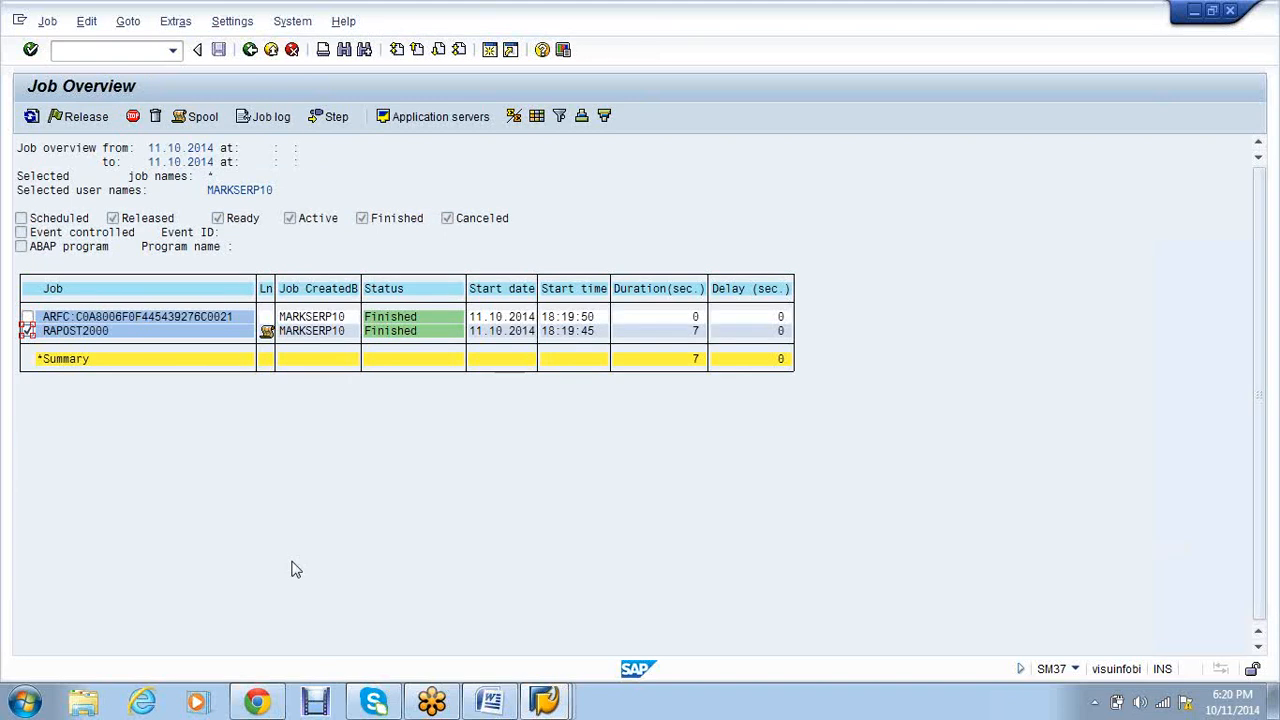
{"action": "left_click", "coordinate": [198, 118]}
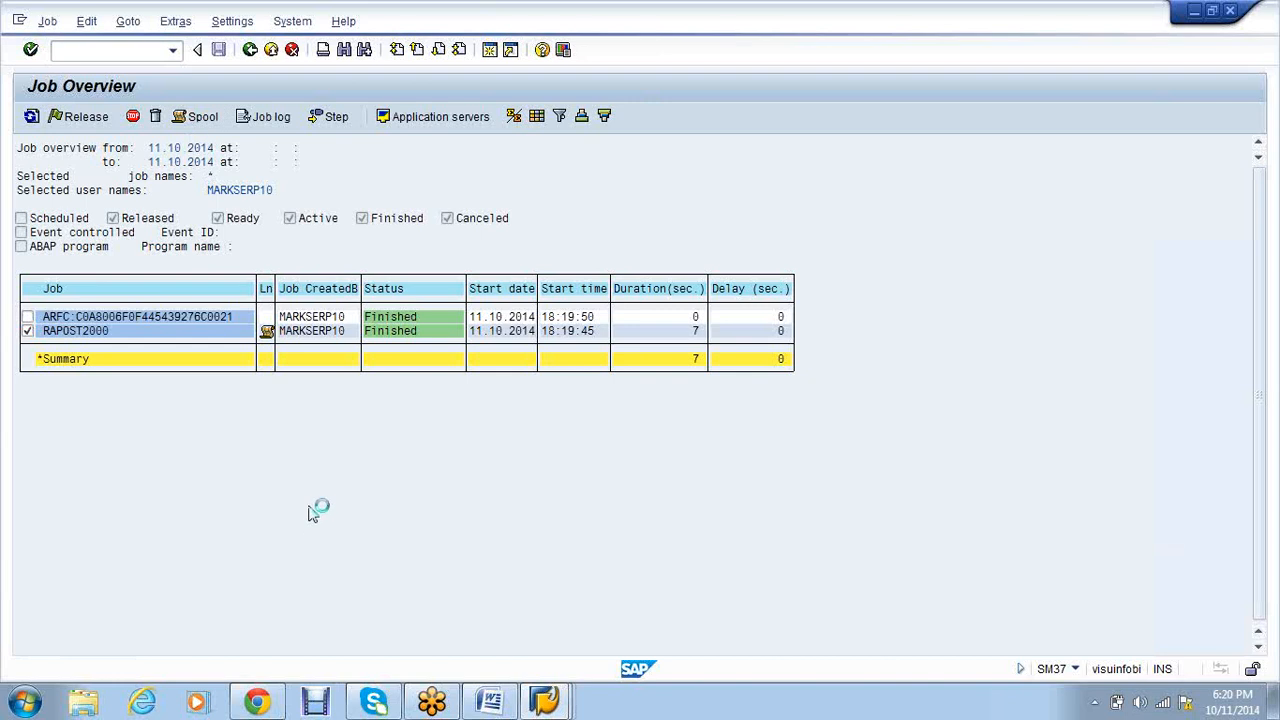
{"action": "left_click", "coordinate": [116, 192]}
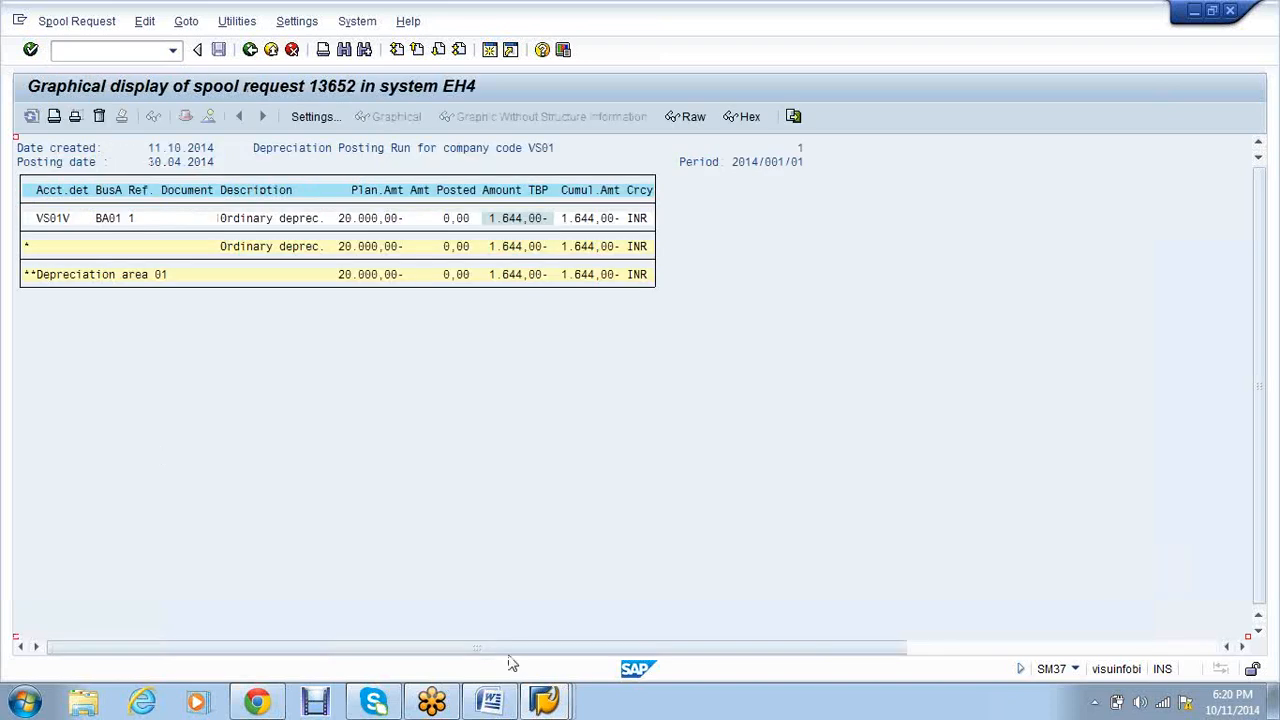
- Switch to the Asset Explorer session, refresh asset 3000-1, and display its posted depreciation values
{"action": "left_click", "coordinate": [541, 700]}
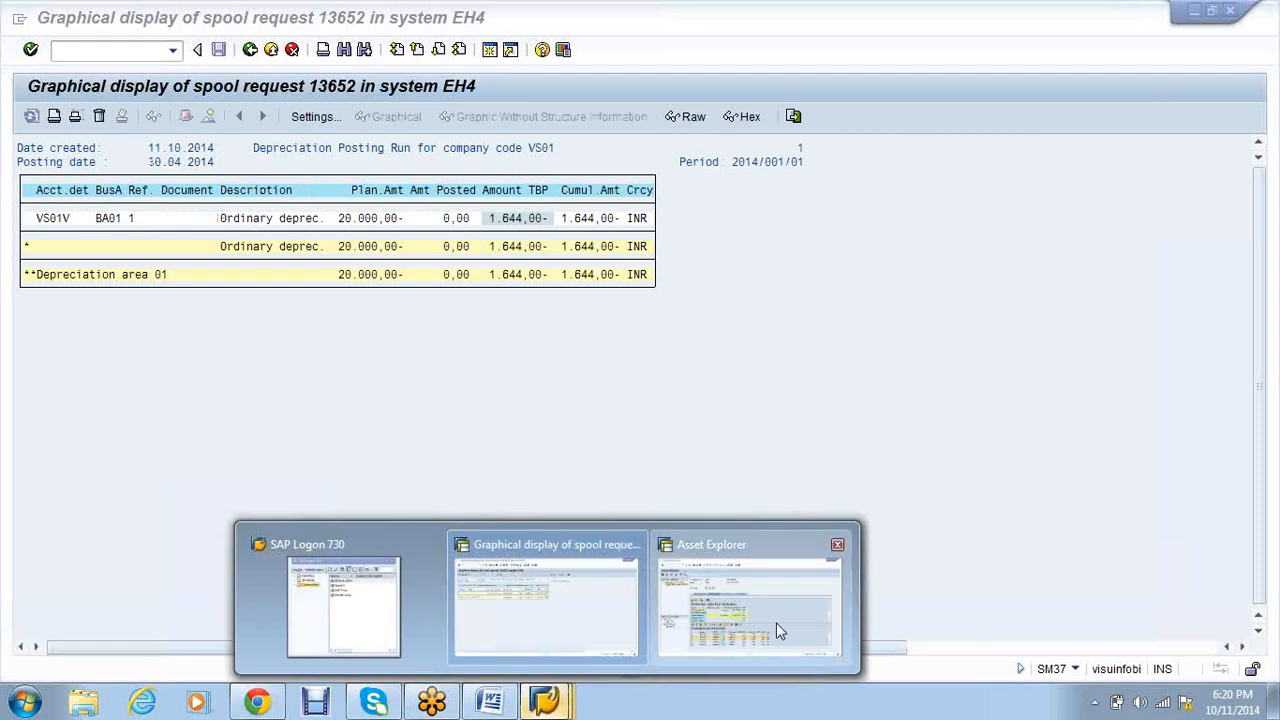
{"action": "left_click", "coordinate": [776, 623]}
{"action": "left_click", "coordinate": [31, 116]}
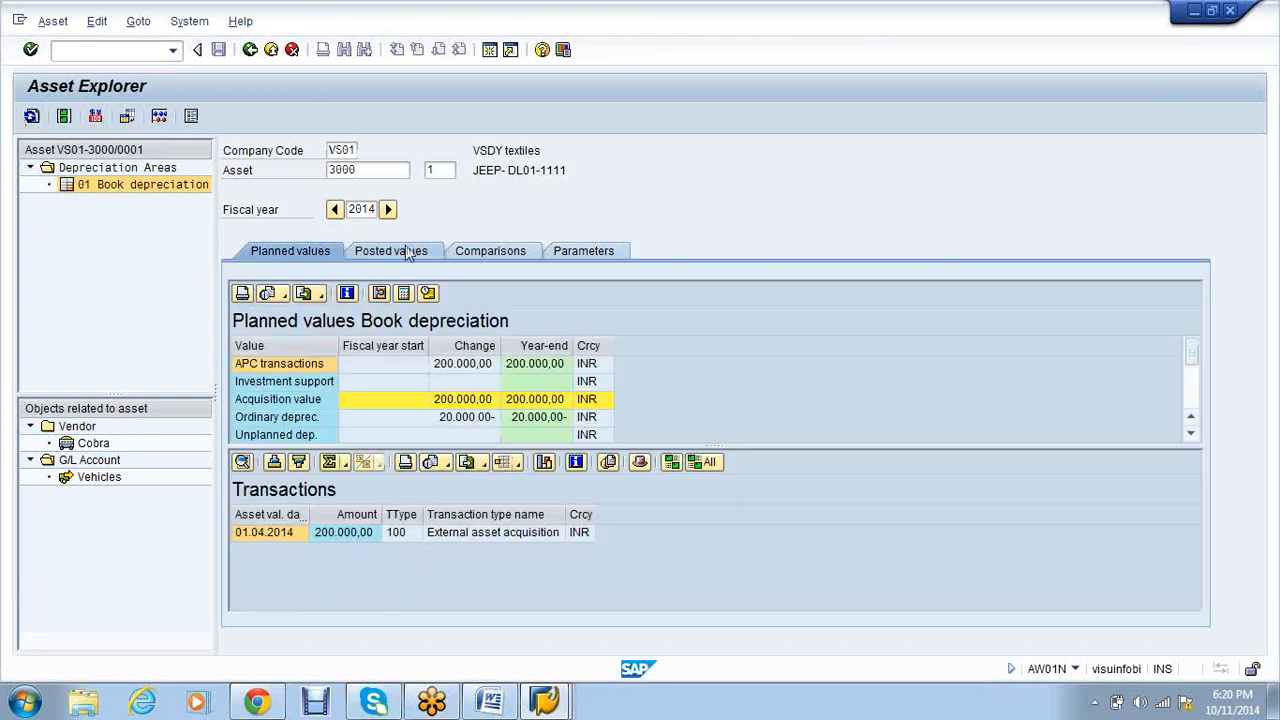
{"action": "left_click", "coordinate": [406, 249]}
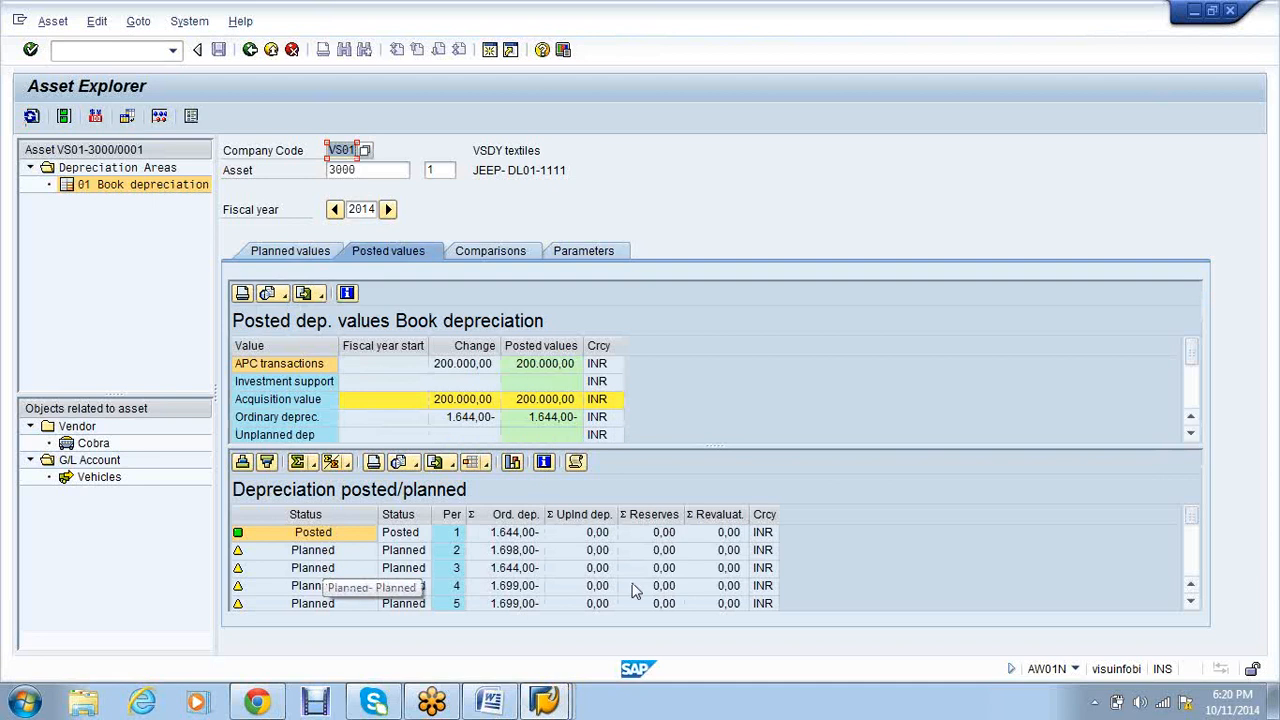
- Go back from the spool session to the AFAB depreciation posting run, set posting period 002, and turn off Test Run
{"action": "left_click", "coordinate": [548, 702]}
{"action": "mouse_move", "coordinate": [553, 708]}
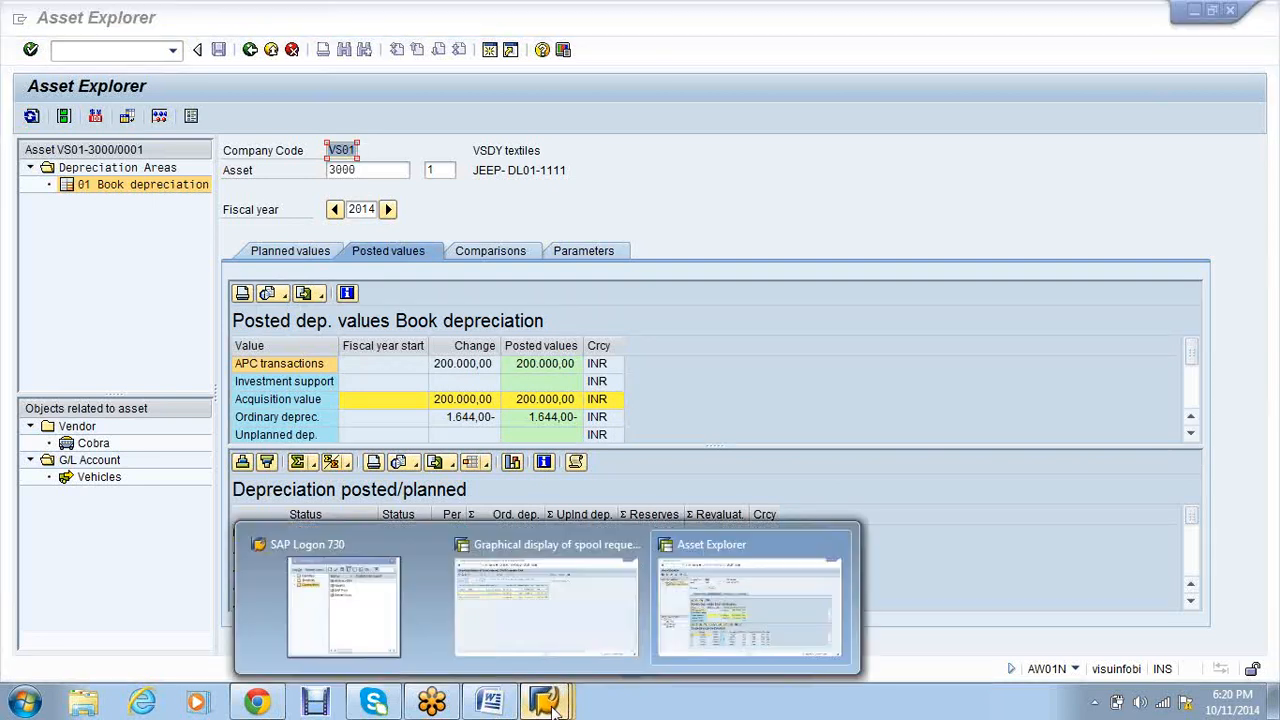
{"action": "left_click", "coordinate": [546, 605]}
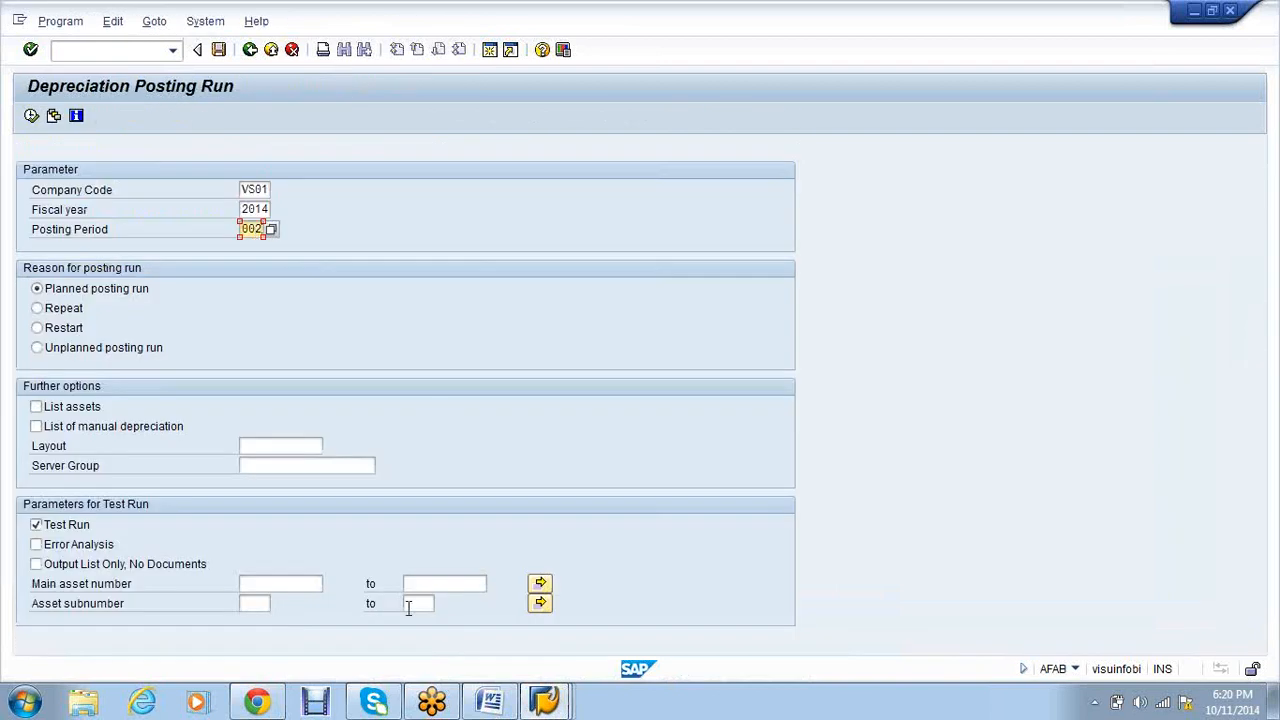
{"action": "left_click", "coordinate": [62, 532]}
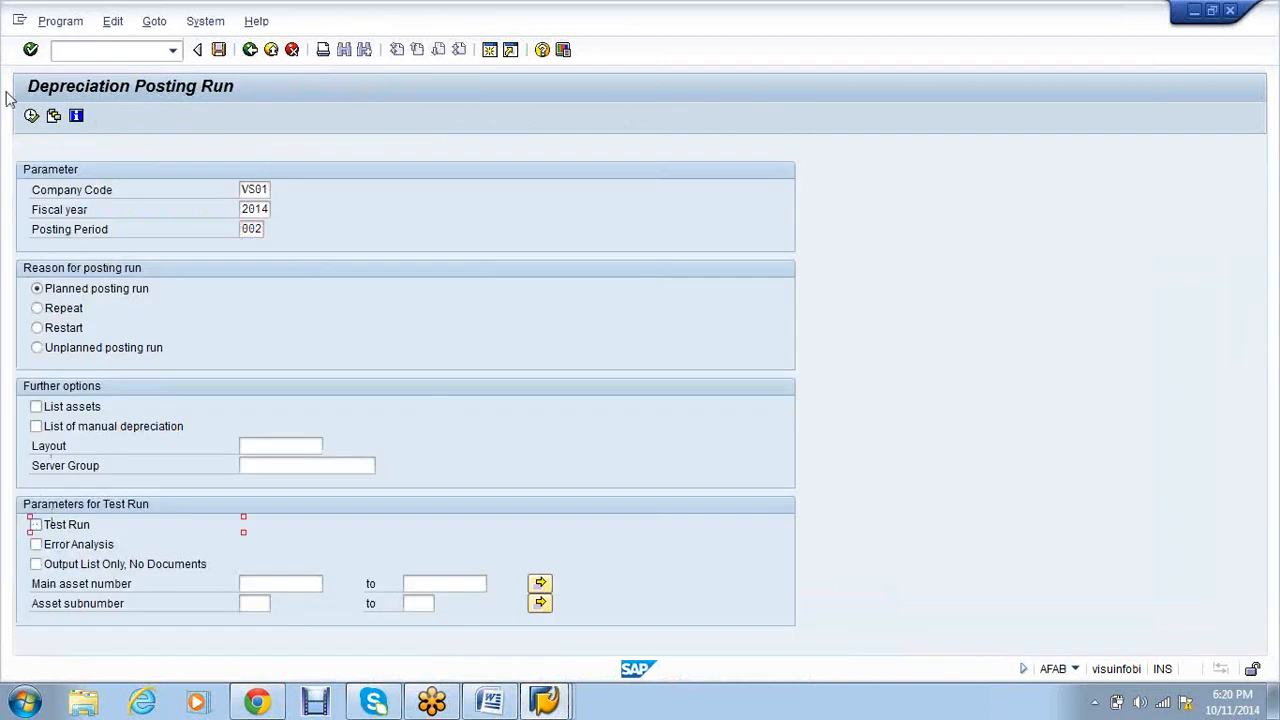
- Schedule the period 002 depreciation run as a background job with output device lp01 and an immediate start
{"action": "left_click", "coordinate": [50, 24]}
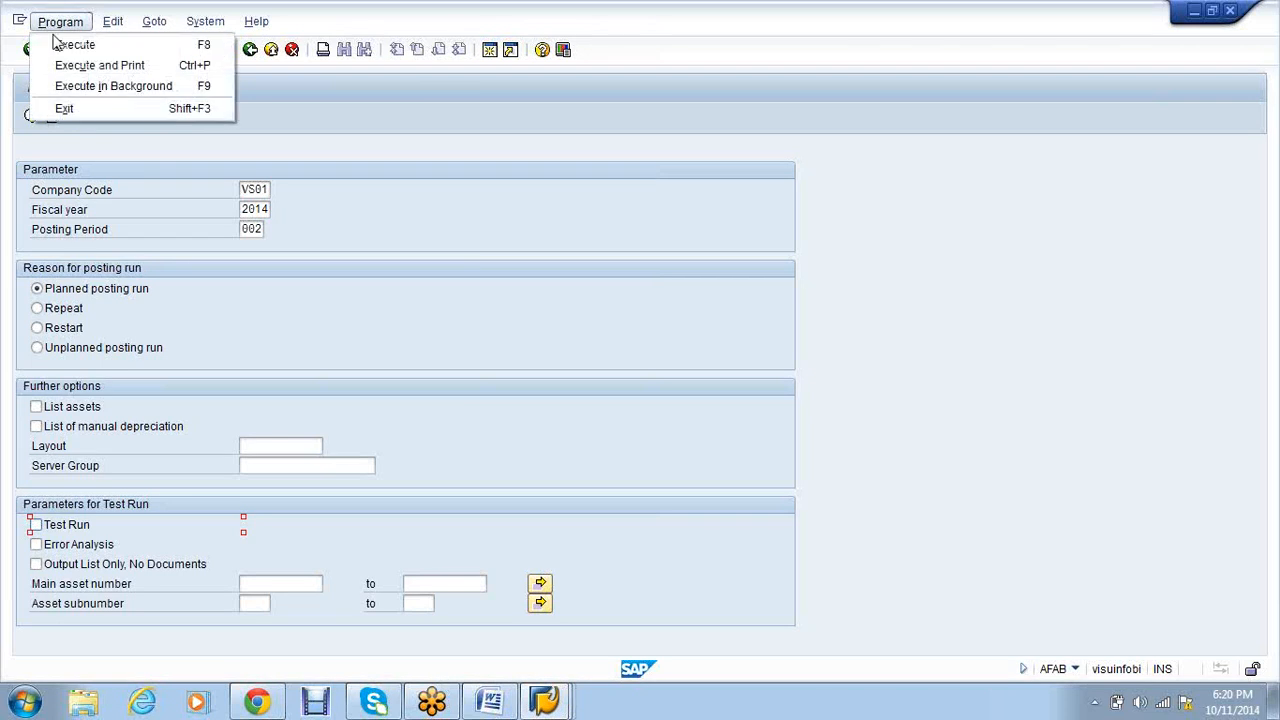
{"action": "left_click", "coordinate": [78, 90]}
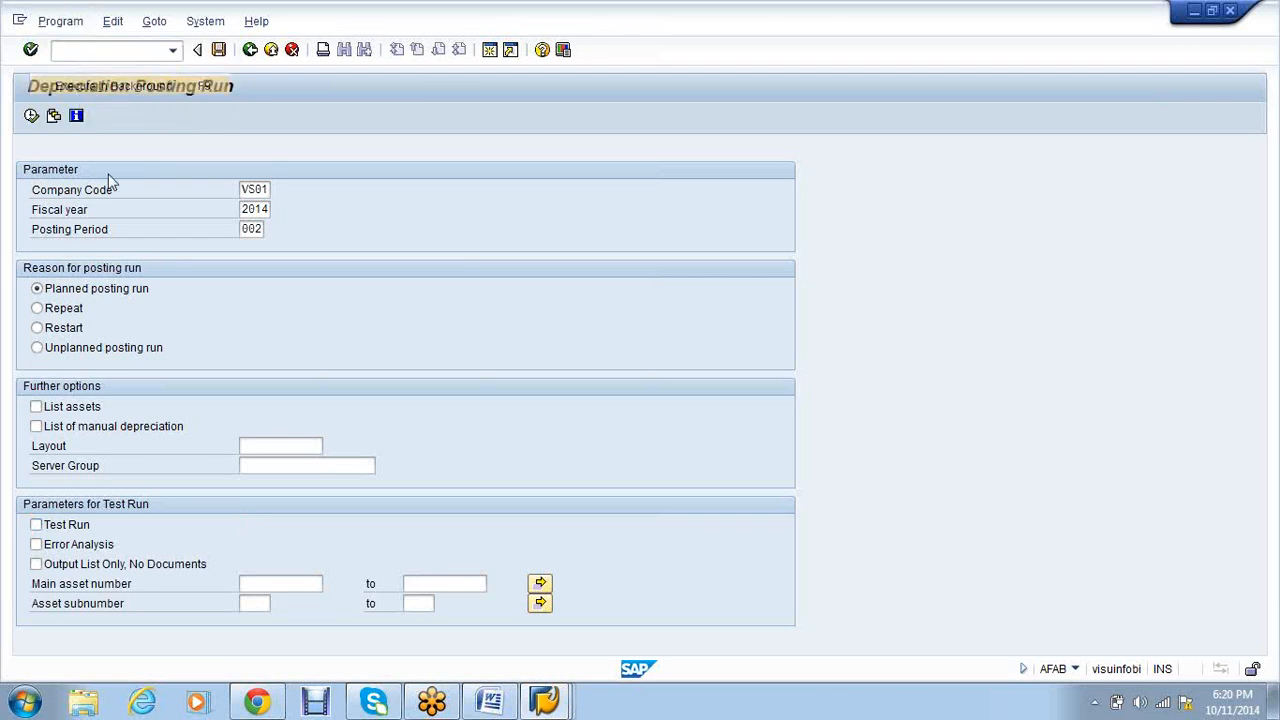
{"action": "type", "text": "lp01"}
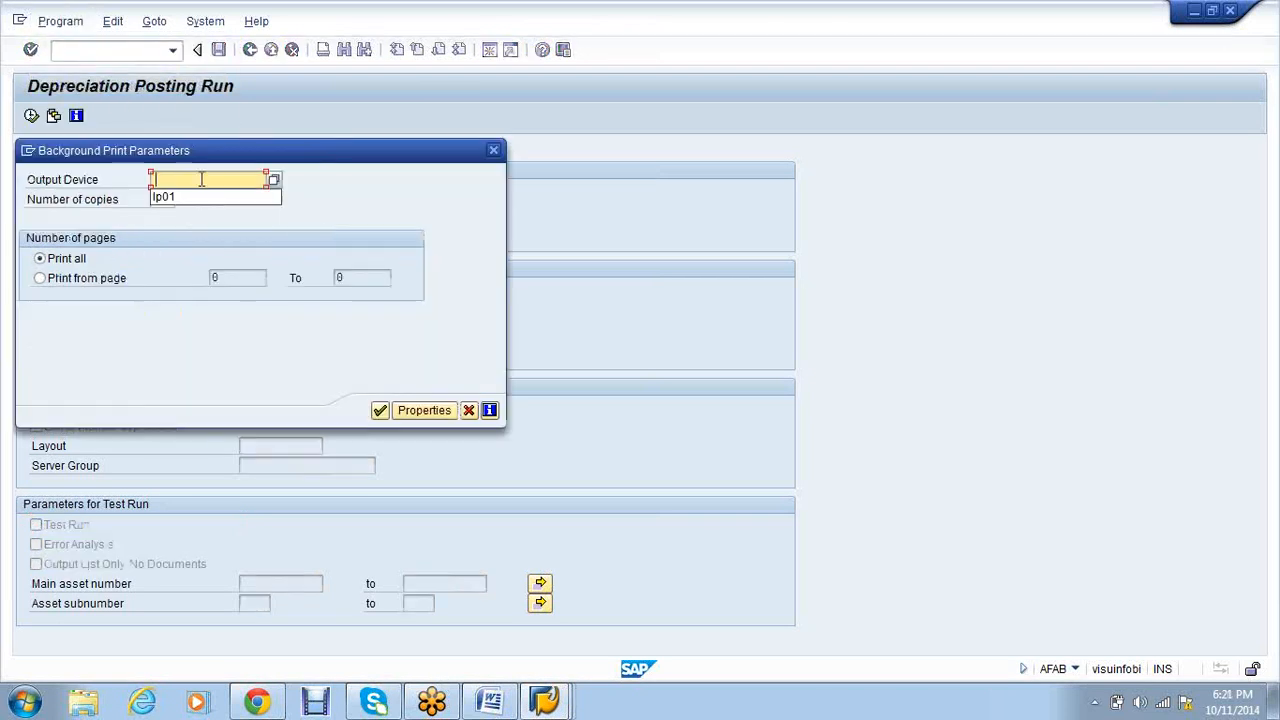
{"action": "left_click", "coordinate": [380, 410]}
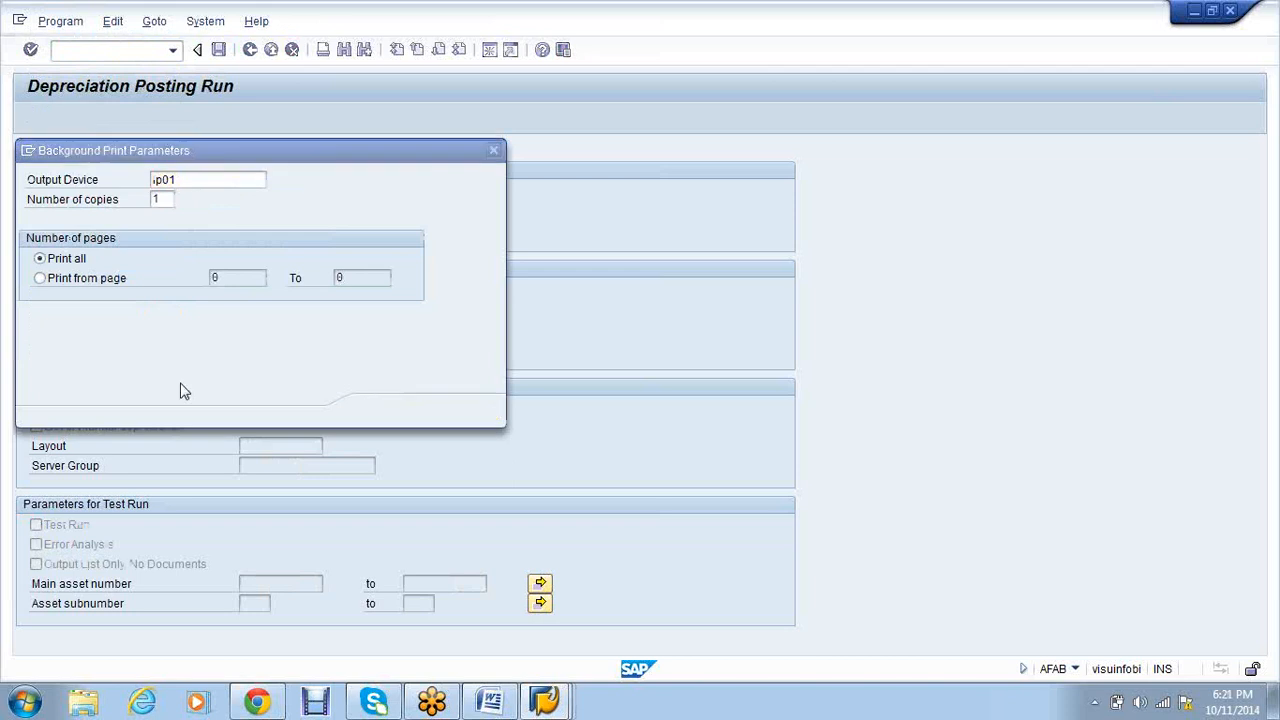
{"action": "left_click", "coordinate": [449, 510]}
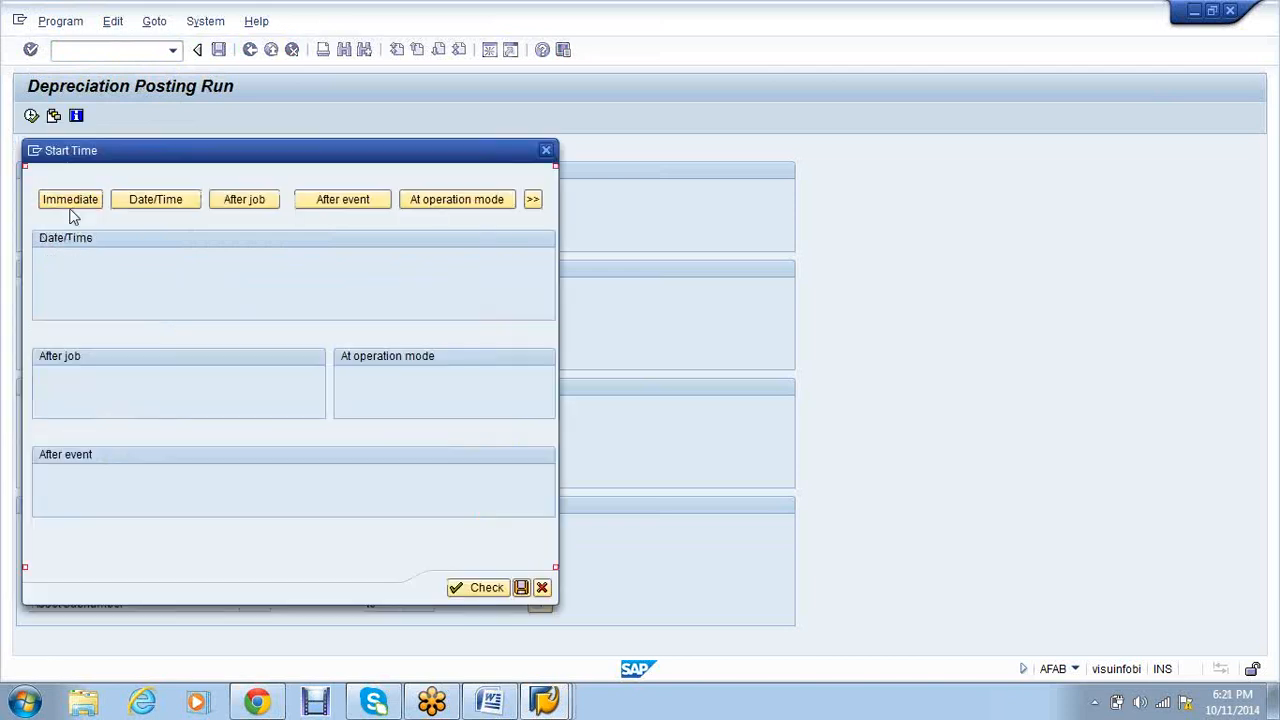
{"action": "left_click", "coordinate": [70, 206]}
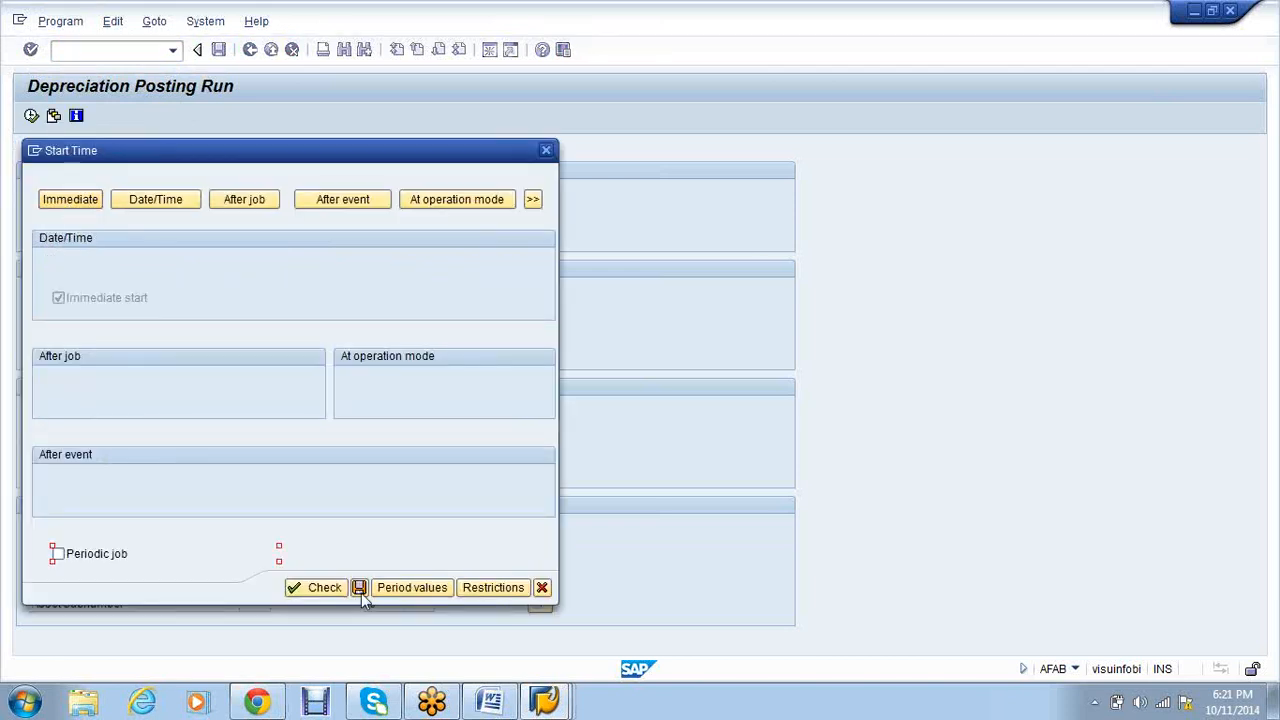
{"action": "left_click", "coordinate": [359, 588]}
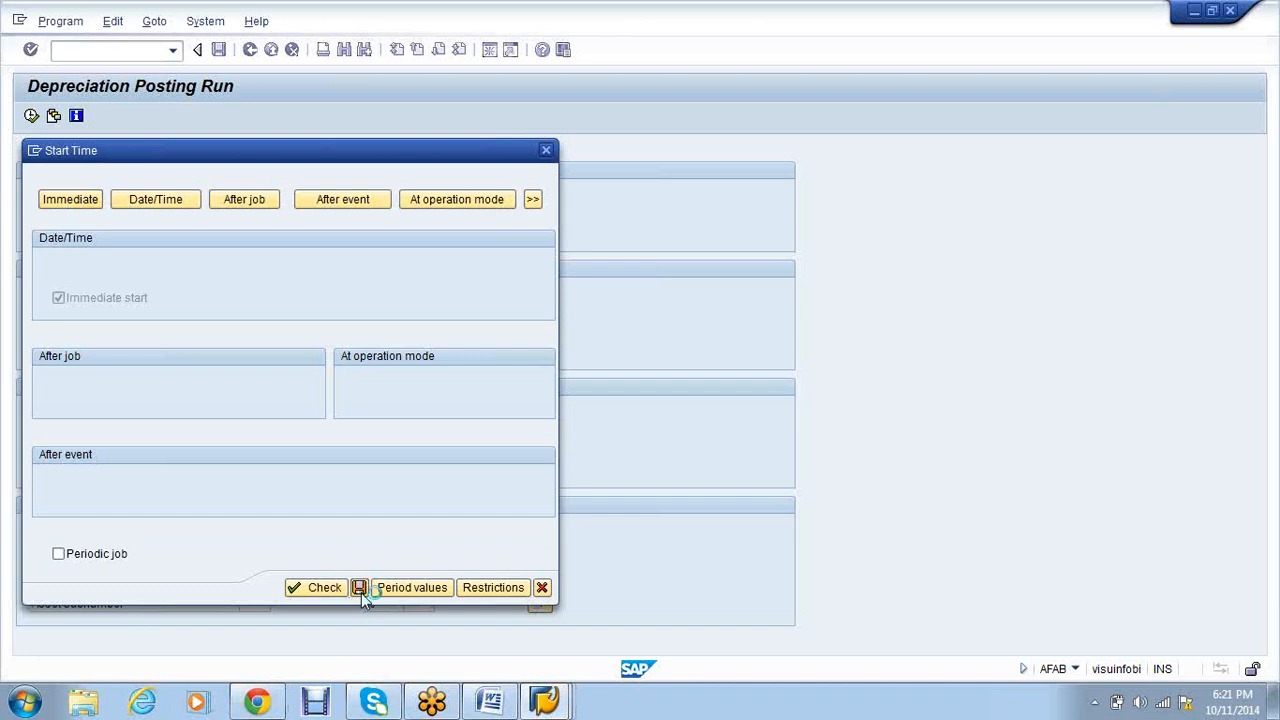
- Open the job overview selection and list today's background jobs with job name *
{"action": "left_click", "coordinate": [205, 21]}
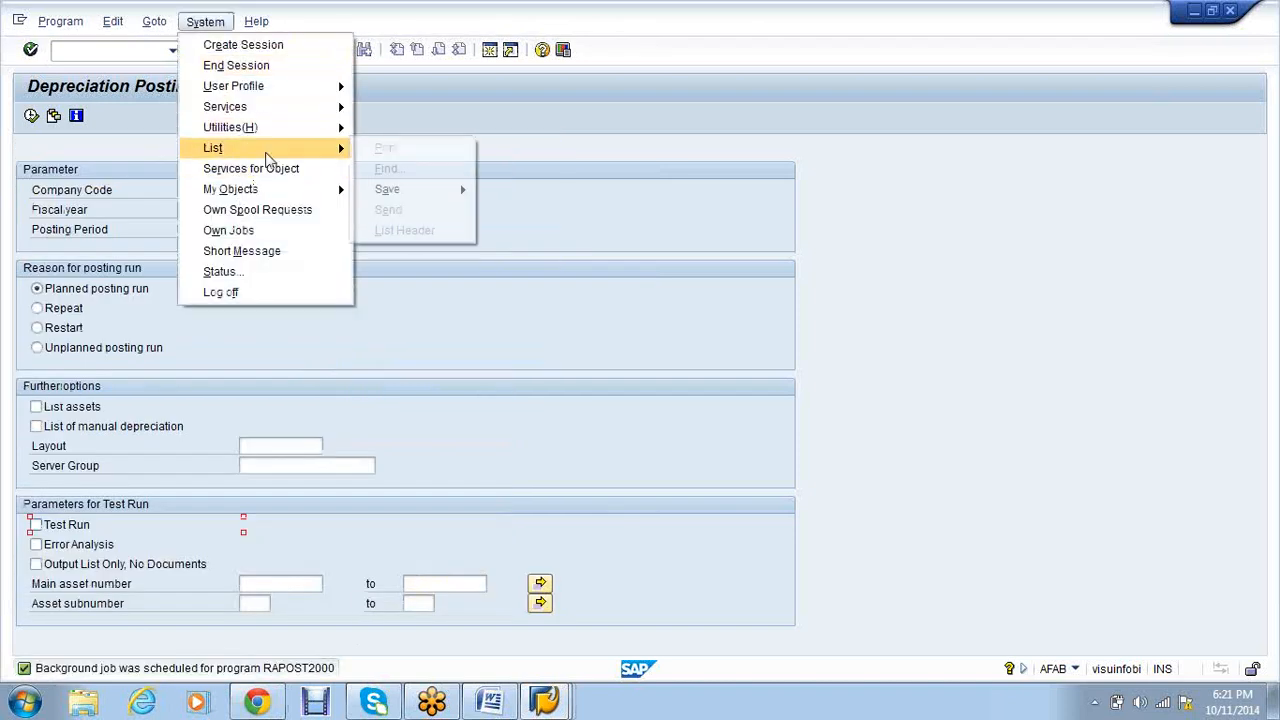
{"action": "mouse_move", "coordinate": [277, 121]}
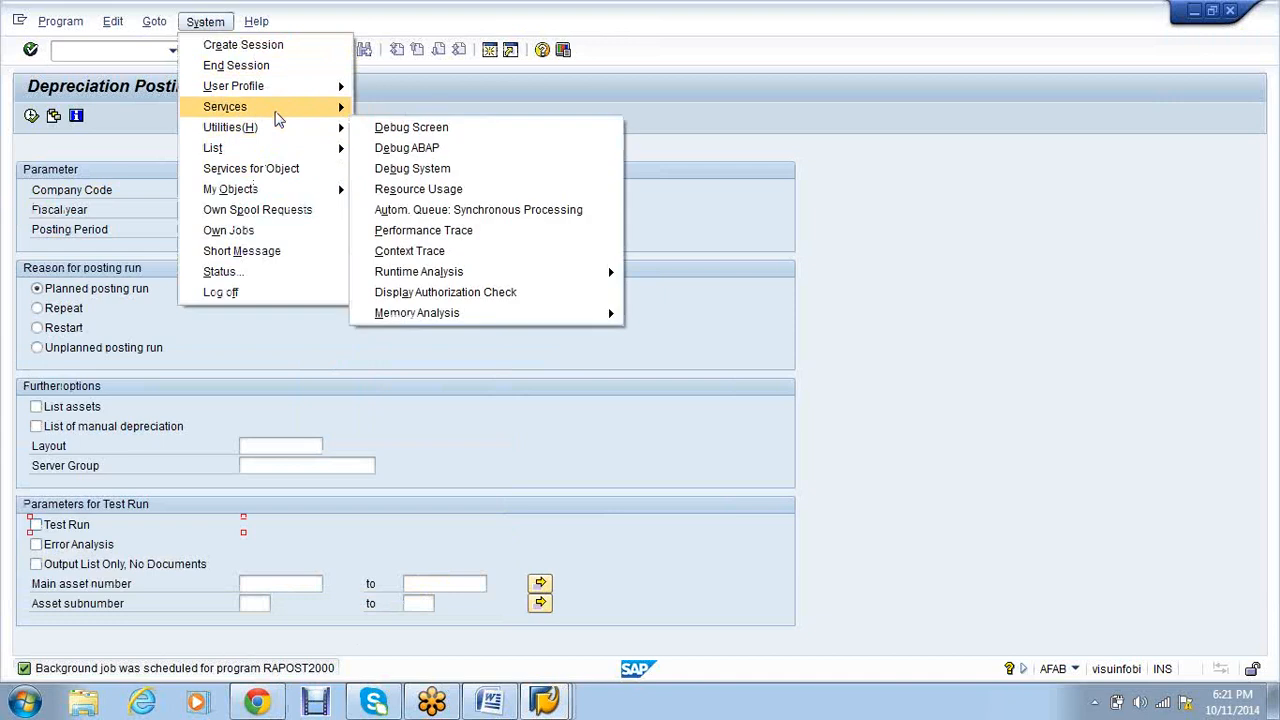
{"action": "mouse_move", "coordinate": [450, 250]}
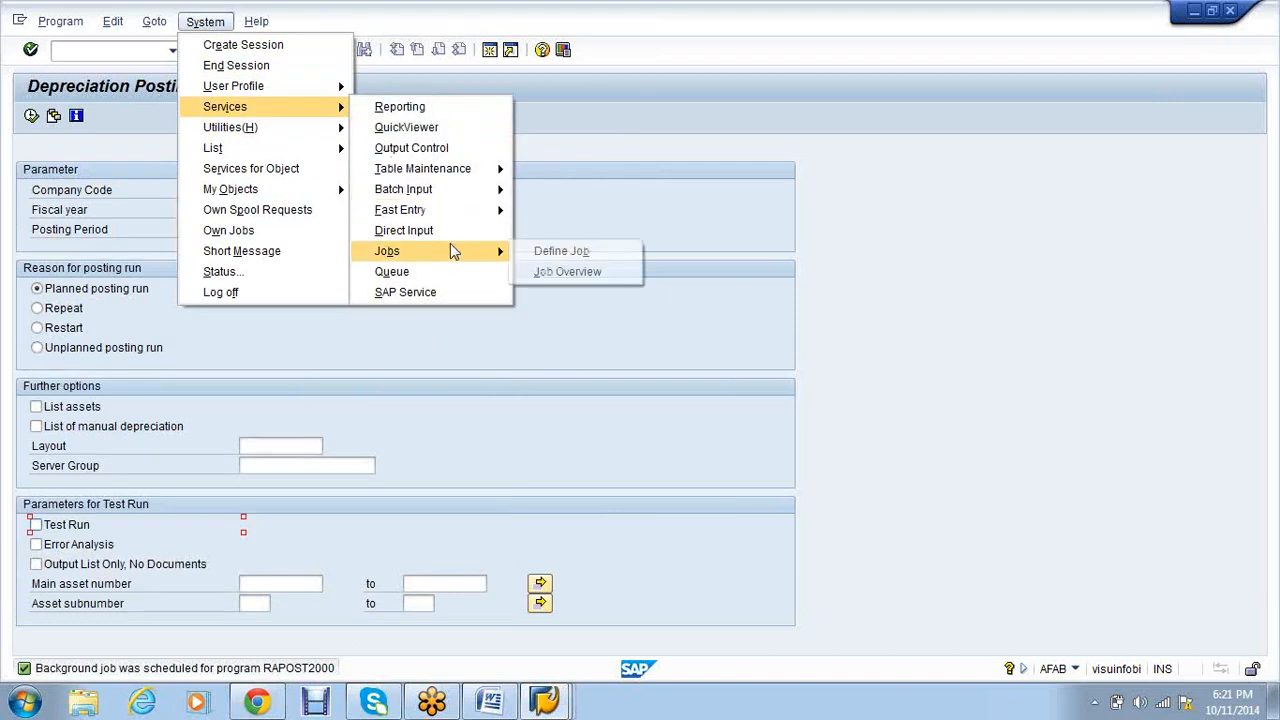
{"action": "left_click", "coordinate": [535, 272]}
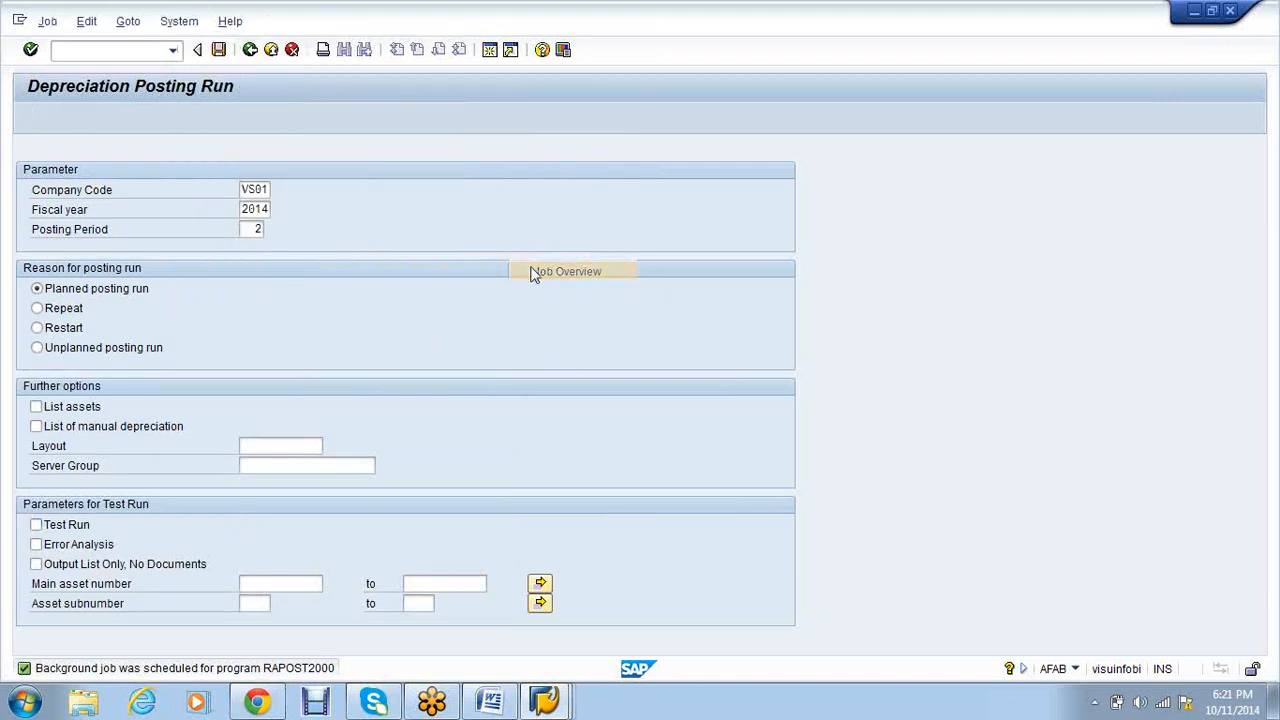
{"action": "left_click", "coordinate": [34, 118]}
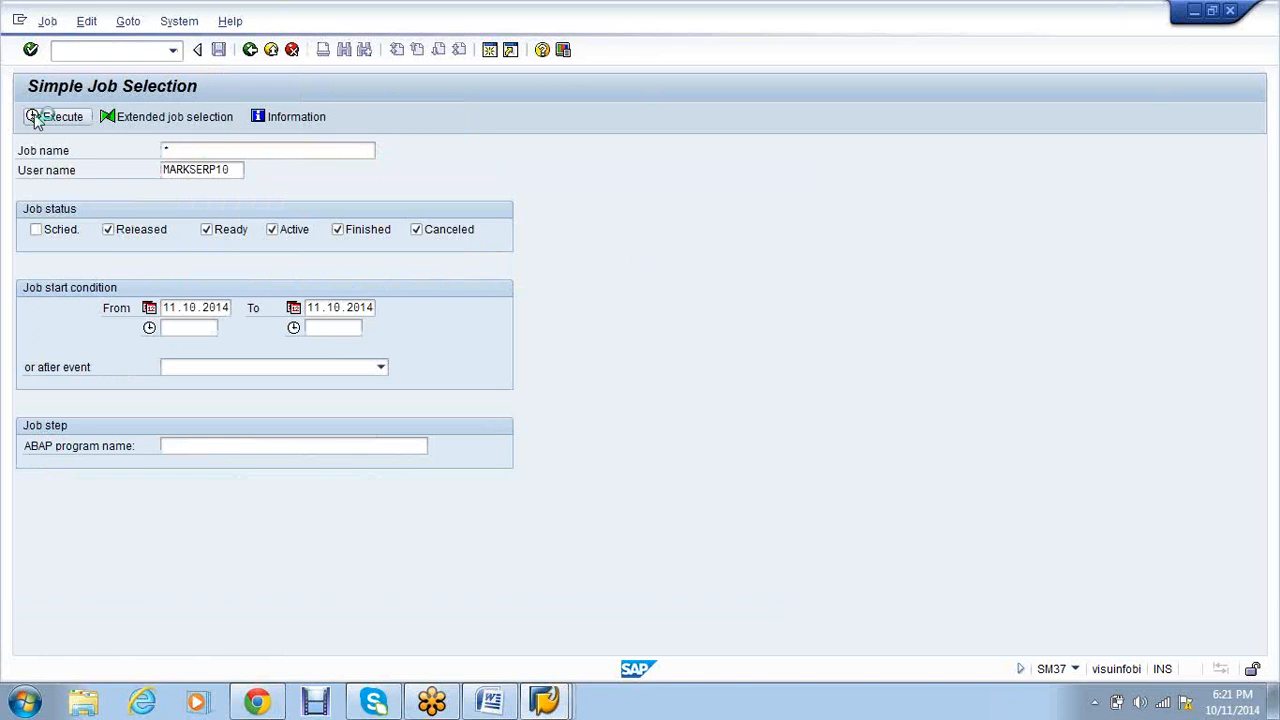
- Select the latest RAPOST2000 job in the job overview and display its spool request
{"action": "left_click", "coordinate": [28, 360]}
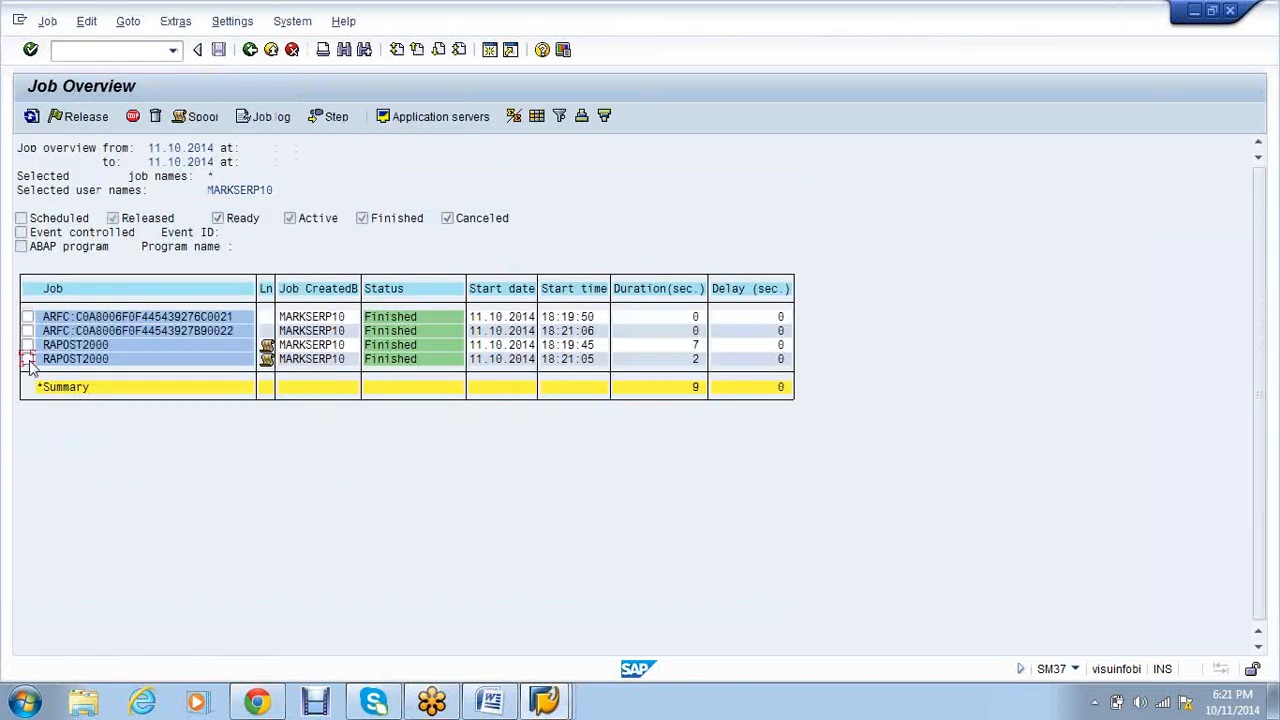
{"action": "left_click", "coordinate": [192, 121]}
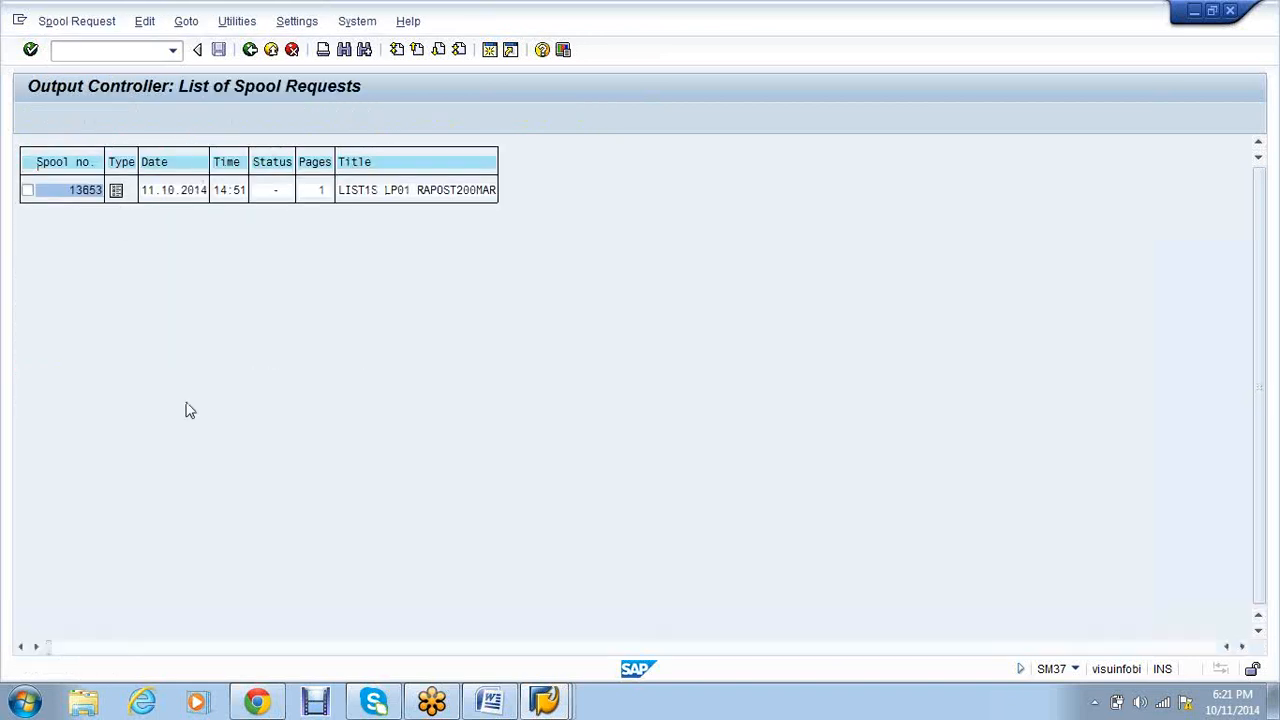
- Switch to the Asset Explorer session, refresh asset 3000-1, and select the period 2 depreciation line
{"action": "left_click", "coordinate": [548, 712]}
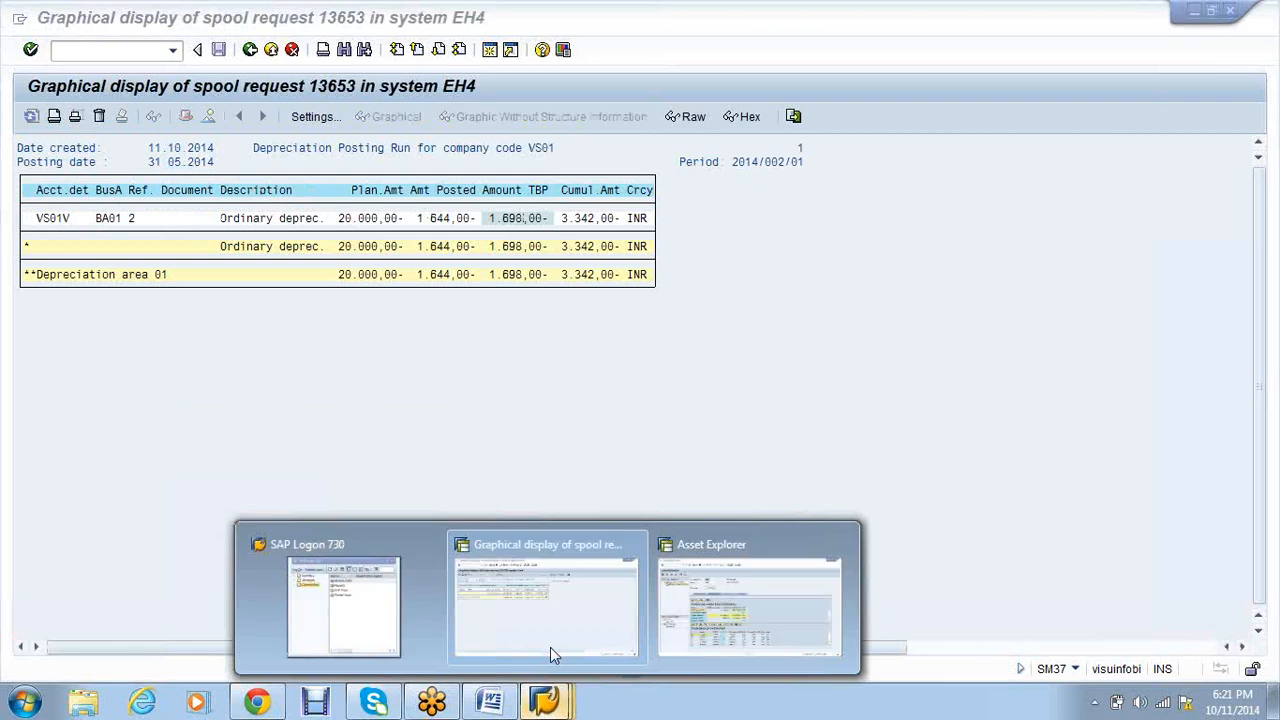
{"action": "left_click", "coordinate": [775, 613]}
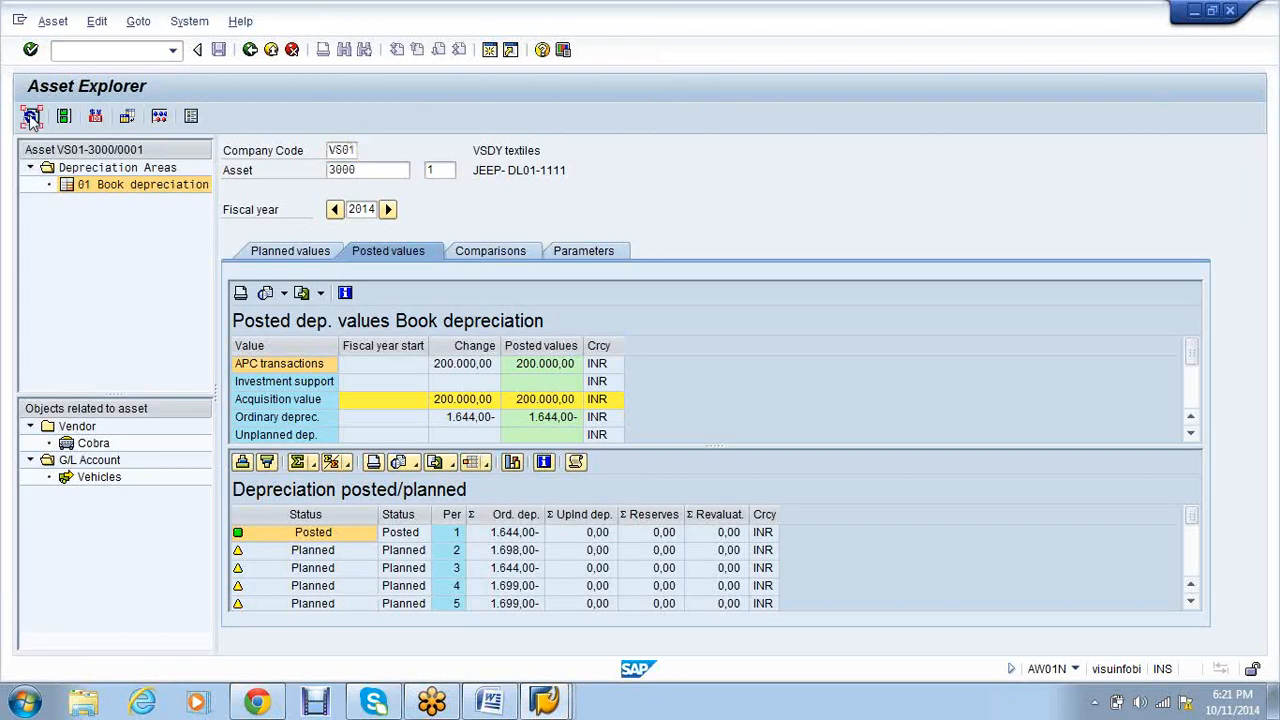
{"action": "left_click", "coordinate": [31, 117]}
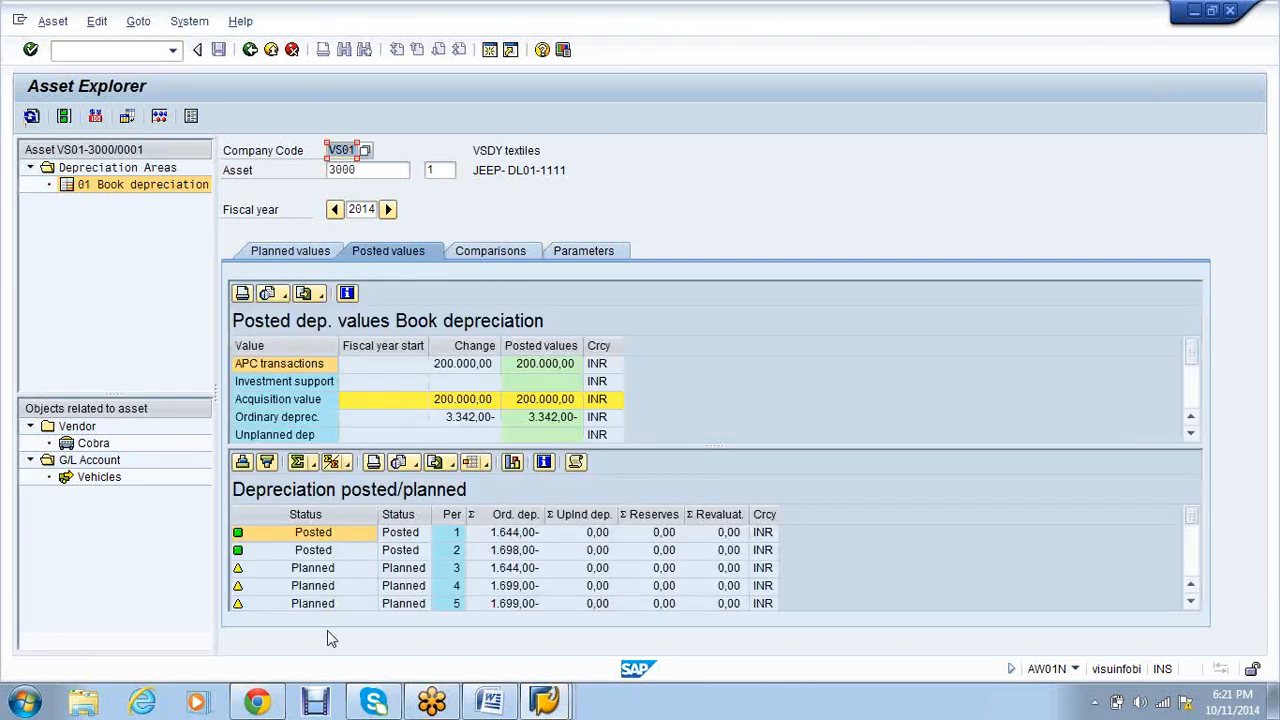
{"action": "left_click", "coordinate": [303, 551]}
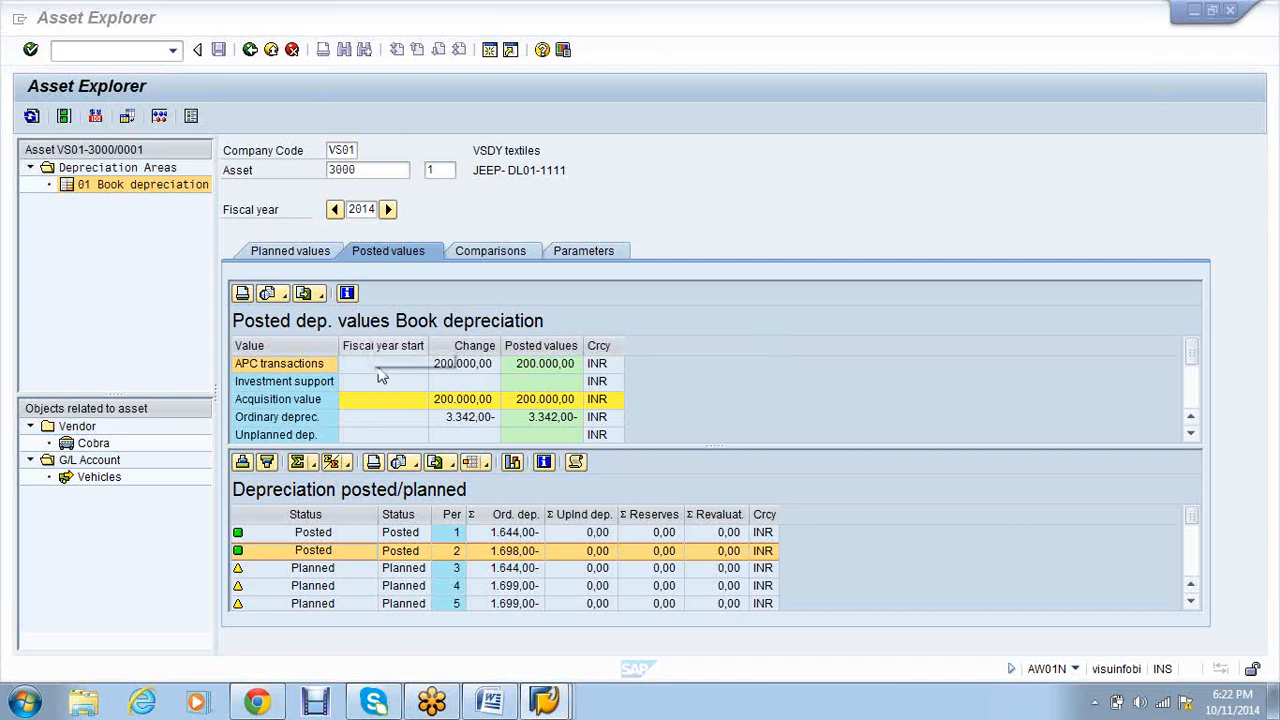
- Return to the spool session, go back to the job overview, and switch to the Asset Explorer session again
{"action": "left_click", "coordinate": [544, 700]}
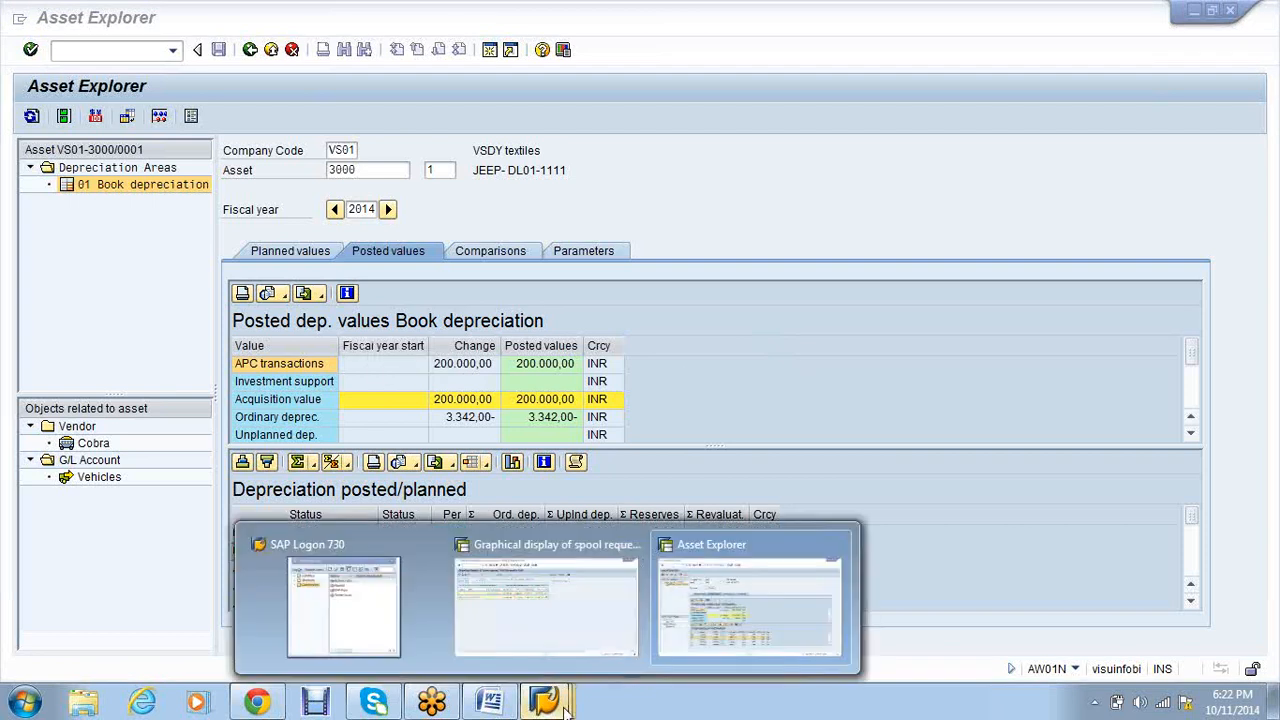
{"action": "left_click", "coordinate": [588, 628]}
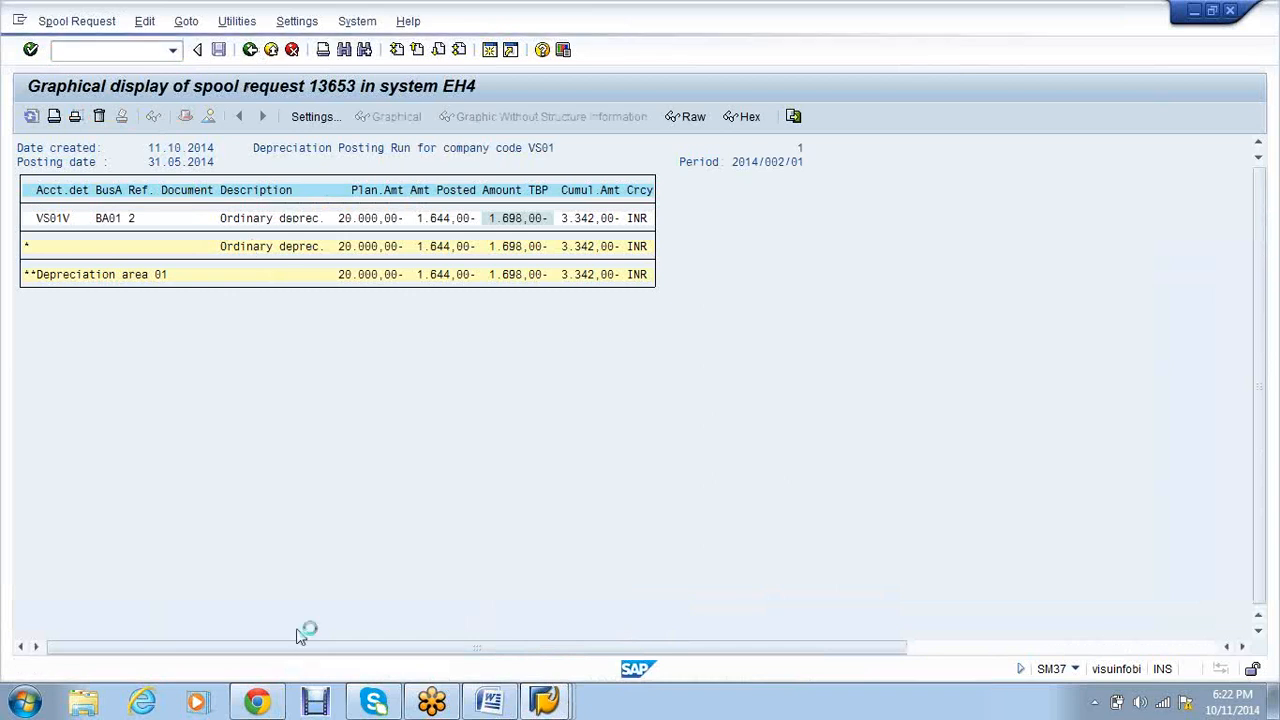
{"action": "key", "text": "F3"}
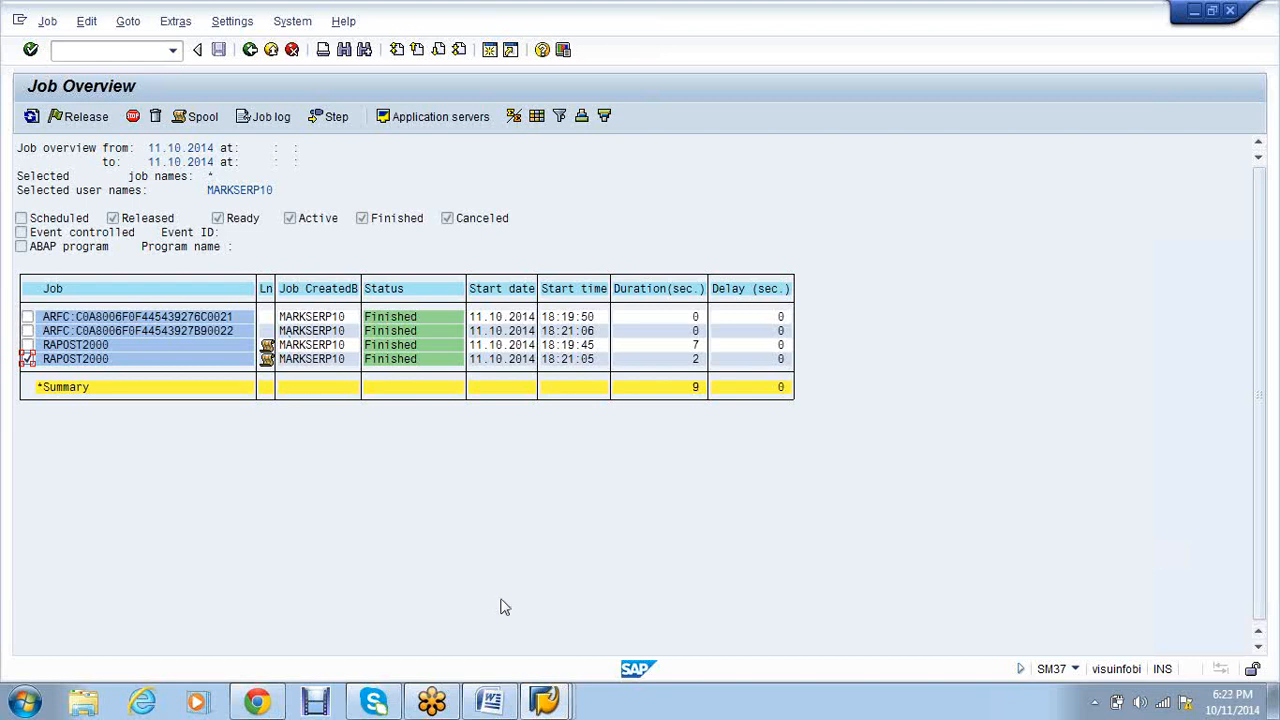
{"action": "left_click", "coordinate": [545, 703]}
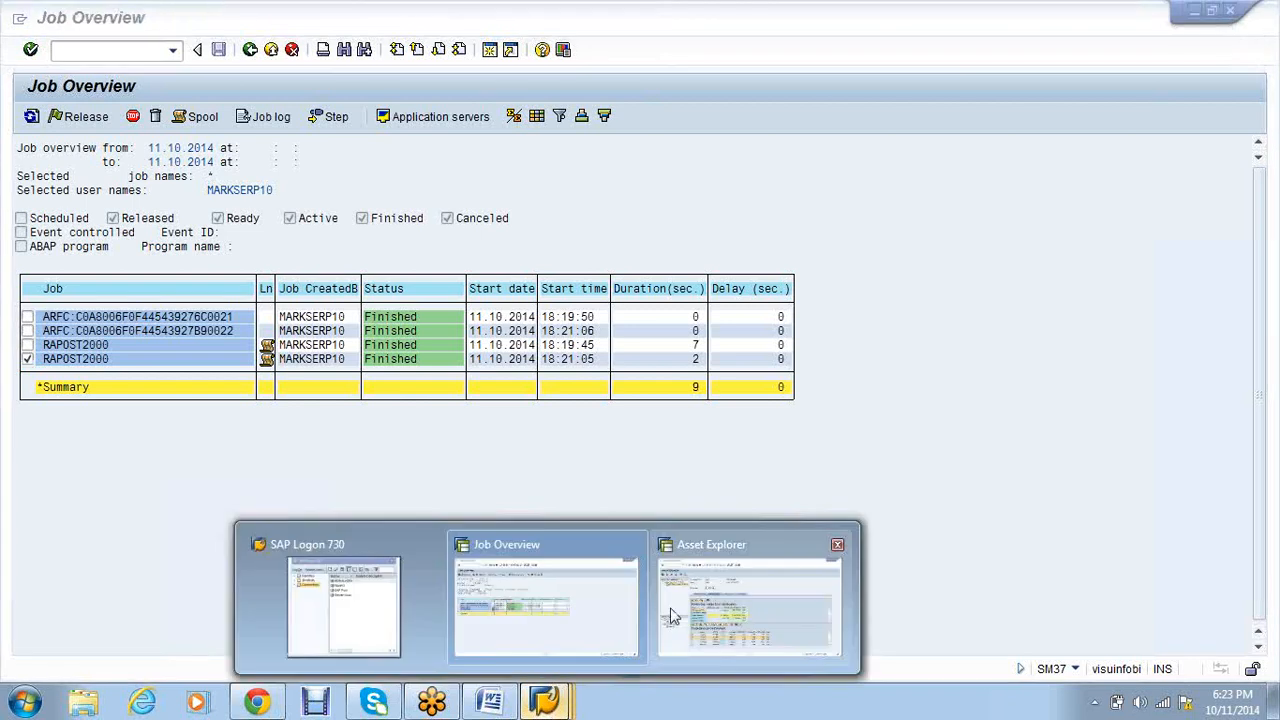
{"action": "left_click", "coordinate": [740, 617]}
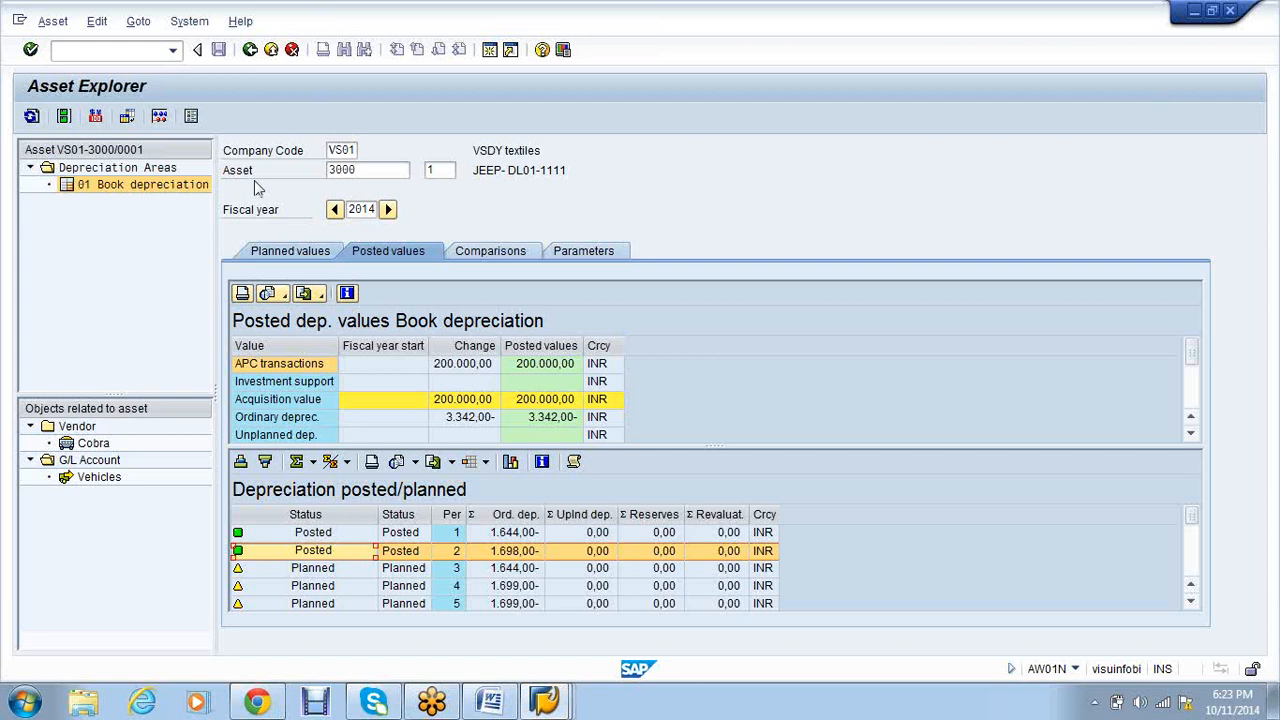
{"action": "left_click", "coordinate": [544, 700]}
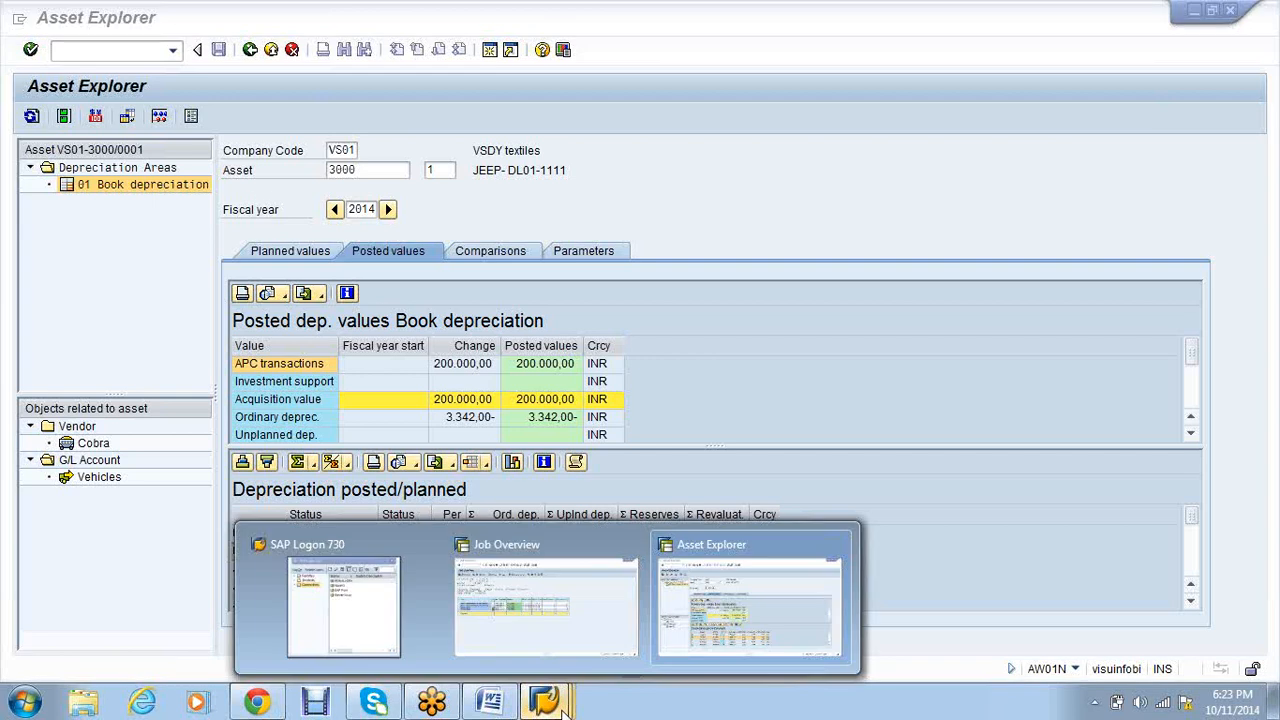
{"action": "left_click", "coordinate": [771, 610]}
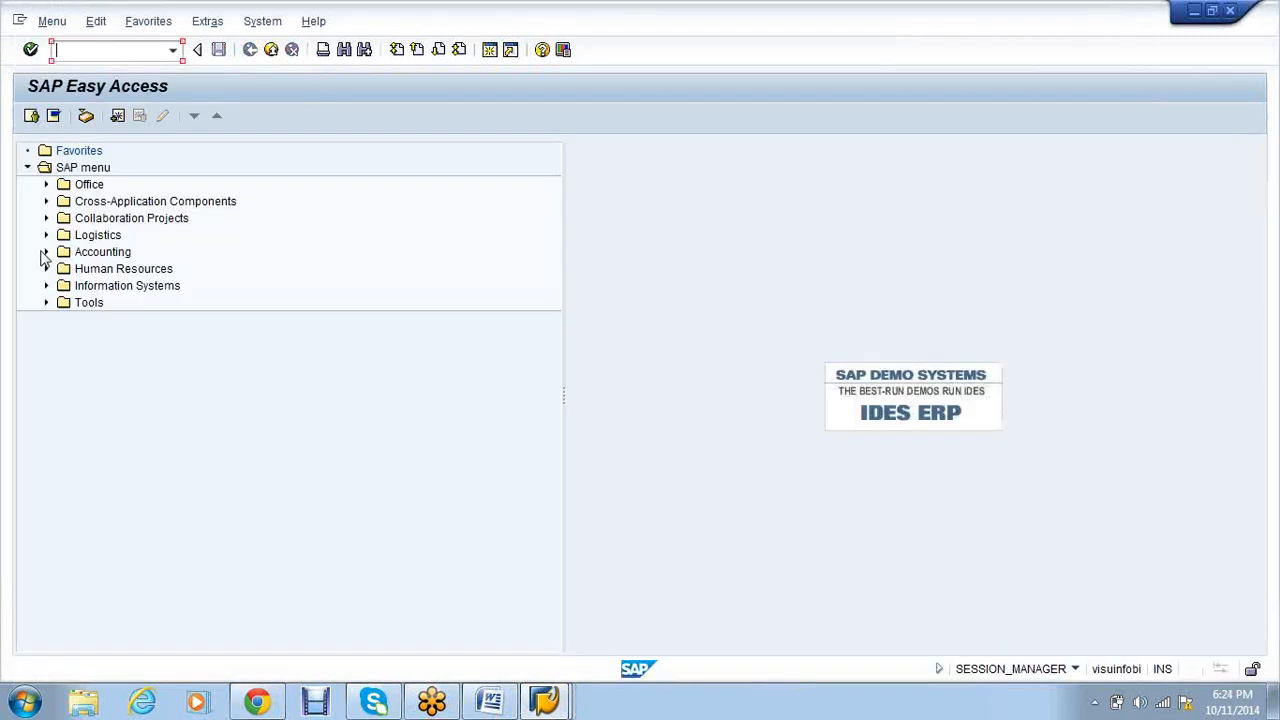
- Expand Accounting, Financial Accounting and Fixed Assets in the SAP tree and examine the transactions in the Posting folder
{"action": "left_click", "coordinate": [46, 253]}
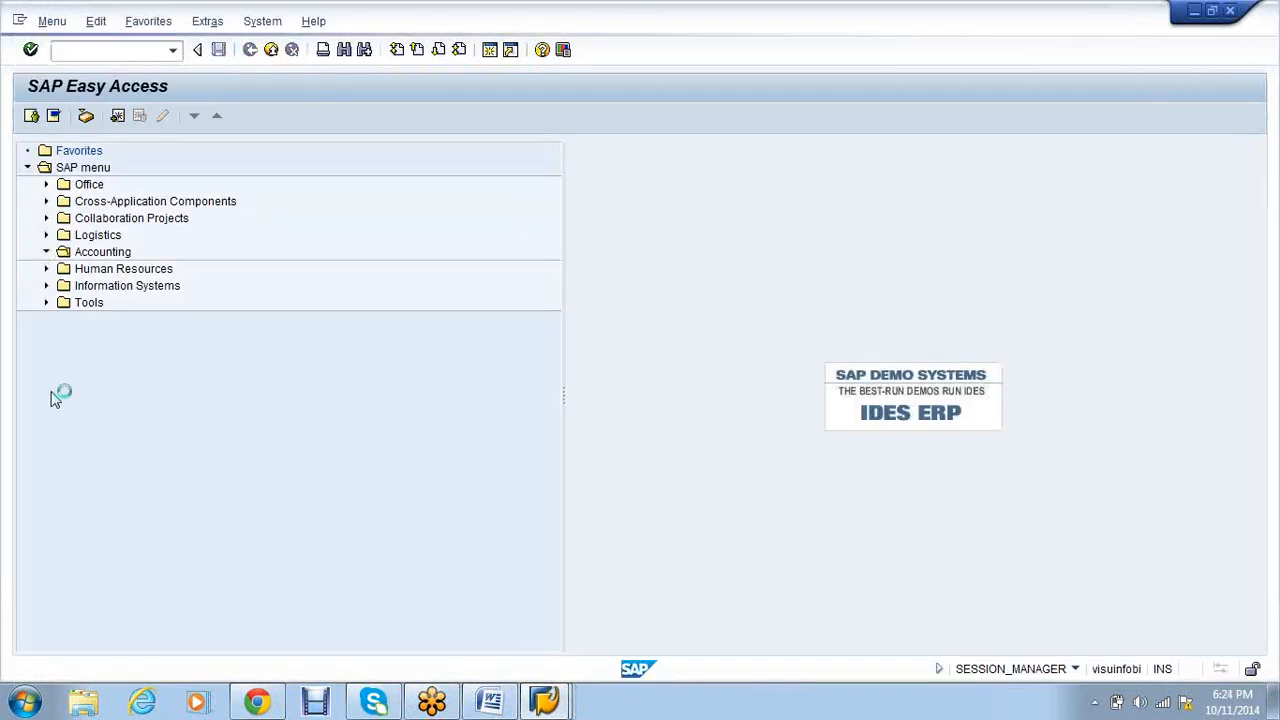
{"action": "left_click", "coordinate": [65, 269]}
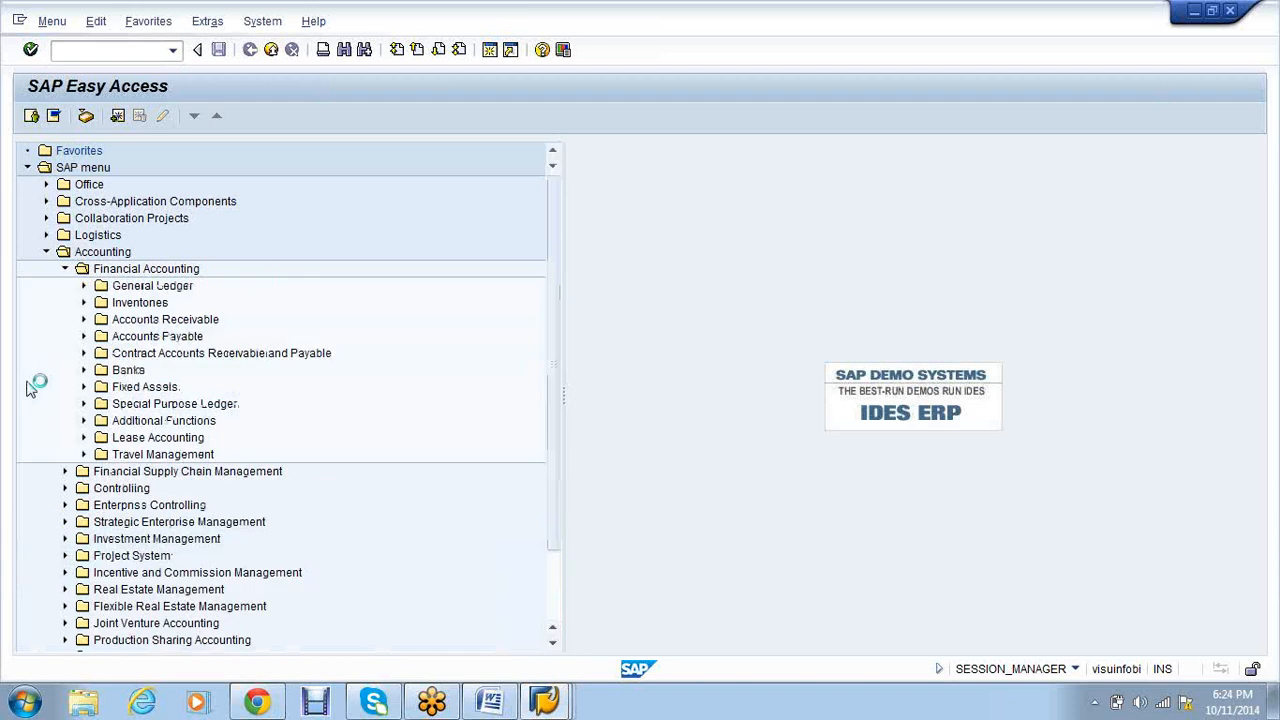
{"action": "left_click", "coordinate": [84, 387]}
{"action": "left_click", "coordinate": [102, 421]}
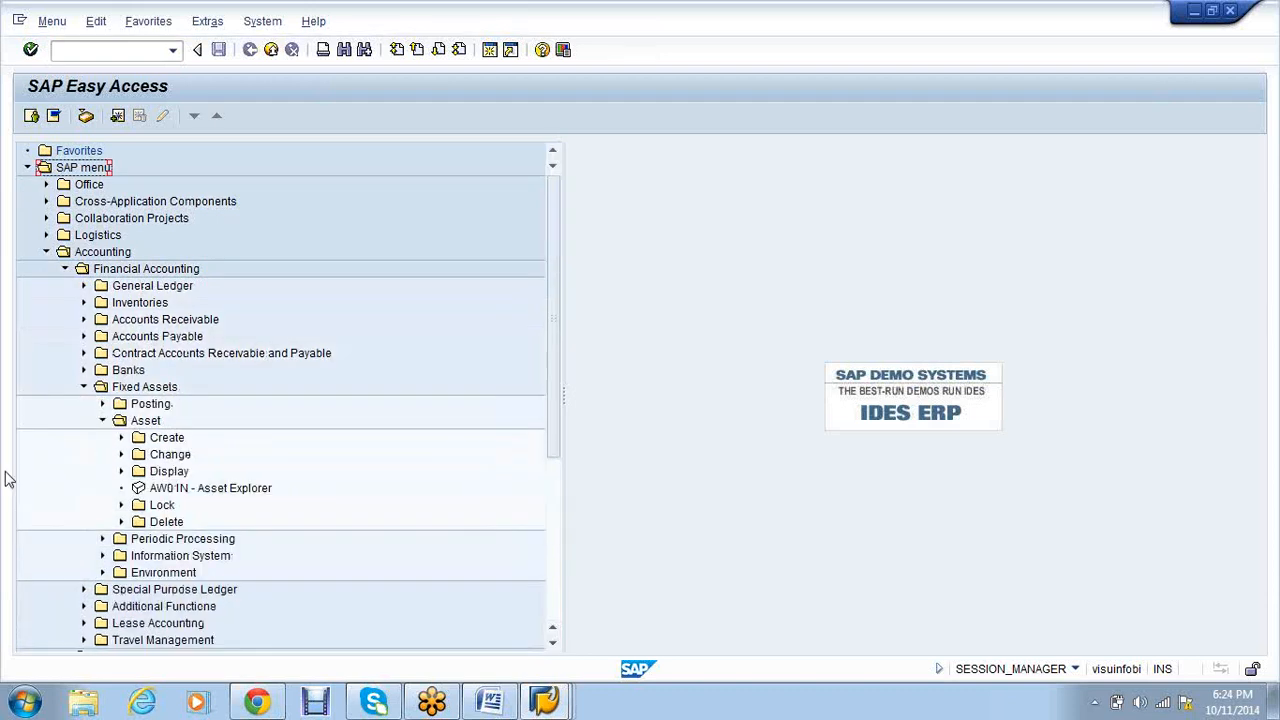
{"action": "left_click", "coordinate": [102, 420]}
{"action": "left_click", "coordinate": [102, 404]}
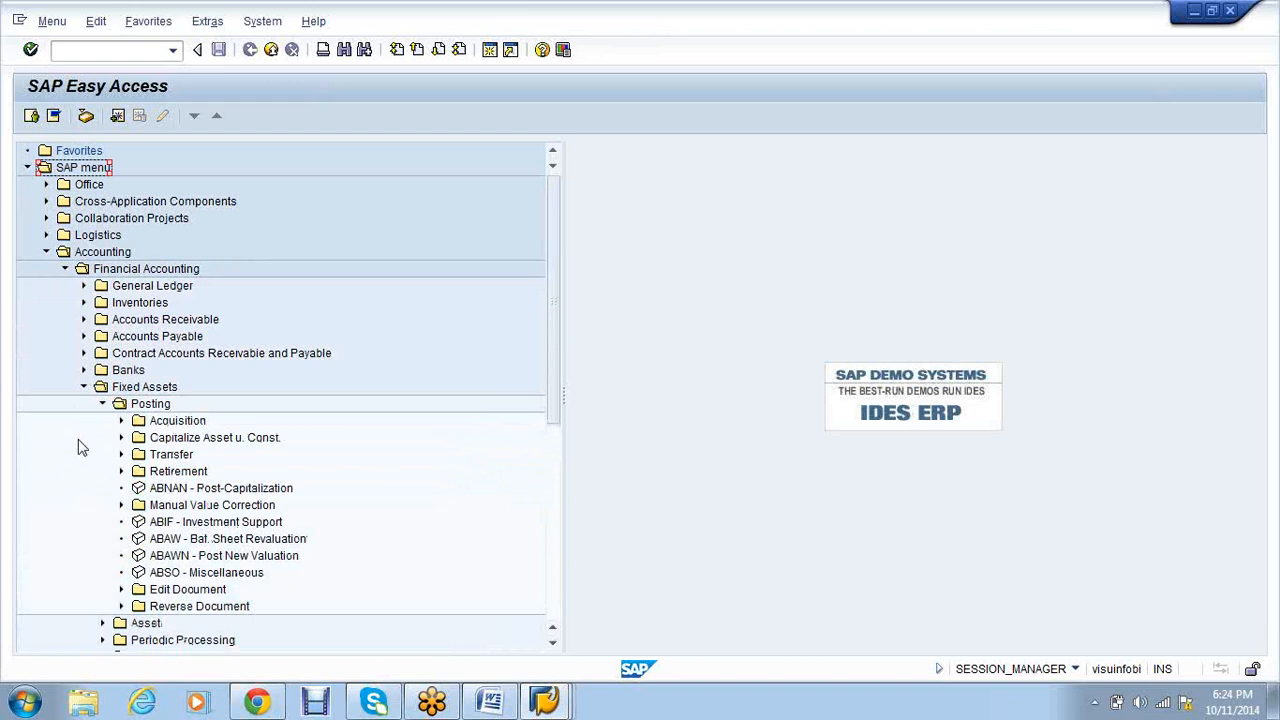
{"action": "scroll", "coordinate": [82, 447], "scroll_direction": "down", "scroll_amount": 1}
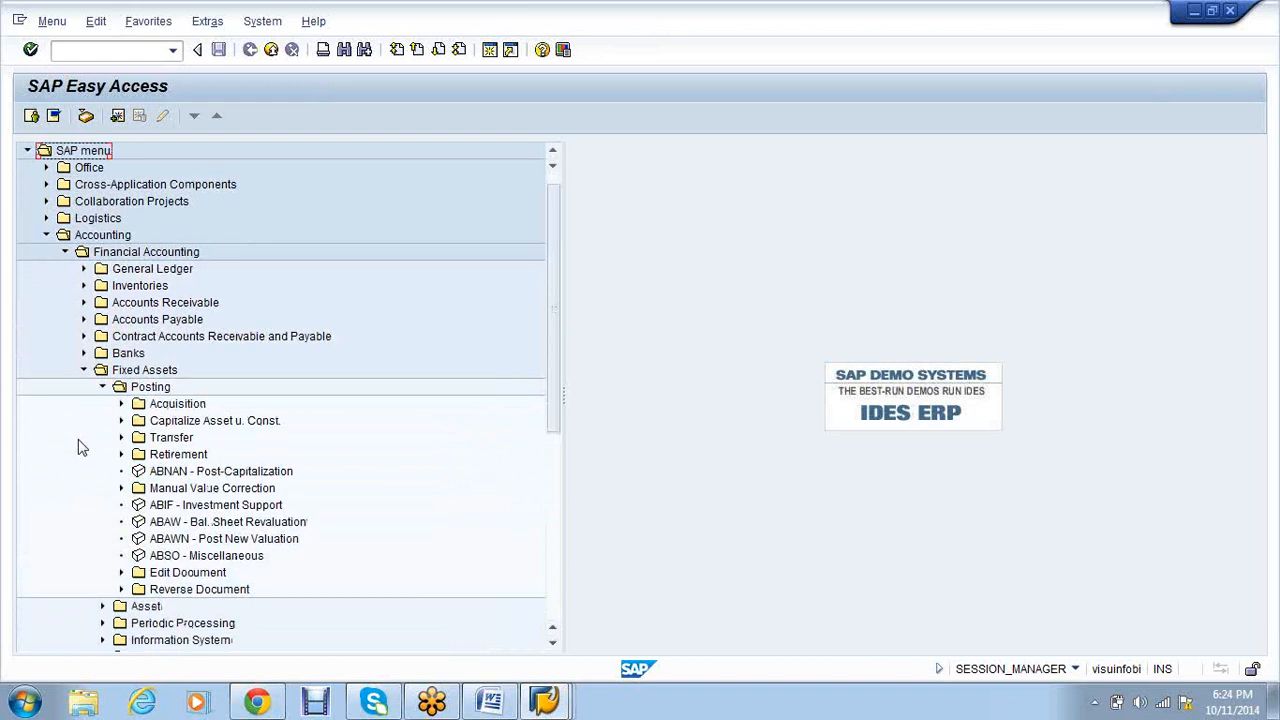
{"action": "scroll", "coordinate": [82, 447], "scroll_direction": "down", "scroll_amount": 3}
{"action": "scroll", "coordinate": [82, 449], "scroll_direction": "down", "scroll_amount": 2}
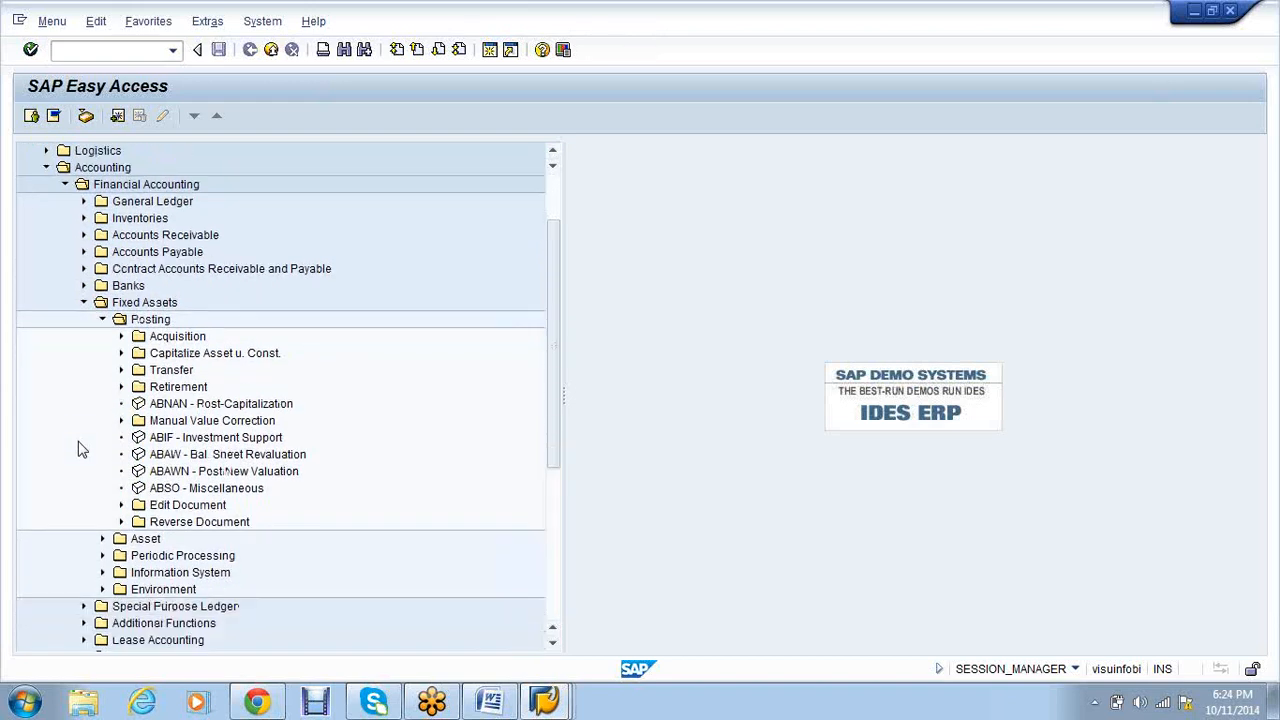
{"action": "scroll", "coordinate": [82, 447], "scroll_direction": "down", "scroll_amount": 2}
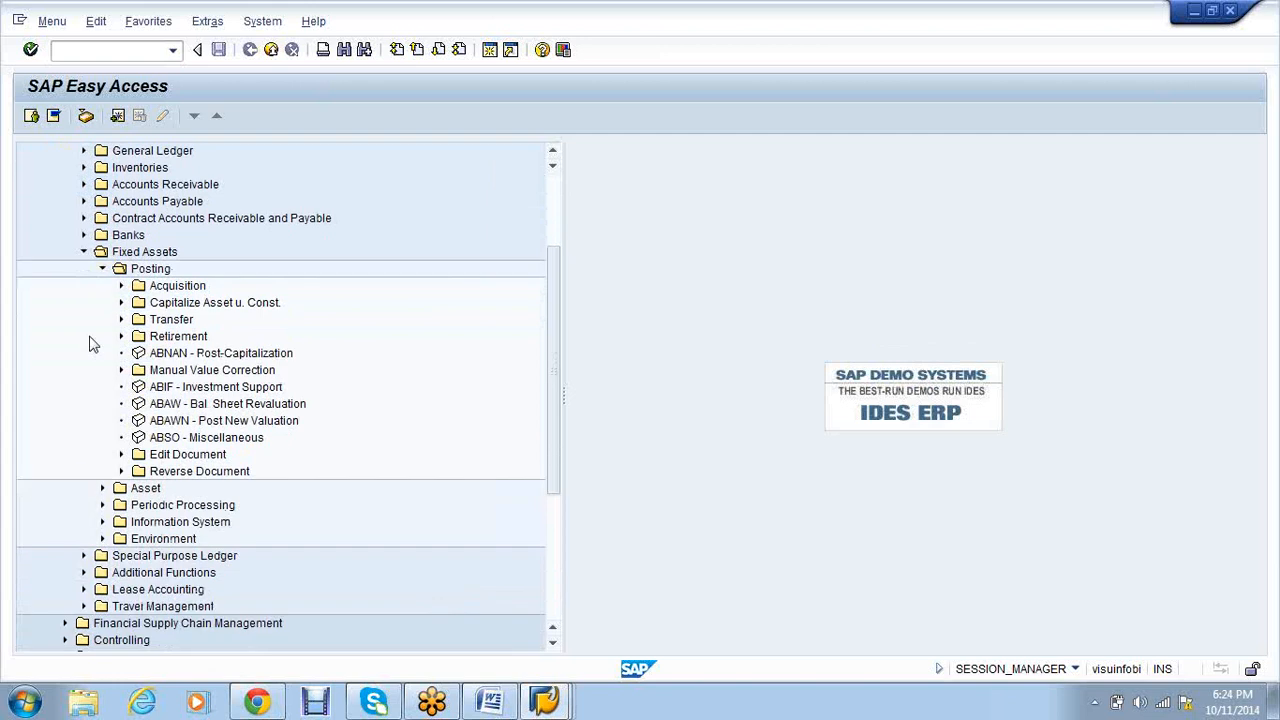
- Examine the Periodic Processing folder and the asset accounting reports under Information System, collapsing each folder after viewing
{"action": "left_click", "coordinate": [101, 269]}
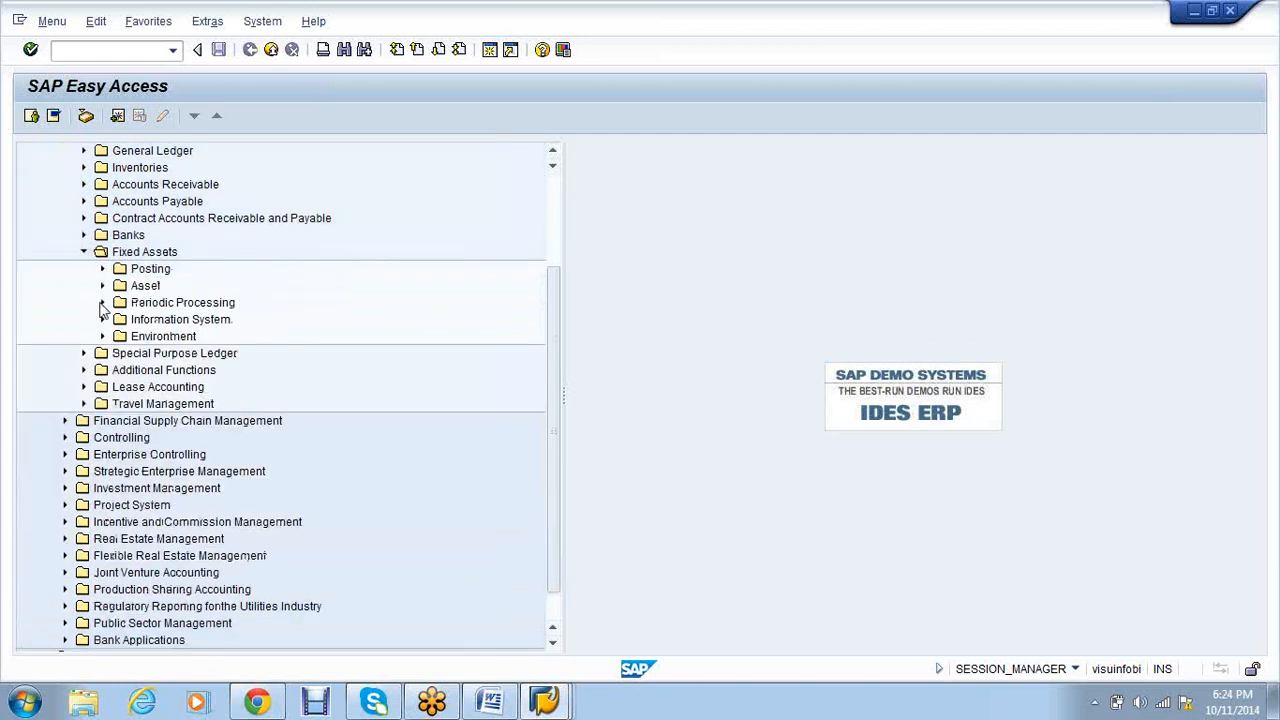
{"action": "left_click", "coordinate": [102, 303]}
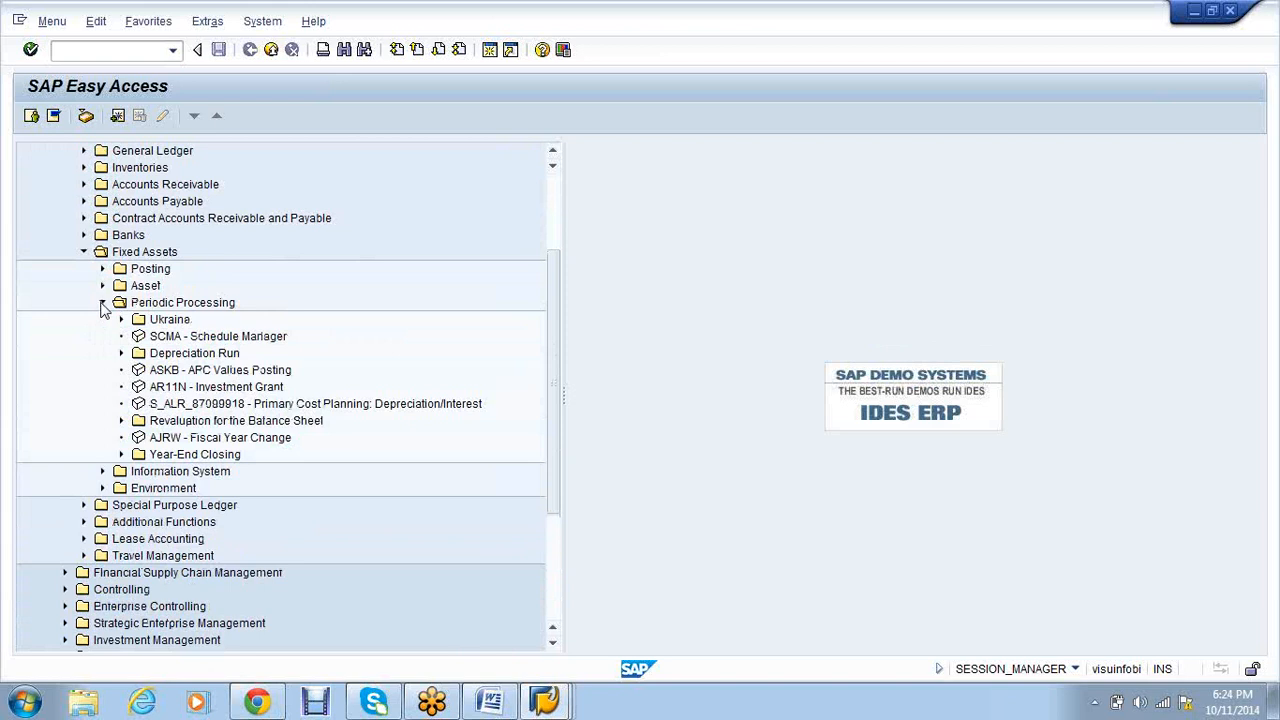
{"action": "left_click", "coordinate": [102, 304]}
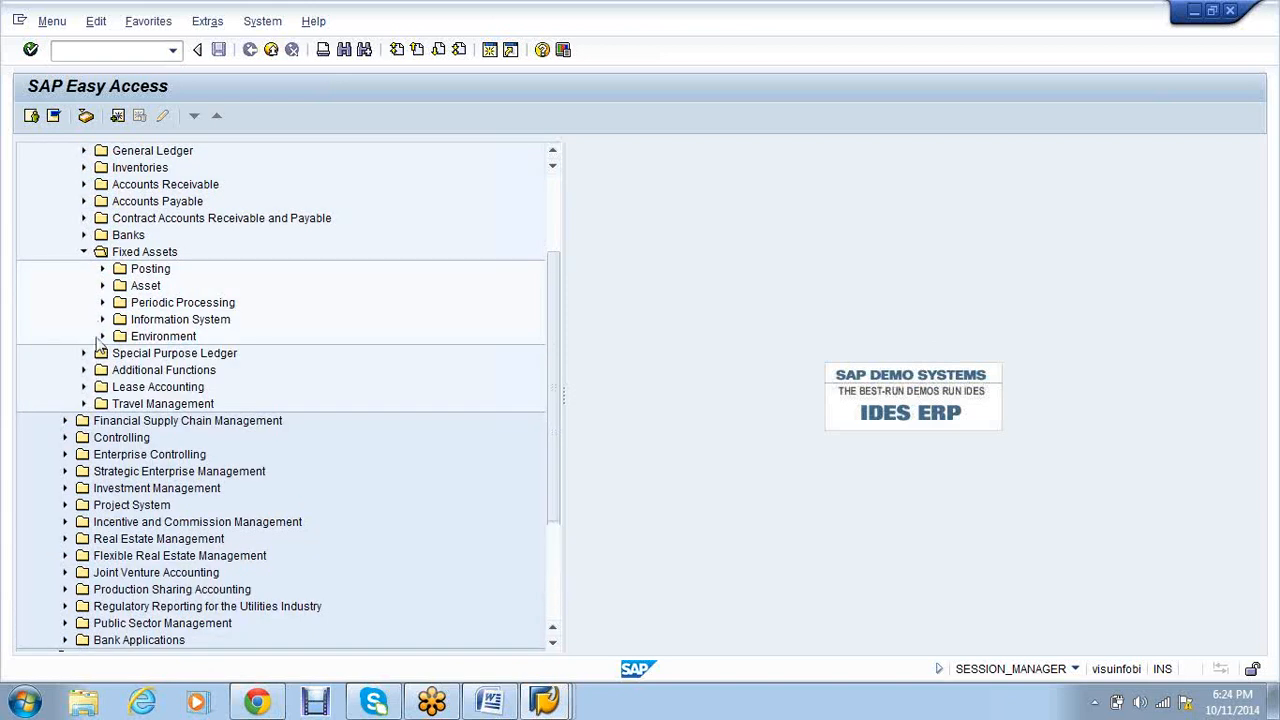
{"action": "left_click", "coordinate": [103, 320]}
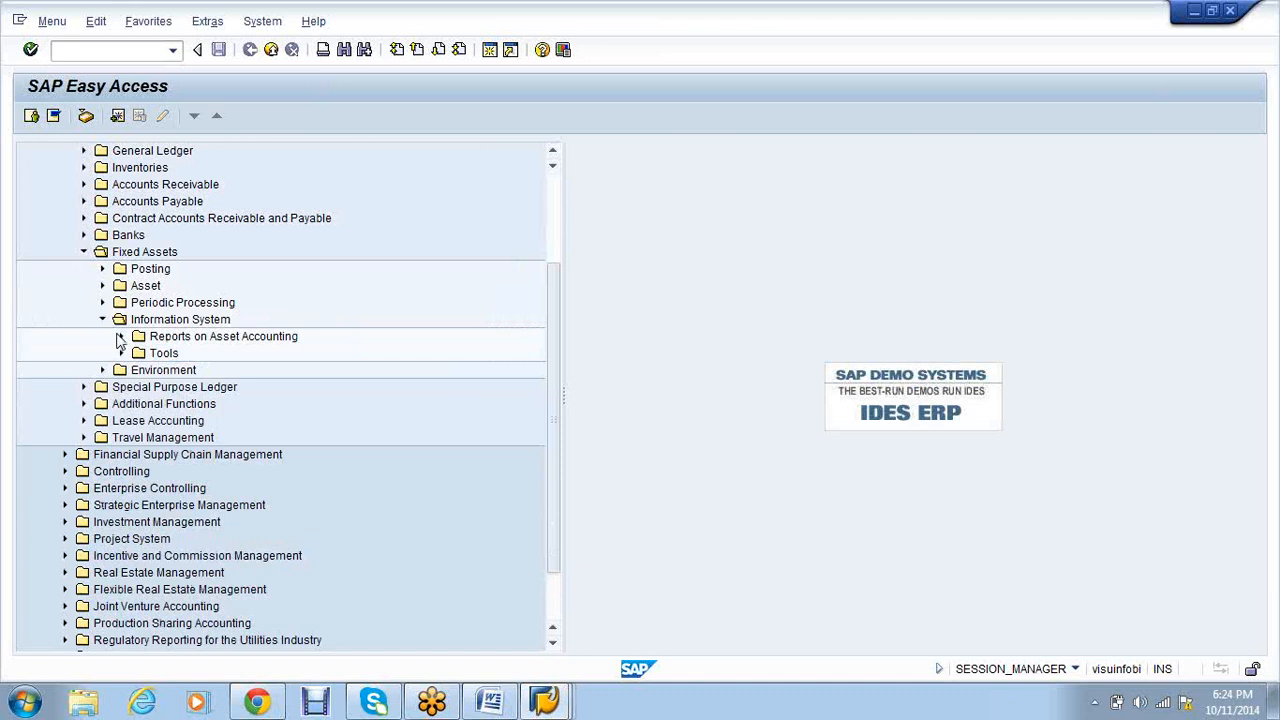
{"action": "left_click", "coordinate": [120, 337]}
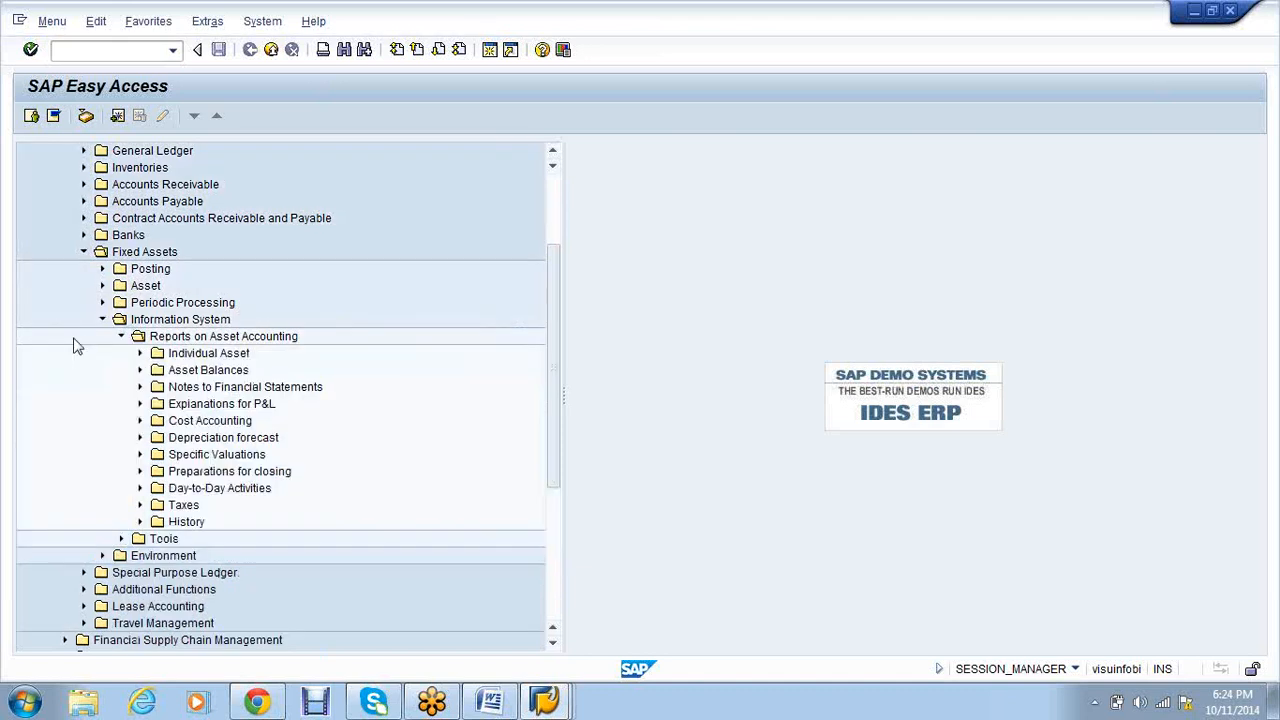
{"action": "left_click", "coordinate": [121, 337]}
{"action": "left_click", "coordinate": [102, 320]}
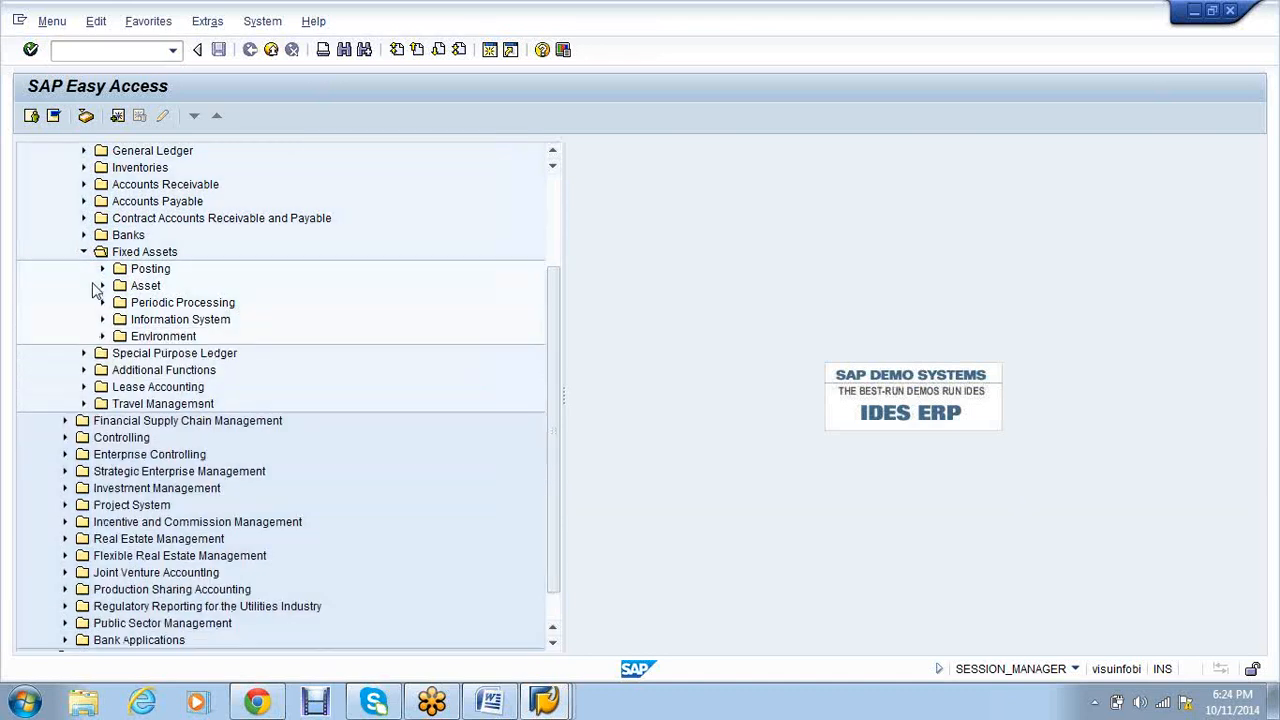
- Examine the Reverse Document, Acquisition and Transfer folders under Posting, including External Acquisition and Credit Memo, and collapse Posting
{"action": "left_click", "coordinate": [102, 269]}
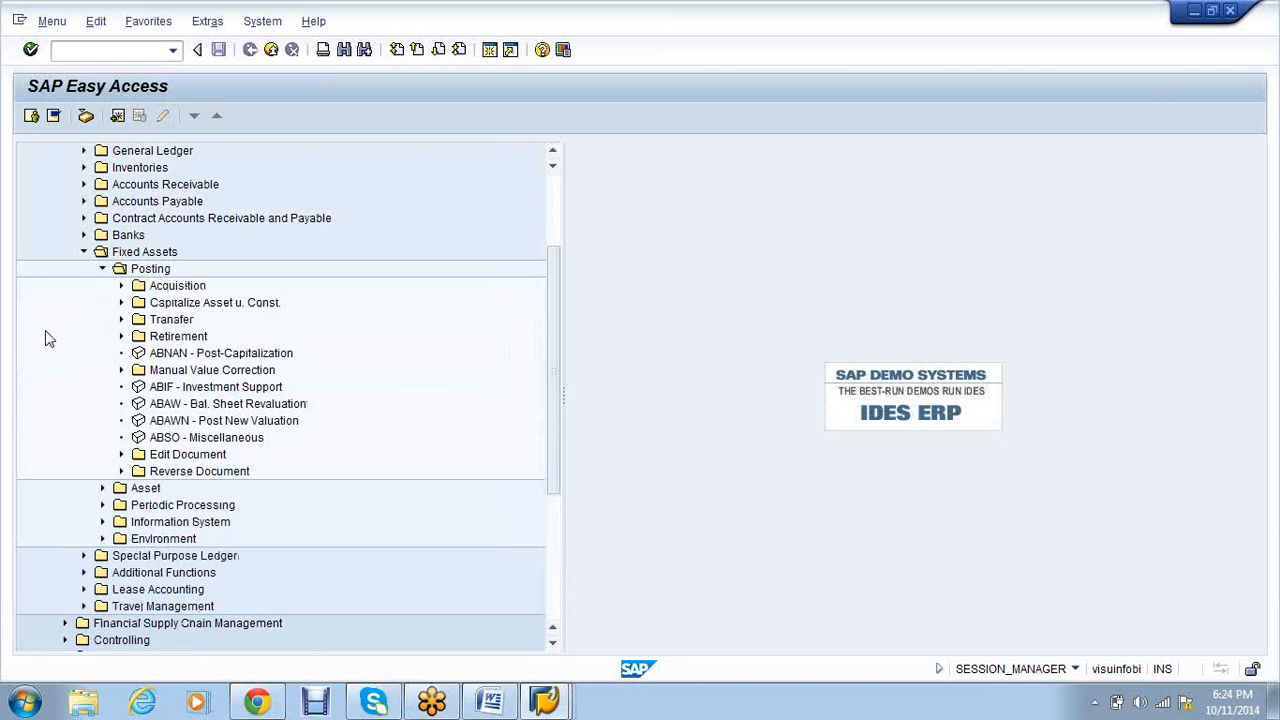
{"action": "left_click", "coordinate": [121, 471]}
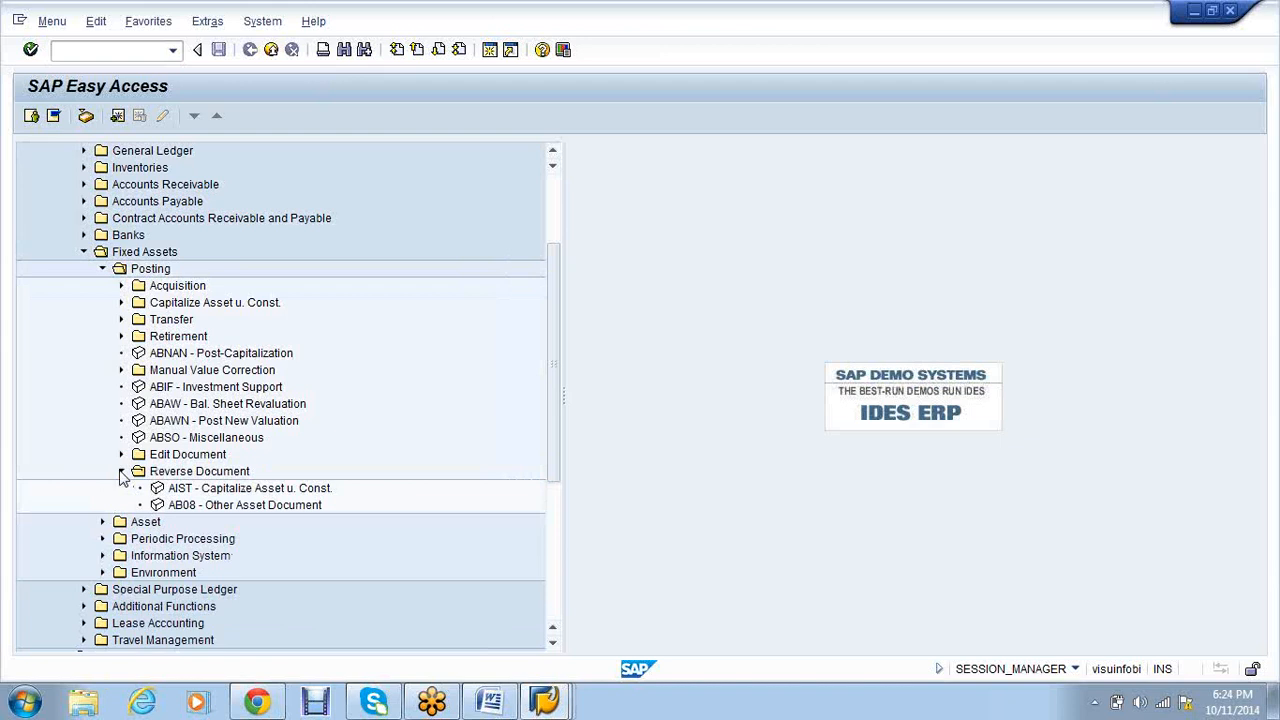
{"action": "left_click", "coordinate": [121, 471]}
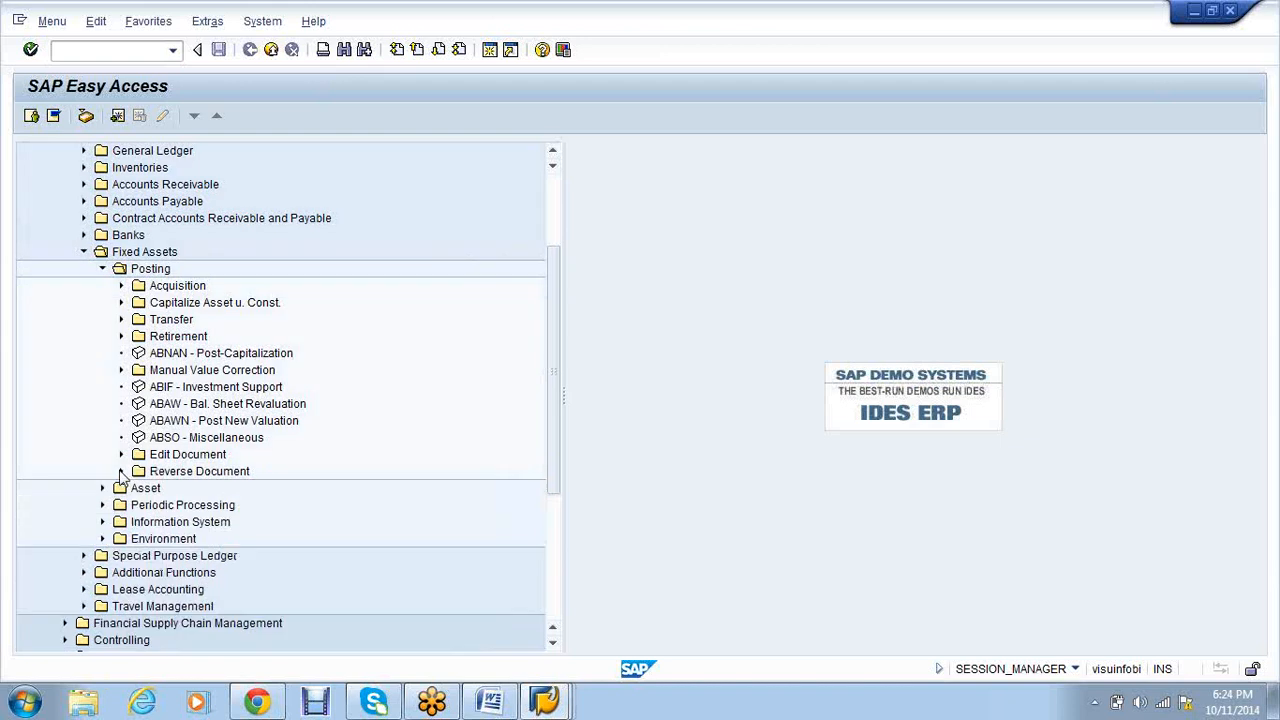
{"action": "left_click", "coordinate": [121, 286]}
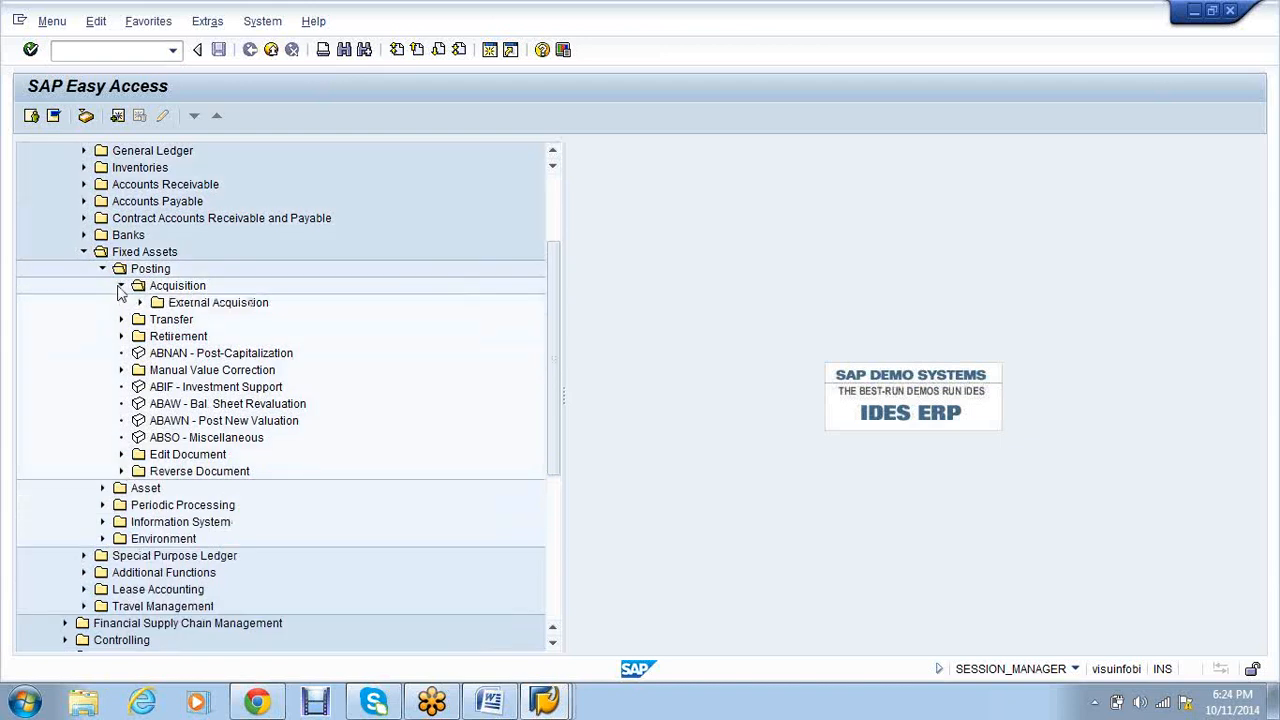
{"action": "left_click", "coordinate": [140, 303]}
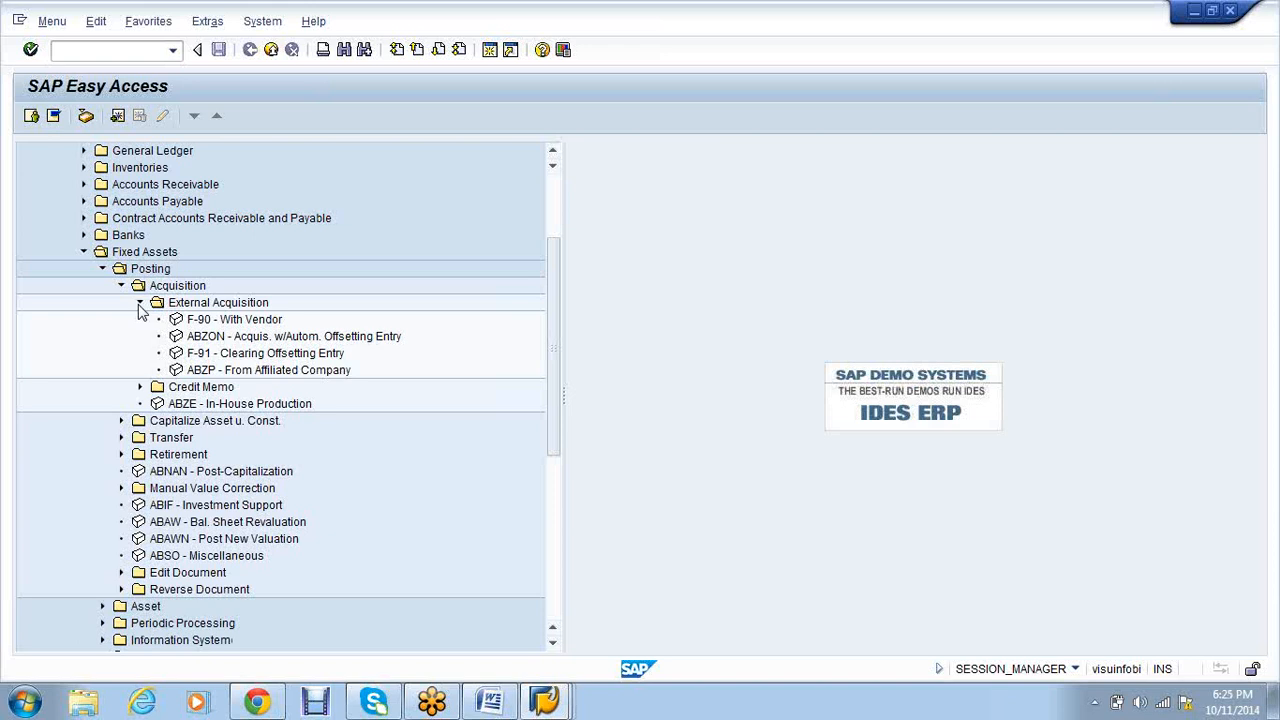
{"action": "left_click", "coordinate": [140, 303]}
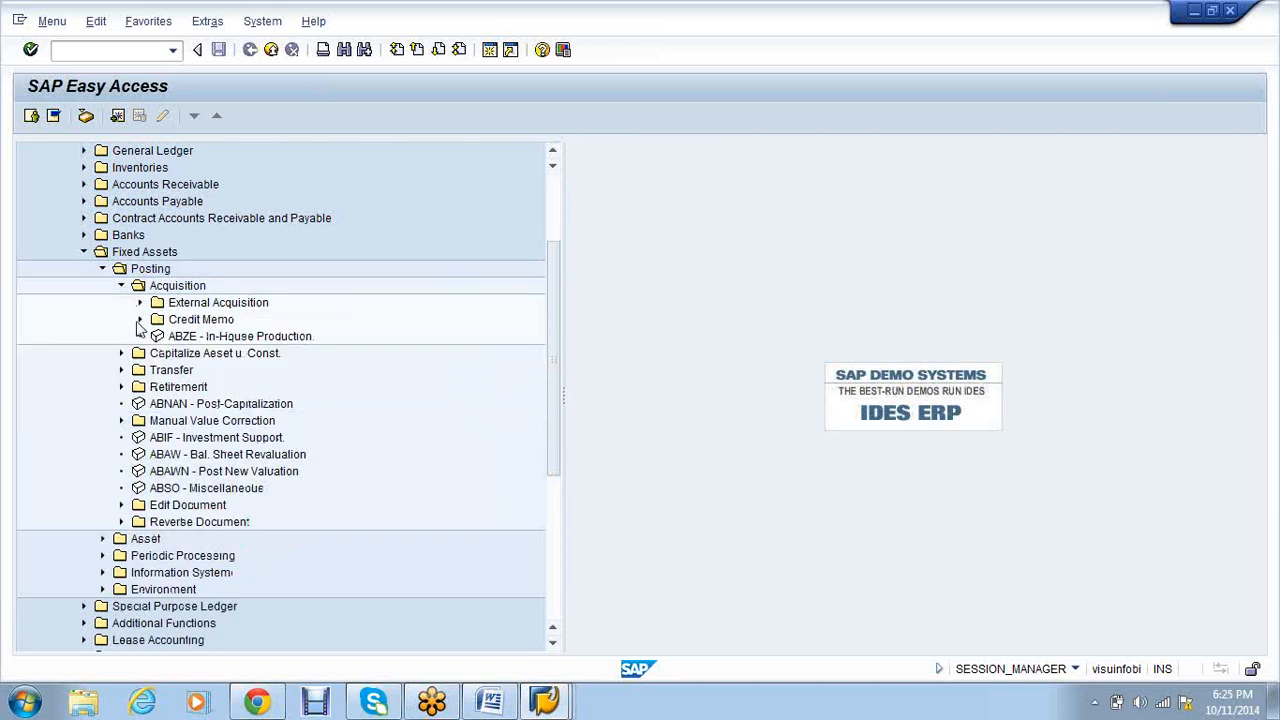
{"action": "left_click", "coordinate": [140, 320]}
{"action": "left_click", "coordinate": [140, 320]}
{"action": "left_click", "coordinate": [121, 370]}
{"action": "left_click", "coordinate": [121, 370]}
{"action": "left_click", "coordinate": [121, 286]}
{"action": "left_click", "coordinate": [103, 269]}
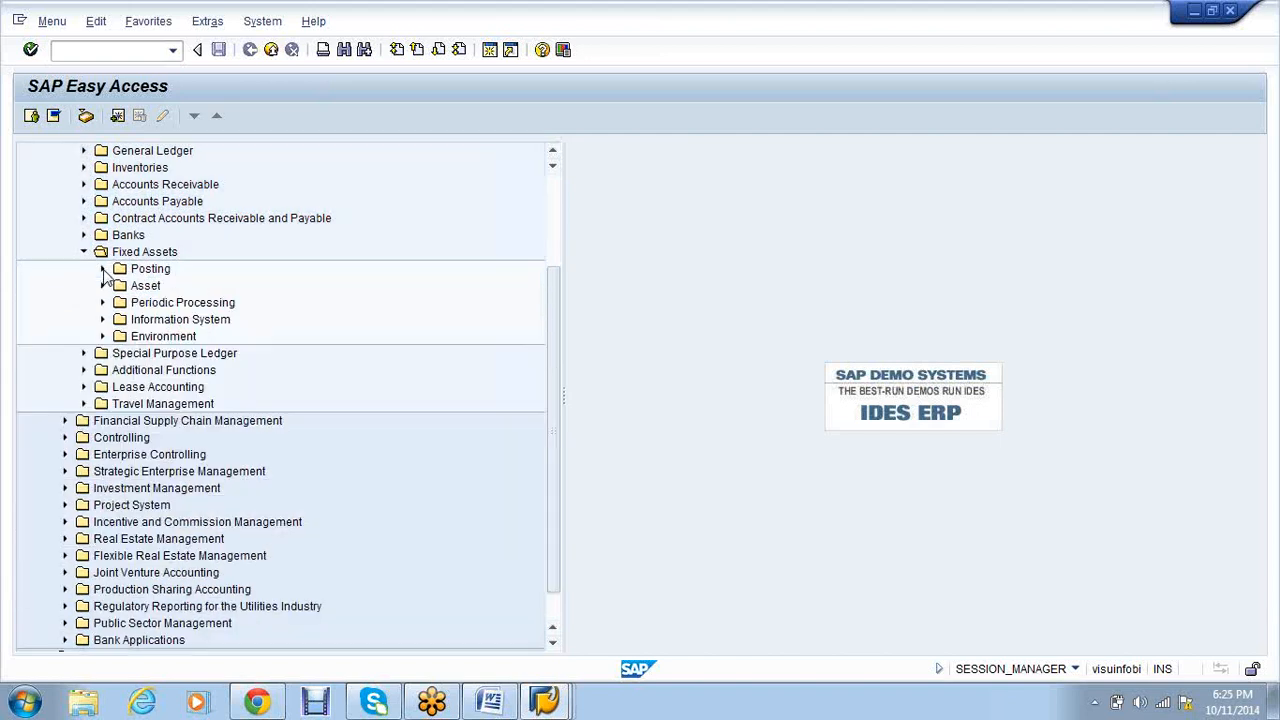
- Examine the Periodic Processing folder with its Depreciation Run and Country Specifics subfolders, and collapse them
{"action": "left_click", "coordinate": [103, 302]}
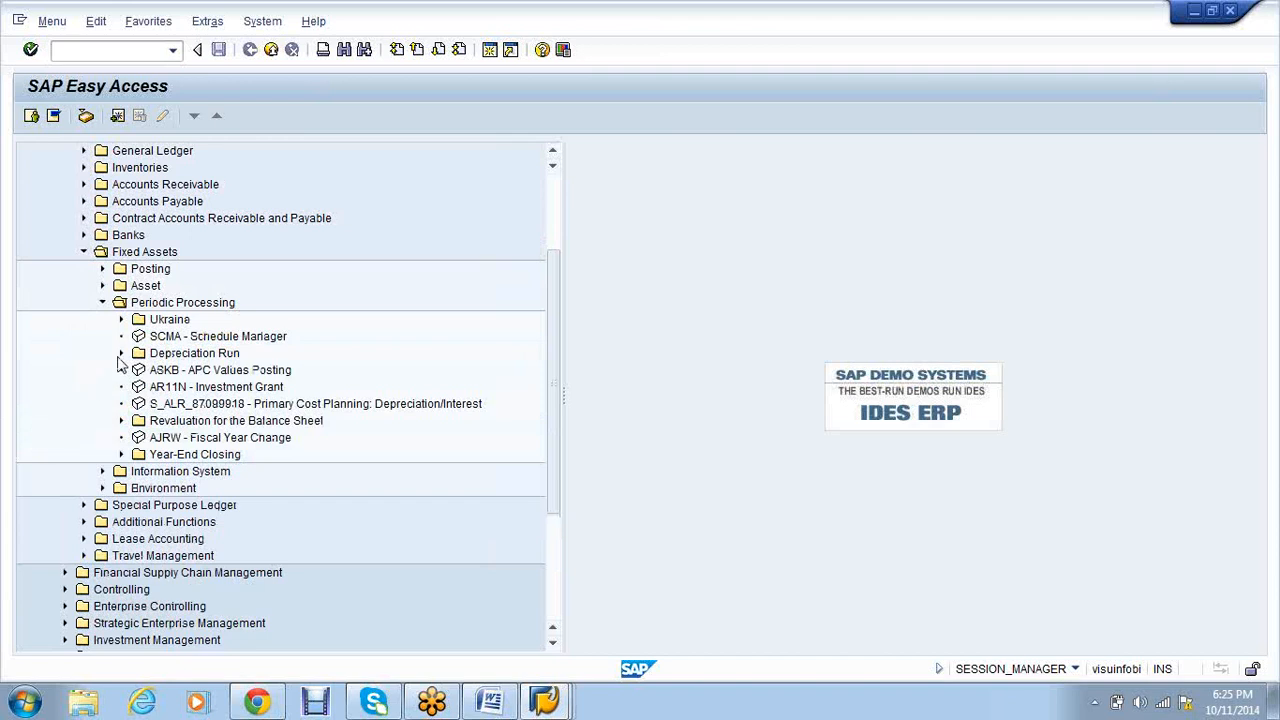
{"action": "left_click", "coordinate": [120, 355]}
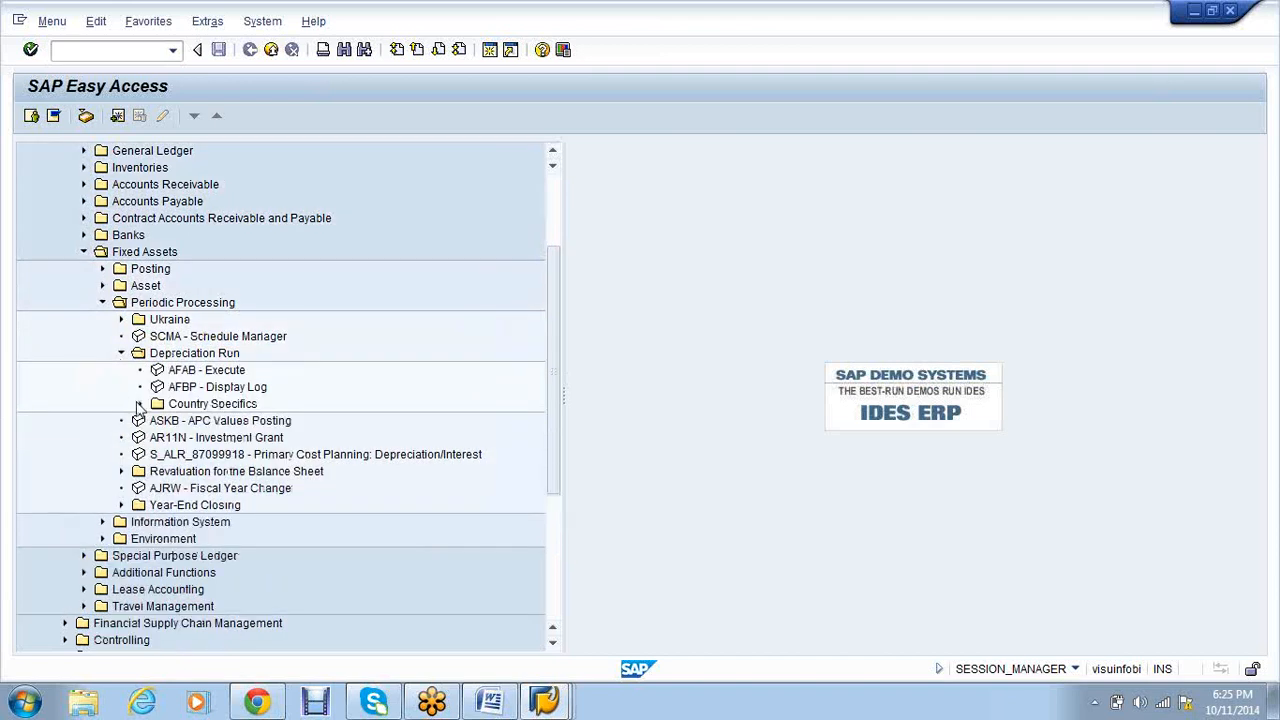
{"action": "left_click", "coordinate": [140, 404]}
{"action": "left_click", "coordinate": [140, 404]}
{"action": "left_click", "coordinate": [122, 354]}
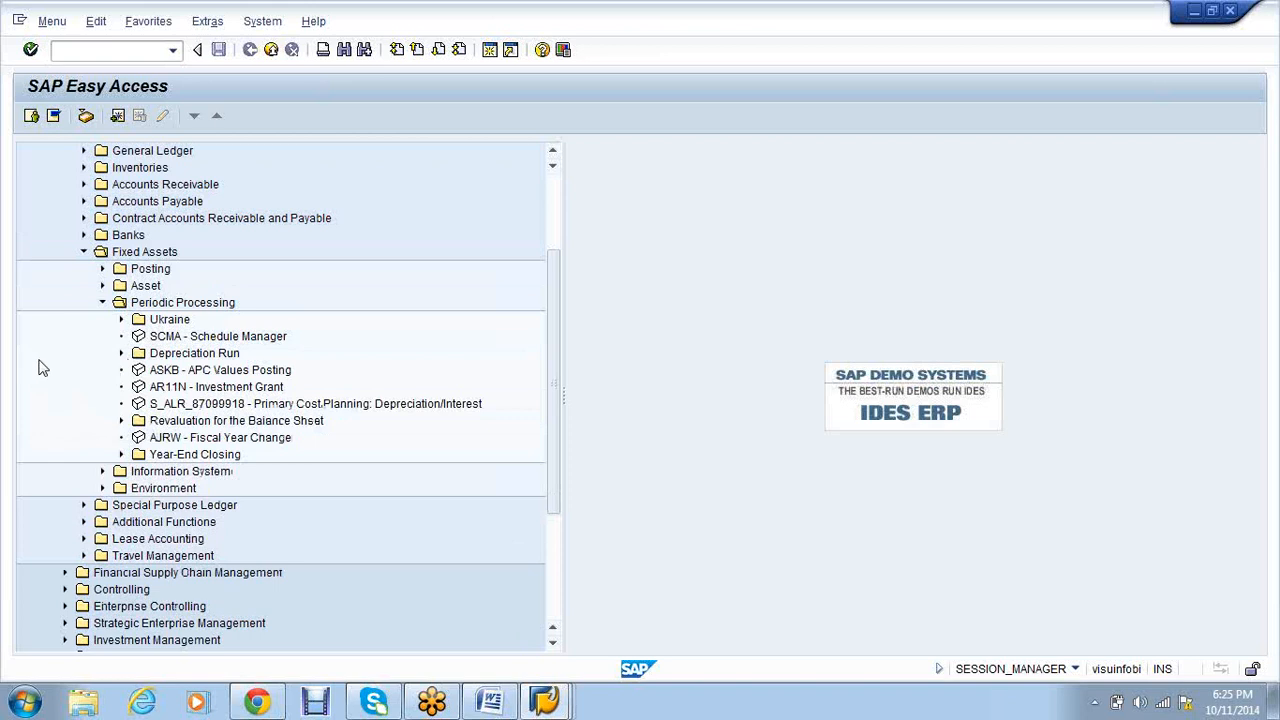
{"action": "left_click", "coordinate": [102, 303]}
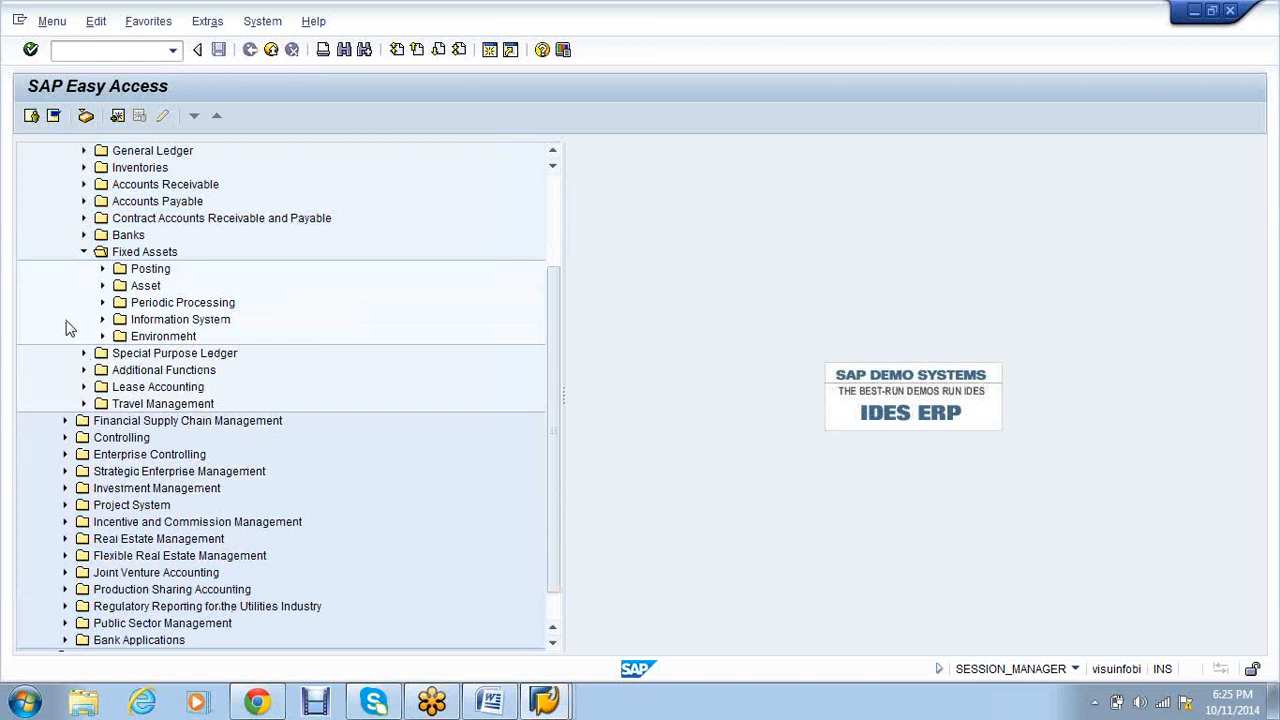
- Examine the Environment folder and the AFBN New Depreciation Area screen, go back, and collapse Environment and Fixed Assets
{"action": "left_click", "coordinate": [102, 337]}
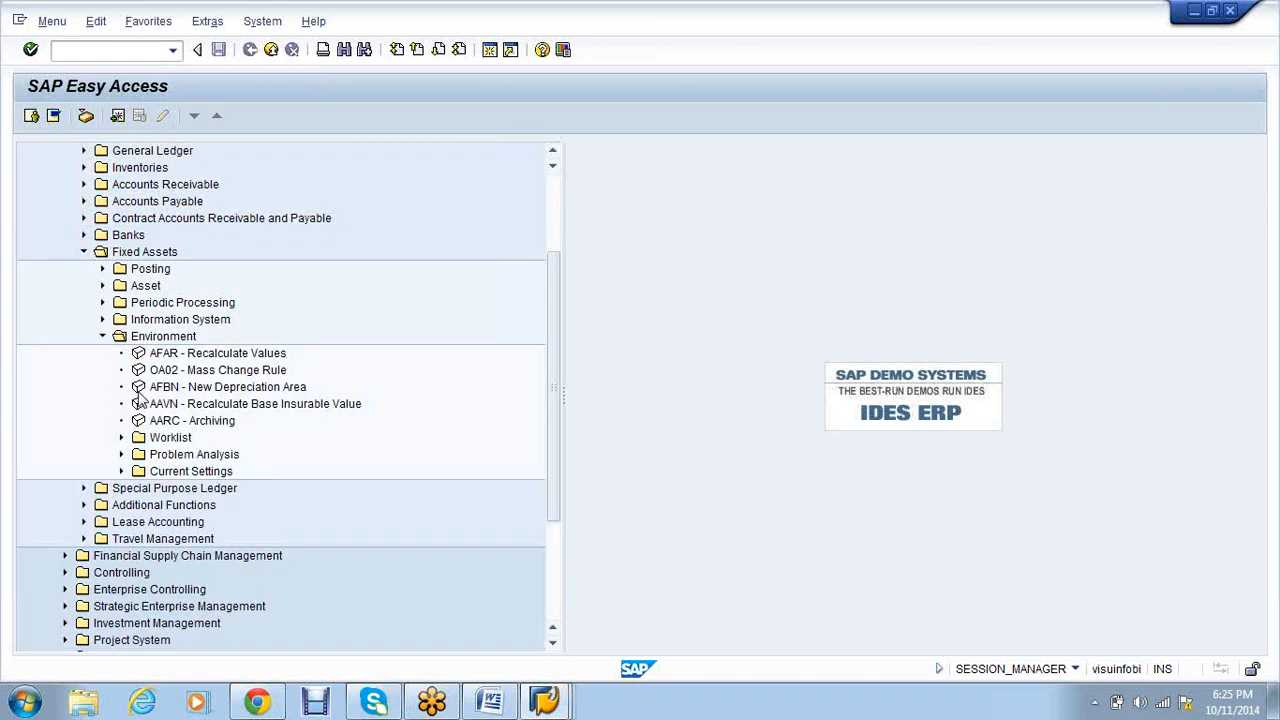
{"action": "left_click", "coordinate": [268, 390]}
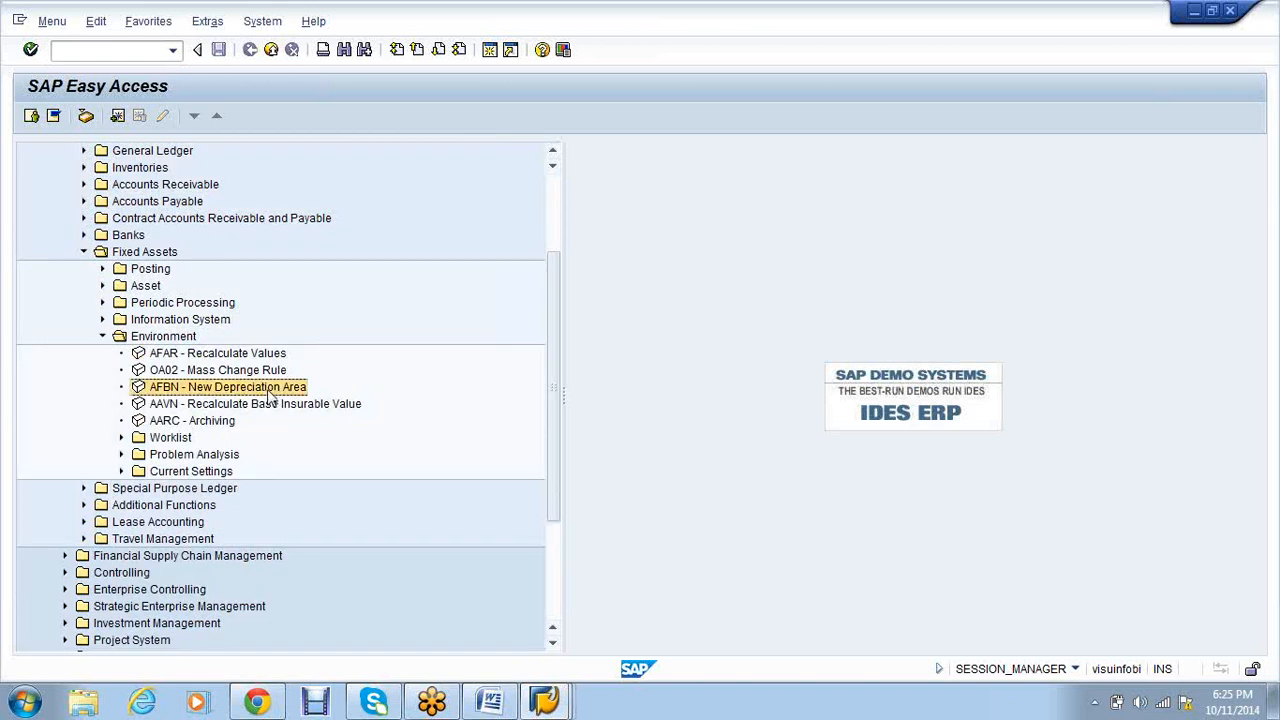
{"action": "double_click", "coordinate": [268, 394]}
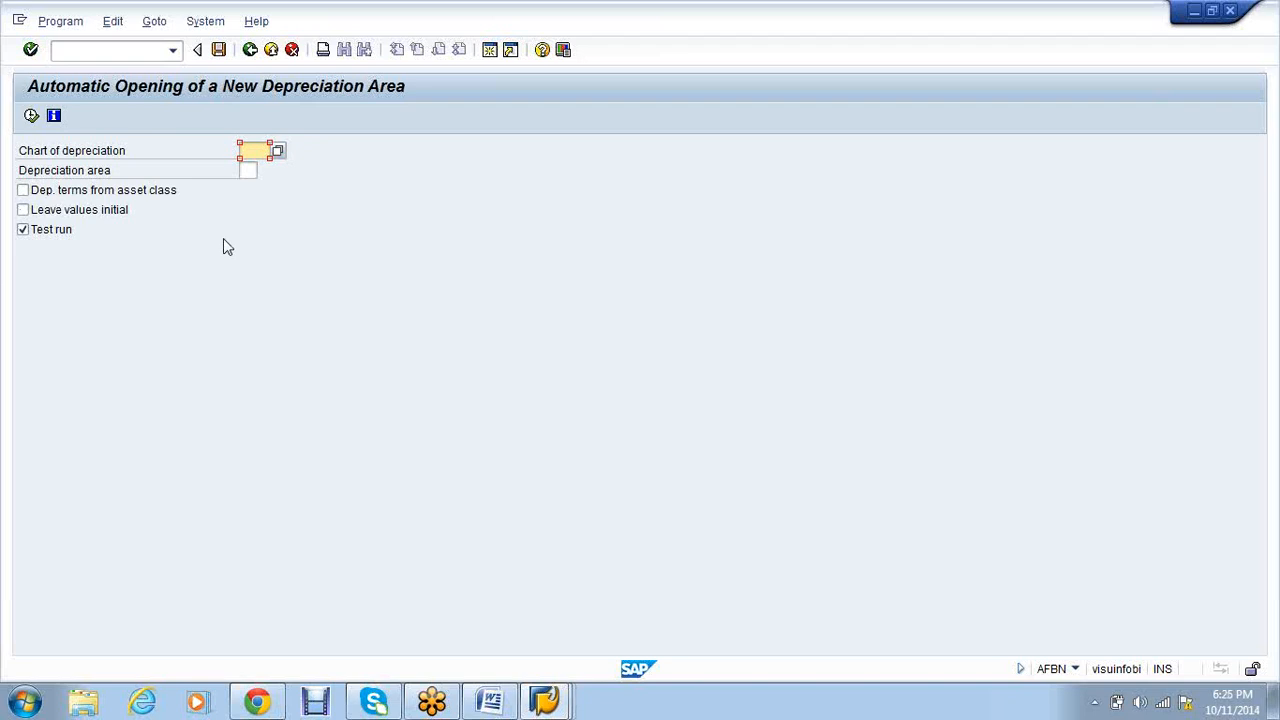
{"action": "left_click", "coordinate": [252, 56]}
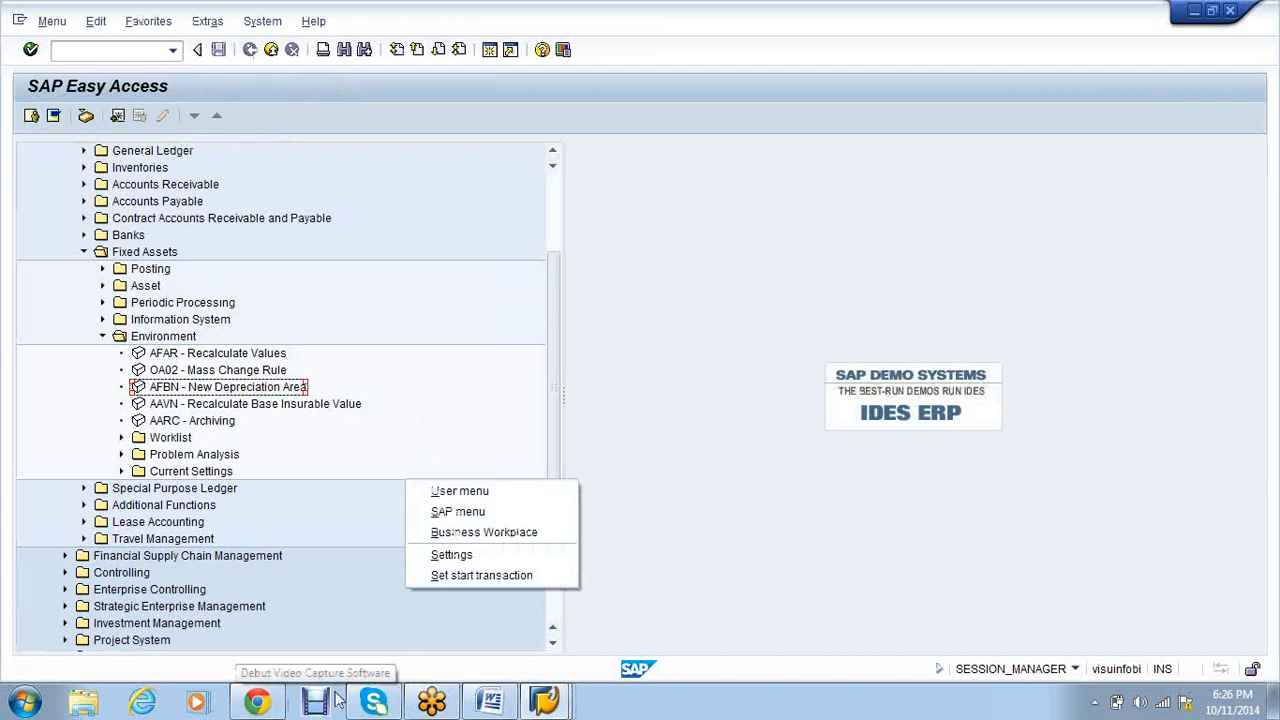
{"action": "left_click", "coordinate": [126, 595]}
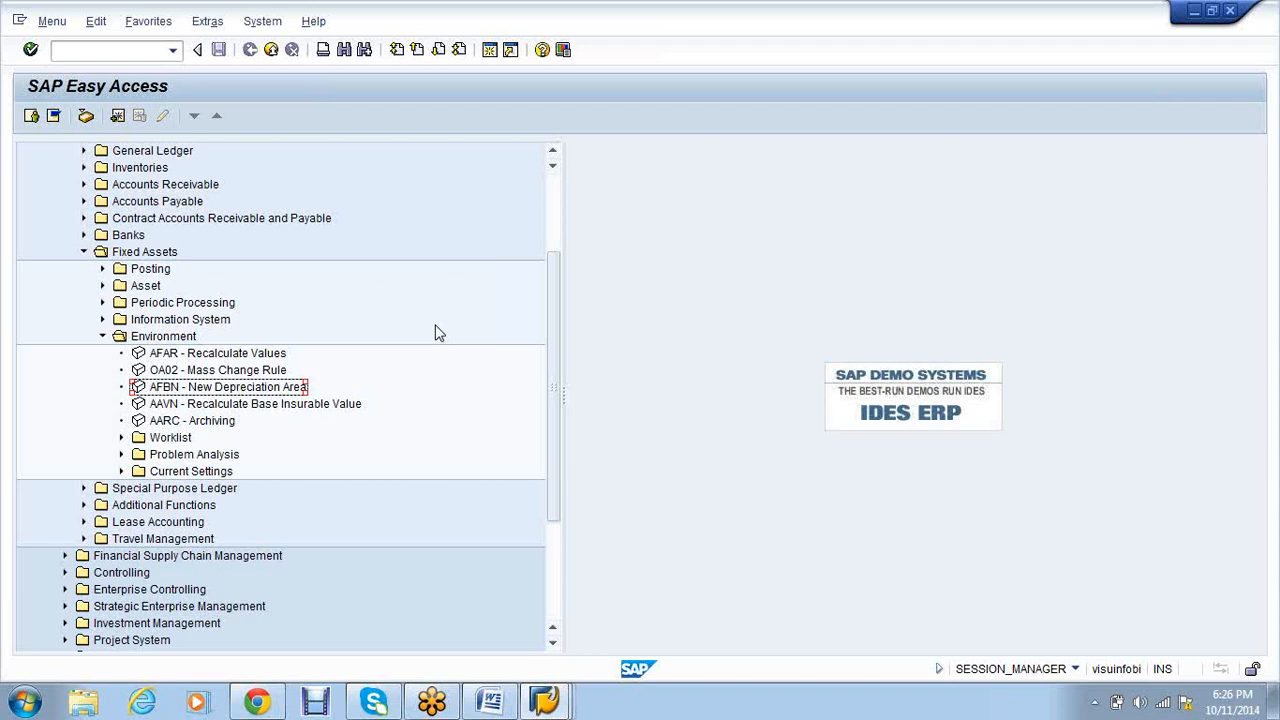
{"action": "left_click", "coordinate": [102, 336]}
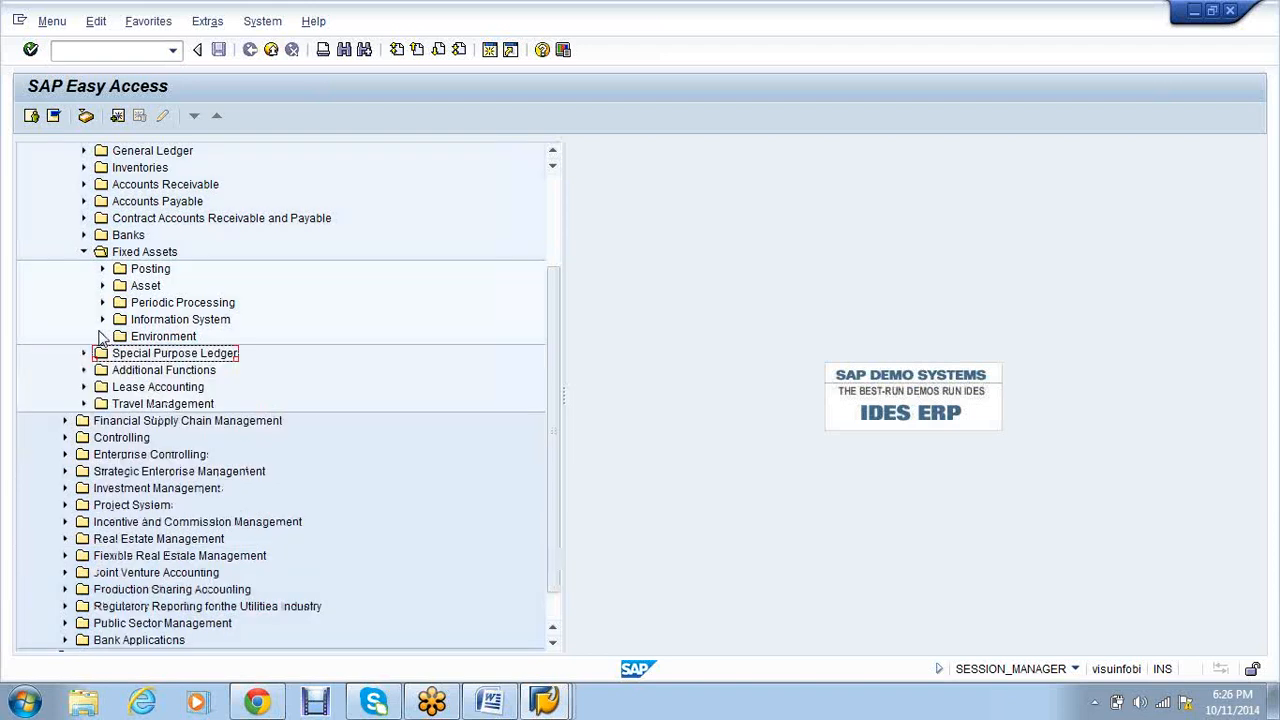
{"action": "left_click", "coordinate": [83, 252]}
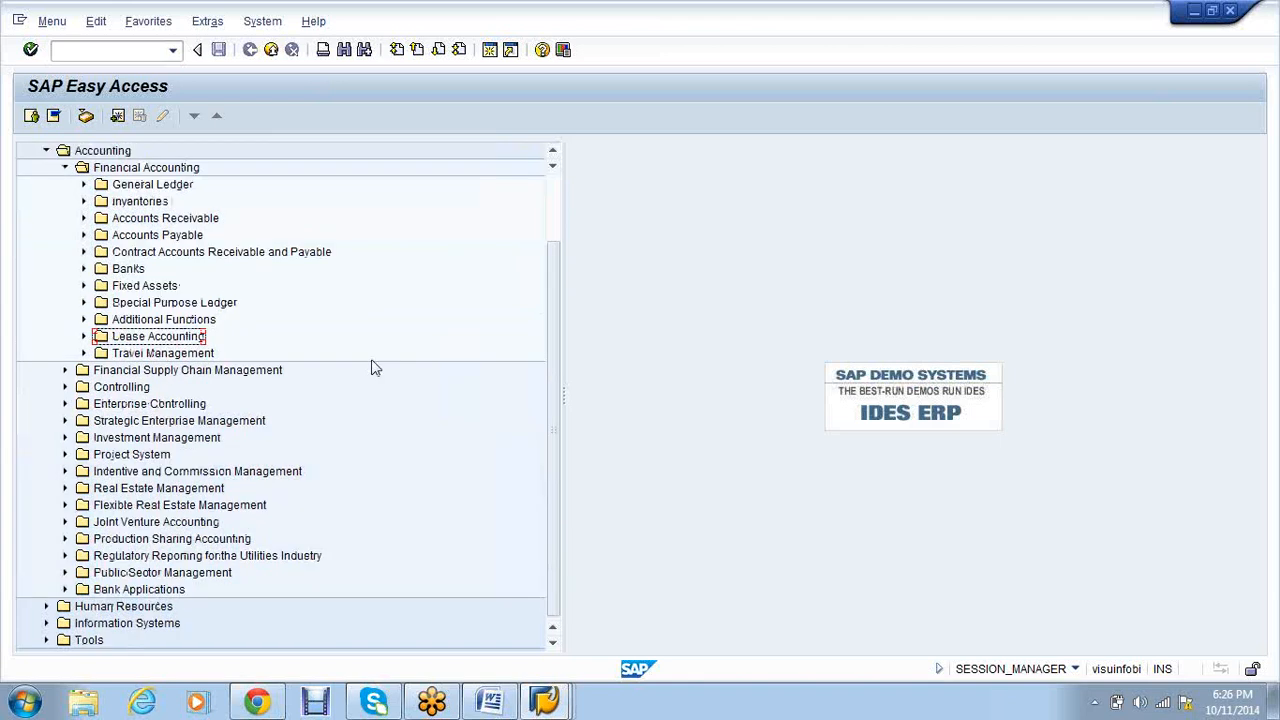
- Switch to the Asset Explorer session to review the jeep's posted depreciation values
{"action": "left_click", "coordinate": [553, 701]}
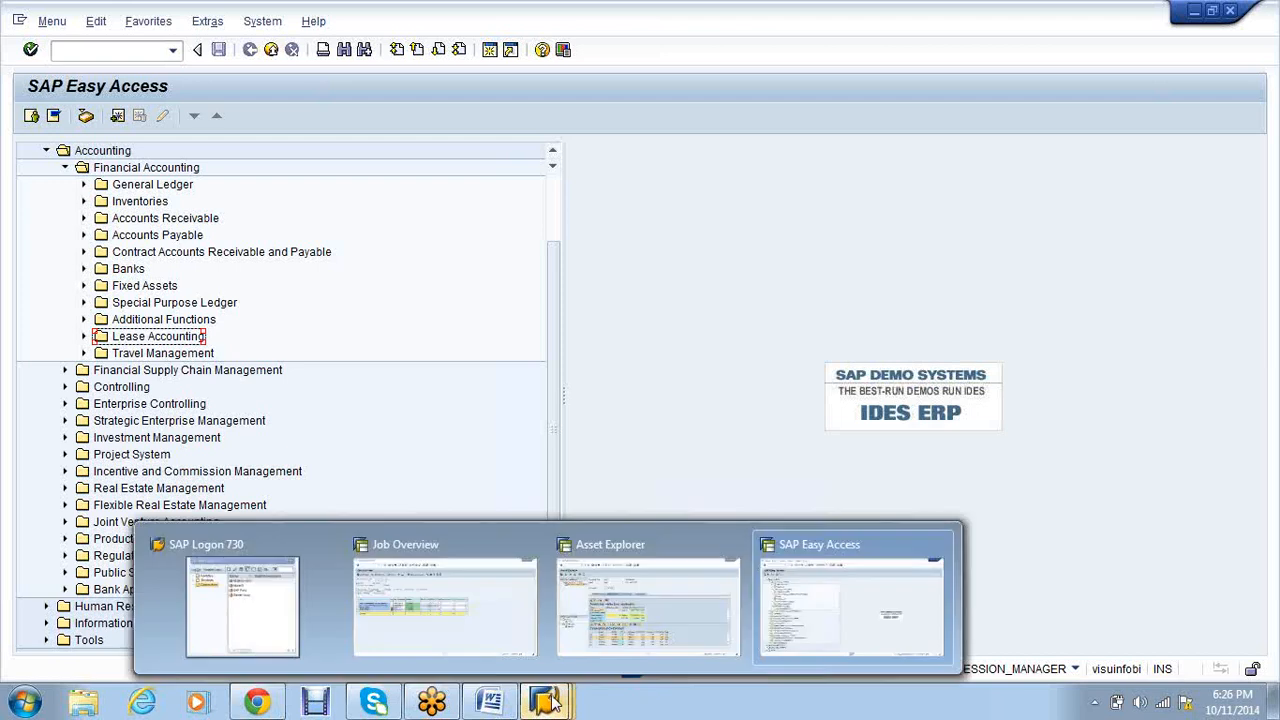
{"action": "left_click", "coordinate": [645, 622]}
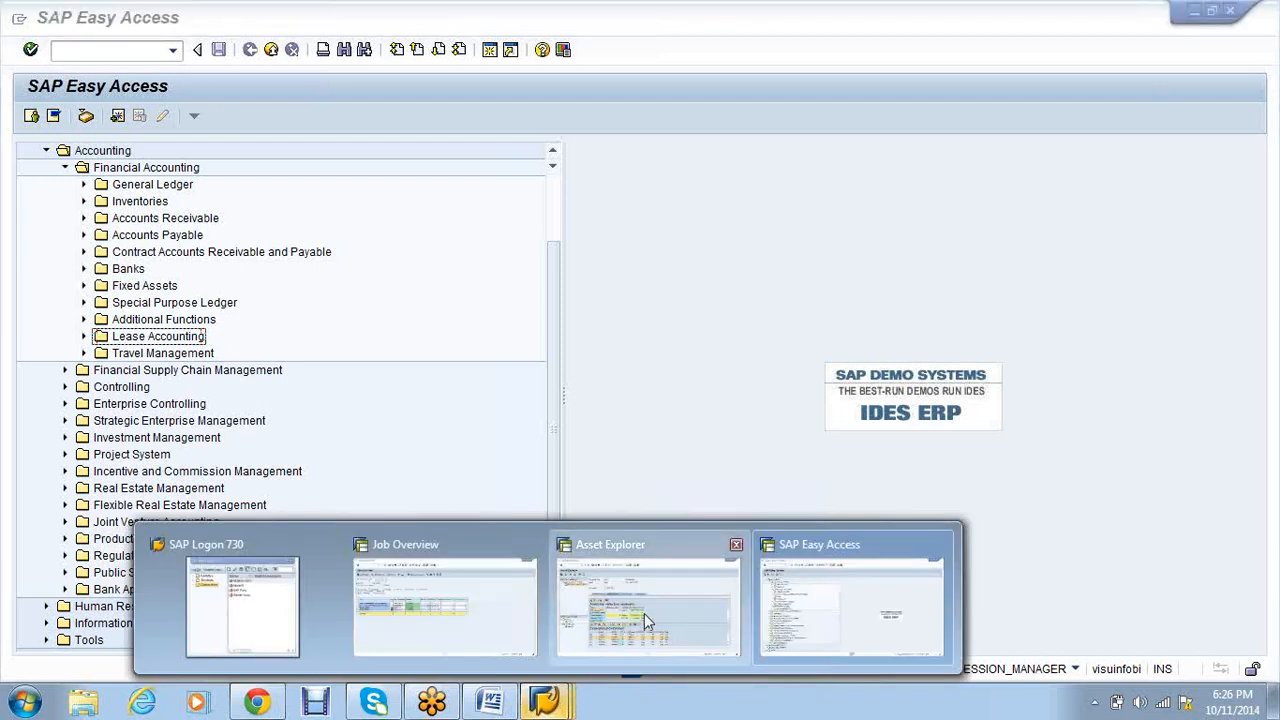
{"action": "left_click", "coordinate": [645, 622]}
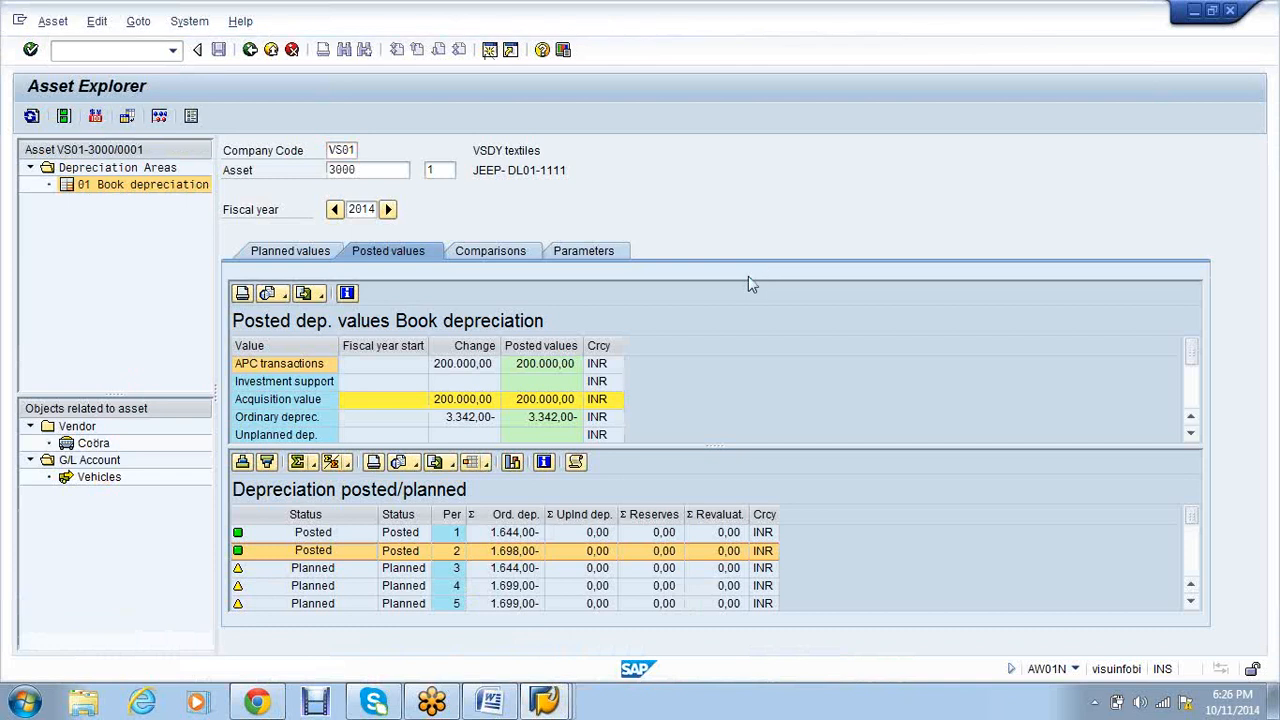
- Start transaction AS11 from SAP Easy Access and open the master data for one new subnumber of asset 3000 in company code VS01
{"action": "key", "text": "F3"}
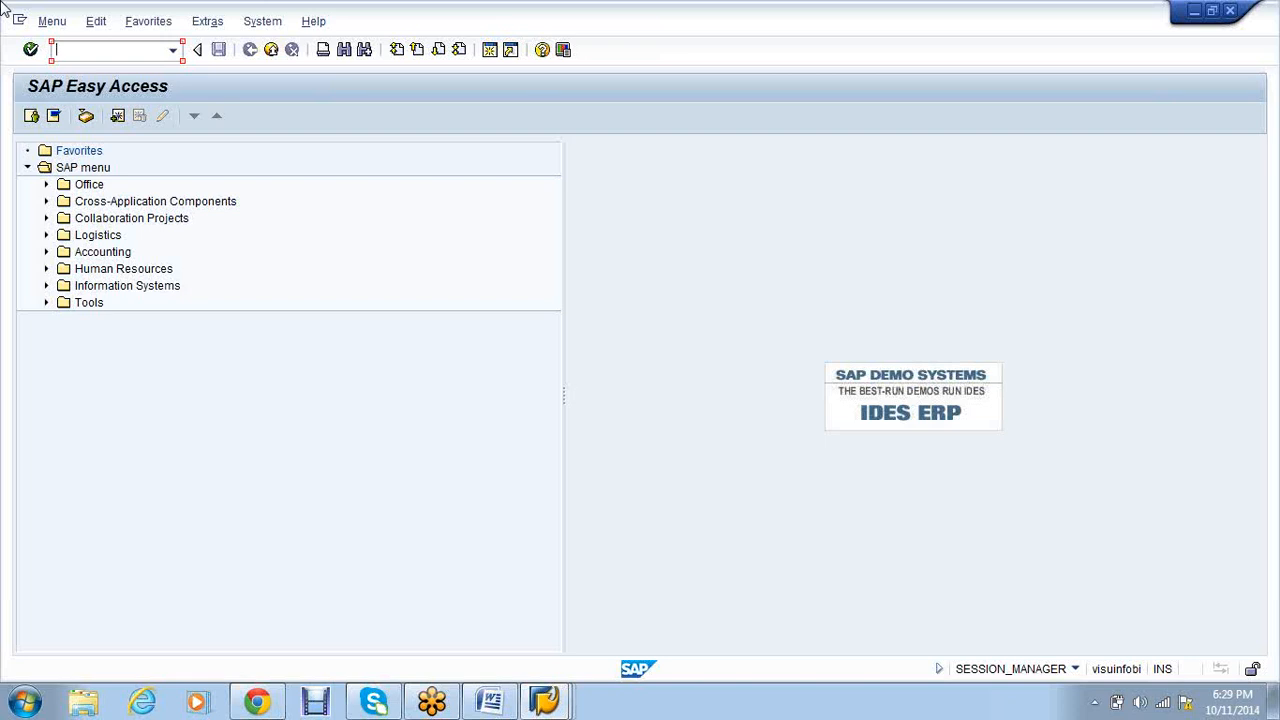
{"action": "type", "text": "as11"}
{"action": "key", "text": "Return"}
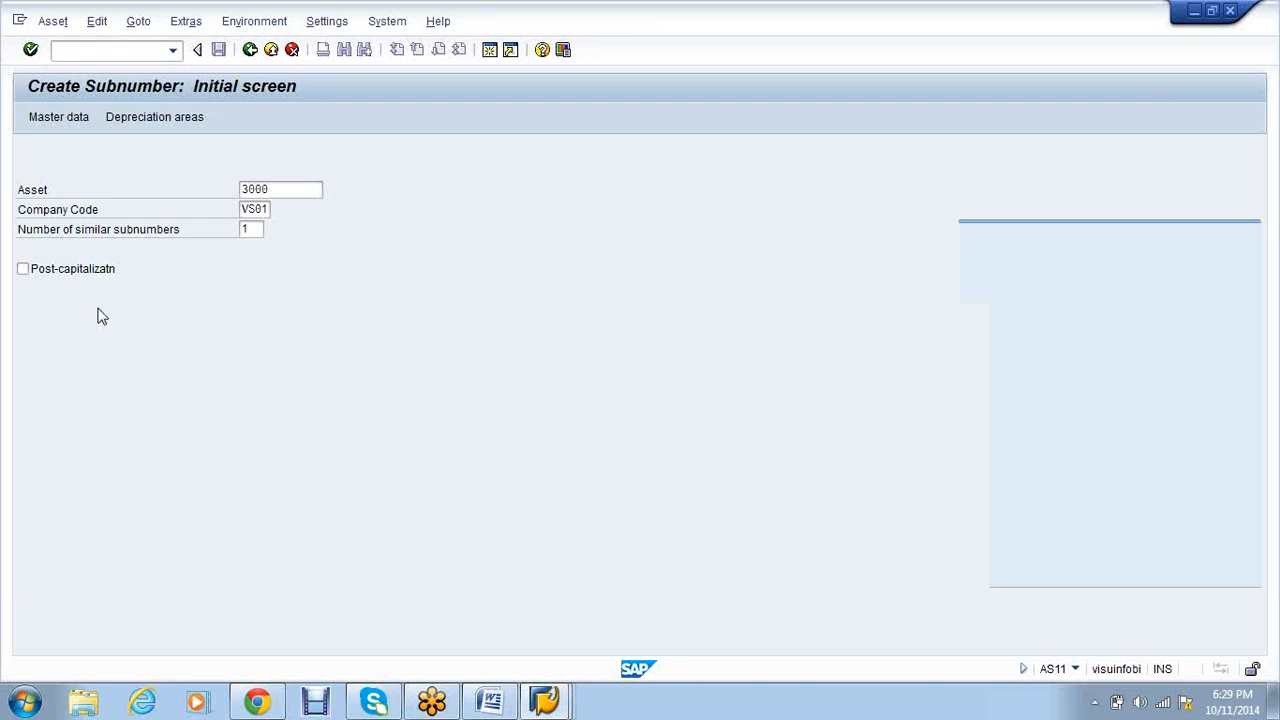
{"action": "key", "text": "Return"}
- Change the sub-asset's description to JEEP- DL01-2222, set its capitalization date to 01.04.2014, and save it
{"action": "key", "text": "BackSpace"}
{"action": "left_click", "coordinate": [282, 285]}
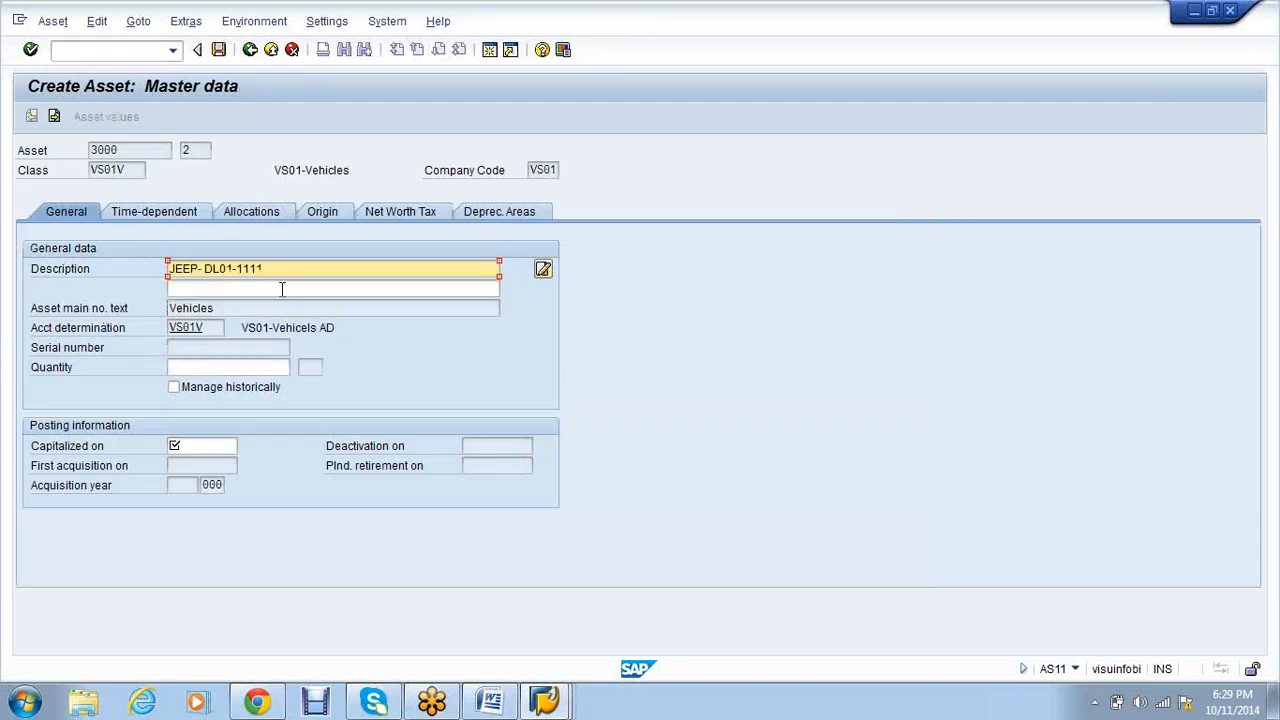
{"action": "key", "text": "BackSpace"}
{"action": "key", "text": "BackSpace"}
{"action": "key", "text": "BackSpace"}
{"action": "key", "text": "BackSpace"}
{"action": "type", "text": "2222"}
{"action": "left_click", "coordinate": [196, 442]}
{"action": "left_click", "coordinate": [200, 465]}
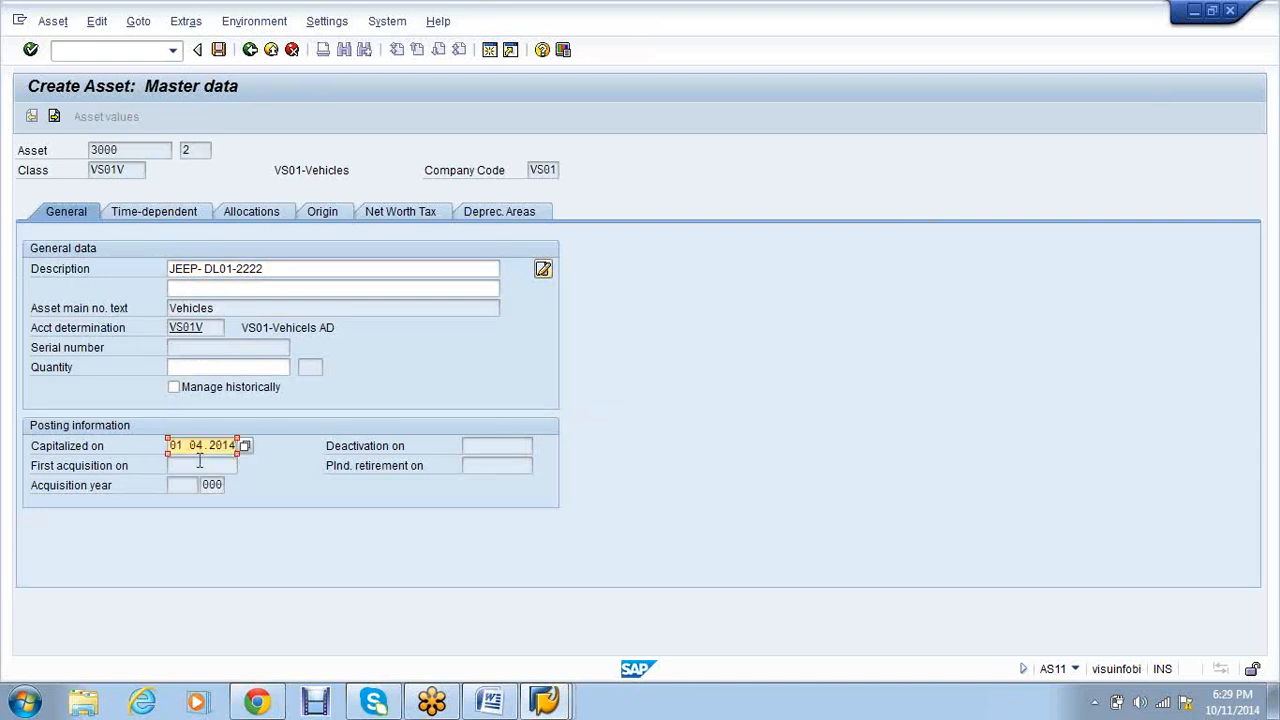
{"action": "left_click", "coordinate": [219, 50]}
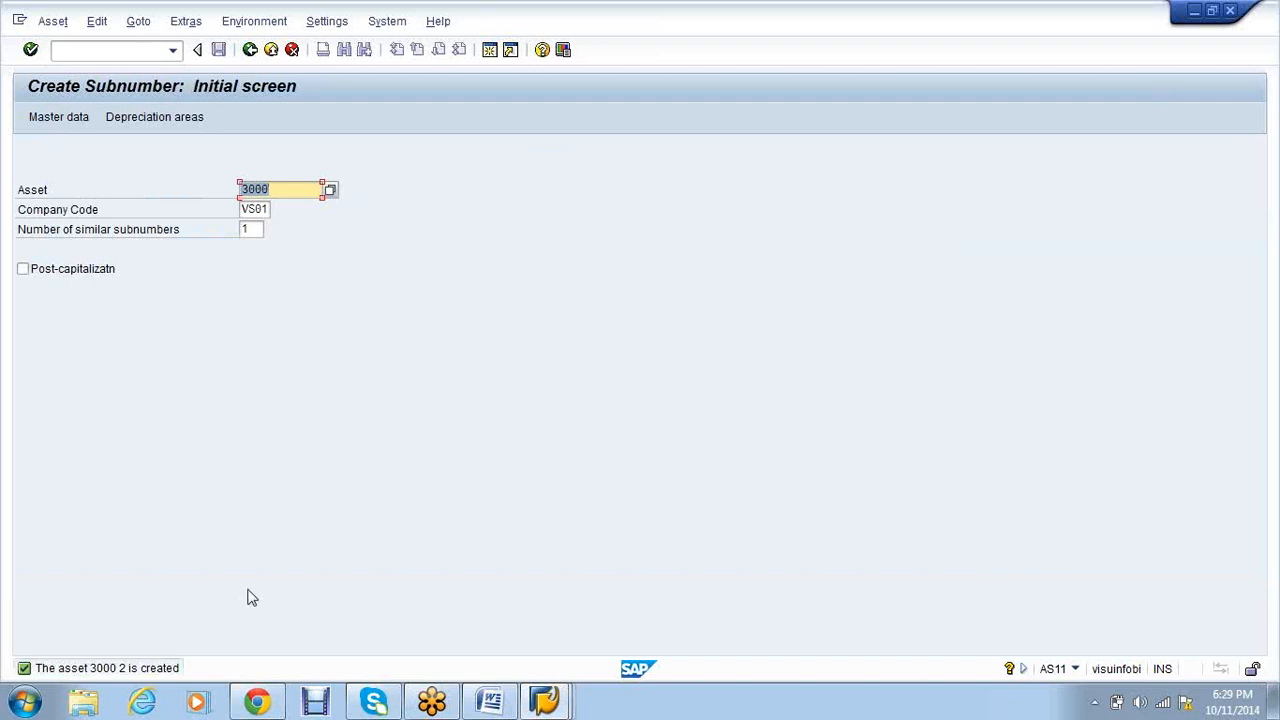
- Start the ABUMN transfer within company code and set the sending asset to 3000, subnumber 1
{"action": "left_click", "coordinate": [103, 50]}
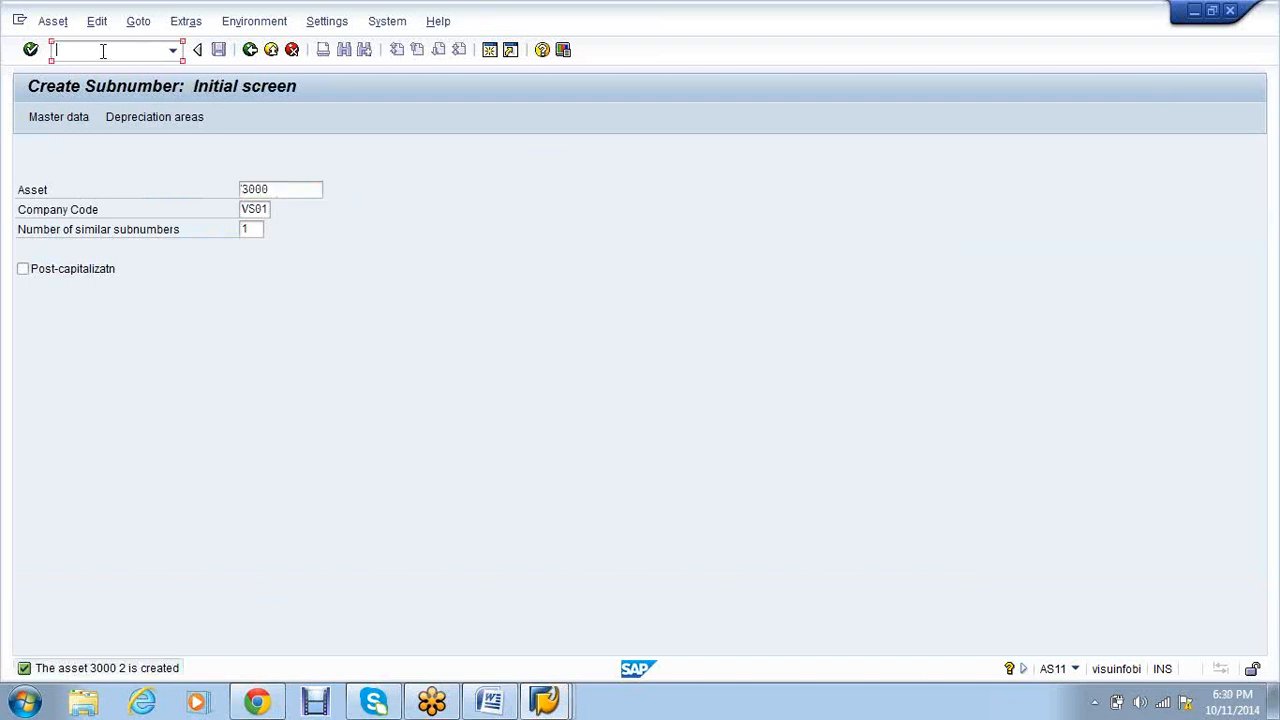
{"action": "type", "text": "/nap"}
{"action": "type", "text": "umn"}
{"action": "key", "text": "Return"}
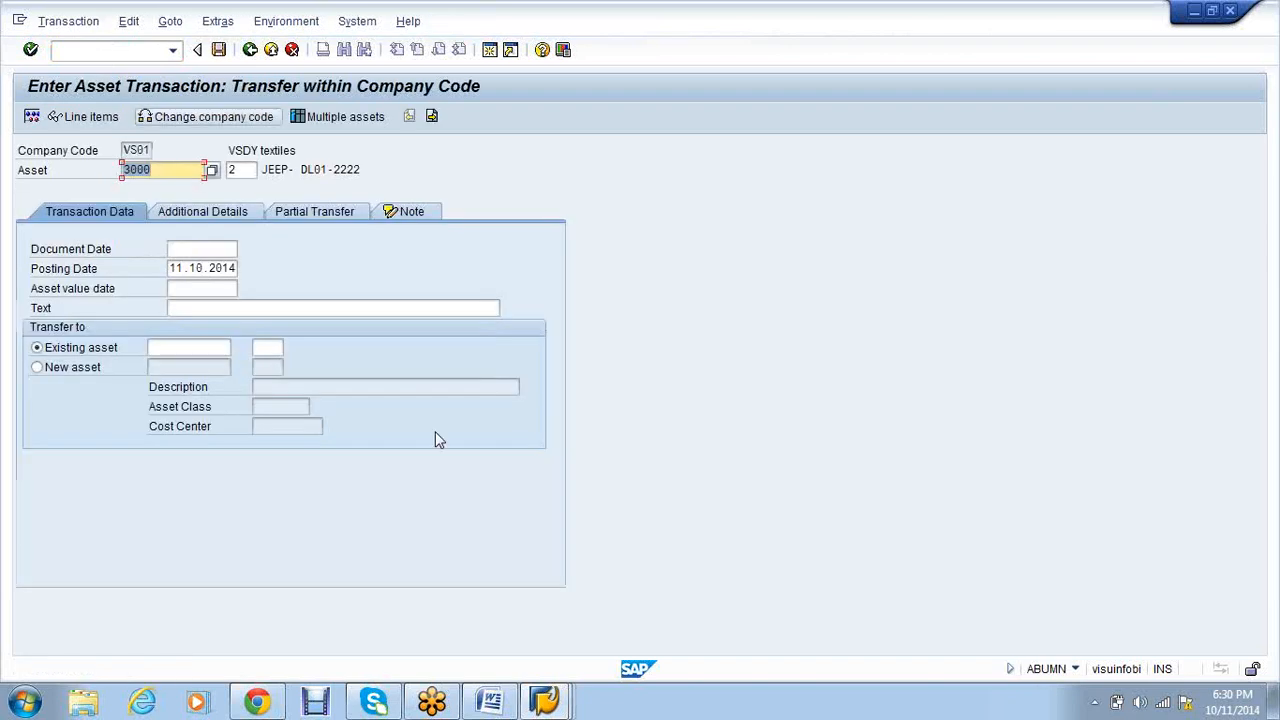
{"action": "left_click", "coordinate": [200, 246]}
{"action": "left_click", "coordinate": [244, 170]}
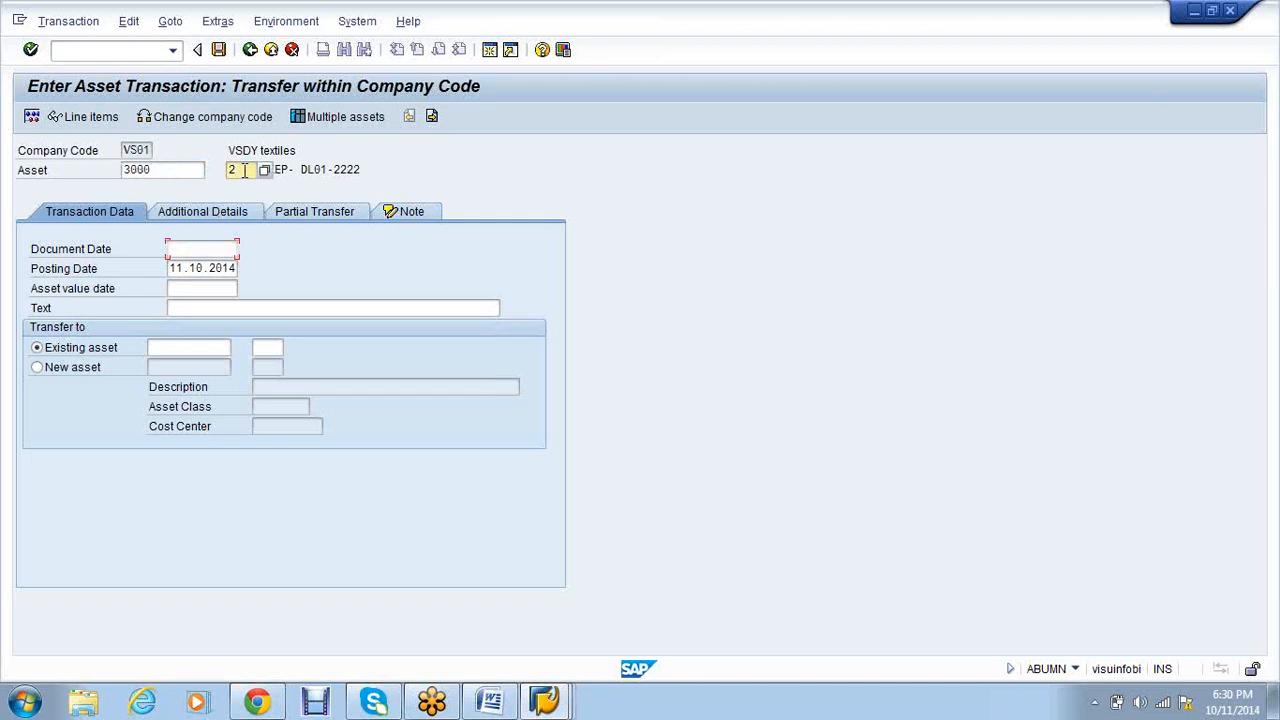
{"action": "type", "text": "1"}
- Set the transfer's document date and asset value date to 11.10.2014 and enter ASSET TRANSFER as the text
{"action": "left_click", "coordinate": [210, 248]}
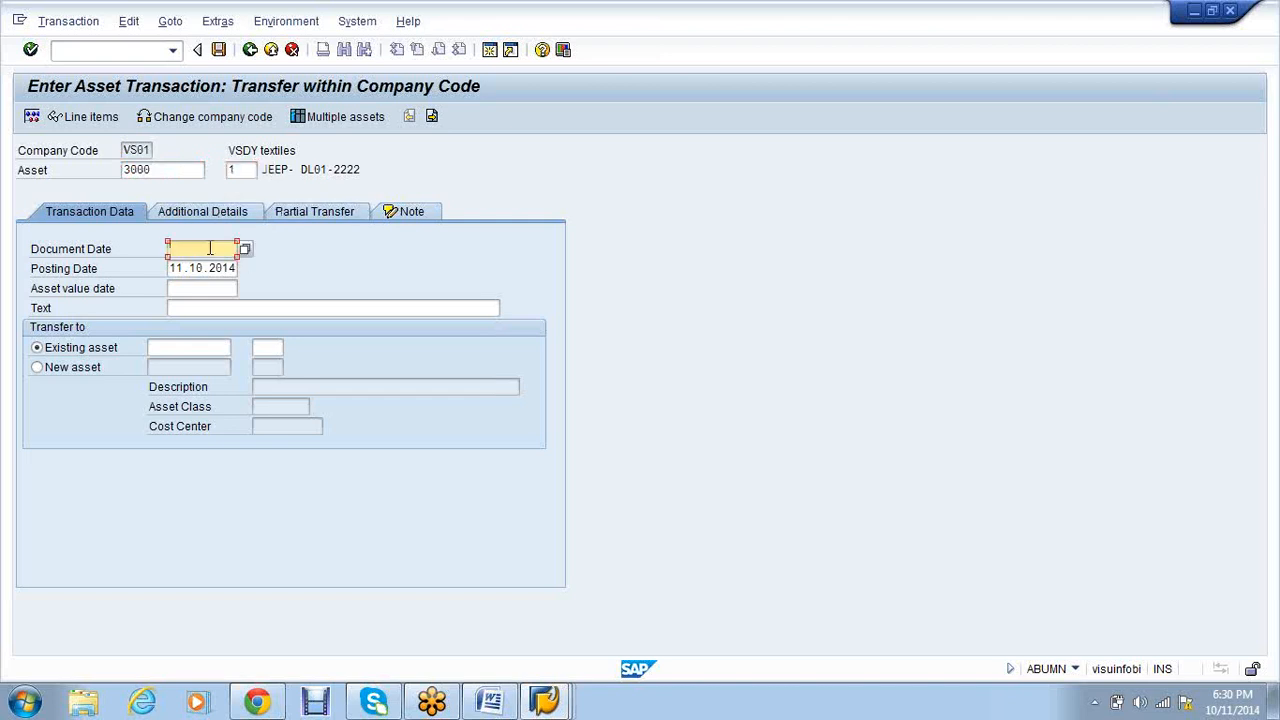
{"action": "type", "text": "11.10.2014"}
{"action": "left_click", "coordinate": [186, 286]}
{"action": "type", "text": "11.10.2014"}
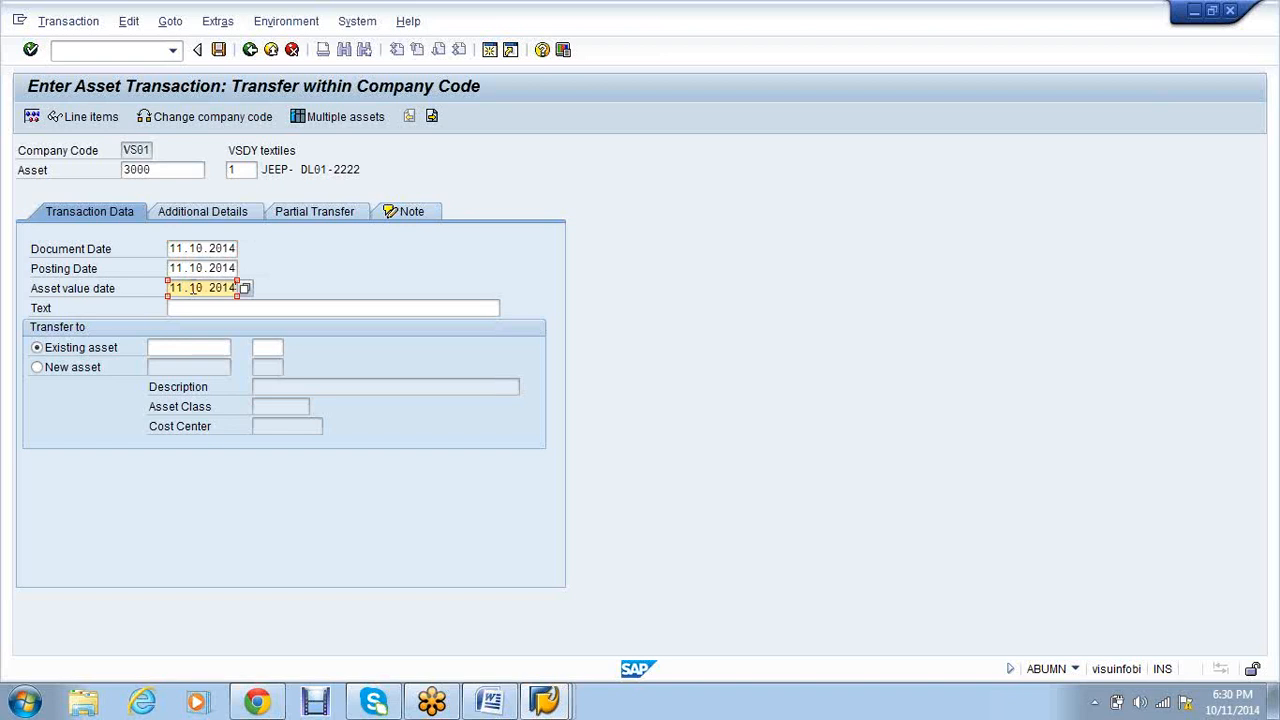
{"action": "left_click", "coordinate": [212, 311]}
{"action": "type", "text": "ASS"}
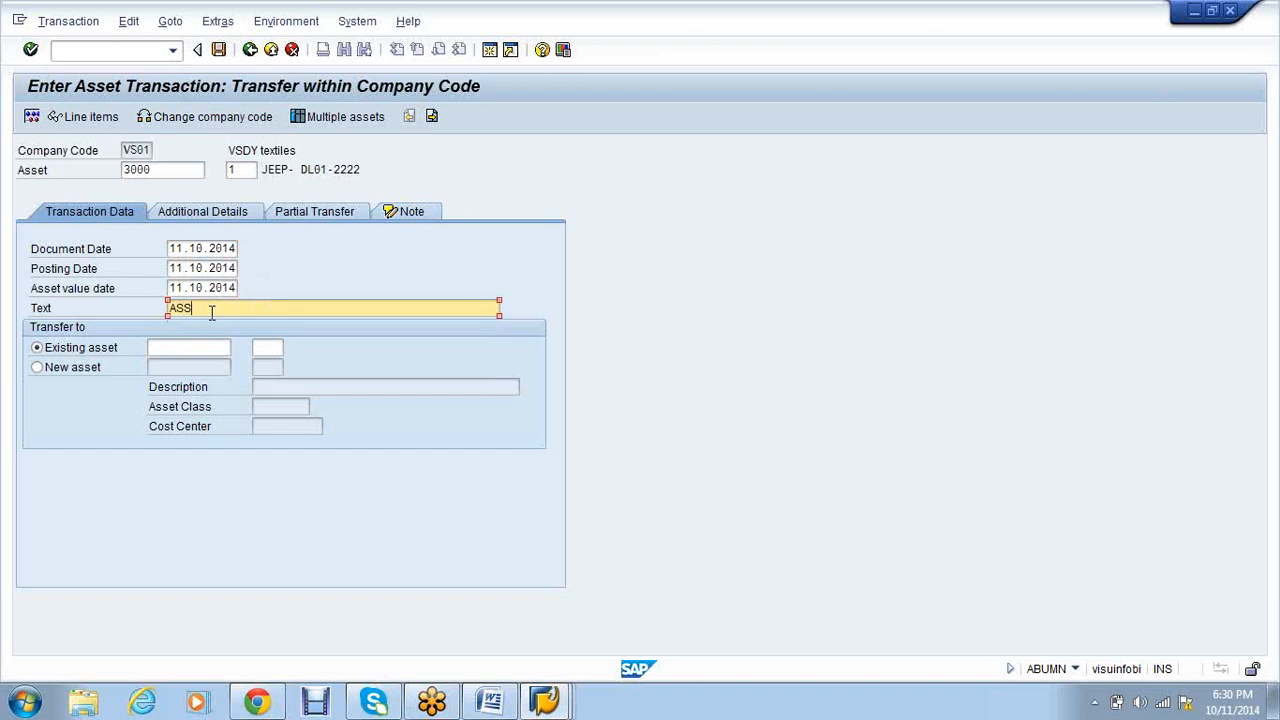
{"action": "type", "text": "ET TRANSFER"}
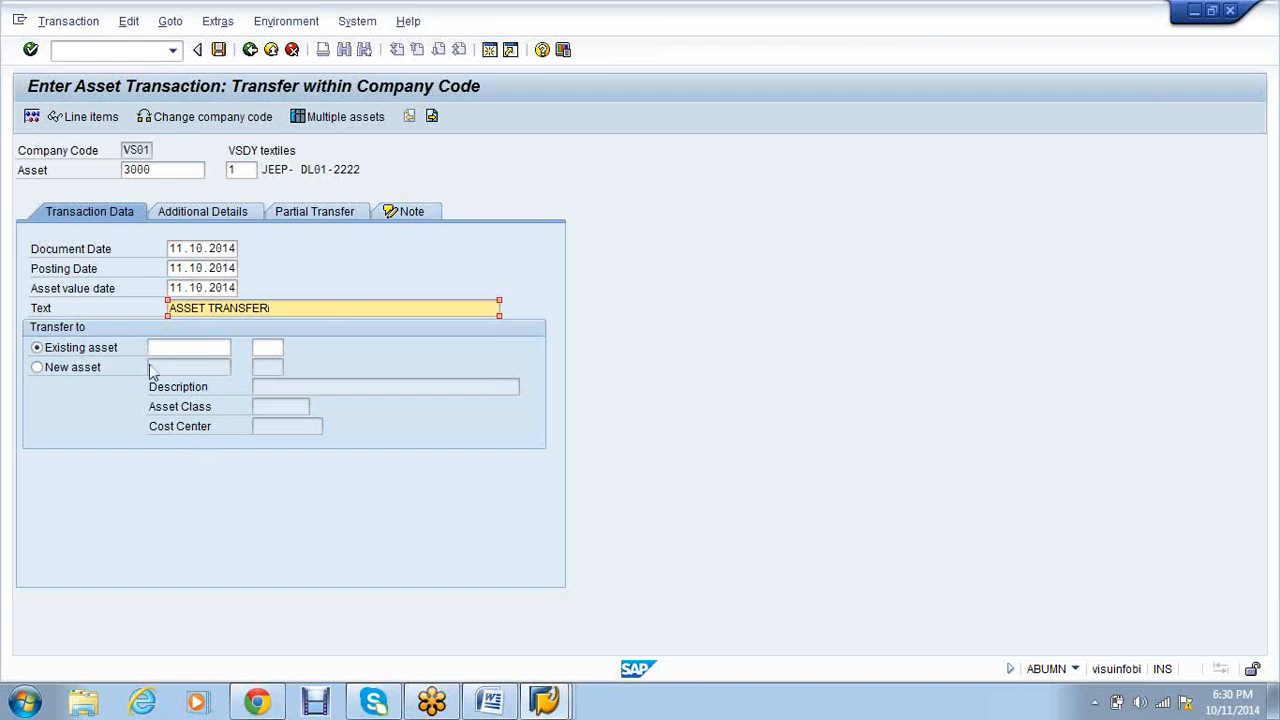
- Set existing asset 3000, subnumber 2, as the transfer's receiving asset and post the transaction
{"action": "left_click", "coordinate": [208, 352]}
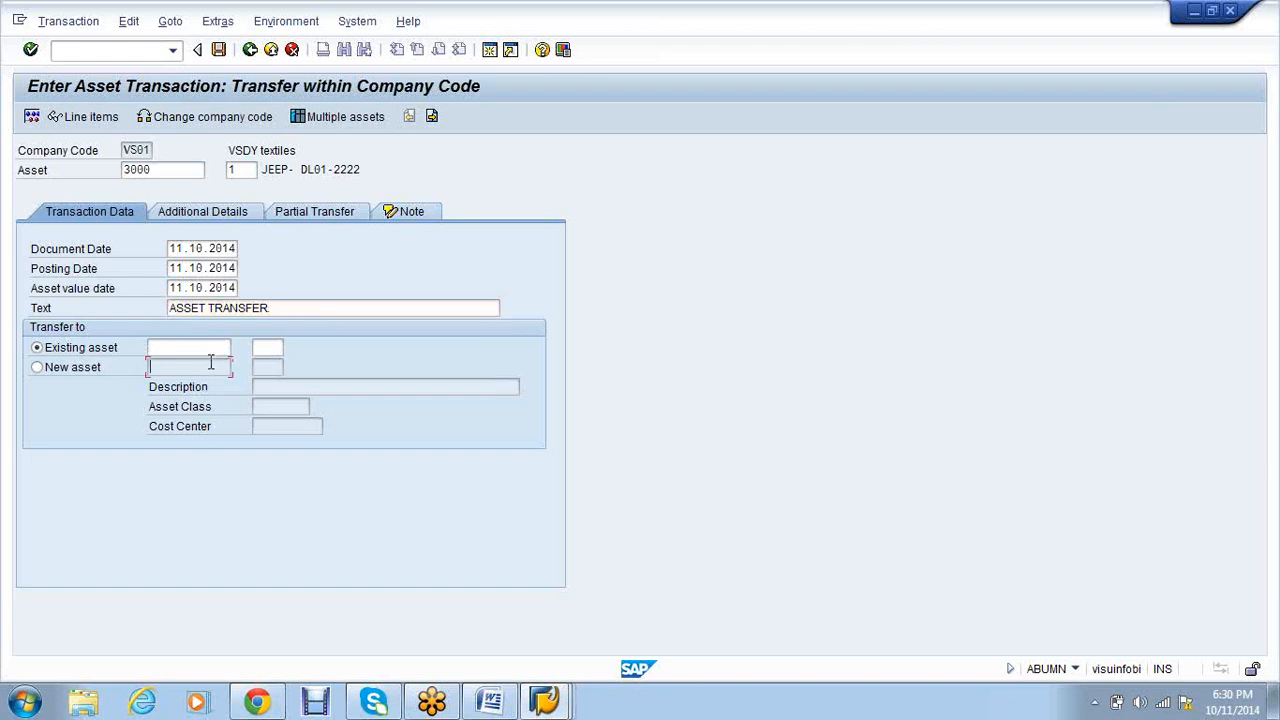
{"action": "type", "text": "30000"}
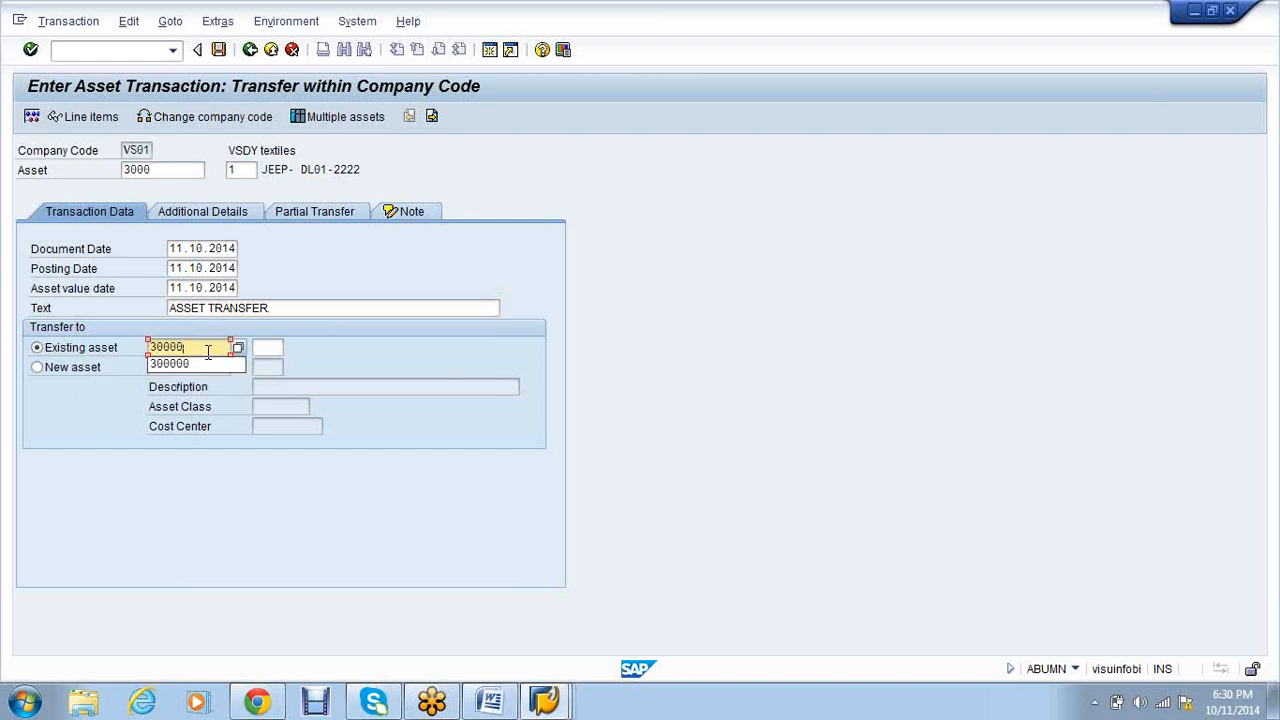
{"action": "key", "text": "BackSpace"}
{"action": "key", "text": "Tab"}
{"action": "type", "text": "2"}
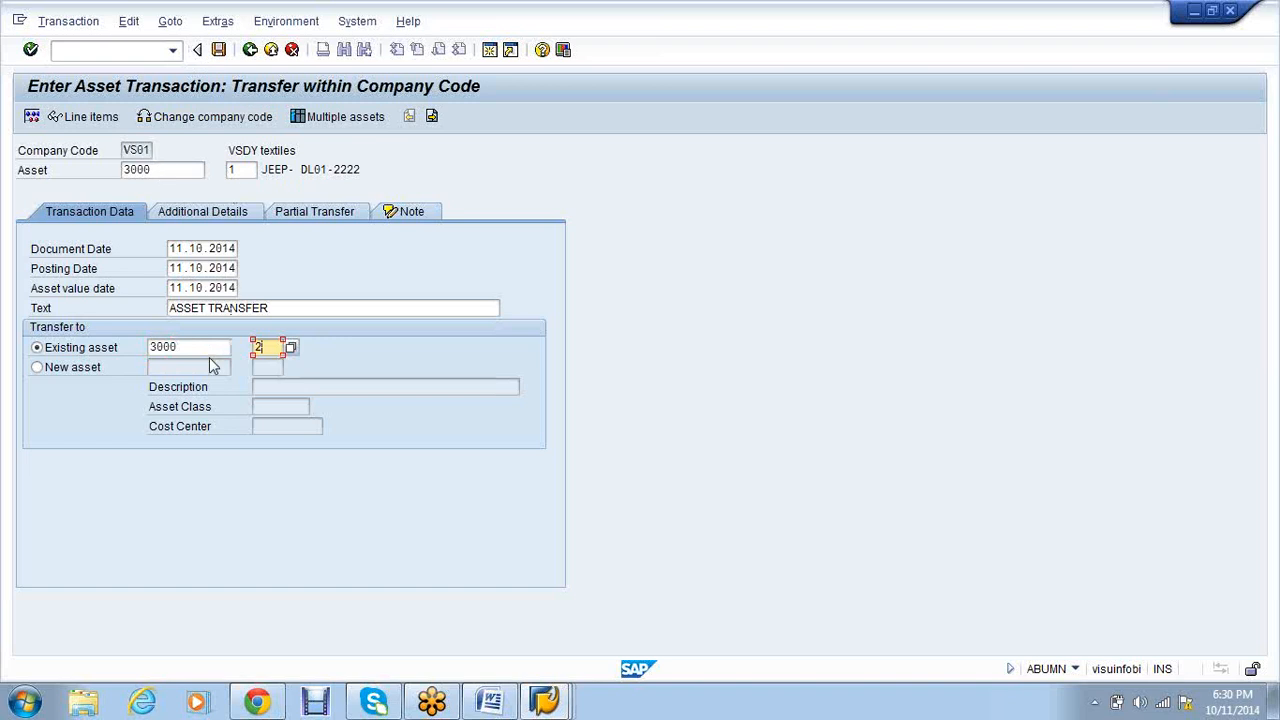
{"action": "left_click", "coordinate": [220, 52]}
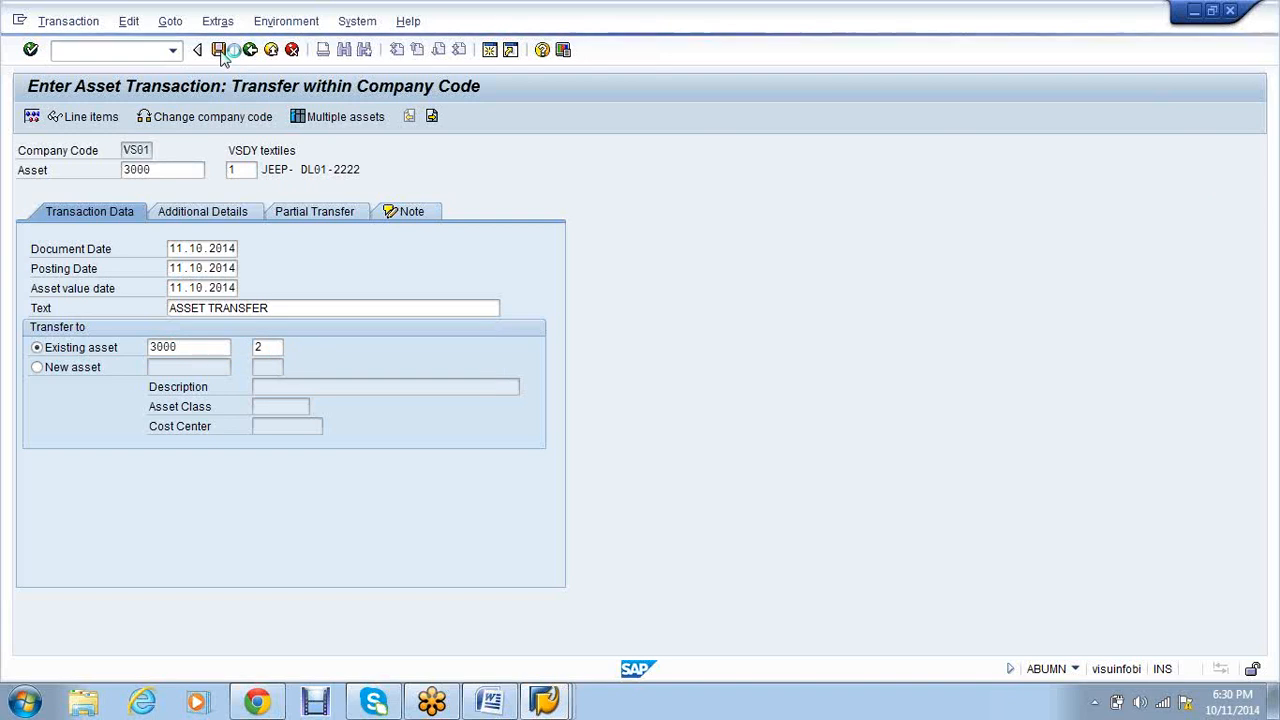
{"action": "left_click", "coordinate": [68, 20]}
{"action": "left_click", "coordinate": [500, 429]}
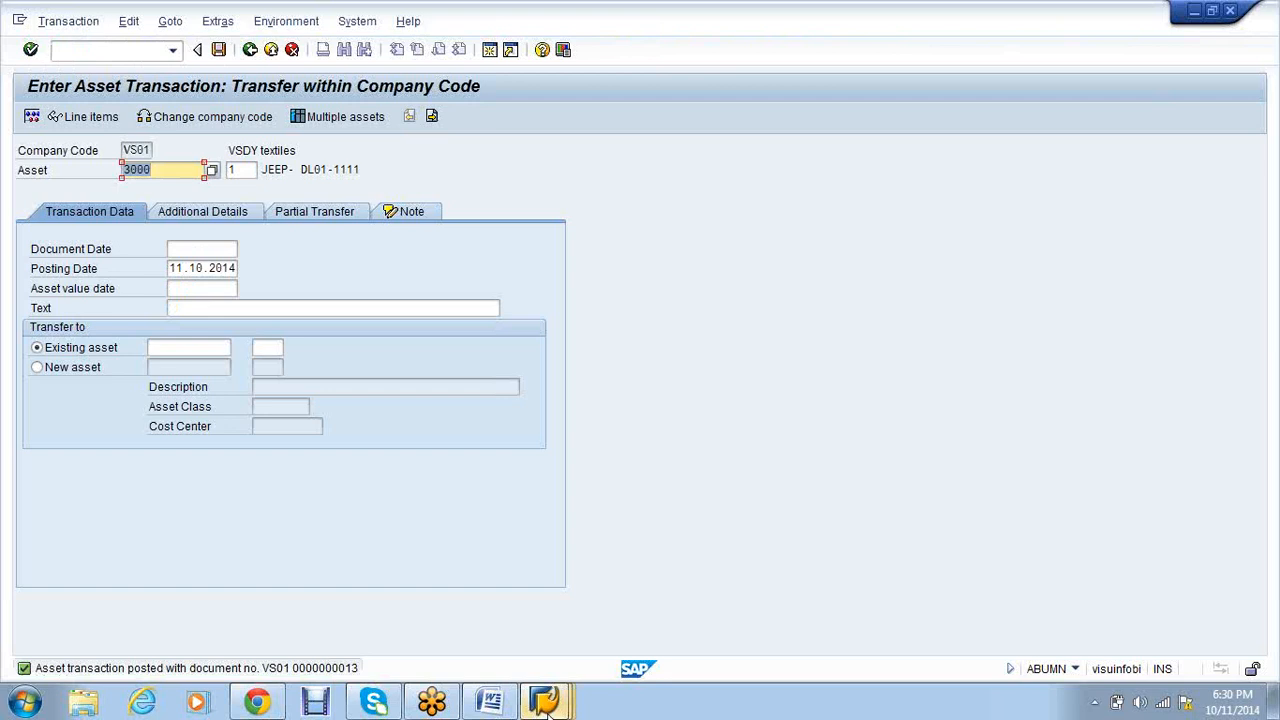
- Switch to the Asset Explorer session and refresh the values and transactions of asset 3000, subnumber 1
{"action": "left_click", "coordinate": [545, 705]}
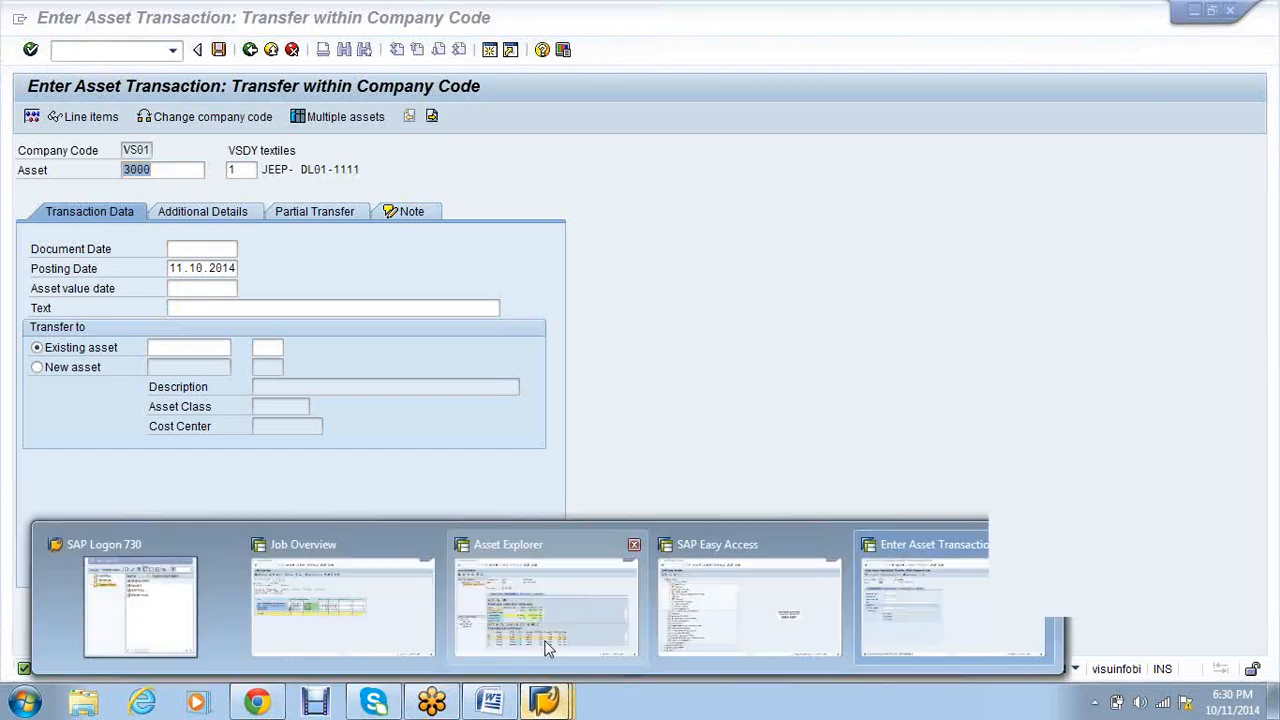
{"action": "left_click", "coordinate": [547, 648]}
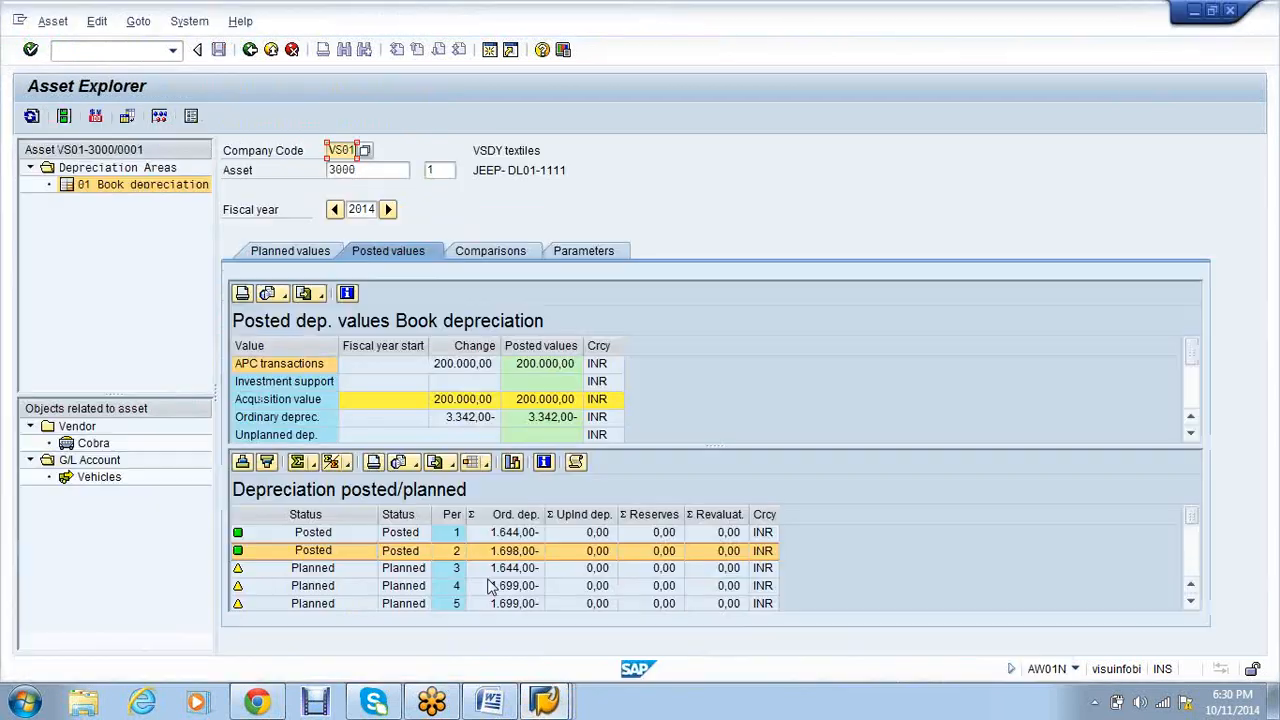
{"action": "left_click", "coordinate": [31, 116]}
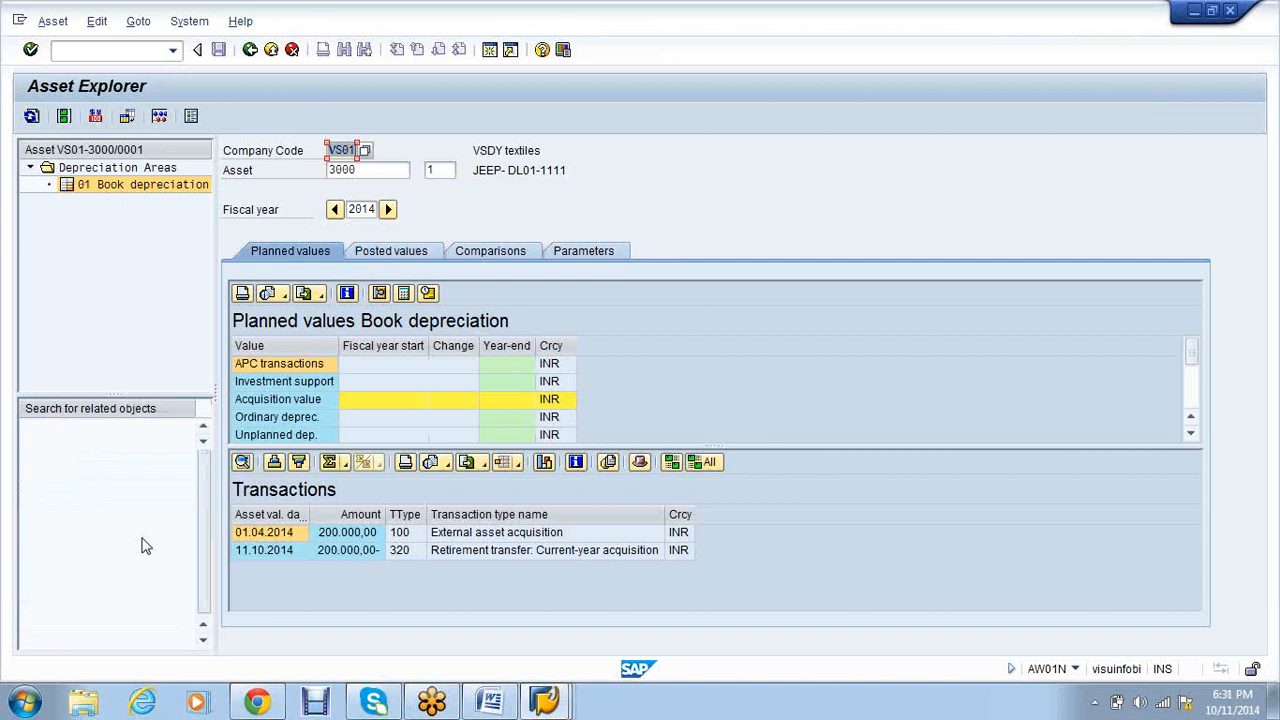
- Try to display asset 3000, subnumber 2, in Asset Explorer
{"action": "left_click", "coordinate": [443, 170]}
{"action": "key", "text": "BackSpace"}
{"action": "type", "text": "2"}
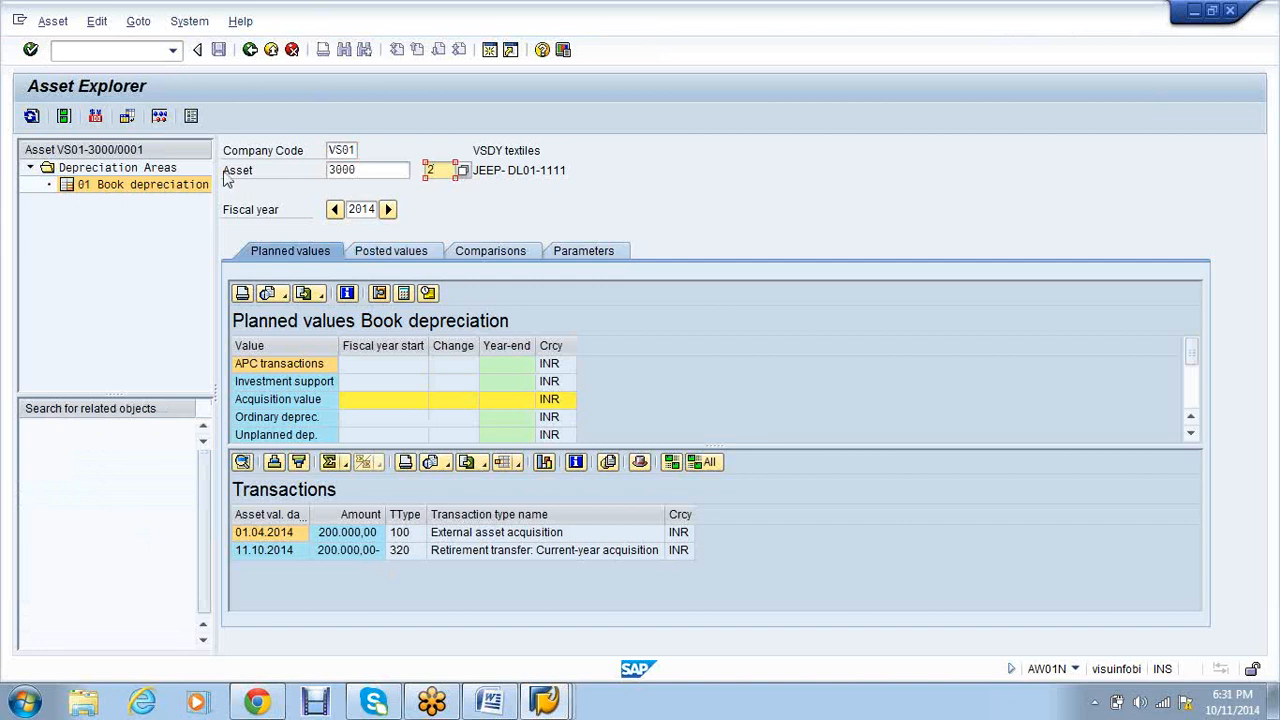
{"action": "left_click", "coordinate": [31, 118]}
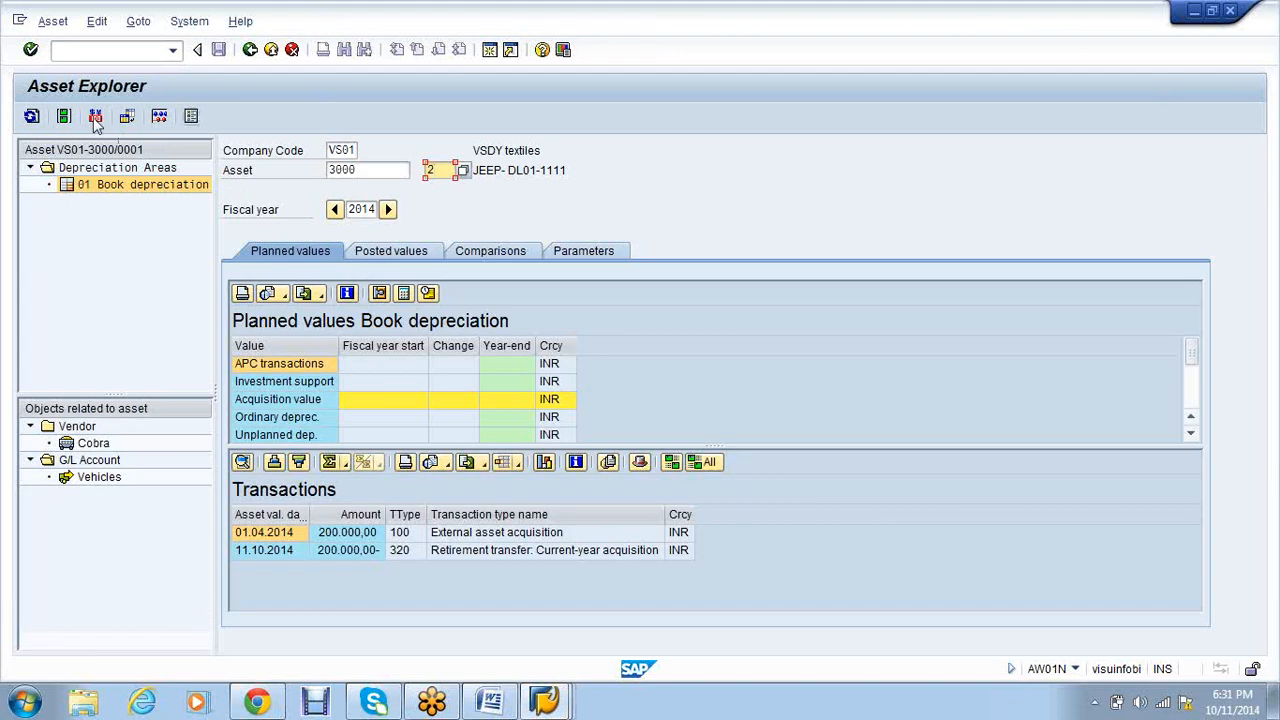
{"action": "left_click", "coordinate": [31, 116]}
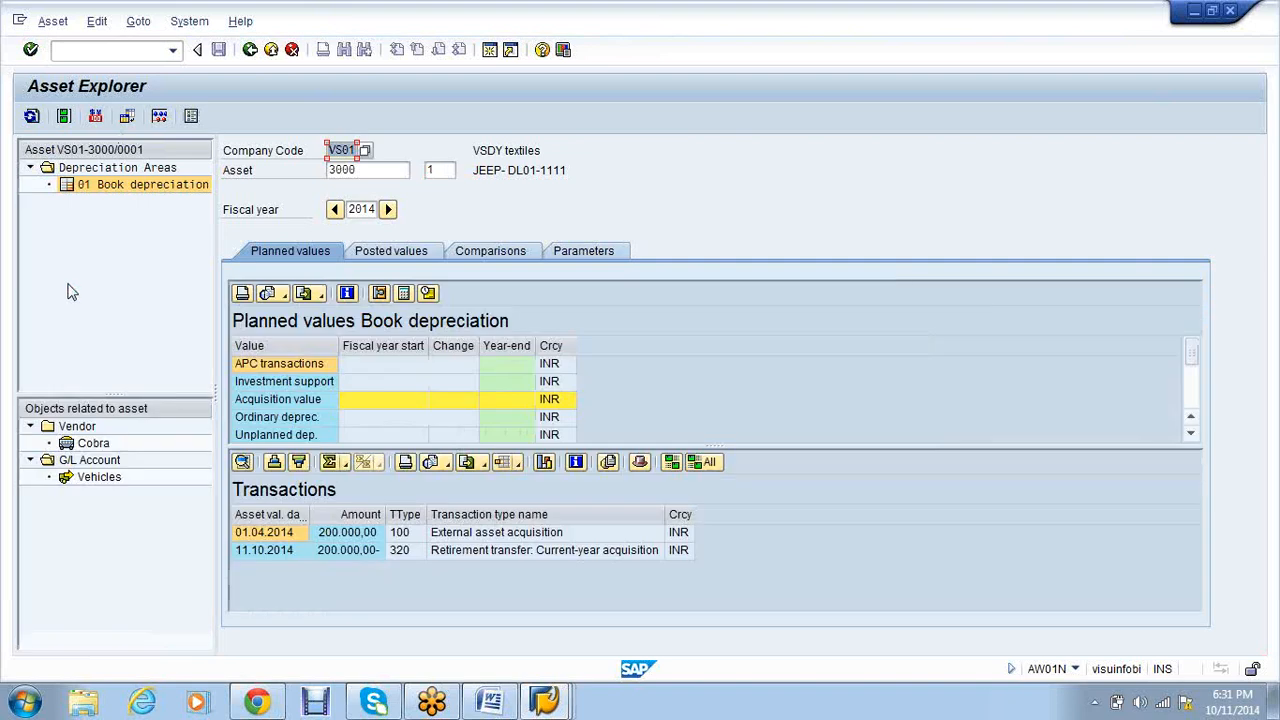
- Restart Asset Explorer with /naw01n and display asset 3000, subnumber 2, checking its description
{"action": "left_click", "coordinate": [75, 50]}
{"action": "type", "text": "/naw01n"}
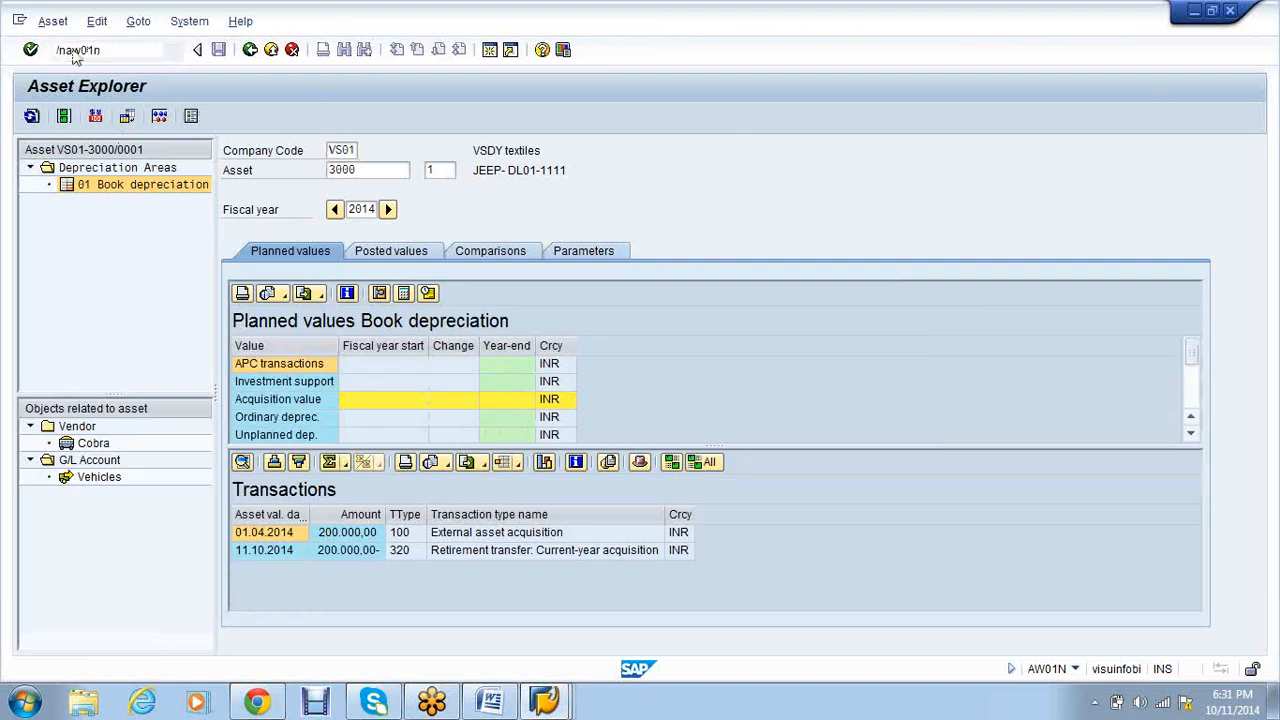
{"action": "key", "text": "Return"}
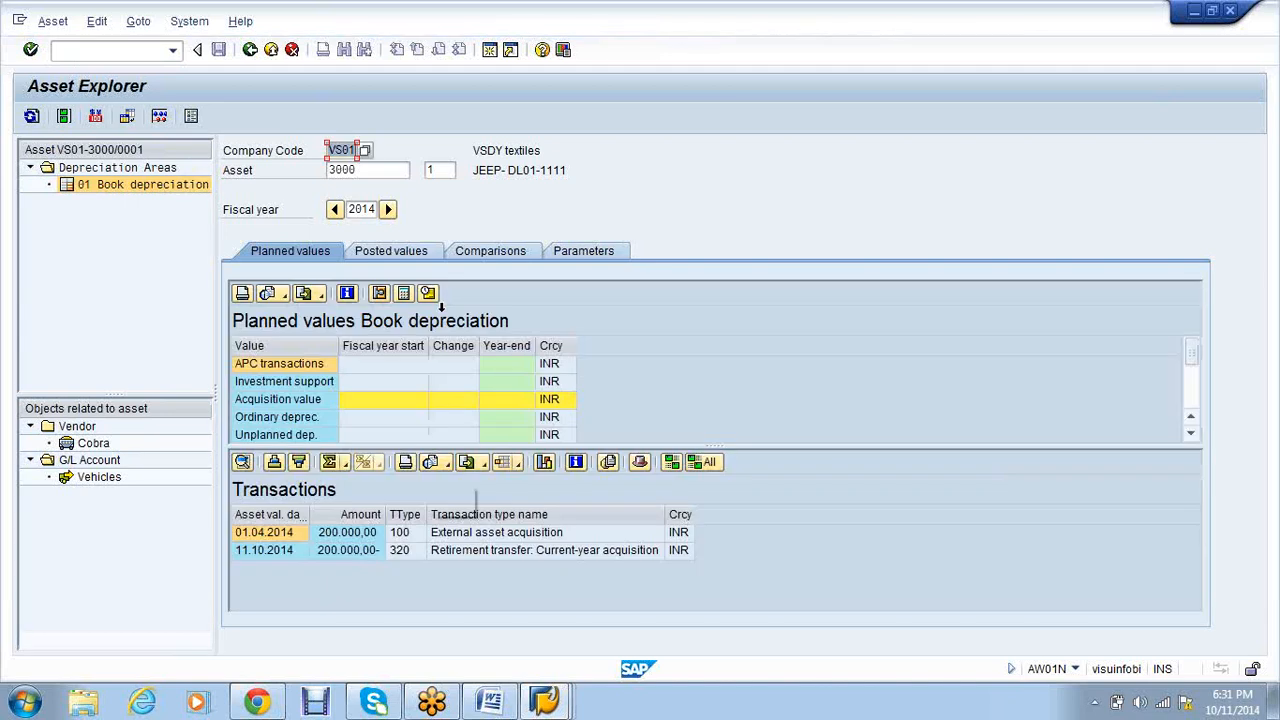
{"action": "left_click", "coordinate": [443, 172]}
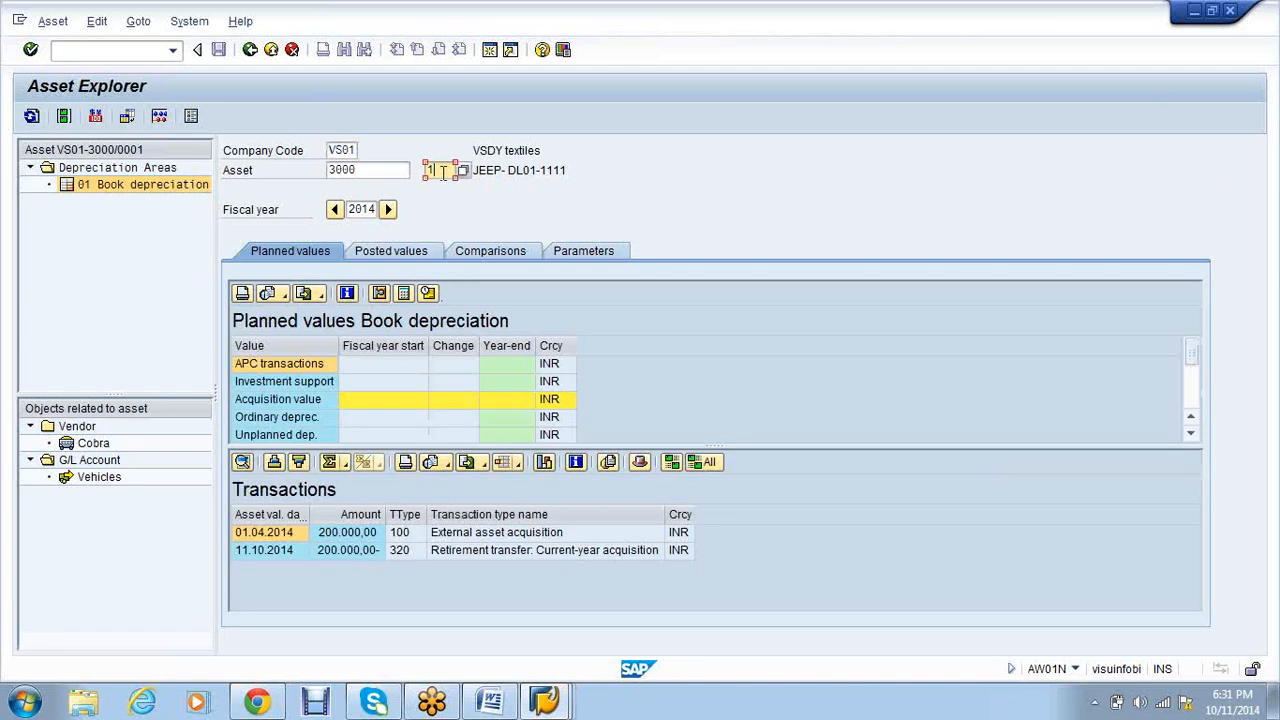
{"action": "key", "text": "BackSpace"}
{"action": "type", "text": "2"}
{"action": "key", "text": "Return"}
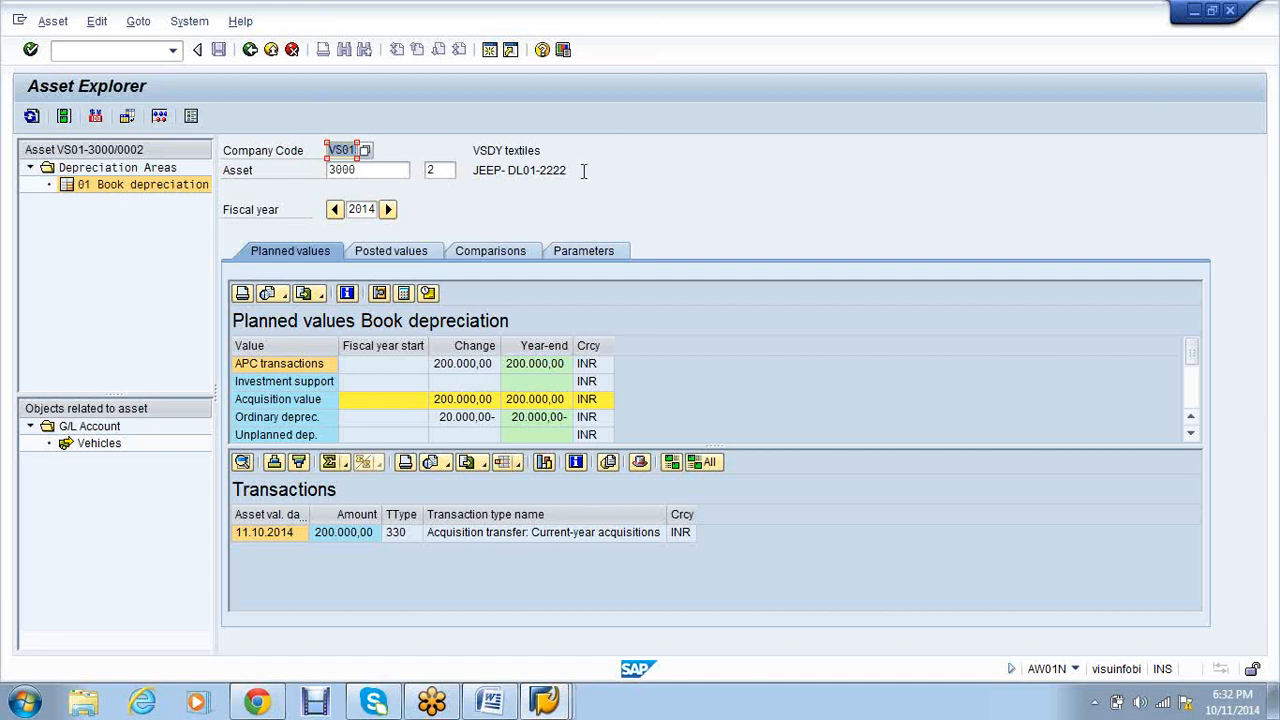
{"action": "left_click_drag", "start_coordinate": [568, 170], "coordinate": [474, 170]}
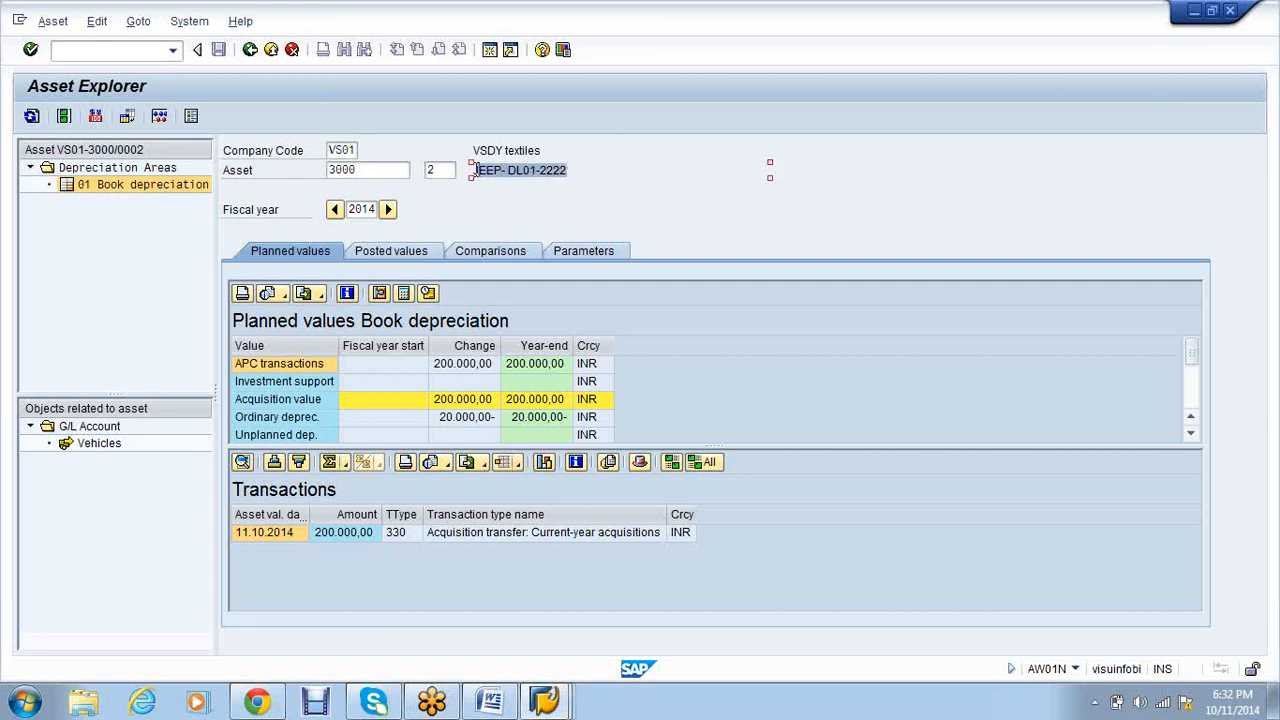
{"action": "left_click", "coordinate": [478, 170]}
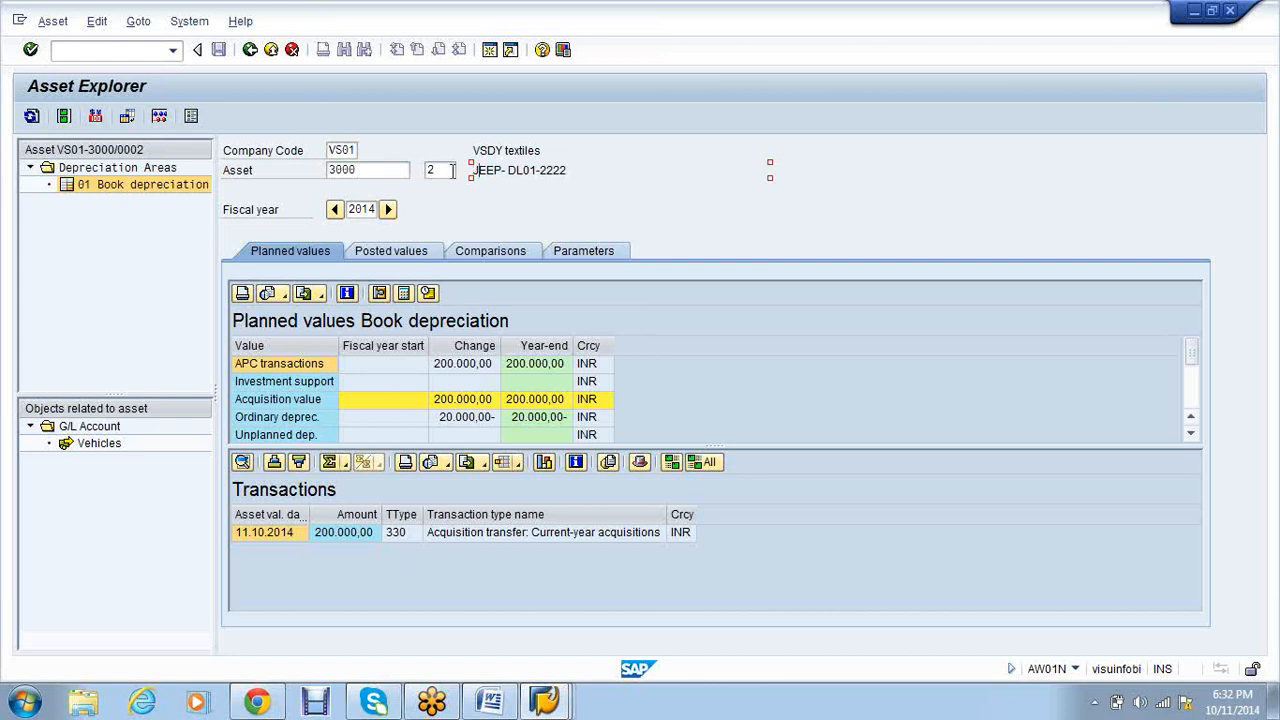
- Display asset 3000, subnumber 1, for comparison and return to subnumber 2
{"action": "left_click_drag", "start_coordinate": [455, 170], "coordinate": [426, 170]}
{"action": "type", "text": "1"}
{"action": "key", "text": "Return"}
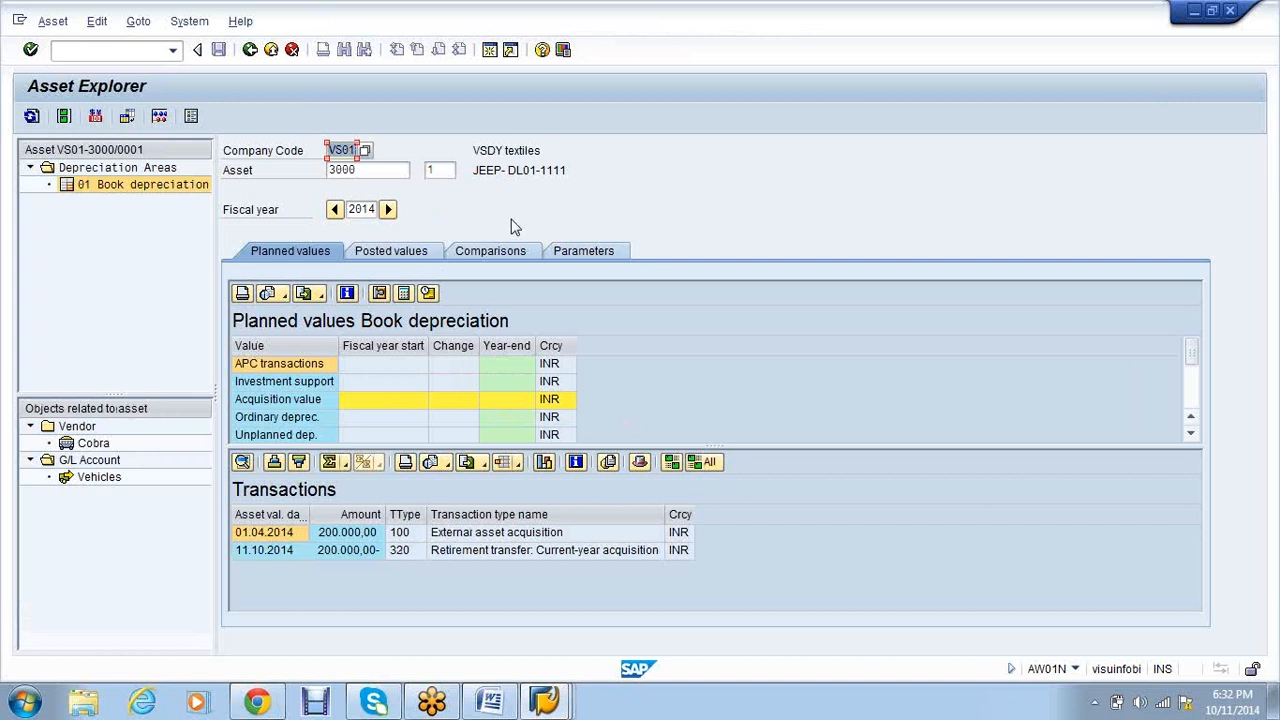
{"action": "left_click", "coordinate": [446, 171]}
{"action": "key", "text": "BackSpace"}
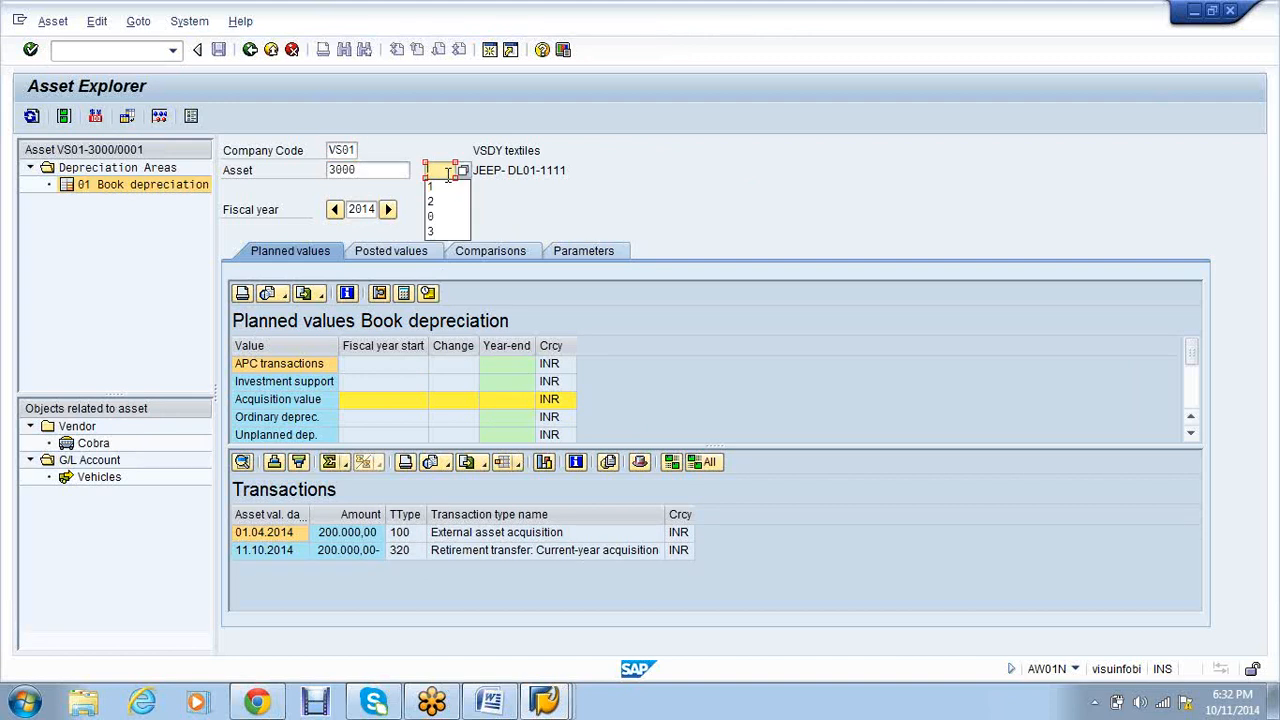
{"action": "type", "text": "2"}
{"action": "key", "text": "Return"}
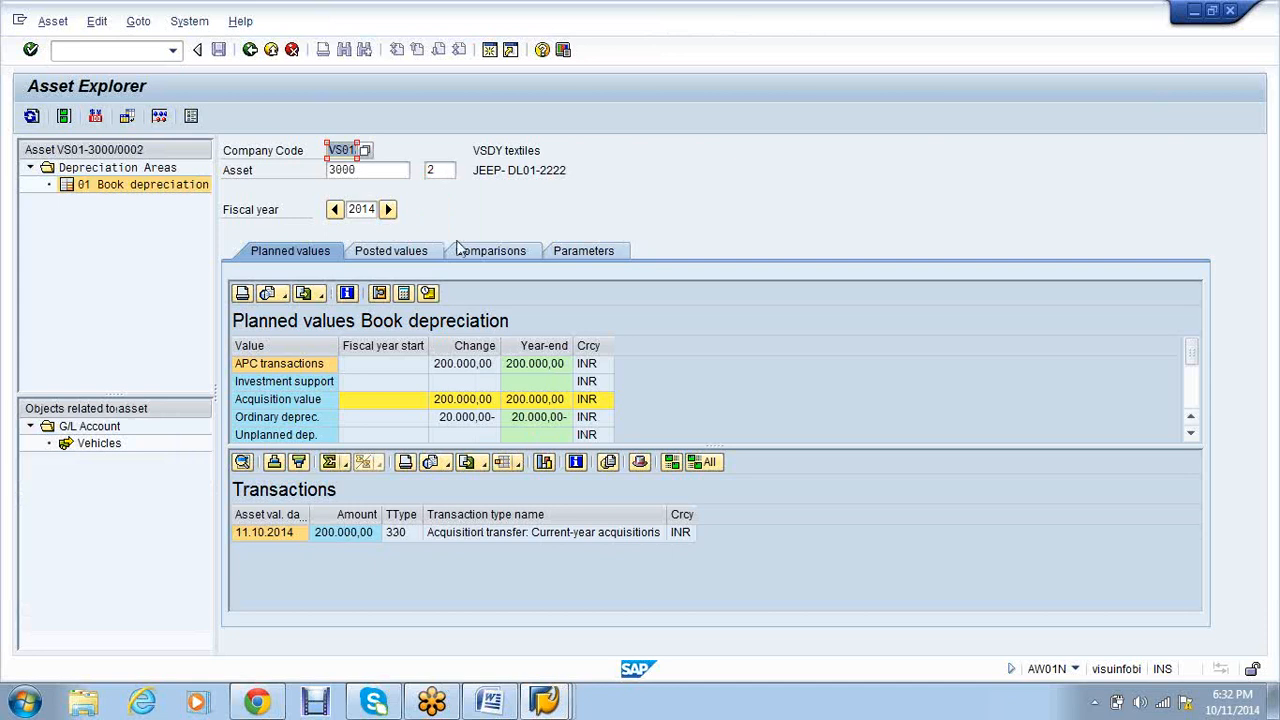
- Look through the posted values and multi-year comparison of asset 3000, subnumber 2, and return to its planned values
{"action": "left_click", "coordinate": [432, 296]}
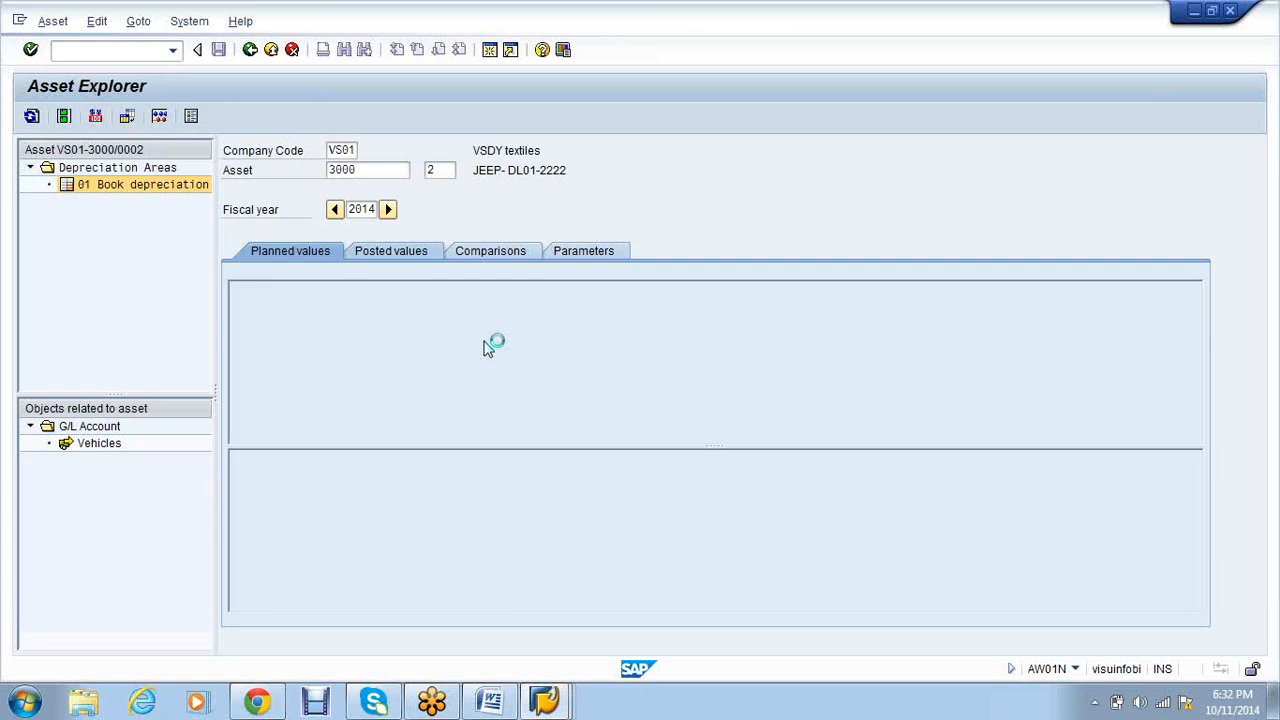
{"action": "left_click", "coordinate": [418, 252]}
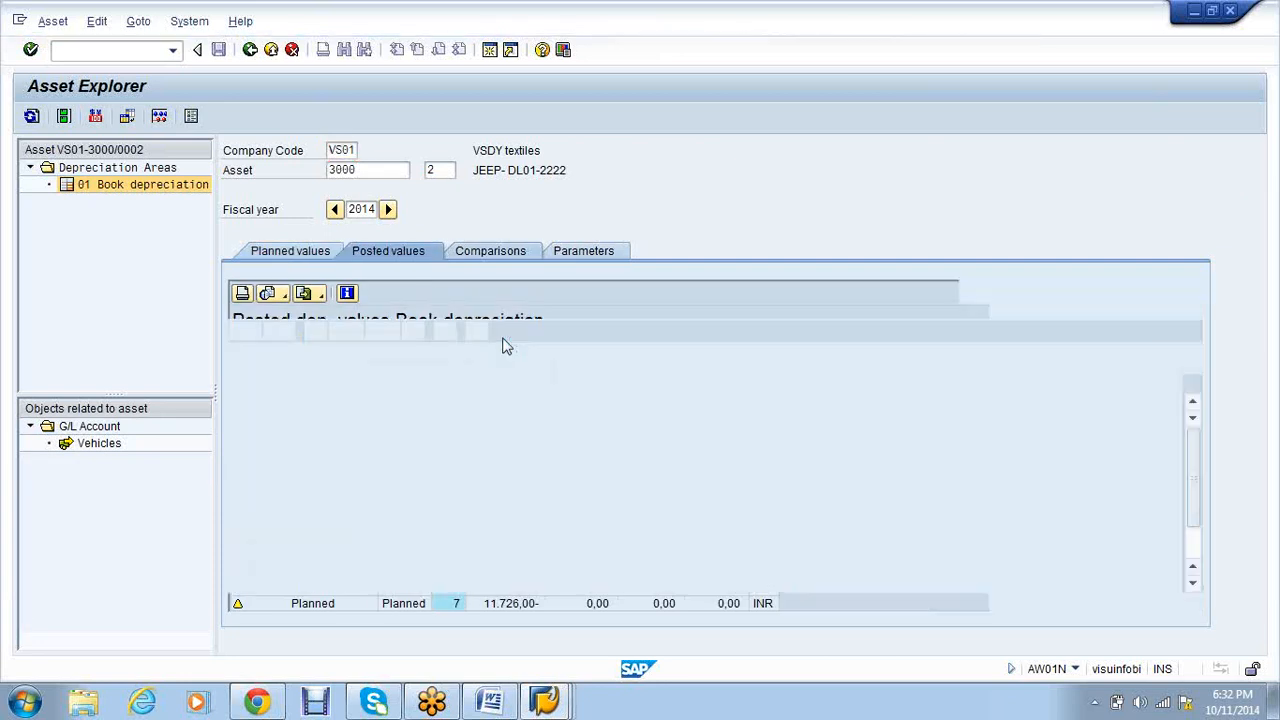
{"action": "left_click", "coordinate": [488, 251]}
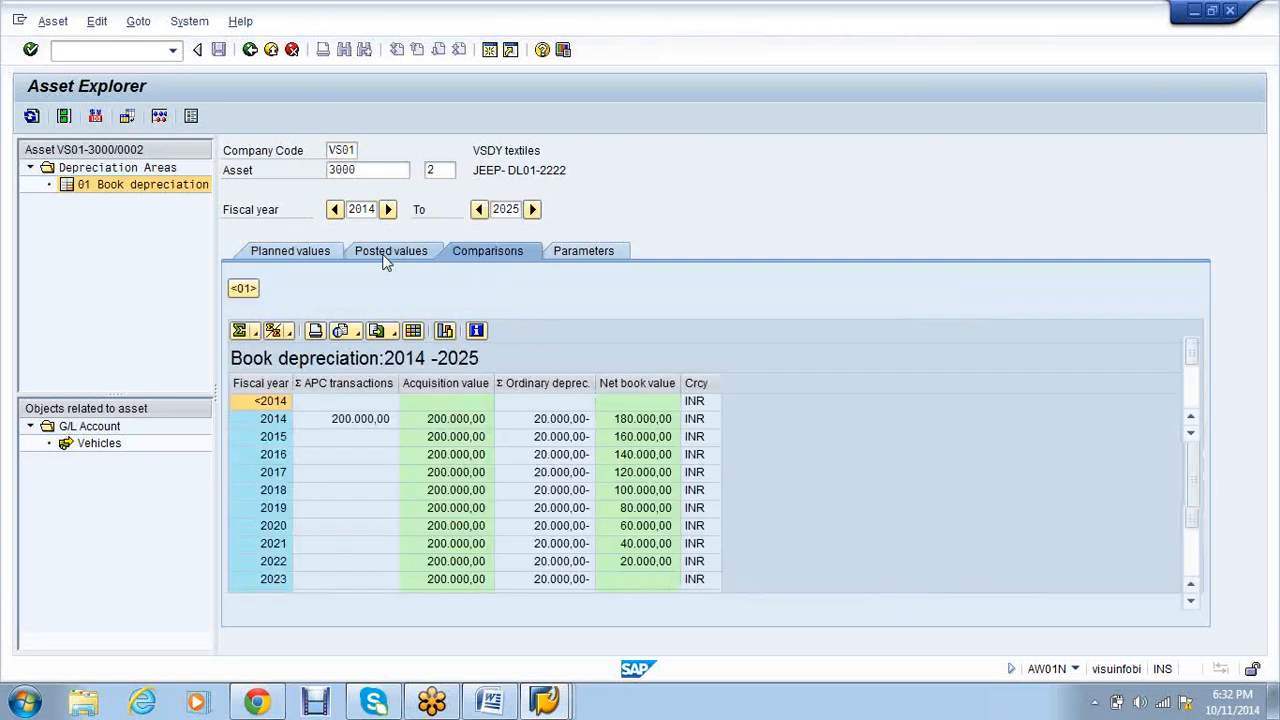
{"action": "left_click", "coordinate": [386, 256]}
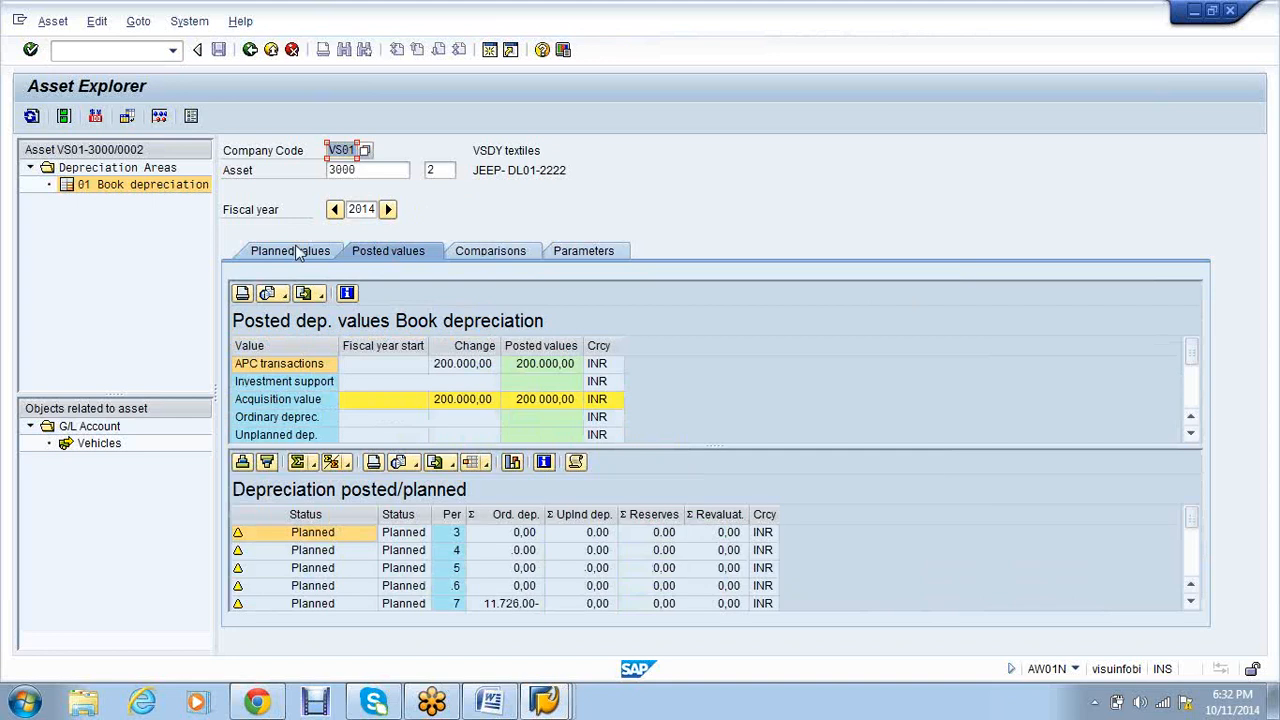
{"action": "left_click", "coordinate": [296, 252]}
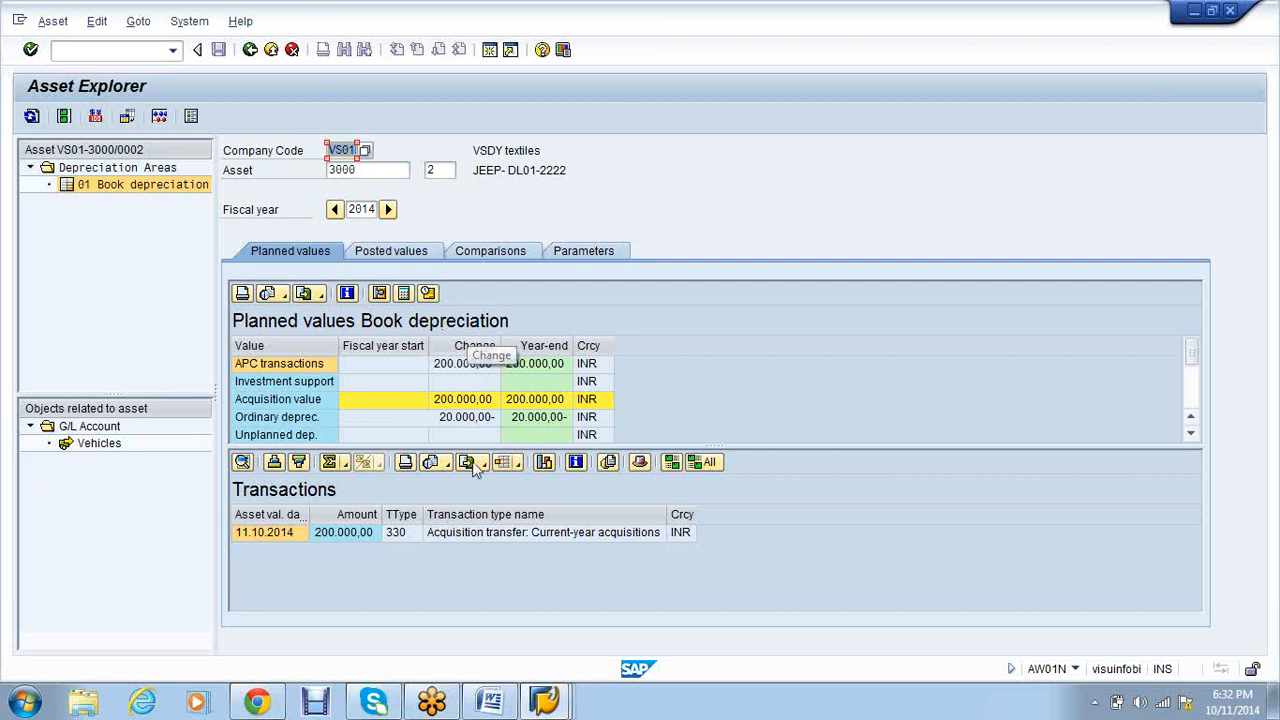
- Examine the posted/planned depreciation lines of periods 3 to 7 for asset 3000, subnumber 2
{"action": "left_click", "coordinate": [404, 251]}
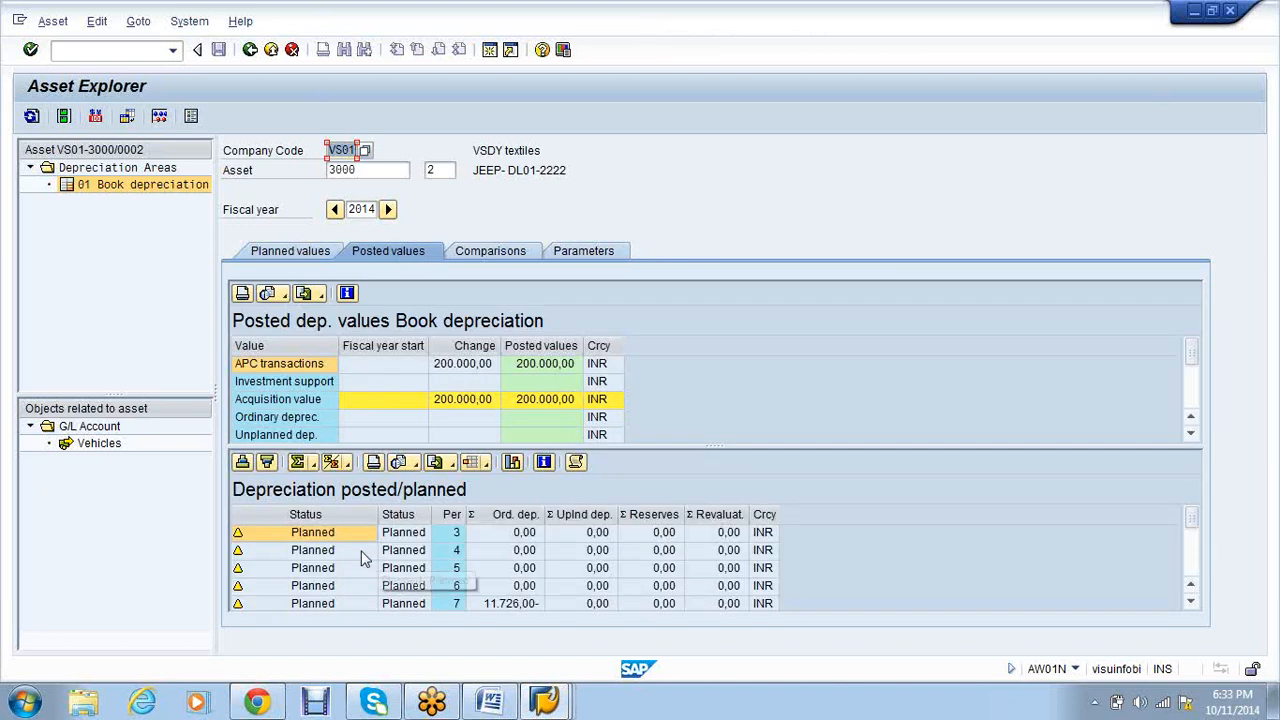
{"action": "left_click", "coordinate": [296, 532]}
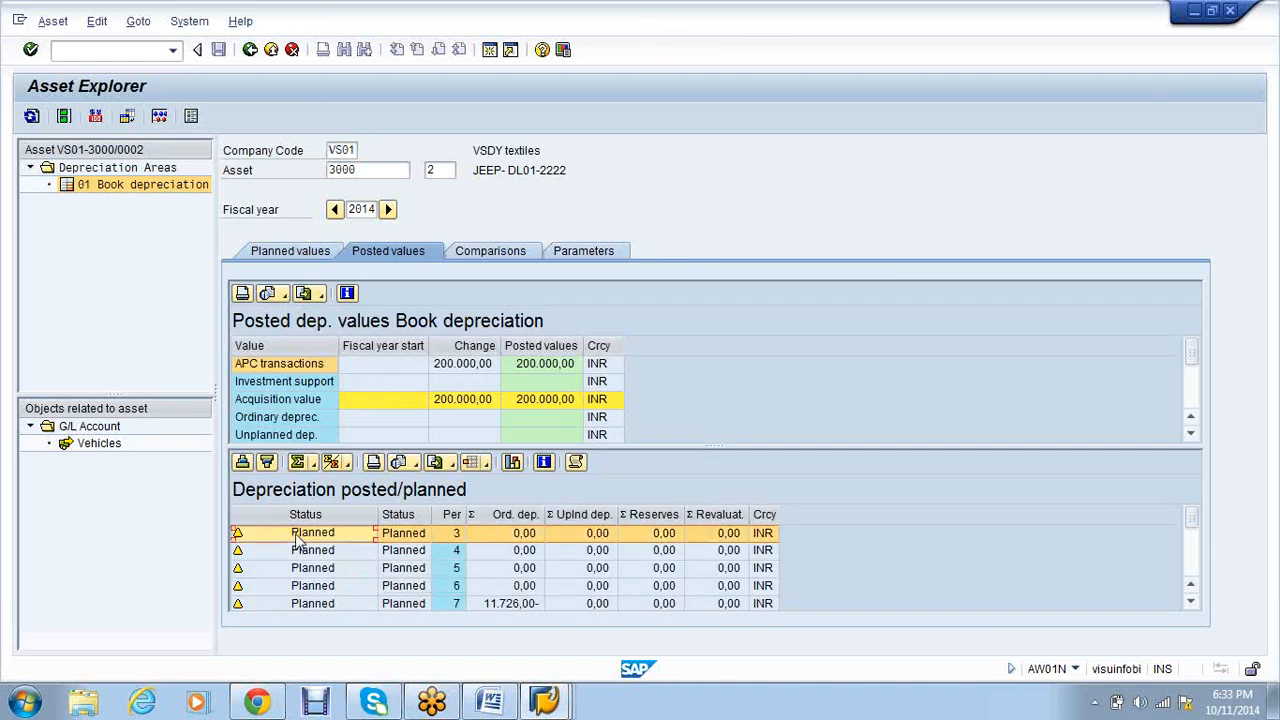
{"action": "left_click", "coordinate": [297, 551]}
{"action": "left_click", "coordinate": [304, 568]}
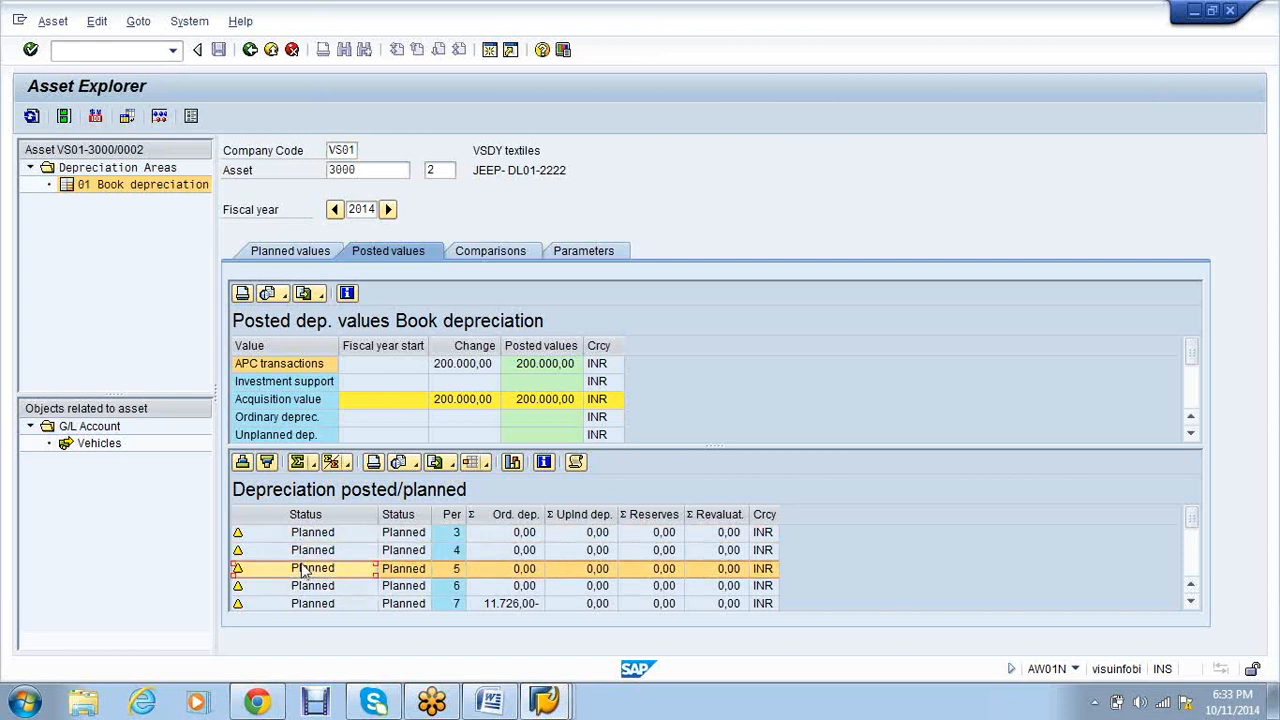
{"action": "left_click", "coordinate": [310, 586]}
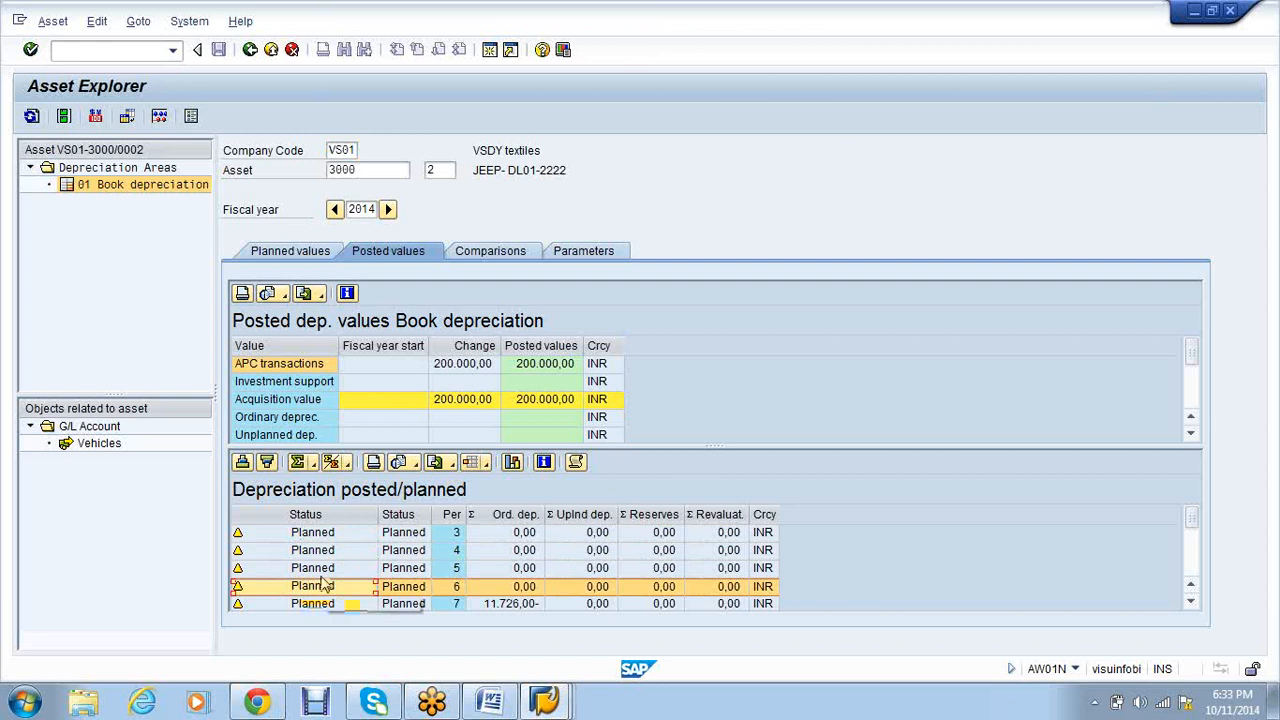
{"action": "key", "text": "Down"}
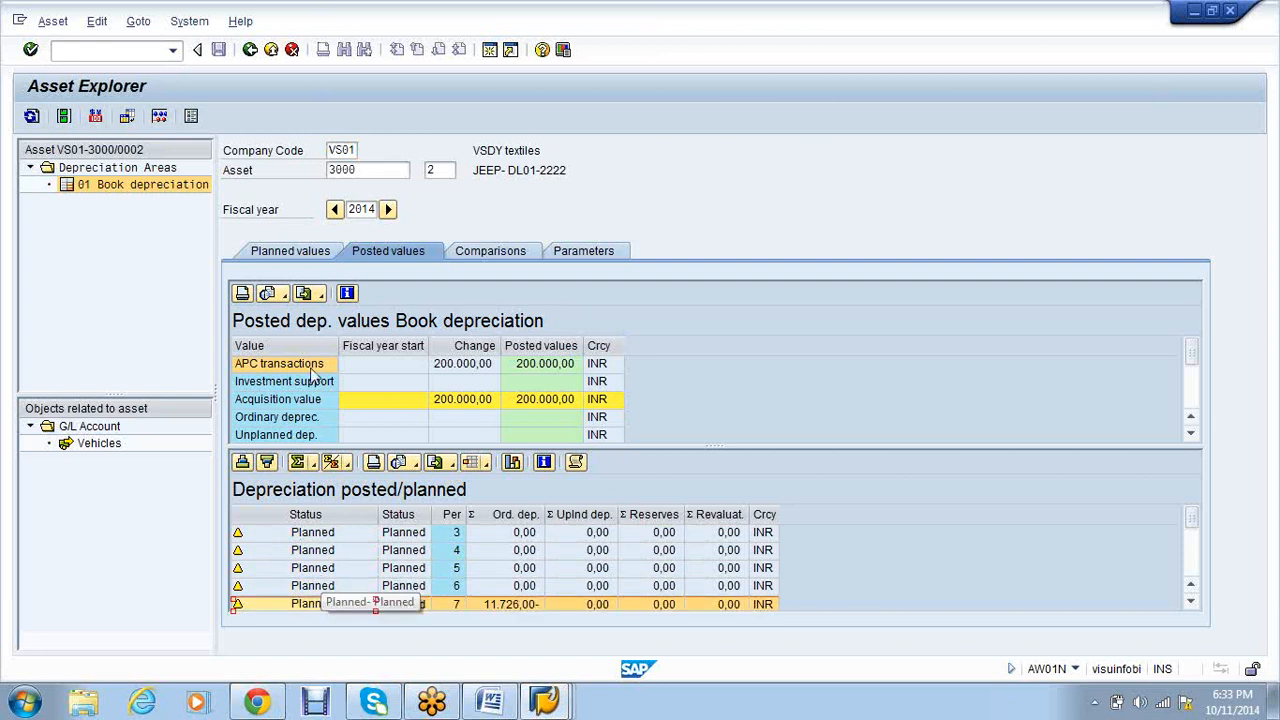
- Review the transferred asset's planned values and transaction, and recheck its depreciation lines for periods 4 to 6
{"action": "left_click", "coordinate": [290, 251]}
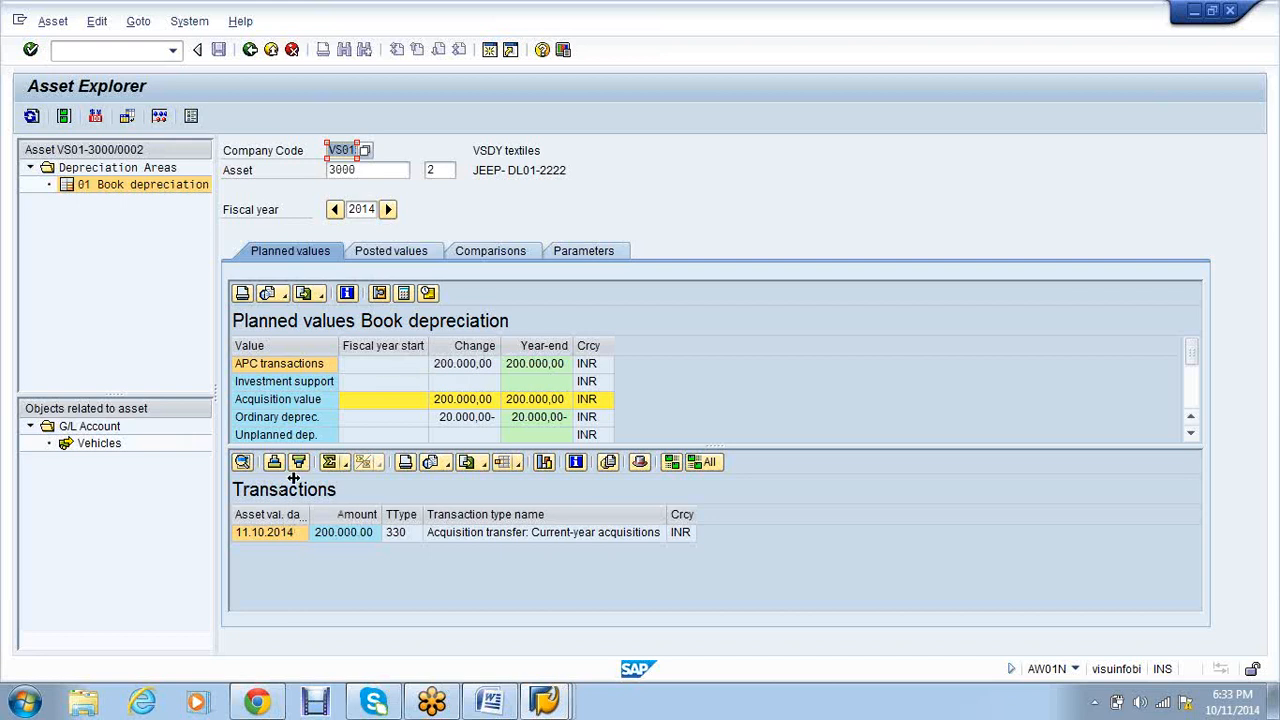
{"action": "left_click", "coordinate": [400, 252]}
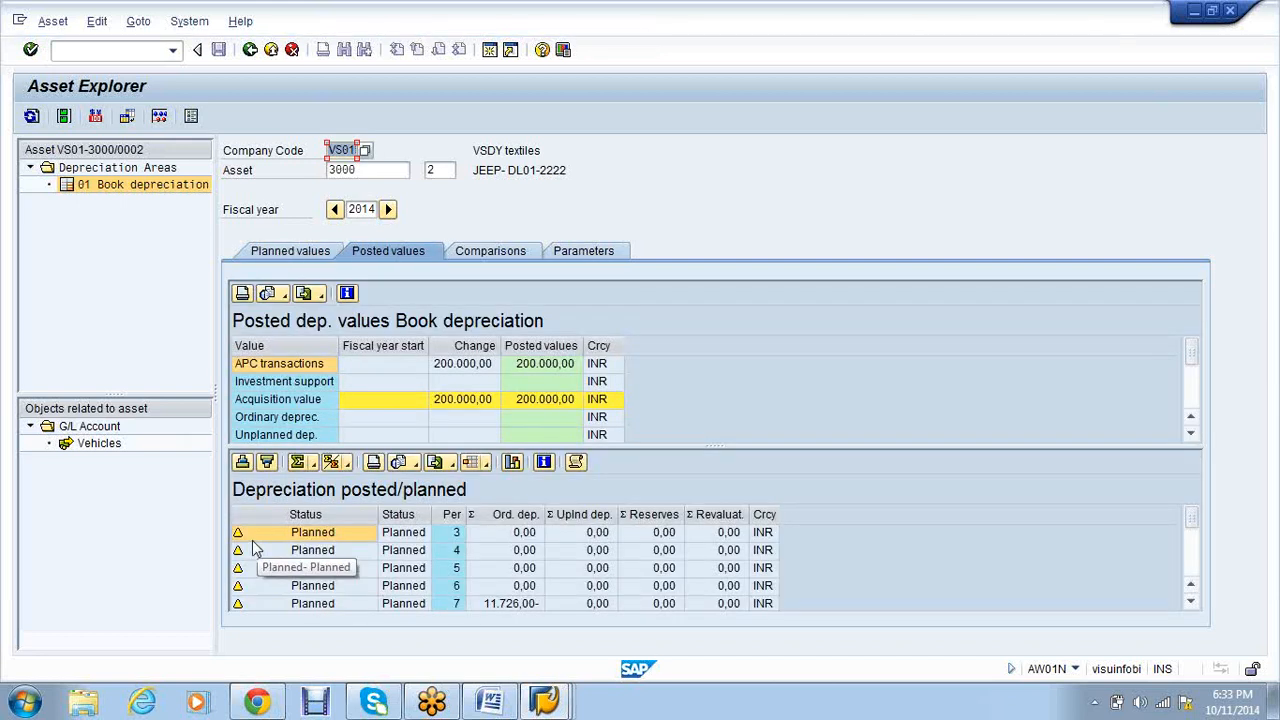
{"action": "left_click", "coordinate": [254, 558]}
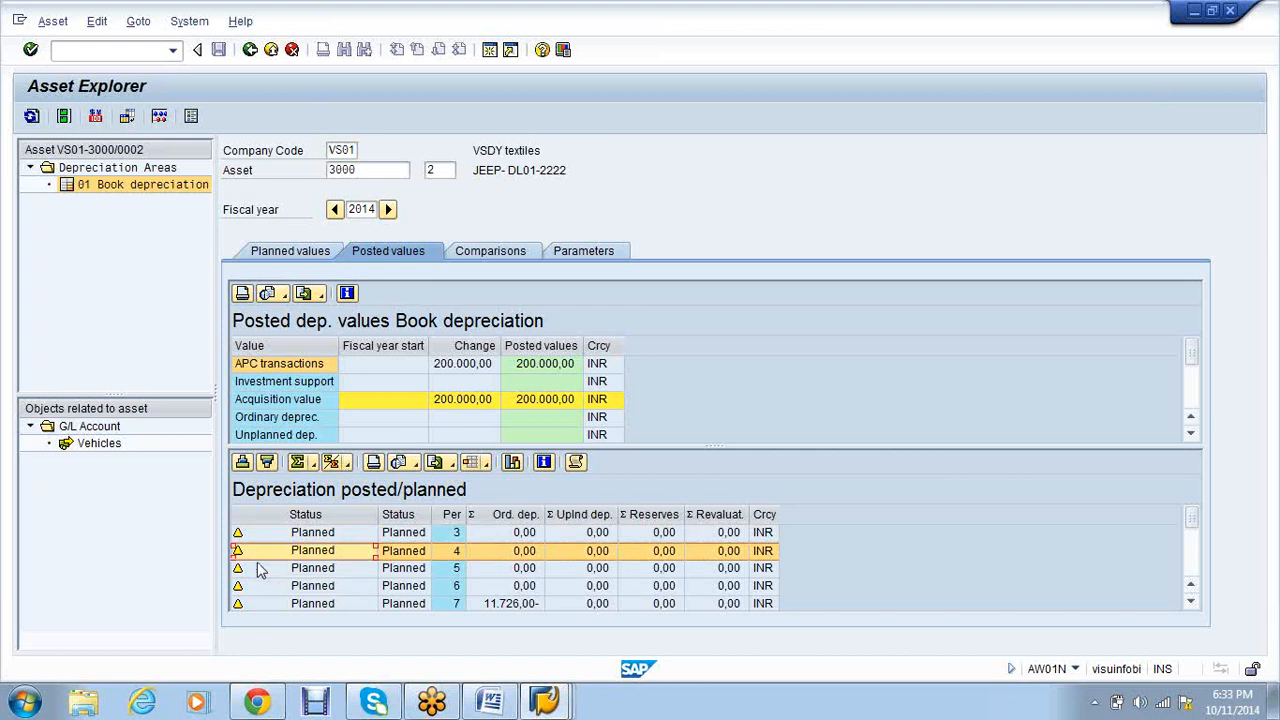
{"action": "left_click", "coordinate": [258, 569]}
{"action": "left_click", "coordinate": [270, 587]}
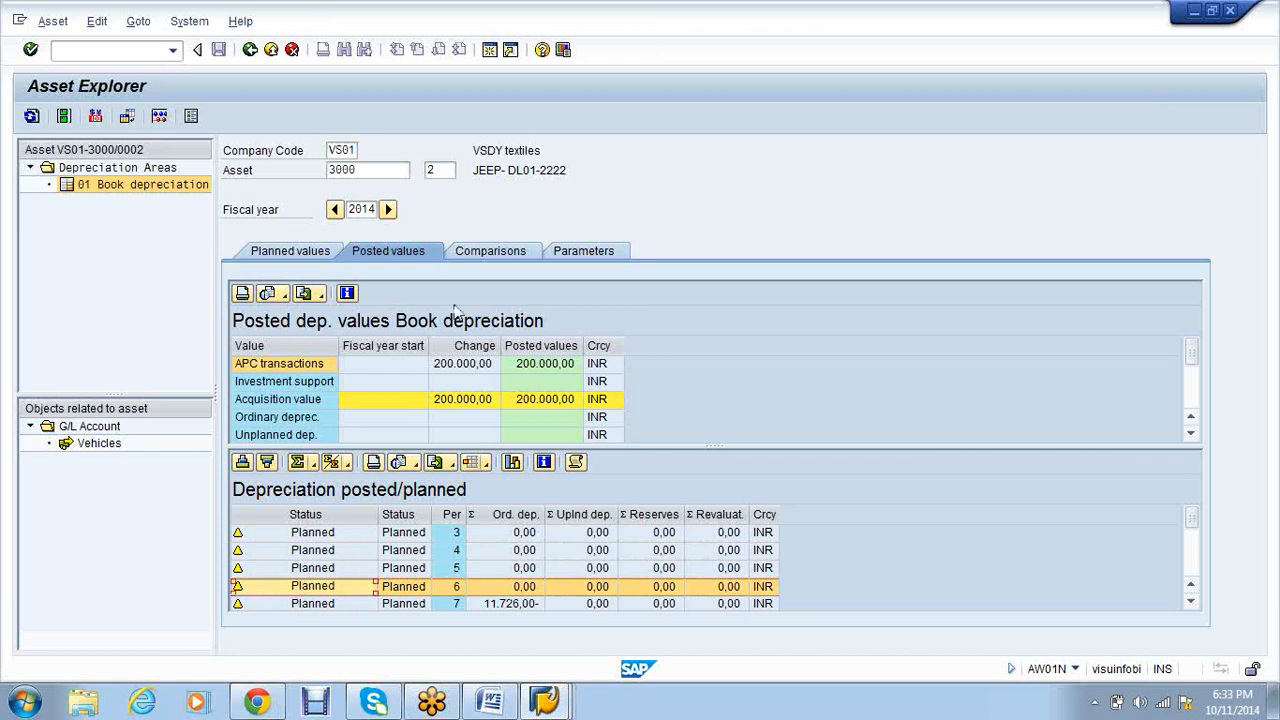
- Review the asset's yearly comparison and depreciation parameters, and inspect the definition of depreciation key VS1
{"action": "left_click", "coordinate": [506, 251]}
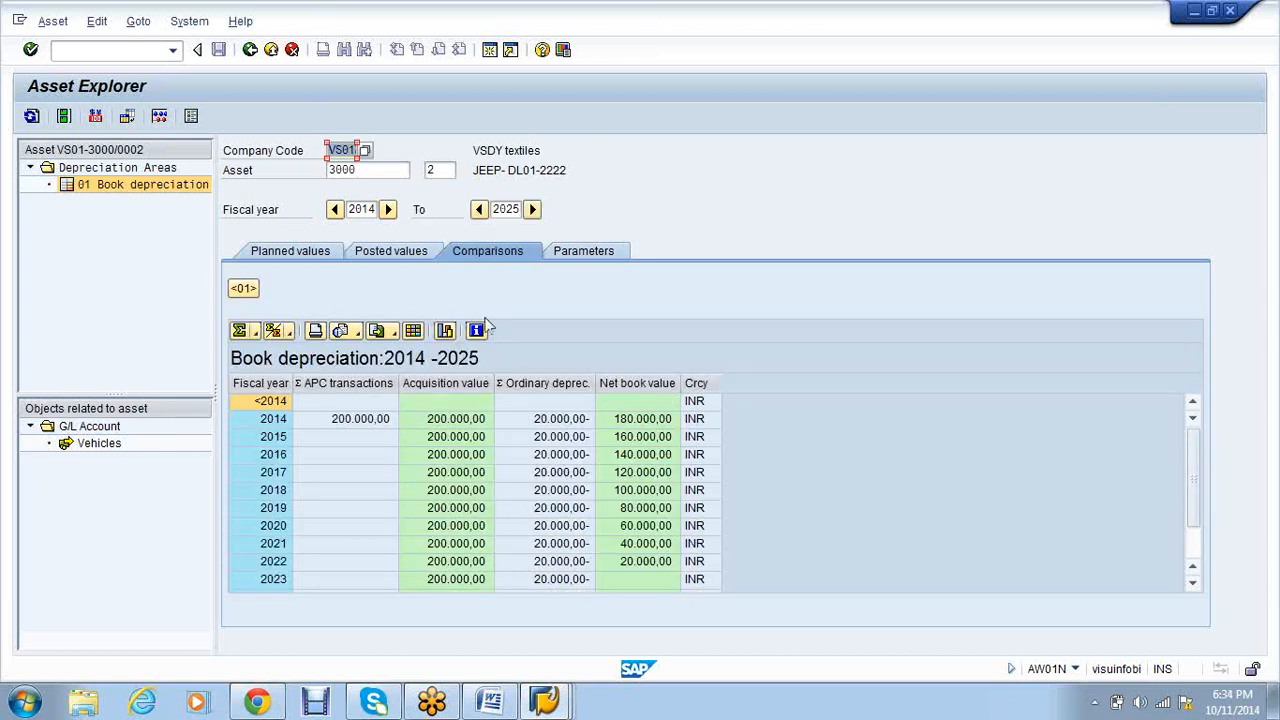
{"action": "left_click", "coordinate": [589, 256]}
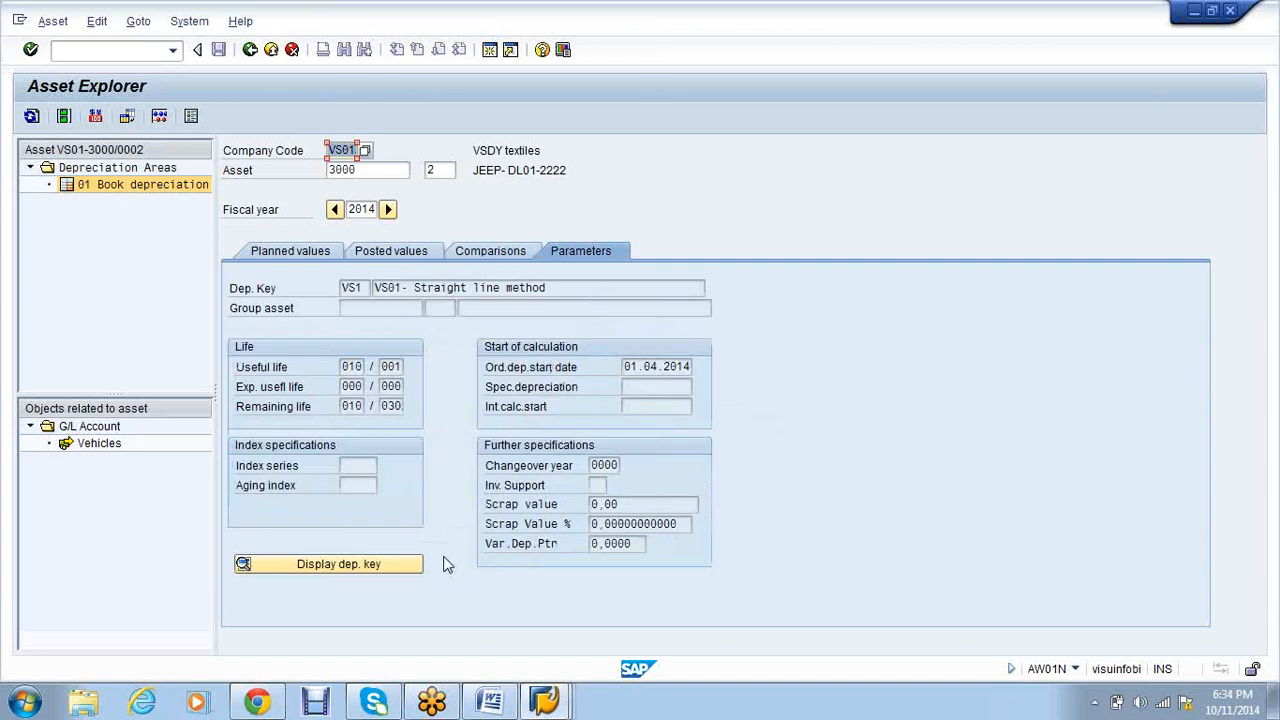
{"action": "left_click", "coordinate": [383, 566]}
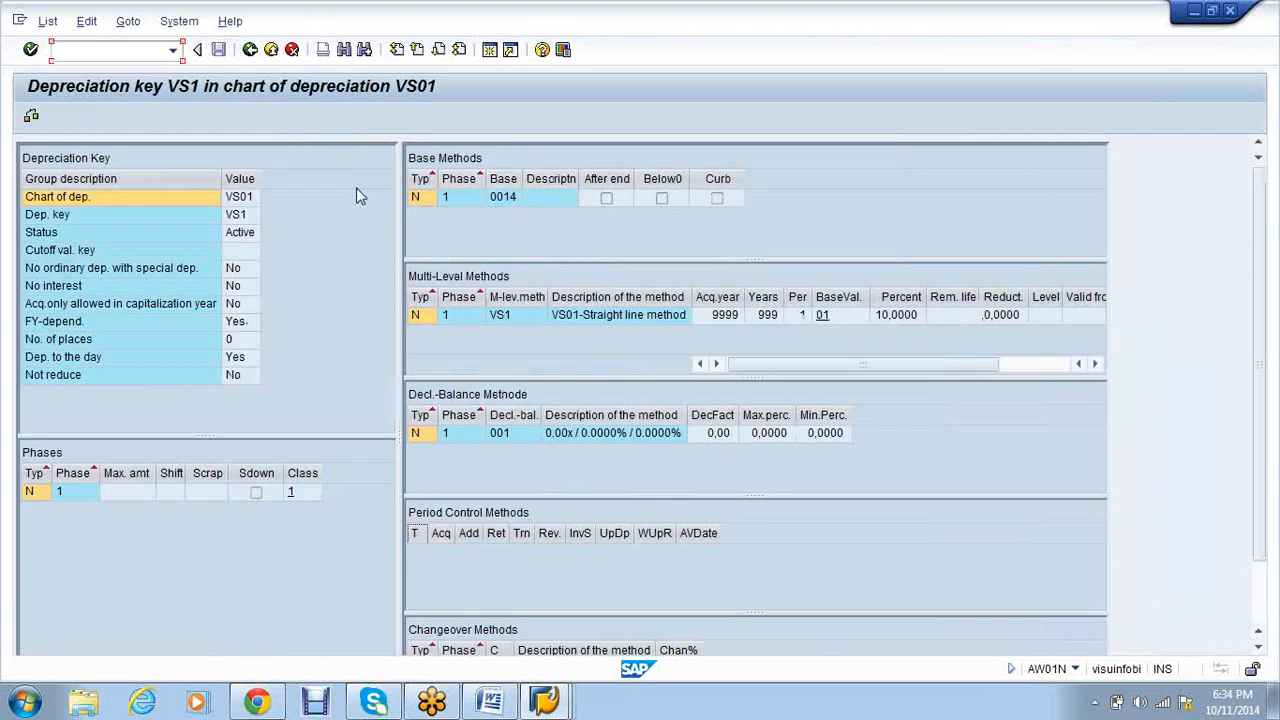
{"action": "key", "text": "F3"}
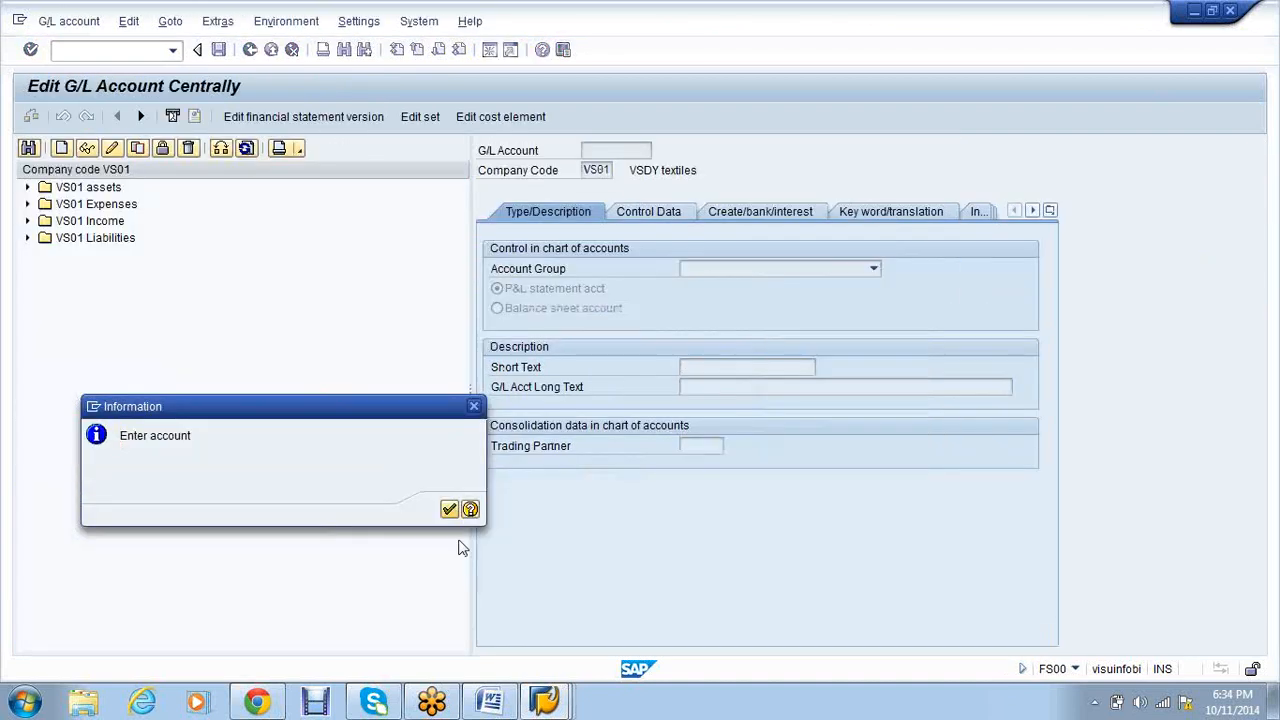
- Return from the Vehicles G/L account display to Asset Explorer and review the asset's planned, posted and comparison values
{"action": "left_click", "coordinate": [451, 512]}
{"action": "left_click", "coordinate": [250, 50]}
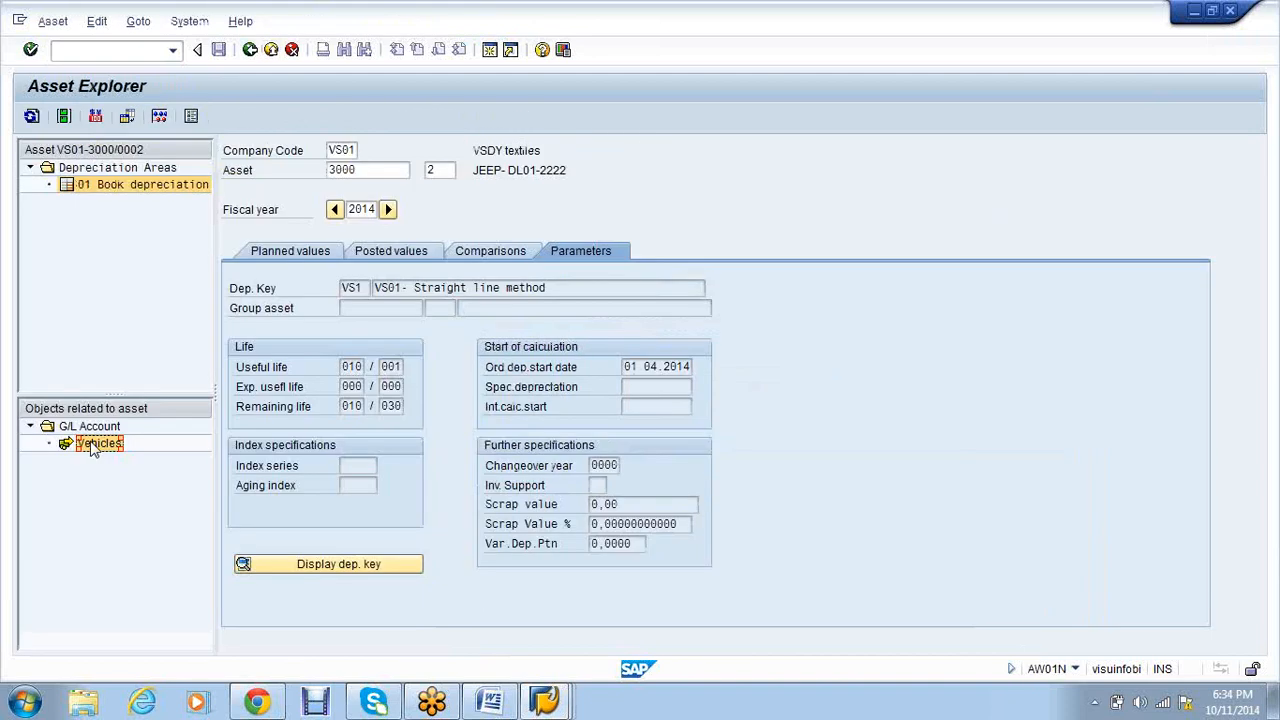
{"action": "left_click", "coordinate": [322, 257]}
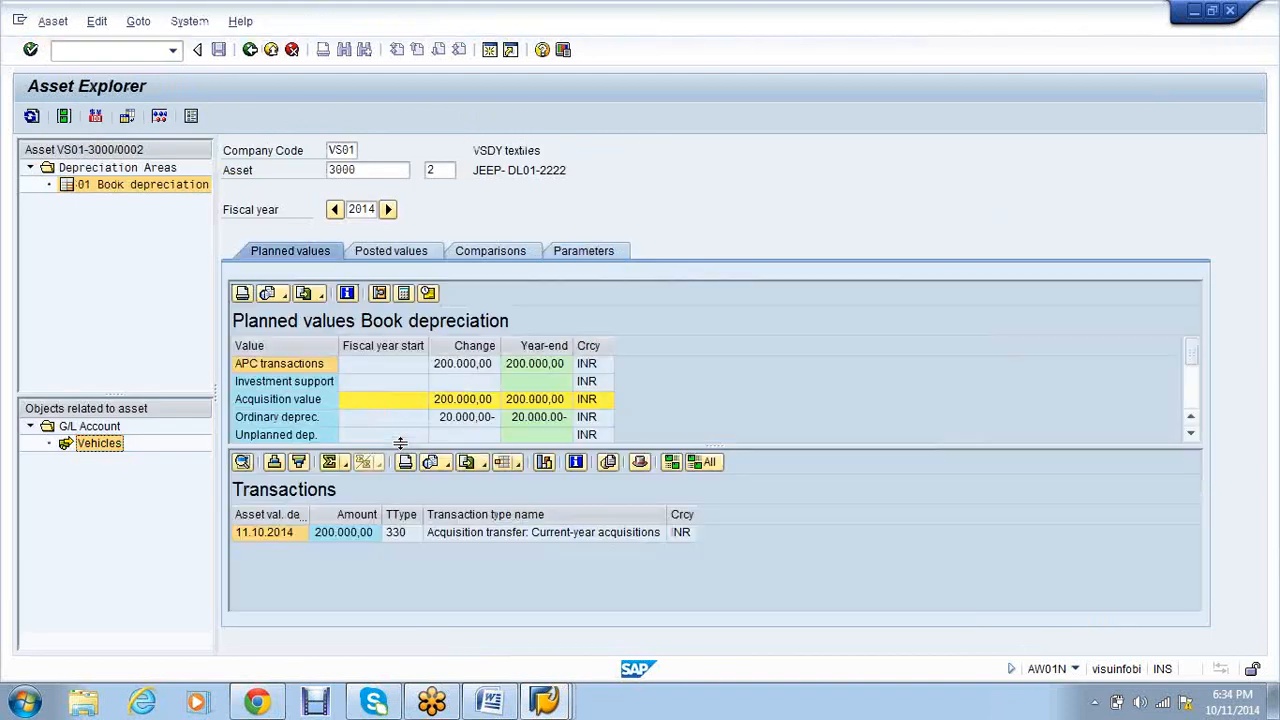
{"action": "left_click", "coordinate": [408, 258]}
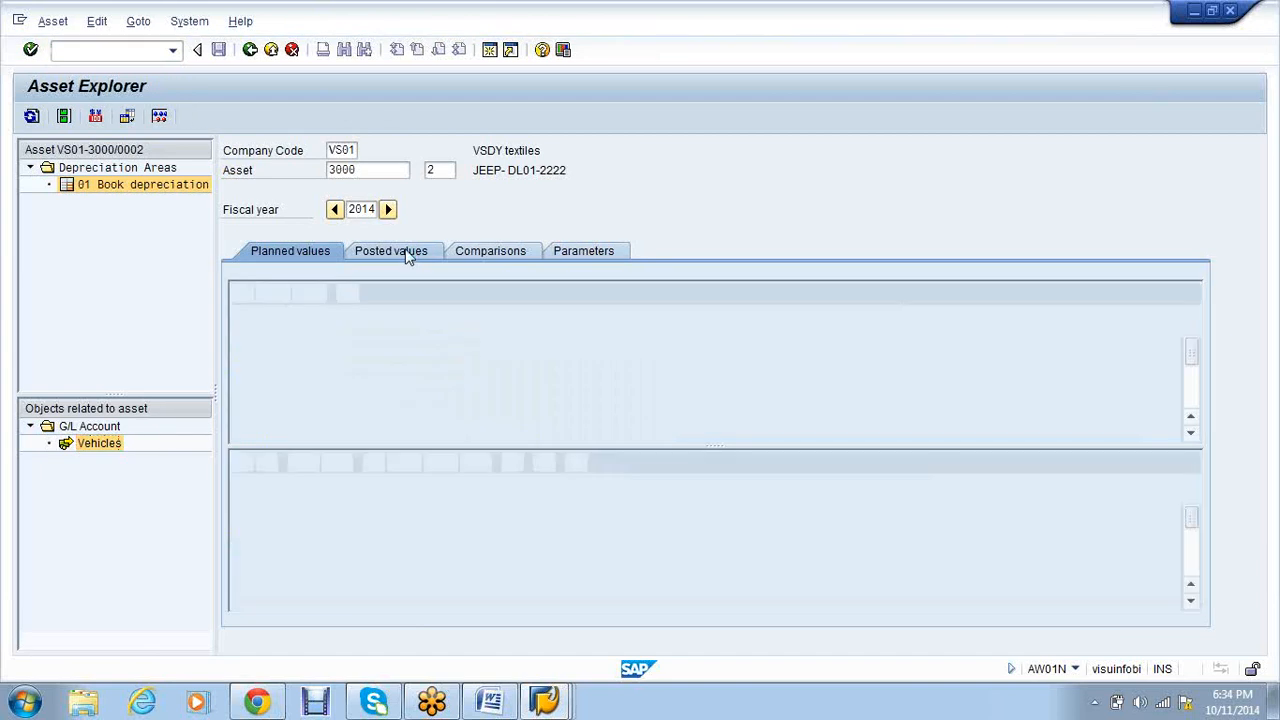
{"action": "left_click", "coordinate": [492, 255]}
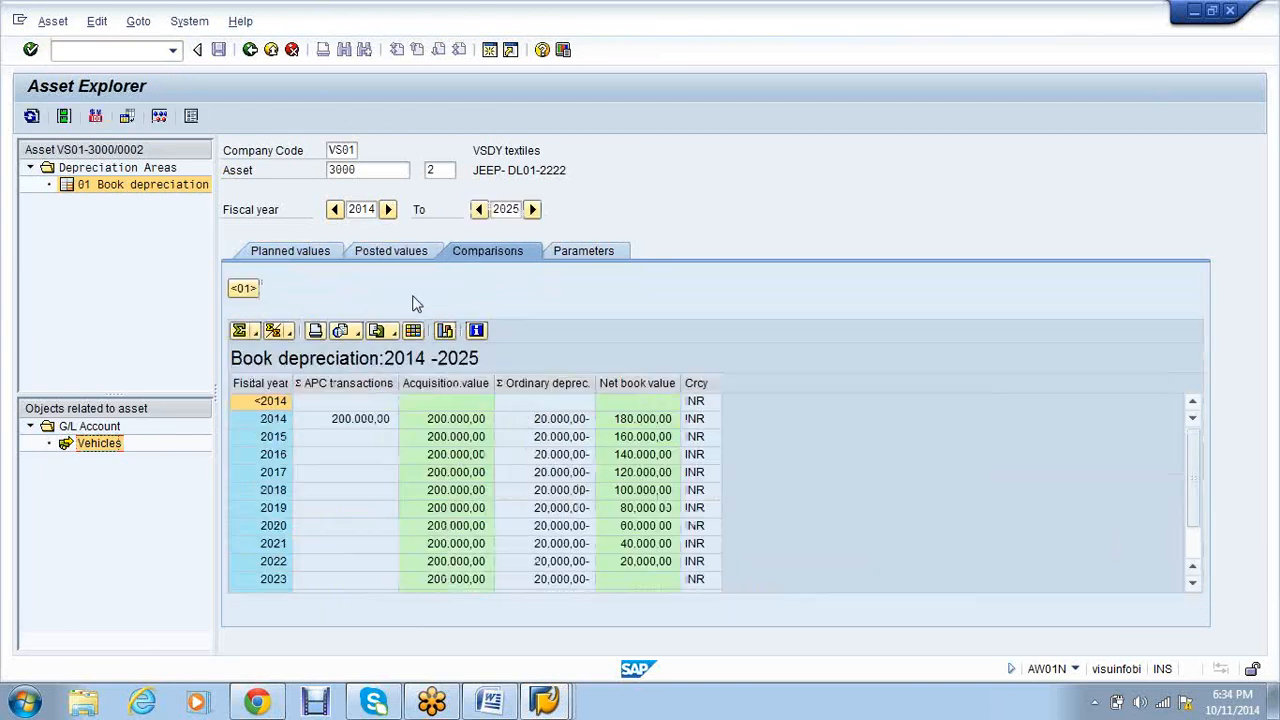
{"action": "left_click", "coordinate": [323, 258]}
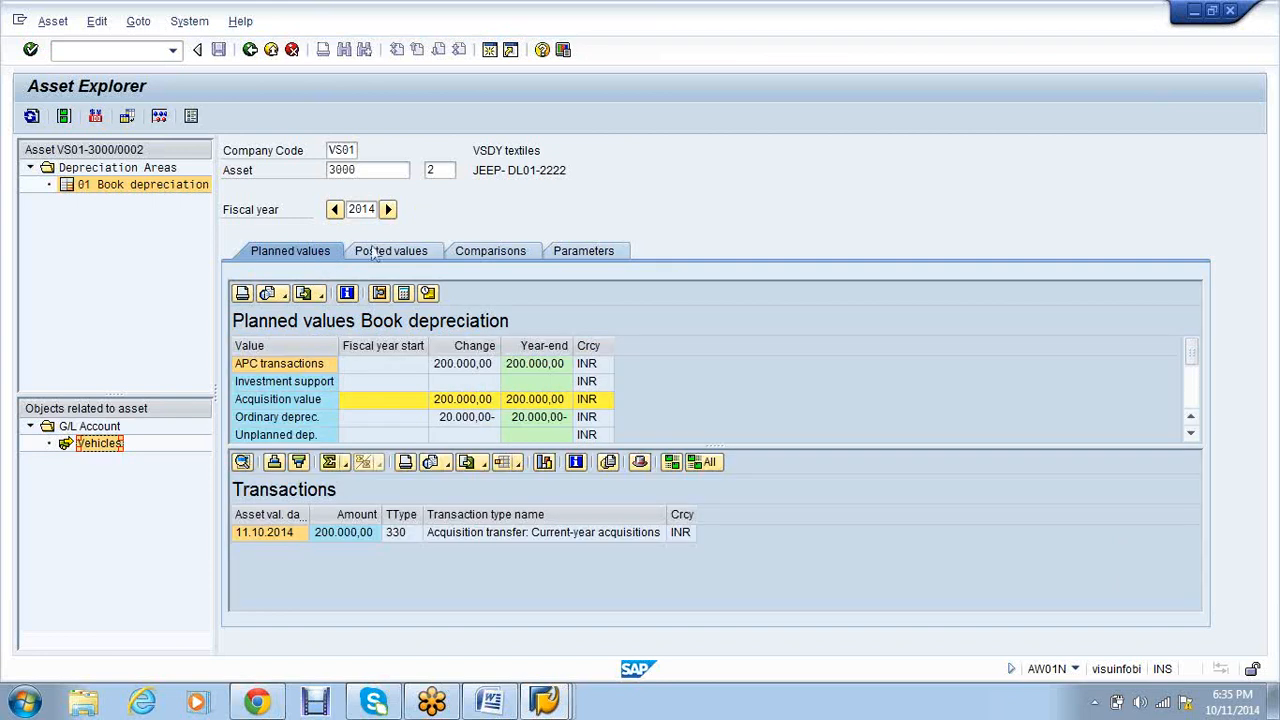
- In the idle SAP Easy Access session, start scrapping transaction ABAVN for asset 3000-2 and set the document date to 11.10.2014
{"action": "left_click", "coordinate": [561, 705]}
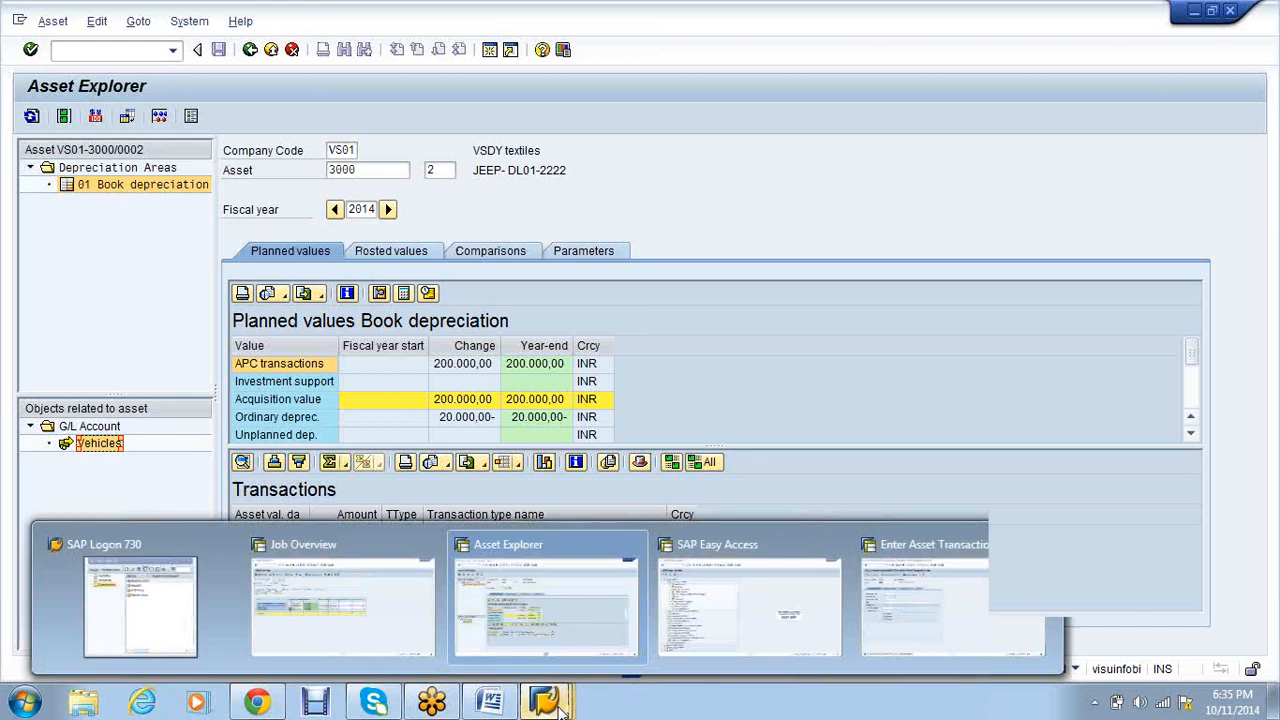
{"action": "left_click", "coordinate": [728, 617]}
{"action": "type", "text": "/na"}
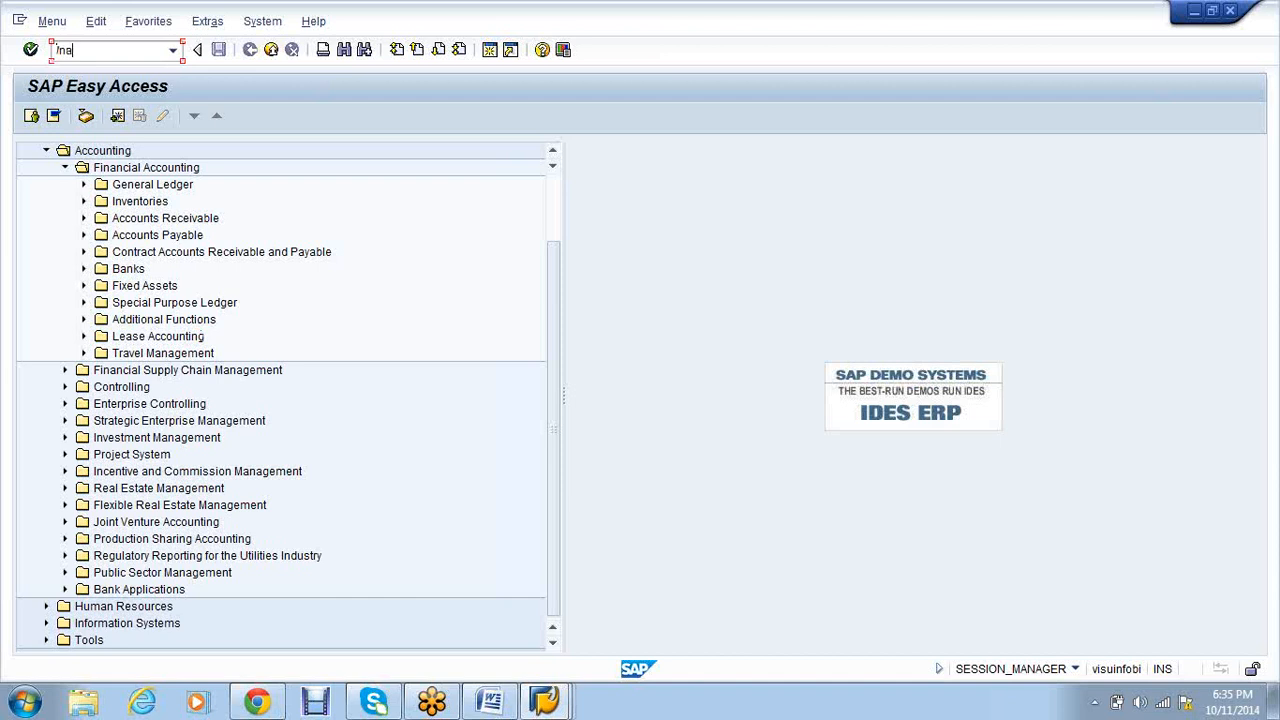
{"action": "type", "text": "bavn"}
{"action": "key", "text": "Return"}
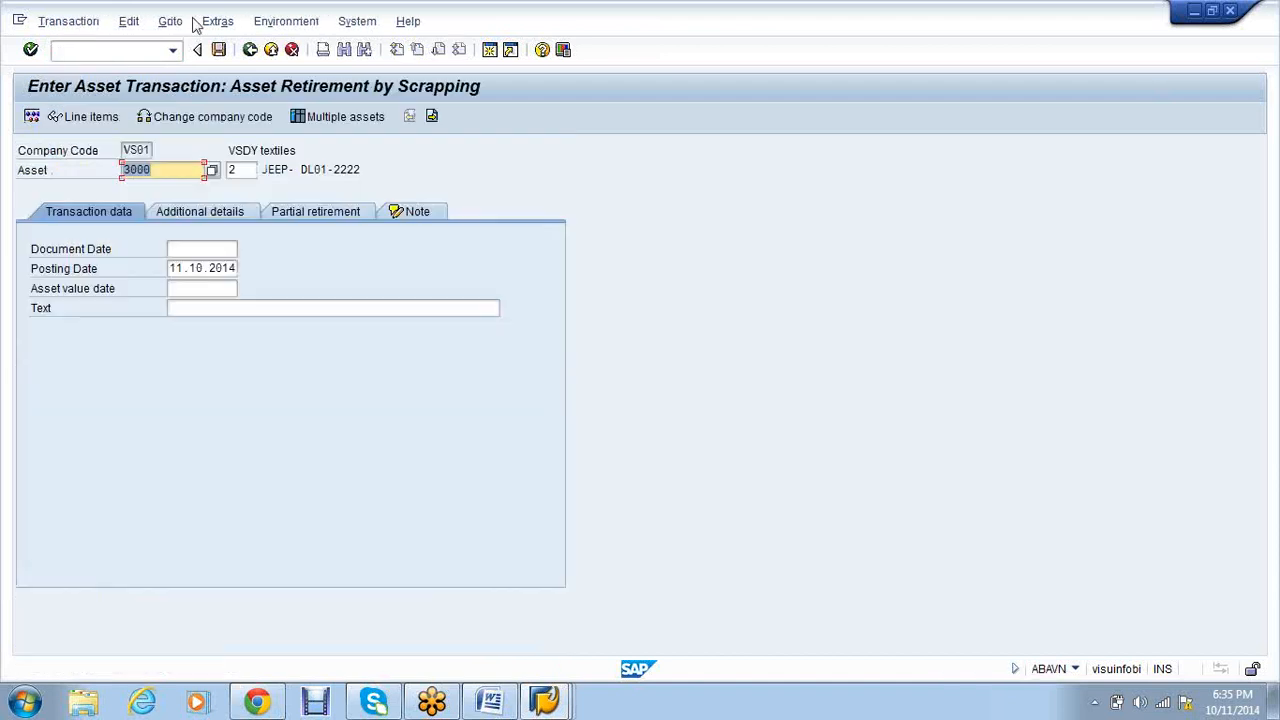
{"action": "left_click", "coordinate": [212, 250]}
{"action": "type", "text": "11"}
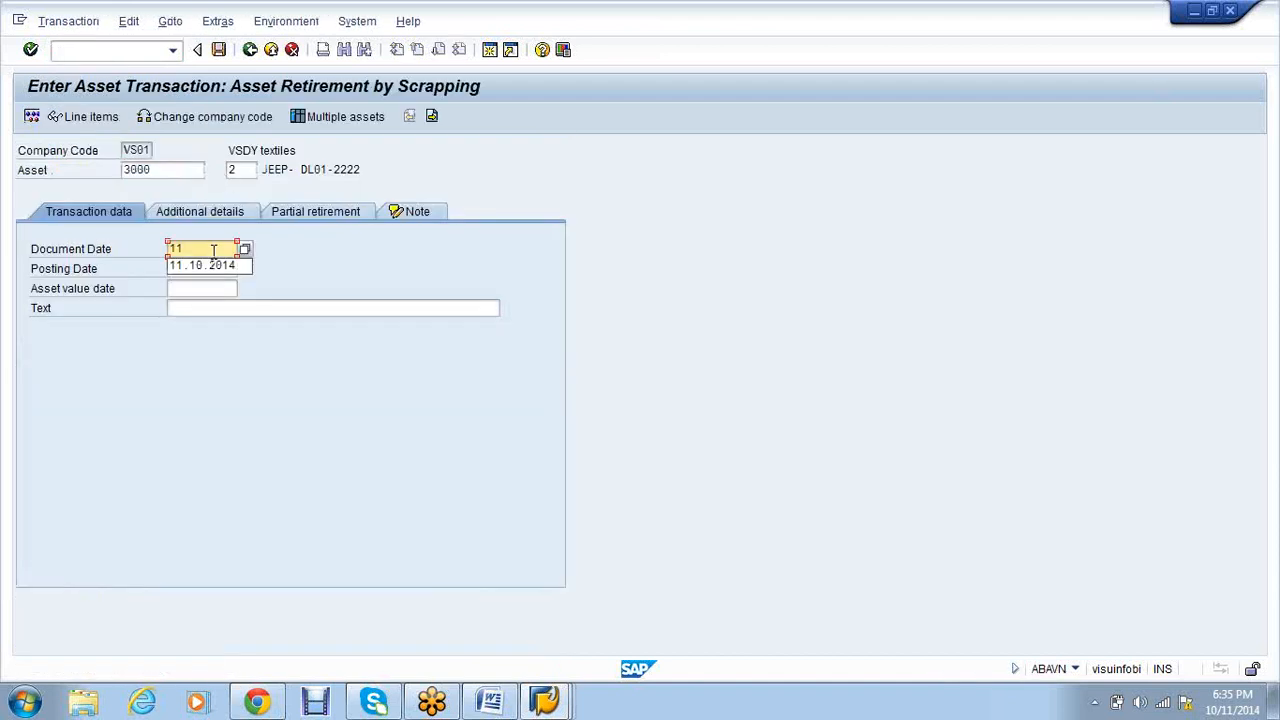
{"action": "type", "text": ".10.2014"}
{"action": "key", "text": "Tab"}
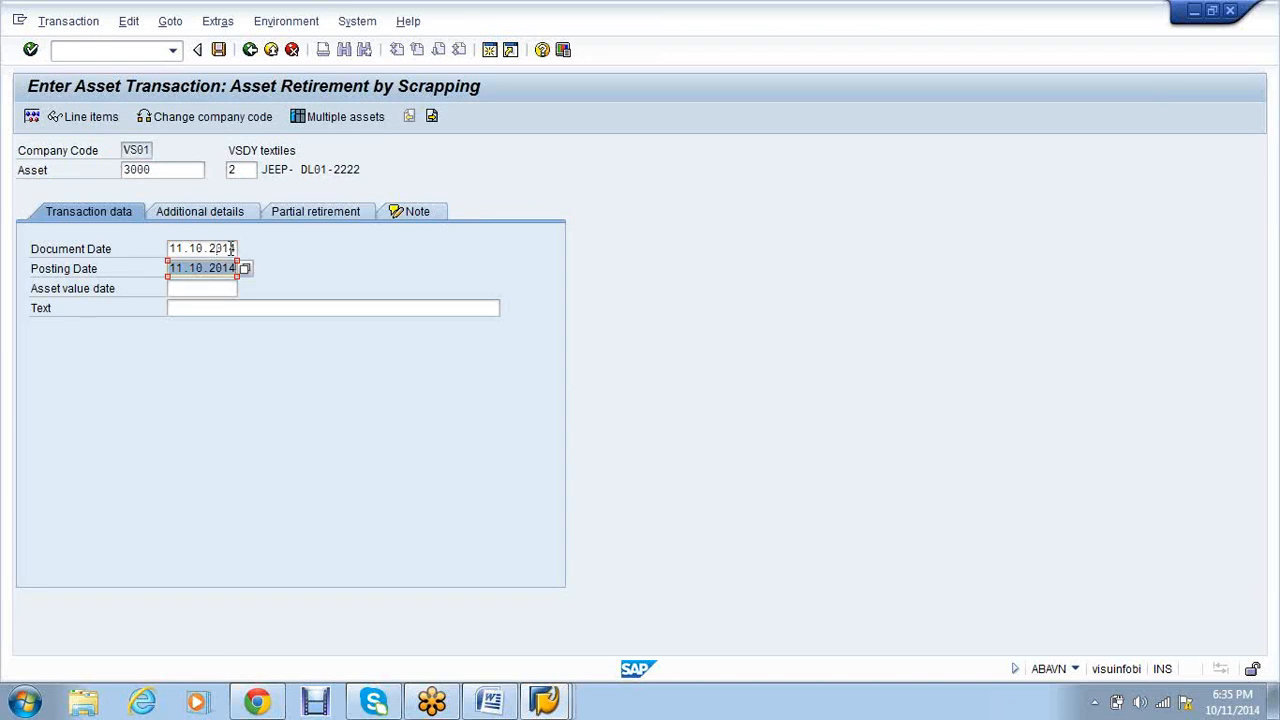
- Use the same date, 11.10.2014, as asset value date, enter the text ASSET SCRAP and post the retirement
{"action": "left_click_drag", "start_coordinate": [236, 249], "coordinate": [140, 240]}
{"action": "key", "text": "ctrl+c"}
{"action": "left_click", "coordinate": [205, 290]}
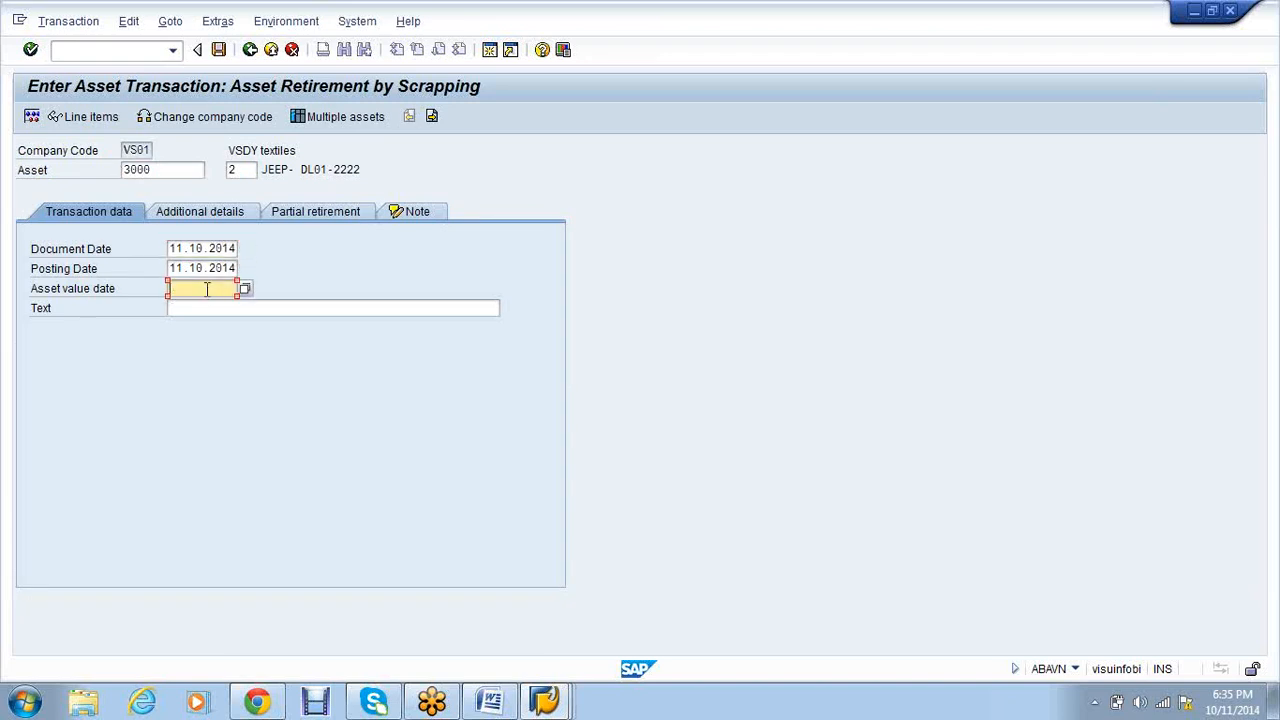
{"action": "key", "text": "ctrl+v"}
{"action": "left_click", "coordinate": [211, 305]}
{"action": "type", "text": "A"}
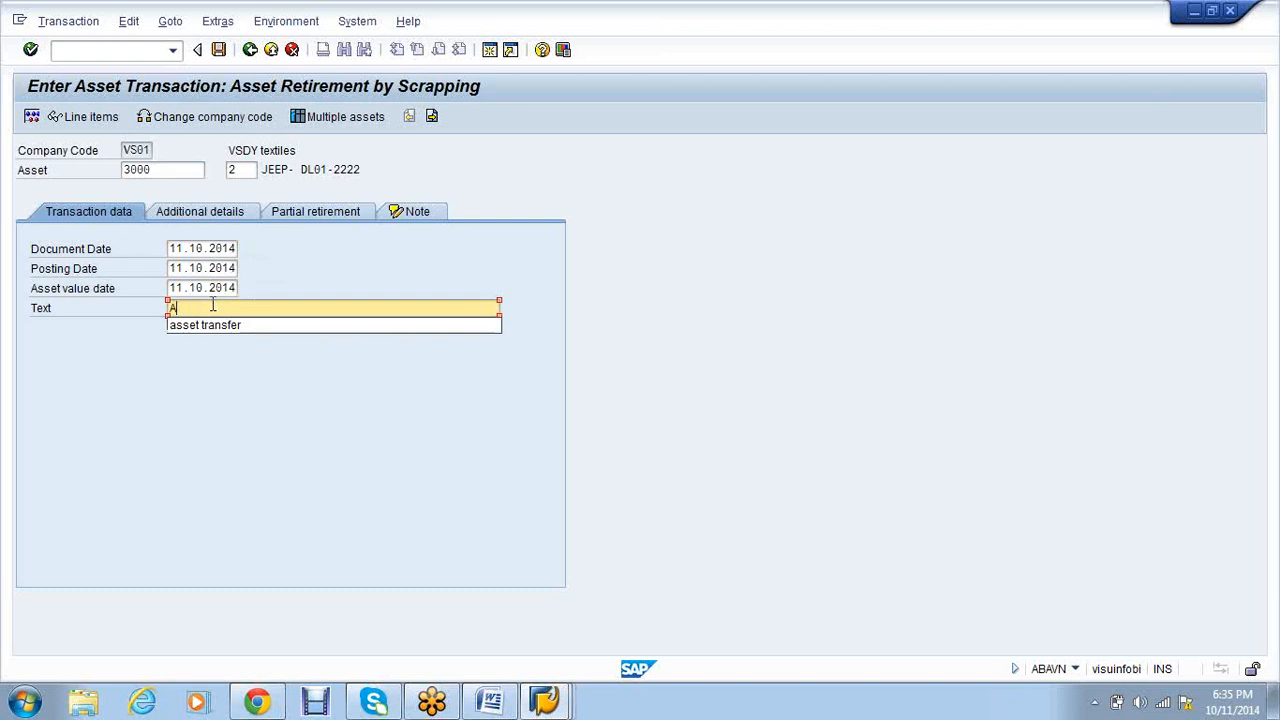
{"action": "type", "text": "SSET SC"}
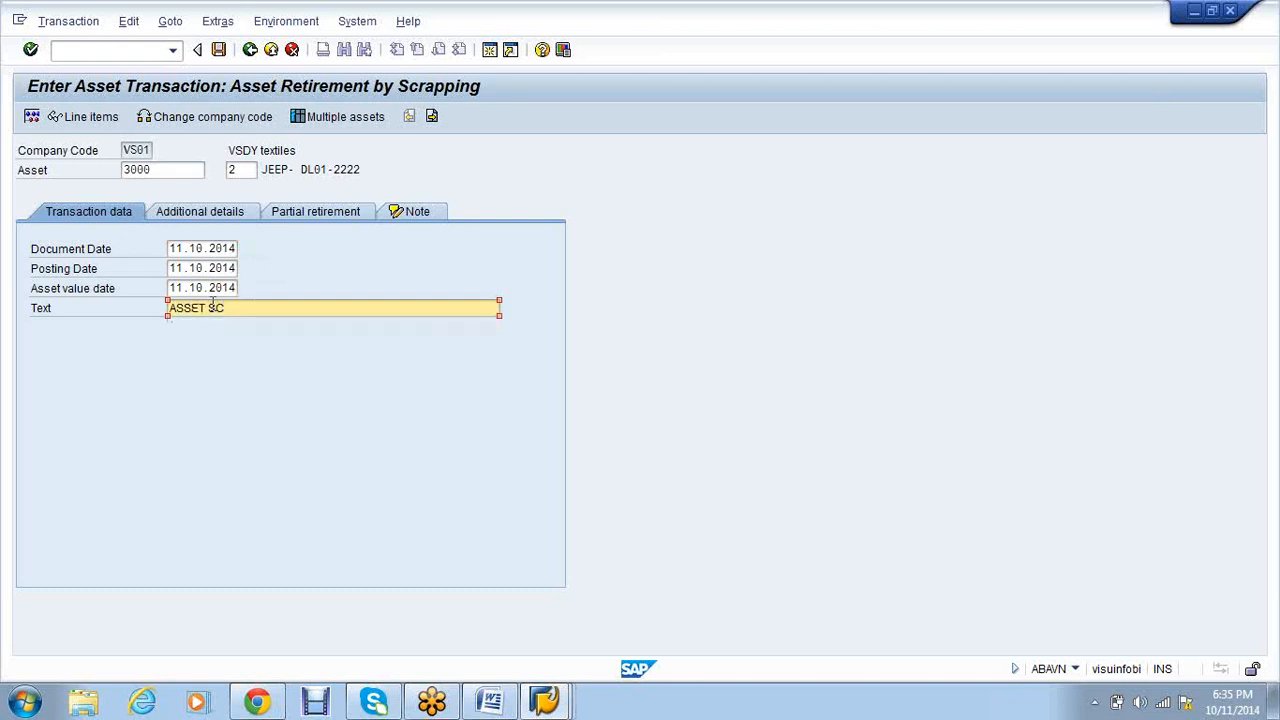
{"action": "type", "text": "RAP"}
{"action": "left_click", "coordinate": [219, 50]}
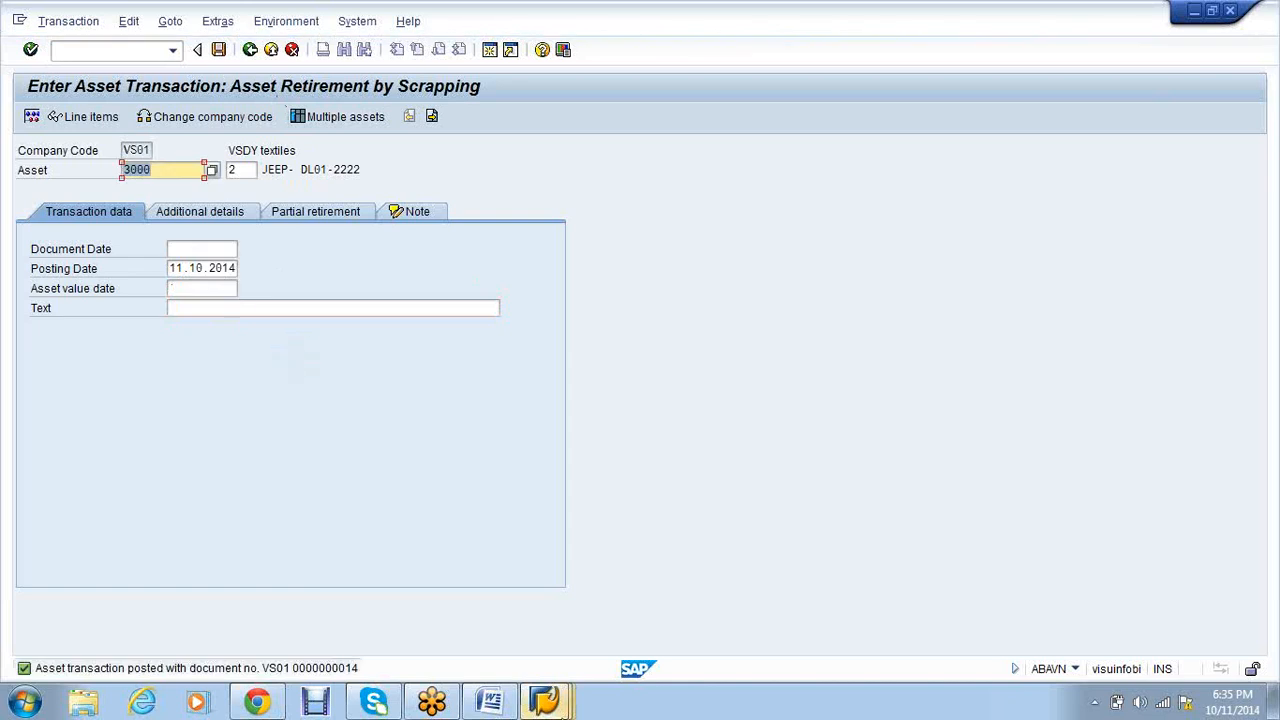
- Review the planned values and transactions of the scrapped asset 3000-2 in the Asset Explorer session
{"action": "left_click", "coordinate": [552, 704]}
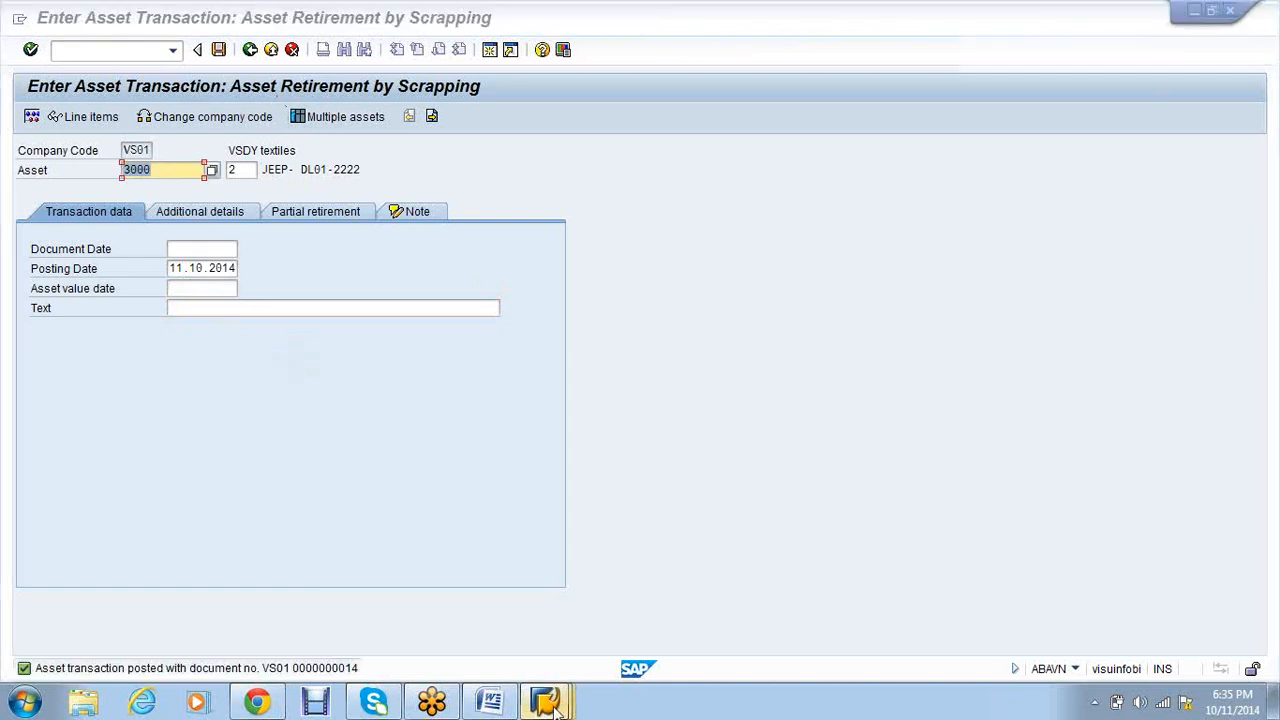
{"action": "left_click", "coordinate": [485, 582]}
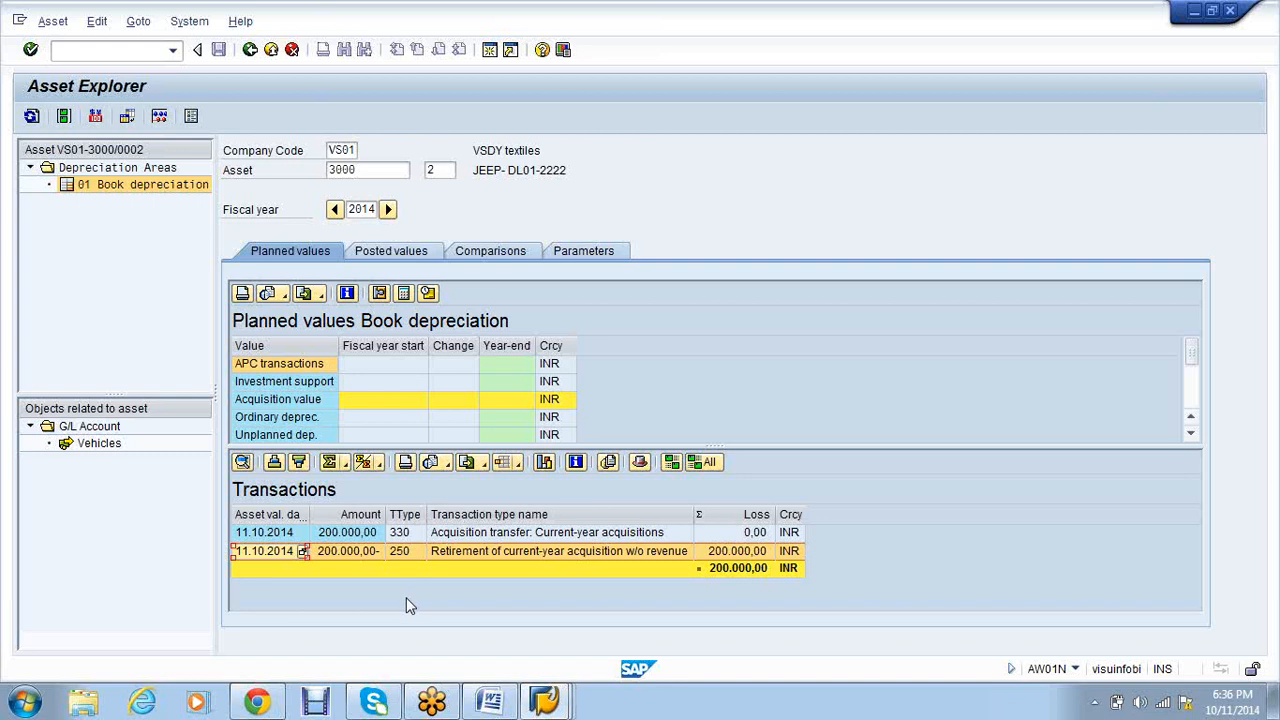
{"action": "left_click", "coordinate": [540, 703]}
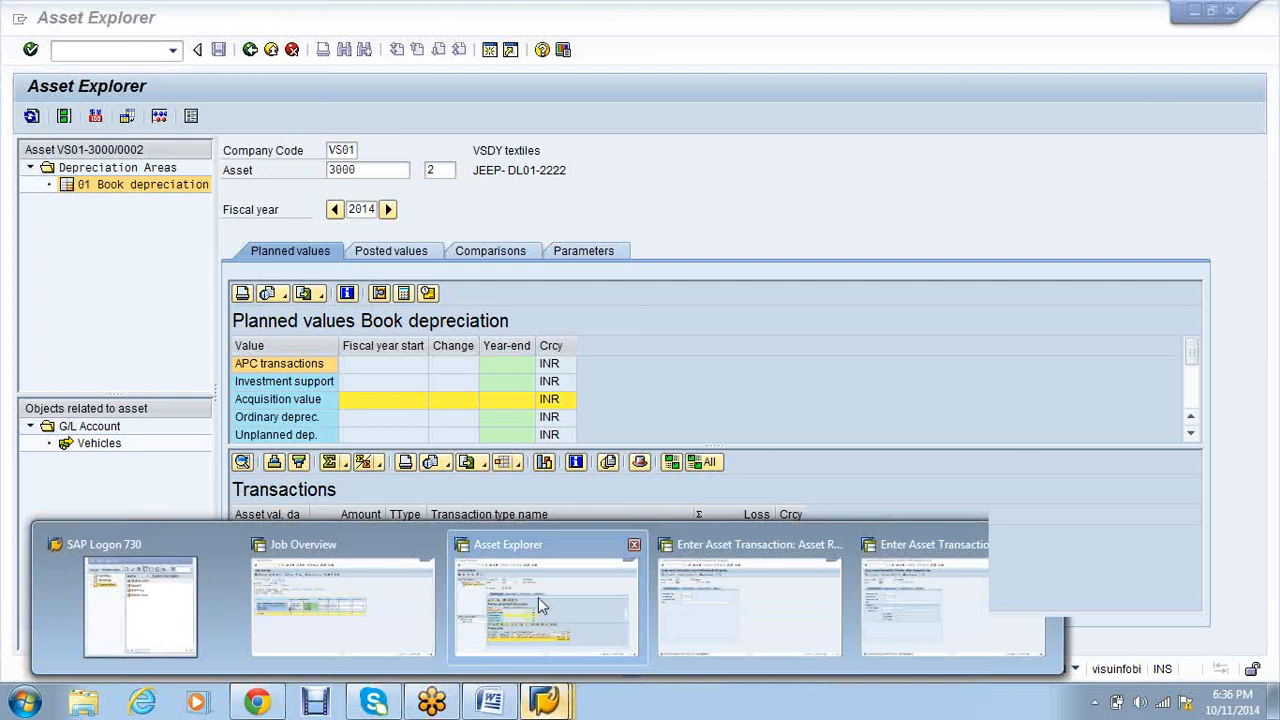
{"action": "left_click", "coordinate": [547, 607]}
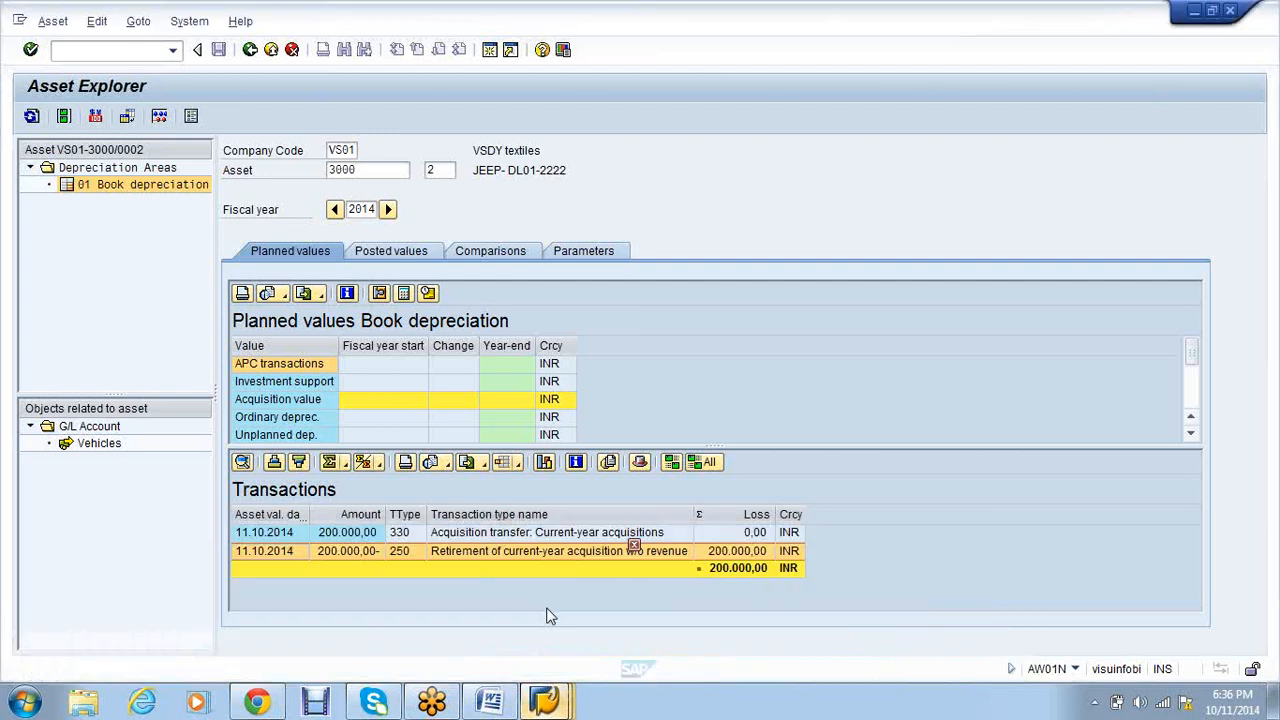
- Start creating another subnumber of asset 3000 in VS01 with AS11 and enter the description JEEP- DL01-3333
{"action": "left_click", "coordinate": [94, 49]}
{"action": "type", "text": "/nab08"}
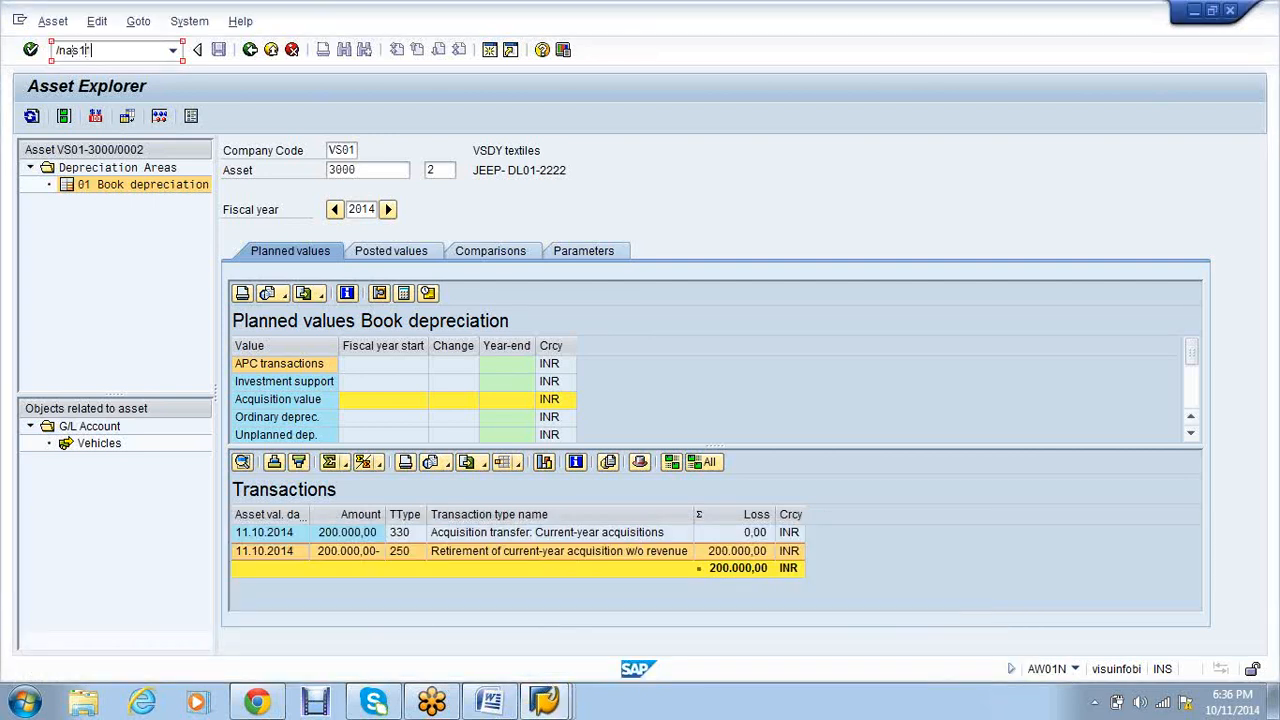
{"action": "key", "text": "Return"}
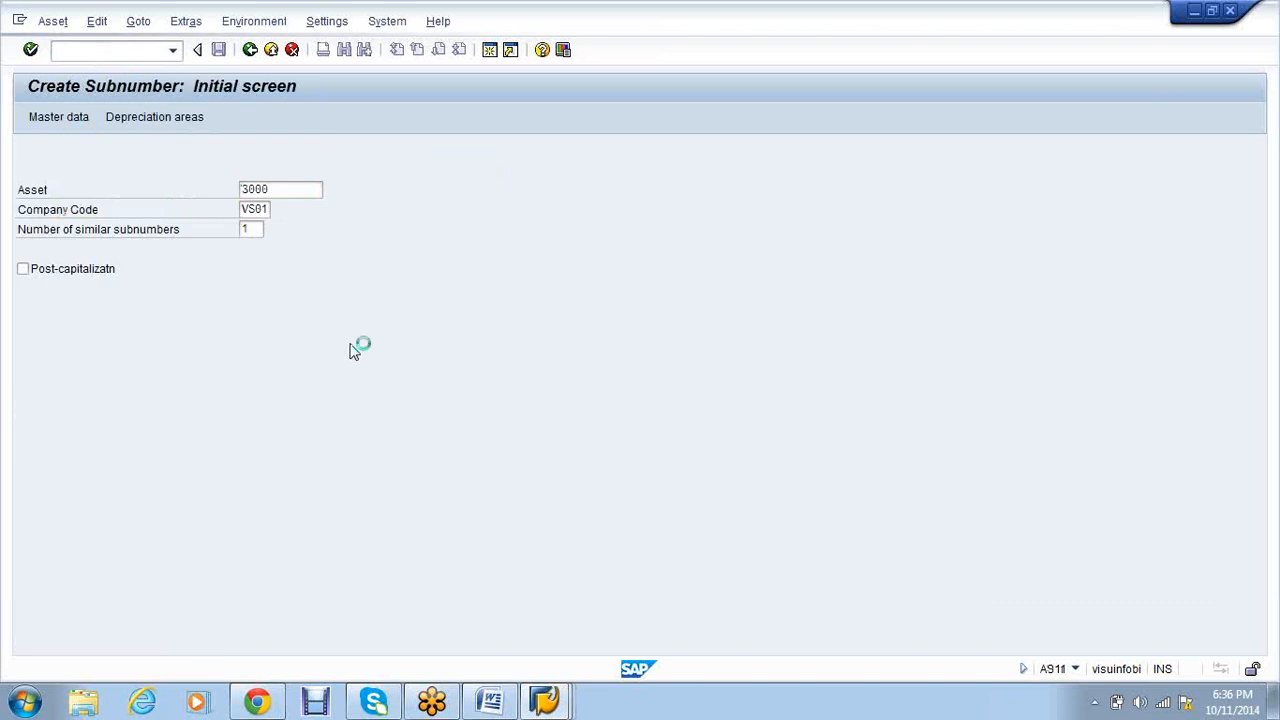
{"action": "left_click", "coordinate": [291, 274]}
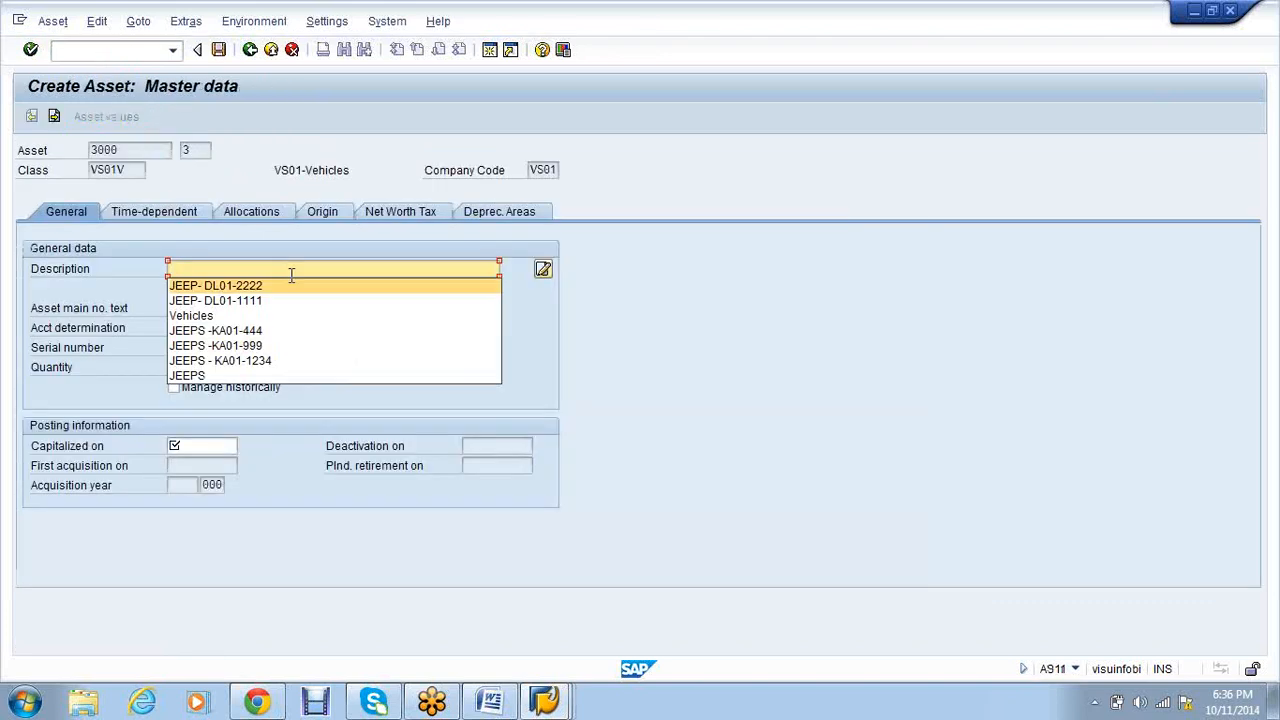
{"action": "left_click", "coordinate": [287, 287]}
{"action": "key", "text": "BackSpace"}
{"action": "key", "text": "BackSpace"}
{"action": "key", "text": "BackSpace"}
{"action": "key", "text": "BackSpace"}
{"action": "type", "text": "3333"}
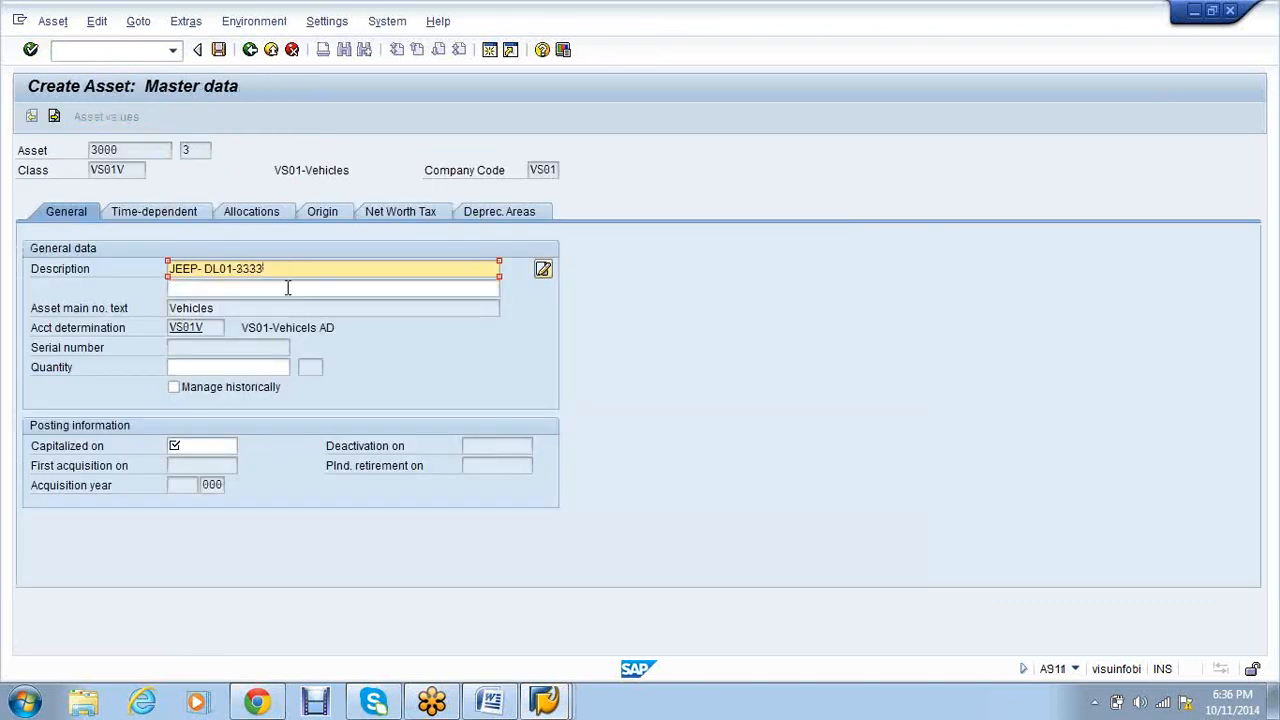
- Set the new subnumber's capitalization date to 01.04.2014, check its depreciation areas and save the asset
{"action": "left_click", "coordinate": [204, 447]}
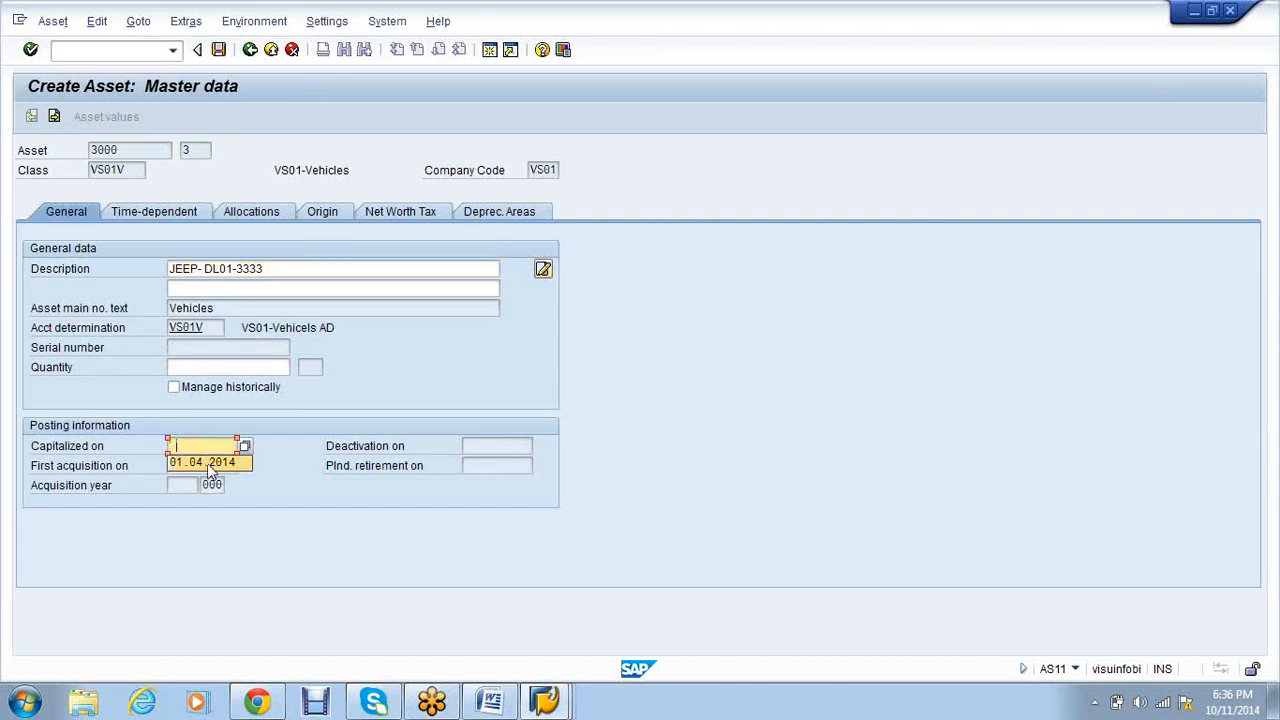
{"action": "left_click", "coordinate": [207, 461]}
{"action": "left_click", "coordinate": [496, 212]}
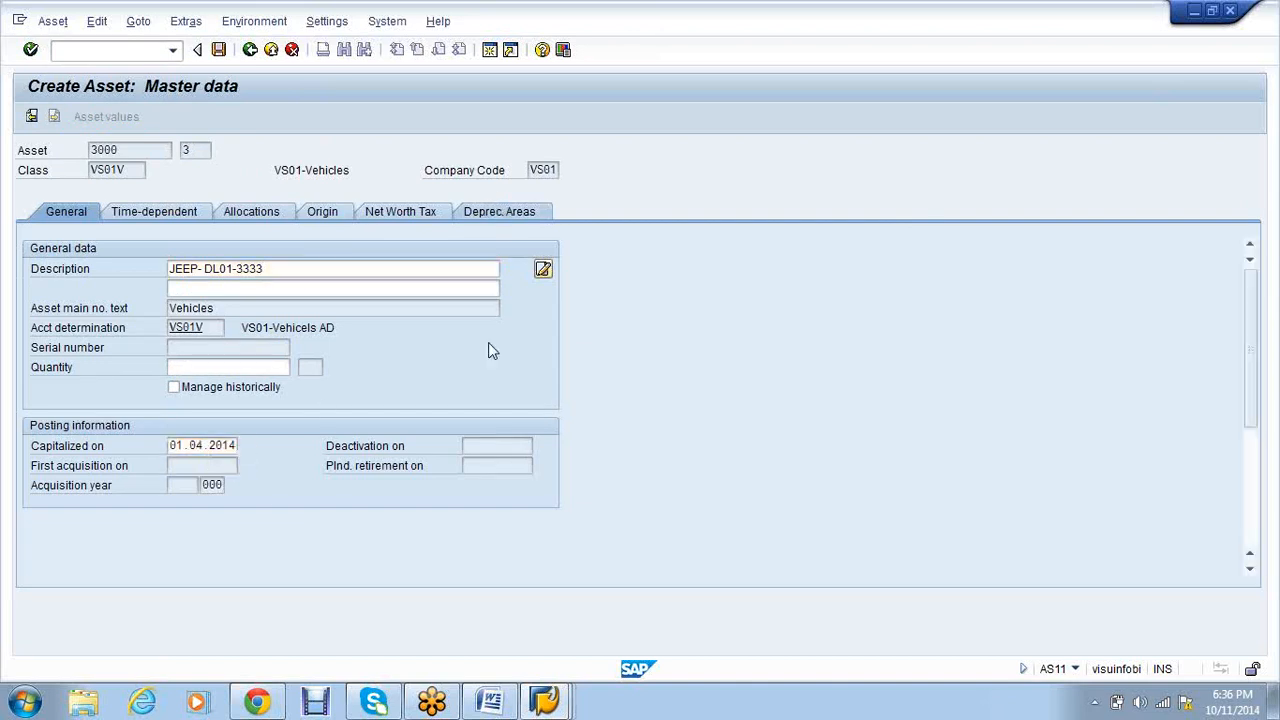
{"action": "key", "text": "ctrl+s"}
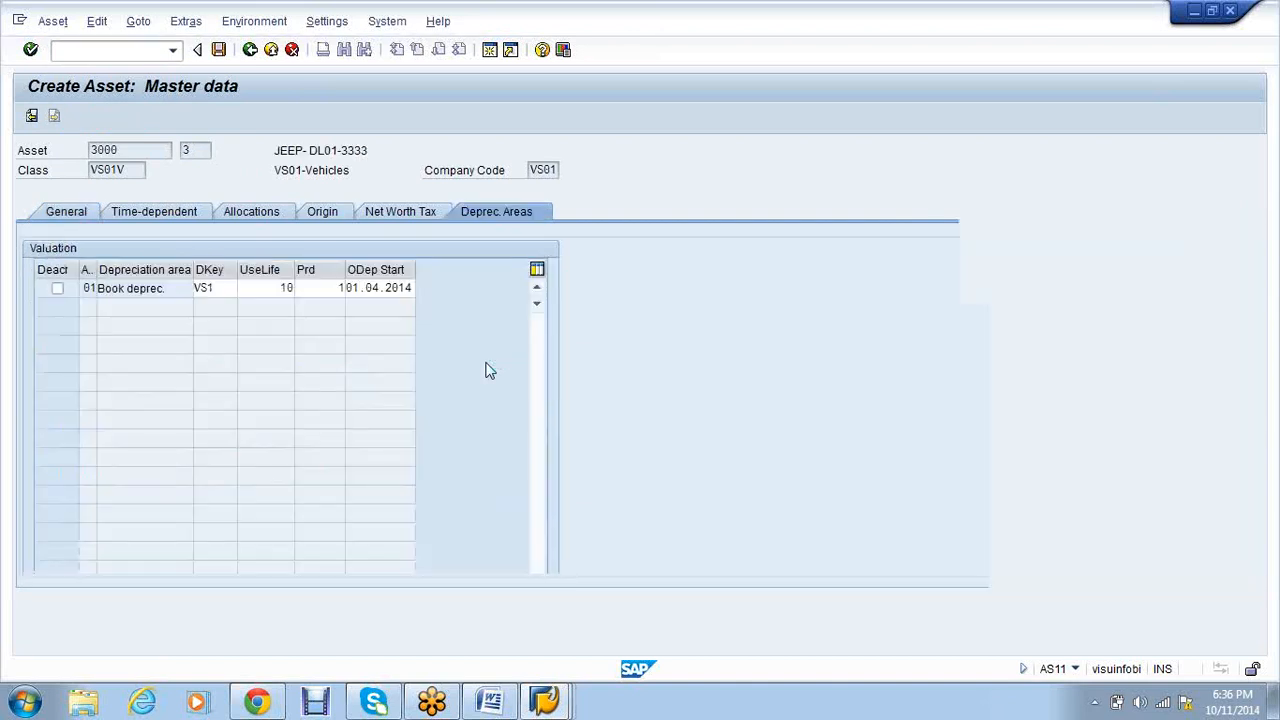
- Start vendor acquisition posting F-90 with document date 11.10.2014 and the Cobra vendor account under posting key 31
{"action": "left_click", "coordinate": [94, 49]}
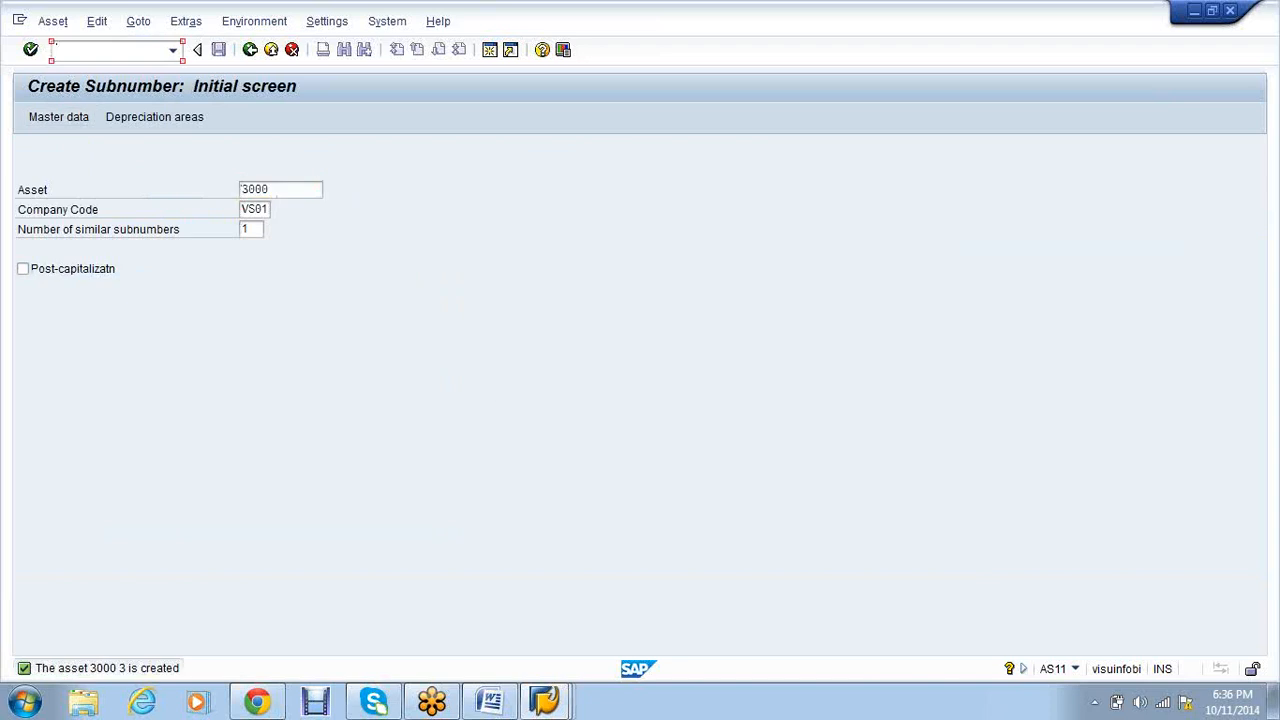
{"action": "type", "text": "/f-90"}
{"action": "key", "text": "Left"}
{"action": "key", "text": "Left"}
{"action": "key", "text": "Left"}
{"action": "key", "text": "Left"}
{"action": "type", "text": "n"}
{"action": "key", "text": "Return"}
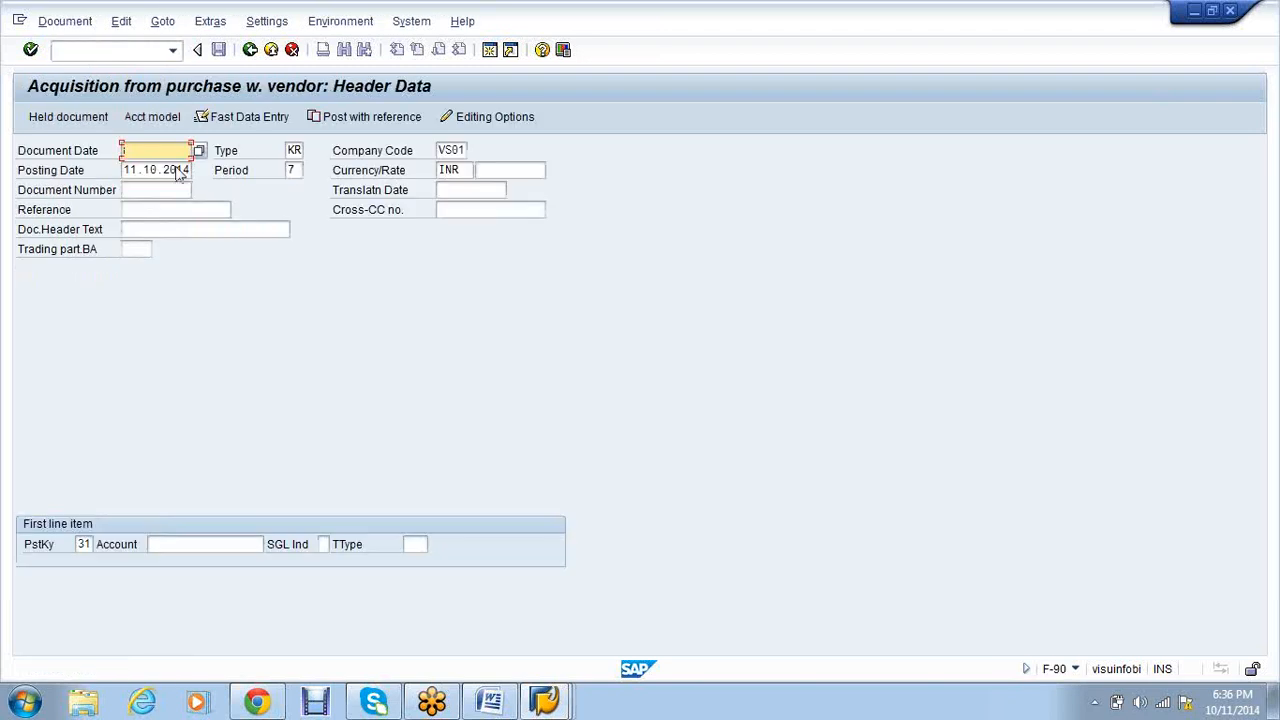
{"action": "type", "text": "11.10.2014"}
{"action": "left_click", "coordinate": [194, 544]}
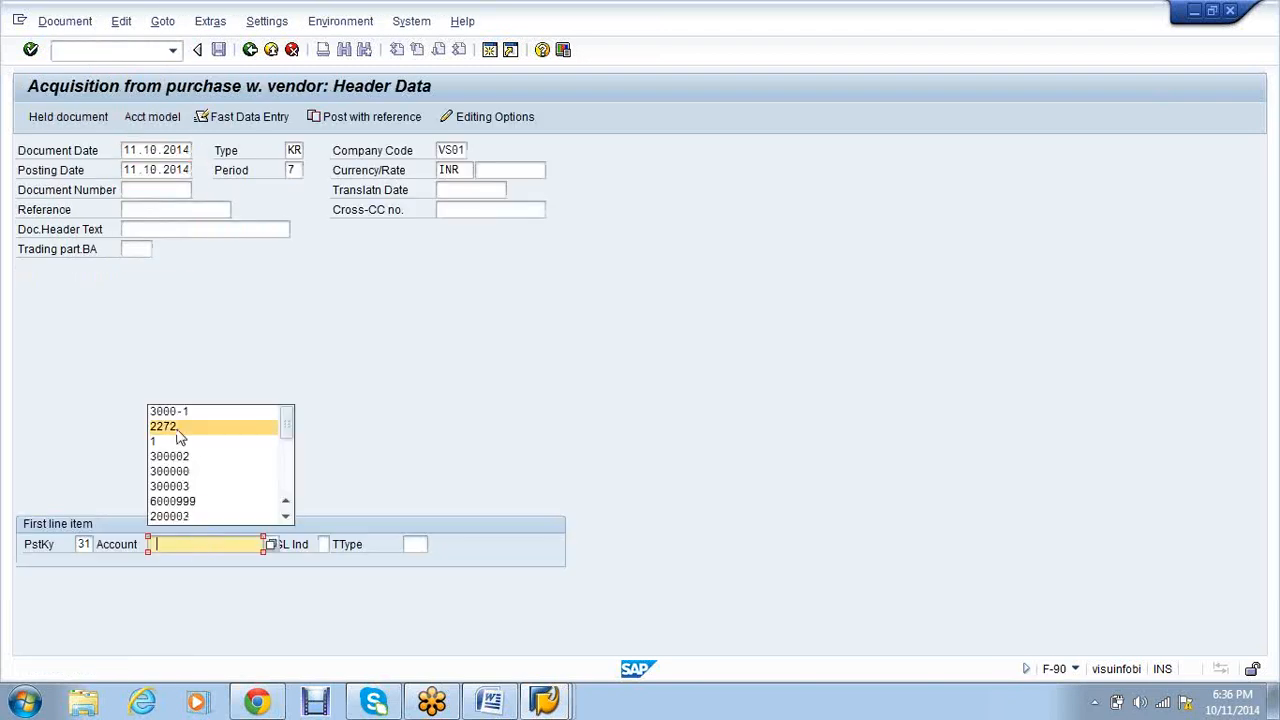
{"action": "left_click", "coordinate": [176, 427]}
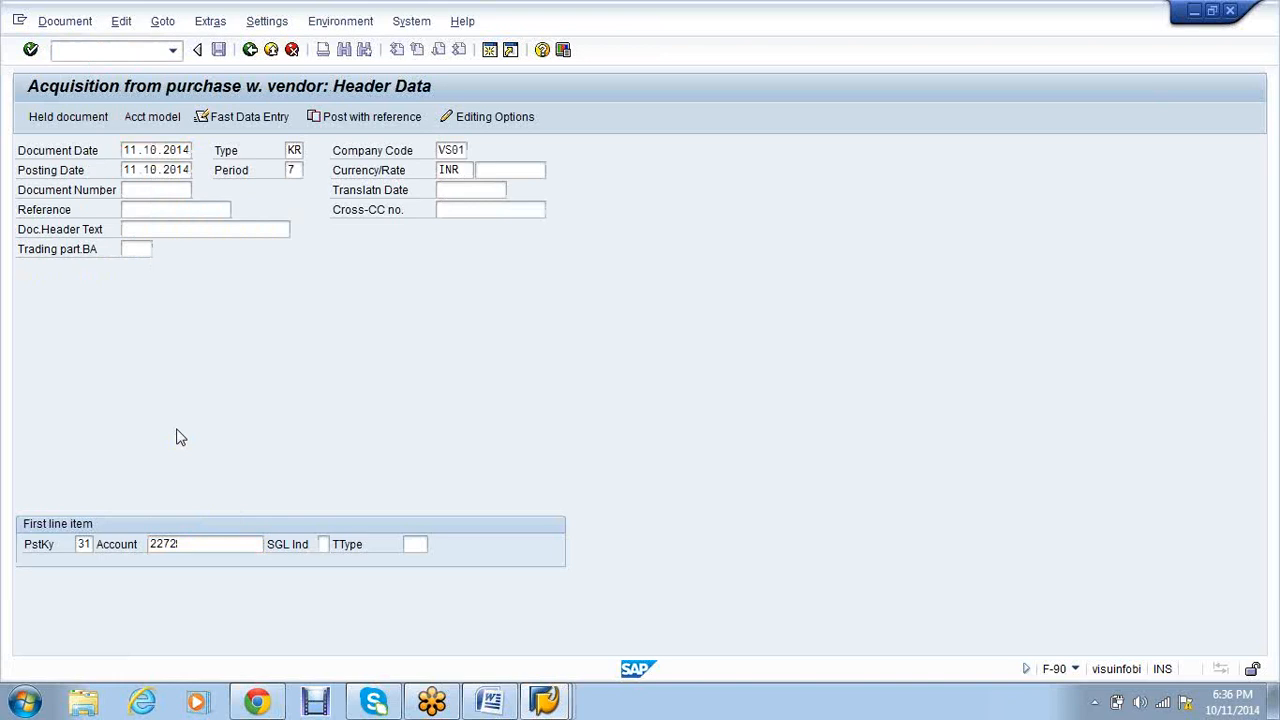
{"action": "key", "text": "Return"}
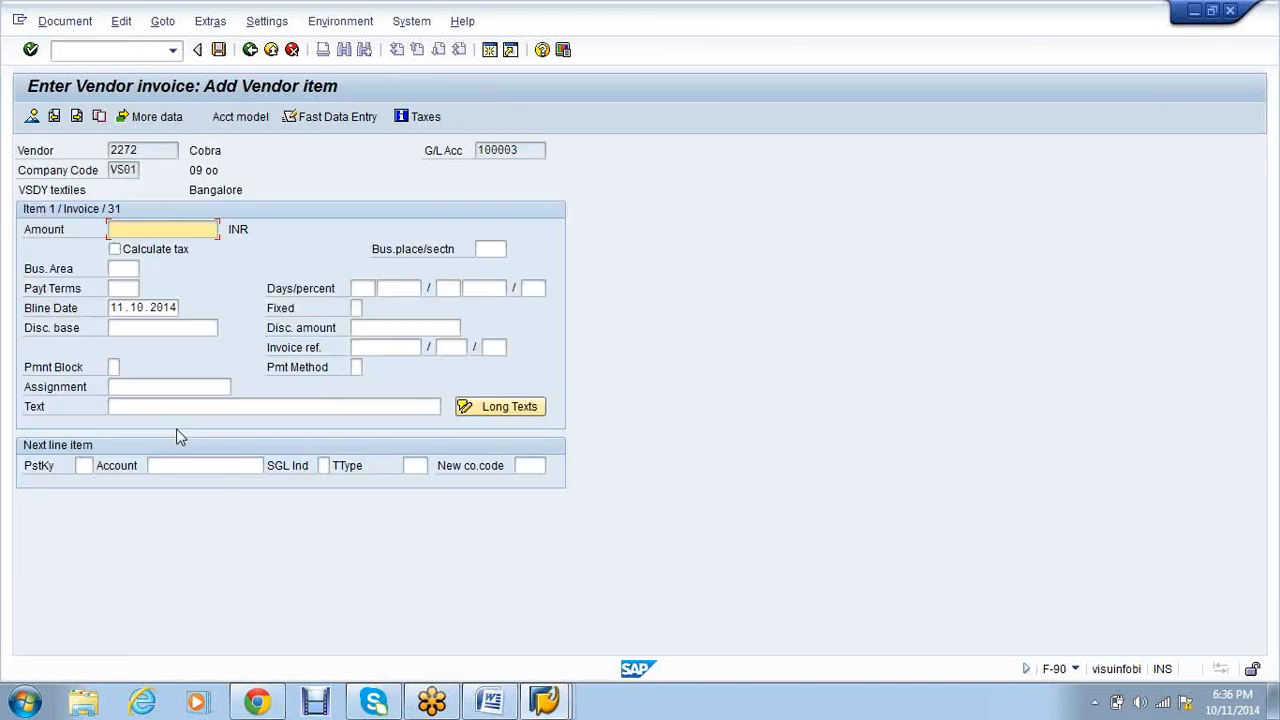
- Set the vendor item's amount to 300000 INR and the following line item to posting key 70 with asset 3000-3
{"action": "type", "text": "300000"}
{"action": "key", "text": "Return"}
{"action": "left_click", "coordinate": [86, 465]}
{"action": "type", "text": "70"}
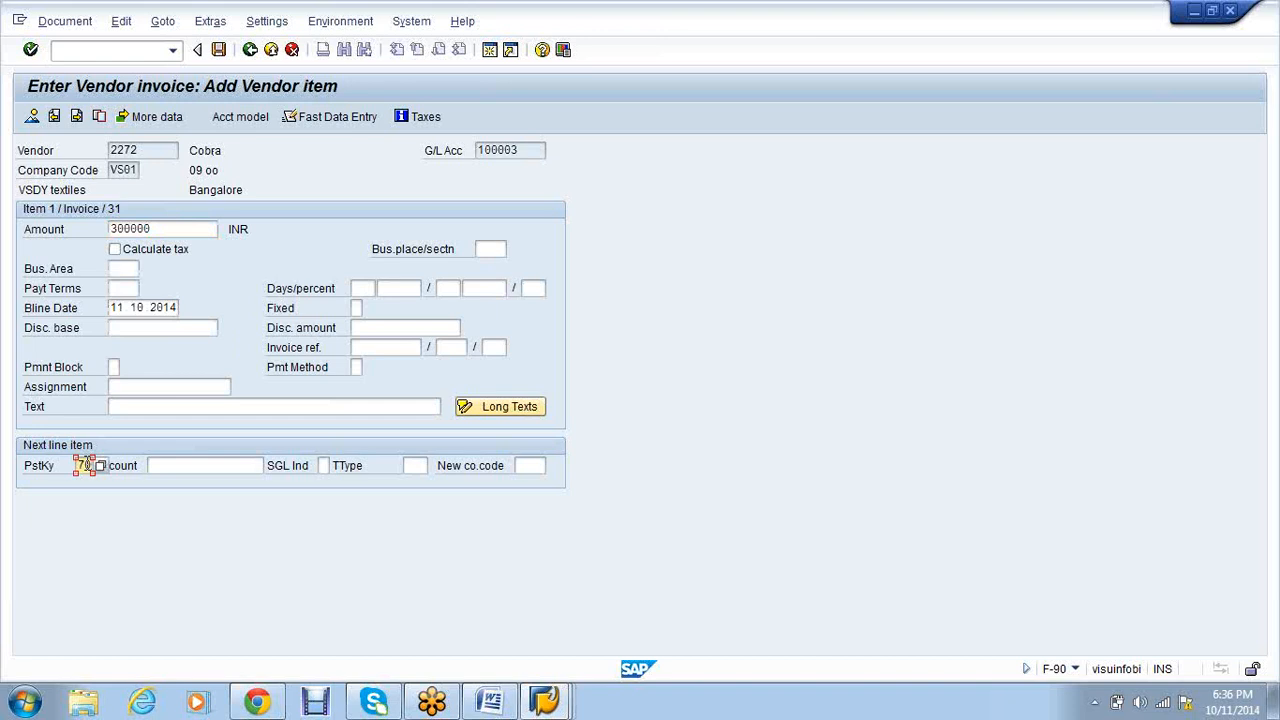
{"action": "key", "text": "Tab"}
{"action": "left_click", "coordinate": [197, 465]}
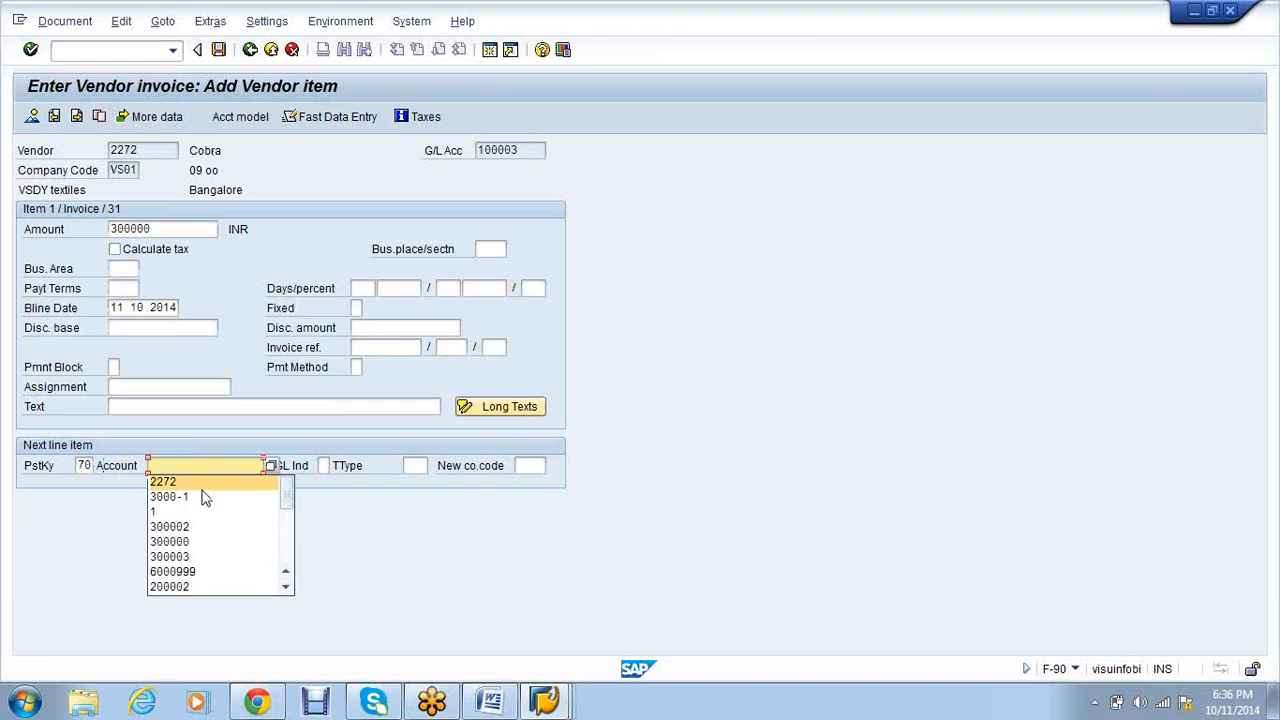
{"action": "left_click", "coordinate": [202, 488]}
{"action": "key", "text": "BackSpace"}
{"action": "key", "text": "BackSpace"}
{"action": "key", "text": "BackSpace"}
{"action": "key", "text": "BackSpace"}
{"action": "left_click", "coordinate": [203, 497]}
{"action": "key", "text": "BackSpace"}
{"action": "type", "text": "3000-3"}
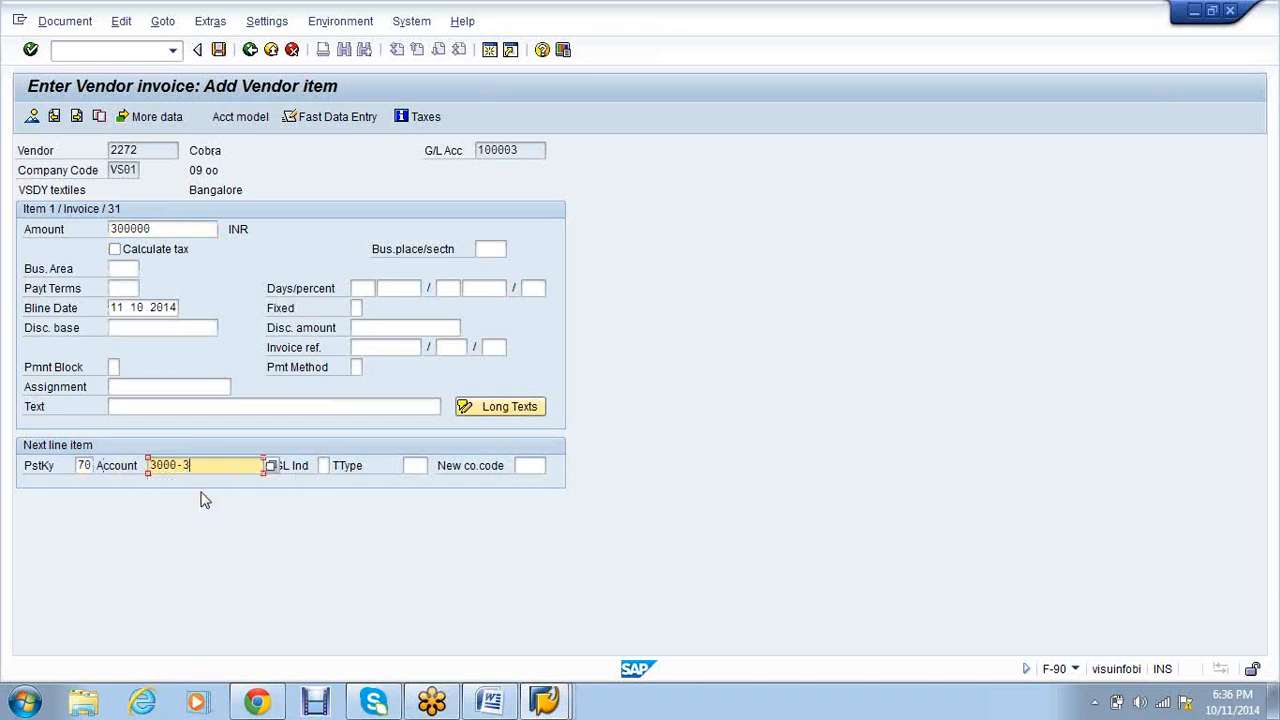
{"action": "left_click", "coordinate": [543, 703]}
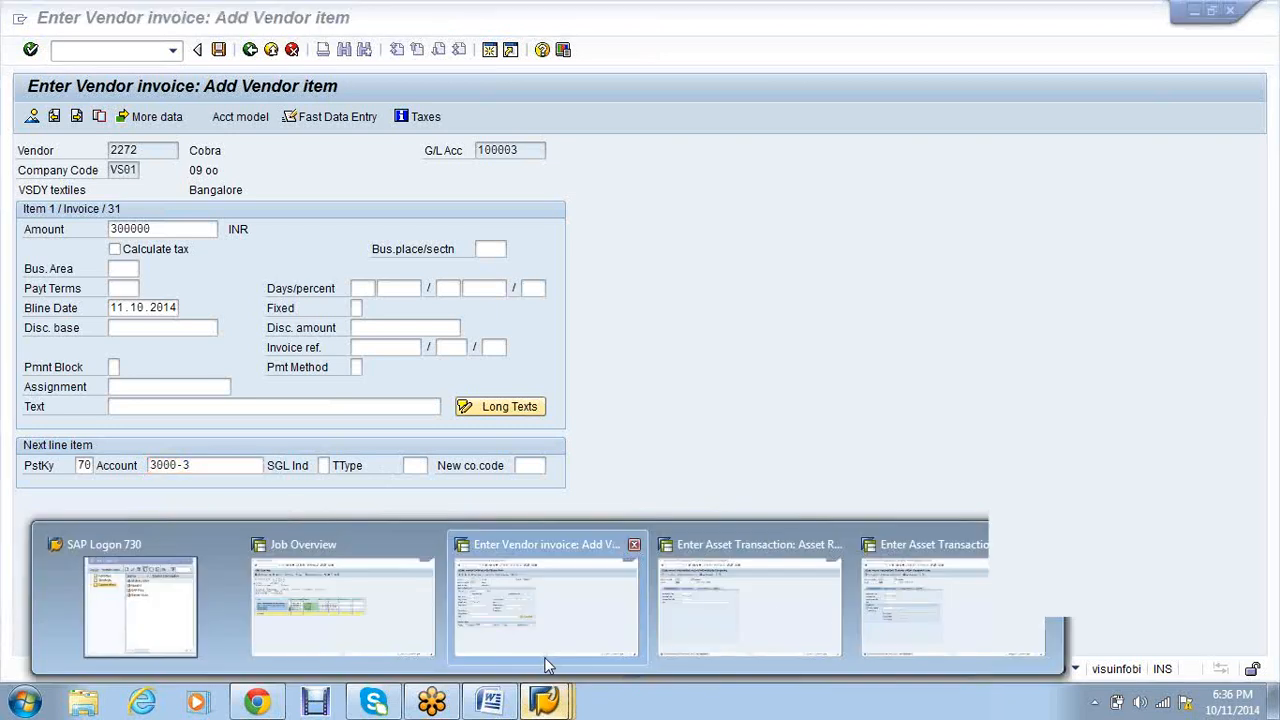
{"action": "left_click", "coordinate": [776, 617]}
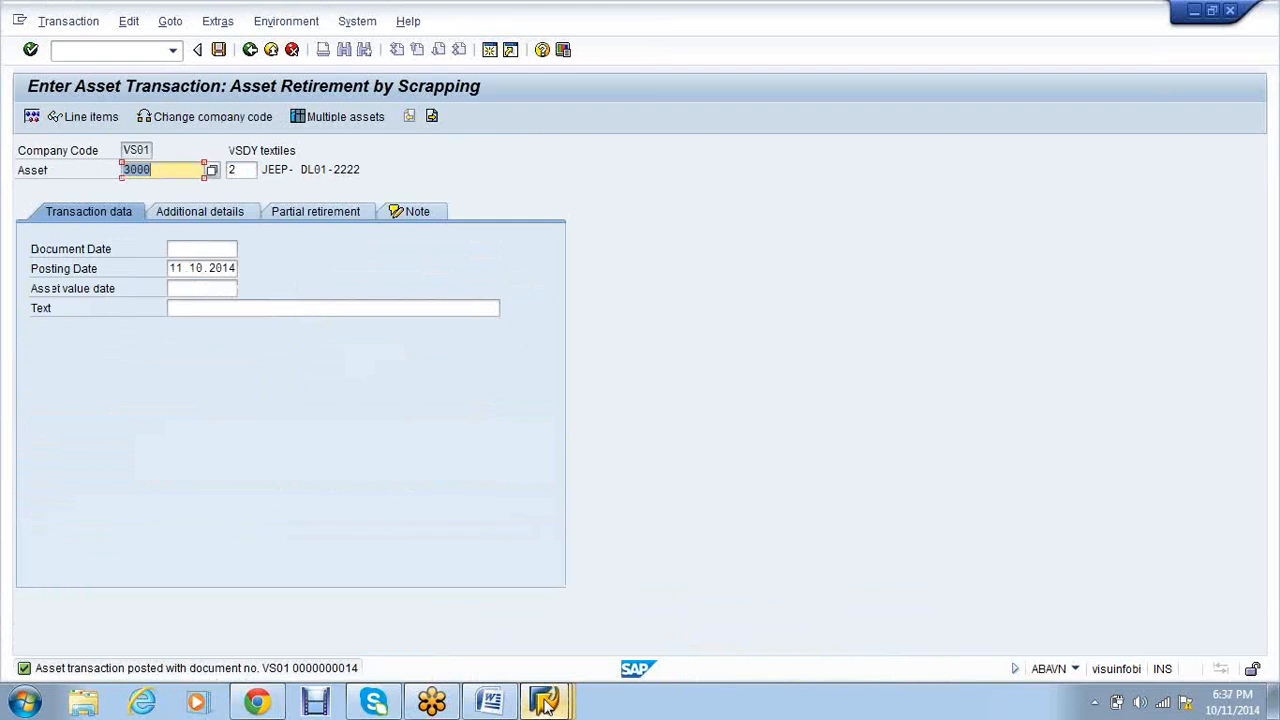
{"action": "left_click", "coordinate": [543, 703]}
{"action": "left_click", "coordinate": [554, 611]}
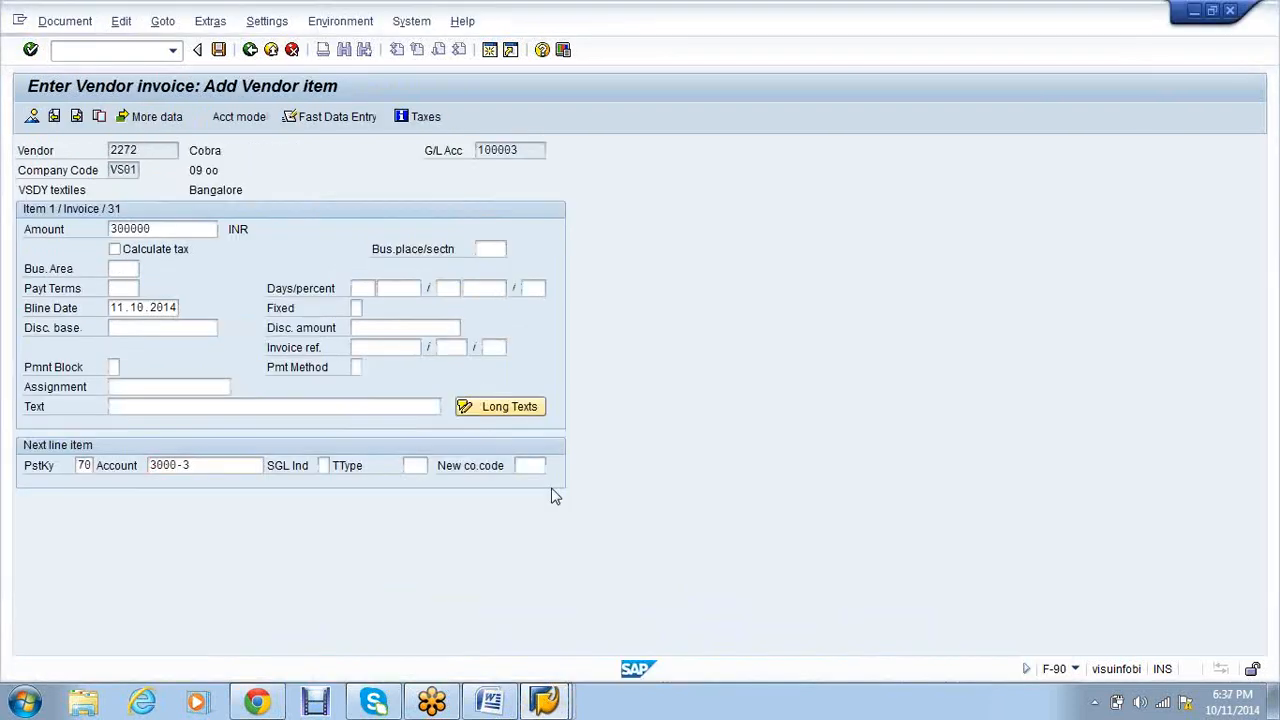
- Enter * as the amount of the asset item for 3000-3 and post the acquisition document
{"action": "key", "text": "Return"}
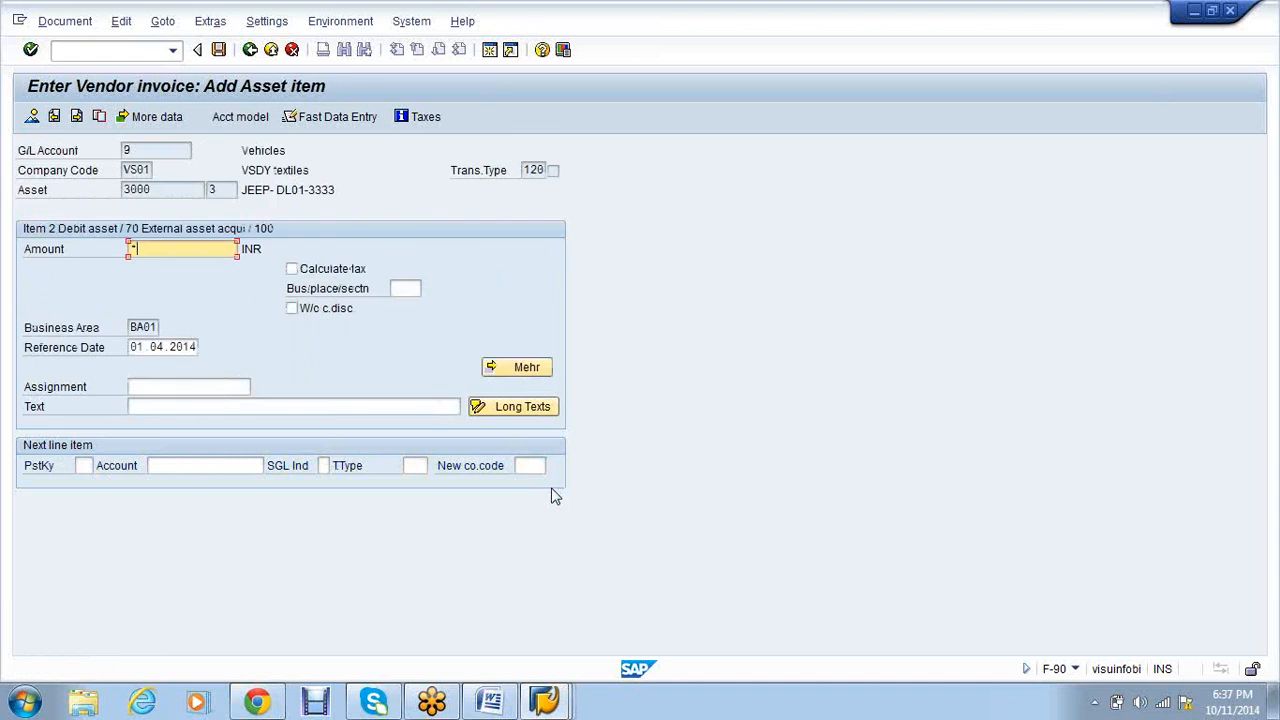
{"action": "key", "text": "Return"}
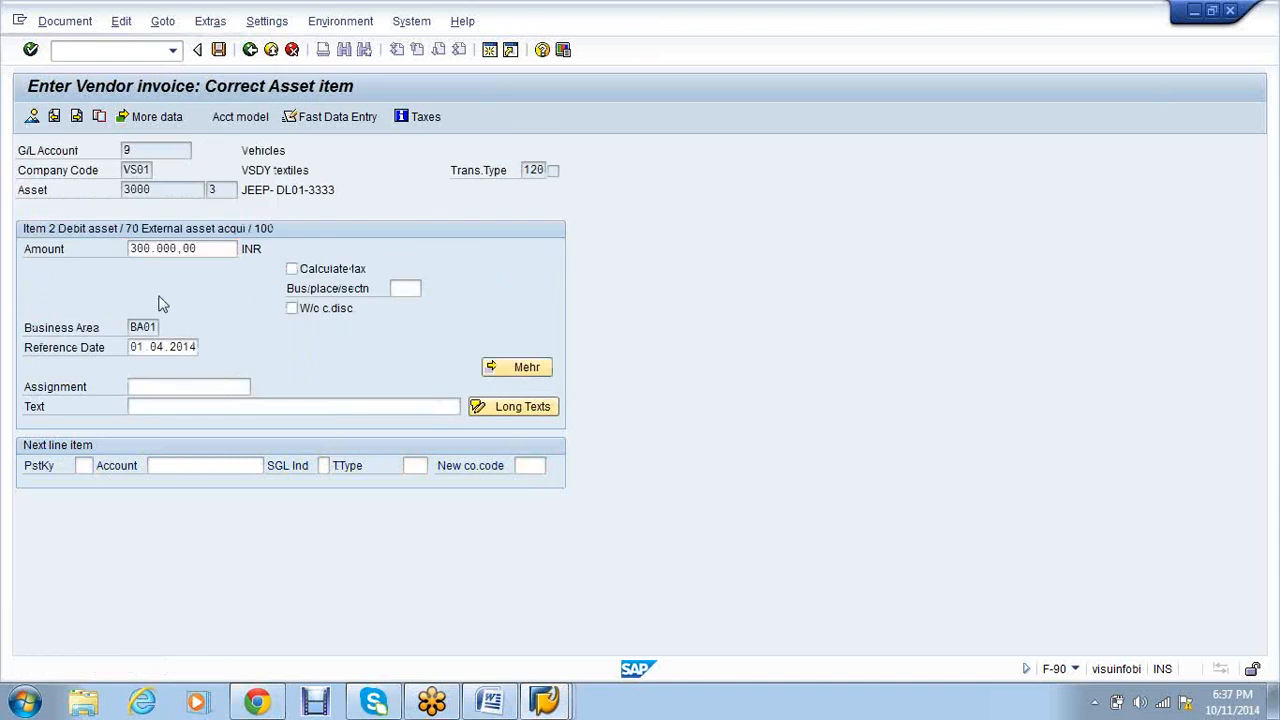
{"action": "key", "text": "ctrl+s"}
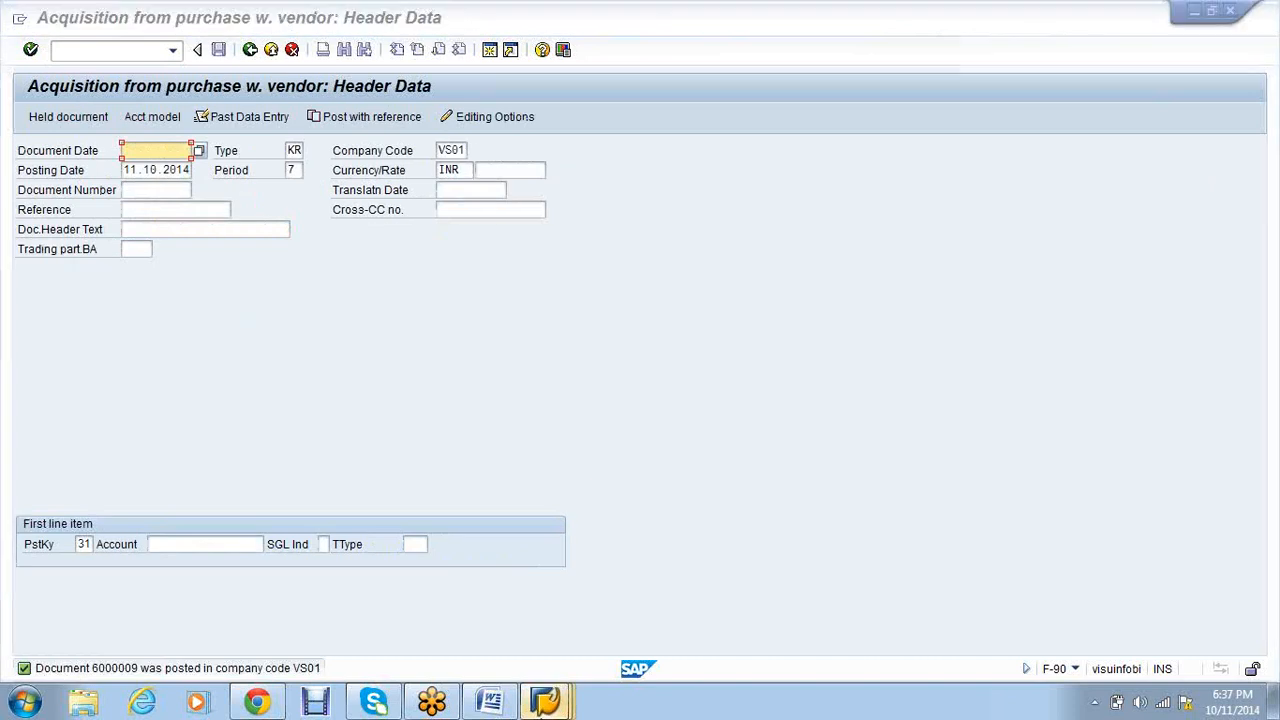
{"action": "mouse_move", "coordinate": [549, 686]}
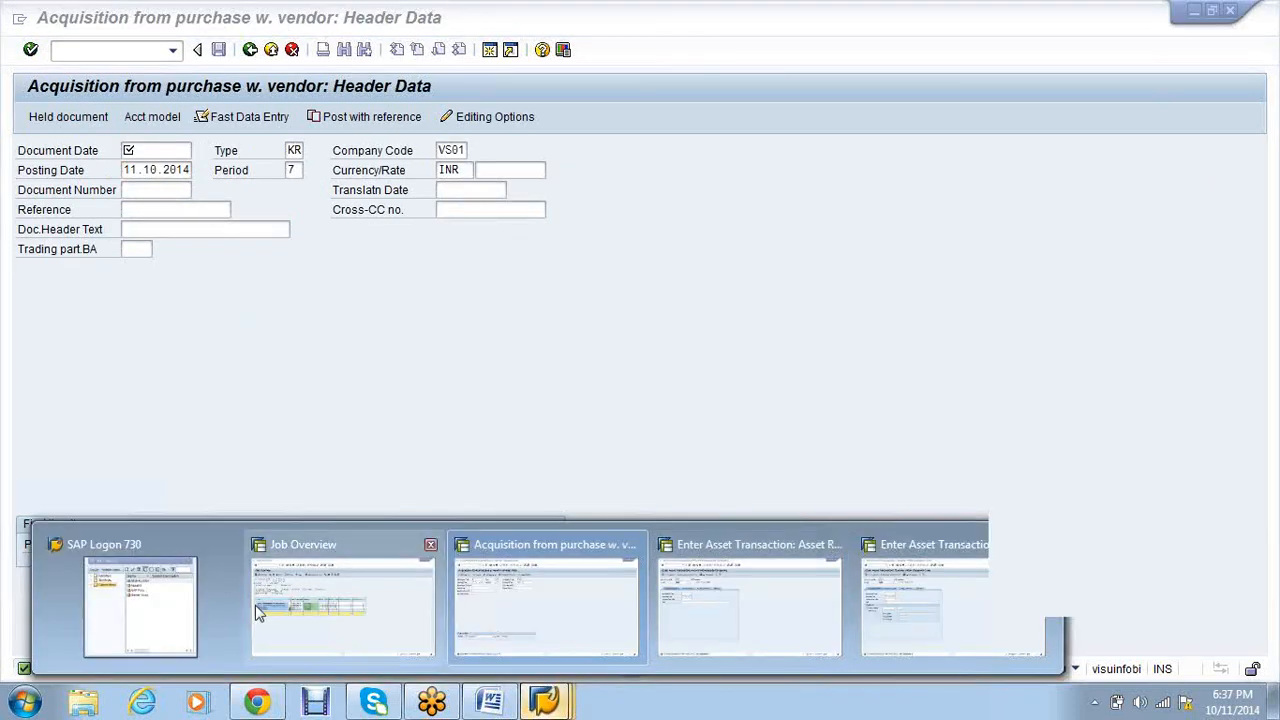
- Switch to the Job Overview session and run AW01N to check the planned values of asset 3000-3
{"action": "left_click", "coordinate": [140, 605]}
{"action": "left_click", "coordinate": [566, 704]}
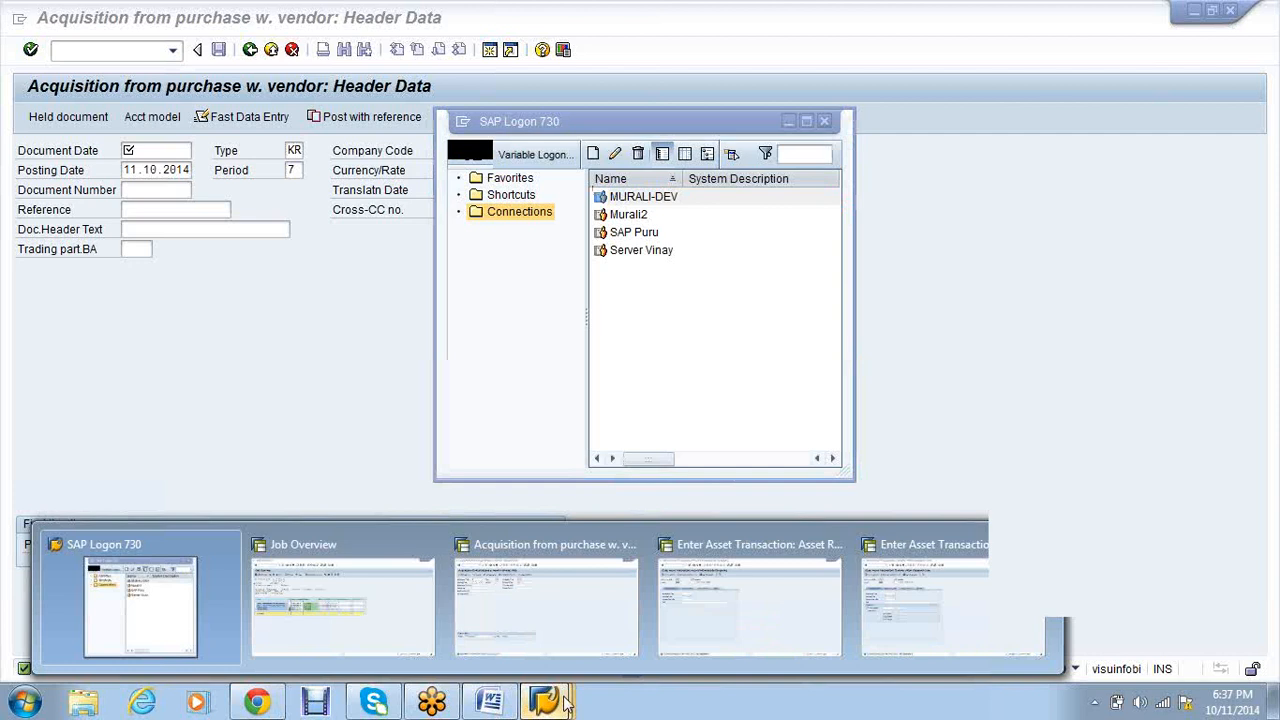
{"action": "left_click", "coordinate": [343, 605]}
{"action": "left_click", "coordinate": [60, 50]}
{"action": "type", "text": "/nsm37"}
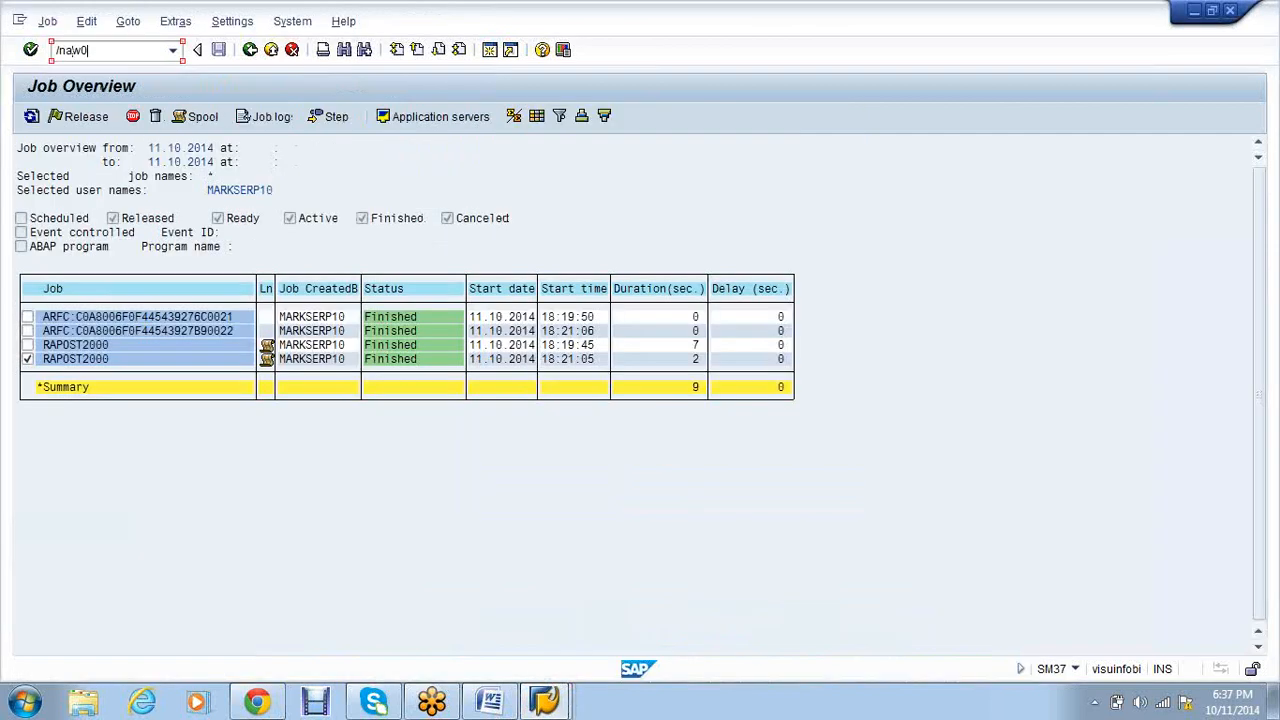
{"action": "key", "text": "Return"}
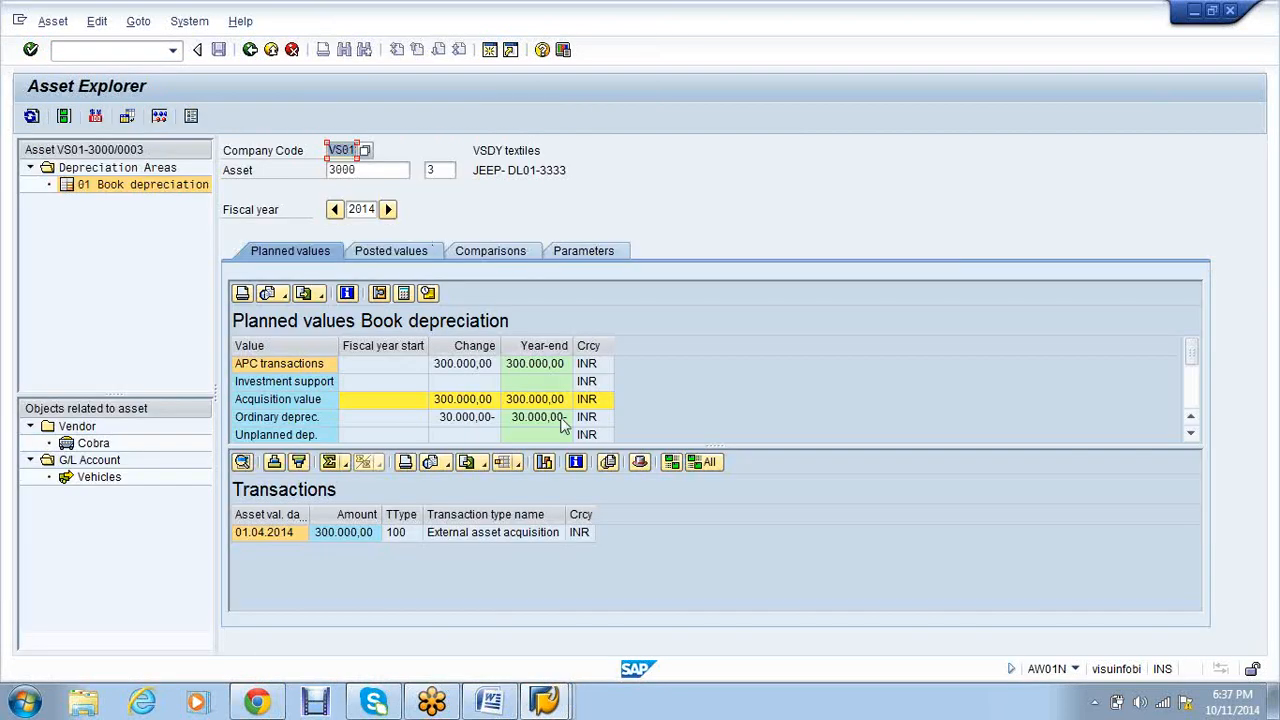
- In the acquisition session, start F-92 with document date 11.10.2014 and the Nokia customer account under posting key 01
{"action": "mouse_move", "coordinate": [548, 702]}
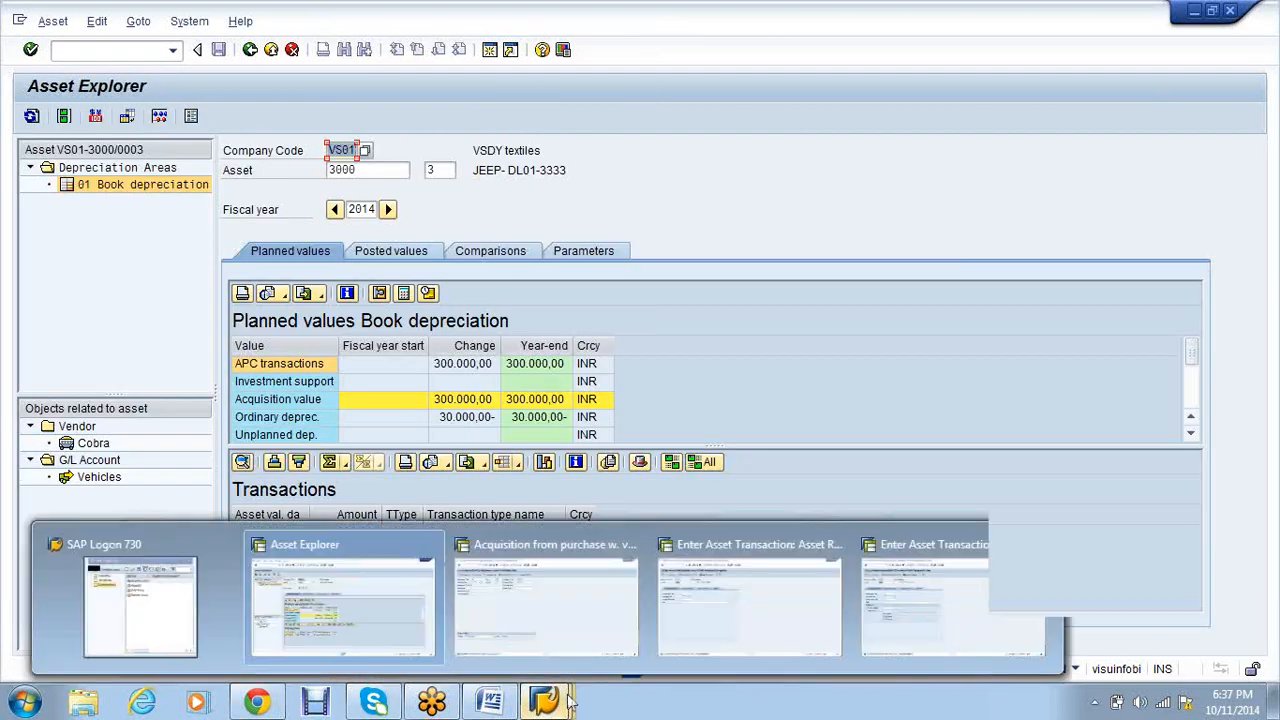
{"action": "left_click", "coordinate": [520, 600]}
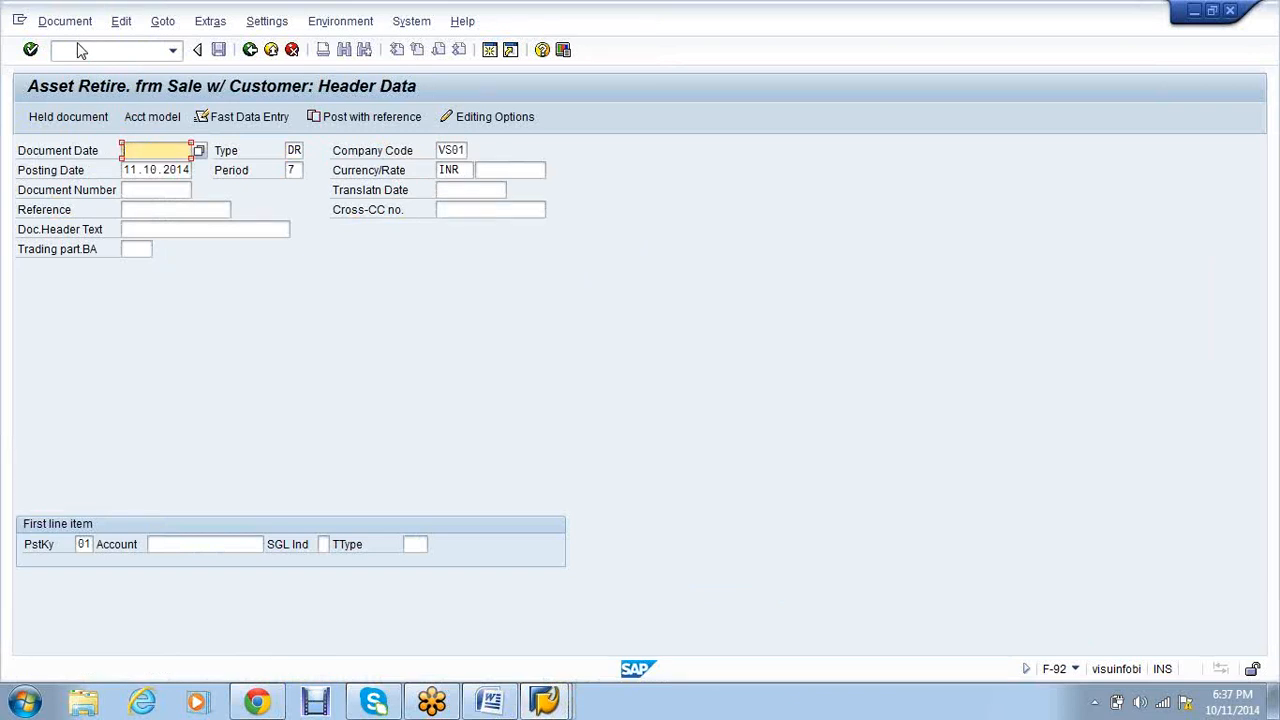
{"action": "type", "text": "11"}
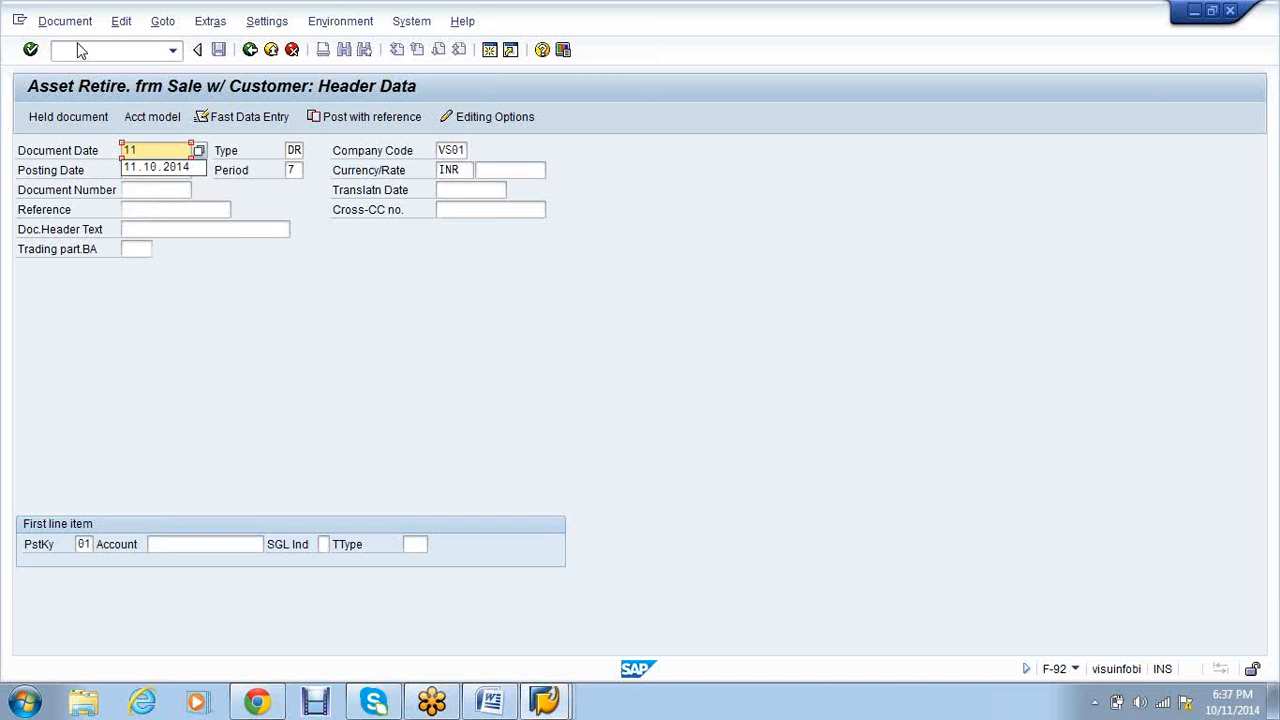
{"action": "type", "text": ".10.2014"}
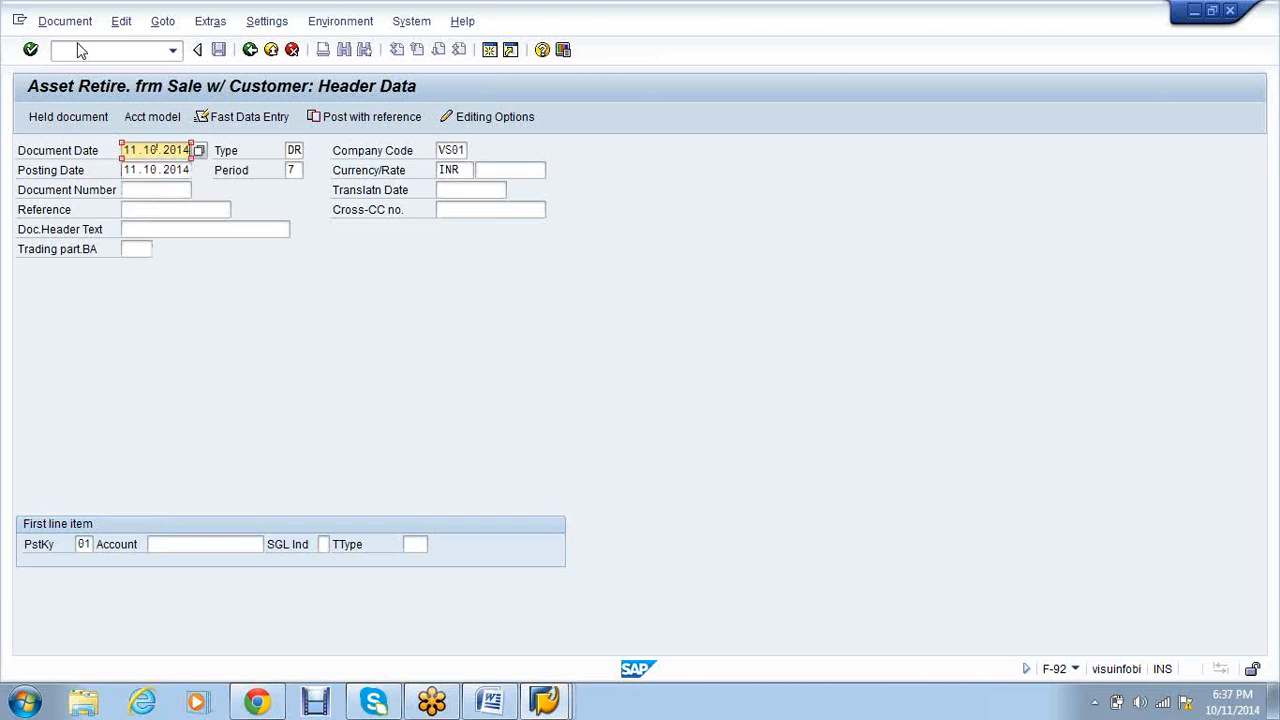
{"action": "left_click", "coordinate": [184, 544]}
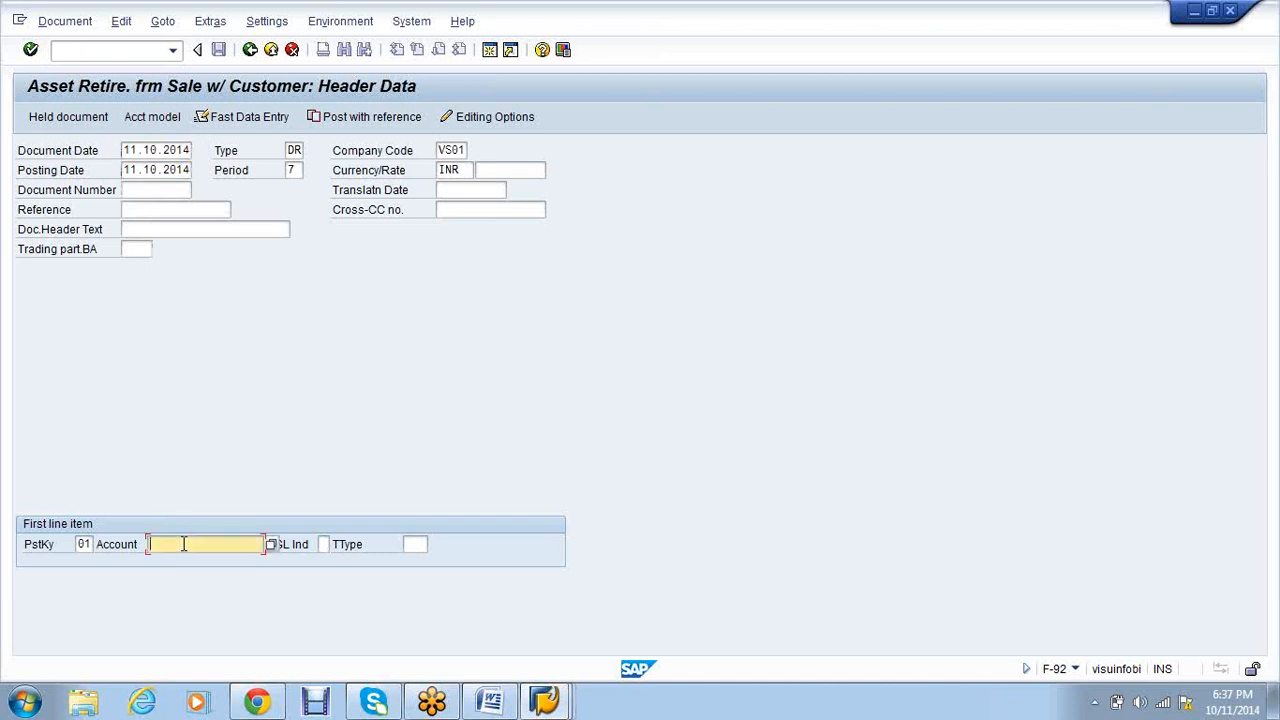
{"action": "left_click", "coordinate": [273, 543]}
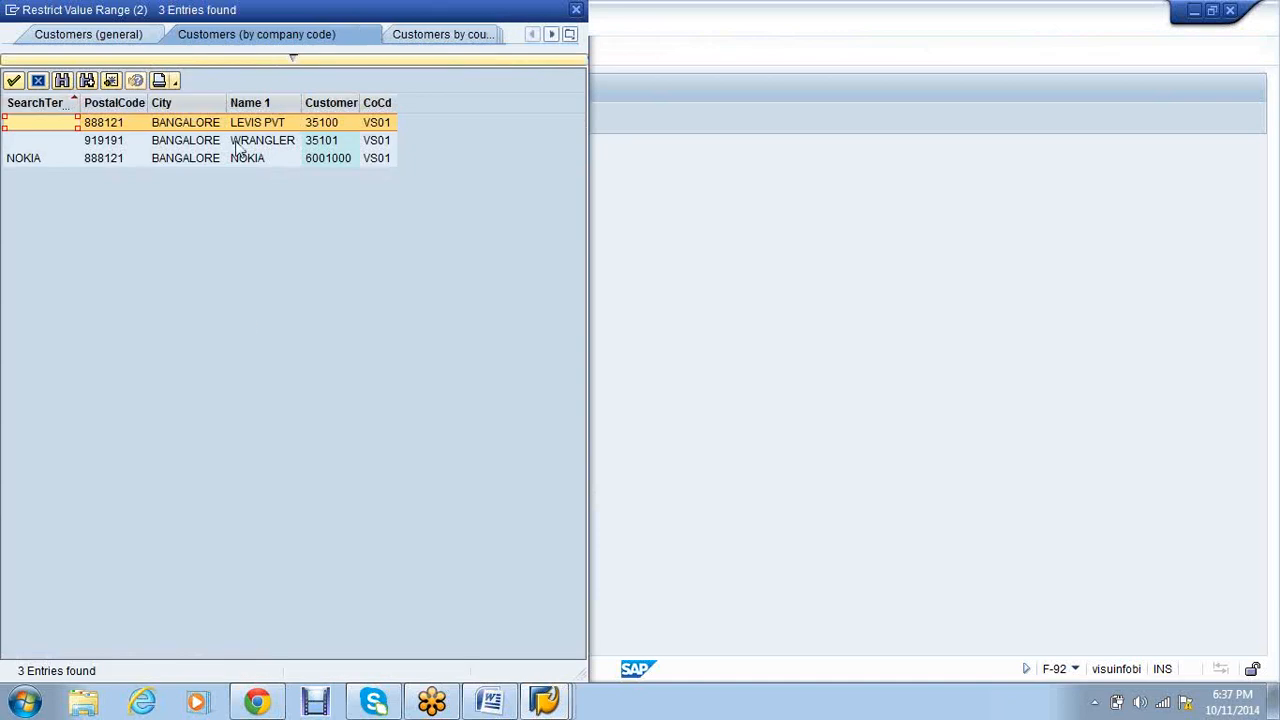
{"action": "double_click", "coordinate": [244, 157]}
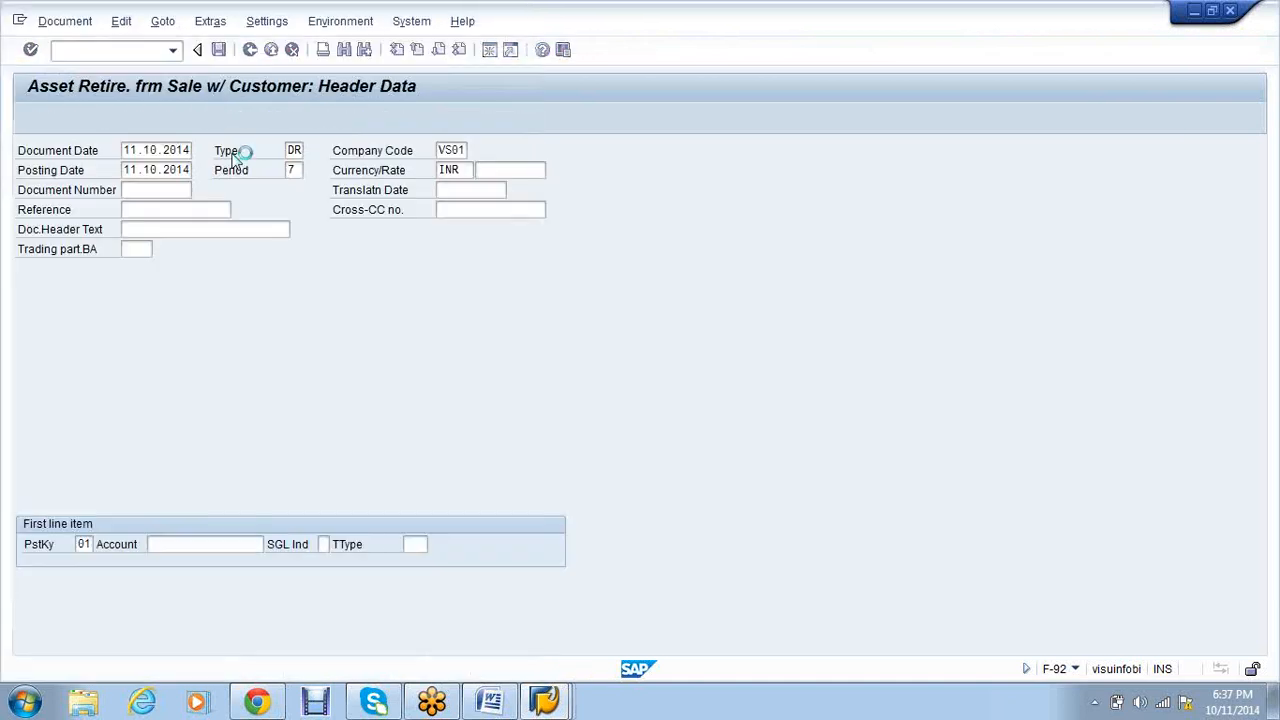
{"action": "key", "text": "Return"}
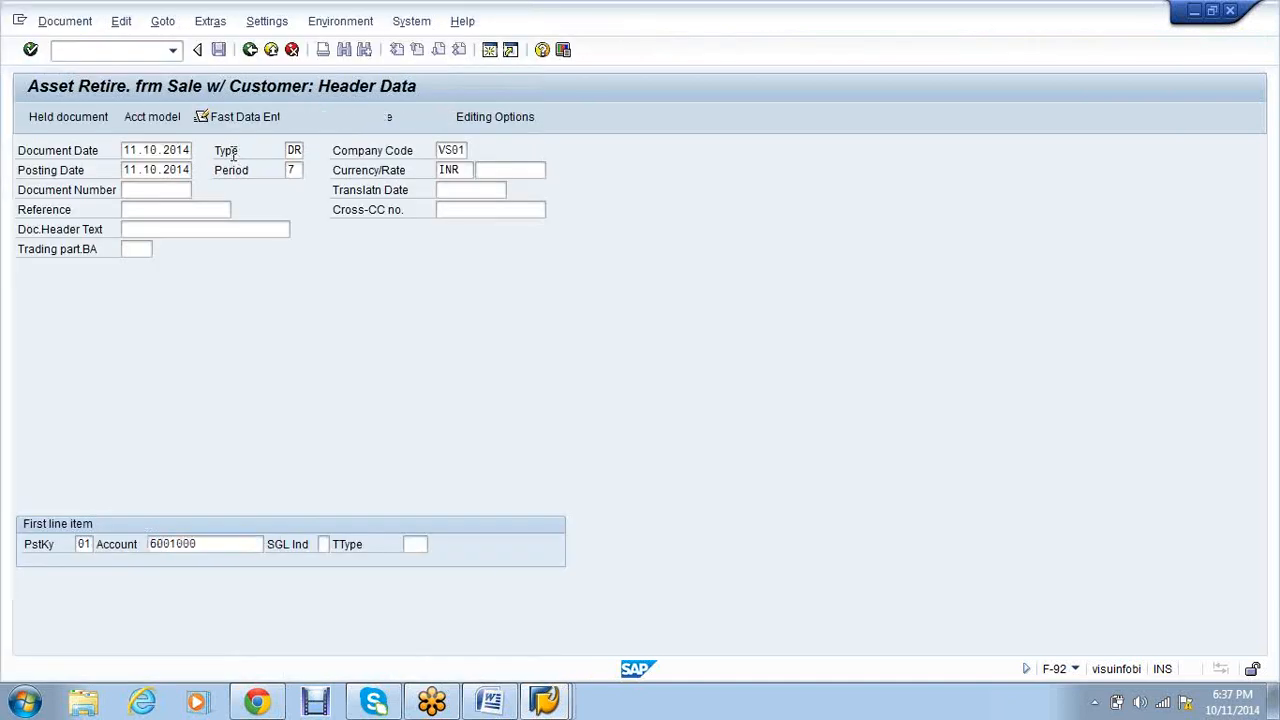
- Set the customer item's amount to 180000 INR and the following line item to posting key 50 with G/L account 200004, Asset sales
{"action": "type", "text": "180000"}
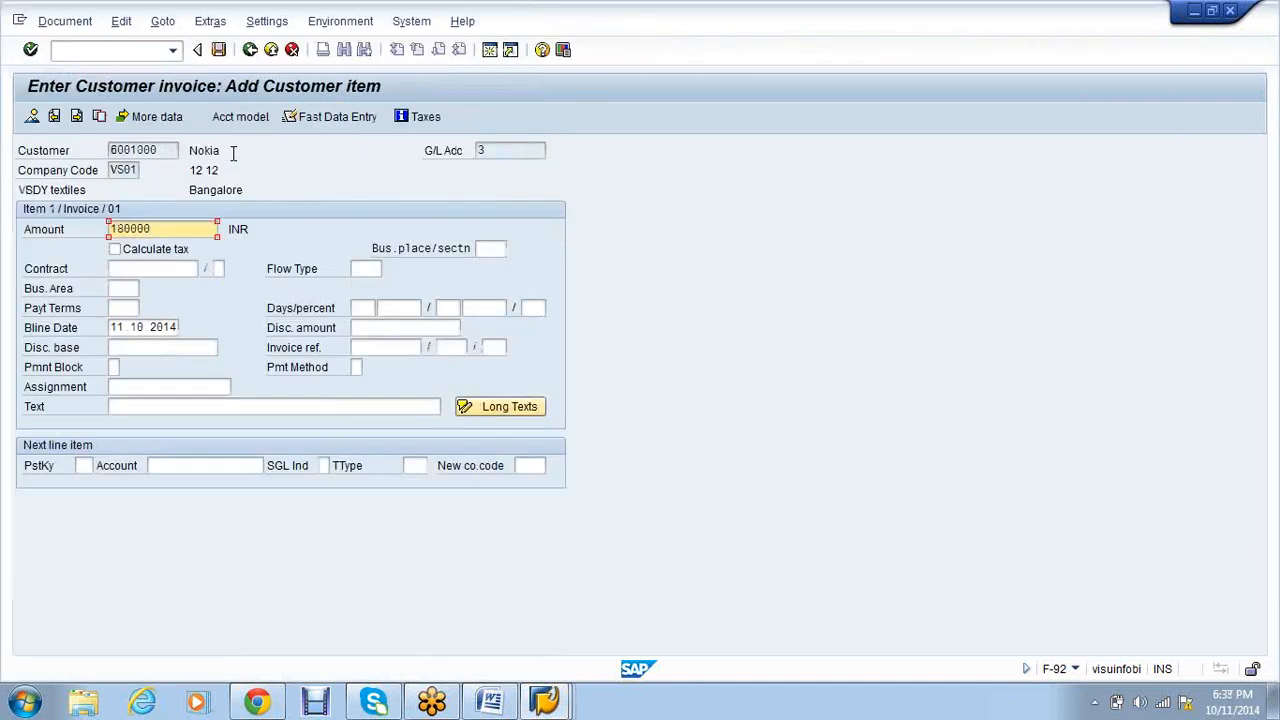
{"action": "key", "text": "Tab"}
{"action": "key", "text": "Tab"}
{"action": "key", "text": "Tab"}
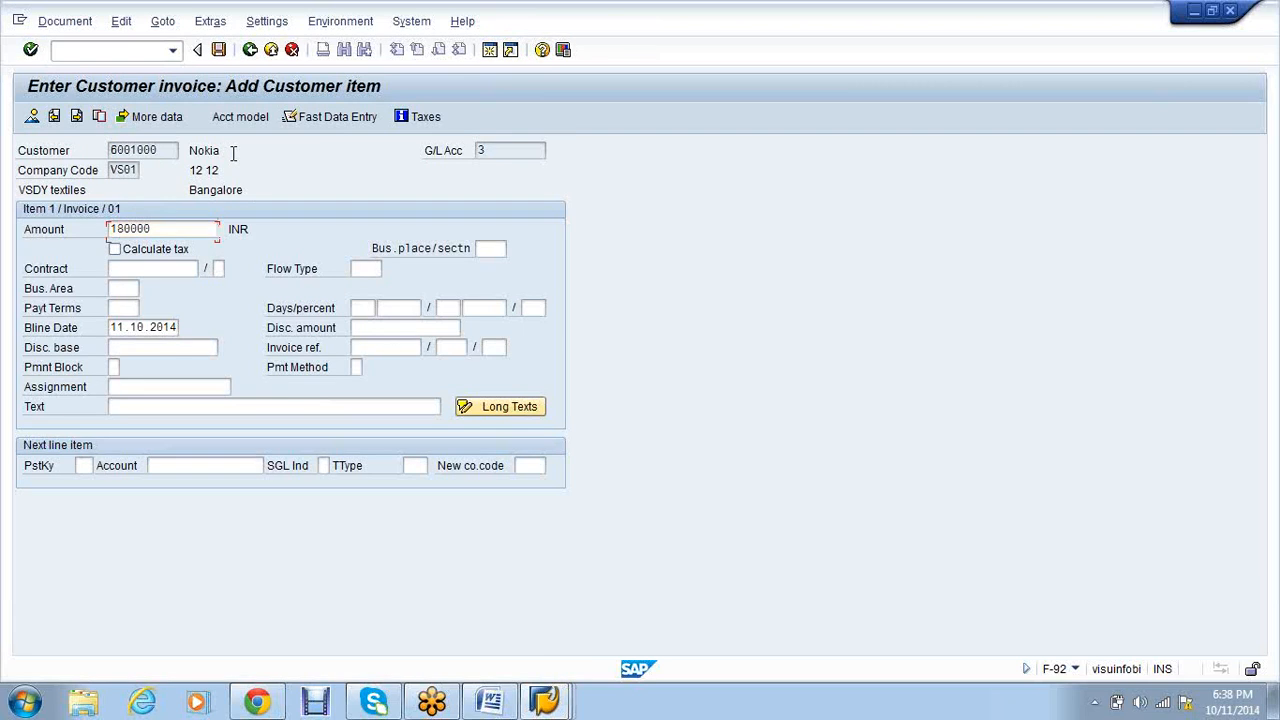
{"action": "key", "text": "Tab"}
{"action": "key", "text": "Tab"}
{"action": "key", "text": "Tab"}
{"action": "key", "text": "Tab"}
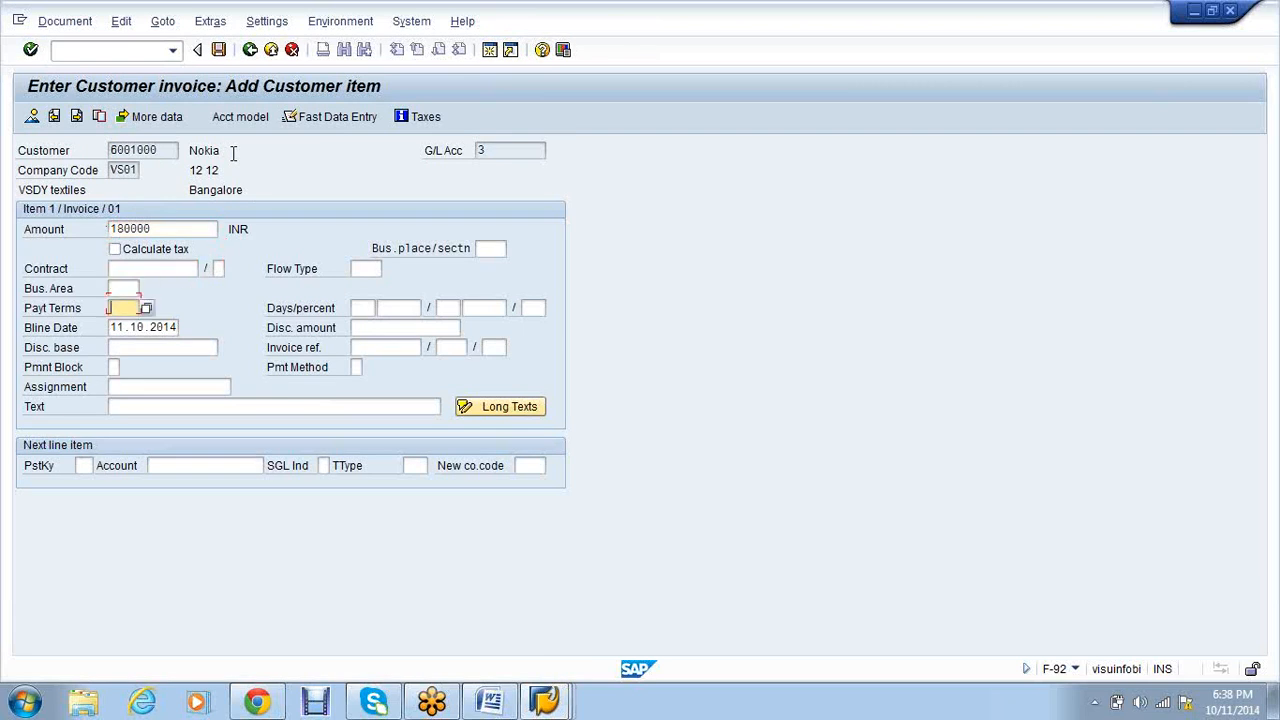
{"action": "key", "text": "Tab"}
{"action": "key", "text": "Tab"}
{"action": "key", "text": "Tab"}
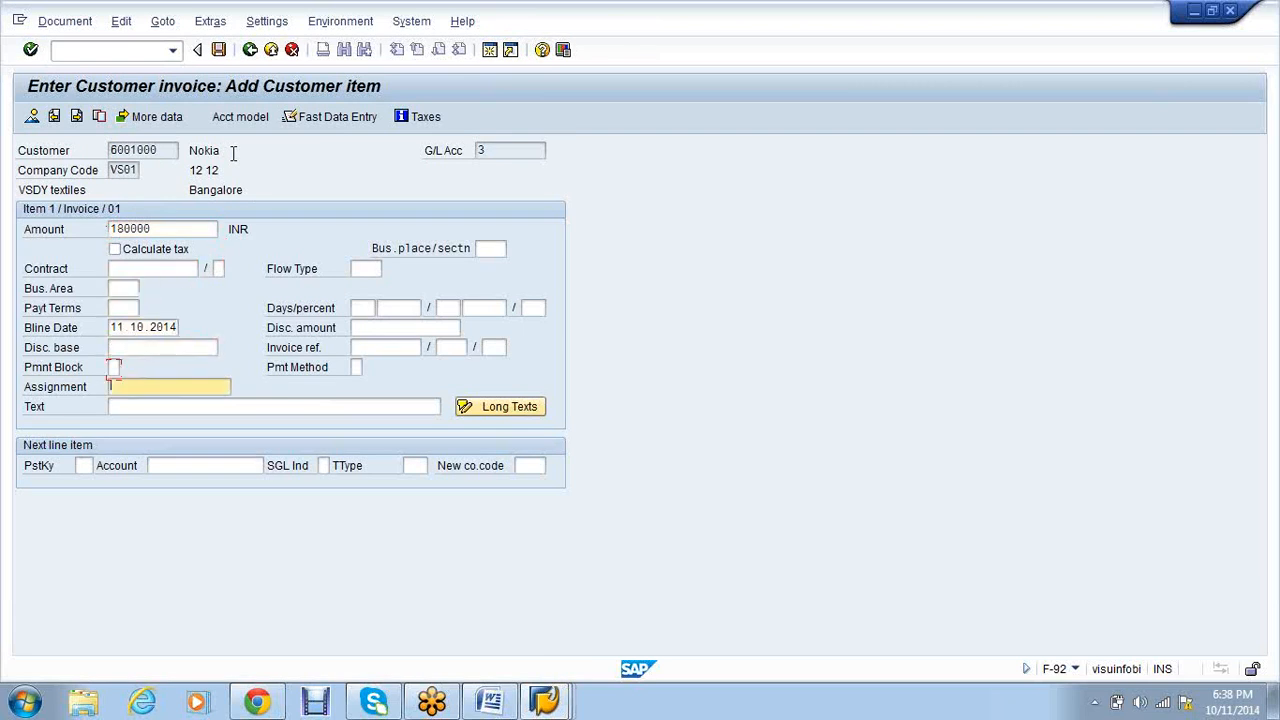
{"action": "type", "text": "50"}
{"action": "key", "text": "Tab"}
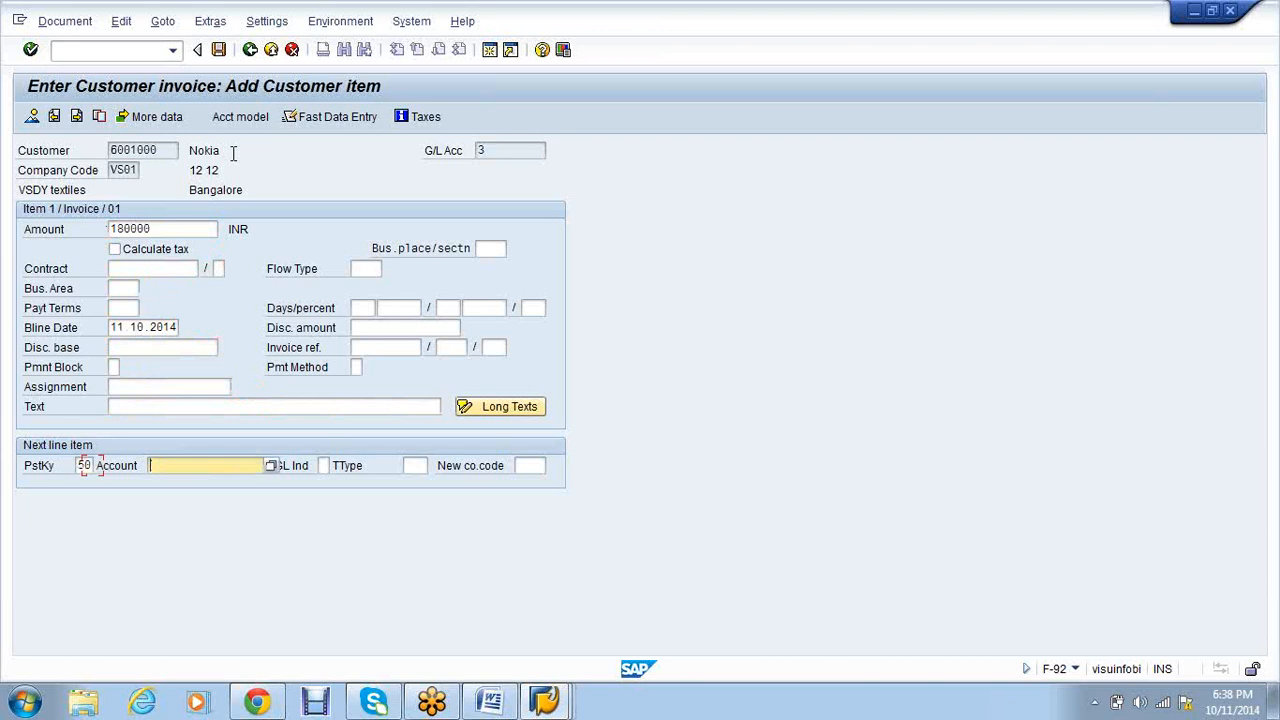
{"action": "left_click", "coordinate": [270, 465]}
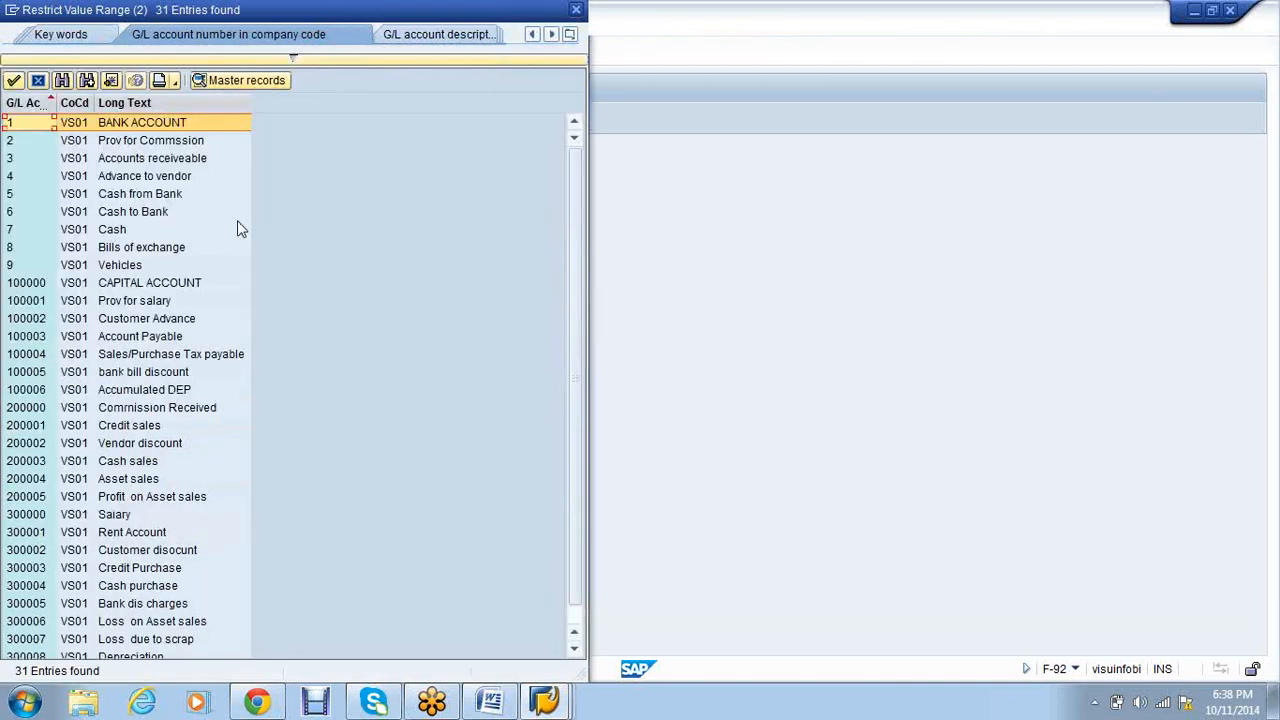
{"action": "scroll", "coordinate": [180, 350], "scroll_direction": "down", "scroll_amount": 1}
{"action": "left_click", "coordinate": [122, 461]}
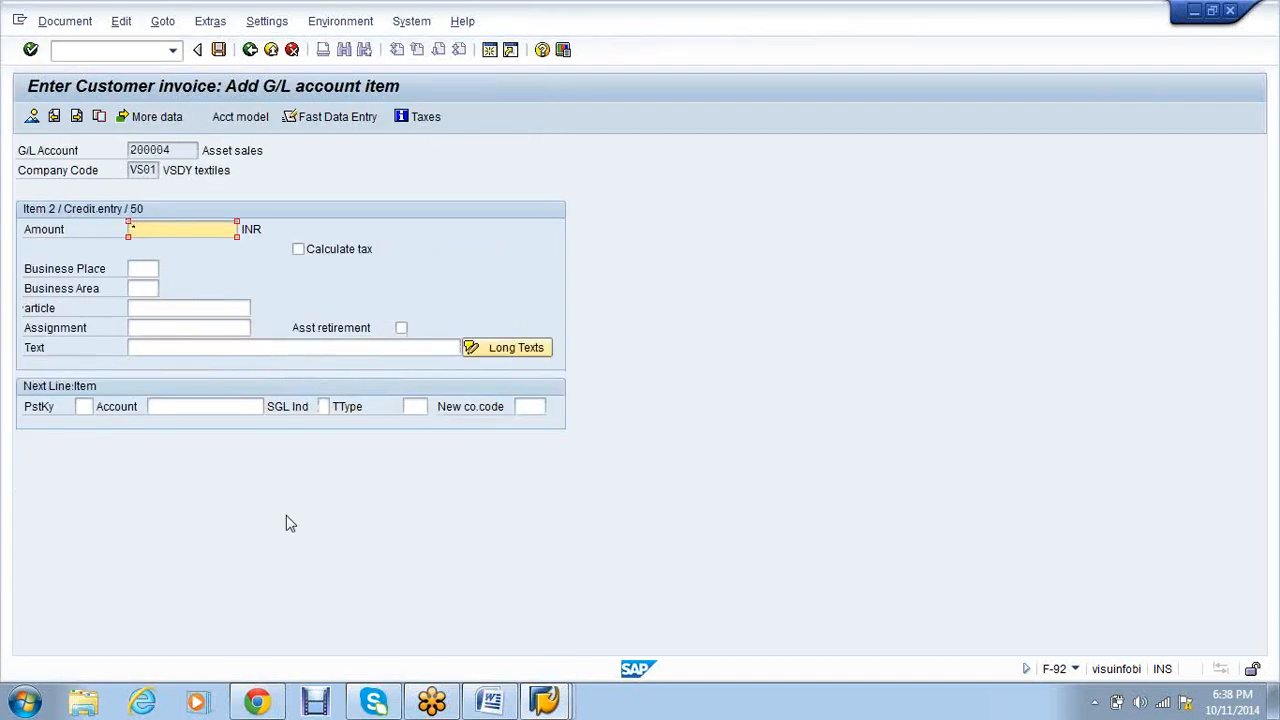
- Enter * as the Asset sales amount, flag asset retirement, and assign complete retirement of asset 3000-3 with asset value date 11.10.2014
{"action": "left_click", "coordinate": [404, 331]}
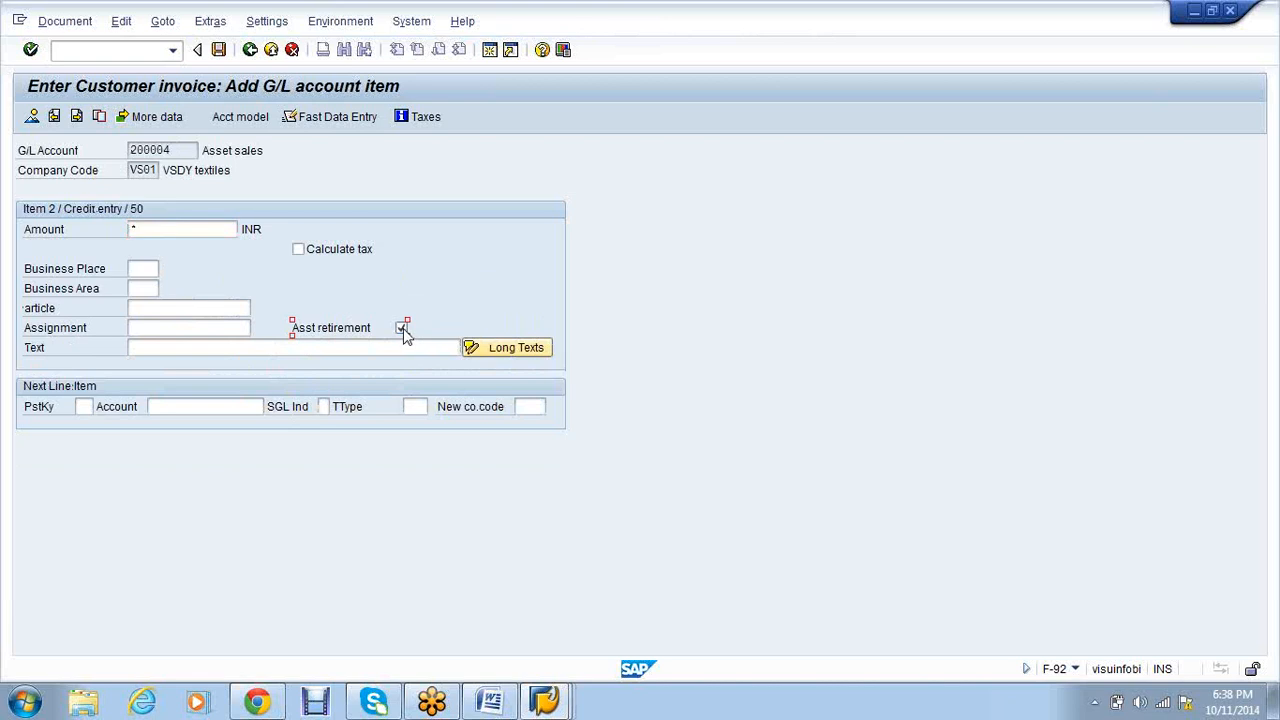
{"action": "key", "text": "Return"}
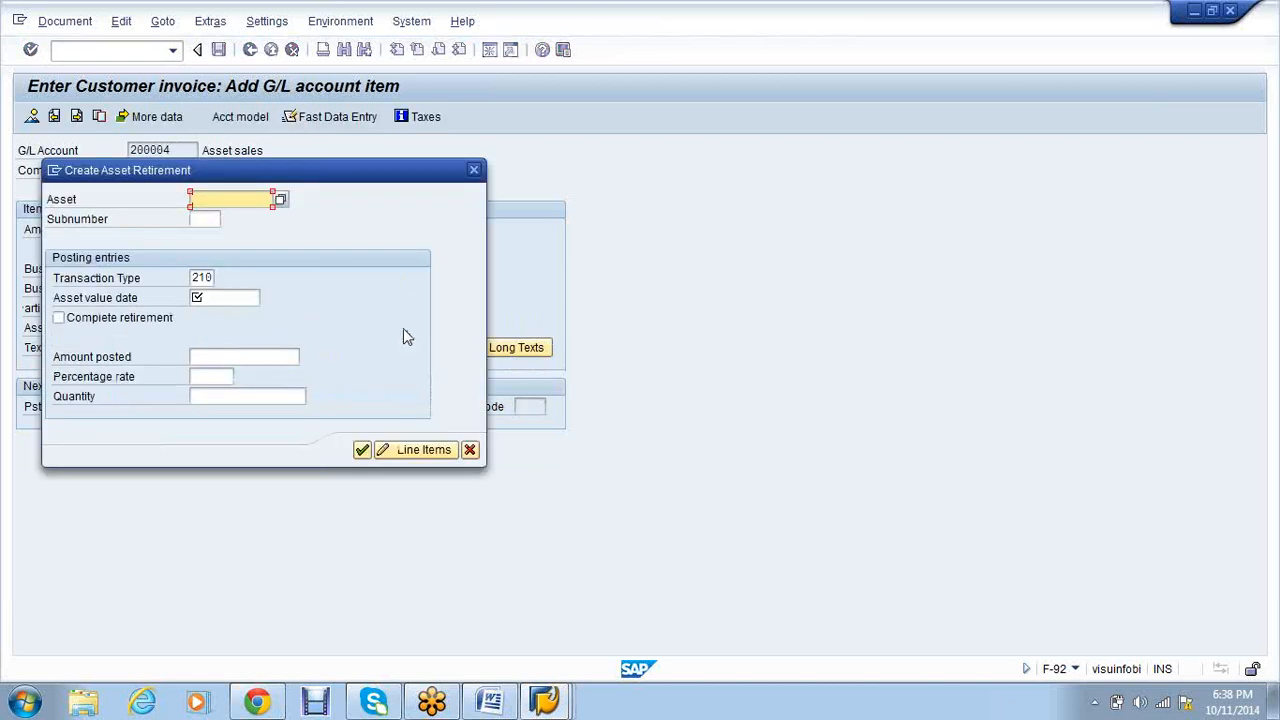
{"action": "type", "text": "3"}
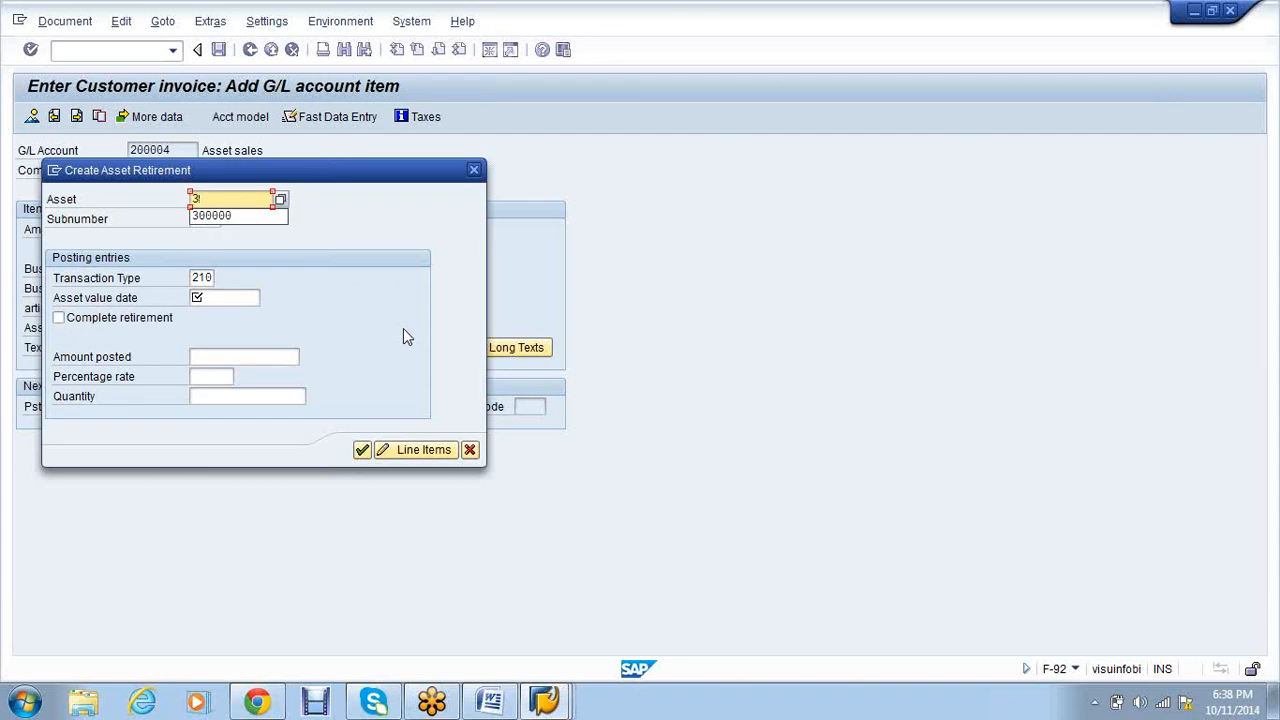
{"action": "type", "text": "000"}
{"action": "key", "text": "Tab"}
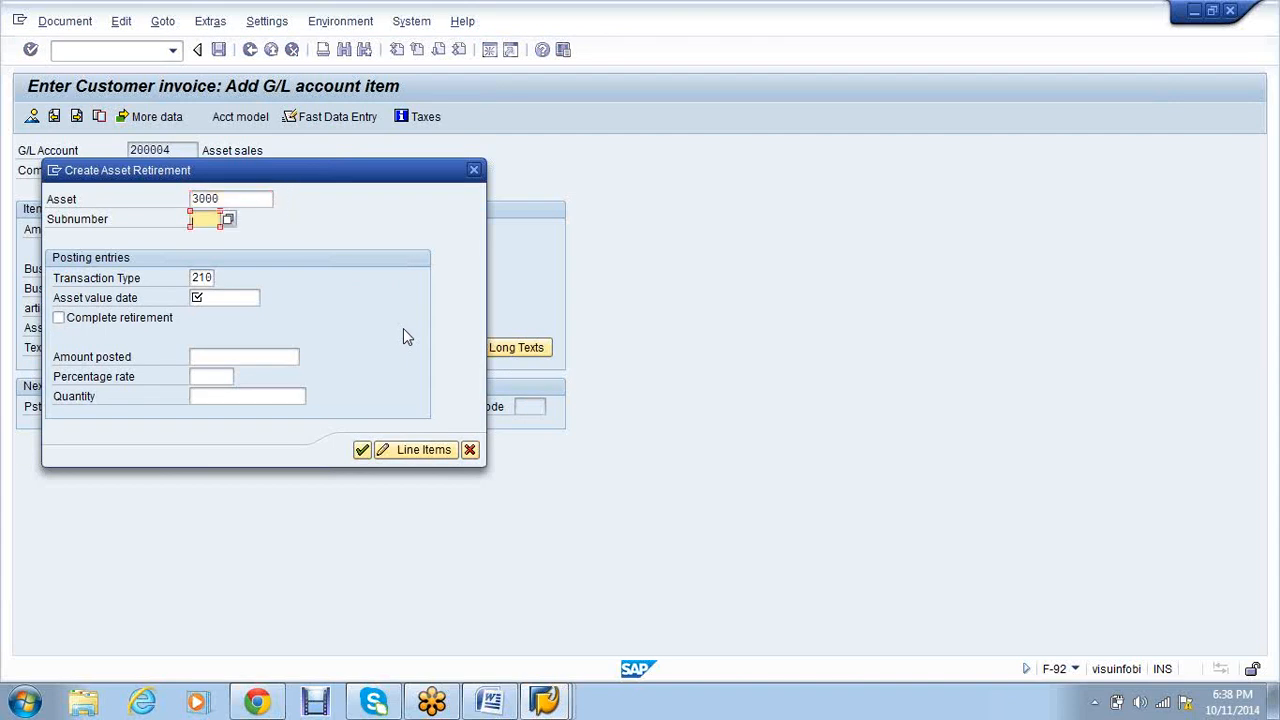
{"action": "type", "text": "3"}
{"action": "key", "text": "Tab"}
{"action": "key", "text": "Tab"}
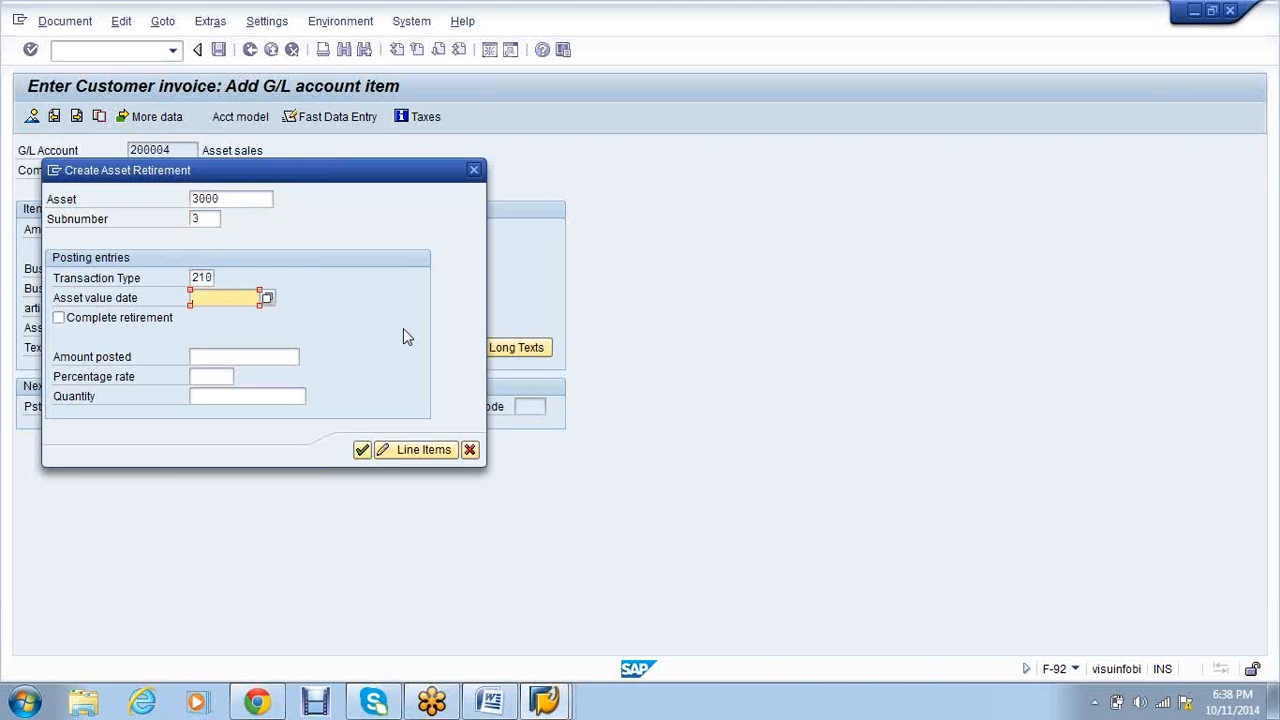
{"action": "type", "text": "11.10.2014"}
{"action": "left_click", "coordinate": [103, 320]}
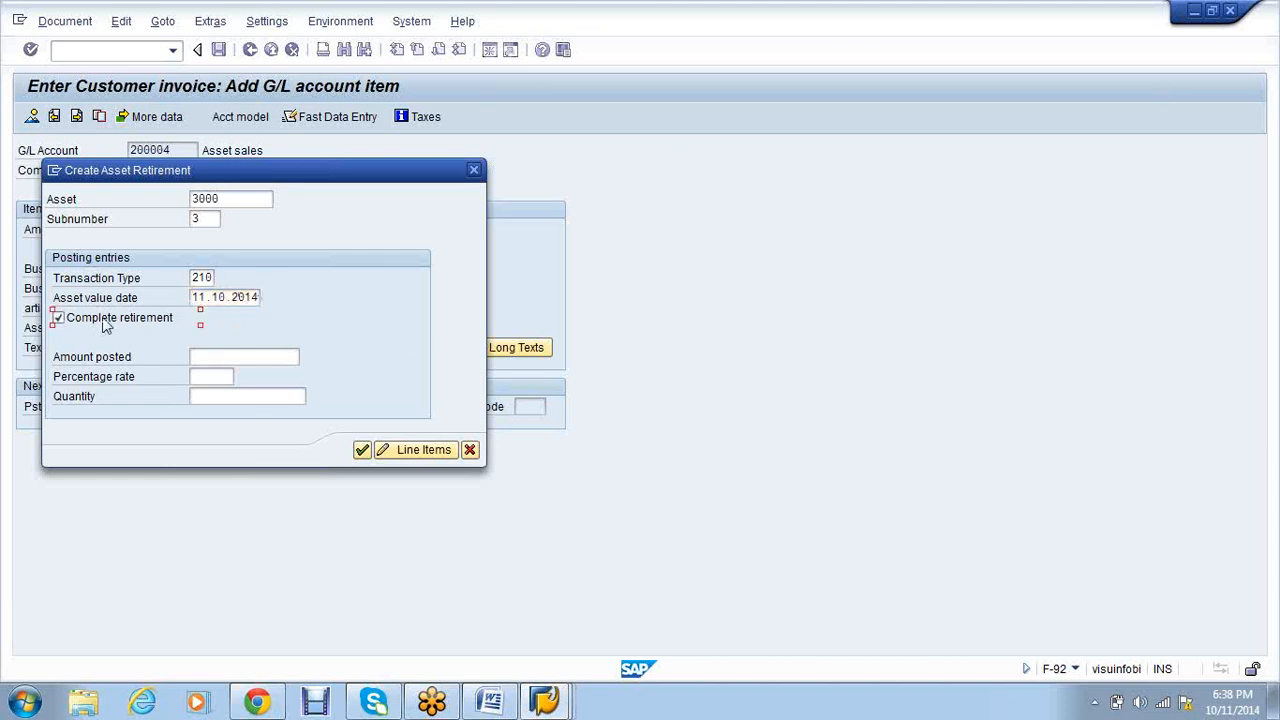
{"action": "left_click", "coordinate": [361, 450]}
- Open the document overview, try to post the asset sale, and read the detailed help for the system message
{"action": "left_click", "coordinate": [31, 117]}
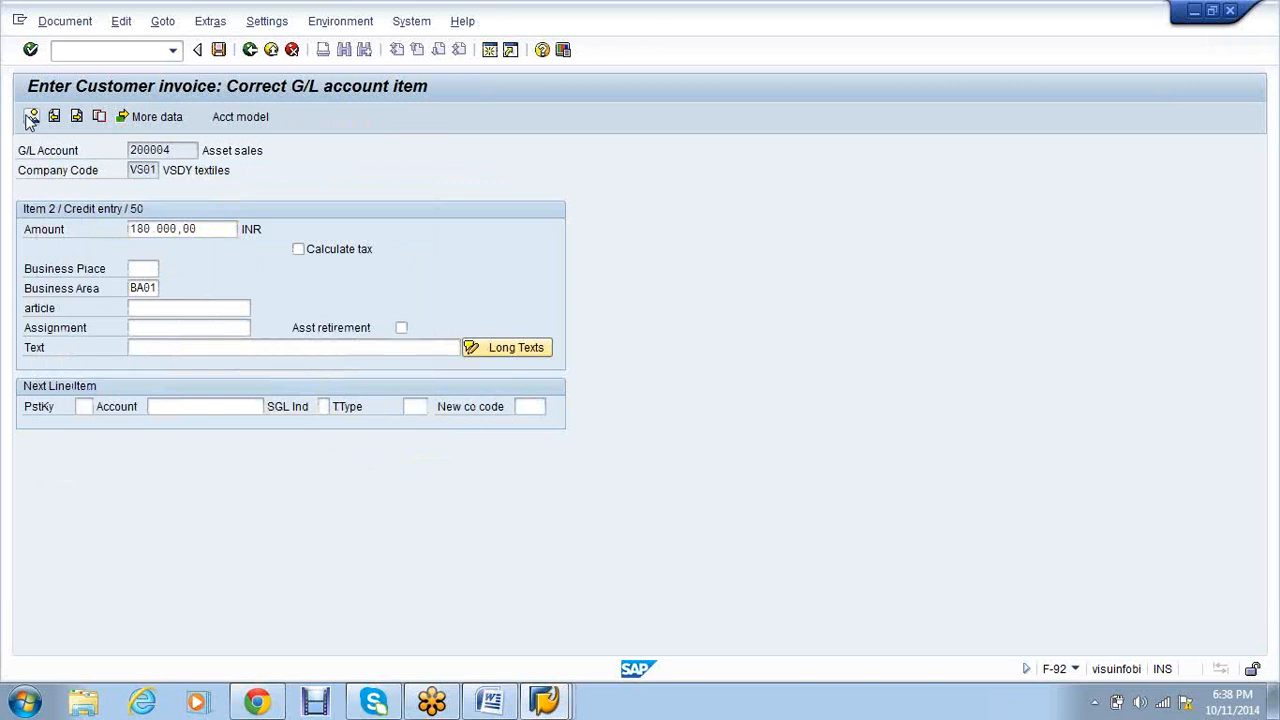
{"action": "left_click", "coordinate": [219, 50]}
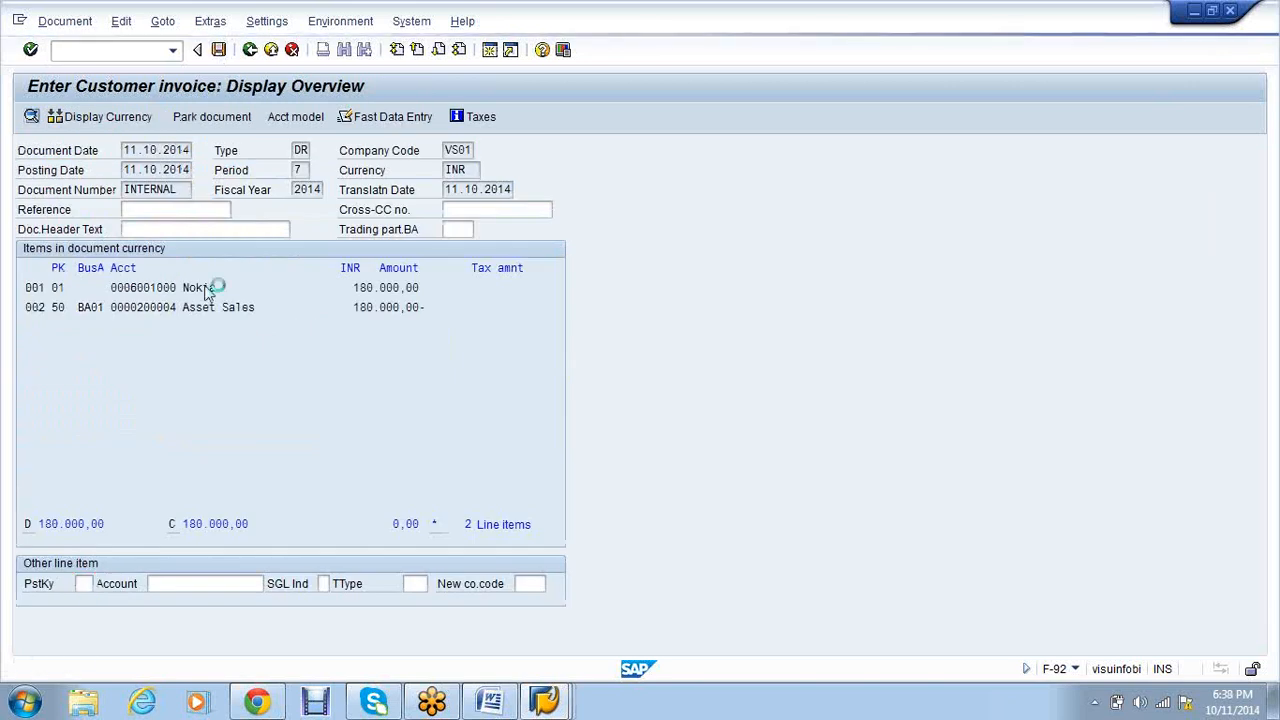
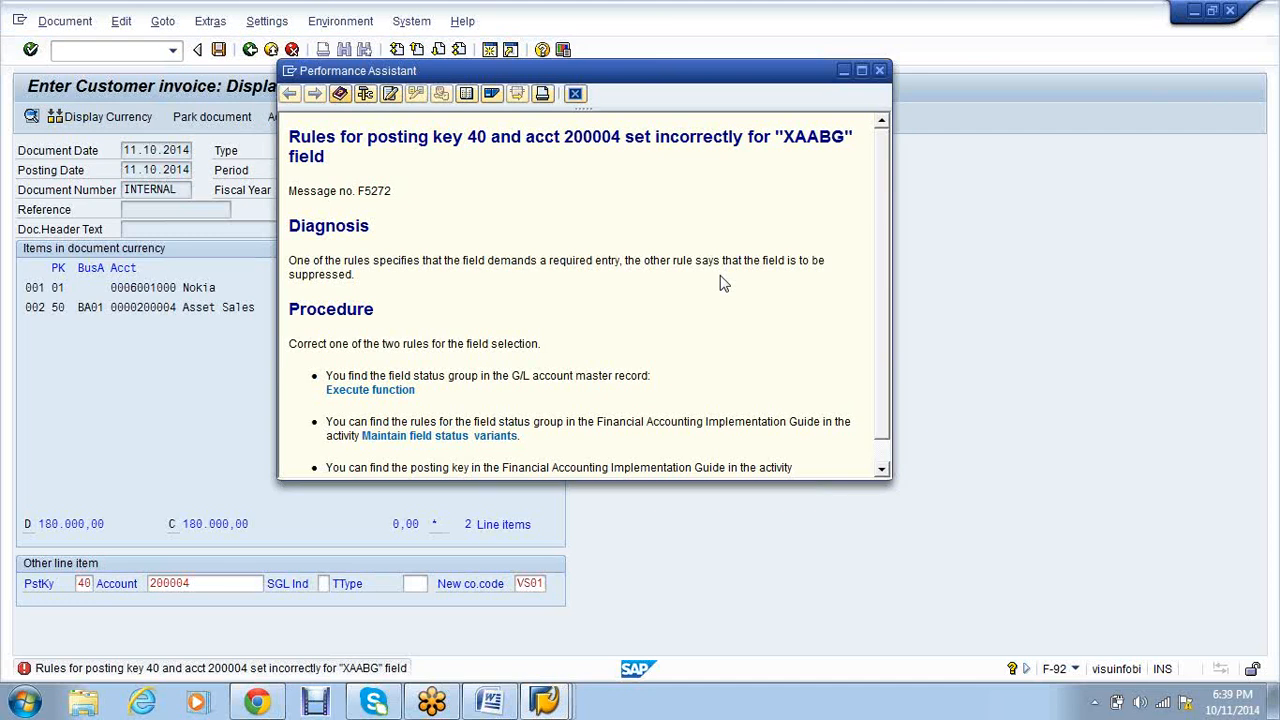
{"action": "scroll", "coordinate": [724, 284], "scroll_direction": "down", "scroll_amount": 1}
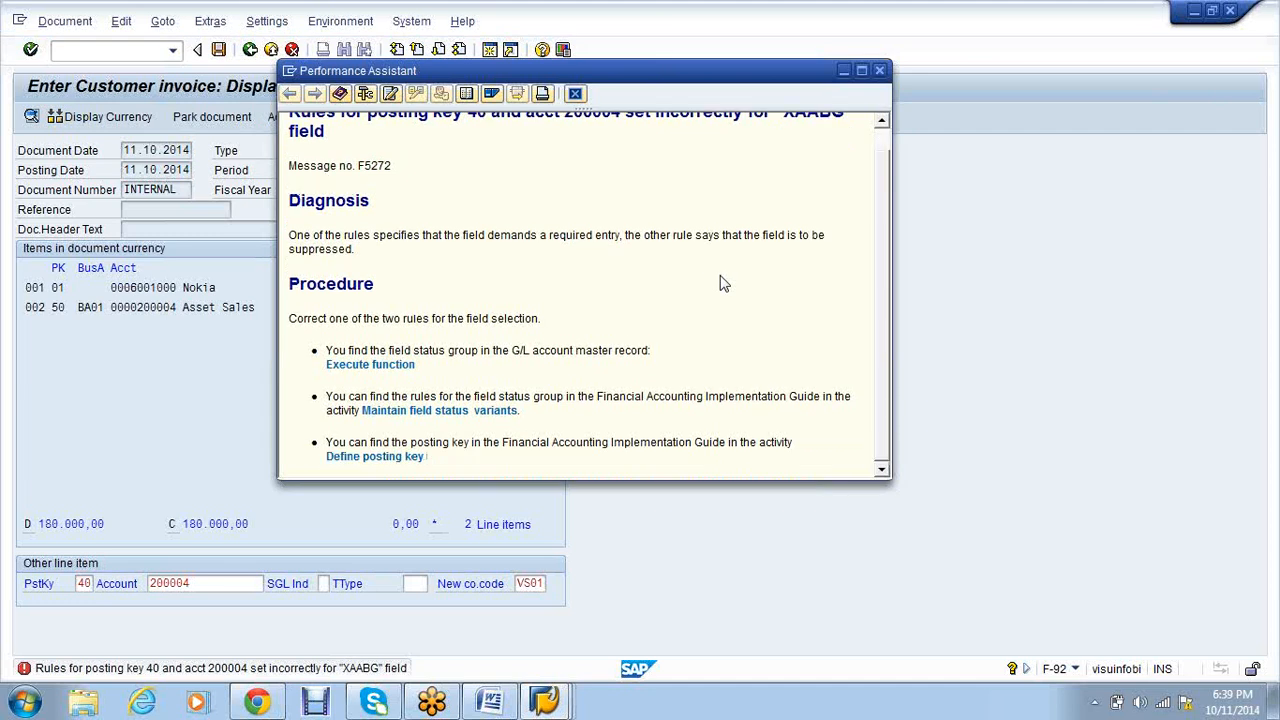
{"action": "left_click", "coordinate": [876, 71]}
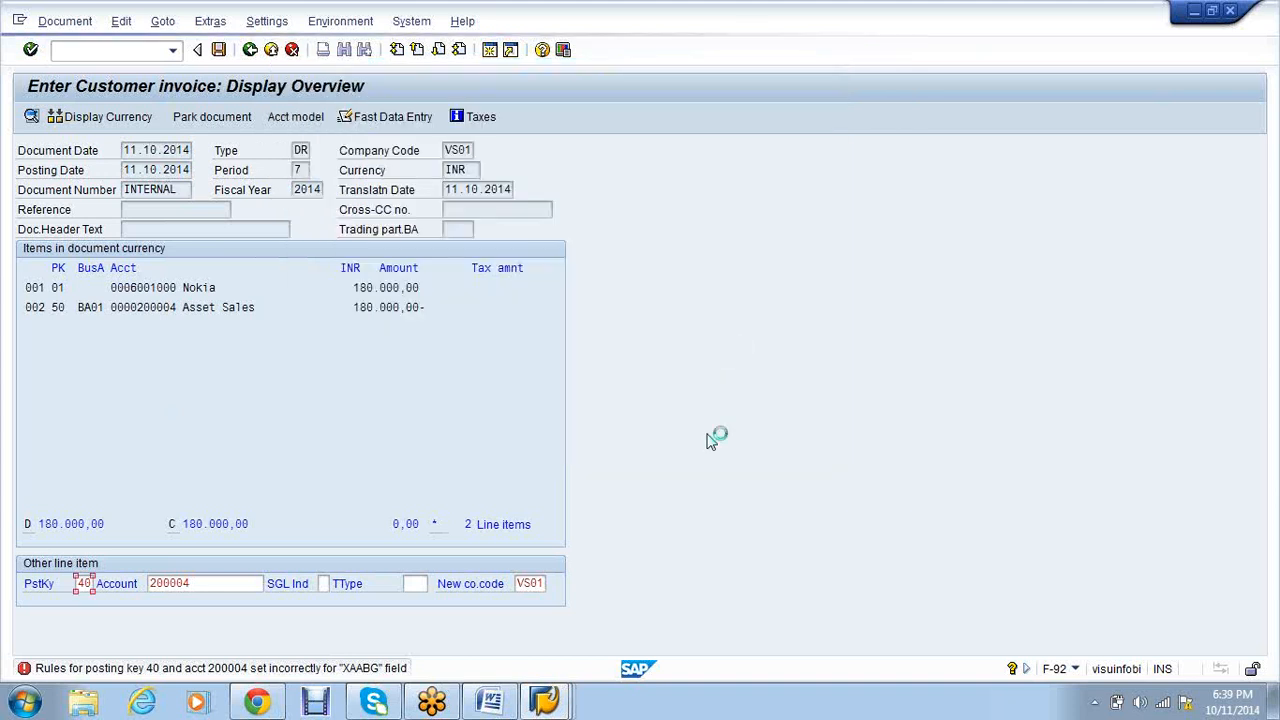
- Switch to the asset scrapping session, run FS00 and display G/L account 200004, Asset Sales, under VS01 Income
{"action": "left_click", "coordinate": [553, 700]}
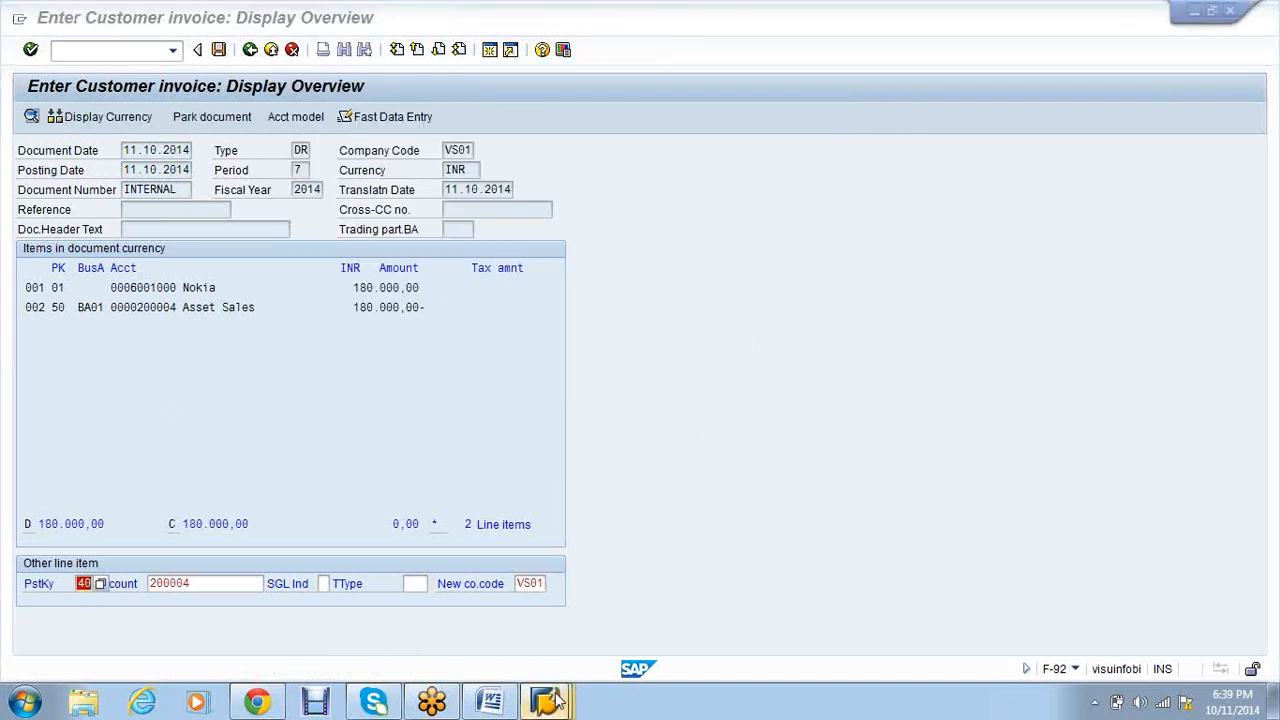
{"action": "mouse_move", "coordinate": [560, 700]}
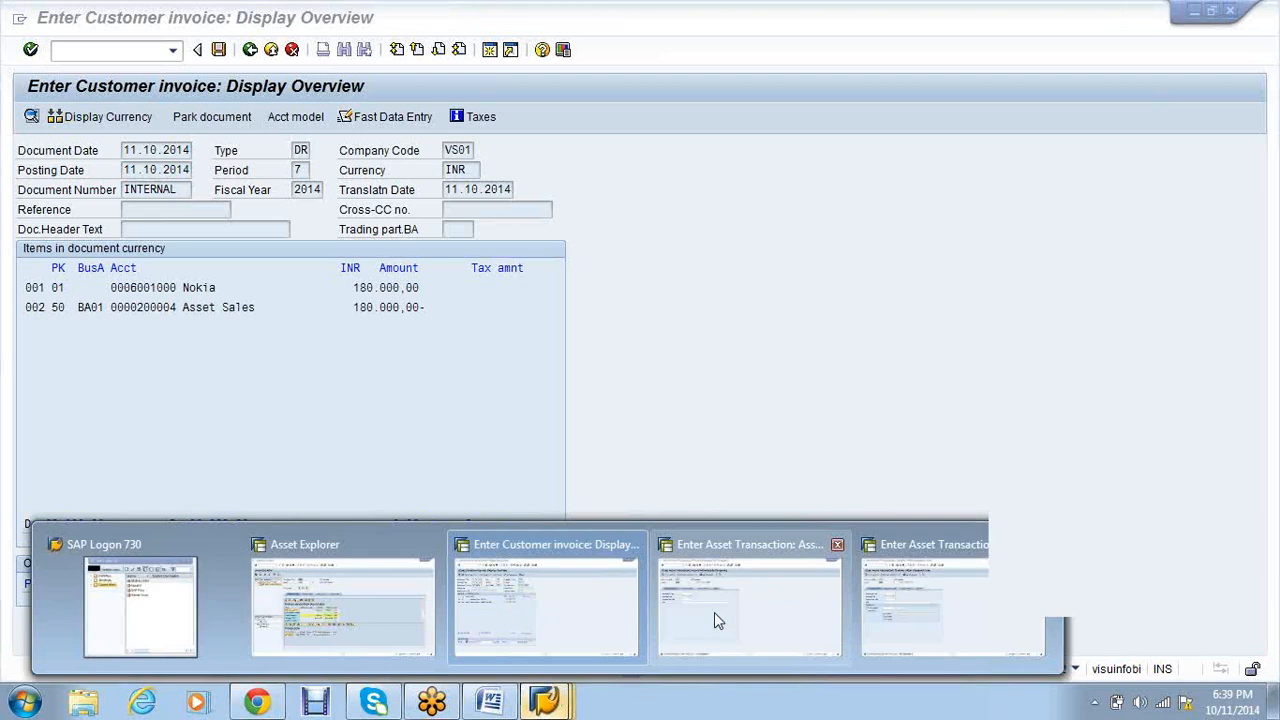
{"action": "left_click", "coordinate": [714, 612]}
{"action": "left_click", "coordinate": [86, 46]}
{"action": "type", "text": "/nf"}
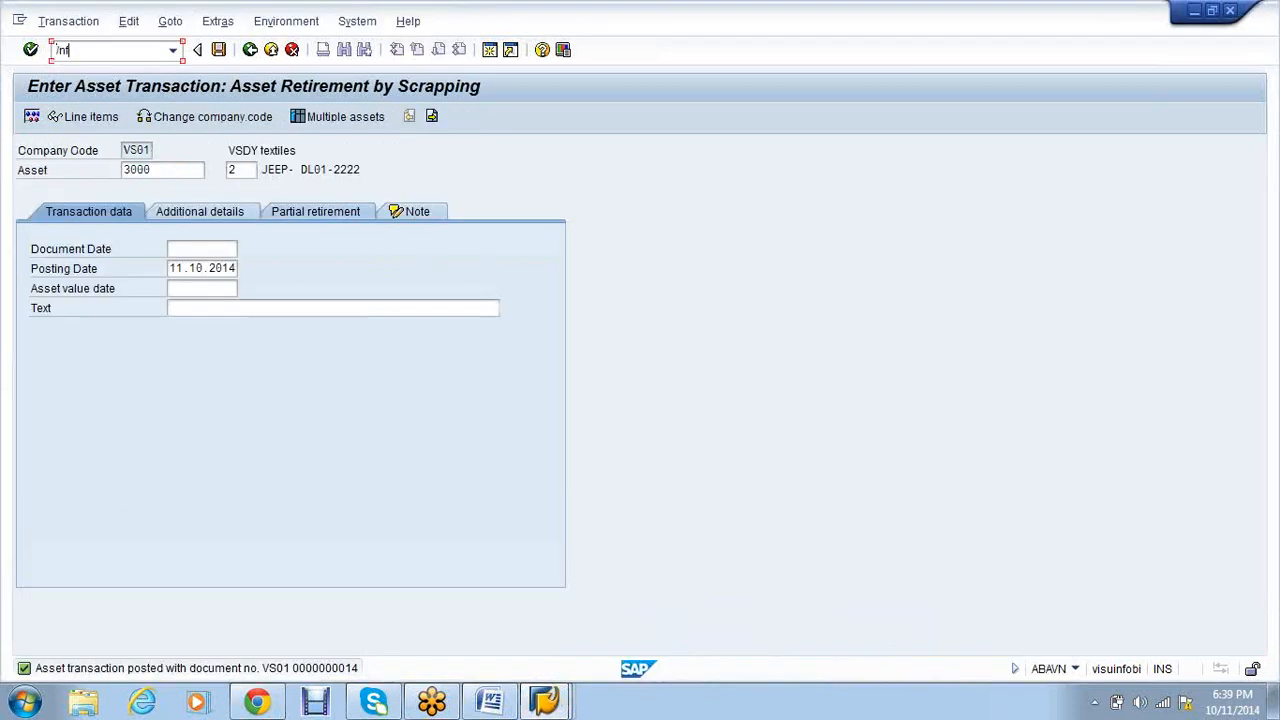
{"action": "type", "text": "b03"}
{"action": "key", "text": "Return"}
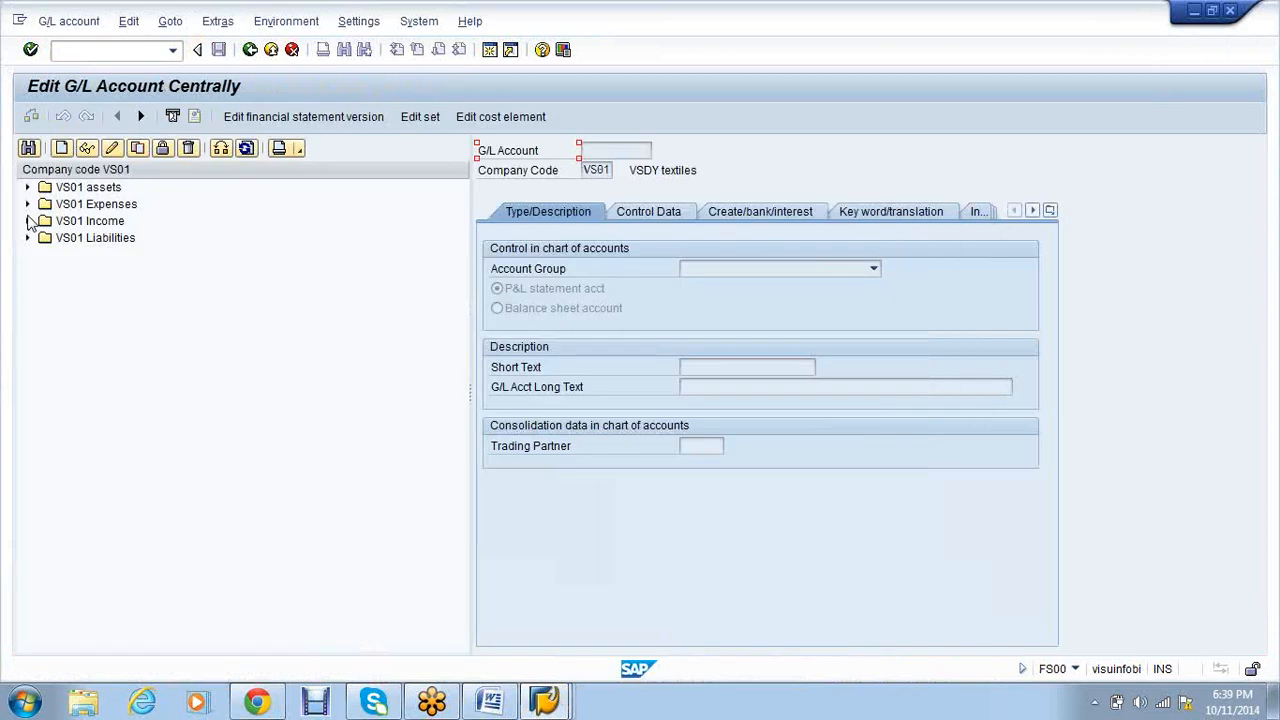
{"action": "left_click", "coordinate": [28, 221]}
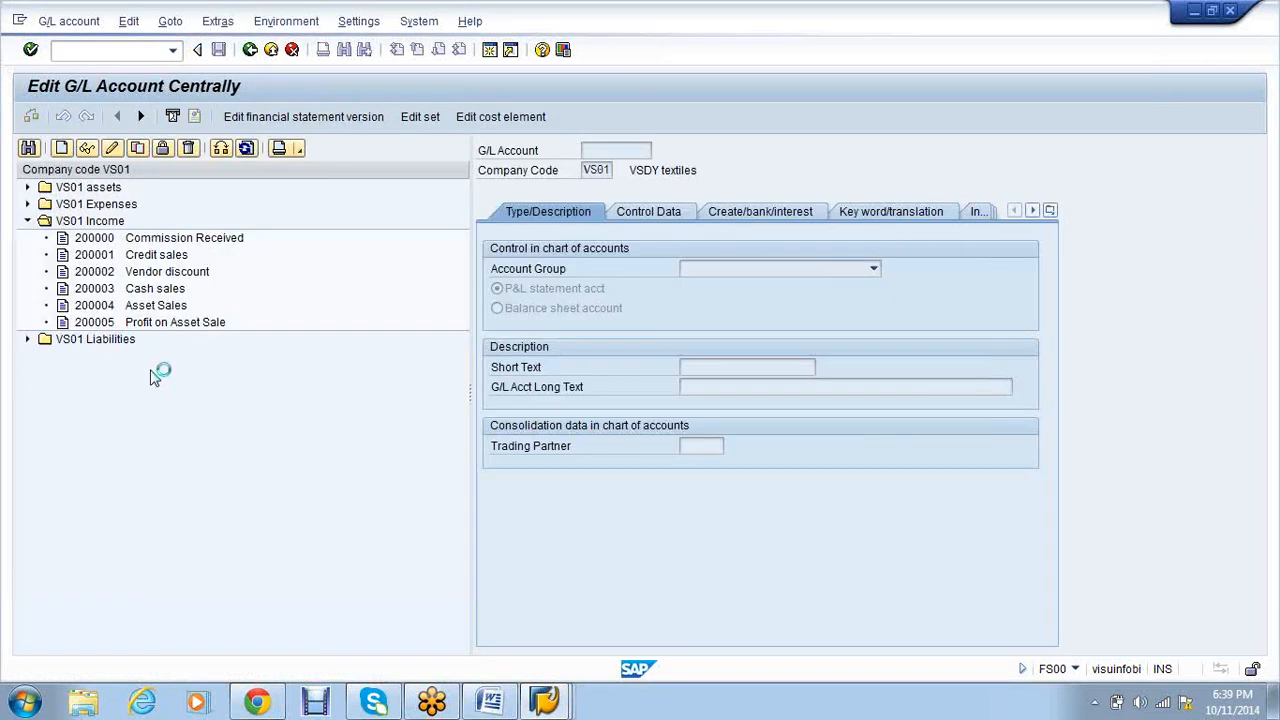
{"action": "left_click", "coordinate": [165, 307]}
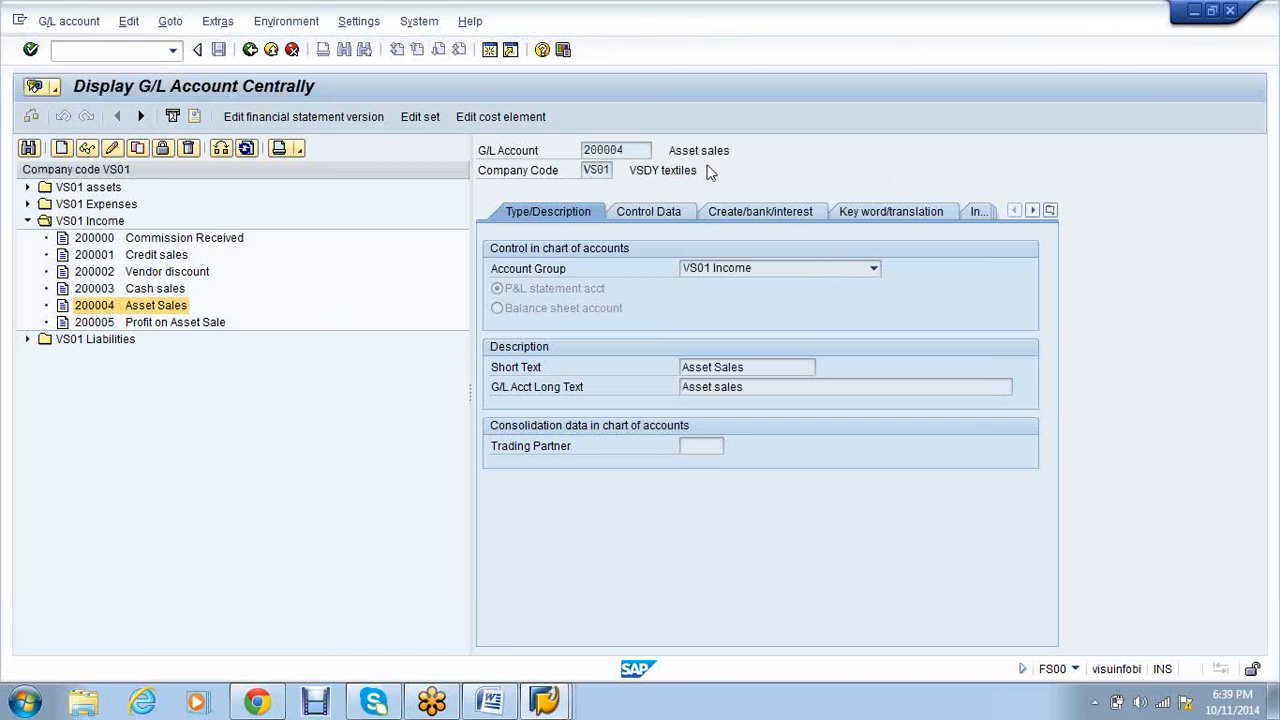
- Examine the document creation settings of G/L account 200004, including its field status group, and return to the customer invoice session
{"action": "left_click", "coordinate": [797, 214]}
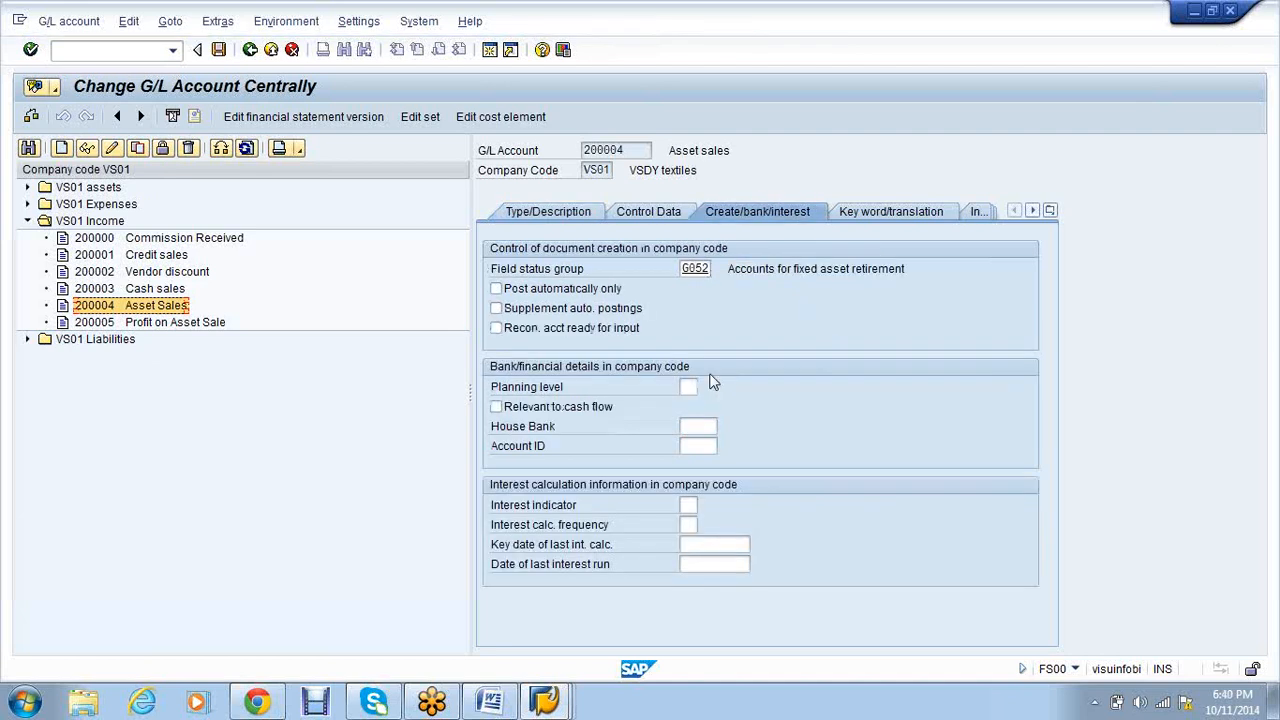
{"action": "left_click", "coordinate": [545, 701]}
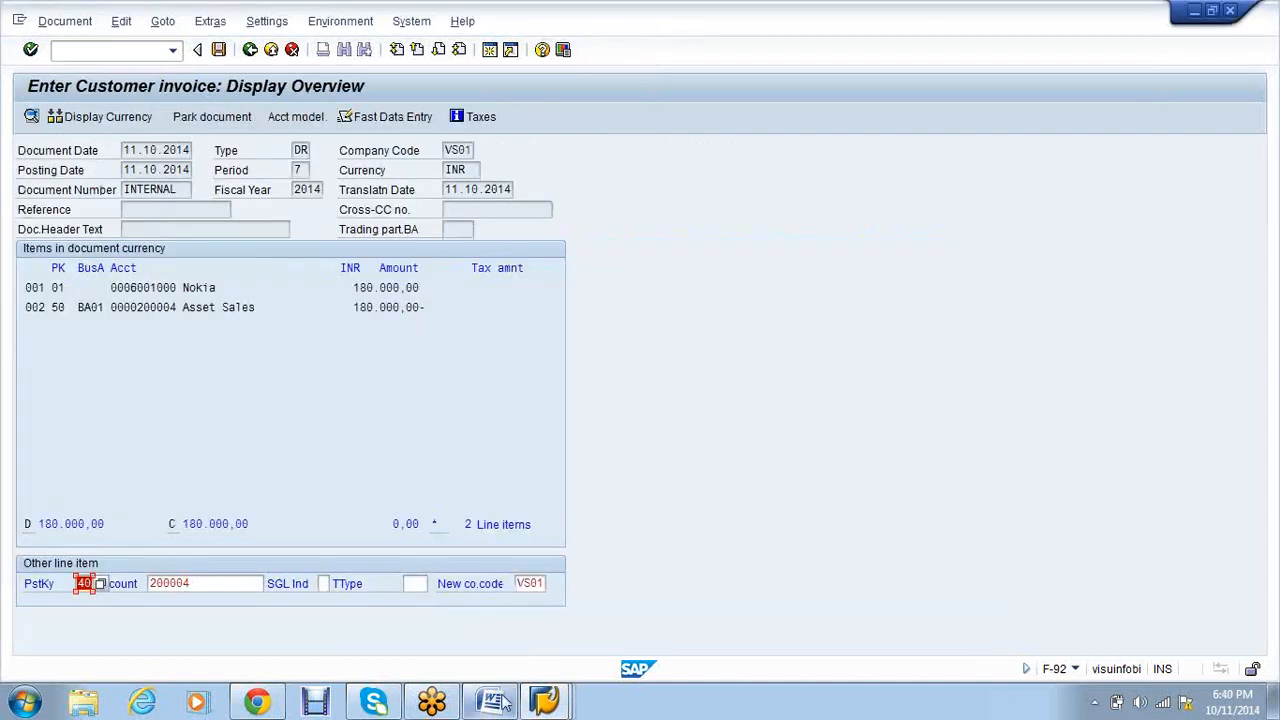
{"action": "left_click", "coordinate": [552, 702]}
{"action": "left_click", "coordinate": [500, 617]}
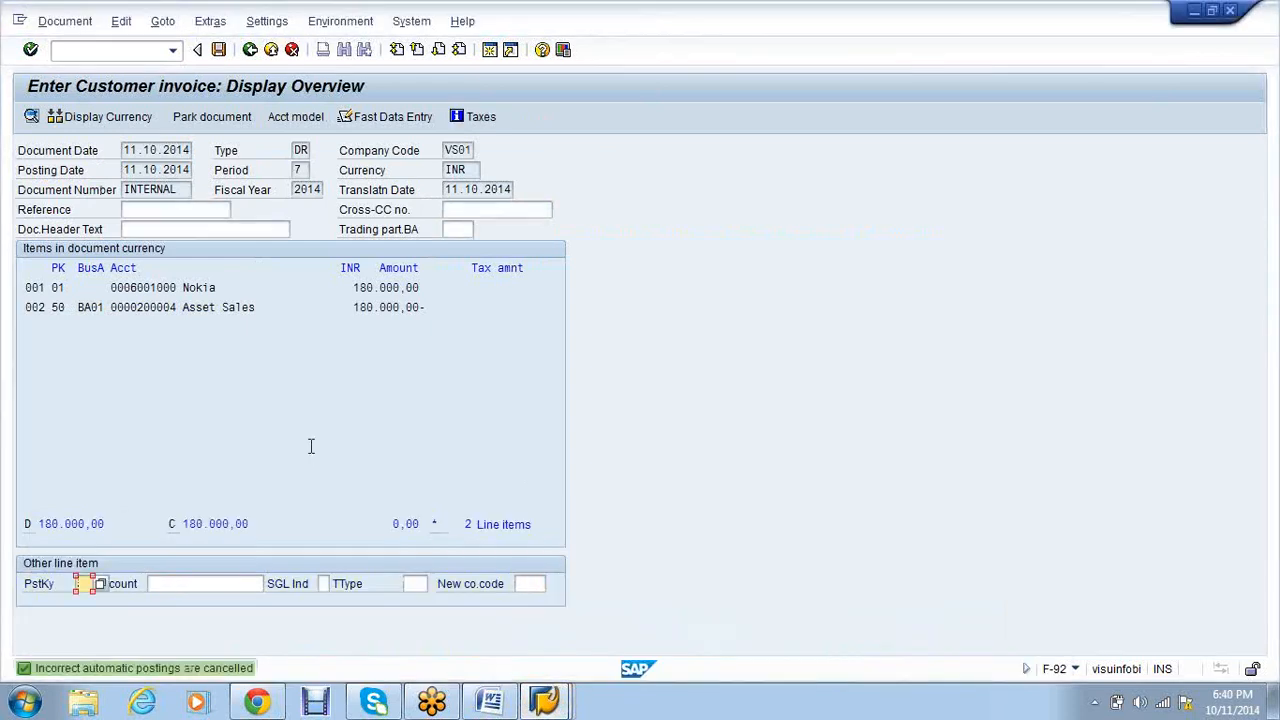
- Try again to post the asset sale and read the detailed help on the posting key 40 field status error
{"action": "left_click", "coordinate": [218, 50]}
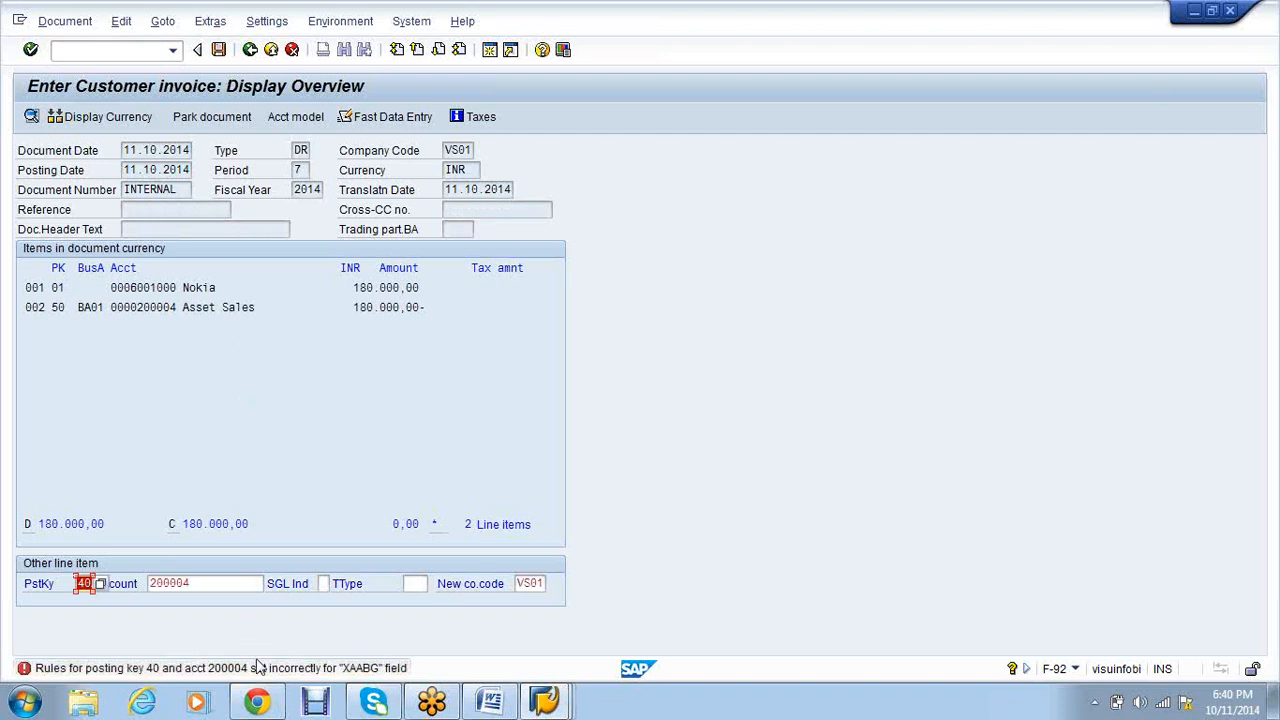
{"action": "left_click", "coordinate": [257, 662]}
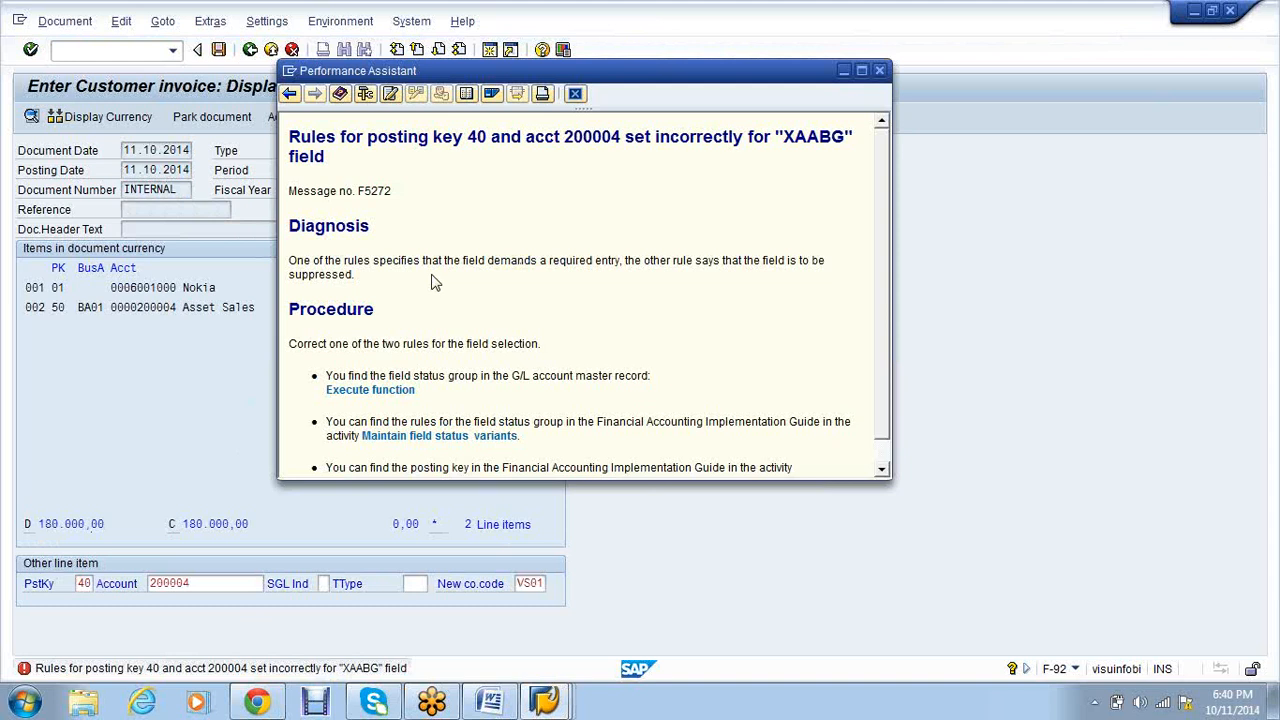
{"action": "scroll", "coordinate": [540, 310], "scroll_direction": "down", "scroll_amount": 1}
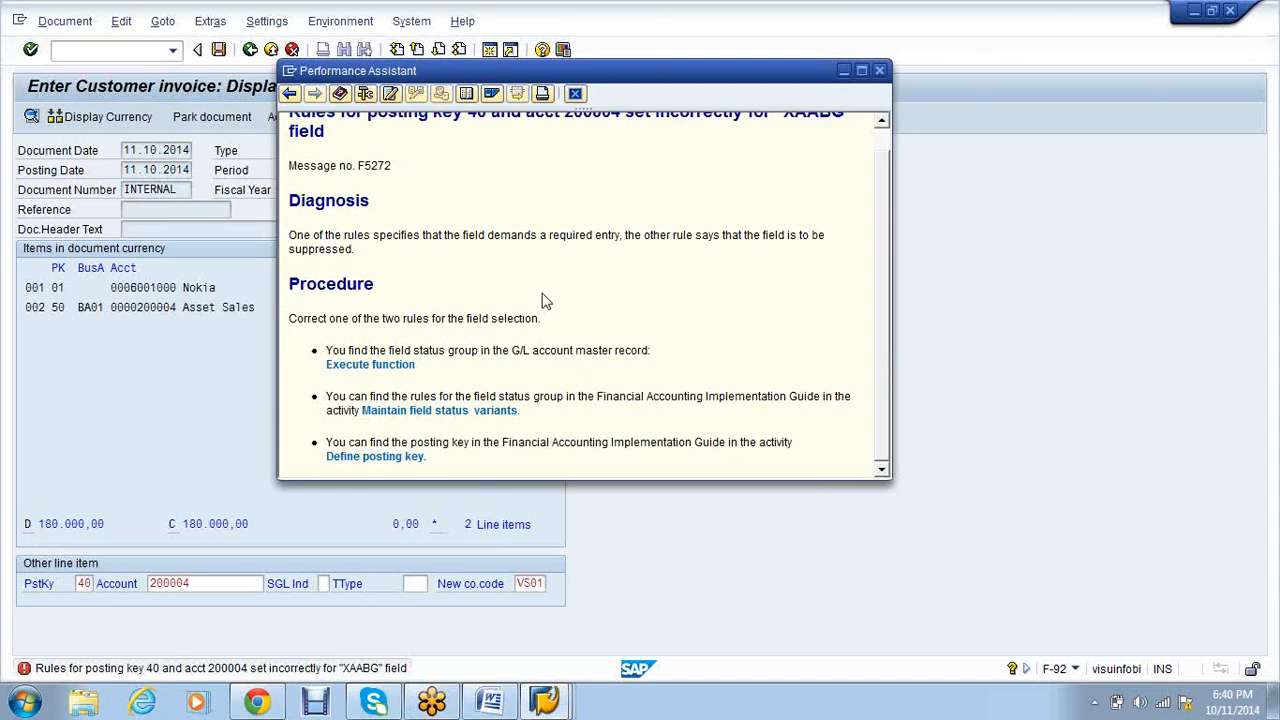
{"action": "scroll", "coordinate": [543, 253], "scroll_direction": "up", "scroll_amount": 1}
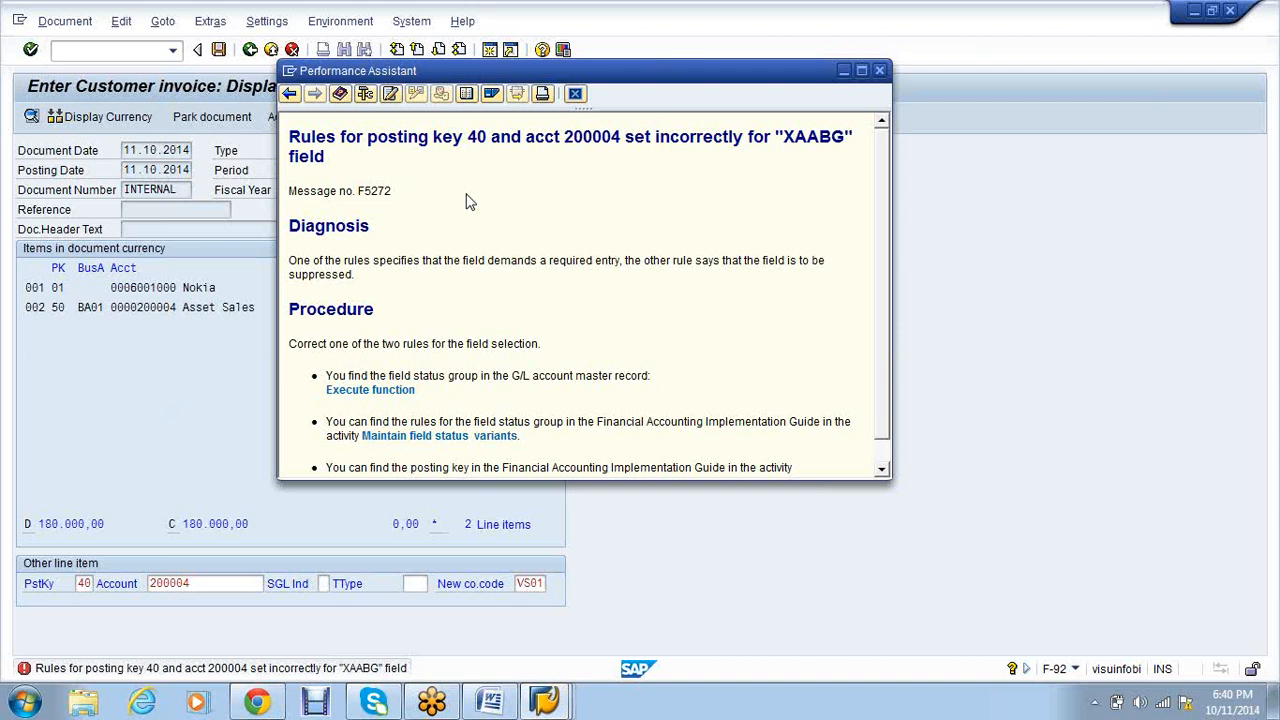
{"action": "scroll", "coordinate": [470, 202], "scroll_direction": "down", "scroll_amount": 1}
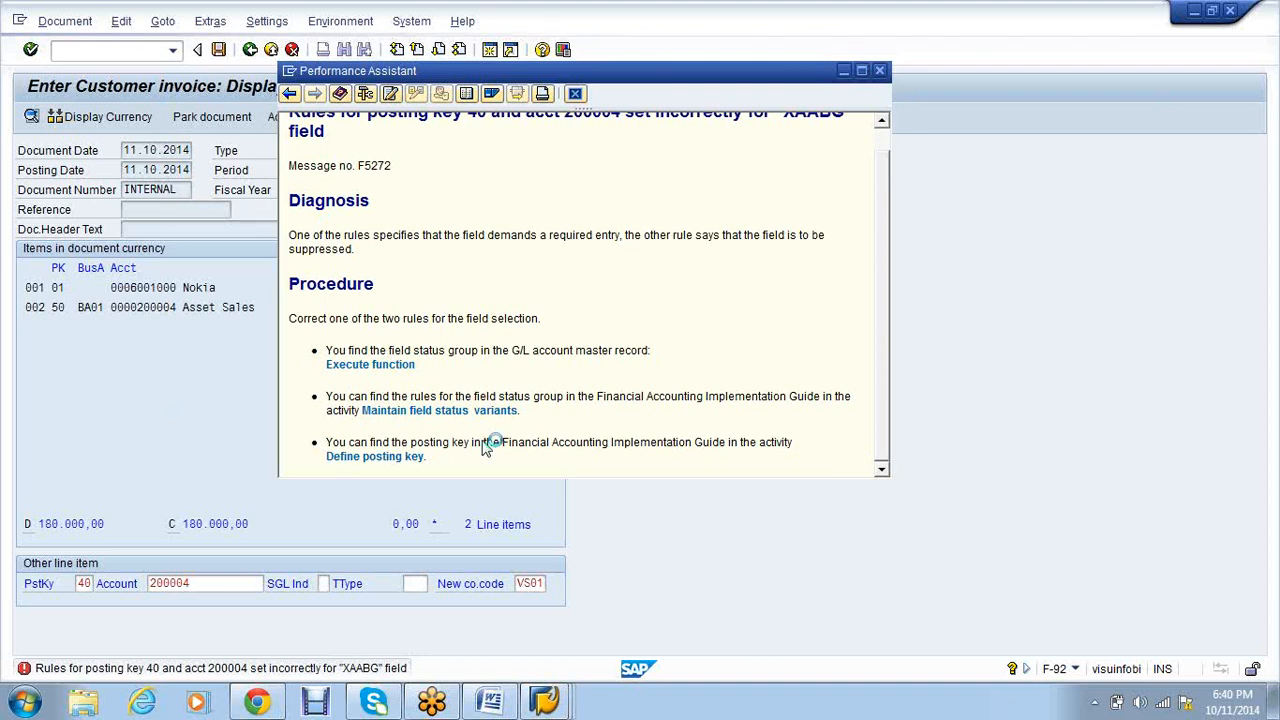
- Switch to the asset transfer session, ABUMN, and run transaction OBC4 there
{"action": "left_click", "coordinate": [545, 700]}
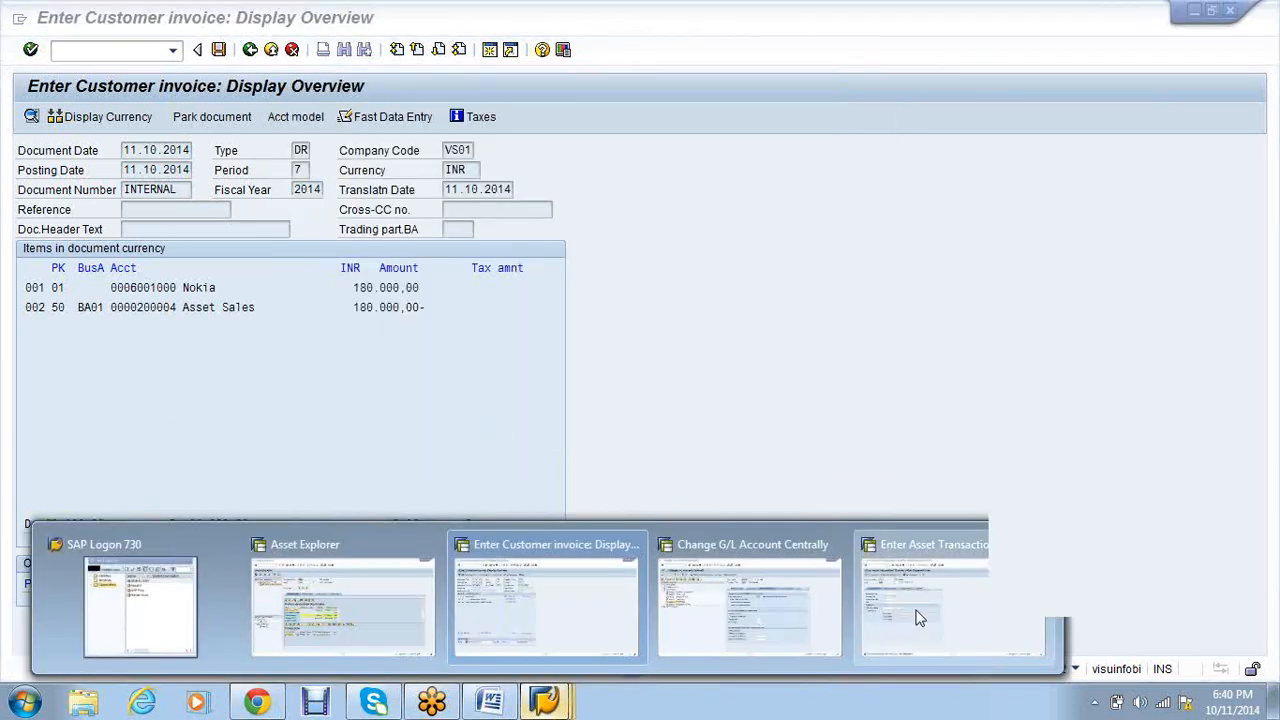
{"action": "left_click", "coordinate": [920, 618]}
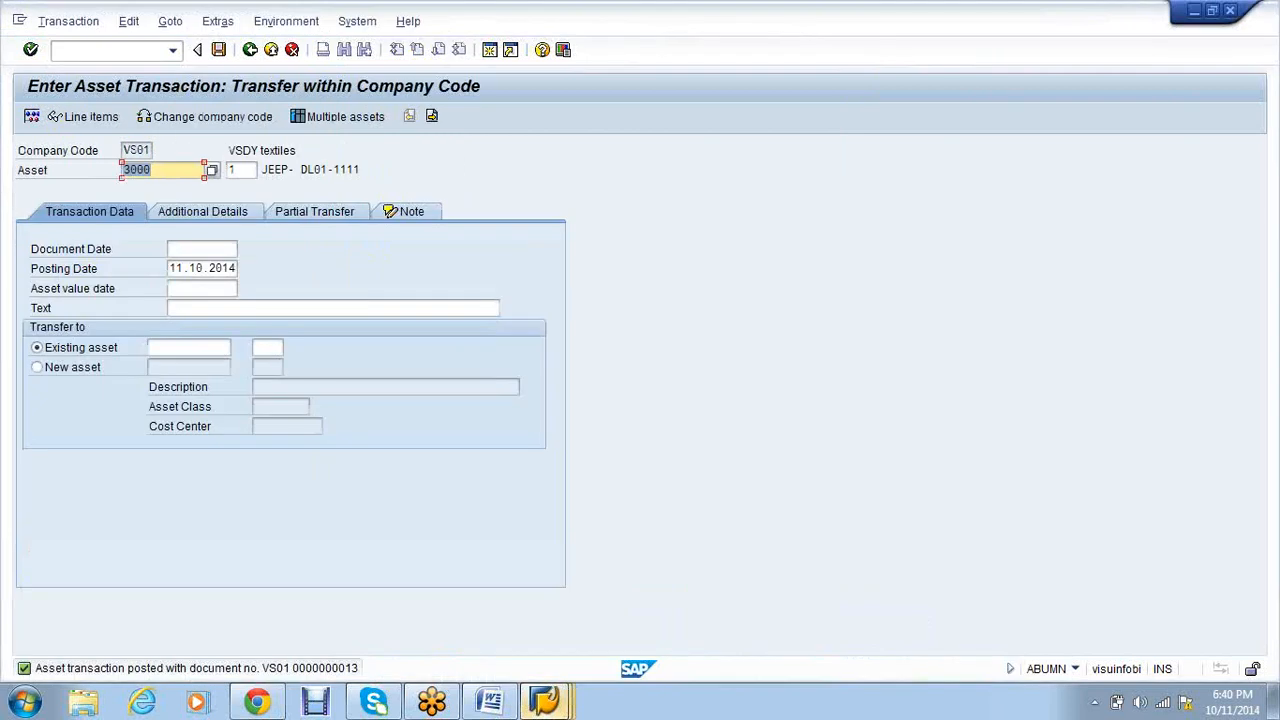
{"action": "left_click", "coordinate": [545, 700]}
{"action": "left_click", "coordinate": [749, 600]}
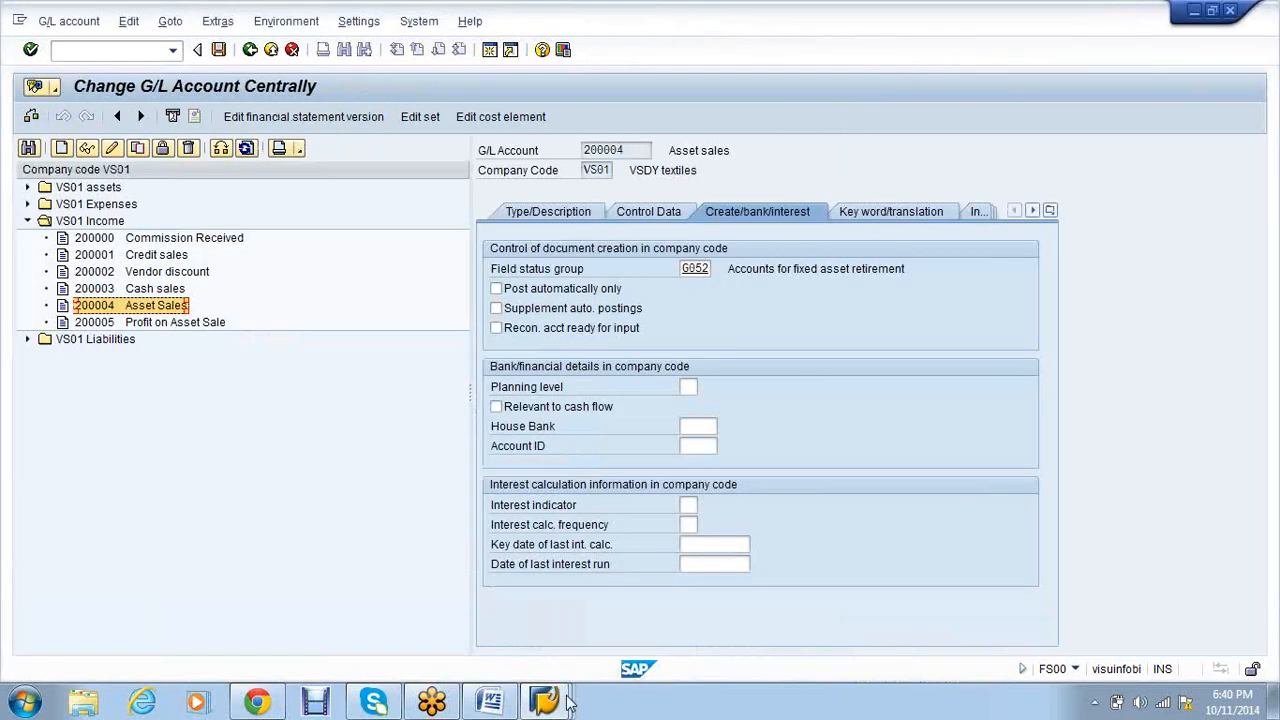
{"action": "left_click", "coordinate": [562, 703]}
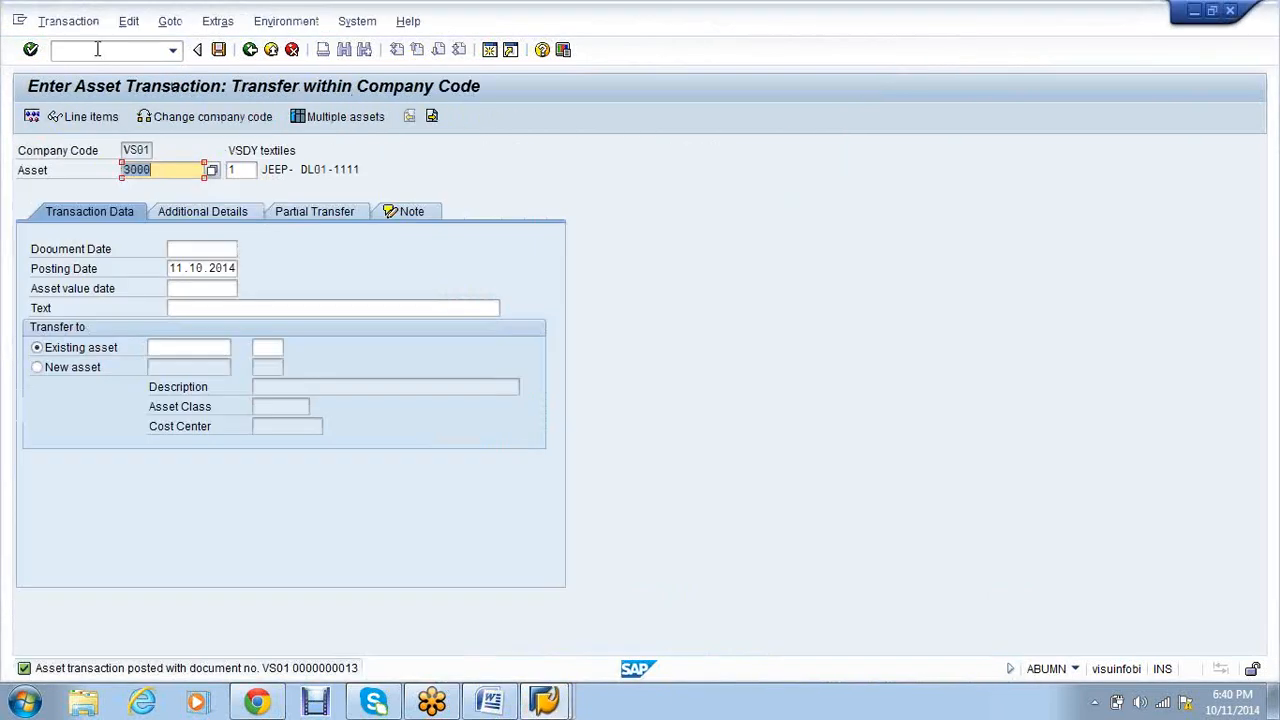
{"action": "left_click", "coordinate": [94, 50]}
{"action": "type", "text": "/nobc4"}
{"action": "key", "text": "Return"}
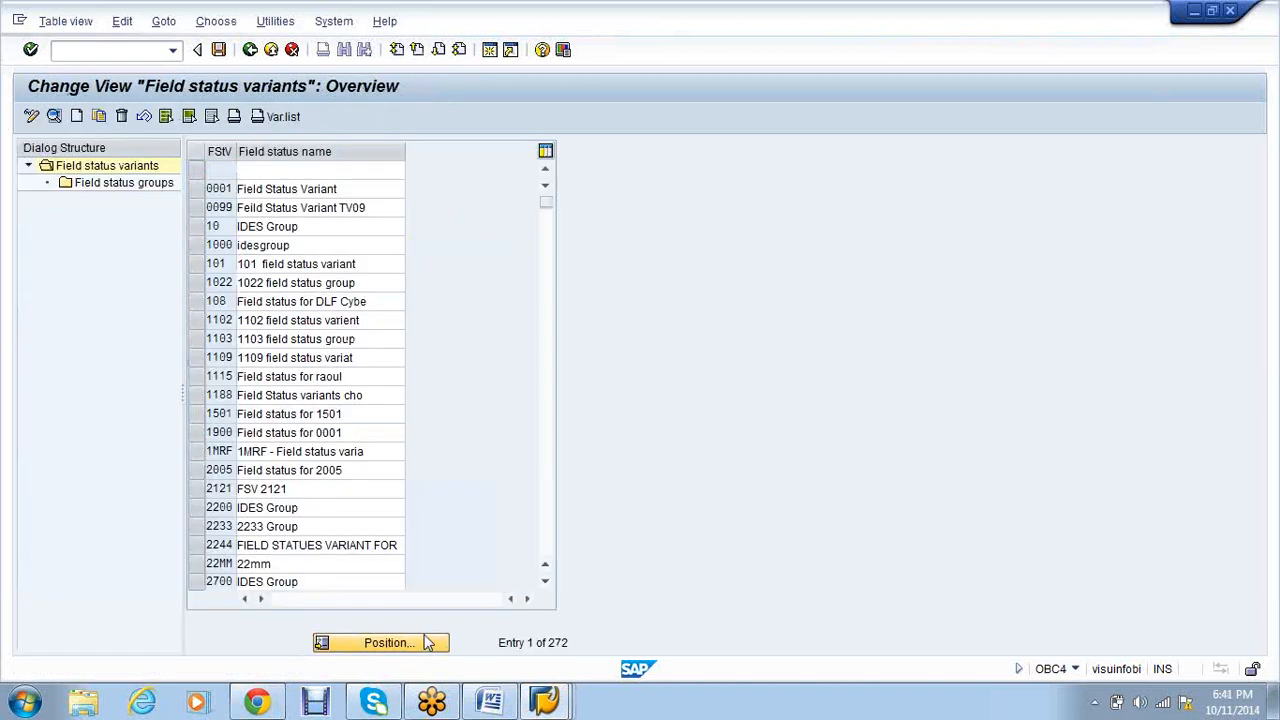
- Position the field status variant list at VS01, select that variant and open its field status groups
{"action": "left_click", "coordinate": [427, 642]}
{"action": "type", "text": "vs01"}
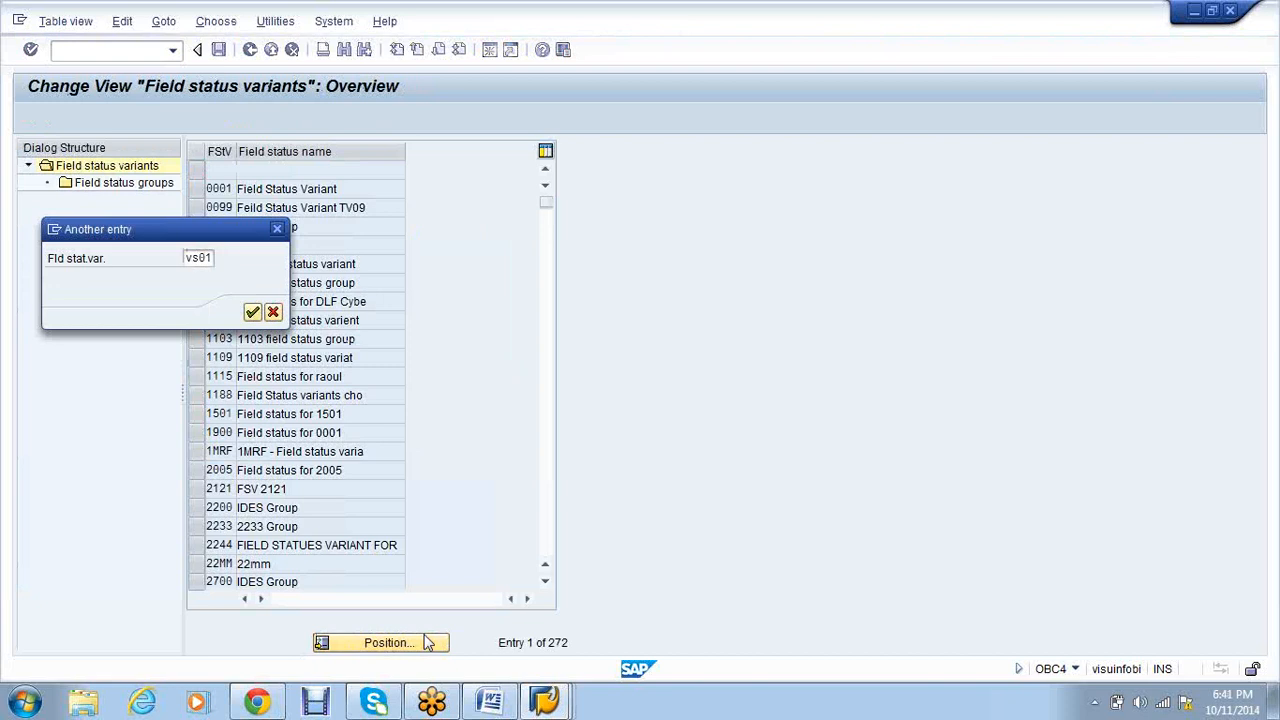
{"action": "key", "text": "Return"}
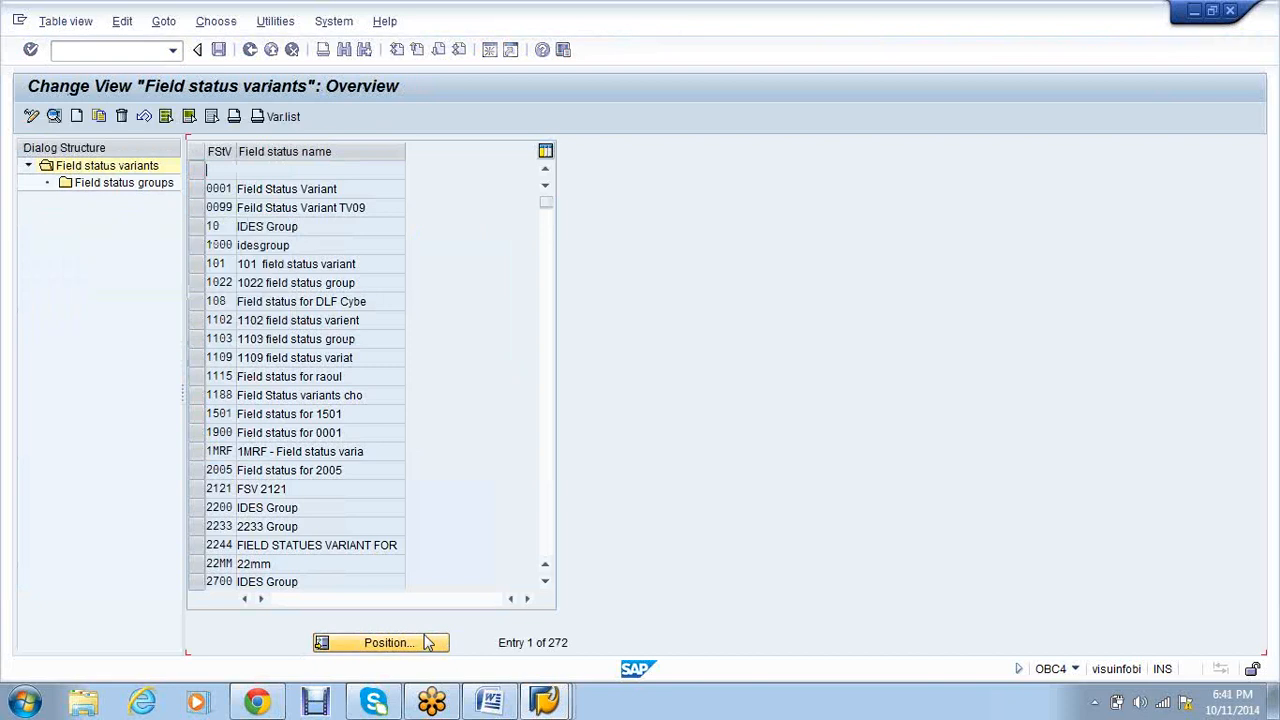
{"action": "left_click", "coordinate": [196, 170]}
{"action": "double_click", "coordinate": [163, 185]}
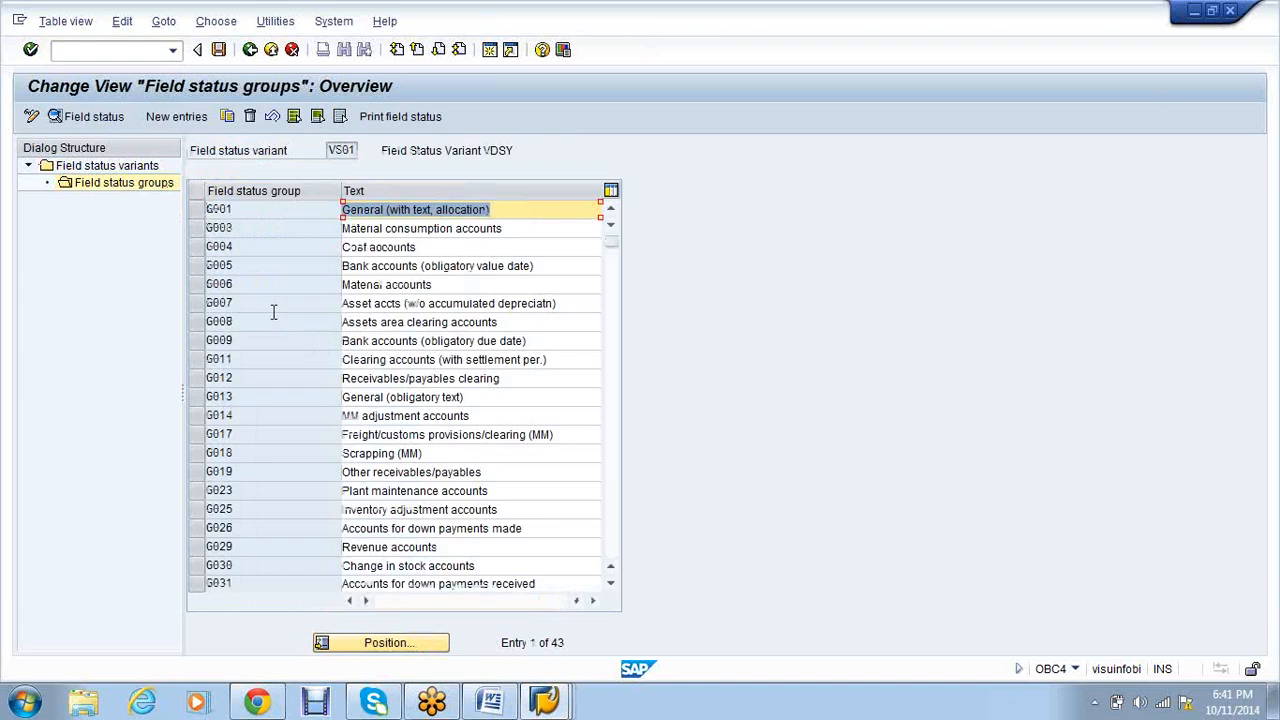
- Open field status group G052, Accounts for fixed asset retirement, and check its General data fields
{"action": "scroll", "coordinate": [286, 470], "scroll_direction": "down", "scroll_amount": 2}
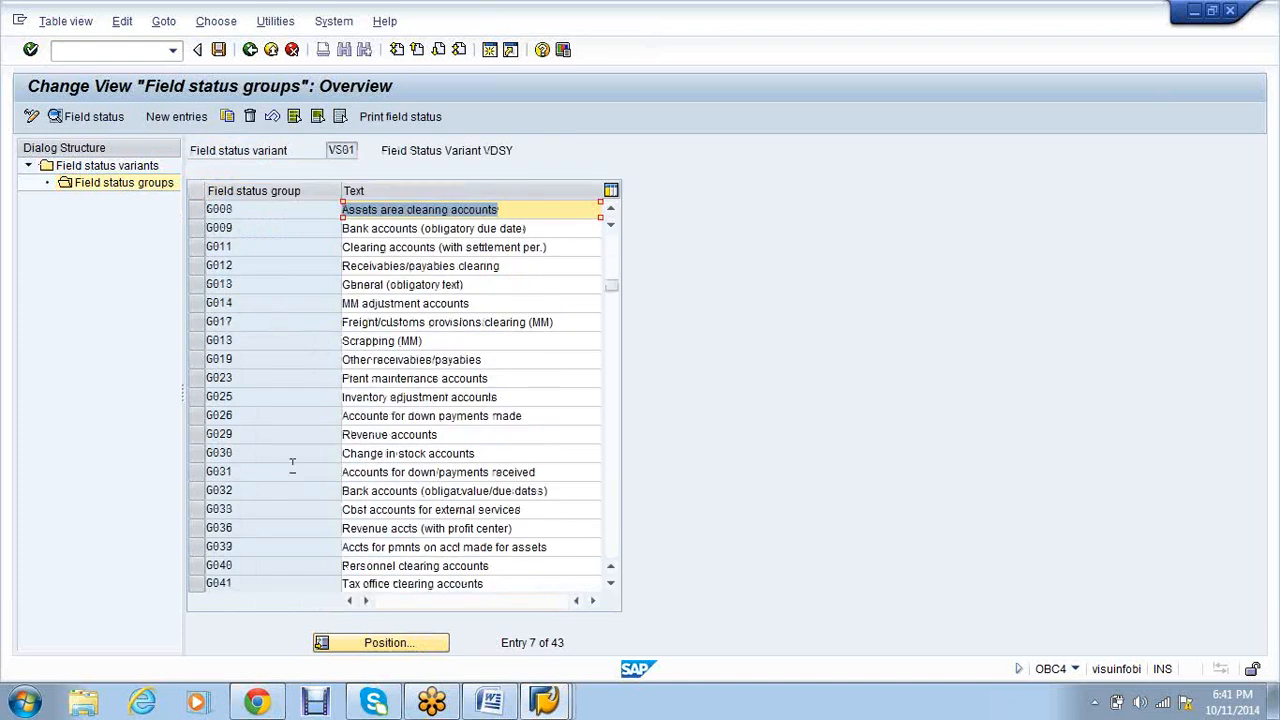
{"action": "scroll", "coordinate": [272, 540], "scroll_direction": "down", "scroll_amount": 2}
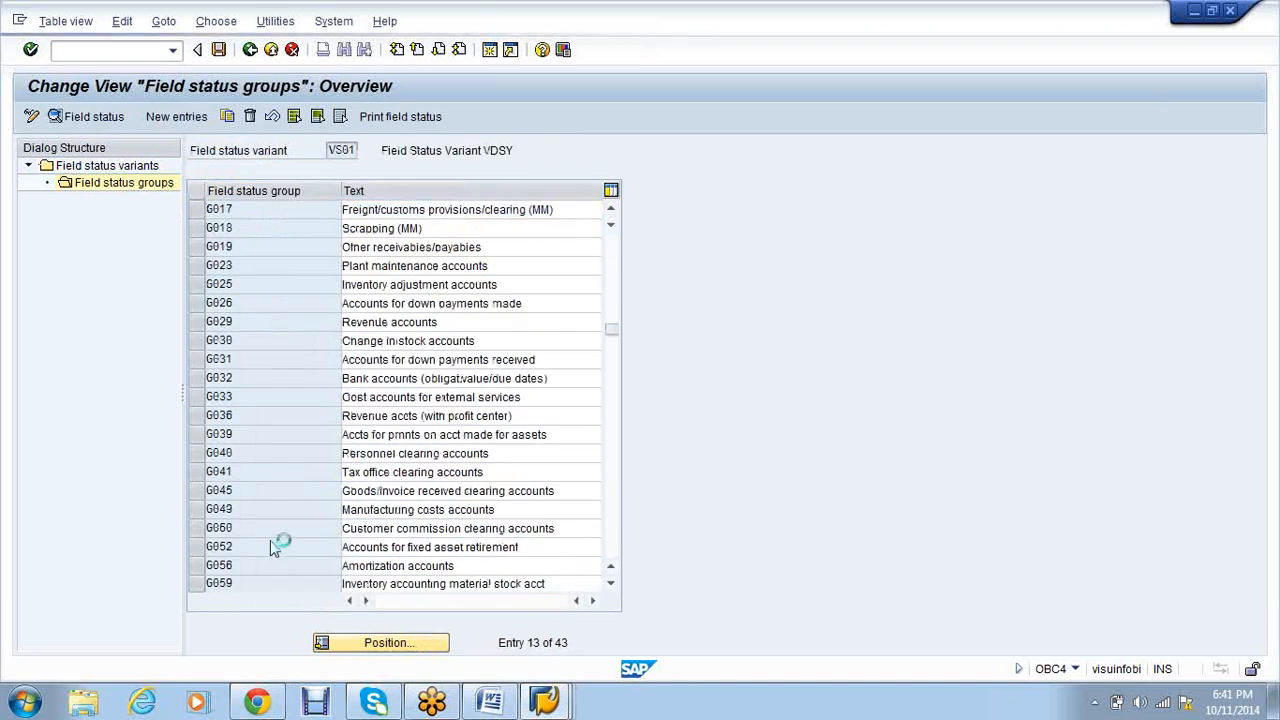
{"action": "double_click", "coordinate": [64, 249]}
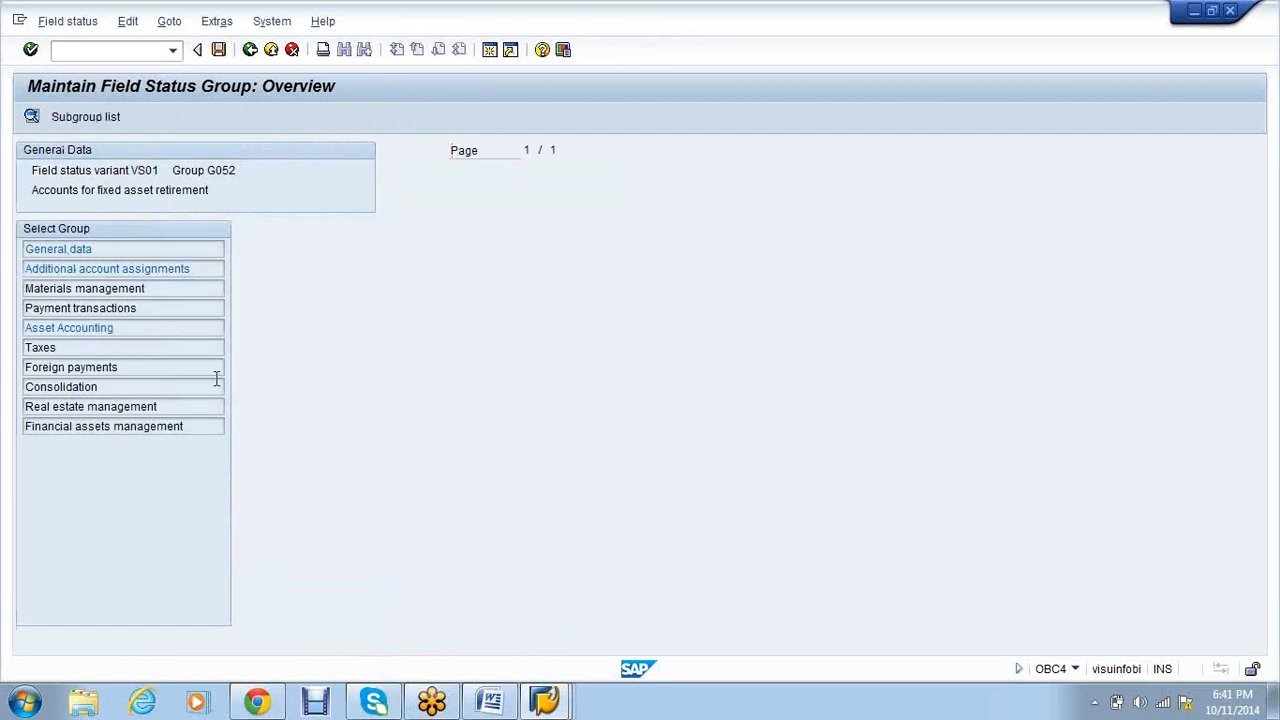
{"action": "left_click", "coordinate": [250, 50]}
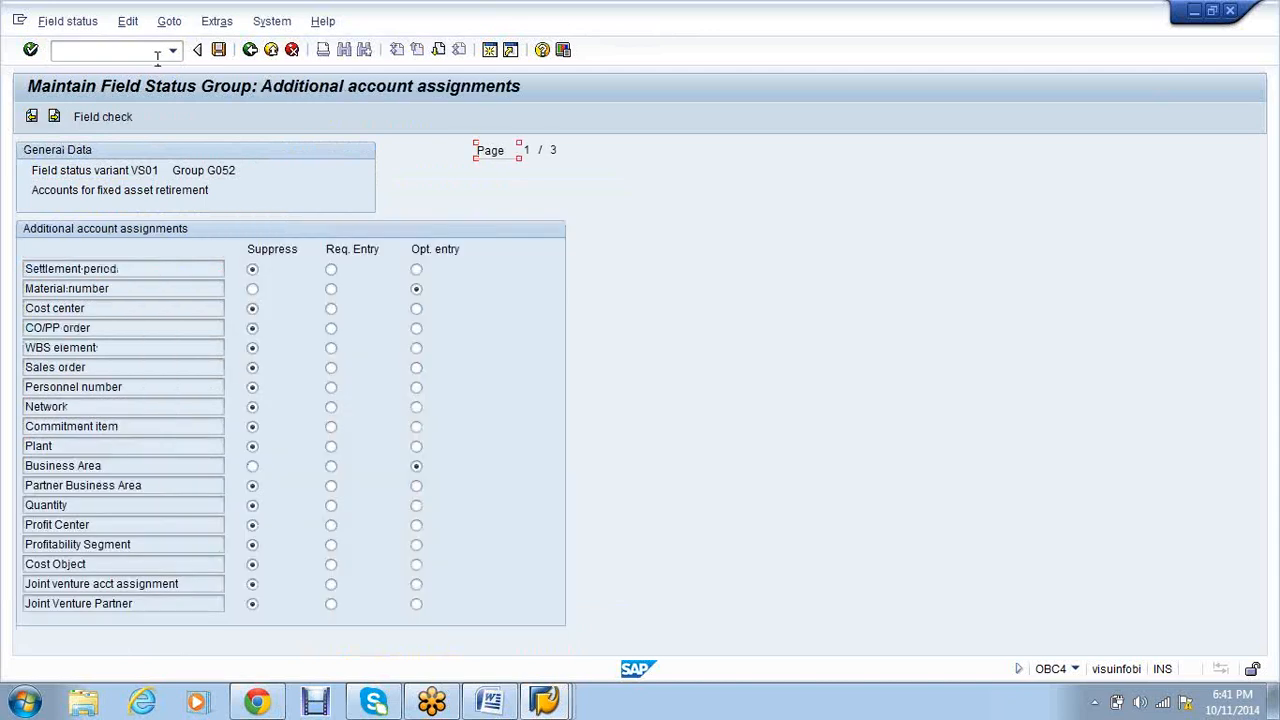
- Review the Additional account assignments, Materials management and Payment transactions subgroups of field status group G052
{"action": "left_click", "coordinate": [250, 50]}
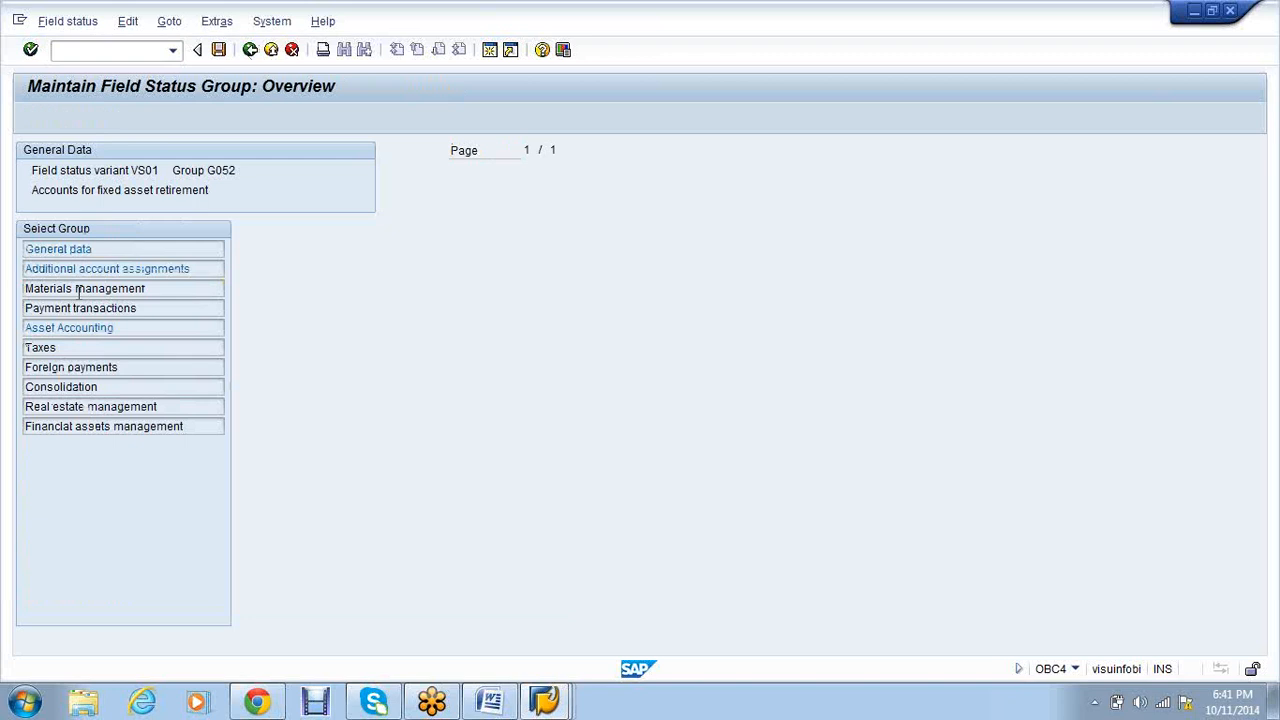
{"action": "left_click", "coordinate": [78, 288]}
{"action": "left_click", "coordinate": [250, 50]}
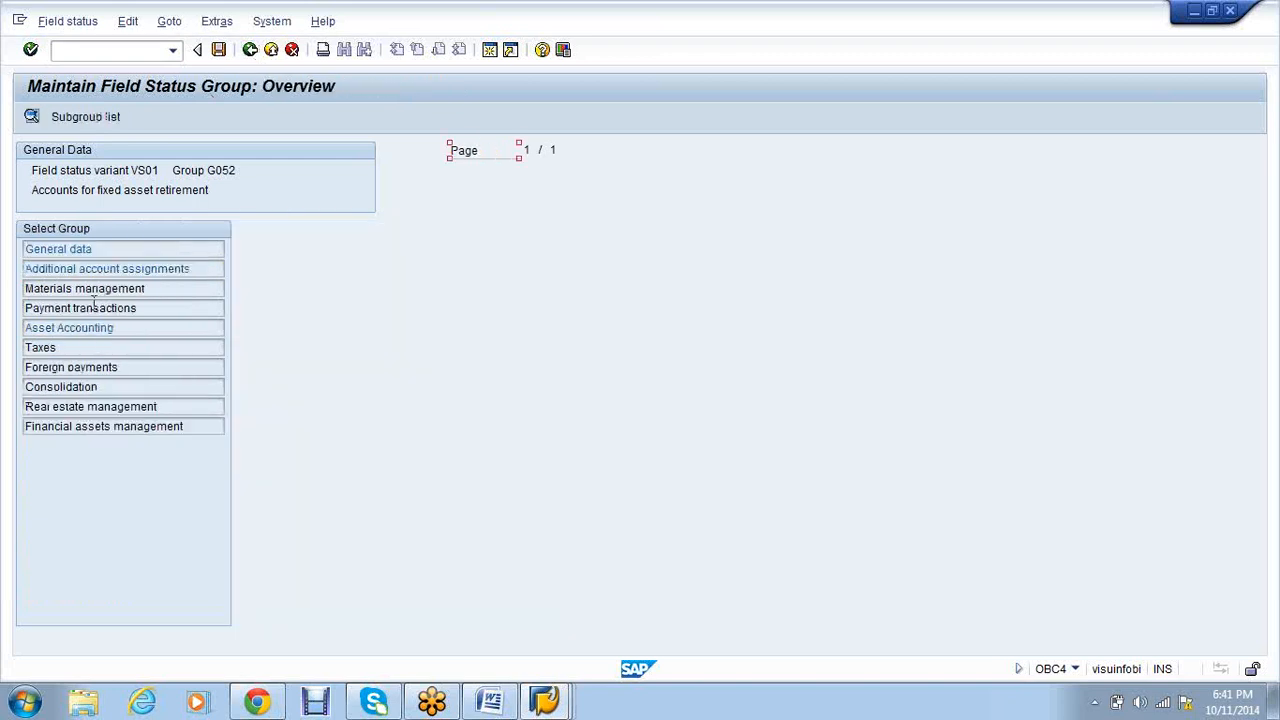
{"action": "double_click", "coordinate": [94, 302]}
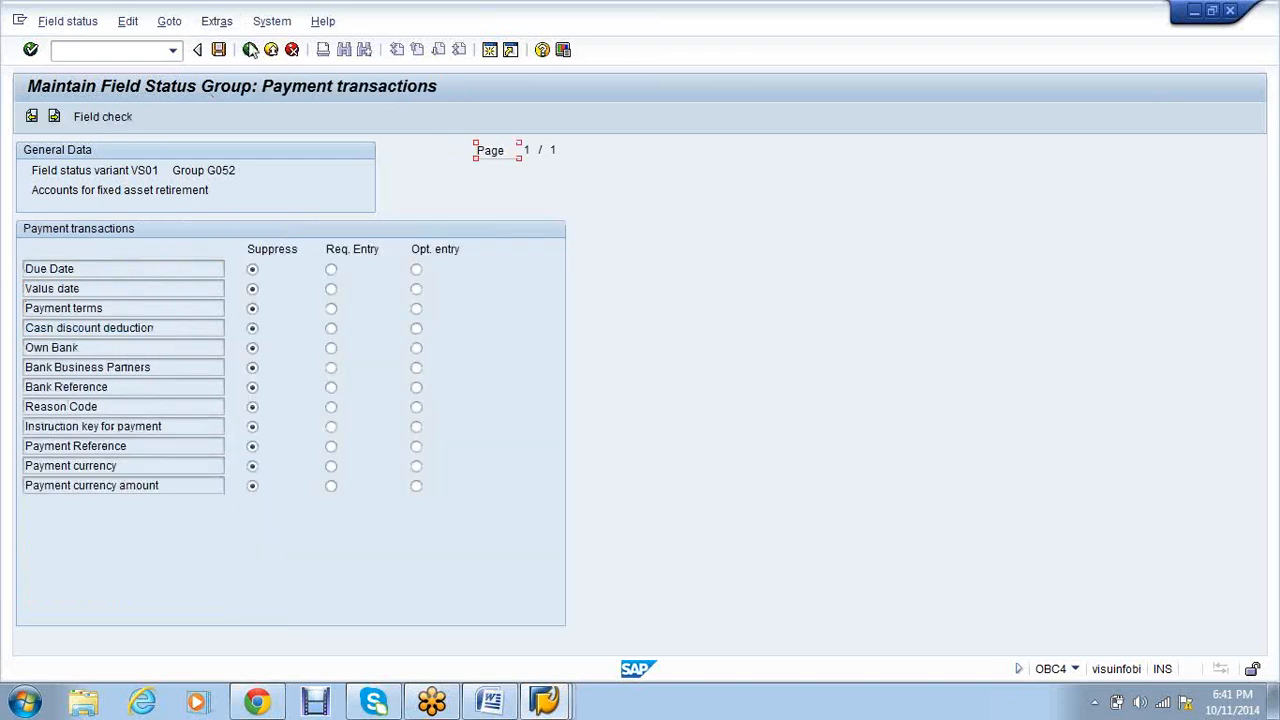
{"action": "left_click", "coordinate": [250, 50]}
- Set Asset retirement to optional entry under Asset Accounting in G052 and save it with the proposed customizing request
{"action": "left_click", "coordinate": [82, 327]}
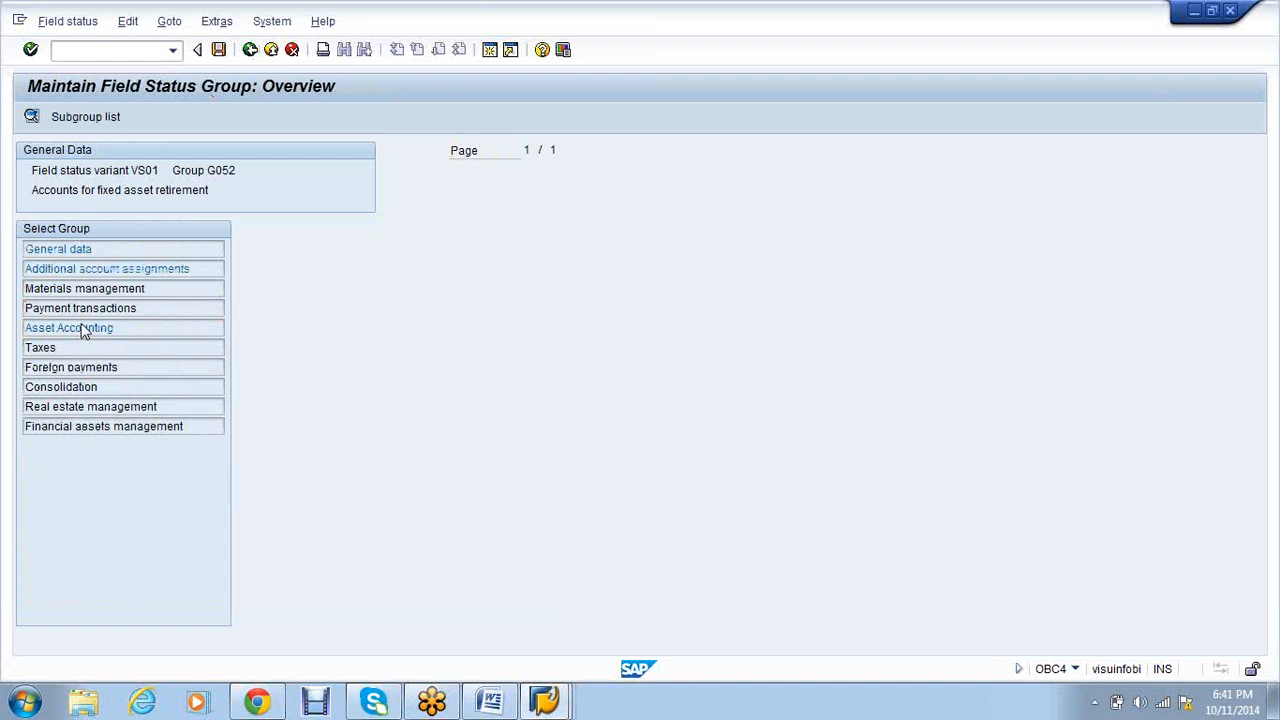
{"action": "double_click", "coordinate": [84, 328]}
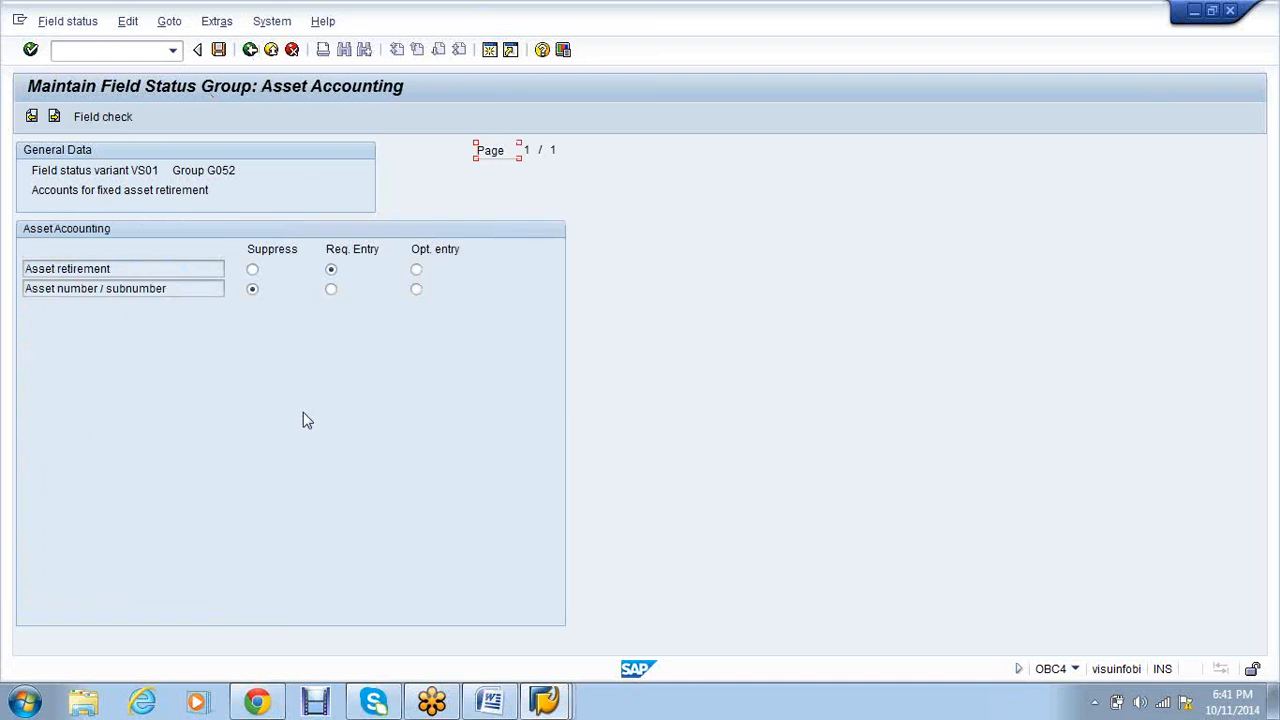
{"action": "left_click", "coordinate": [416, 269]}
{"action": "left_click", "coordinate": [218, 50]}
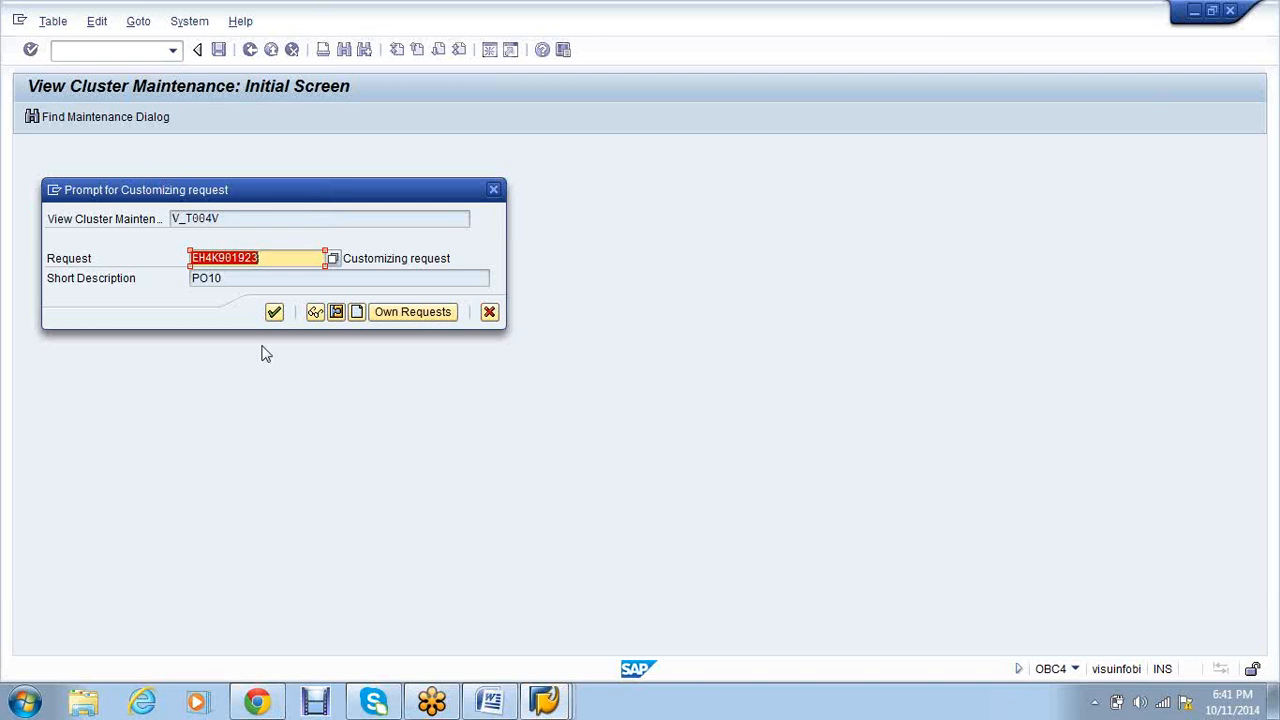
{"action": "left_click", "coordinate": [274, 313]}
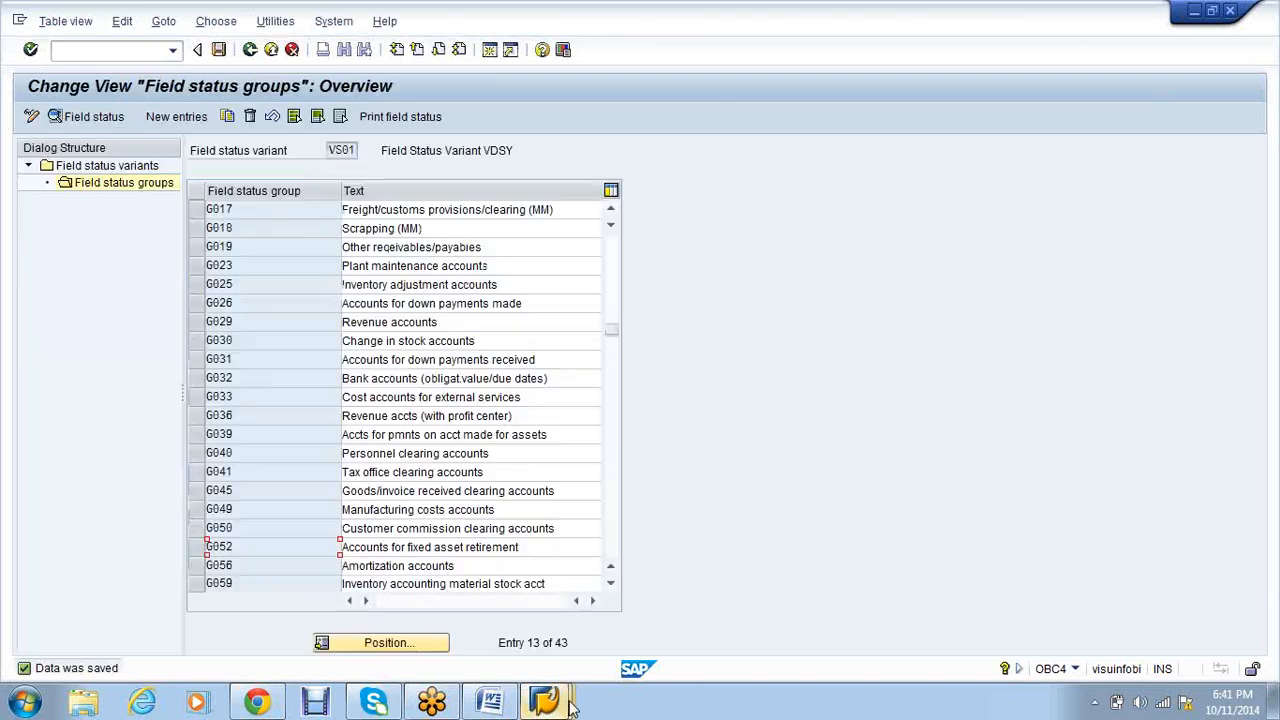
- Return to the customer invoice session, restart transaction F-92 and go to the first line item's account
{"action": "left_click", "coordinate": [572, 706]}
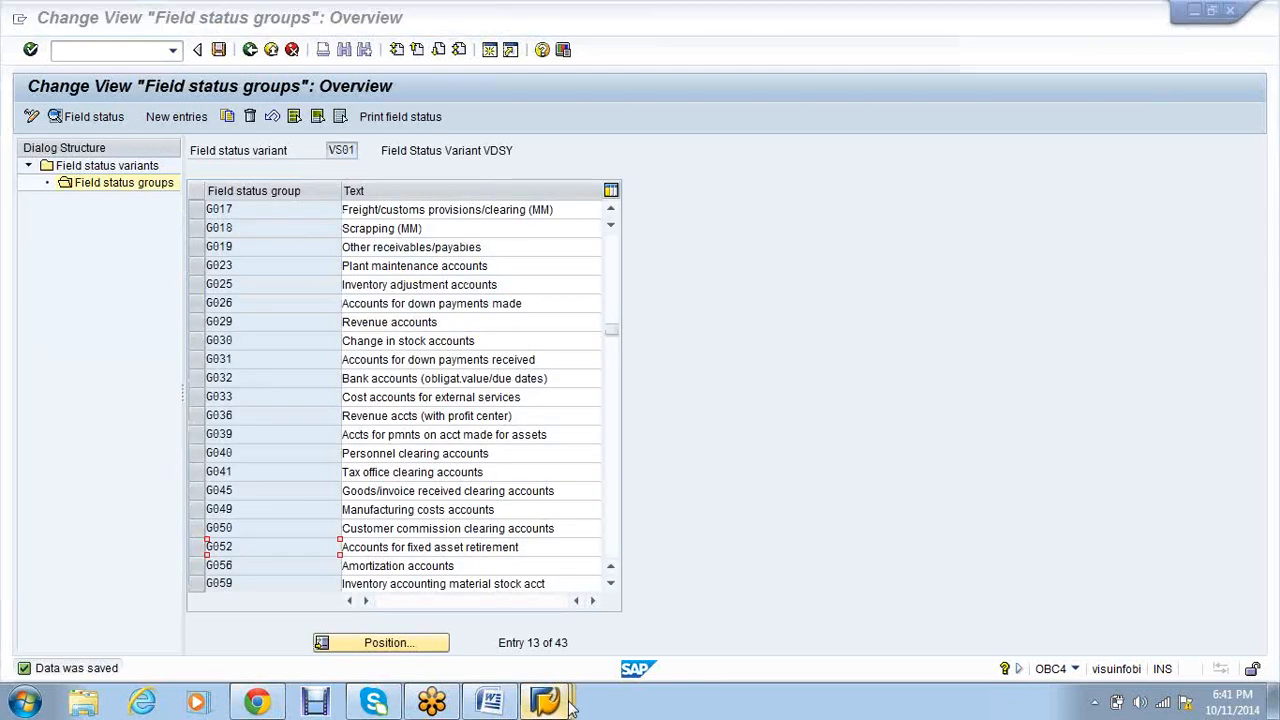
{"action": "mouse_move", "coordinate": [572, 706]}
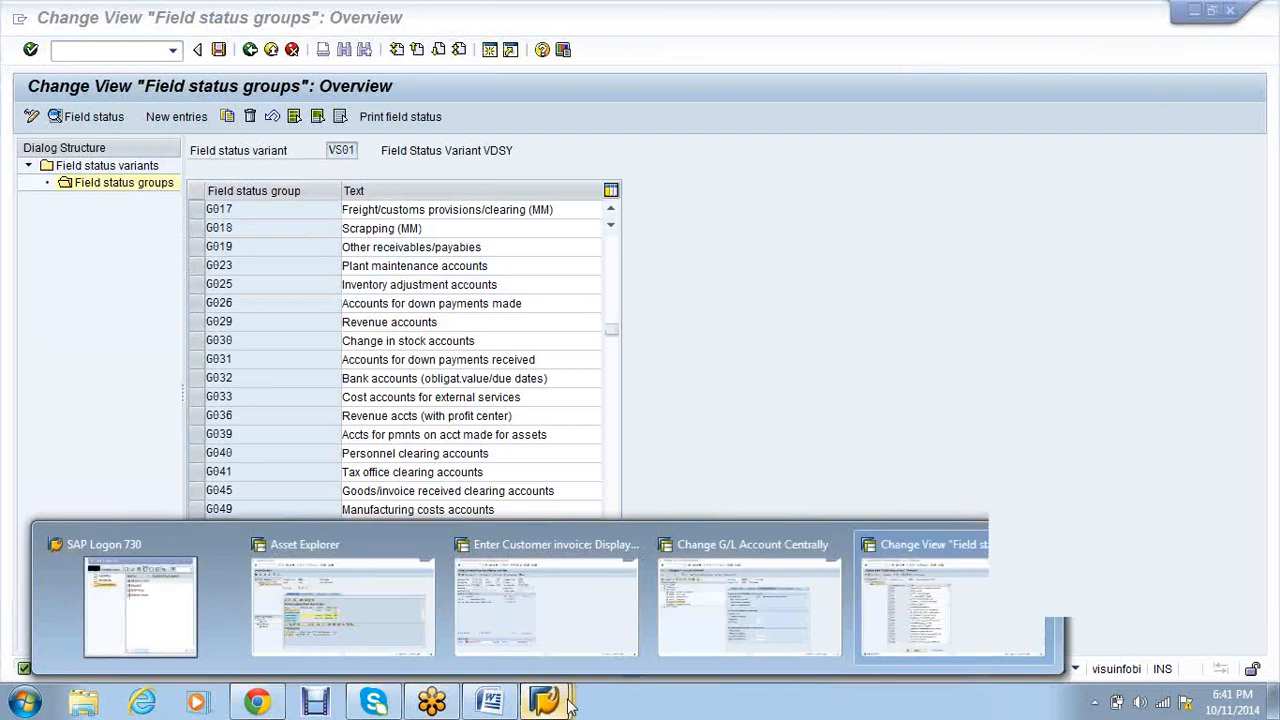
{"action": "left_click", "coordinate": [546, 600]}
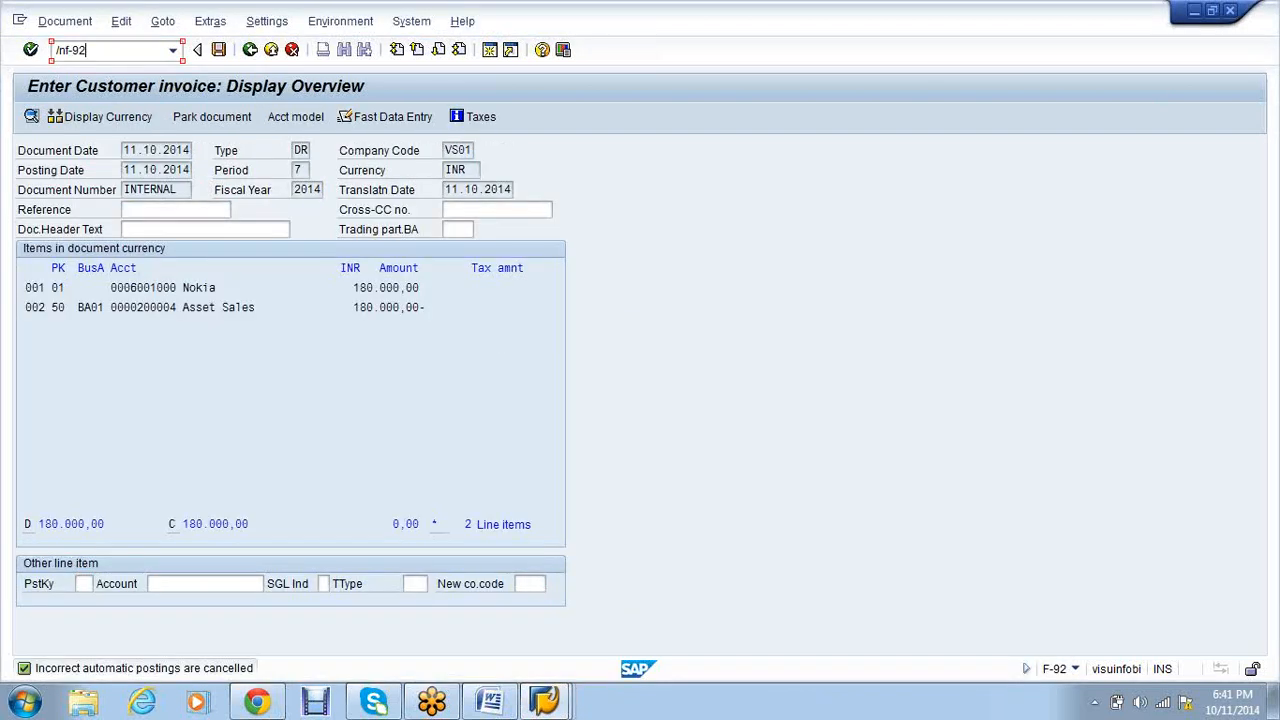
{"action": "key", "text": "Return"}
{"action": "left_click", "coordinate": [205, 543]}
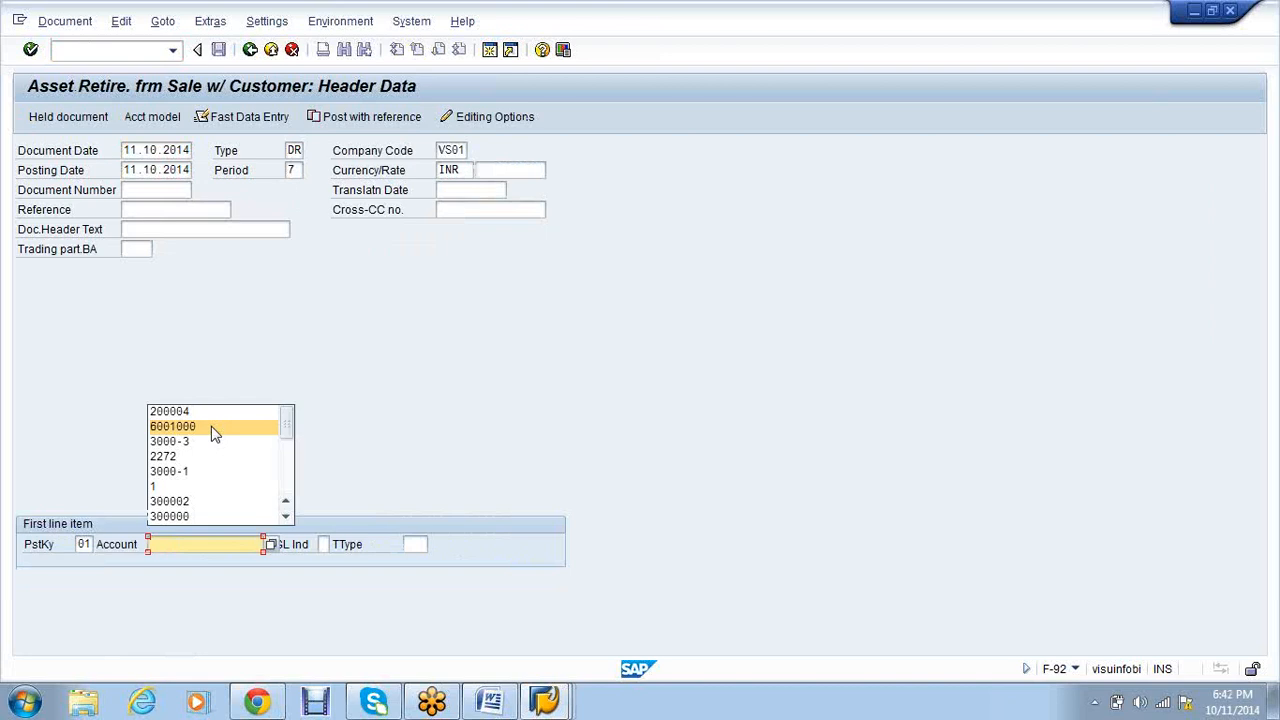
{"action": "left_click", "coordinate": [212, 414]}
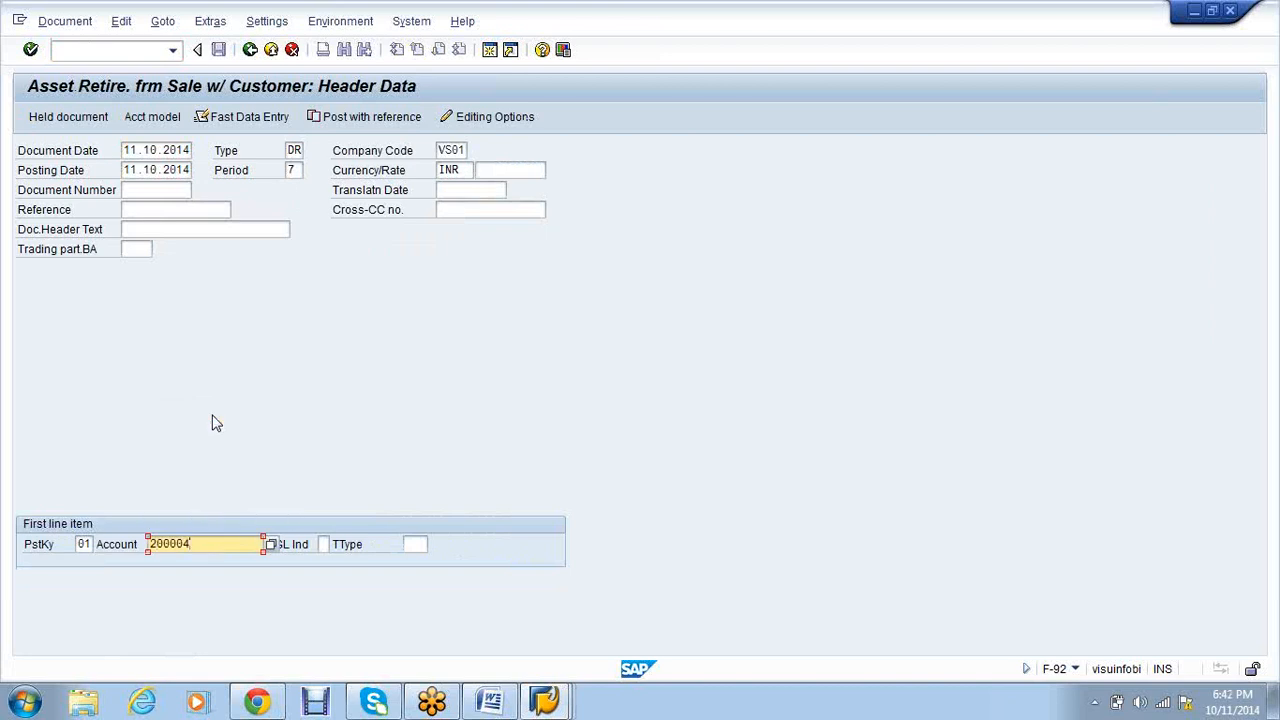
{"action": "key", "text": "BackSpace"}
{"action": "key", "text": "BackSpace"}
{"action": "key", "text": "BackSpace"}
{"action": "key", "text": "BackSpace"}
{"action": "key", "text": "BackSpace"}
{"action": "key", "text": "BackSpace"}
{"action": "key", "text": "BackSpace"}
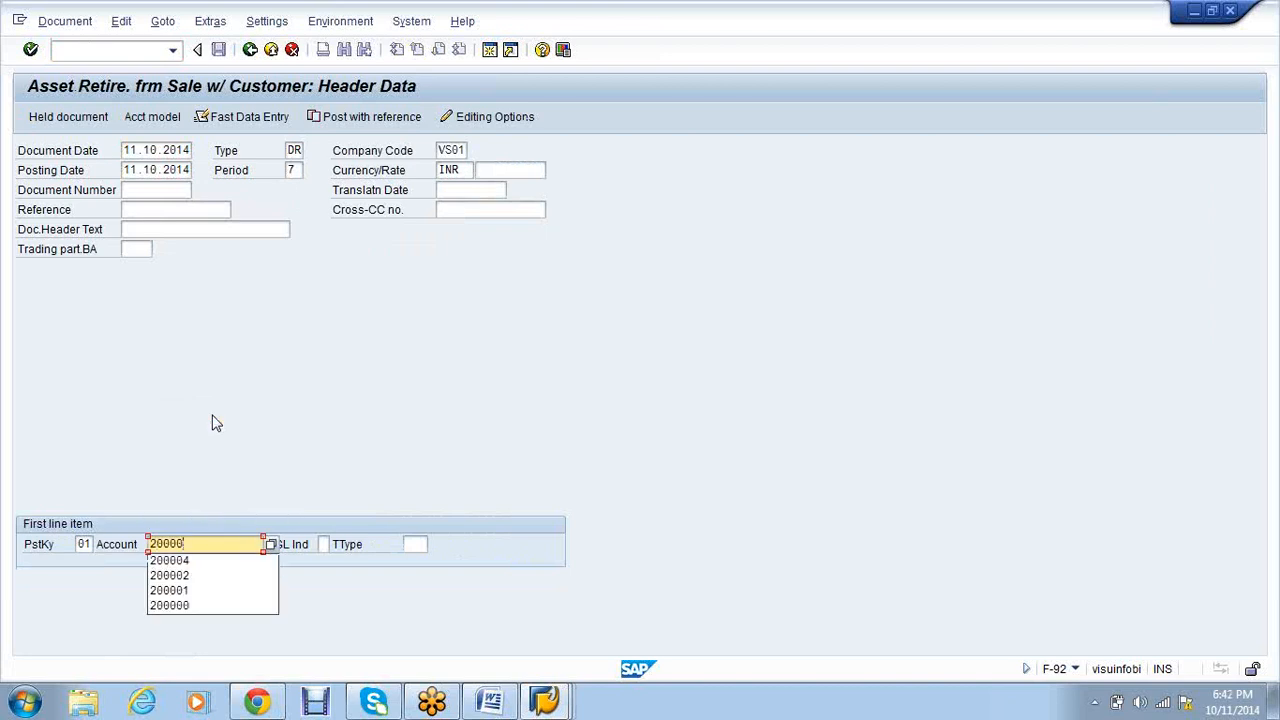
- Enter Nokia's customer account for the first line item with posting key 01 and set the item amount to 180000 INR
{"action": "left_click", "coordinate": [211, 426]}
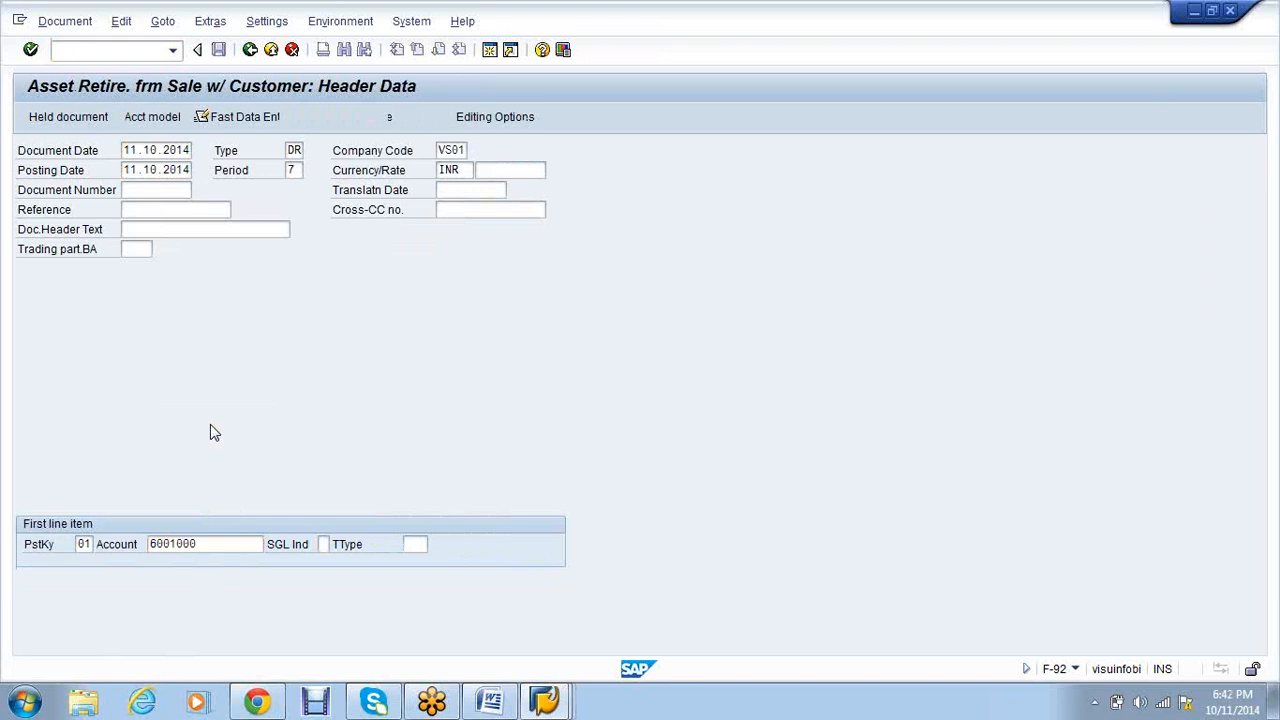
{"action": "key", "text": "Return"}
{"action": "type", "text": "180000"}
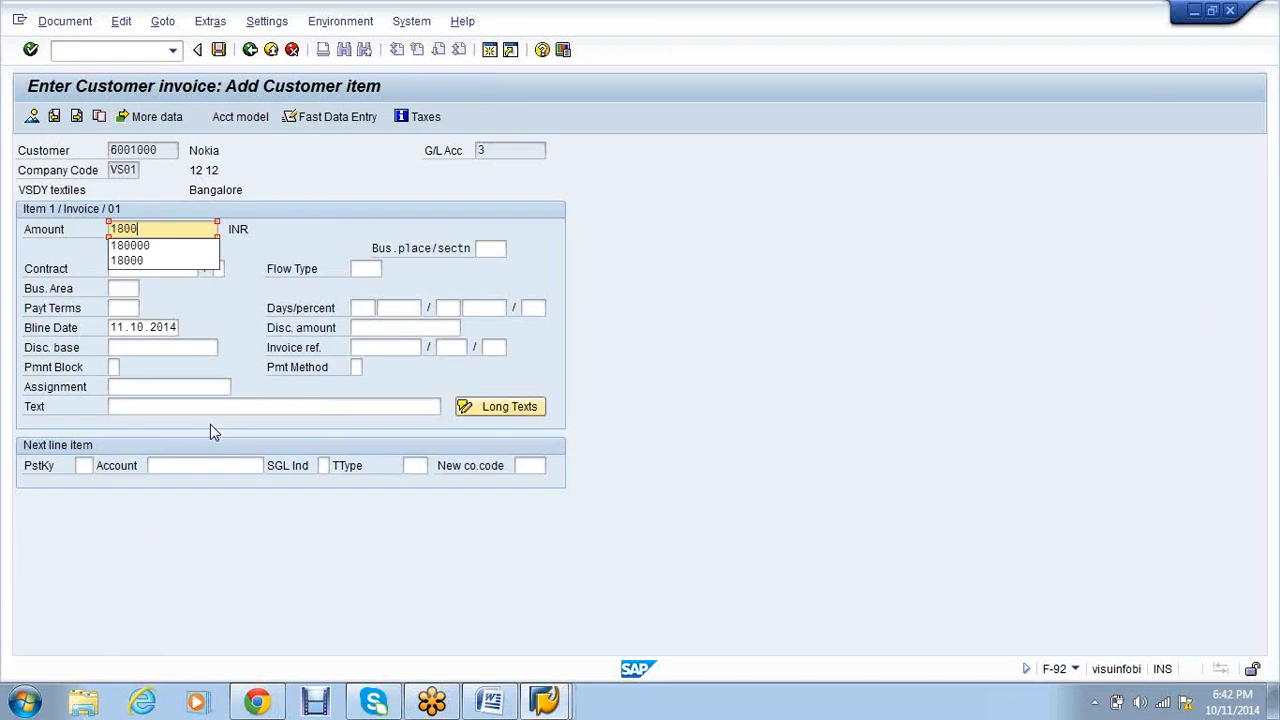
- Add a second line item with posting key 50 on the Asset sales G/L account, with amount * and Asset retirement selected
{"action": "left_click", "coordinate": [91, 465]}
{"action": "type", "text": "50"}
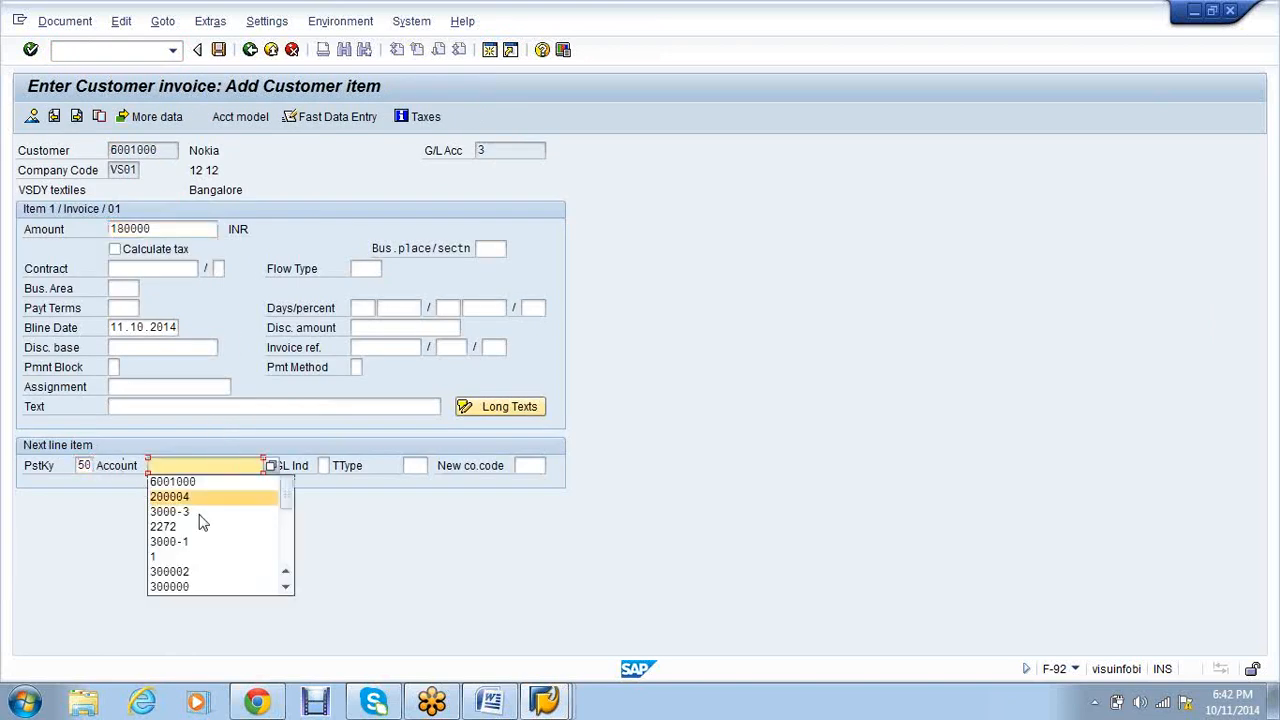
{"action": "left_click", "coordinate": [185, 497]}
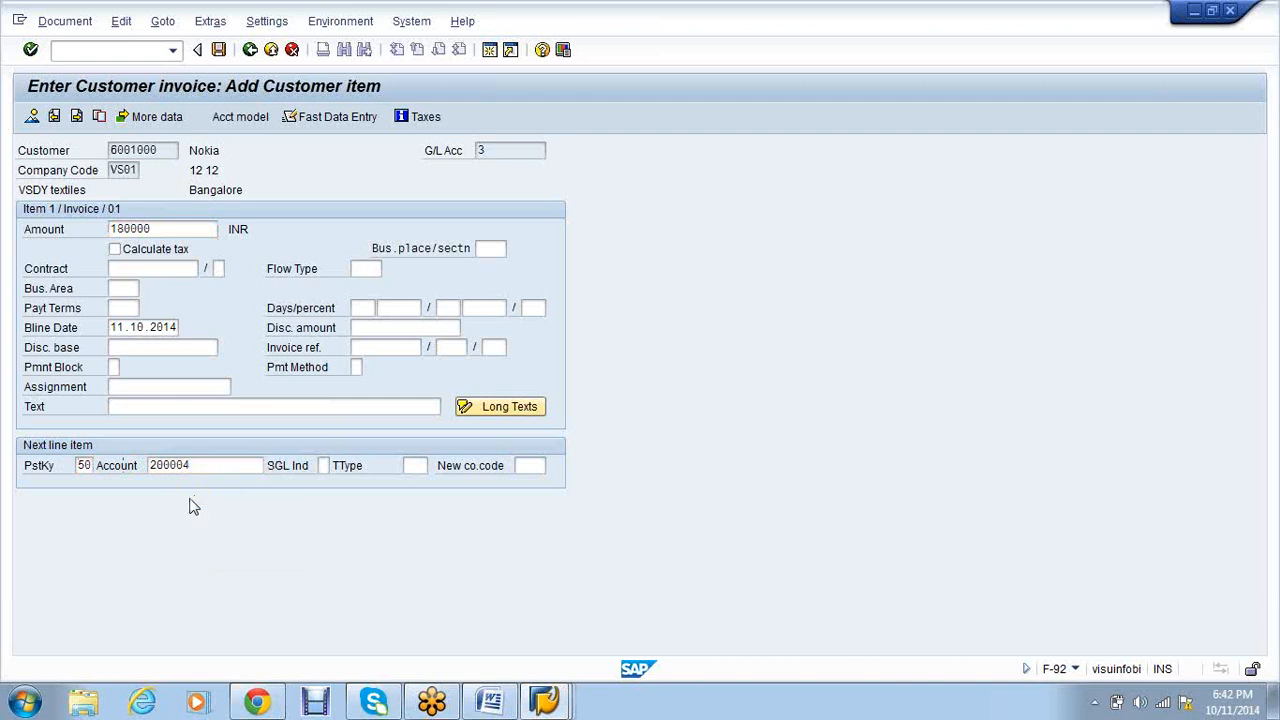
{"action": "key", "text": "Return"}
{"action": "type", "text": "*"}
{"action": "left_click", "coordinate": [401, 327]}
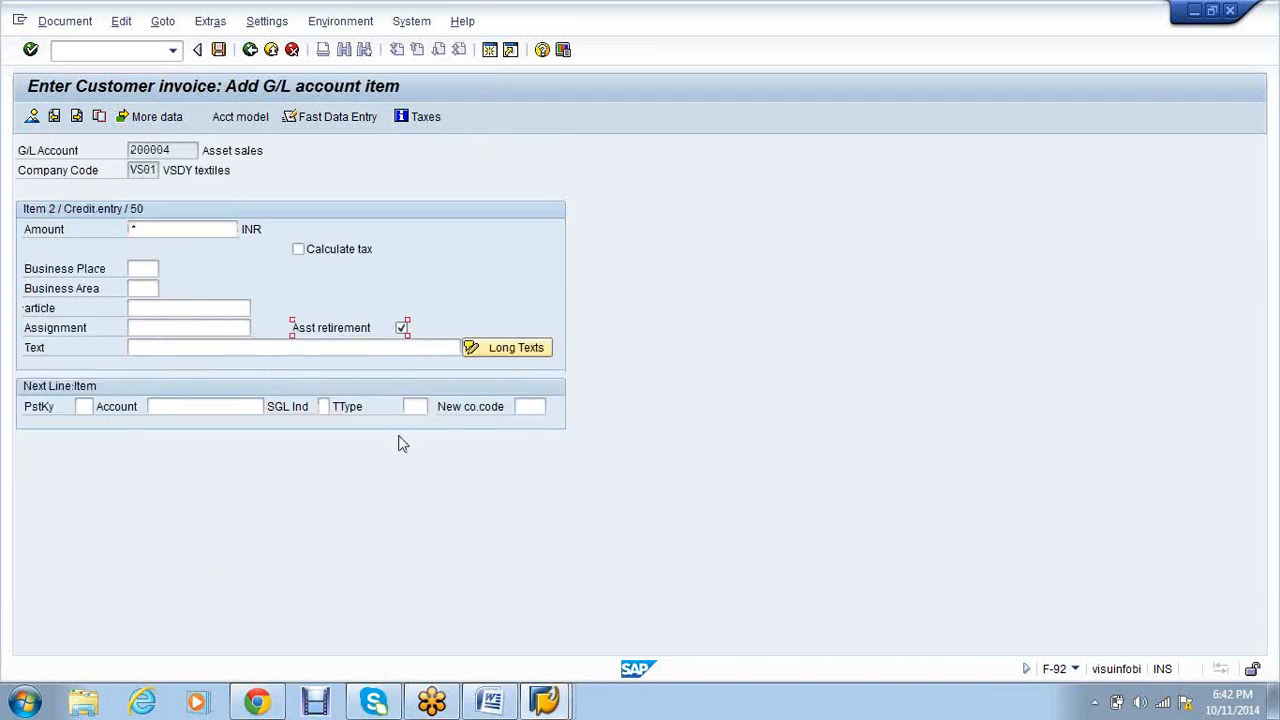
{"action": "key", "text": "Return"}
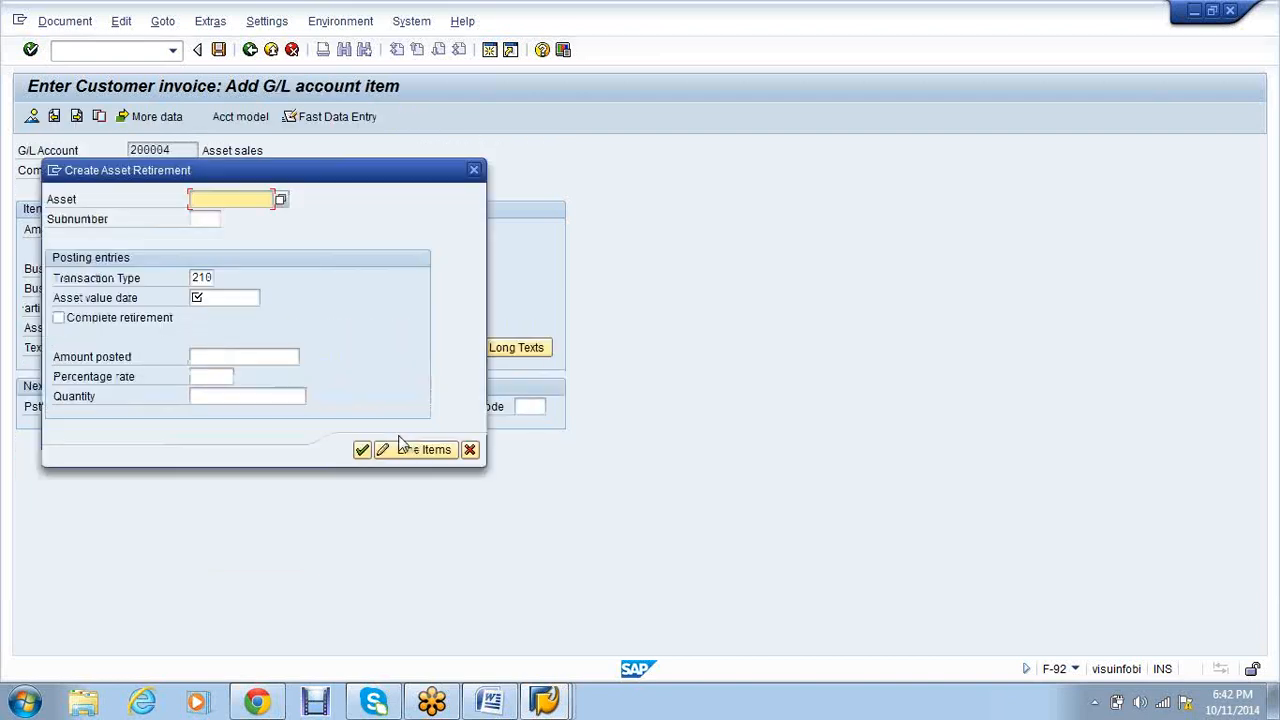
- Create the asset retirement for asset 3000, subnumber 3, with asset value date 11.10.2014 and complete retirement
{"action": "type", "text": "3000"}
{"action": "left_click", "coordinate": [208, 219]}
{"action": "left_click", "coordinate": [208, 236]}
{"action": "left_click", "coordinate": [215, 297]}
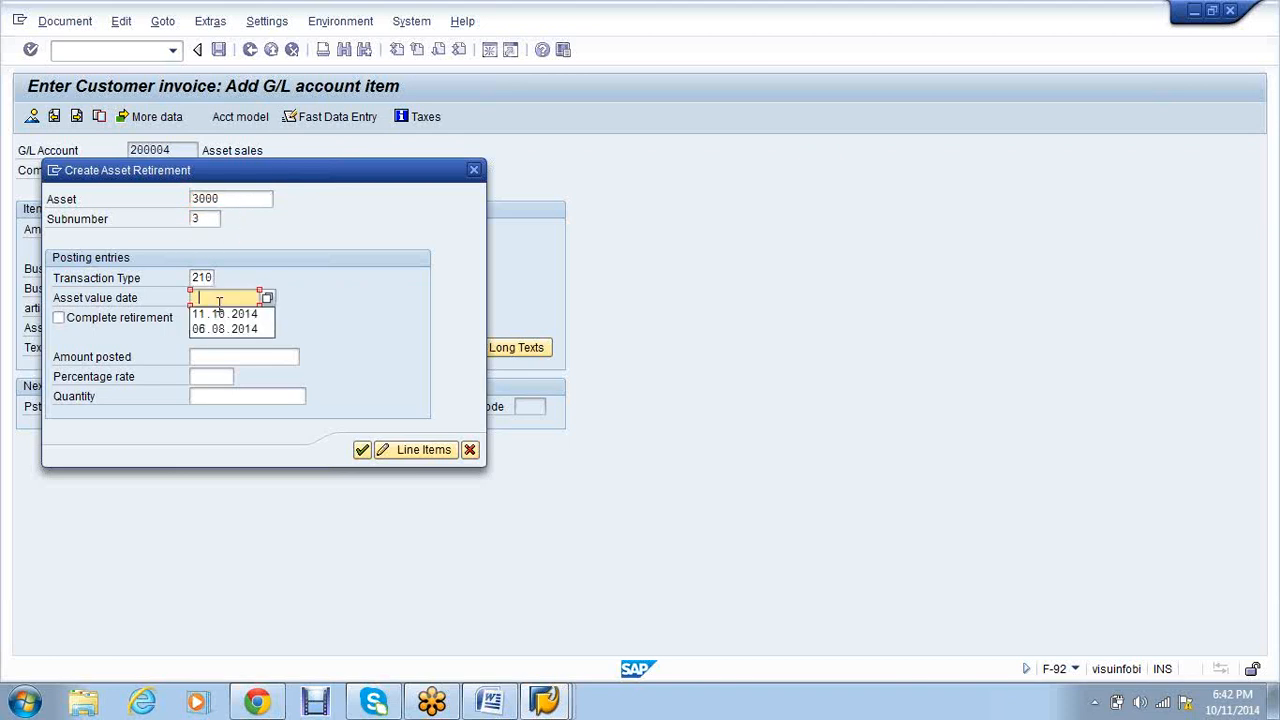
{"action": "left_click", "coordinate": [220, 311]}
{"action": "left_click", "coordinate": [98, 318]}
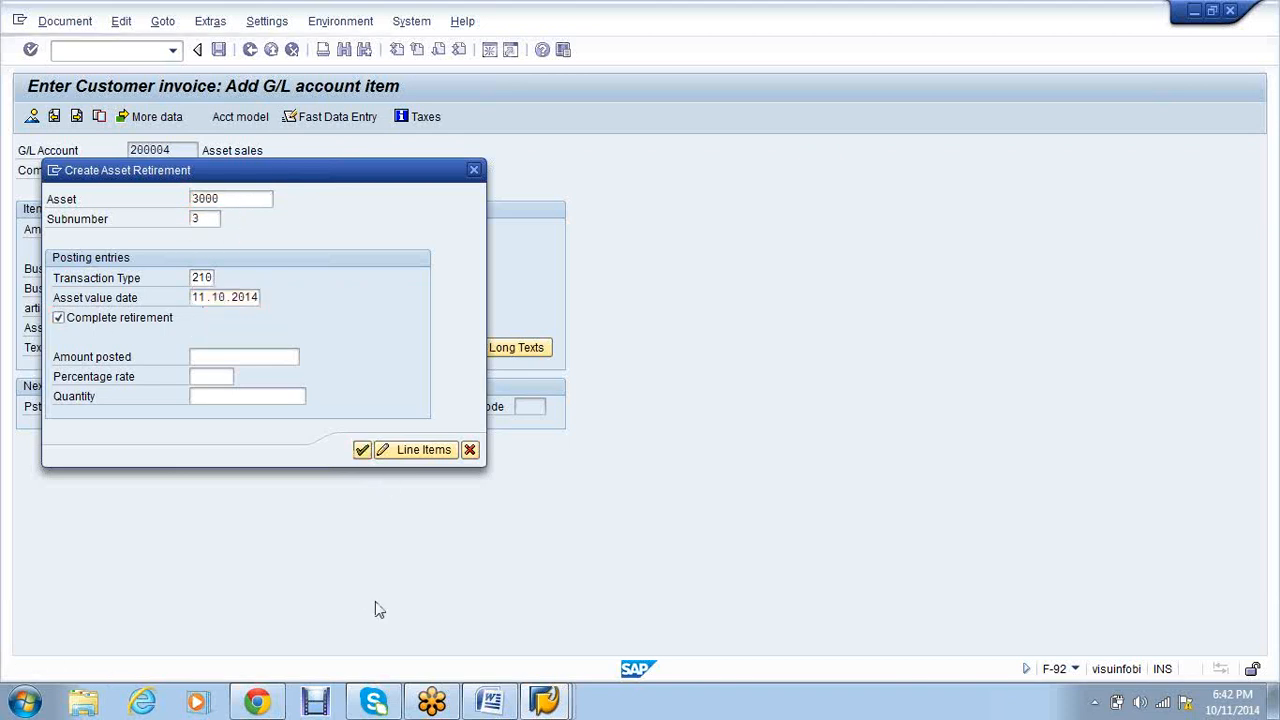
{"action": "key", "text": "Return"}
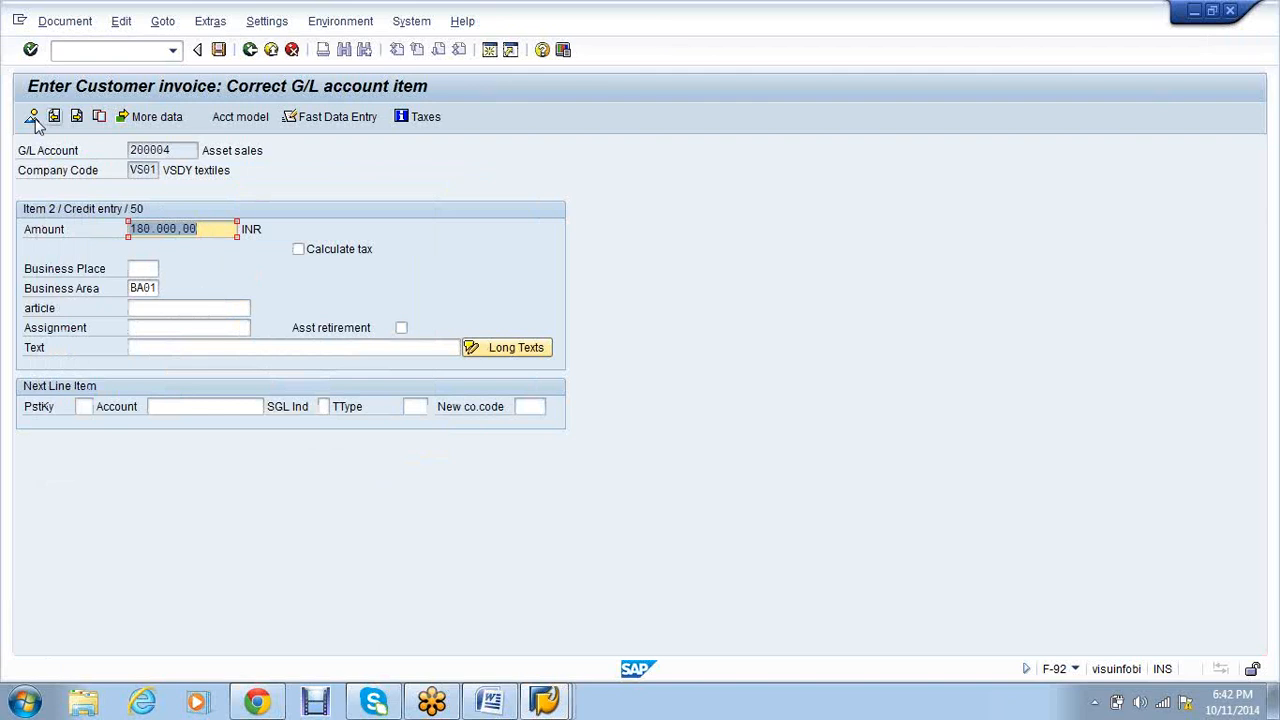
- Check the document overview, post the asset sale and display the posted document
{"action": "left_click", "coordinate": [32, 117]}
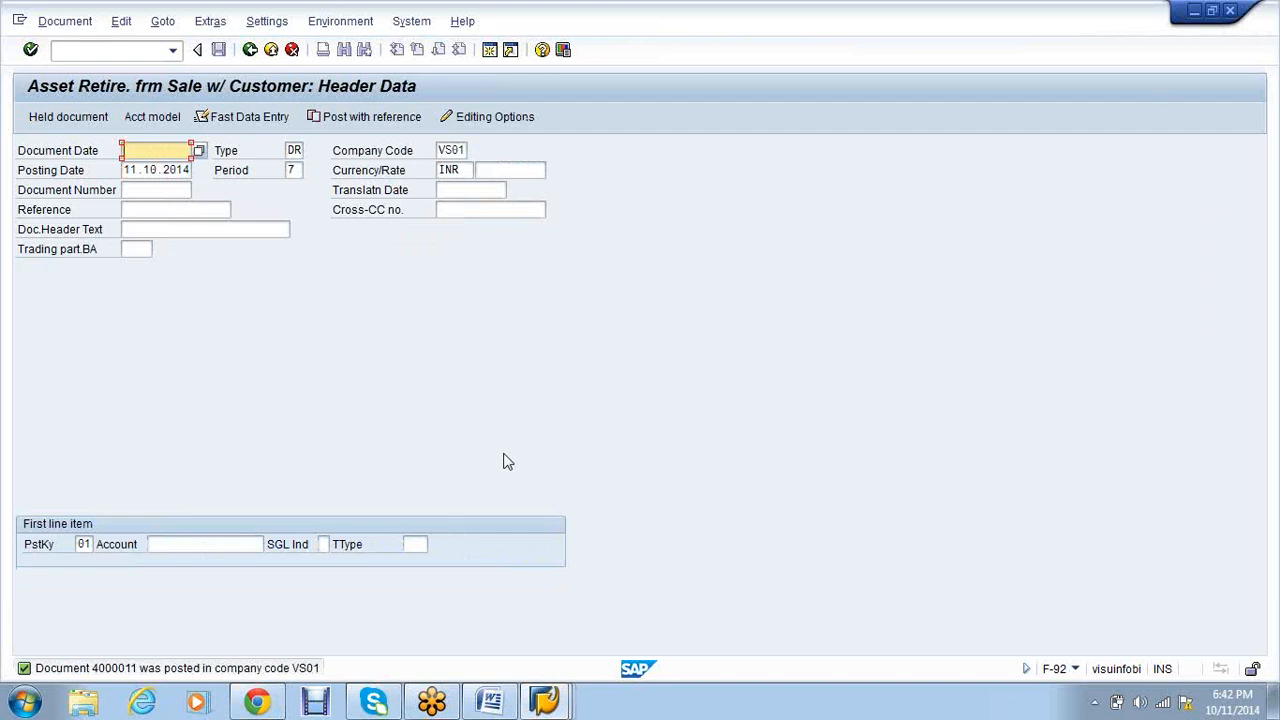
{"action": "left_click", "coordinate": [60, 24]}
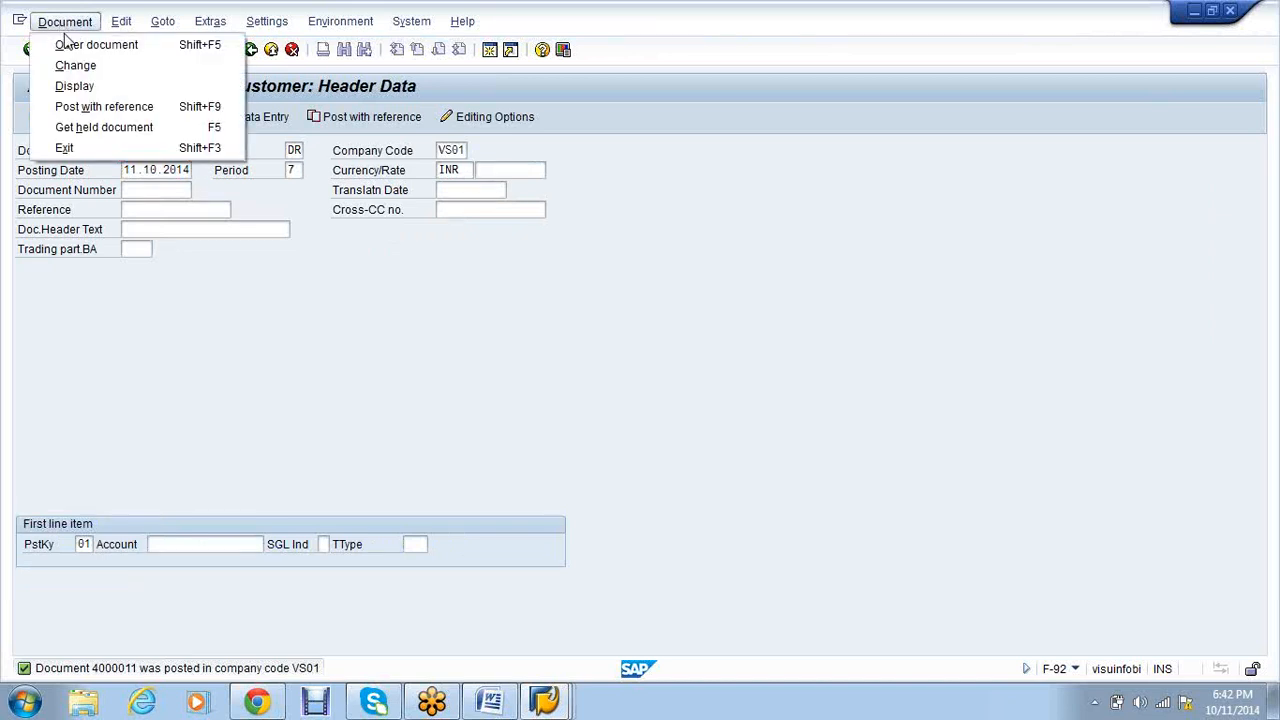
{"action": "left_click", "coordinate": [79, 89]}
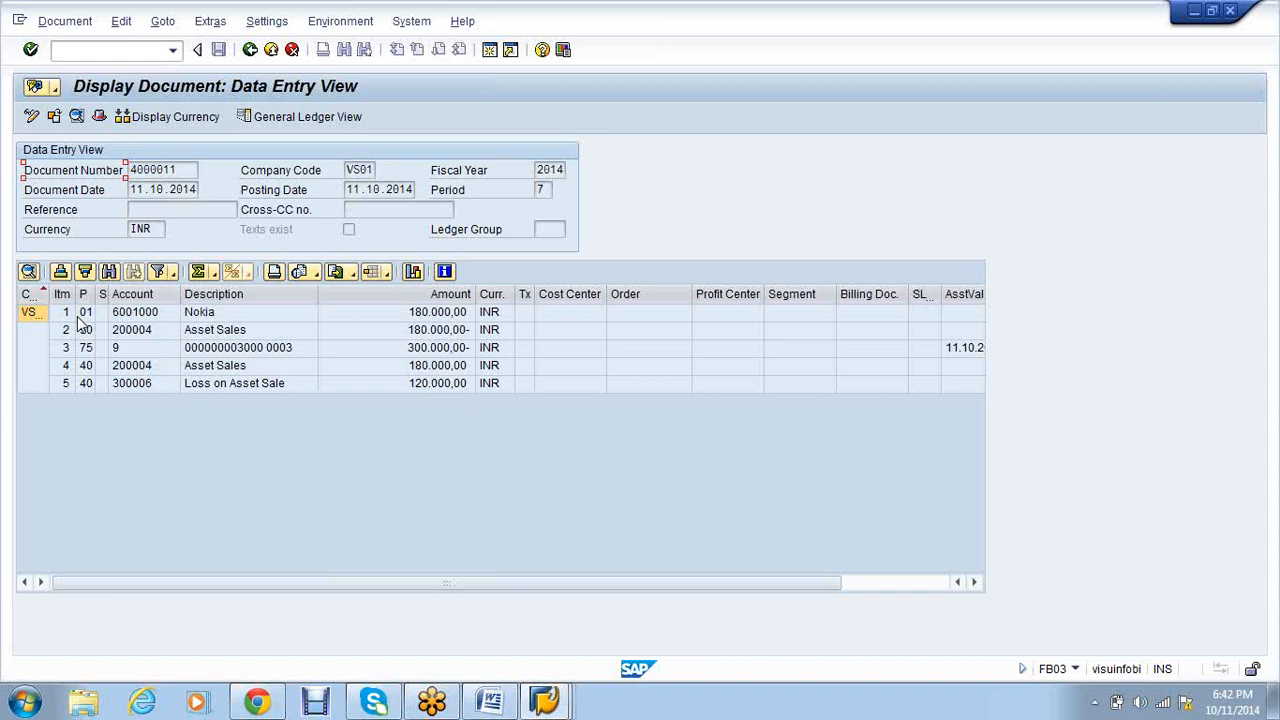
- Examine the posted document's line items for Nokia, asset sales, asset 3000-3 and the loss on the asset sale
{"action": "left_click", "coordinate": [78, 315]}
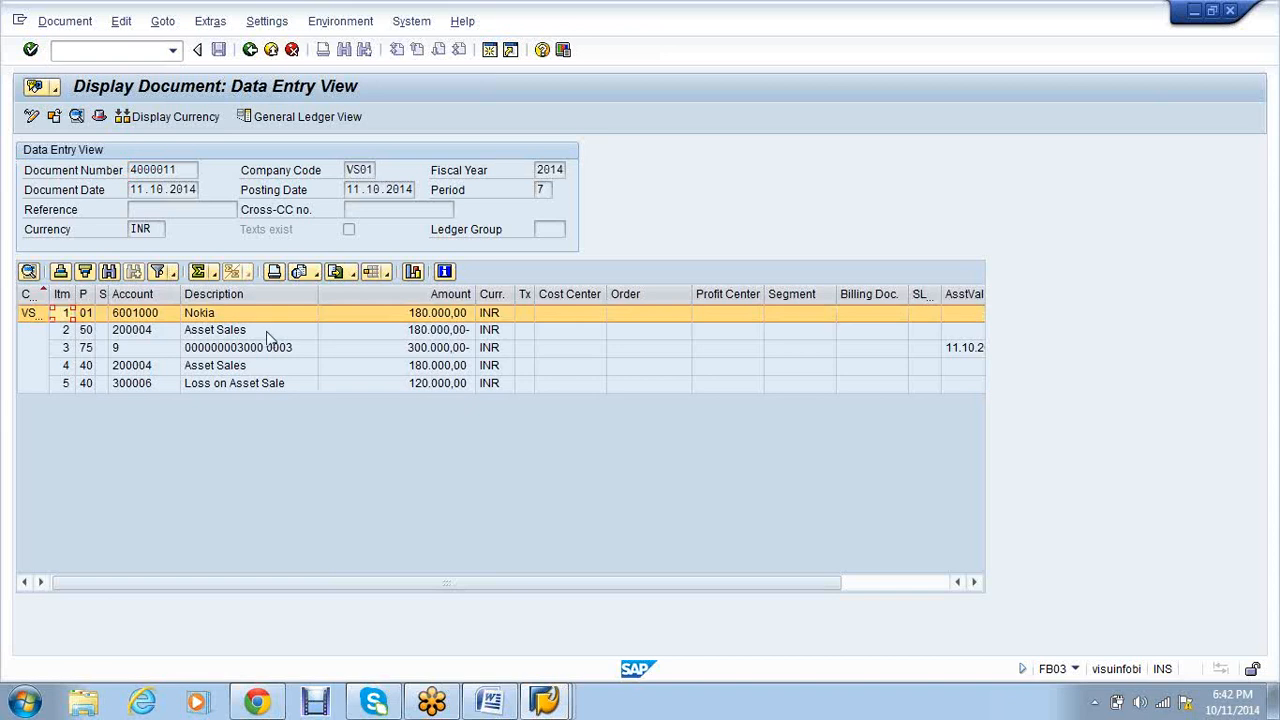
{"action": "left_click", "coordinate": [268, 337]}
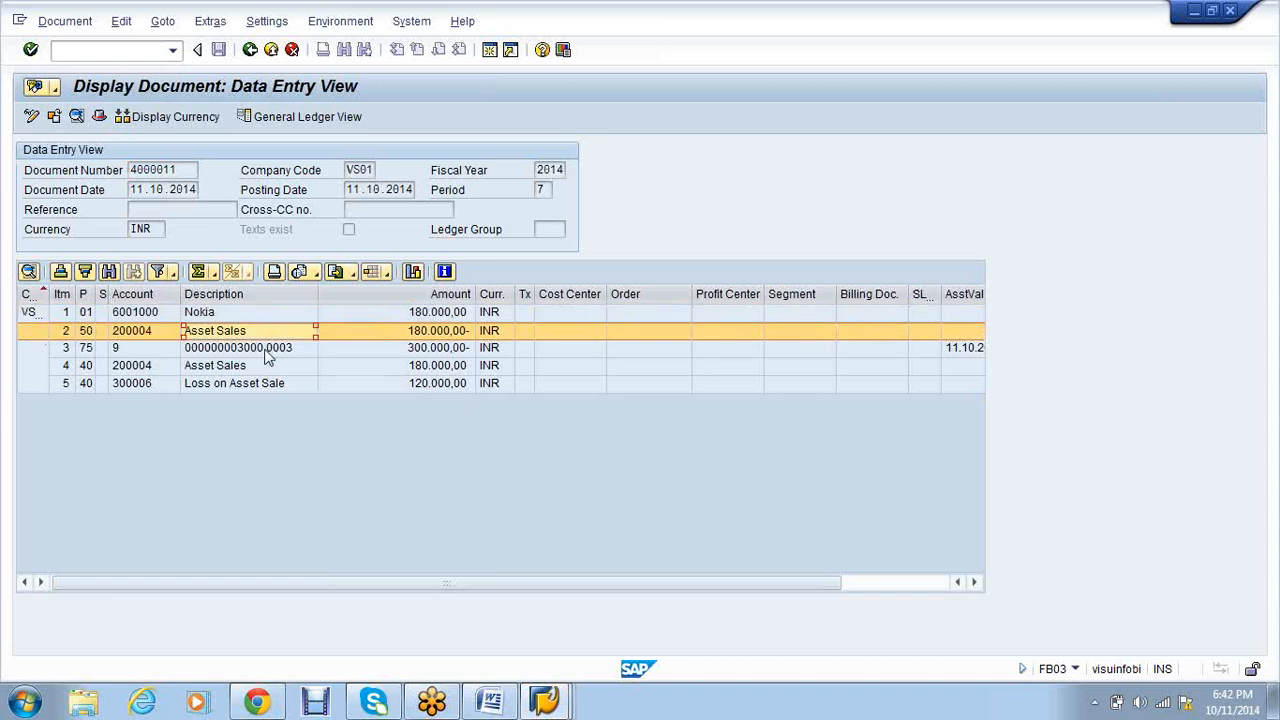
{"action": "left_click", "coordinate": [266, 352]}
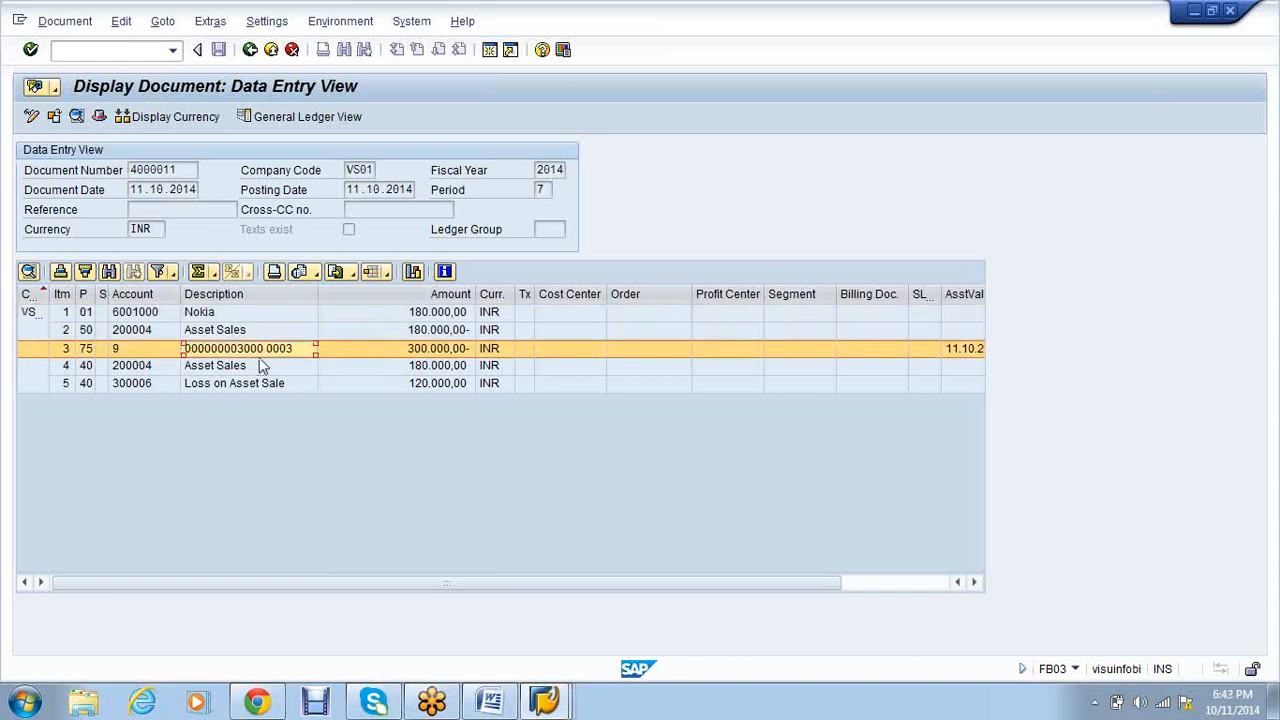
{"action": "left_click", "coordinate": [260, 367]}
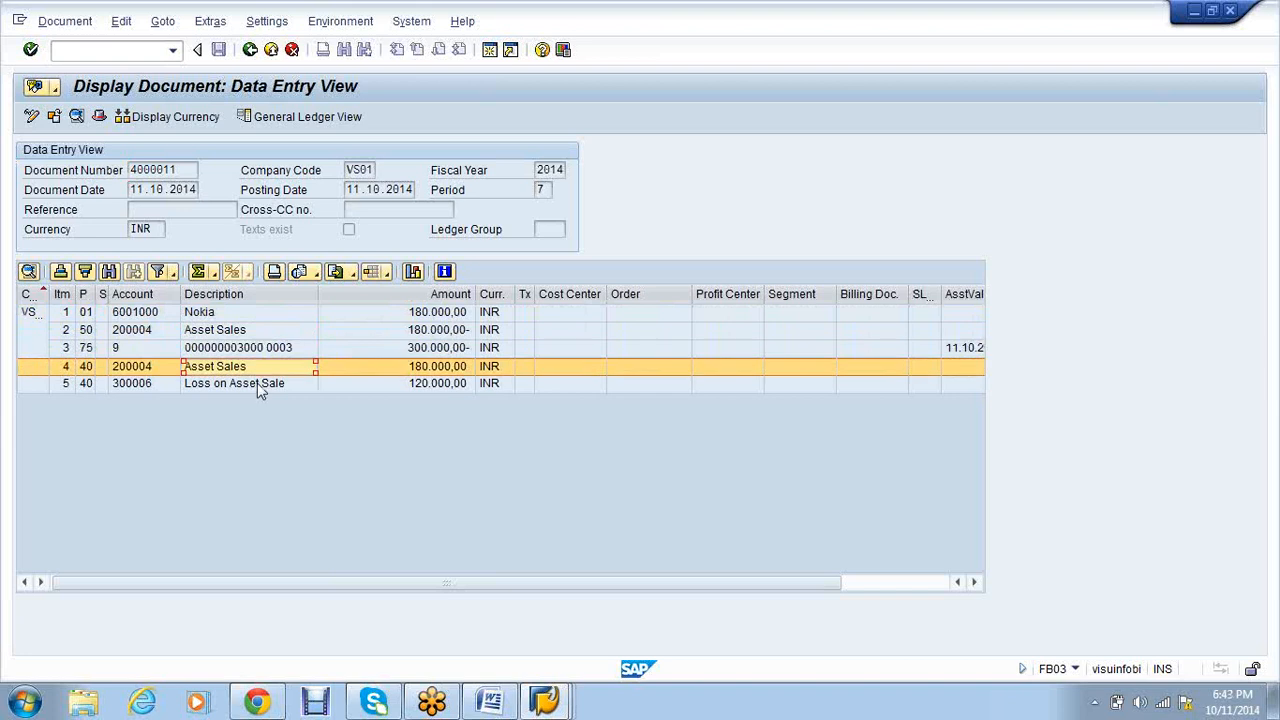
{"action": "left_click", "coordinate": [261, 385]}
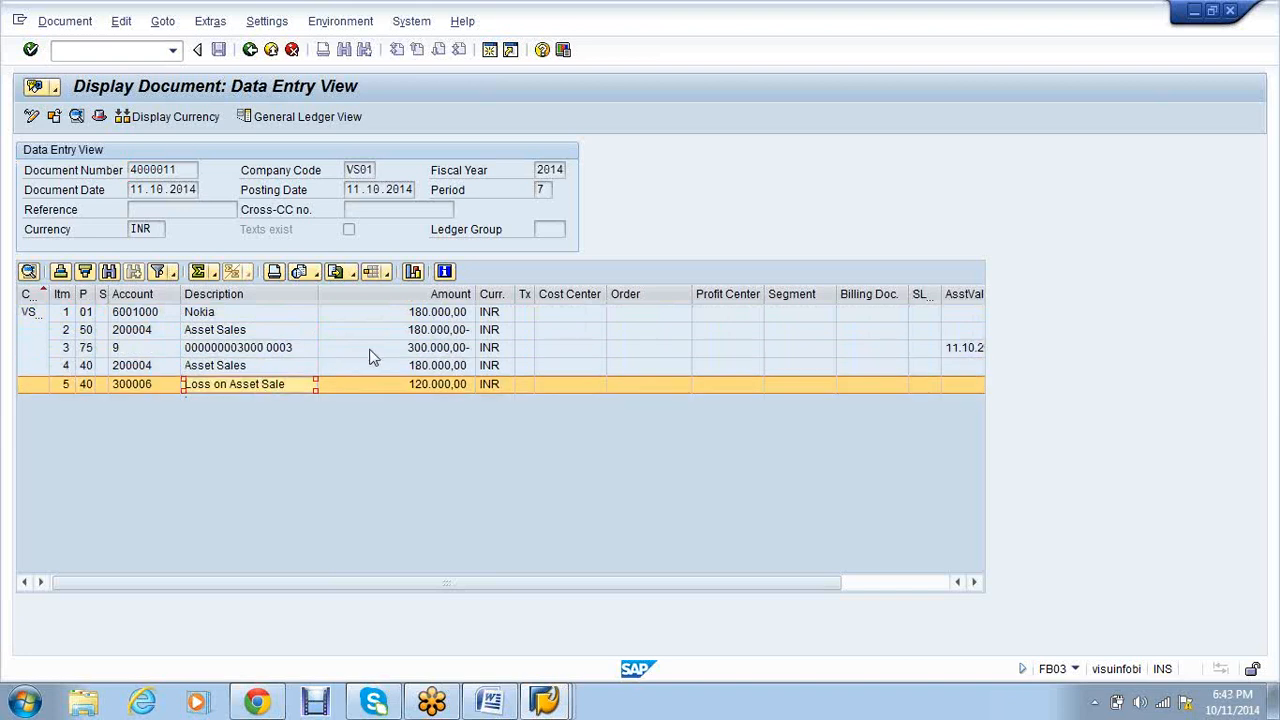
{"action": "left_click", "coordinate": [369, 355]}
{"action": "left_click", "coordinate": [285, 387]}
{"action": "left_click", "coordinate": [289, 370]}
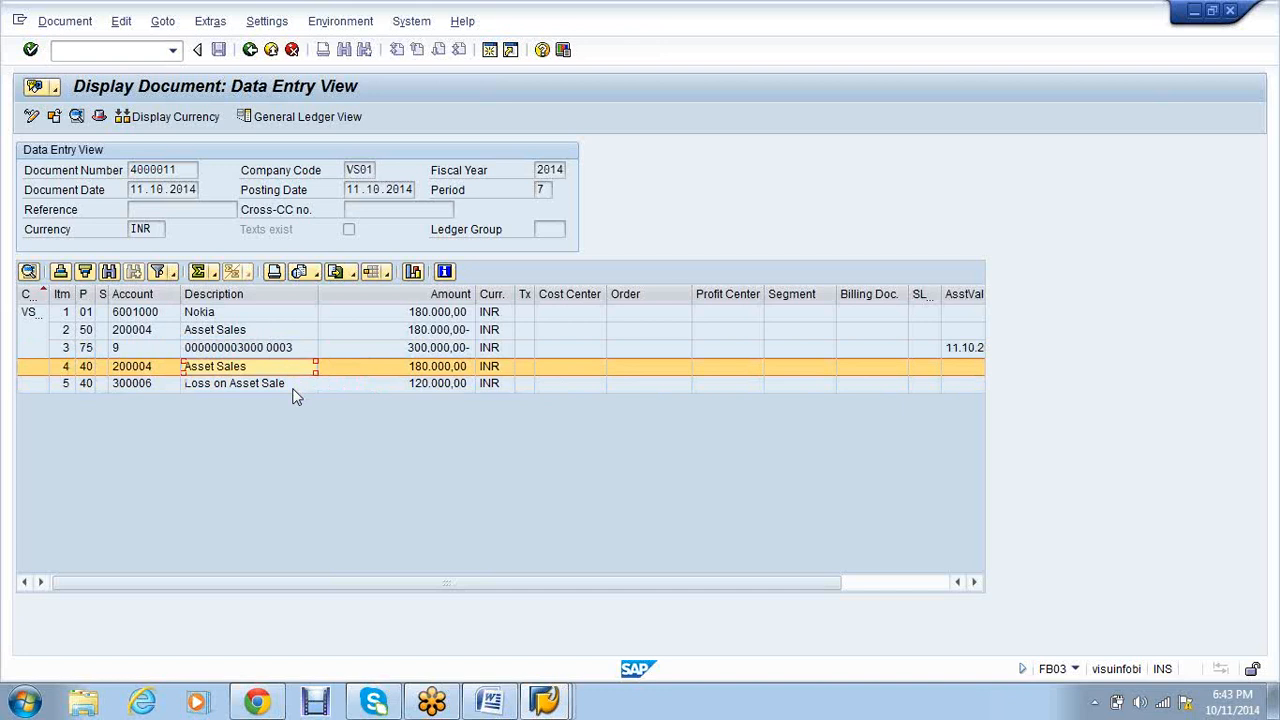
{"action": "left_click", "coordinate": [294, 387]}
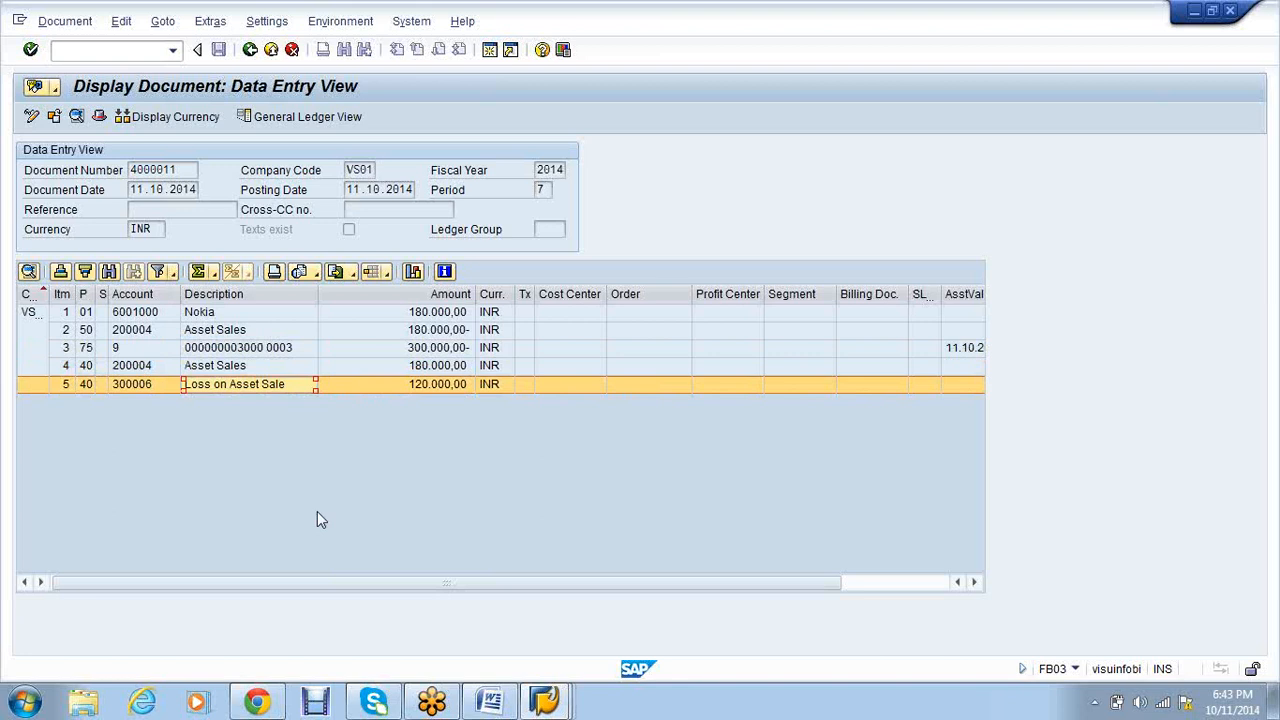
- Switch to the Asset Explorer session, refresh asset 3000-3 and examine its retirement transaction
{"action": "left_click", "coordinate": [565, 706]}
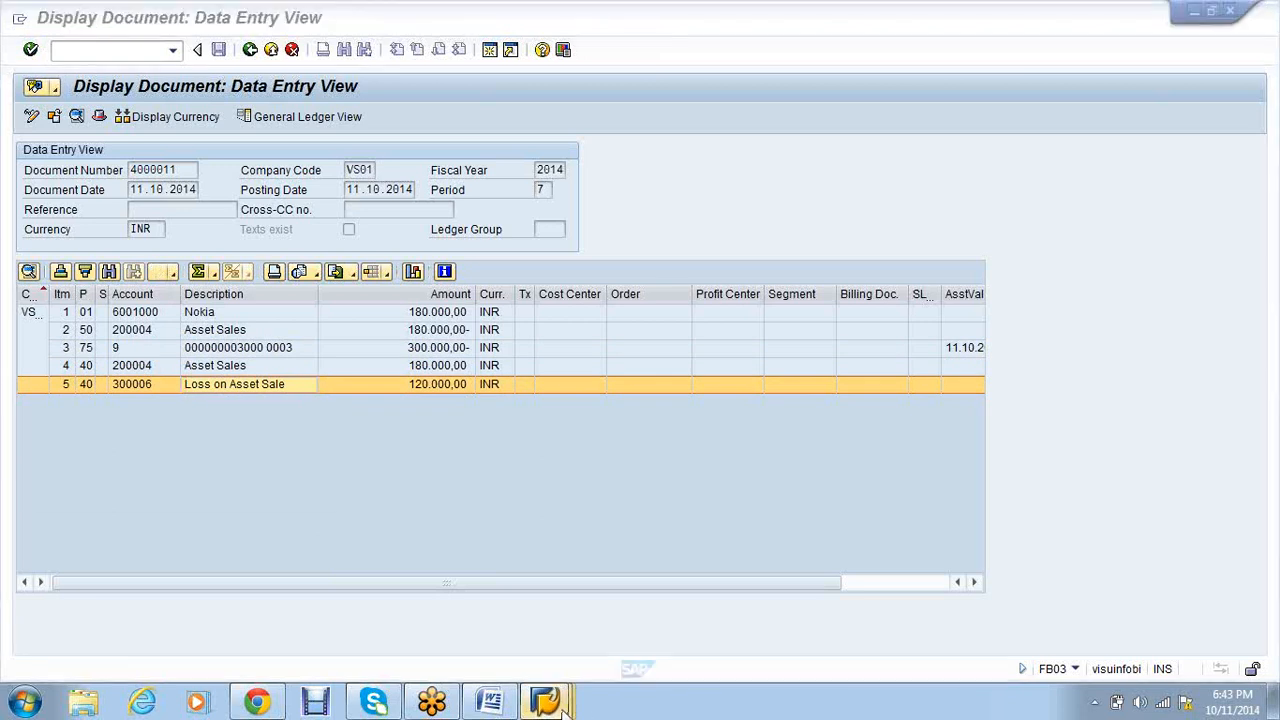
{"action": "mouse_move", "coordinate": [565, 706]}
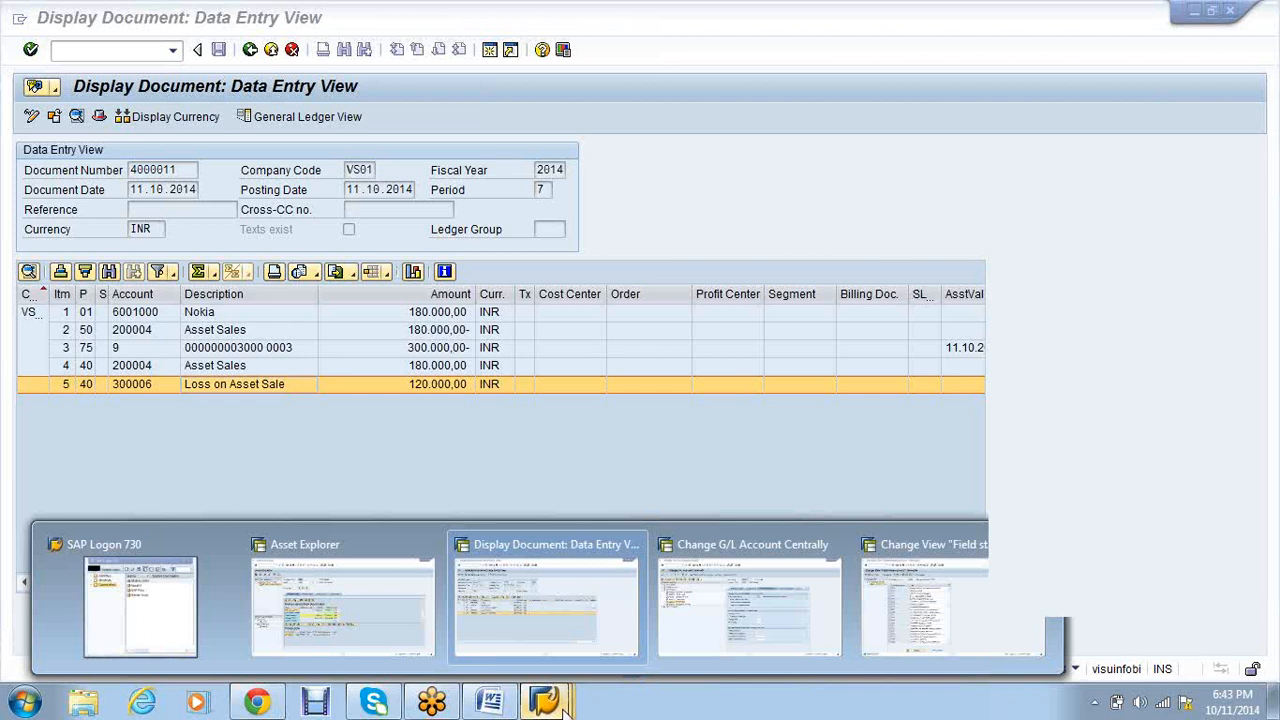
{"action": "left_click", "coordinate": [357, 615]}
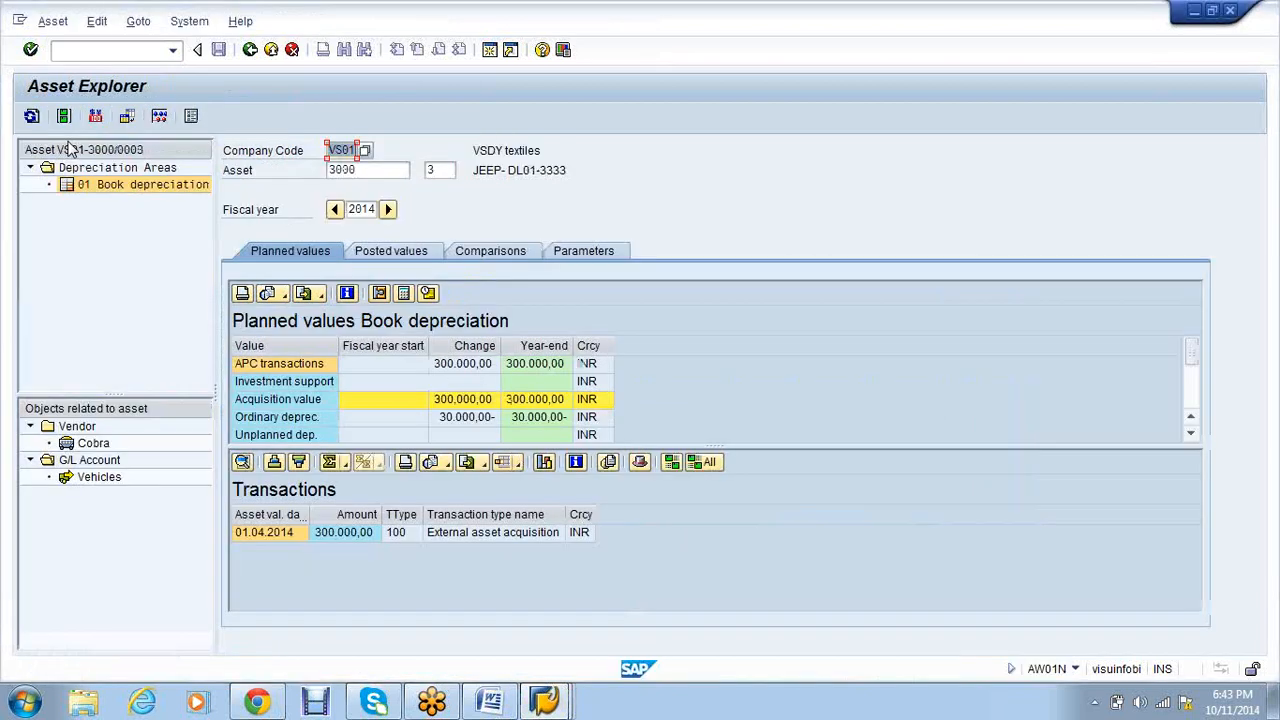
{"action": "left_click", "coordinate": [31, 116]}
{"action": "left_click", "coordinate": [774, 550]}
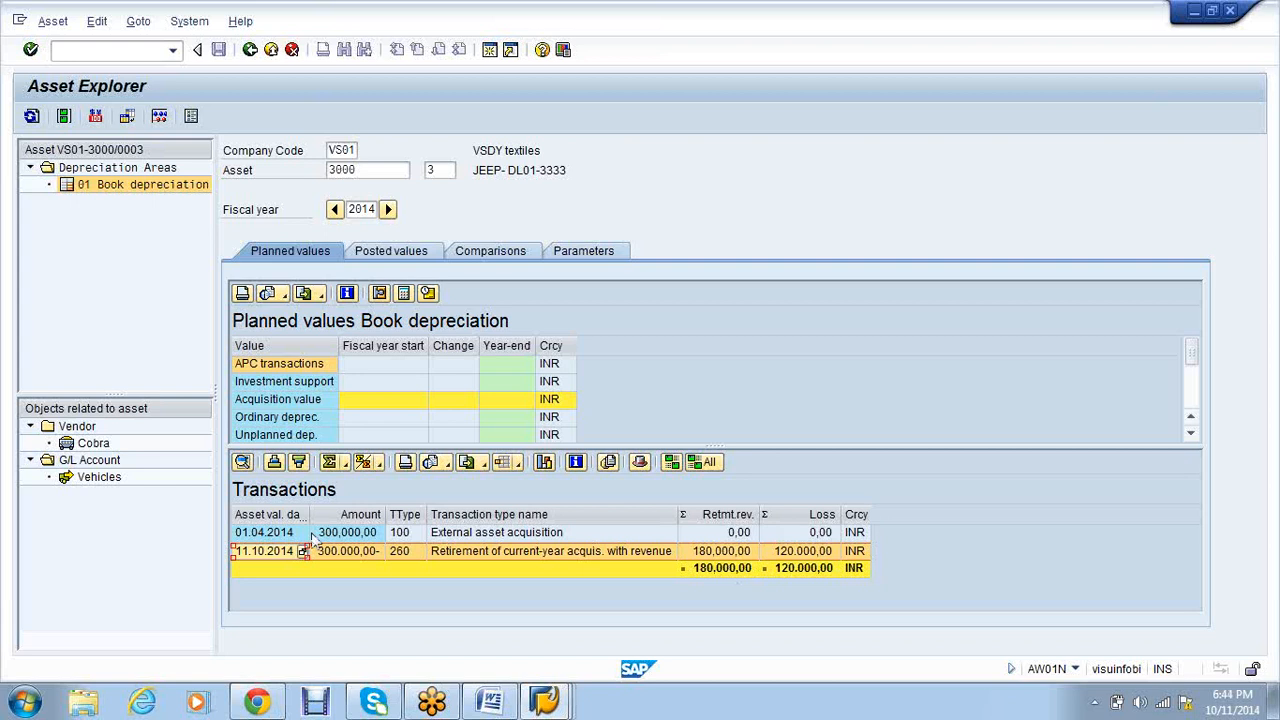
- Switch to the asset accounting notes in Word and review the depreciation methods, asset class and chart of depreciation sections
{"action": "left_click", "coordinate": [505, 706]}
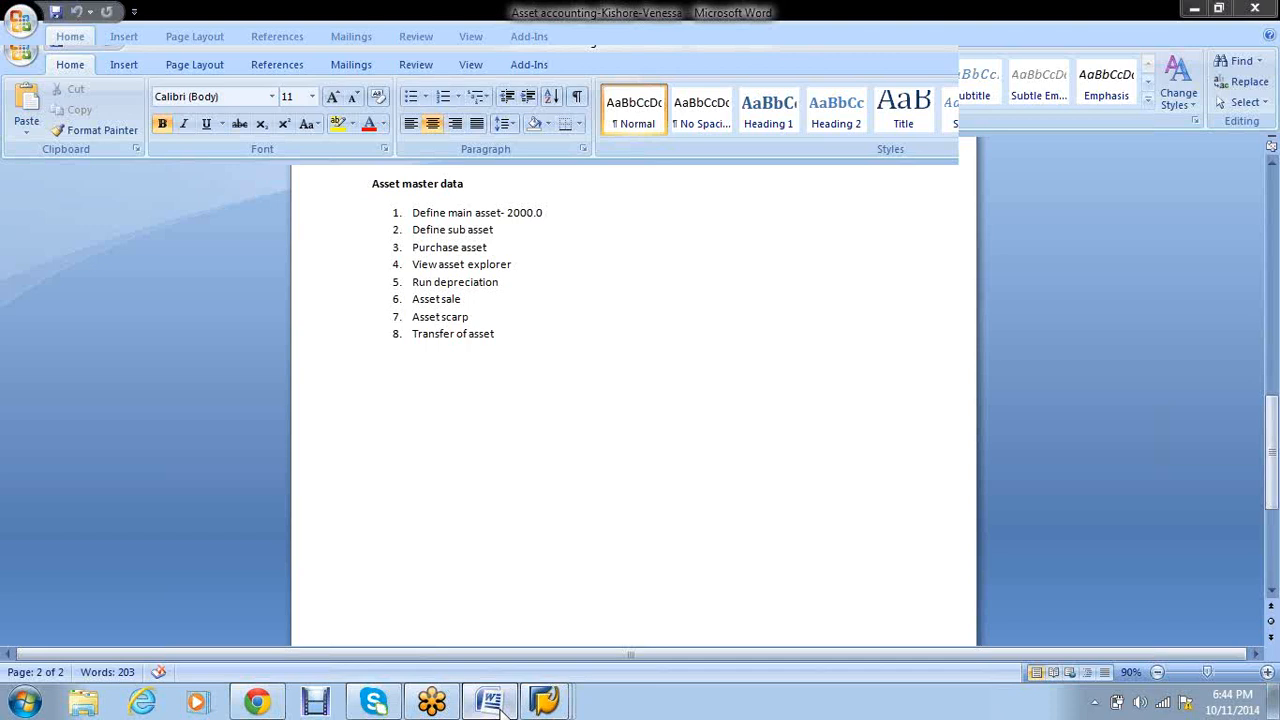
{"action": "scroll", "coordinate": [532, 468], "scroll_direction": "up", "scroll_amount": 9}
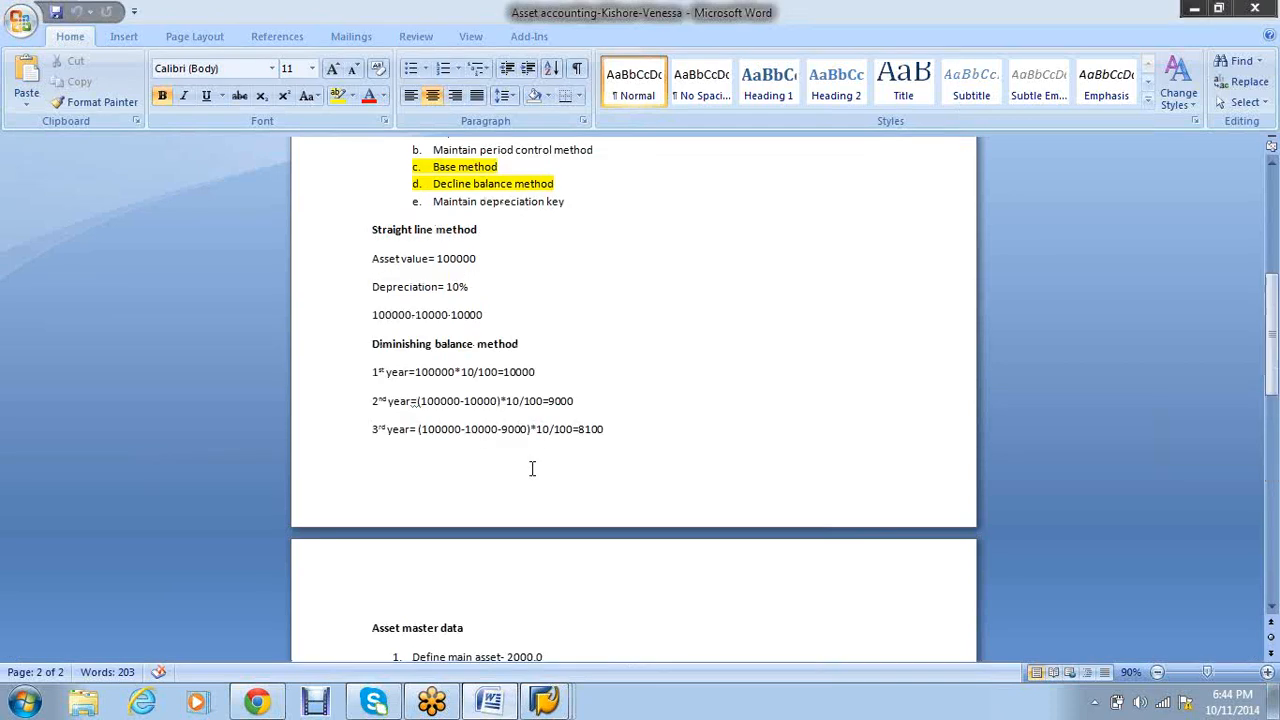
{"action": "scroll", "coordinate": [532, 468], "scroll_direction": "up", "scroll_amount": 10}
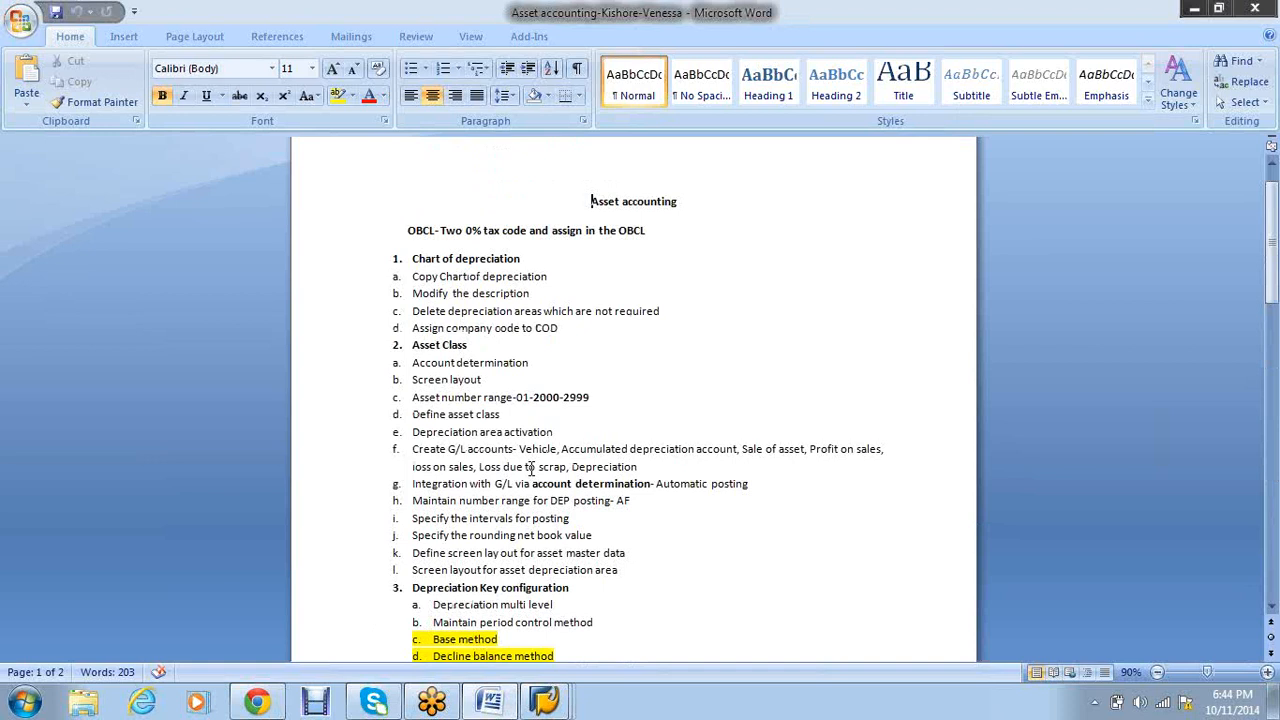
{"action": "scroll", "coordinate": [530, 467], "scroll_direction": "down", "scroll_amount": 2}
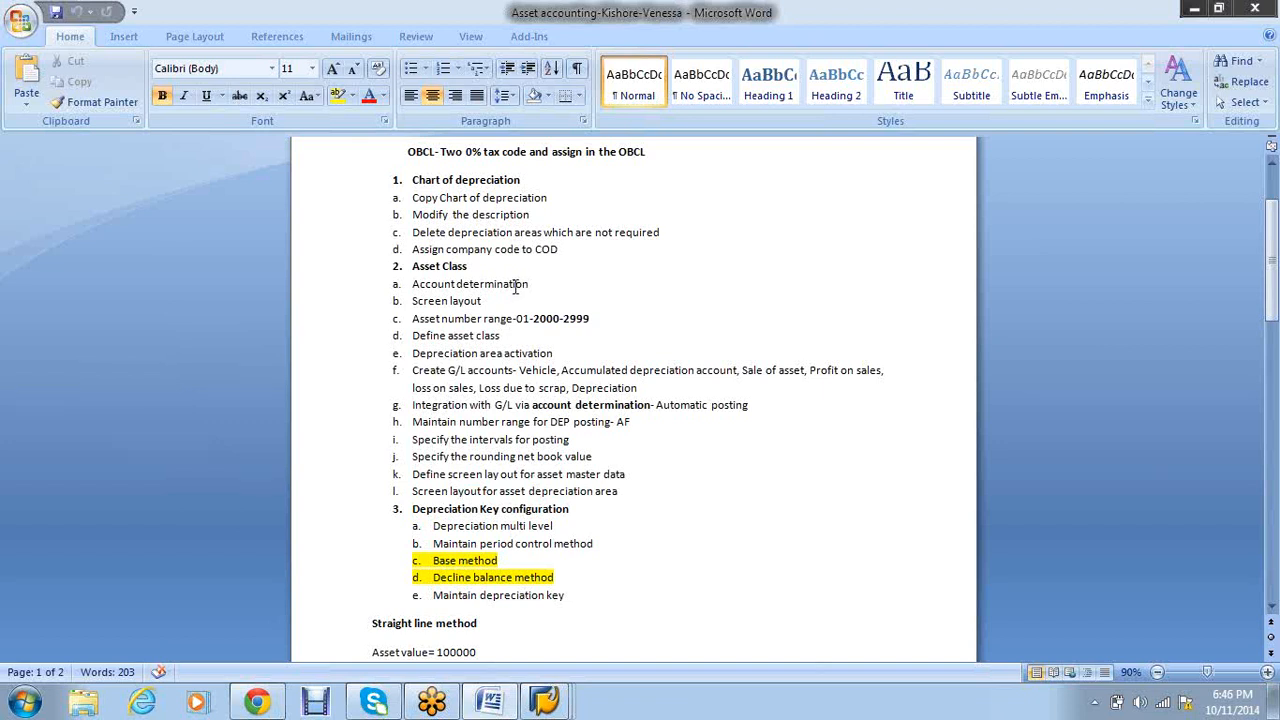
- Switch to the SAP field status groups session and open transaction ABCO for adjustment posting to areas
{"action": "left_click", "coordinate": [563, 703]}
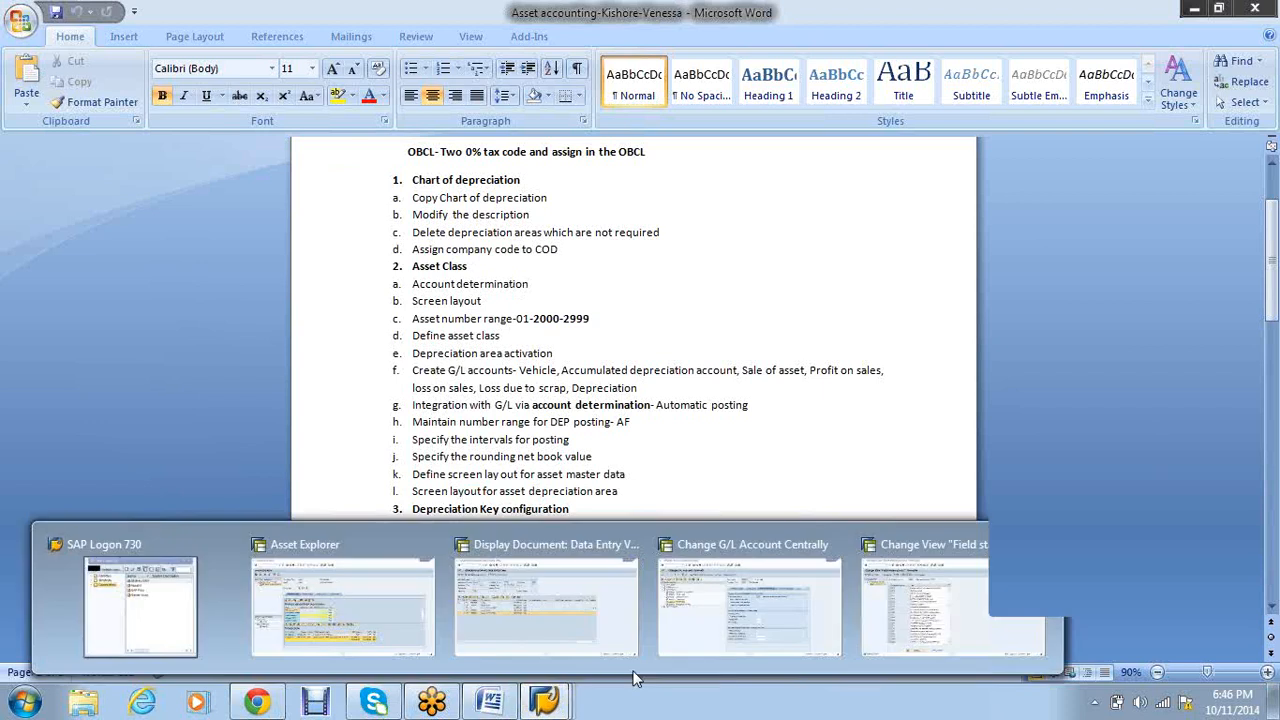
{"action": "left_click", "coordinate": [858, 629]}
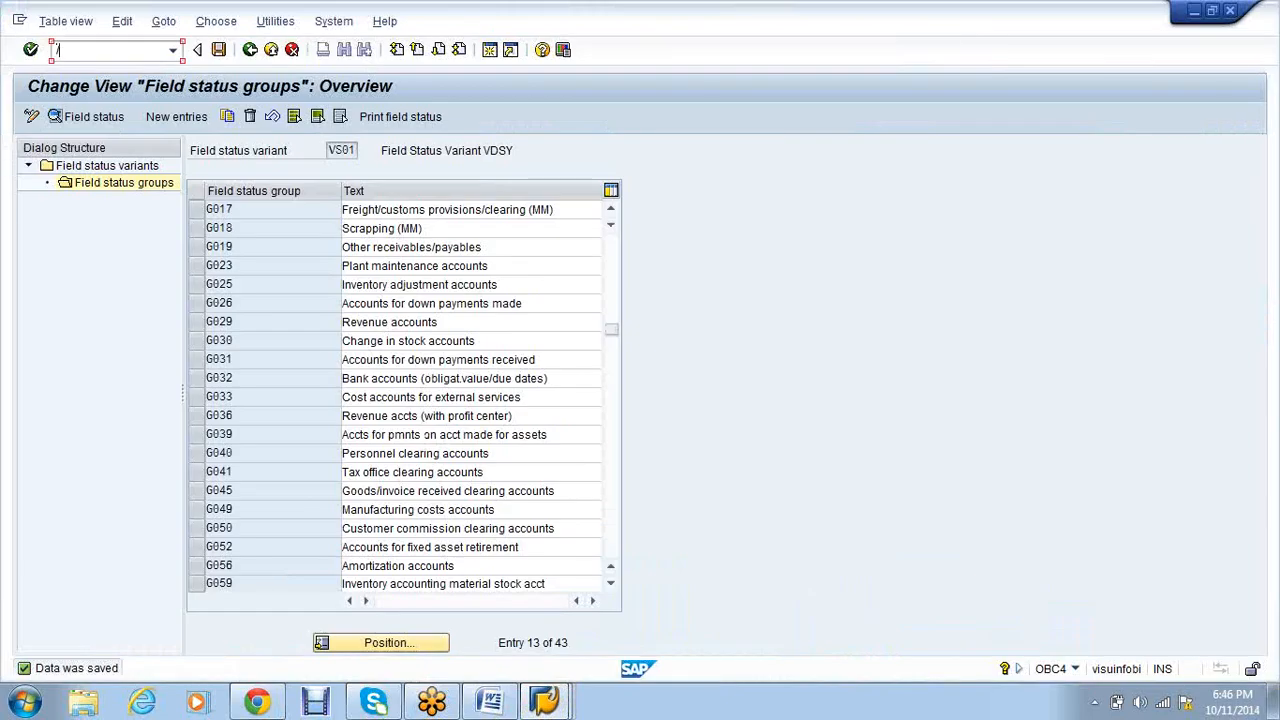
{"action": "type", "text": "/napcol"}
{"action": "key", "text": "BackSpace"}
{"action": "key", "text": "BackSpace"}
{"action": "key", "text": "BackSpace"}
{"action": "key", "text": "BackSpace"}
{"action": "type", "text": "o90"}
{"action": "key", "text": "Return"}
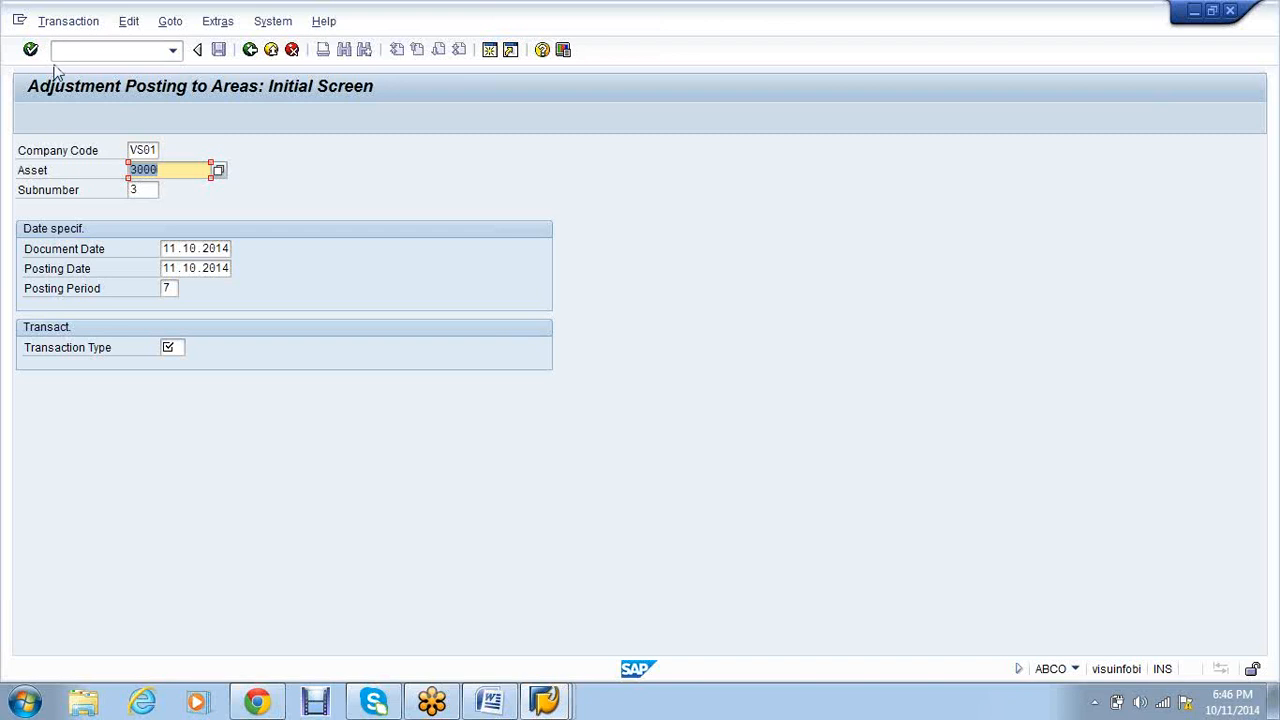
- Return to the asset accounting notes in Word and review the configuration outline down to the depreciation key section
{"action": "left_click", "coordinate": [61, 54]}
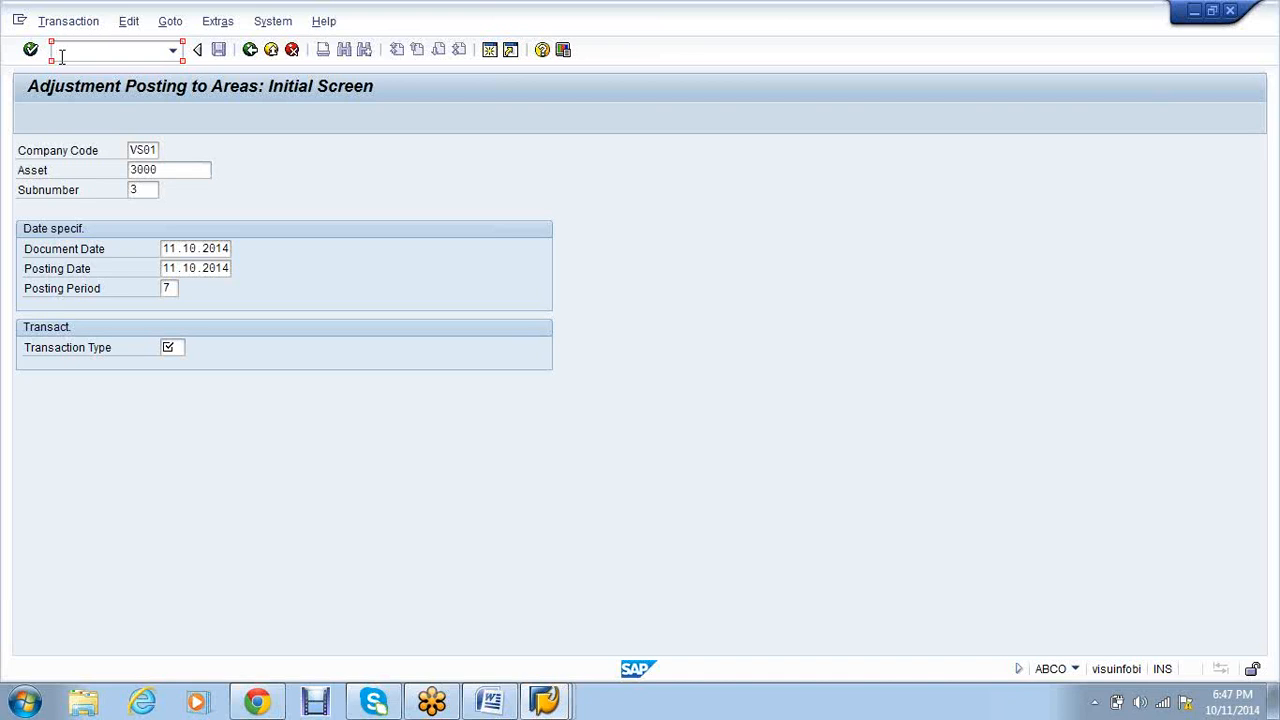
{"action": "left_click", "coordinate": [480, 704]}
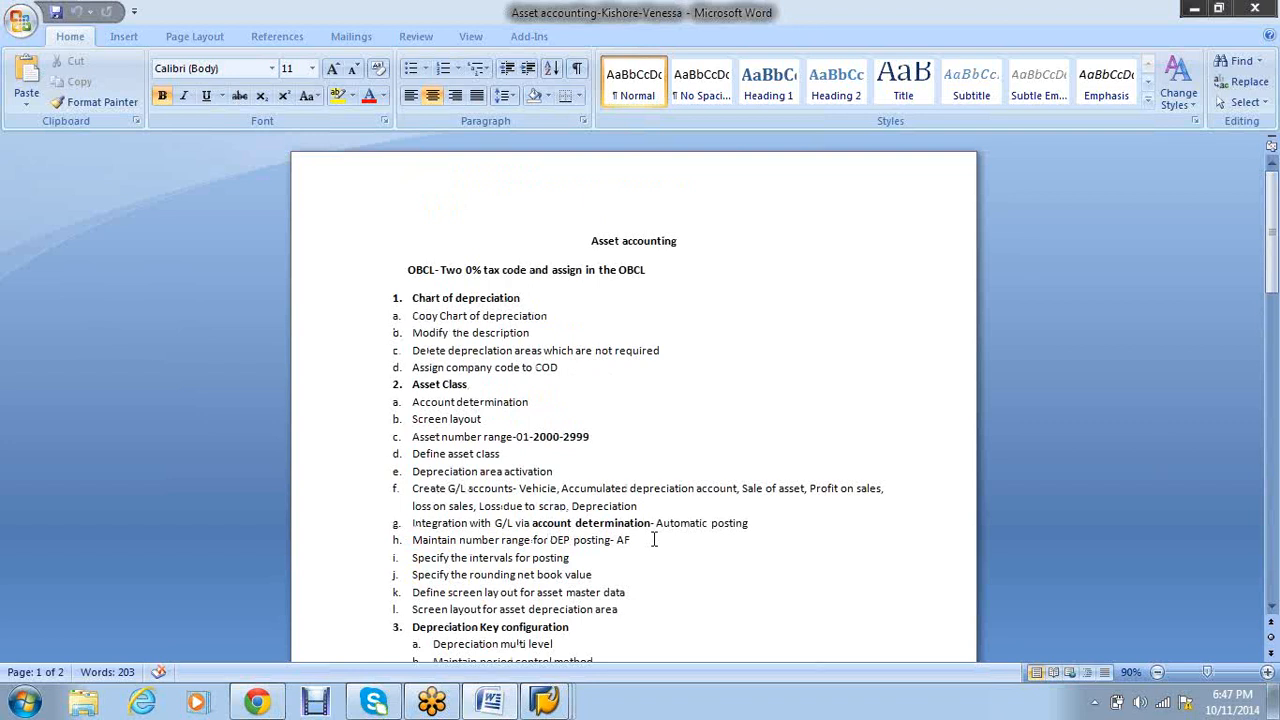
{"action": "scroll", "coordinate": [680, 530], "scroll_direction": "down", "scroll_amount": 2}
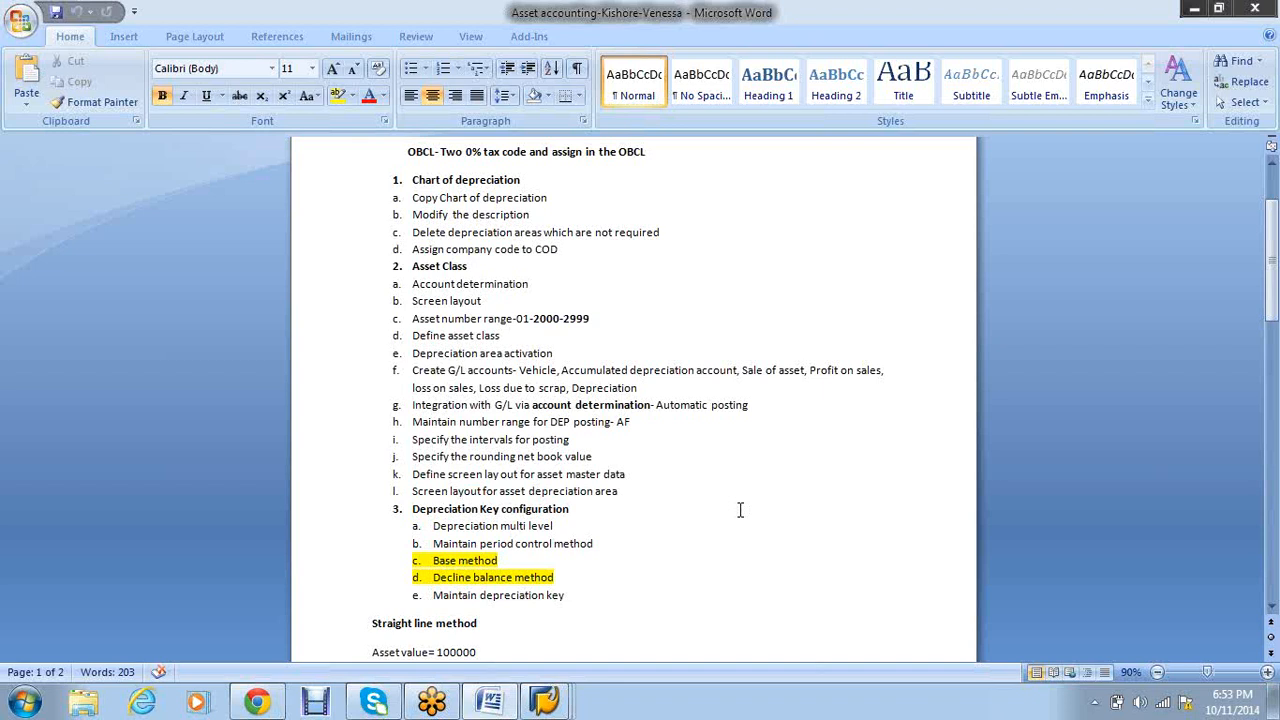
- Switch to the SAP Asset Explorer session, start transaction SPRO and display the SAP Reference IMG
{"action": "mouse_move", "coordinate": [548, 700]}
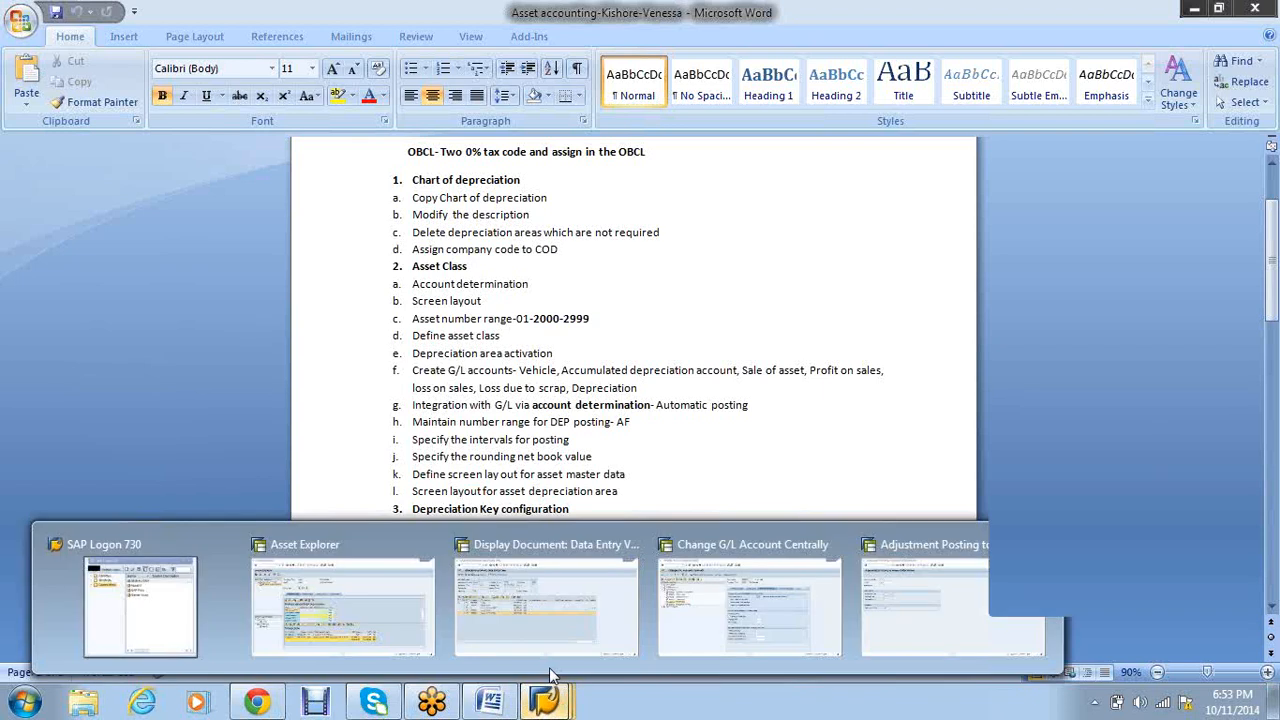
{"action": "left_click", "coordinate": [325, 612]}
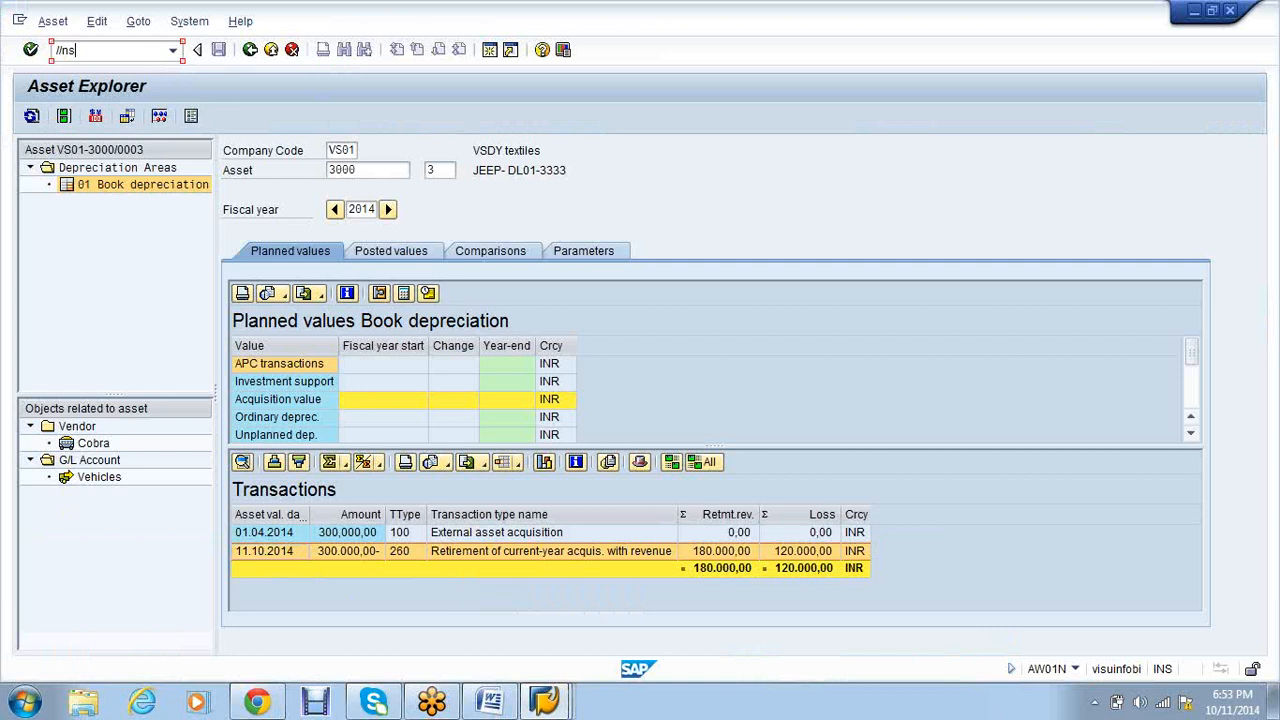
{"action": "left_click", "coordinate": [97, 55]}
{"action": "type", "text": "/nspro"}
{"action": "key", "text": "Return"}
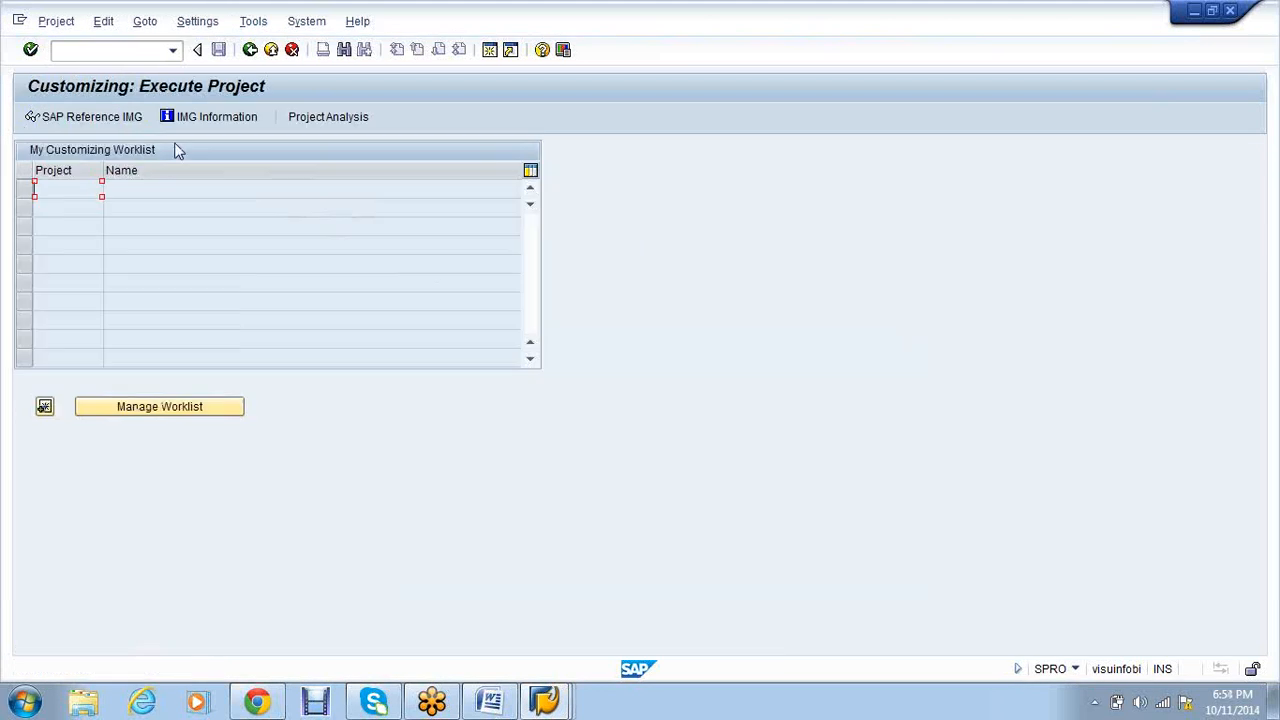
{"action": "left_click", "coordinate": [73, 116]}
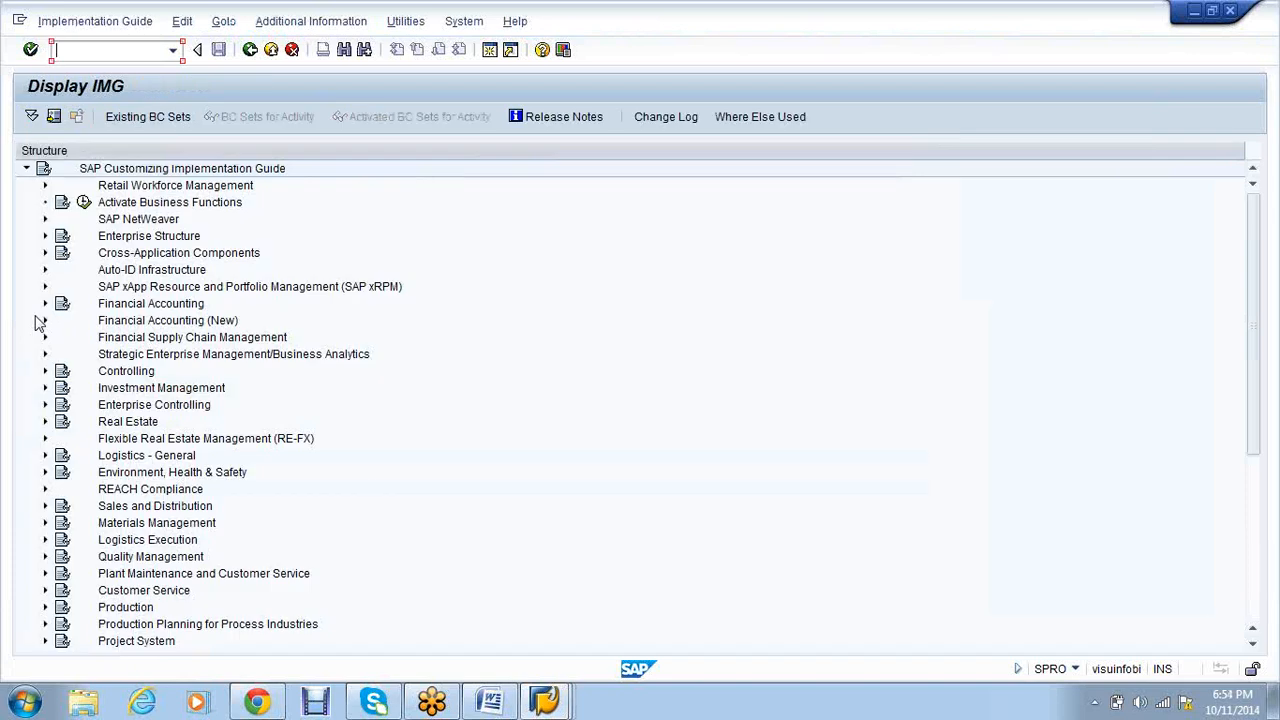
- Under Financial Accounting, Asset Accounting, Organizational Structures, open the activity Copy Reference Chart of Depreciation/Depreciation Areas
{"action": "left_click", "coordinate": [43, 305]}
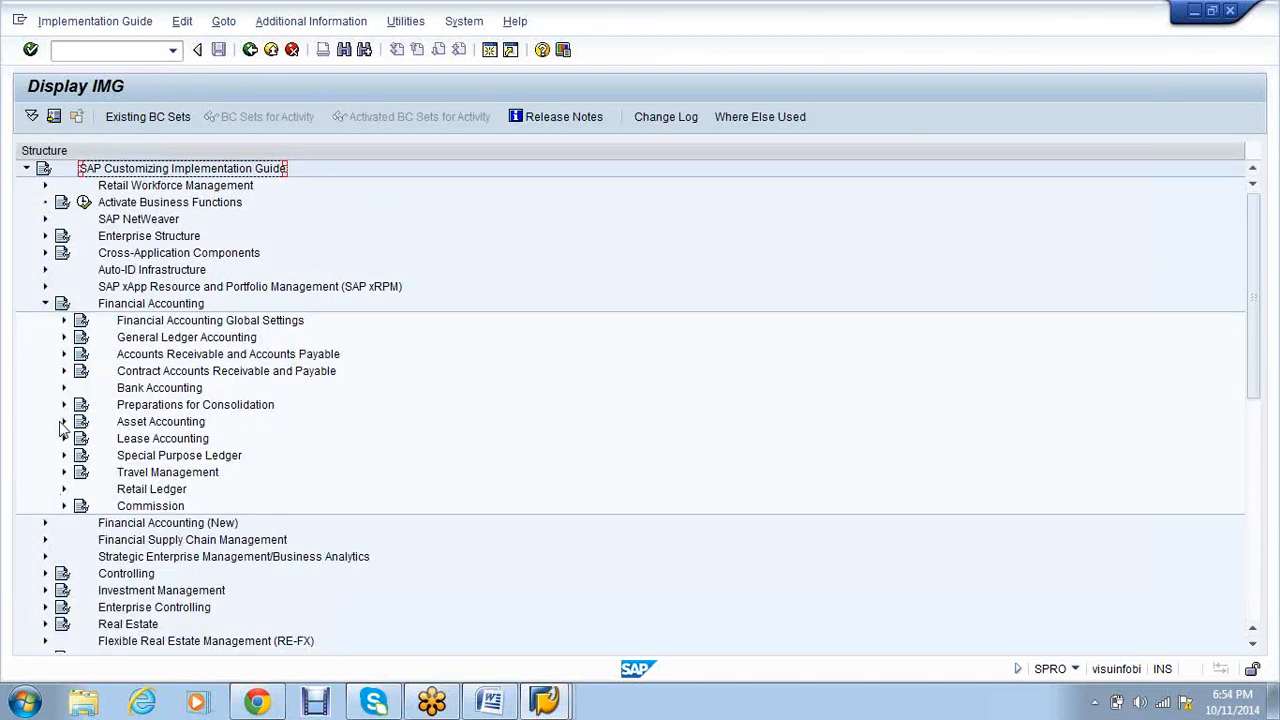
{"action": "left_click", "coordinate": [63, 422]}
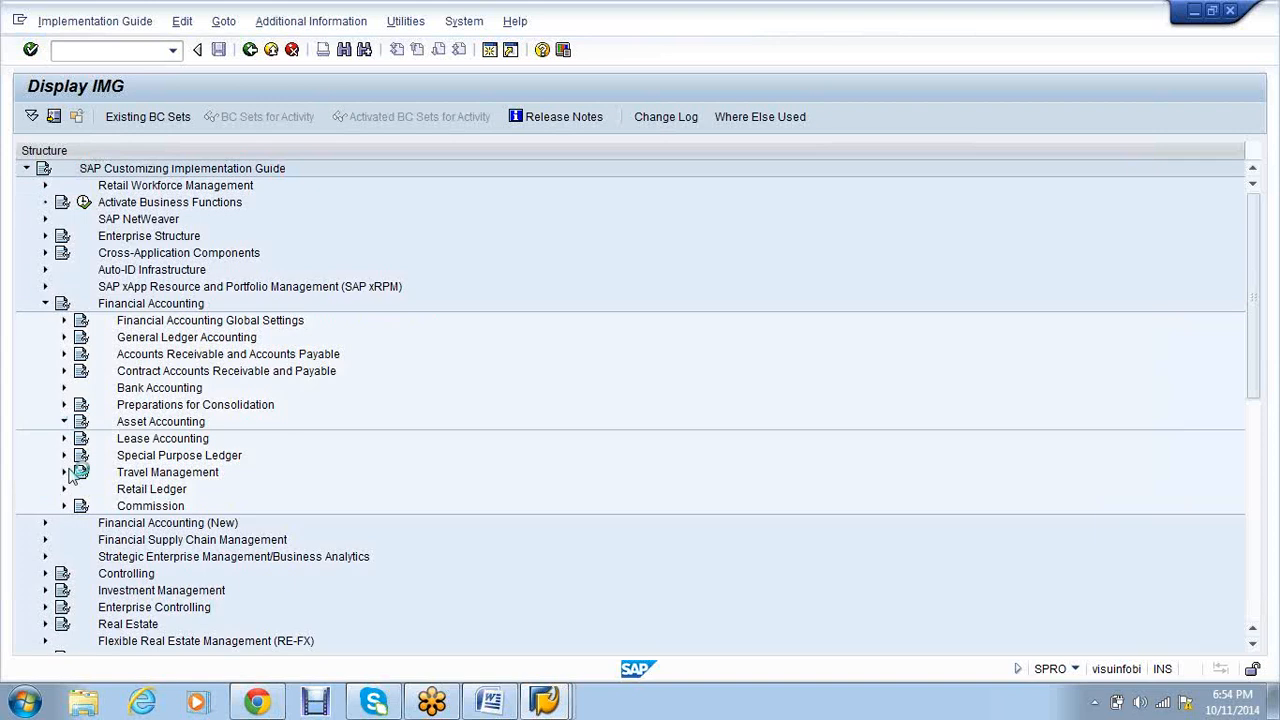
{"action": "left_click", "coordinate": [63, 472]}
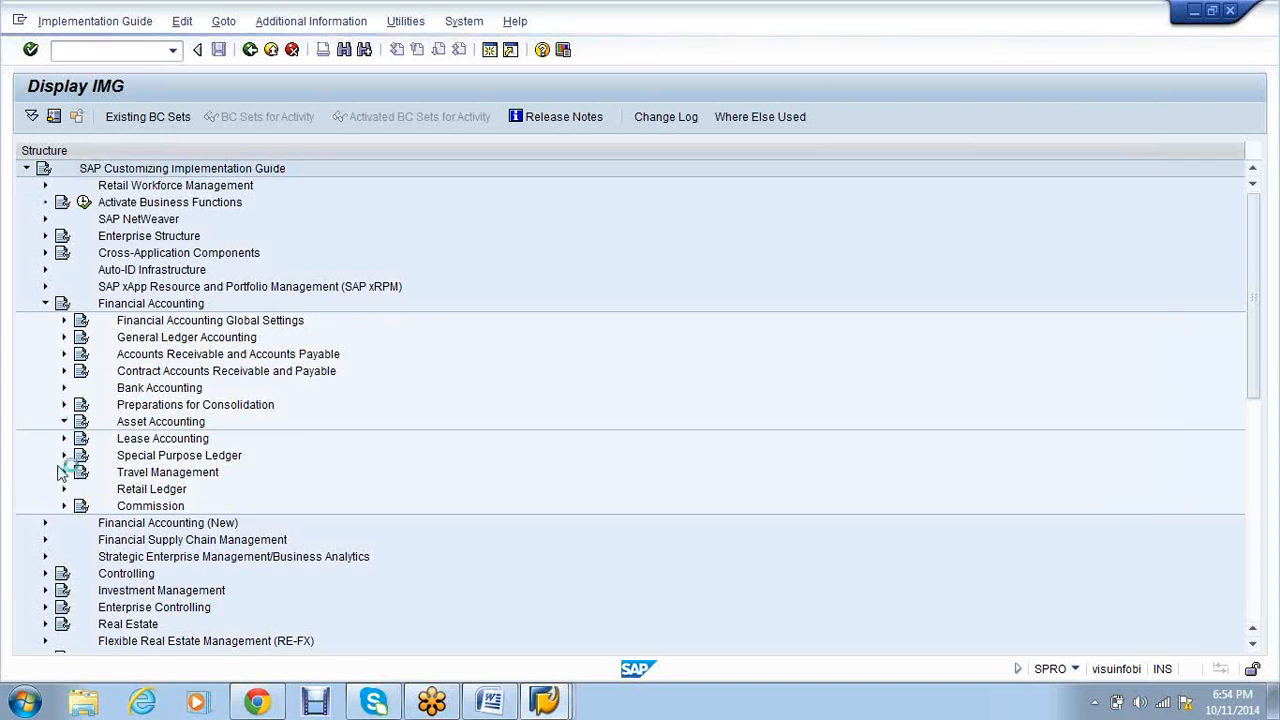
{"action": "left_click", "coordinate": [84, 456]}
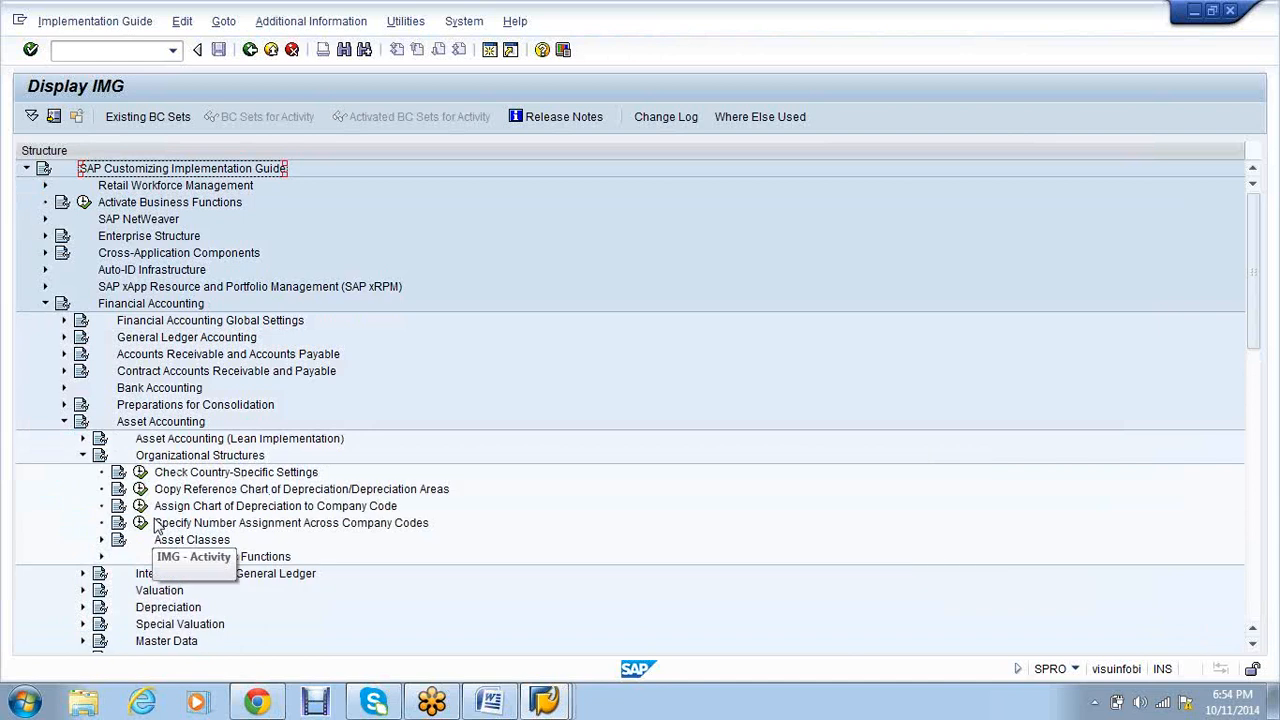
{"action": "left_click", "coordinate": [141, 489]}
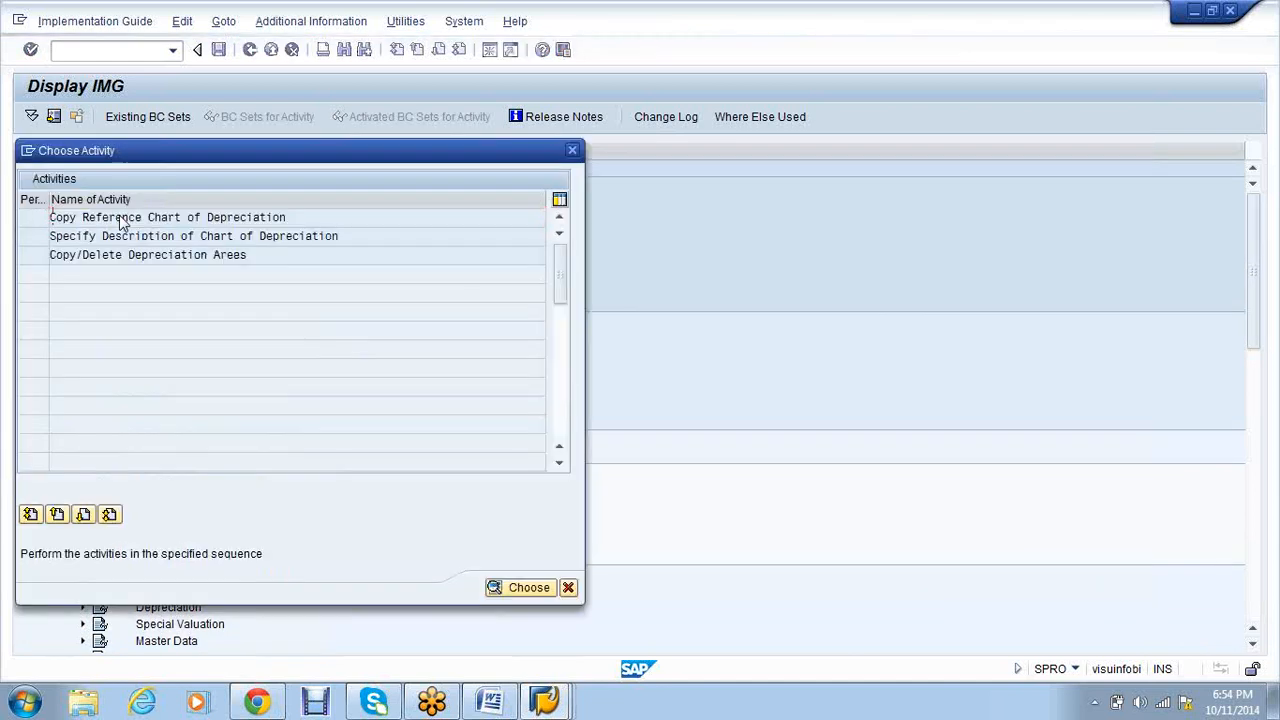
- Look at the reference chart copying activity and find the India sample chart 1IN in the chart of depreciation descriptions
{"action": "double_click", "coordinate": [120, 222]}
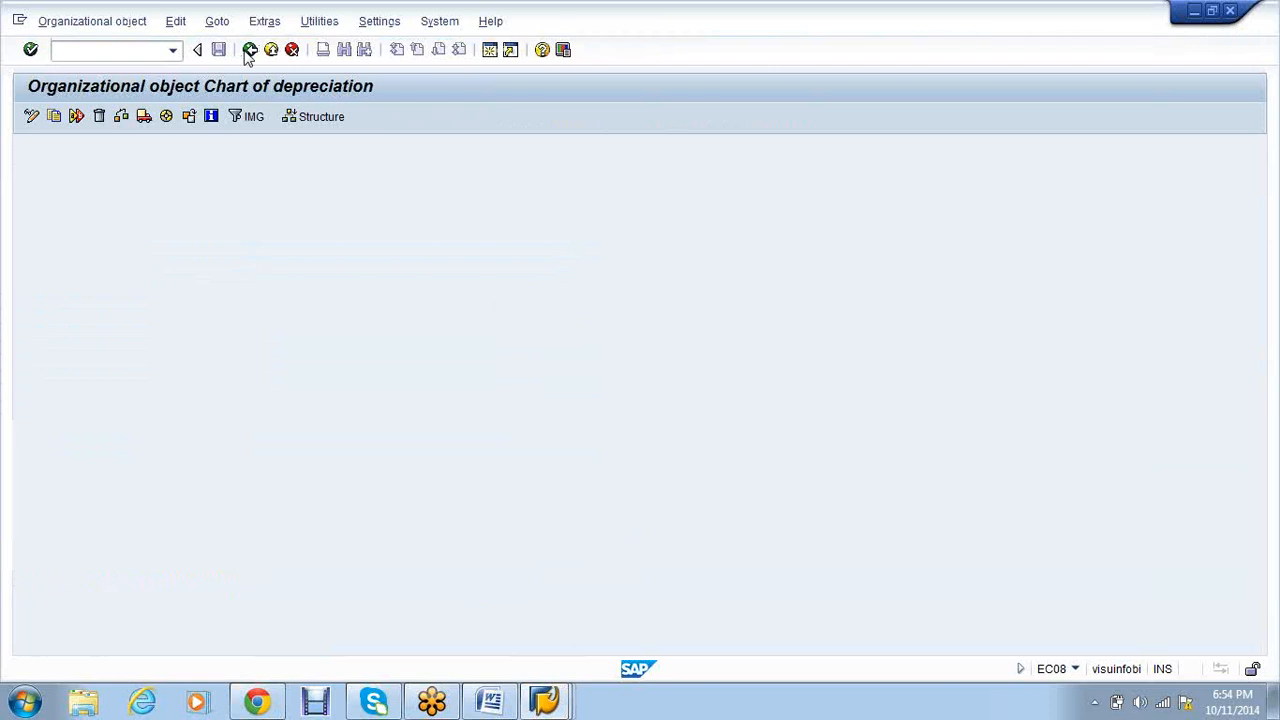
{"action": "left_click", "coordinate": [250, 49]}
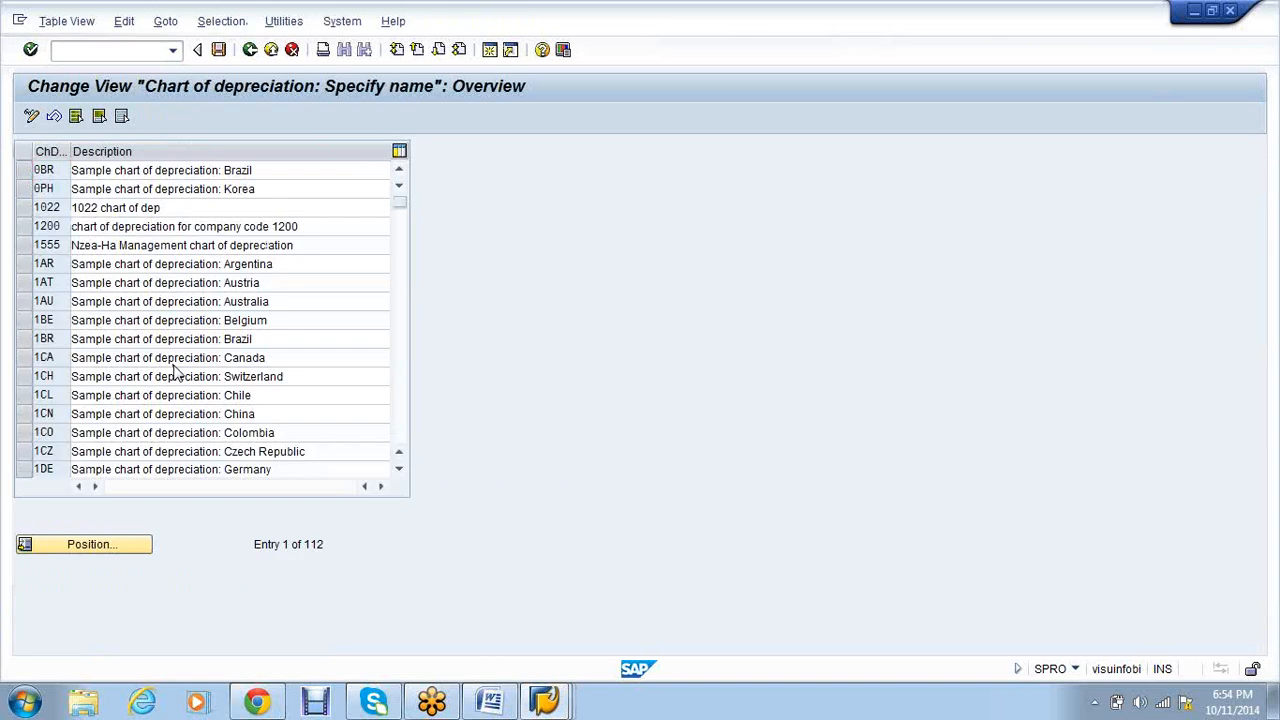
{"action": "scroll", "coordinate": [175, 372], "scroll_direction": "down", "scroll_amount": 1}
{"action": "scroll", "coordinate": [176, 370], "scroll_direction": "down", "scroll_amount": 1}
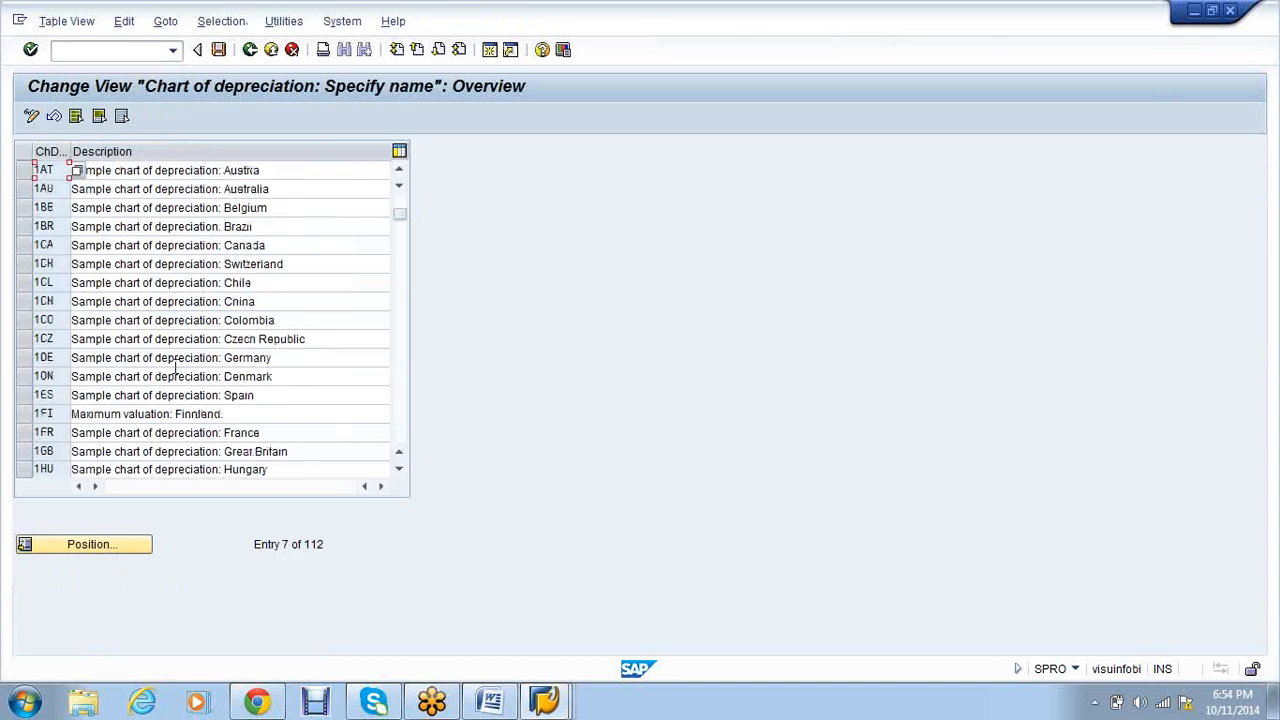
{"action": "scroll", "coordinate": [175, 370], "scroll_direction": "down", "scroll_amount": 1}
{"action": "left_click_drag", "start_coordinate": [262, 433], "coordinate": [115, 433]}
{"action": "left_click", "coordinate": [22, 434]}
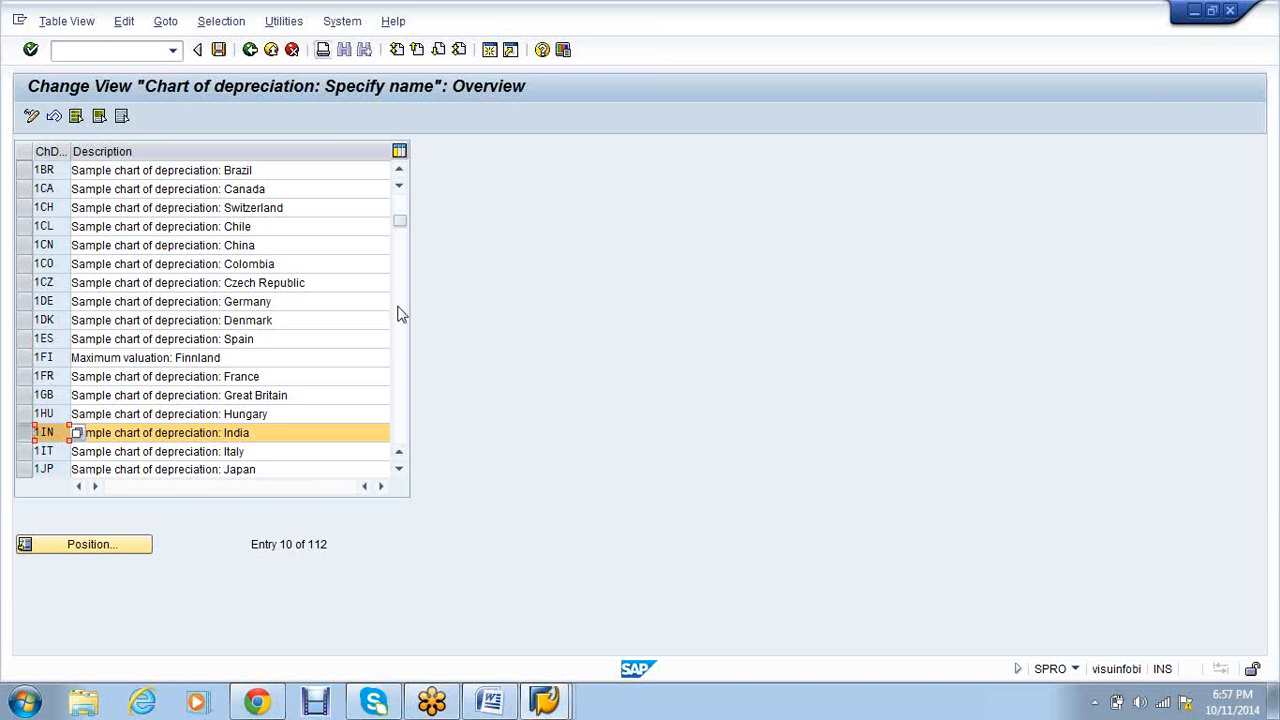
- Switch to the asset accounting document in Word, add a bold, centered "Controlling" heading and left-align the line below it
{"action": "left_click", "coordinate": [490, 704]}
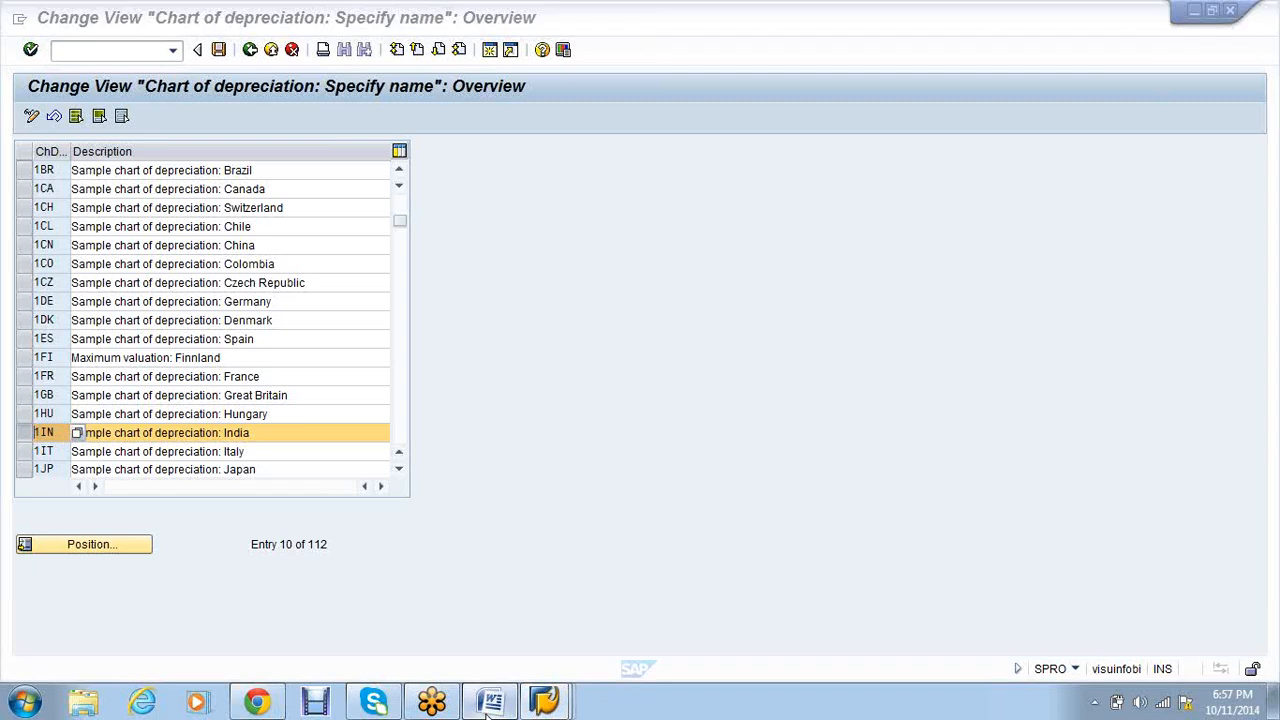
{"action": "type", "text": "Controlling"}
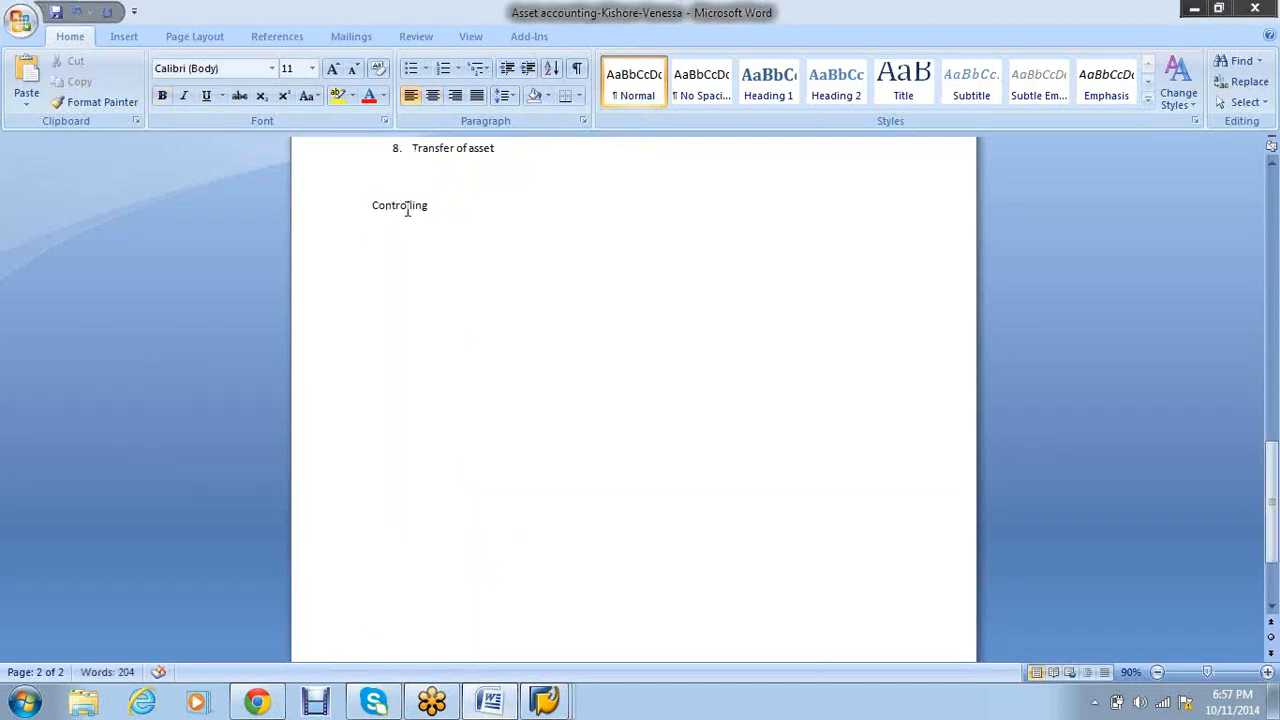
{"action": "left_click_drag", "start_coordinate": [430, 205], "coordinate": [360, 205]}
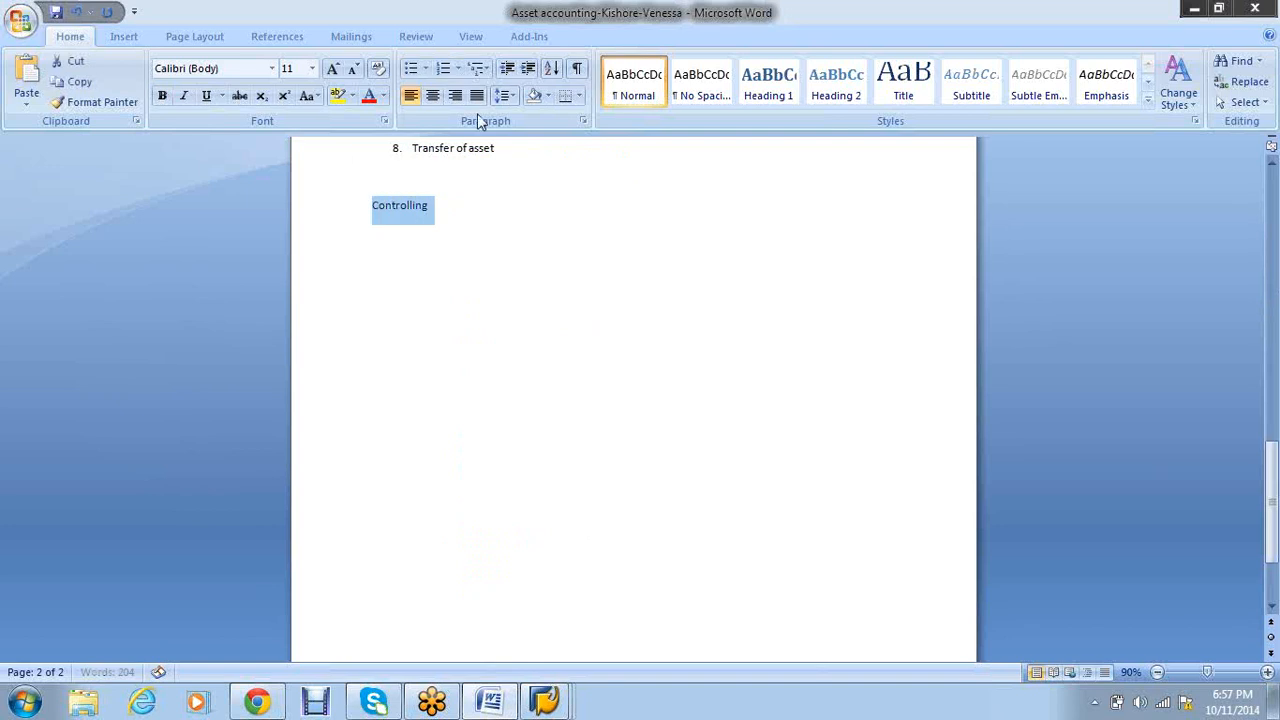
{"action": "left_click", "coordinate": [432, 95]}
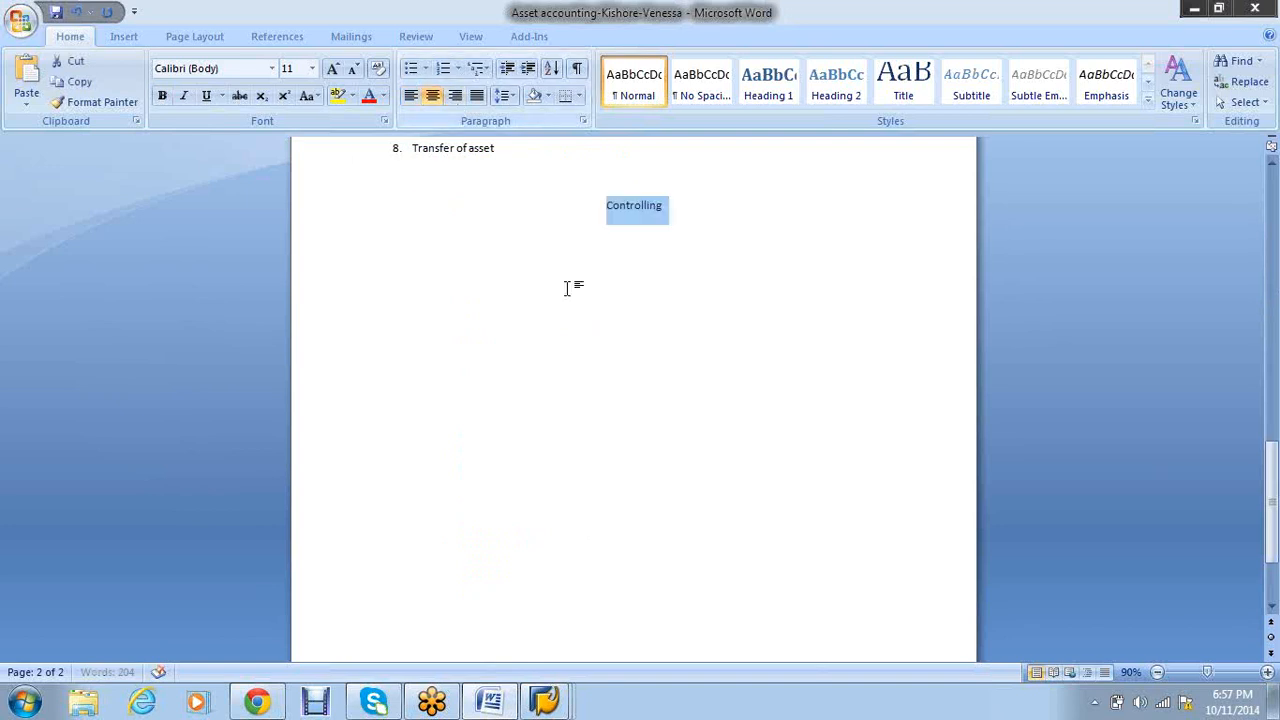
{"action": "key", "text": "ctrl+b"}
{"action": "left_click", "coordinate": [634, 232]}
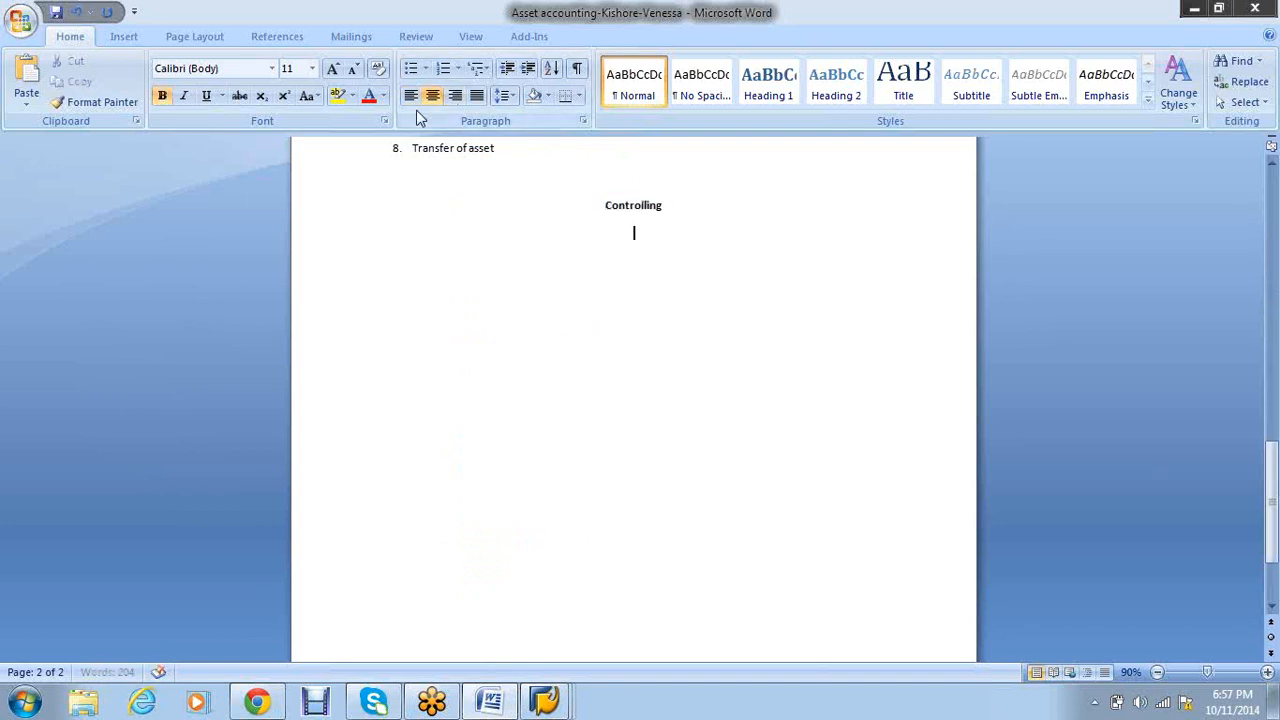
{"action": "left_click", "coordinate": [414, 102]}
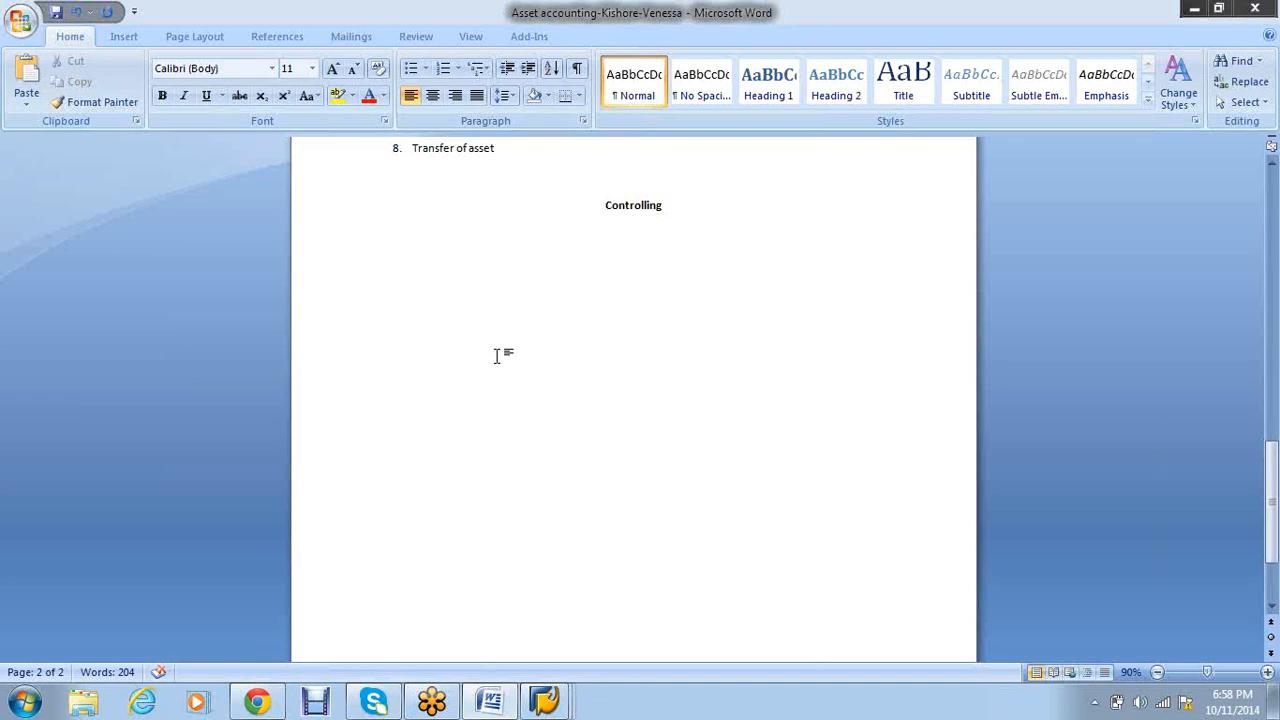
- Enter VS01, MARKETING, PRODUCTION and SALES on consecutive lines under the Controlling heading, without an empty line between them
{"action": "type", "text": "vs01"}
{"action": "key", "text": "Return"}
{"action": "key", "text": "Return"}
{"action": "type", "text": "MARKETING"}
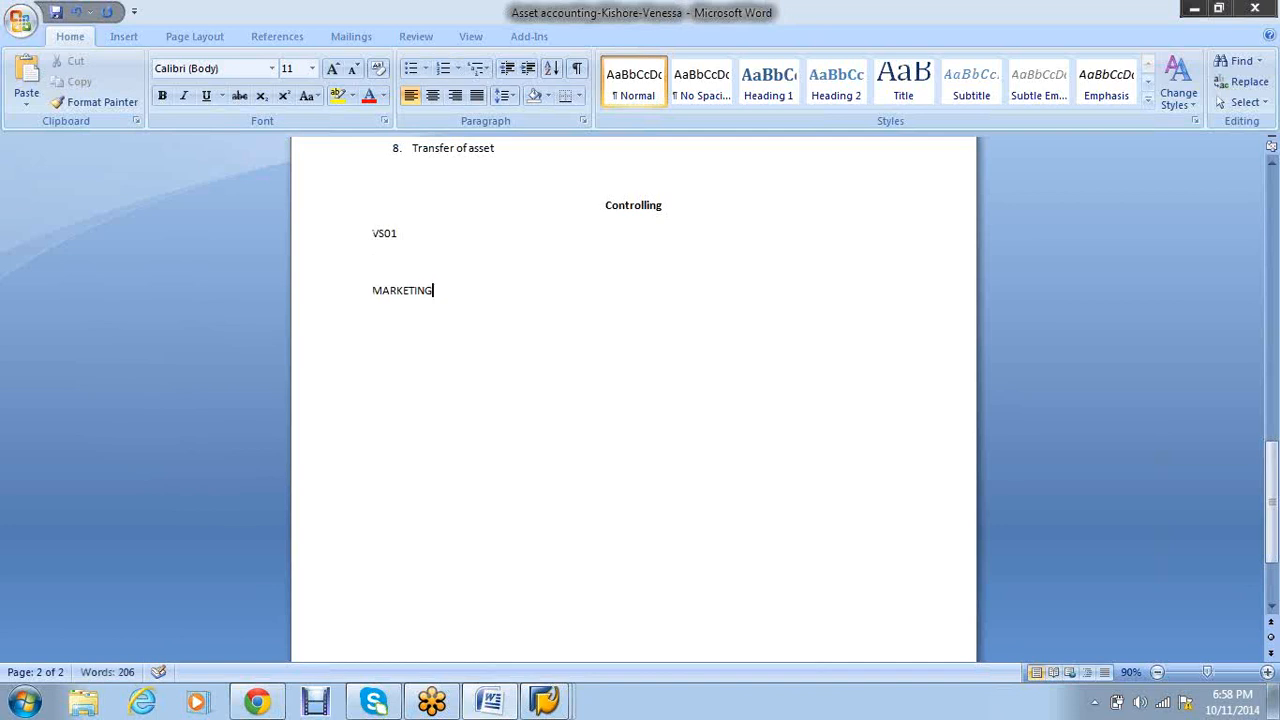
{"action": "key", "text": "Return"}
{"action": "type", "text": "PRODUCTION"}
{"action": "key", "text": "Return"}
{"action": "type", "text": "SALES"}
{"action": "left_click", "coordinate": [397, 262]}
{"action": "key", "text": "Delete"}
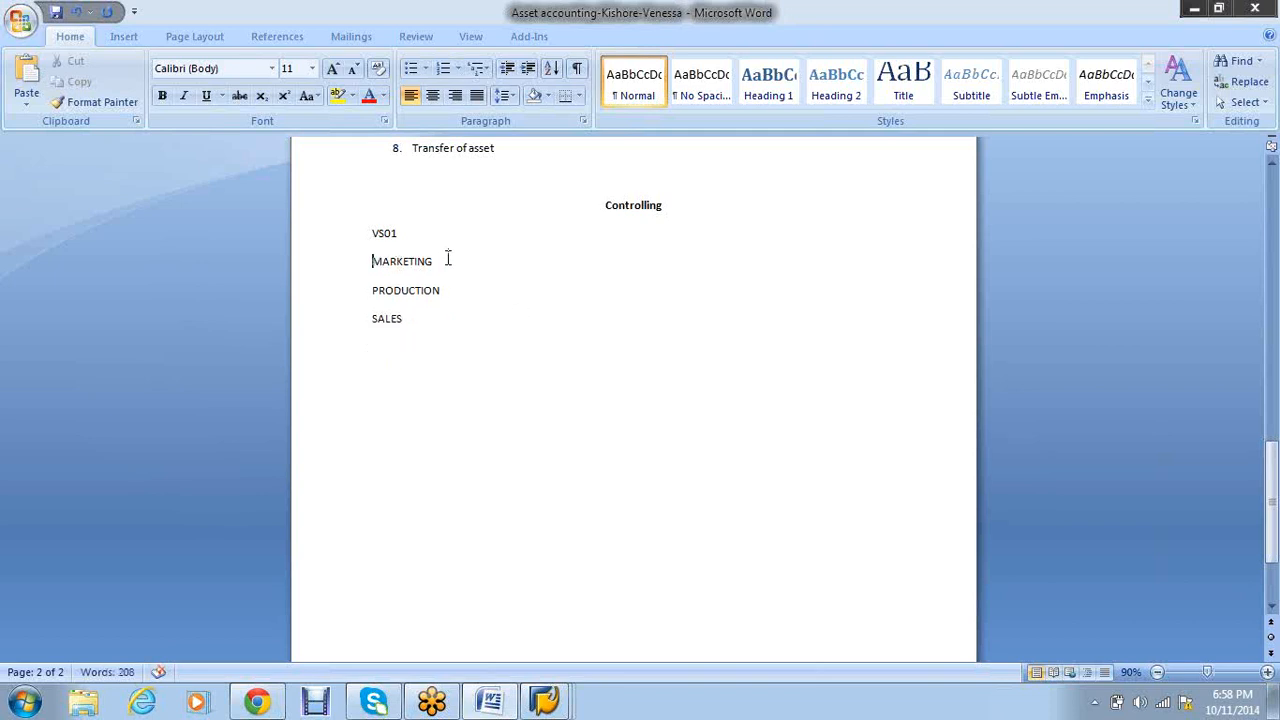
- Make the MARKETING, PRODUCTION and SALES lines bold
{"action": "left_click_drag", "start_coordinate": [448, 259], "coordinate": [372, 262]}
{"action": "key", "text": "ctrl+b"}
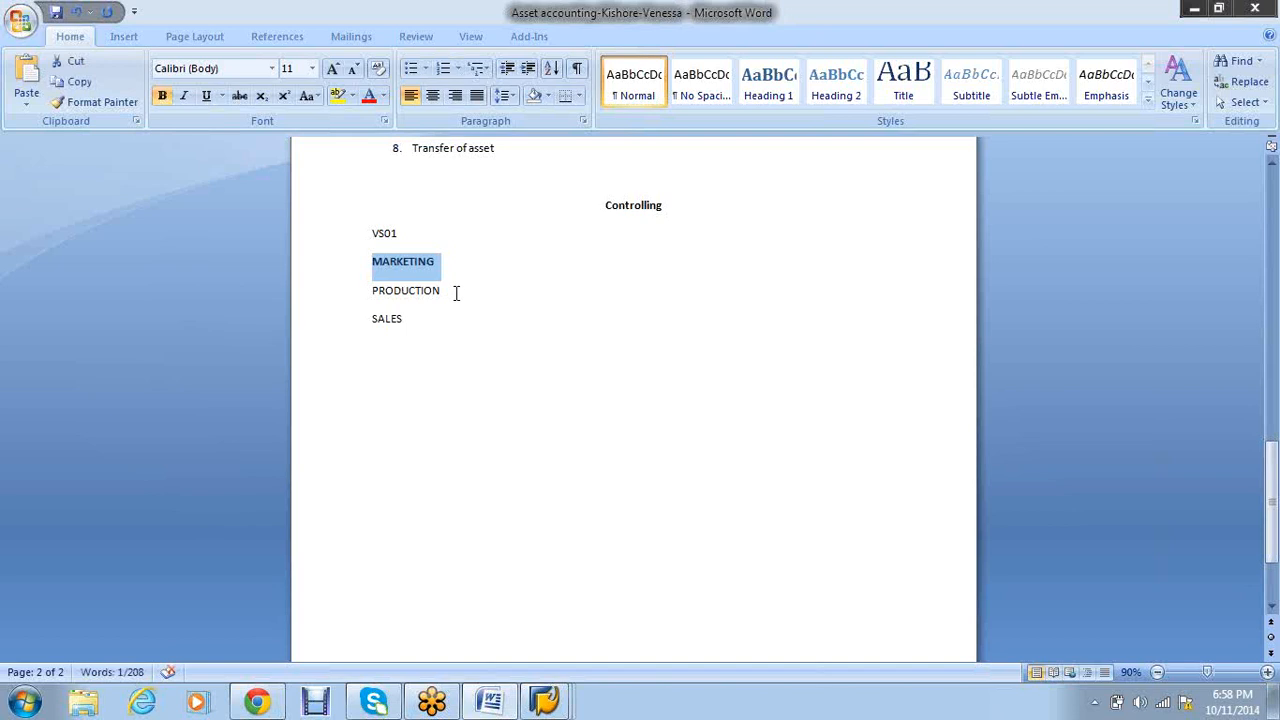
{"action": "left_click_drag", "start_coordinate": [455, 292], "coordinate": [360, 340]}
{"action": "key", "text": "ctrl+b"}
{"action": "key", "text": "ctrl+b"}
{"action": "left_click", "coordinate": [415, 375]}
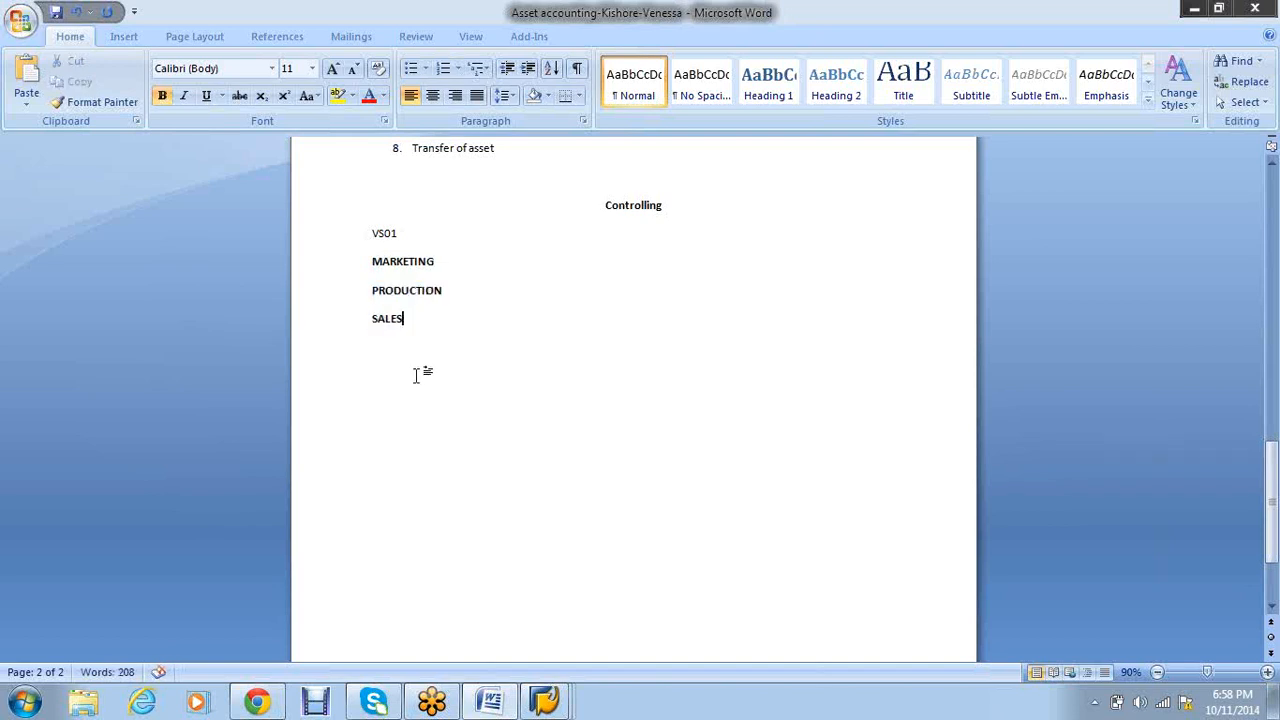
- Undo the chart of depreciation text inserted on a new line below SALES and turn off bold there
{"action": "key", "text": "Return"}
{"action": "type", "text": "mple chart of depreciation: India"}
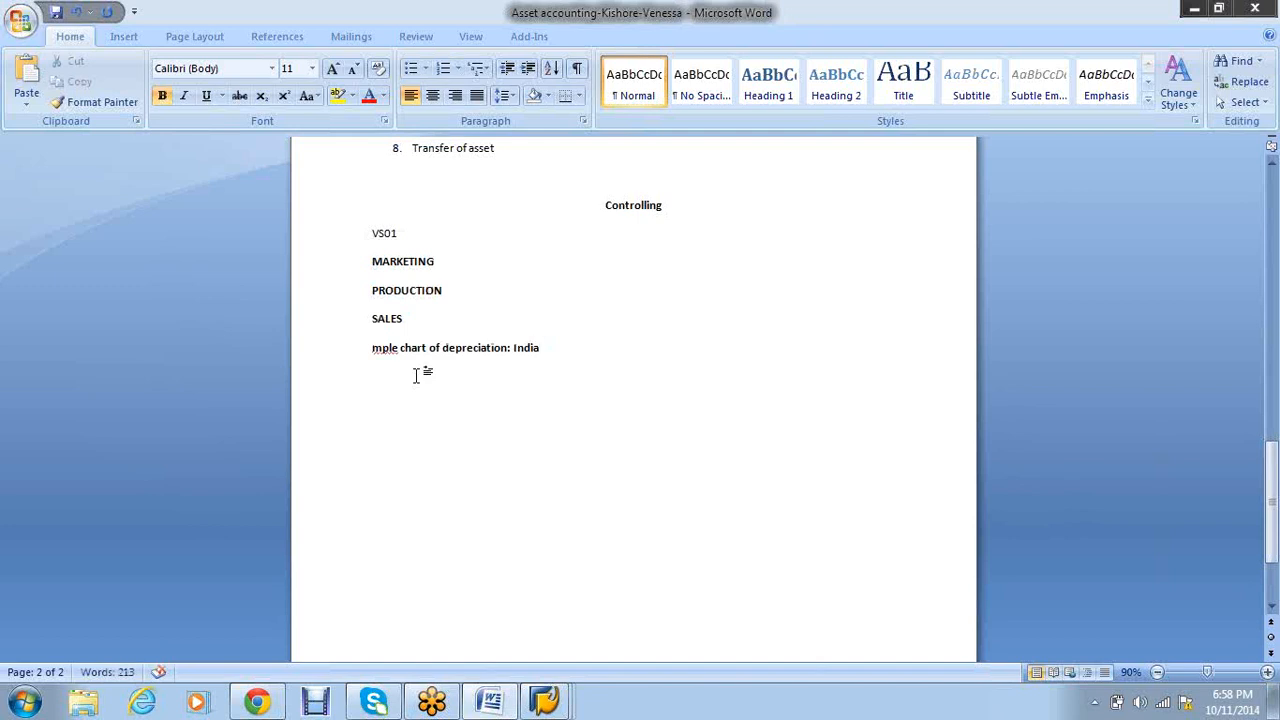
{"action": "key", "text": "ctrl+z"}
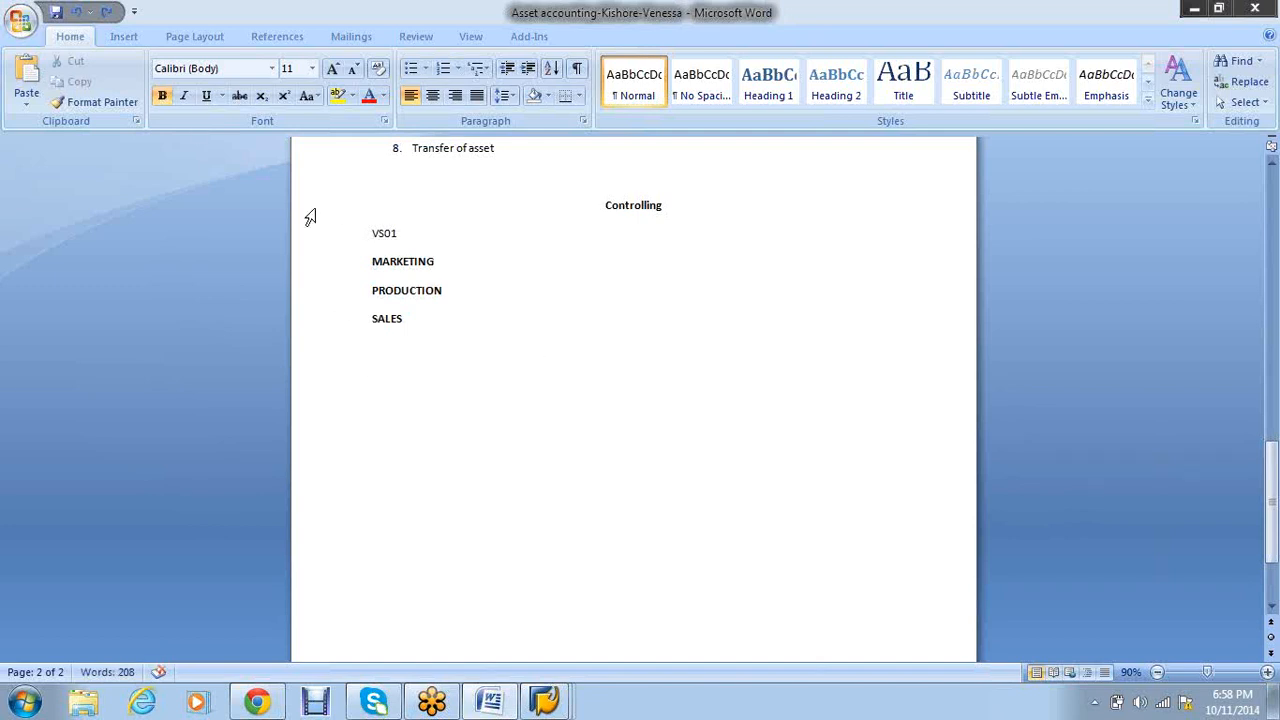
{"action": "left_click", "coordinate": [162, 96]}
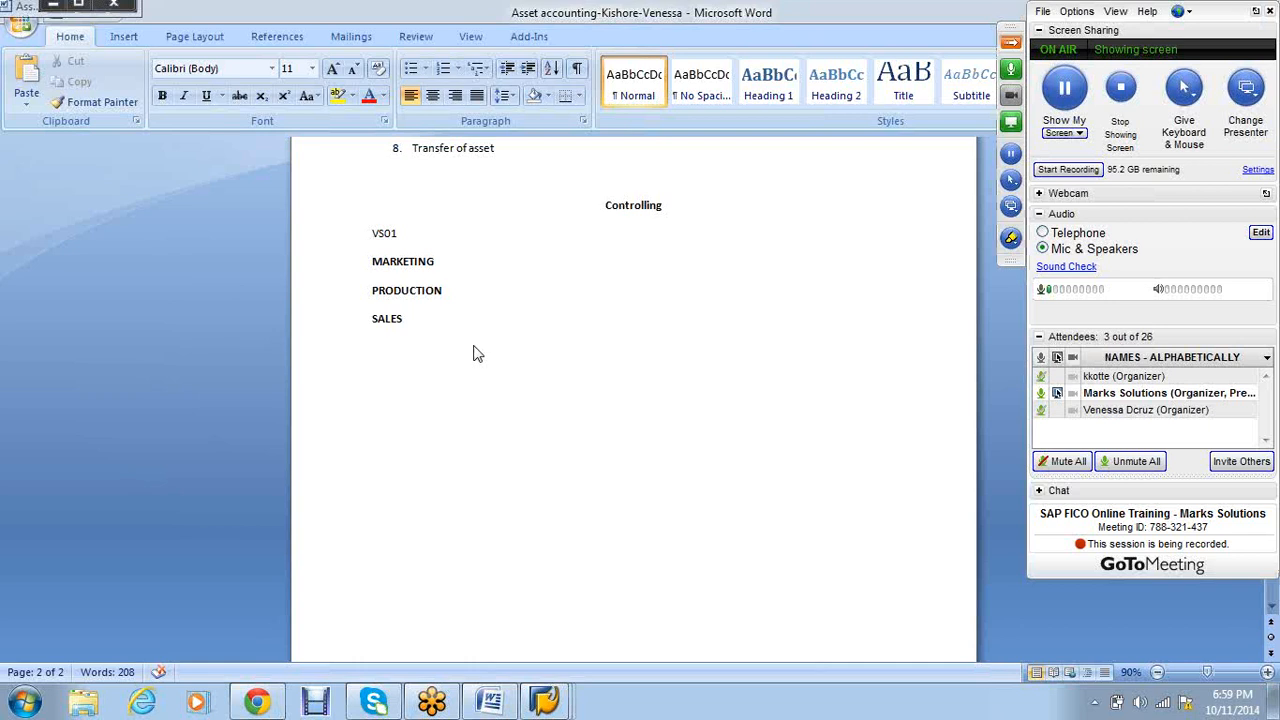
- Go to the desktop and check the contents of the SAP Configuration, PC -BCM-Configuration and Controlling My docs folders
{"action": "key", "text": "super+d"}
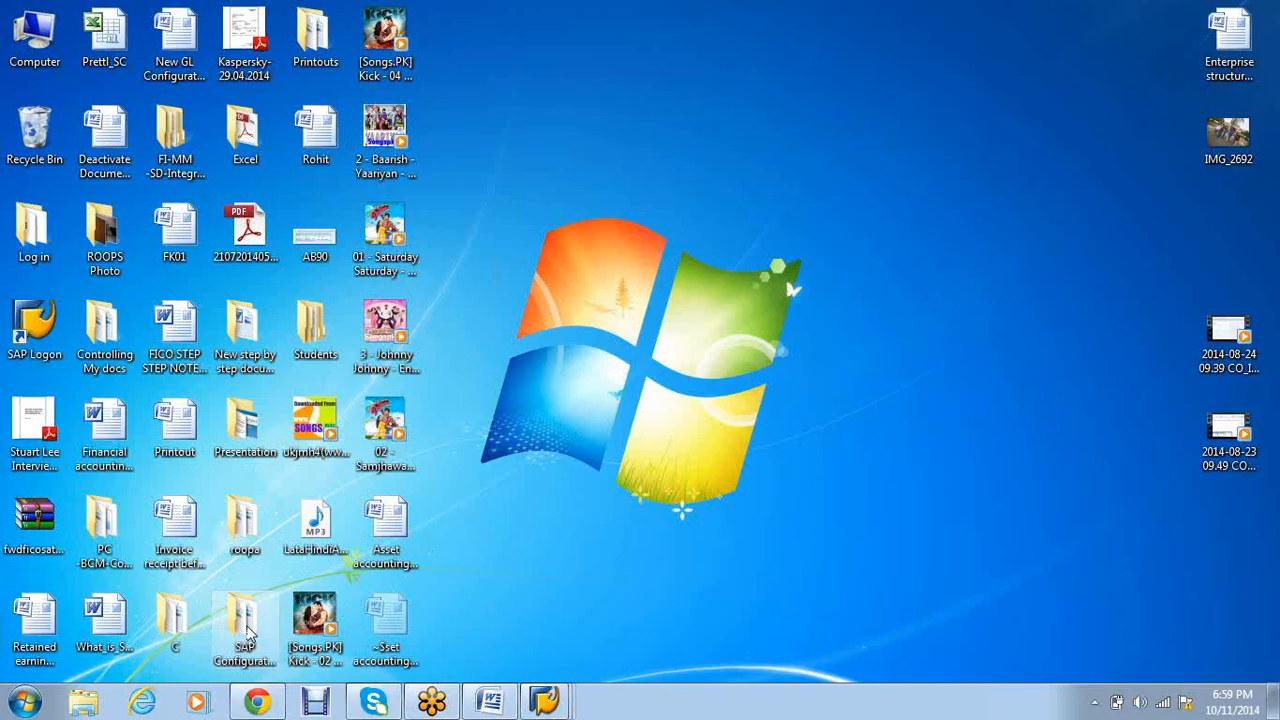
{"action": "double_click", "coordinate": [245, 628]}
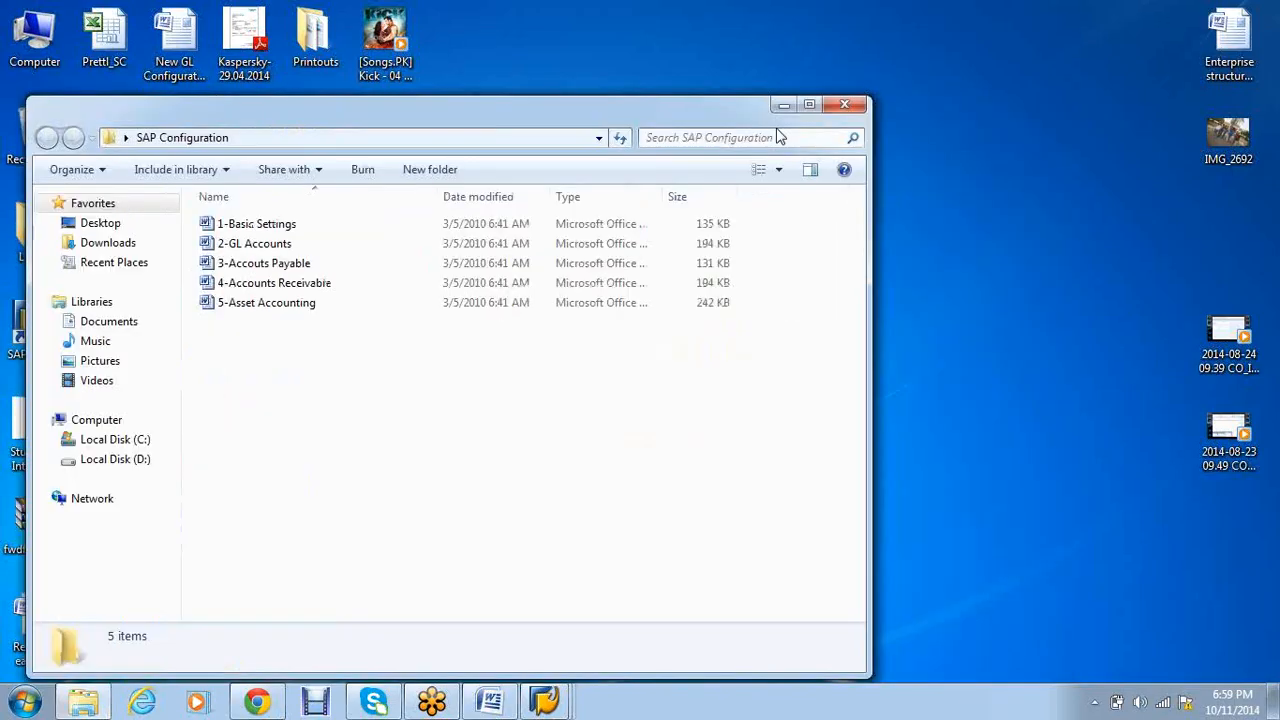
{"action": "left_click", "coordinate": [845, 110]}
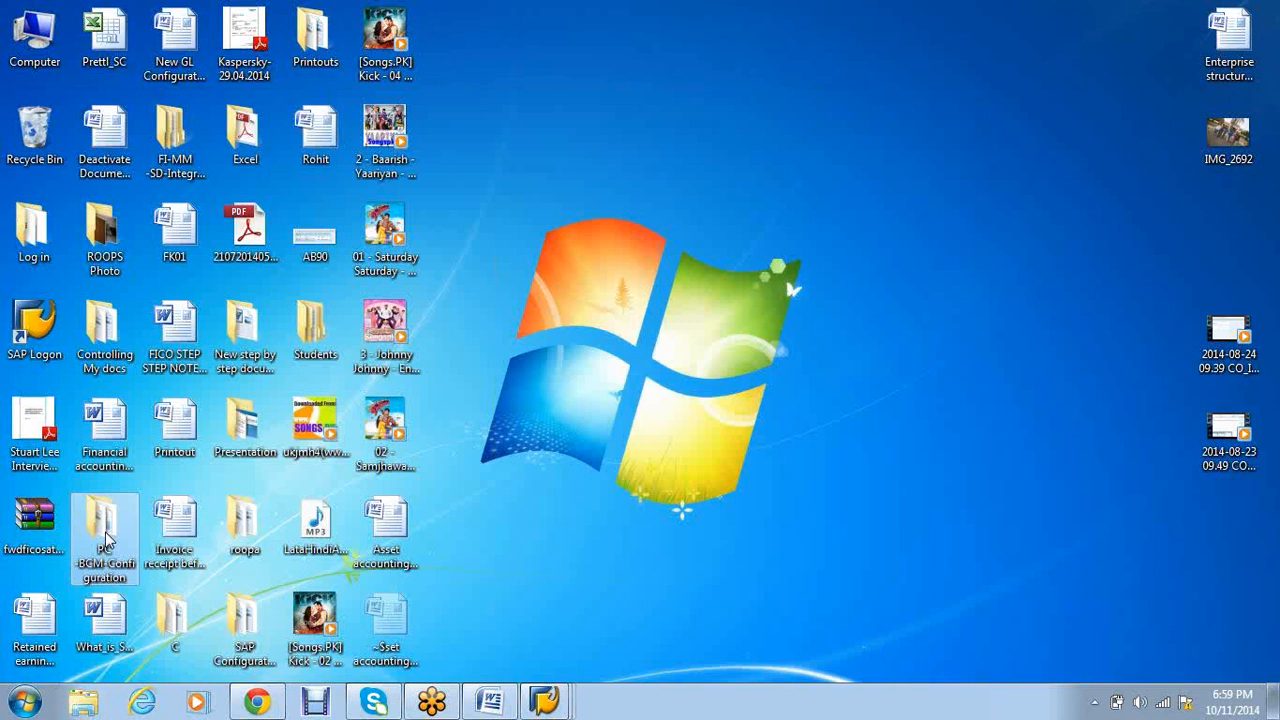
{"action": "double_click", "coordinate": [105, 530]}
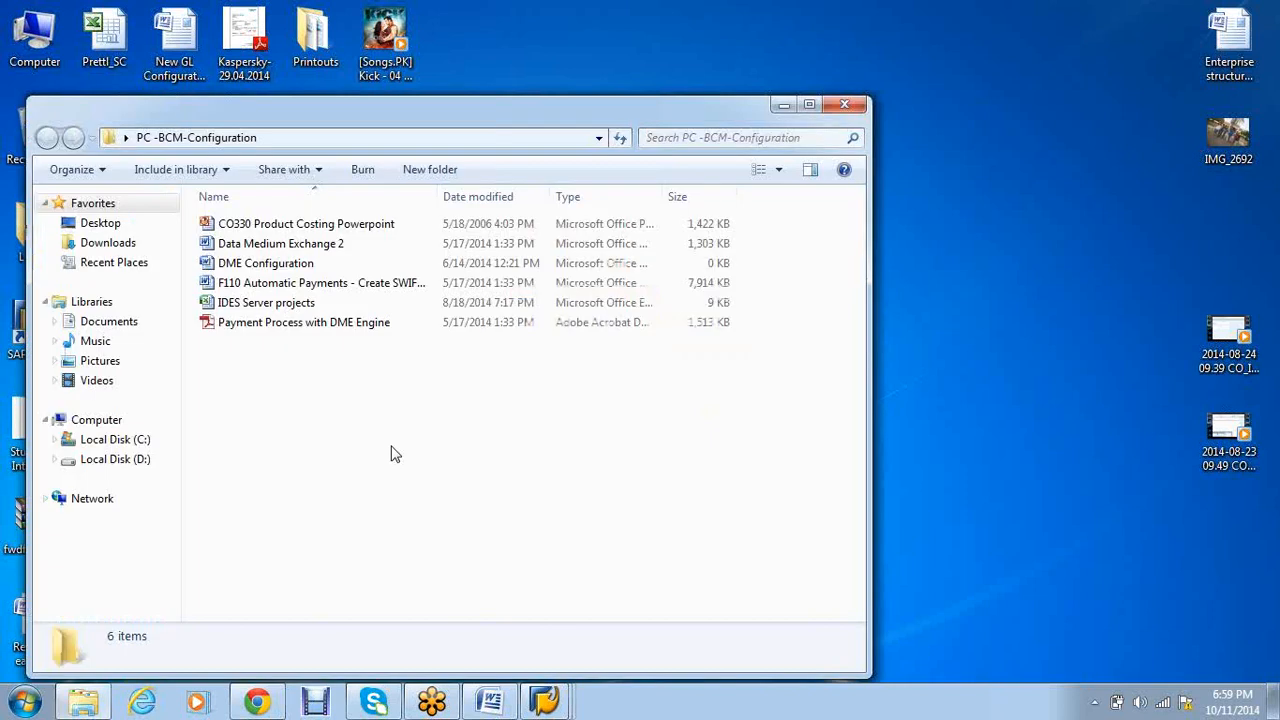
{"action": "left_click", "coordinate": [846, 108]}
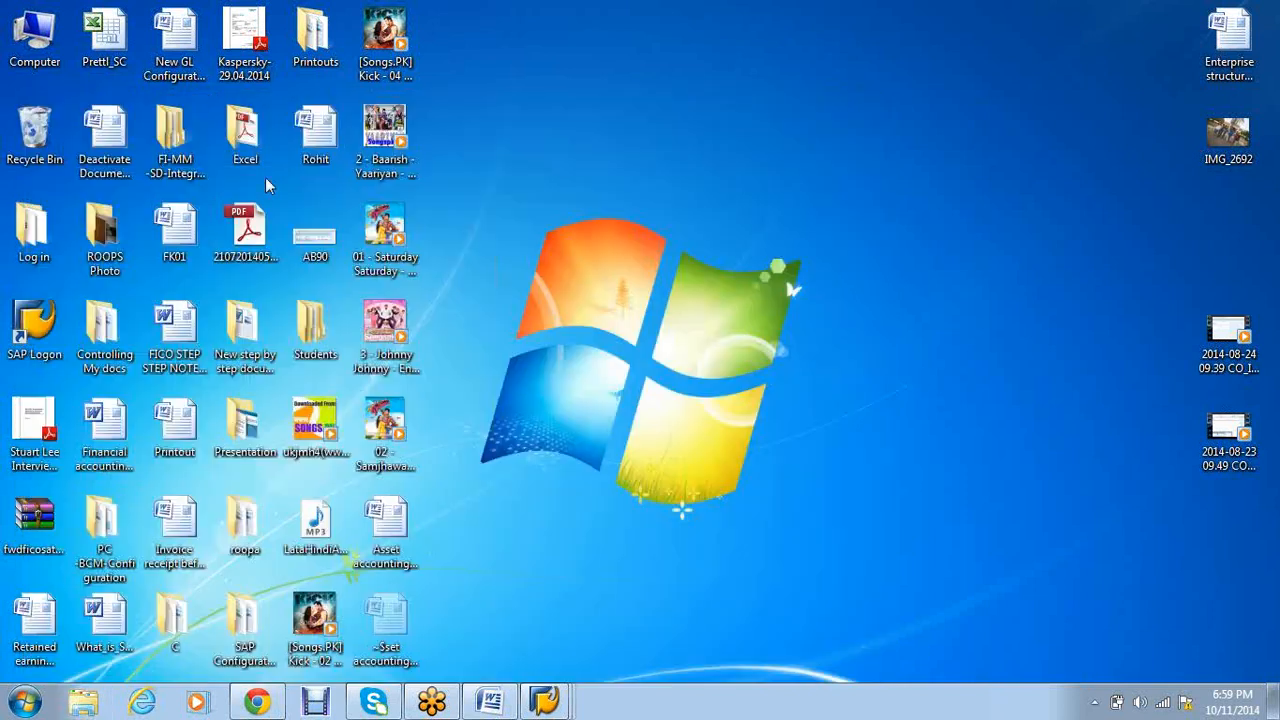
{"action": "double_click", "coordinate": [184, 137]}
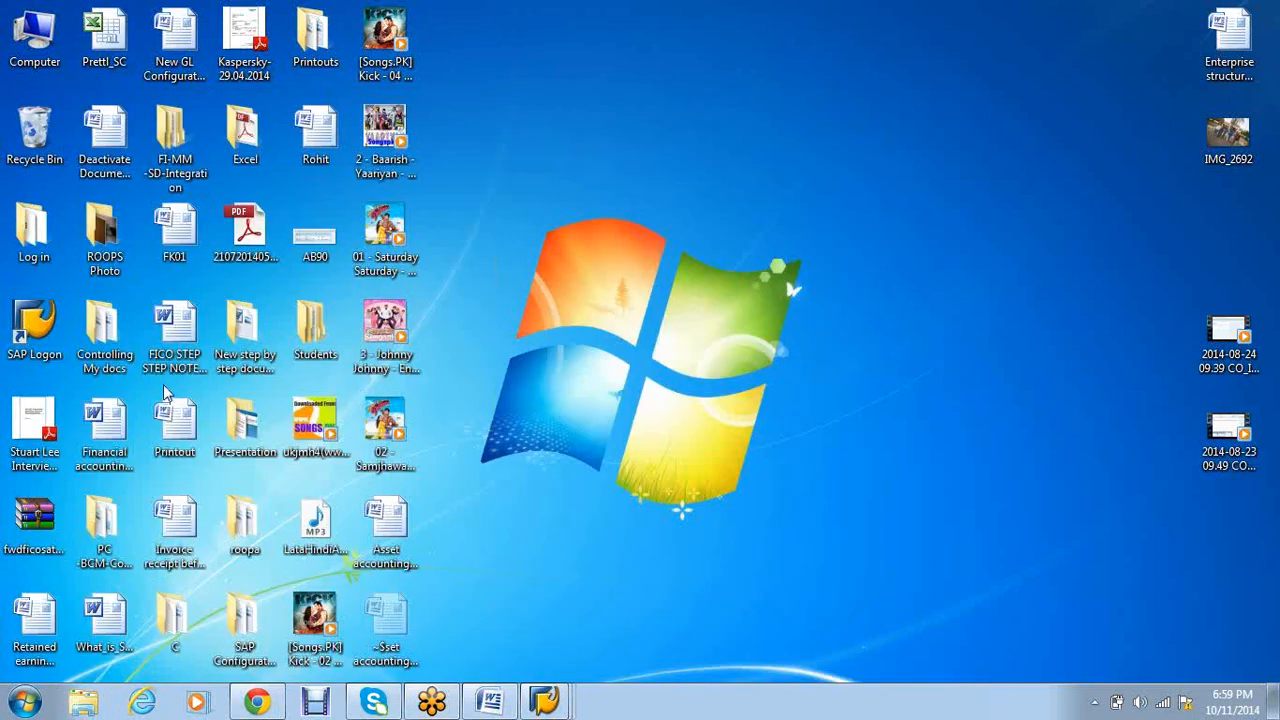
{"action": "double_click", "coordinate": [104, 330]}
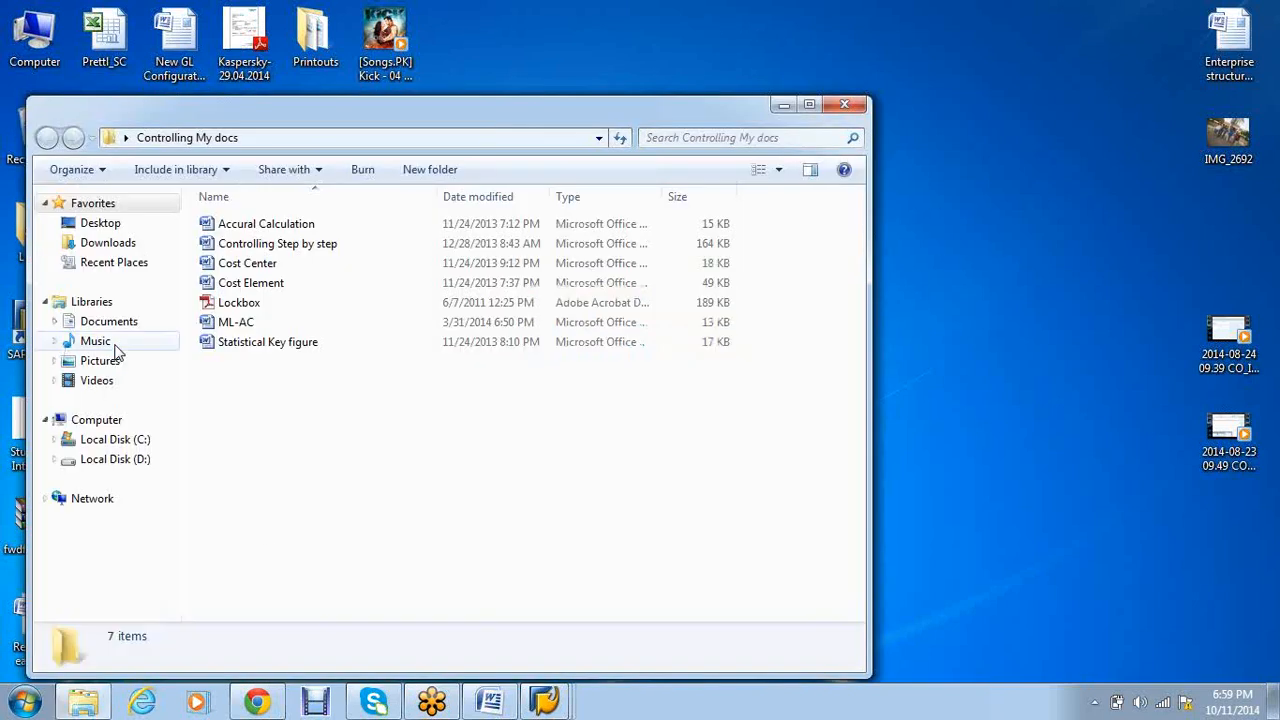
{"action": "left_click", "coordinate": [844, 104]}
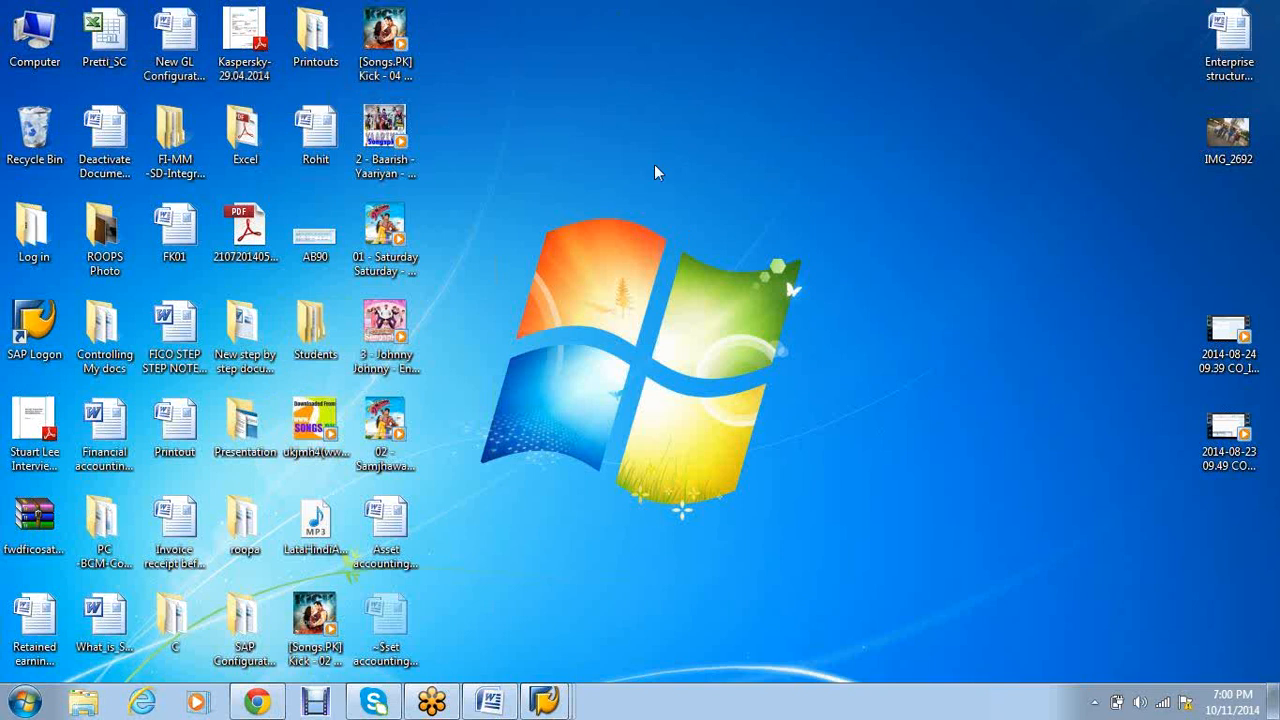
- View the IDES Server projects workbook from the PC -BCM-Configuration folder in Excel, closing the workbook and the folder after viewing
{"action": "double_click", "coordinate": [104, 530]}
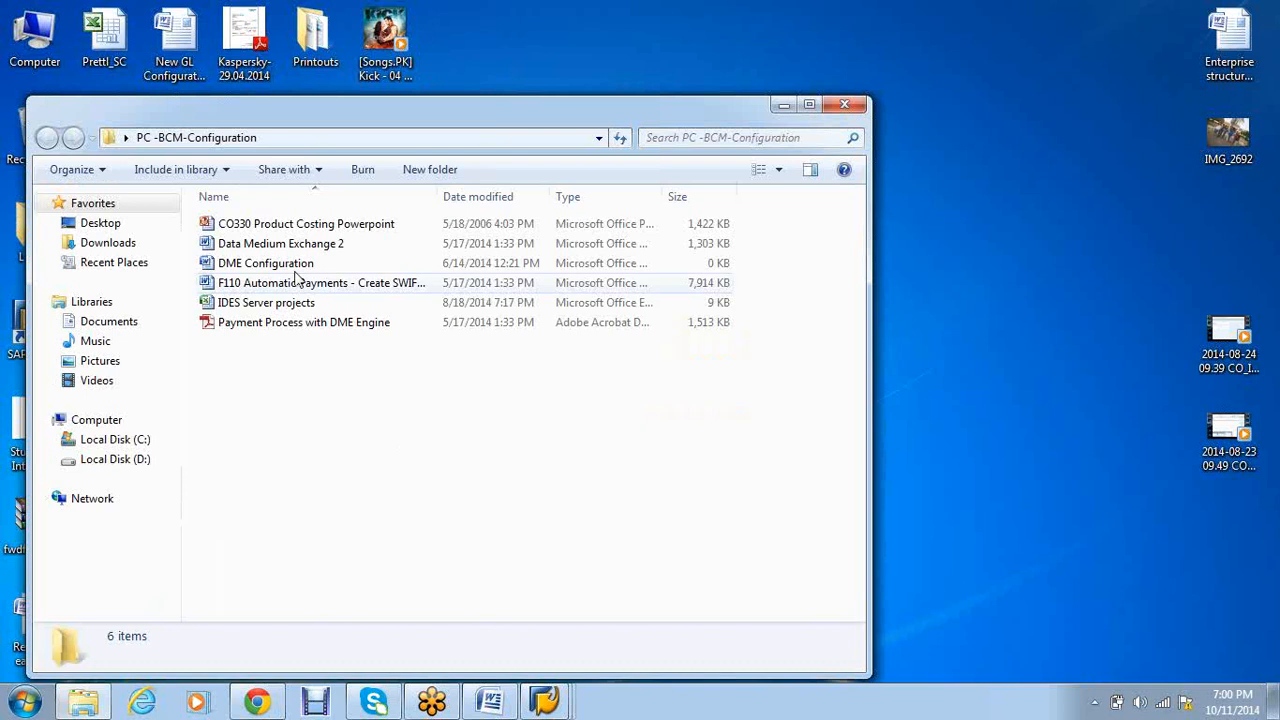
{"action": "left_click", "coordinate": [298, 308]}
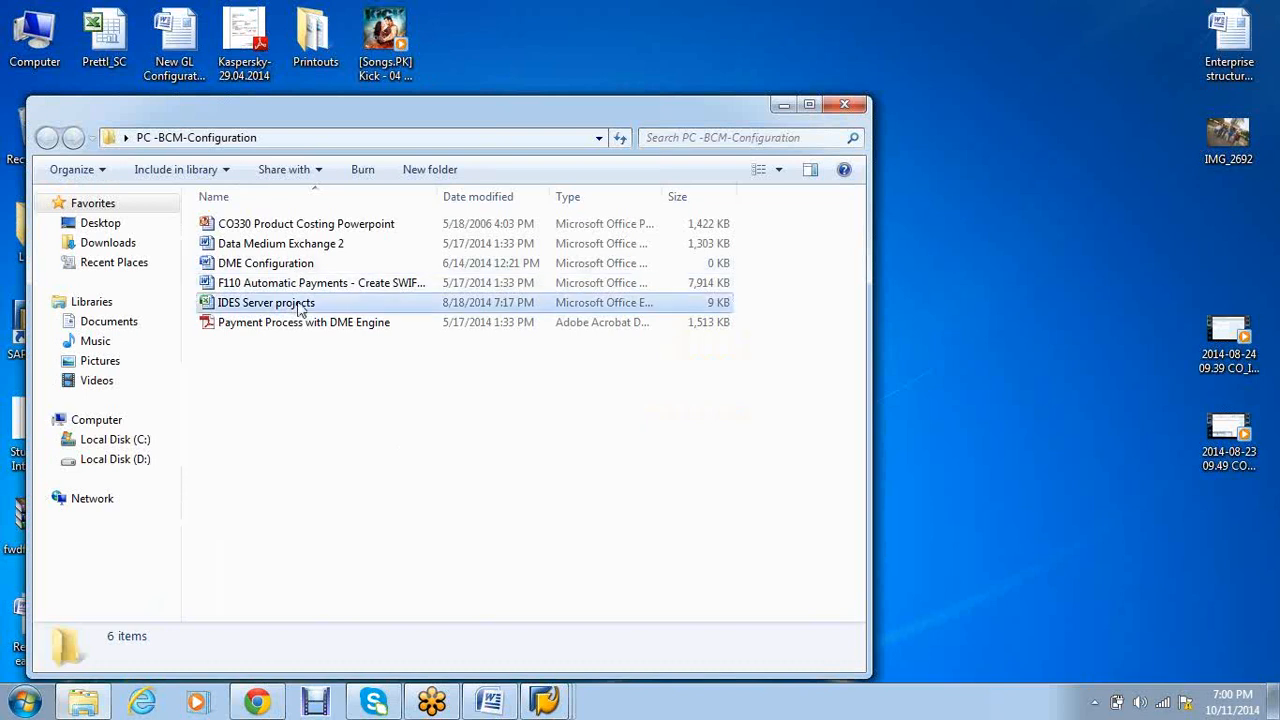
{"action": "double_click", "coordinate": [298, 308]}
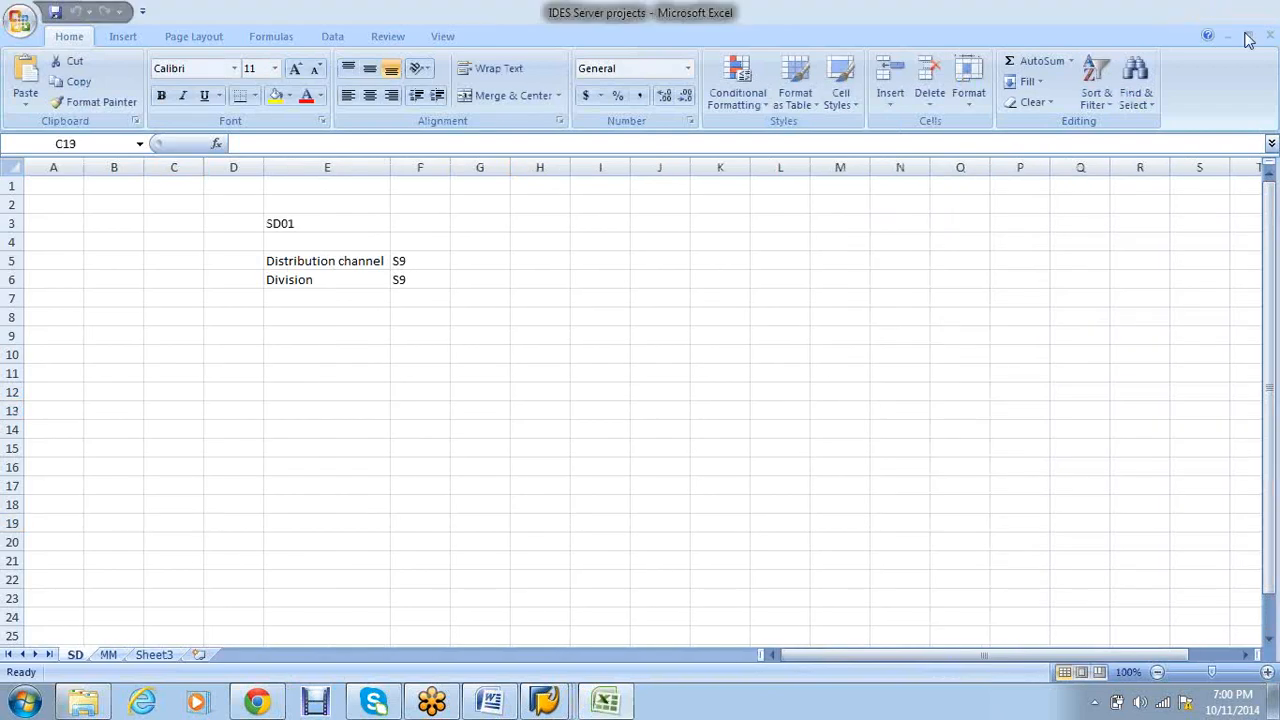
{"action": "left_click", "coordinate": [1258, 10]}
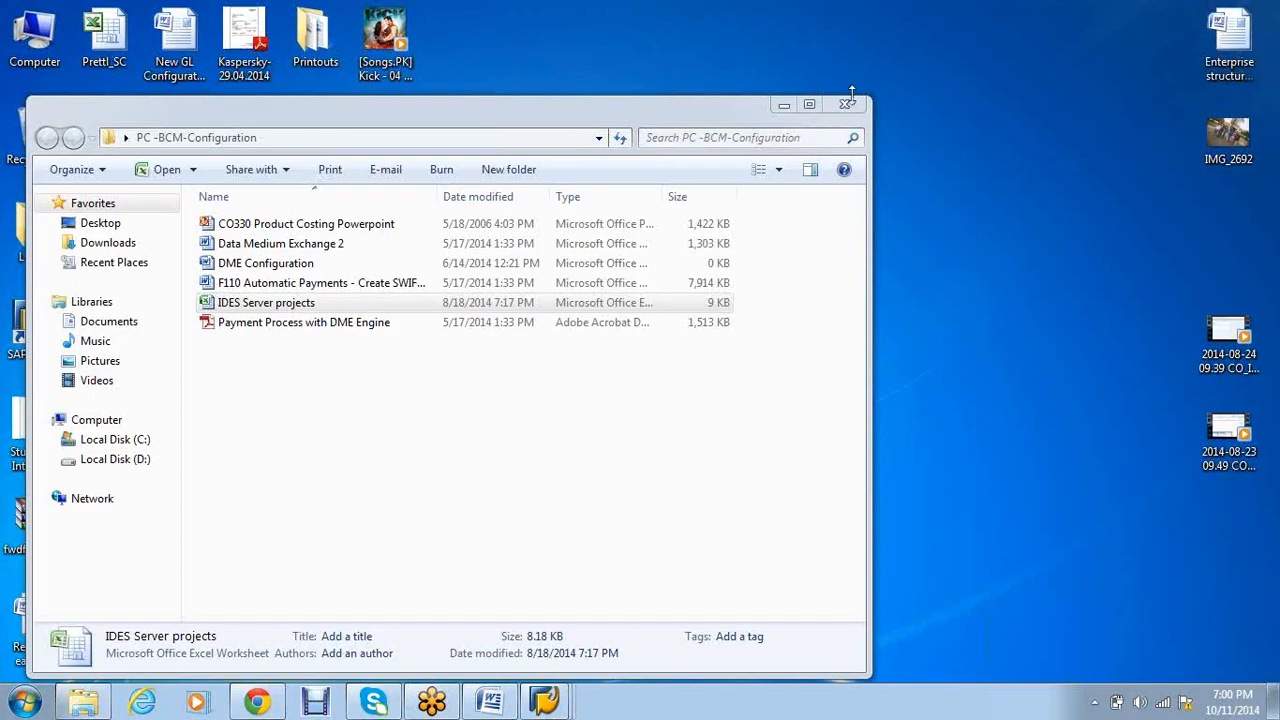
{"action": "left_click", "coordinate": [843, 106]}
- Refresh the desktop and recheck the SAP Configuration and Controlling My docs folders for the needed document
{"action": "right_click", "coordinate": [567, 98]}
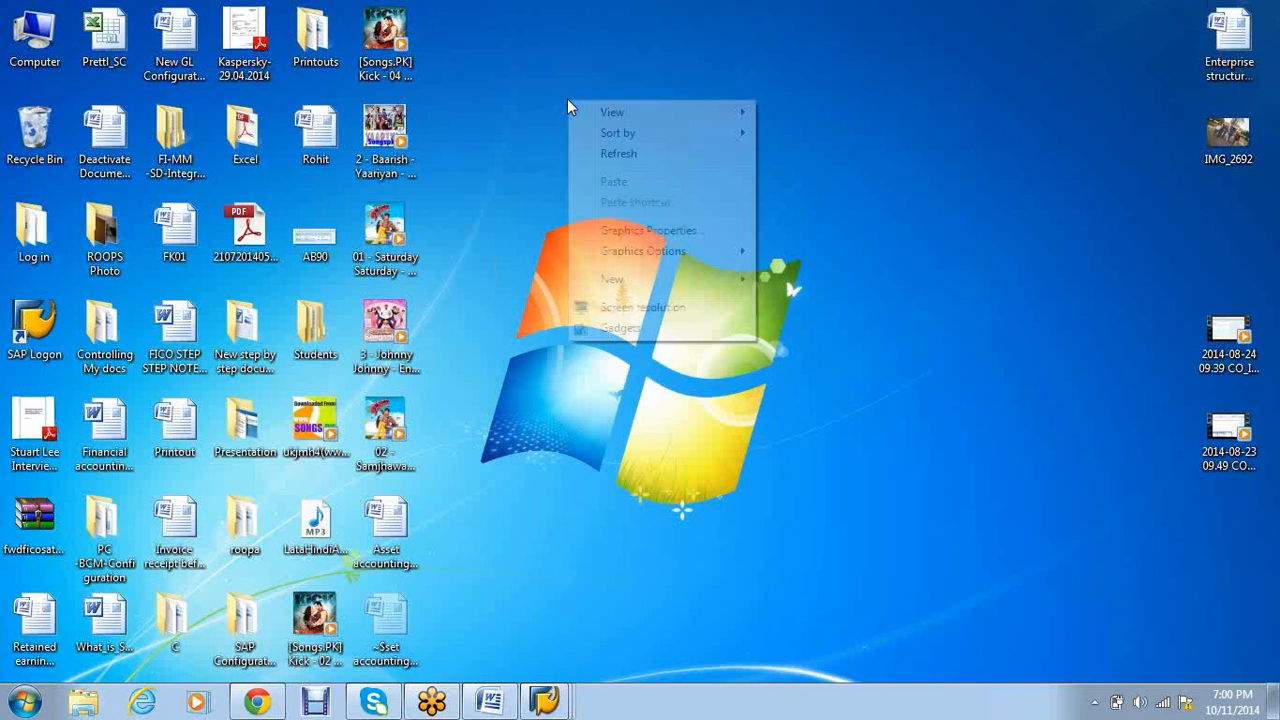
{"action": "left_click", "coordinate": [630, 157]}
{"action": "double_click", "coordinate": [246, 618]}
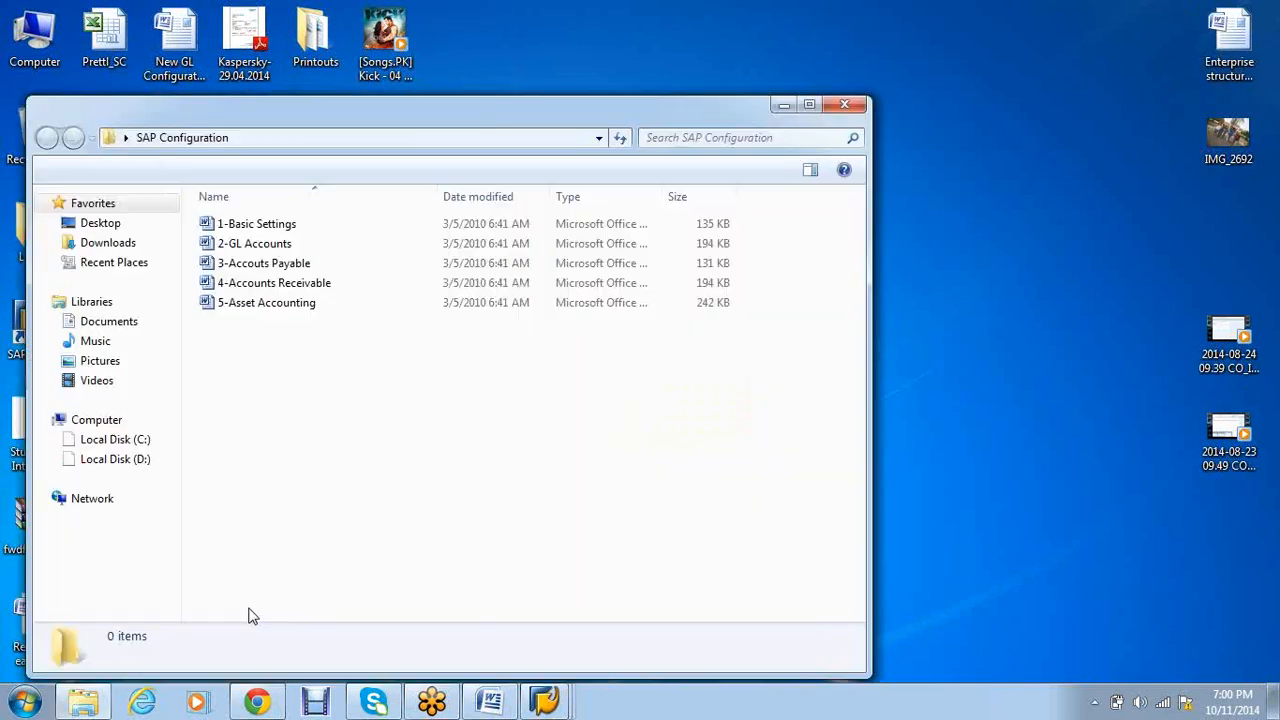
{"action": "left_click", "coordinate": [843, 106]}
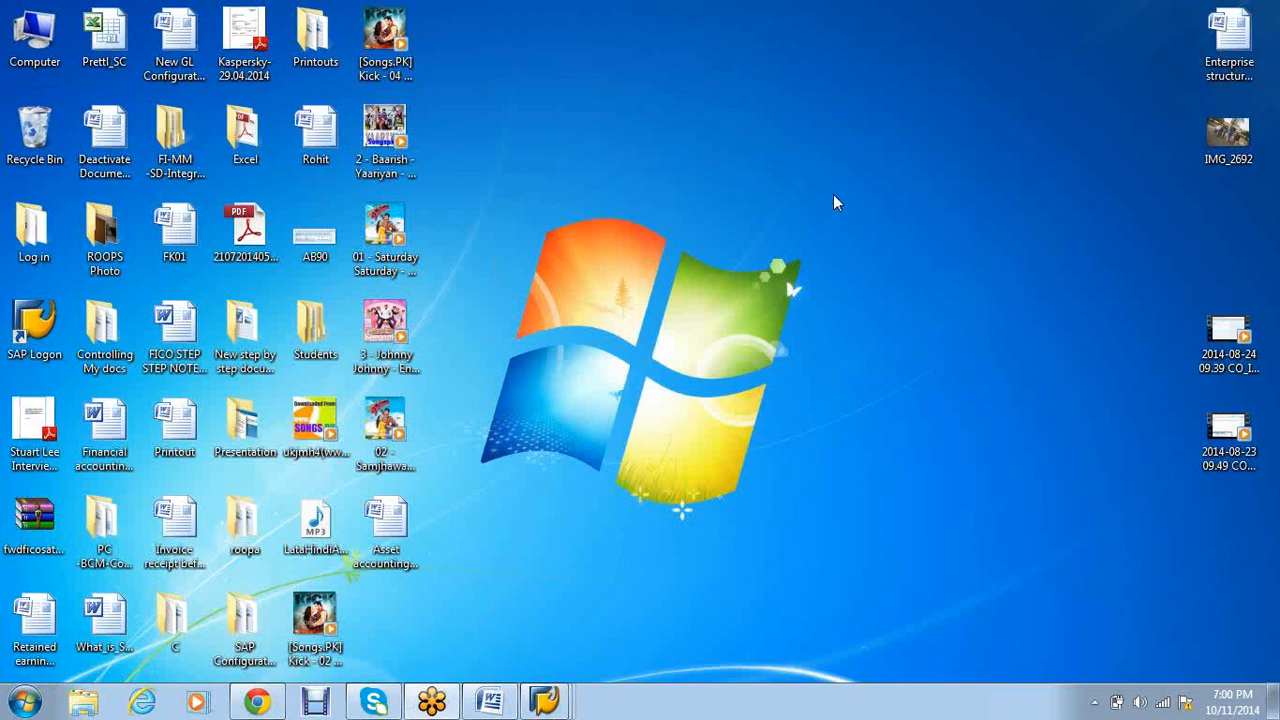
{"action": "double_click", "coordinate": [113, 336]}
{"action": "left_click", "coordinate": [844, 104]}
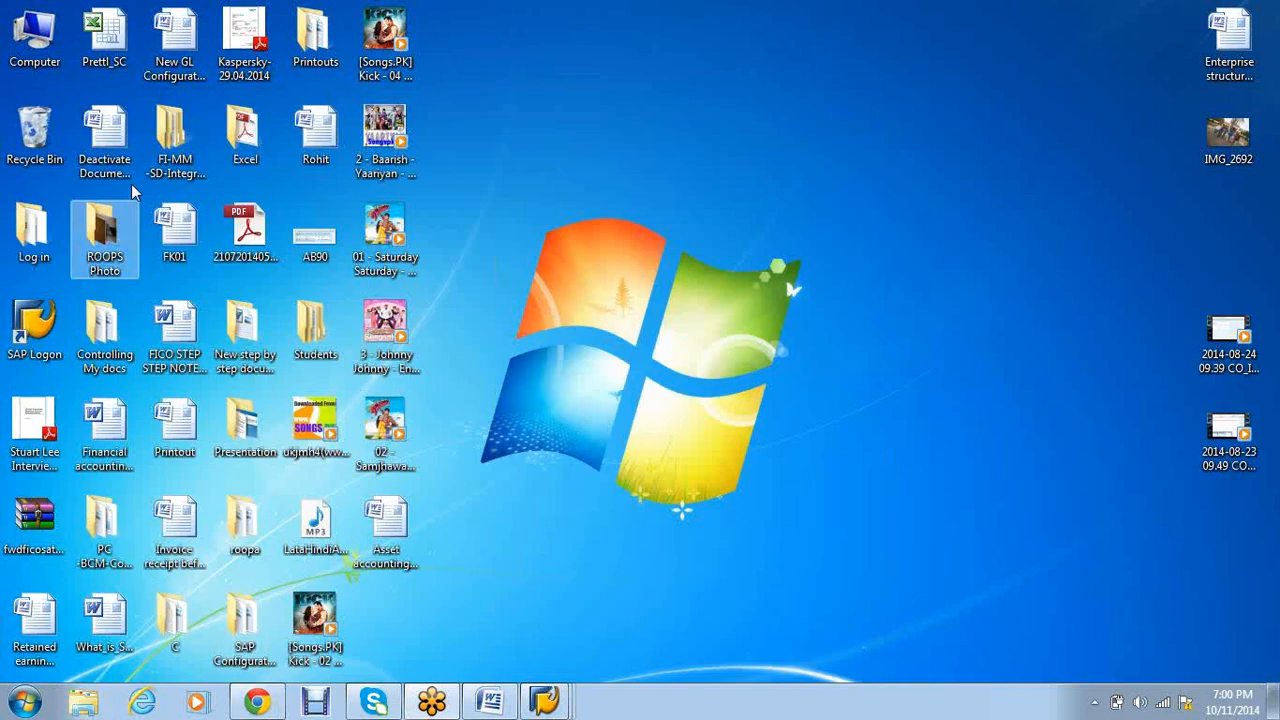
{"action": "double_click", "coordinate": [258, 622]}
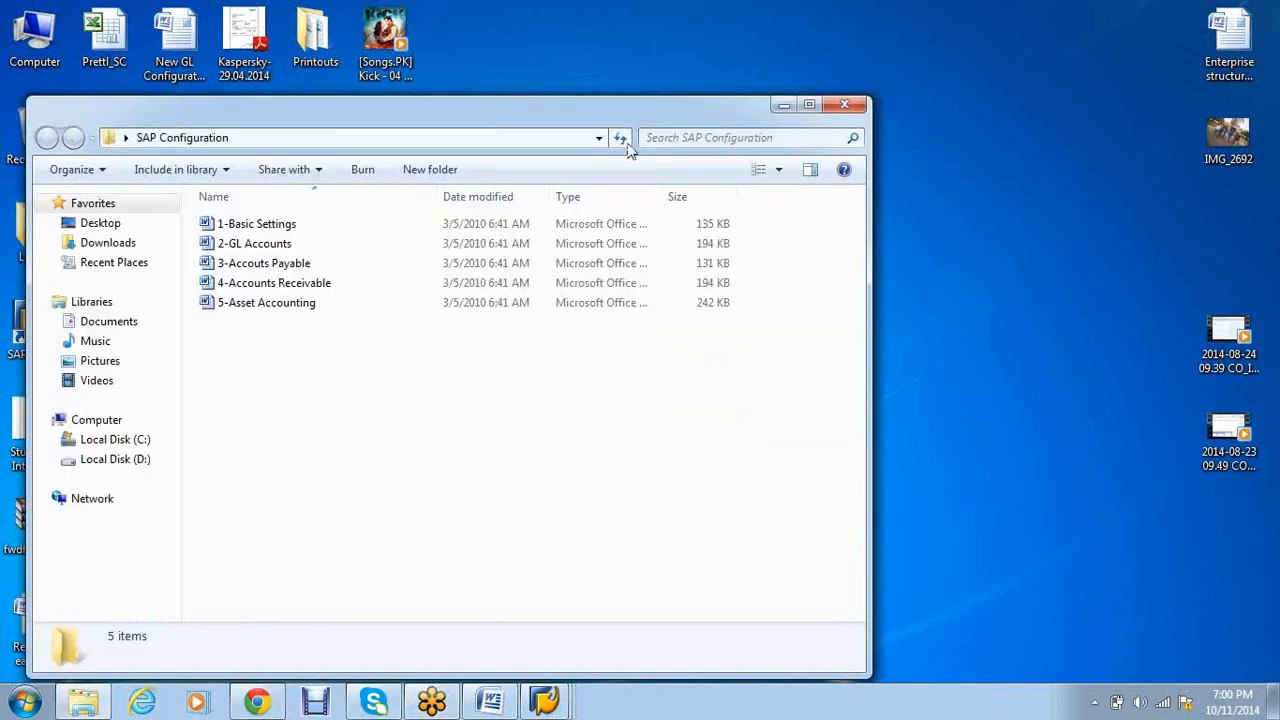
{"action": "left_click", "coordinate": [844, 104]}
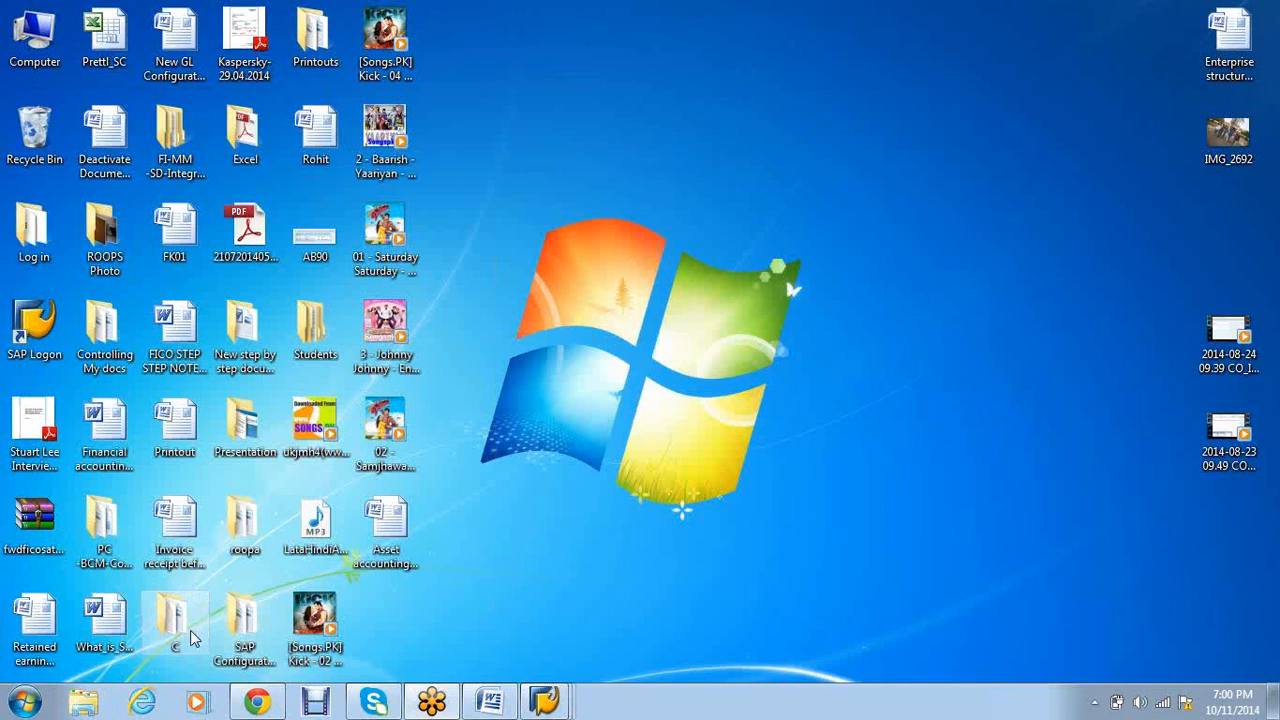
- Check the contents of the desktop's C folder and its subfolder for the needed document, closing the folder after viewing
{"action": "double_click", "coordinate": [175, 630]}
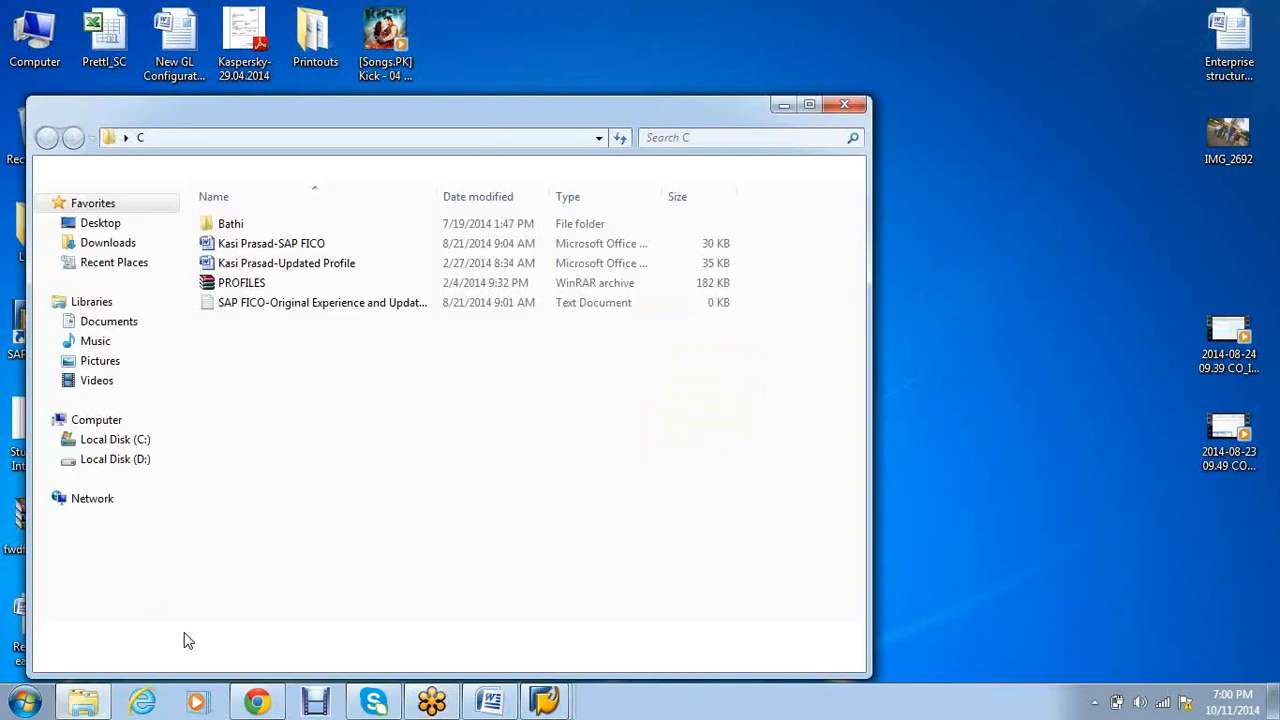
{"action": "left_click", "coordinate": [222, 228]}
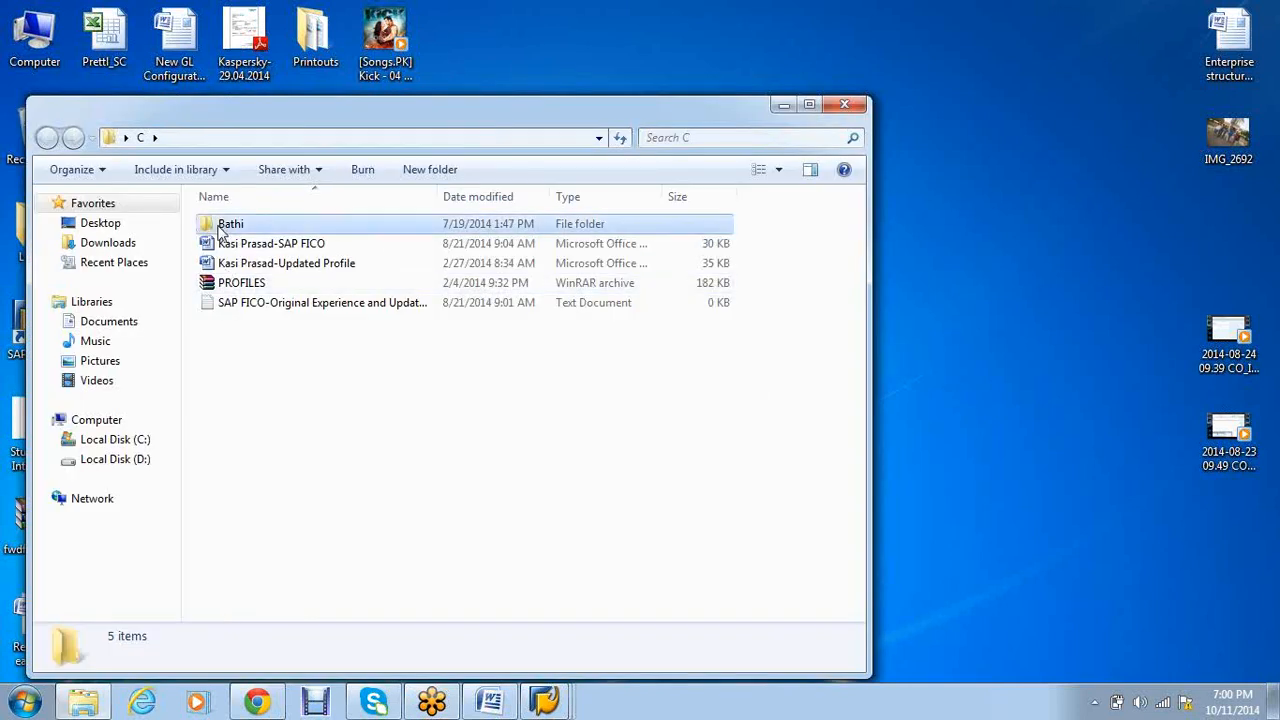
{"action": "double_click", "coordinate": [222, 229]}
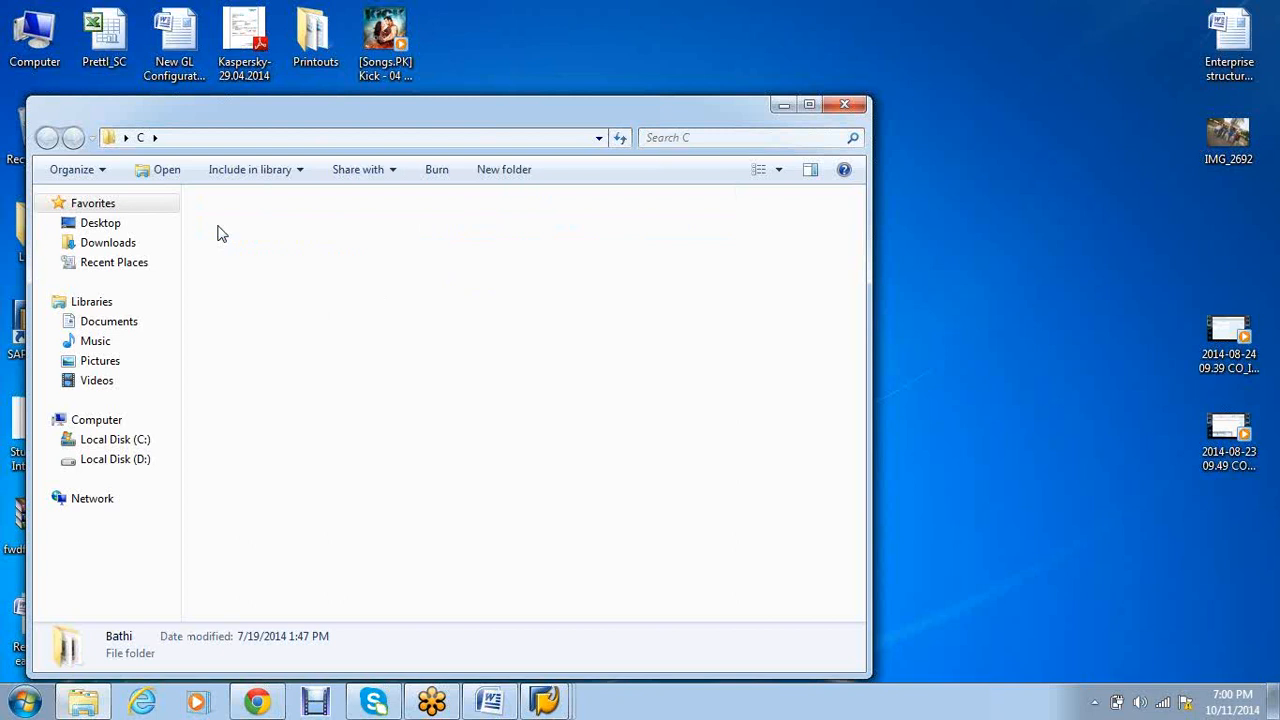
{"action": "left_click", "coordinate": [47, 137]}
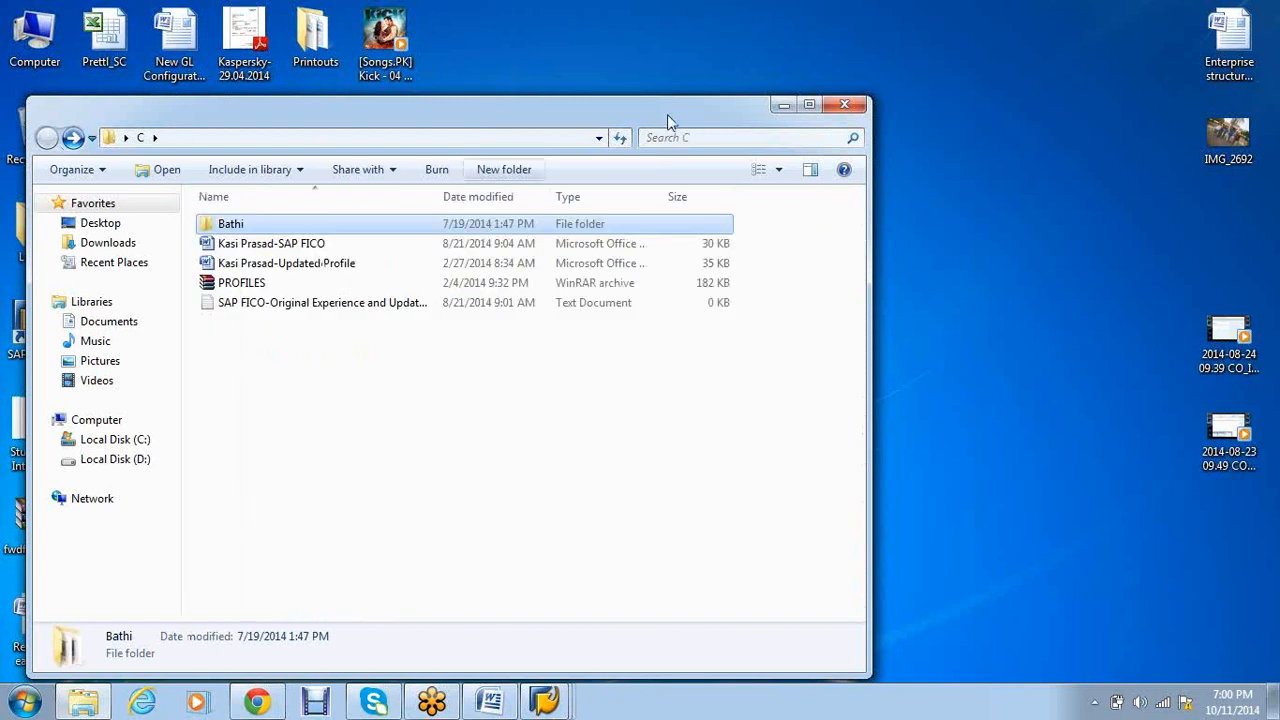
{"action": "left_click", "coordinate": [841, 106]}
- Browse Local Disk (D:) through SAP Documents and CO to the recordings folder inside controlling
{"action": "double_click", "coordinate": [35, 35]}
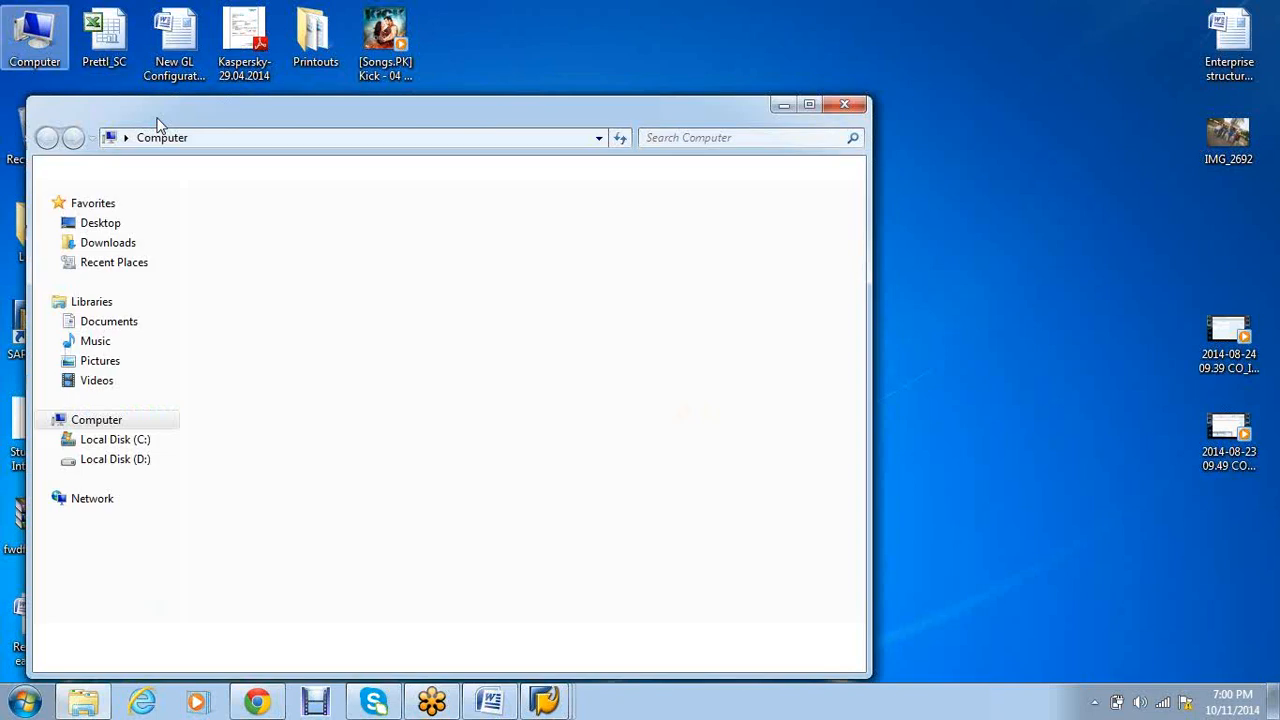
{"action": "left_click", "coordinate": [548, 250]}
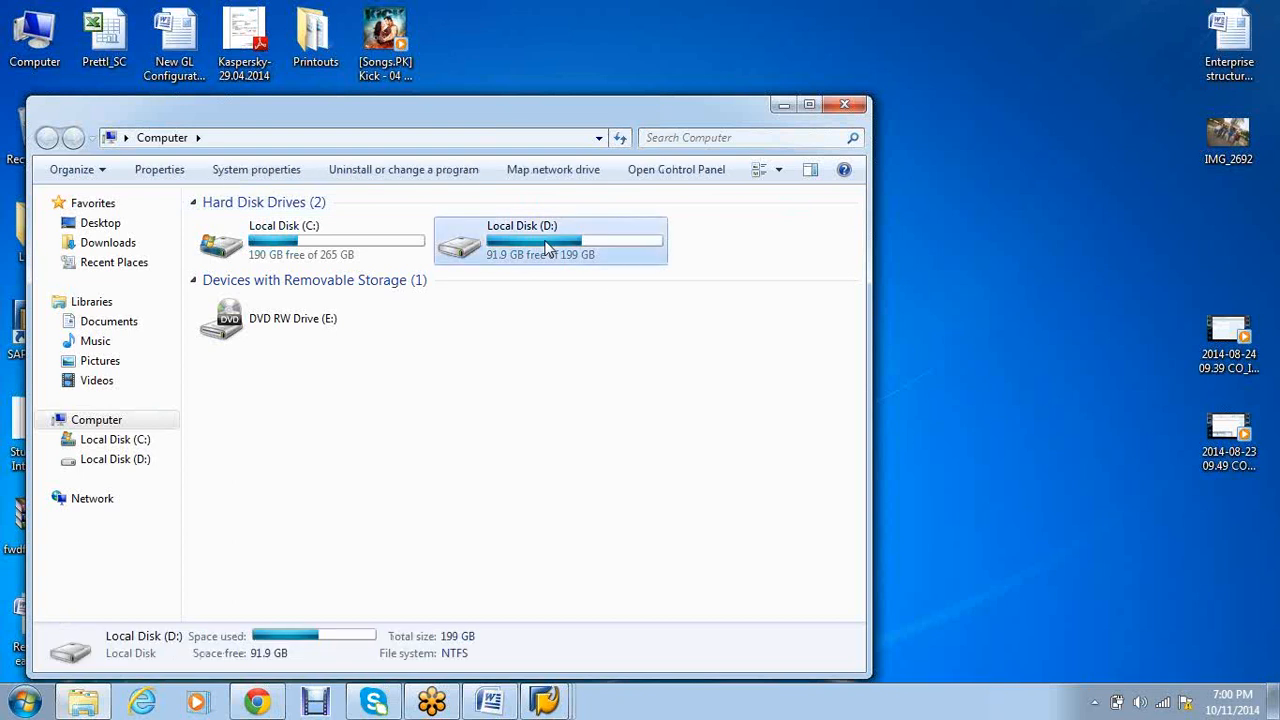
{"action": "double_click", "coordinate": [548, 250]}
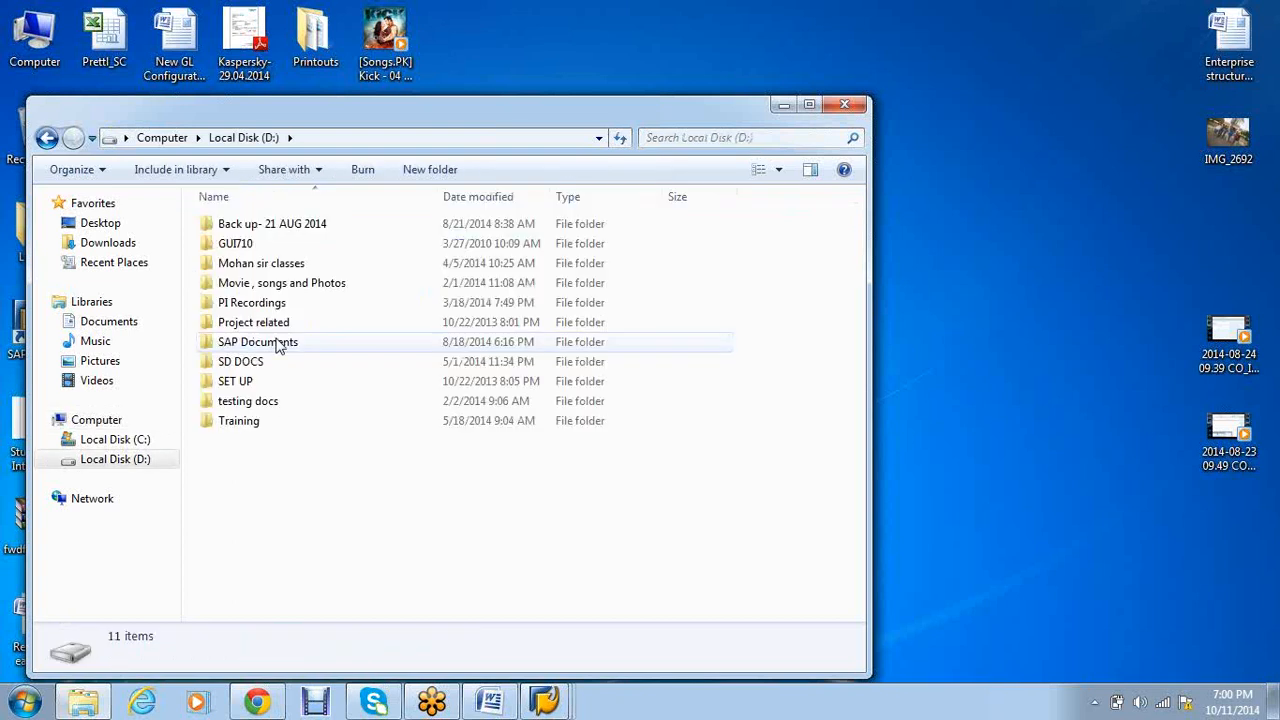
{"action": "left_click", "coordinate": [280, 345]}
{"action": "double_click", "coordinate": [280, 345]}
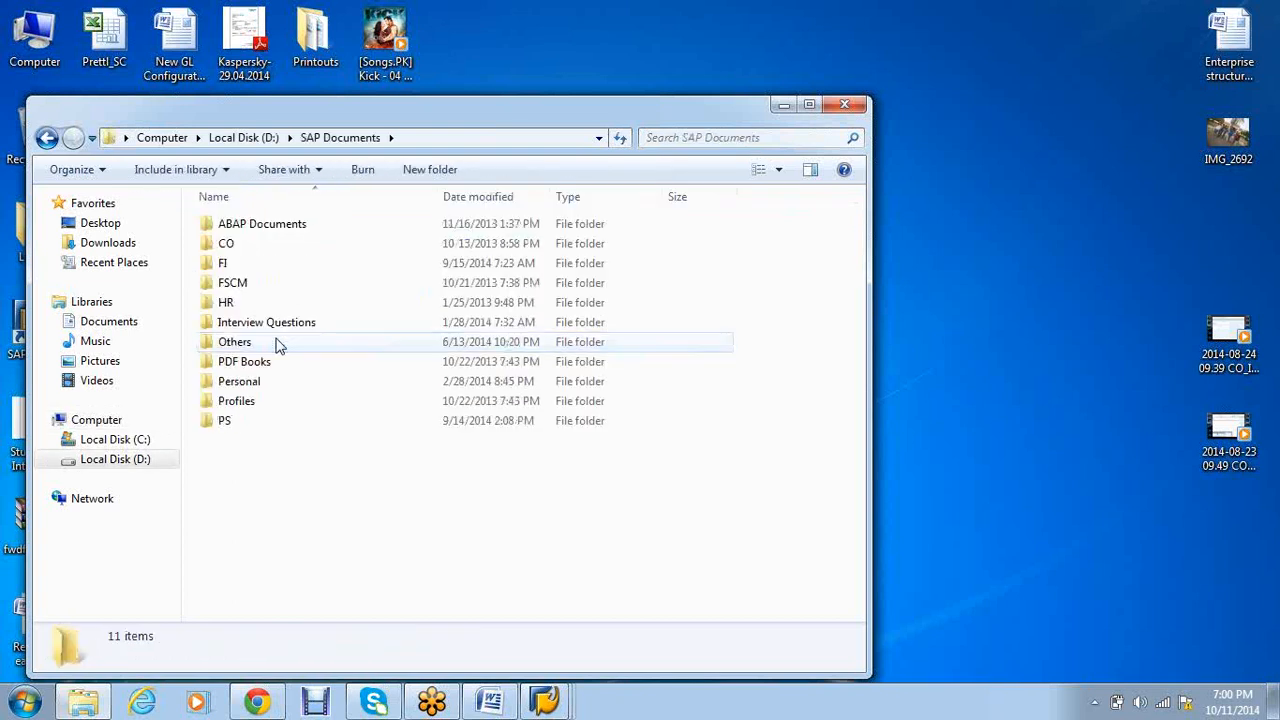
{"action": "left_click", "coordinate": [242, 249]}
{"action": "double_click", "coordinate": [242, 249]}
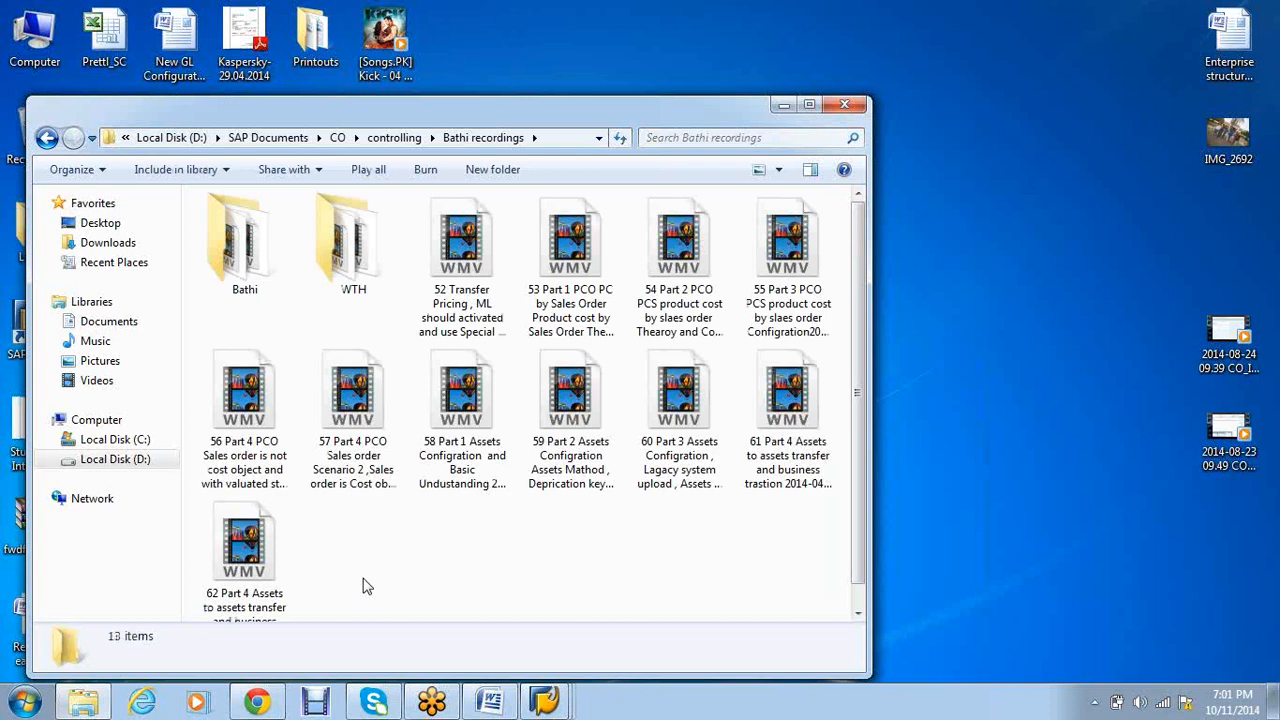
- Check the recordings folder and its WTH subfolder in a maximized window, returning to the controlling folder
{"action": "key", "text": "super+Up"}
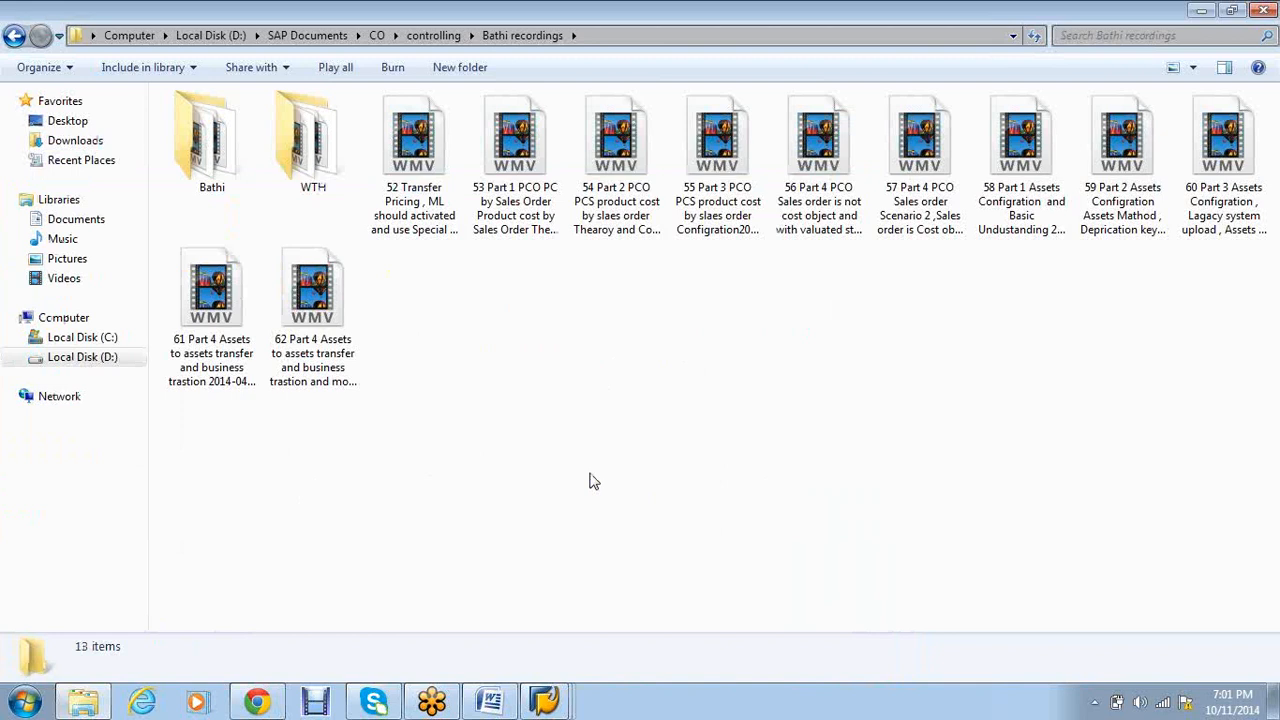
{"action": "double_click", "coordinate": [222, 145]}
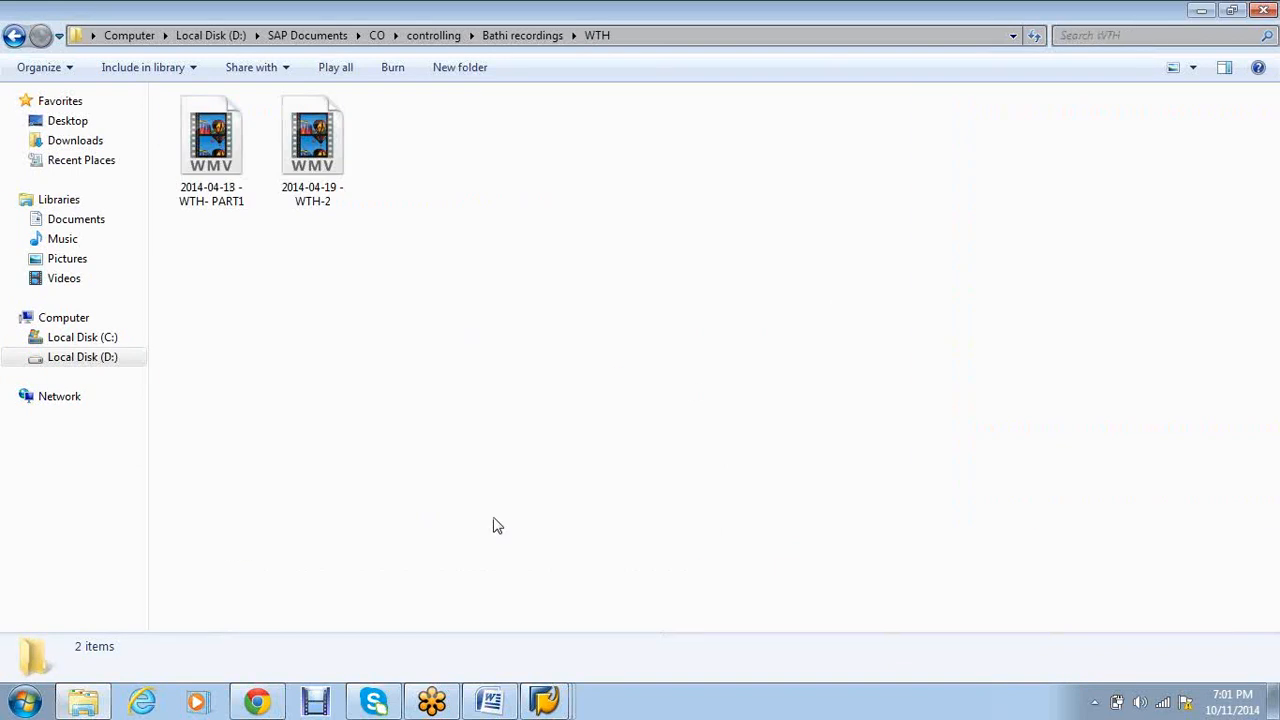
{"action": "left_click", "coordinate": [14, 36]}
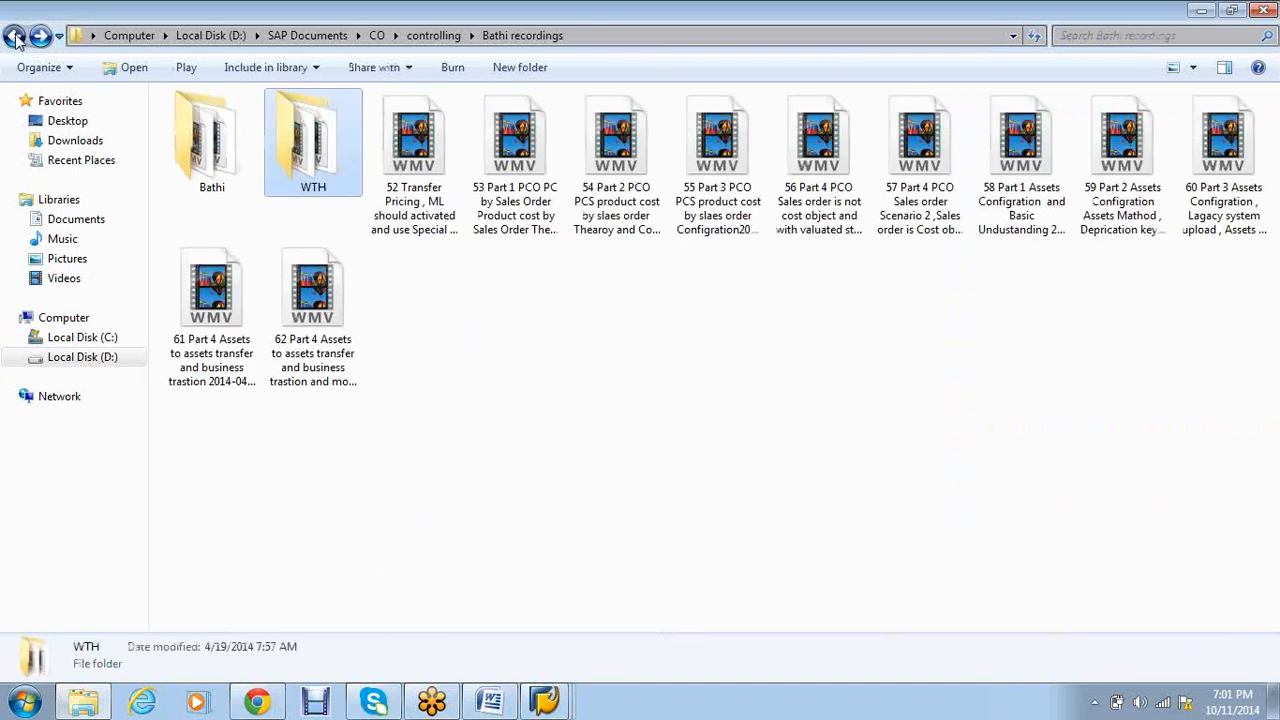
{"action": "left_click", "coordinate": [14, 36]}
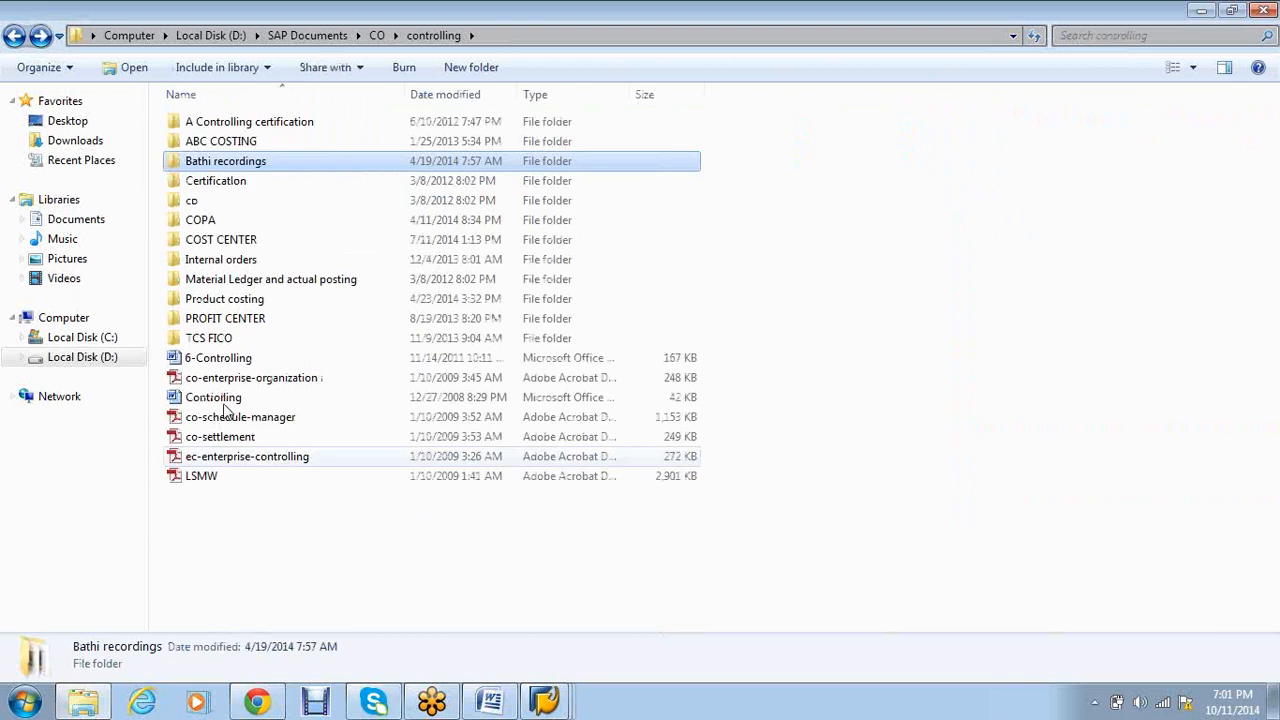
- Check the nested Product costing folders inside controlling for the needed document and return to controlling
{"action": "double_click", "coordinate": [229, 302]}
{"action": "double_click", "coordinate": [232, 123]}
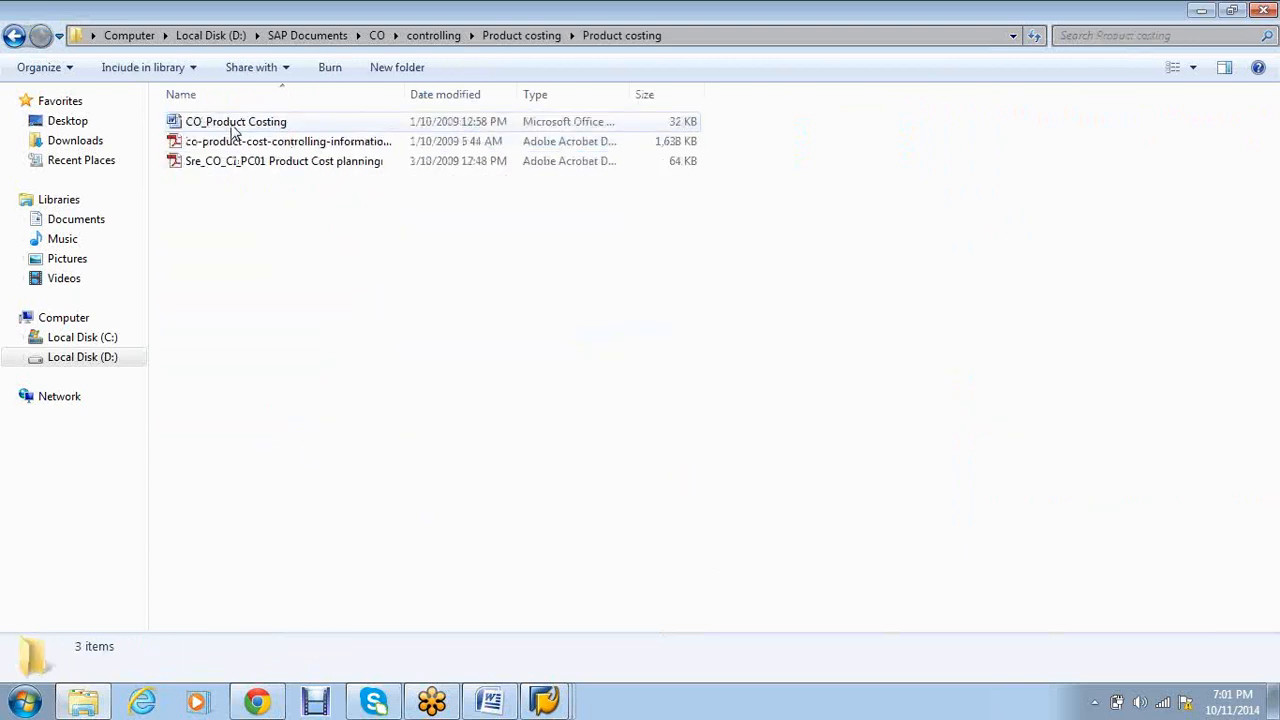
{"action": "left_click", "coordinate": [15, 38]}
{"action": "left_click", "coordinate": [15, 38]}
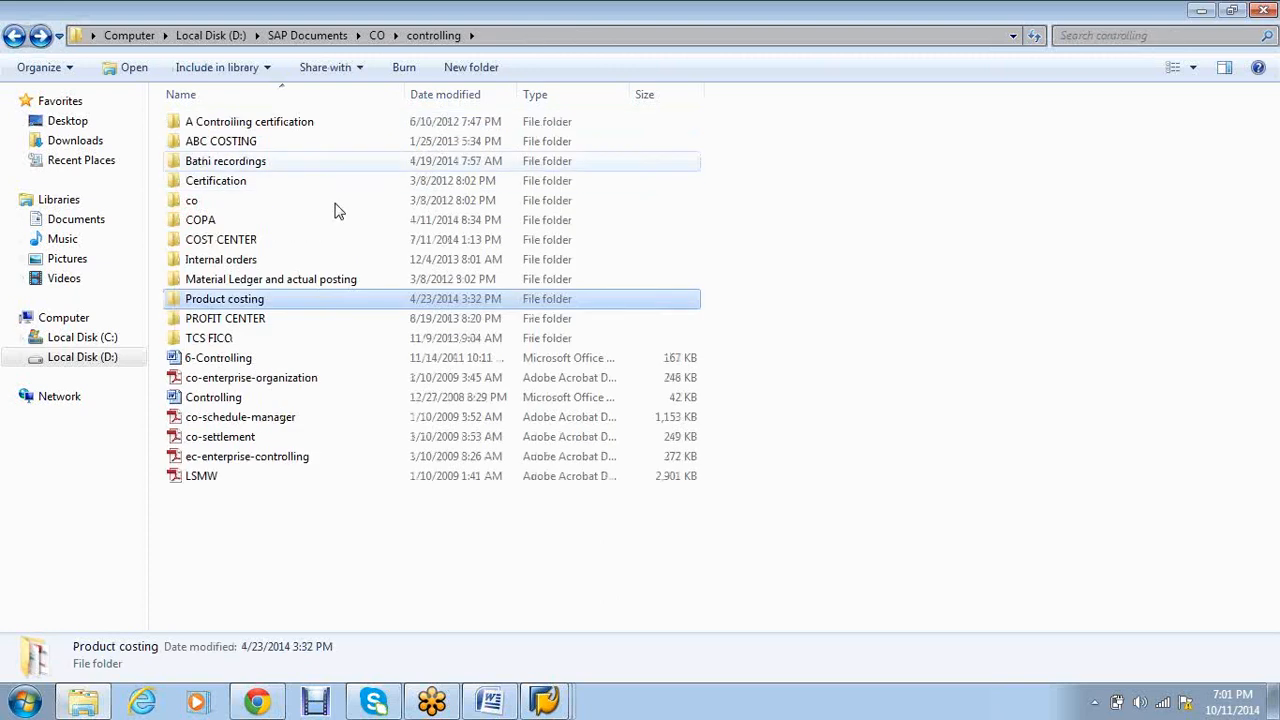
- Go back to SAP Documents and check the Others and PDF Books folders for the needed document
{"action": "left_click", "coordinate": [14, 37]}
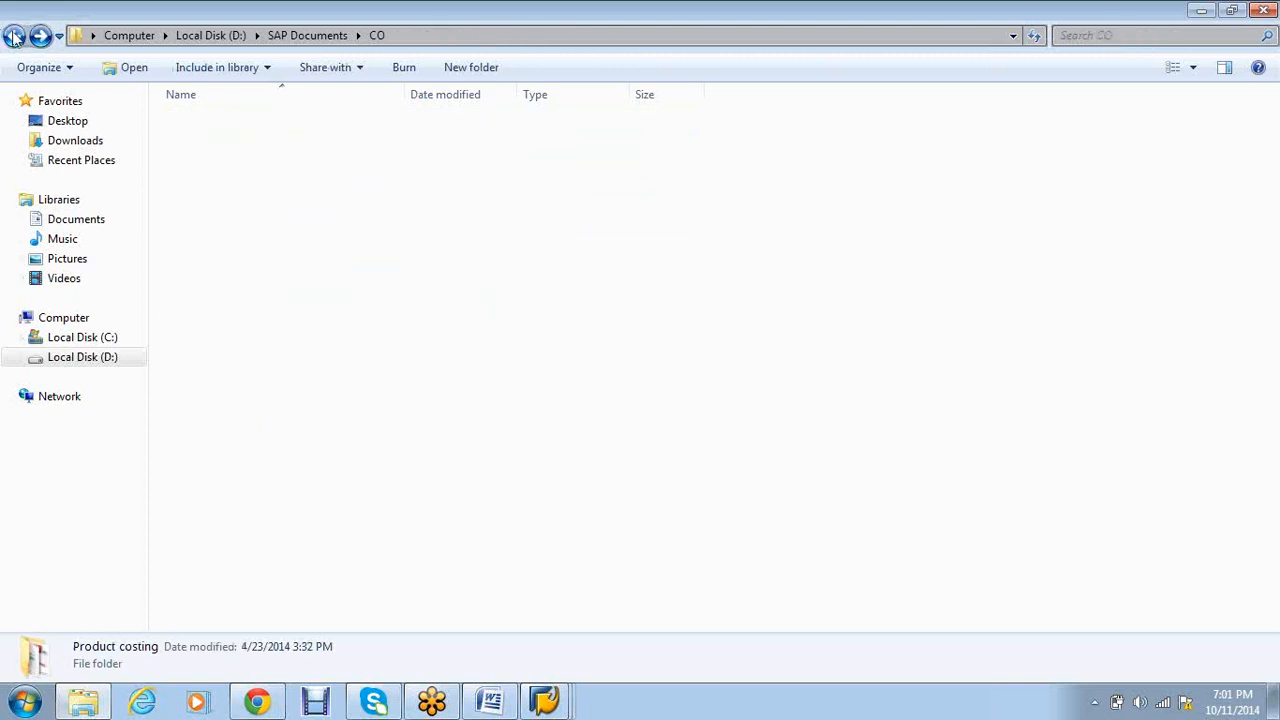
{"action": "left_click", "coordinate": [14, 37]}
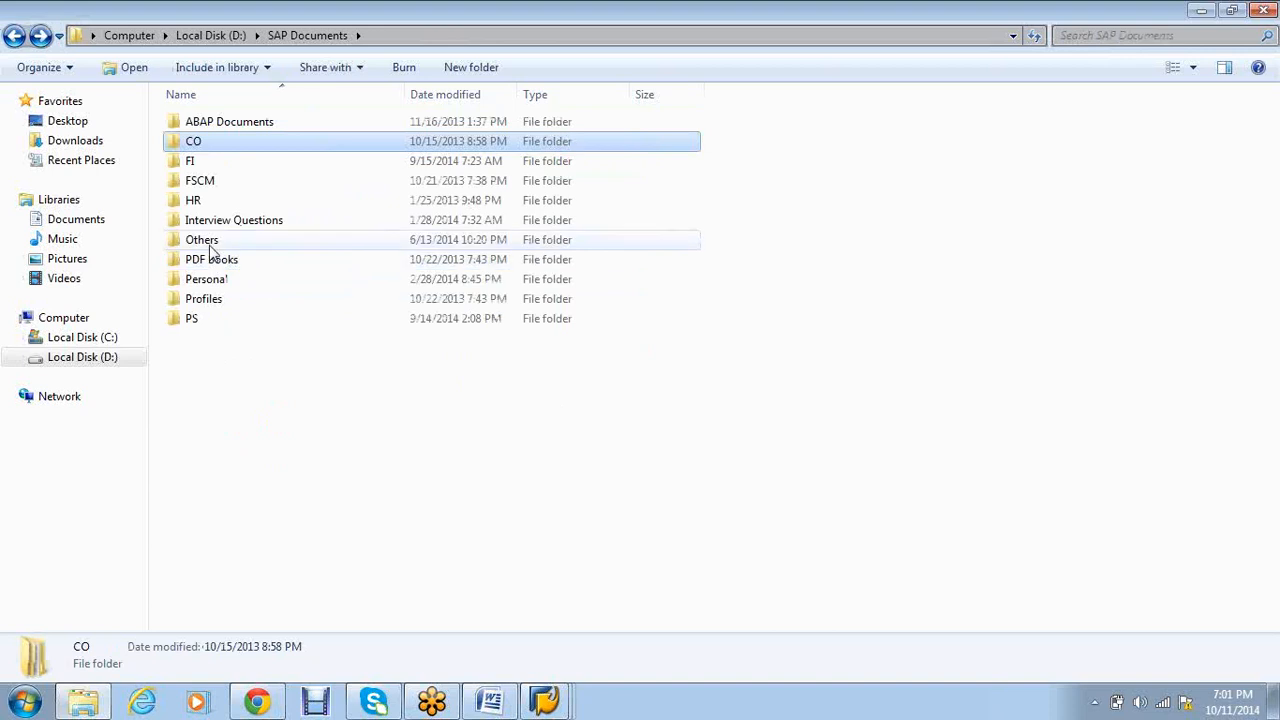
{"action": "left_click", "coordinate": [211, 244]}
{"action": "left_click", "coordinate": [14, 36]}
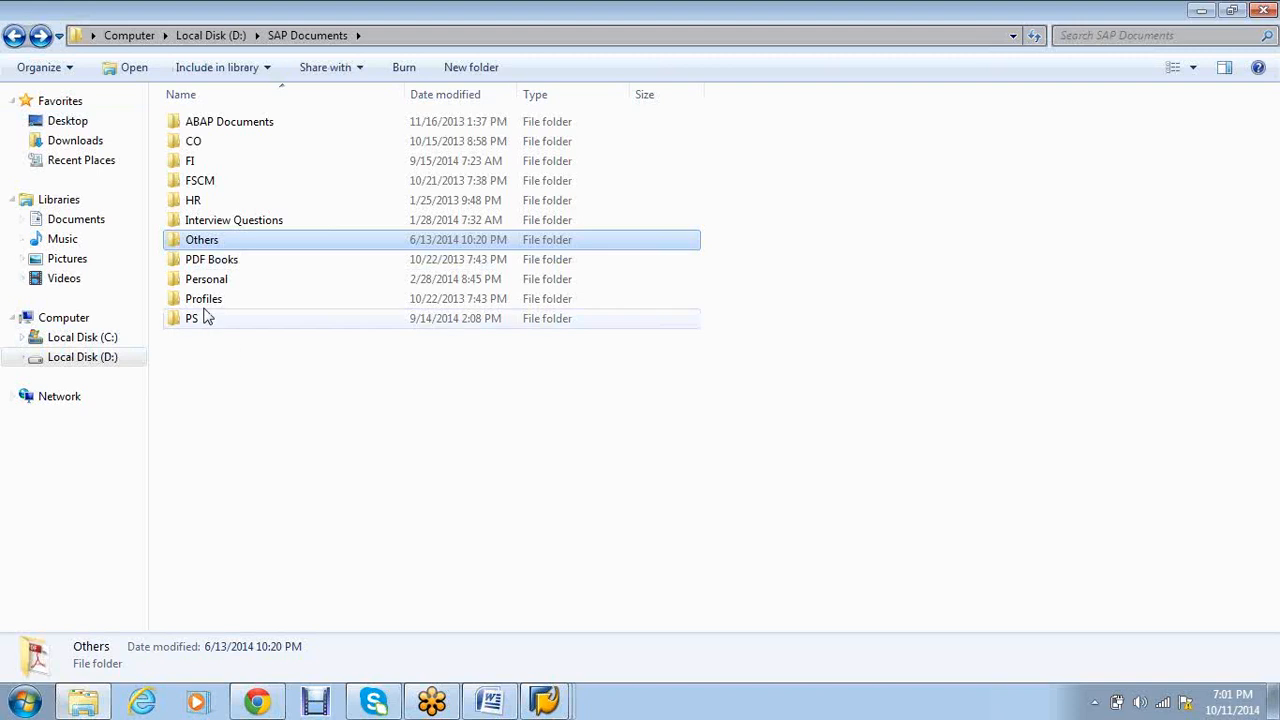
{"action": "double_click", "coordinate": [211, 263]}
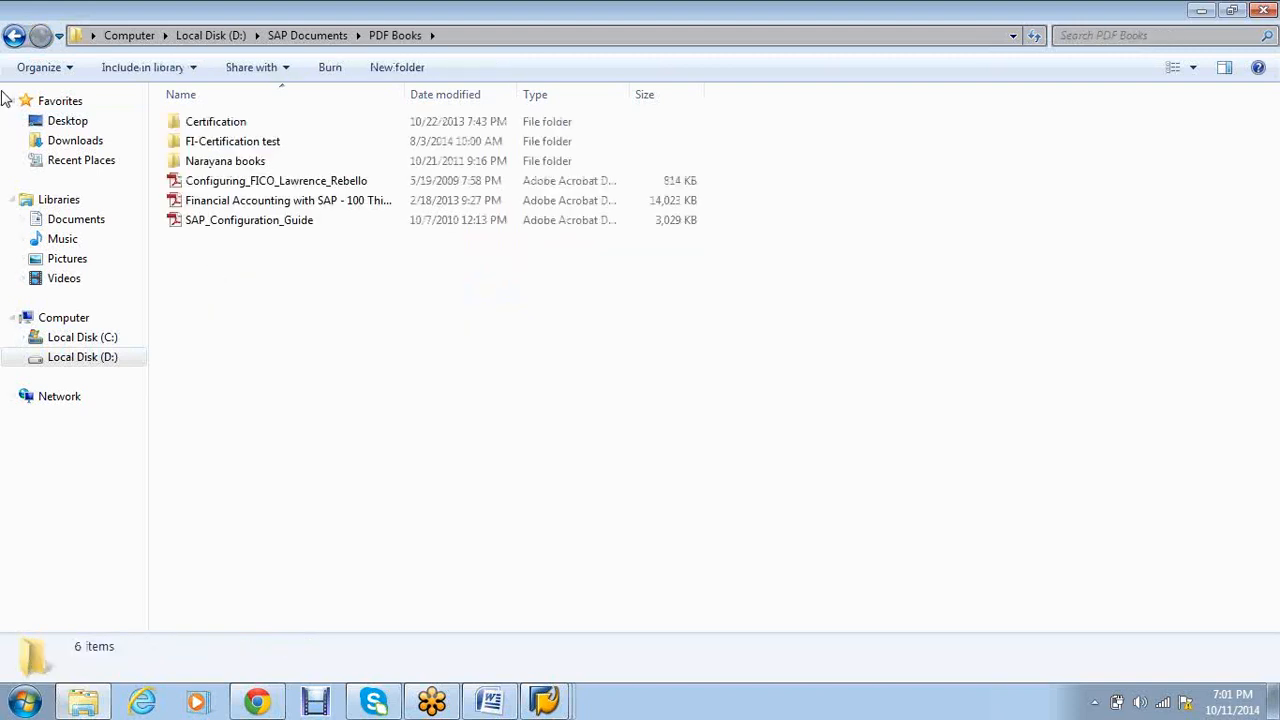
{"action": "left_click", "coordinate": [14, 36]}
{"action": "left_click", "coordinate": [14, 36]}
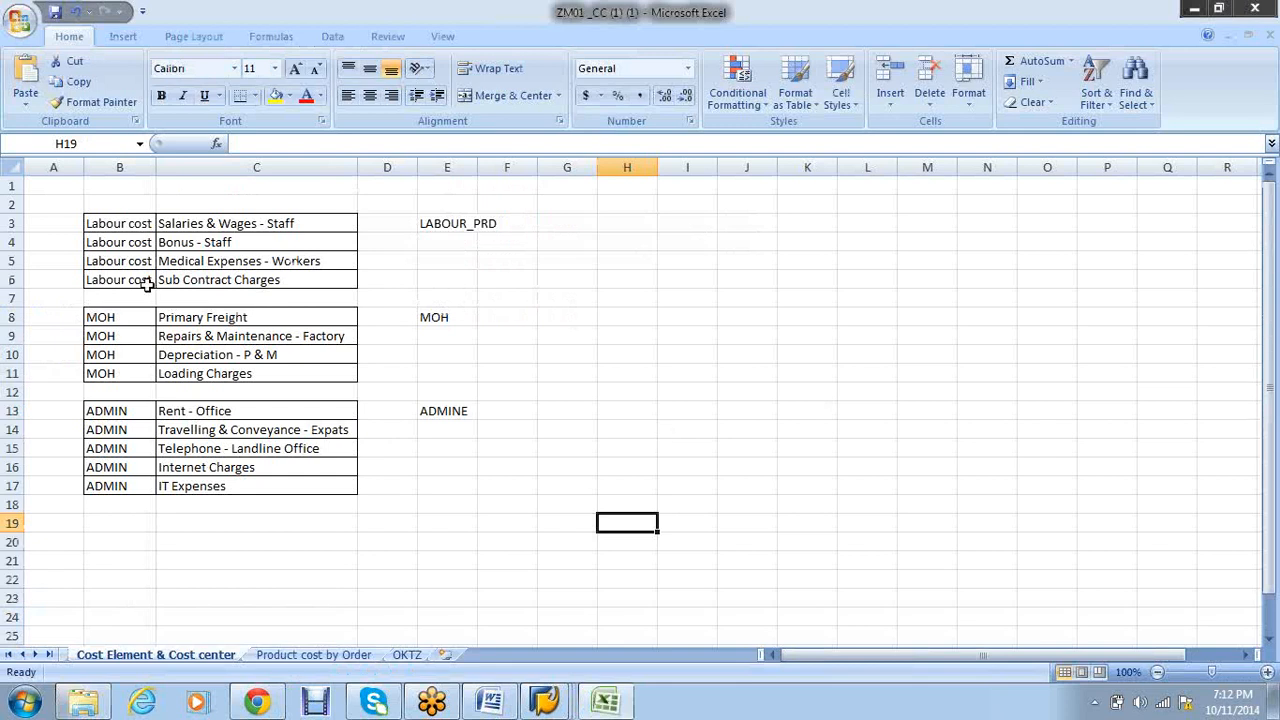
- In the ZM01 _CC workbook in Excel, review the Labour cost, MOH and ADMIN groups and their expense items in columns B and C
{"action": "left_click", "coordinate": [123, 242]}
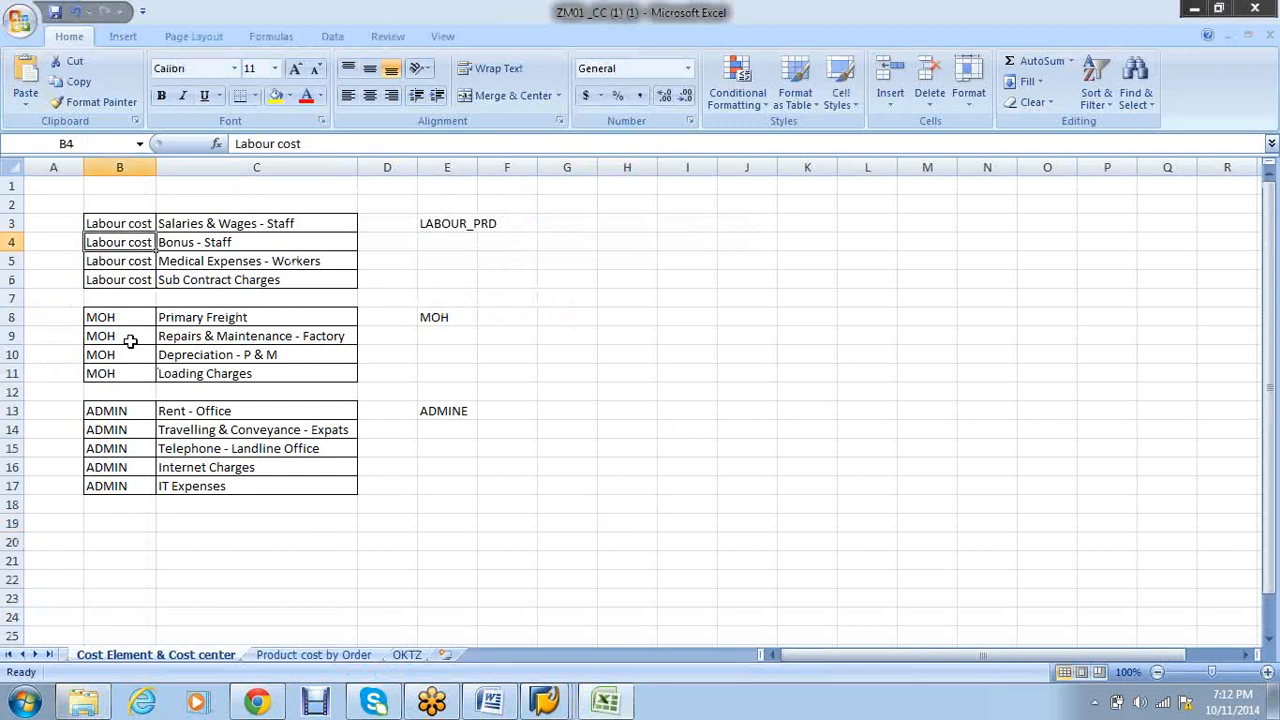
{"action": "left_click", "coordinate": [126, 337]}
{"action": "left_click", "coordinate": [129, 411]}
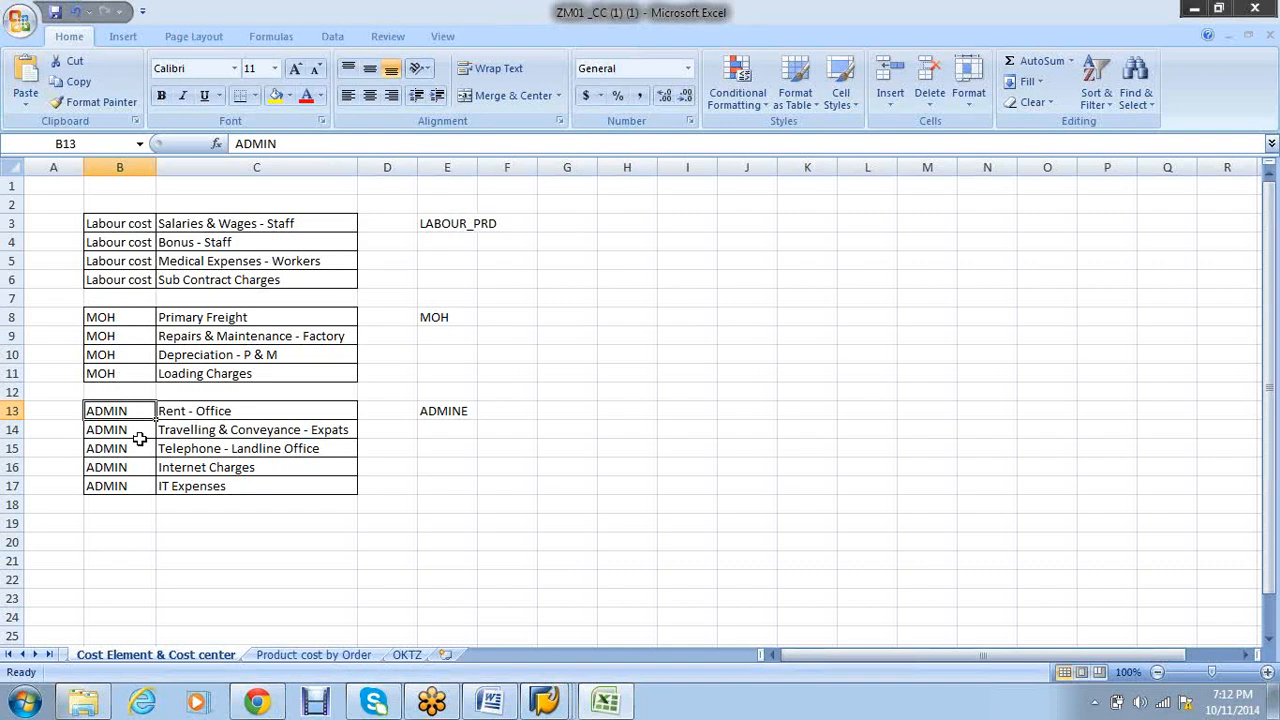
{"action": "left_click", "coordinate": [117, 225]}
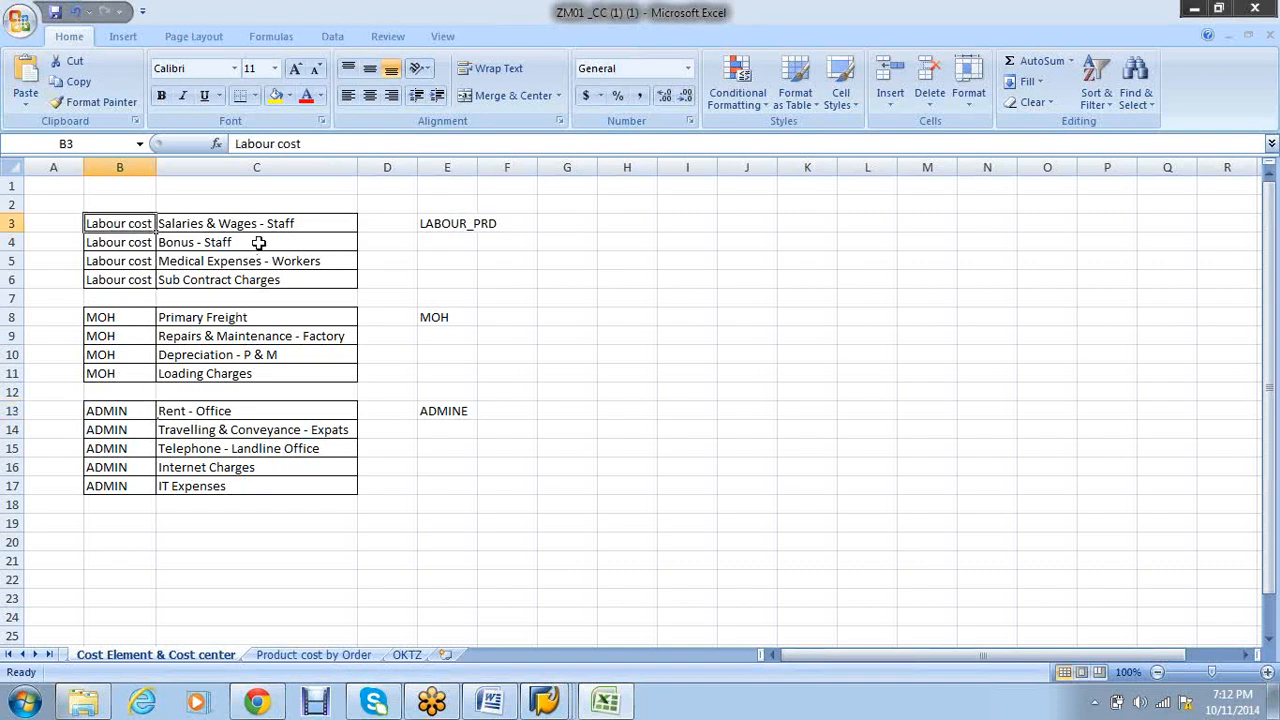
{"action": "left_click_drag", "start_coordinate": [257, 224], "coordinate": [256, 472]}
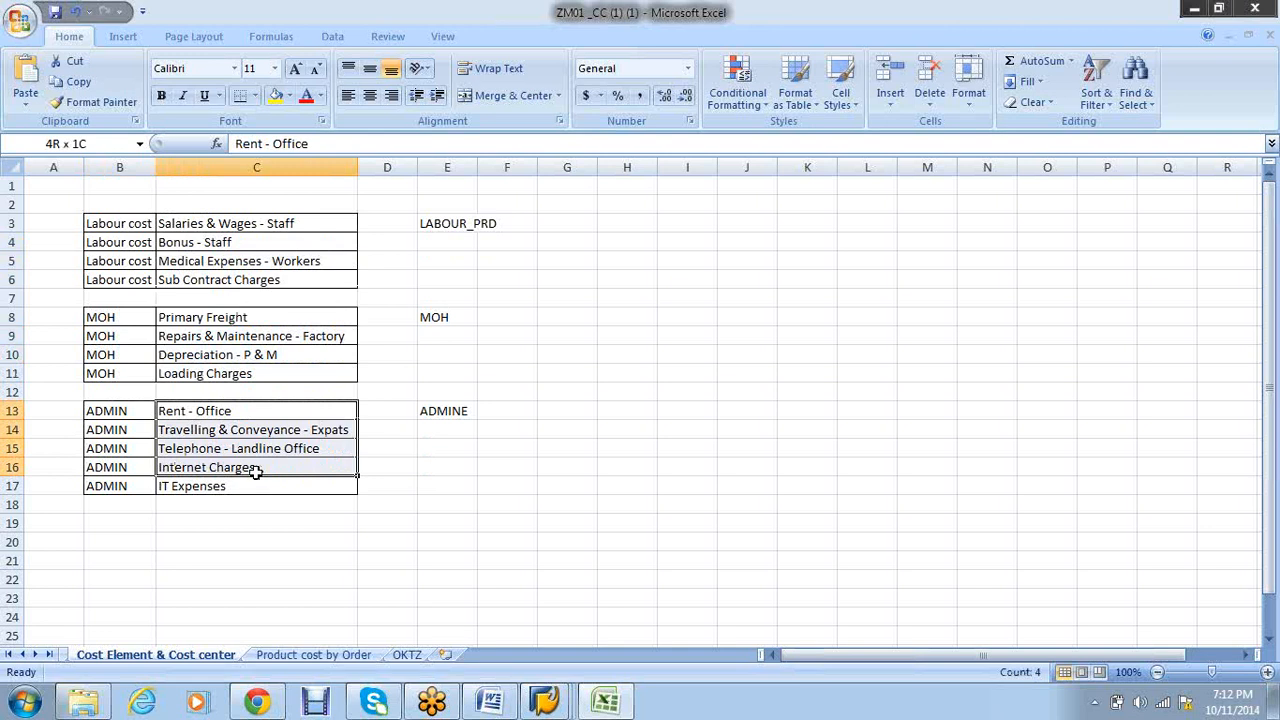
{"action": "left_click_drag", "start_coordinate": [257, 470], "coordinate": [257, 487]}
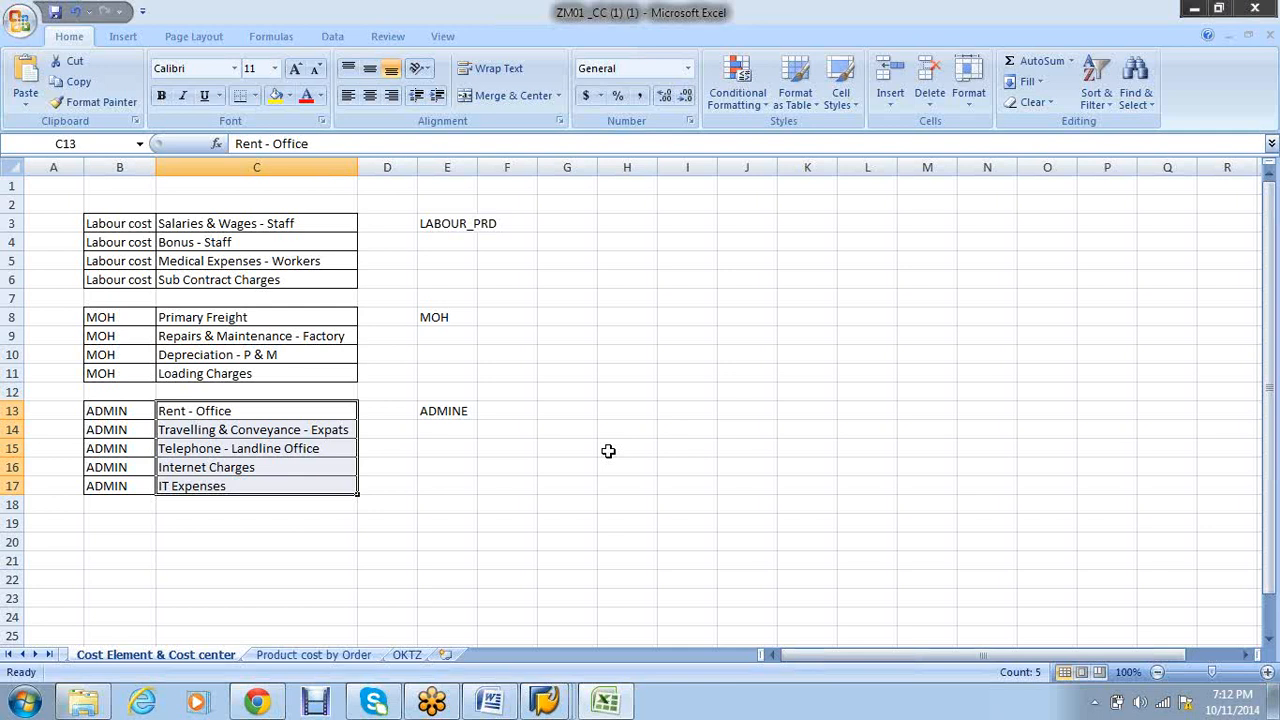
- Enter the product headings P1, P2 and P3 in cells H3, I3 and J3 of the Cost Element & Cost center sheet
{"action": "left_click", "coordinate": [643, 226]}
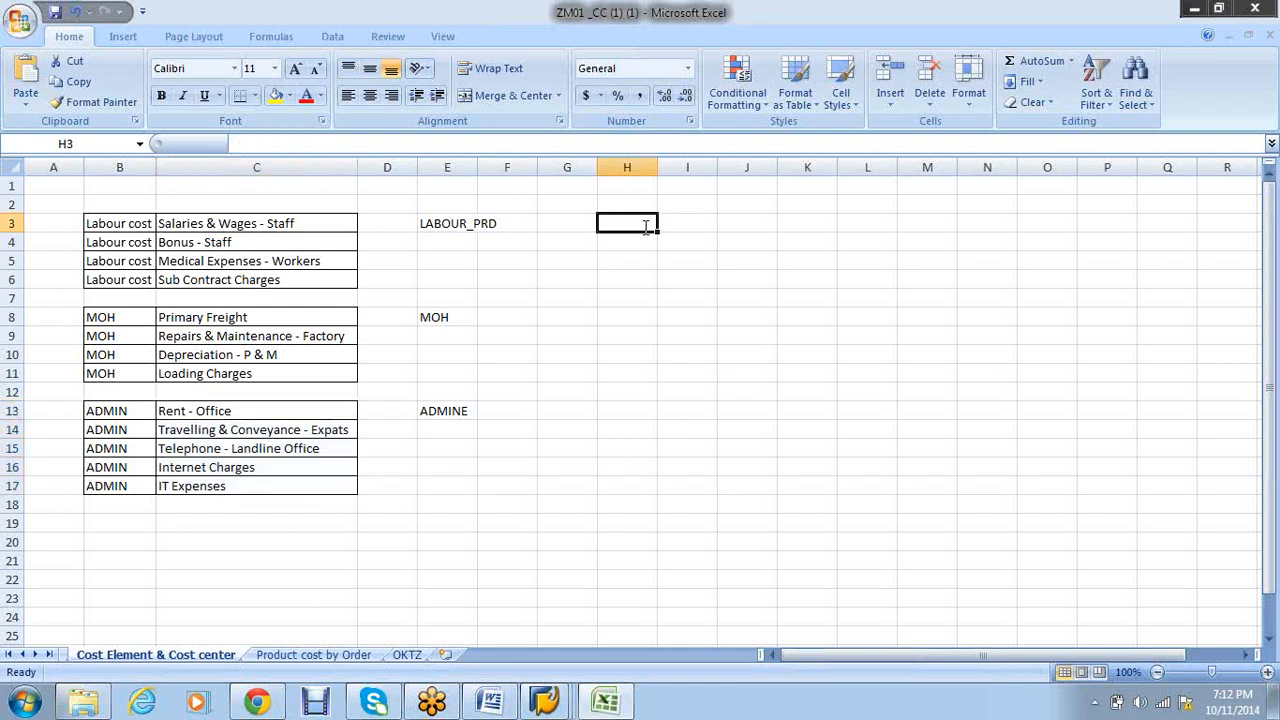
{"action": "type", "text": "P1"}
{"action": "key", "text": "Tab"}
{"action": "type", "text": "P2"}
{"action": "key", "text": "Tab"}
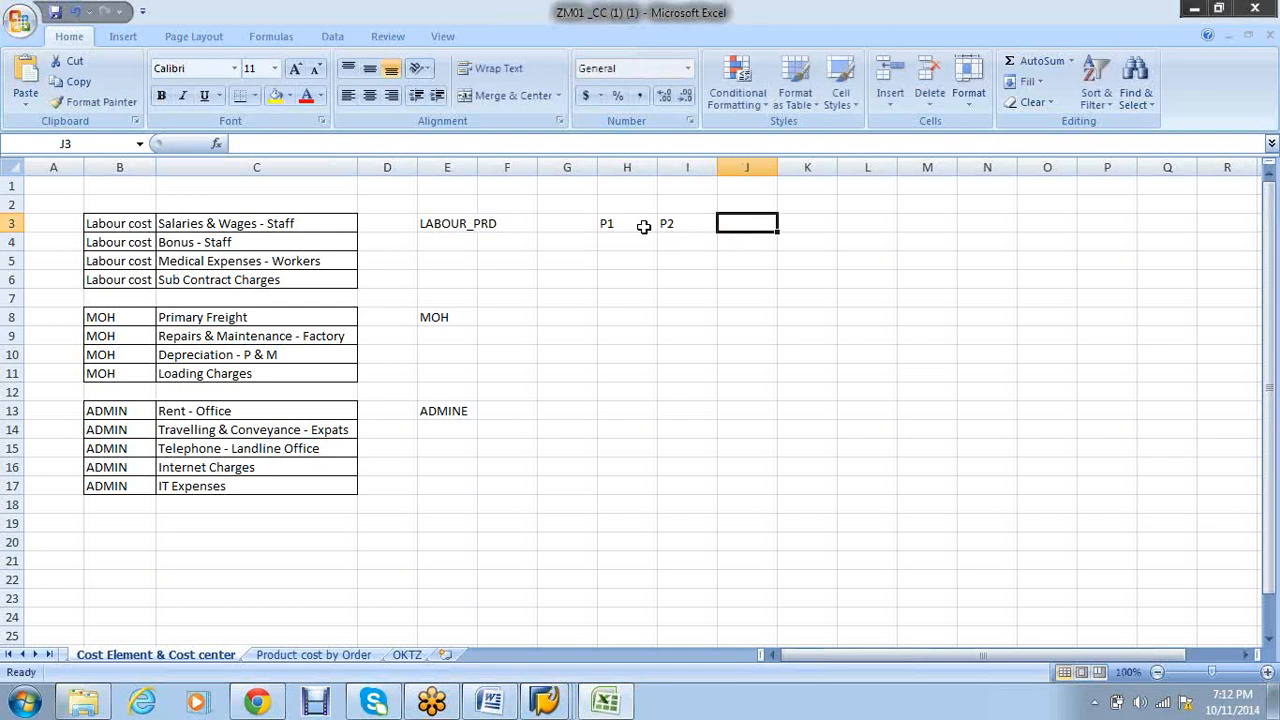
{"action": "type", "text": "P3"}
{"action": "key", "text": "Return"}
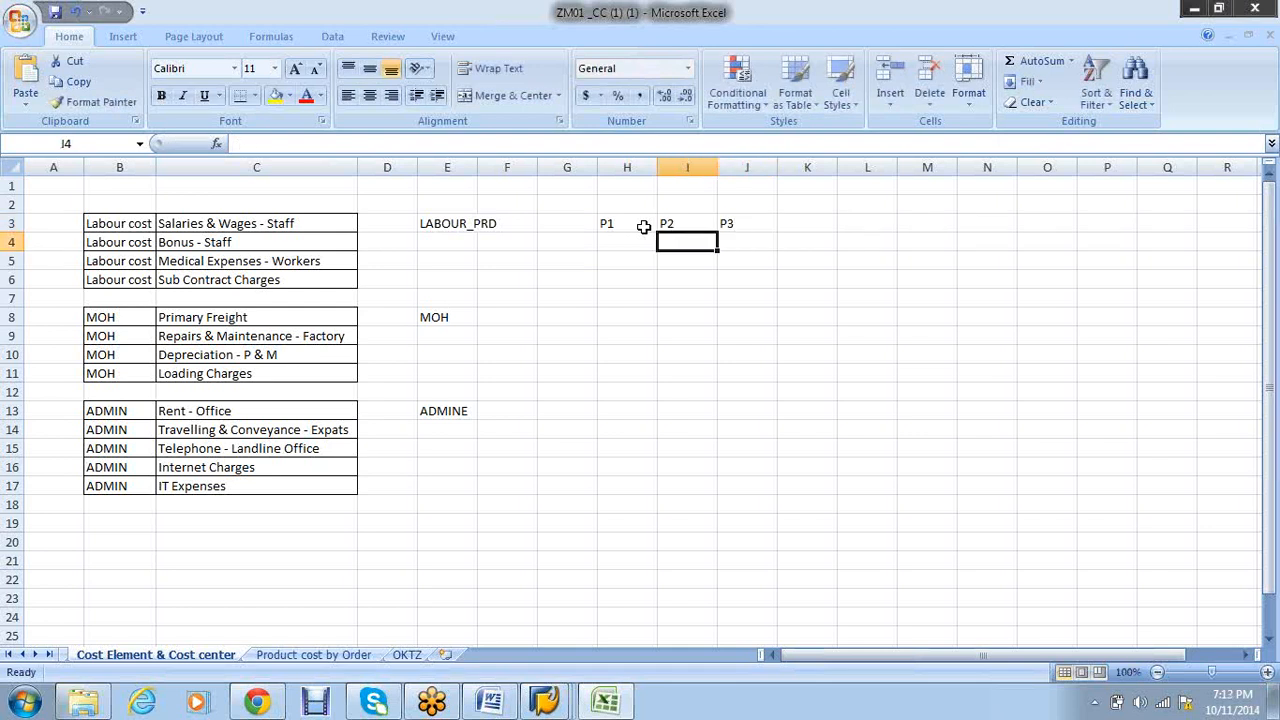
- Enter 36000 in cell D3 as the amount for Salaries & Wages - Staff
{"action": "key", "text": "Left"}
{"action": "key", "text": "Up"}
{"action": "key", "text": "Left"}
{"action": "key", "text": "Left"}
{"action": "key", "text": "Left"}
{"action": "key", "text": "Left"}
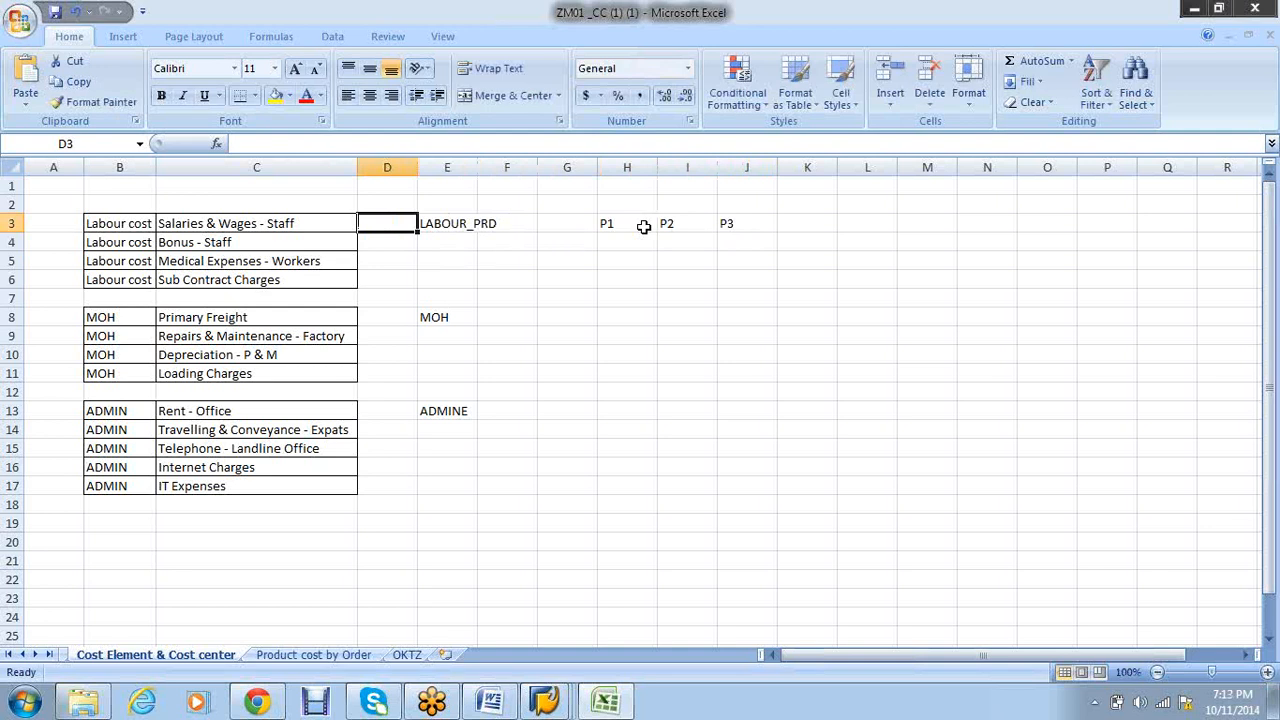
{"action": "type", "text": "36000"}
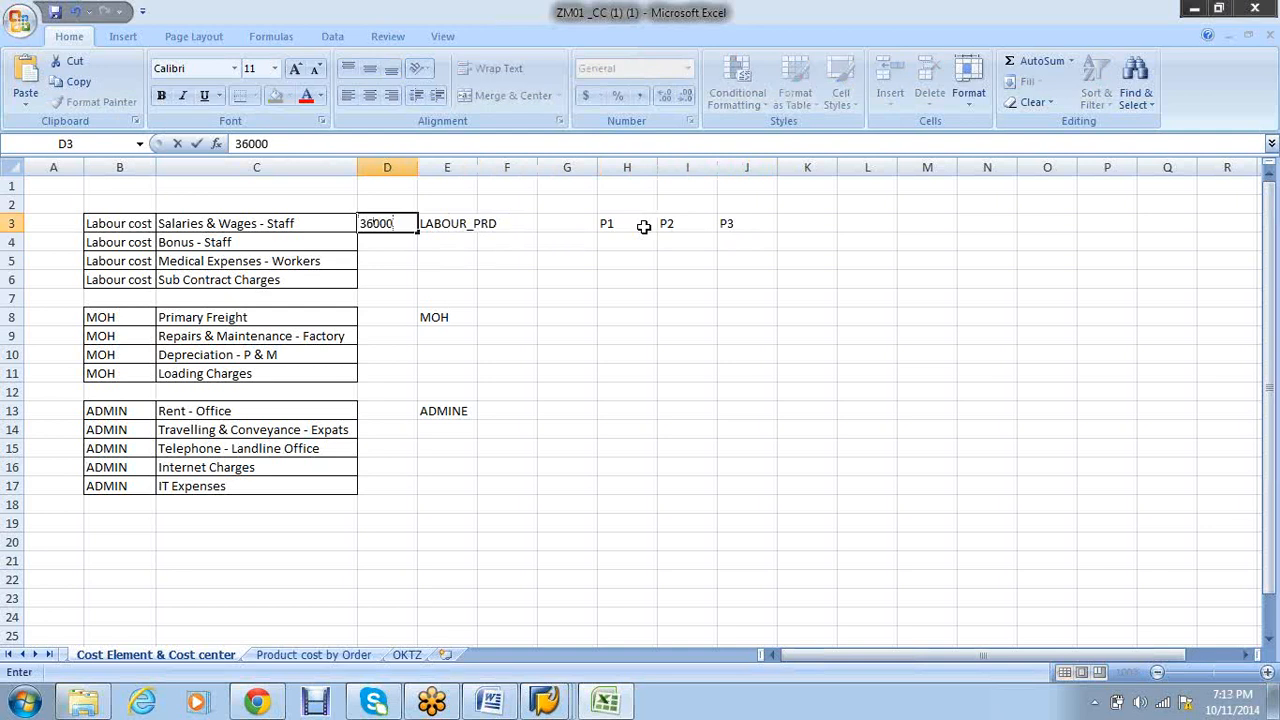
{"action": "key", "text": "Right"}
{"action": "key", "text": "Left"}
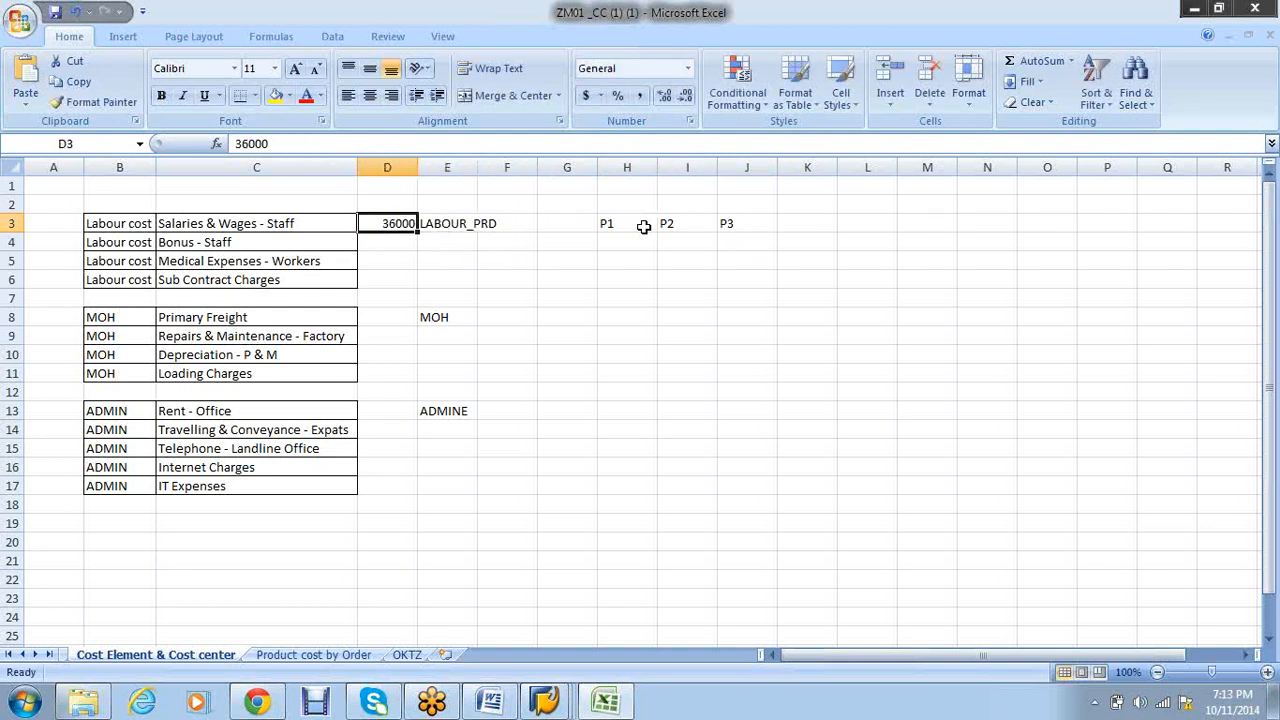
- Examine the LABOUR_PRD entry and the row 4 cells below the P1, P2 and P3 headings
{"action": "key", "text": "Right"}
{"action": "key", "text": "Right"}
{"action": "key", "text": "Left"}
{"action": "key", "text": "Left"}
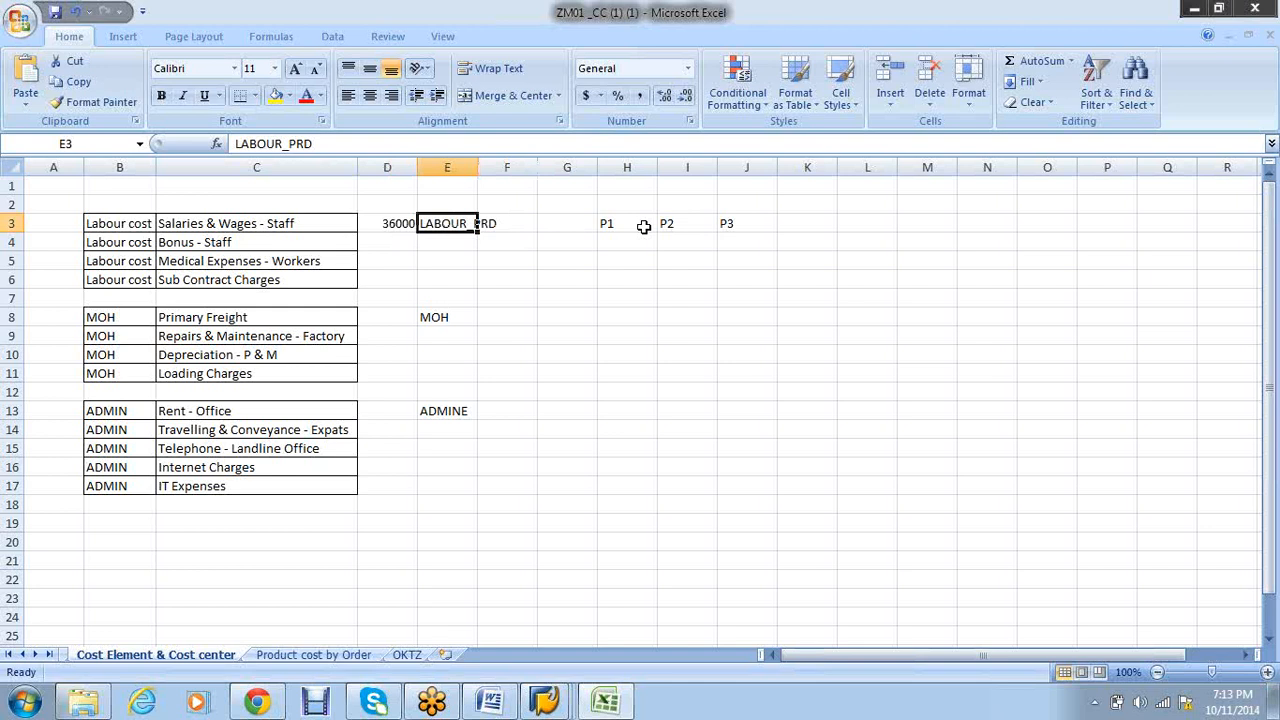
{"action": "key", "text": "Down"}
{"action": "key", "text": "Right"}
{"action": "key", "text": "Right"}
{"action": "key", "text": "Right"}
{"action": "key", "text": "Right"}
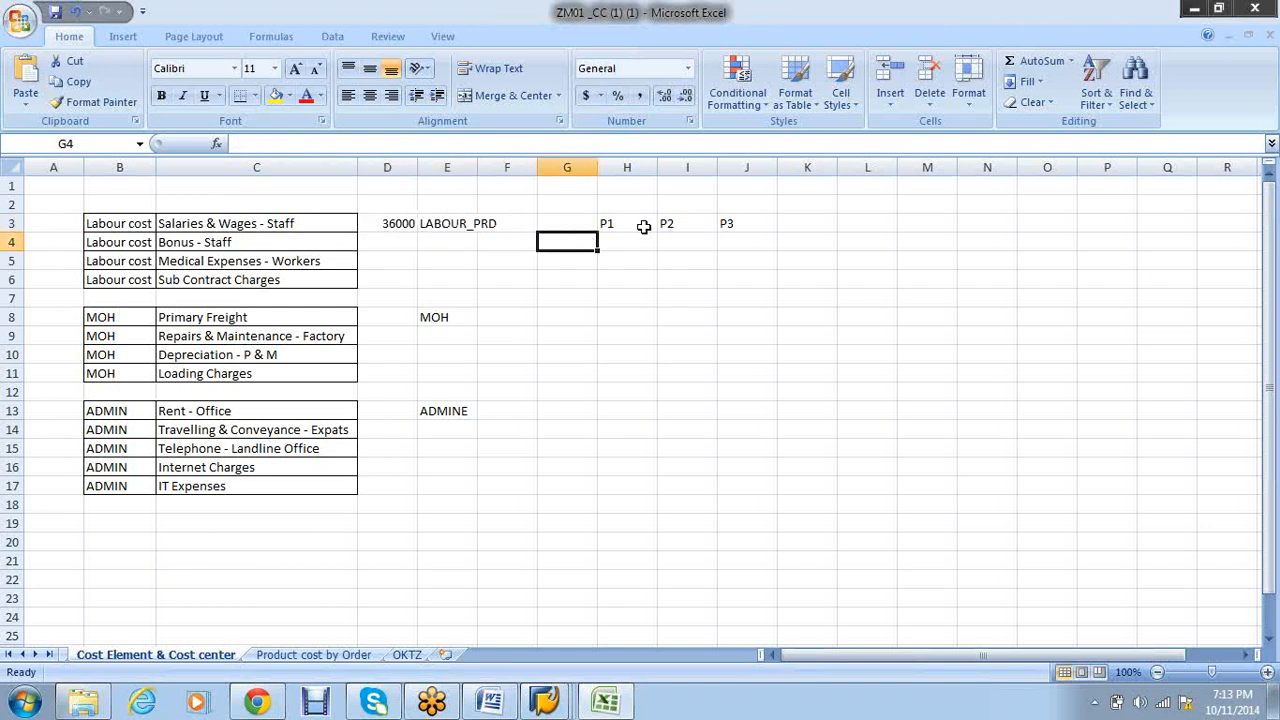
{"action": "key", "text": "Right"}
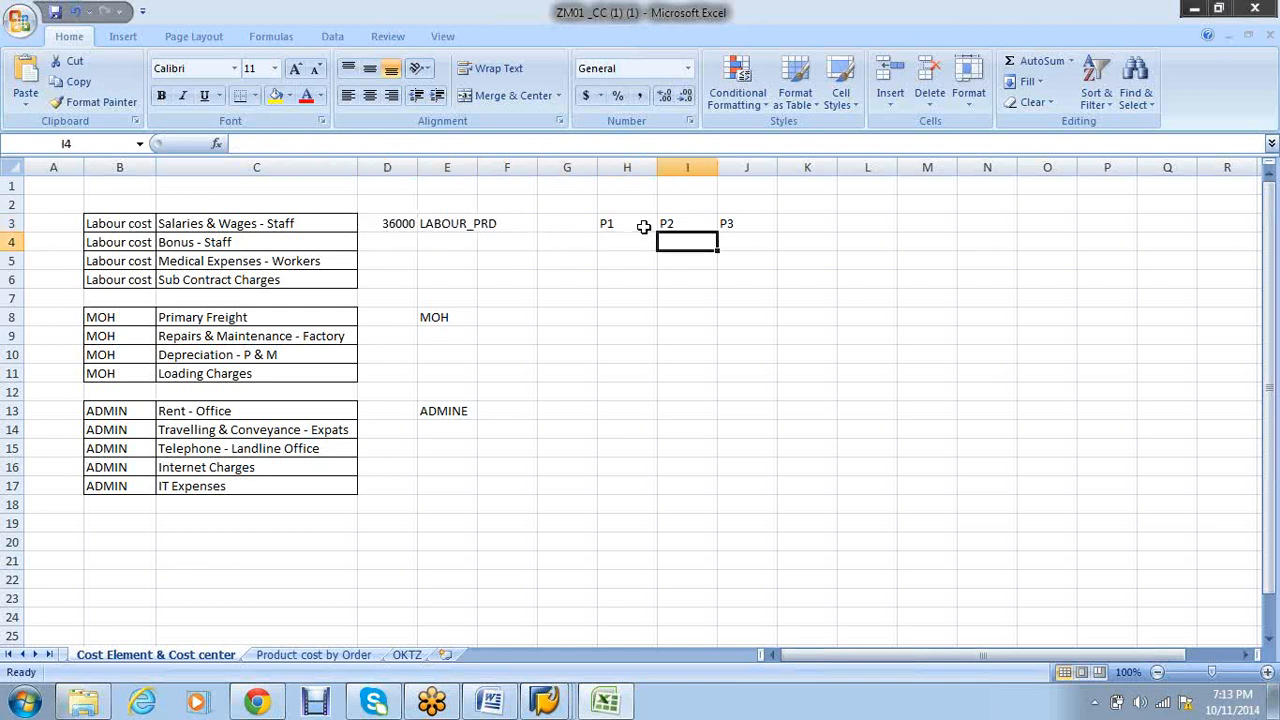
{"action": "key", "text": "Right"}
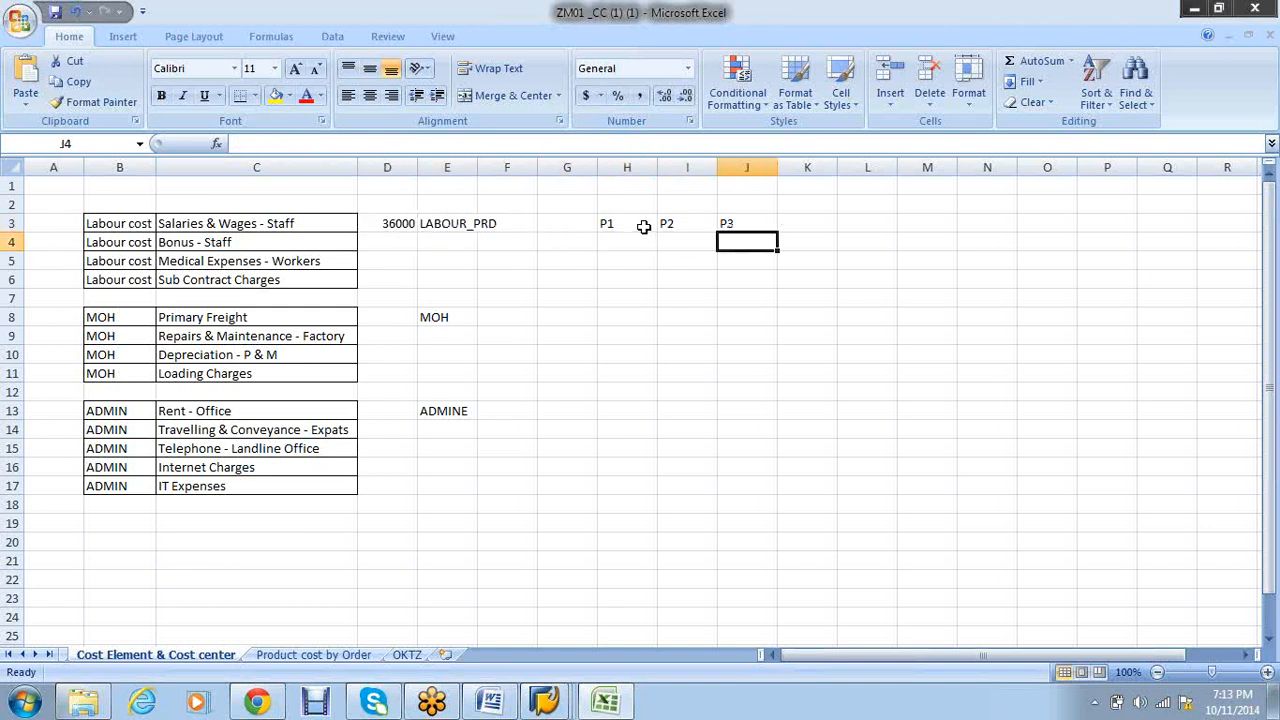
- Trace the Bonus - Staff row across from column D to the cells below the P1, P2 and P3 headings
{"action": "key", "text": "Left"}
{"action": "key", "text": "Left"}
{"action": "key", "text": "Left"}
{"action": "key", "text": "Left"}
{"action": "key", "text": "Left"}
{"action": "key", "text": "Left"}
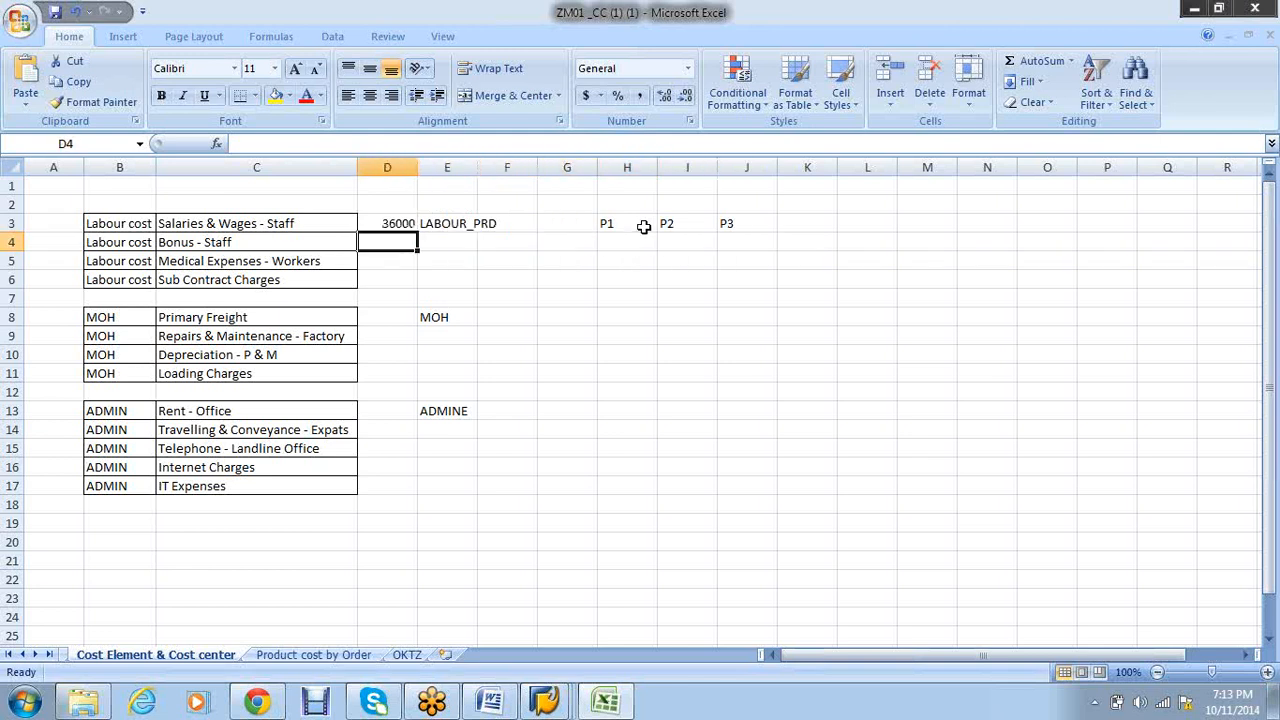
{"action": "key", "text": "Right"}
{"action": "key", "text": "Right"}
{"action": "key", "text": "Right"}
{"action": "key", "text": "Right"}
{"action": "key", "text": "Right"}
{"action": "key", "text": "Right"}
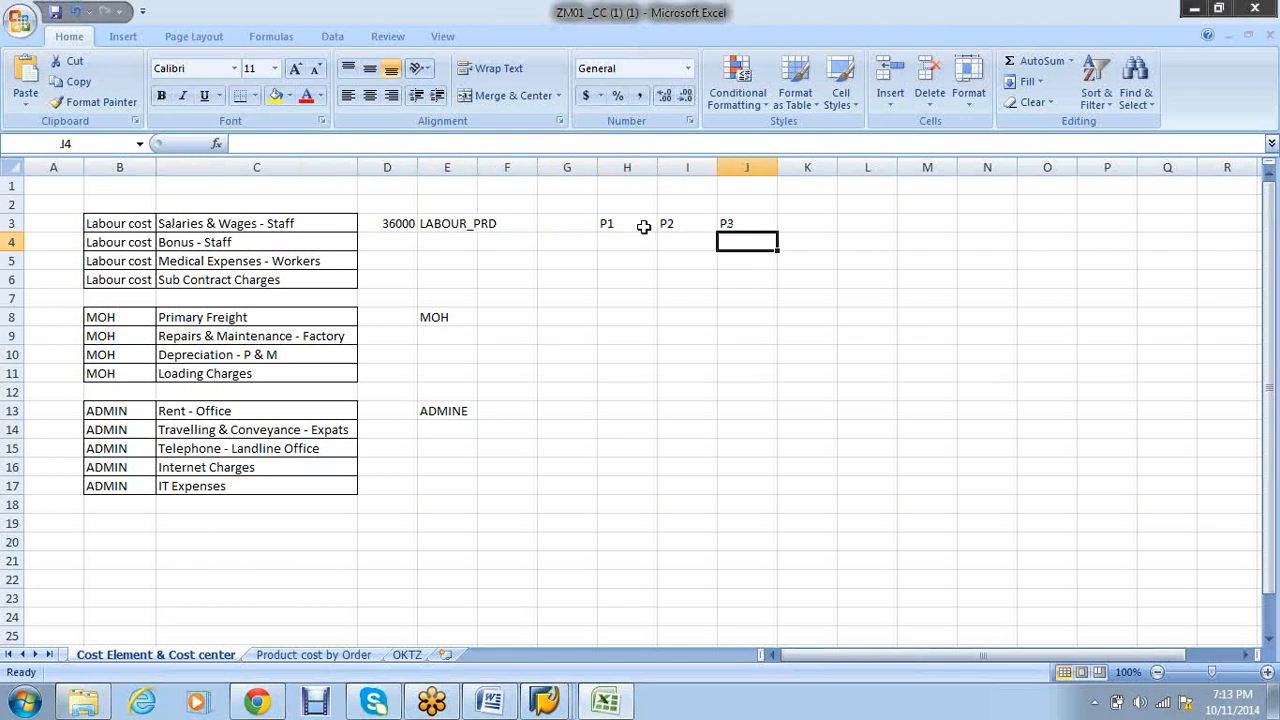
{"action": "key", "text": "Left"}
{"action": "key", "text": "Left"}
{"action": "key", "text": "Right"}
{"action": "key", "text": "Right"}
- Trace the Medical Expenses - Workers row across to the P3 column, and return to the Salaries & Wages - Staff amount and its Labour cost label
{"action": "key", "text": "Down"}
{"action": "key", "text": "Left"}
{"action": "key", "text": "Left"}
{"action": "key", "text": "Left"}
{"action": "key", "text": "Left"}
{"action": "key", "text": "Left"}
{"action": "key", "text": "Left"}
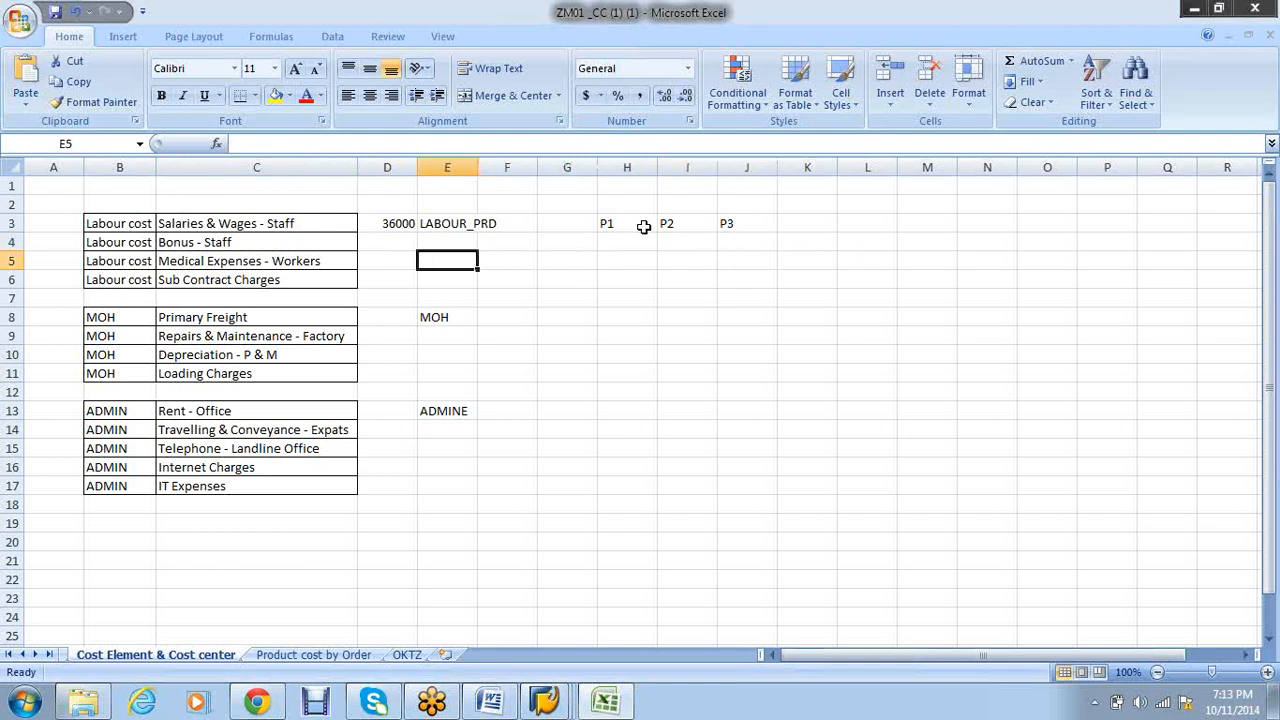
{"action": "key", "text": "Right"}
{"action": "key", "text": "Right"}
{"action": "key", "text": "Right"}
{"action": "key", "text": "Right"}
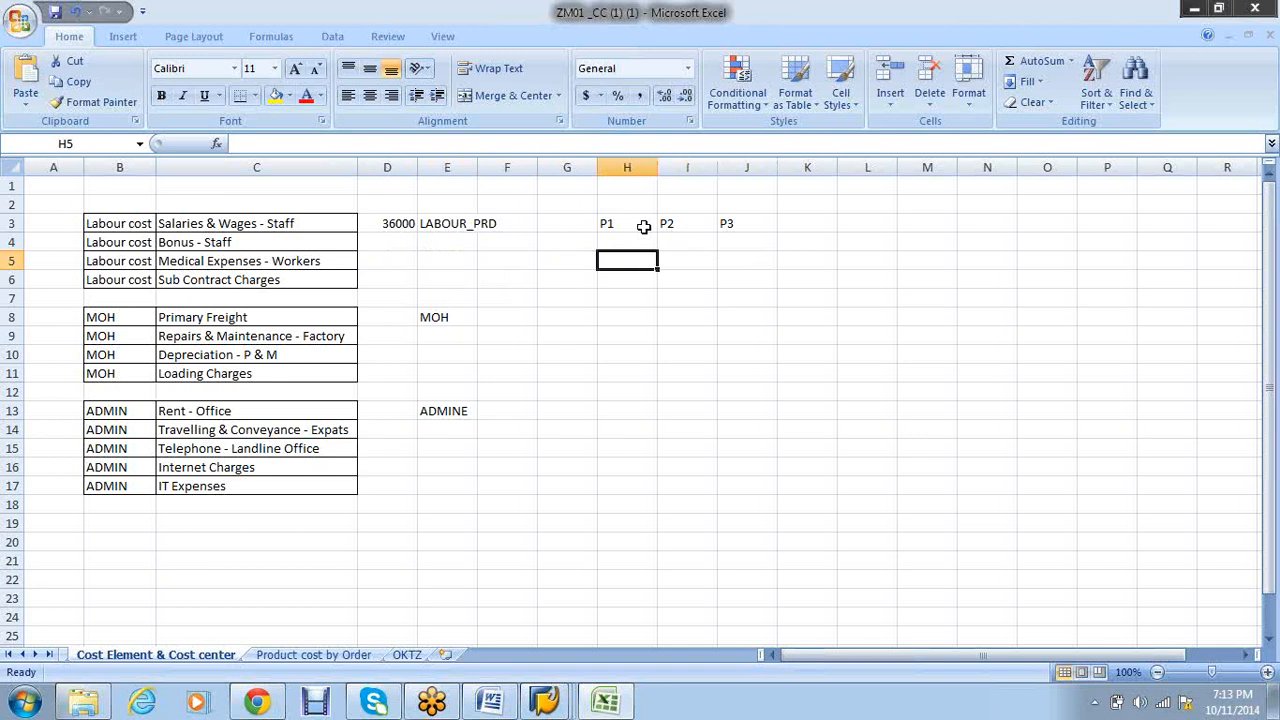
{"action": "key", "text": "Right"}
{"action": "key", "text": "Right"}
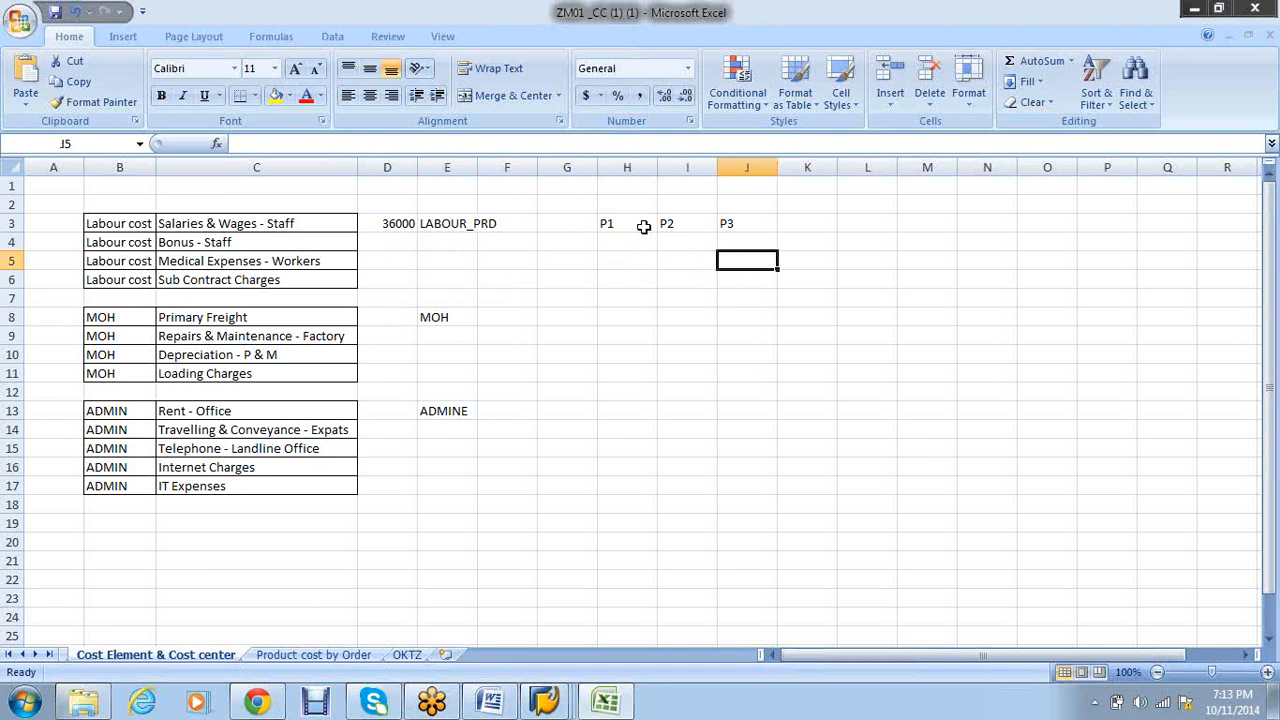
{"action": "key", "text": "Left"}
{"action": "key", "text": "Left"}
{"action": "key", "text": "Left"}
{"action": "key", "text": "Left"}
{"action": "key", "text": "Left"}
{"action": "key", "text": "Left"}
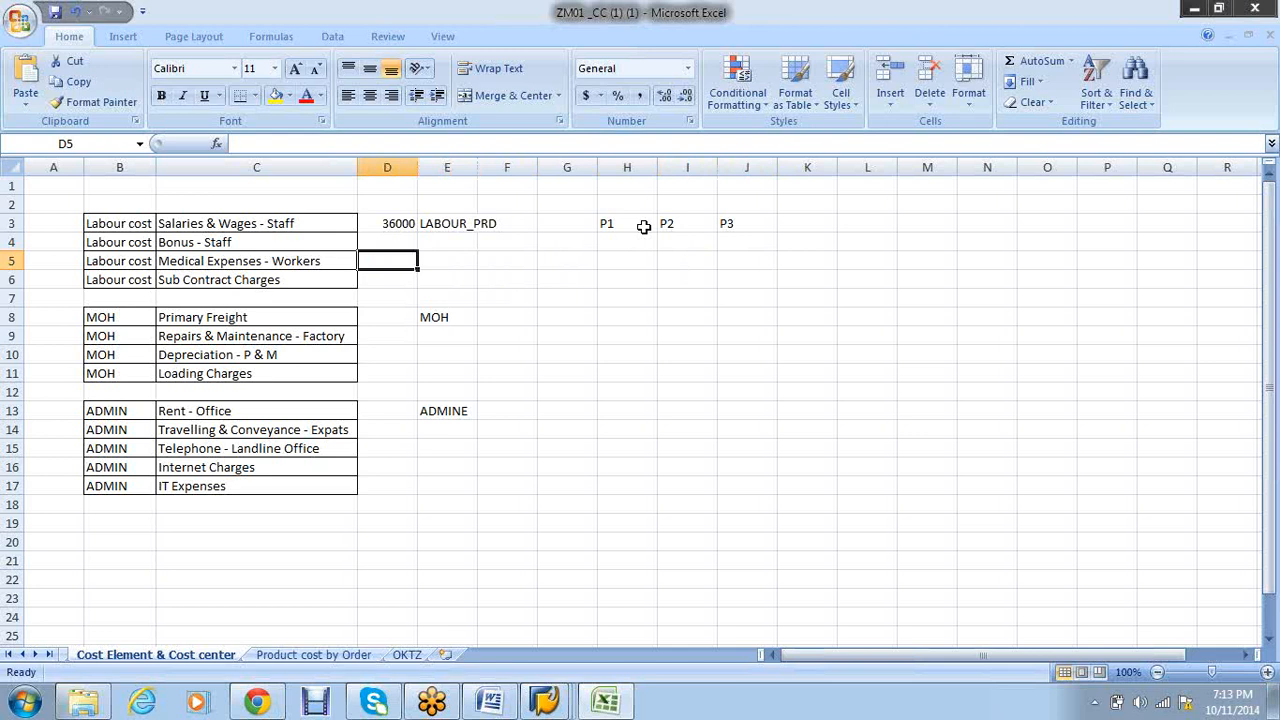
{"action": "key", "text": "Up"}
{"action": "key", "text": "Up"}
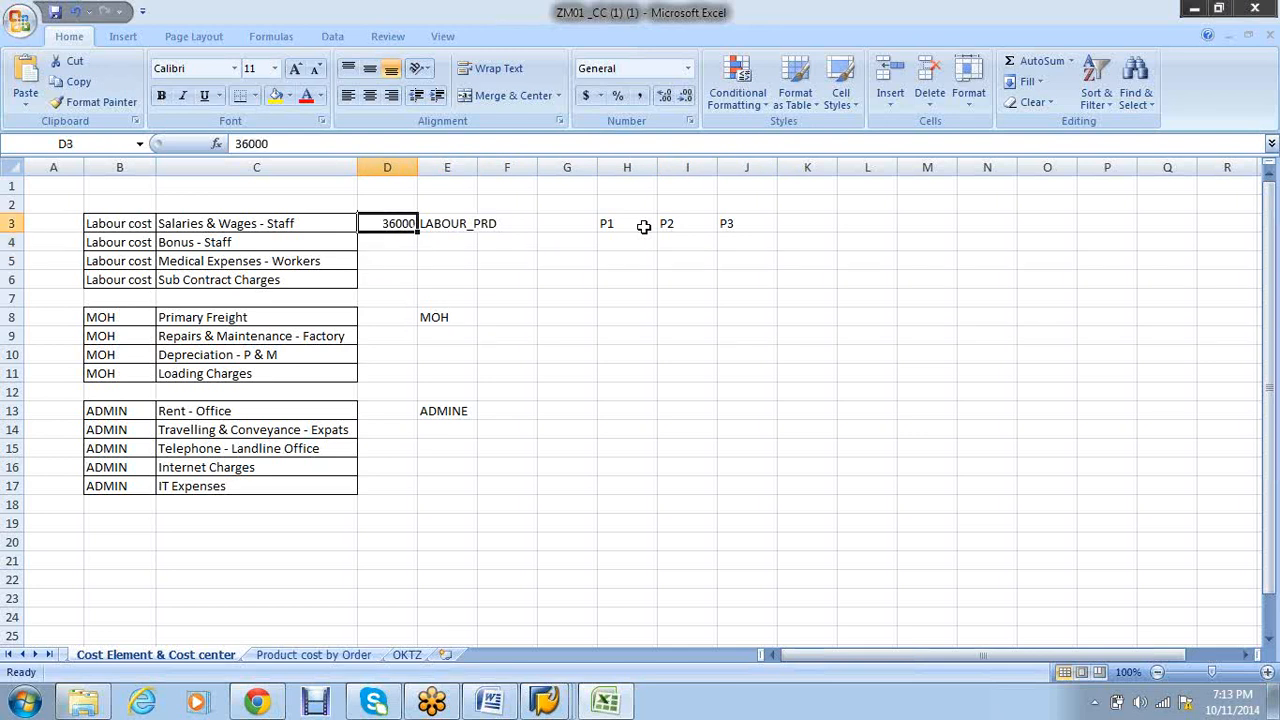
{"action": "key", "text": "Left"}
{"action": "key", "text": "Left"}
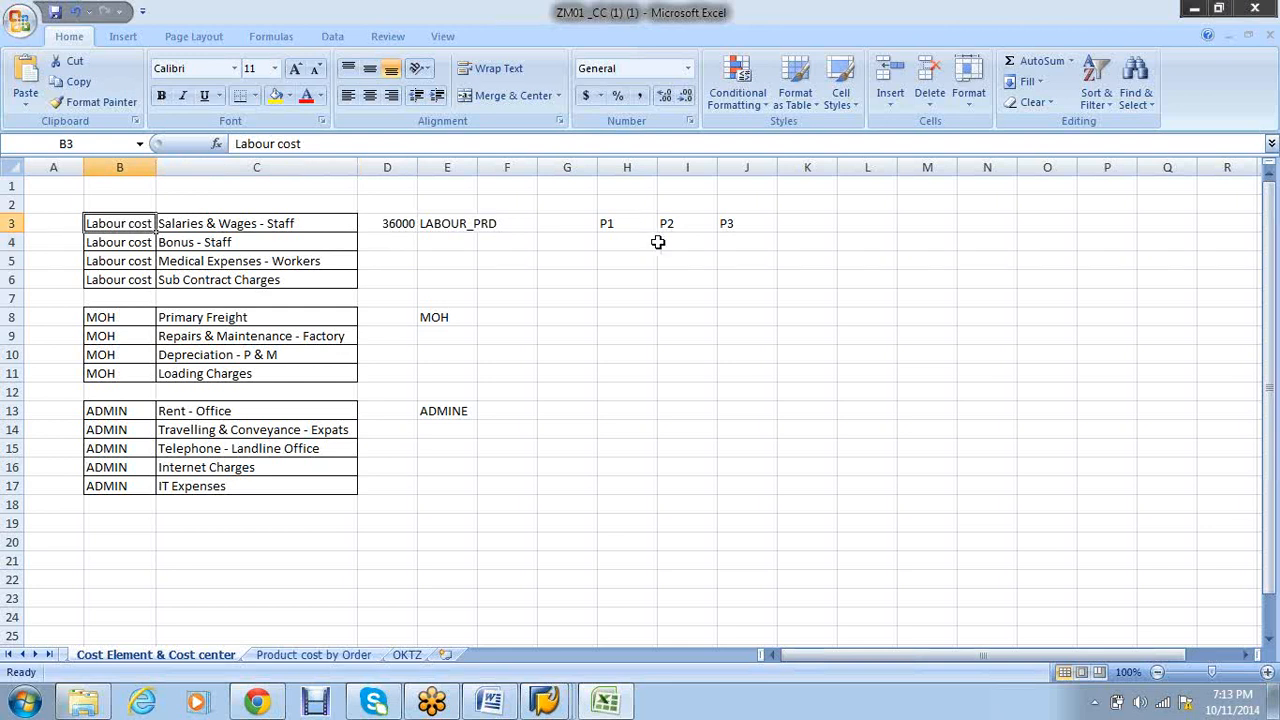
- In the Asset accounting Word document, replace the MARKETING, PRODUCTION and SALES lines under VS01 with P1, P2 and P3 on separate lines
{"action": "left_click", "coordinate": [505, 704]}
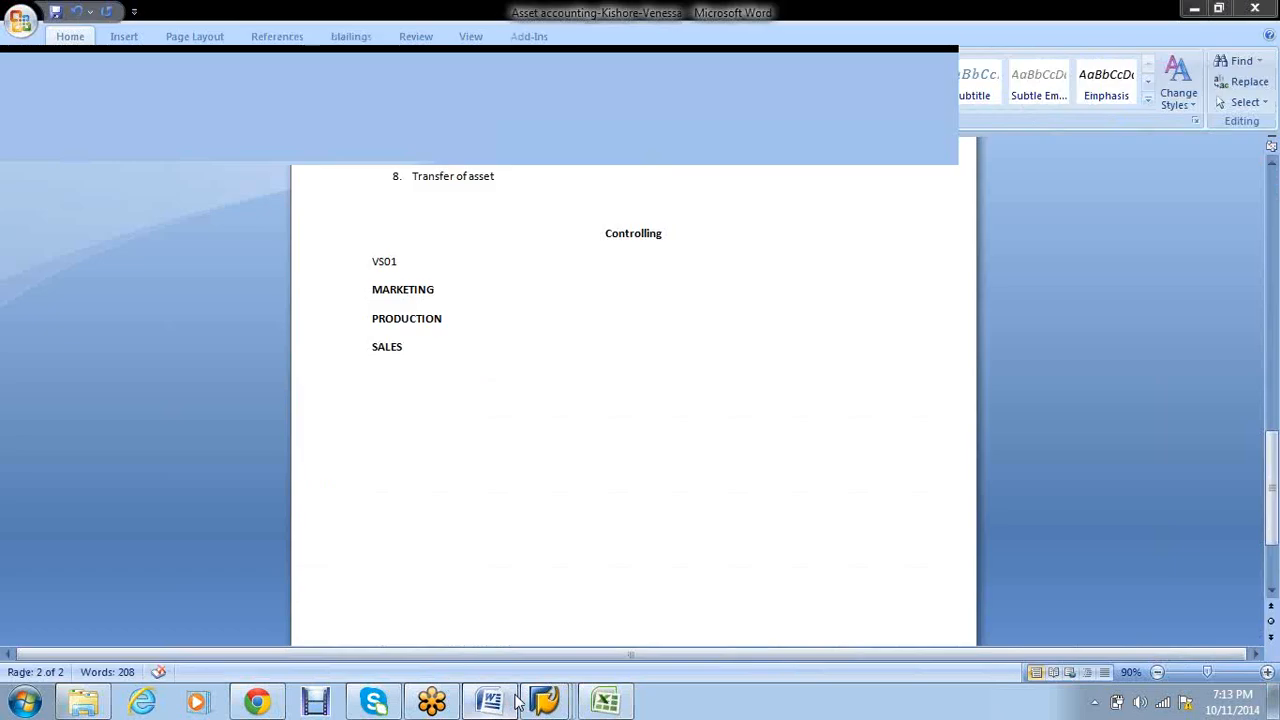
{"action": "left_click_drag", "start_coordinate": [414, 346], "coordinate": [354, 283]}
{"action": "key", "text": "Delete"}
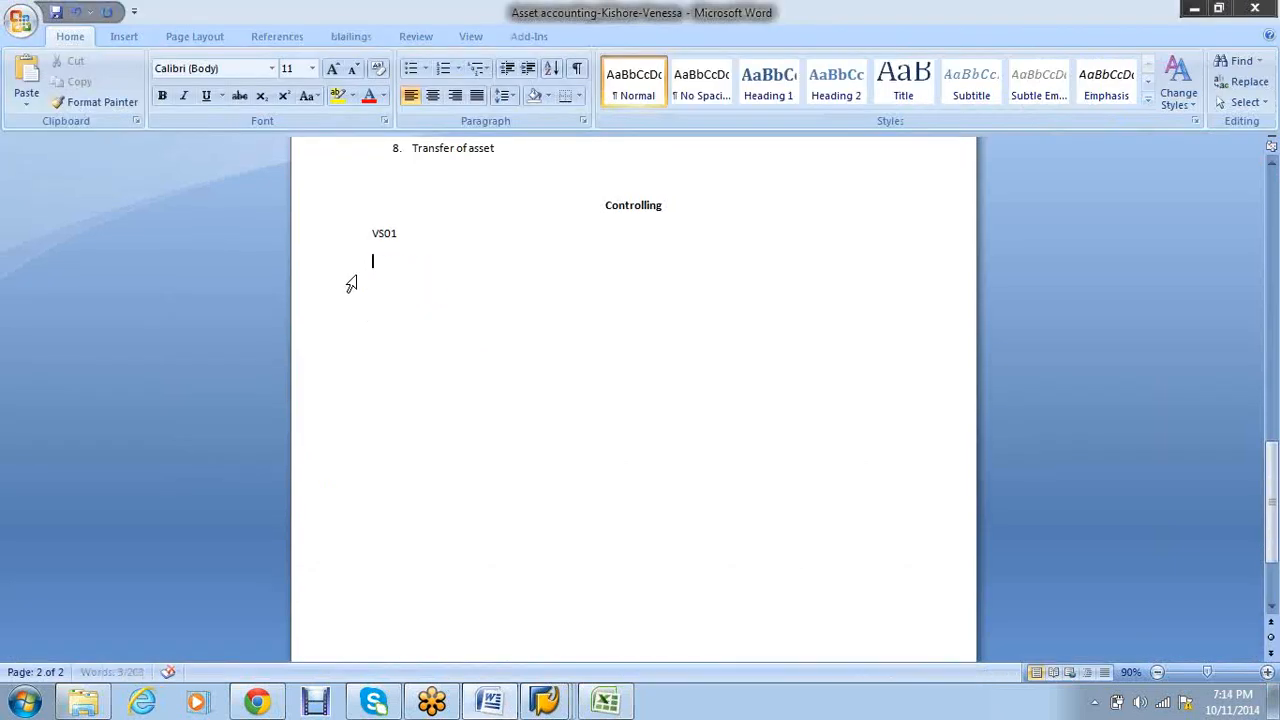
{"action": "type", "text": "P1"}
{"action": "key", "text": "Return"}
{"action": "type", "text": "P2"}
{"action": "key", "text": "Return"}
{"action": "type", "text": "P3"}
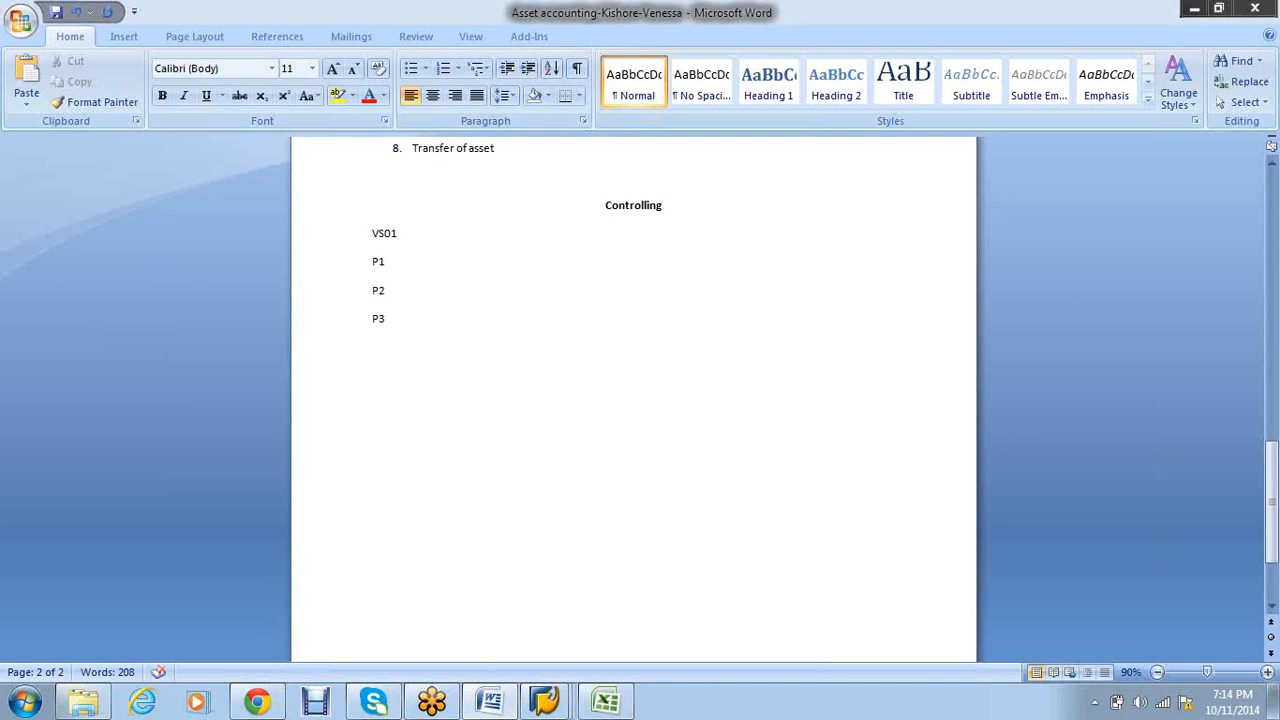
- Add a line reading S1 below P3 and make it bold
{"action": "key", "text": "Return"}
{"action": "type", "text": "S1"}
{"action": "key", "text": "Return"}
{"action": "left_click_drag", "start_coordinate": [403, 351], "coordinate": [372, 350]}
{"action": "key", "text": "ctrl+b"}
{"action": "left_click", "coordinate": [389, 378]}
- Examine the P1, P2 and P3 product lines in comparison with the S1 line under VS01
{"action": "left_click_drag", "start_coordinate": [387, 319], "coordinate": [378, 270]}
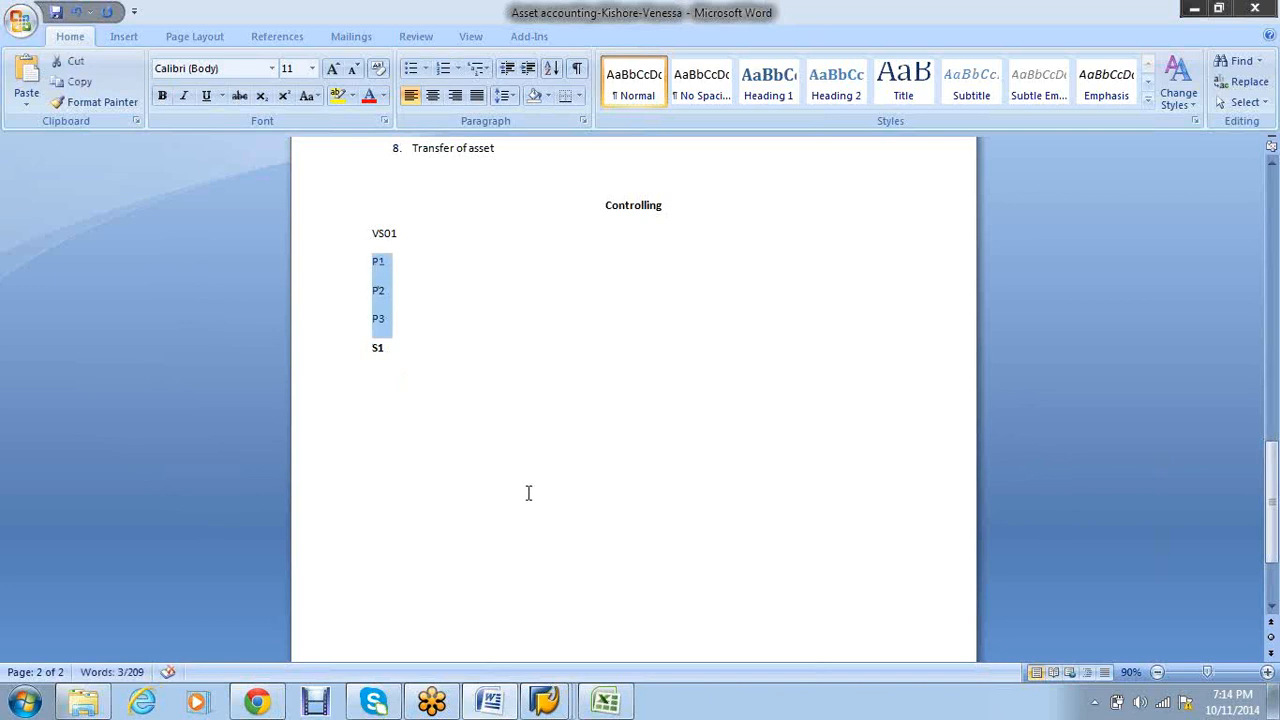
{"action": "left_click", "coordinate": [425, 352]}
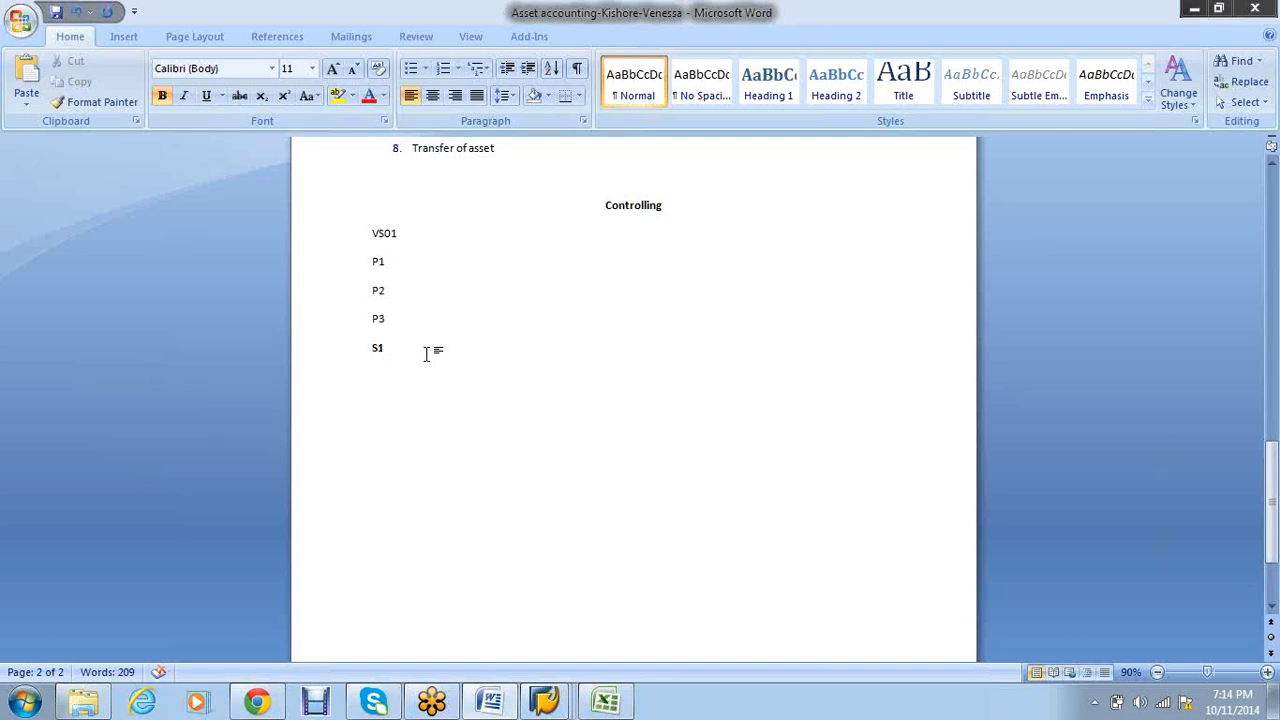
{"action": "left_click_drag", "start_coordinate": [398, 322], "coordinate": [375, 280]}
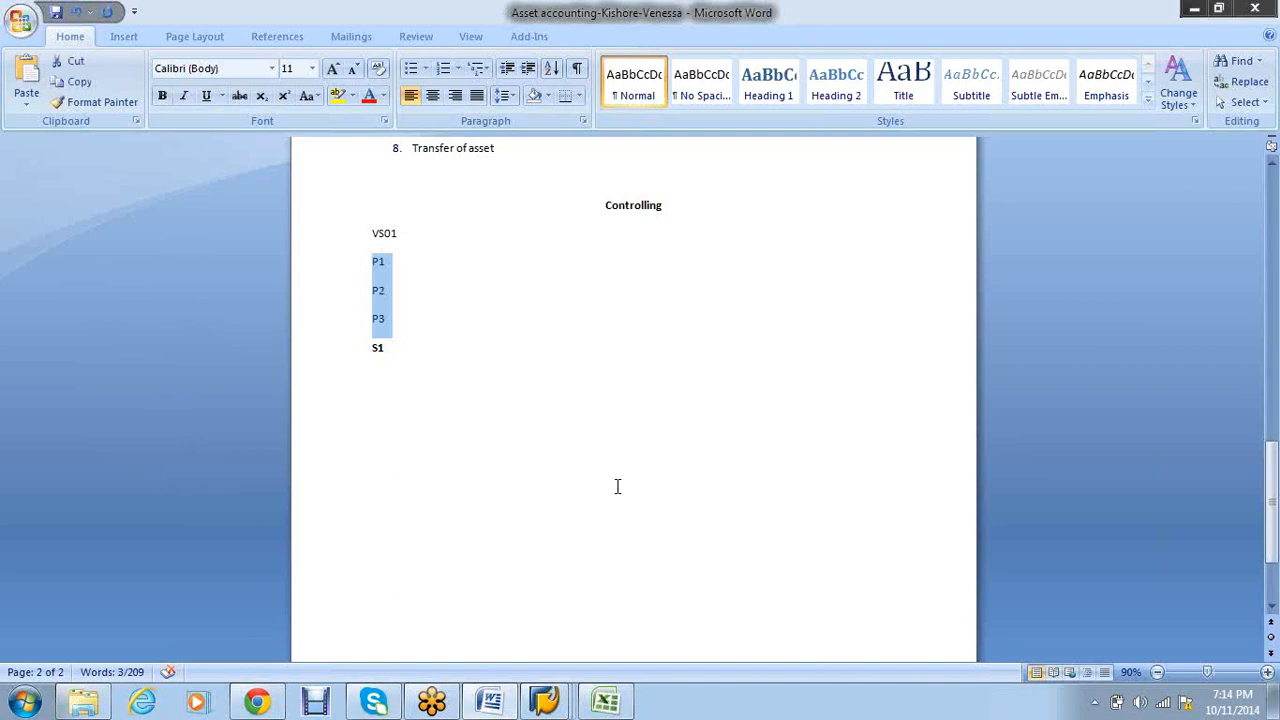
{"action": "left_click", "coordinate": [523, 468]}
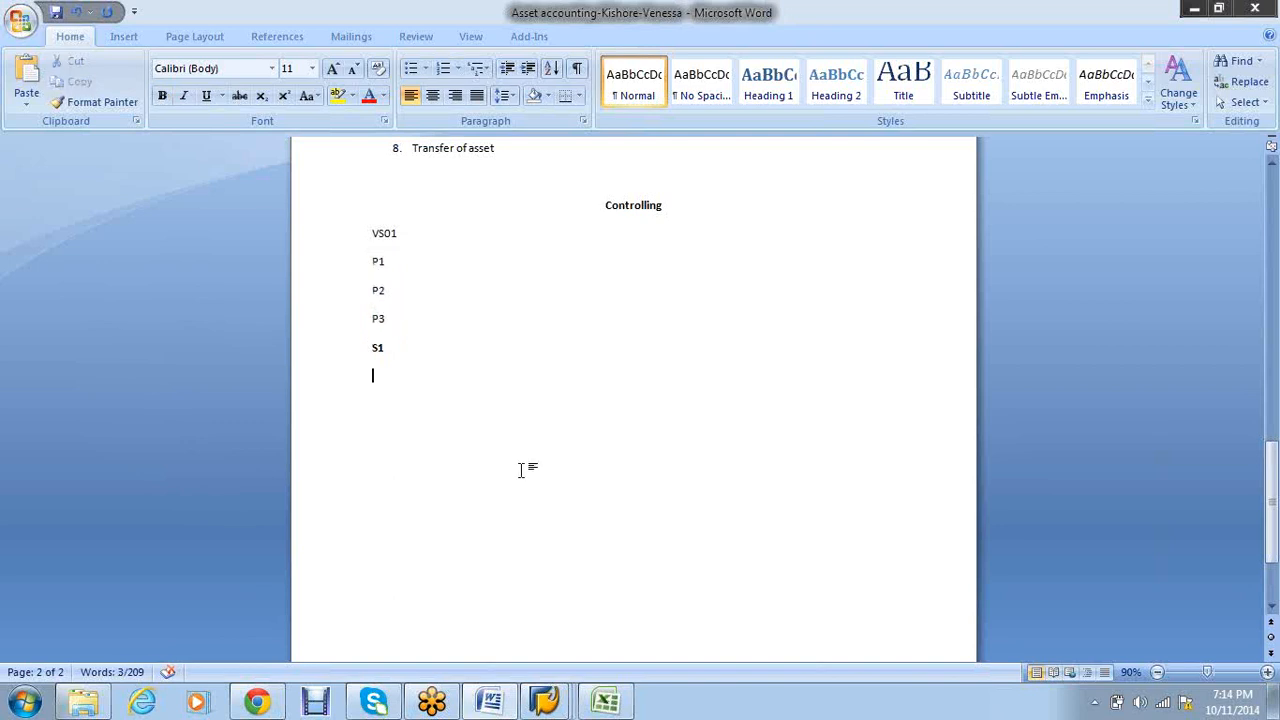
{"action": "double_click", "coordinate": [376, 316]}
{"action": "left_click_drag", "start_coordinate": [376, 304], "coordinate": [373, 258]}
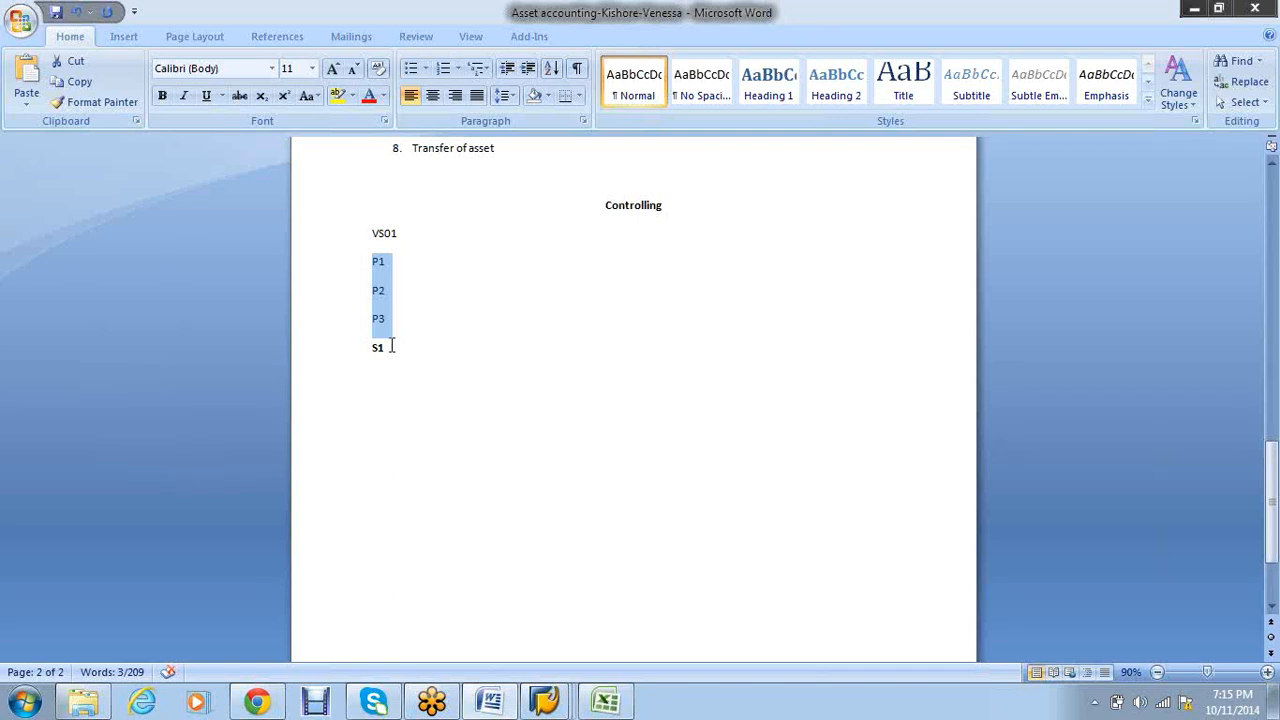
{"action": "left_click_drag", "start_coordinate": [391, 346], "coordinate": [374, 347]}
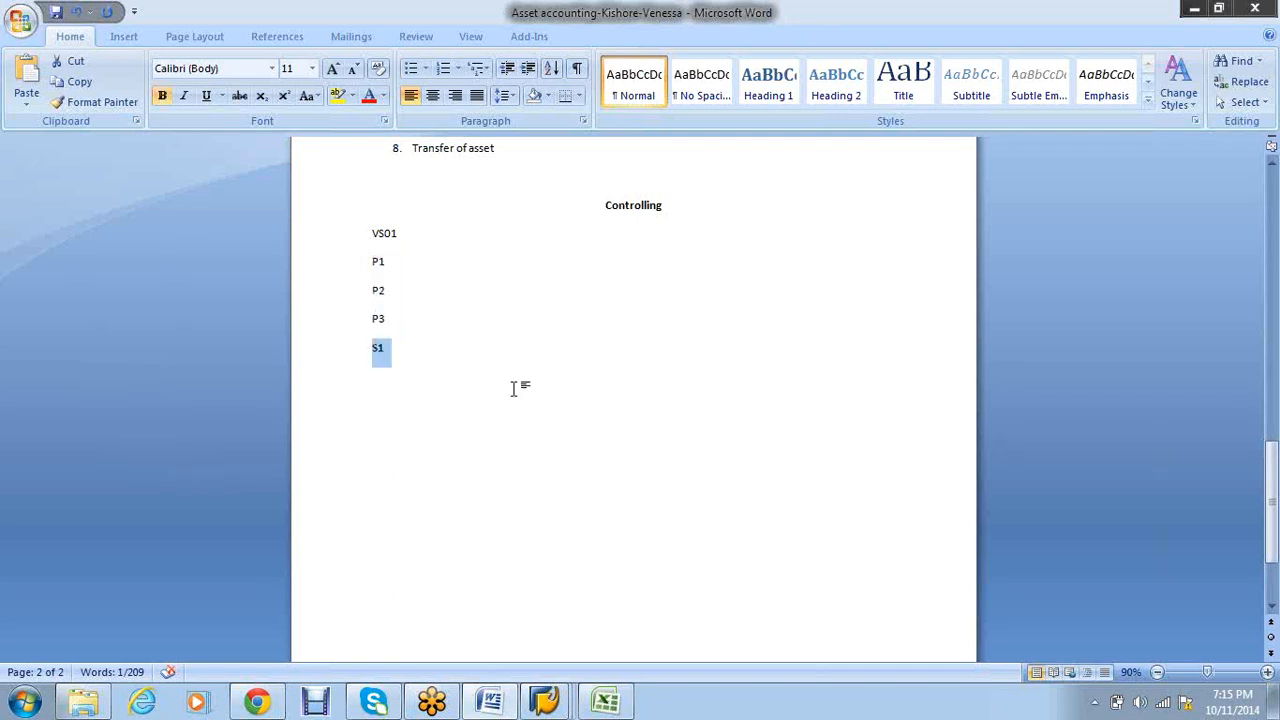
{"action": "left_click", "coordinate": [494, 361]}
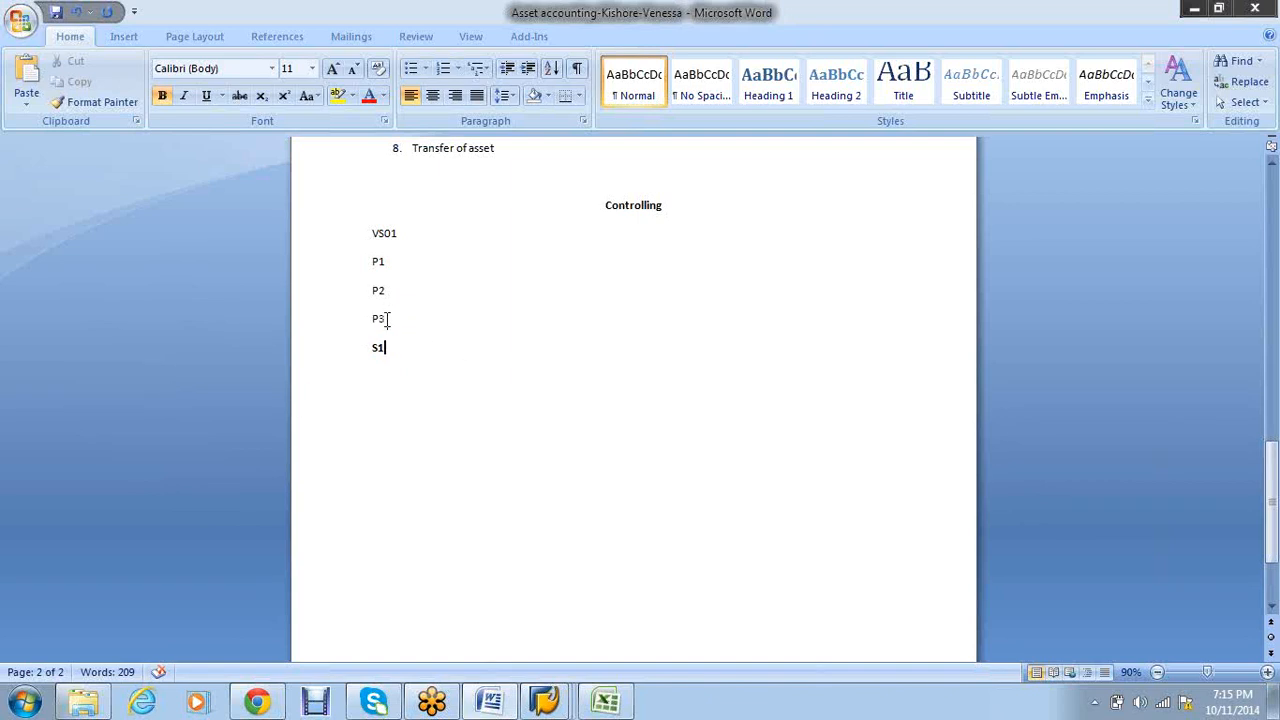
{"action": "left_click_drag", "start_coordinate": [386, 319], "coordinate": [372, 273]}
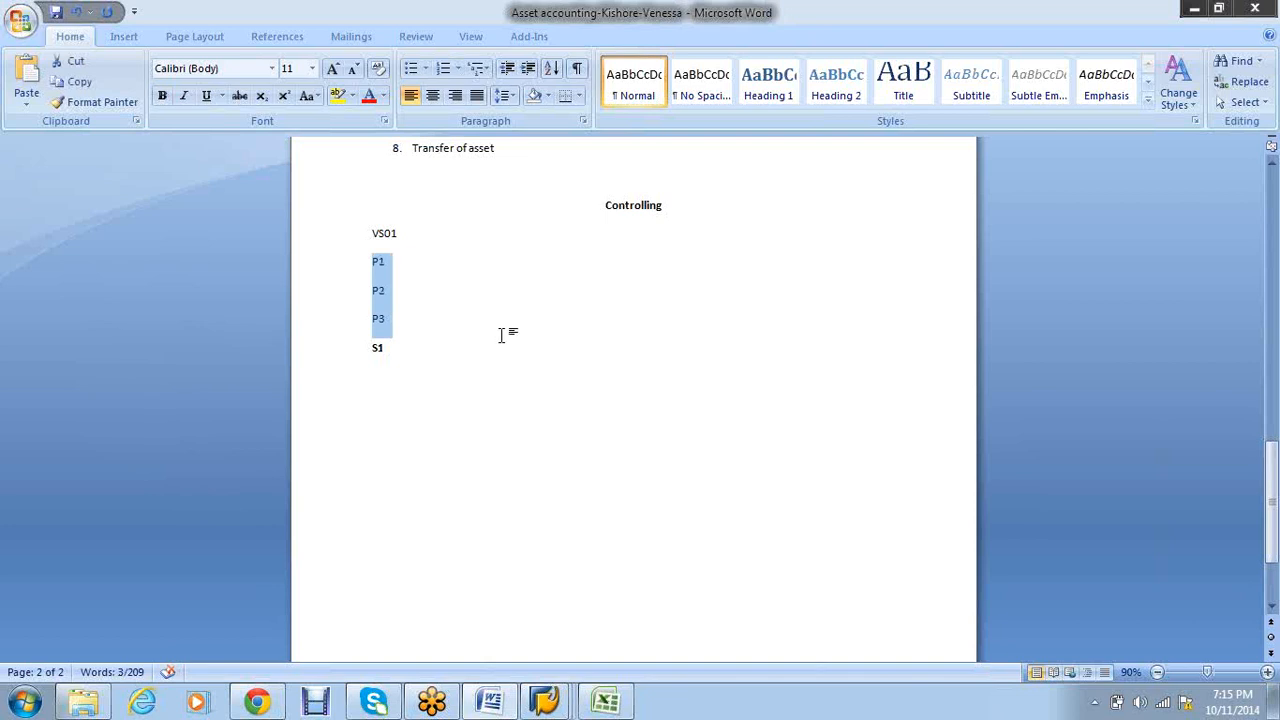
{"action": "left_click_drag", "start_coordinate": [392, 261], "coordinate": [372, 261]}
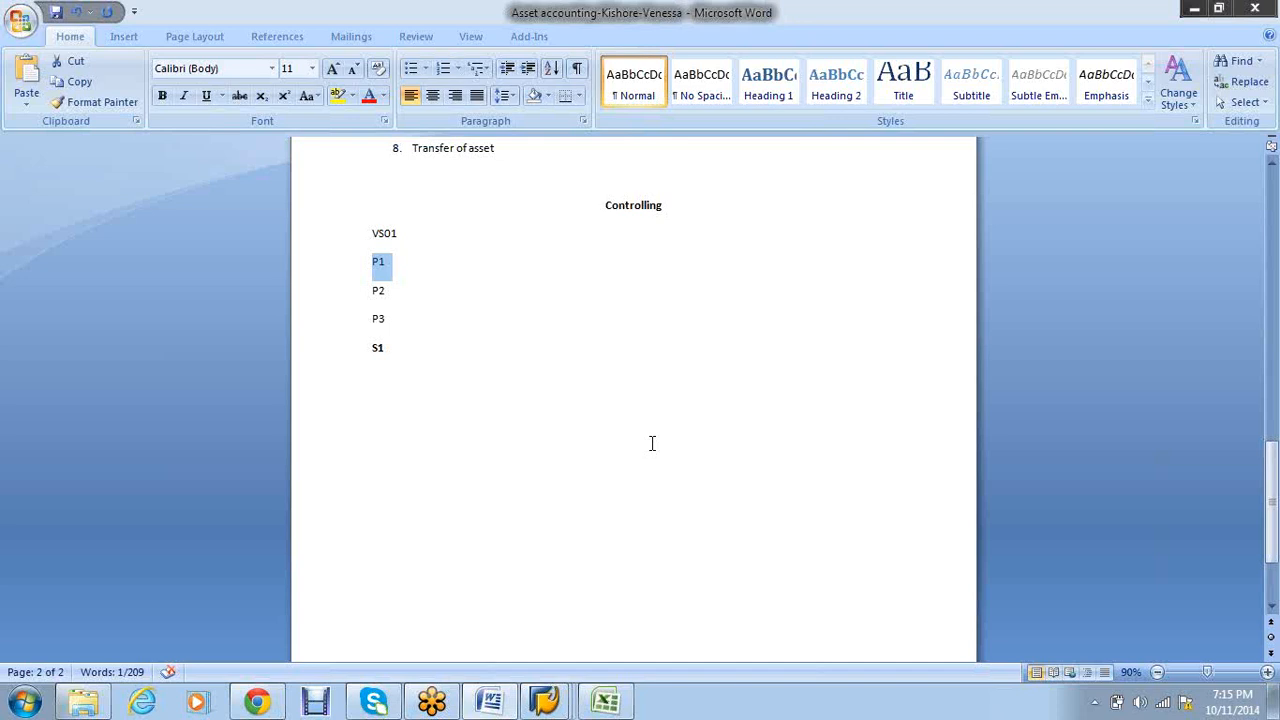
{"action": "left_click_drag", "start_coordinate": [393, 320], "coordinate": [370, 277]}
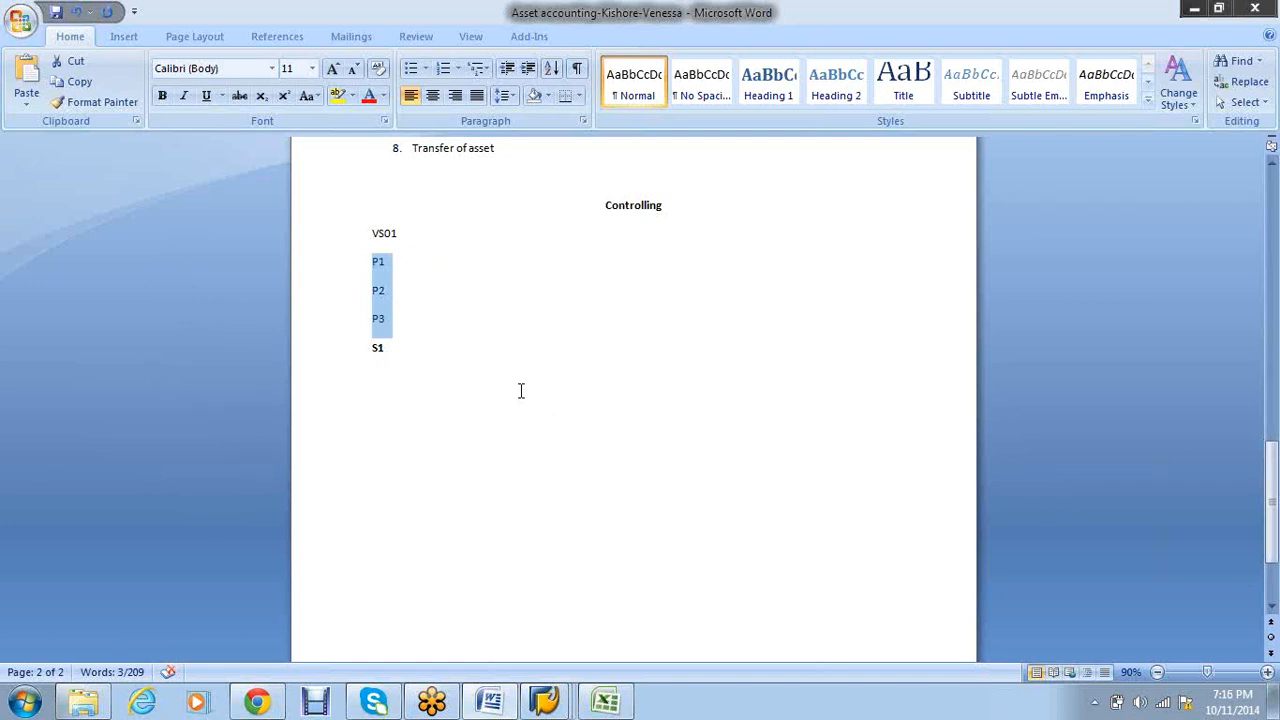
{"action": "left_click_drag", "start_coordinate": [394, 350], "coordinate": [371, 350]}
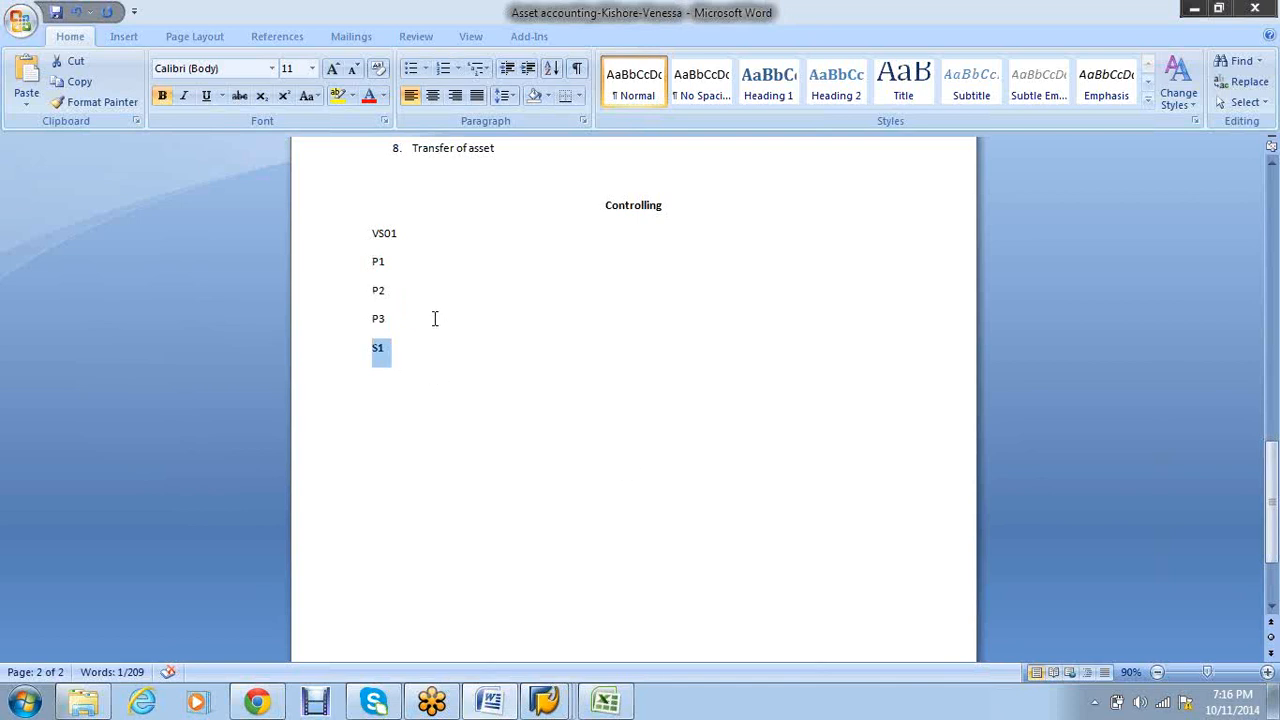
{"action": "left_click_drag", "start_coordinate": [386, 317], "coordinate": [371, 260]}
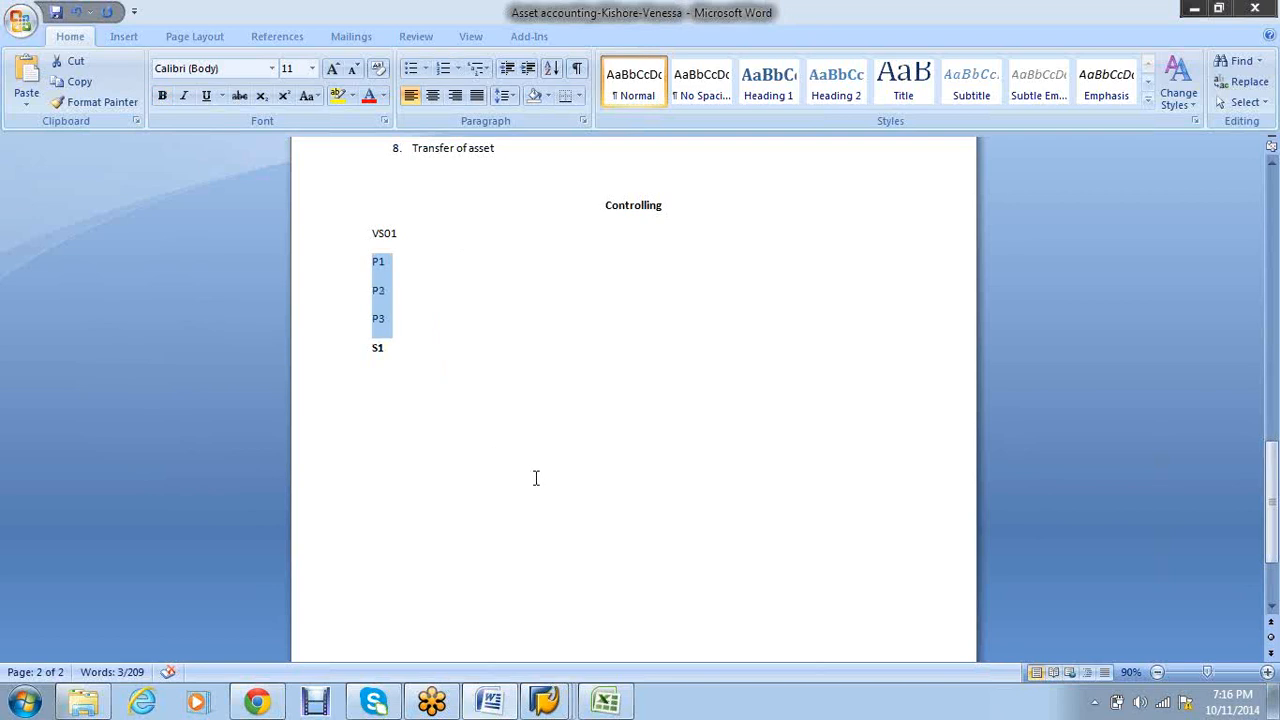
- Add the line "Electric bill= 12000" below S1
{"action": "left_click", "coordinate": [445, 360]}
{"action": "key", "text": "Return"}
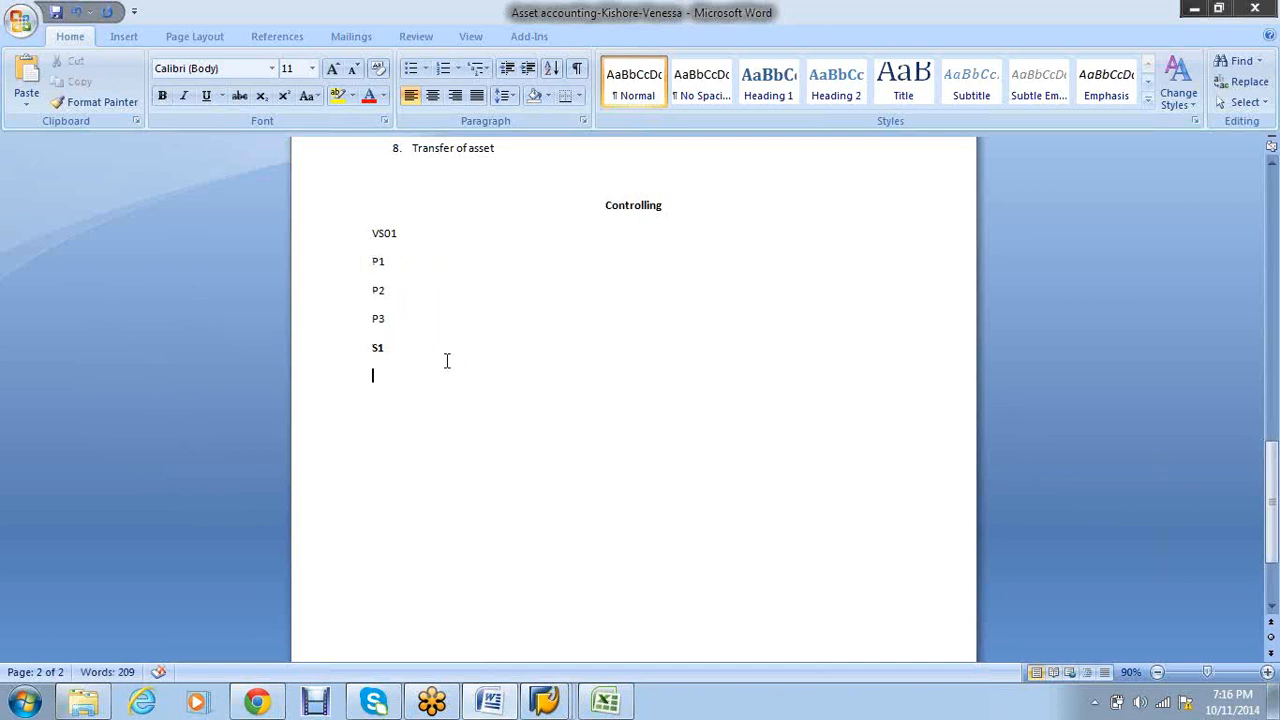
{"action": "key", "text": "Return"}
{"action": "type", "text": "Electric bill= 12000"}
{"action": "key", "text": "Return"}
- Append the amounts -2000, -4000 and -8000 to the P1, P2 and P3 lines respectively
{"action": "key", "text": "Up"}
{"action": "key", "text": "Up"}
{"action": "key", "text": "Up"}
{"action": "key", "text": "Up"}
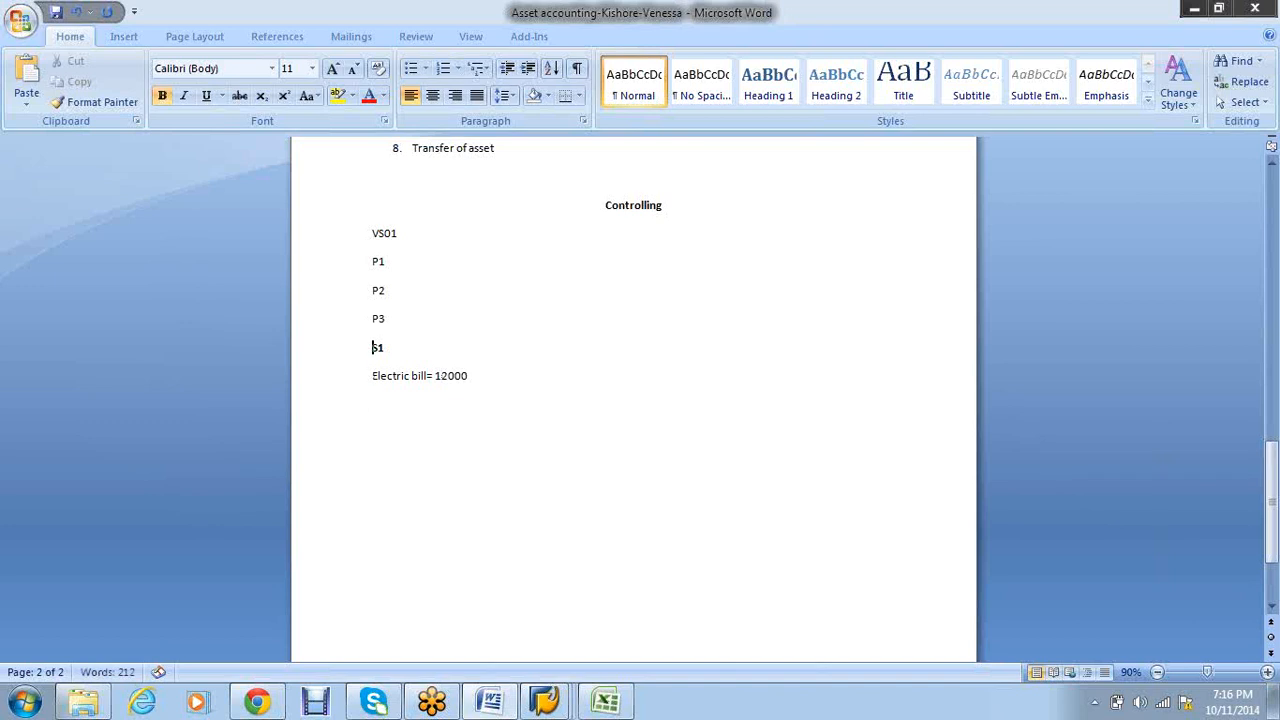
{"action": "key", "text": "Left"}
{"action": "type", "text": "-2000"}
{"action": "key", "text": "Down"}
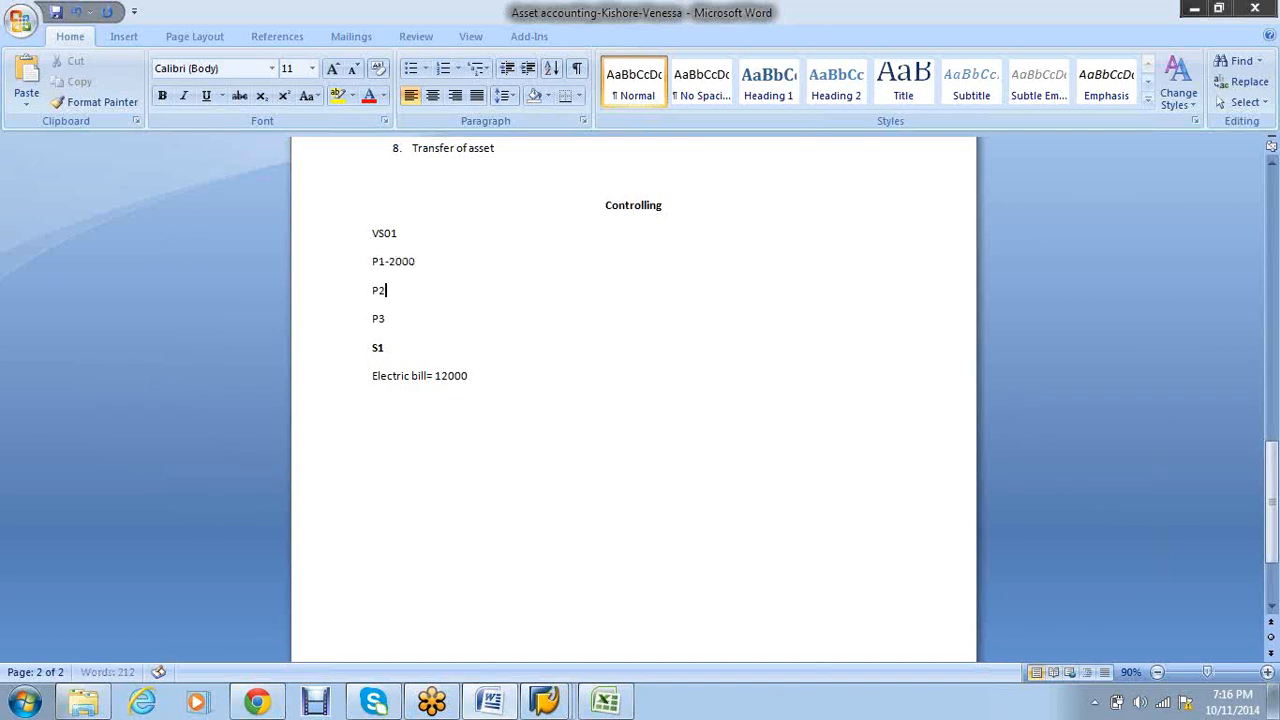
{"action": "type", "text": "-4000"}
{"action": "key", "text": "Down"}
{"action": "type", "text": "-8000"}
- Make the P1-2000, P2-4000 and P3-8000 lines bold with a yellow text highlight
{"action": "left_click_drag", "start_coordinate": [431, 318], "coordinate": [376, 275]}
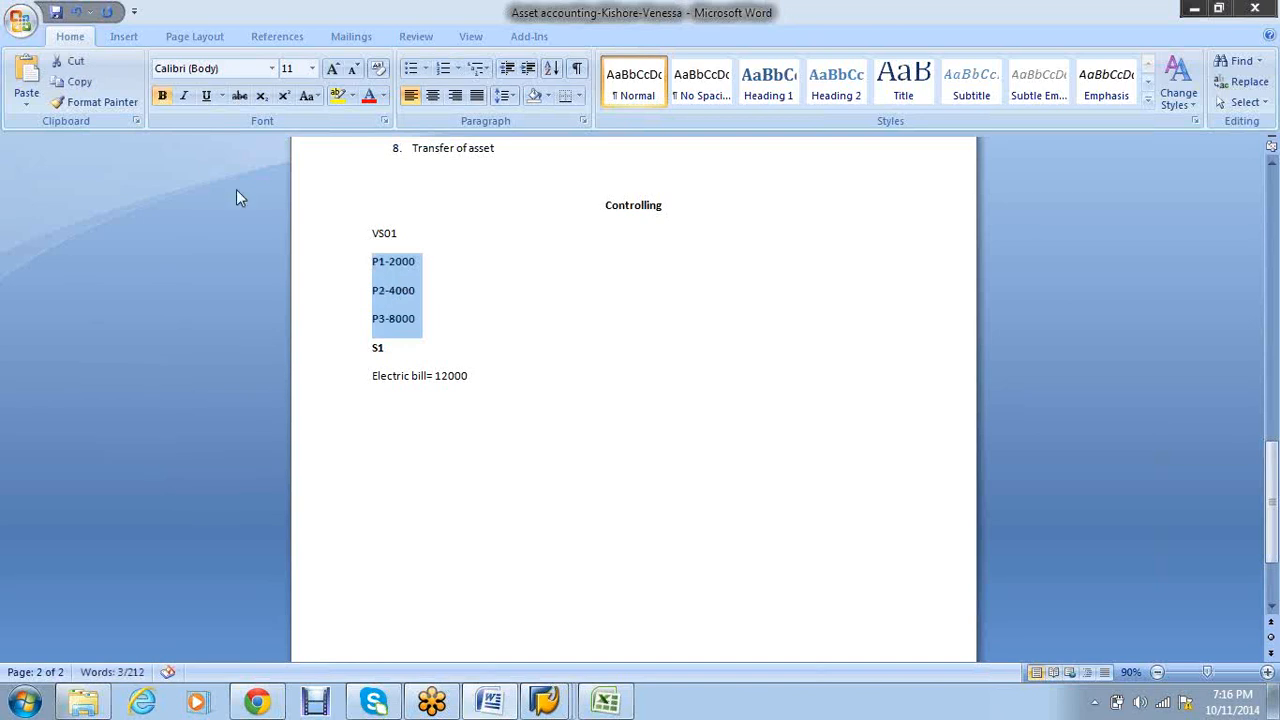
{"action": "left_click", "coordinate": [354, 98]}
{"action": "left_click", "coordinate": [342, 121]}
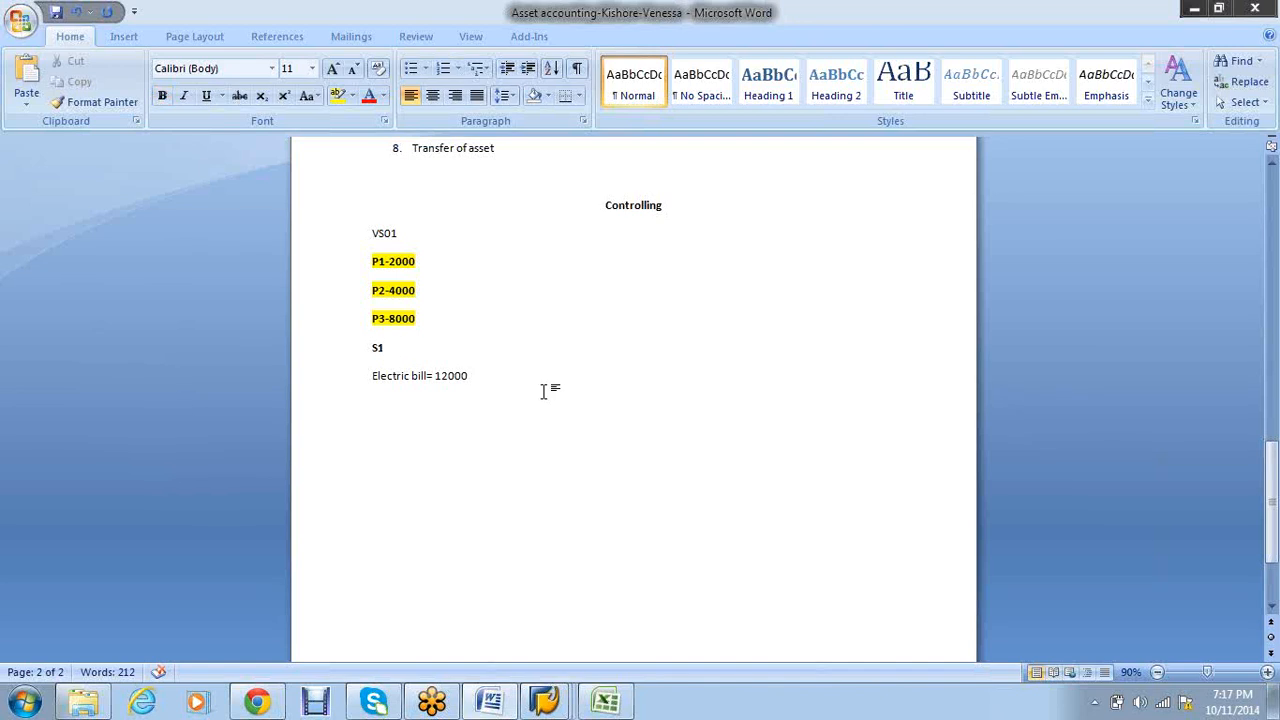
- Mark the electric bill line as DR and add an indented "To Bank a/c" line beneath it
{"action": "type", "text": "DR"}
{"action": "key", "text": "Return"}
{"action": "key", "text": "Tab"}
{"action": "type", "text": "To Bank"}
{"action": "type", "text": " accunt"}
{"action": "key", "text": "BackSpace"}
{"action": "key", "text": "BackSpace"}
{"action": "key", "text": "BackSpace"}
{"action": "key", "text": "BackSpace"}
{"action": "key", "text": "BackSpace"}
{"action": "type", "text": "/c"}
- Append S1 to the end of the electric bill line
{"action": "left_click", "coordinate": [468, 375]}
{"action": "key", "text": "End"}
{"action": "type", "text": "S"}
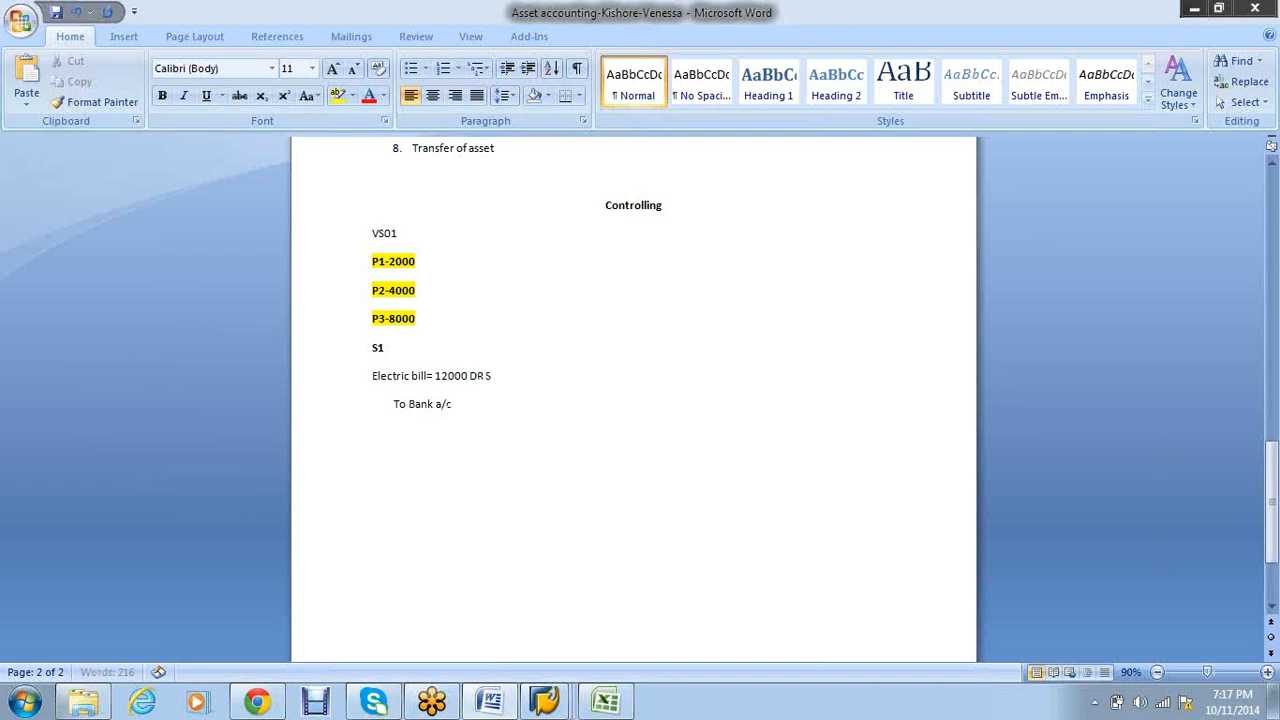
{"action": "type", "text": "1"}
- Remove the equals sign from the electric bill line so it reads "Electric bill 12000 DR S1"
{"action": "left_click_drag", "start_coordinate": [410, 335], "coordinate": [385, 280]}
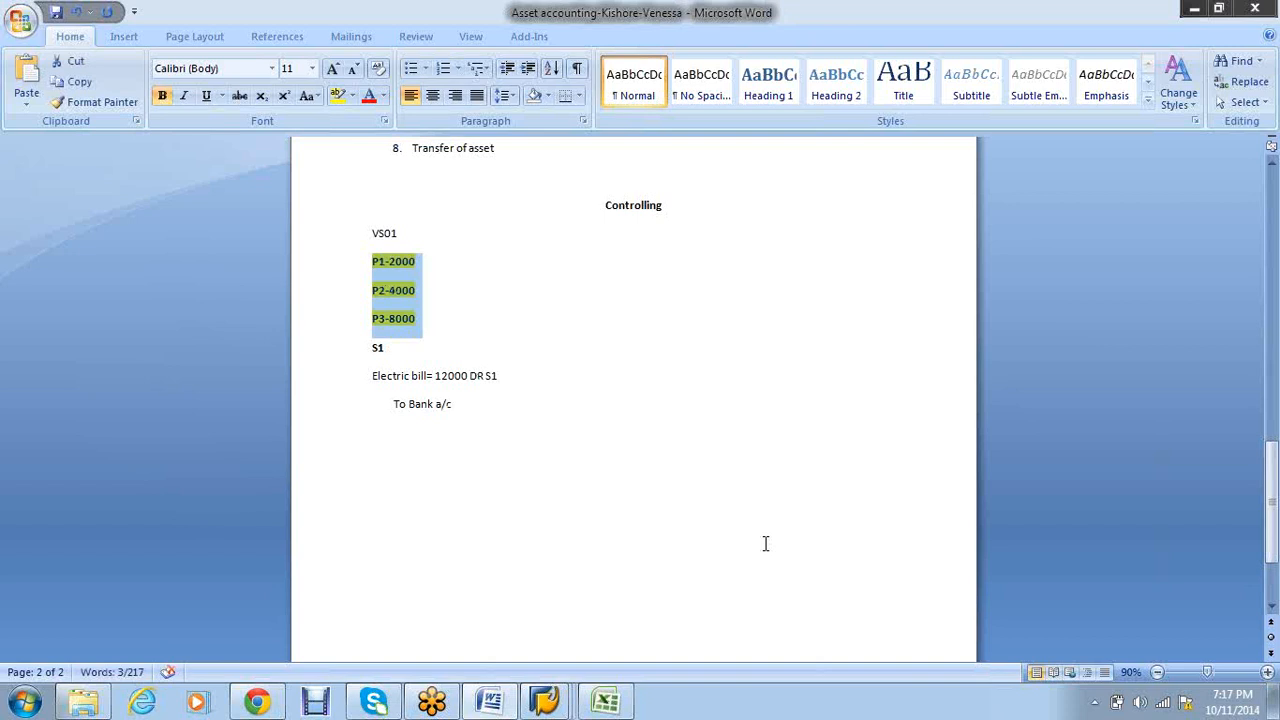
{"action": "left_click_drag", "start_coordinate": [428, 376], "coordinate": [397, 383]}
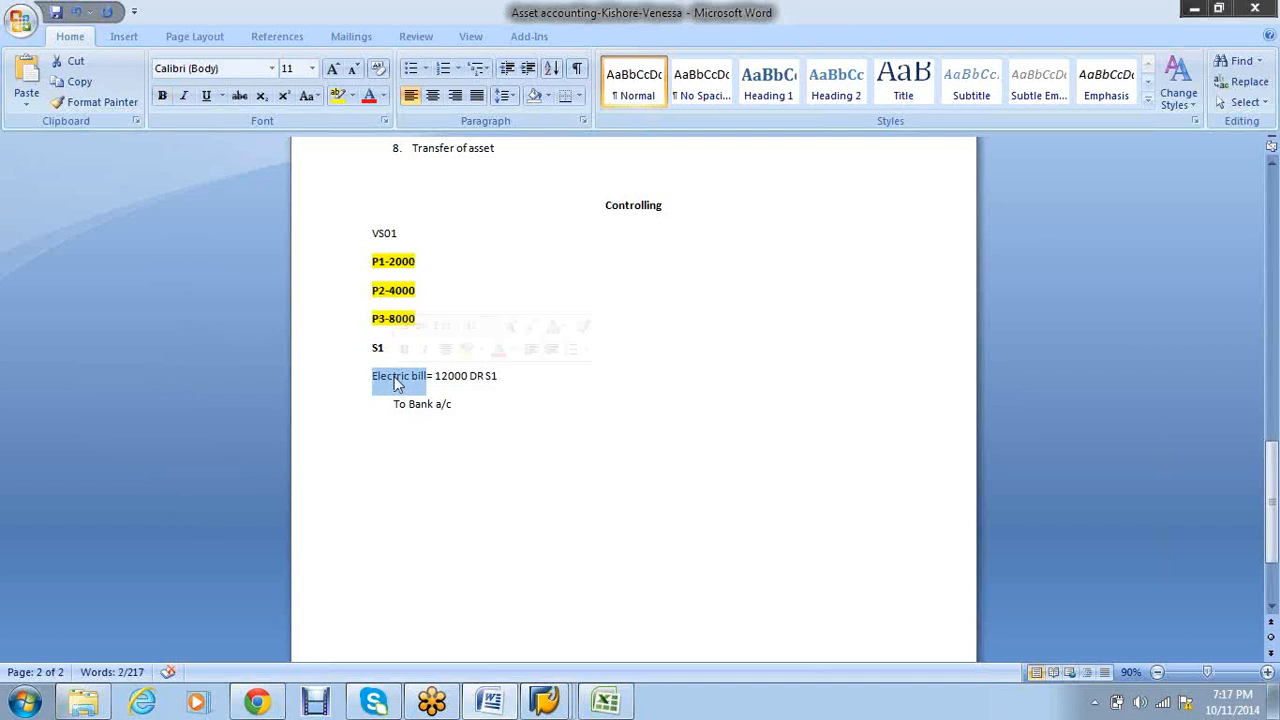
{"action": "left_click", "coordinate": [435, 376]}
{"action": "key", "text": "BackSpace"}
{"action": "key", "text": "BackSpace"}
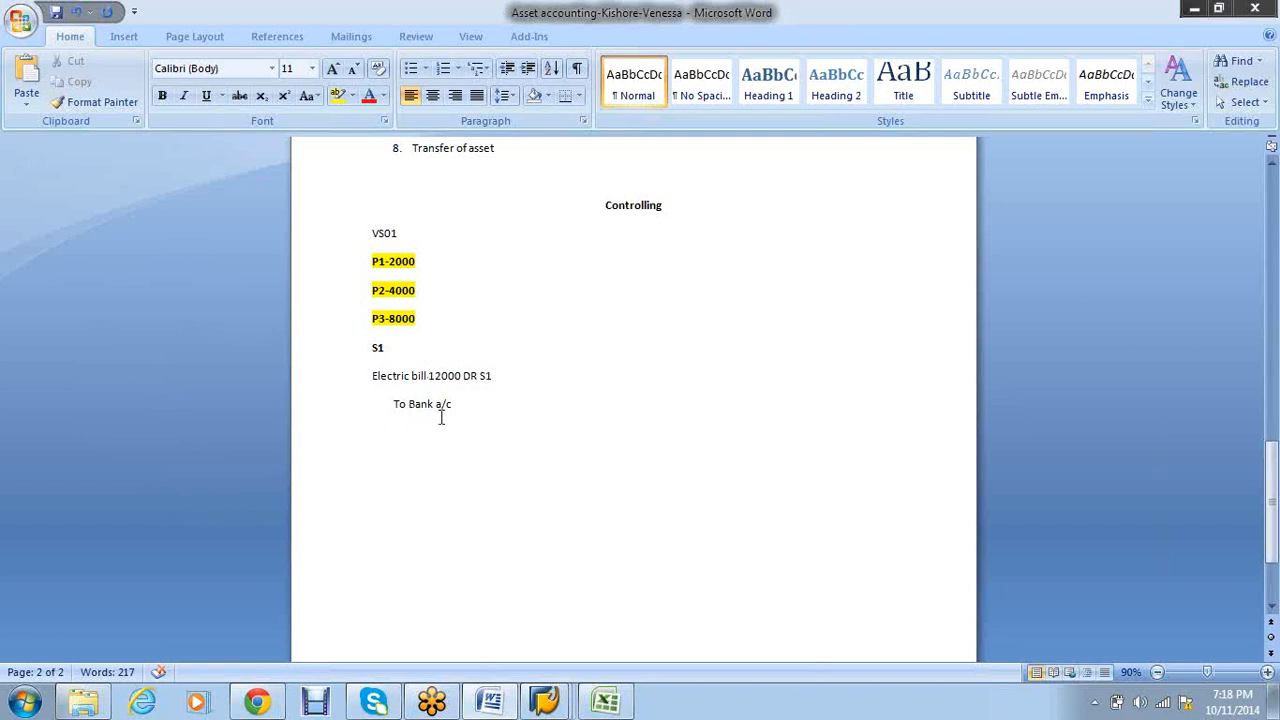
- Below the bank line, leave a blank line and add the entry "Telephone Bill DR" with an indented "To Bank" line
{"action": "left_click", "coordinate": [484, 412]}
{"action": "key", "text": "Return"}
{"action": "key", "text": "Return"}
{"action": "type", "text": "telephone Bill DR"}
{"action": "key", "text": "Return"}
{"action": "key", "text": "Tab"}
{"action": "type", "text": "to Bank"}
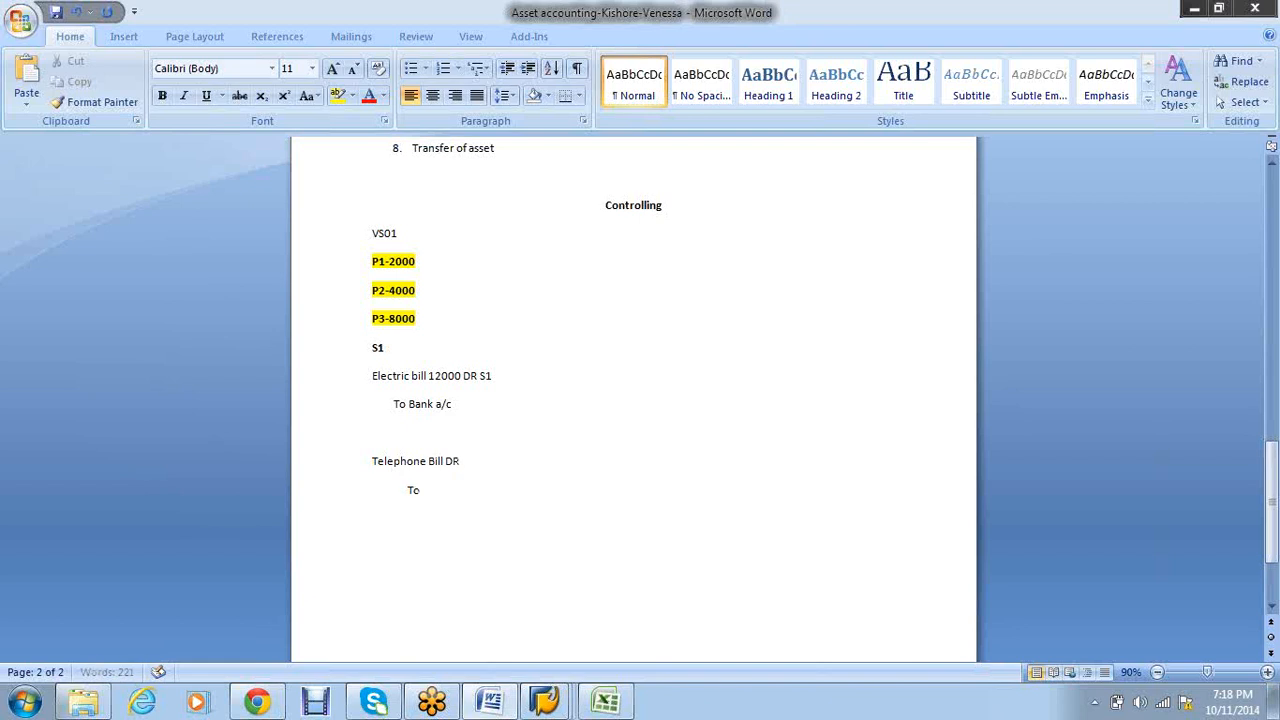
- Append "- S1" to the Telephone Bill DR line
{"action": "key", "text": "Up"}
{"action": "key", "text": "Right"}
{"action": "key", "text": "Right"}
{"action": "type", "text": "- S1"}
- Add the centred bold subheading "Cost center Flow" on a new line directly below the Controlling heading
{"action": "left_click_drag", "start_coordinate": [428, 320], "coordinate": [372, 262]}
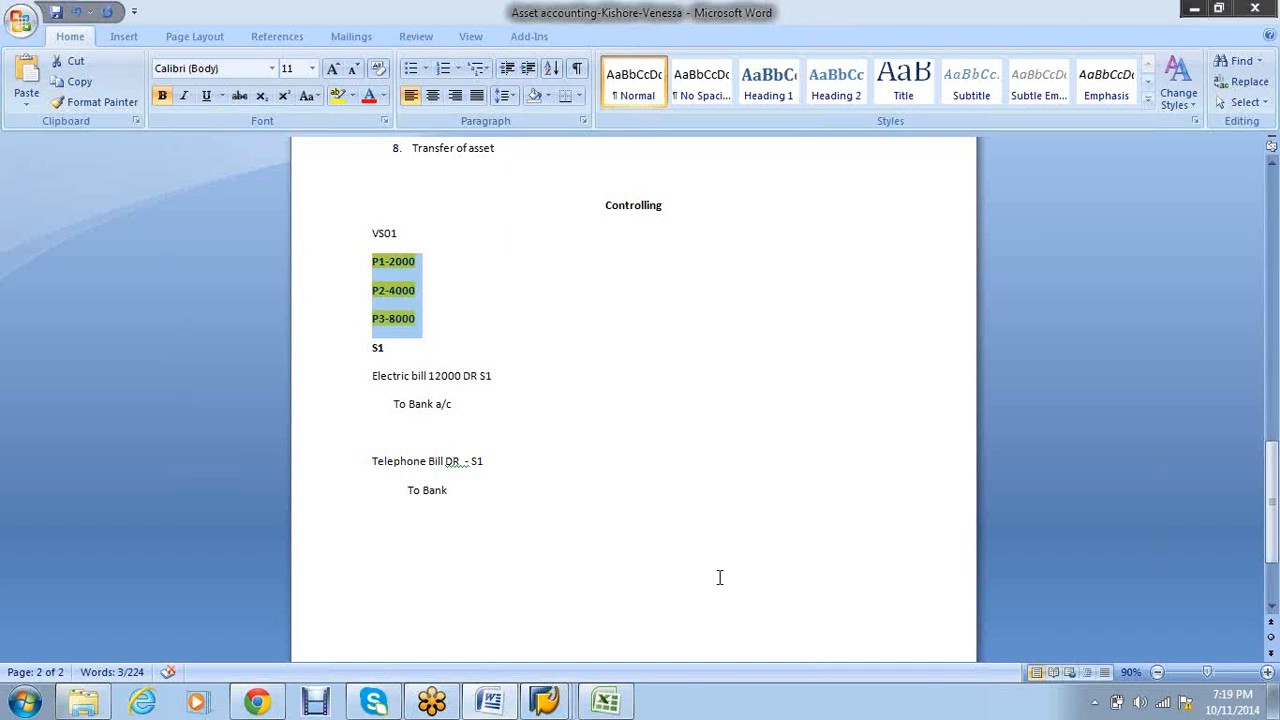
{"action": "left_click", "coordinate": [688, 206]}
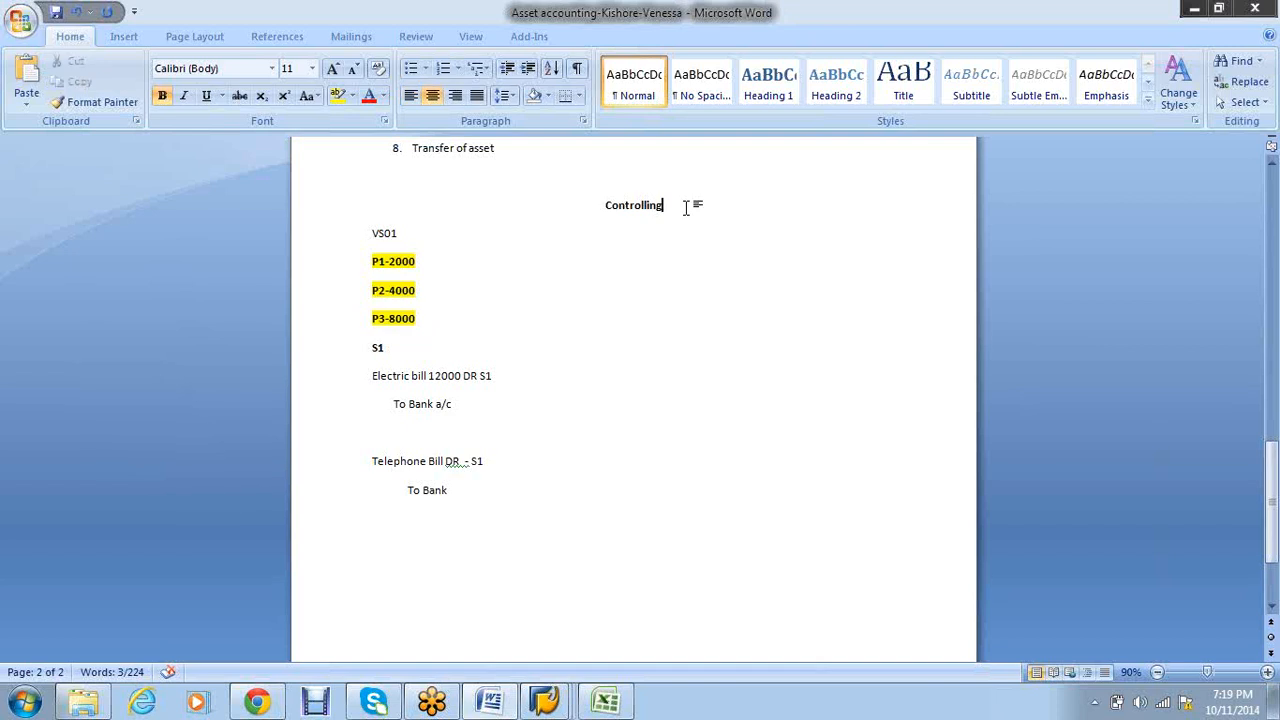
{"action": "key", "text": "Return"}
{"action": "type", "text": "C"}
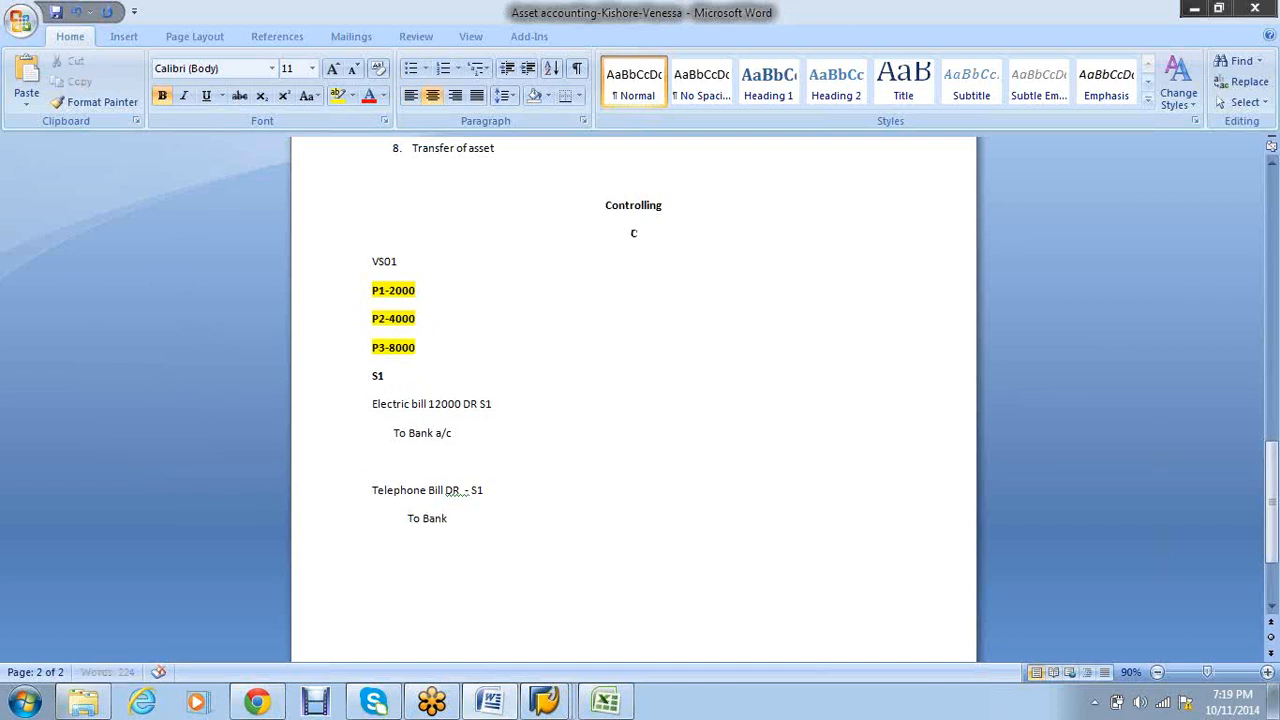
{"action": "type", "text": "ost center Flow"}
- Below the telephone bill's To Bank line, add the line "General Settings" and begin a numbered list under it
{"action": "key", "text": "Down"}
{"action": "key", "text": "Down"}
{"action": "key", "text": "Down"}
{"action": "key", "text": "Down"}
{"action": "key", "text": "Down"}
{"action": "key", "text": "Down"}
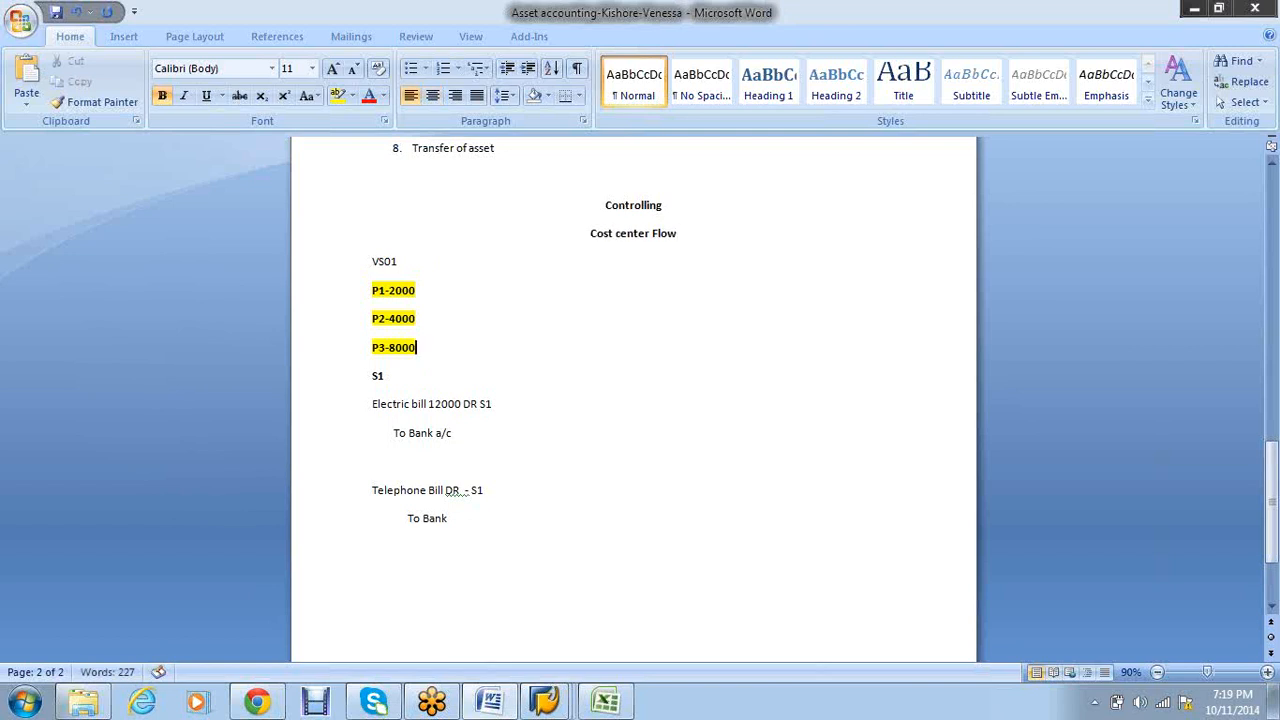
{"action": "key", "text": "Down"}
{"action": "key", "text": "Down"}
{"action": "key", "text": "Down"}
{"action": "key", "text": "Down"}
{"action": "key", "text": "Down"}
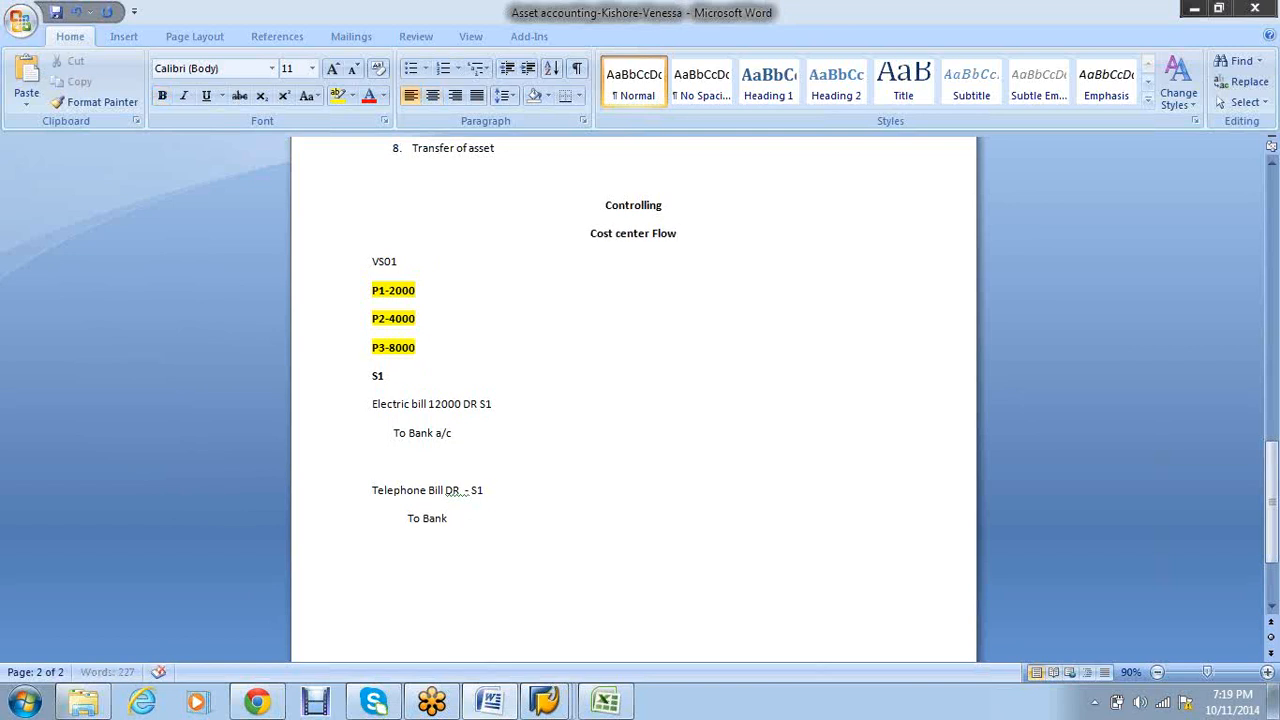
{"action": "type", "text": "Gerna"}
{"action": "key", "text": "BackSpace"}
{"action": "key", "text": "BackSpace"}
{"action": "key", "text": "BackSpace"}
{"action": "type", "text": "neral Settings 1"}
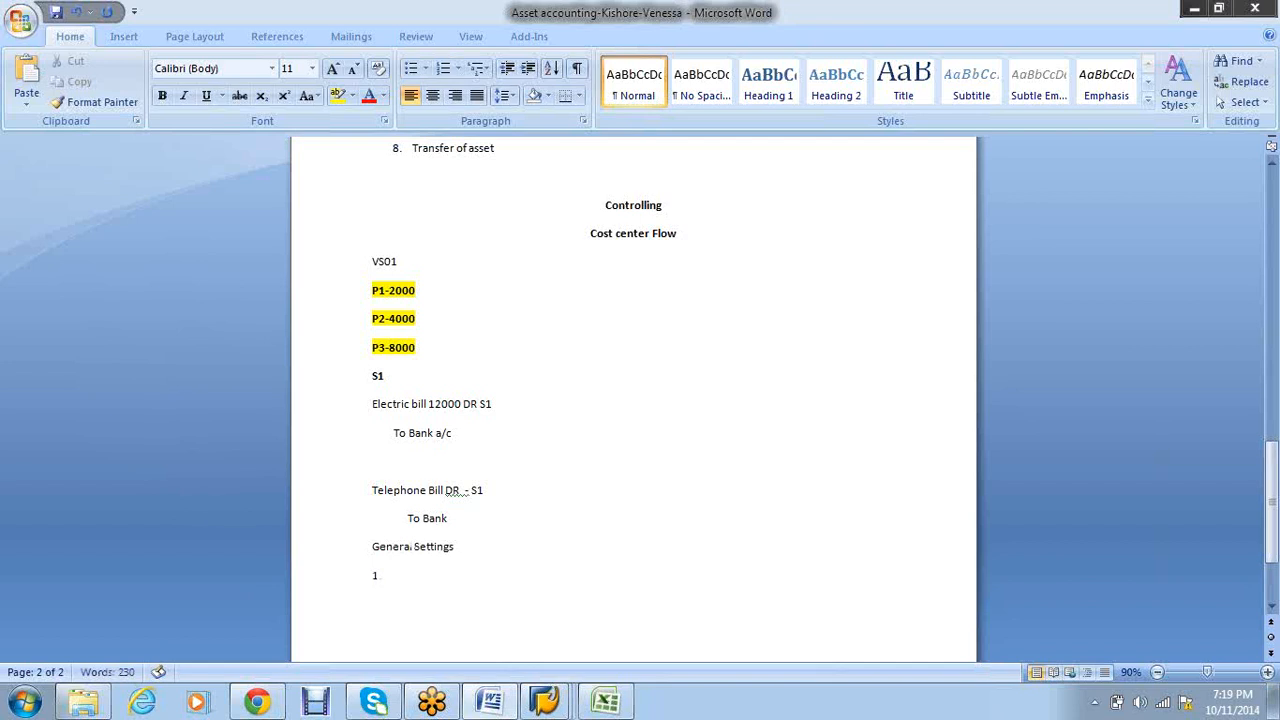
- Enter "Maintain controlling area" as the first numbered item under General Settings
{"action": "type", "text": ". Maintai"}
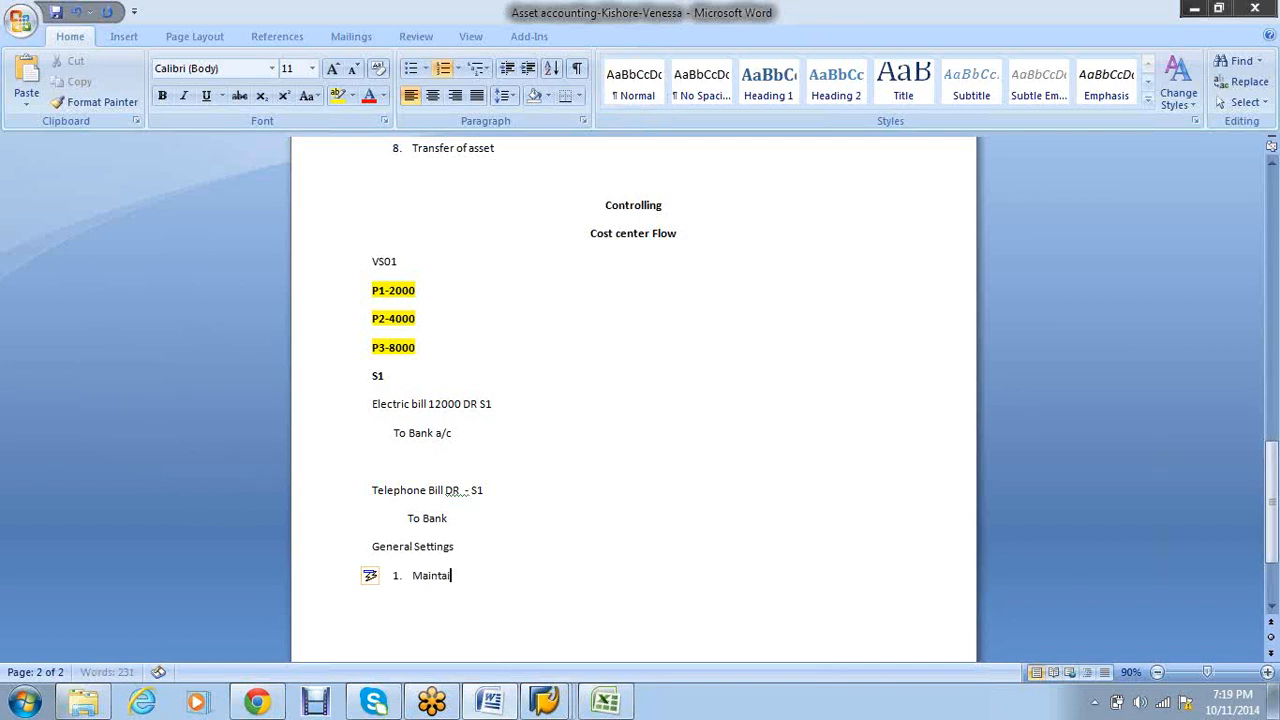
{"action": "type", "text": "n controlo"}
{"action": "key", "text": "BackSpace"}
{"action": "type", "text": "lling a"}
{"action": "type", "text": "s"}
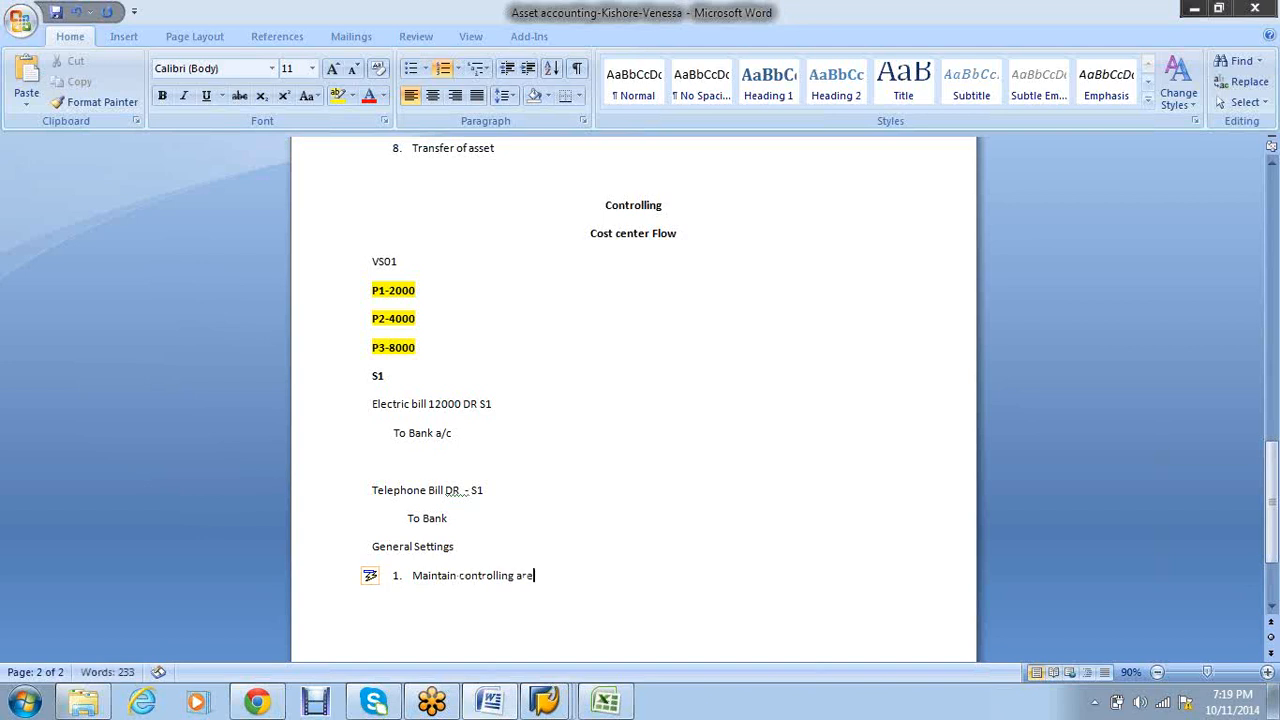
{"action": "key", "text": "Return"}
{"action": "left_click", "coordinate": [585, 580]}
{"action": "key", "text": "BackSpace"}
{"action": "type", "text": "a"}
- Add "Maintain number ranges" and "Maintain version" as items 2 and 3 of the General Settings list
{"action": "left_click", "coordinate": [413, 592]}
{"action": "type", "text": "Mai"}
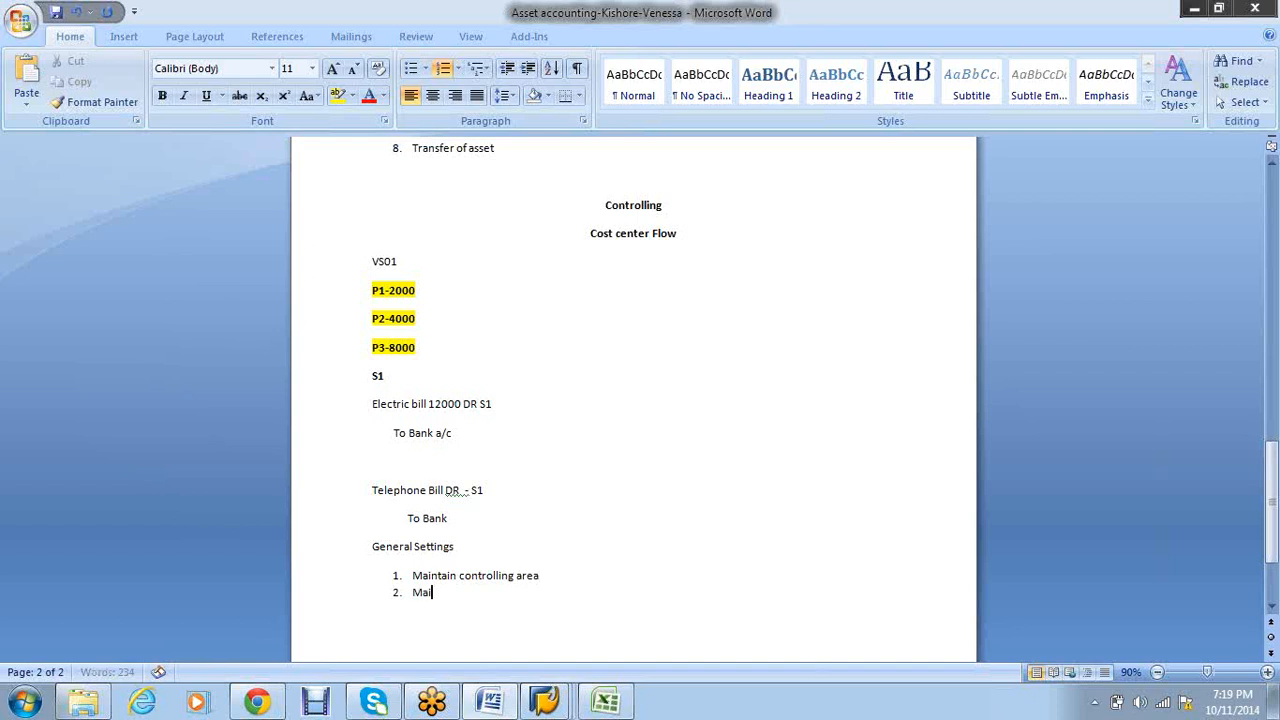
{"action": "type", "text": "ntainin number ranges"}
{"action": "key", "text": "Return"}
{"action": "type", "text": "Mai"}
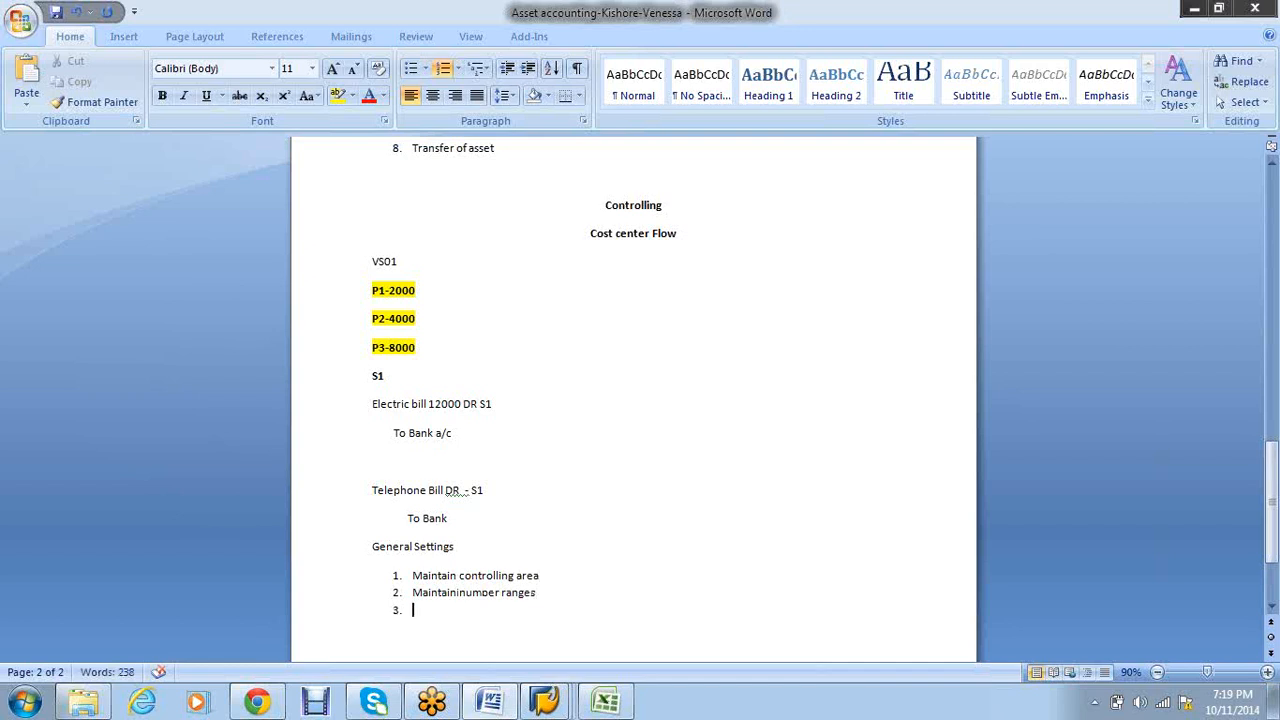
{"action": "type", "text": "ntain version"}
- Switch to the SAP chart of depreciation session, run transaction OKKP and start a new controlling area entry
{"action": "left_click", "coordinate": [556, 705]}
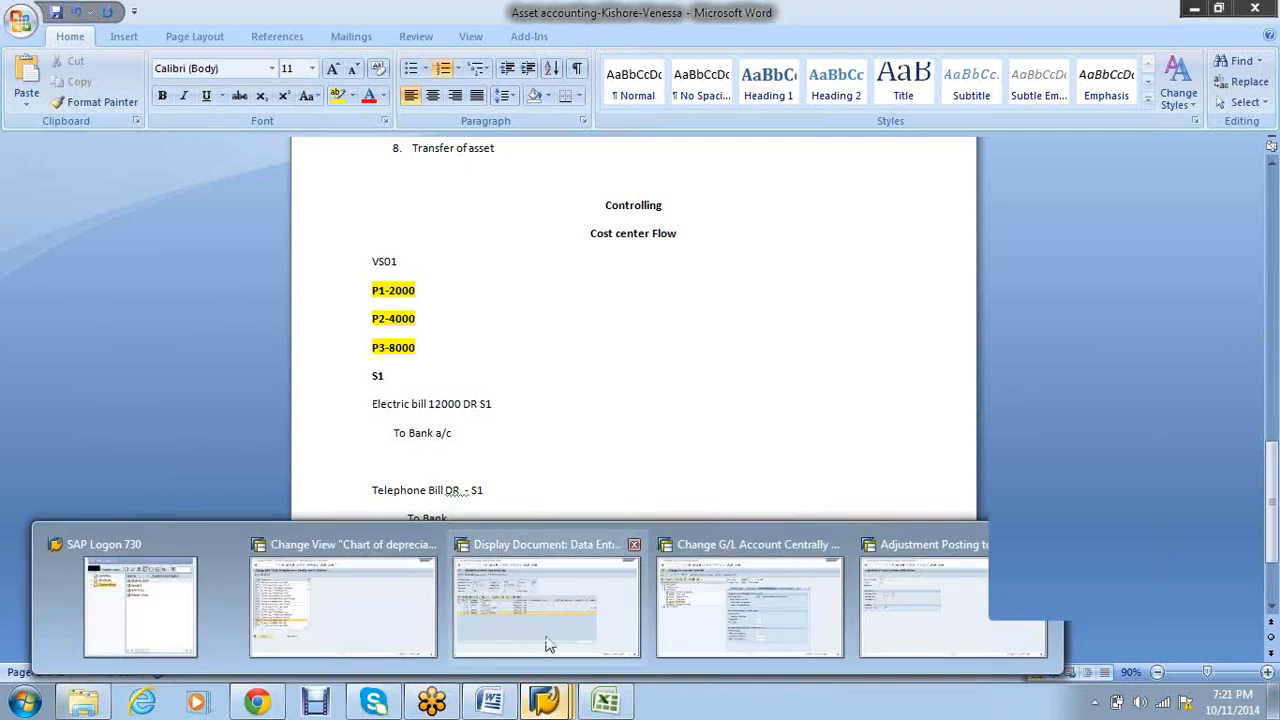
{"action": "left_click", "coordinate": [335, 574]}
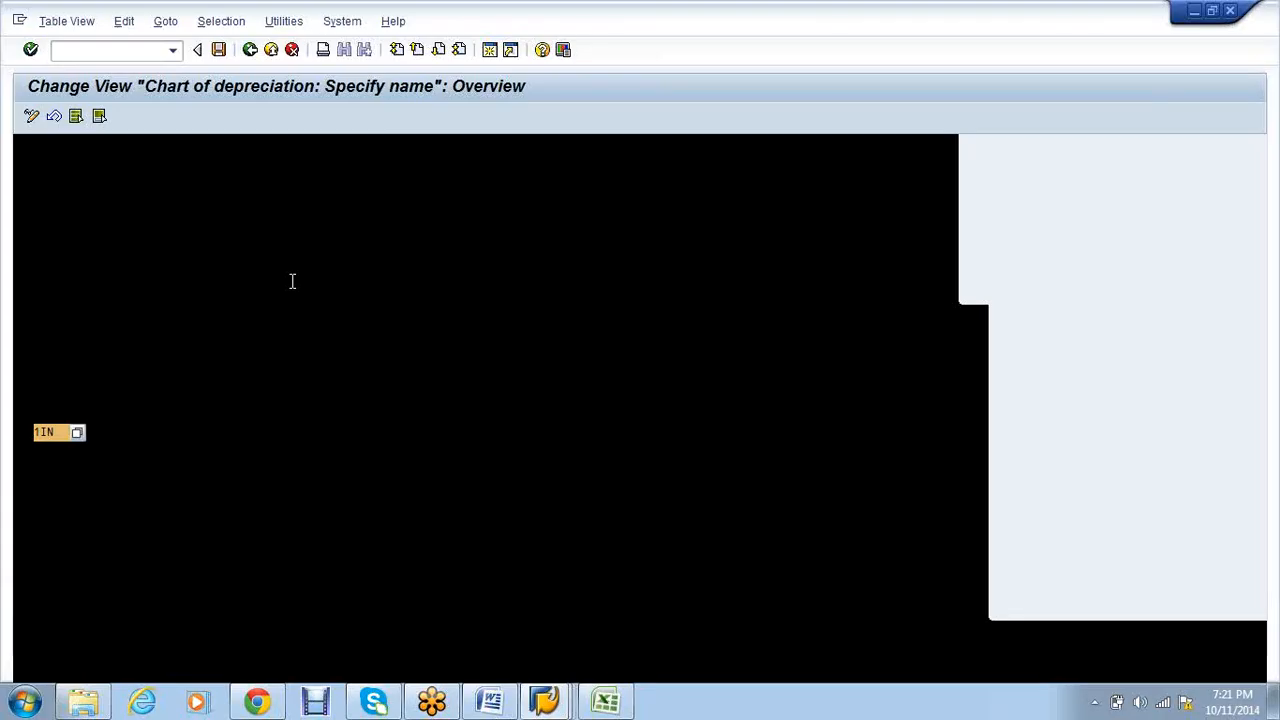
{"action": "left_click", "coordinate": [120, 51]}
{"action": "type", "text": "/nokkp"}
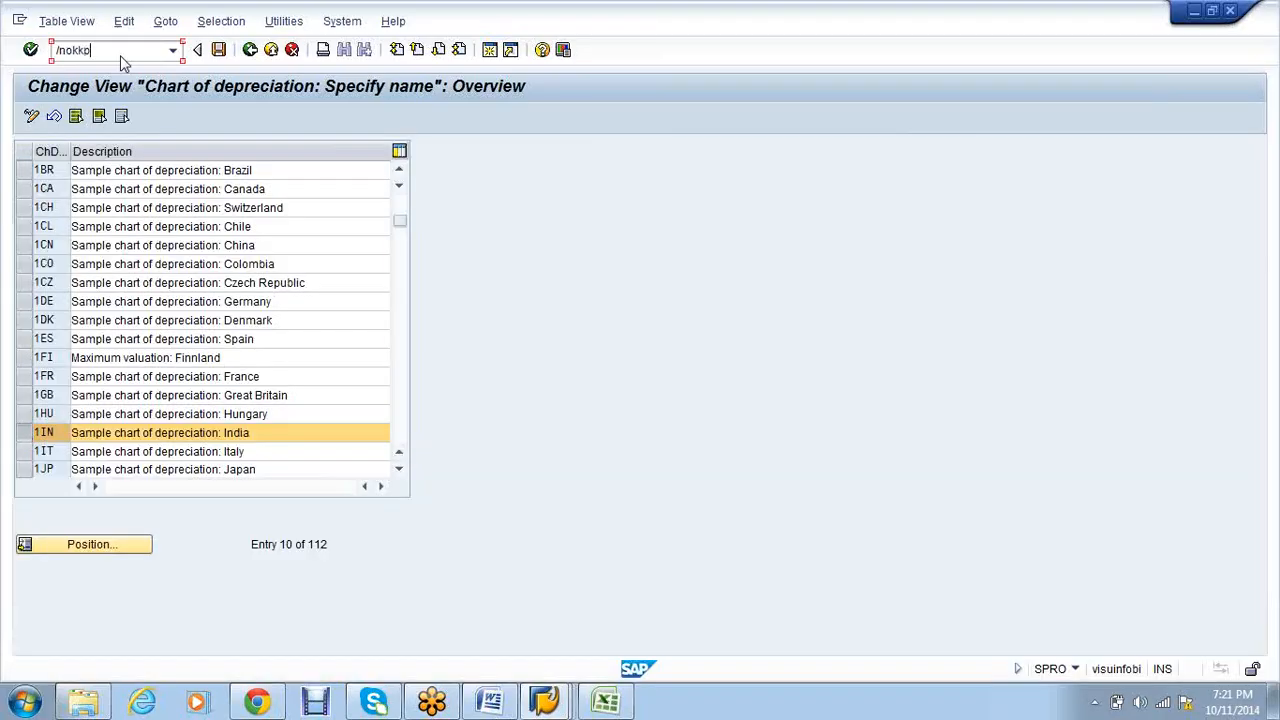
{"action": "key", "text": "Return"}
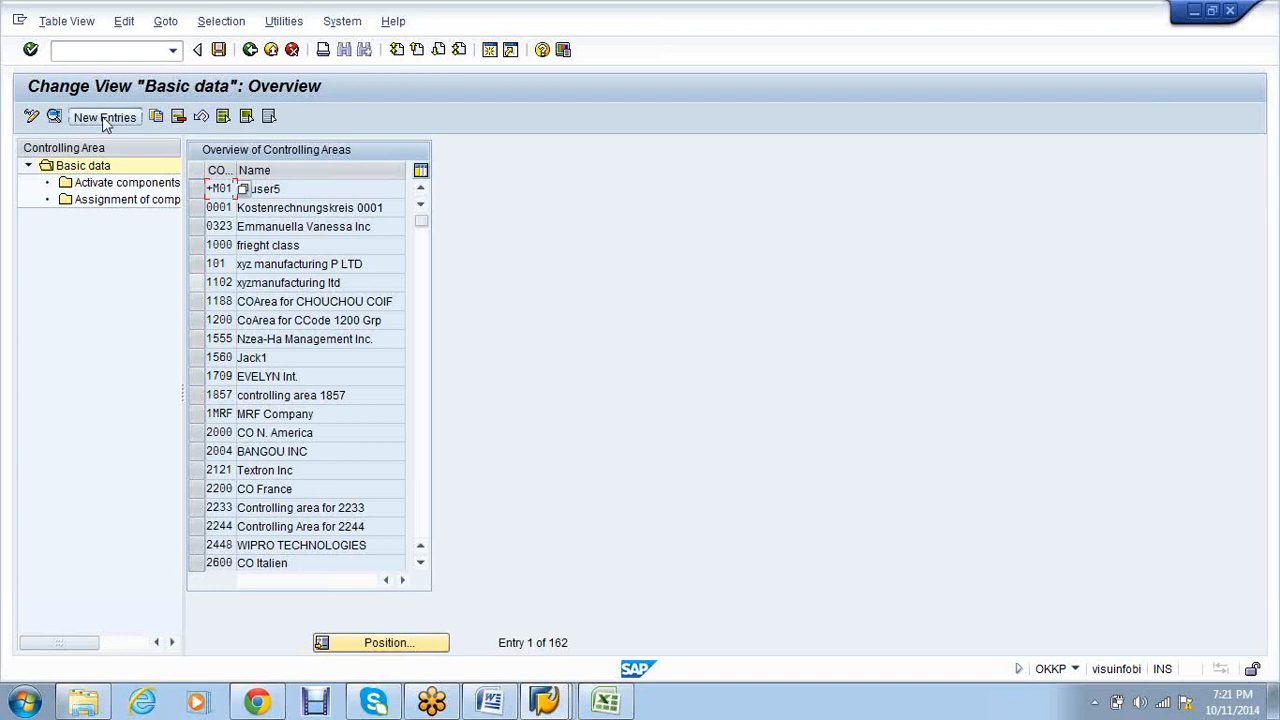
{"action": "left_click", "coordinate": [104, 118]}
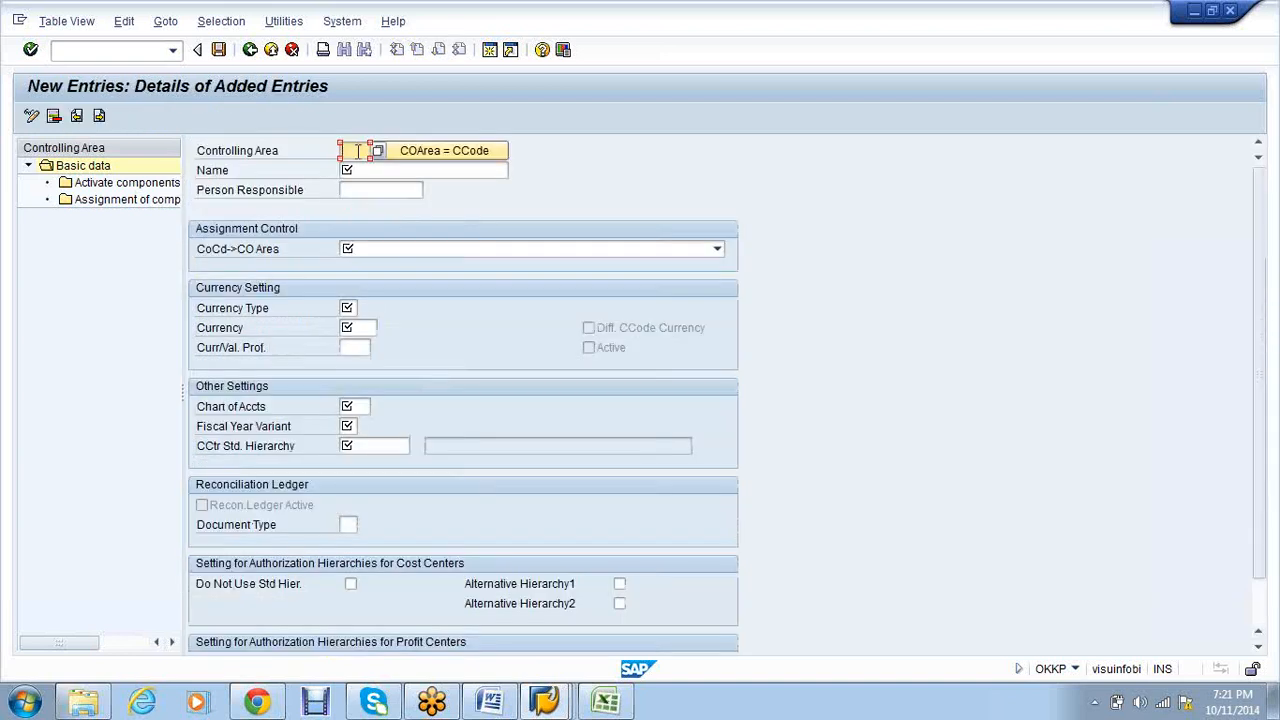
- Enter VS01 as the controlling area code in the new entry
{"action": "left_click", "coordinate": [360, 170]}
{"action": "left_click", "coordinate": [370, 190]}
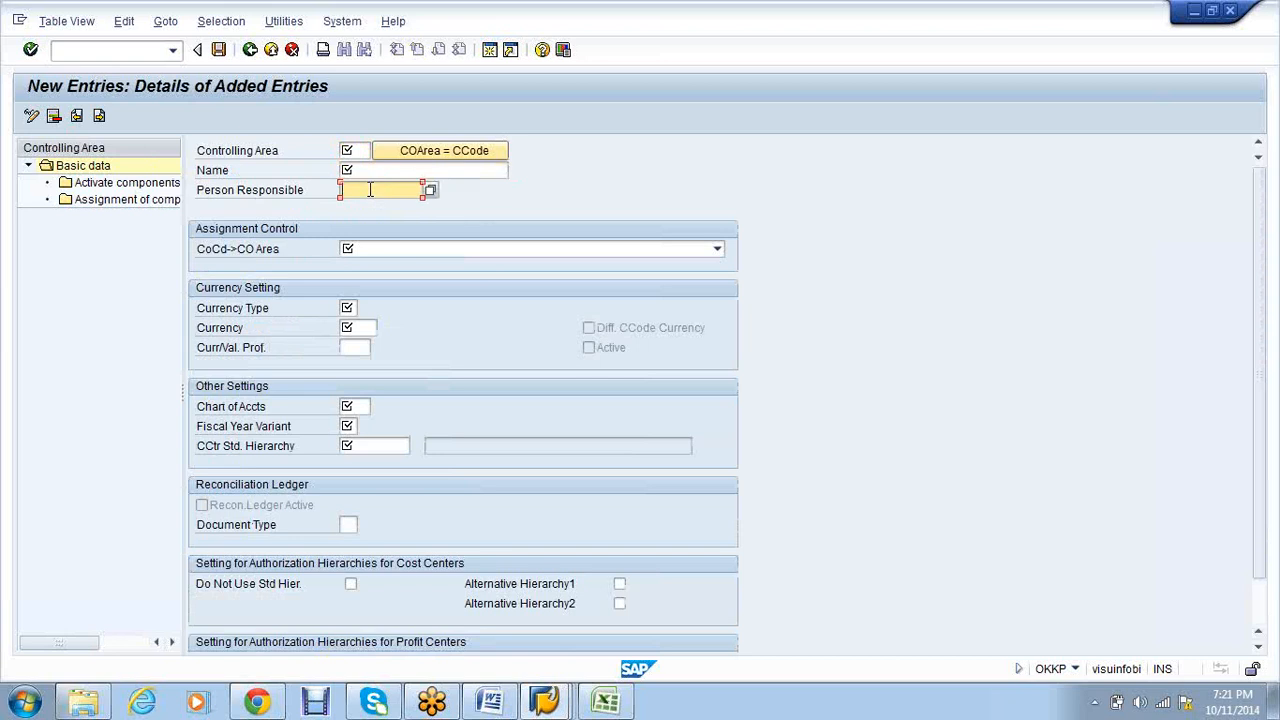
{"action": "left_click", "coordinate": [396, 257]}
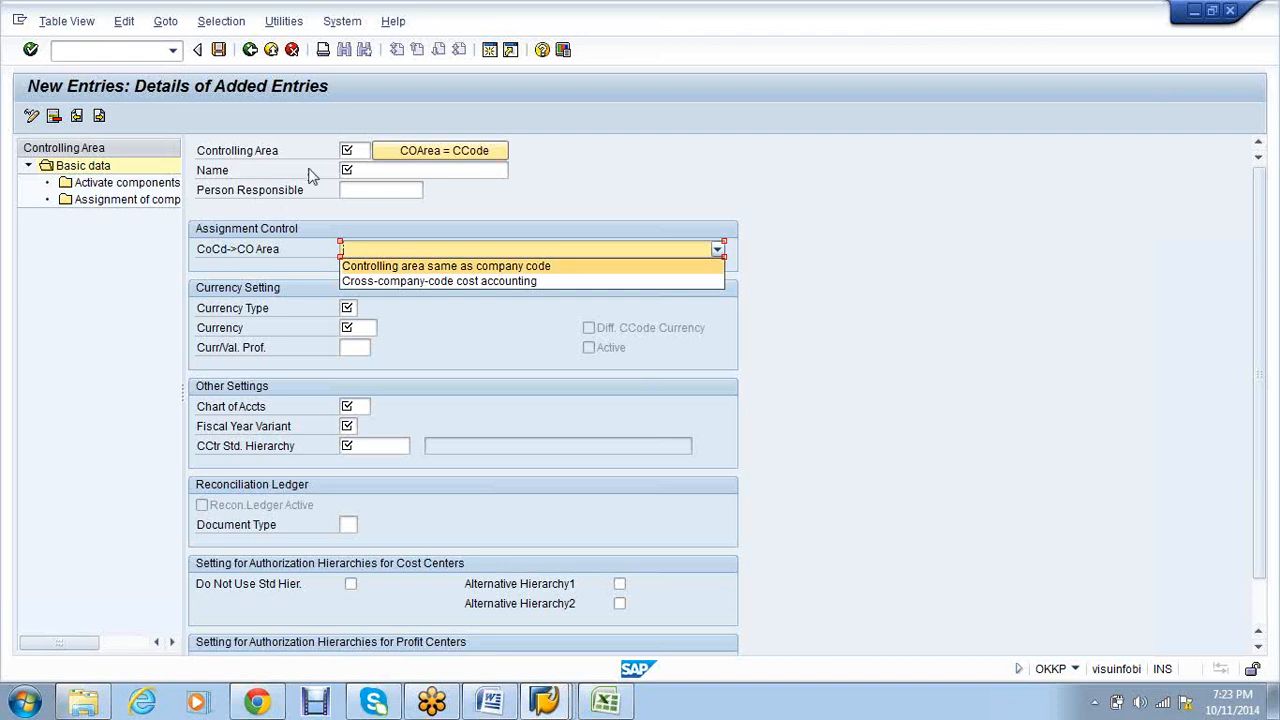
{"action": "left_click", "coordinate": [349, 153]}
{"action": "left_click", "coordinate": [357, 151]}
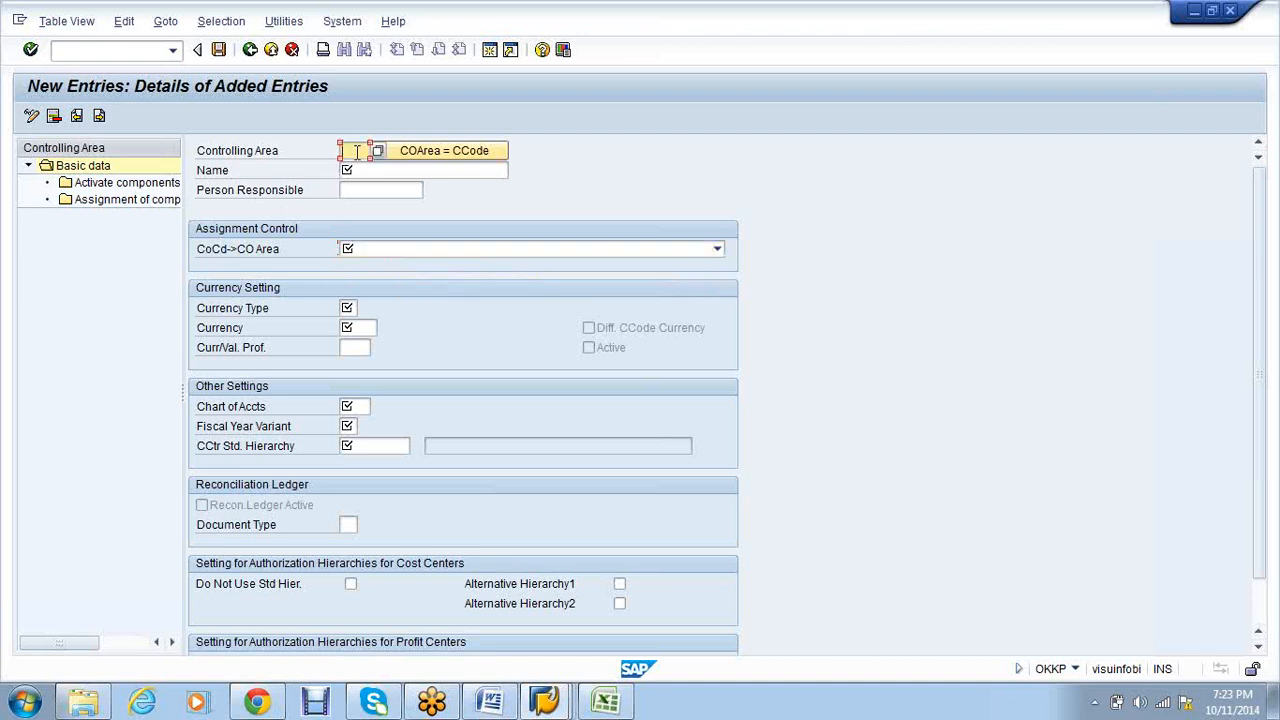
{"action": "type", "text": "VSI1"}
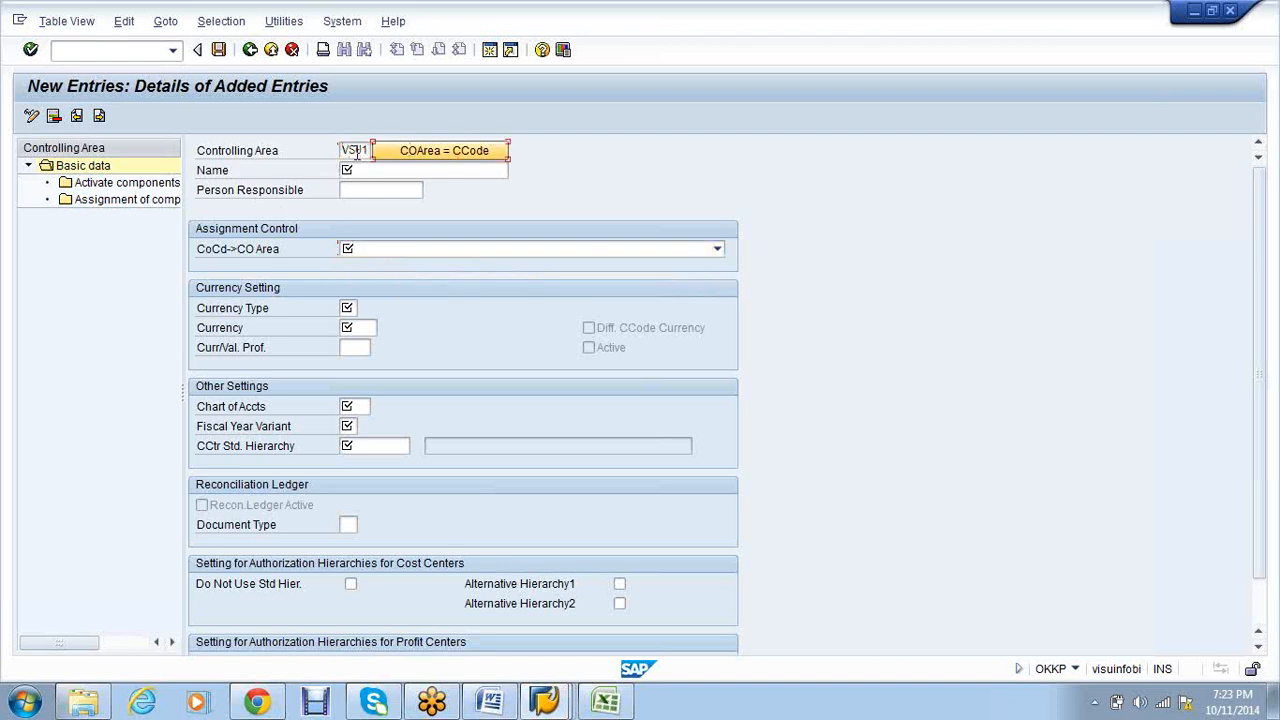
{"action": "key", "text": "Tab"}
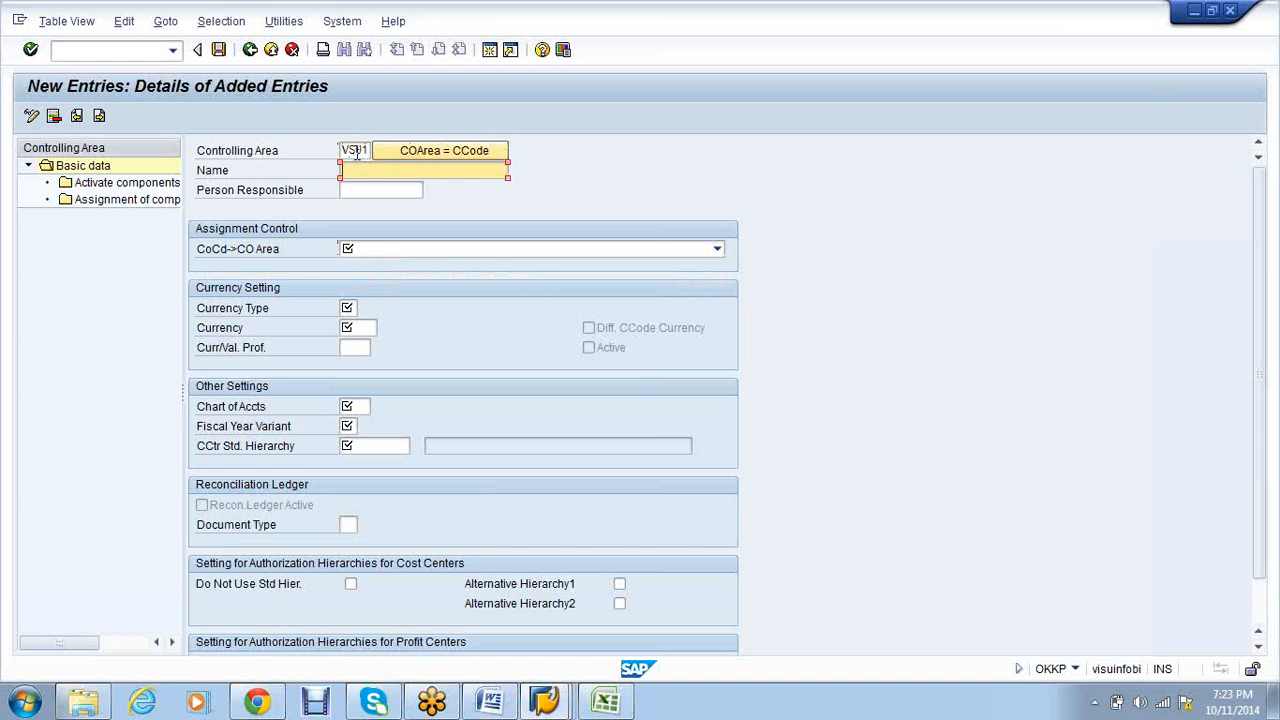
- Name the controlling area "Controlling area for VS01", adapting the suggested earlier entry
{"action": "type", "text": "C"}
{"action": "key", "text": "Down"}
{"action": "key", "text": "Return"}
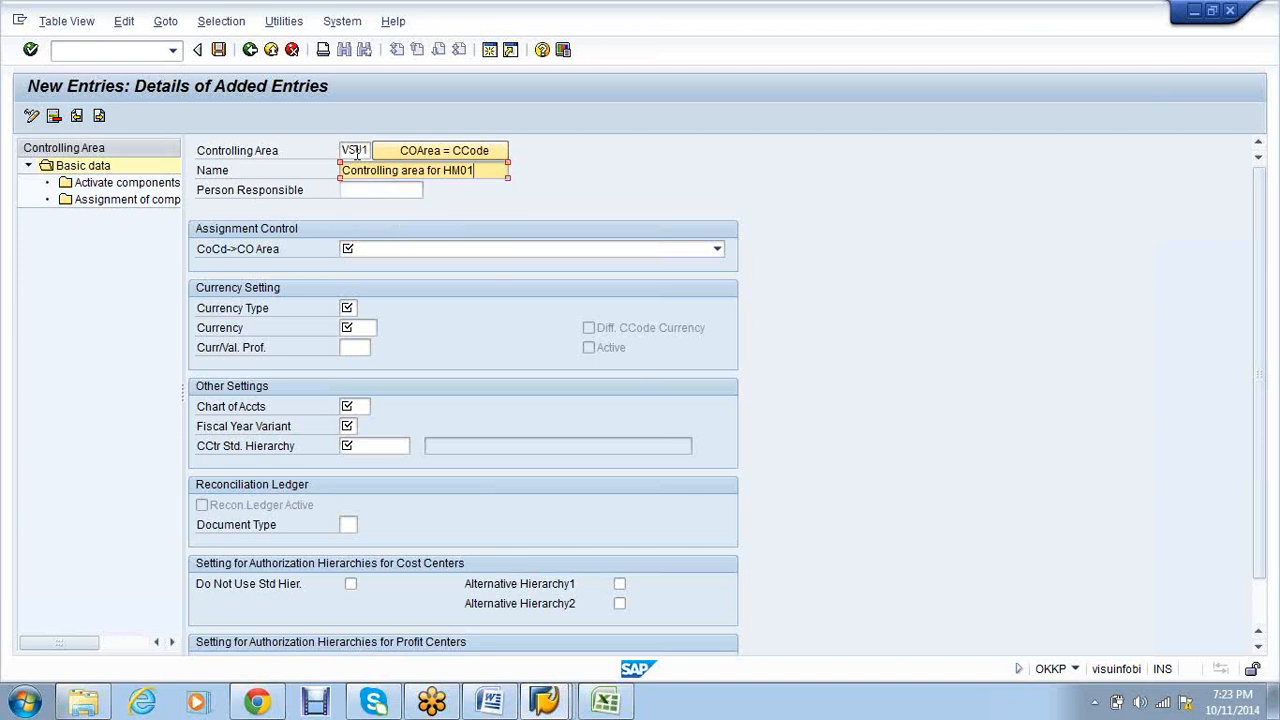
{"action": "key", "text": "BackSpace"}
{"action": "key", "text": "BackSpace"}
{"action": "key", "text": "BackSpace"}
{"action": "key", "text": "BackSpace"}
{"action": "type", "text": "VS01"}
- Set the person responsible for the controlling area to Manager
{"action": "key", "text": "Tab"}
{"action": "type", "text": "c"}
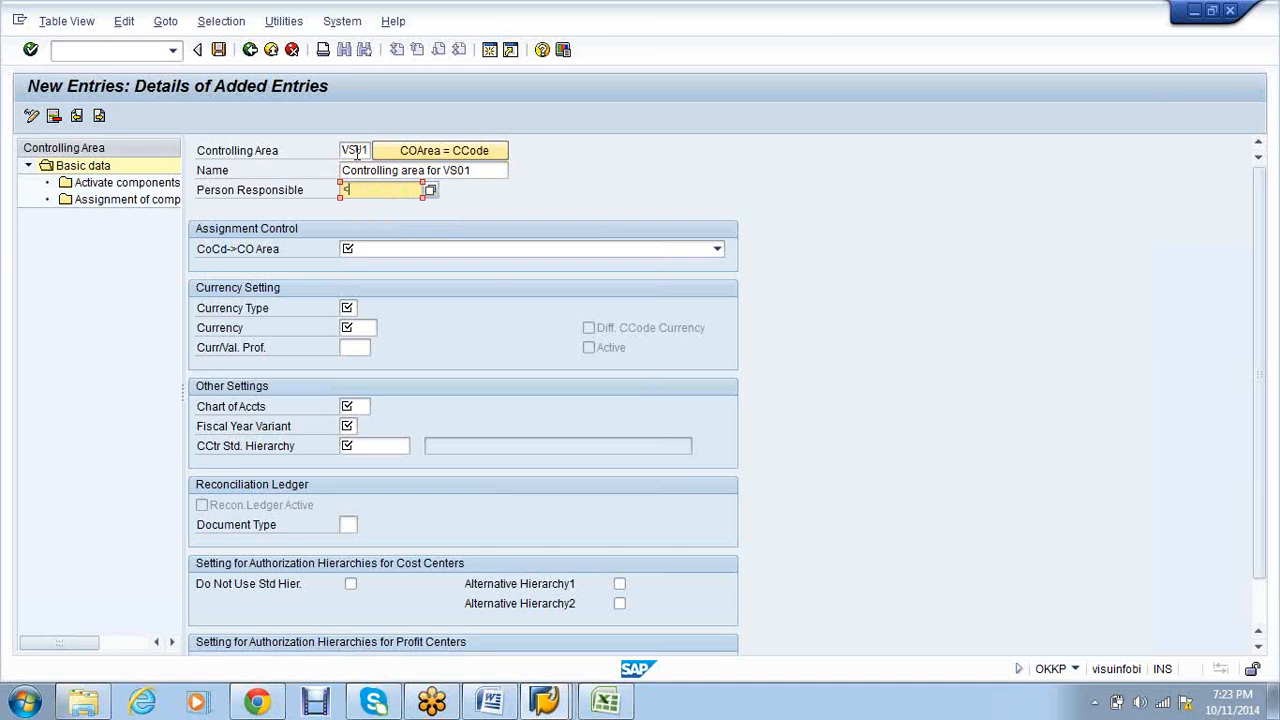
{"action": "key", "text": "Down"}
{"action": "key", "text": "Return"}
- Set CoCd->CO Area to "Controlling area same as company code" and check the currency types it allows
{"action": "left_click", "coordinate": [569, 249]}
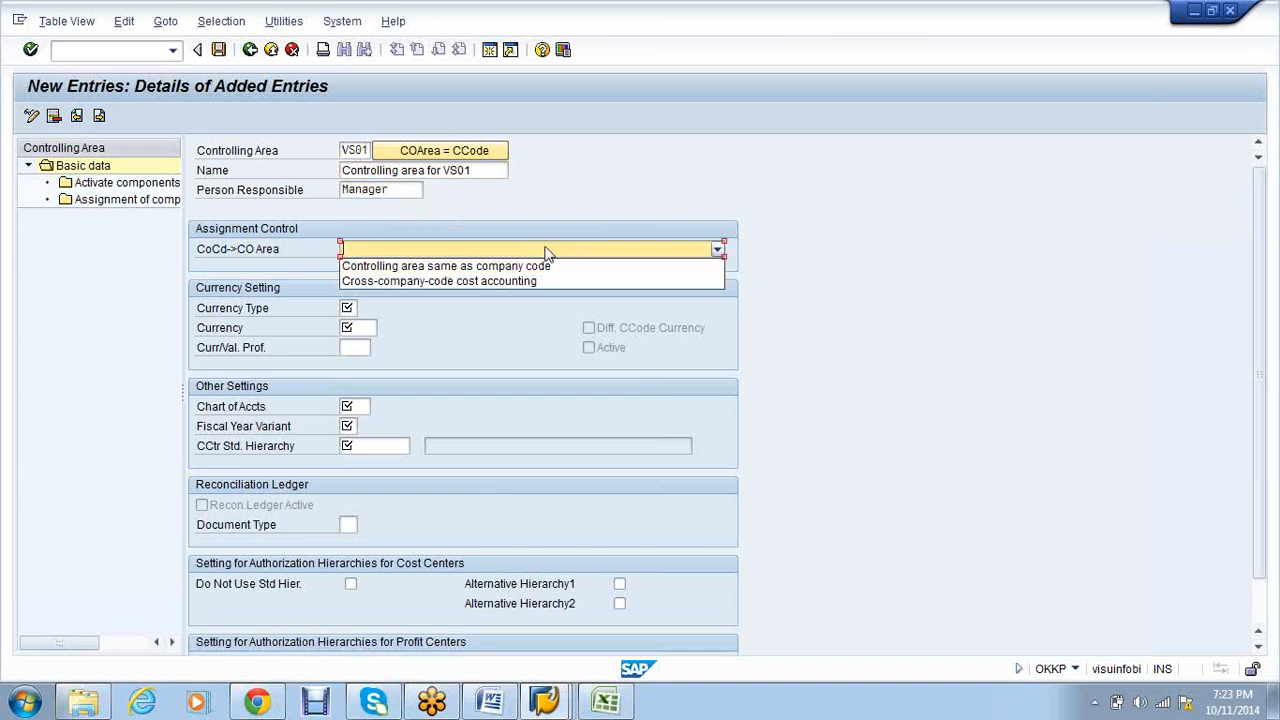
{"action": "left_click", "coordinate": [447, 267]}
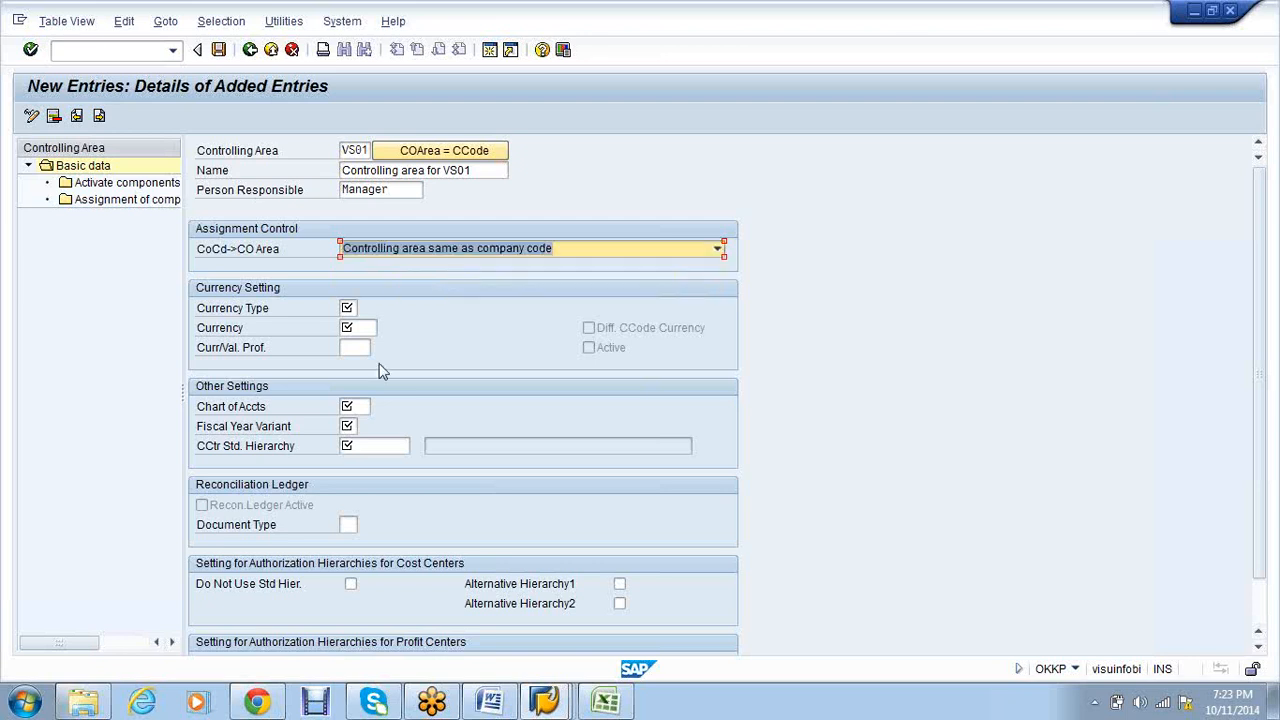
{"action": "left_click", "coordinate": [347, 308]}
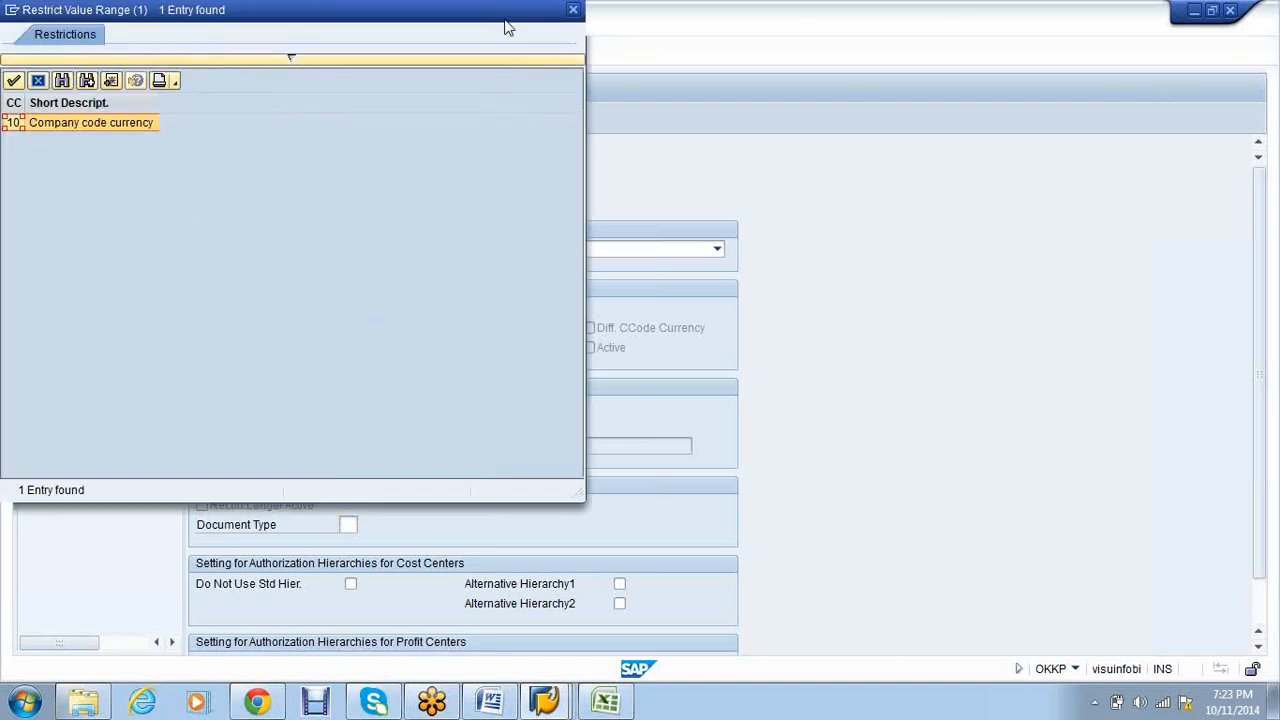
{"action": "left_click", "coordinate": [577, 9]}
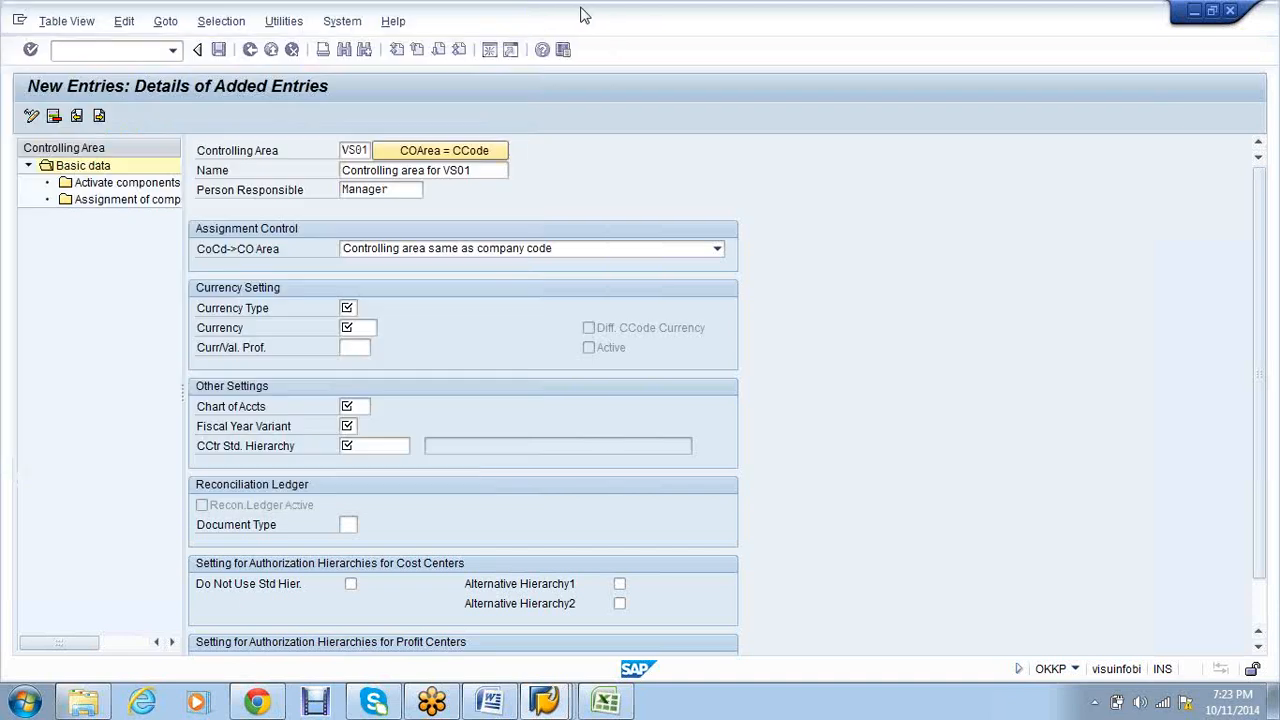
- Set the CoCd->CO Area assignment to "Cross-company-code cost accounting"
{"action": "left_click", "coordinate": [668, 248]}
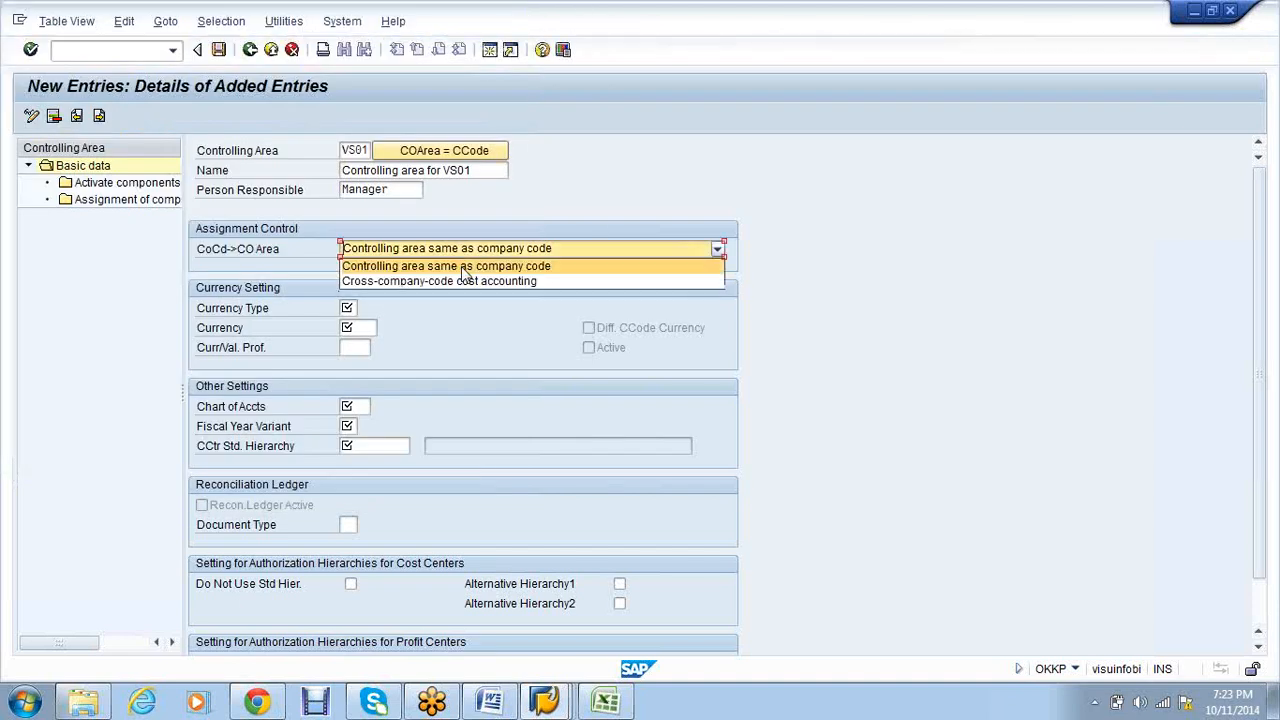
{"action": "left_click", "coordinate": [600, 280]}
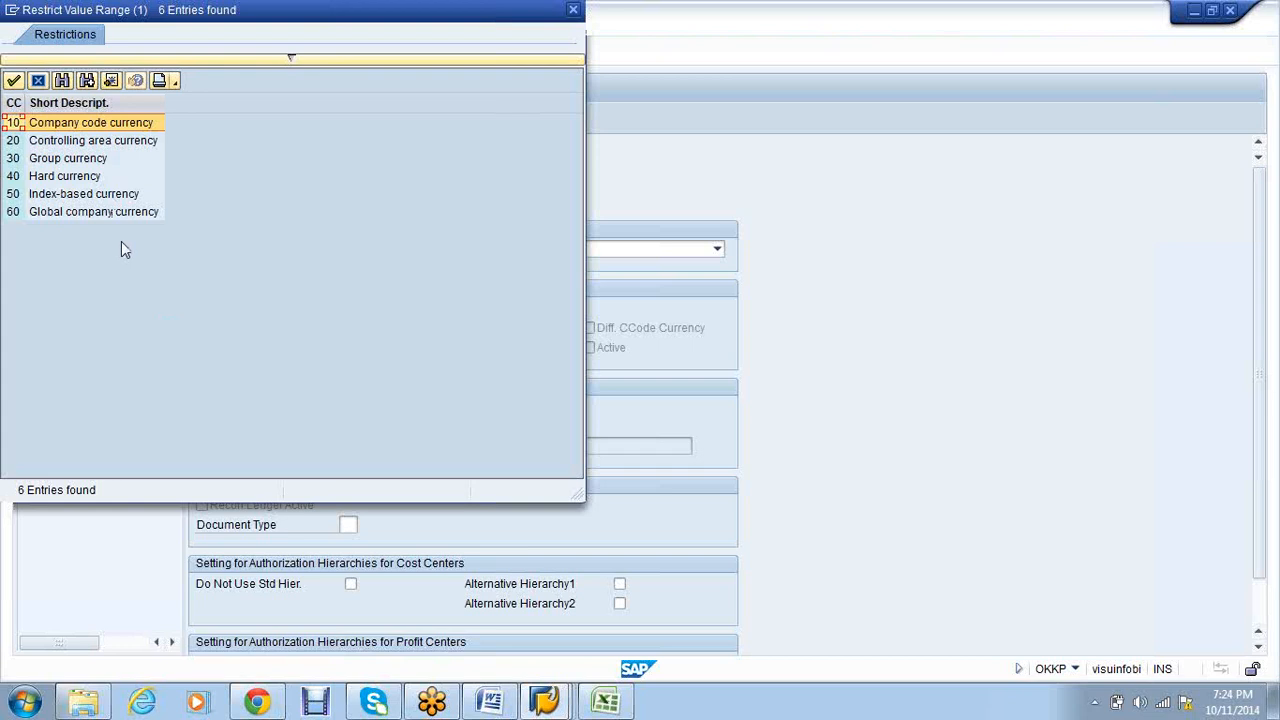
- Review the currency types offered for cross-company-code cost accounting, then close the list without choosing one
{"action": "left_click", "coordinate": [93, 158]}
{"action": "left_click", "coordinate": [97, 141]}
{"action": "left_click", "coordinate": [97, 176]}
{"action": "left_click", "coordinate": [100, 160]}
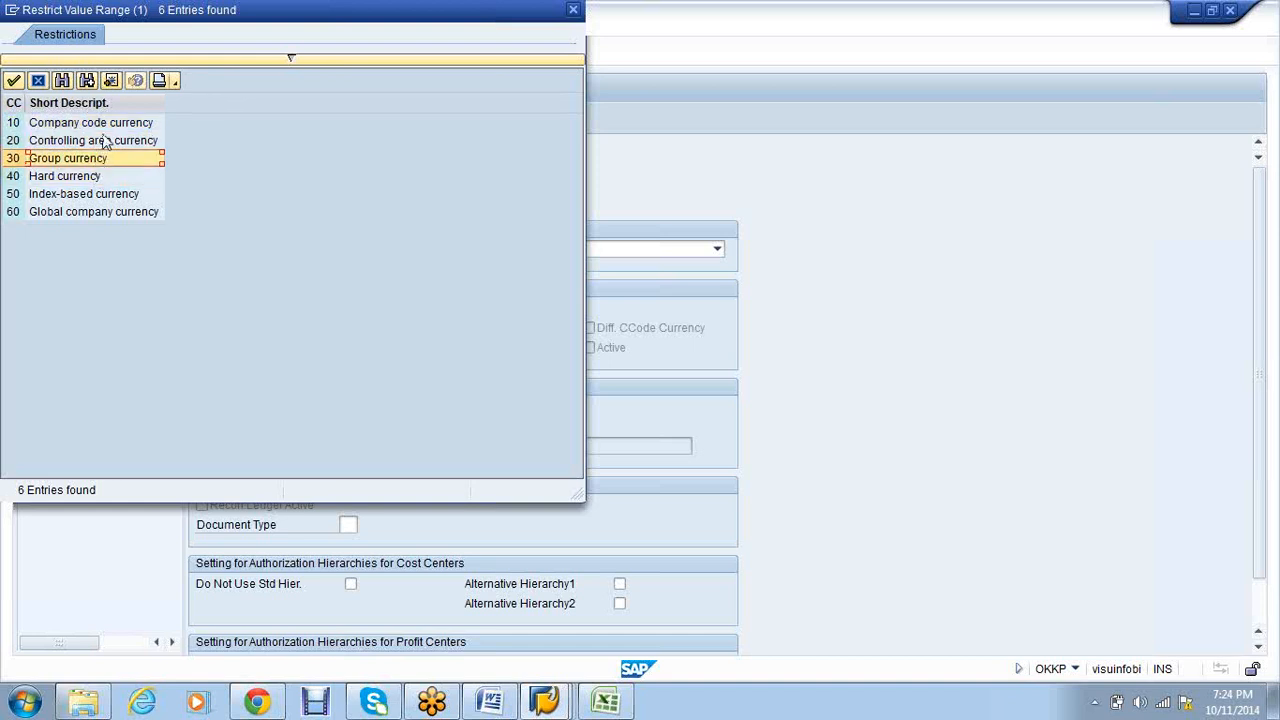
{"action": "left_click", "coordinate": [108, 124]}
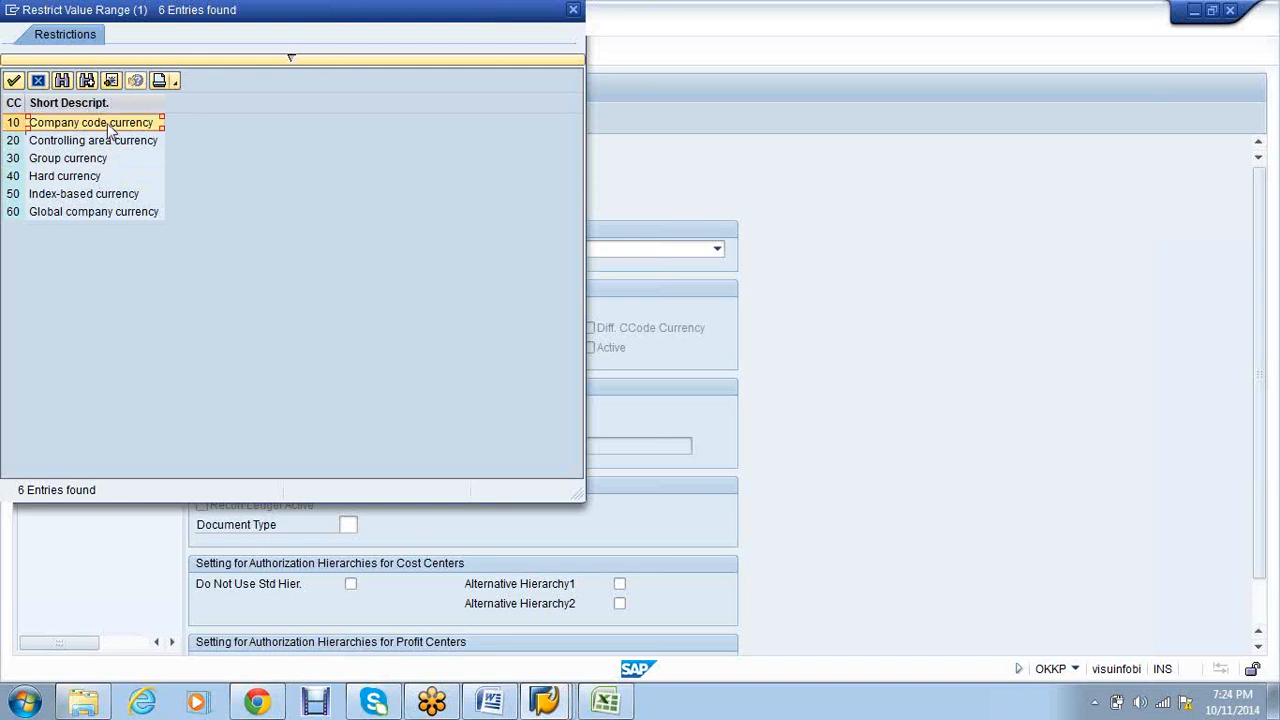
{"action": "left_click", "coordinate": [95, 141]}
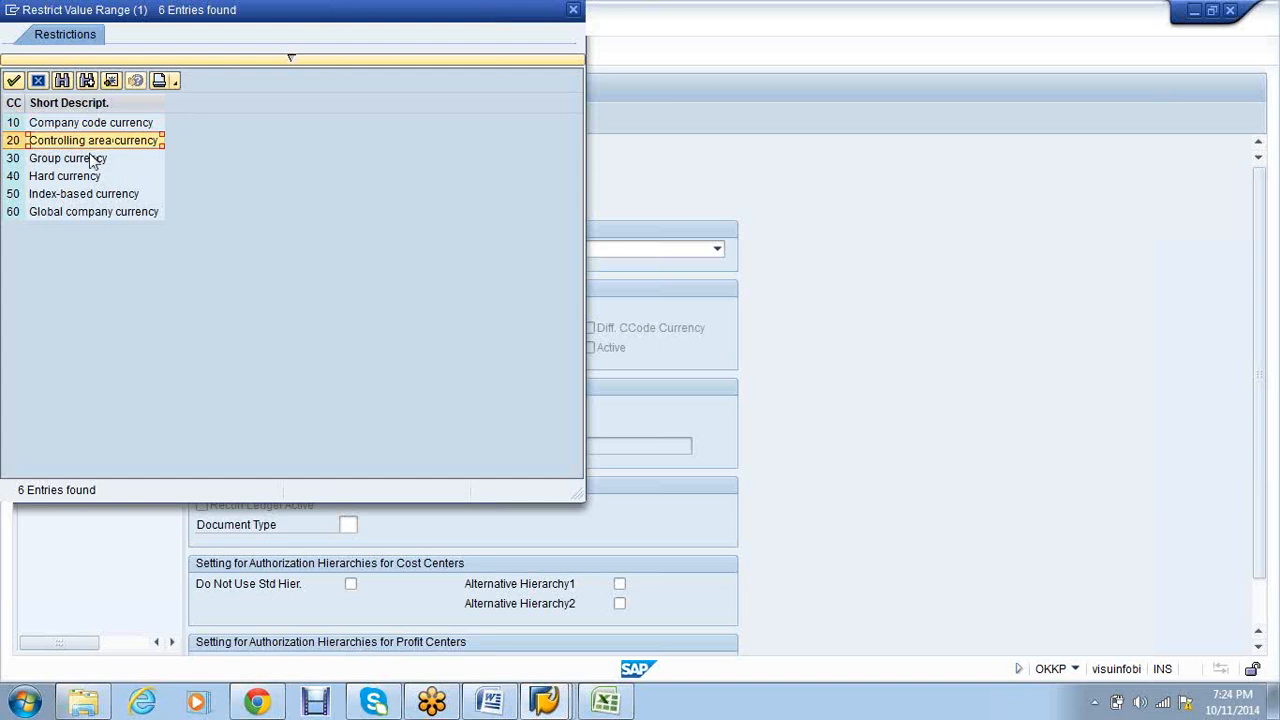
{"action": "left_click", "coordinate": [92, 160]}
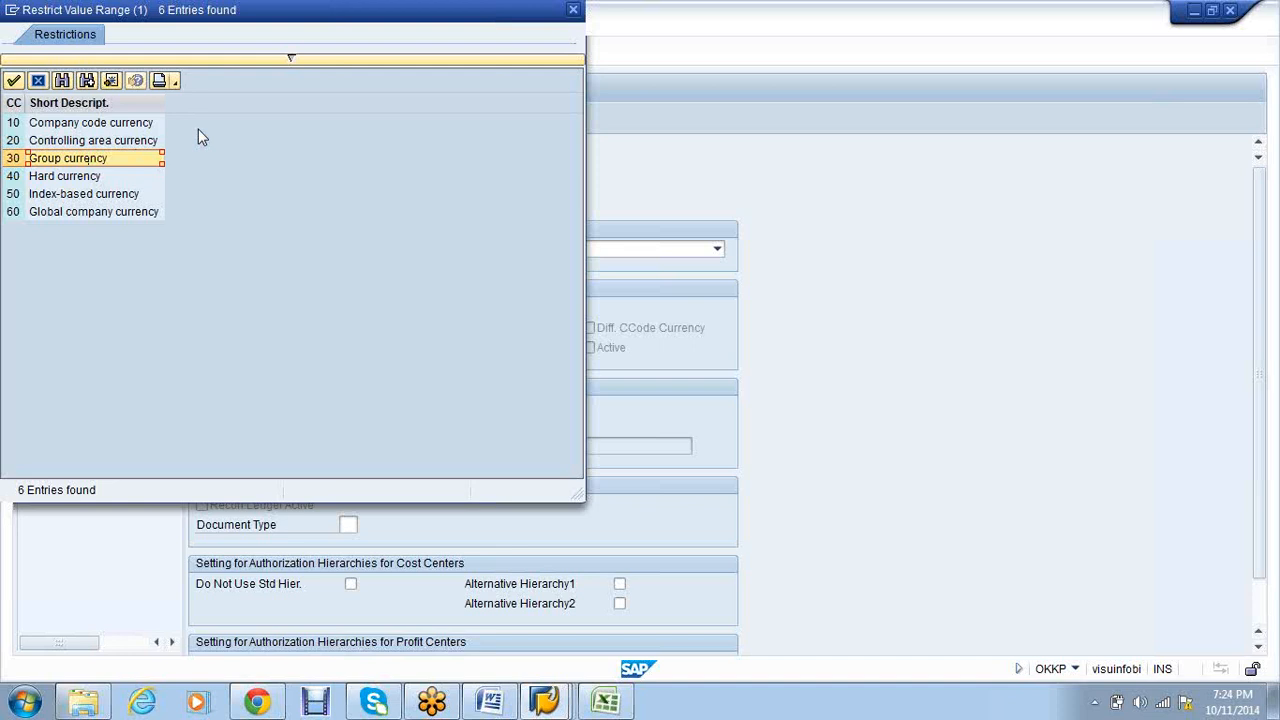
{"action": "left_click", "coordinate": [575, 9]}
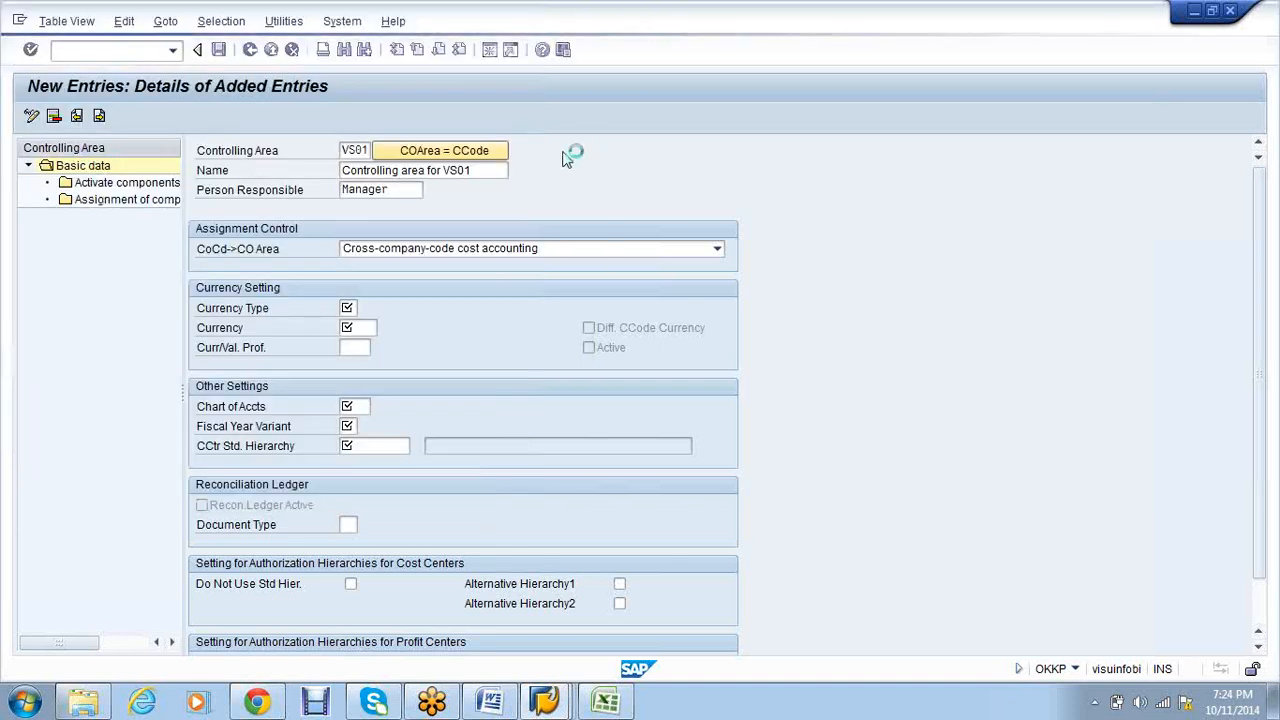
{"action": "left_click", "coordinate": [368, 446]}
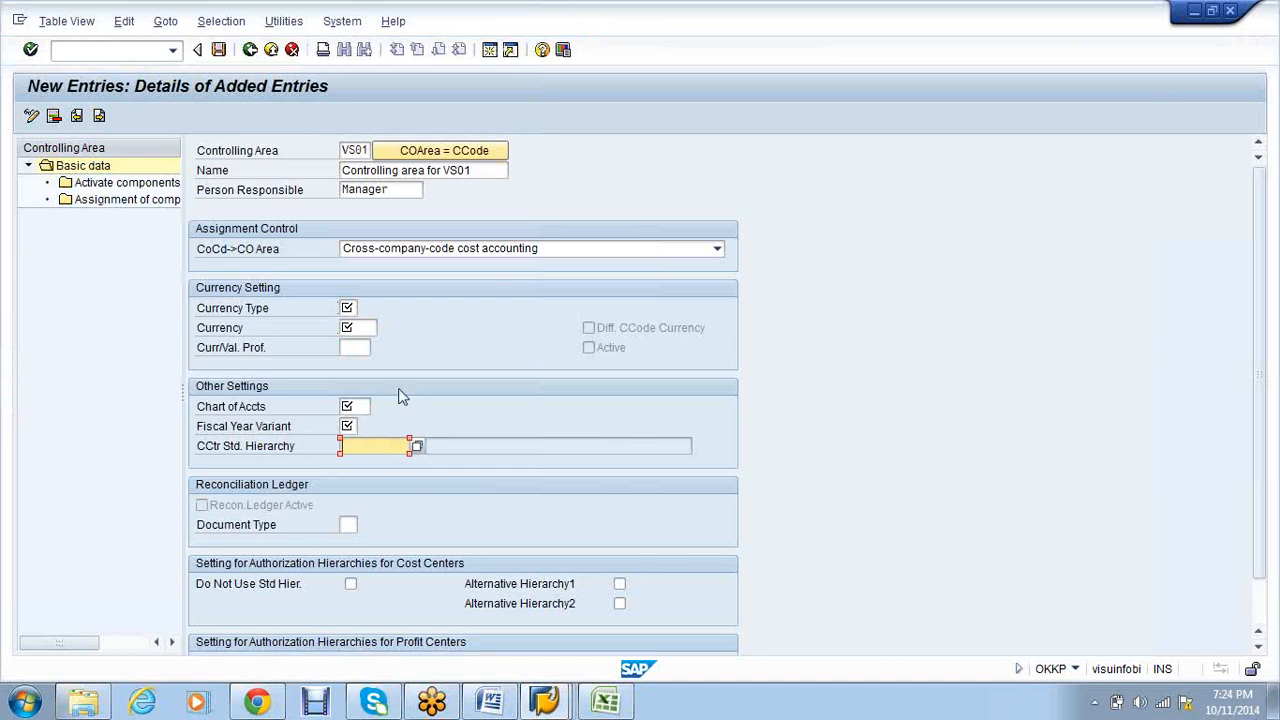
{"action": "left_click", "coordinate": [354, 426]}
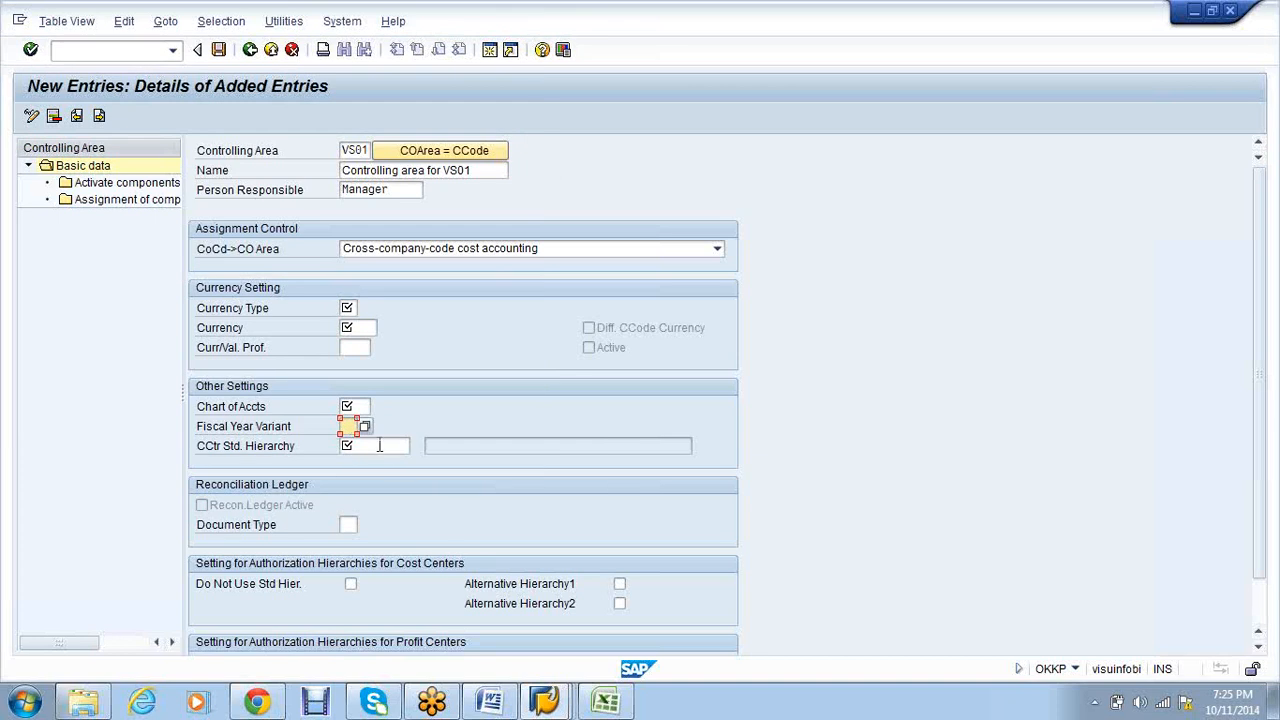
{"action": "left_click", "coordinate": [378, 445]}
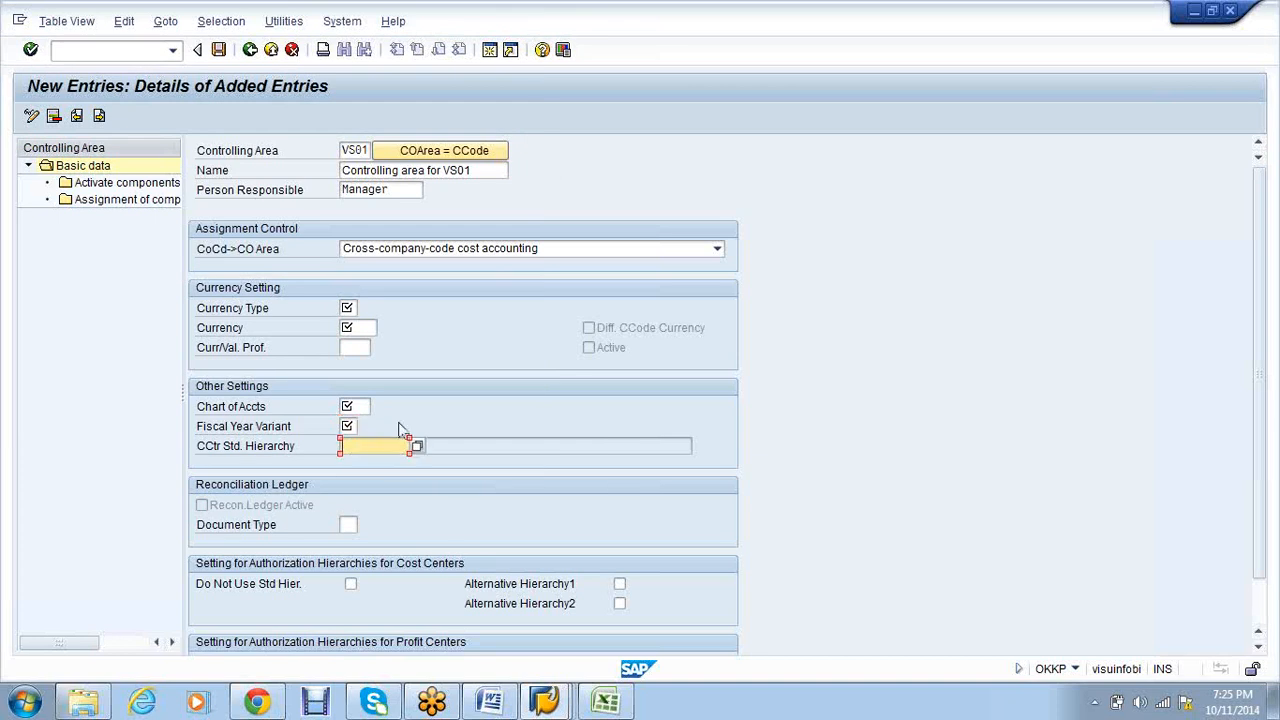
{"action": "left_click", "coordinate": [560, 258]}
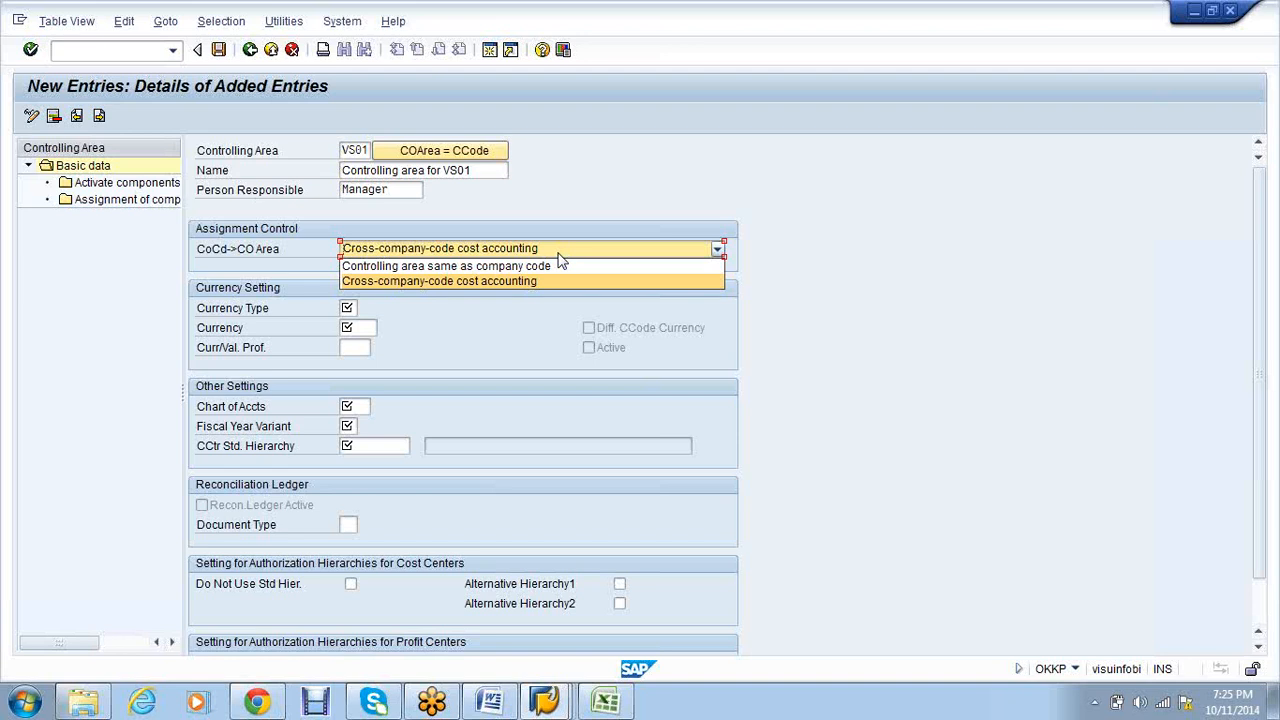
{"action": "left_click", "coordinate": [453, 366]}
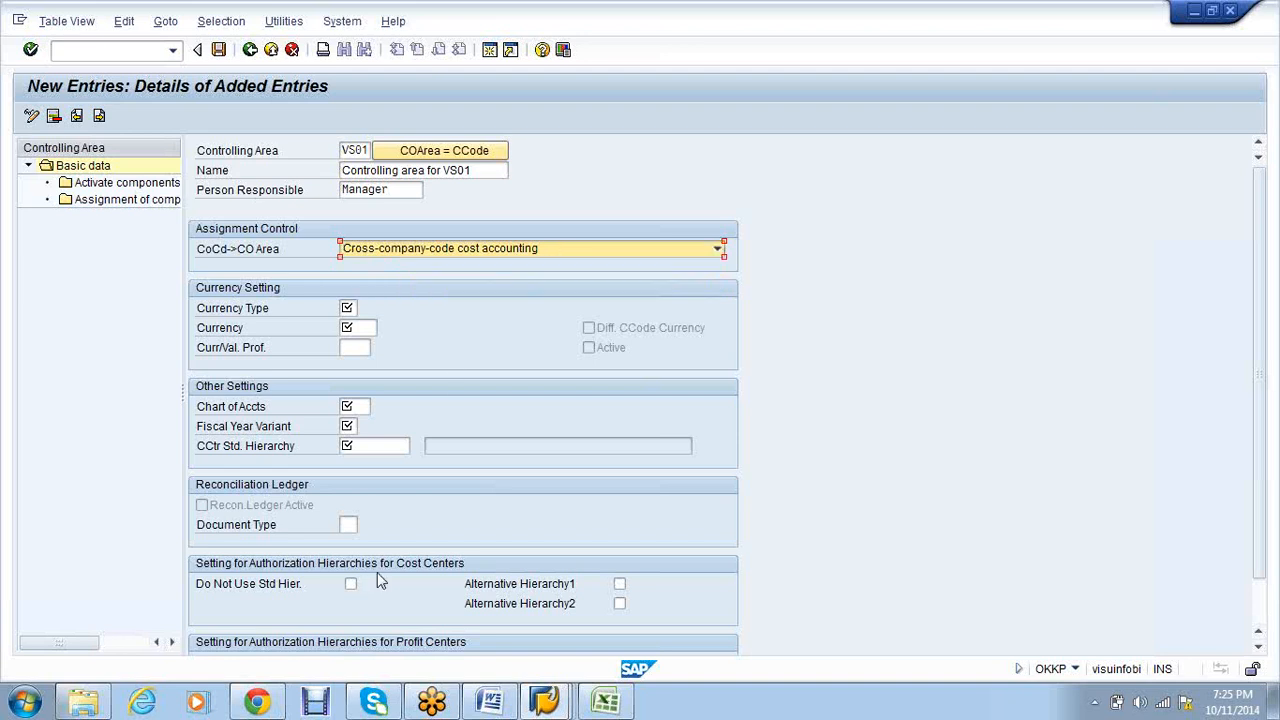
{"action": "left_click", "coordinate": [393, 449]}
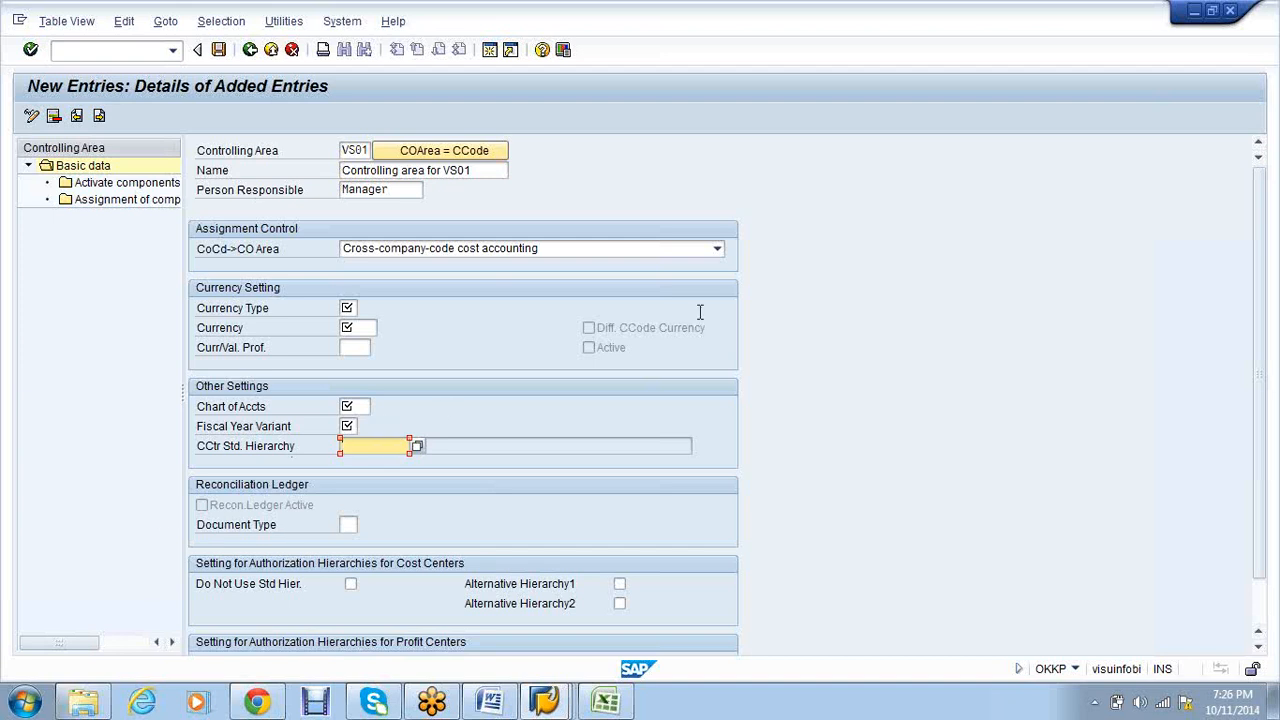
- Set CoCd->CO Area to "Controlling area same as company code" and choose currency type 10, Company code currency
{"action": "left_click", "coordinate": [716, 250]}
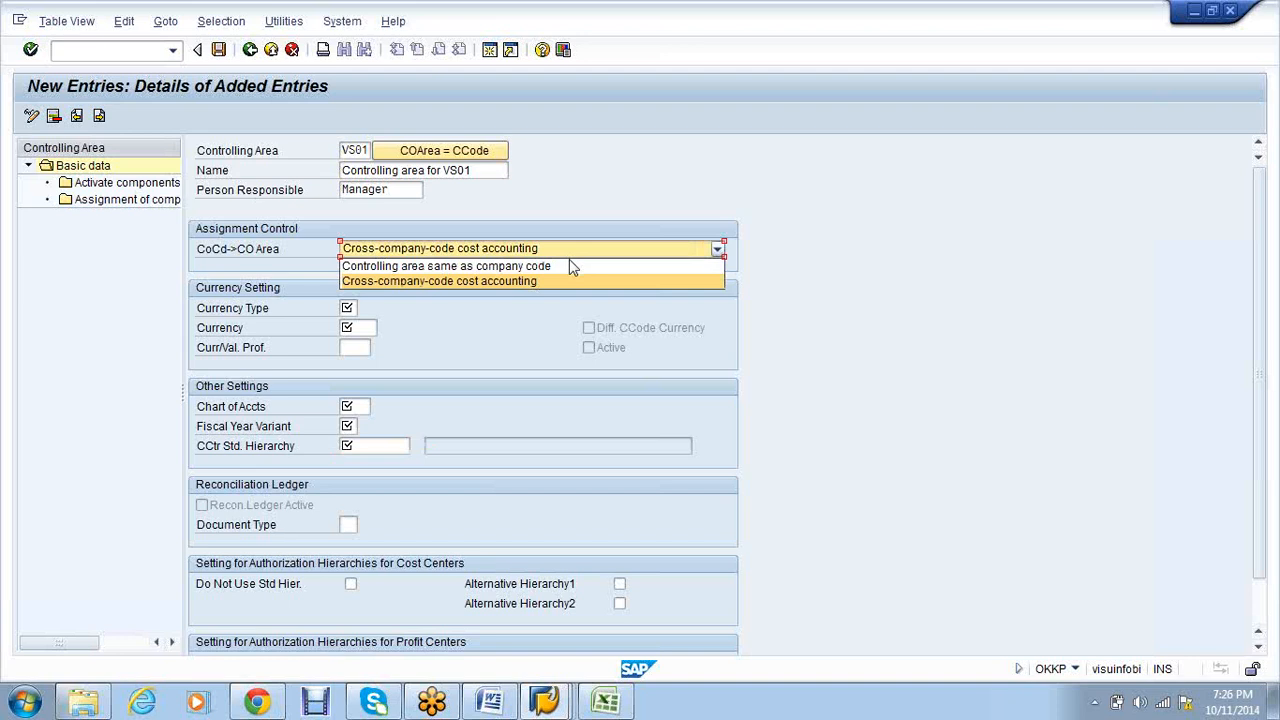
{"action": "left_click", "coordinate": [572, 266]}
{"action": "left_click", "coordinate": [347, 308]}
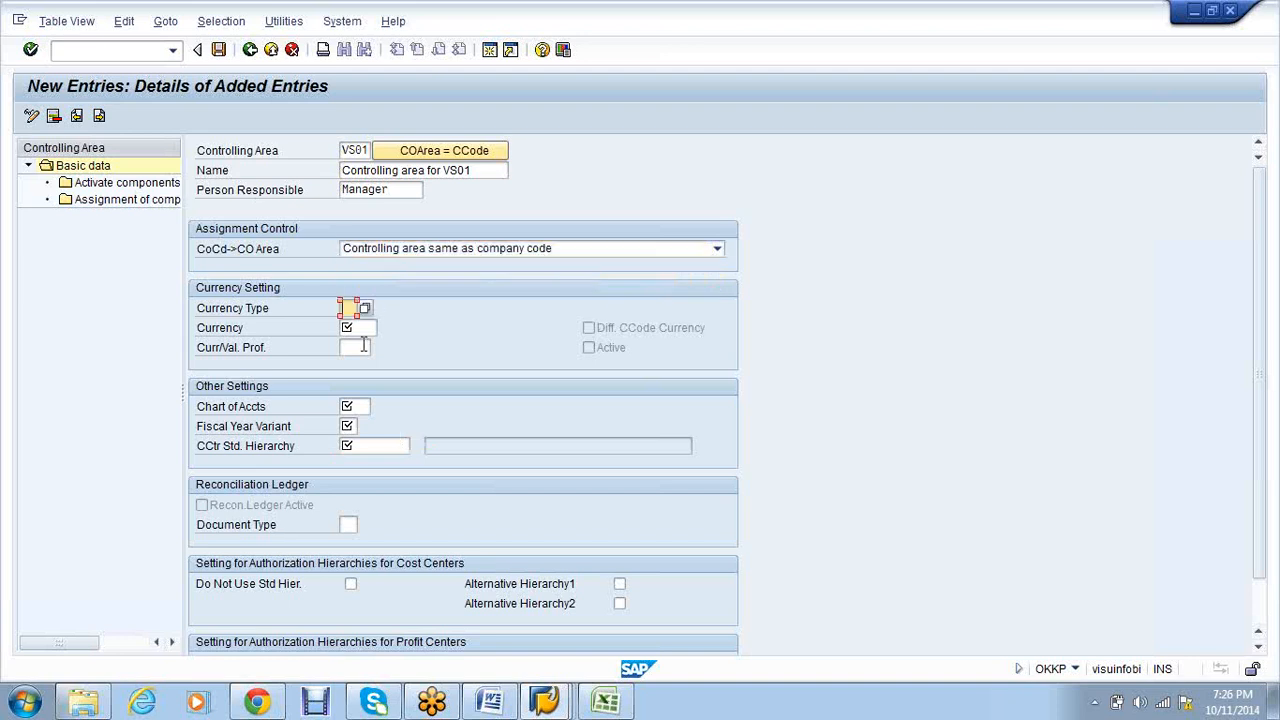
{"action": "left_click", "coordinate": [363, 308]}
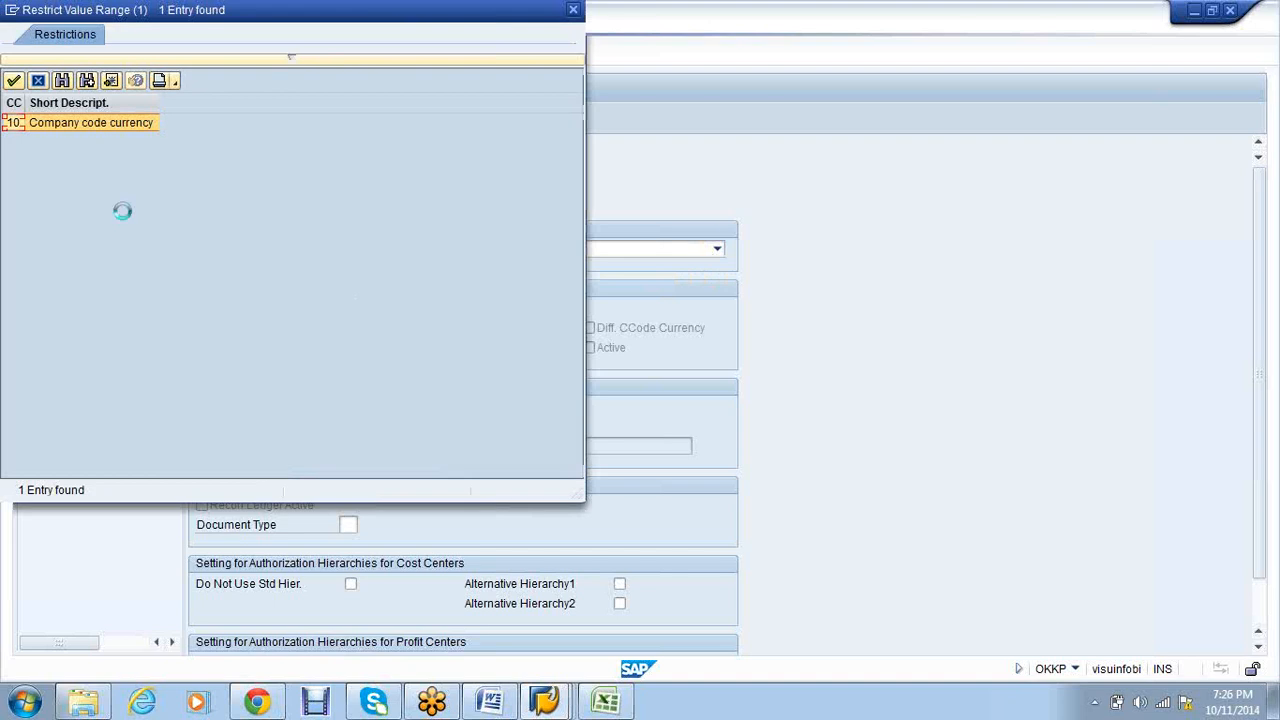
{"action": "double_click", "coordinate": [95, 124]}
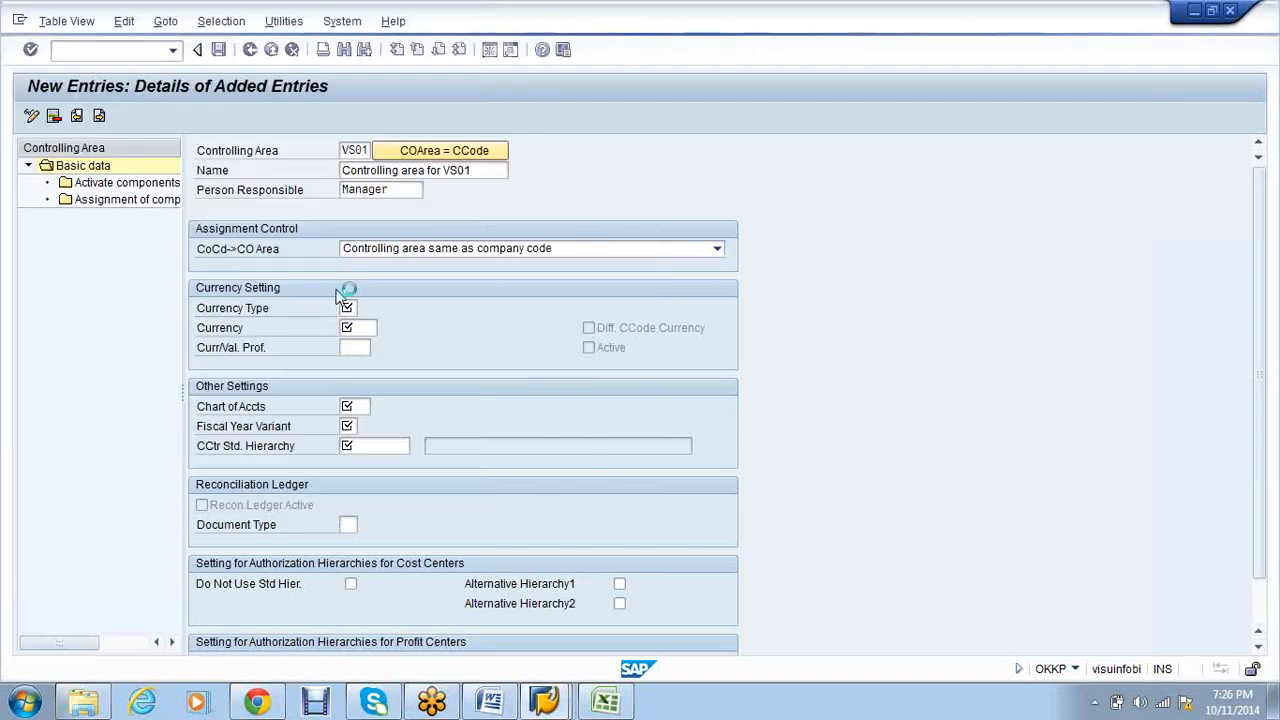
{"action": "left_click", "coordinate": [376, 447]}
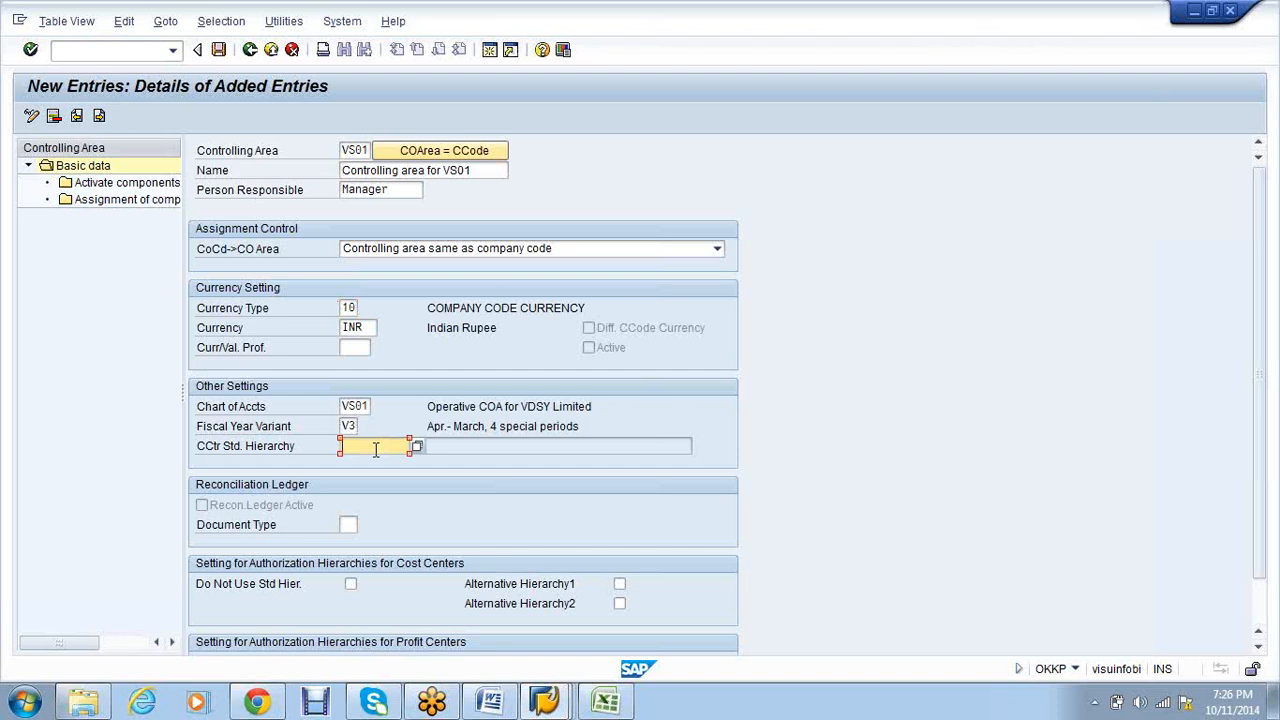
- Open a new SAP session and try to start transactions KS10N and KS01N
{"action": "left_click", "coordinate": [489, 51]}
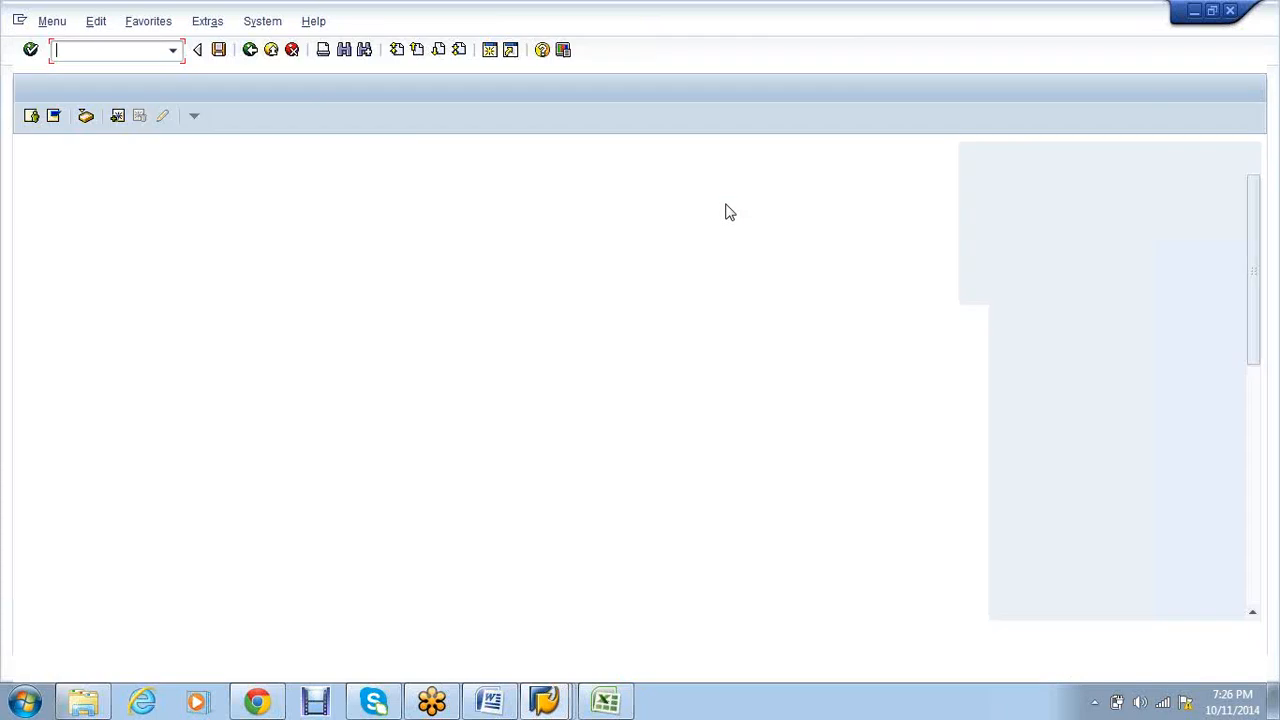
{"action": "type", "text": "ks10n"}
{"action": "key", "text": "Return"}
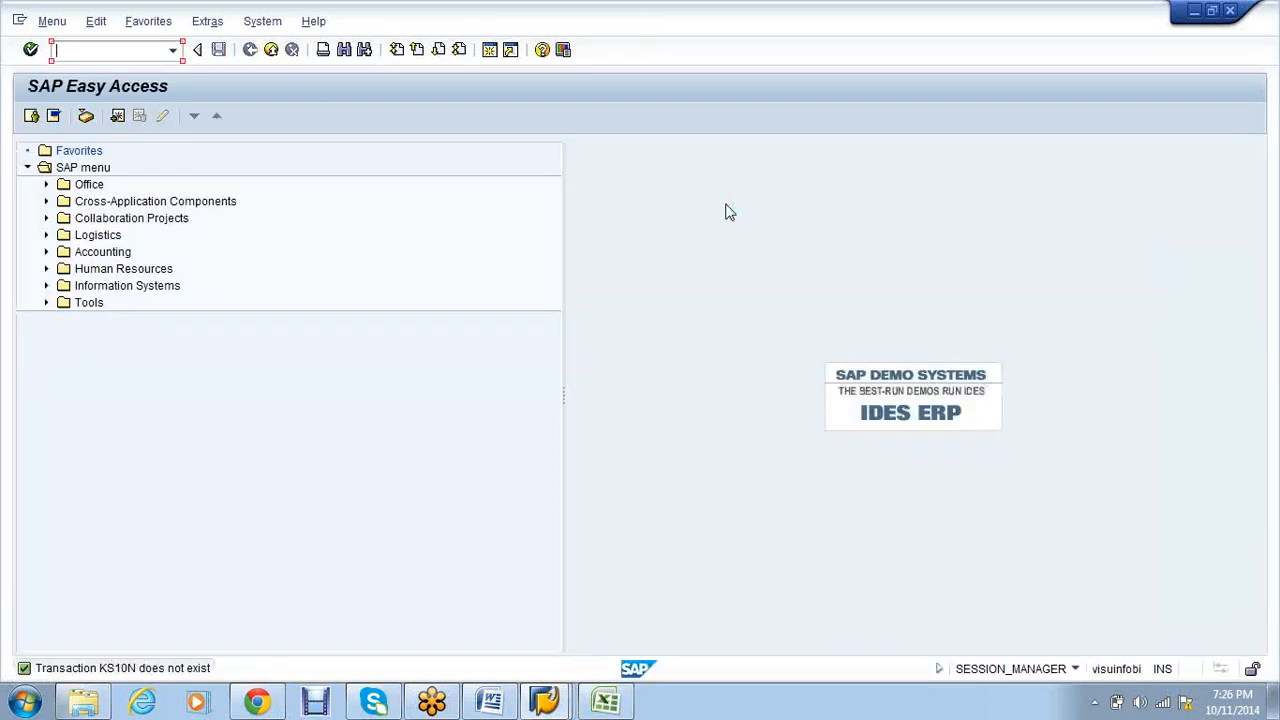
{"action": "type", "text": "kks01n"}
{"action": "key", "text": "BackSpace"}
{"action": "key", "text": "BackSpace"}
{"action": "key", "text": "BackSpace"}
{"action": "key", "text": "BackSpace"}
{"action": "key", "text": "BackSpace"}
{"action": "key", "text": "BackSpace"}
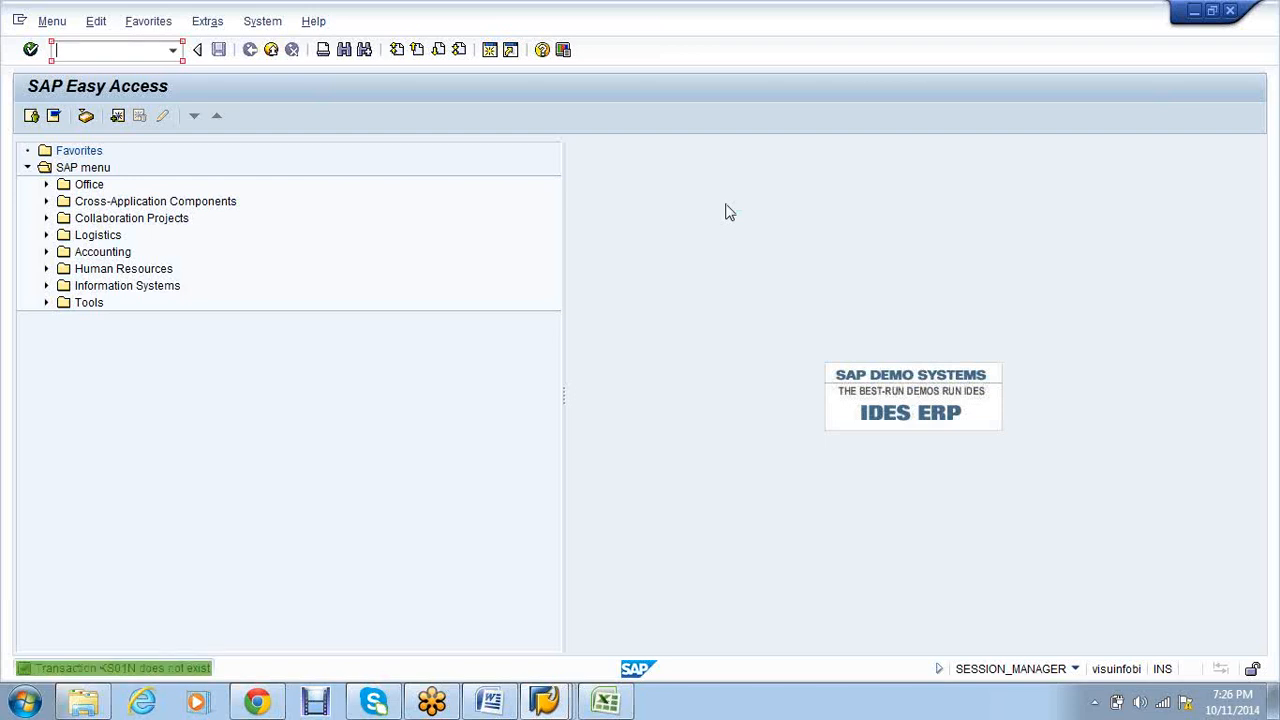
- Start OKEON, the standard hierarchy change, from the Cost Center Accounting master data, and cancel its controlling area prompt
{"action": "left_click", "coordinate": [46, 252]}
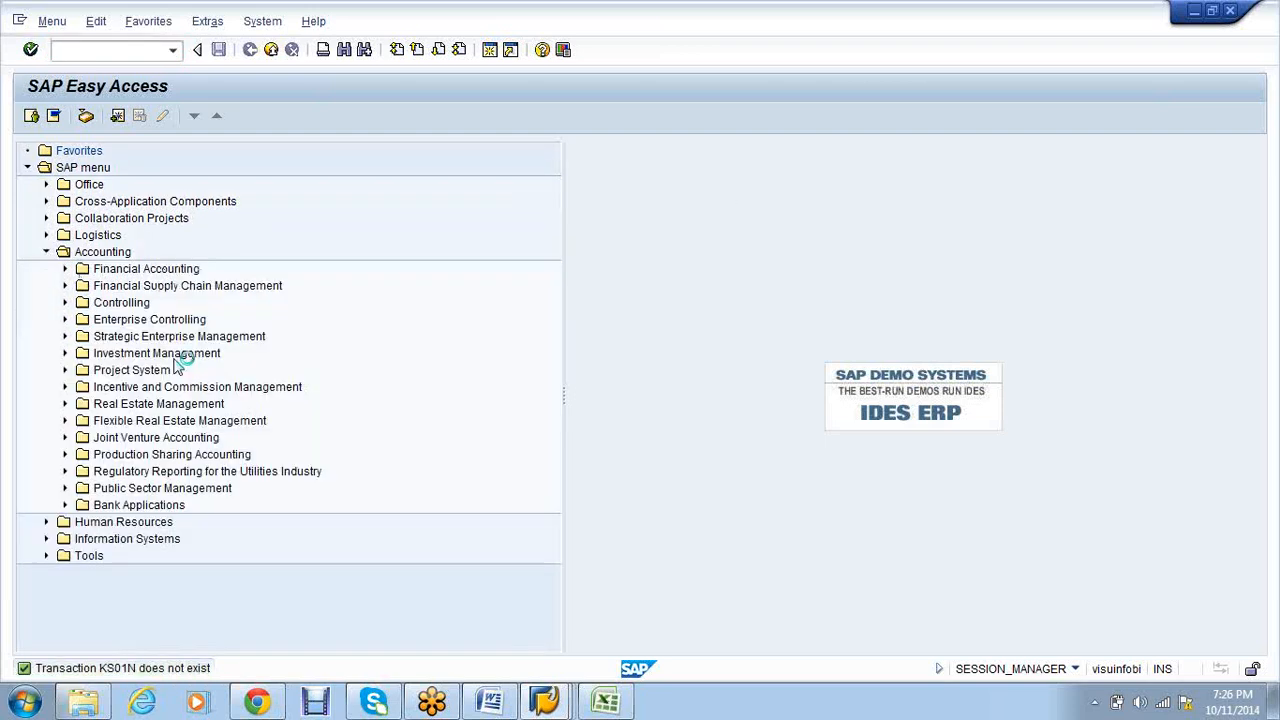
{"action": "left_click", "coordinate": [60, 304]}
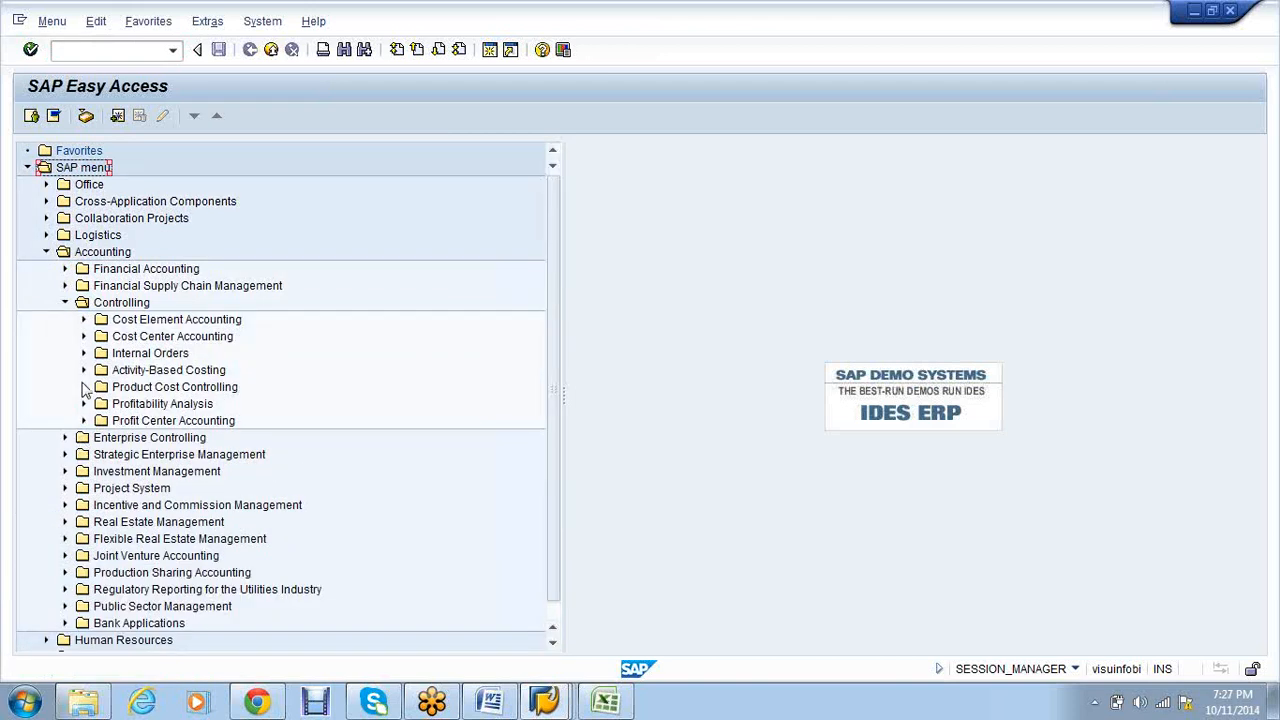
{"action": "left_click", "coordinate": [85, 322]}
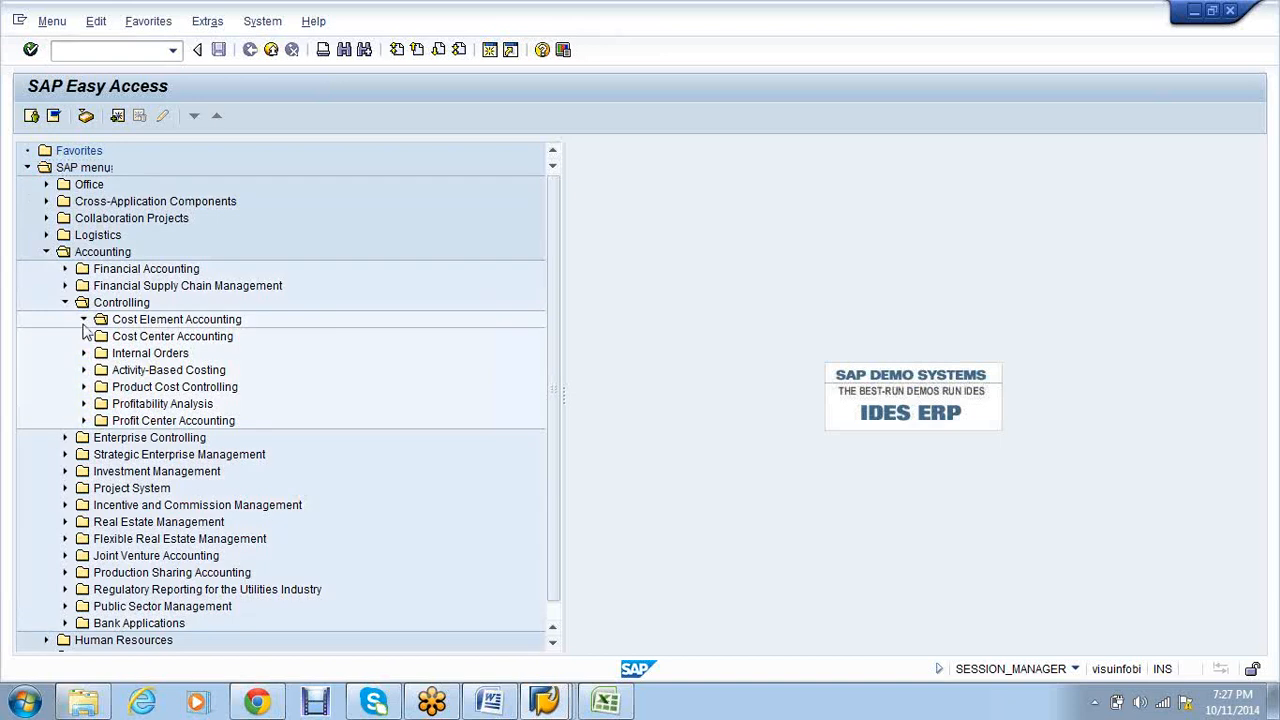
{"action": "left_click", "coordinate": [84, 319]}
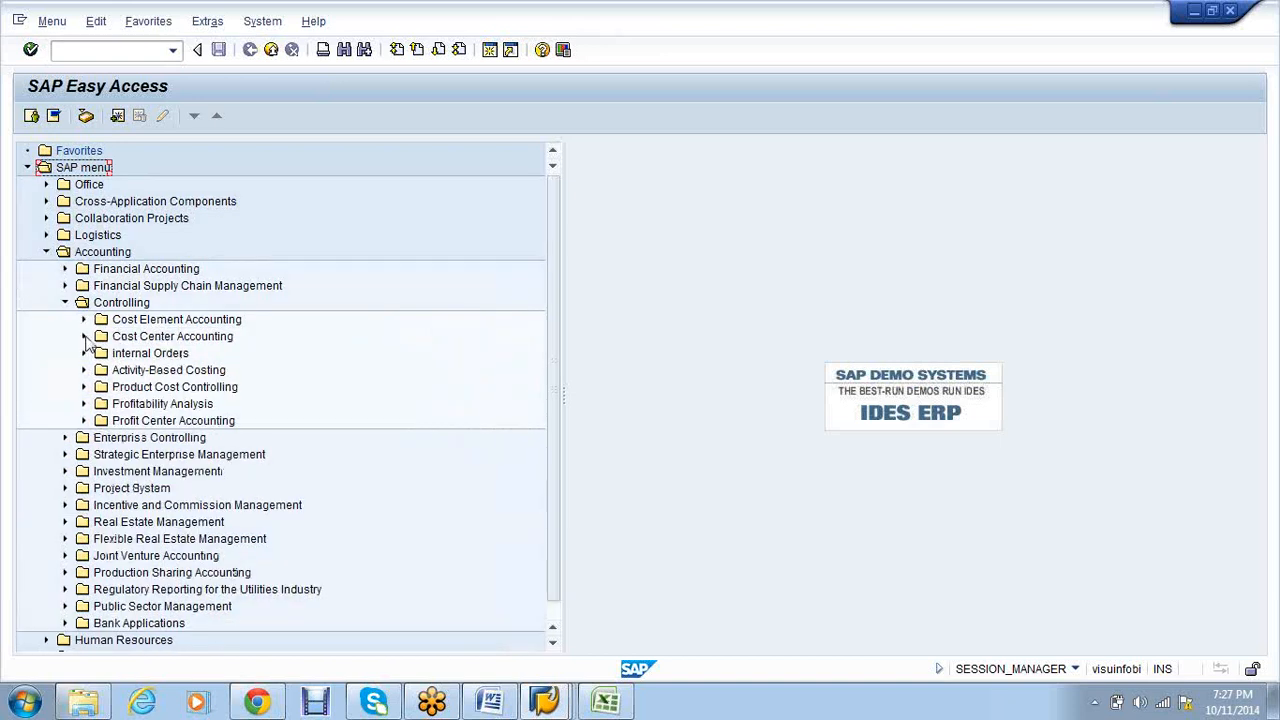
{"action": "left_click", "coordinate": [84, 336]}
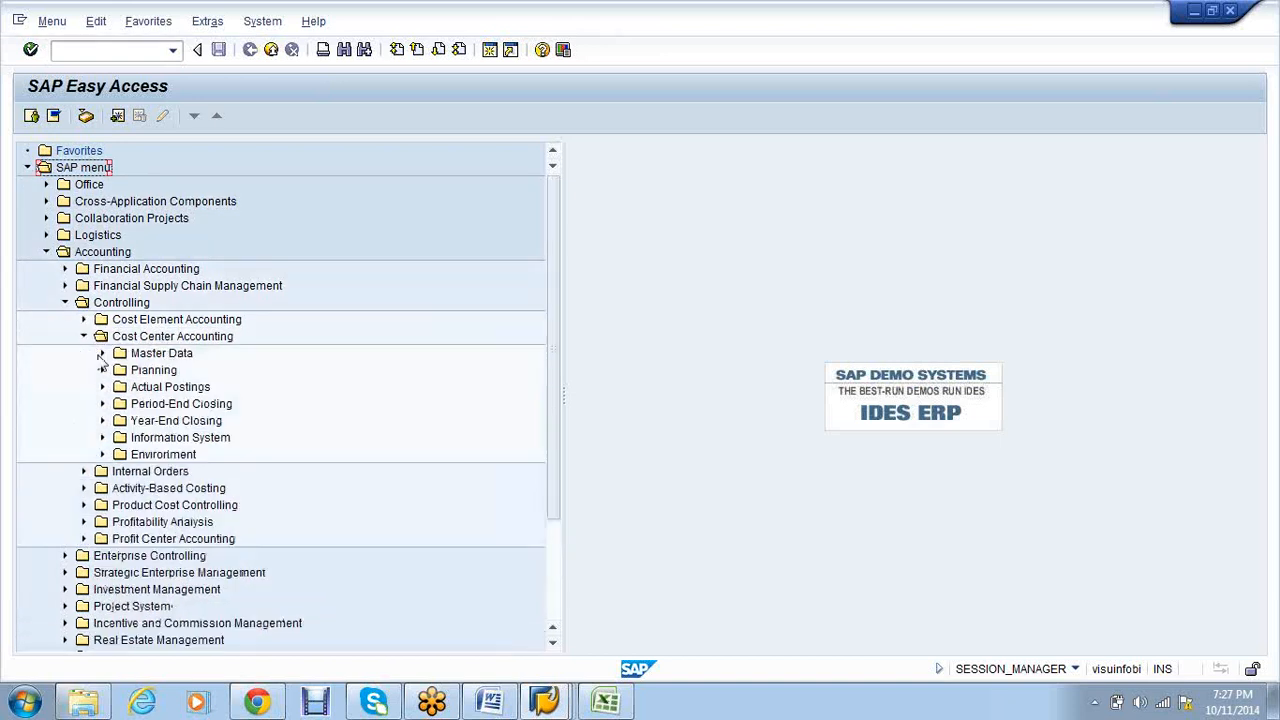
{"action": "left_click", "coordinate": [102, 353]}
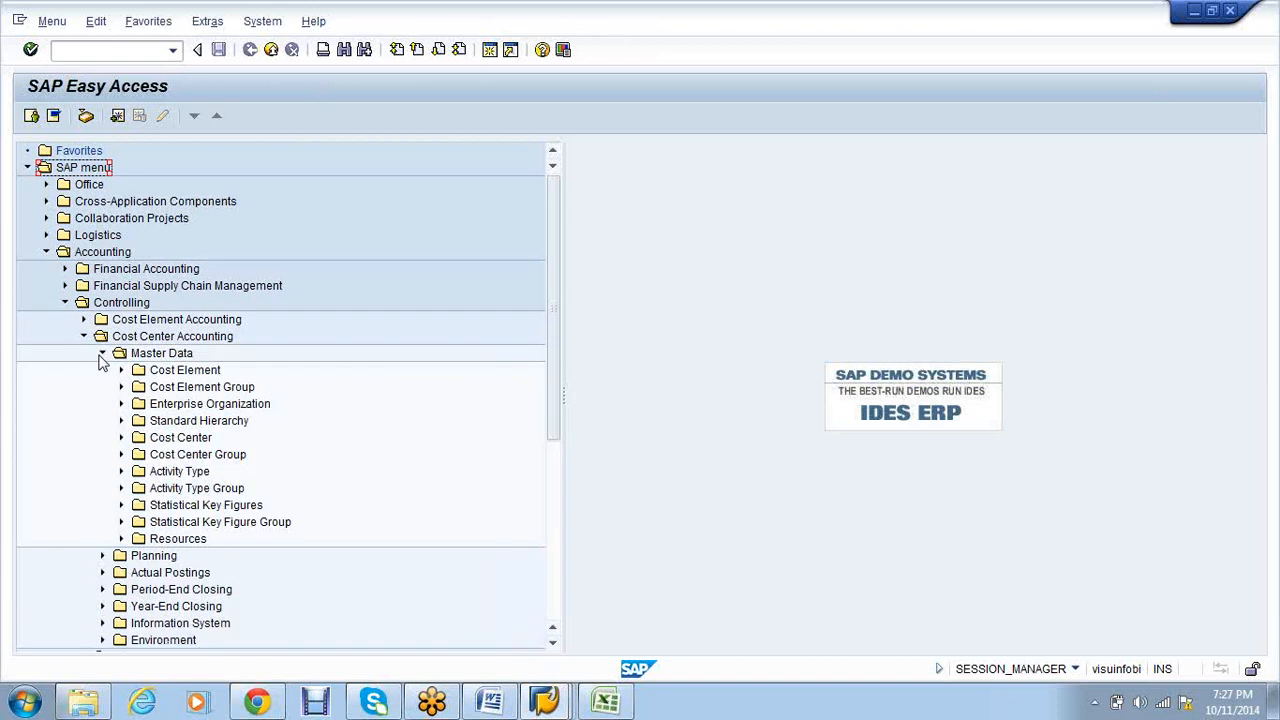
{"action": "left_click", "coordinate": [121, 421]}
{"action": "left_click", "coordinate": [220, 440]}
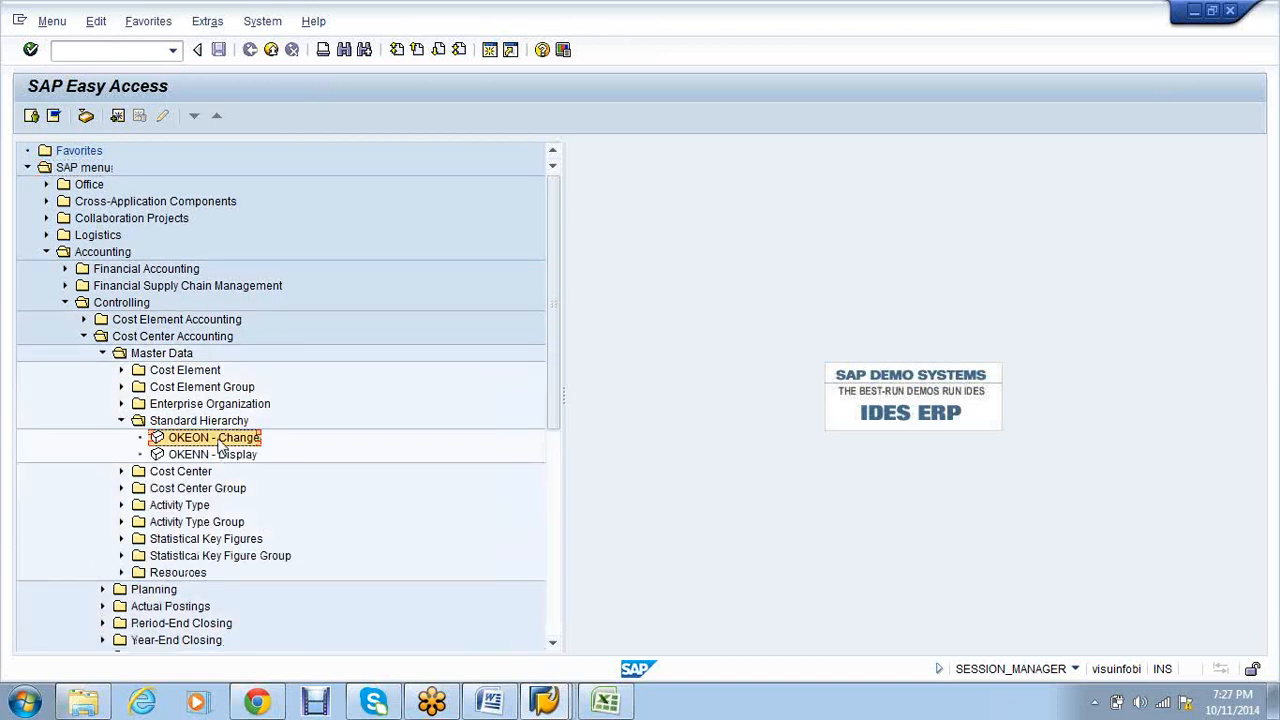
{"action": "double_click", "coordinate": [220, 440]}
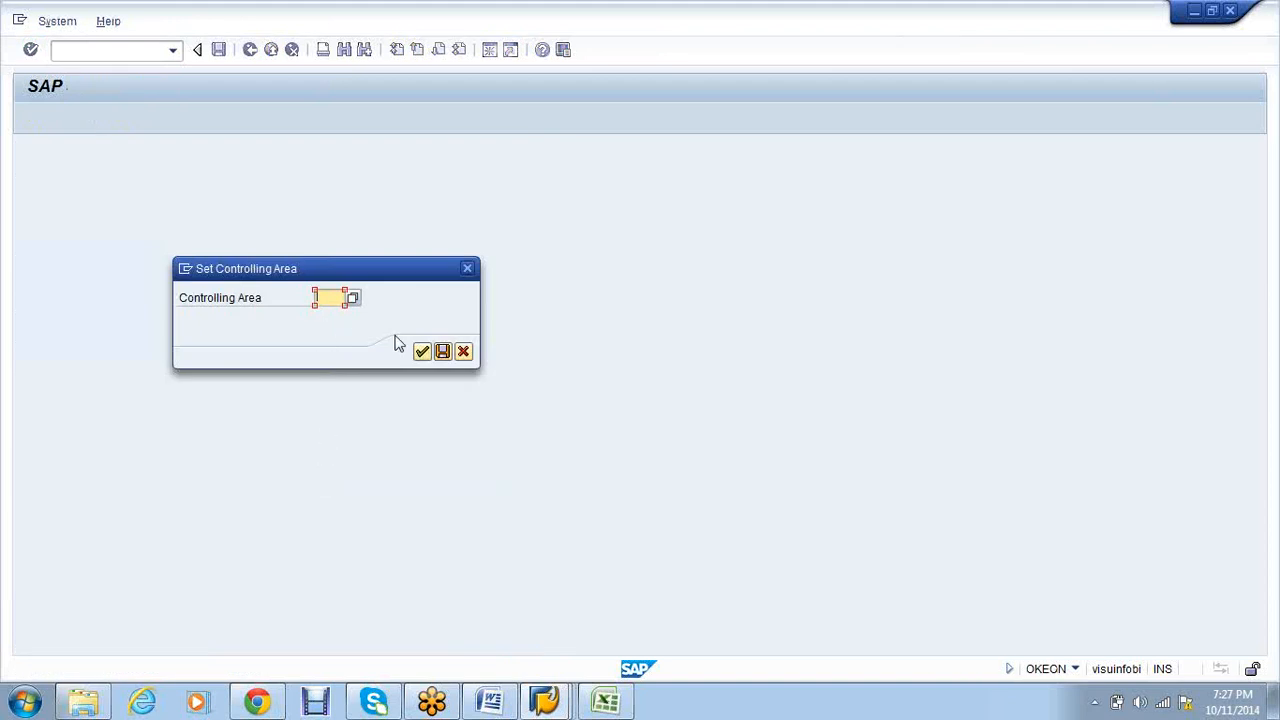
{"action": "left_click", "coordinate": [459, 356]}
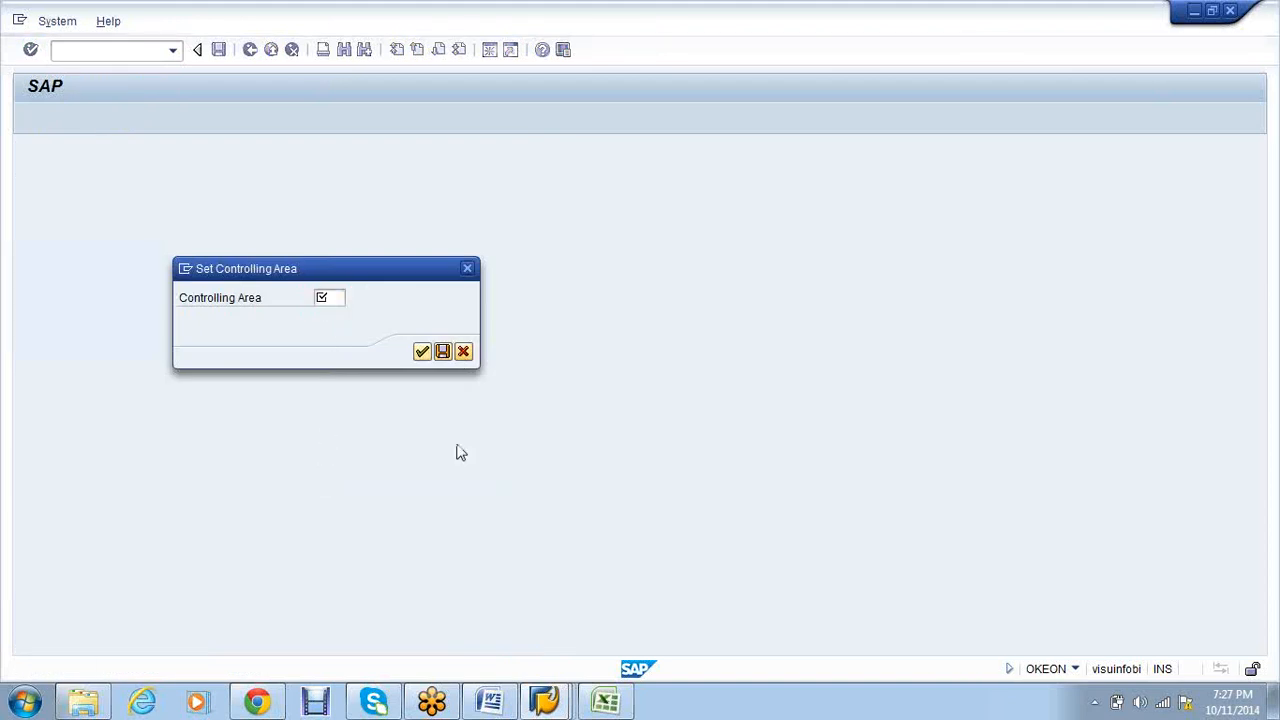
- Return to the new controlling area entry and set the cost center standard hierarchy to VS01_HIE
{"action": "left_click", "coordinate": [553, 698]}
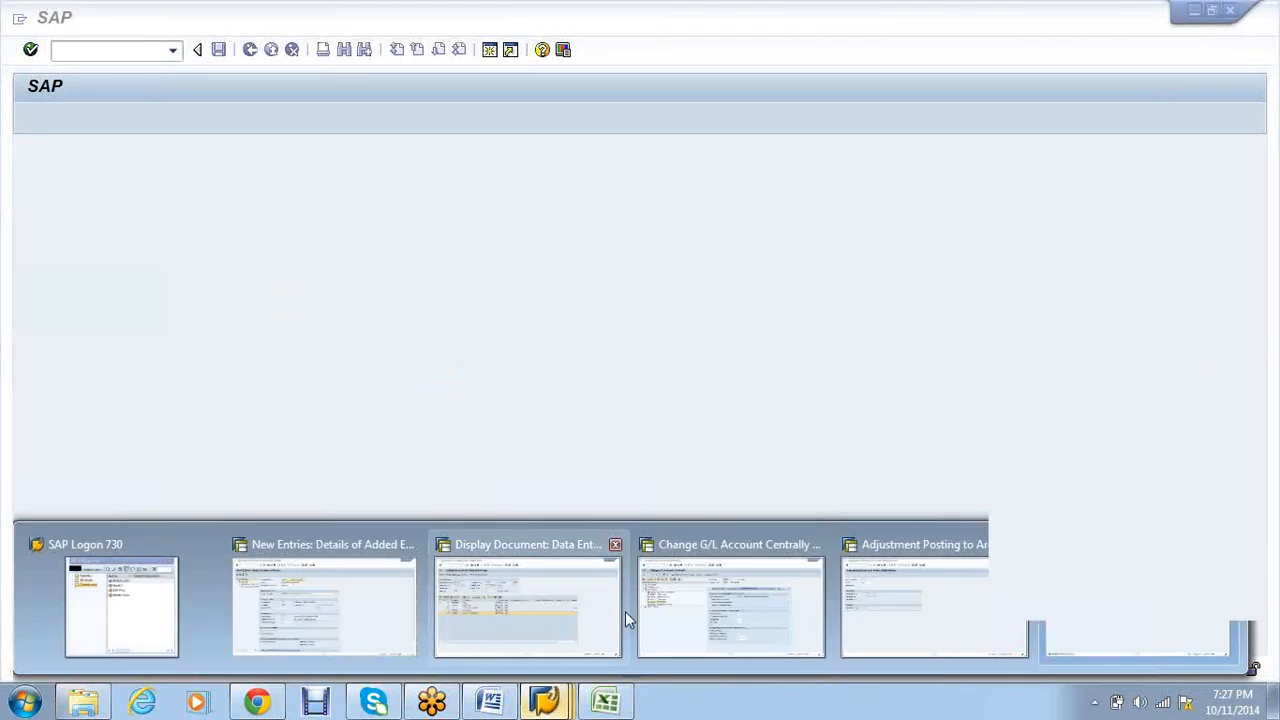
{"action": "left_click", "coordinate": [713, 615]}
{"action": "key", "text": "alt+Tab"}
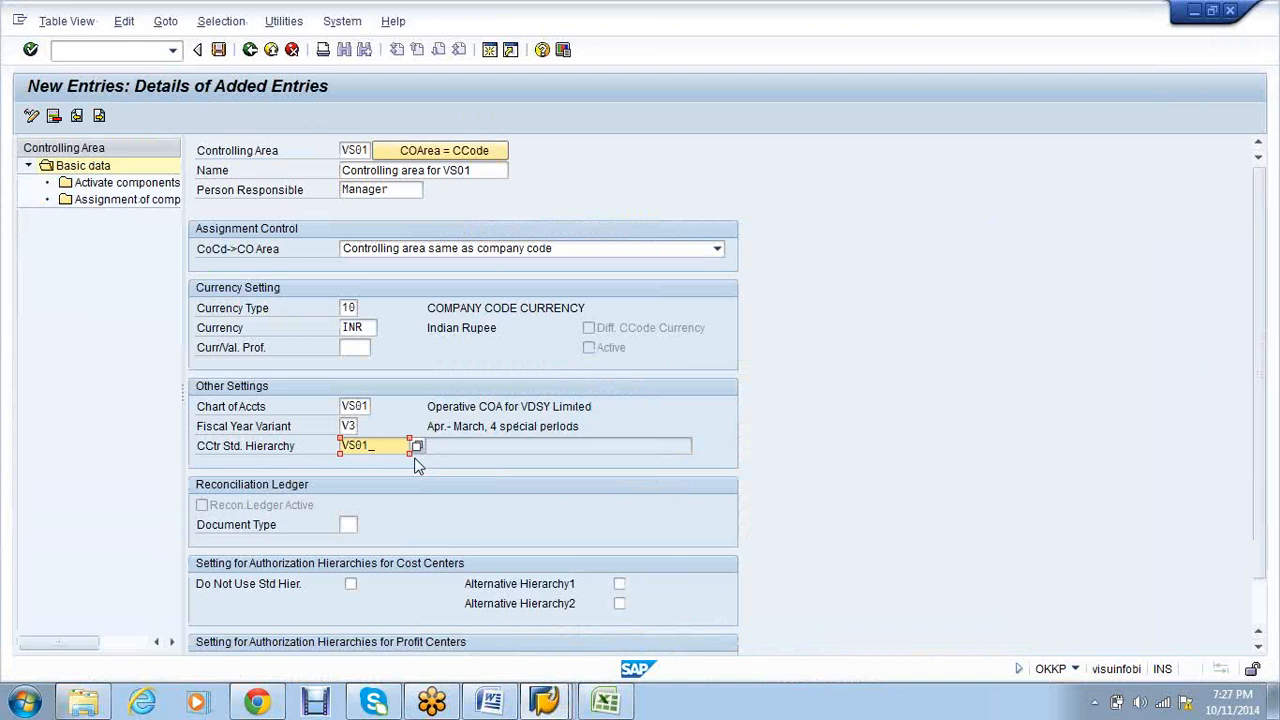
{"action": "type", "text": "HIE"}
- Save controlling area VS01, agreeing to create VS01_HIE as a standard hierarchy and accepting the proposed customizing request
{"action": "left_click", "coordinate": [218, 50]}
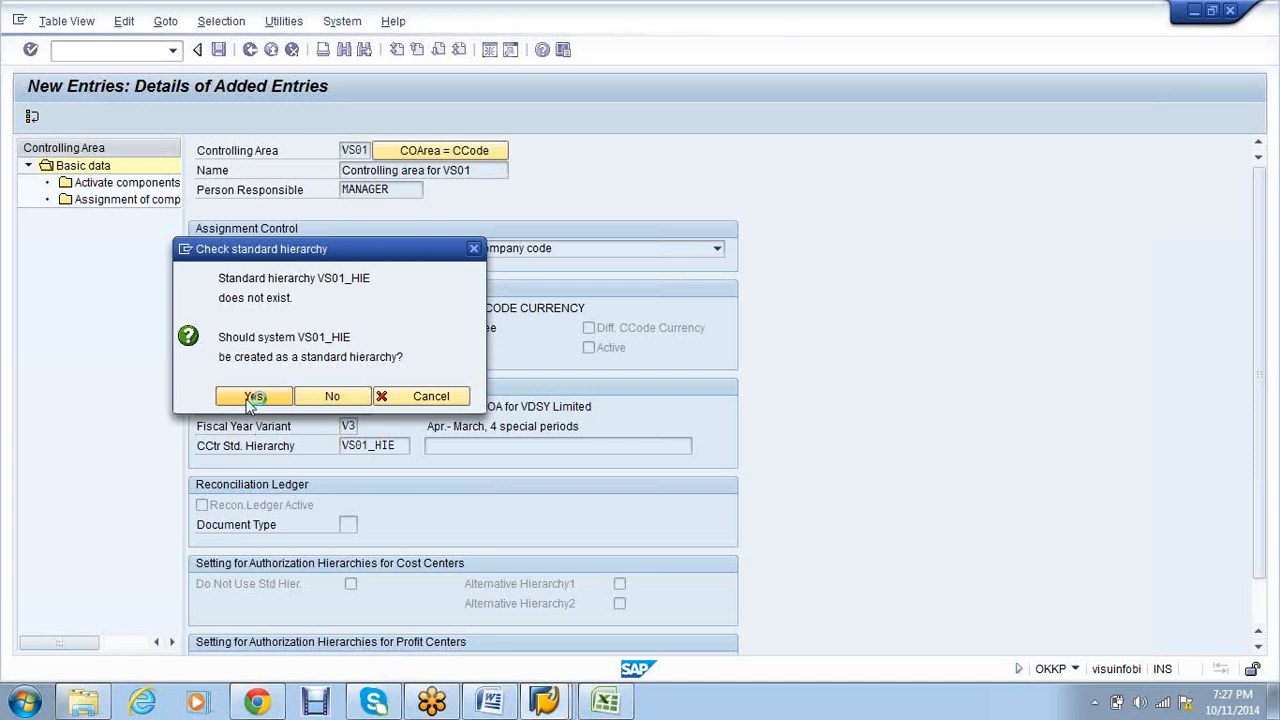
{"action": "left_click", "coordinate": [252, 397]}
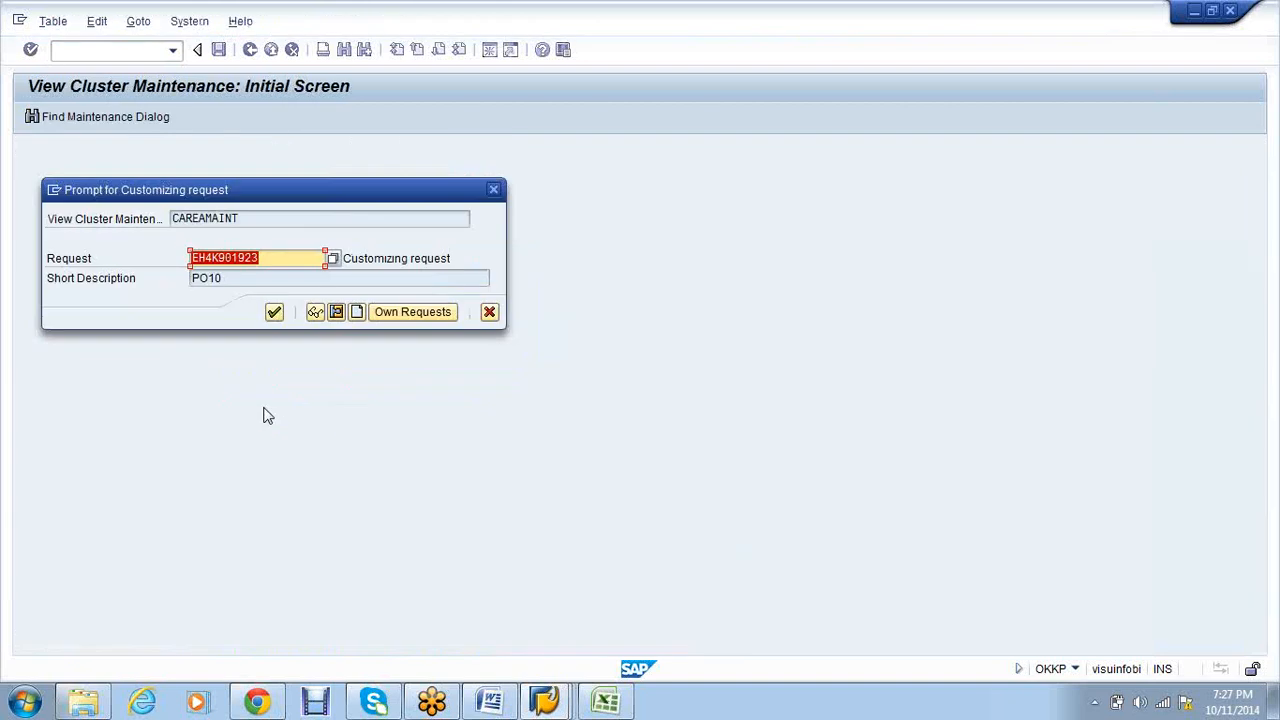
{"action": "left_click", "coordinate": [275, 313]}
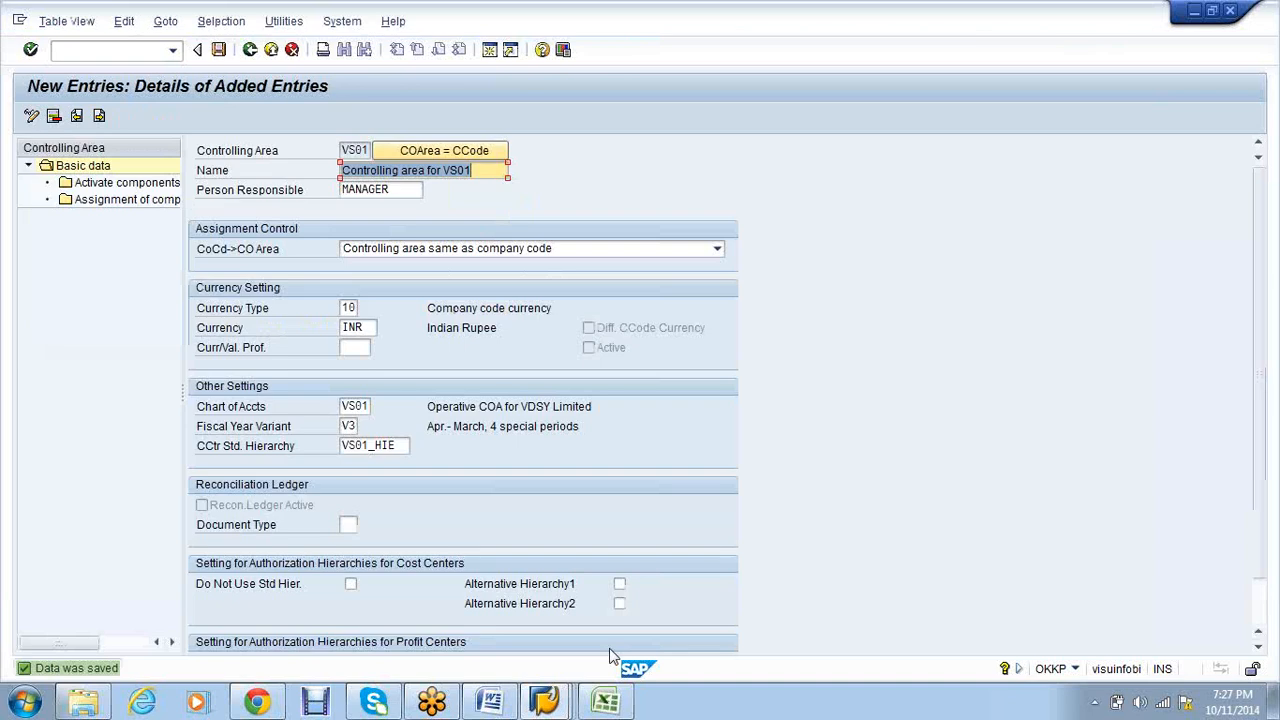
- In the other session, start OKEON for controlling area VS01 and open the standard hierarchy VS01_HIE in display mode
{"action": "left_click", "coordinate": [545, 700]}
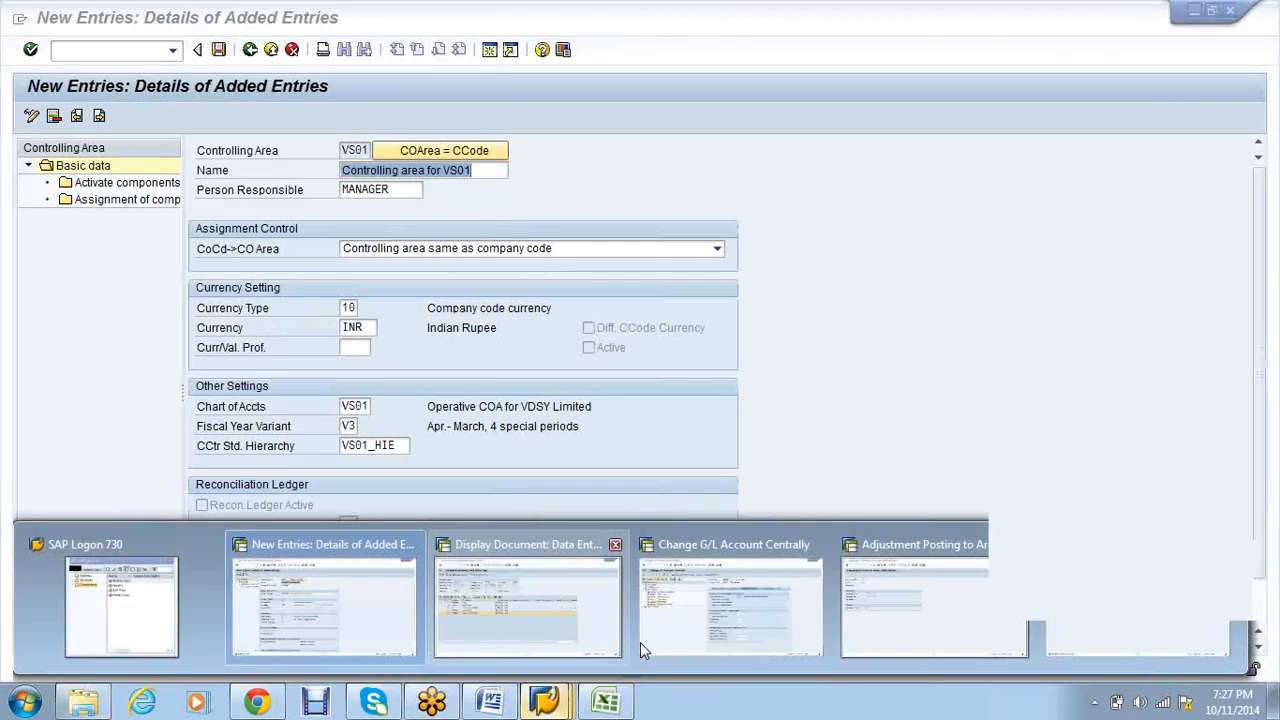
{"action": "left_click", "coordinate": [1137, 645]}
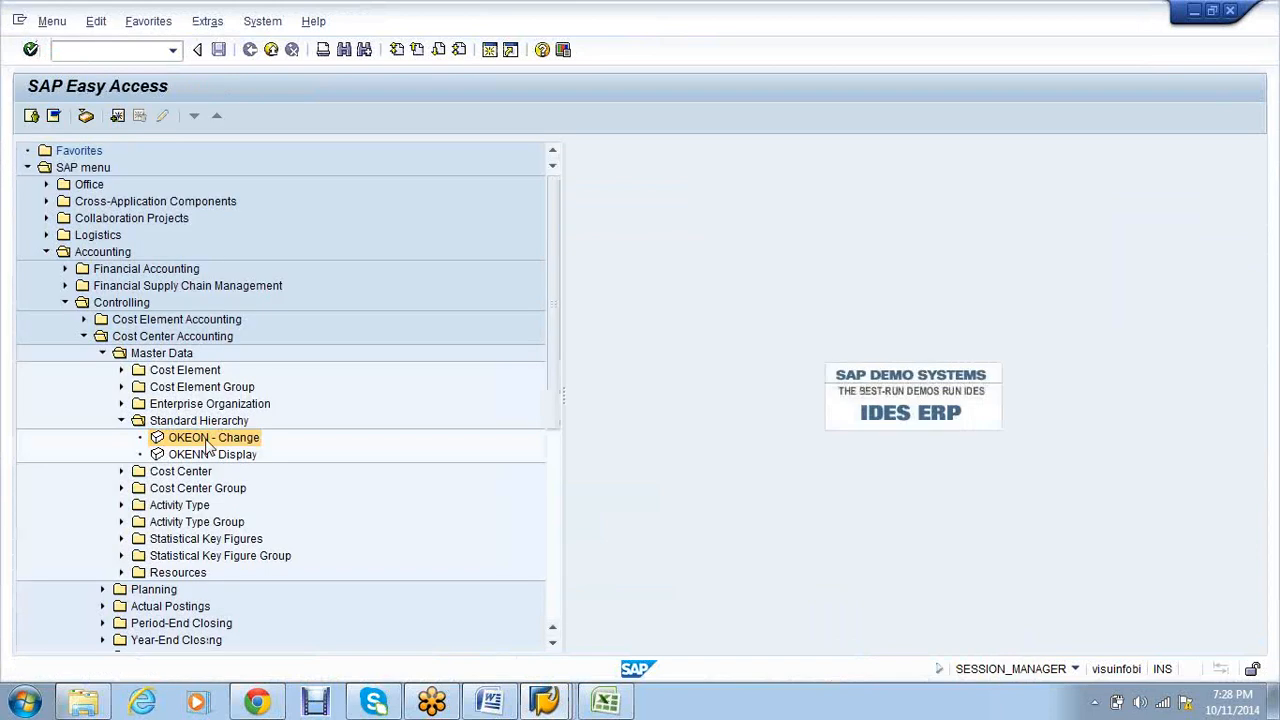
{"action": "double_click", "coordinate": [208, 438]}
{"action": "type", "text": "vs01"}
{"action": "key", "text": "Return"}
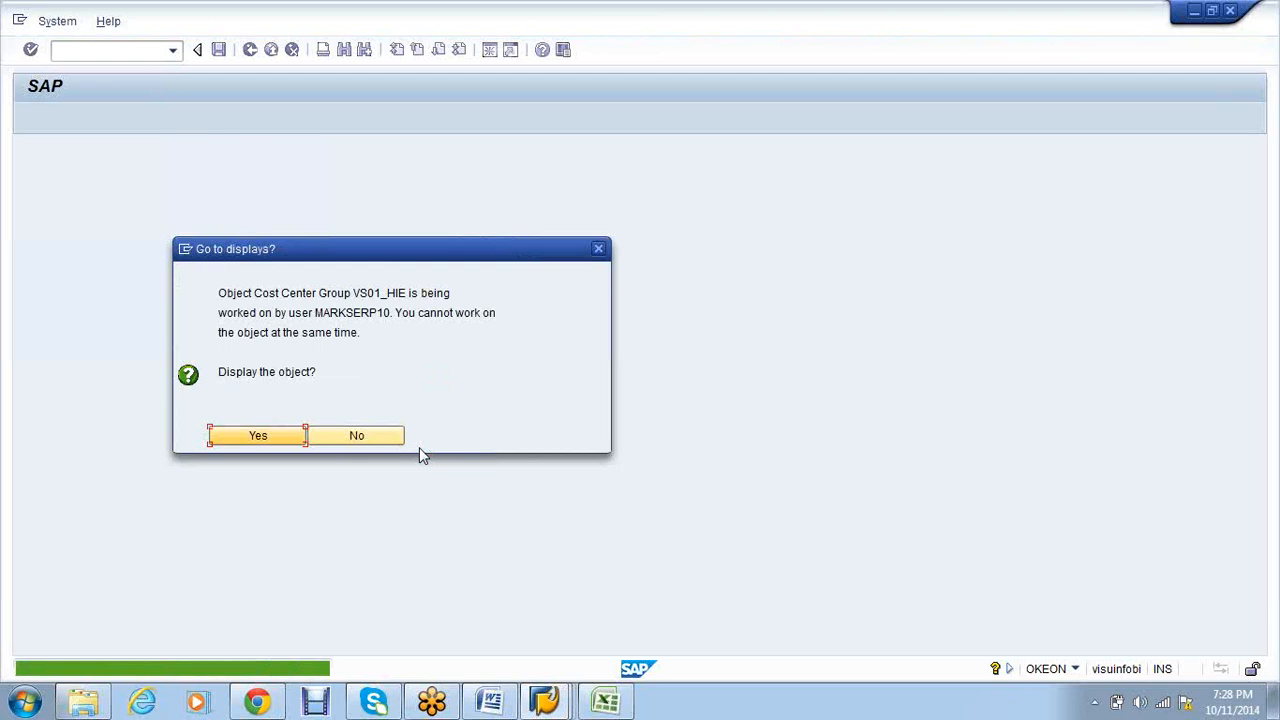
{"action": "left_click", "coordinate": [242, 434]}
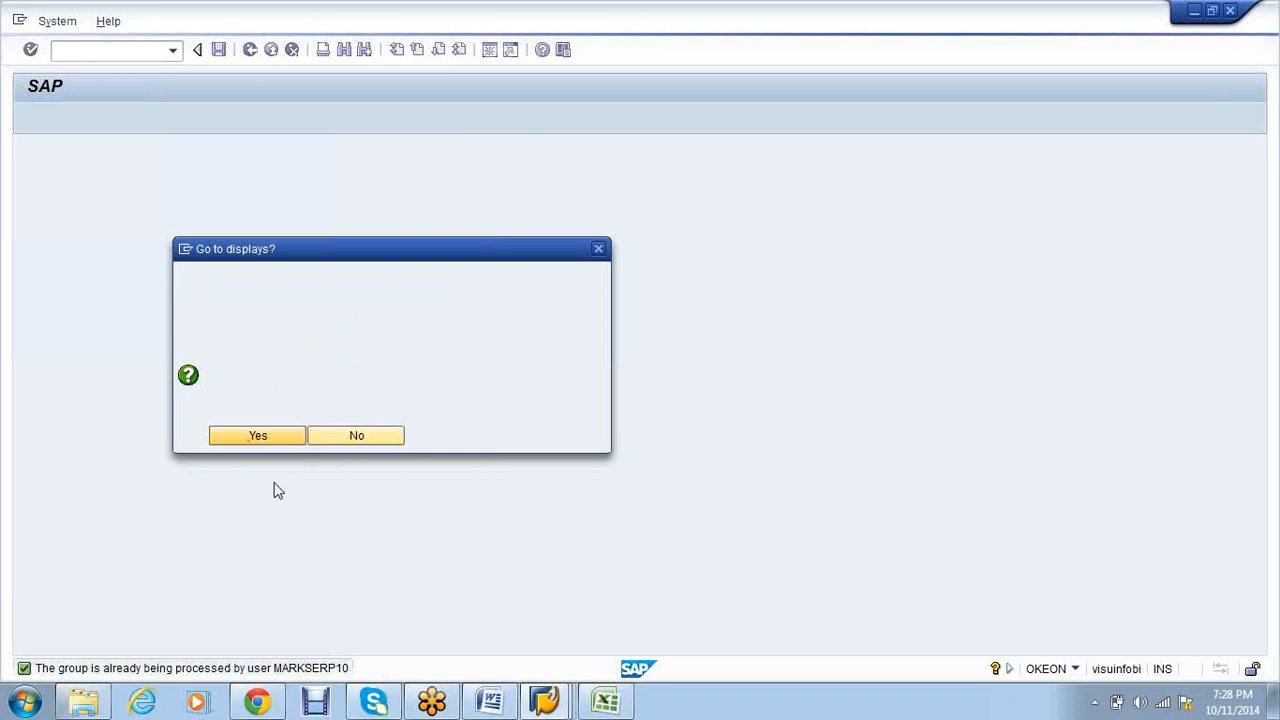
{"action": "key", "text": "Return"}
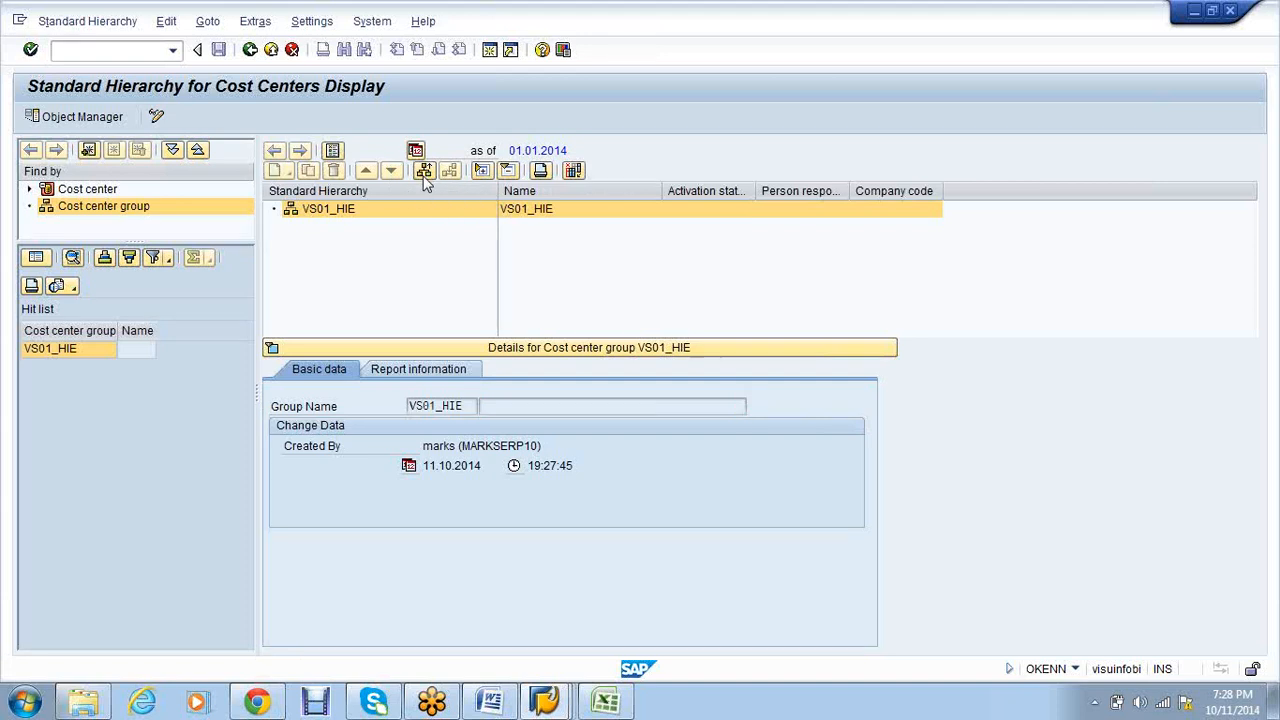
{"action": "left_click", "coordinate": [424, 176]}
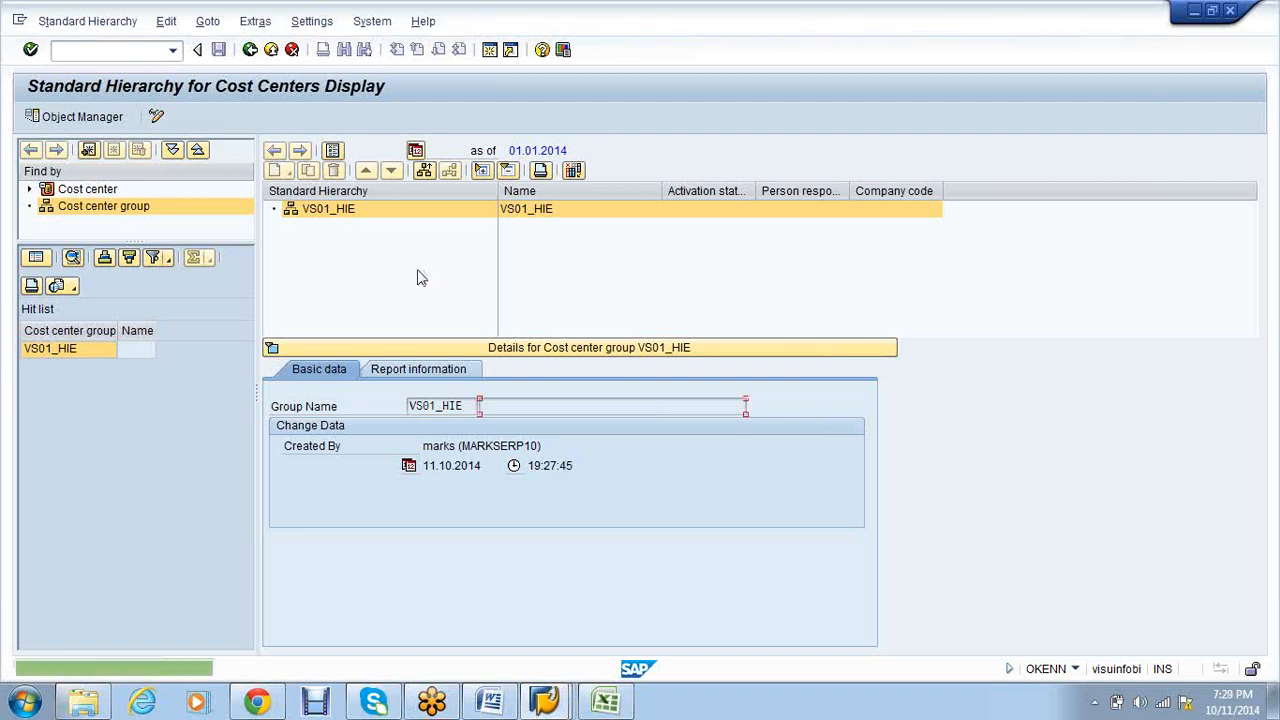
- Leave the controlling area maintenance in the OKKP session and return to the standard hierarchy session
{"action": "left_click", "coordinate": [566, 708]}
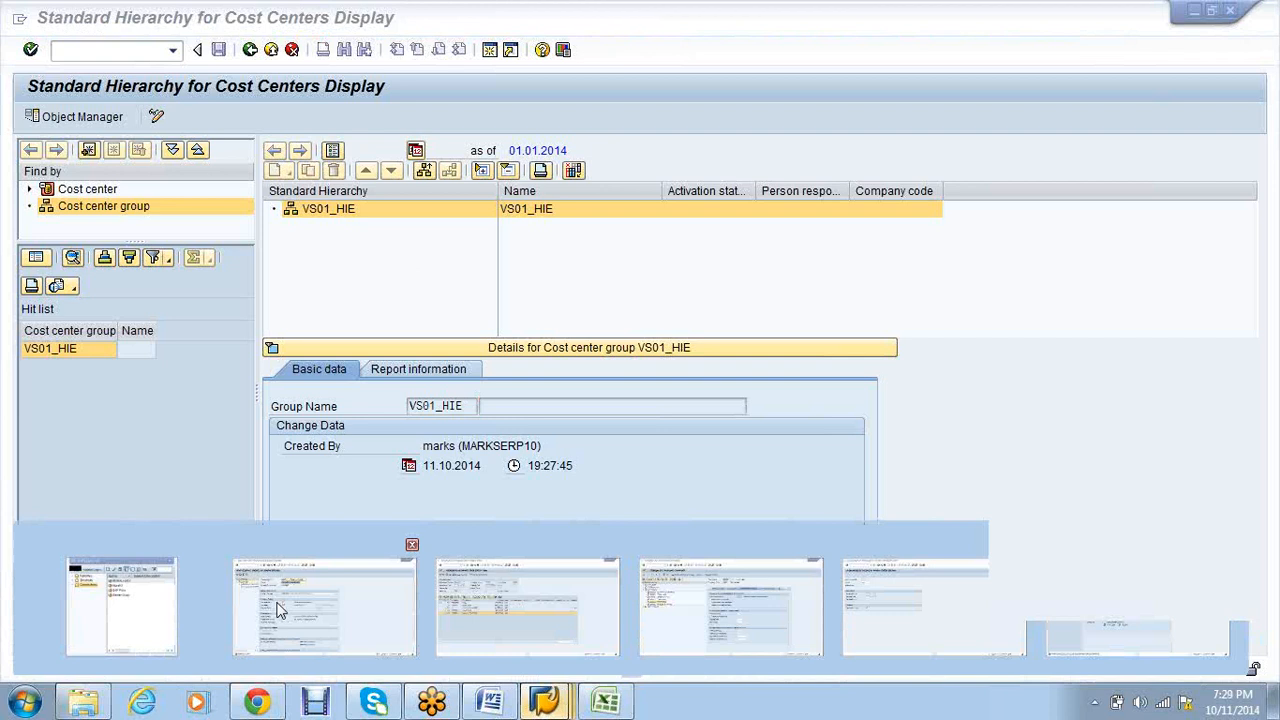
{"action": "left_click", "coordinate": [280, 611]}
{"action": "left_click", "coordinate": [249, 50]}
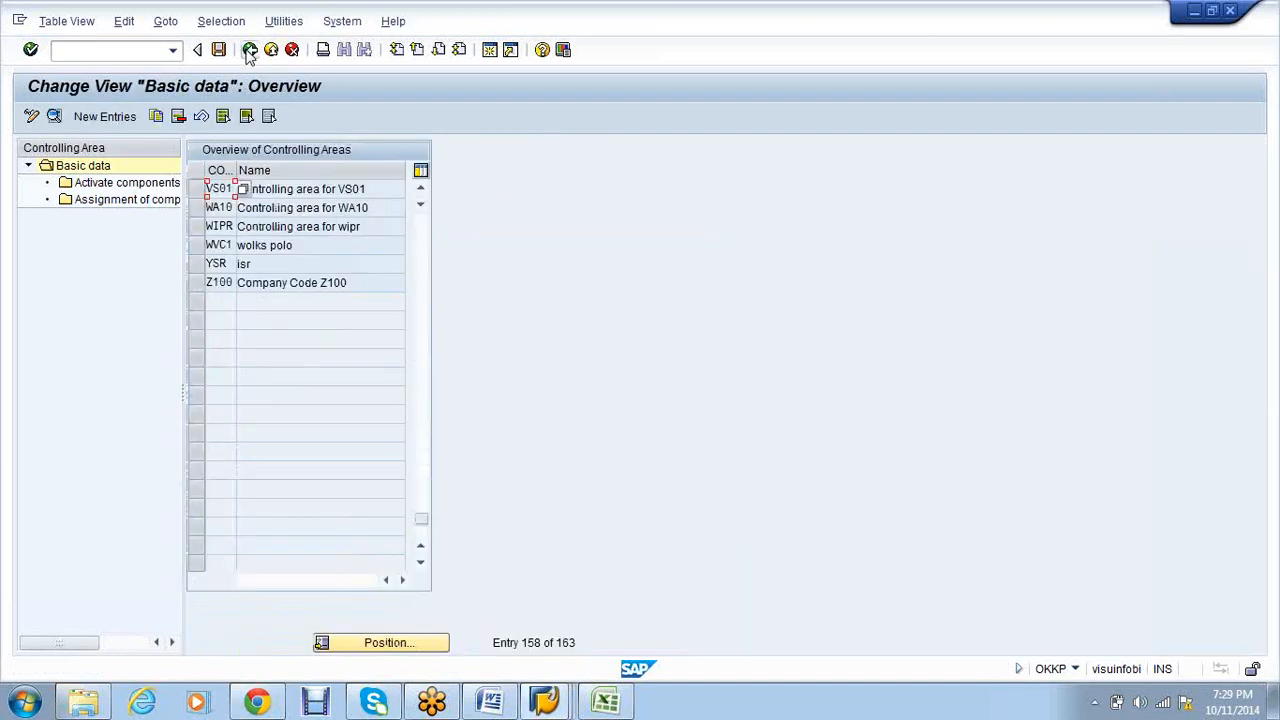
{"action": "left_click", "coordinate": [249, 50]}
{"action": "mouse_move", "coordinate": [545, 700]}
{"action": "left_click", "coordinate": [967, 587]}
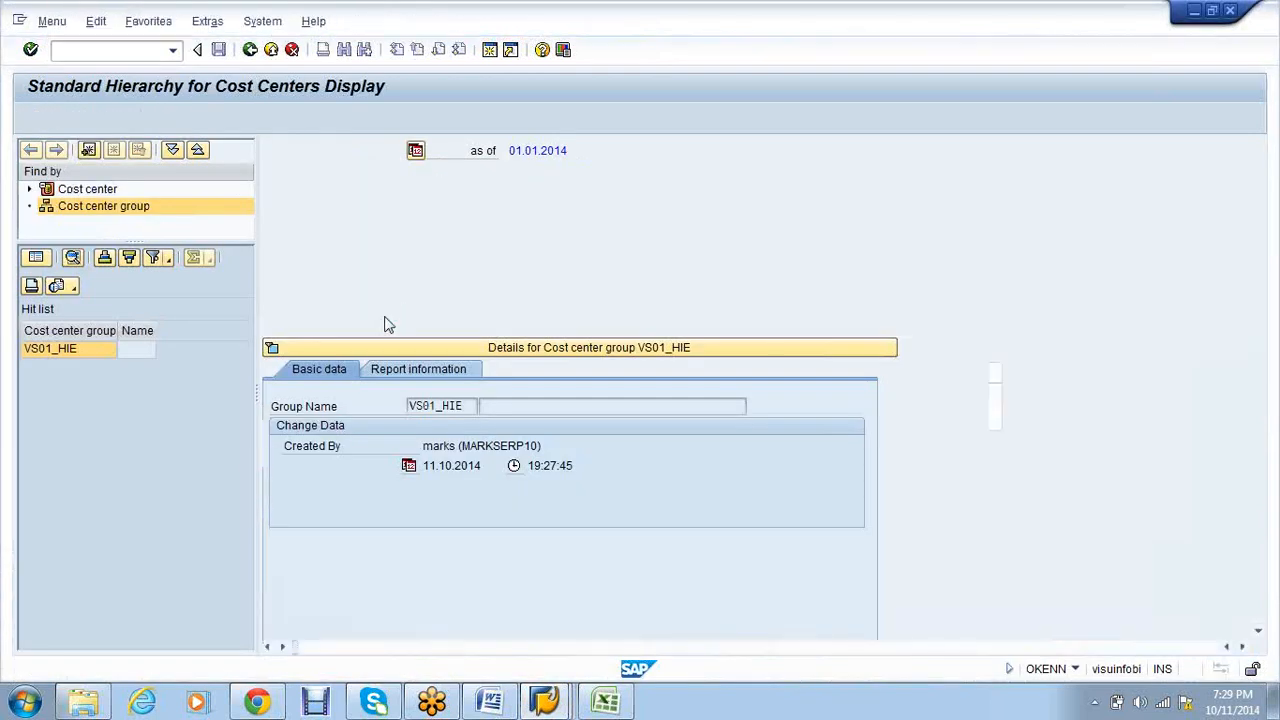
- Open the standard hierarchy in OKEON change mode, create lower-level group P1 with name P1 under VS01_HIE, and save it
{"action": "key", "text": "Return"}
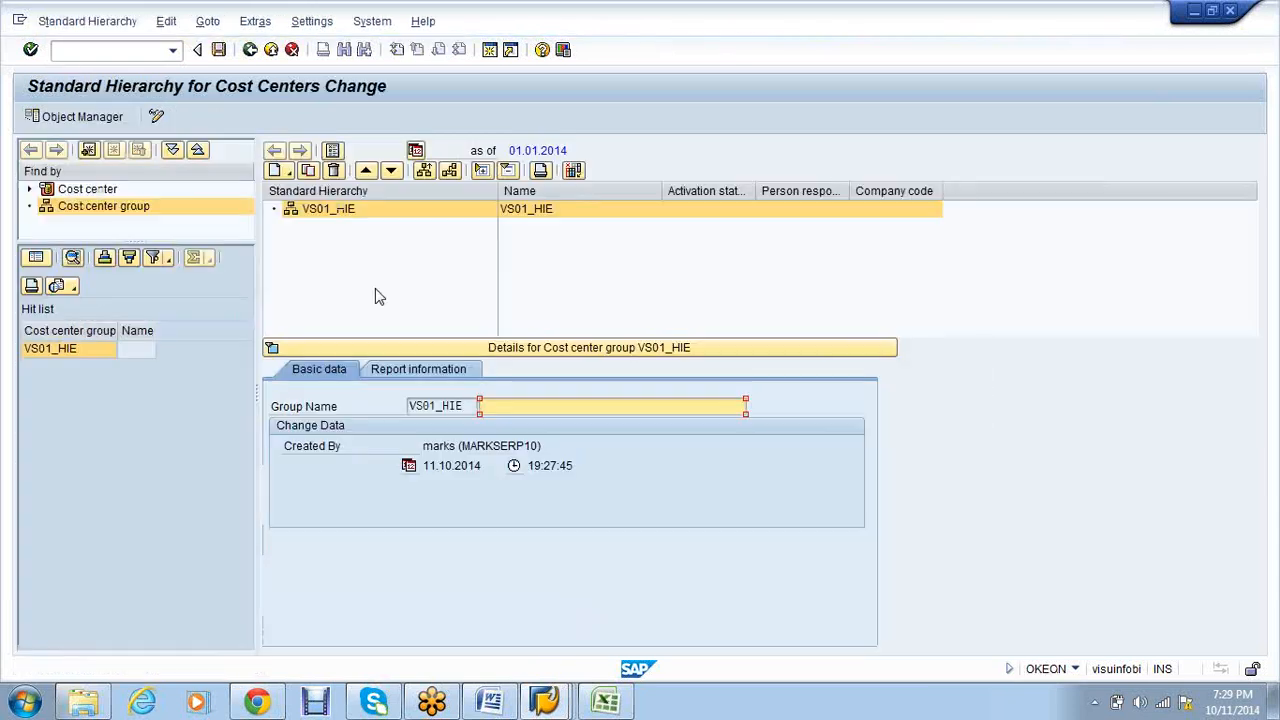
{"action": "left_click", "coordinate": [330, 210]}
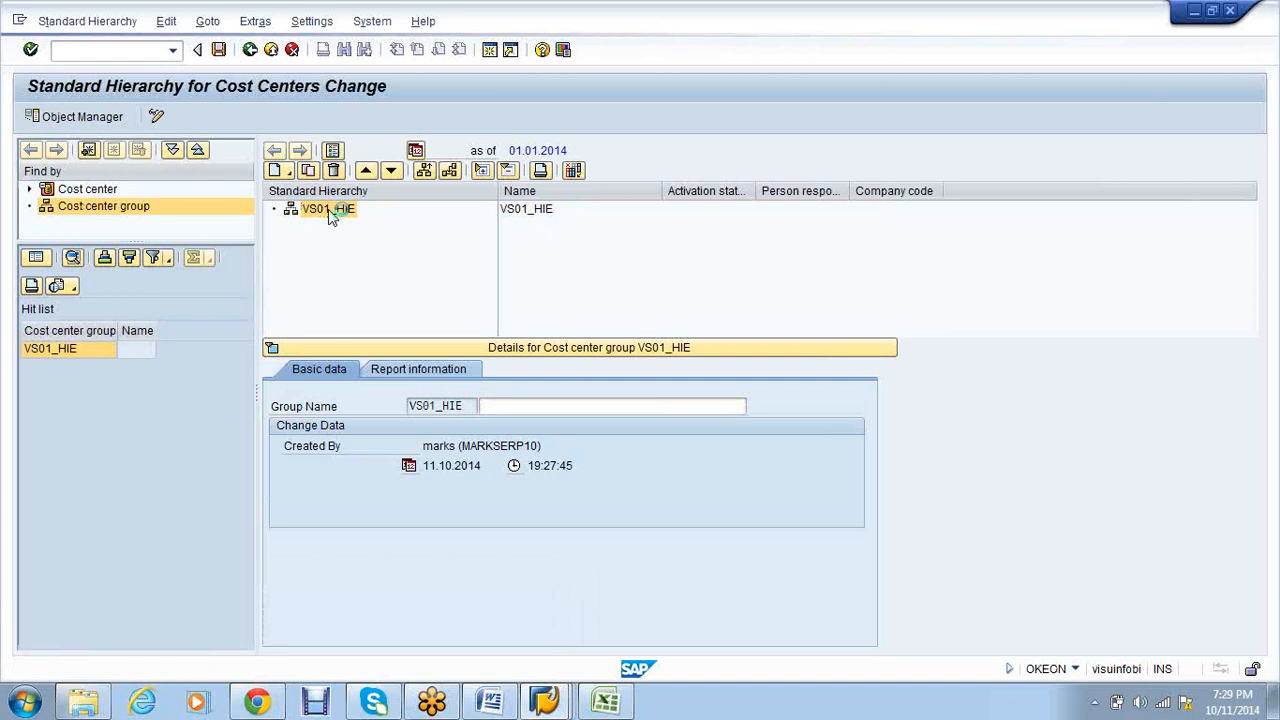
{"action": "right_click", "coordinate": [330, 216]}
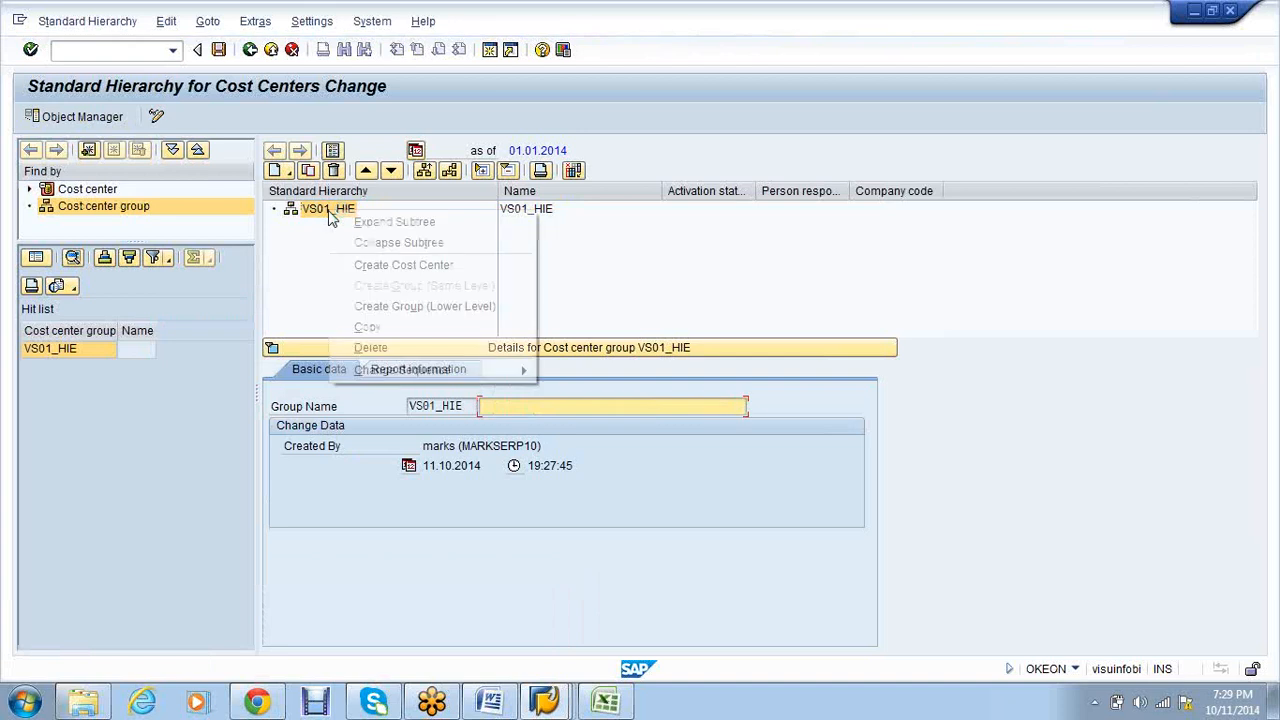
{"action": "left_click", "coordinate": [424, 307]}
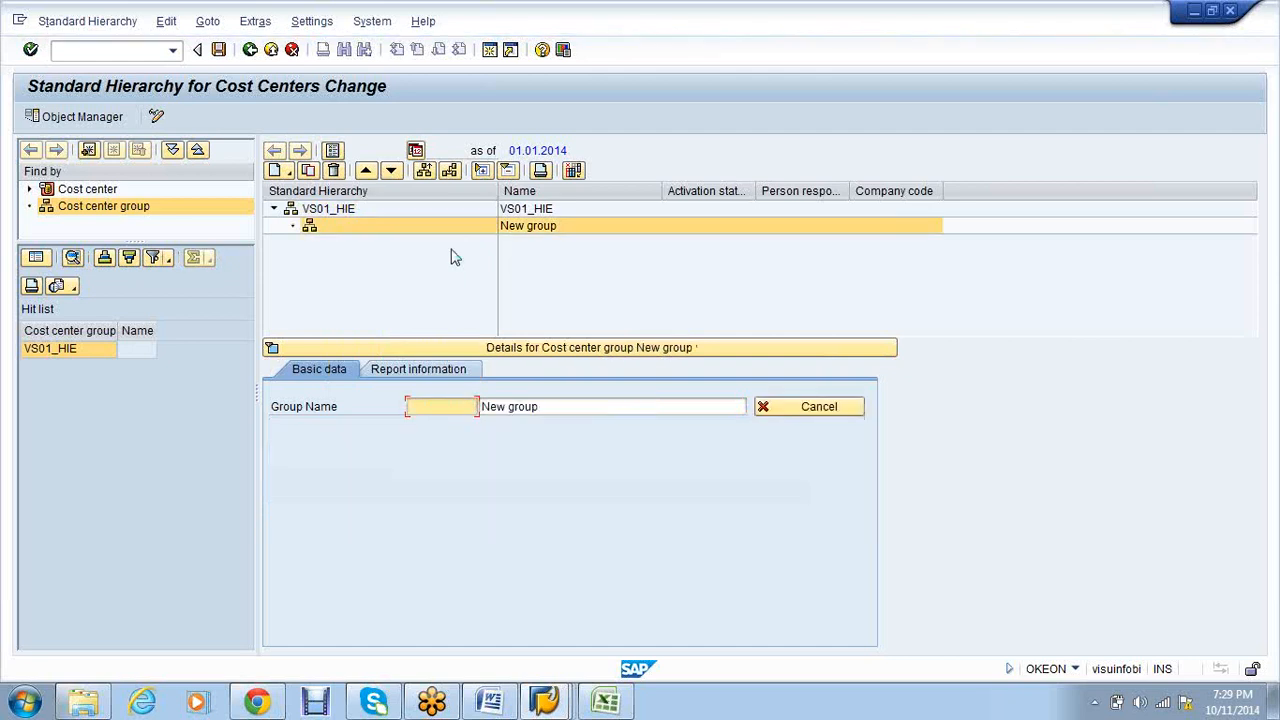
{"action": "type", "text": "P1"}
{"action": "key", "text": "Tab"}
{"action": "type", "text": "P1"}
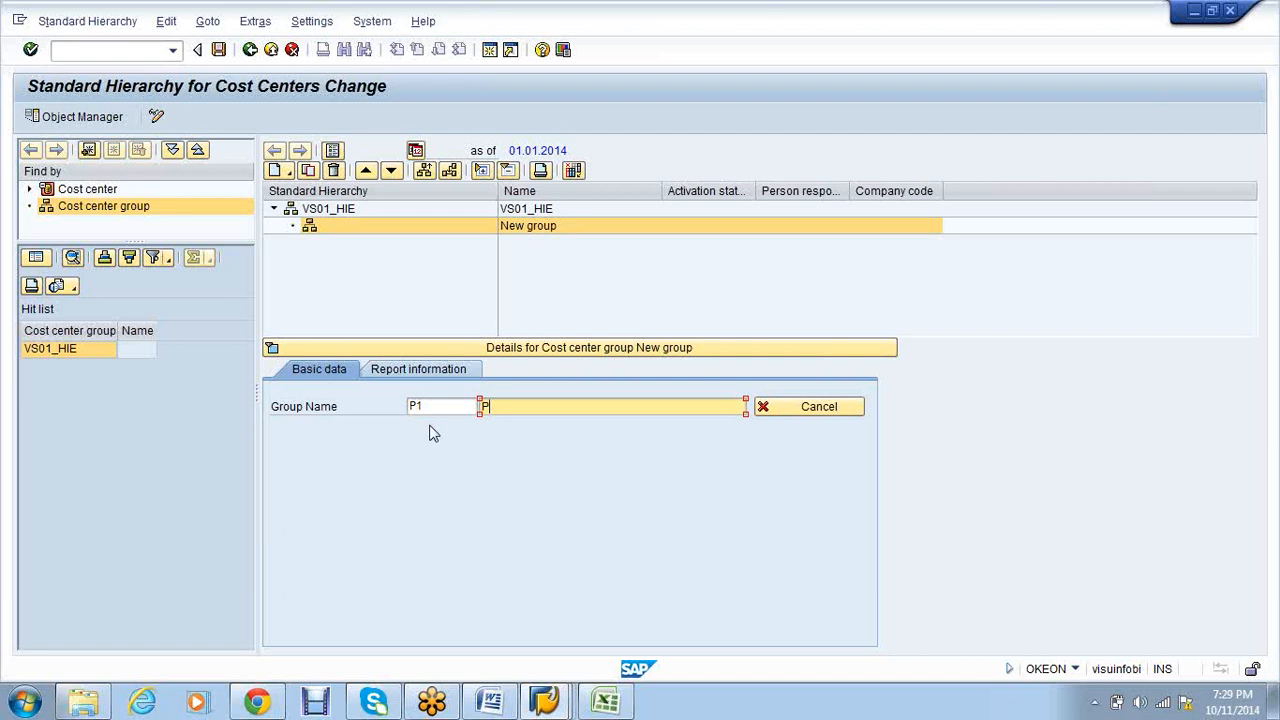
{"action": "key", "text": "Return"}
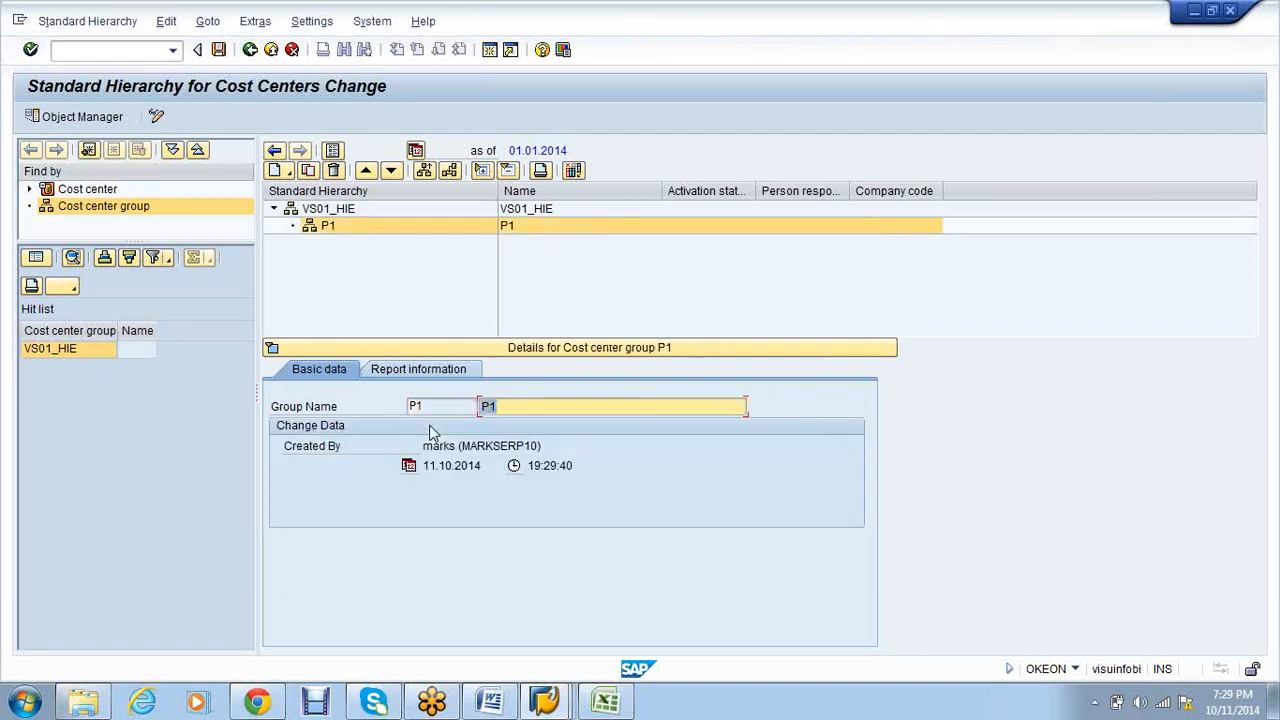
{"action": "key", "text": "ctrl+s"}
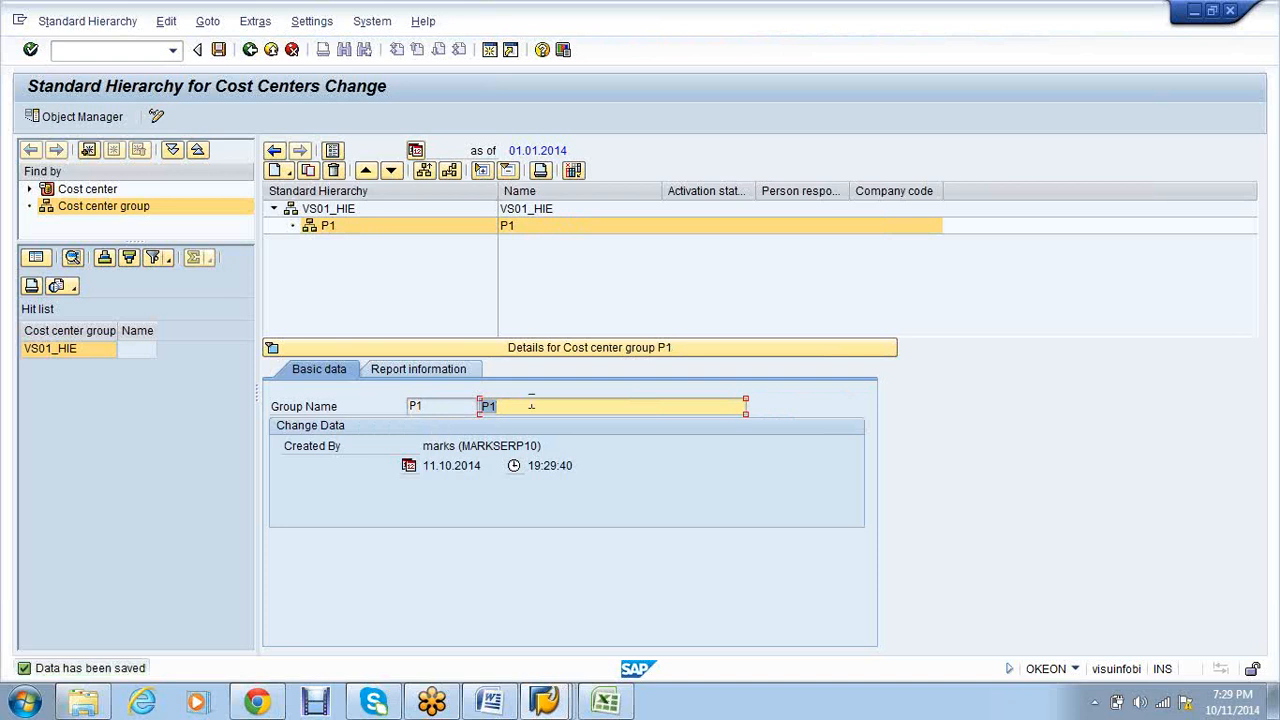
{"action": "left_click", "coordinate": [612, 702]}
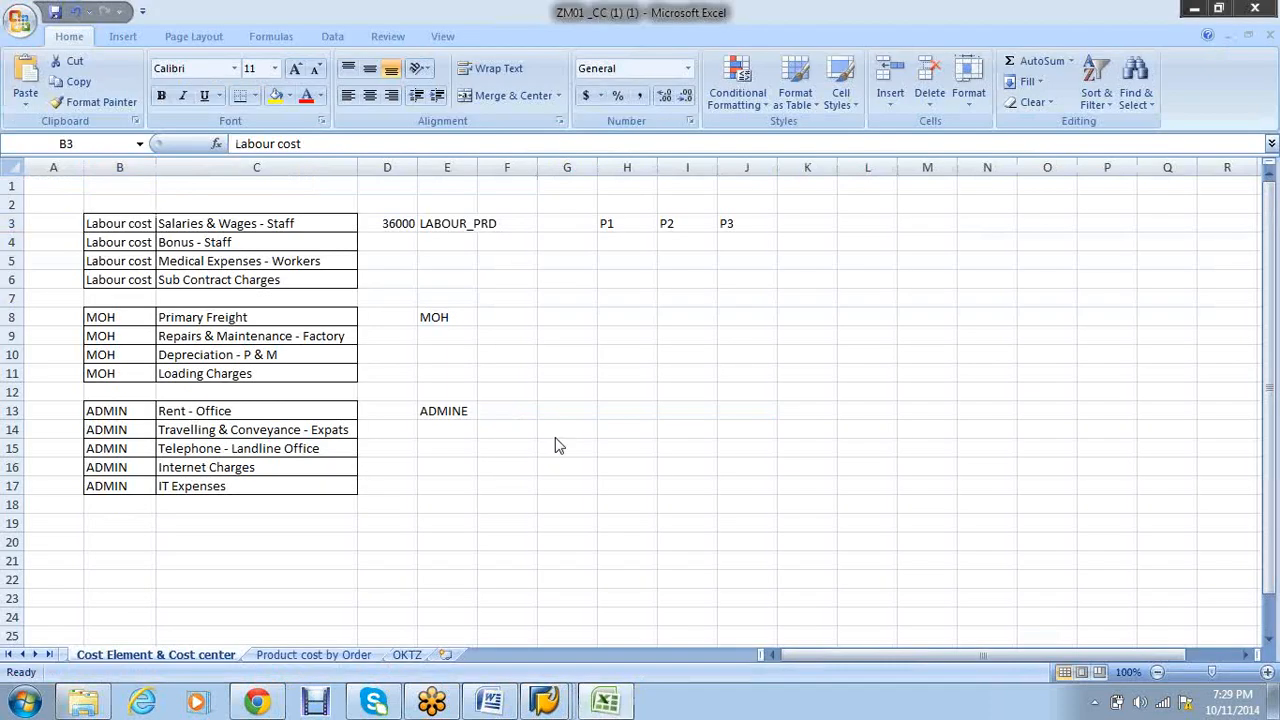
{"action": "key", "text": "alt+Tab"}
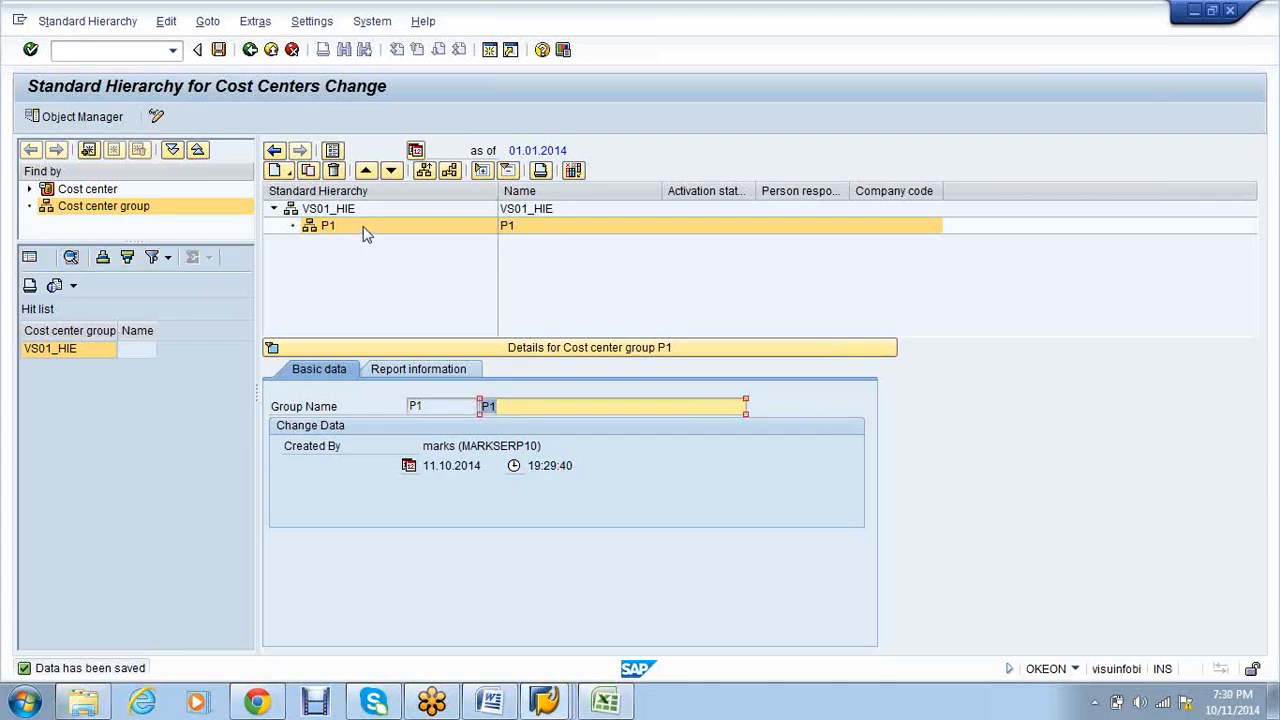
{"action": "left_click", "coordinate": [330, 226]}
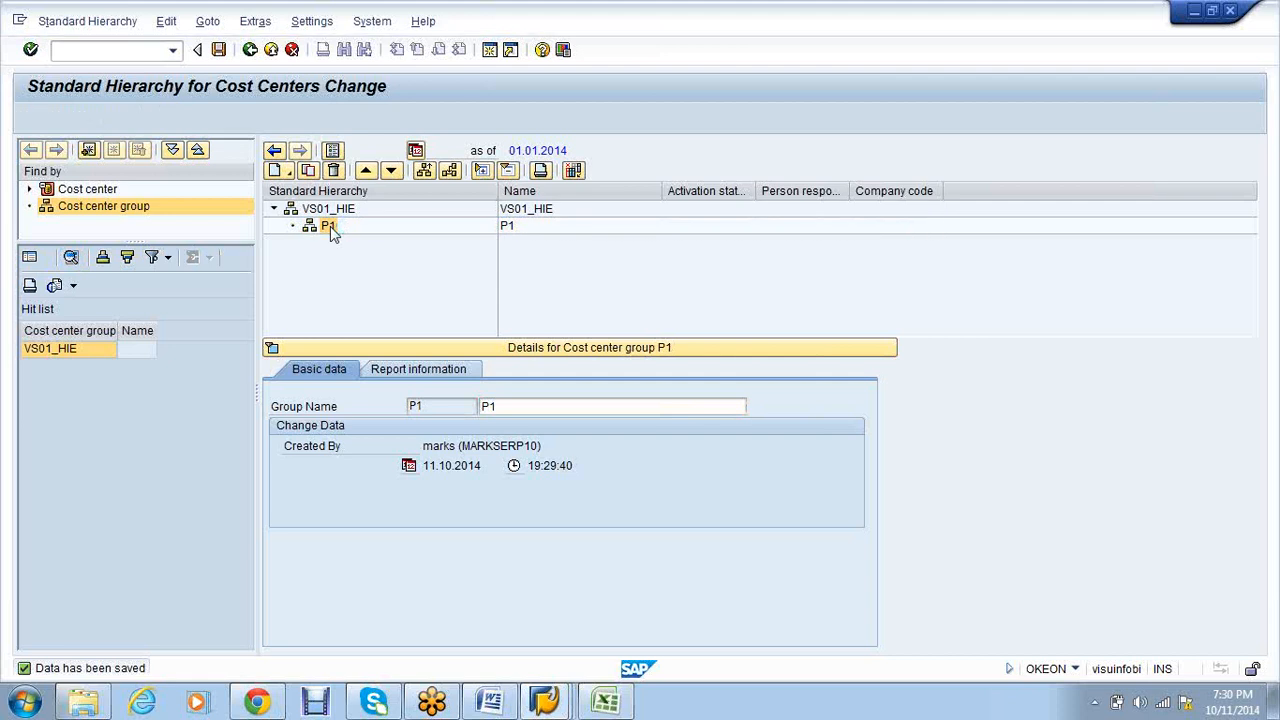
{"action": "right_click", "coordinate": [330, 226]}
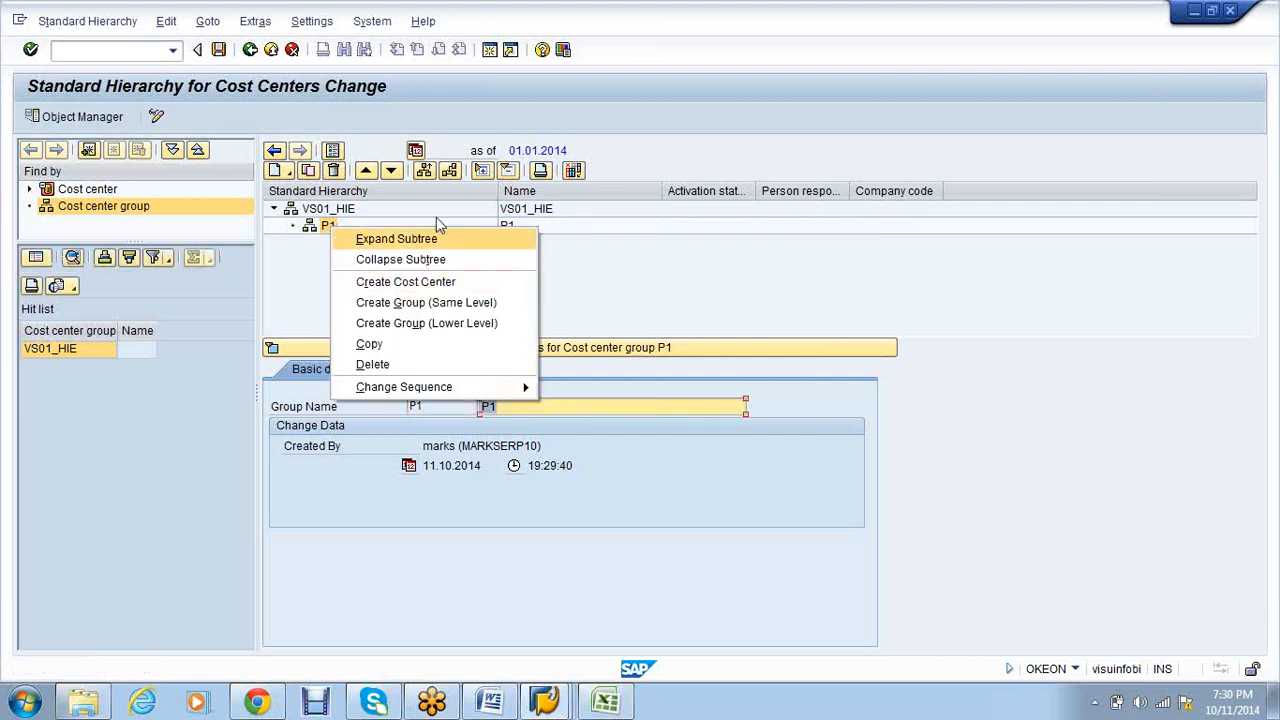
{"action": "left_click", "coordinate": [448, 173]}
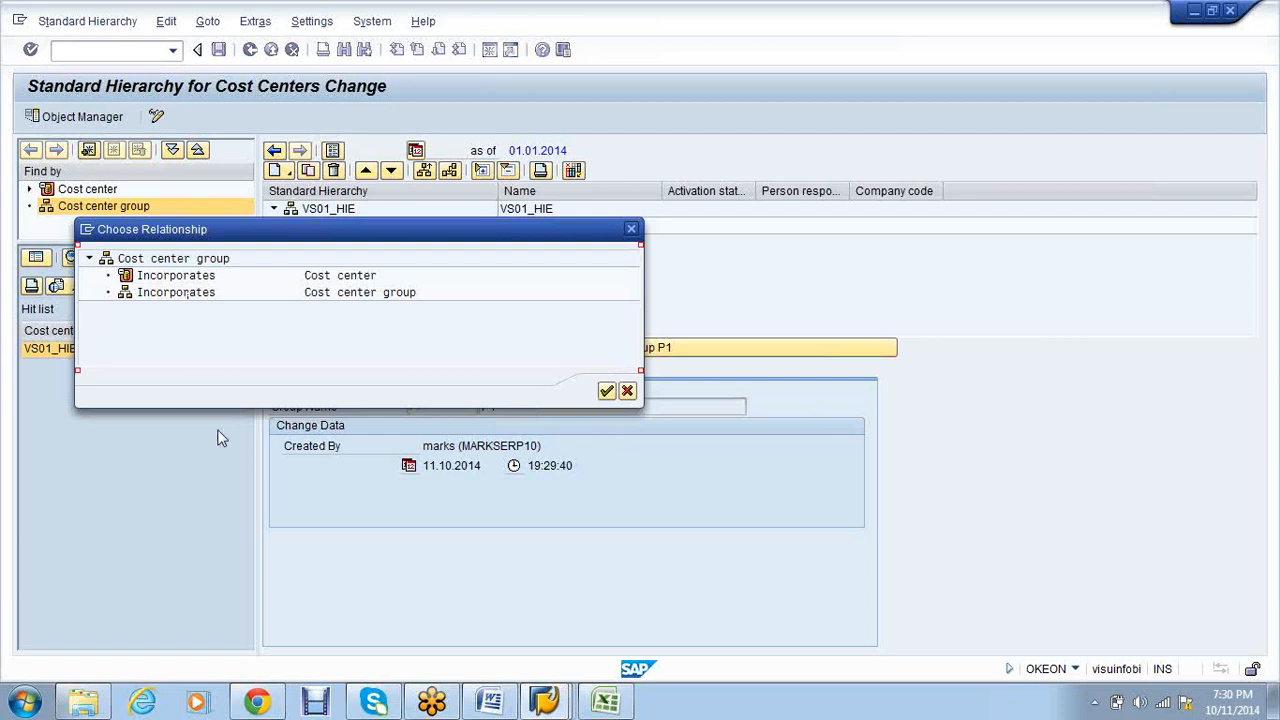
{"action": "left_click", "coordinate": [627, 391]}
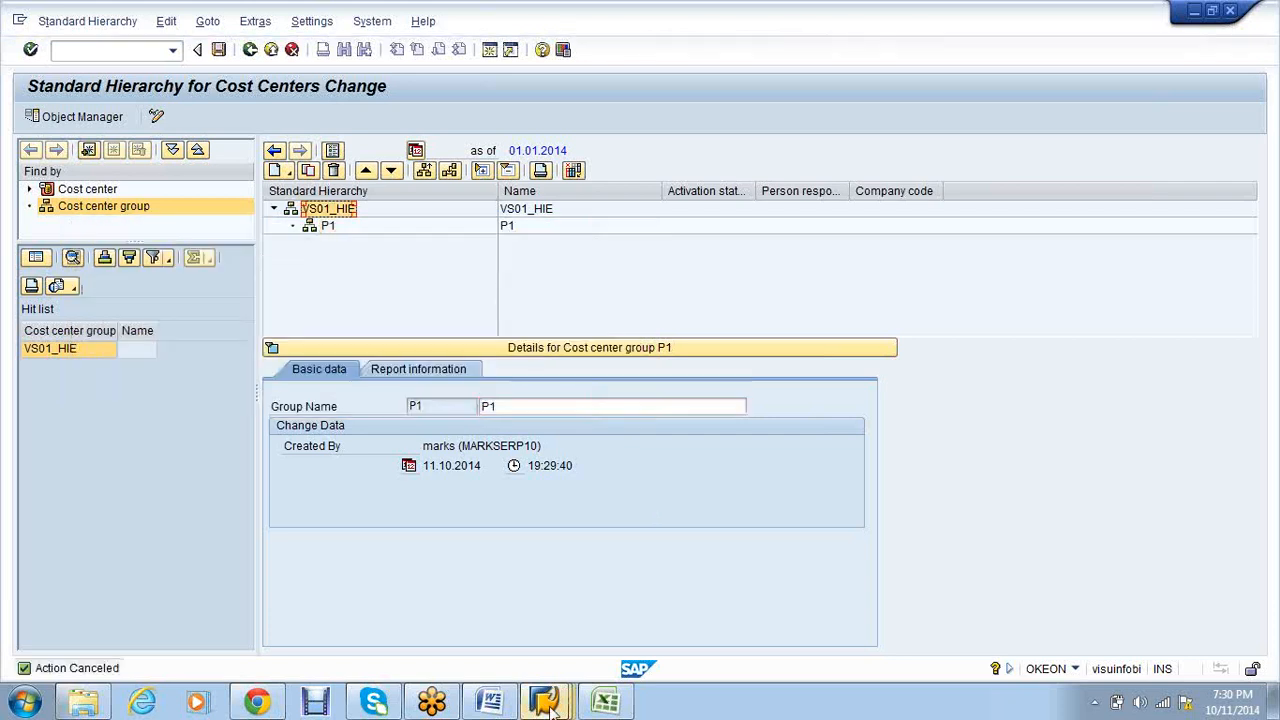
- In the other session, start OKKP and open the basic data details of controlling area VS01
{"action": "mouse_move", "coordinate": [552, 708]}
{"action": "left_click", "coordinate": [503, 654]}
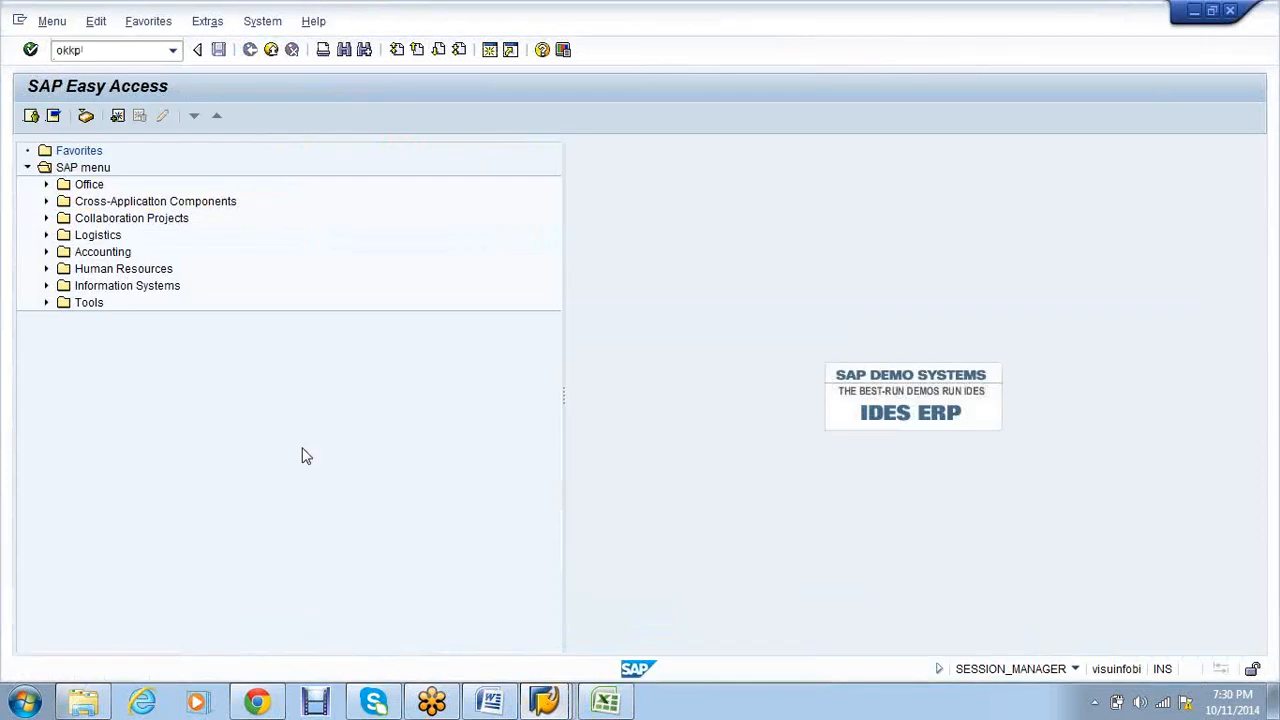
{"action": "key", "text": "Return"}
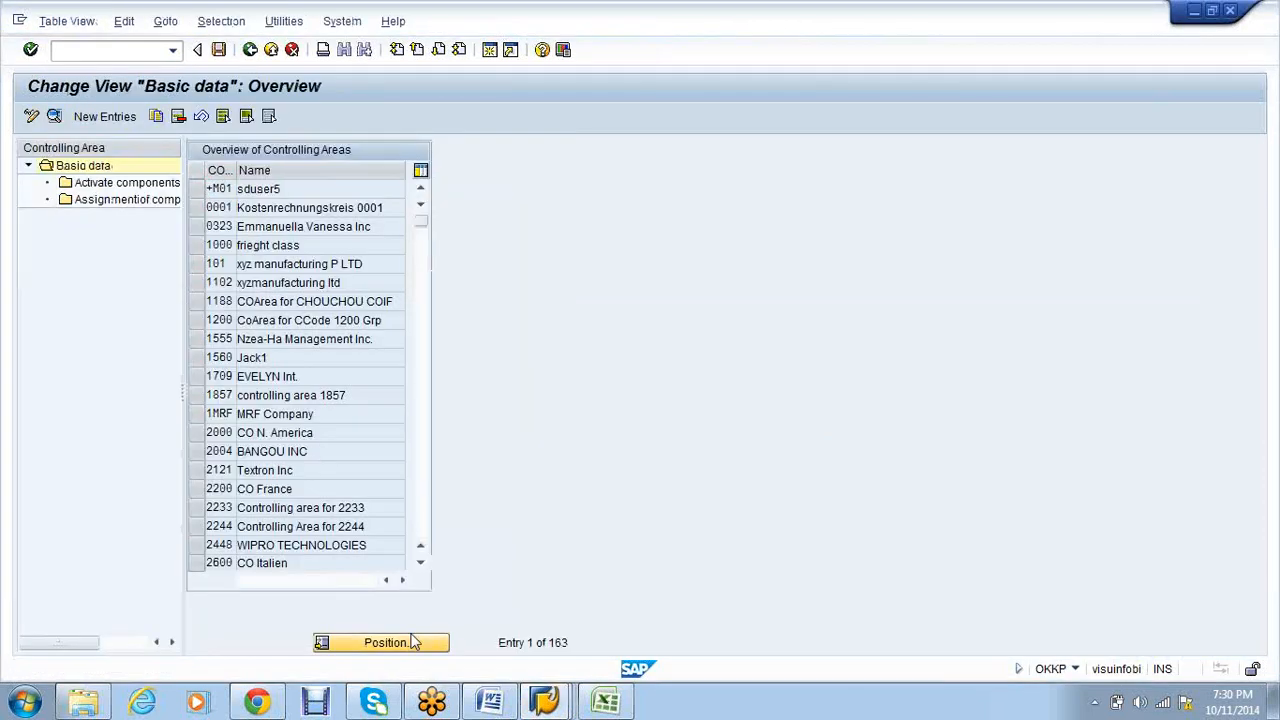
{"action": "left_click", "coordinate": [414, 642]}
{"action": "type", "text": "vs01"}
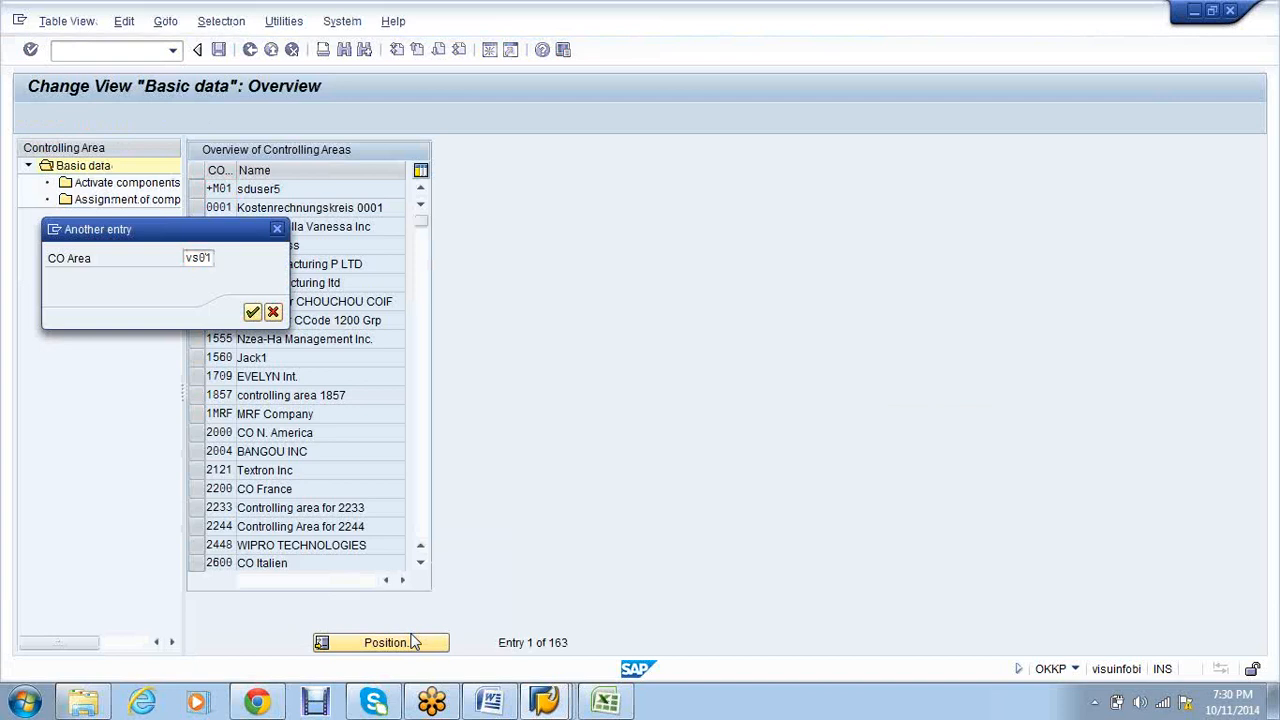
{"action": "key", "text": "Return"}
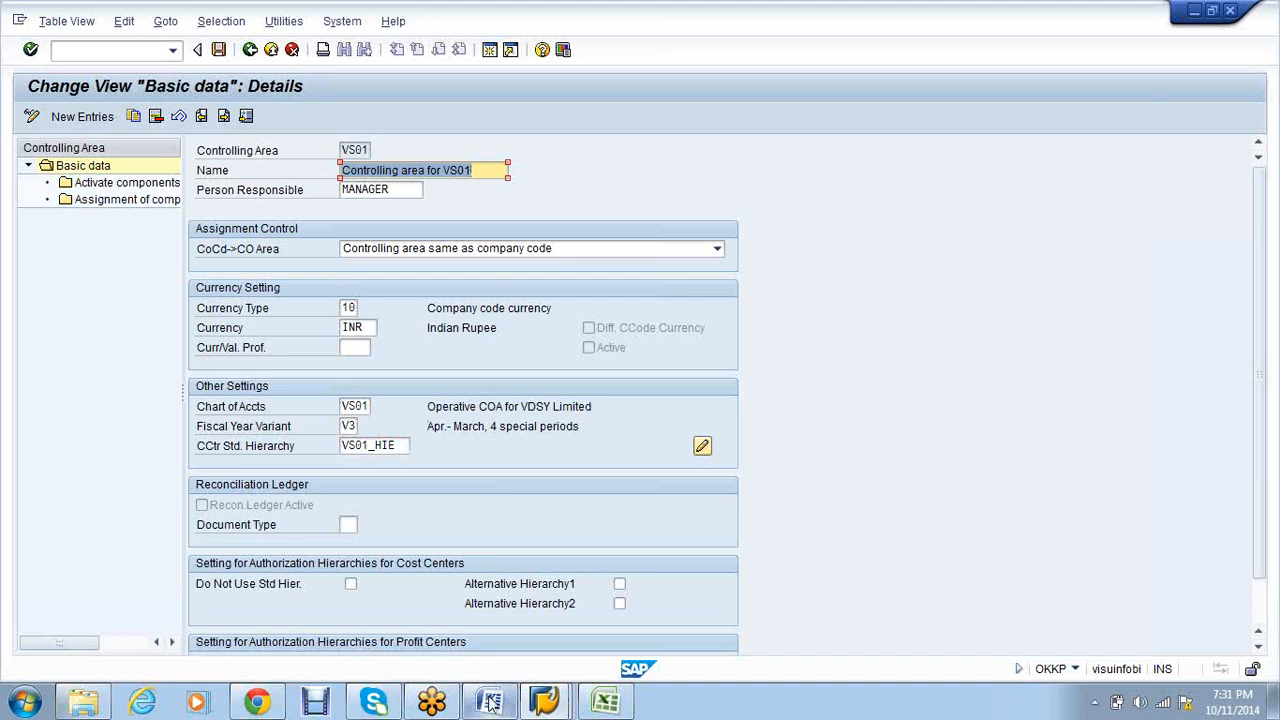
- Switch to the Word notes and add a "Cost center" line between the telephone bill entry and General Settings
{"action": "left_click", "coordinate": [490, 703]}
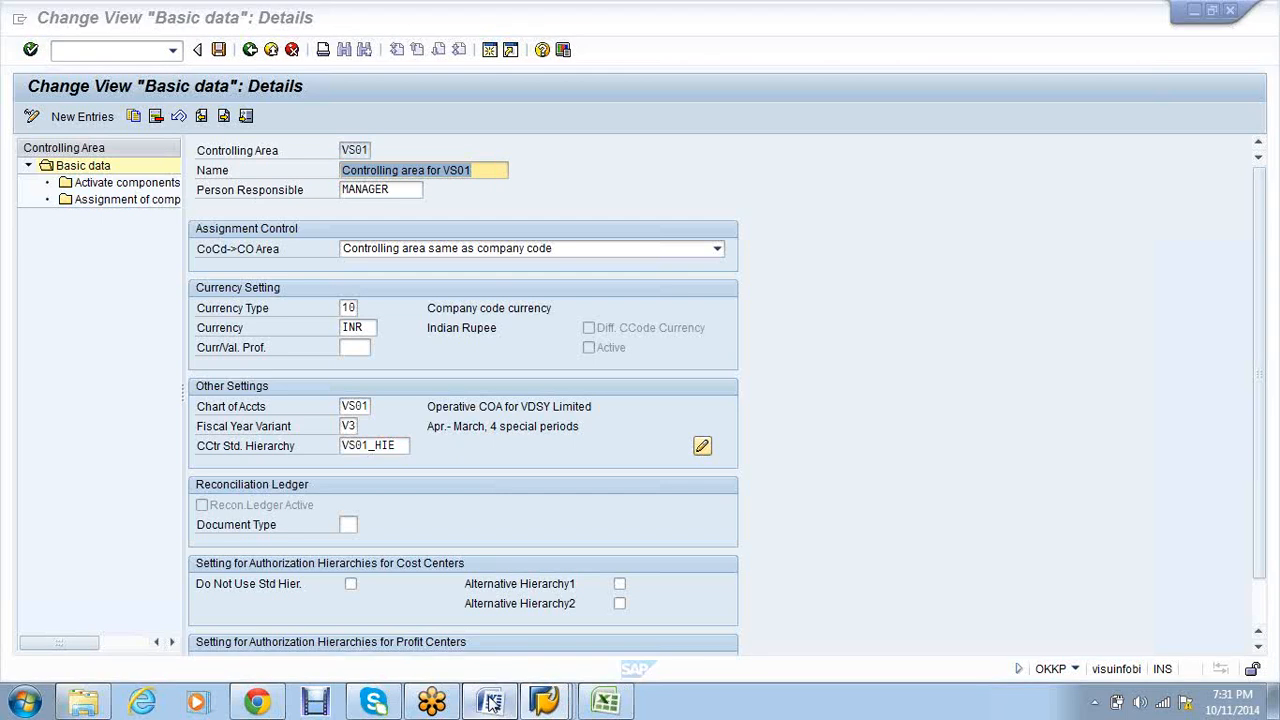
{"action": "left_click_drag", "start_coordinate": [390, 377], "coordinate": [366, 290]}
{"action": "left_click", "coordinate": [459, 347]}
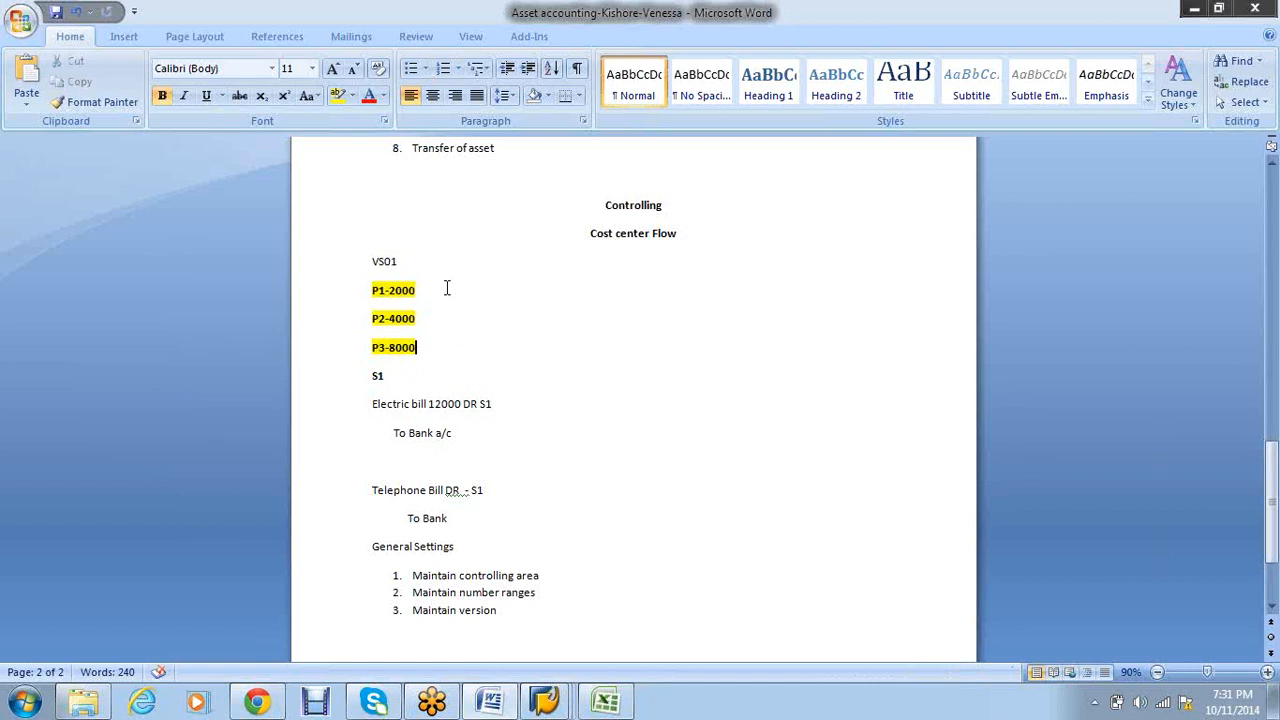
{"action": "left_click", "coordinate": [438, 292]}
{"action": "scroll", "coordinate": [485, 375], "scroll_direction": "down", "scroll_amount": 2}
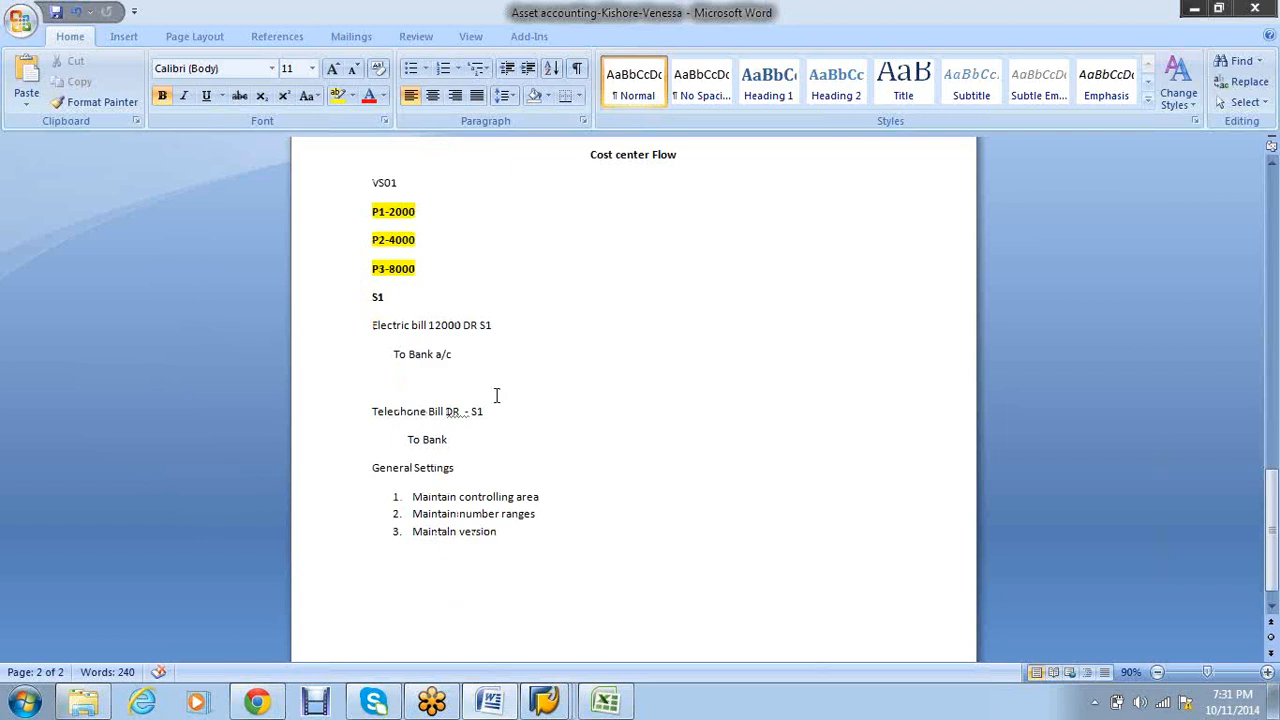
{"action": "left_click", "coordinate": [514, 403]}
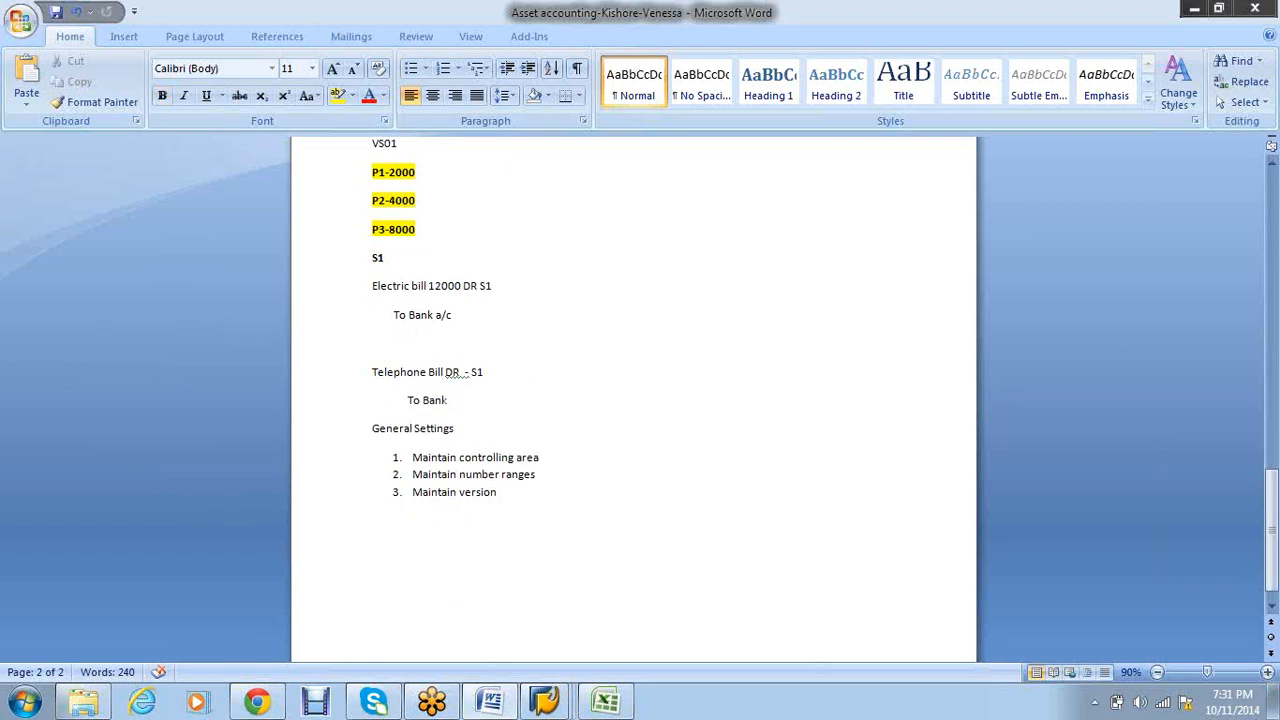
{"action": "key", "text": "Return"}
{"action": "key", "text": "Return"}
{"action": "type", "text": "Cosr"}
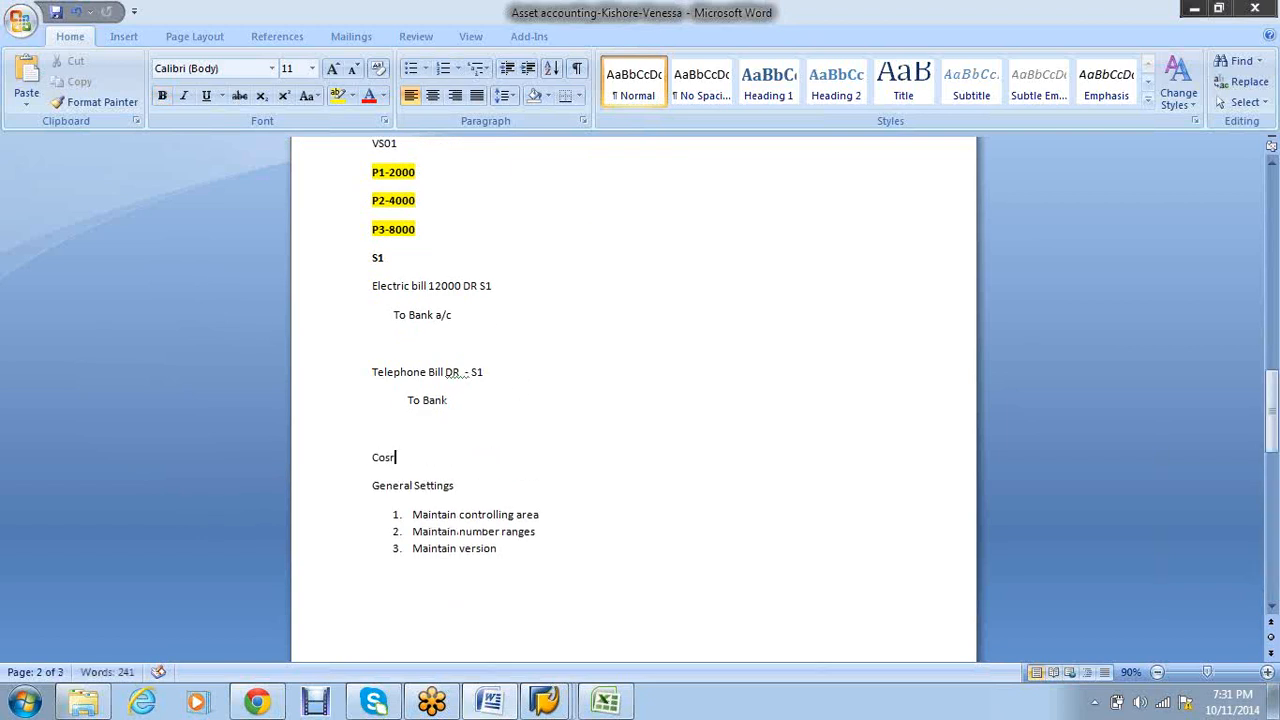
{"action": "key", "text": "BackSpace"}
{"action": "type", "text": "t center"}
{"action": "key", "text": "Return"}
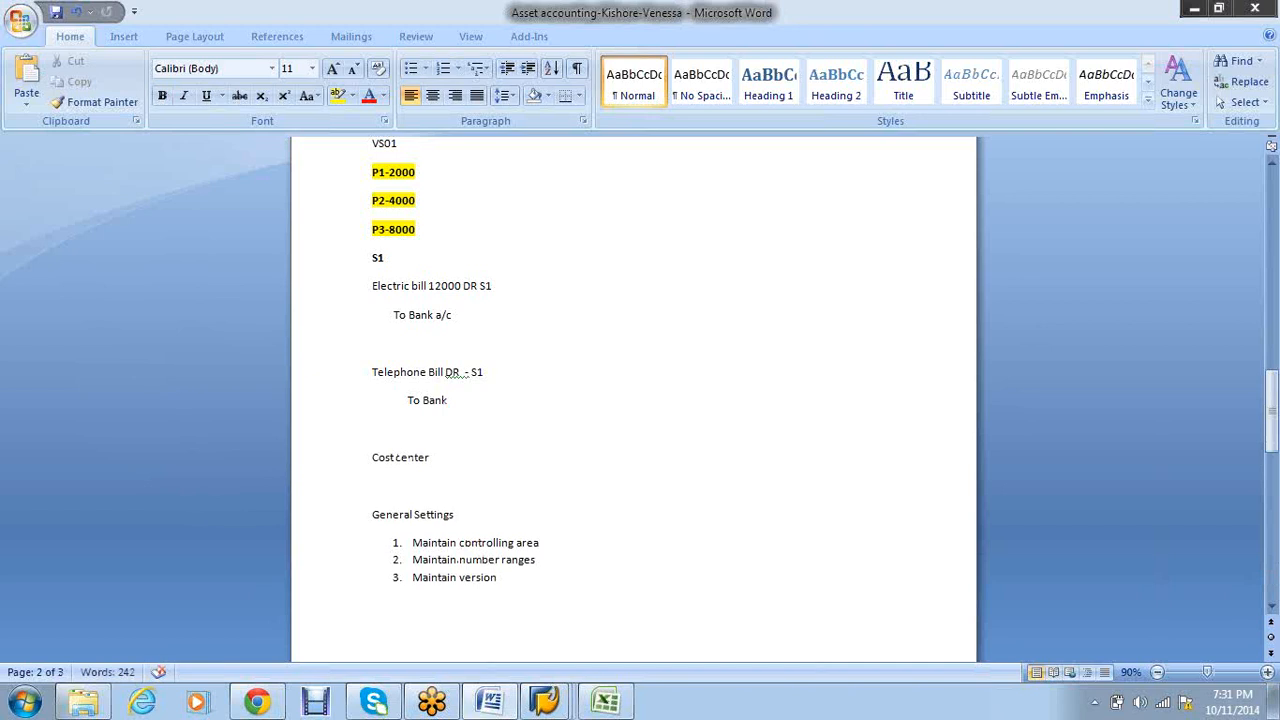
- List P1, P2 and P3 on separate lines under the new Cost center line
{"action": "type", "text": "P1"}
{"action": "key", "text": "Return"}
{"action": "type", "text": "P2"}
{"action": "key", "text": "Return"}
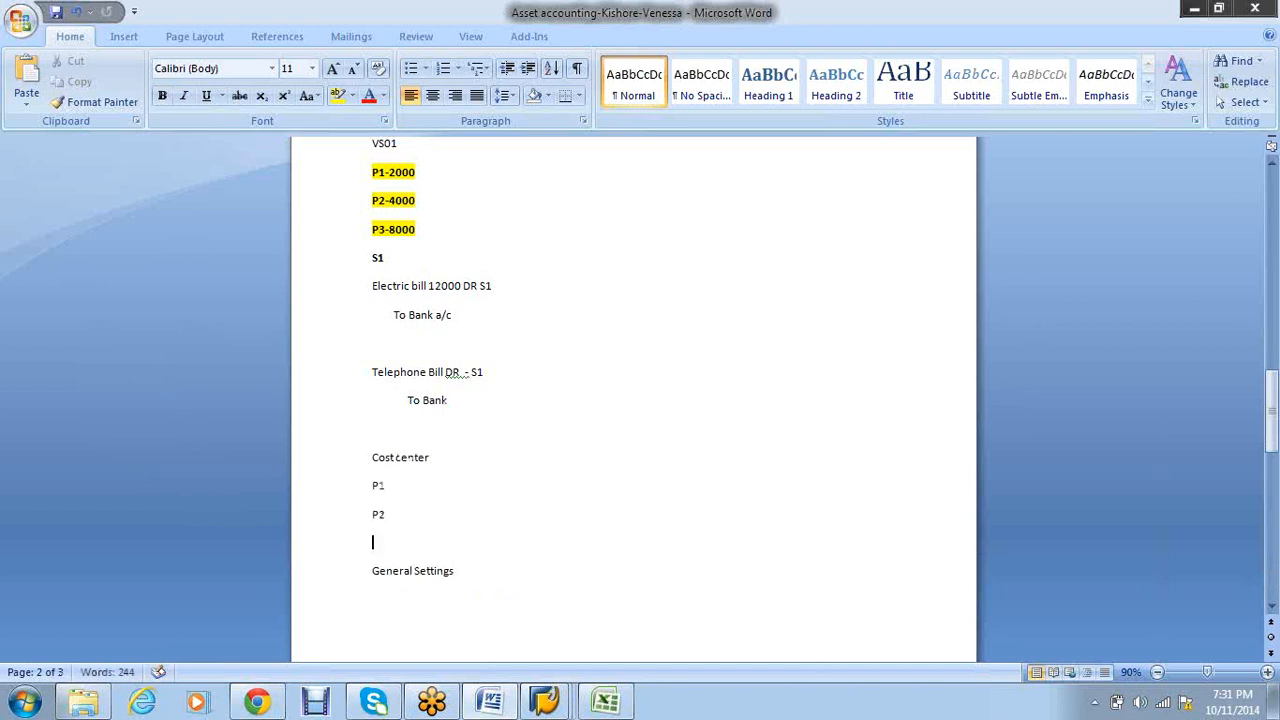
{"action": "type", "text": "P3"}
{"action": "key", "text": "Return"}
- Add the lines "Common cost center" and "S1" below P3, and remove the blank line above Cost center
{"action": "type", "text": "Common"}
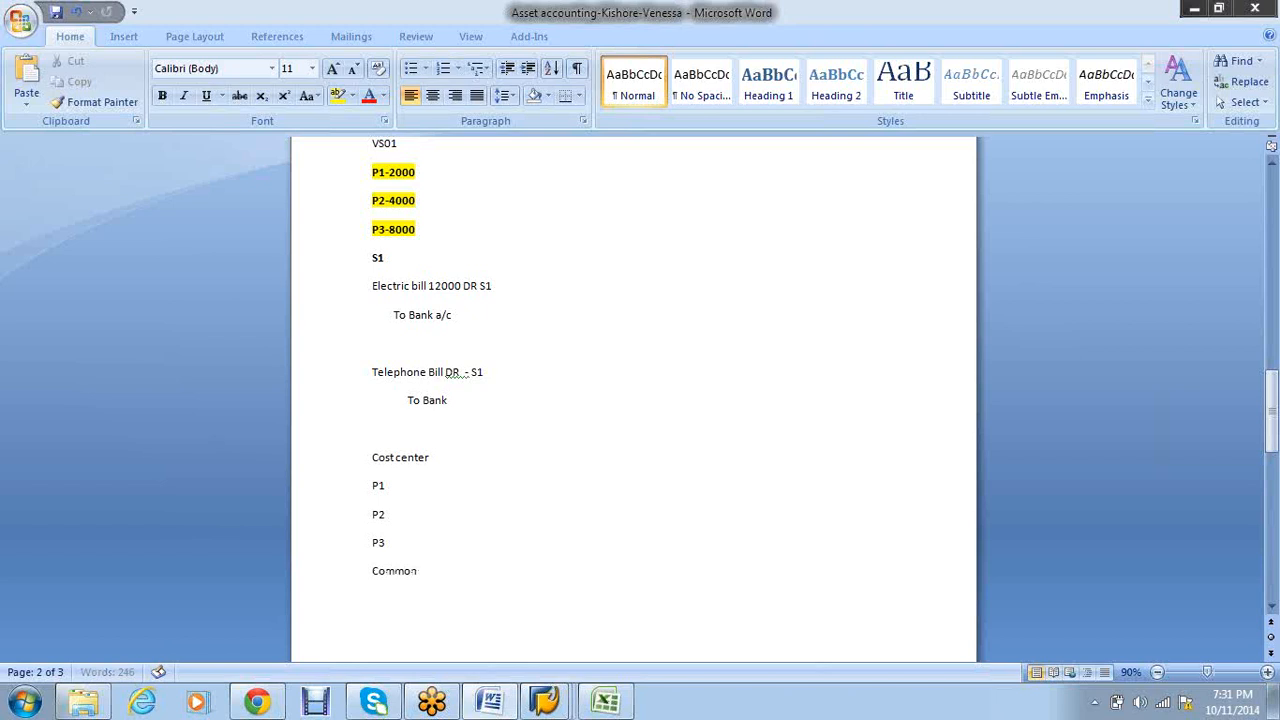
{"action": "type", "text": " cost center"}
{"action": "key", "text": "Return"}
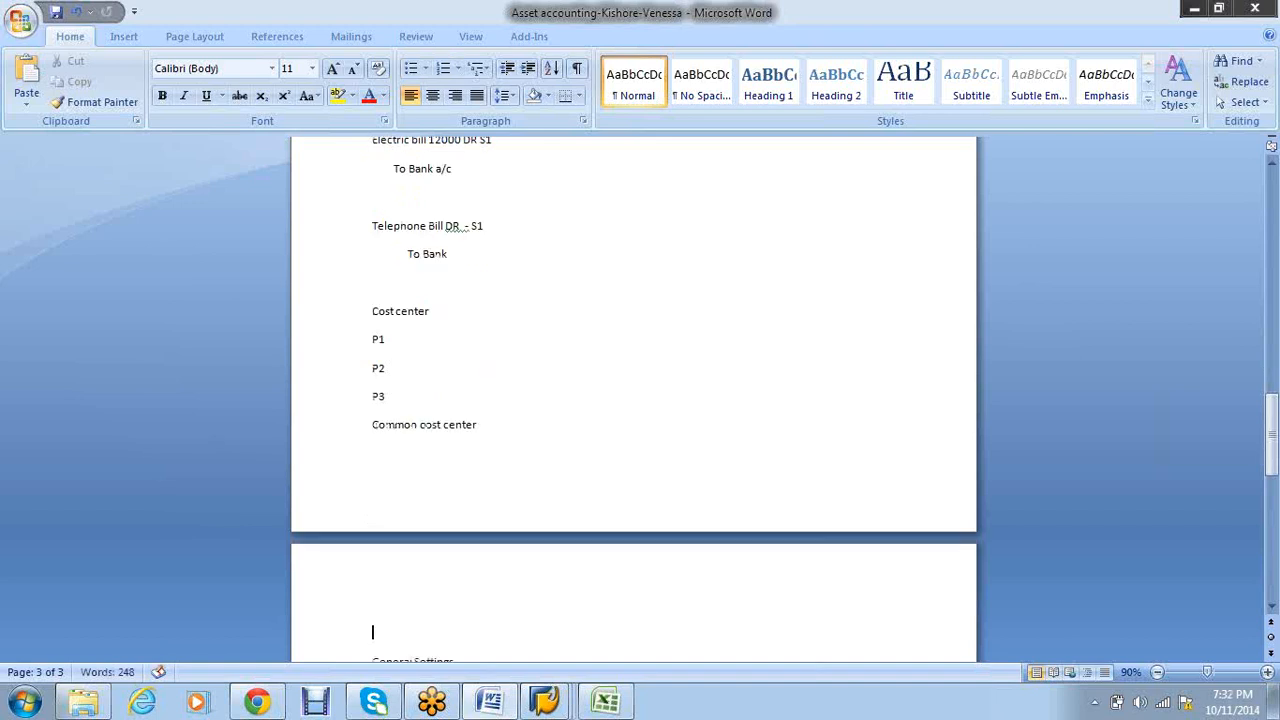
{"action": "type", "text": "S1"}
{"action": "left_click", "coordinate": [407, 282]}
{"action": "key", "text": "Delete"}
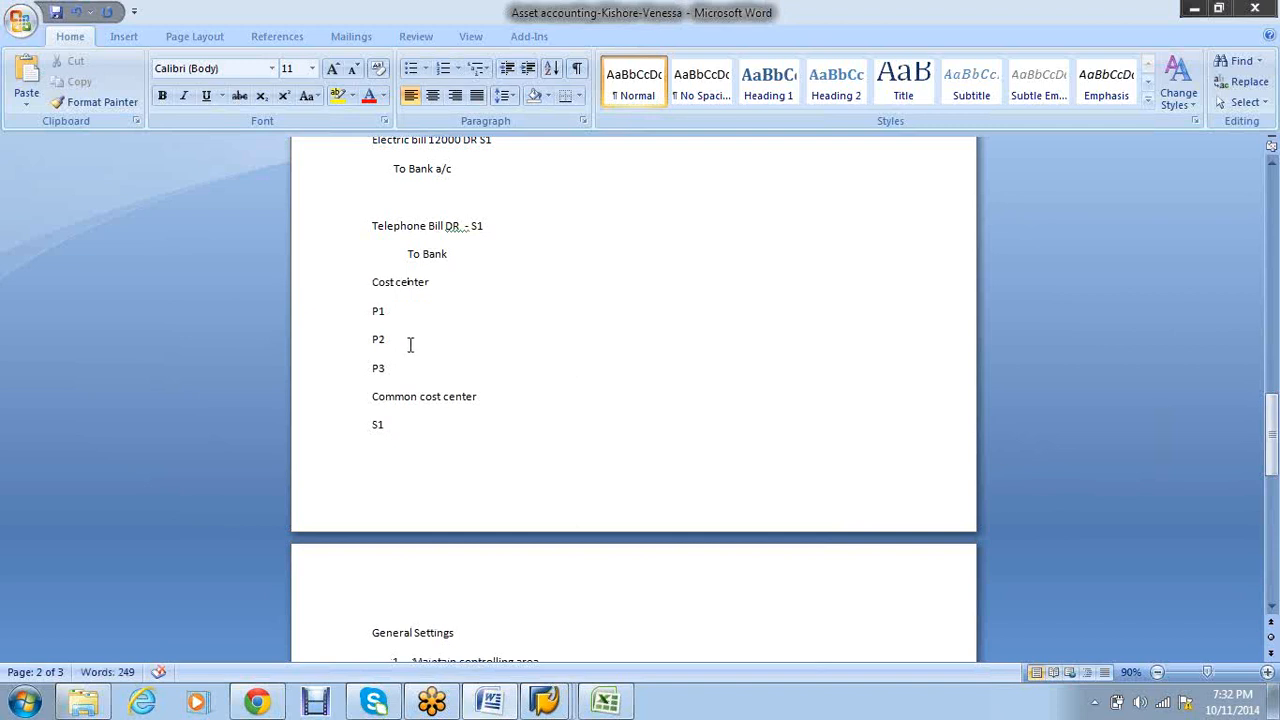
{"action": "left_click_drag", "start_coordinate": [388, 425], "coordinate": [374, 426]}
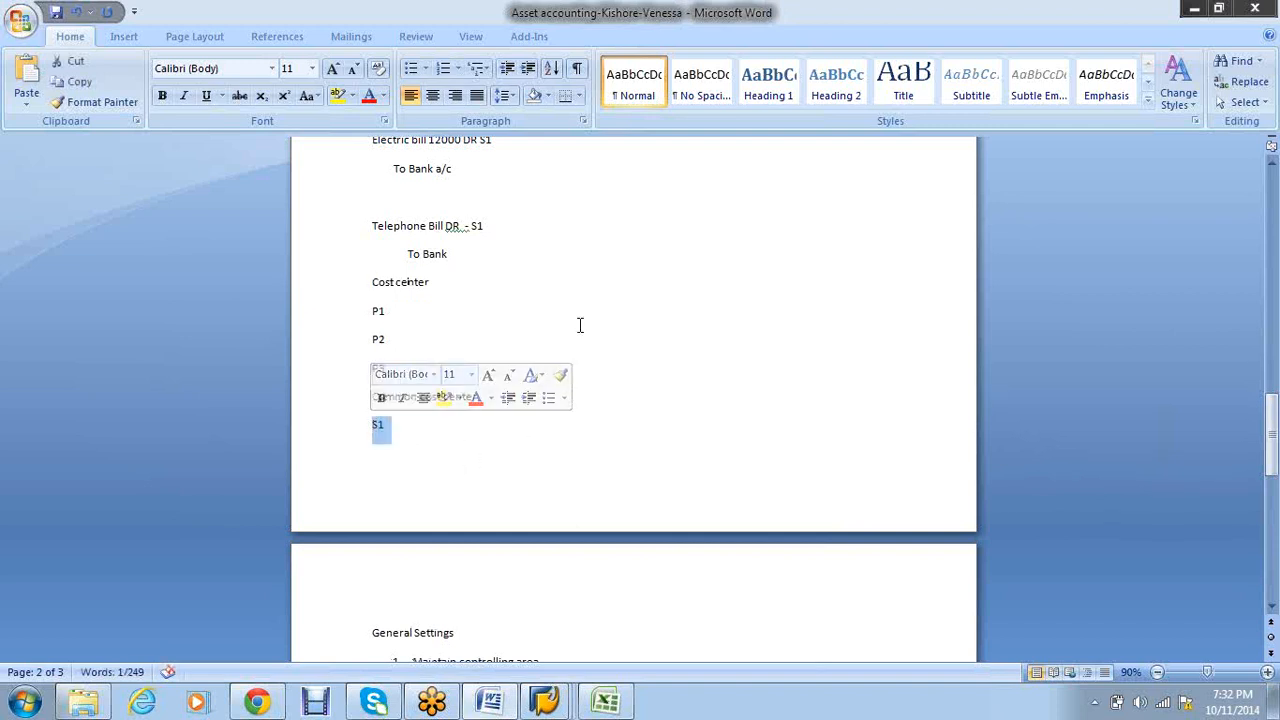
{"action": "left_click", "coordinate": [498, 324]}
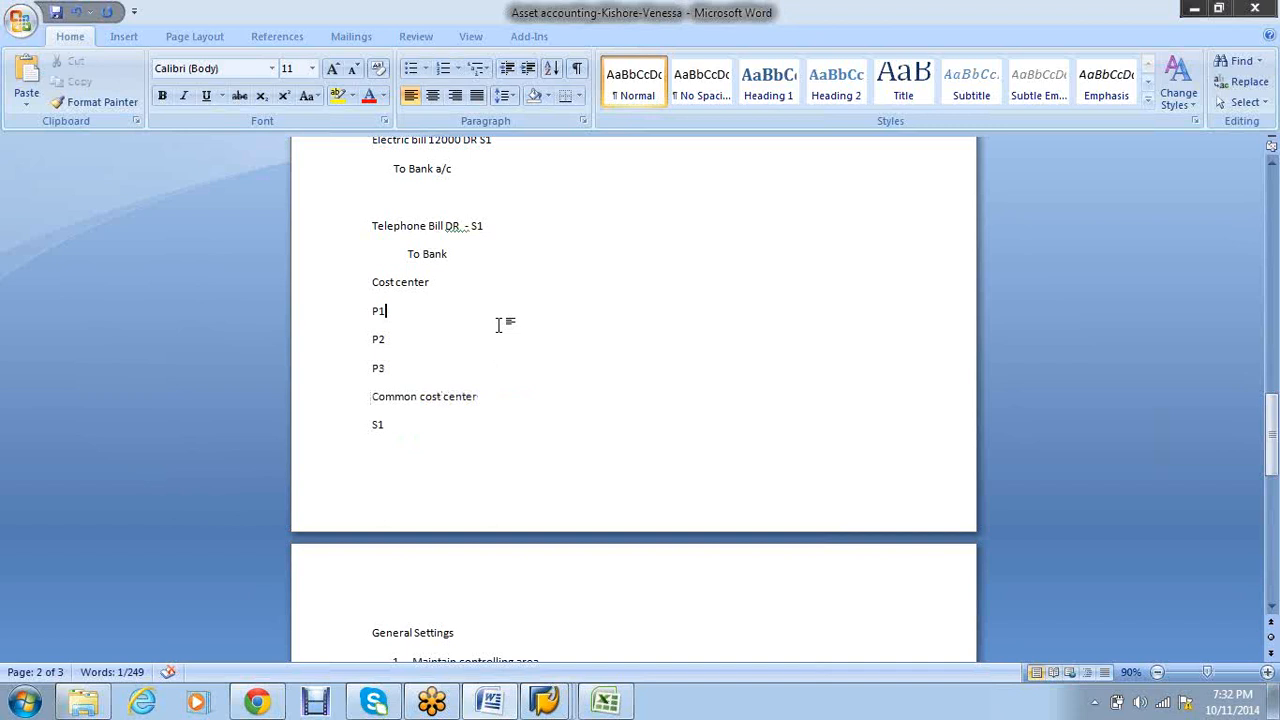
{"action": "left_click", "coordinate": [383, 366]}
{"action": "left_click", "coordinate": [372, 311], "text": "shift"}
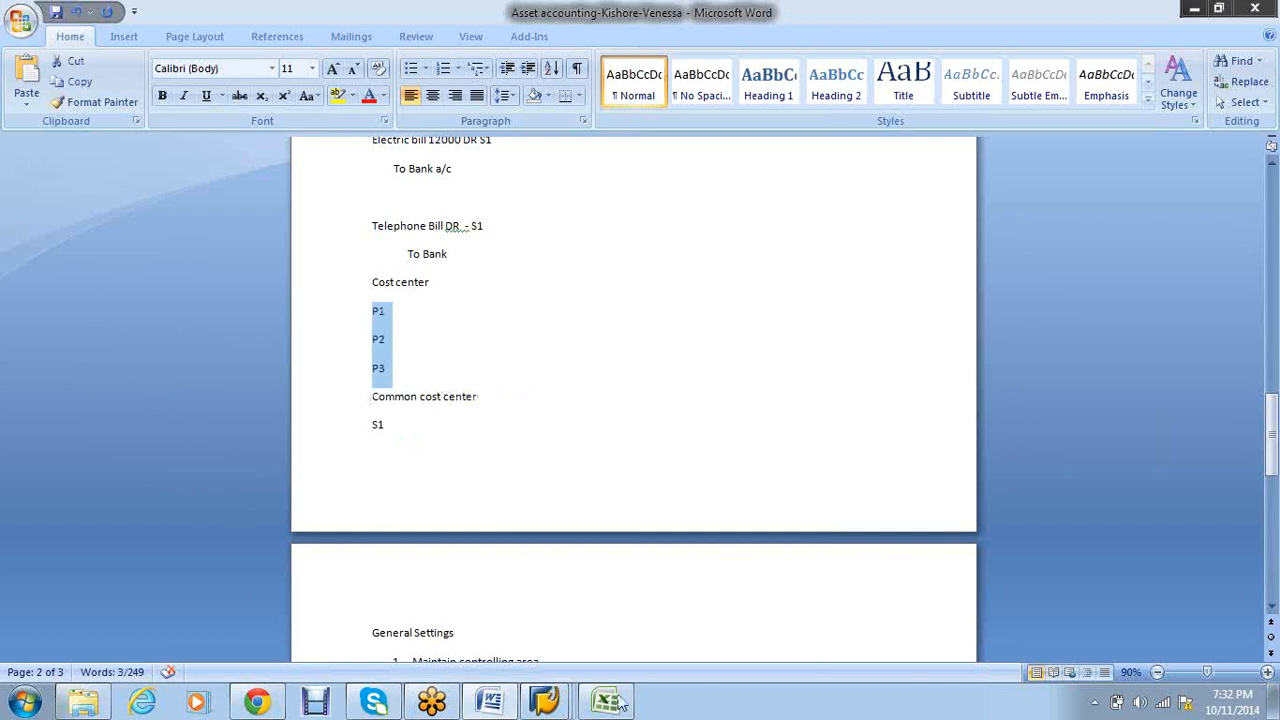
{"action": "left_click", "coordinate": [402, 314]}
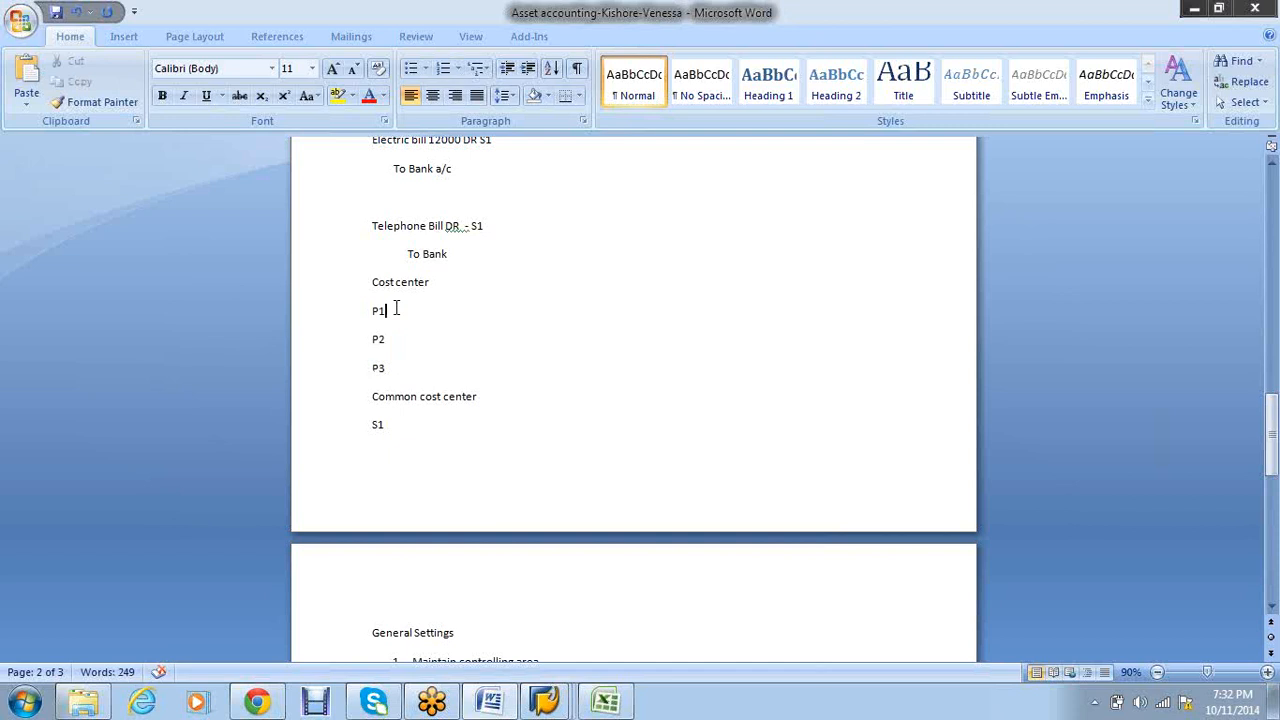
{"action": "double_click", "coordinate": [396, 309]}
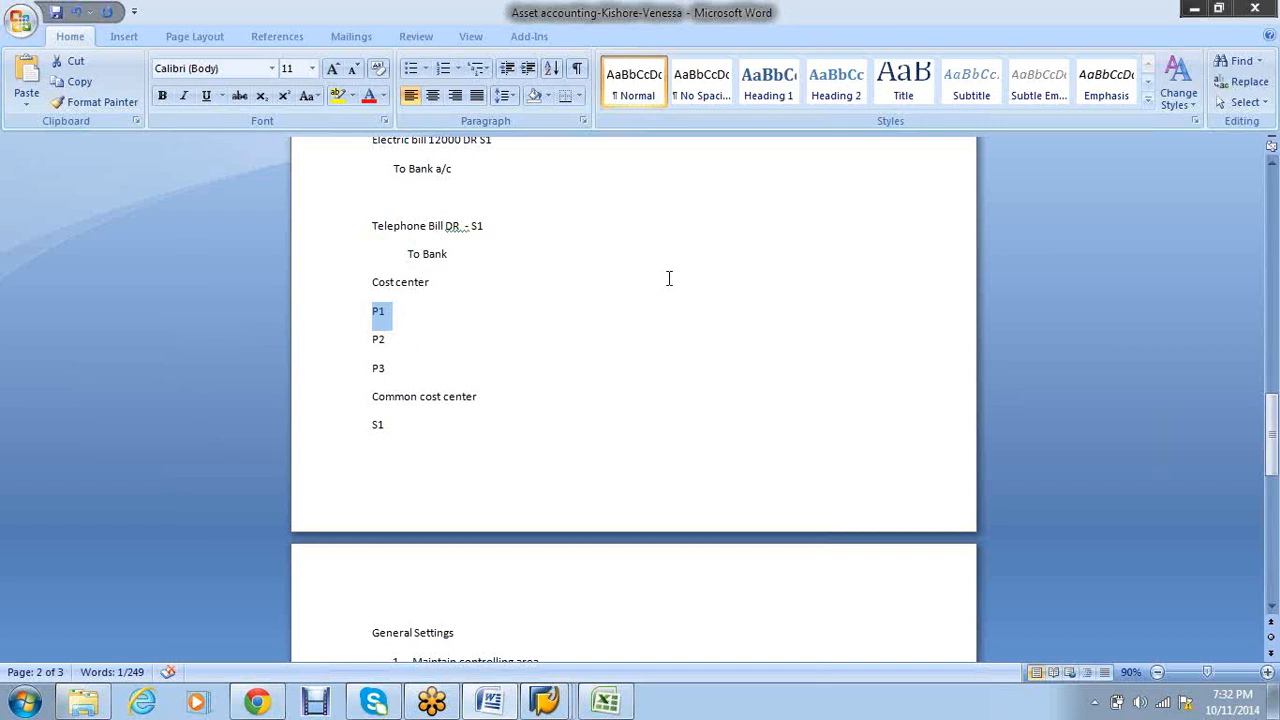
- Switch back to the OKKP session in SAP and open the company code assignment of controlling area VS01
{"action": "left_click", "coordinate": [546, 706]}
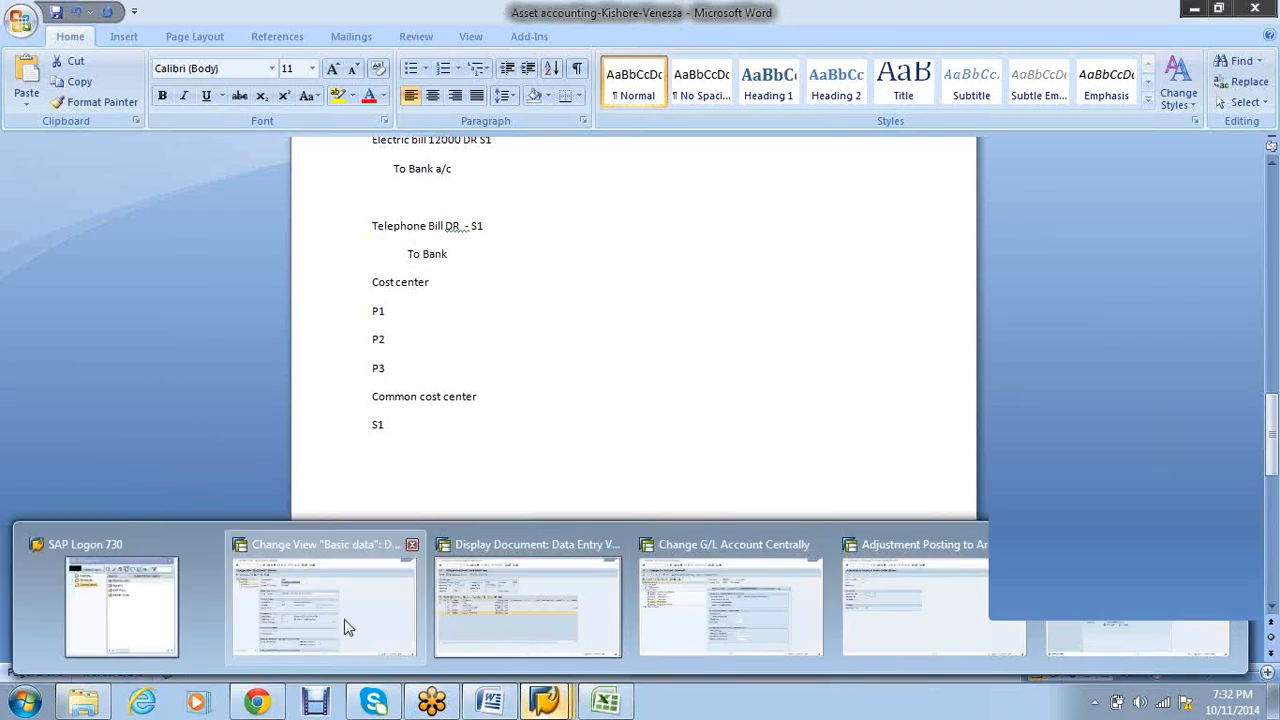
{"action": "left_click", "coordinate": [344, 619]}
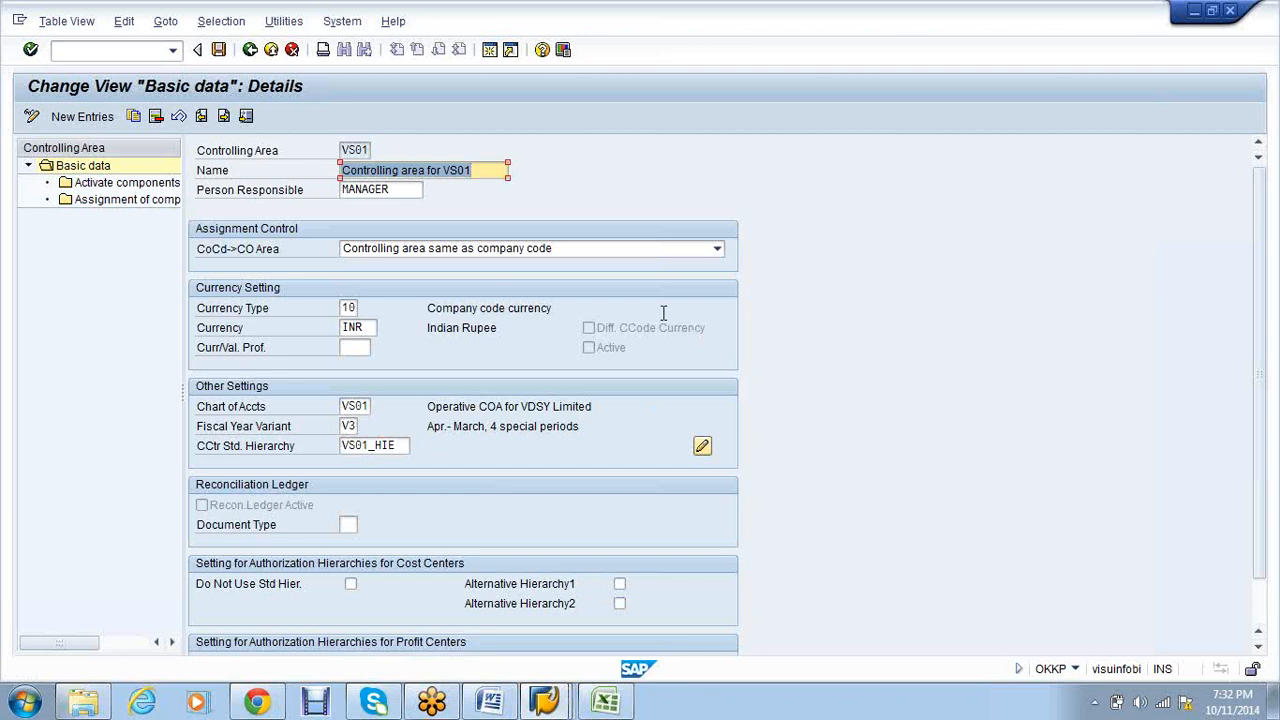
{"action": "left_click", "coordinate": [127, 205]}
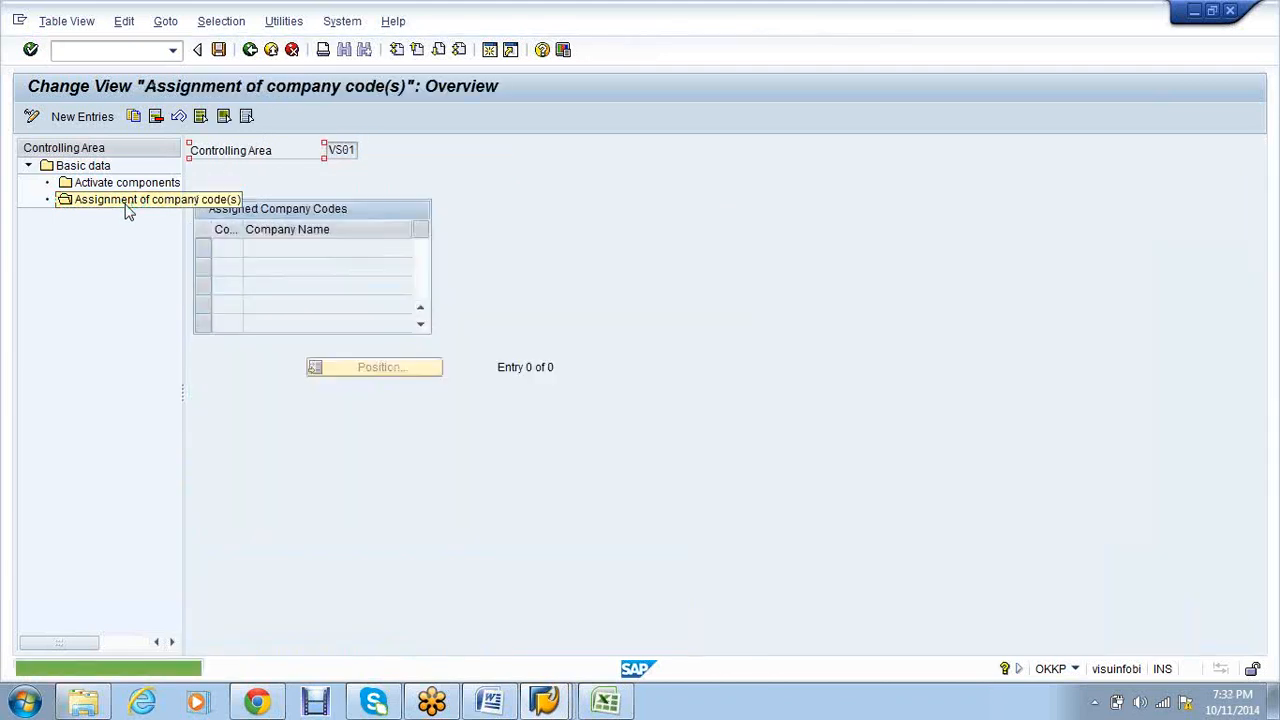
- Add company code VS01 as a new entry in the assigned company codes of controlling area VS01
{"action": "left_click", "coordinate": [82, 117]}
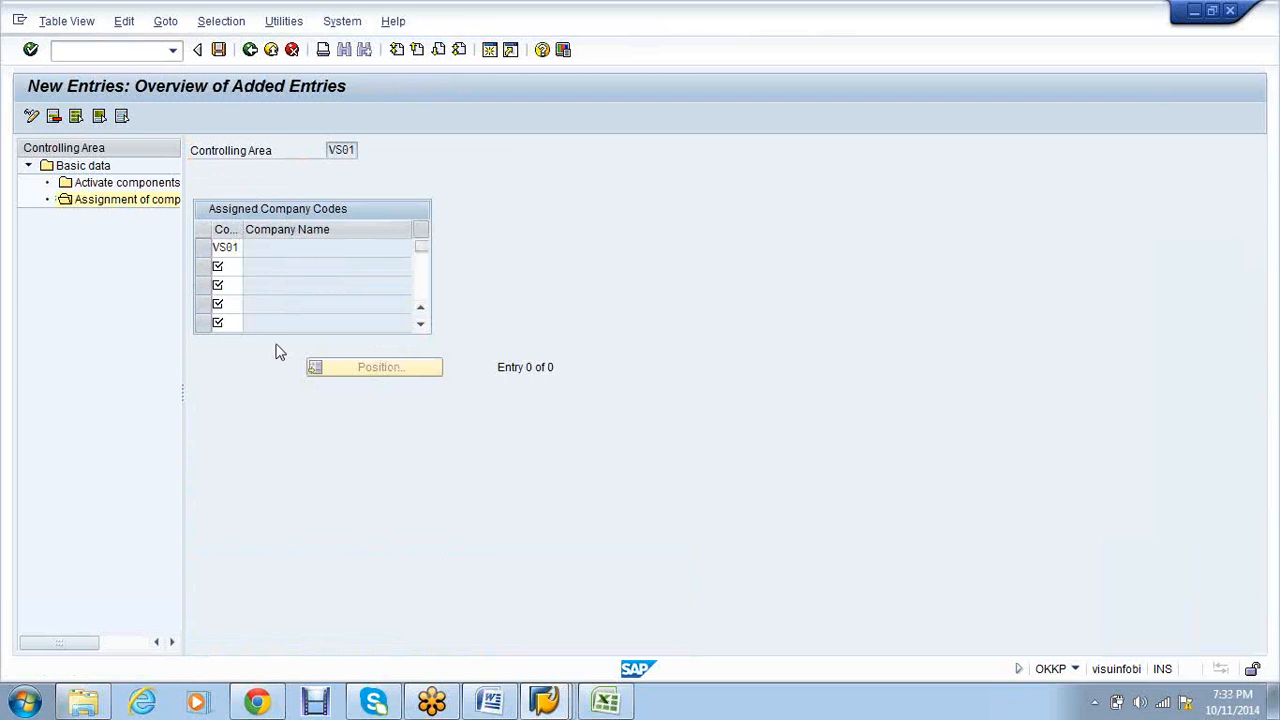
{"action": "key", "text": "Return"}
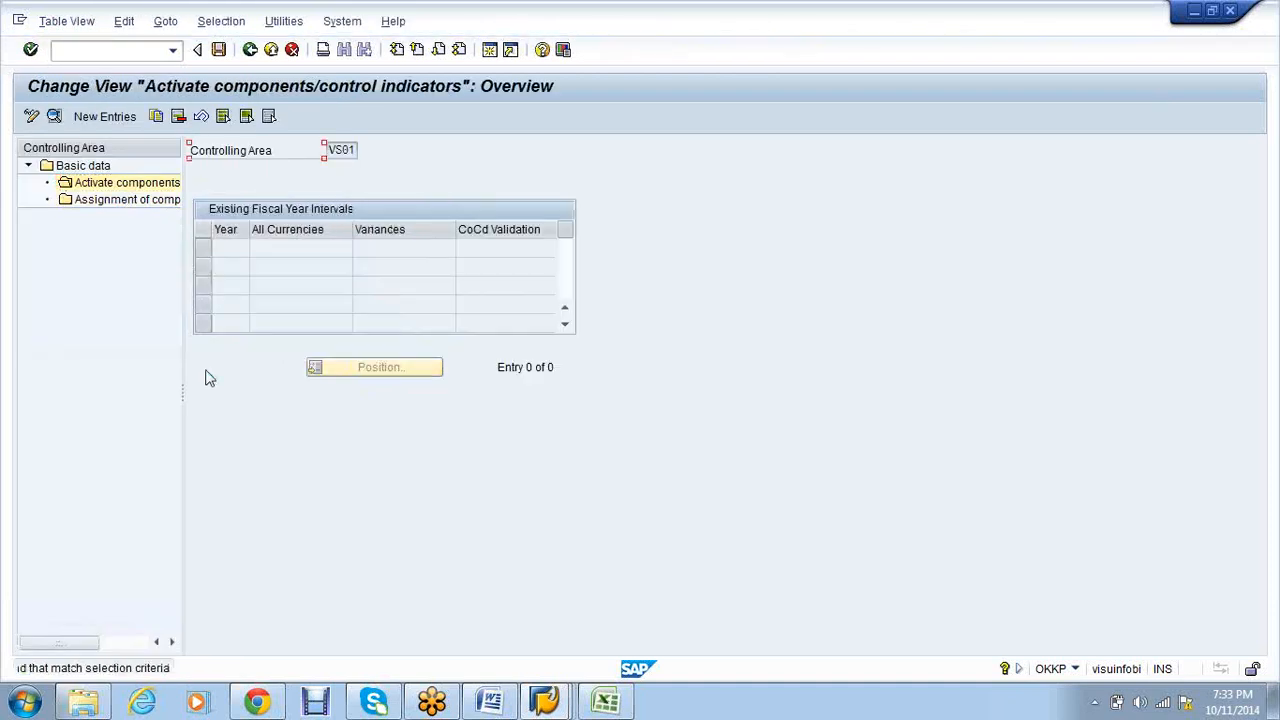
- Create a component activation entry starting in fiscal year 1900, with Cost Centers set to Component active and AA: Activity Type enabled
{"action": "left_click", "coordinate": [103, 117]}
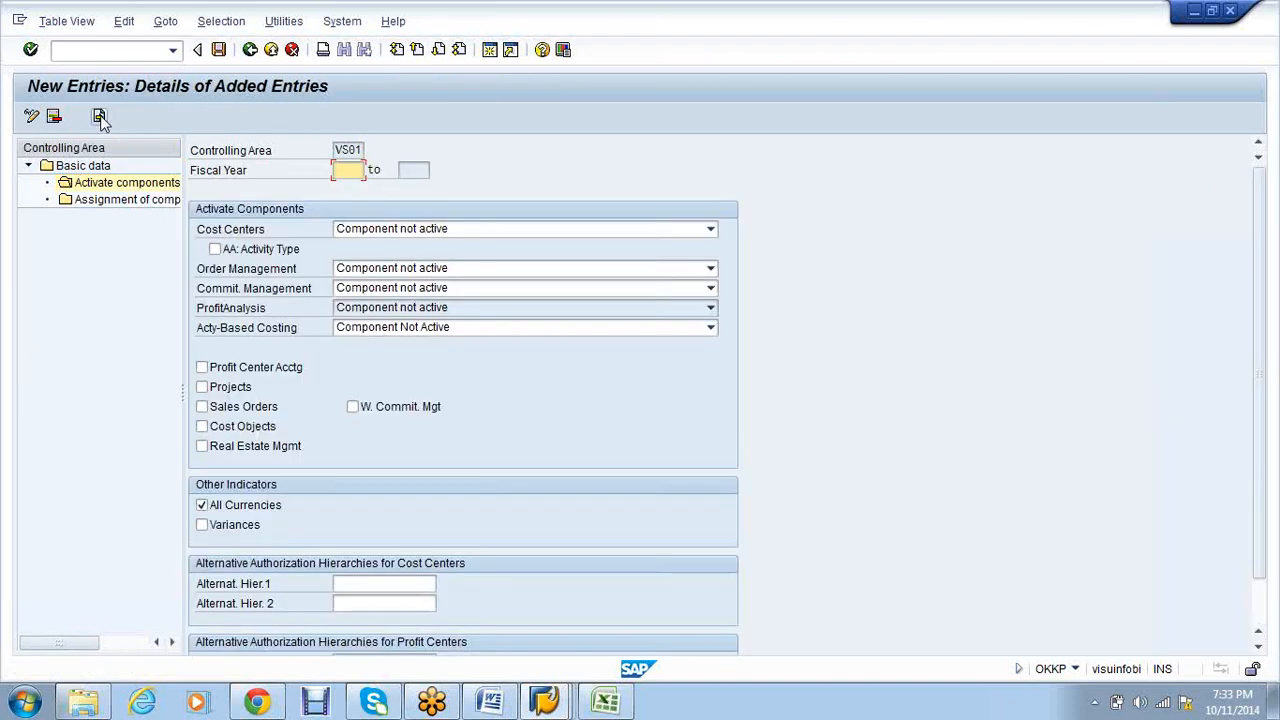
{"action": "type", "text": "1900"}
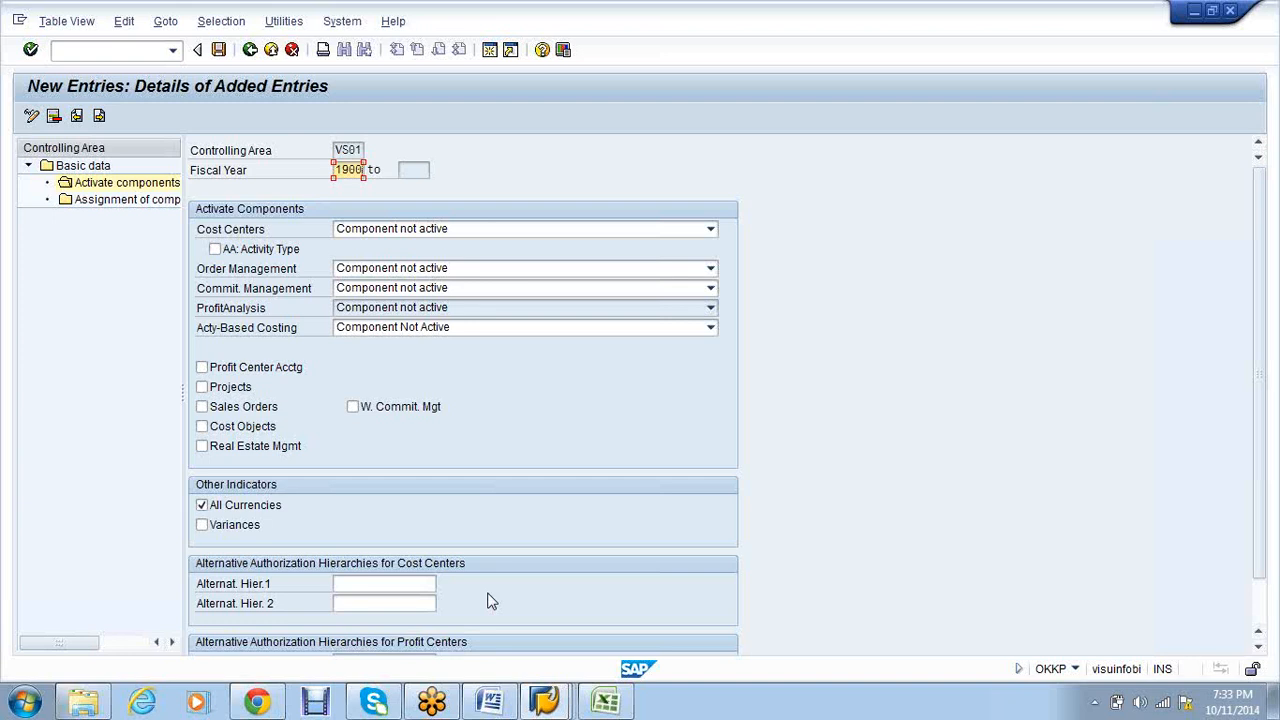
{"action": "left_click", "coordinate": [519, 228]}
{"action": "left_click", "coordinate": [459, 262]}
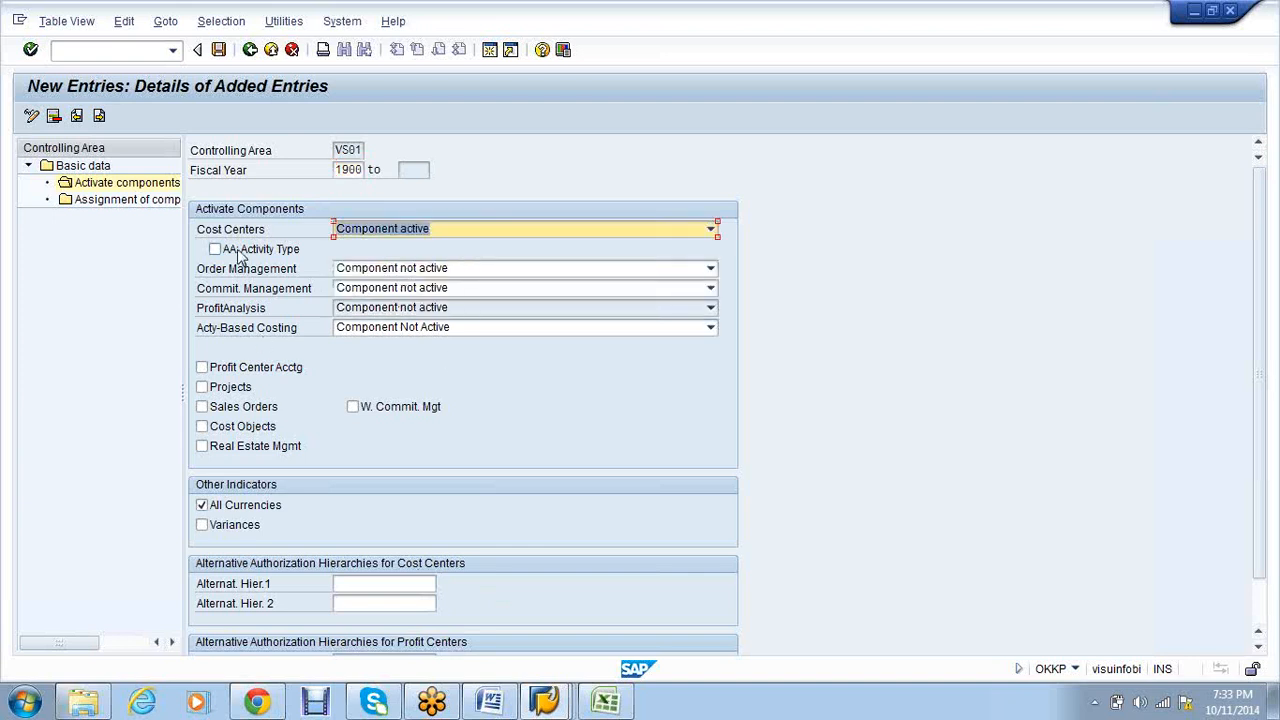
{"action": "left_click", "coordinate": [238, 255]}
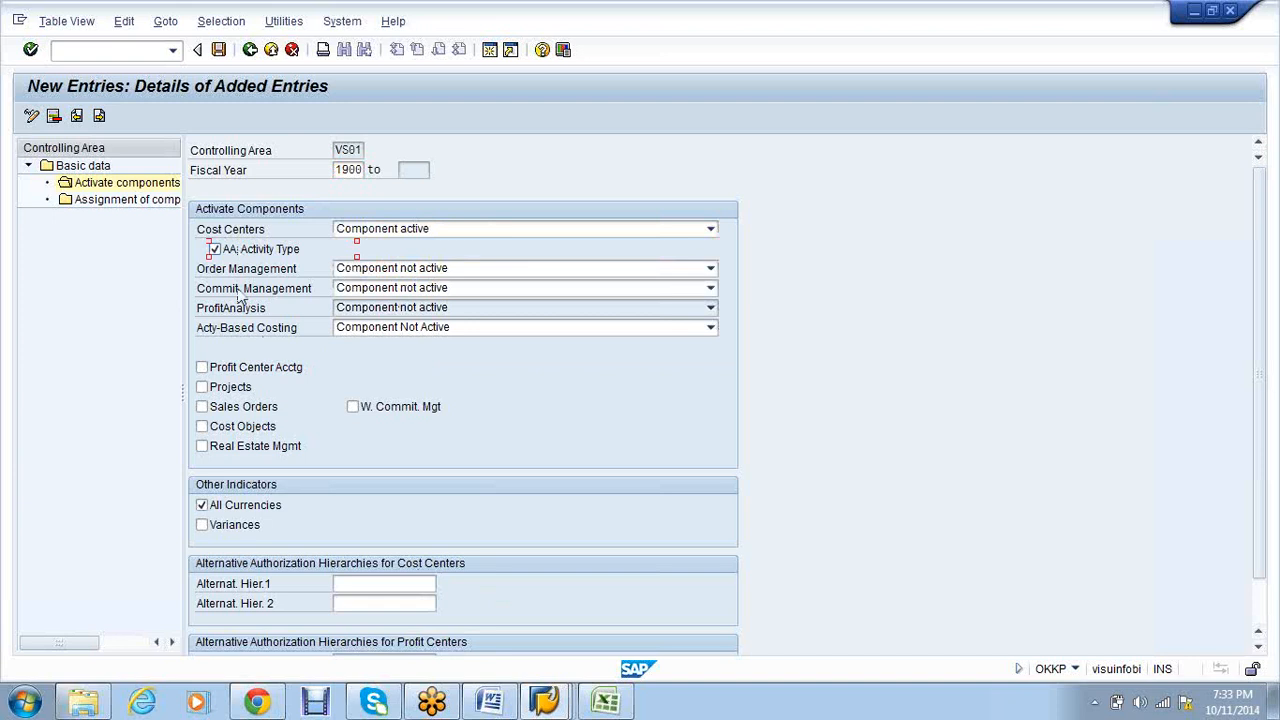
- Activate Order Management and Commitment Management, and set Activity-Based Costing to Component Active for Parallel and Integrated Calculation
{"action": "left_click", "coordinate": [488, 270]}
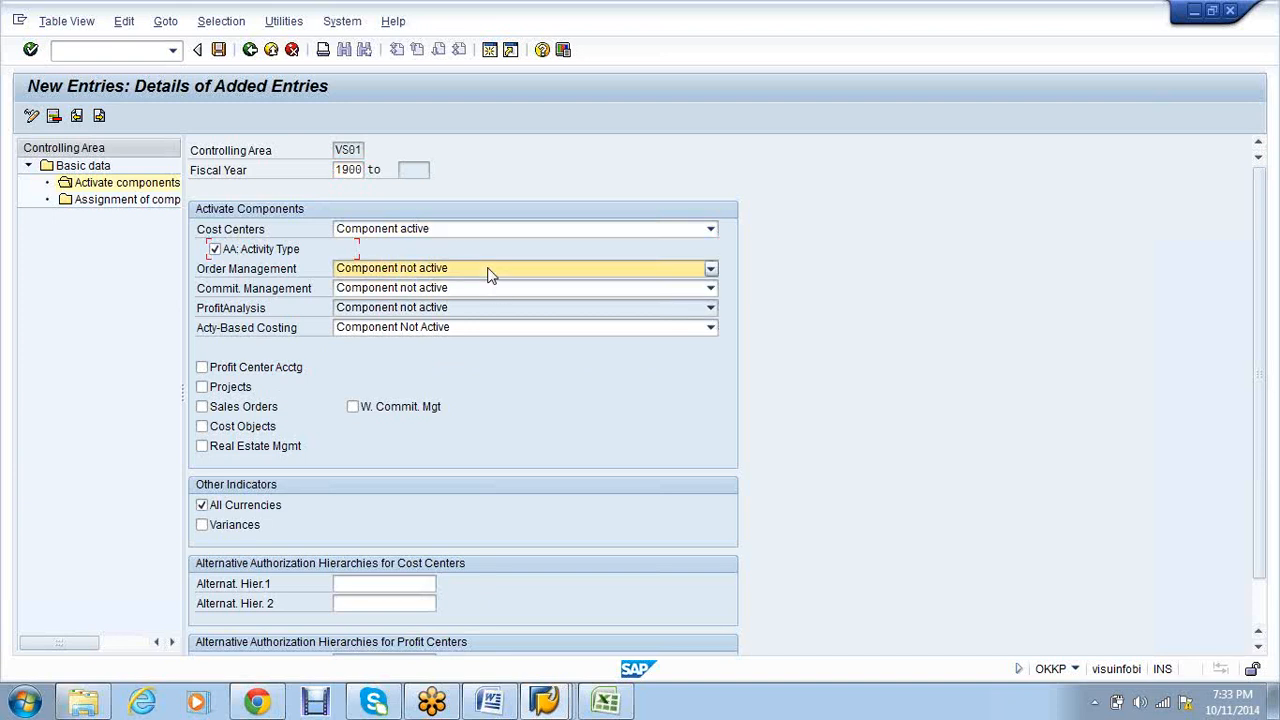
{"action": "left_click", "coordinate": [486, 300]}
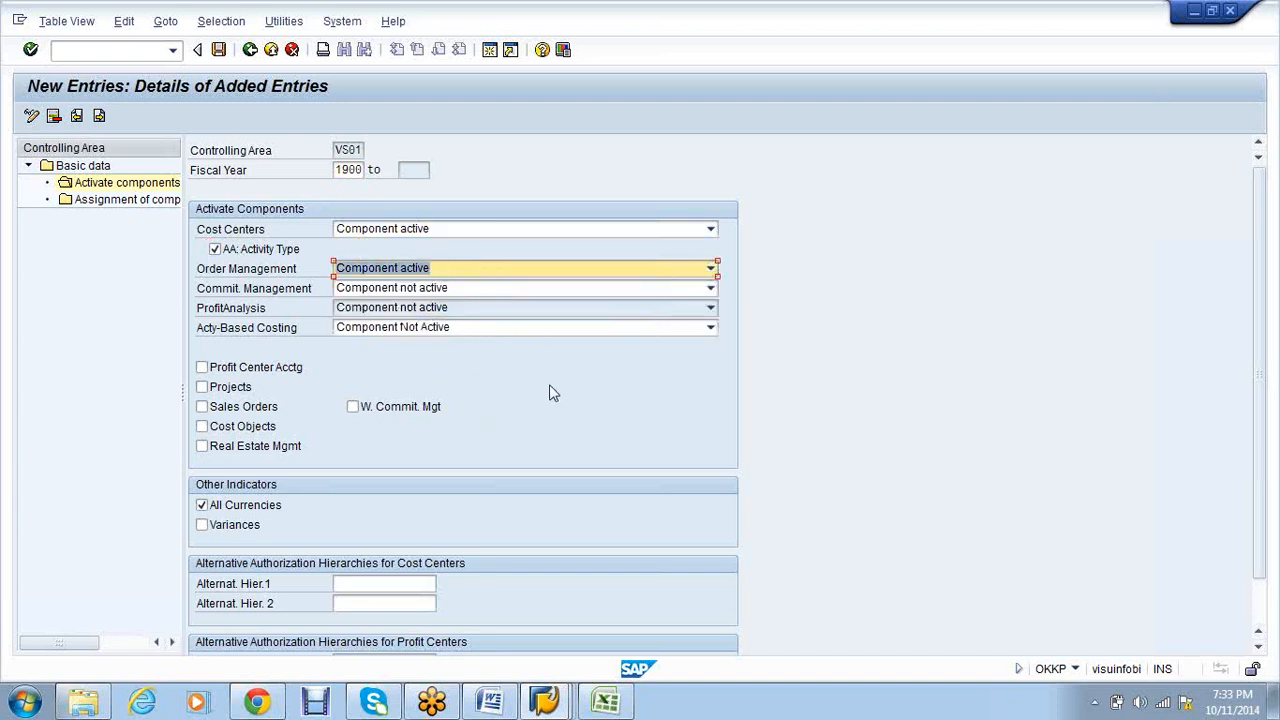
{"action": "left_click", "coordinate": [473, 290]}
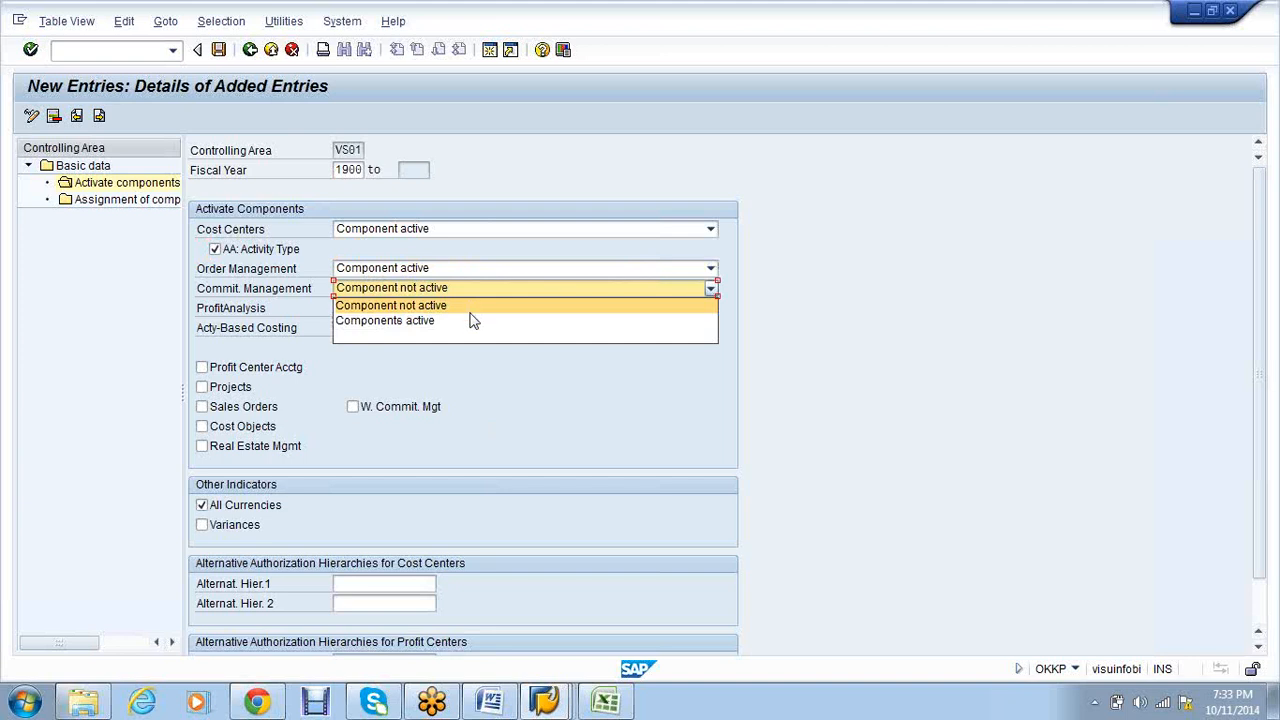
{"action": "left_click", "coordinate": [474, 320]}
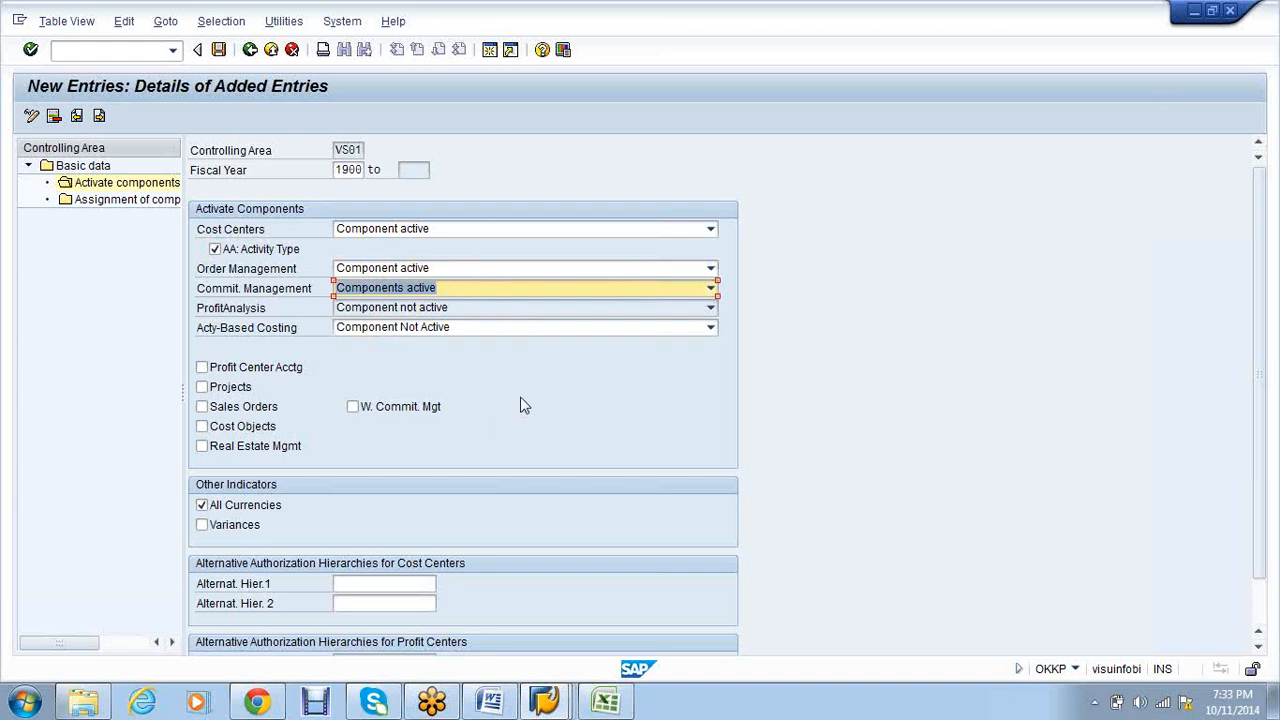
{"action": "left_click", "coordinate": [468, 330]}
{"action": "left_click", "coordinate": [468, 332]}
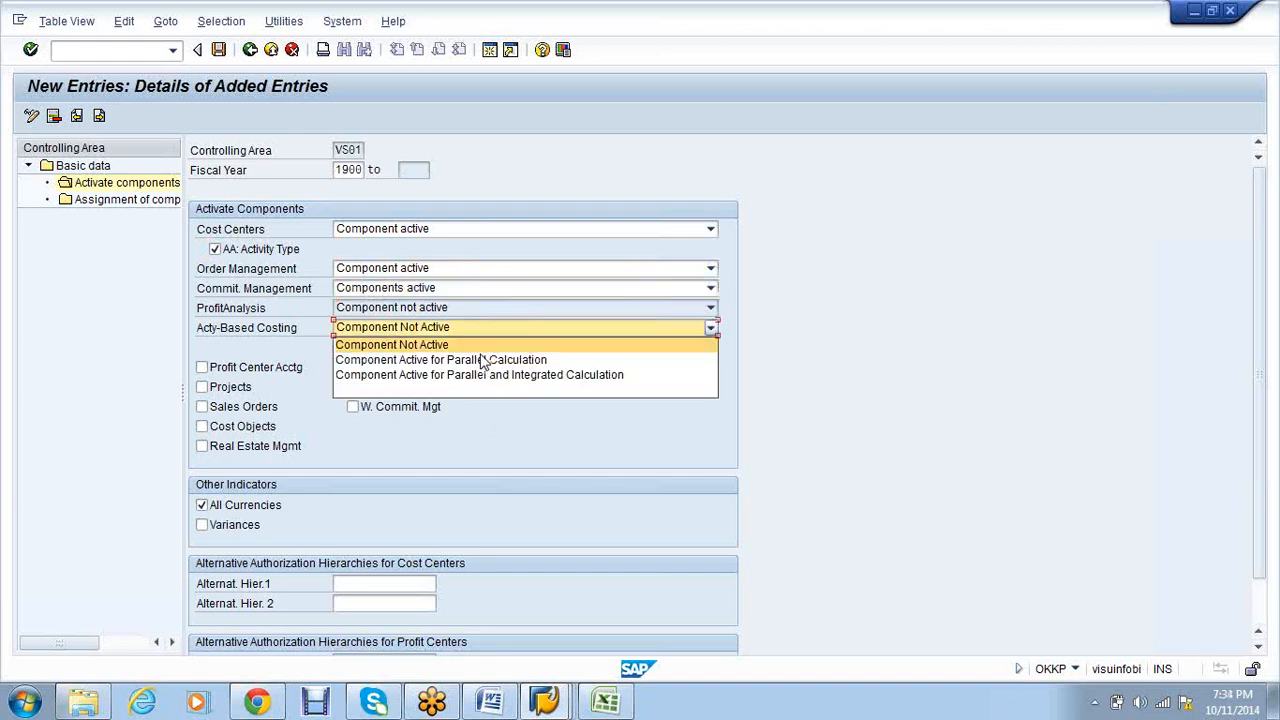
{"action": "left_click", "coordinate": [498, 374]}
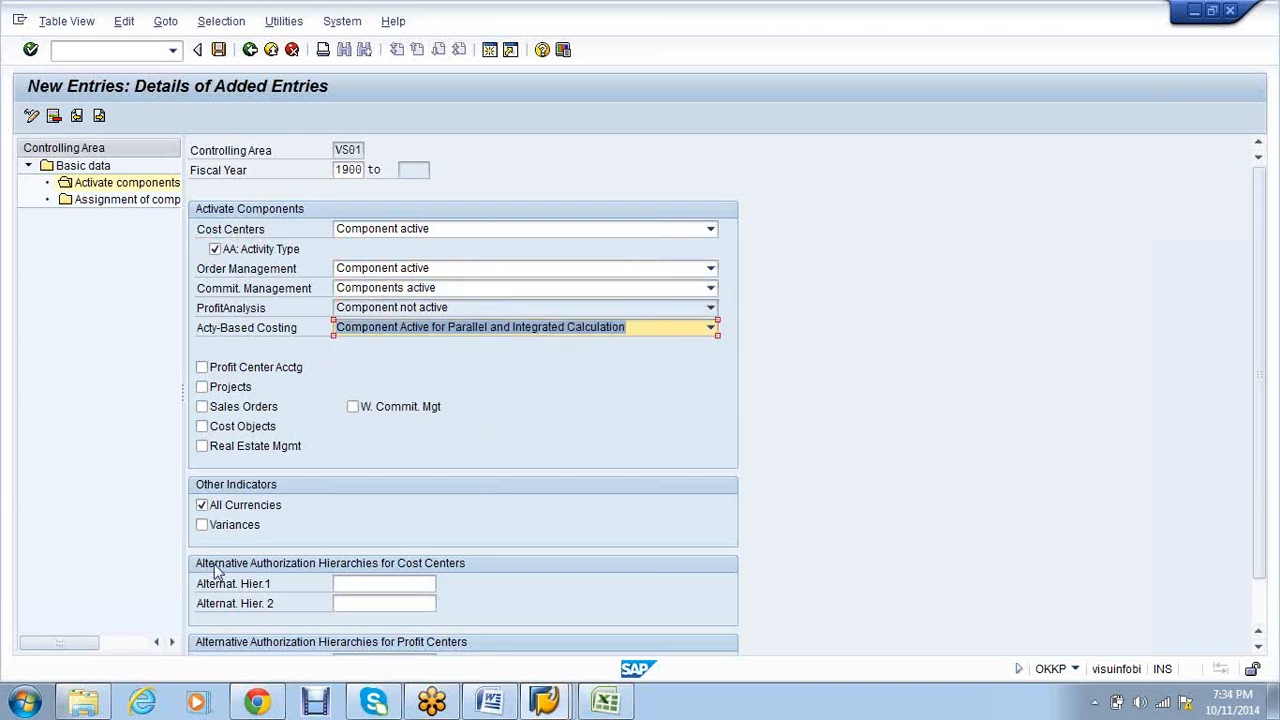
- Enable Profit Center Acctg and save the control indicators of controlling area VS01, acknowledging the critical transport information
{"action": "left_click", "coordinate": [250, 374]}
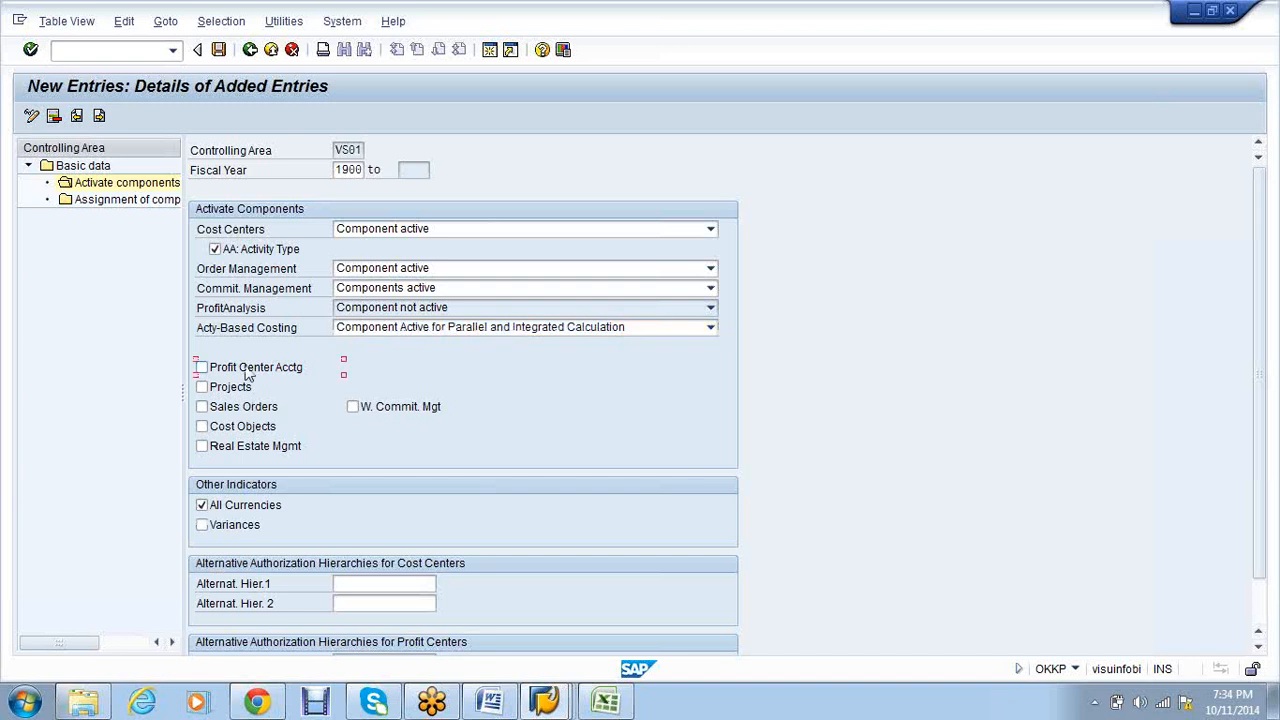
{"action": "left_click", "coordinate": [249, 372]}
{"action": "left_click", "coordinate": [220, 56]}
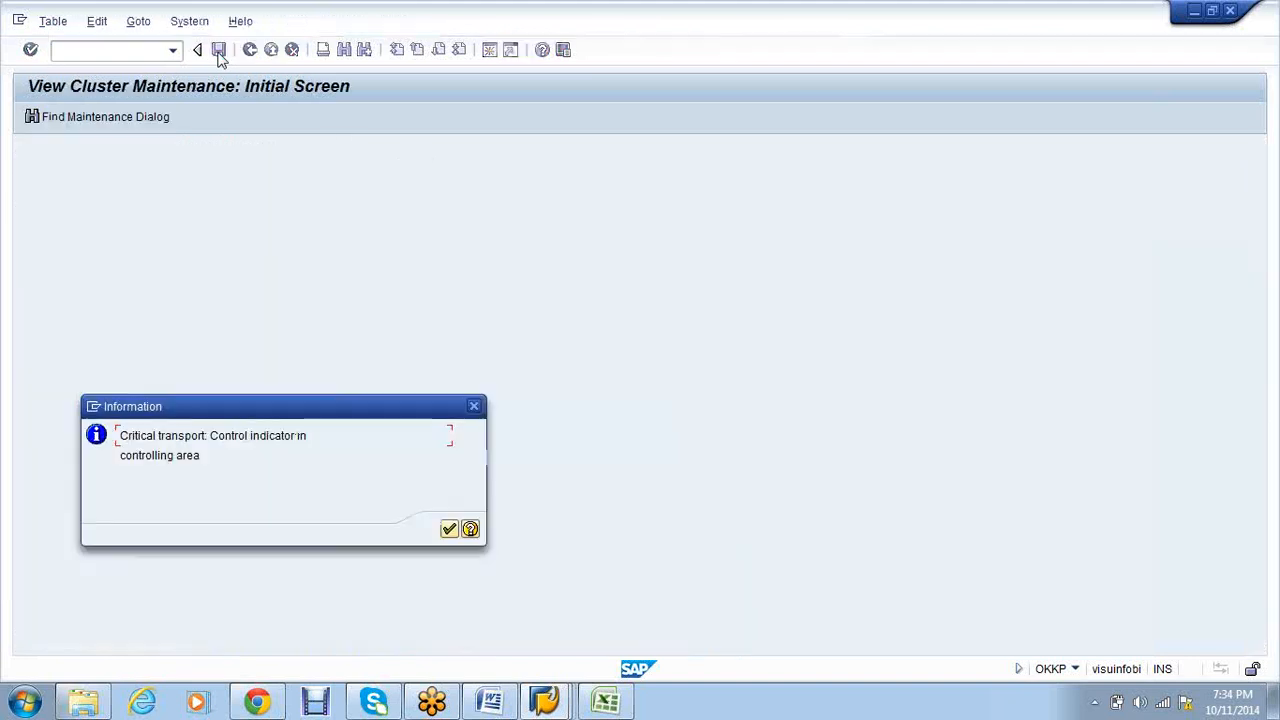
{"action": "left_click", "coordinate": [449, 529]}
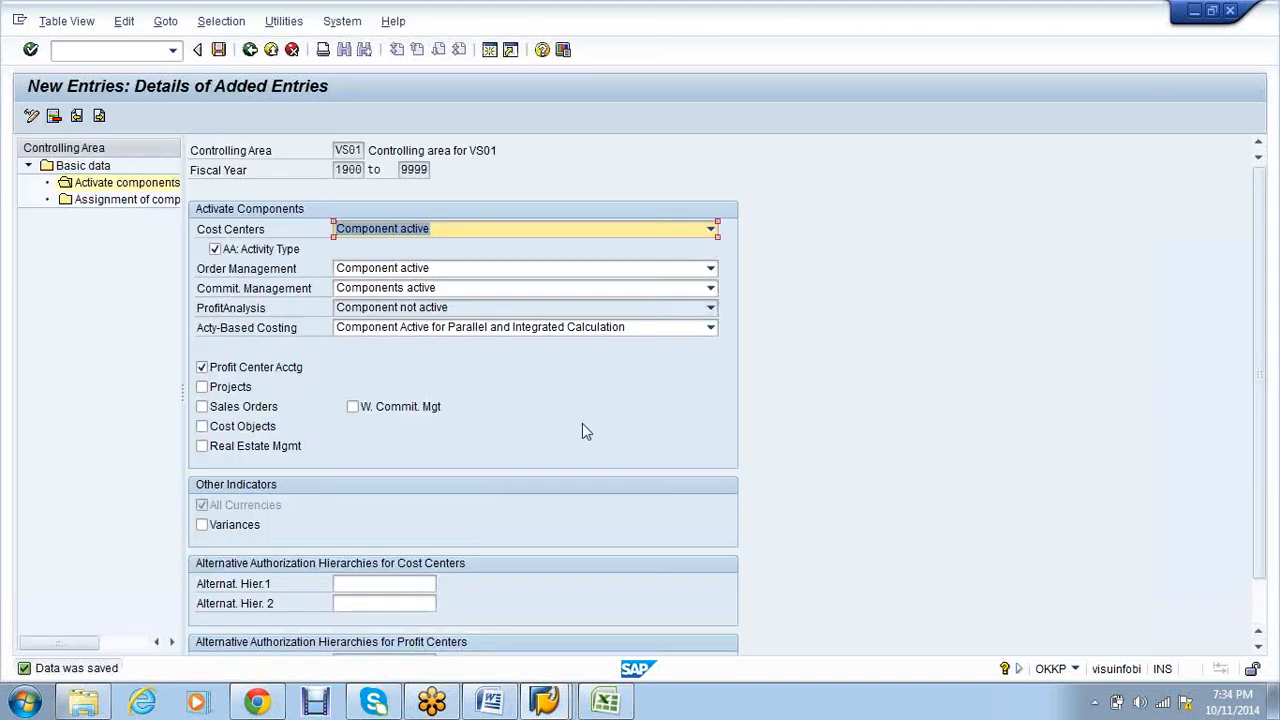
- Go to transaction SPRO and display the SAP Customizing Implementation Guide
{"action": "left_click", "coordinate": [117, 47]}
{"action": "type", "text": "/nspro"}
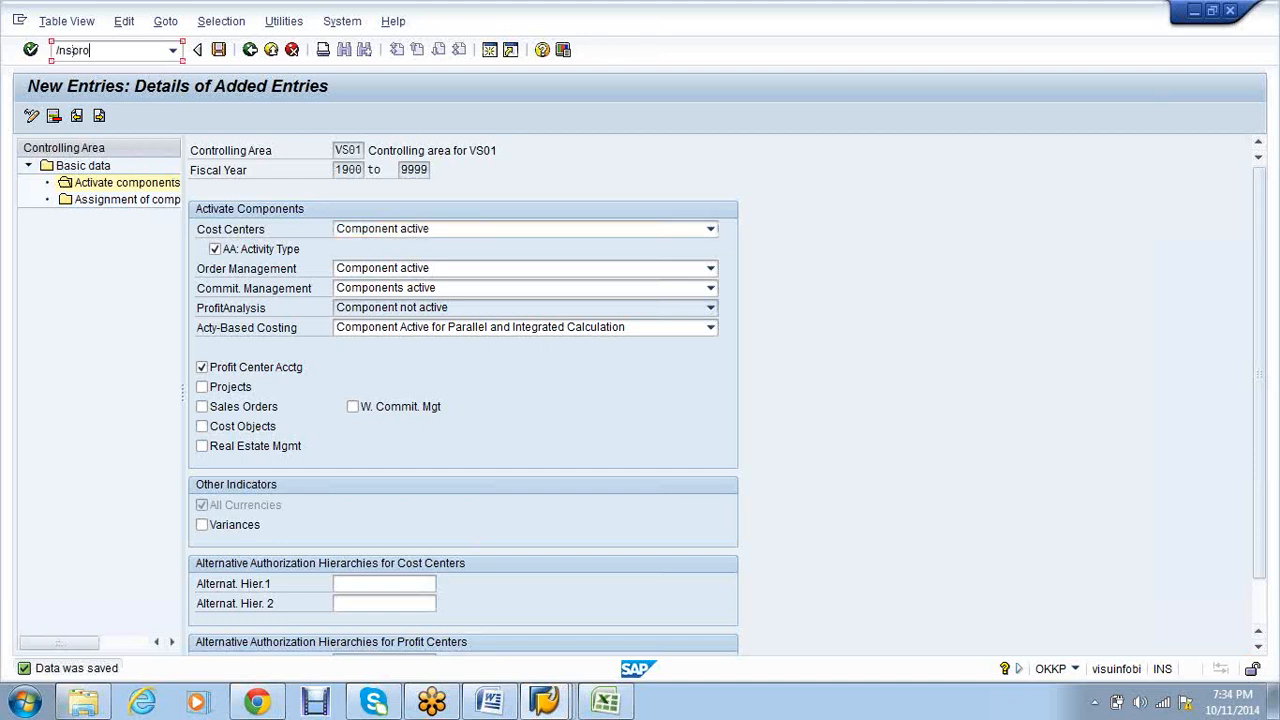
{"action": "key", "text": "Return"}
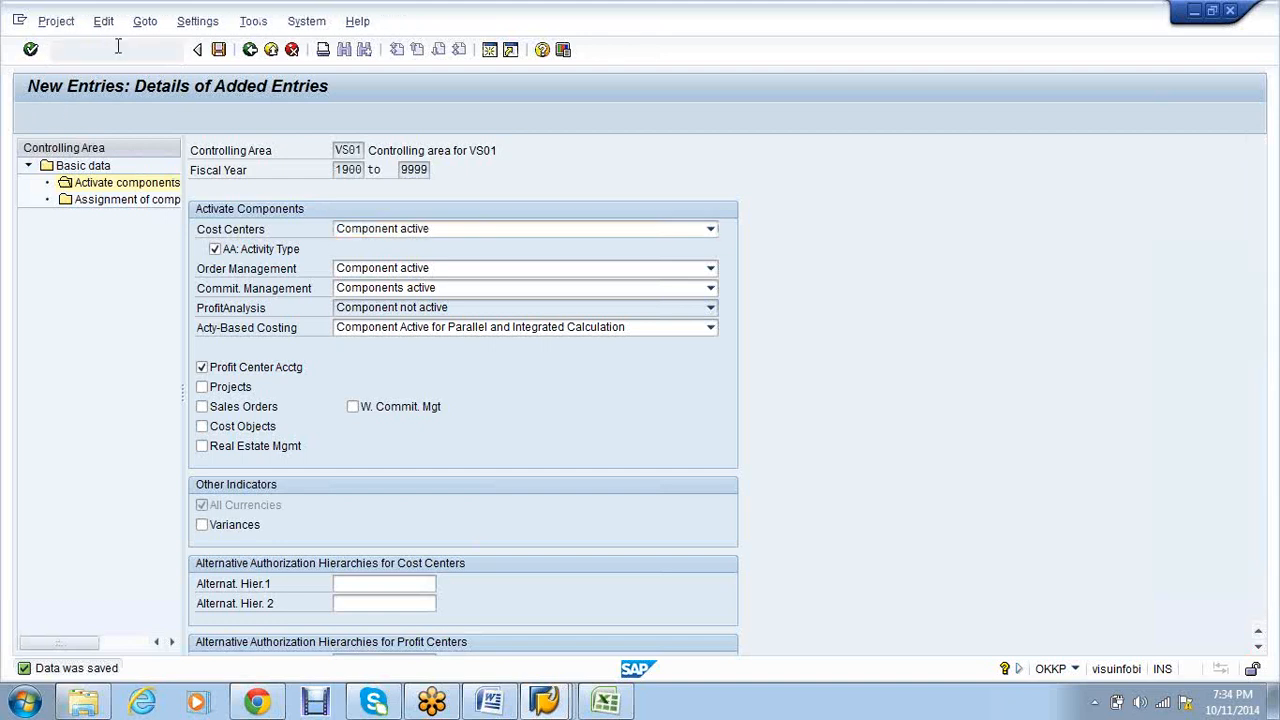
{"action": "left_click", "coordinate": [85, 122]}
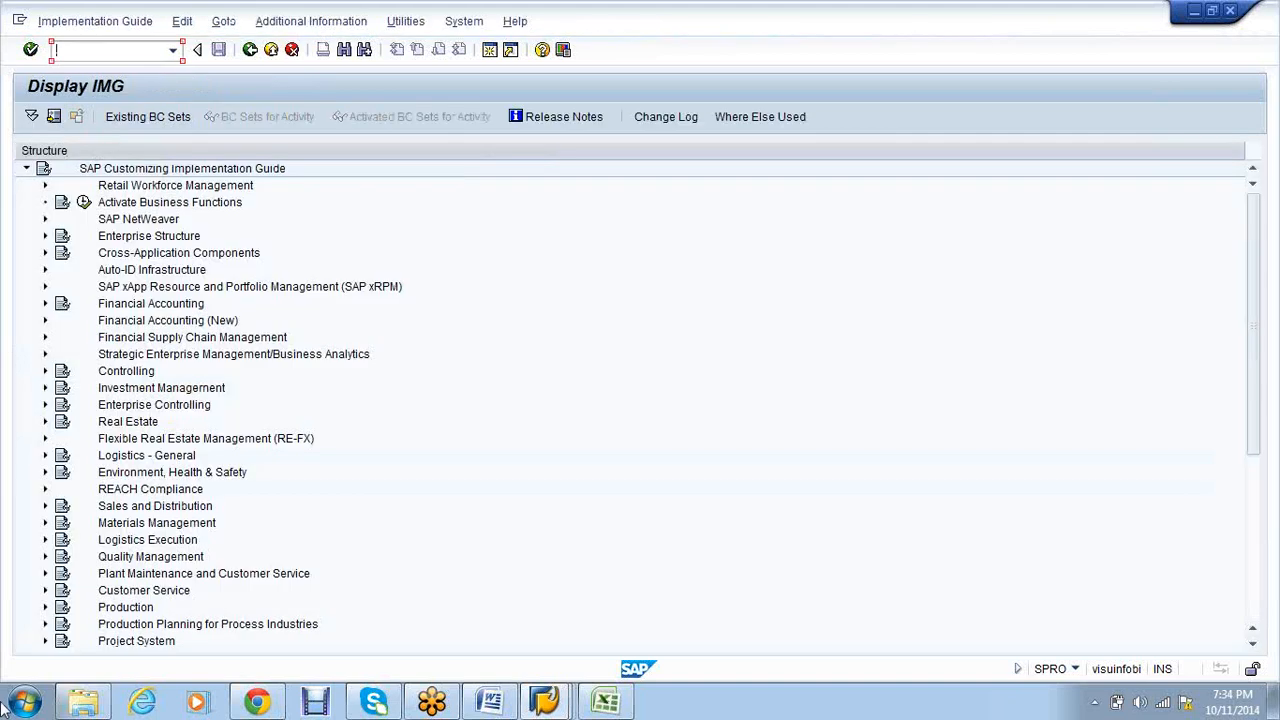
- Open the activity Maintain Number Ranges for Controlling Documents under Controlling, General Controlling, Organization
{"action": "left_click", "coordinate": [45, 372]}
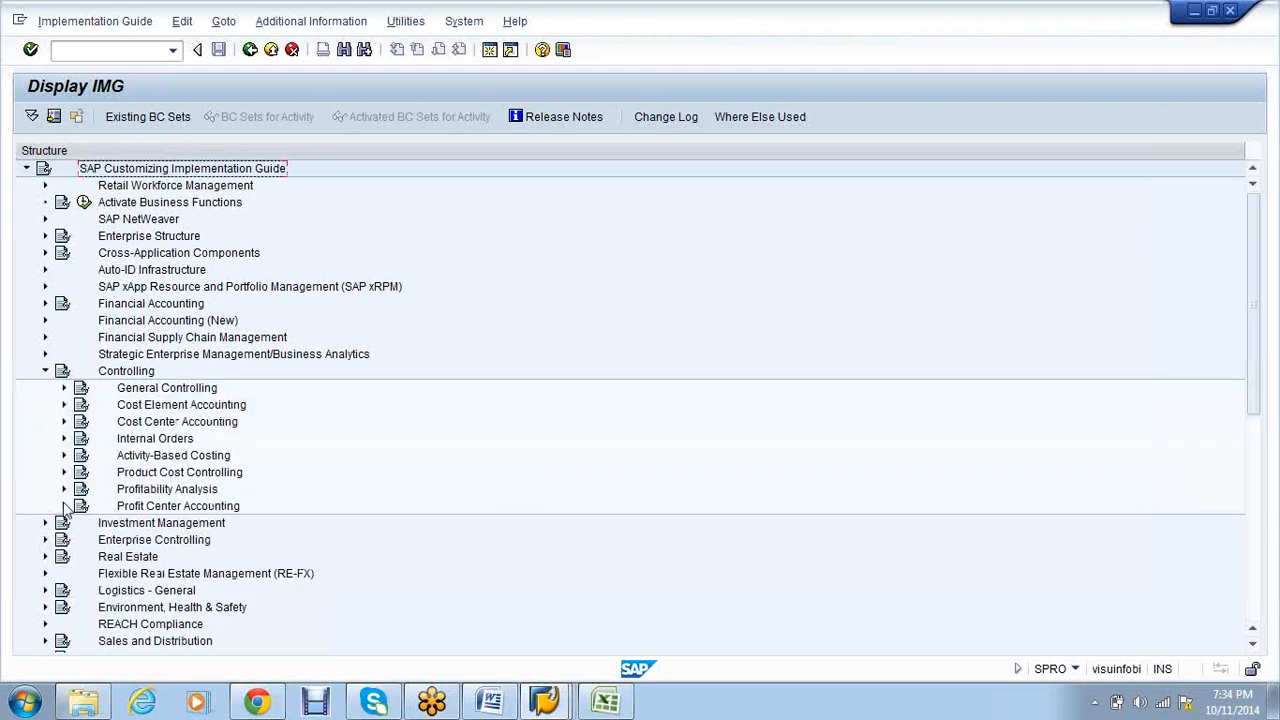
{"action": "left_click", "coordinate": [64, 387]}
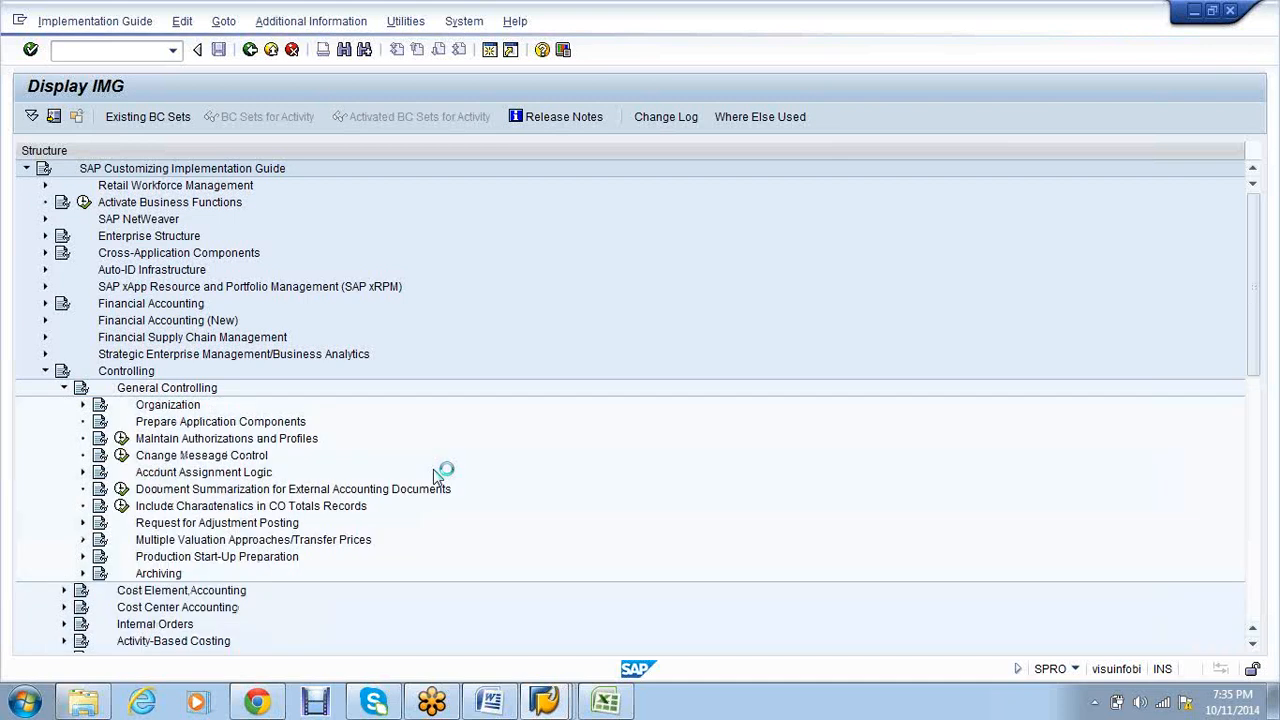
{"action": "left_click", "coordinate": [82, 404]}
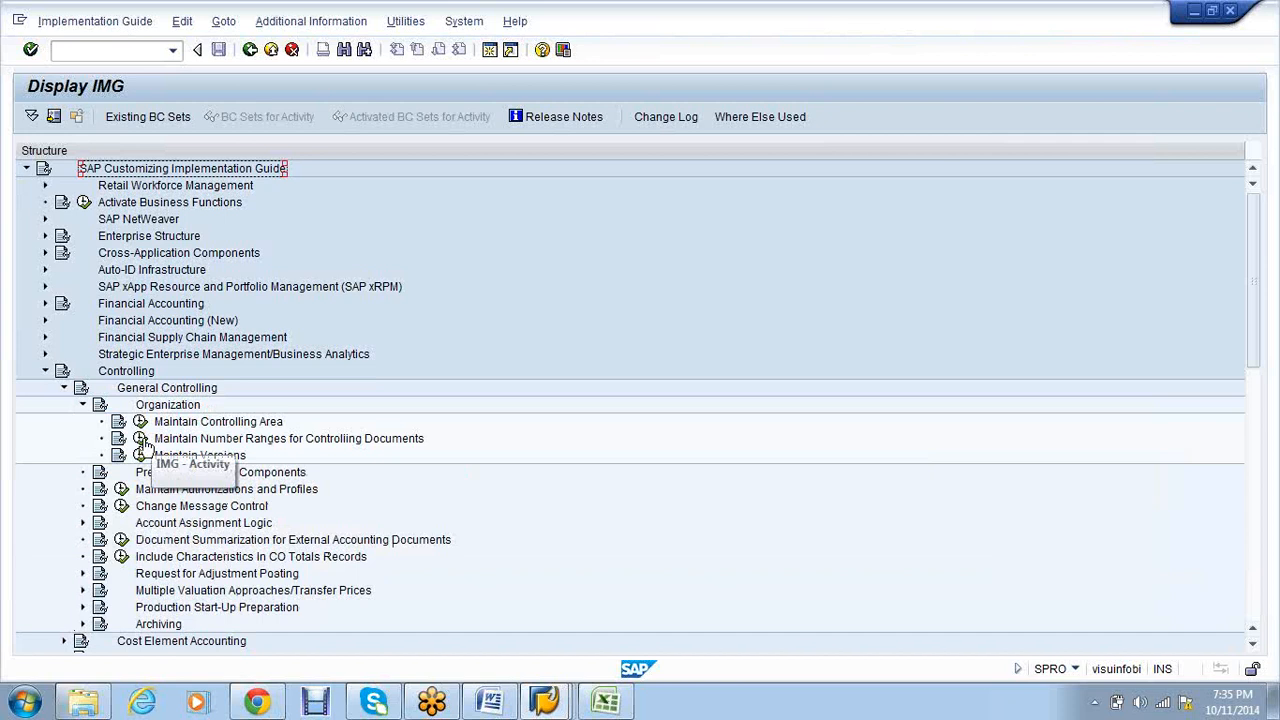
{"action": "left_click", "coordinate": [141, 440]}
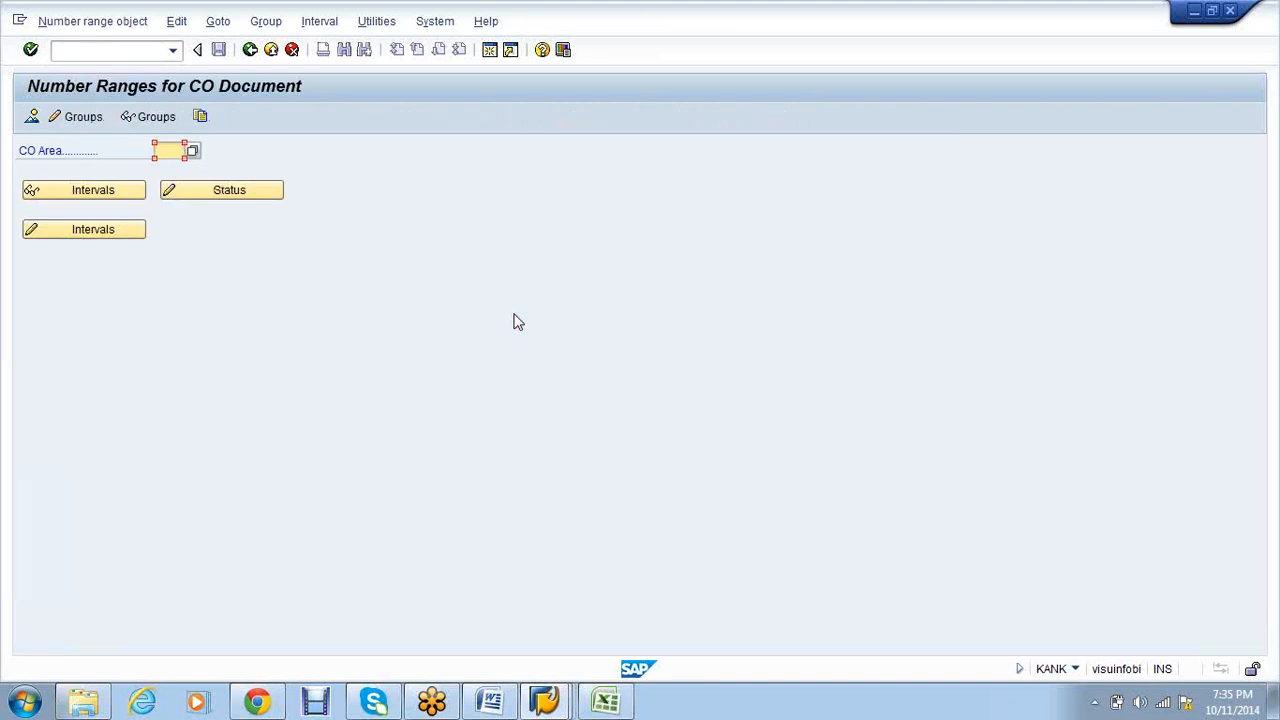
- Open the CO document number range groups of CO area VS01 for maintenance
{"action": "left_click", "coordinate": [84, 118]}
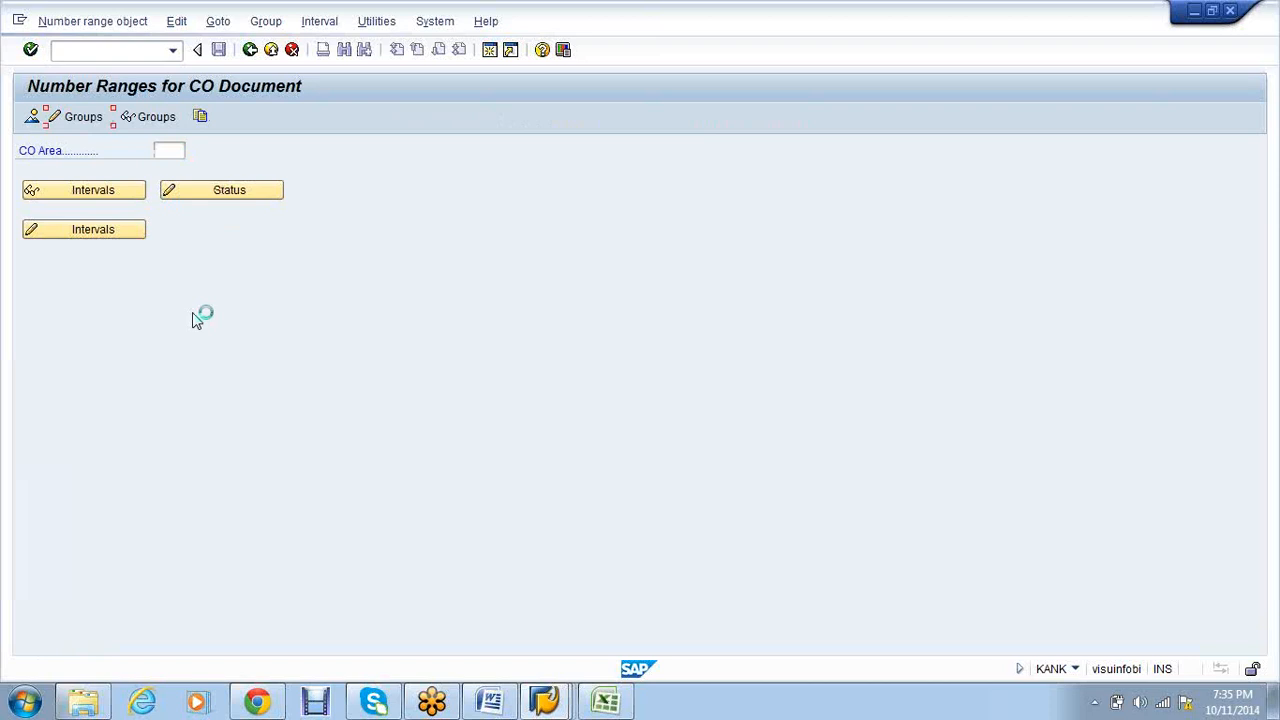
{"action": "left_click", "coordinate": [72, 119]}
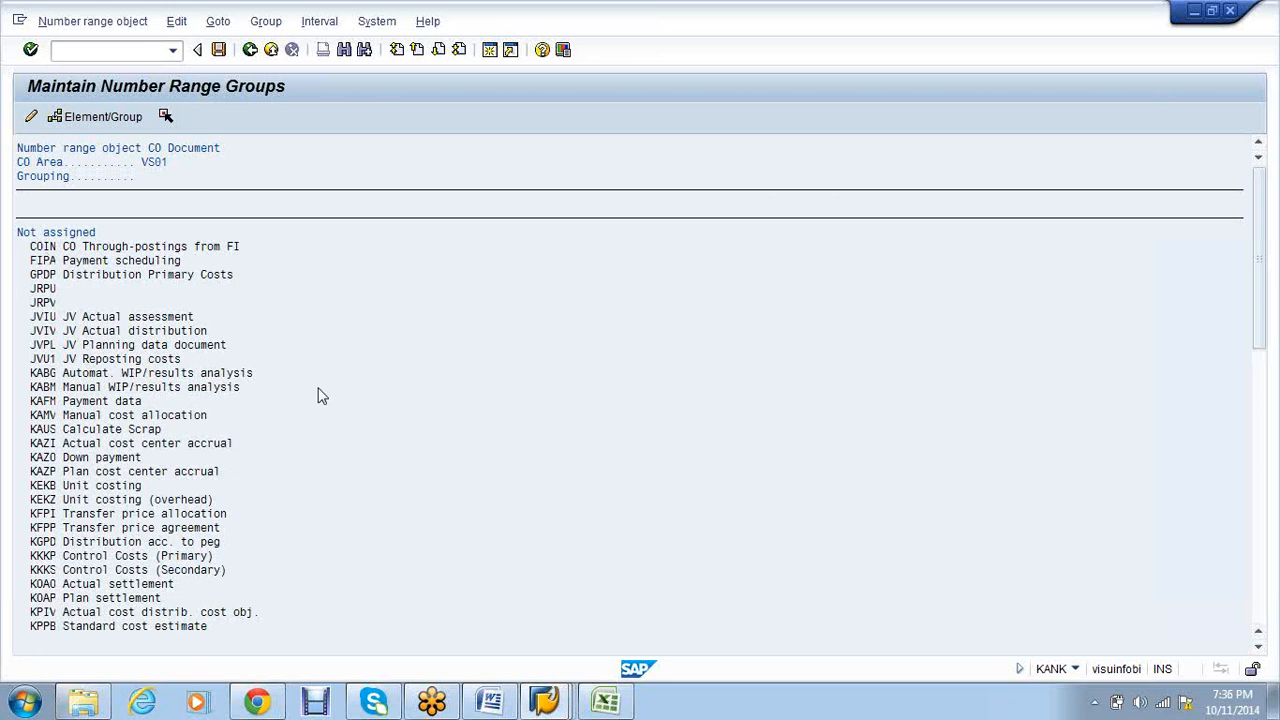
- Review the list of unassigned CO business transactions for controlling area VS01, and return to the CO document number range overview
{"action": "scroll", "coordinate": [318, 388], "scroll_direction": "down", "scroll_amount": 1}
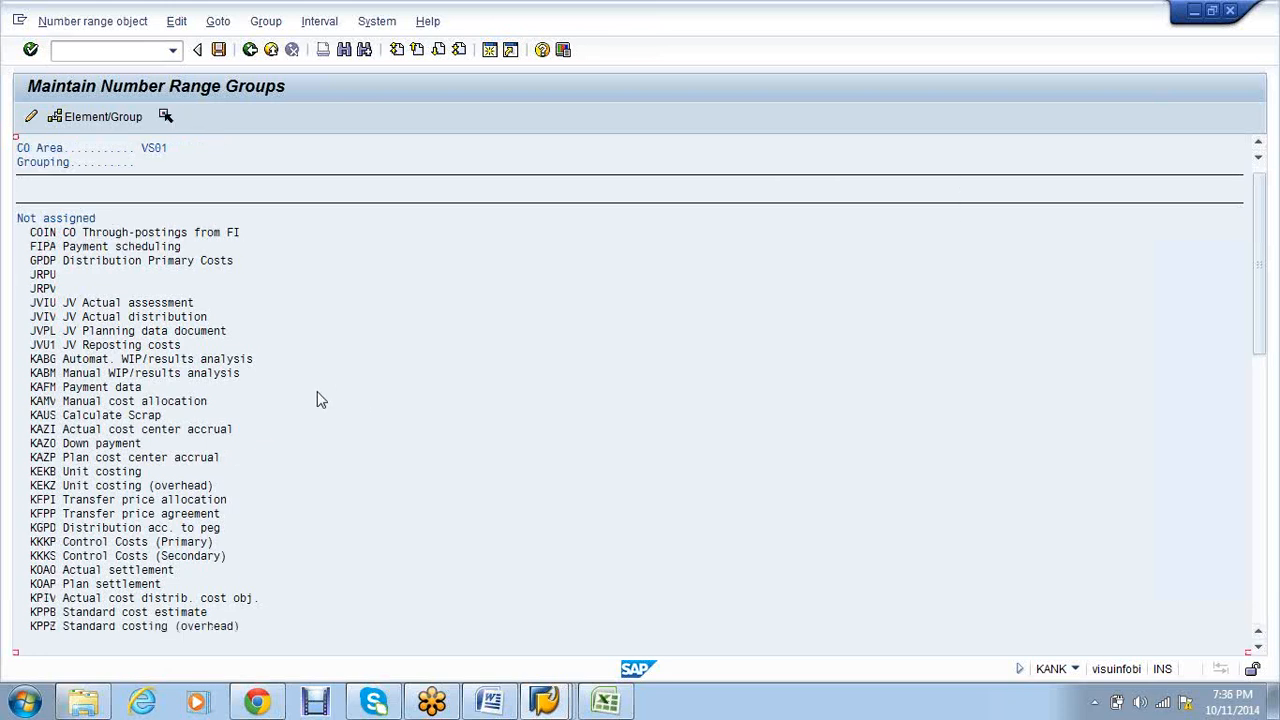
{"action": "scroll", "coordinate": [318, 403], "scroll_direction": "down", "scroll_amount": 2}
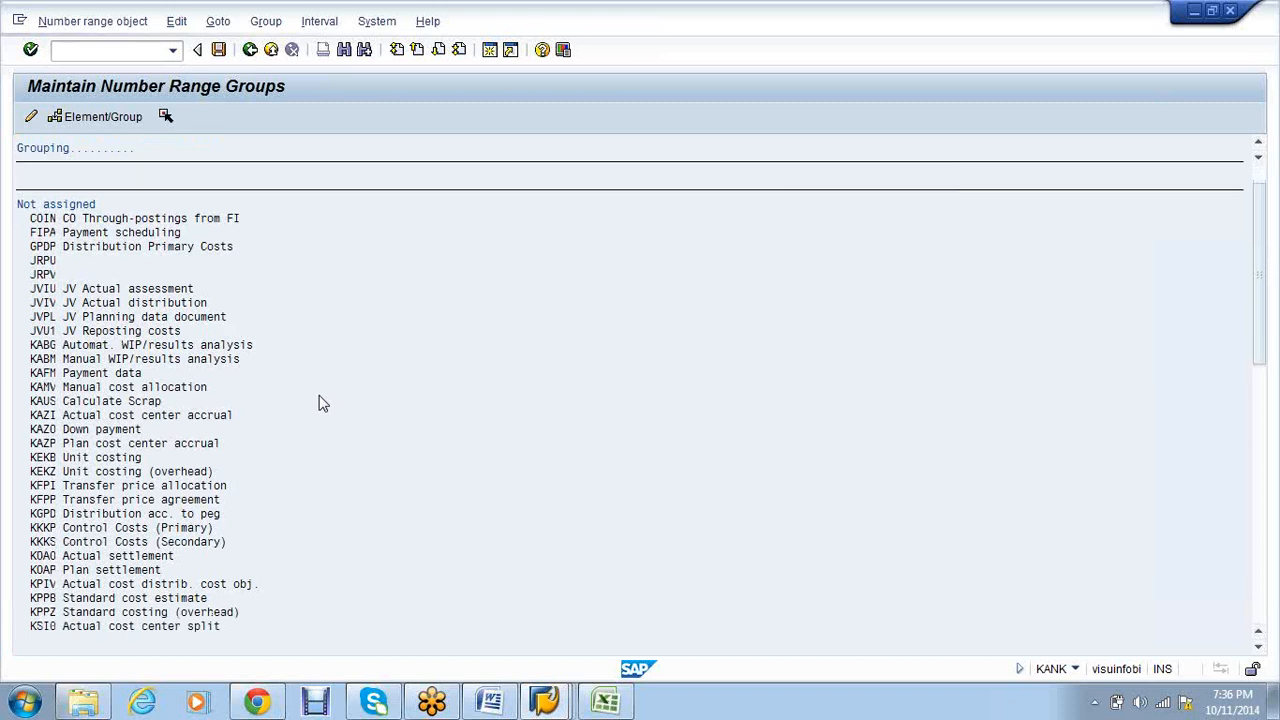
{"action": "scroll", "coordinate": [342, 457], "scroll_direction": "down", "scroll_amount": 1}
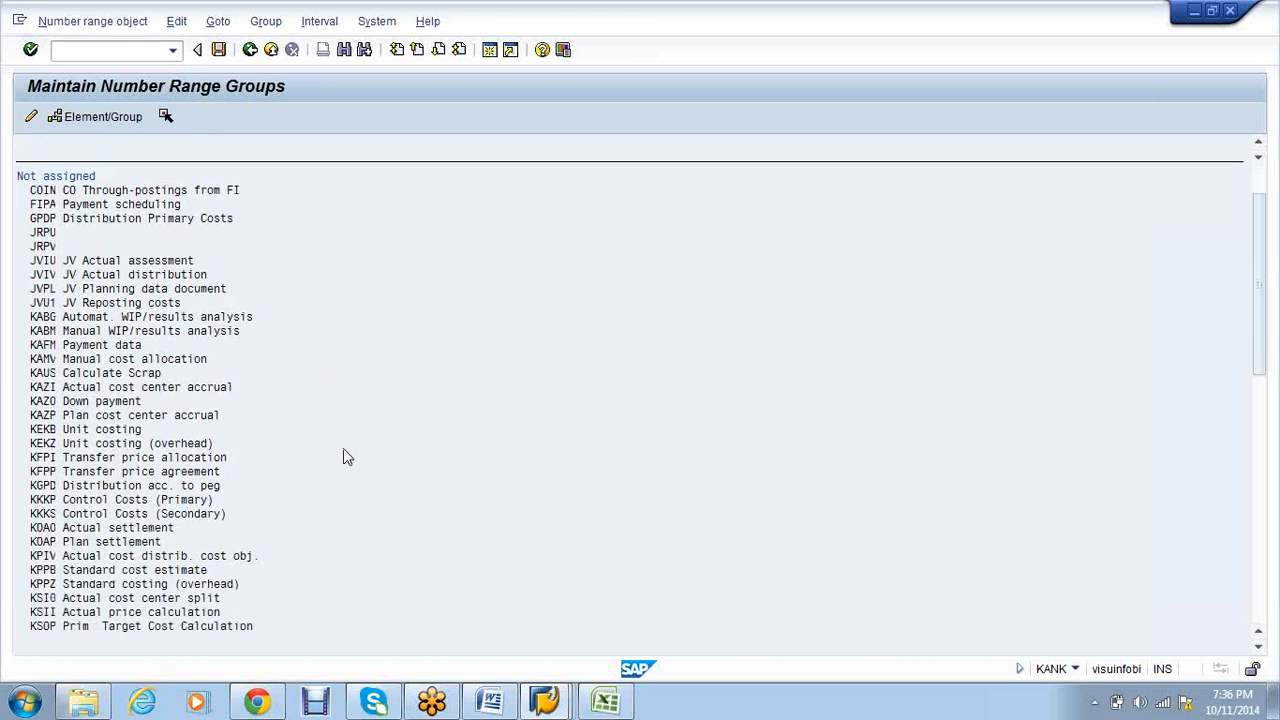
{"action": "scroll", "coordinate": [370, 464], "scroll_direction": "down", "scroll_amount": 4}
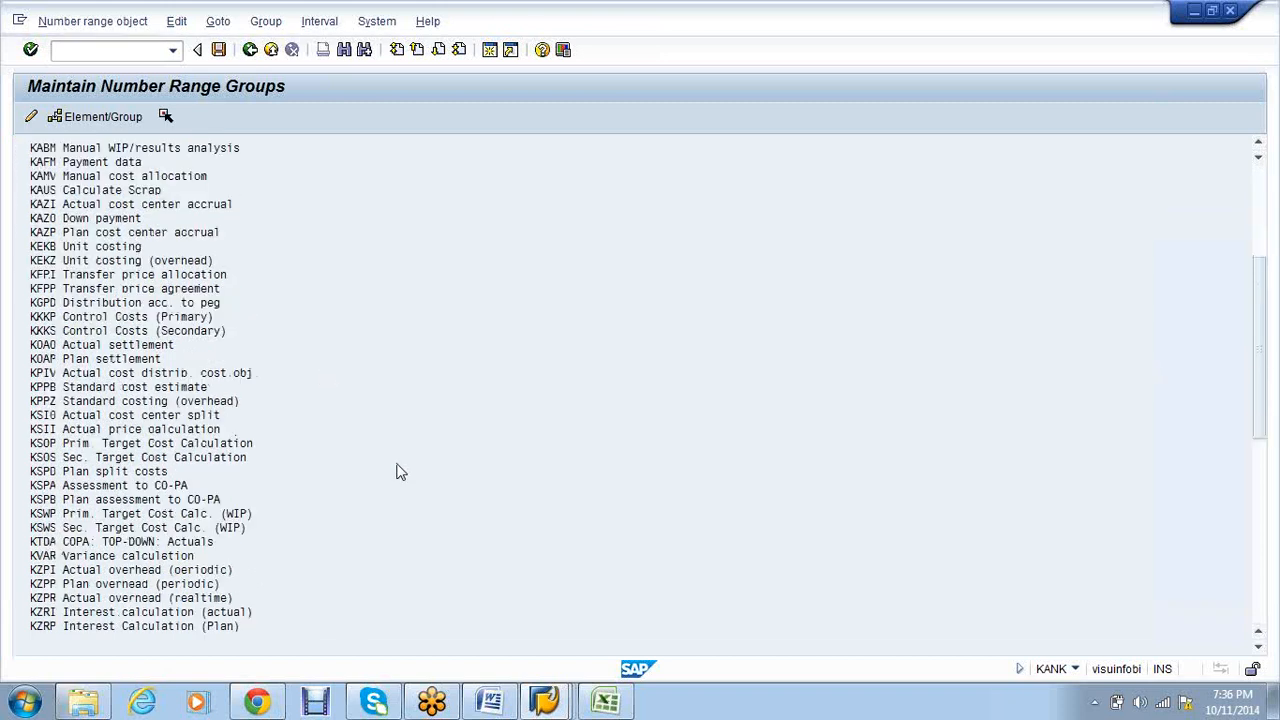
{"action": "scroll", "coordinate": [397, 471], "scroll_direction": "down", "scroll_amount": 1}
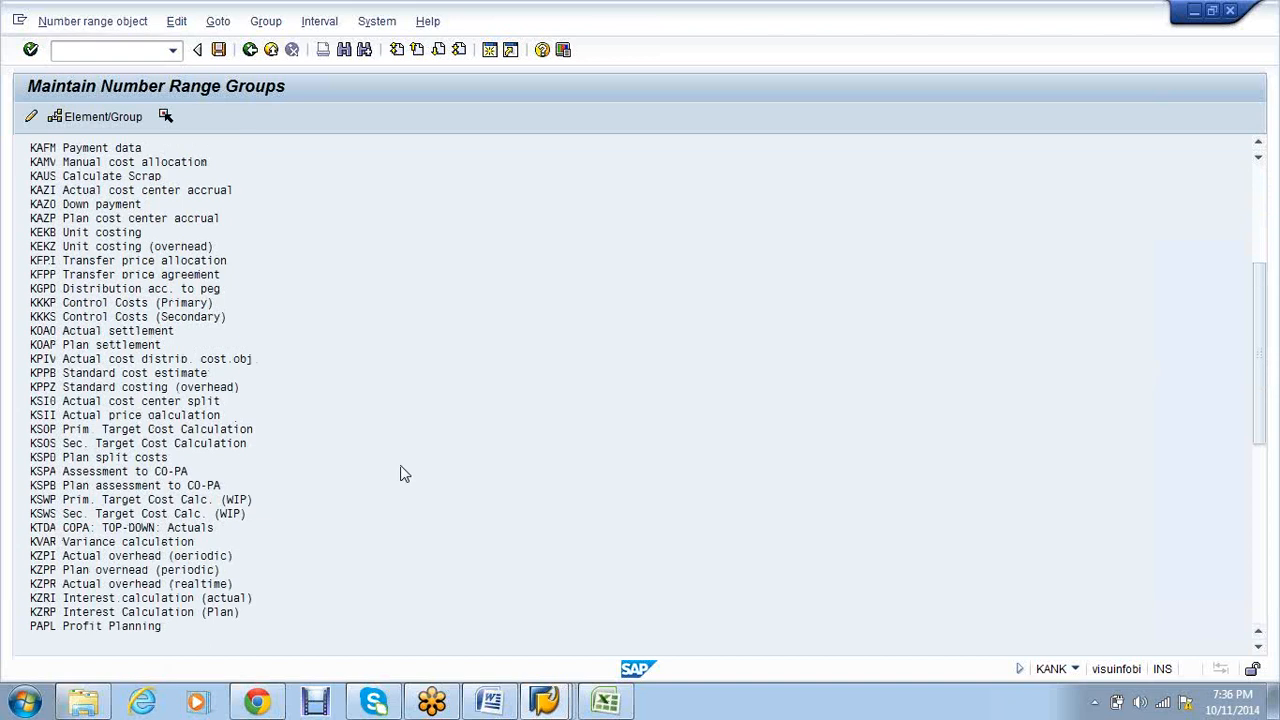
{"action": "scroll", "coordinate": [401, 474], "scroll_direction": "down", "scroll_amount": 1}
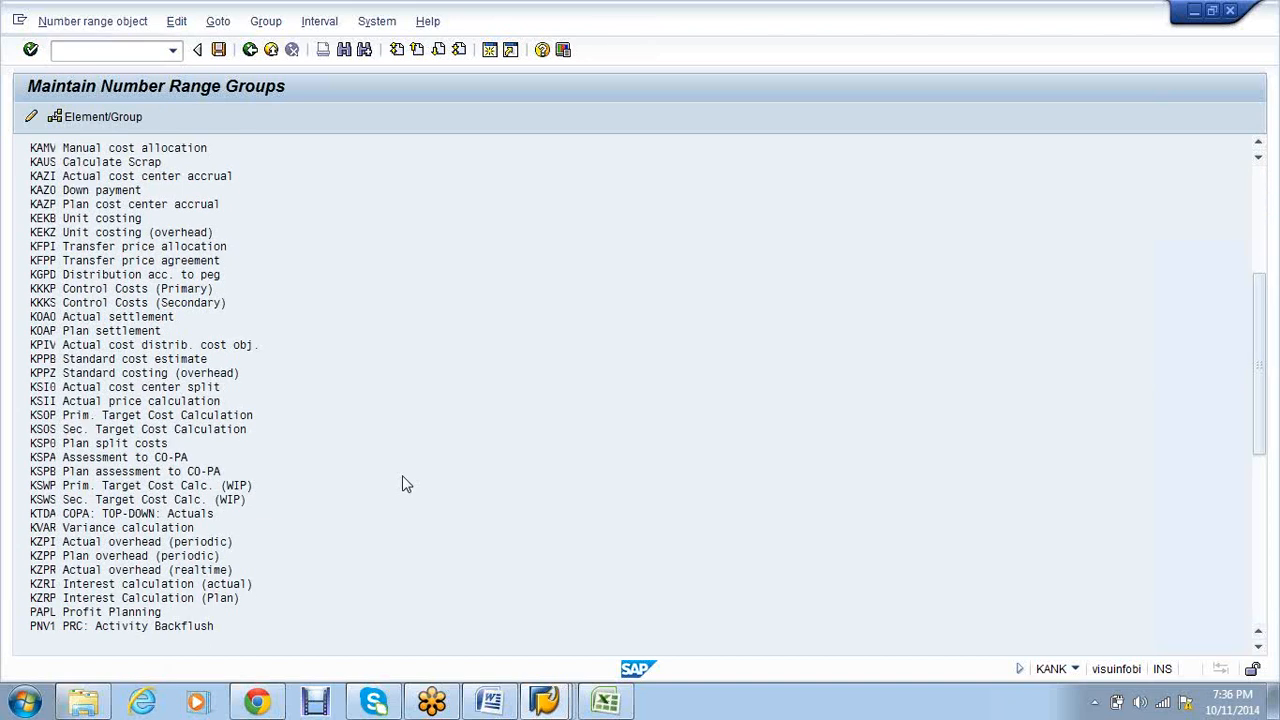
{"action": "scroll", "coordinate": [405, 478], "scroll_direction": "down", "scroll_amount": 1}
{"action": "scroll", "coordinate": [380, 484], "scroll_direction": "down", "scroll_amount": 3}
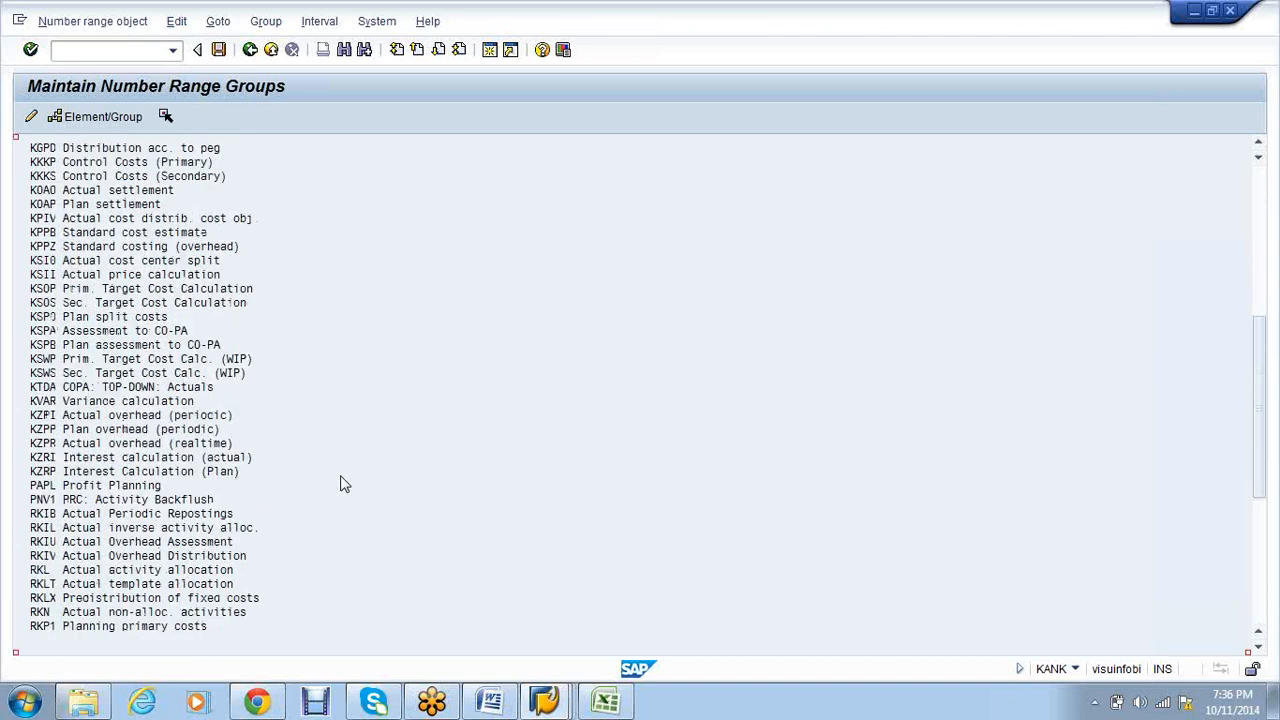
{"action": "scroll", "coordinate": [340, 484], "scroll_direction": "down", "scroll_amount": 1}
{"action": "scroll", "coordinate": [340, 484], "scroll_direction": "down", "scroll_amount": 1}
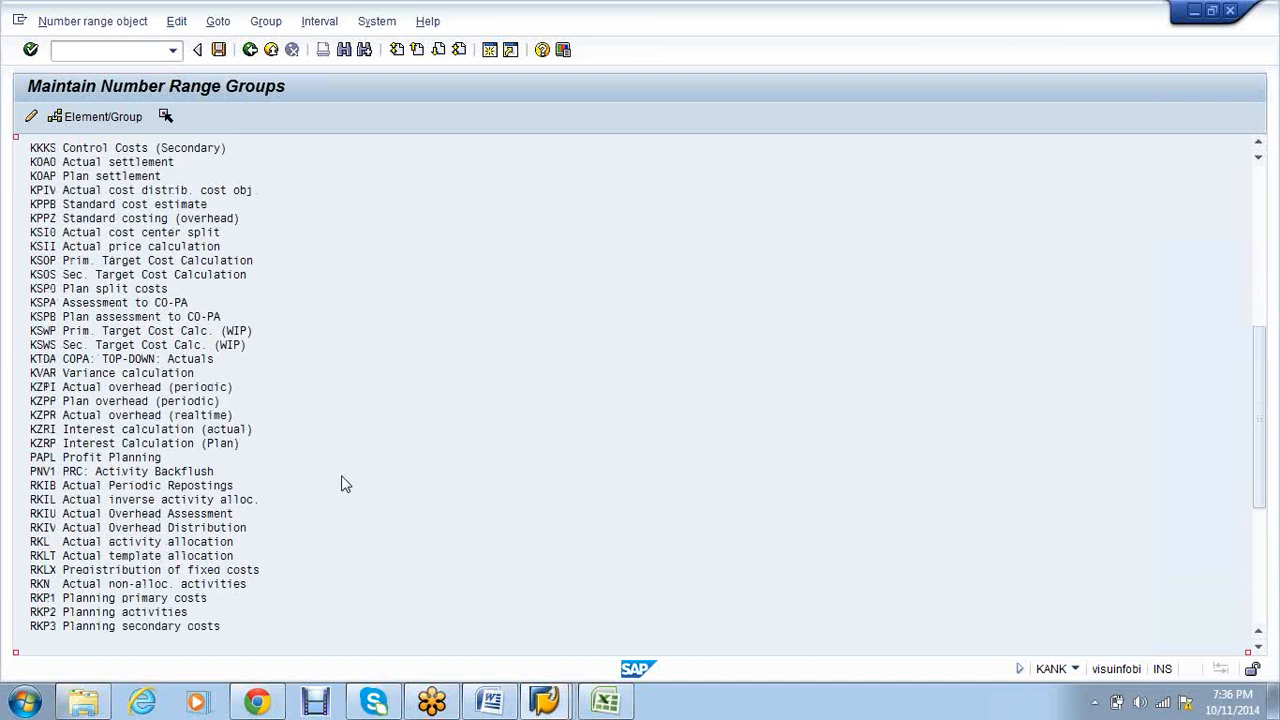
{"action": "scroll", "coordinate": [341, 484], "scroll_direction": "down", "scroll_amount": 1}
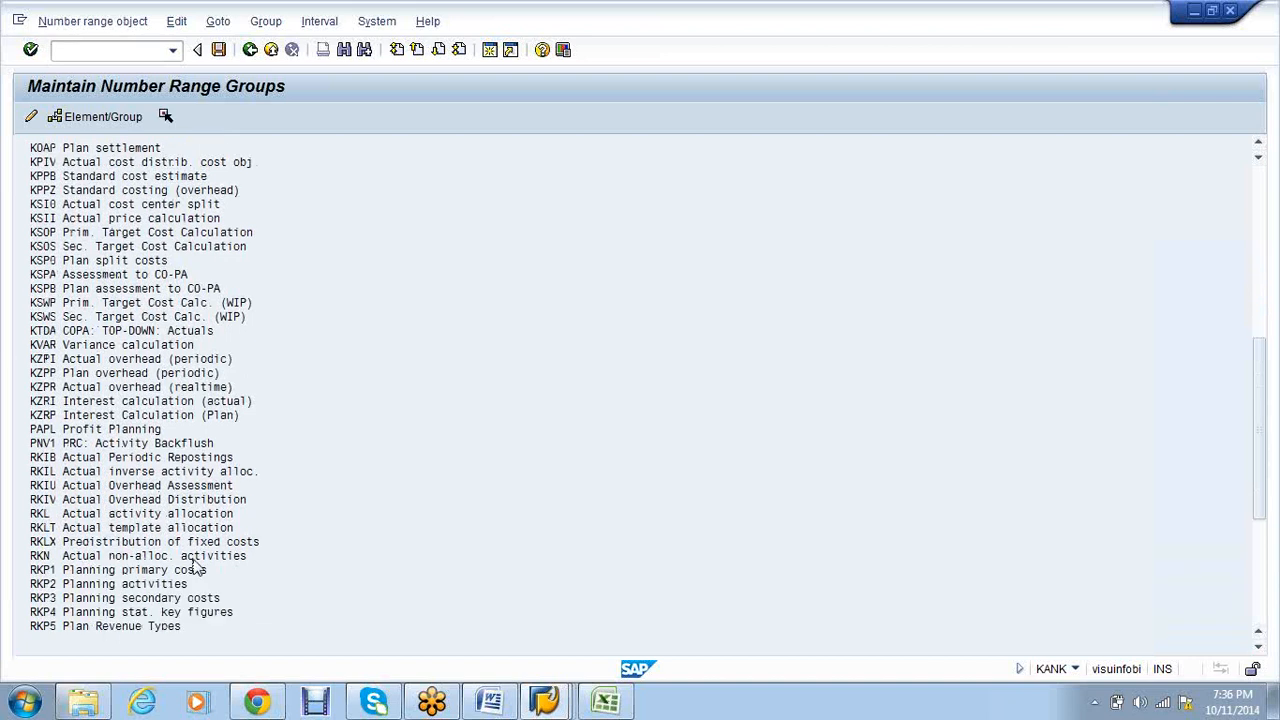
{"action": "scroll", "coordinate": [198, 568], "scroll_direction": "down", "scroll_amount": 1}
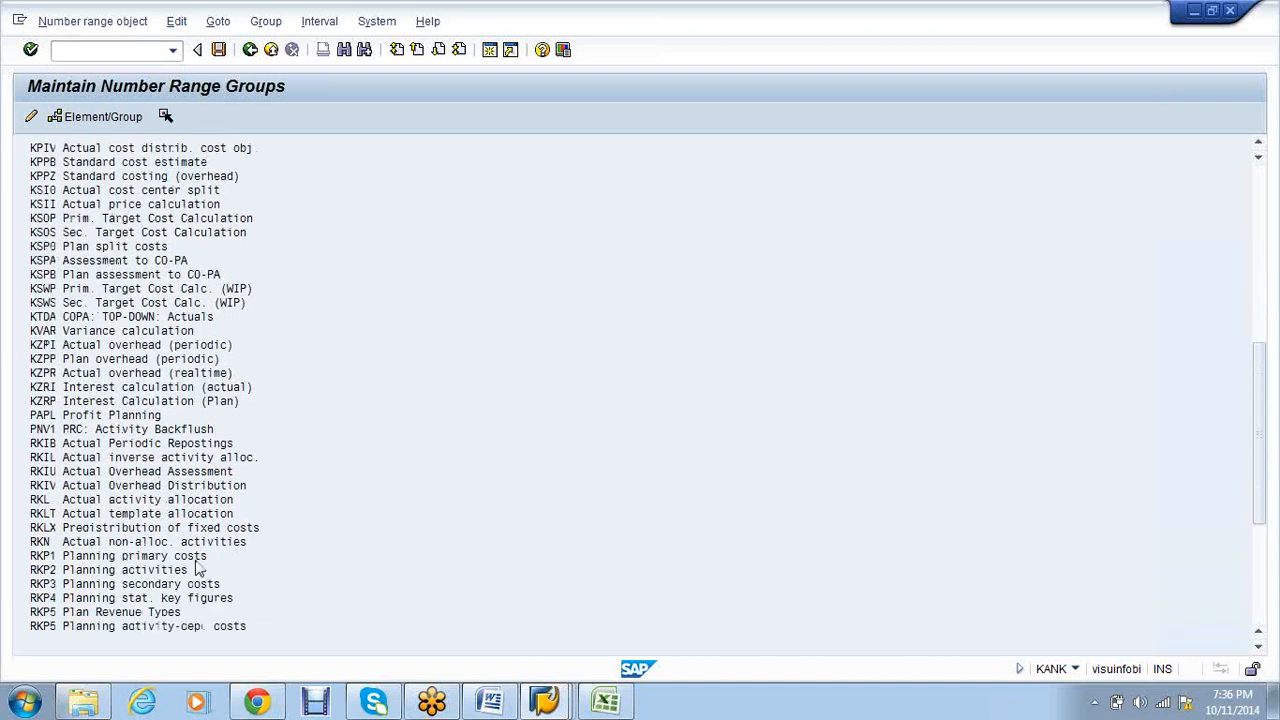
{"action": "scroll", "coordinate": [406, 496], "scroll_direction": "down", "scroll_amount": 2}
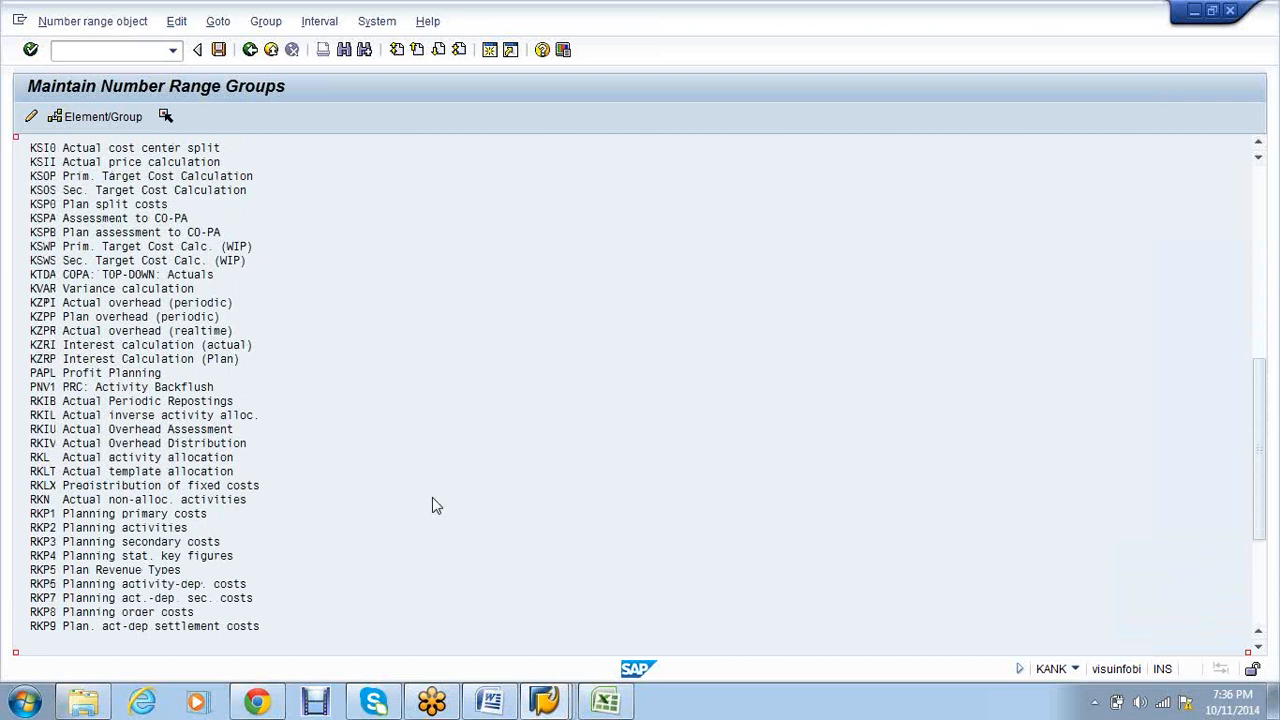
{"action": "scroll", "coordinate": [432, 505], "scroll_direction": "down", "scroll_amount": 1}
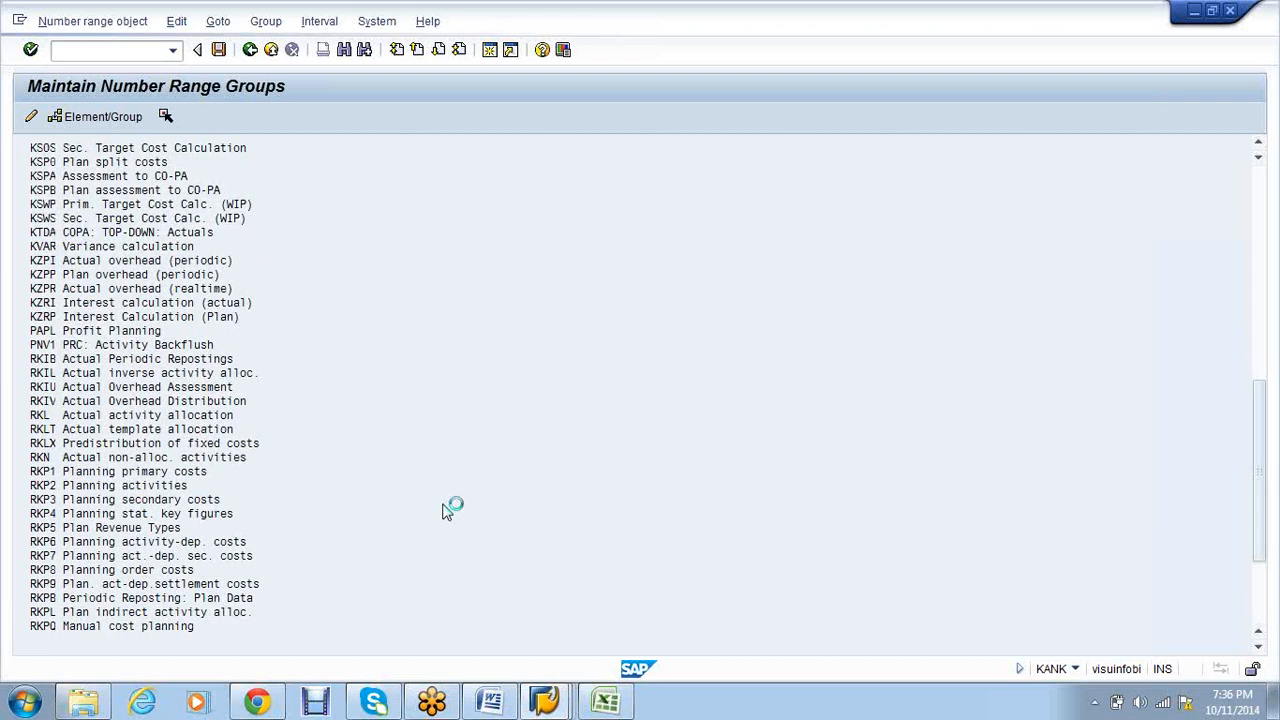
{"action": "scroll", "coordinate": [440, 500], "scroll_direction": "down", "scroll_amount": 2}
{"action": "scroll", "coordinate": [440, 492], "scroll_direction": "down", "scroll_amount": 2}
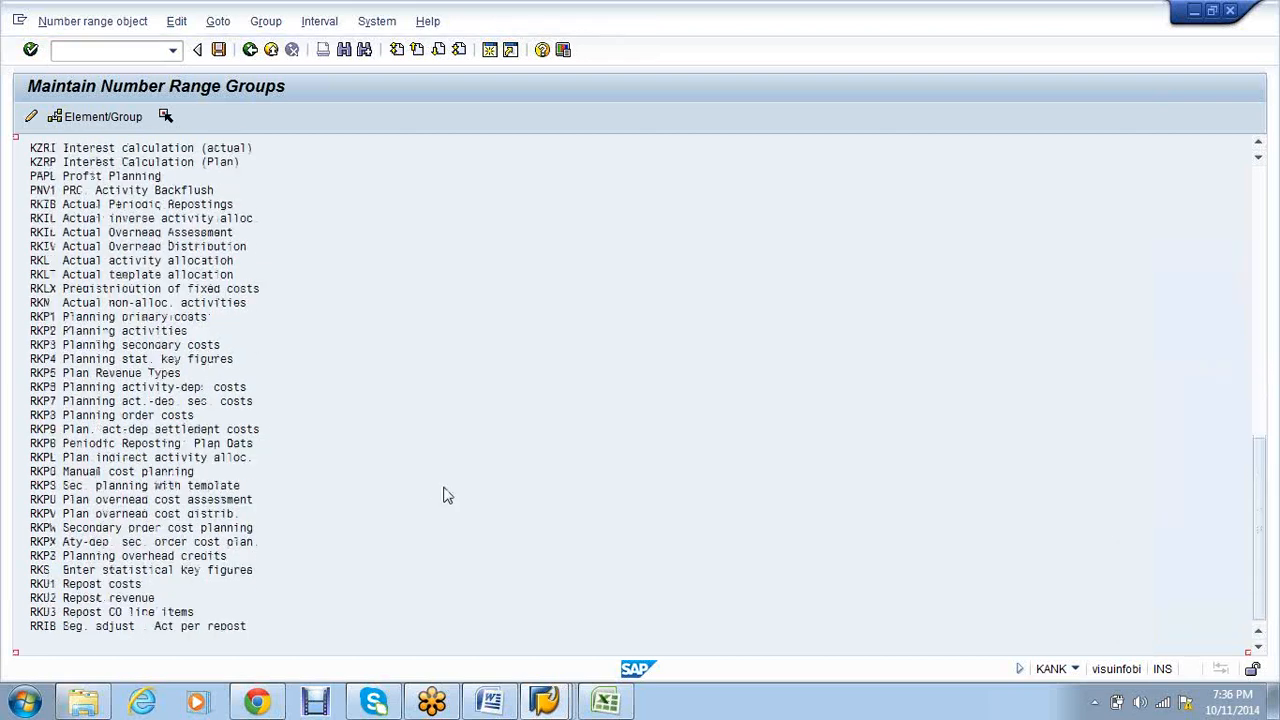
{"action": "left_click", "coordinate": [251, 50]}
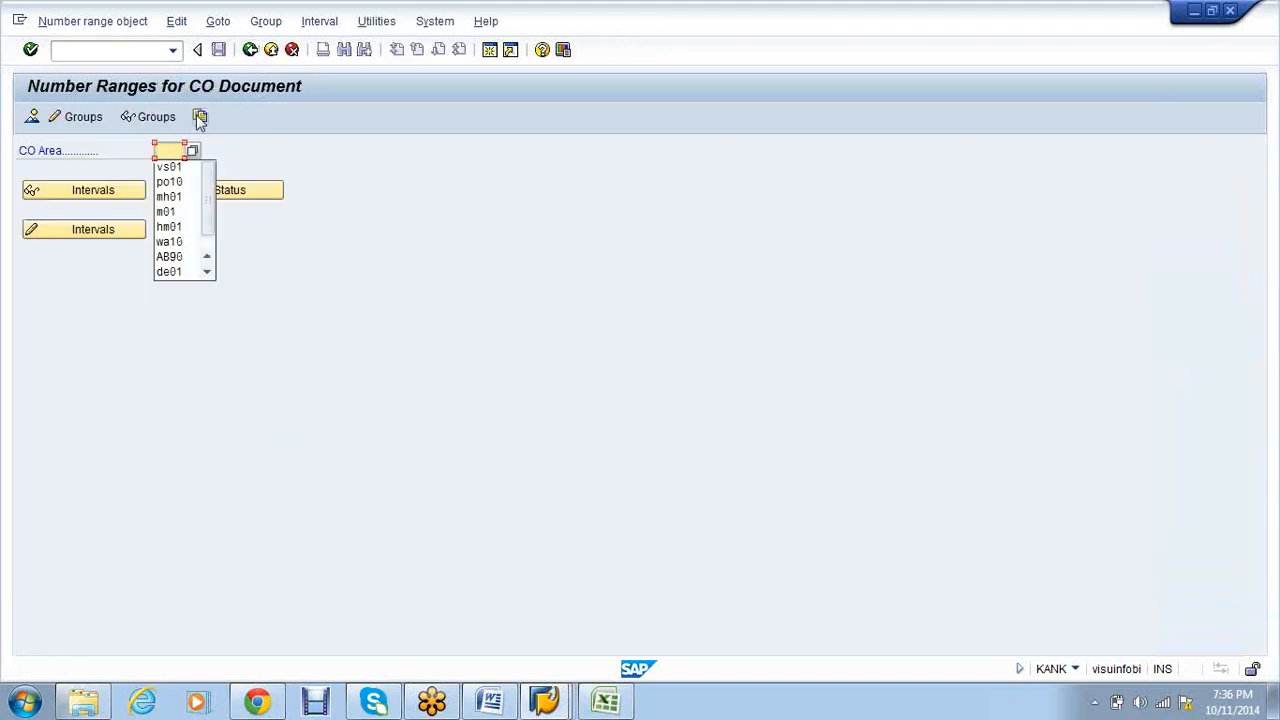
- Copy the CO document number ranges from CO area 0001 to VS01, acknowledging the transport information
{"action": "left_click", "coordinate": [198, 118]}
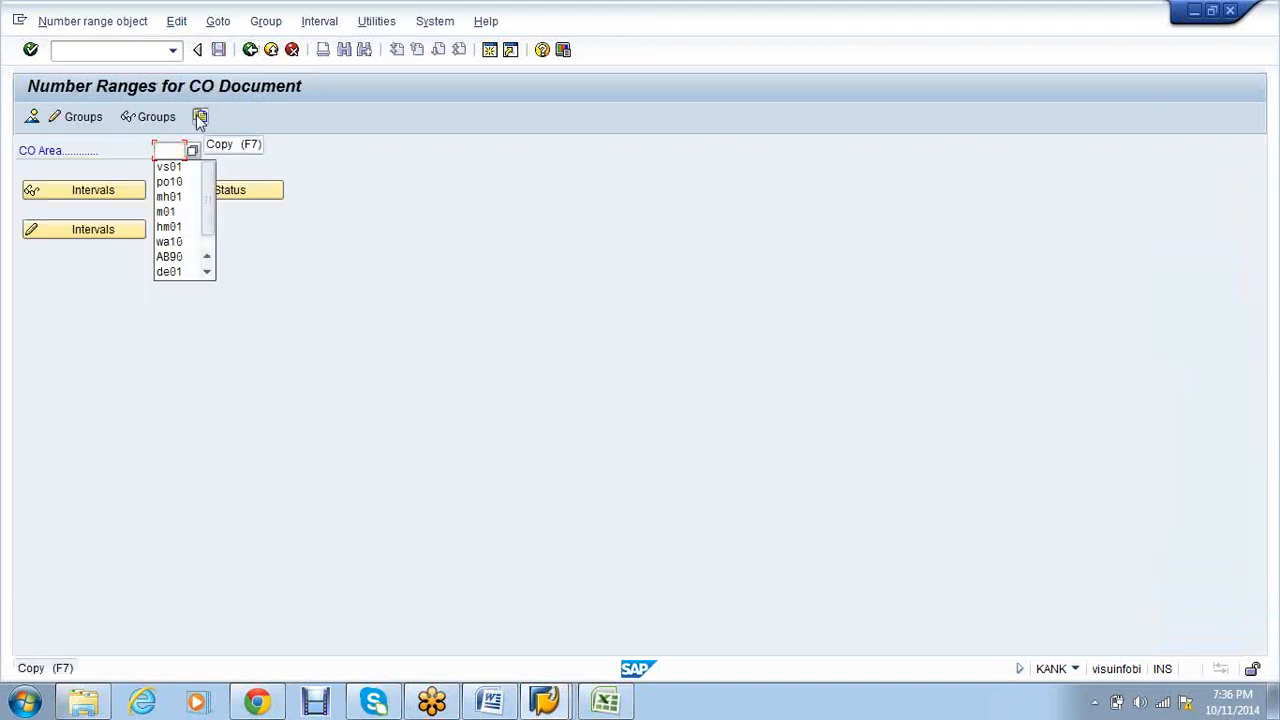
{"action": "left_click", "coordinate": [219, 189]}
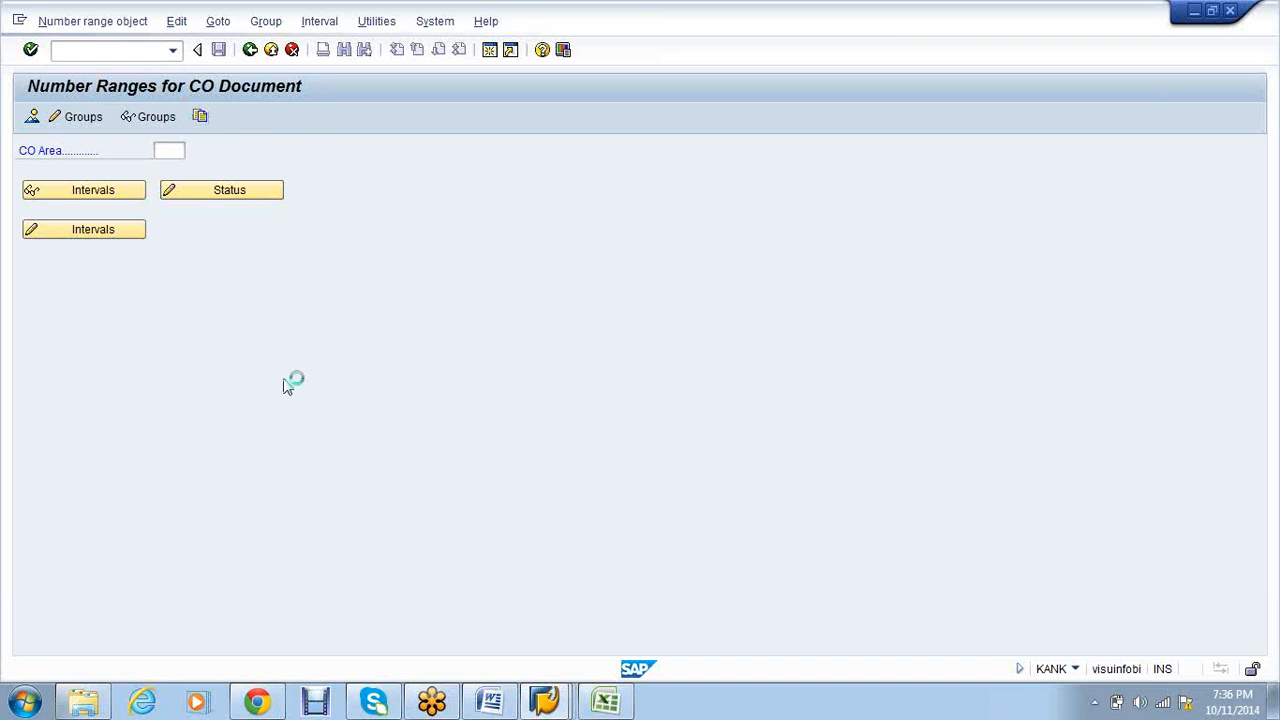
{"action": "type", "text": "vsin"}
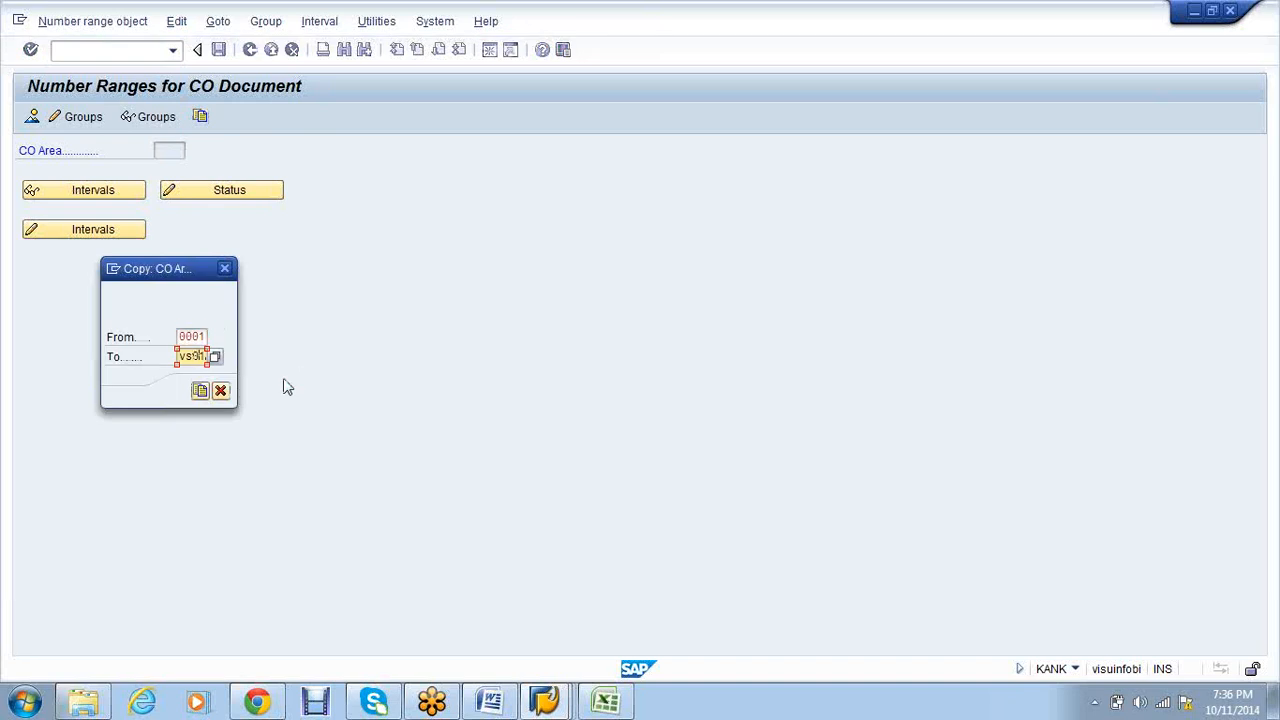
{"action": "left_click", "coordinate": [200, 390]}
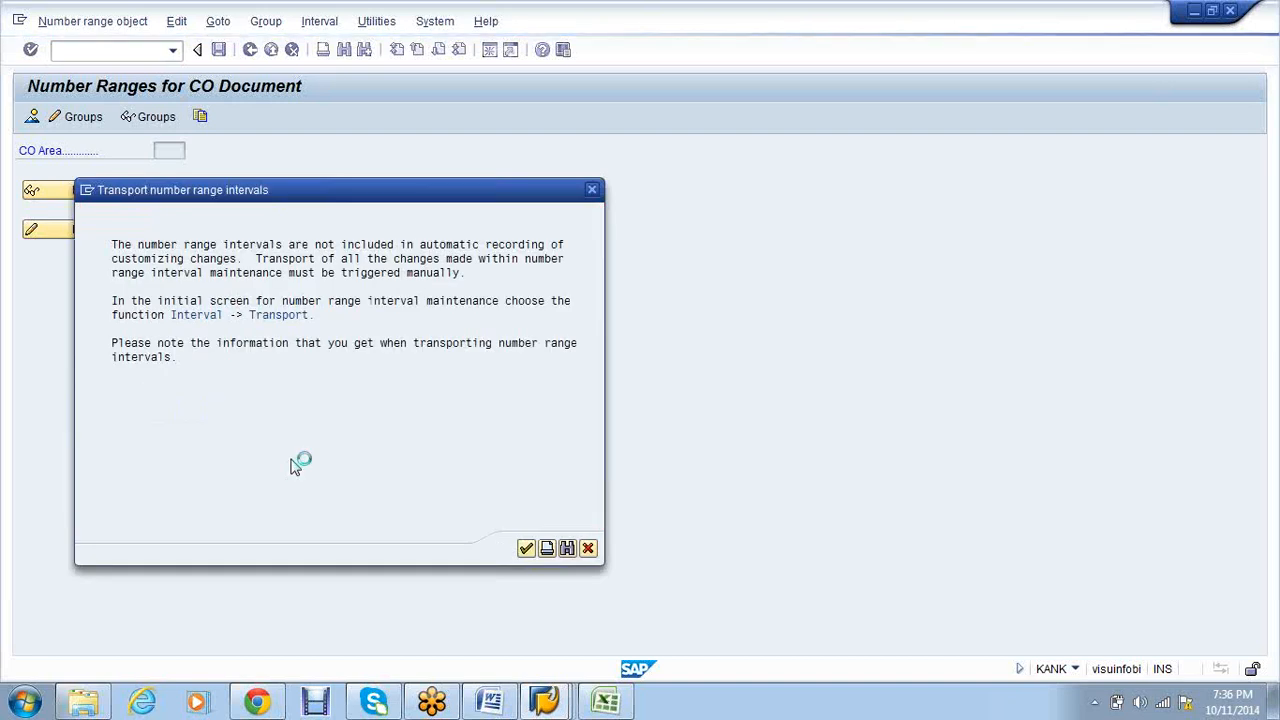
{"action": "key", "text": "Return"}
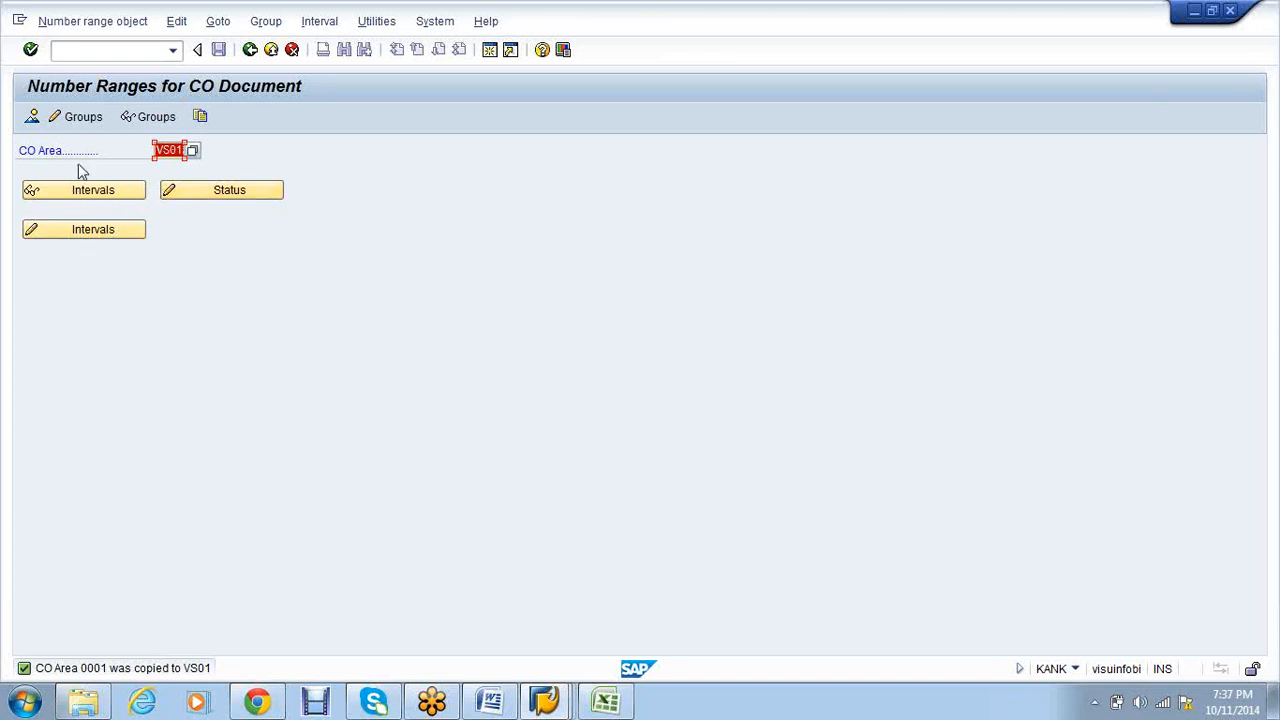
- Examine the number range groups of CO area VS01 and the business transactions assigned to them, and return to the overview
{"action": "left_click", "coordinate": [78, 119]}
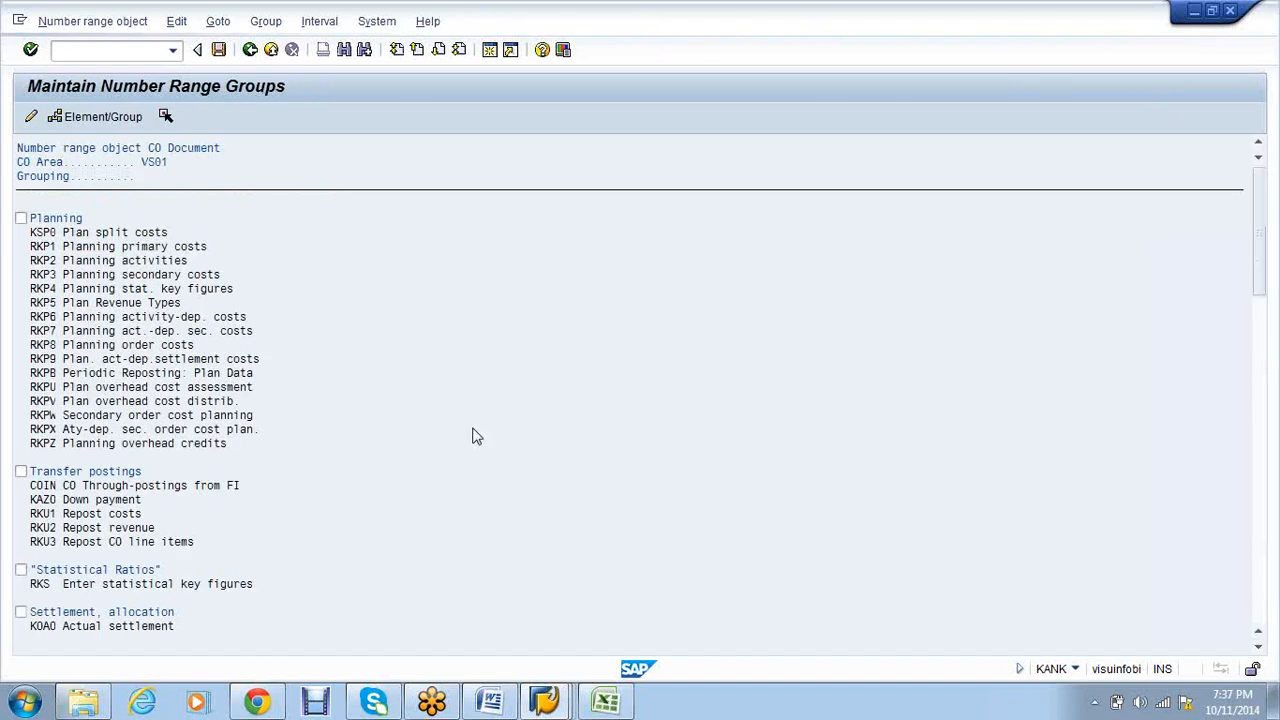
{"action": "scroll", "coordinate": [476, 436], "scroll_direction": "down", "scroll_amount": 1}
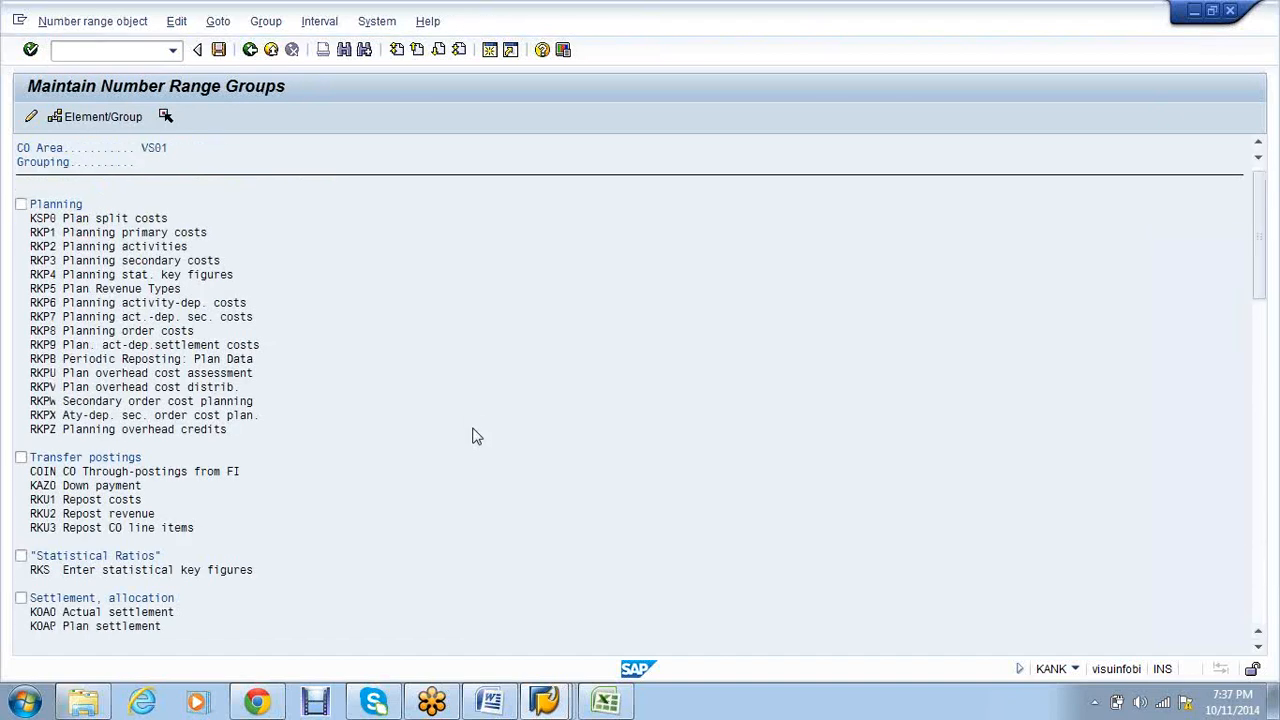
{"action": "scroll", "coordinate": [476, 436], "scroll_direction": "down", "scroll_amount": 1}
{"action": "left_click", "coordinate": [250, 49]}
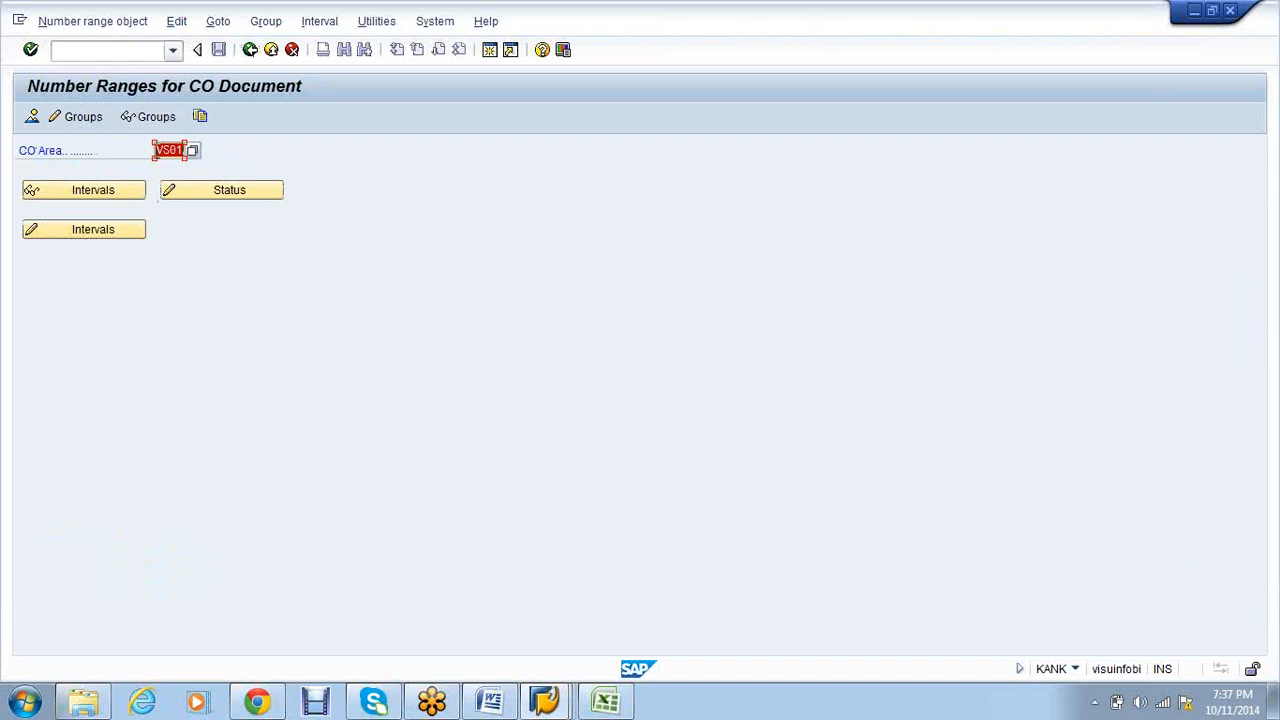
- Inspect the CO document number range intervals of VS01, and return to the Implementation Guide
{"action": "left_click", "coordinate": [98, 232]}
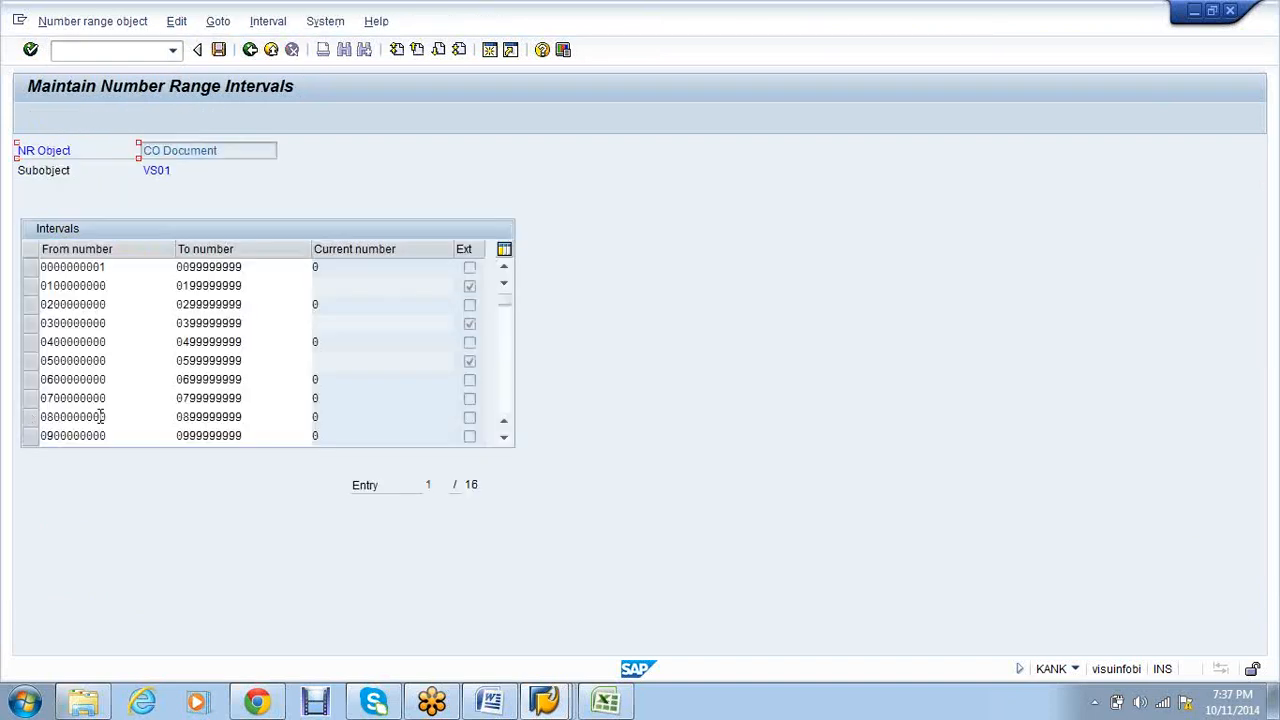
{"action": "left_click", "coordinate": [250, 53]}
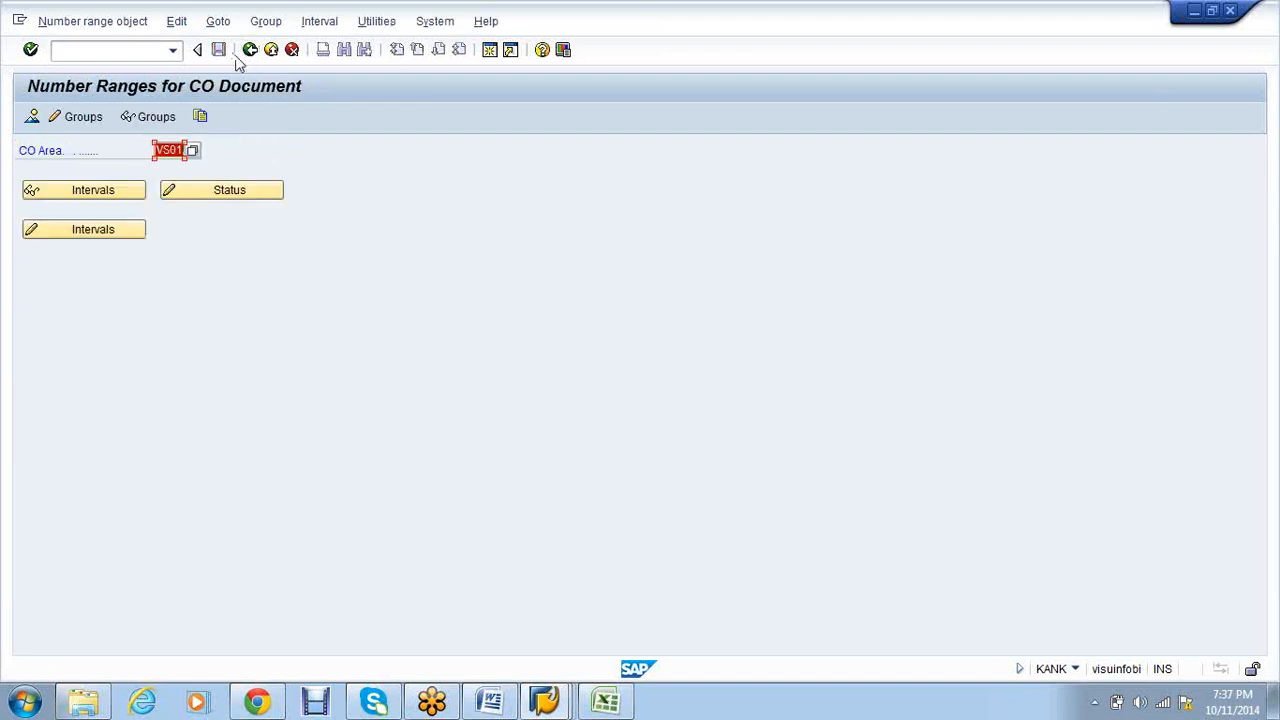
{"action": "left_click", "coordinate": [252, 50]}
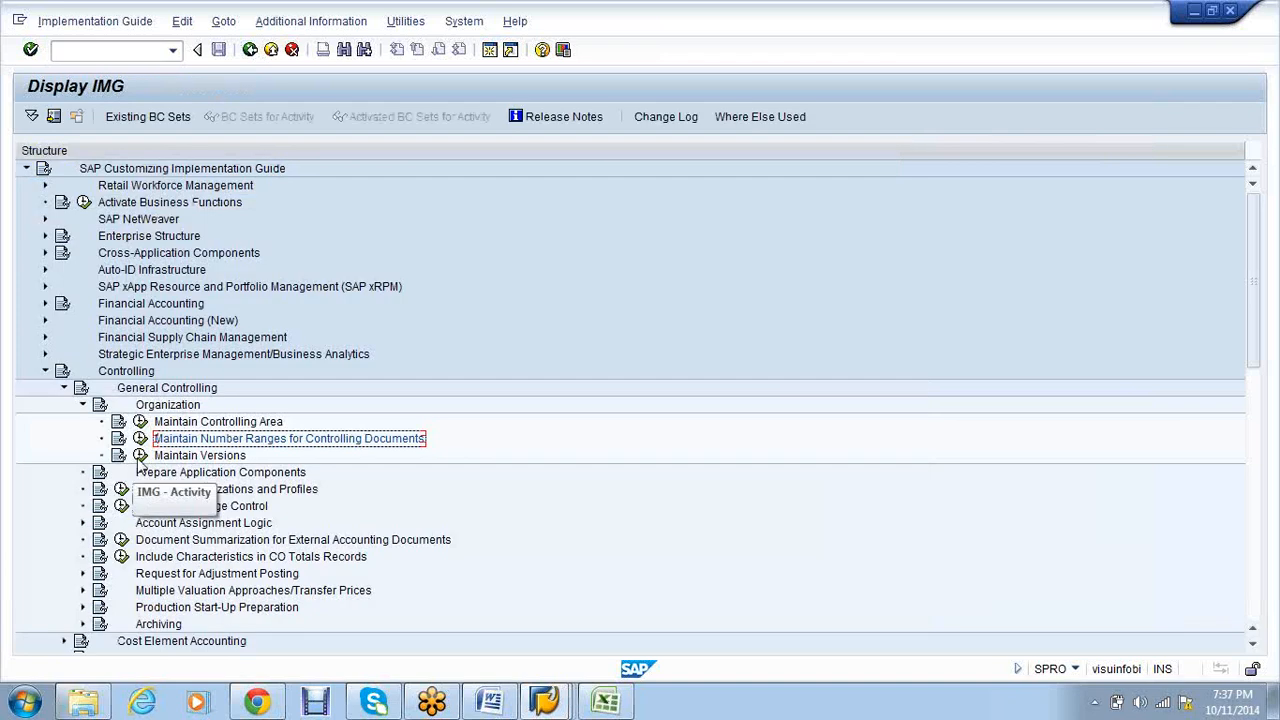
- Open the activity Maintain Versions and display the Controlling Area Settings for version 0, Plan/actual version
{"action": "left_click", "coordinate": [139, 457]}
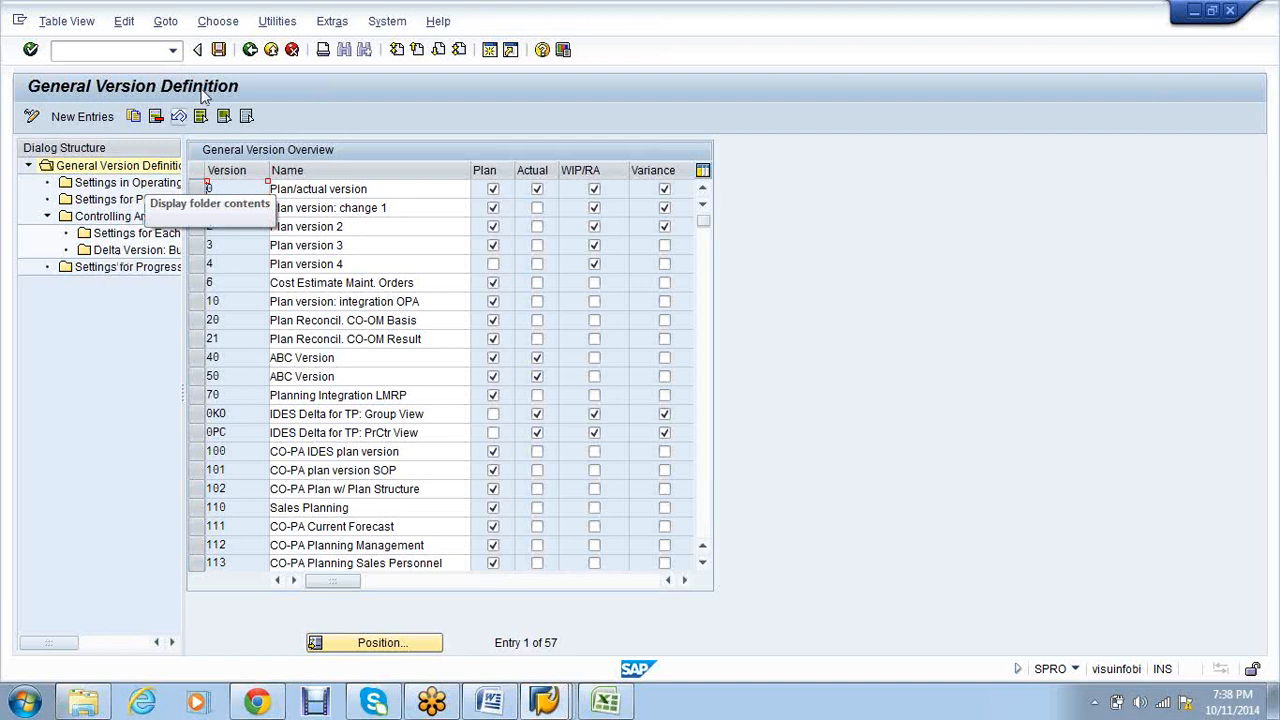
{"action": "left_click", "coordinate": [199, 190]}
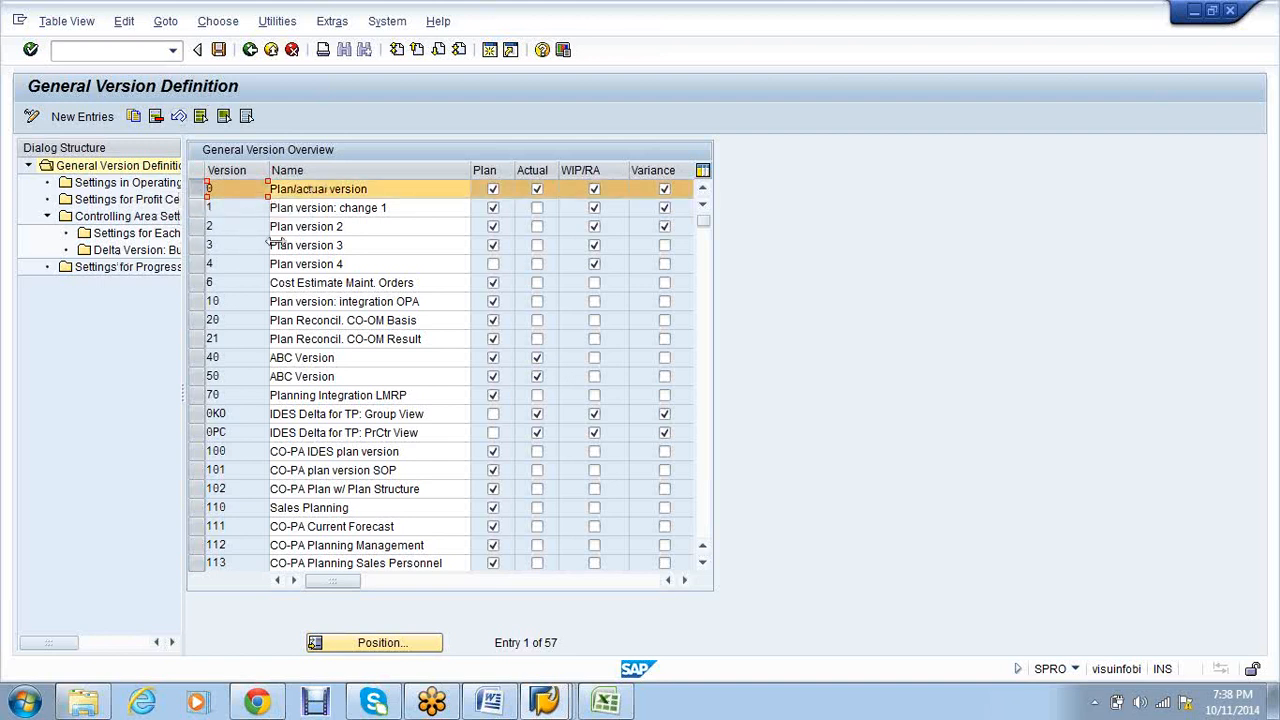
{"action": "left_click_drag", "start_coordinate": [275, 243], "coordinate": [355, 242]}
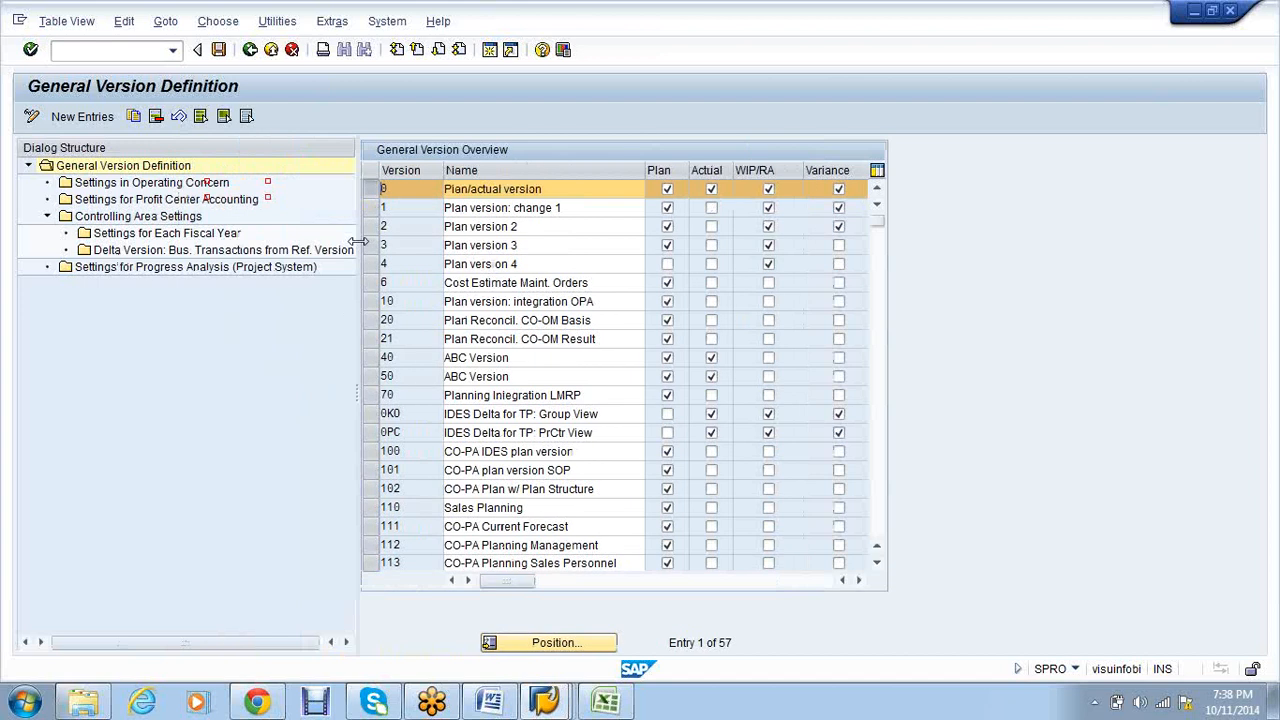
{"action": "left_click_drag", "start_coordinate": [357, 242], "coordinate": [317, 242]}
{"action": "left_click", "coordinate": [170, 220]}
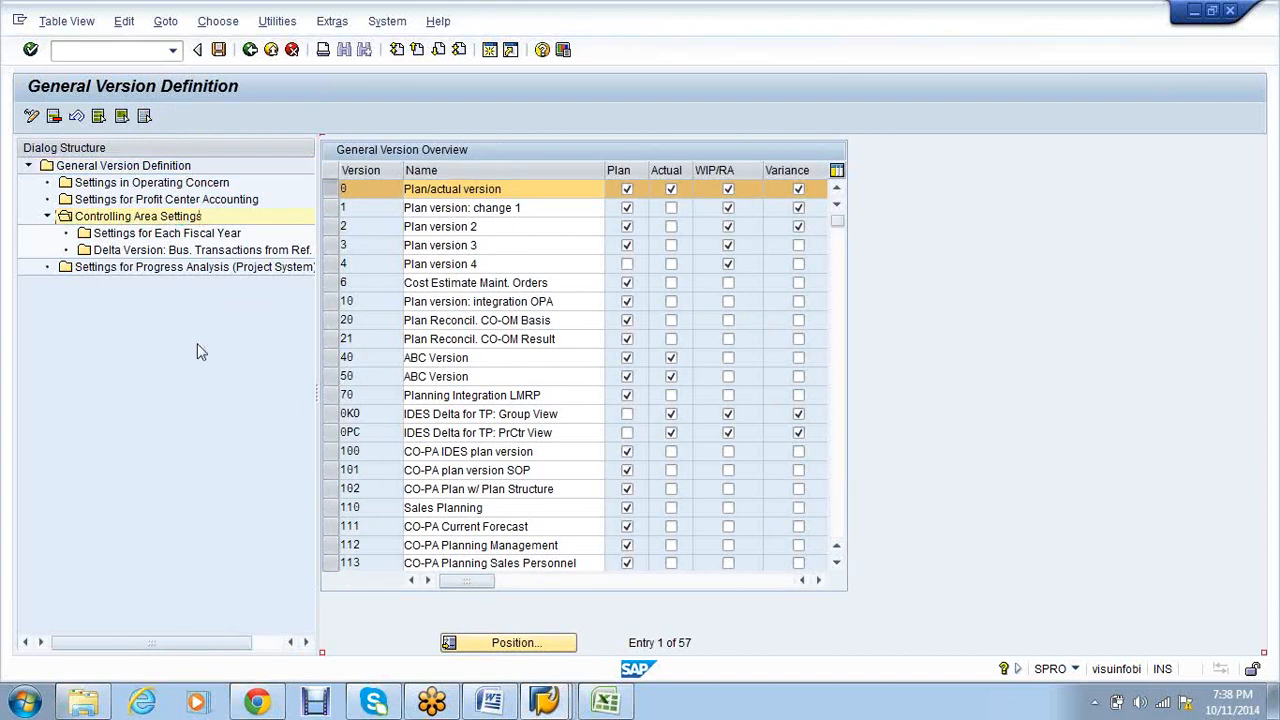
- Open the Settings for Each Fiscal Year of version 0 in VS01 and display the details of fiscal year 2014
{"action": "left_click", "coordinate": [188, 238]}
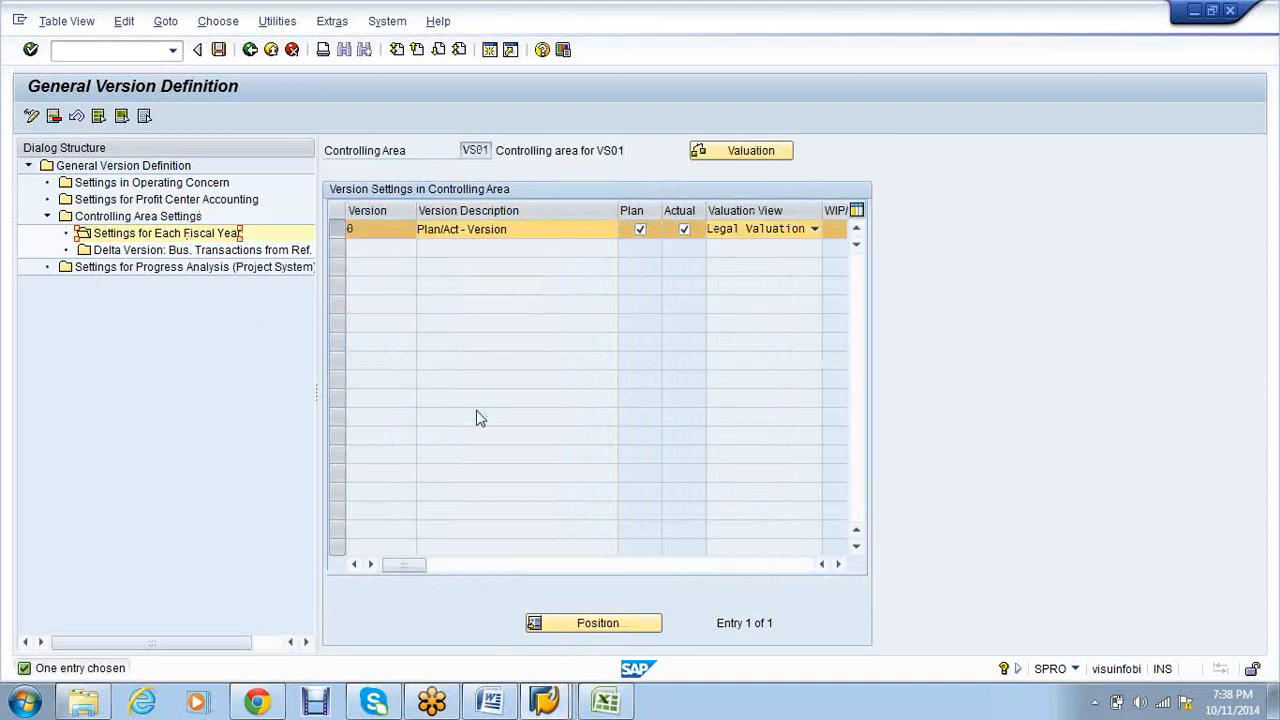
{"action": "left_click", "coordinate": [363, 285]}
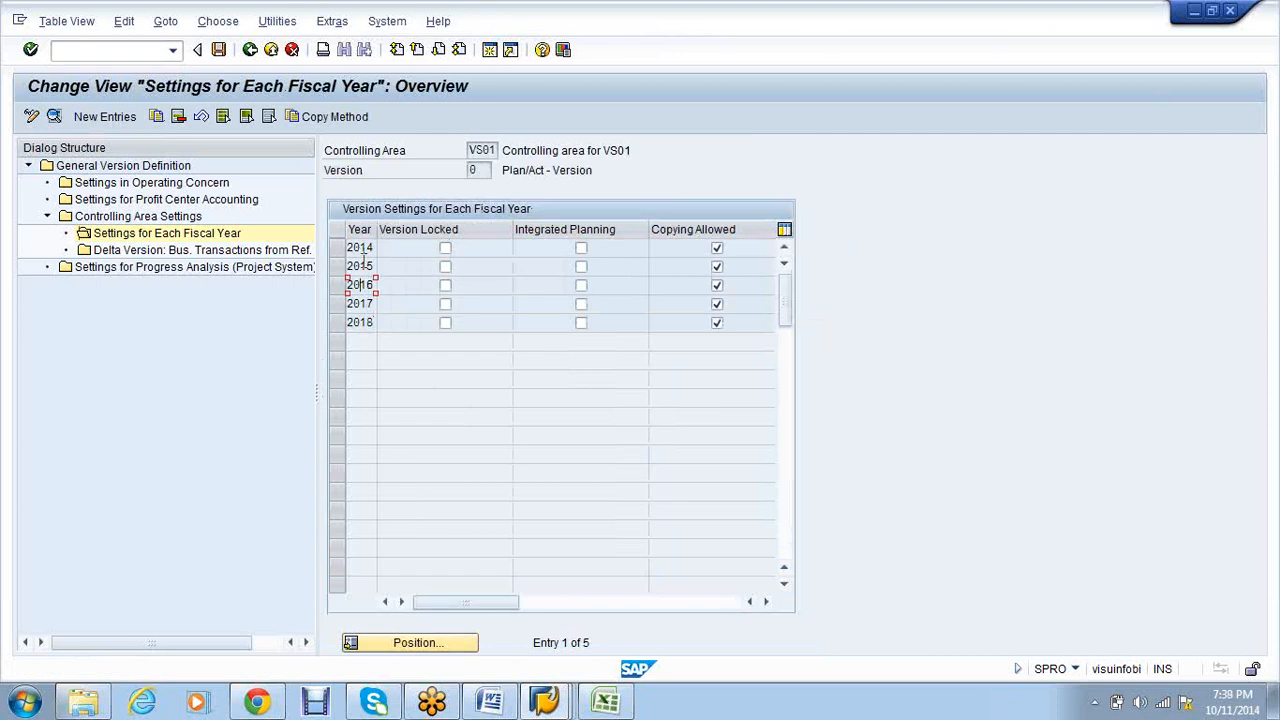
{"action": "left_click", "coordinate": [362, 248]}
{"action": "double_click", "coordinate": [359, 251]}
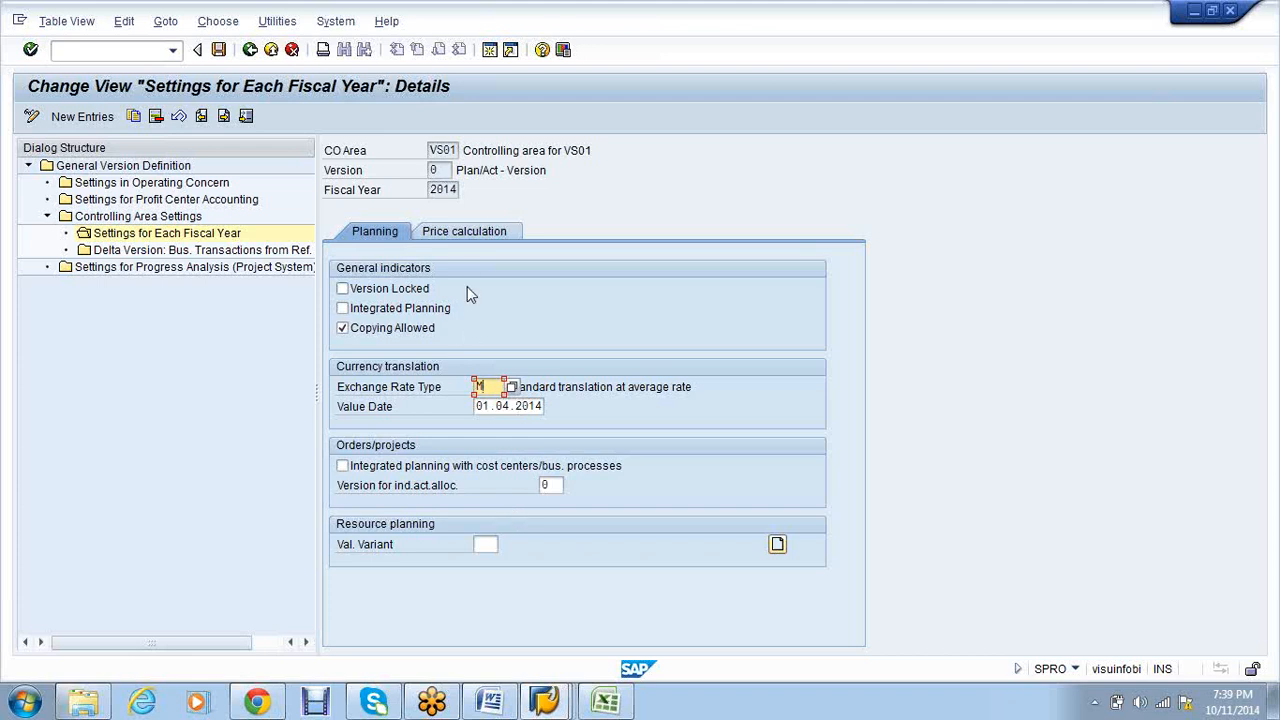
- Check the plan method options in the price calculation settings for fiscal year 2014, keeping Average price selected
{"action": "left_click", "coordinate": [459, 236]}
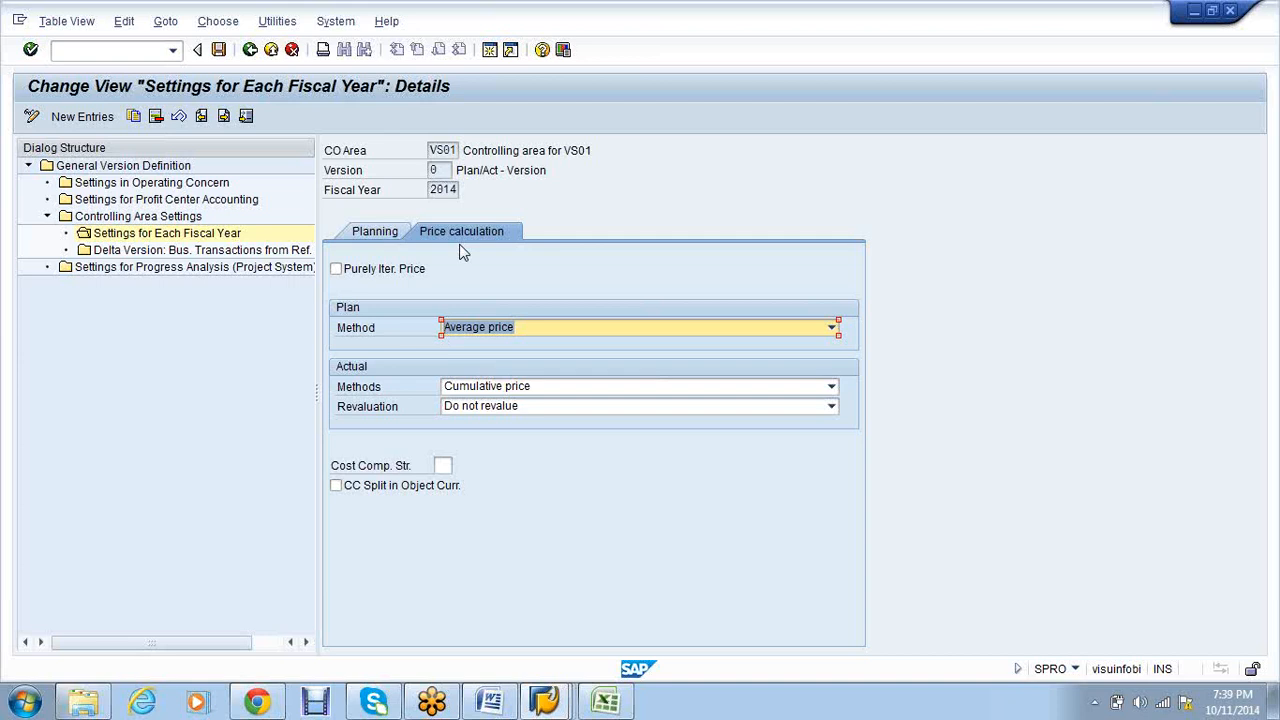
{"action": "left_click", "coordinate": [563, 337]}
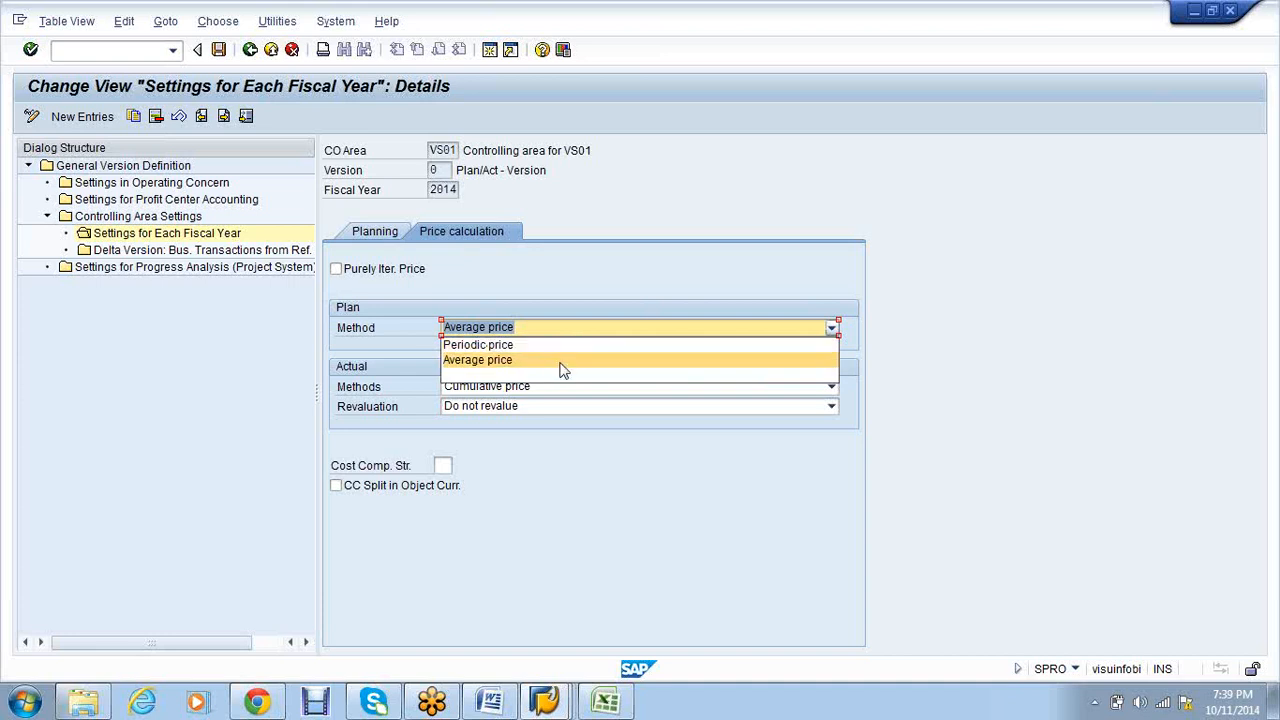
{"action": "left_click", "coordinate": [562, 366]}
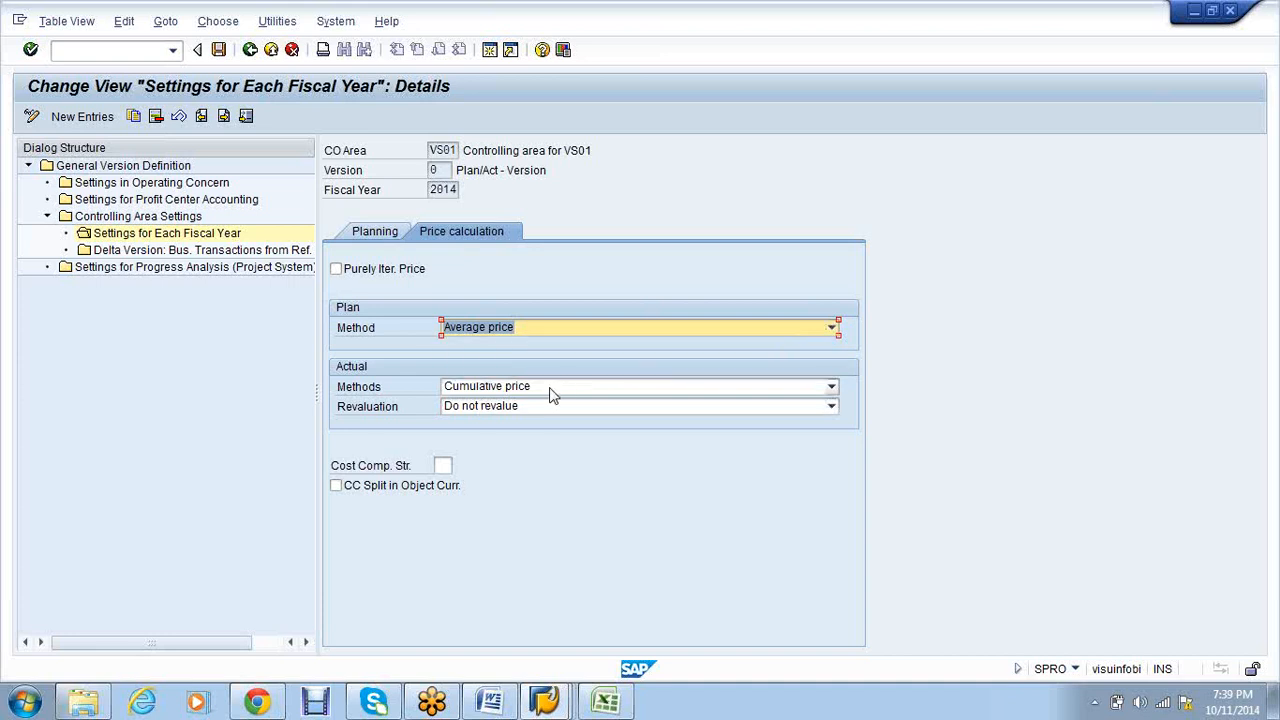
- Check the actual price method options for fiscal year 2014, keeping Cumulative price, and review the planning settings before returning to the price calculation
{"action": "left_click", "coordinate": [551, 392]}
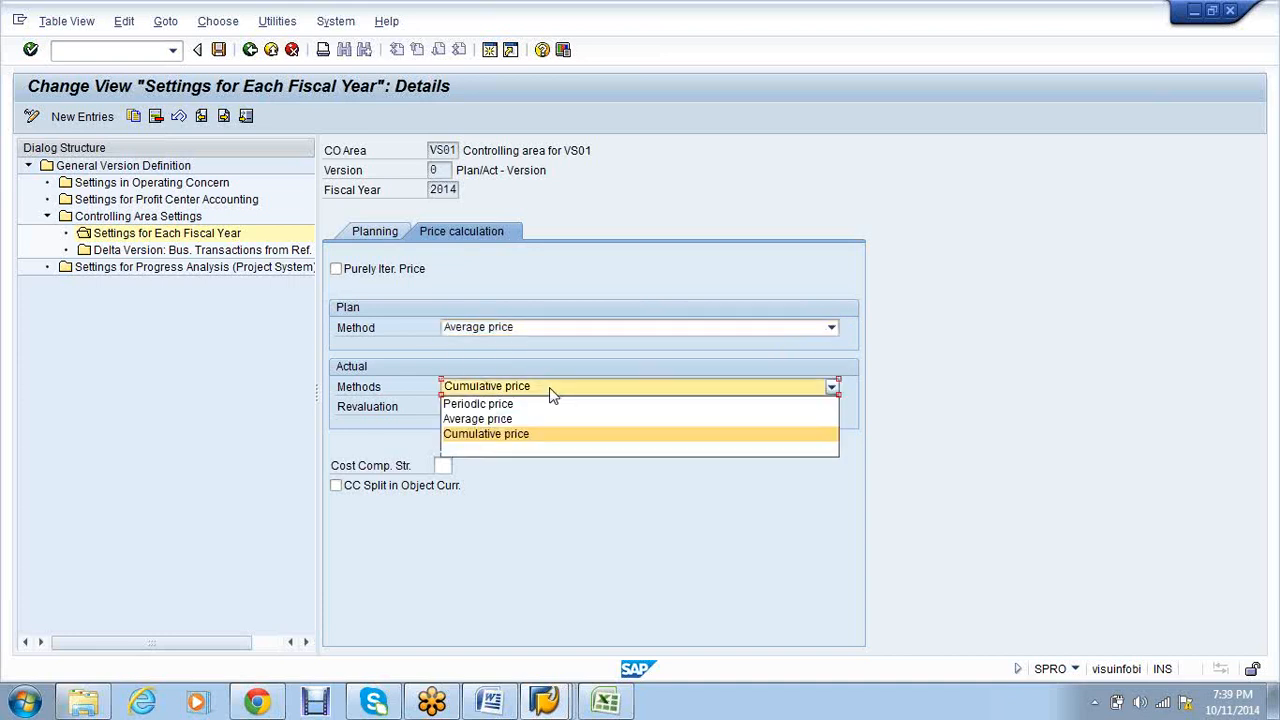
{"action": "left_click", "coordinate": [613, 520]}
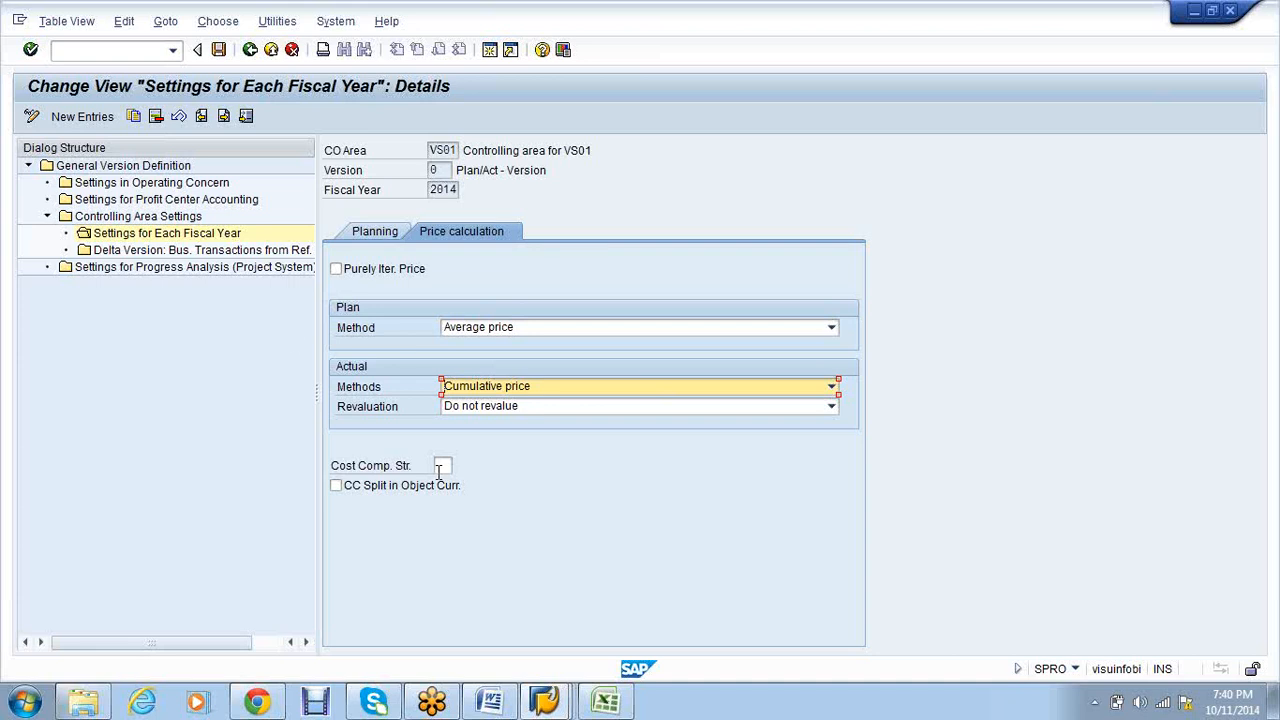
{"action": "left_click", "coordinate": [372, 233]}
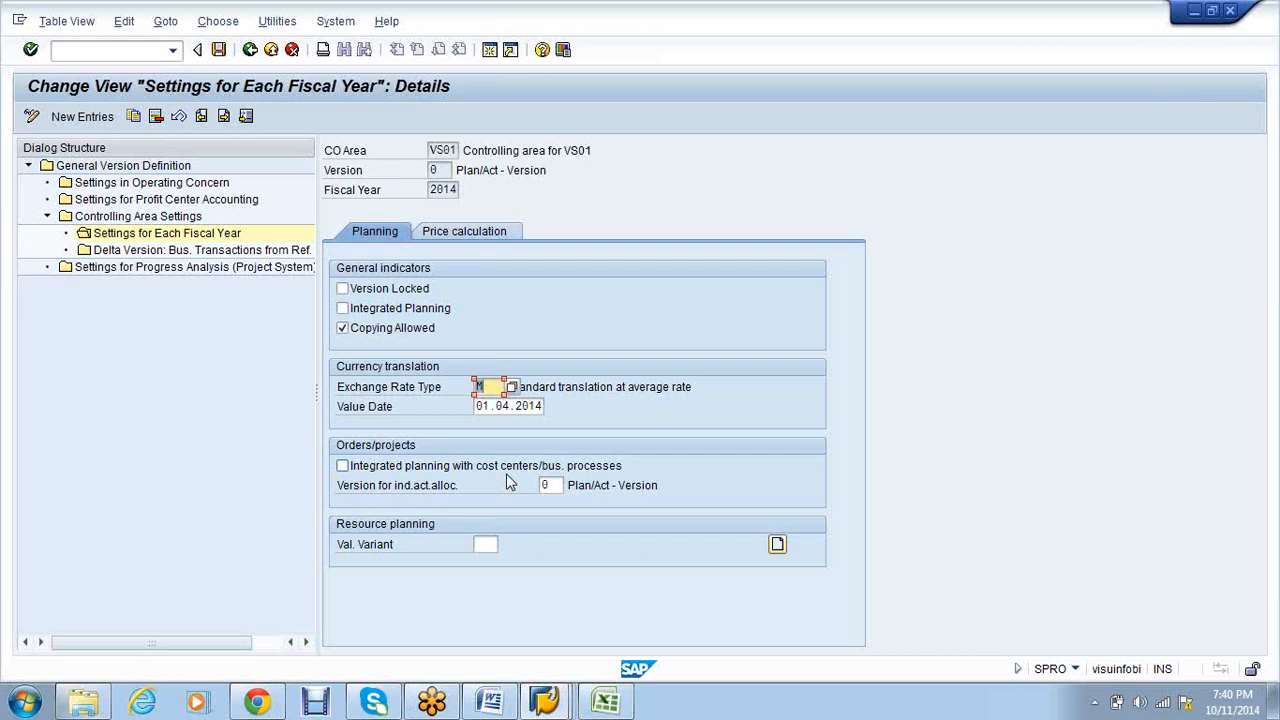
{"action": "left_click", "coordinate": [458, 231]}
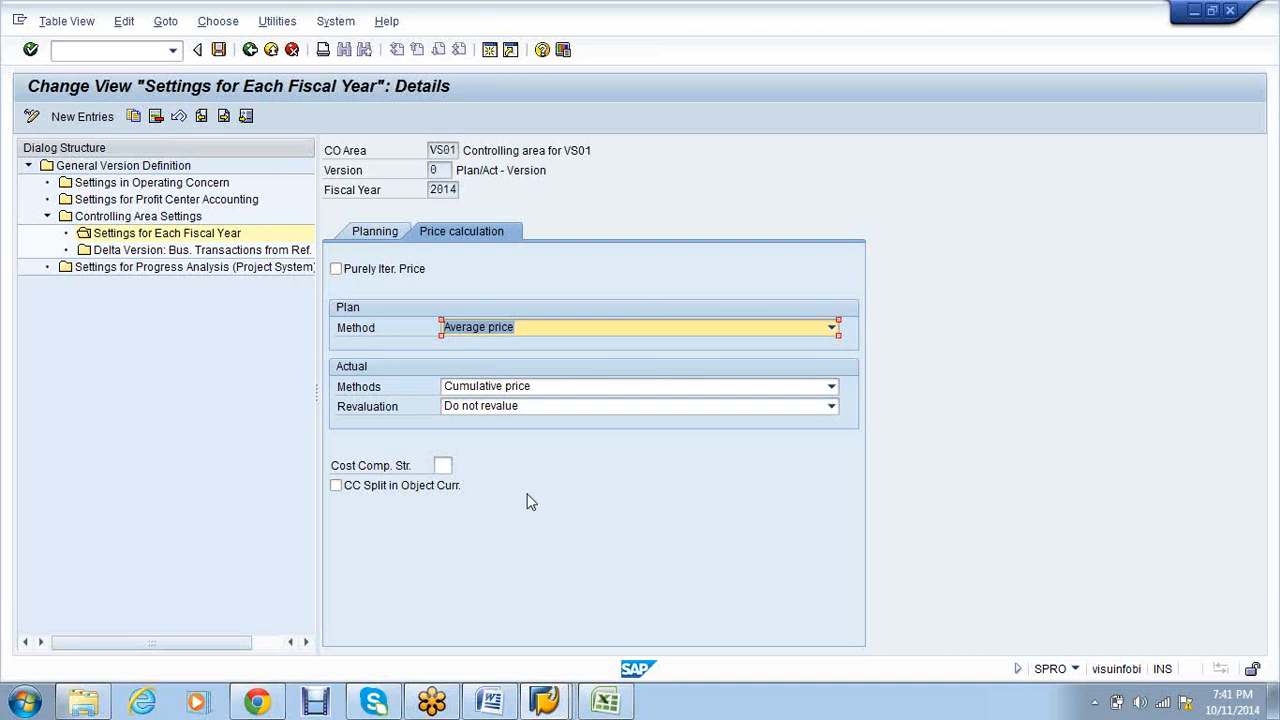
- Keep Do not revalue as the revaluation option for fiscal year 2014 and save the version settings to the proposed customizing request
{"action": "left_click", "coordinate": [632, 414]}
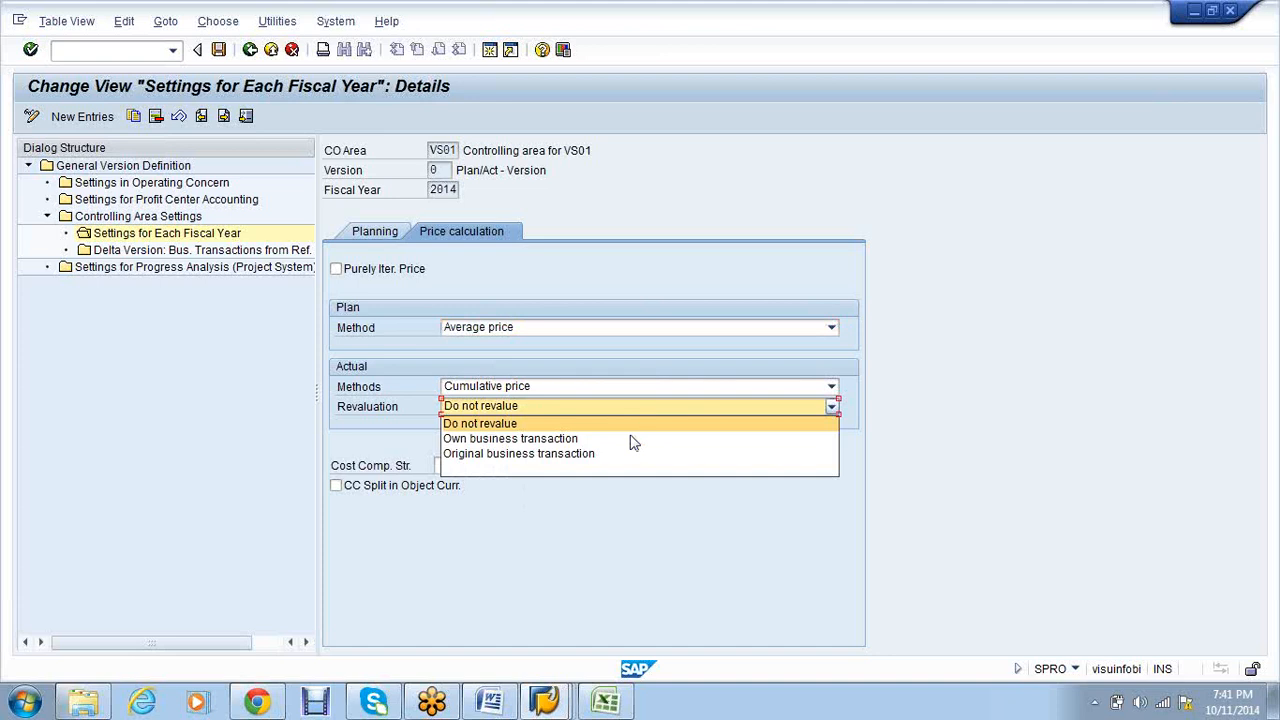
{"action": "left_click", "coordinate": [580, 567]}
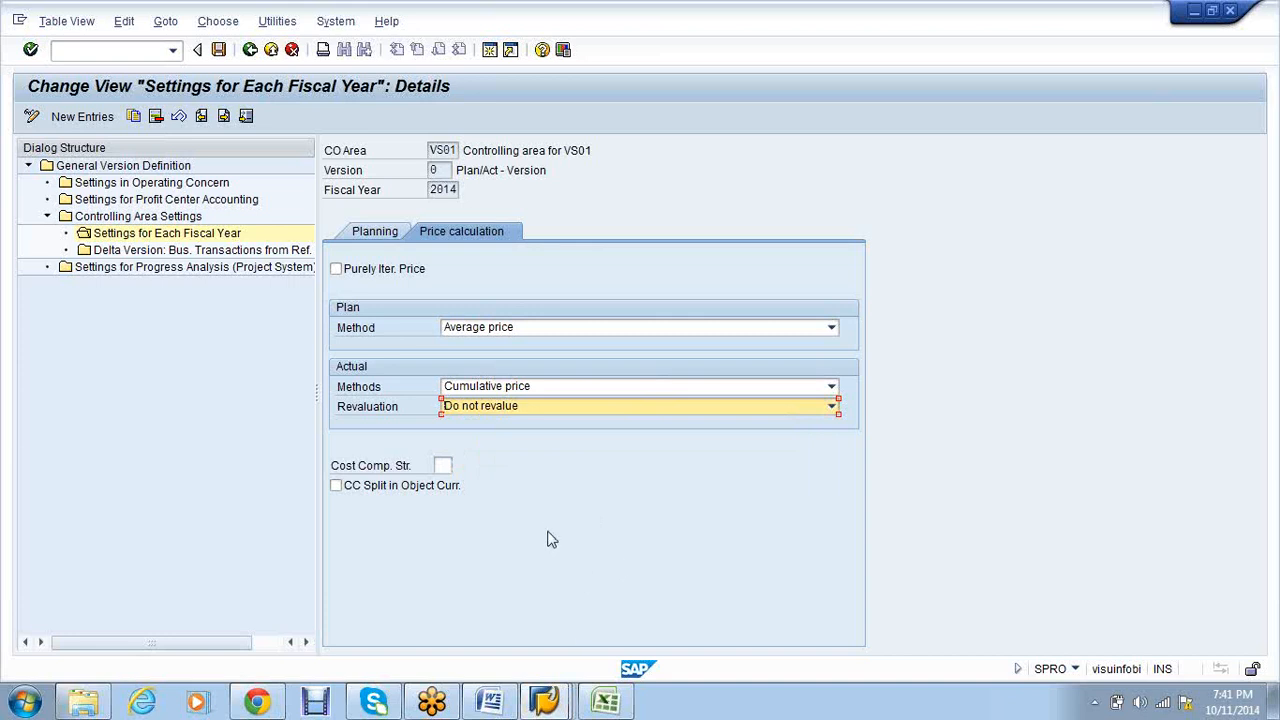
{"action": "left_click", "coordinate": [218, 49]}
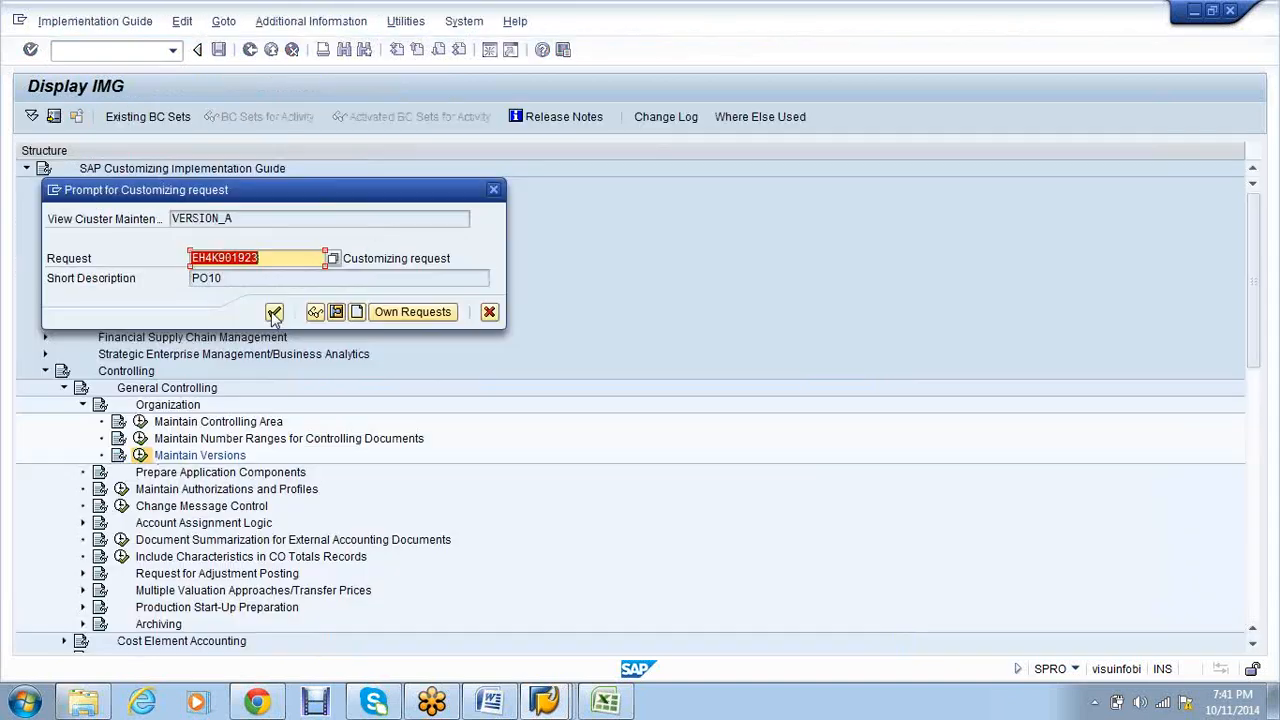
{"action": "left_click", "coordinate": [274, 313]}
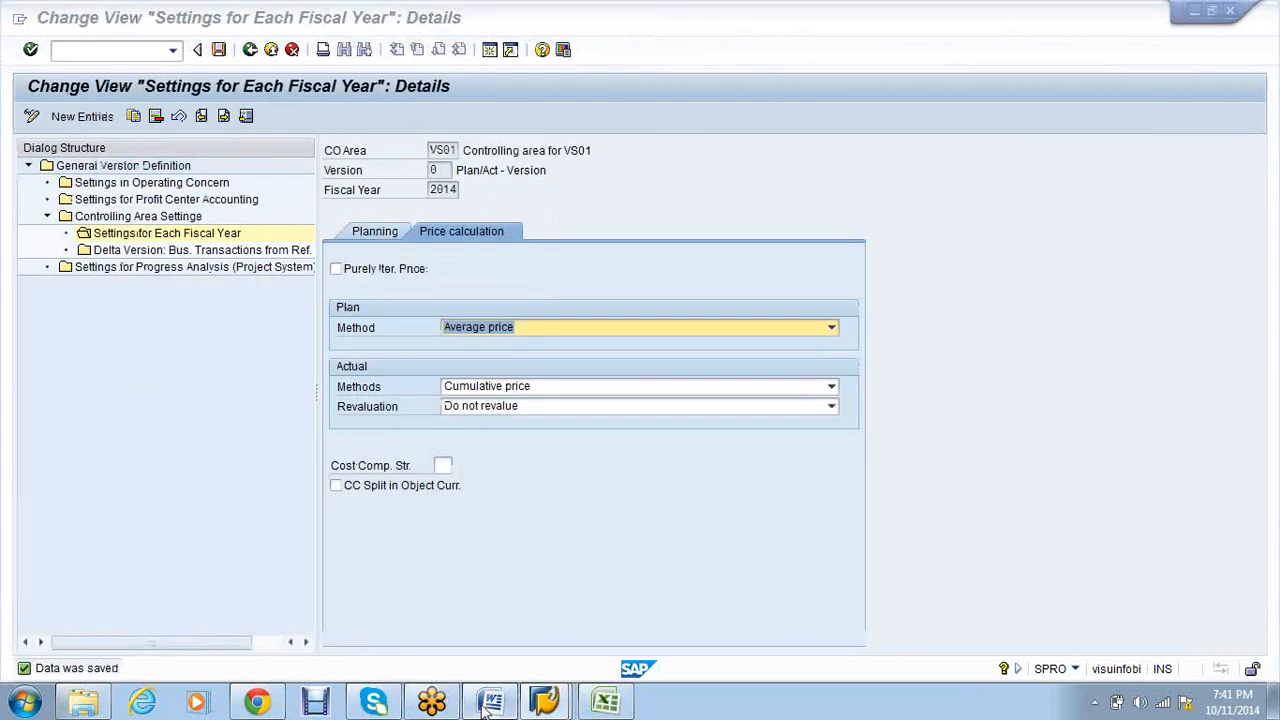
- Switch to the Word document and add the heading "Cost element" below the General Settings list
{"action": "left_click", "coordinate": [488, 703]}
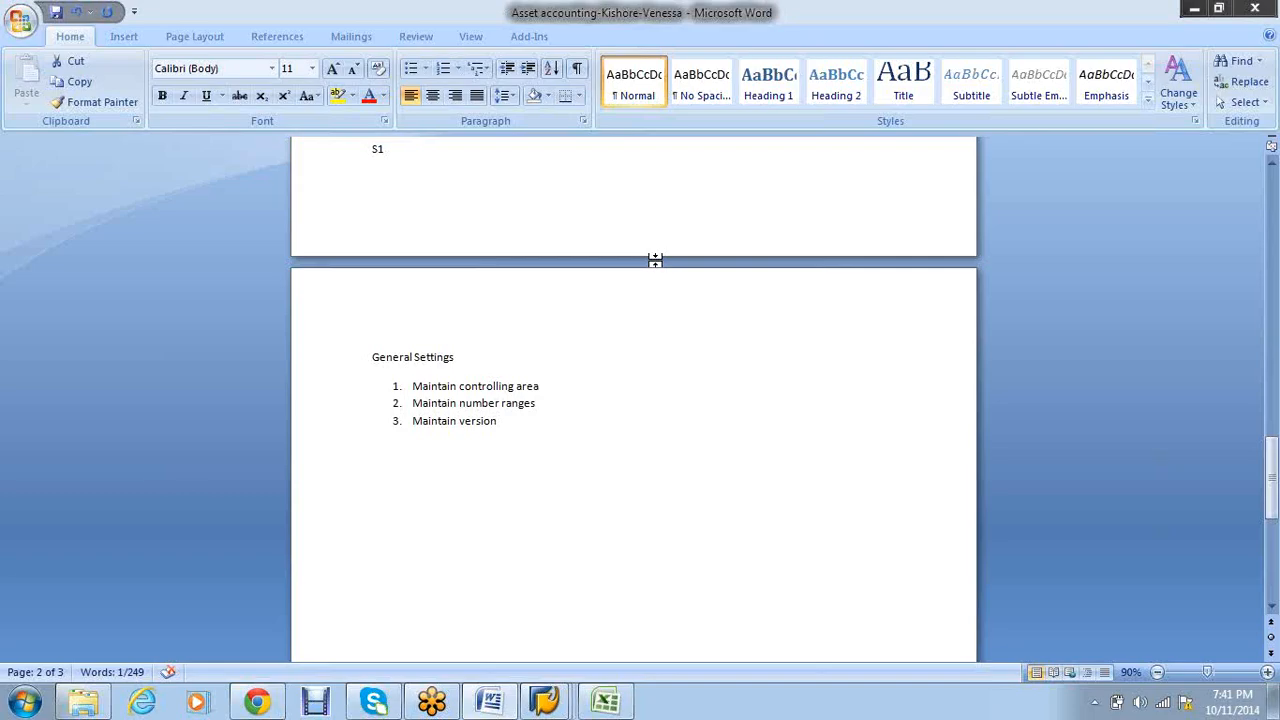
{"action": "type", "text": "Cost element"}
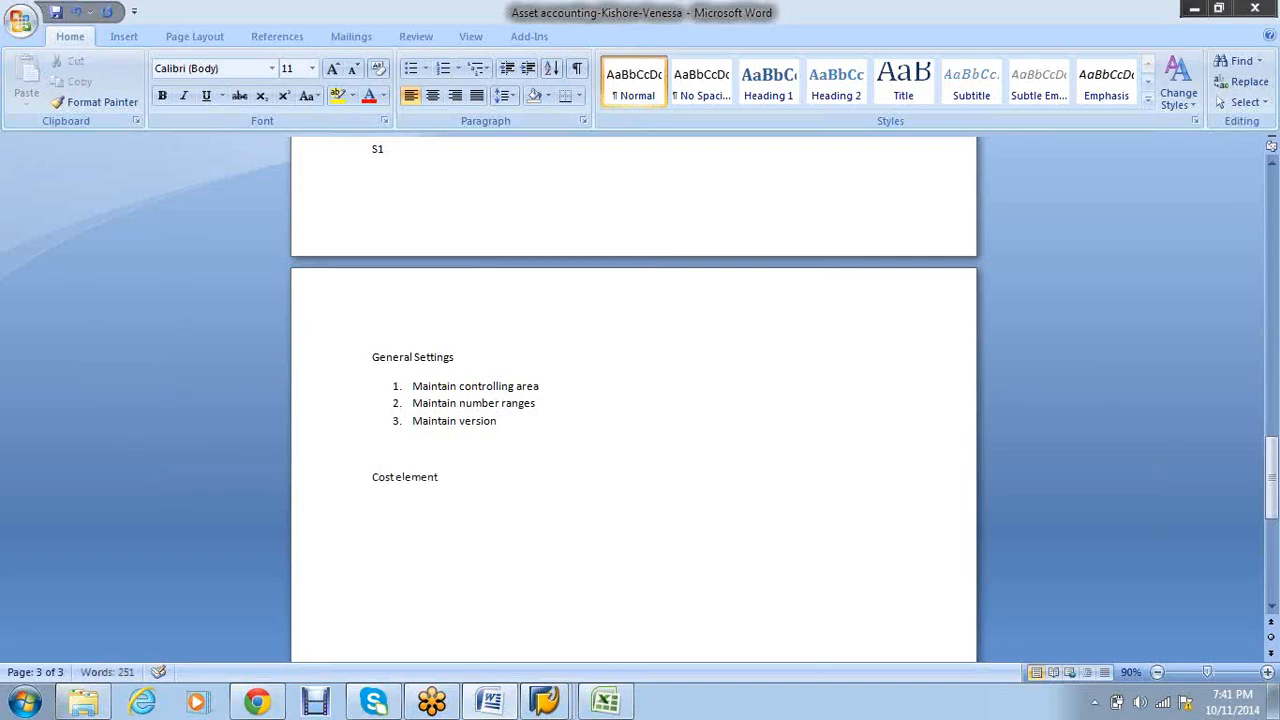
{"action": "key", "text": "Return"}
- Make the headings "General Settings" and "Cost element" bold and remove the empty line above "Cost element"
{"action": "left_click_drag", "start_coordinate": [486, 362], "coordinate": [351, 366]}
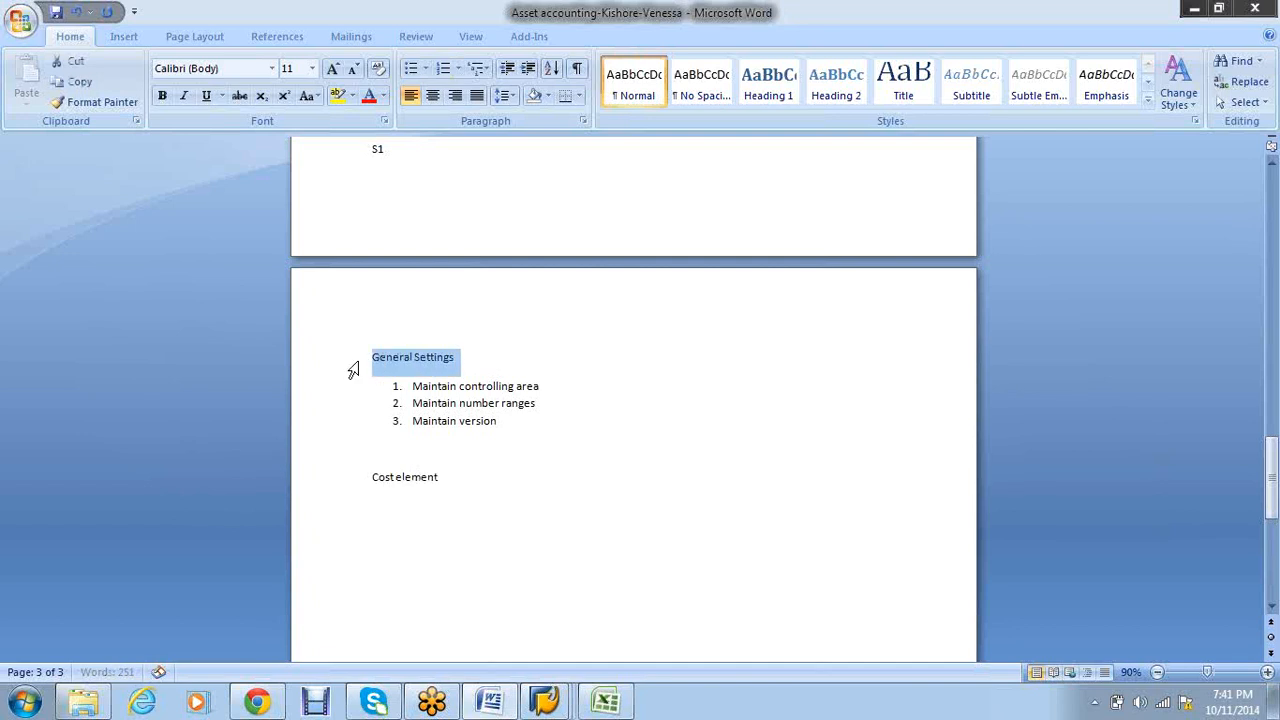
{"action": "key", "text": "ctrl+b"}
{"action": "left_click_drag", "start_coordinate": [459, 470], "coordinate": [360, 474]}
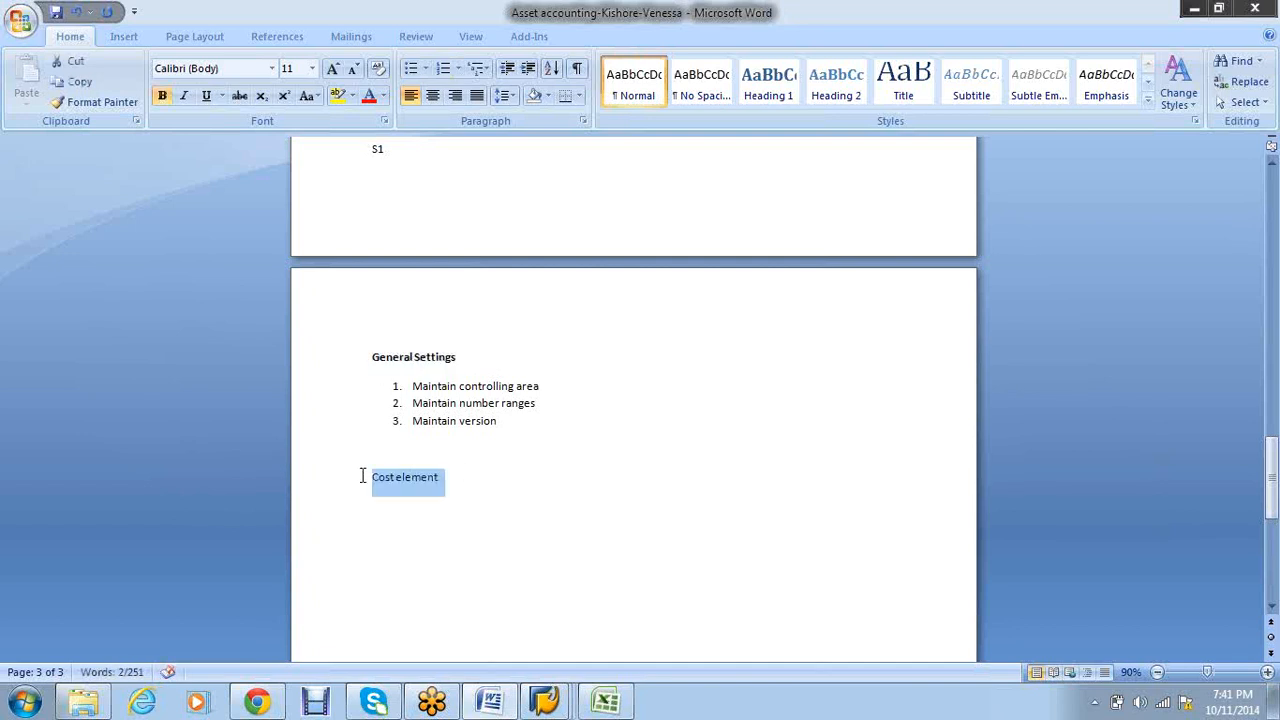
{"action": "key", "text": "ctrl+b"}
{"action": "left_click", "coordinate": [391, 447]}
{"action": "key", "text": "Delete"}
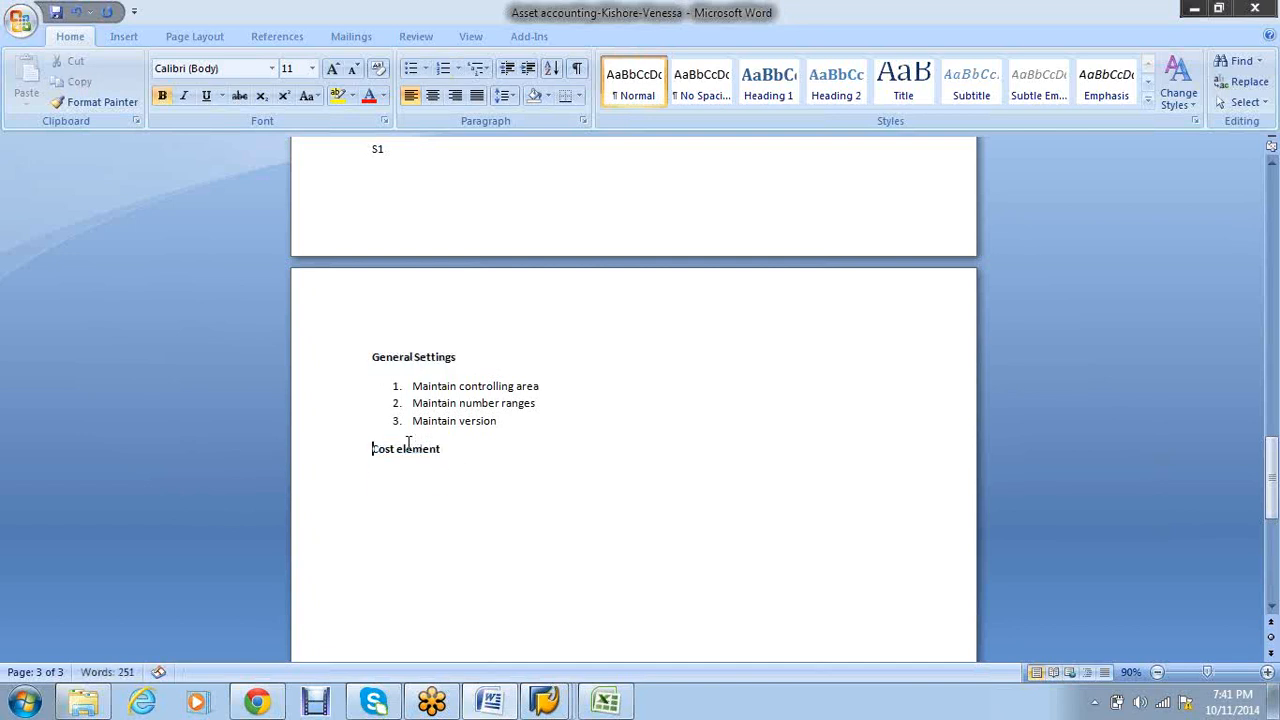
- Add a numbered list under "Cost element" with the items "Primary" and "Secondary"
{"action": "key", "text": "End"}
{"action": "key", "text": "Return"}
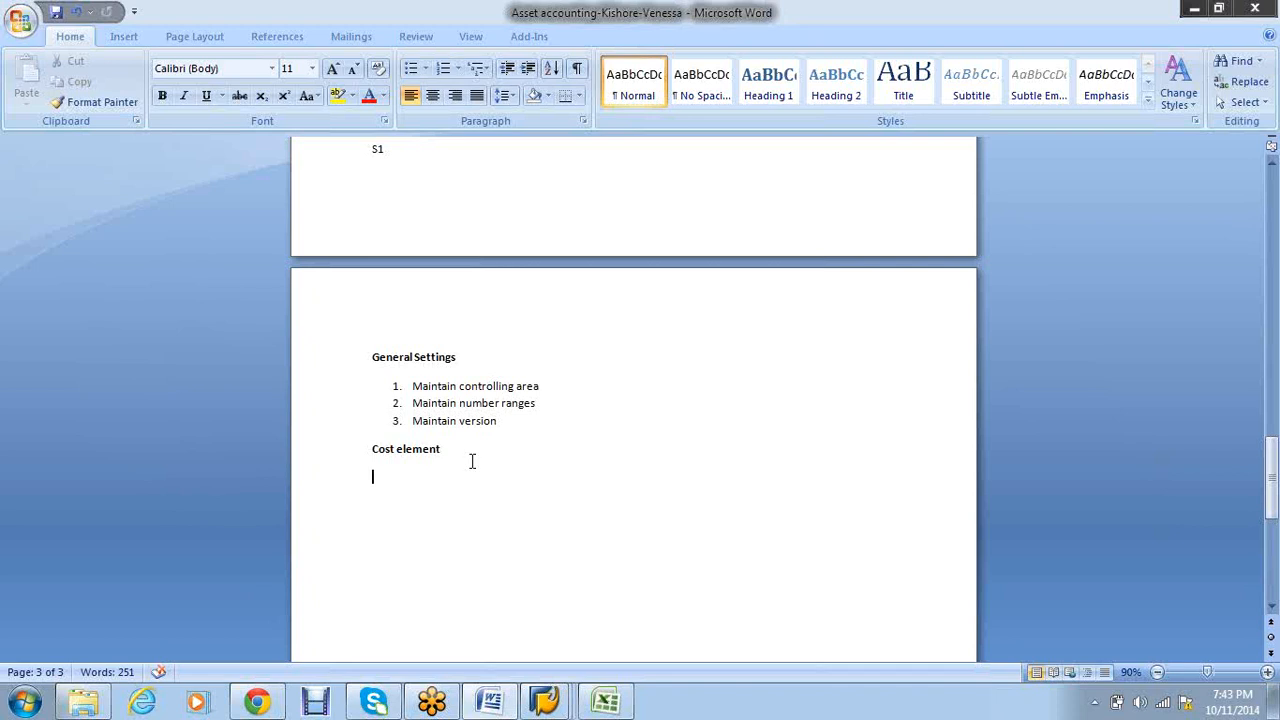
{"action": "type", "text": "1. P"}
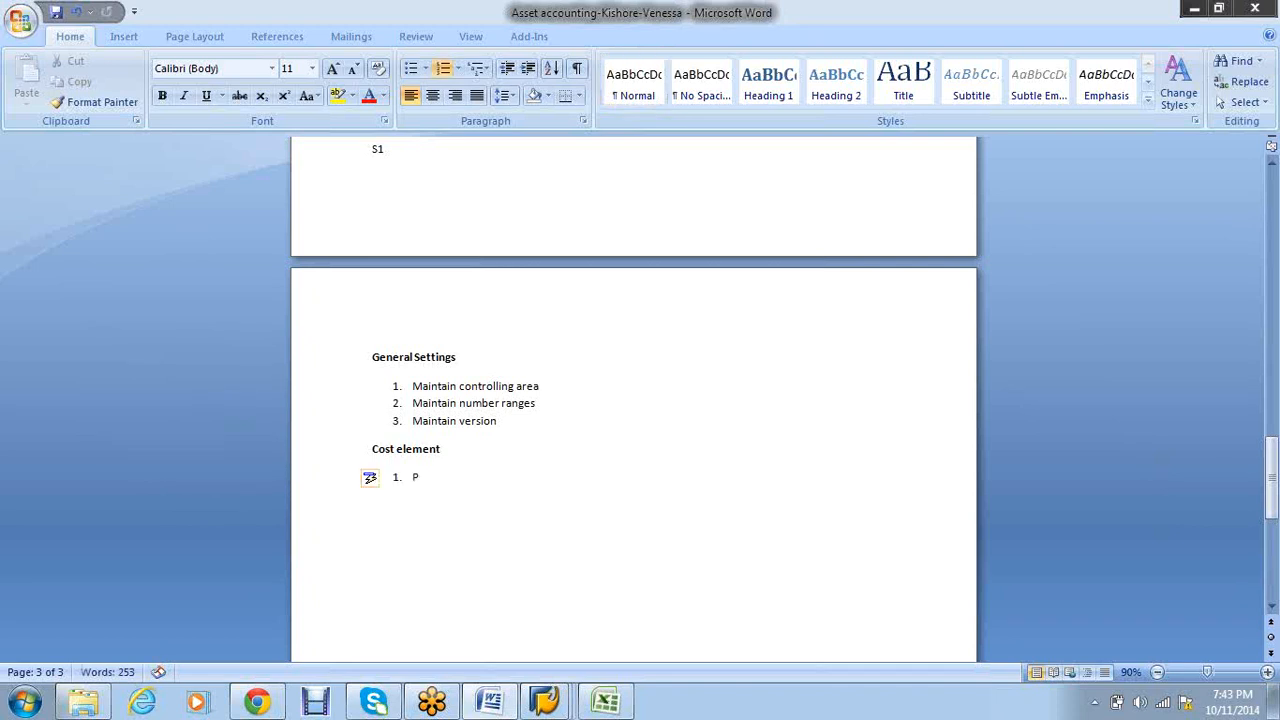
{"action": "type", "text": "rimary"}
{"action": "key", "text": "Return"}
{"action": "type", "text": "Secon"}
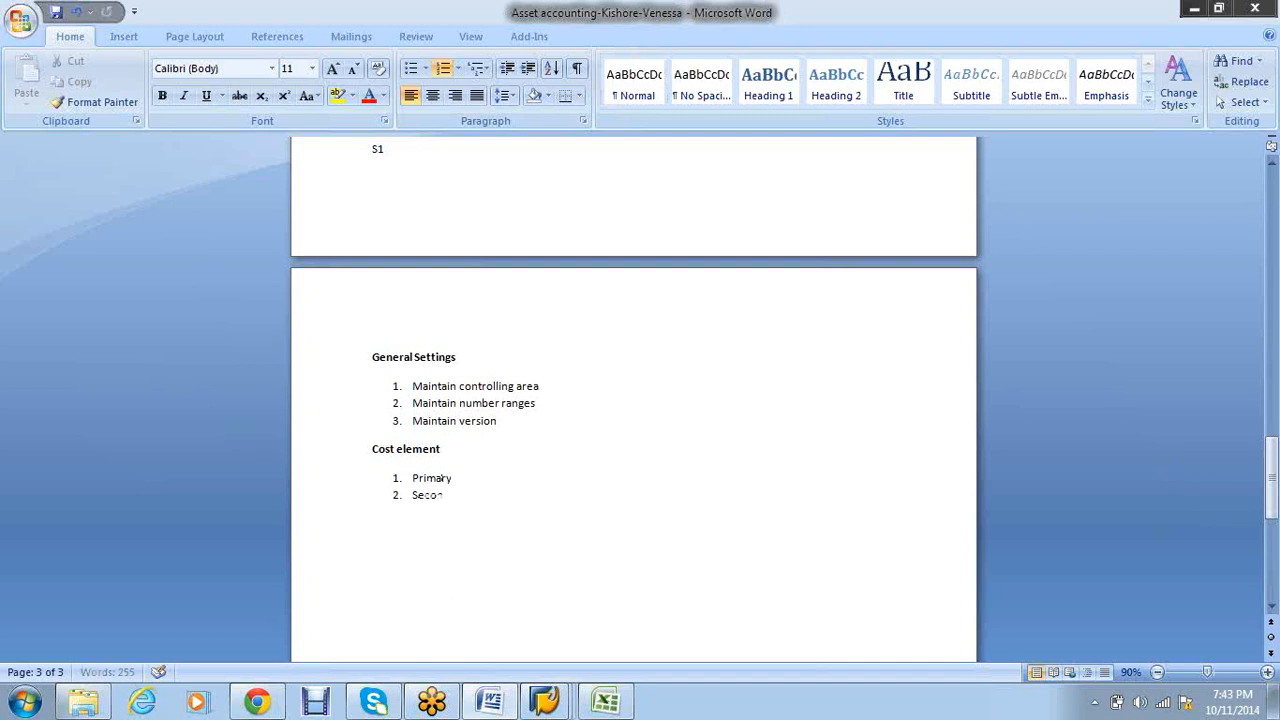
{"action": "type", "text": "dary"}
- Append "(FI-CO)" to the Primary item and "(CO-CO)- do not require G/L account" to the Secondary item
{"action": "left_click", "coordinate": [472, 461]}
{"action": "type", "text": "(FI-CO)"}
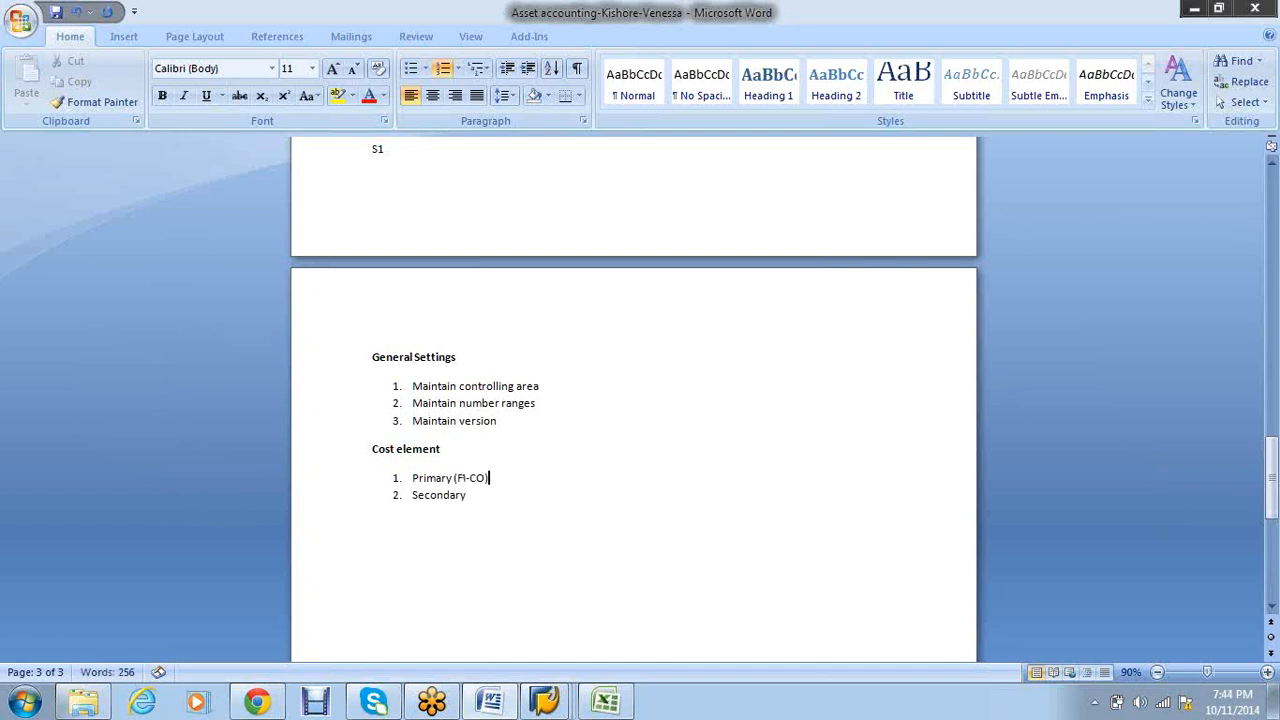
{"action": "left_click", "coordinate": [466, 494]}
{"action": "type", "text": "(CO-CO)- do not require G/"}
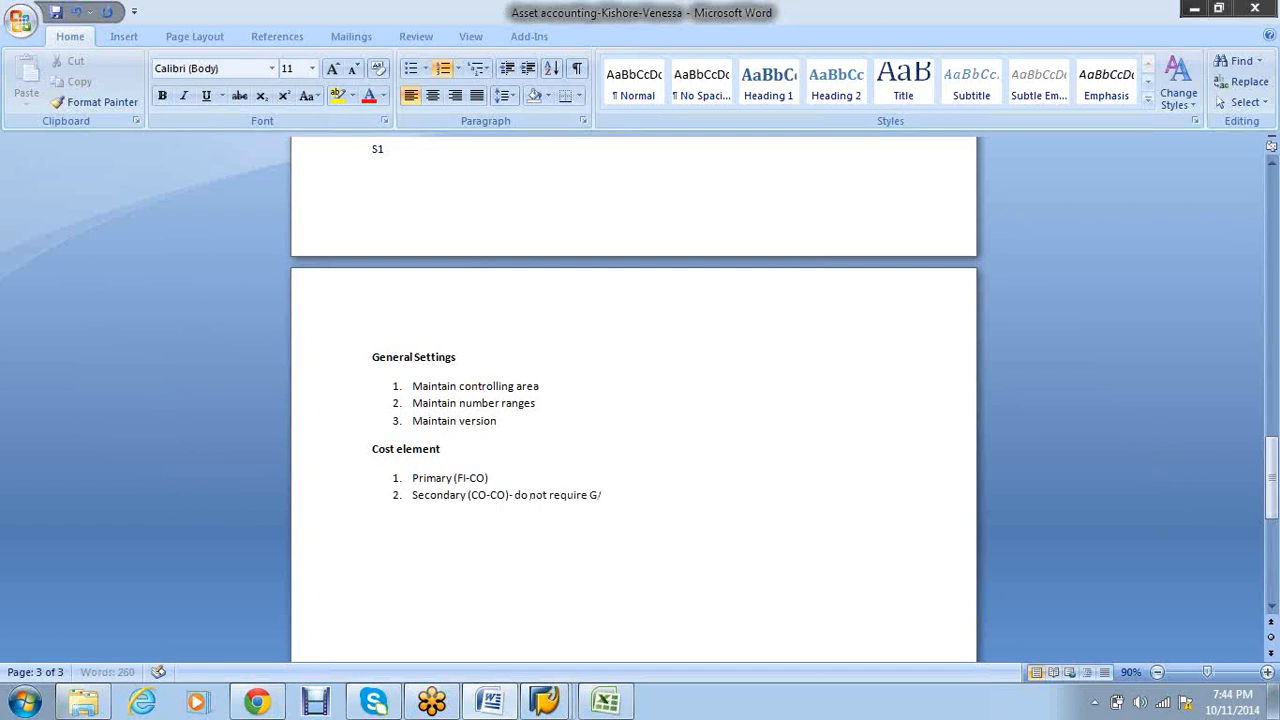
{"action": "type", "text": "L account"}
- Extend the Primary item with "- G/L accounts are required" and insert an unnumbered blank line below it
{"action": "left_click", "coordinate": [489, 477]}
{"action": "type", "text": "- G?L"}
{"action": "key", "text": "BackSpace"}
{"action": "key", "text": "BackSpace"}
{"action": "type", "text": "/L accounts"}
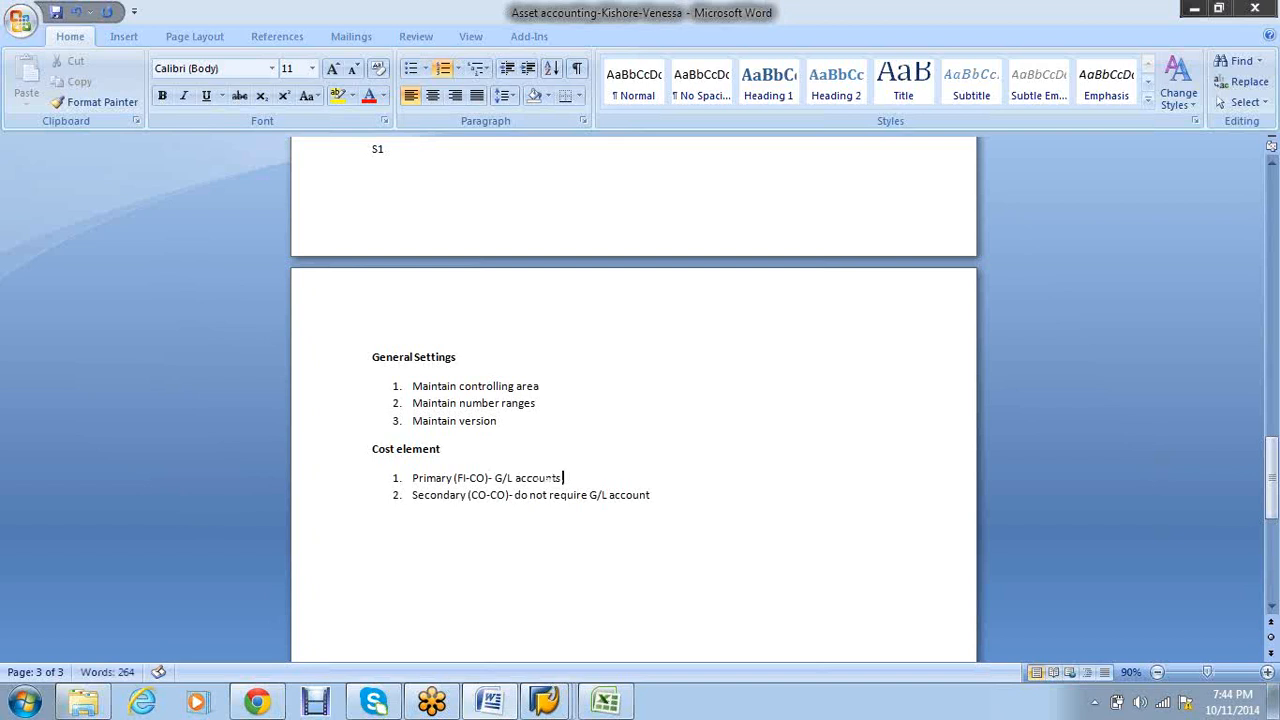
{"action": "type", "text": " are required"}
{"action": "key", "text": "Return"}
{"action": "key", "text": "Return"}
{"action": "key", "text": "Return"}
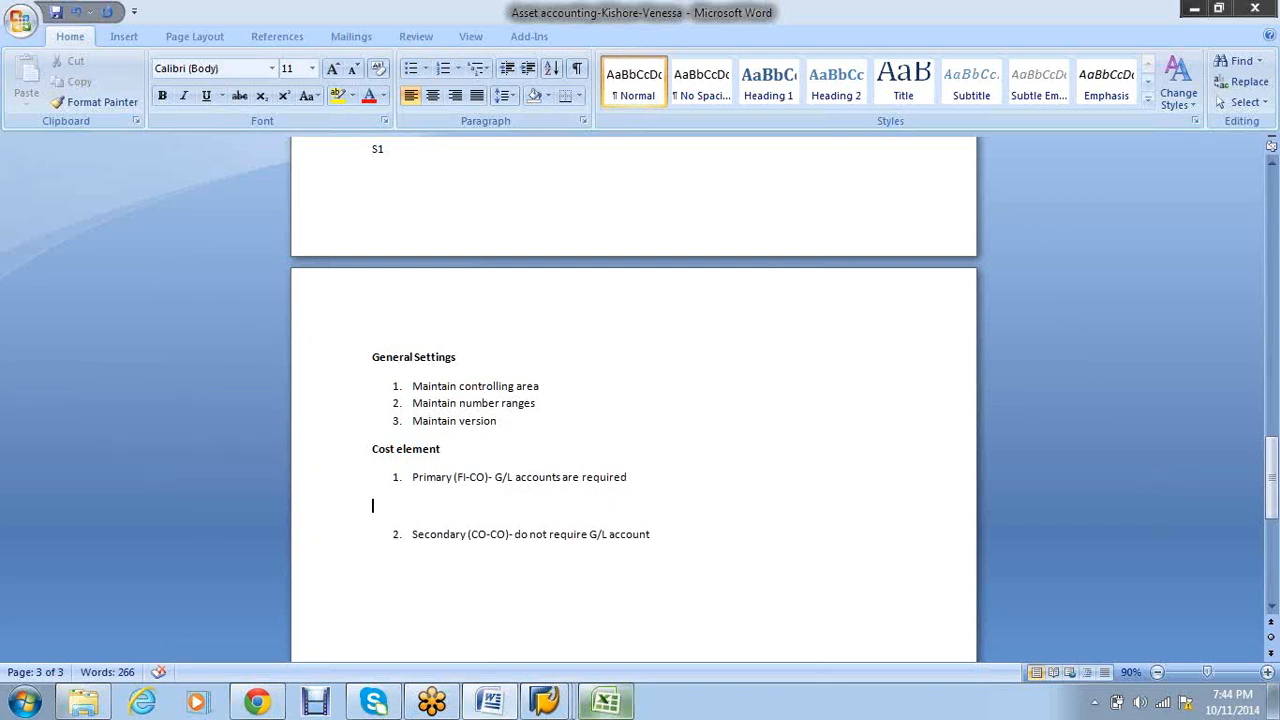
- Switch to the SAP session with the Adjustment Posting to Areas screen and start transaction FS00 there
{"action": "left_click", "coordinate": [566, 704]}
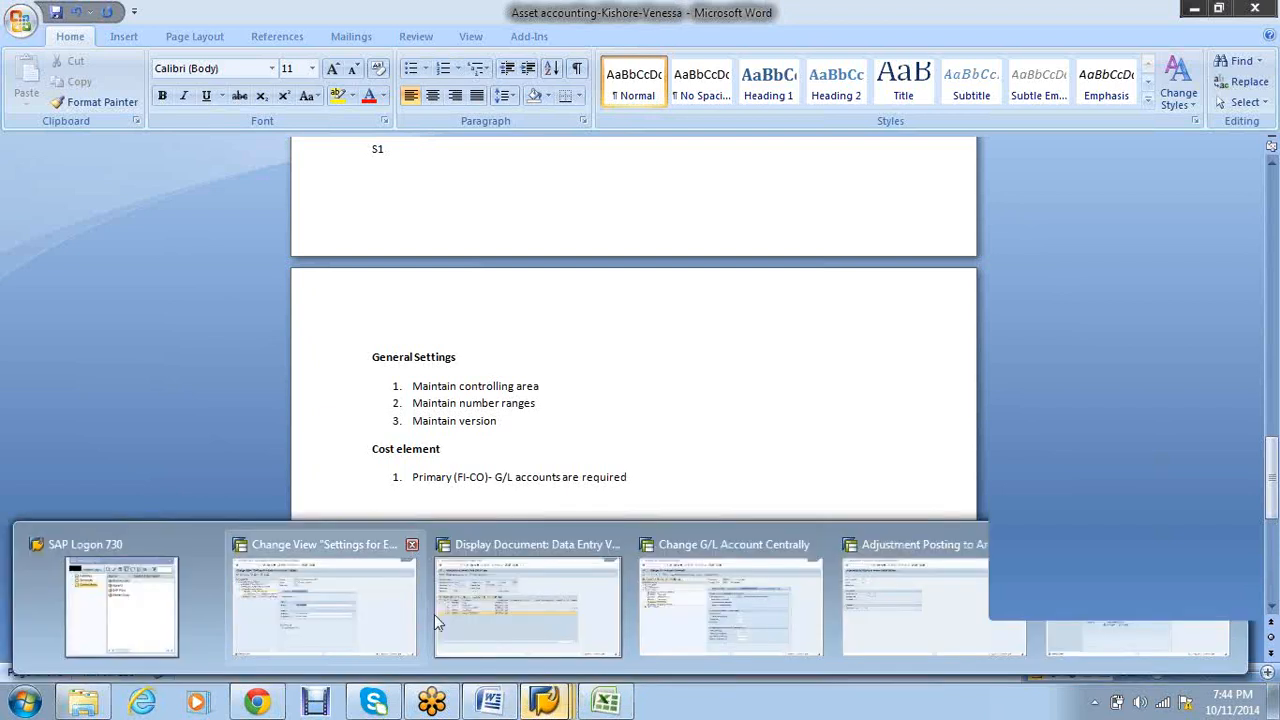
{"action": "left_click", "coordinate": [865, 613]}
{"action": "left_click", "coordinate": [116, 51]}
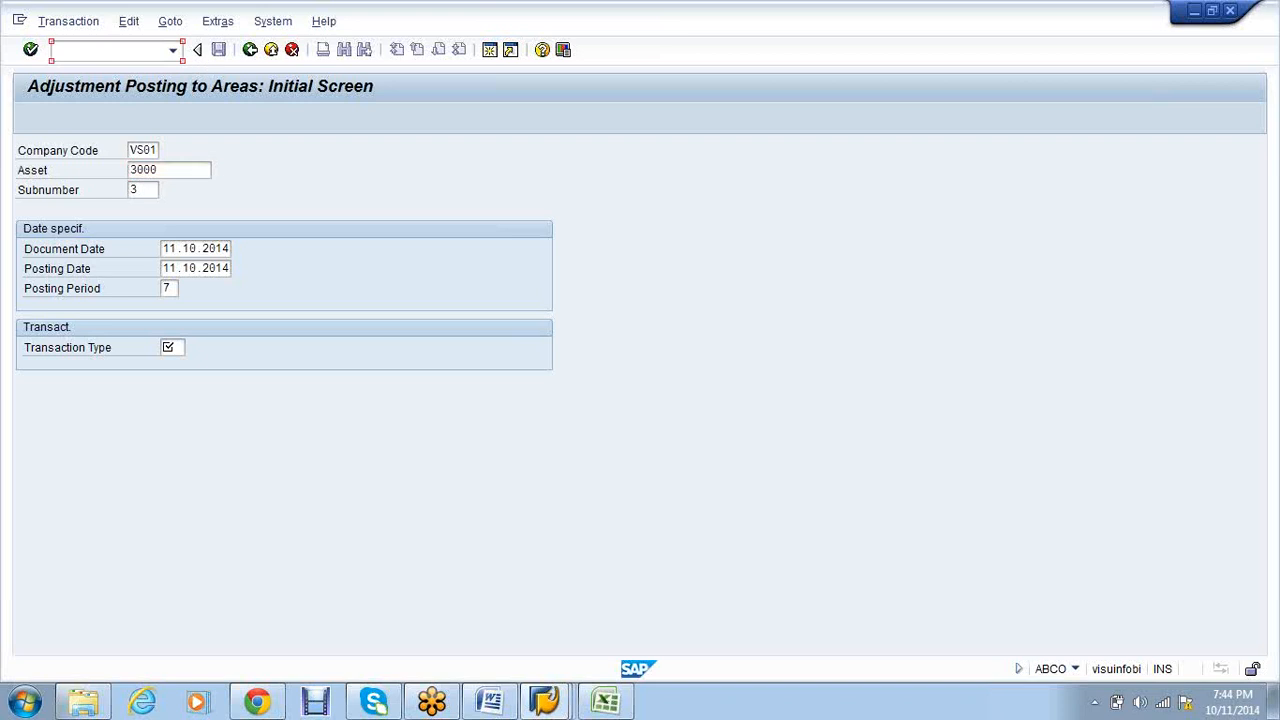
{"action": "type", "text": "/naw"}
{"action": "key", "text": "Return"}
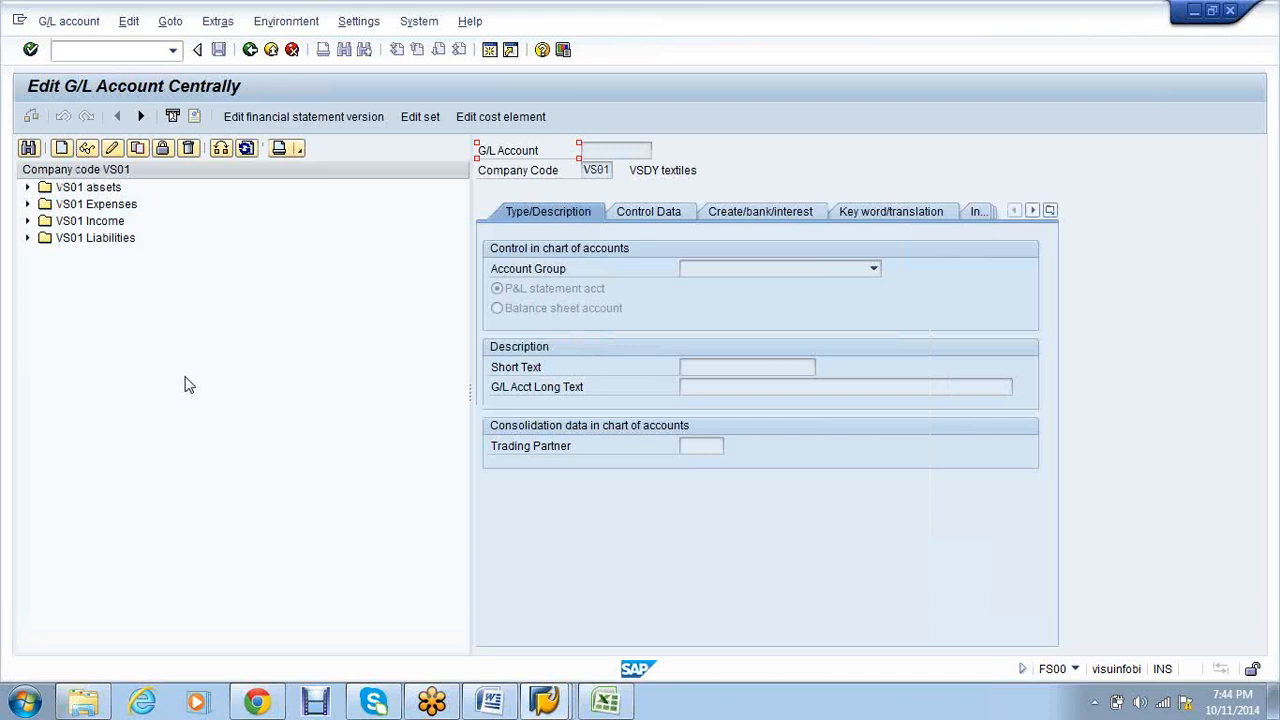
- Copy the G/L account 300008 Depreciation from VS01 Expenses to a new account 300009 in company code VS01
{"action": "left_click", "coordinate": [28, 204]}
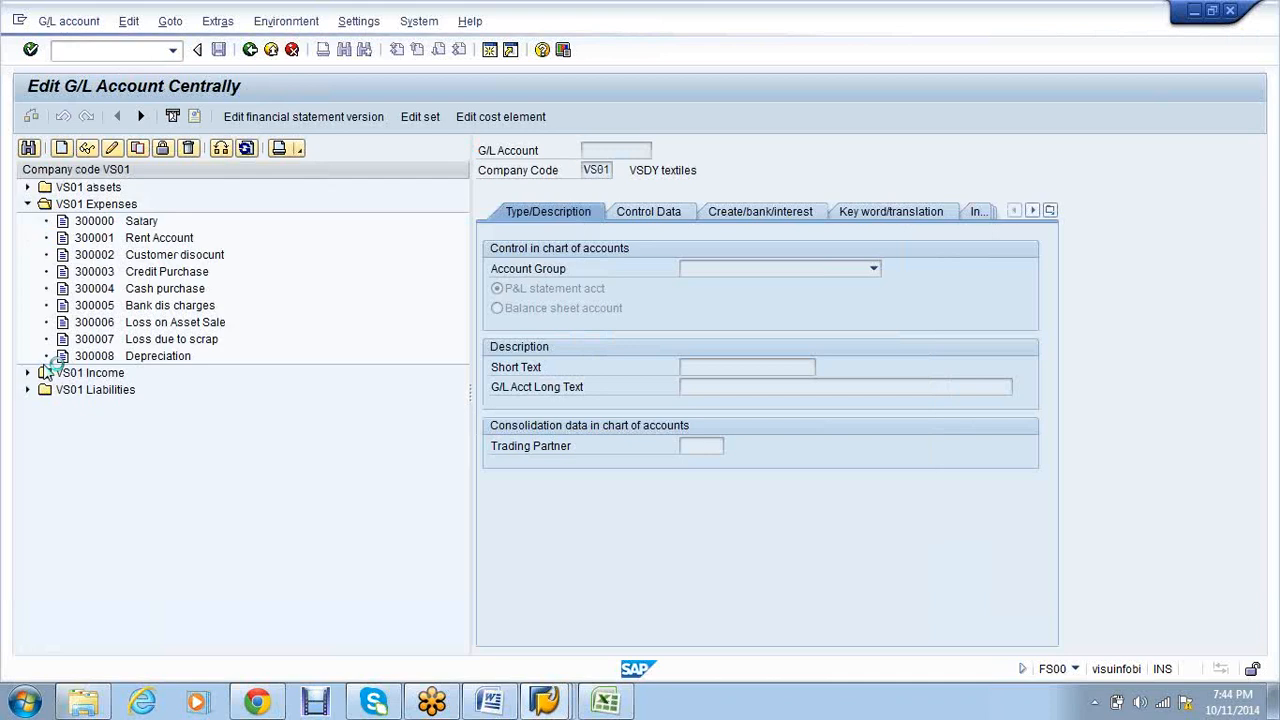
{"action": "left_click", "coordinate": [143, 358]}
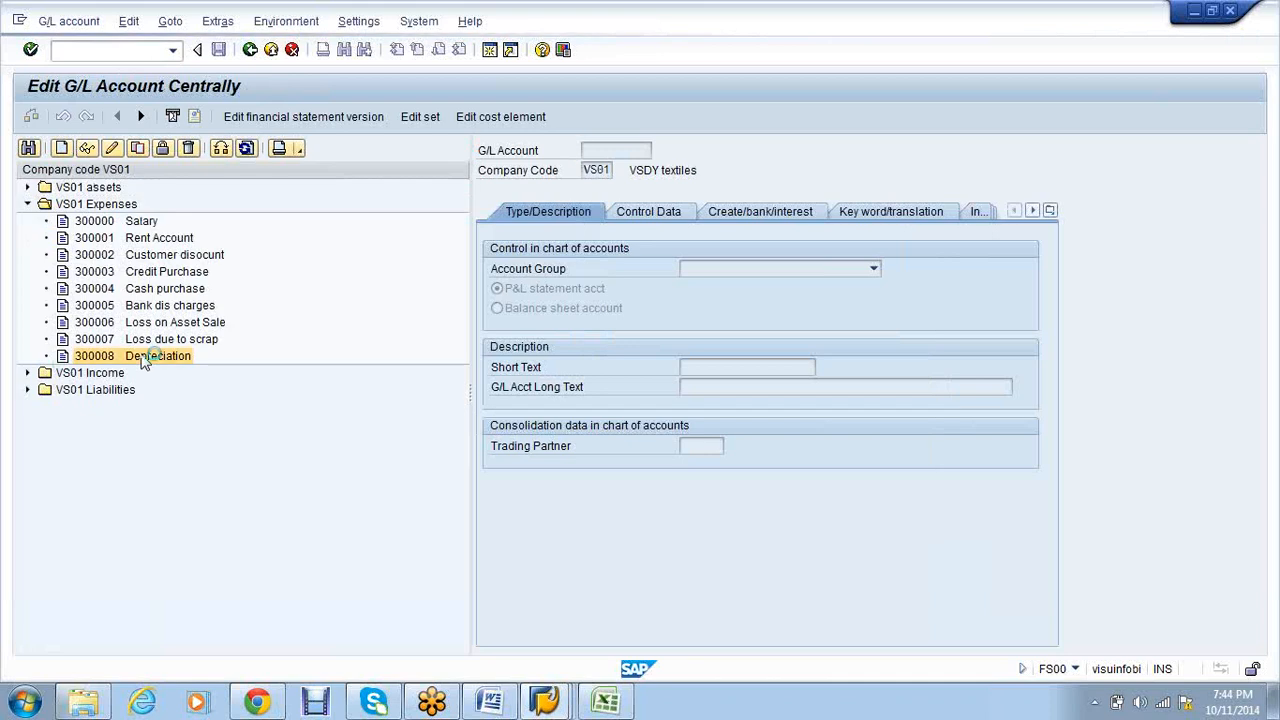
{"action": "right_click", "coordinate": [145, 399]}
{"action": "left_click", "coordinate": [184, 409]}
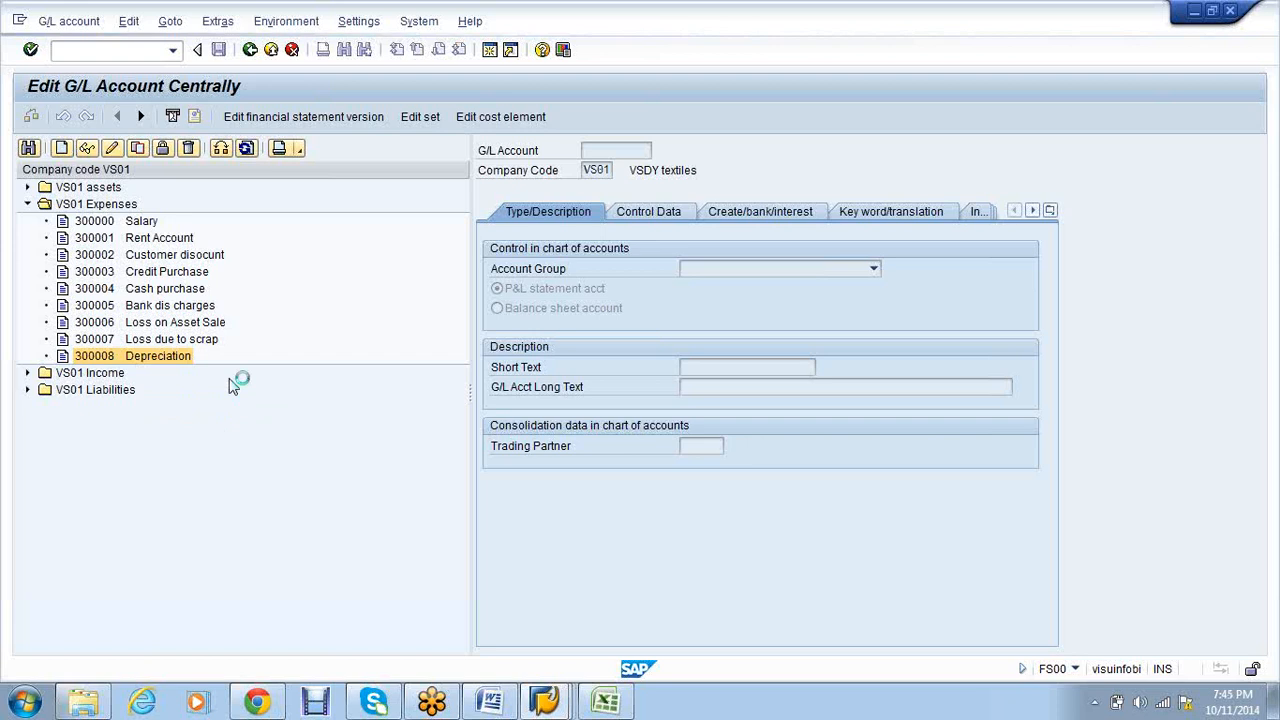
{"action": "type", "text": "300009"}
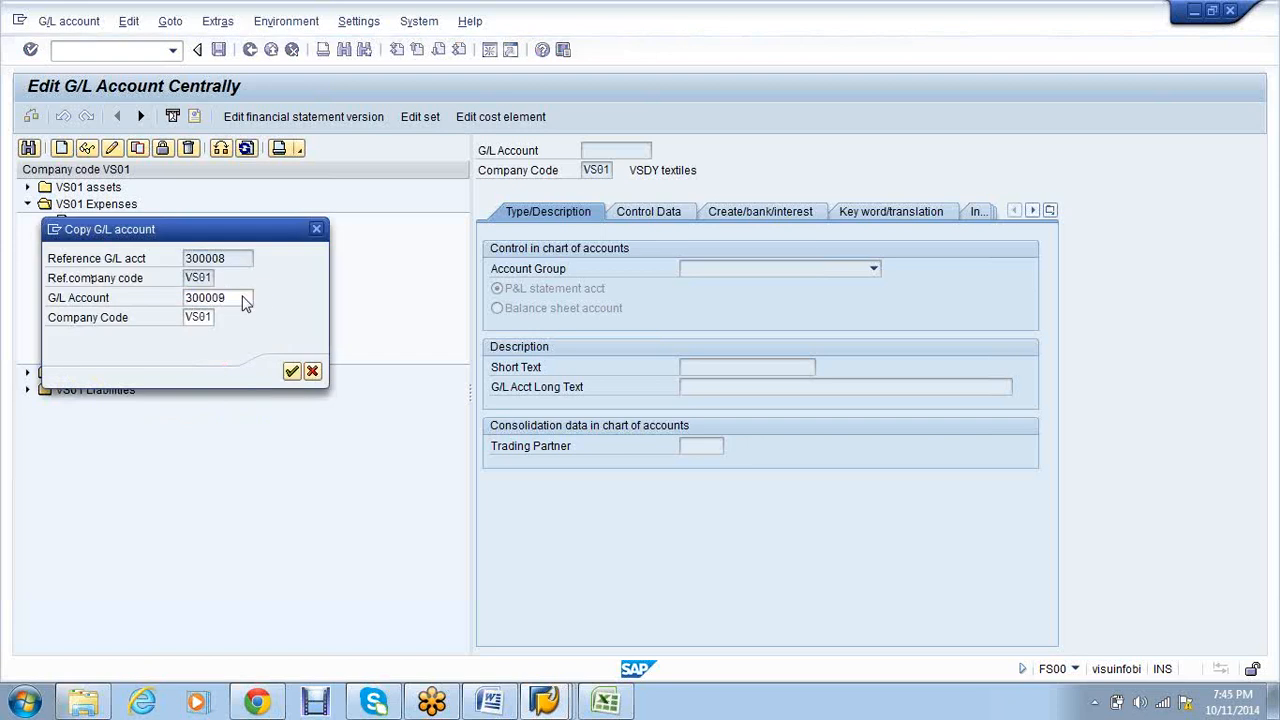
{"action": "left_click", "coordinate": [292, 371]}
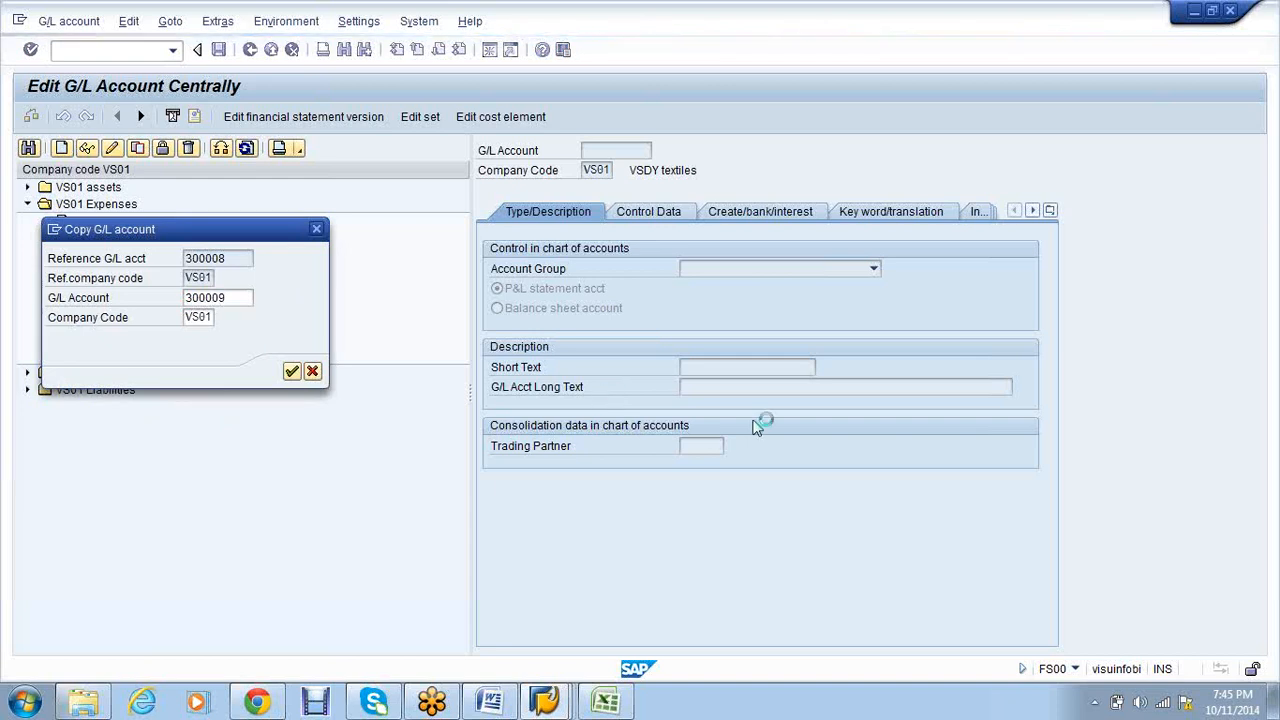
- Set both the short text and the long text of G/L account 300009 to "Electric Bill"
{"action": "left_click", "coordinate": [774, 367]}
{"action": "key", "text": "BackSpace"}
{"action": "key", "text": "BackSpace"}
{"action": "key", "text": "BackSpace"}
{"action": "key", "text": "BackSpace"}
{"action": "key", "text": "BackSpace"}
{"action": "key", "text": "BackSpace"}
{"action": "key", "text": "BackSpace"}
{"action": "key", "text": "BackSpace"}
{"action": "key", "text": "BackSpace"}
{"action": "key", "text": "BackSpace"}
{"action": "key", "text": "BackSpace"}
{"action": "key", "text": "BackSpace"}
{"action": "type", "text": "Ele"}
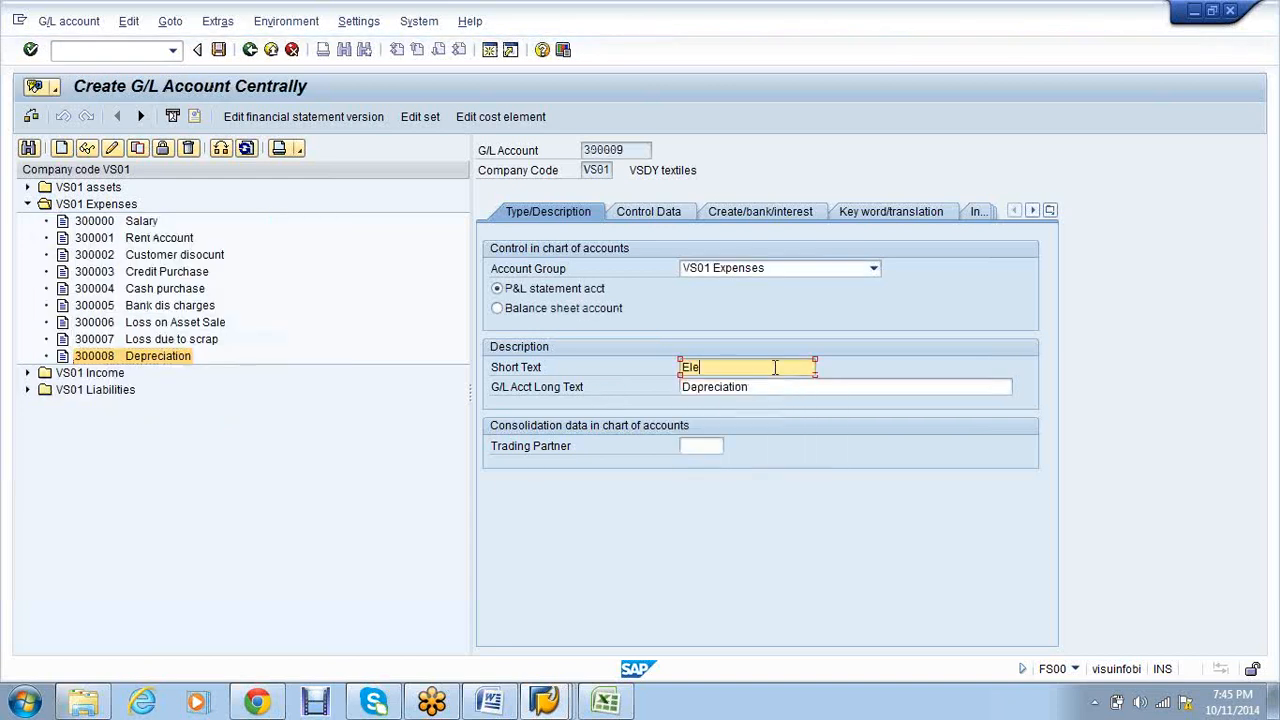
{"action": "type", "text": "ctric Bill"}
{"action": "key", "text": "Tab"}
{"action": "type", "text": "Elec"}
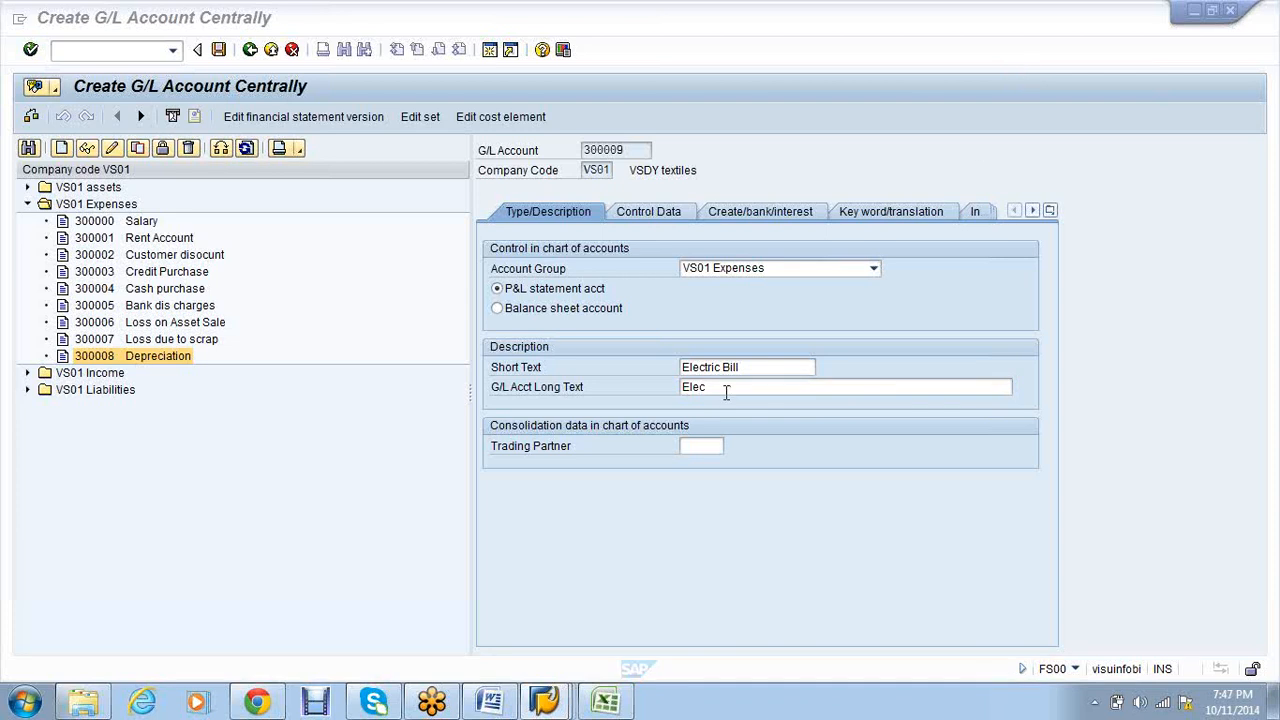
{"action": "left_click", "coordinate": [725, 391]}
{"action": "type", "text": "tric Bill"}
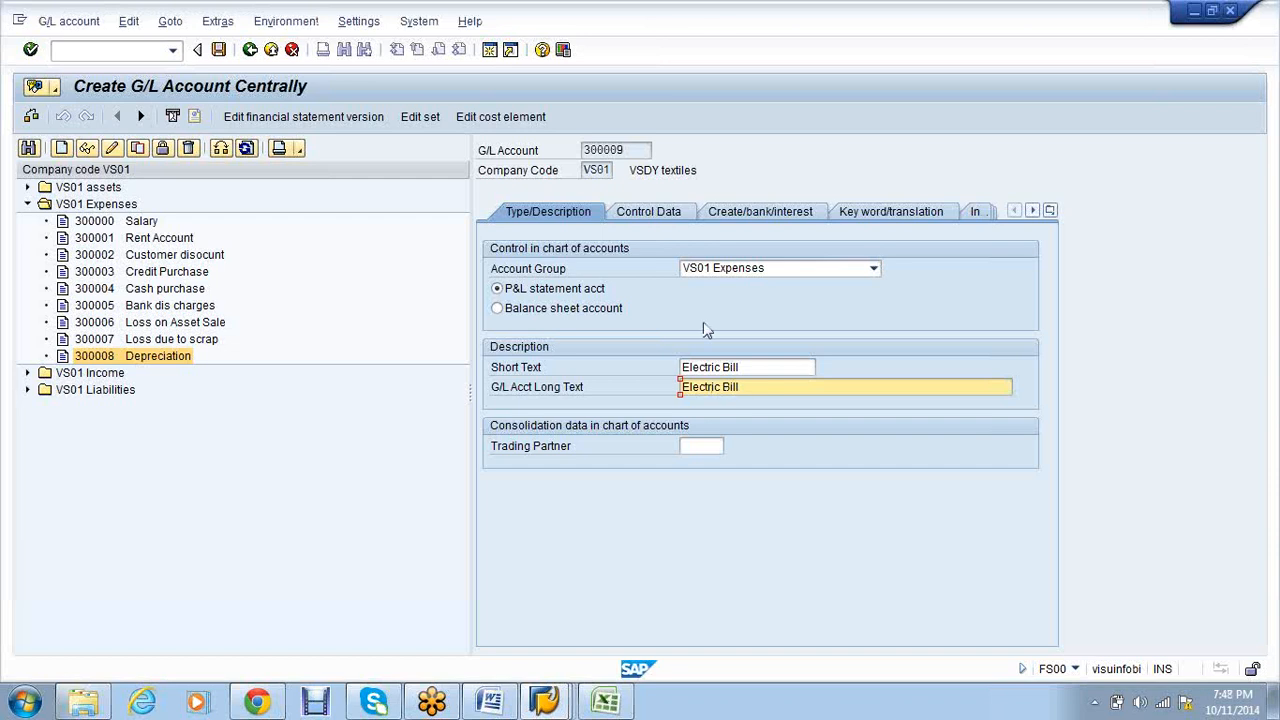
- Choose field status group G004, Cost accounts, in the document creation settings of G/L account 300009
{"action": "left_click", "coordinate": [668, 214]}
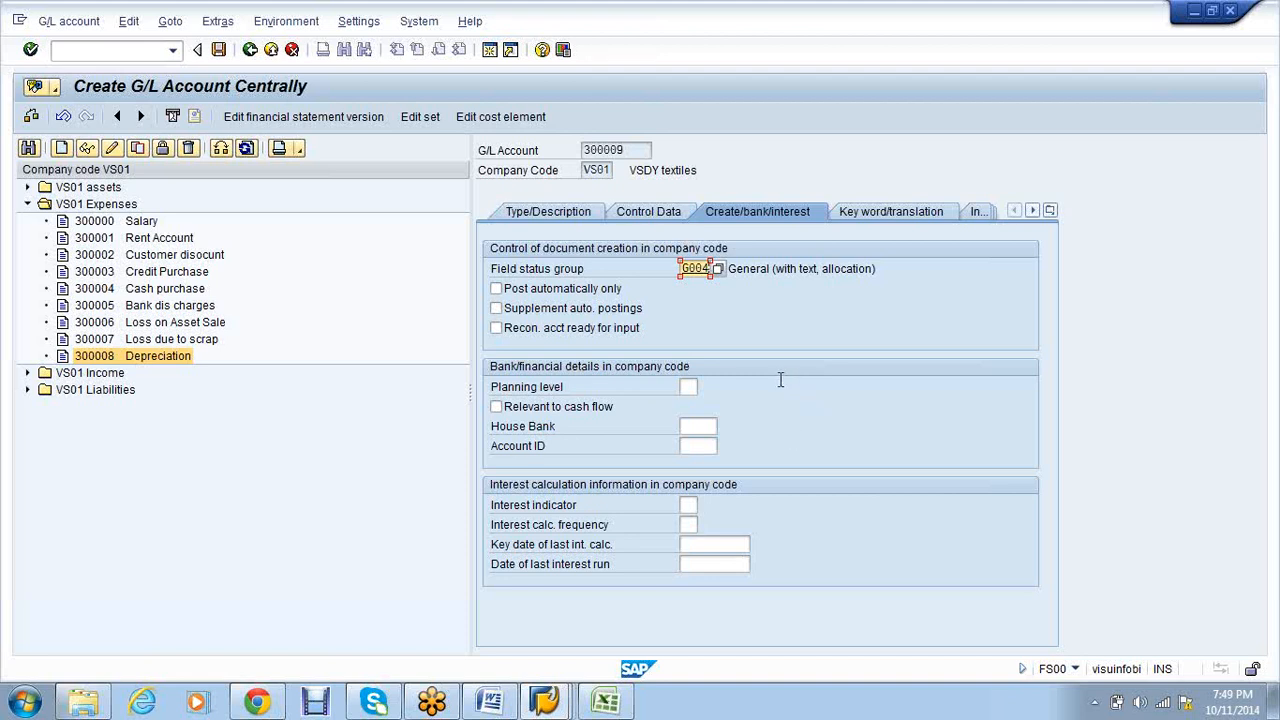
{"action": "left_click", "coordinate": [718, 269]}
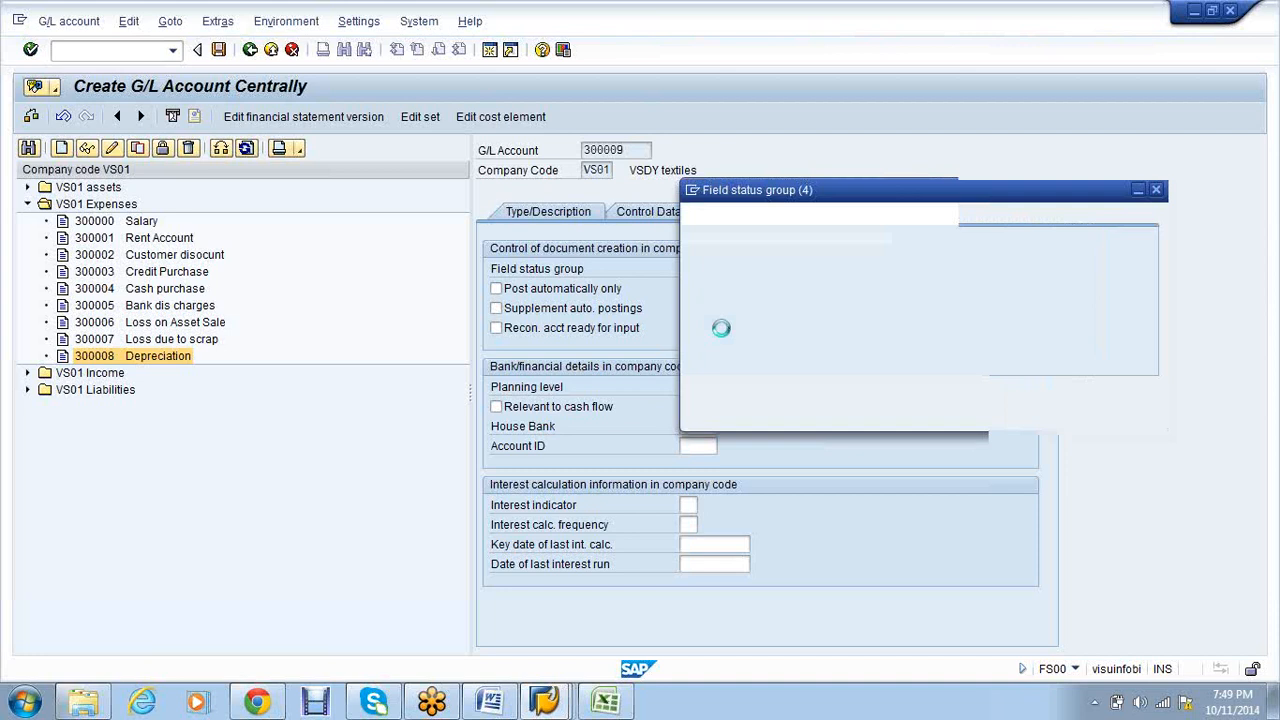
{"action": "left_click", "coordinate": [776, 288]}
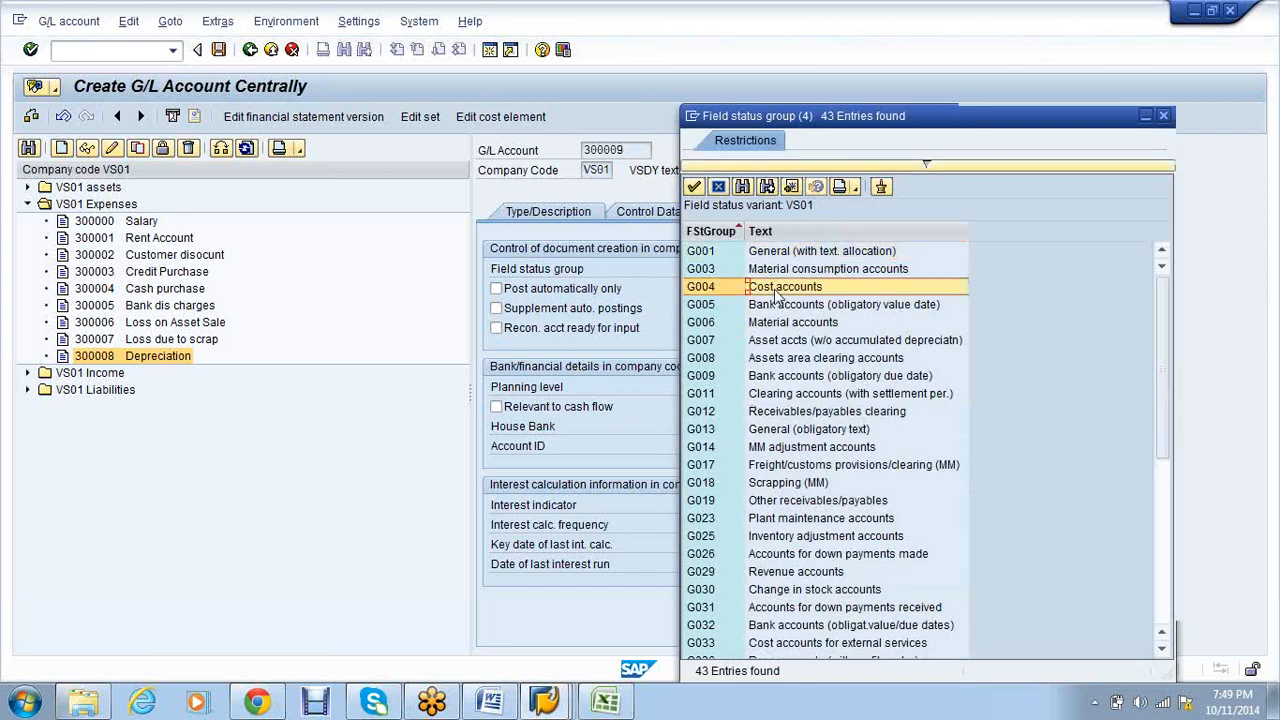
{"action": "double_click", "coordinate": [775, 288]}
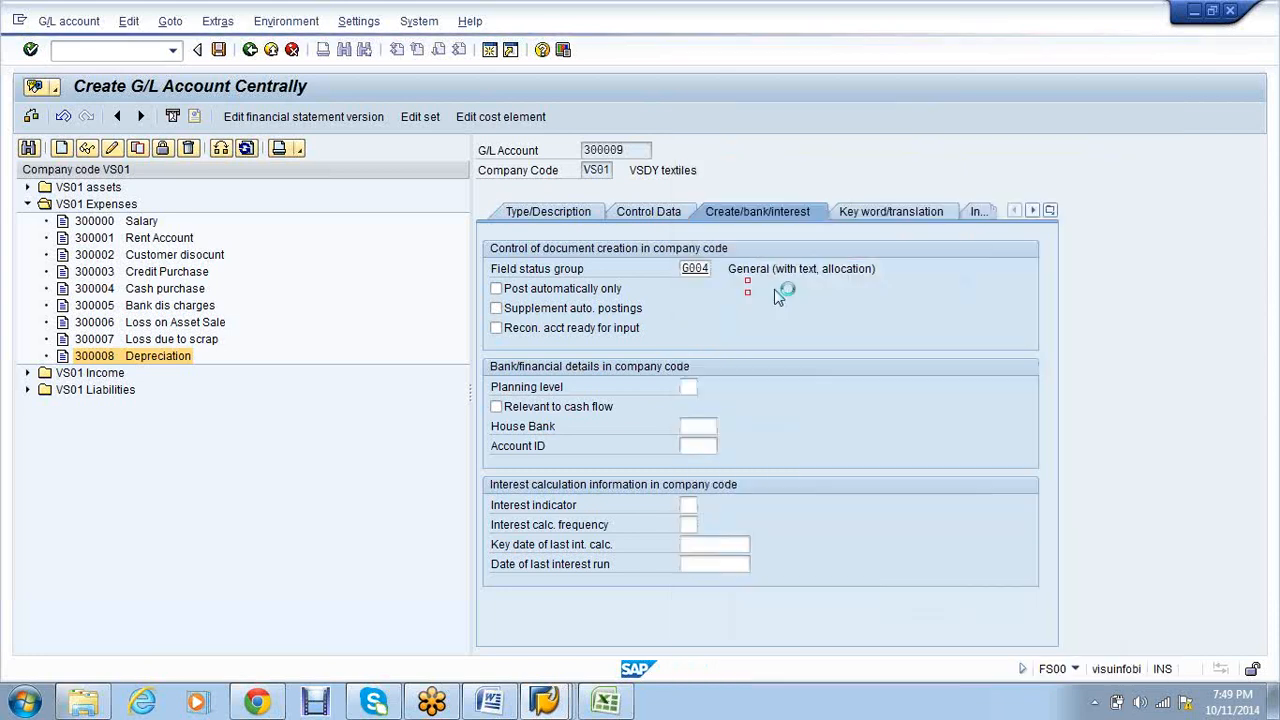
- Save G/L account 300009 on the way to its cost element creation and open the new cost element's master data
{"action": "left_click", "coordinate": [490, 120]}
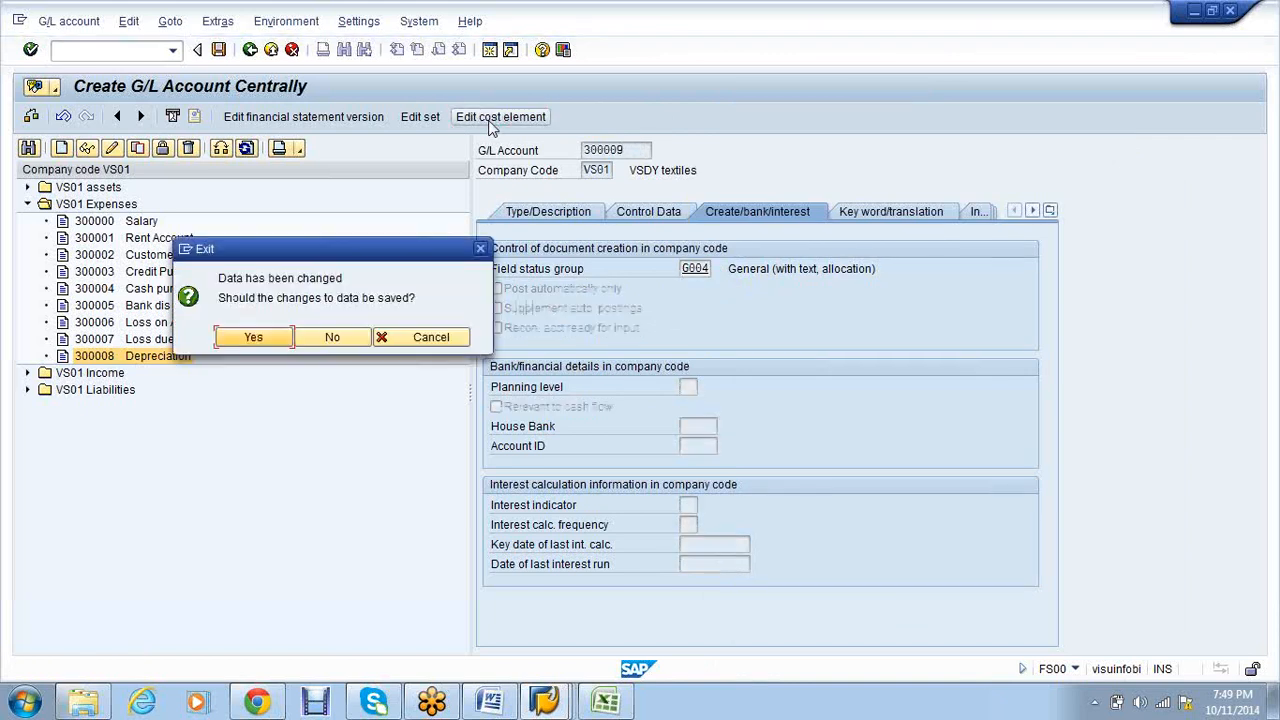
{"action": "left_click", "coordinate": [255, 338]}
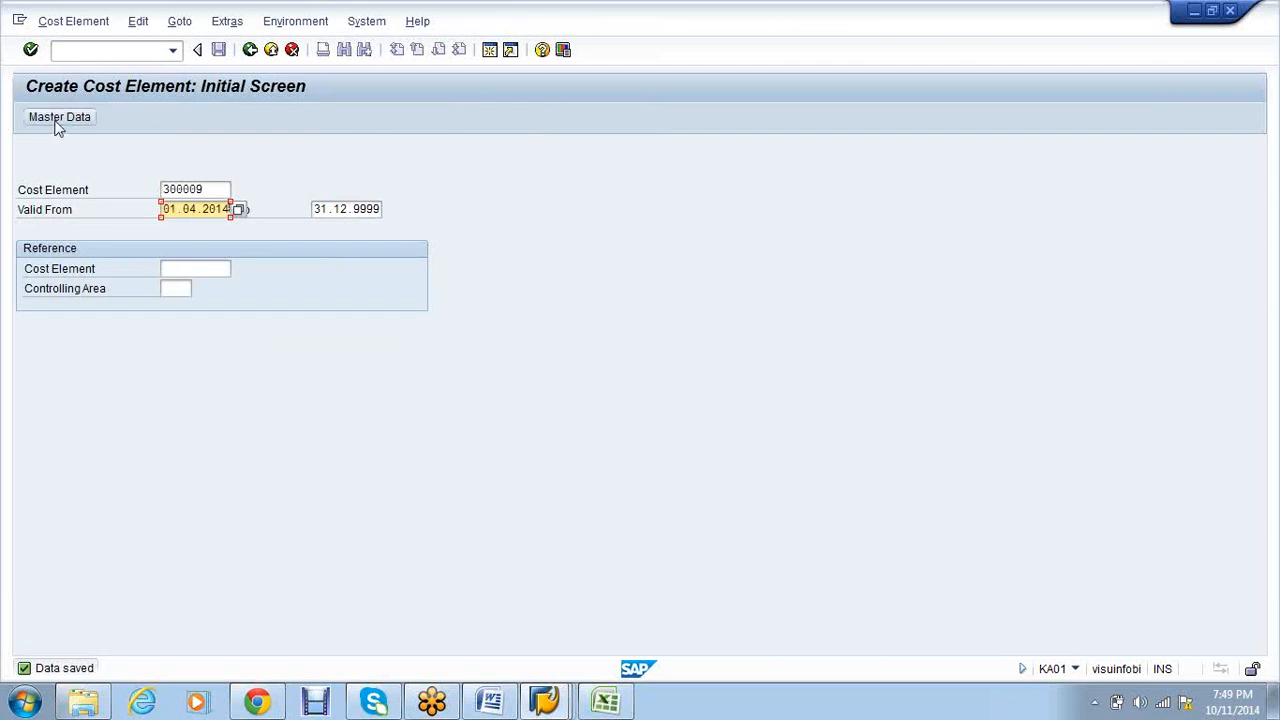
{"action": "left_click", "coordinate": [56, 121]}
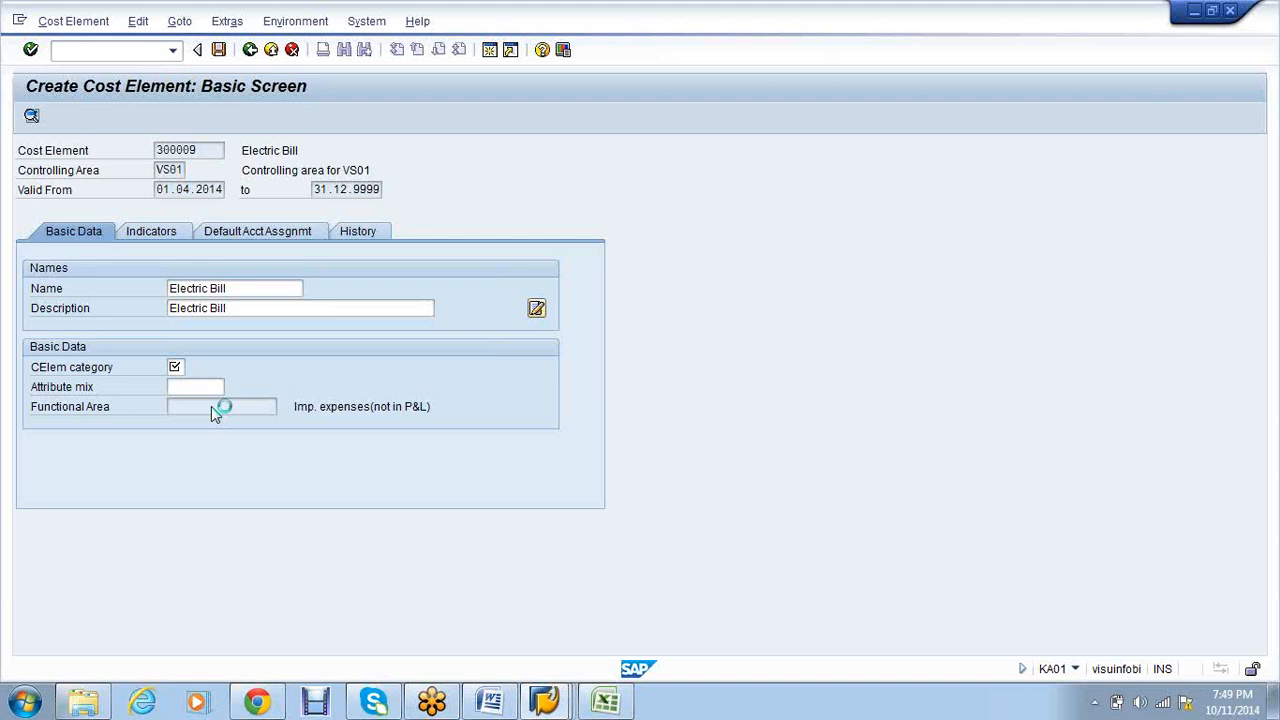
- Assign cost element category 1, Primary costs/cost-reducing revenues, to cost element 300009 and save it
{"action": "key", "text": "Down"}
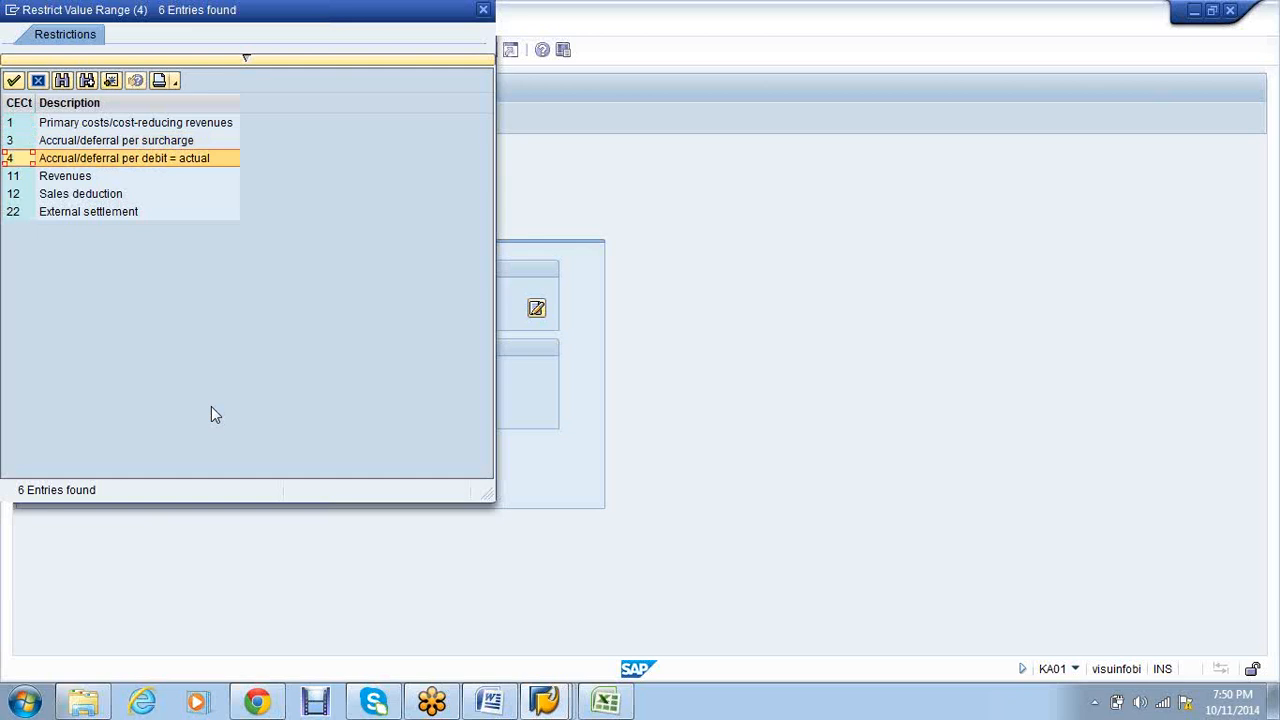
{"action": "key", "text": "Down"}
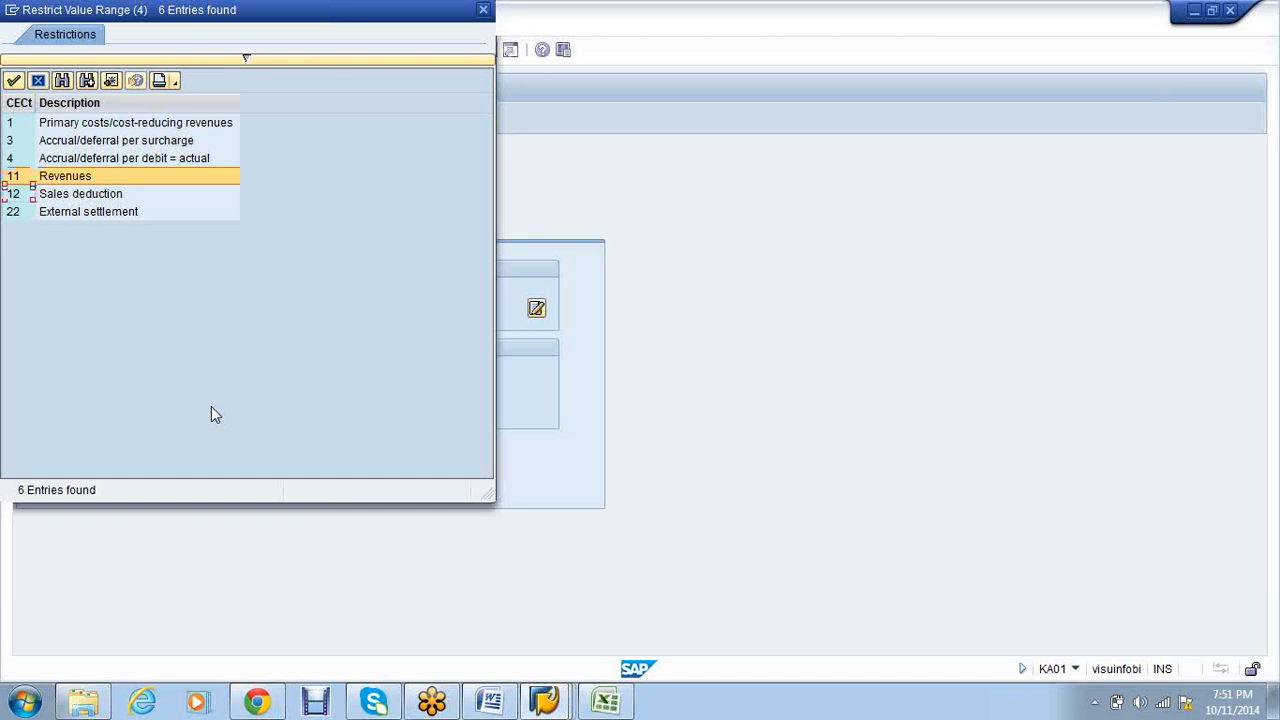
{"action": "key", "text": "Down"}
{"action": "key", "text": "Down"}
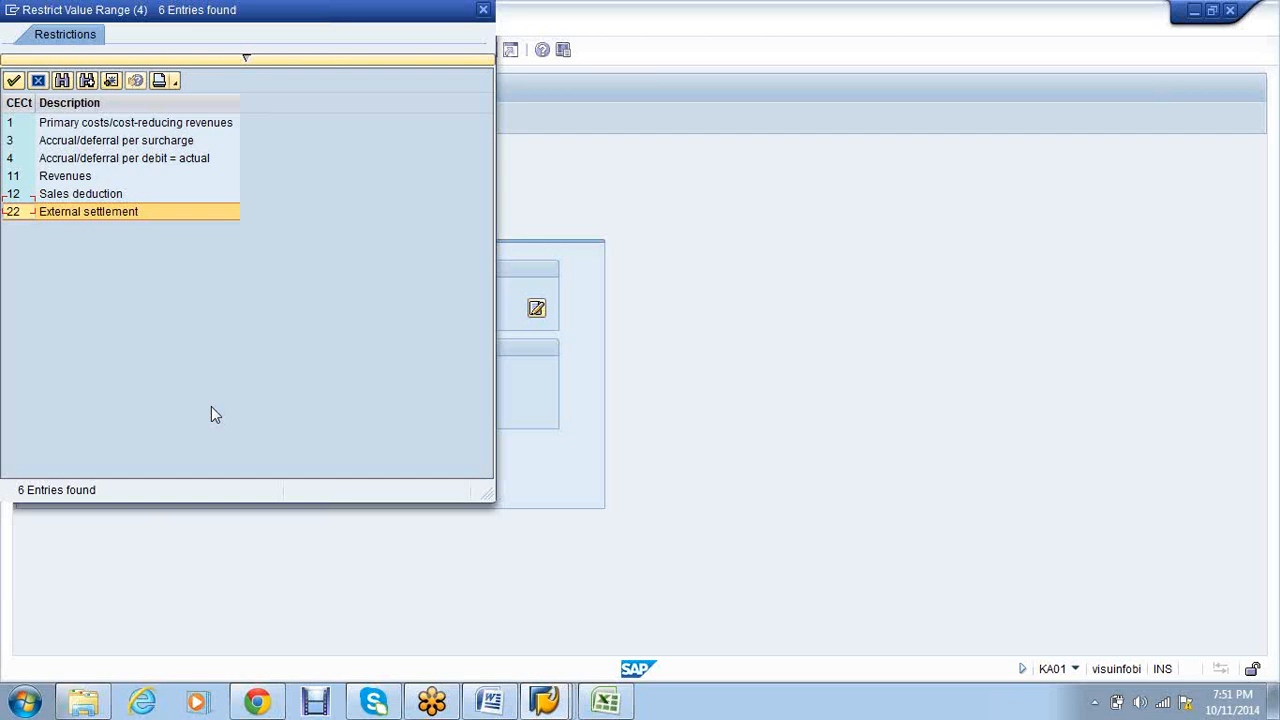
{"action": "key", "text": "Up"}
{"action": "key", "text": "Up"}
{"action": "key", "text": "Up"}
{"action": "key", "text": "Up"}
{"action": "key", "text": "Up"}
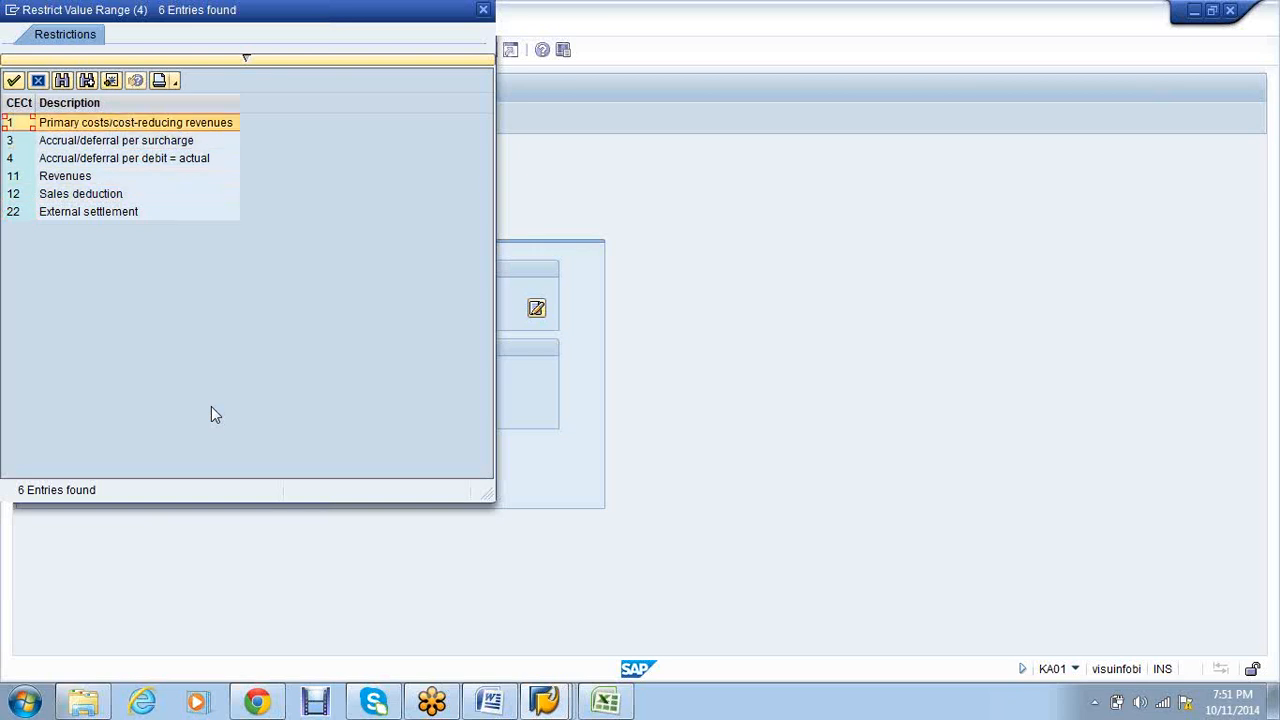
{"action": "key", "text": "Return"}
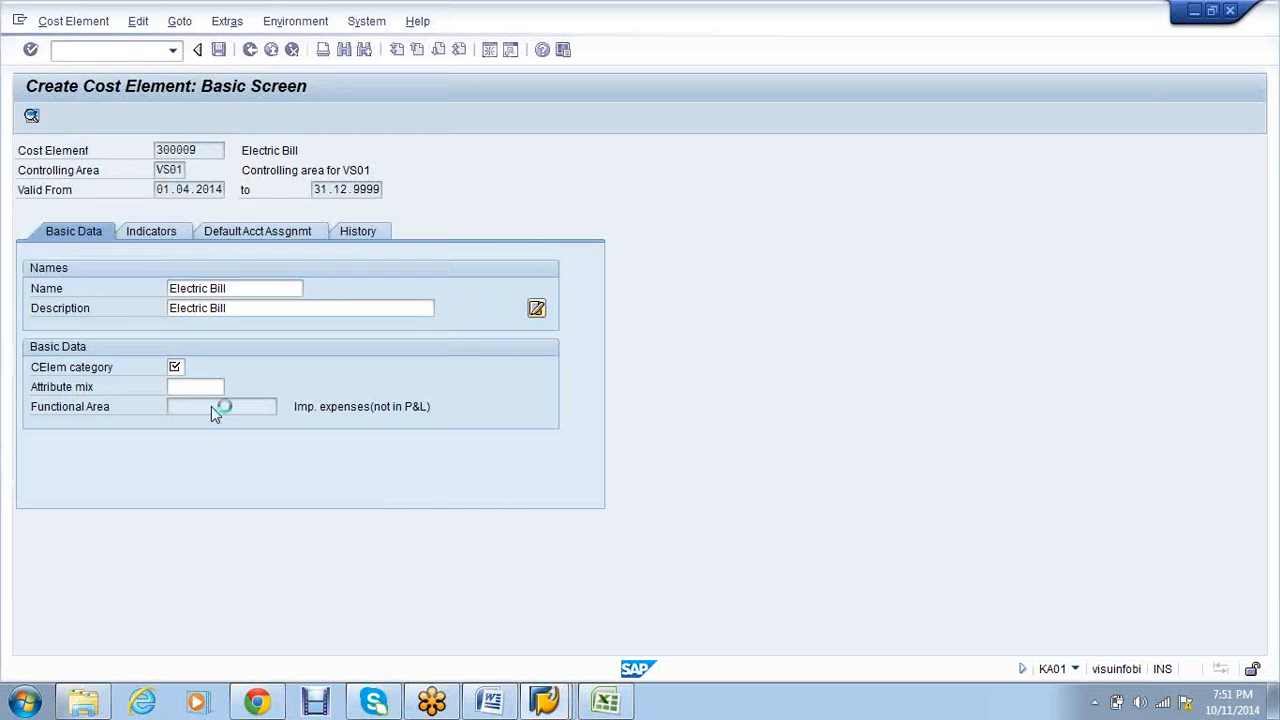
{"action": "key", "text": "Return"}
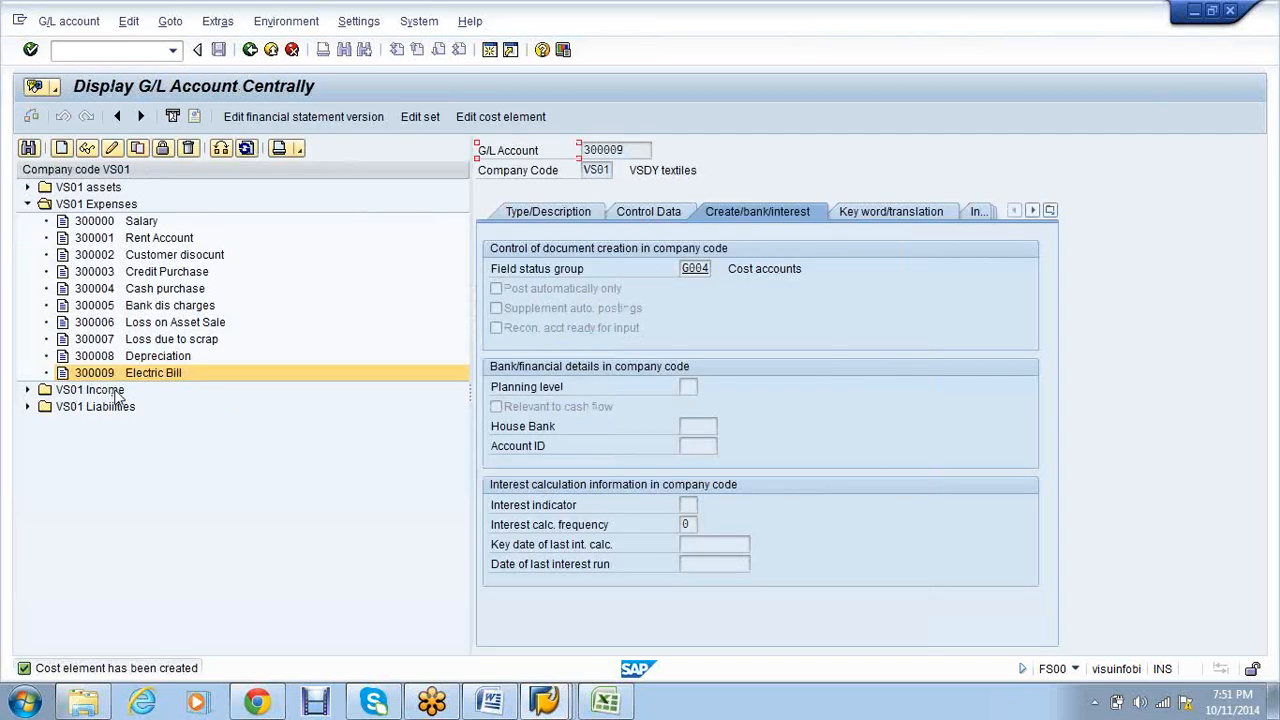
- Go through the existing VS01 expense accounts from 300008 Depreciation up to 300000 Salary
{"action": "left_click", "coordinate": [160, 356]}
{"action": "left_click", "coordinate": [167, 339]}
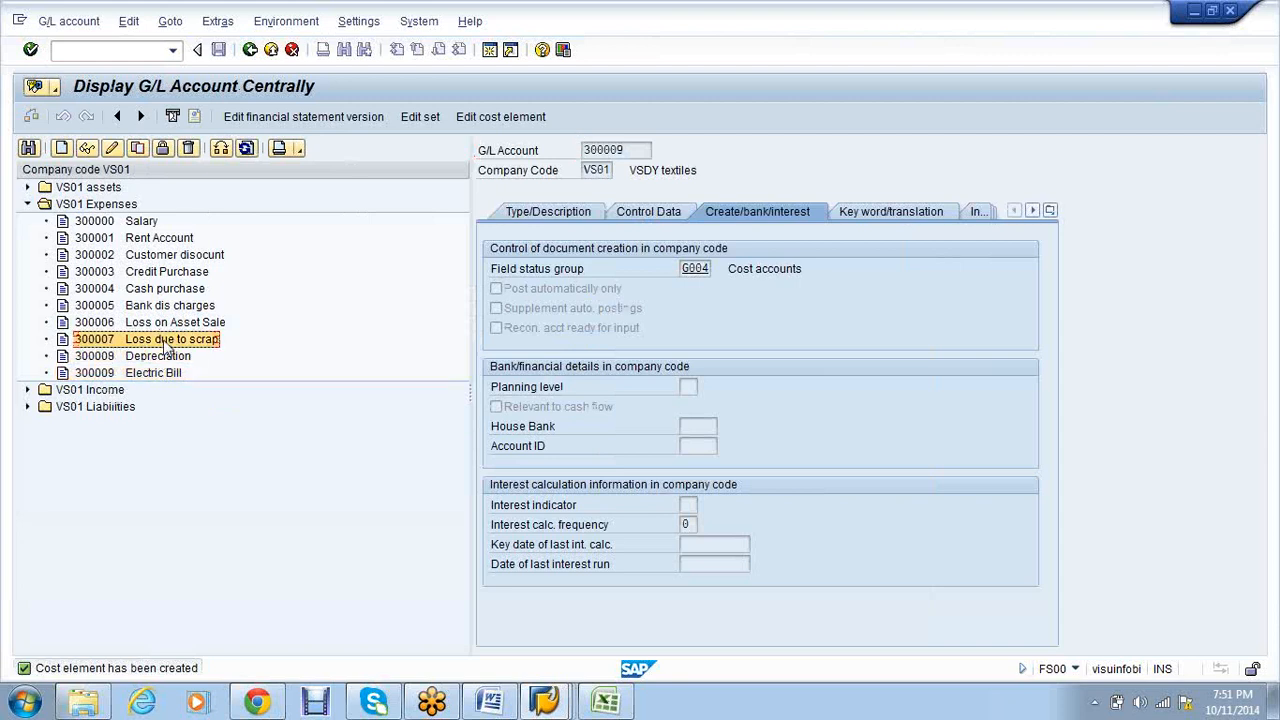
{"action": "left_click", "coordinate": [165, 322]}
{"action": "left_click", "coordinate": [162, 305]}
{"action": "left_click", "coordinate": [159, 288]}
{"action": "left_click", "coordinate": [157, 256]}
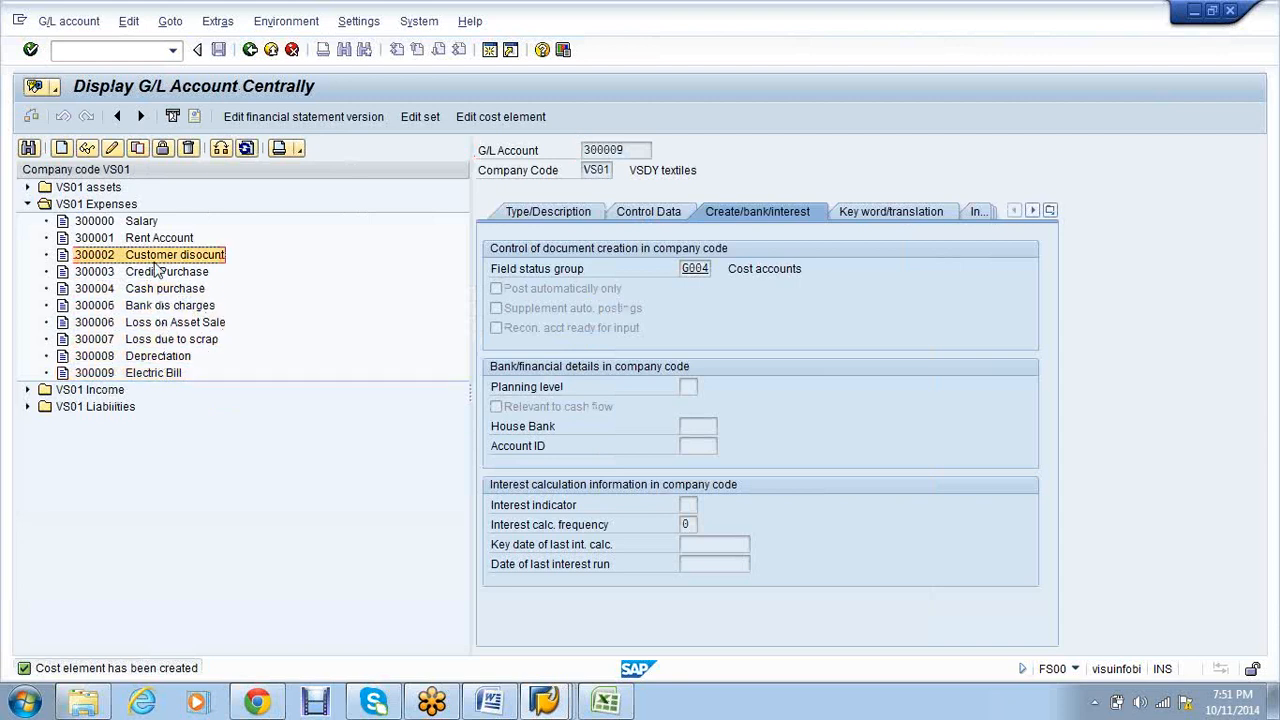
{"action": "left_click", "coordinate": [150, 239]}
{"action": "left_click", "coordinate": [145, 223]}
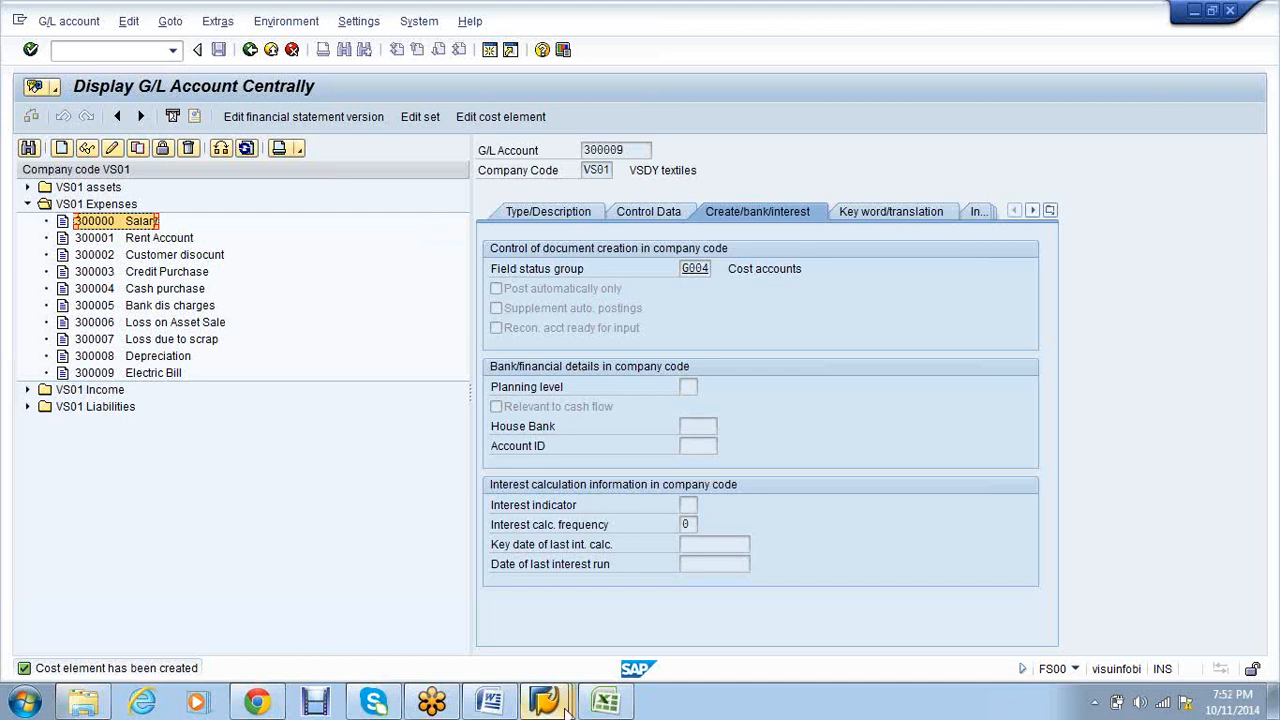
- Switch to the SAP session showing Display Document and open Edit Chart of Accounts List from the reference IMG's G/L master data preparations
{"action": "mouse_move", "coordinate": [567, 706]}
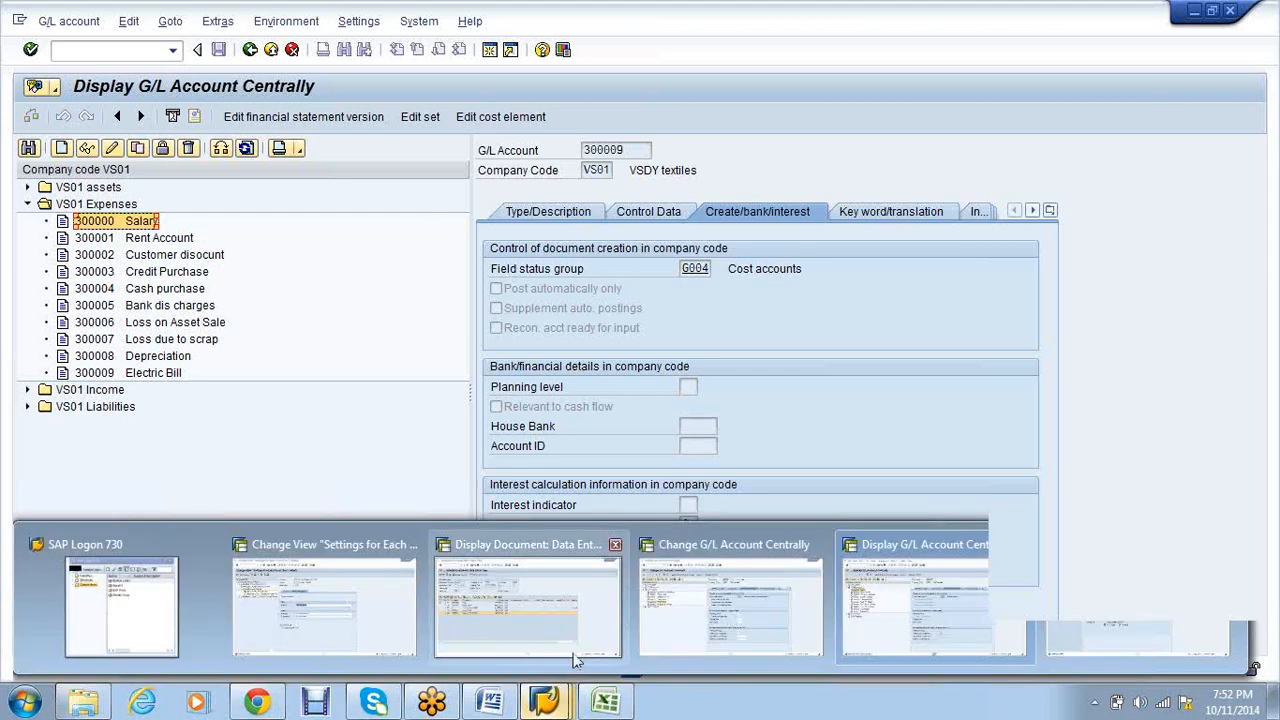
{"action": "left_click", "coordinate": [507, 565]}
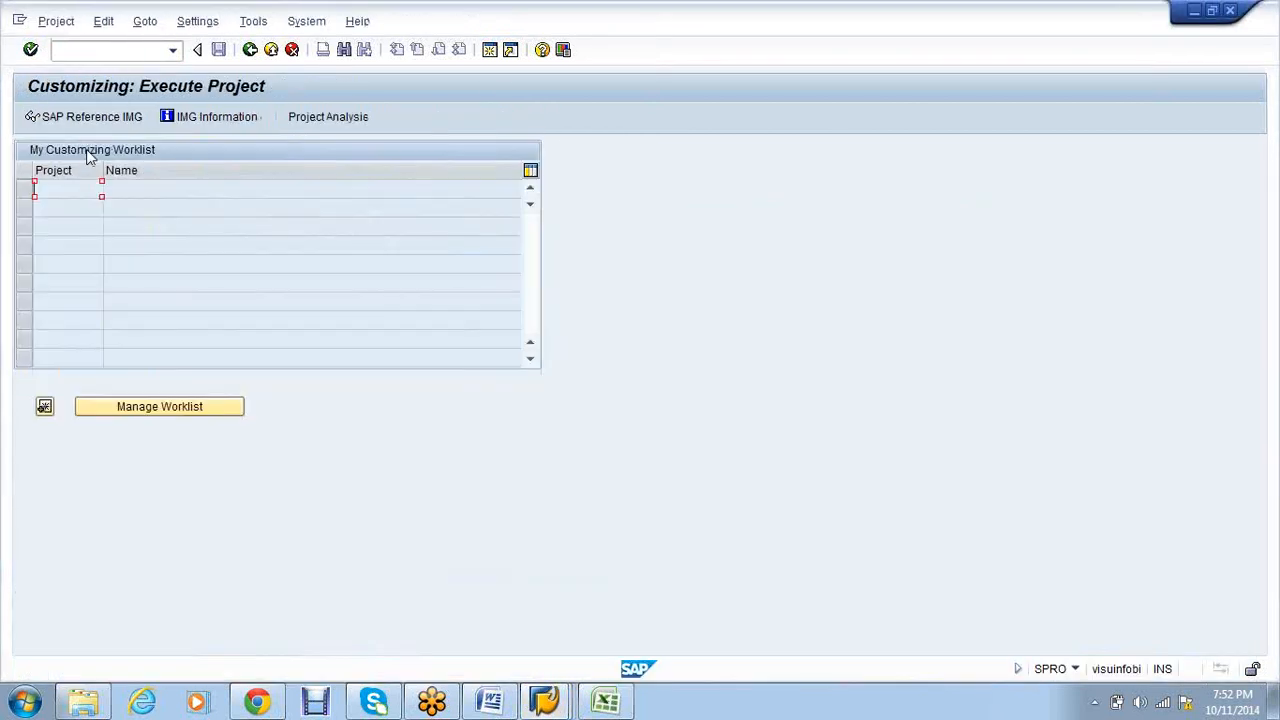
{"action": "left_click", "coordinate": [87, 122]}
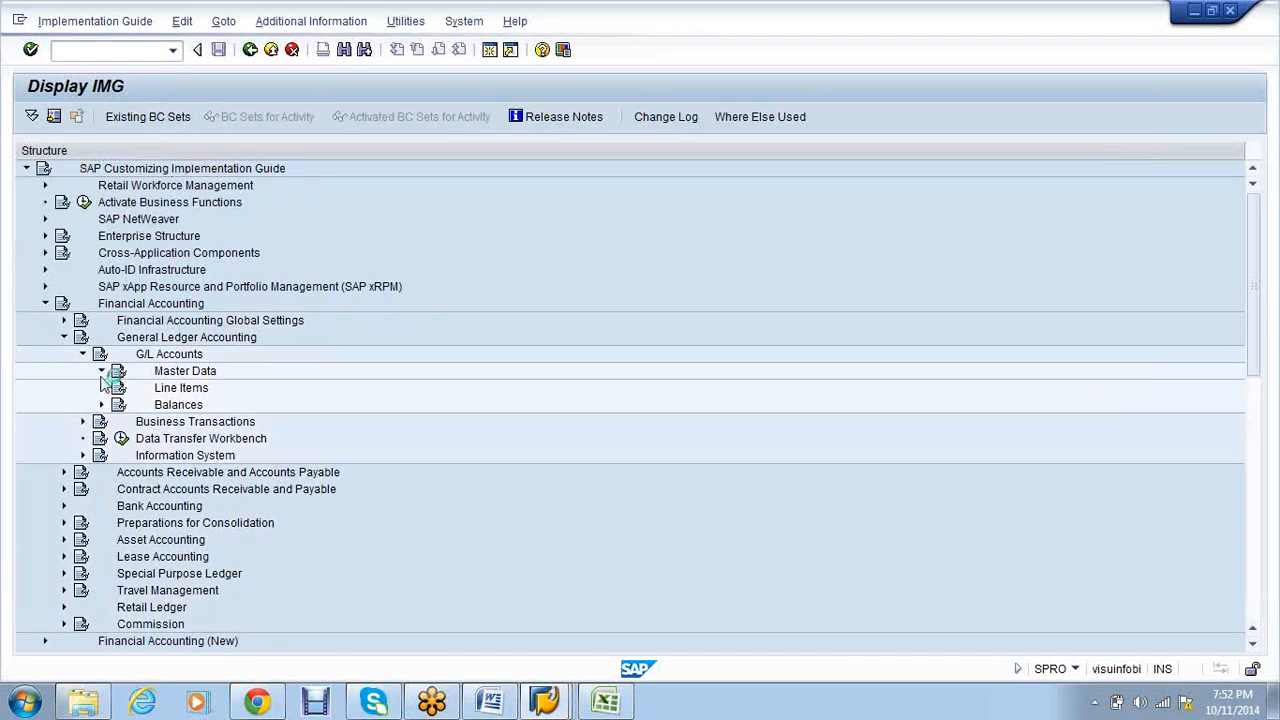
{"action": "left_click", "coordinate": [102, 372]}
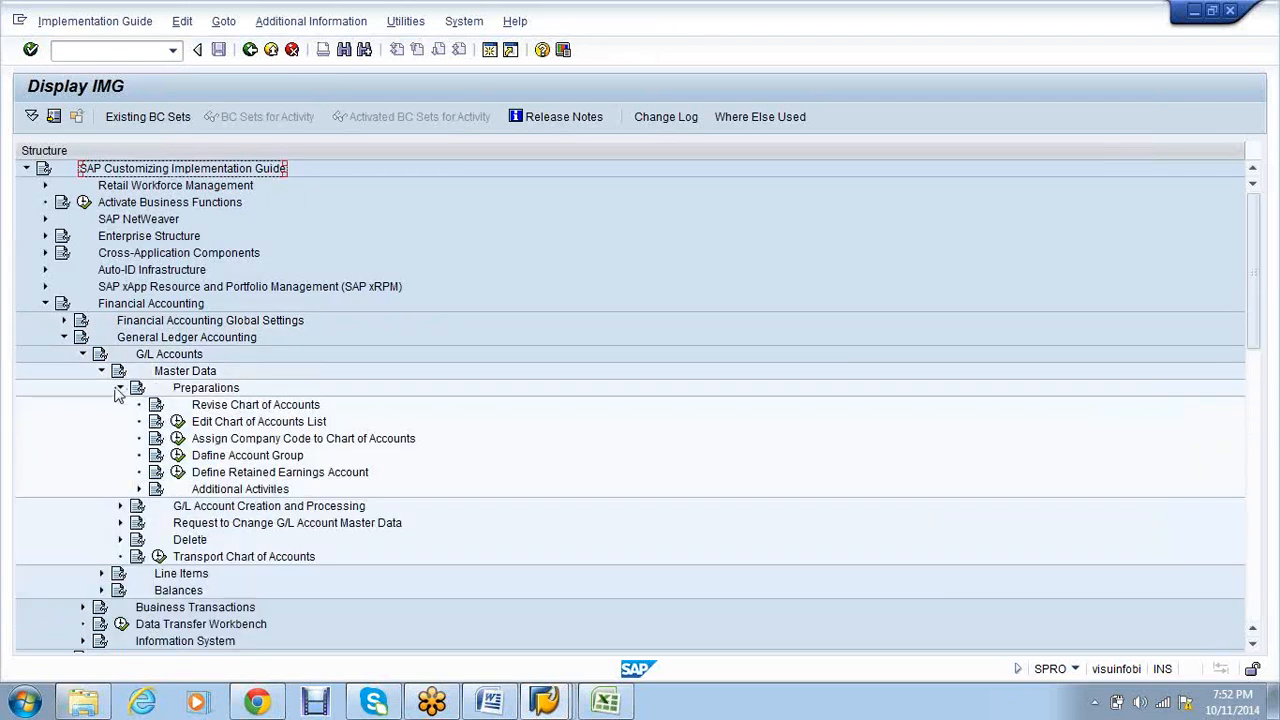
{"action": "left_click", "coordinate": [177, 421]}
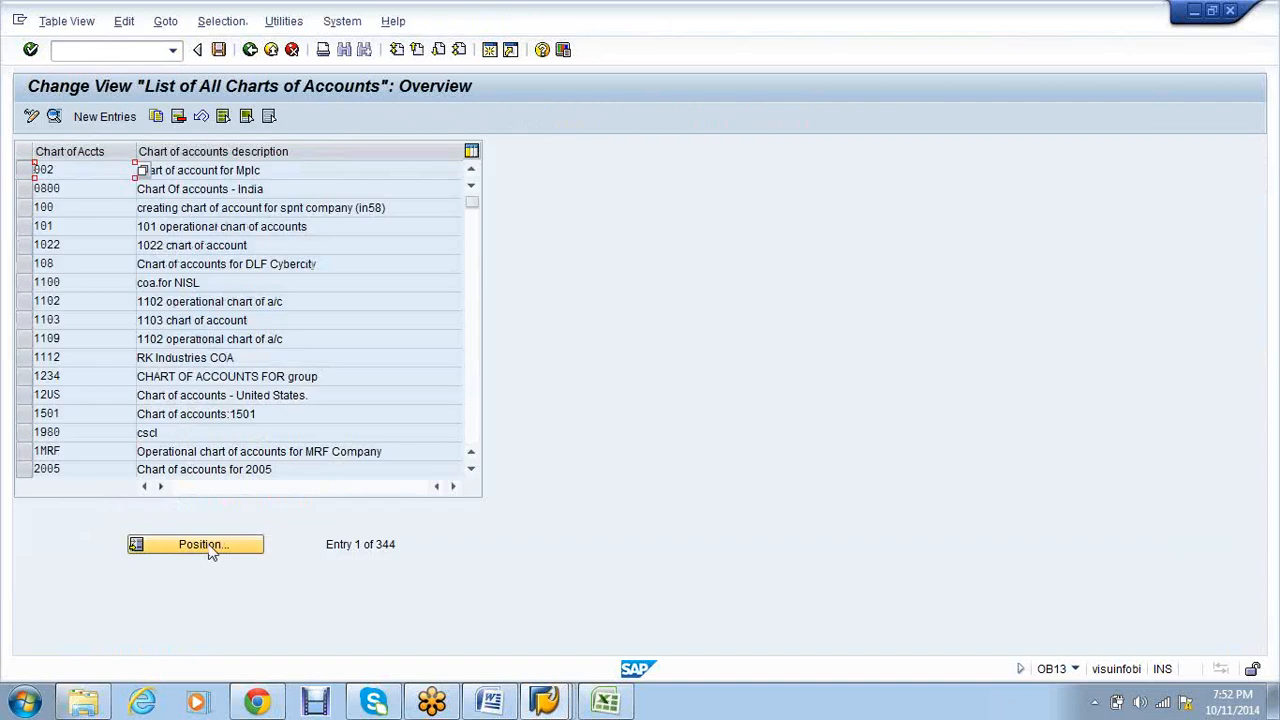
- Set the controlling integration of chart of accounts VS01 to "Automatic creation of cost elements" and save it to the proposed customizing request
{"action": "left_click", "coordinate": [209, 549]}
{"action": "type", "text": "1405"}
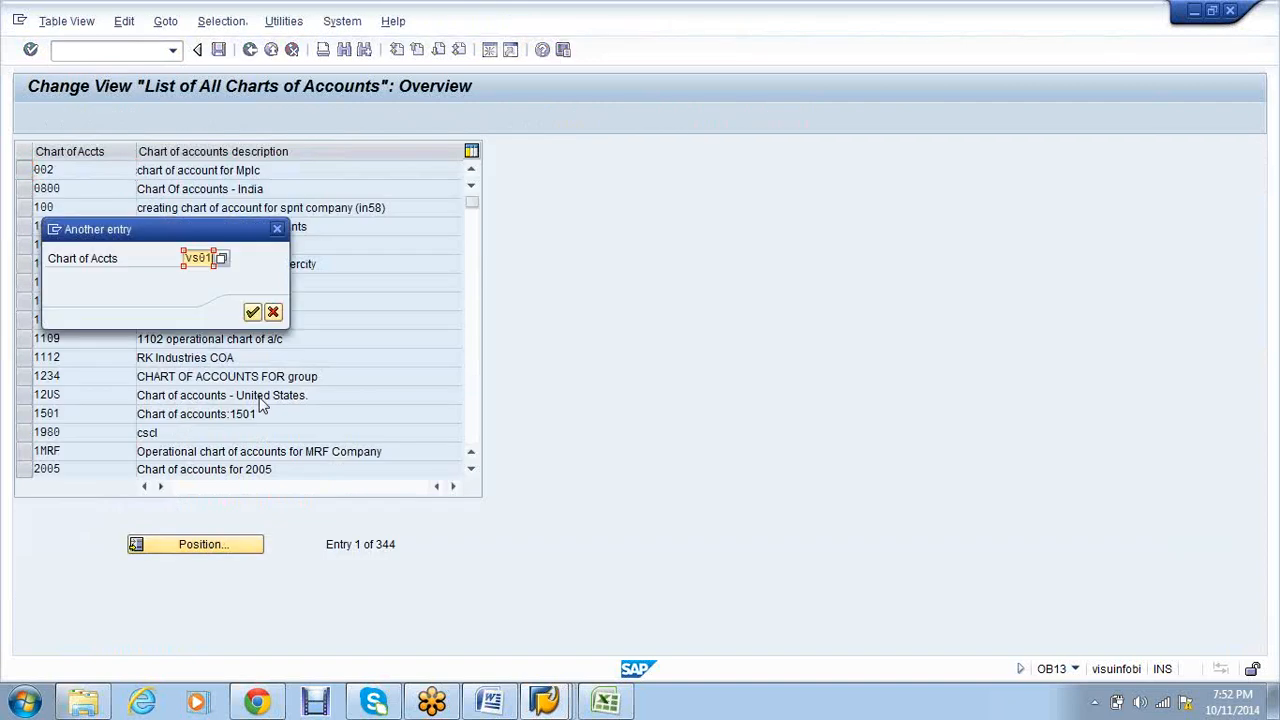
{"action": "key", "text": "Return"}
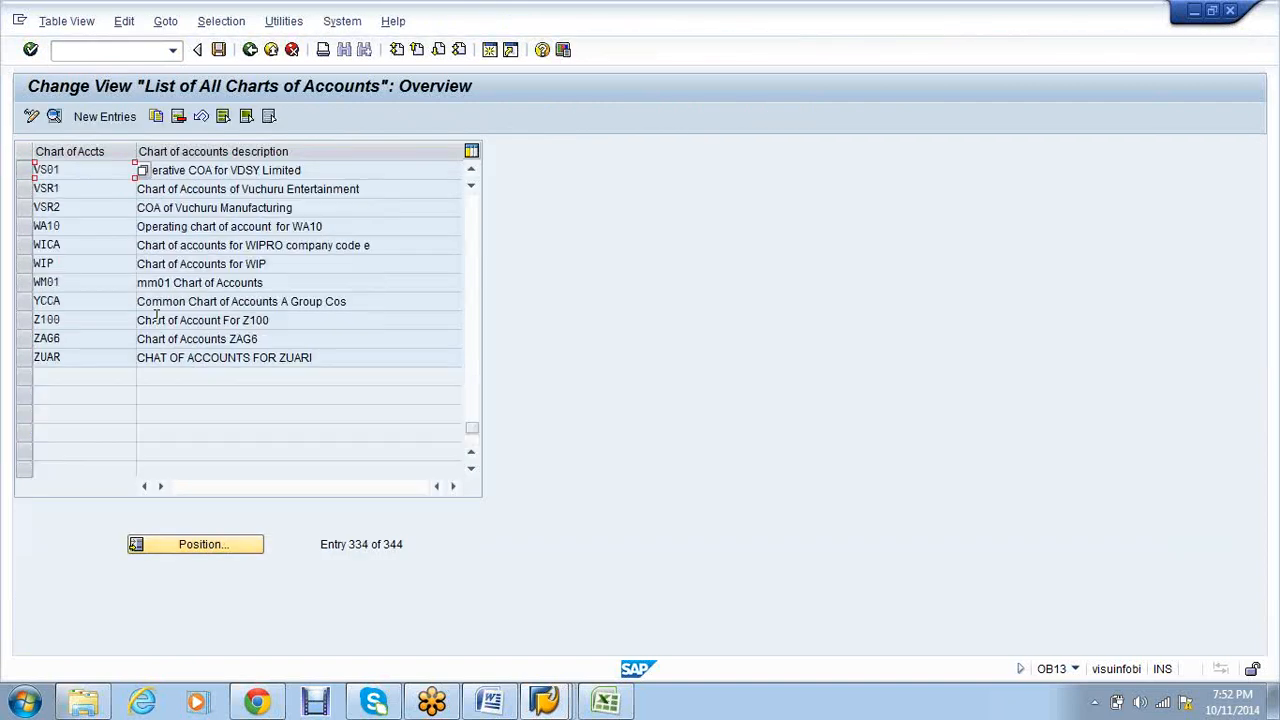
{"action": "double_click", "coordinate": [182, 176]}
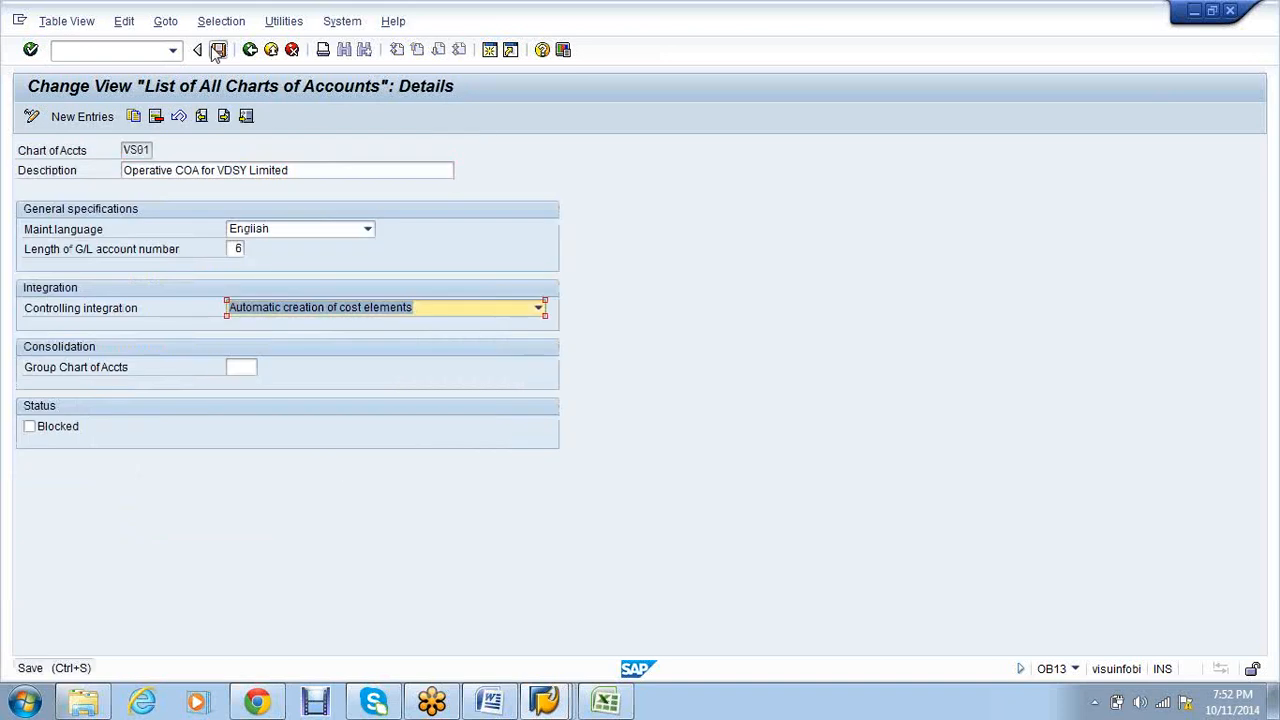
{"action": "left_click", "coordinate": [217, 52]}
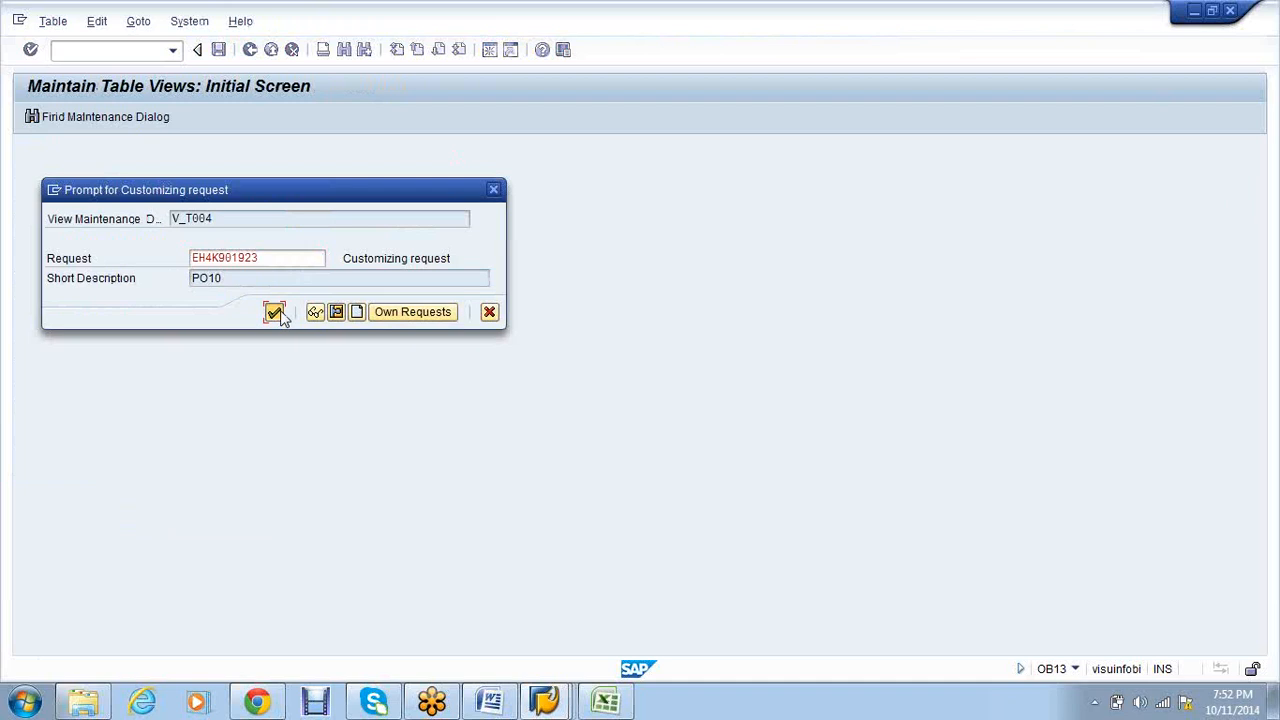
{"action": "left_click", "coordinate": [275, 313]}
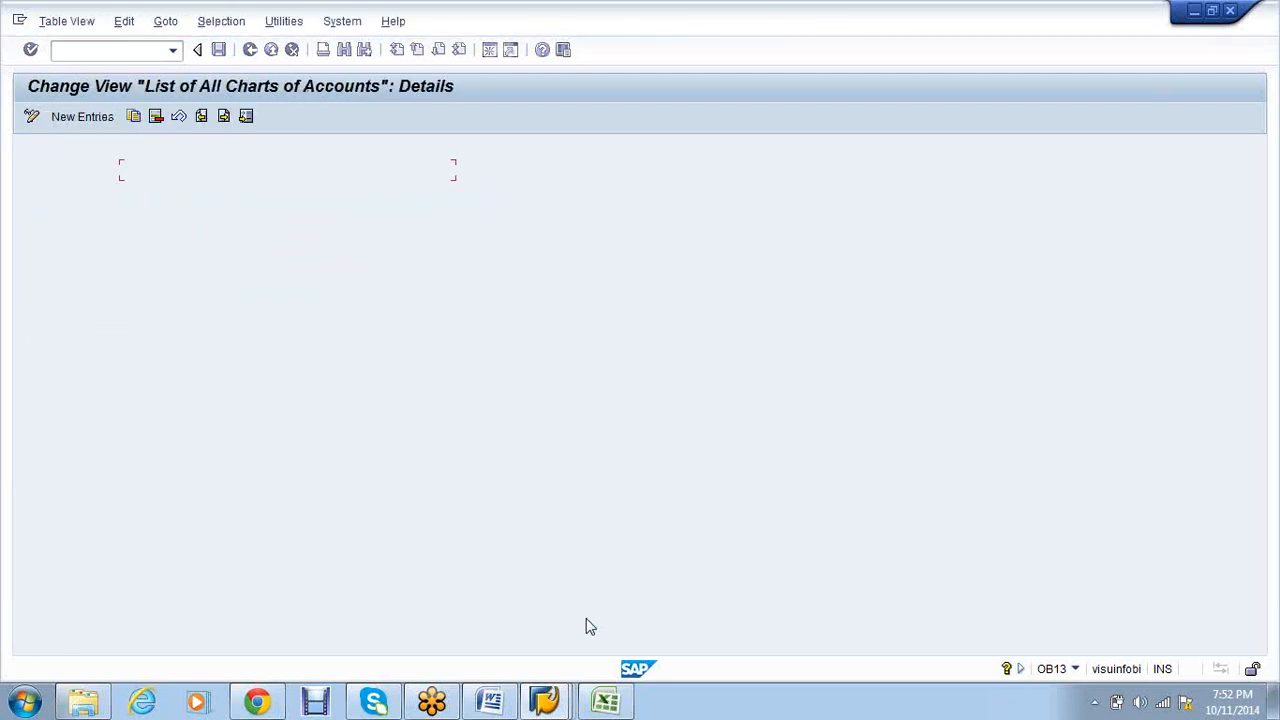
- Switch to the SAP session with the Change G/L Account Centrally screen and restart transaction FS00 there
{"action": "left_click", "coordinate": [544, 700]}
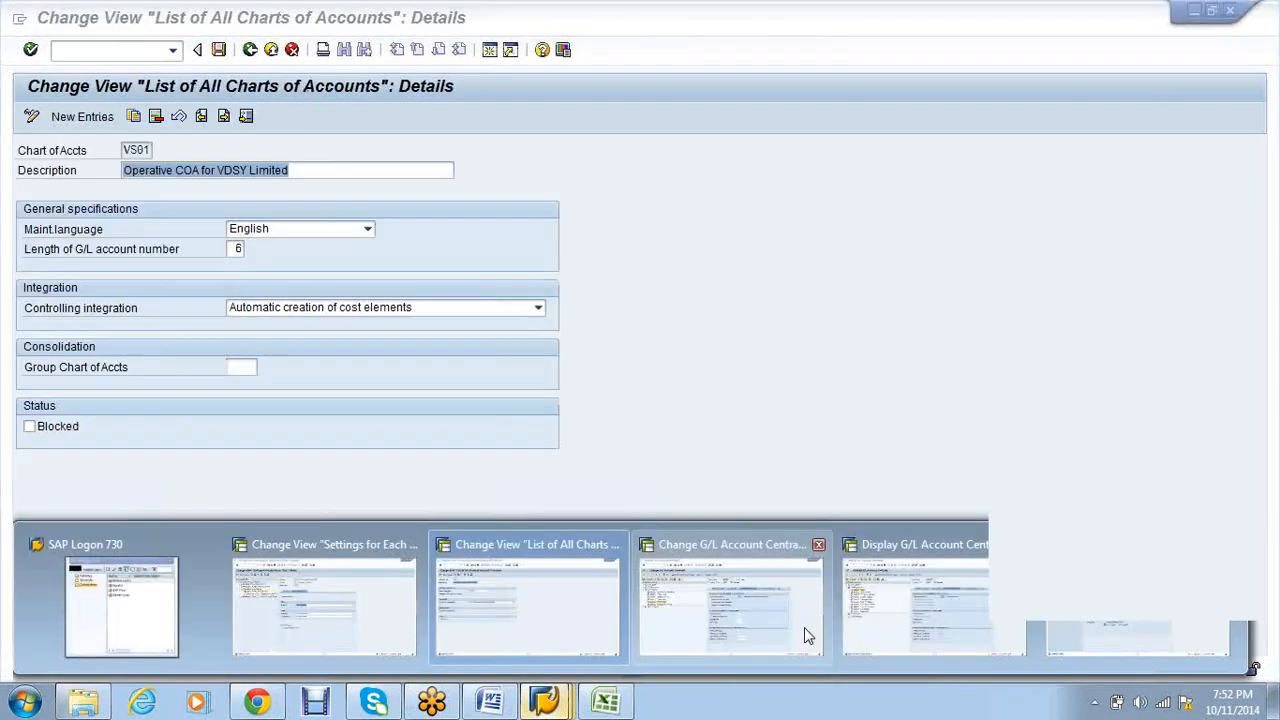
{"action": "left_click", "coordinate": [806, 633]}
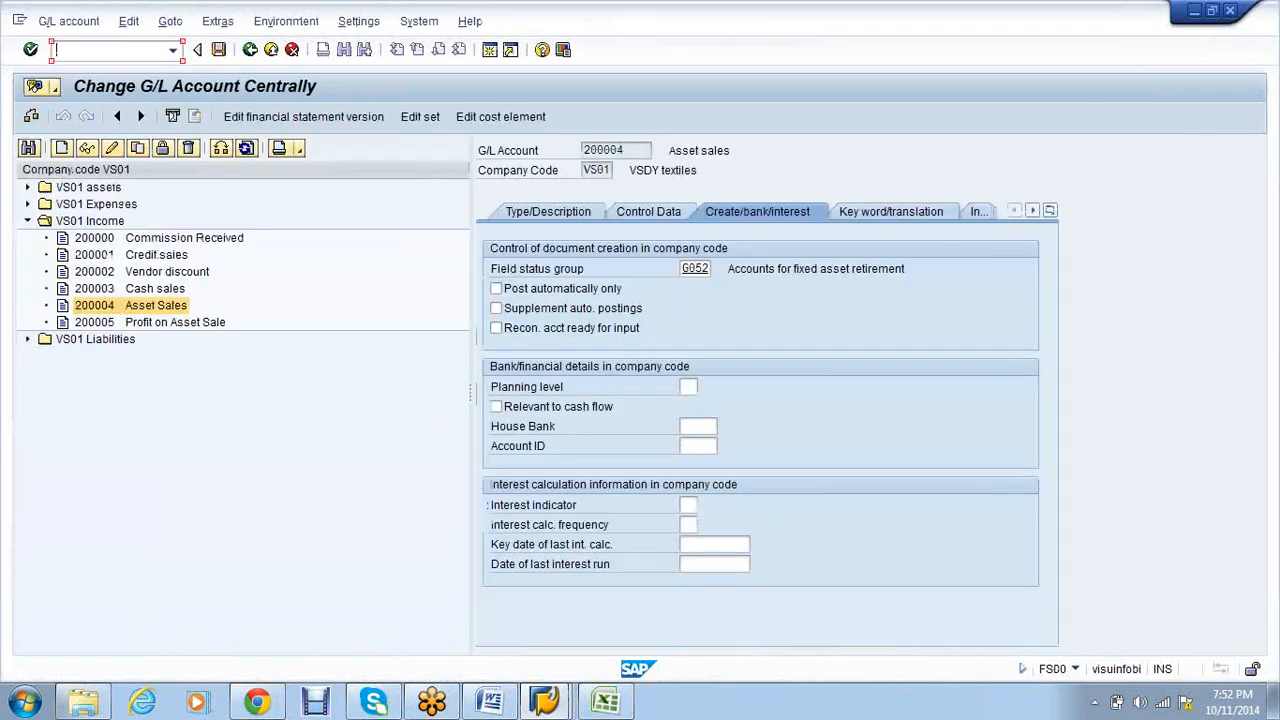
{"action": "type", "text": "/n"}
{"action": "key", "text": "Return"}
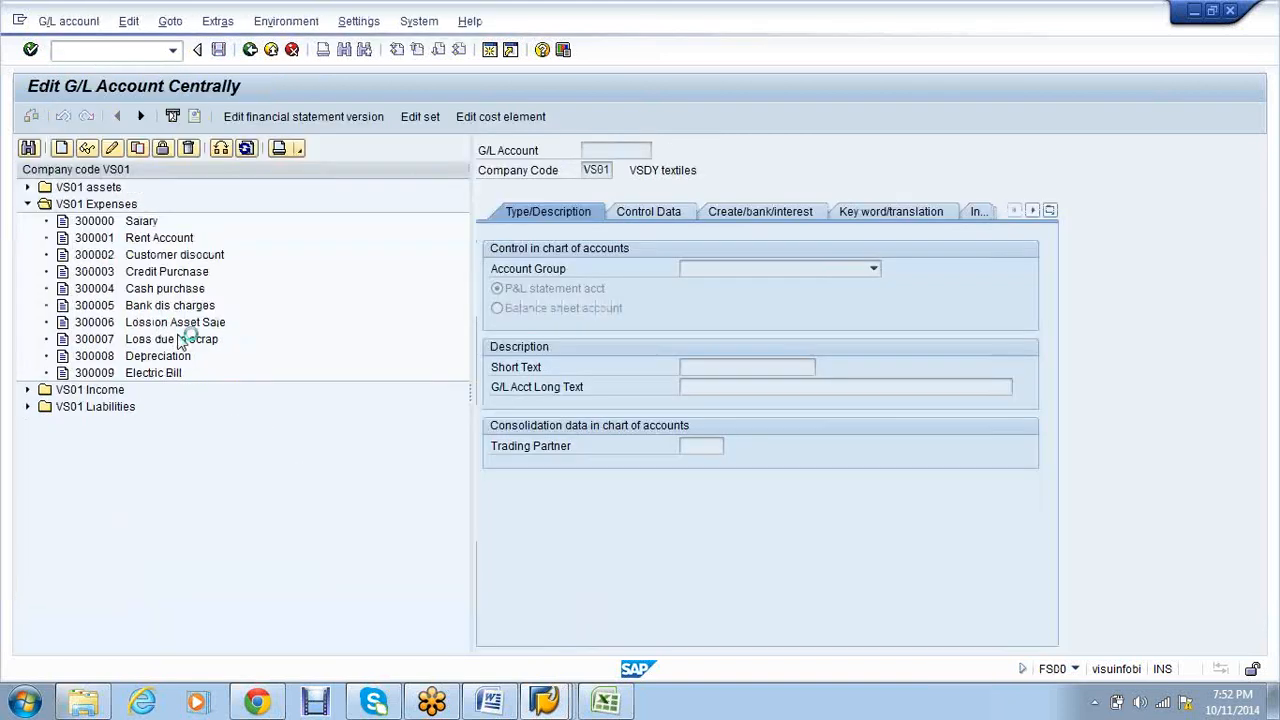
- Copy G/L account 300009 Electric Bill to a new account 300010 in company code VS01
{"action": "right_click", "coordinate": [107, 372]}
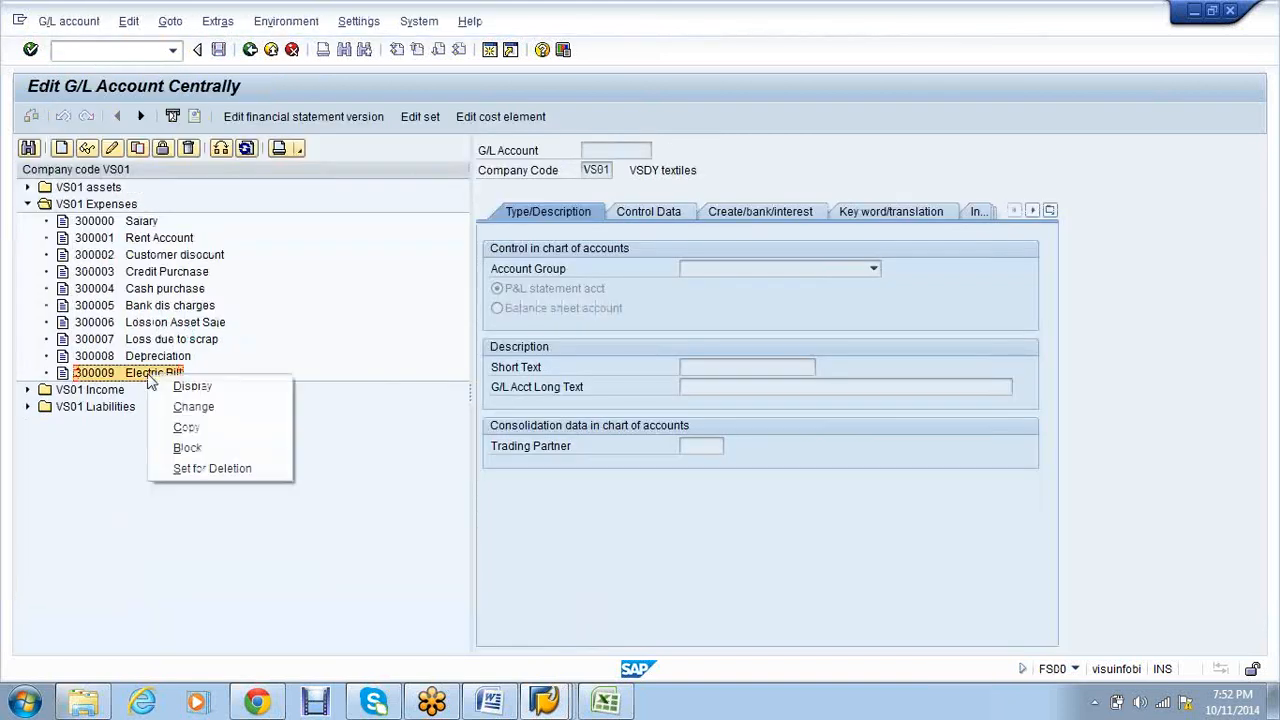
{"action": "left_click", "coordinate": [206, 428]}
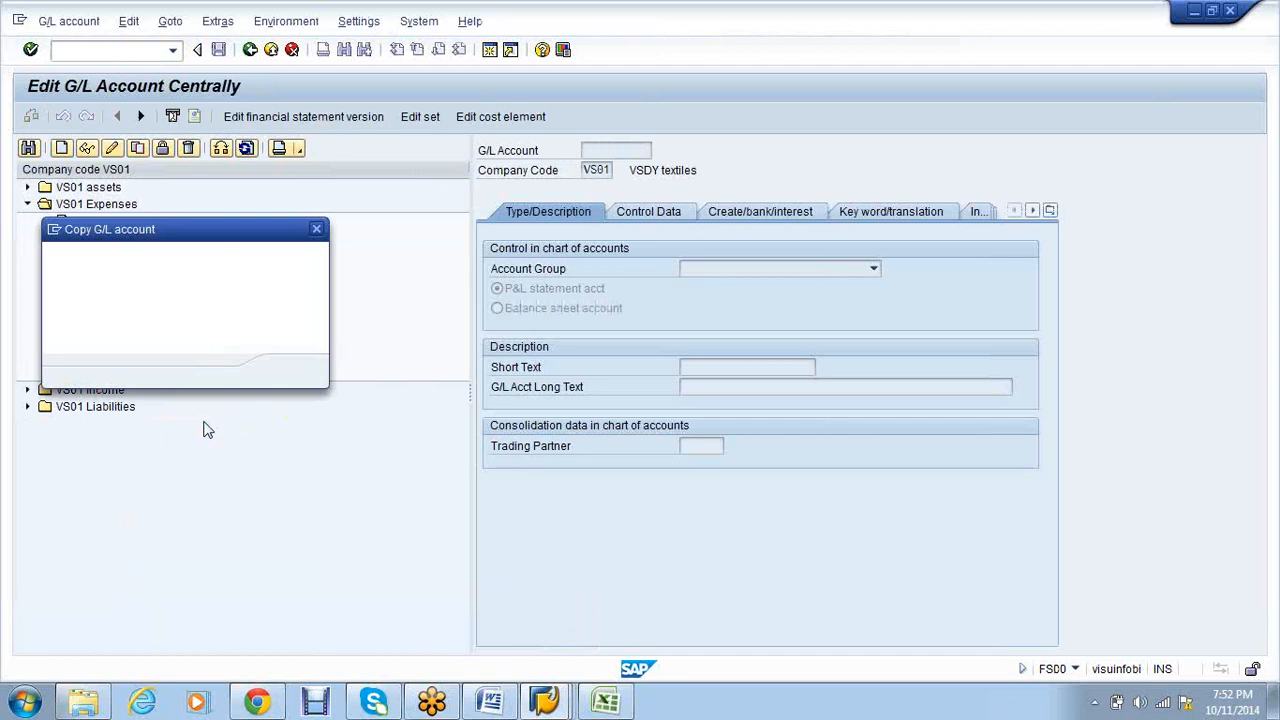
{"action": "type", "text": "300010"}
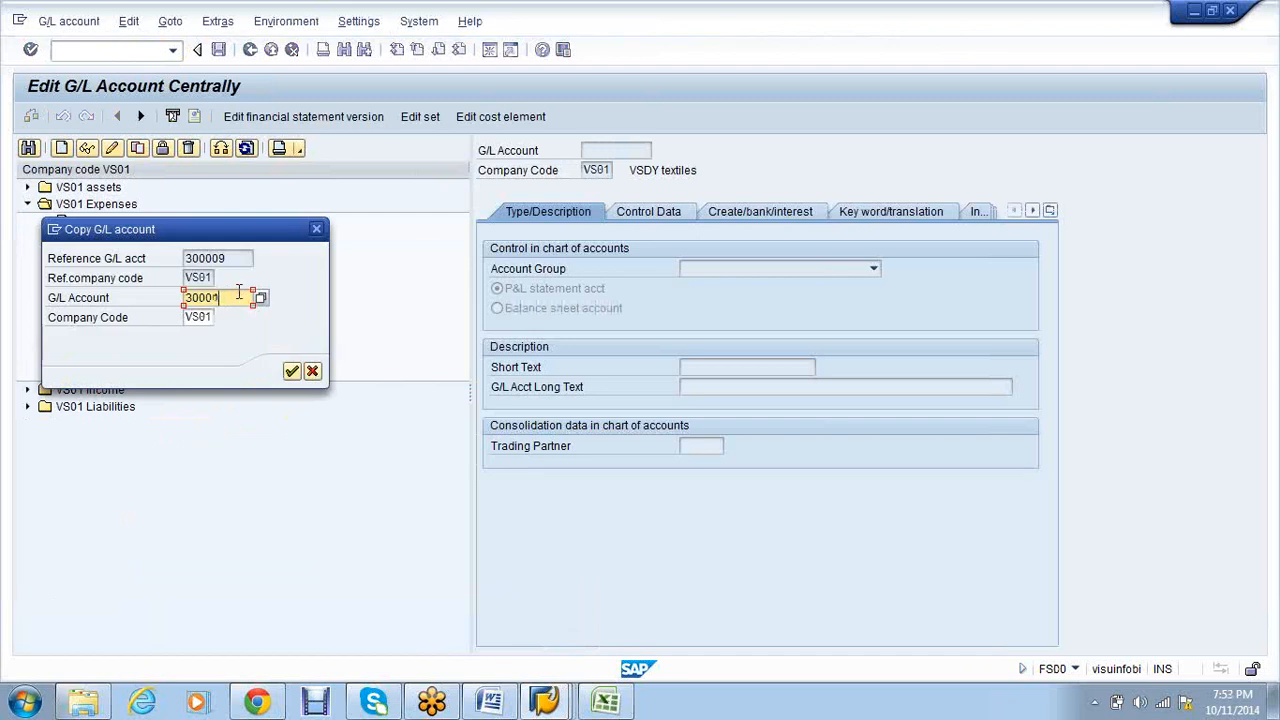
{"action": "key", "text": "Return"}
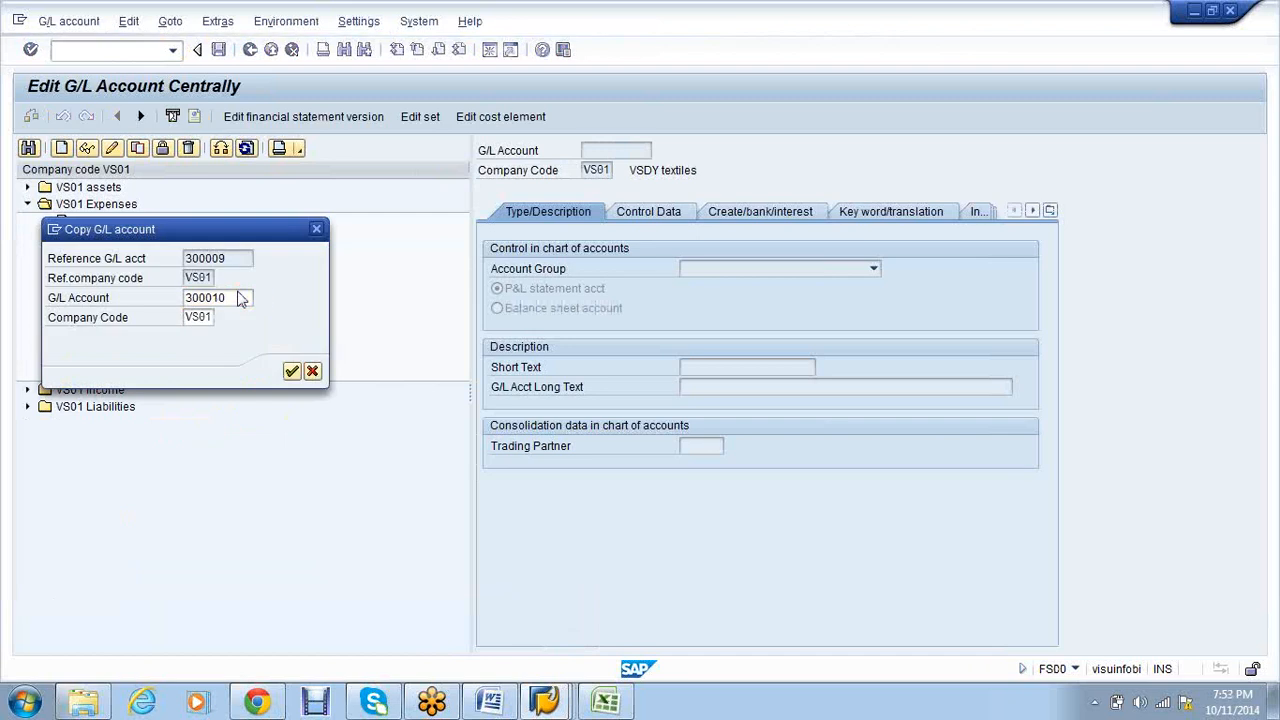
- Set both the short text and the long text of G/L account 300010 to "Telephone Bill"
{"action": "left_click", "coordinate": [779, 364]}
{"action": "type", "text": "Te"}
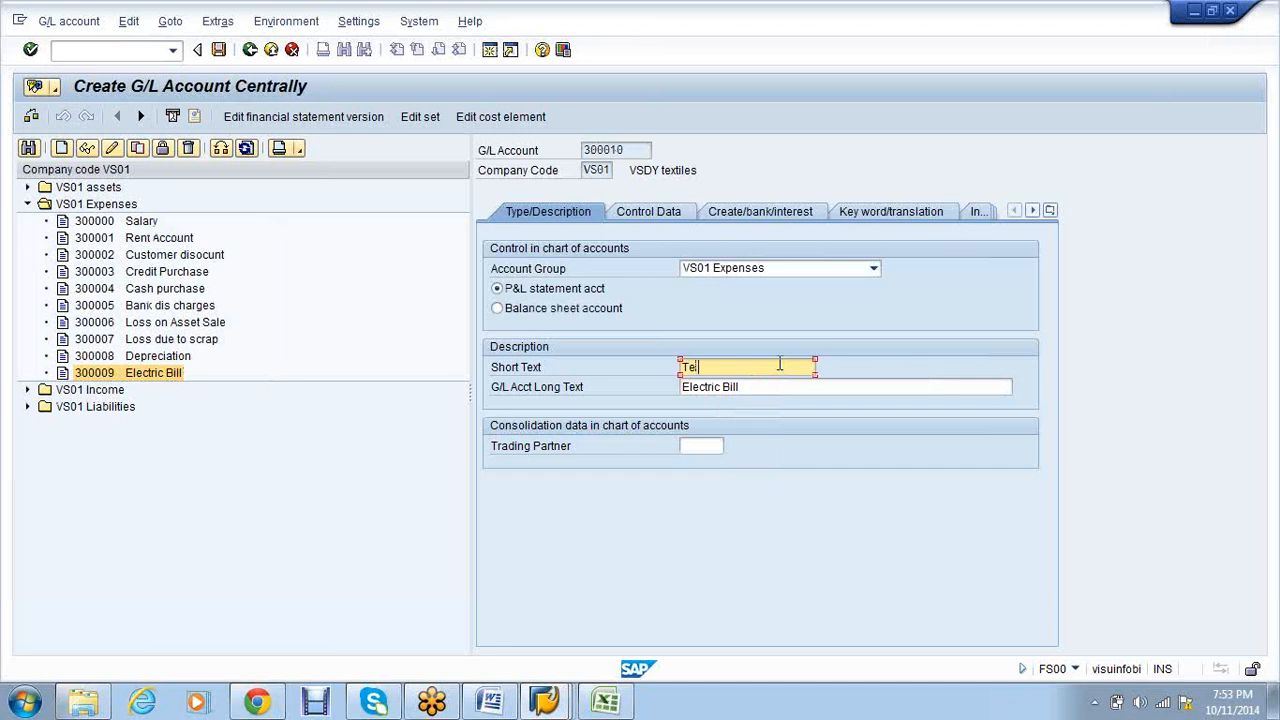
{"action": "type", "text": "lephone Bill"}
{"action": "key", "text": "Tab"}
{"action": "type", "text": "Telep"}
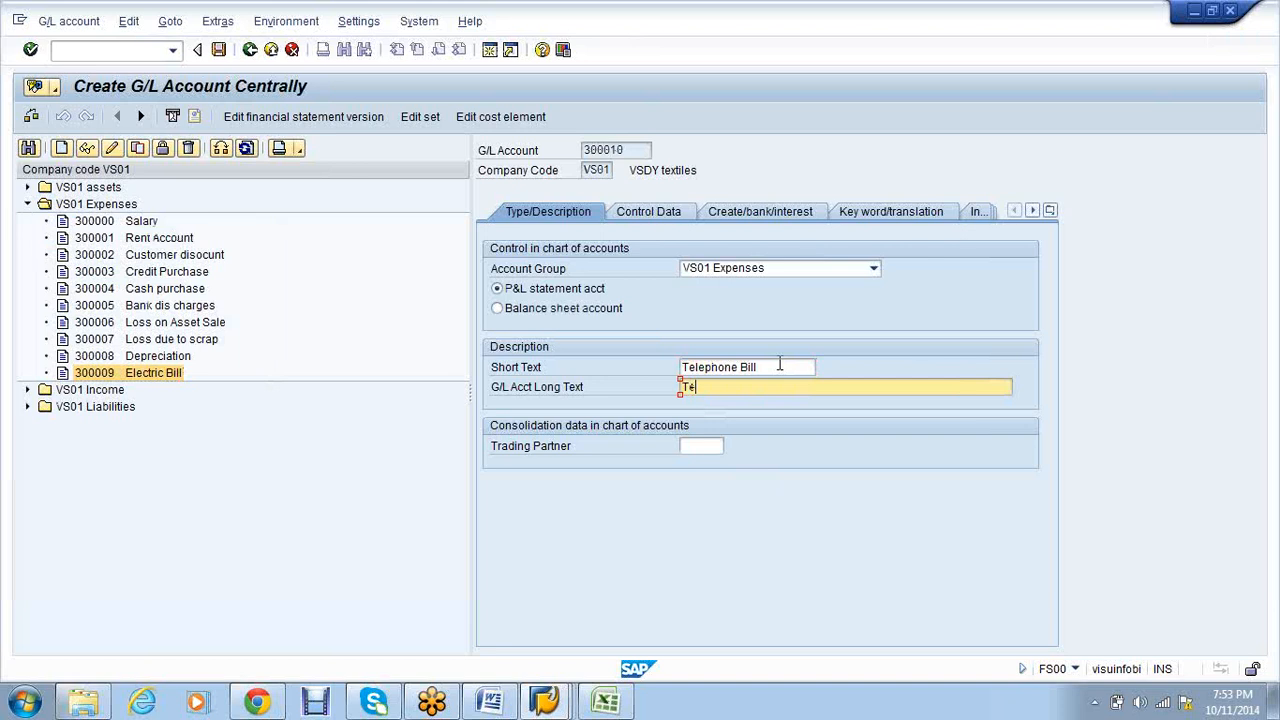
{"action": "type", "text": "hone Bill"}
- Save G/L account 300010 after checking its document creation settings, and open cost element creation for it
{"action": "left_click", "coordinate": [626, 218]}
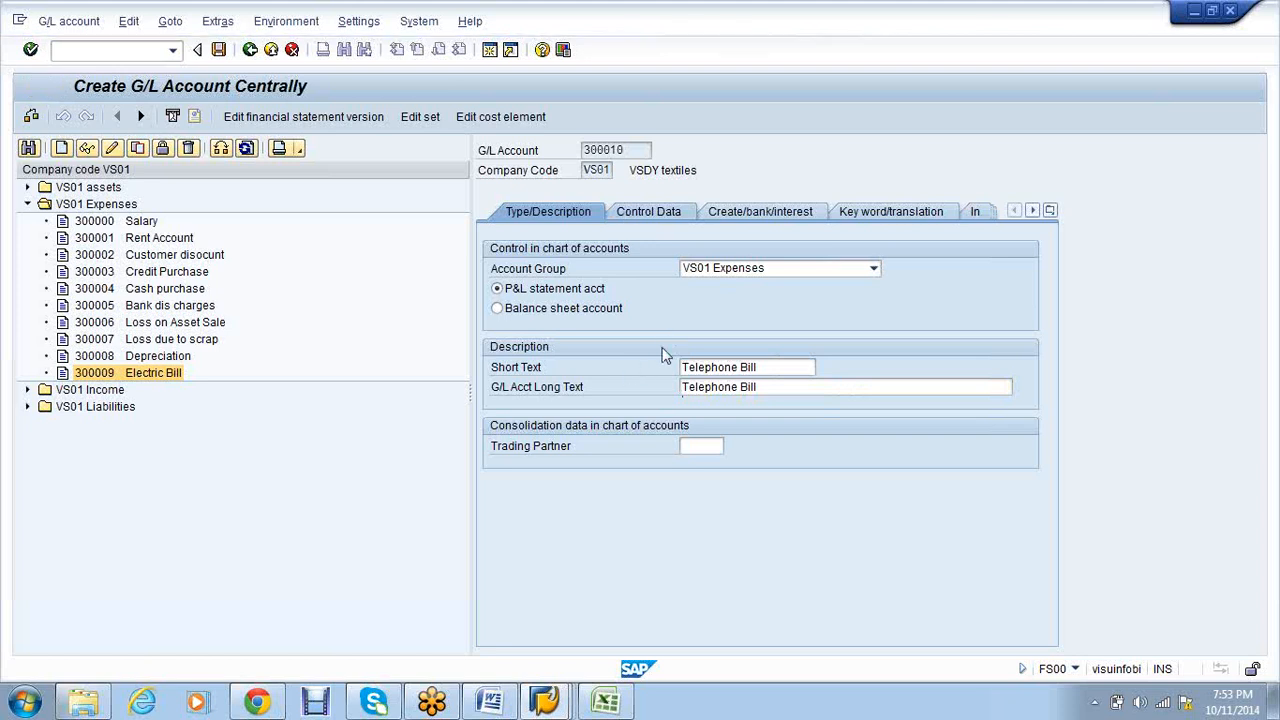
{"action": "left_click", "coordinate": [757, 213]}
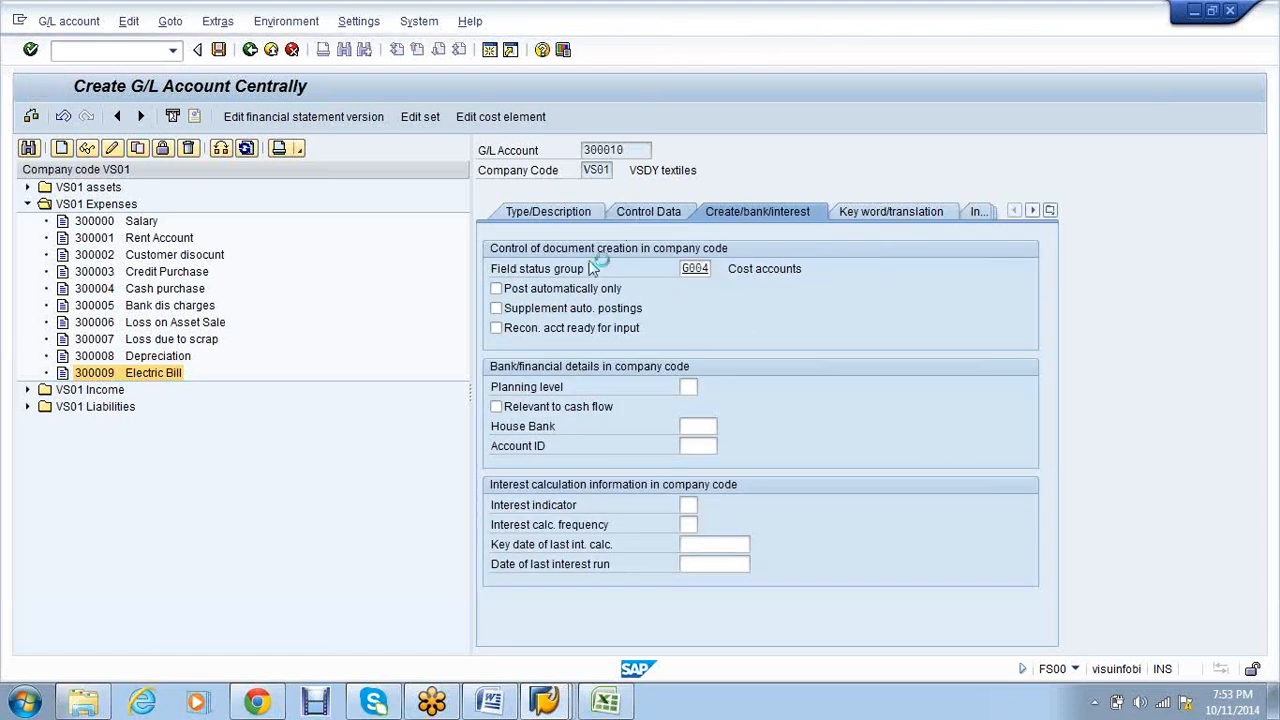
{"action": "left_click", "coordinate": [495, 289]}
{"action": "left_click", "coordinate": [798, 213]}
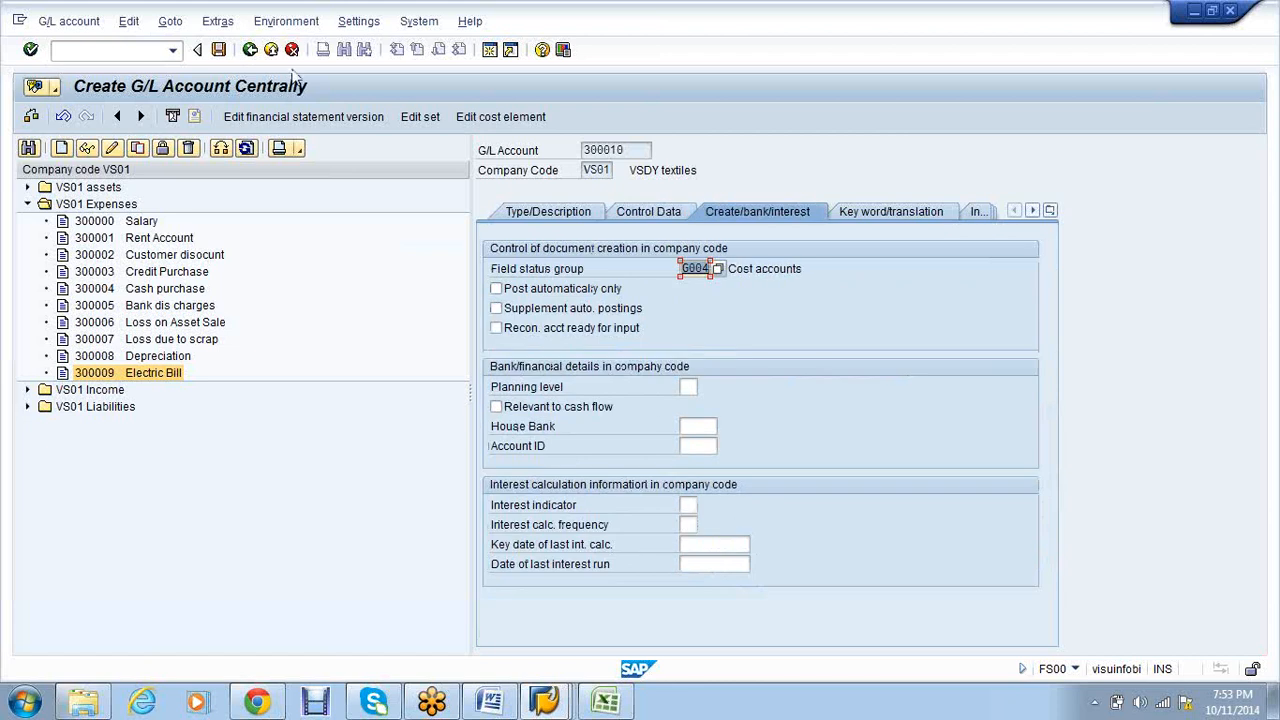
{"action": "left_click", "coordinate": [218, 49]}
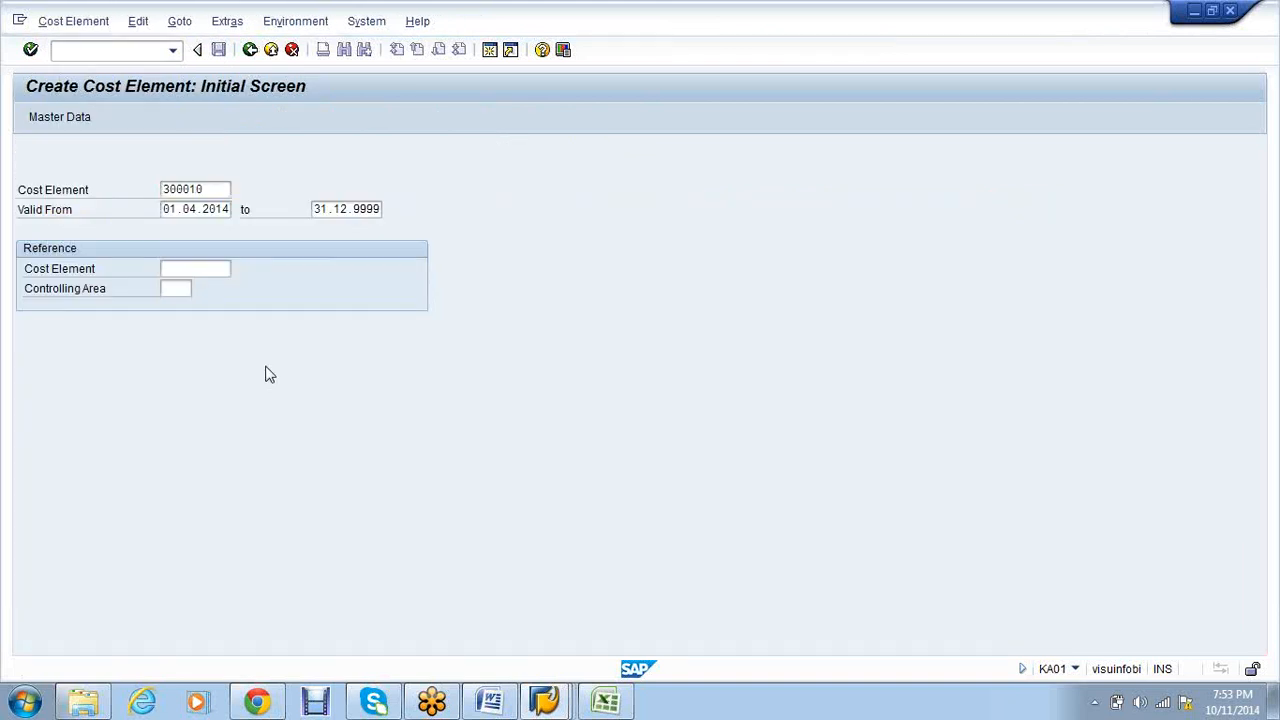
- Review the basic data screen for cost element 300010 and cancel its maintenance without saving
{"action": "key", "text": "Return"}
{"action": "left_click", "coordinate": [291, 50]}
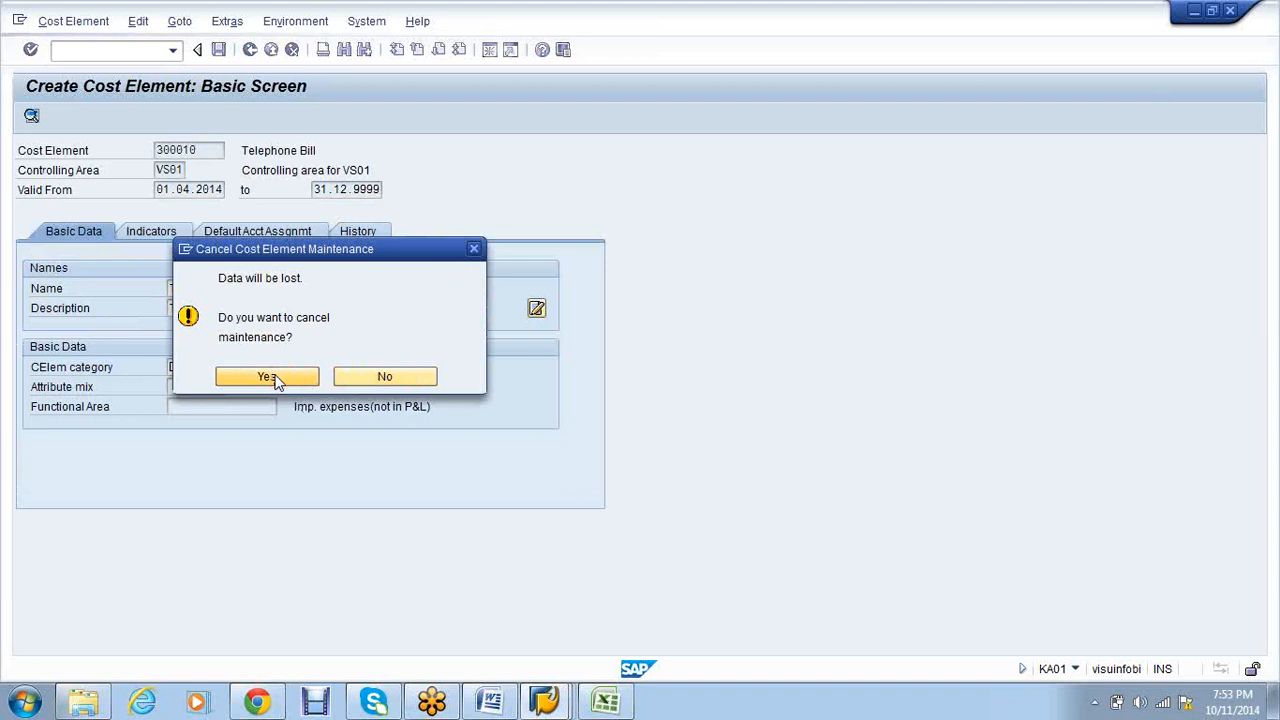
{"action": "left_click", "coordinate": [277, 379]}
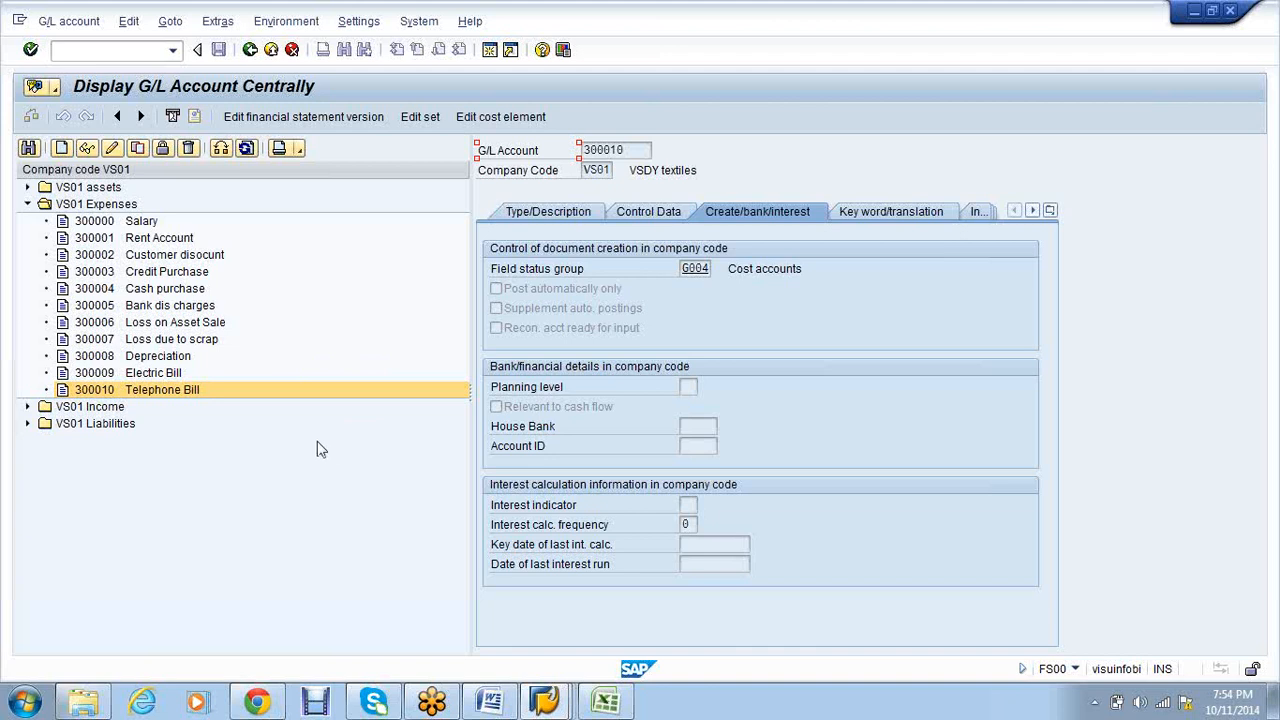
- Restart transaction FS00 and copy G/L account 300010 Telephone Bill to a new account 300011 in company code VS01
{"action": "left_click", "coordinate": [109, 52]}
{"action": "type", "text": "/nfs00"}
{"action": "key", "text": "Return"}
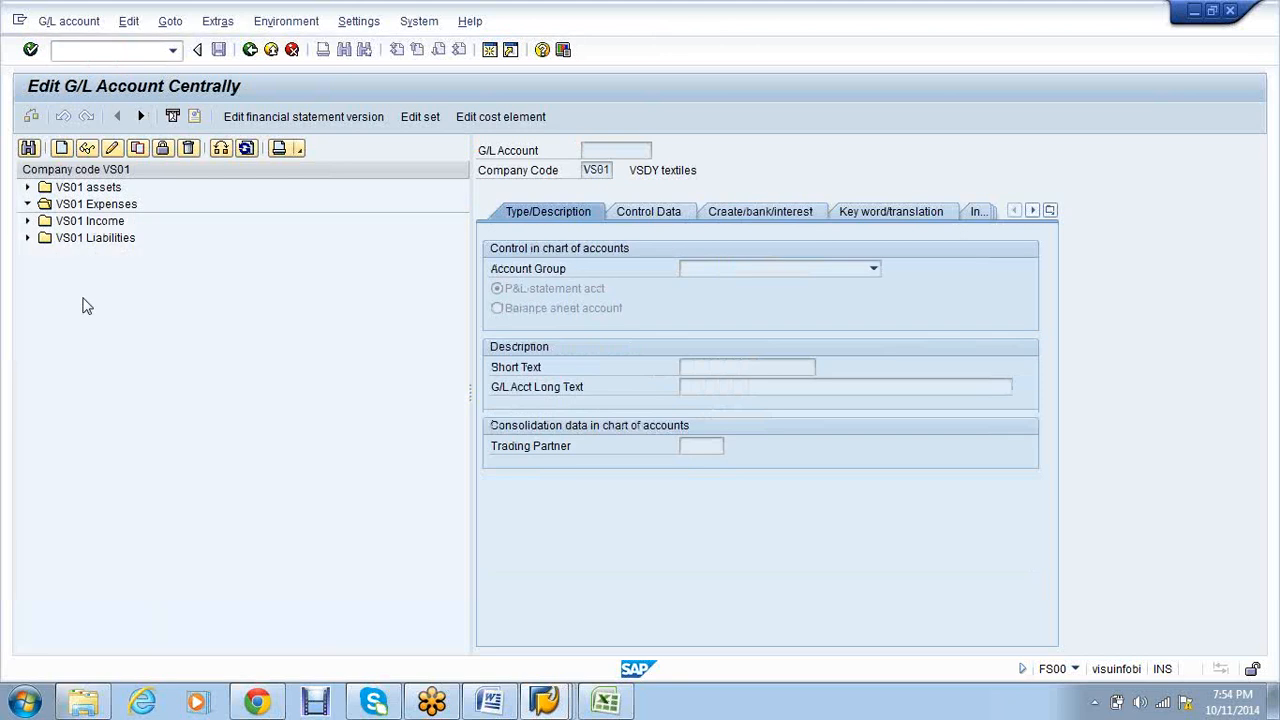
{"action": "right_click", "coordinate": [160, 390]}
{"action": "left_click", "coordinate": [197, 446]}
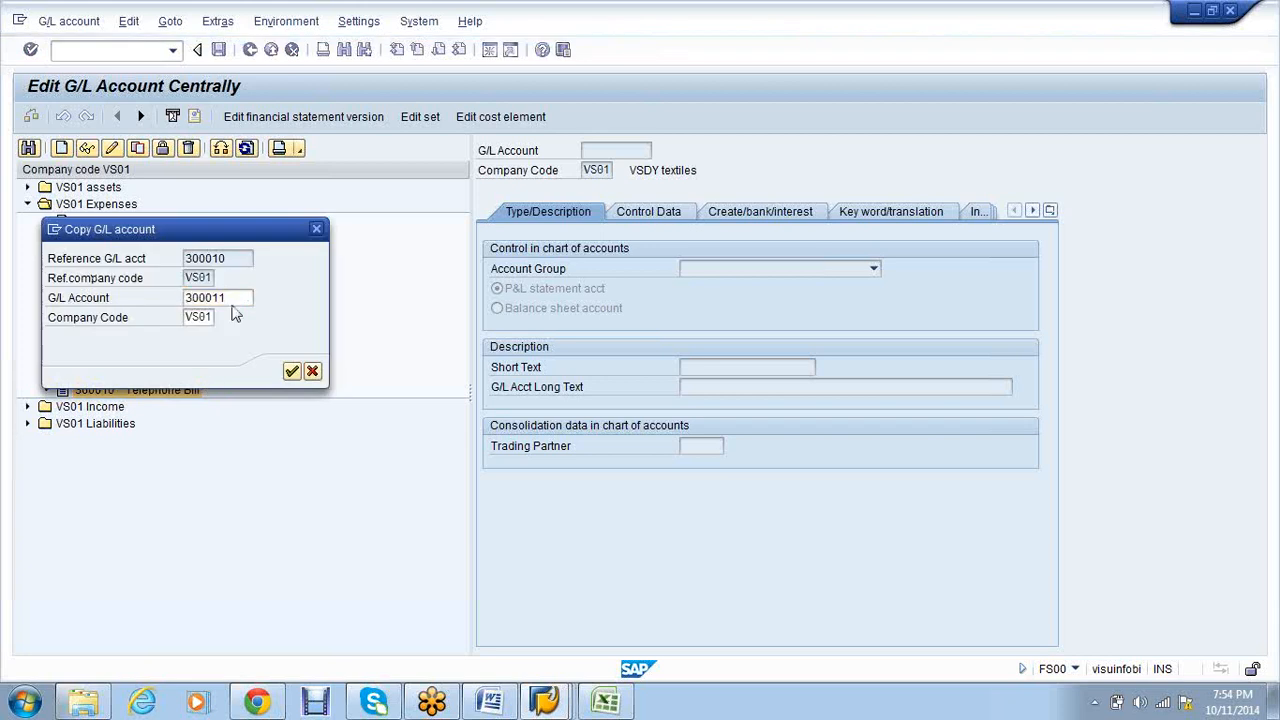
- Set both the short text and the long text of G/L account 300011 to "Advertisement"
{"action": "left_click", "coordinate": [777, 363]}
{"action": "key", "text": "BackSpace"}
{"action": "key", "text": "BackSpace"}
{"action": "key", "text": "BackSpace"}
{"action": "key", "text": "BackSpace"}
{"action": "key", "text": "BackSpace"}
{"action": "key", "text": "BackSpace"}
{"action": "key", "text": "BackSpace"}
{"action": "key", "text": "BackSpace"}
{"action": "key", "text": "BackSpace"}
{"action": "key", "text": "BackSpace"}
{"action": "key", "text": "BackSpace"}
{"action": "key", "text": "BackSpace"}
{"action": "key", "text": "BackSpace"}
{"action": "key", "text": "BackSpace"}
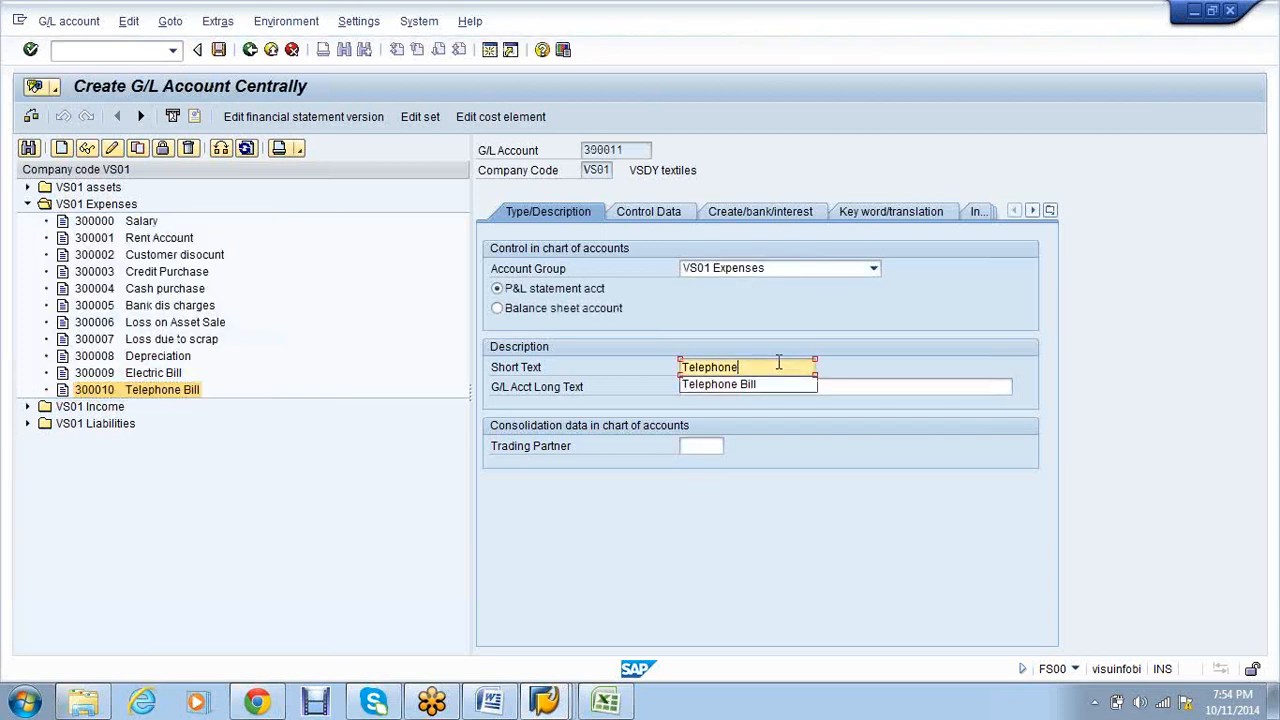
{"action": "type", "text": "Adver"}
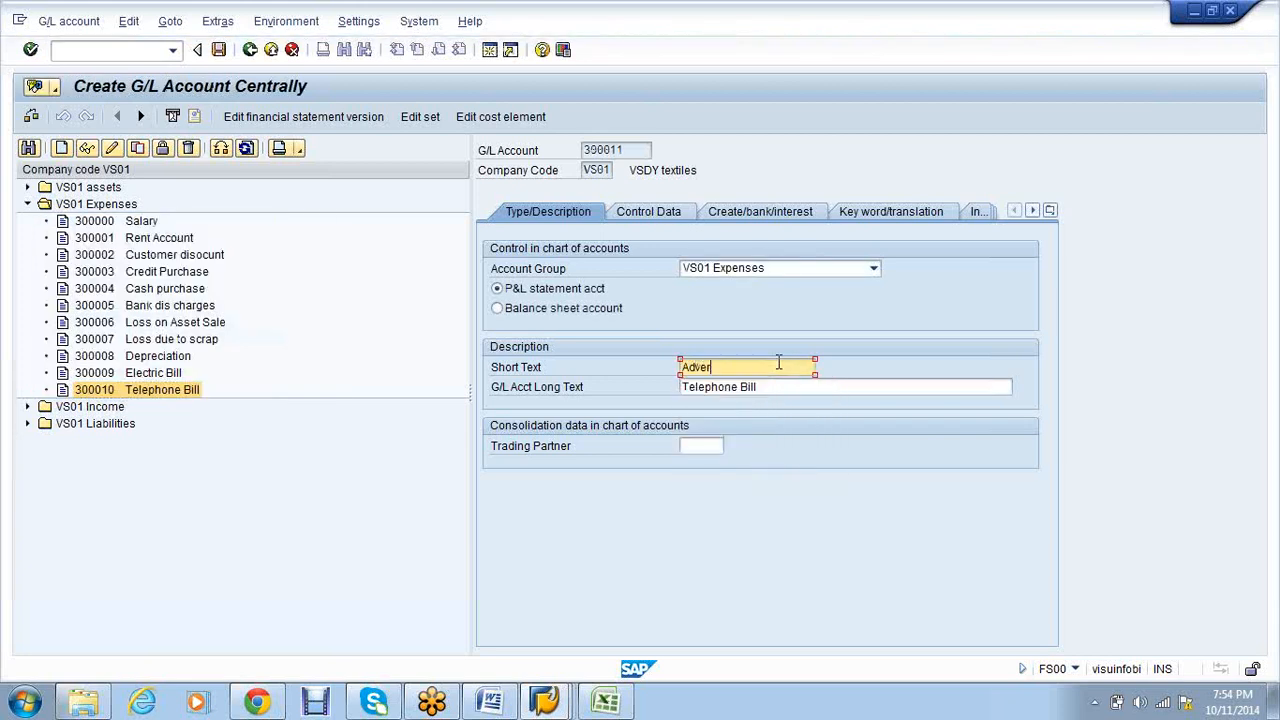
{"action": "type", "text": "tisement"}
{"action": "key", "text": "Tab"}
{"action": "key", "text": "Delete"}
{"action": "key", "text": "ctrl+v"}
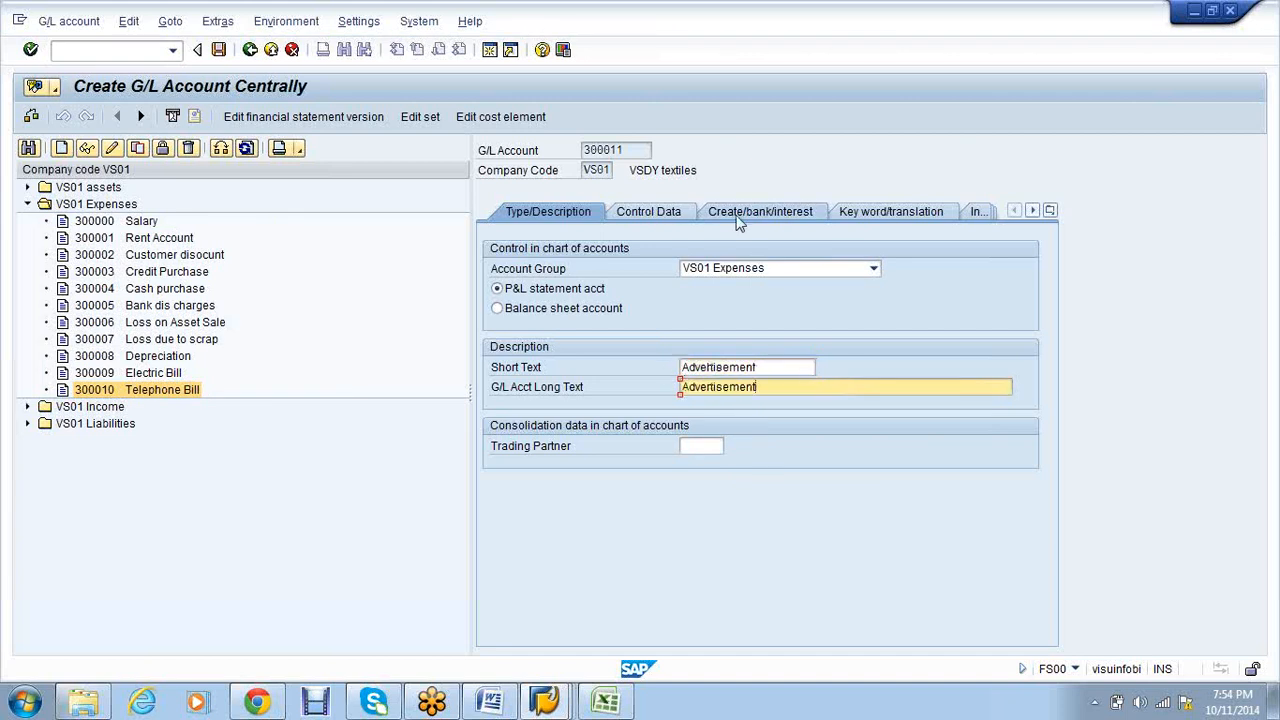
- Check the document creation settings of G/L account 300011 and open cost element creation for it, declining to save the account
{"action": "left_click", "coordinate": [743, 214]}
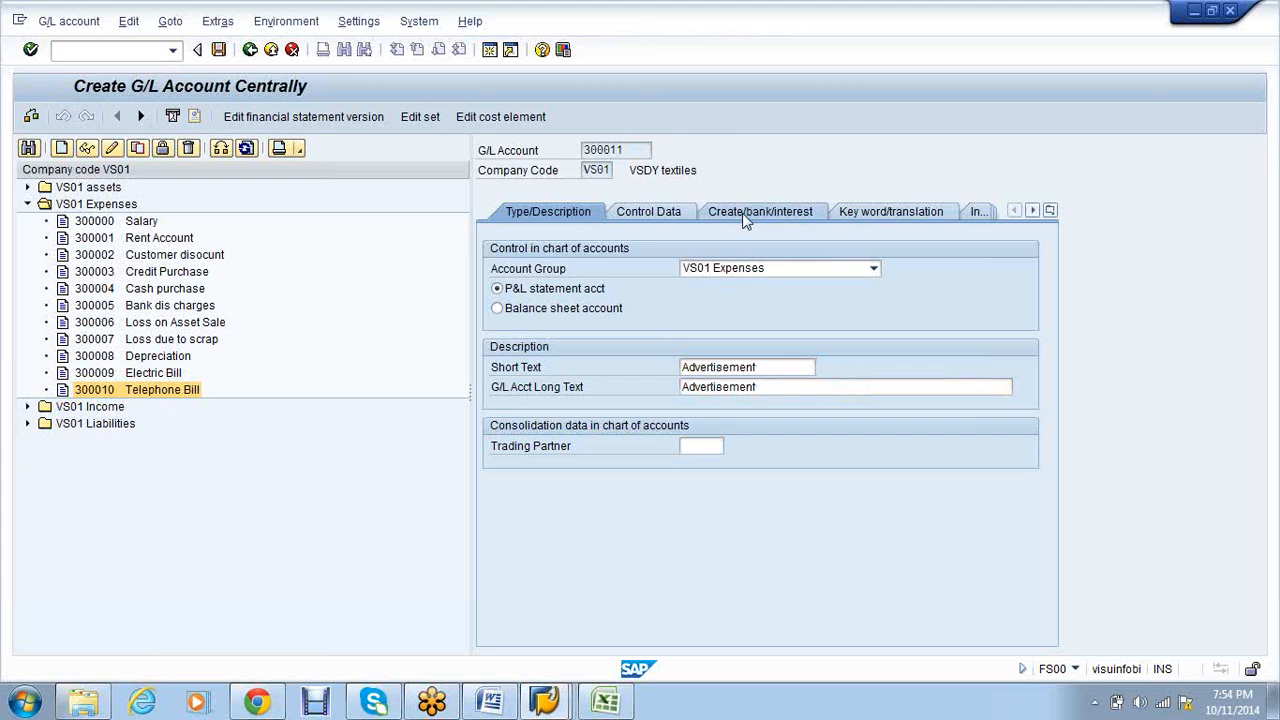
{"action": "left_click", "coordinate": [480, 118]}
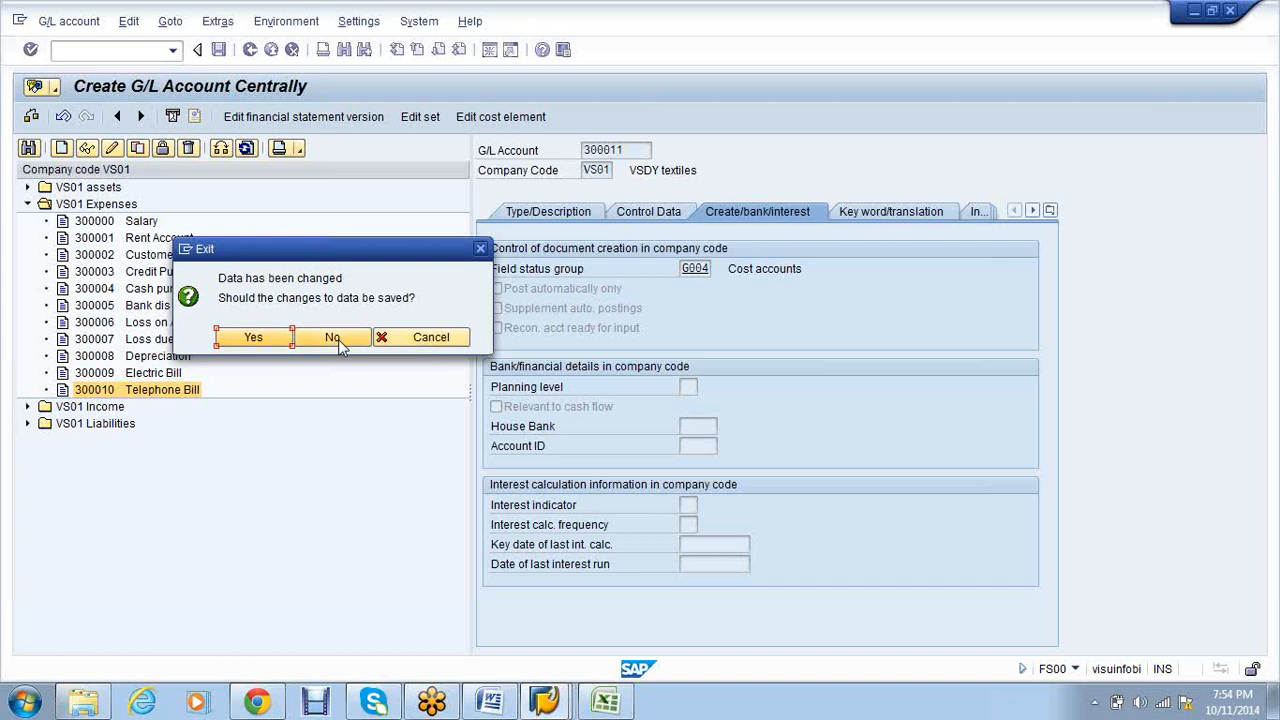
{"action": "left_click", "coordinate": [336, 338]}
- Switch to the SAP session showing the details of chart of accounts VS01 in transaction OB13
{"action": "left_click", "coordinate": [540, 706]}
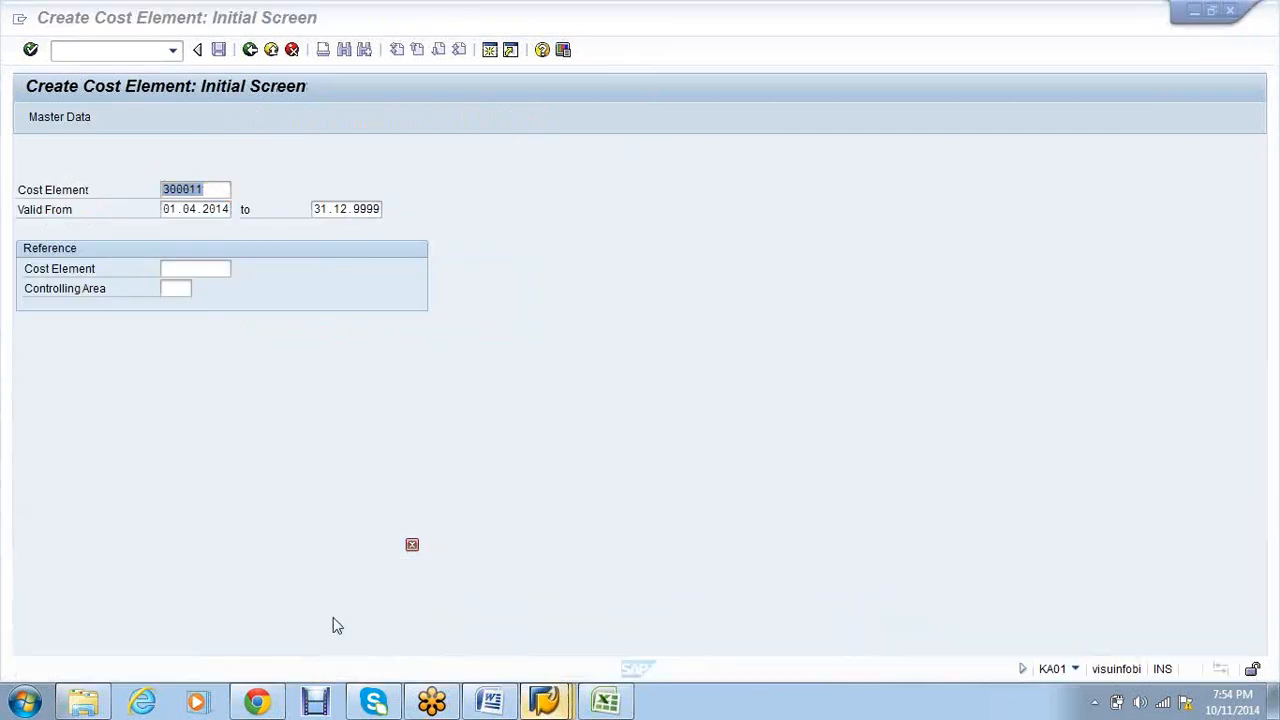
{"action": "left_click", "coordinate": [333, 618]}
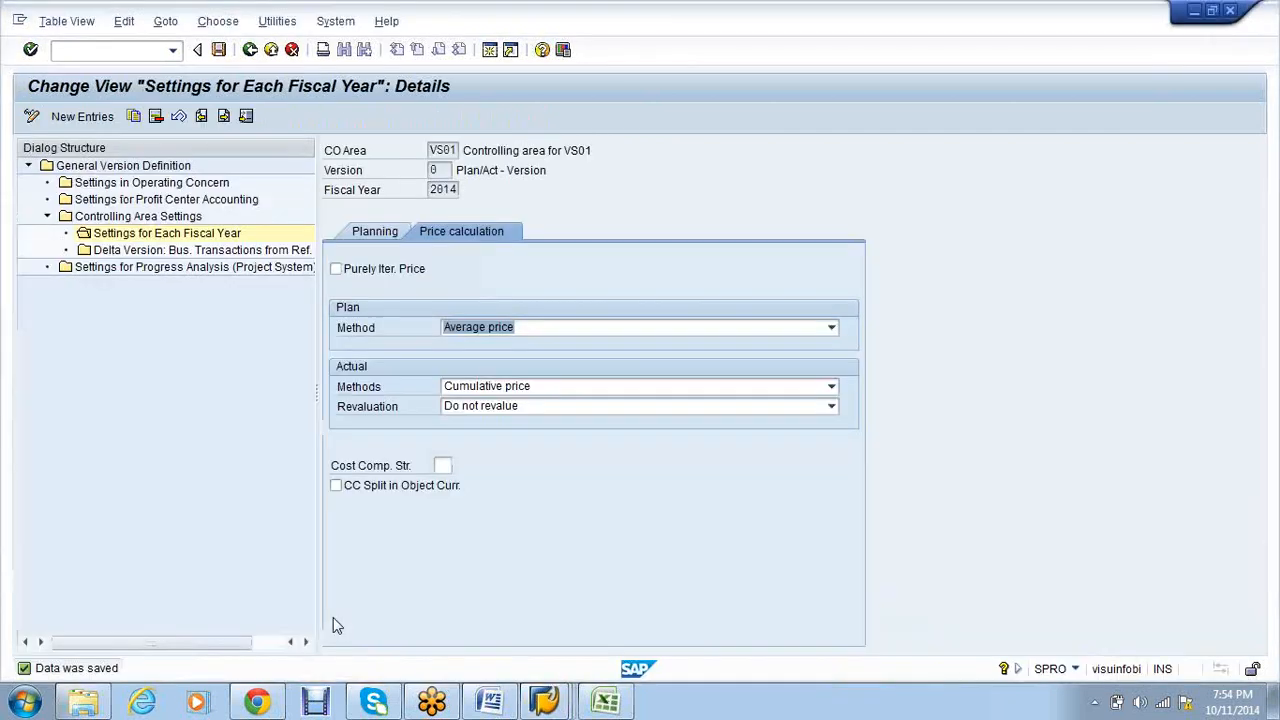
{"action": "left_click", "coordinate": [544, 704]}
{"action": "left_click", "coordinate": [547, 657]}
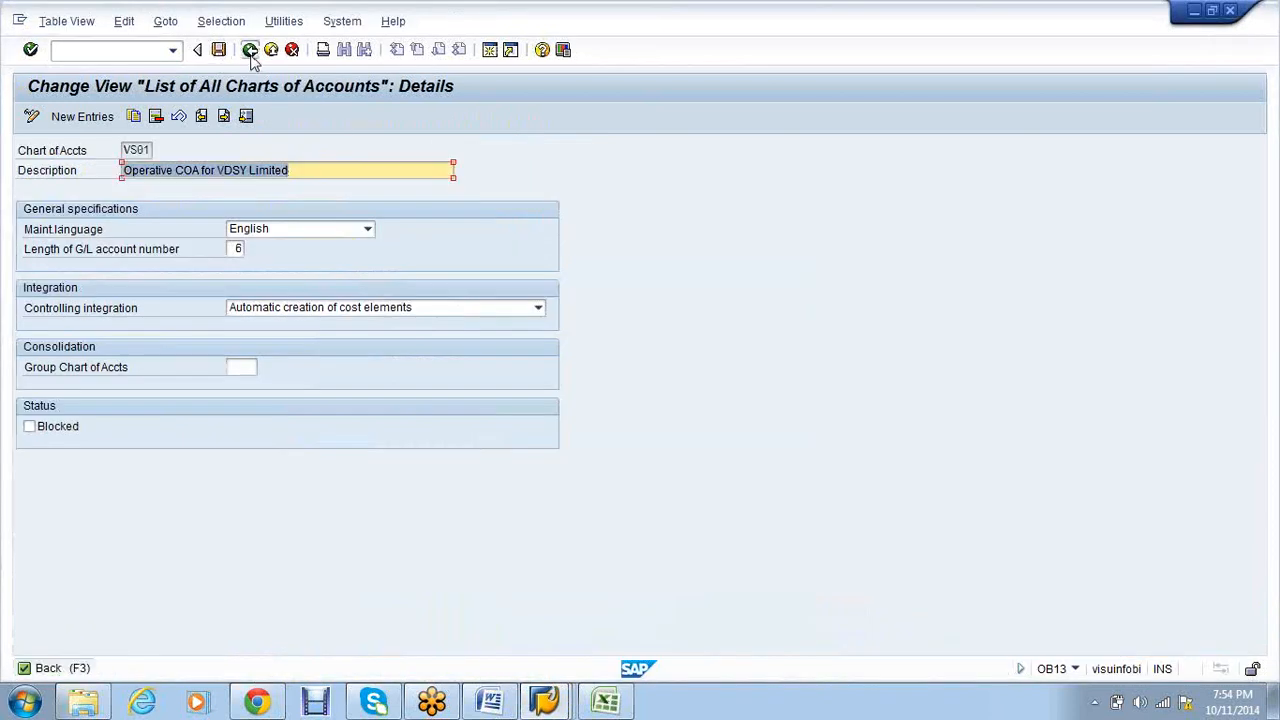
- Leave the VS01 chart of accounts details, and close the extra session used for the standard hierarchy change (OKEON)
{"action": "left_click", "coordinate": [251, 55]}
{"action": "left_click", "coordinate": [251, 52]}
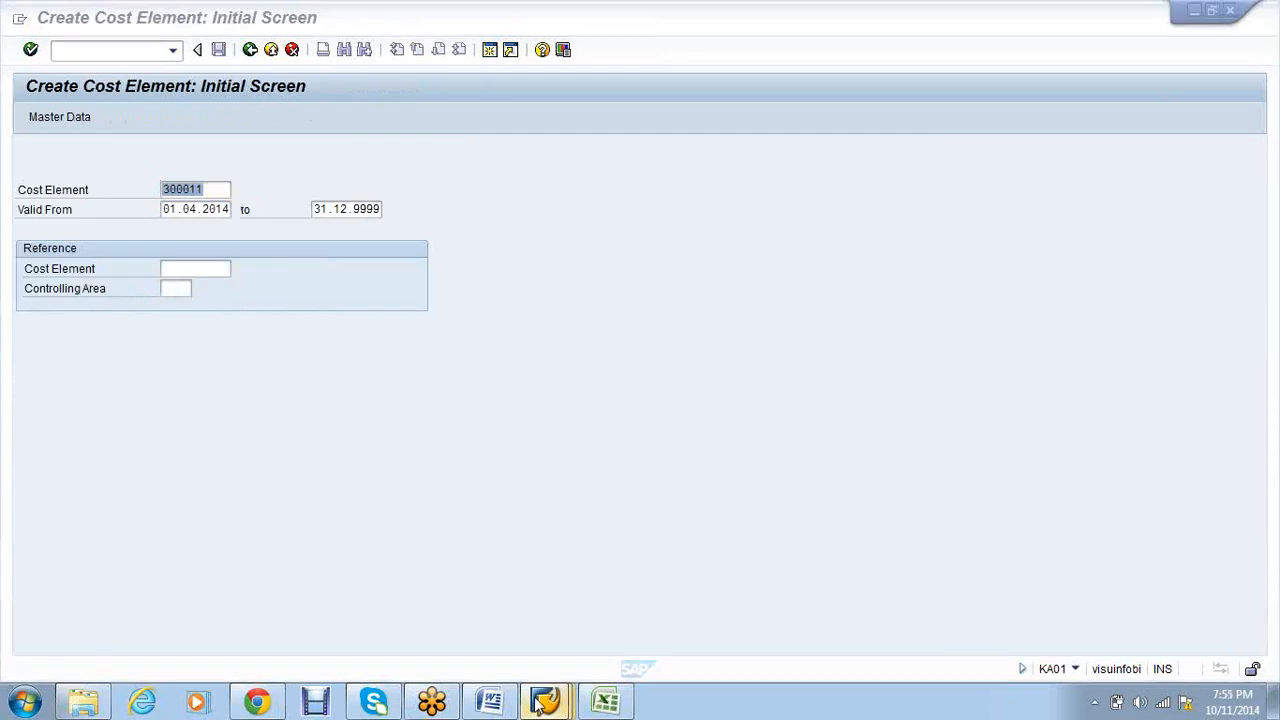
{"action": "mouse_move", "coordinate": [545, 700]}
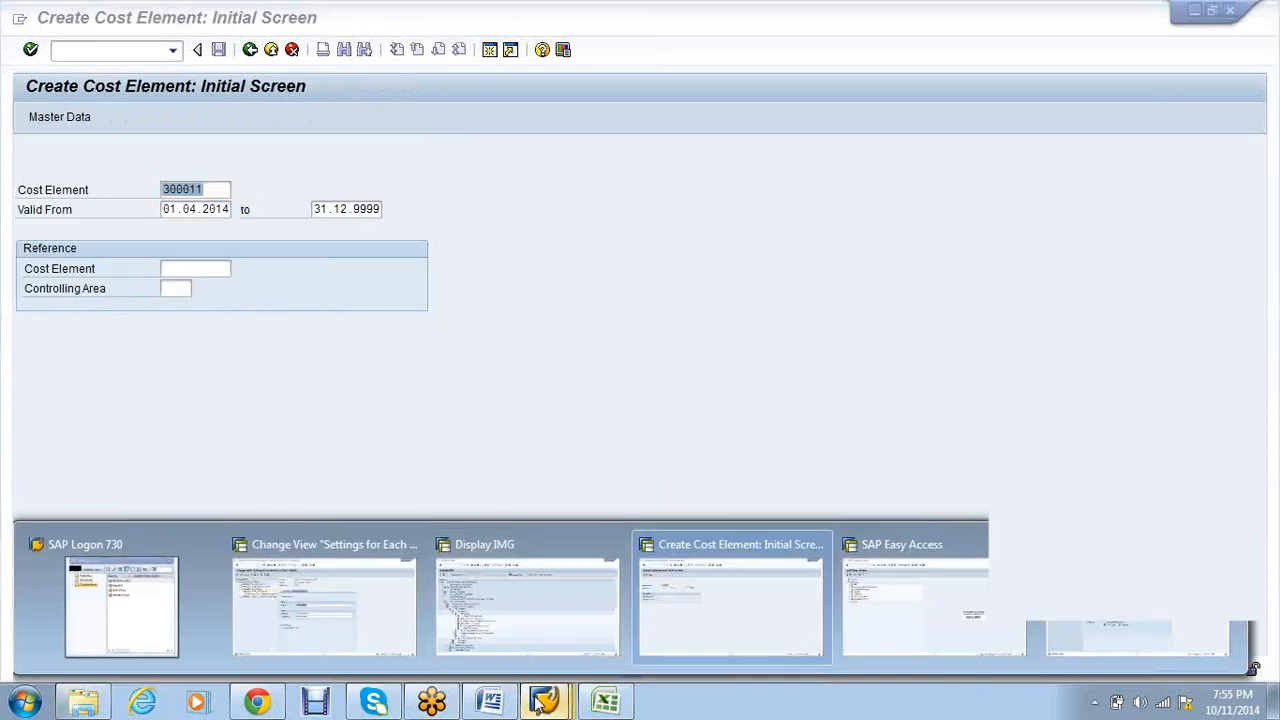
{"action": "left_click", "coordinate": [1115, 590]}
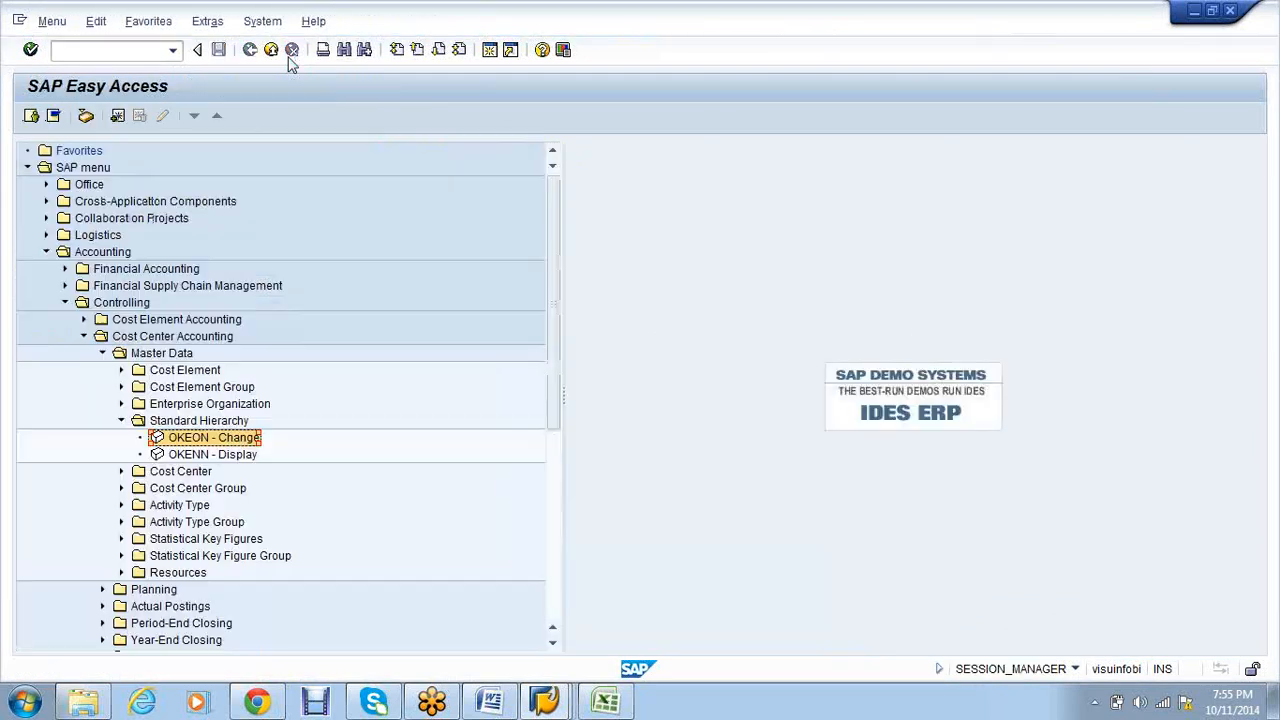
{"action": "left_click", "coordinate": [547, 702]}
{"action": "mouse_move", "coordinate": [560, 706]}
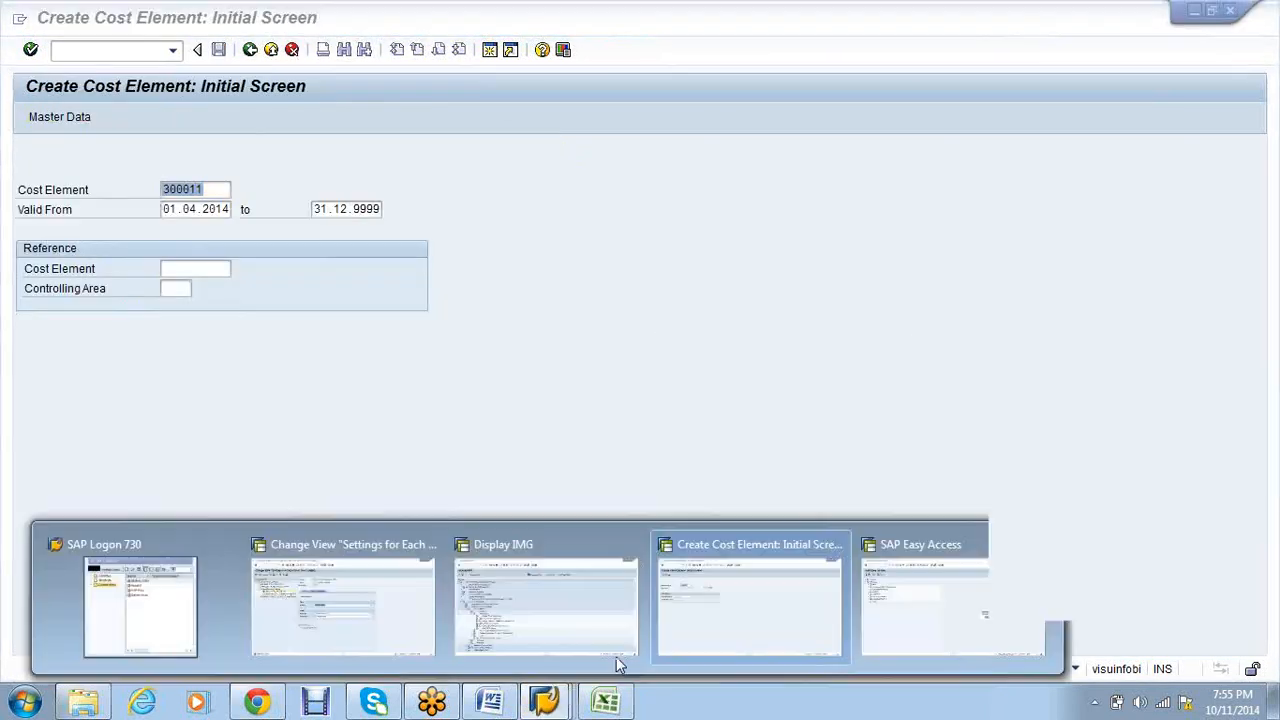
{"action": "left_click", "coordinate": [700, 610]}
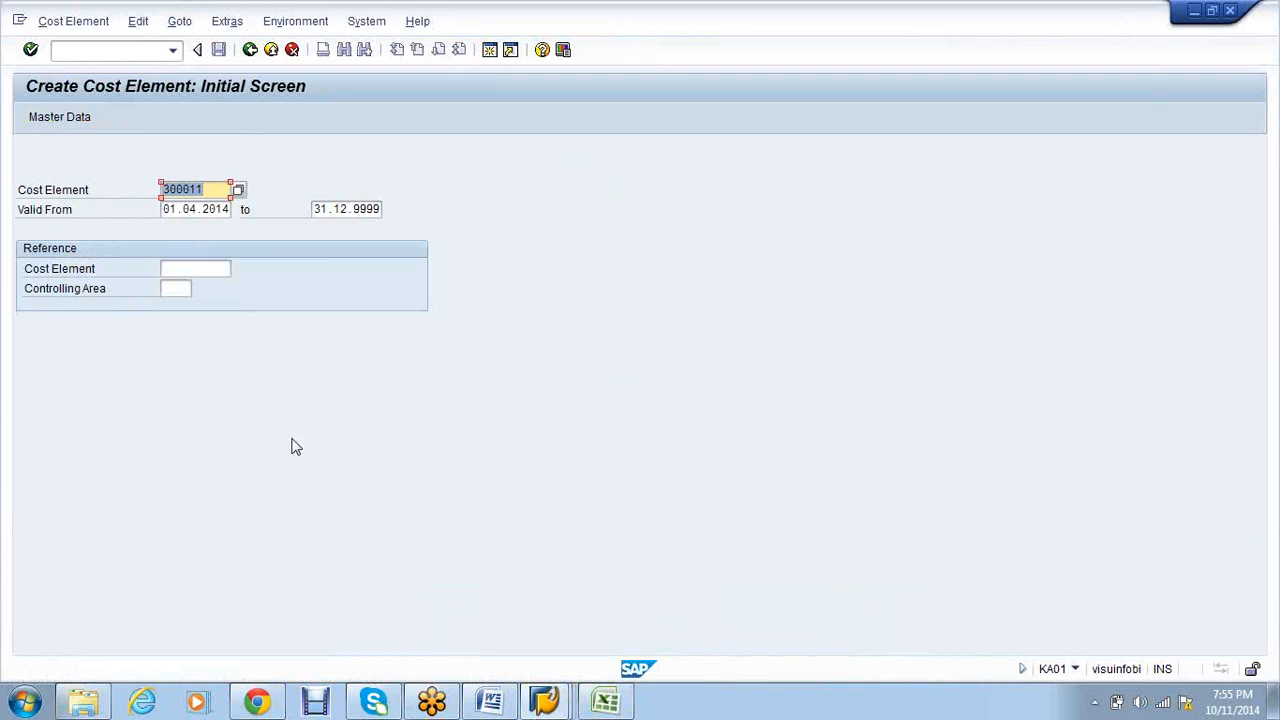
{"action": "left_click", "coordinate": [545, 702]}
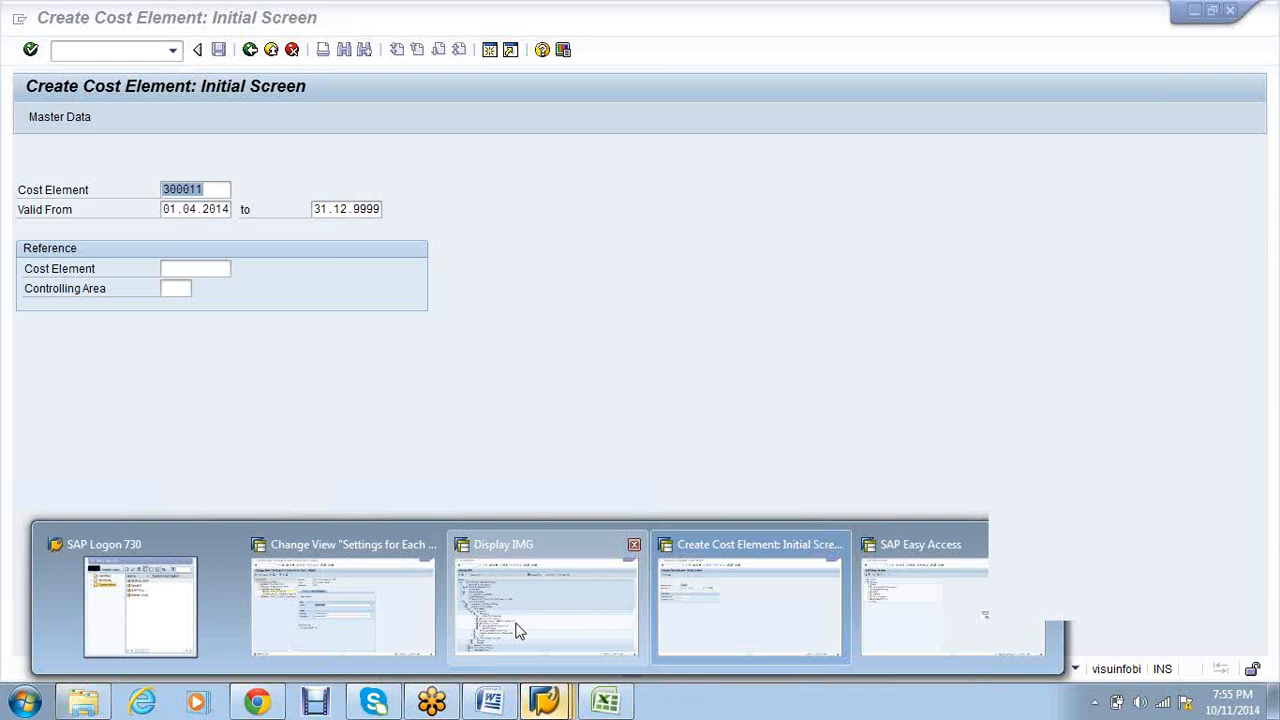
{"action": "left_click", "coordinate": [518, 630]}
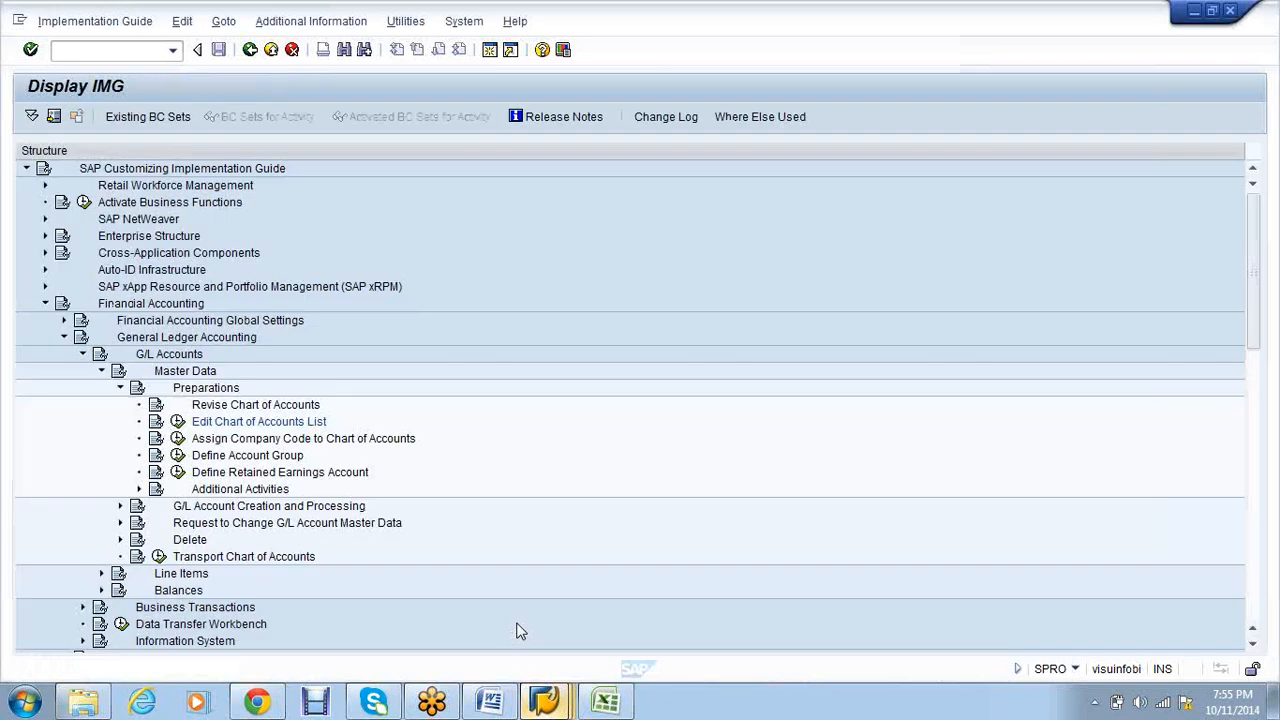
- Switch to the session with version 0's 2014 fiscal year settings and go back to the Controlling Area Settings level
{"action": "left_click", "coordinate": [555, 702]}
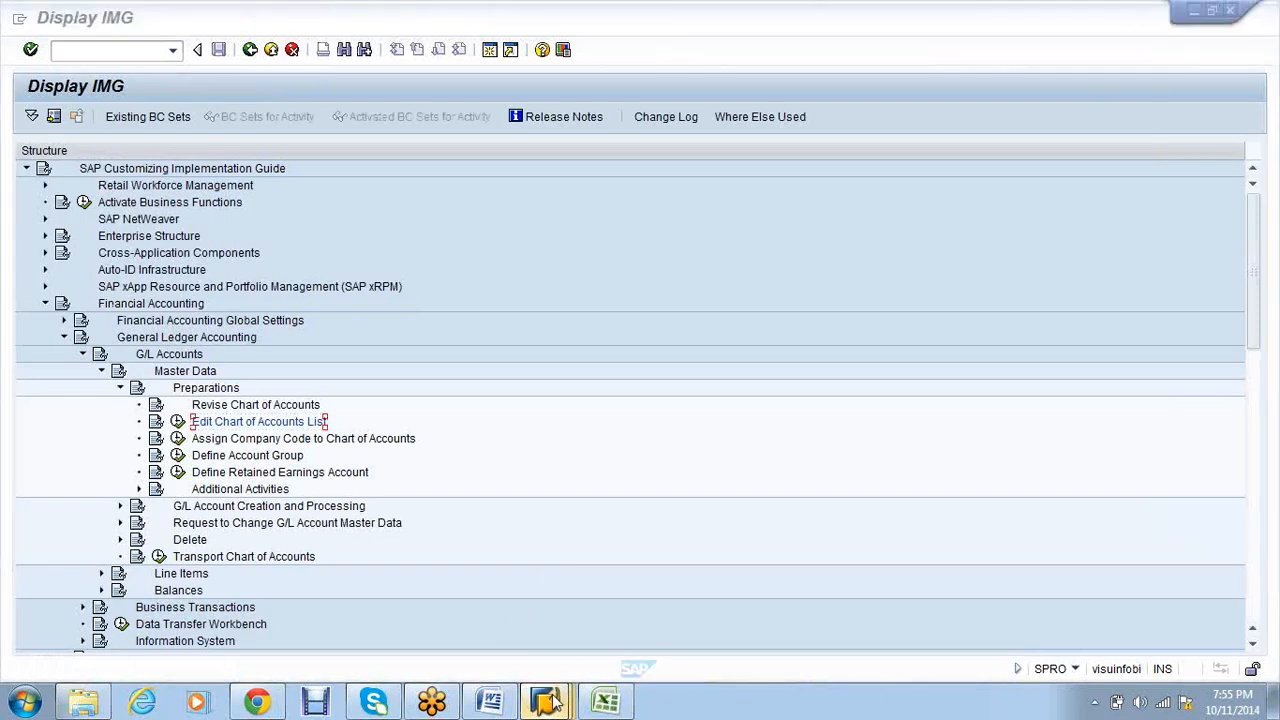
{"action": "mouse_move", "coordinate": [555, 702]}
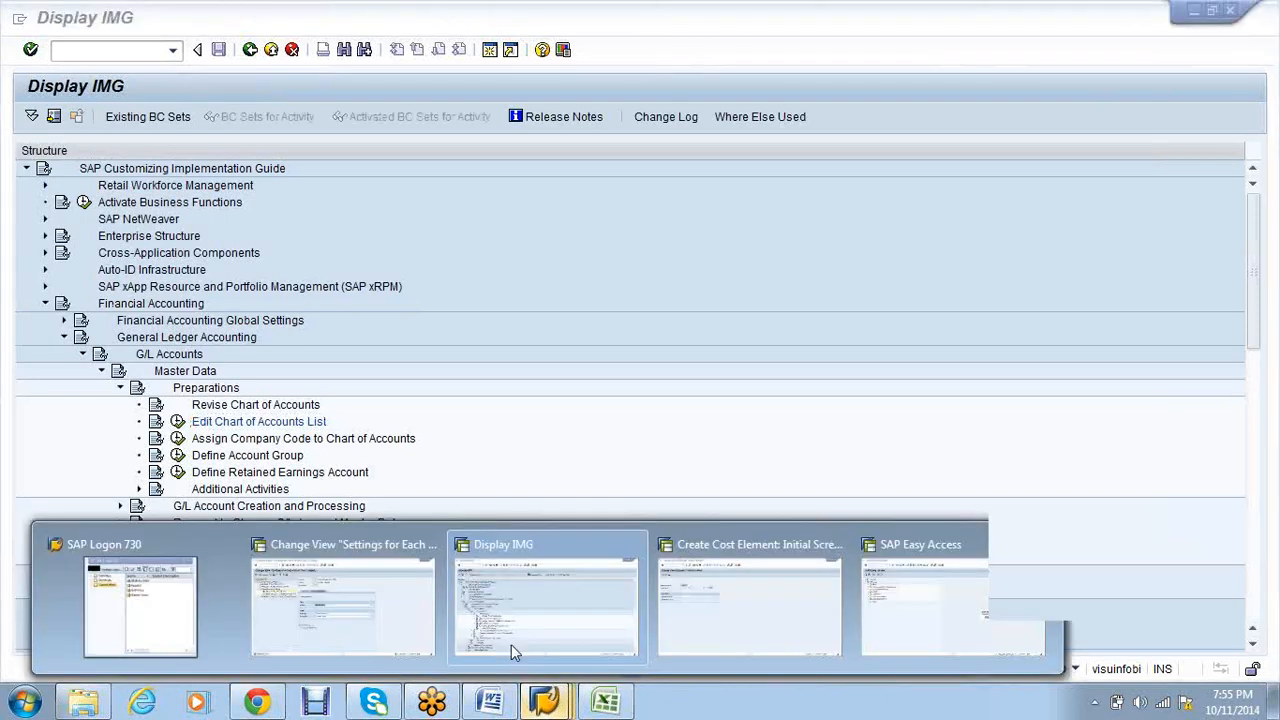
{"action": "left_click", "coordinate": [352, 600]}
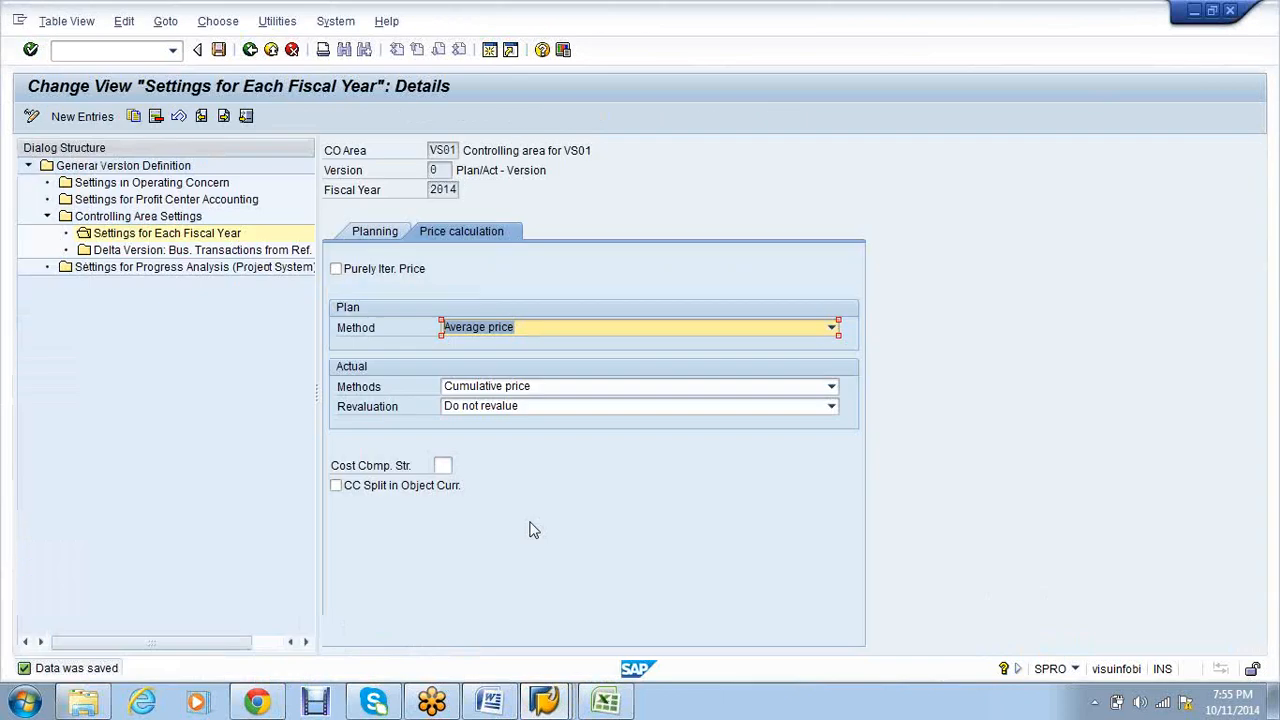
{"action": "left_click", "coordinate": [249, 52]}
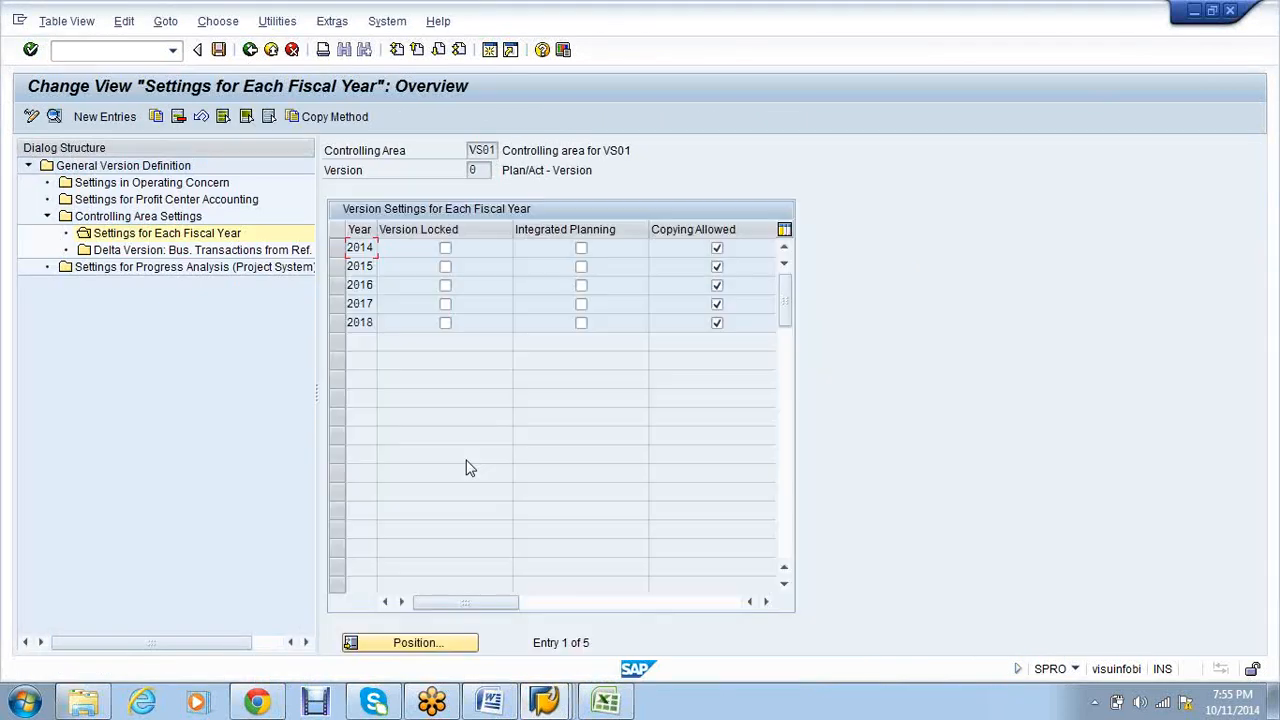
{"action": "left_click", "coordinate": [249, 50]}
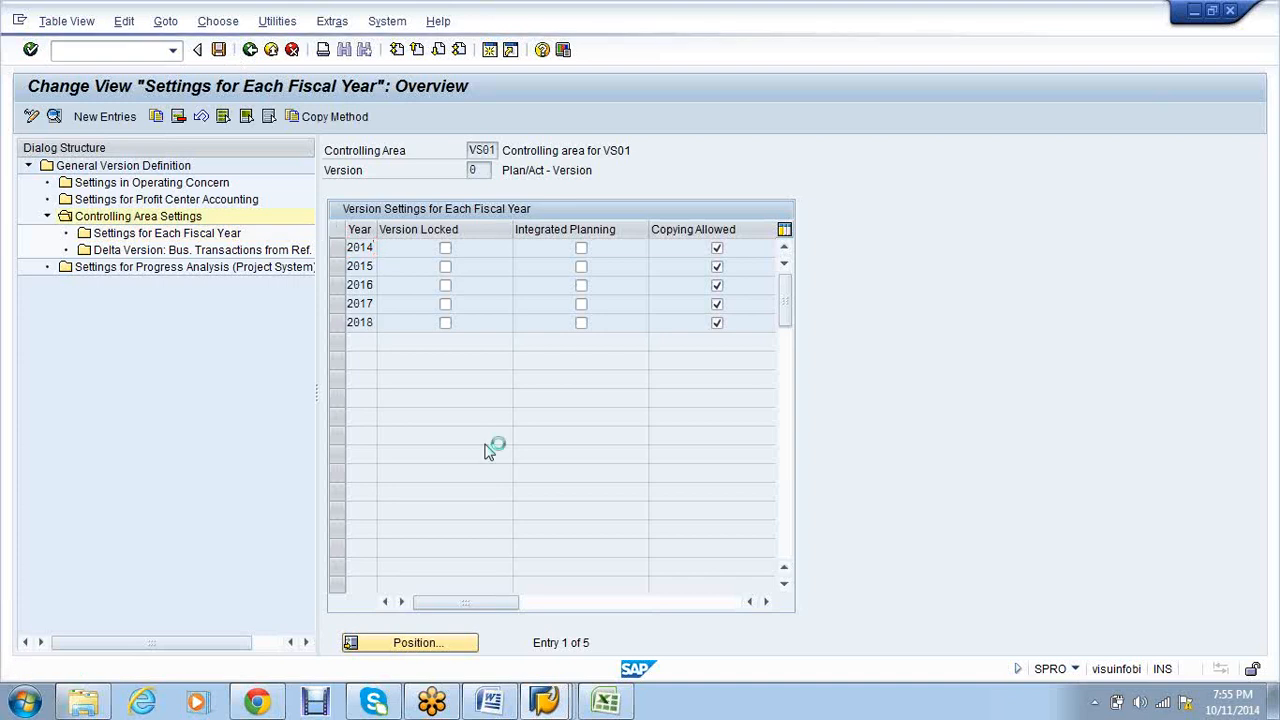
- Open Edit Chart of Accounts List in the implementation guide and examine the details of chart 1MRF, including its controlling integration
{"action": "left_click", "coordinate": [548, 703]}
{"action": "left_click", "coordinate": [177, 421]}
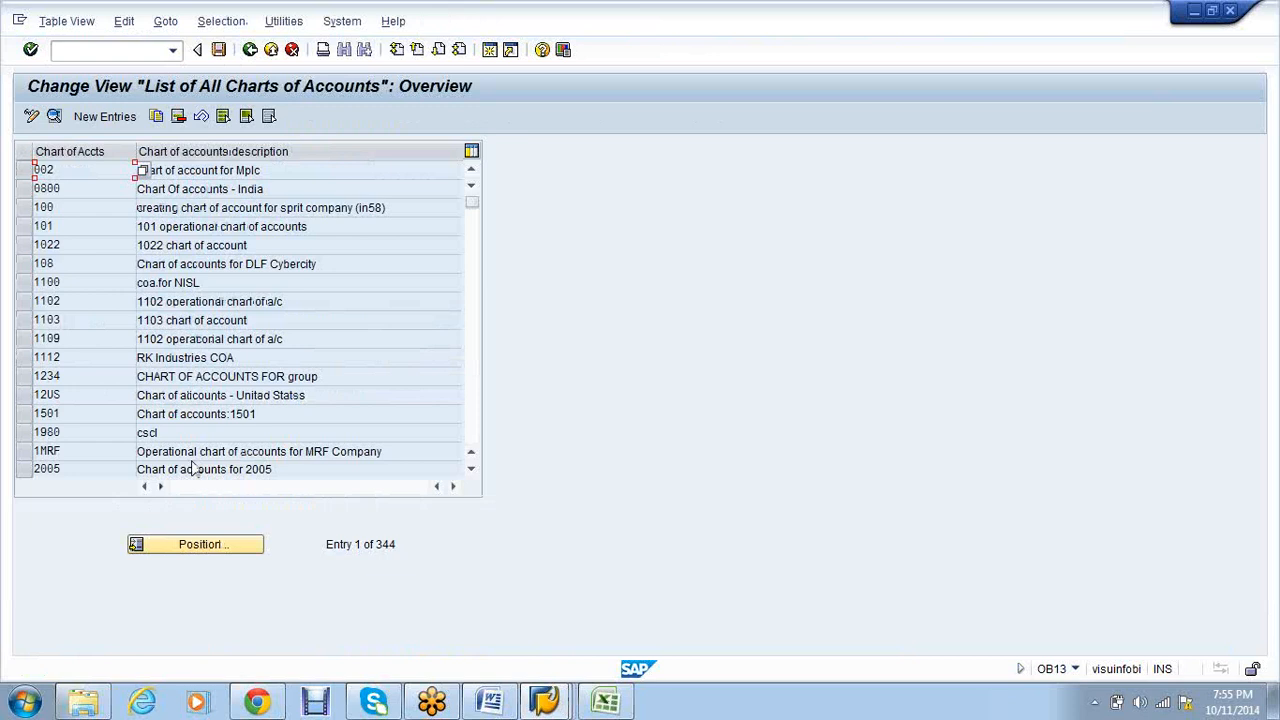
{"action": "double_click", "coordinate": [190, 451]}
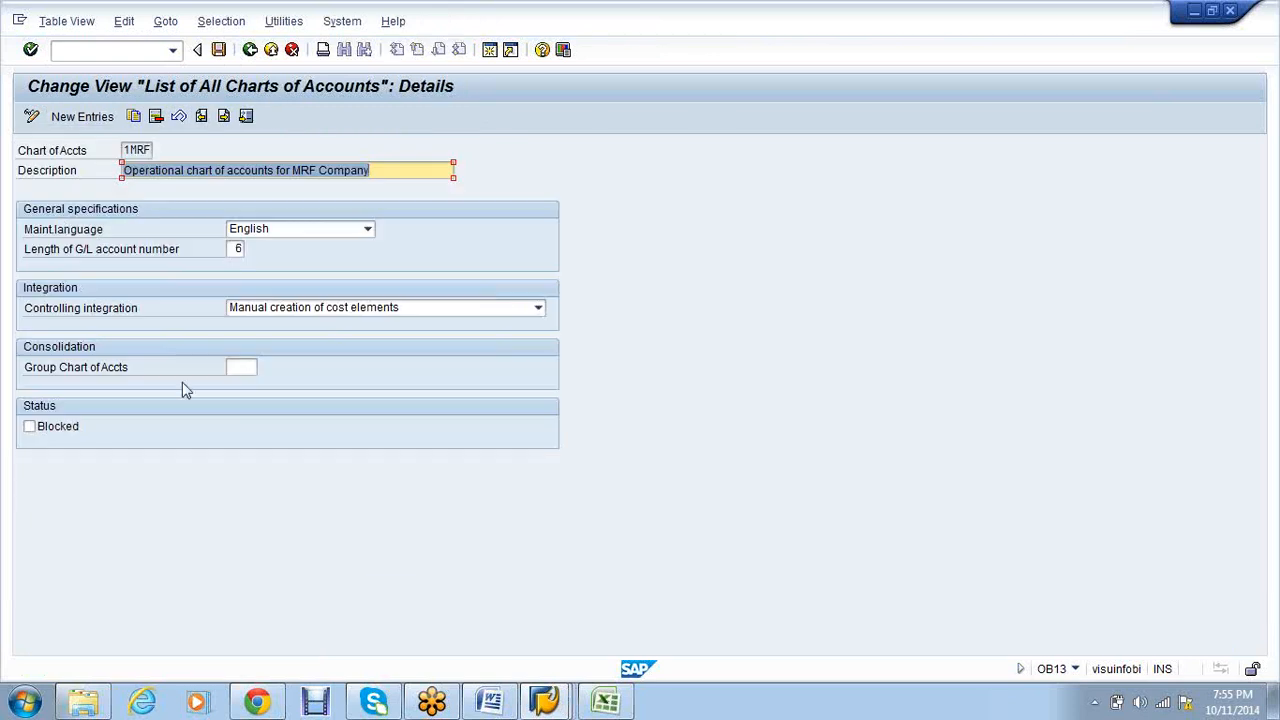
{"action": "left_click", "coordinate": [249, 54]}
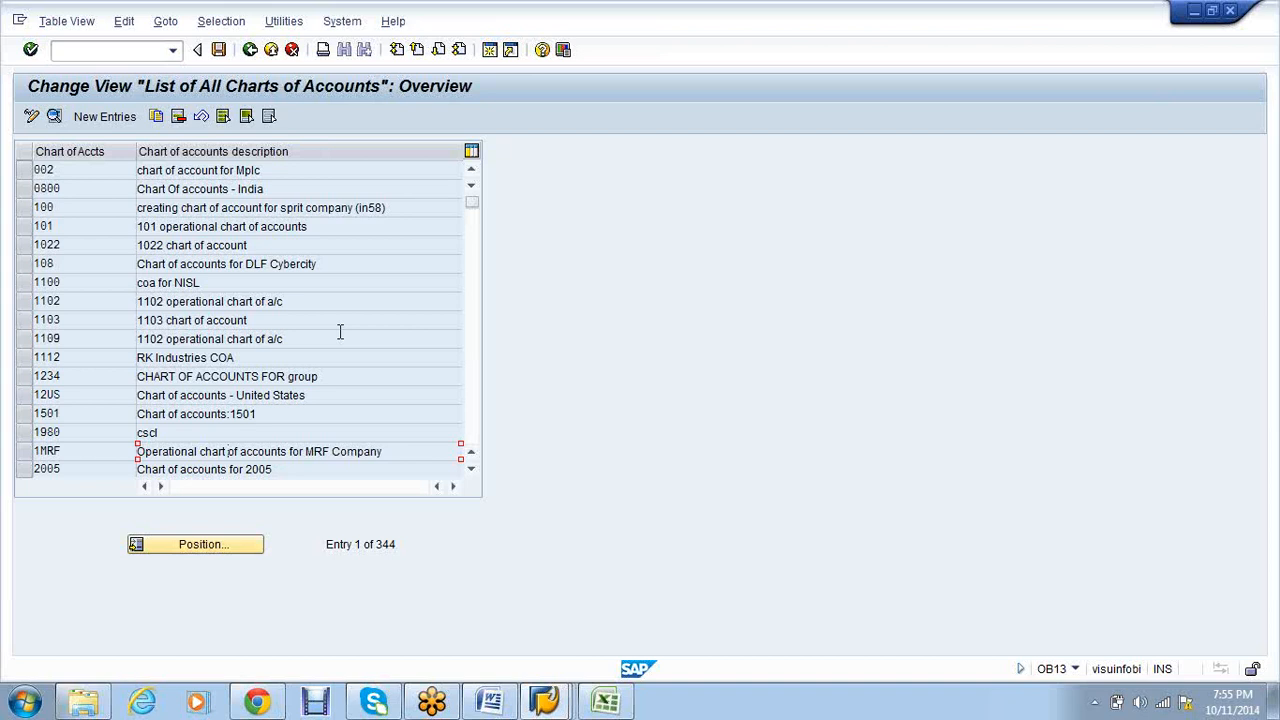
- Switch to the SAP Easy Access session and run transaction obc4 to open the field status variants
{"action": "left_click", "coordinate": [555, 706]}
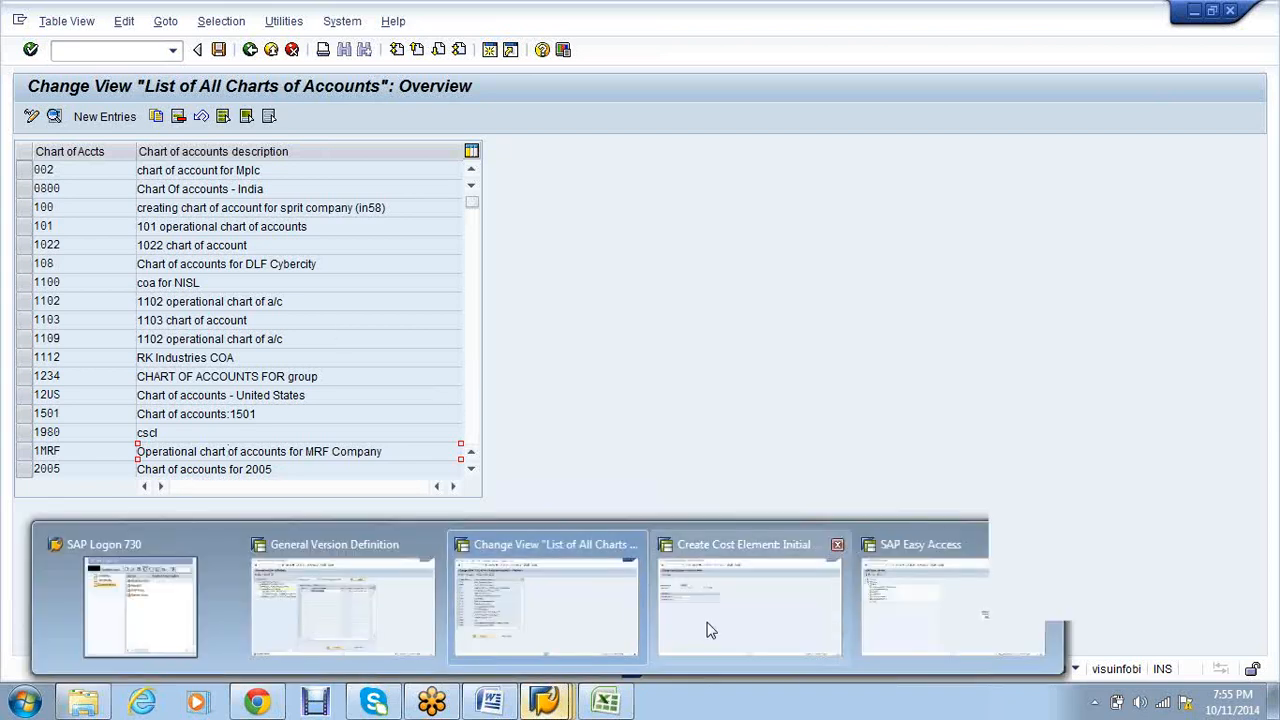
{"action": "left_click", "coordinate": [547, 708]}
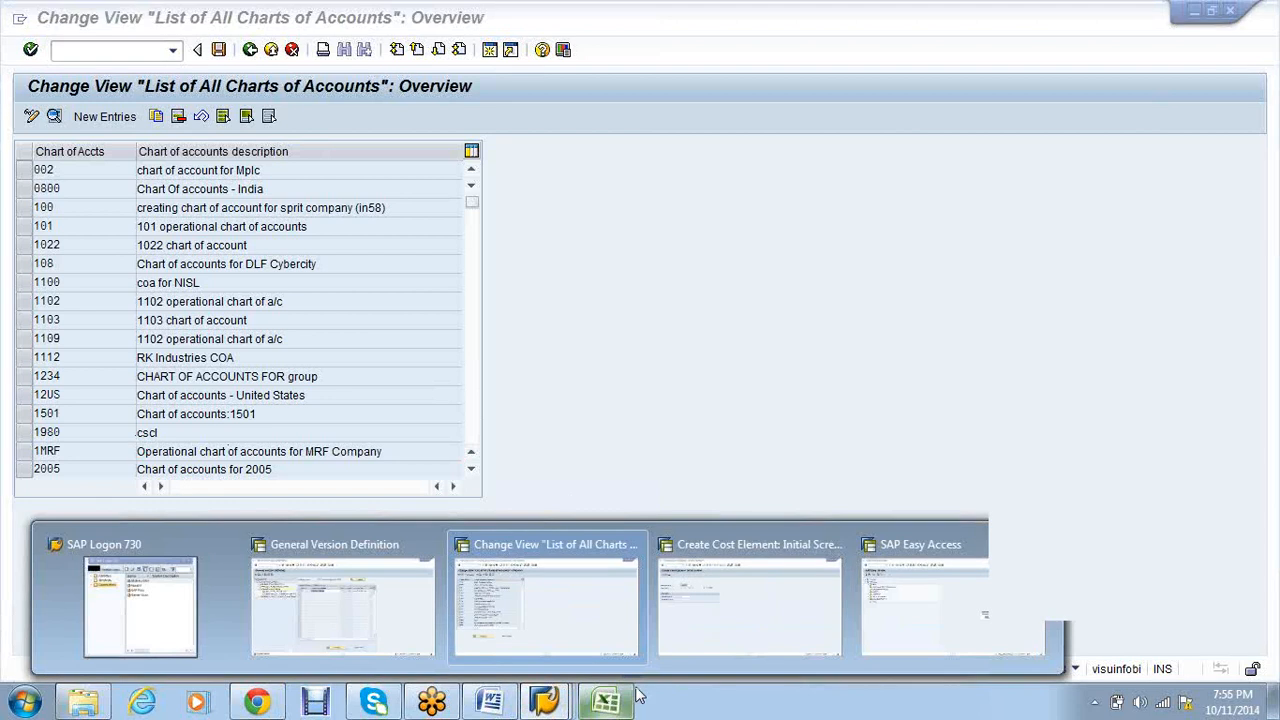
{"action": "left_click", "coordinate": [917, 615]}
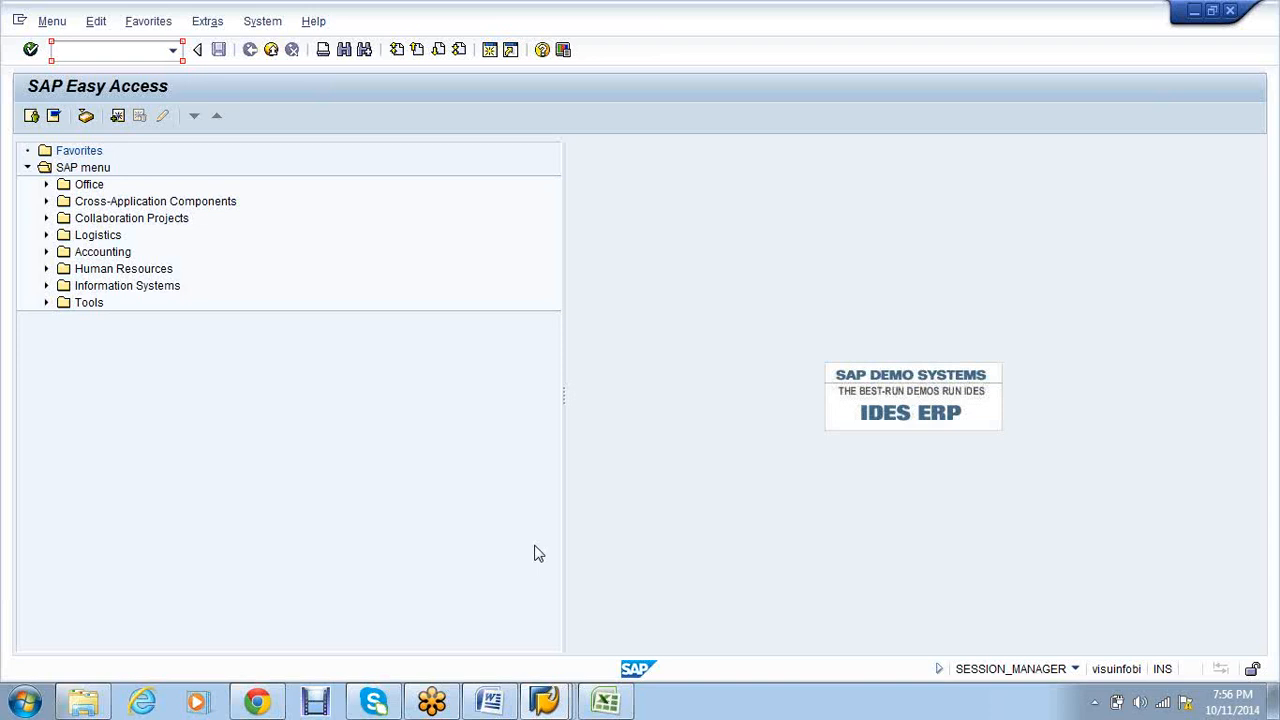
{"action": "type", "text": "obc4"}
{"action": "key", "text": "Return"}
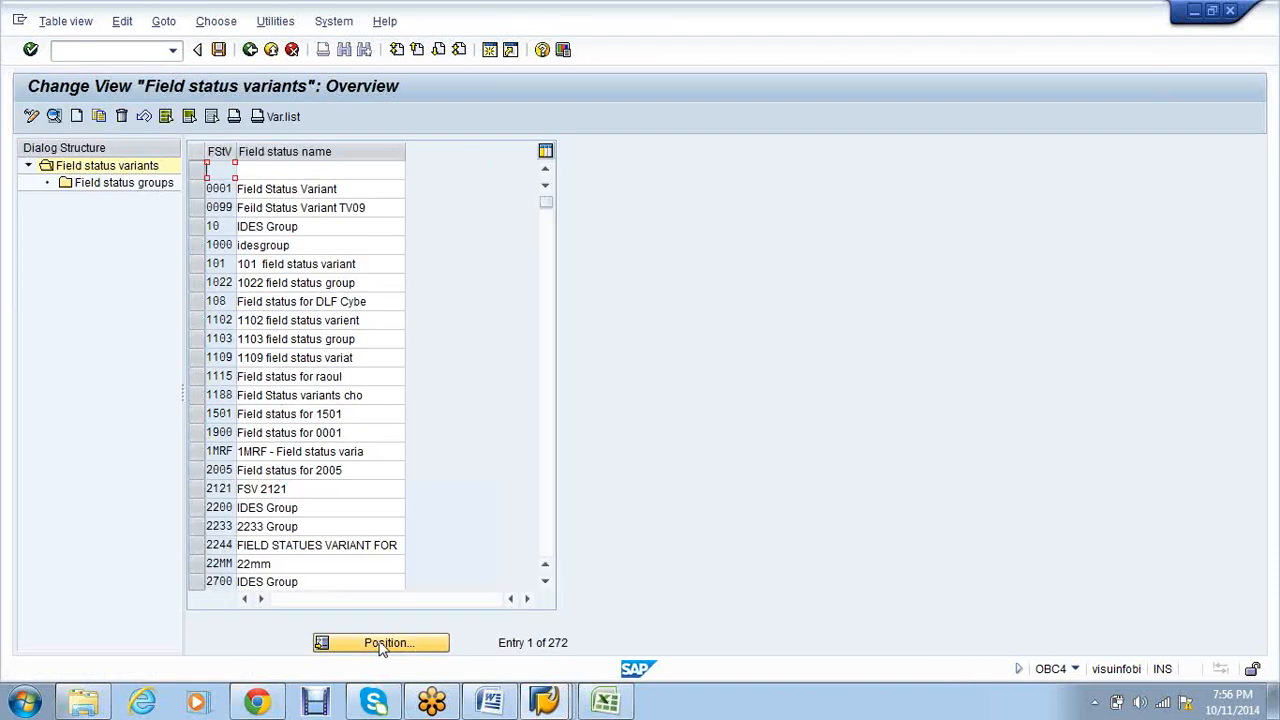
{"action": "left_click", "coordinate": [381, 645]}
{"action": "type", "text": "s01"}
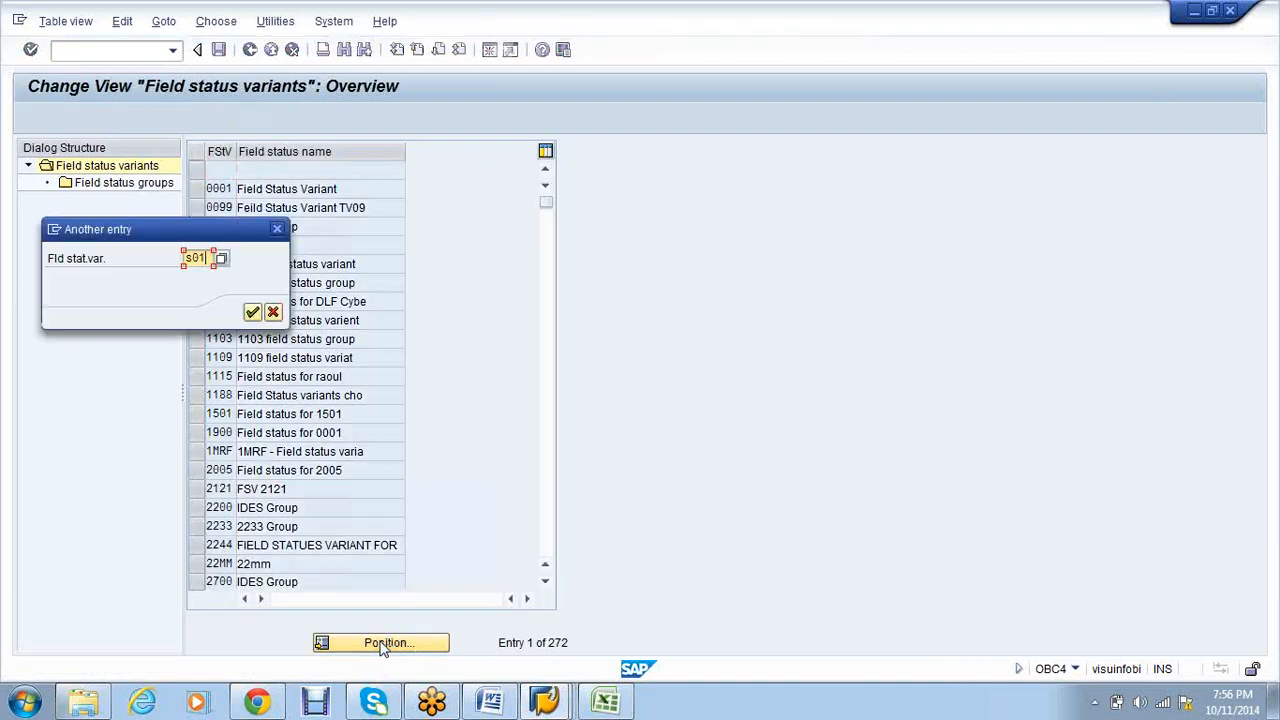
{"action": "key", "text": "Return"}
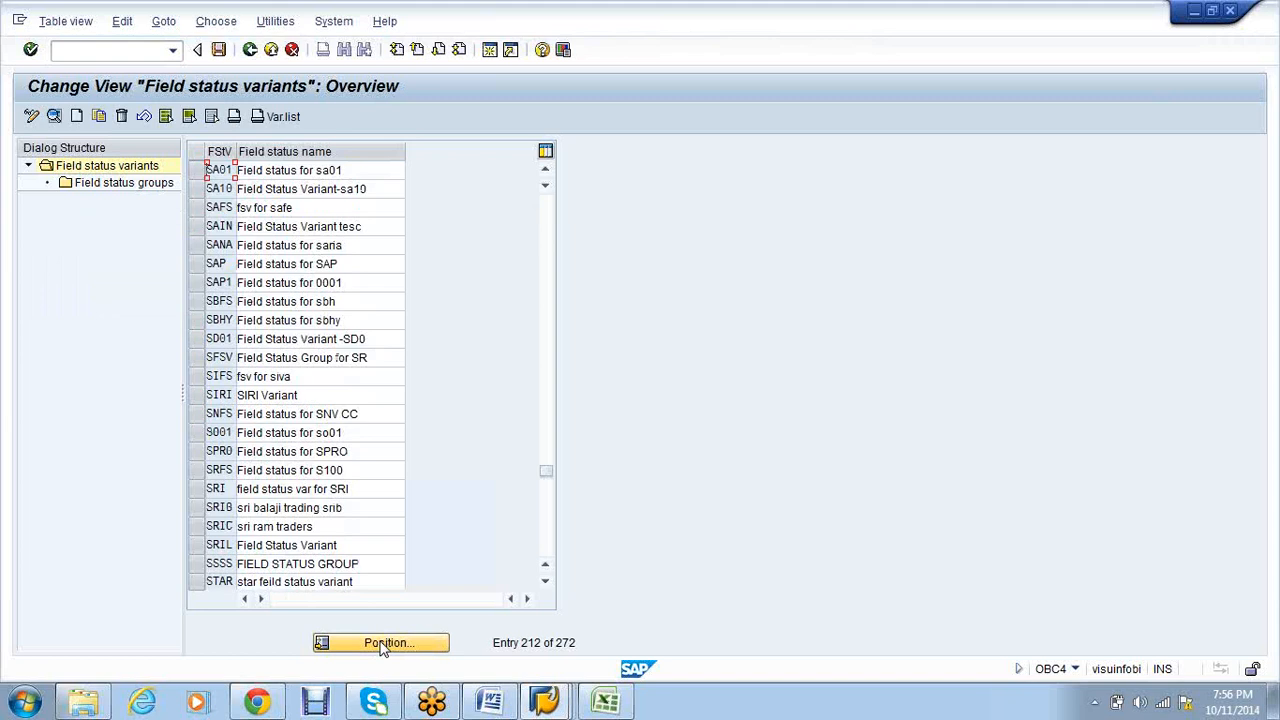
- Position the list on field status variant VS01 and open its field status groups
{"action": "left_click", "coordinate": [381, 645]}
{"action": "type", "text": "vs01"}
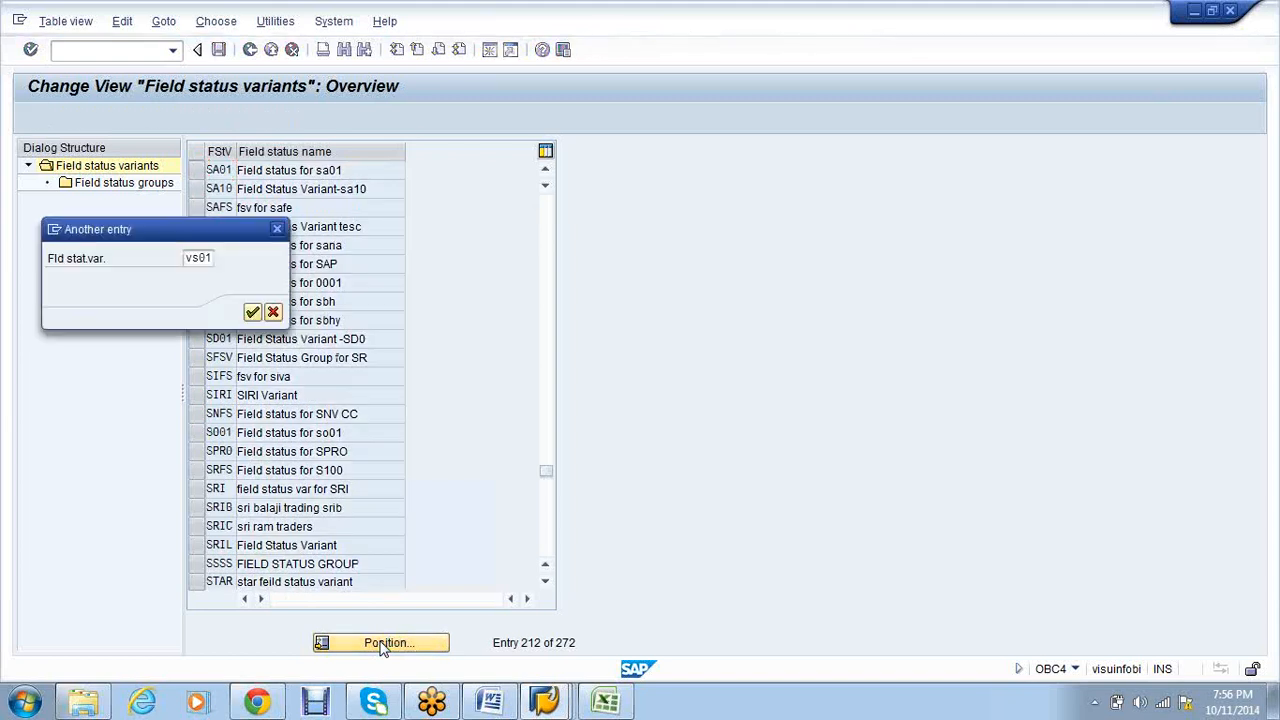
{"action": "key", "text": "Return"}
{"action": "left_click", "coordinate": [198, 172]}
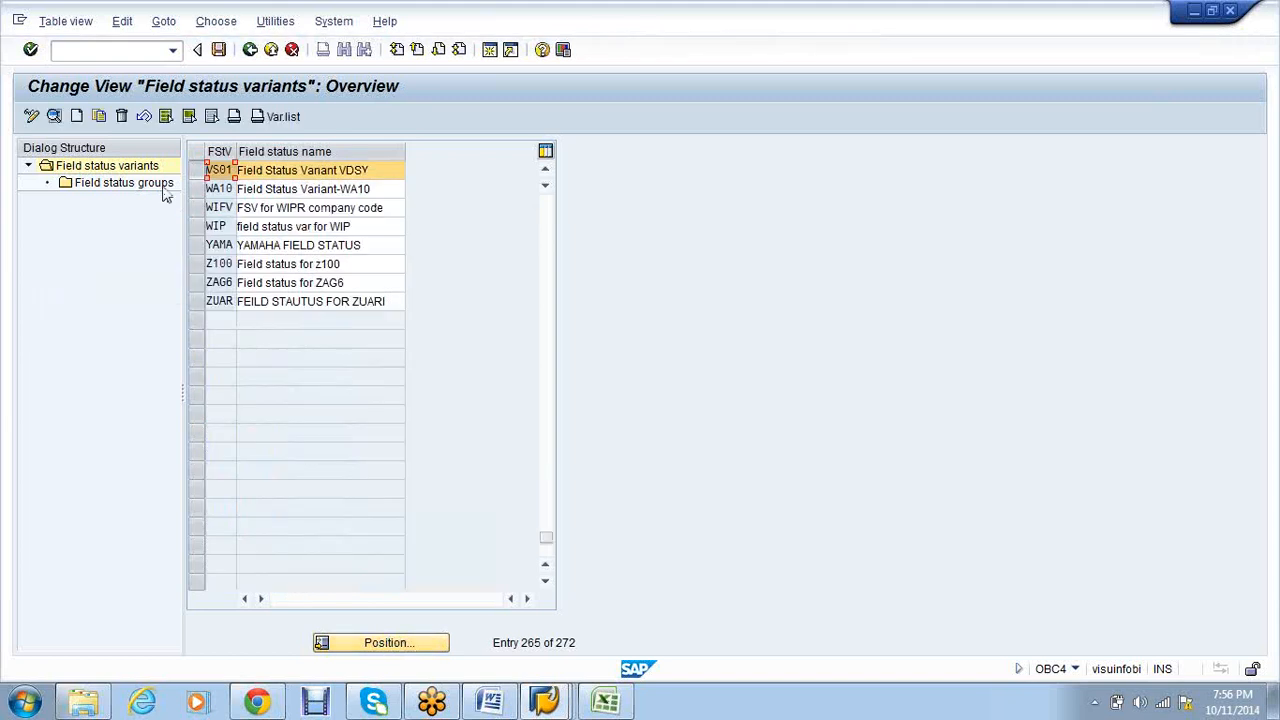
{"action": "left_click", "coordinate": [133, 187]}
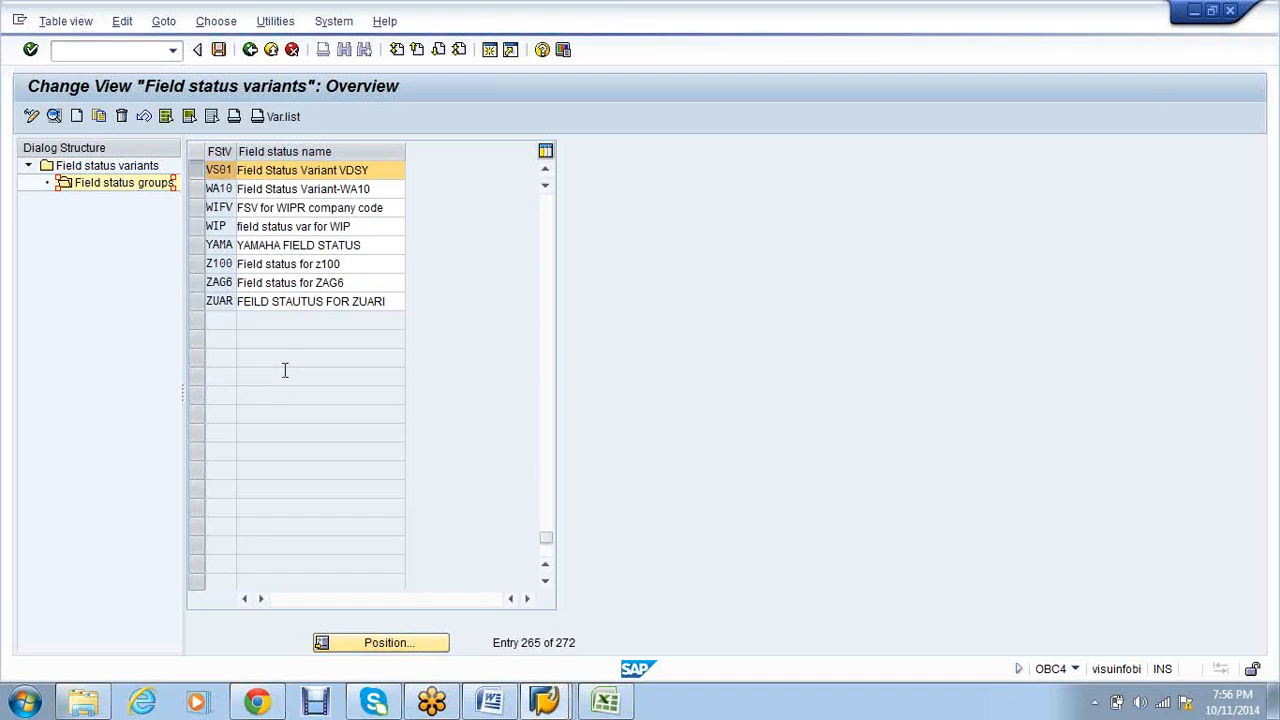
- Set Cost center to required entry in the additional account assignments of field status group G004, and exit the transaction with /n without saving
{"action": "left_click", "coordinate": [290, 250]}
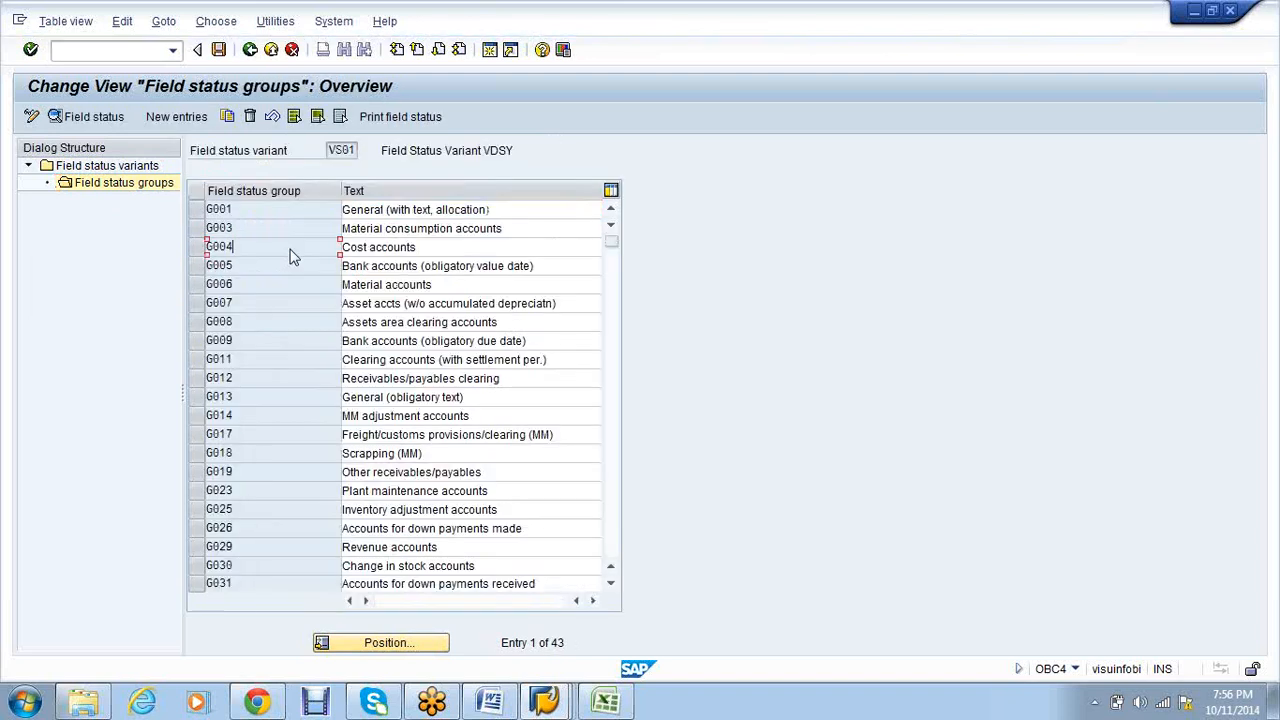
{"action": "double_click", "coordinate": [290, 257]}
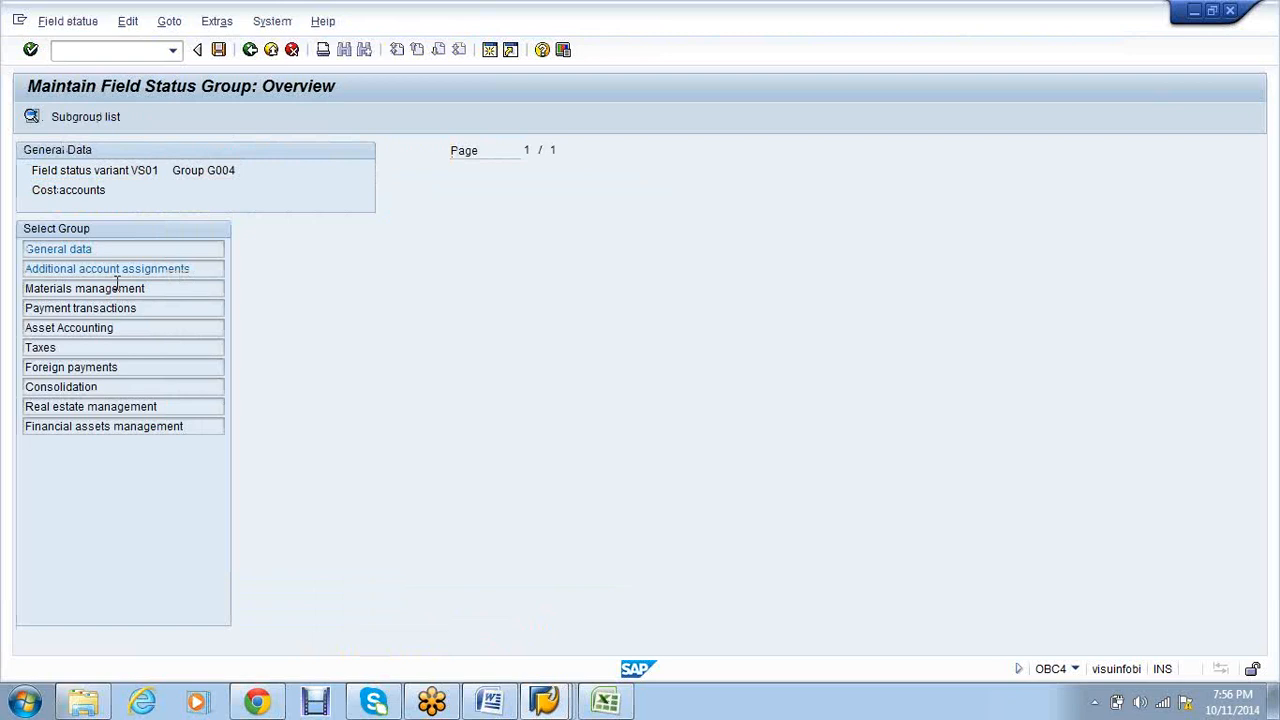
{"action": "double_click", "coordinate": [117, 272]}
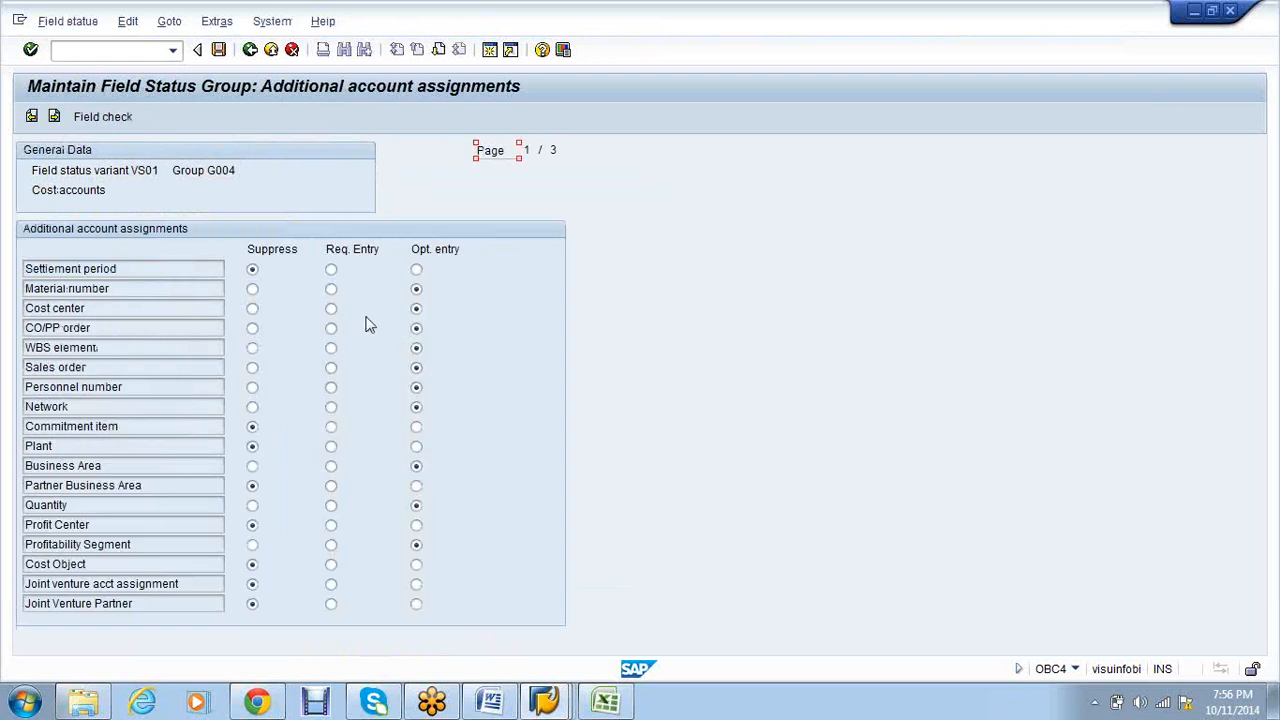
{"action": "left_click", "coordinate": [333, 310]}
{"action": "left_click", "coordinate": [96, 52]}
{"action": "type", "text": "/n"}
{"action": "key", "text": "Return"}
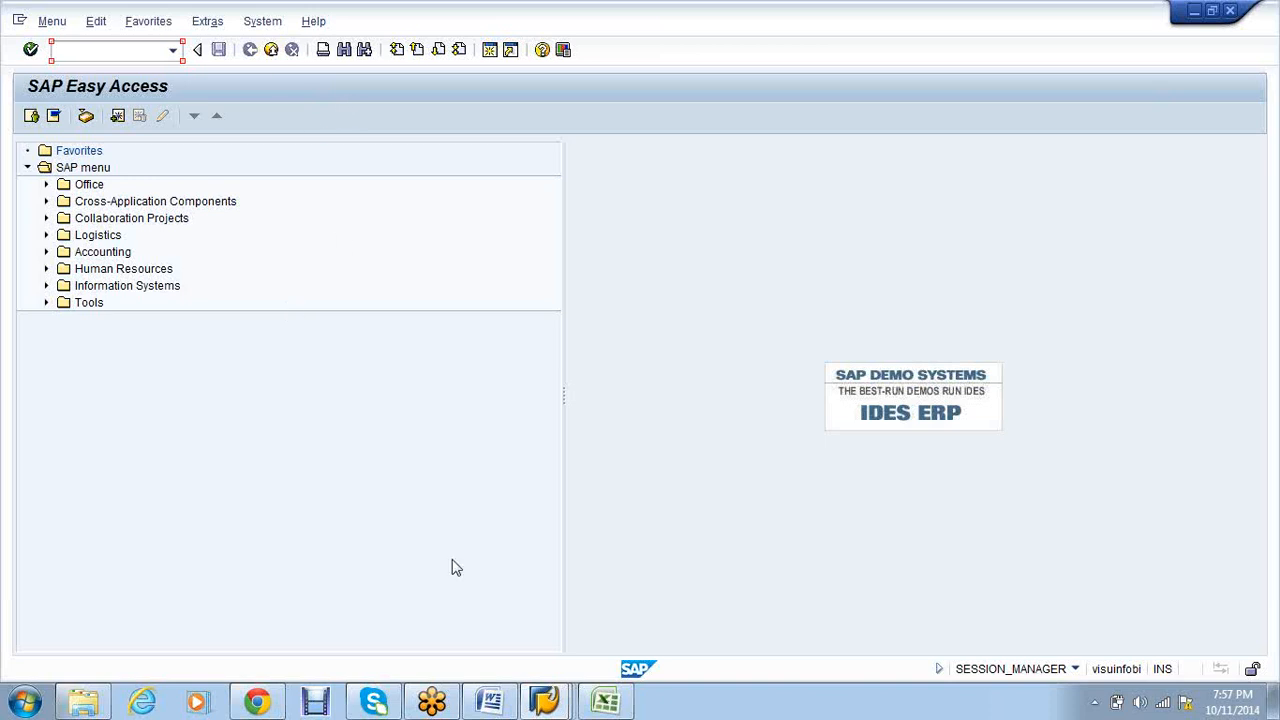
- Switch to the General Version Definition session for controlling area VS01 and leave it, returning to the implementation guide
{"action": "left_click", "coordinate": [563, 707]}
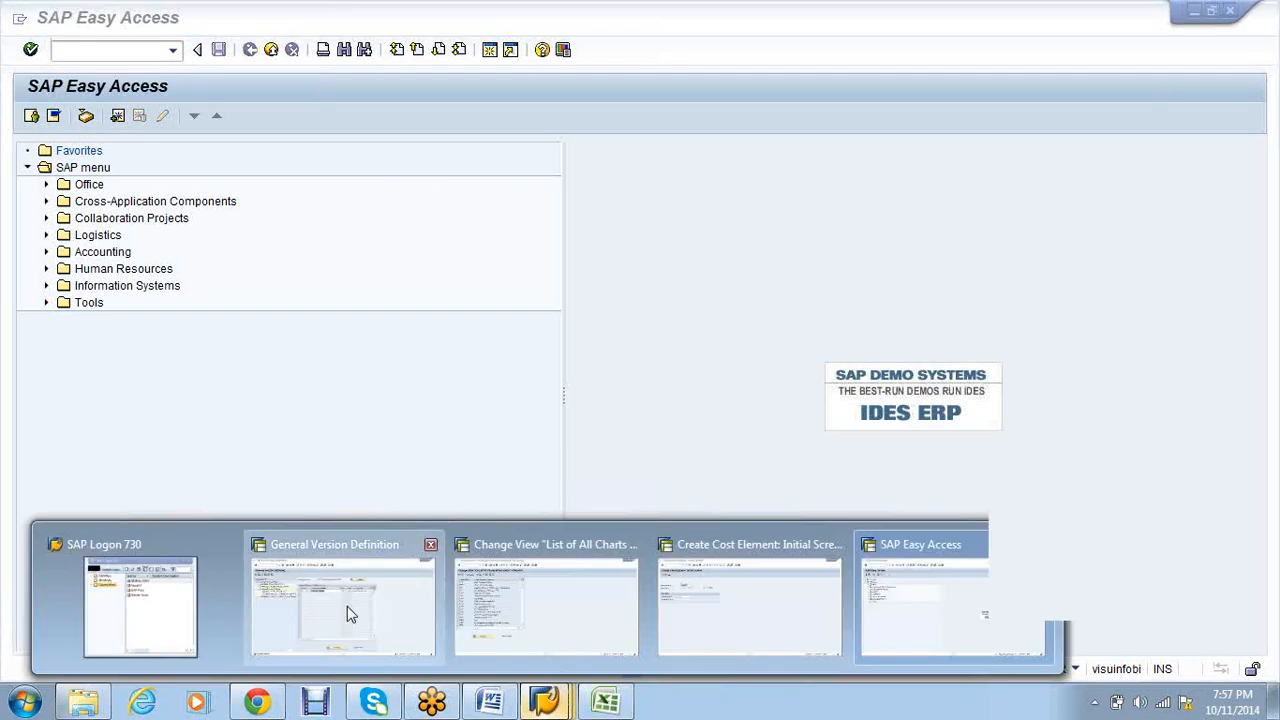
{"action": "left_click", "coordinate": [347, 606]}
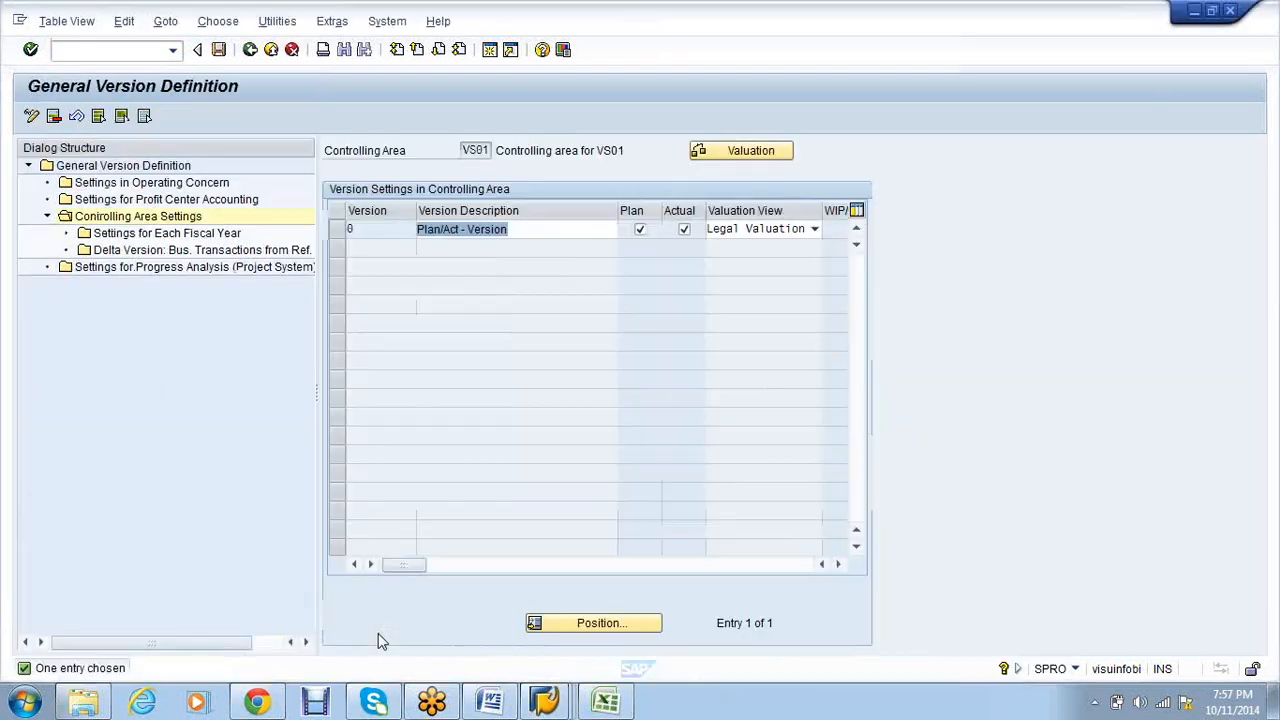
{"action": "left_click", "coordinate": [250, 54]}
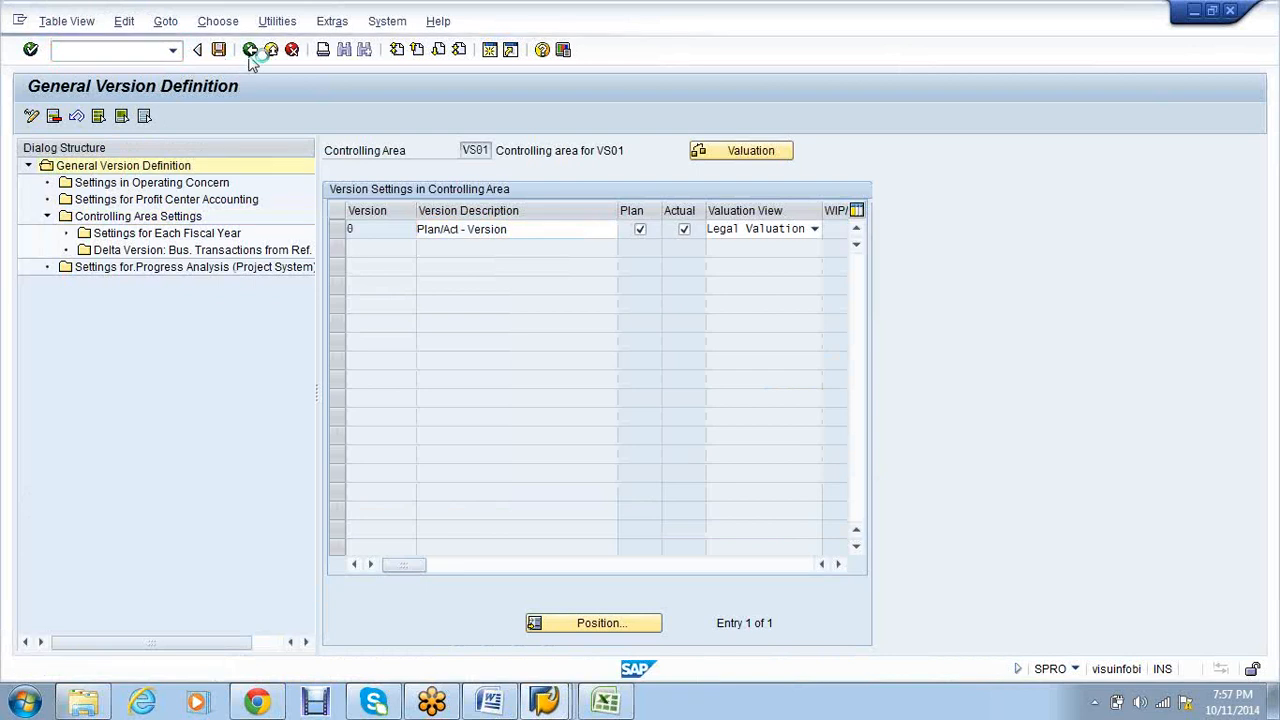
{"action": "left_click", "coordinate": [250, 55]}
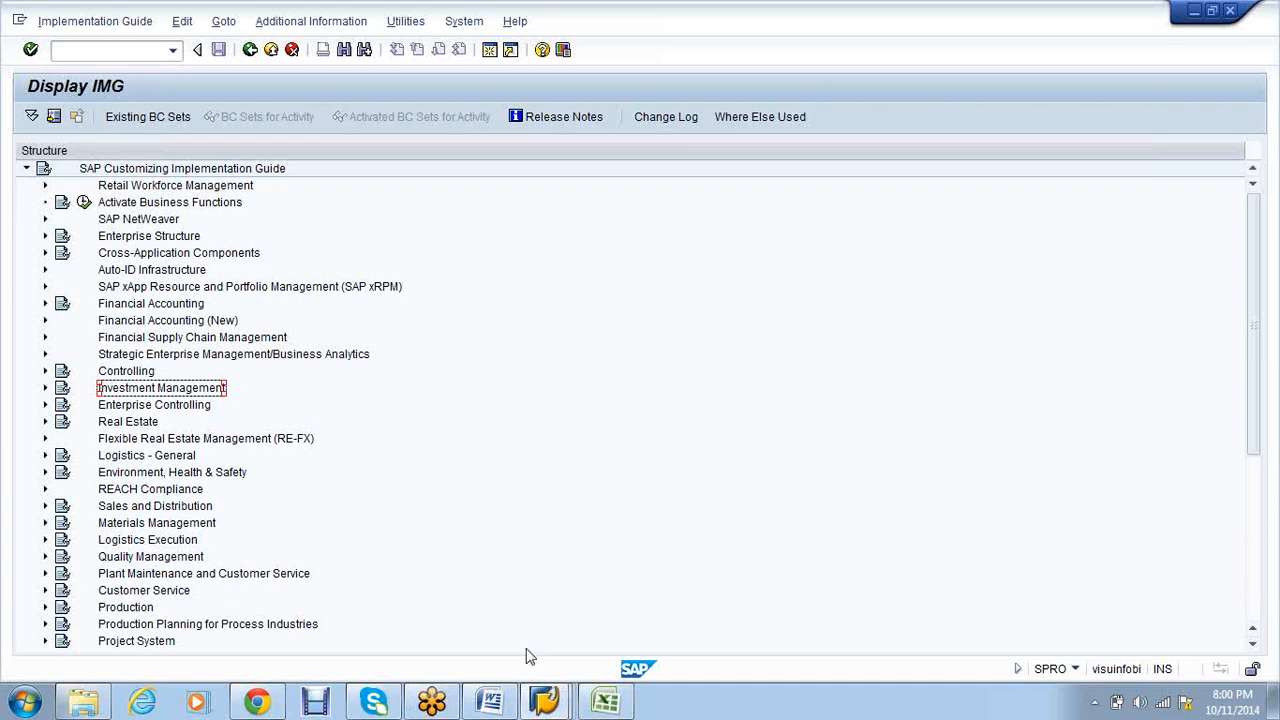
- Switch to the Word notes, remove the gap between the two Cost element items, and start an unnumbered line below the list
{"action": "left_click", "coordinate": [507, 706]}
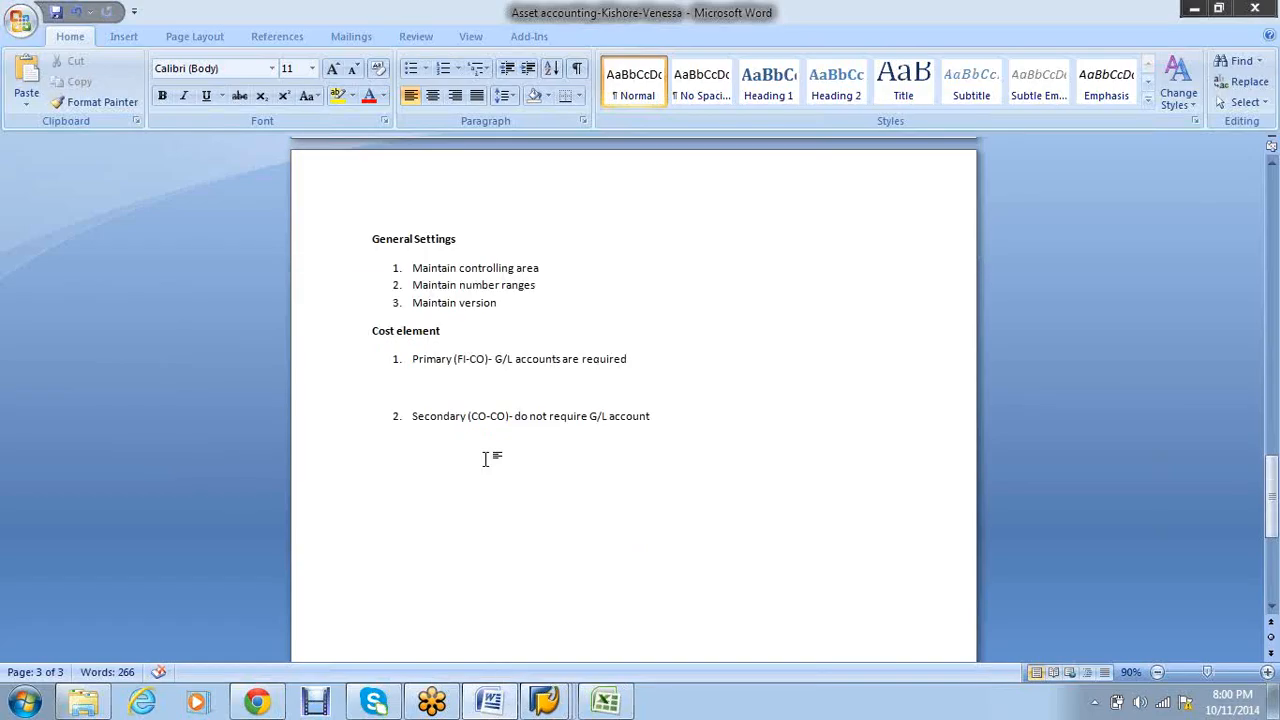
{"action": "key", "text": "Down"}
{"action": "key", "text": "BackSpace"}
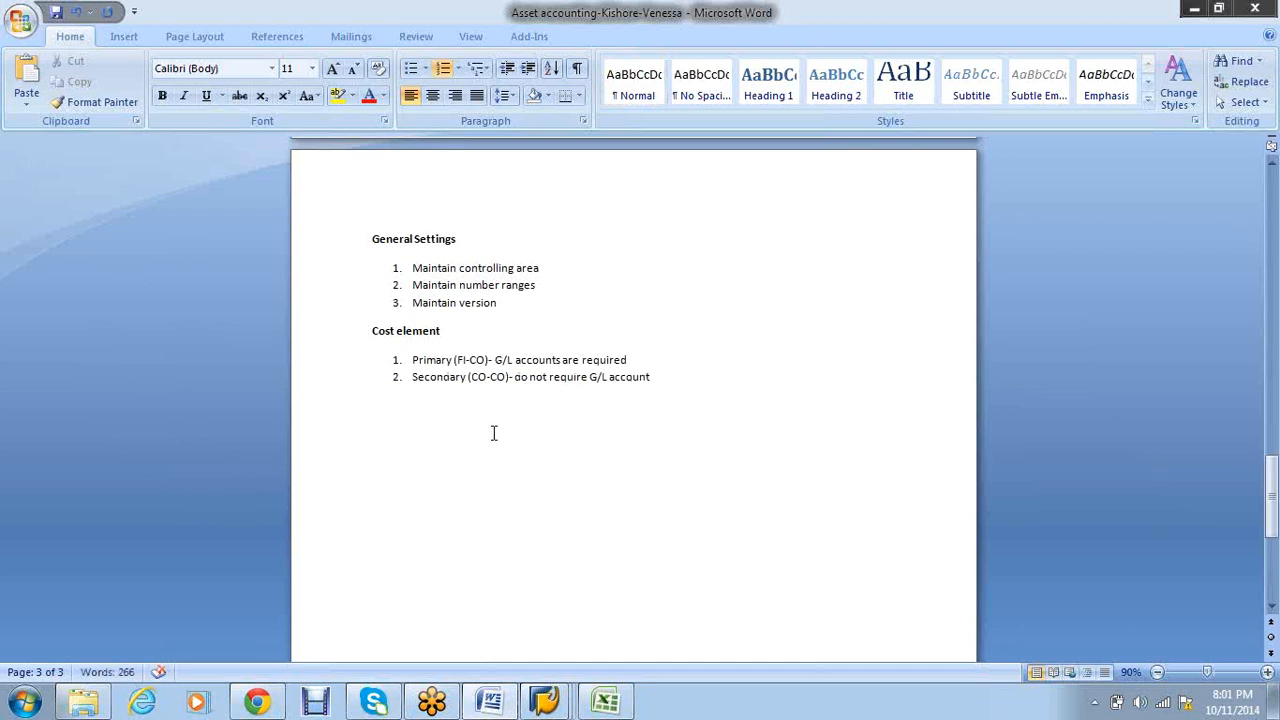
{"action": "left_click", "coordinate": [677, 380]}
{"action": "key", "text": "Return"}
{"action": "key", "text": "Return"}
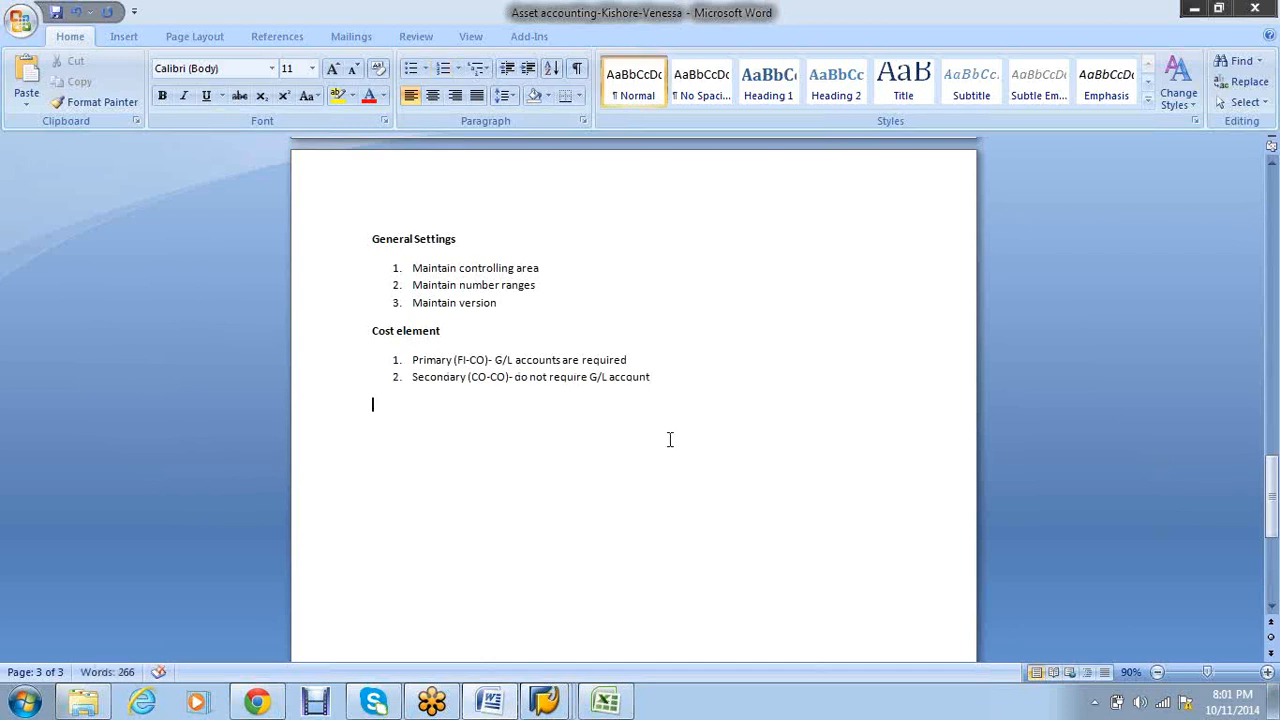
- Switch to the SAP implementation guide session and open secondary cost element creation with transaction /nKA06
{"action": "left_click", "coordinate": [560, 708]}
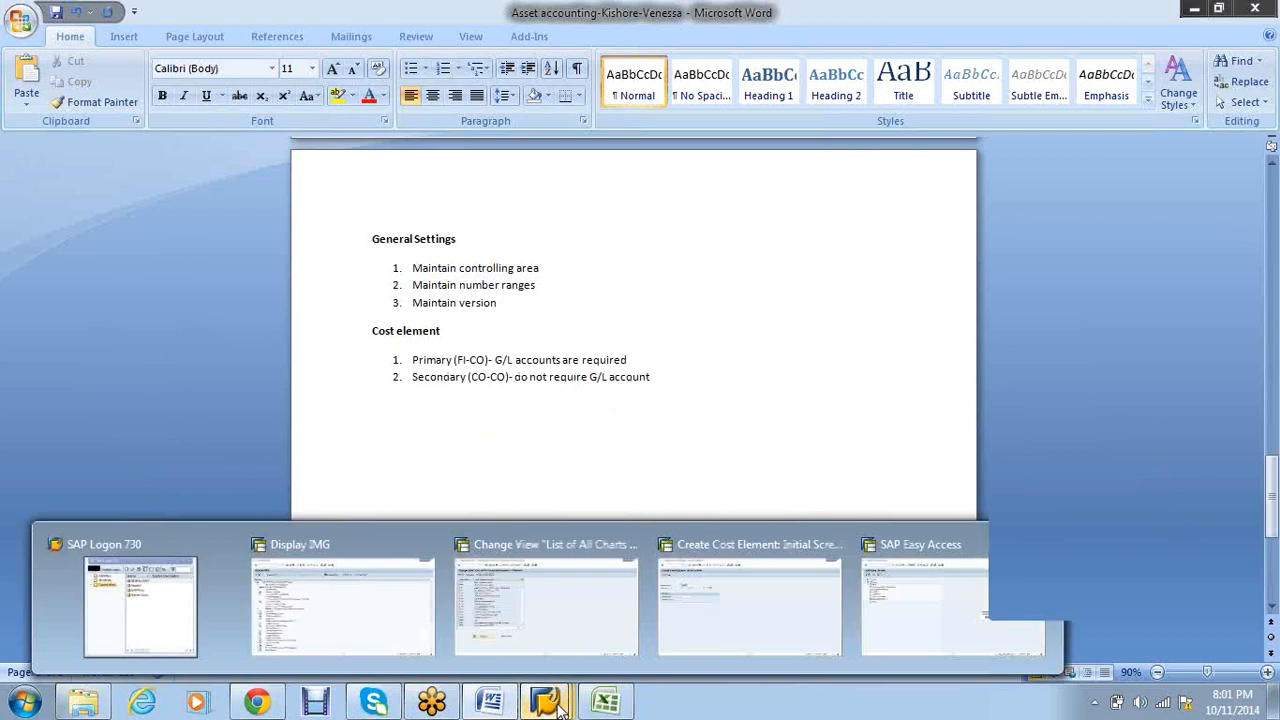
{"action": "left_click", "coordinate": [348, 580]}
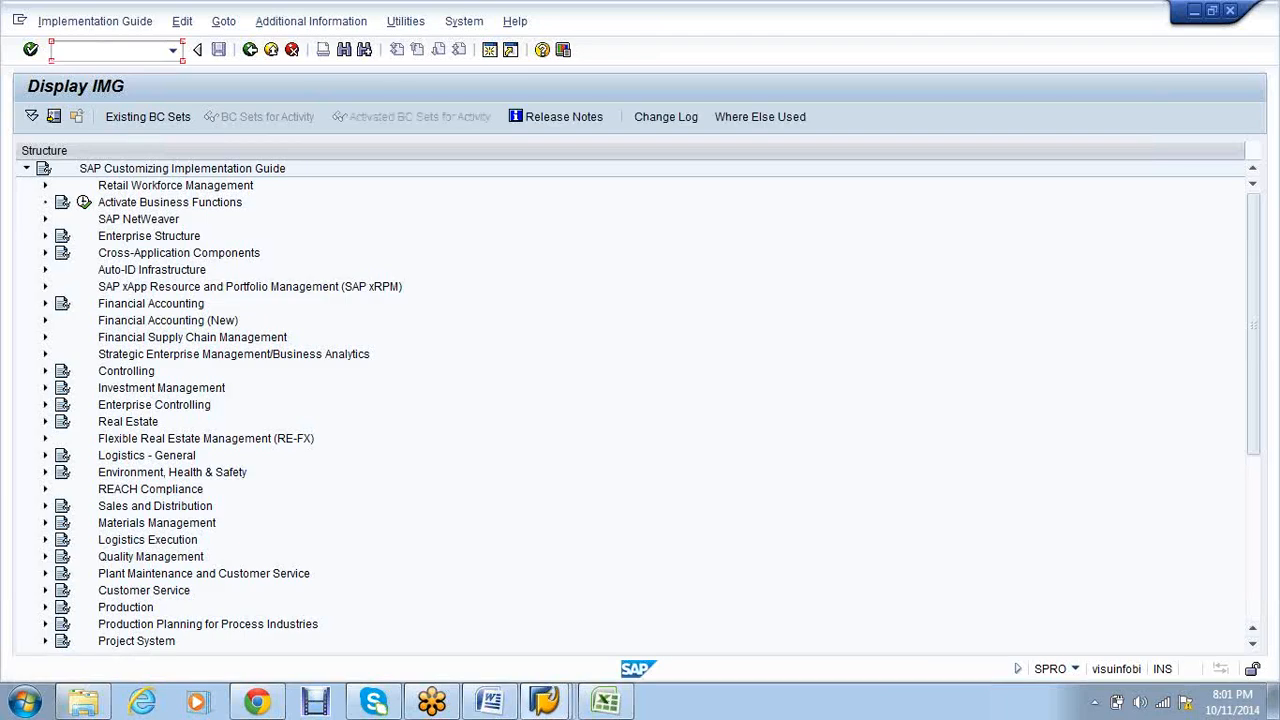
{"action": "type", "text": "/nka0"}
{"action": "key", "text": "Return"}
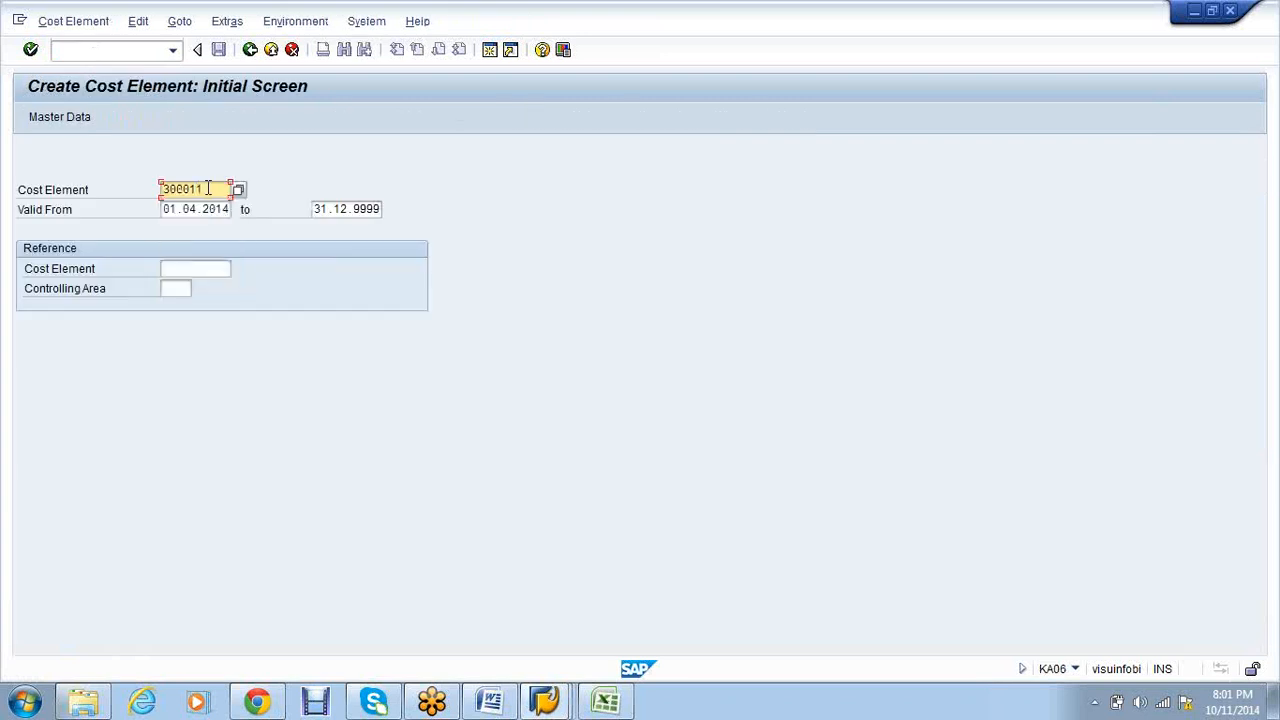
- Replace the cost element number with 999999 and proceed to its basic screen
{"action": "left_click", "coordinate": [208, 188]}
{"action": "key", "text": "BackSpace"}
{"action": "key", "text": "BackSpace"}
{"action": "key", "text": "BackSpace"}
{"action": "key", "text": "BackSpace"}
{"action": "key", "text": "BackSpace"}
{"action": "key", "text": "BackSpace"}
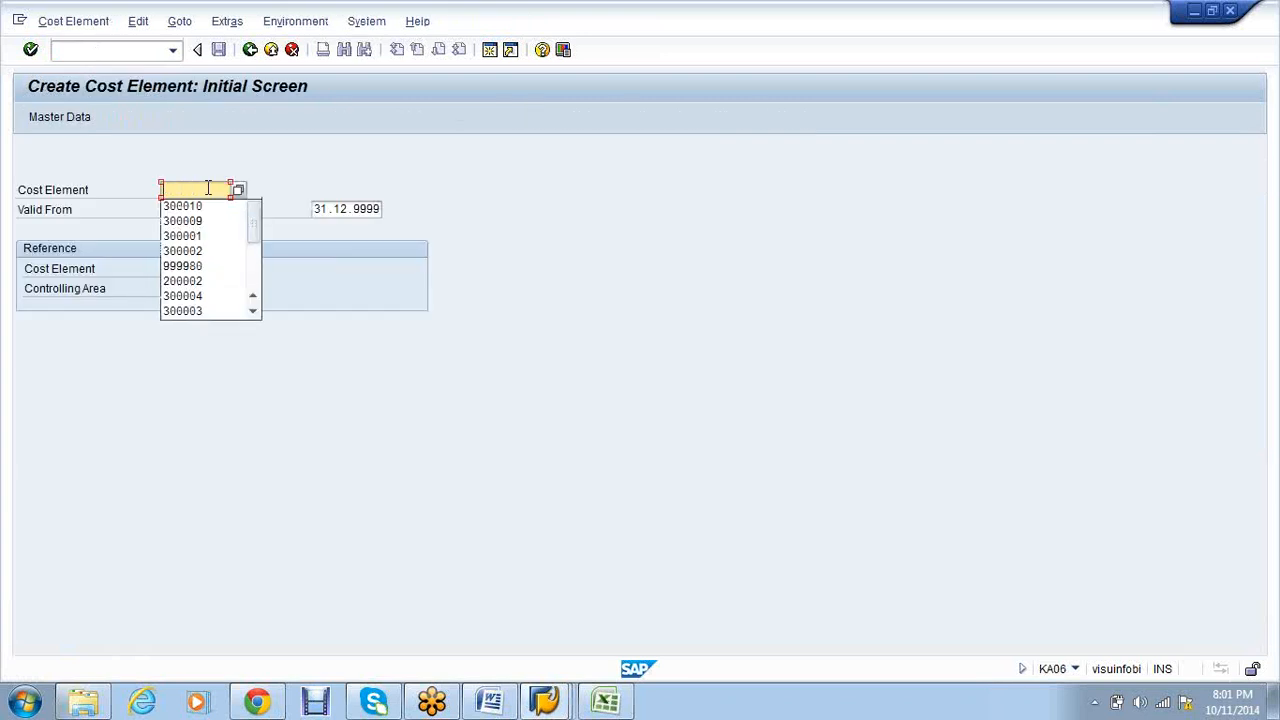
{"action": "type", "text": "99999"}
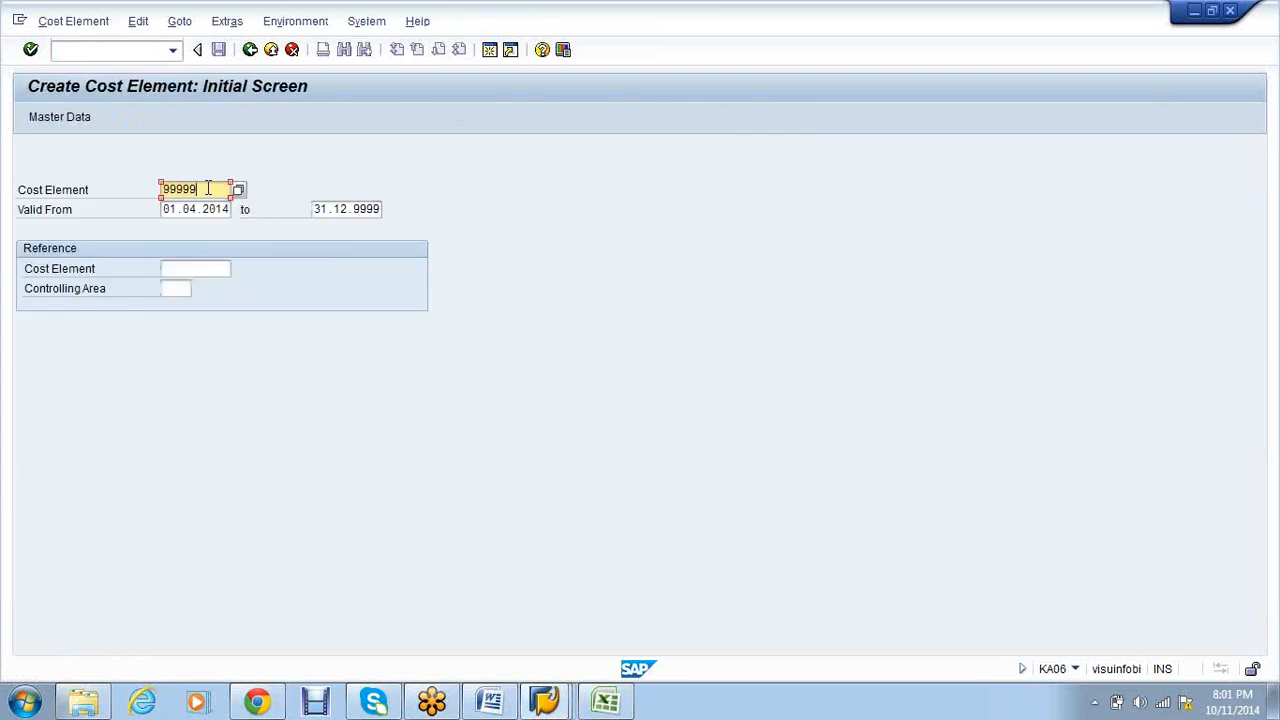
{"action": "type", "text": "9"}
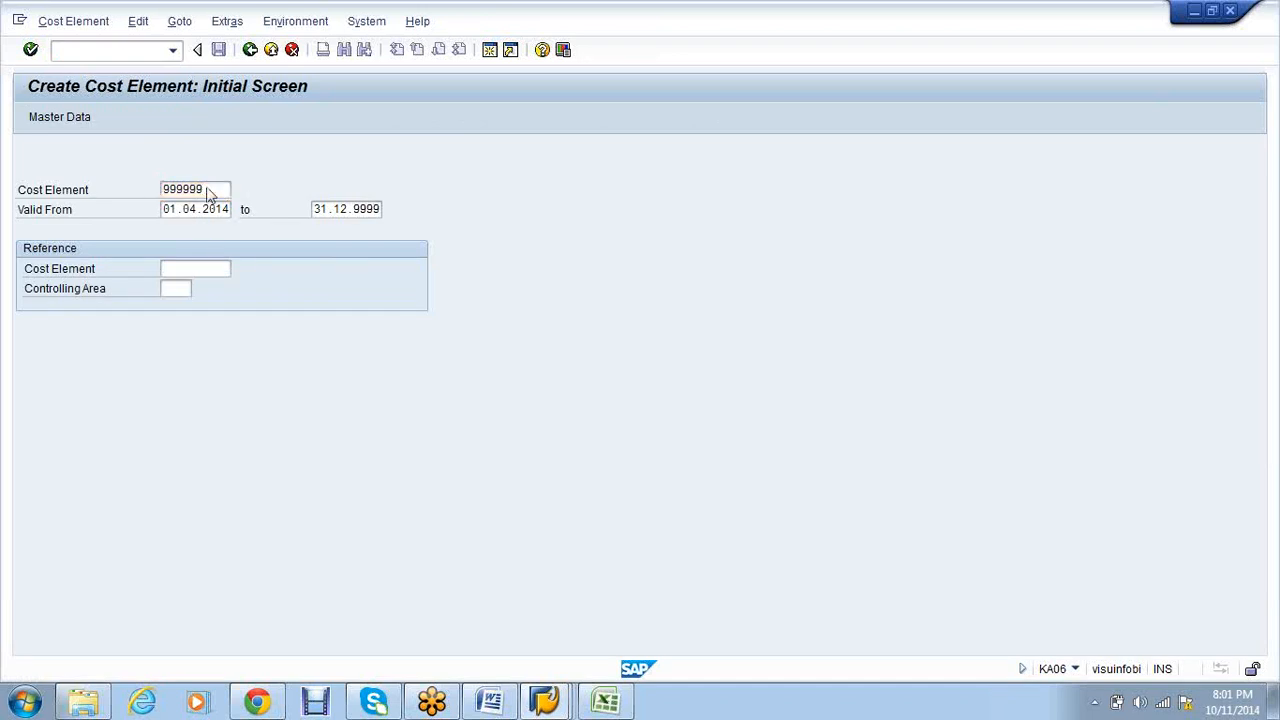
{"action": "key", "text": "Return"}
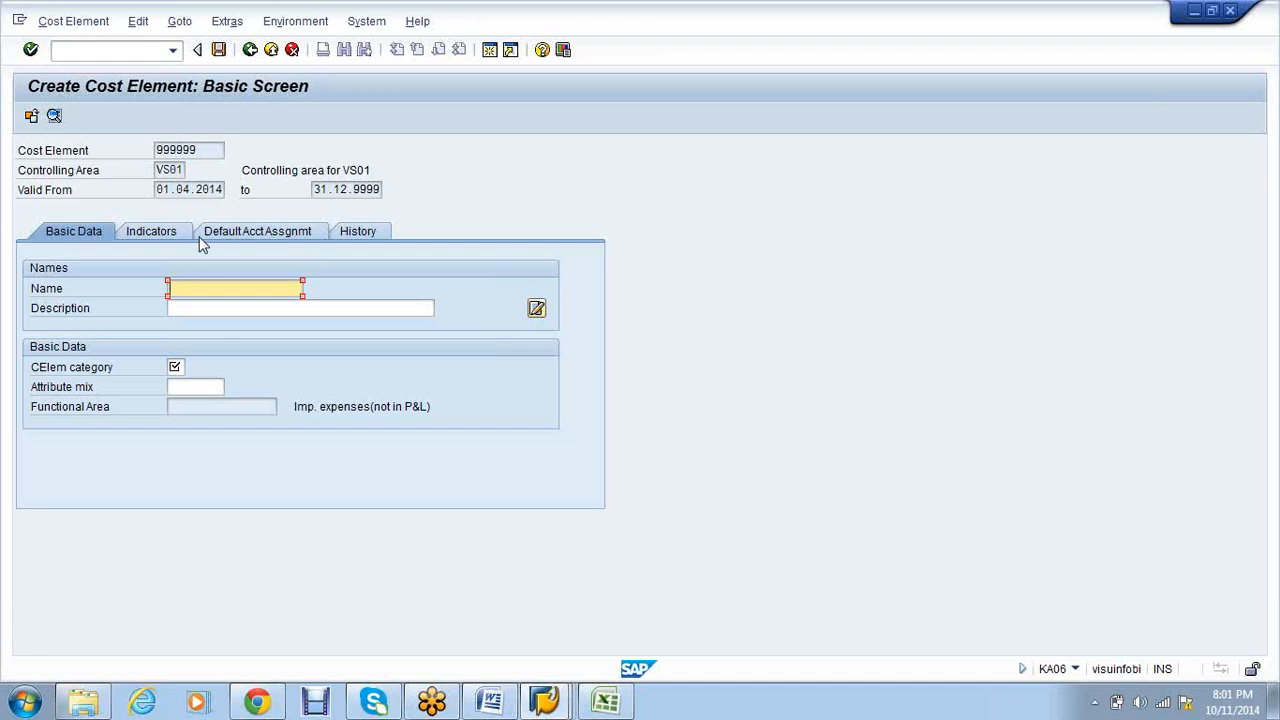
- Review the available cost element categories from internal settlement to earned value, and leave the cost element creation without saving
{"action": "left_click", "coordinate": [175, 367]}
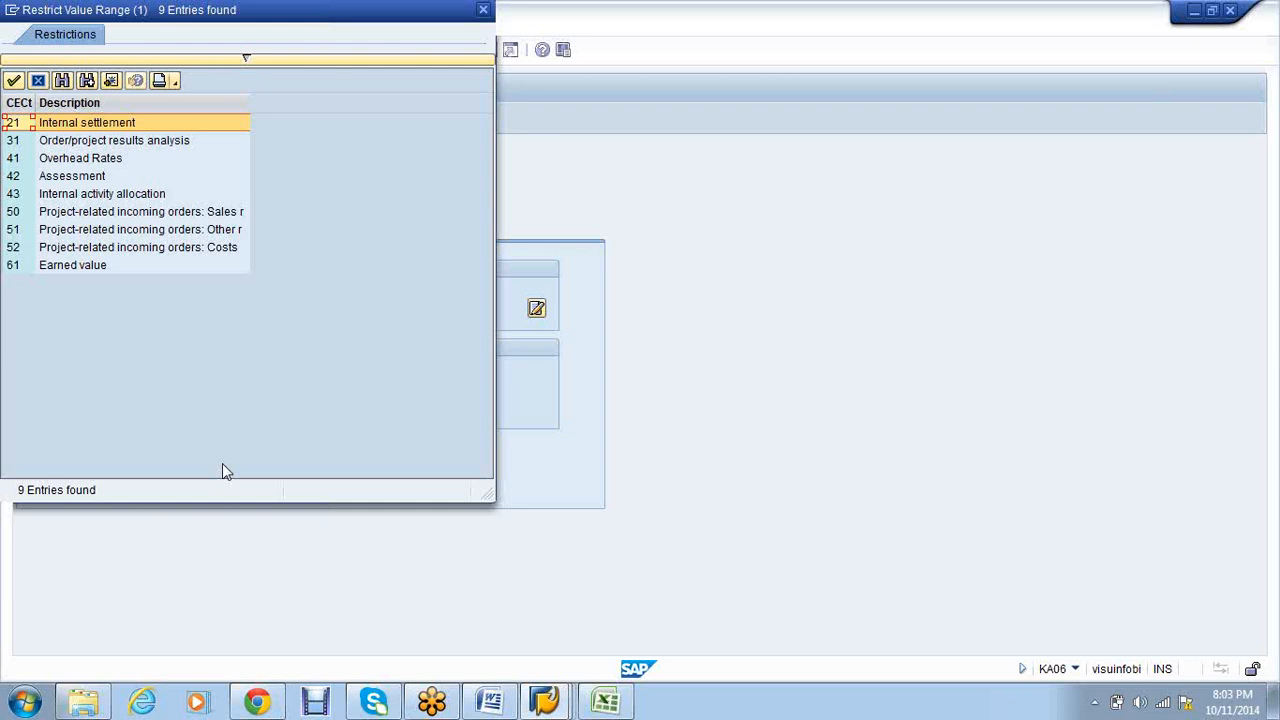
{"action": "key", "text": "Down"}
{"action": "key", "text": "Down"}
{"action": "key", "text": "Down"}
{"action": "key", "text": "Down"}
{"action": "key", "text": "Down"}
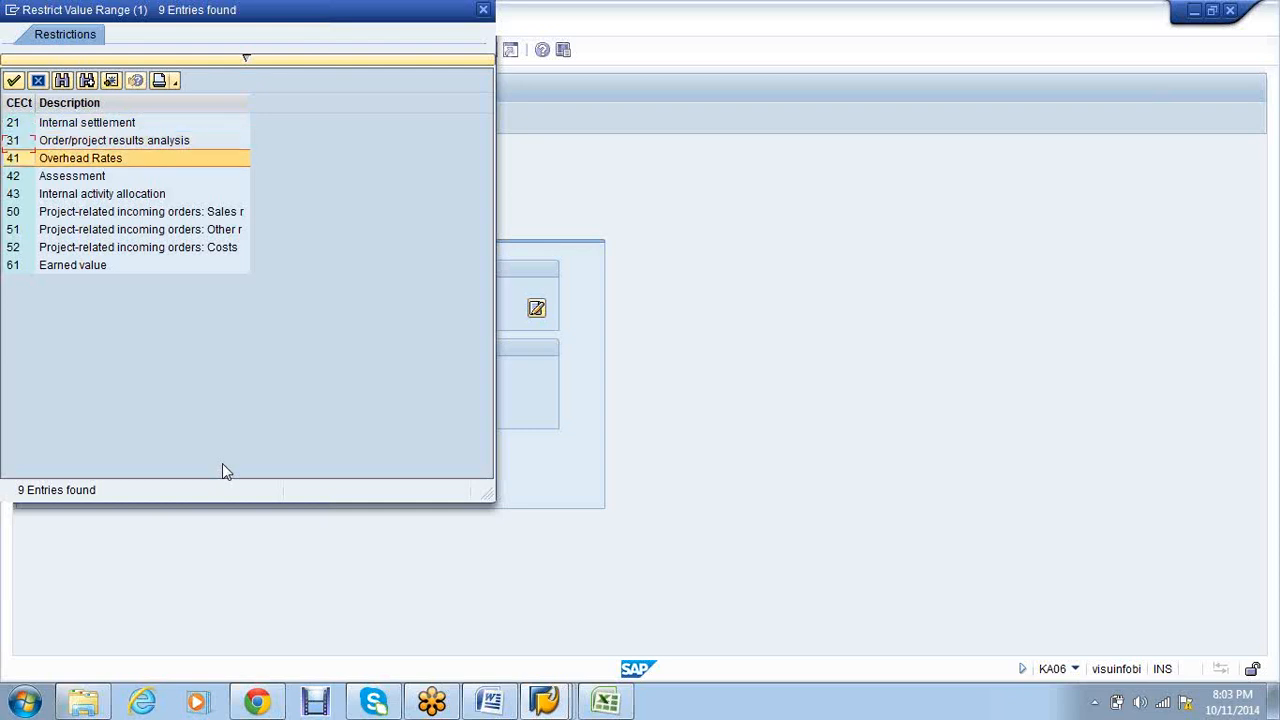
{"action": "key", "text": "Down"}
{"action": "key", "text": "Down"}
{"action": "key", "text": "Down"}
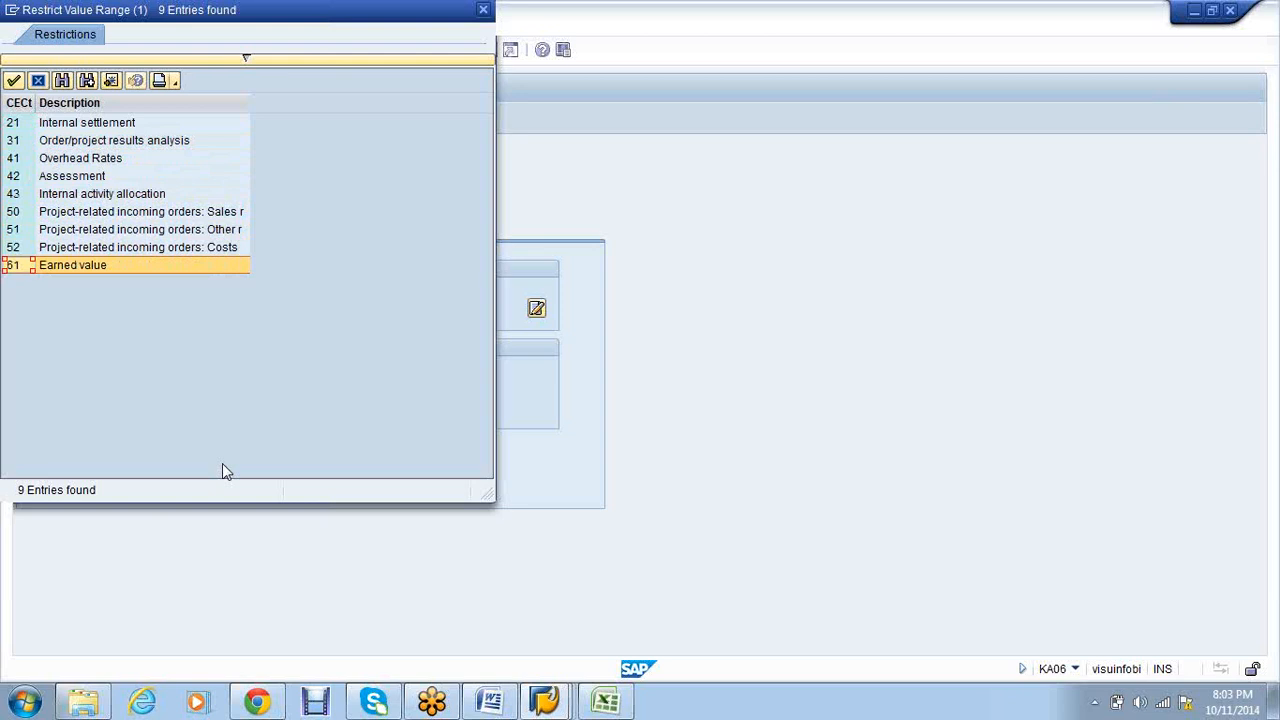
{"action": "key", "text": "Up"}
{"action": "key", "text": "Down"}
{"action": "key", "text": "Up"}
{"action": "key", "text": "Up"}
{"action": "key", "text": "Up"}
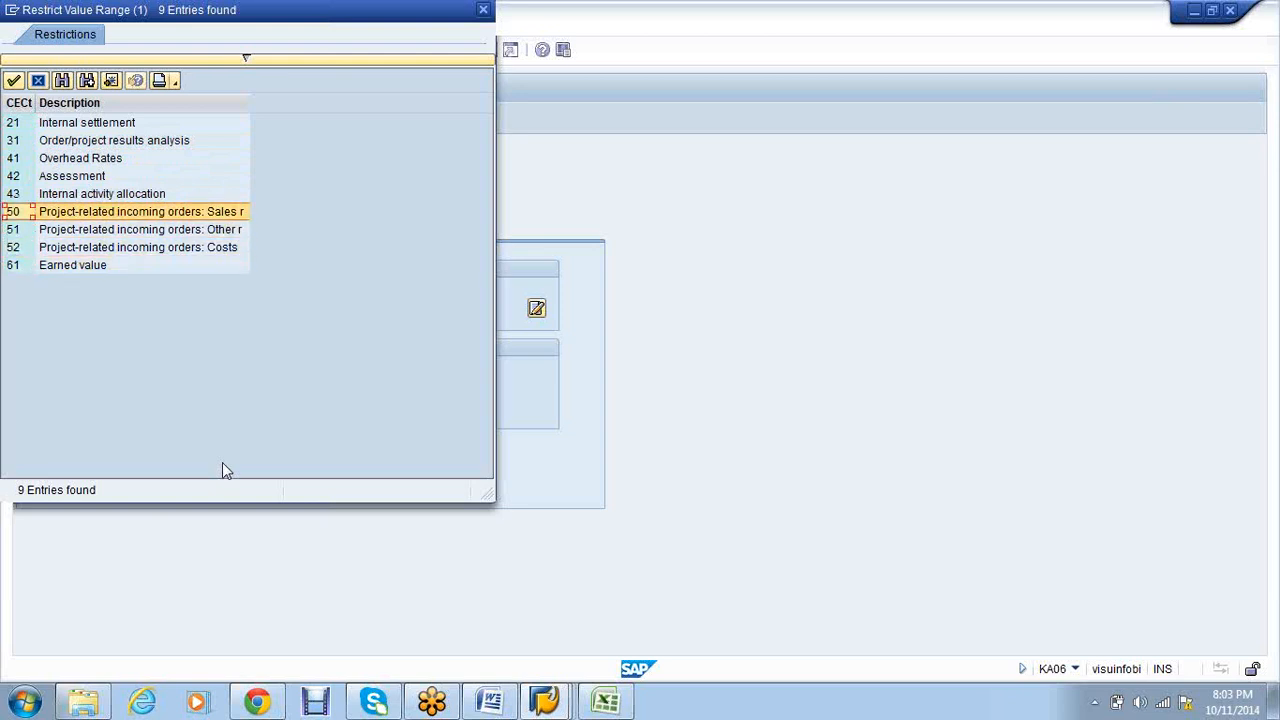
{"action": "key", "text": "Down"}
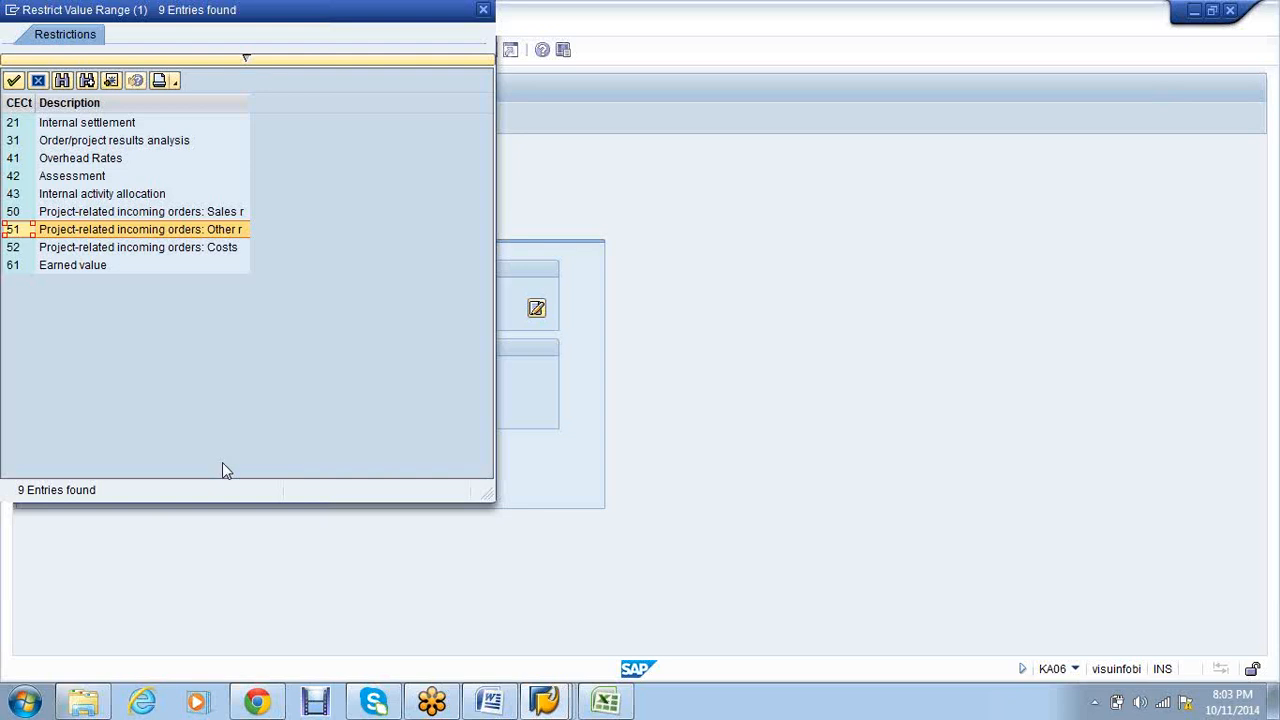
{"action": "left_click", "coordinate": [485, 9]}
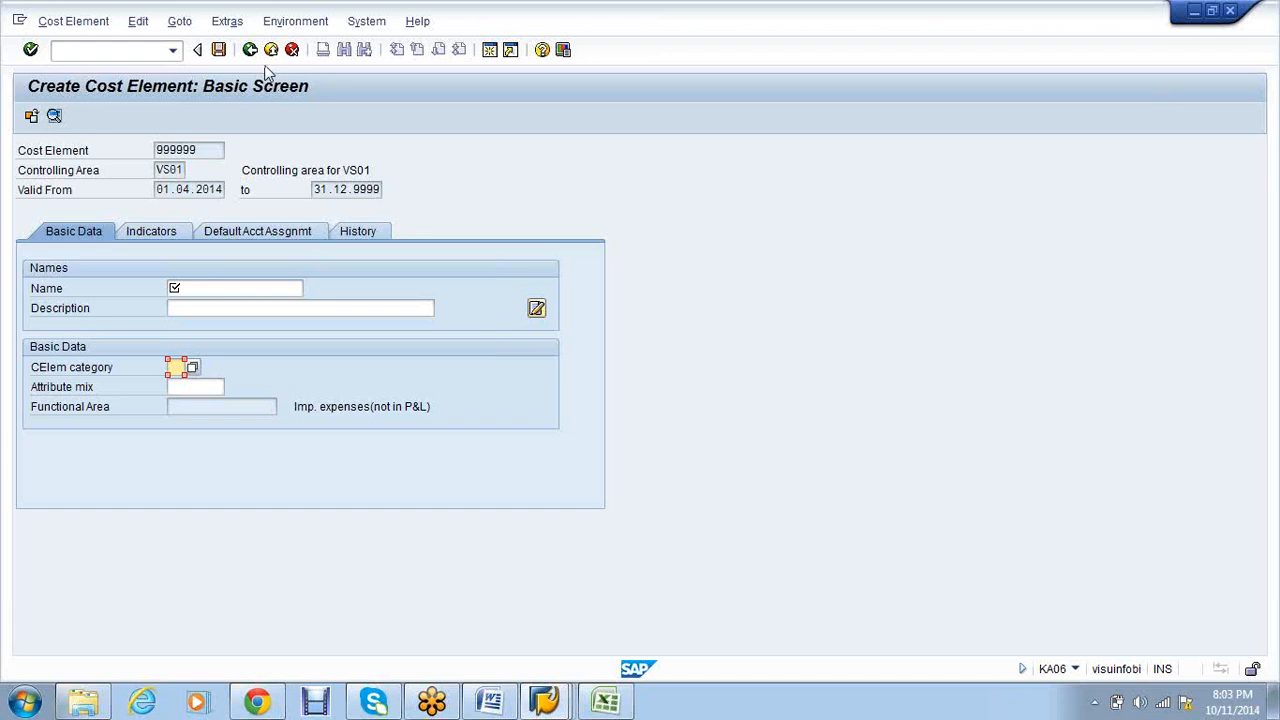
{"action": "left_click", "coordinate": [291, 52]}
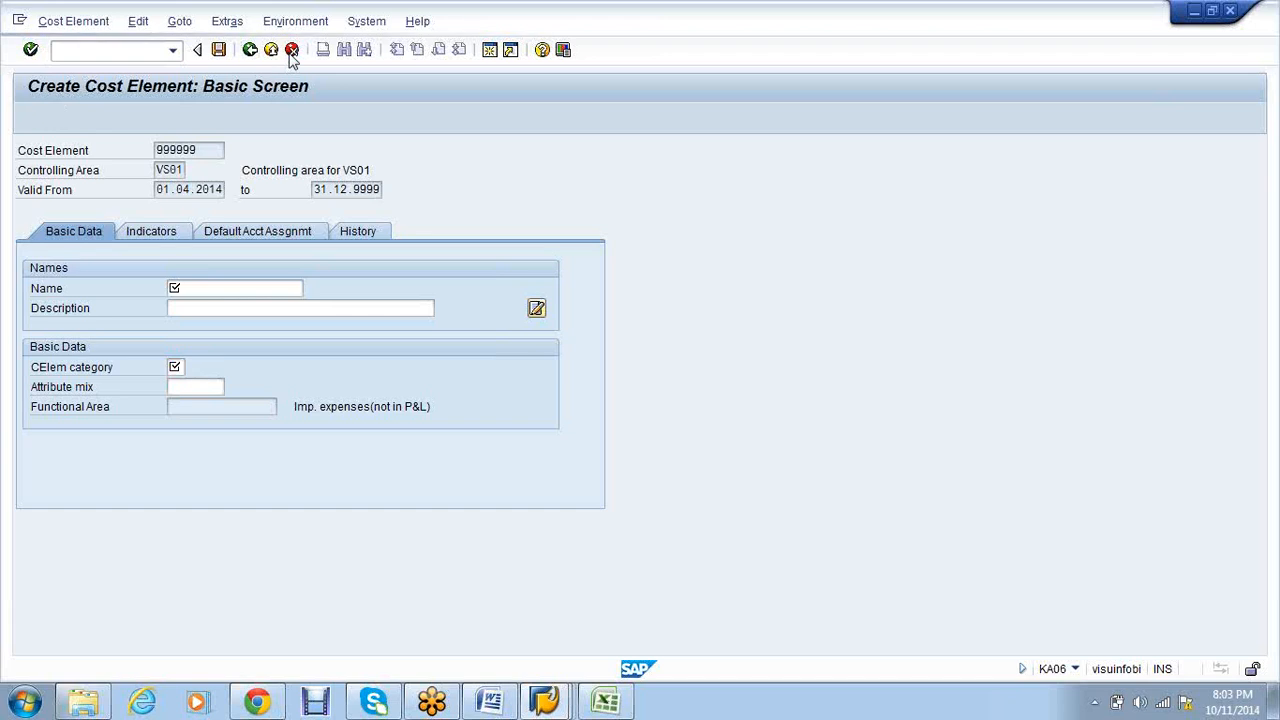
{"action": "left_click", "coordinate": [270, 377]}
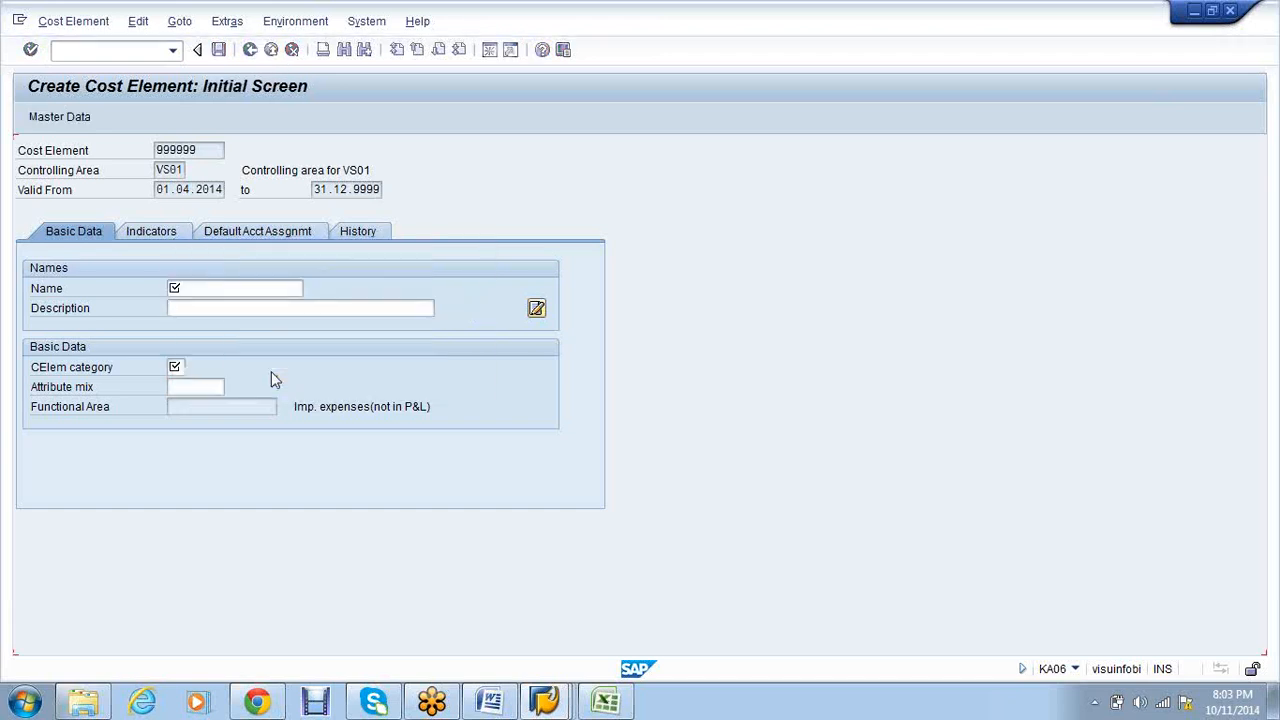
- Switch to the Word notes and add a "Cost Center" heading with a numbered list starting with "Create Cost center"
{"action": "key", "text": "alt+Tab"}
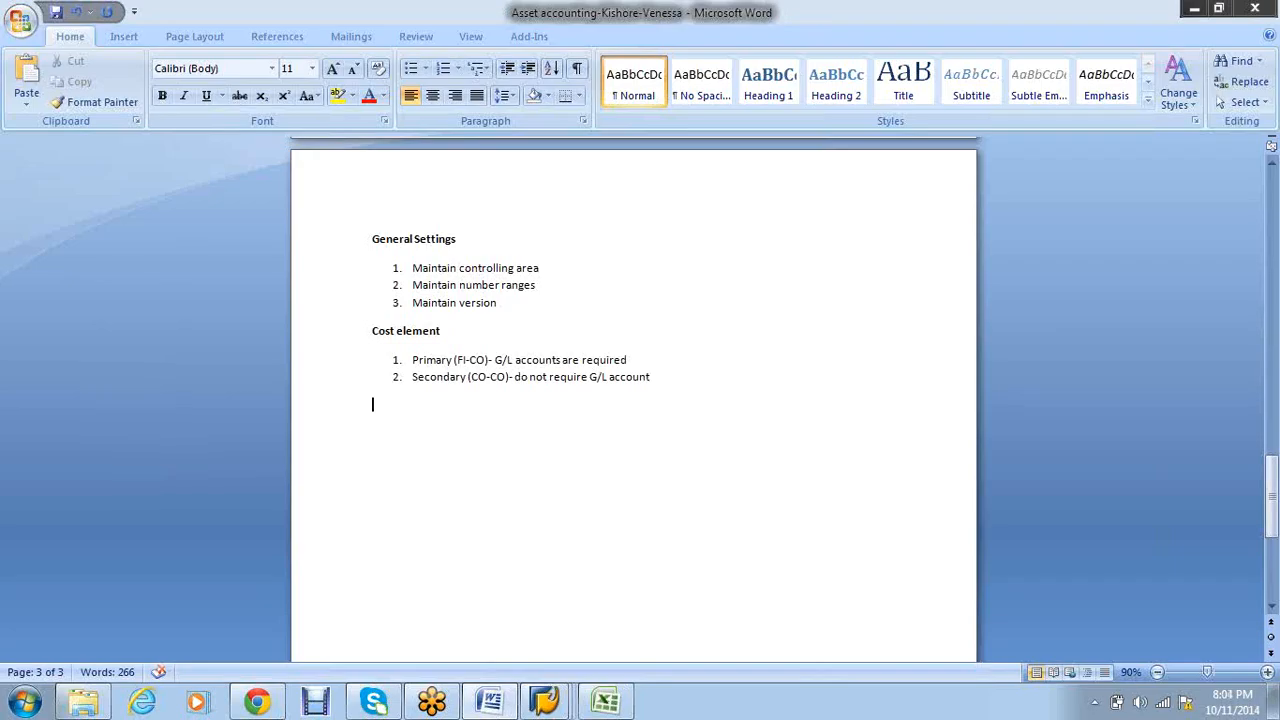
{"action": "type", "text": "Cost Center"}
{"action": "key", "text": "Return"}
{"action": "type", "text": "1"}
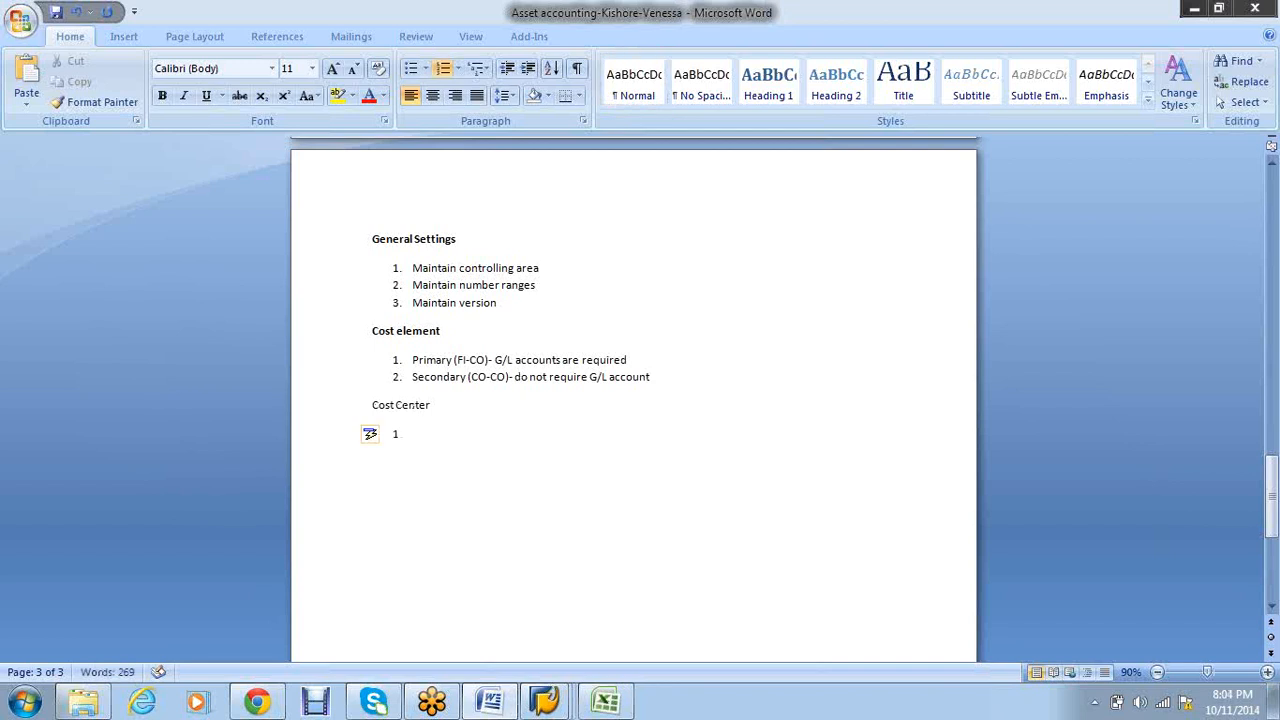
{"action": "type", "text": ". Create Cost center"}
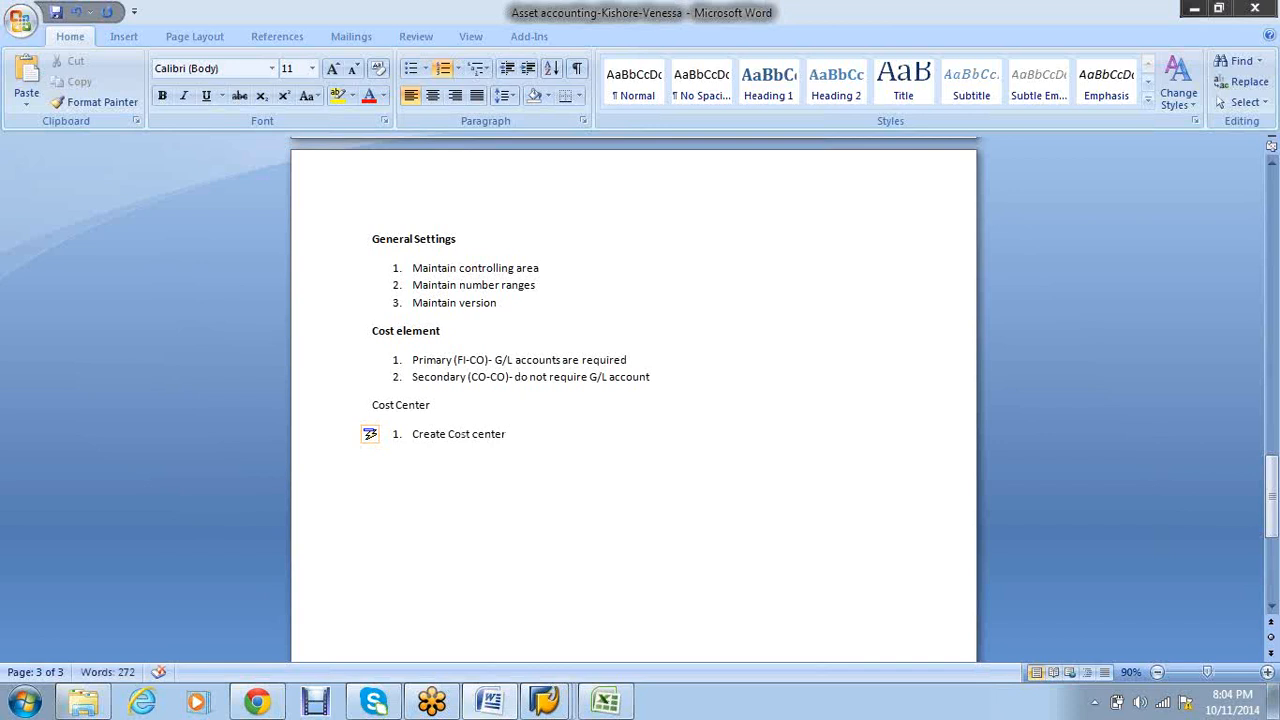
{"action": "key", "text": "Return"}
{"action": "type", "text": "Ind"}
{"action": "type", "text": "ividual"}
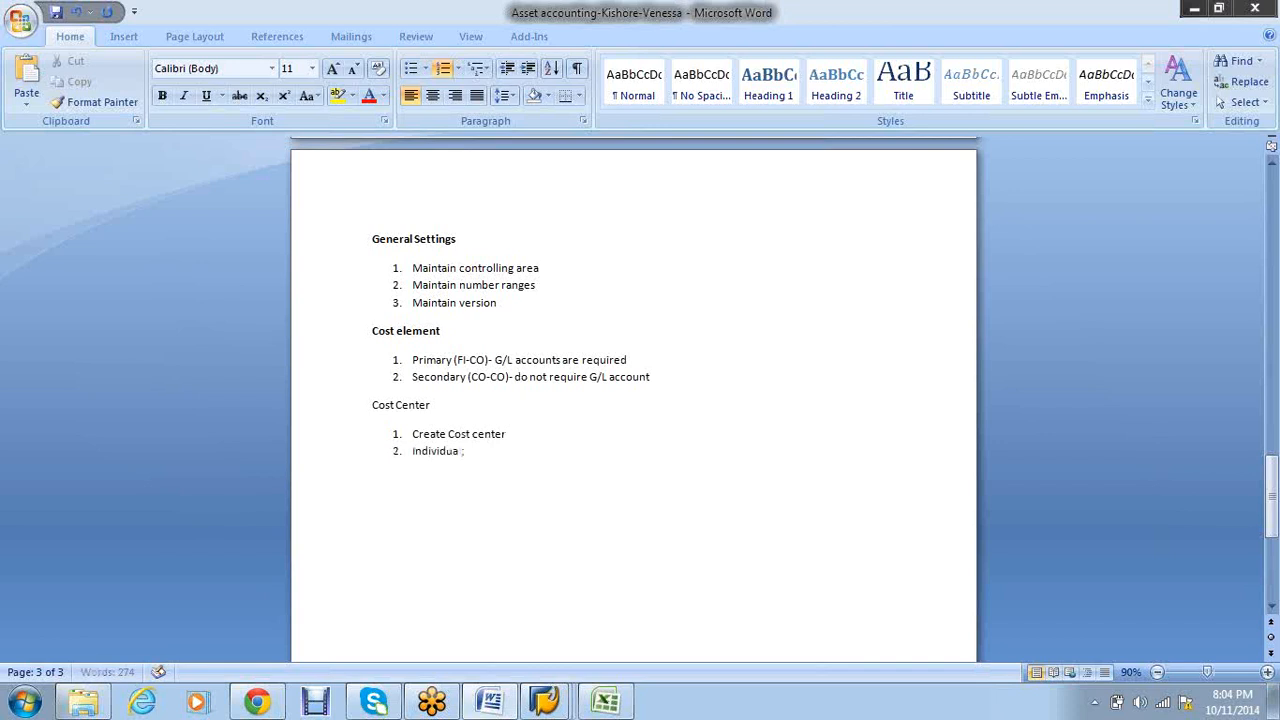
{"action": "key", "text": "BackSpace"}
{"action": "key", "text": "BackSpace"}
{"action": "key", "text": "BackSpace"}
{"action": "key", "text": "BackSpace"}
{"action": "key", "text": "BackSpace"}
{"action": "key", "text": "BackSpace"}
{"action": "key", "text": "BackSpace"}
{"action": "key", "text": "BackSpace"}
{"action": "key", "text": "BackSpace"}
{"action": "key", "text": "BackSpace"}
- Add the items "Cost center groups (REPORTING/DISTRIBUTION)" and "G004- Cost center as mandatory" to the Cost Center list
{"action": "type", "text": "Cost center groups"}
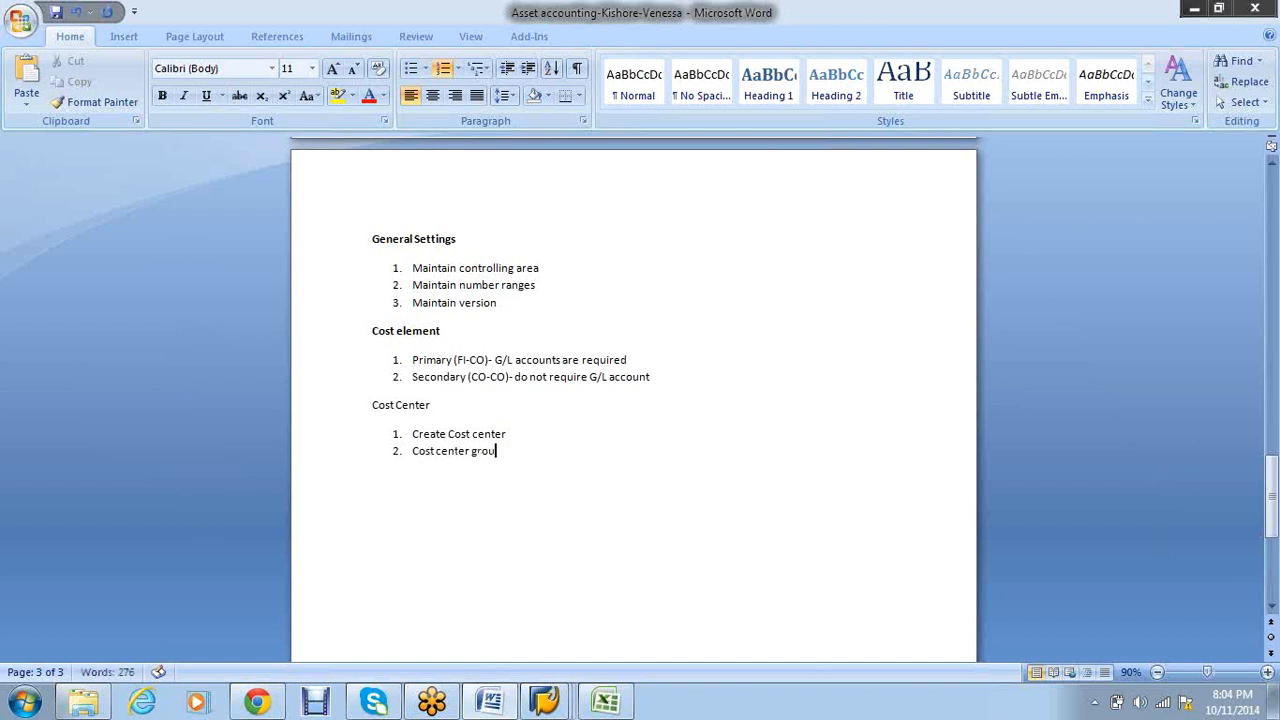
{"action": "type", "text": " (REPORTING/DISTR"}
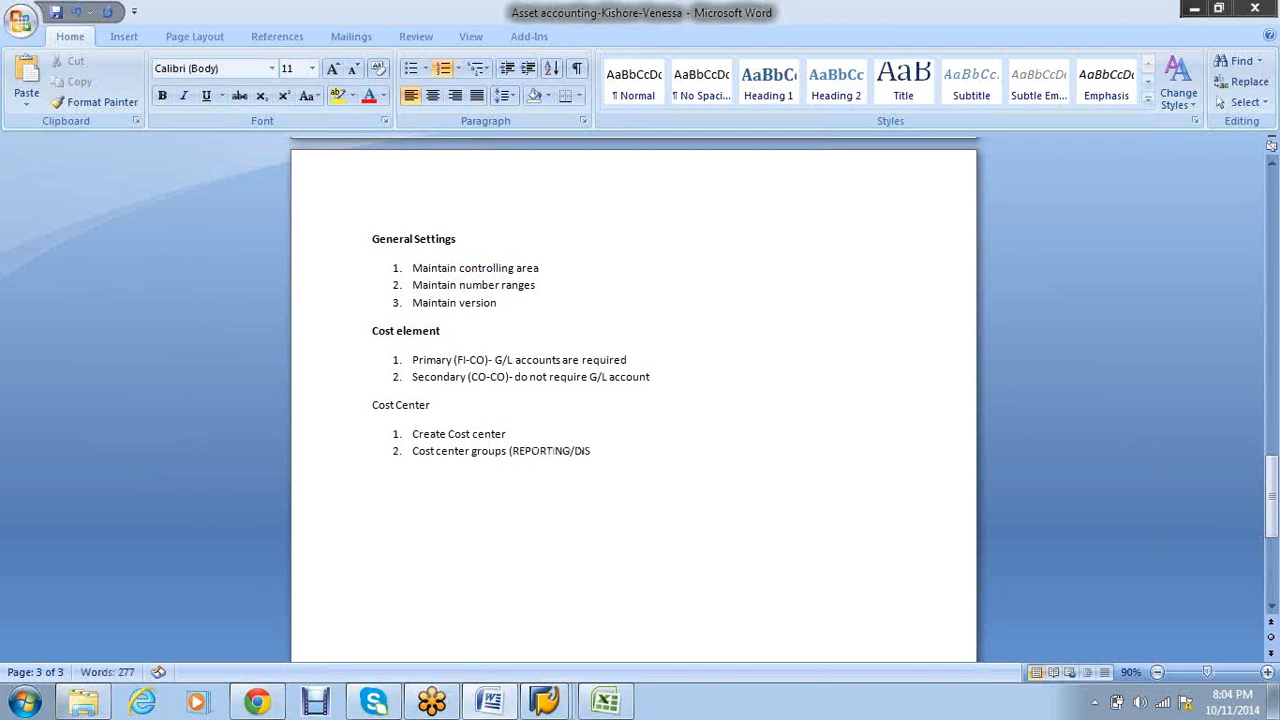
{"action": "type", "text": "IBUTION"}
{"action": "key", "text": "Return"}
{"action": "type", "text": "G004-"}
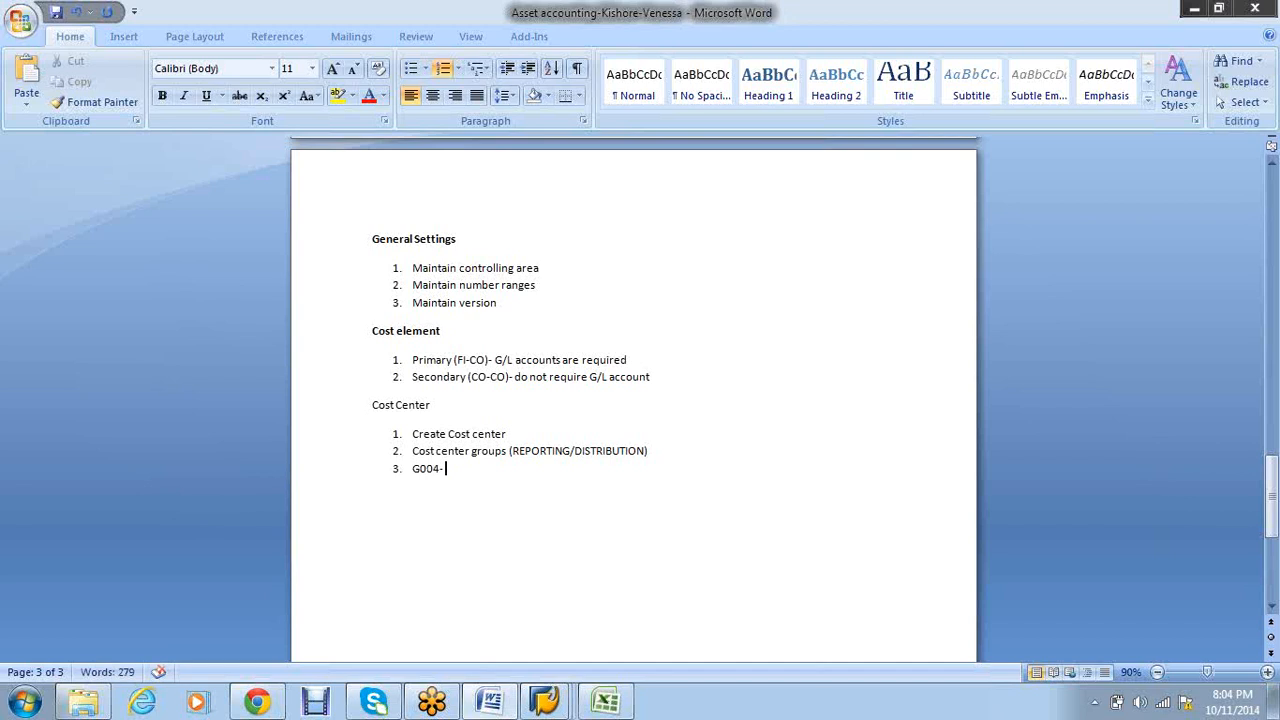
{"action": "type", "text": " Cost center as mand"}
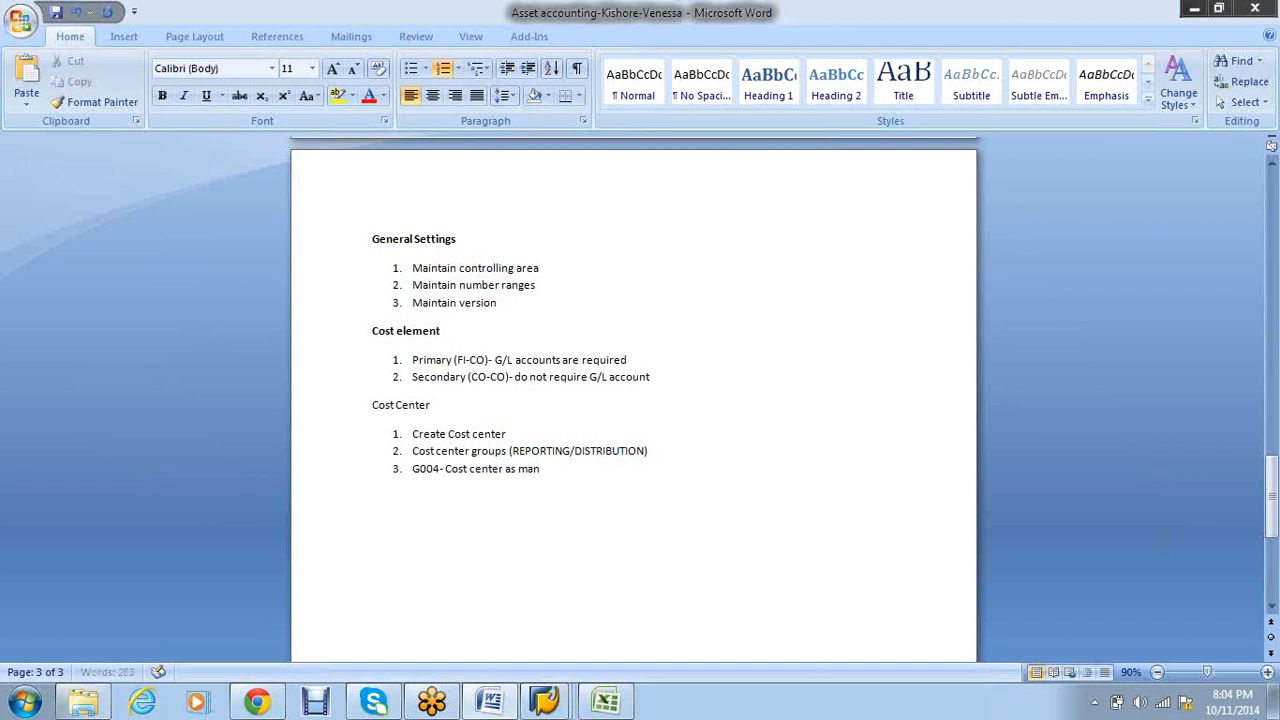
{"action": "type", "text": "atory"}
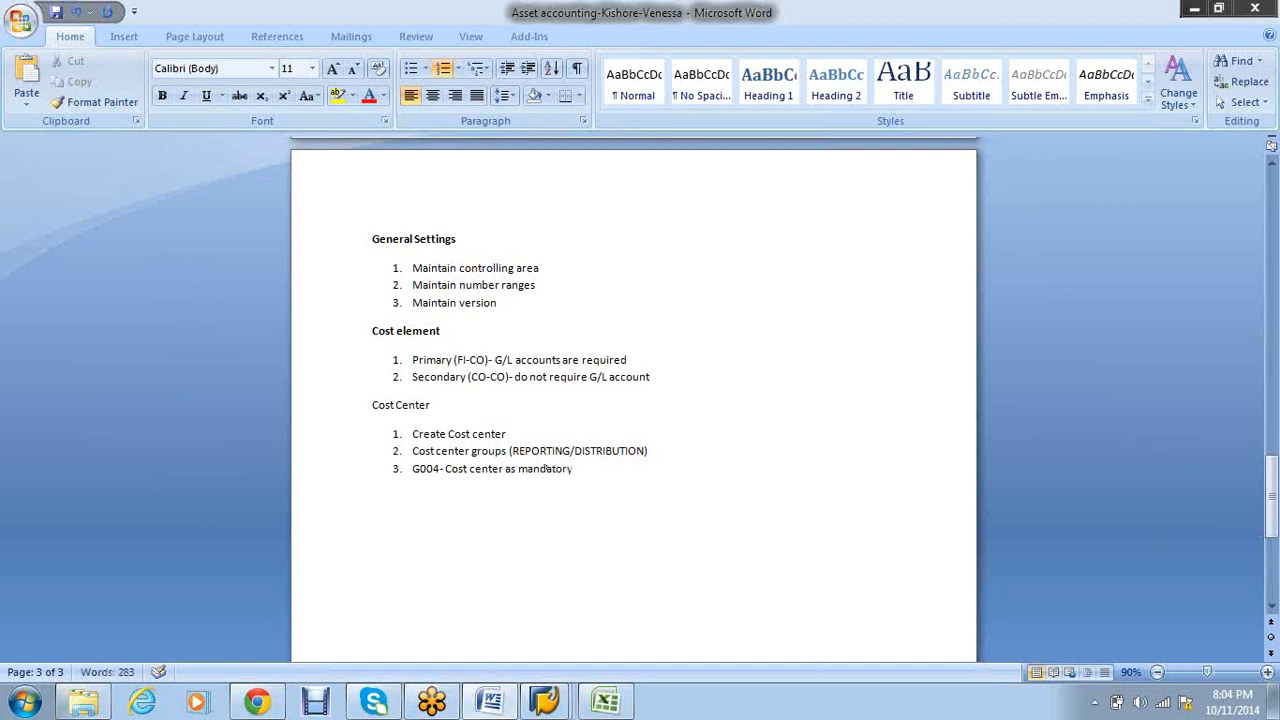
- Begin a fourth Cost Center list item with "F-02- Elect"
{"action": "key", "text": "Return"}
{"action": "type", "text": "F"}
{"action": "type", "text": "-02-"}
{"action": "type", "text": " Elect"}
- Append "(P1,P2,P3 and S1)" to the "Create Cost center" item
{"action": "type", "text": "P1,P2"}
{"action": "type", "text": ",P"}
{"action": "type", "text": "and"}
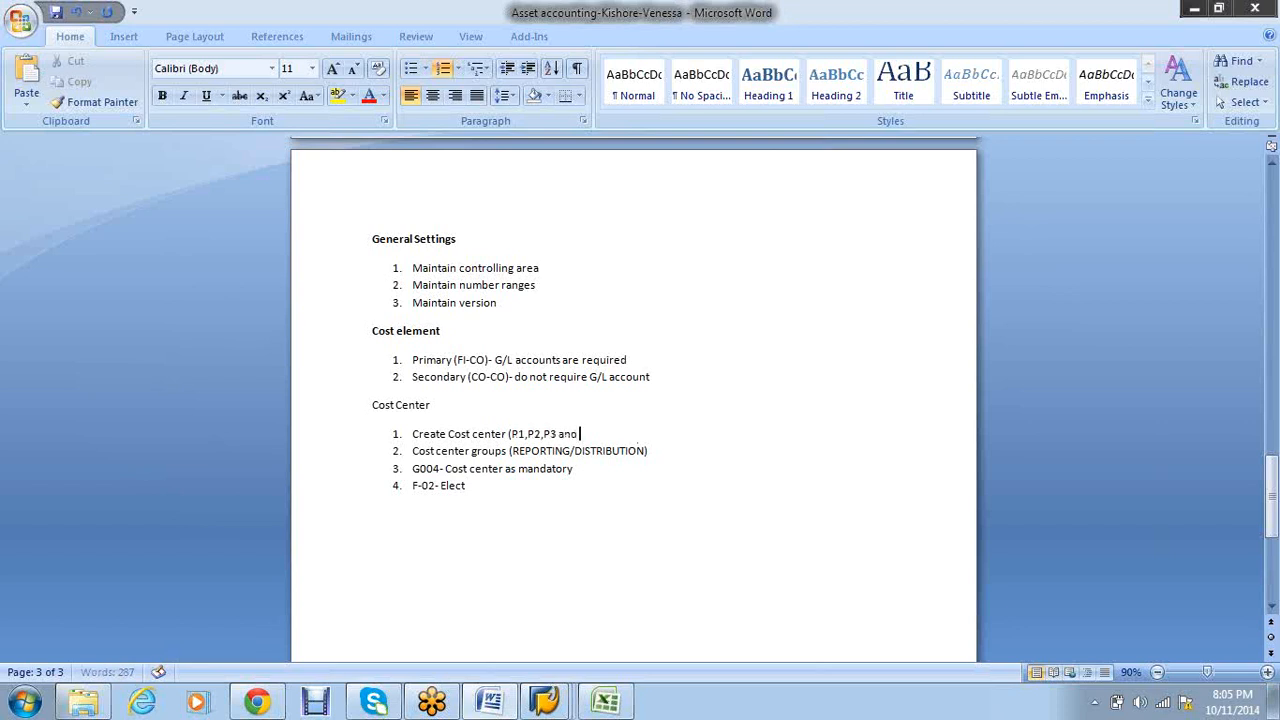
{"action": "type", "text": " S1)"}
- Complete the fourth Cost Center item as "F-02- Electric bill DR to Bank (S1)"
{"action": "key", "text": "Down"}
{"action": "key", "text": "Down"}
{"action": "key", "text": "Down"}
{"action": "type", "text": "ric or"}
{"action": "type", "text": "ll DR "}
{"action": "type", "text": "to B"}
{"action": "type", "text": "ank "}
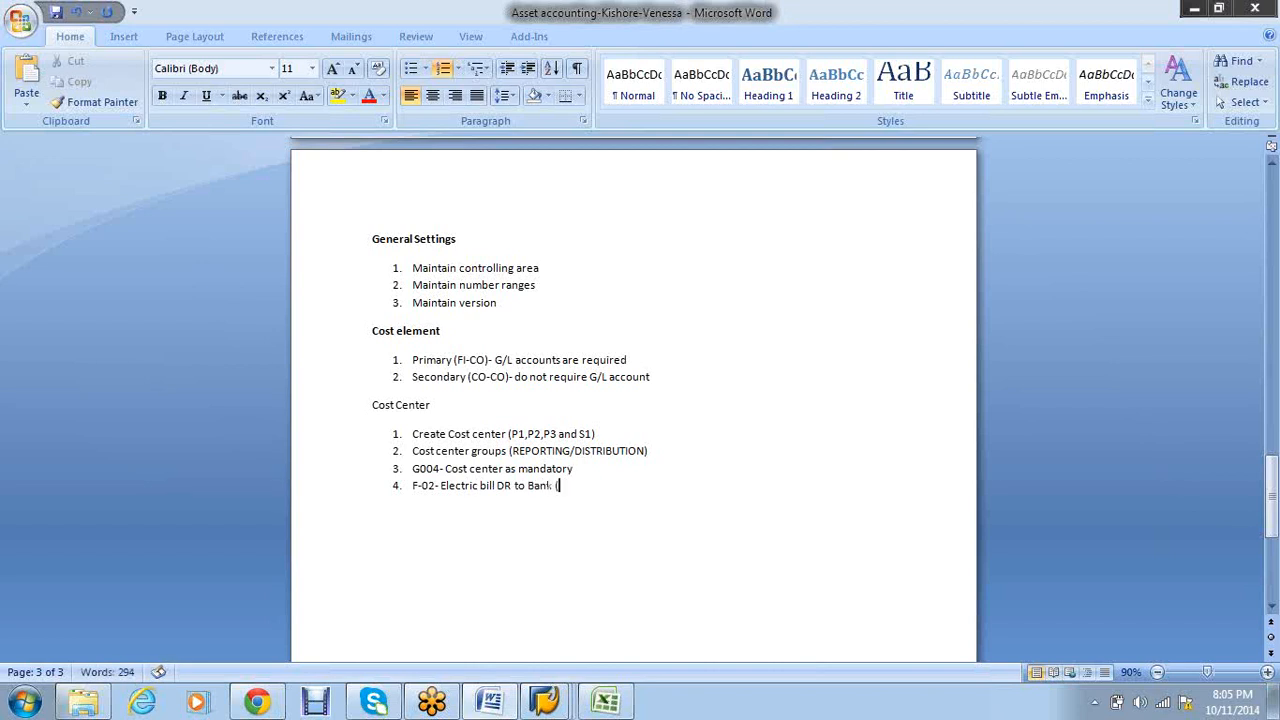
{"action": "type", "text": "(S1)"}
- Add the fifth item "Report- KSB1" and end the Cost Center list
{"action": "key", "text": "Return"}
{"action": "type", "text": "Rec"}
{"action": "type", "text": "ort- KS"}
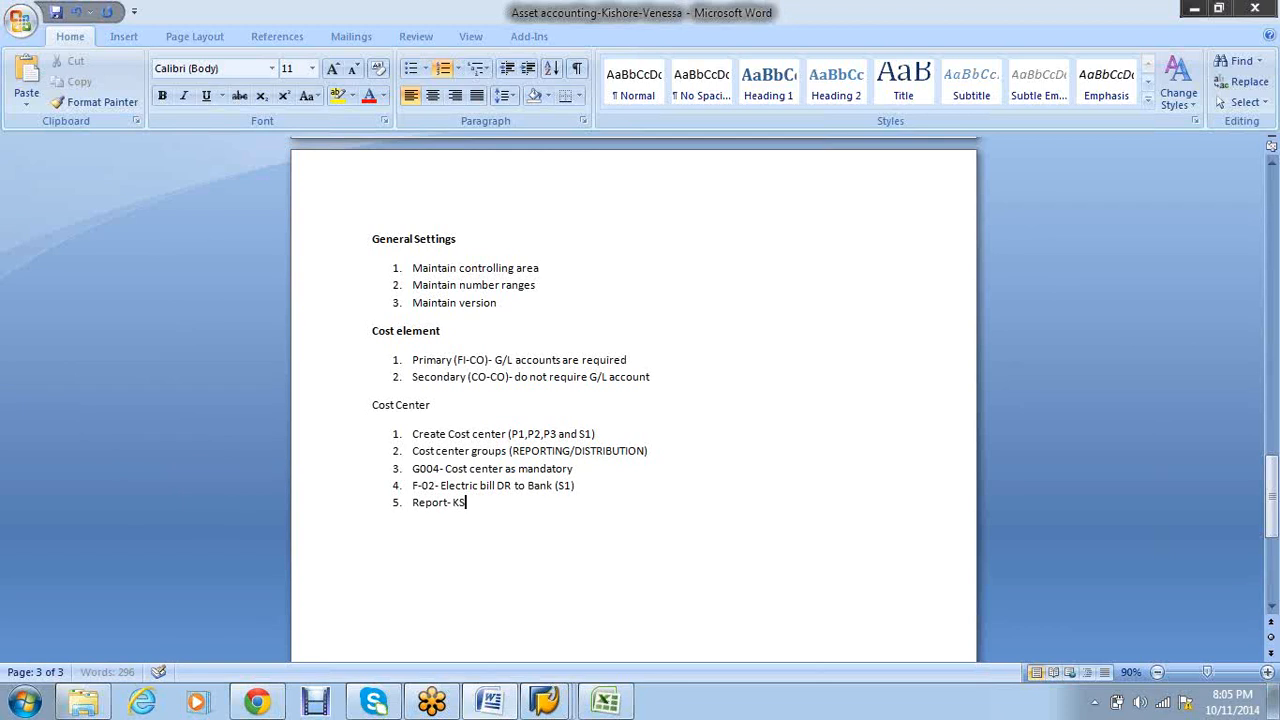
{"action": "type", "text": "B1"}
{"action": "key", "text": "Return"}
{"action": "key", "text": "Return"}
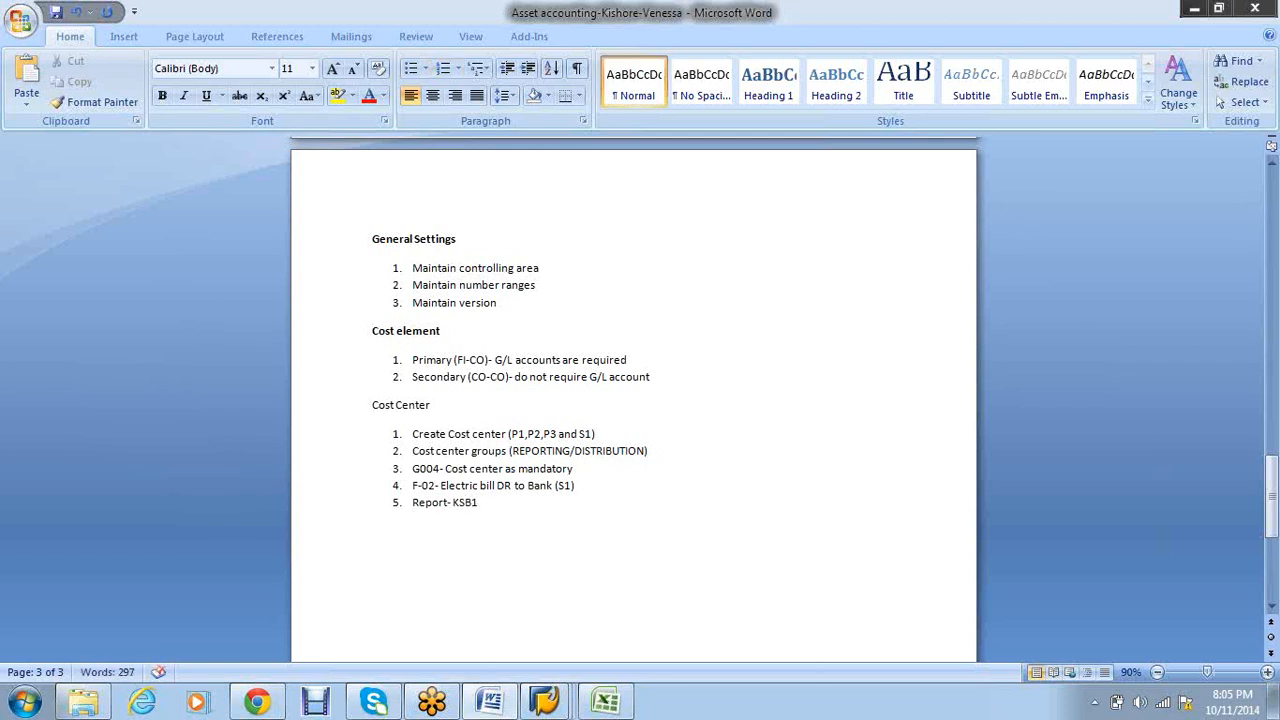
- Add a "Distribution" heading followed by the numbered items "Create cycle" and "Run cycle"
{"action": "type", "text": "Distribution"}
{"action": "key", "text": "Return"}
{"action": "type", "text": "1. Create cyc"}
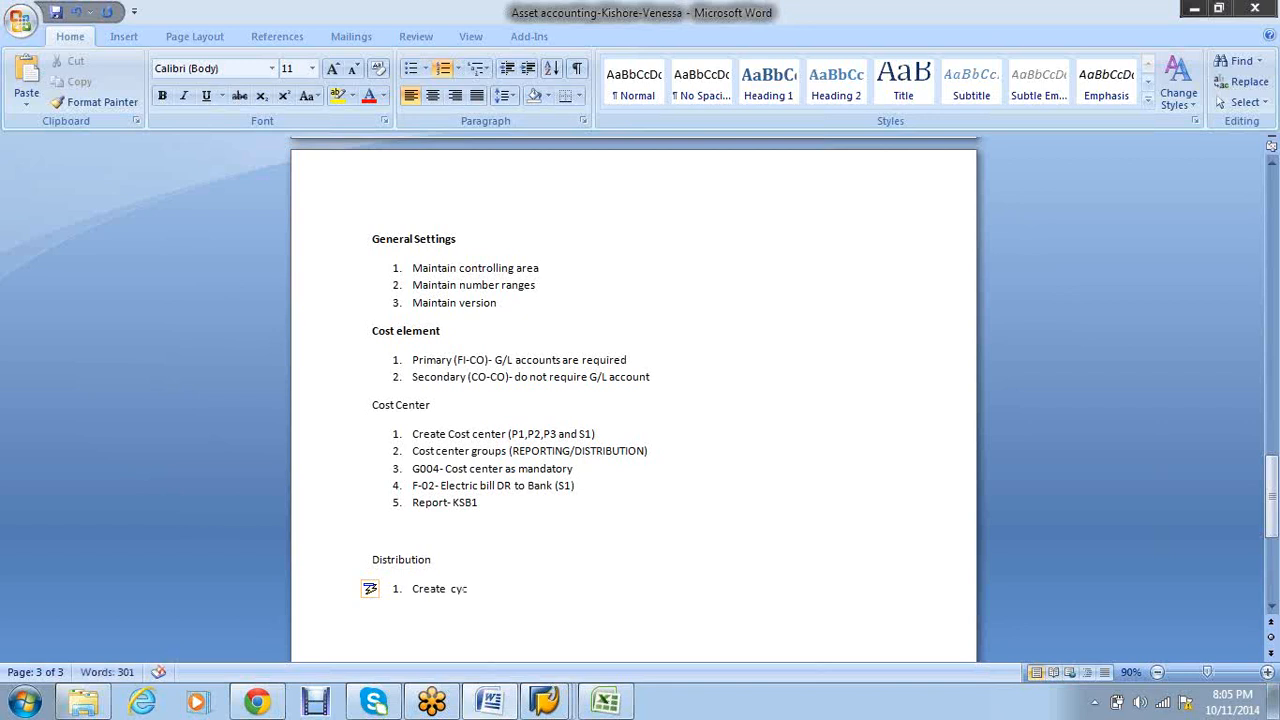
{"action": "type", "text": "le"}
{"action": "key", "text": "Return"}
{"action": "type", "text": "Run"}
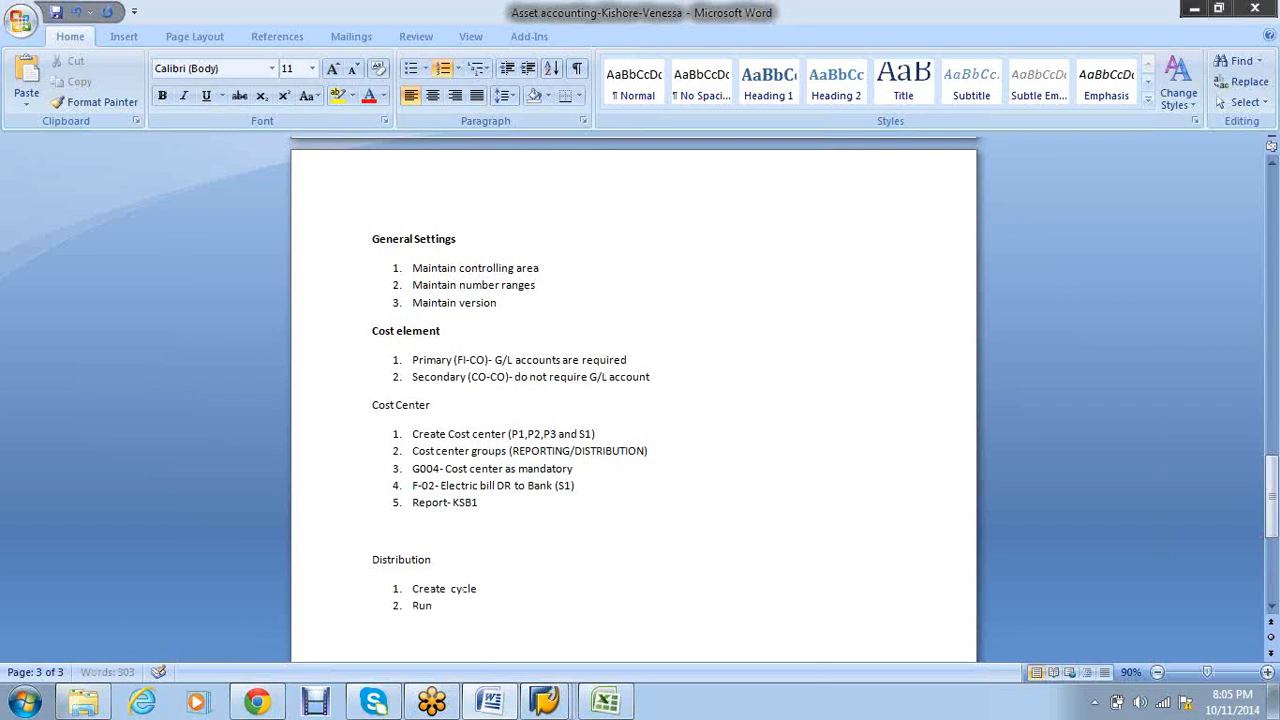
{"action": "type", "text": " cycle"}
- Remove the empty line above the Distribution heading
{"action": "key", "text": "Up"}
{"action": "key", "text": "Up"}
{"action": "key", "text": "Up"}
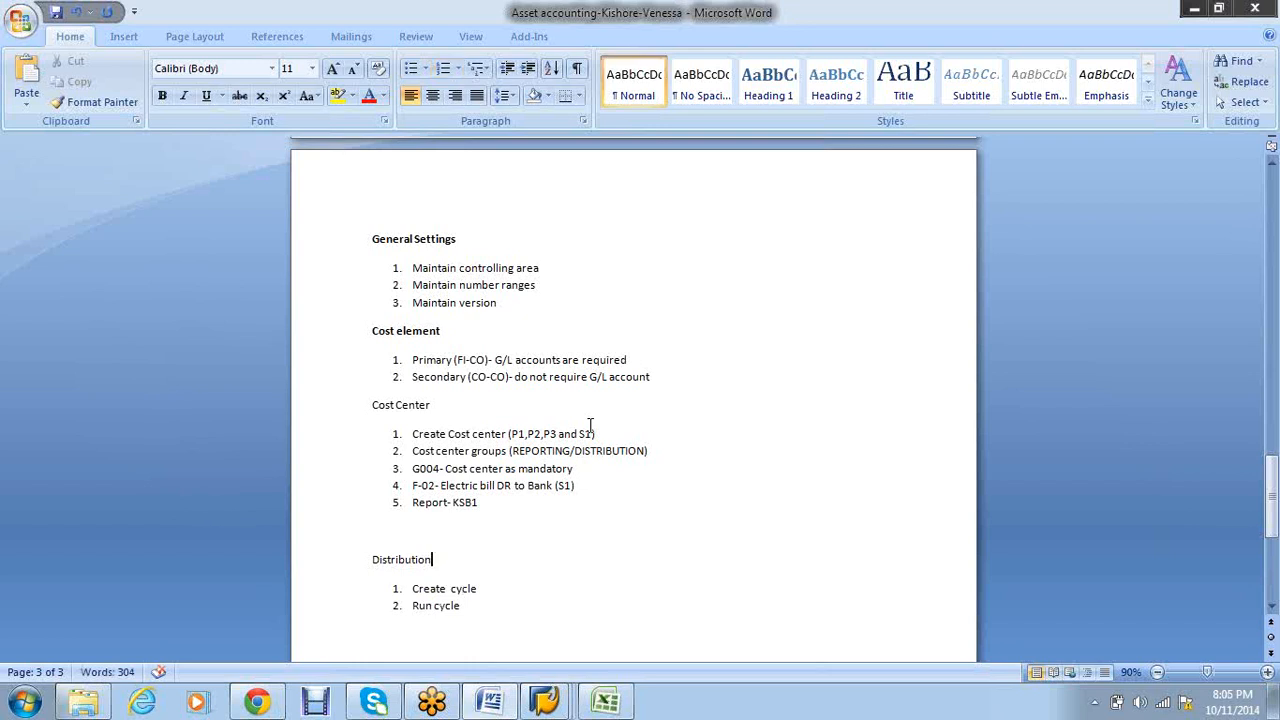
{"action": "key", "text": "Delete"}
{"action": "key", "text": "Down"}
{"action": "key", "text": "Down"}
{"action": "key", "text": "Down"}
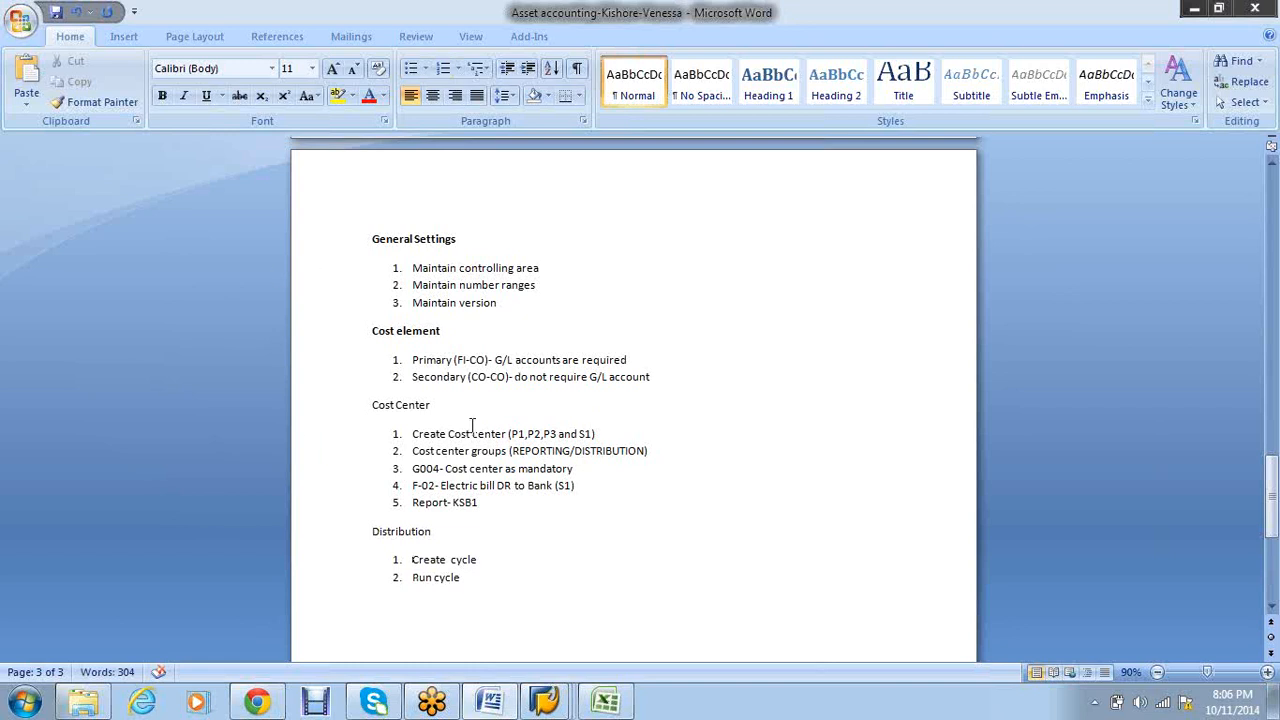
- Make the "Cost Center" and "Distribution" headings in the notes bold
{"action": "left_click", "coordinate": [328, 404]}
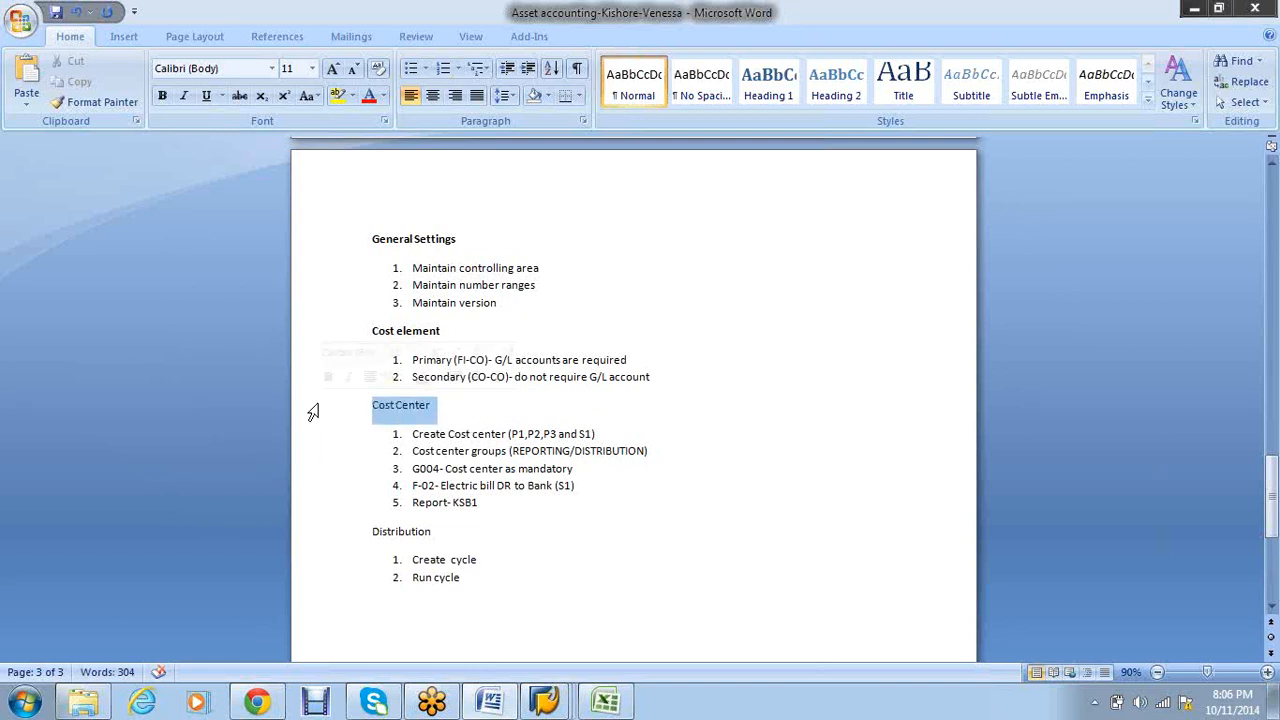
{"action": "key", "text": "ctrl+b"}
{"action": "left_click_drag", "start_coordinate": [434, 531], "coordinate": [346, 543]}
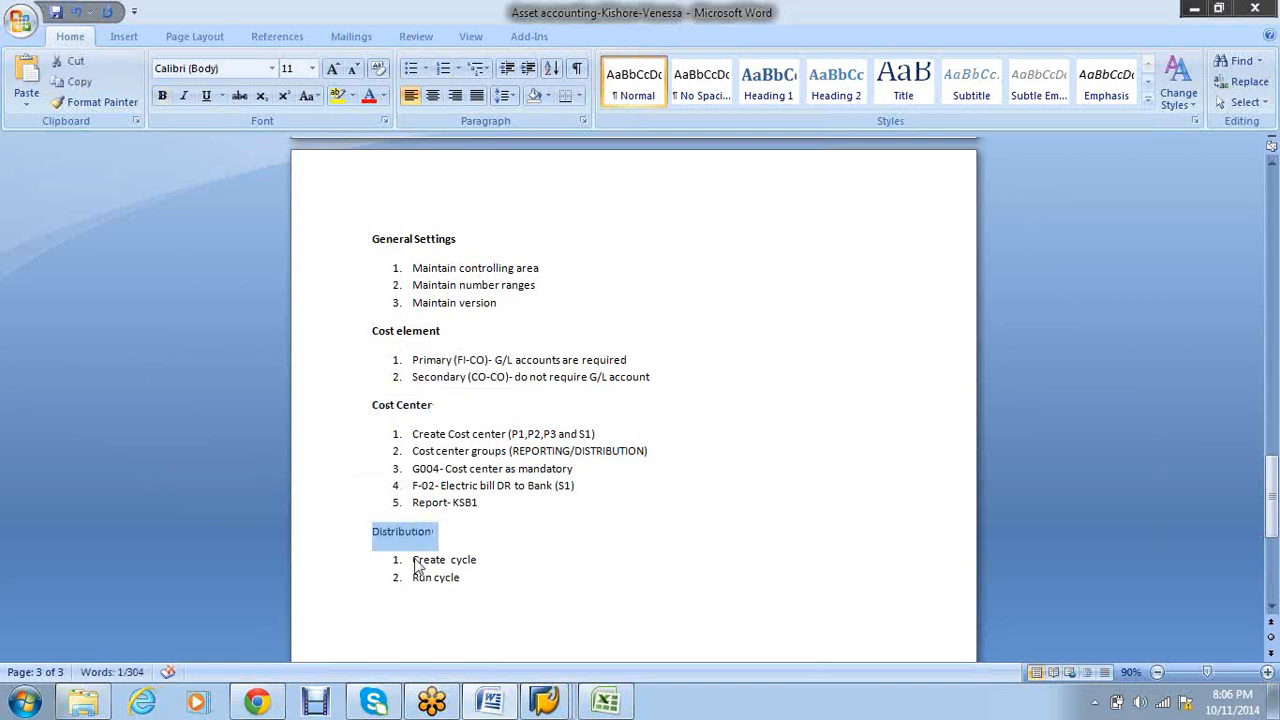
{"action": "key", "text": "ctrl+n"}
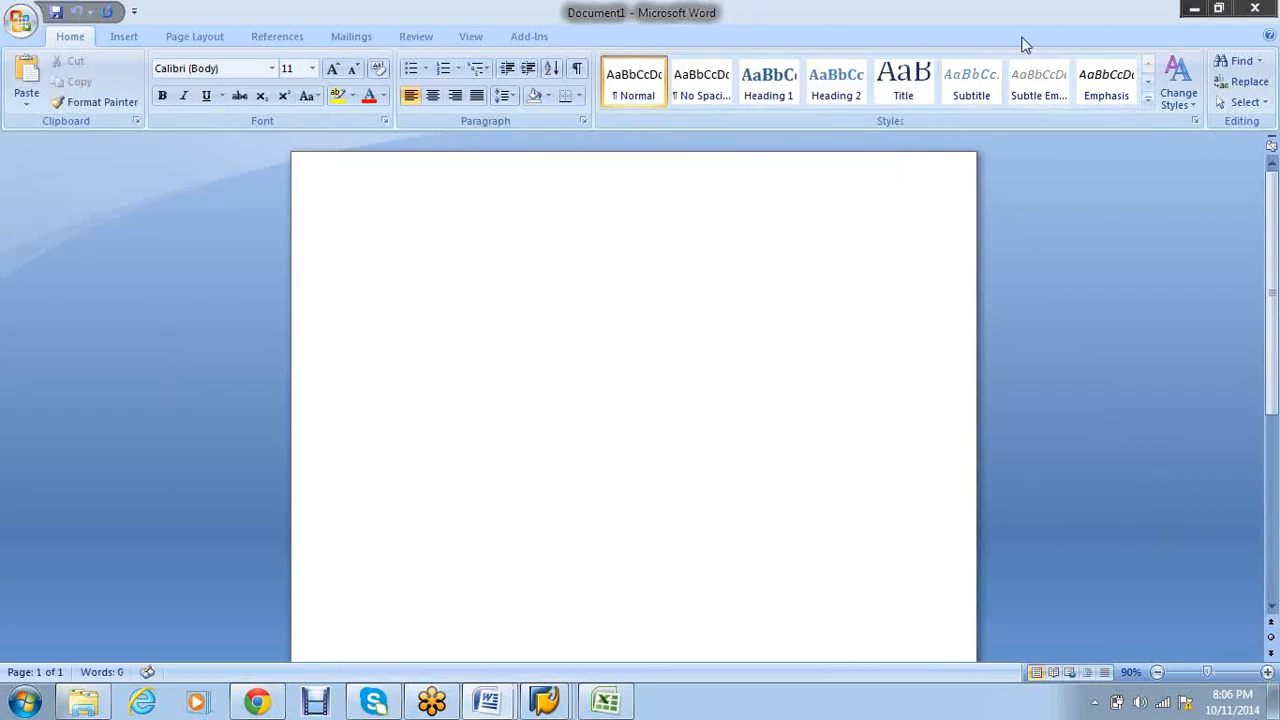
{"action": "left_click", "coordinate": [1273, 7]}
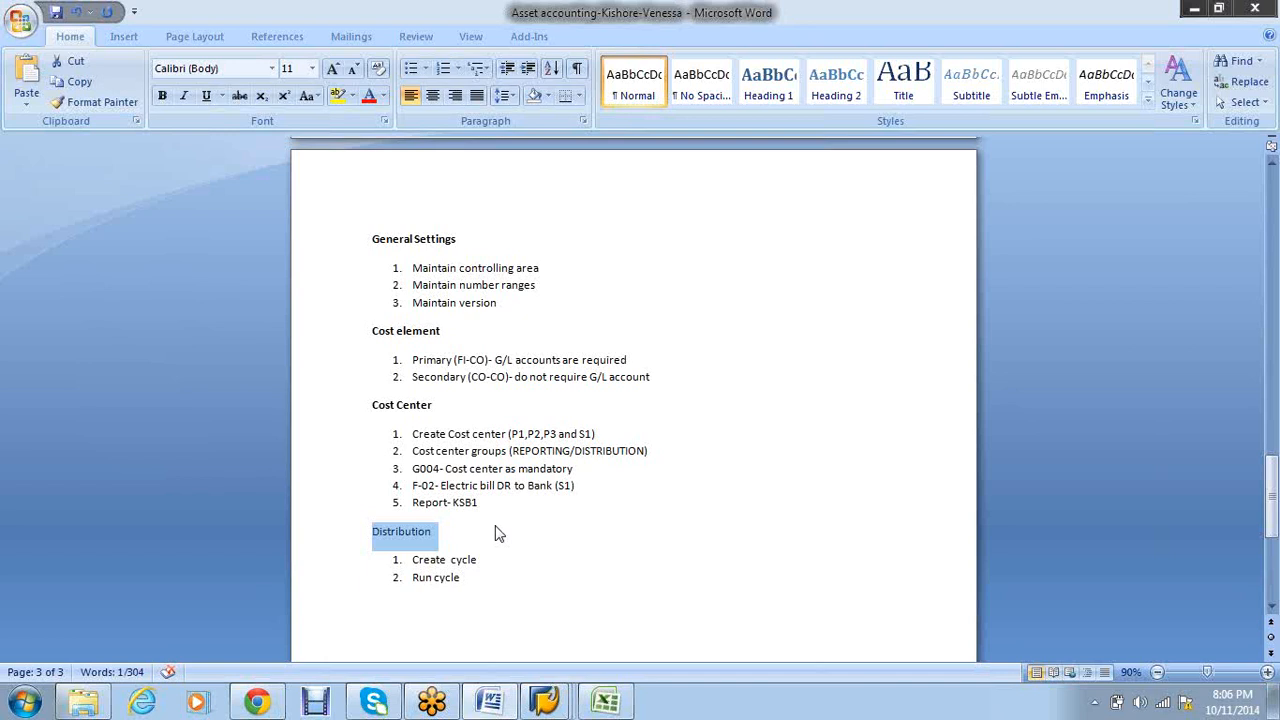
{"action": "key", "text": "ctrl+b"}
{"action": "left_click", "coordinate": [614, 555]}
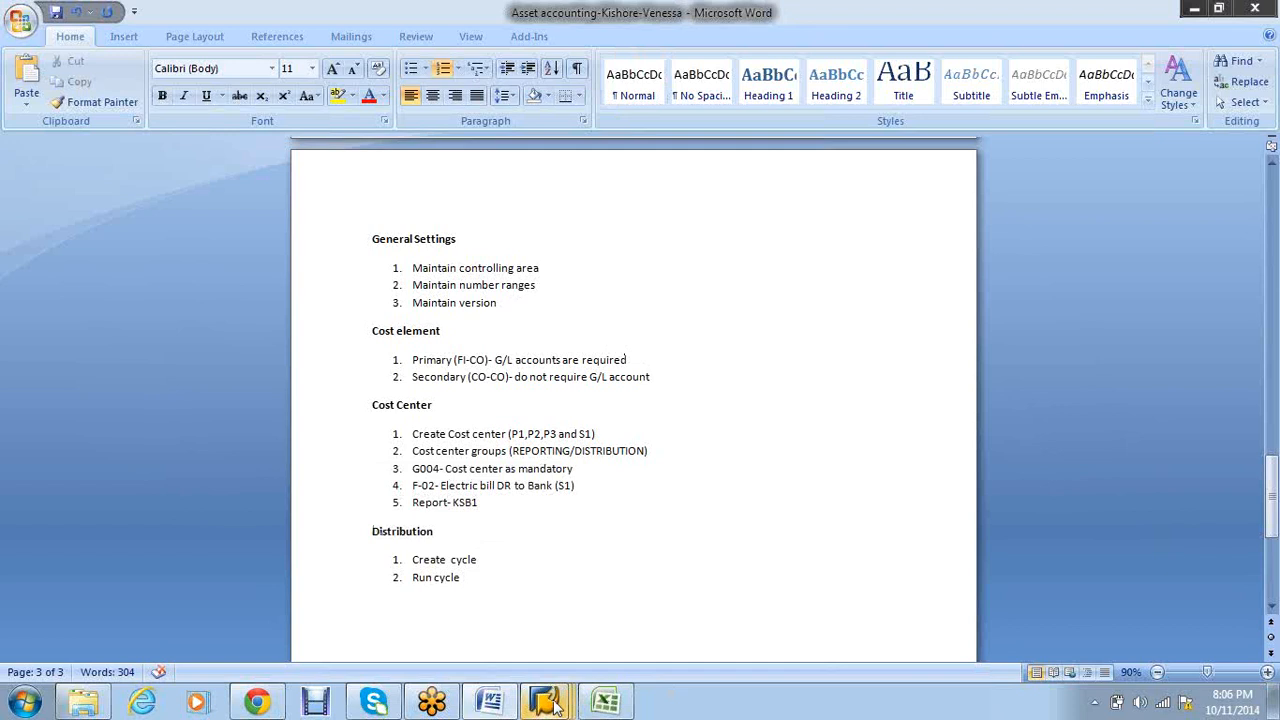
- Switch to SAP, start the Create Cost Center transaction KS01 and enter VS01P1 as the cost center
{"action": "mouse_move", "coordinate": [553, 703]}
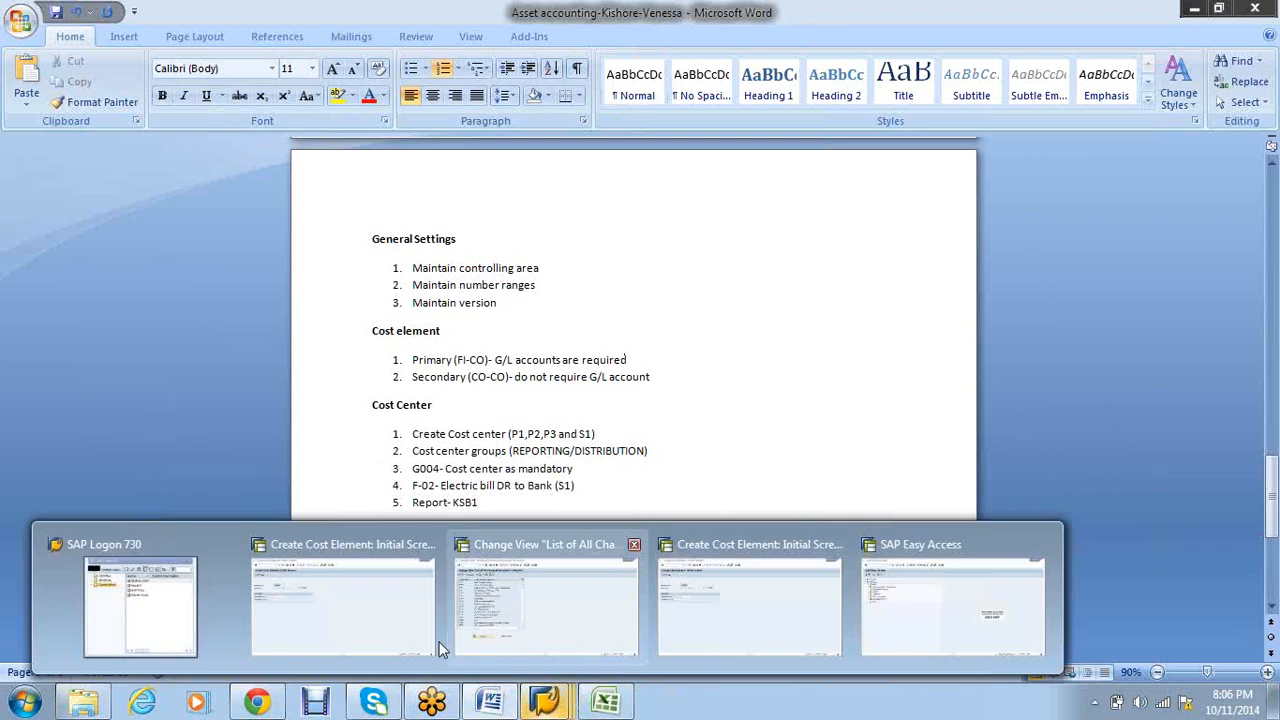
{"action": "left_click", "coordinate": [352, 622]}
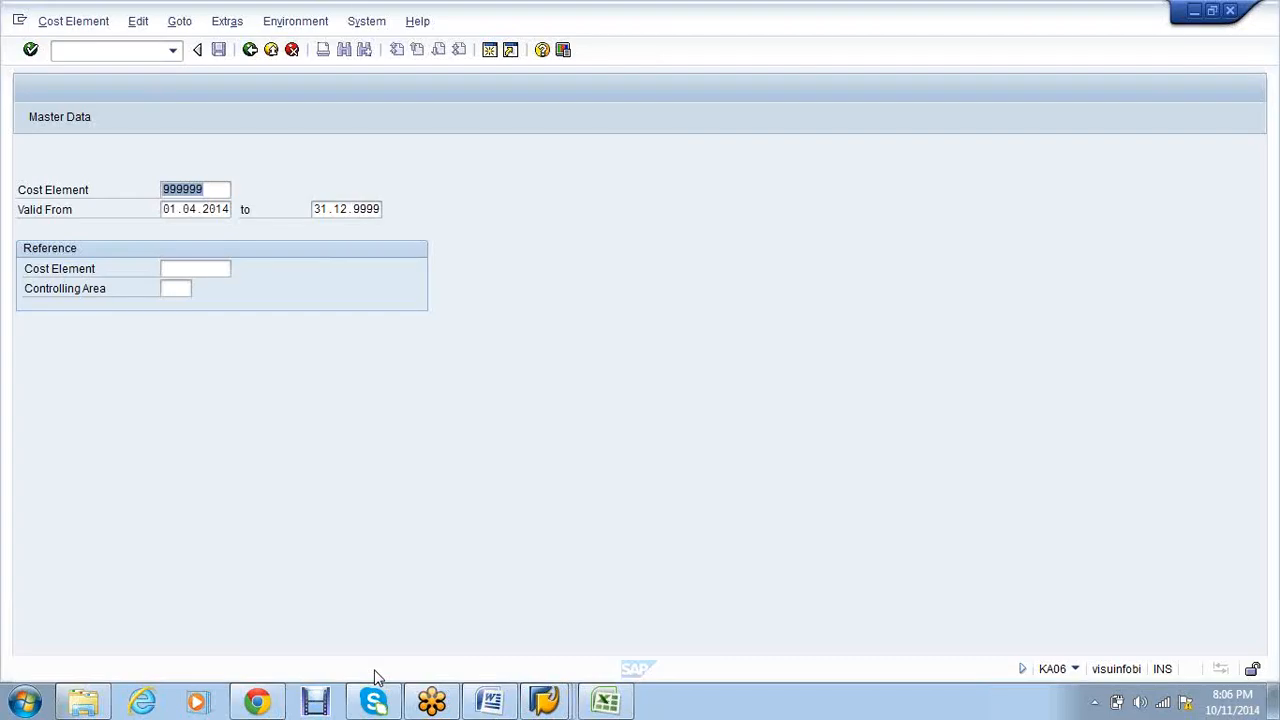
{"action": "left_click", "coordinate": [100, 51]}
{"action": "type", "text": "/nks"}
{"action": "key", "text": "Return"}
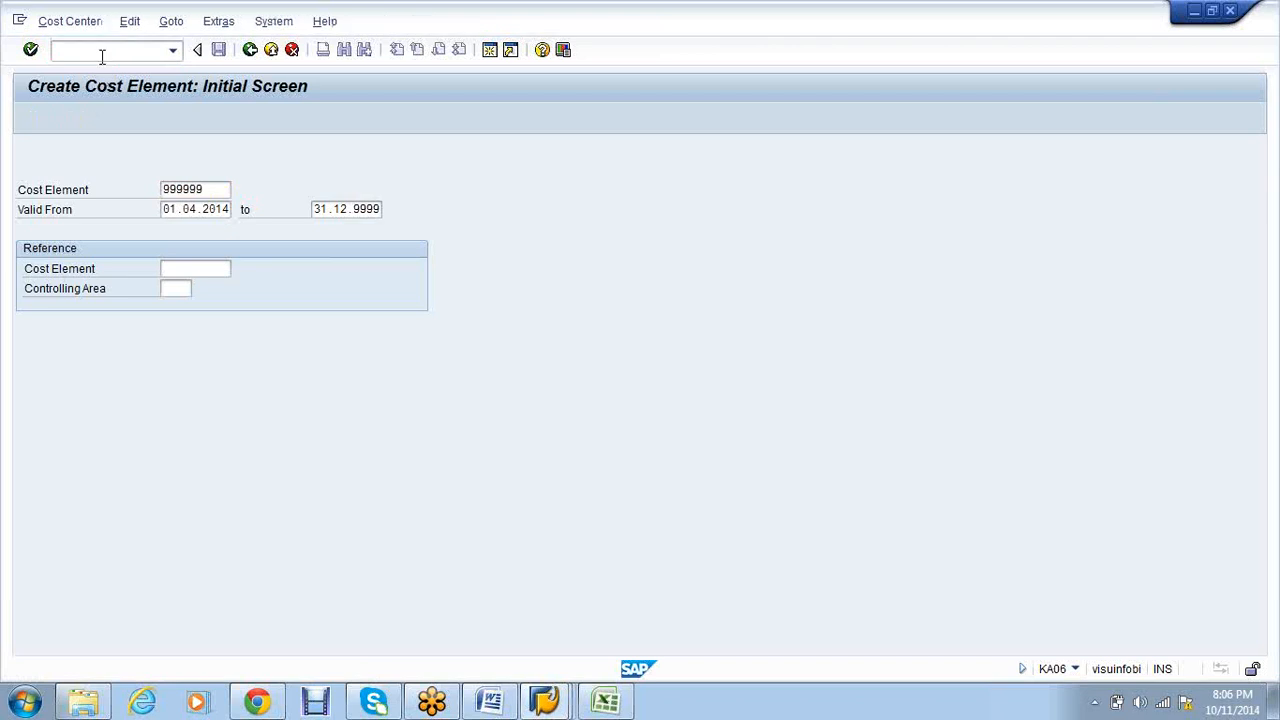
{"action": "type", "text": "P1"}
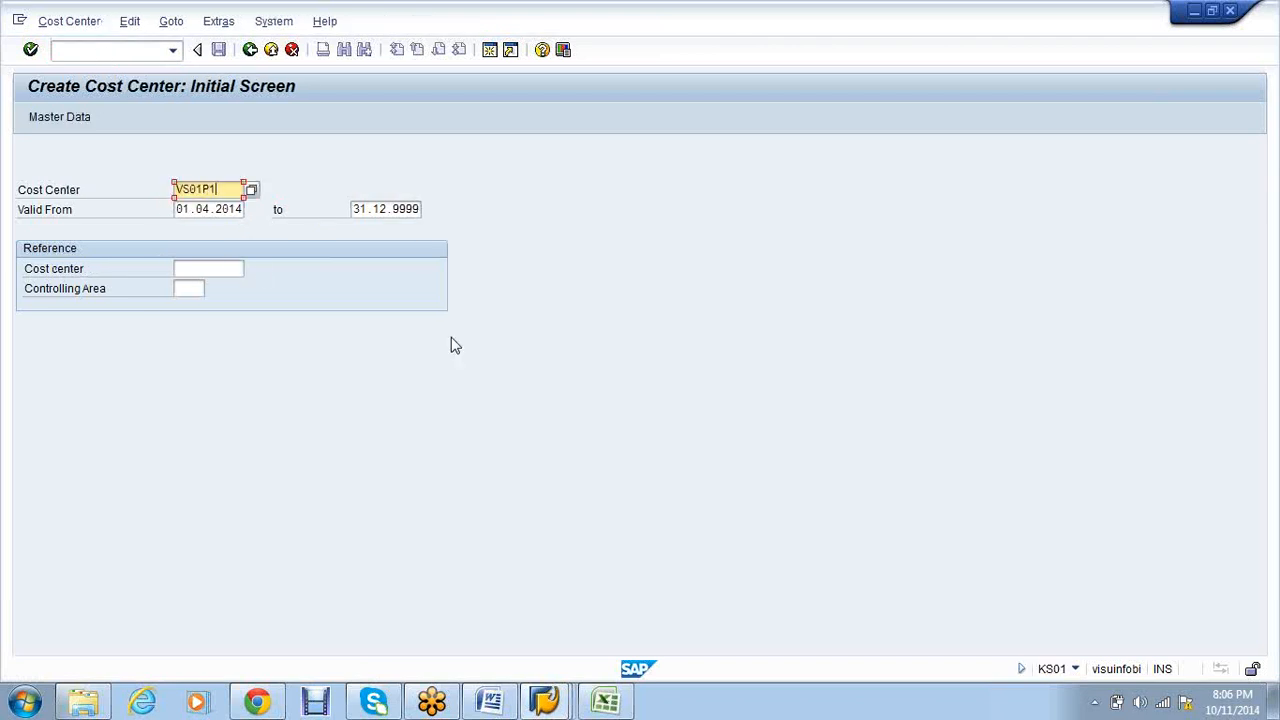
{"action": "left_click_drag", "start_coordinate": [228, 192], "coordinate": [172, 197]}
{"action": "type", "text": "Advertisem"}
{"action": "key", "text": "ctrl+z"}
{"action": "key", "text": "Delete"}
{"action": "key", "text": "Delete"}
{"action": "key", "text": "Delete"}
{"action": "key", "text": "Delete"}
{"action": "key", "text": "Delete"}
- Re-enter VS01P1 as the cost center and open its master data
{"action": "type", "text": "VS01P1"}
{"action": "left_click_drag", "start_coordinate": [231, 190], "coordinate": [175, 190]}
{"action": "left_click", "coordinate": [175, 191]}
{"action": "key", "text": "Return"}
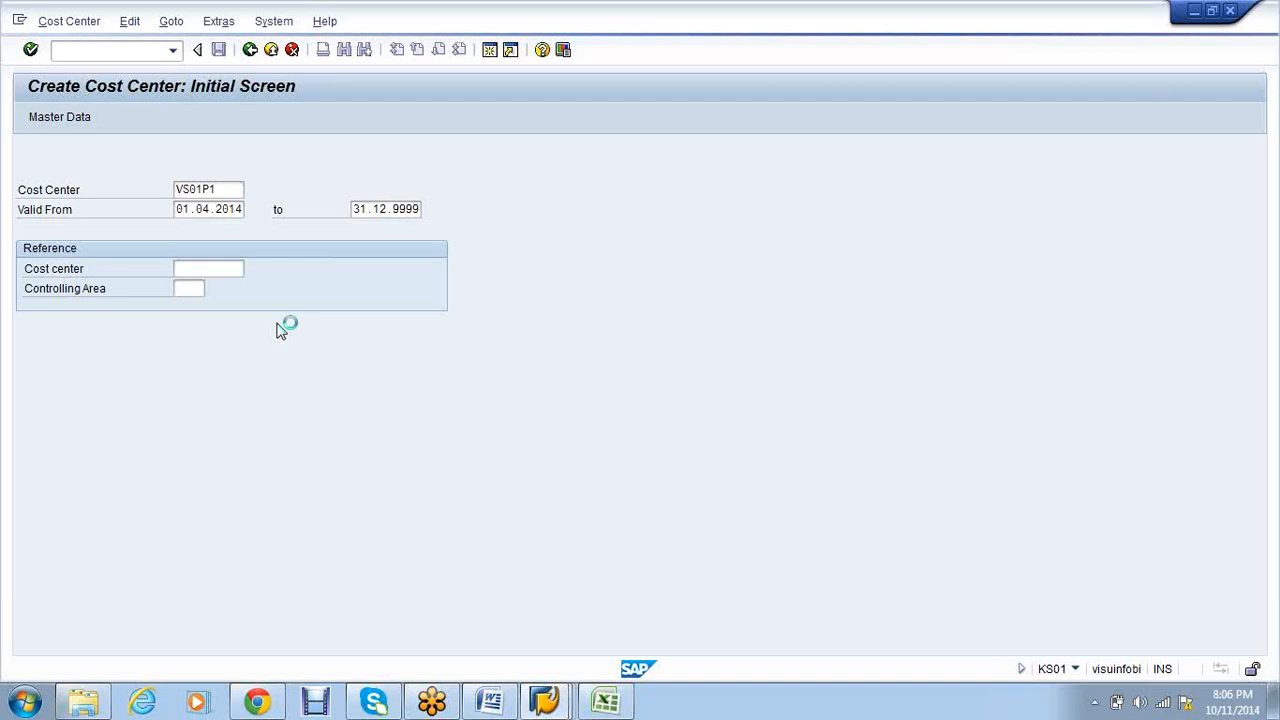
- Enter VS01P1 as name and description, Manager as person responsible and PRODUCTION as department
{"action": "type", "text": "VS01P1"}
{"action": "key", "text": "Tab"}
{"action": "type", "text": "VS01P1"}
{"action": "key", "text": "Tab"}
{"action": "key", "text": "Tab"}
{"action": "type", "text": "Manager"}
{"action": "key", "text": "Tab"}
{"action": "type", "text": "PRODUCTION"}
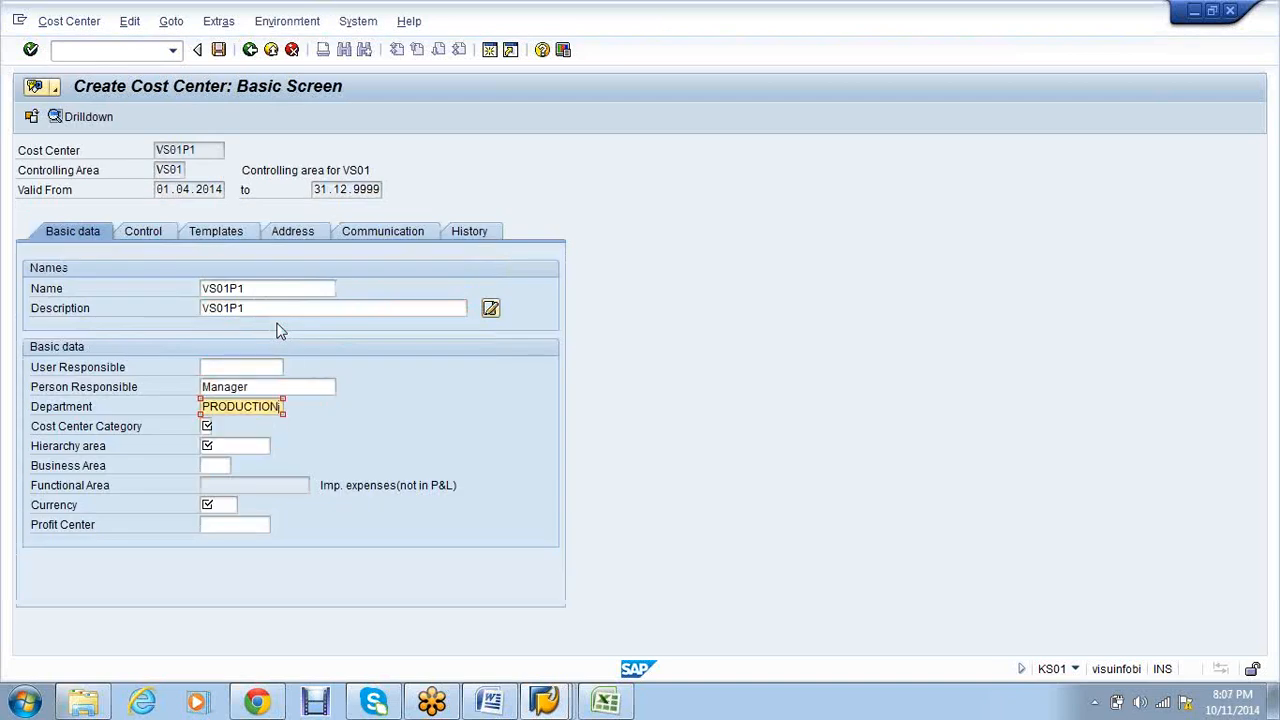
- Set the cost center category of VS01P1 to 1, Production
{"action": "key", "text": "Tab"}
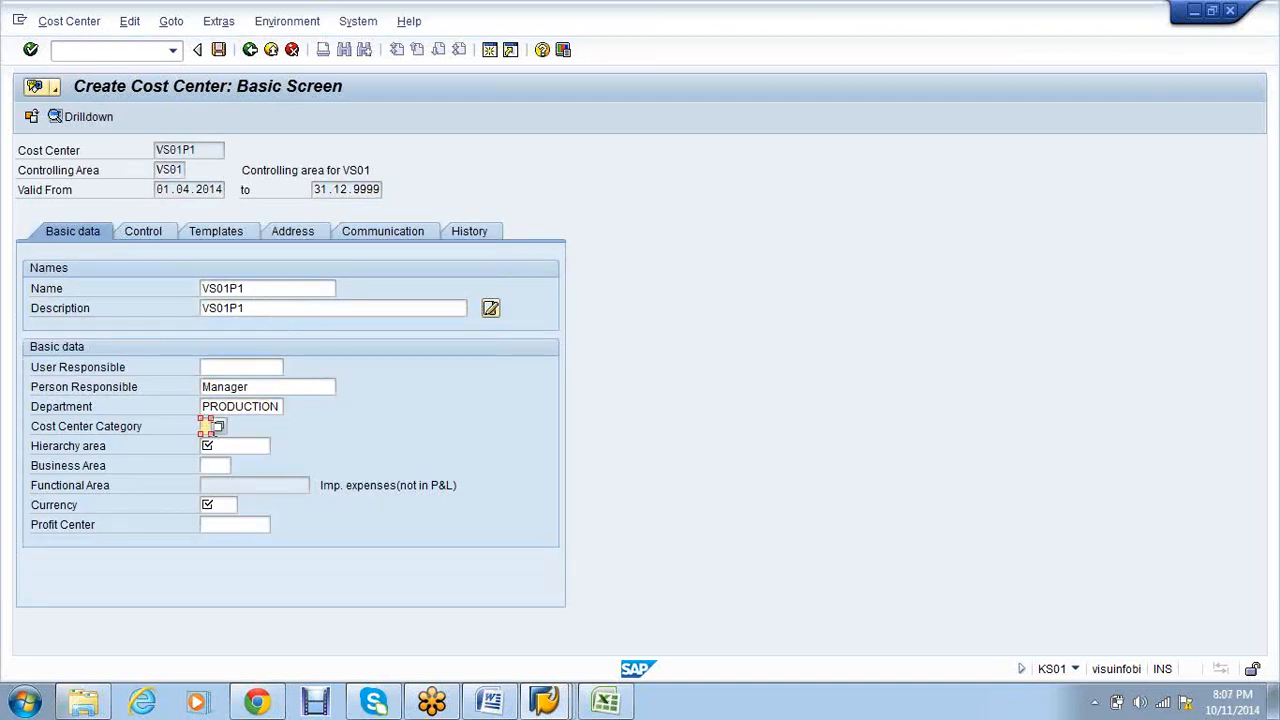
{"action": "left_click", "coordinate": [218, 427]}
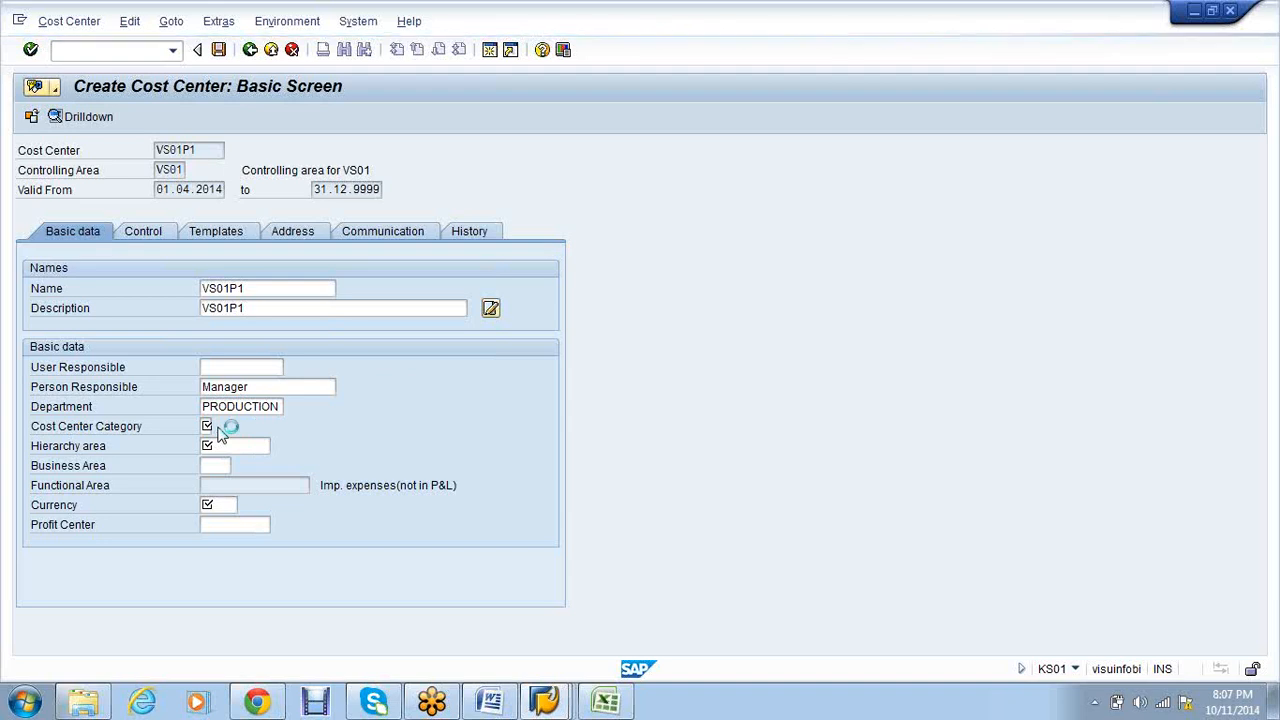
{"action": "double_click", "coordinate": [302, 305]}
- Assign the cost center to hierarchy area VS01_HIE and set its currency to INR
{"action": "left_click", "coordinate": [247, 446]}
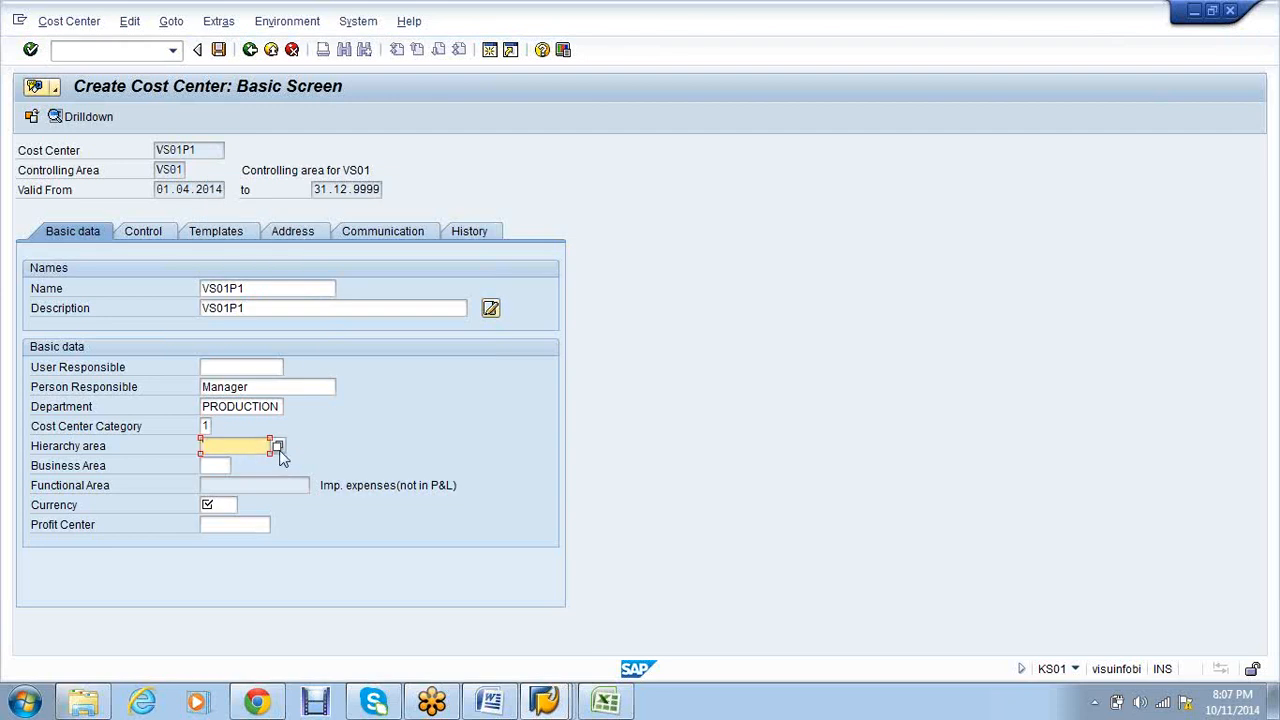
{"action": "left_click", "coordinate": [278, 448]}
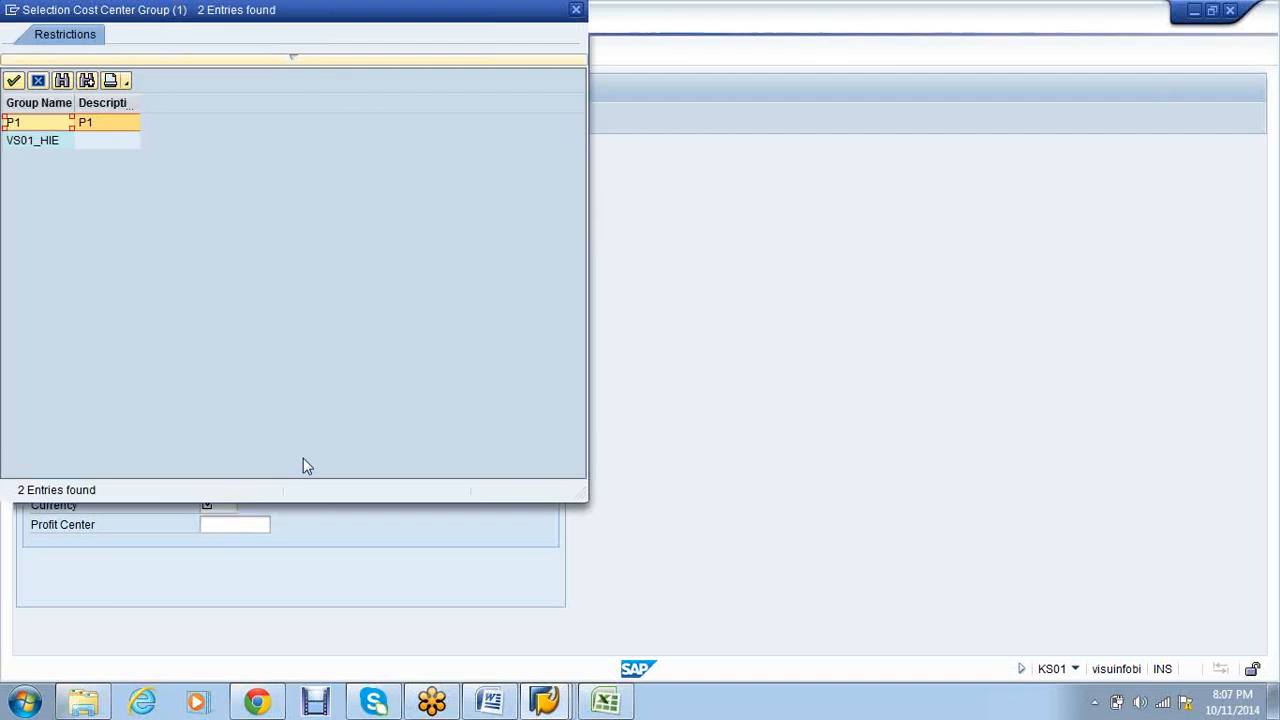
{"action": "left_click", "coordinate": [36, 142]}
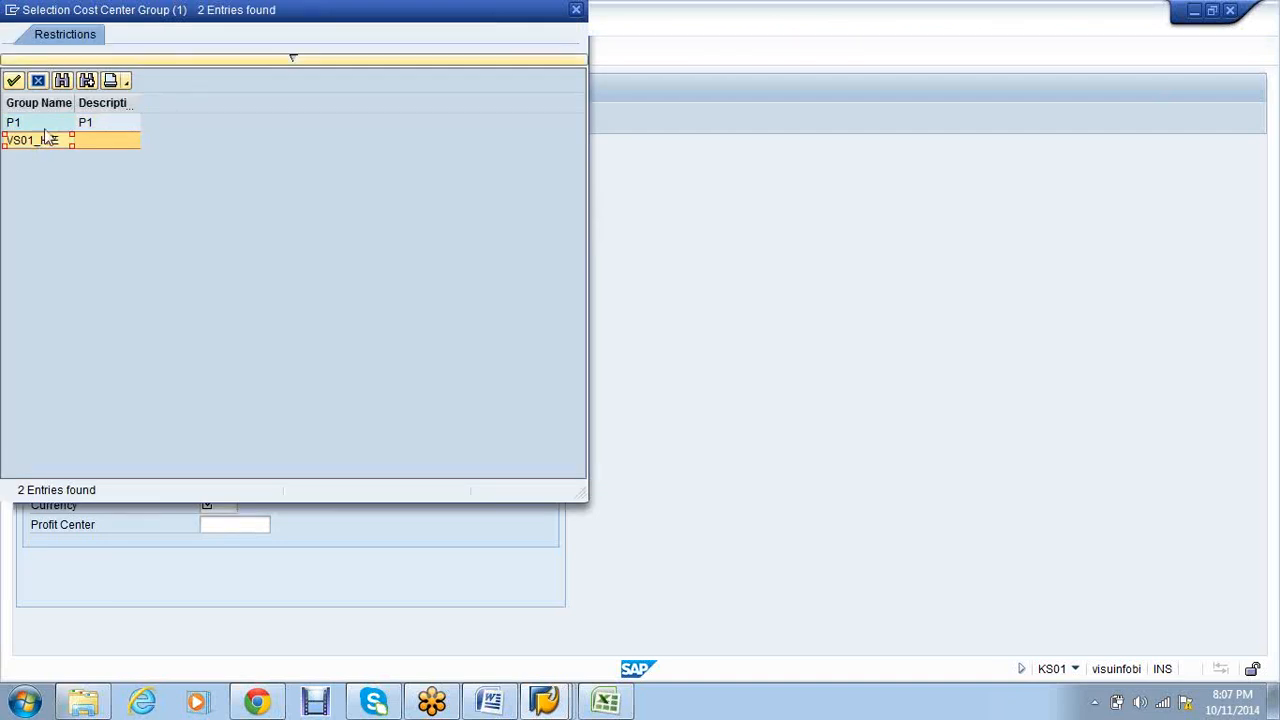
{"action": "left_click", "coordinate": [45, 123]}
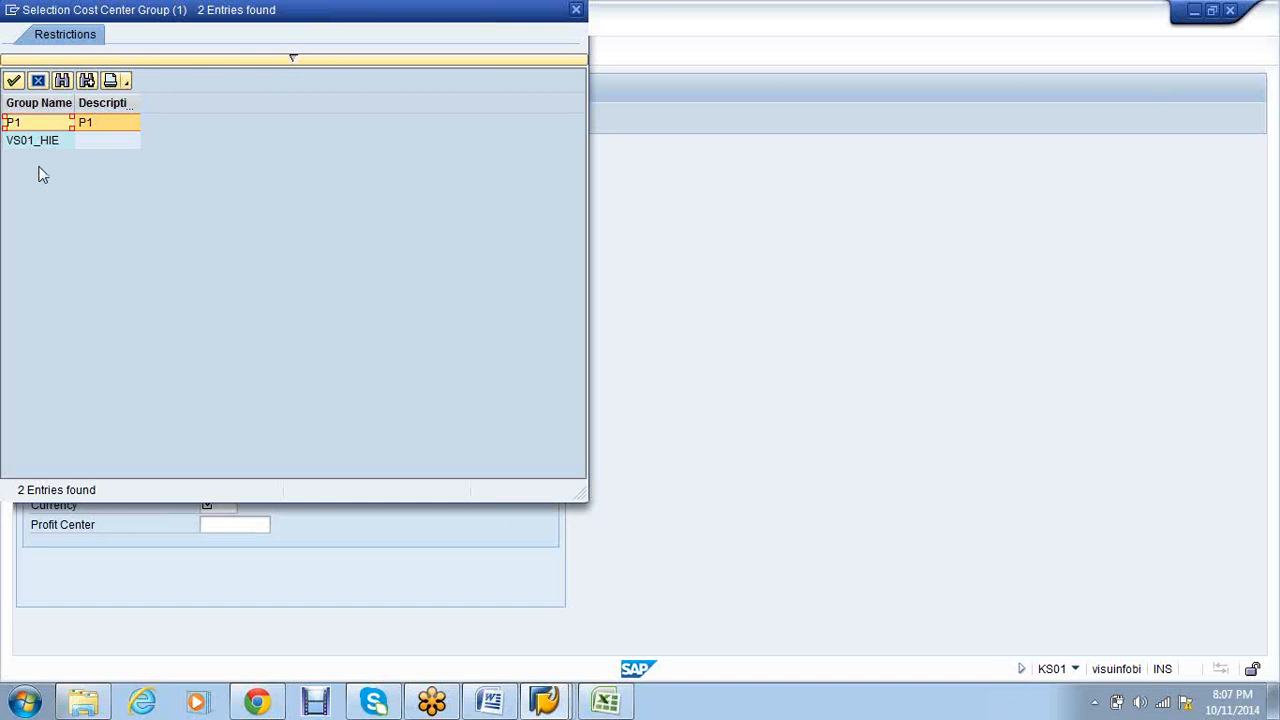
{"action": "left_click", "coordinate": [36, 150]}
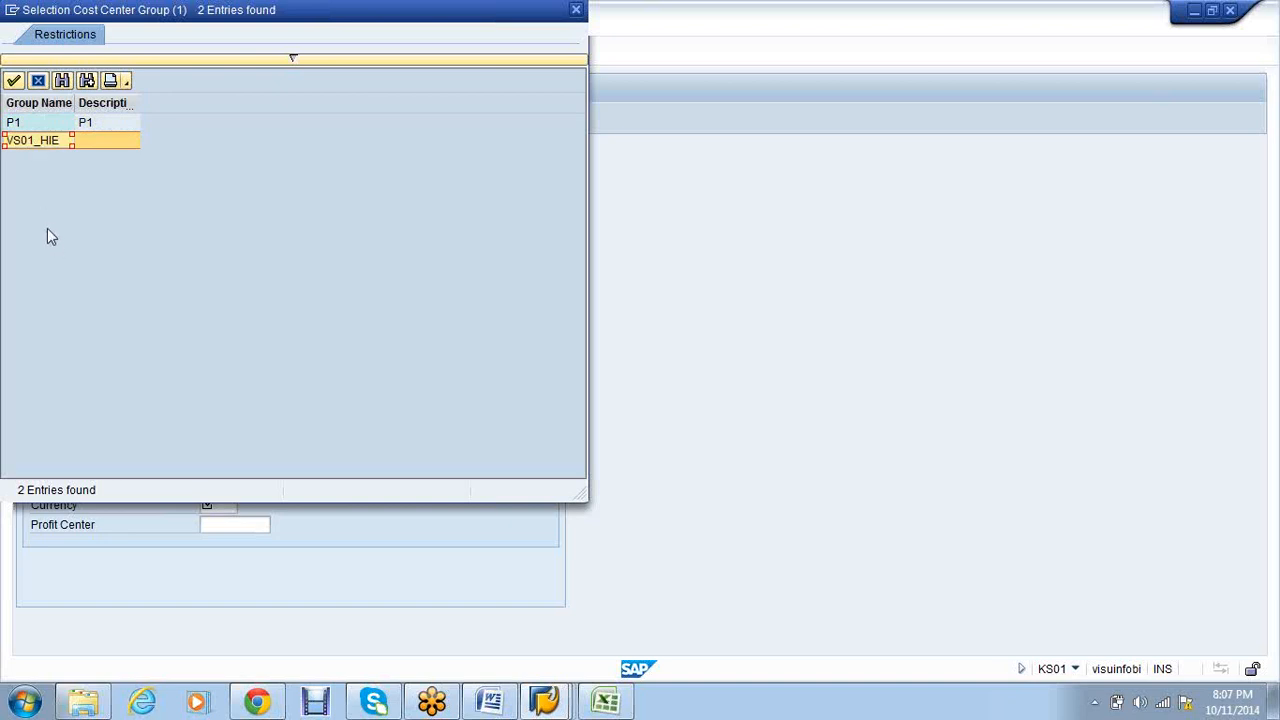
{"action": "left_click", "coordinate": [46, 123]}
{"action": "left_click", "coordinate": [47, 145]}
{"action": "double_click", "coordinate": [47, 141]}
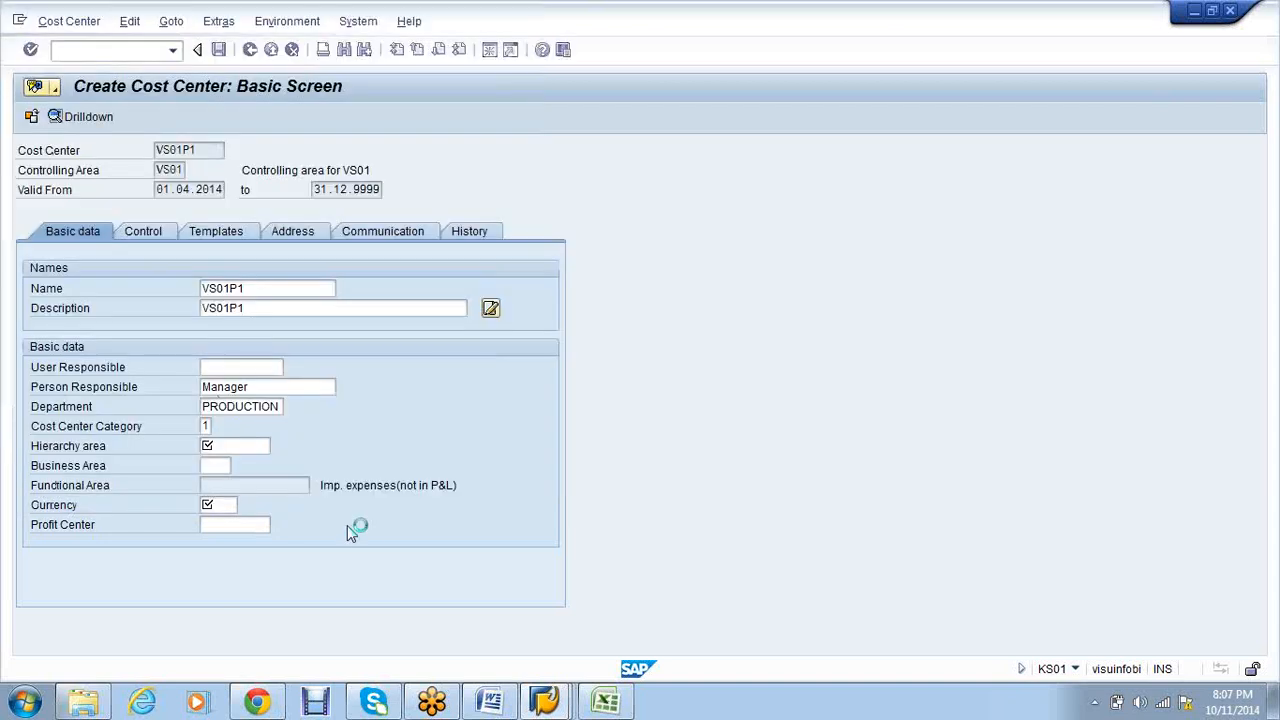
{"action": "left_click", "coordinate": [214, 505]}
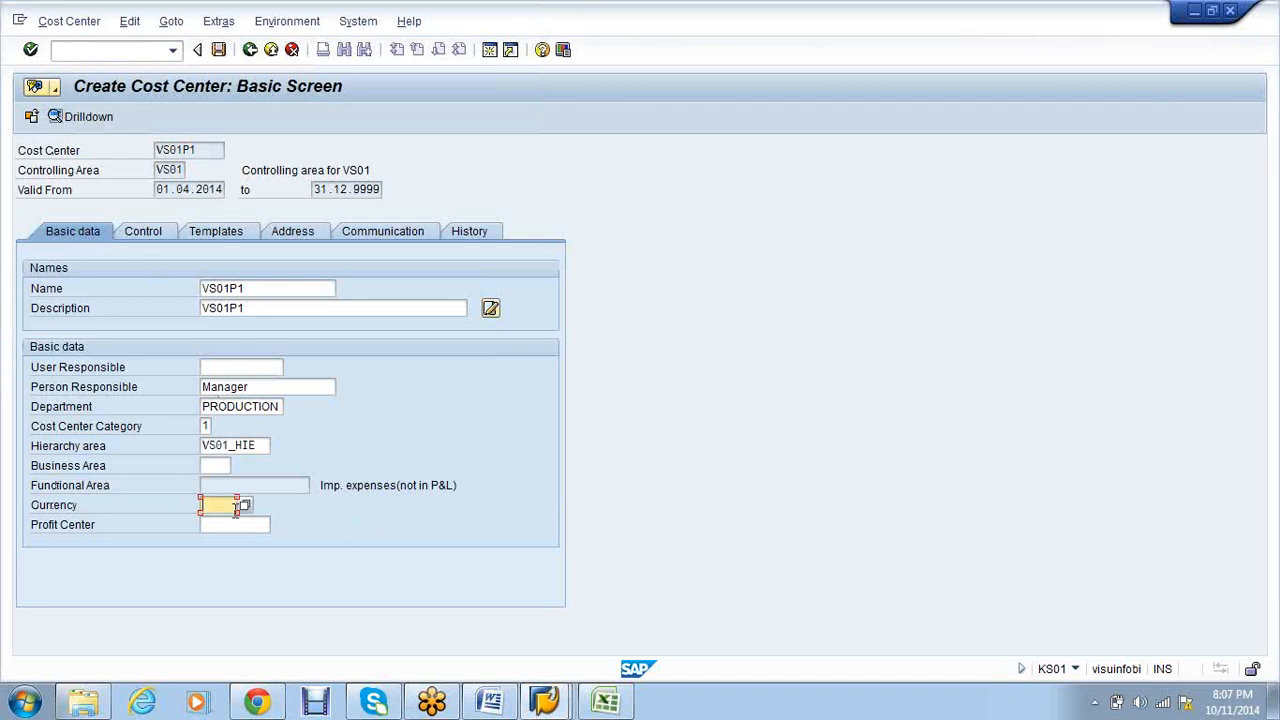
{"action": "type", "text": "INR"}
- Review the control, template, address, communication and history data of cost center VS01P1, and save it
{"action": "left_click", "coordinate": [138, 231]}
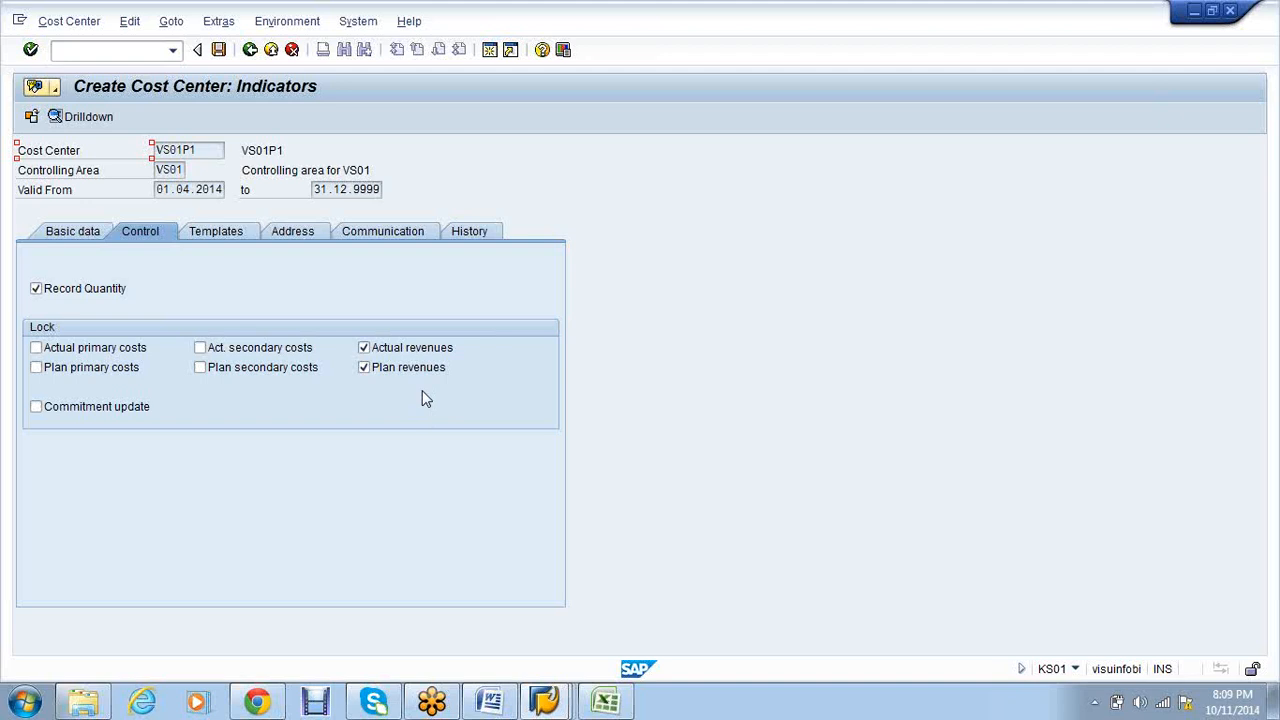
{"action": "left_click", "coordinate": [250, 231]}
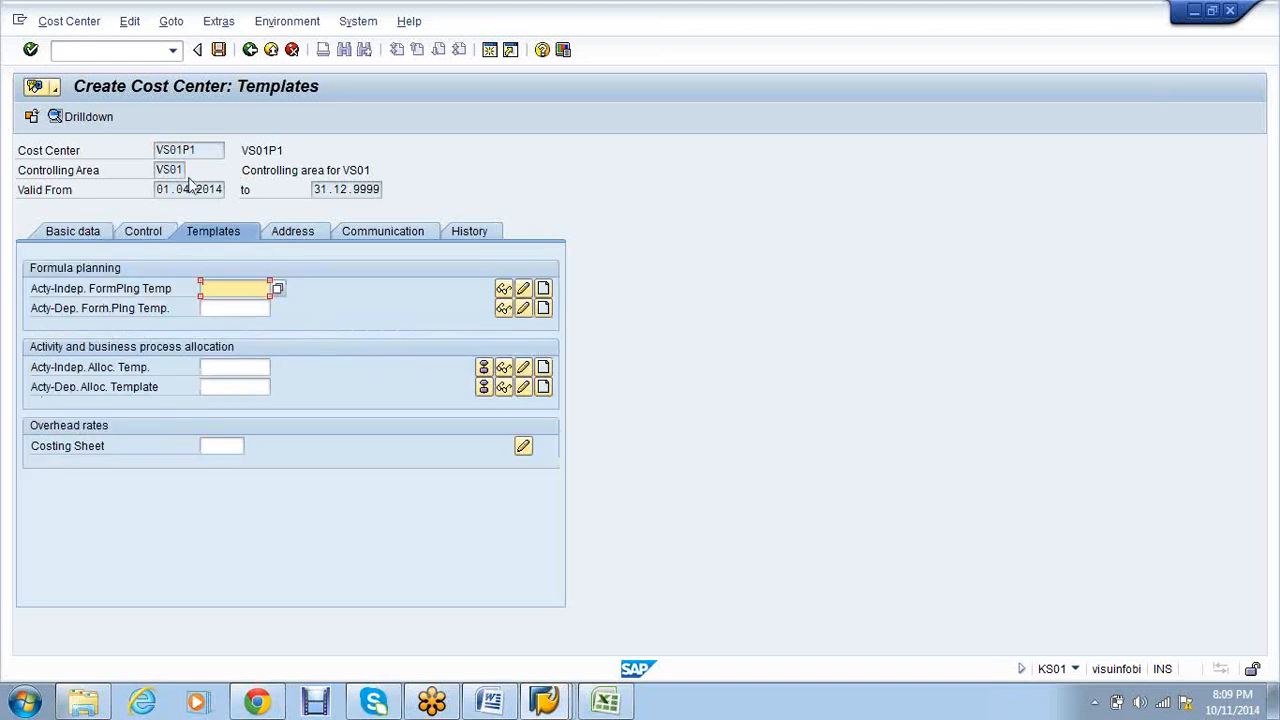
{"action": "left_click", "coordinate": [295, 239]}
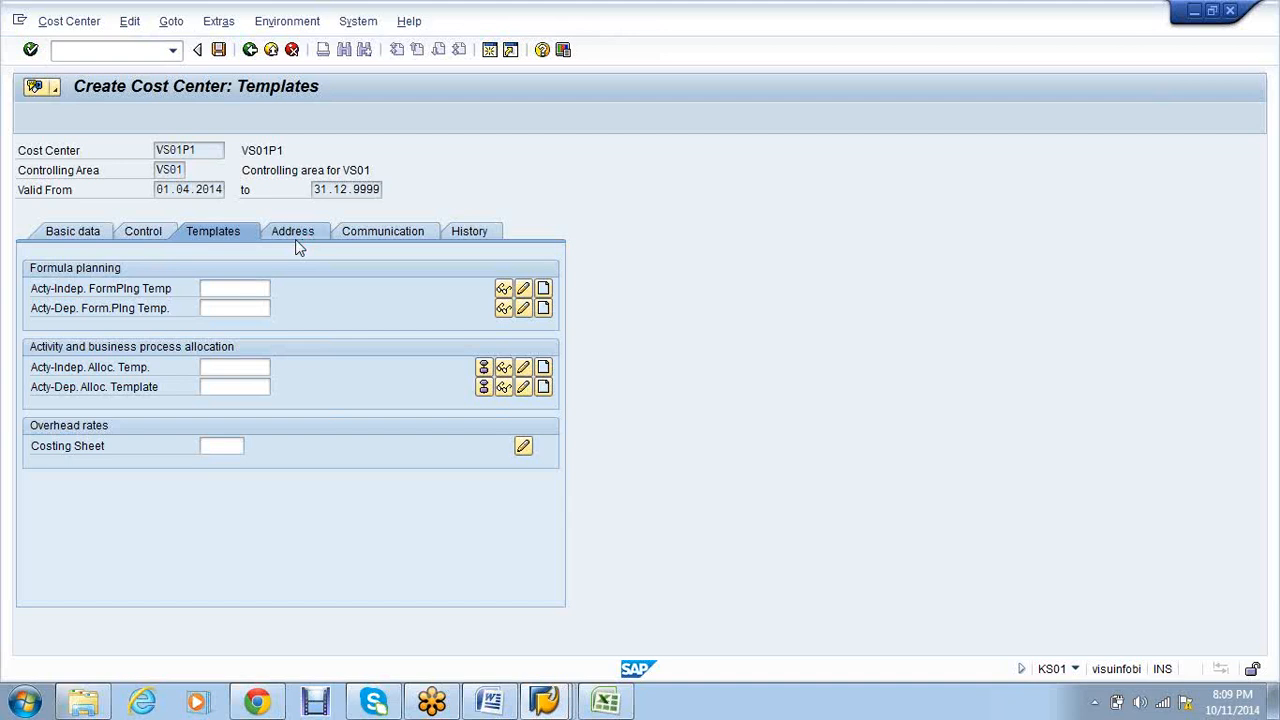
{"action": "left_click", "coordinate": [380, 243]}
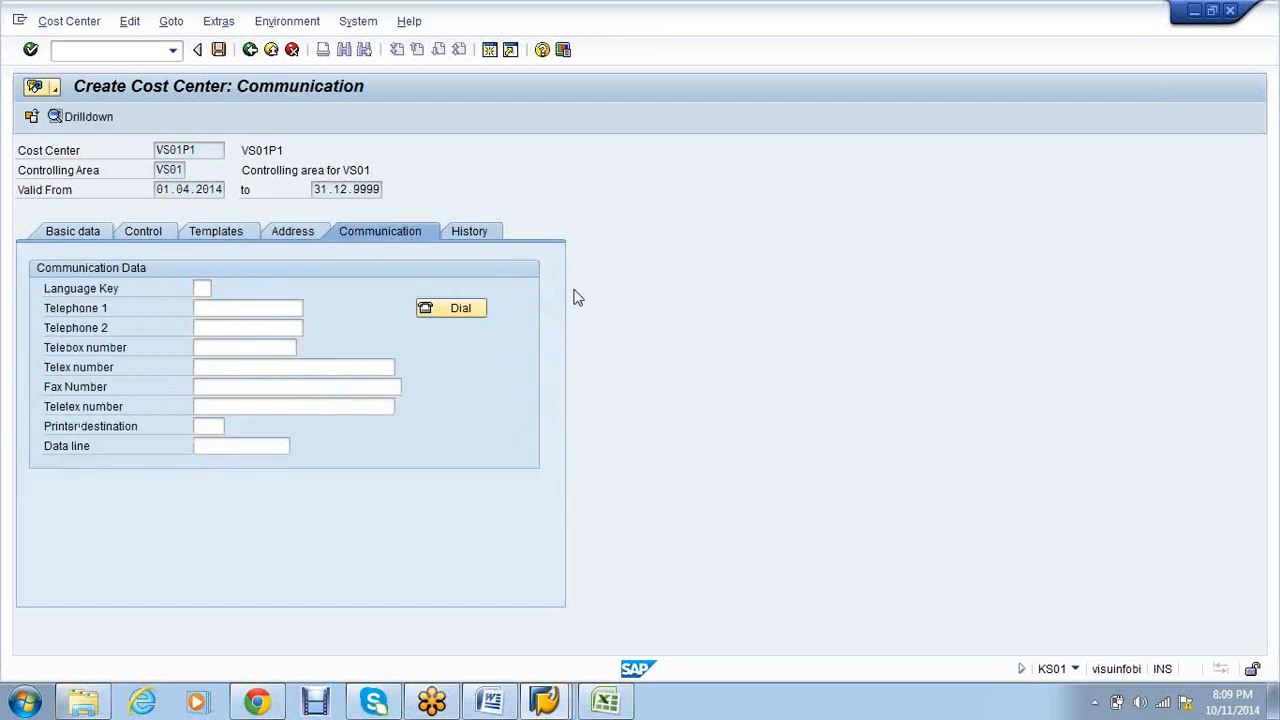
{"action": "left_click", "coordinate": [469, 231]}
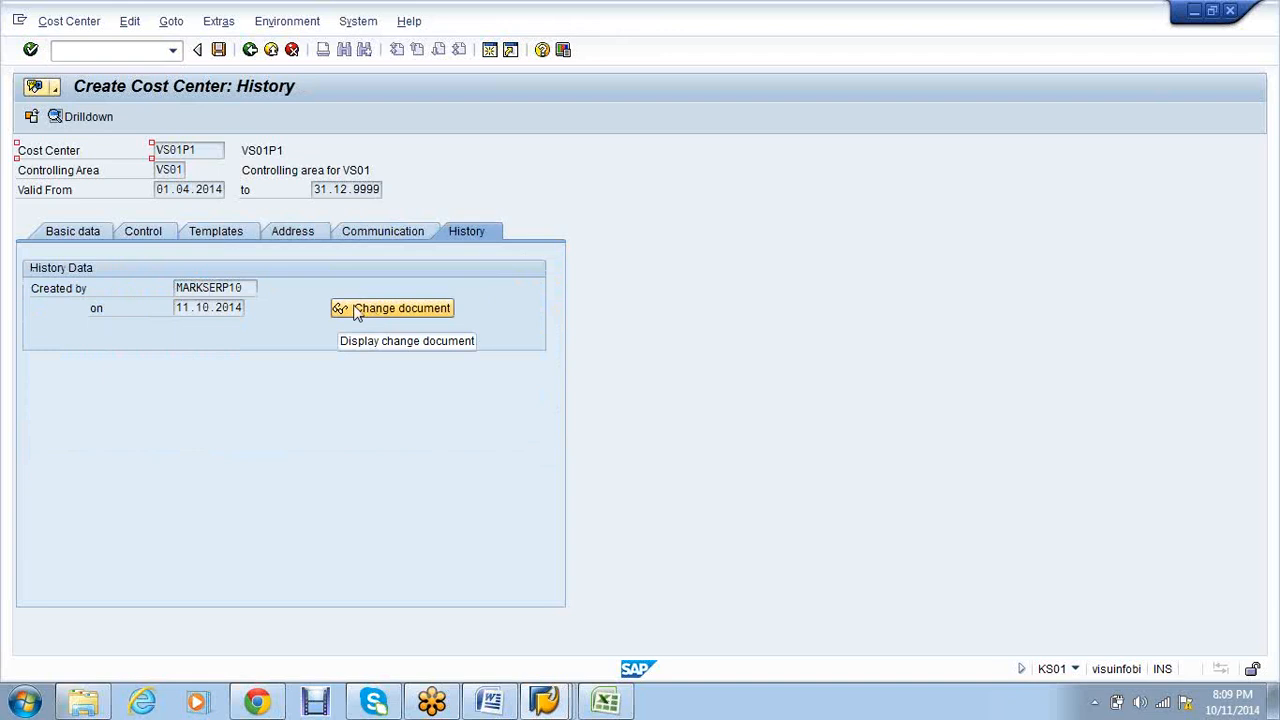
{"action": "left_click", "coordinate": [284, 240]}
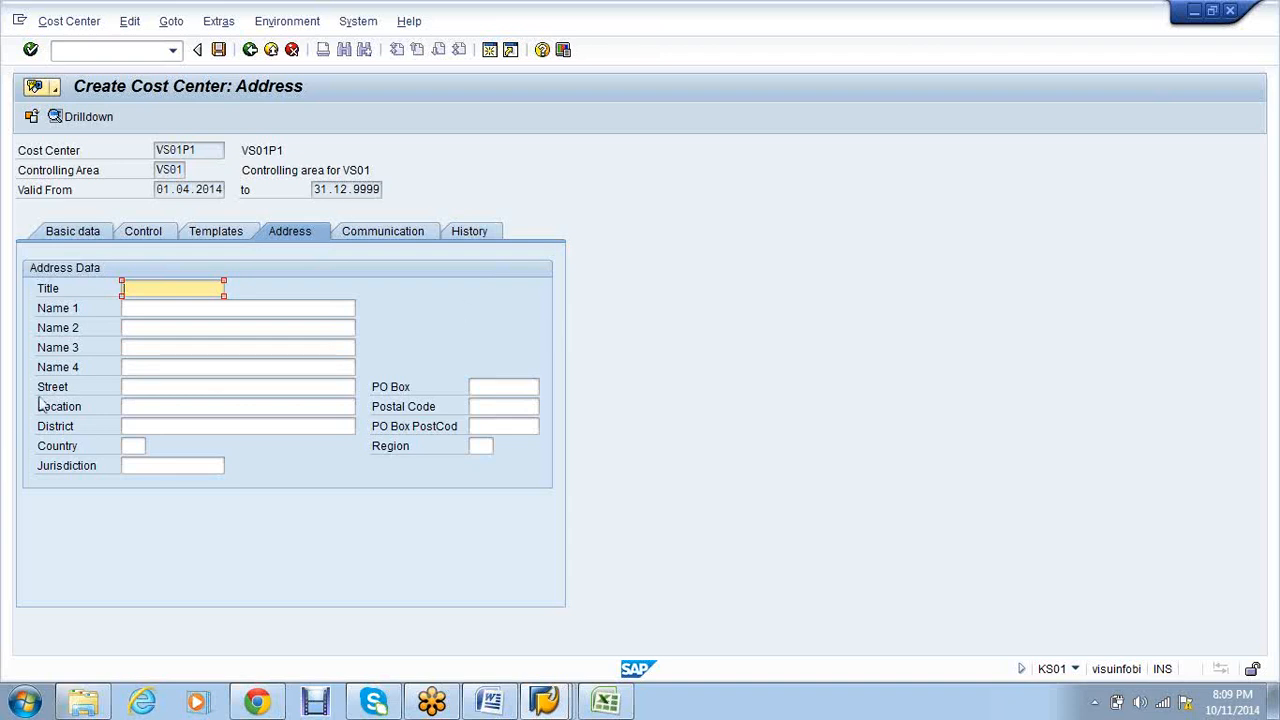
{"action": "left_click", "coordinate": [80, 240]}
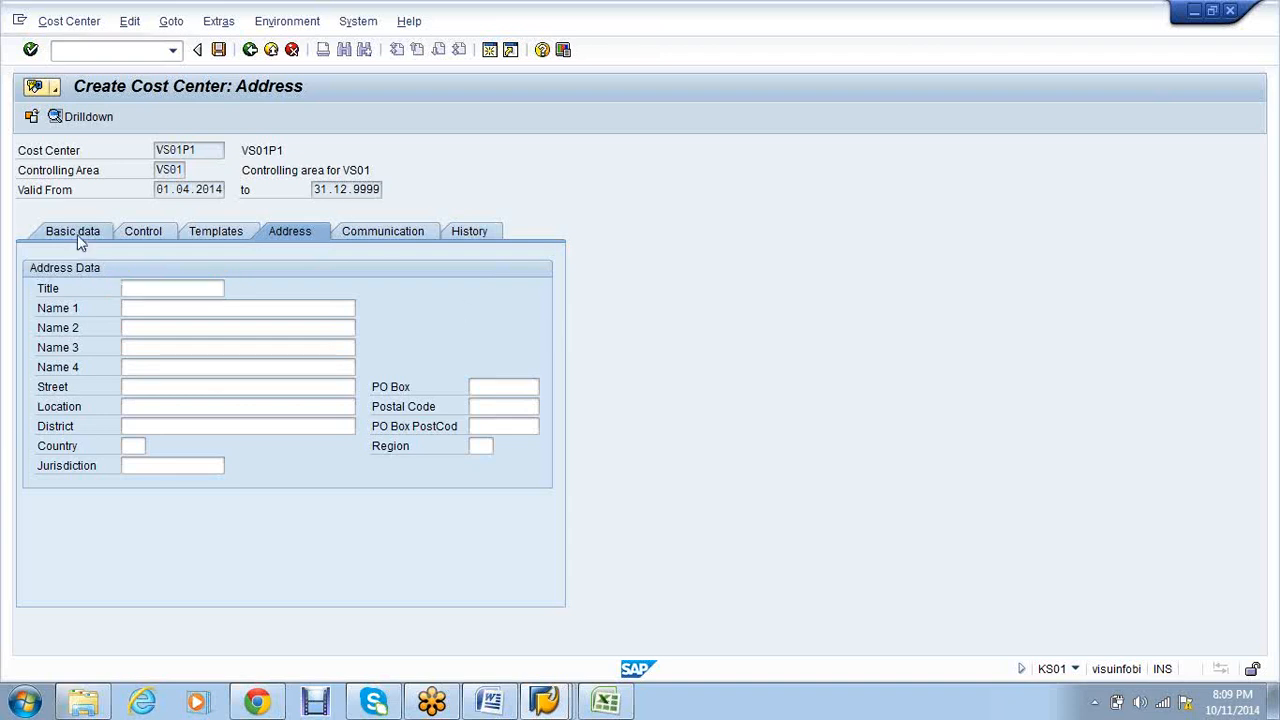
{"action": "left_click", "coordinate": [218, 51]}
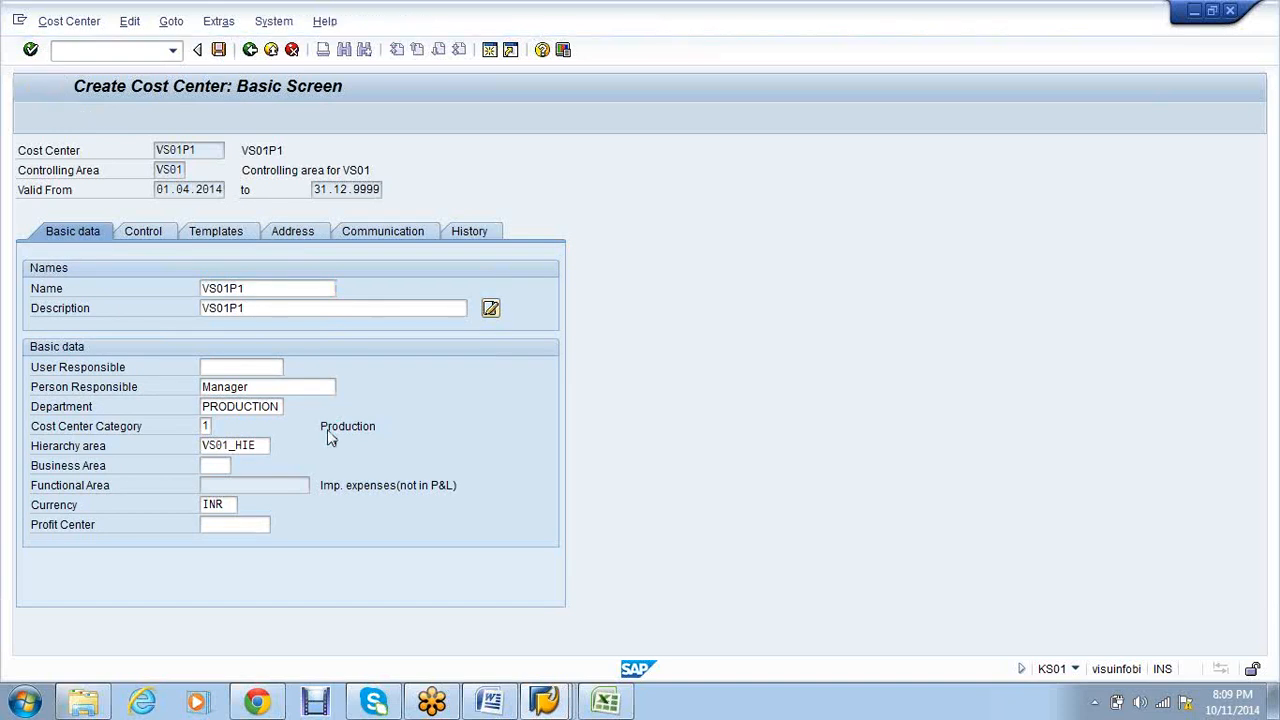
- Start creating cost center VS01P2 with VS01P1 as the reference cost center and open its basic data
{"action": "left_click", "coordinate": [226, 269]}
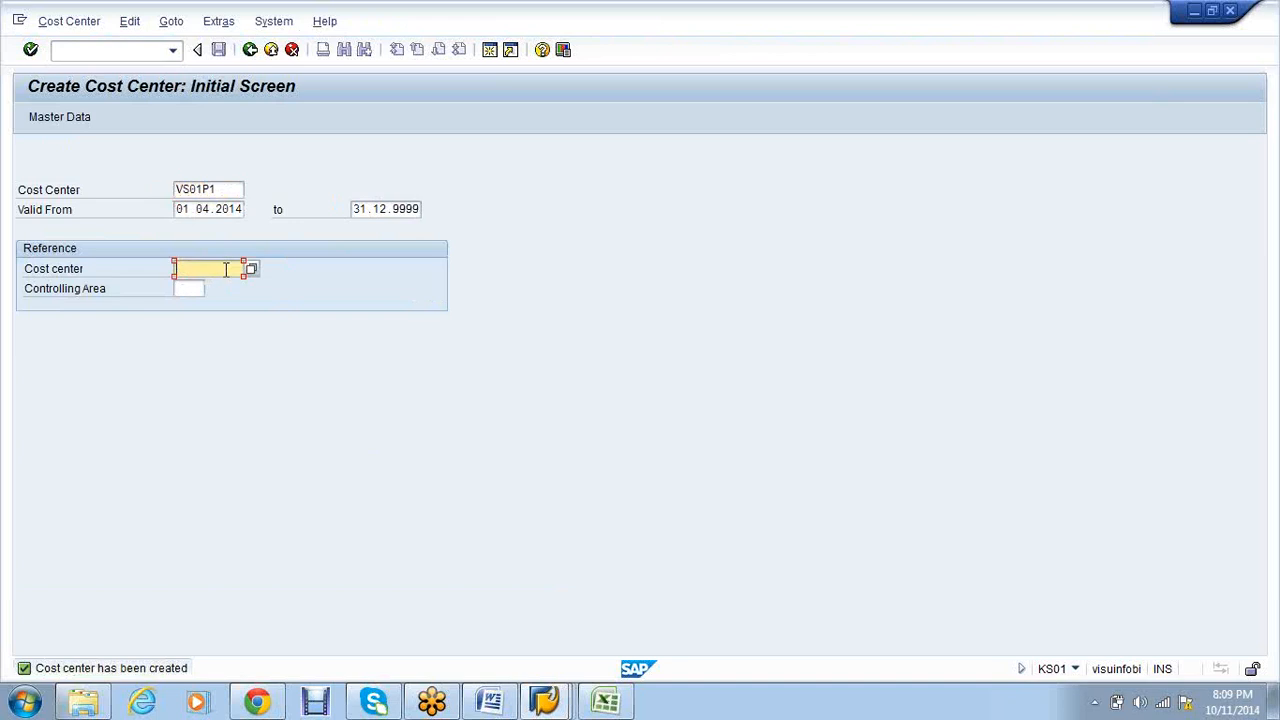
{"action": "left_click_drag", "start_coordinate": [224, 190], "coordinate": [175, 190]}
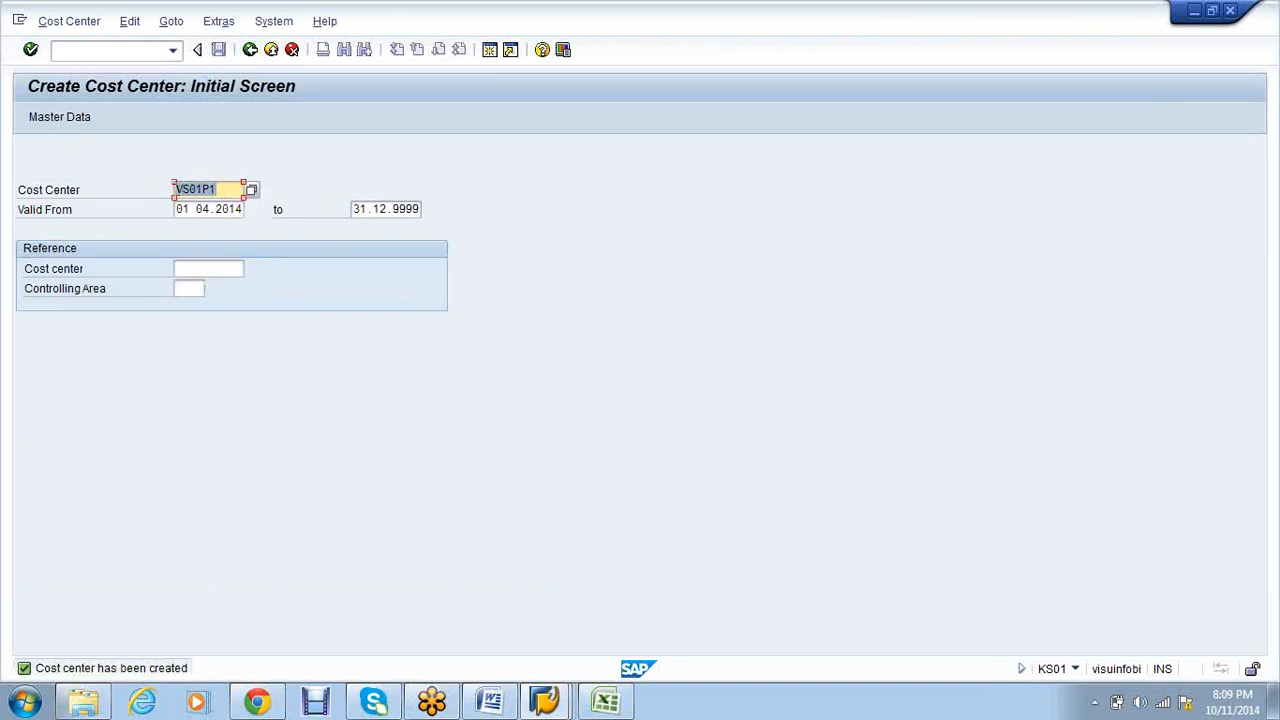
{"action": "key", "text": "ctrl+c"}
{"action": "left_click", "coordinate": [223, 268]}
{"action": "key", "text": "ctrl+v"}
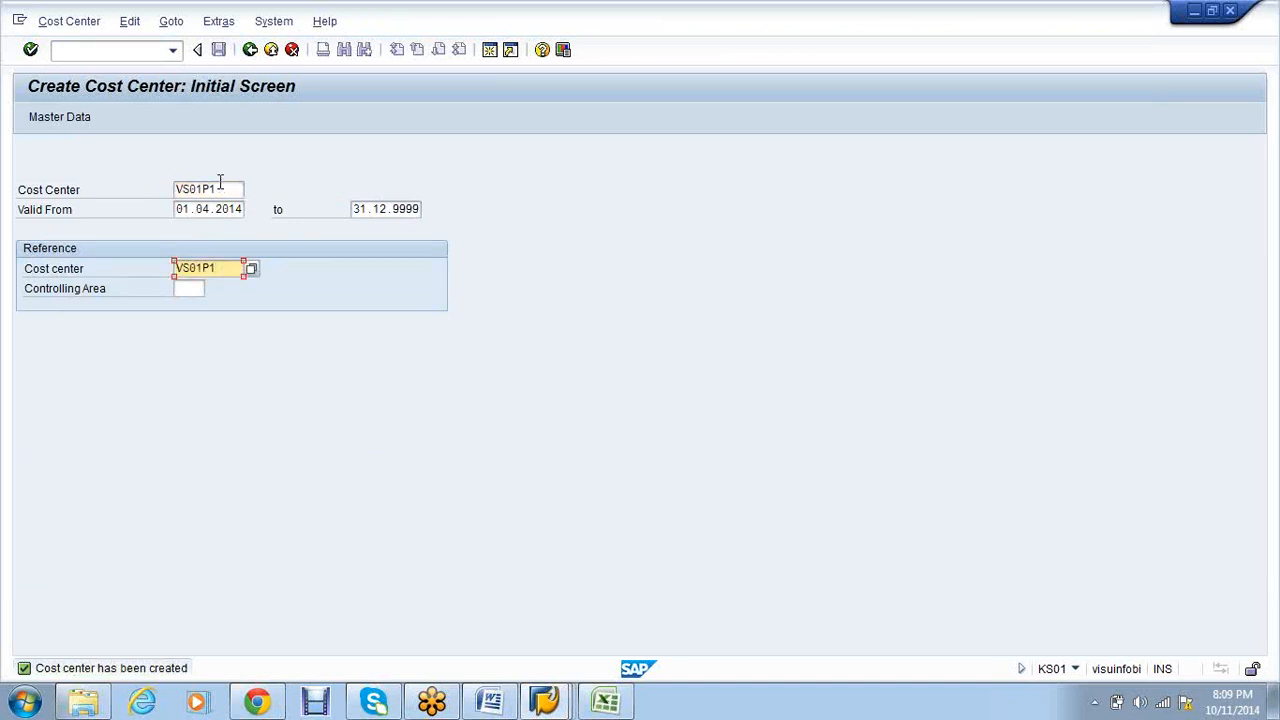
{"action": "left_click", "coordinate": [221, 188]}
{"action": "key", "text": "BackSpace"}
{"action": "type", "text": "2"}
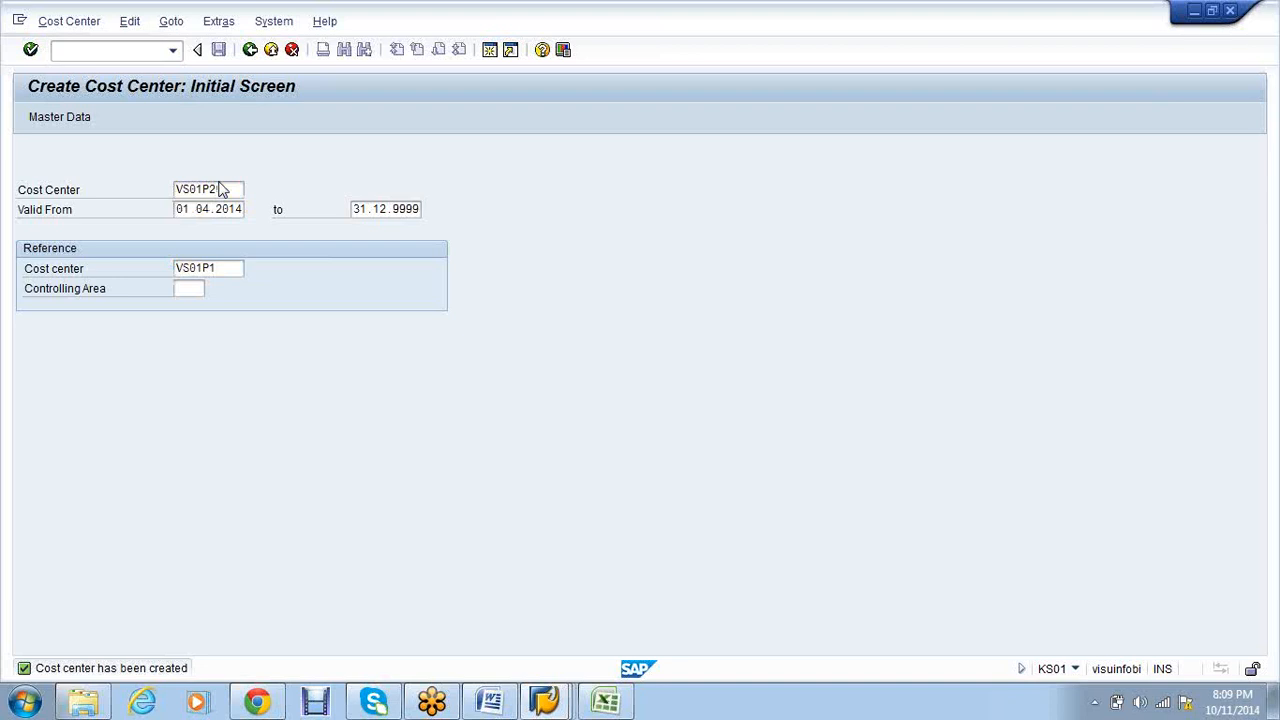
{"action": "key", "text": "Return"}
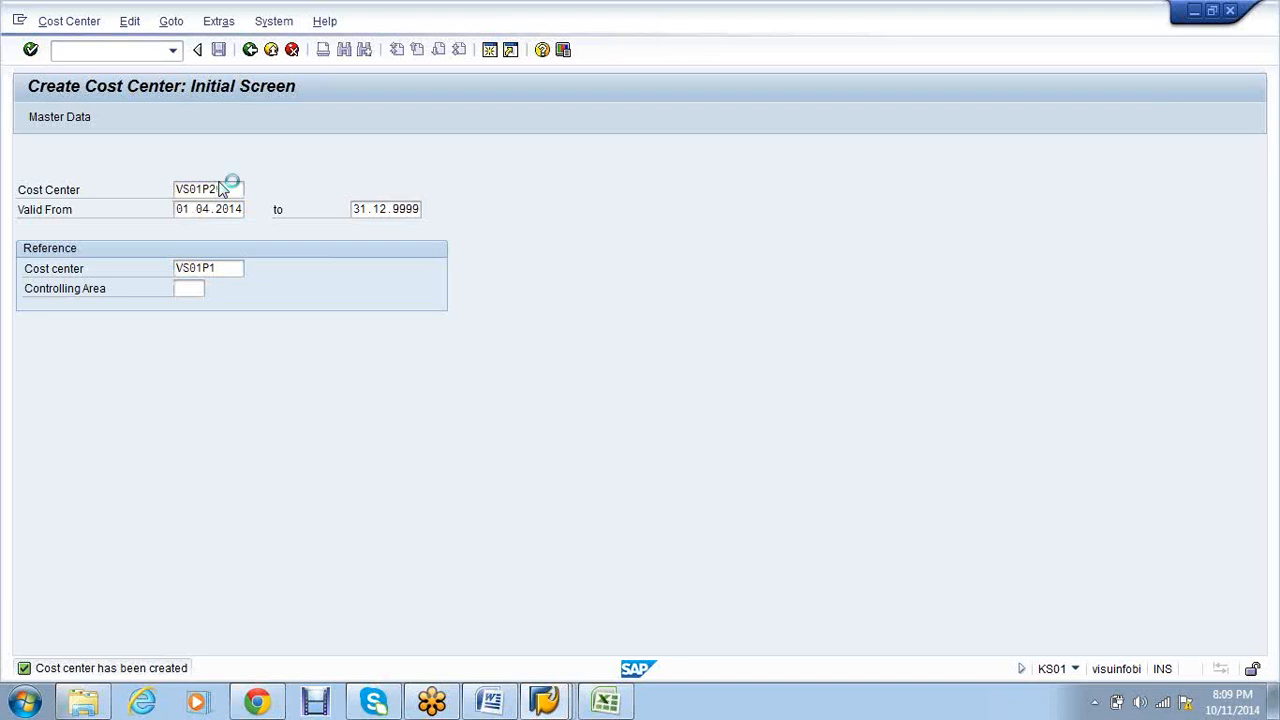
- Set the description of the new production cost center to VS01P2 and save it
{"action": "left_click", "coordinate": [280, 306]}
{"action": "key", "text": "BackSpace"}
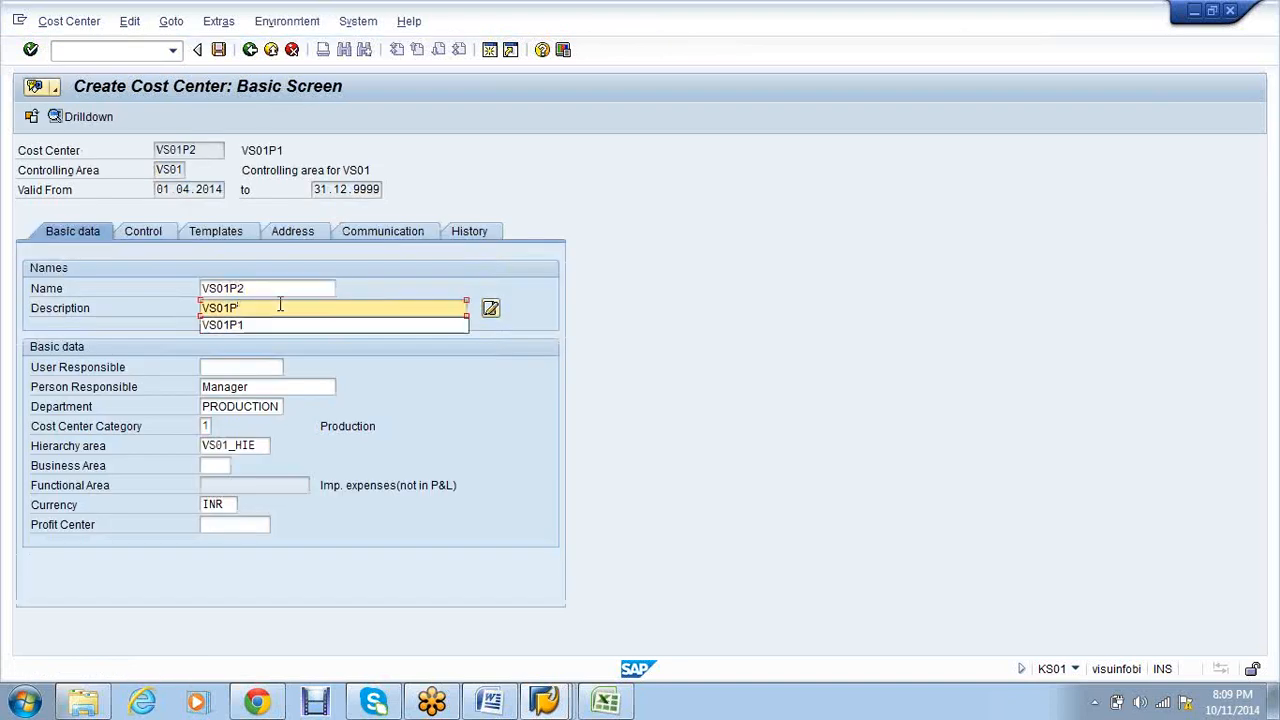
{"action": "type", "text": "2"}
{"action": "left_click", "coordinate": [219, 51]}
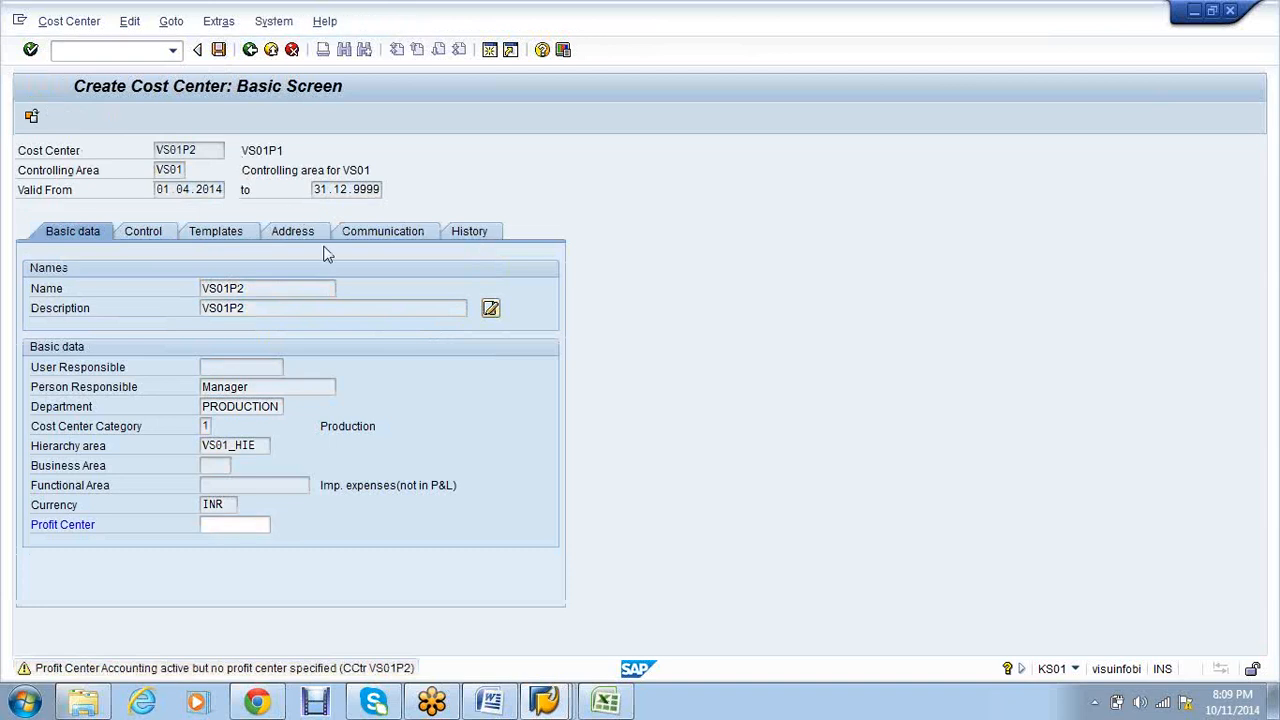
{"action": "key", "text": "Return"}
- Start creating cost center VS01P3 with VS01P1 as the reference cost center
{"action": "left_click", "coordinate": [221, 192]}
{"action": "key", "text": "BackSpace"}
{"action": "type", "text": "3"}
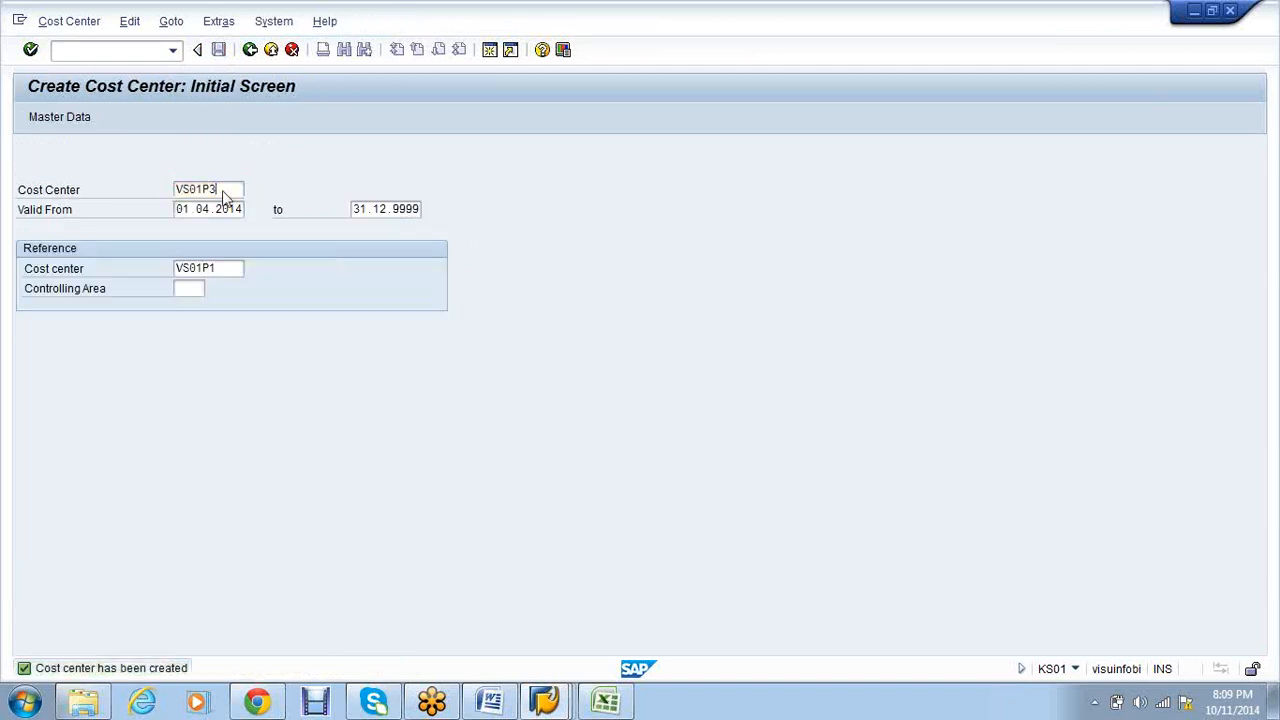
{"action": "key", "text": "Return"}
- Set the cost center's name and description to VS01P3 and save it
{"action": "left_click", "coordinate": [275, 290]}
{"action": "key", "text": "BackSpace"}
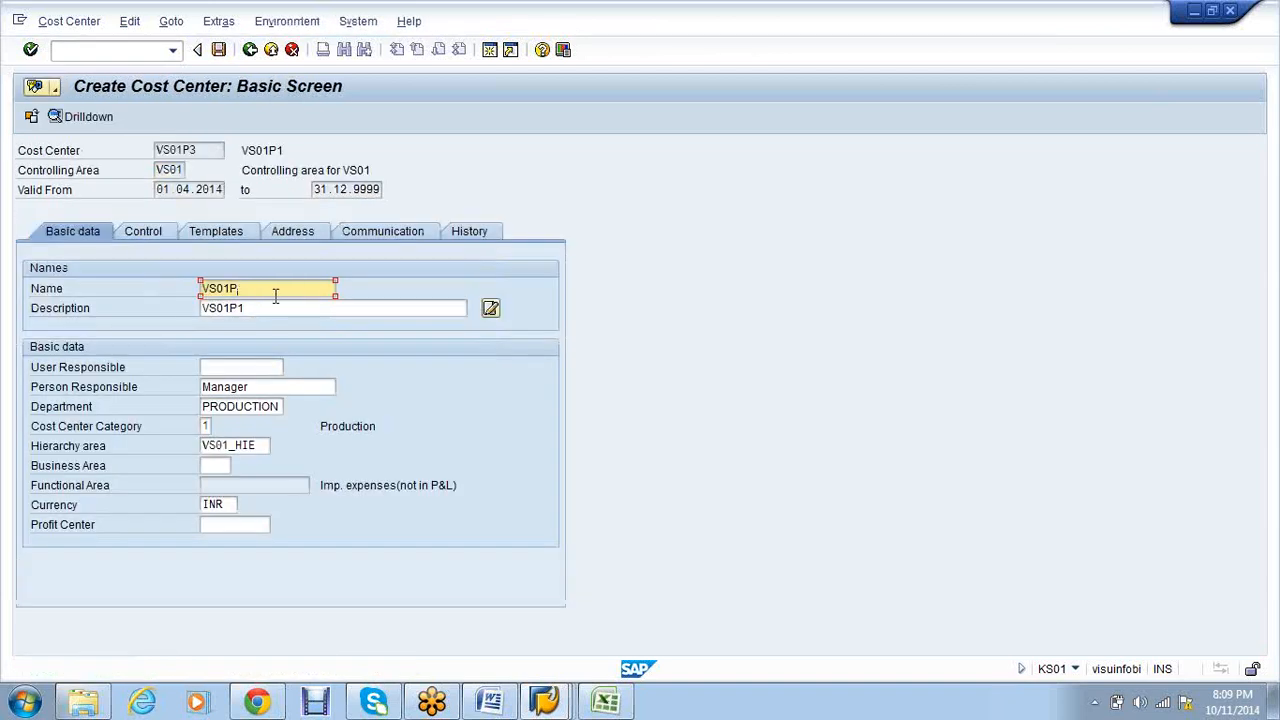
{"action": "type", "text": "3"}
{"action": "left_click", "coordinate": [278, 305]}
{"action": "key", "text": "BackSpace"}
{"action": "type", "text": "3"}
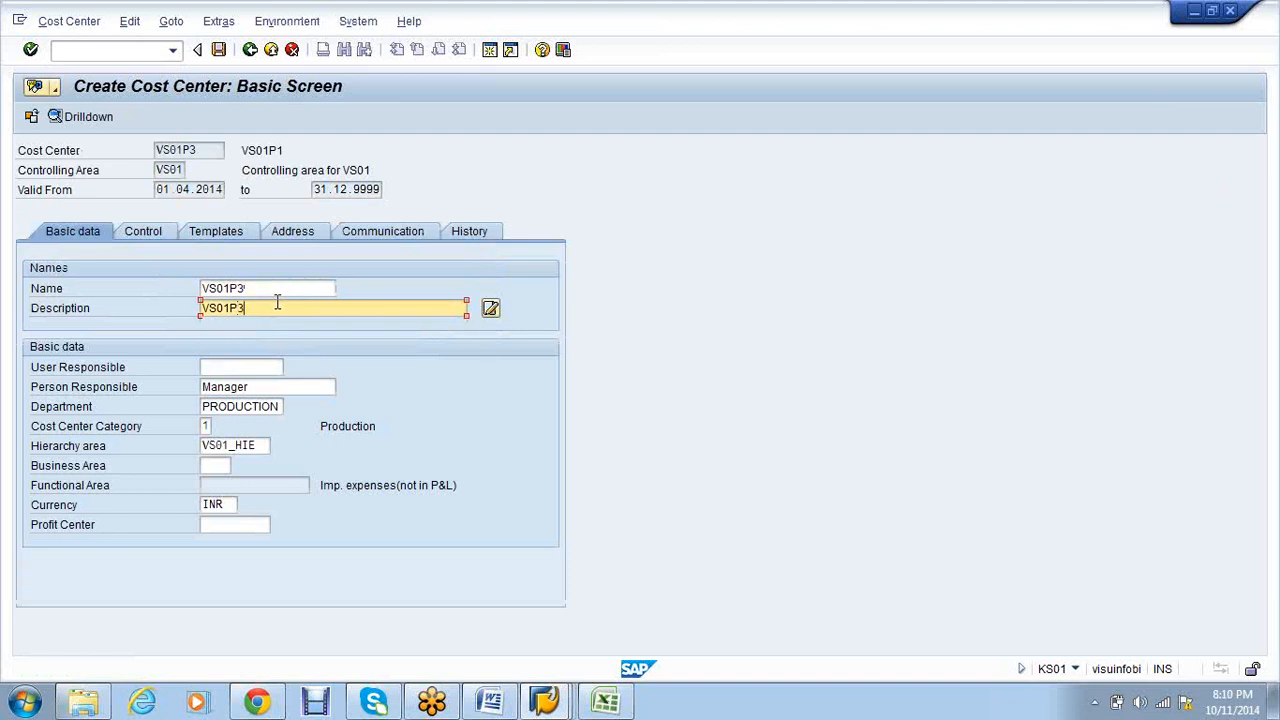
{"action": "key", "text": "Return"}
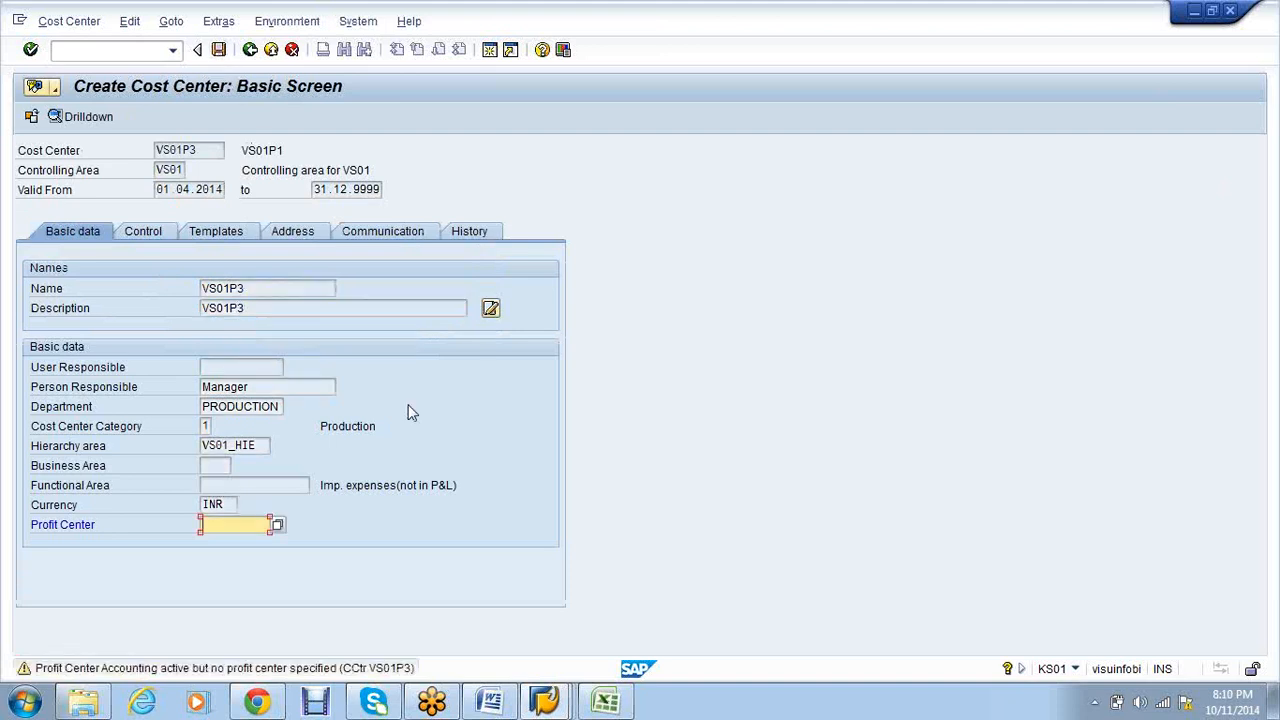
{"action": "key", "text": "ctrl+s"}
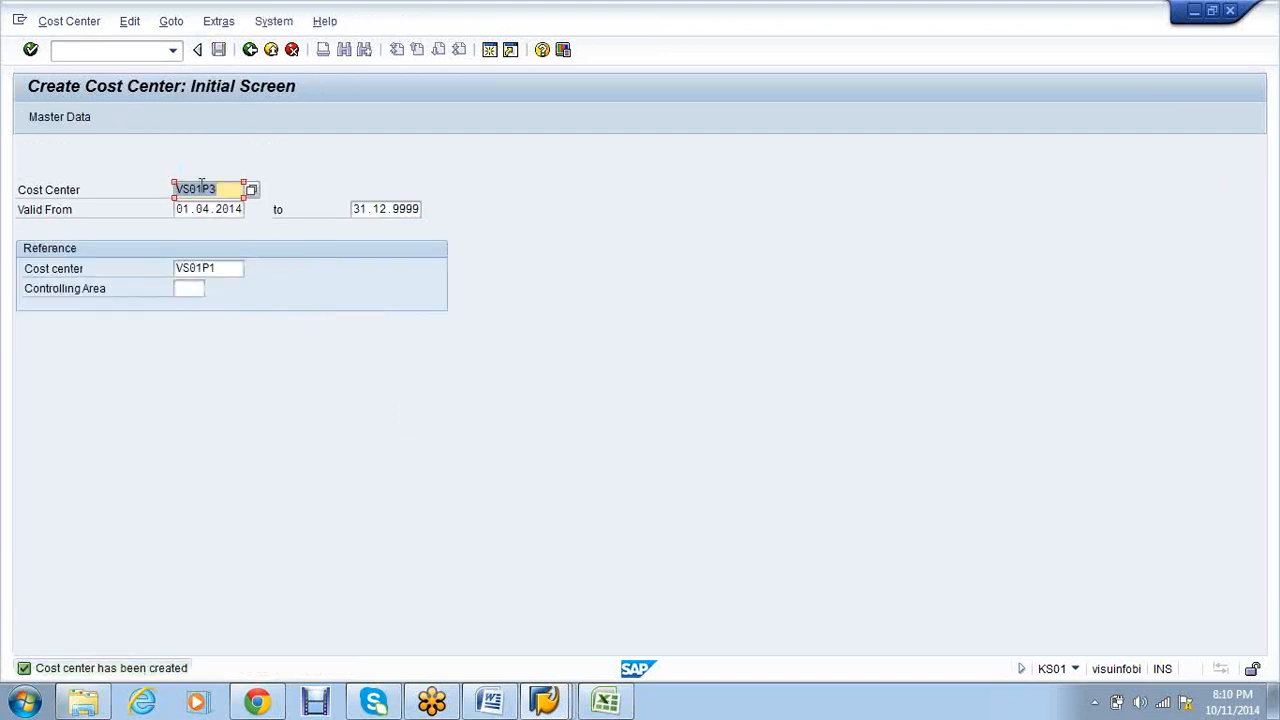
- Start creating cost center VS01S1, keeping VS01P1 as the reference cost center
{"action": "left_click", "coordinate": [228, 190]}
{"action": "key", "text": "BackSpace"}
{"action": "key", "text": "BackSpace"}
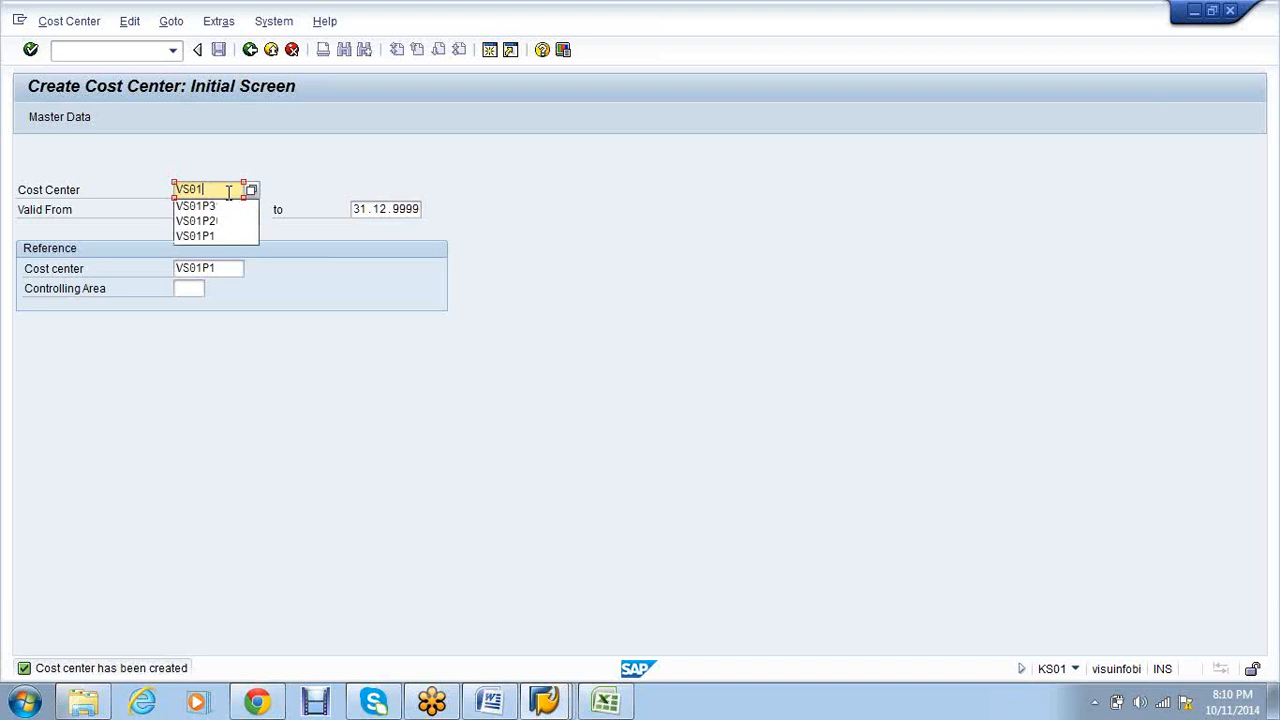
{"action": "type", "text": "S1"}
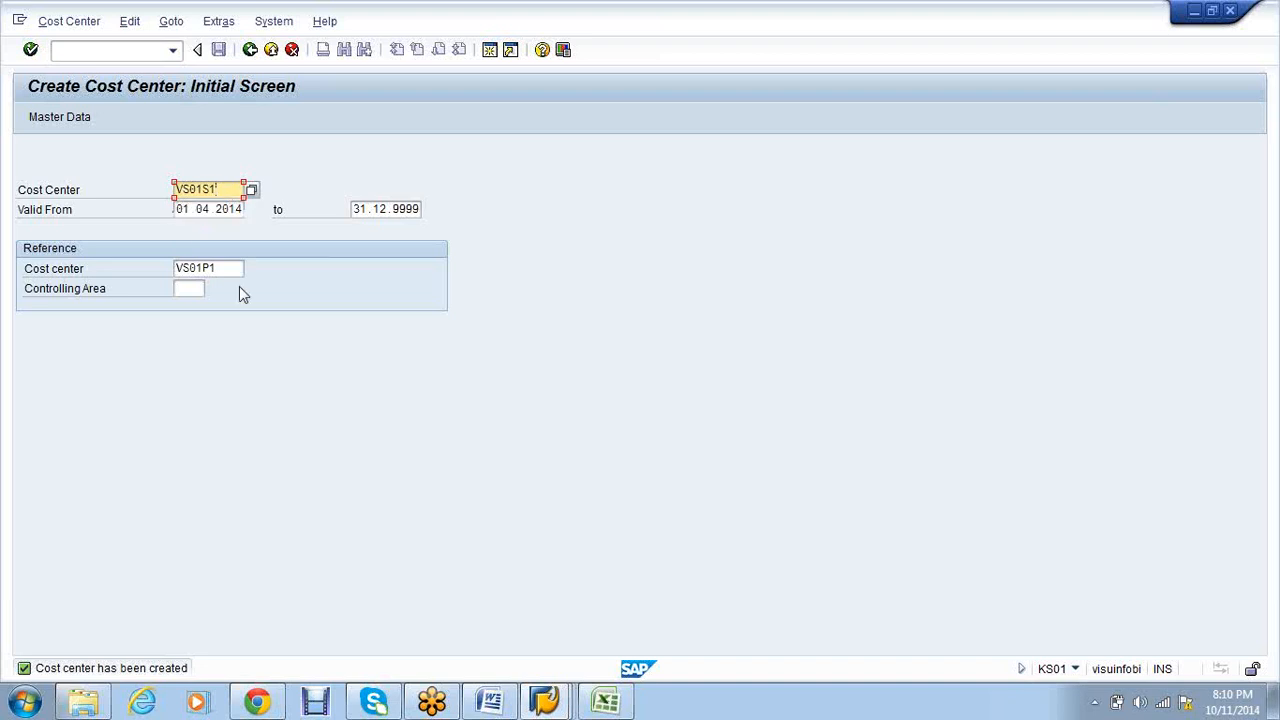
{"action": "key", "text": "Return"}
- Set both the name and the description of the service cost center to VS01S1
{"action": "key", "text": "BackSpace"}
{"action": "key", "text": "BackSpace"}
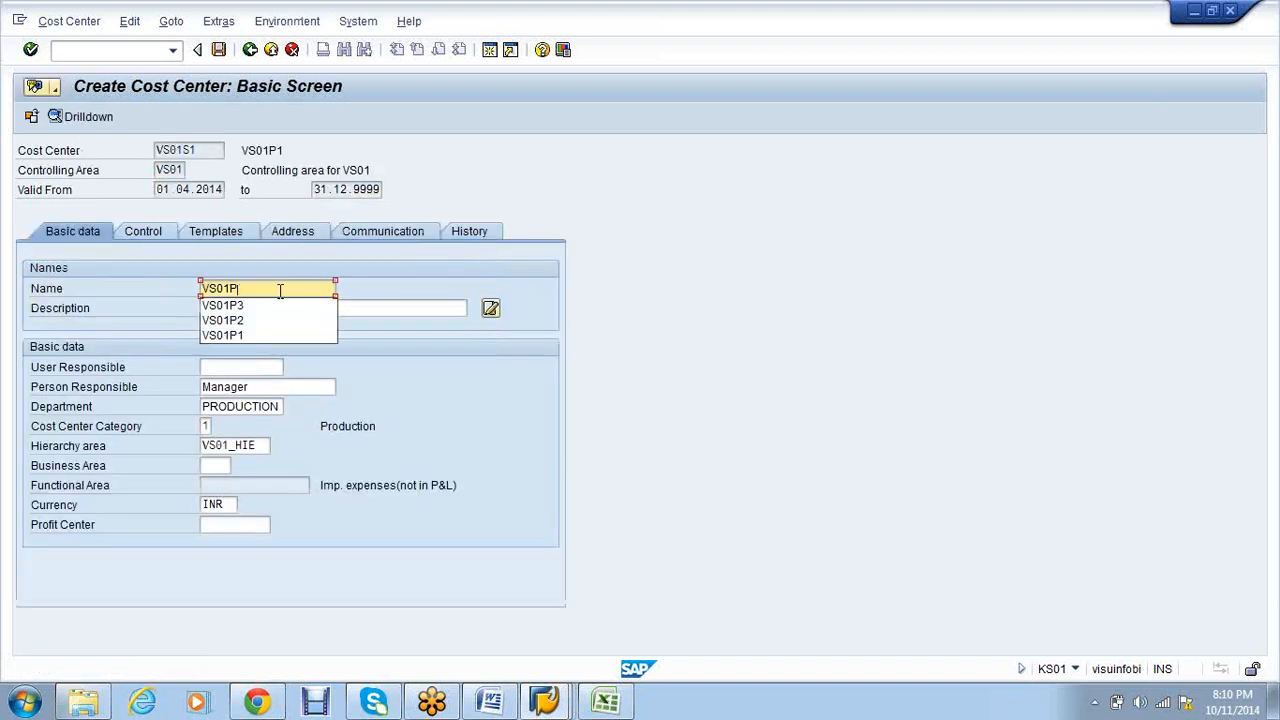
{"action": "type", "text": "S1"}
{"action": "left_click", "coordinate": [283, 303]}
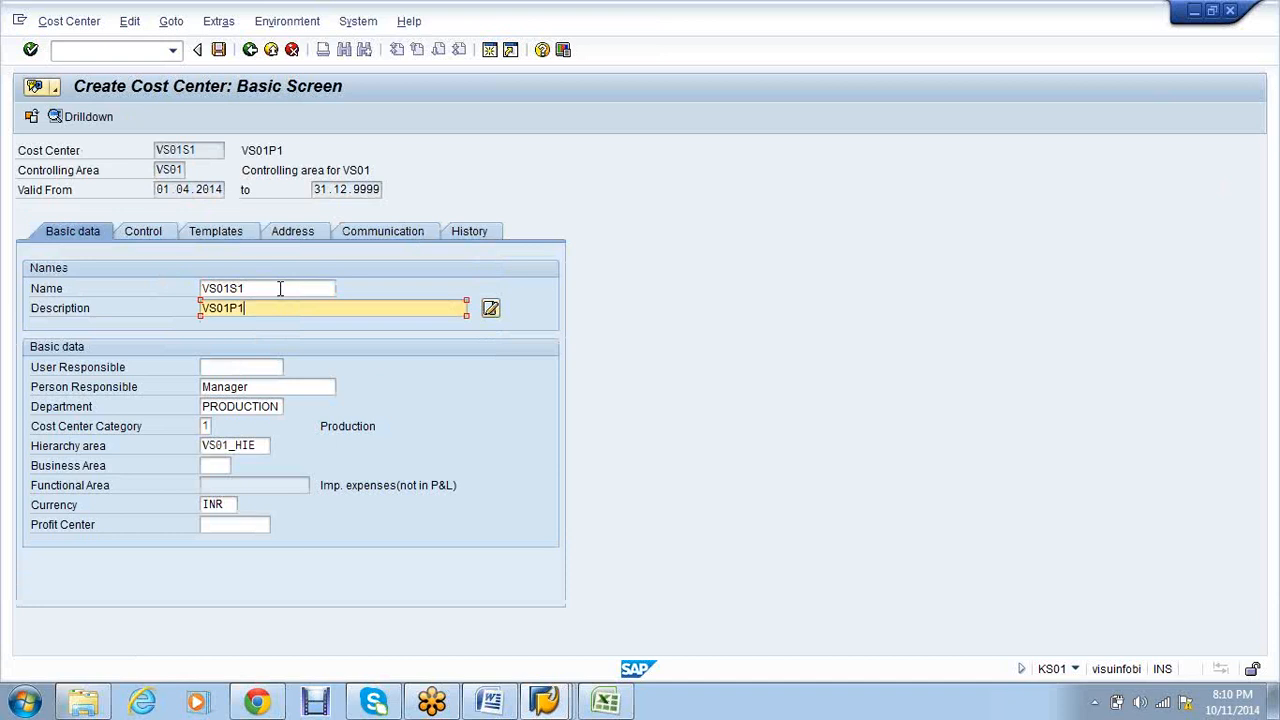
{"action": "key", "text": "BackSpace"}
{"action": "key", "text": "BackSpace"}
{"action": "type", "text": "S1"}
- Replace the department of cost center VS01S1 with SERVICE and save the cost center
{"action": "left_click", "coordinate": [280, 406]}
{"action": "key", "text": "BackSpace"}
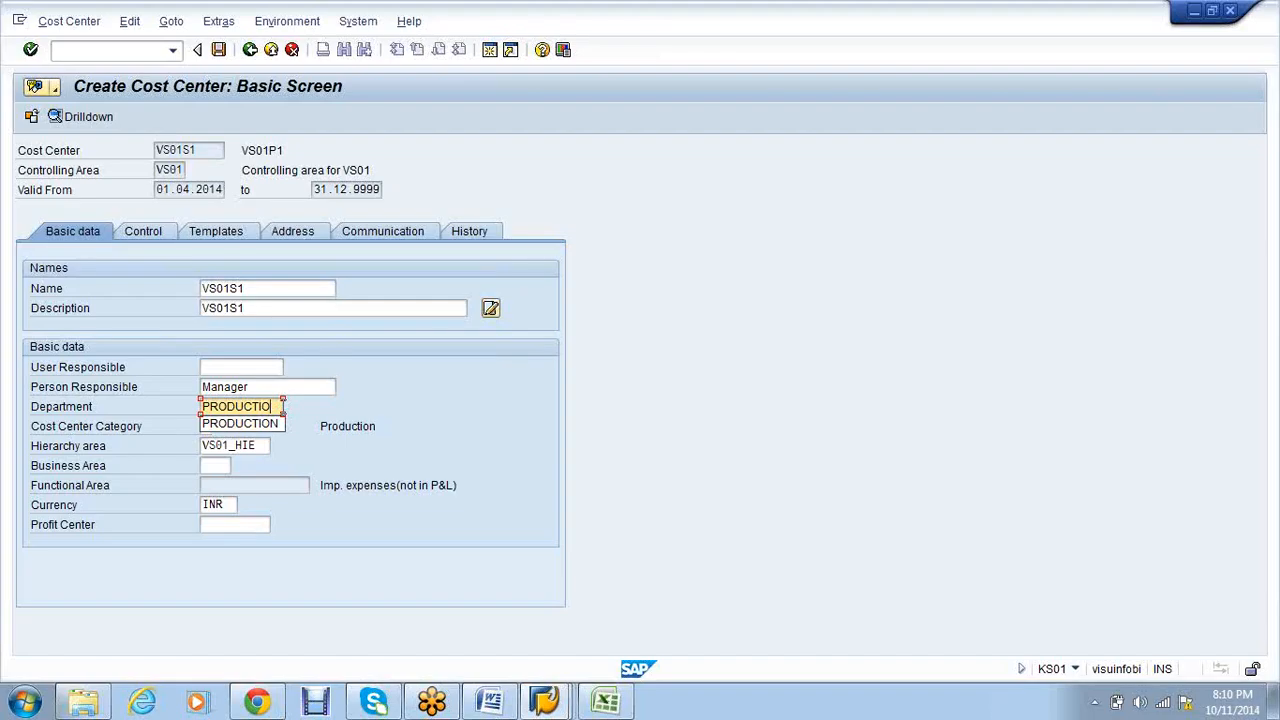
{"action": "key", "text": "BackSpace"}
{"action": "key", "text": "BackSpace"}
{"action": "key", "text": "BackSpace"}
{"action": "key", "text": "BackSpace"}
{"action": "key", "text": "BackSpace"}
{"action": "key", "text": "BackSpace"}
{"action": "key", "text": "BackSpace"}
{"action": "key", "text": "BackSpace"}
{"action": "key", "text": "BackSpace"}
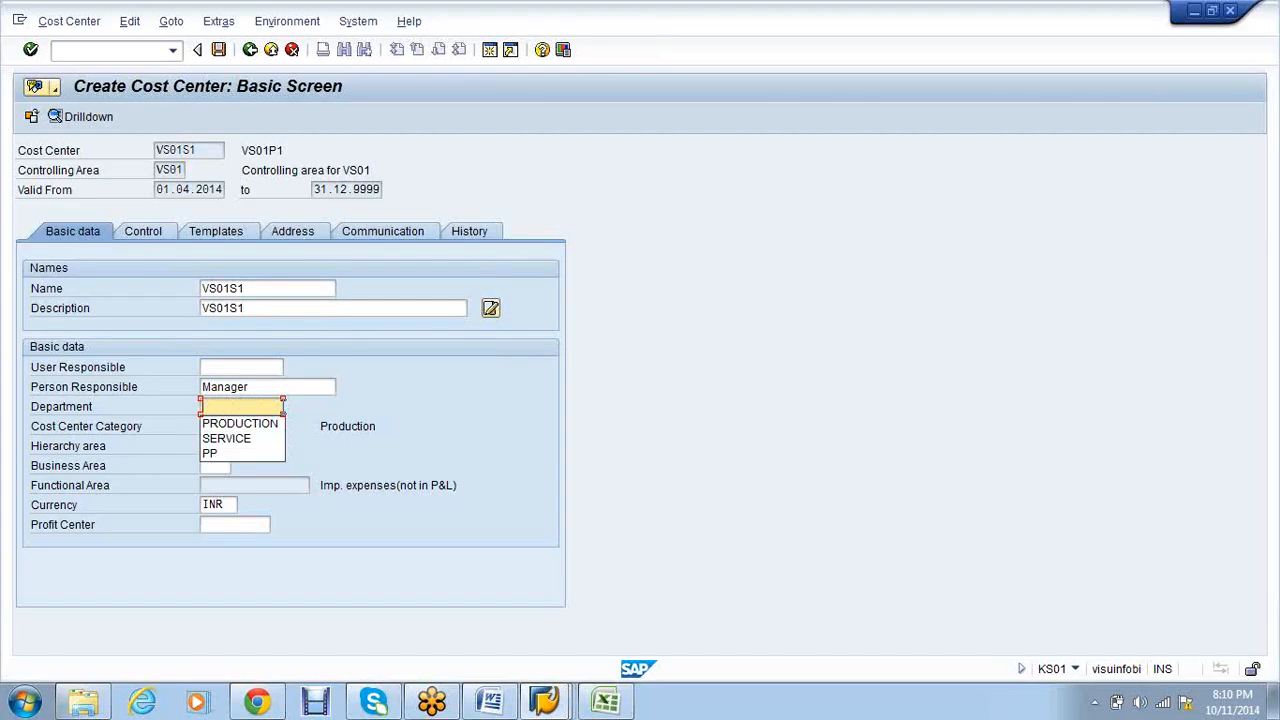
{"action": "left_click", "coordinate": [266, 440]}
{"action": "left_click", "coordinate": [218, 50]}
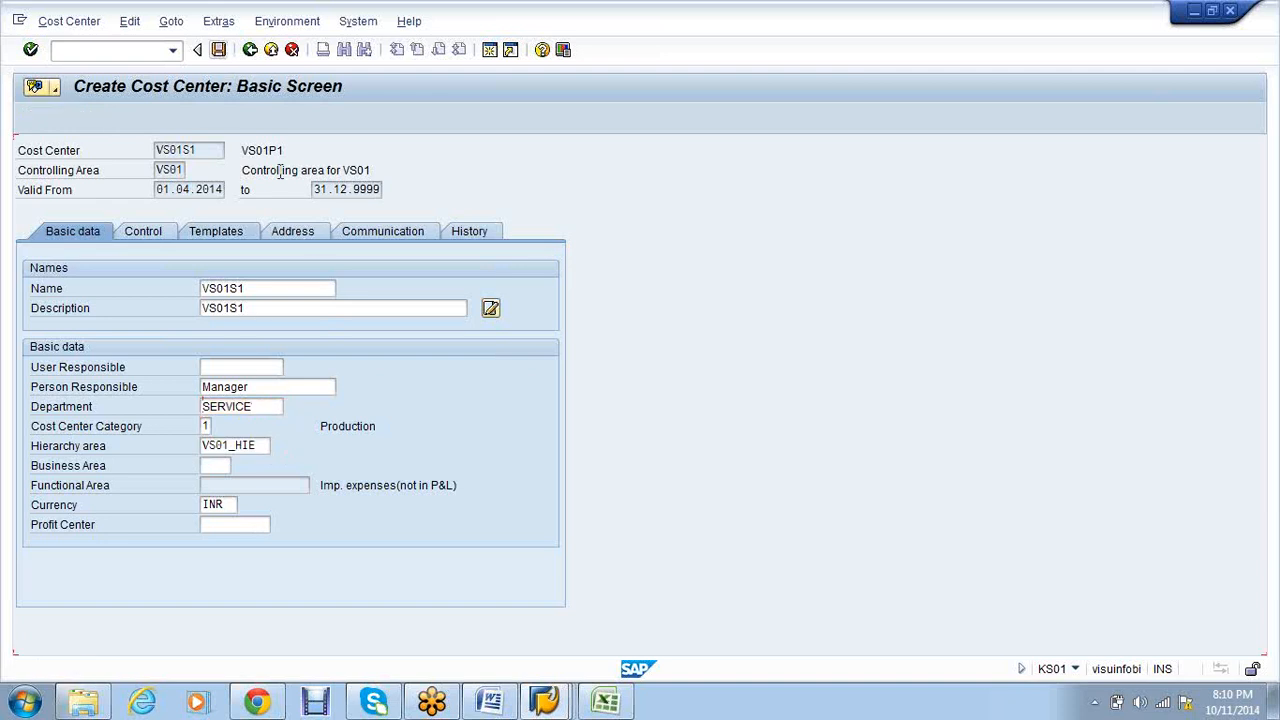
{"action": "key", "text": "Return"}
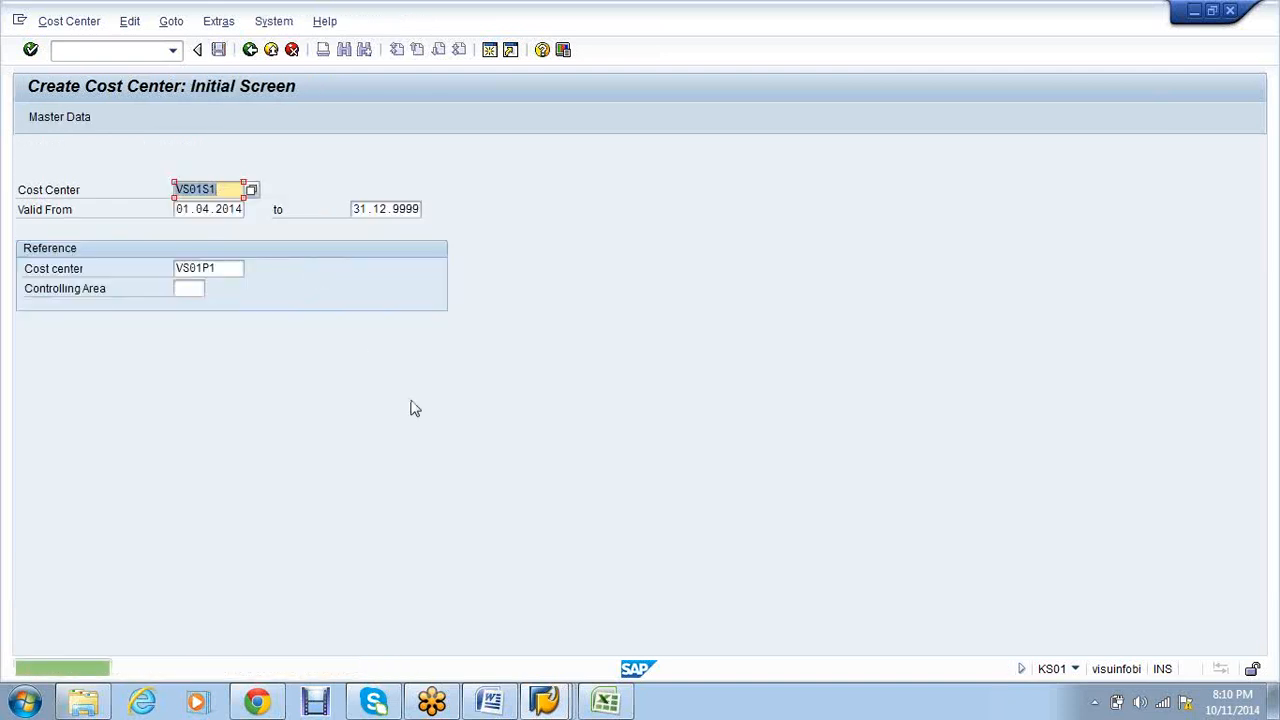
{"action": "left_click", "coordinate": [132, 53]}
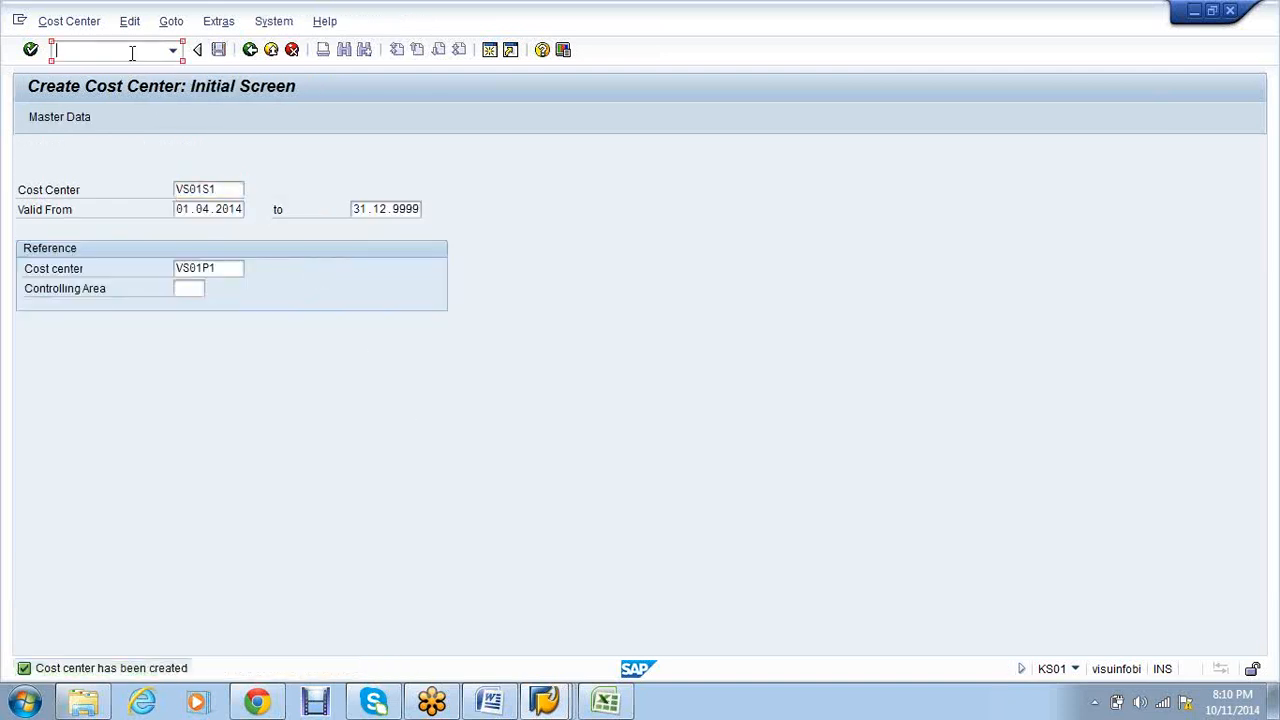
{"action": "type", "text": "/ksh1"}
{"action": "key", "text": "Return"}
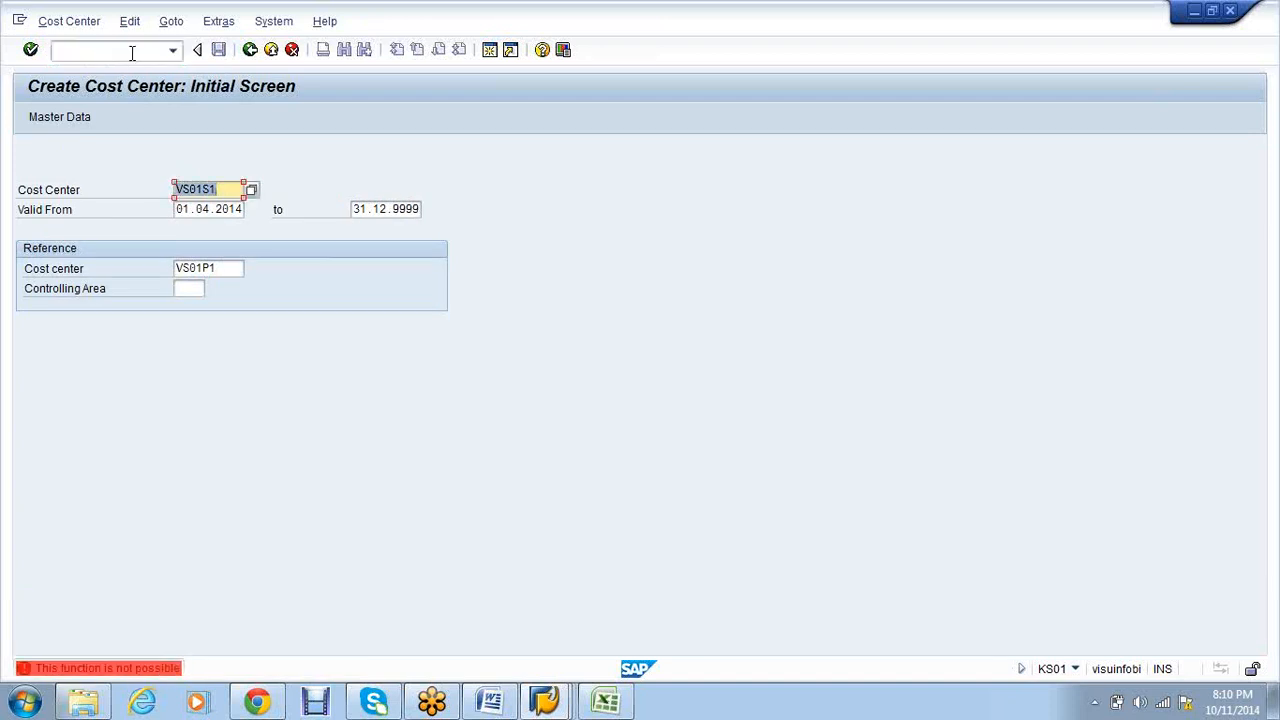
- Leave cost center creation and open the Create Cost Center Group transaction with /nksh1
{"action": "left_click", "coordinate": [132, 53]}
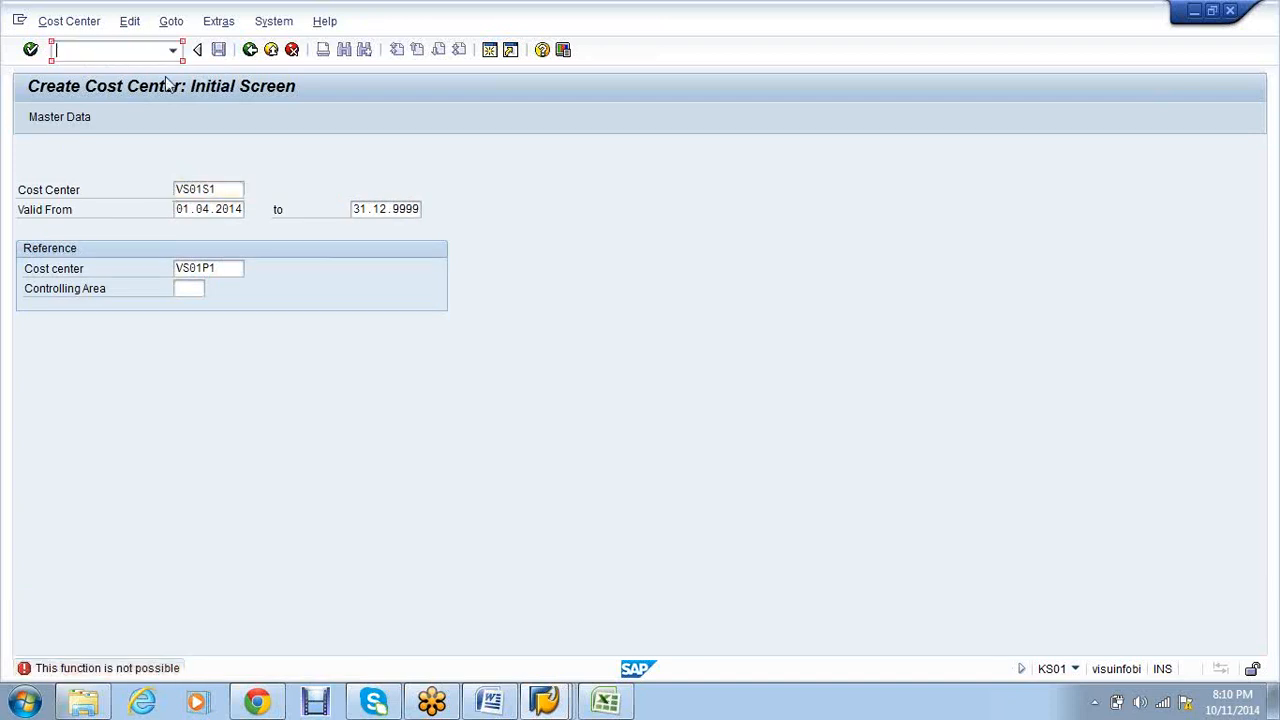
{"action": "type", "text": "/nksh1"}
{"action": "key", "text": "Return"}
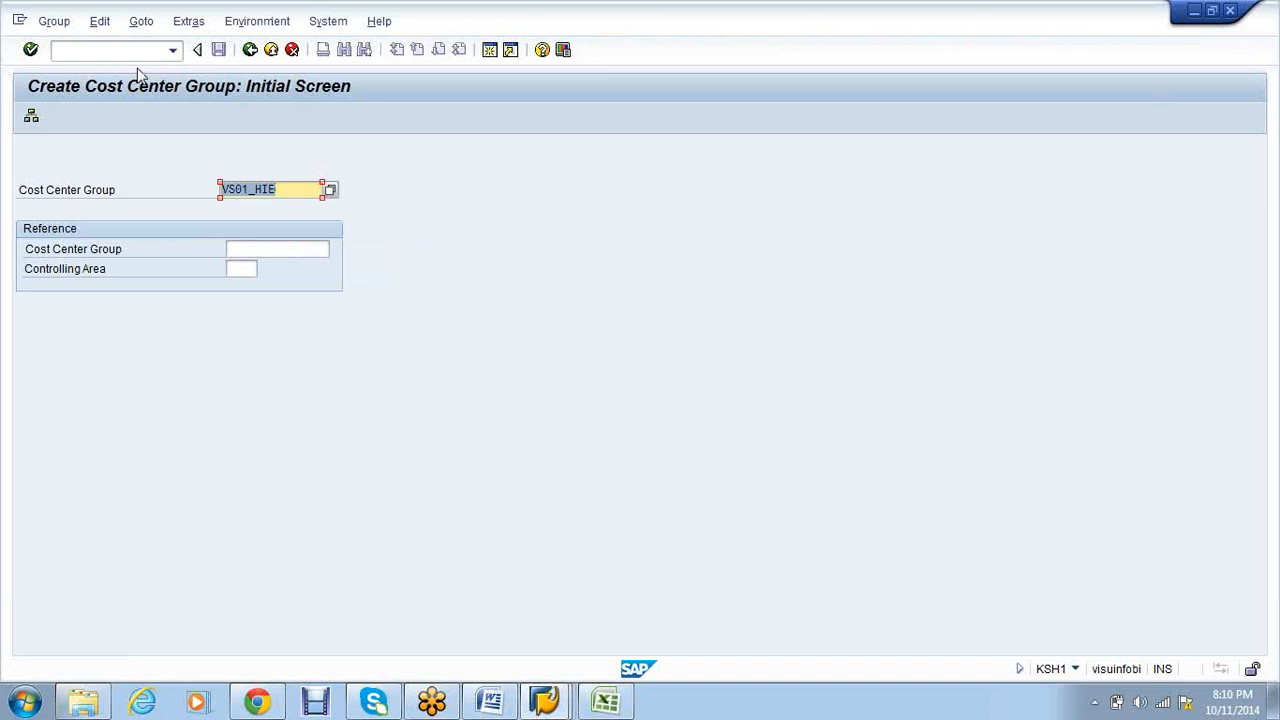
{"action": "key", "text": "BackSpace"}
{"action": "type", "text": "P"}
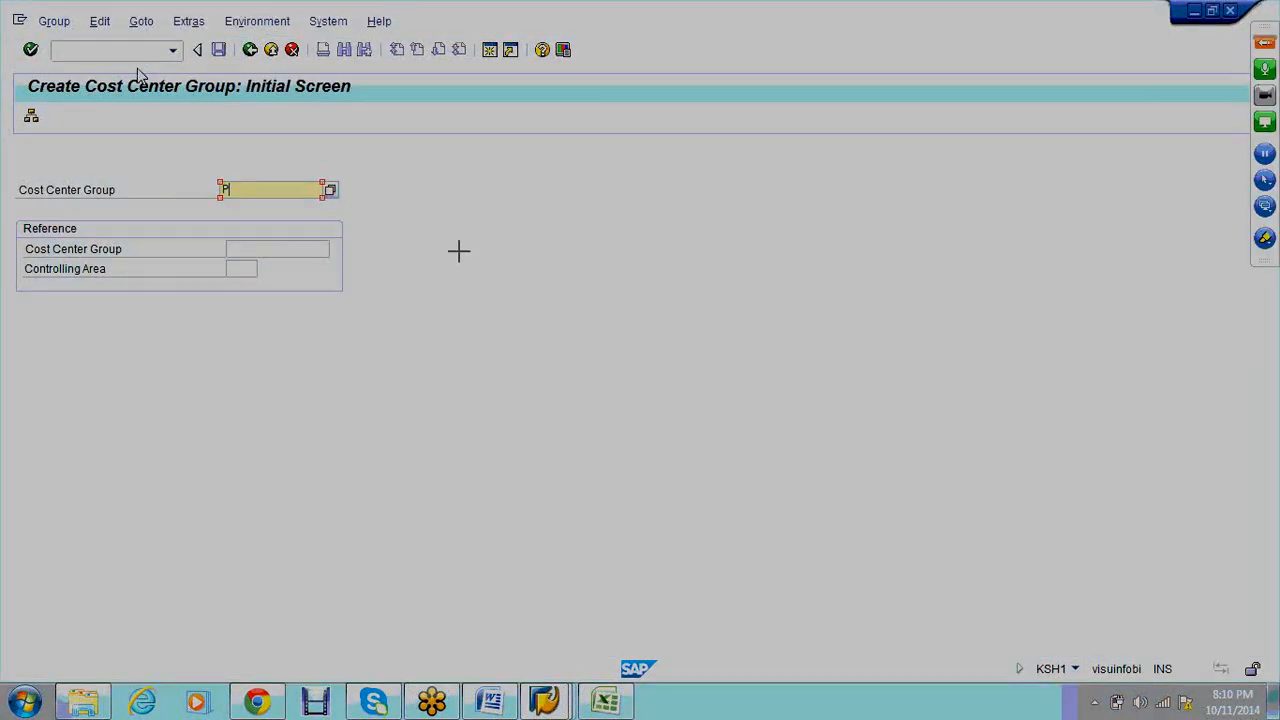
{"action": "left_click_drag", "start_coordinate": [458, 251], "coordinate": [505, 293]}
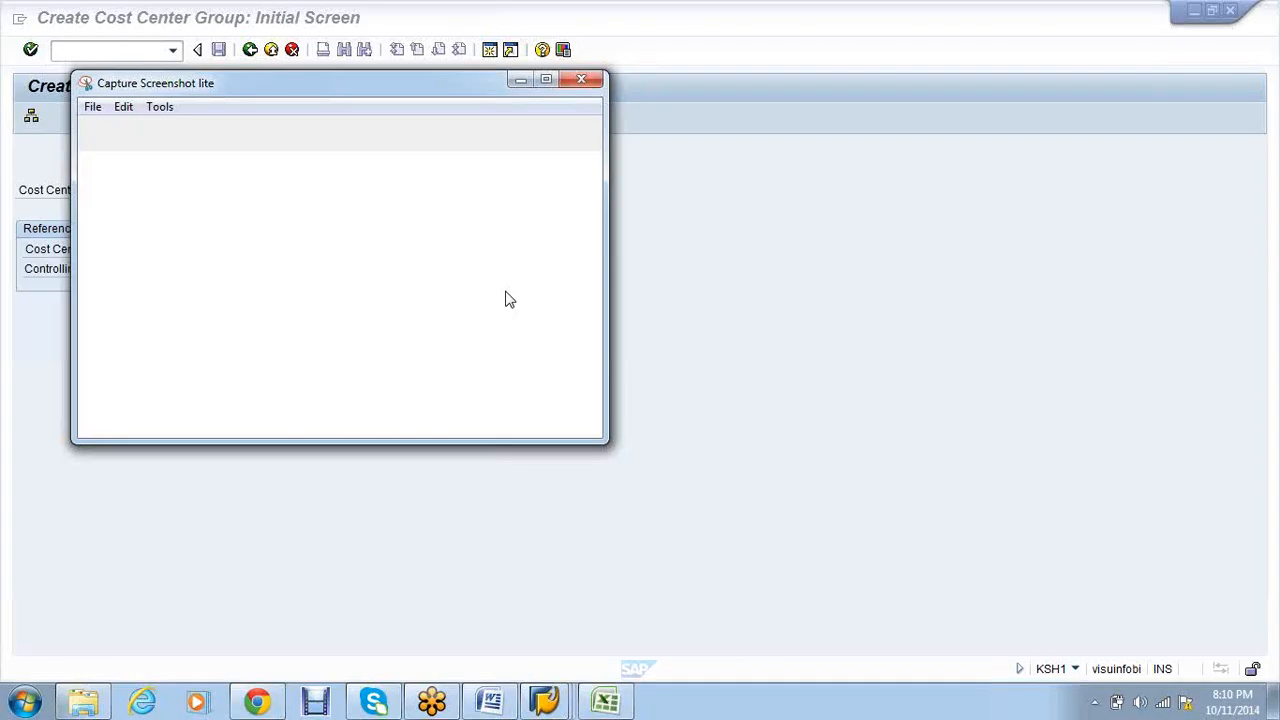
{"action": "left_click", "coordinate": [592, 80]}
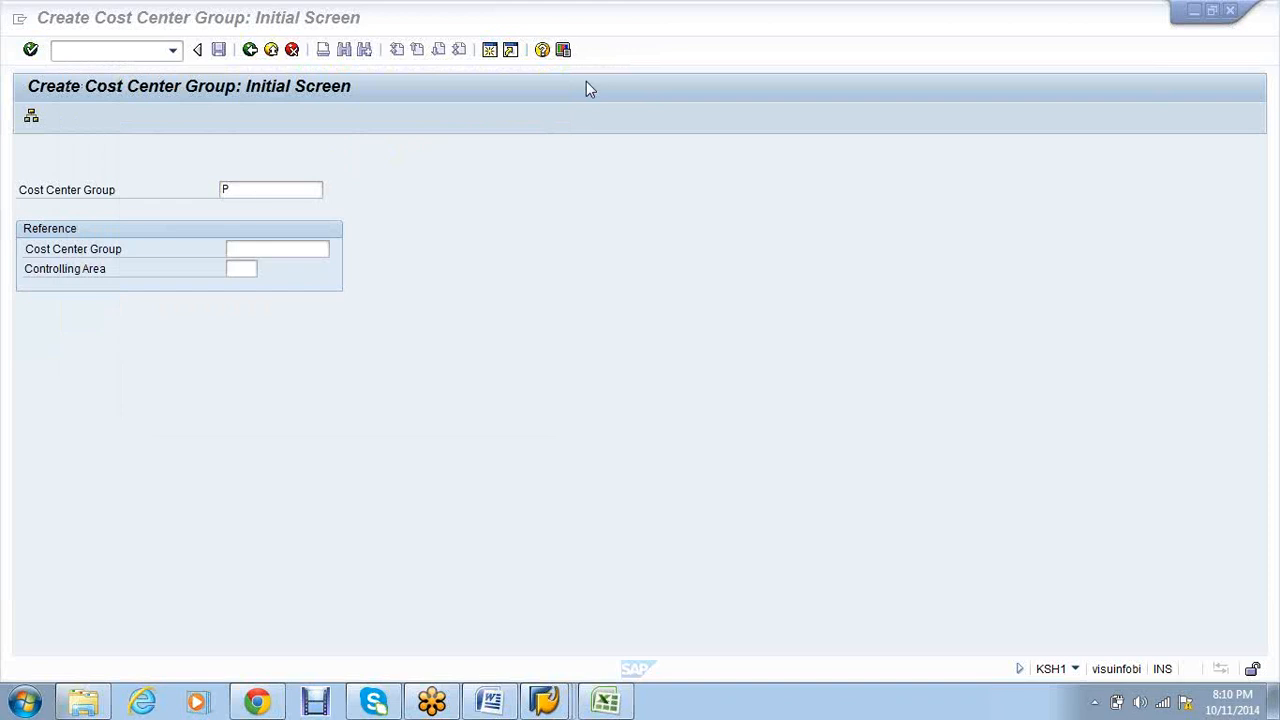
- Enter VS01P123 as the name of the new cost center group
{"action": "left_click", "coordinate": [258, 198]}
{"action": "key", "text": "BackSpace"}
{"action": "type", "text": "VS01"}
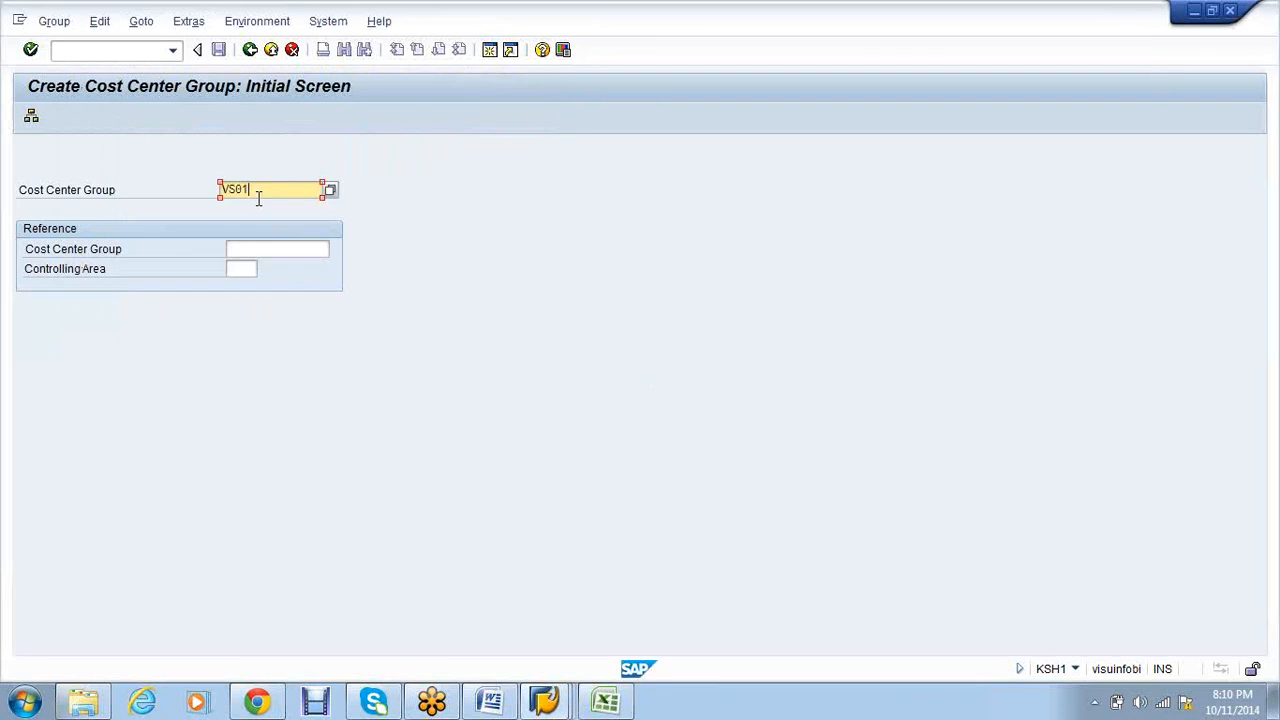
{"action": "type", "text": "P123"}
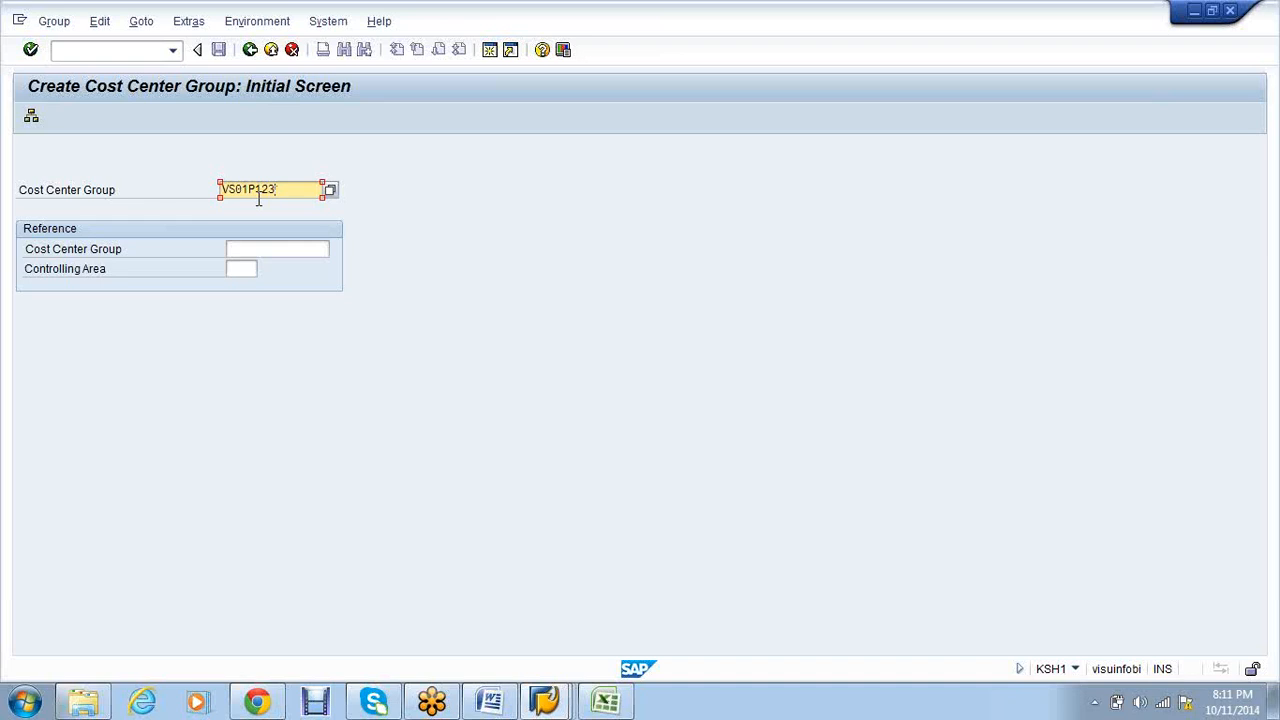
- Switch to the Excel workbook and examine the MOH expense items from Primary Freight to Loading Charges
{"action": "left_click", "coordinate": [630, 708]}
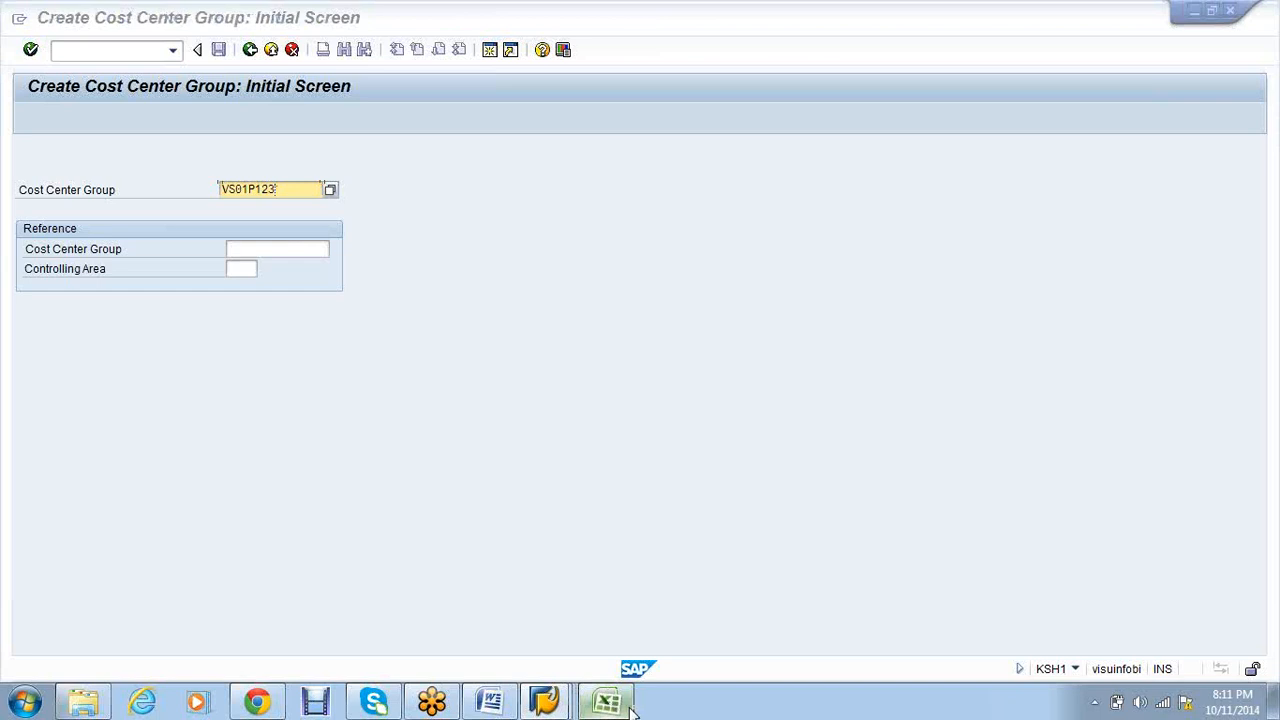
{"action": "left_click_drag", "start_coordinate": [206, 311], "coordinate": [230, 373]}
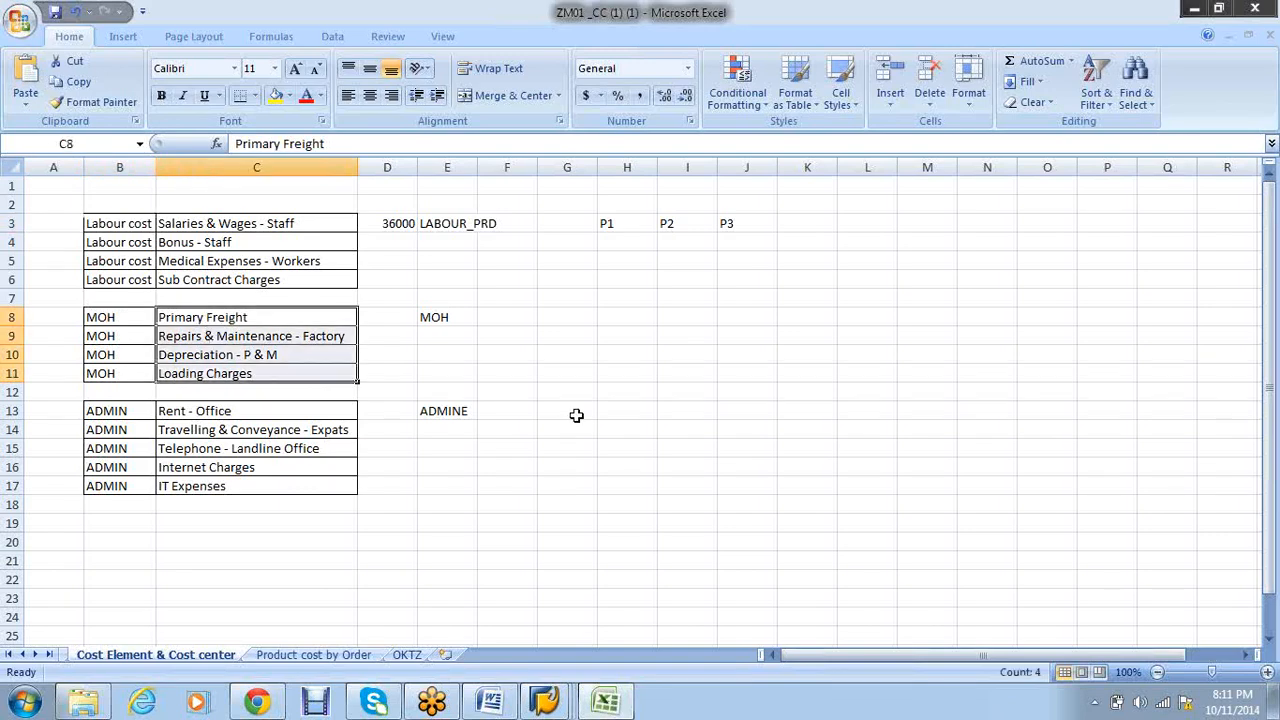
{"action": "left_click", "coordinate": [566, 412]}
{"action": "left_click", "coordinate": [224, 320]}
{"action": "left_click_drag", "start_coordinate": [226, 326], "coordinate": [232, 354]}
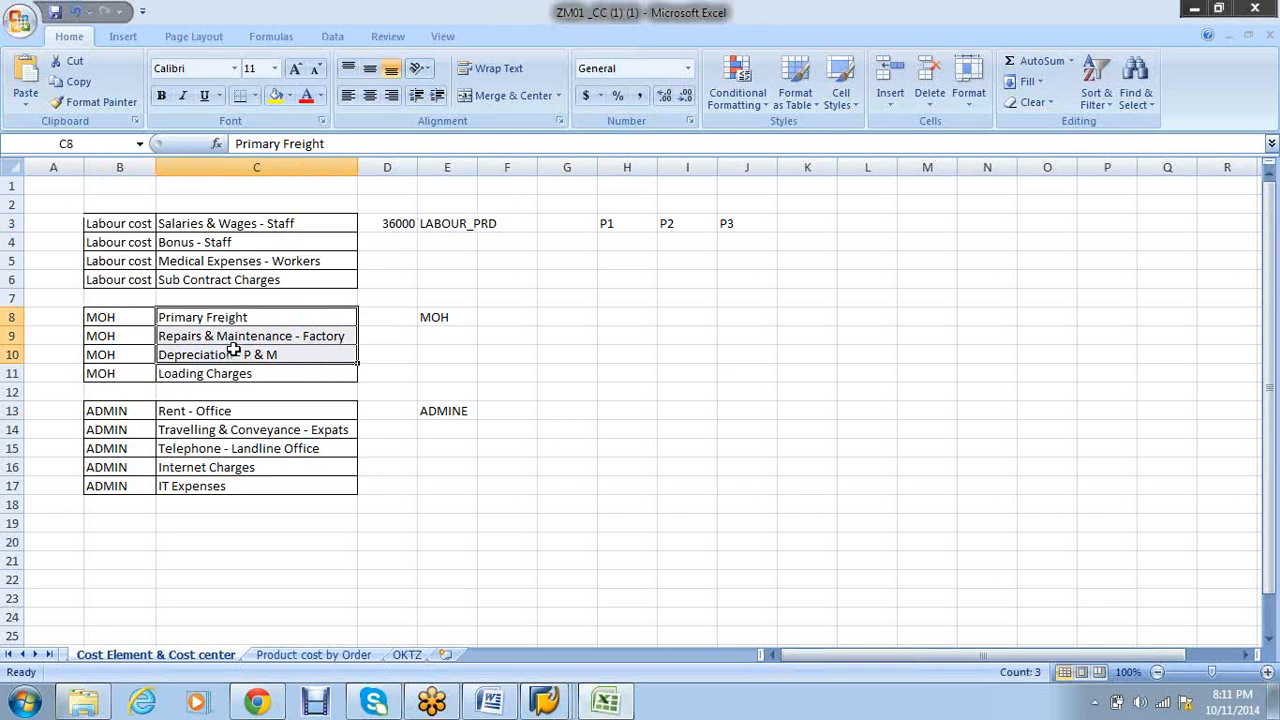
{"action": "left_click", "coordinate": [138, 320]}
{"action": "left_click_drag", "start_coordinate": [216, 318], "coordinate": [230, 377]}
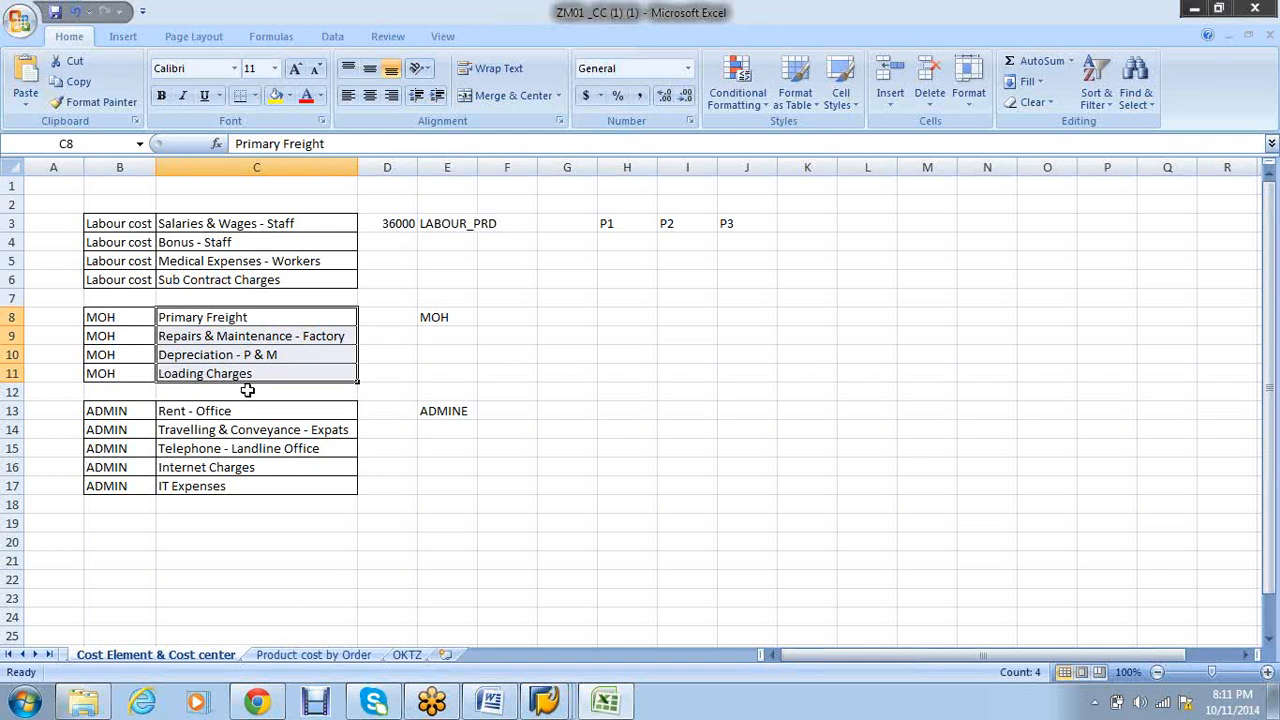
{"action": "left_click", "coordinate": [247, 390]}
{"action": "left_click", "coordinate": [247, 373]}
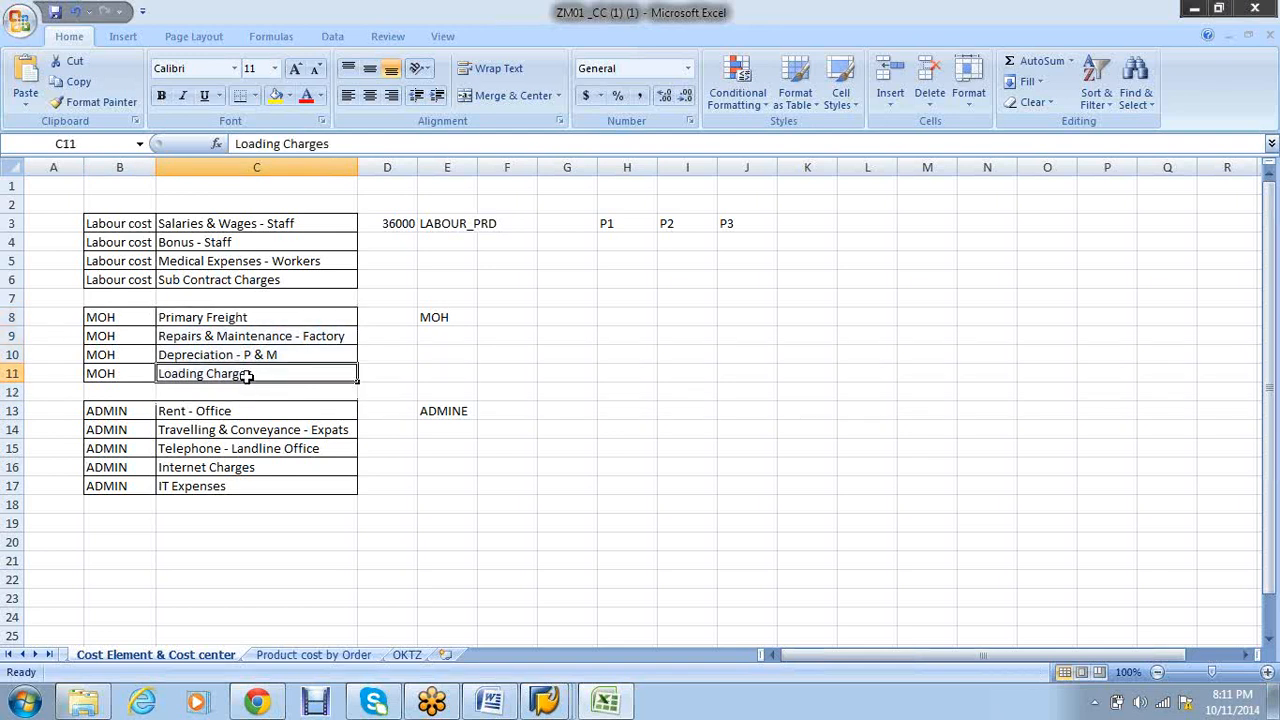
{"action": "left_click", "coordinate": [207, 317]}
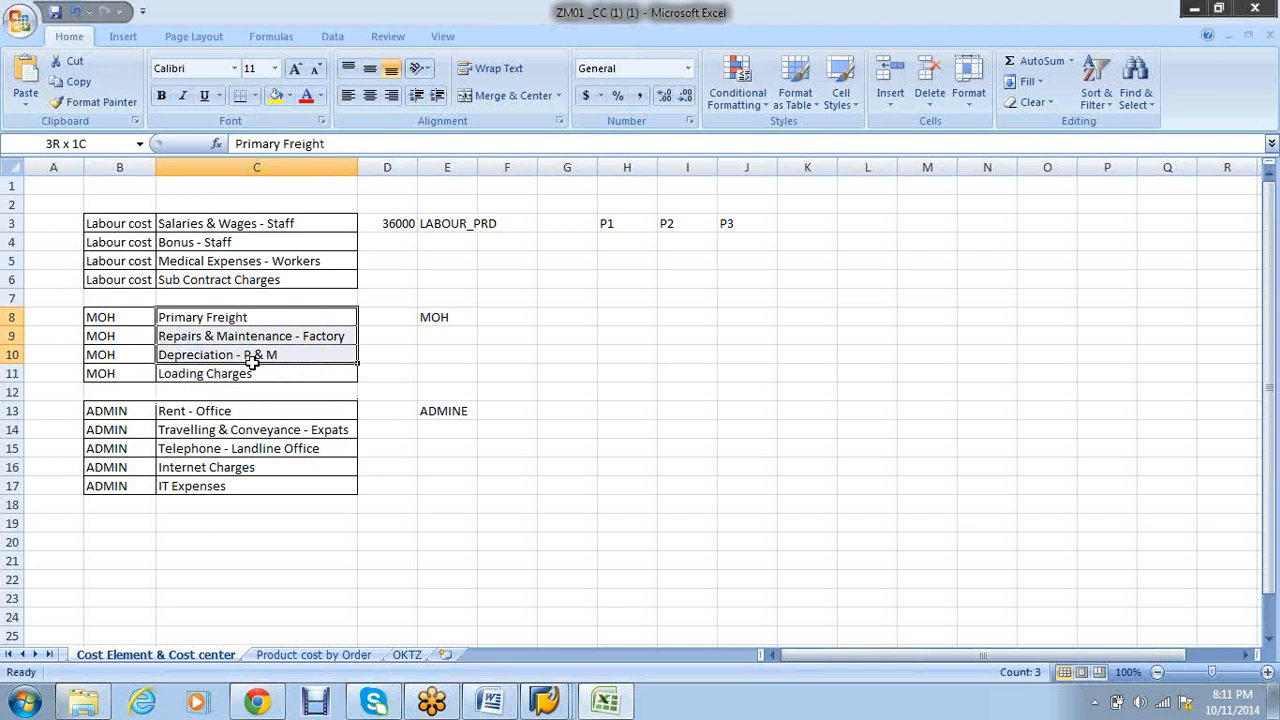
{"action": "left_click_drag", "start_coordinate": [252, 364], "coordinate": [255, 370]}
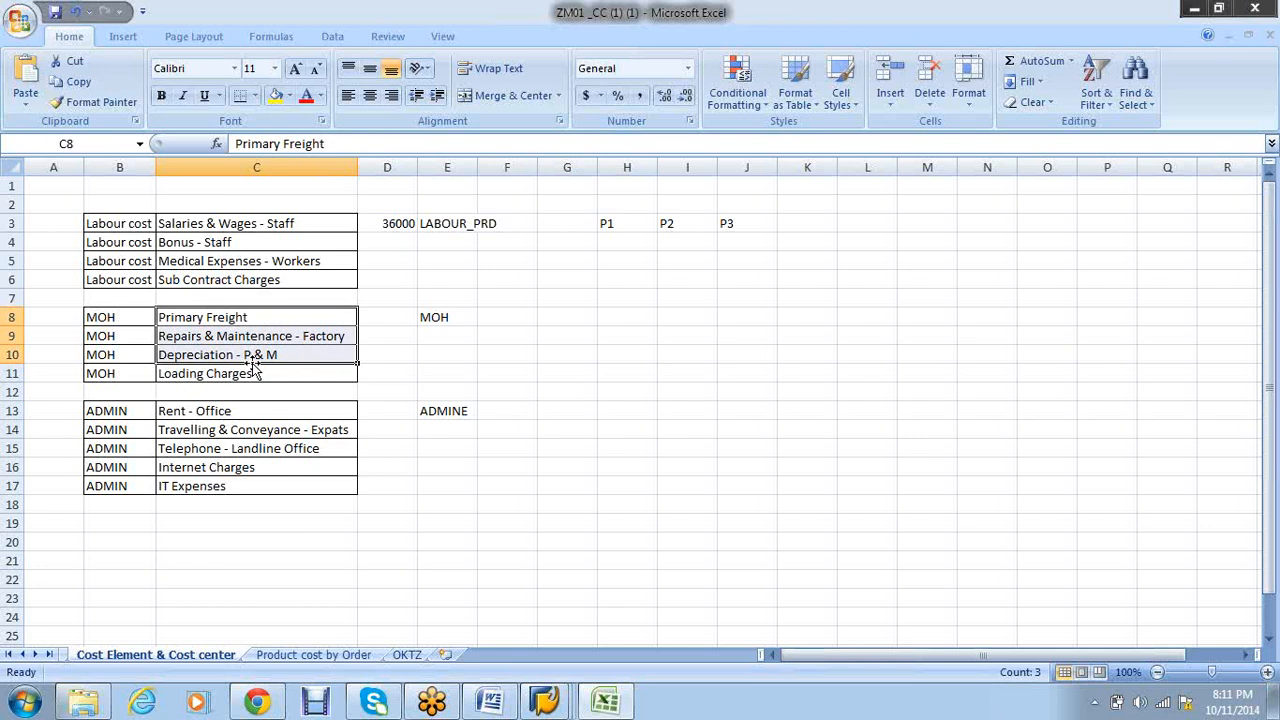
- Return to SAP and open the Change Cost Center transaction with /nks02 in the Create Cost Element session
{"action": "left_click", "coordinate": [562, 693]}
{"action": "left_click", "coordinate": [349, 623]}
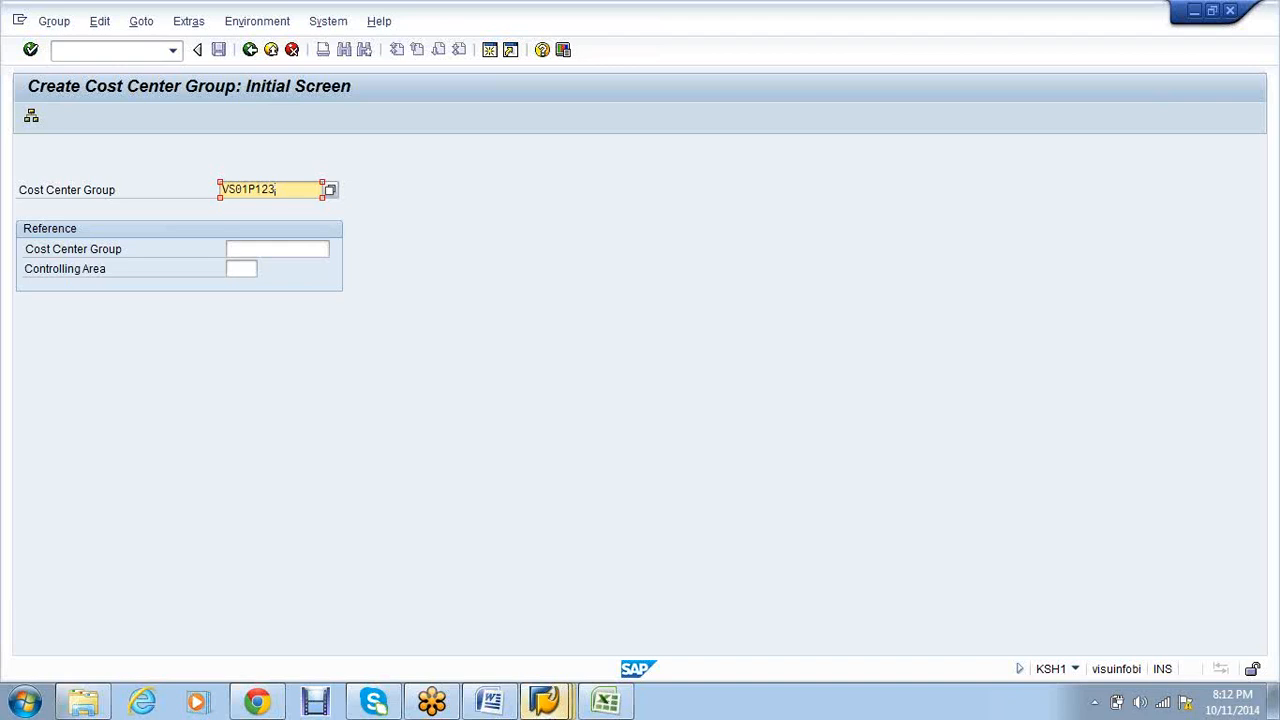
{"action": "left_click", "coordinate": [545, 700]}
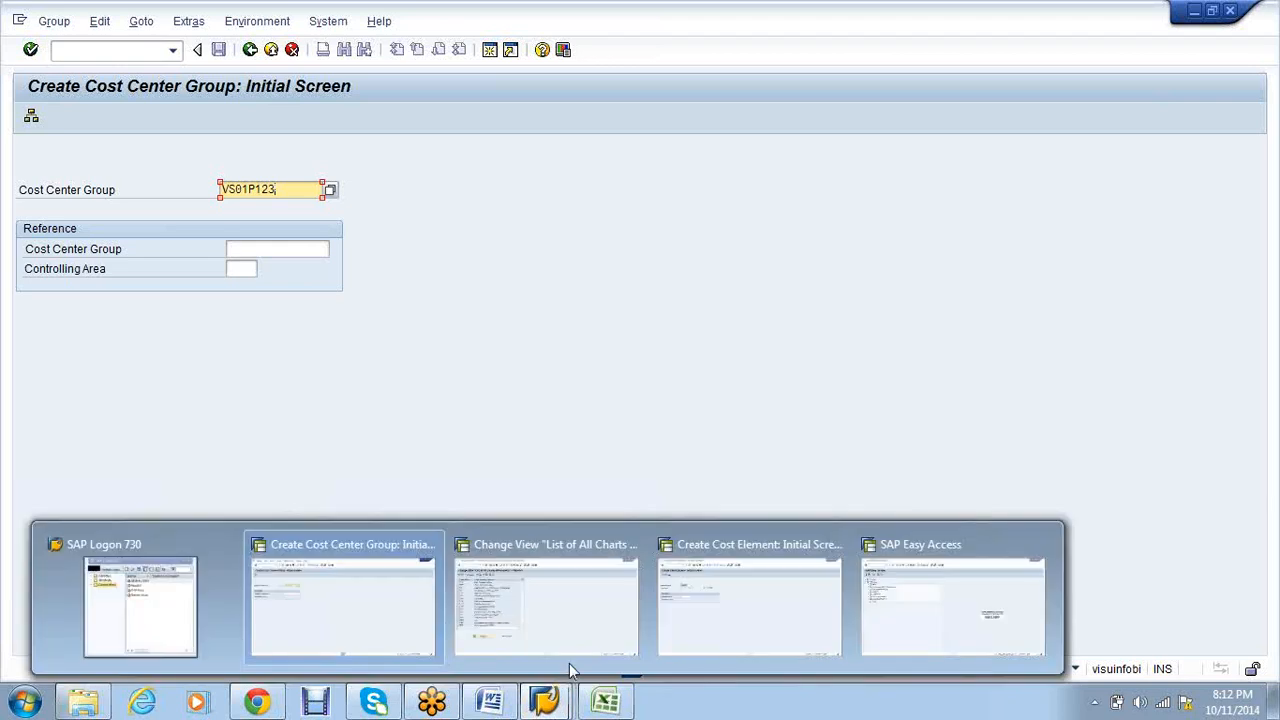
{"action": "left_click", "coordinate": [746, 602]}
{"action": "left_click", "coordinate": [98, 49]}
{"action": "type", "text": "/nks02"}
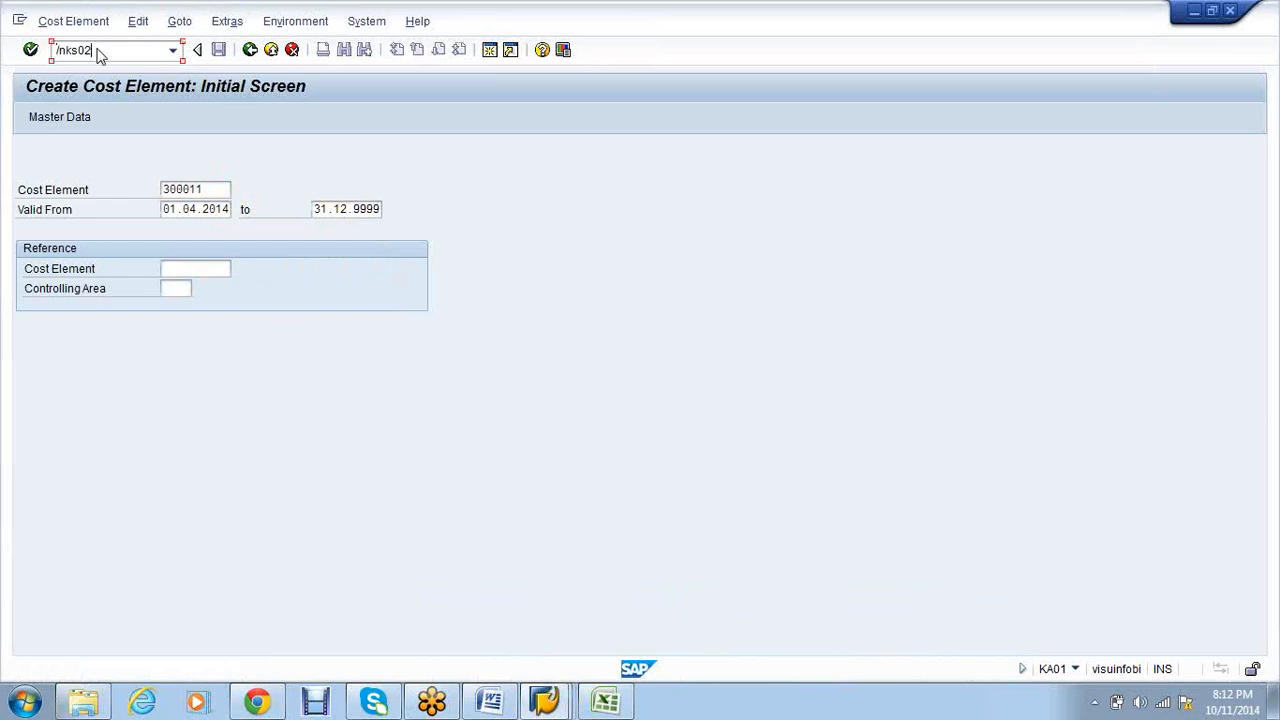
{"action": "key", "text": "Return"}
{"action": "key", "text": "Return"}
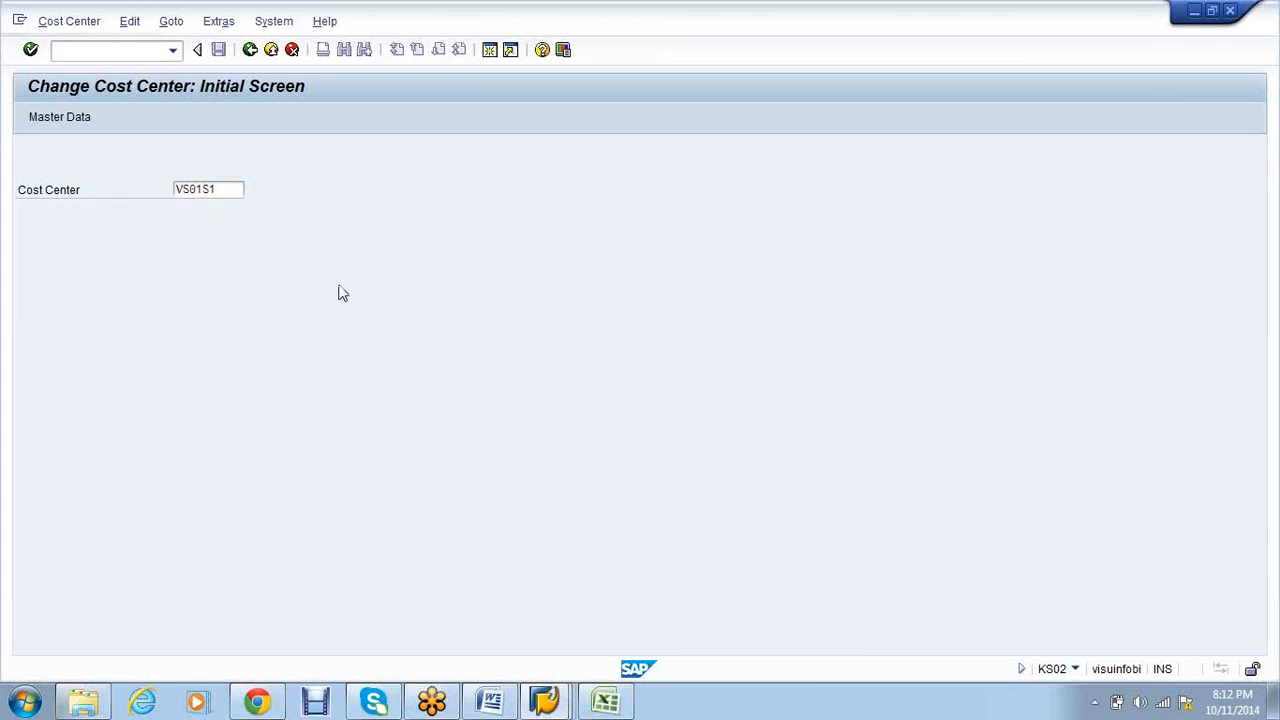
- Open cost center VS01S1 for change, examine its control, template and address data, and leave the transaction with /n
{"action": "key", "text": "Return"}
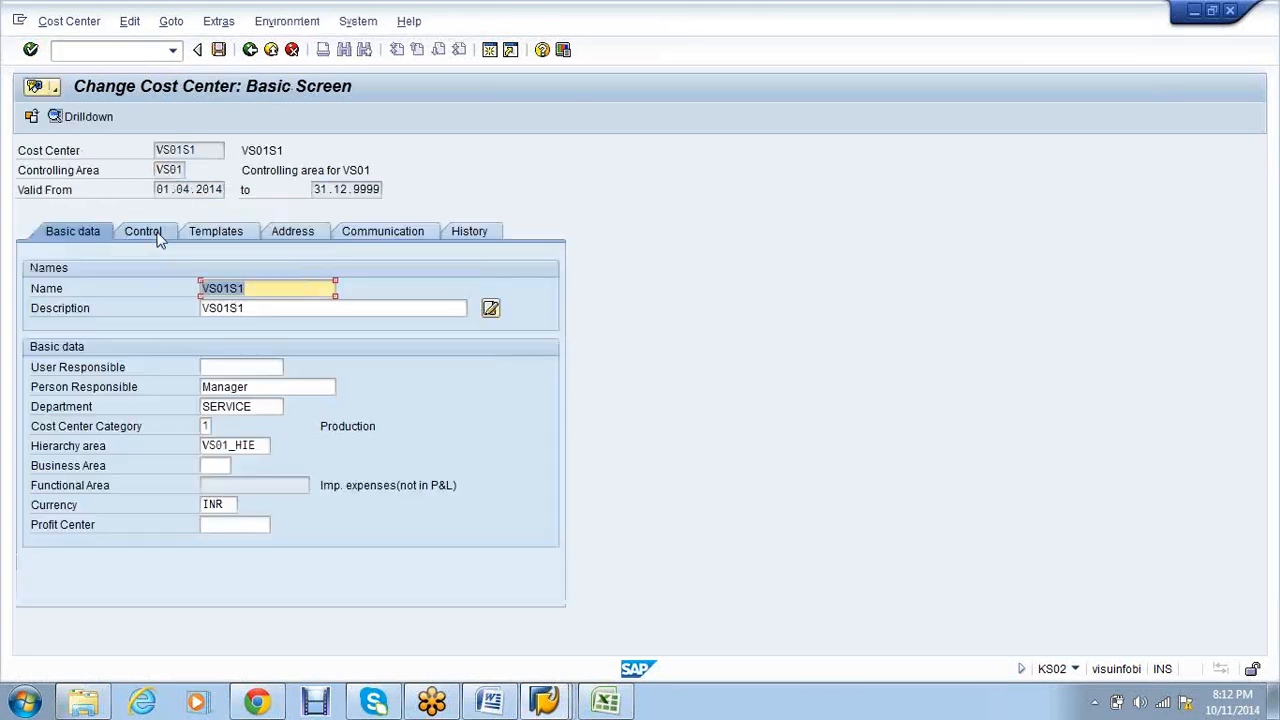
{"action": "key", "text": "Return"}
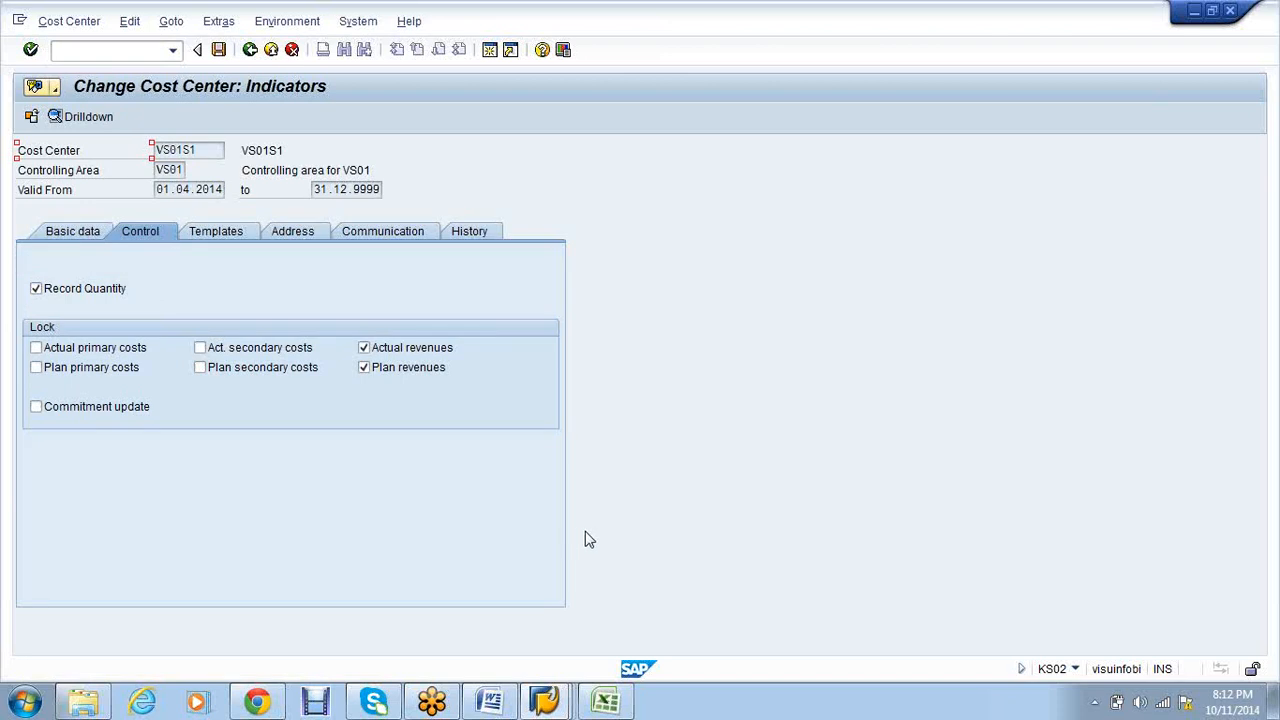
{"action": "left_click", "coordinate": [113, 52]}
{"action": "type", "text": "/n"}
{"action": "left_click", "coordinate": [224, 235]}
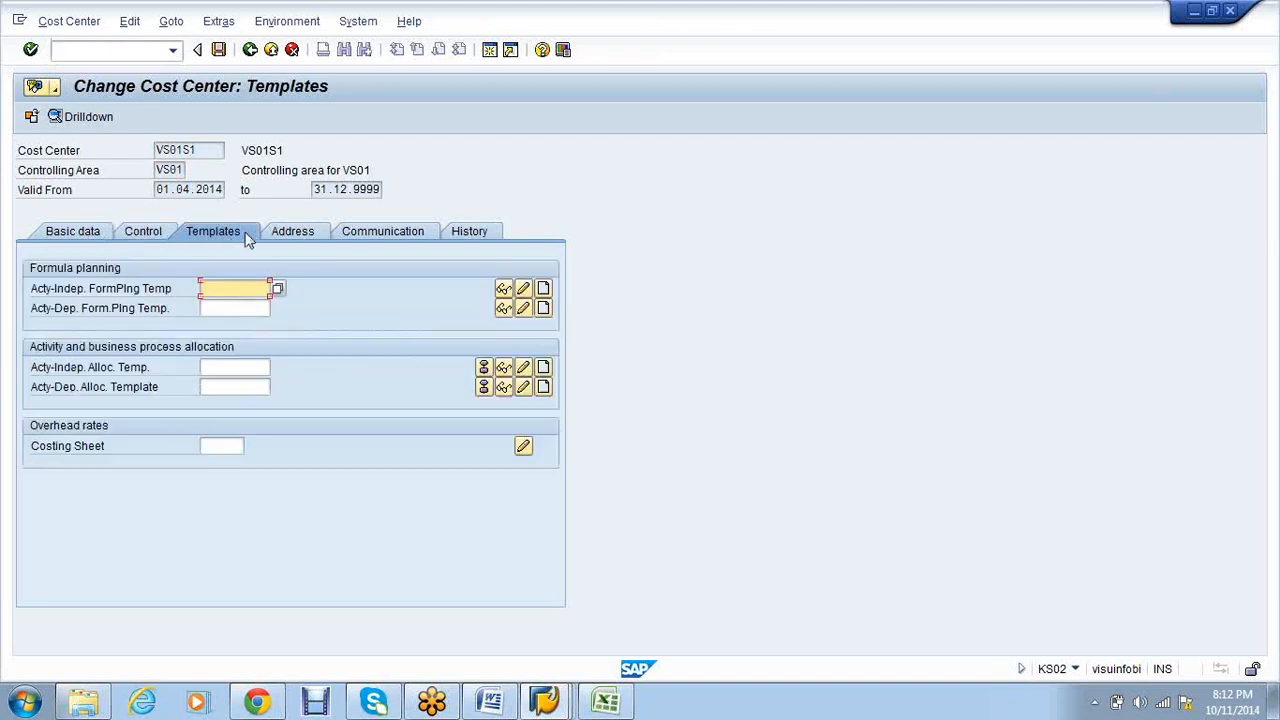
{"action": "left_click", "coordinate": [310, 236]}
{"action": "left_click", "coordinate": [388, 232]}
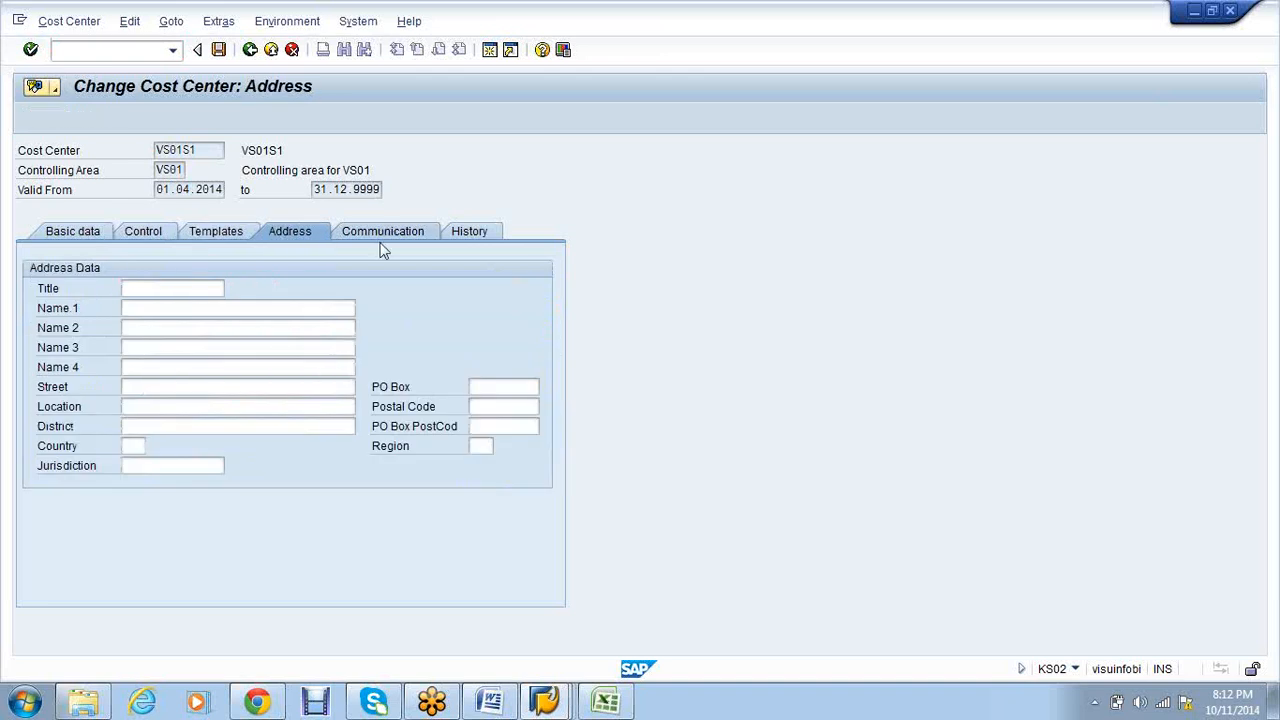
{"action": "left_click", "coordinate": [82, 50]}
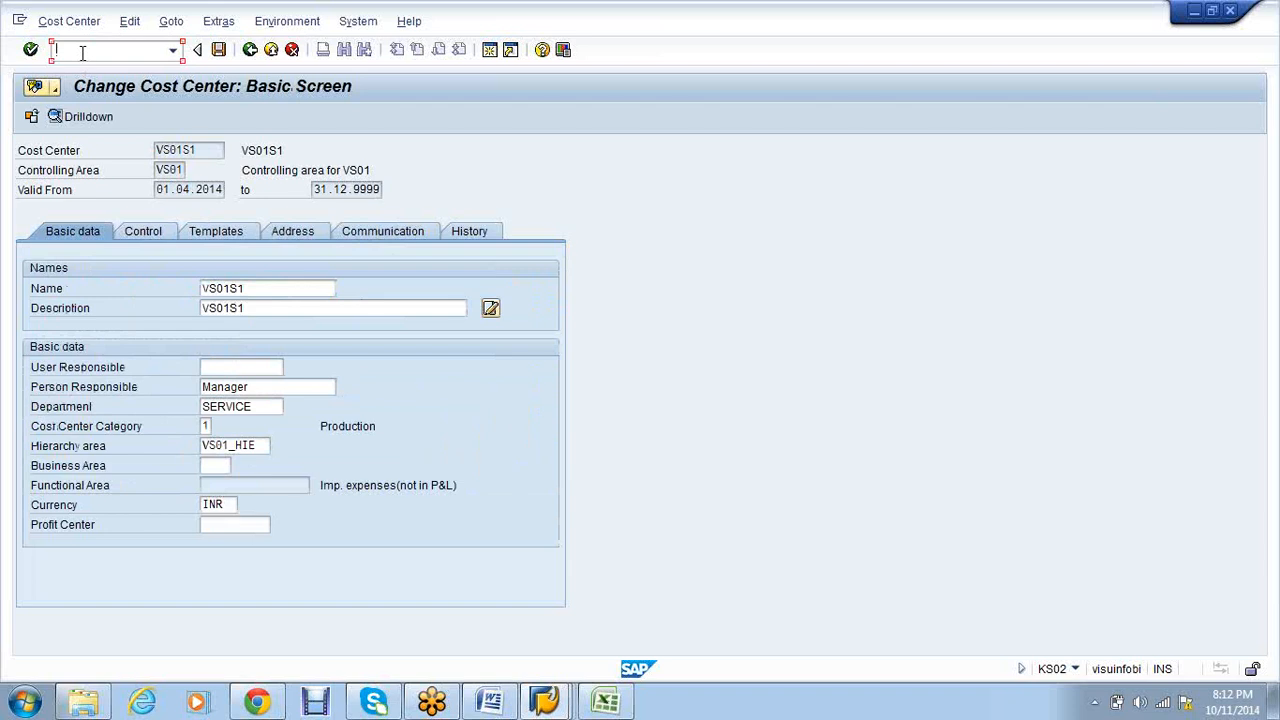
{"action": "type", "text": "/n"}
{"action": "key", "text": "Return"}
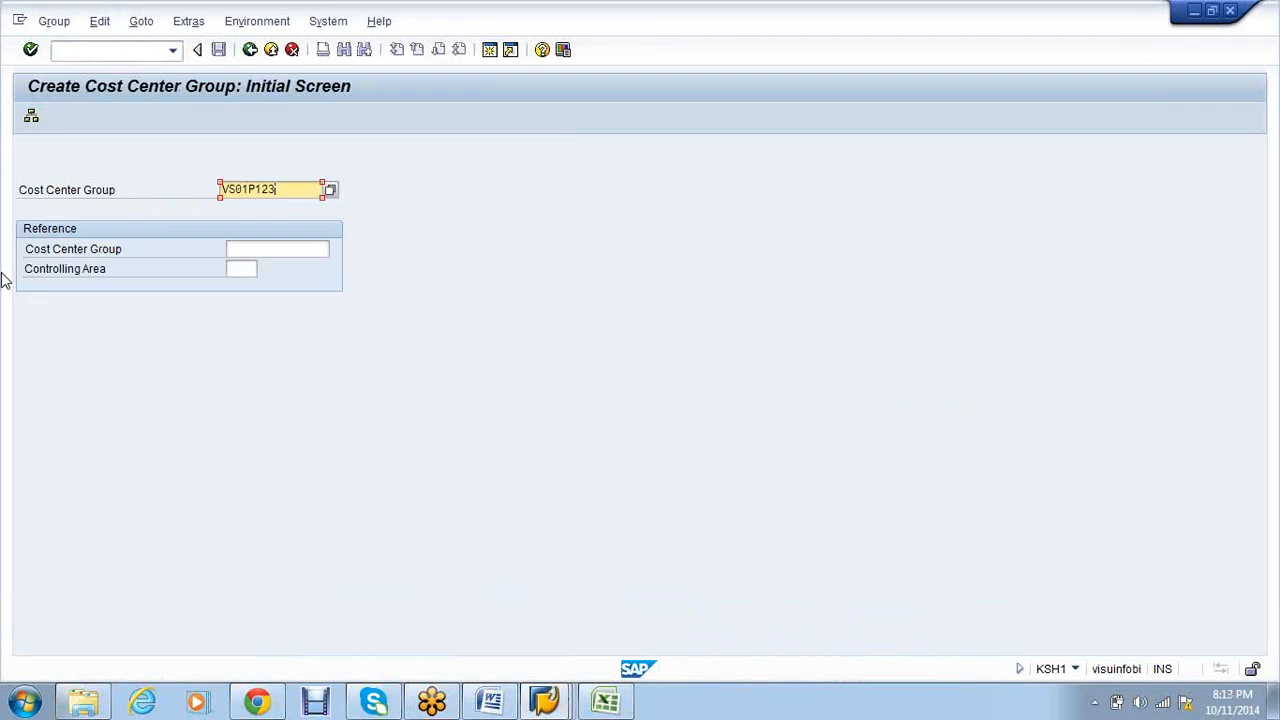
- Try to insert cost centers VS01P1, VS02P2 and VS03P3 into cost center group VS01P123
{"action": "key", "text": "Return"}
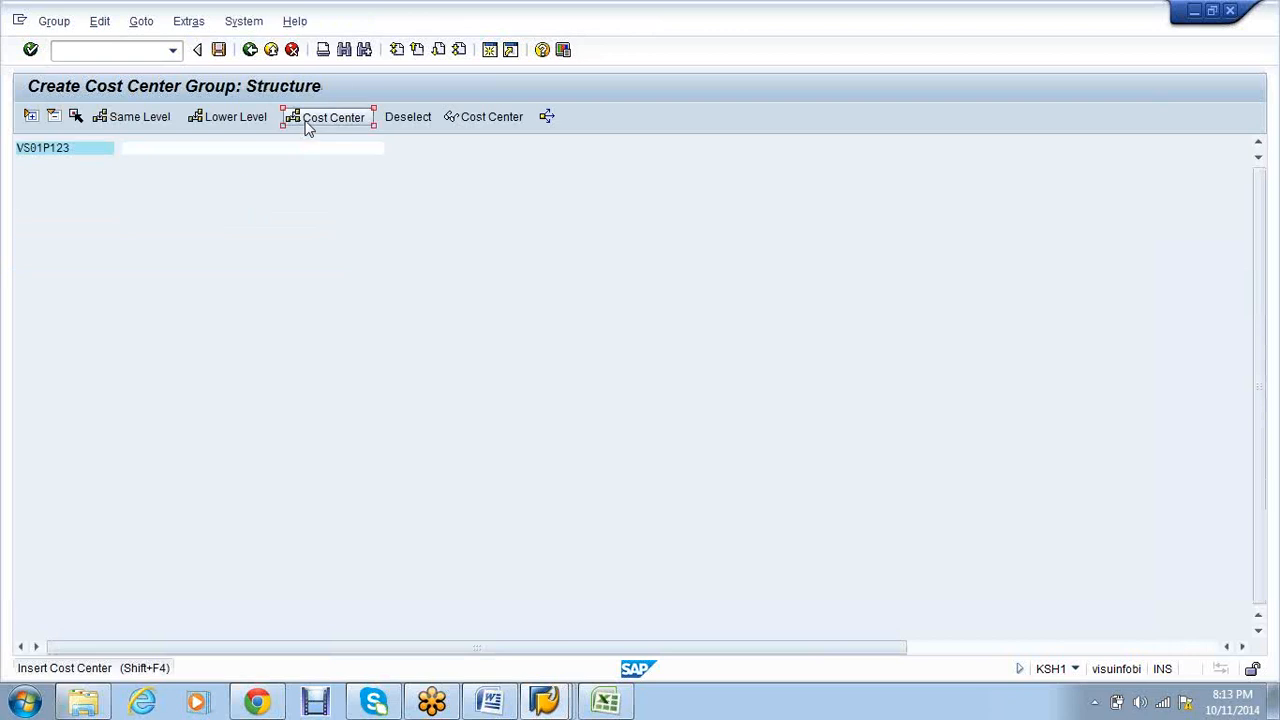
{"action": "left_click", "coordinate": [309, 127]}
{"action": "type", "text": "VS01"}
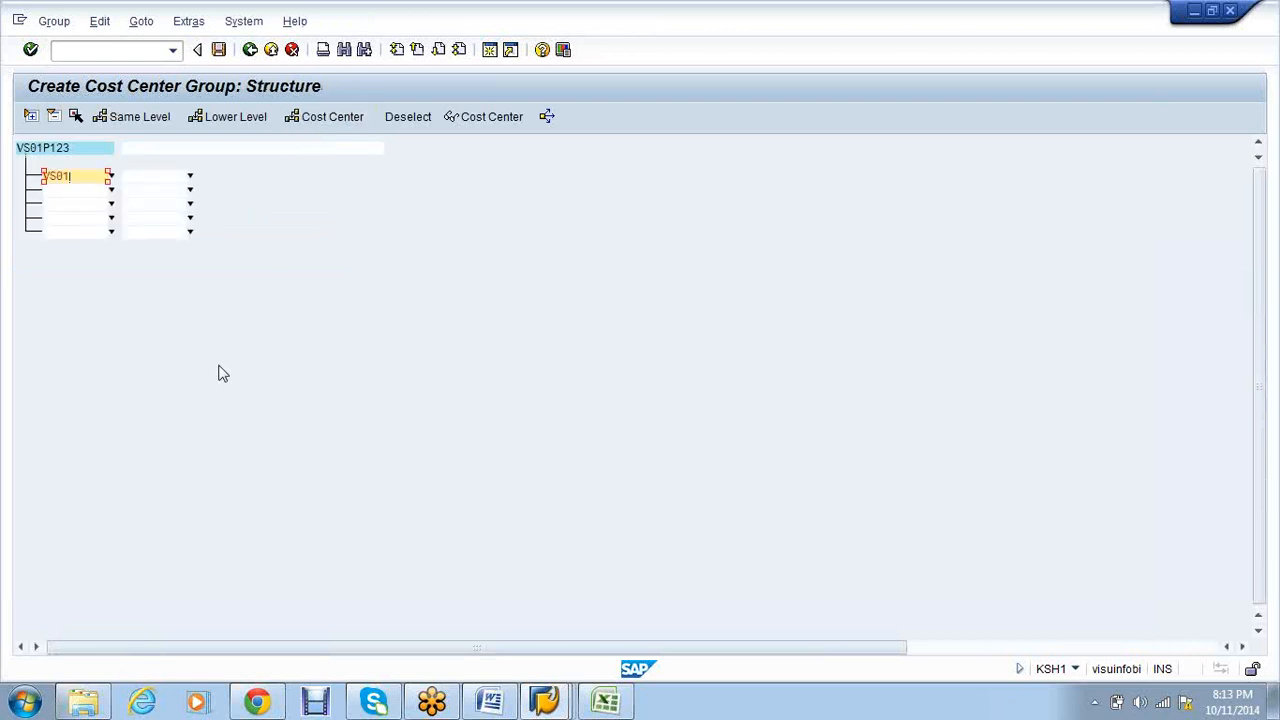
{"action": "type", "text": "P1"}
{"action": "key", "text": "Return"}
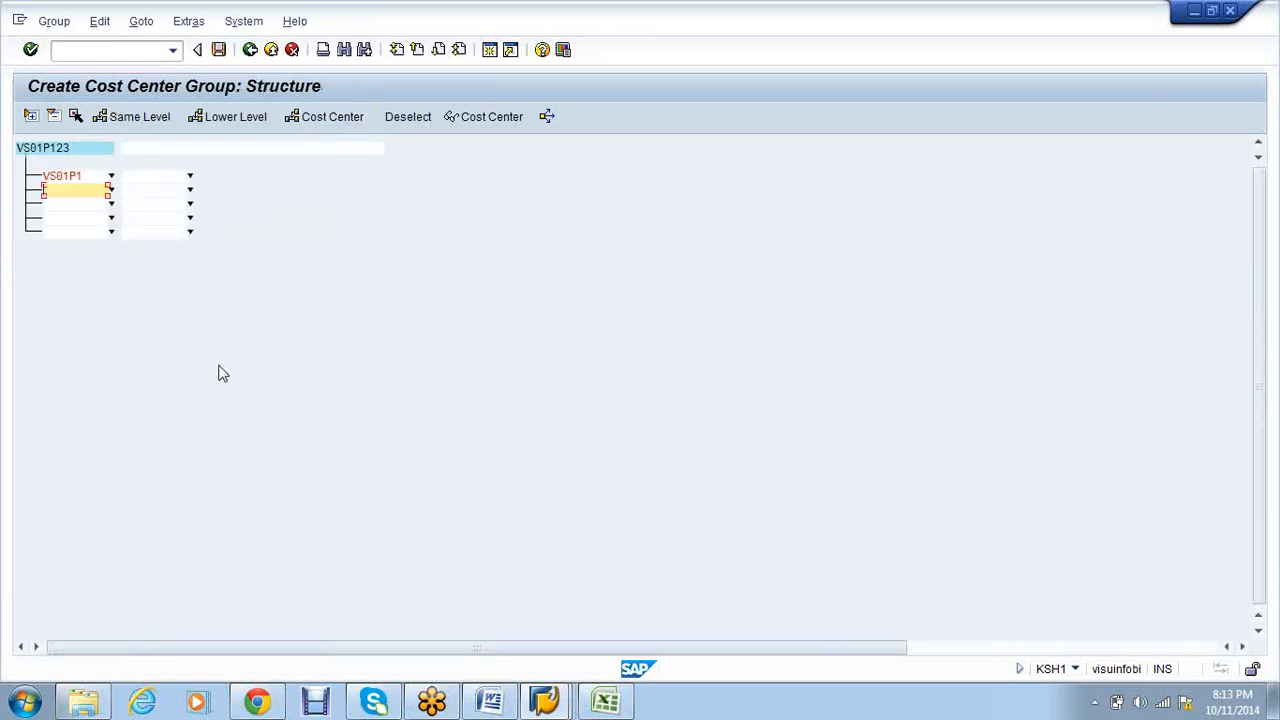
{"action": "type", "text": "VS01P2"}
{"action": "key", "text": "Return"}
{"action": "type", "text": "VS0"}
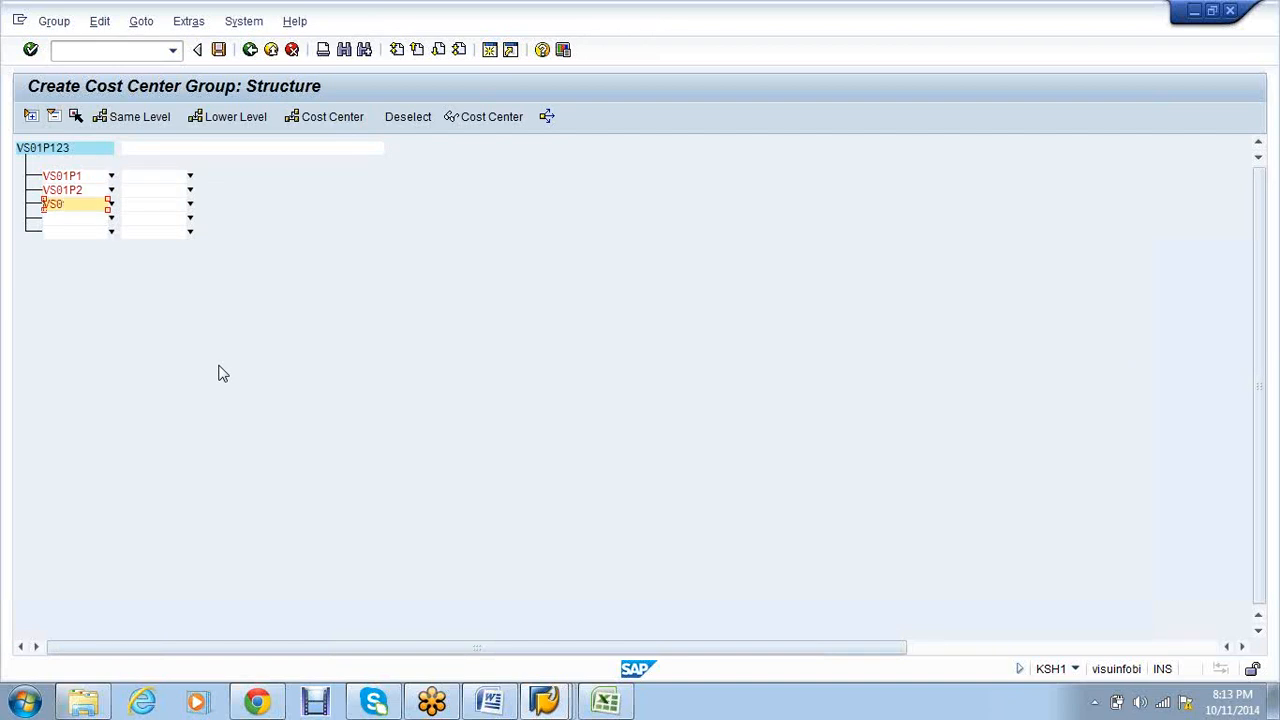
{"action": "key", "text": "Up"}
{"action": "key", "text": "Delete"}
{"action": "type", "text": "2"}
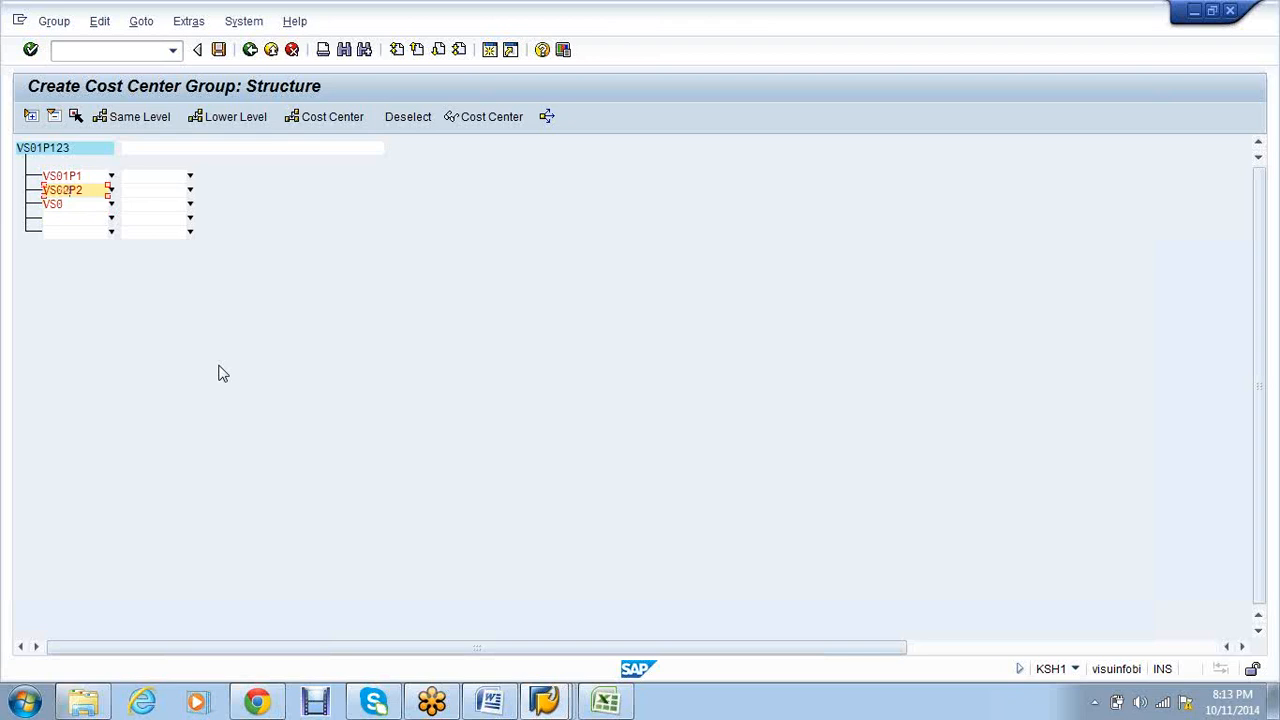
{"action": "key", "text": "Down"}
{"action": "type", "text": "3"}
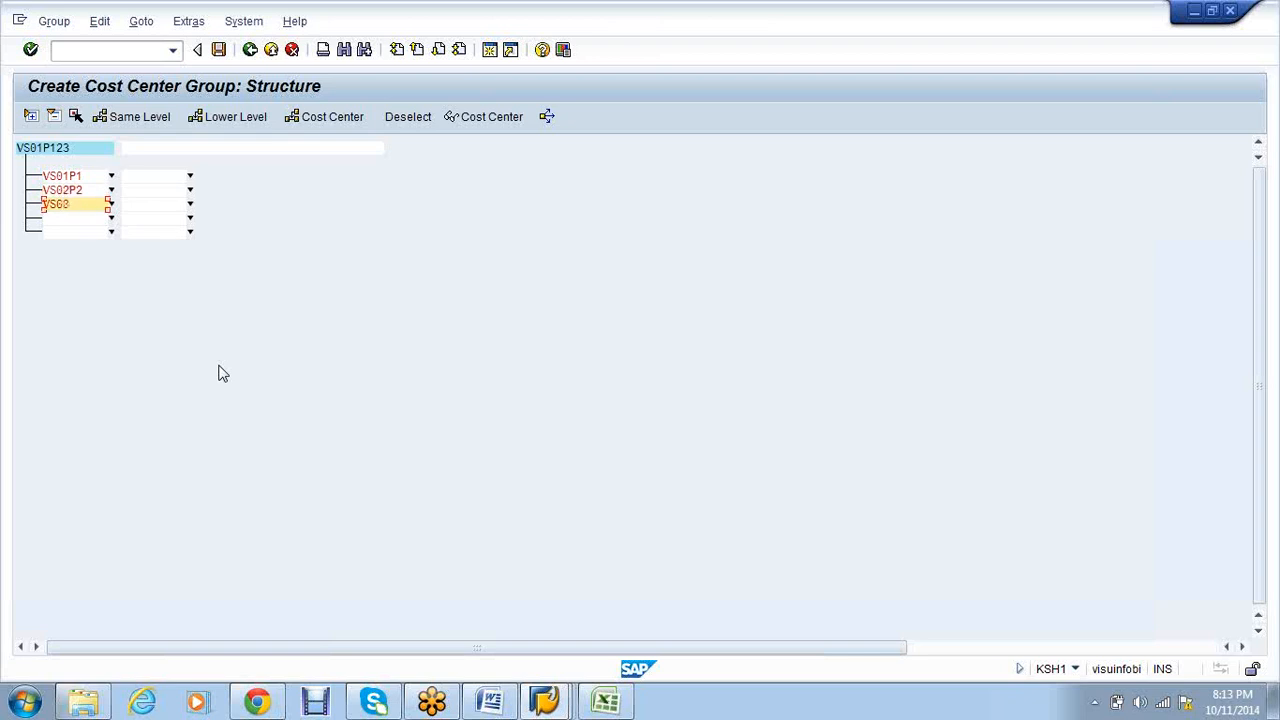
{"action": "type", "text": "P3"}
{"action": "key", "text": "Return"}
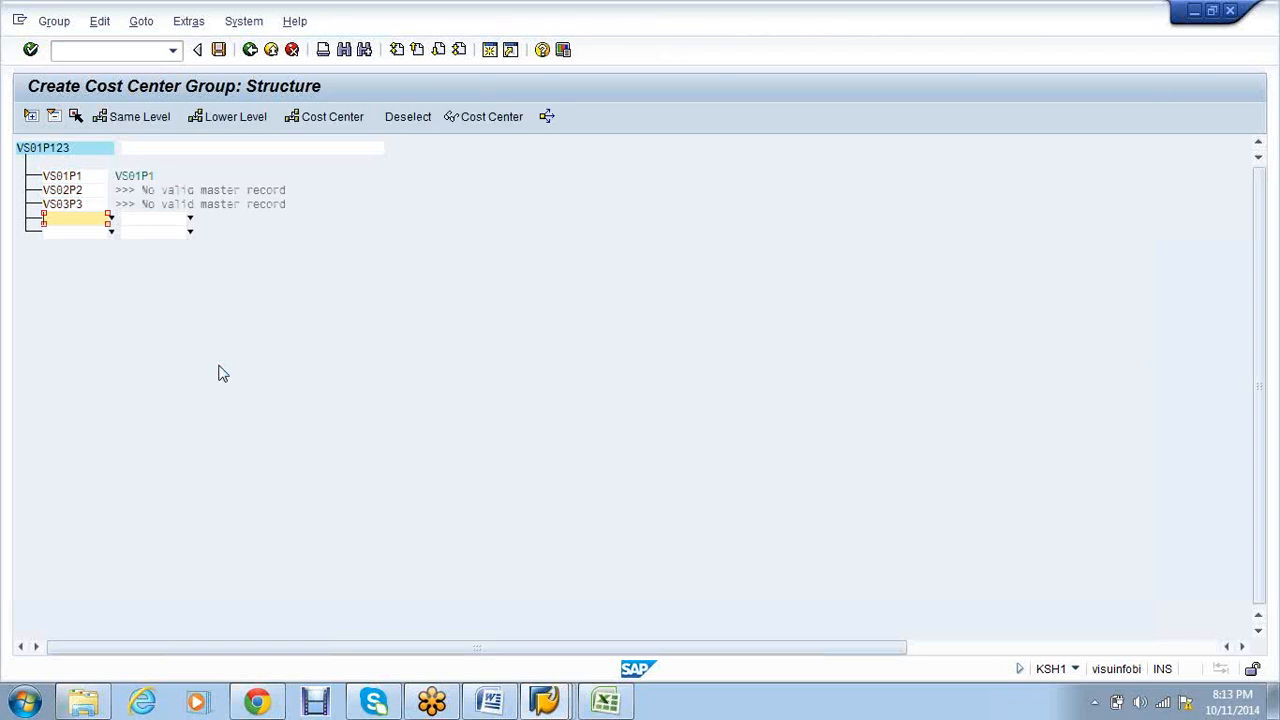
- Try to correct the VS02P2 entry and cancel the group structure without saving
{"action": "left_click", "coordinate": [68, 196]}
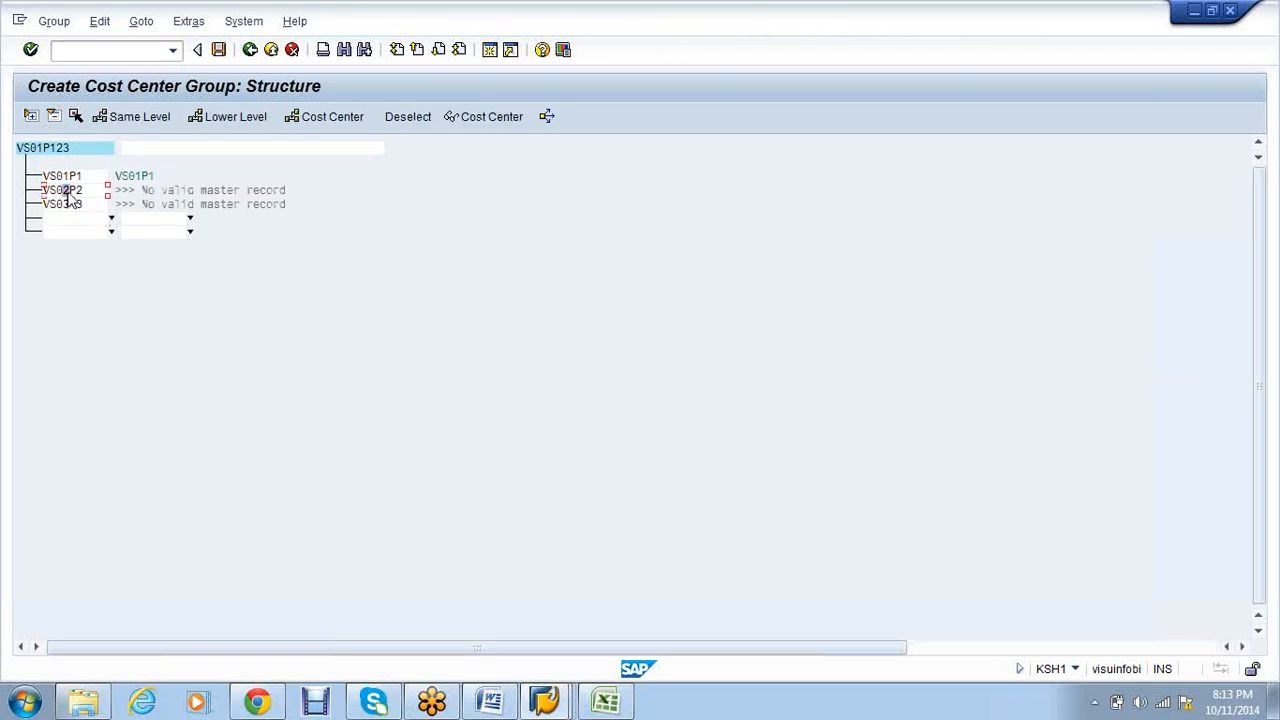
{"action": "double_click", "coordinate": [68, 196]}
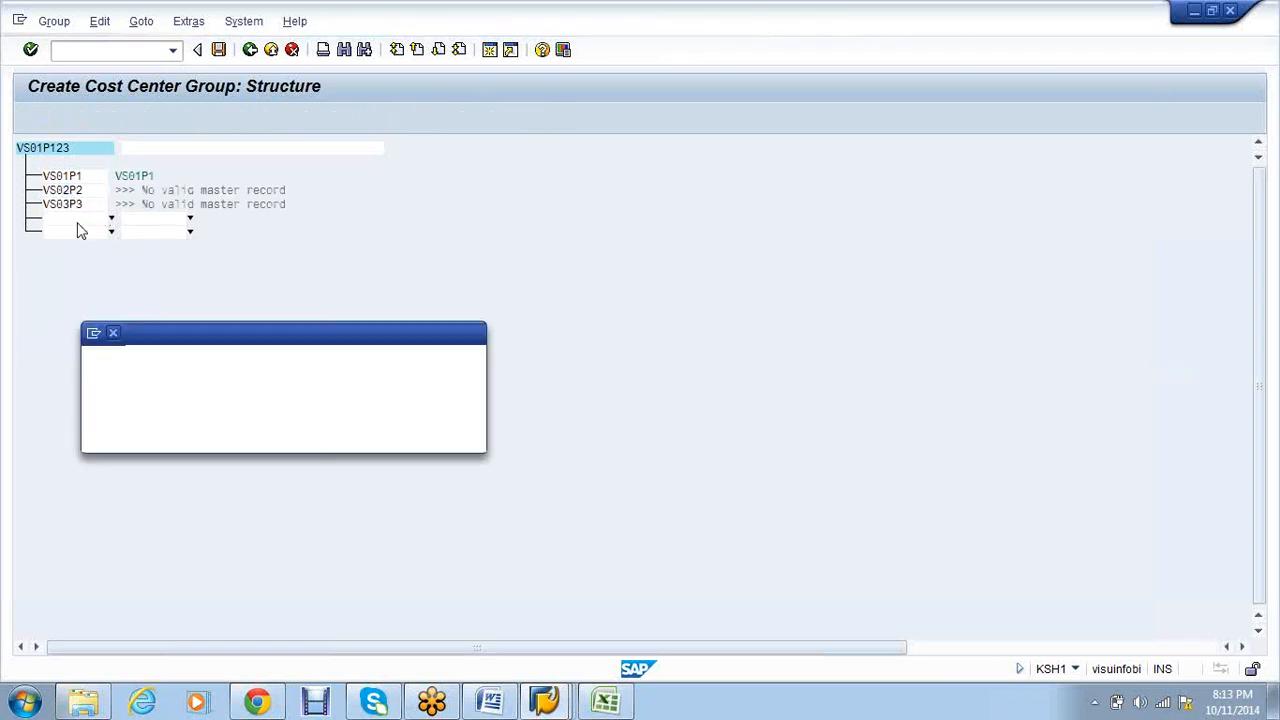
{"action": "left_click", "coordinate": [452, 438]}
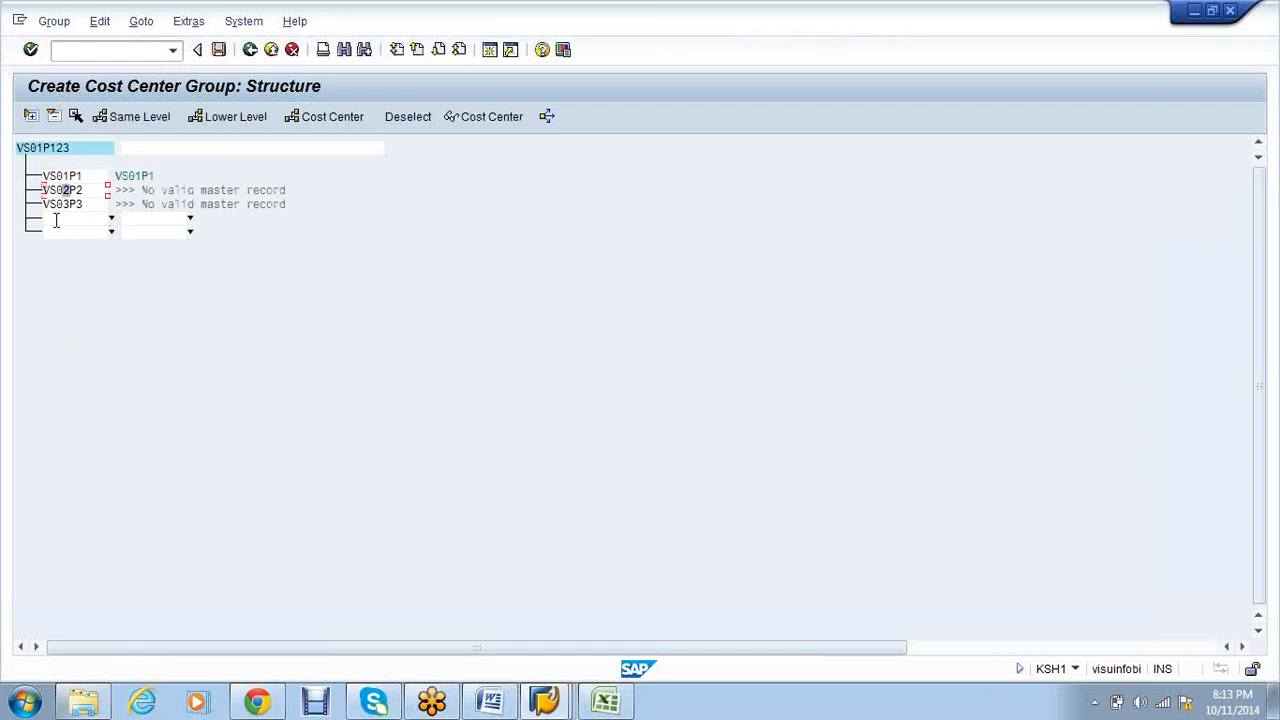
{"action": "key", "text": "Right"}
{"action": "key", "text": "Right"}
{"action": "key", "text": "Right"}
{"action": "key", "text": "Right"}
{"action": "left_click", "coordinate": [293, 50]}
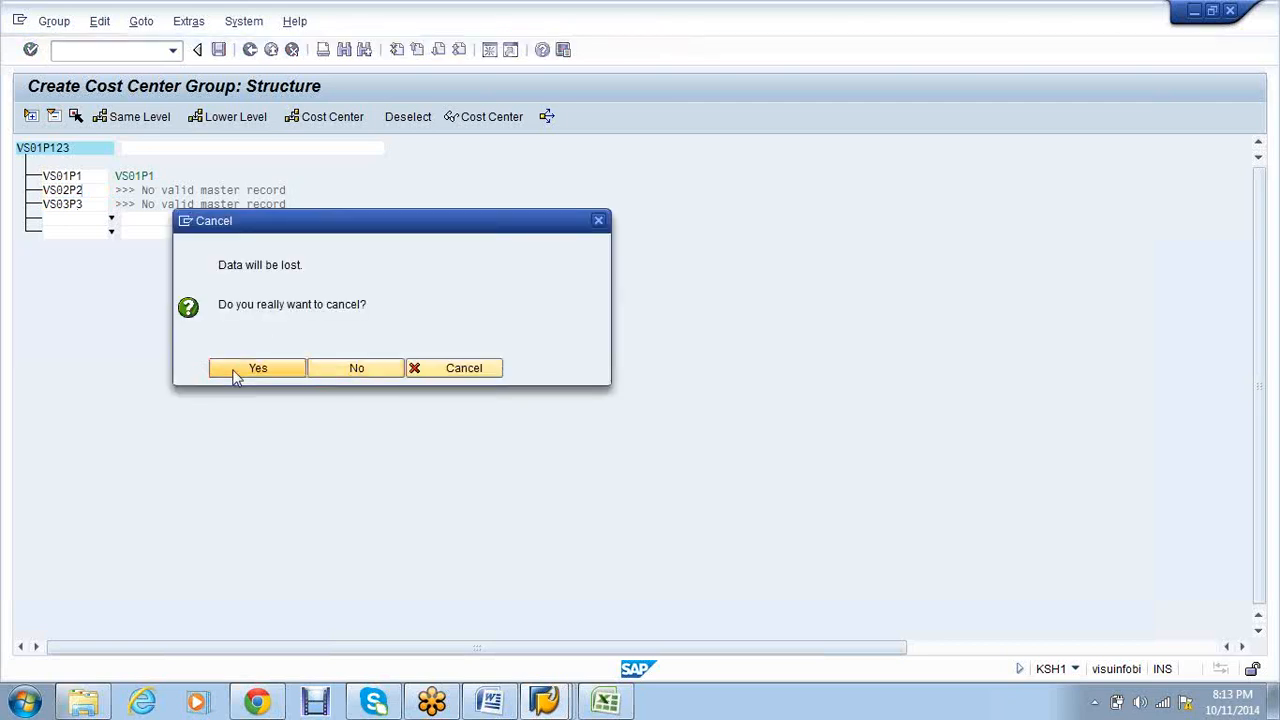
{"action": "left_click", "coordinate": [238, 370]}
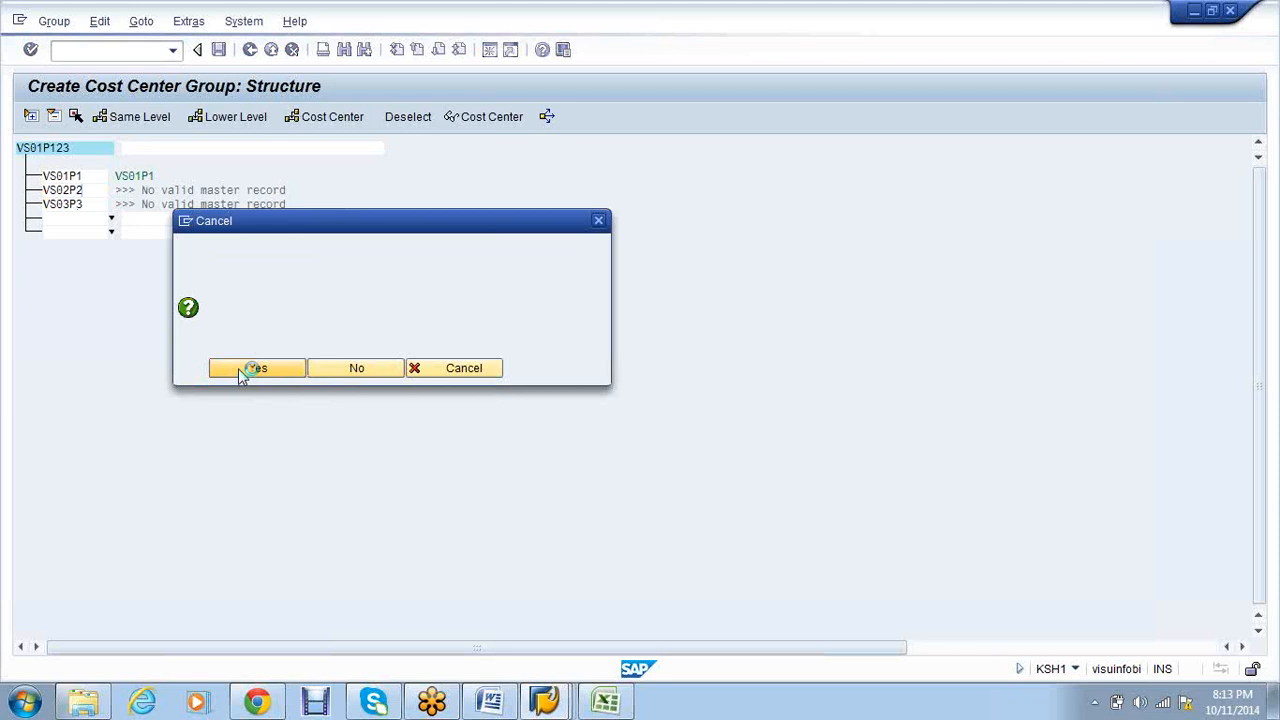
- Insert cost centers VS01P1, VS01P2 and VS01P3 into group VS01P123 and save the group
{"action": "left_click", "coordinate": [300, 117]}
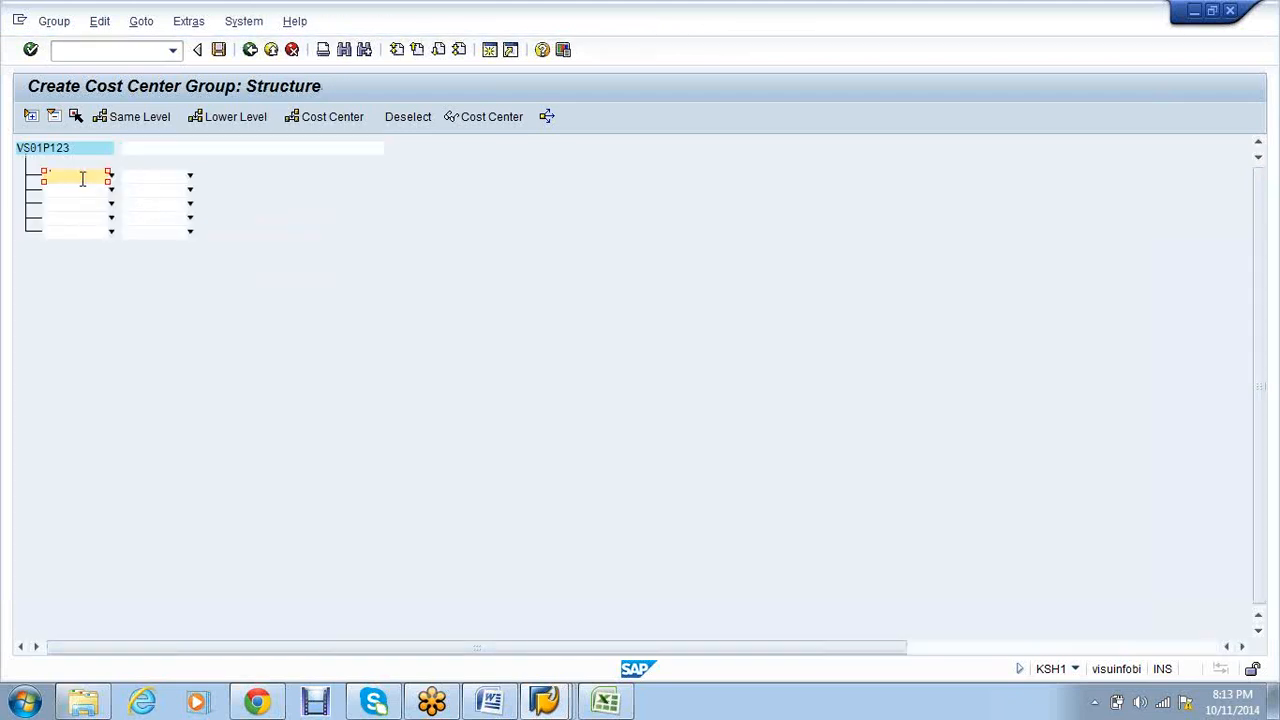
{"action": "type", "text": "VS01P1"}
{"action": "key", "text": "Down"}
{"action": "type", "text": "VS01P2"}
{"action": "key", "text": "Down"}
{"action": "key", "text": "Up"}
{"action": "type", "text": "VS01"}
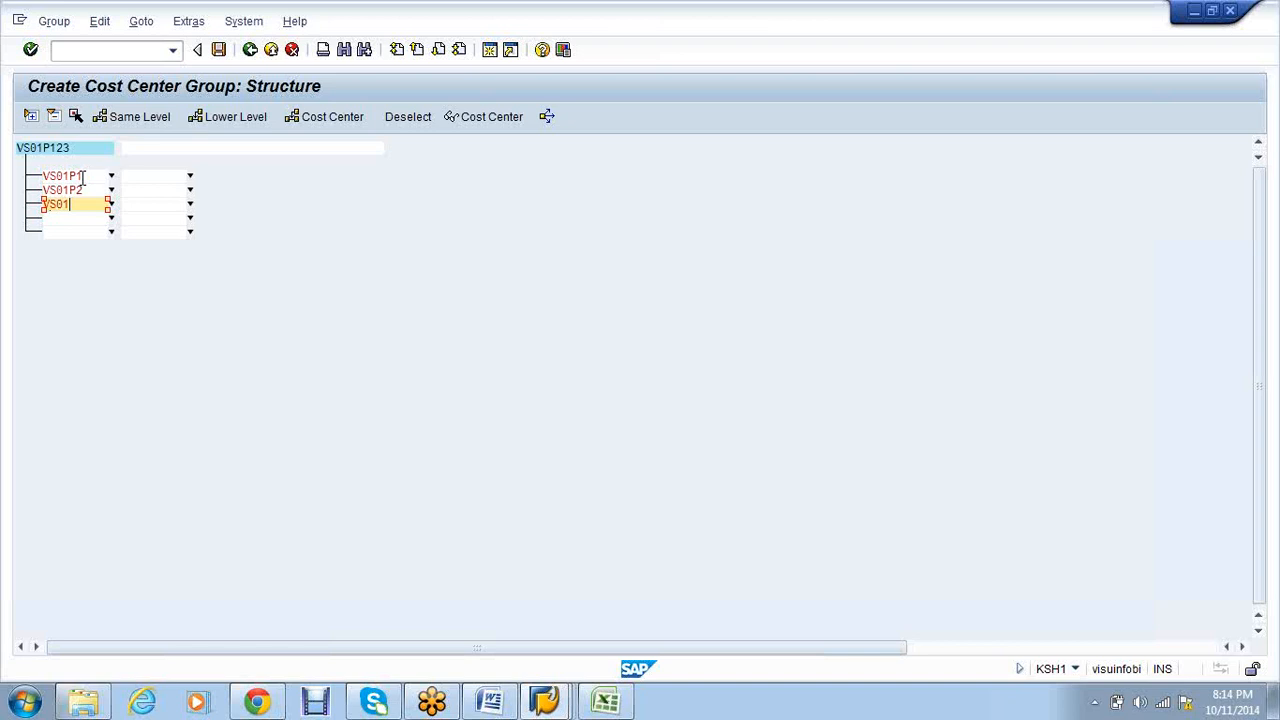
{"action": "type", "text": "P3"}
{"action": "key", "text": "Return"}
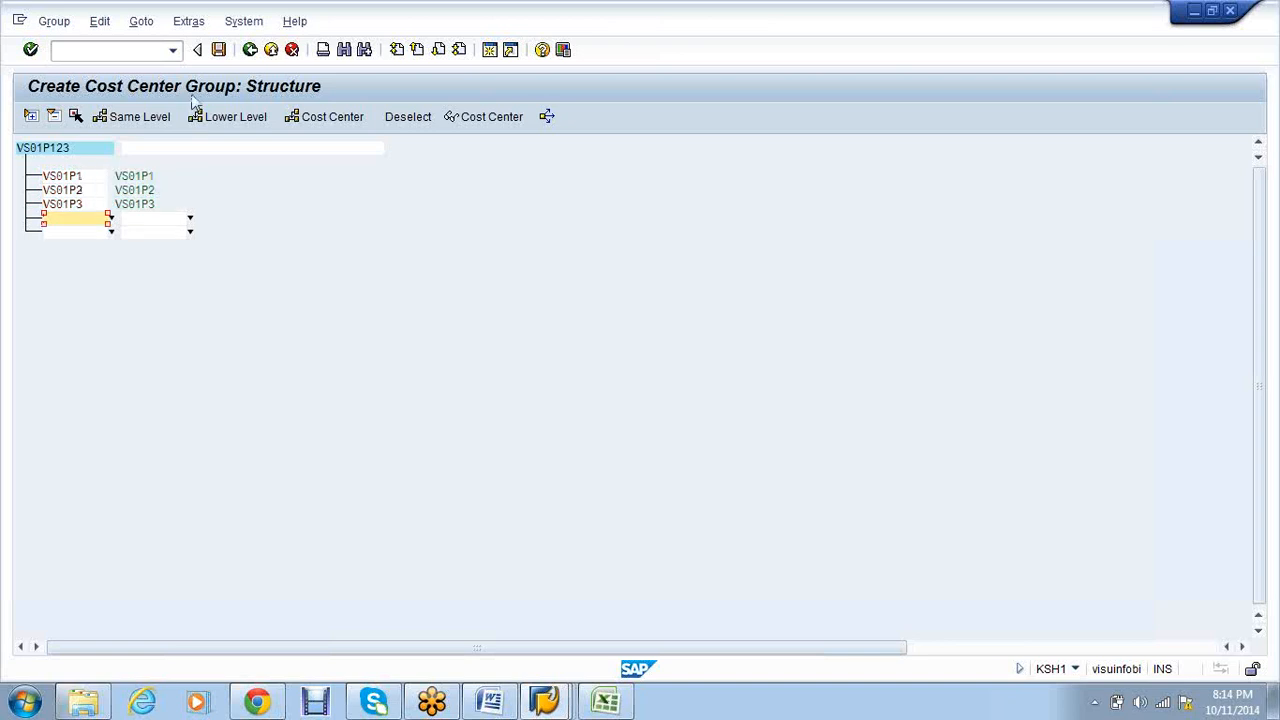
{"action": "left_click", "coordinate": [218, 49]}
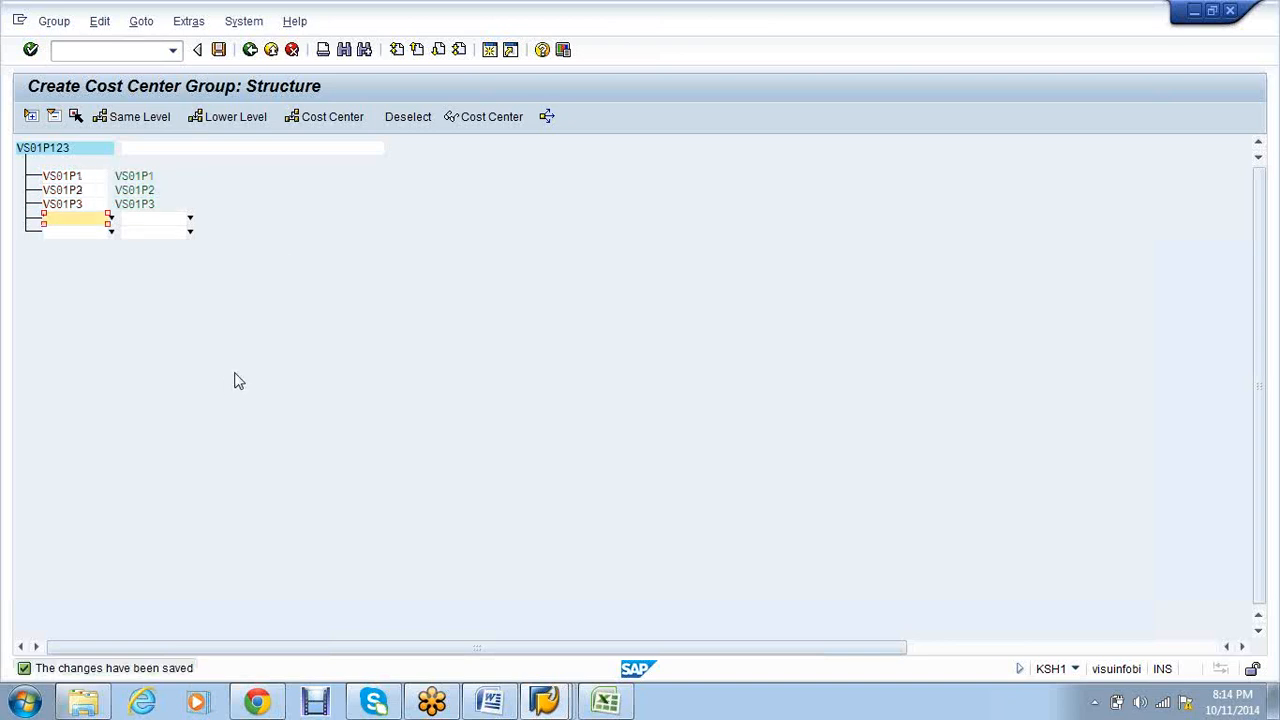
- Open the field status variants with /nobc4 and display the field status groups of variant VS01
{"action": "left_click", "coordinate": [88, 53]}
{"action": "type", "text": "/nobc4"}
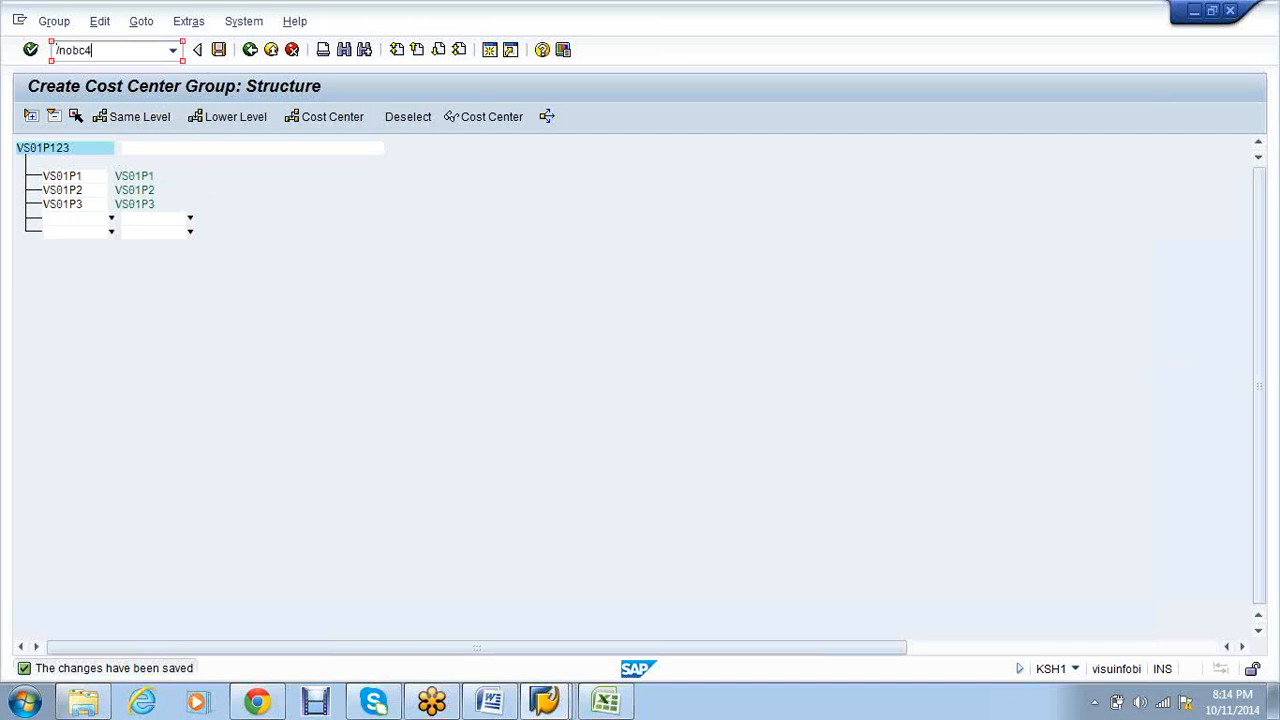
{"action": "key", "text": "Return"}
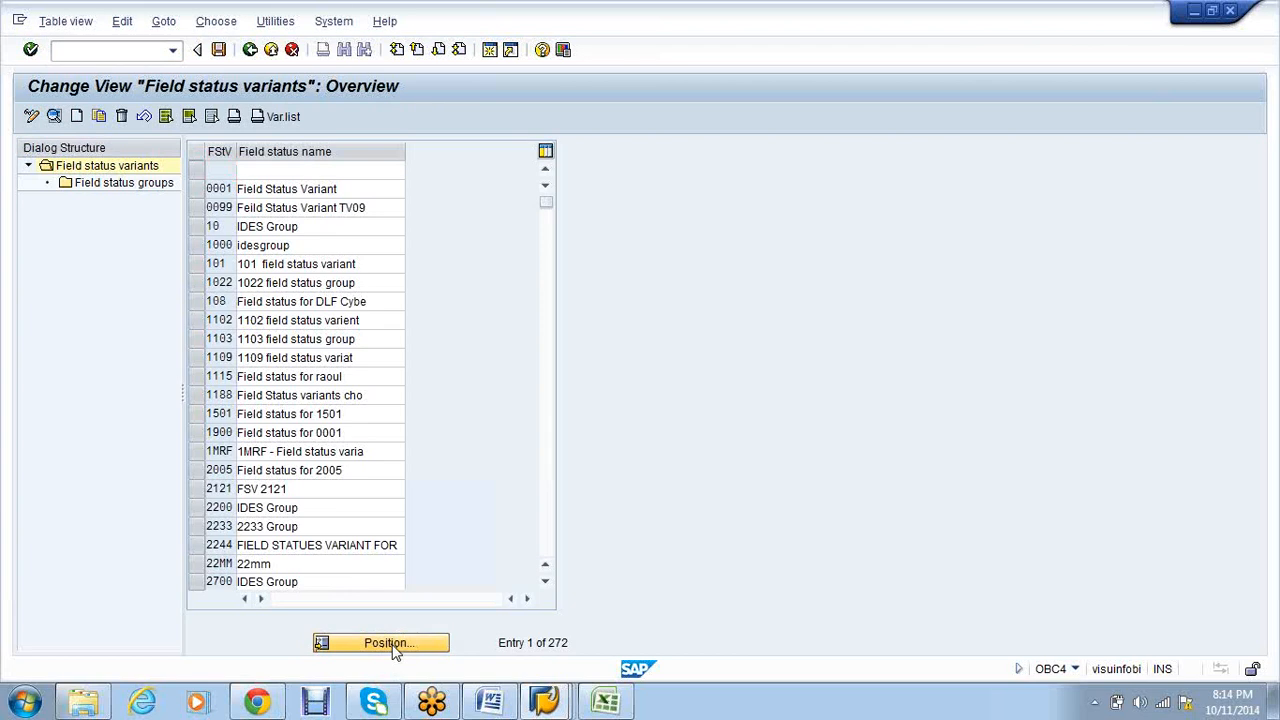
{"action": "left_click", "coordinate": [393, 645]}
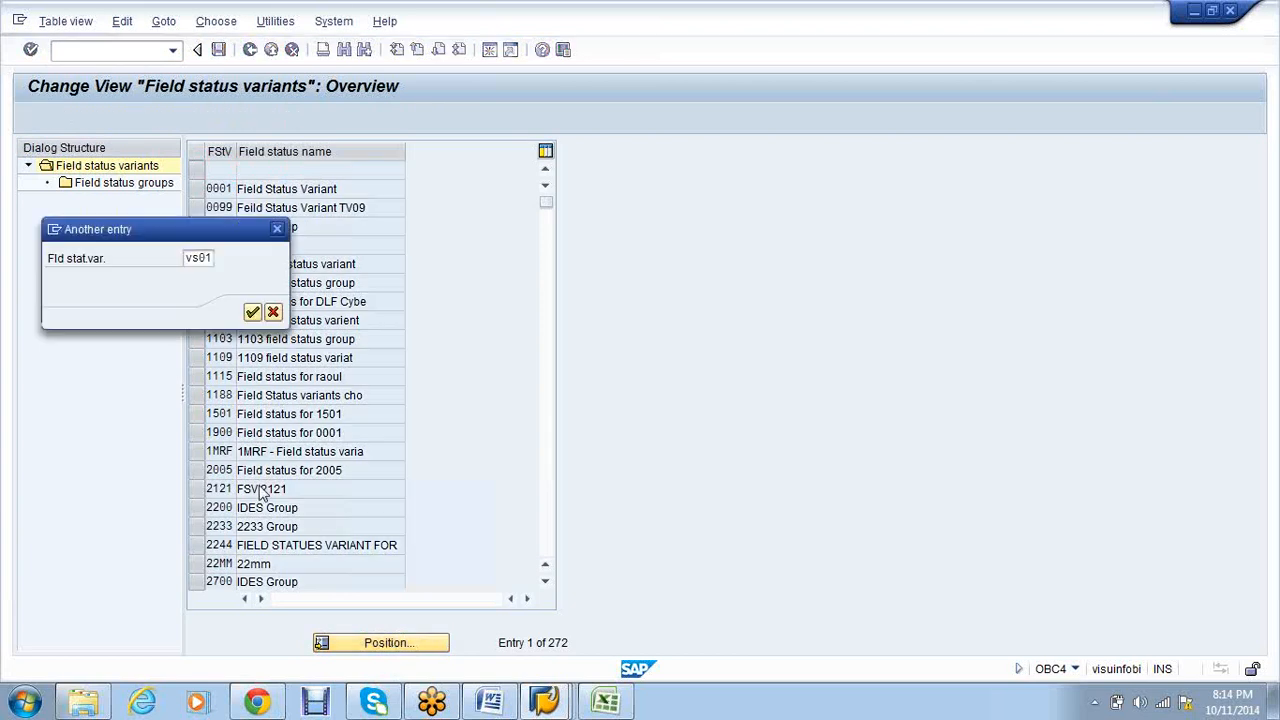
{"action": "key", "text": "Return"}
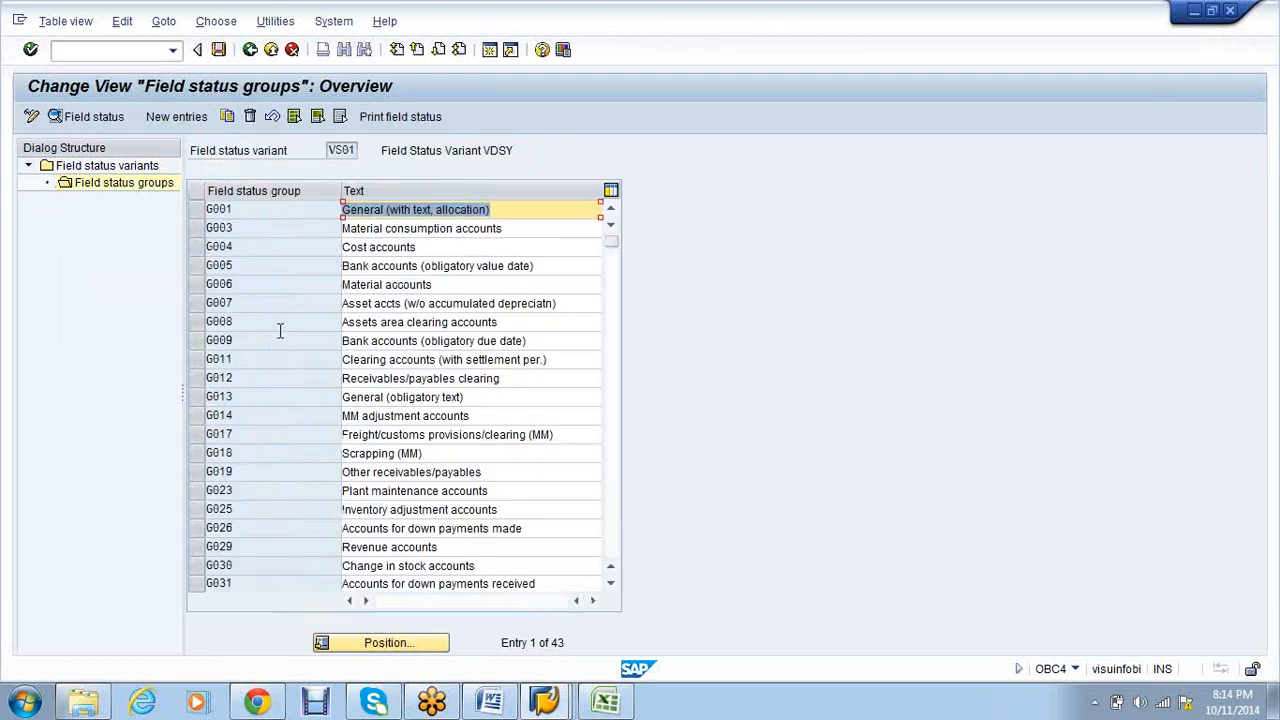
- Make Cost center a required entry in the additional account assignments of group G004 and save it, confirming the customizing request
{"action": "left_click", "coordinate": [263, 246]}
{"action": "double_click", "coordinate": [263, 246]}
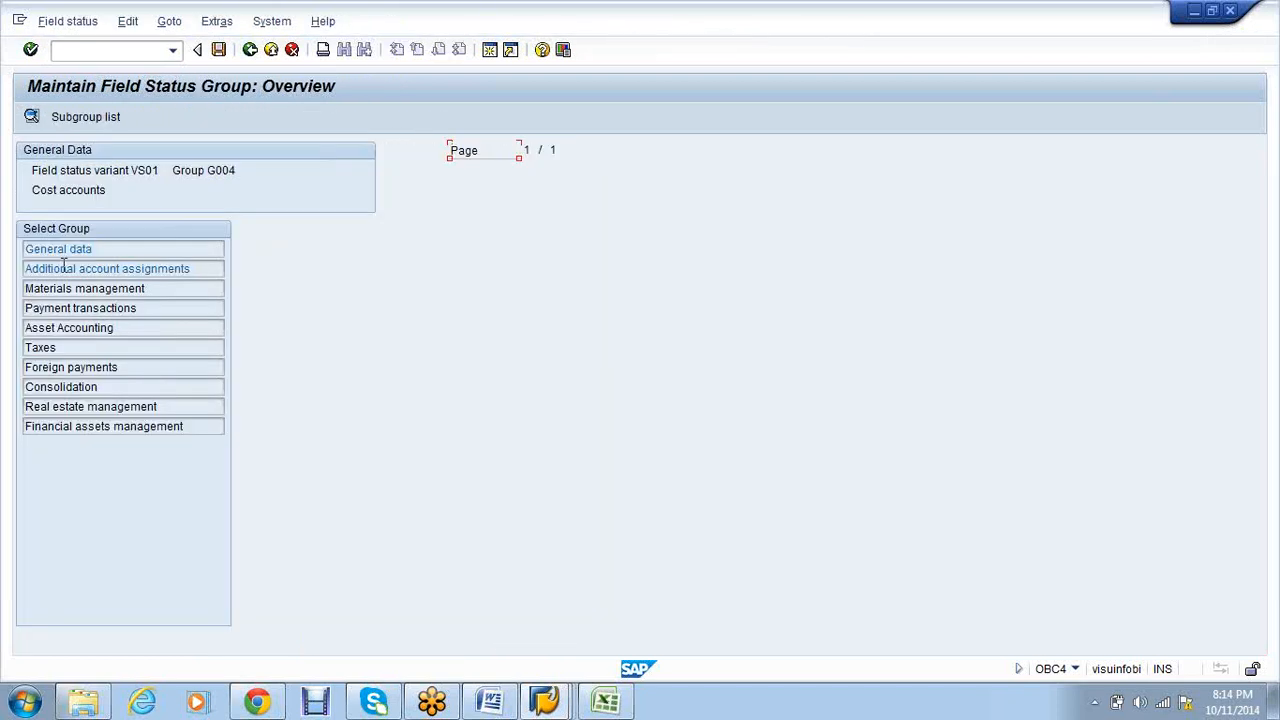
{"action": "double_click", "coordinate": [63, 267]}
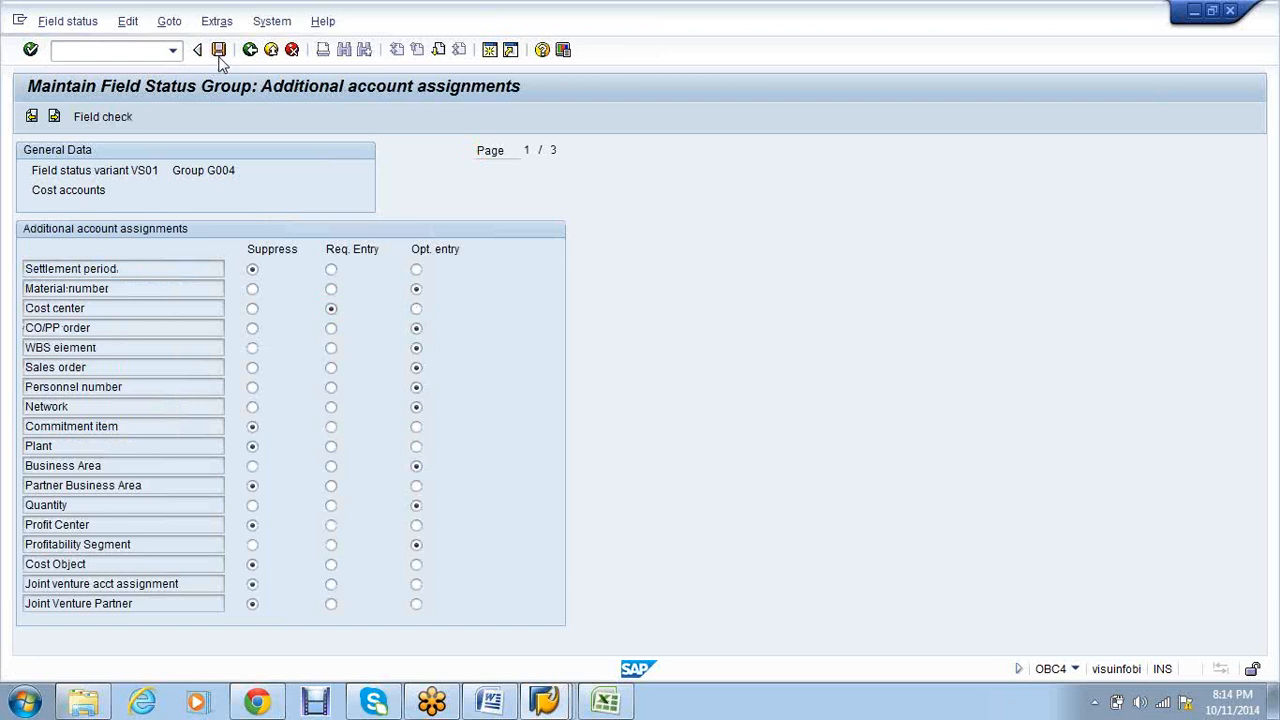
{"action": "left_click", "coordinate": [219, 50]}
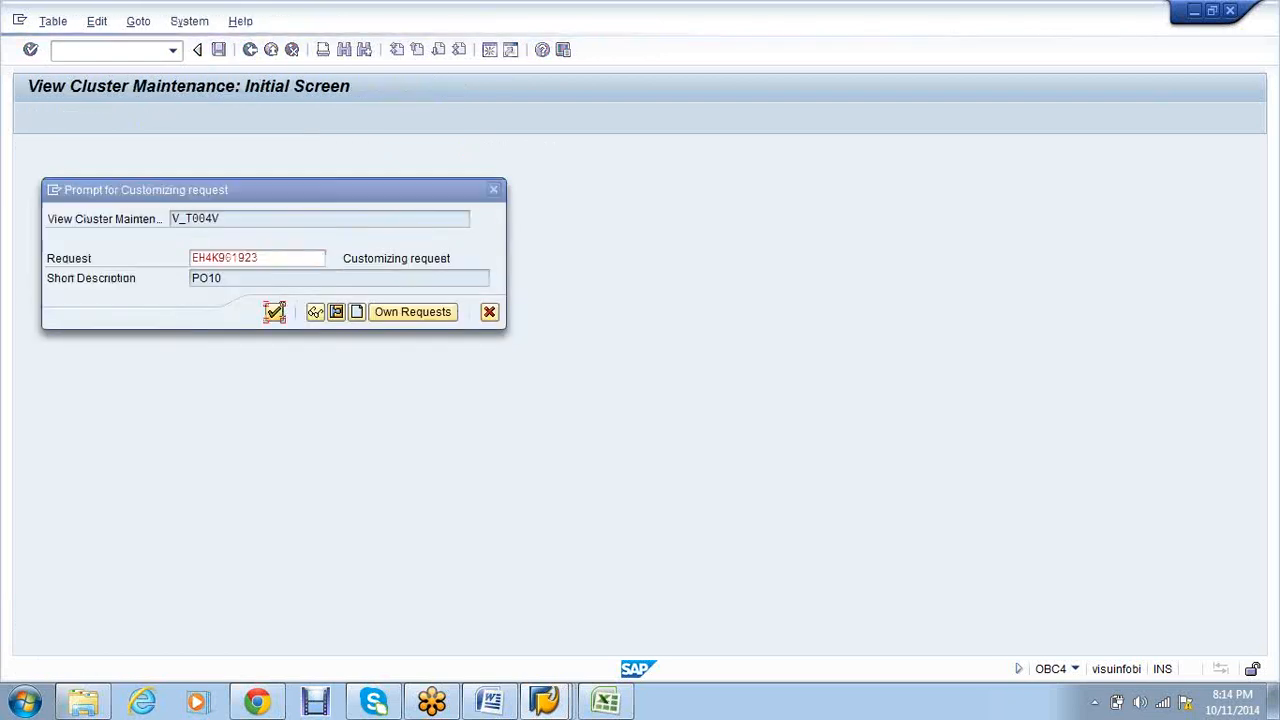
{"action": "left_click", "coordinate": [274, 312]}
- Open G/L account posting with /nf-02 and enter 11.10.2014 as the document date
{"action": "left_click", "coordinate": [100, 50]}
{"action": "type", "text": "/nf-02"}
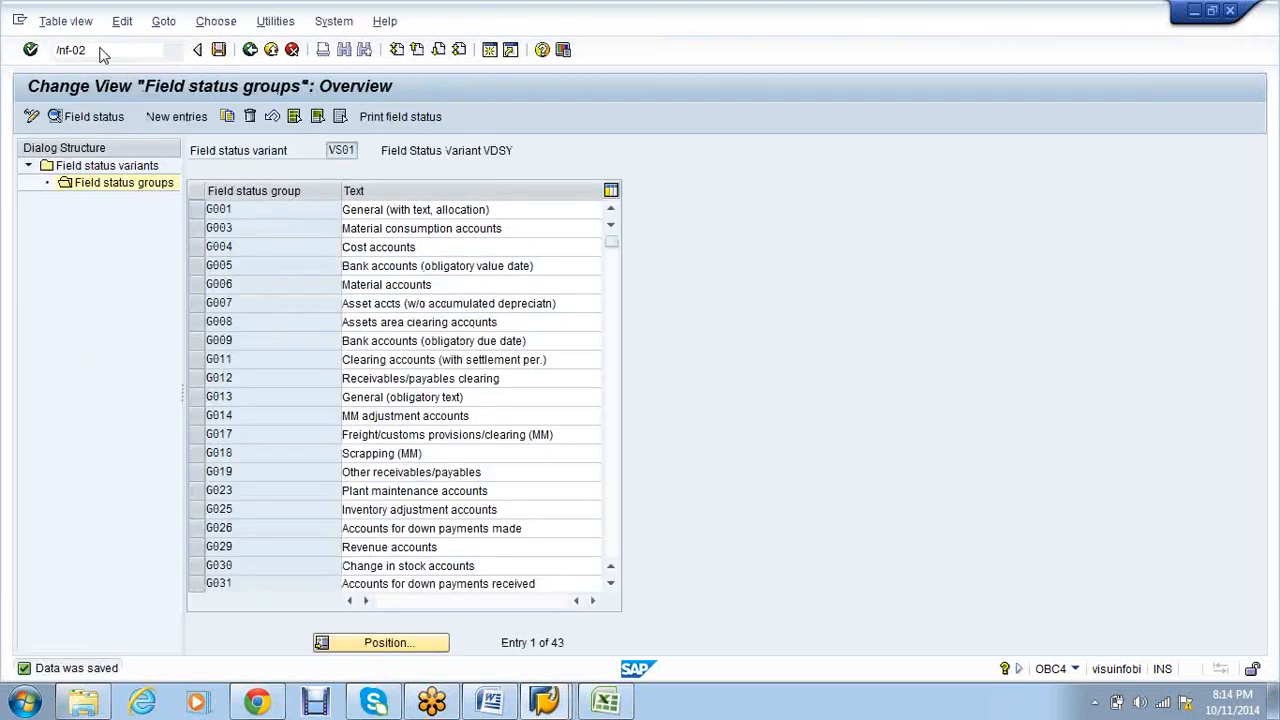
{"action": "key", "text": "Return"}
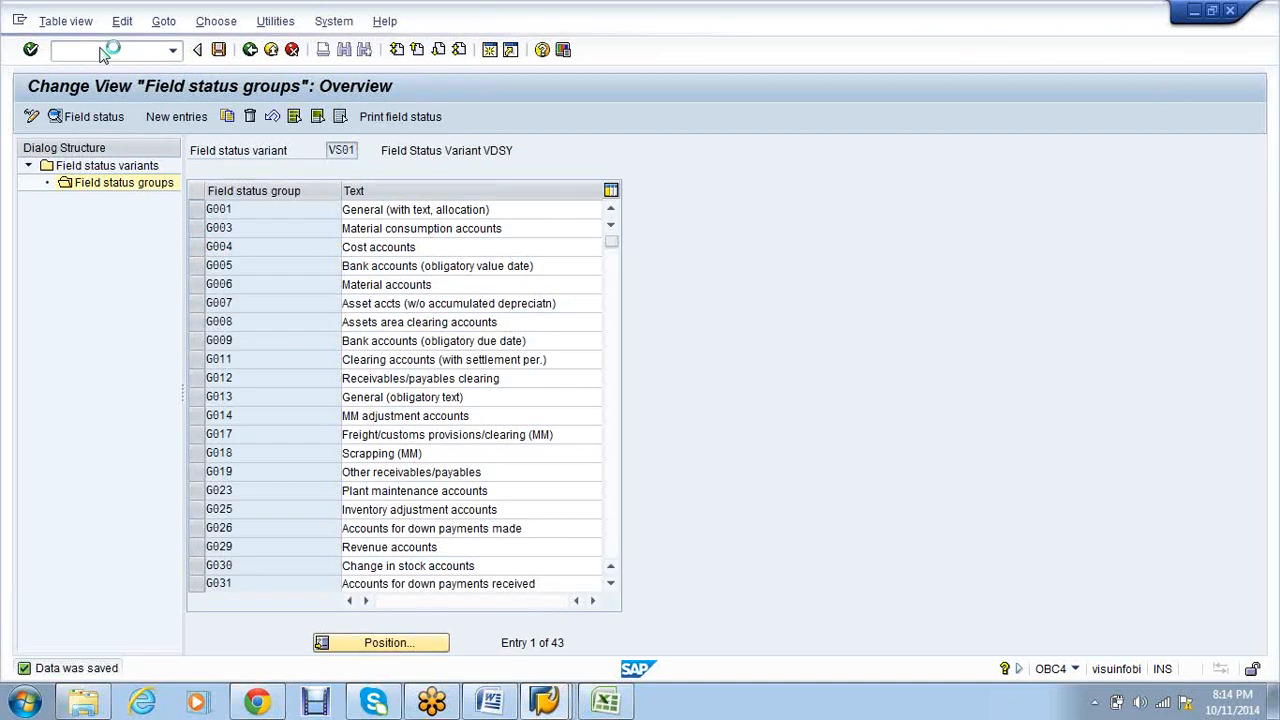
{"action": "type", "text": "11"}
{"action": "left_click", "coordinate": [160, 170]}
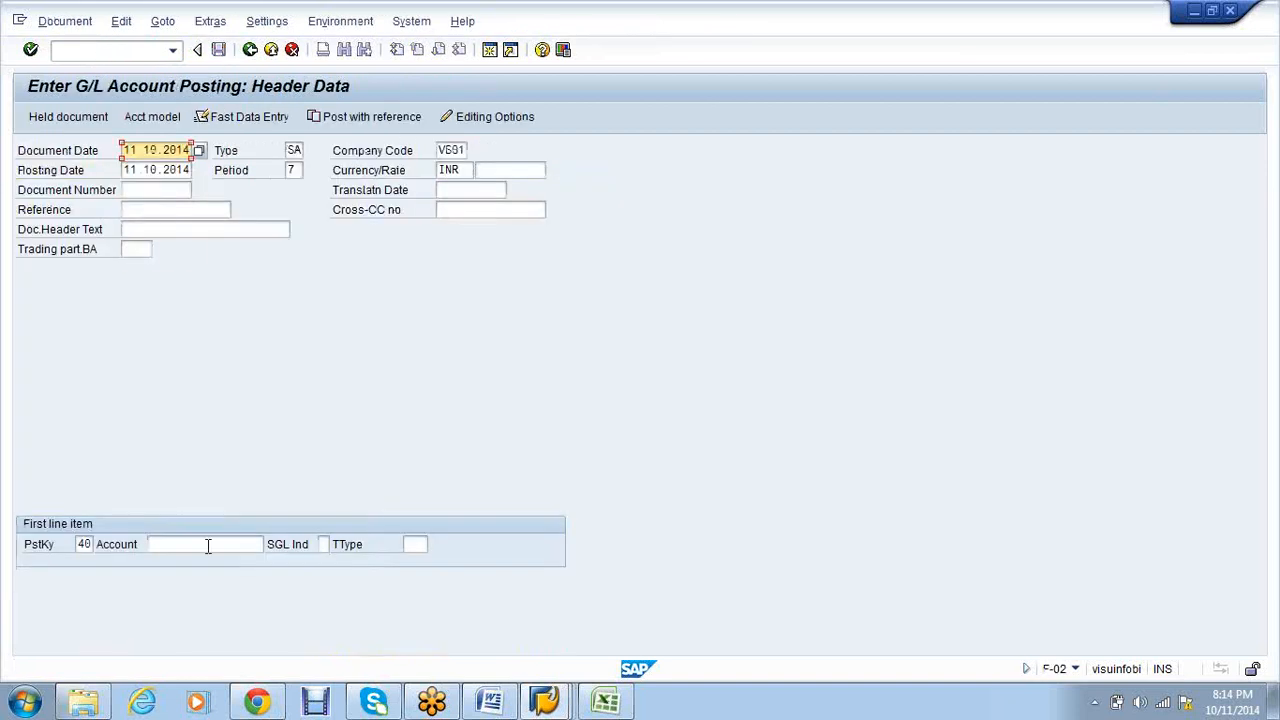
- Choose account 300009 Electric Bill for the first line item with posting key 40 and enter 12000 as its amount
{"action": "left_click", "coordinate": [208, 544]}
{"action": "left_click", "coordinate": [273, 544]}
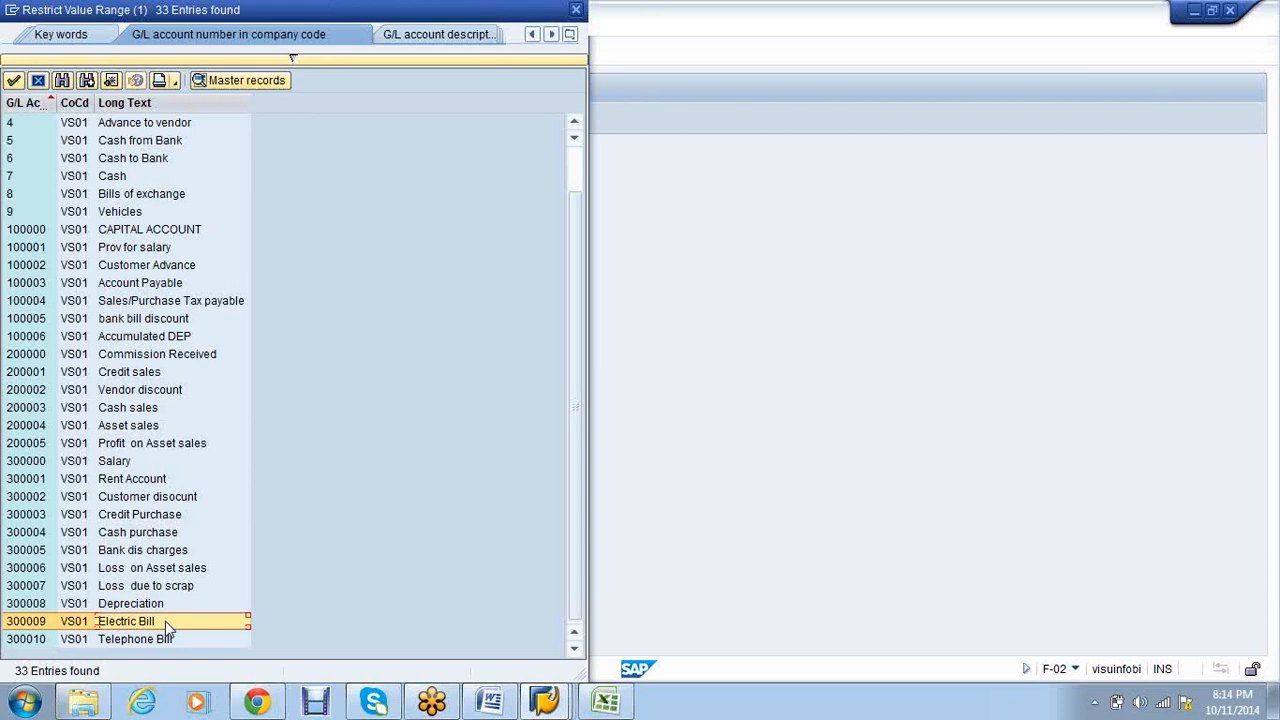
{"action": "double_click", "coordinate": [165, 621]}
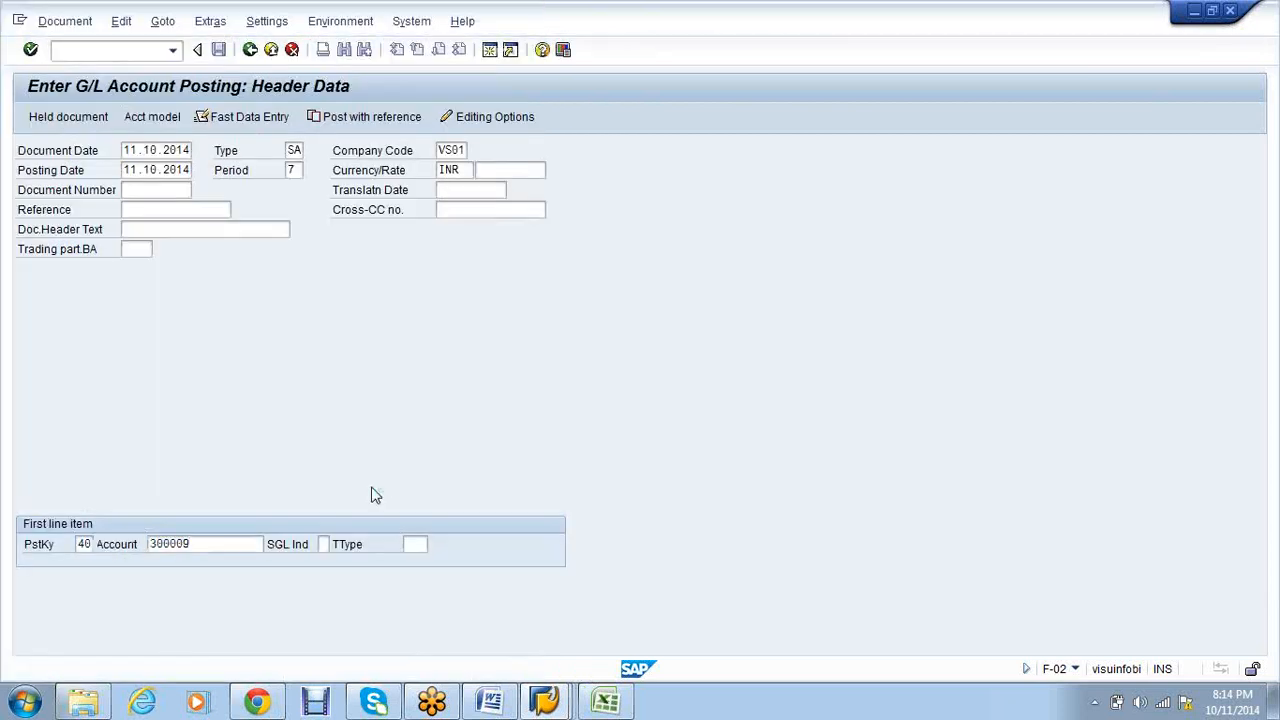
{"action": "type", "text": "12000"}
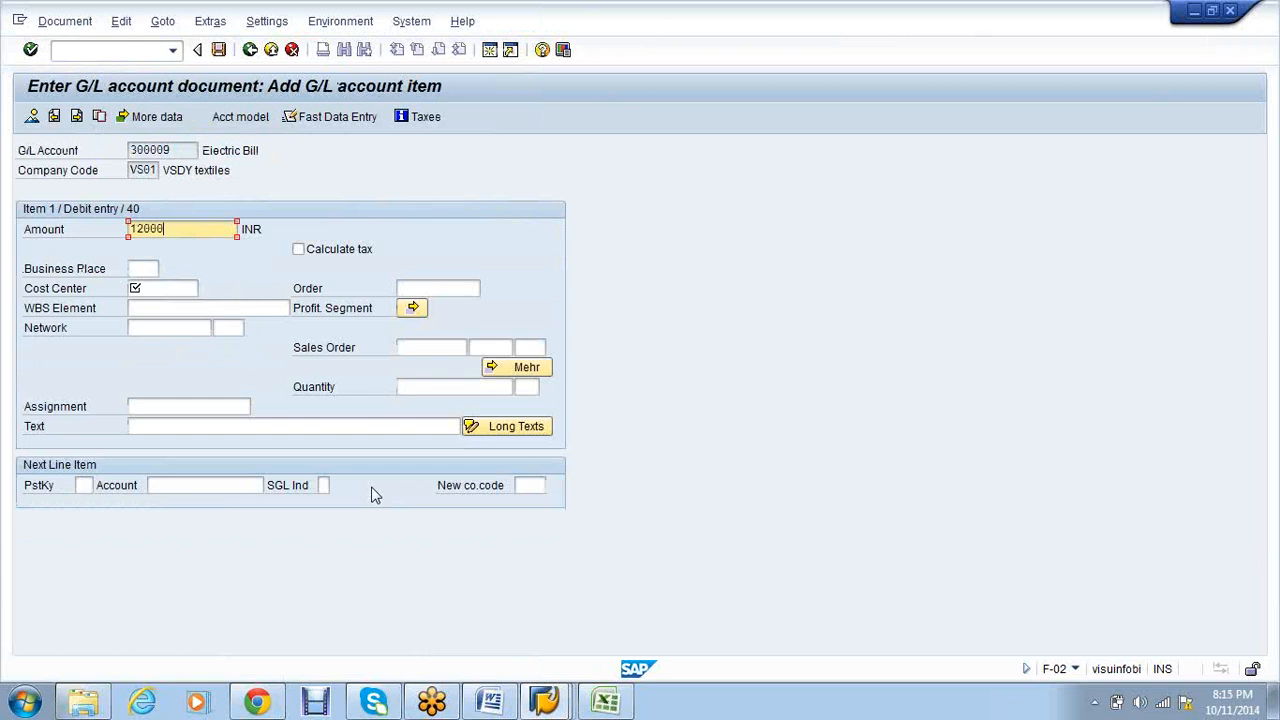
- Assign the Electric Bill line item to cost center VS01S1
{"action": "key", "text": "Tab"}
{"action": "key", "text": "Tab"}
{"action": "type", "text": "V"}
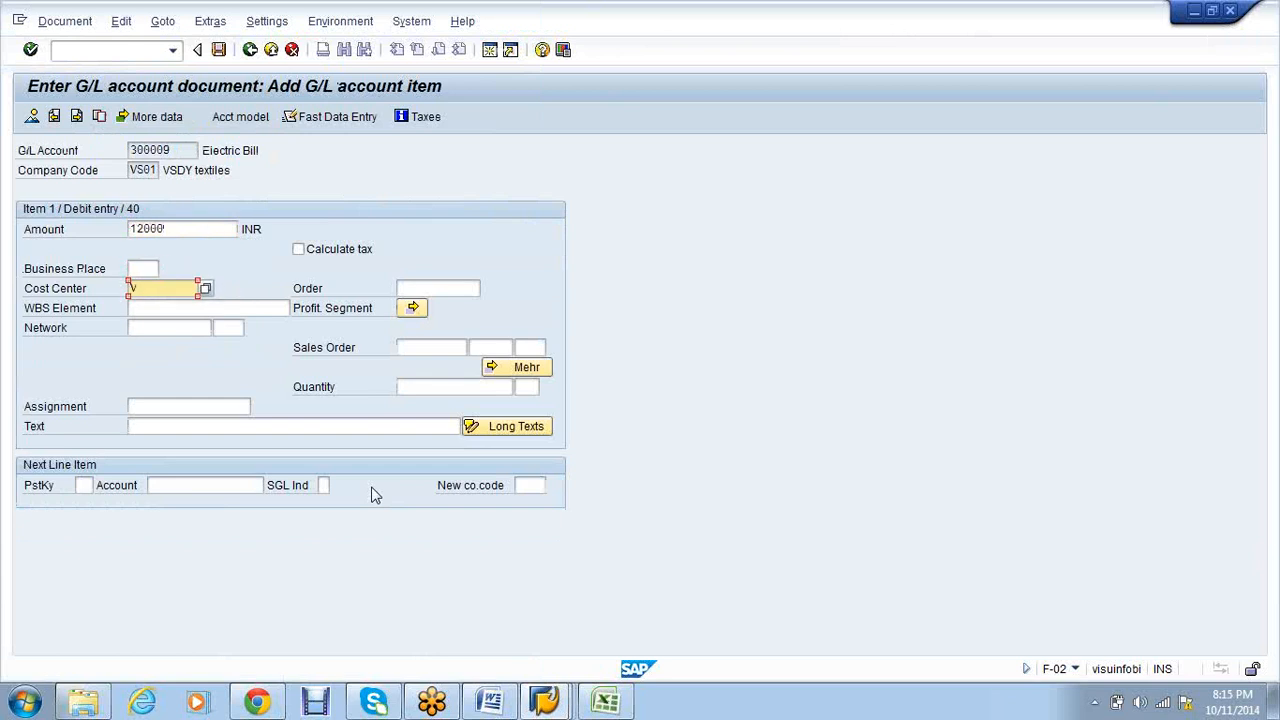
{"action": "type", "text": "S01S1"}
{"action": "key", "text": "Tab"}
{"action": "key", "text": "Tab"}
{"action": "key", "text": "Tab"}
{"action": "key", "text": "Tab"}
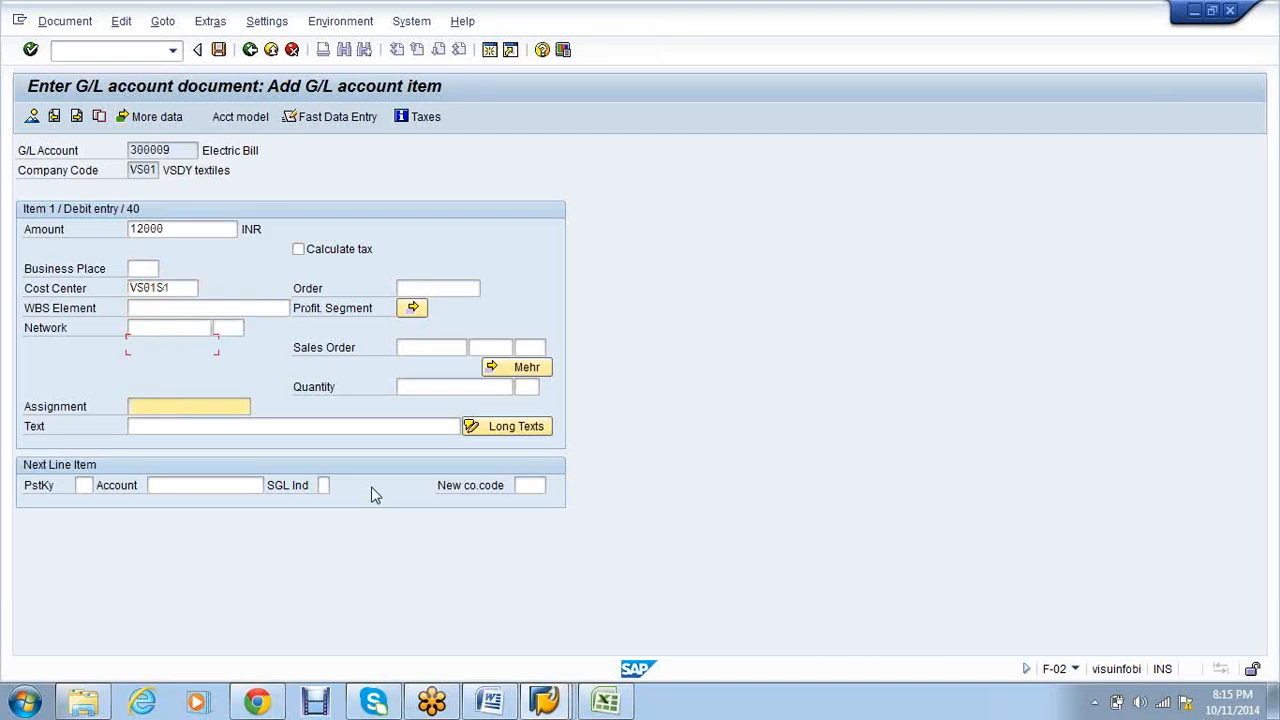
- Add a second line item with posting key 50 and account 1
{"action": "type", "text": "5"}
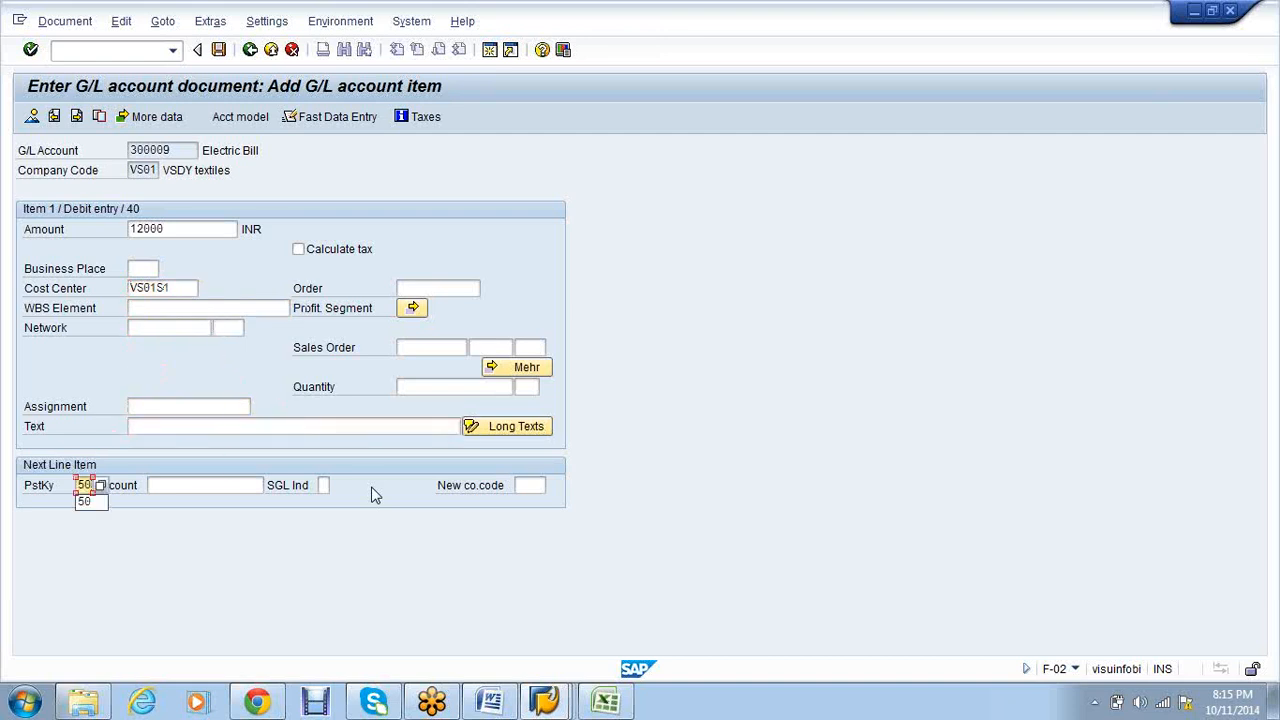
{"action": "type", "text": "0"}
{"action": "key", "text": "Tab"}
{"action": "type", "text": "1"}
{"action": "key", "text": "Return"}
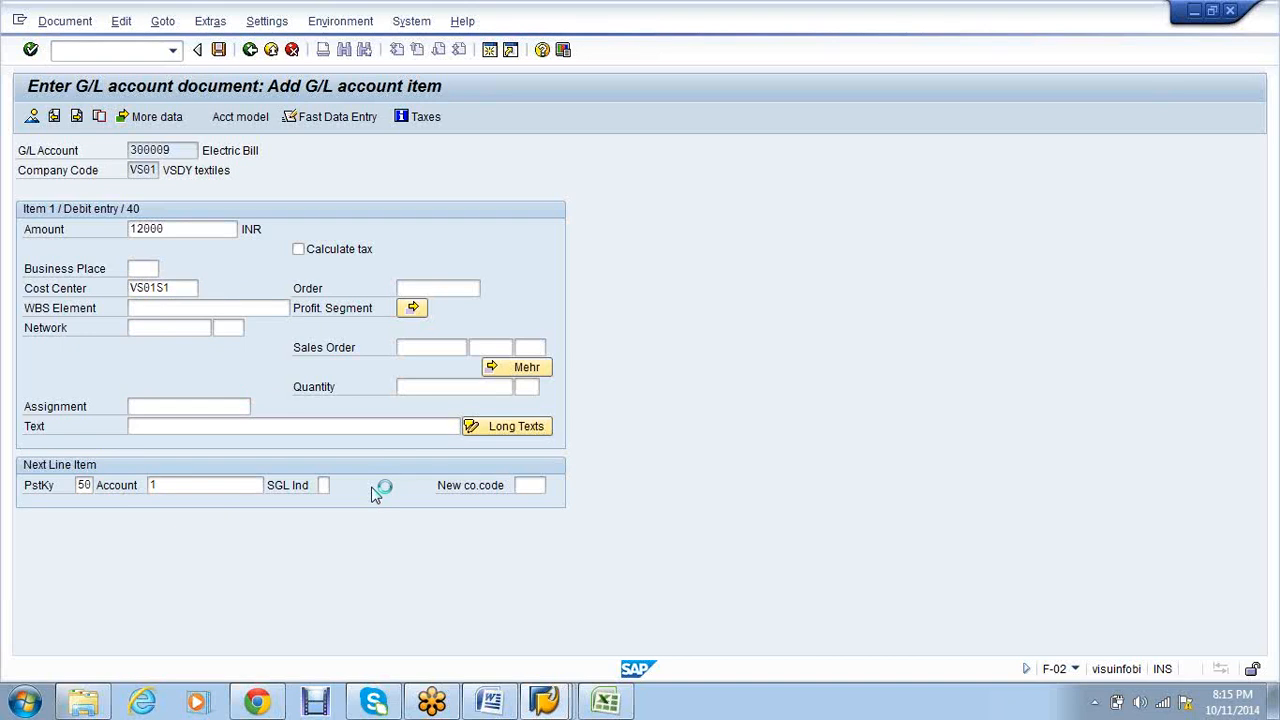
- Enter * as the amount of the bank account credit item and post the document
{"action": "type", "text": "*"}
{"action": "key", "text": "Tab"}
{"action": "key", "text": "Tab"}
{"action": "key", "text": "Tab"}
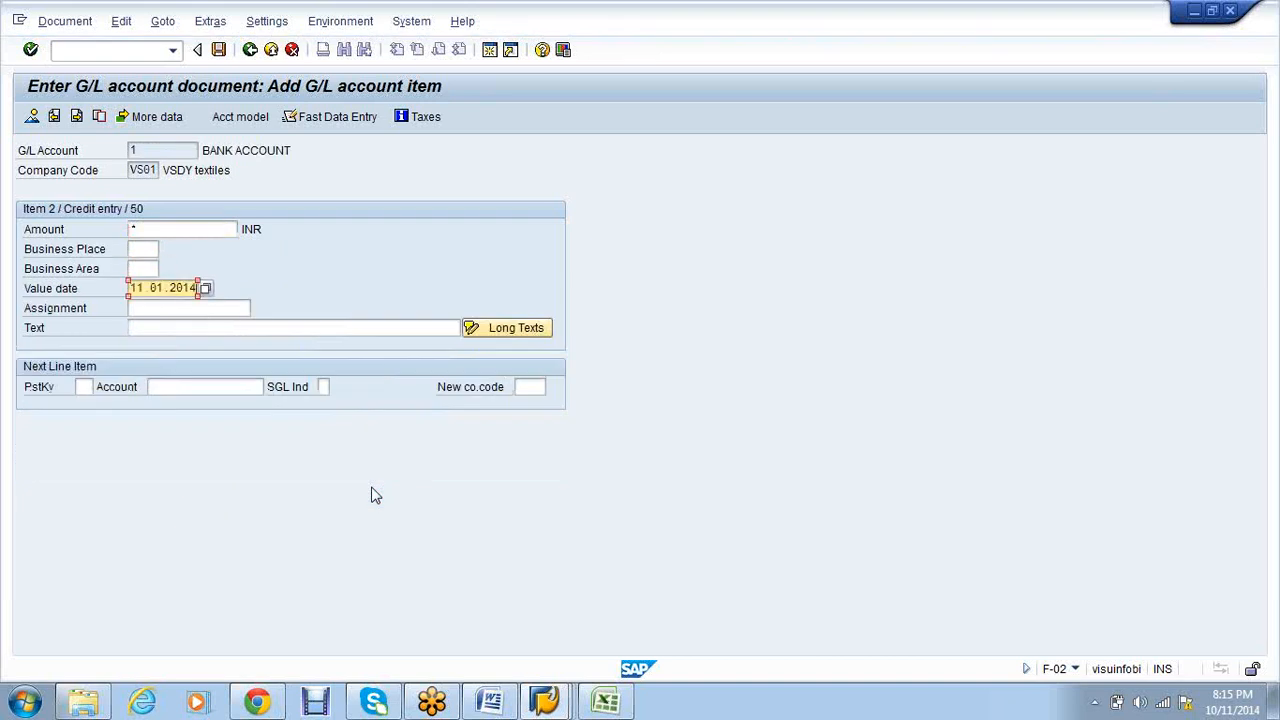
{"action": "key", "text": "Return"}
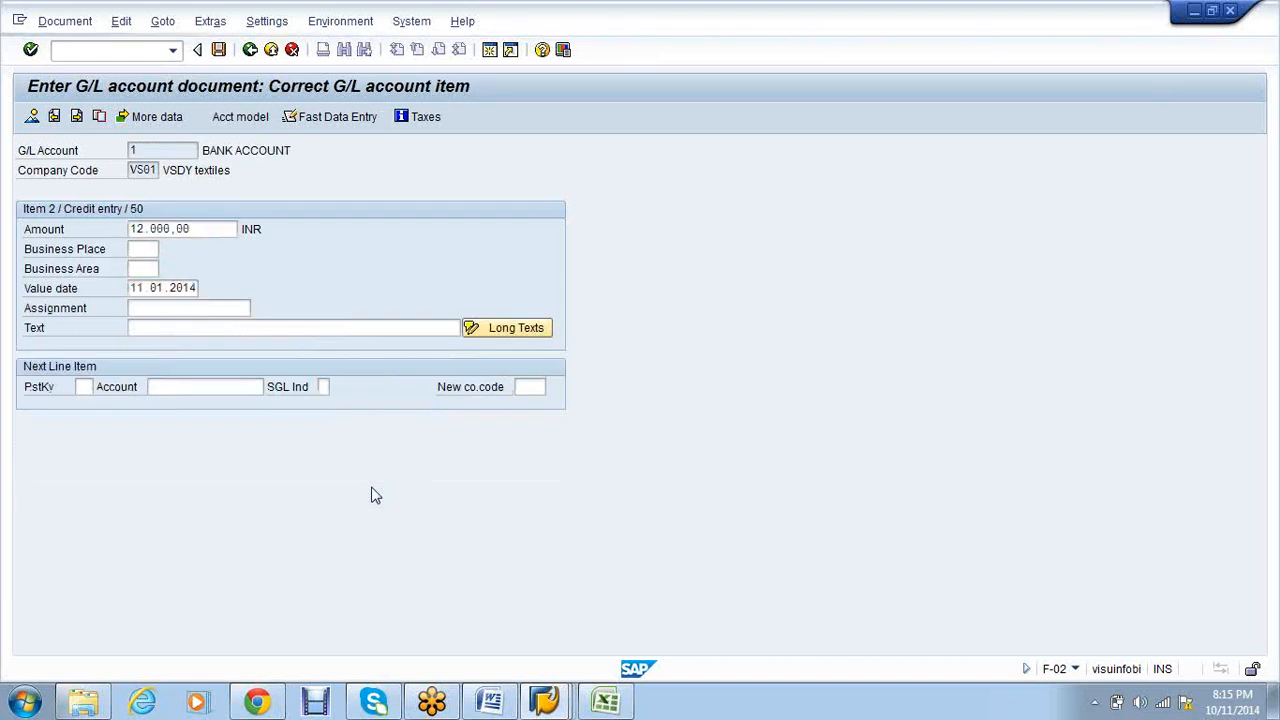
{"action": "key", "text": "ctrl+s"}
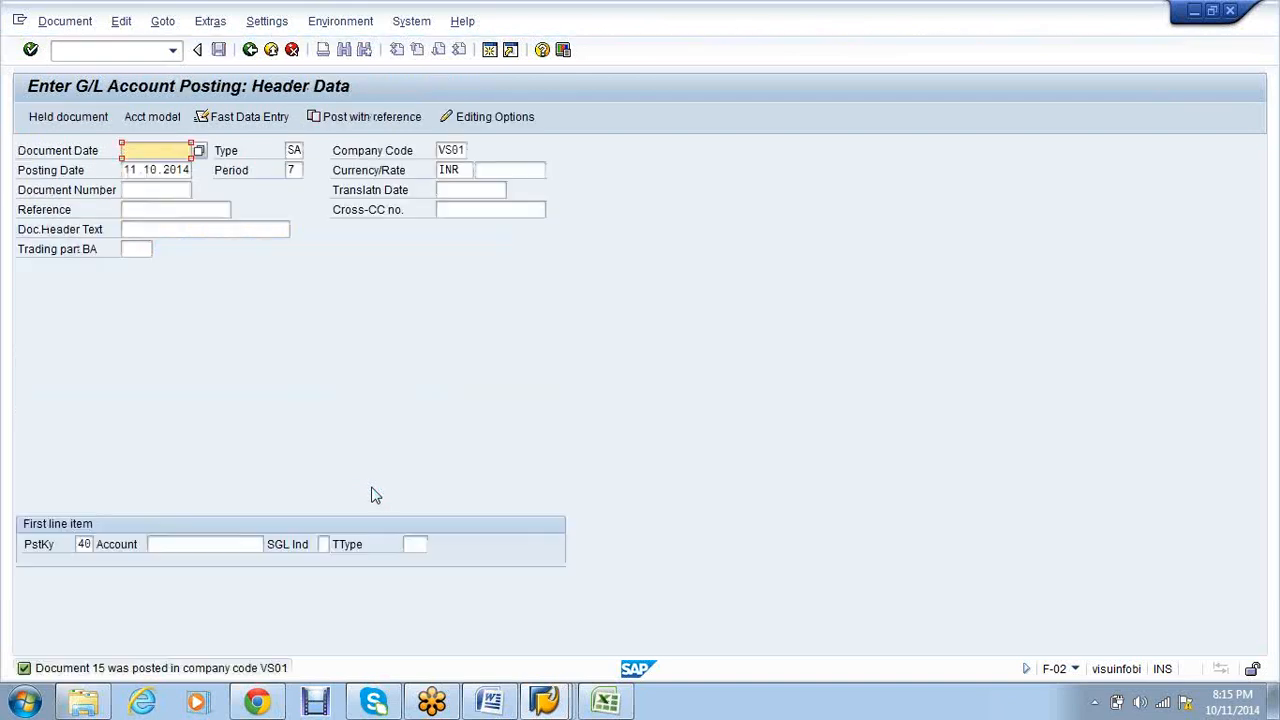
- Switch to the session with the charts of accounts list and open the cost center actual line items report with /nksb1
{"action": "left_click", "coordinate": [553, 708]}
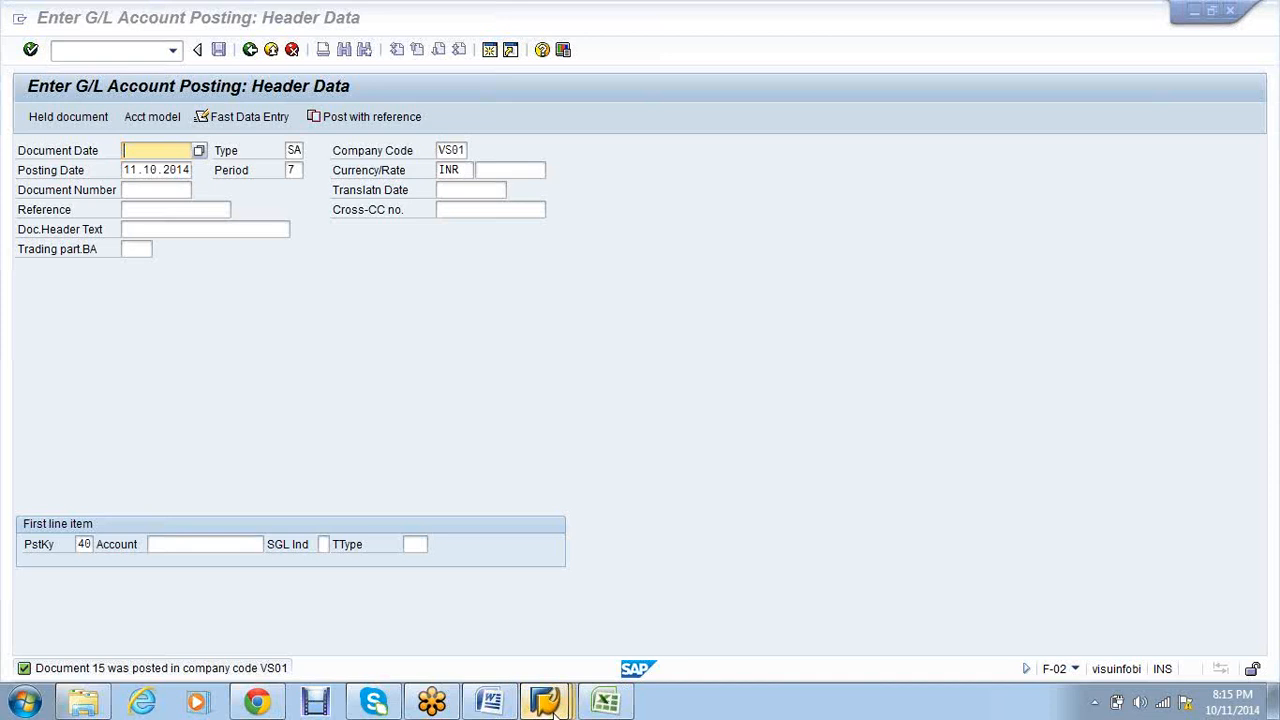
{"action": "left_click", "coordinate": [556, 708]}
{"action": "left_click", "coordinate": [546, 600]}
{"action": "left_click", "coordinate": [109, 55]}
{"action": "type", "text": "/nks01"}
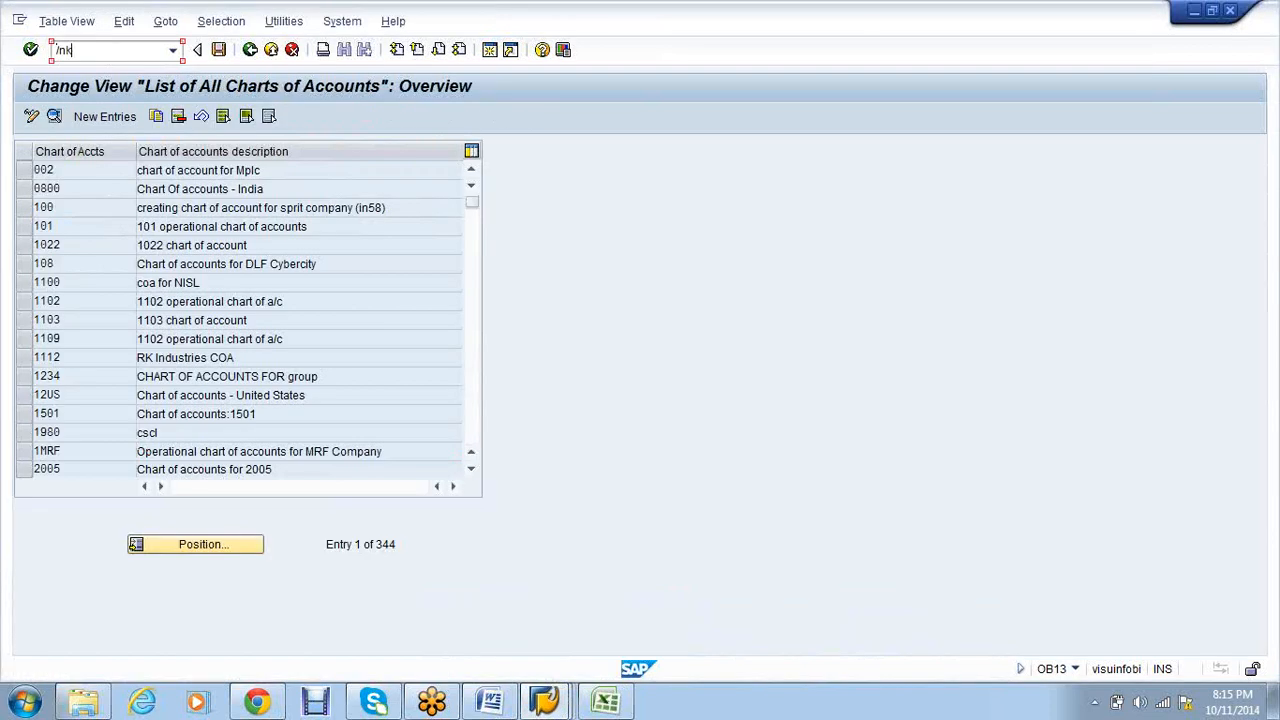
{"action": "key", "text": "Return"}
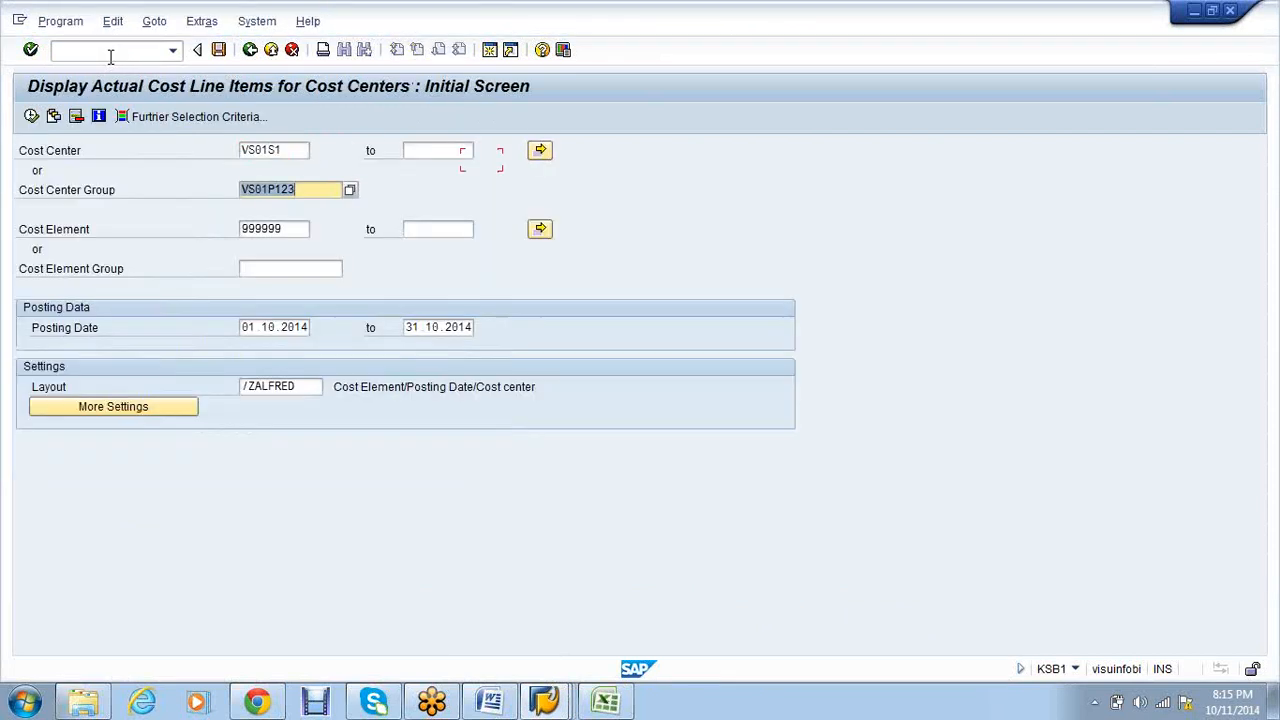
- Clear the cost center group and cost element from the selection and run the line items report for cost center VS01S1
{"action": "key", "text": "Delete"}
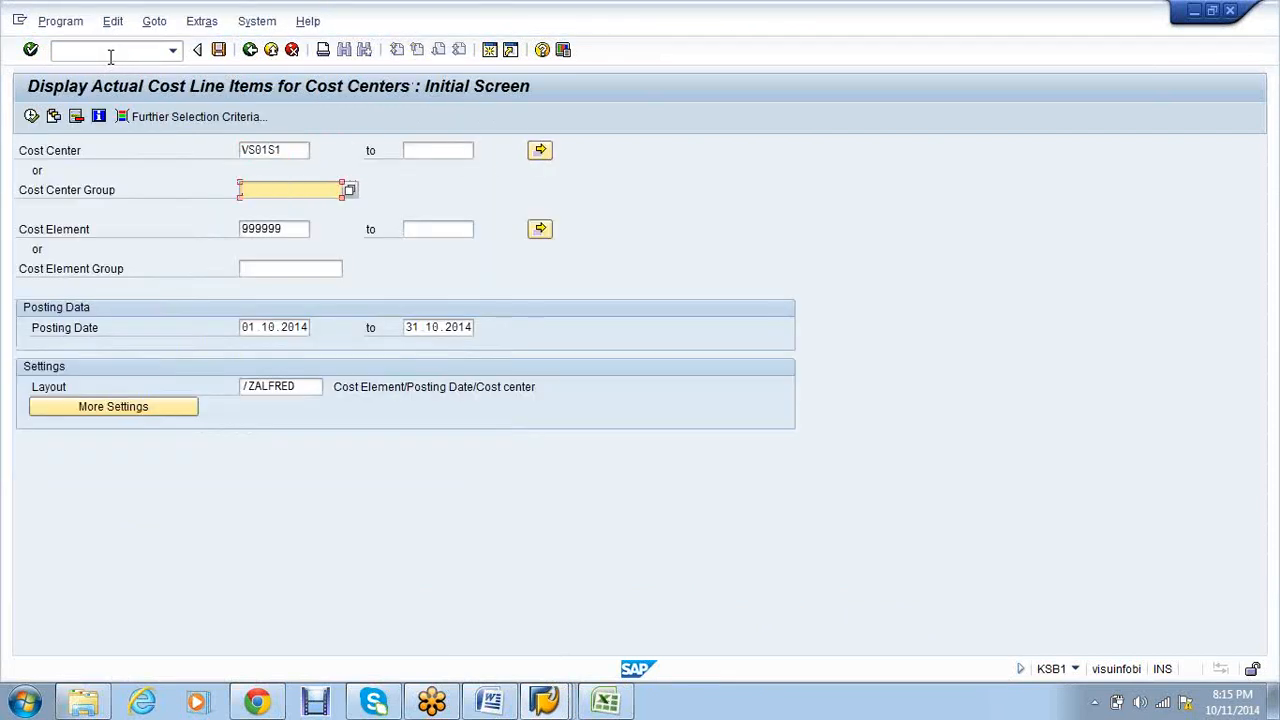
{"action": "key", "text": "Tab"}
{"action": "key", "text": "Delete"}
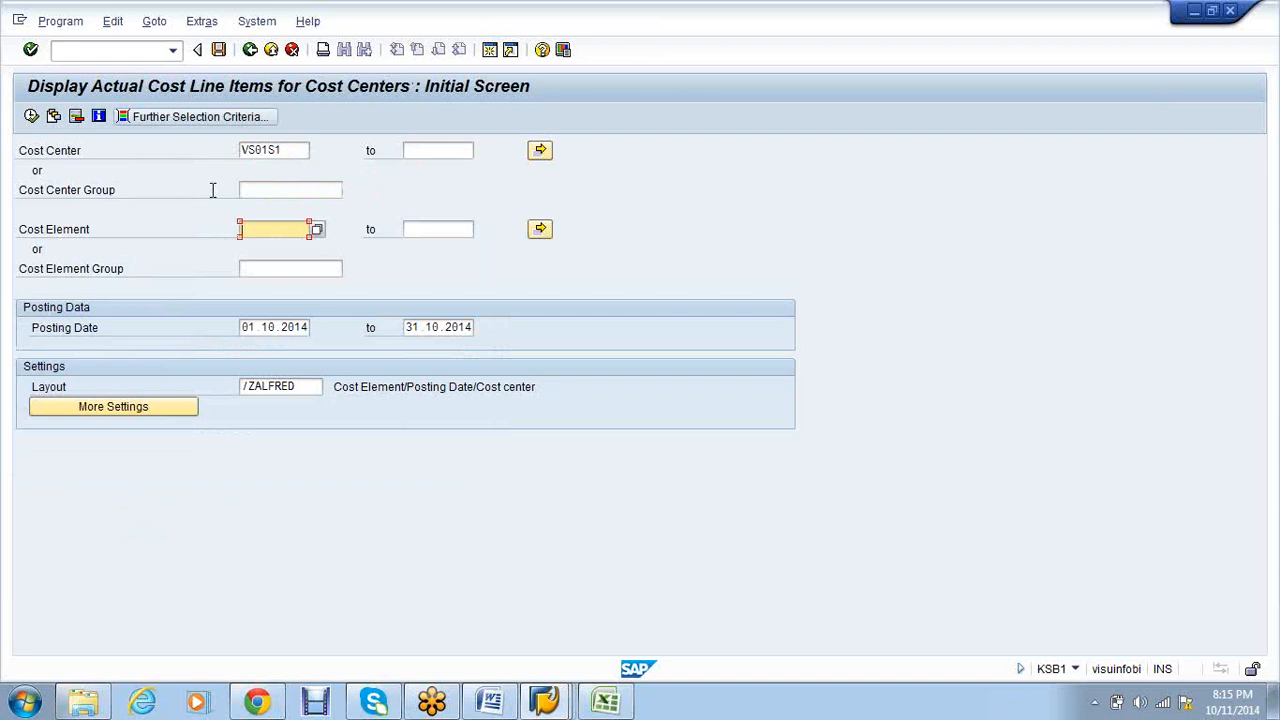
{"action": "left_click", "coordinate": [31, 116]}
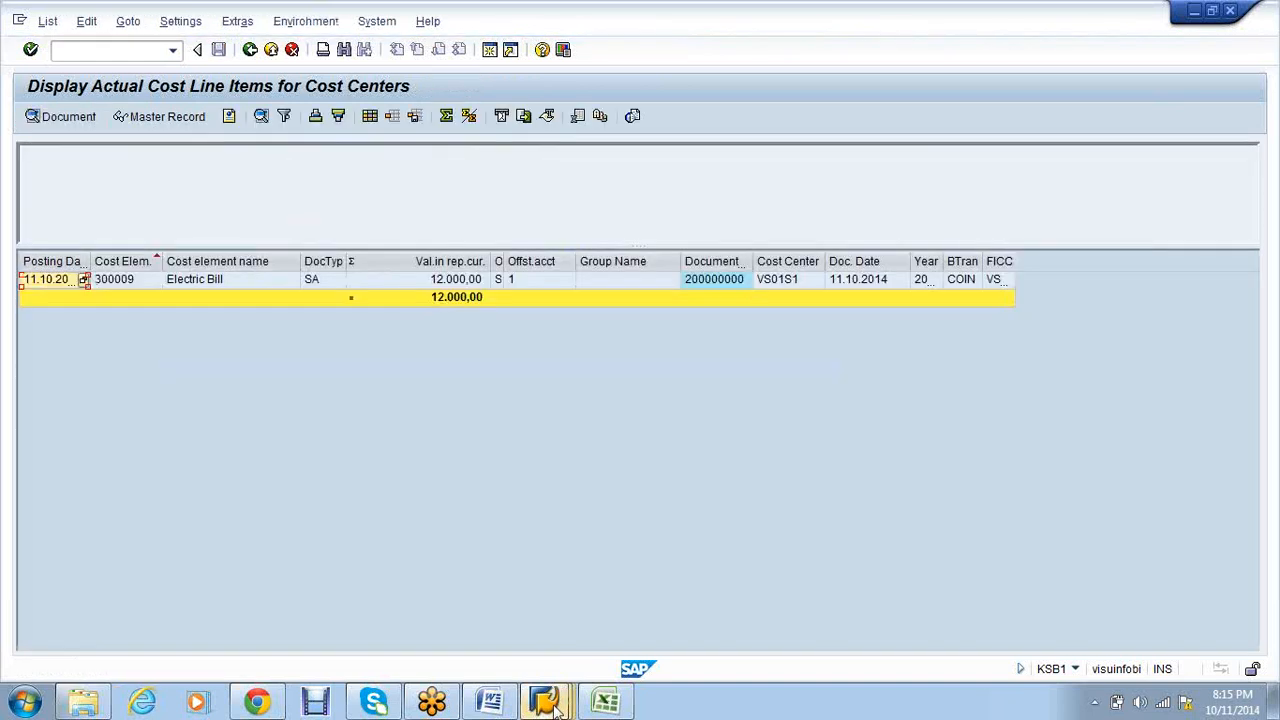
- Return to the G/L account posting session and display the document just posted
{"action": "left_click", "coordinate": [558, 707]}
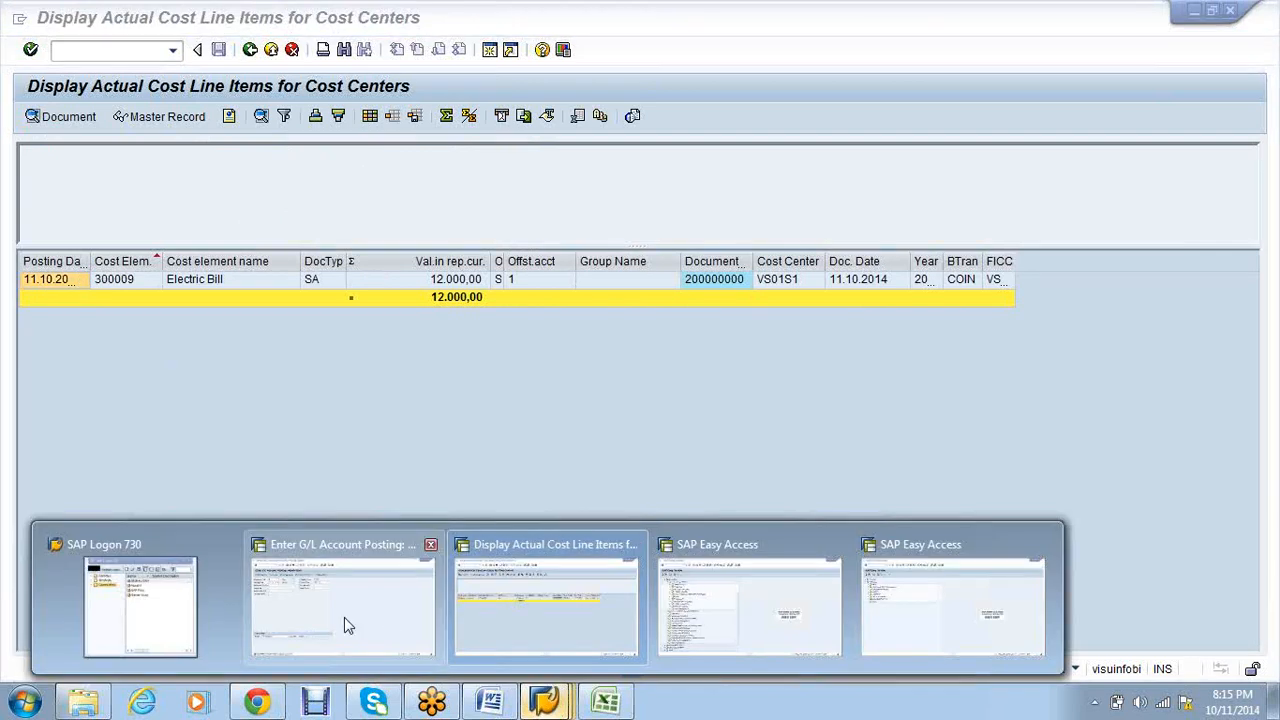
{"action": "left_click", "coordinate": [343, 623]}
{"action": "left_click", "coordinate": [60, 22]}
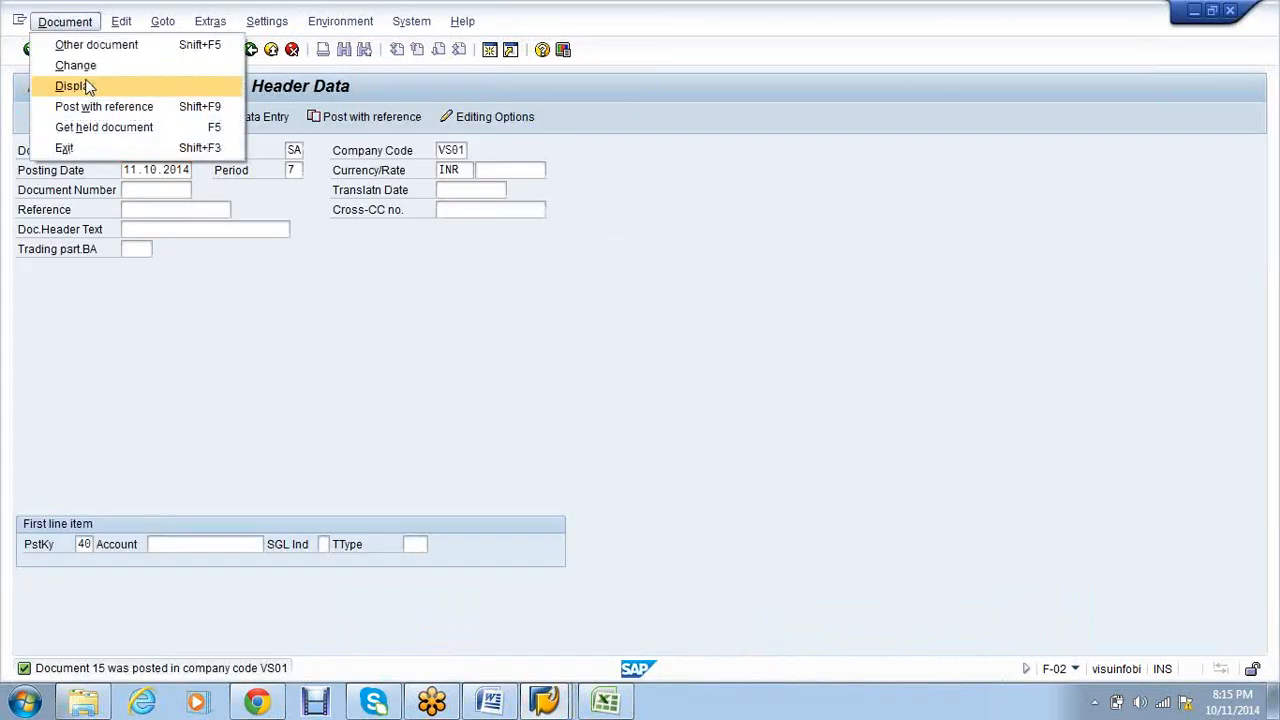
{"action": "left_click", "coordinate": [86, 86]}
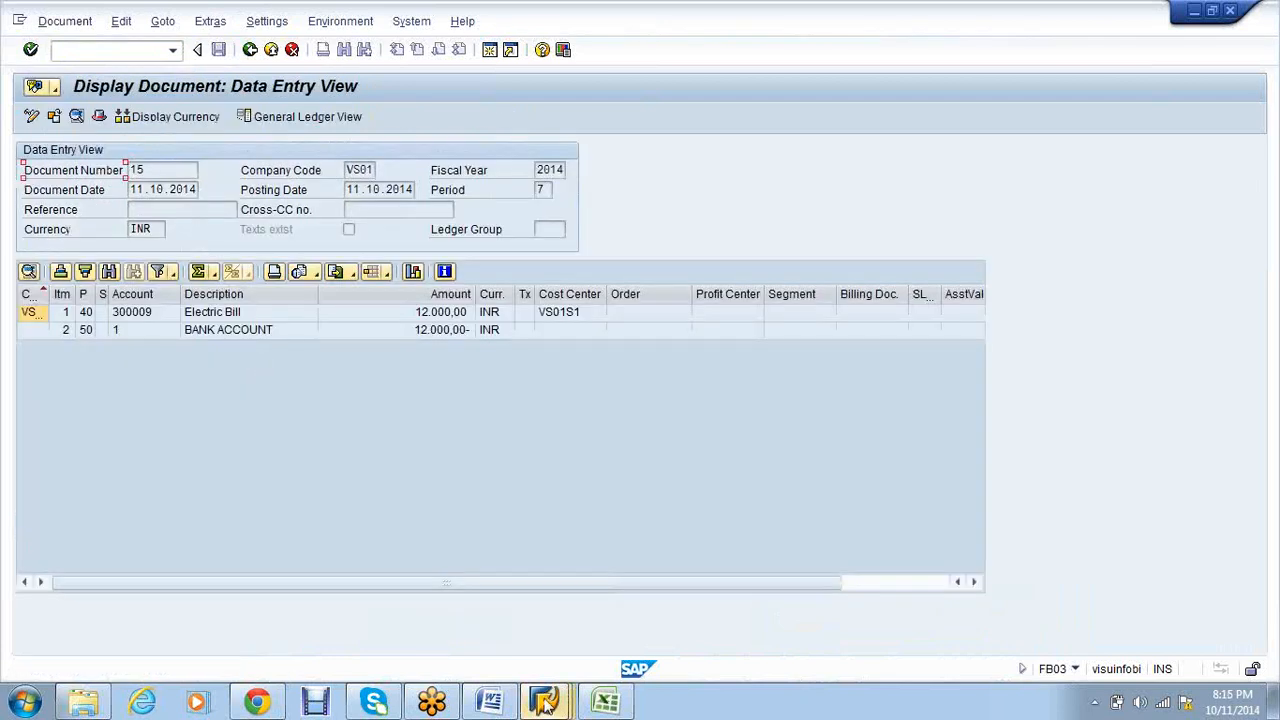
- Return to the actual cost line items report and widen the DocumentNo and BTran columns
{"action": "left_click", "coordinate": [545, 704]}
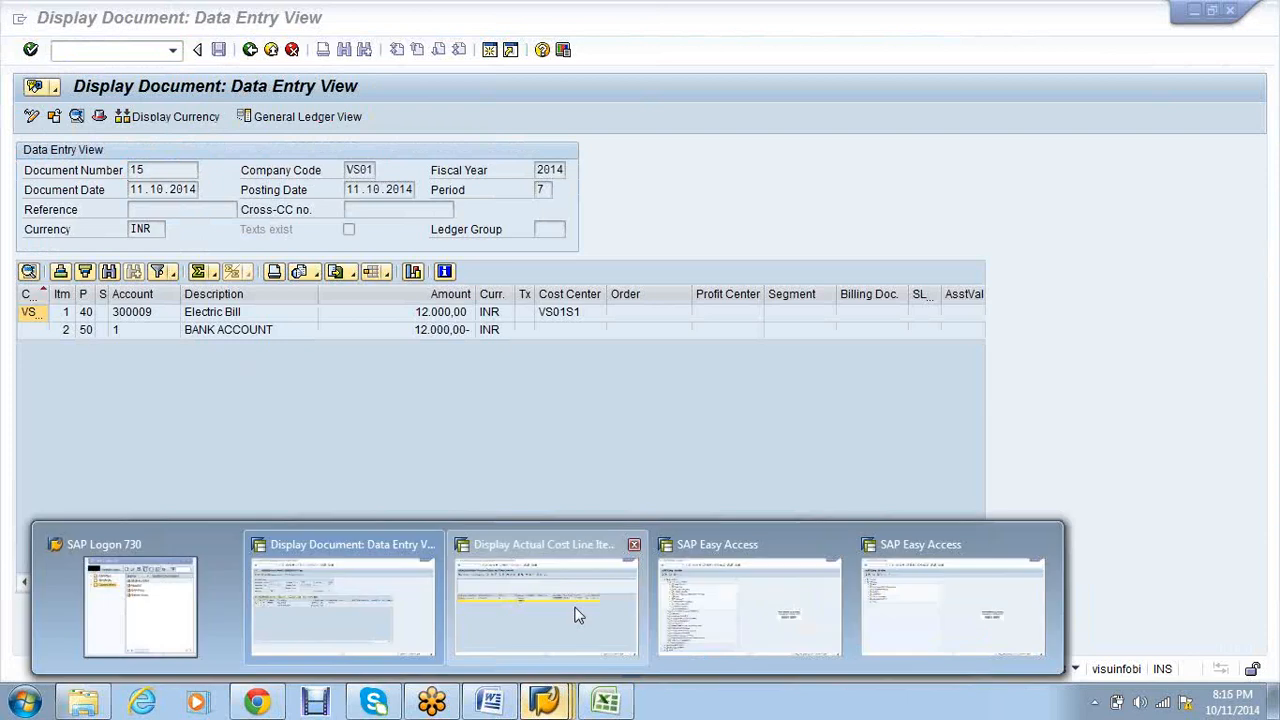
{"action": "left_click", "coordinate": [577, 609]}
{"action": "left_click_drag", "start_coordinate": [993, 261], "coordinate": [1012, 261]}
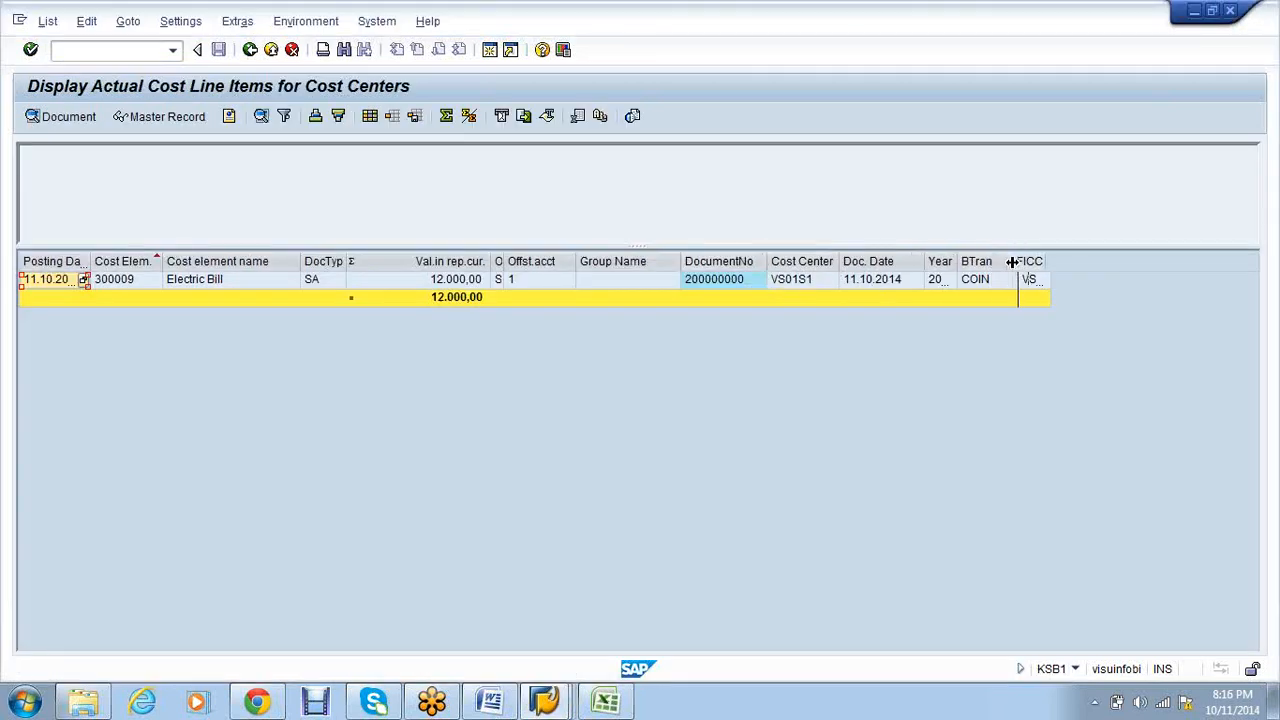
- In the first Easy Access session, open CO document number ranges with /nkank, maintain the VS01 groups and highlight the COIN entry under Transfer postings
{"action": "left_click", "coordinate": [548, 700]}
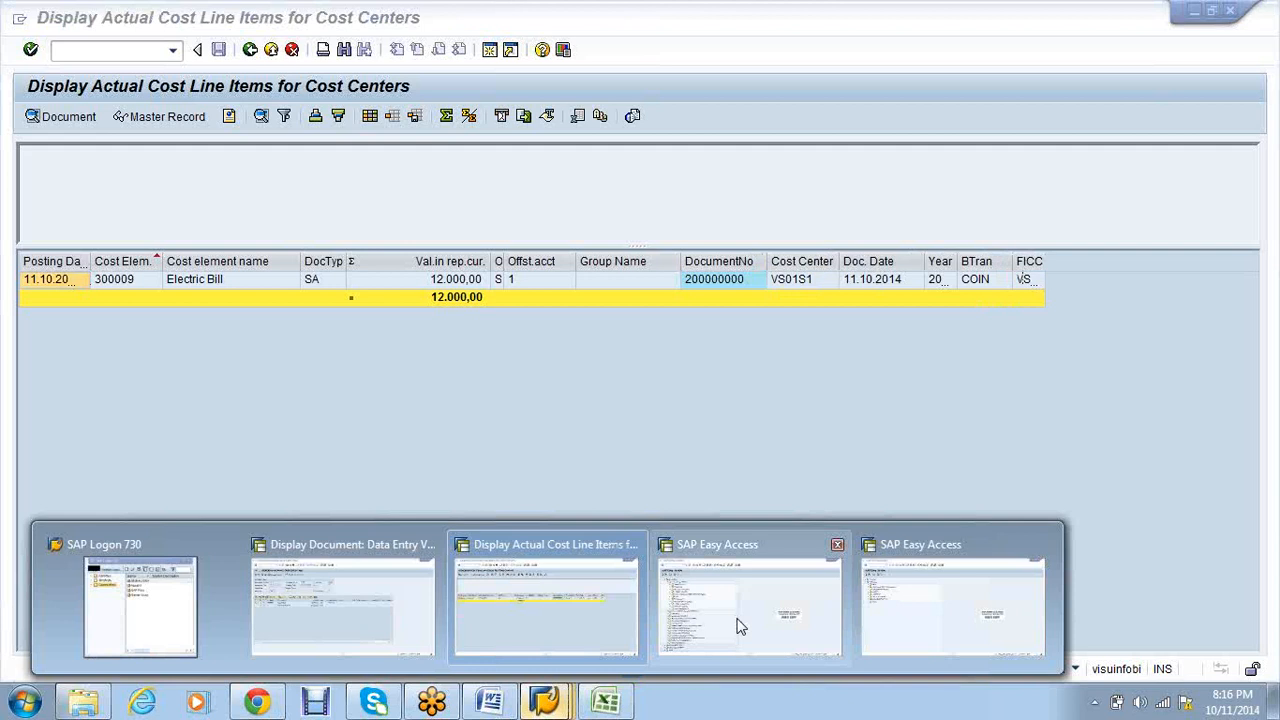
{"action": "left_click", "coordinate": [740, 626]}
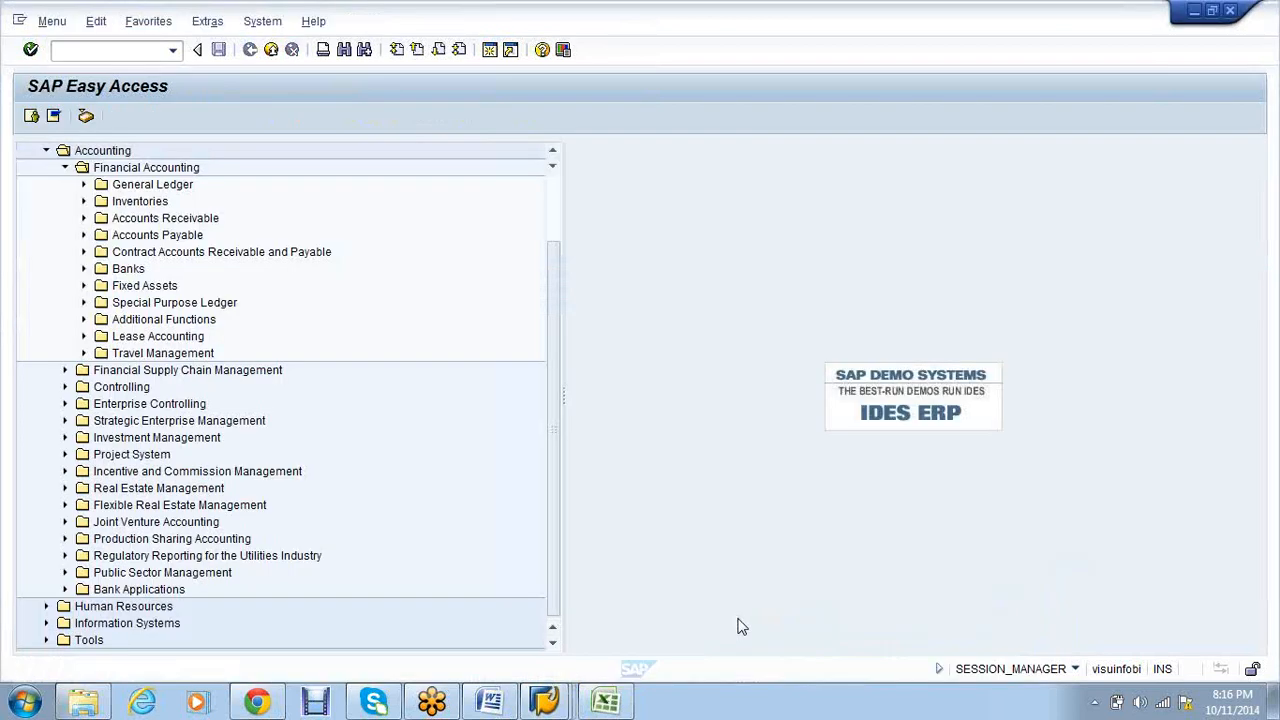
{"action": "type", "text": "/nksb1"}
{"action": "key", "text": "Return"}
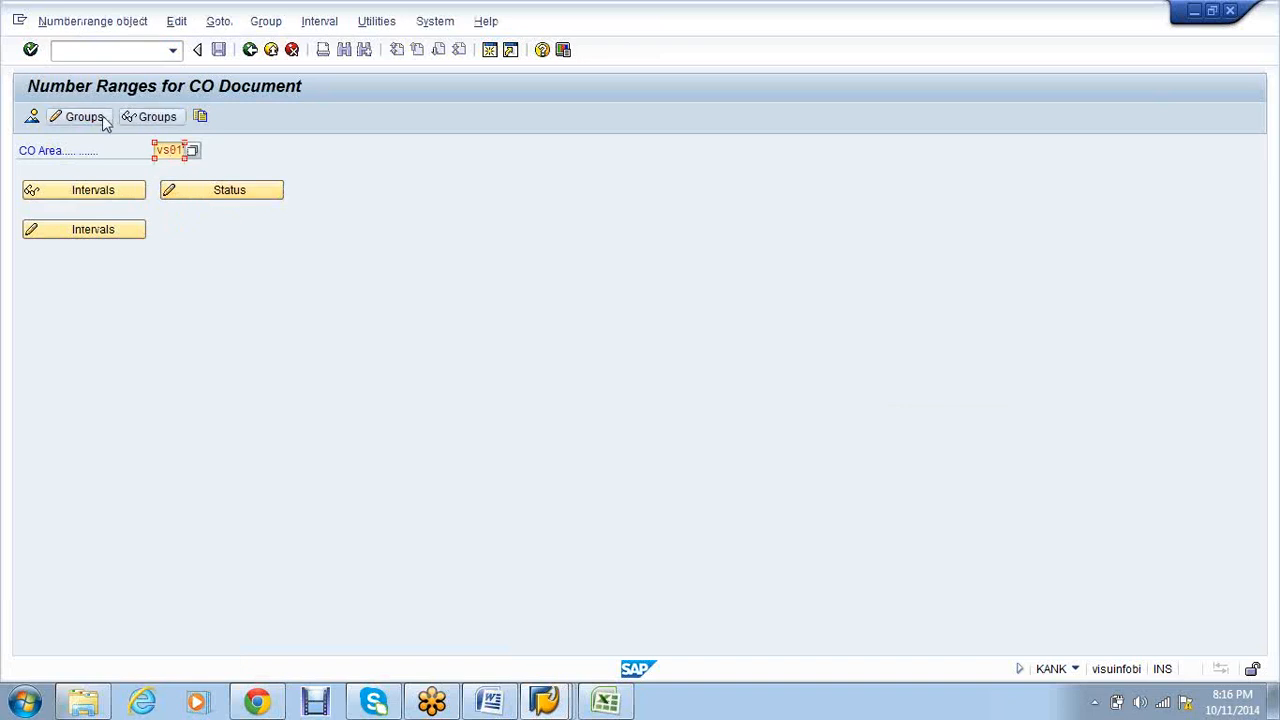
{"action": "left_click", "coordinate": [104, 121]}
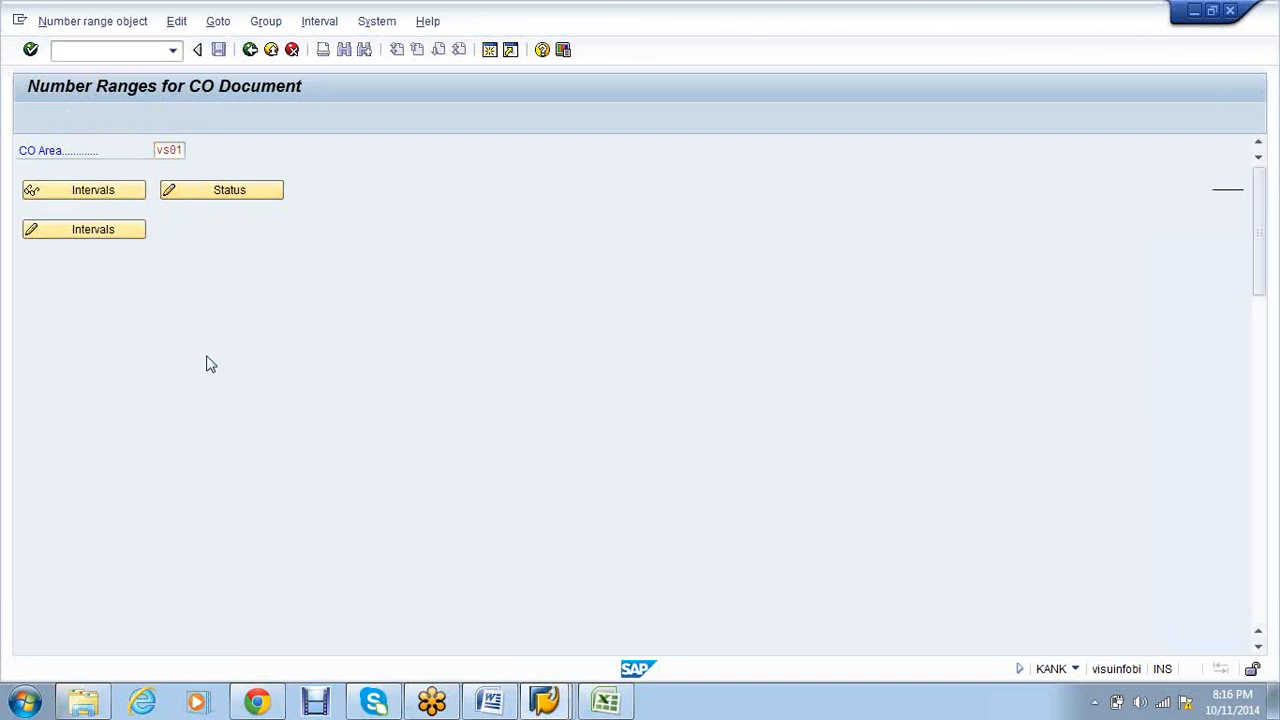
{"action": "left_click_drag", "start_coordinate": [63, 485], "coordinate": [233, 487]}
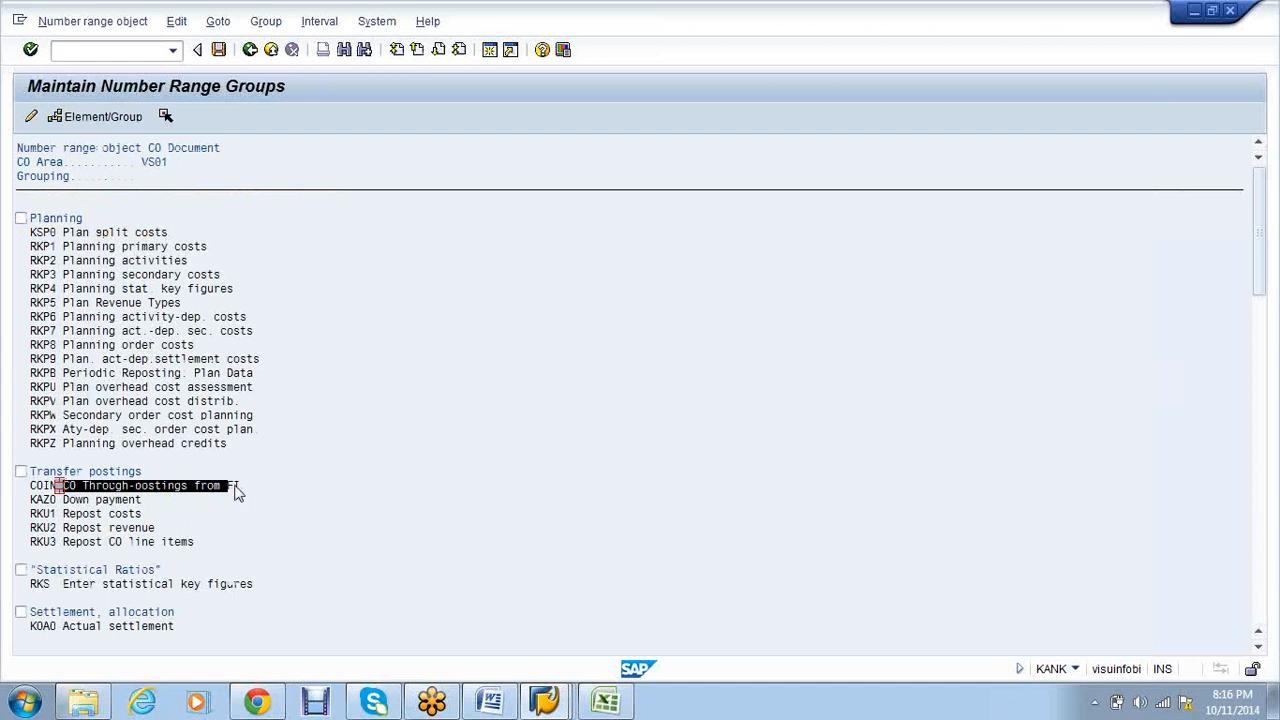
- Go back to the actual cost line items report and widen the FICC column to show the full company code
{"action": "left_click", "coordinate": [563, 705]}
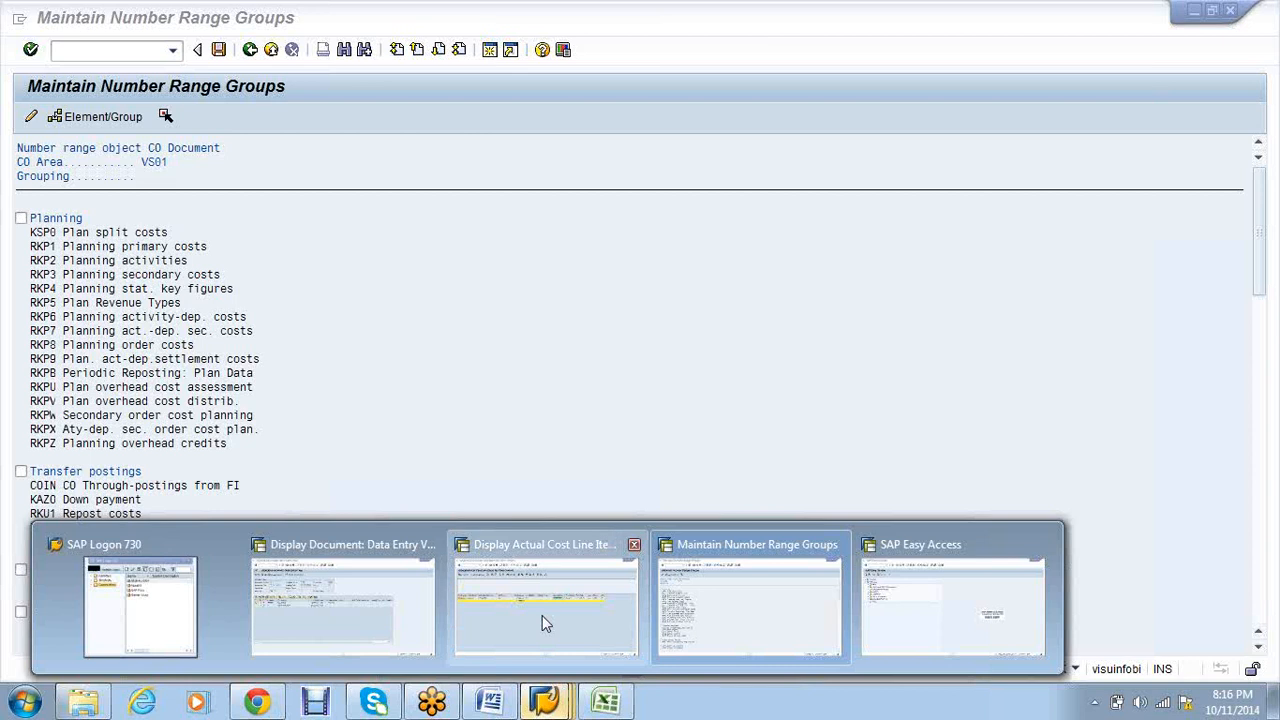
{"action": "left_click", "coordinate": [542, 615]}
{"action": "left_click_drag", "start_coordinate": [1045, 260], "coordinate": [1103, 265]}
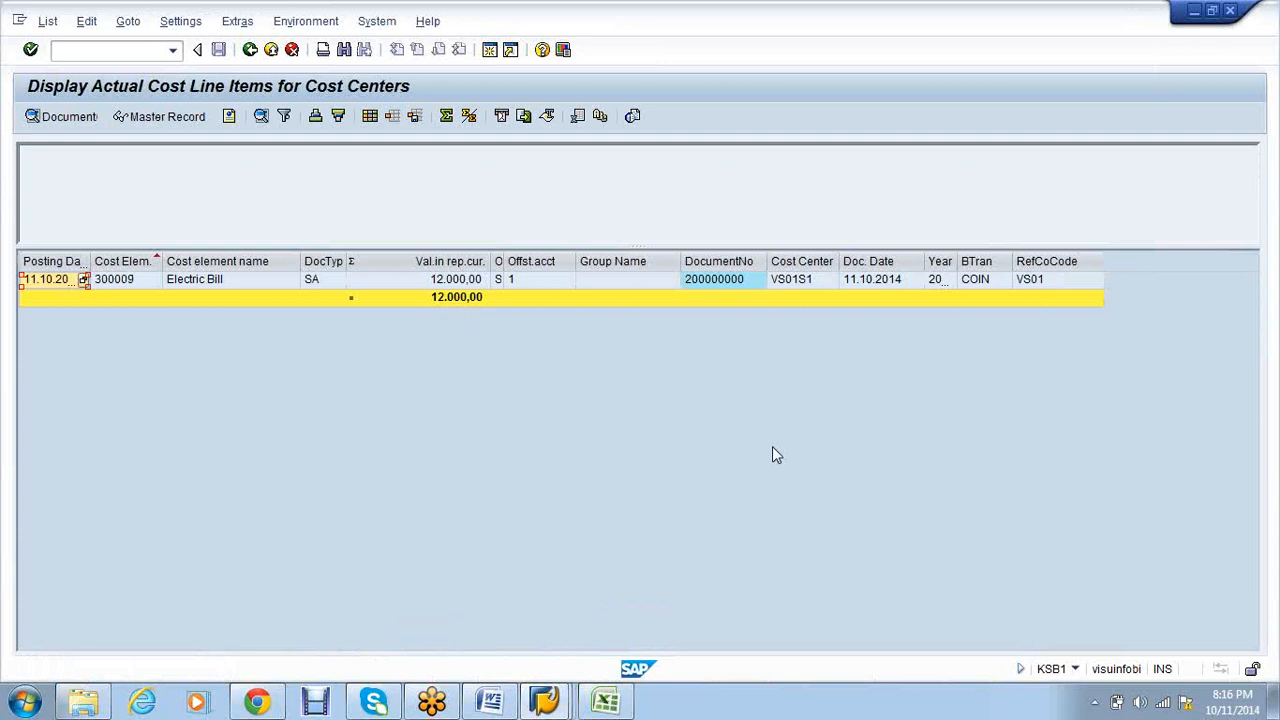
{"action": "left_click", "coordinate": [1259, 36]}
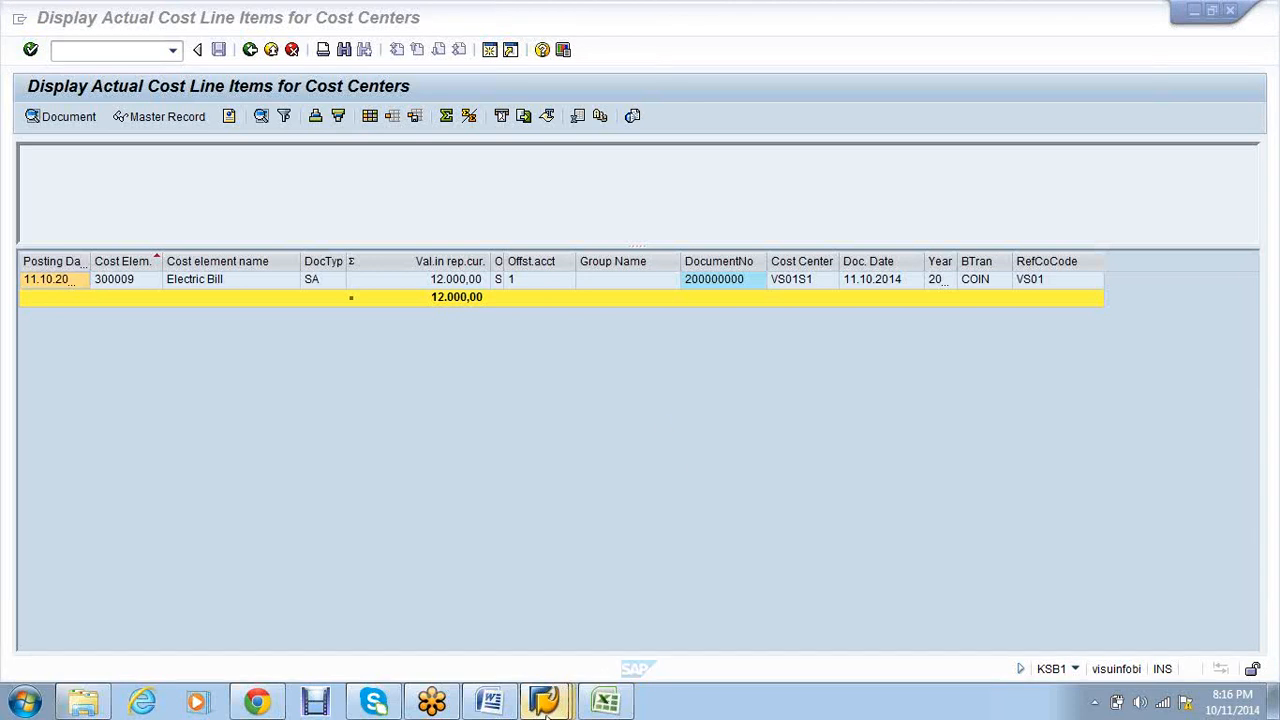
- Open cost element group creation with kah1 in the remaining Easy Access session, and return to the actual cost line items report
{"action": "mouse_move", "coordinate": [545, 706]}
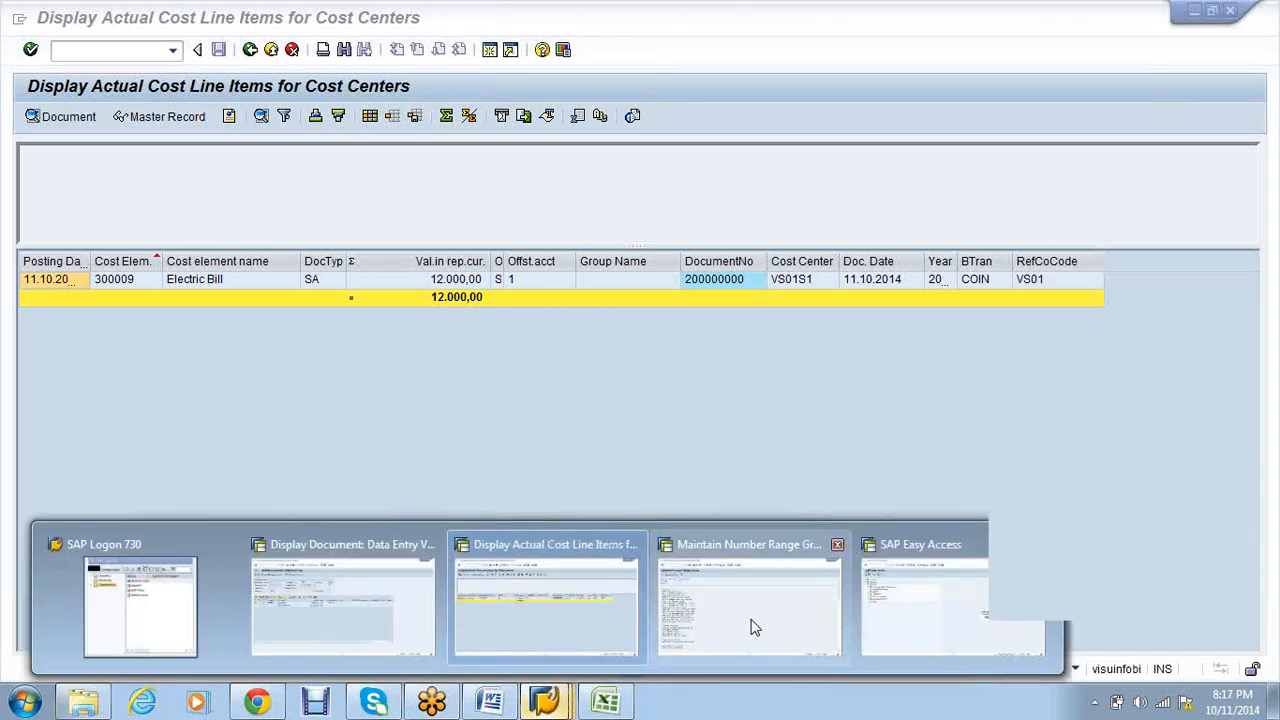
{"action": "left_click", "coordinate": [937, 607]}
{"action": "type", "text": "kah1"}
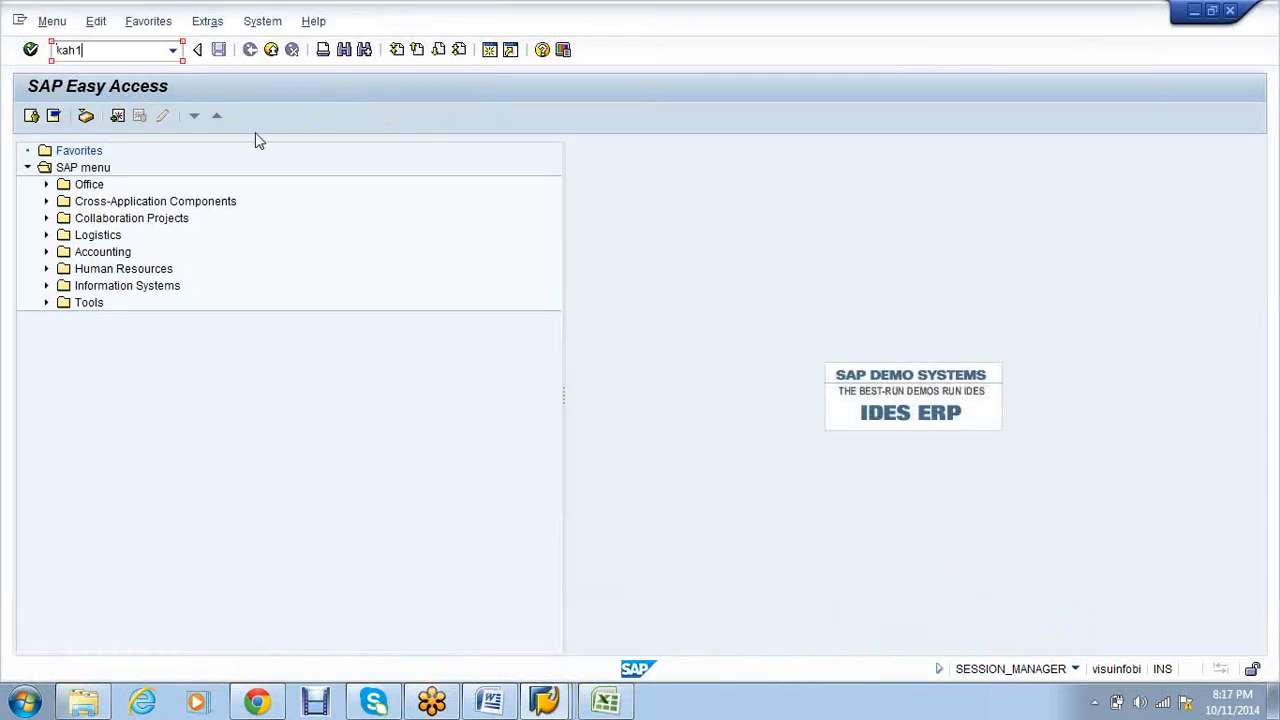
{"action": "key", "text": "Return"}
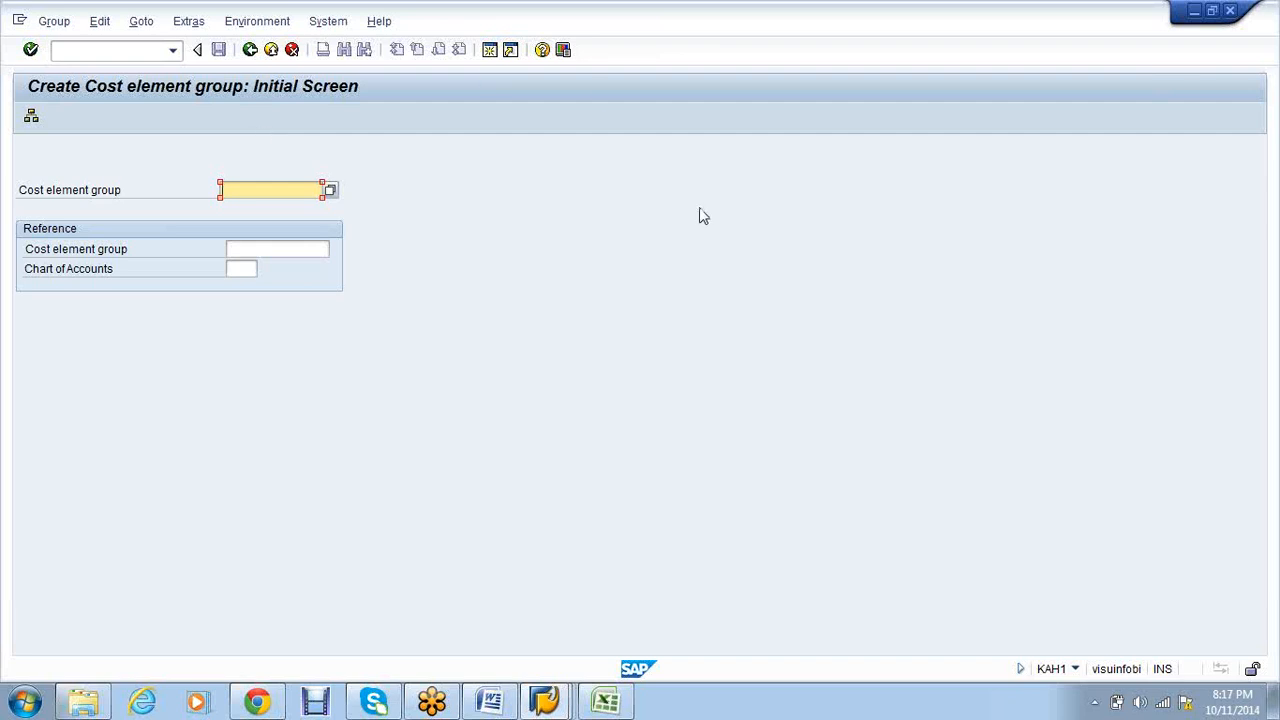
{"action": "left_click", "coordinate": [553, 708]}
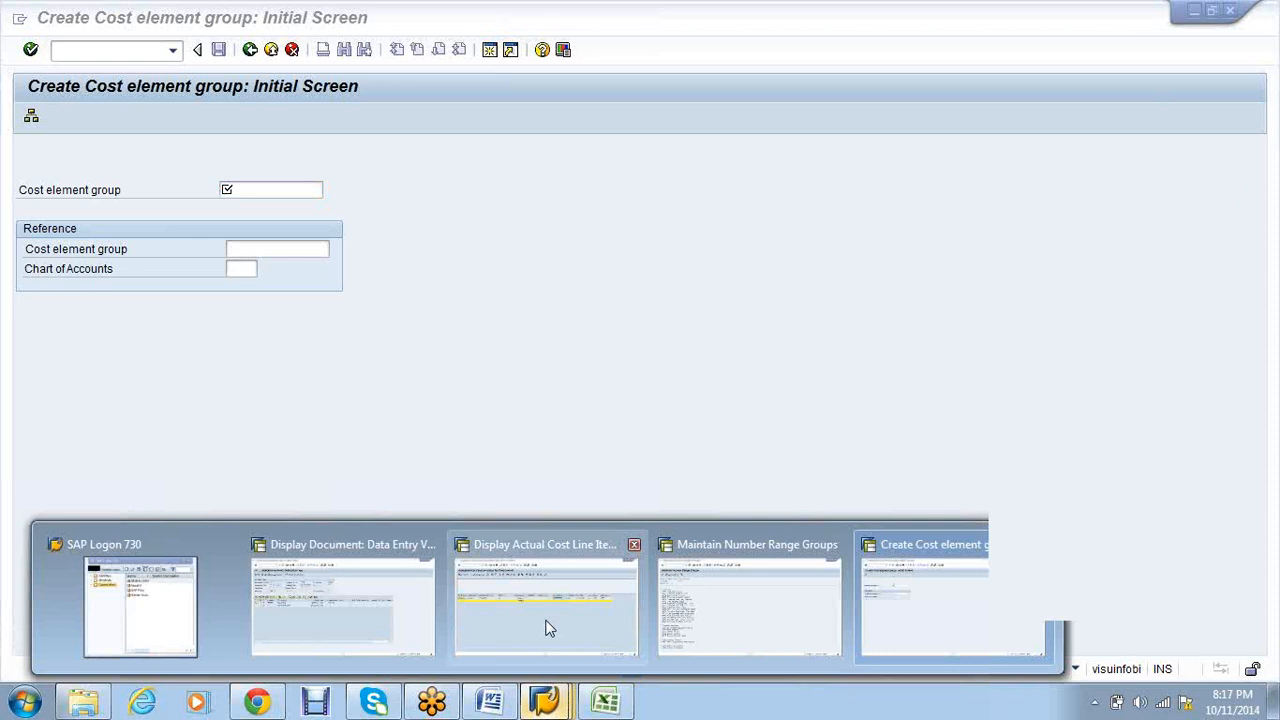
{"action": "left_click", "coordinate": [548, 627]}
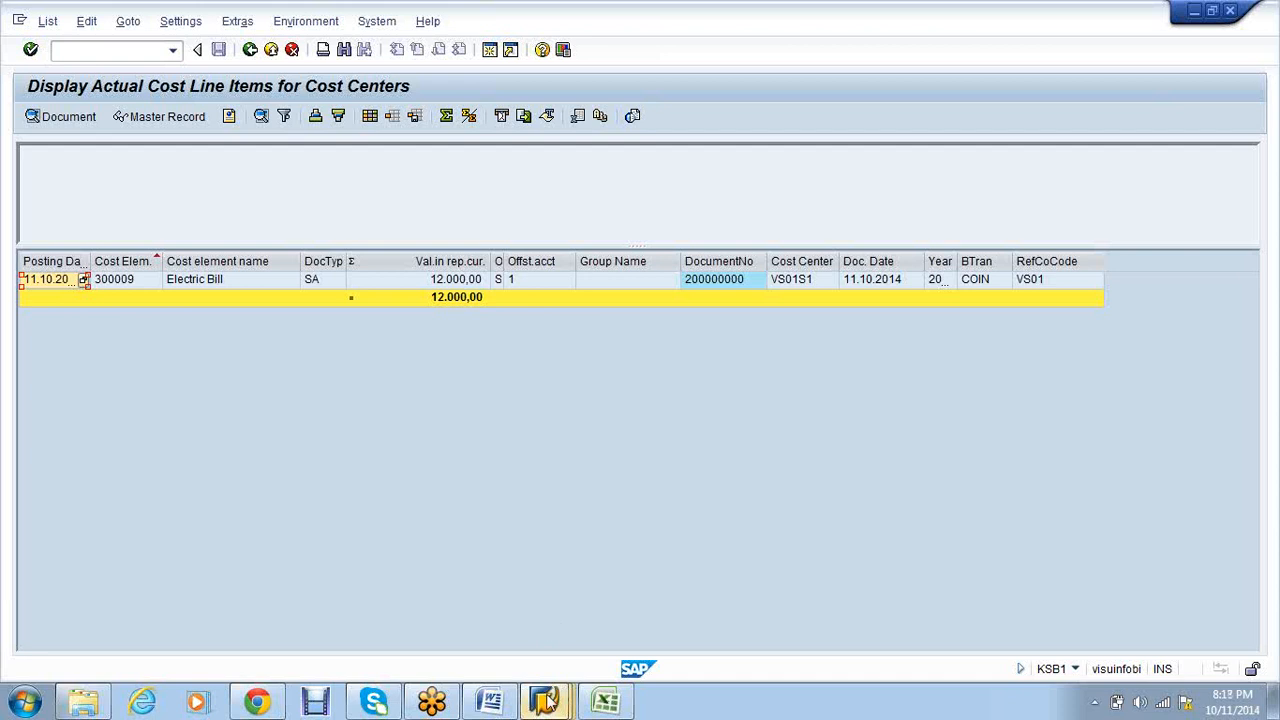
- Switch to the Maintain Number Range Groups session and open actual distribution cycle creation with /nksv1
{"action": "mouse_move", "coordinate": [549, 698]}
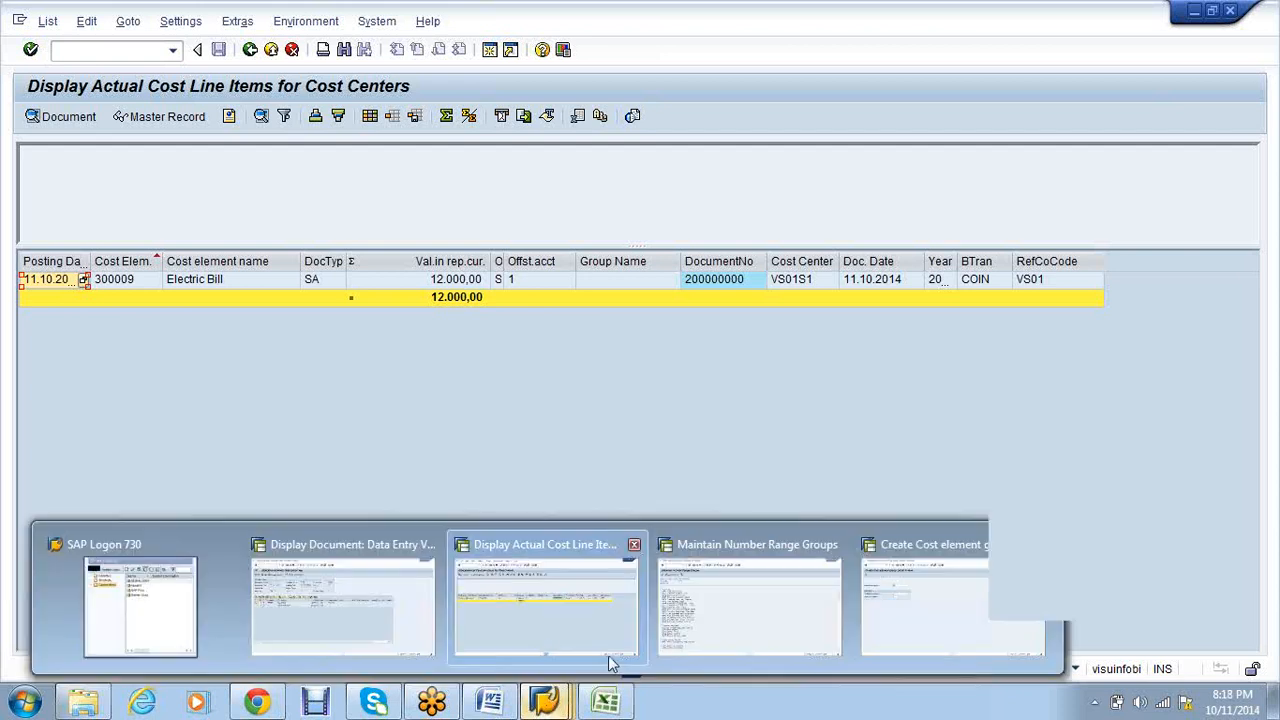
{"action": "left_click", "coordinate": [789, 605]}
{"action": "type", "text": "/nksv1"}
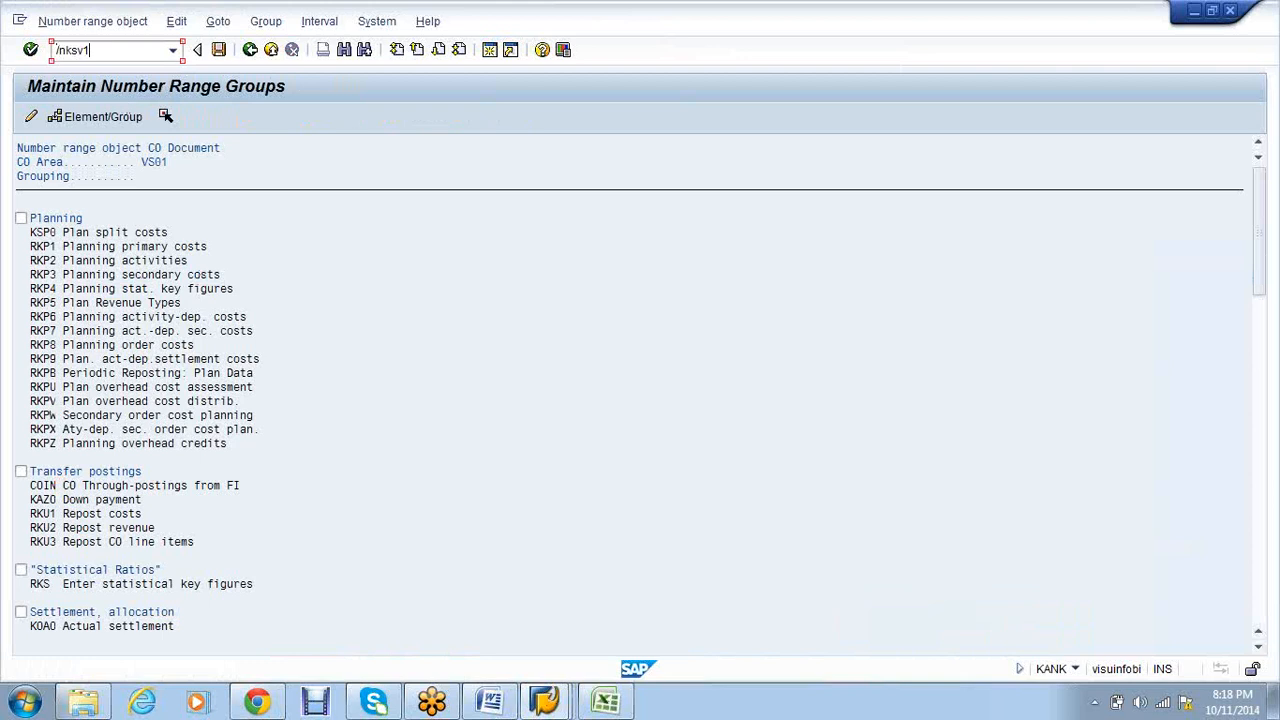
{"action": "key", "text": "Return"}
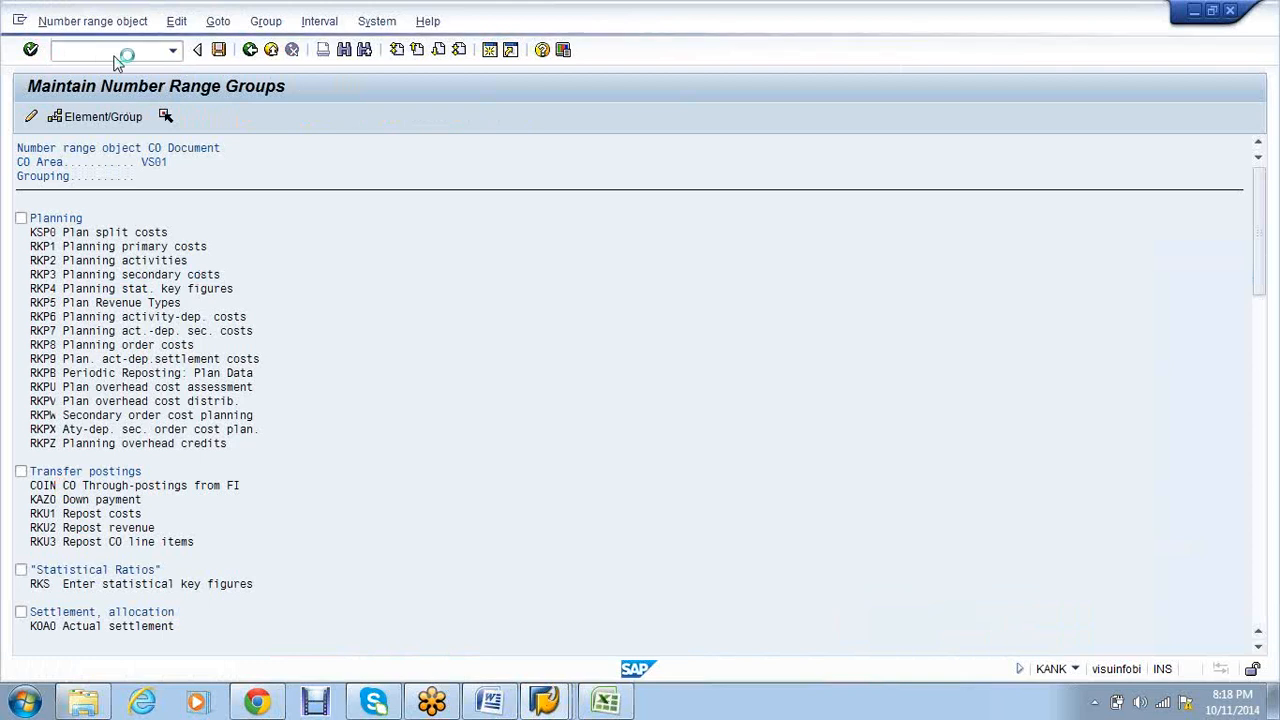
- Start creating distribution cycle VS01 with start date 01.04.2014 and proceed to its header data
{"action": "type", "text": "VS01"}
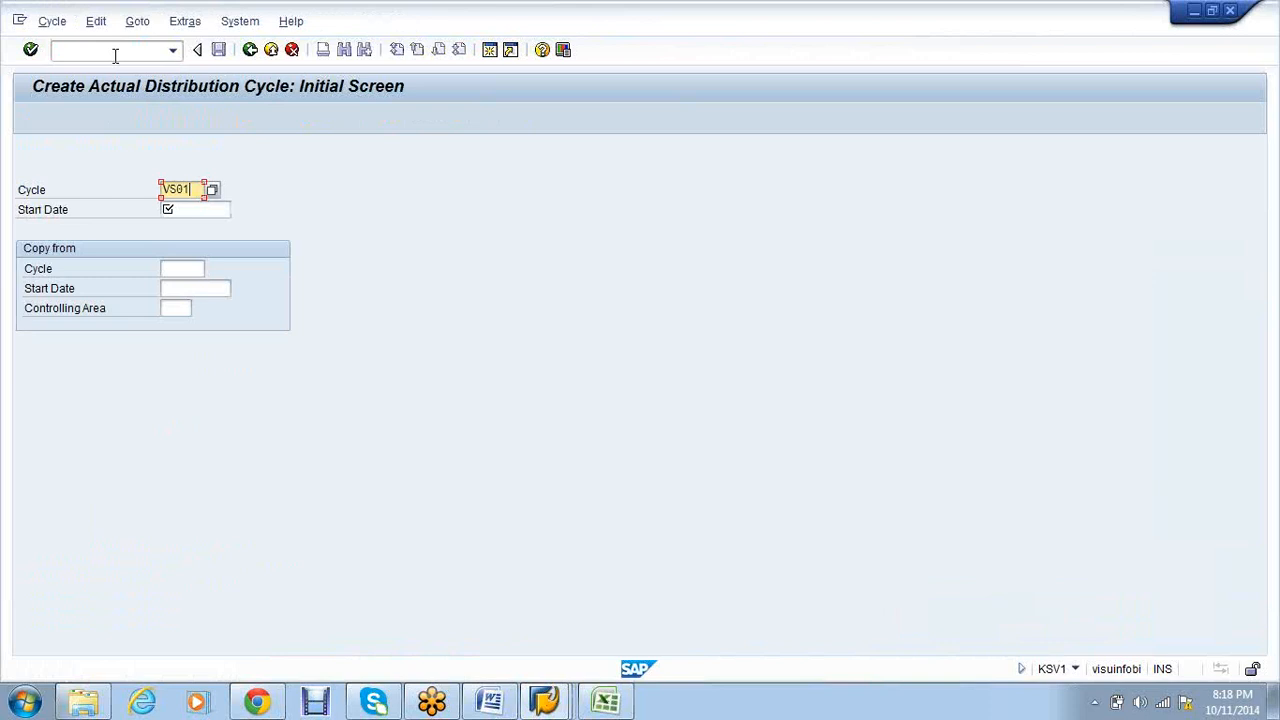
{"action": "key", "text": "Tab"}
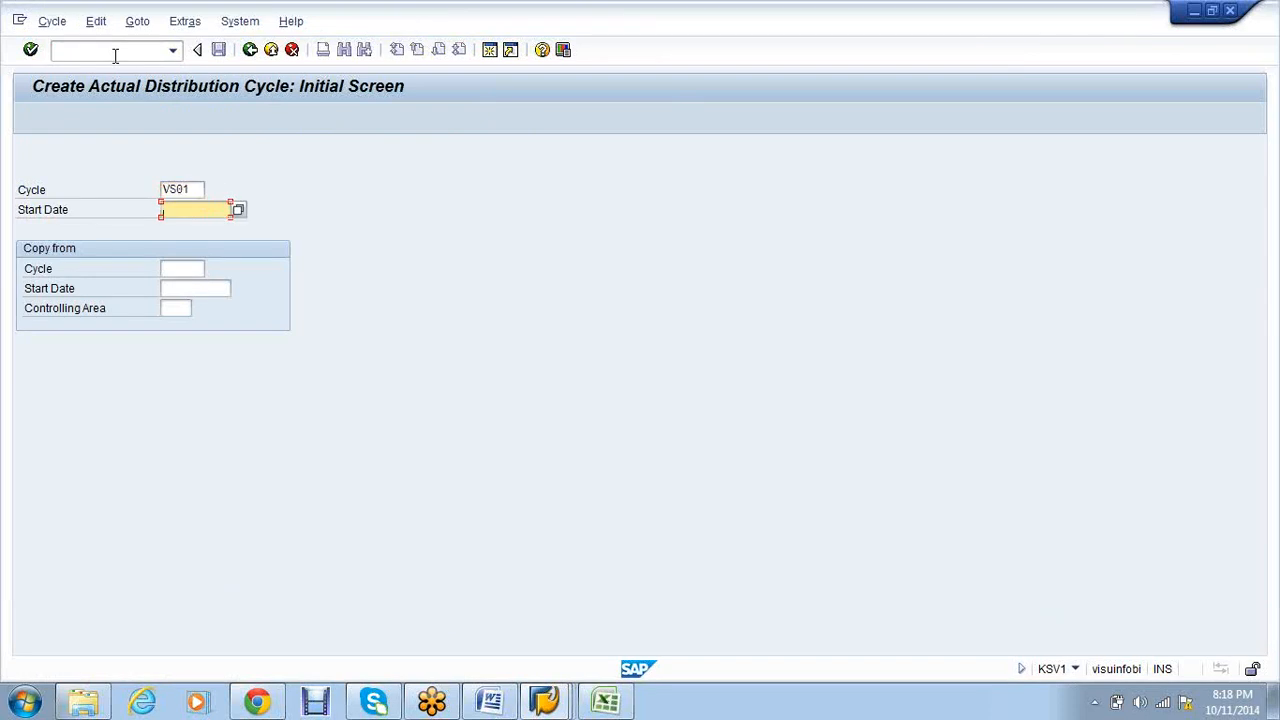
{"action": "type", "text": "01"}
{"action": "key", "text": "Down"}
{"action": "key", "text": "Return"}
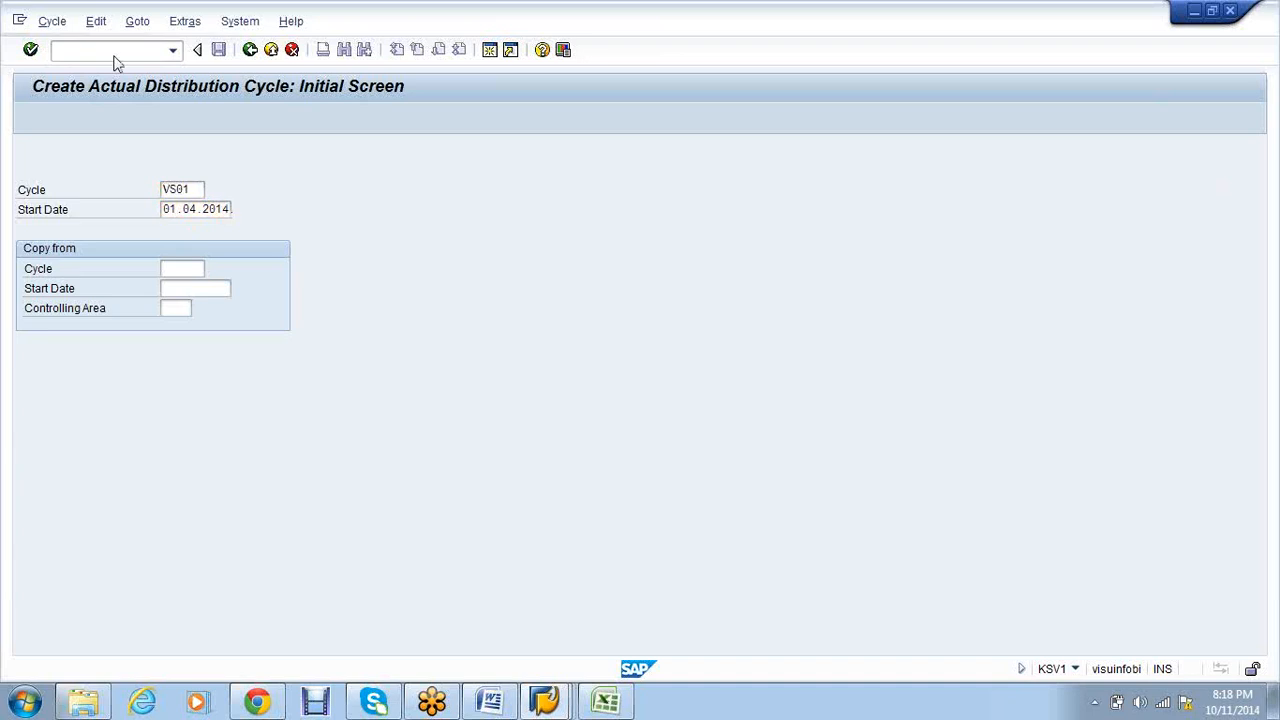
{"action": "key", "text": "Return"}
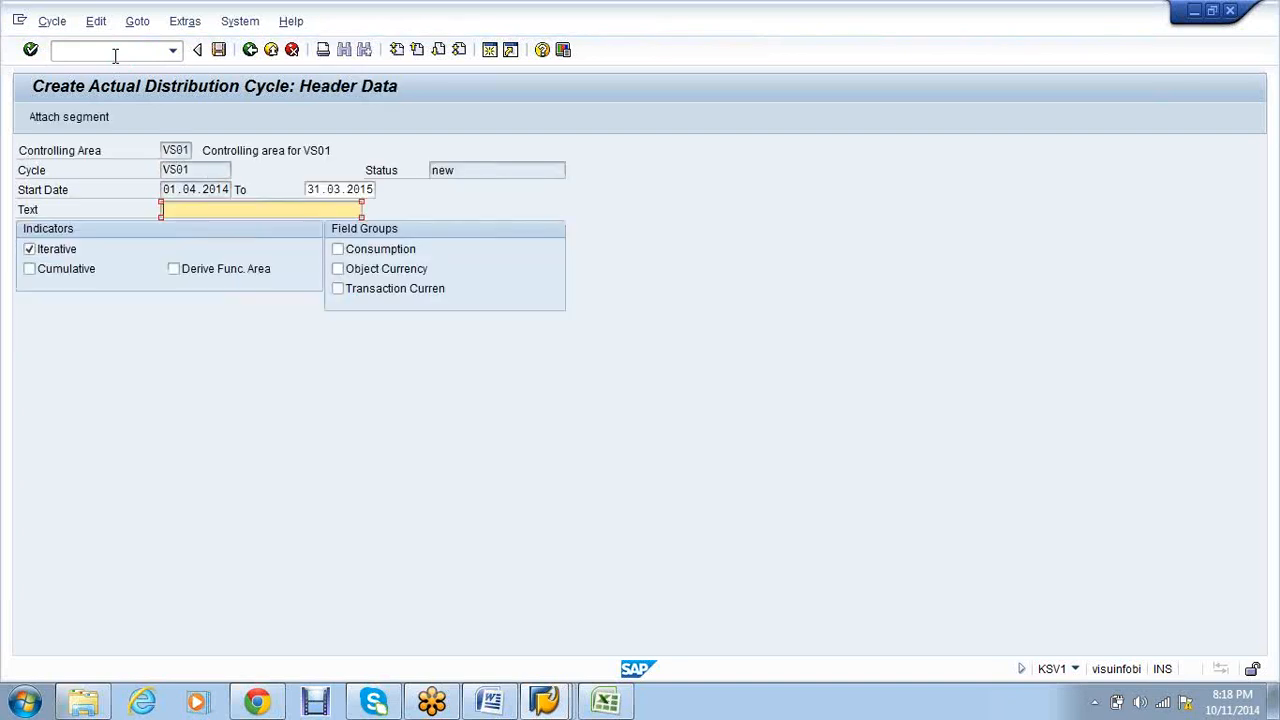
- Enter "VS01- Distribution" as the cycle's header text and copy that text
{"action": "type", "text": "VS01- Distribution"}
{"action": "left_click_drag", "start_coordinate": [258, 210], "coordinate": [160, 210]}
{"action": "key", "text": "ctrl+c"}
{"action": "left_click", "coordinate": [151, 332]}
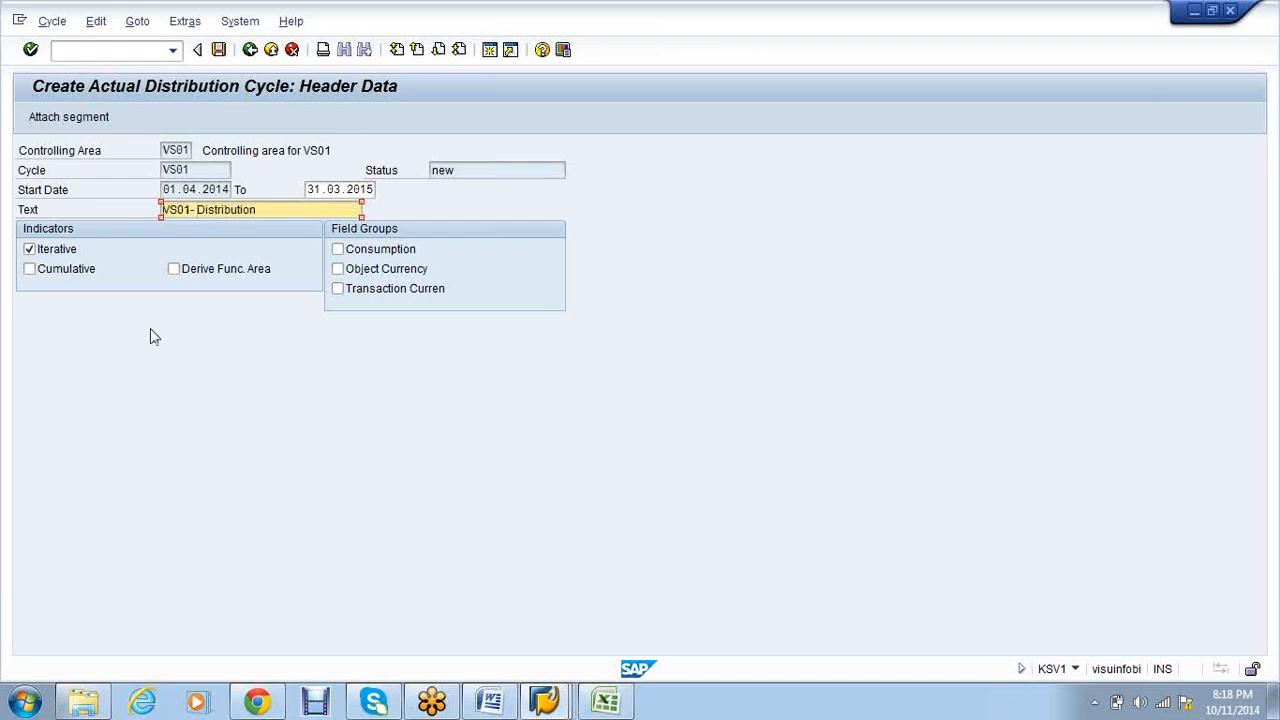
- Attach a segment to the cycle, naming it VS01 with the copied description "VS01- Distribution"
{"action": "left_click", "coordinate": [70, 117]}
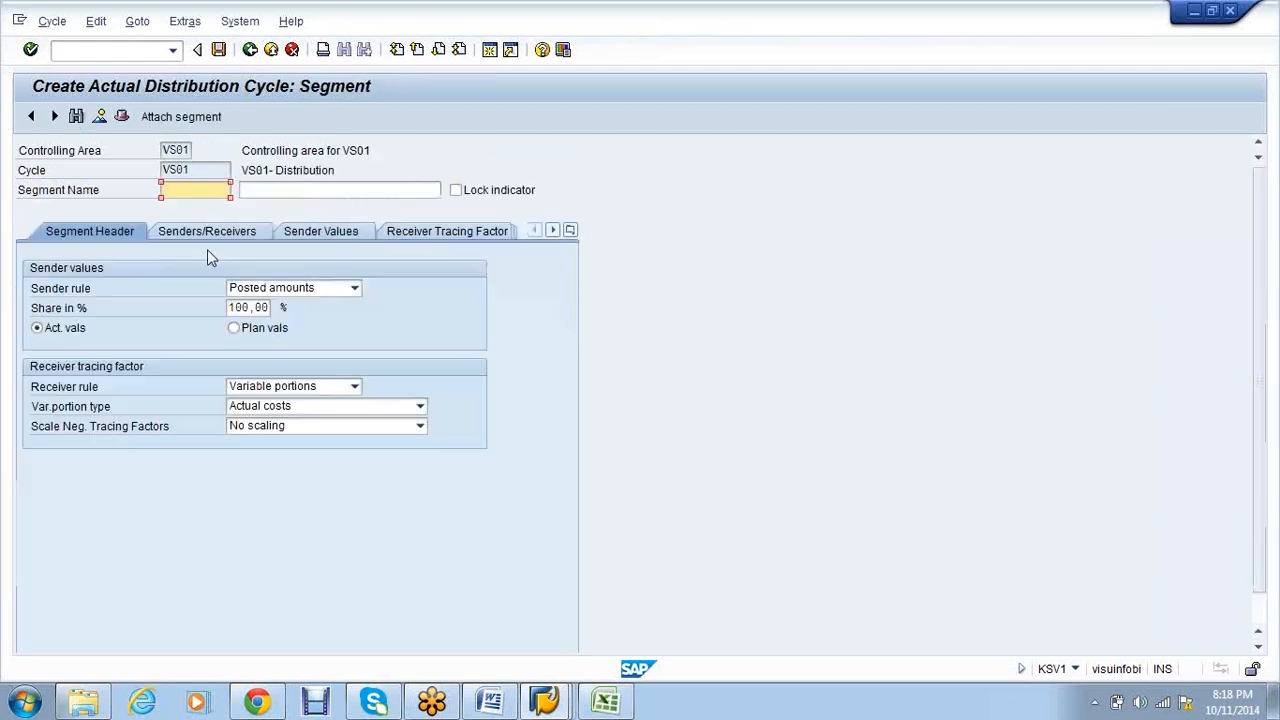
{"action": "type", "text": "VS01"}
{"action": "key", "text": "Tab"}
{"action": "key", "text": "ctrl+v"}
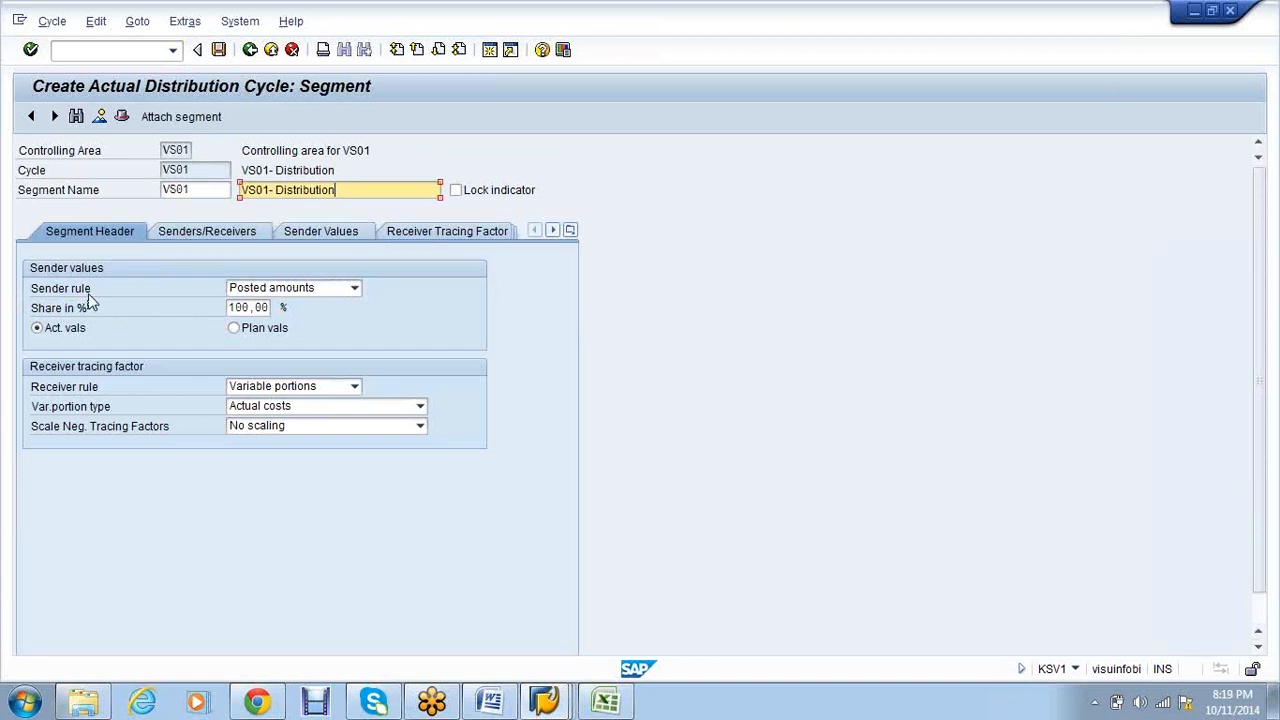
- In the segment header, keep the sender rule at Posted amounts and set the receiver rule to Fixed amounts
{"action": "left_click", "coordinate": [354, 290]}
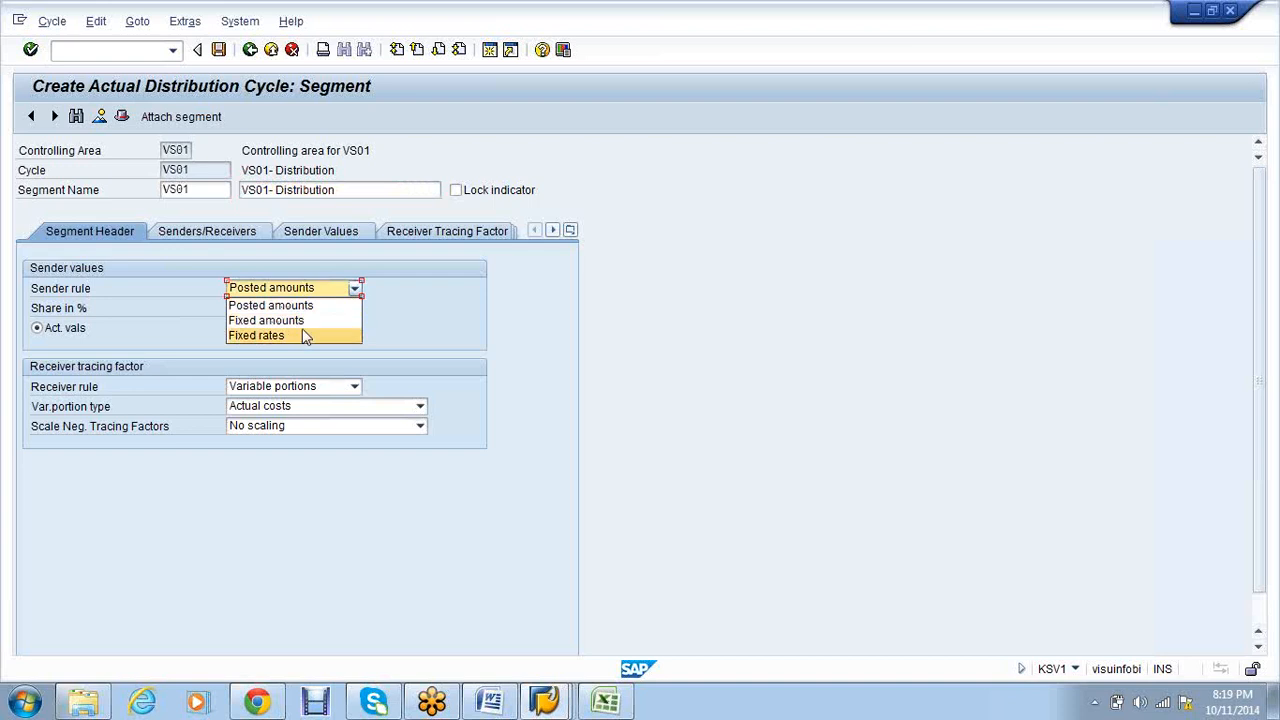
{"action": "key", "text": "Up"}
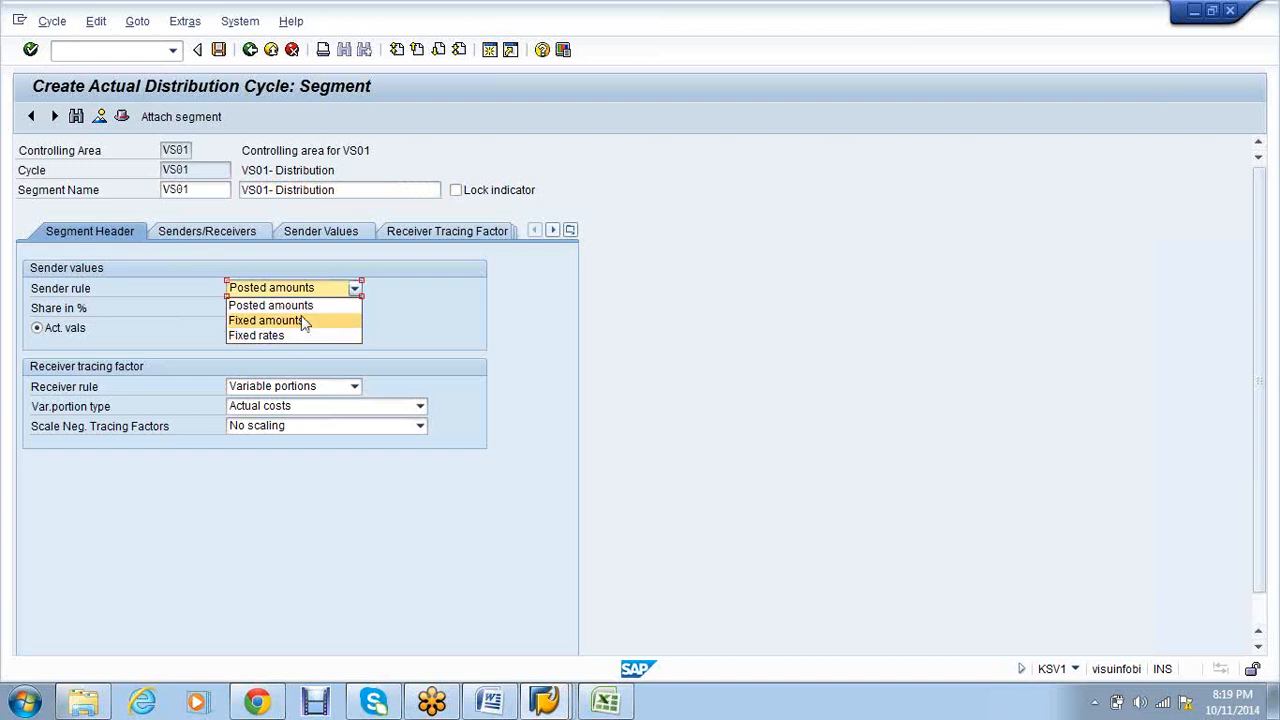
{"action": "left_click", "coordinate": [303, 310]}
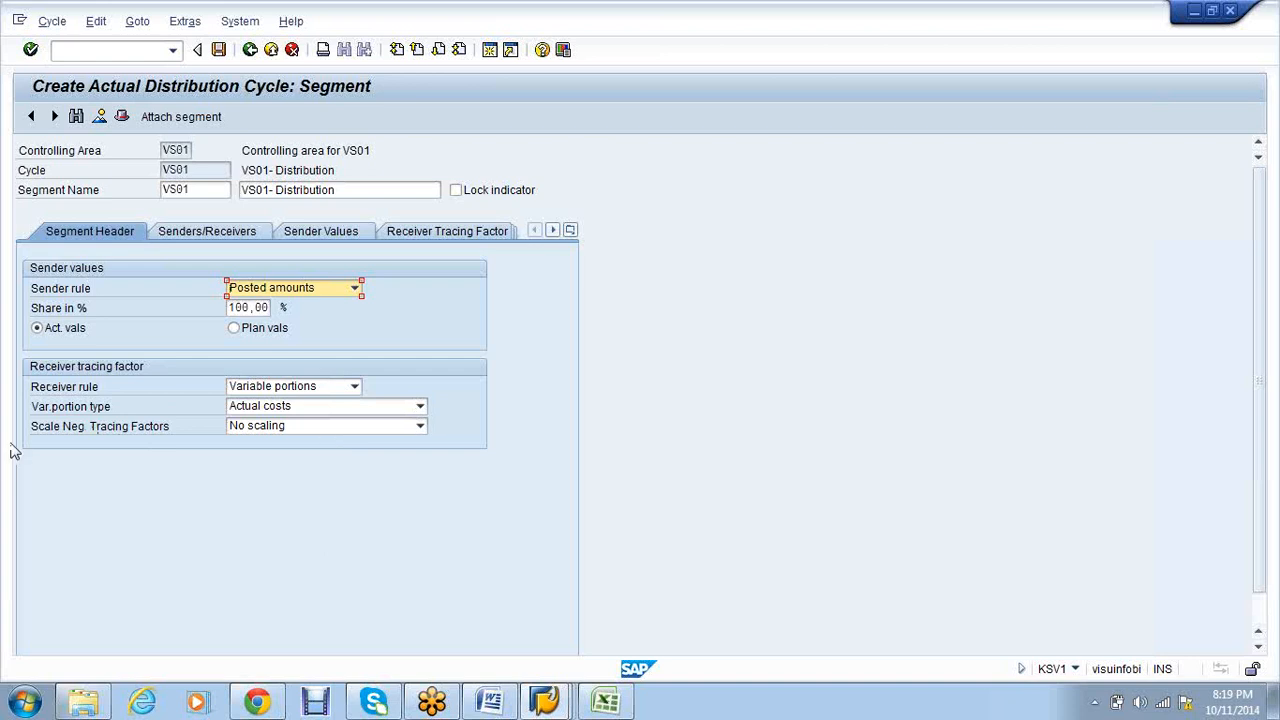
{"action": "left_click", "coordinate": [353, 386]}
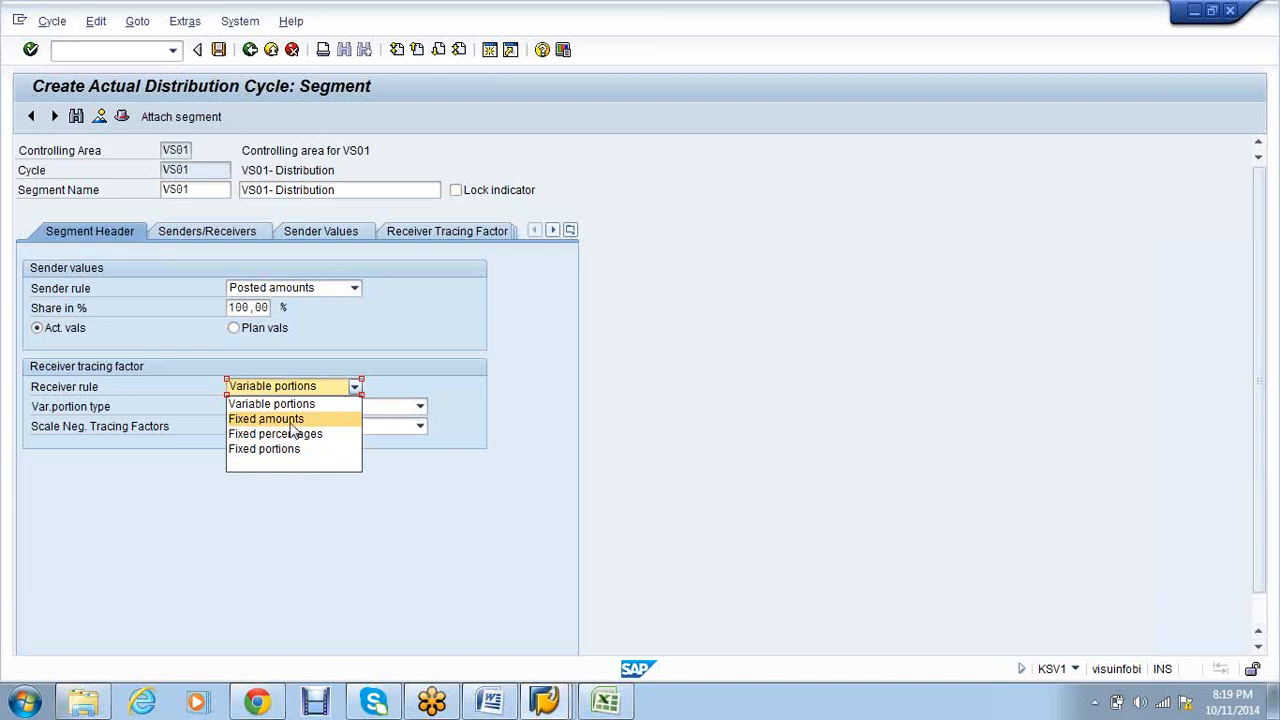
{"action": "left_click", "coordinate": [290, 422]}
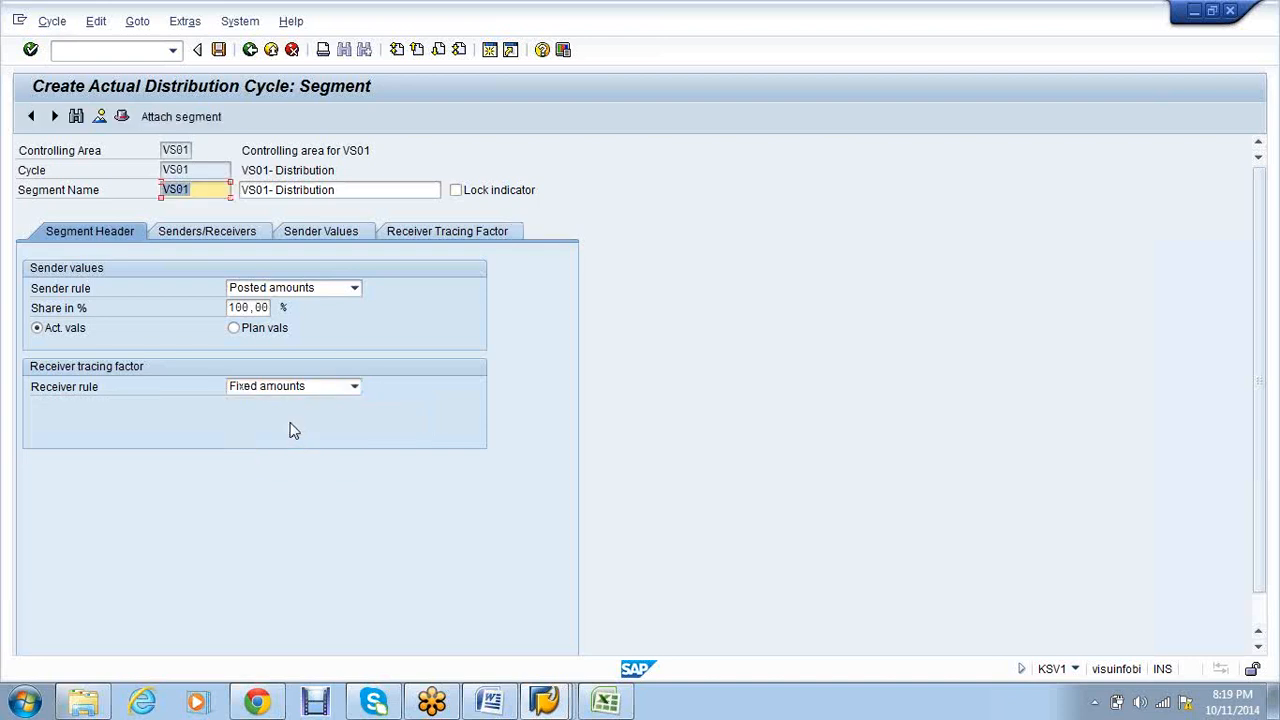
- In the segment's senders and receivers, enter VS01S1 as the sender cost center
{"action": "left_click", "coordinate": [175, 232]}
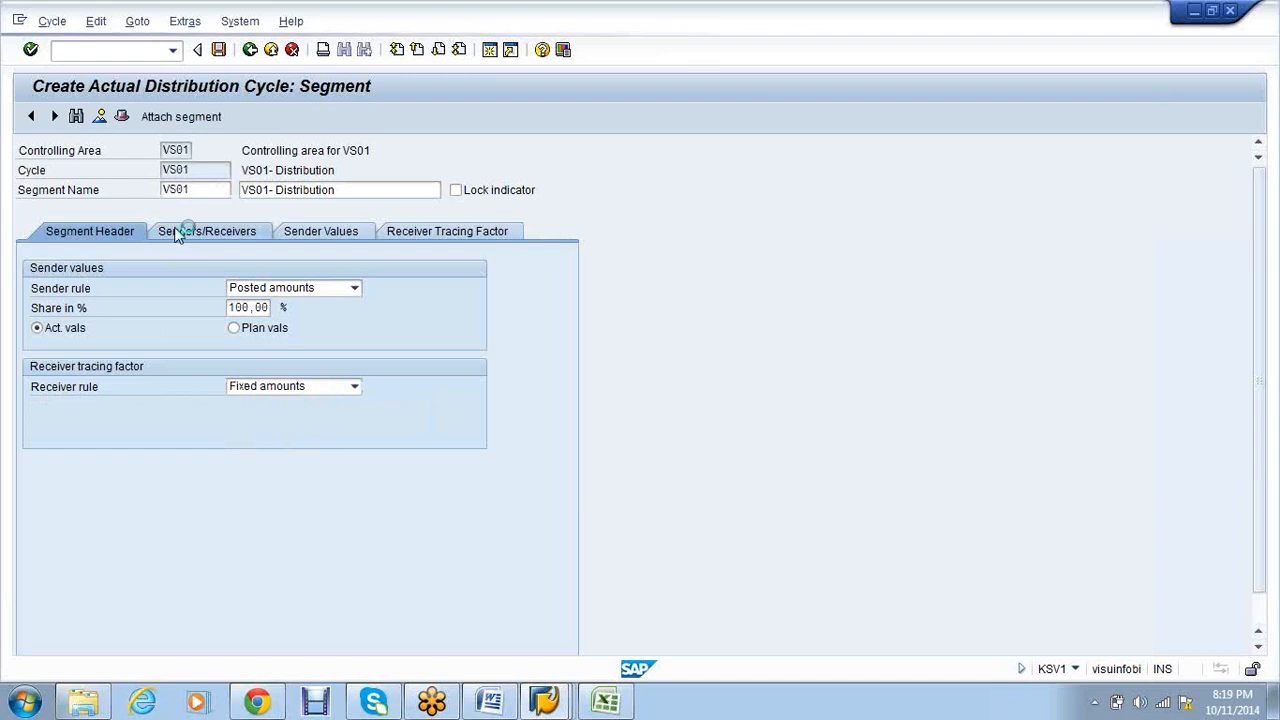
{"action": "left_click", "coordinate": [146, 308]}
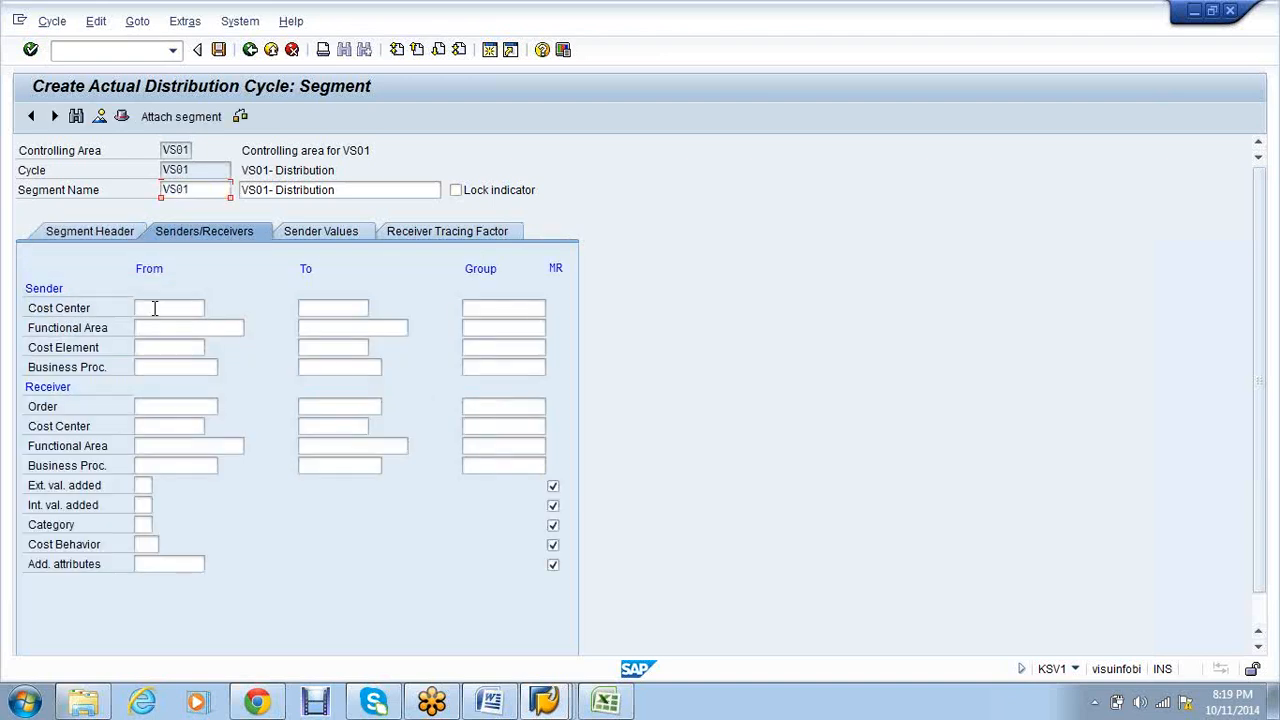
{"action": "type", "text": "VS01"}
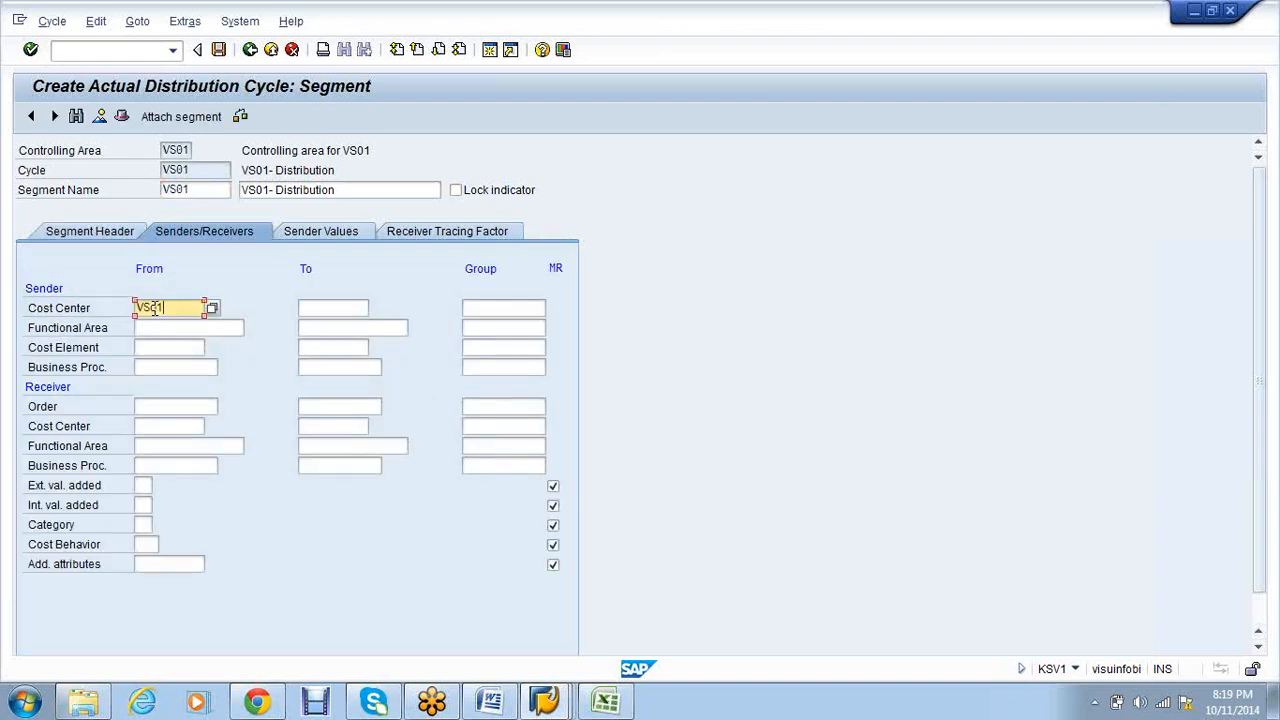
{"action": "key", "text": "BackSpace"}
{"action": "key", "text": "BackSpace"}
{"action": "type", "text": "01S1"}
{"action": "key", "text": "Tab"}
{"action": "key", "text": "Tab"}
{"action": "key", "text": "Tab"}
{"action": "key", "text": "Tab"}
{"action": "key", "text": "Tab"}
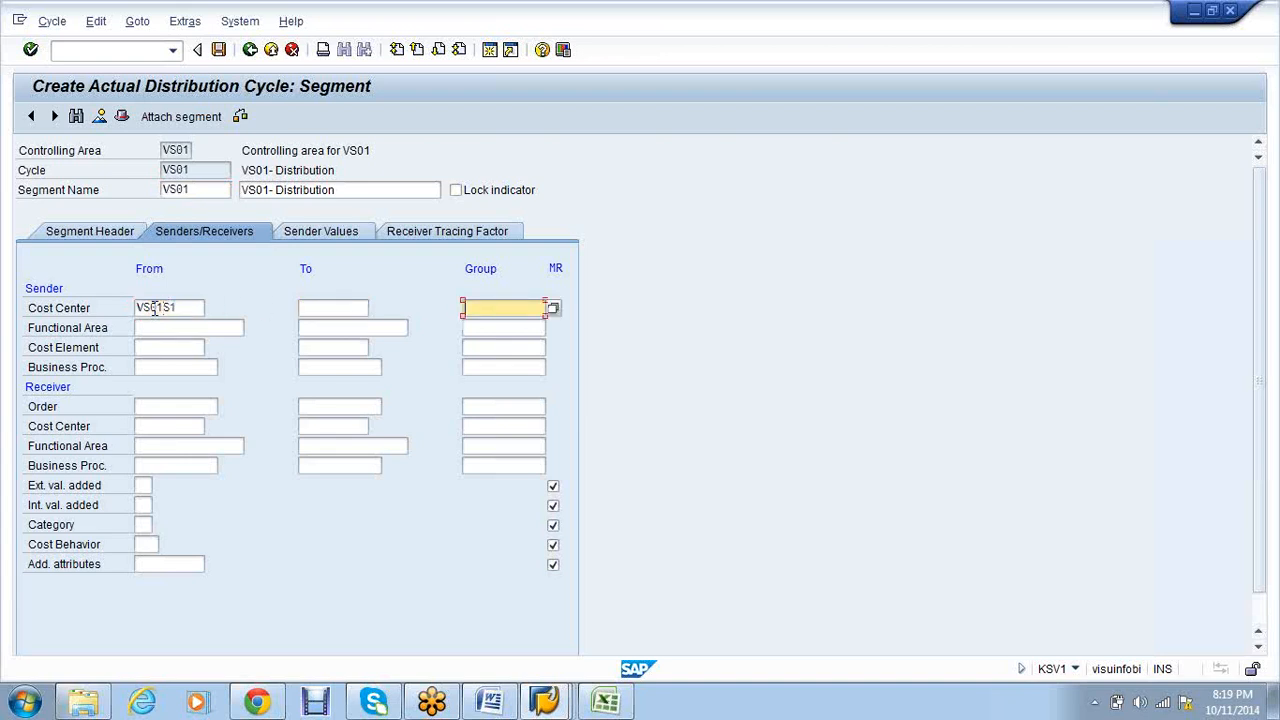
- Check the cost element in the actual cost line items report, then enter 300009 as the segment's sender cost element
{"action": "left_click", "coordinate": [155, 346]}
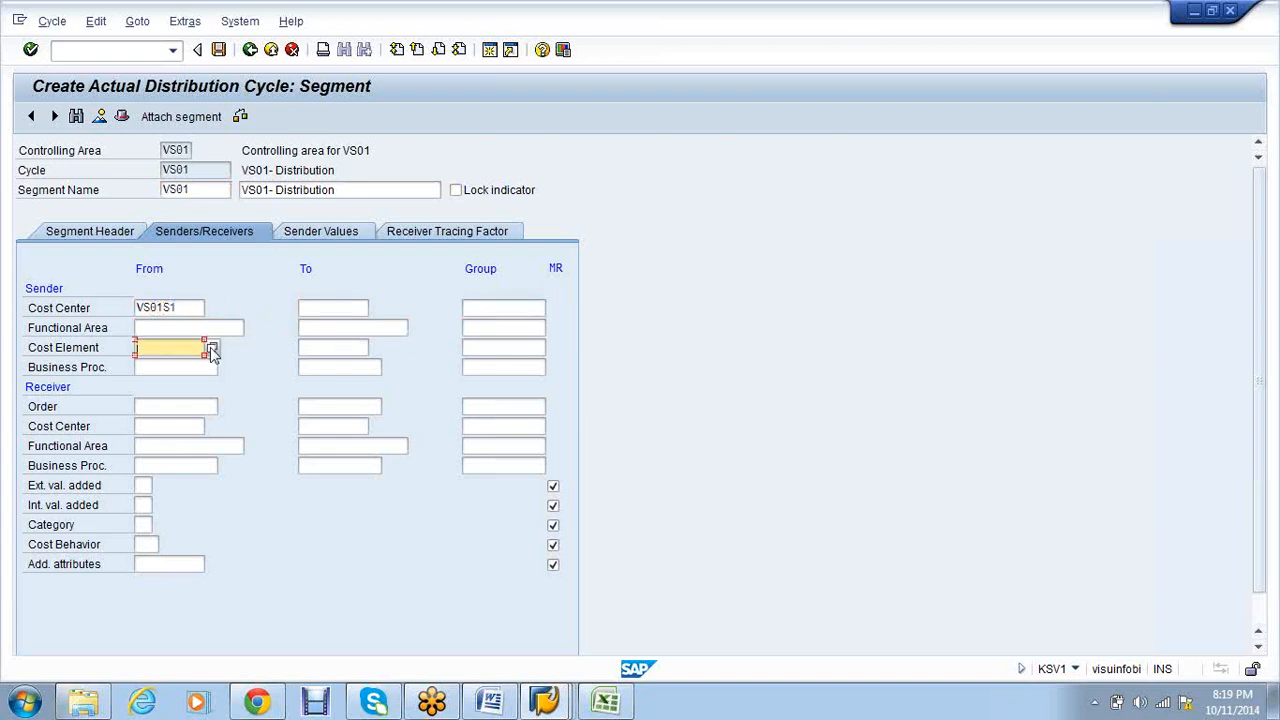
{"action": "left_click", "coordinate": [543, 703]}
{"action": "right_click", "coordinate": [543, 703]}
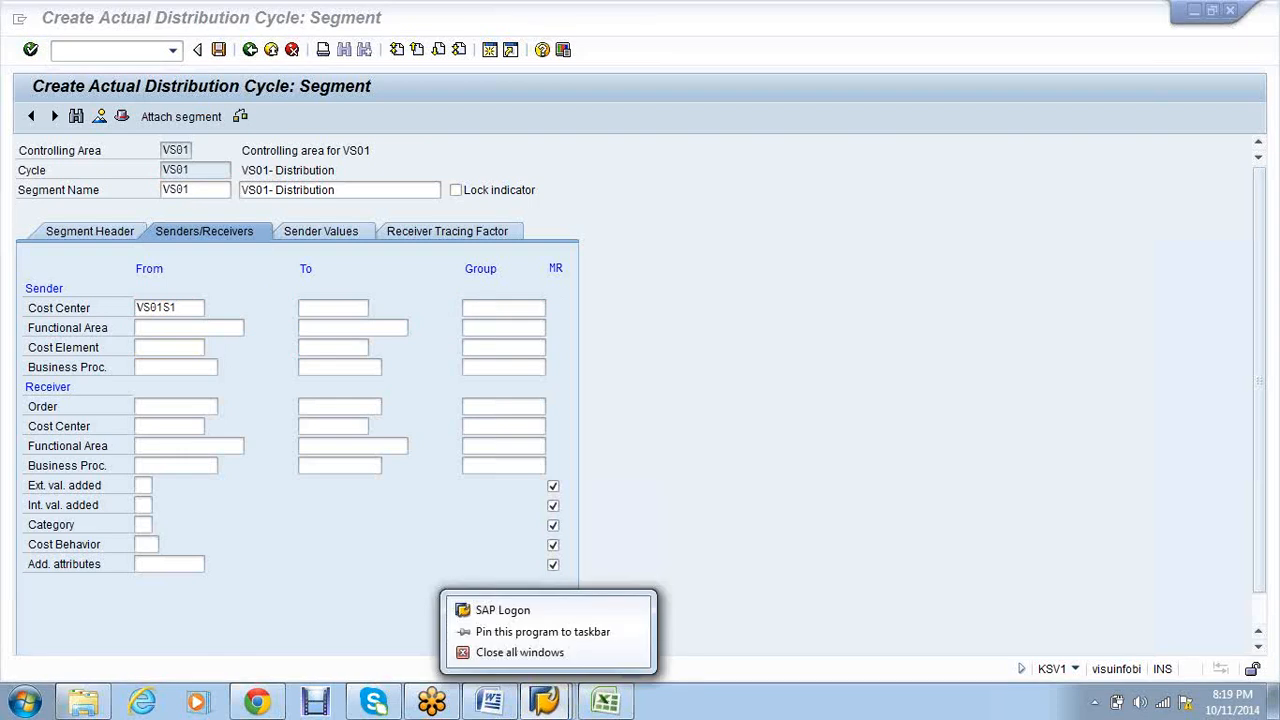
{"action": "left_click", "coordinate": [555, 706]}
{"action": "left_click", "coordinate": [562, 708]}
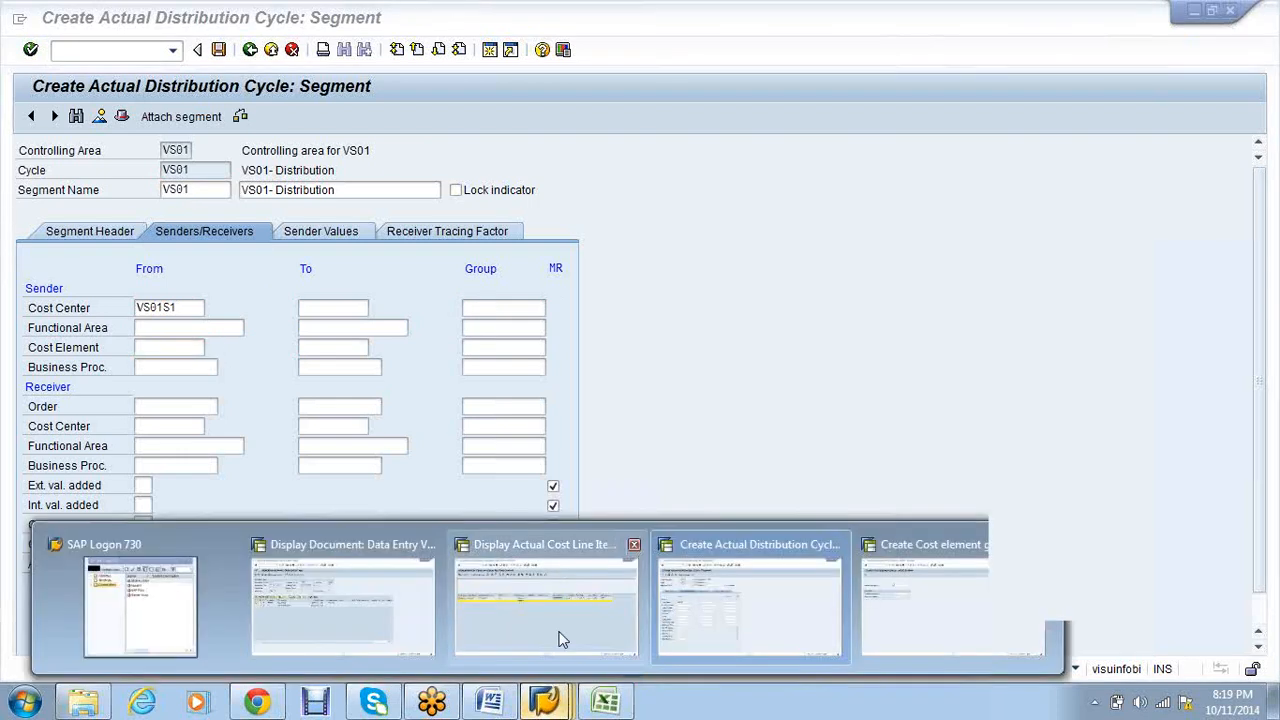
{"action": "left_click", "coordinate": [562, 640]}
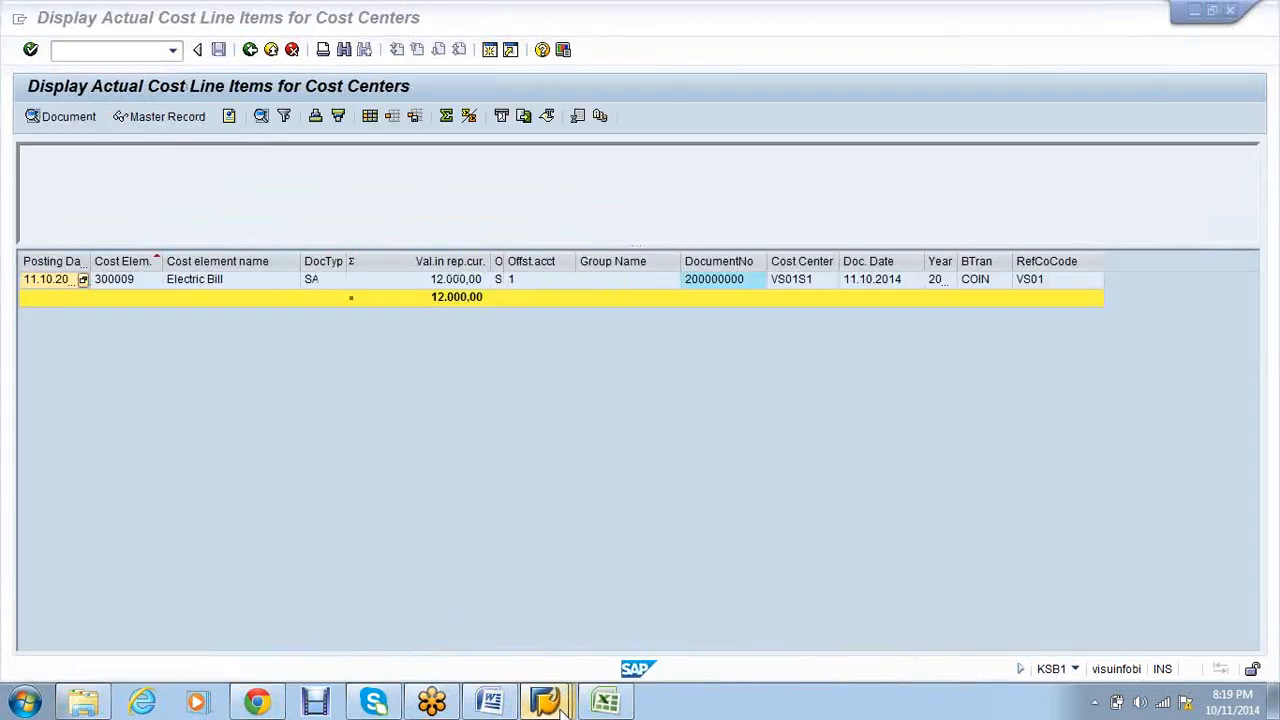
{"action": "left_click", "coordinate": [564, 709]}
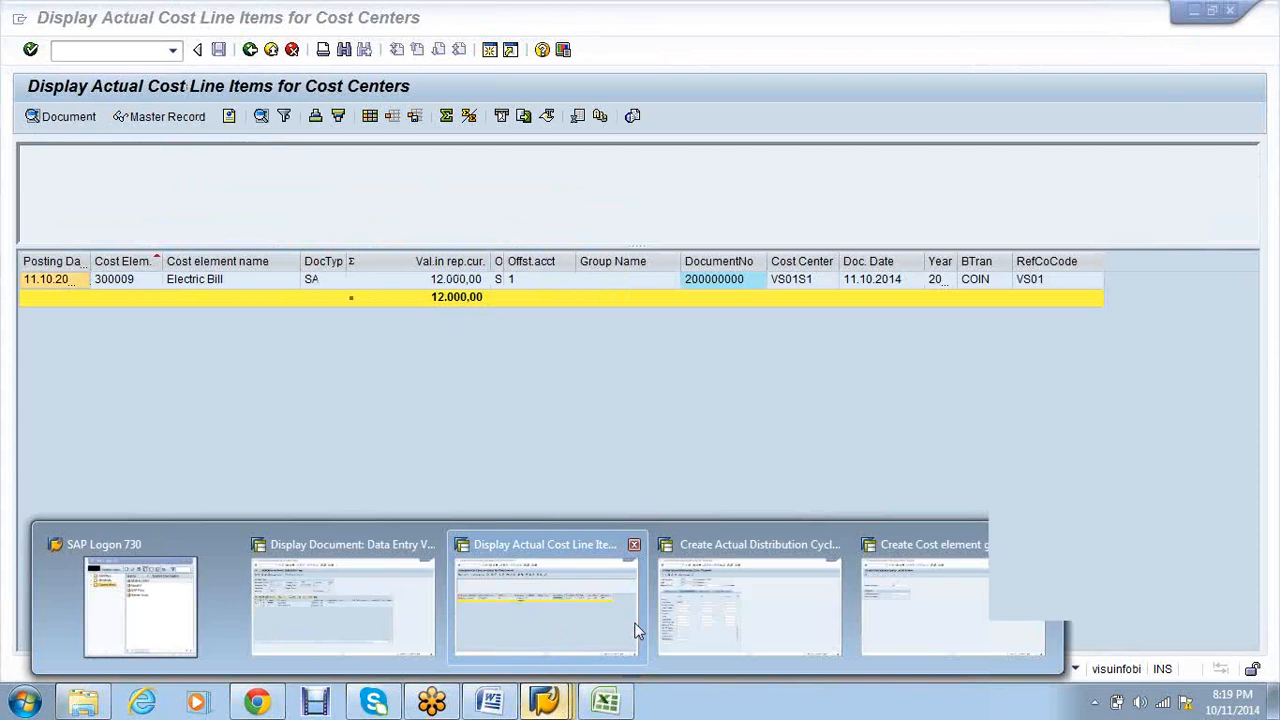
{"action": "left_click", "coordinate": [750, 628]}
{"action": "type", "text": "300009"}
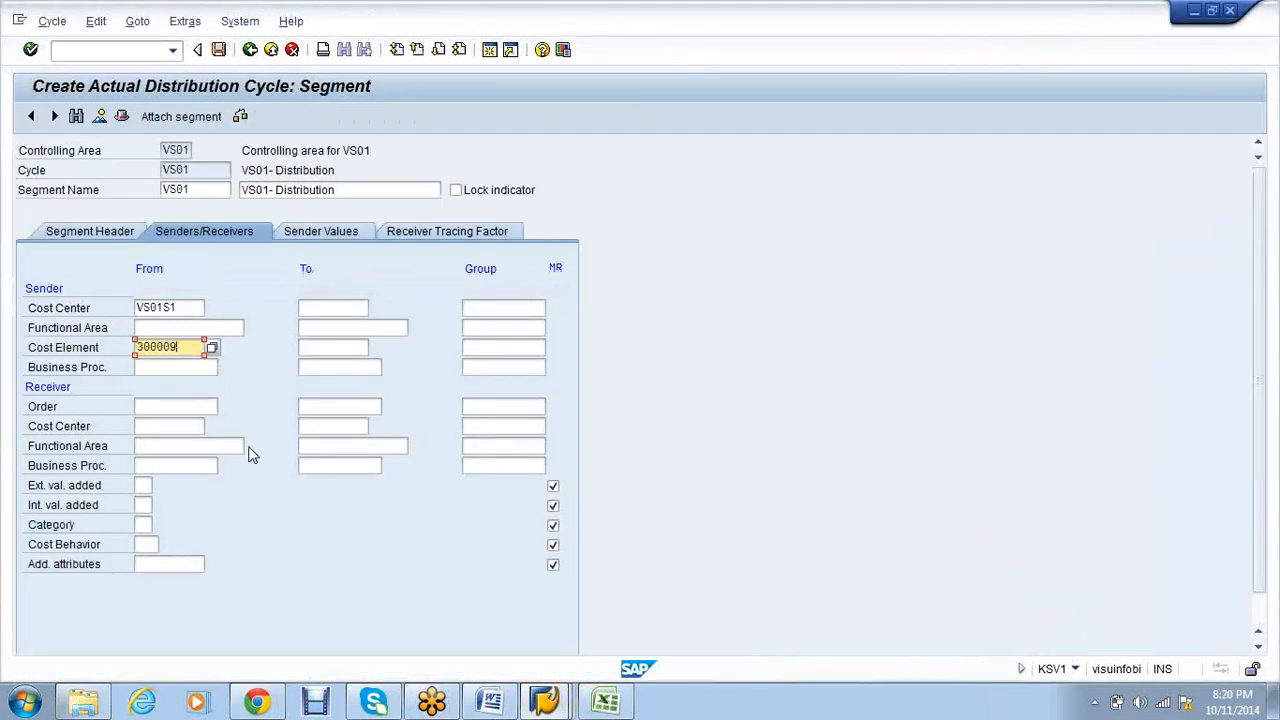
- Choose cost center group VS01P123 as the segment's receiver from the list of available groups
{"action": "left_click", "coordinate": [166, 428]}
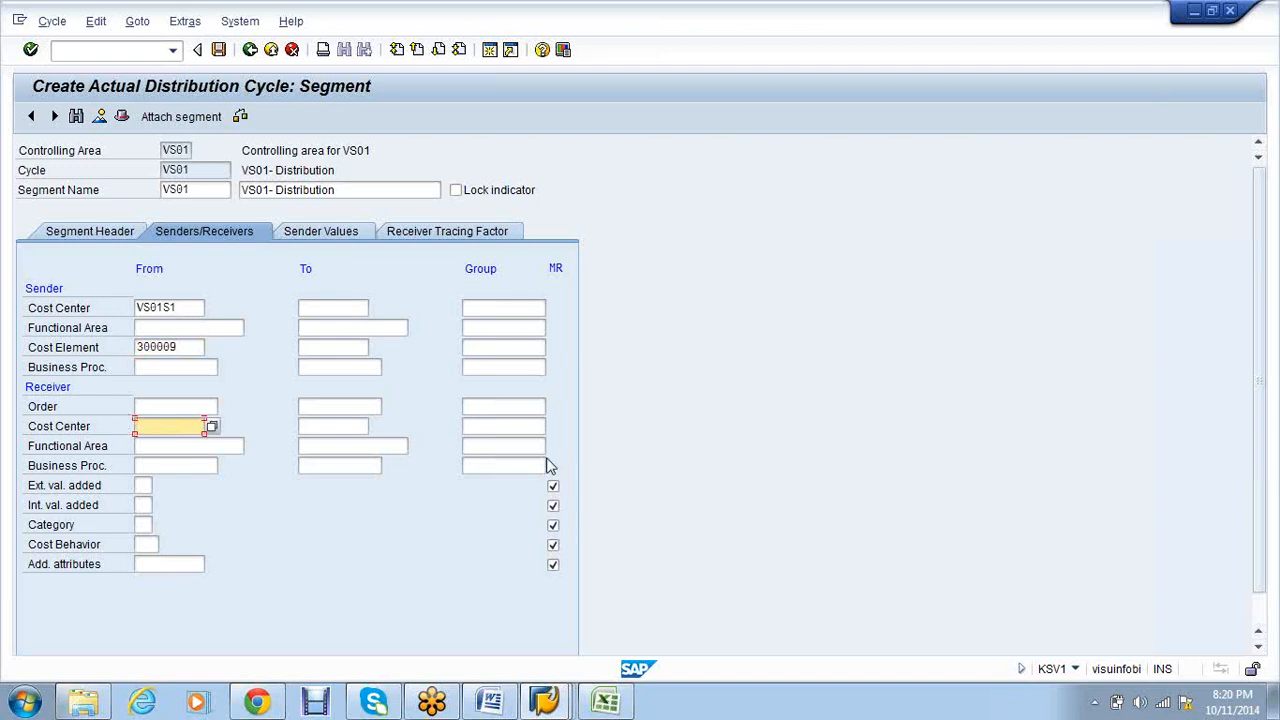
{"action": "left_click", "coordinate": [478, 427]}
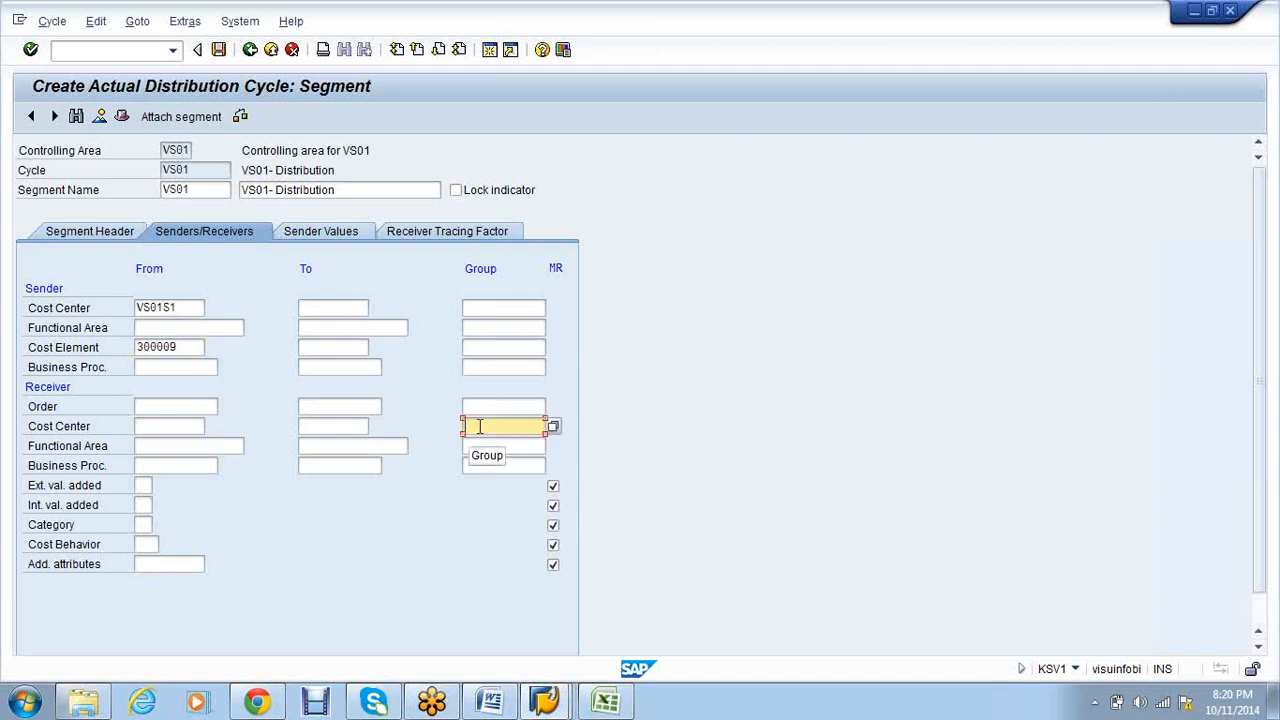
{"action": "left_click", "coordinate": [557, 427]}
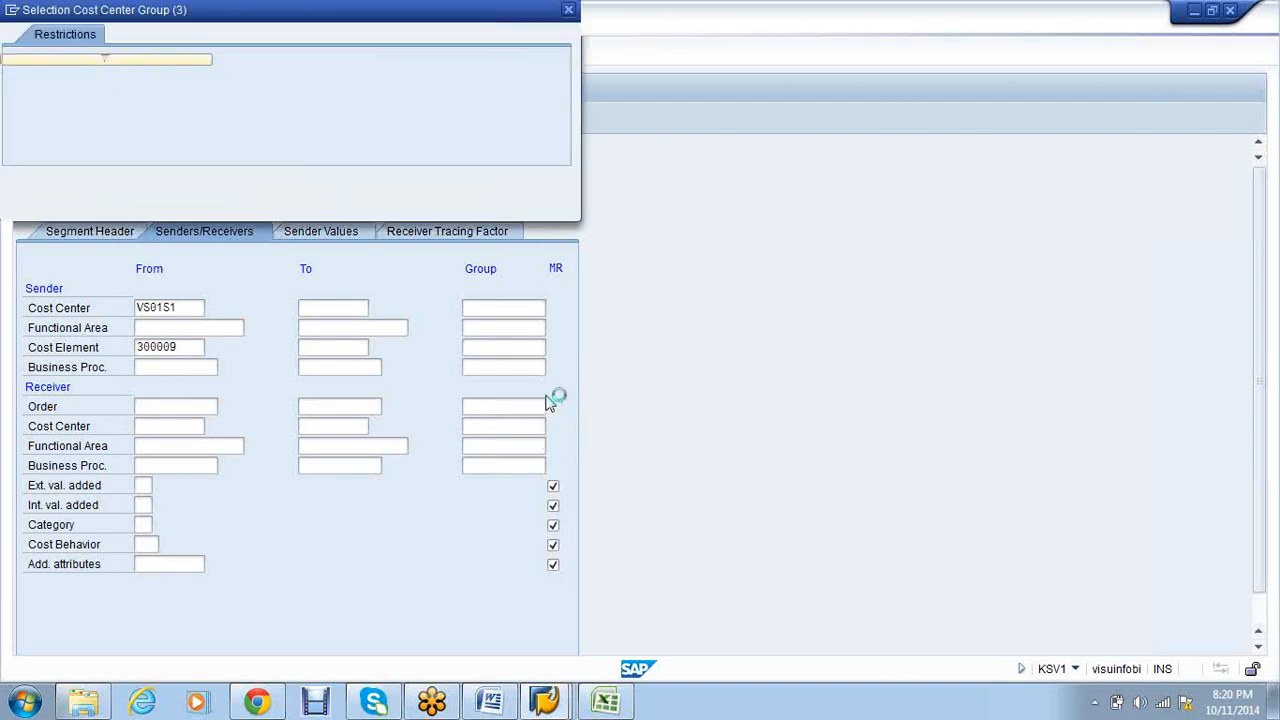
{"action": "left_click", "coordinate": [60, 141]}
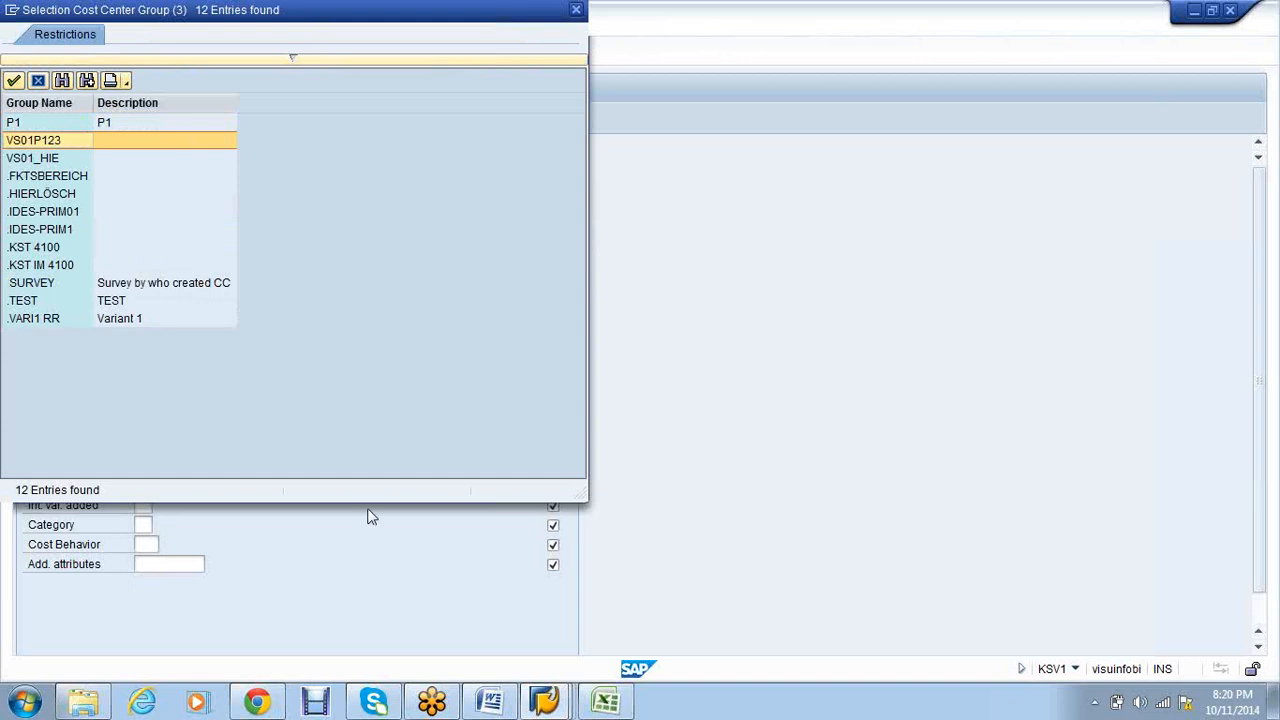
{"action": "key", "text": "Return"}
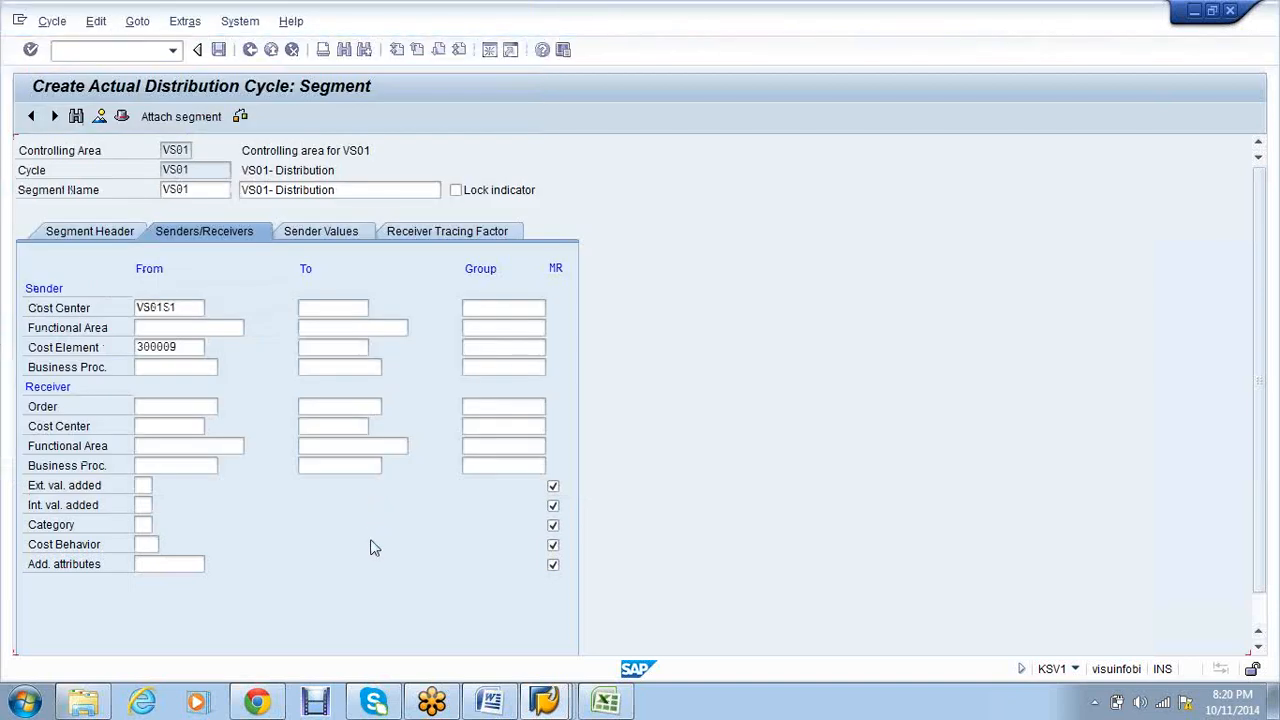
- In the segment's receiver tracing factors, enter fixed INR amounts of 2,000 for VS01P1 and 4,000 for VS01P2
{"action": "left_click", "coordinate": [419, 231]}
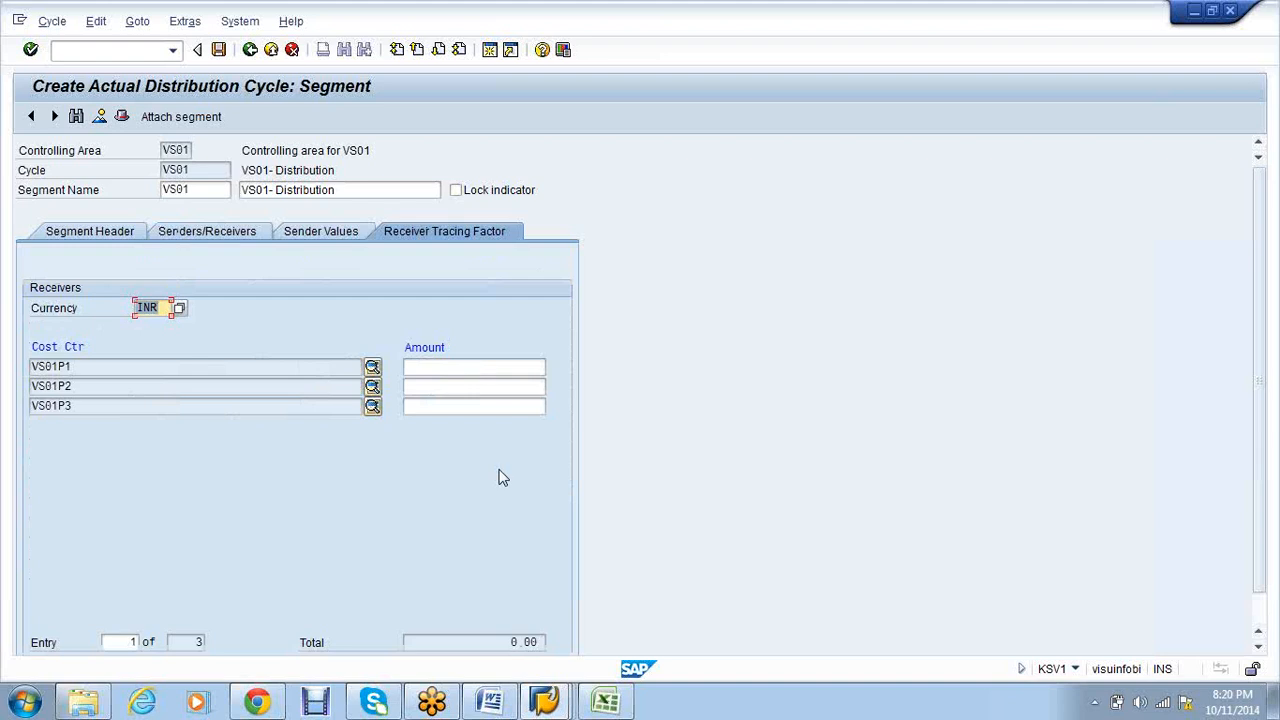
{"action": "left_click", "coordinate": [548, 703]}
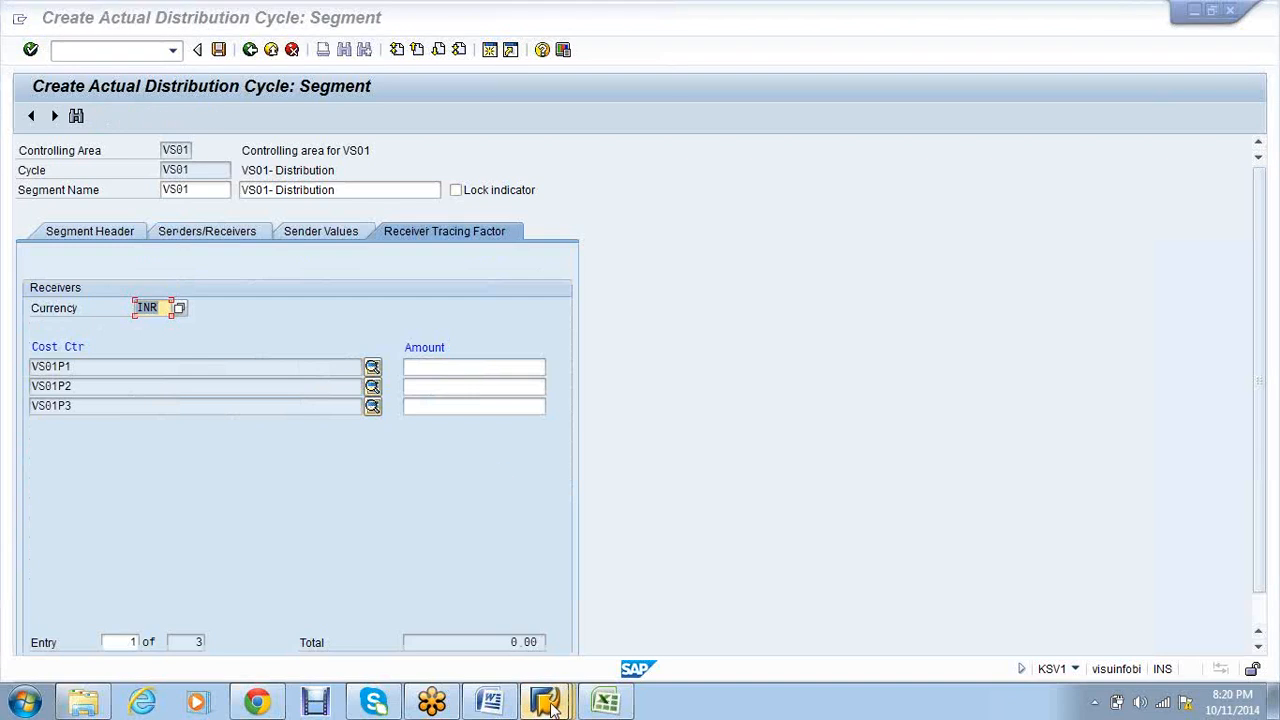
{"action": "left_click", "coordinate": [750, 600]}
{"action": "left_click", "coordinate": [476, 367]}
{"action": "type", "text": "2000"}
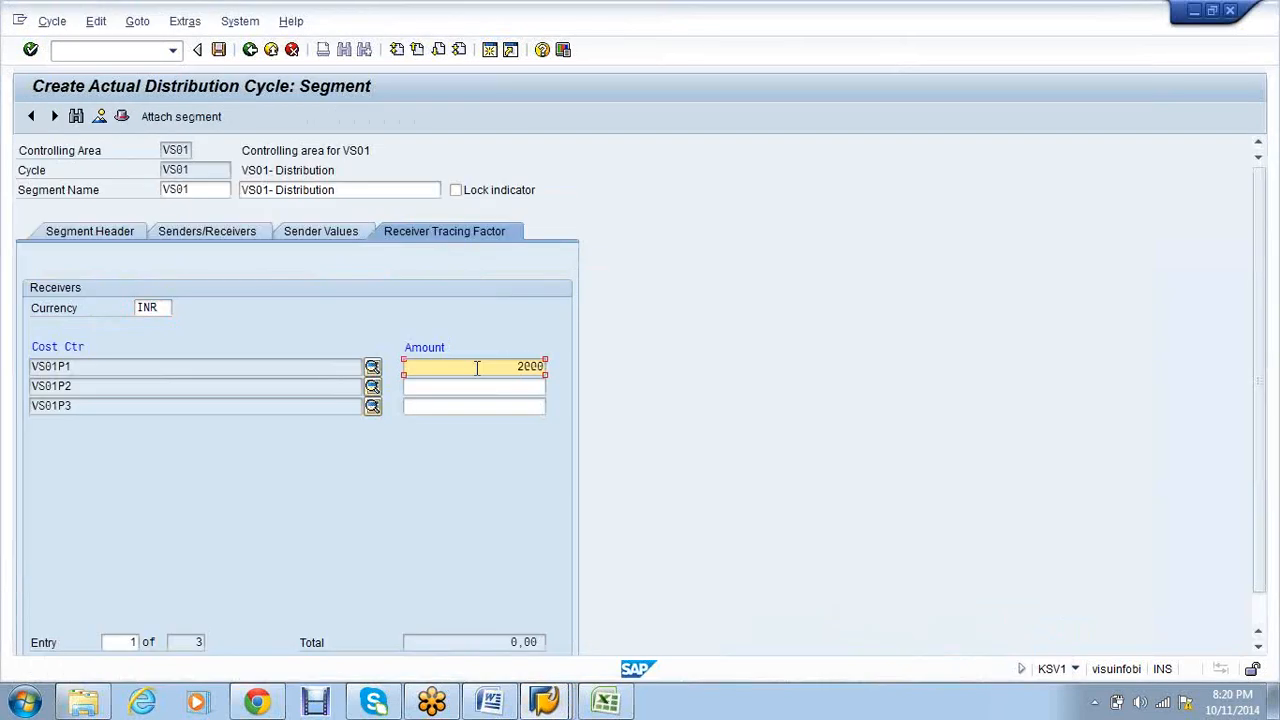
{"action": "key", "text": "Tab"}
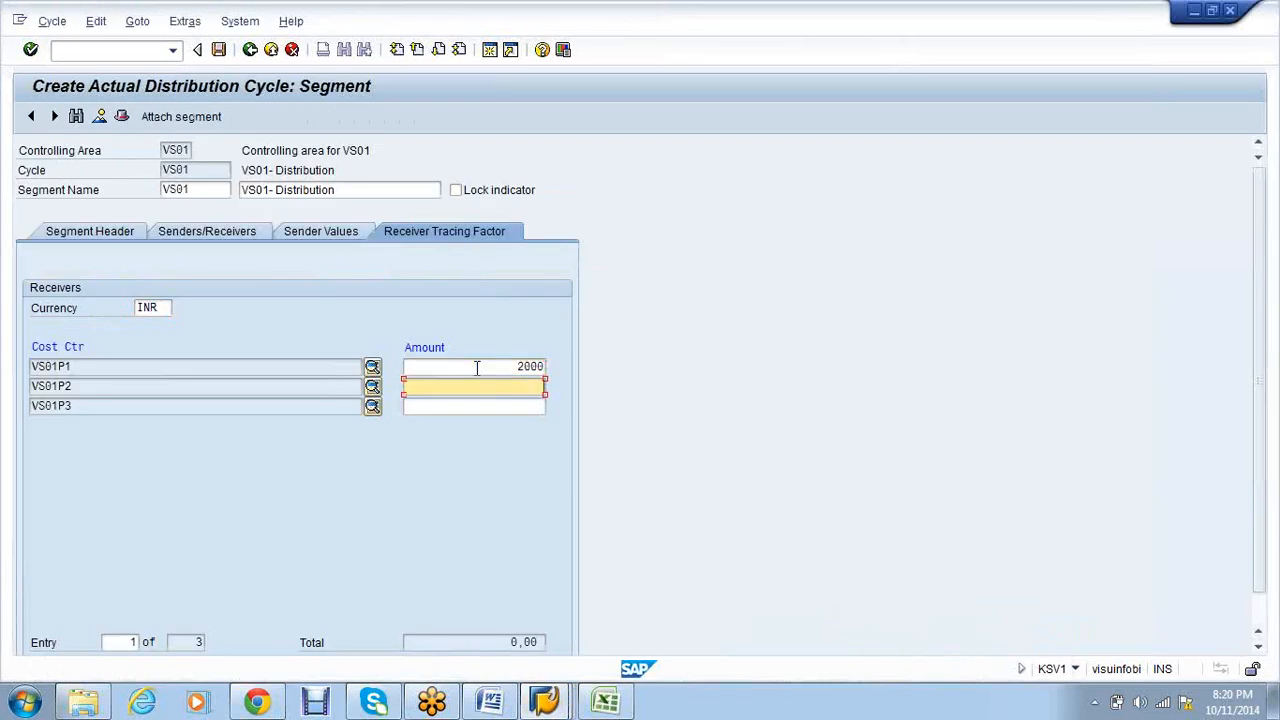
{"action": "type", "text": "4000"}
{"action": "key", "text": "Tab"}
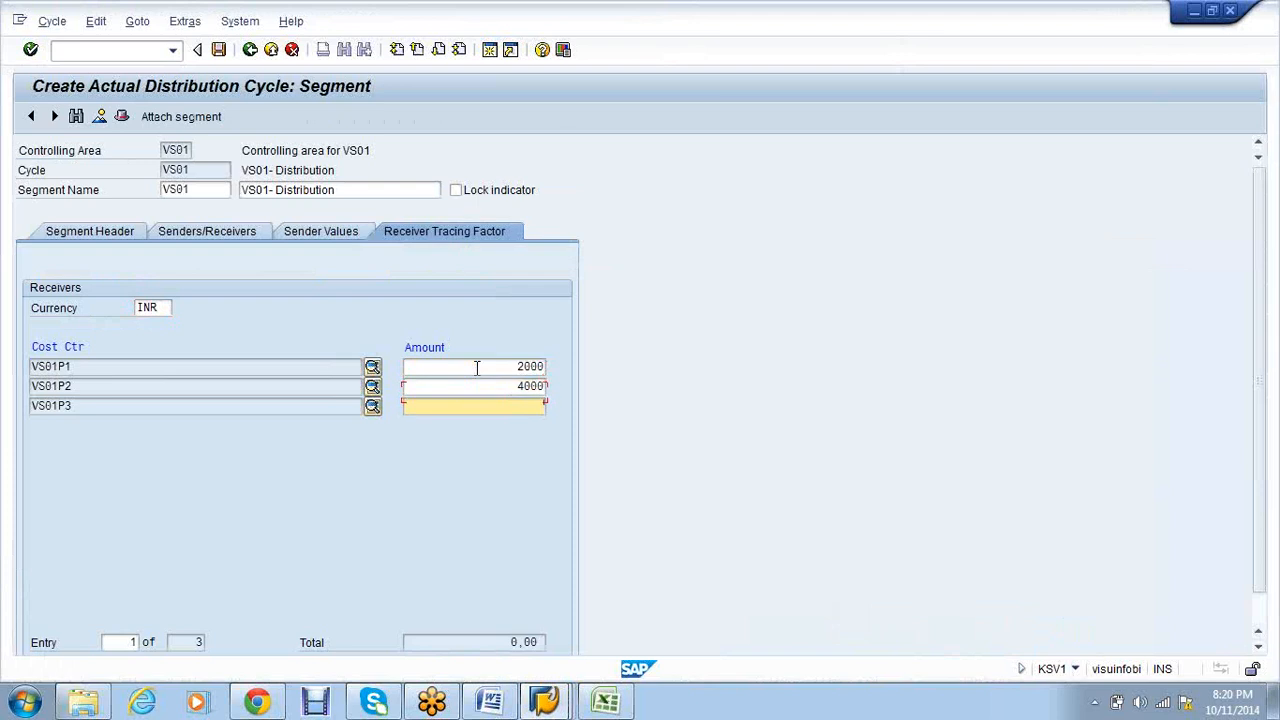
- Set the fixed amount for VS01P3 to 6,000 and save the distribution cycle, accepting the proposed customizing request
{"action": "type", "text": "80000"}
{"action": "key", "text": "BackSpace"}
{"action": "key", "text": "BackSpace"}
{"action": "key", "text": "BackSpace"}
{"action": "key", "text": "BackSpace"}
{"action": "key", "text": "BackSpace"}
{"action": "type", "text": "600"}
{"action": "key", "text": "Return"}
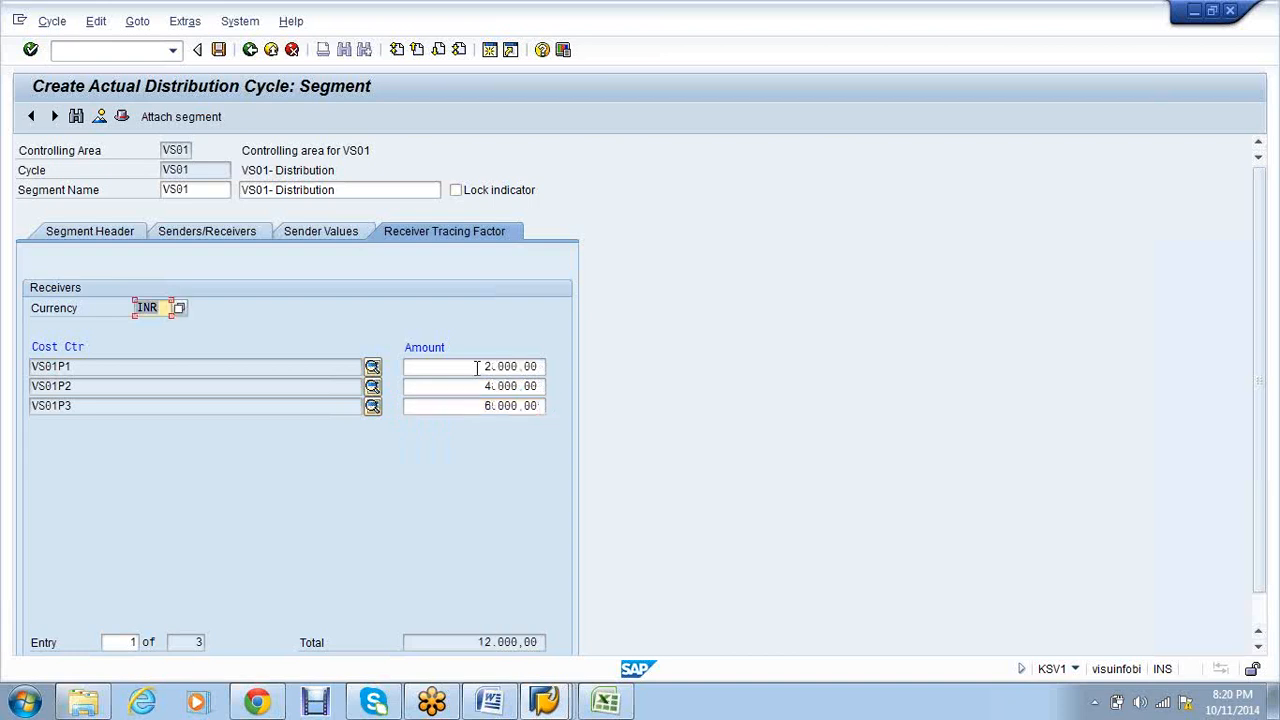
{"action": "left_click", "coordinate": [478, 368]}
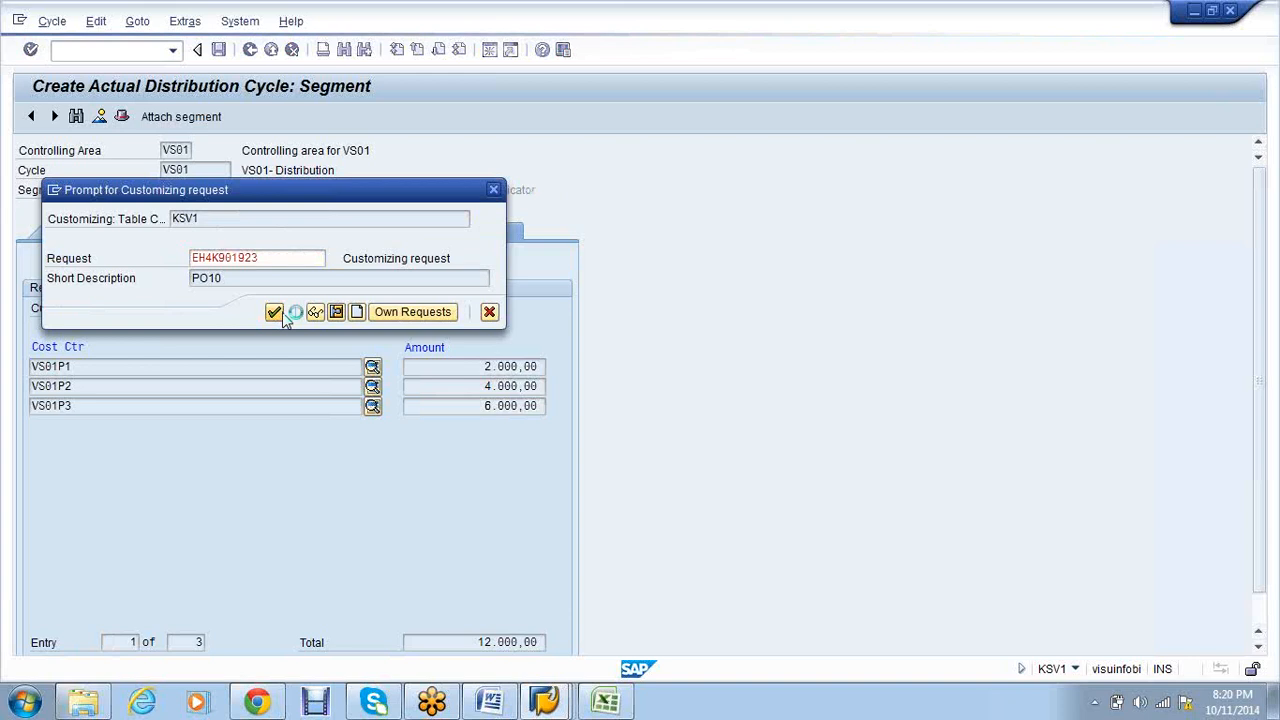
{"action": "left_click", "coordinate": [275, 312]}
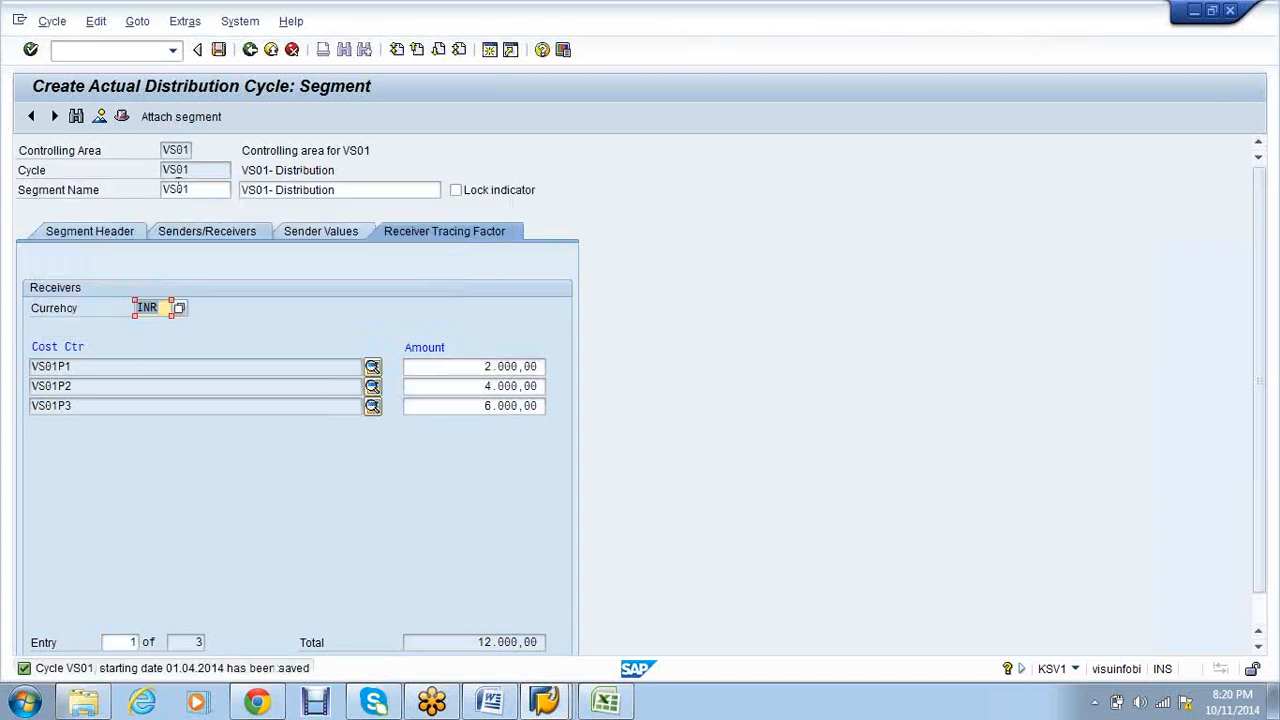
- Open transaction KSV5 for actual distribution, set the periods to 1 to 12 and turn off the test run
{"action": "left_click", "coordinate": [109, 50]}
{"action": "type", "text": "/nk"}
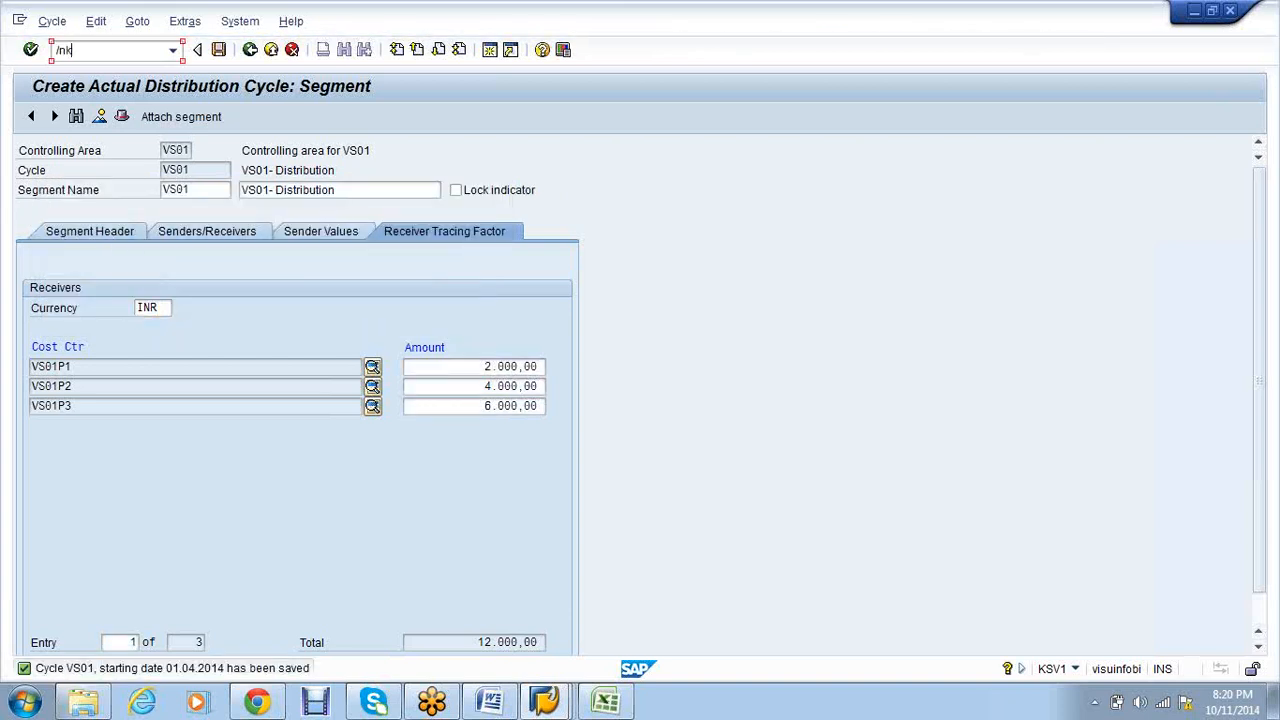
{"action": "type", "text": "sv5"}
{"action": "key", "text": "Return"}
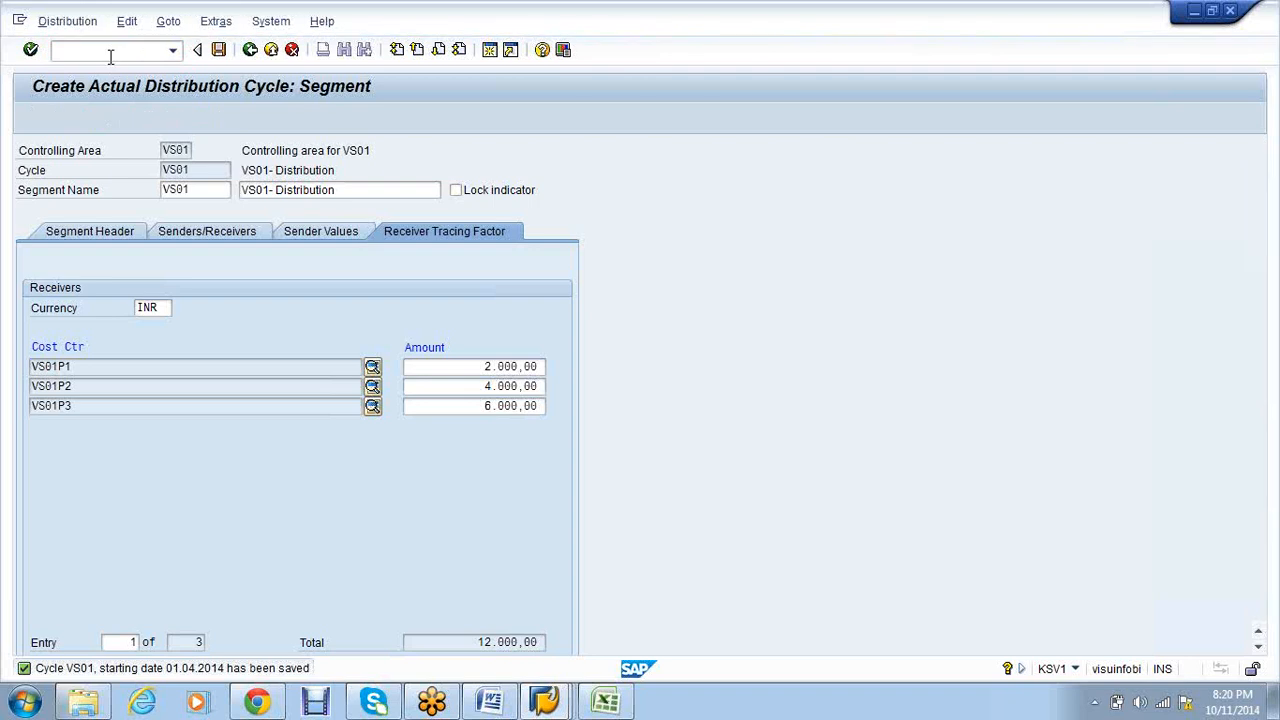
{"action": "key", "text": "Tab"}
{"action": "type", "text": "12"}
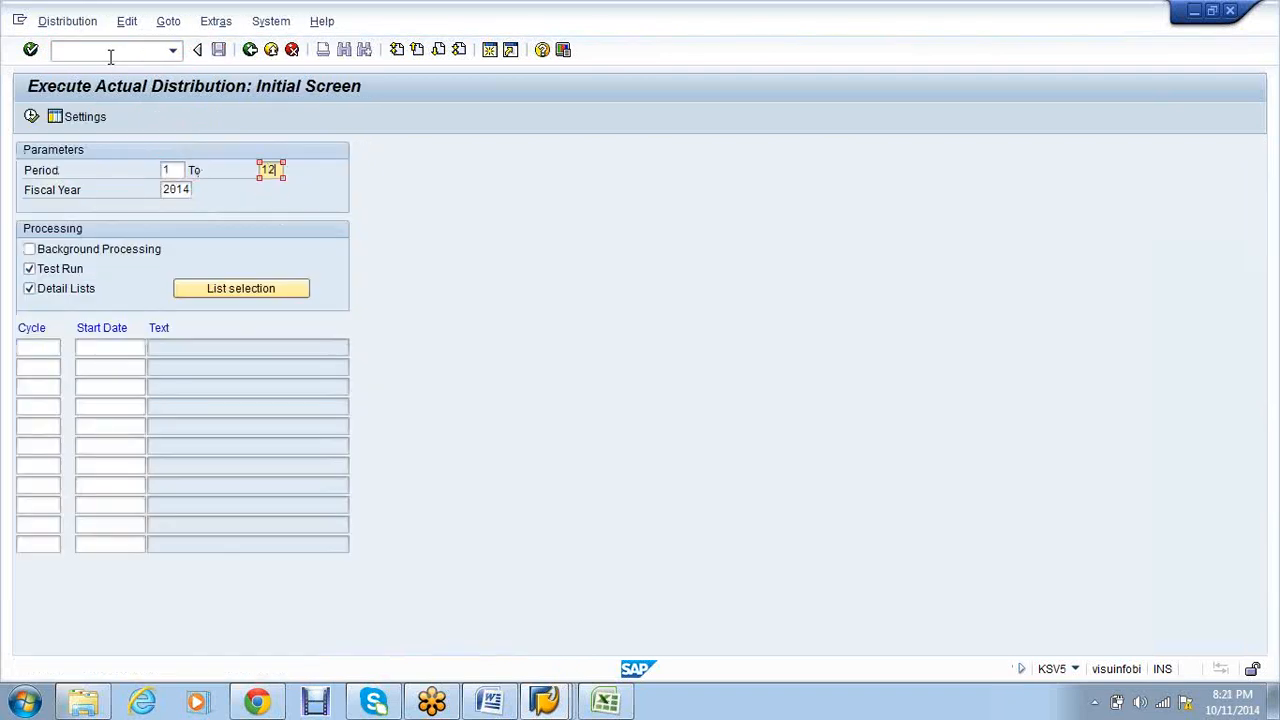
{"action": "left_click", "coordinate": [44, 270]}
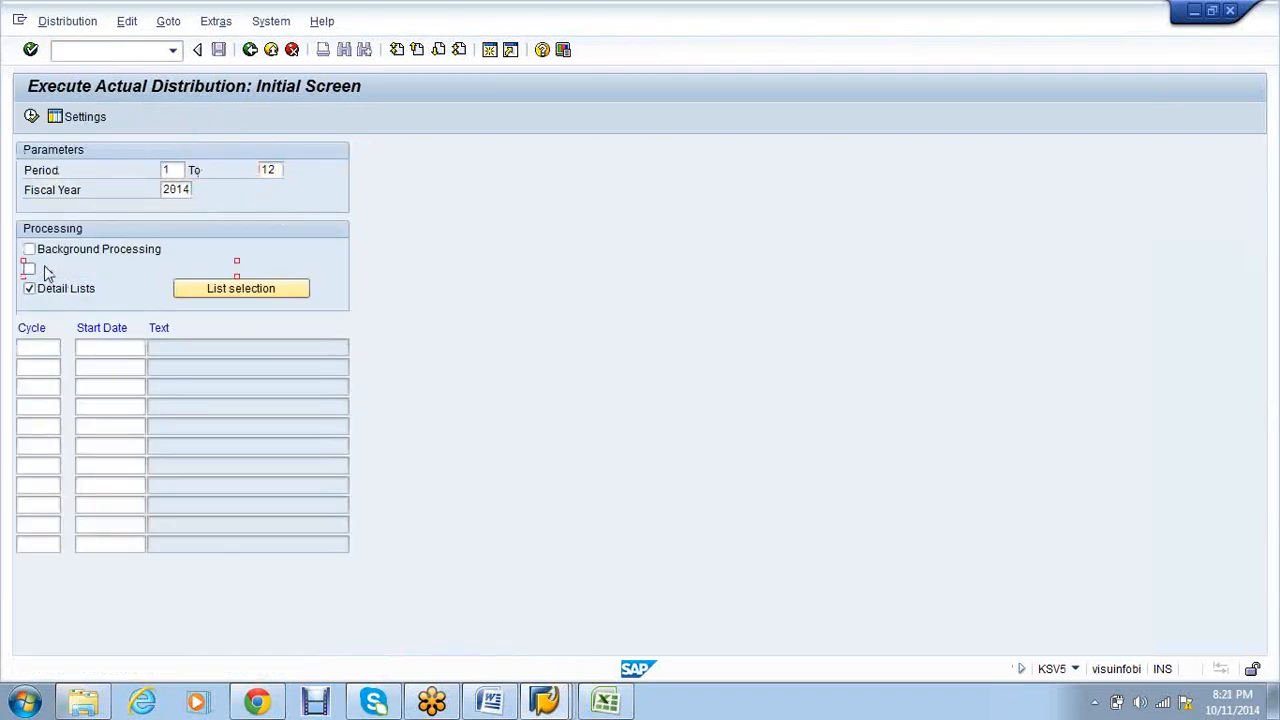
- Enter cycle VS01 with start date 01.04.2014 and execute the actual distribution
{"action": "left_click", "coordinate": [45, 347]}
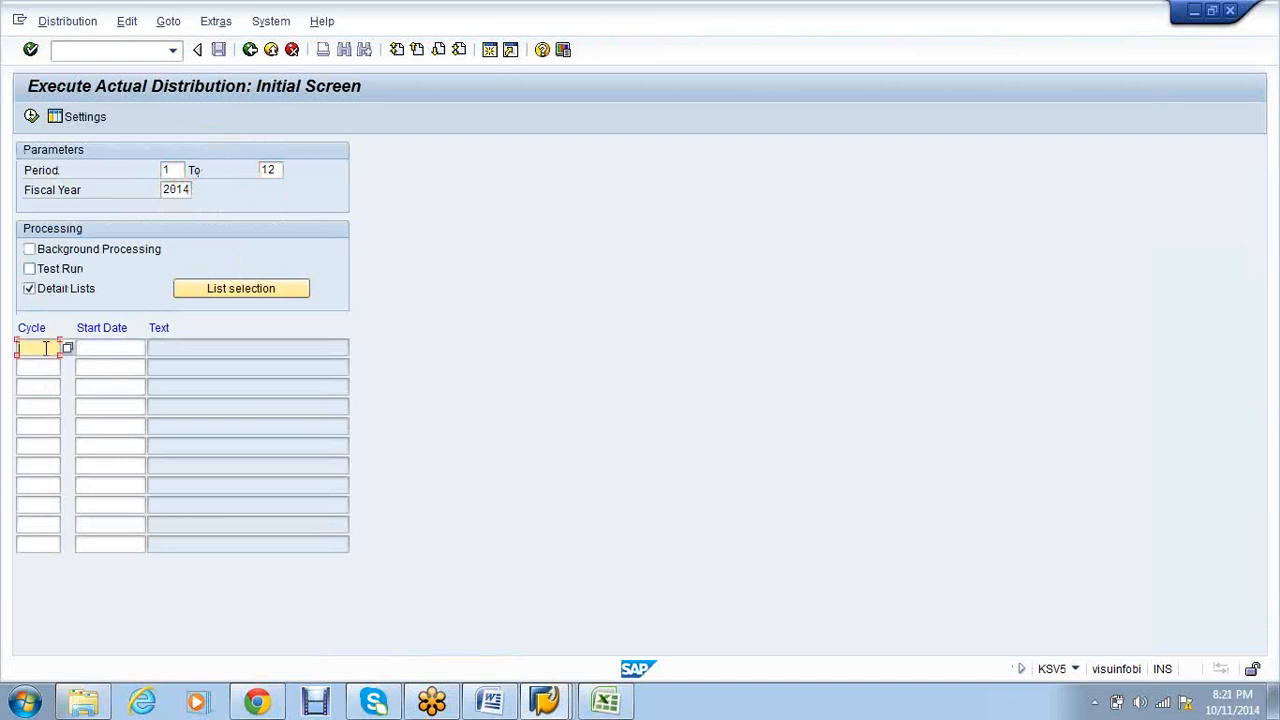
{"action": "type", "text": "vs01"}
{"action": "key", "text": "Tab"}
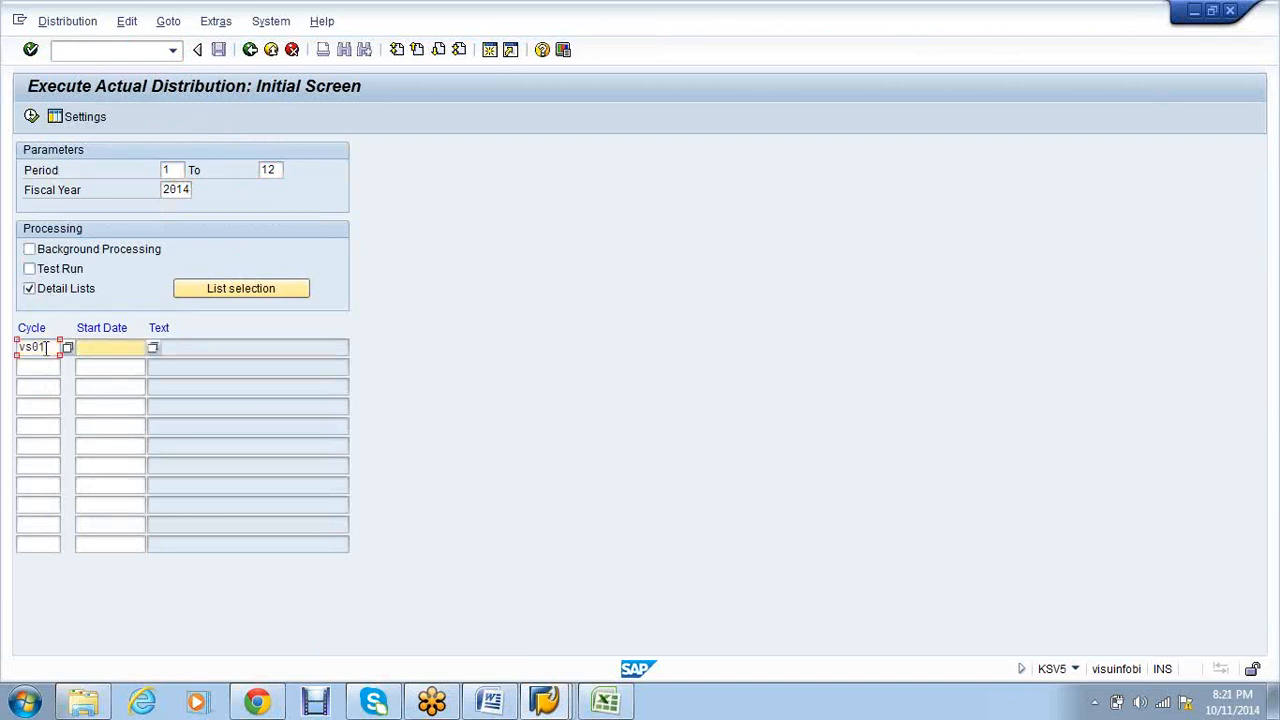
{"action": "type", "text": "01"}
{"action": "key", "text": "Down"}
{"action": "key", "text": "Return"}
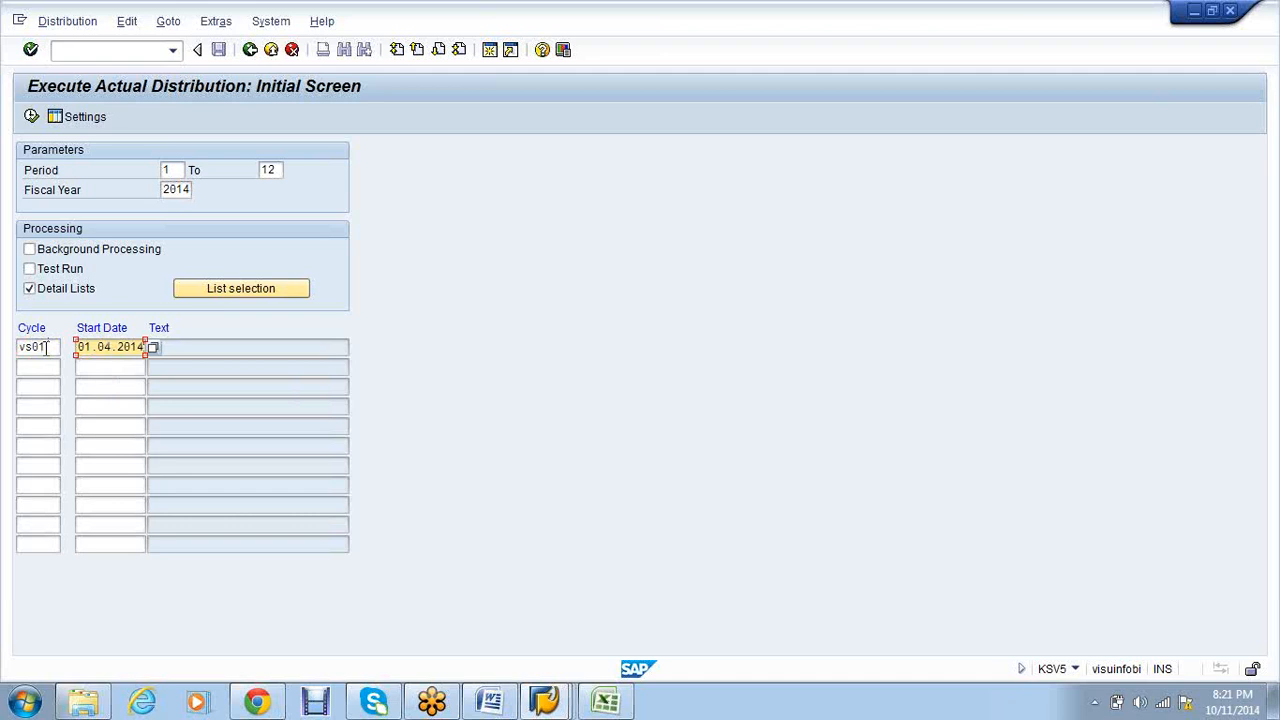
{"action": "left_click", "coordinate": [31, 116]}
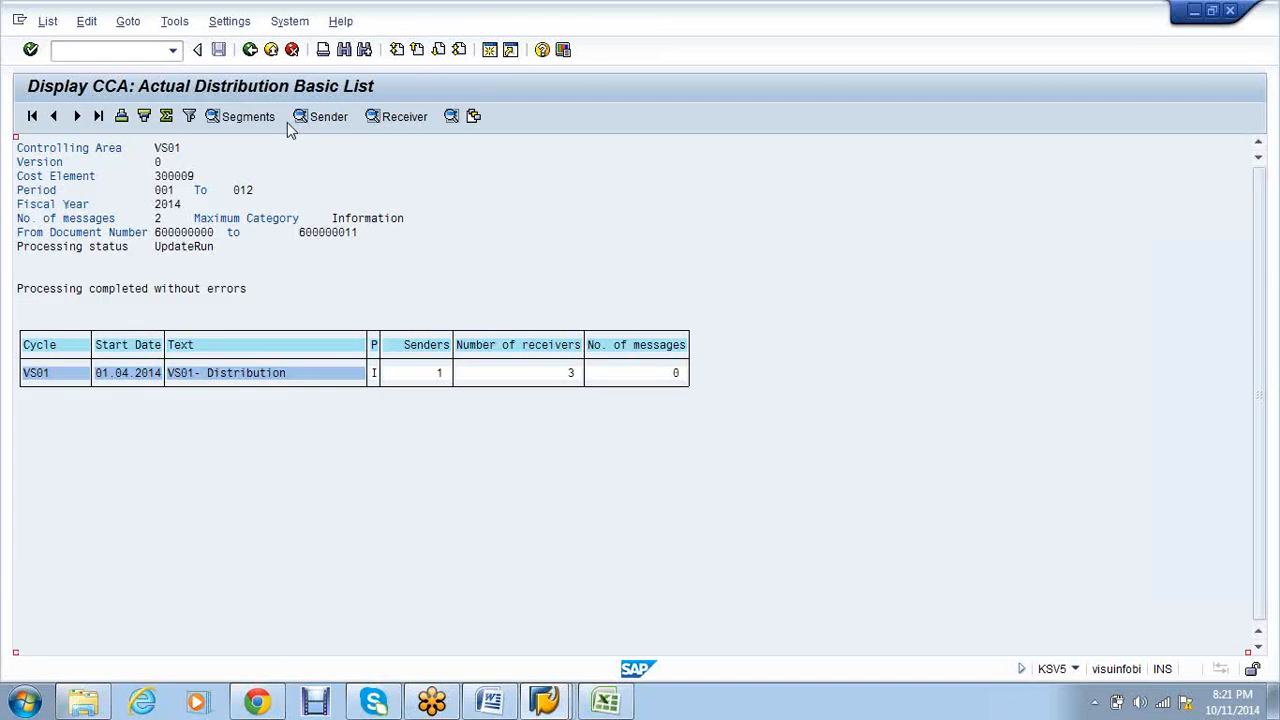
- Review the distribution's sender and receiver lists and return to the initial screen of the distribution run
{"action": "left_click", "coordinate": [320, 117]}
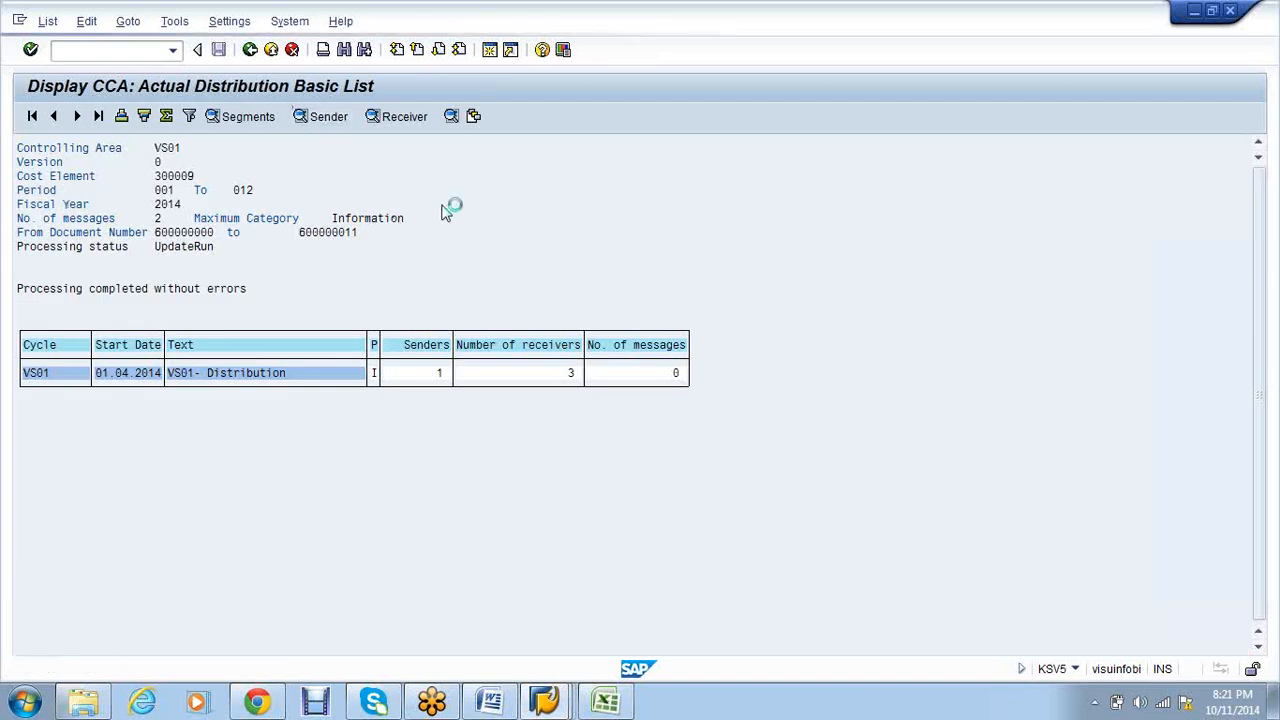
{"action": "left_click", "coordinate": [250, 52]}
{"action": "left_click", "coordinate": [405, 118]}
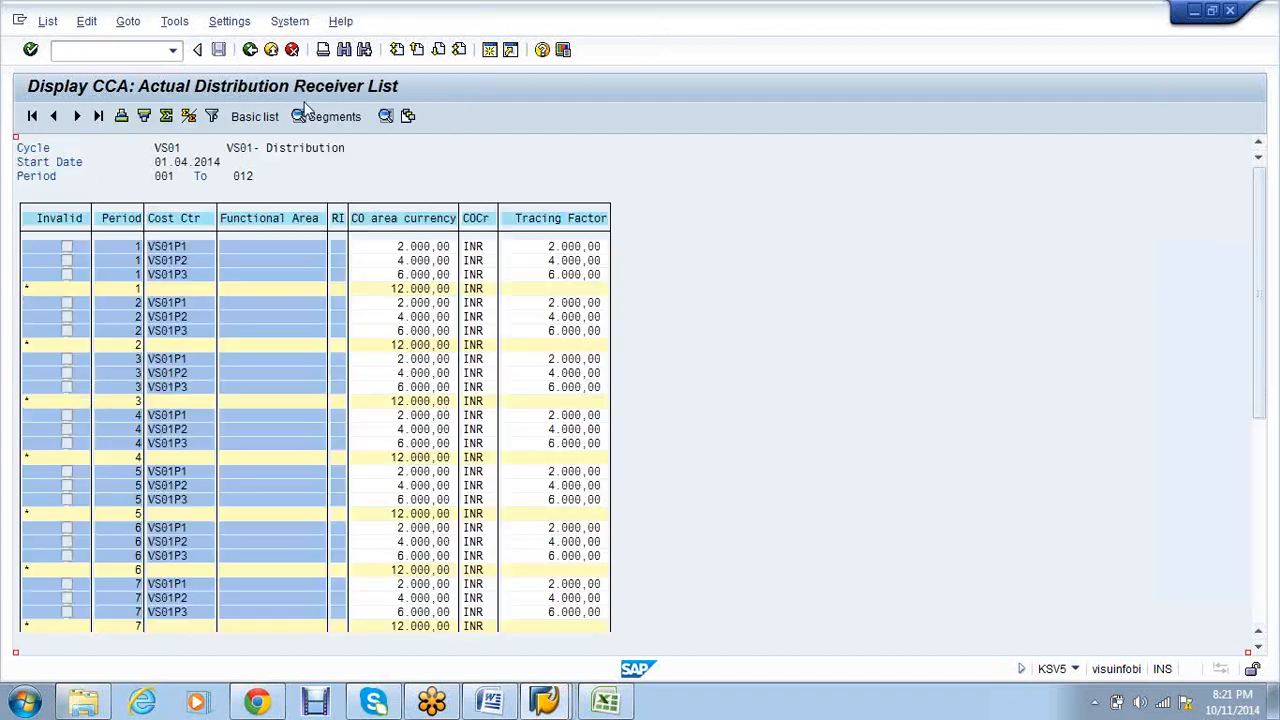
{"action": "left_click", "coordinate": [250, 50]}
{"action": "left_click", "coordinate": [252, 51]}
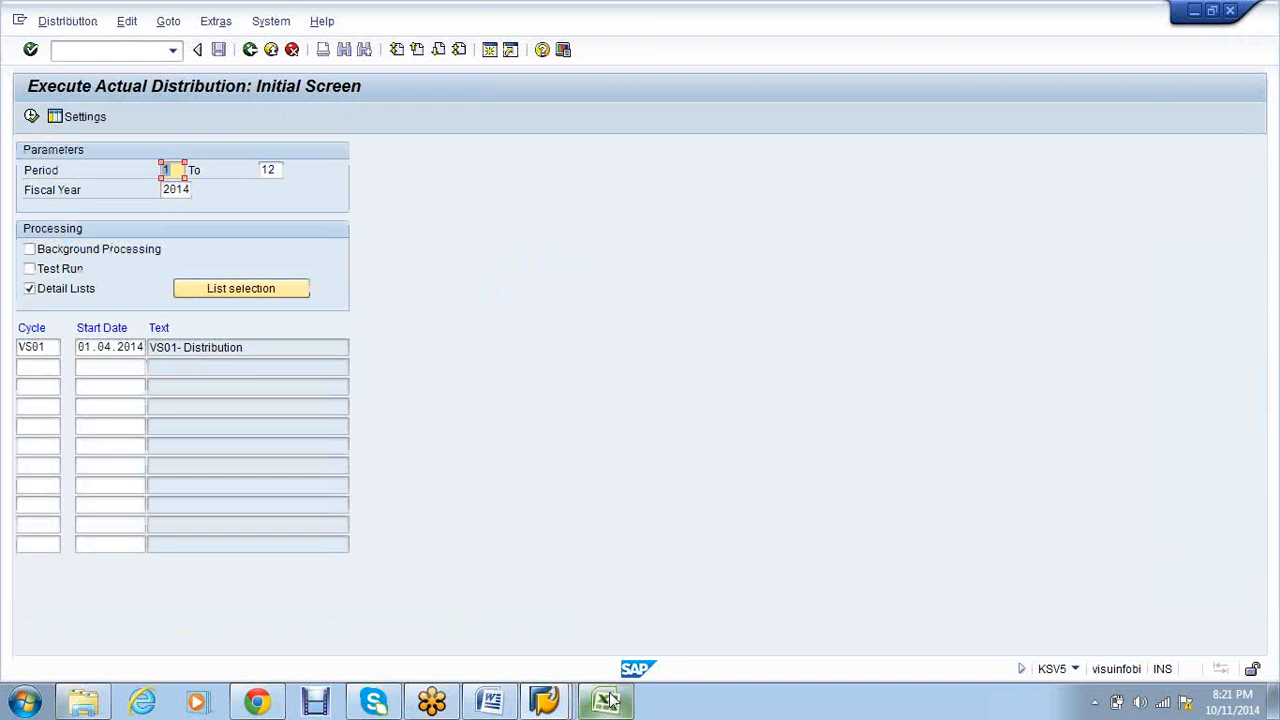
- Switch to the actual cost line items report's selection screen and add cost centers VS01P1, VS01P2 and VS01P3 alongside VS01S1
{"action": "mouse_move", "coordinate": [610, 700]}
{"action": "left_click", "coordinate": [514, 606]}
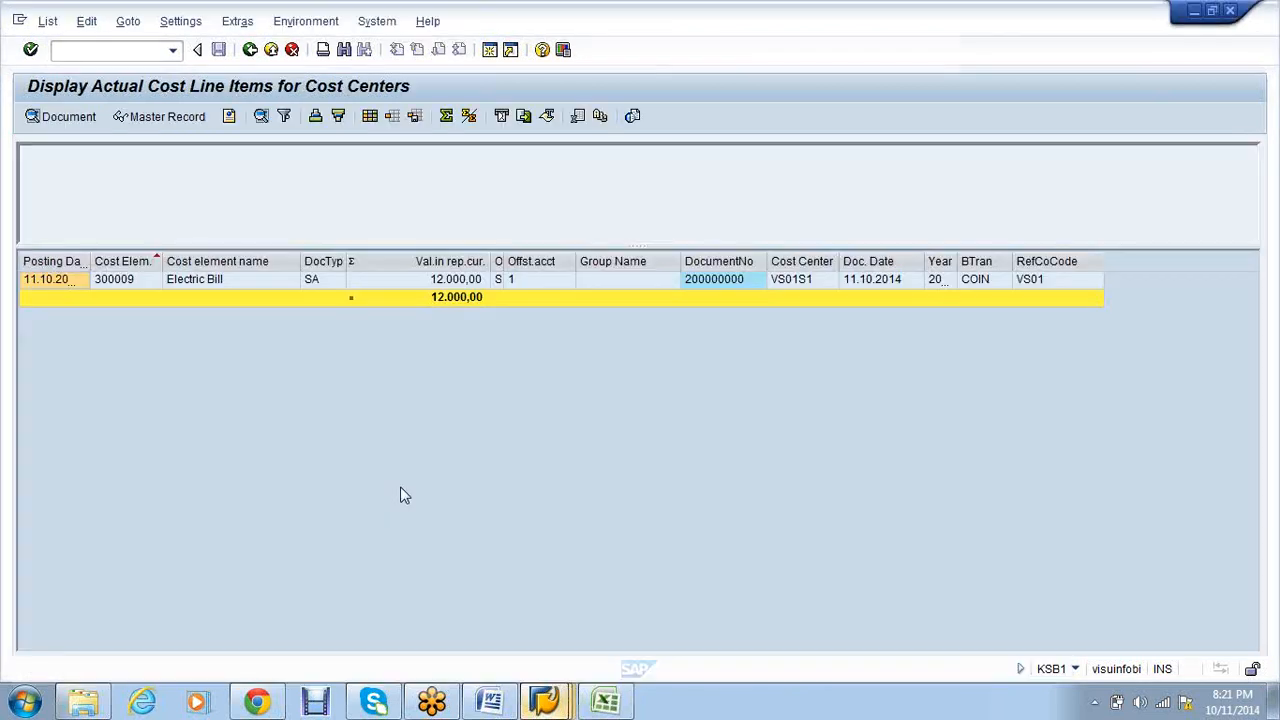
{"action": "left_click", "coordinate": [250, 51]}
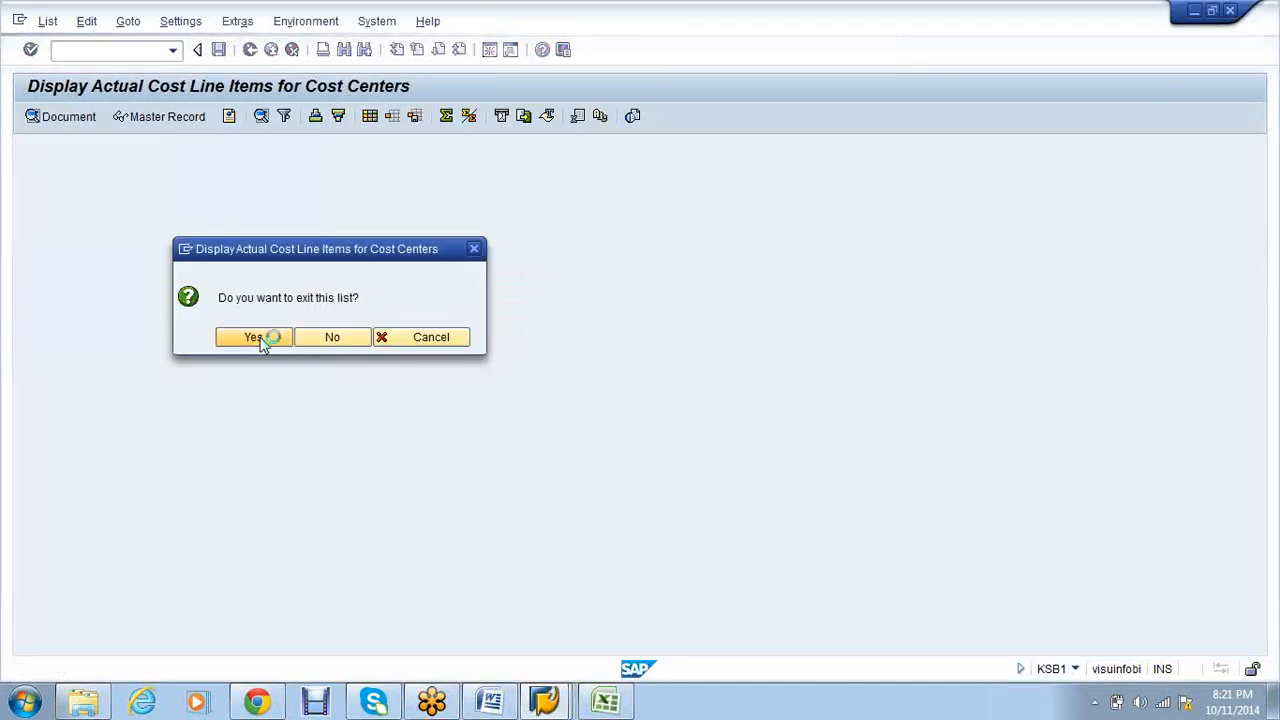
{"action": "left_click", "coordinate": [262, 337]}
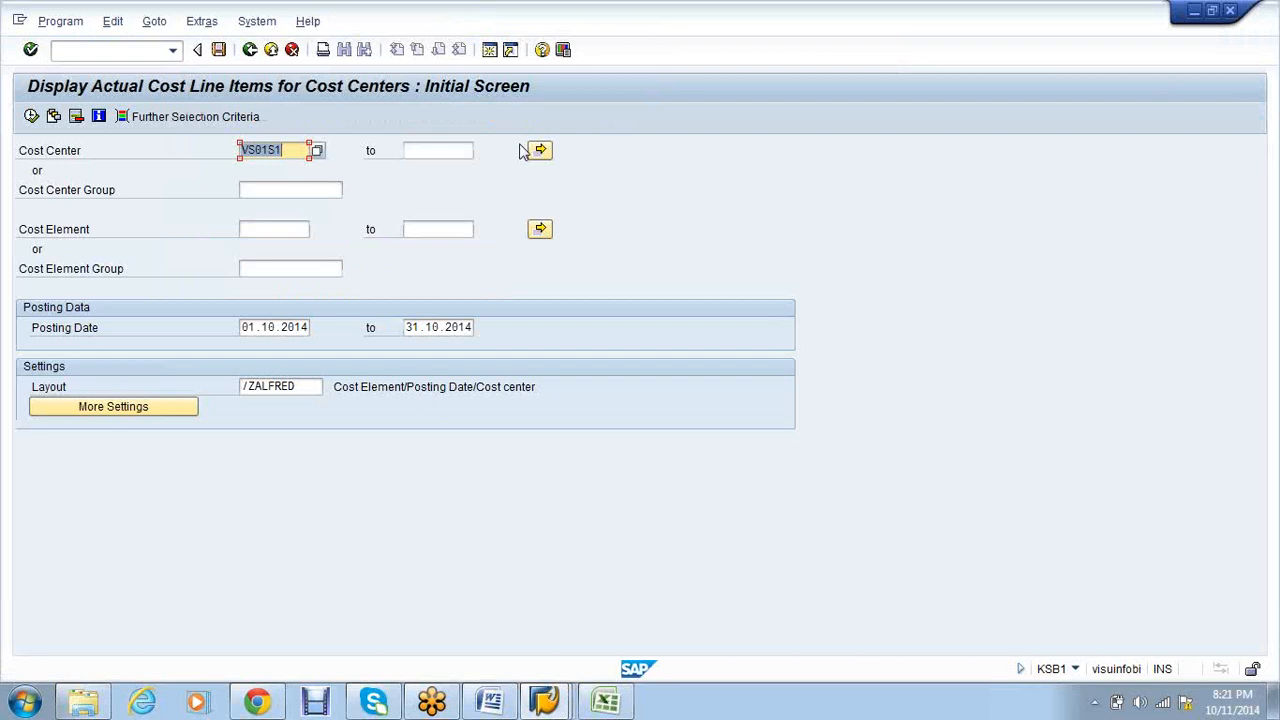
{"action": "left_click", "coordinate": [540, 150]}
{"action": "type", "text": "VS01P1"}
{"action": "key", "text": "Tab"}
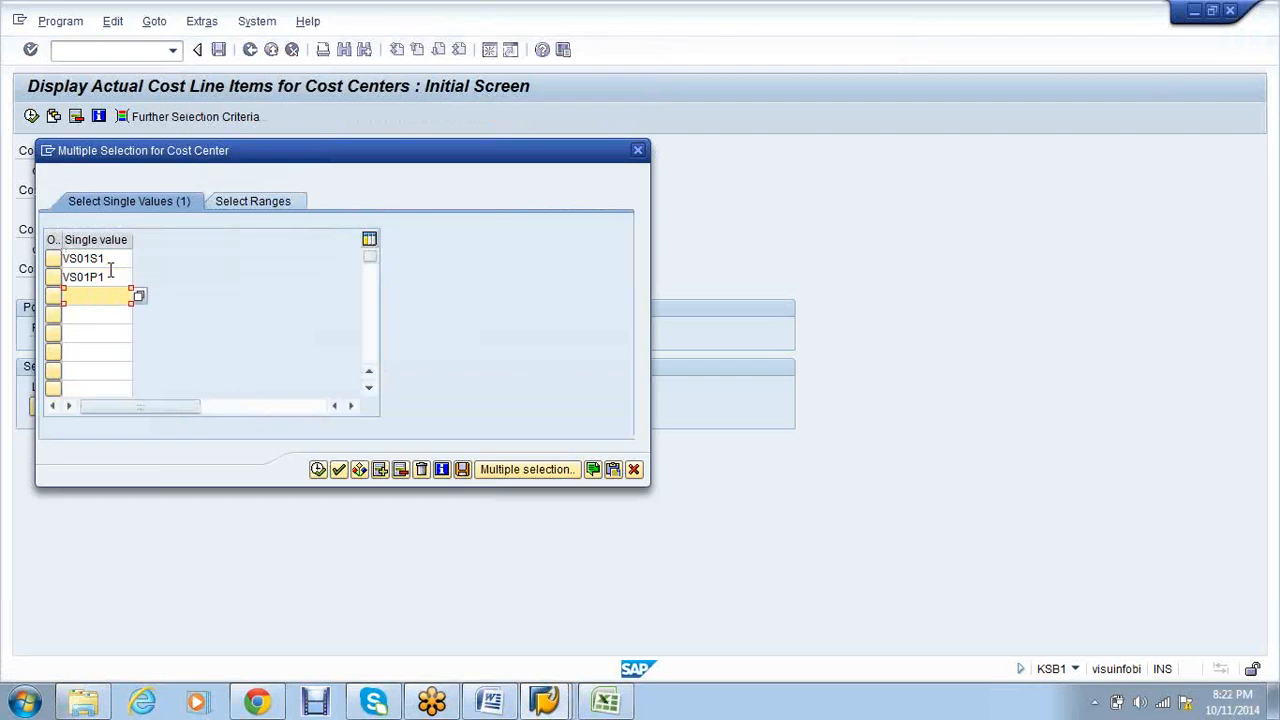
{"action": "type", "text": "VS01P2"}
{"action": "key", "text": "Tab"}
{"action": "type", "text": "VS"}
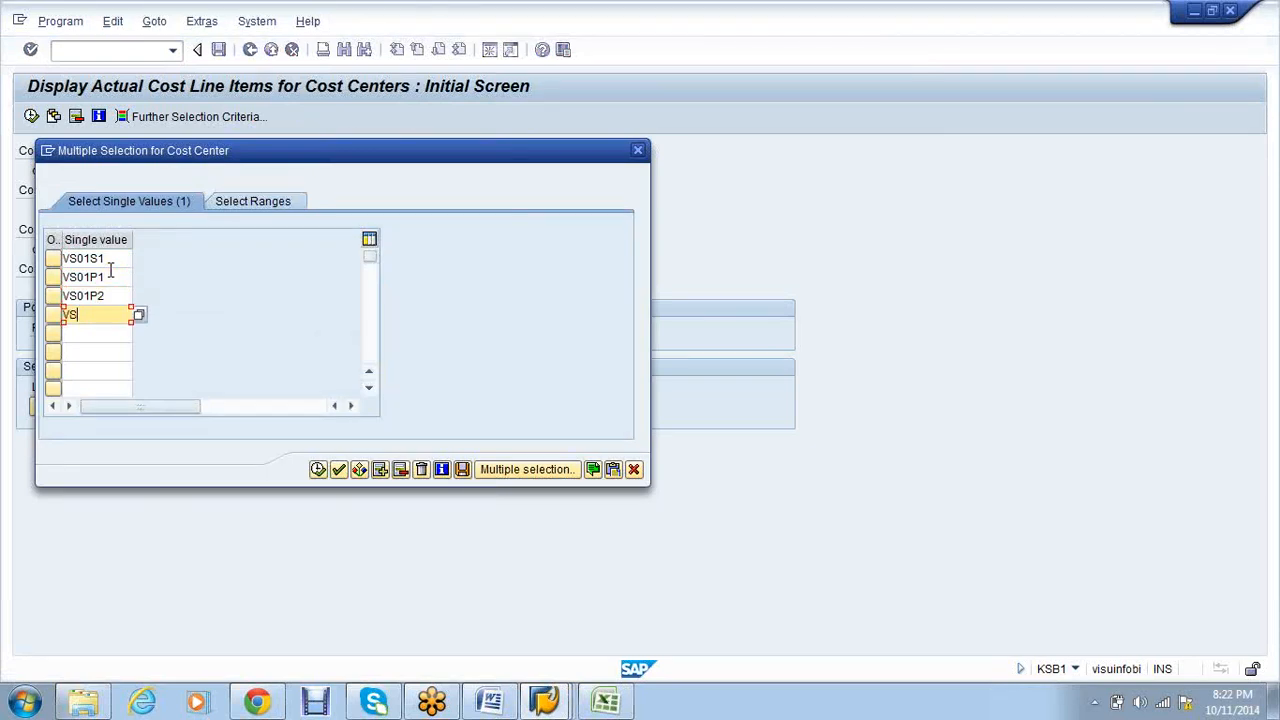
{"action": "type", "text": "01P3"}
{"action": "left_click", "coordinate": [317, 470]}
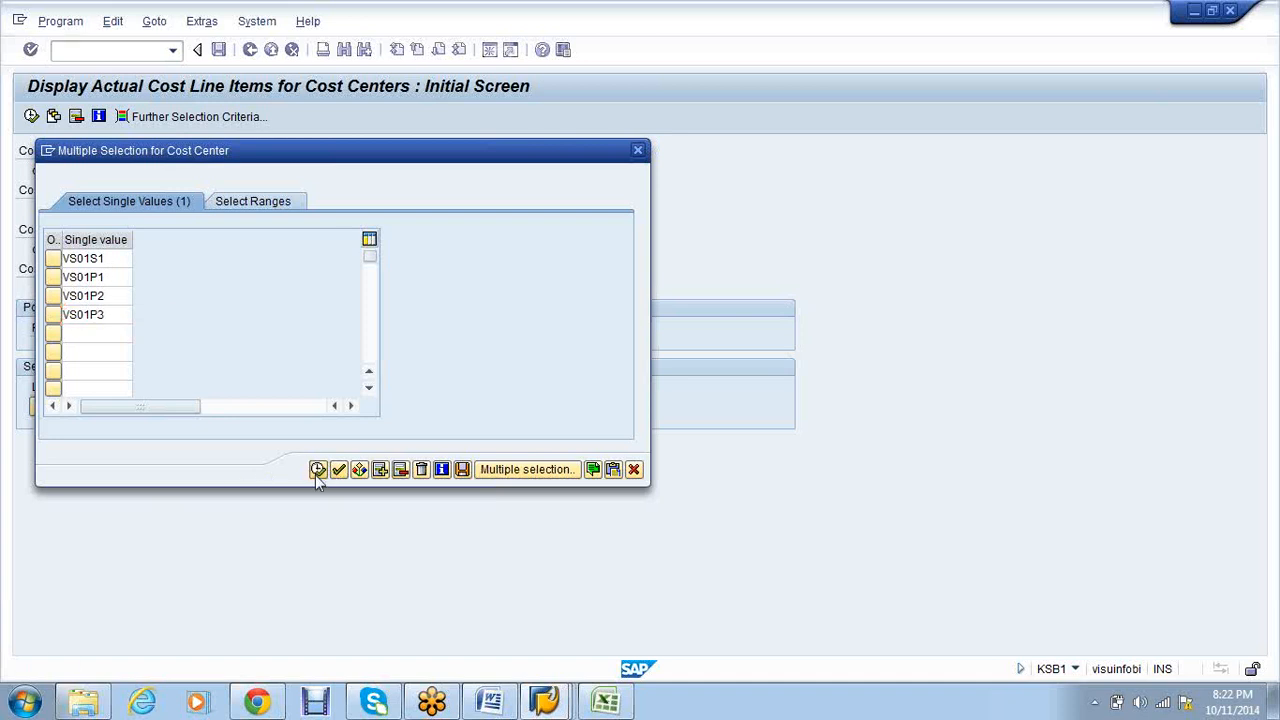
- Run the actual cost line items report and examine the electric bill lines of the sender and receiver cost centers
{"action": "left_click", "coordinate": [31, 117]}
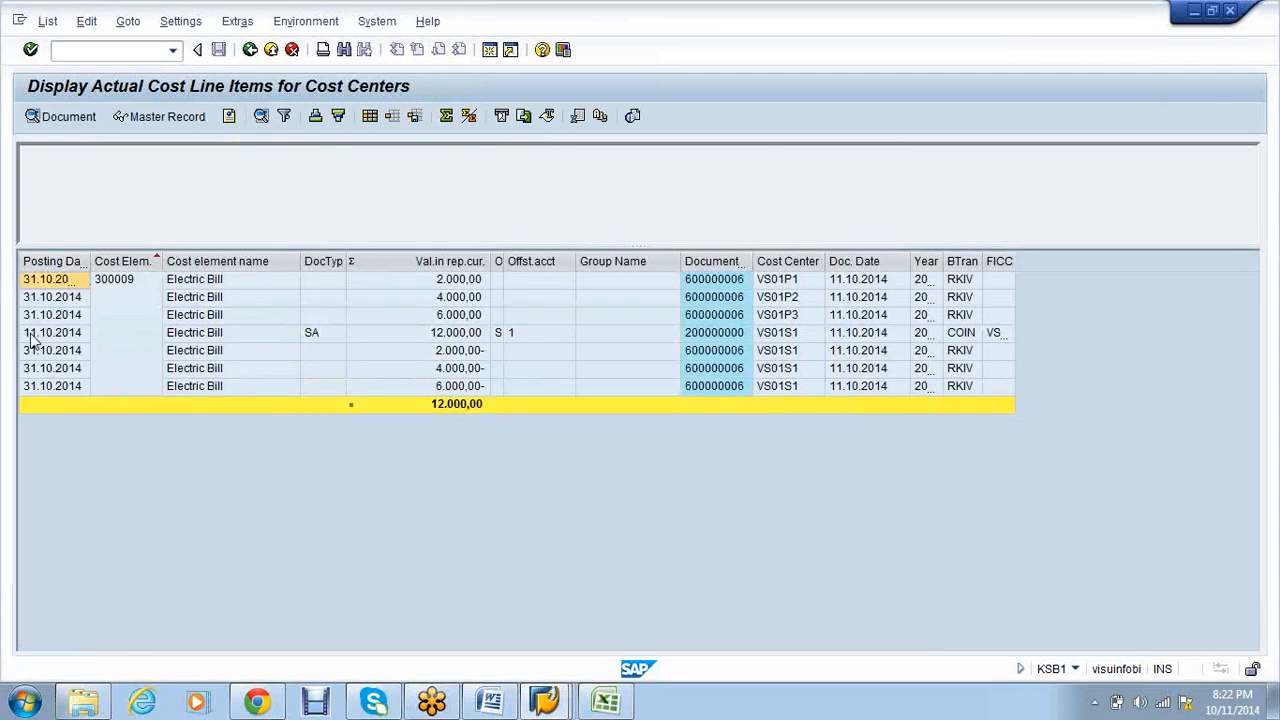
{"action": "left_click", "coordinate": [35, 333]}
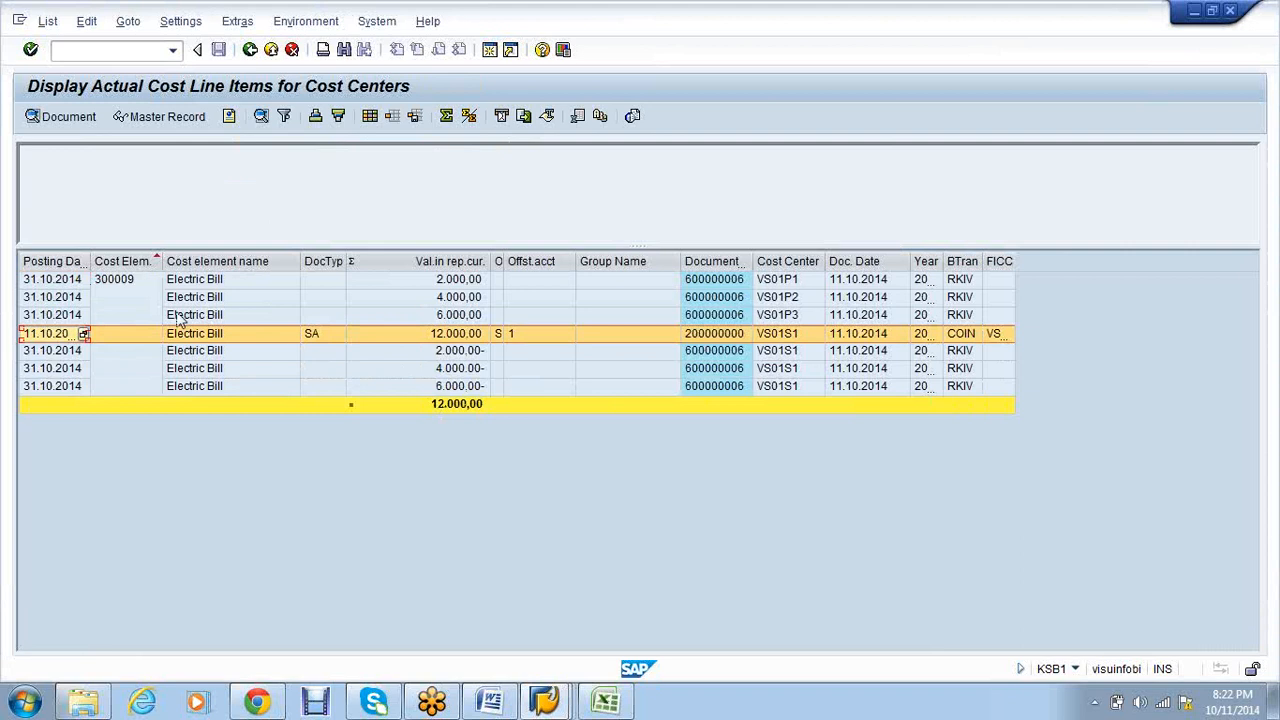
{"action": "left_click", "coordinate": [484, 297]}
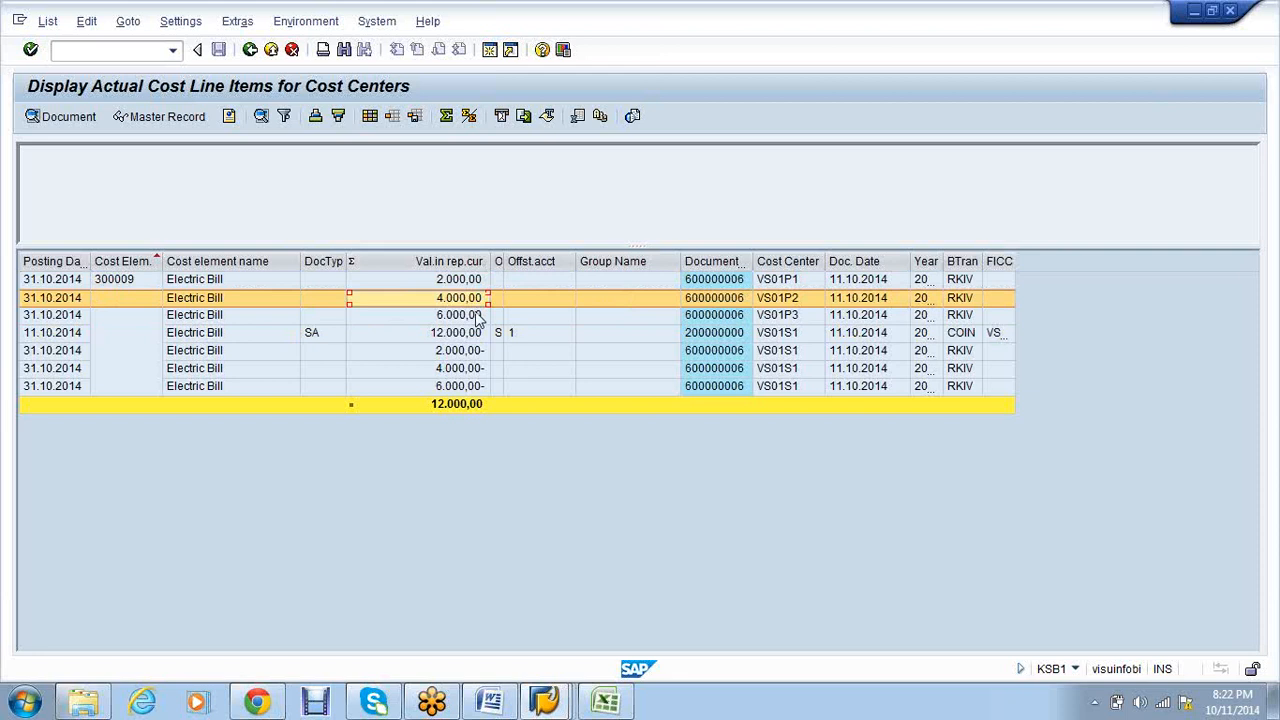
{"action": "left_click", "coordinate": [480, 316]}
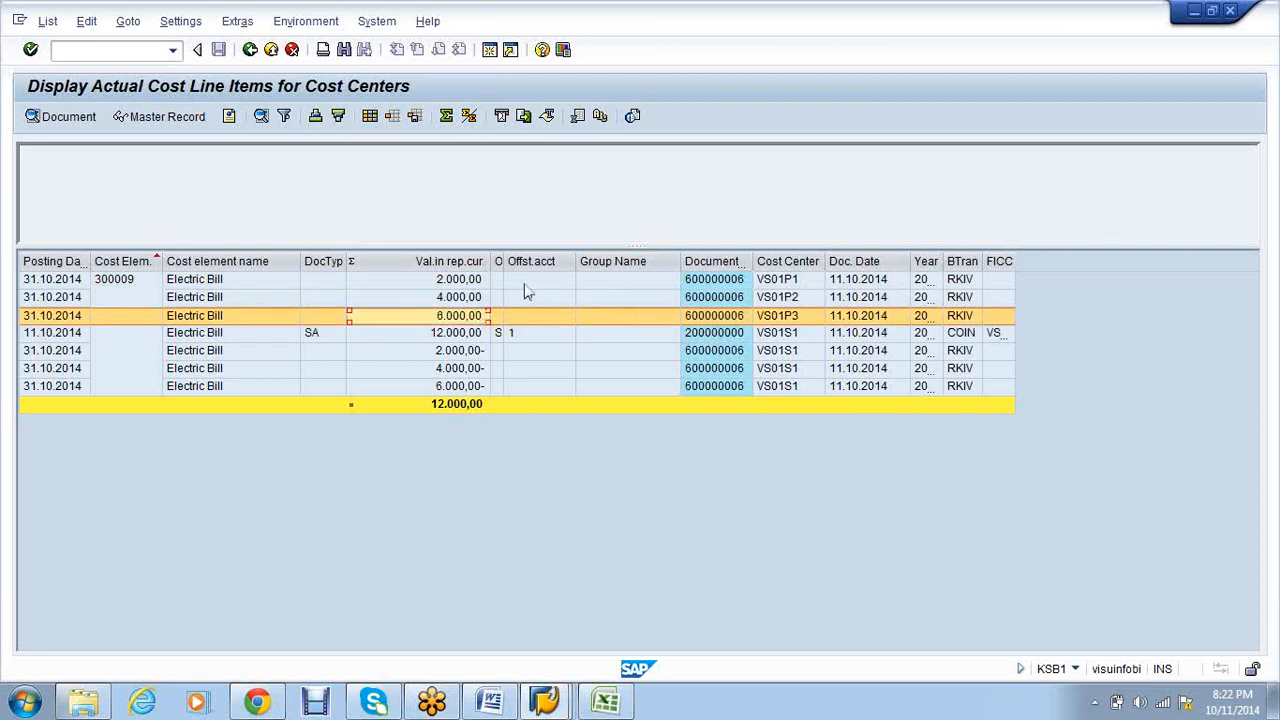
{"action": "left_click_drag", "start_coordinate": [981, 260], "coordinate": [986, 261]}
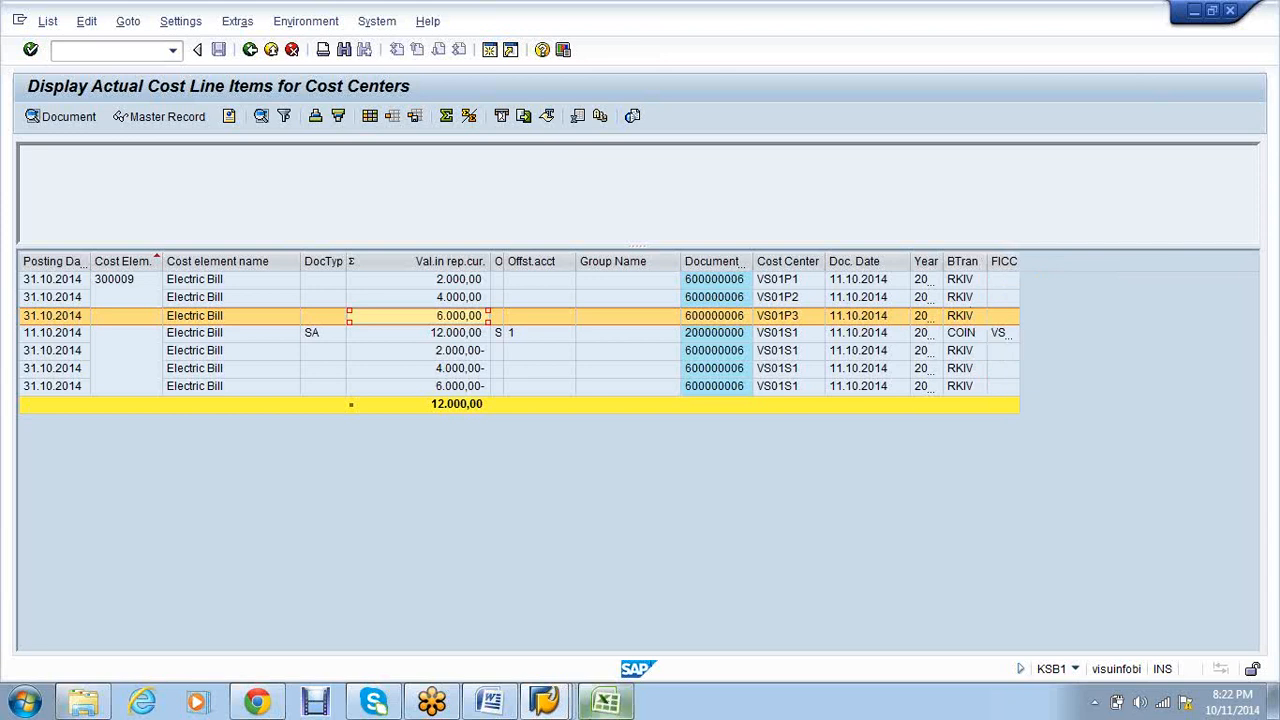
- Open transaction KANK for controlling area VS01 in the cost element group session and examine the number range groups through Settlement, allocation
{"action": "left_click", "coordinate": [563, 708]}
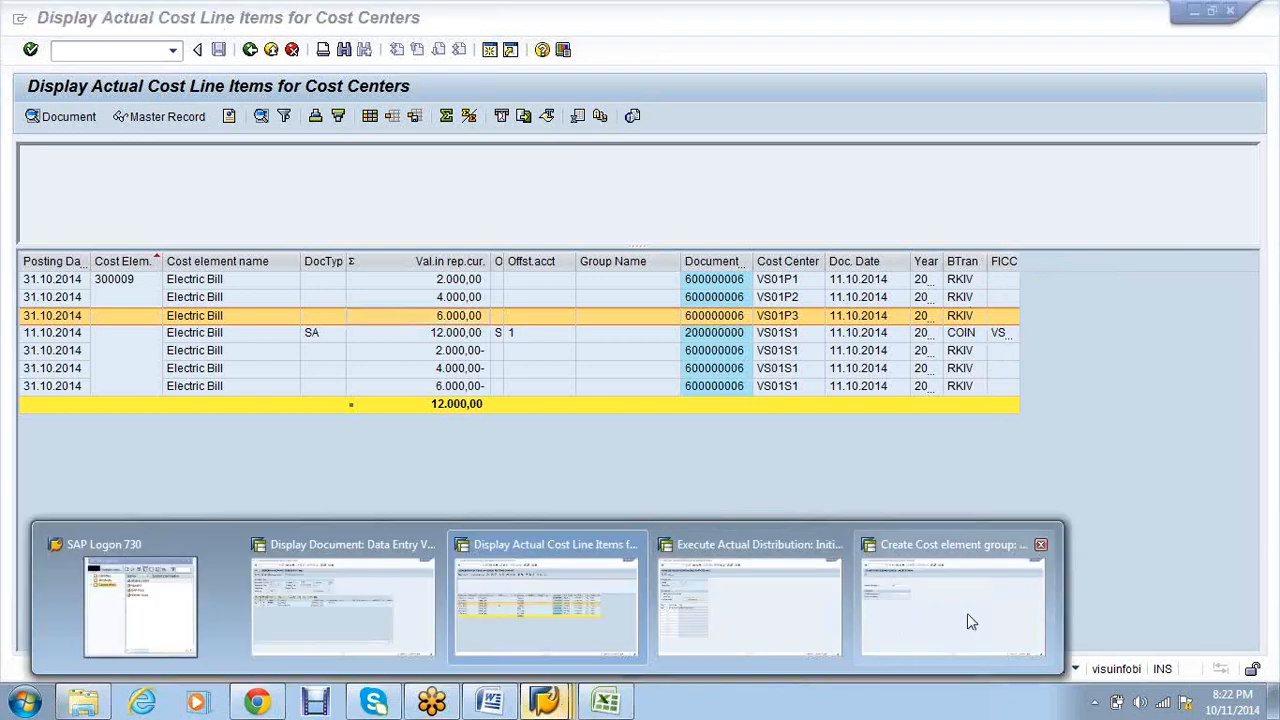
{"action": "left_click", "coordinate": [967, 613]}
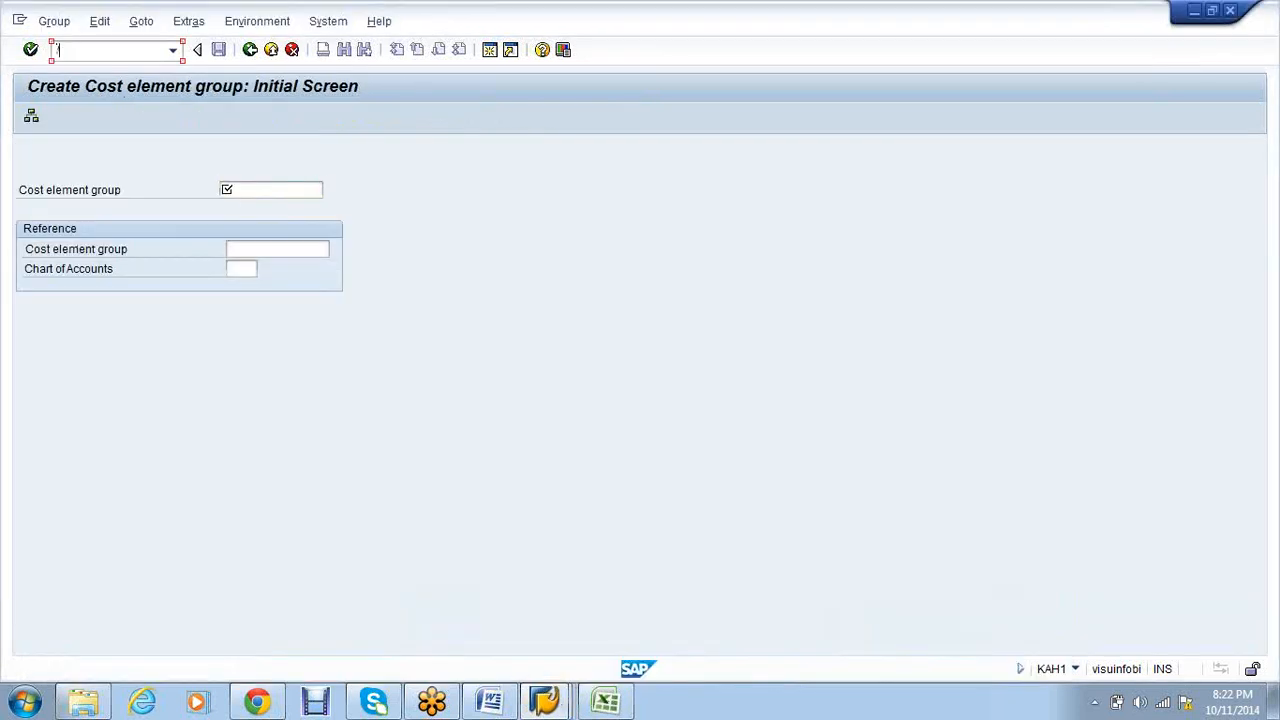
{"action": "type", "text": "/nkank"}
{"action": "key", "text": "Return"}
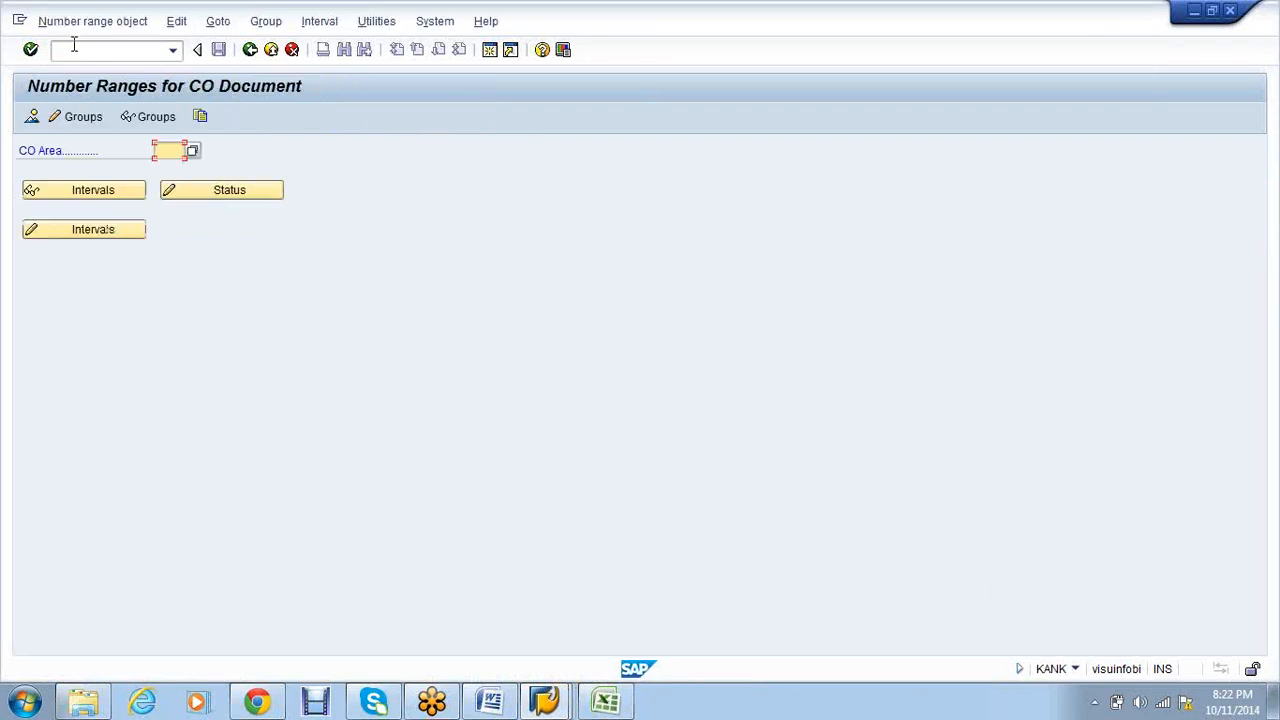
{"action": "type", "text": "vs01"}
{"action": "left_click", "coordinate": [89, 124]}
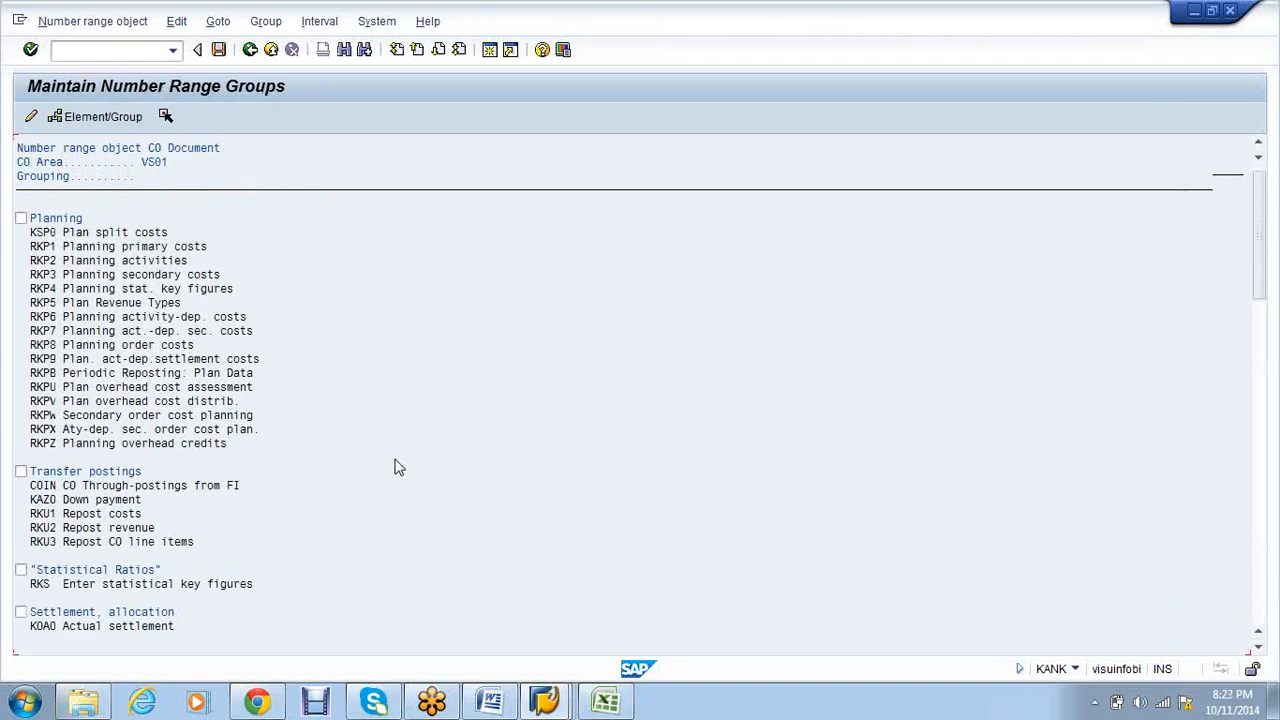
{"action": "scroll", "coordinate": [395, 467], "scroll_direction": "down", "scroll_amount": 1}
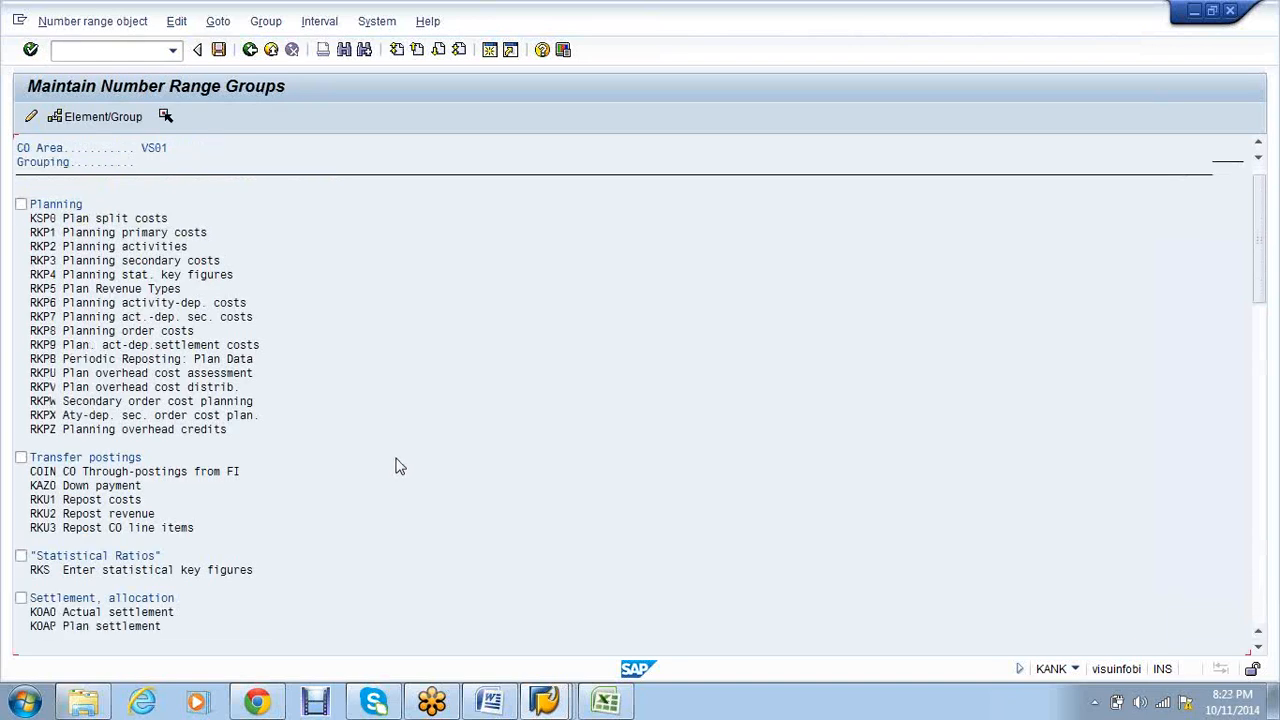
{"action": "scroll", "coordinate": [395, 467], "scroll_direction": "down", "scroll_amount": 1}
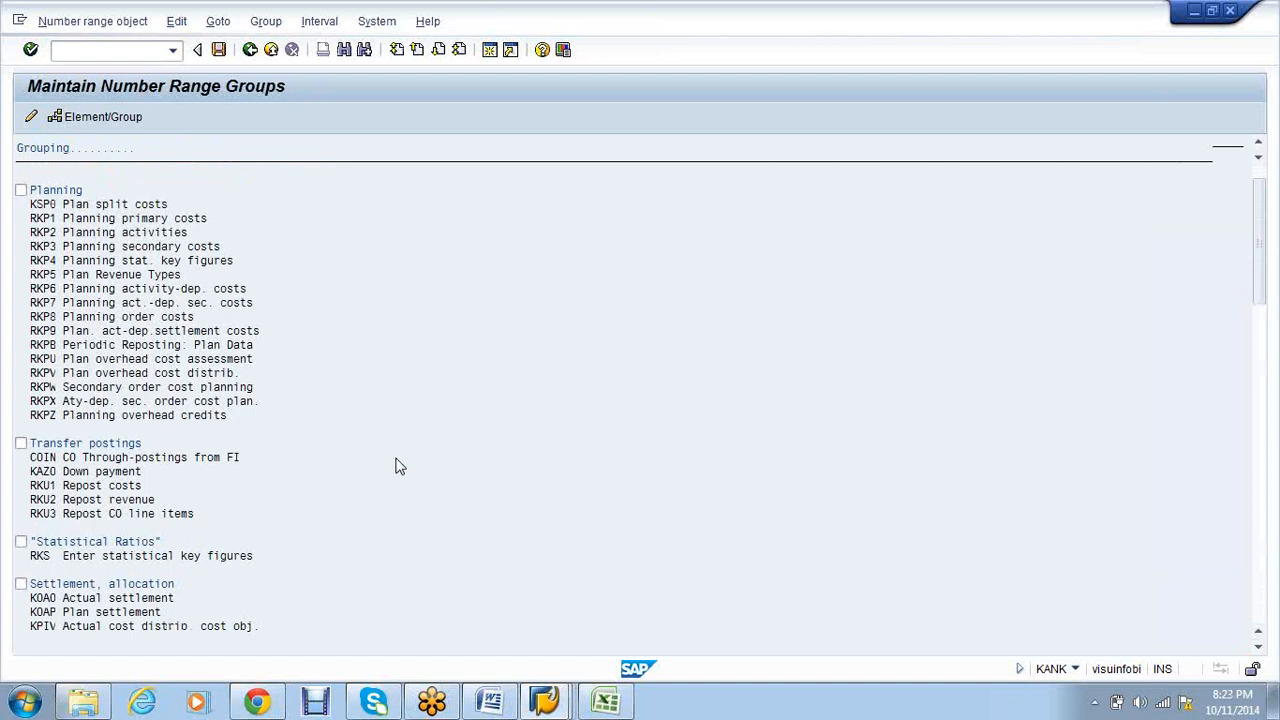
{"action": "scroll", "coordinate": [395, 467], "scroll_direction": "down", "scroll_amount": 1}
{"action": "scroll", "coordinate": [397, 468], "scroll_direction": "down", "scroll_amount": 2}
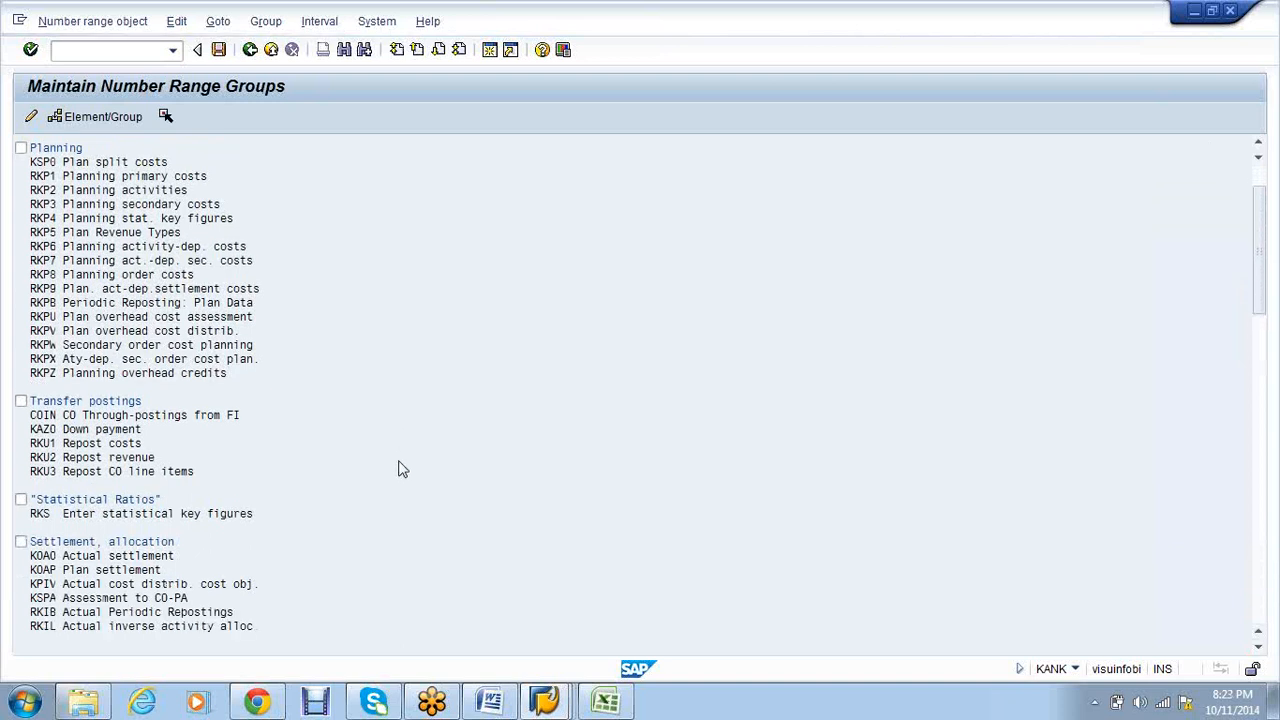
{"action": "scroll", "coordinate": [397, 468], "scroll_direction": "down", "scroll_amount": 3}
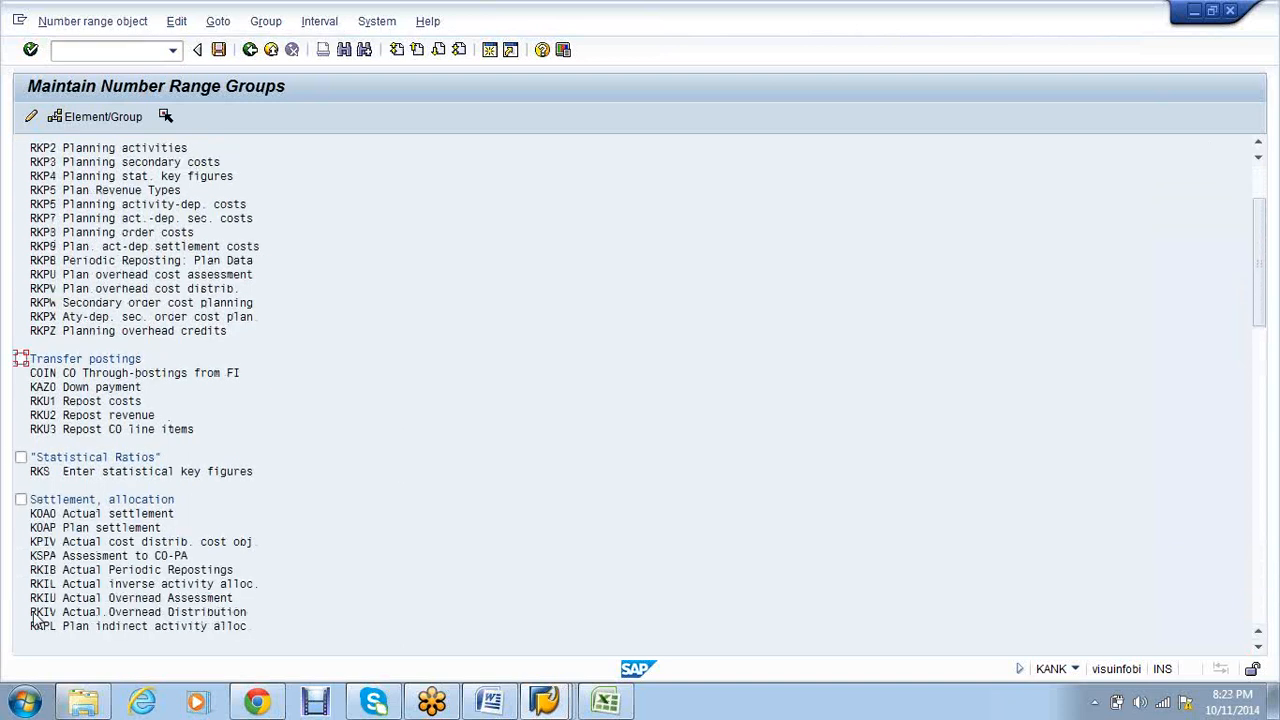
- Compare the displayed accounting document with the actual cost line items report and return to the document
{"action": "left_click", "coordinate": [561, 707]}
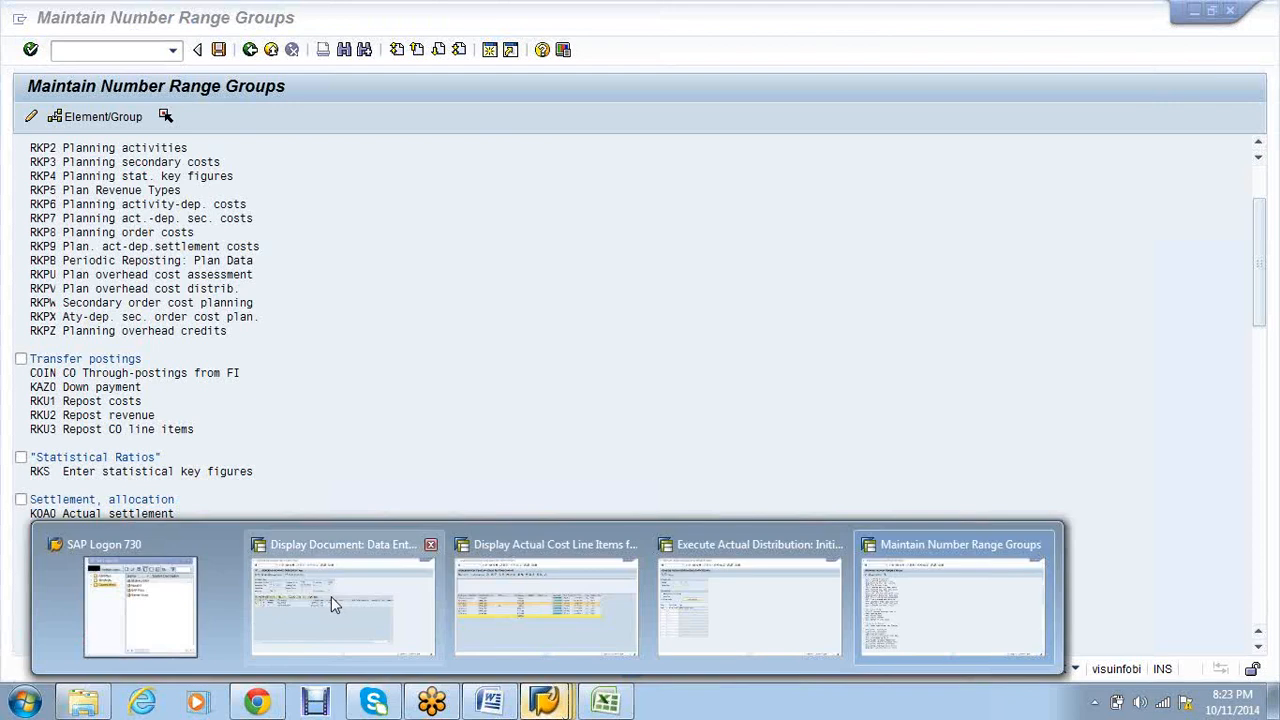
{"action": "left_click", "coordinate": [333, 598]}
{"action": "mouse_move", "coordinate": [544, 700]}
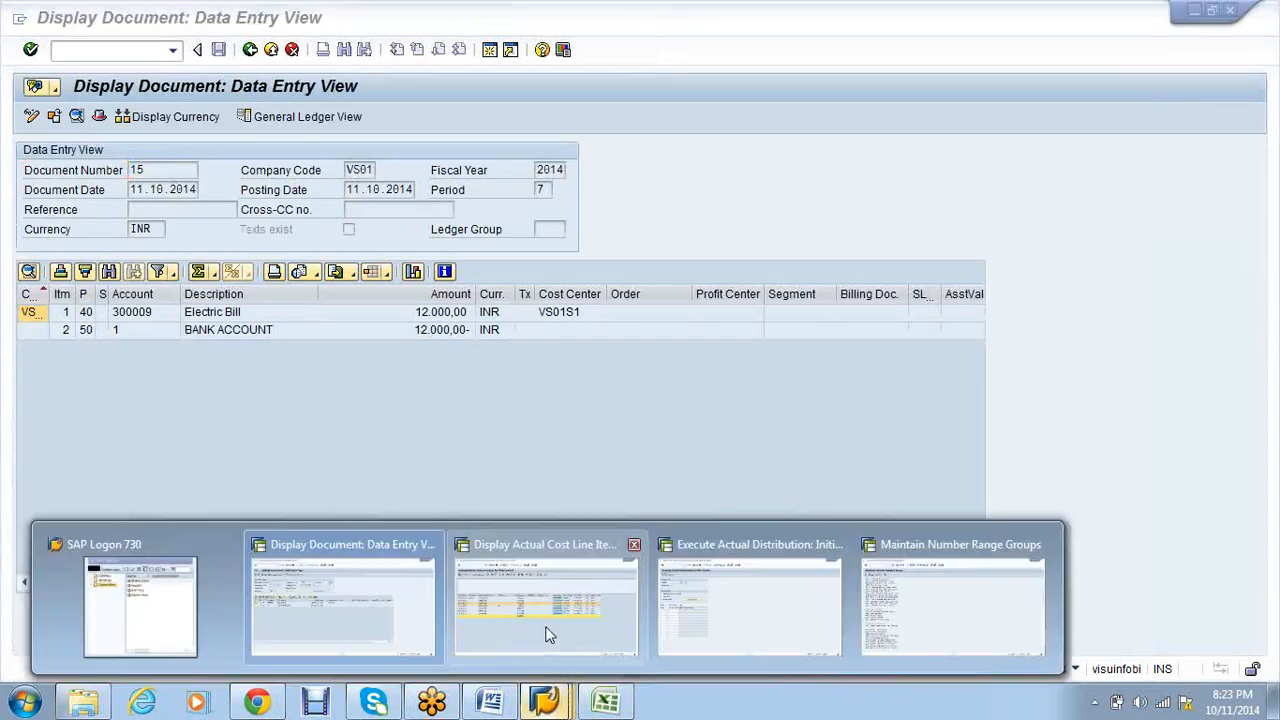
{"action": "left_click", "coordinate": [549, 631]}
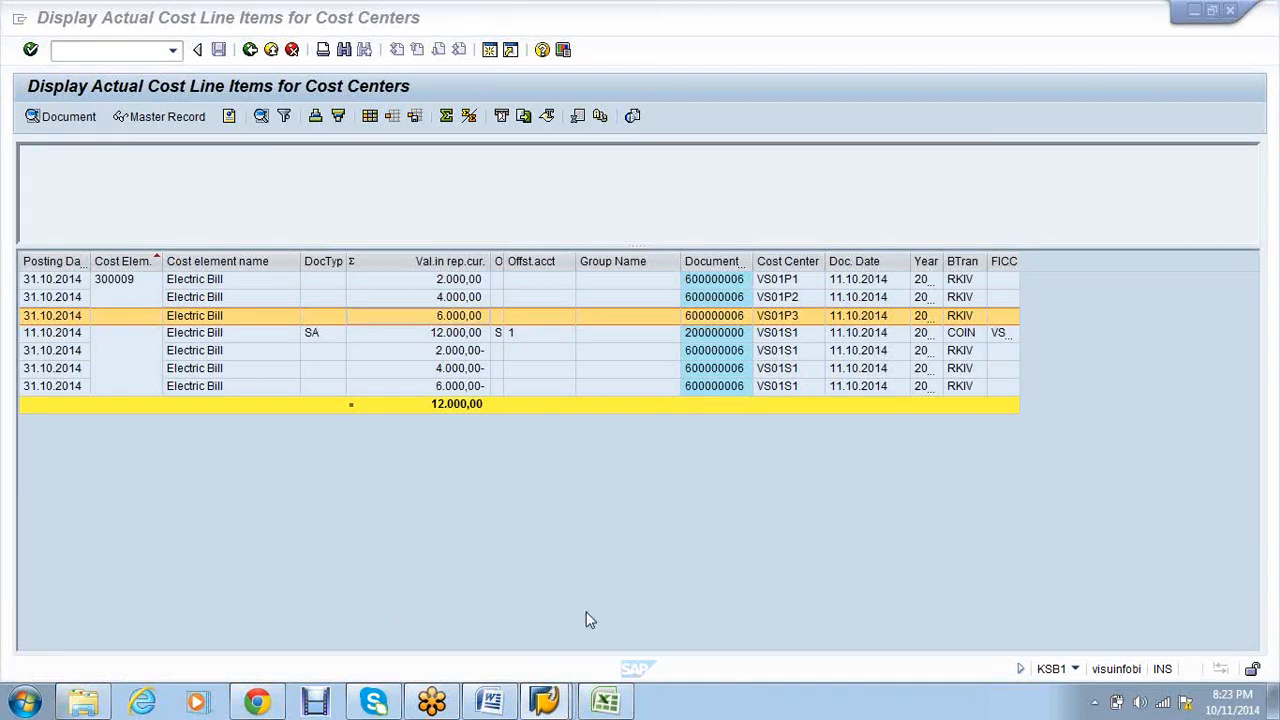
{"action": "mouse_move", "coordinate": [547, 704]}
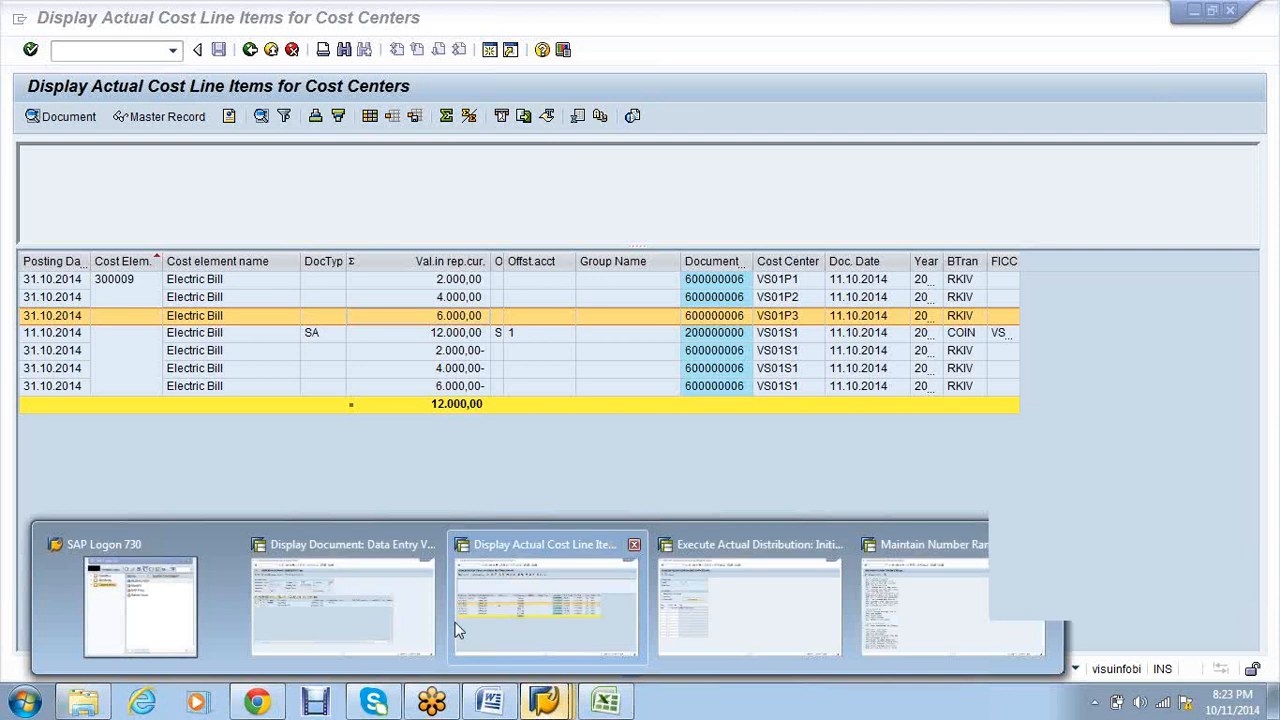
{"action": "left_click", "coordinate": [368, 609]}
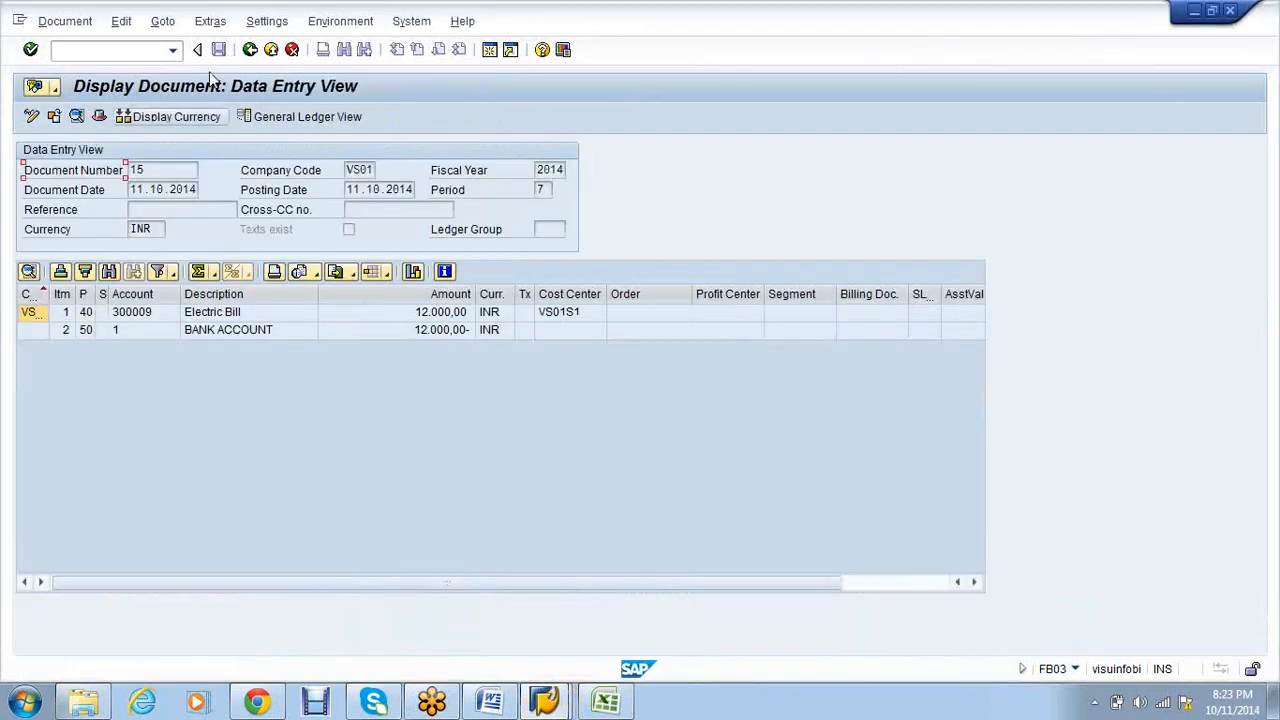
- Return to the G/L posting header, display the last document again and examine its bank account and electric bill lines
{"action": "left_click", "coordinate": [249, 49]}
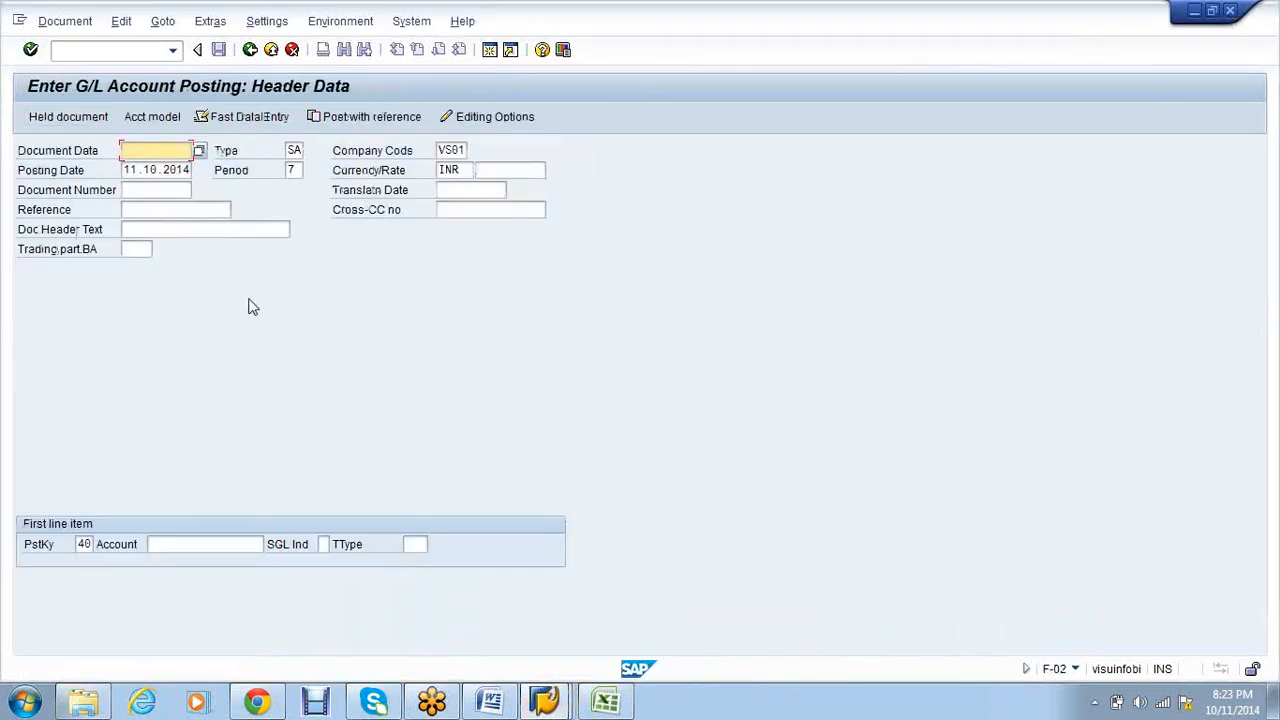
{"action": "left_click", "coordinate": [46, 24]}
{"action": "left_click", "coordinate": [78, 86]}
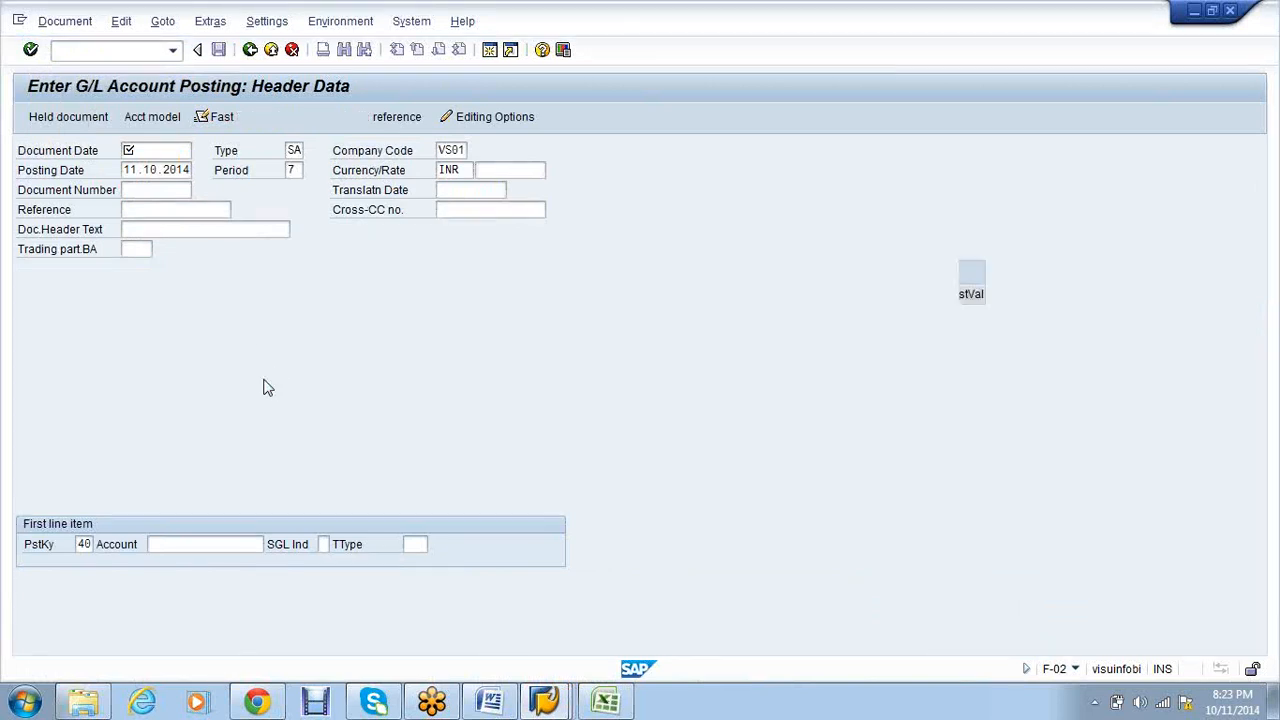
{"action": "left_click", "coordinate": [227, 334]}
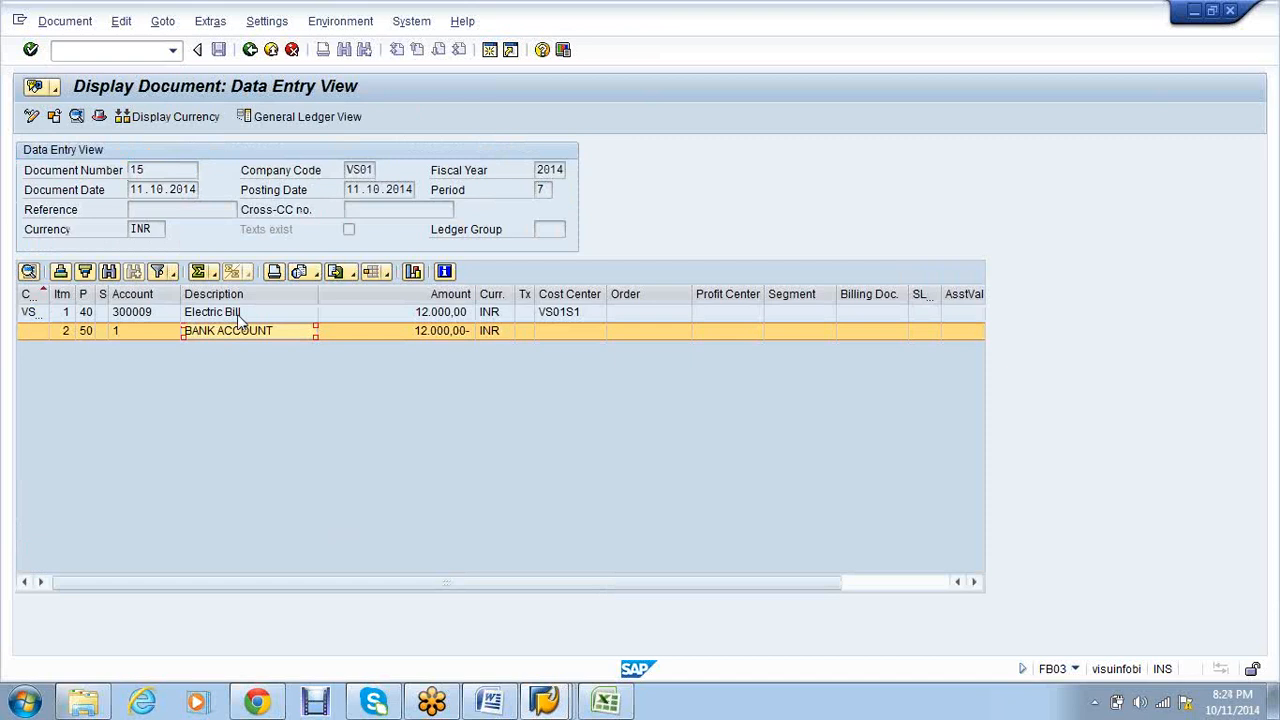
{"action": "left_click", "coordinate": [241, 313]}
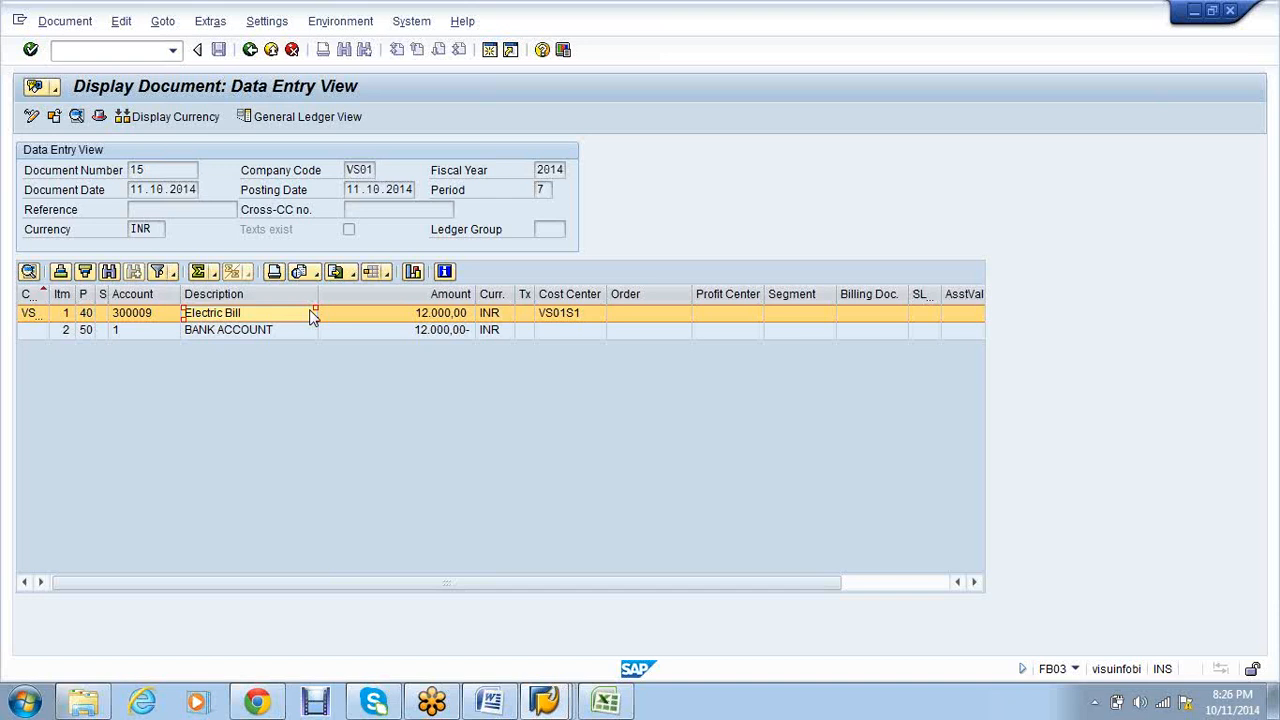
{"action": "left_click", "coordinate": [86, 50]}
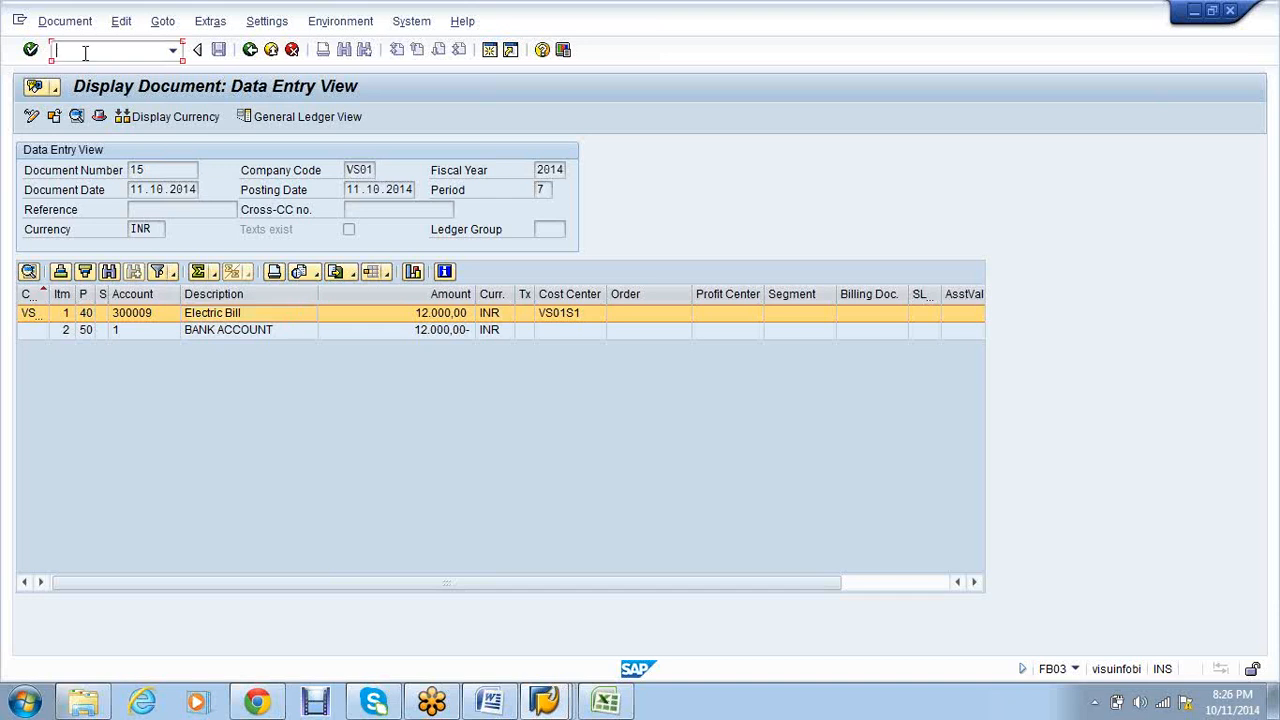
{"action": "type", "text": "/npk06"}
{"action": "key", "text": "Return"}
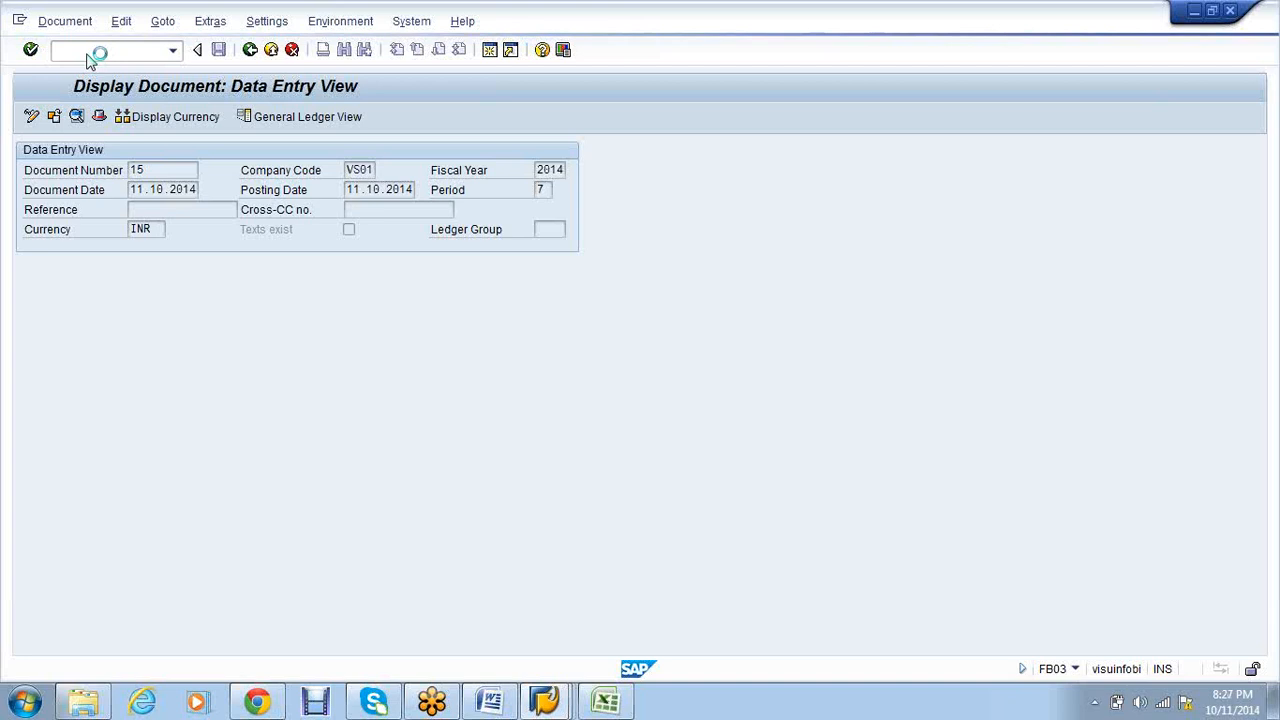
{"action": "left_click", "coordinate": [376, 191]}
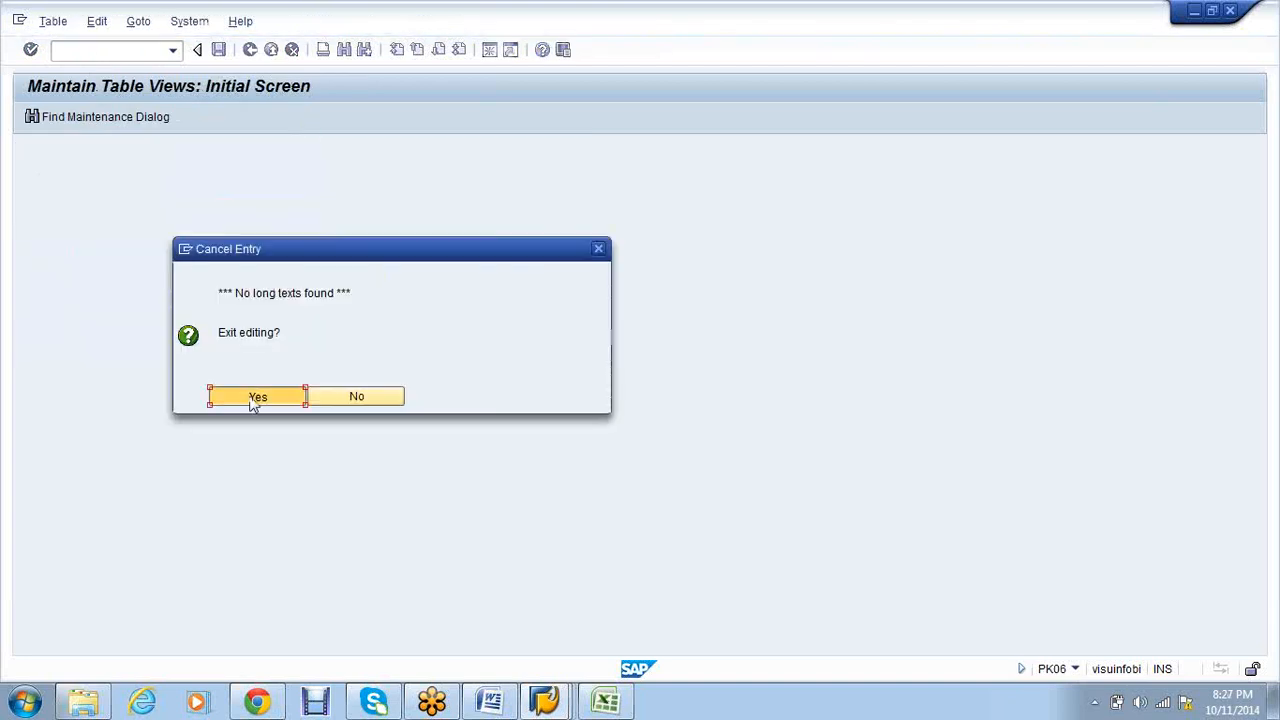
{"action": "left_click", "coordinate": [254, 398]}
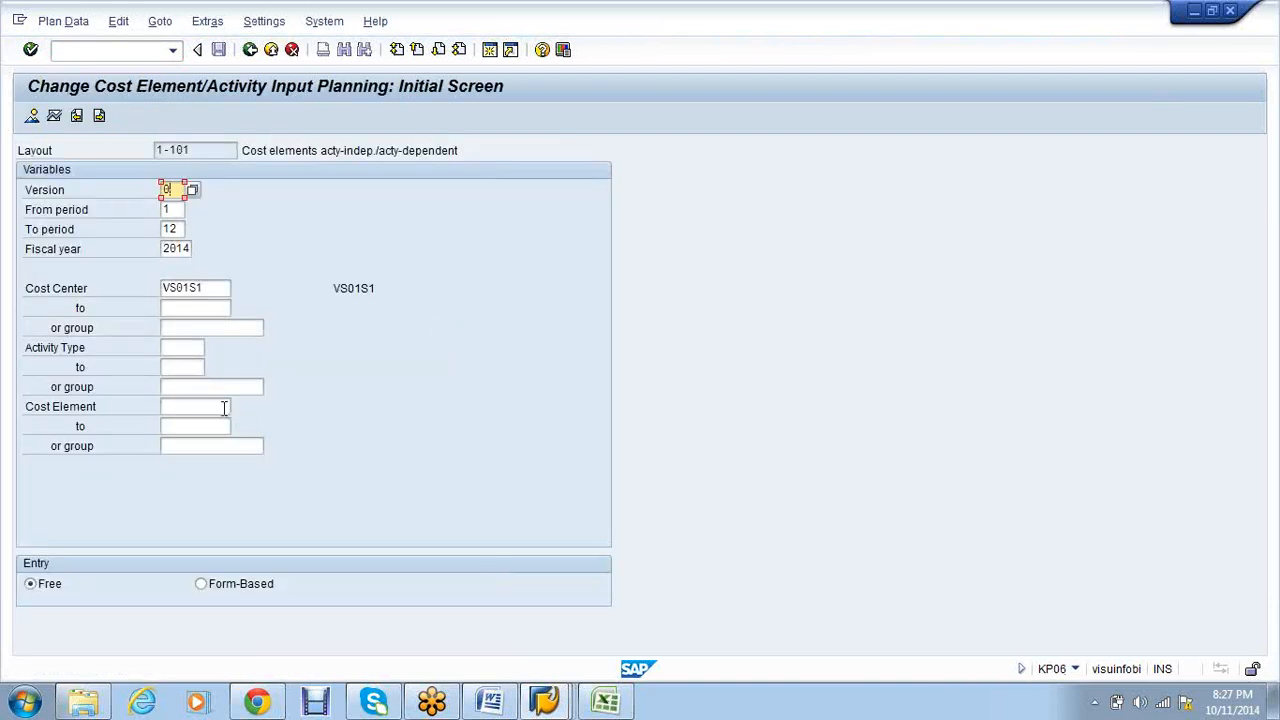
- Plan fixed costs of 24000 for cost element 300009 on cost center VS01S1 in transaction KP06 and open the period breakdown
{"action": "left_click", "coordinate": [224, 407]}
{"action": "type", "text": "3000"}
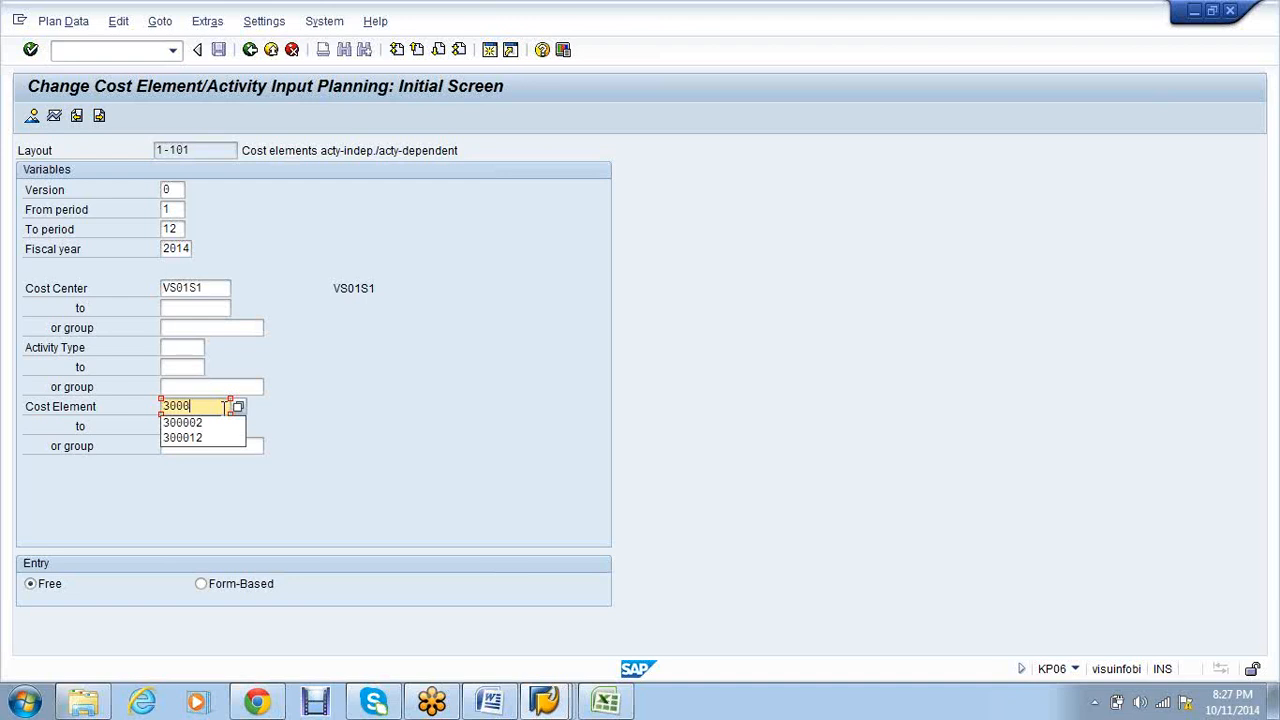
{"action": "type", "text": "09"}
{"action": "left_click", "coordinate": [32, 116]}
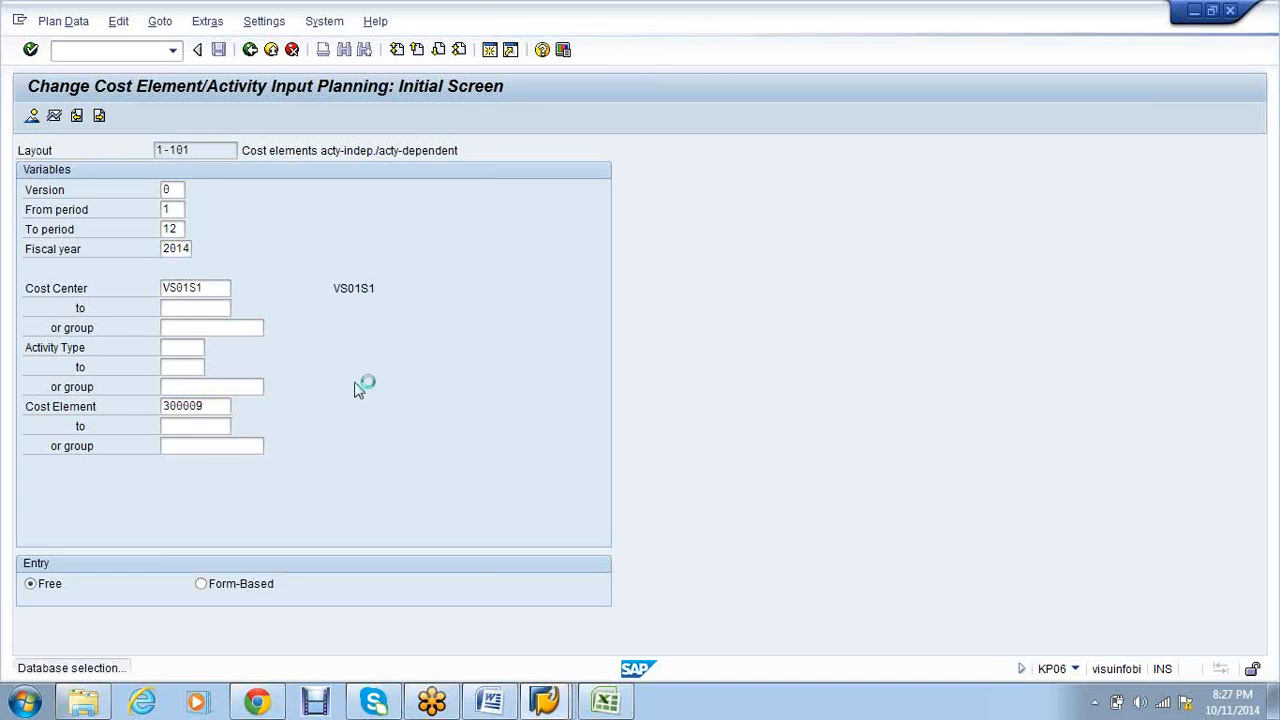
{"action": "type", "text": "24000"}
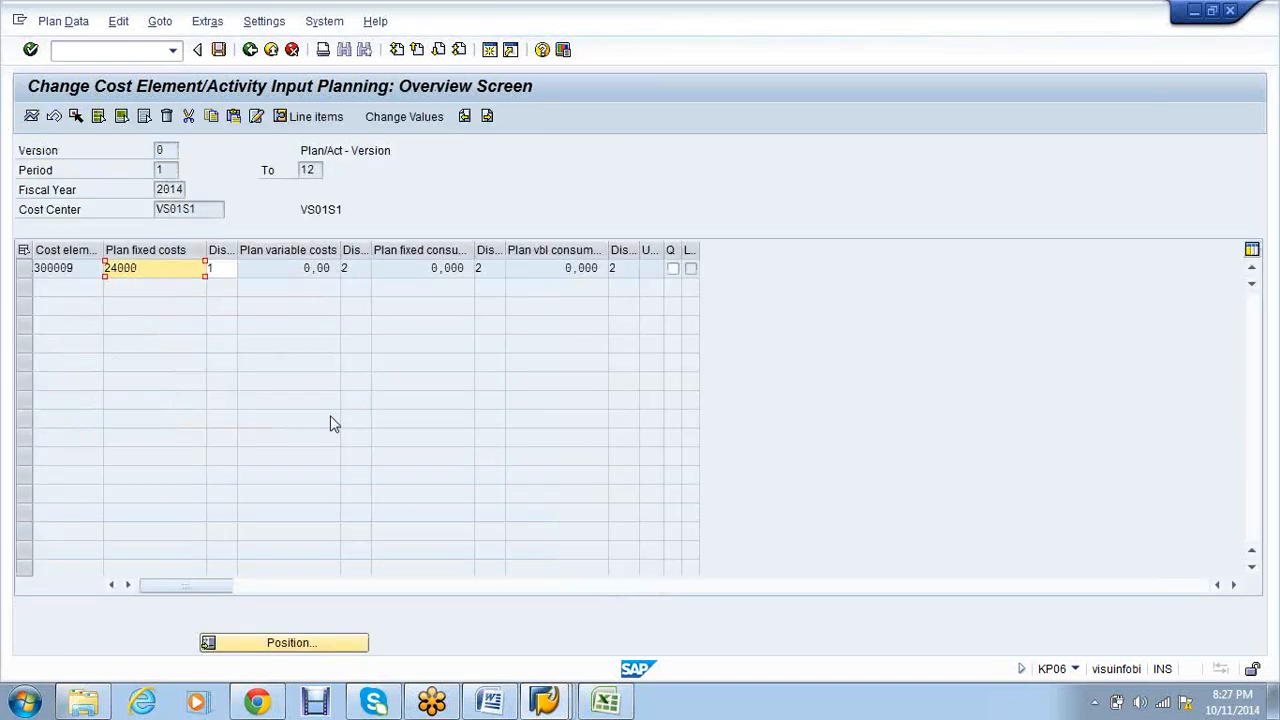
{"action": "left_click", "coordinate": [31, 116]}
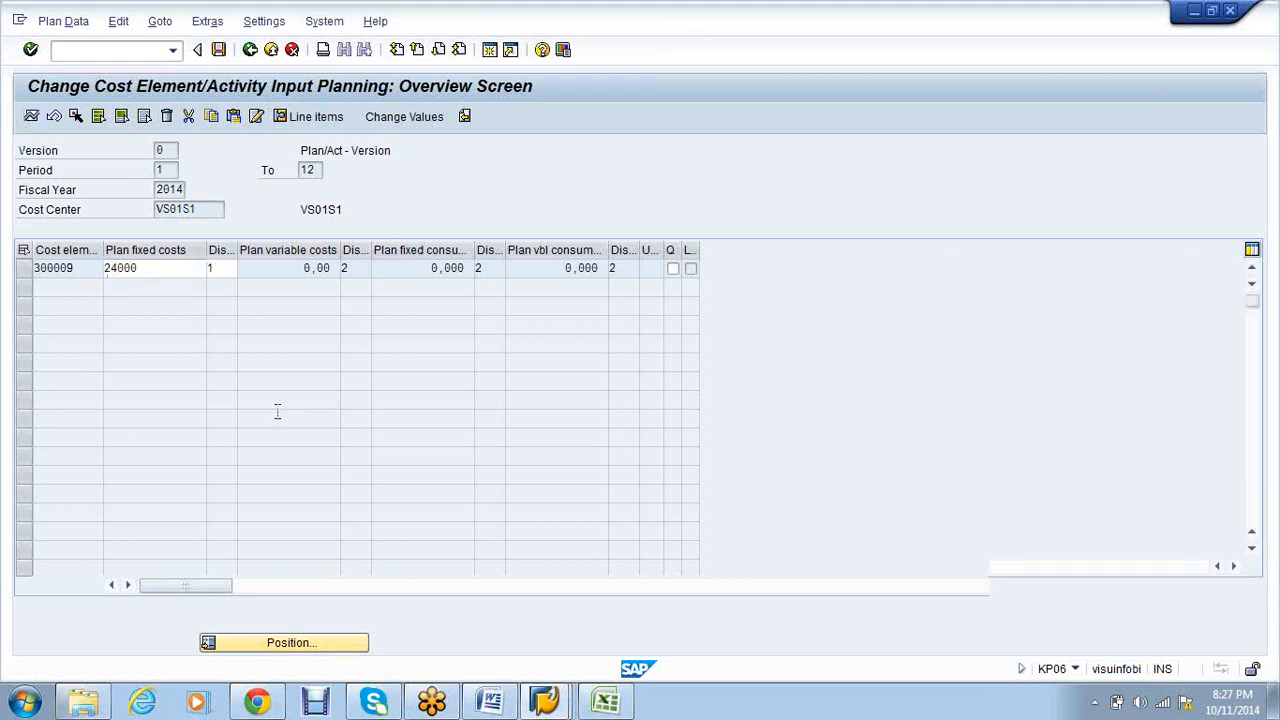
- Set the plan fixed costs of period 7 to 1.000,00 in the period breakdown
{"action": "key", "text": "Down"}
{"action": "key", "text": "Down"}
{"action": "key", "text": "Down"}
{"action": "key", "text": "Down"}
{"action": "key", "text": "Down"}
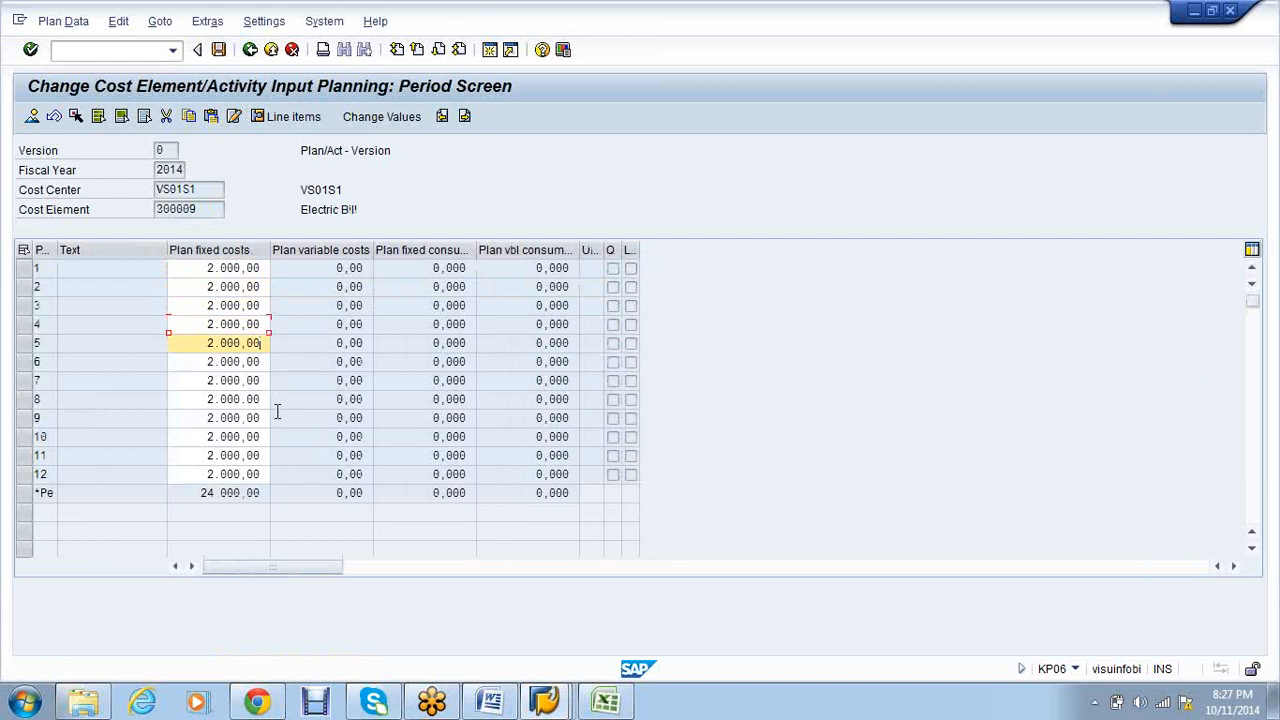
{"action": "key", "text": "Down"}
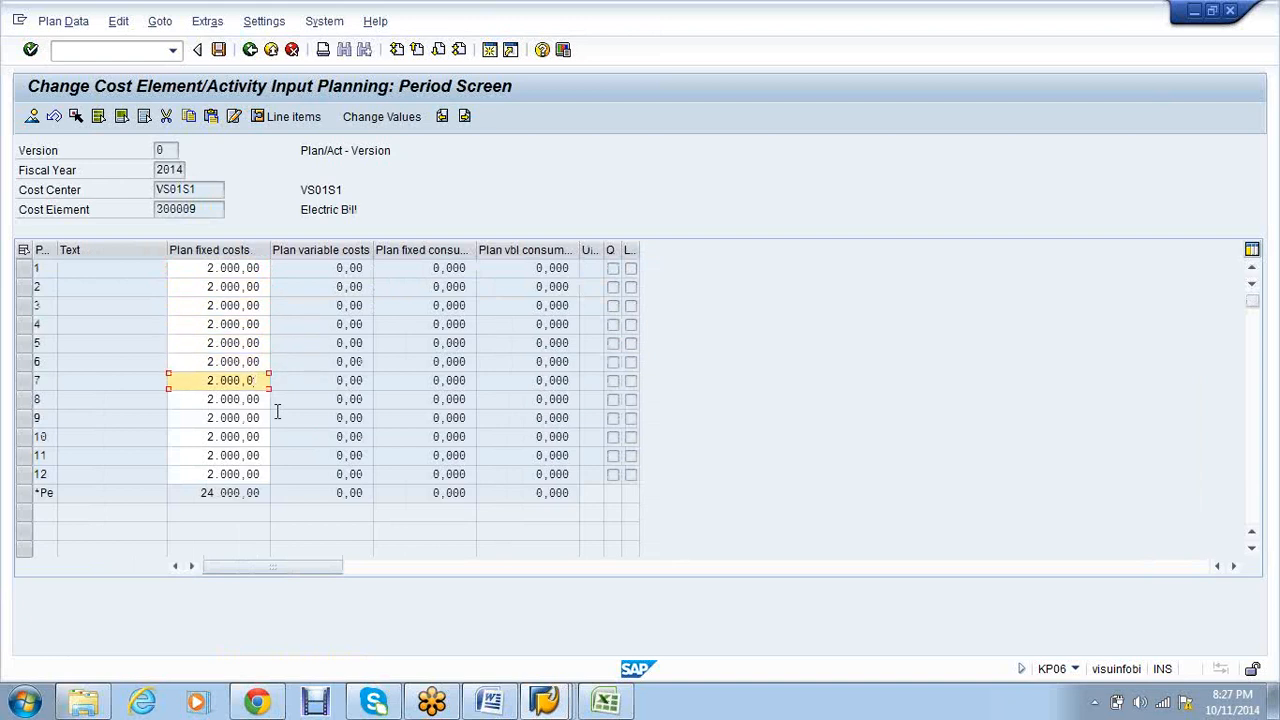
{"action": "key", "text": "BackSpace"}
{"action": "key", "text": "BackSpace"}
{"action": "key", "text": "BackSpace"}
{"action": "key", "text": "BackSpace"}
{"action": "key", "text": "BackSpace"}
{"action": "key", "text": "BackSpace"}
{"action": "key", "text": "BackSpace"}
{"action": "type", "text": "1"}
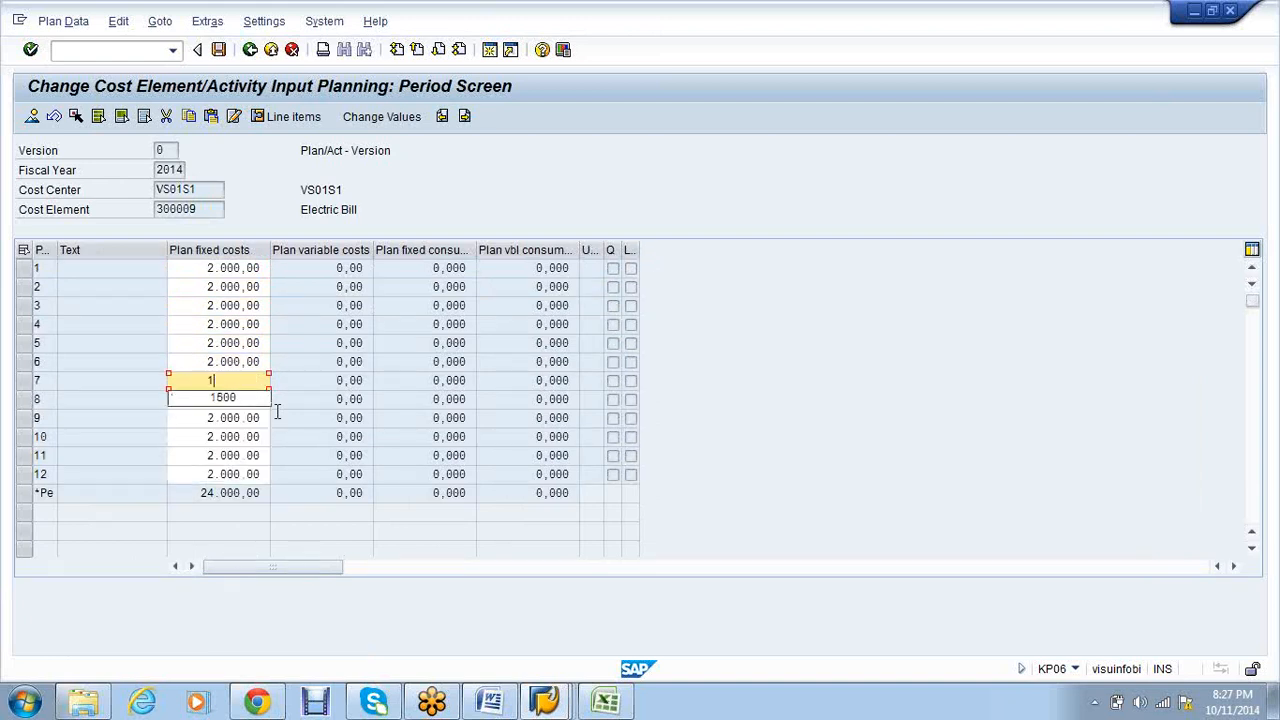
{"action": "type", "text": ".00000"}
{"action": "key", "text": "Return"}
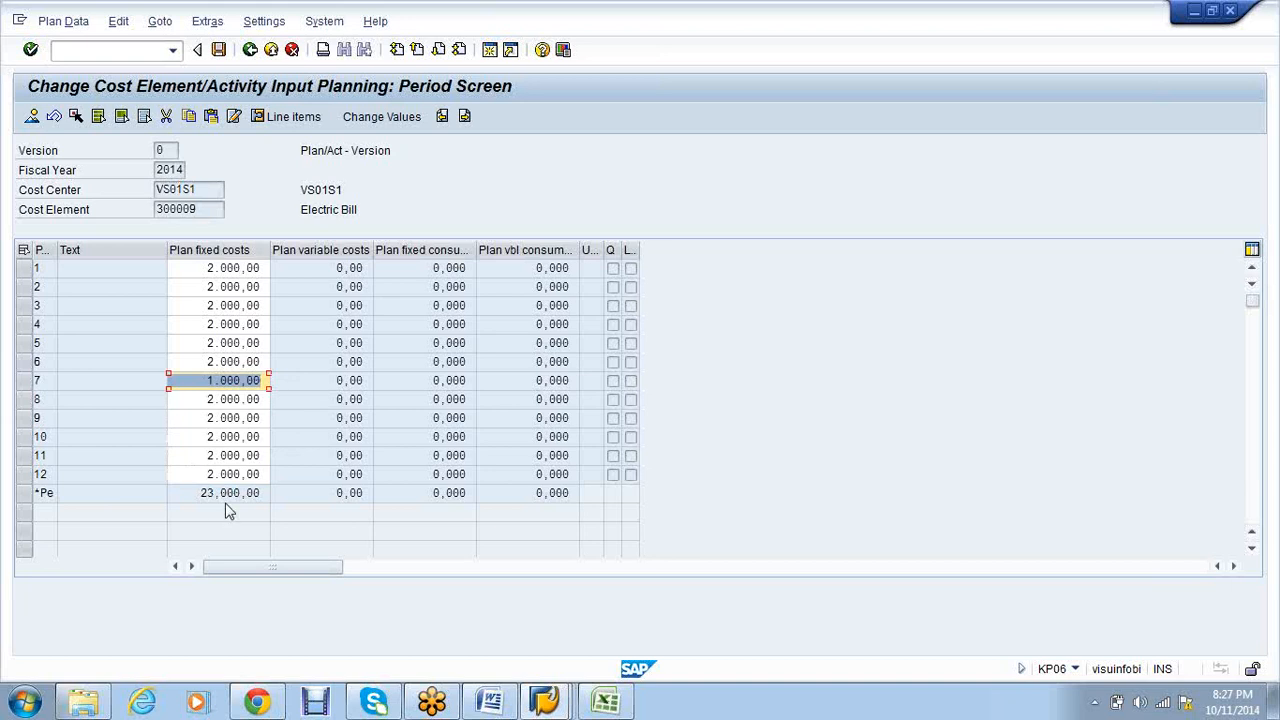
- Check the planning overview and reopen the period breakdown to examine its version, cost center and cost element
{"action": "left_click", "coordinate": [33, 117]}
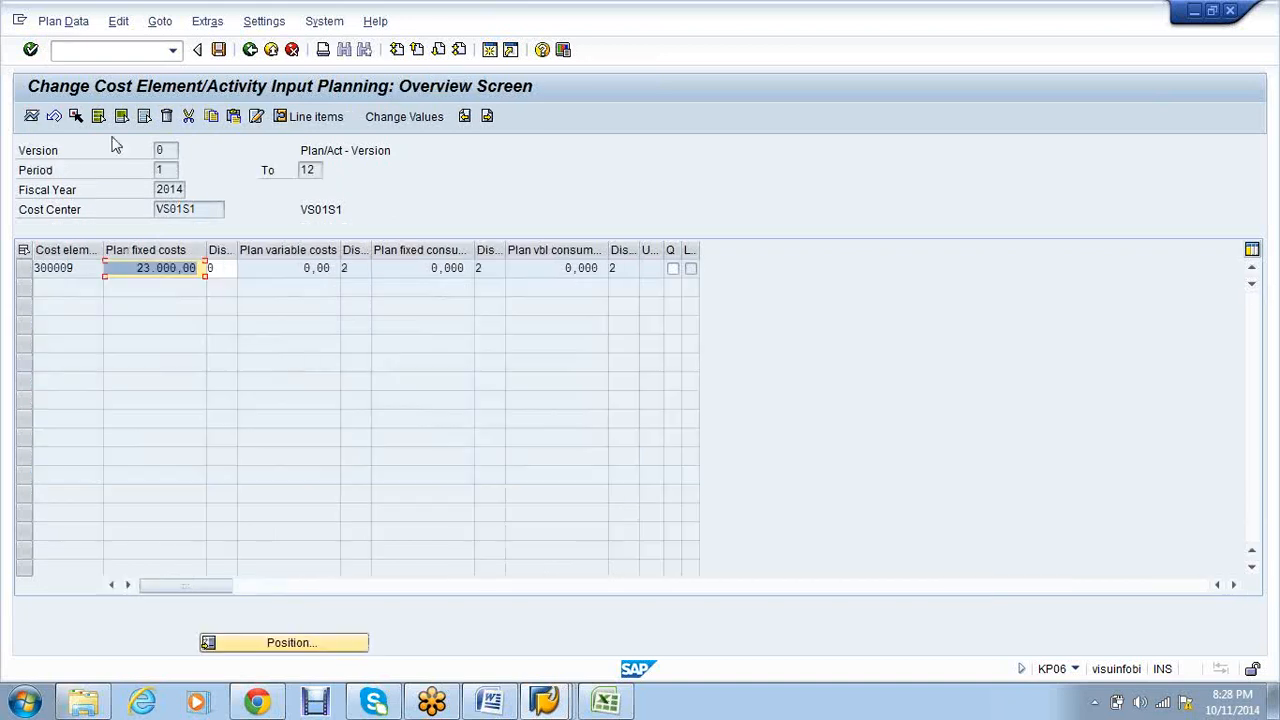
{"action": "left_click", "coordinate": [32, 117]}
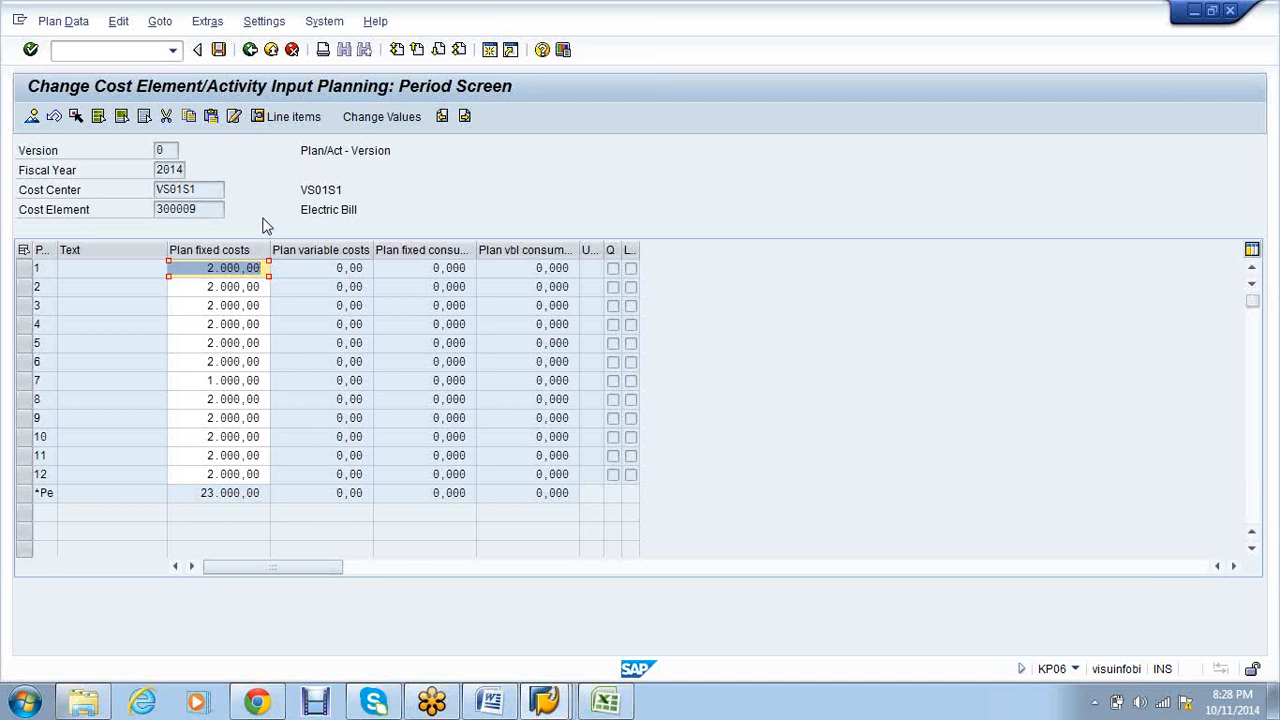
{"action": "left_click", "coordinate": [179, 148]}
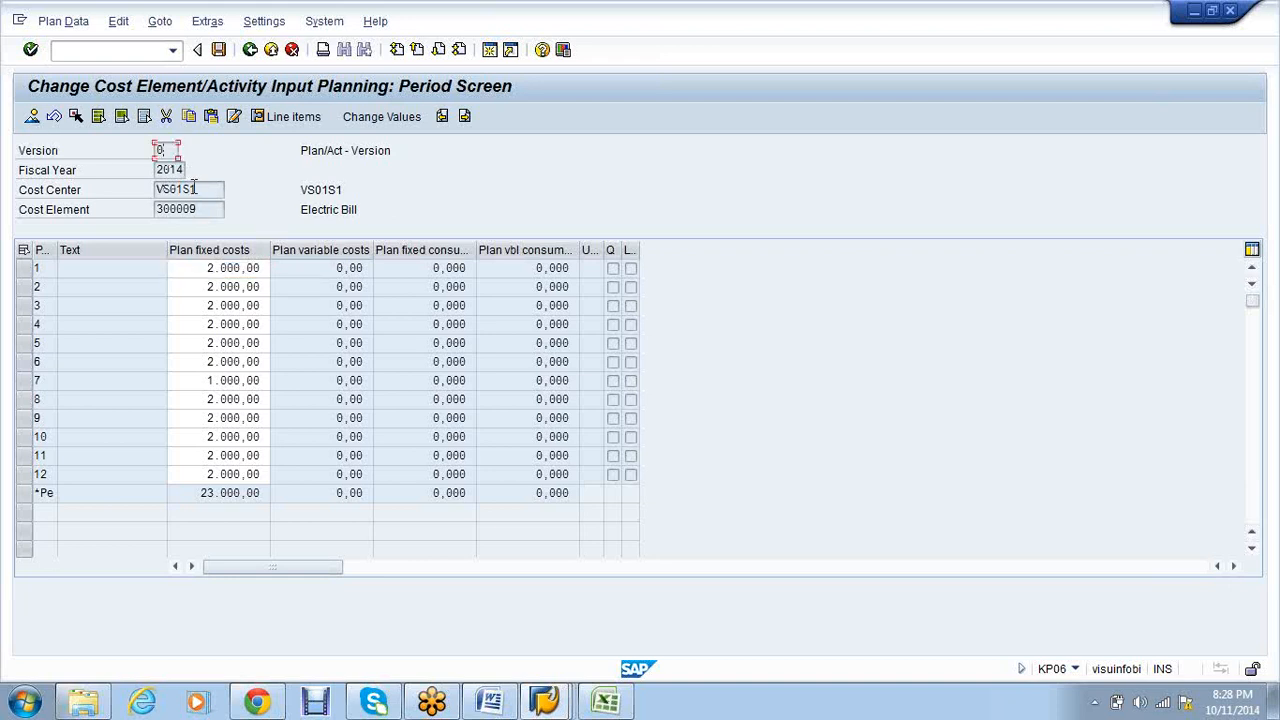
{"action": "left_click", "coordinate": [192, 188]}
{"action": "left_click", "coordinate": [198, 206]}
- Choose distribution key 0, Manual distribution, for the plan fixed costs in the planning overview and post the plan
{"action": "left_click", "coordinate": [32, 117]}
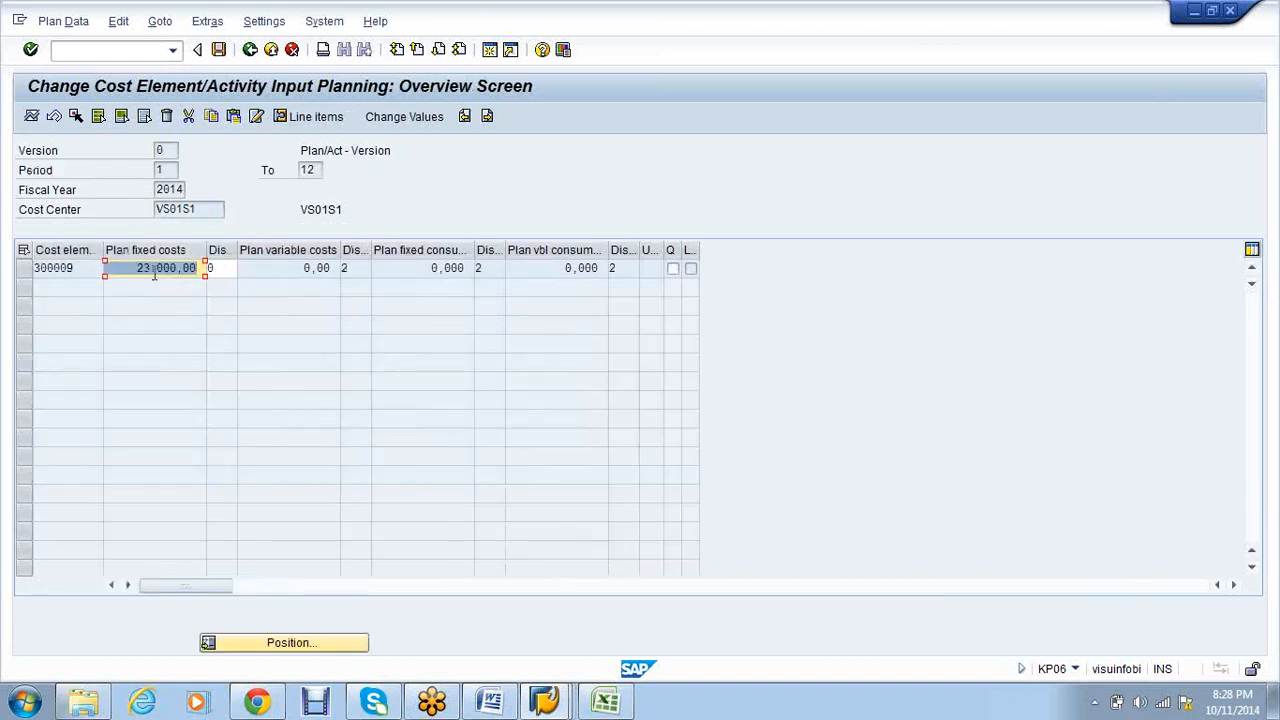
{"action": "left_click", "coordinate": [366, 268]}
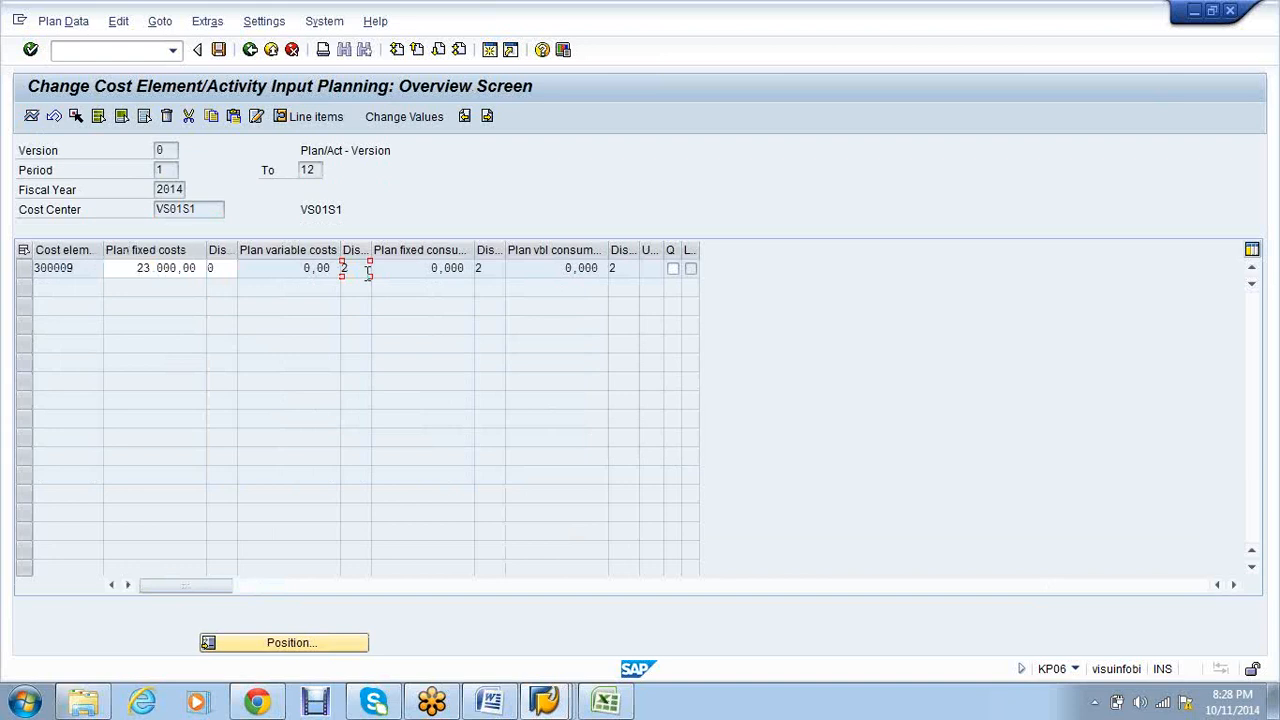
{"action": "left_click", "coordinate": [223, 270]}
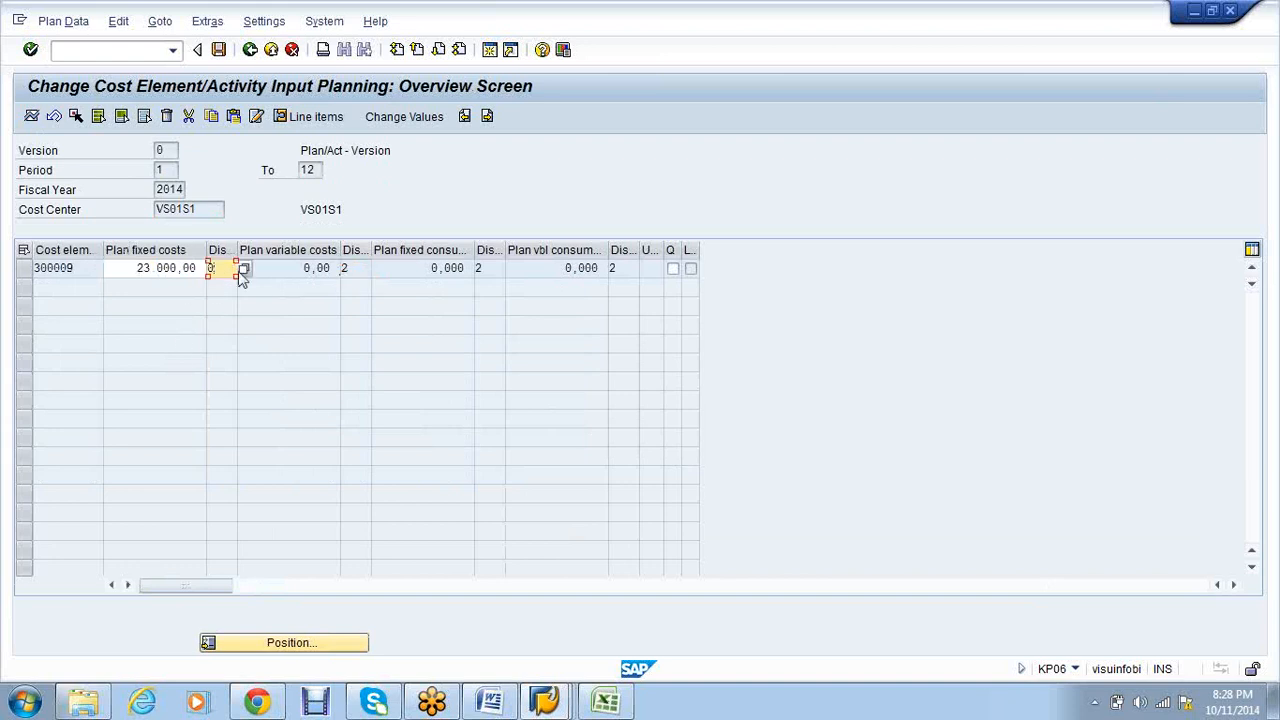
{"action": "left_click", "coordinate": [242, 271]}
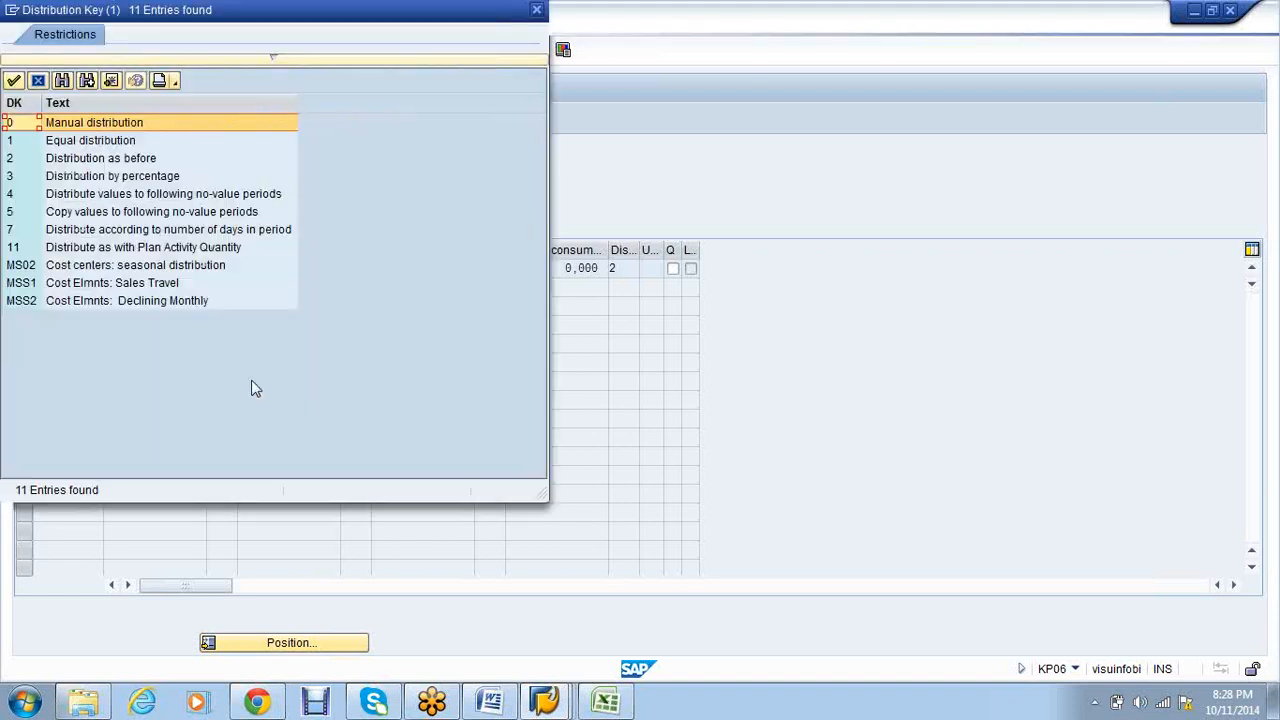
{"action": "left_click", "coordinate": [108, 136]}
{"action": "double_click", "coordinate": [112, 123]}
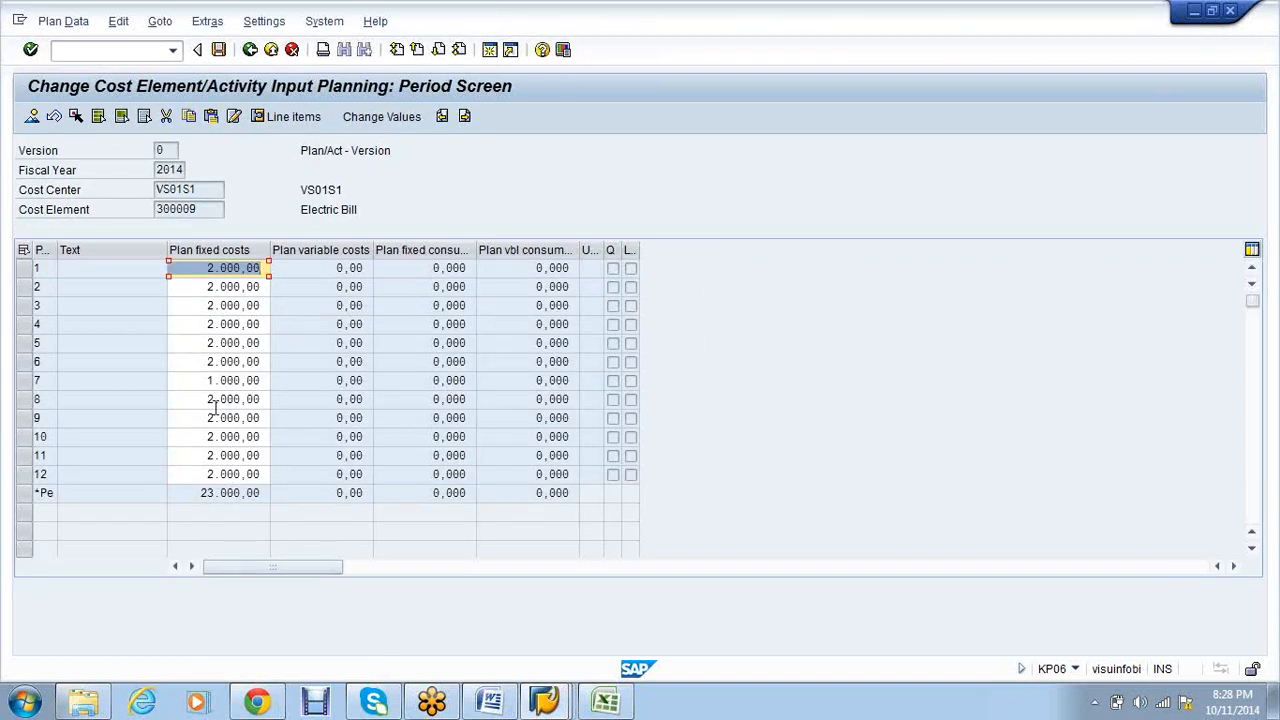
{"action": "left_click", "coordinate": [224, 55]}
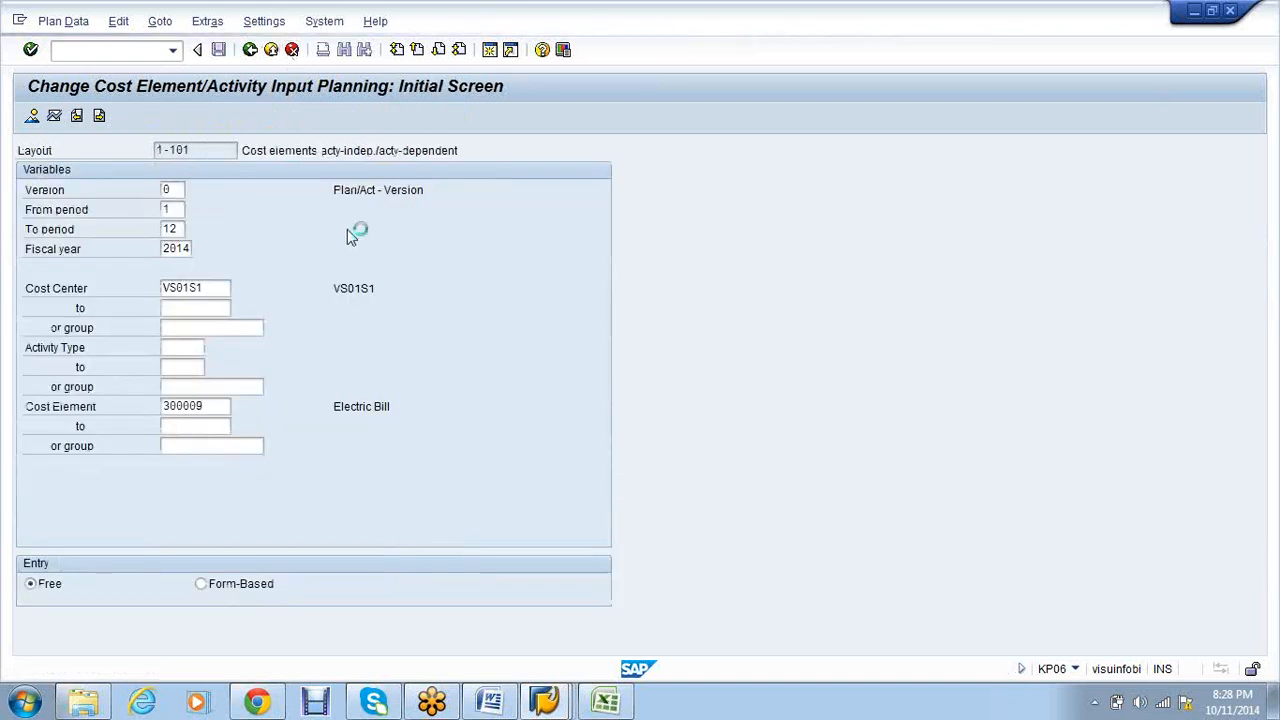
- Open the Cost Centers: Actual/Plan/Variance report from the Plan/Actual Comparisons reports of Cost Center Accounting
{"action": "left_click", "coordinate": [43, 253]}
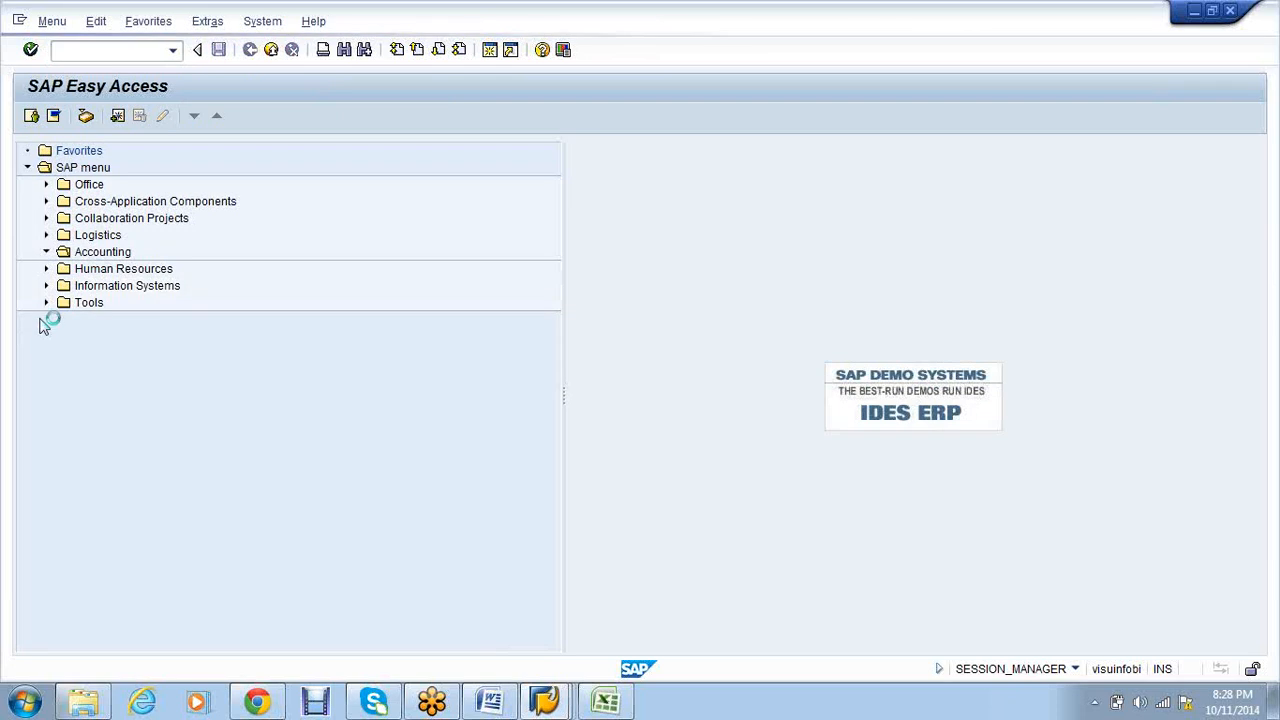
{"action": "left_click", "coordinate": [63, 269]}
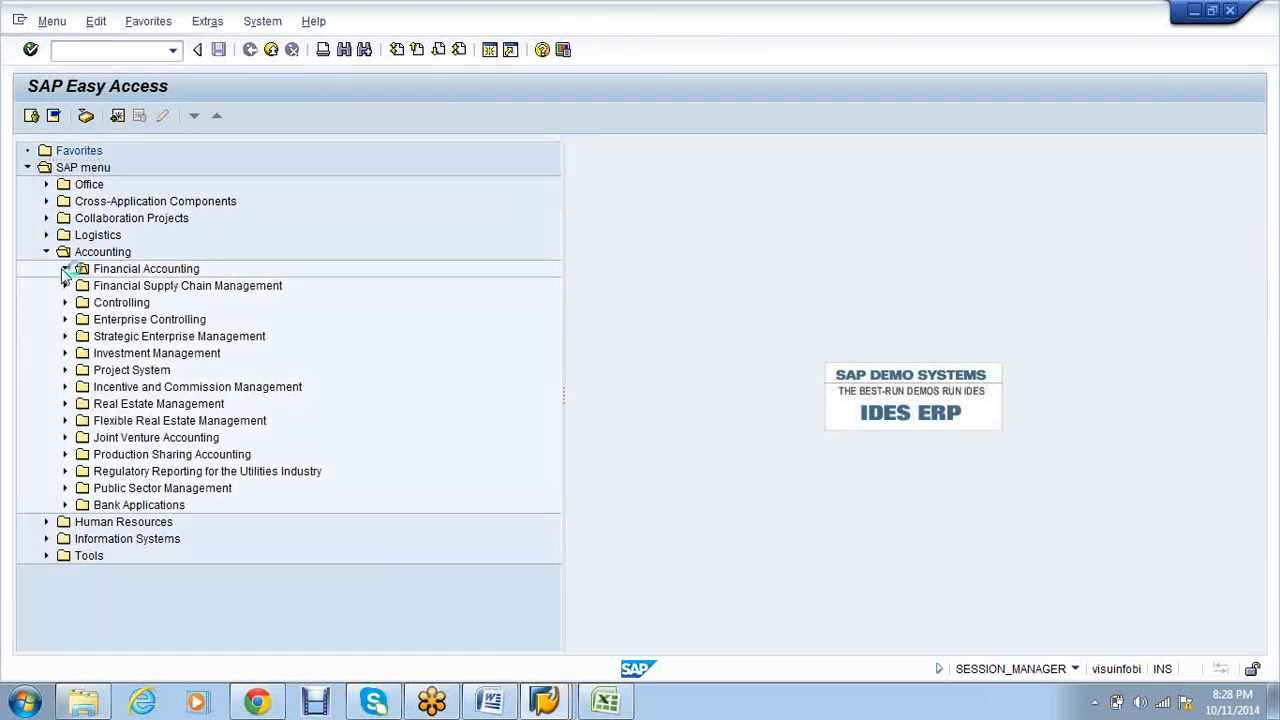
{"action": "left_click", "coordinate": [65, 269]}
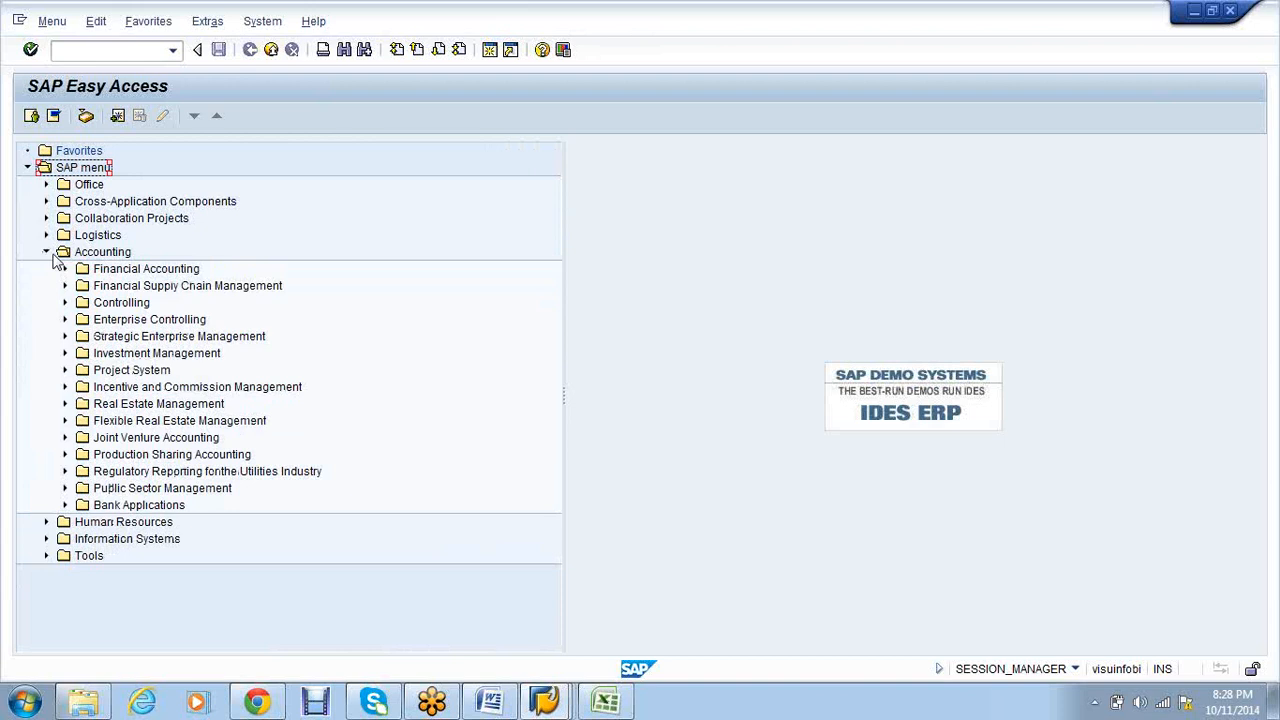
{"action": "left_click", "coordinate": [65, 304]}
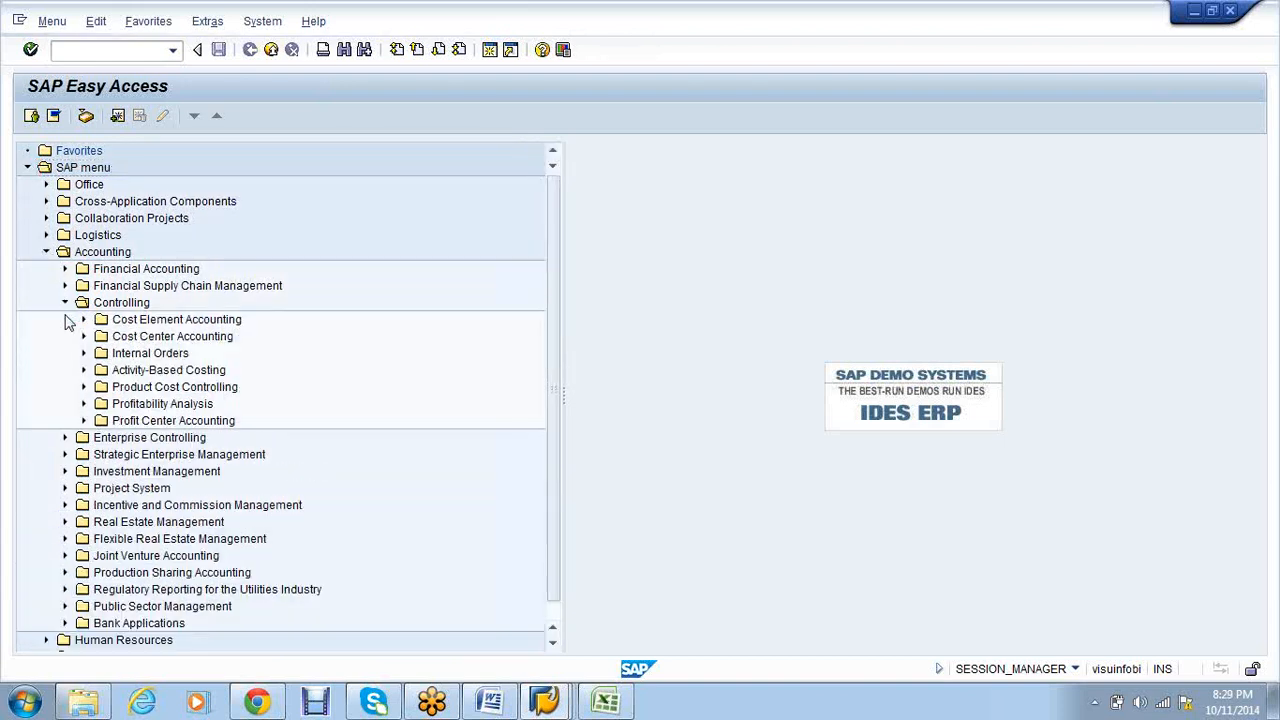
{"action": "left_click", "coordinate": [84, 337]}
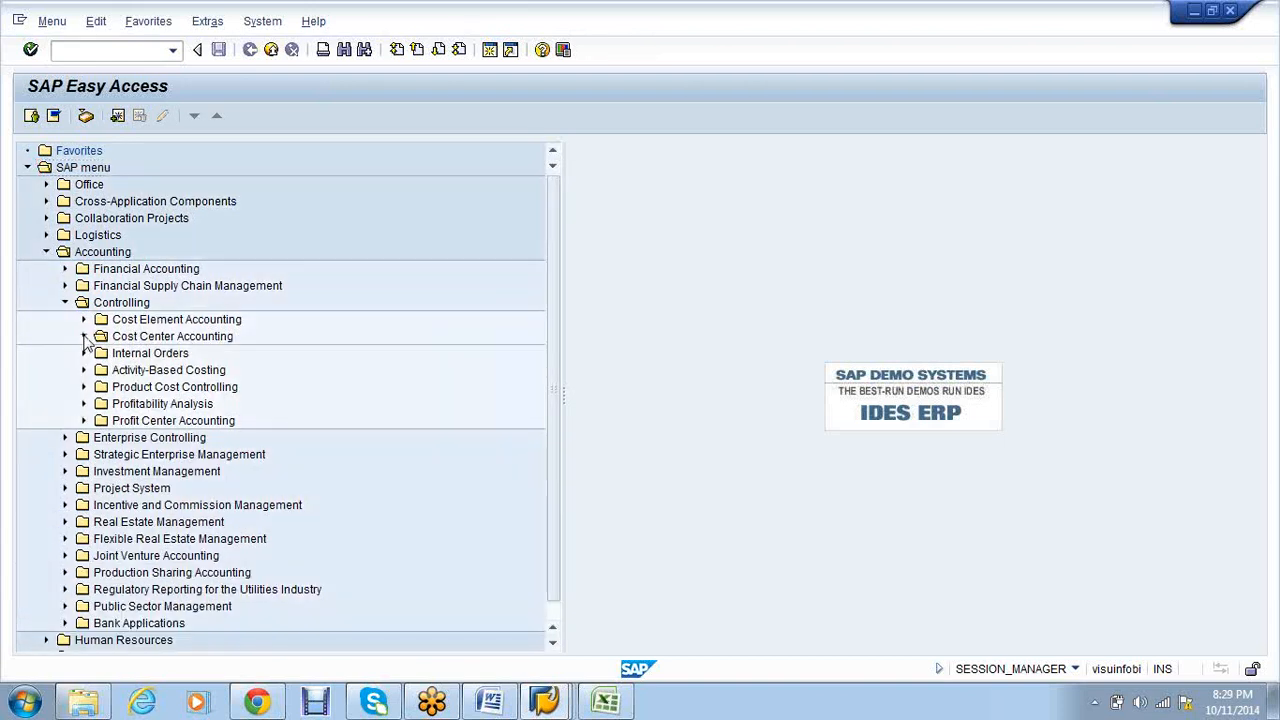
{"action": "left_click", "coordinate": [103, 438]}
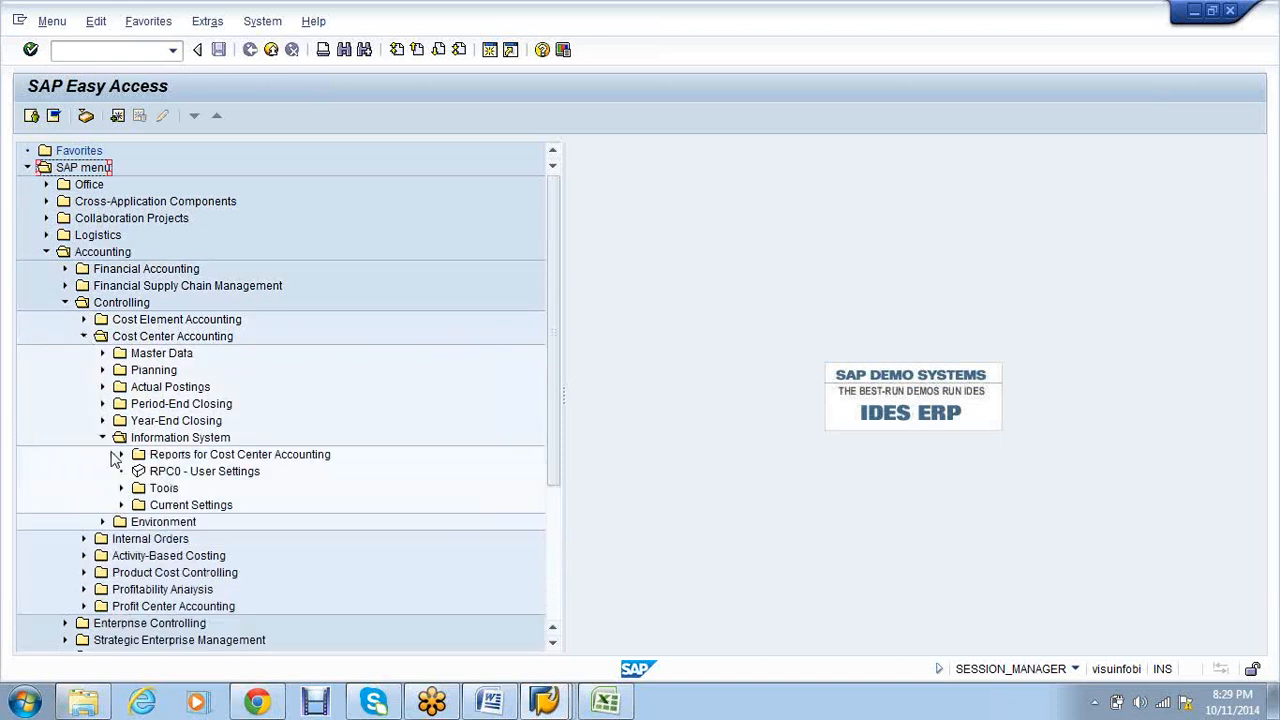
{"action": "left_click", "coordinate": [121, 455]}
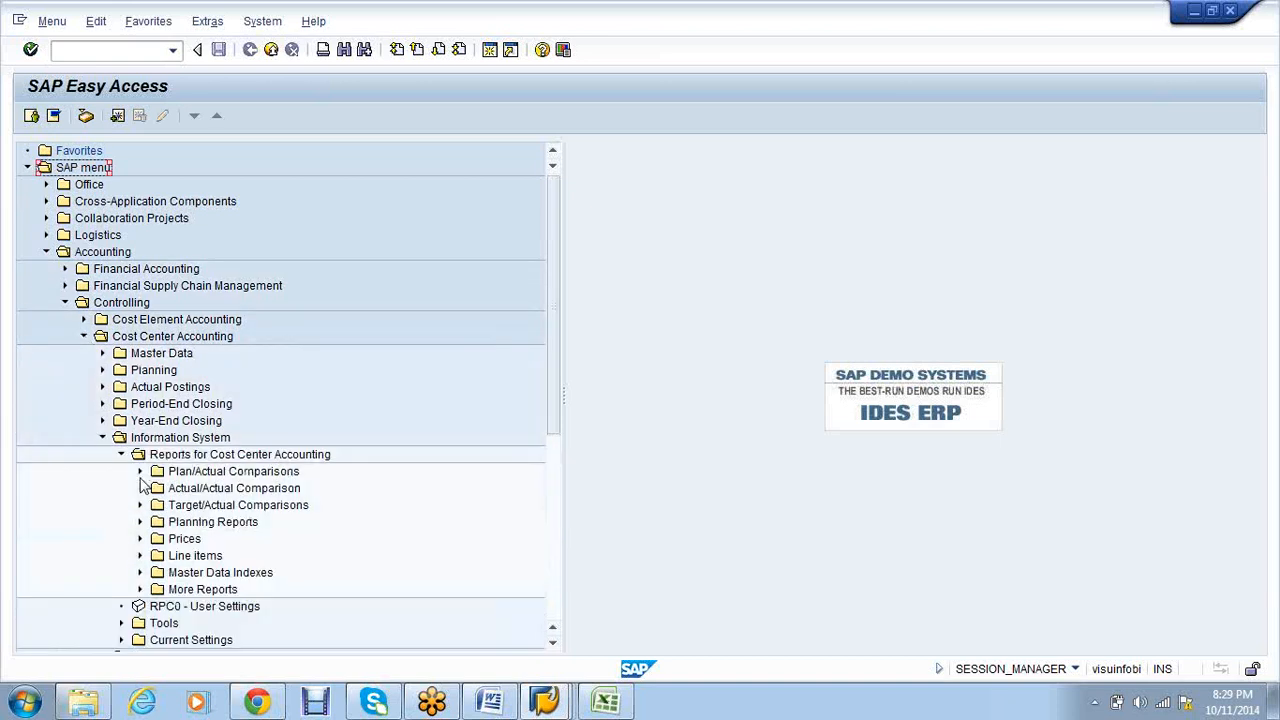
{"action": "left_click", "coordinate": [140, 472]}
{"action": "left_click", "coordinate": [296, 489]}
{"action": "double_click", "coordinate": [296, 489]}
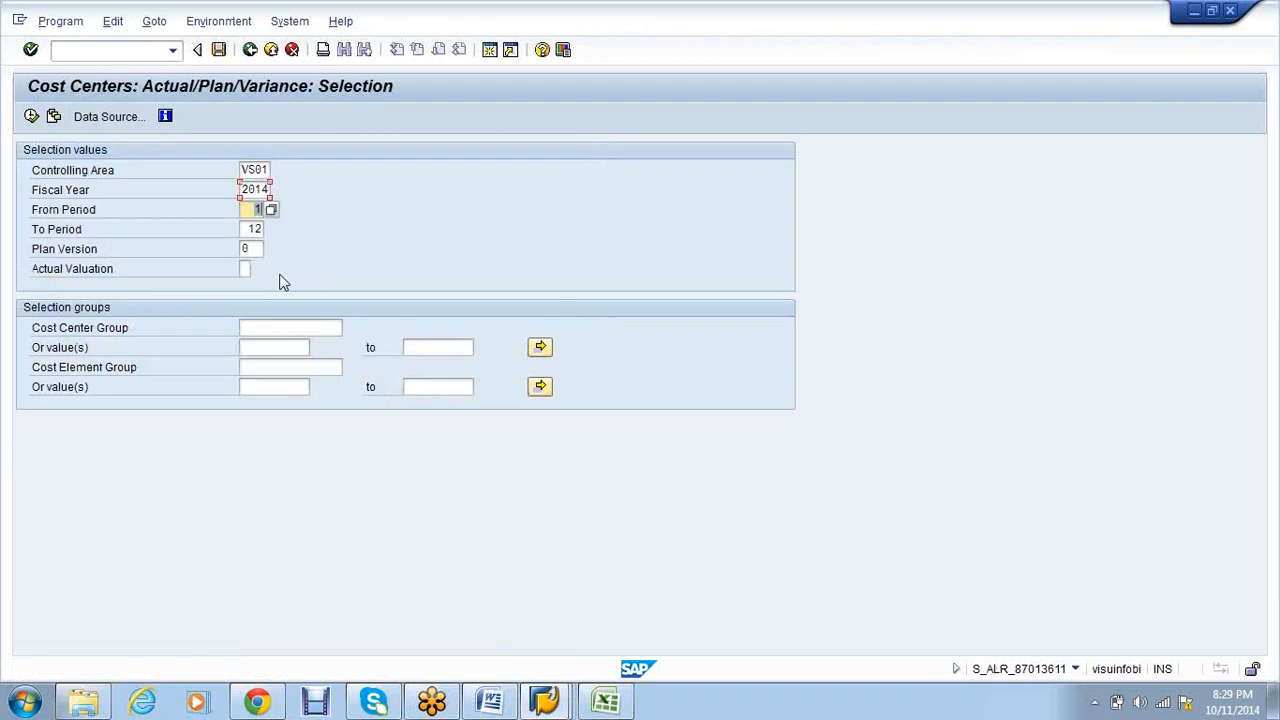
- Run the variance report for period 7 to 7 and examine VS01S1's actual costs, plan costs and variance
{"action": "key", "text": "Tab"}
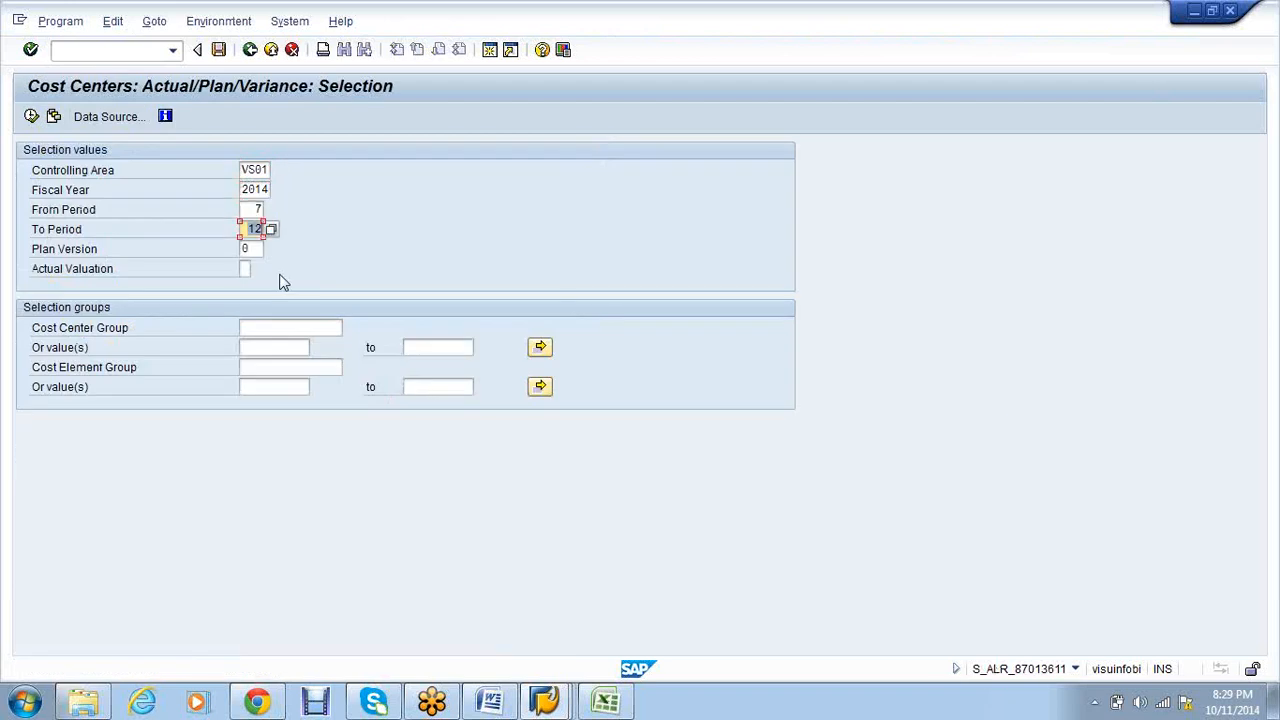
{"action": "type", "text": "7"}
{"action": "left_click", "coordinate": [31, 117]}
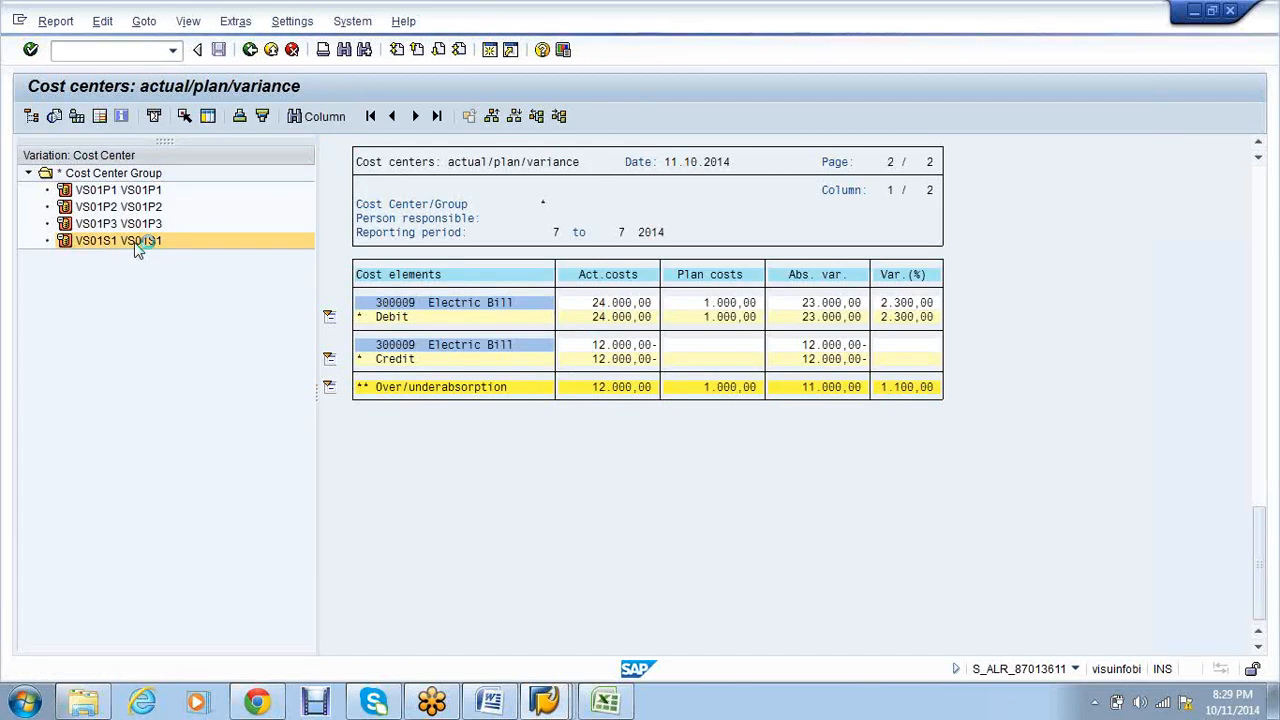
{"action": "left_click_drag", "start_coordinate": [705, 299], "coordinate": [865, 320]}
{"action": "left_click", "coordinate": [757, 445]}
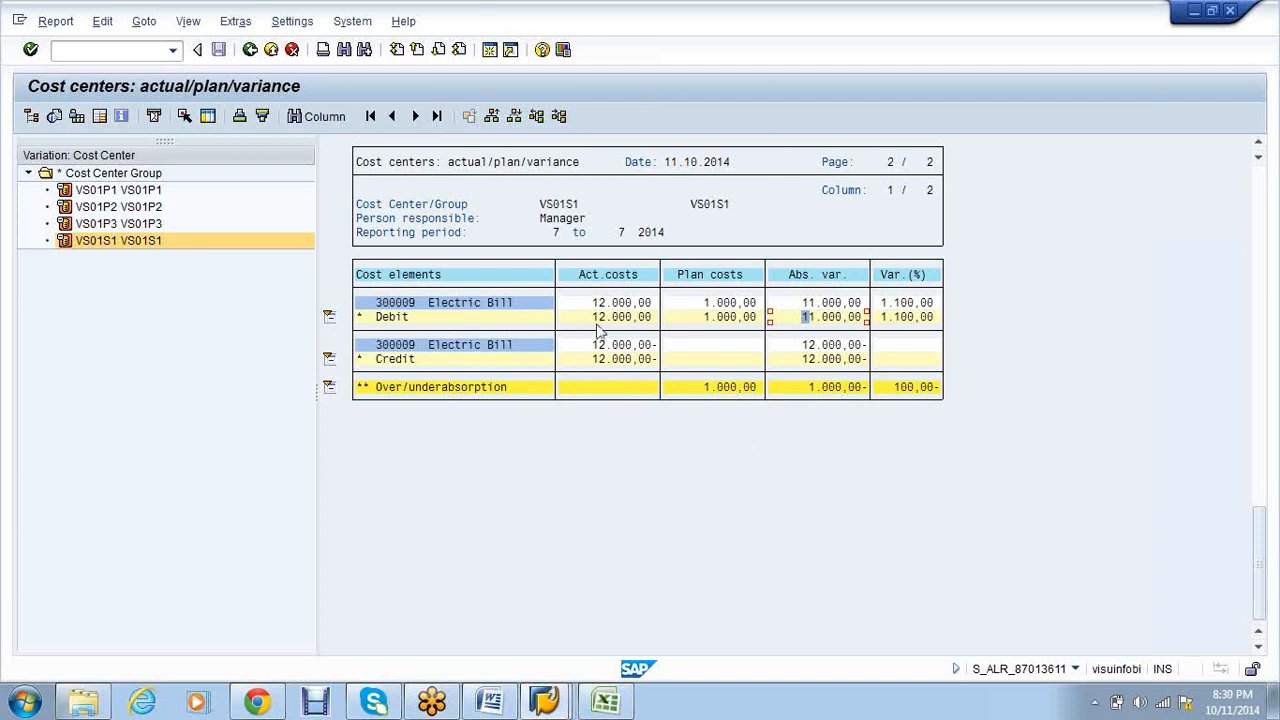
{"action": "left_click_drag", "start_coordinate": [594, 303], "coordinate": [647, 303]}
- Switch to the Execute Actual Distribution session and start transaction KP06 there
{"action": "left_click", "coordinate": [566, 703]}
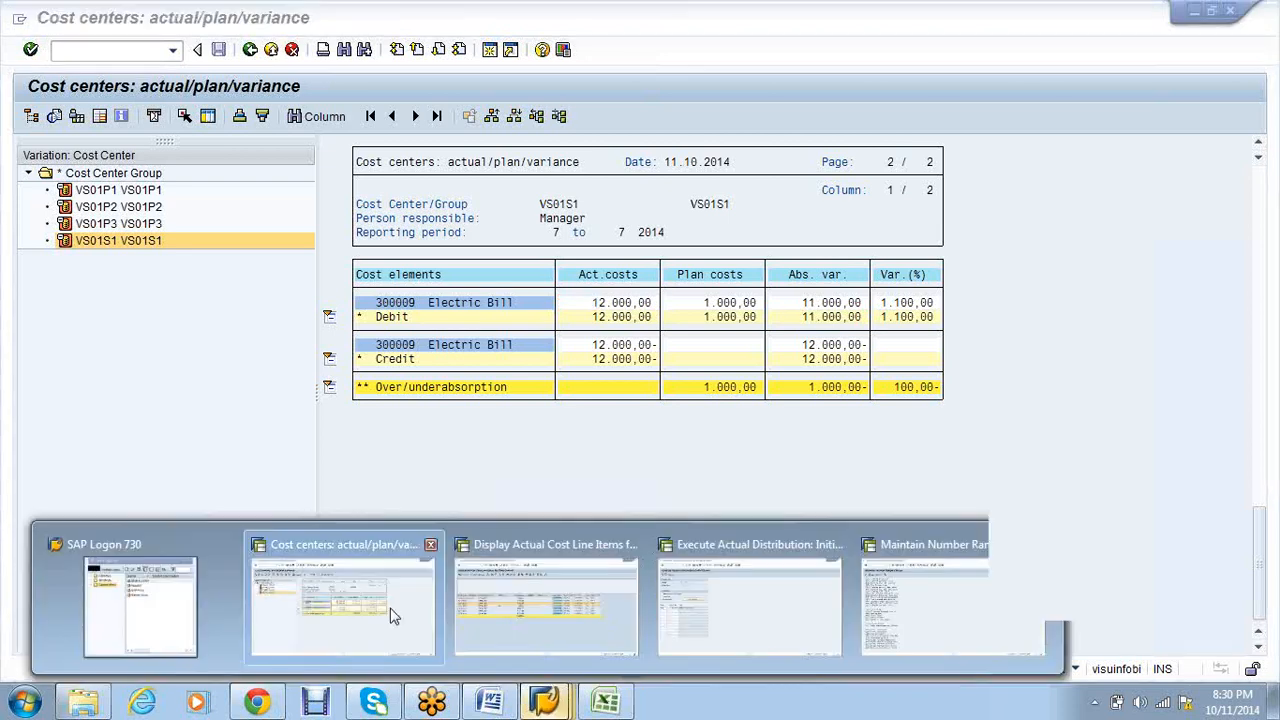
{"action": "left_click", "coordinate": [775, 617]}
{"action": "left_click", "coordinate": [123, 49]}
{"action": "type", "text": "/nk"}
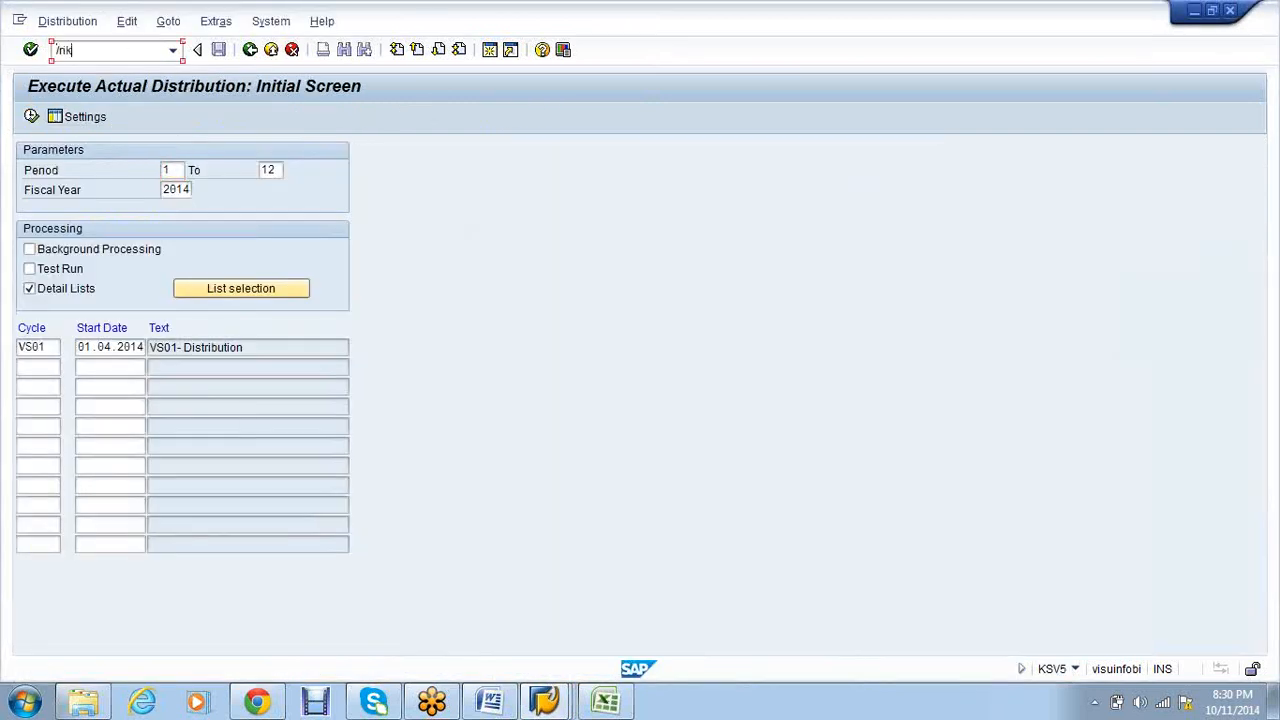
{"action": "type", "text": "sv5"}
{"action": "key", "text": "Return"}
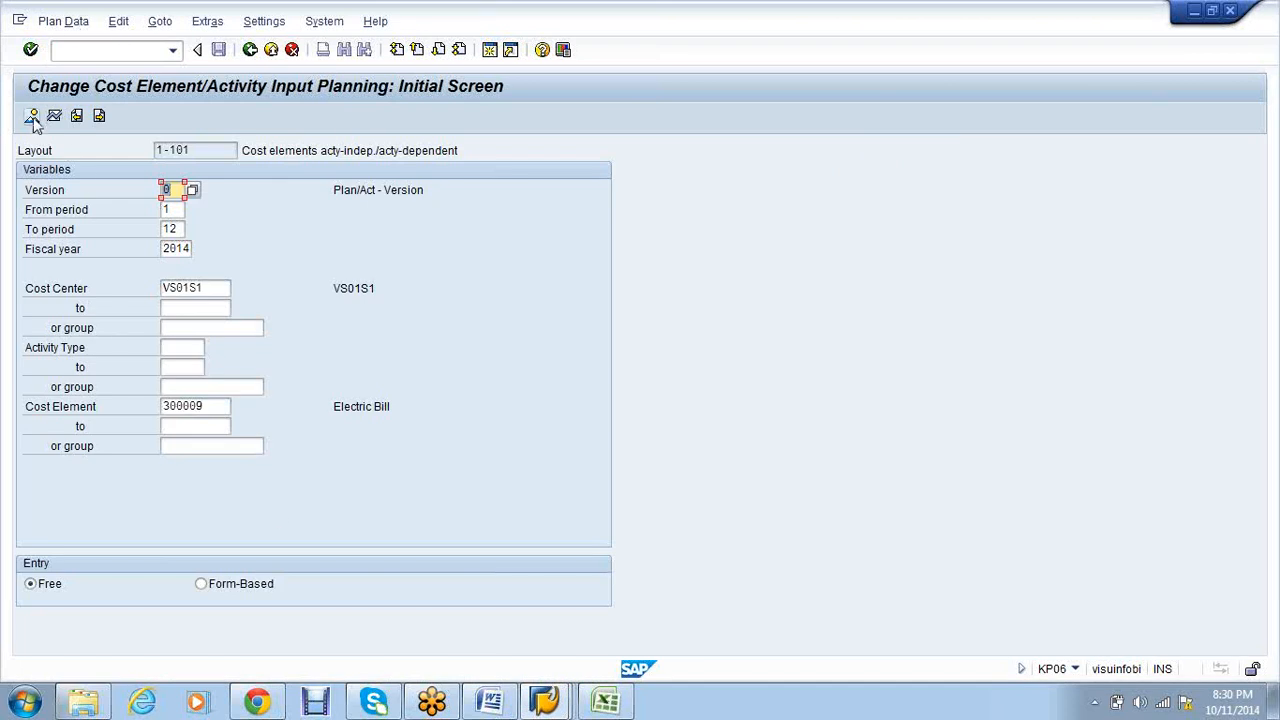
- Check VS01S1's planned fixed costs for period 7 in the period breakdown of cost element 300009 and post
{"action": "left_click", "coordinate": [33, 117]}
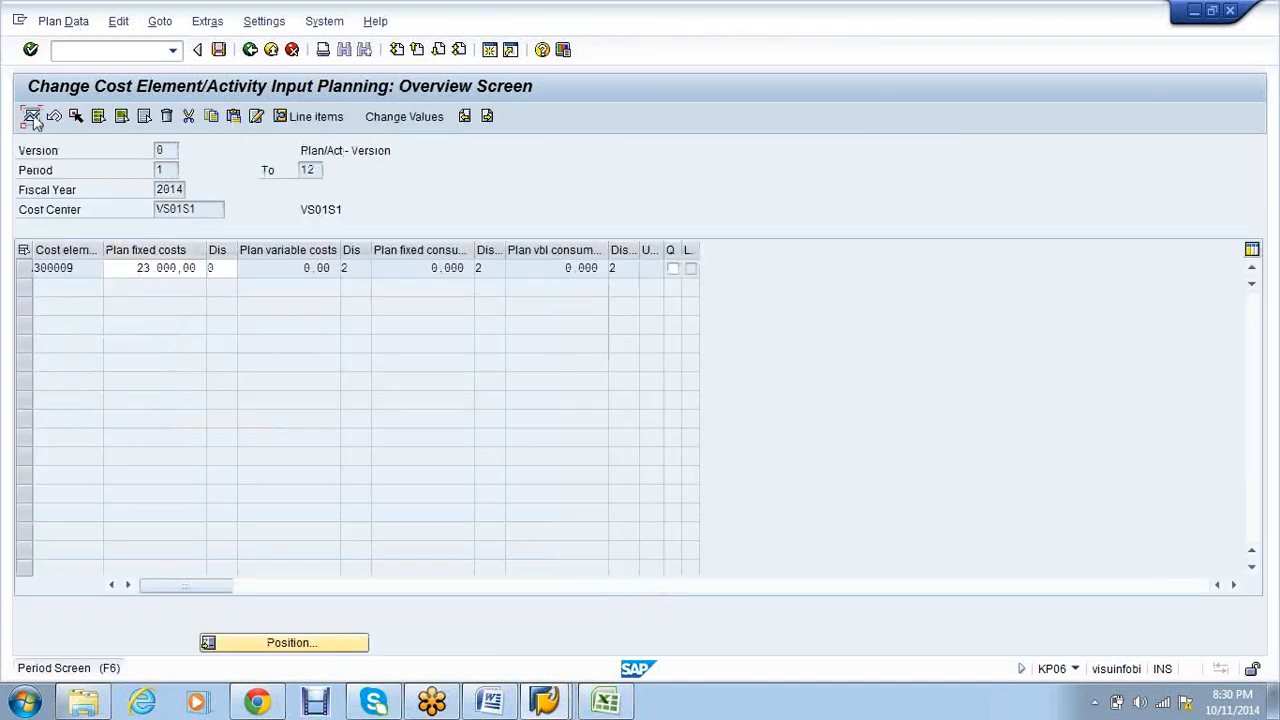
{"action": "double_click", "coordinate": [128, 267]}
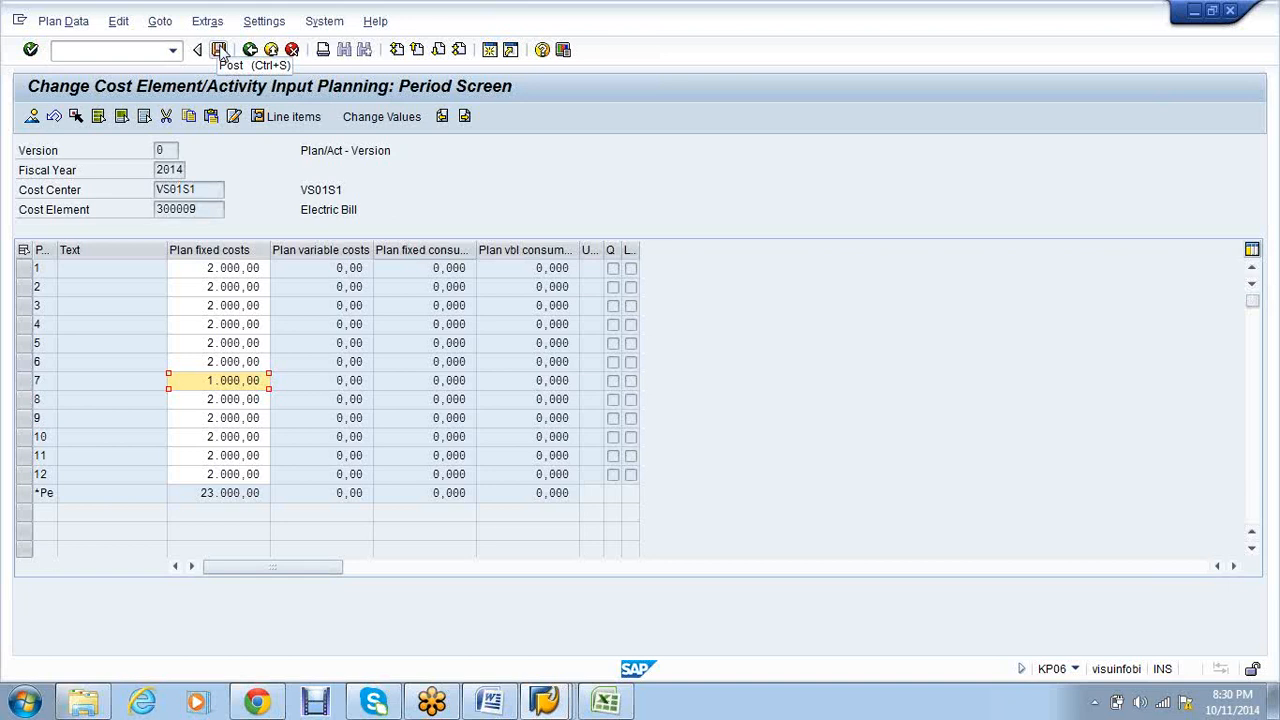
{"action": "left_click", "coordinate": [220, 52]}
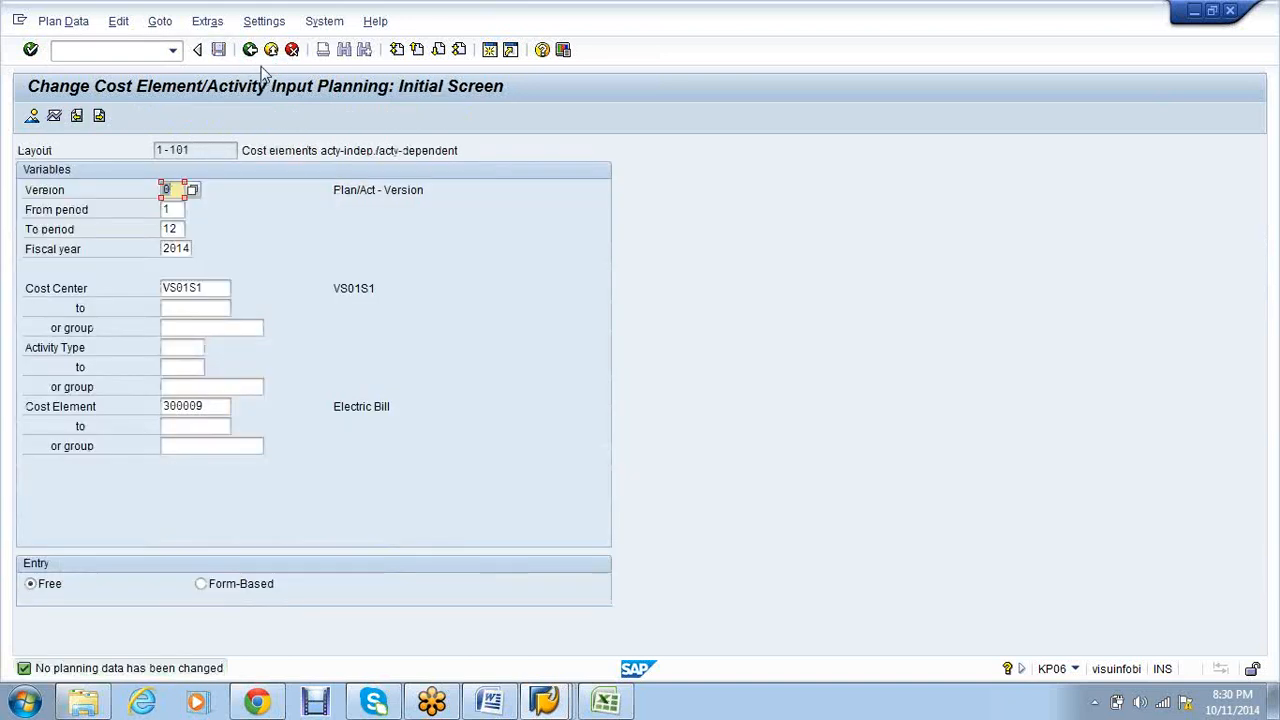
- Leave the planning transaction and start KP06 again
{"action": "left_click", "coordinate": [252, 52]}
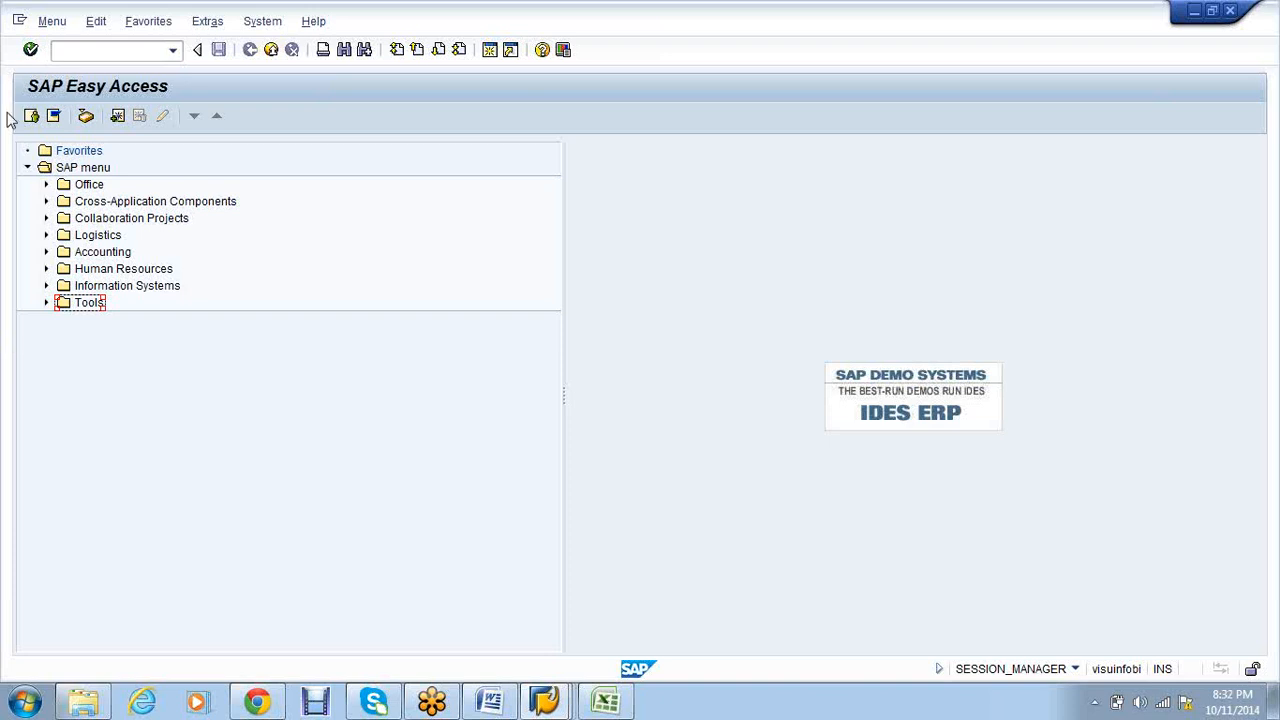
{"action": "left_click", "coordinate": [71, 55]}
{"action": "type", "text": "kp06"}
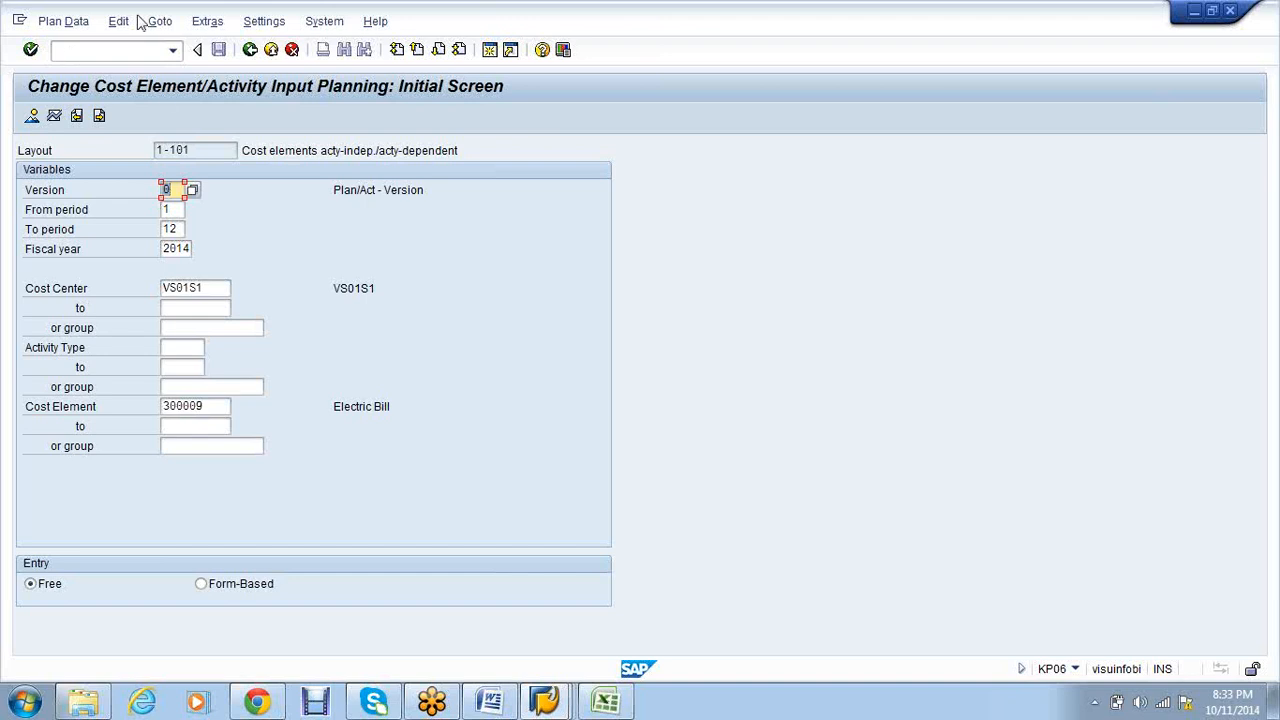
- Switch to the Word notes and add the line "Marketing cost center" below the Distribution list
{"action": "left_click", "coordinate": [559, 706]}
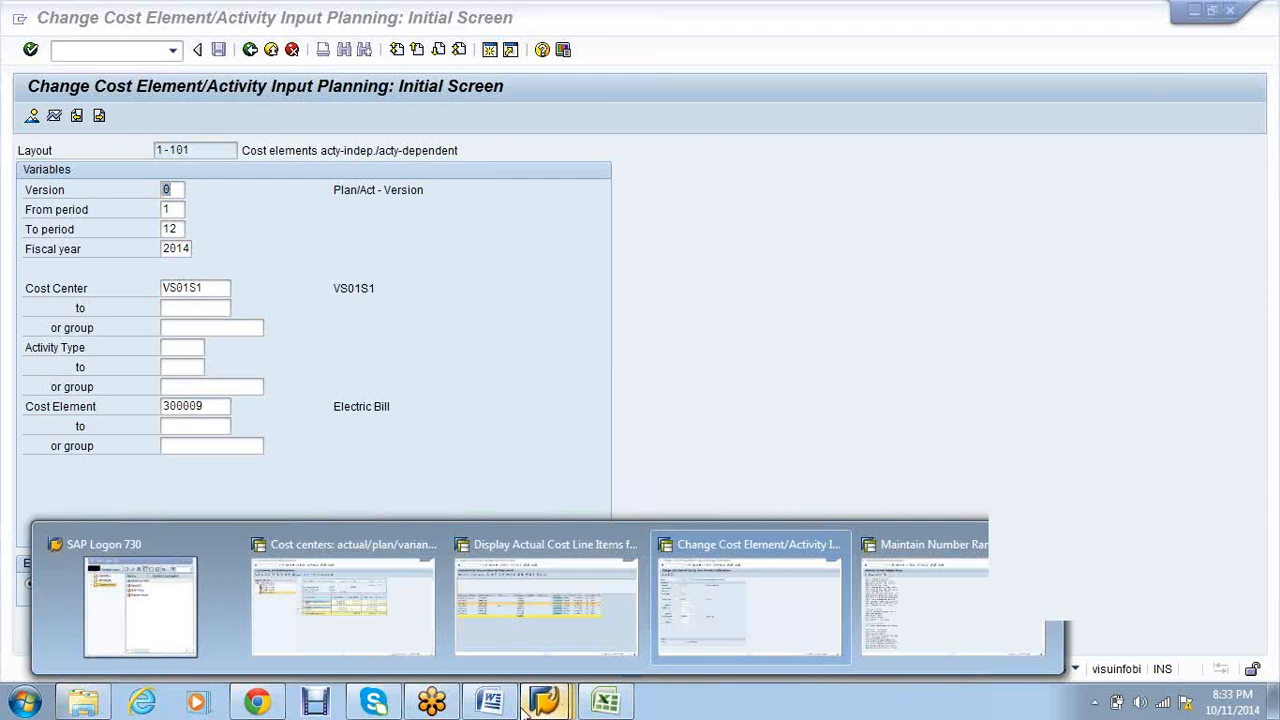
{"action": "left_click", "coordinate": [503, 705]}
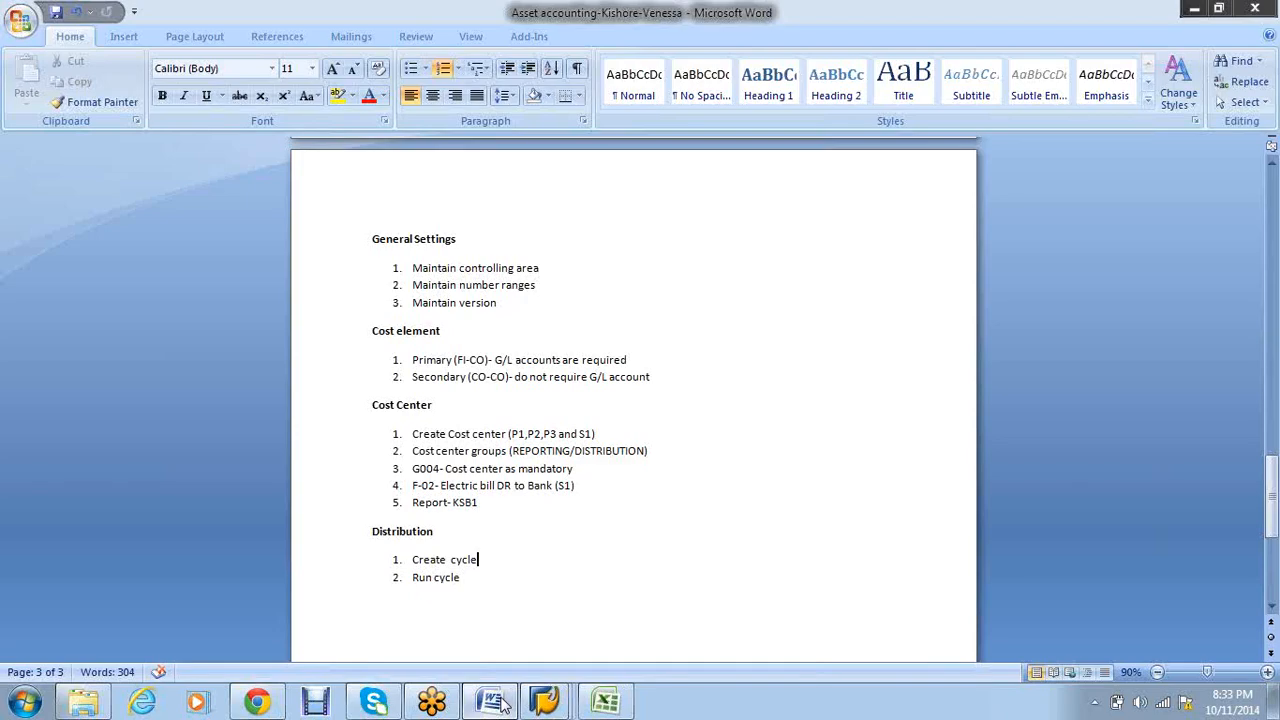
{"action": "scroll", "coordinate": [502, 475], "scroll_direction": "down", "scroll_amount": 3}
{"action": "left_click", "coordinate": [502, 475]}
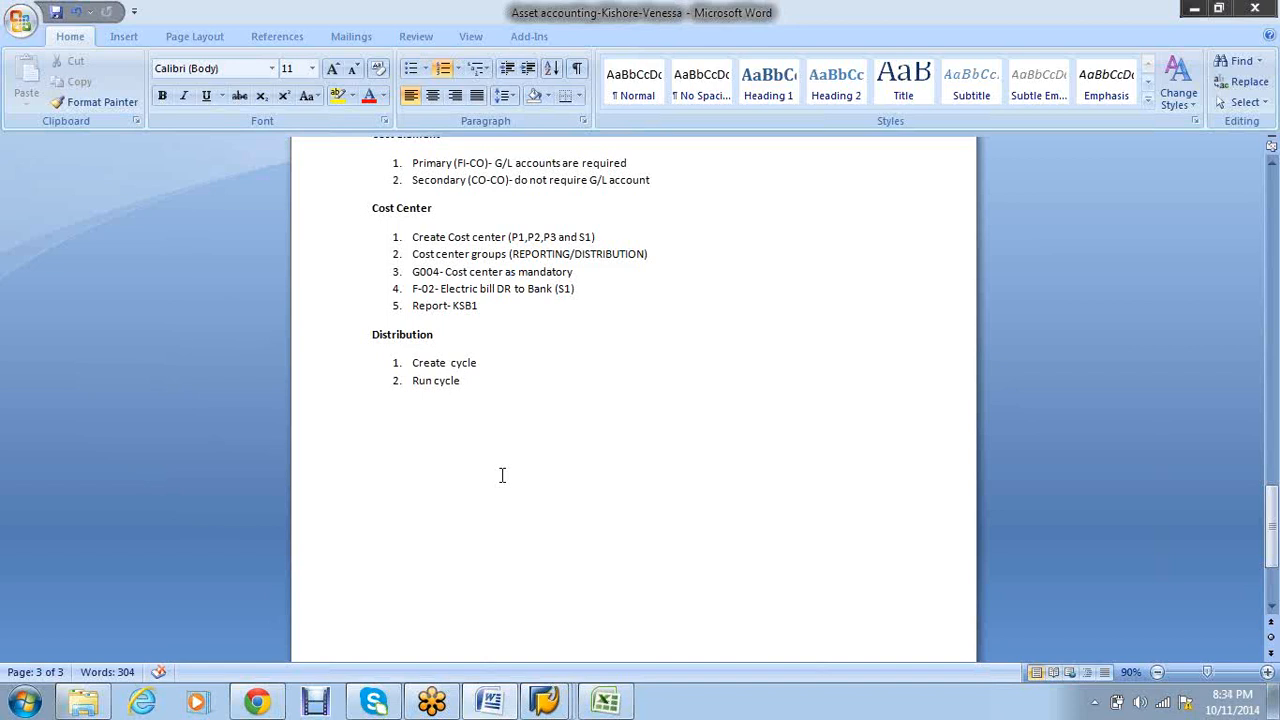
{"action": "key", "text": "Return"}
{"action": "key", "text": "Return"}
{"action": "key", "text": "Return"}
{"action": "type", "text": "Mar"}
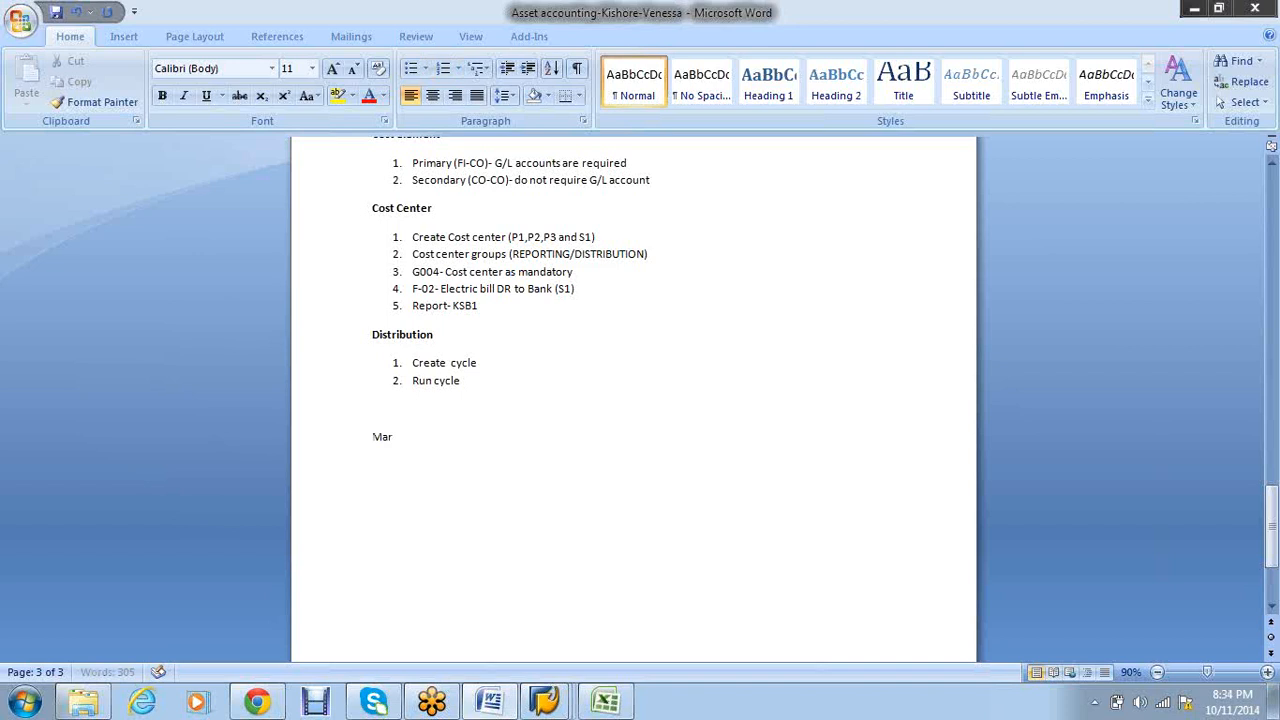
{"action": "type", "text": "keting"}
{"action": "type", "text": " con"}
{"action": "type", "text": " cente"}
{"action": "type", "text": "r"}
{"action": "key", "text": "Return"}
- Add the lines "Advertisement" and "Campingn" below the Marketing cost center line
{"action": "type", "text": "Advertisement"}
{"action": "key", "text": "Return"}
{"action": "type", "text": "C"}
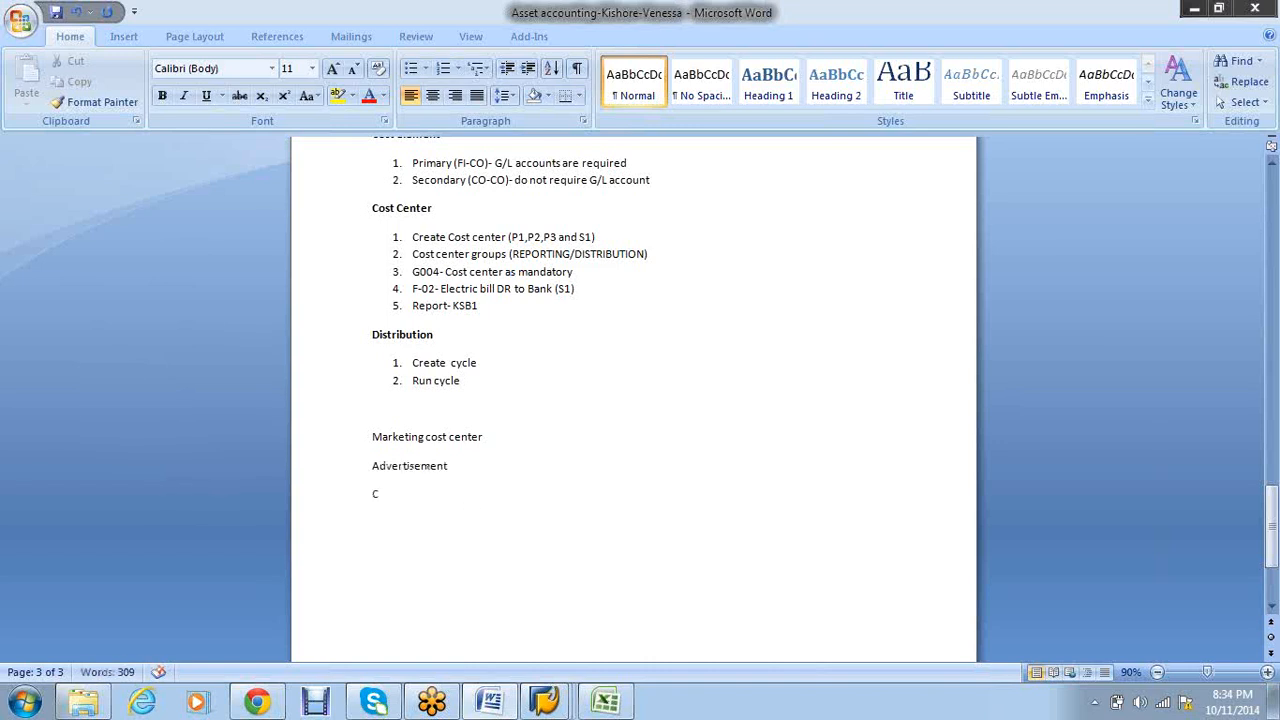
{"action": "type", "text": "ampingn"}
{"action": "key", "text": "Return"}
- Correct the misspelled word below Advertisement to "Campaign" with the spelling suggestions
{"action": "right_click", "coordinate": [397, 492]}
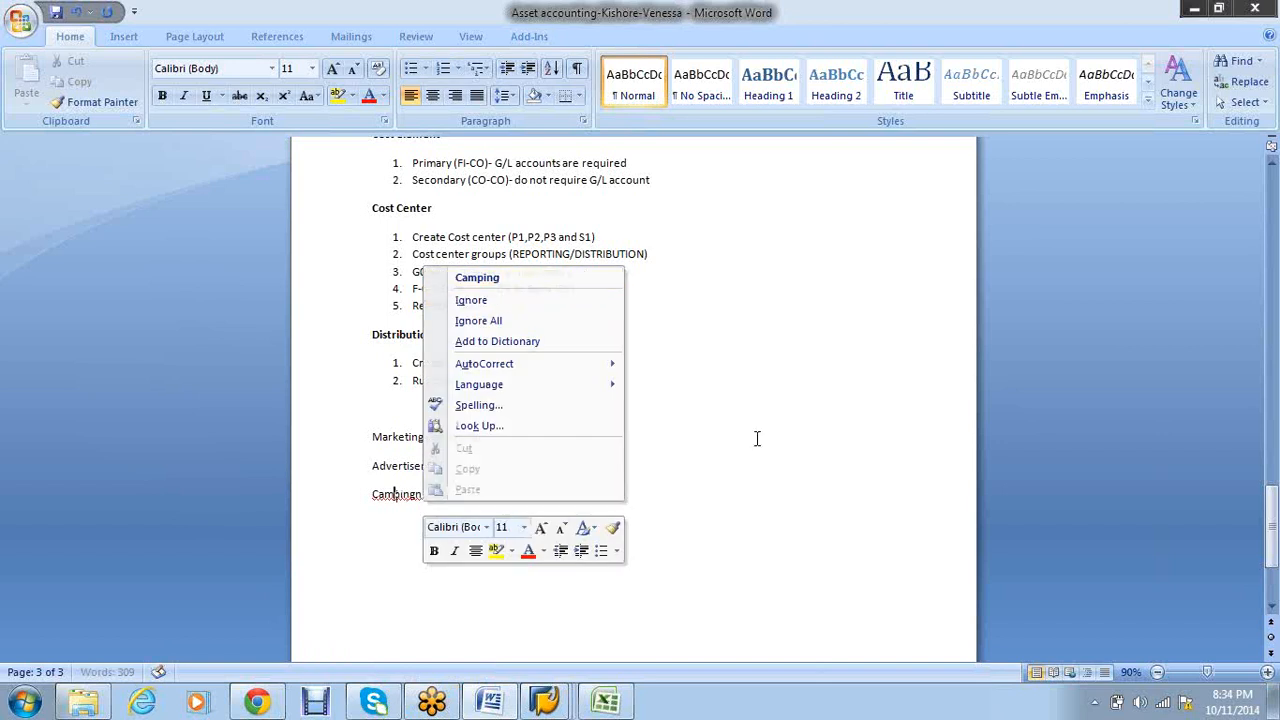
{"action": "left_click", "coordinate": [543, 523]}
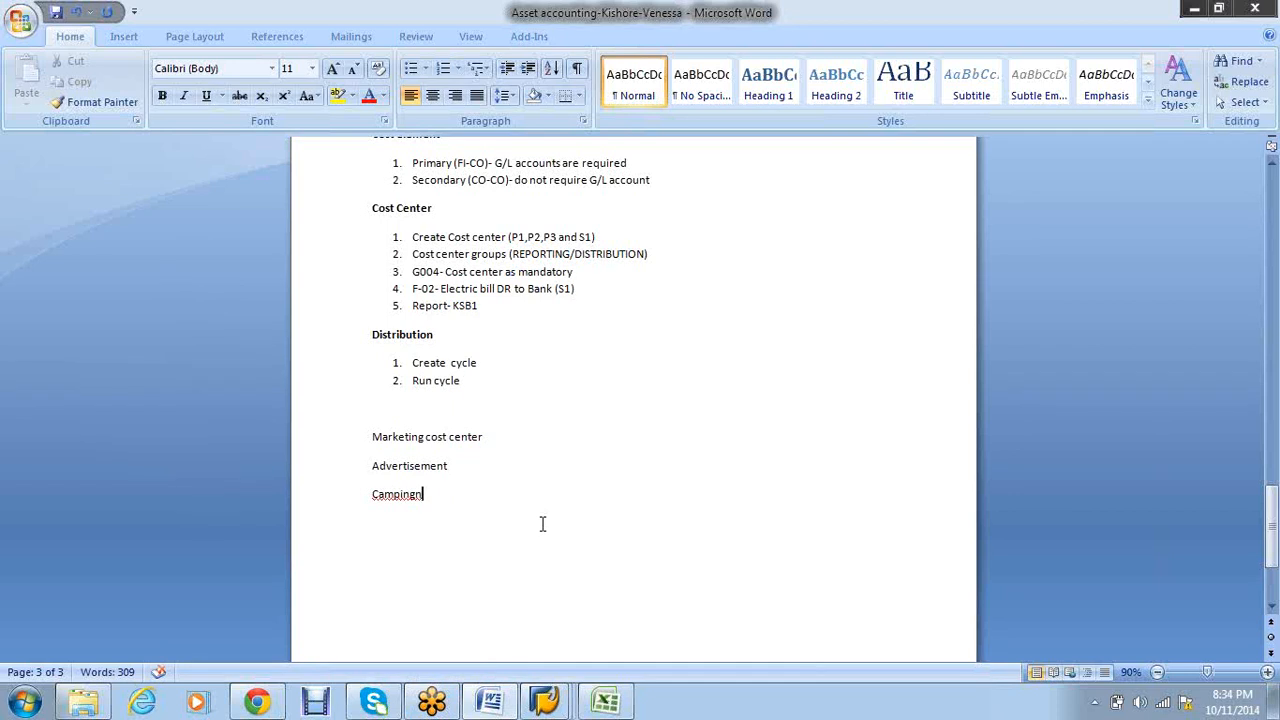
{"action": "left_click", "coordinate": [505, 472]}
{"action": "left_click", "coordinate": [473, 498]}
{"action": "key", "text": "BackSpace"}
{"action": "key", "text": "BackSpace"}
{"action": "key", "text": "BackSpace"}
{"action": "key", "text": "BackSpace"}
{"action": "type", "text": "ign"}
{"action": "right_click", "coordinate": [409, 503]}
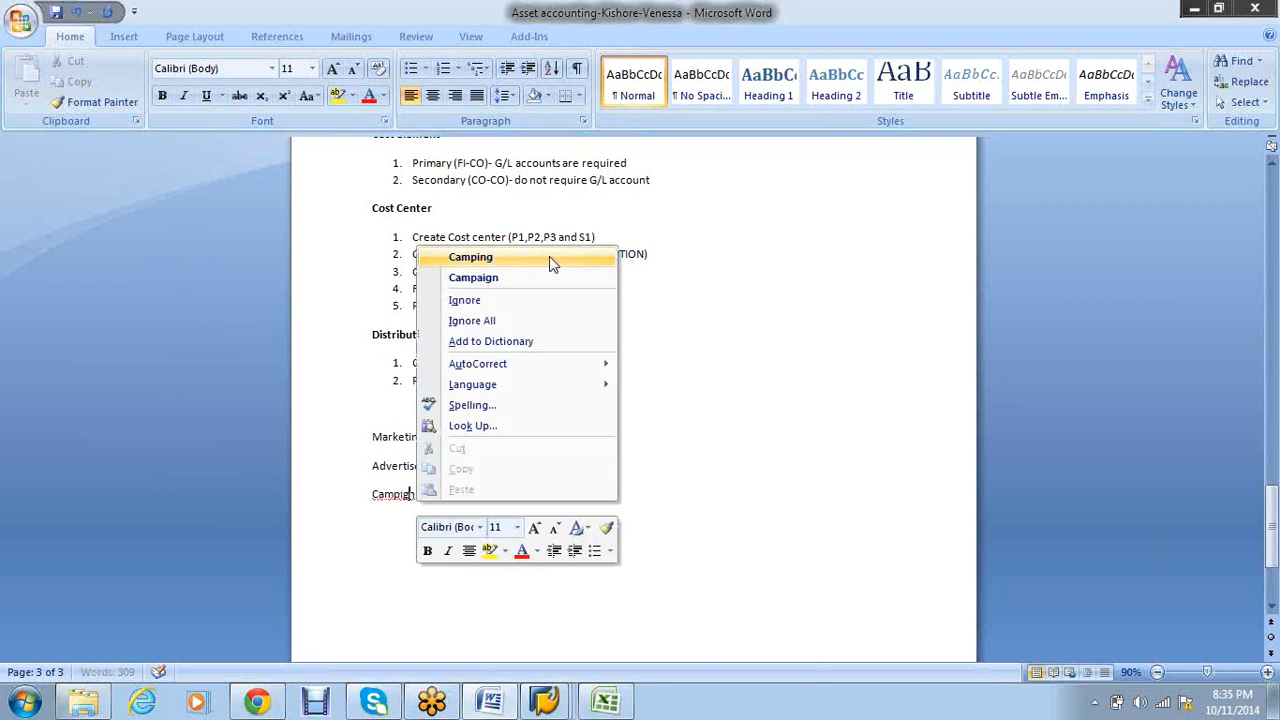
{"action": "left_click", "coordinate": [540, 277]}
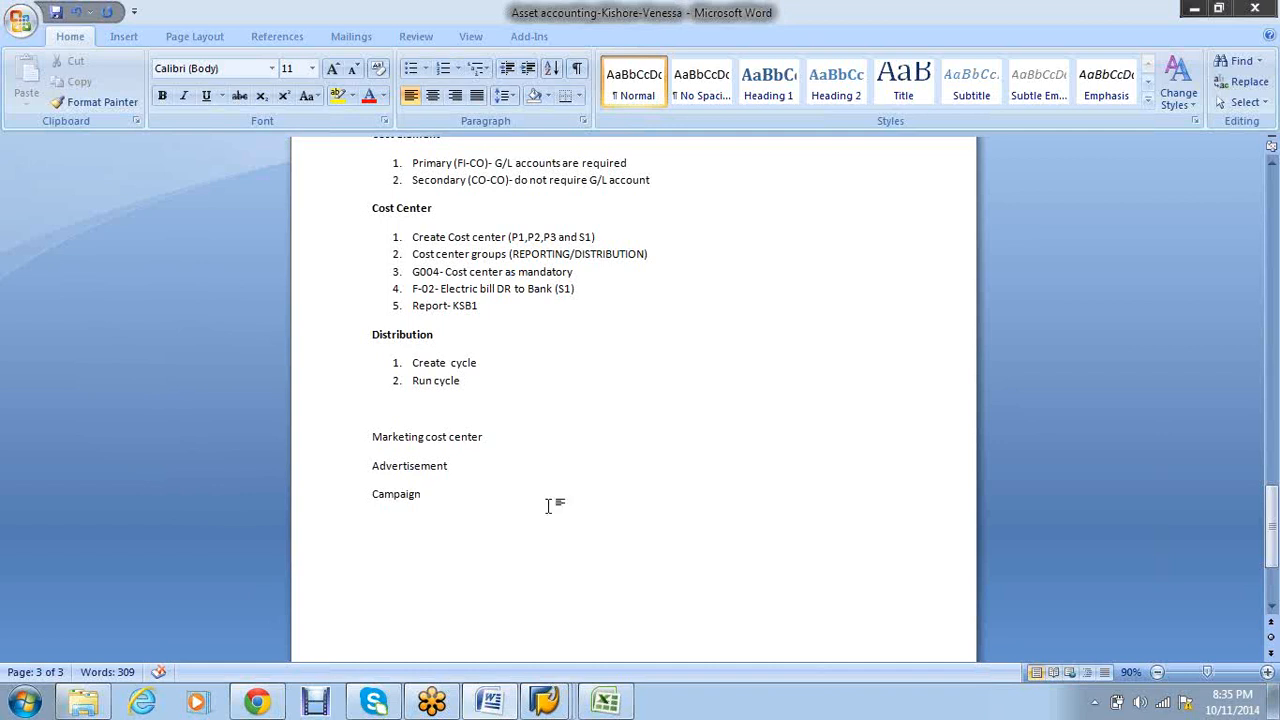
- Put the prefix "IO-" in front of the Advertisement line
{"action": "left_click", "coordinate": [505, 466]}
{"action": "key", "text": "Left"}
{"action": "key", "text": "Left"}
{"action": "key", "text": "Left"}
{"action": "key", "text": "Left"}
{"action": "key", "text": "Left"}
{"action": "key", "text": "Left"}
{"action": "key", "text": "Left"}
{"action": "key", "text": "Left"}
{"action": "key", "text": "Left"}
{"action": "key", "text": "Left"}
{"action": "key", "text": "Left"}
{"action": "key", "text": "Left"}
{"action": "key", "text": "Left"}
{"action": "type", "text": "IO-"}
{"action": "left_click_drag", "start_coordinate": [480, 470], "coordinate": [448, 466]}
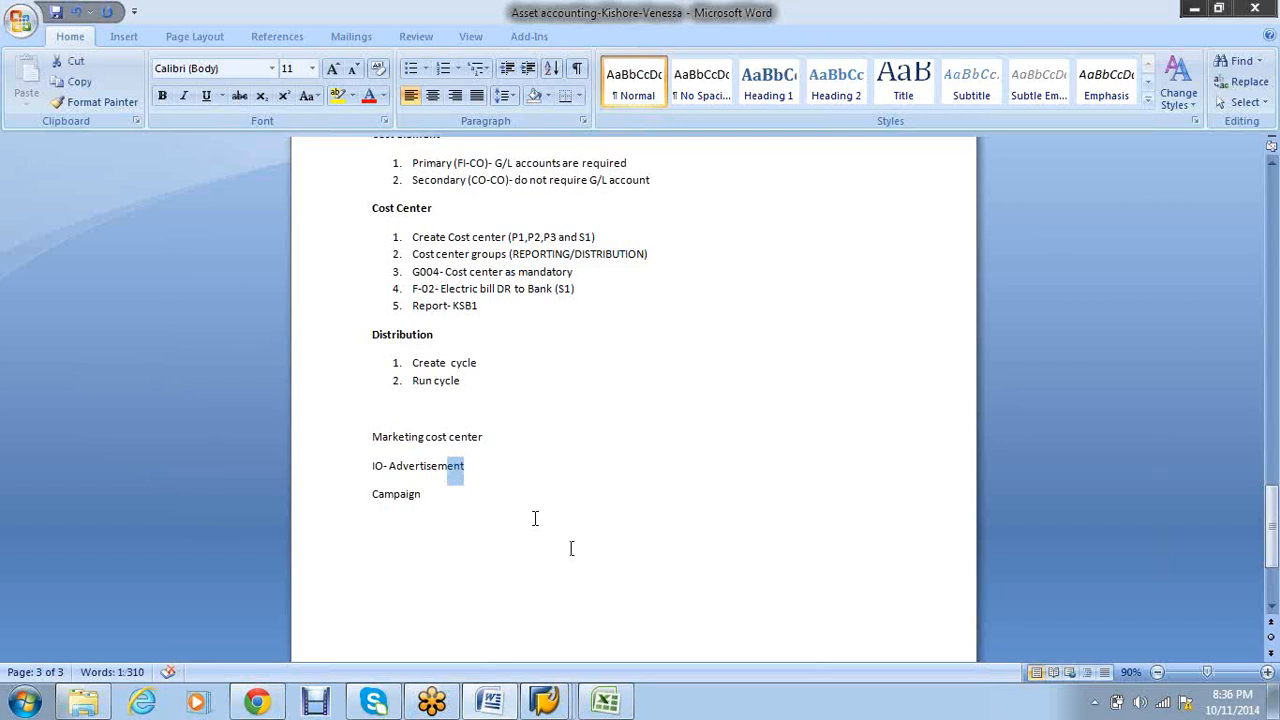
- Put a hyphen after "Marketing cost center" and add the line "Telephone bill" below it
{"action": "left_click", "coordinate": [545, 438]}
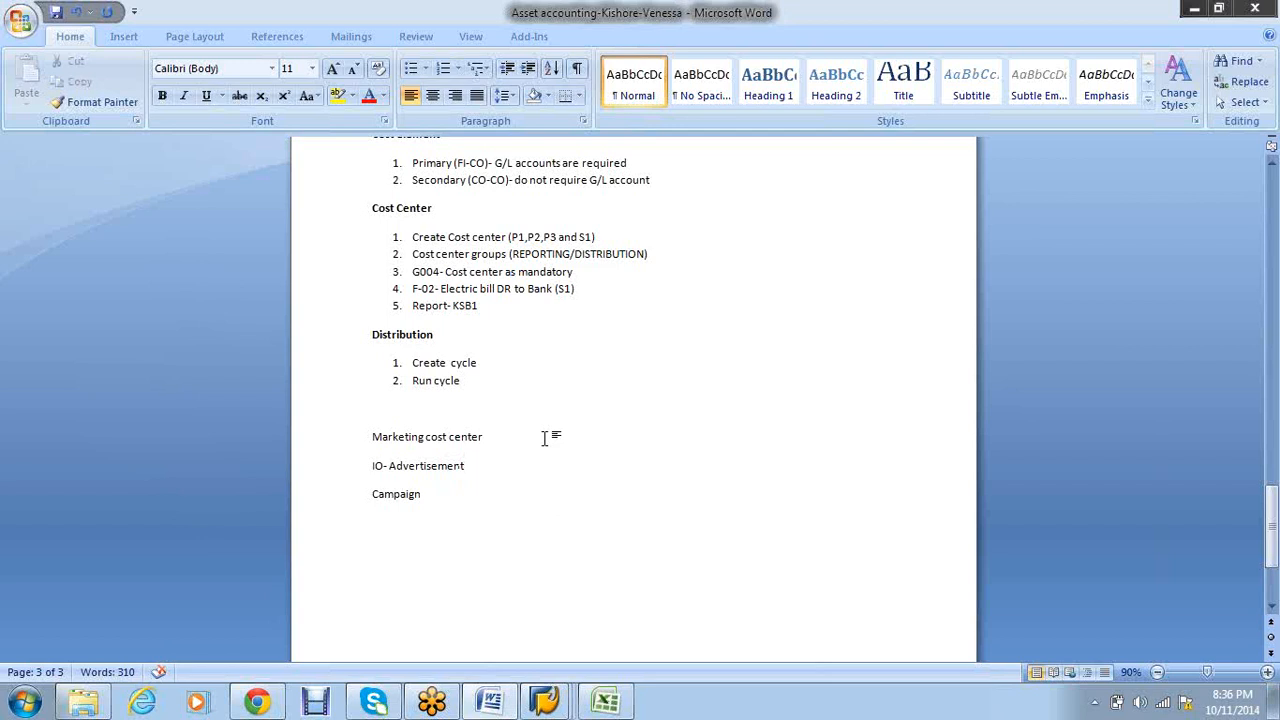
{"action": "type", "text": "-"}
{"action": "key", "text": "Return"}
{"action": "type", "text": "Te"}
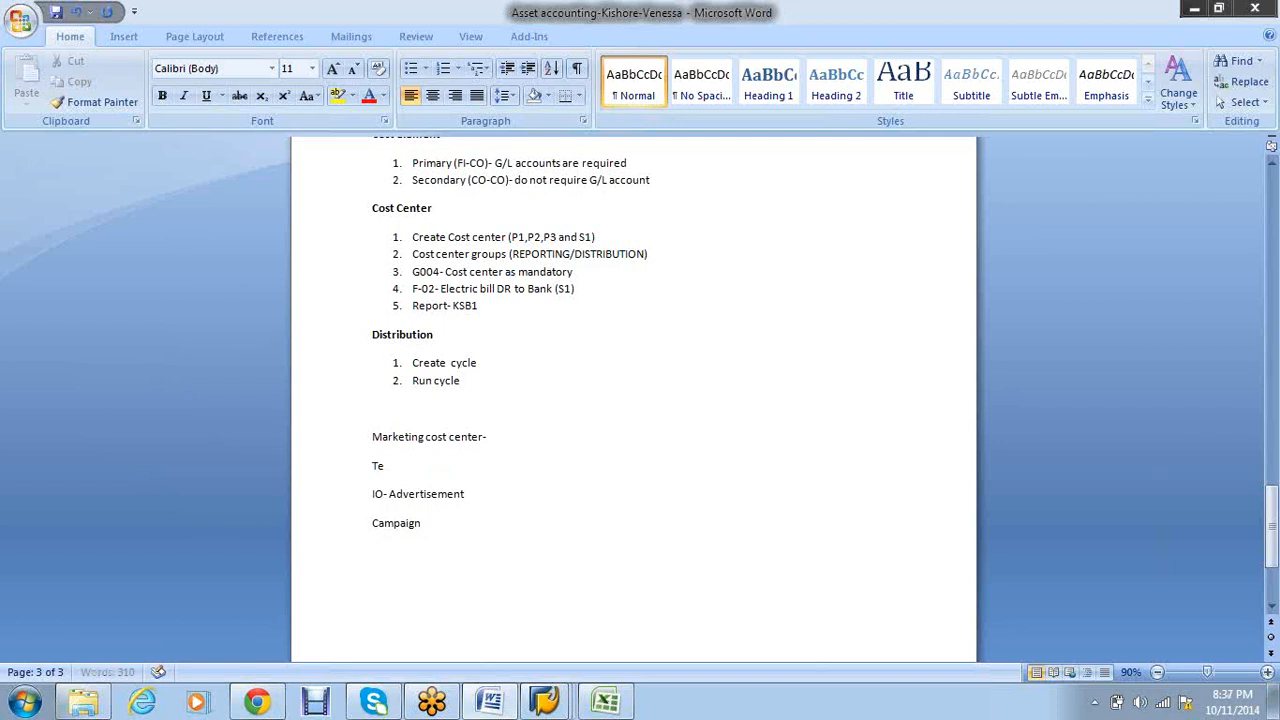
{"action": "type", "text": "leohone bill"}
{"action": "key", "text": "Return"}
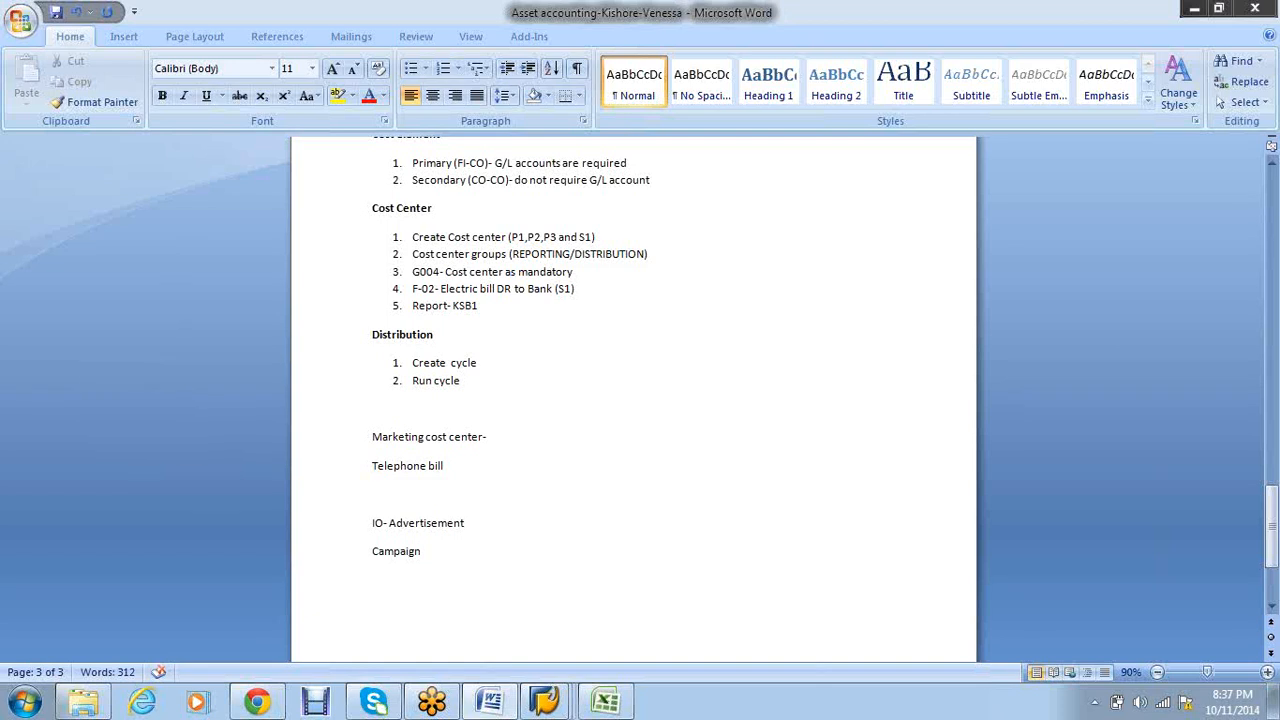
- Add the lines "JANTB" and "FEBTB" below the Telephone bill line
{"action": "type", "text": "JABTP"}
{"action": "key", "text": "Return"}
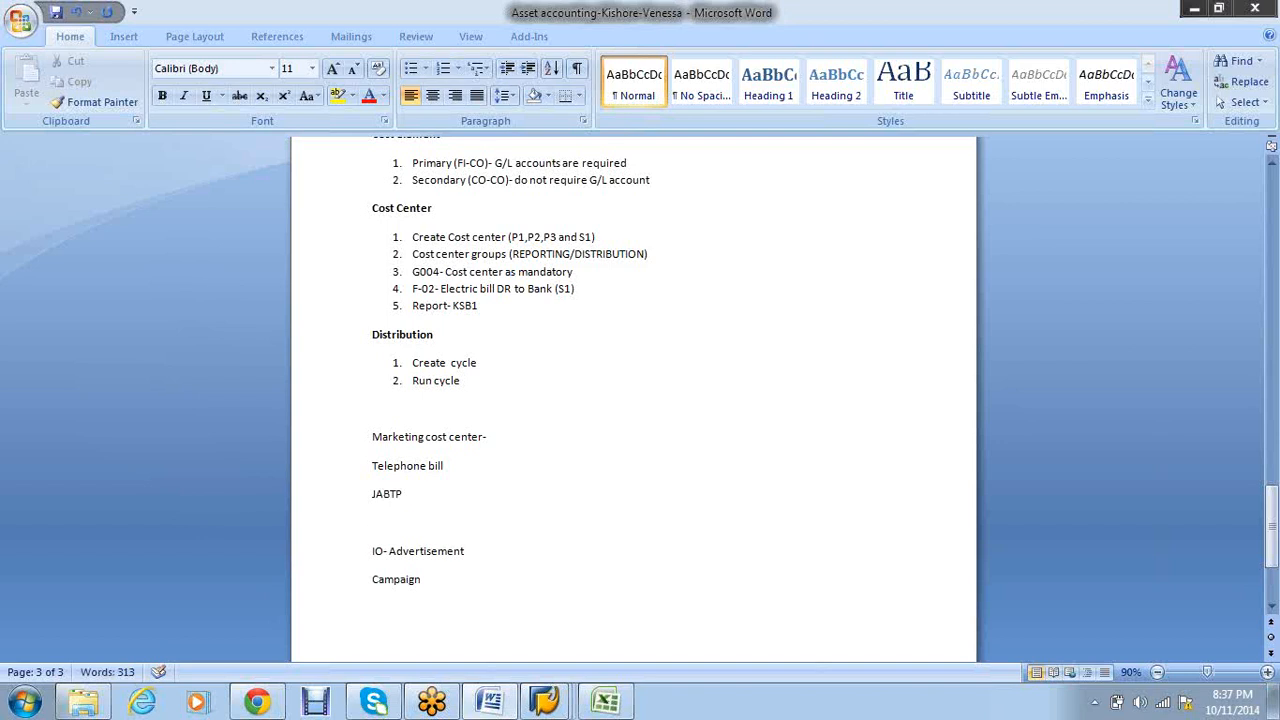
{"action": "key", "text": "Up"}
{"action": "key", "text": "Right"}
{"action": "key", "text": "Right"}
{"action": "key", "text": "Right"}
{"action": "key", "text": "BackSpace"}
{"action": "type", "text": "N"}
{"action": "key", "text": "Right"}
{"action": "key", "text": "Delete"}
{"action": "type", "text": "B"}
{"action": "key", "text": "Return"}
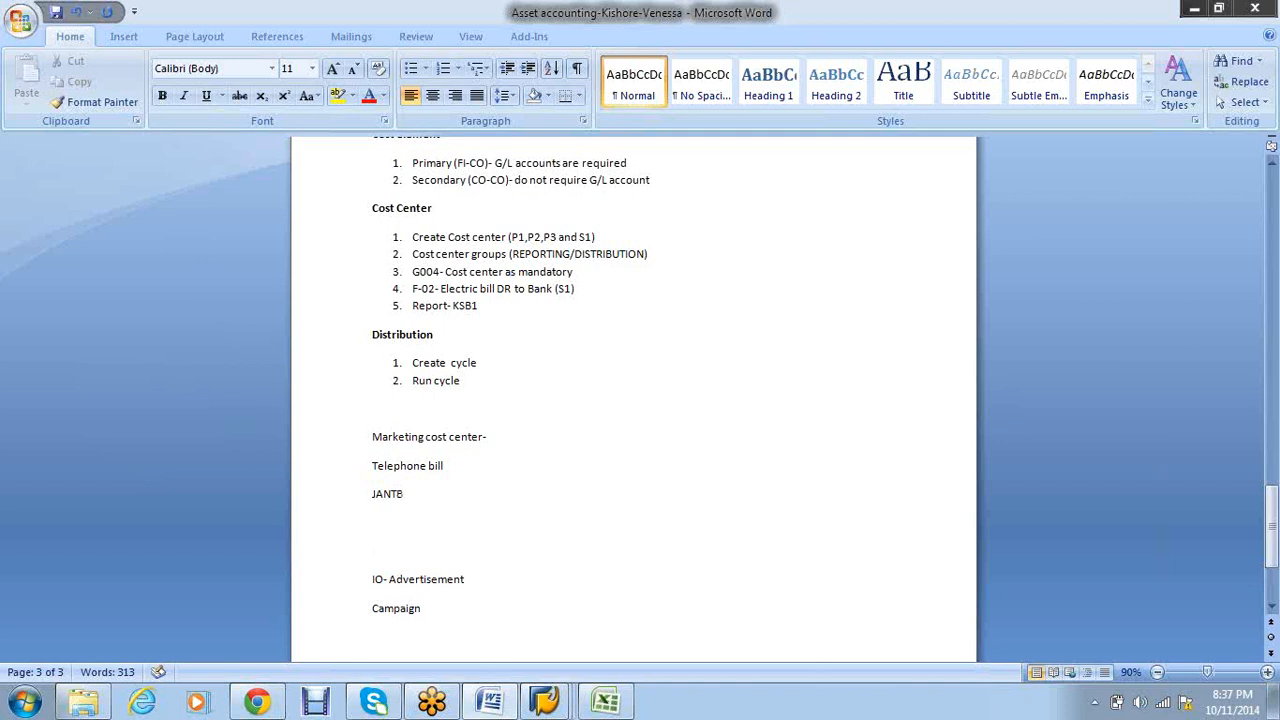
{"action": "type", "text": "FEBTB"}
- Make the JANTB line bold
{"action": "left_click", "coordinate": [407, 493]}
{"action": "double_click", "coordinate": [407, 493]}
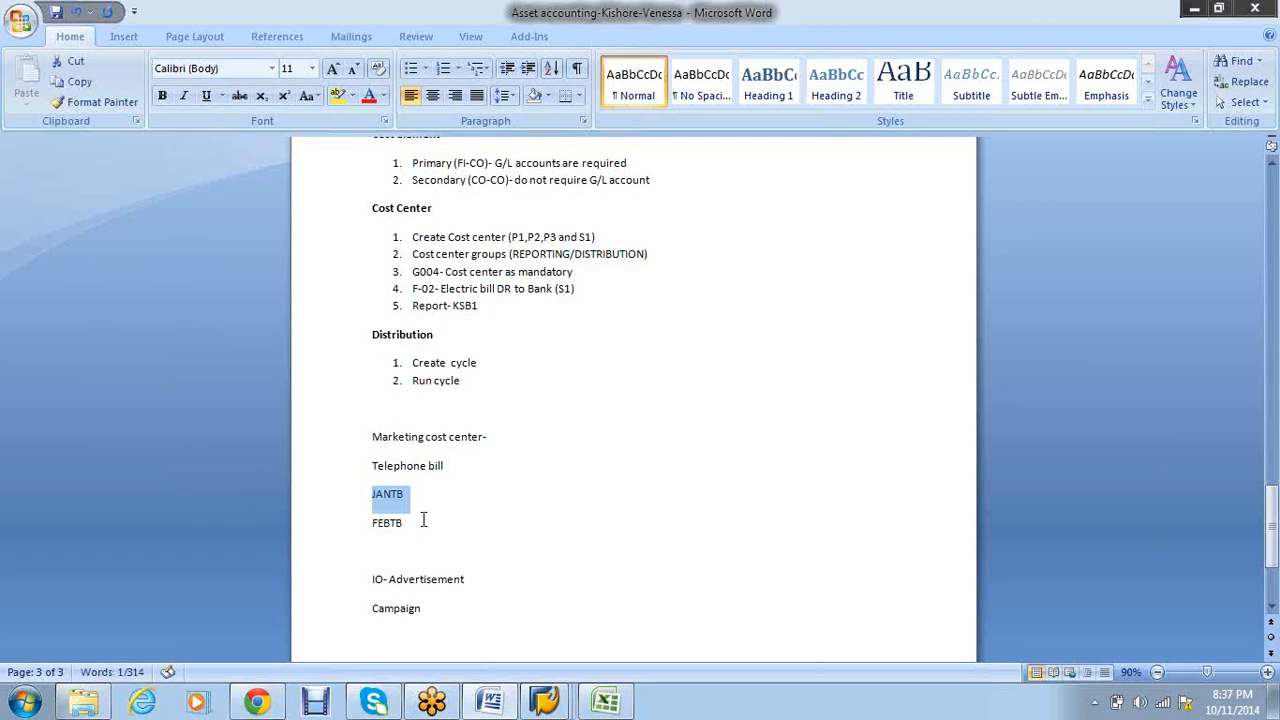
{"action": "key", "text": "ctrl+b"}
- Insert the indented heading "Internal order" in bold on the empty line above Marketing cost center
{"action": "left_click", "coordinate": [481, 404]}
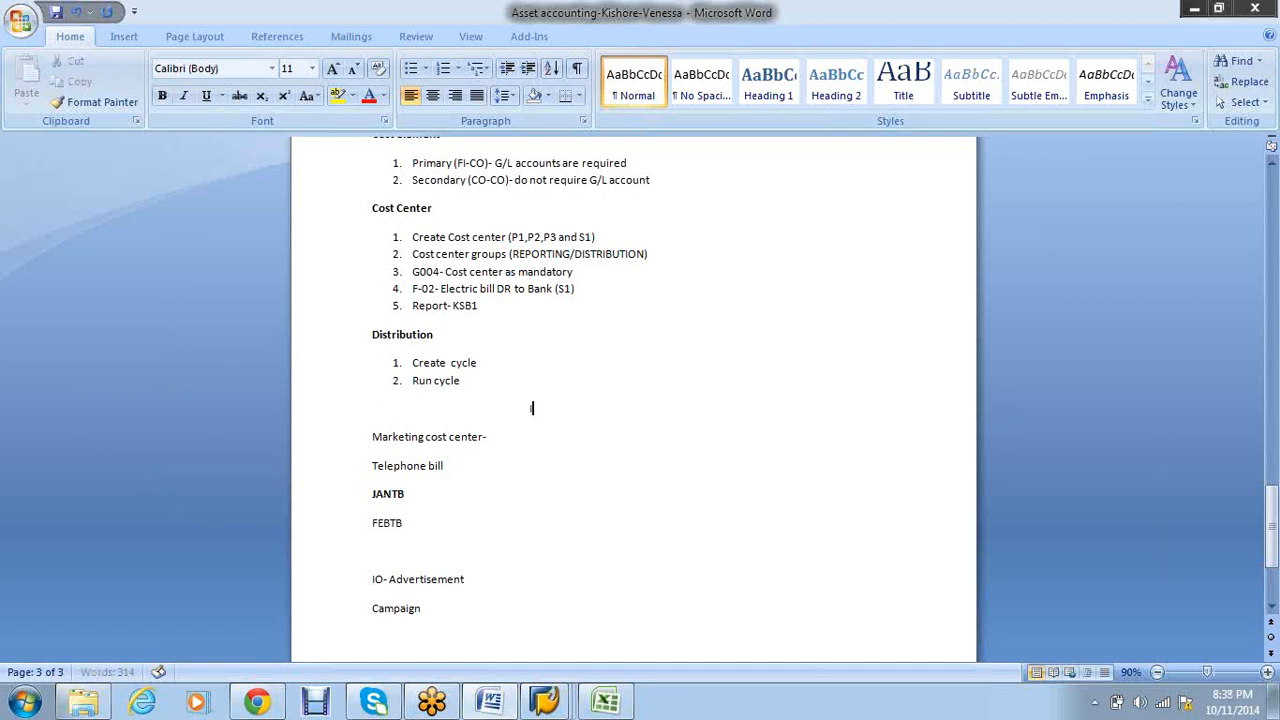
{"action": "type", "text": "Internal order"}
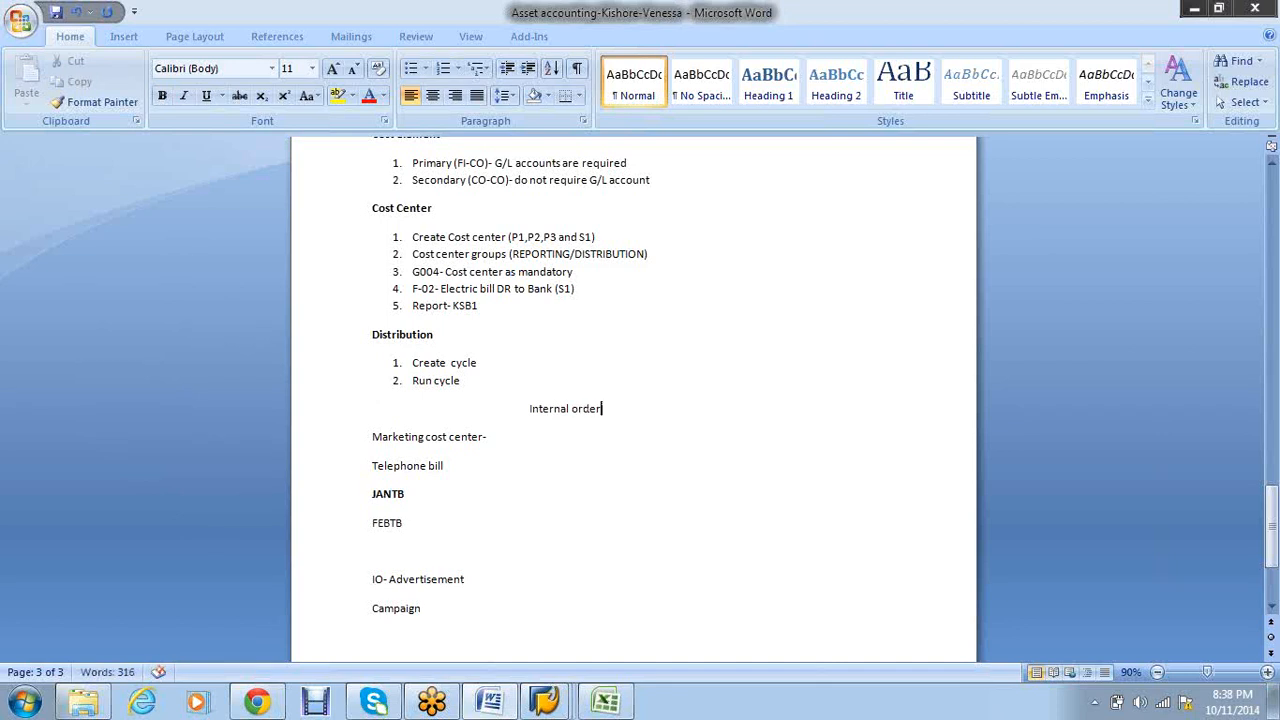
{"action": "left_click_drag", "start_coordinate": [606, 414], "coordinate": [530, 414]}
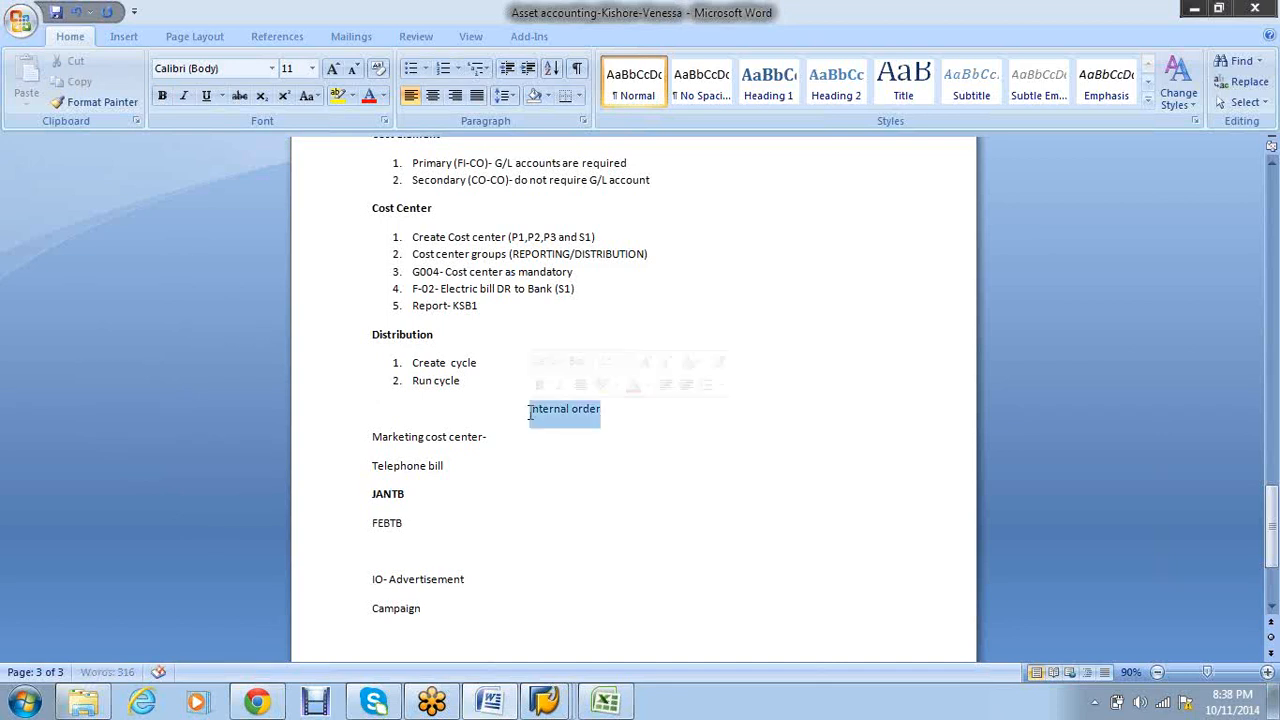
{"action": "key", "text": "ctrl+b"}
- Remove the empty line between FEBTB and IO- Advertisement
{"action": "left_click", "coordinate": [600, 463]}
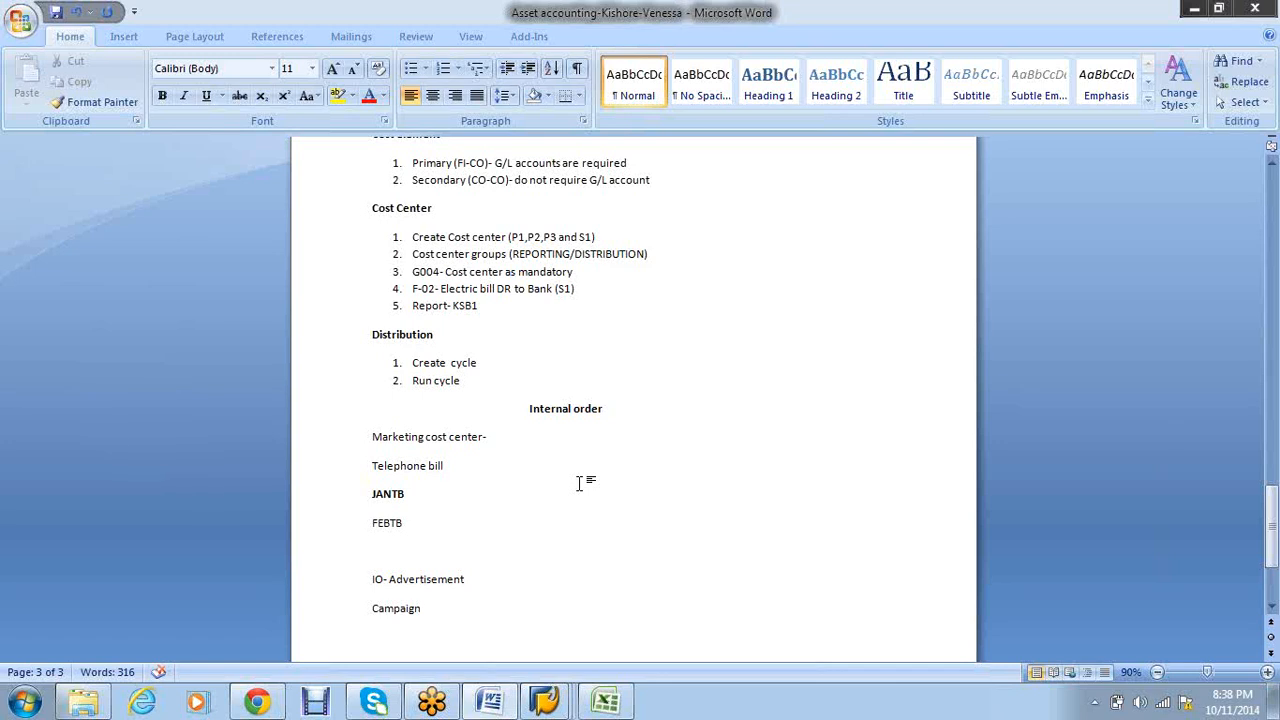
{"action": "key", "text": "Down"}
{"action": "key", "text": "Down"}
{"action": "key", "text": "Down"}
{"action": "key", "text": "Delete"}
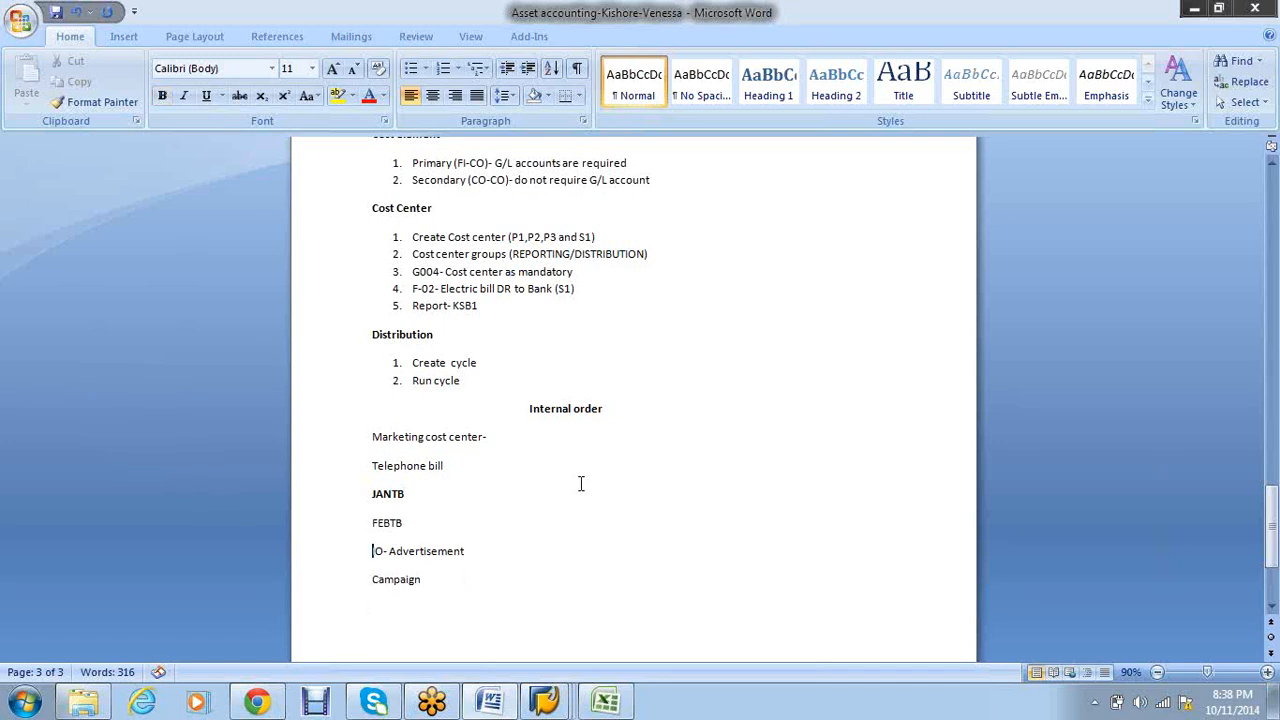
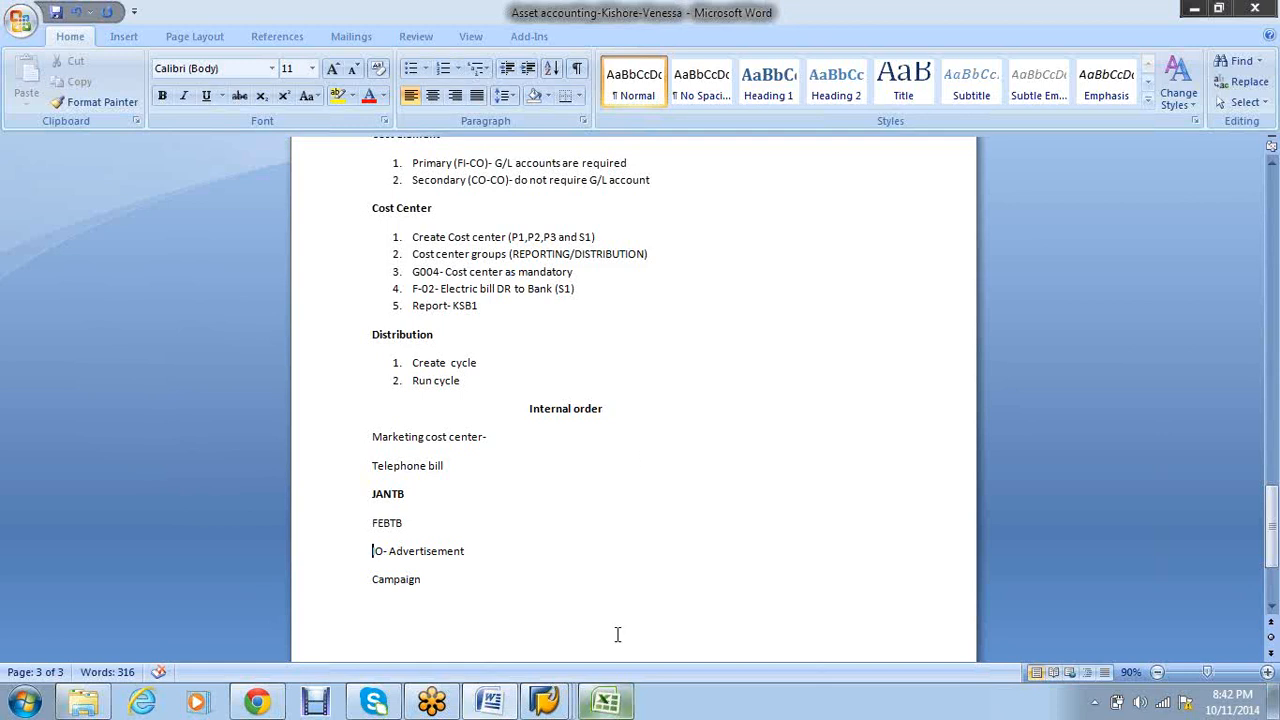
- Start a numbered list below the Campaign line with the item "FGS- G002 ( CC & IO- REQUIRED)"
{"action": "scroll", "coordinate": [617, 634], "scroll_direction": "down", "scroll_amount": 2}
{"action": "left_click", "coordinate": [451, 460]}
{"action": "key", "text": "Return"}
{"action": "type", "text": "1"}
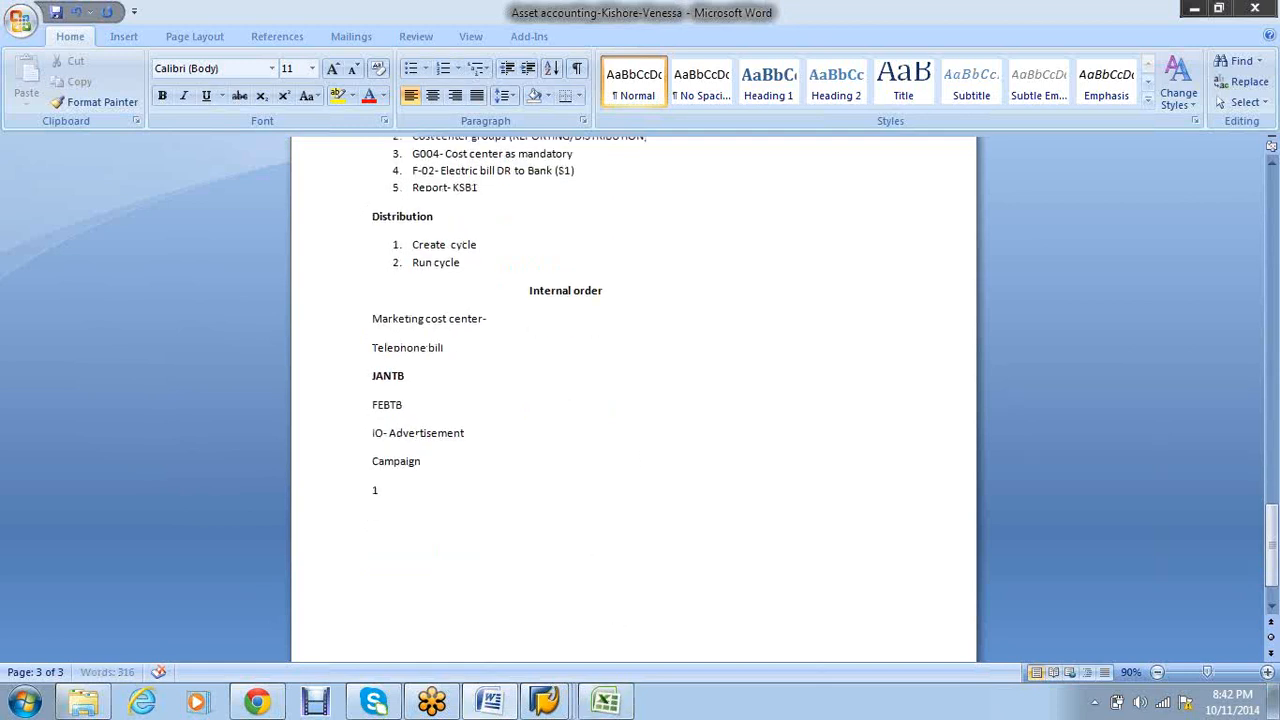
{"action": "type", "text": ". "}
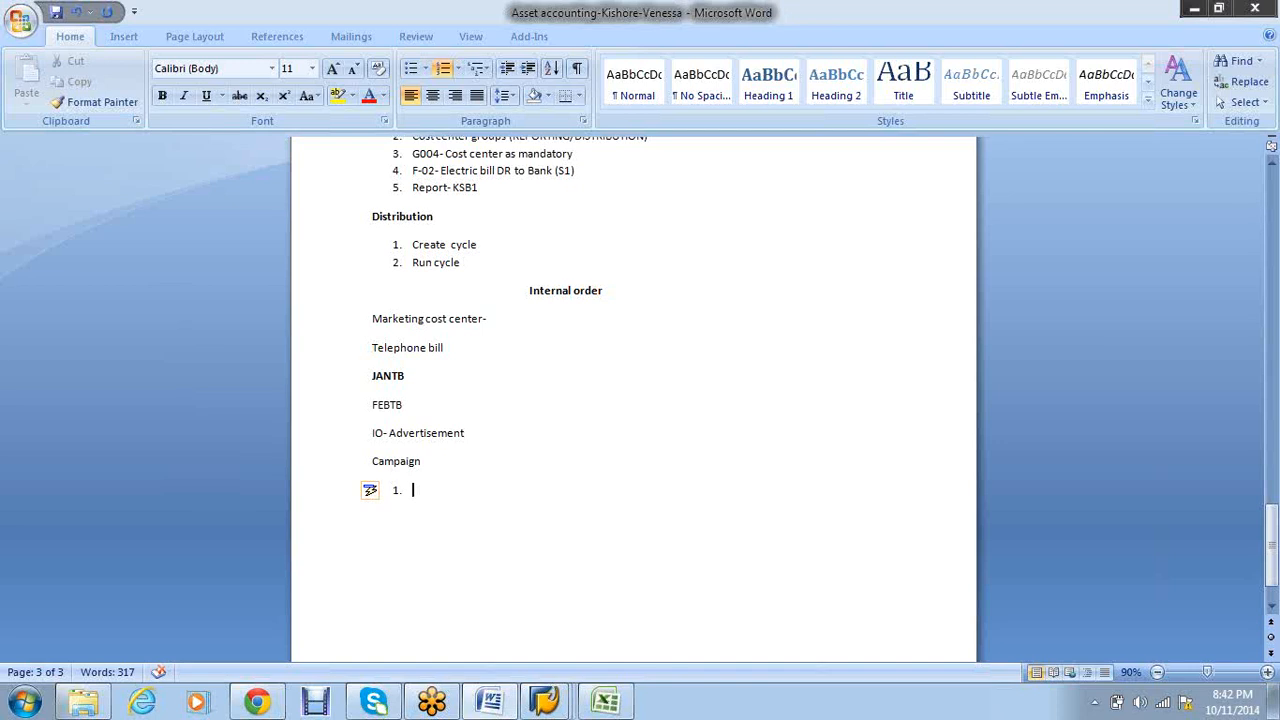
{"action": "type", "text": "Tema"}
{"action": "key", "text": "BackSpace"}
{"action": "key", "text": "BackSpace"}
{"action": "key", "text": "BackSpace"}
{"action": "key", "text": "BackSpace"}
{"action": "type", "text": "FG"}
{"action": "key", "text": "BackSpace"}
{"action": "type", "text": "GS- G002 ( CC &"}
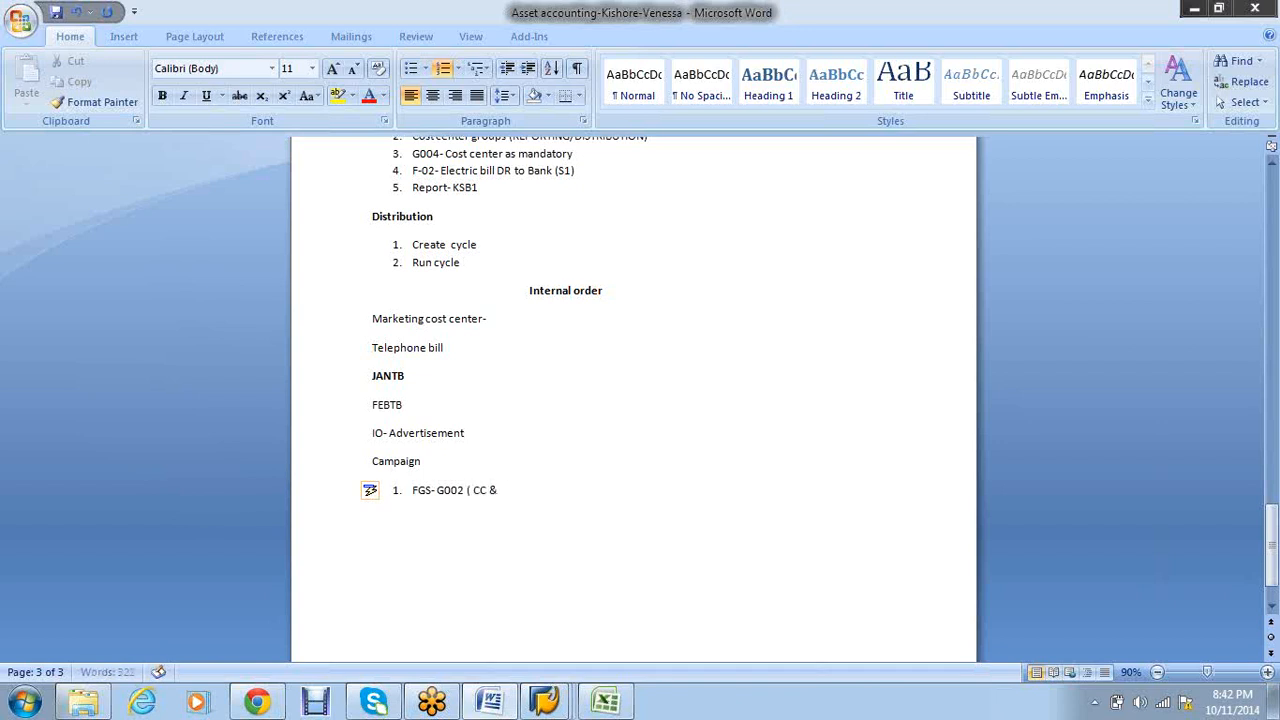
{"action": "type", "text": " IO- REQUIRED)"}
{"action": "key", "text": "Return"}
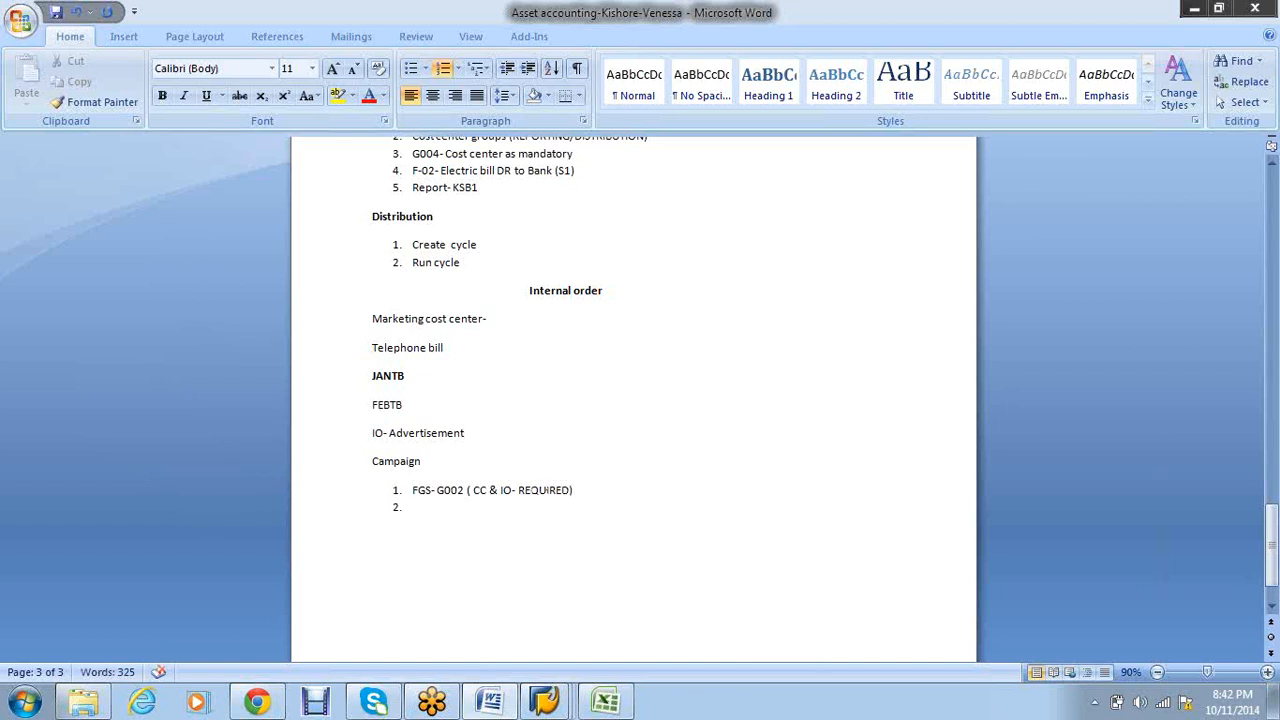
- Add the list items "Cost element- ADV- G002" and "Internal order type" below the FGS item
{"action": "type", "text": "Cost element- ADV- G002"}
{"action": "key", "text": "Return"}
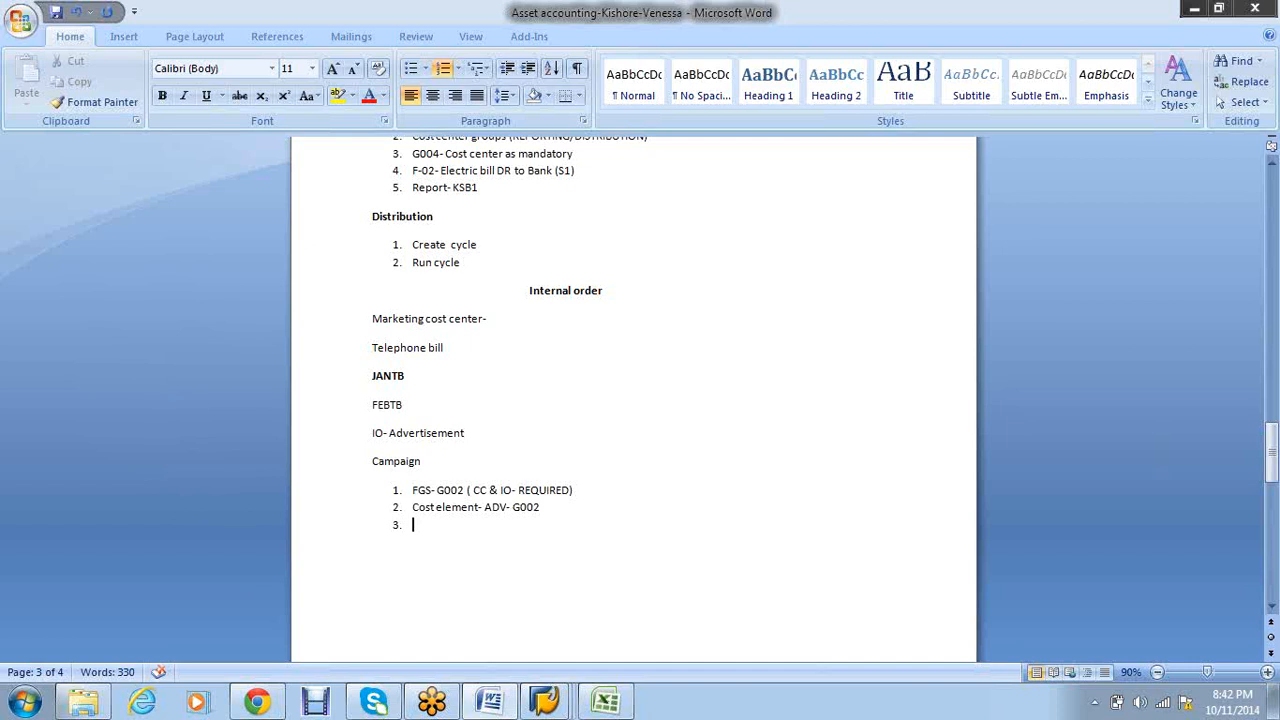
{"action": "type", "text": "Internal order type"}
{"action": "key", "text": "Return"}
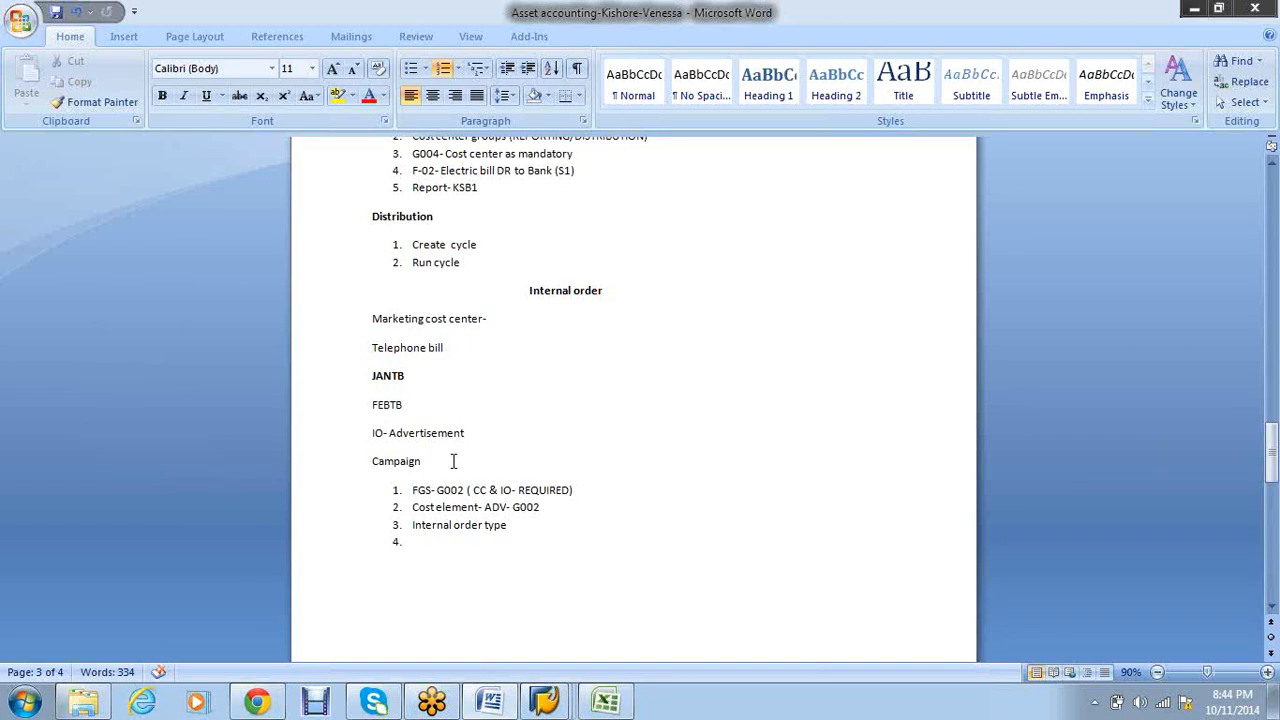
- Add the list items "Individual orders" and "F-02 ( CC & IO)" below Internal order type
{"action": "type", "text": "Individual orders"}
{"action": "key", "text": "Return"}
{"action": "type", "text": "F0"}
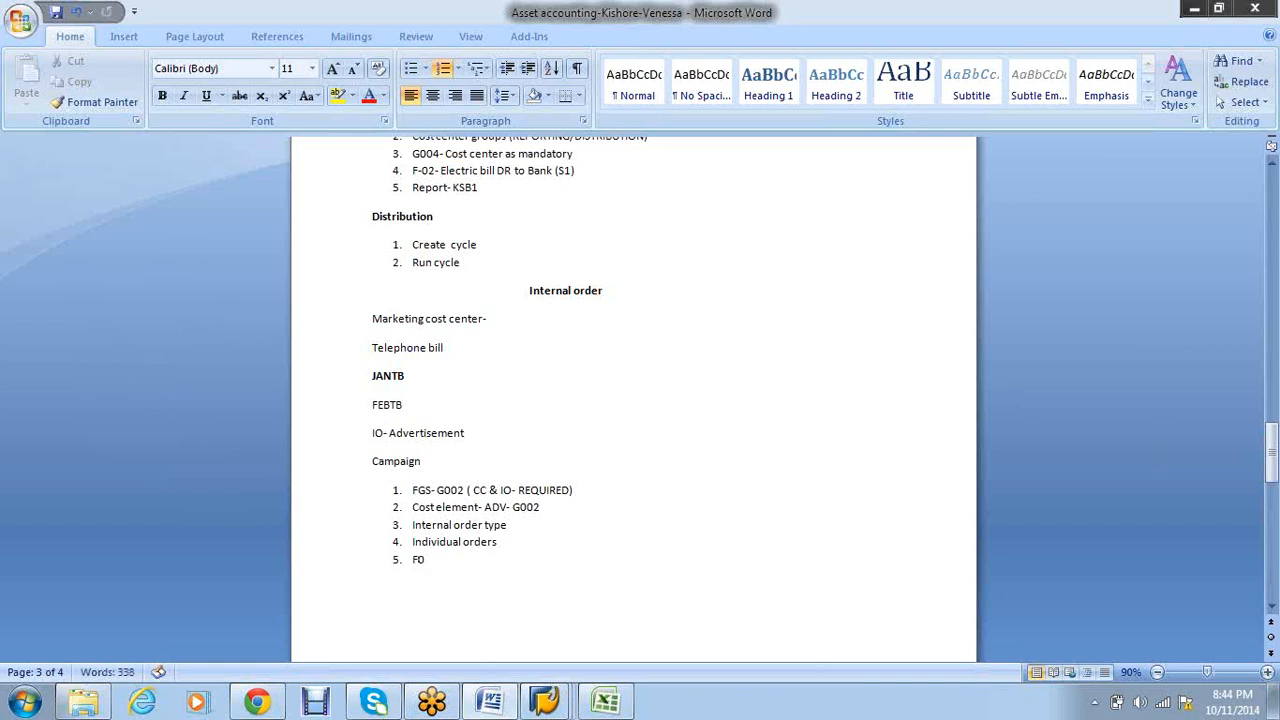
{"action": "key", "text": "BackSpace"}
{"action": "type", "text": "-02 ( CC & IO)"}
- Insert the list item "Planning for IO" between Individual orders and the F-02 item
{"action": "left_click", "coordinate": [544, 541]}
{"action": "key", "text": "Return"}
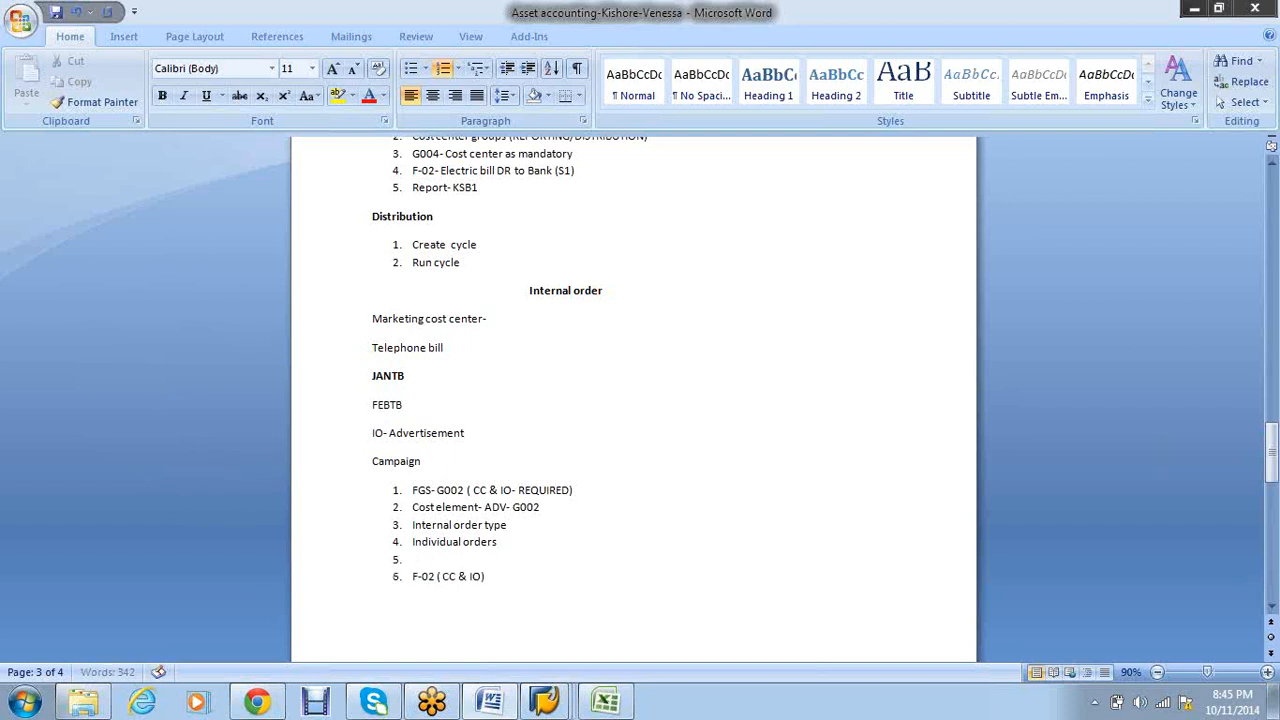
{"action": "type", "text": "PI"}
{"action": "type", "text": "annin"}
{"action": "type", "text": "g for IO"}
- Add a list item starting with "Internal" below the F-02 item
{"action": "left_click", "coordinate": [485, 576]}
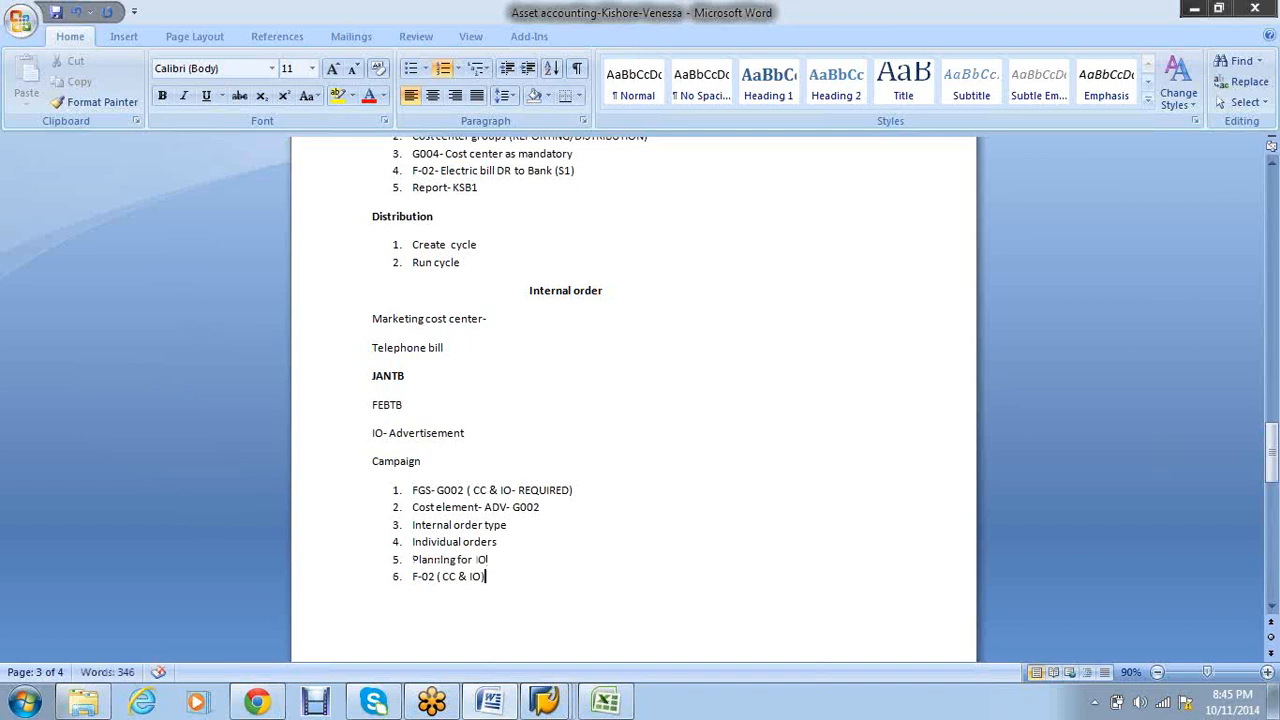
{"action": "key", "text": "Return"}
{"action": "type", "text": "Internaln"}
{"action": "key", "text": "BackSpace"}
{"action": "type", "text": "oro"}
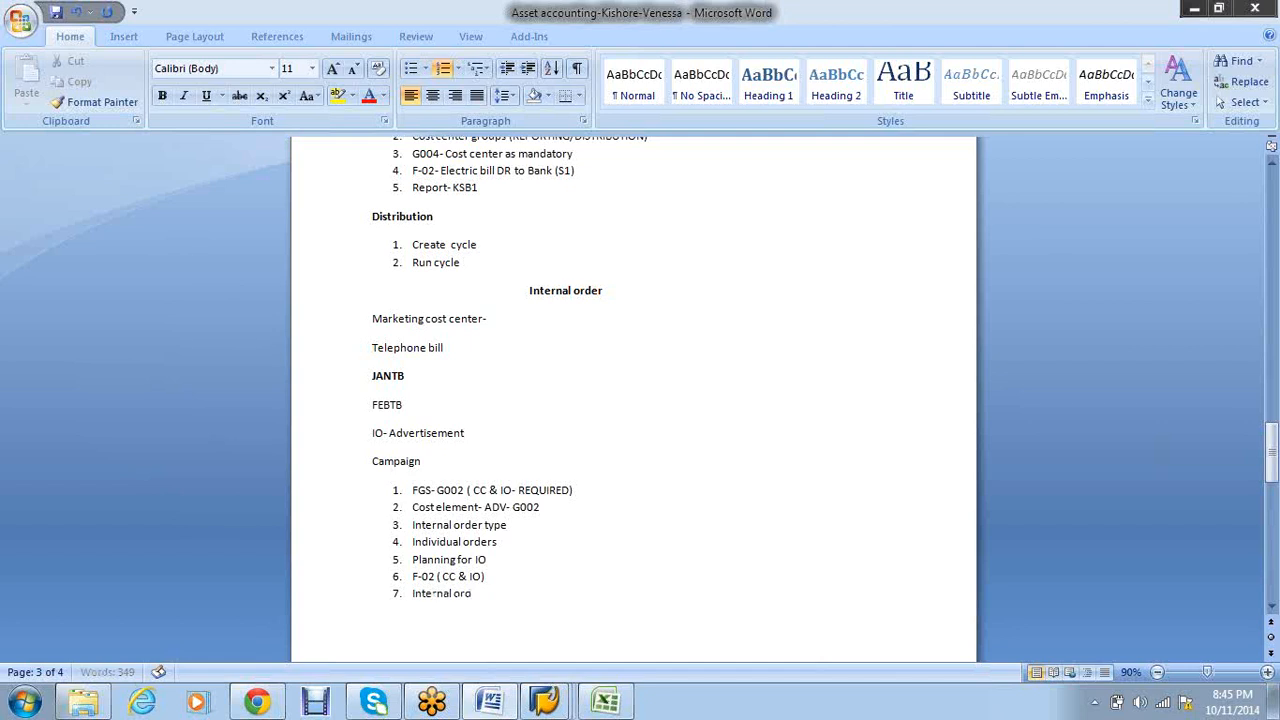
- Complete list item 7 as "Internal order report" and add item 8, "Variance analysis for IO", under Internal order
{"action": "type", "text": "er report"}
{"action": "key", "text": "Return"}
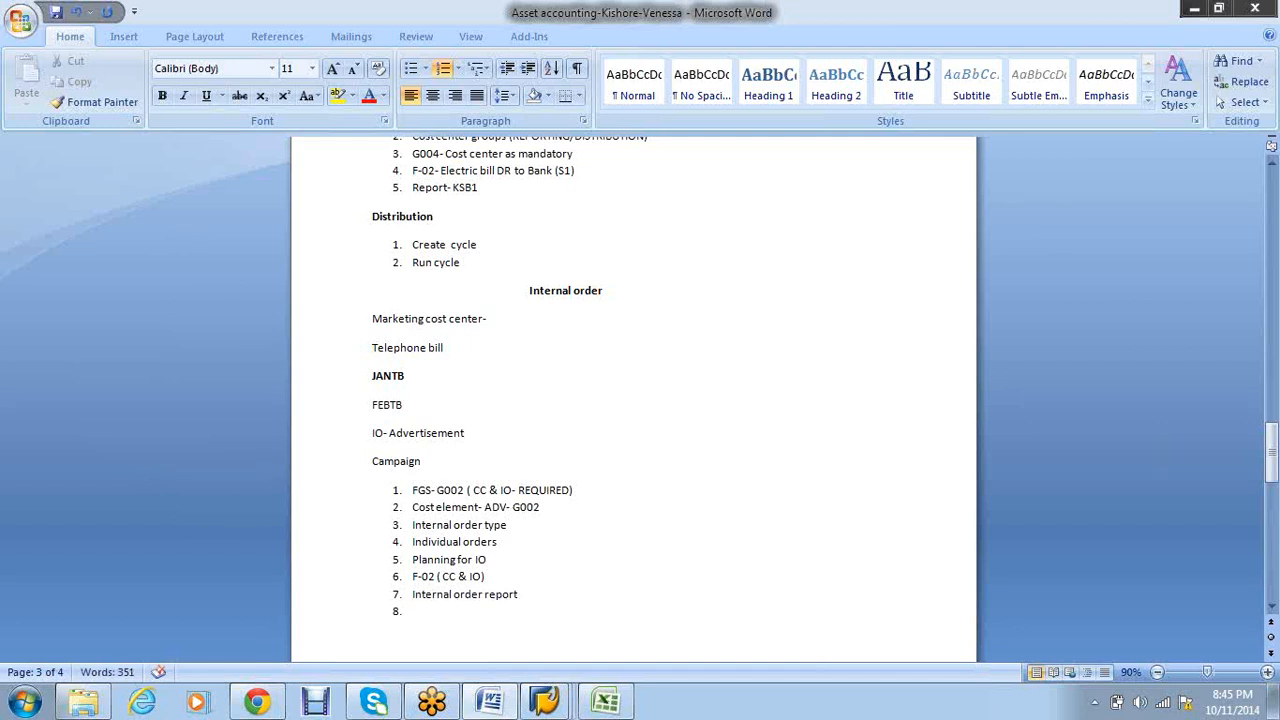
{"action": "type", "text": "Variance analysis for IO"}
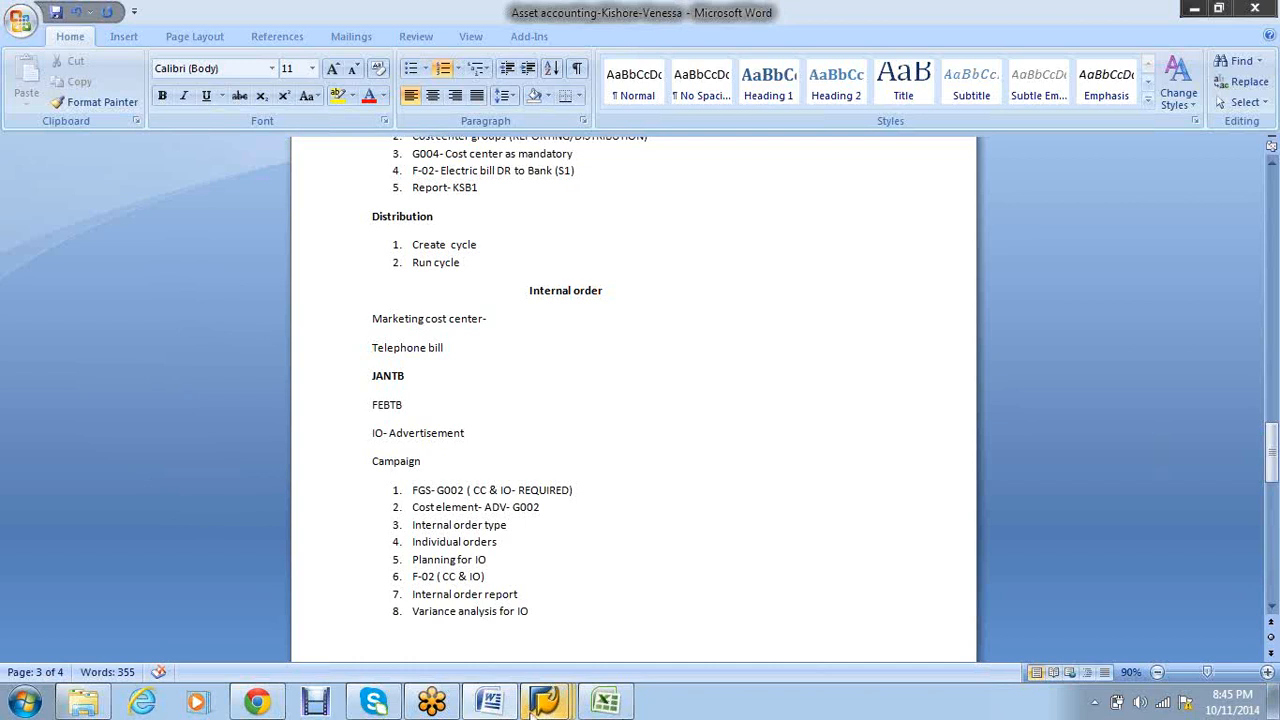
- Switch to the SAP cost center variance session and open transaction OBC4 for the field status variants
{"action": "mouse_move", "coordinate": [535, 706]}
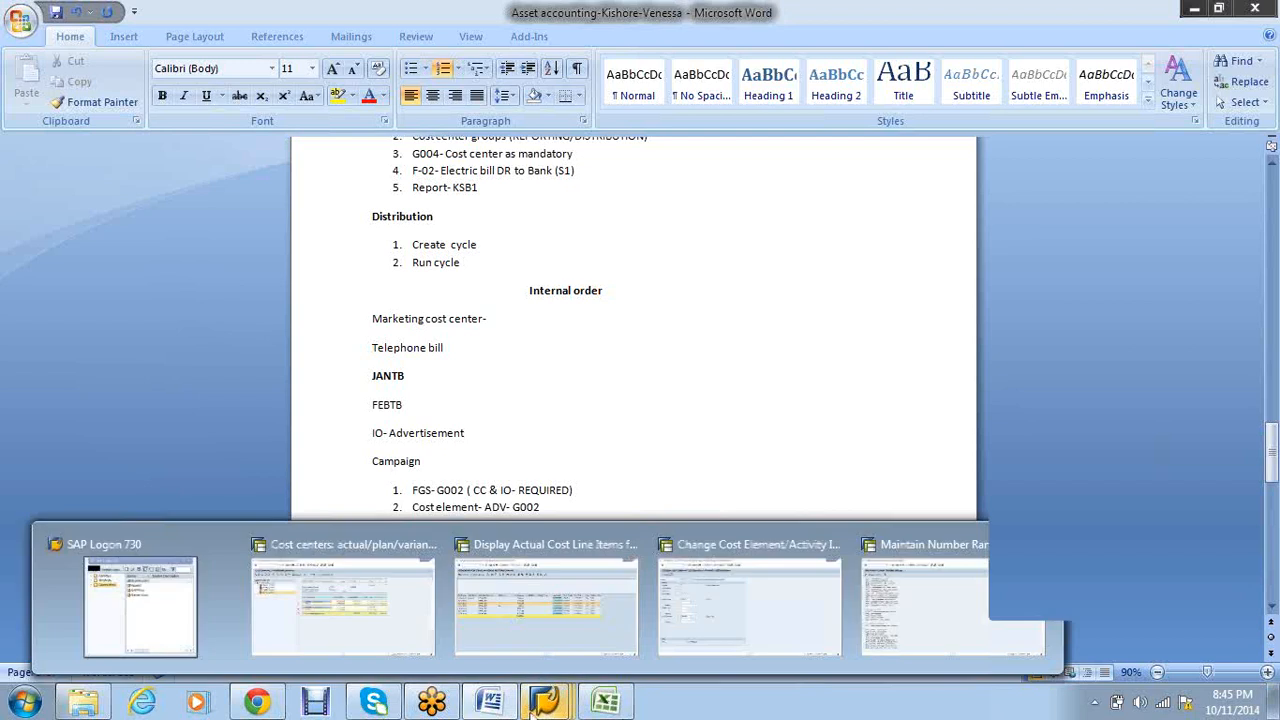
{"action": "left_click", "coordinate": [336, 614]}
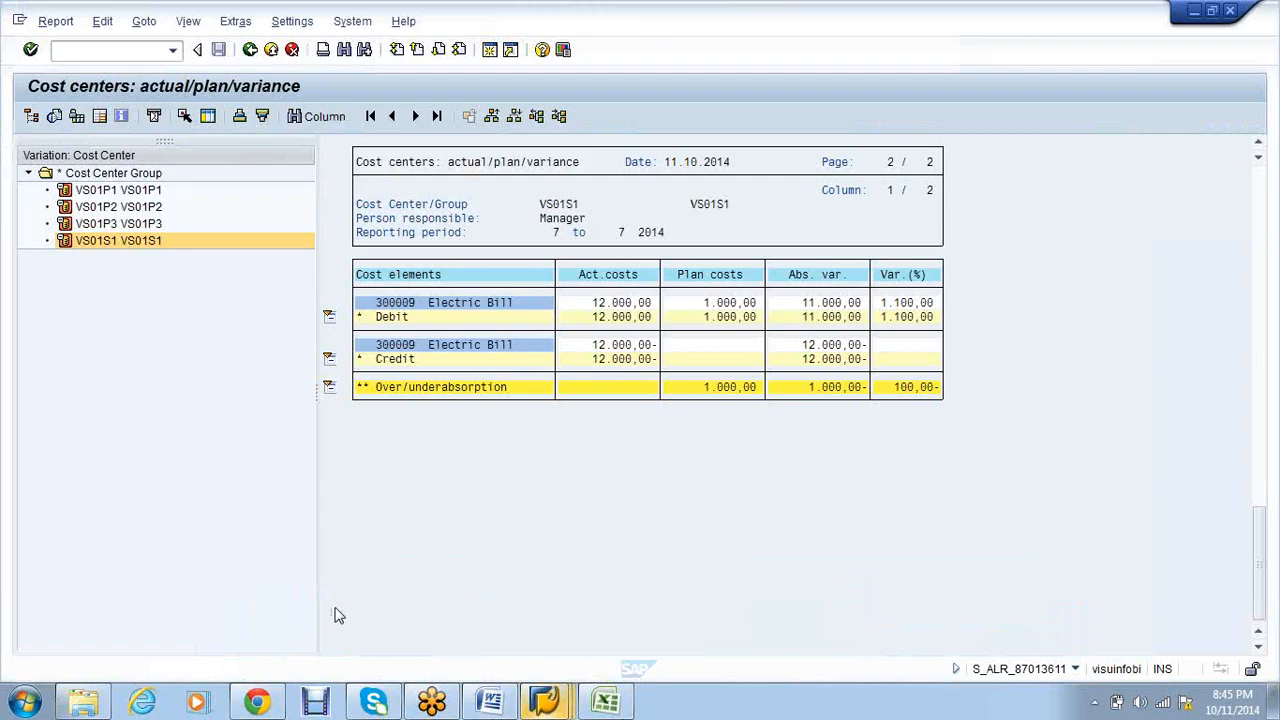
{"action": "left_click", "coordinate": [80, 49]}
{"action": "type", "text": "/no"}
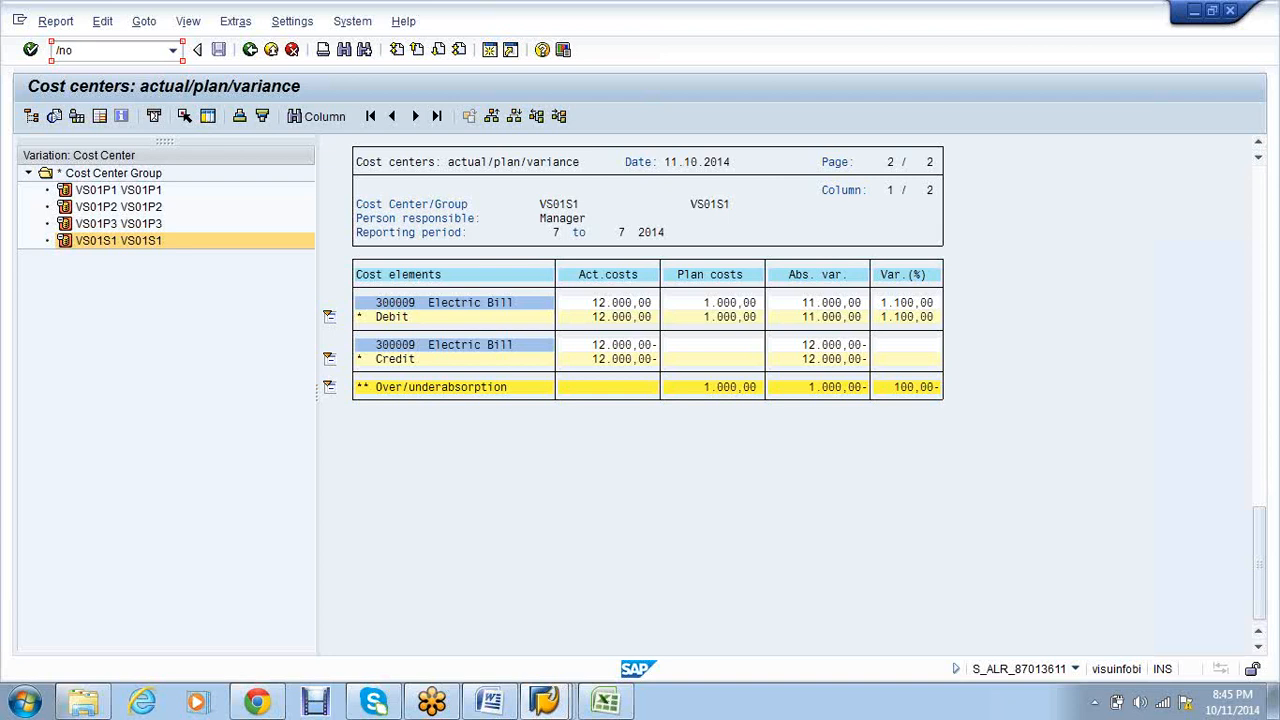
{"action": "type", "text": "kkp"}
{"action": "key", "text": "Return"}
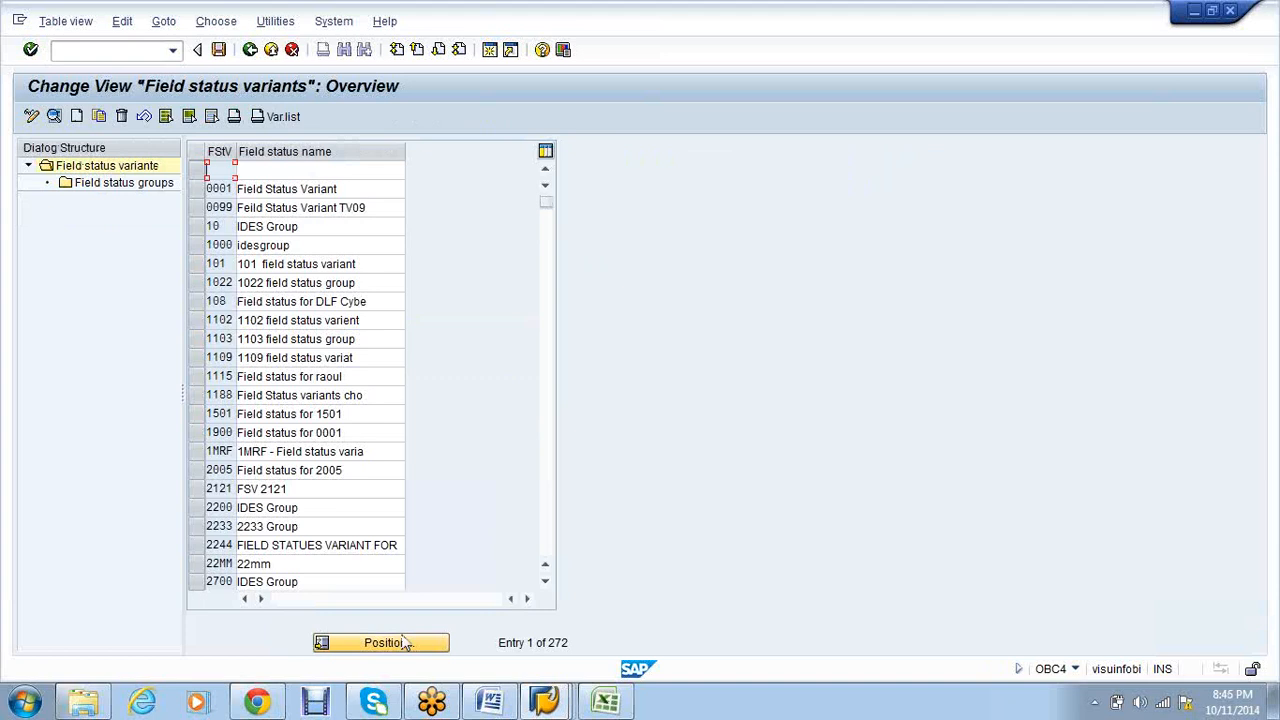
- Locate field status variant VS01 and open its field status groups
{"action": "left_click", "coordinate": [405, 643]}
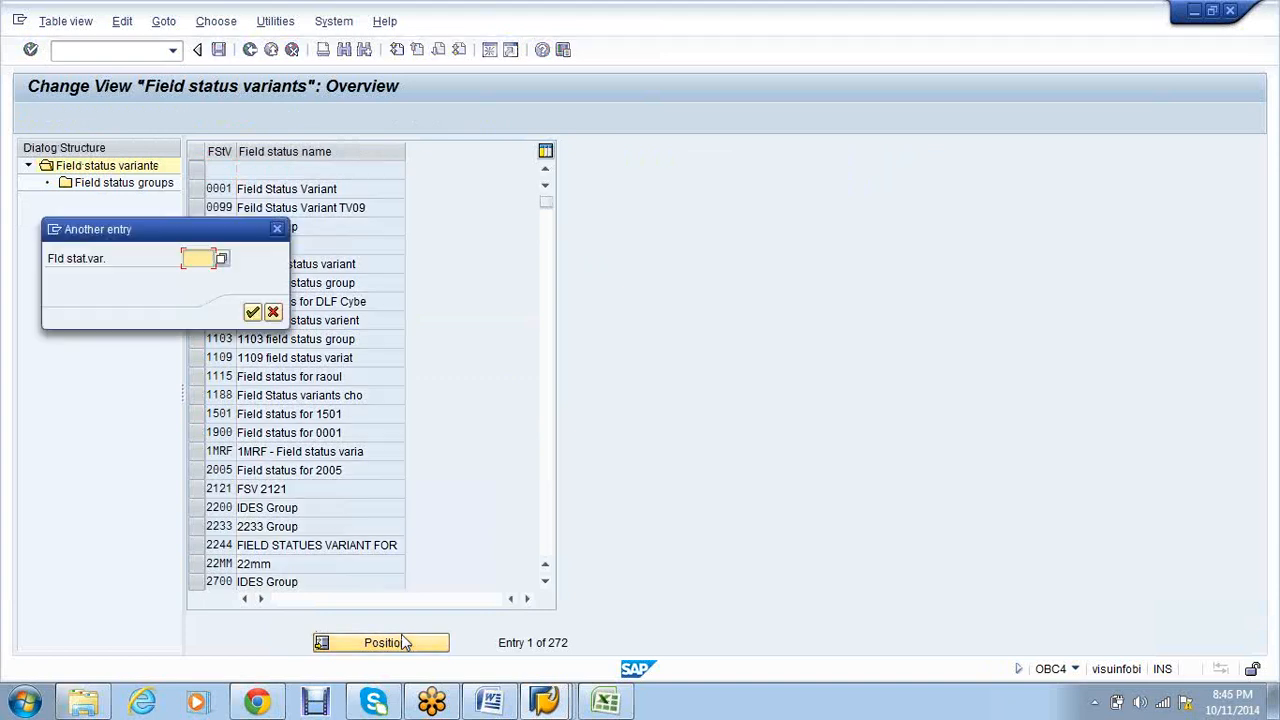
{"action": "type", "text": "vs01"}
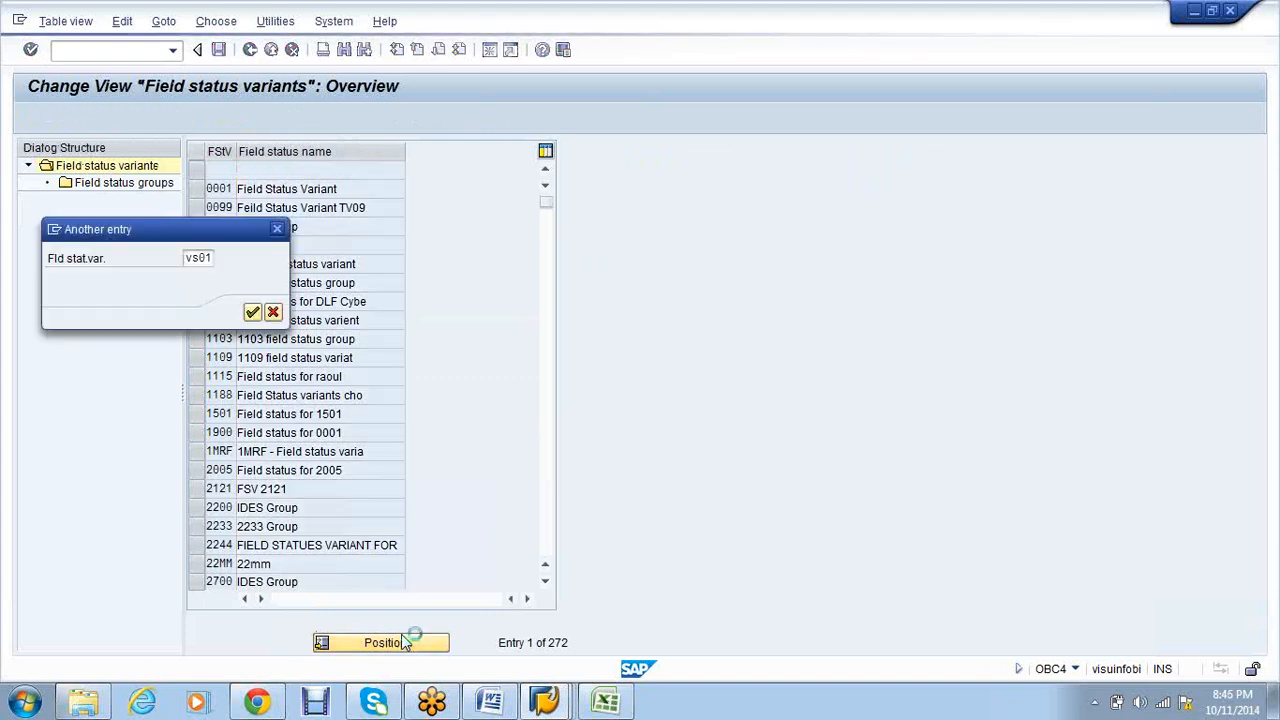
{"action": "key", "text": "Return"}
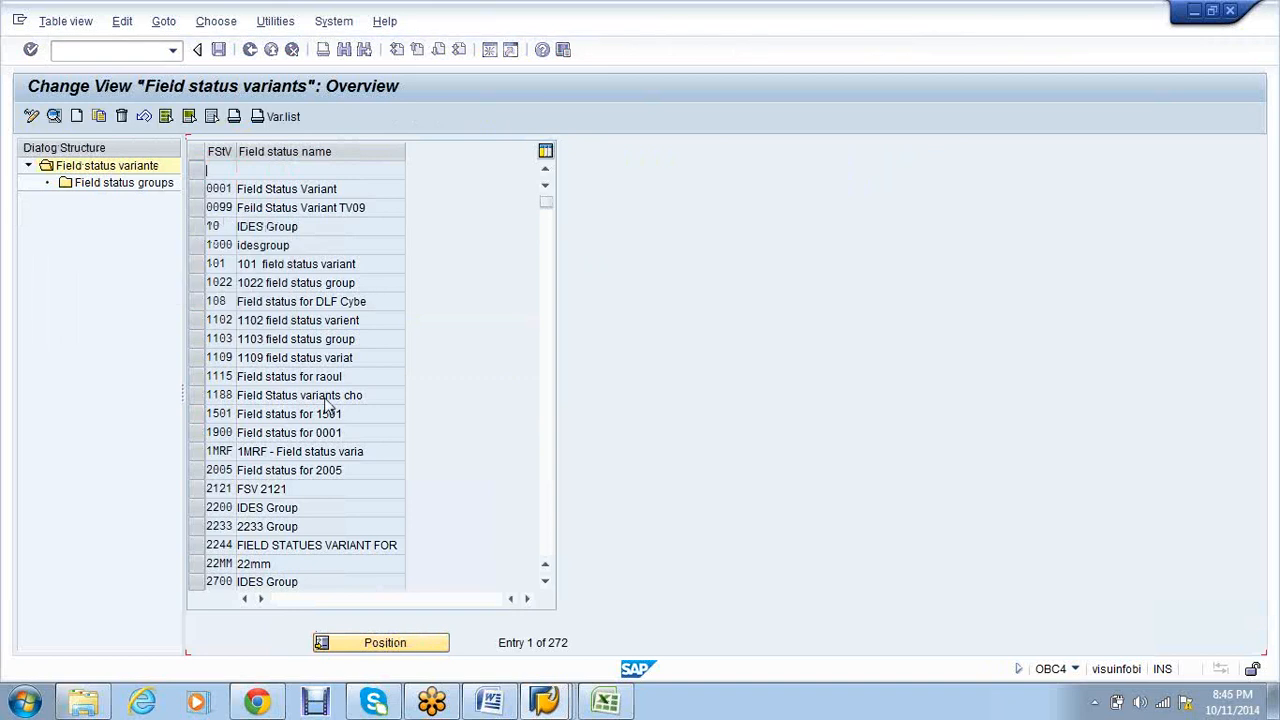
{"action": "double_click", "coordinate": [111, 186]}
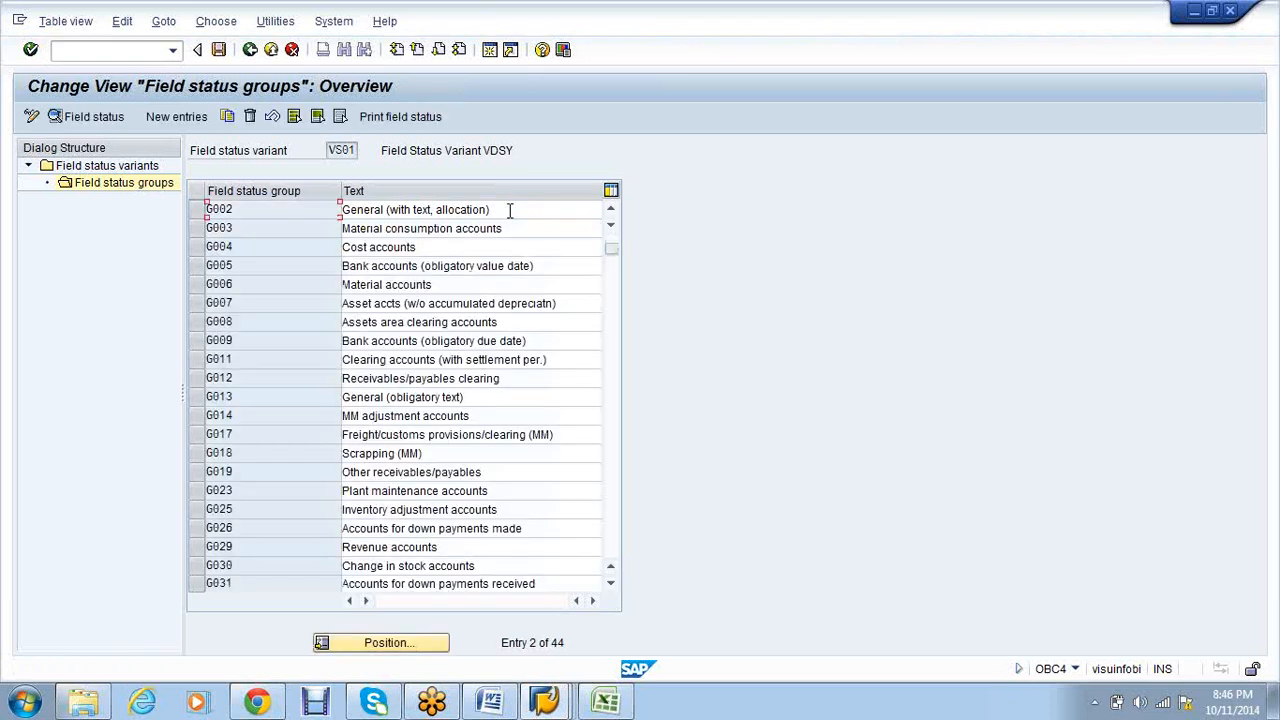
- Rename field status group G002 of variant VS01 as INTERNAL ORDER and save it under the proposed customizing request
{"action": "left_click", "coordinate": [507, 214]}
{"action": "key", "text": "BackSpace"}
{"action": "key", "text": "BackSpace"}
{"action": "key", "text": "BackSpace"}
{"action": "key", "text": "BackSpace"}
{"action": "key", "text": "BackSpace"}
{"action": "key", "text": "BackSpace"}
{"action": "key", "text": "BackSpace"}
{"action": "key", "text": "BackSpace"}
{"action": "key", "text": "BackSpace"}
{"action": "key", "text": "BackSpace"}
{"action": "key", "text": "BackSpace"}
{"action": "key", "text": "BackSpace"}
{"action": "key", "text": "BackSpace"}
{"action": "key", "text": "BackSpace"}
{"action": "key", "text": "BackSpace"}
{"action": "key", "text": "BackSpace"}
{"action": "key", "text": "BackSpace"}
{"action": "key", "text": "BackSpace"}
{"action": "key", "text": "BackSpace"}
{"action": "key", "text": "BackSpace"}
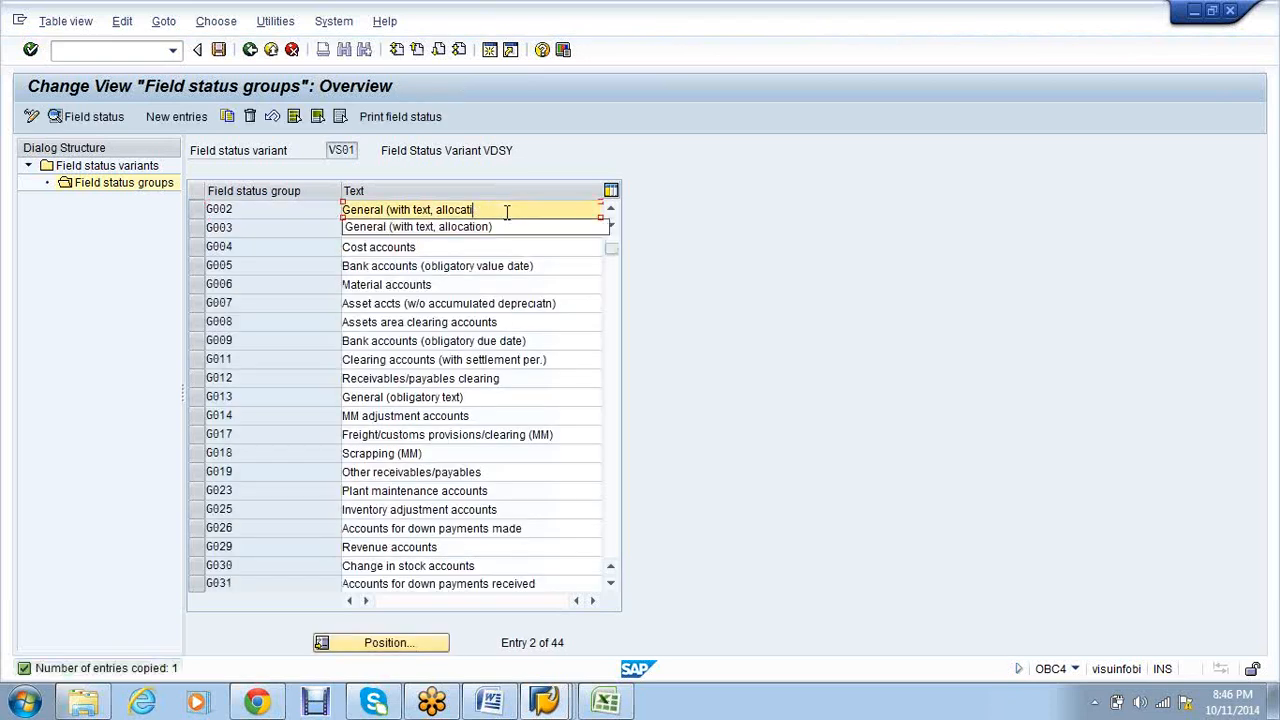
{"action": "key", "text": "BackSpace"}
{"action": "key", "text": "BackSpace"}
{"action": "key", "text": "BackSpace"}
{"action": "key", "text": "BackSpace"}
{"action": "key", "text": "BackSpace"}
{"action": "key", "text": "BackSpace"}
{"action": "key", "text": "BackSpace"}
{"action": "key", "text": "BackSpace"}
{"action": "key", "text": "BackSpace"}
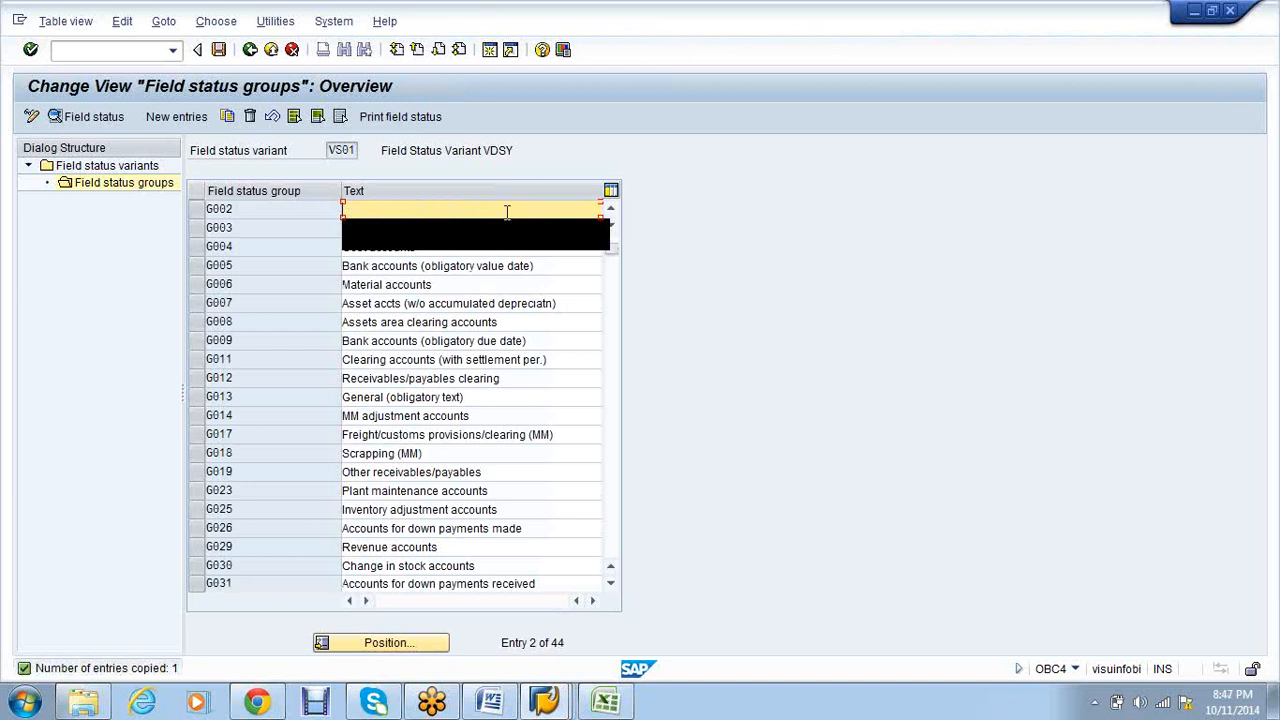
{"action": "left_click", "coordinate": [446, 244]}
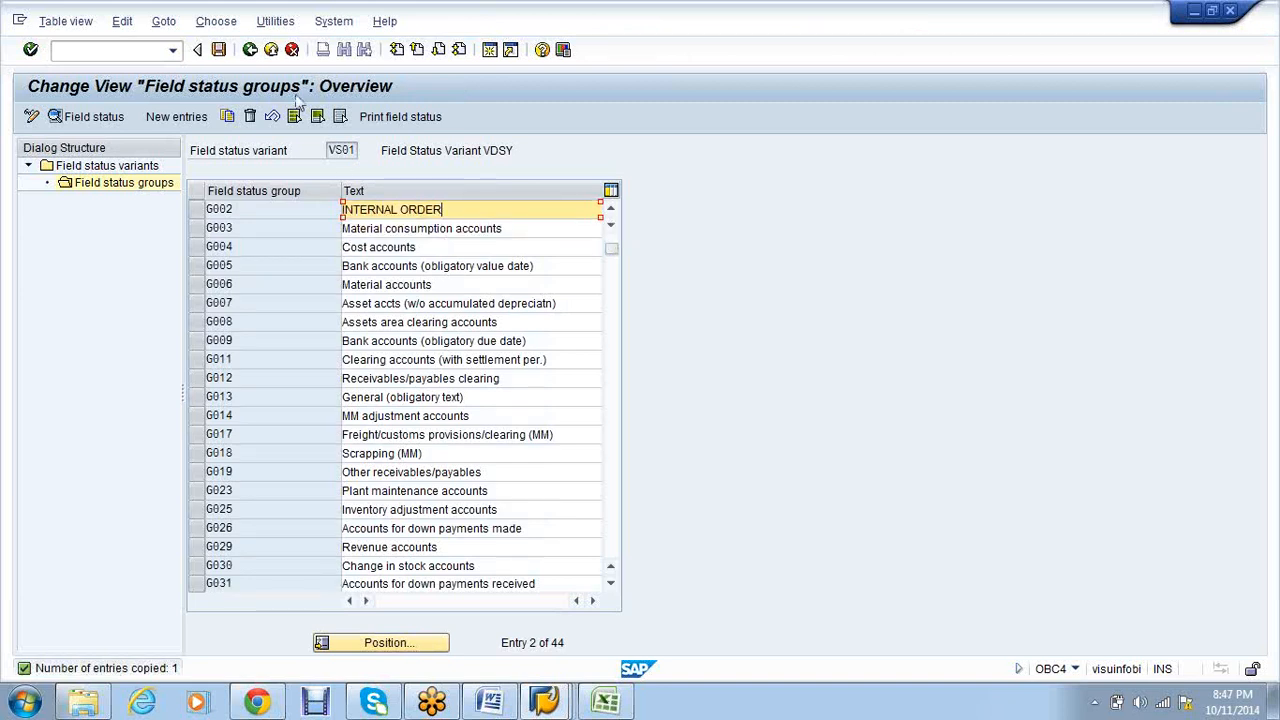
{"action": "left_click", "coordinate": [219, 50]}
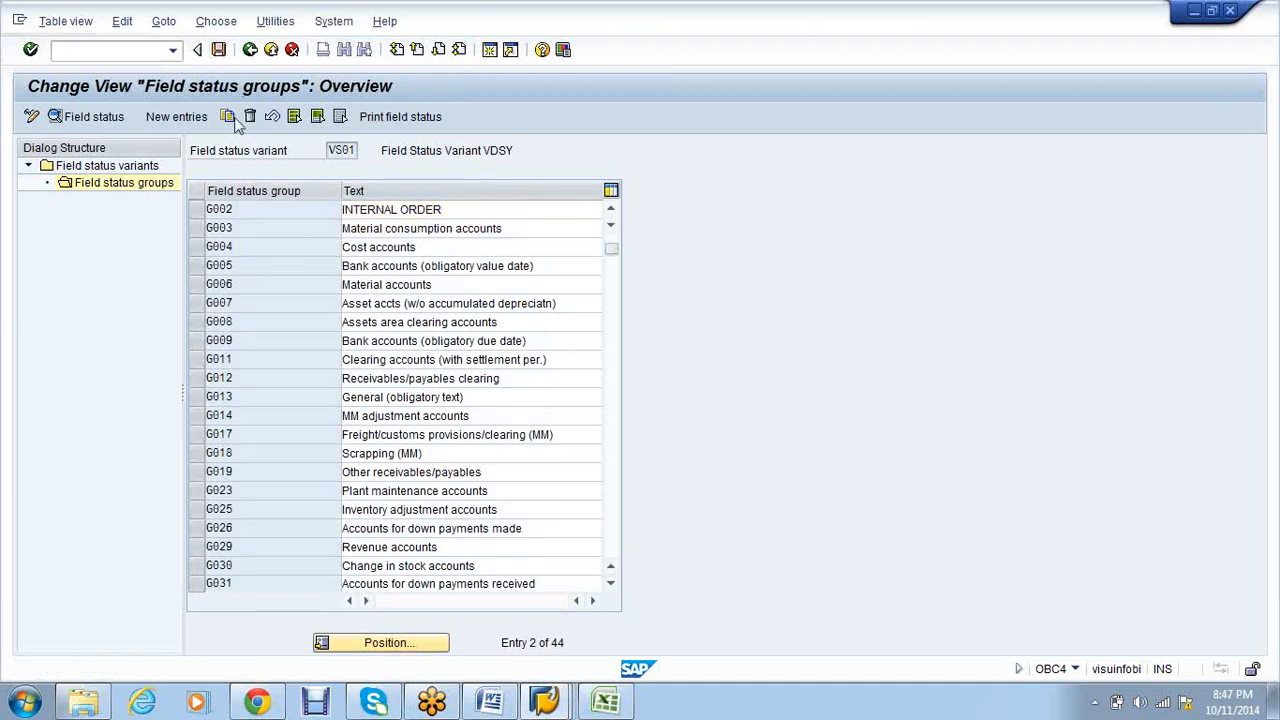
{"action": "left_click", "coordinate": [270, 313]}
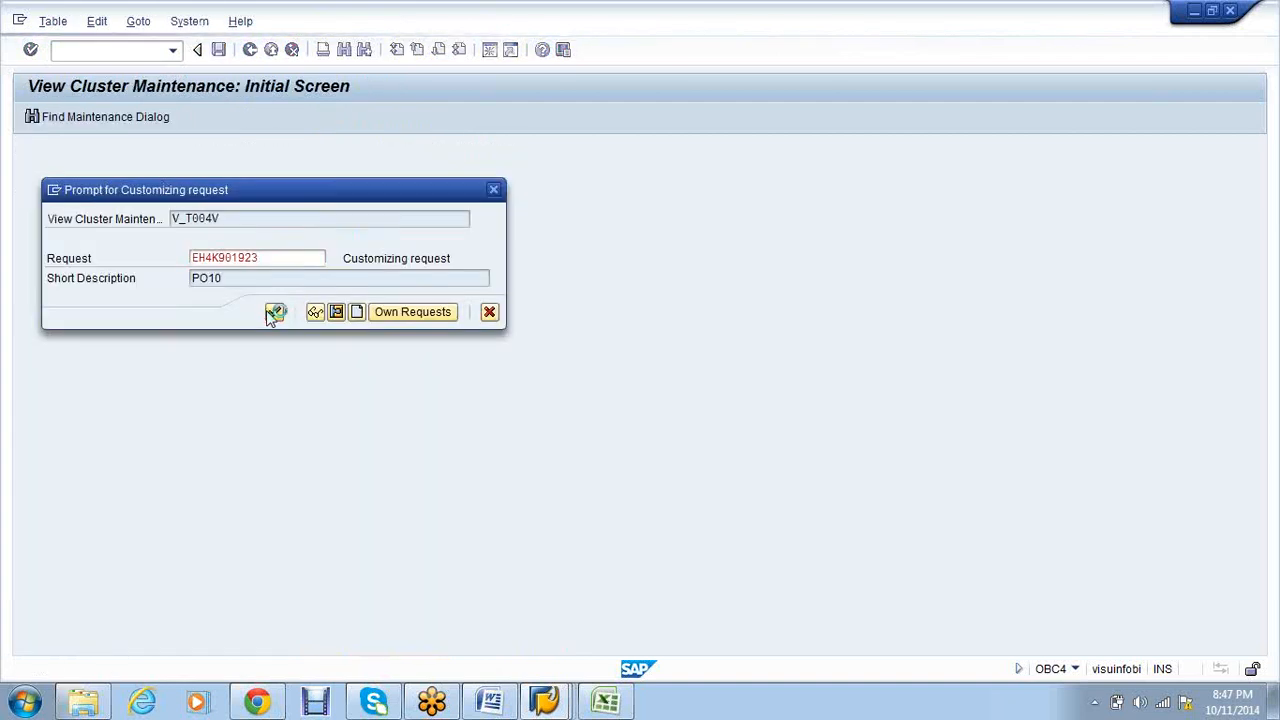
- Make Cost center and CO/PP order required entries in G002's additional account assignments, and save the group
{"action": "double_click", "coordinate": [284, 211]}
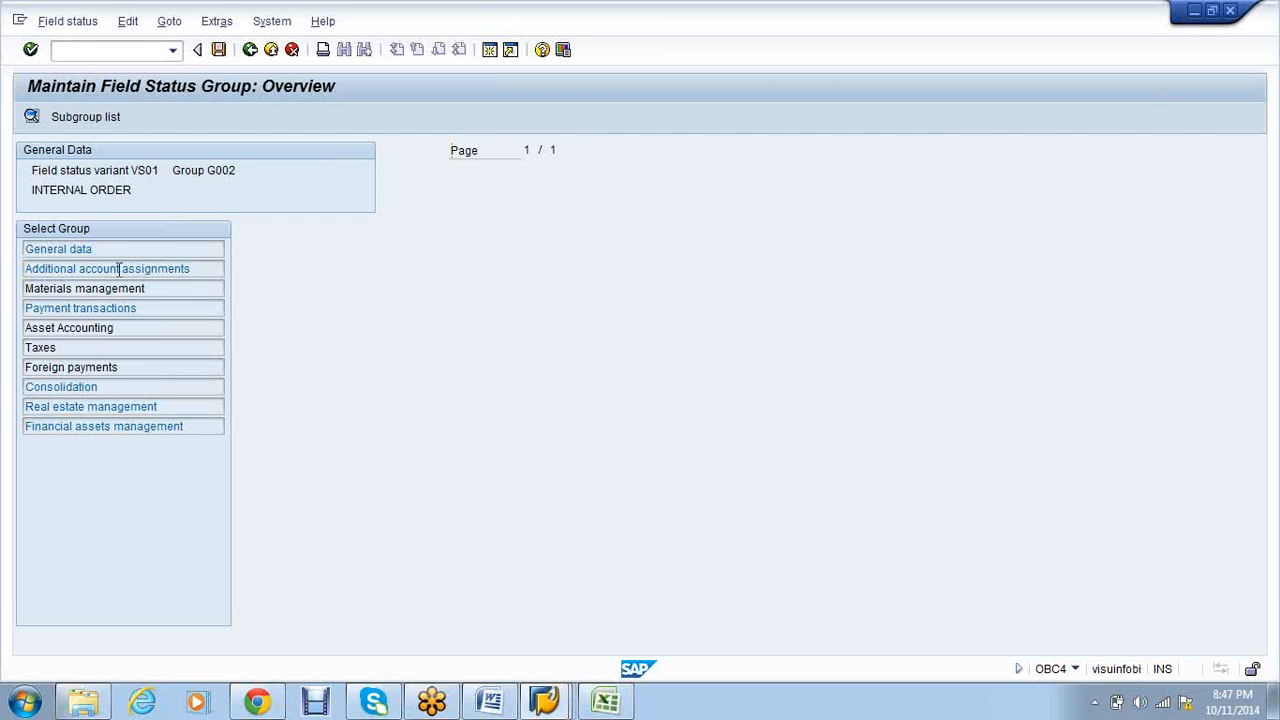
{"action": "double_click", "coordinate": [119, 268]}
{"action": "left_click", "coordinate": [331, 328]}
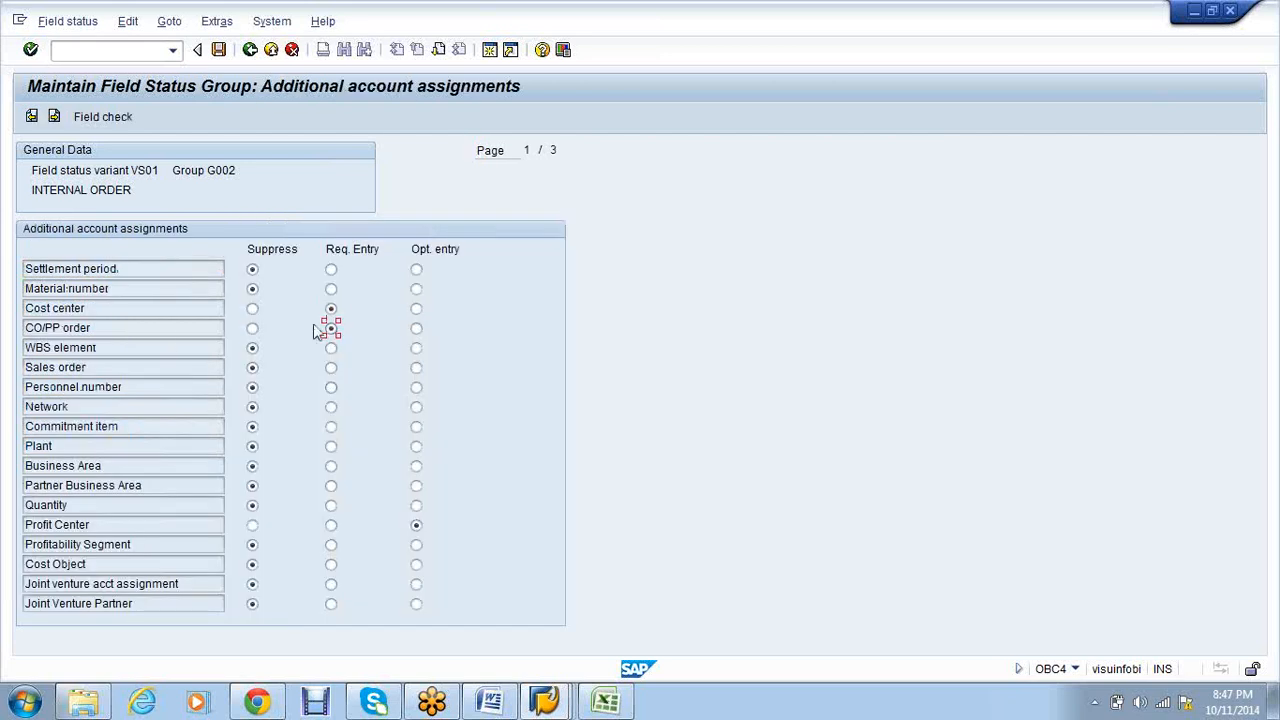
{"action": "left_click", "coordinate": [218, 50]}
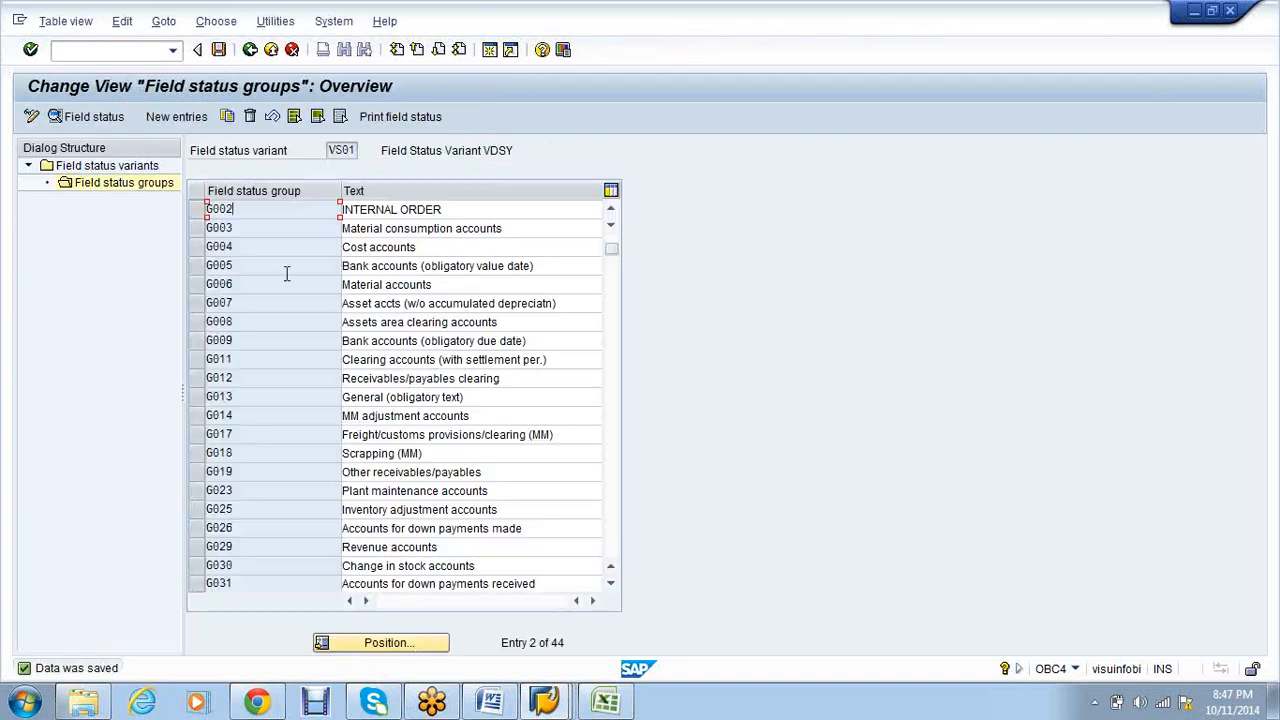
- Open transaction FS00 and expand the VS01 Expenses accounts
{"action": "left_click", "coordinate": [111, 52]}
{"action": "type", "text": "/nfs00"}
{"action": "key", "text": "Return"}
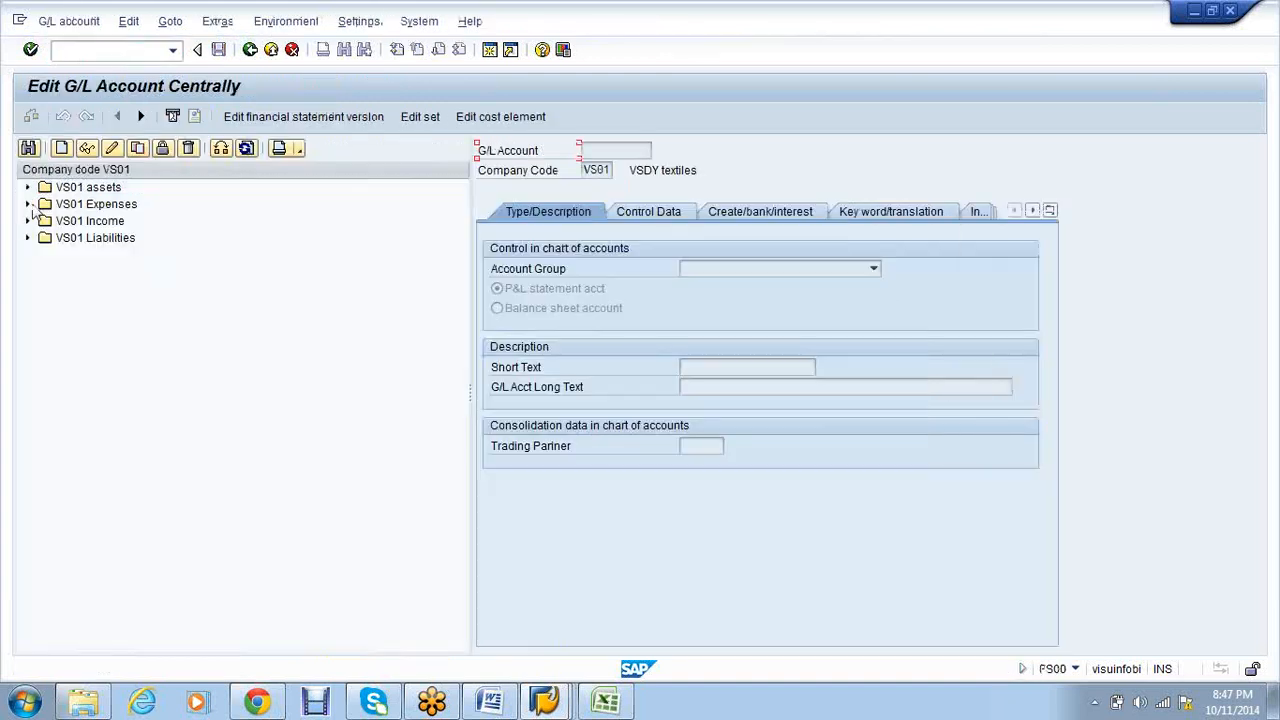
{"action": "left_click", "coordinate": [28, 204]}
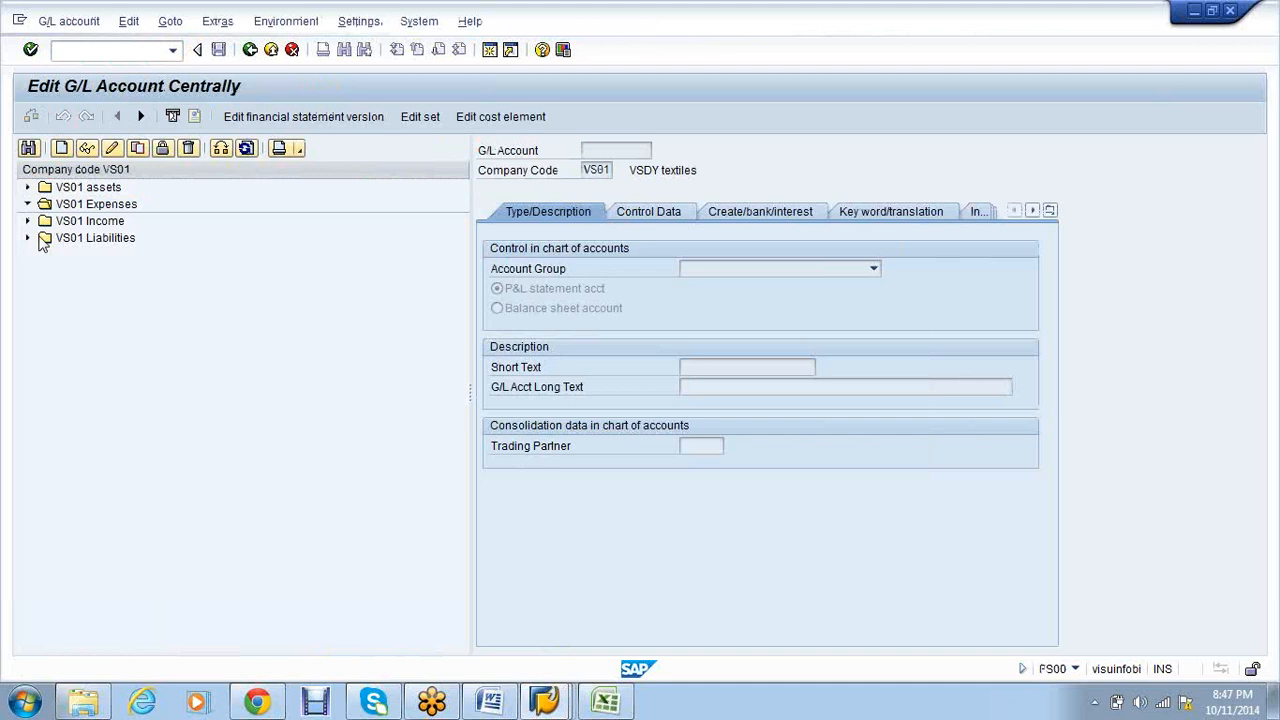
- Copy G/L account 300010 Telephone Bill to new account 300011 in company code VS01
{"action": "double_click", "coordinate": [172, 396]}
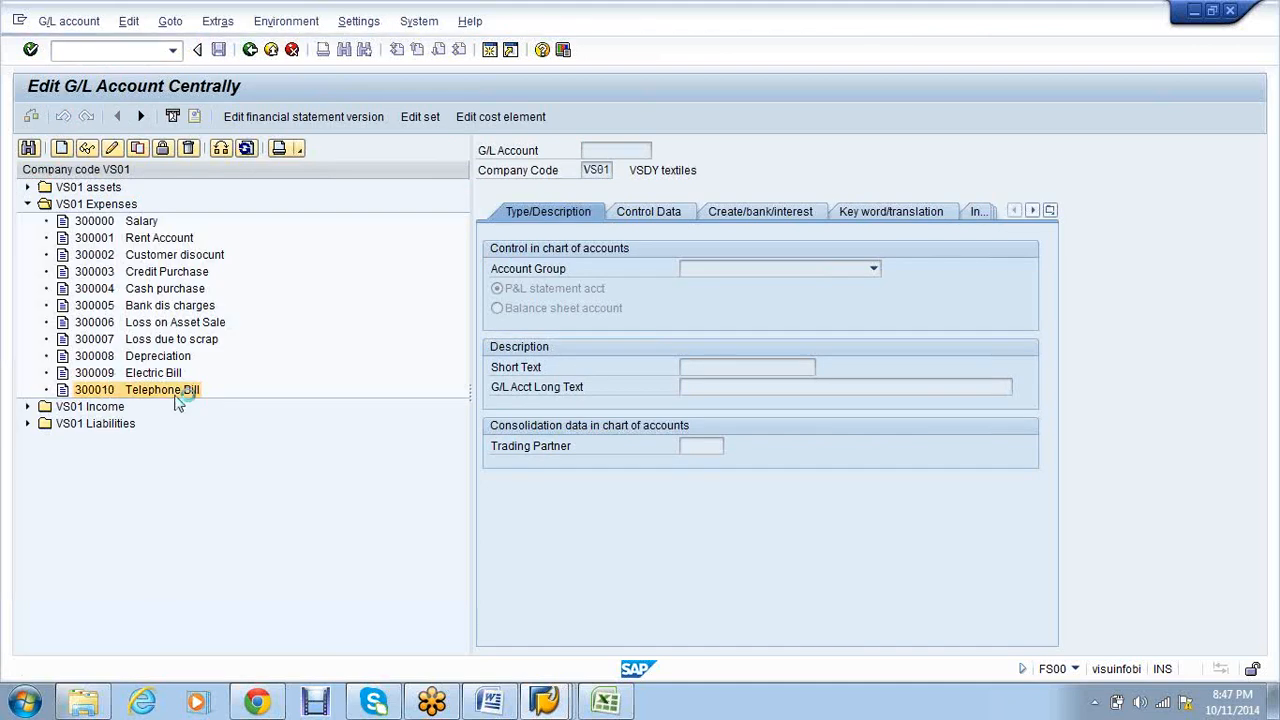
{"action": "right_click", "coordinate": [177, 400]}
{"action": "left_click", "coordinate": [226, 451]}
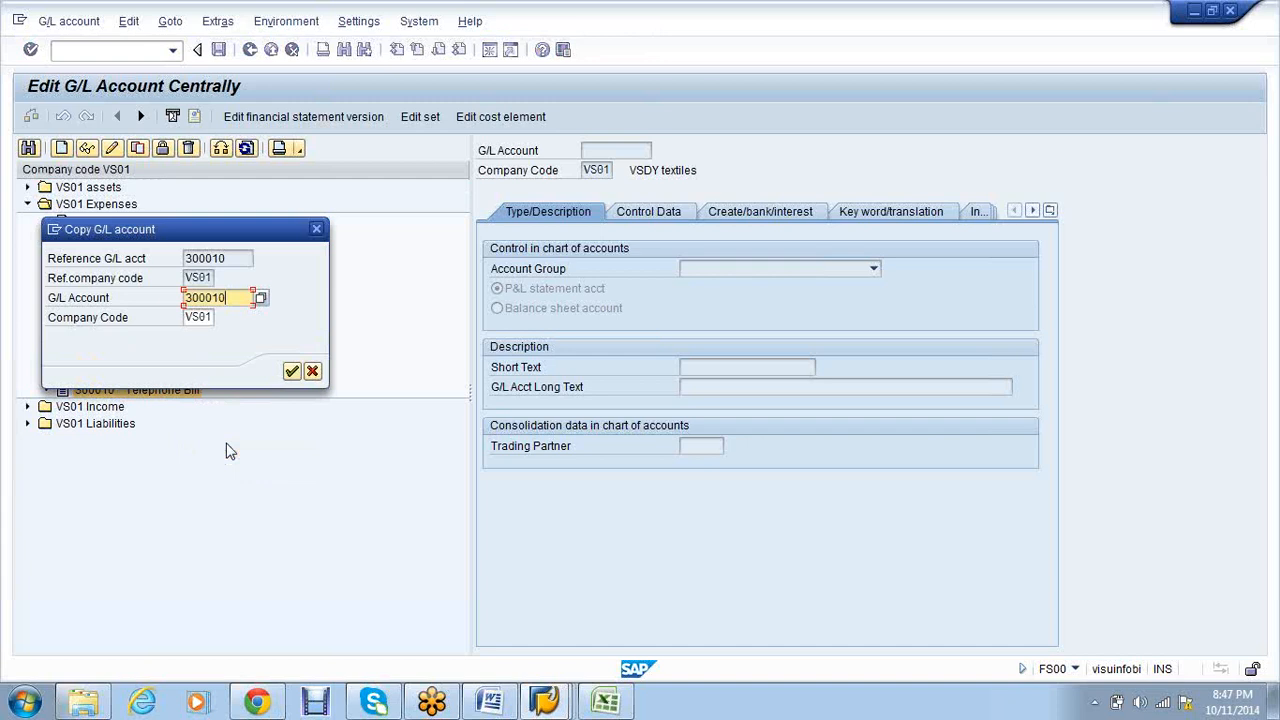
{"action": "type", "text": "300011"}
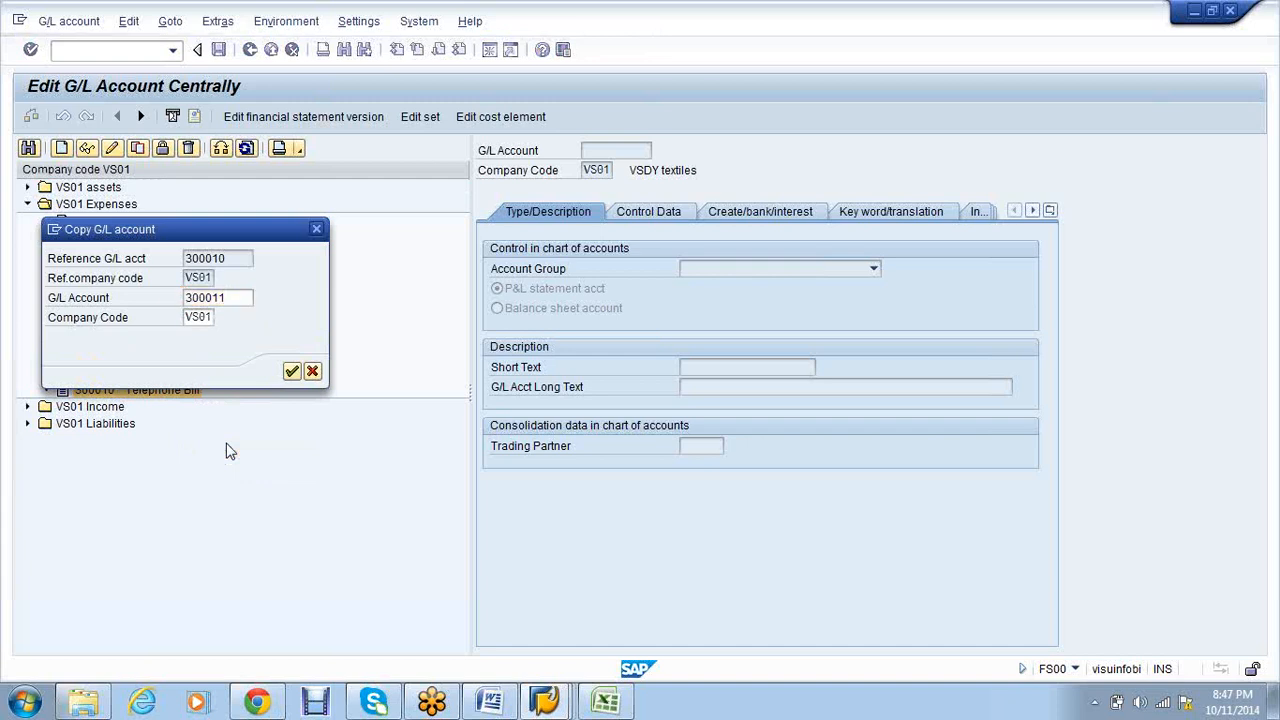
{"action": "key", "text": "Return"}
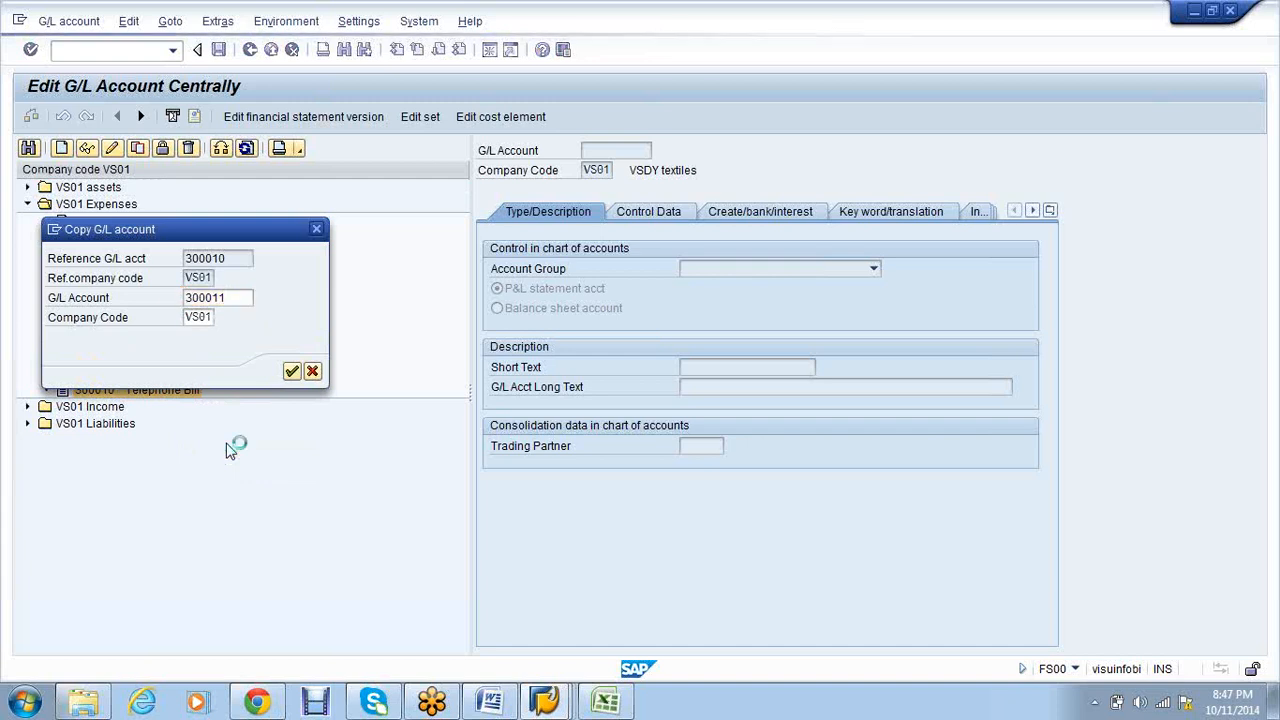
- Set both the short text and the long text of G/L account 300011 to Advertisement
{"action": "left_click", "coordinate": [788, 369]}
{"action": "key", "text": "BackSpace"}
{"action": "key", "text": "BackSpace"}
{"action": "key", "text": "BackSpace"}
{"action": "key", "text": "BackSpace"}
{"action": "key", "text": "BackSpace"}
{"action": "key", "text": "BackSpace"}
{"action": "key", "text": "BackSpace"}
{"action": "key", "text": "BackSpace"}
{"action": "key", "text": "BackSpace"}
{"action": "type", "text": "A"}
{"action": "left_click", "coordinate": [771, 385]}
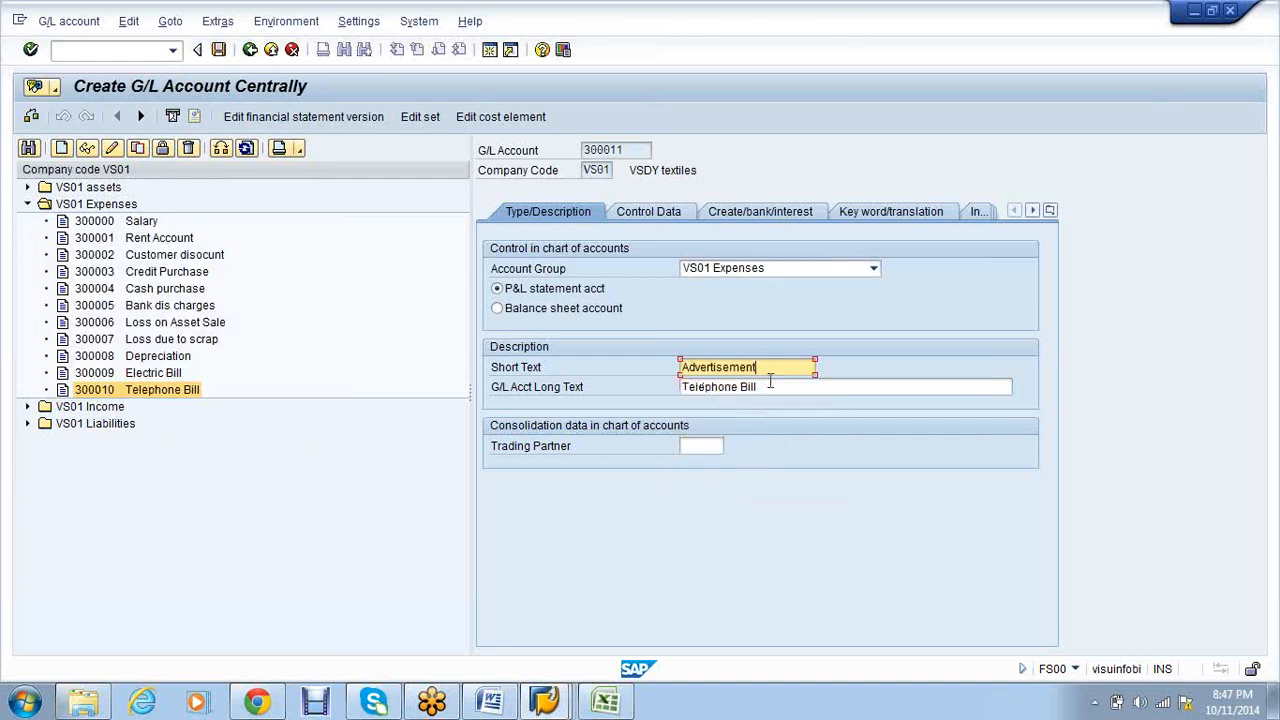
{"action": "left_click_drag", "start_coordinate": [758, 367], "coordinate": [668, 368]}
{"action": "key", "text": "ctrl+c"}
{"action": "left_click_drag", "start_coordinate": [1000, 387], "coordinate": [672, 387]}
{"action": "key", "text": "ctrl+v"}
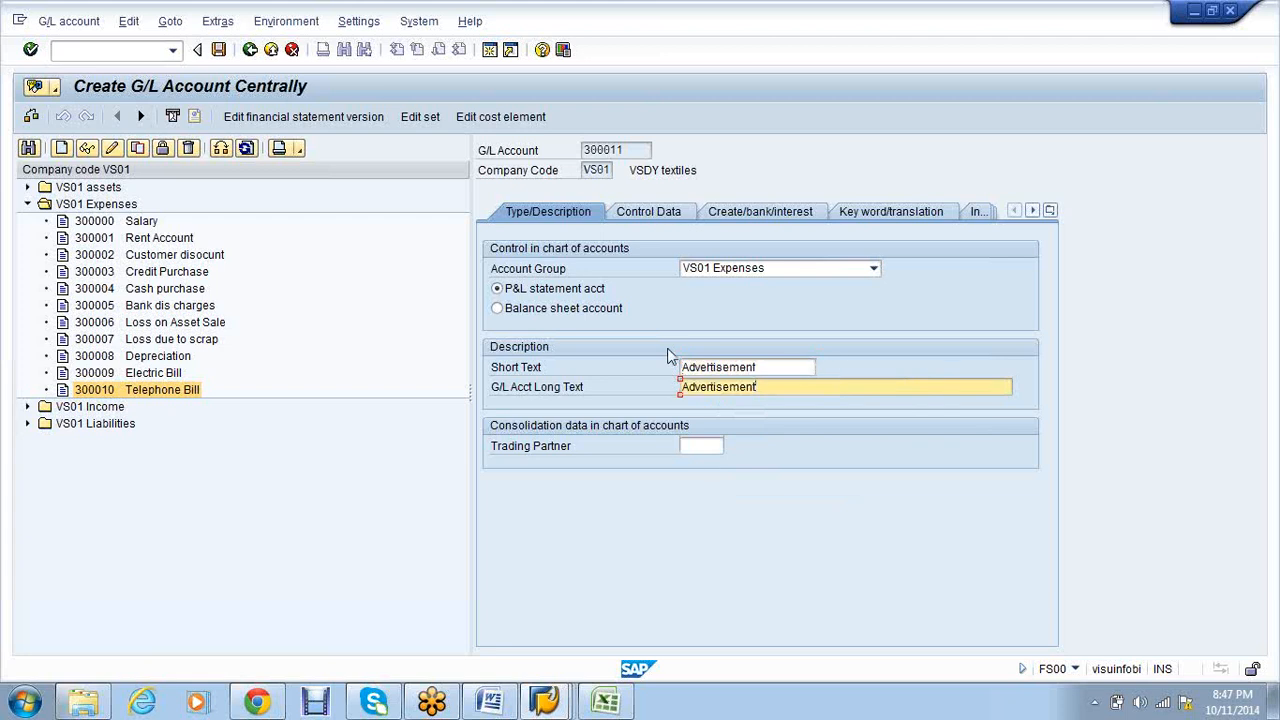
- Assign field status group G002 to account 300011, then create and save its cost element with category 1
{"action": "left_click", "coordinate": [657, 222]}
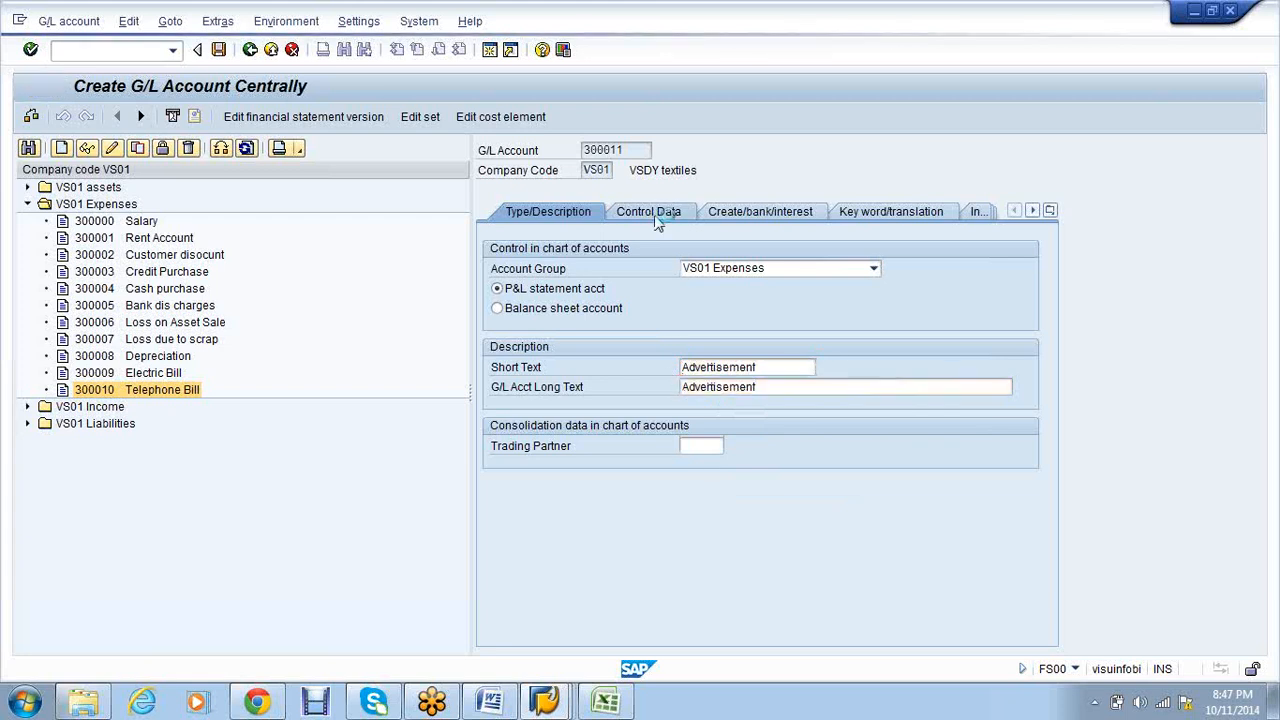
{"action": "left_click", "coordinate": [728, 215]}
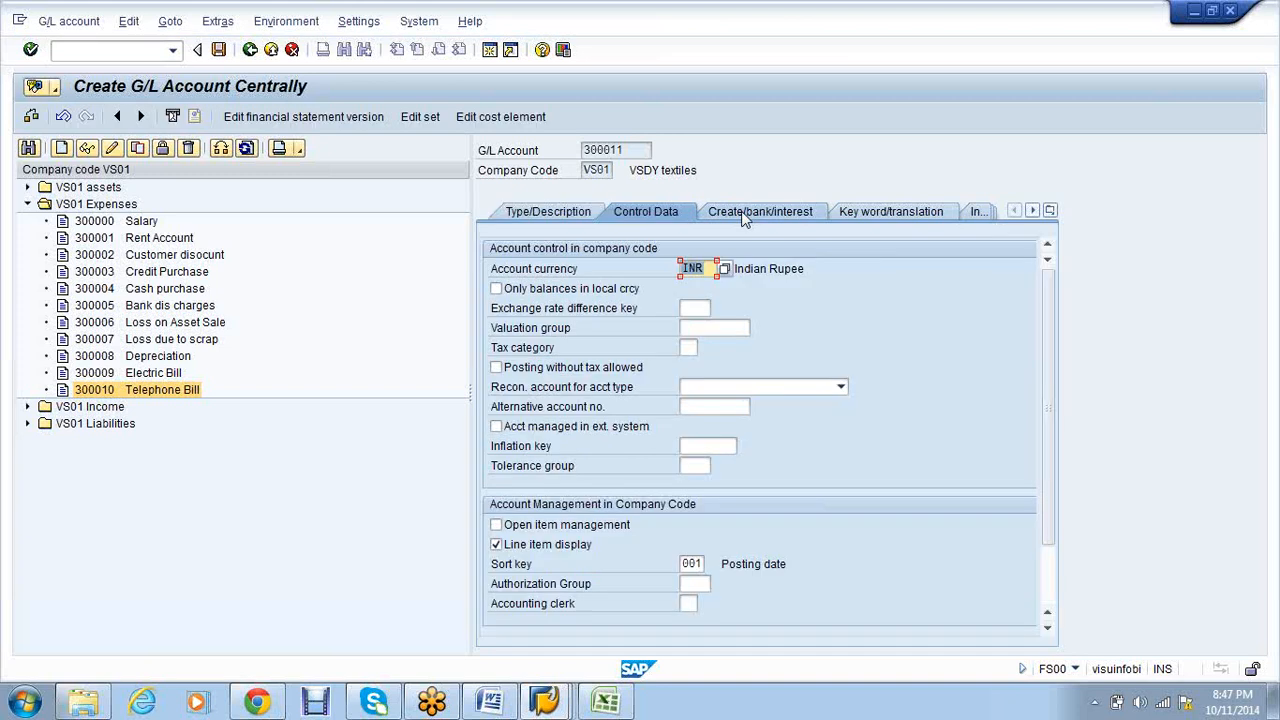
{"action": "left_click", "coordinate": [490, 118]}
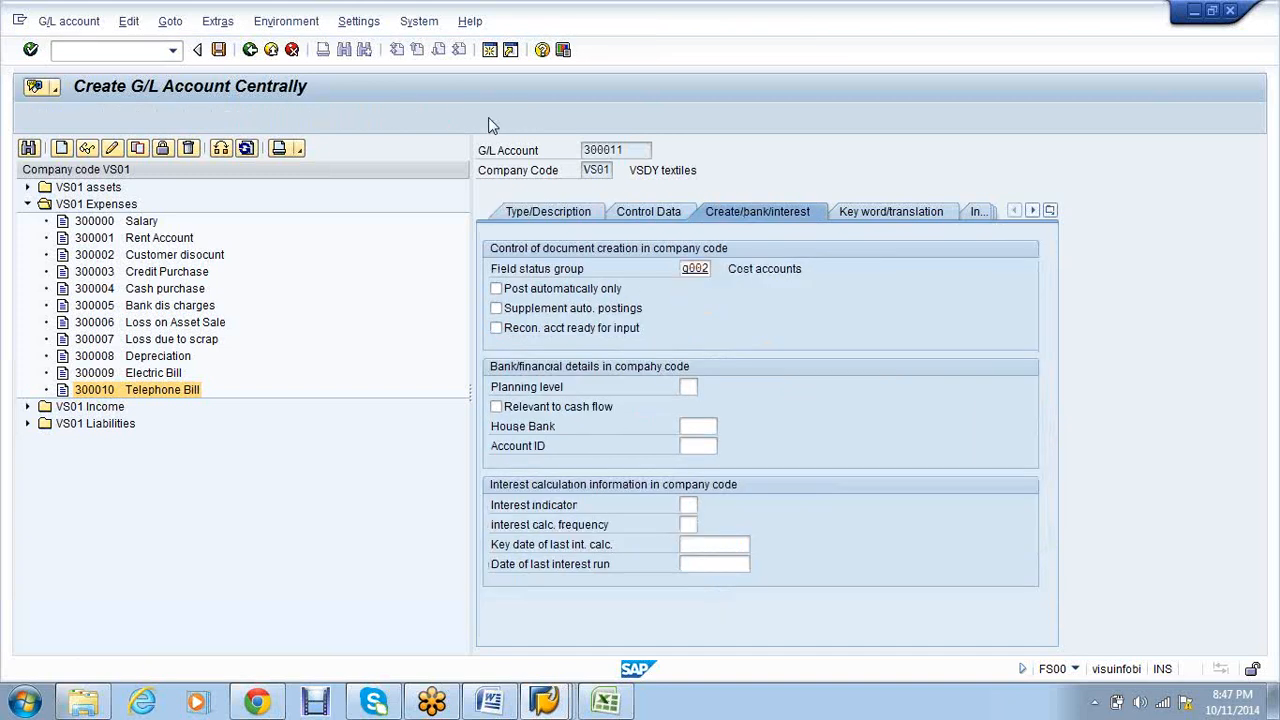
{"action": "left_click", "coordinate": [270, 339]}
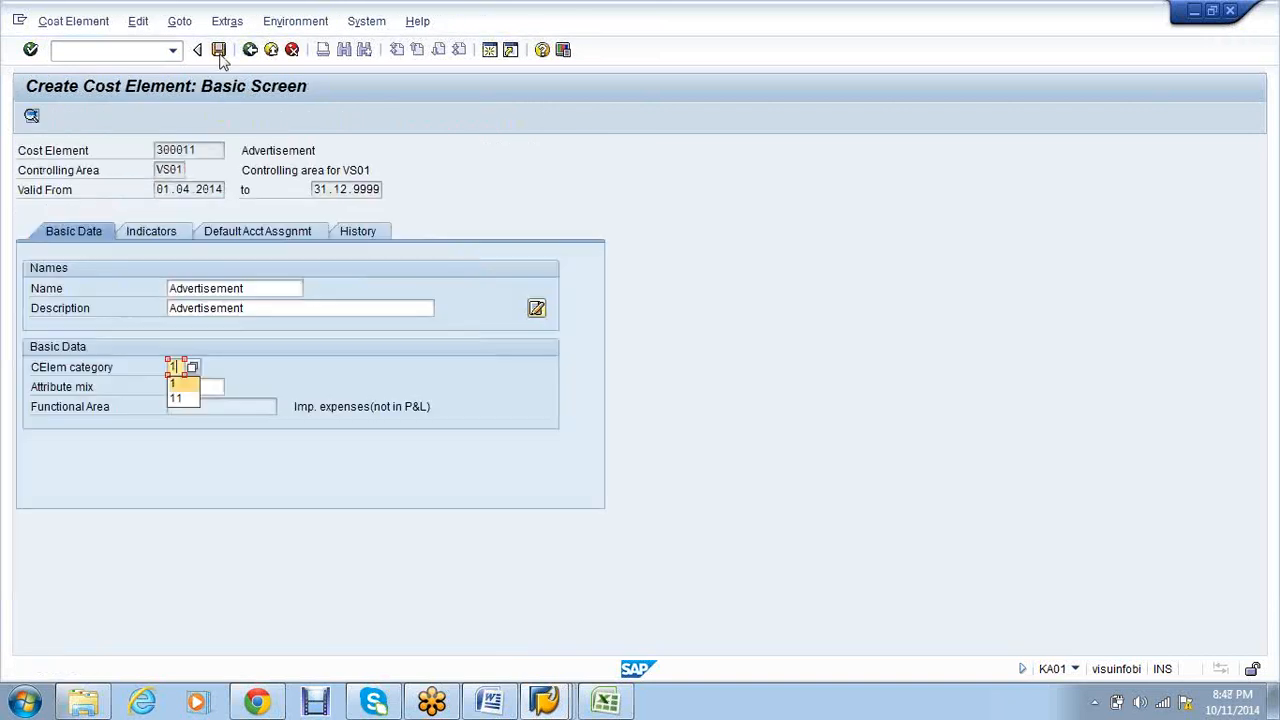
{"action": "left_click", "coordinate": [218, 50]}
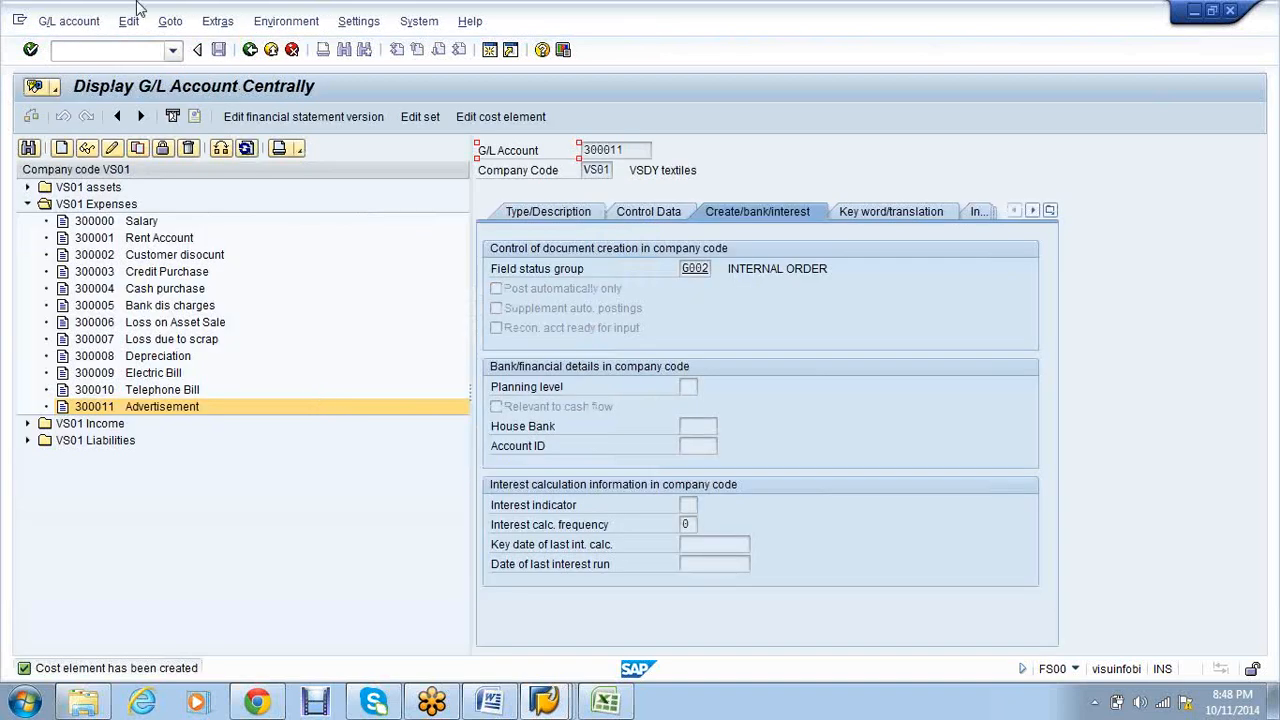
- Open transaction KOT2 to maintain the internal order types
{"action": "left_click", "coordinate": [105, 49]}
{"action": "type", "text": "/nko"}
{"action": "type", "text": "01"}
{"action": "key", "text": "Return"}
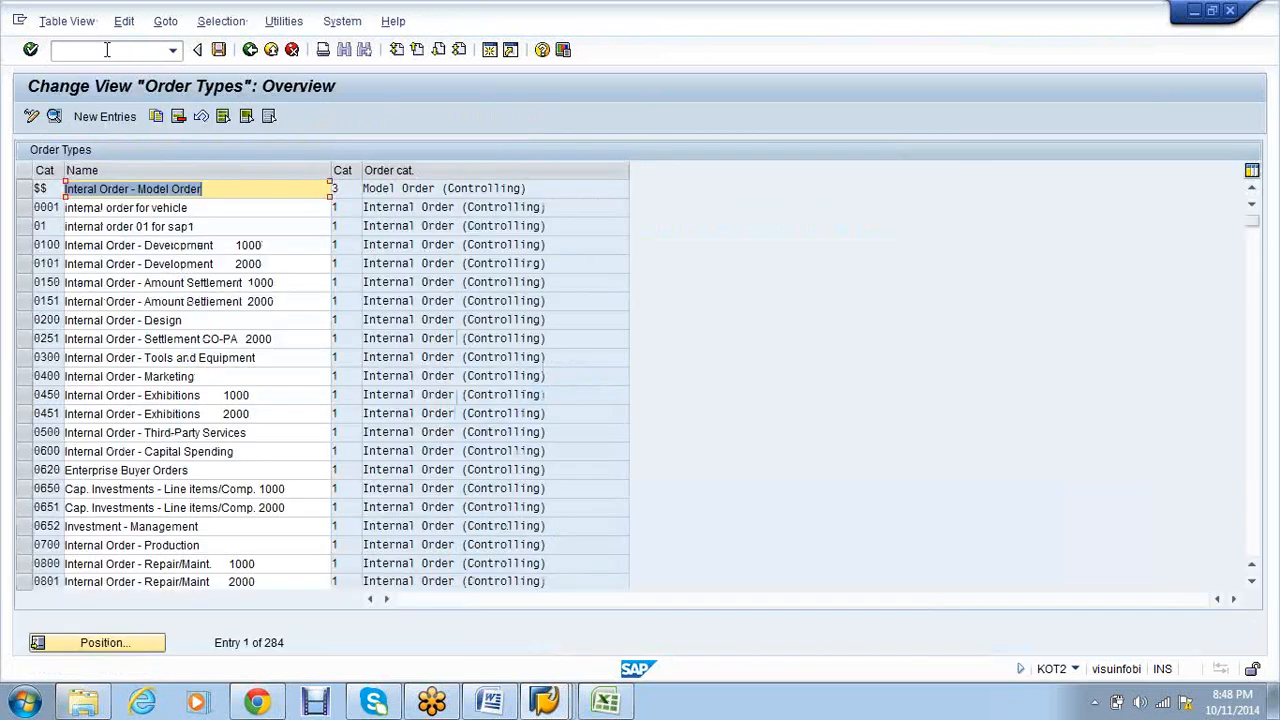
- Create order type ADVV with the name VS01-Advertisement in order category 01, Internal Order (Controlling)
{"action": "left_click", "coordinate": [108, 116]}
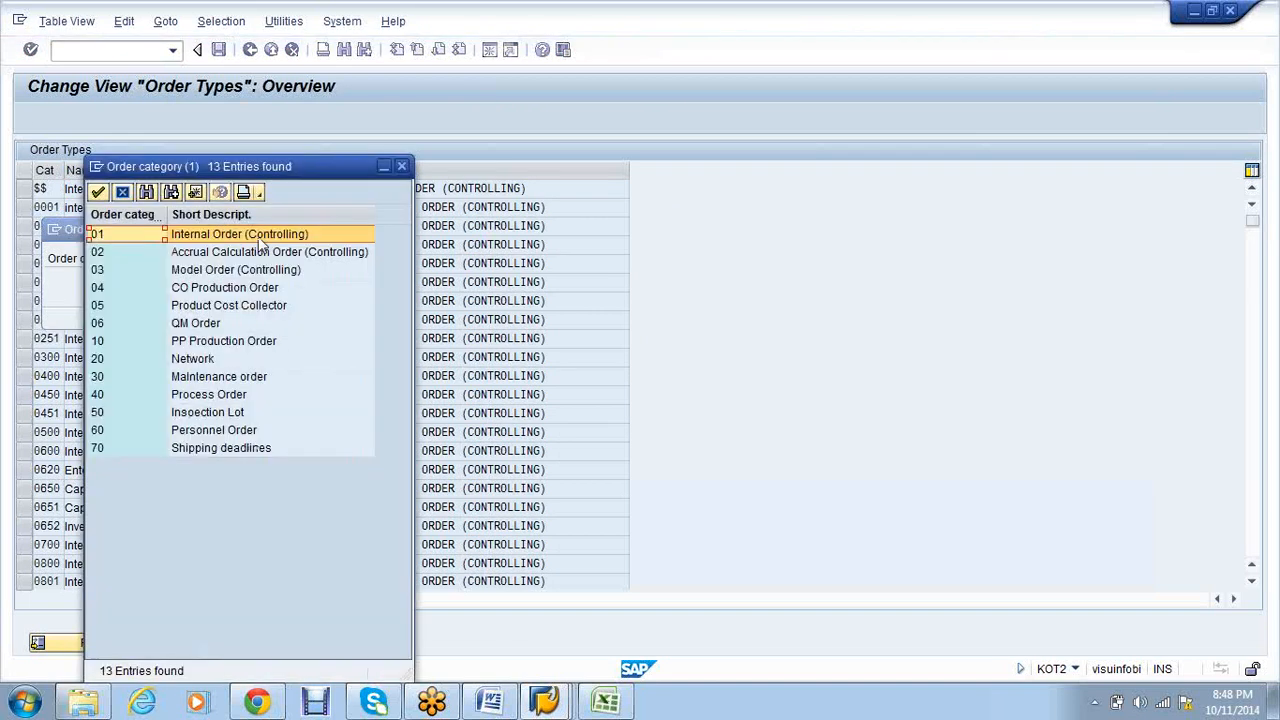
{"action": "left_click", "coordinate": [259, 236]}
{"action": "double_click", "coordinate": [255, 234]}
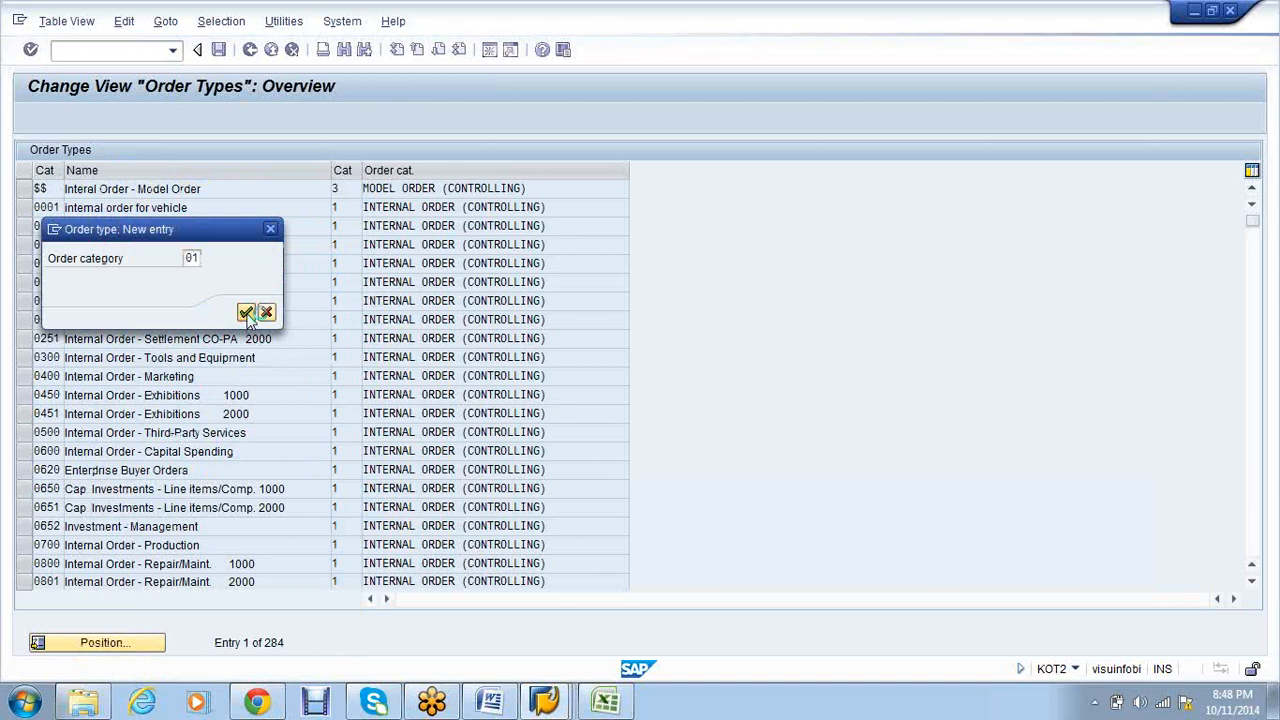
{"action": "left_click", "coordinate": [245, 313]}
{"action": "type", "text": "ADV"}
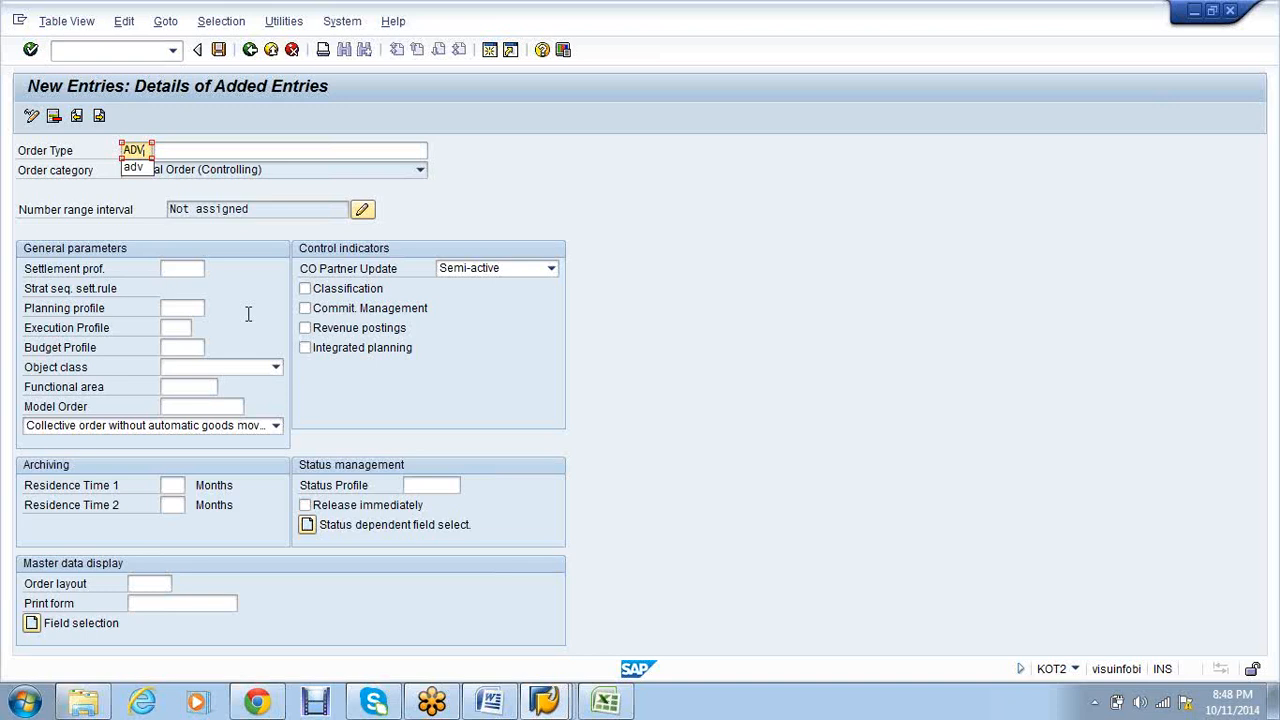
{"action": "type", "text": "V"}
{"action": "key", "text": "Tab"}
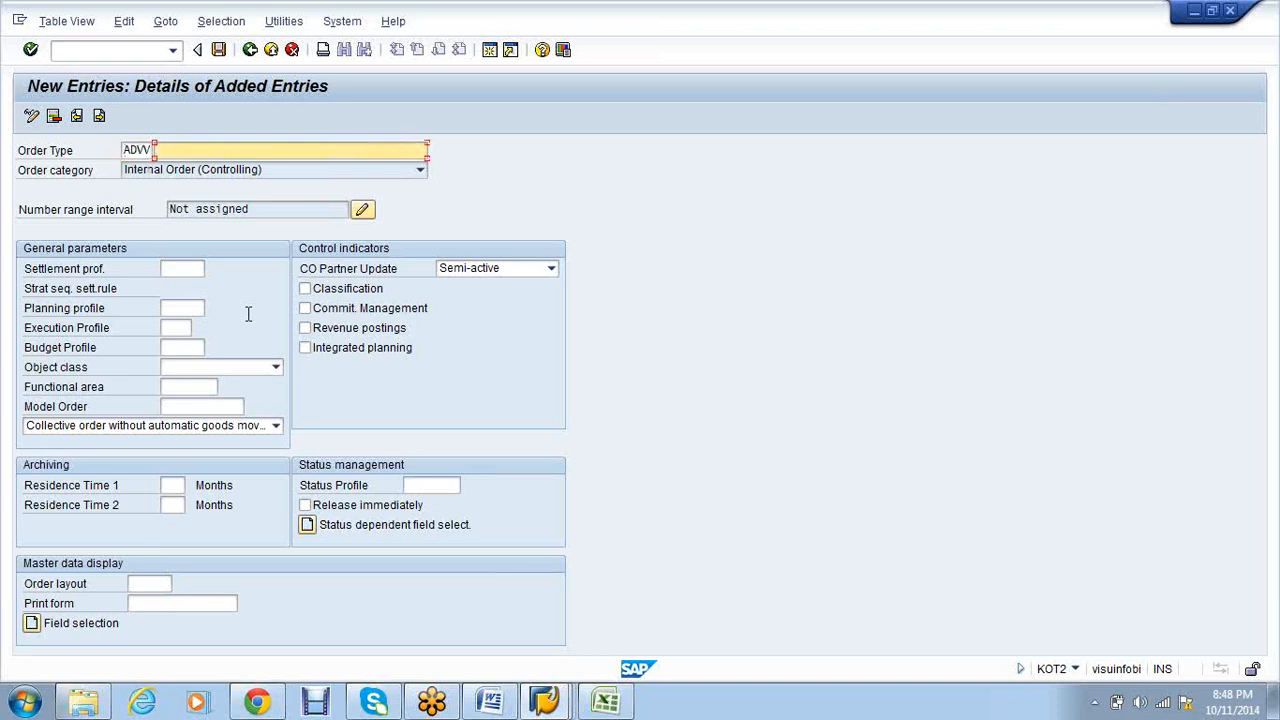
{"action": "type", "text": "VS01- Advertisement"}
- Give order type ADVV planning profile 000001 and object class Overhead costs, and enable immediate release
{"action": "left_click", "coordinate": [181, 309]}
{"action": "left_click", "coordinate": [180, 326]}
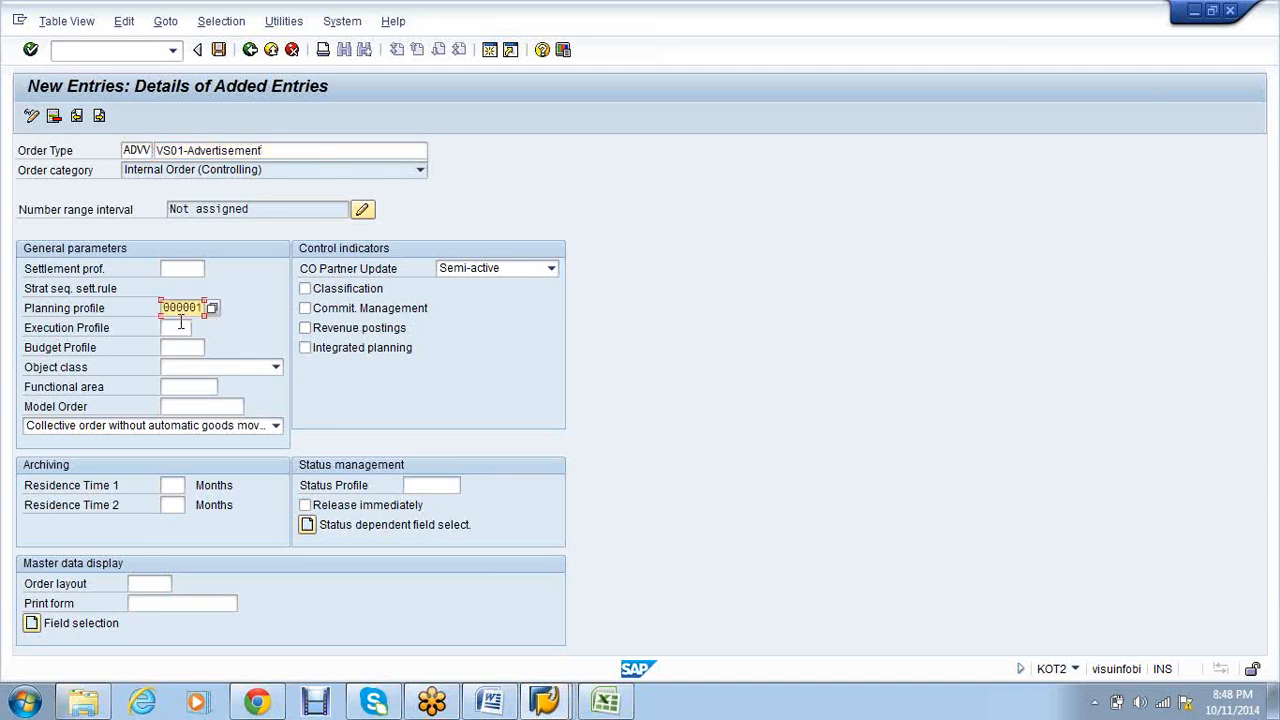
{"action": "left_click", "coordinate": [310, 509]}
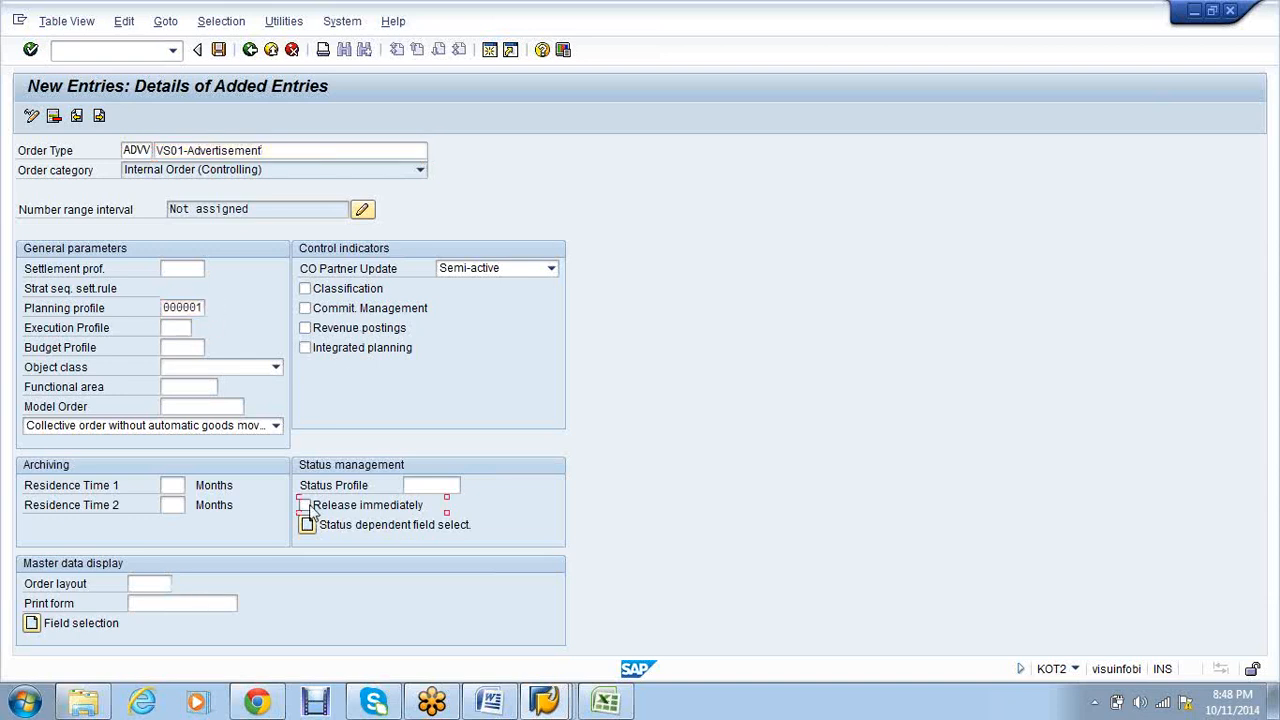
{"action": "left_click", "coordinate": [305, 505]}
{"action": "left_click", "coordinate": [190, 370]}
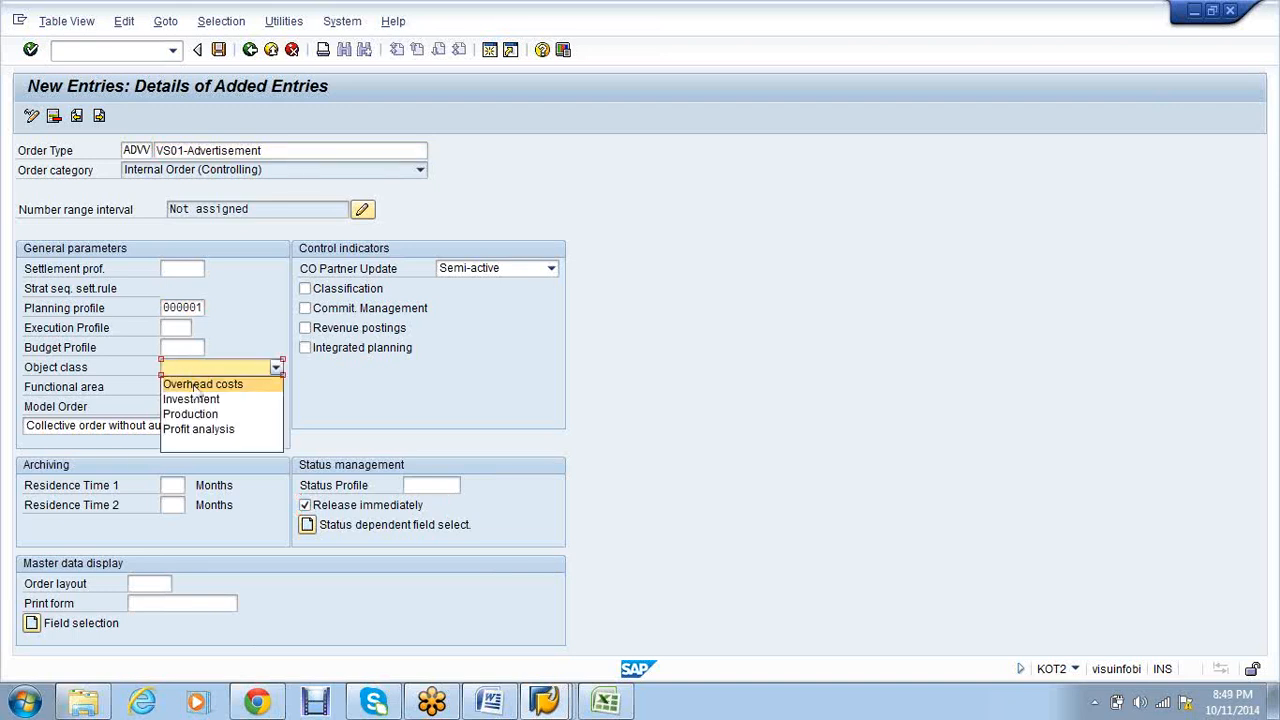
{"action": "left_click", "coordinate": [195, 385]}
{"action": "left_click", "coordinate": [196, 386]}
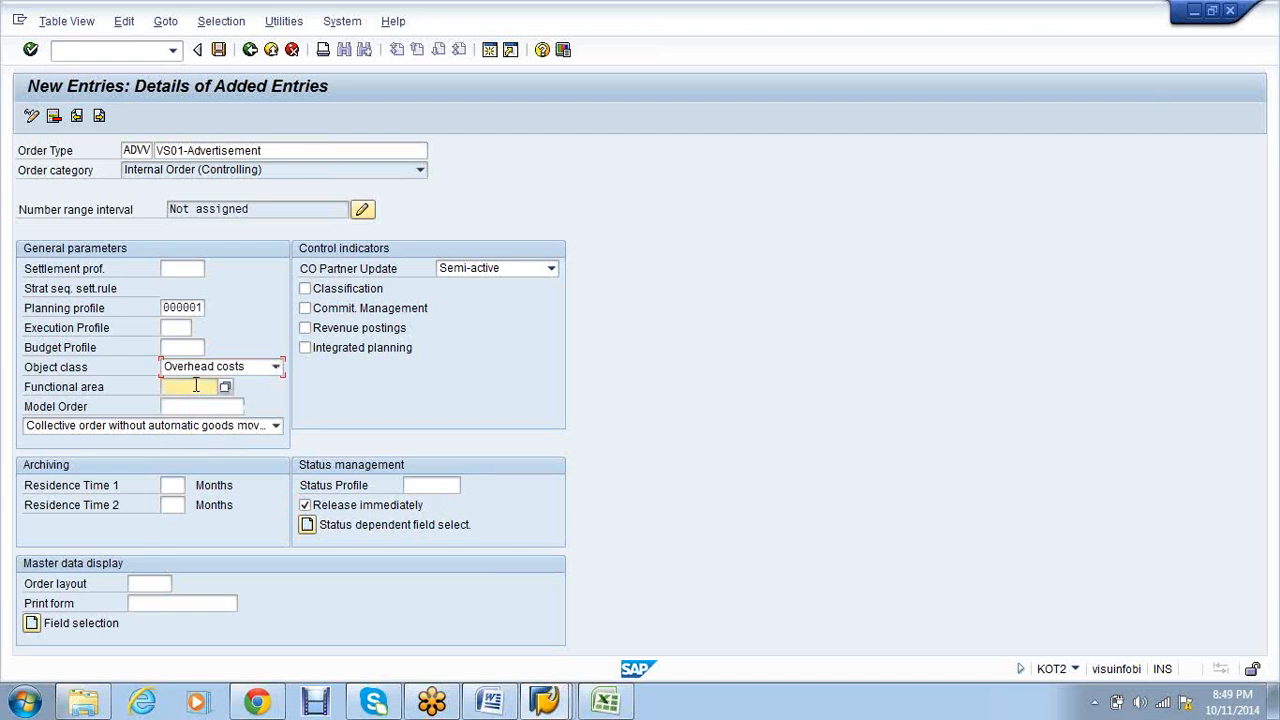
- Start number range interval maintenance for order type ADVV, saving the order type in the proposed customizing request
{"action": "left_click", "coordinate": [362, 211]}
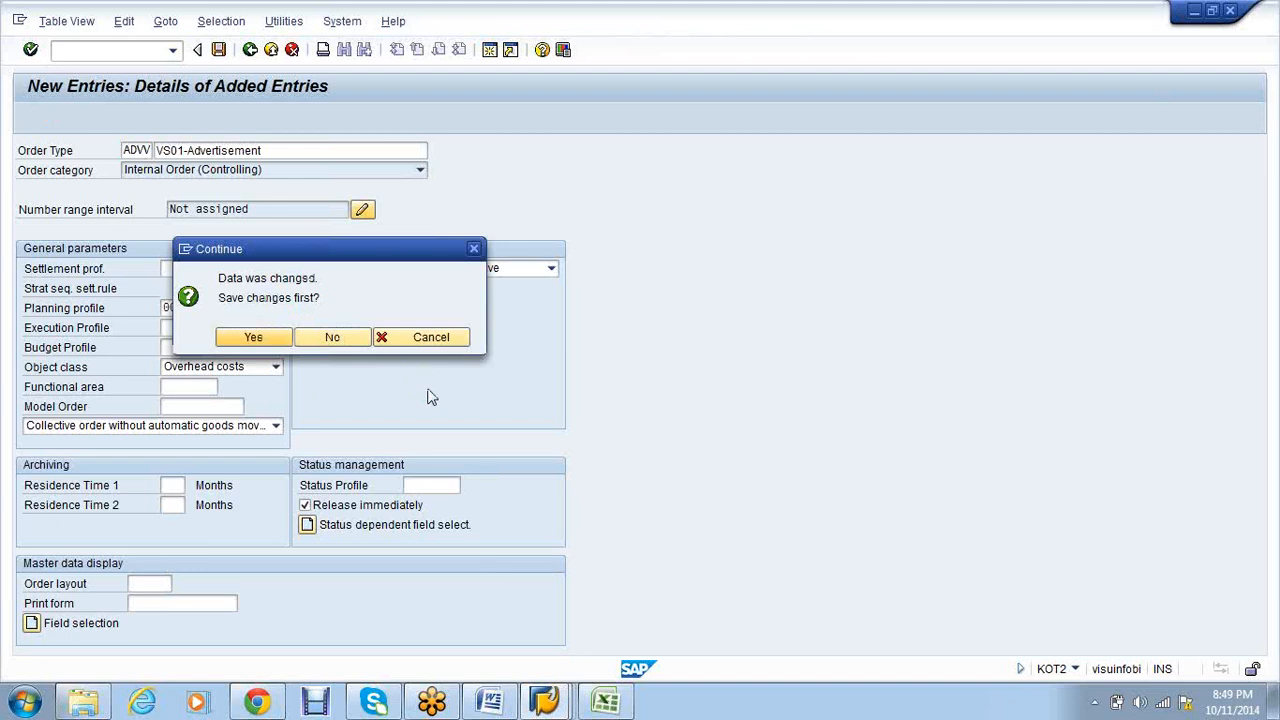
{"action": "left_click", "coordinate": [266, 341]}
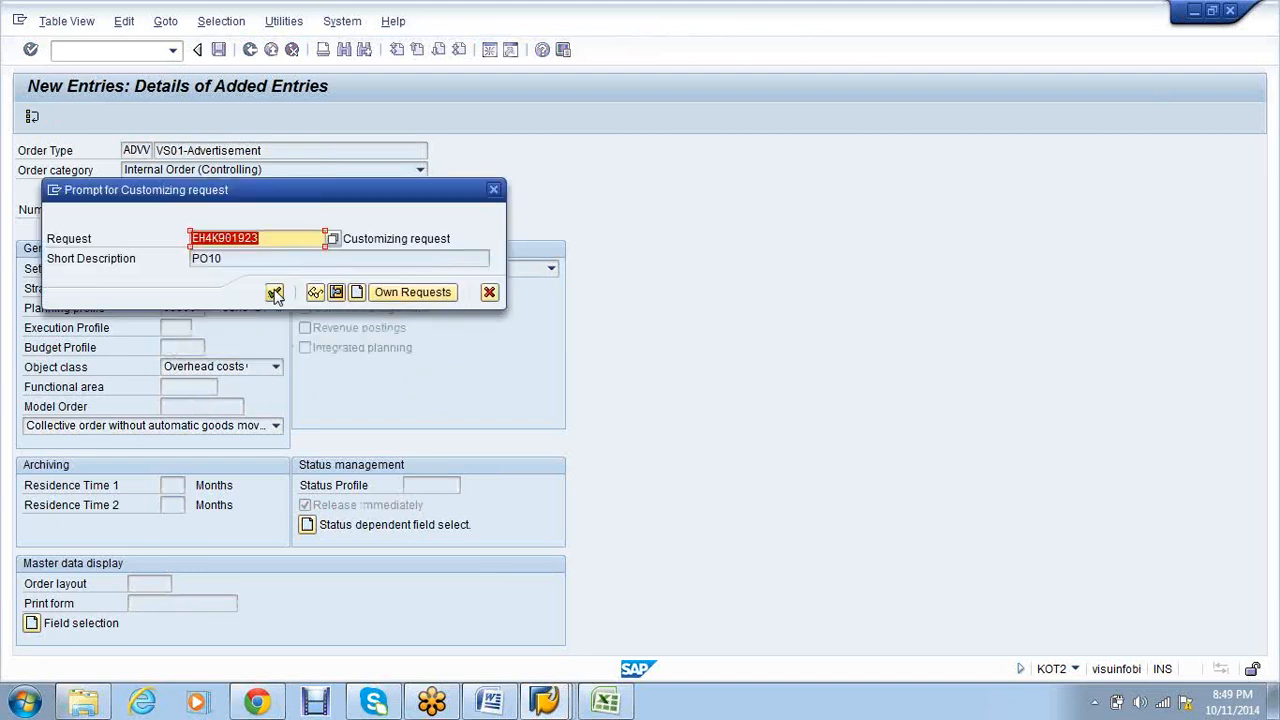
{"action": "left_click", "coordinate": [275, 292]}
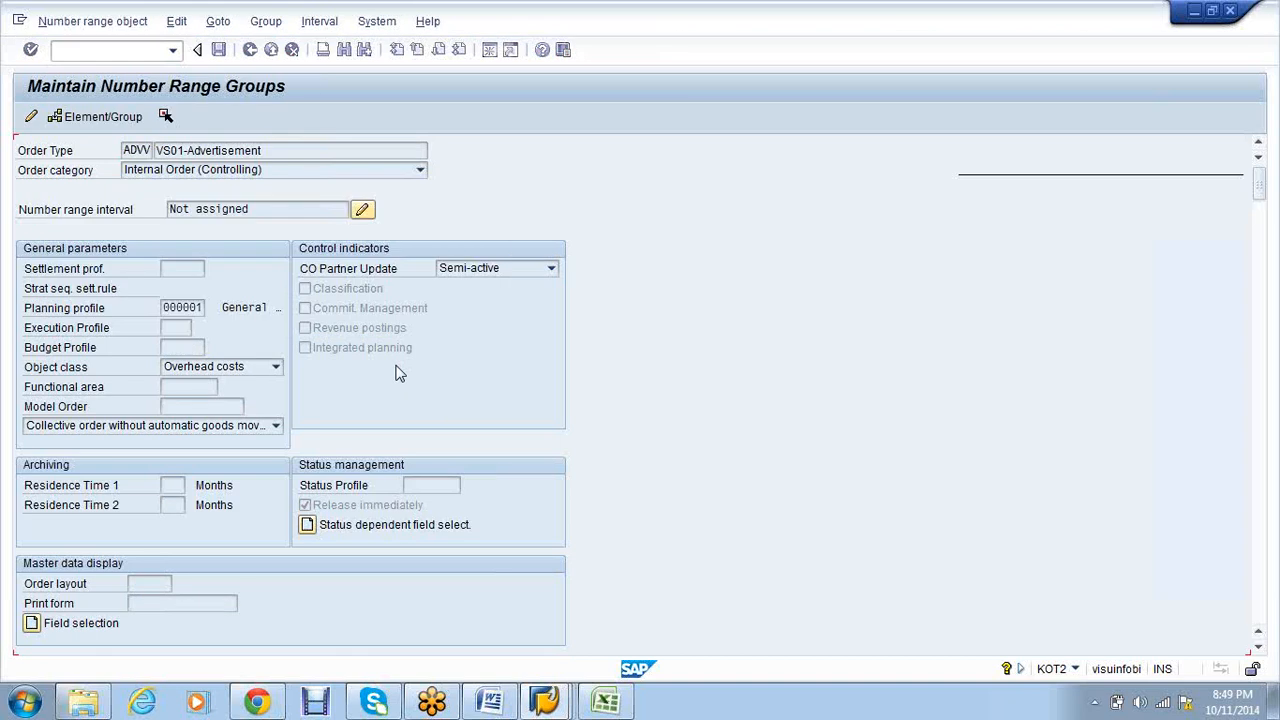
- Insert number range group VS01-IO GROUP with the interval from 2805200 to 2805299
{"action": "left_click", "coordinate": [268, 26]}
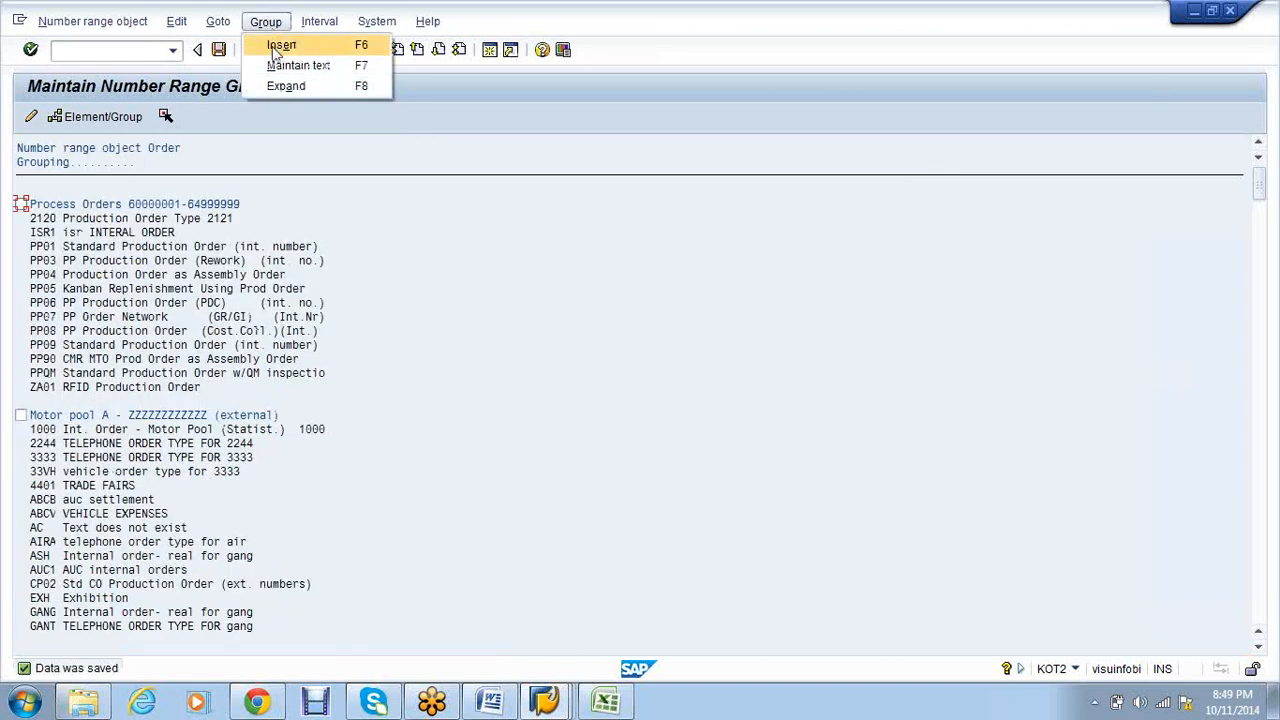
{"action": "left_click", "coordinate": [280, 46]}
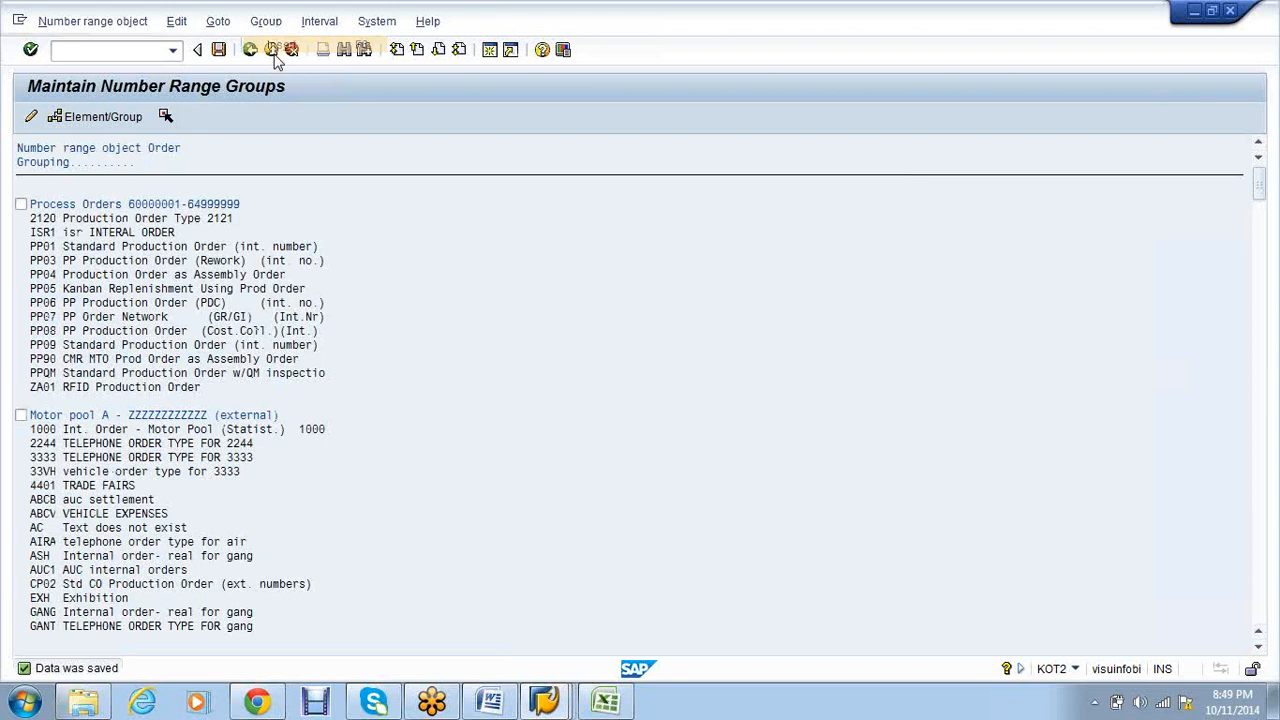
{"action": "type", "text": "VS01-IO G"}
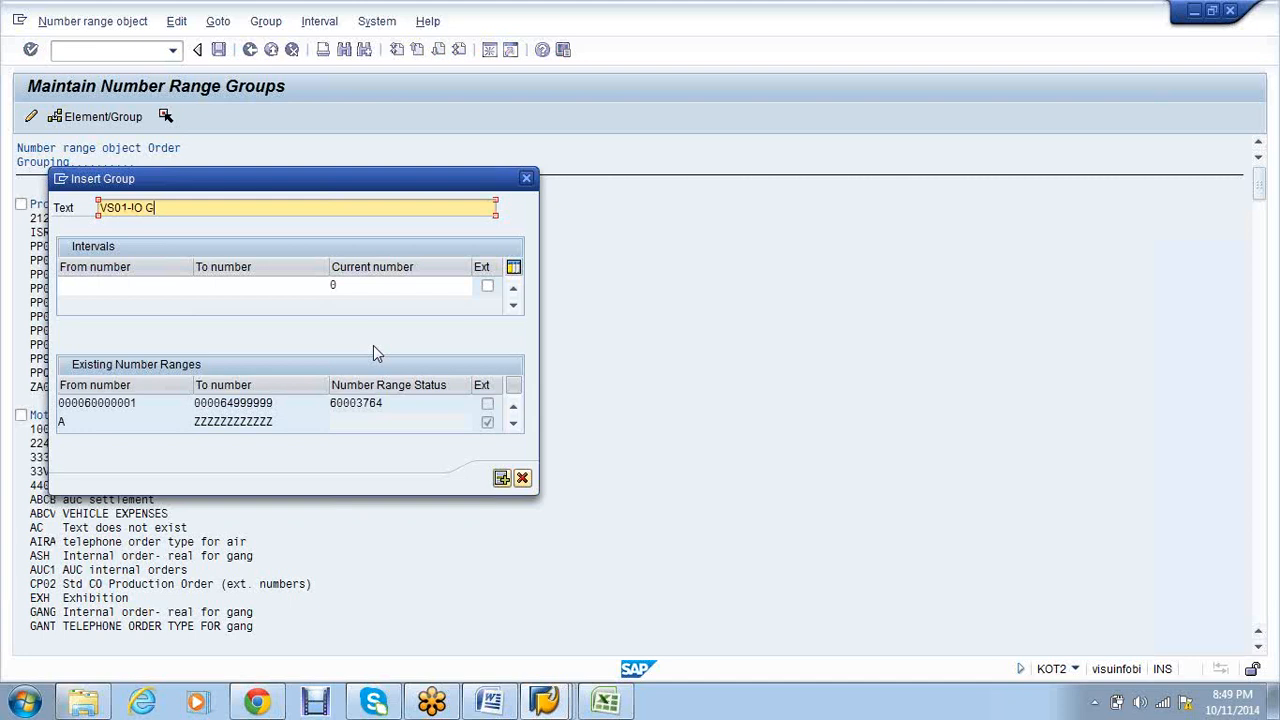
{"action": "type", "text": "ROUP"}
{"action": "left_click", "coordinate": [118, 286]}
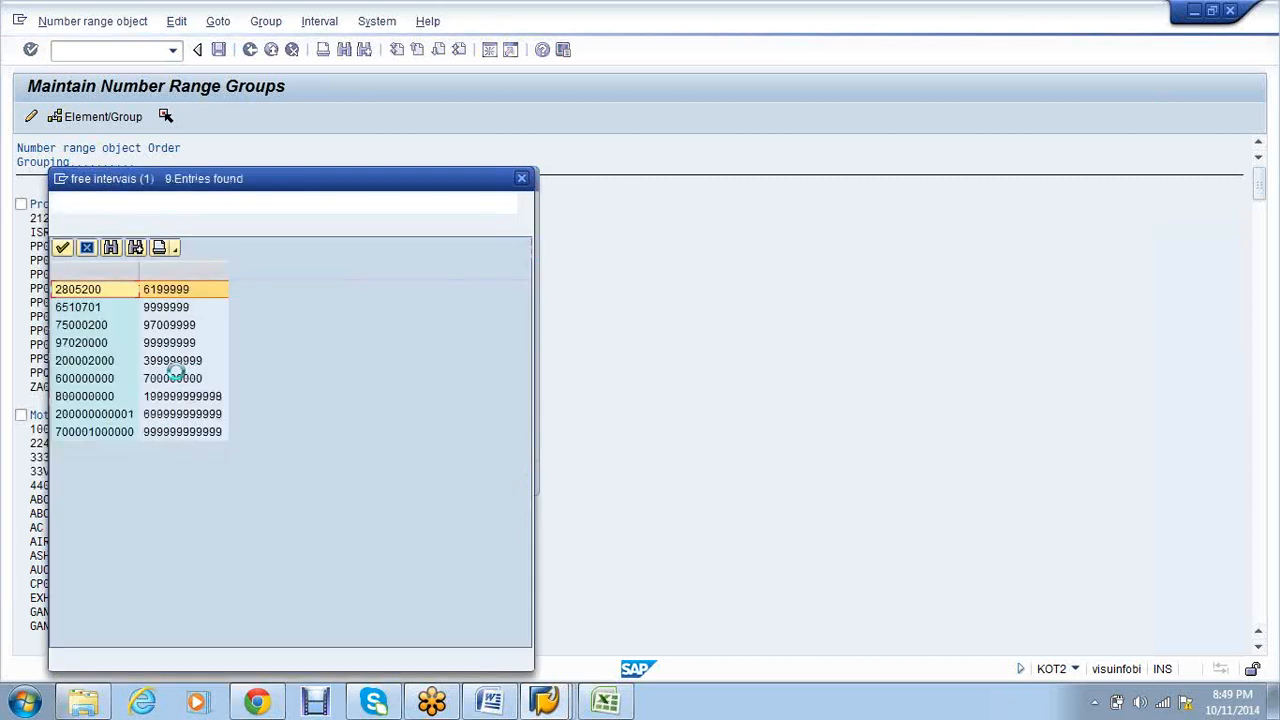
{"action": "double_click", "coordinate": [63, 292]}
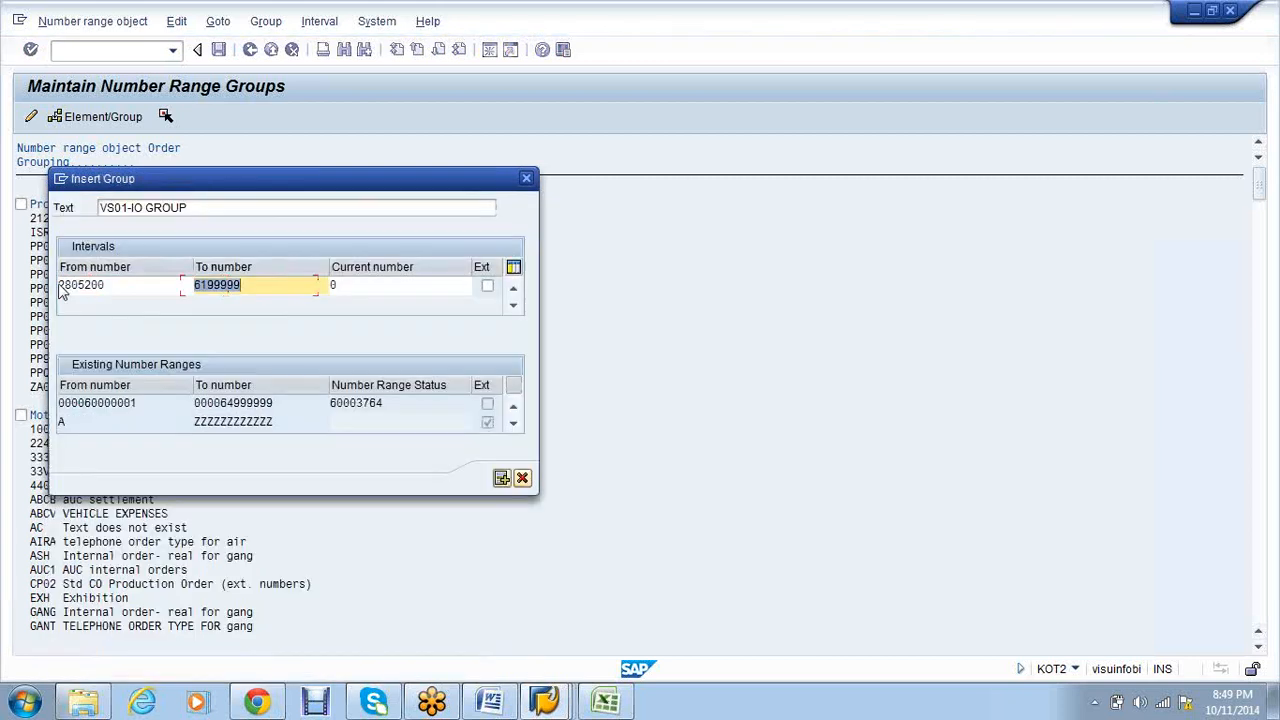
{"action": "type", "text": "2805299"}
{"action": "left_click", "coordinate": [501, 479]}
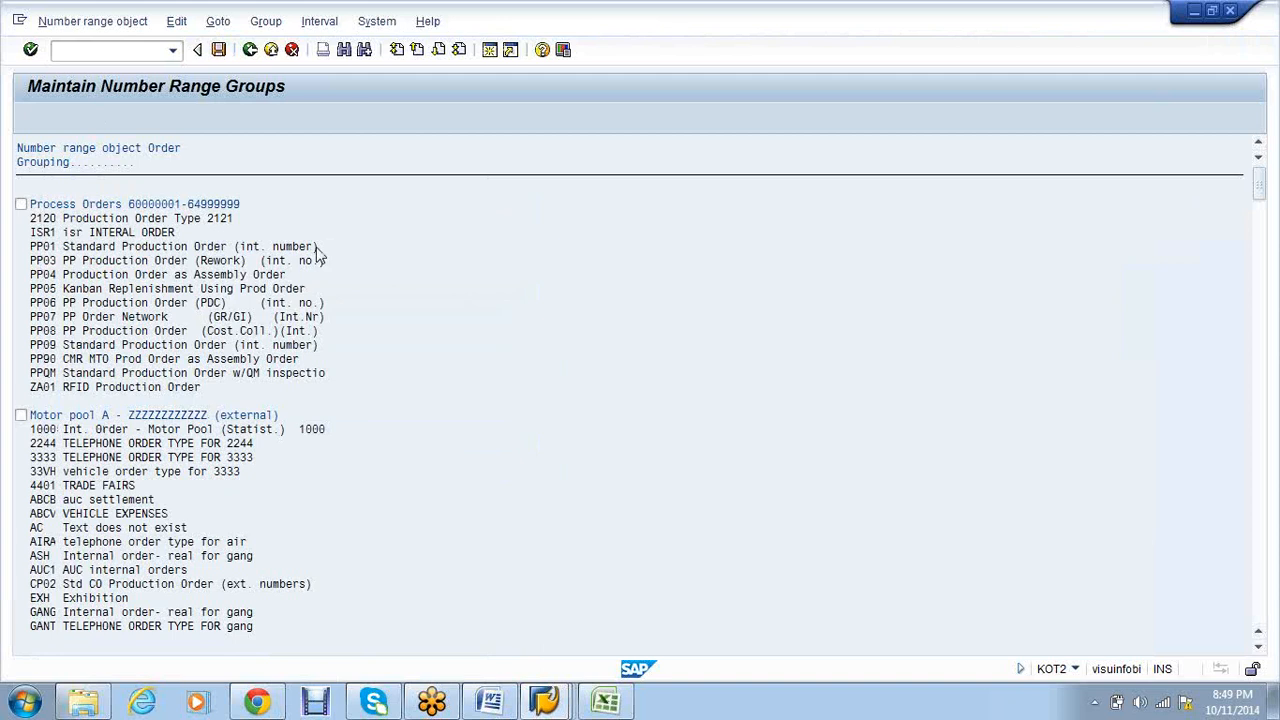
{"action": "left_click", "coordinate": [530, 541]}
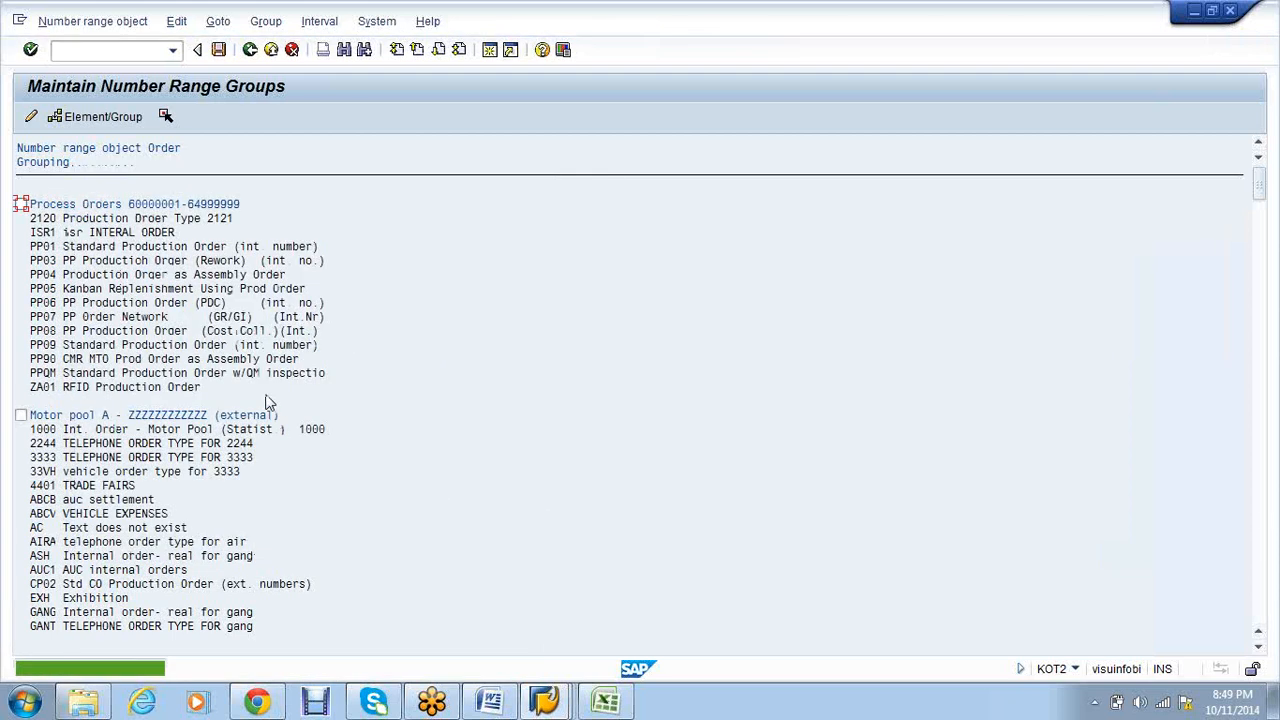
- Assign order type ADVV VS01-Advertisement from the unassigned types to VS01-IO GROUP and save the number range groups
{"action": "scroll", "coordinate": [481, 418], "scroll_direction": "down", "scroll_amount": 1}
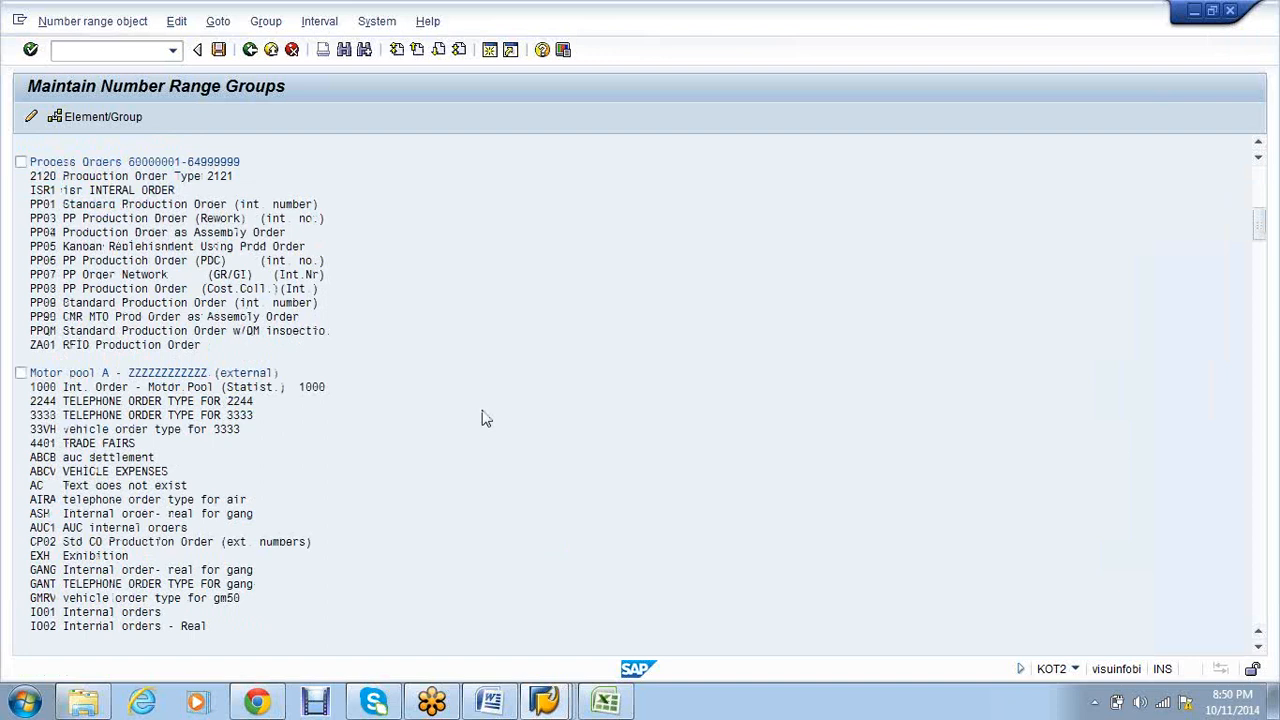
{"action": "scroll", "coordinate": [481, 418], "scroll_direction": "down", "scroll_amount": 10}
{"action": "scroll", "coordinate": [481, 418], "scroll_direction": "down", "scroll_amount": 12}
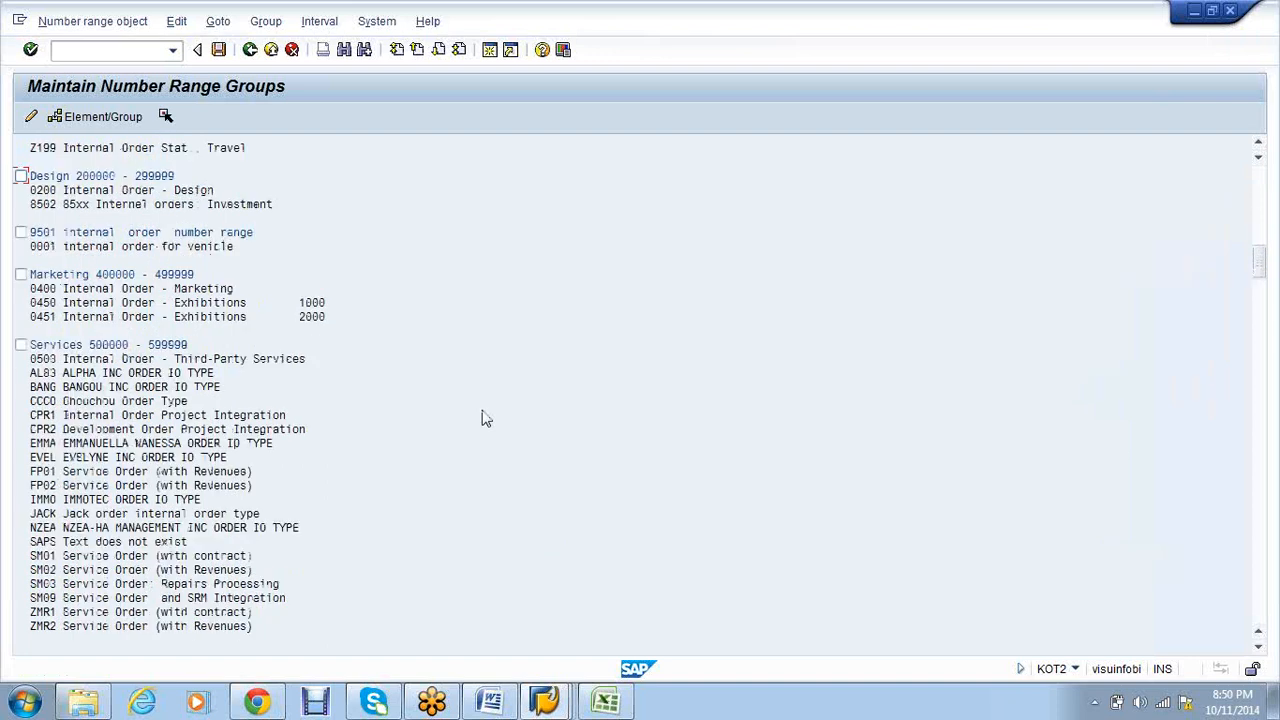
{"action": "scroll", "coordinate": [481, 418], "scroll_direction": "down", "scroll_amount": 12}
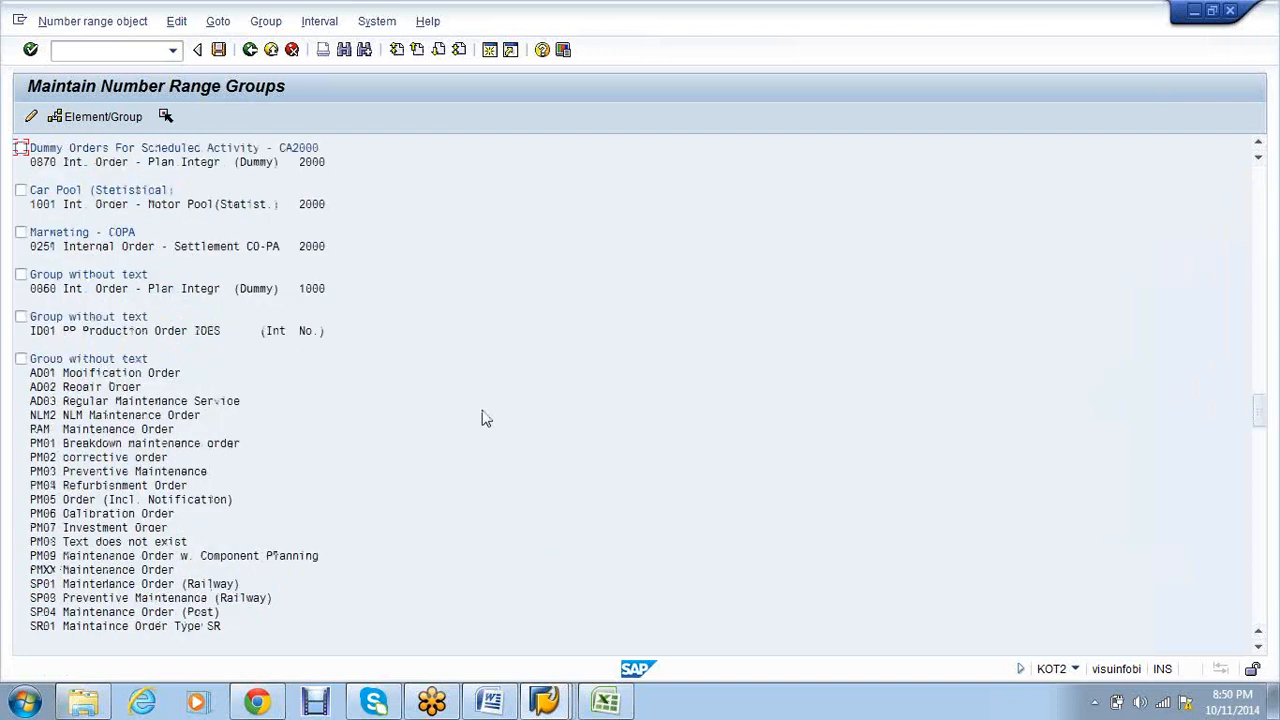
{"action": "scroll", "coordinate": [481, 418], "scroll_direction": "down", "scroll_amount": 12}
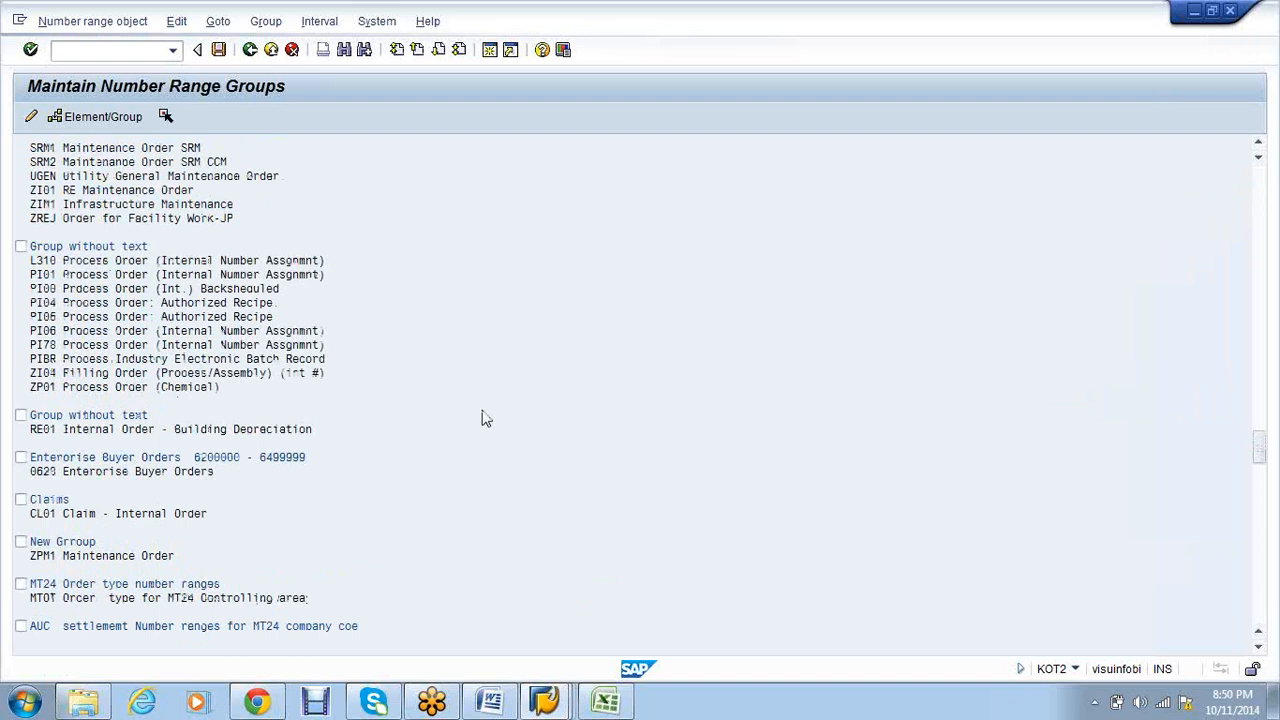
{"action": "scroll", "coordinate": [481, 418], "scroll_direction": "down", "scroll_amount": 10}
{"action": "scroll", "coordinate": [451, 409], "scroll_direction": "up", "scroll_amount": 2}
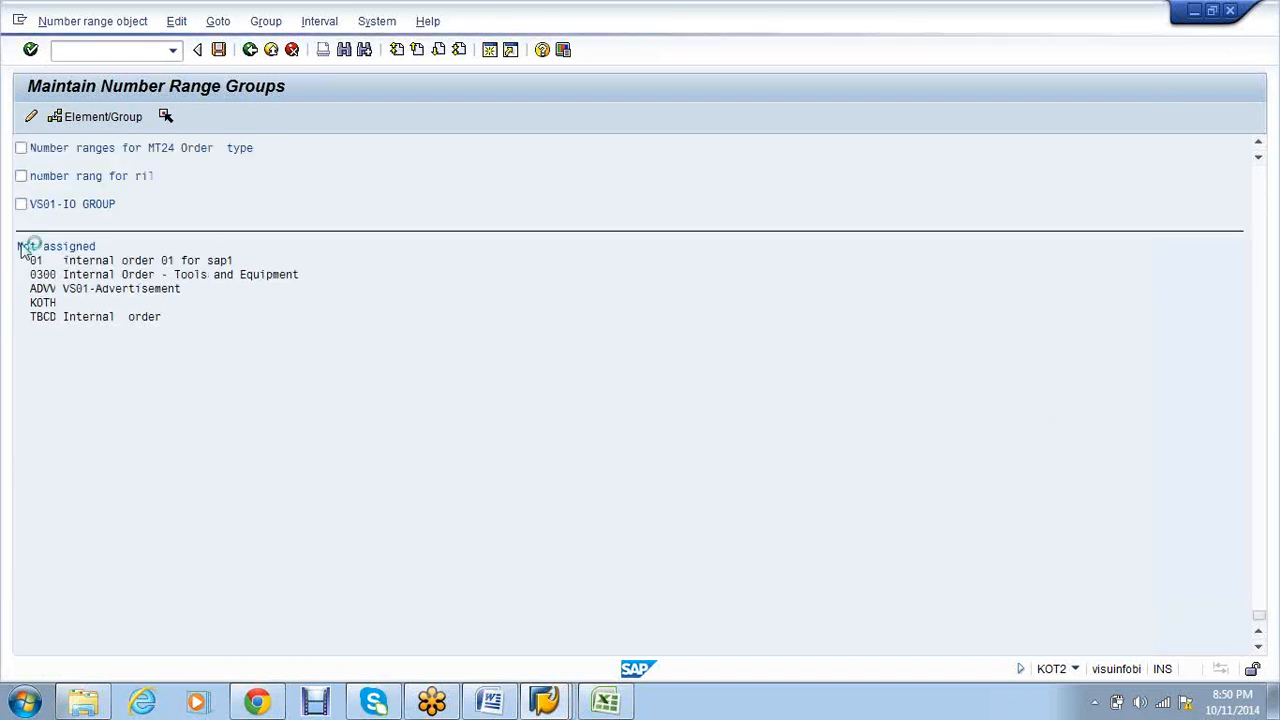
{"action": "scroll", "coordinate": [24, 248], "scroll_direction": "up", "scroll_amount": 1}
{"action": "left_click", "coordinate": [21, 217]}
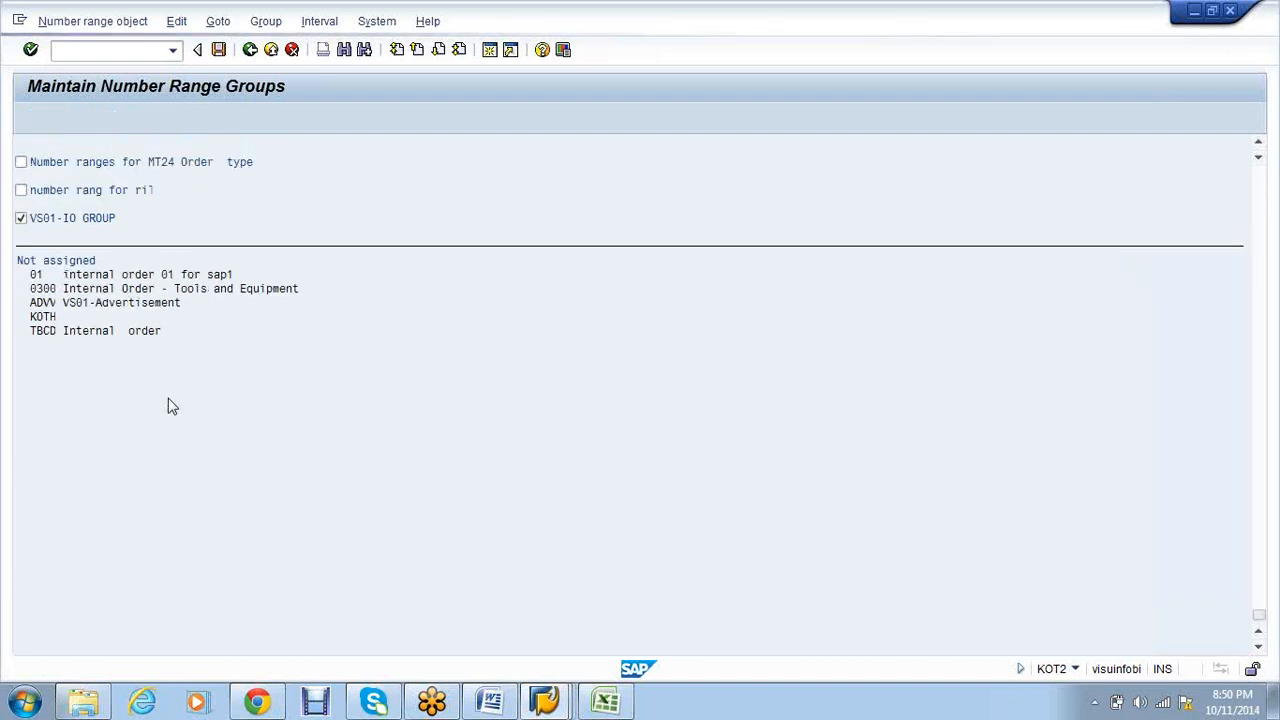
{"action": "key", "text": "ctrl+f"}
{"action": "type", "text": "adw"}
{"action": "key", "text": "Return"}
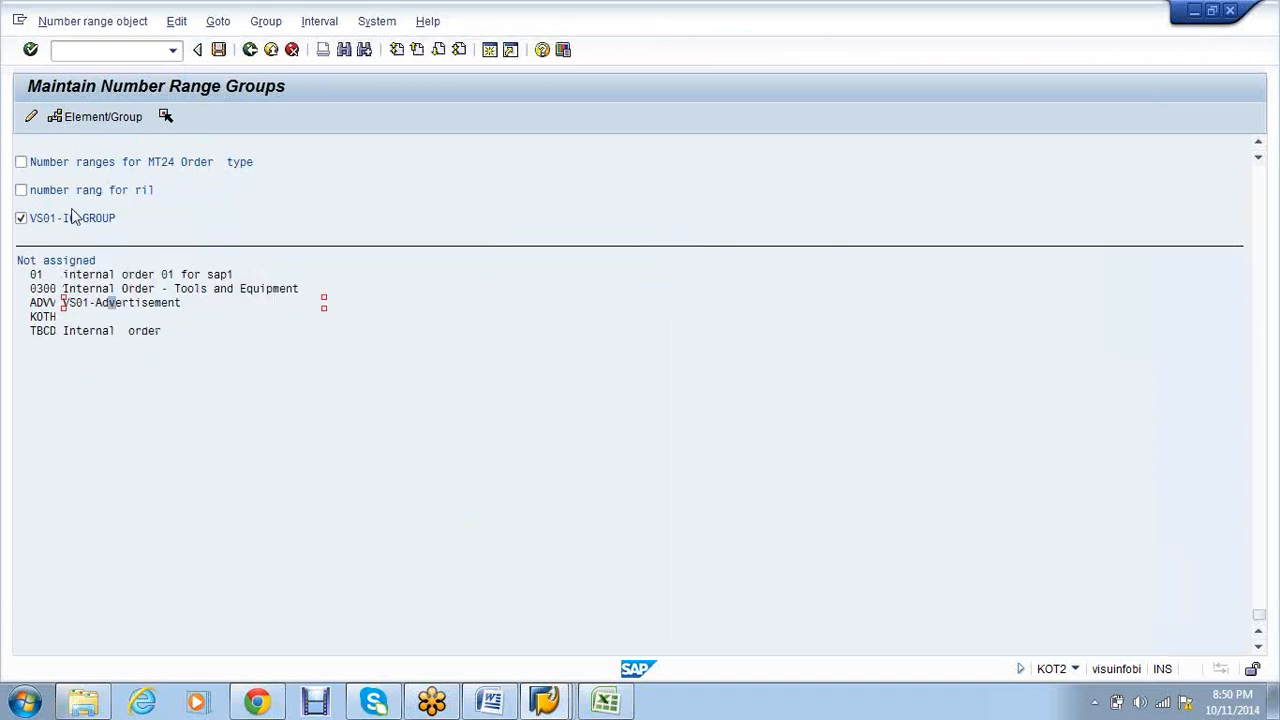
{"action": "left_click", "coordinate": [80, 305]}
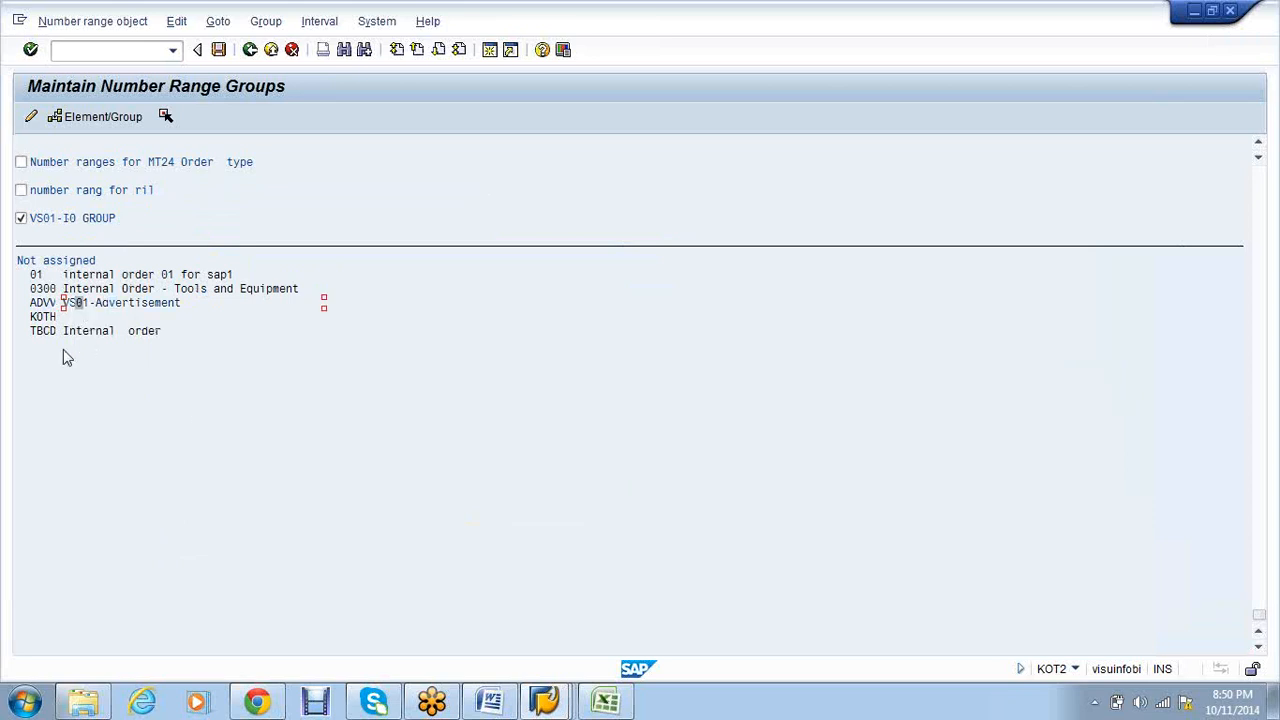
{"action": "left_click", "coordinate": [72, 118]}
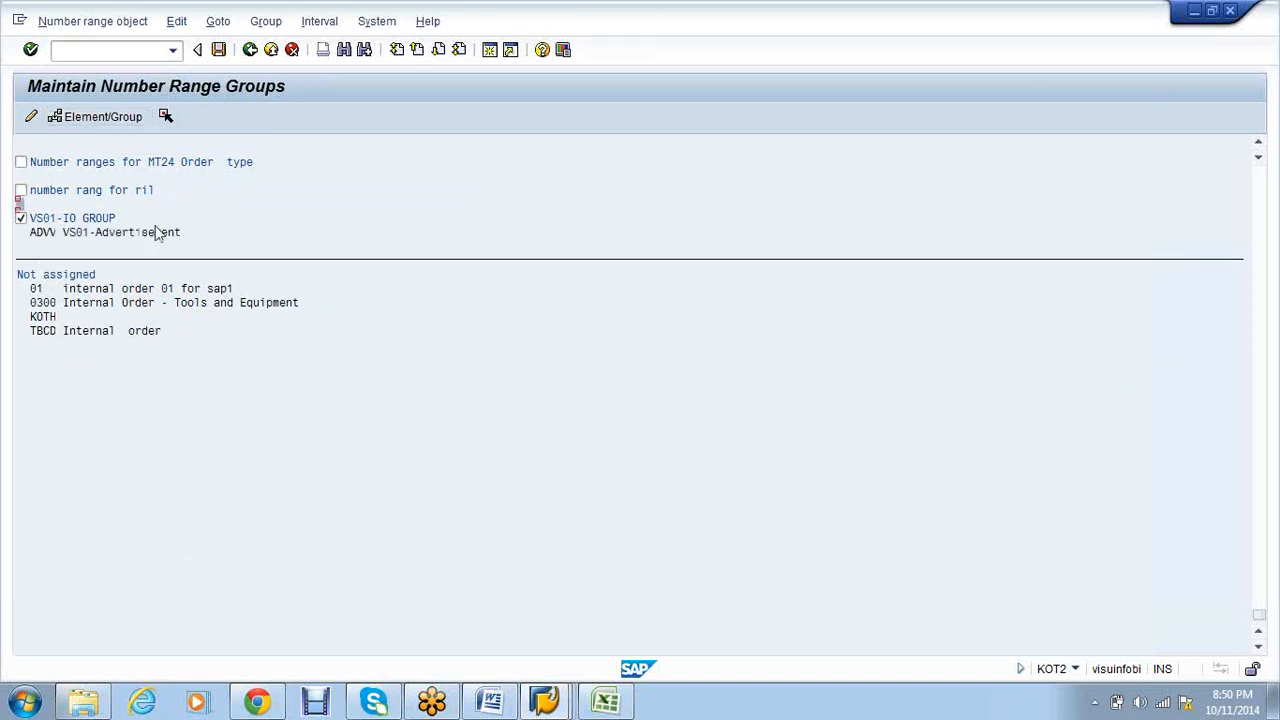
{"action": "left_click", "coordinate": [219, 50]}
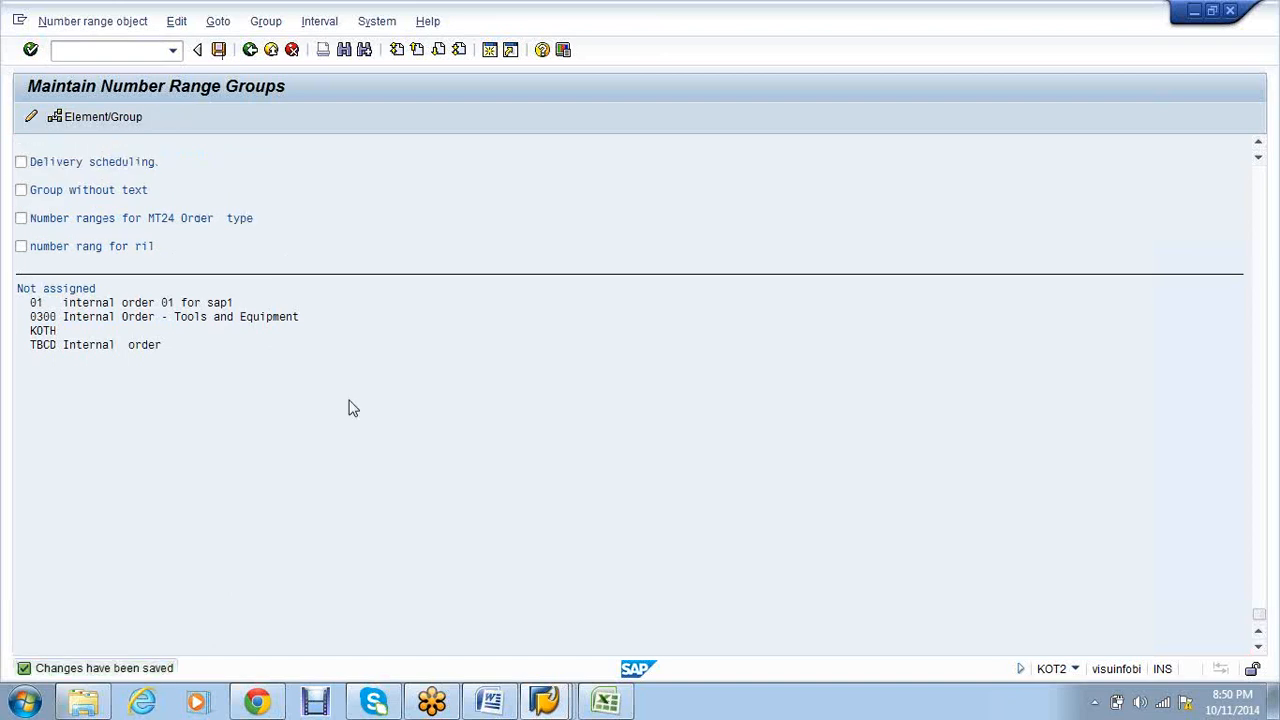
{"action": "scroll", "coordinate": [353, 408], "scroll_direction": "up", "scroll_amount": 1}
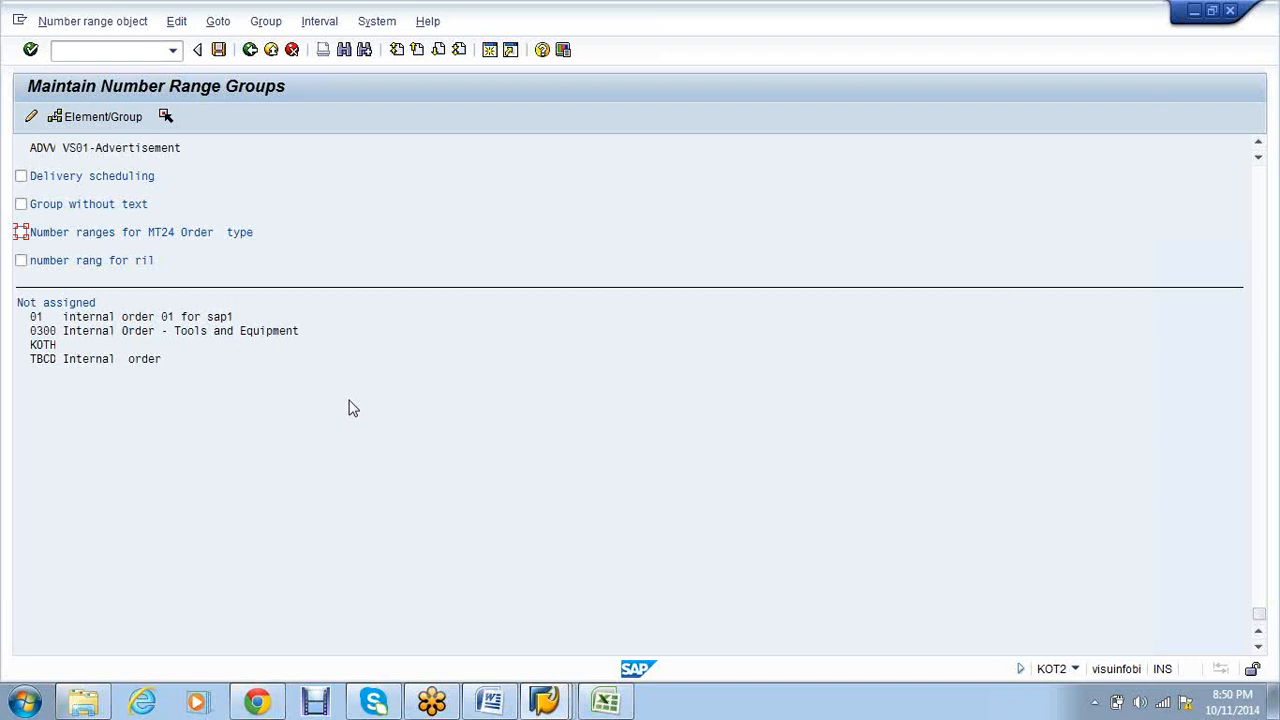
{"action": "scroll", "coordinate": [353, 408], "scroll_direction": "up", "scroll_amount": 3}
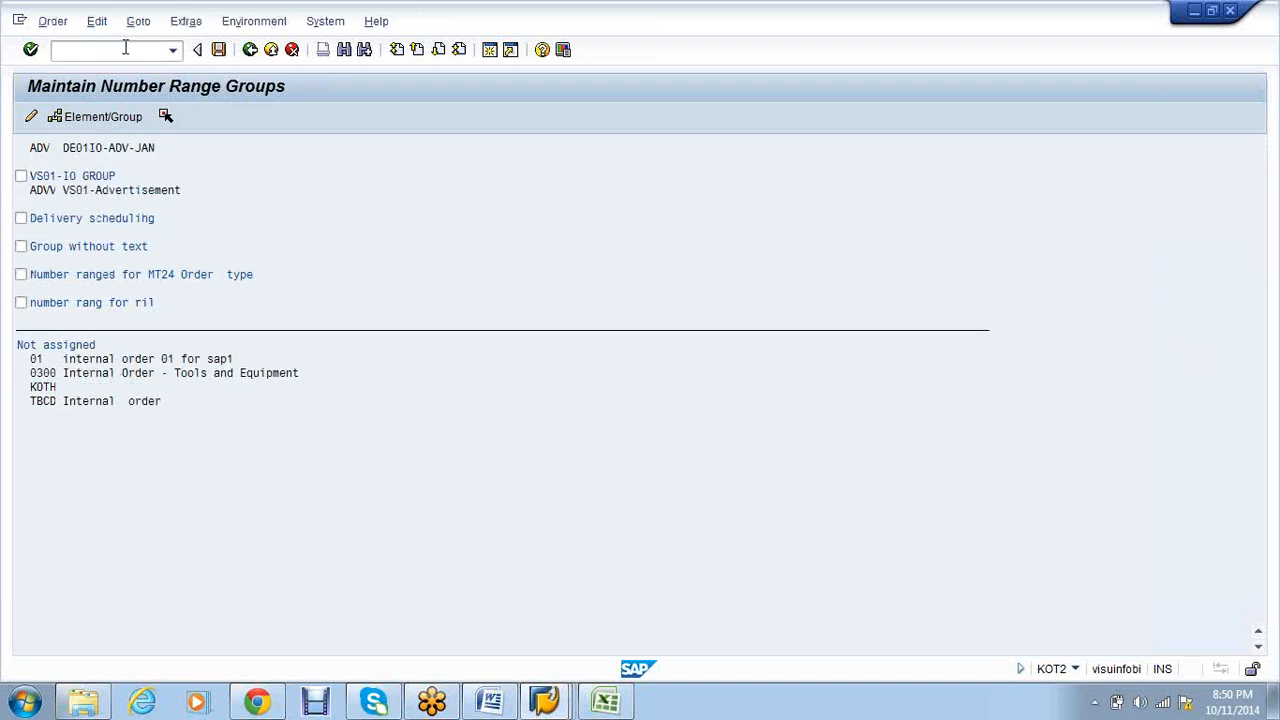
- In transaction KO01, create an internal order of type ADVV described as OCT ADVERTISEMENT, mark it as statistical and save it
{"action": "type", "text": "advv"}
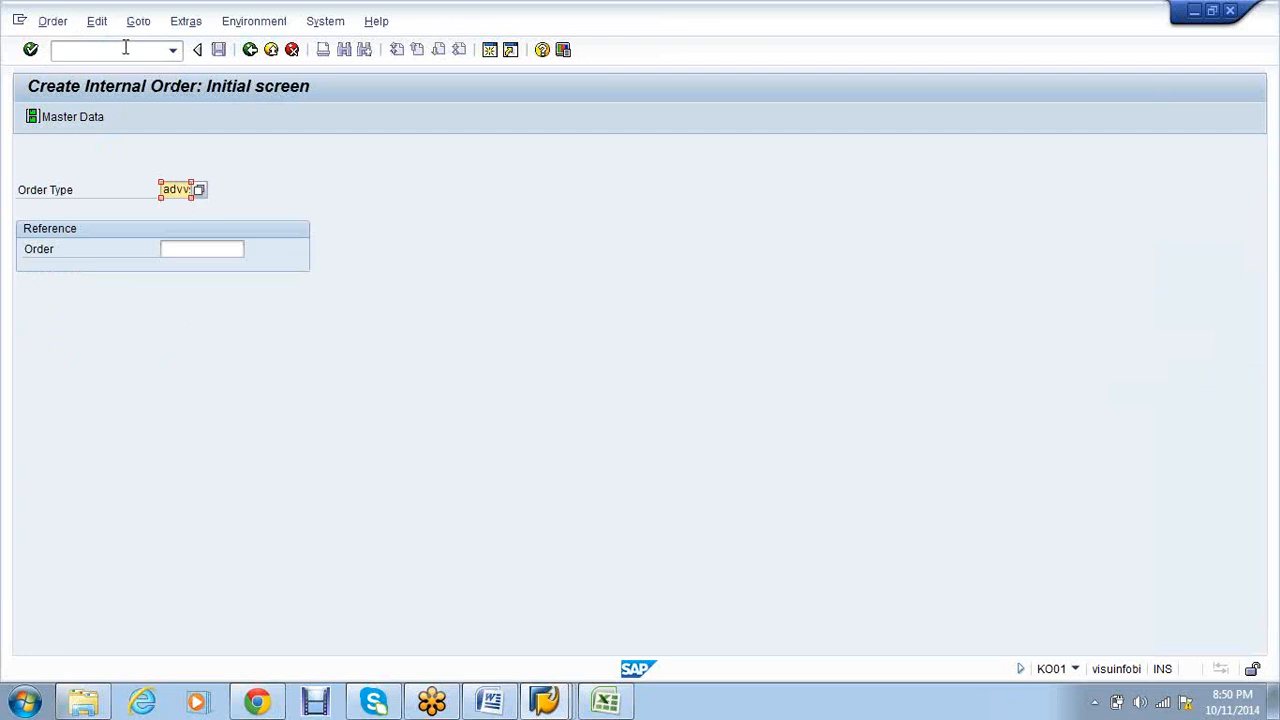
{"action": "key", "text": "Return"}
{"action": "key", "text": "Return"}
{"action": "type", "text": "OCT "}
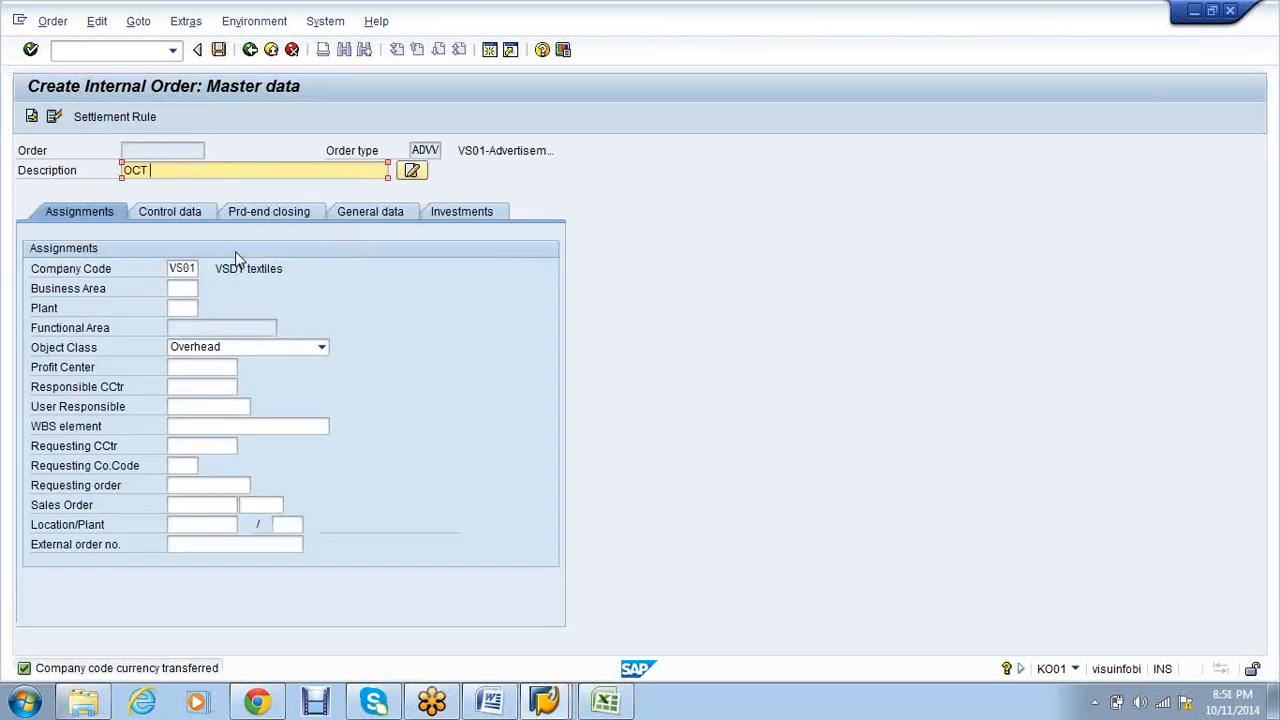
{"action": "type", "text": "ADVERTISEMENT"}
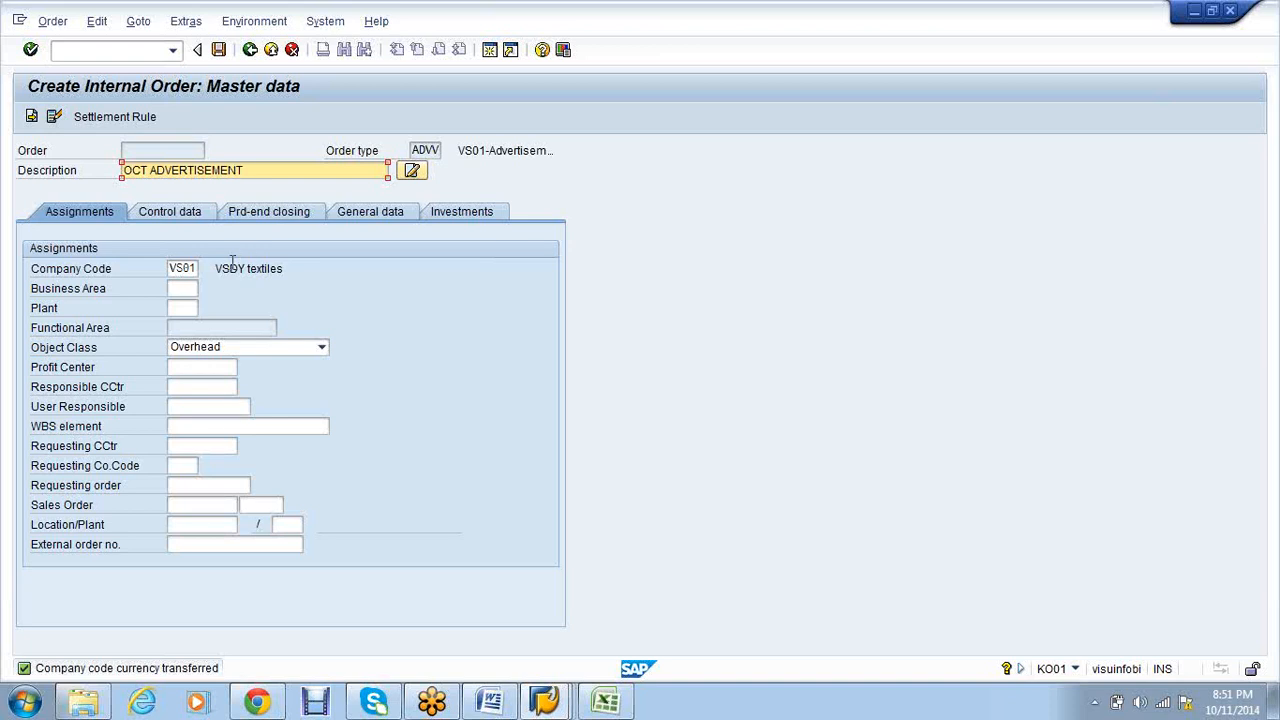
{"action": "left_click", "coordinate": [176, 222]}
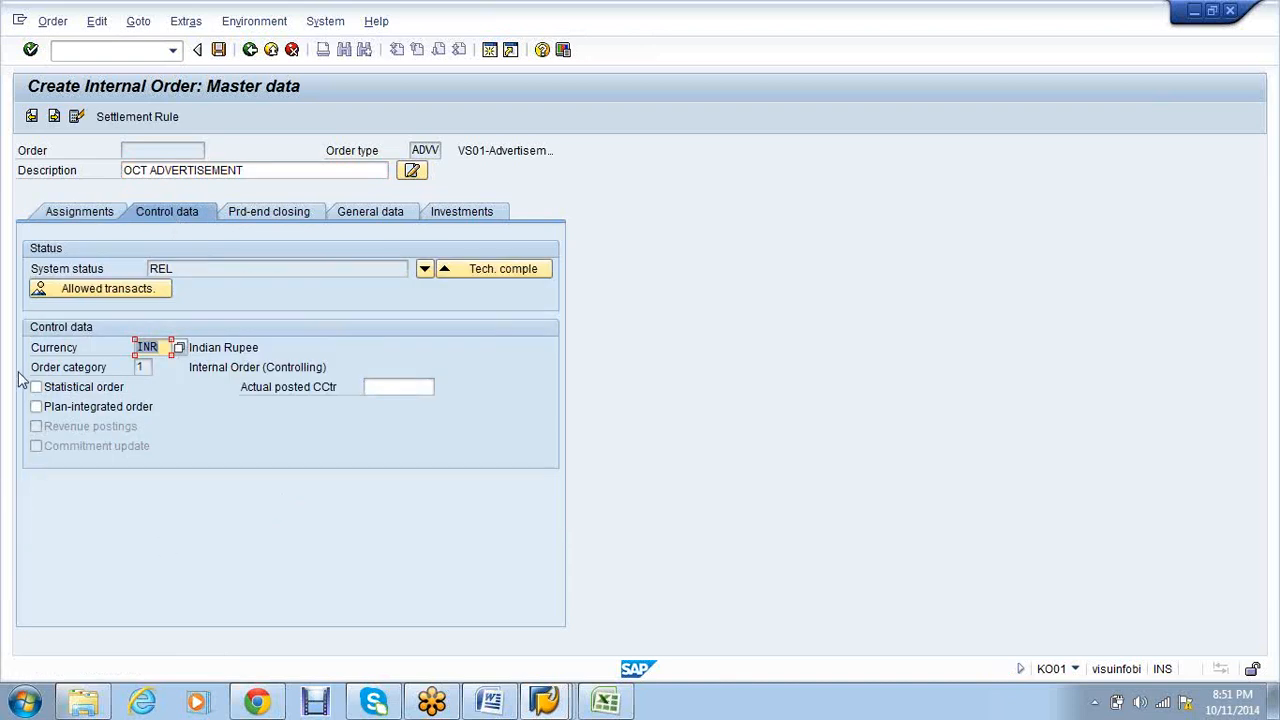
{"action": "left_click", "coordinate": [35, 387]}
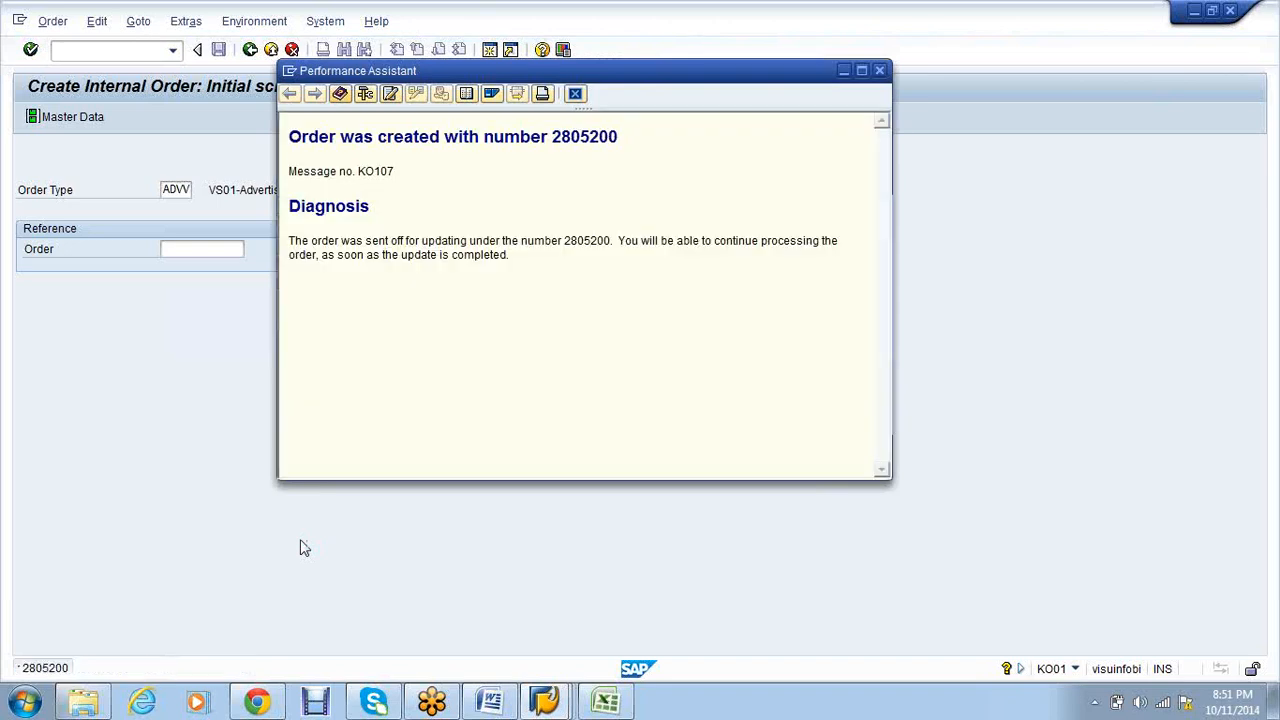
- Copy the new order number and, in transaction F-02, enter document and posting dates 11.10.2014 with posting key 40 and G/L account 300011
{"action": "left_click_drag", "start_coordinate": [620, 137], "coordinate": [550, 140]}
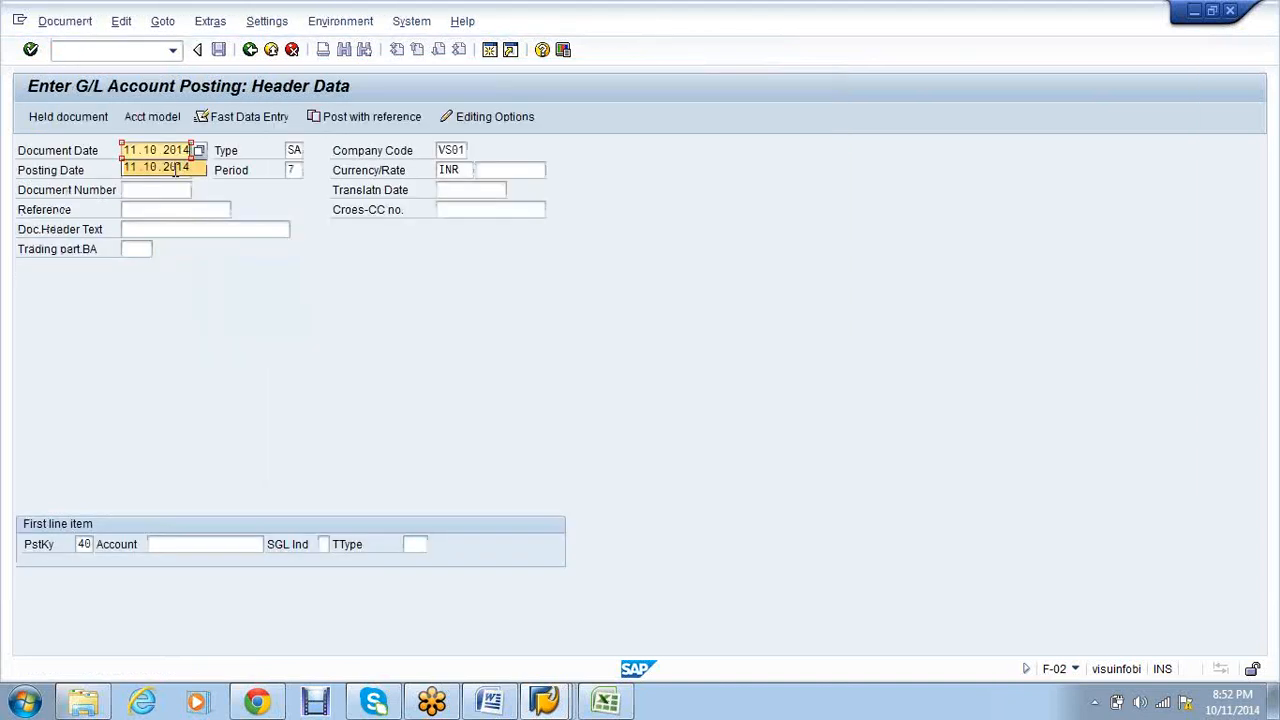
{"action": "left_click", "coordinate": [175, 170]}
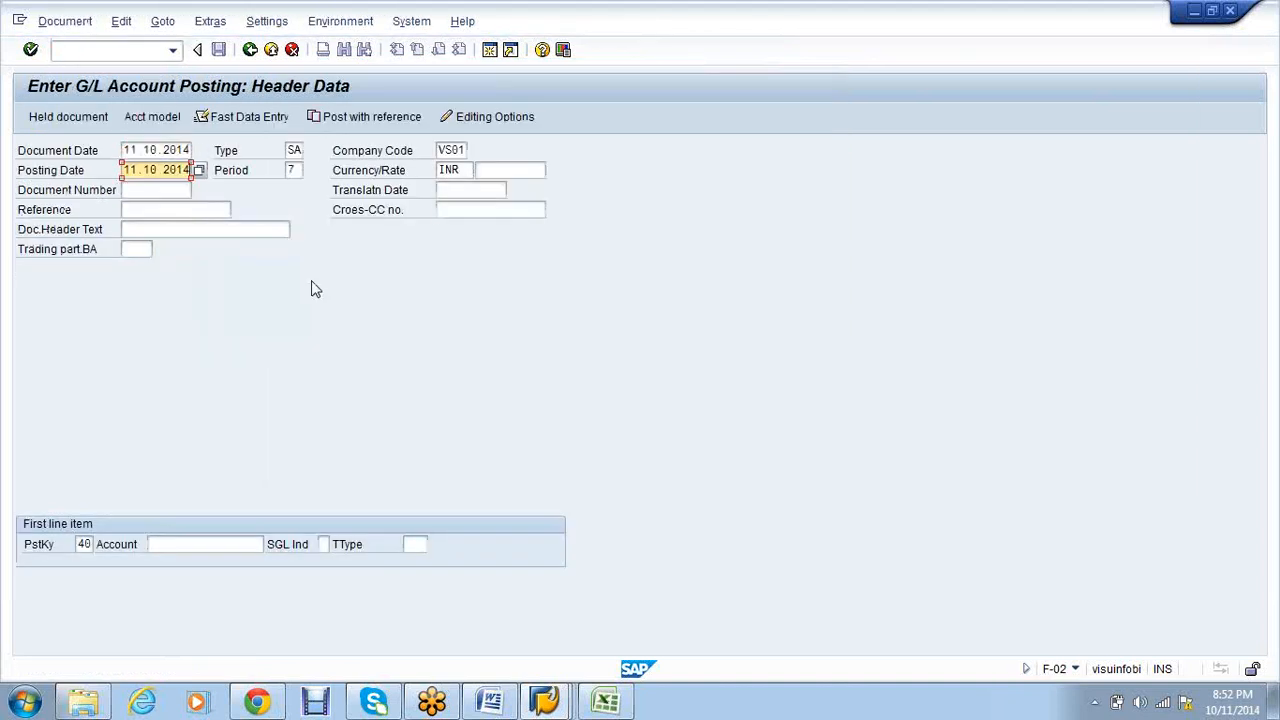
{"action": "key", "text": "Down"}
{"action": "key", "text": "Down"}
{"action": "key", "text": "Down"}
{"action": "key", "text": "Down"}
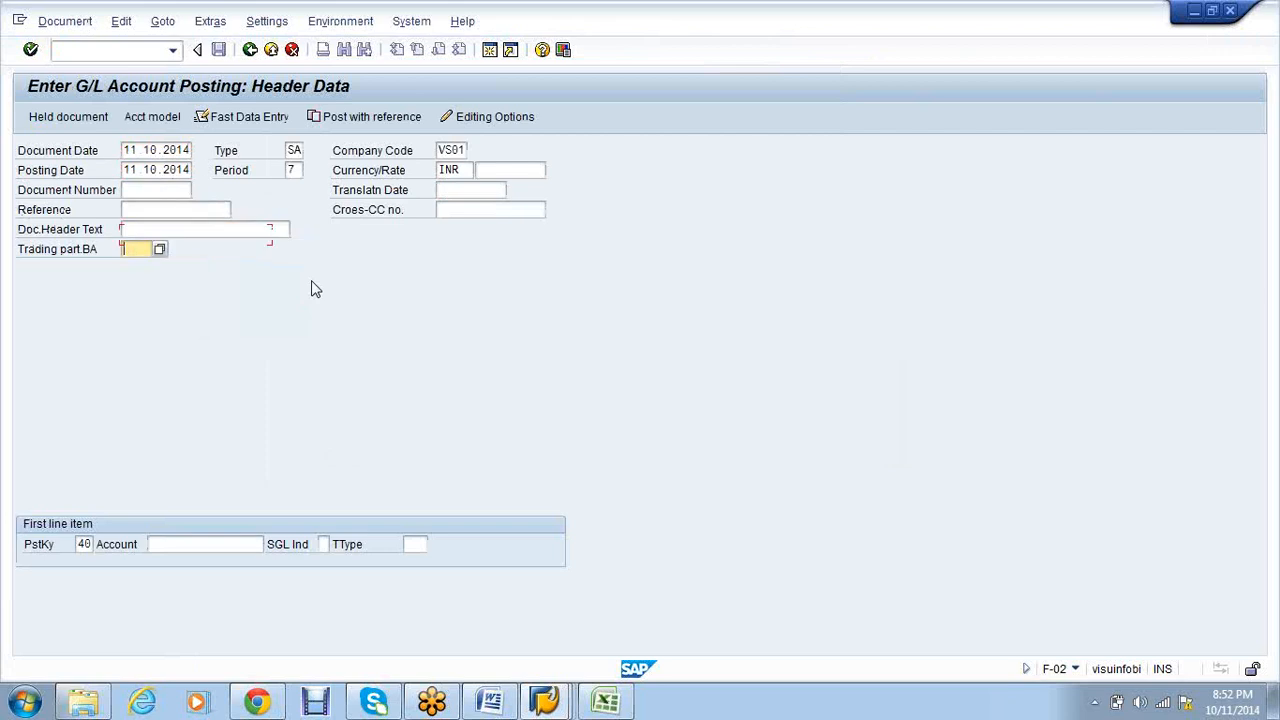
{"action": "left_click", "coordinate": [258, 543]}
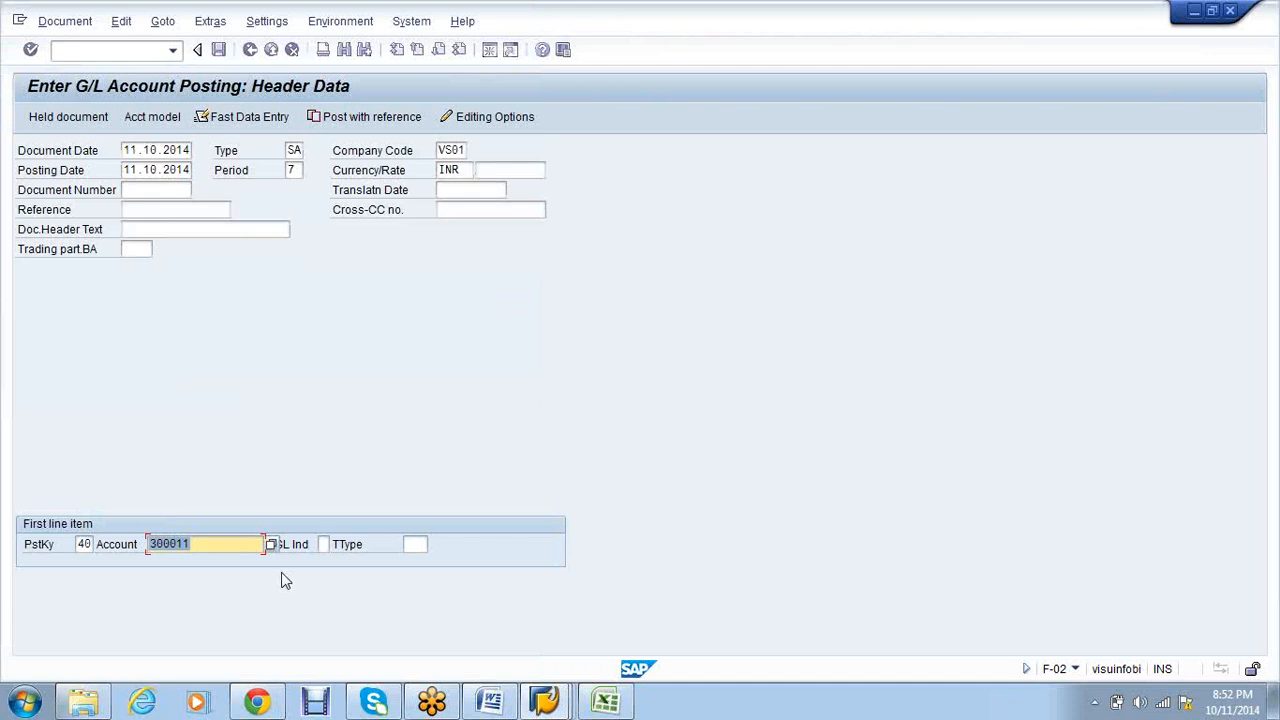
{"action": "key", "text": "Return"}
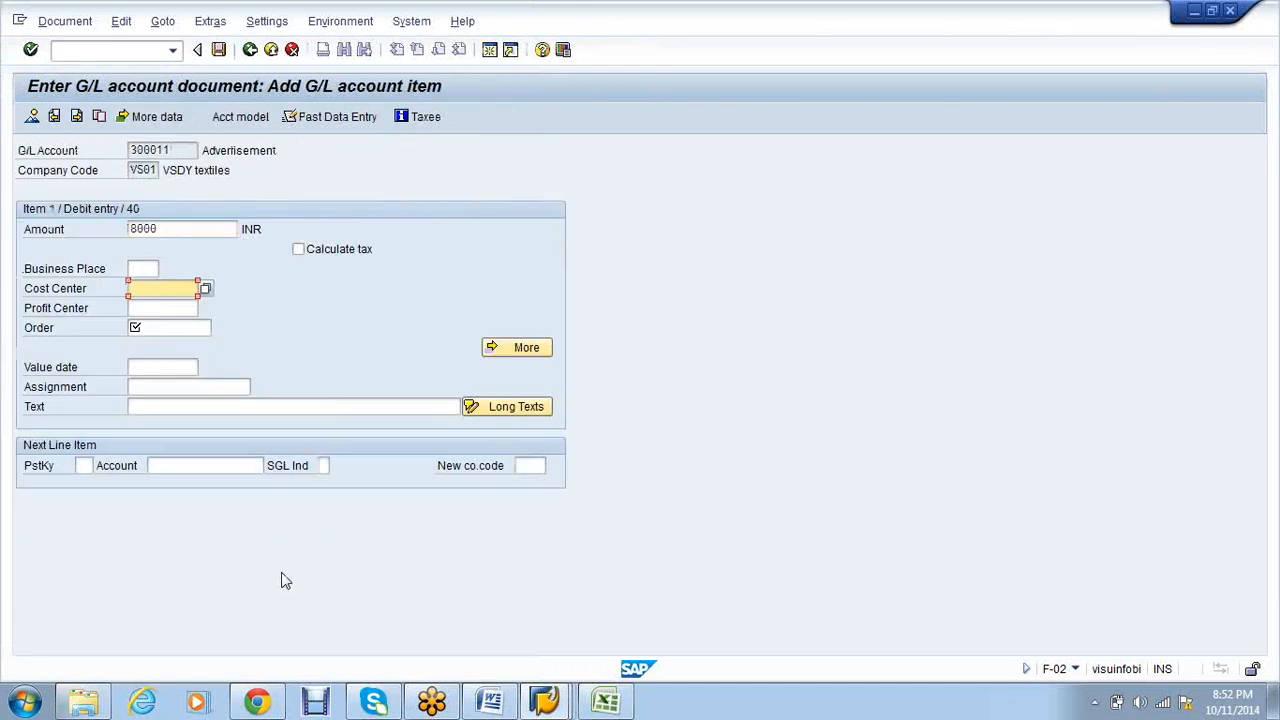
- Fill the Advertisement debit item with amount 8000 INR, cost center VS01S1 and the new OCT ADVERTISEMENT order
{"action": "type", "text": "VS01S1"}
{"action": "key", "text": "Tab"}
{"action": "key", "text": "Tab"}
{"action": "type", "text": "2805200"}
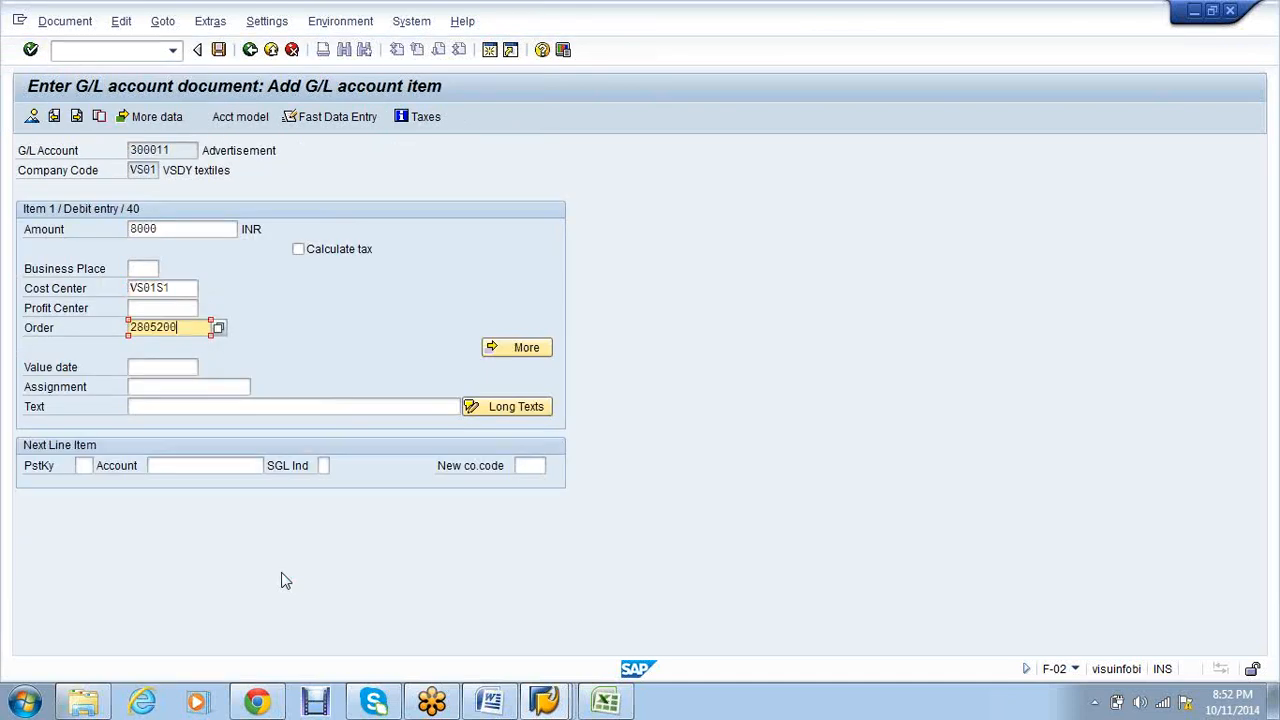
- Clear the debit item's order and look it up again through the order search for controlling area VS01
{"action": "key", "text": "BackSpace"}
{"action": "key", "text": "BackSpace"}
{"action": "key", "text": "BackSpace"}
{"action": "key", "text": "BackSpace"}
{"action": "key", "text": "BackSpace"}
{"action": "key", "text": "BackSpace"}
{"action": "key", "text": "BackSpace"}
{"action": "left_click", "coordinate": [222, 326]}
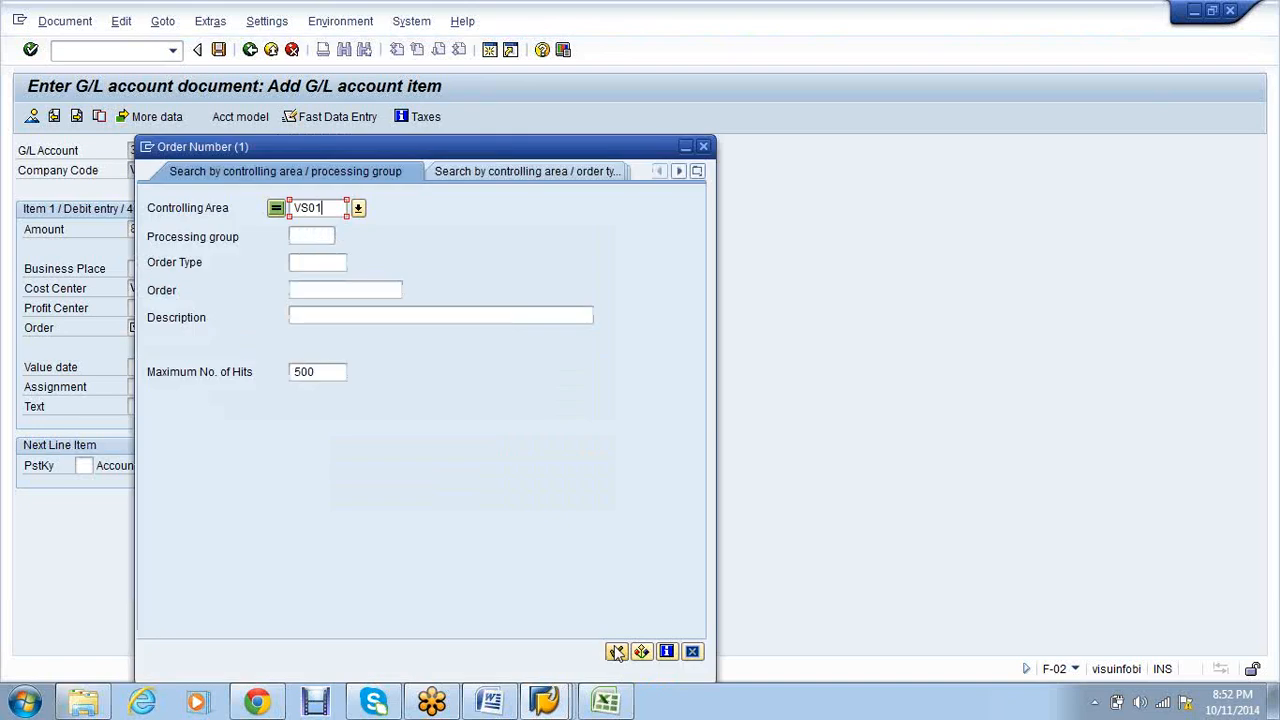
{"action": "left_click", "coordinate": [617, 652]}
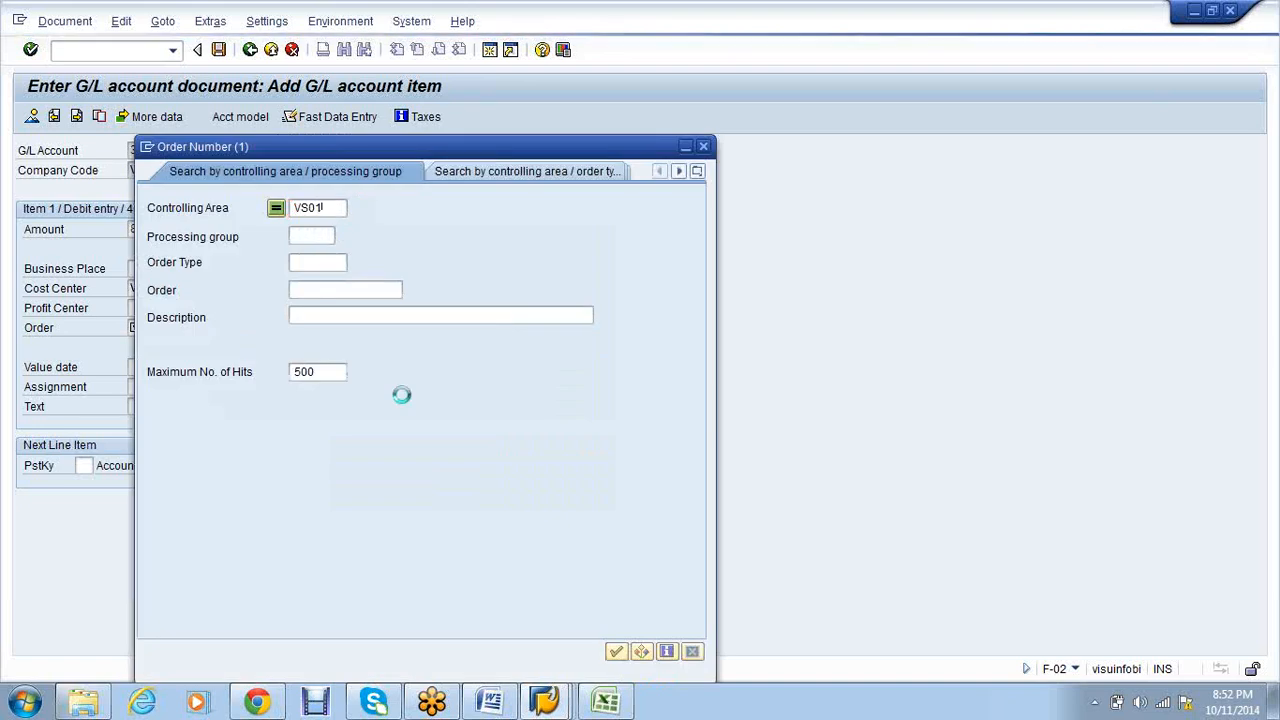
{"action": "key", "text": "Return"}
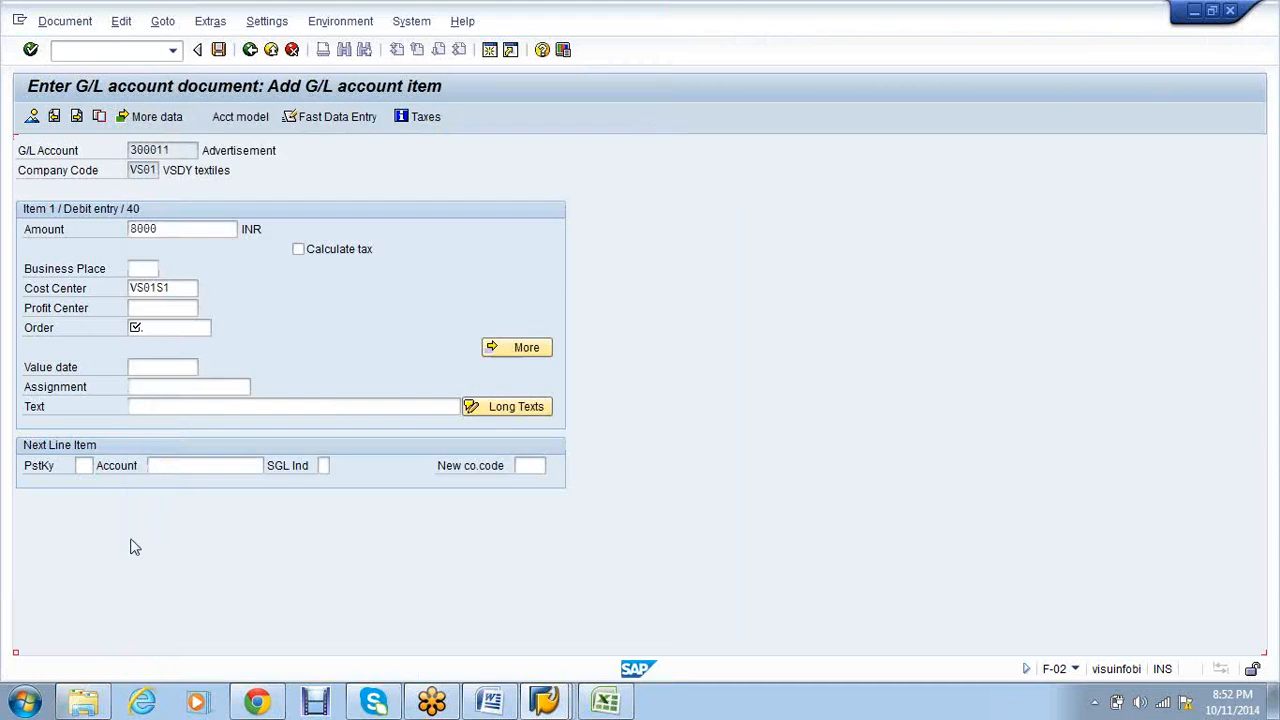
- Add a credit item with posting key 50 to bank account 1 for the balancing amount * and post the document
{"action": "left_click", "coordinate": [84, 465]}
{"action": "type", "text": "501"}
{"action": "key", "text": "Return"}
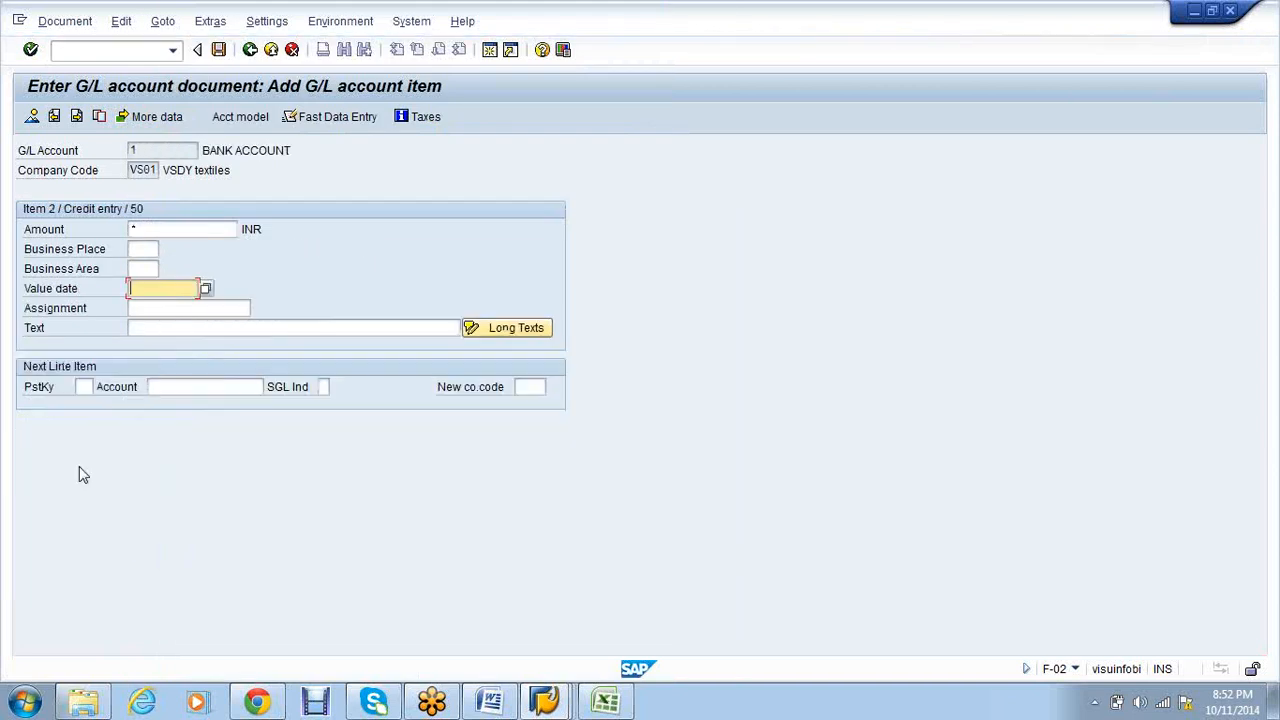
{"action": "key", "text": "Return"}
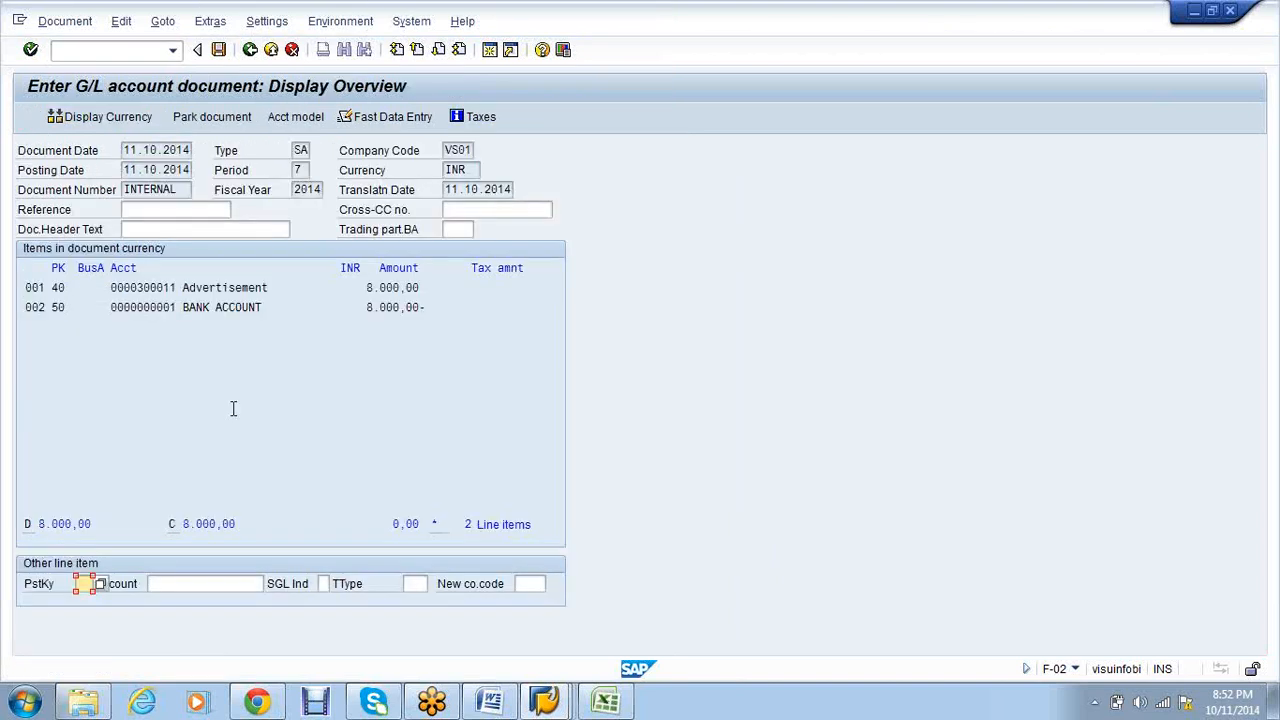
{"action": "key", "text": "ctrl+s"}
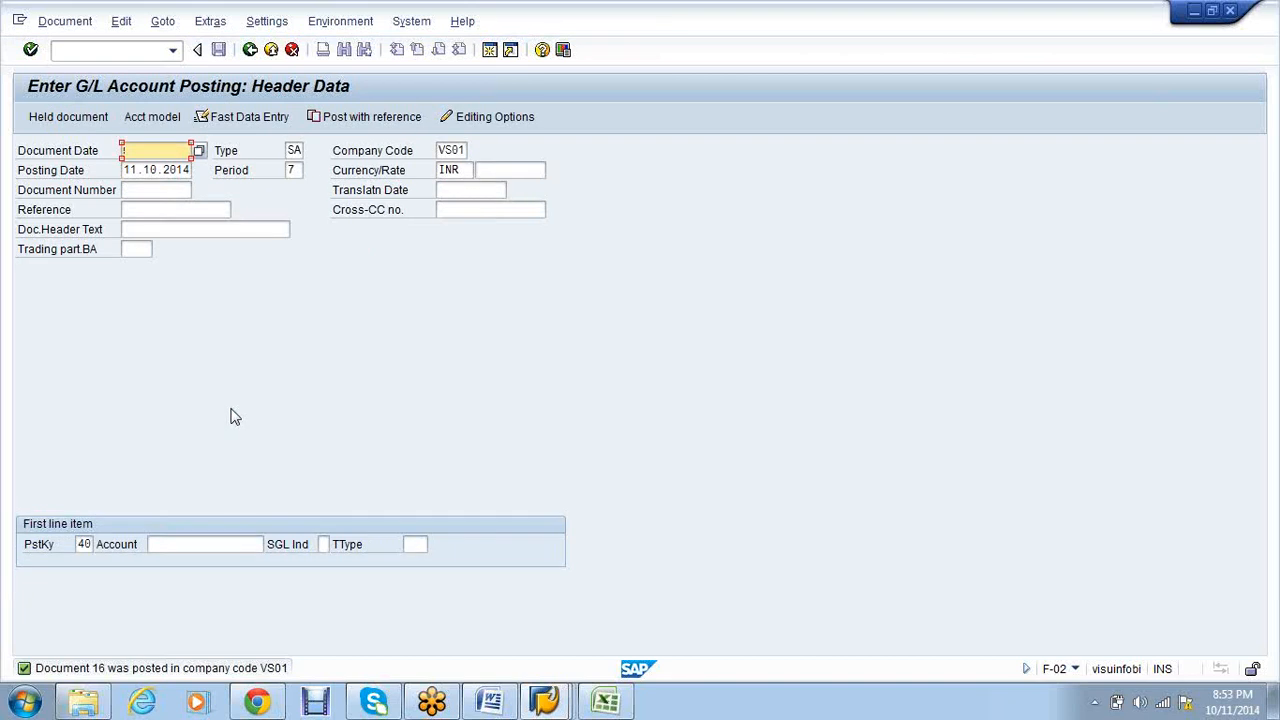
- In transaction KOB1, display the actual line items of the OCT ADVERTISEMENT order for 01.10.2014 to 31.10.2014 without a cost element restriction
{"action": "left_click", "coordinate": [97, 52]}
{"action": "type", "text": "/nk"}
{"action": "type", "text": "a01"}
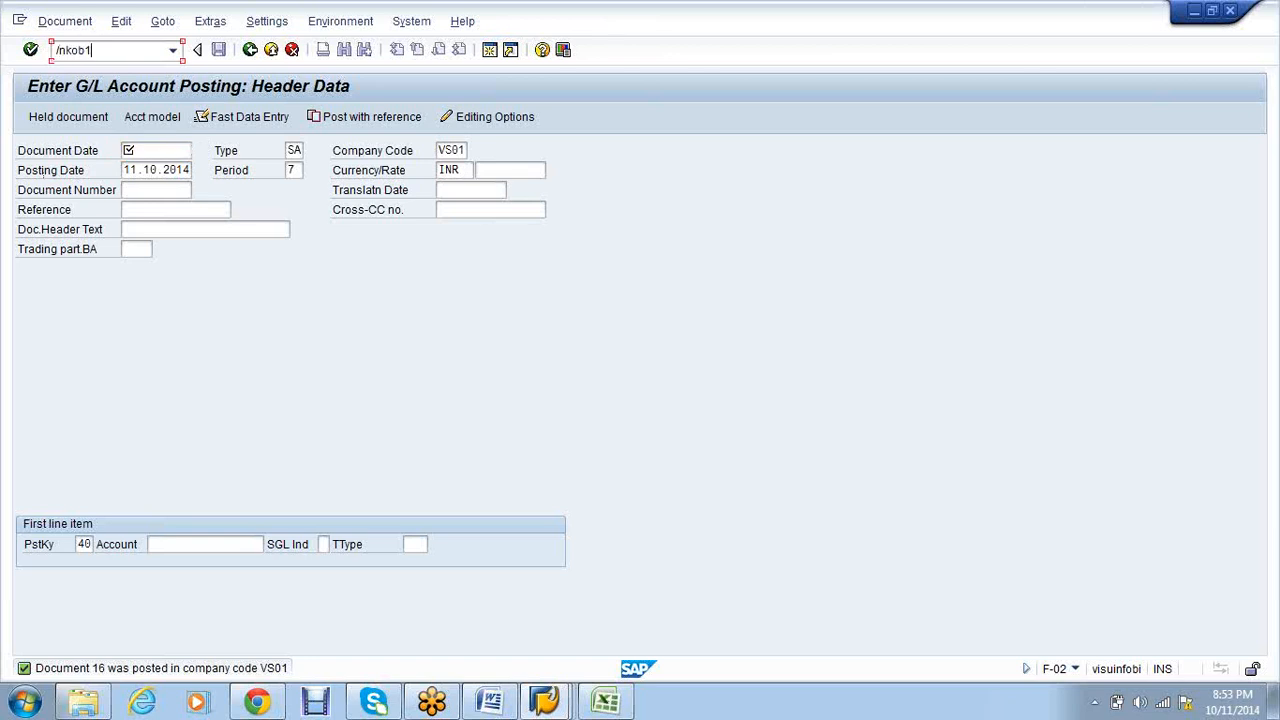
{"action": "key", "text": "Return"}
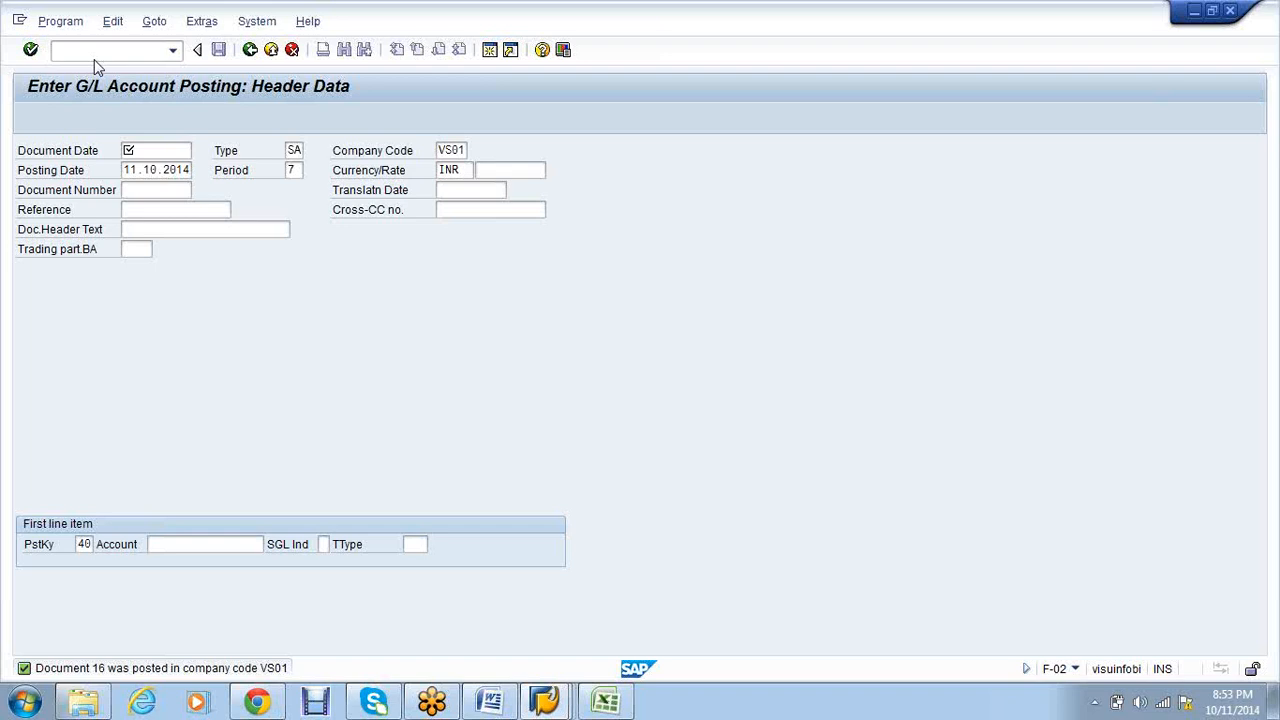
{"action": "left_click", "coordinate": [272, 229]}
{"action": "key", "text": "Delete"}
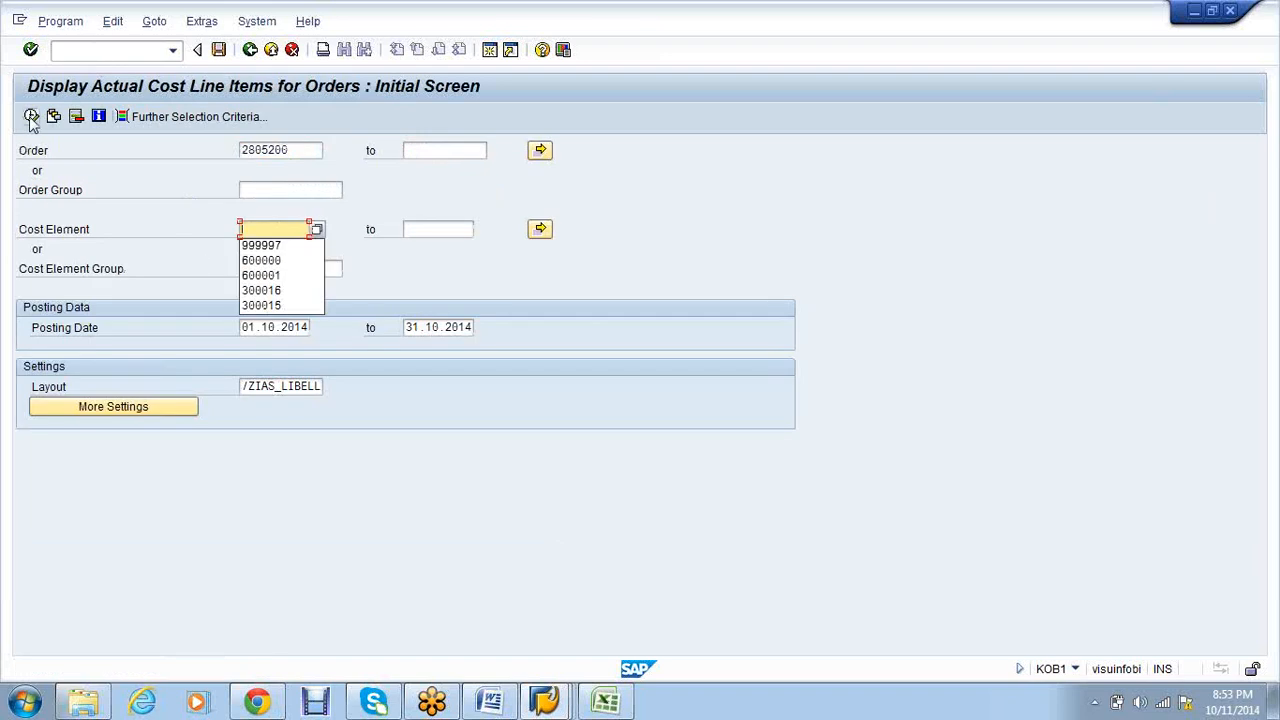
{"action": "left_click", "coordinate": [31, 116]}
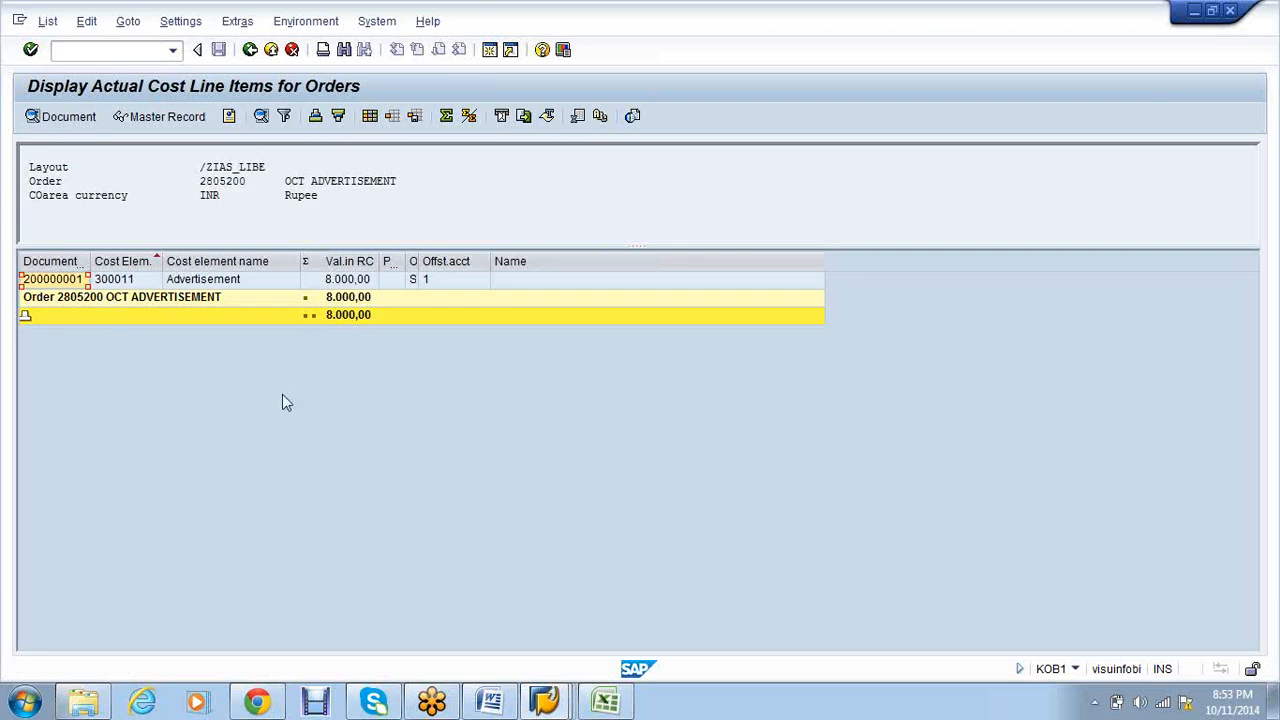
- Open cost element planning in transaction KPF6 for the OCT ADVERTISEMENT order with version 0, periods 1 to 12 and fiscal year 2014
{"action": "left_click", "coordinate": [116, 53]}
{"action": "type", "text": "/nkp"}
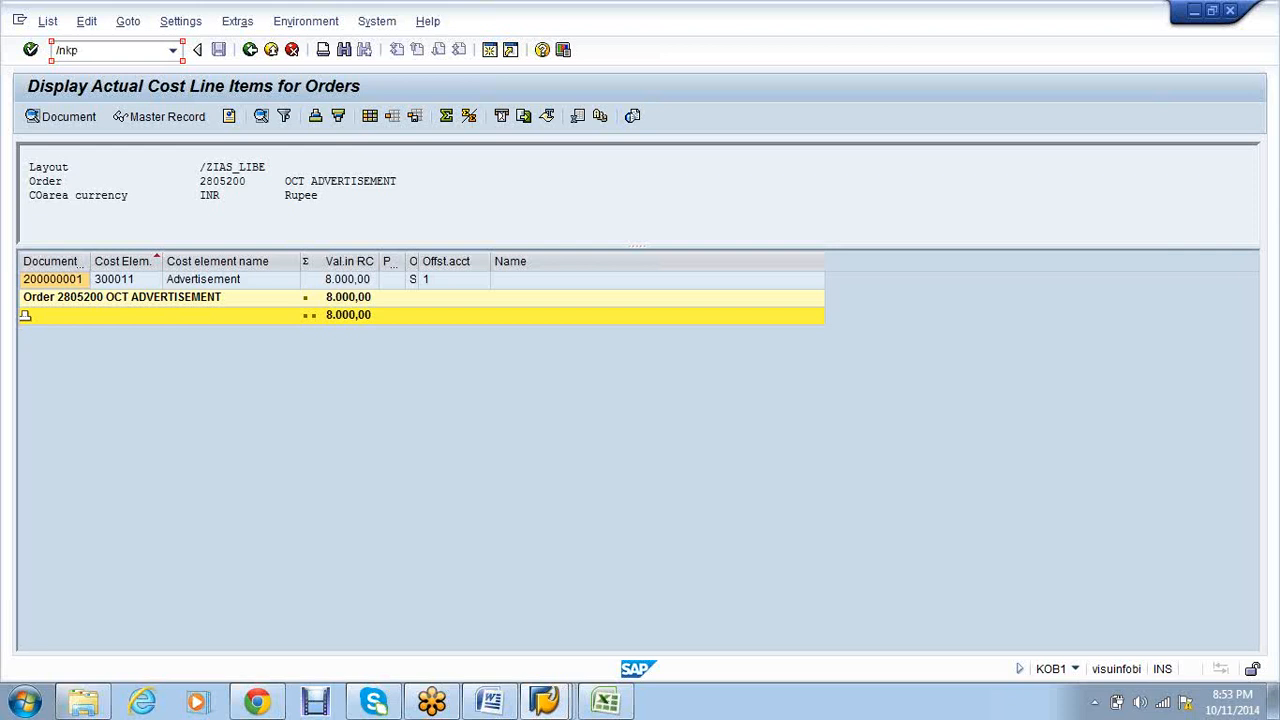
{"action": "type", "text": "f6"}
{"action": "key", "text": "Return"}
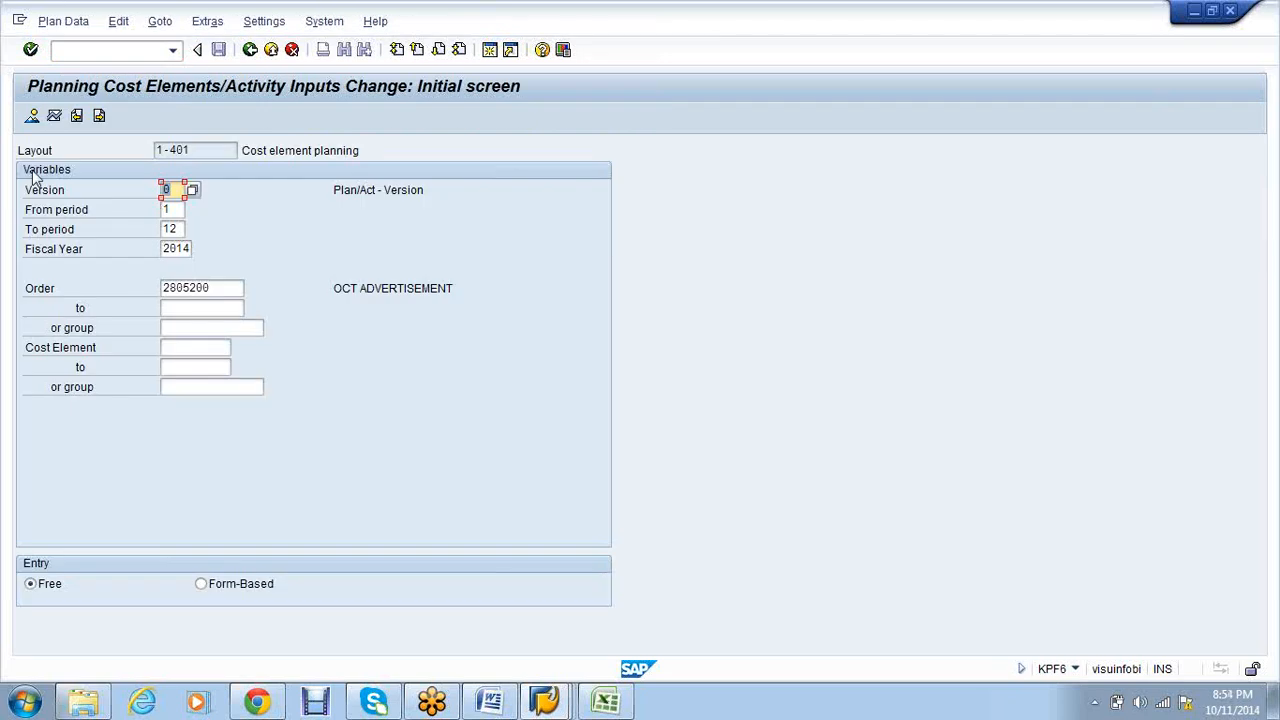
- Plan total costs of 36000 for cost element 300011 on the order, view the distribution by period and save the plan
{"action": "left_click", "coordinate": [32, 116]}
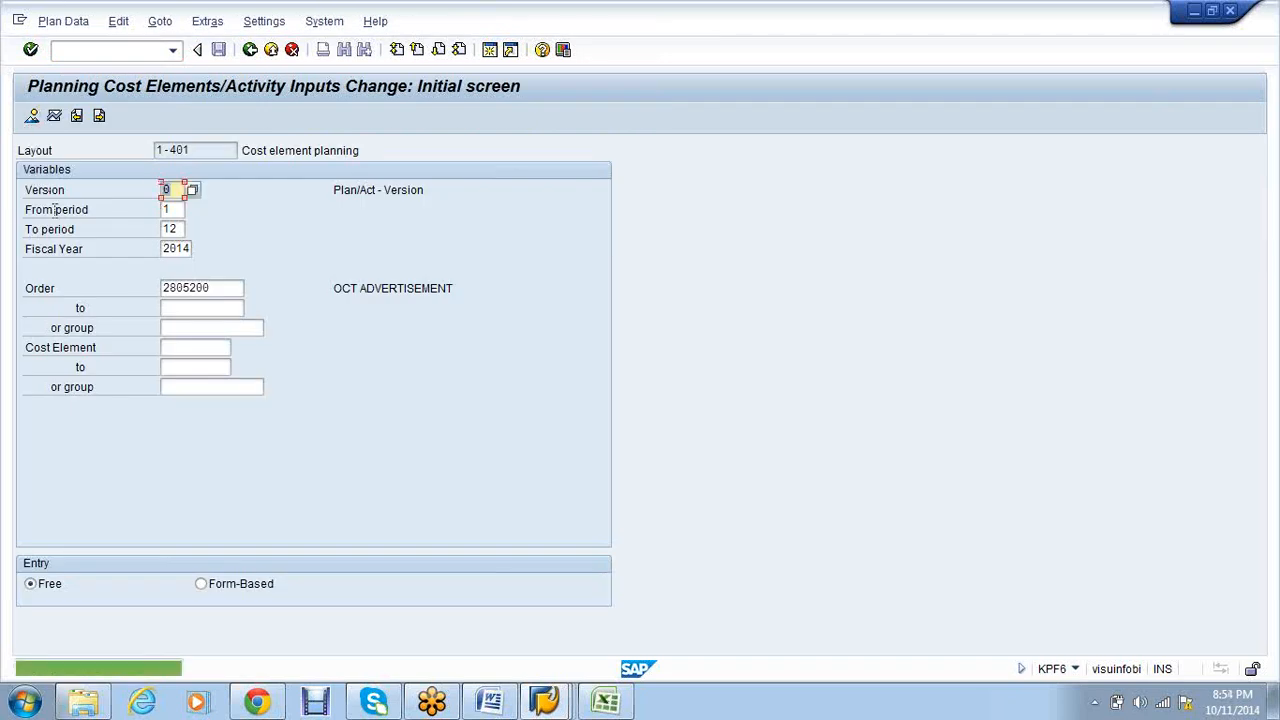
{"action": "left_click", "coordinate": [183, 348]}
{"action": "type", "text": "300009"}
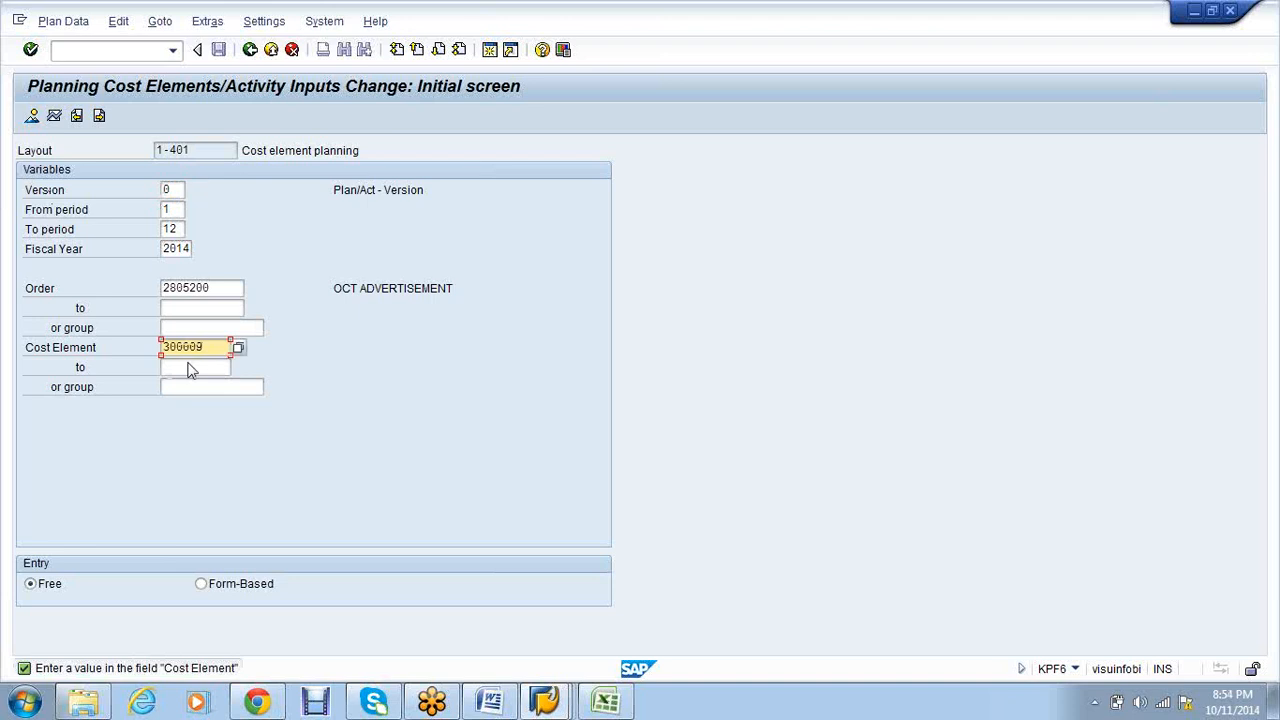
{"action": "key", "text": "BackSpace"}
{"action": "key", "text": "BackSpace"}
{"action": "type", "text": "11"}
{"action": "left_click", "coordinate": [33, 116]}
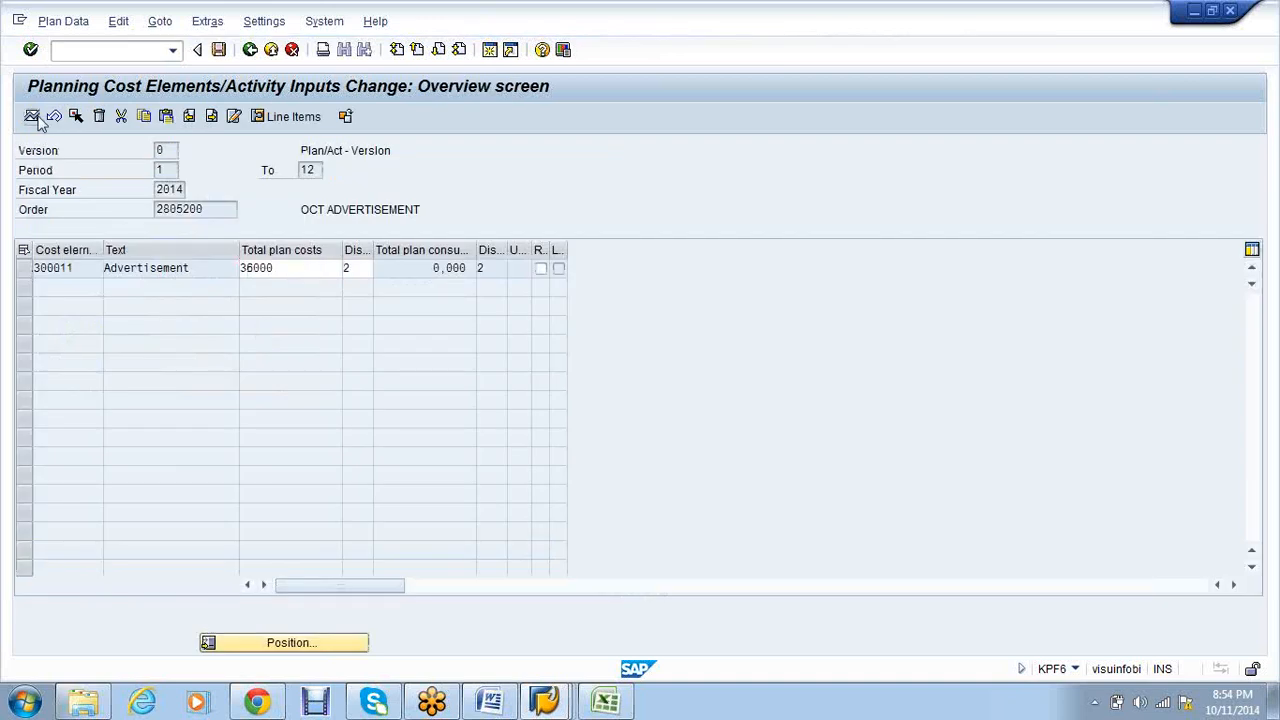
{"action": "left_click", "coordinate": [34, 117]}
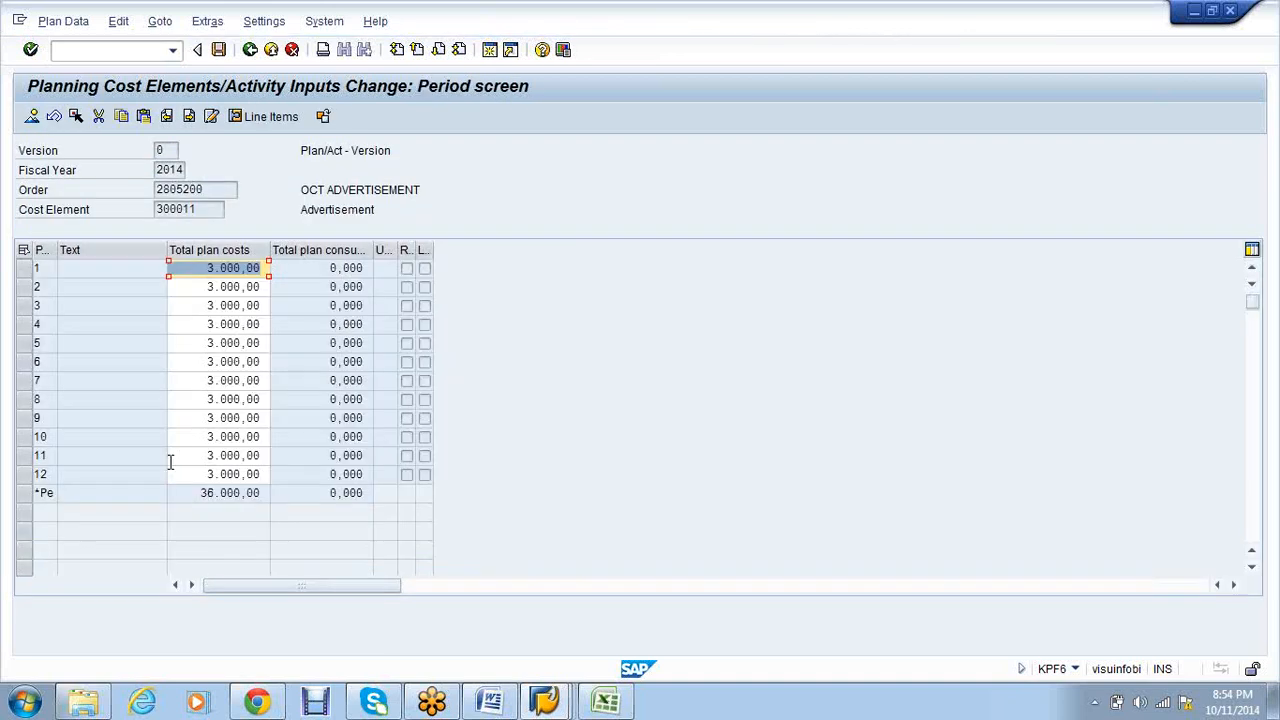
{"action": "left_click", "coordinate": [214, 54]}
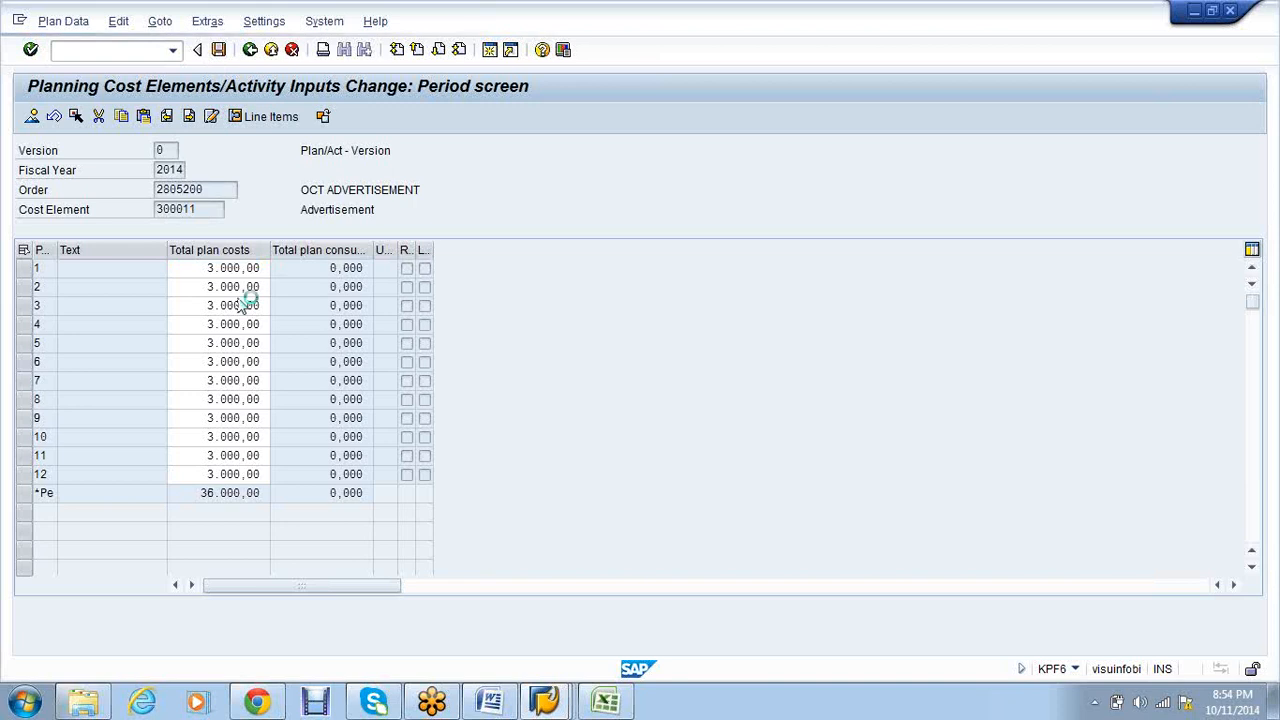
- Run report S_ALR_87012993 for controlling area VS01, period 7 of 2014, and examine the plan and actual variance of the OCT ADVERTISEMENT order
{"action": "left_click", "coordinate": [77, 52]}
{"action": "type", "text": "/"}
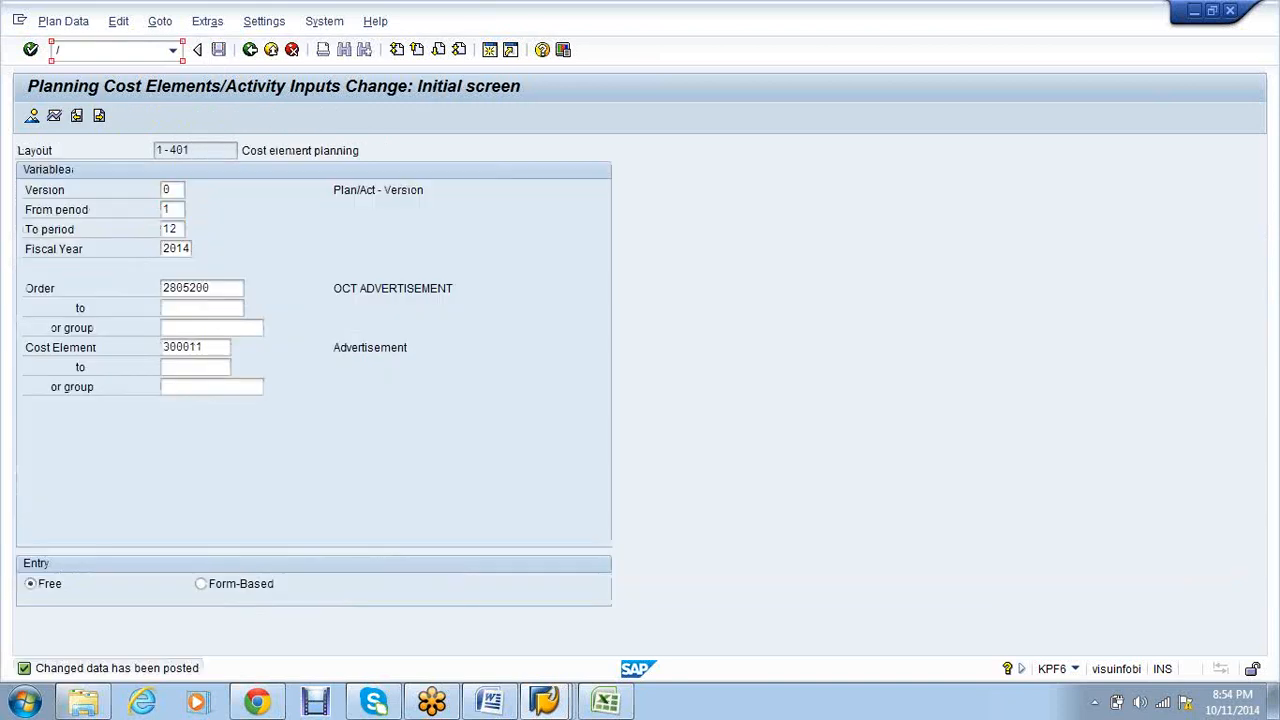
{"action": "type", "text": "nS_ALR_87012993"}
{"action": "key", "text": "Return"}
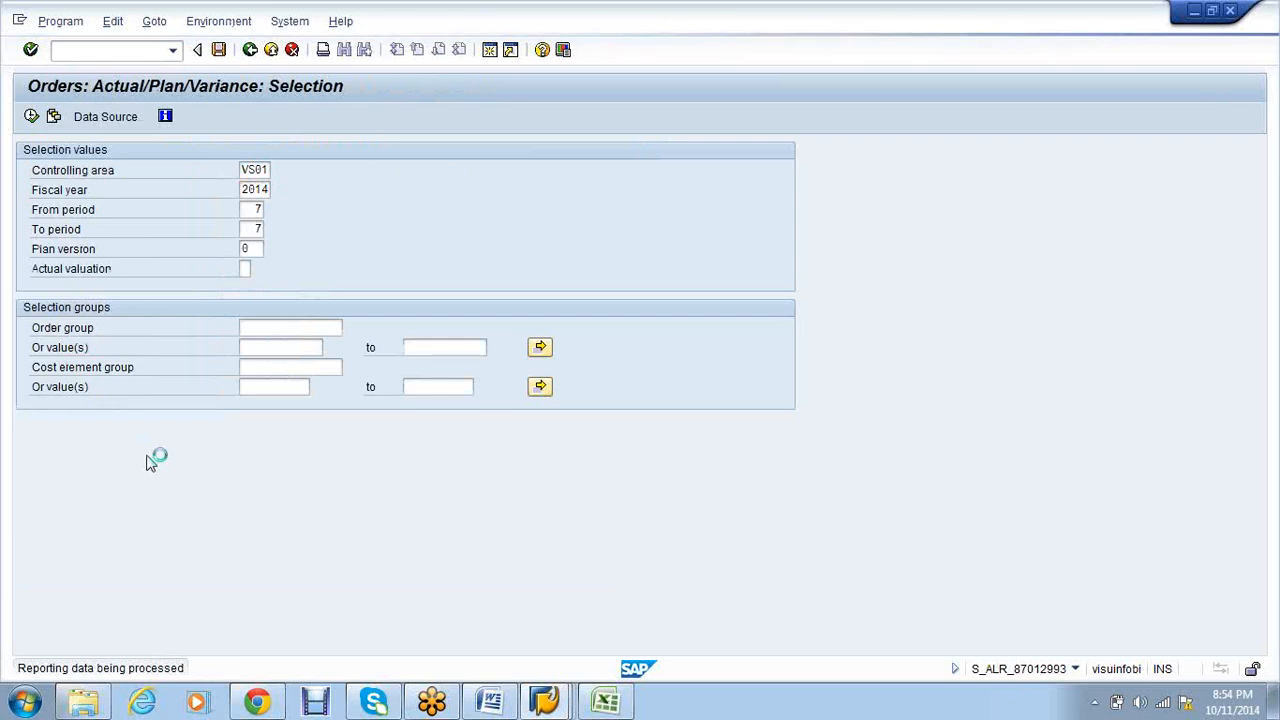
{"action": "left_click", "coordinate": [130, 195]}
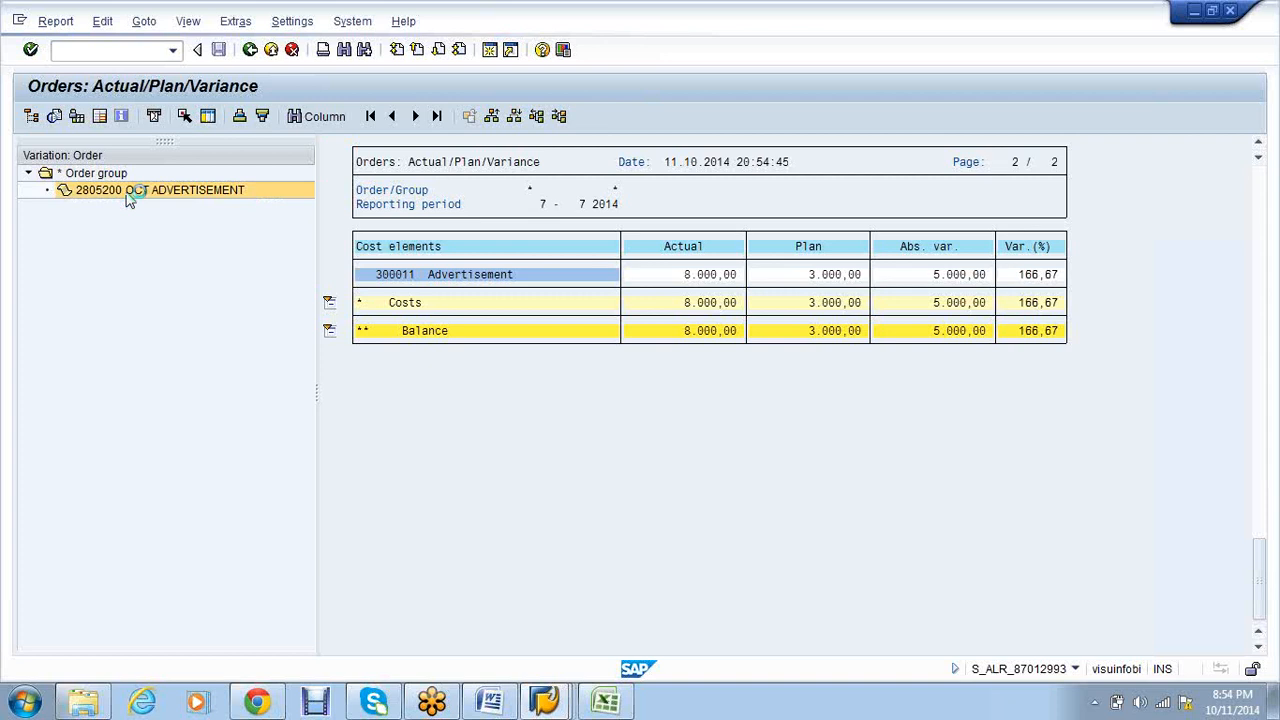
{"action": "left_click", "coordinate": [935, 274]}
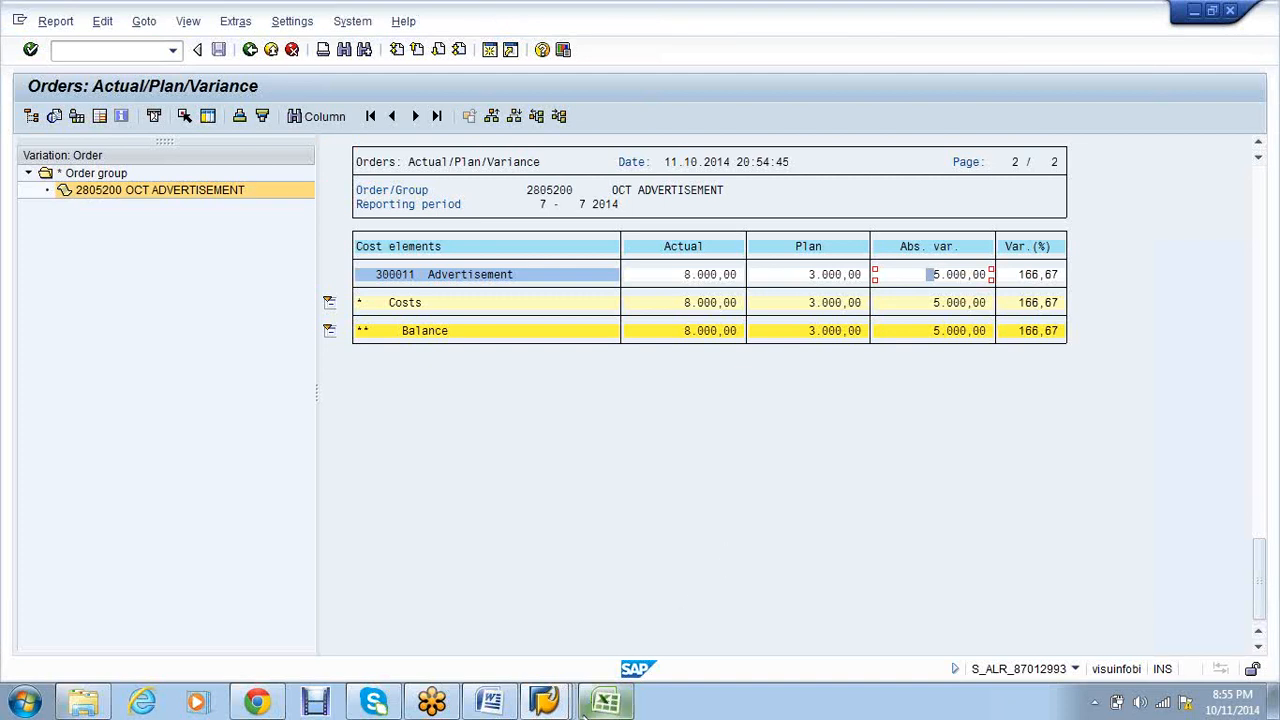
- Switch to the cost center line items session (KSB1), exit its list and select cost center VS01S1 with cost element 300011
{"action": "left_click", "coordinate": [547, 707]}
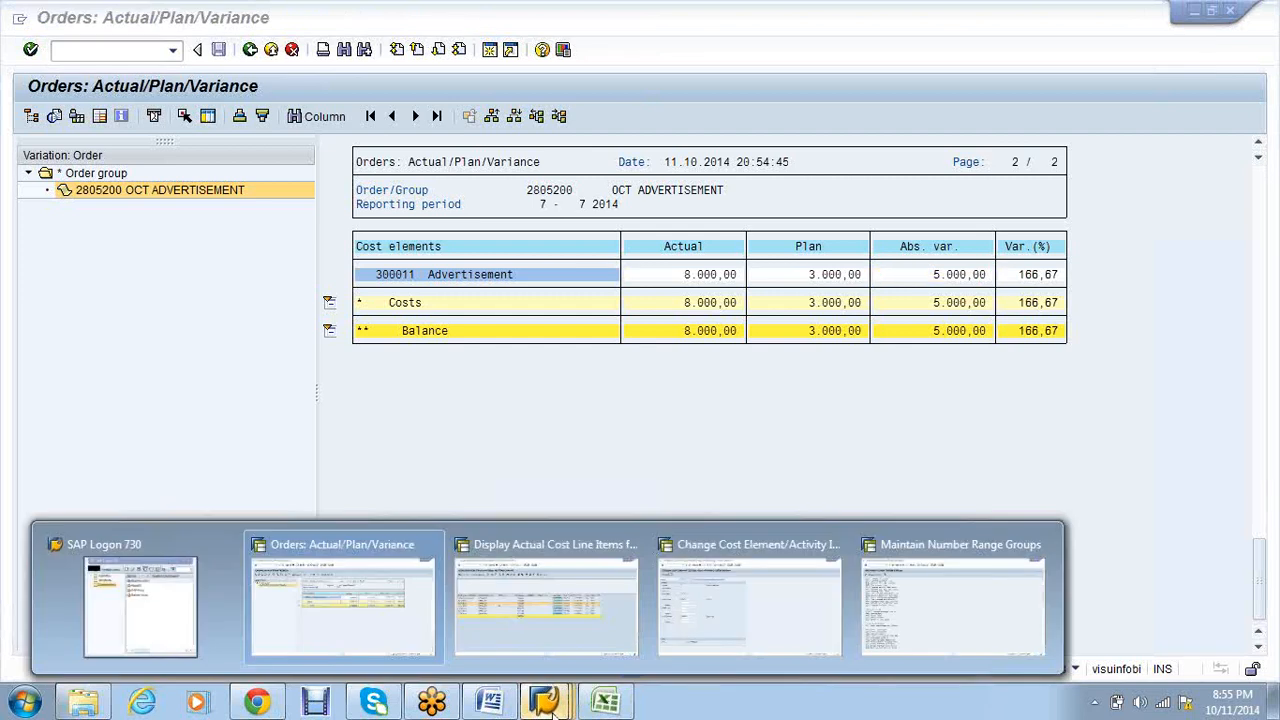
{"action": "left_click", "coordinate": [553, 709]}
{"action": "left_click", "coordinate": [556, 702]}
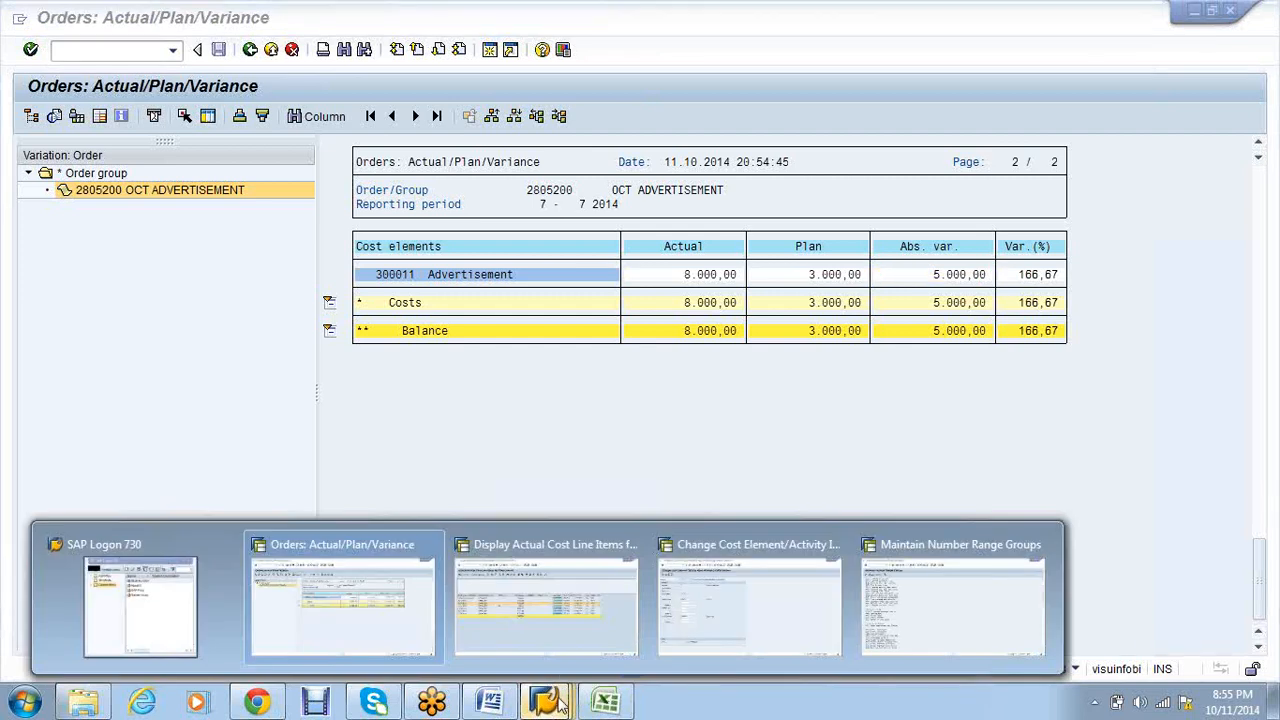
{"action": "left_click", "coordinate": [555, 632]}
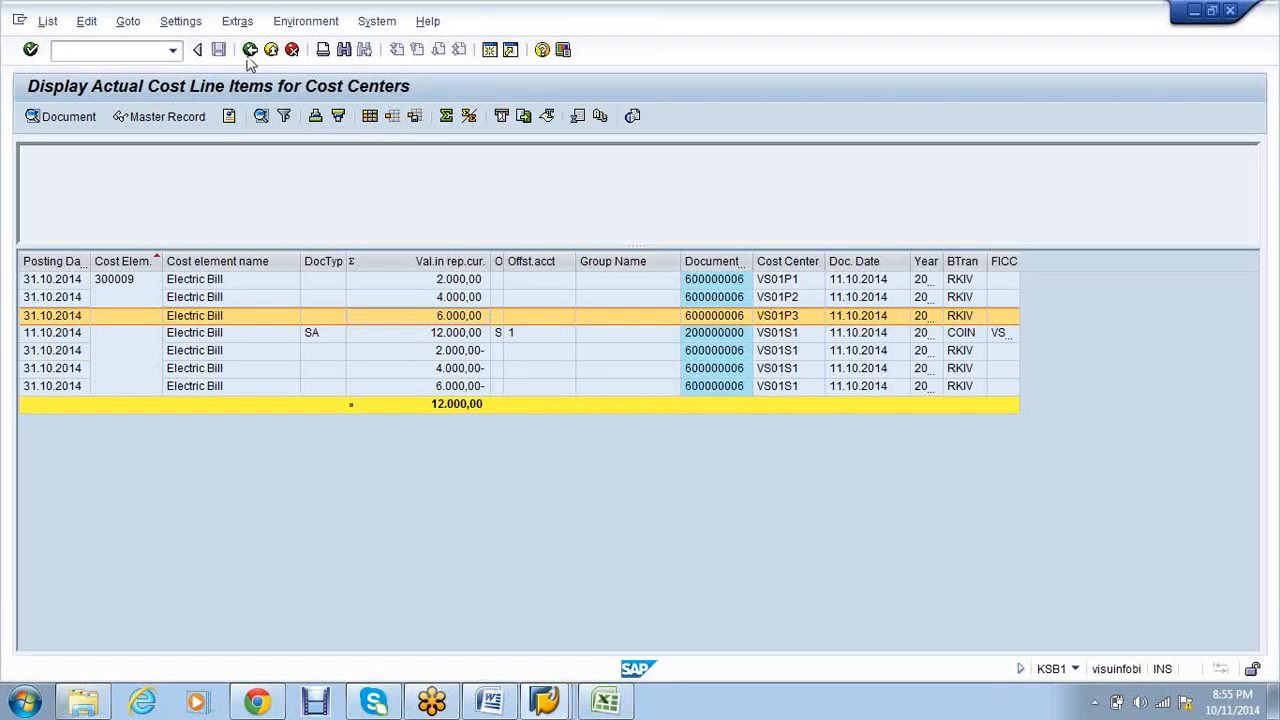
{"action": "left_click", "coordinate": [249, 55]}
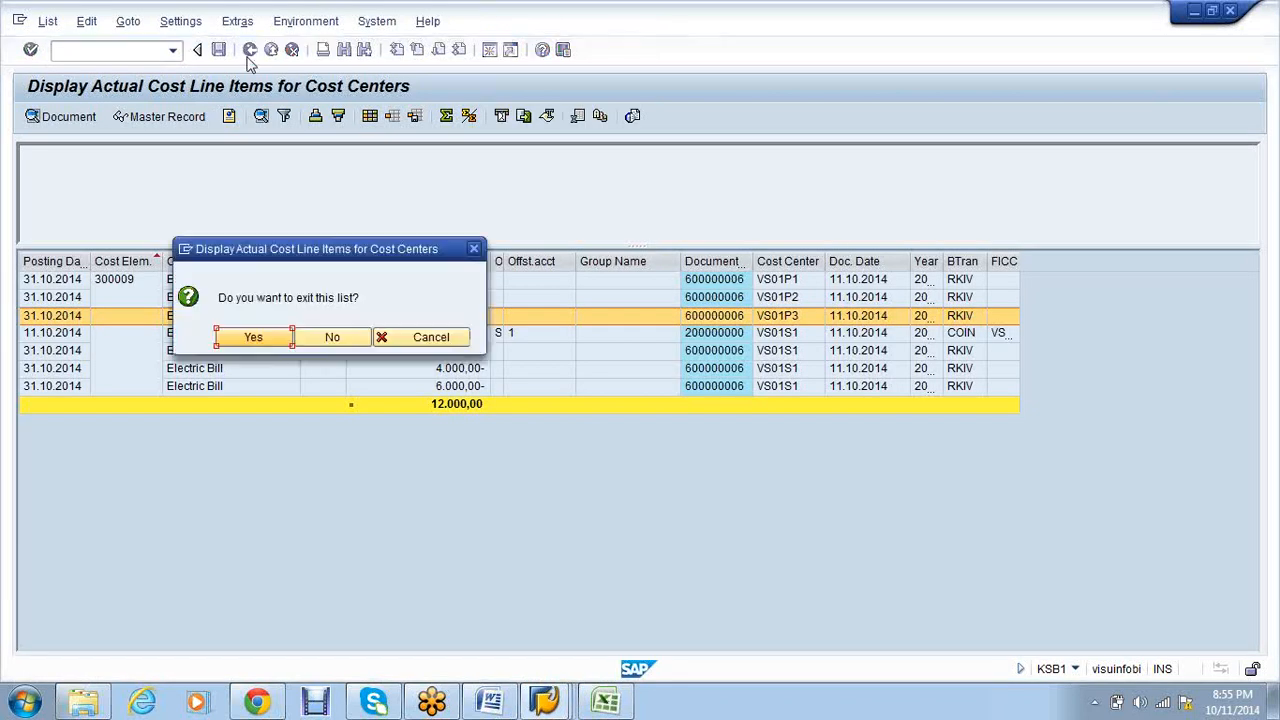
{"action": "left_click", "coordinate": [255, 338]}
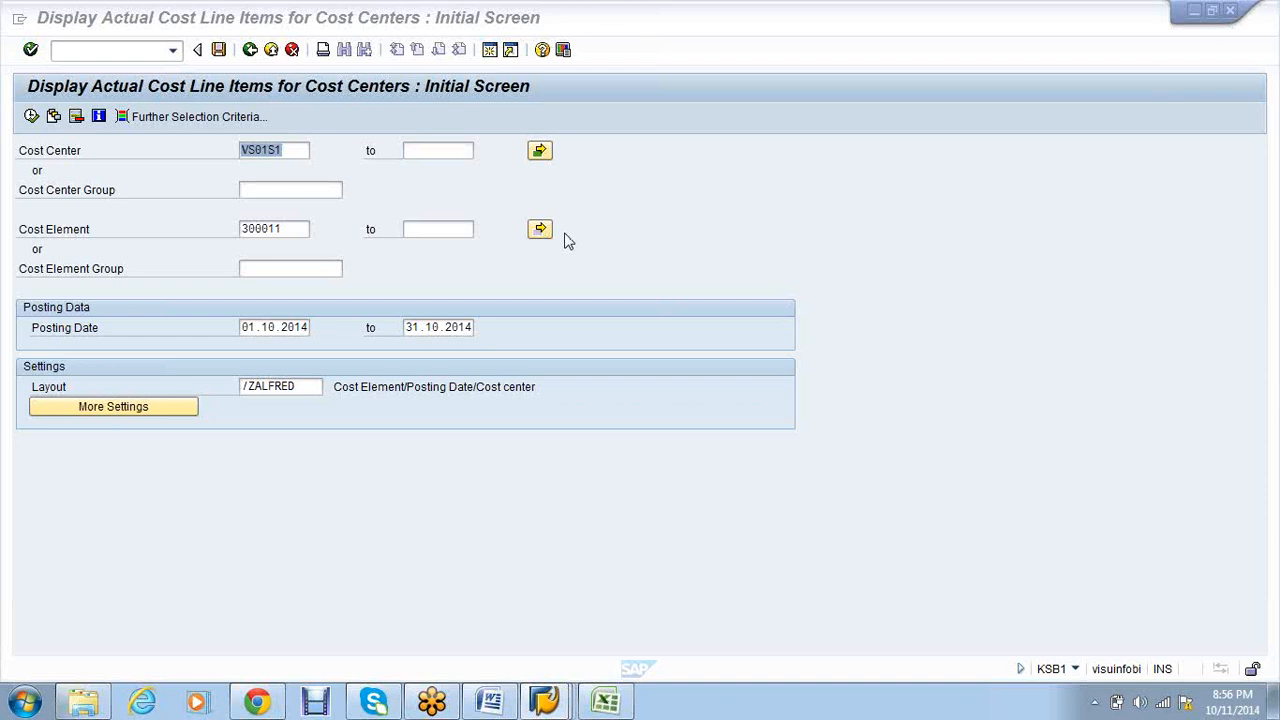
- Clear the cost center and cost element from the KSB1 selection
{"action": "left_click", "coordinate": [301, 150]}
{"action": "key", "text": "Delete"}
{"action": "left_click", "coordinate": [295, 190]}
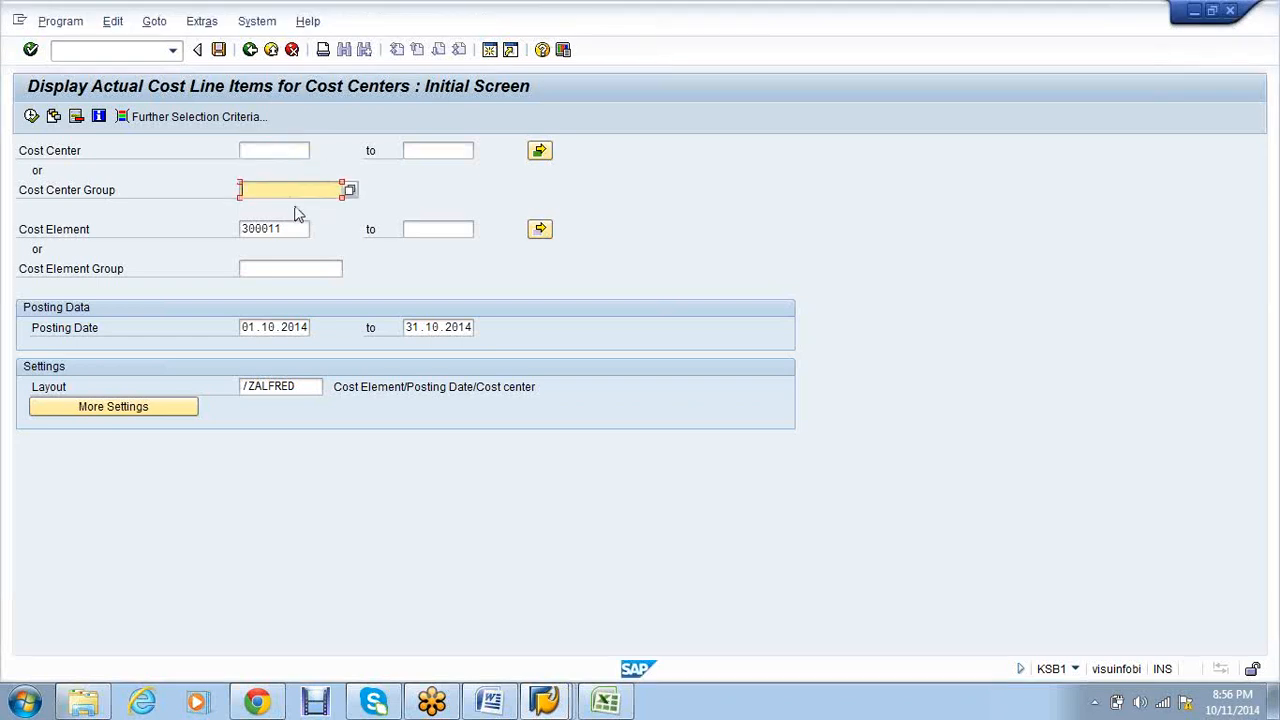
{"action": "left_click", "coordinate": [295, 222]}
{"action": "key", "text": "BackSpace"}
{"action": "key", "text": "BackSpace"}
{"action": "key", "text": "BackSpace"}
{"action": "key", "text": "BackSpace"}
{"action": "key", "text": "BackSpace"}
{"action": "key", "text": "BackSpace"}
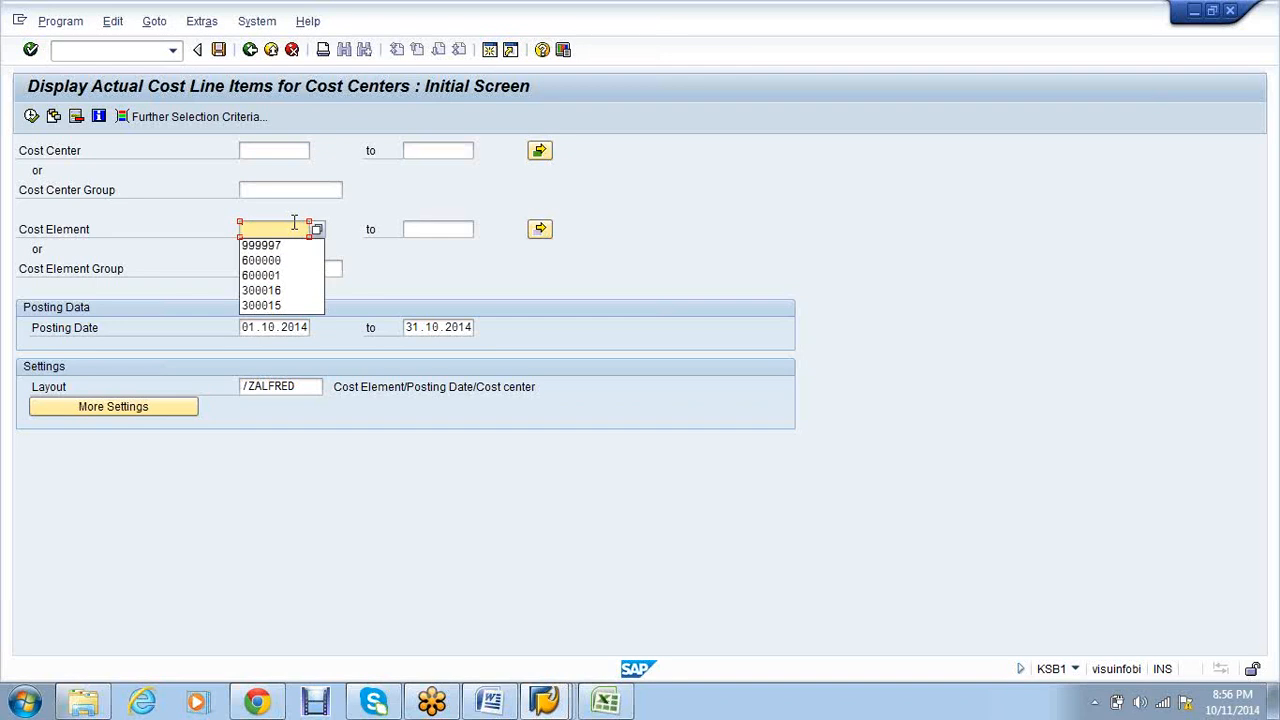
- Open the actual distribution execution transaction KSV5, followed by the actual distribution cycle creation transaction KSV1
{"action": "left_click", "coordinate": [71, 56]}
{"action": "type", "text": "/nk"}
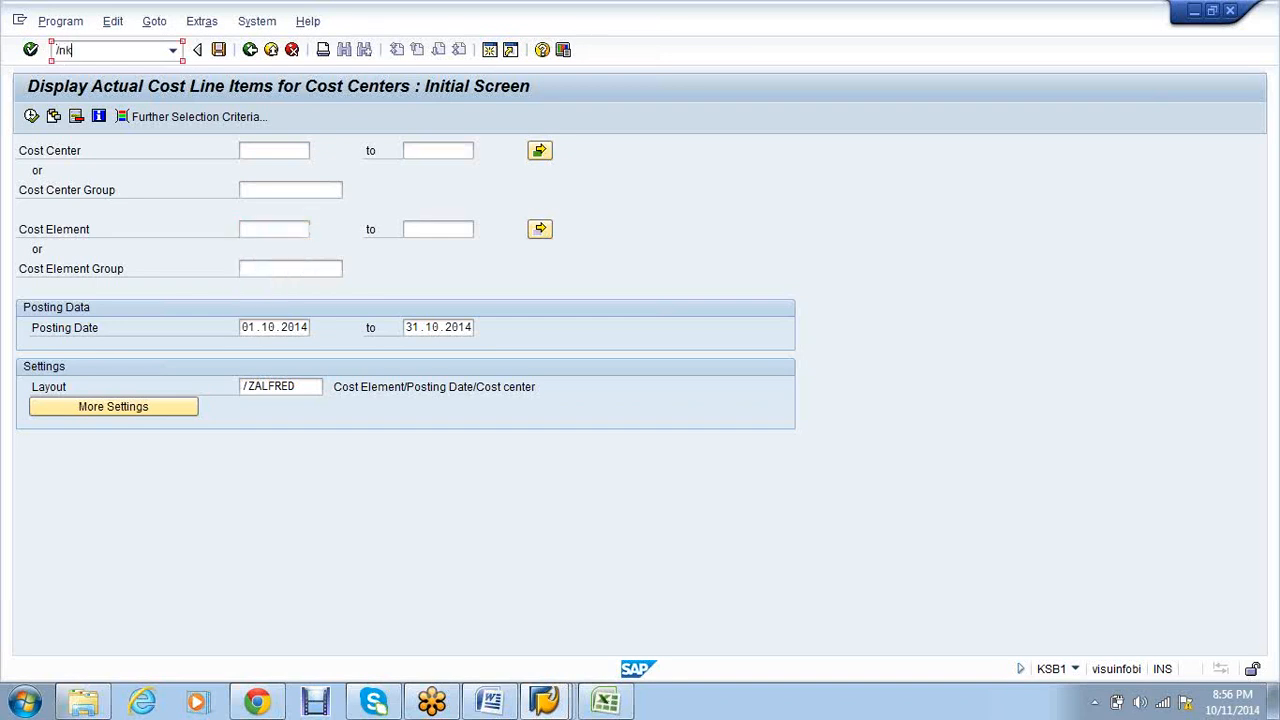
{"action": "type", "text": "sv5"}
{"action": "key", "text": "Return"}
{"action": "left_click", "coordinate": [71, 52]}
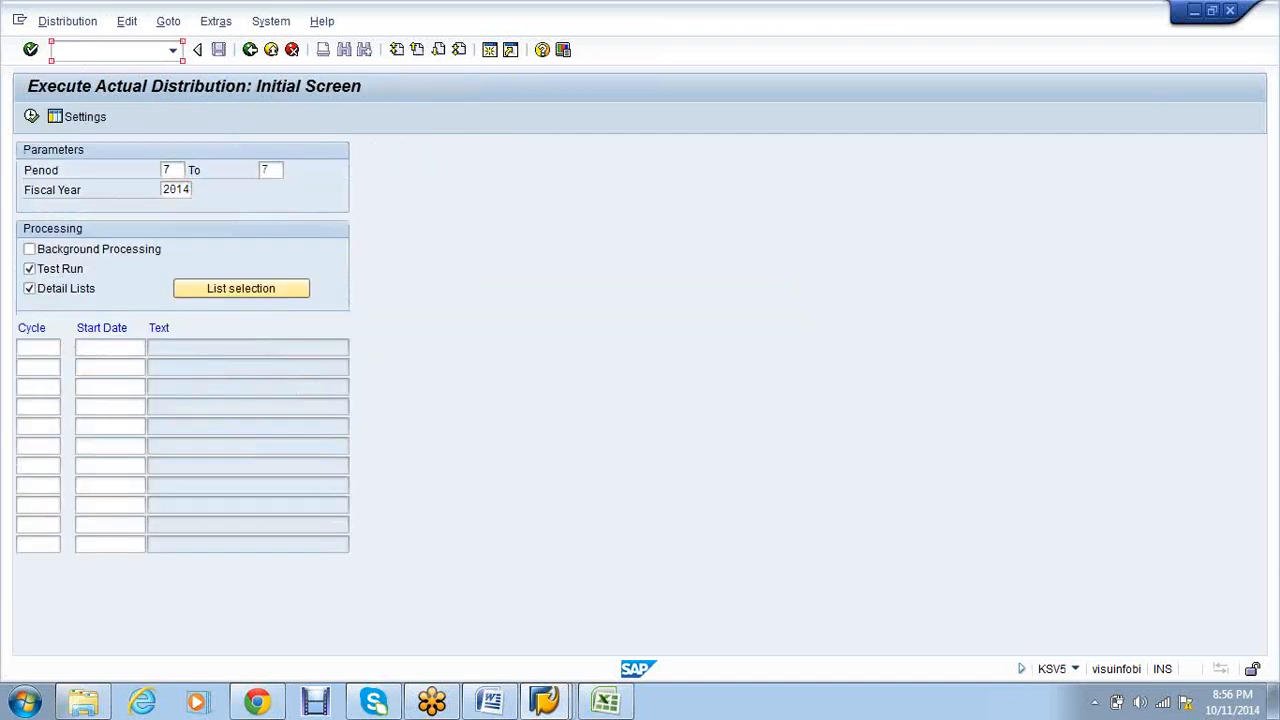
{"action": "type", "text": "/nksv1"}
{"action": "key", "text": "Return"}
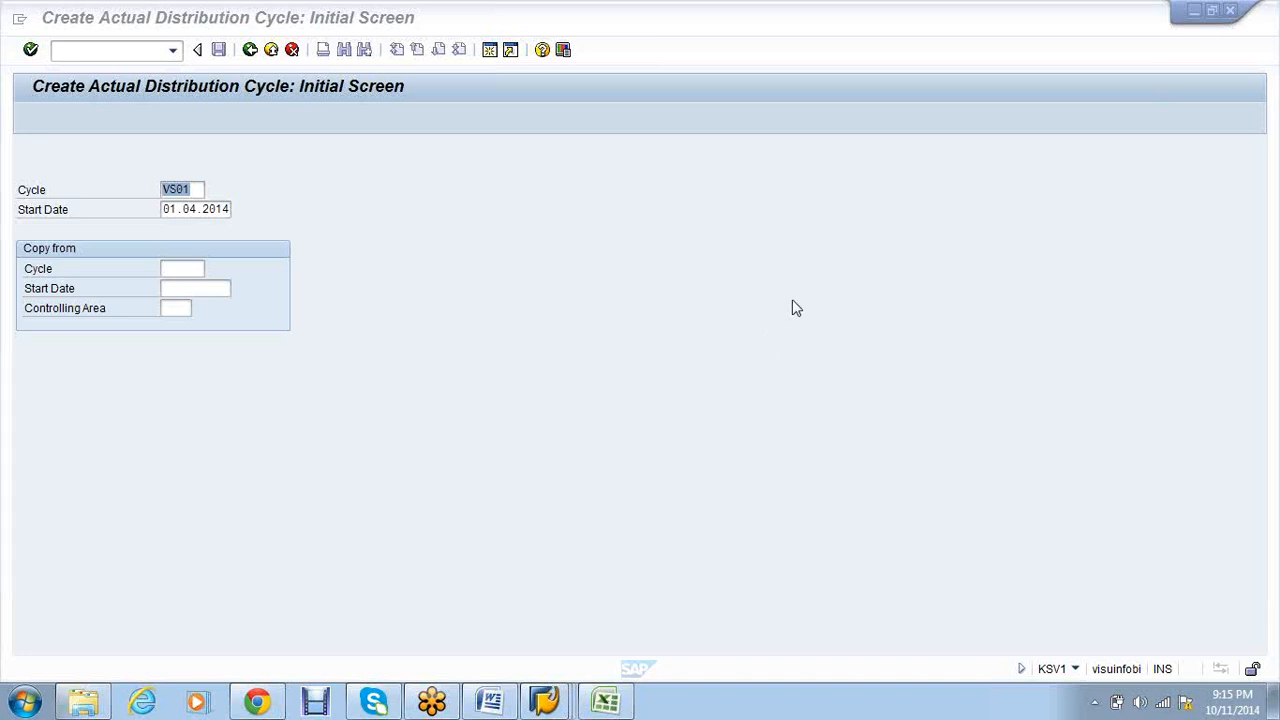
- Run transaction OKKS and set the controlling area to VS01
{"action": "left_click", "coordinate": [105, 56]}
{"action": "left_click", "coordinate": [105, 56]}
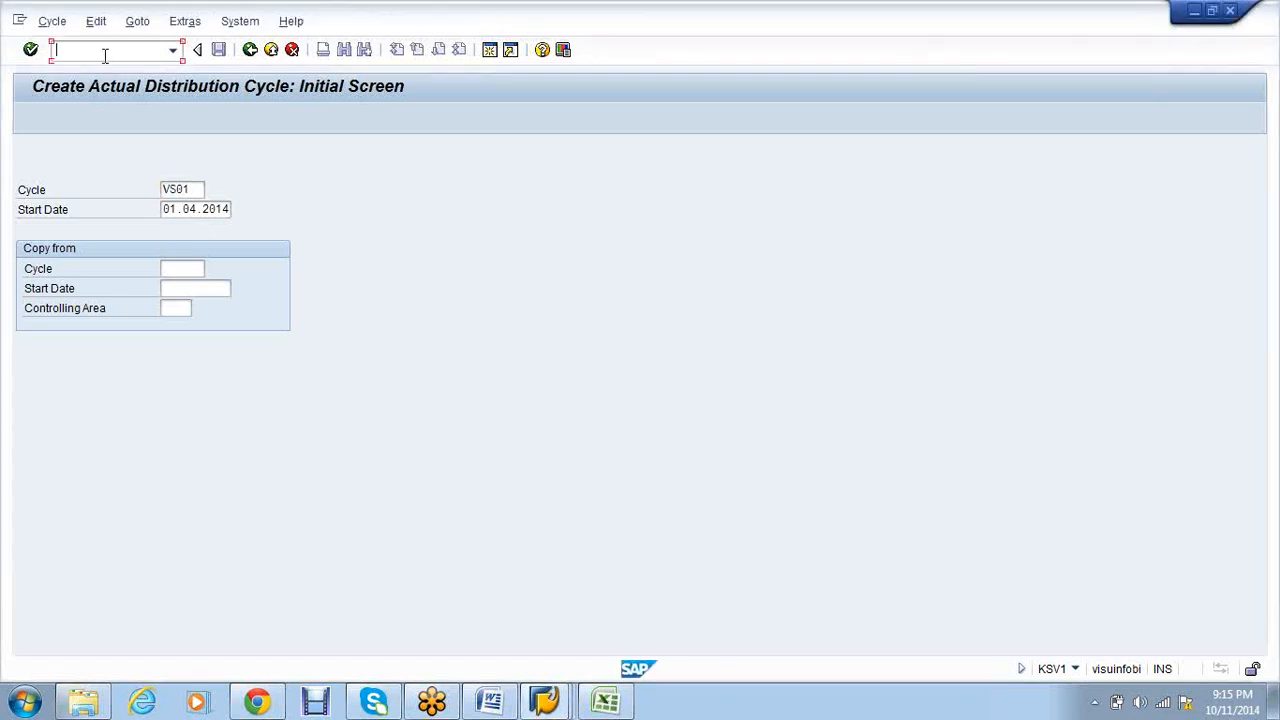
{"action": "type", "text": "/nokks"}
{"action": "key", "text": "Return"}
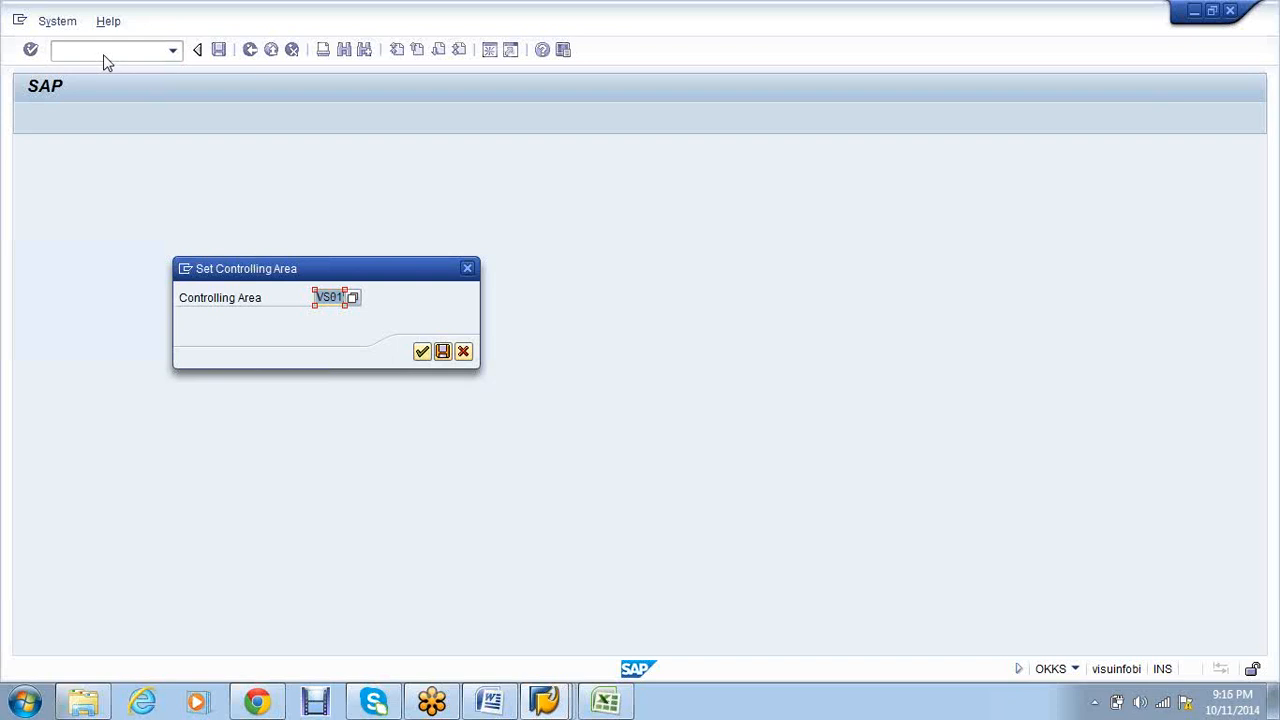
{"action": "left_click", "coordinate": [420, 356]}
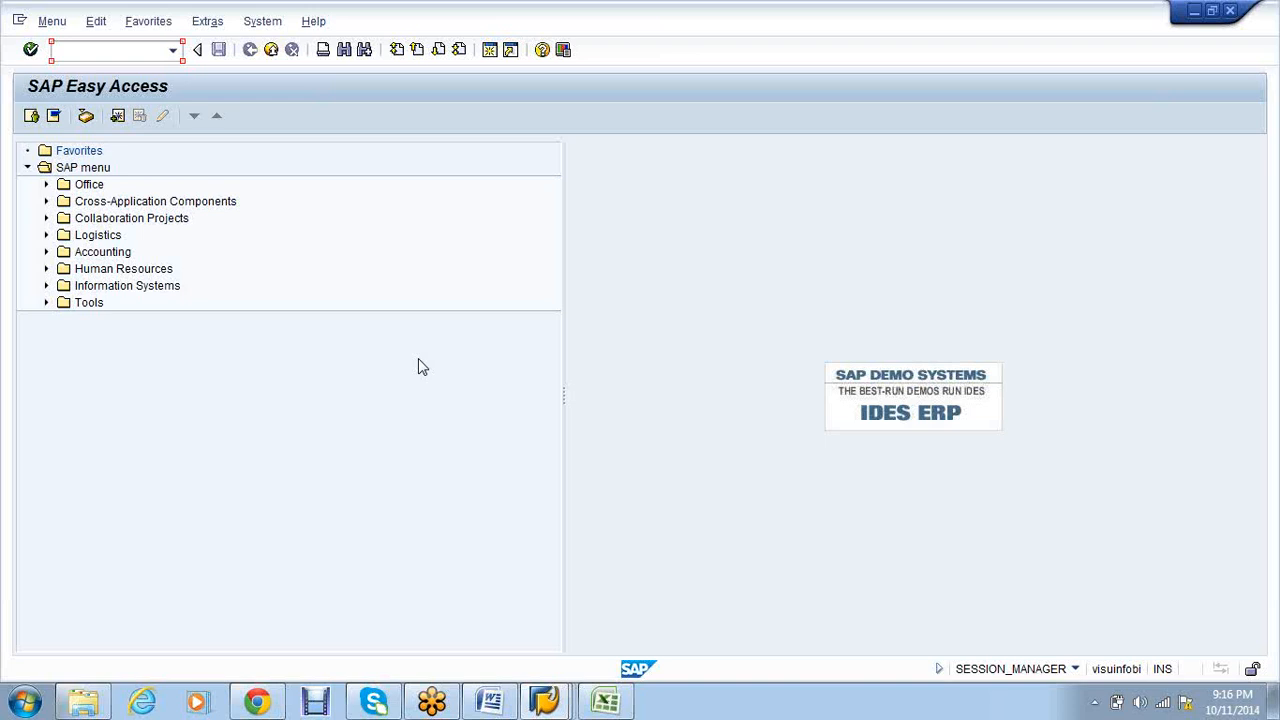
- Switch to the Word notes and add the bold heading "Profit center accounting" on the page after the internal order list
{"action": "left_click", "coordinate": [490, 705]}
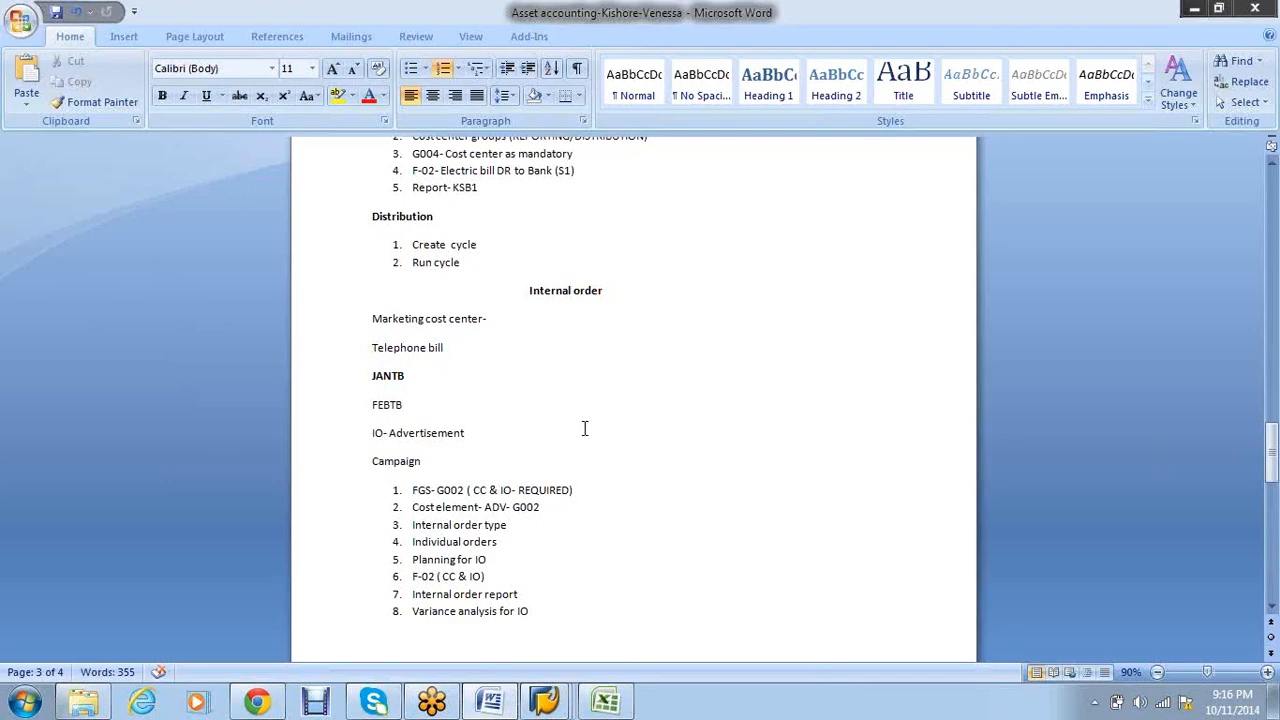
{"action": "scroll", "coordinate": [586, 437], "scroll_direction": "down", "scroll_amount": 6}
{"action": "type", "text": "cen"}
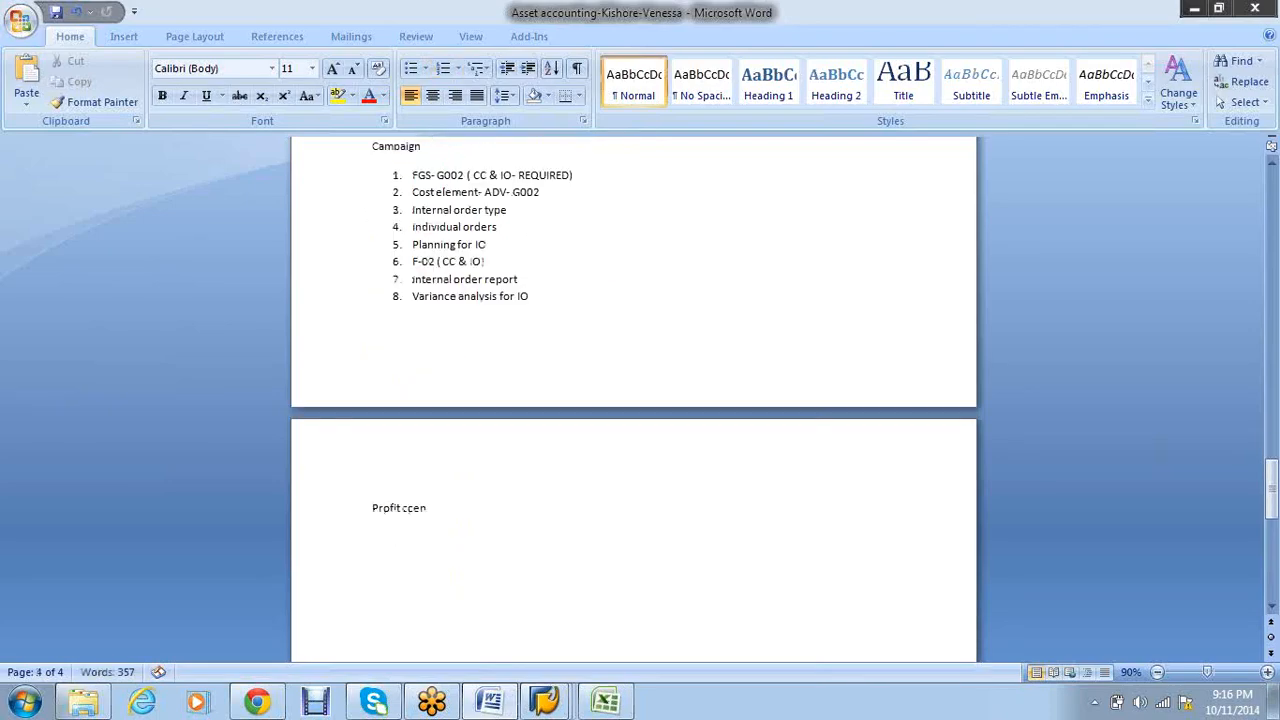
{"action": "type", "text": "ter accounting"}
{"action": "key", "text": "BackSpace"}
{"action": "key", "text": "BackSpace"}
{"action": "key", "text": "BackSpace"}
{"action": "type", "text": "ing"}
{"action": "key", "text": "Return"}
{"action": "left_click_drag", "start_coordinate": [507, 524], "coordinate": [346, 517]}
{"action": "key", "text": "ctrl+b"}
- Start a numbered list under the profit center heading with the item "Controlling area settings"
{"action": "left_click", "coordinate": [451, 530]}
{"action": "type", "text": "1. "}
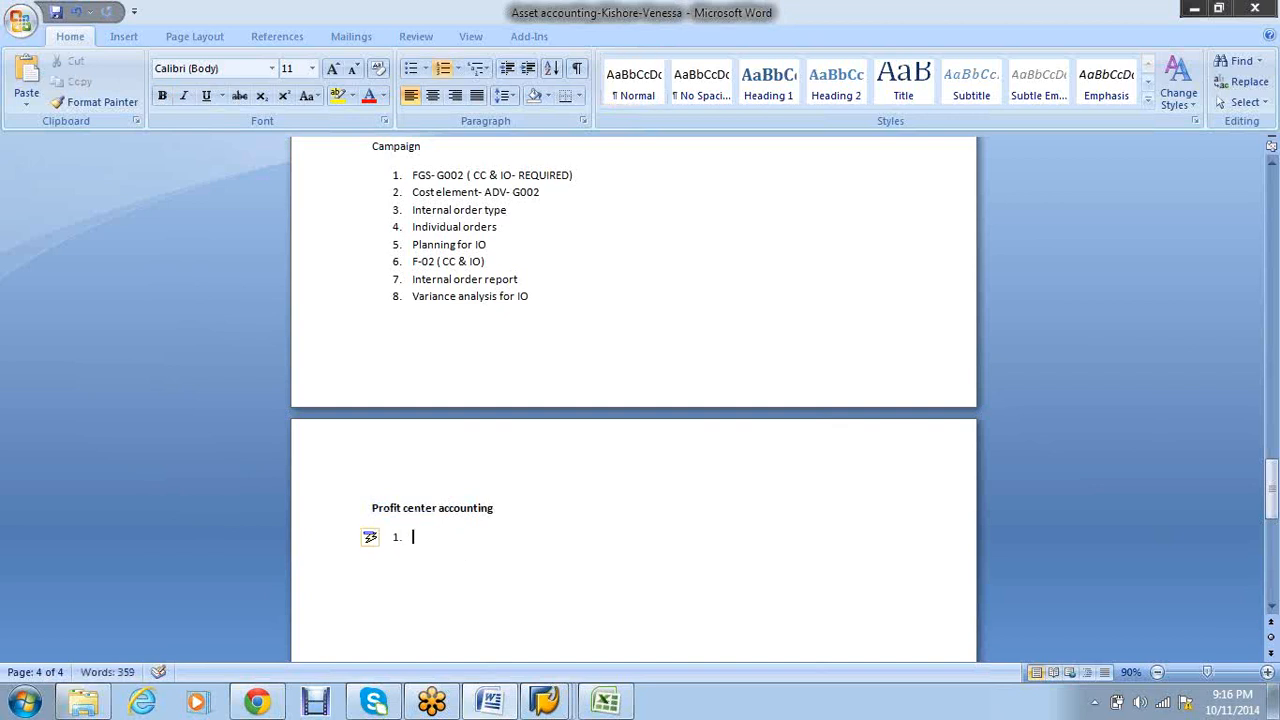
{"action": "type", "text": "Controlling area sett"}
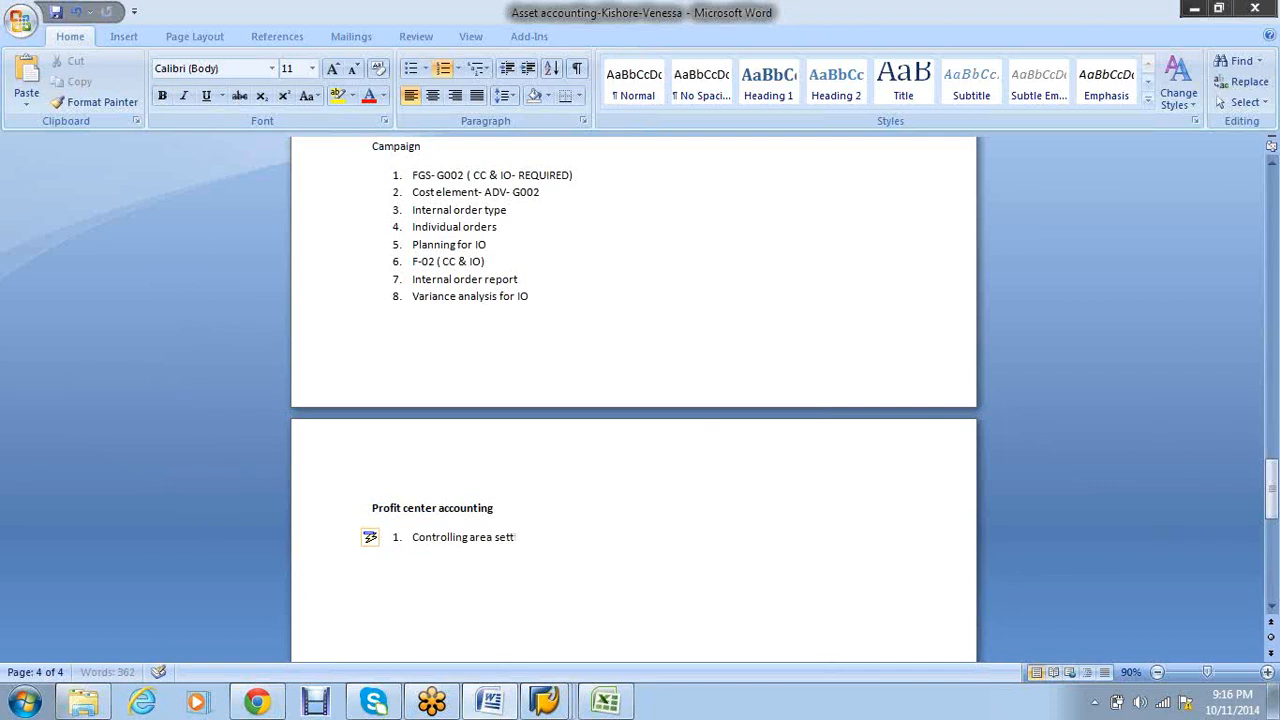
{"action": "type", "text": "ings"}
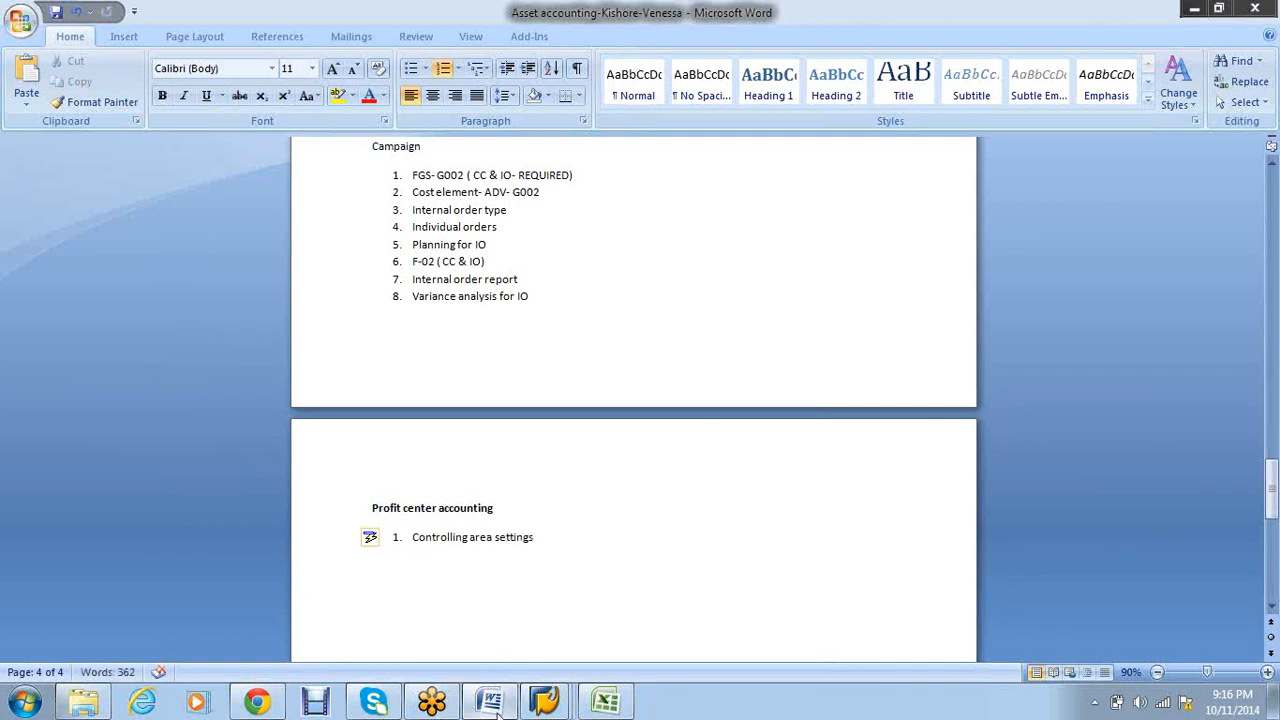
- Switch to the SAP session showing the order actual/plan/variance report
{"action": "left_click", "coordinate": [563, 706]}
{"action": "left_click", "coordinate": [361, 641]}
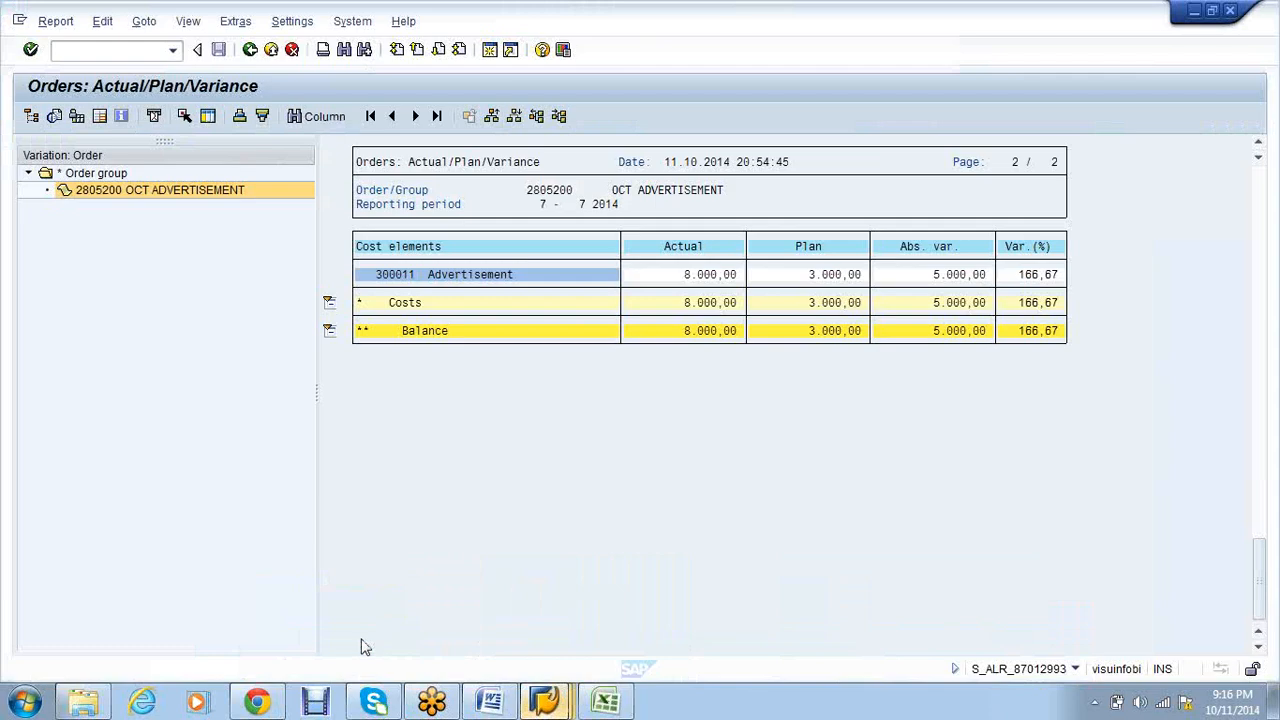
{"action": "left_click", "coordinate": [72, 49]}
{"action": "type", "text": "/nok"}
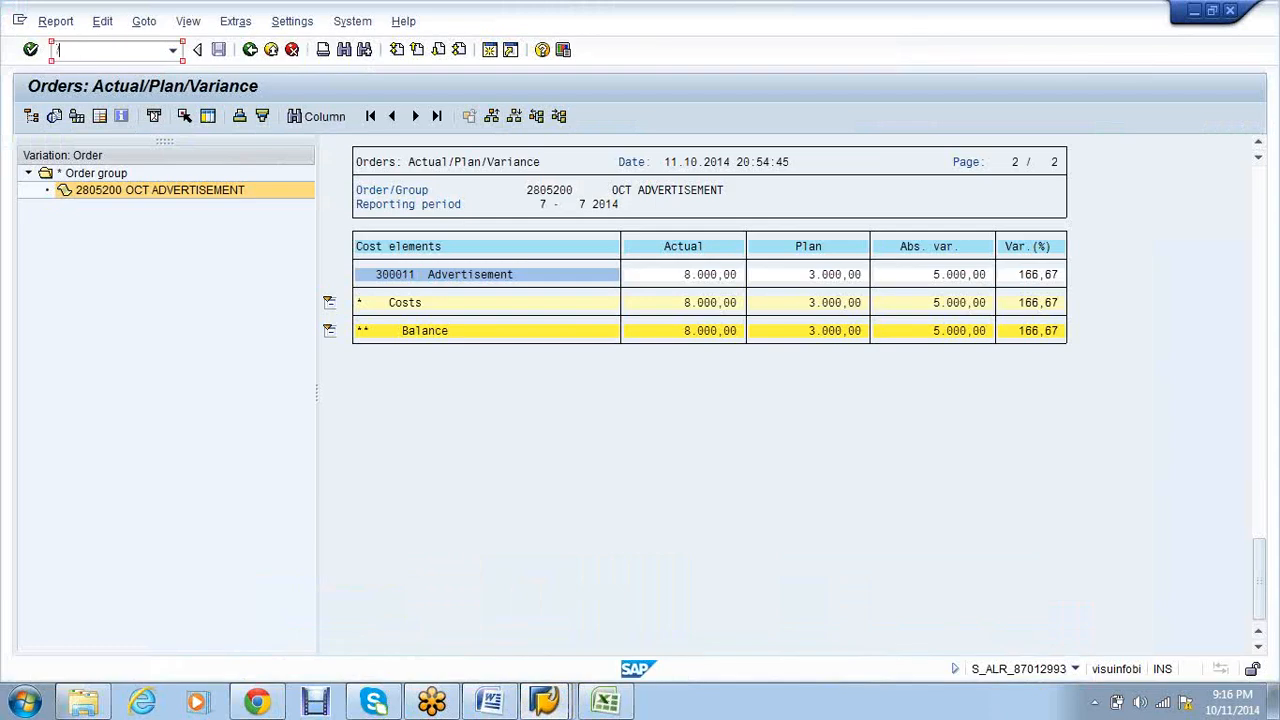
{"action": "type", "text": "o7"}
{"action": "key", "text": "Return"}
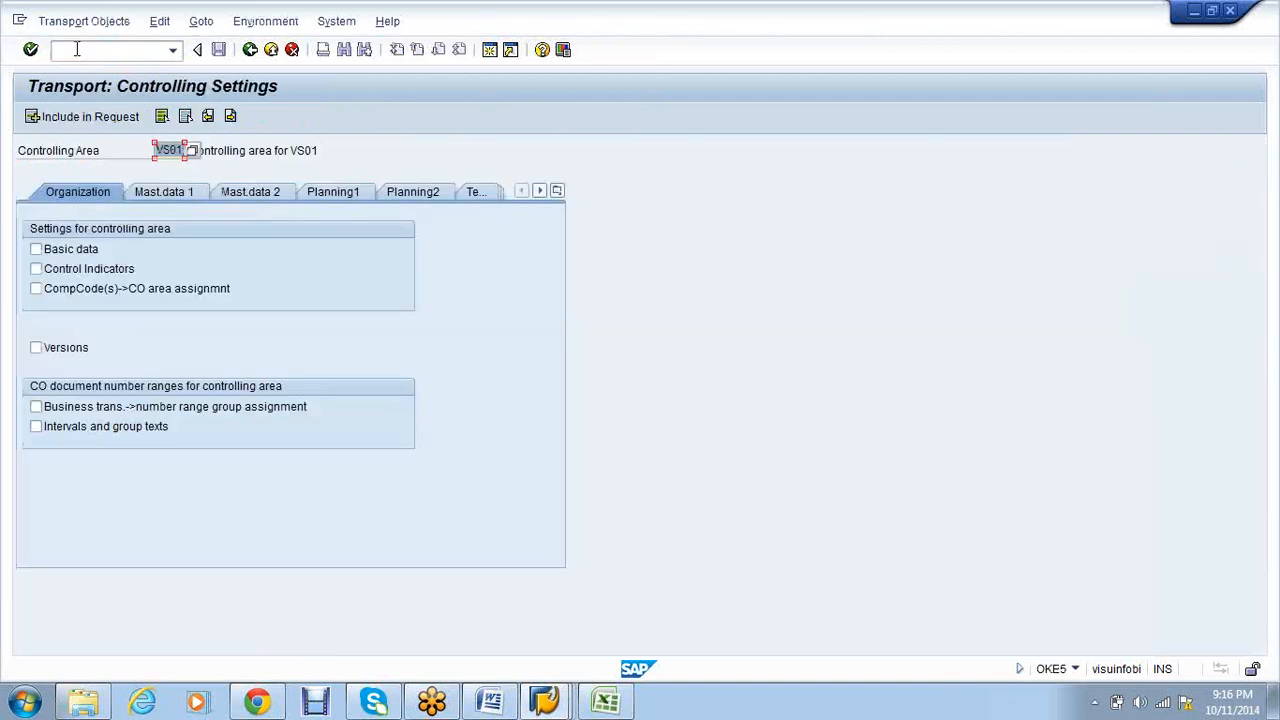
- Open the EC-PCA controlling area settings with transaction 0KE5 and set the standard hierarchy to VS01_PC
{"action": "left_click", "coordinate": [76, 49]}
{"action": "type", "text": "/noke5"}
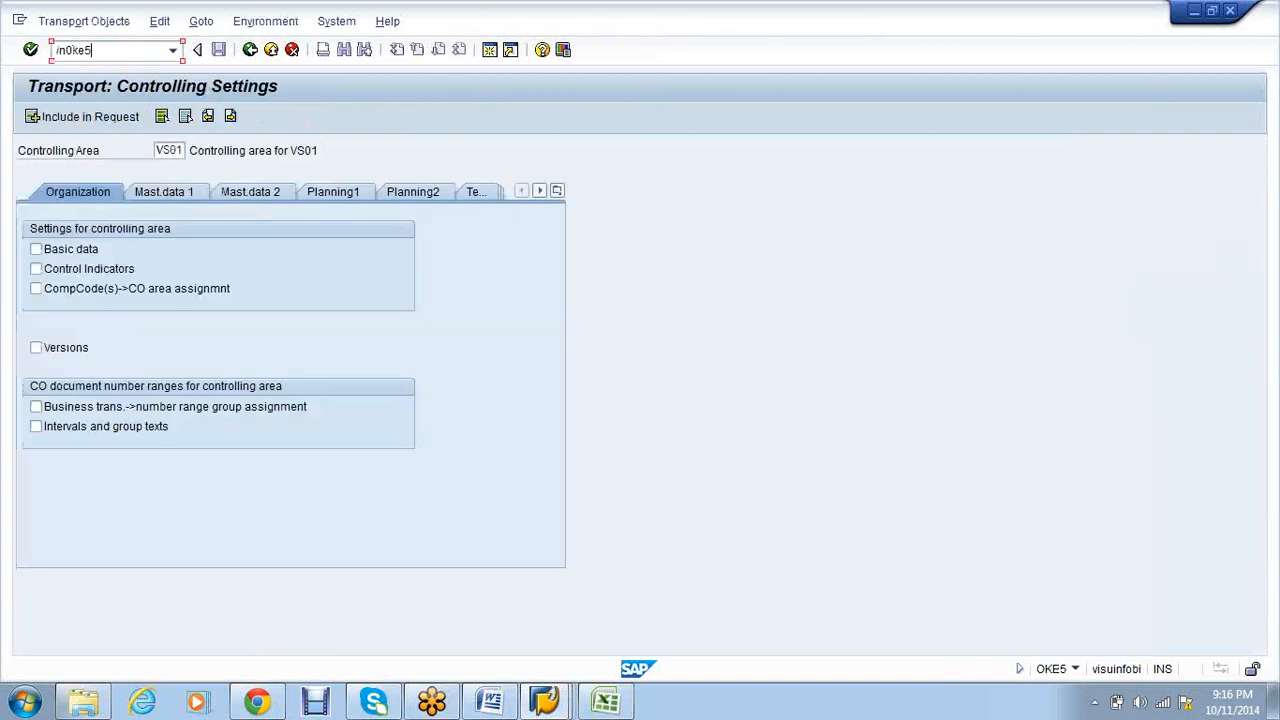
{"action": "key", "text": "Return"}
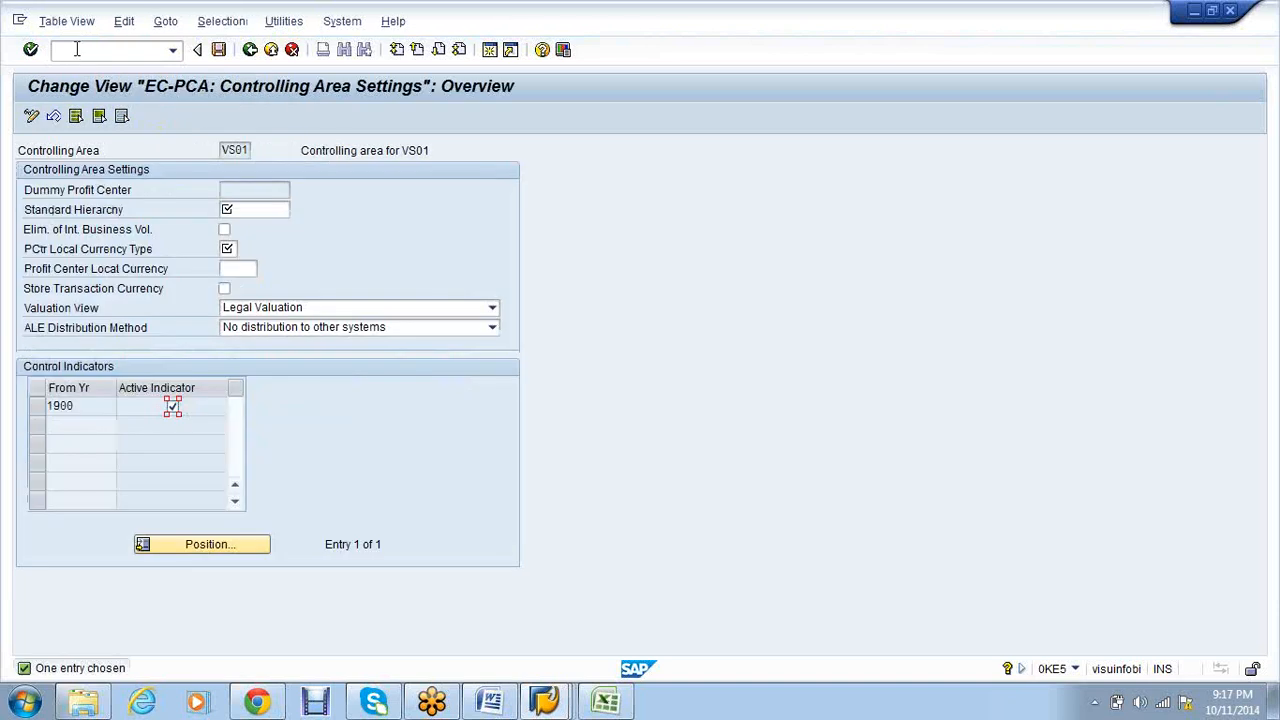
{"action": "left_click", "coordinate": [241, 215]}
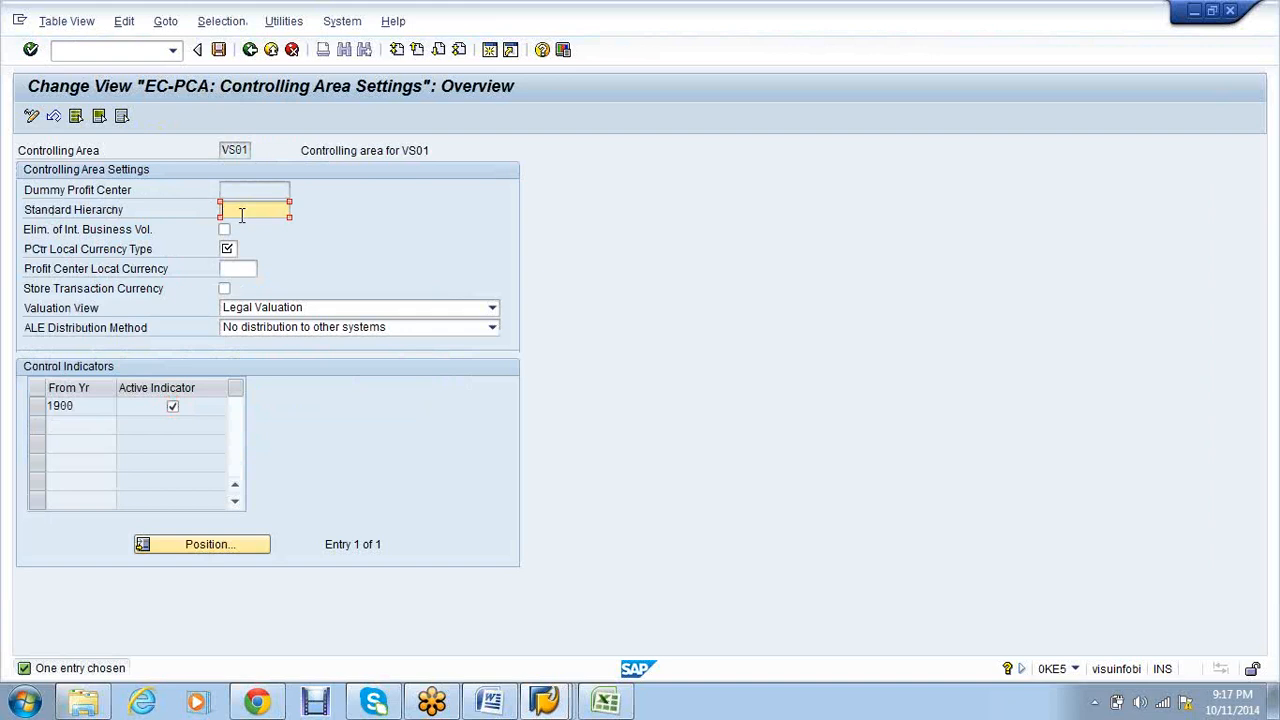
{"action": "type", "text": "VS01_PC"}
- Read the field help for elimination of internal business volume and activate that indicator for controlling area VS01
{"action": "left_click", "coordinate": [72, 231]}
{"action": "left_click", "coordinate": [71, 232]}
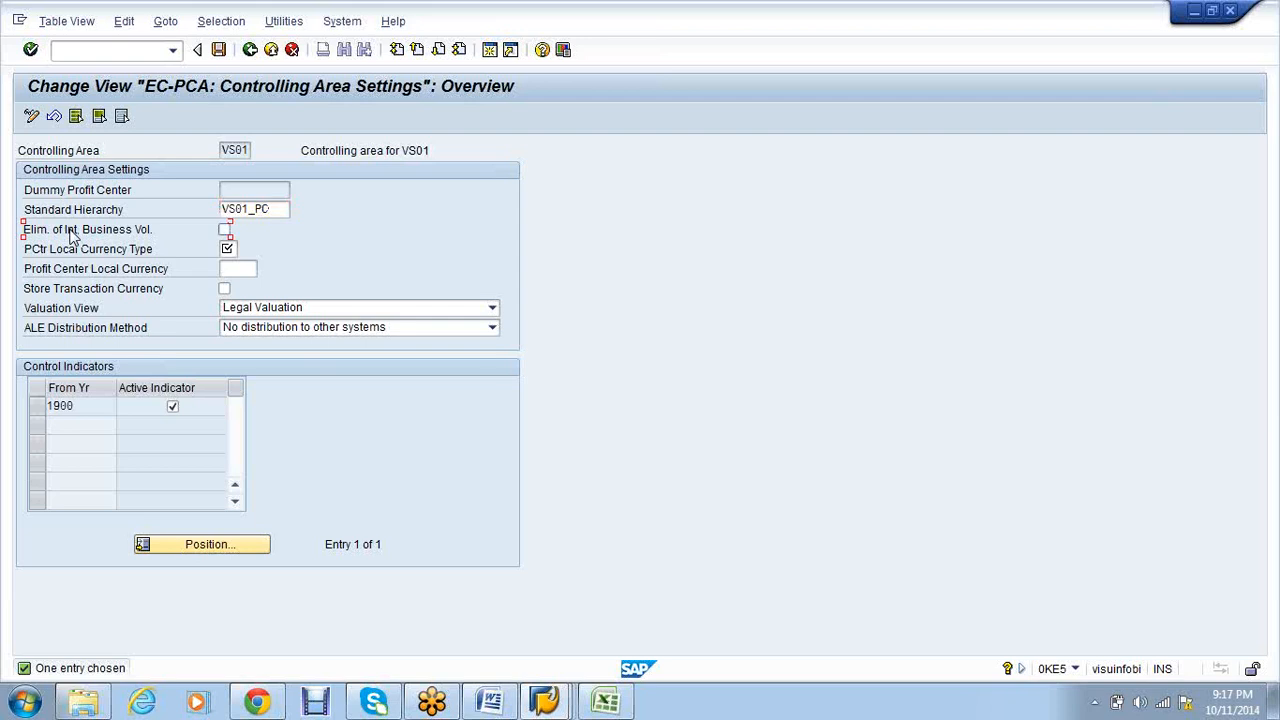
{"action": "key", "text": "F1"}
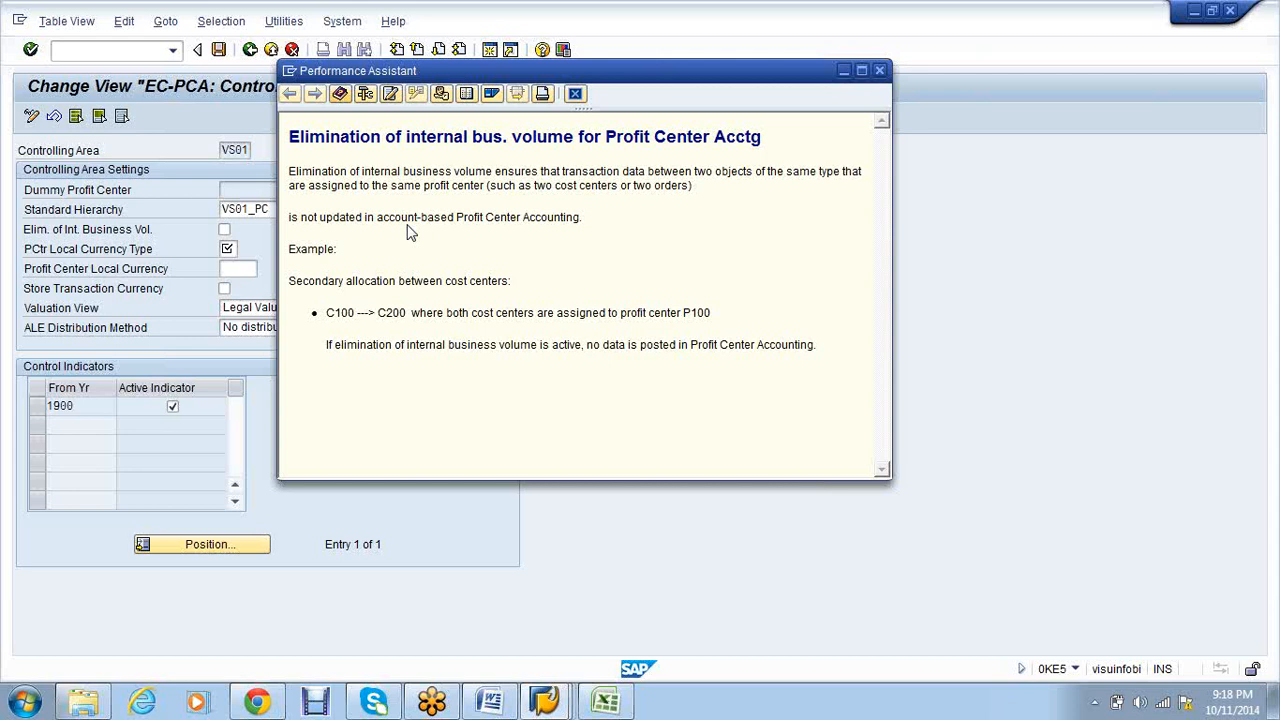
{"action": "left_click", "coordinate": [878, 71]}
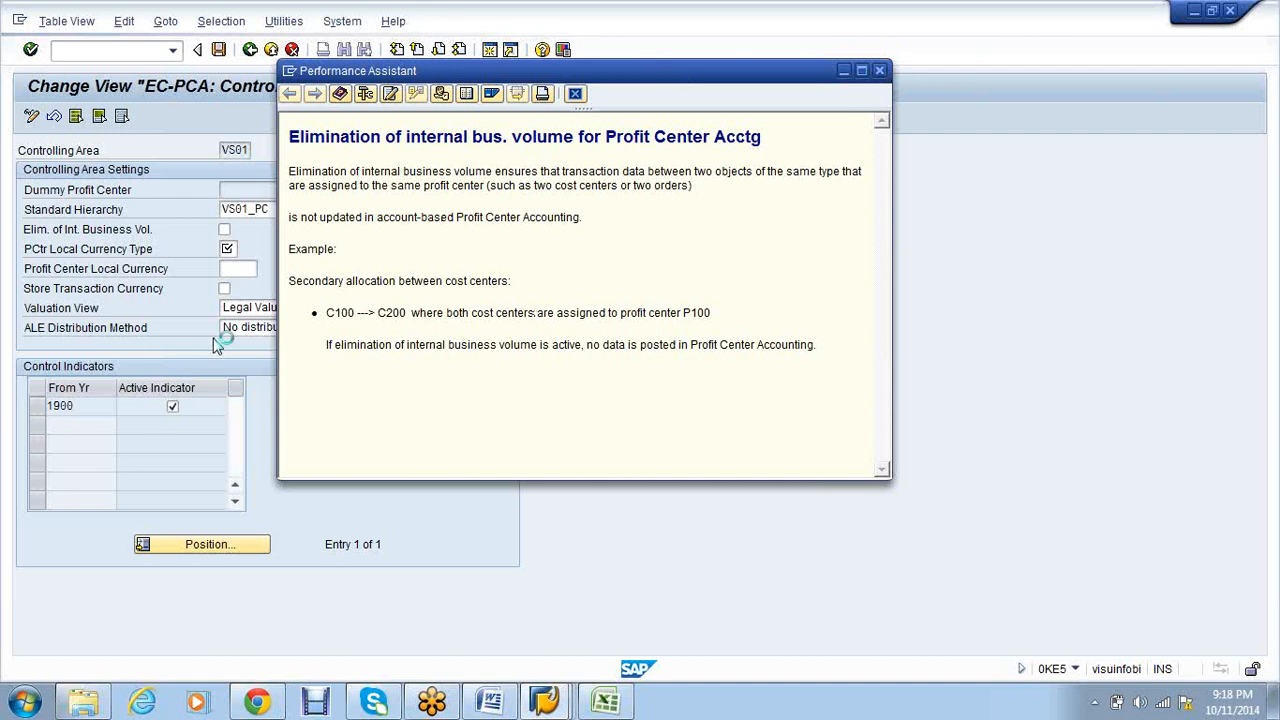
{"action": "left_click", "coordinate": [225, 229]}
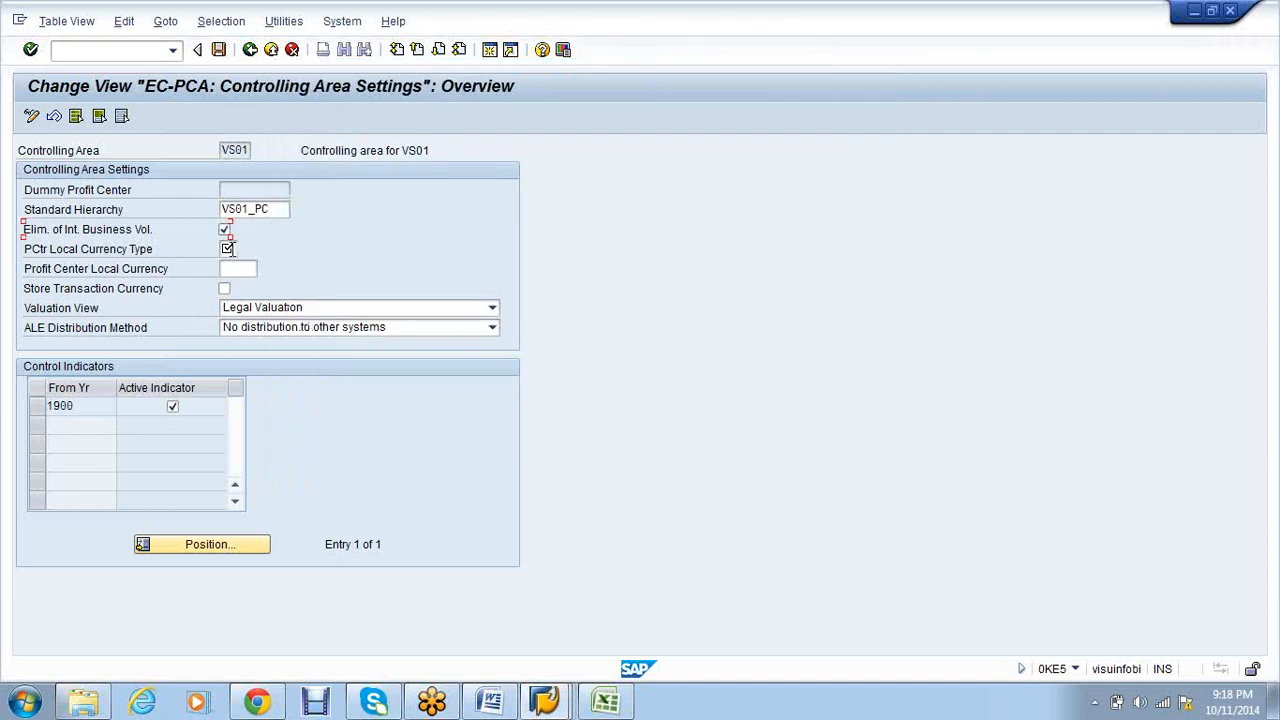
- Set the profit center local currency type to 20 (controlling area currency) and the profit center local currency to INR
{"action": "left_click", "coordinate": [229, 249]}
{"action": "left_click", "coordinate": [232, 250]}
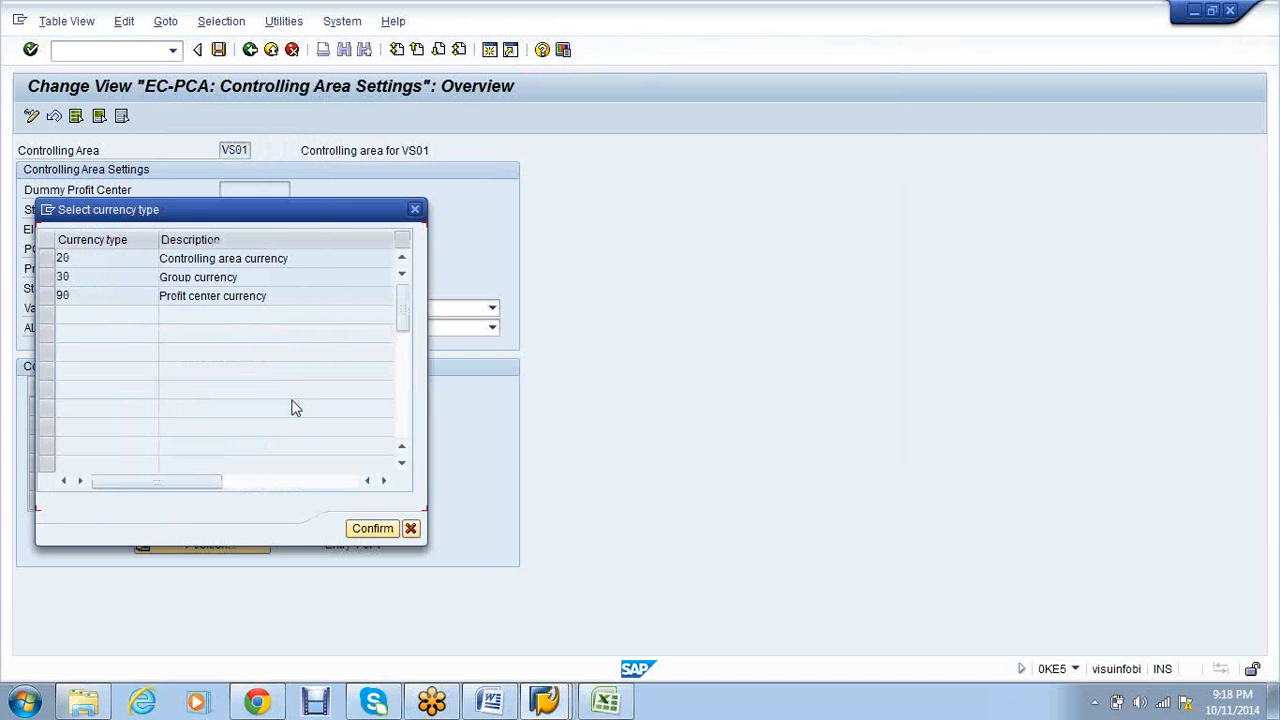
{"action": "left_click", "coordinate": [52, 262]}
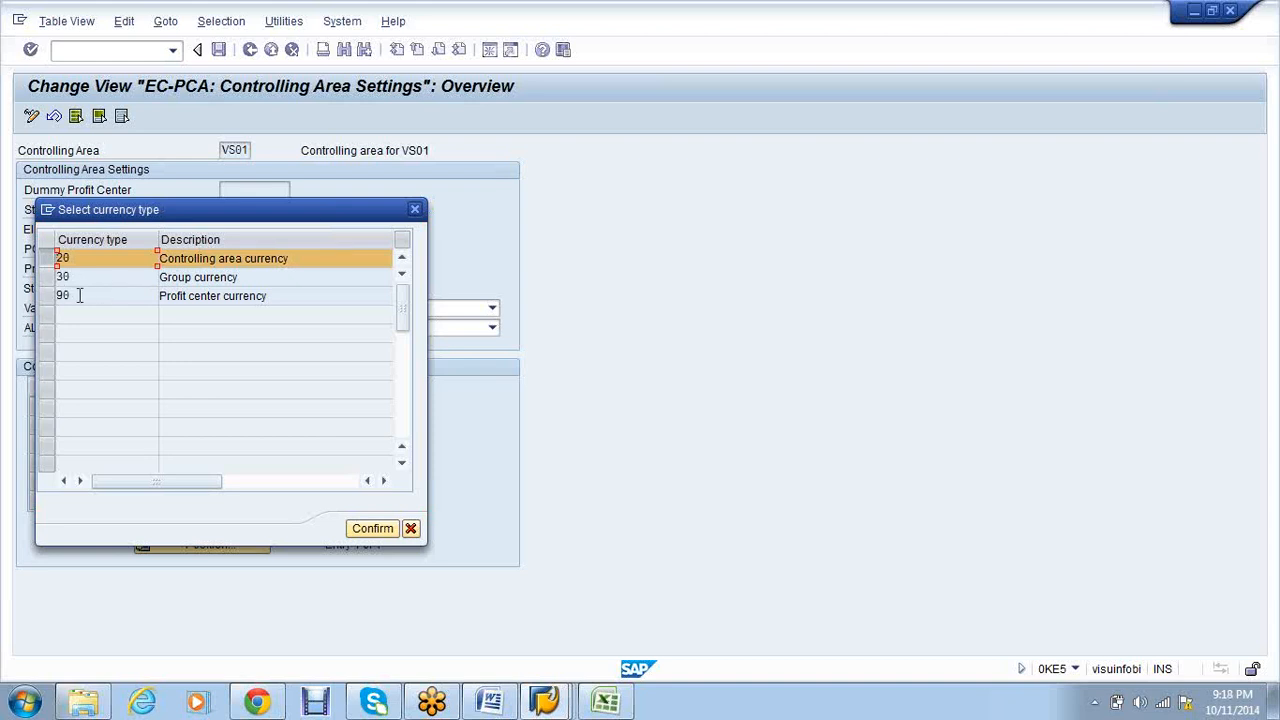
{"action": "left_click", "coordinate": [61, 296]}
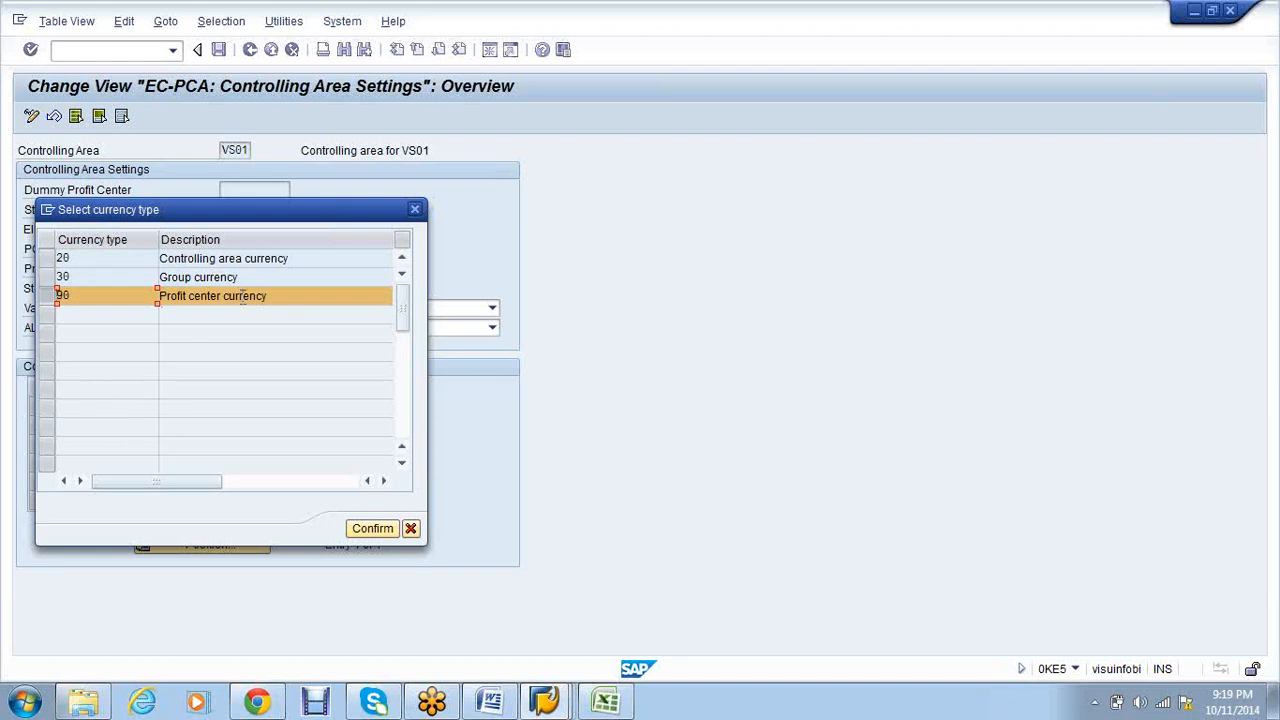
{"action": "left_click", "coordinate": [42, 258]}
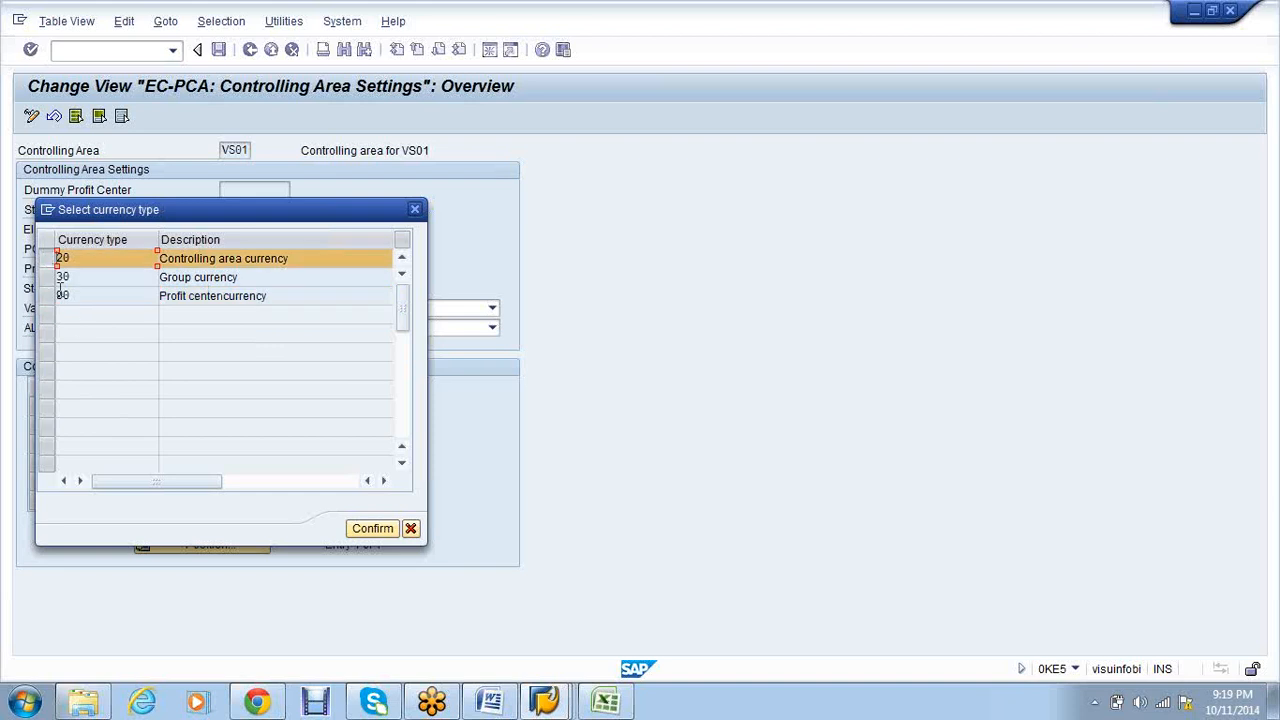
{"action": "left_click", "coordinate": [379, 530]}
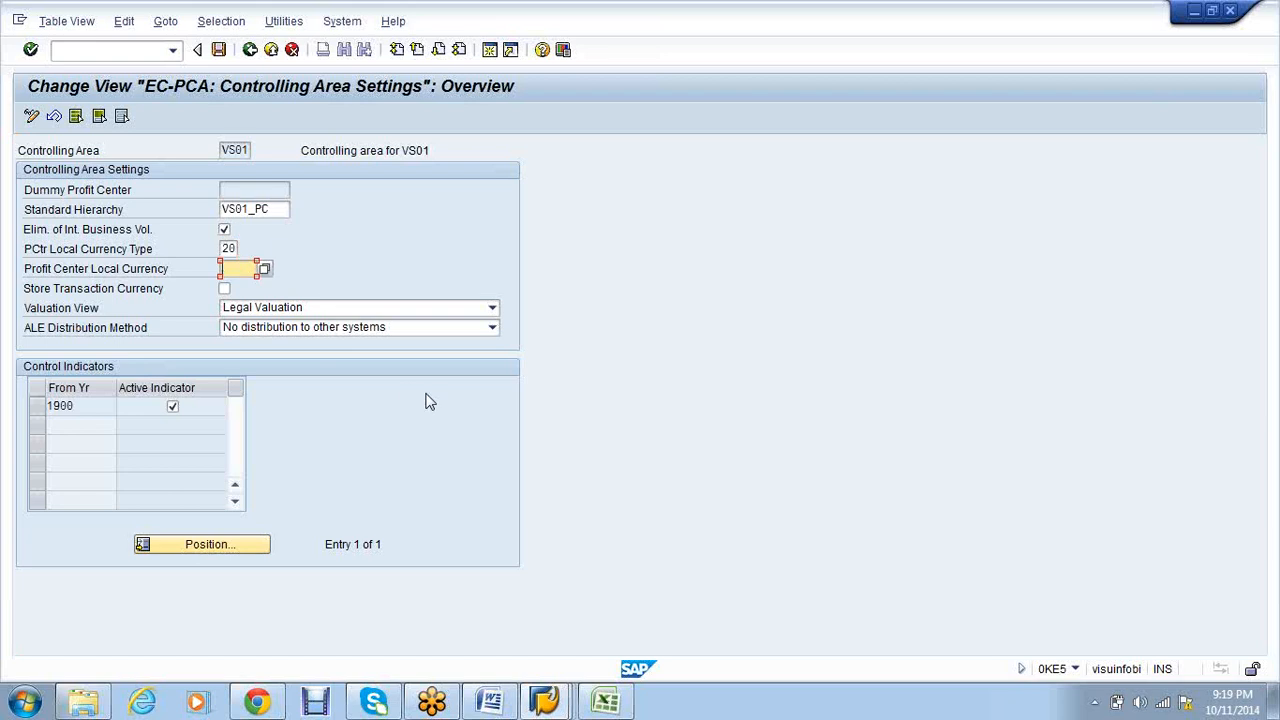
{"action": "type", "text": "INR"}
{"action": "key", "text": "Tab"}
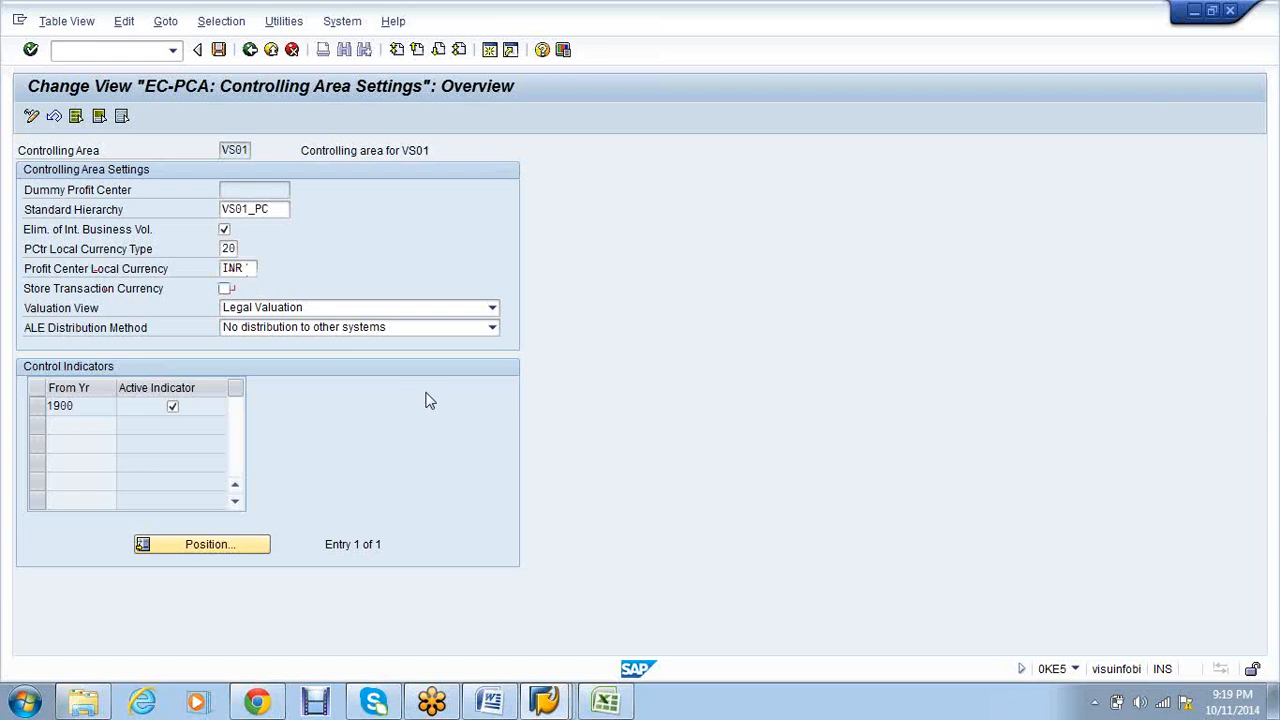
- Read the field help for storing the transaction currency, activate that indicator and save the controlling area settings
{"action": "left_click", "coordinate": [226, 288]}
{"action": "left_click", "coordinate": [107, 298]}
{"action": "key", "text": "F1"}
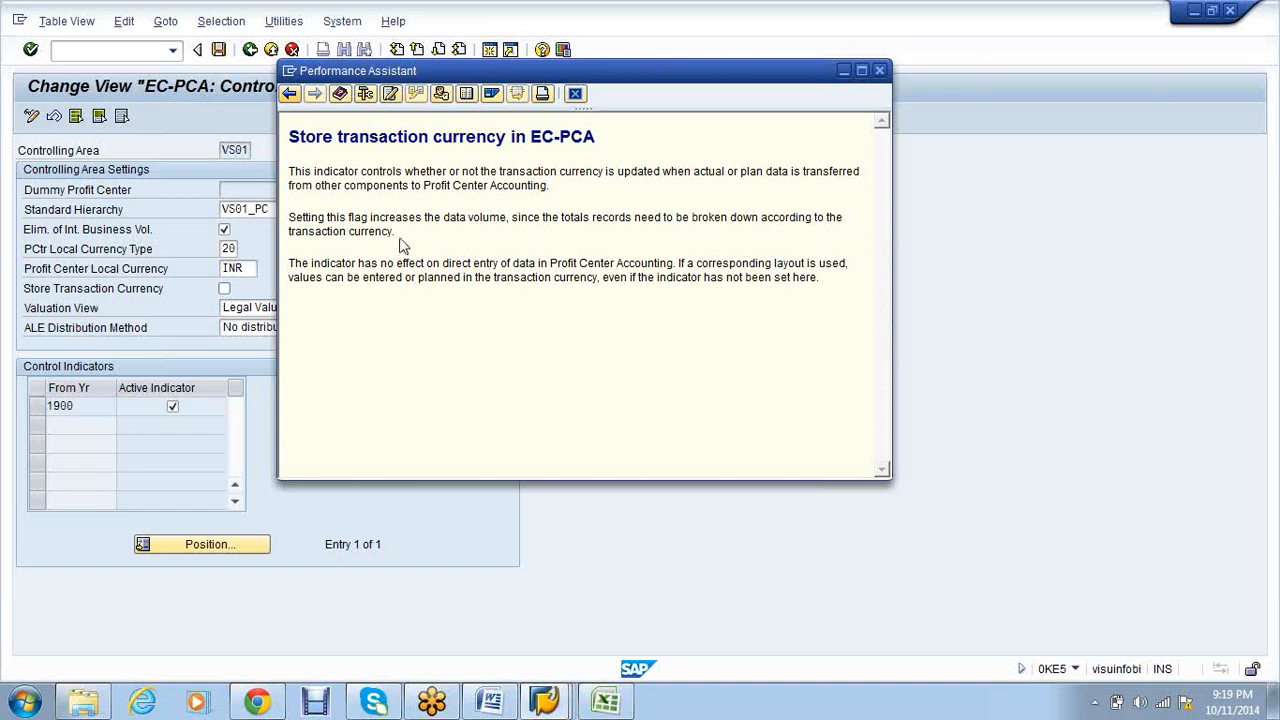
{"action": "left_click_drag", "start_coordinate": [398, 240], "coordinate": [288, 218]}
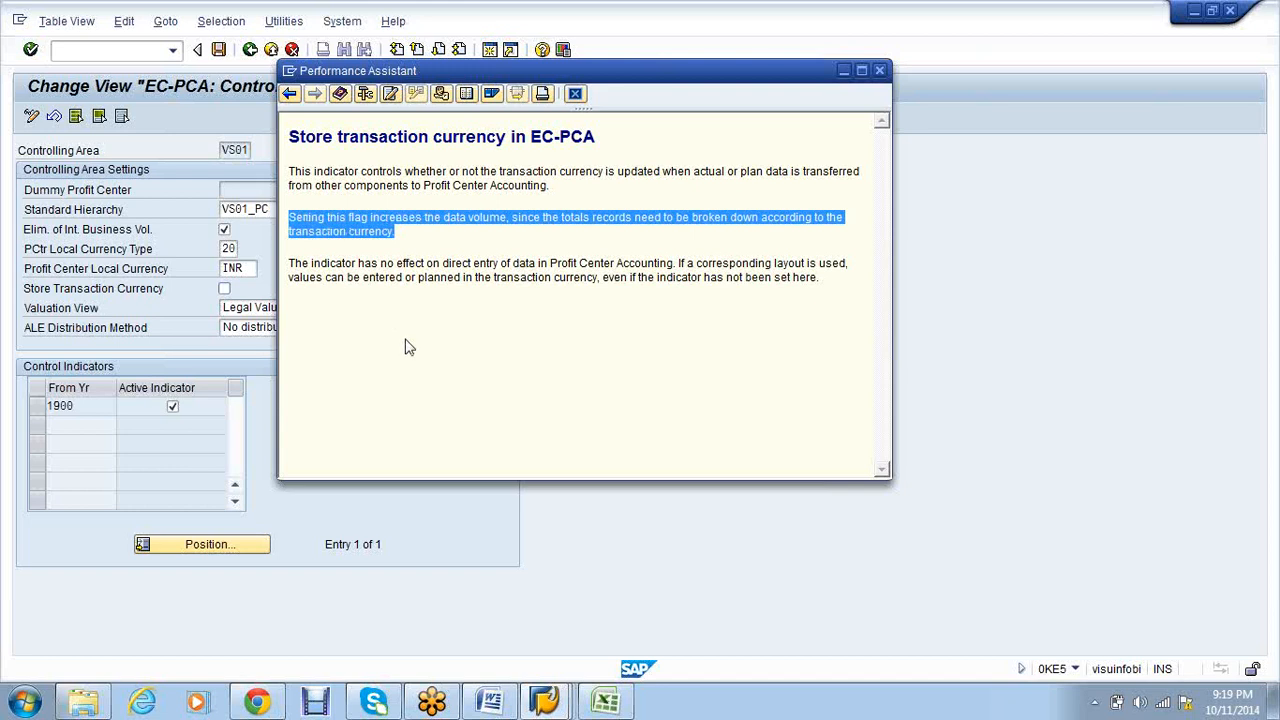
{"action": "left_click", "coordinate": [879, 72]}
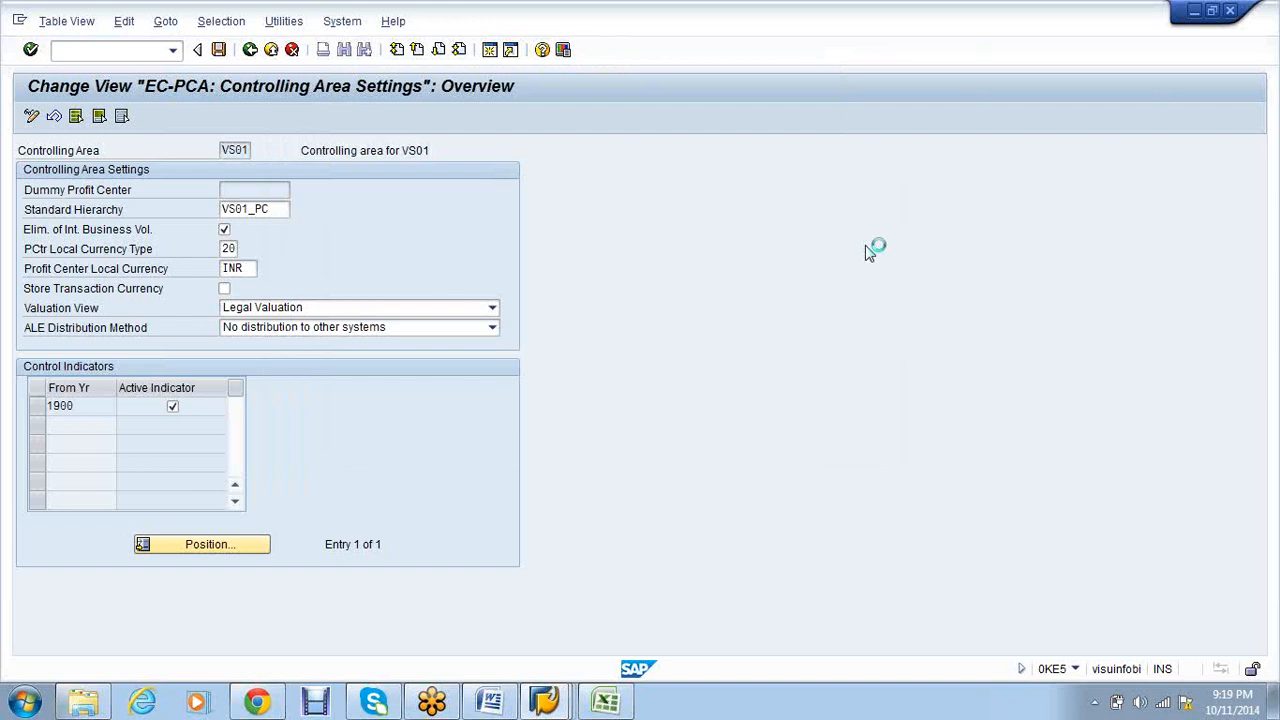
{"action": "left_click", "coordinate": [225, 289]}
{"action": "left_click", "coordinate": [218, 49]}
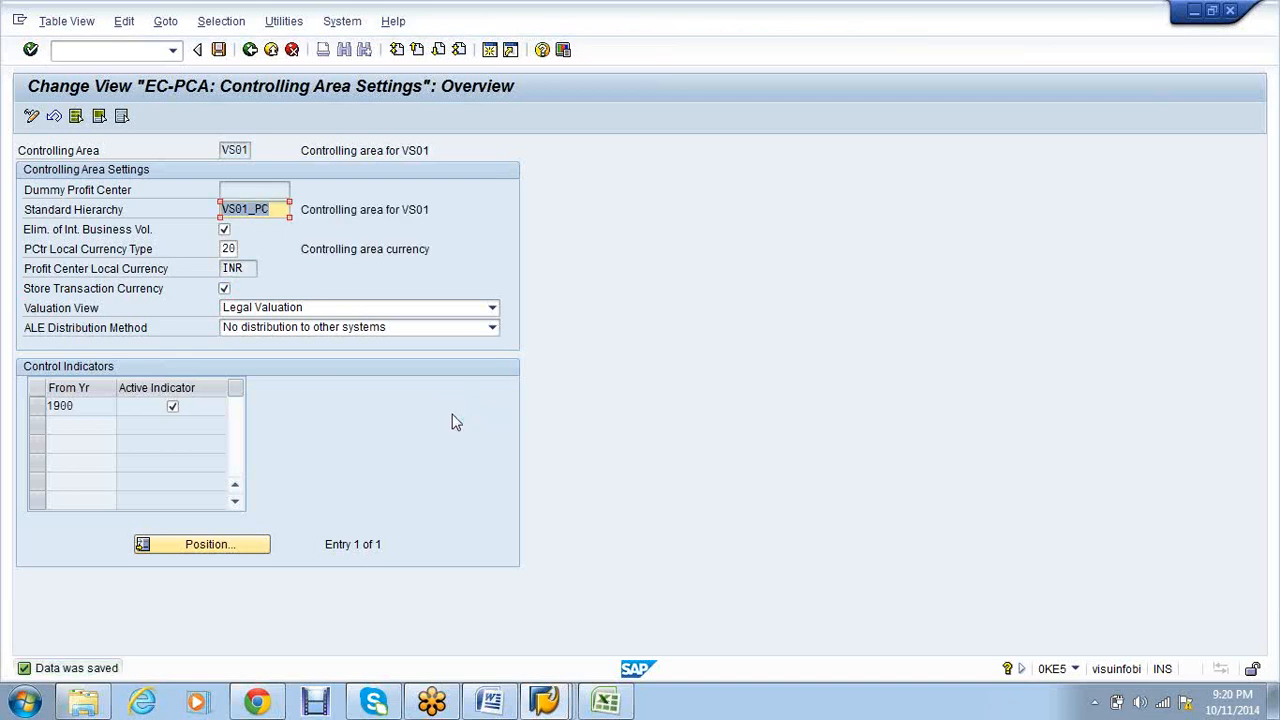
- Open the general version definition with transaction OKEQ and display the profit center accounting settings of version 0
{"action": "left_click", "coordinate": [101, 49]}
{"action": "type", "text": "/nok"}
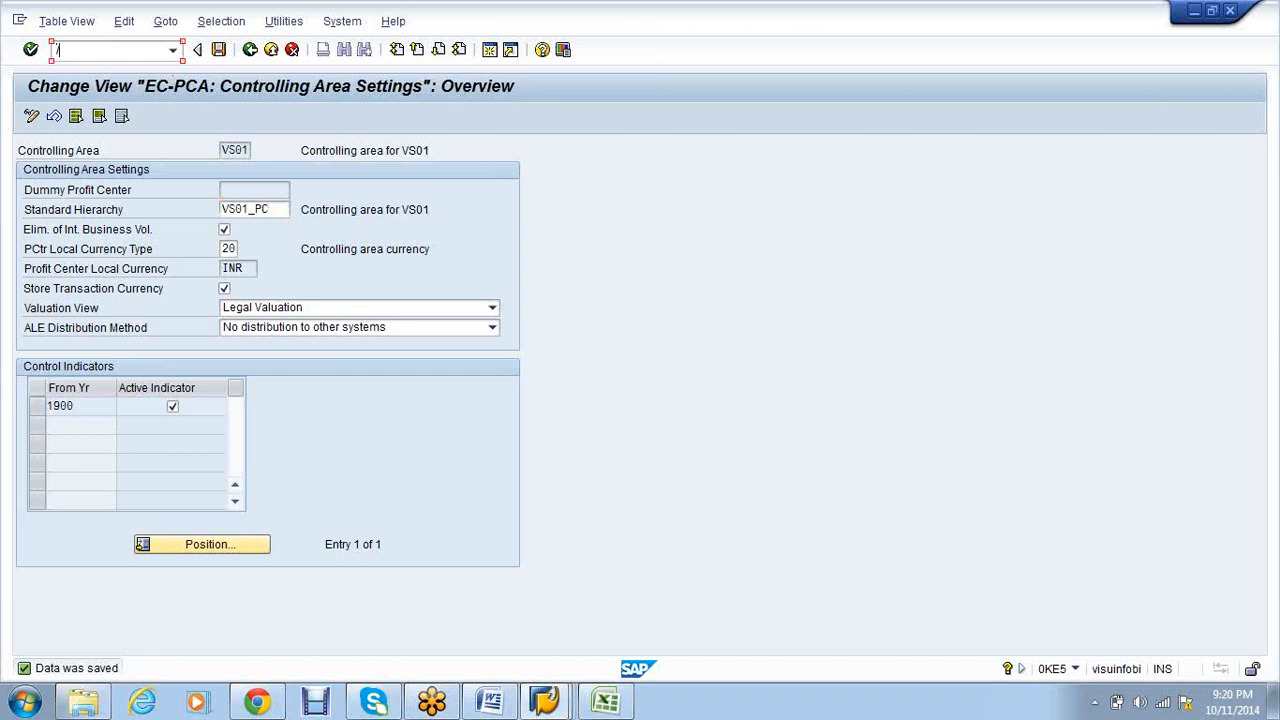
{"action": "type", "text": "eq"}
{"action": "key", "text": "Return"}
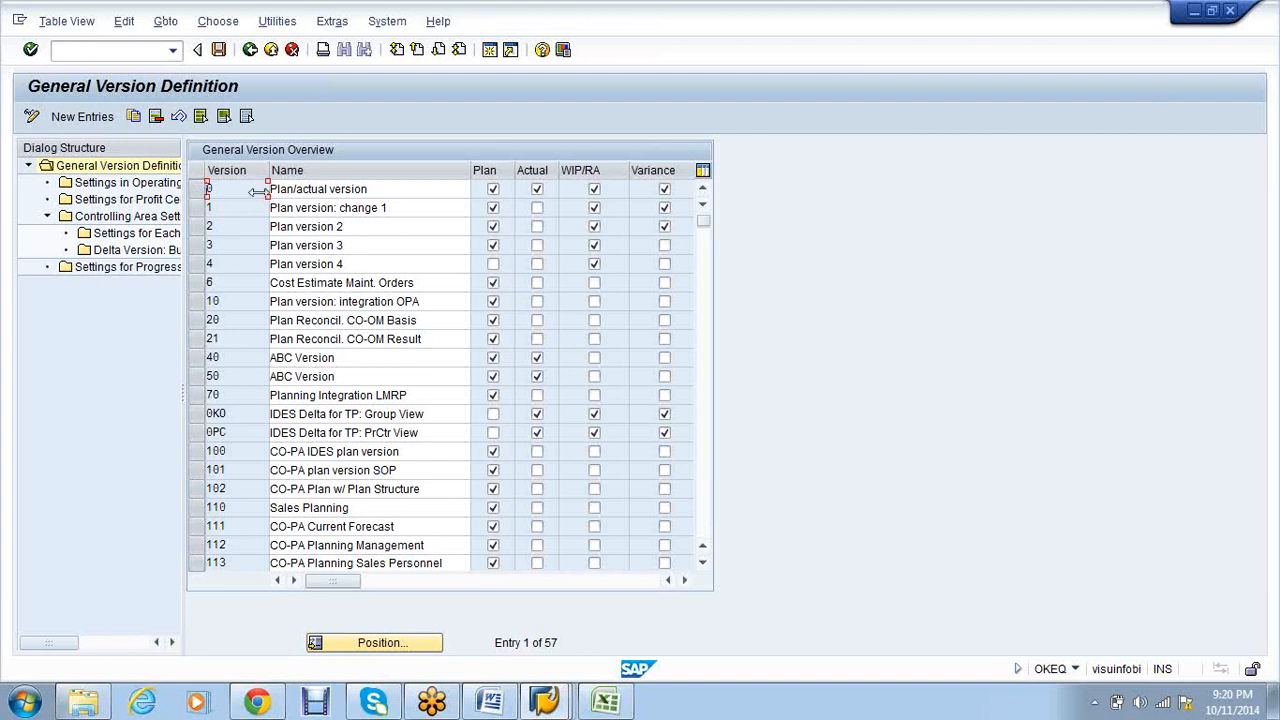
{"action": "left_click_drag", "start_coordinate": [258, 192], "coordinate": [303, 190]}
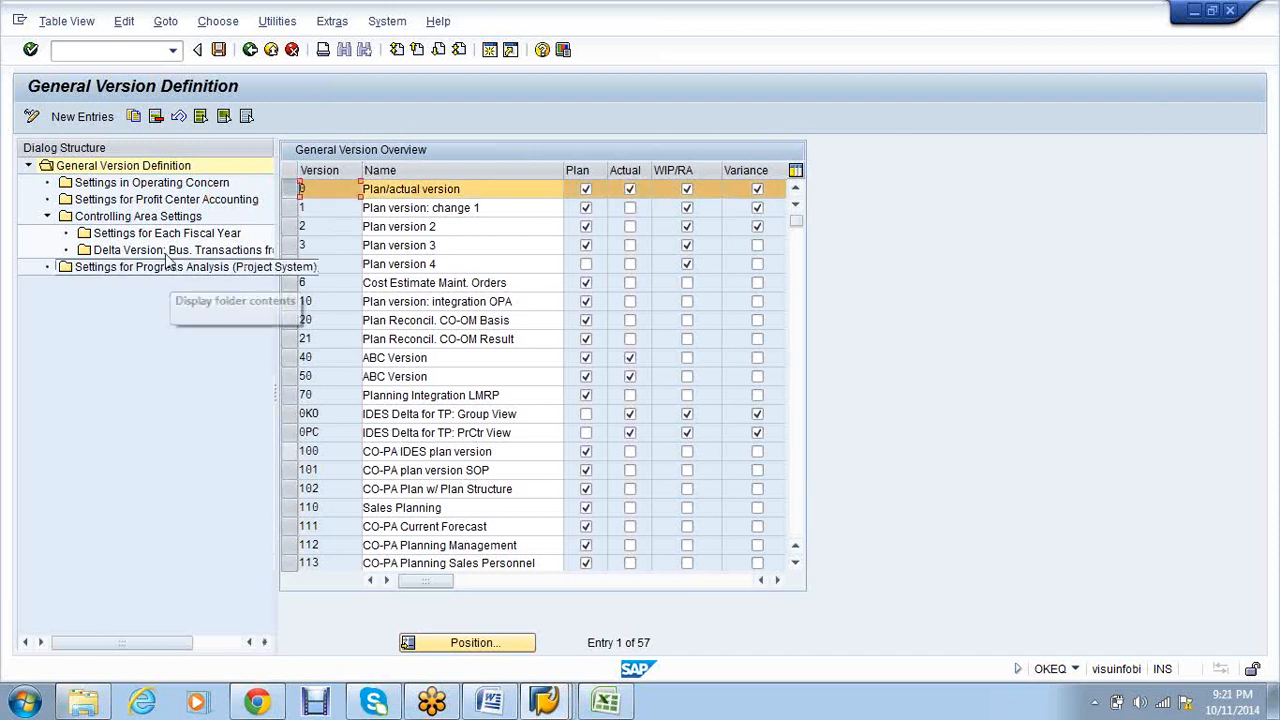
{"action": "left_click", "coordinate": [158, 201]}
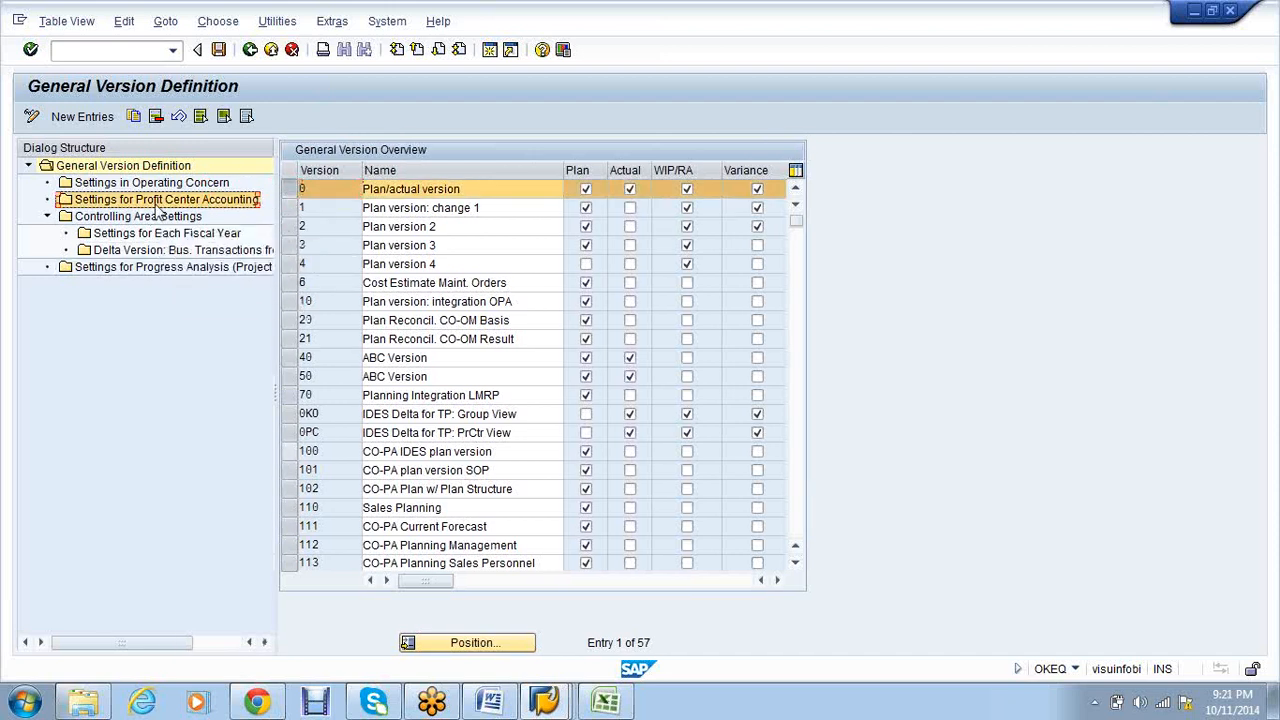
{"action": "double_click", "coordinate": [157, 203]}
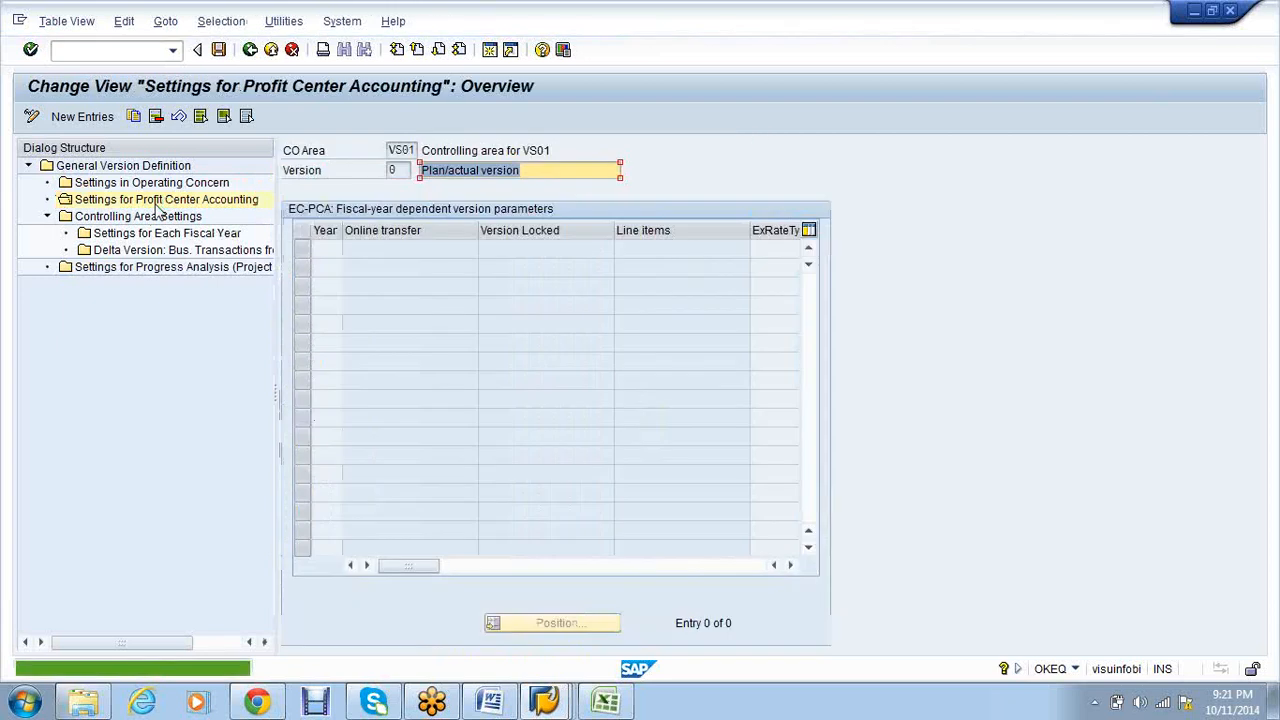
- Add a fiscal year 2014 entry to the version's profit center accounting settings with online transfer and line items activated
{"action": "left_click", "coordinate": [82, 118]}
{"action": "type", "text": "2014"}
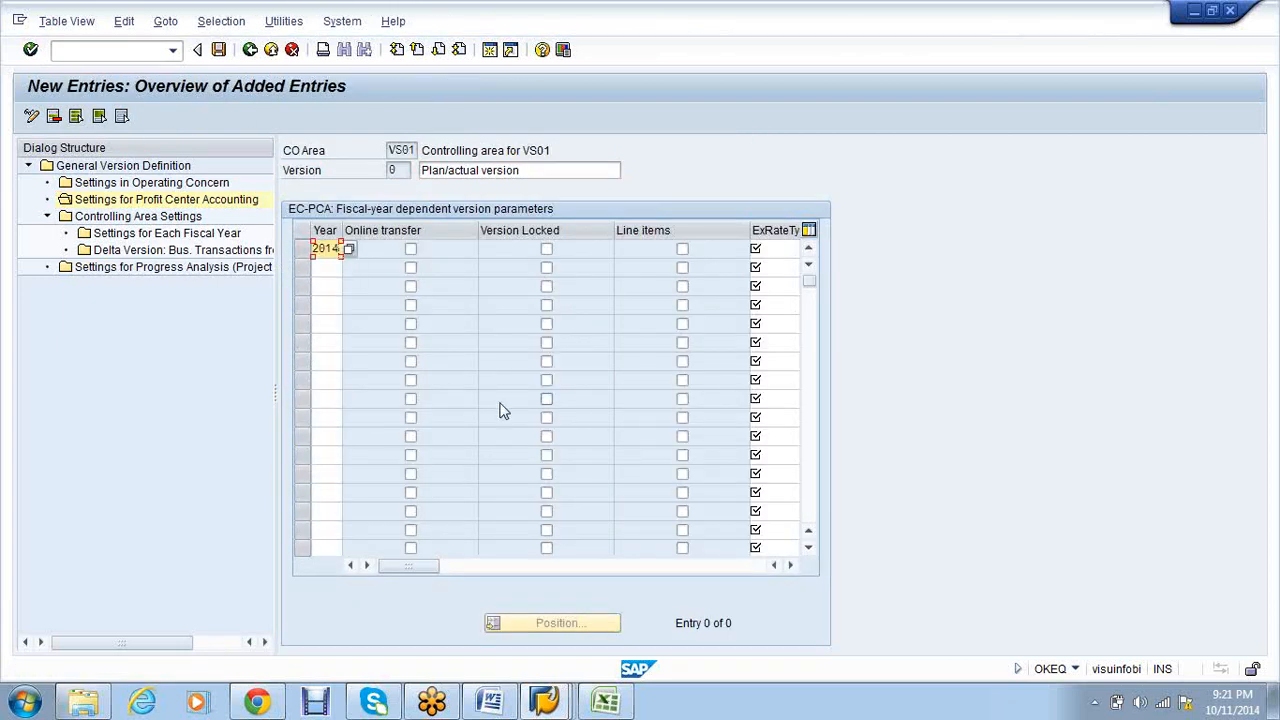
{"action": "key", "text": "Tab"}
{"action": "key", "text": "space"}
{"action": "key", "text": "Tab"}
{"action": "key", "text": "Tab"}
{"action": "key", "text": "space"}
{"action": "key", "text": "Tab"}
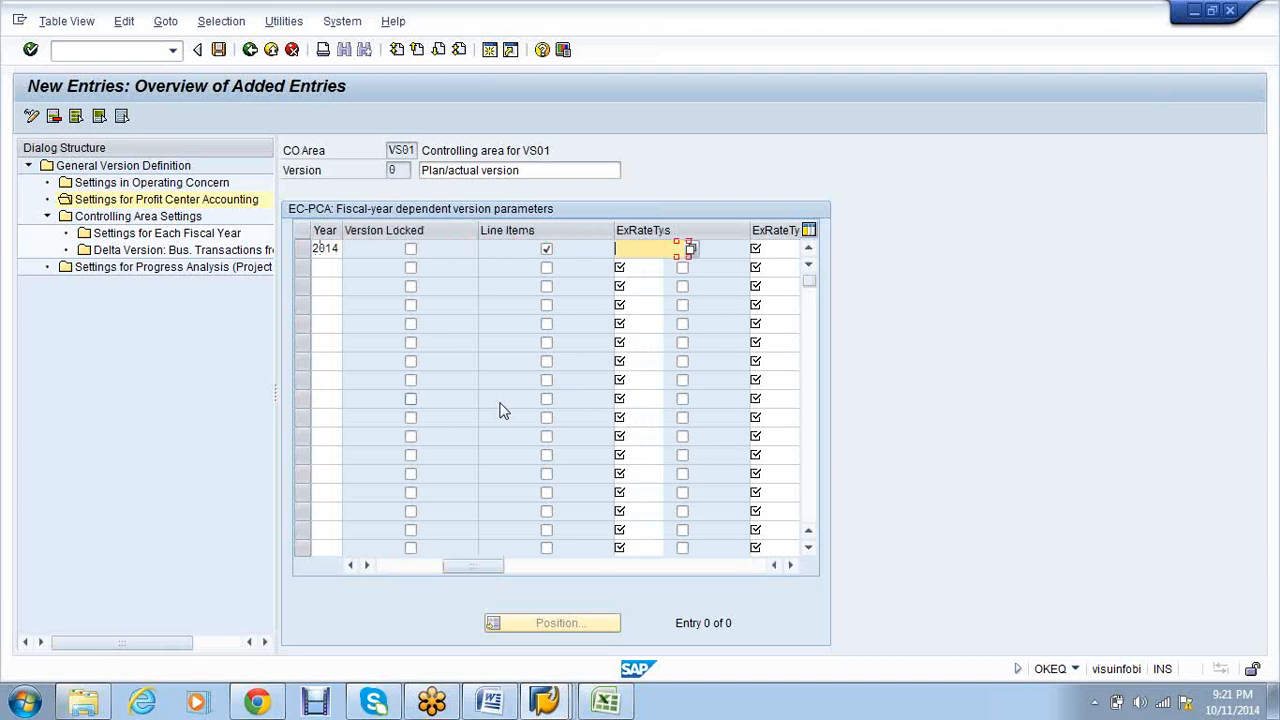
- Set the 2014 entry's exchange rate type to M and value date to 01.04.2014, and save it under the proposed customizing request
{"action": "type", "text": "M"}
{"action": "key", "text": "Tab"}
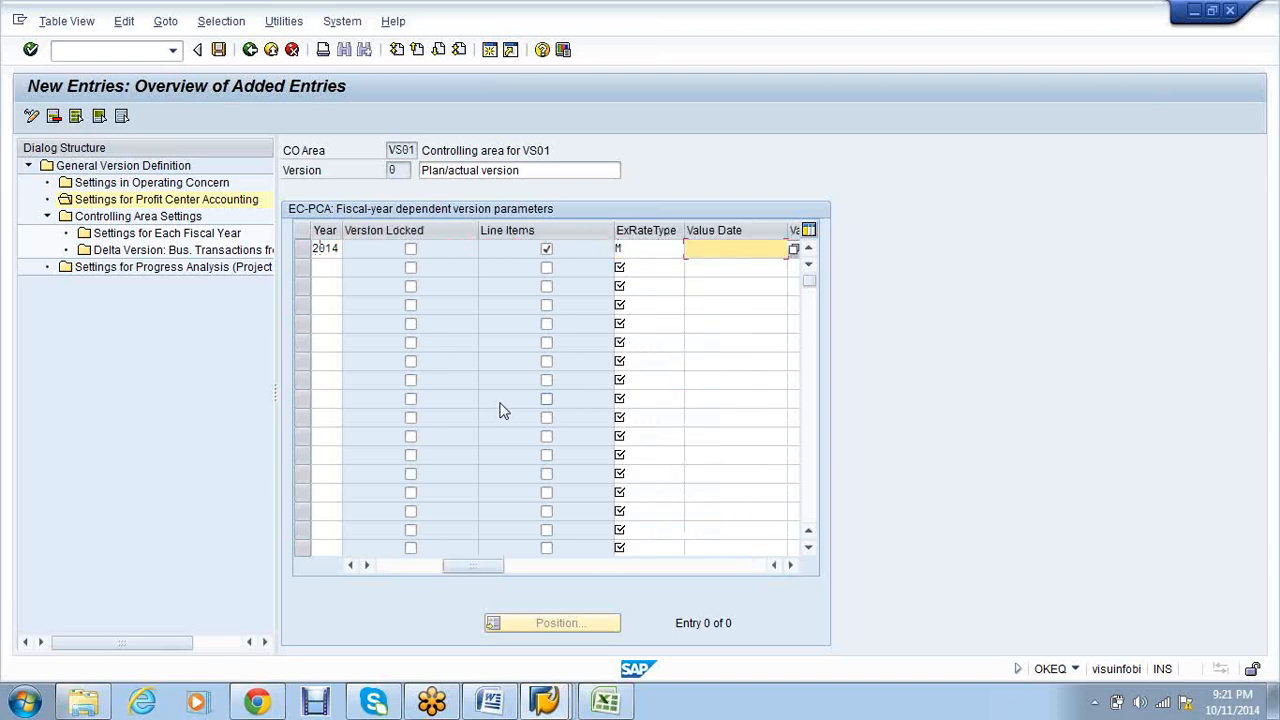
{"action": "type", "text": "01.04.2014"}
{"action": "key", "text": "Return"}
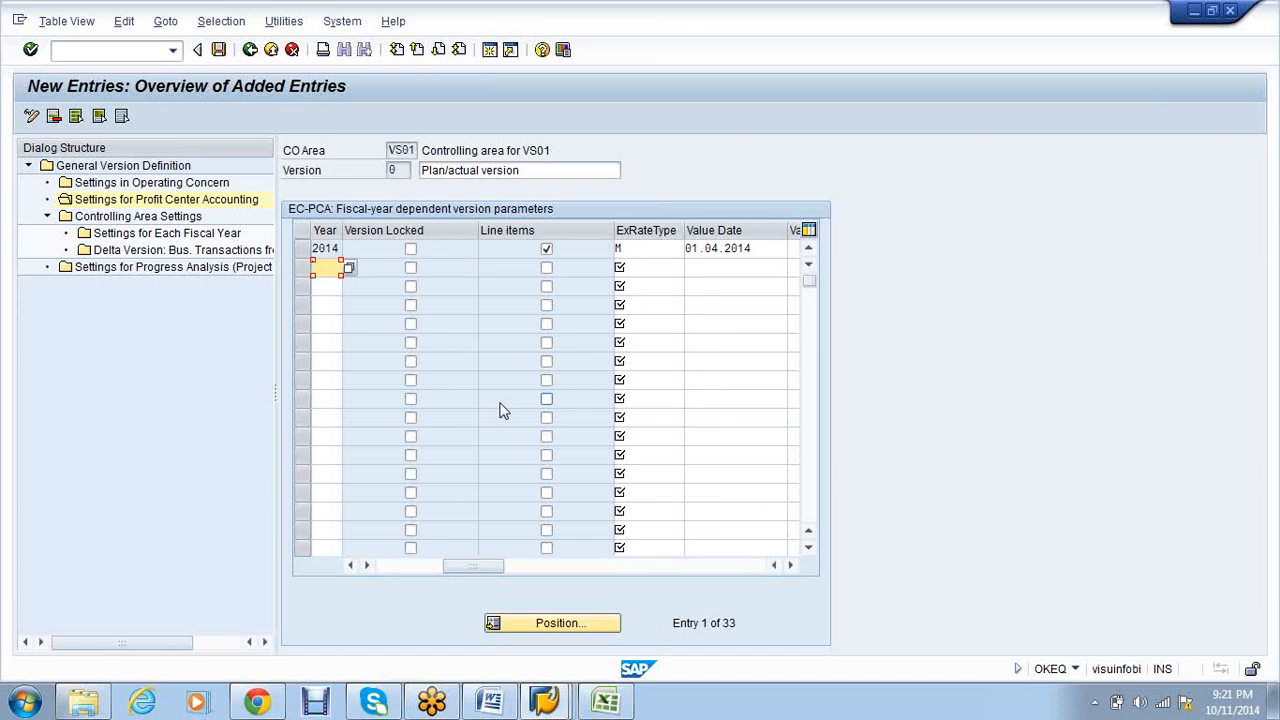
{"action": "left_click", "coordinate": [216, 54]}
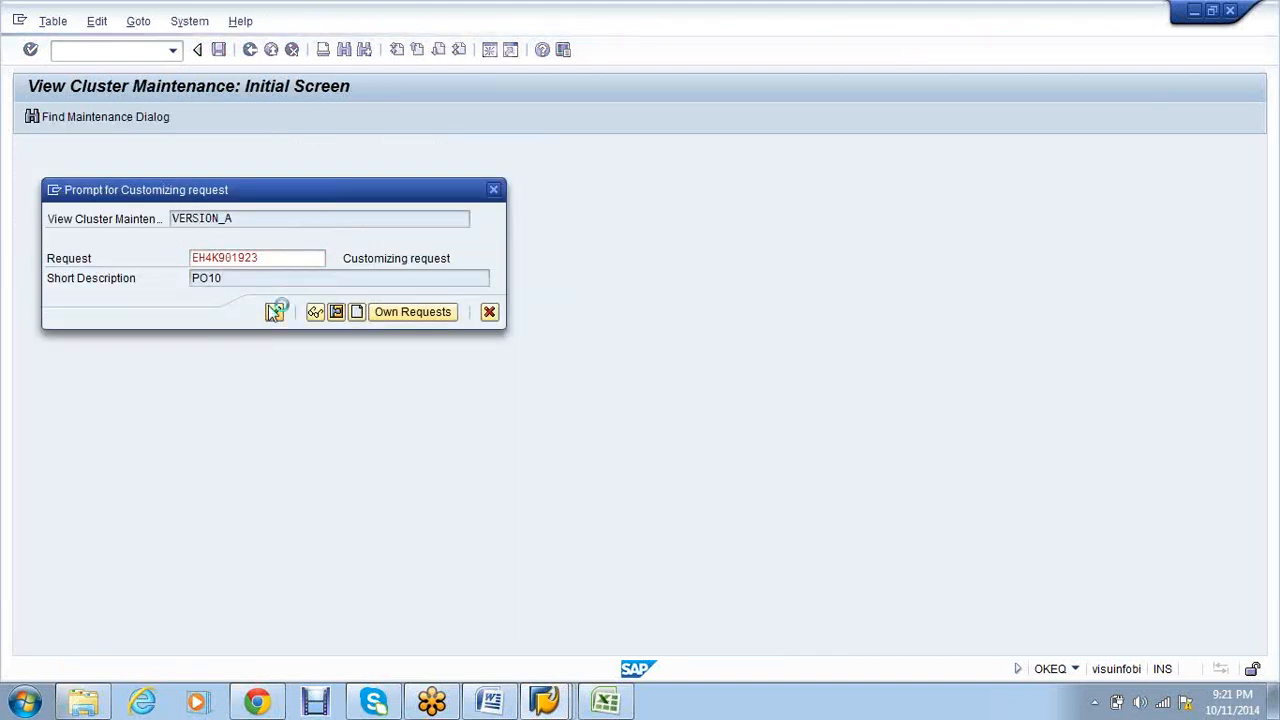
{"action": "left_click", "coordinate": [274, 312]}
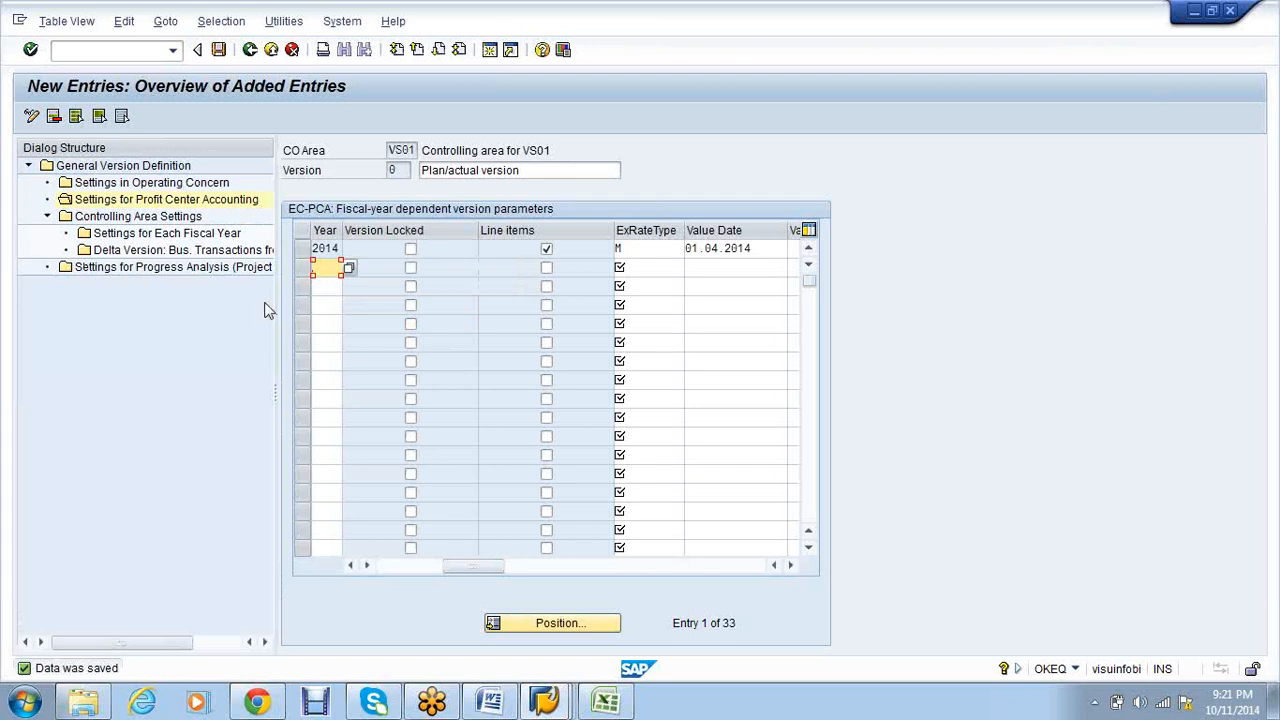
- Start creating dummy profit center VS01_DUMMY with transaction KE59 and open its basic data
{"action": "left_click", "coordinate": [57, 49]}
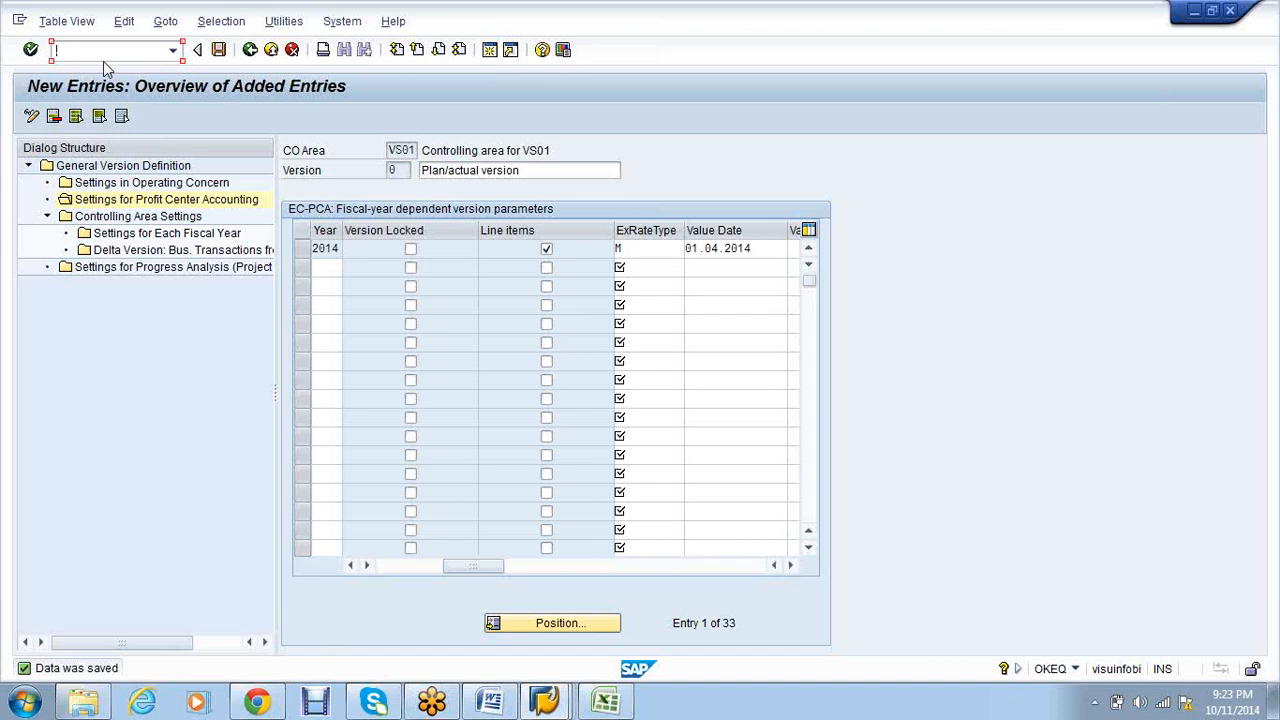
{"action": "type", "text": "/nke59"}
{"action": "key", "text": "Return"}
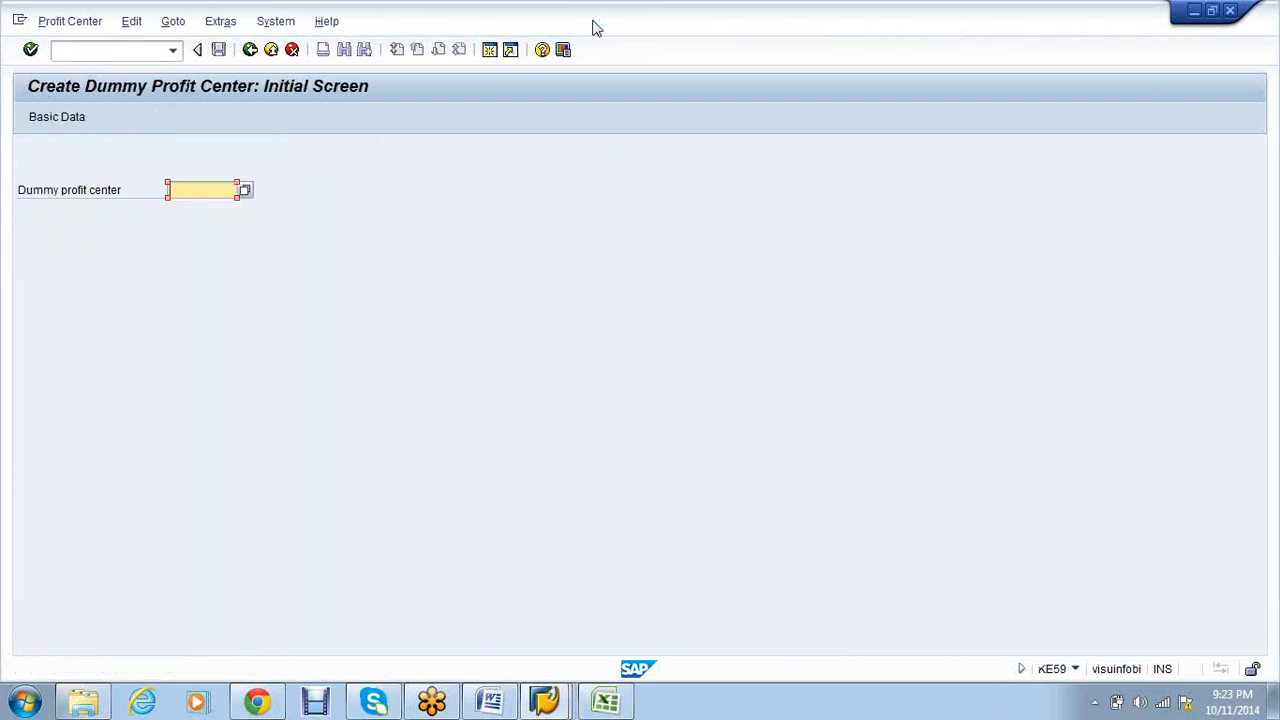
{"action": "type", "text": "VS01_DUMMY"}
{"action": "left_click", "coordinate": [45, 120]}
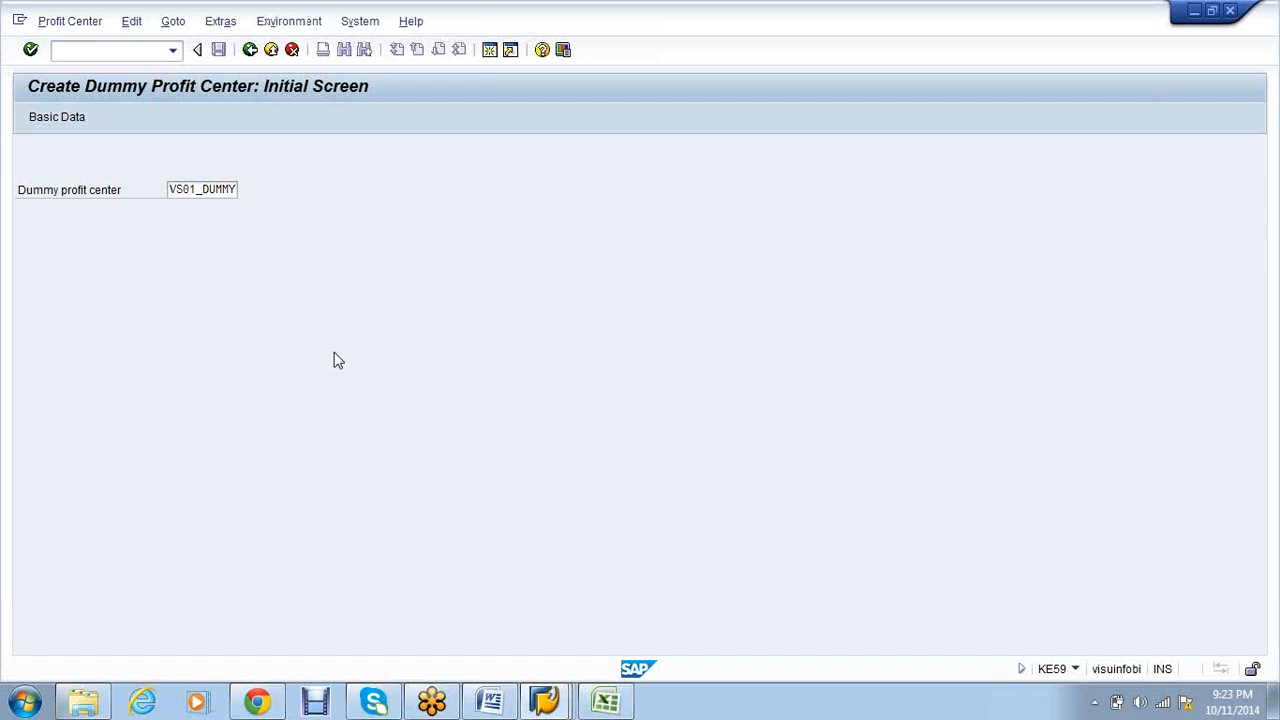
- Enter Dummy PC-VS01 as both the name and the description of the dummy profit center
{"action": "type", "text": "D"}
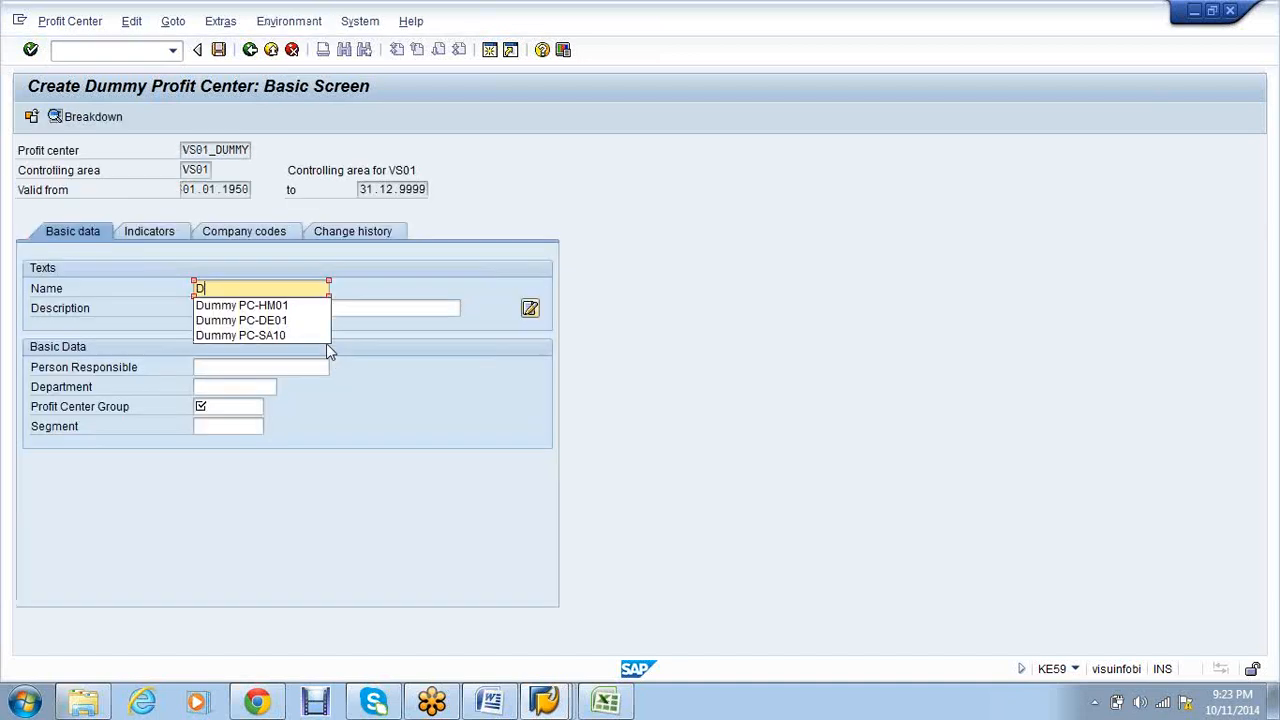
{"action": "left_click", "coordinate": [293, 305]}
{"action": "key", "text": "BackSpace"}
{"action": "key", "text": "BackSpace"}
{"action": "key", "text": "BackSpace"}
{"action": "key", "text": "BackSpace"}
{"action": "type", "text": "VS01"}
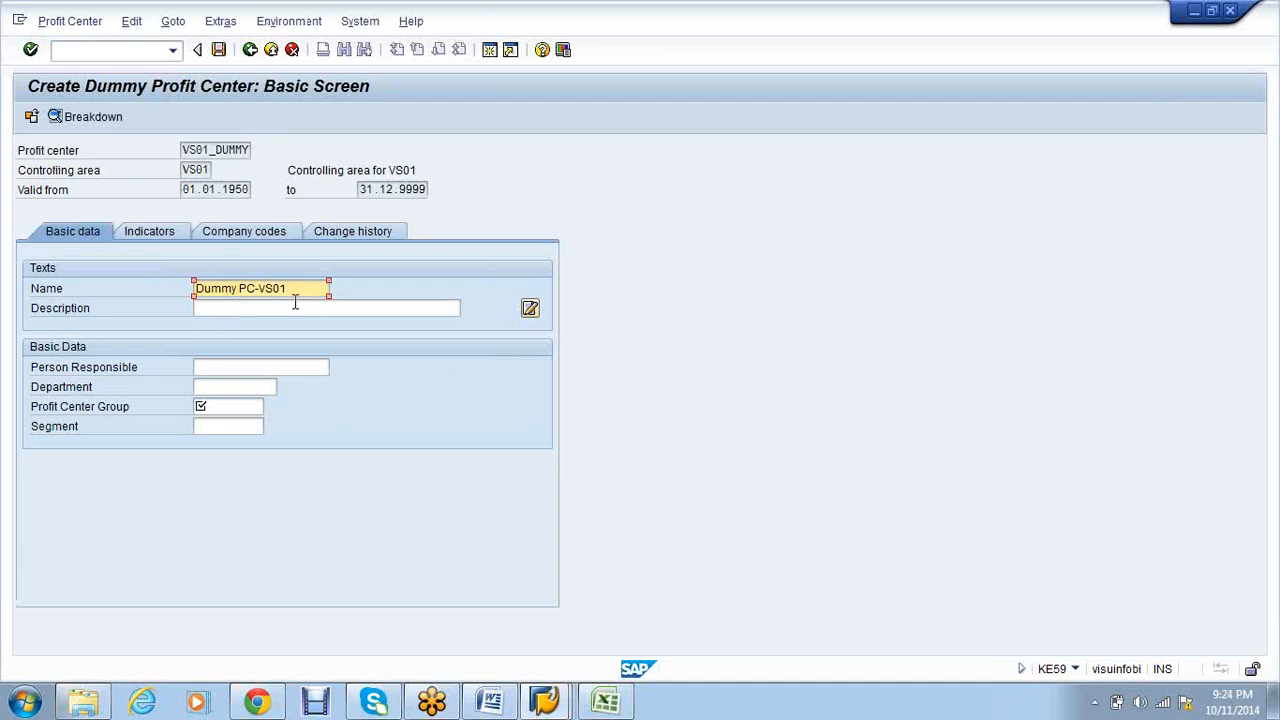
{"action": "left_click_drag", "start_coordinate": [285, 289], "coordinate": [200, 288]}
{"action": "key", "text": "ctrl+c"}
{"action": "left_click", "coordinate": [214, 308]}
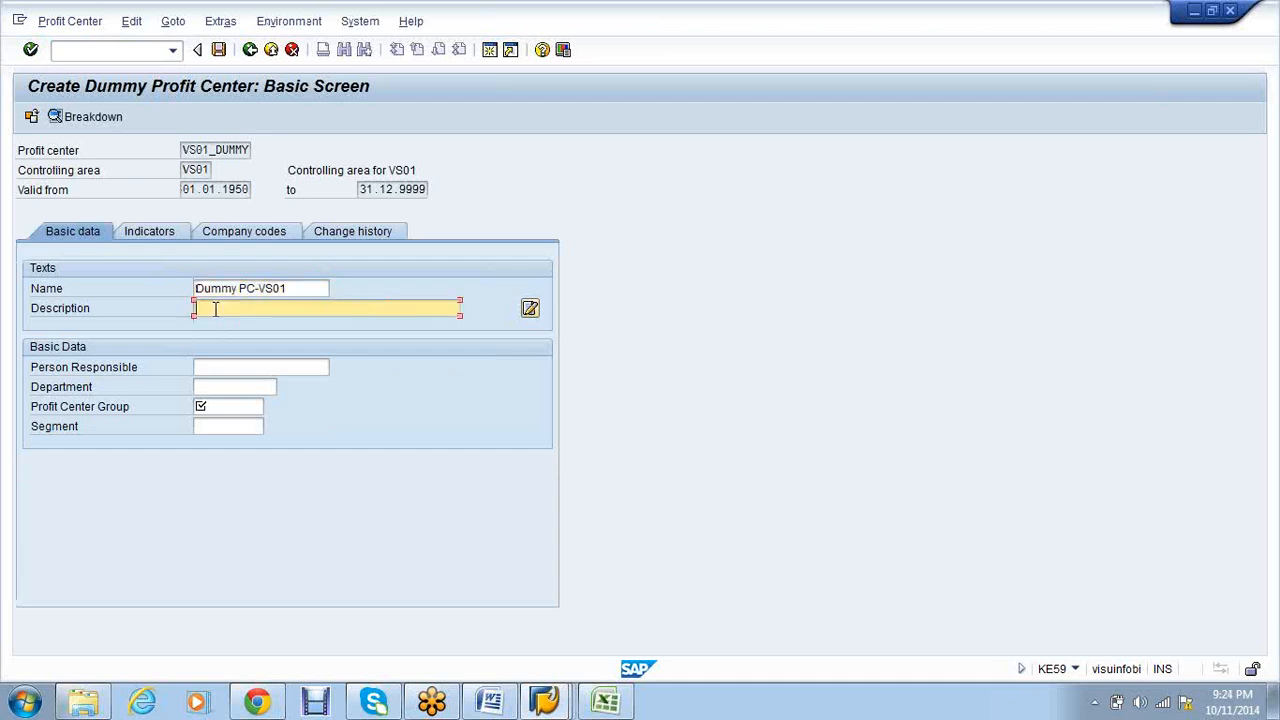
{"action": "key", "text": "ctrl+v"}
- Assign the dummy profit center to profit center group VS01_PC, leave the segment empty and save it
{"action": "left_click", "coordinate": [243, 368]}
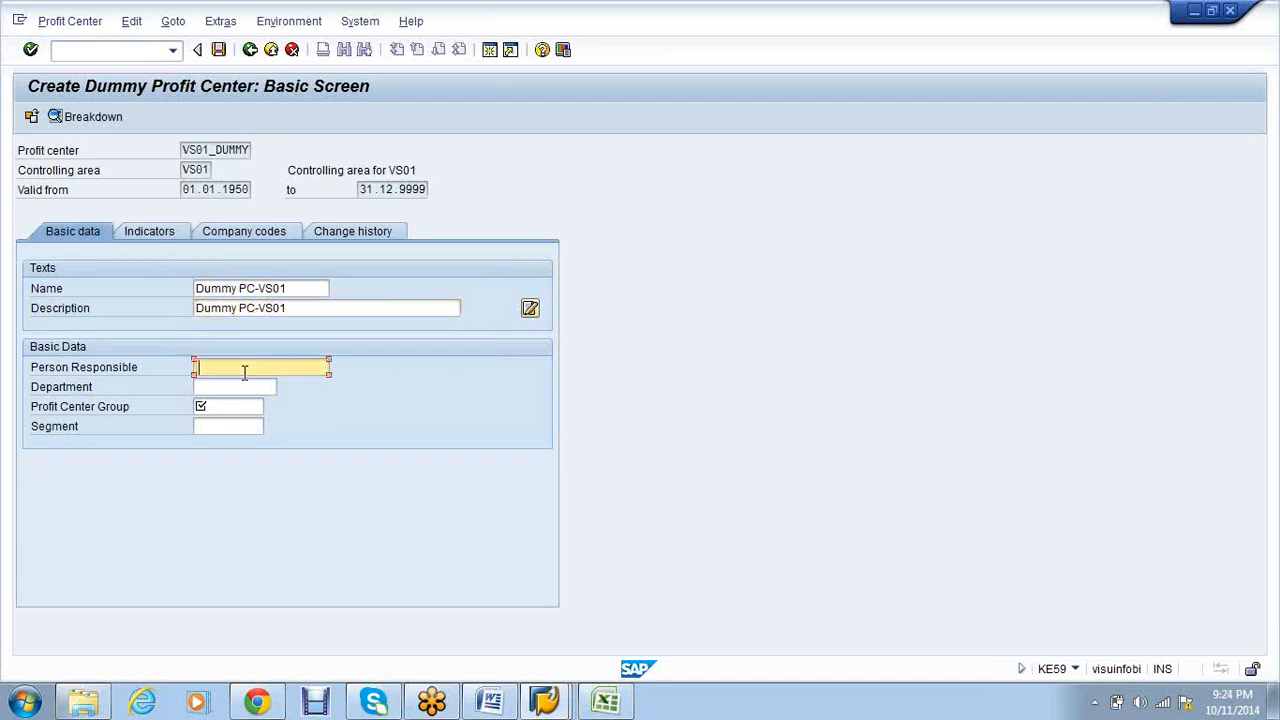
{"action": "left_click", "coordinate": [240, 386]}
{"action": "left_click", "coordinate": [234, 407]}
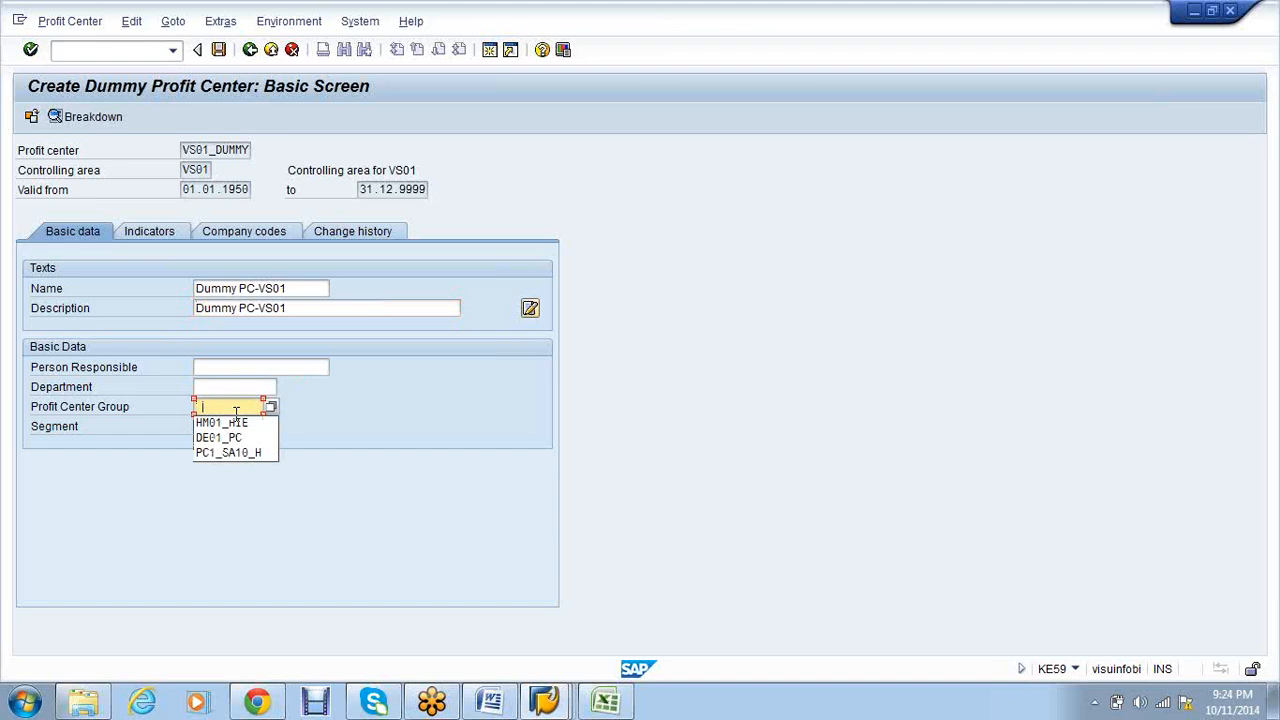
{"action": "left_click", "coordinate": [237, 408]}
{"action": "left_click", "coordinate": [268, 407]}
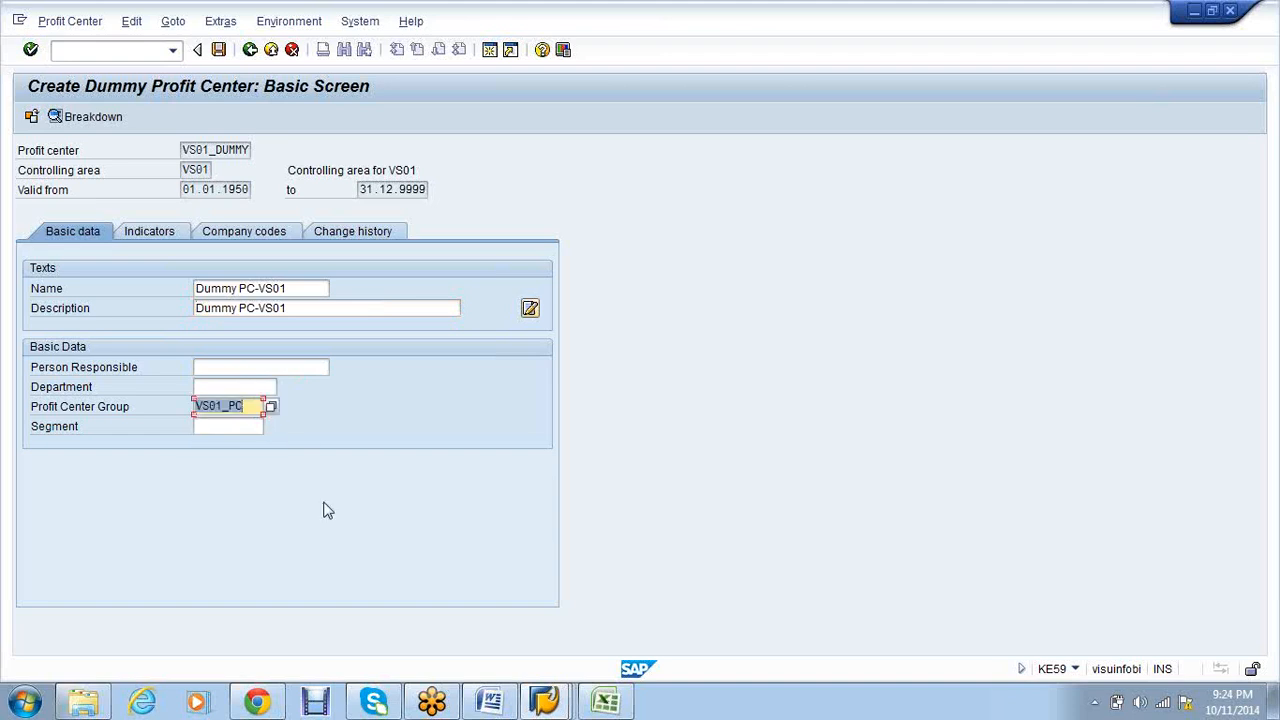
{"action": "left_click", "coordinate": [247, 428]}
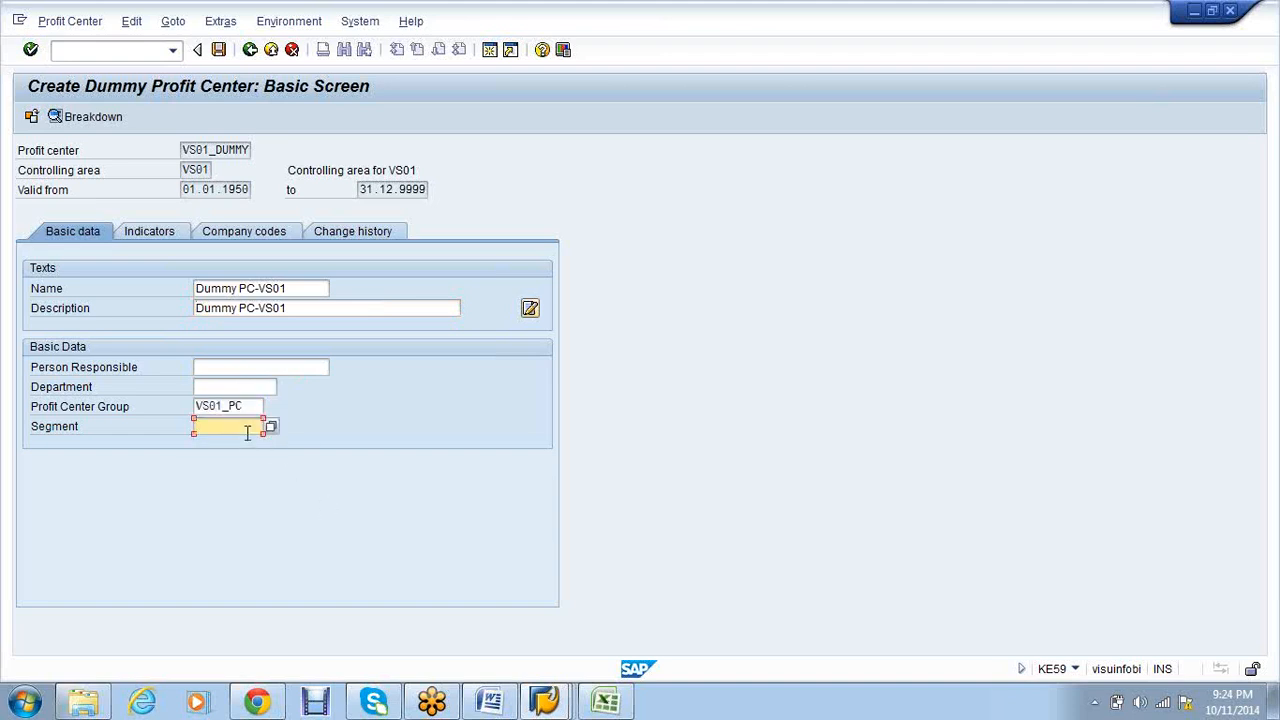
{"action": "left_click", "coordinate": [219, 50]}
{"action": "left_click", "coordinate": [220, 50]}
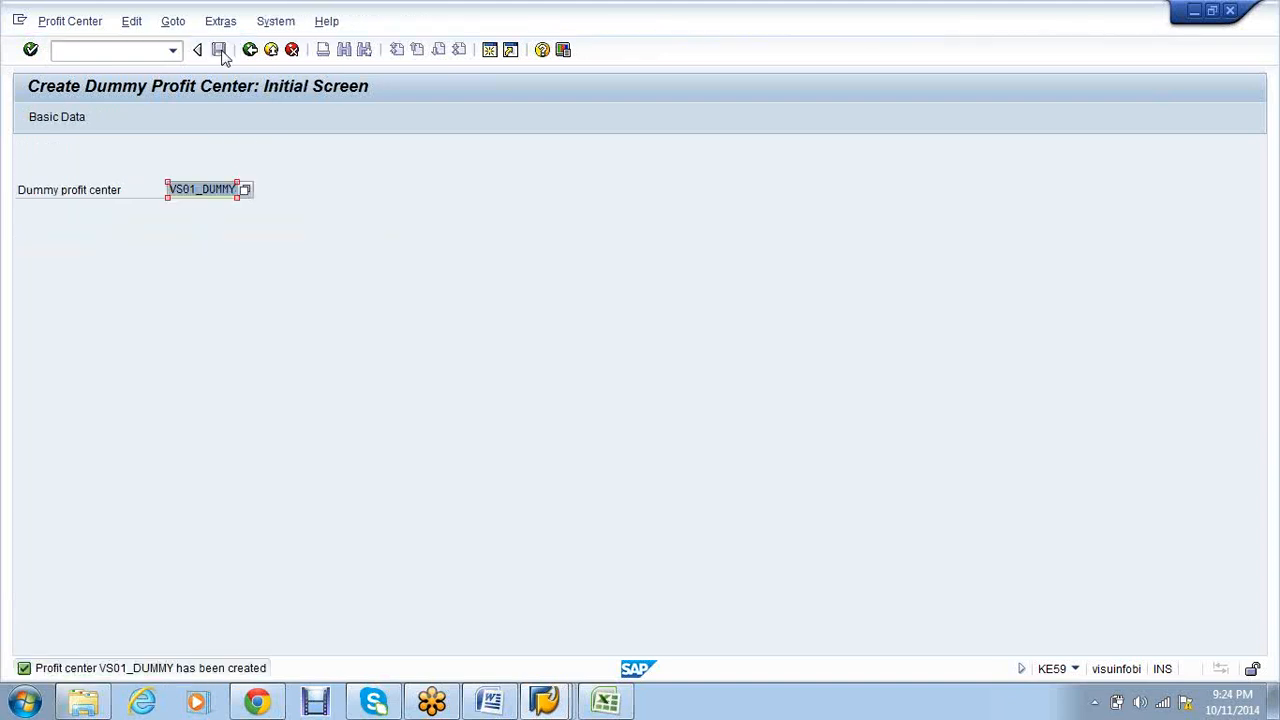
- Open the EC-PCA control parameters for actual postings with transaction 1KEF
{"action": "left_click", "coordinate": [91, 51]}
{"action": "type", "text": "/n1"}
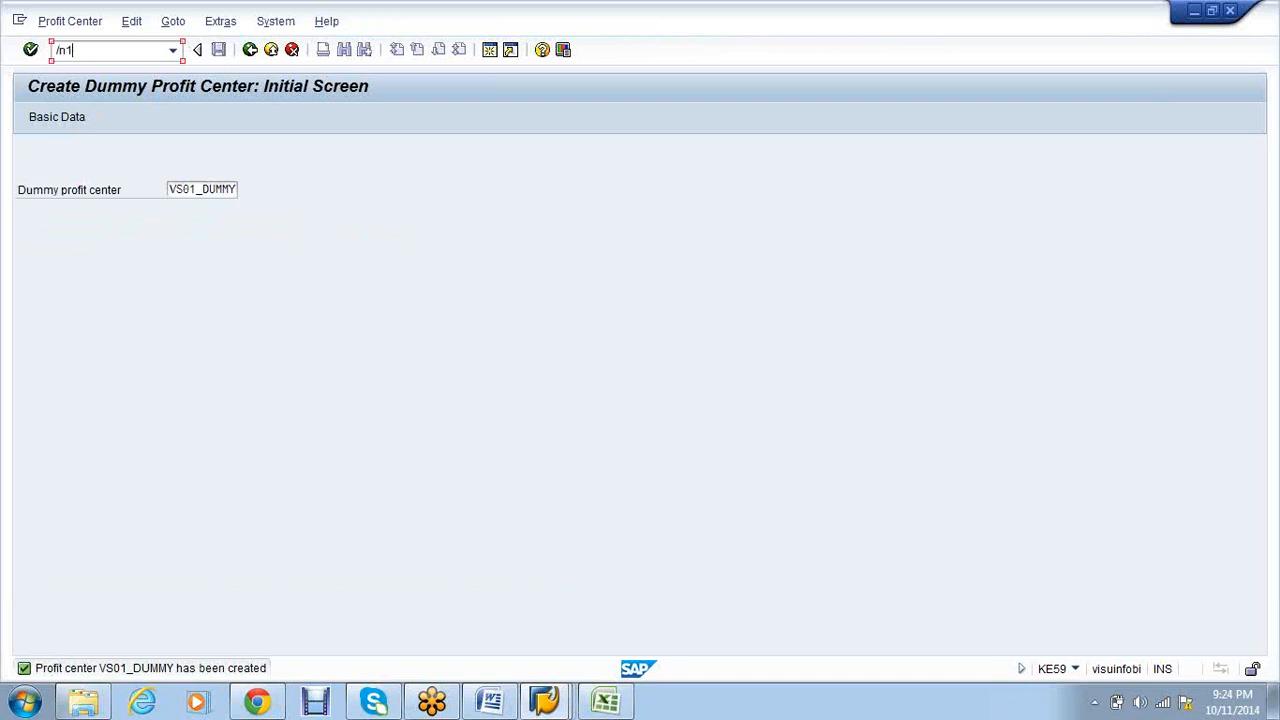
{"action": "type", "text": "kef"}
{"action": "key", "text": "Return"}
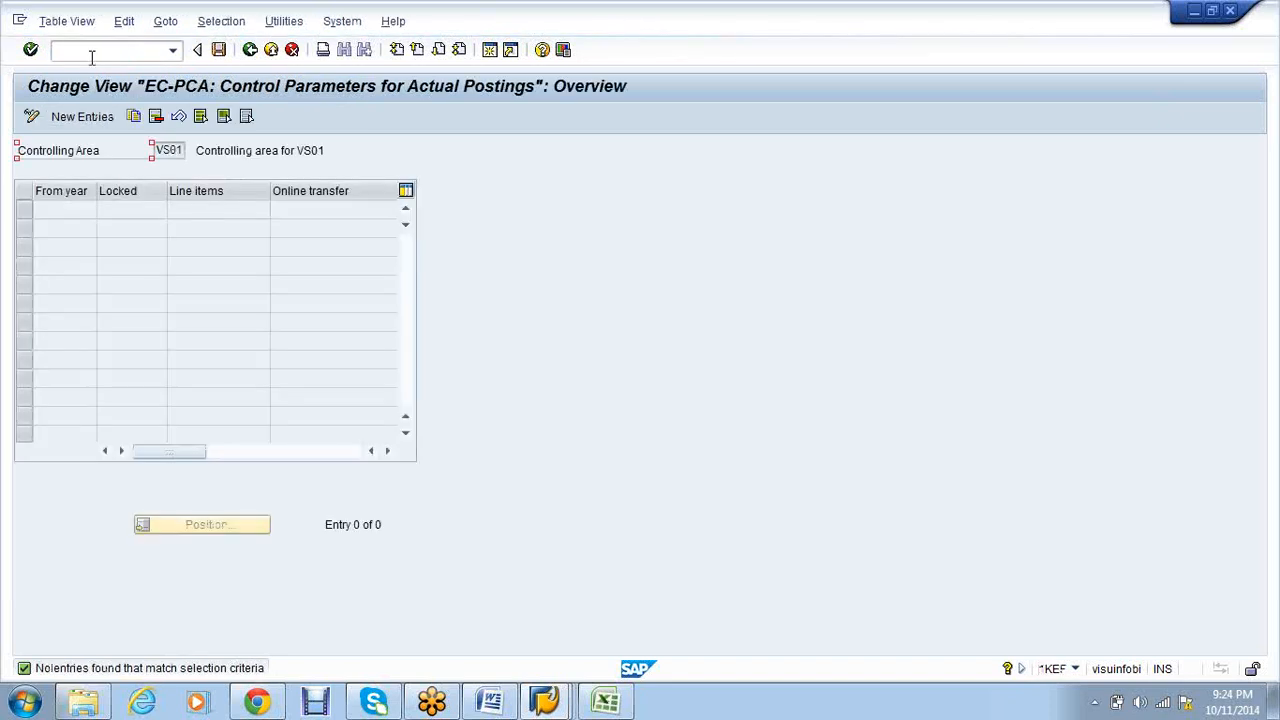
- Add an actual postings entry valid from year 2014 with line items and online transfer activated, and save it
{"action": "left_click", "coordinate": [77, 115]}
{"action": "type", "text": "2014"}
{"action": "key", "text": "Tab"}
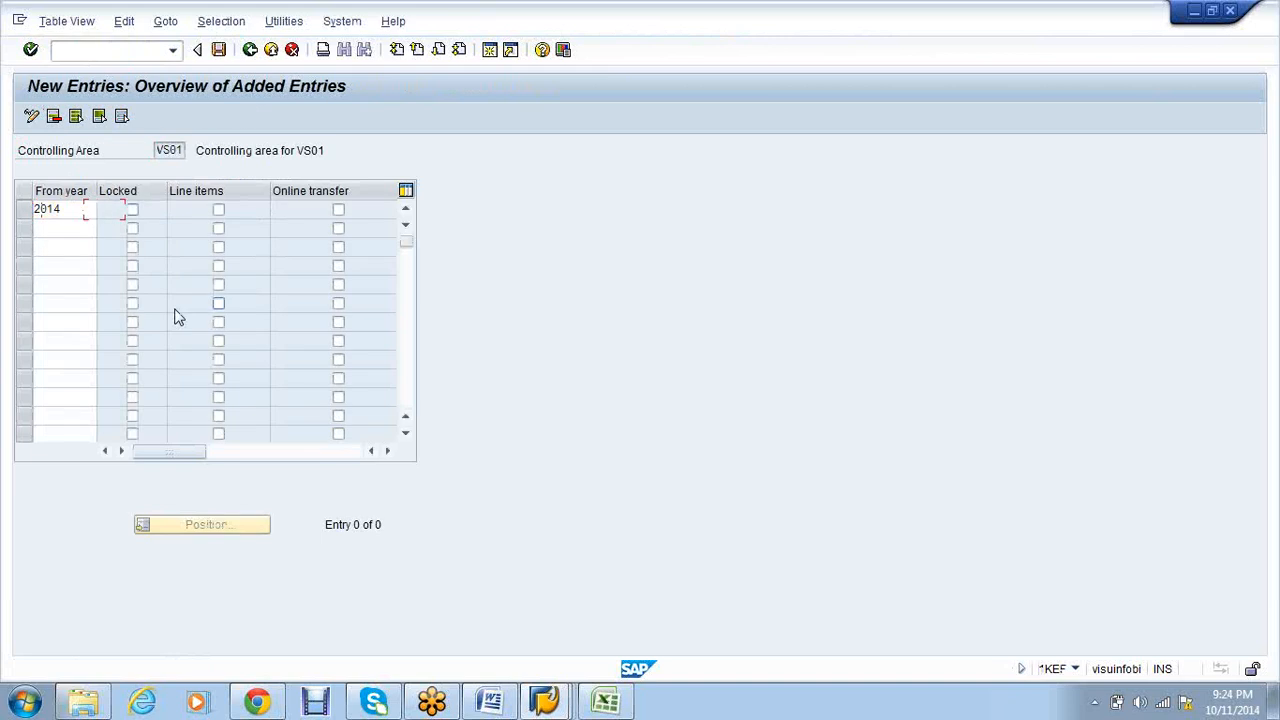
{"action": "key", "text": "Tab"}
{"action": "key", "text": "space"}
{"action": "key", "text": "Tab"}
{"action": "key", "text": "space"}
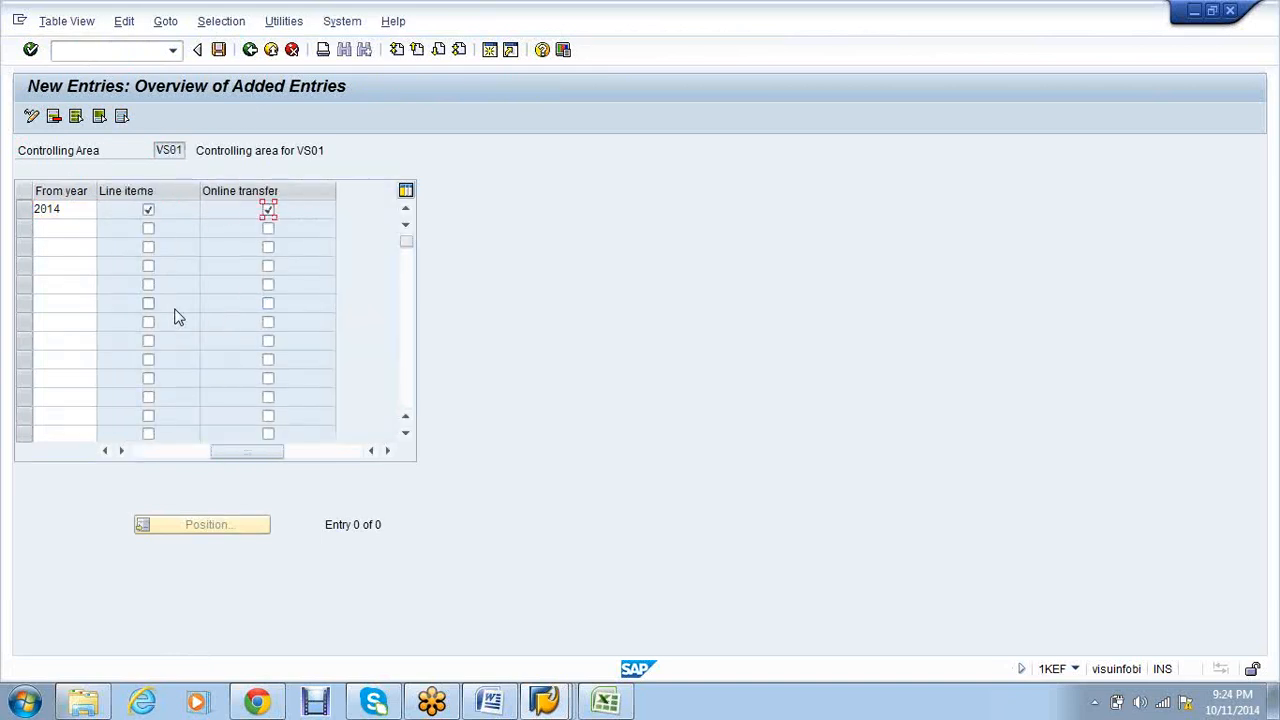
{"action": "left_click", "coordinate": [218, 50]}
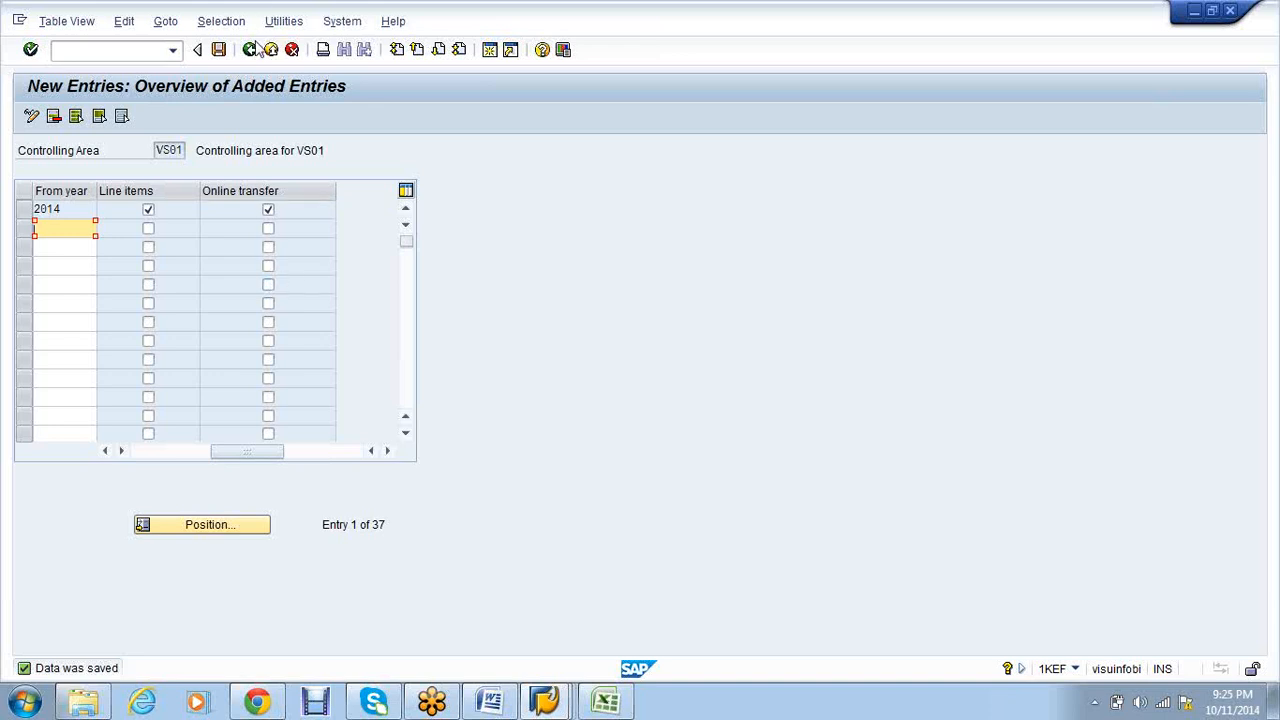
- Start creating profit center VS01PC1 with transaction KE51 and open its master data
{"action": "left_click", "coordinate": [93, 51]}
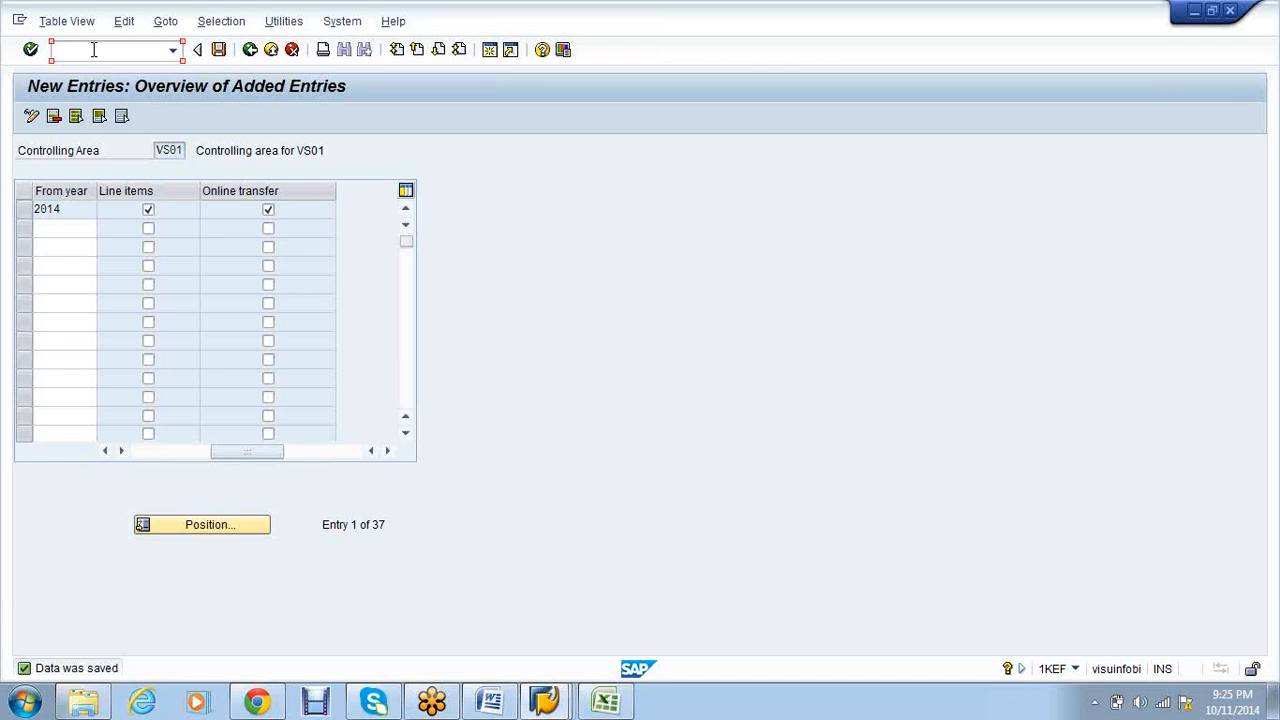
{"action": "type", "text": "/nke51"}
{"action": "key", "text": "Return"}
{"action": "type", "text": "V"}
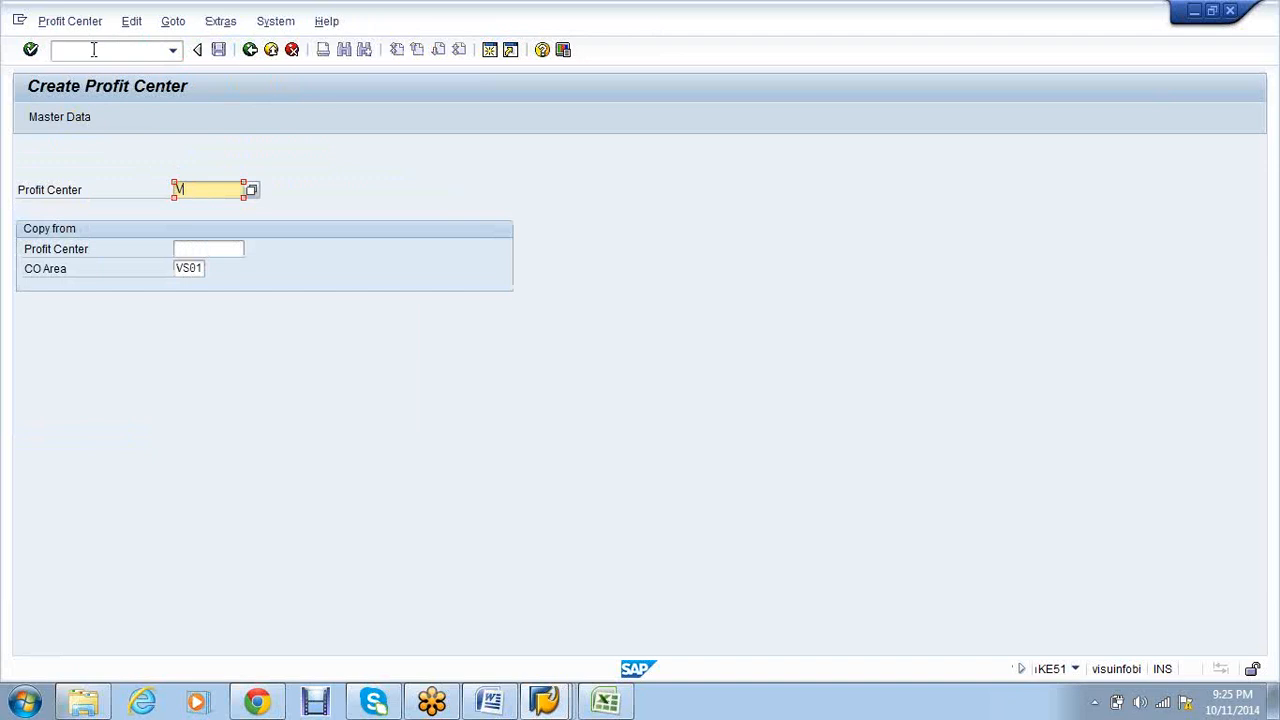
{"action": "type", "text": "S01PC1"}
{"action": "key", "text": "Return"}
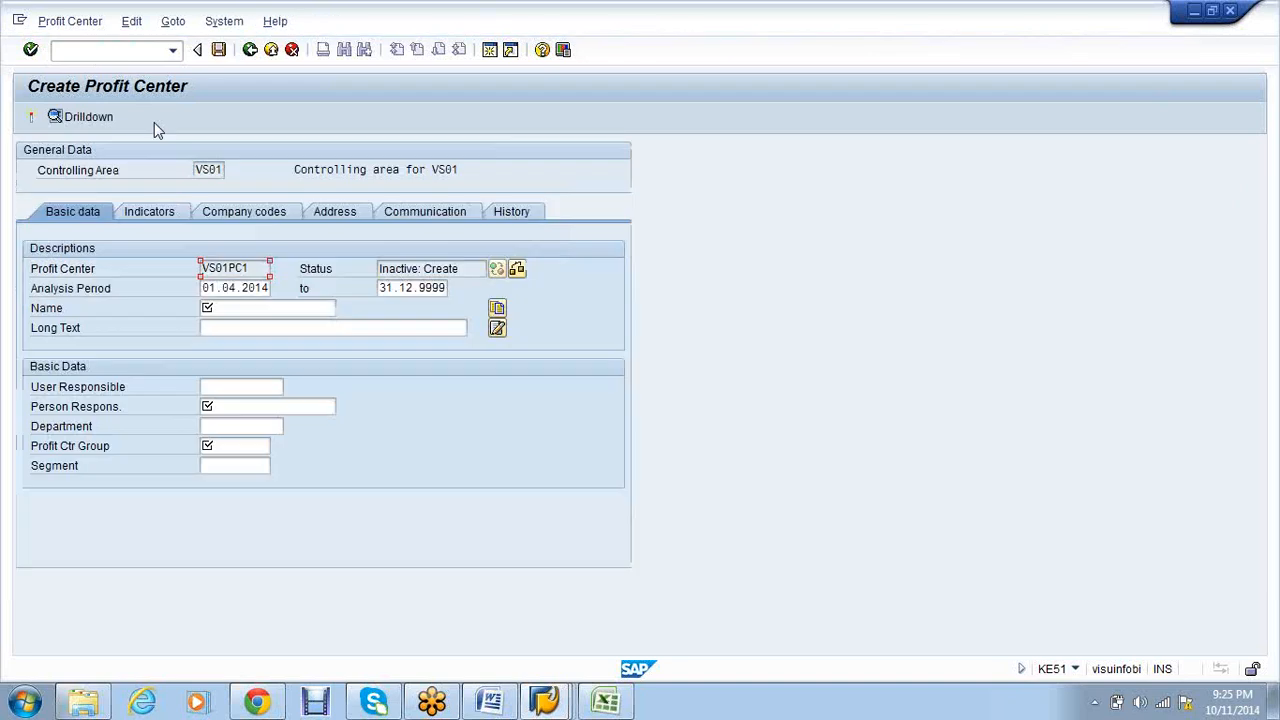
- Enter Profit center-1 as both the name and the long text of profit center VS01PC1
{"action": "left_click", "coordinate": [231, 309]}
{"action": "type", "text": "Profit center-1"}
{"action": "left_click", "coordinate": [237, 323]}
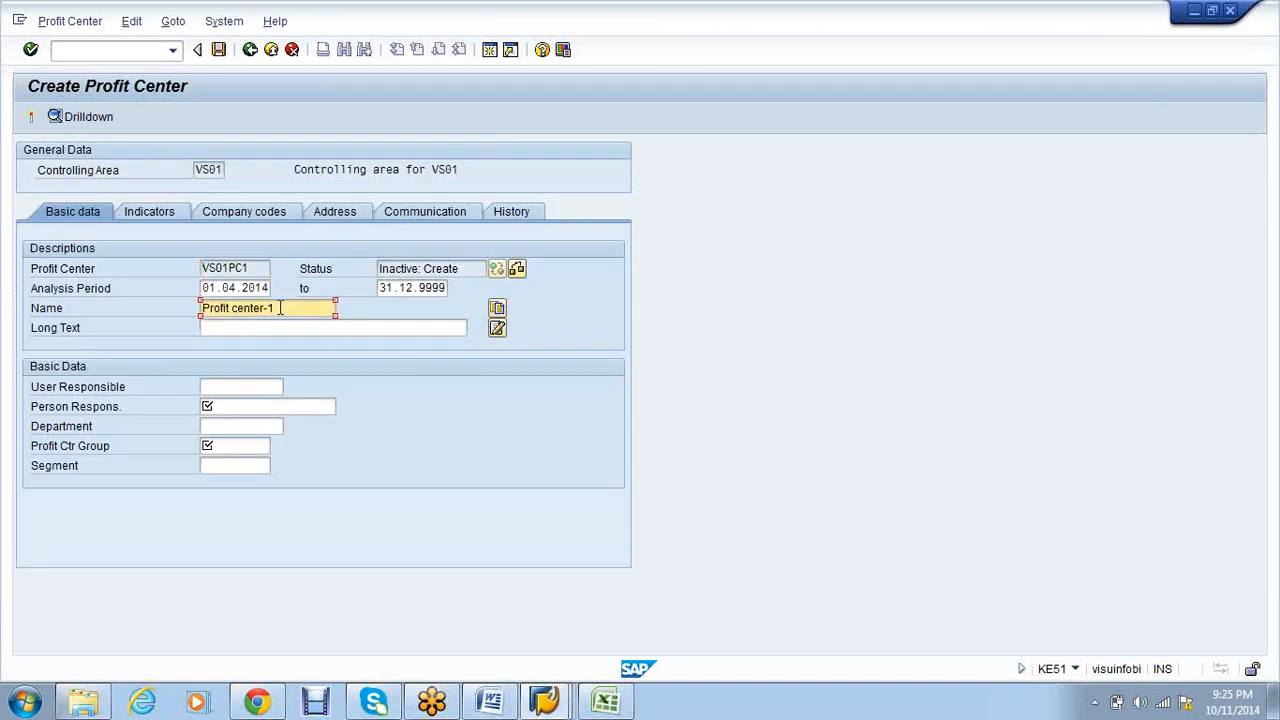
{"action": "left_click_drag", "start_coordinate": [280, 308], "coordinate": [201, 308]}
{"action": "key", "text": "ctrl+c"}
{"action": "left_click", "coordinate": [222, 327]}
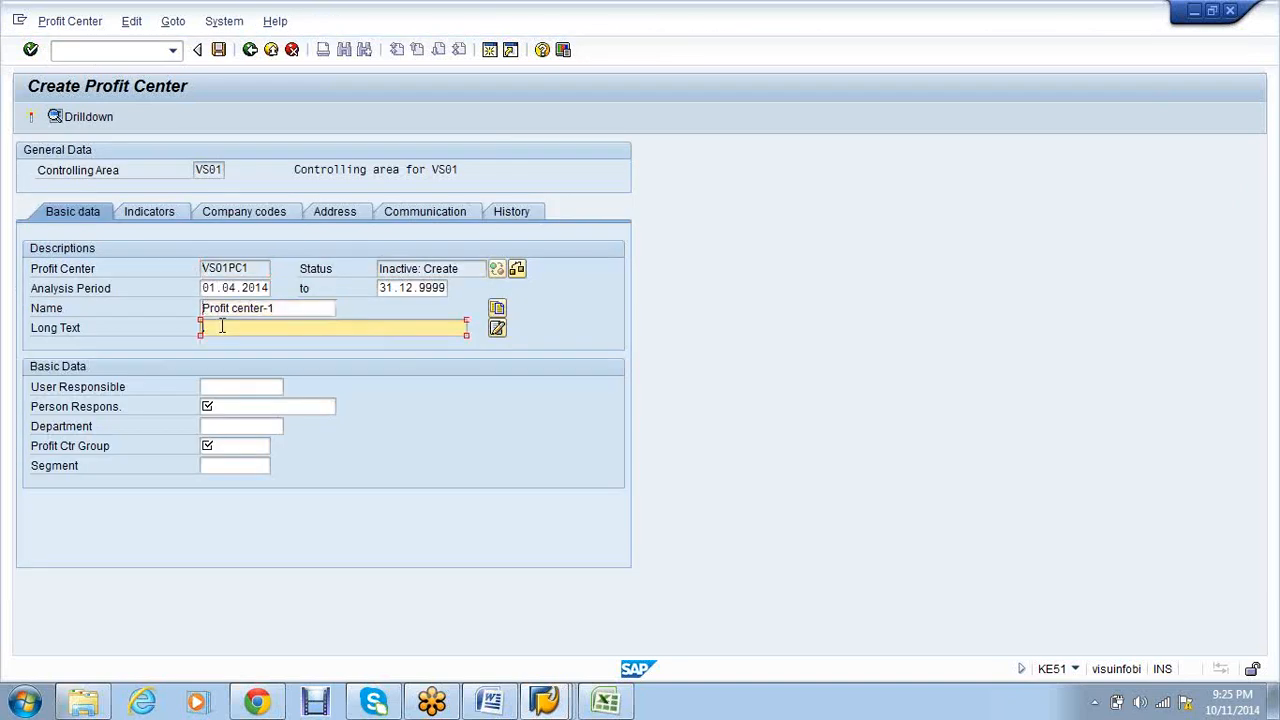
{"action": "key", "text": "ctrl+v"}
- Set the person responsible to manager and the profit center group to VS01_PC, and activate the profit center
{"action": "left_click", "coordinate": [247, 407]}
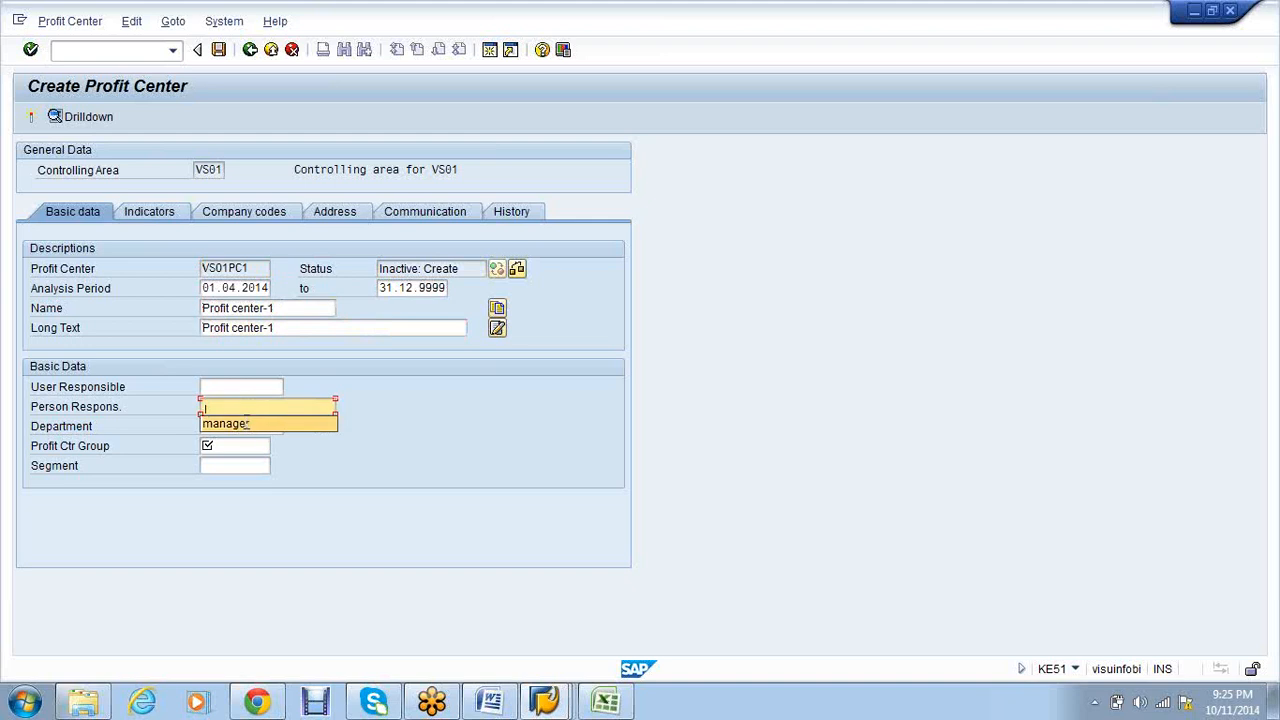
{"action": "left_click", "coordinate": [245, 424]}
{"action": "left_click", "coordinate": [245, 445]}
{"action": "left_click", "coordinate": [276, 446]}
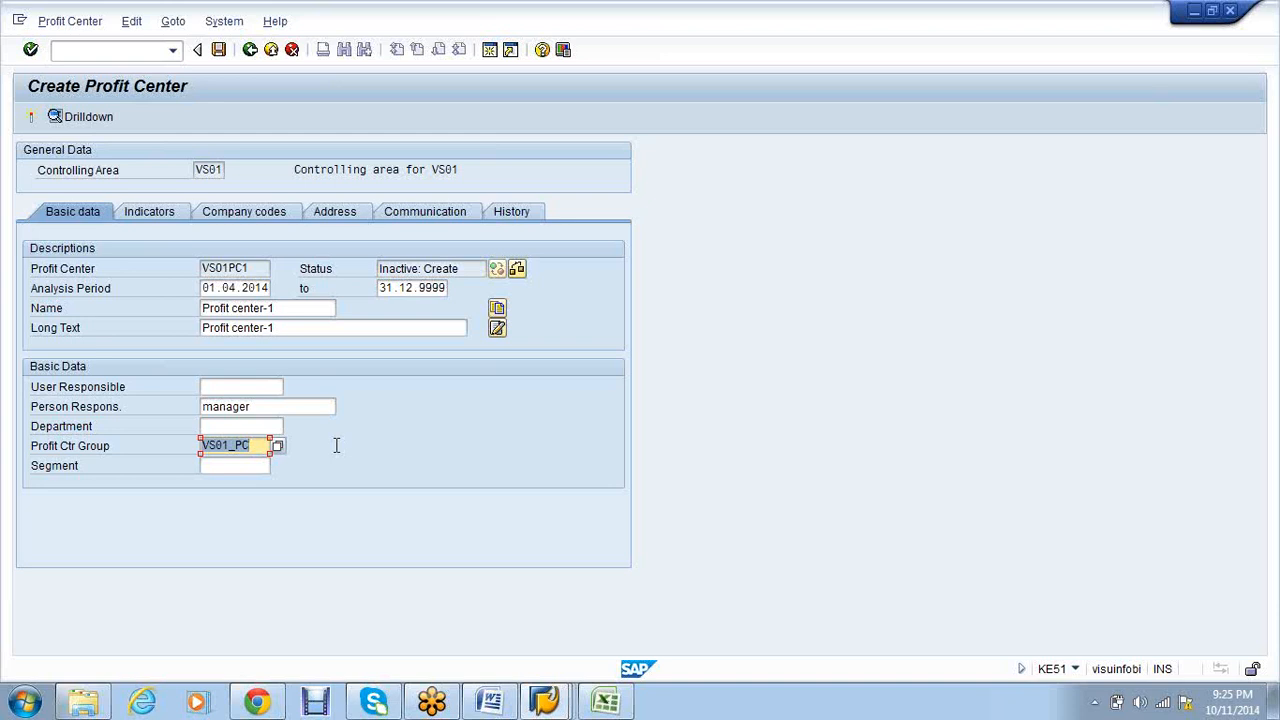
{"action": "left_click", "coordinate": [33, 118]}
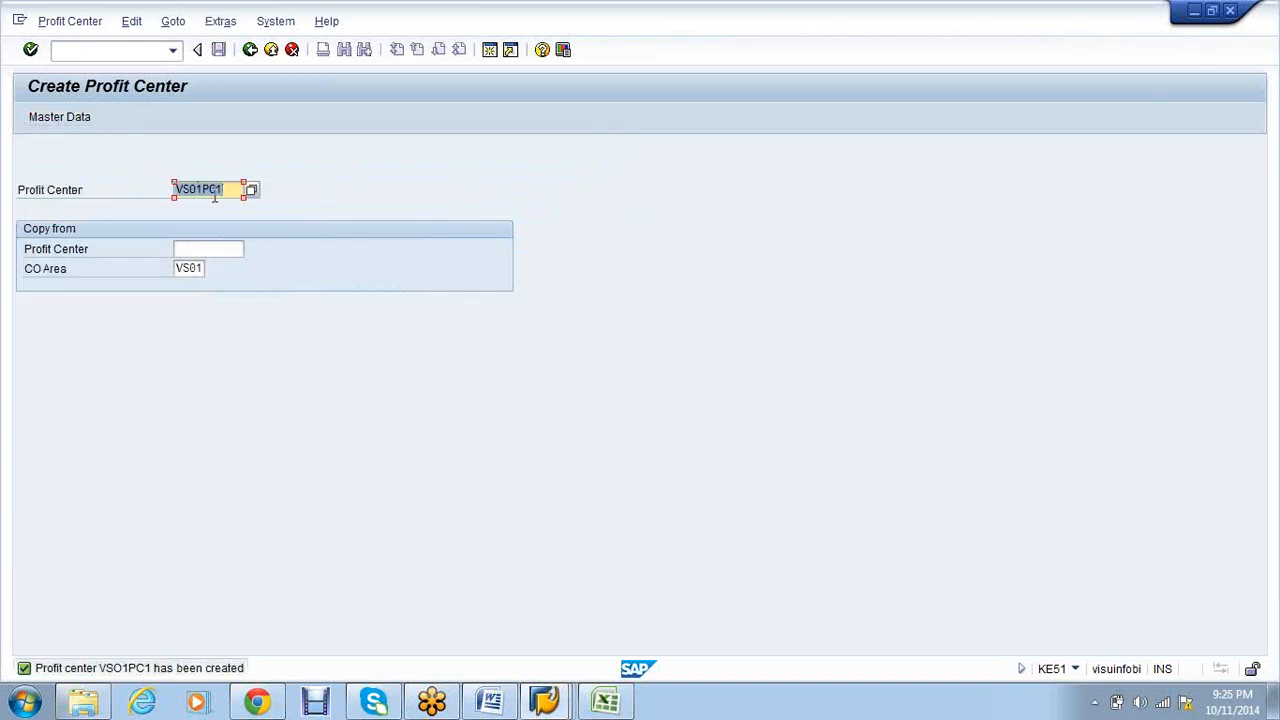
- In another SAP session, start transaction KS01 to create cost center VS01P4 from 01.04.2014 with reference cost center VS01P1
{"action": "left_click", "coordinate": [174, 190]}
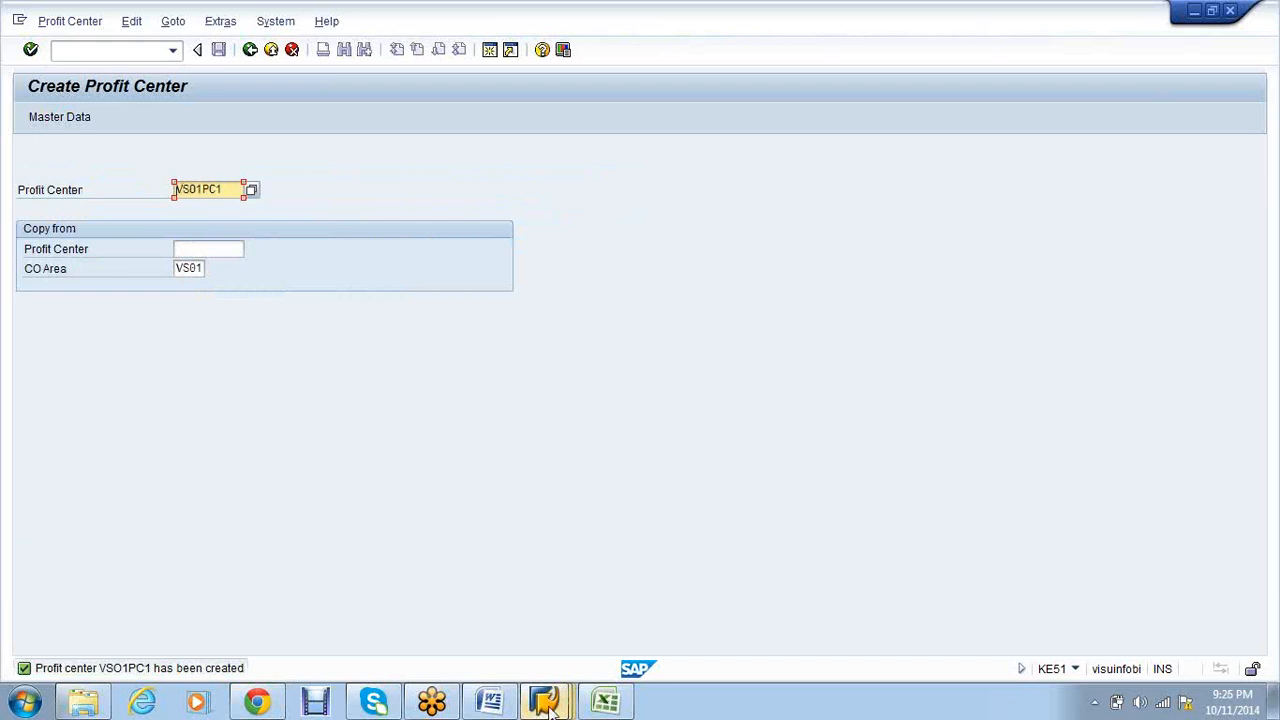
{"action": "left_click", "coordinate": [548, 704]}
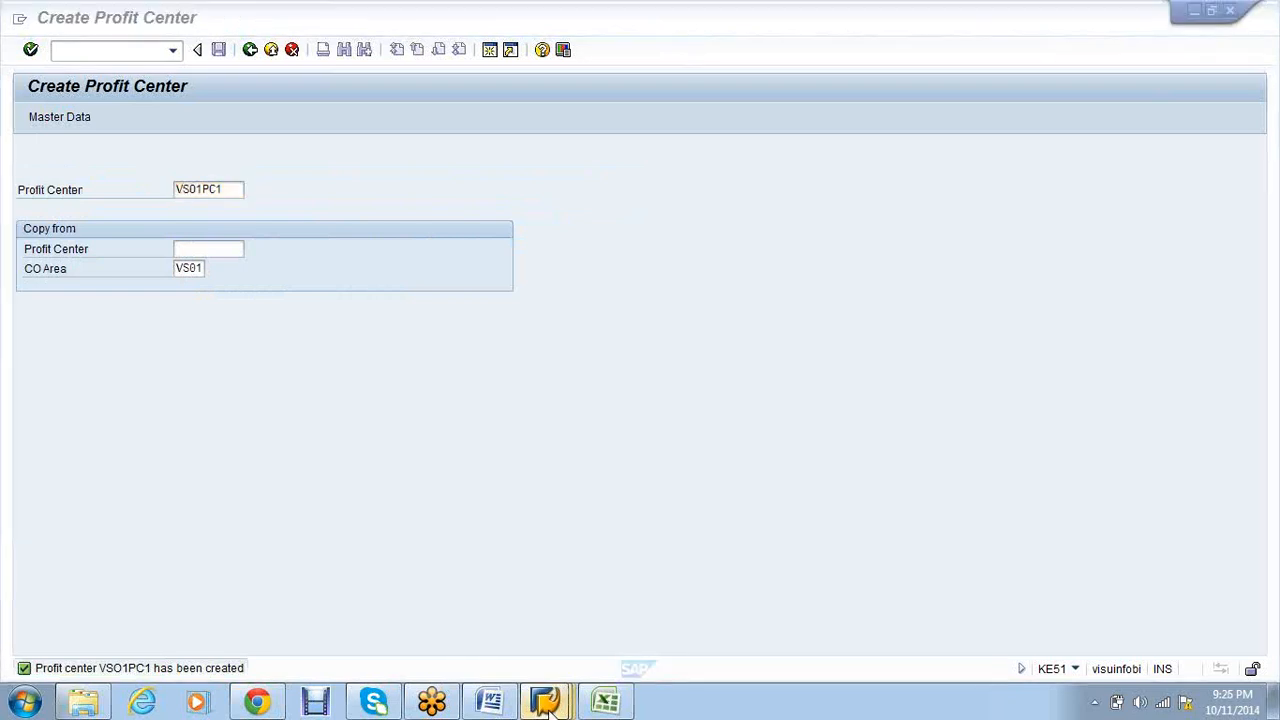
{"action": "left_click", "coordinate": [525, 614]}
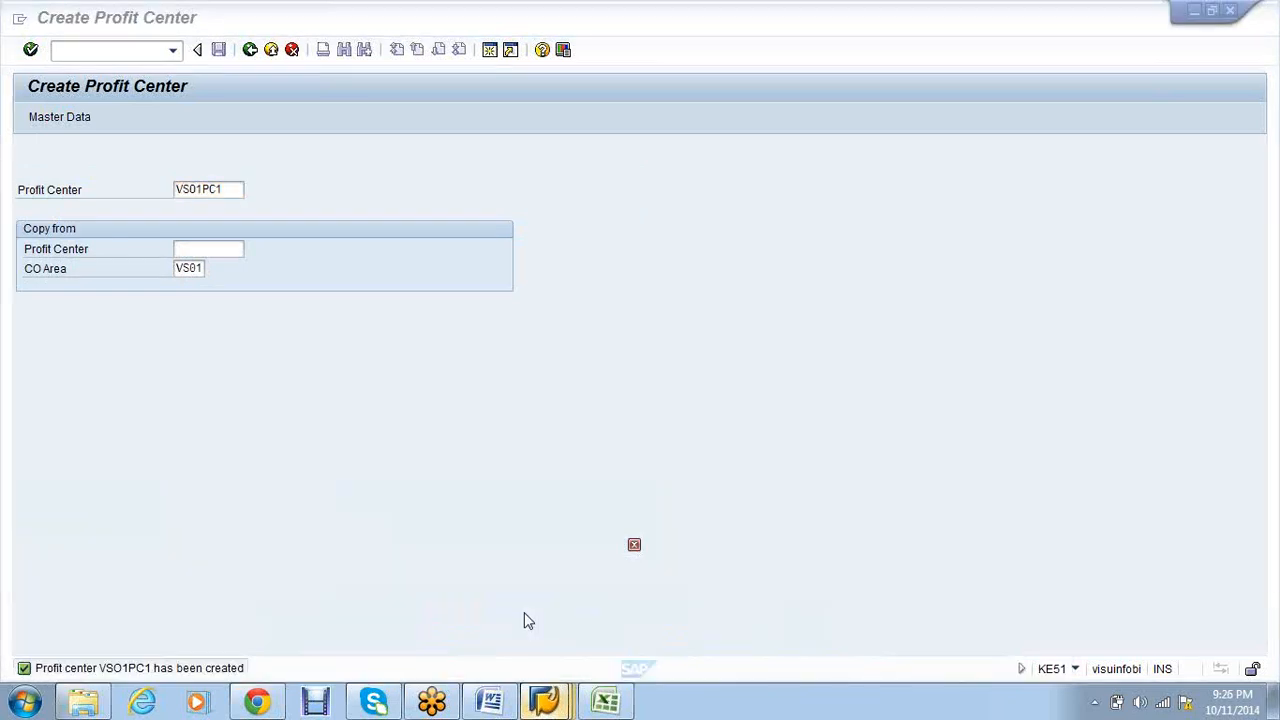
{"action": "type", "text": "/nks01"}
{"action": "key", "text": "Return"}
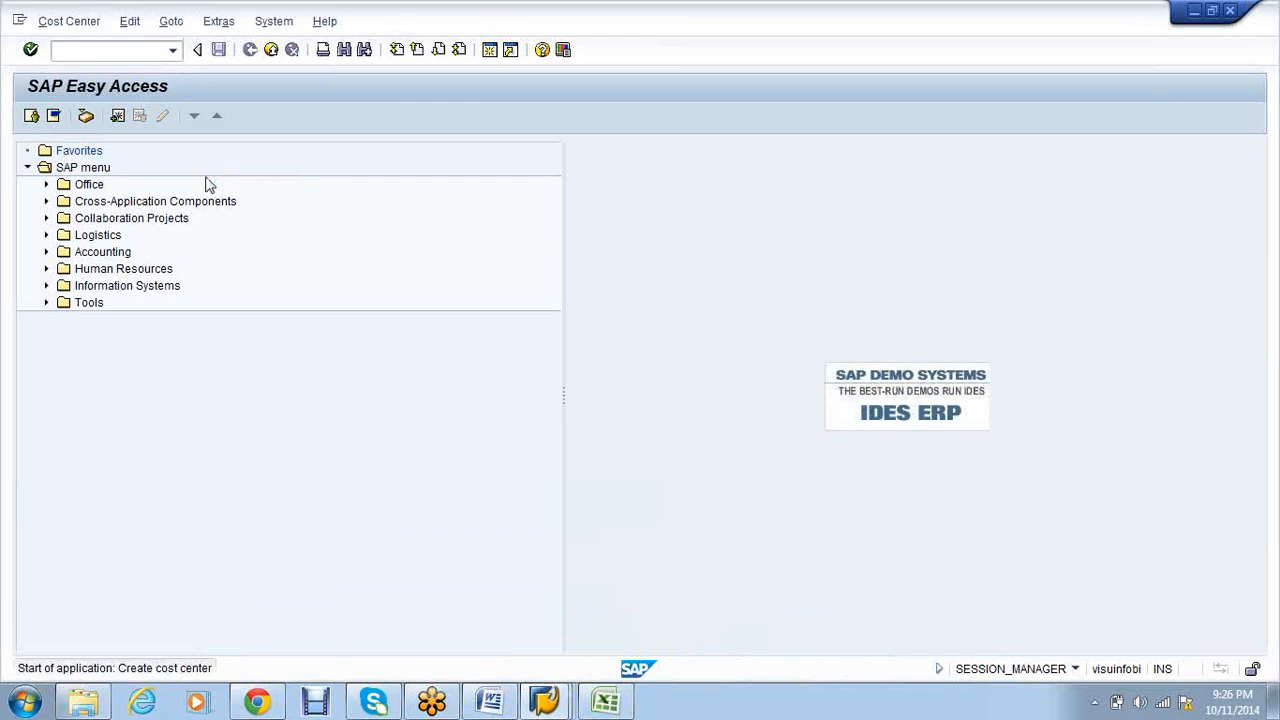
{"action": "type", "text": "VS01P"}
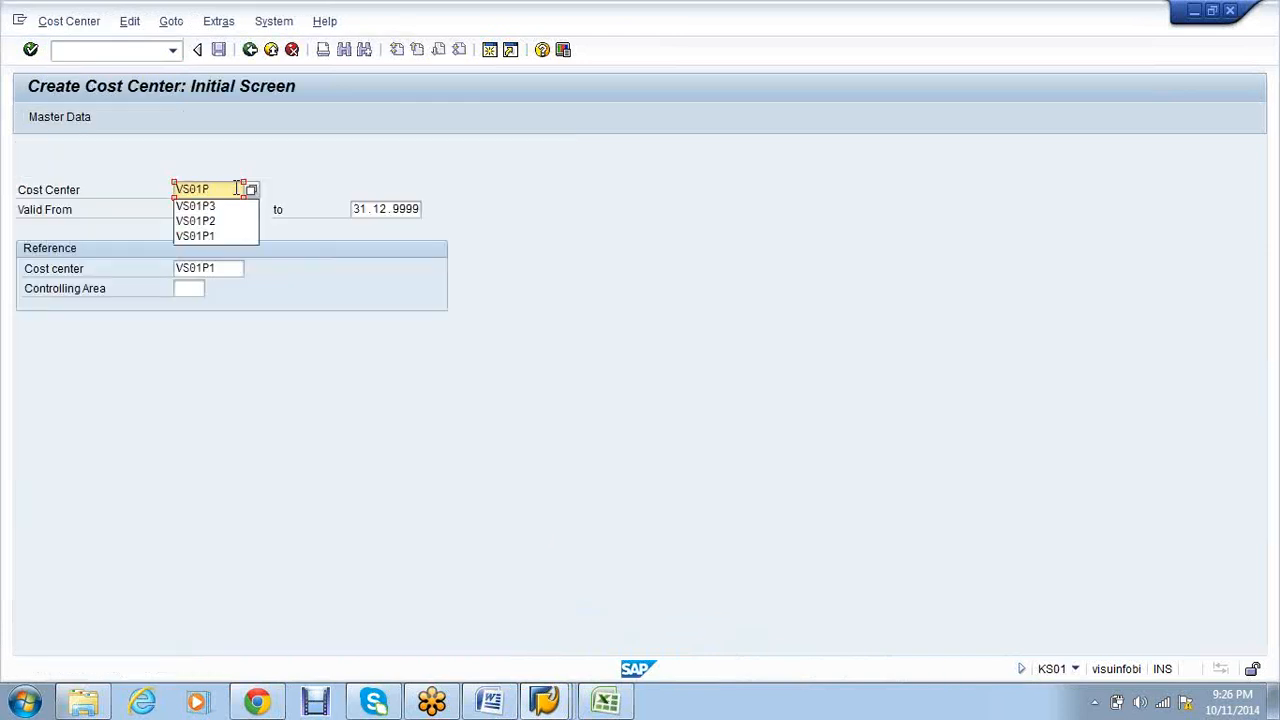
{"action": "type", "text": "4"}
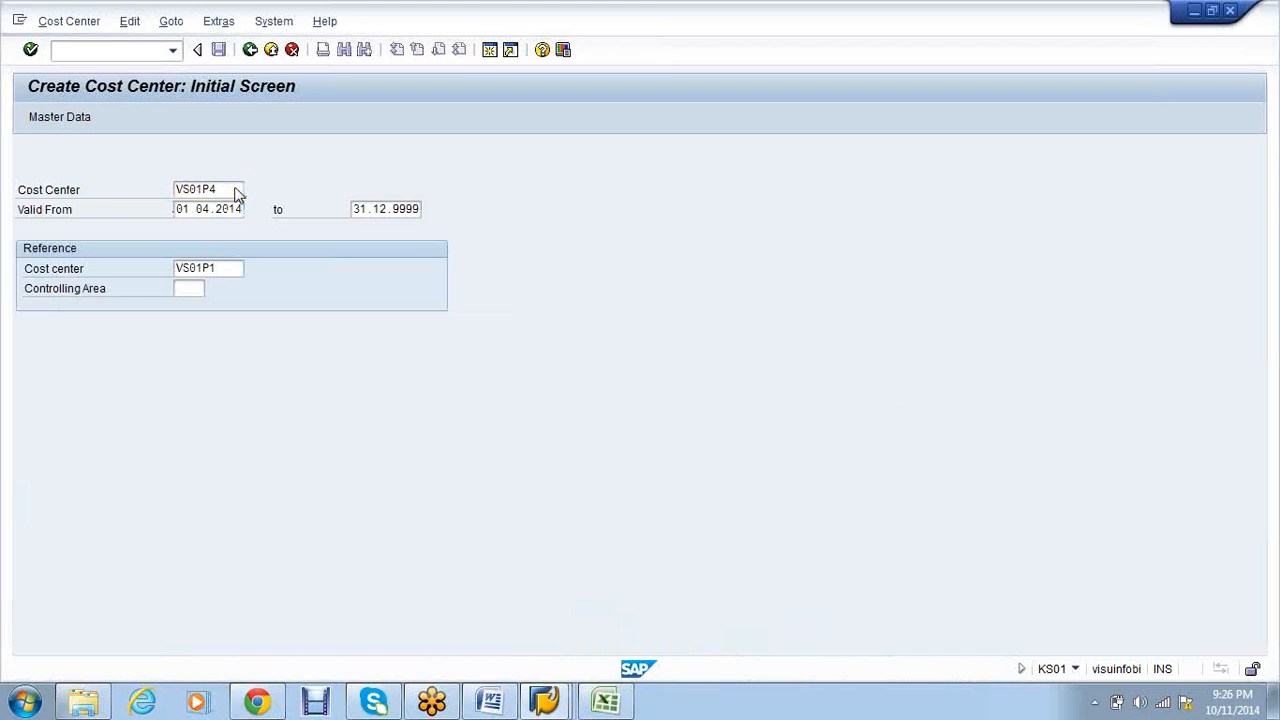
- Change both the name and the description of the new cost center to VS01P4
{"action": "left_click", "coordinate": [254, 295]}
{"action": "key", "text": "BackSpace"}
{"action": "type", "text": "4"}
{"action": "left_click", "coordinate": [257, 307]}
{"action": "key", "text": "BackSpace"}
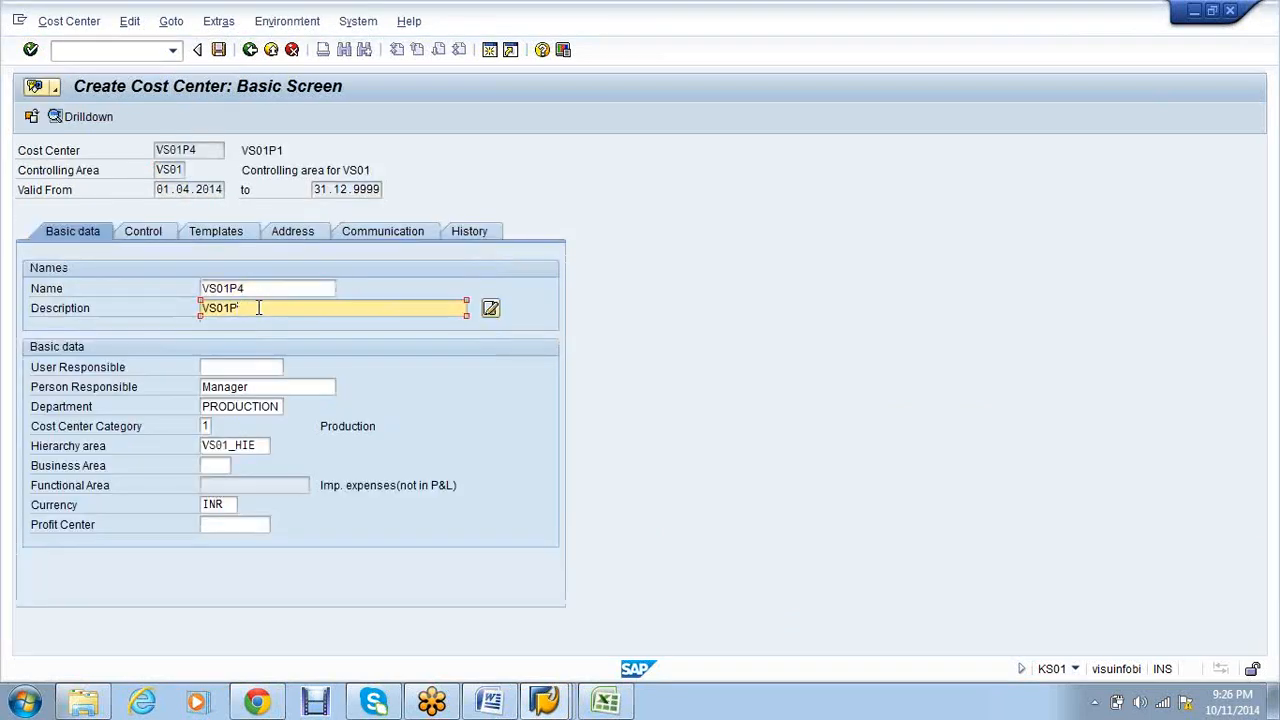
{"action": "type", "text": "4"}
- Assign profit center VS01PC1 to cost center VS01P4 and save the cost center
{"action": "left_click", "coordinate": [241, 523]}
{"action": "type", "text": "VS01PC1"}
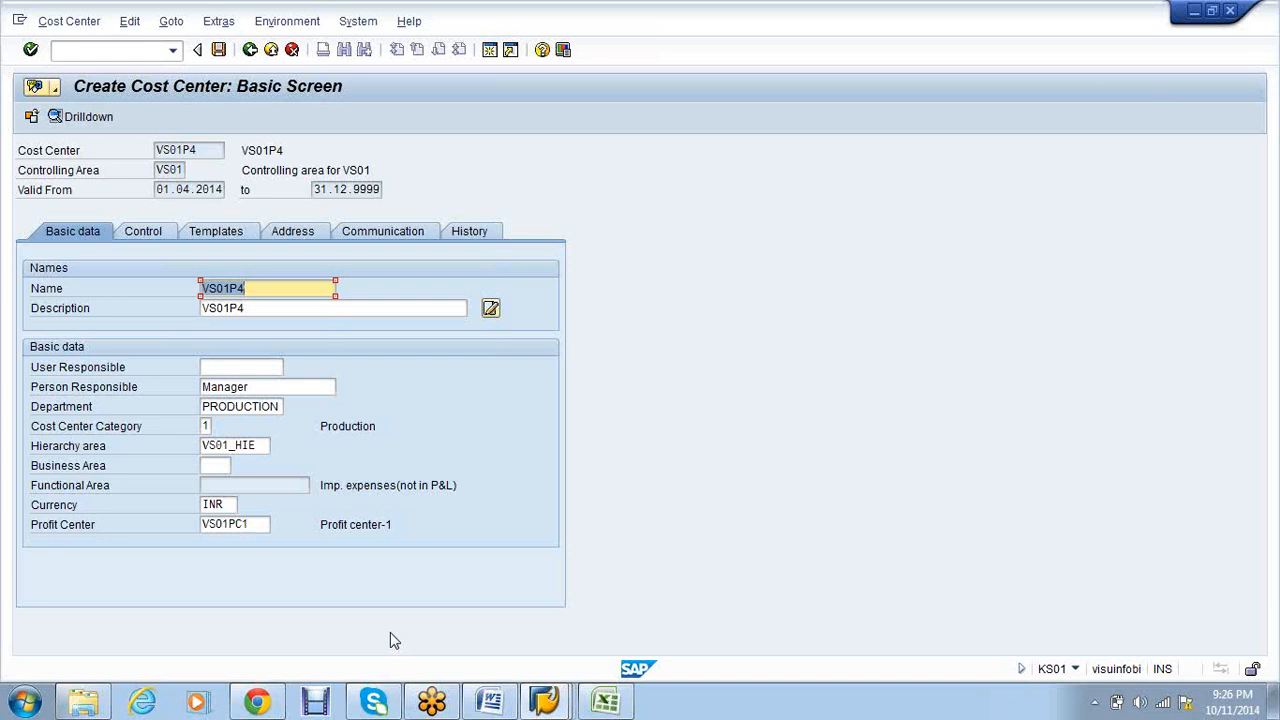
{"action": "key", "text": "ctrl+s"}
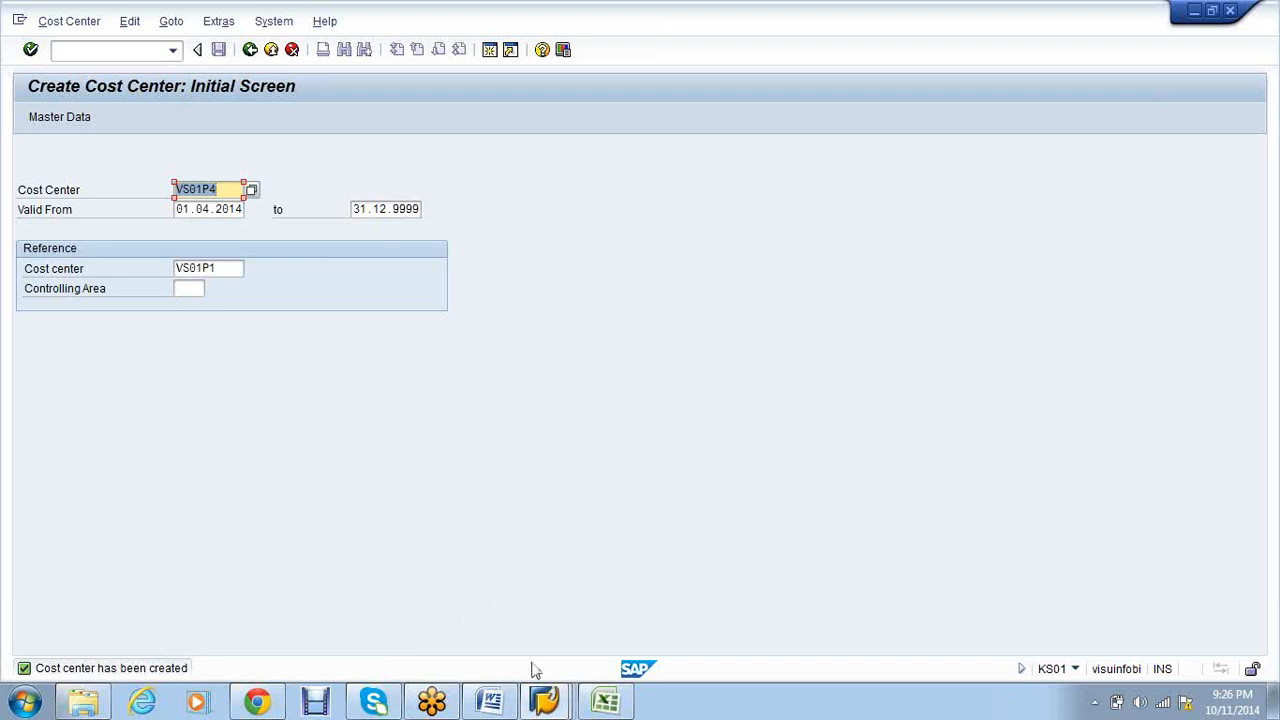
- Reopen cost center VS01P4 with transaction KS02 and read the help text for its Functional Area field
{"action": "left_click", "coordinate": [490, 701]}
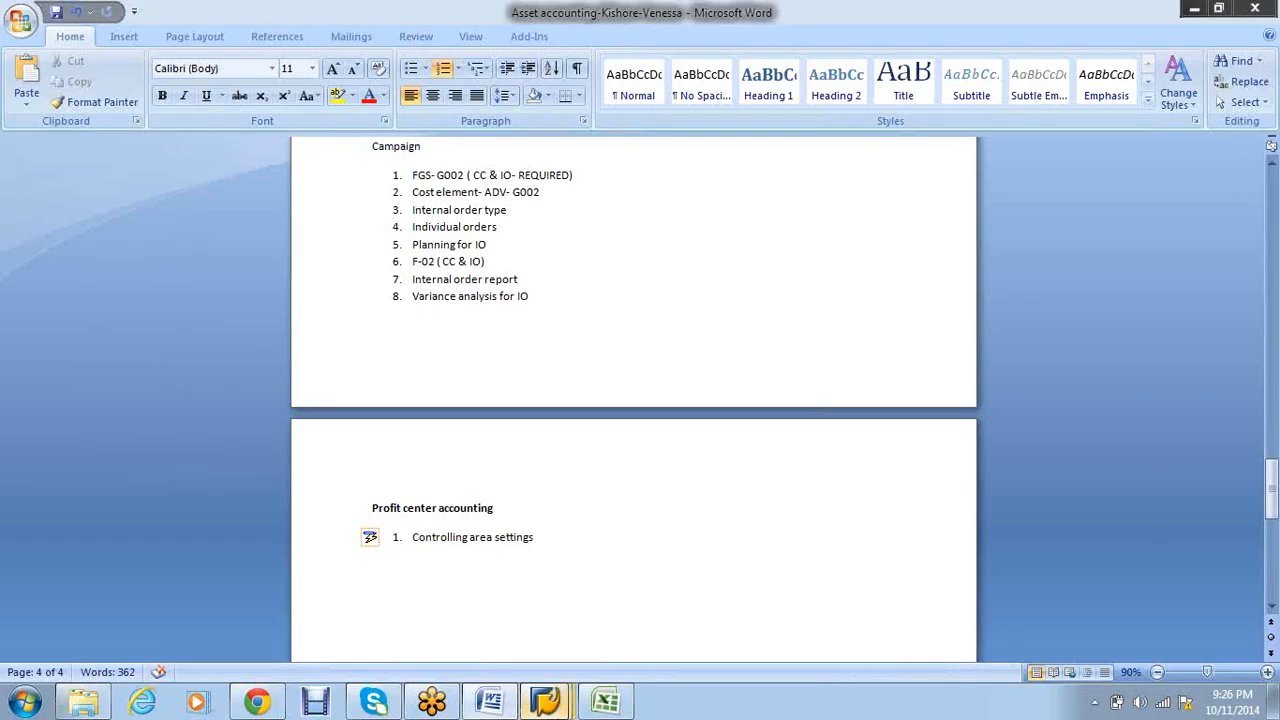
{"action": "mouse_move", "coordinate": [545, 701]}
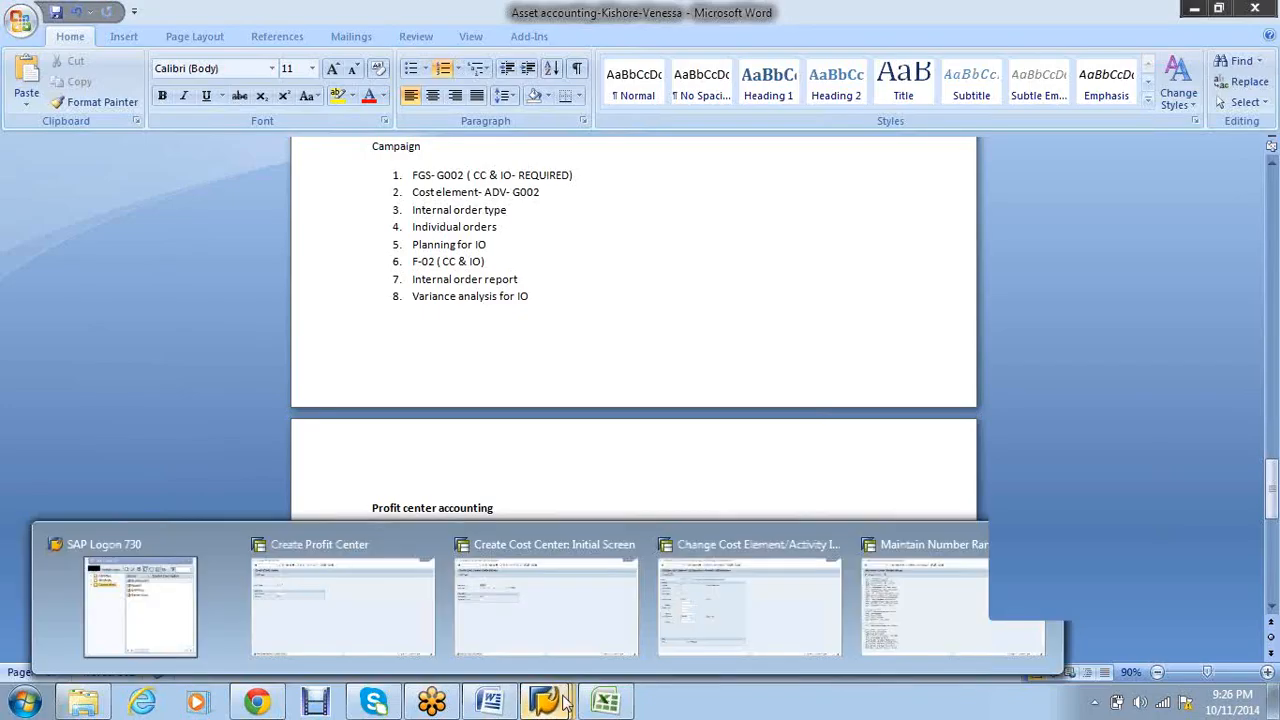
{"action": "left_click", "coordinate": [562, 625]}
{"action": "key", "text": "Return"}
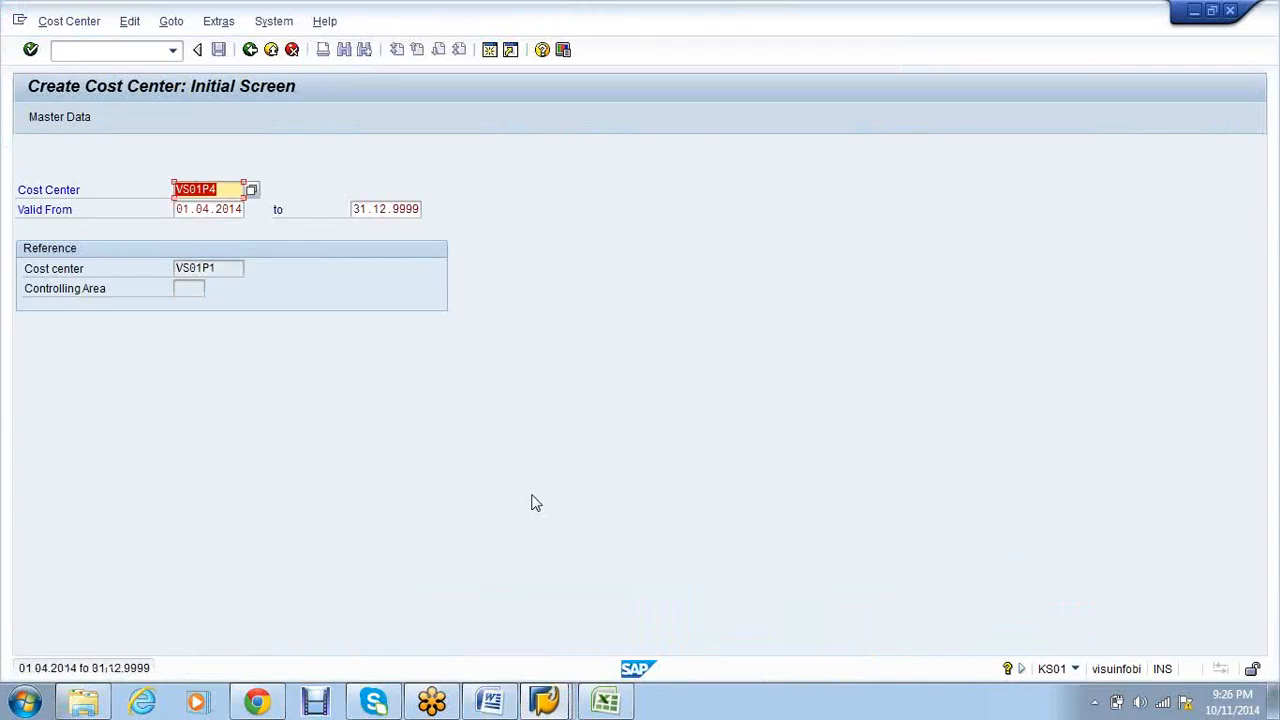
{"action": "left_click", "coordinate": [91, 49]}
{"action": "type", "text": "/nks02"}
{"action": "key", "text": "Return"}
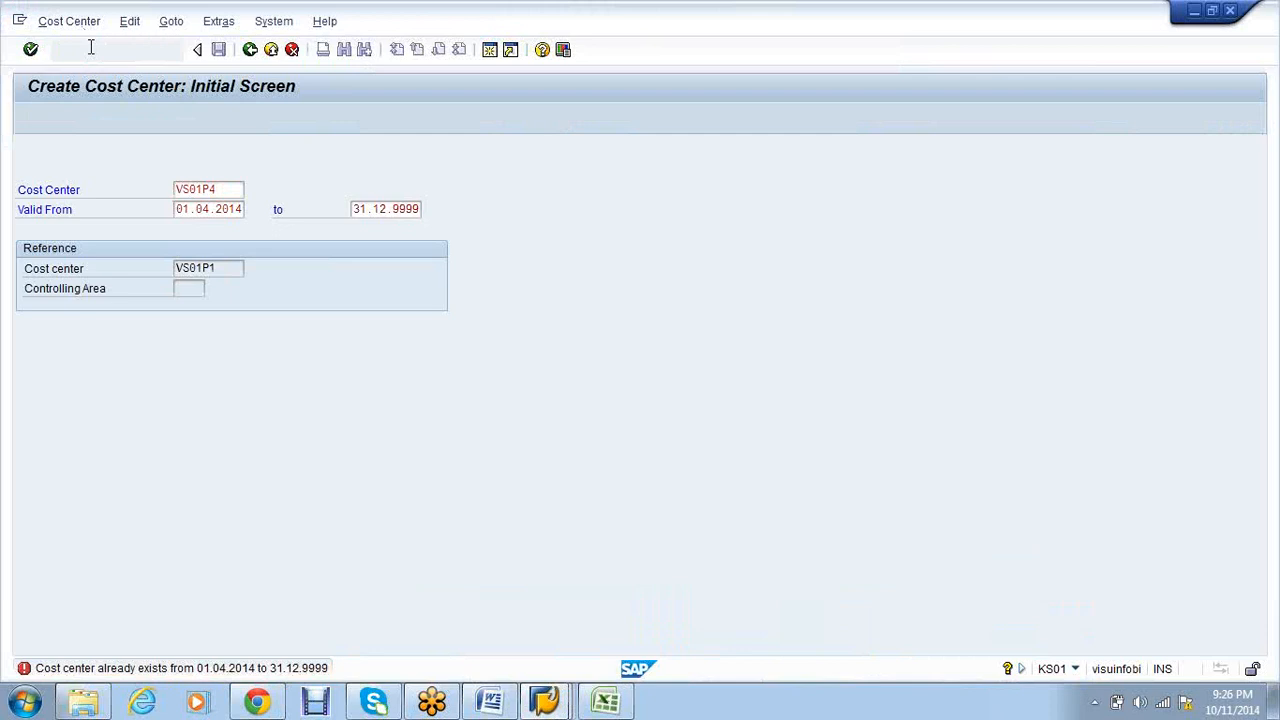
{"action": "key", "text": "Return"}
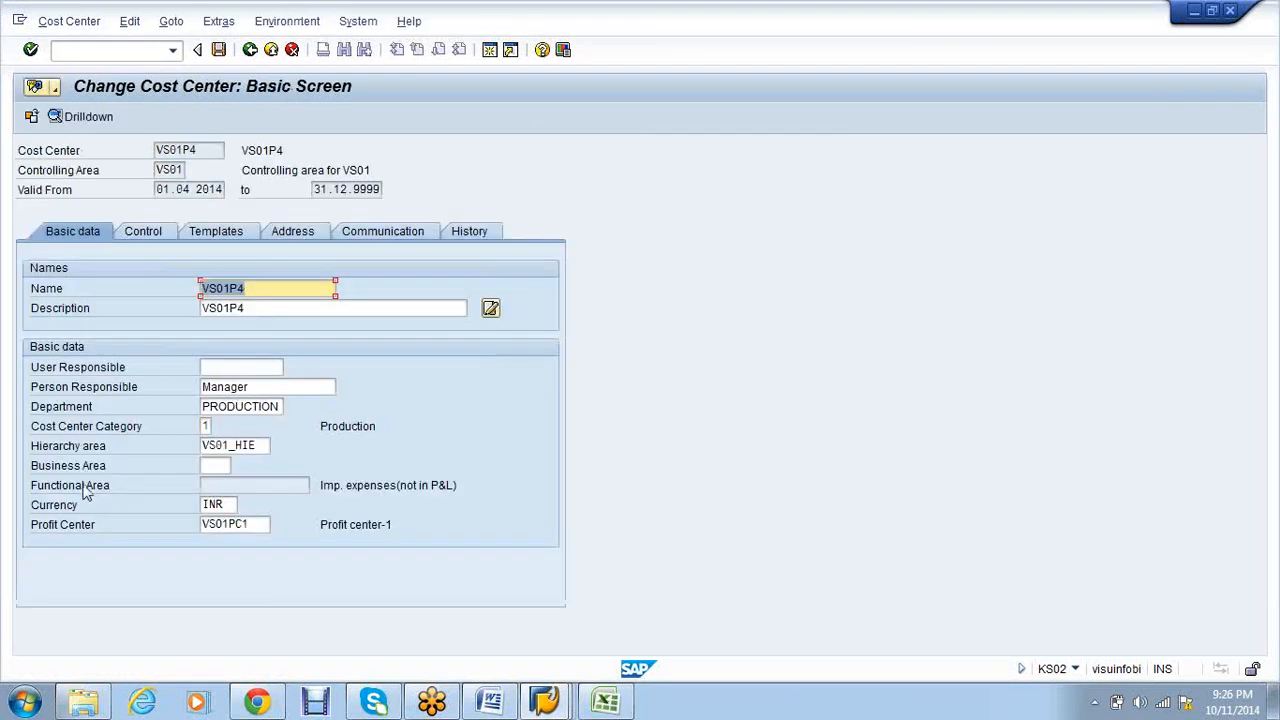
{"action": "left_click", "coordinate": [84, 493]}
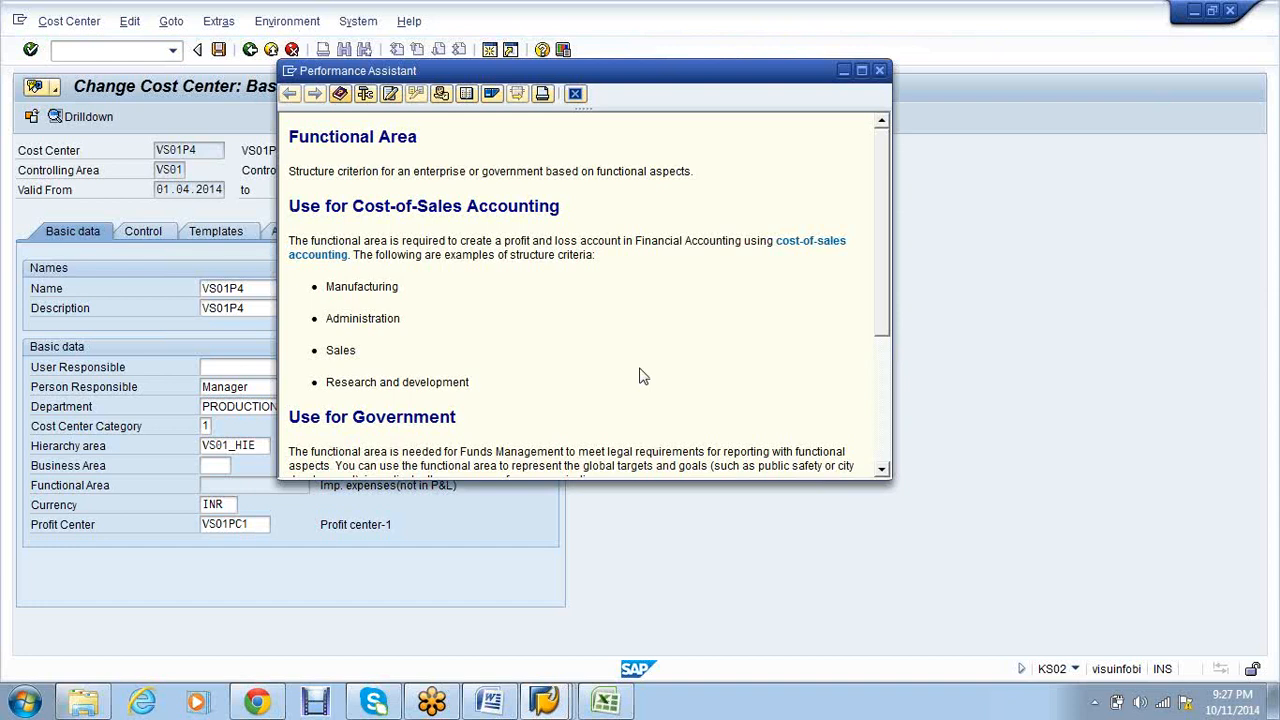
{"action": "left_click", "coordinate": [879, 72]}
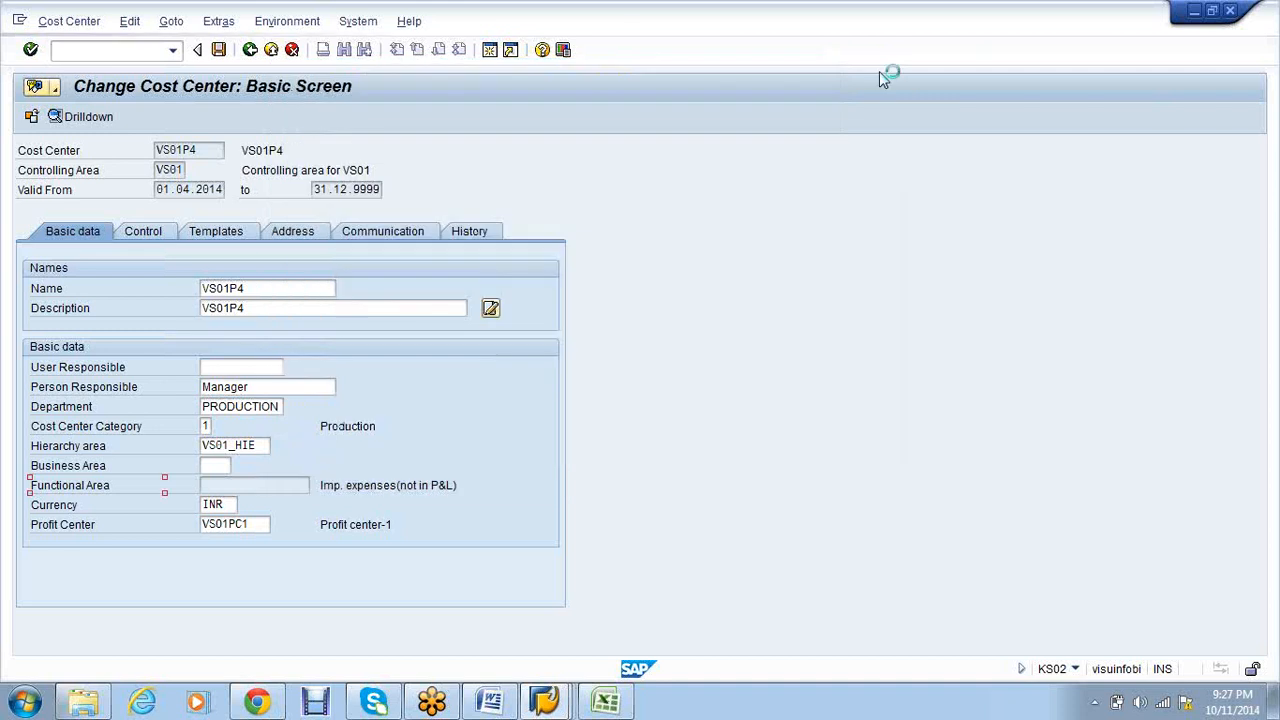
- In the Create Profit Center session, start transaction FS00 and copy G/L account 300011 Advertisement to account 300012 in company code VS01
{"action": "left_click", "coordinate": [563, 703]}
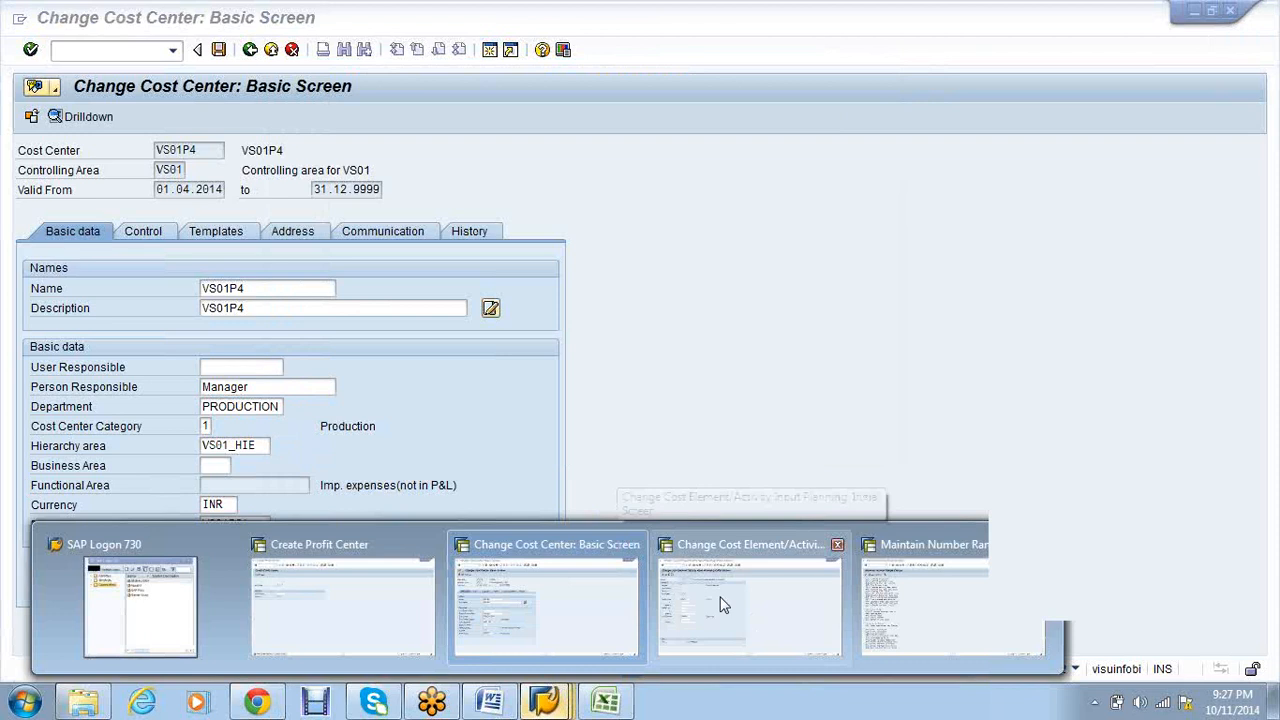
{"action": "left_click", "coordinate": [382, 611]}
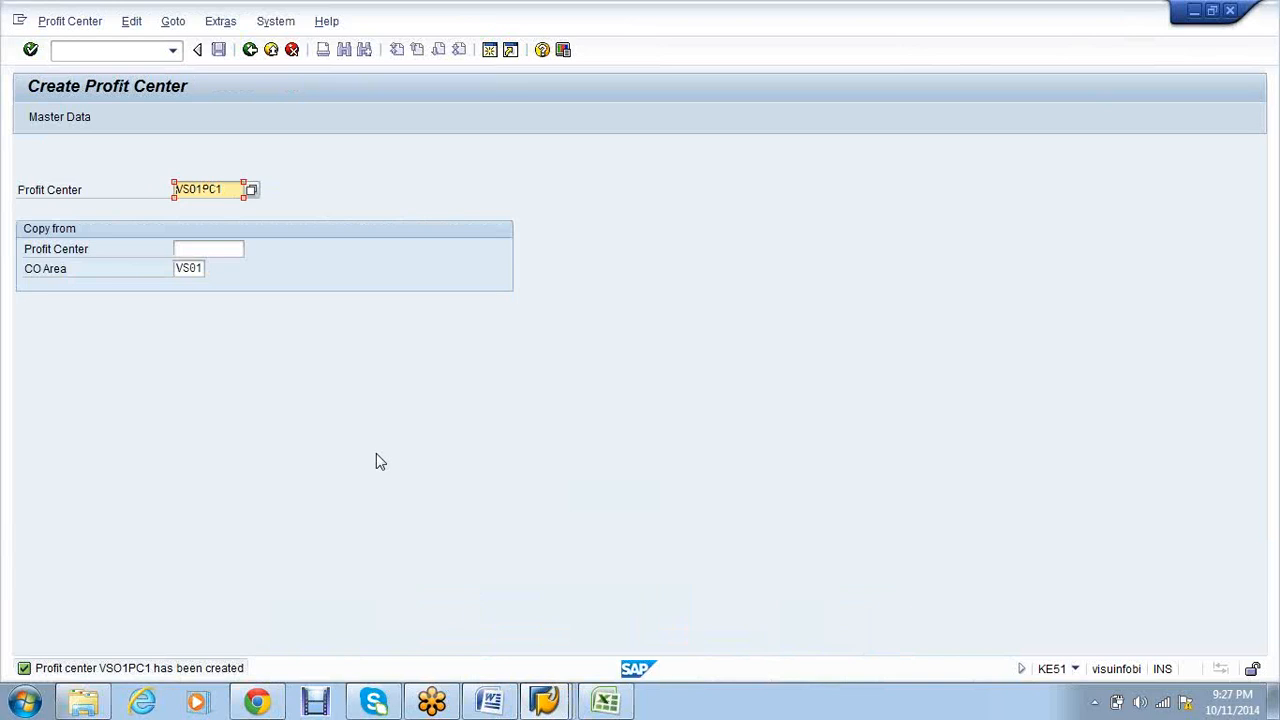
{"action": "left_click", "coordinate": [100, 56]}
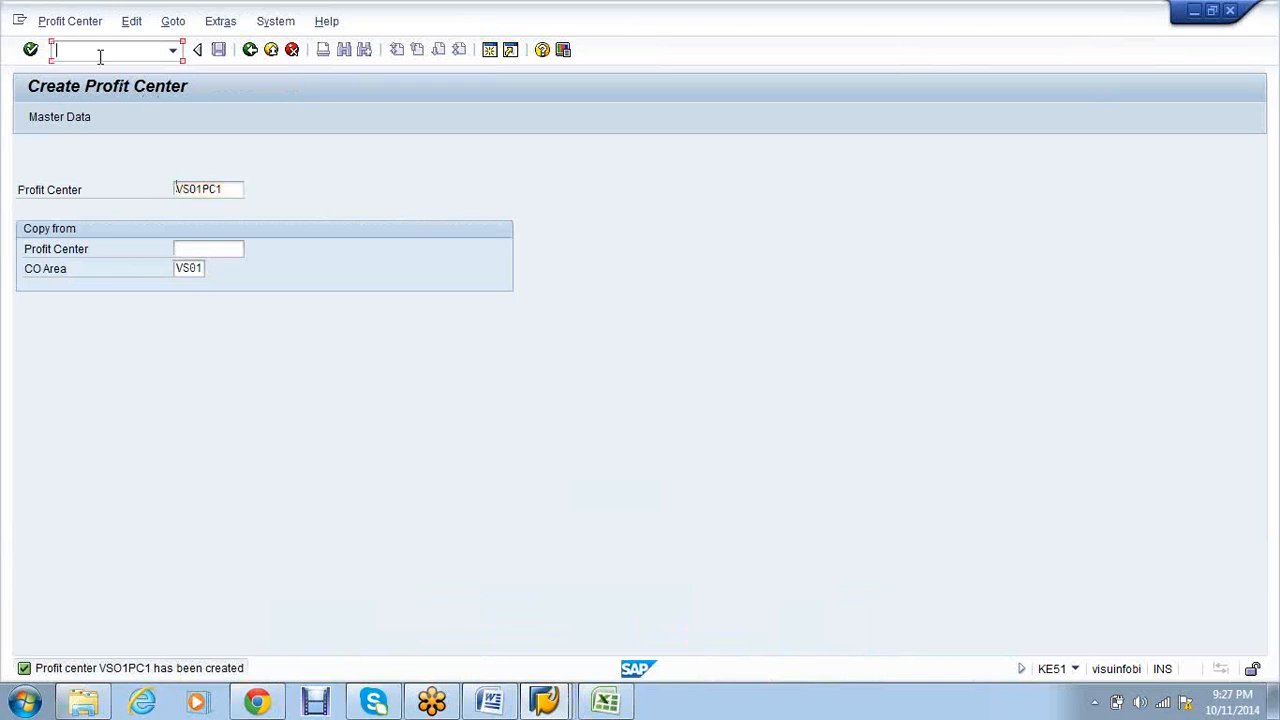
{"action": "type", "text": "/nfs00"}
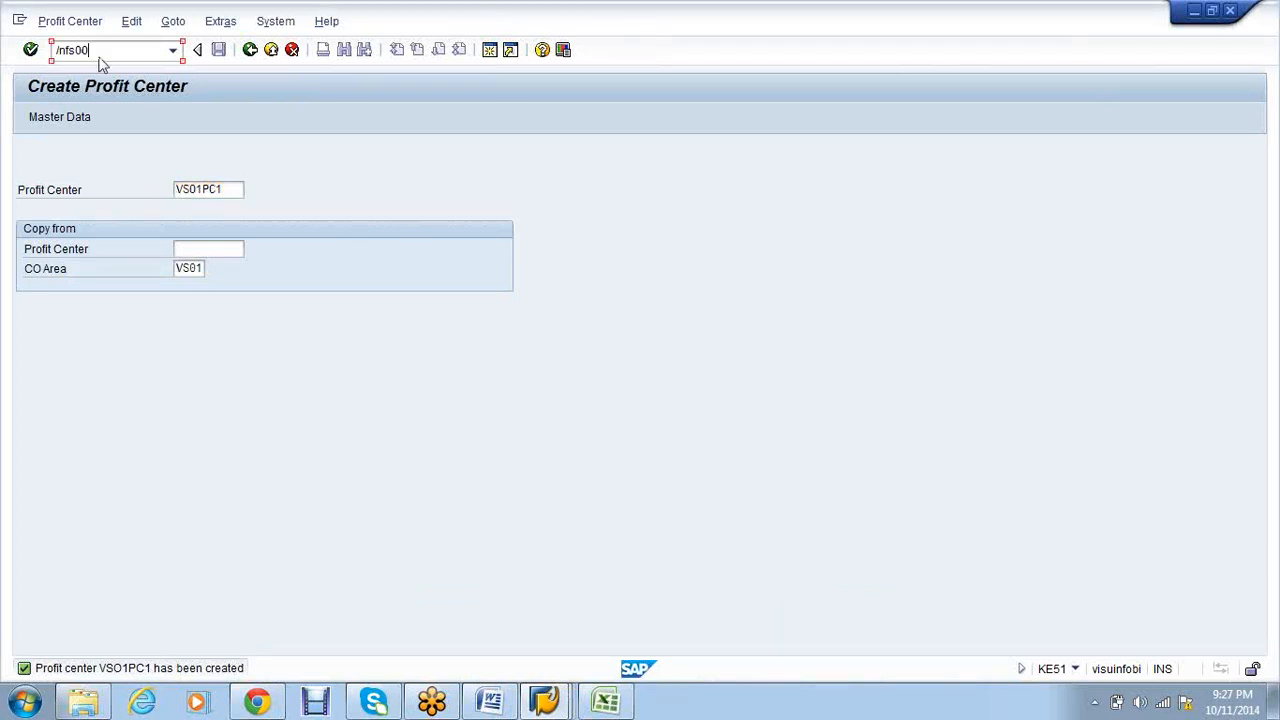
{"action": "key", "text": "Return"}
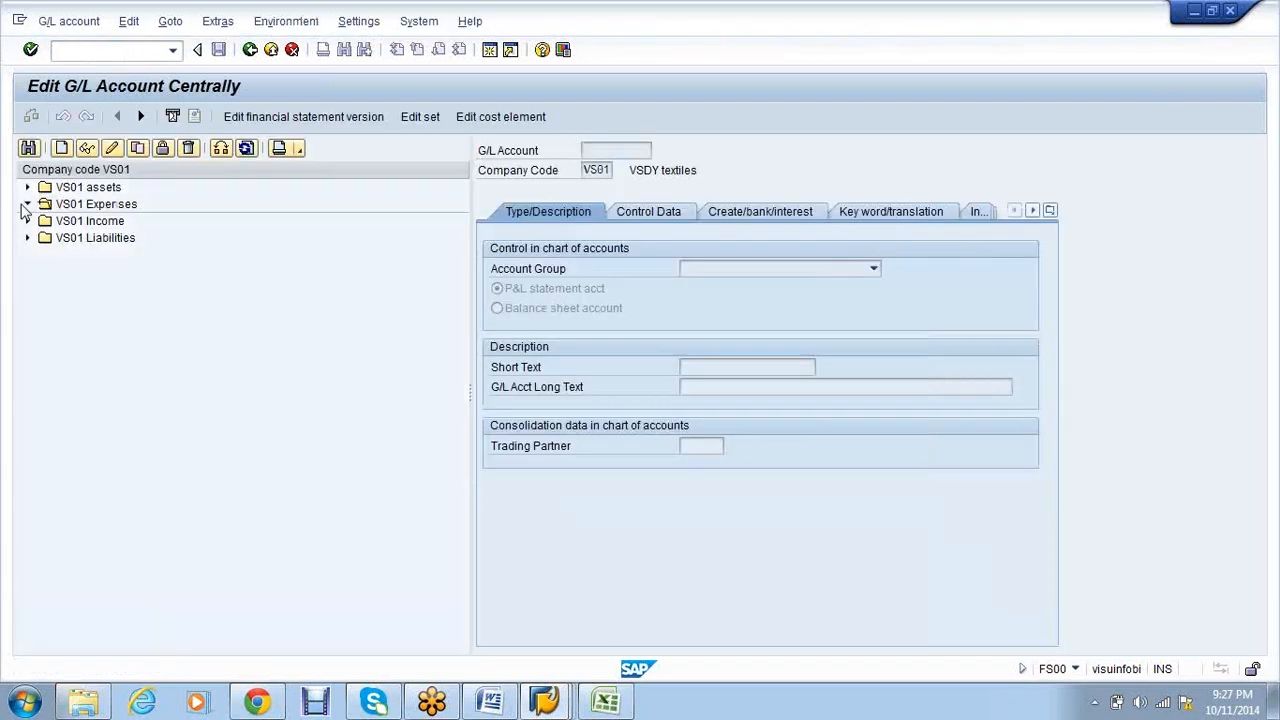
{"action": "left_click", "coordinate": [28, 204]}
{"action": "right_click", "coordinate": [137, 407]}
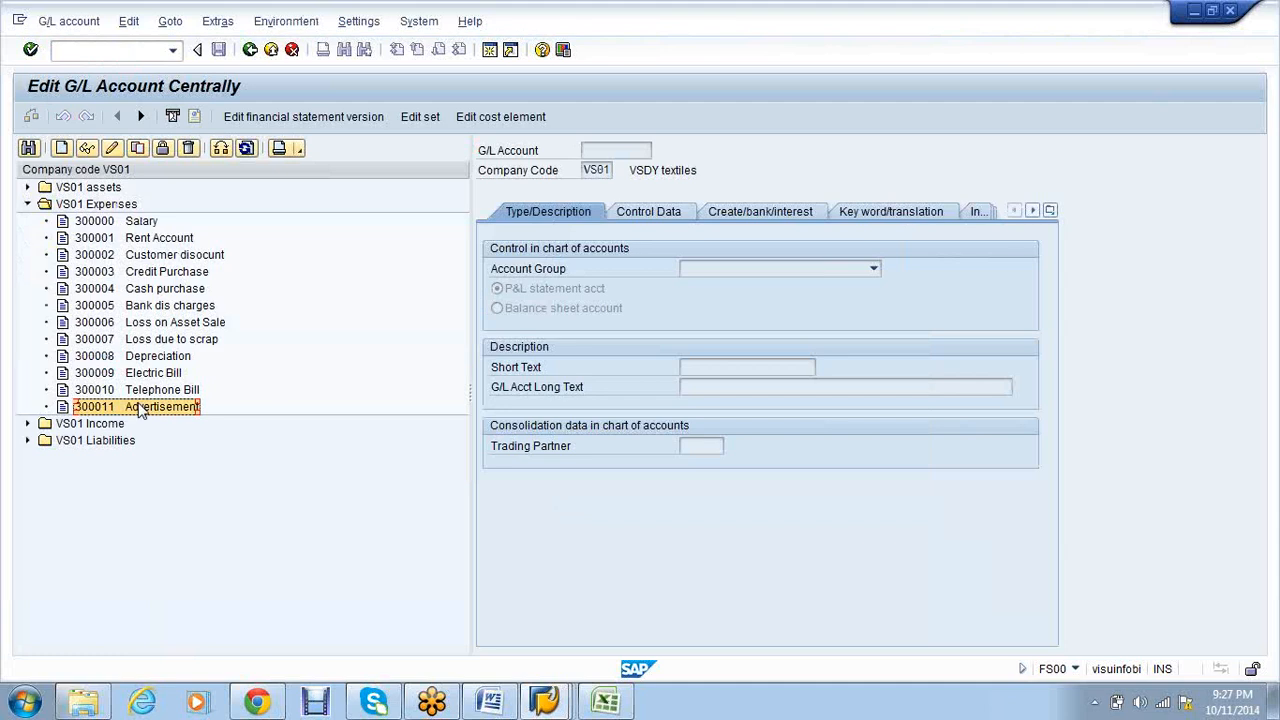
{"action": "left_click", "coordinate": [193, 457]}
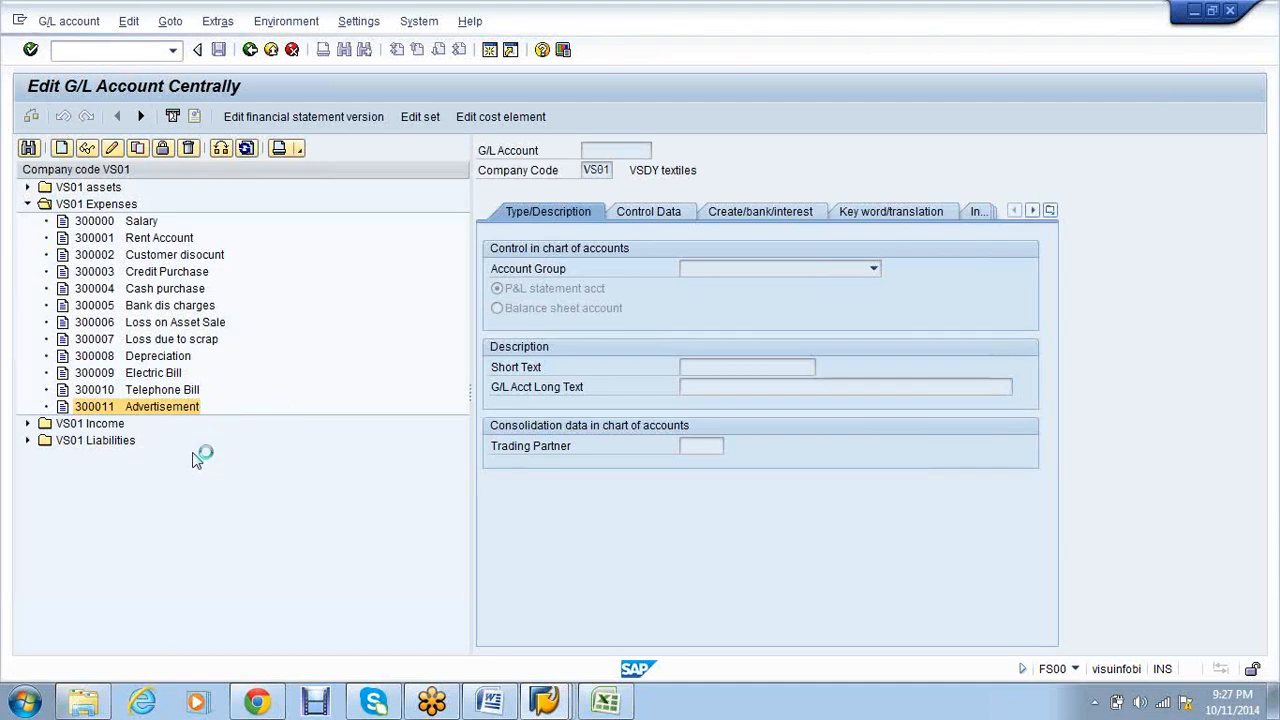
{"action": "type", "text": "300012"}
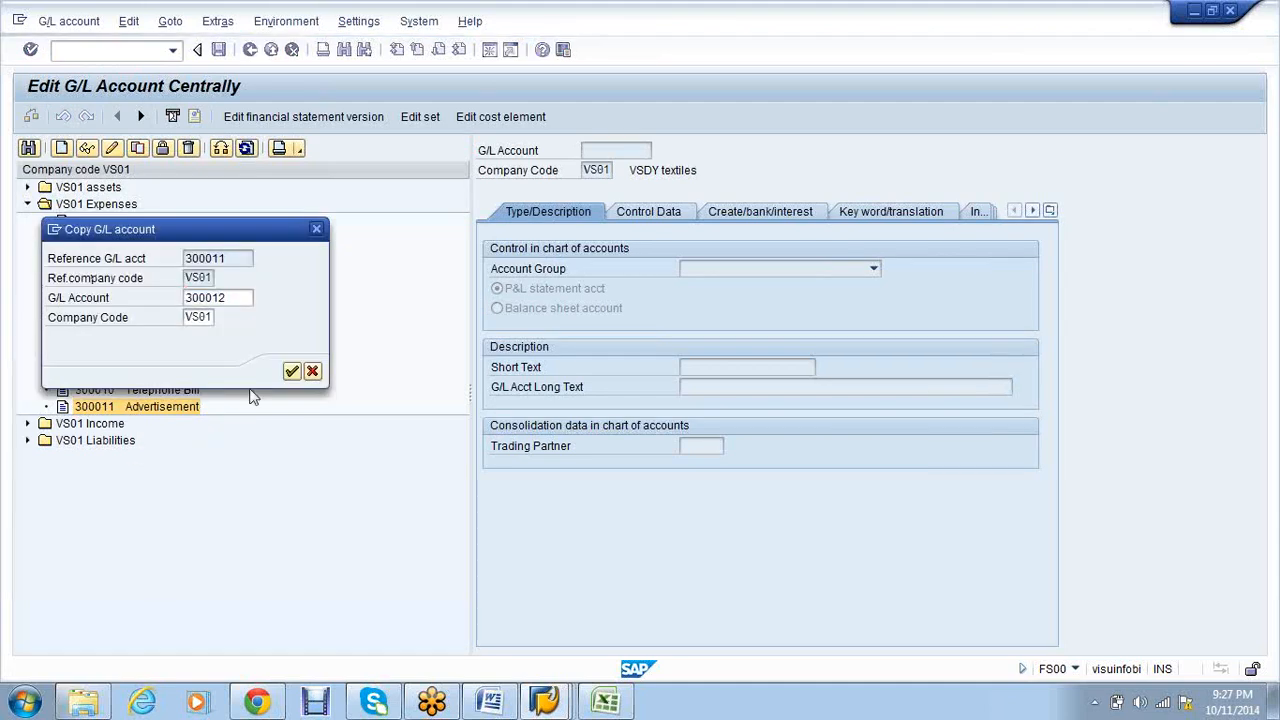
{"action": "left_click", "coordinate": [292, 371]}
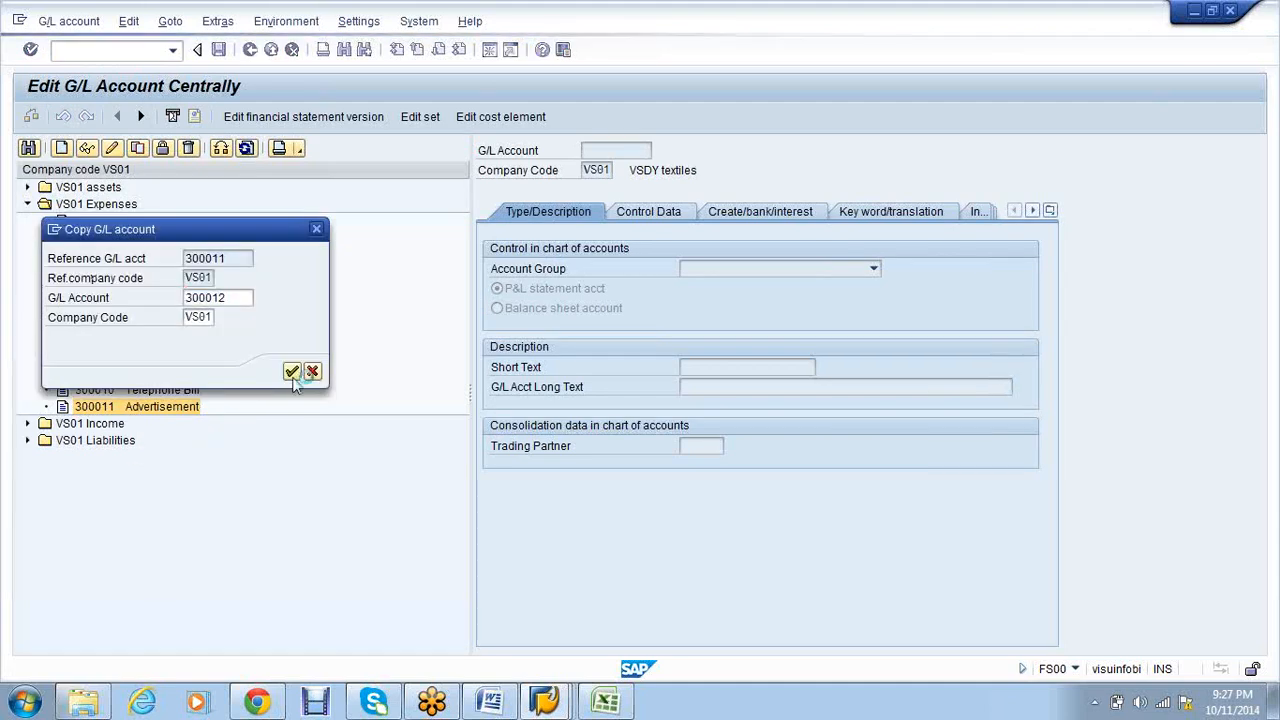
- Replace both the short text and the long text of G/L account 300012 with Wages
{"action": "left_click", "coordinate": [786, 371]}
{"action": "key", "text": "BackSpace"}
{"action": "key", "text": "BackSpace"}
{"action": "key", "text": "BackSpace"}
{"action": "key", "text": "BackSpace"}
{"action": "key", "text": "BackSpace"}
{"action": "key", "text": "BackSpace"}
{"action": "key", "text": "BackSpace"}
{"action": "key", "text": "BackSpace"}
{"action": "key", "text": "BackSpace"}
{"action": "key", "text": "BackSpace"}
{"action": "key", "text": "BackSpace"}
{"action": "key", "text": "BackSpace"}
{"action": "key", "text": "BackSpace"}
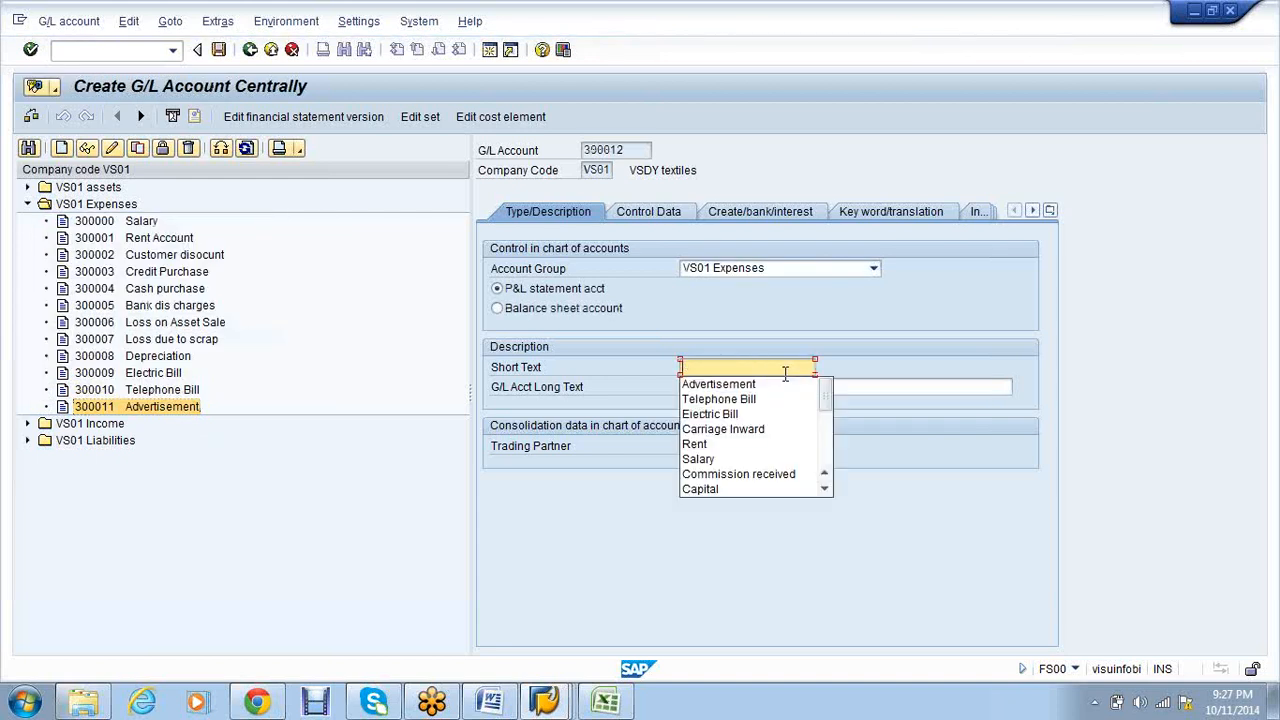
{"action": "type", "text": "Wages"}
{"action": "left_click_drag", "start_coordinate": [766, 371], "coordinate": [649, 378]}
{"action": "key", "text": "ctrl+c"}
{"action": "key", "text": "Tab"}
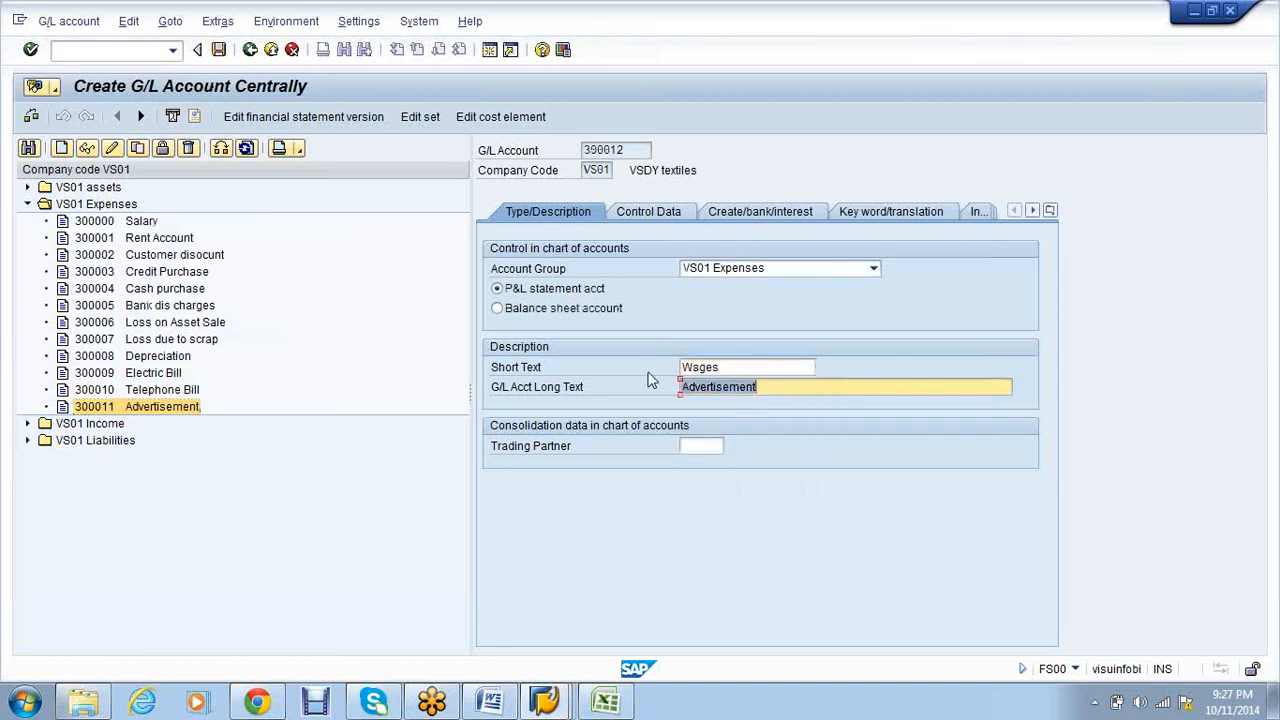
{"action": "key", "text": "ctrl+v"}
- Set the field status group of account 300012 to G004, and save the account while proceeding to its cost element
{"action": "left_click", "coordinate": [661, 214]}
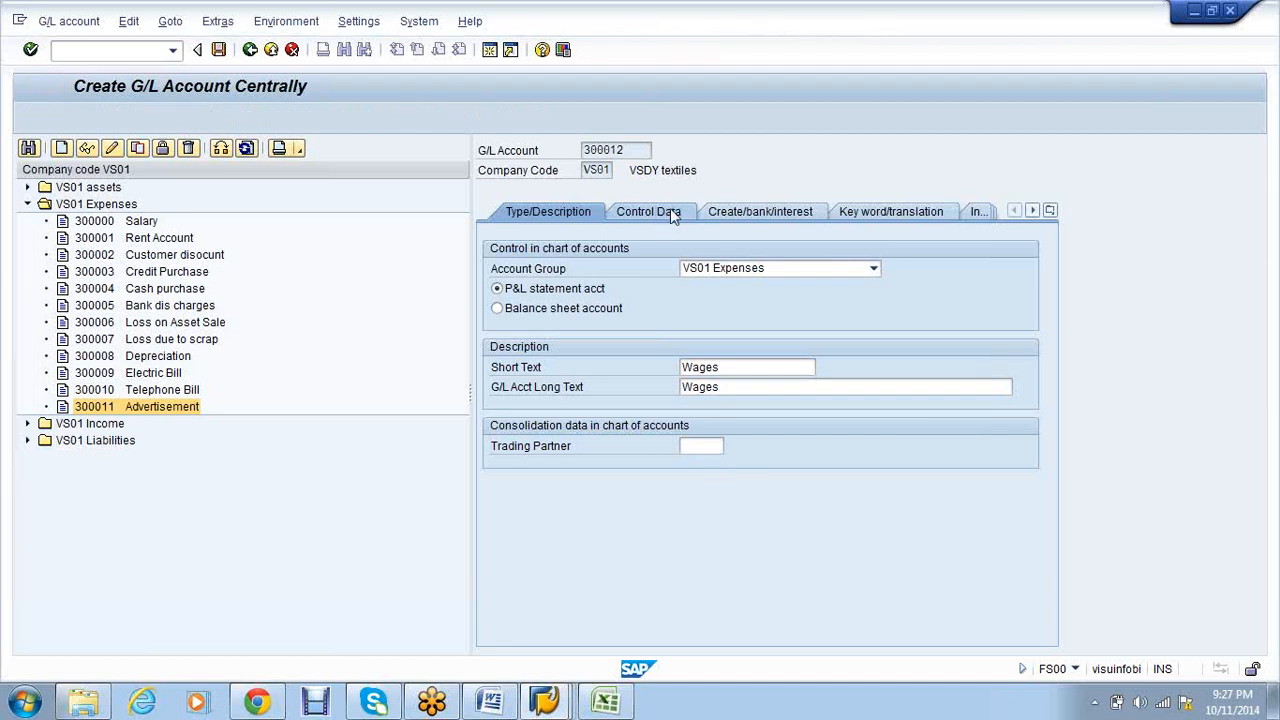
{"action": "left_click", "coordinate": [718, 213]}
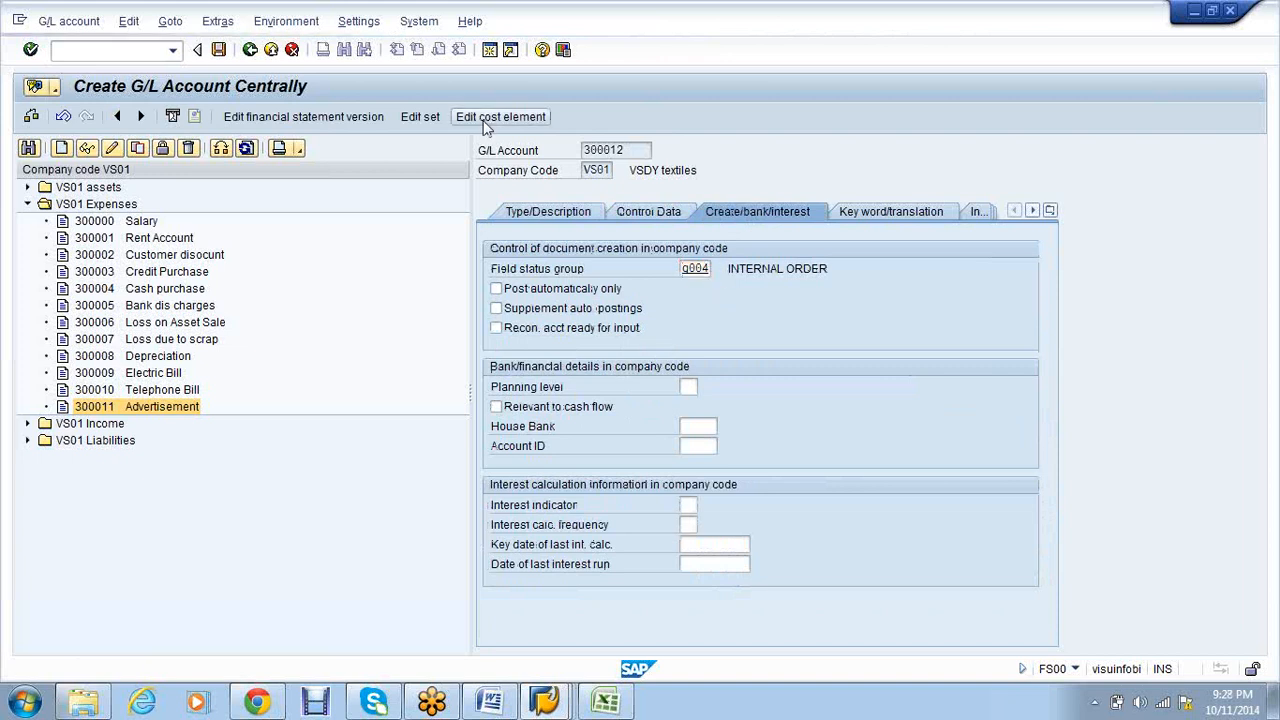
{"action": "left_click", "coordinate": [487, 120]}
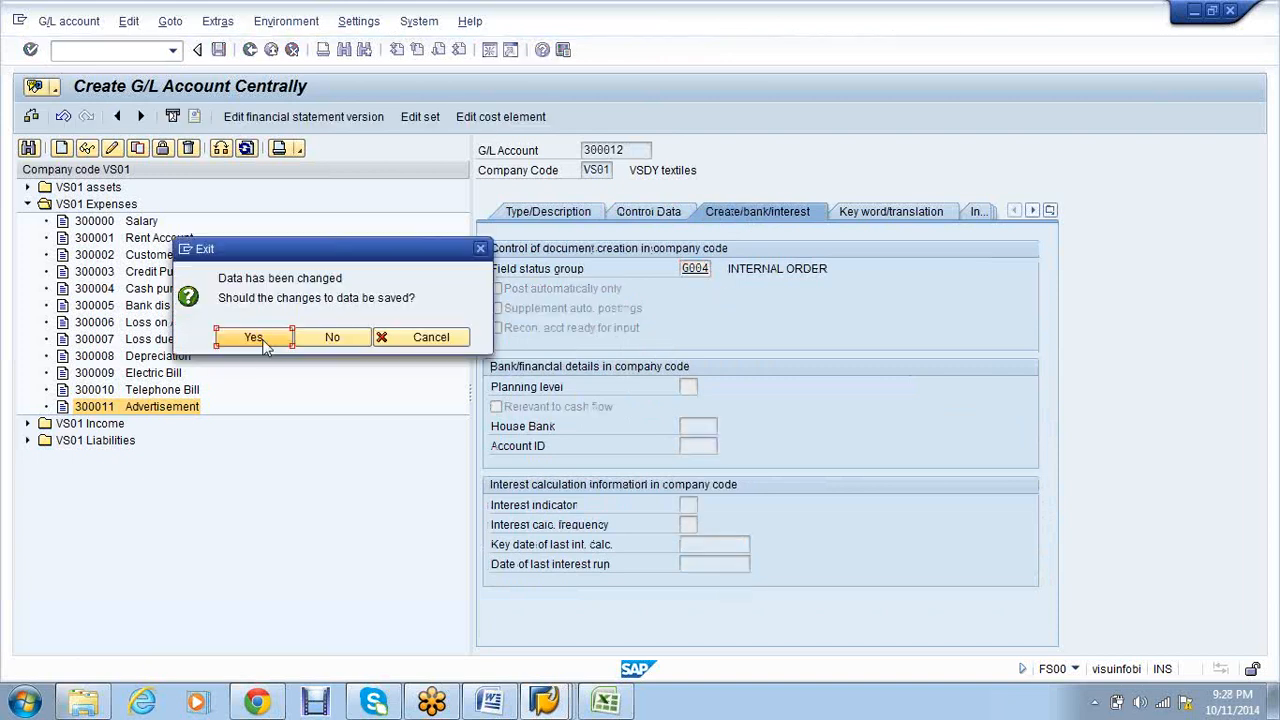
{"action": "left_click", "coordinate": [262, 340]}
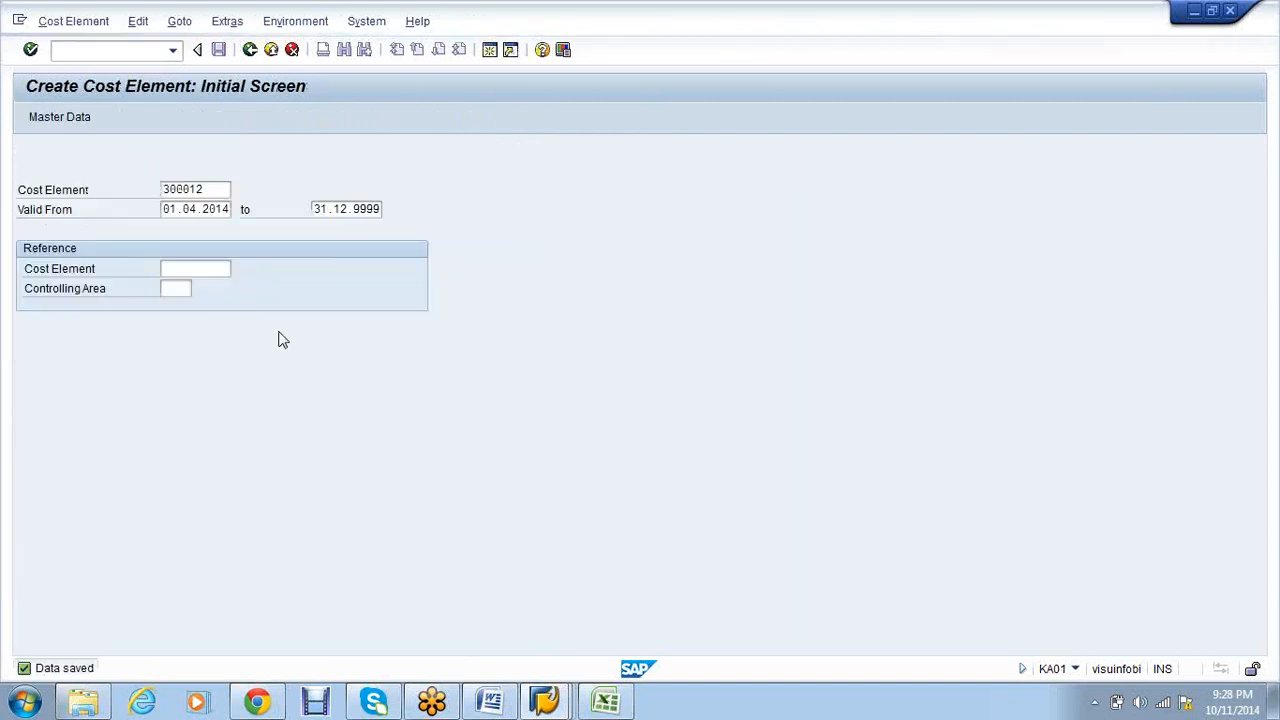
- Create and save cost element 300012 valid from 01.04.2014 with cost element category 1
{"action": "key", "text": "Return"}
{"action": "type", "text": "1"}
{"action": "left_click", "coordinate": [220, 54]}
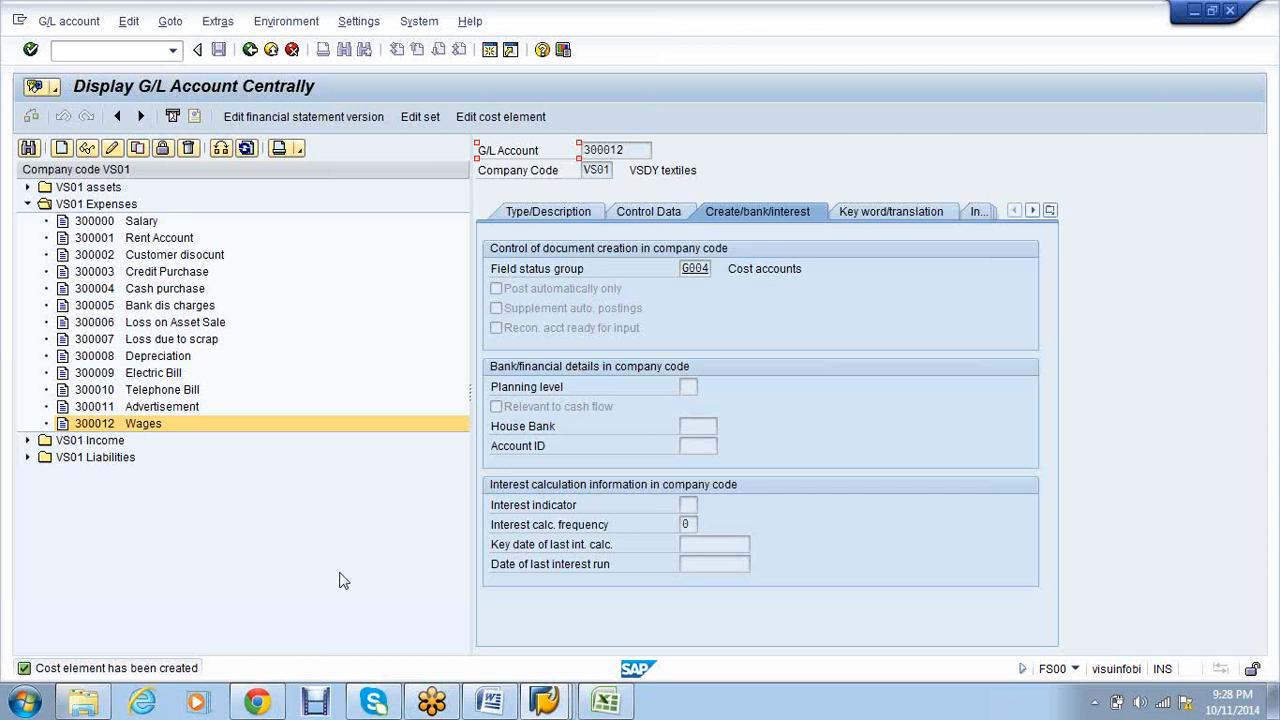
- Copy the VS01 Income account 200005 Profit on Asset Sale to new G/L account 200006
{"action": "left_click", "coordinate": [27, 442]}
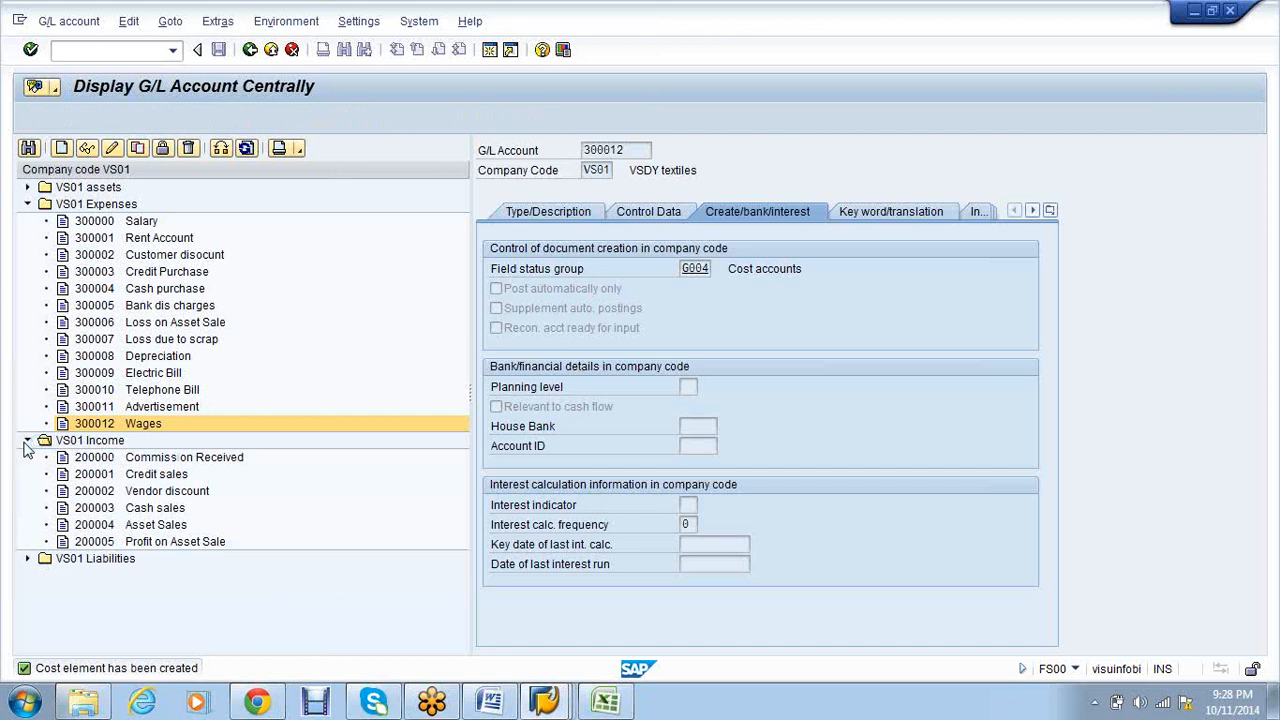
{"action": "left_click", "coordinate": [165, 545]}
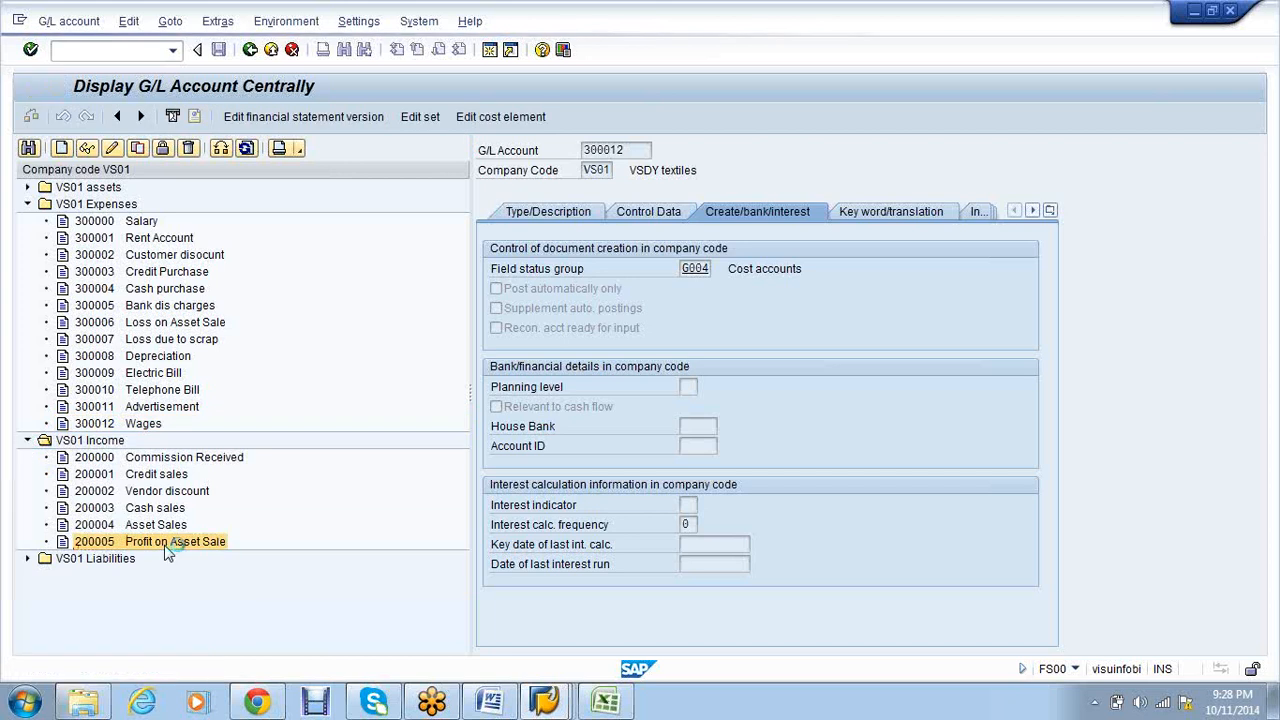
{"action": "right_click", "coordinate": [168, 556]}
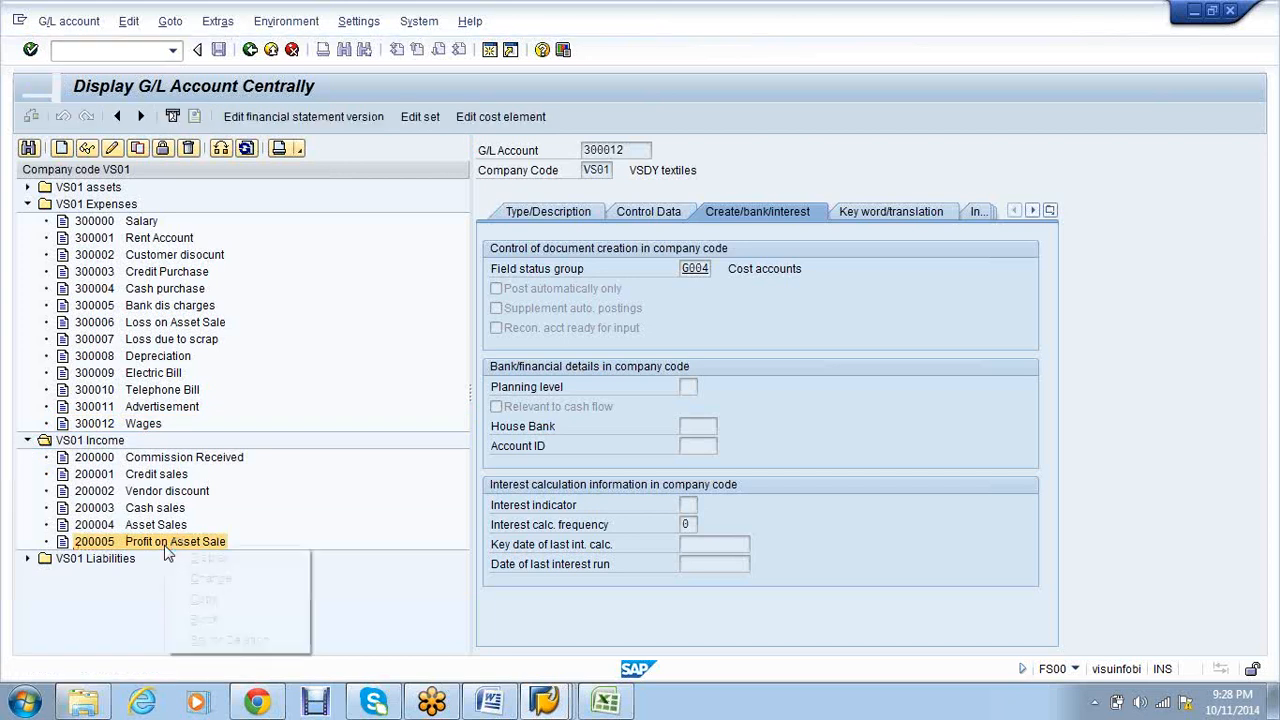
{"action": "left_click", "coordinate": [225, 604]}
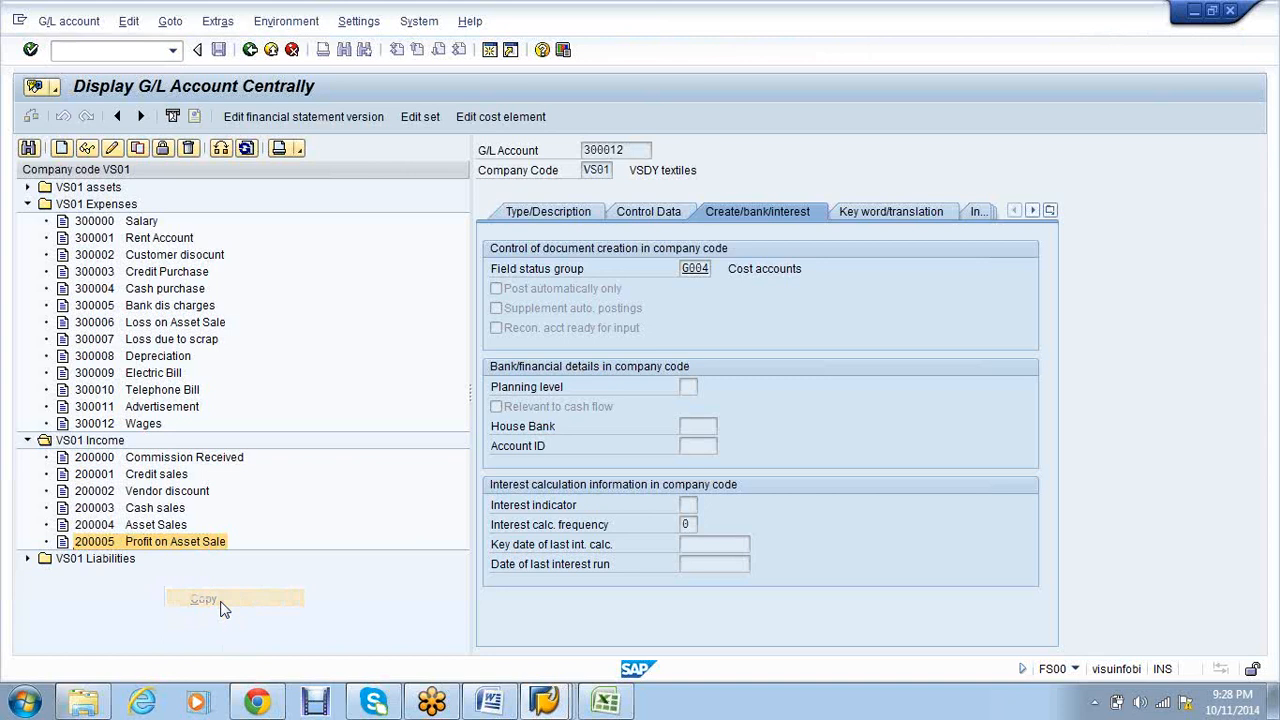
{"action": "type", "text": "200006"}
{"action": "key", "text": "Return"}
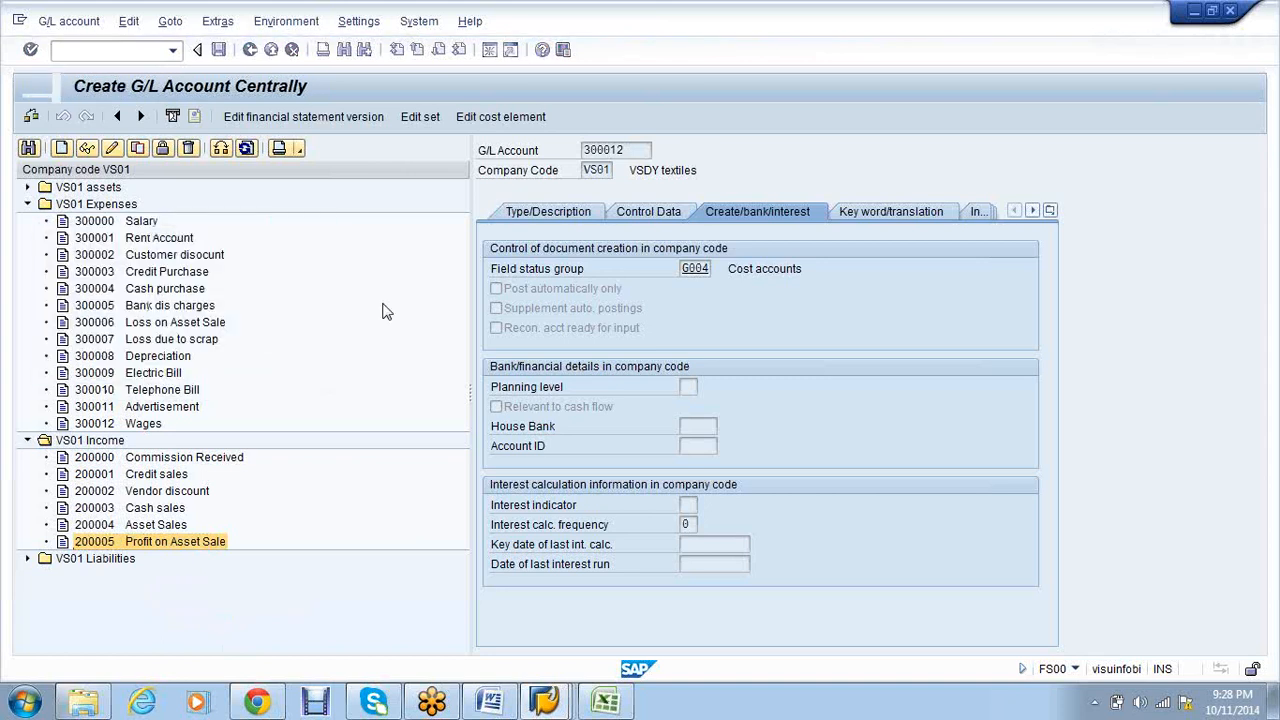
- Replace the short text of G/L account 200006 with Credit Sale2 and its long text with Credit sales 2
{"action": "left_click", "coordinate": [558, 215]}
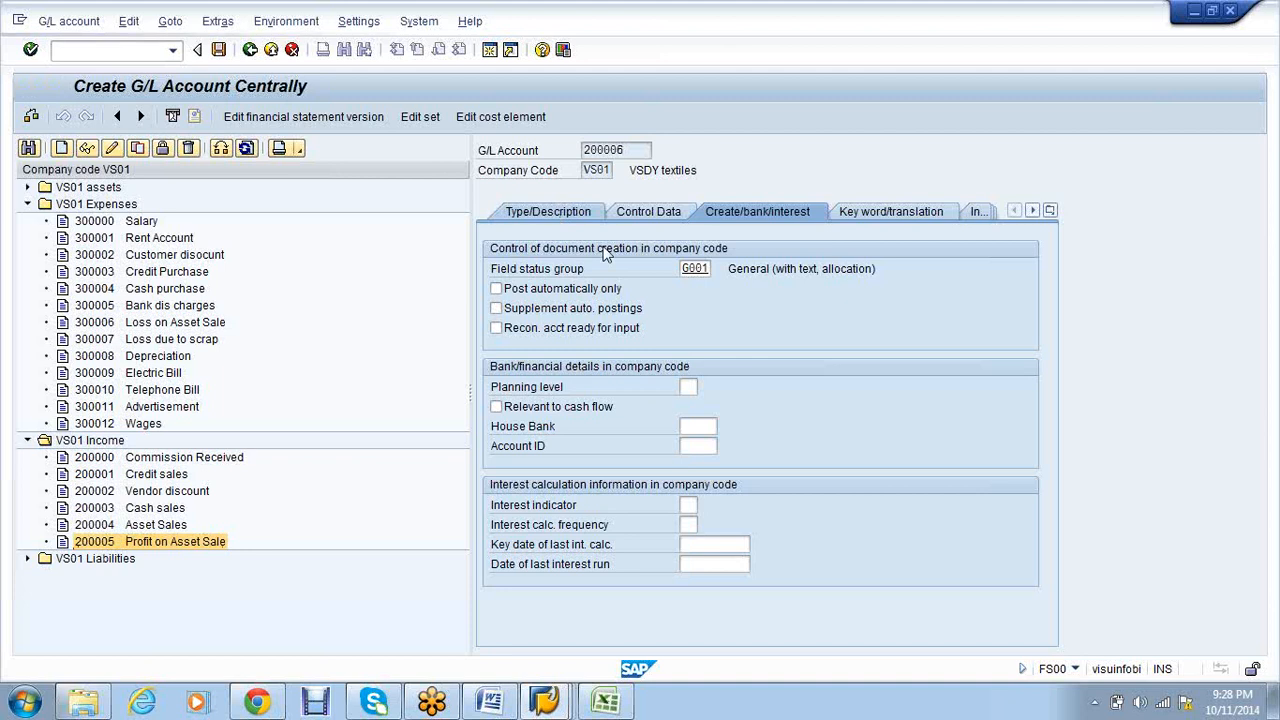
{"action": "key", "text": "BackSpace"}
{"action": "key", "text": "BackSpace"}
{"action": "key", "text": "BackSpace"}
{"action": "key", "text": "BackSpace"}
{"action": "key", "text": "BackSpace"}
{"action": "key", "text": "BackSpace"}
{"action": "key", "text": "BackSpace"}
{"action": "key", "text": "BackSpace"}
{"action": "key", "text": "BackSpace"}
{"action": "key", "text": "BackSpace"}
{"action": "key", "text": "BackSpace"}
{"action": "key", "text": "BackSpace"}
{"action": "key", "text": "BackSpace"}
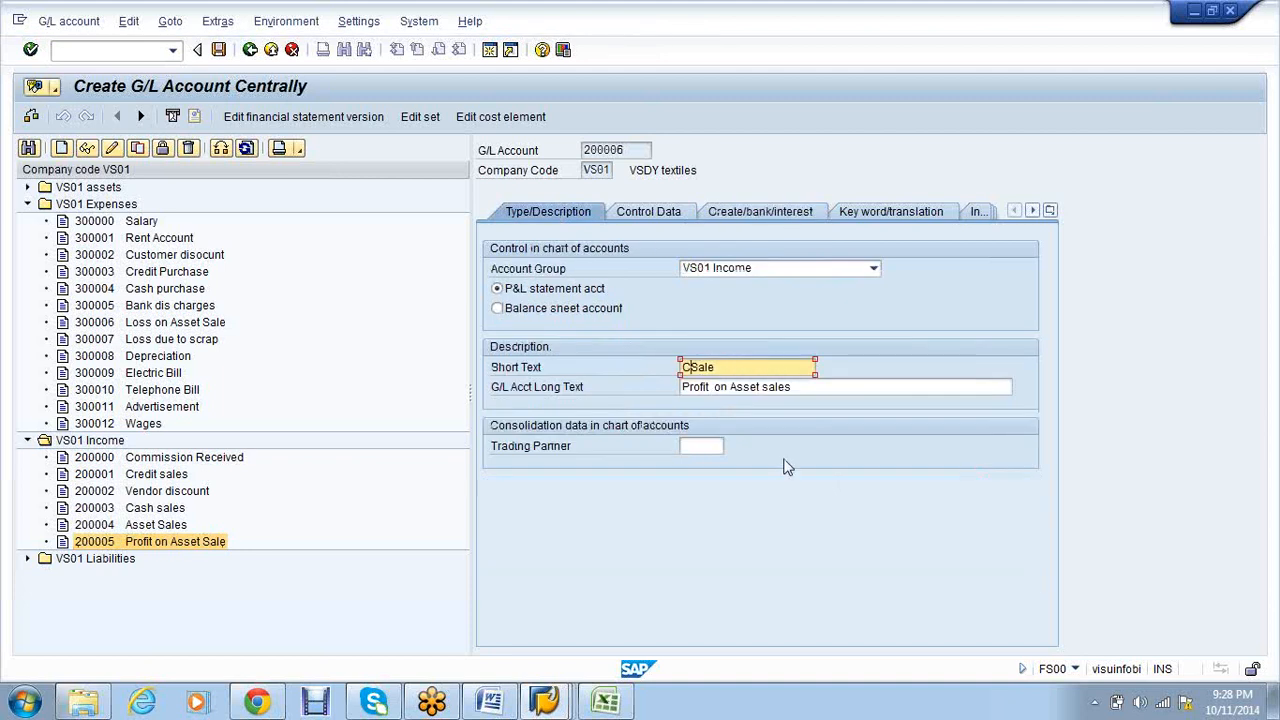
{"action": "type", "text": "Credit"}
{"action": "key", "text": "End"}
{"action": "type", "text": "2"}
{"action": "key", "text": "Tab"}
{"action": "type", "text": "Credit sales"}
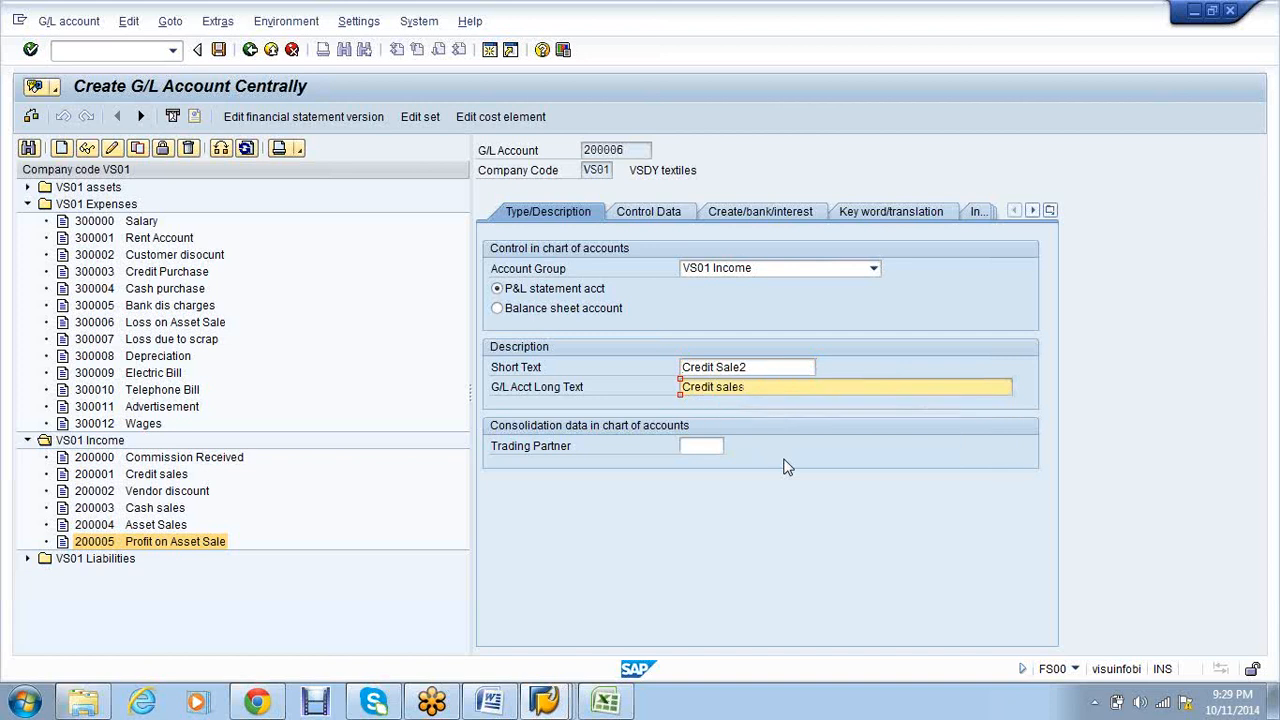
{"action": "type", "text": " 2"}
- Set the field status group of account 200006 to G036, and save the account while proceeding to its cost element
{"action": "left_click", "coordinate": [758, 212]}
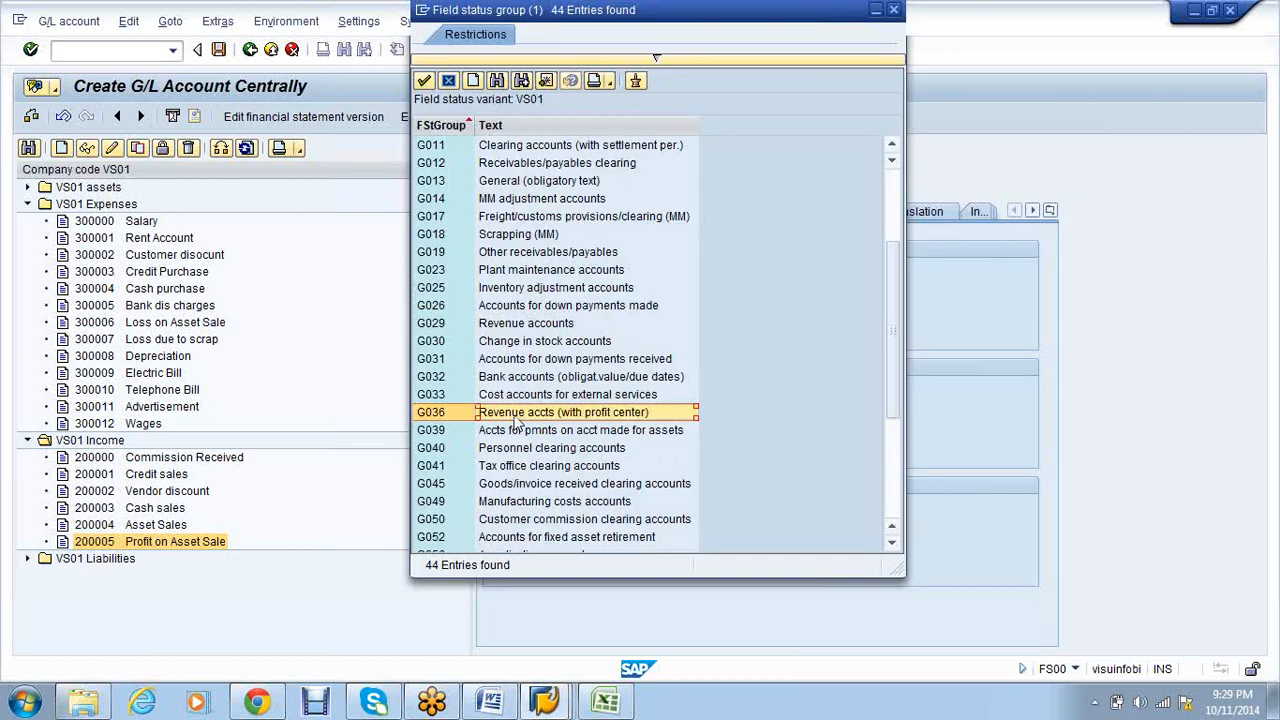
{"action": "double_click", "coordinate": [515, 418]}
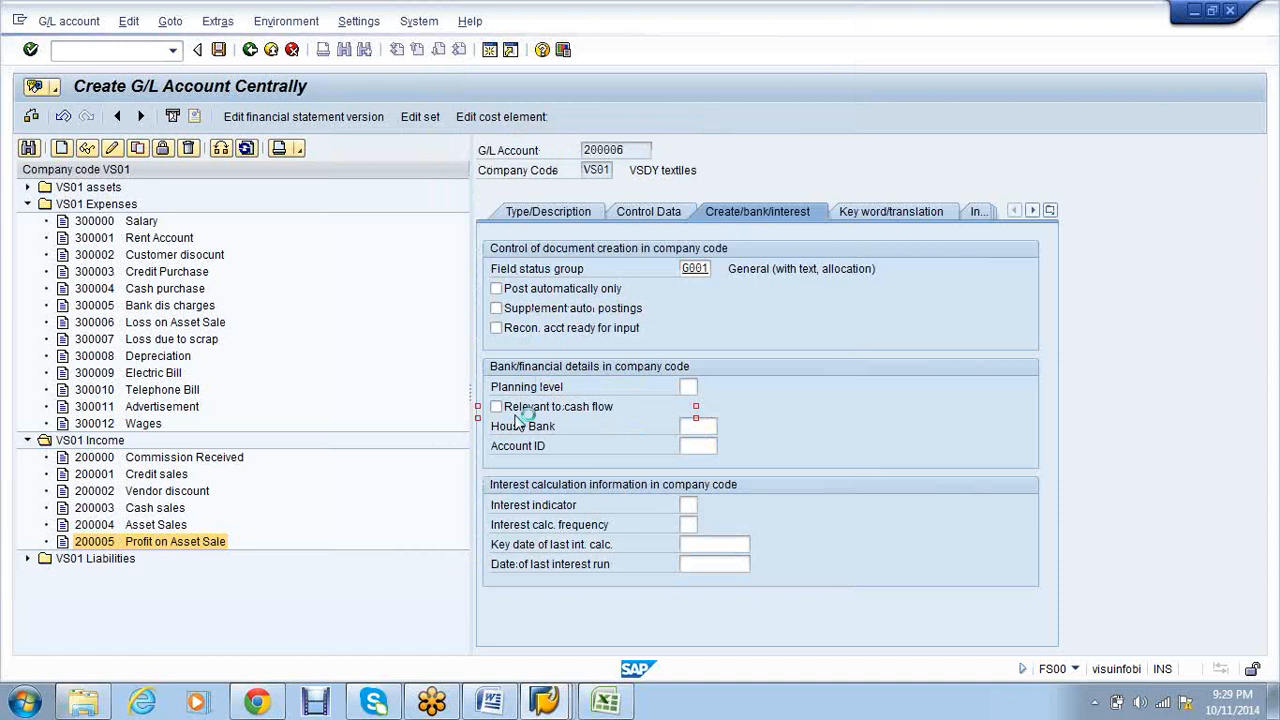
{"action": "left_click", "coordinate": [493, 121]}
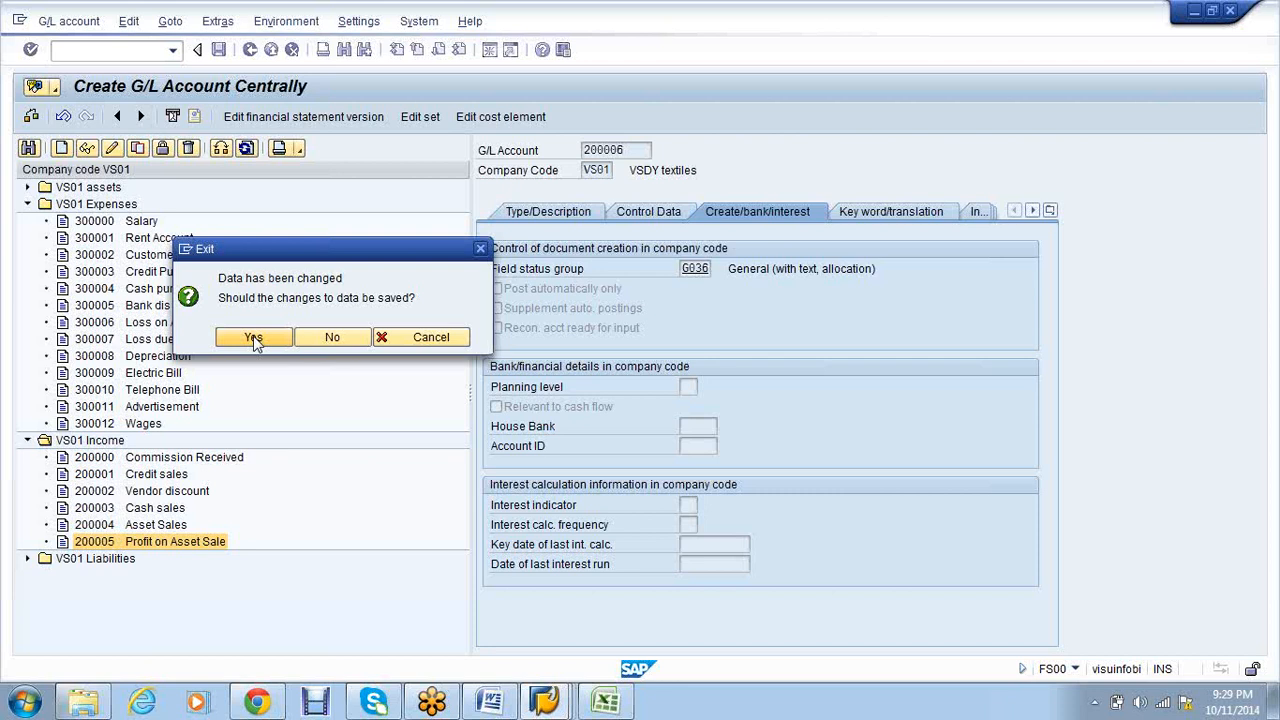
{"action": "left_click", "coordinate": [253, 338]}
- Create cost element 200006 valid from 01.04.2014, choose its cost element category, and save it
{"action": "key", "text": "Return"}
{"action": "left_click", "coordinate": [175, 367]}
{"action": "left_click", "coordinate": [188, 368]}
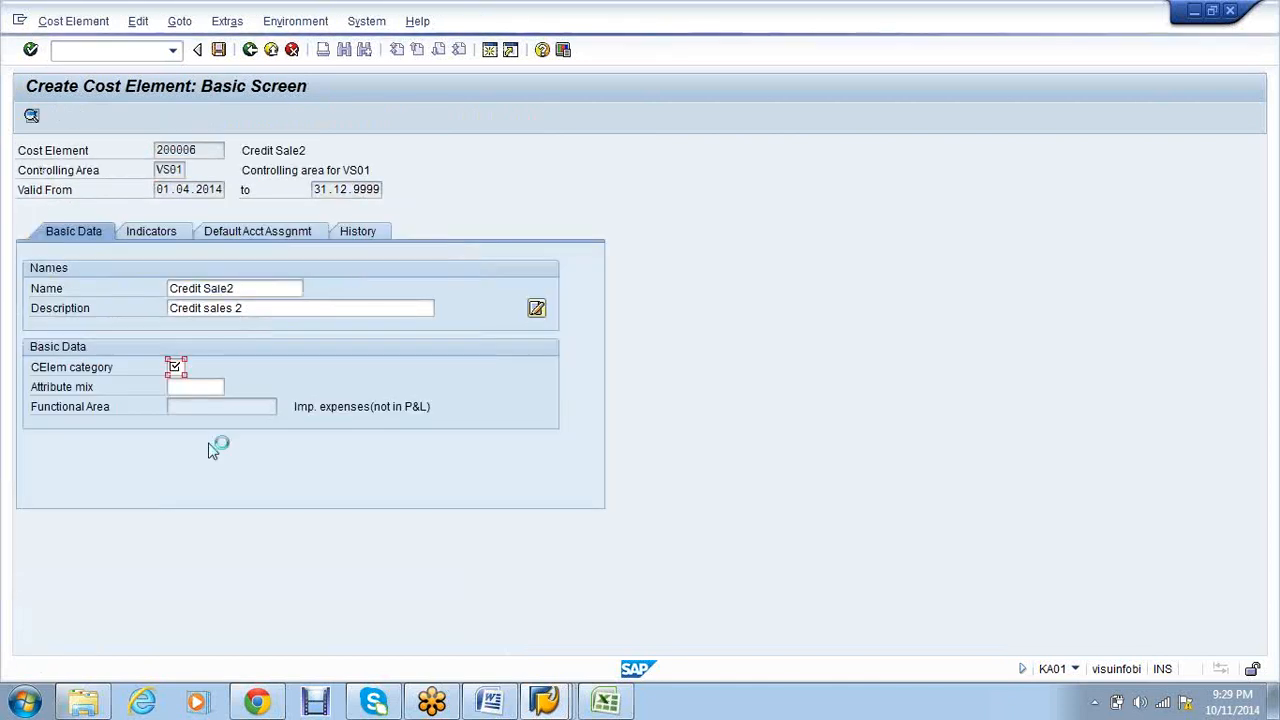
{"action": "left_click", "coordinate": [218, 54]}
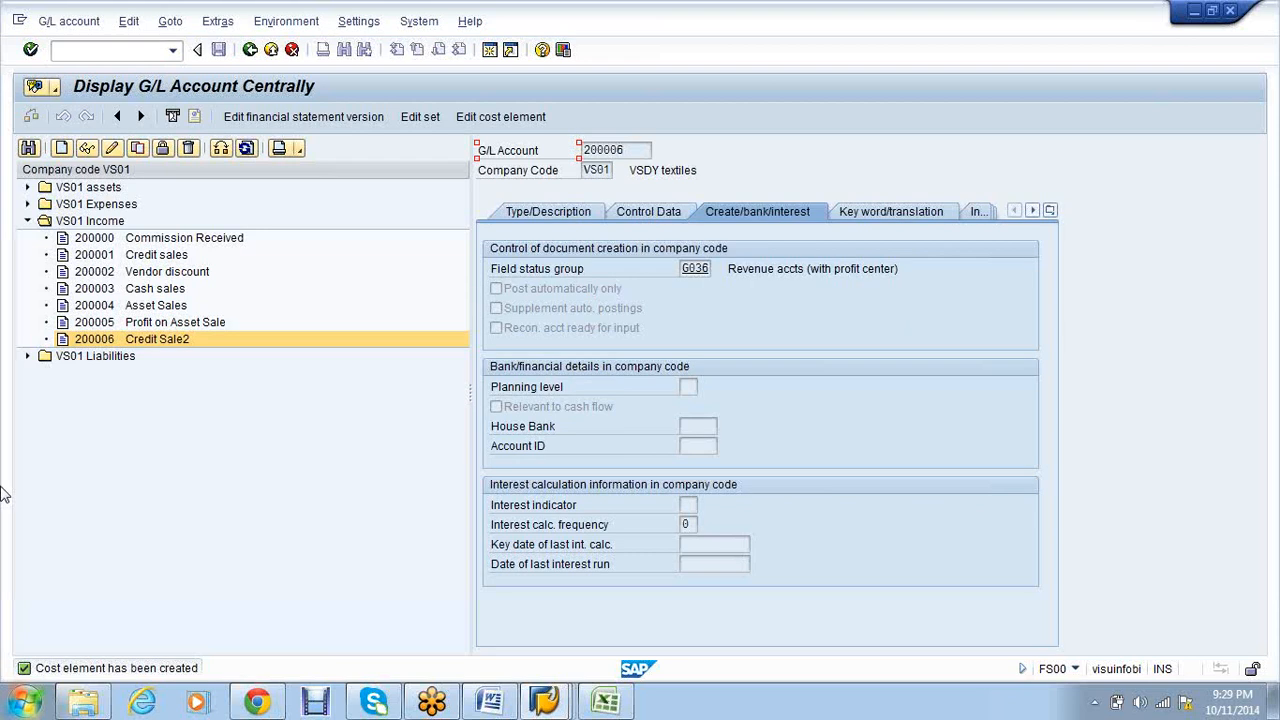
- Start transaction GB02 and open interval maintenance of the group Act. document from direct posting with GB01 for company code VS01
{"action": "left_click", "coordinate": [68, 50]}
{"action": "type", "text": "/ngb02"}
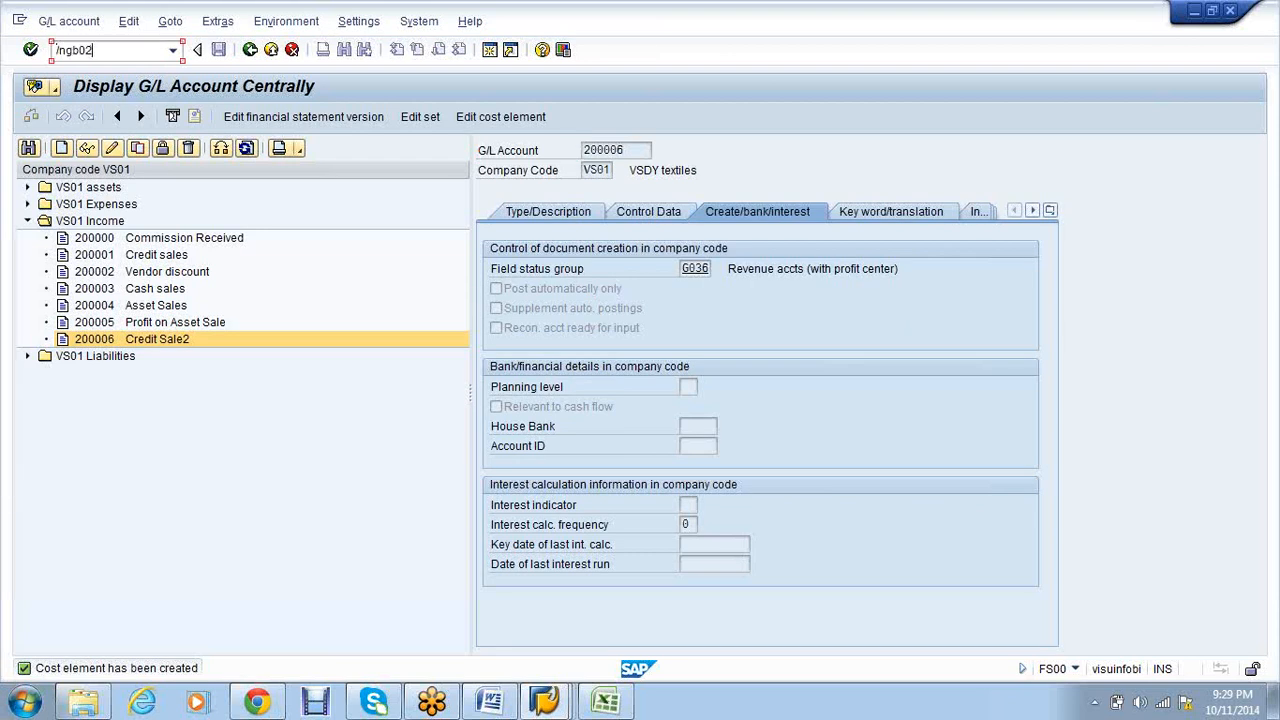
{"action": "key", "text": "Return"}
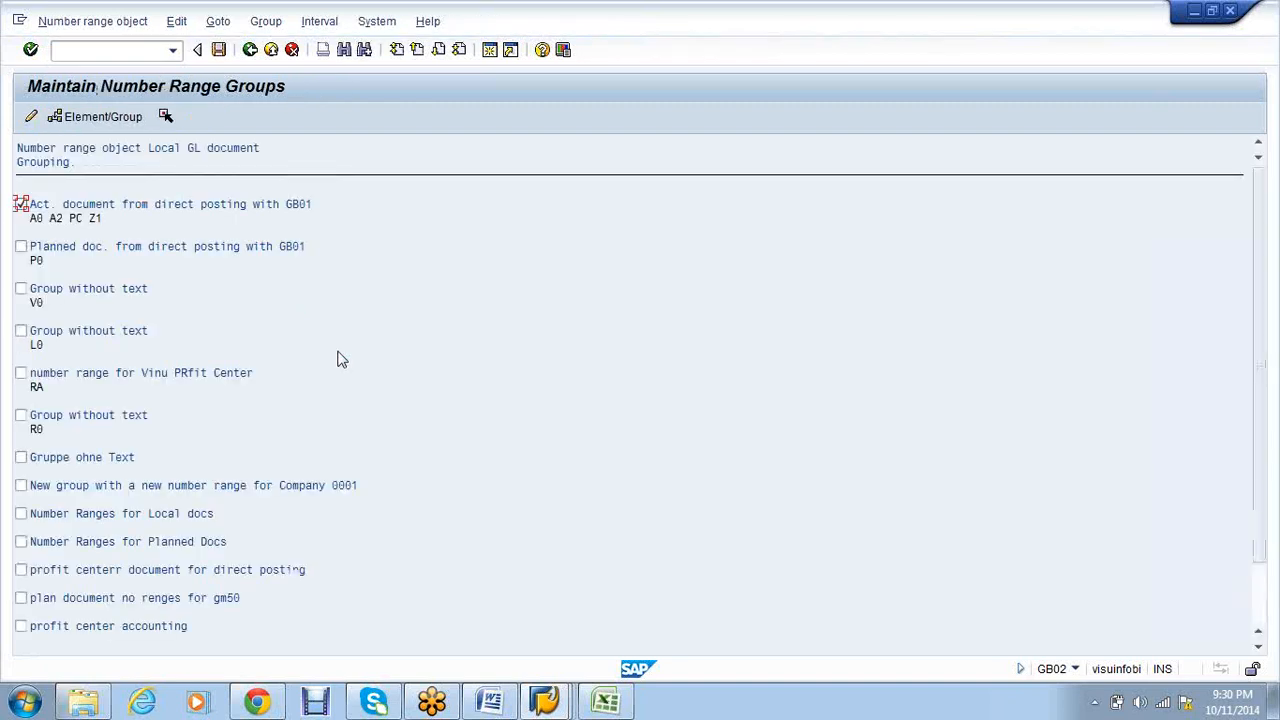
{"action": "left_click", "coordinate": [309, 25]}
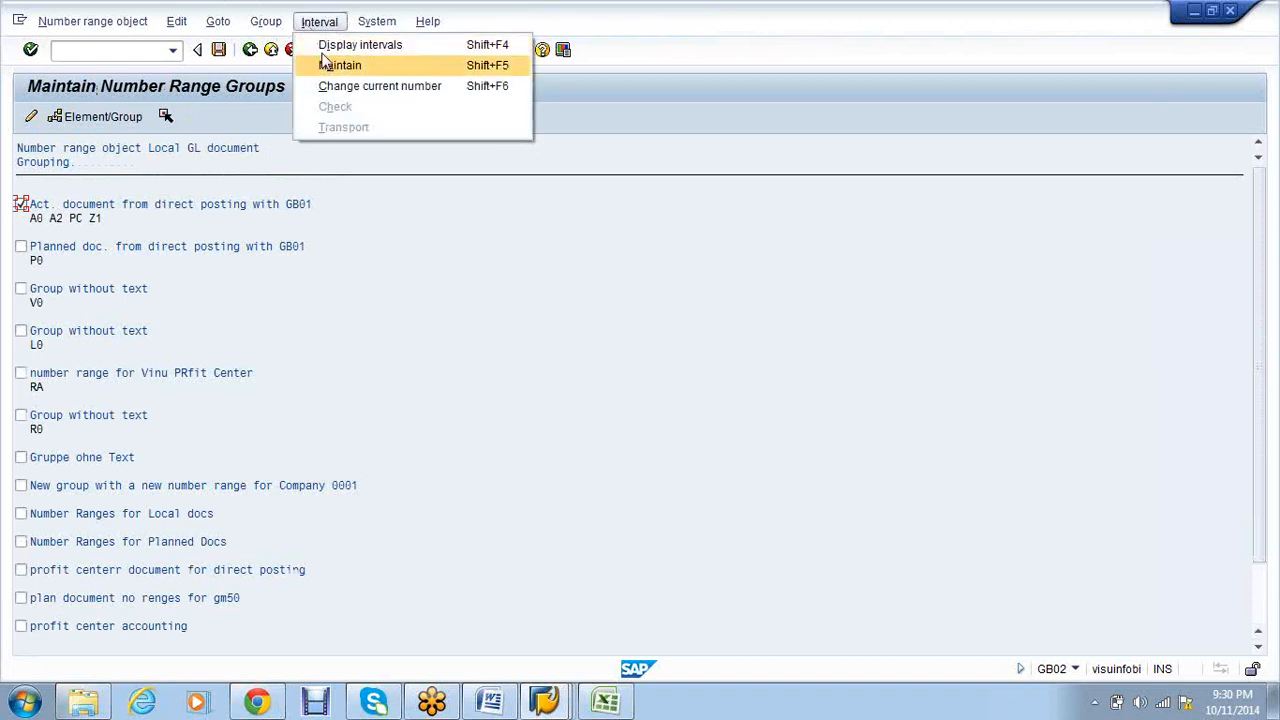
{"action": "left_click", "coordinate": [326, 64]}
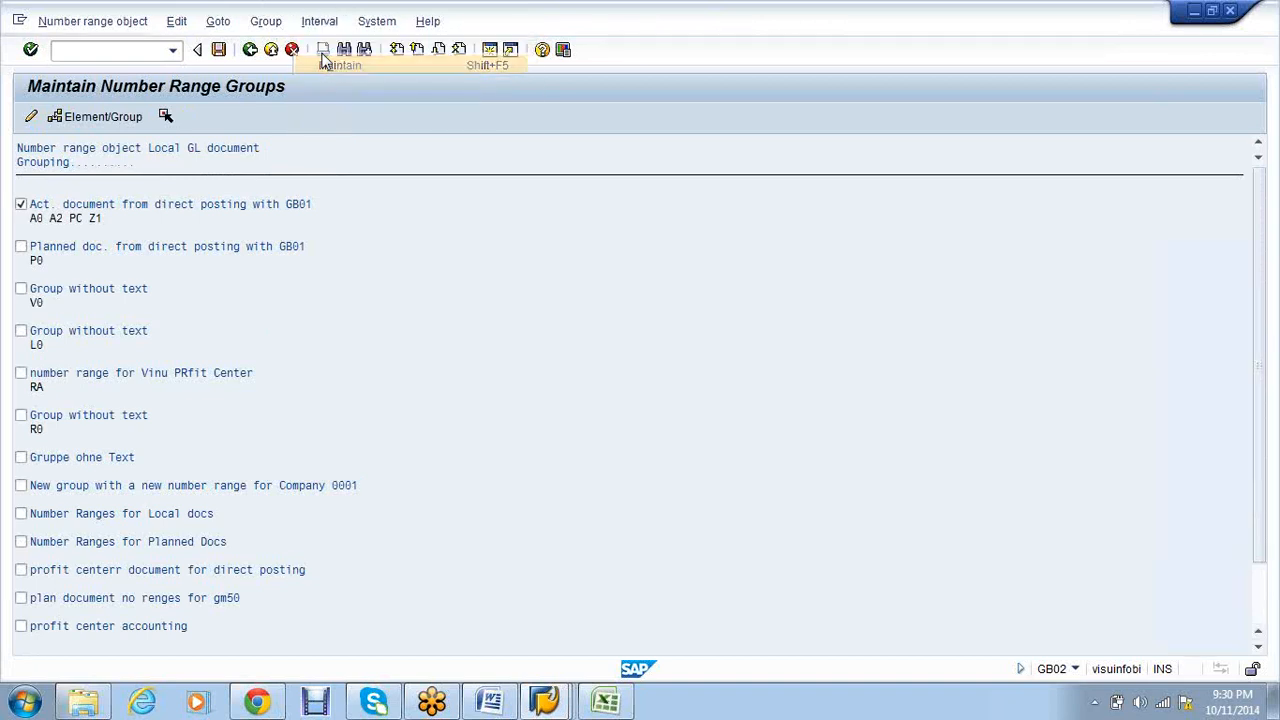
{"action": "type", "text": "vs01"}
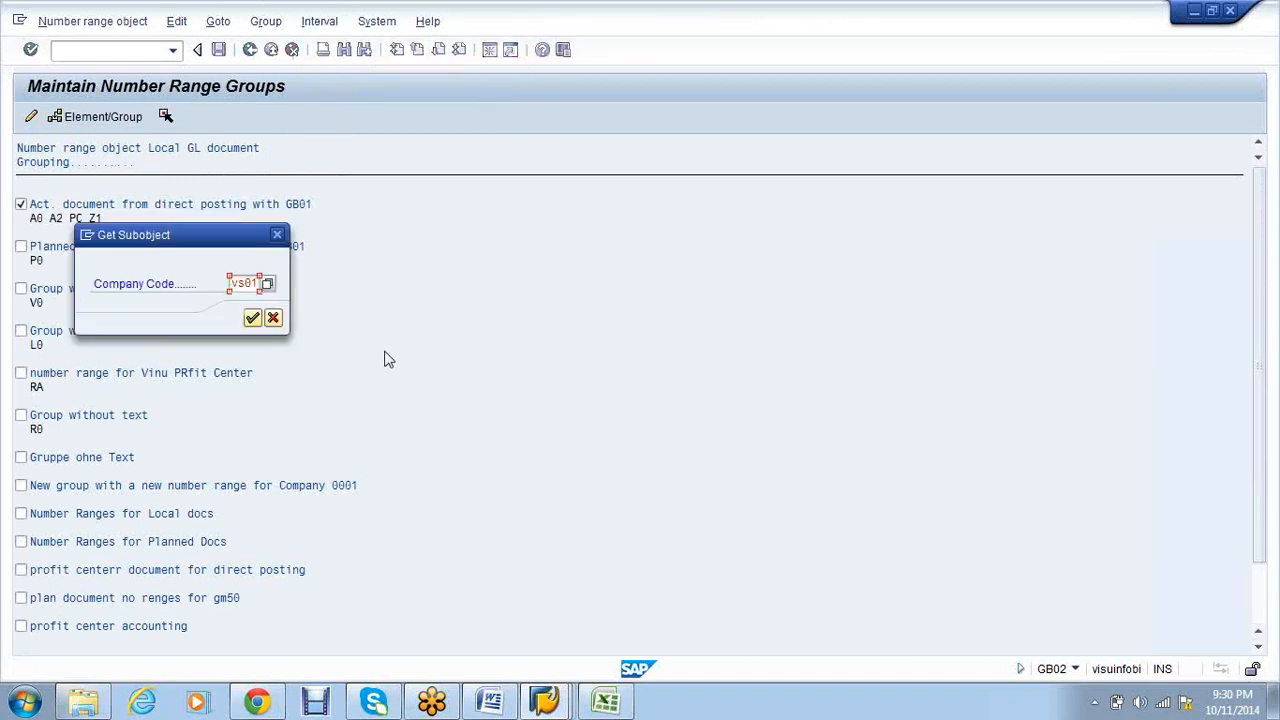
{"action": "key", "text": "Return"}
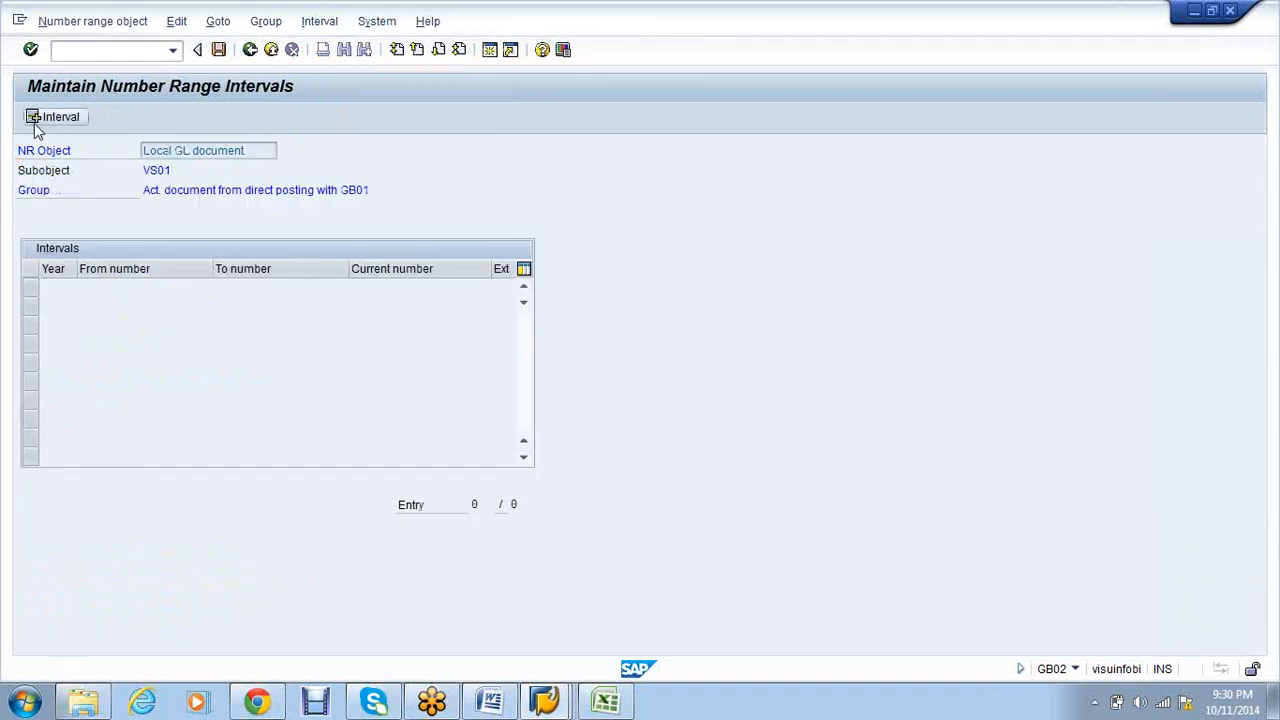
- Insert a number range interval for year 2014 from 1 to 99999, and save it
{"action": "left_click", "coordinate": [34, 120]}
{"action": "left_click", "coordinate": [54, 300]}
{"action": "type", "text": "2014"}
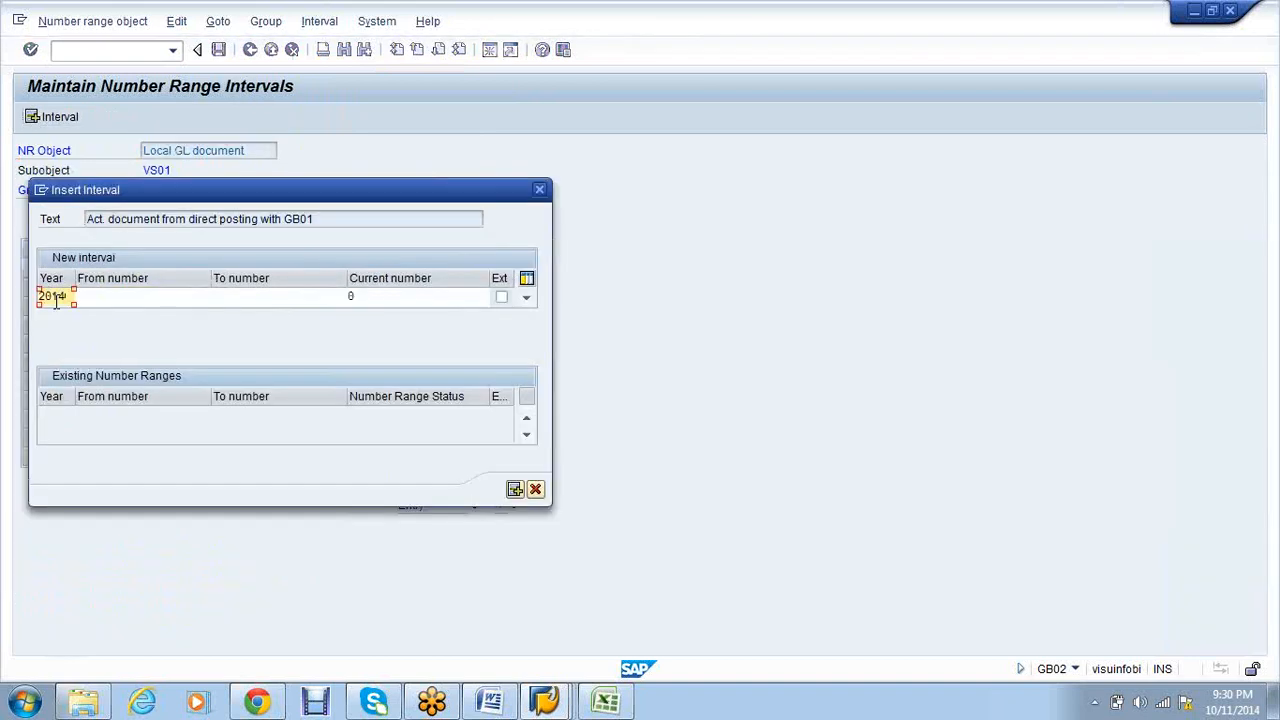
{"action": "left_click", "coordinate": [215, 299]}
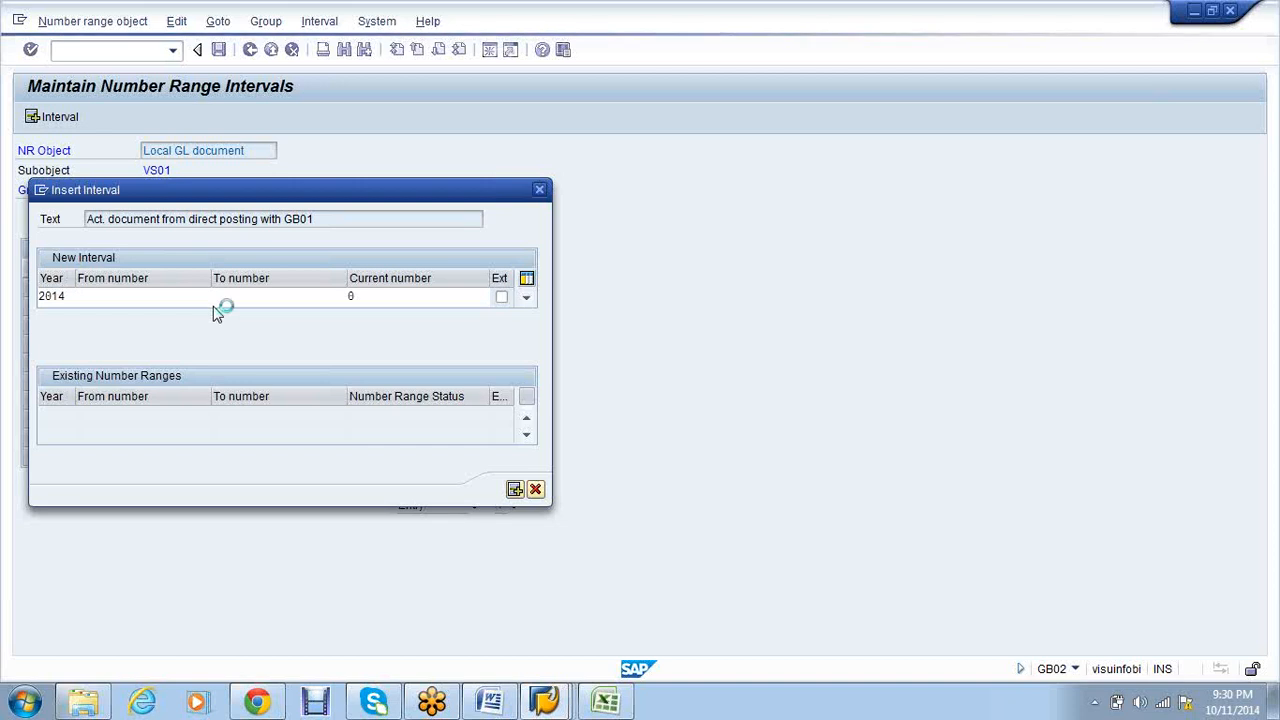
{"action": "type", "text": "1"}
{"action": "key", "text": "Tab"}
{"action": "type", "text": "99999"}
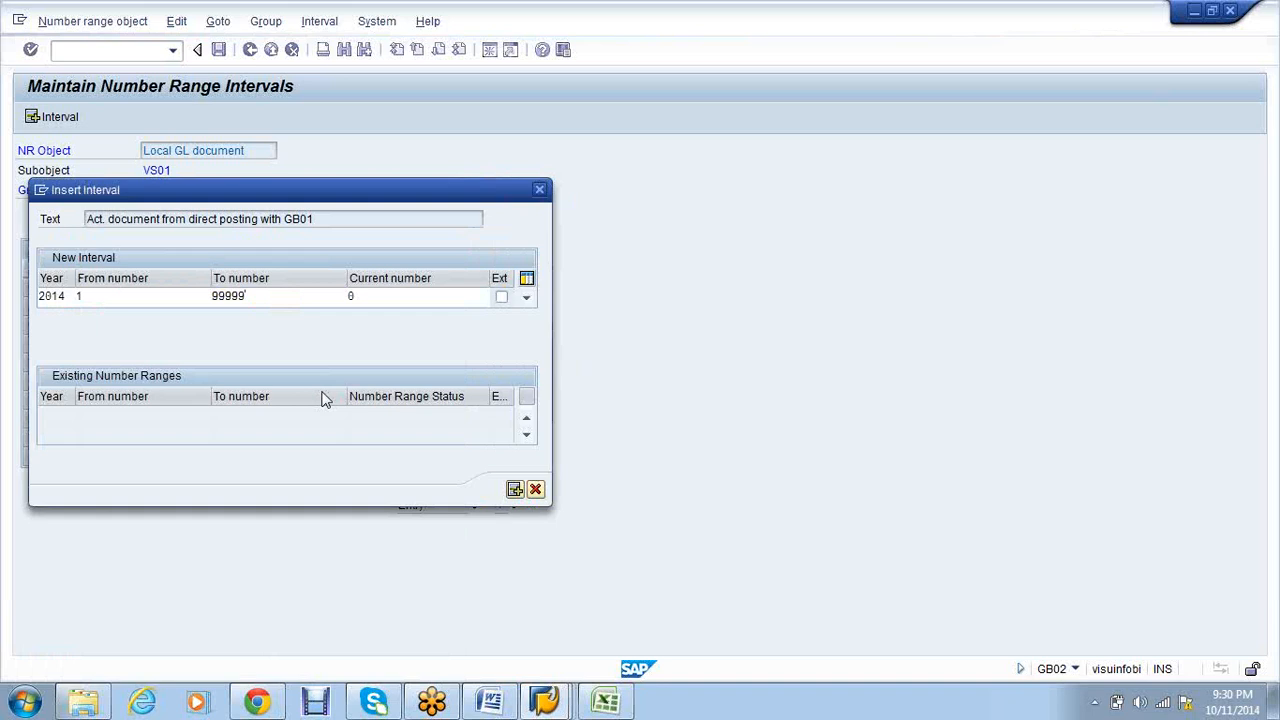
{"action": "key", "text": "Return"}
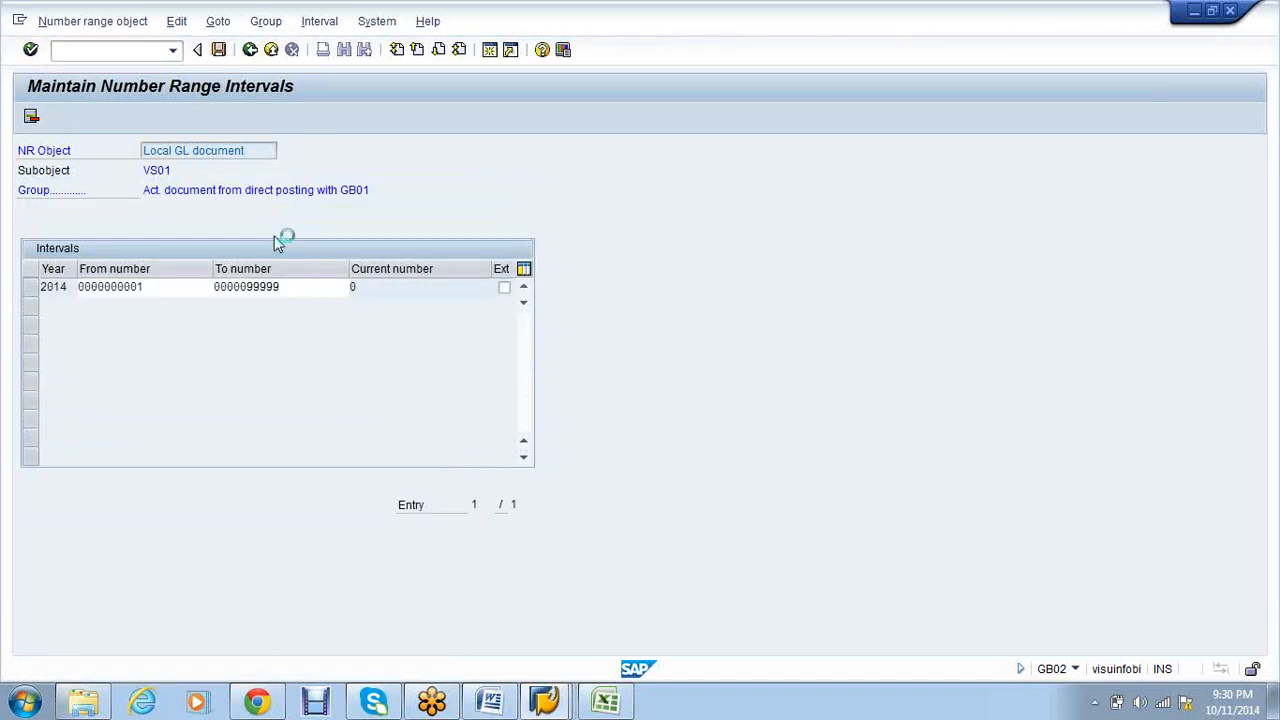
{"action": "left_click", "coordinate": [528, 548]}
- Start transaction OKB9 and add a new default account assignment entry for company code VS01 and cost element 300012 Wages
{"action": "left_click", "coordinate": [112, 50]}
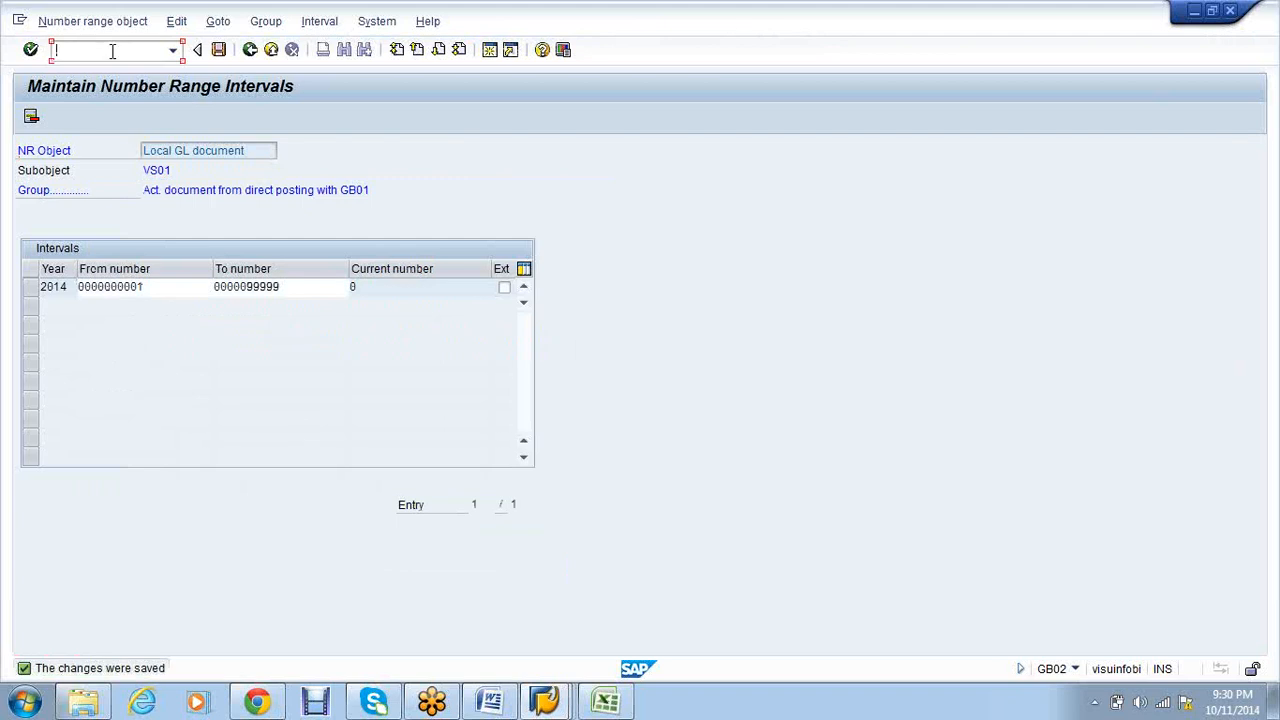
{"action": "type", "text": "/nokb9"}
{"action": "key", "text": "BackSpace"}
{"action": "type", "text": "9"}
{"action": "key", "text": "Return"}
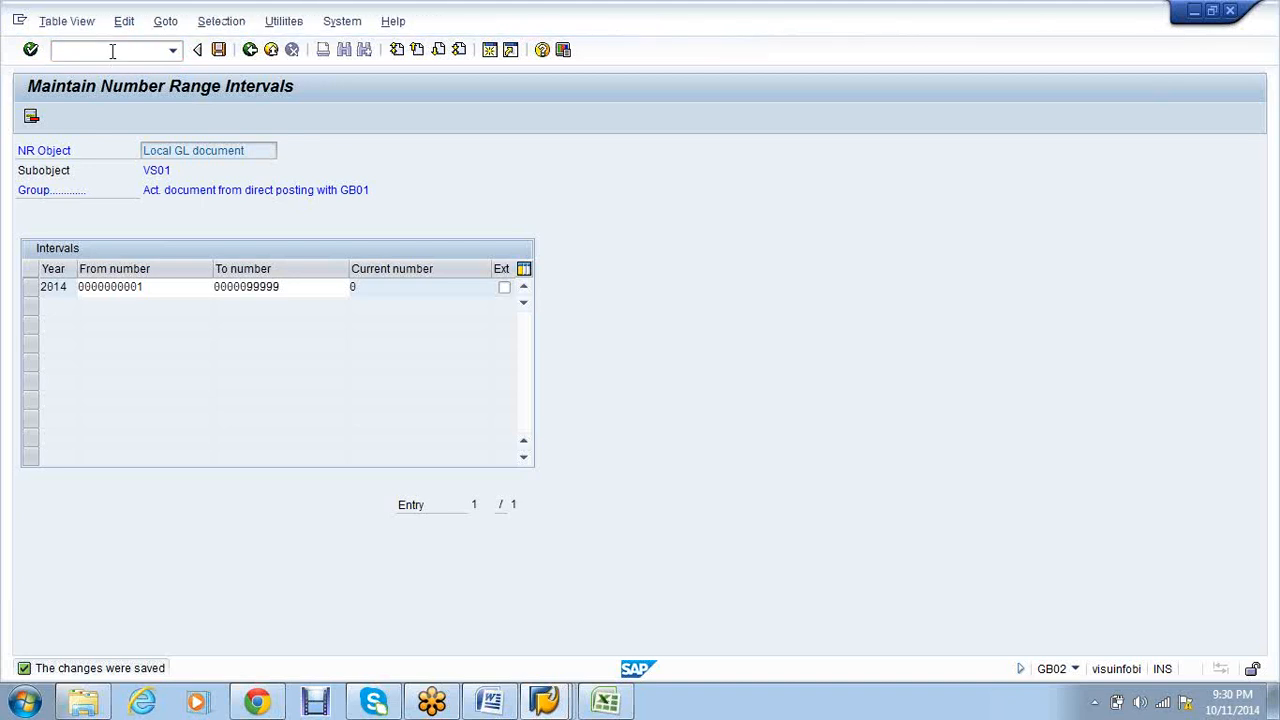
{"action": "left_click", "coordinate": [79, 117]}
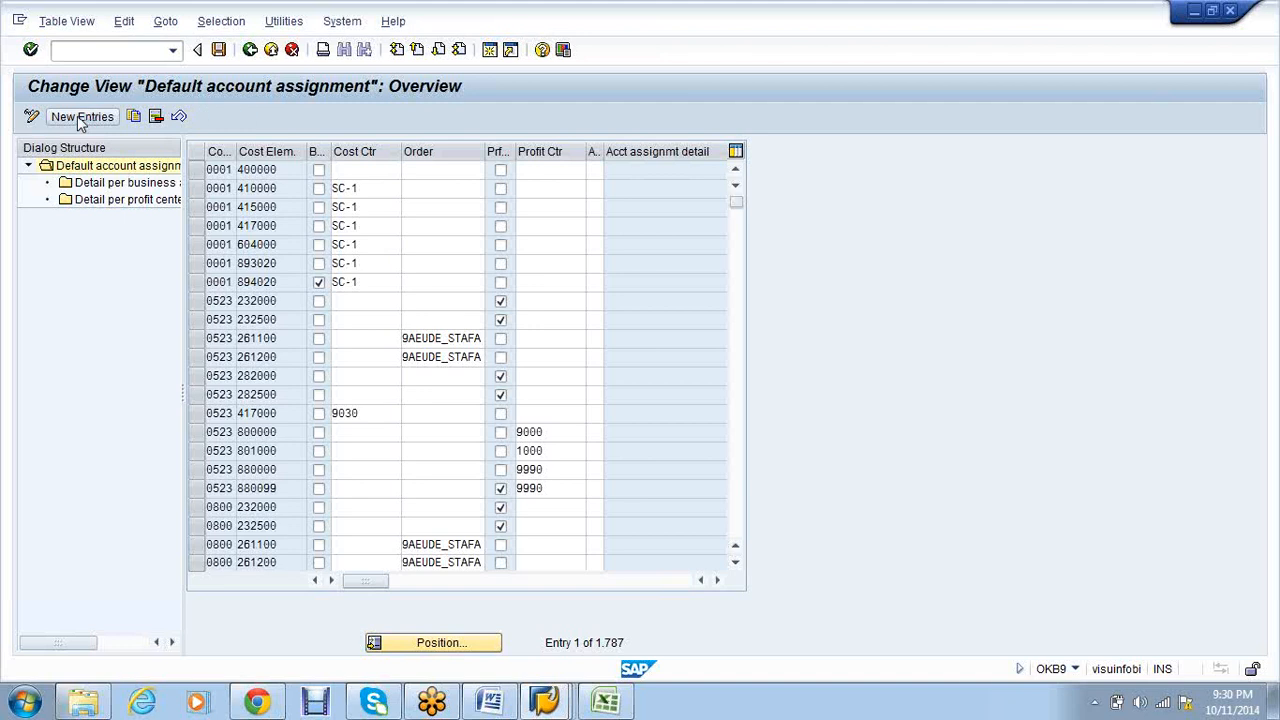
{"action": "type", "text": "vs01"}
{"action": "key", "text": "Tab"}
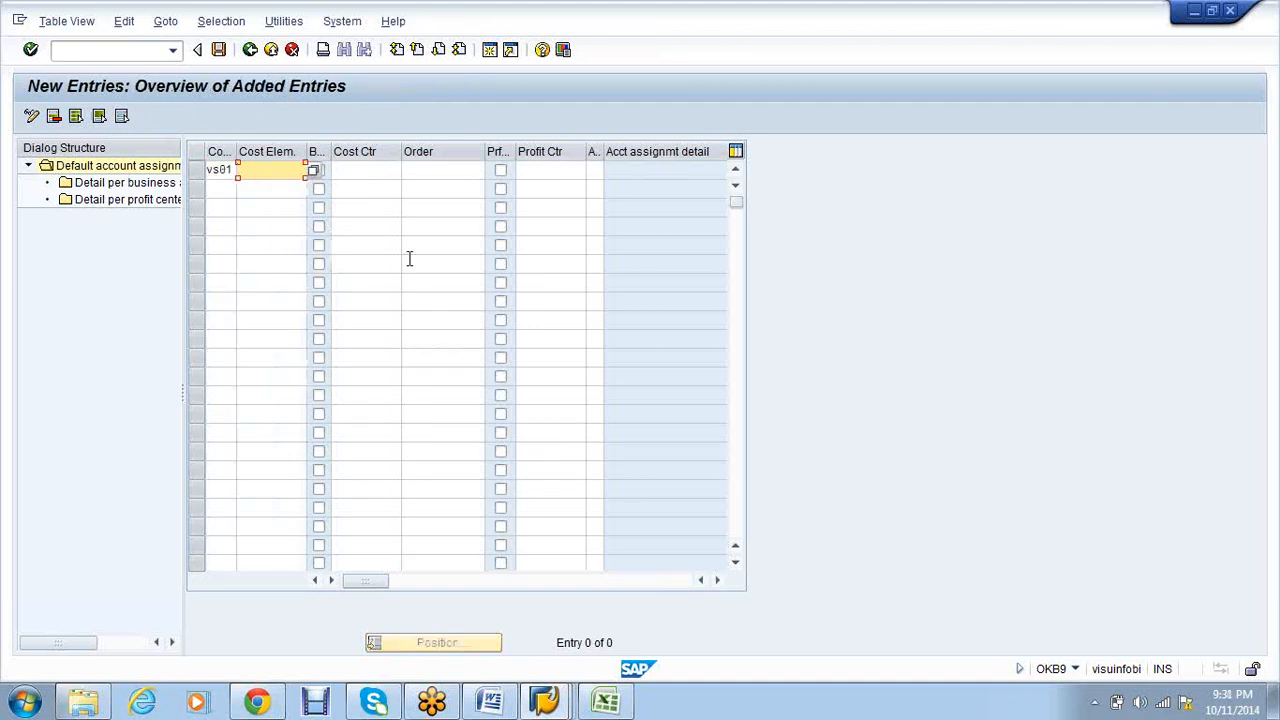
{"action": "left_click", "coordinate": [312, 170]}
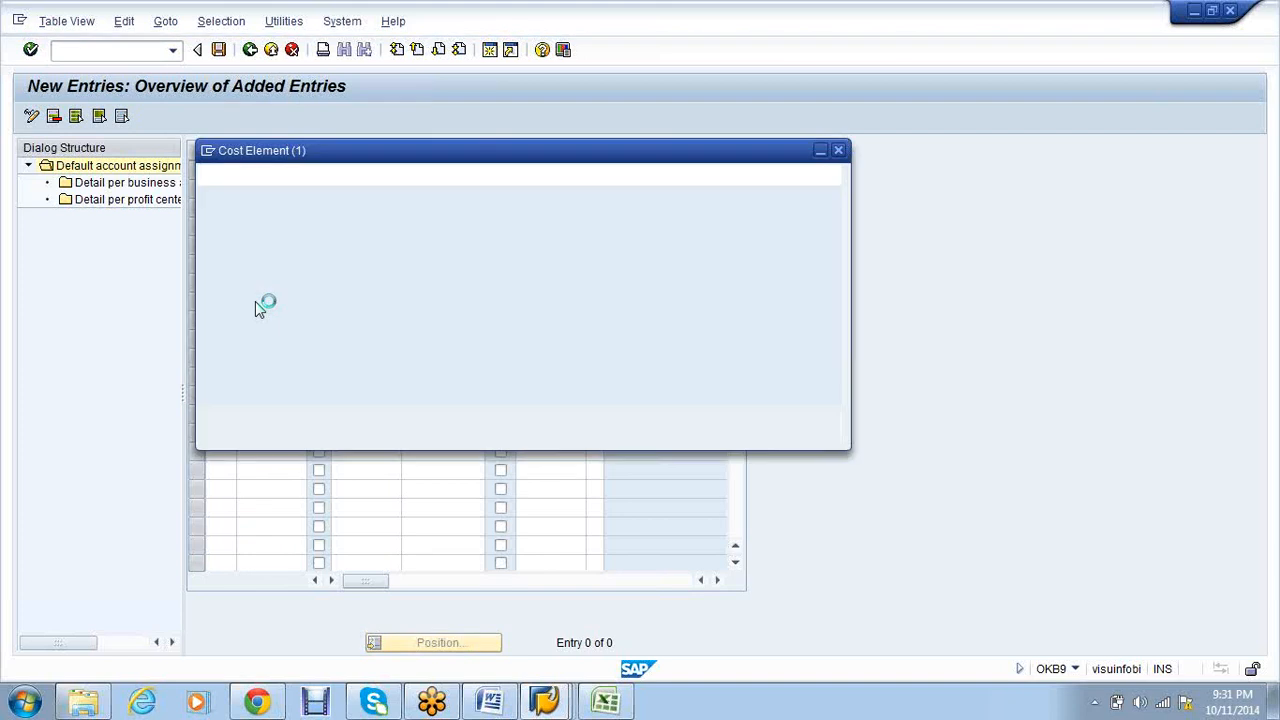
{"action": "left_click", "coordinate": [751, 417]}
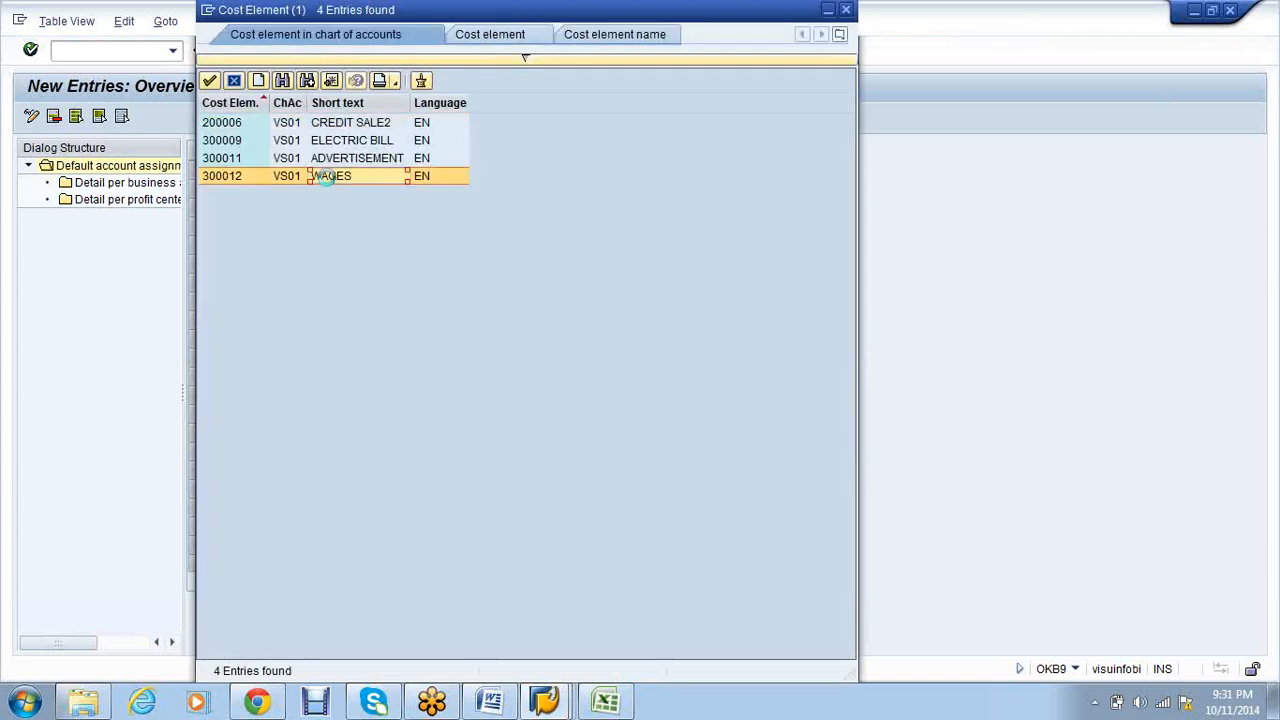
{"action": "double_click", "coordinate": [325, 176]}
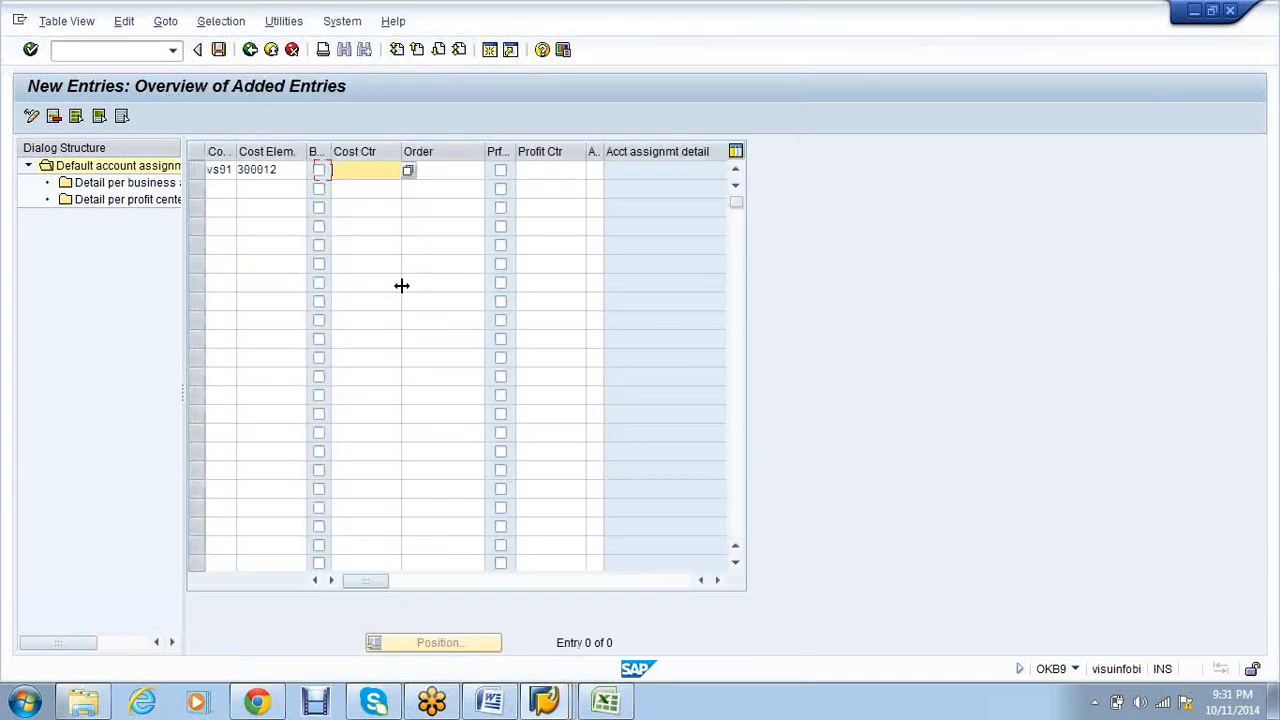
- Set the account assignment detail of the VS01 entry for cost element 300012 to 3, Profit center is mandatory
{"action": "key", "text": "Tab"}
{"action": "key", "text": "Tab"}
{"action": "key", "text": "Tab"}
{"action": "key", "text": "Tab"}
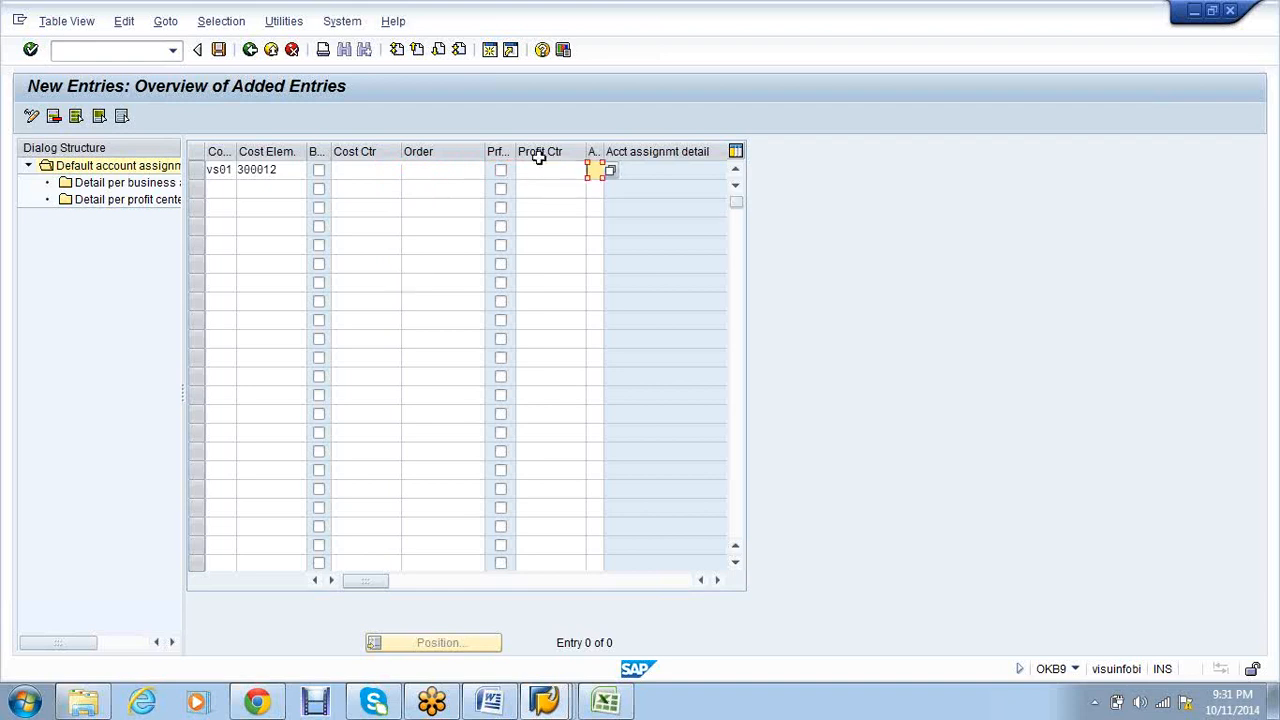
{"action": "left_click", "coordinate": [610, 172]}
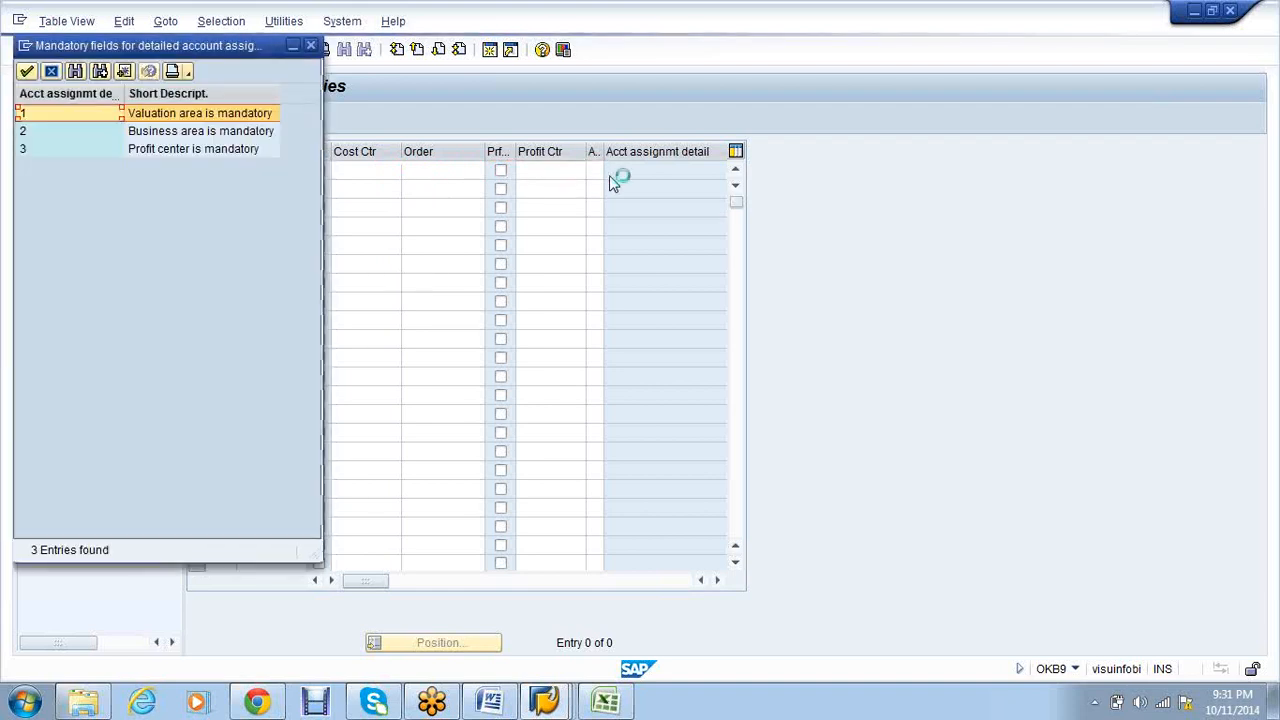
{"action": "left_click", "coordinate": [191, 149]}
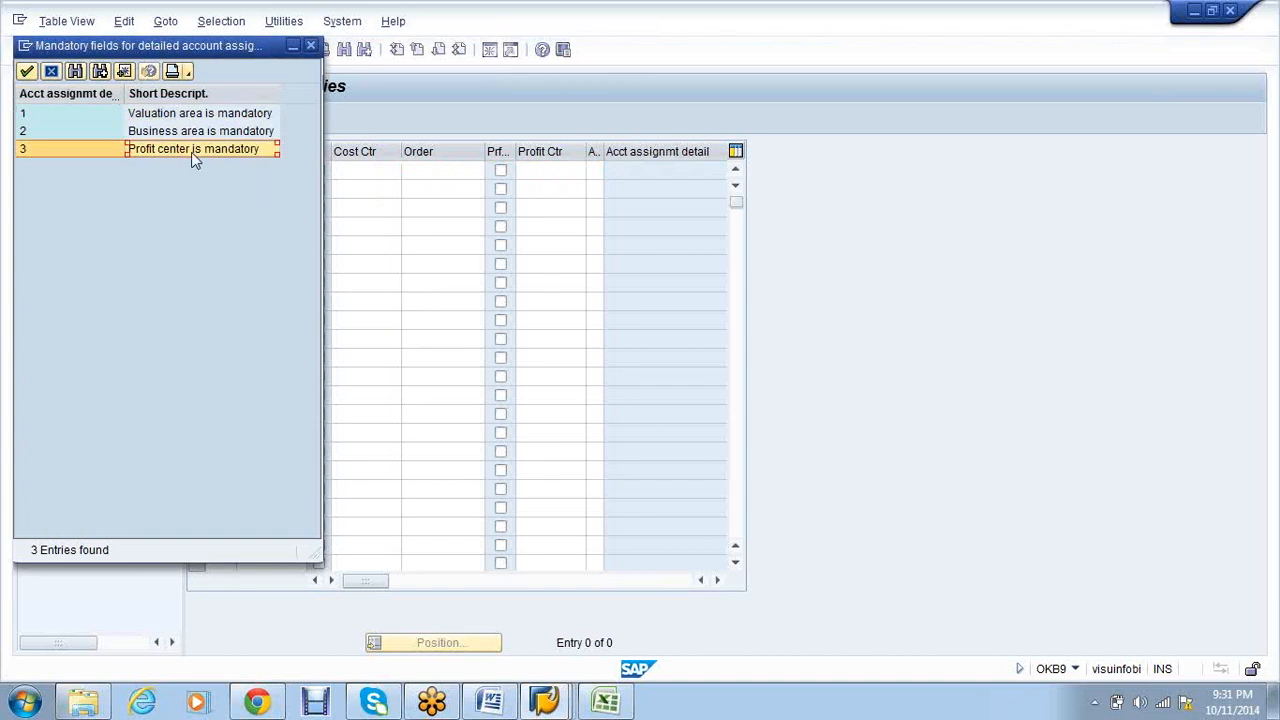
{"action": "left_click", "coordinate": [193, 117]}
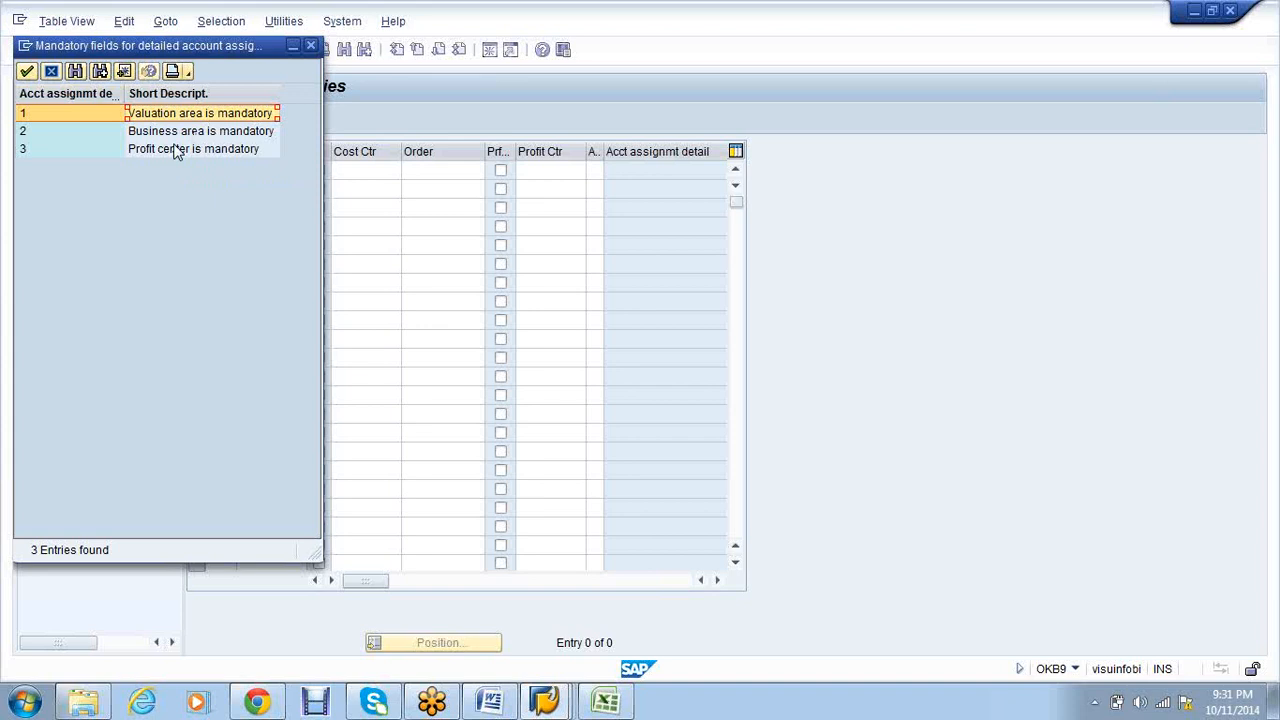
{"action": "left_click", "coordinate": [175, 150]}
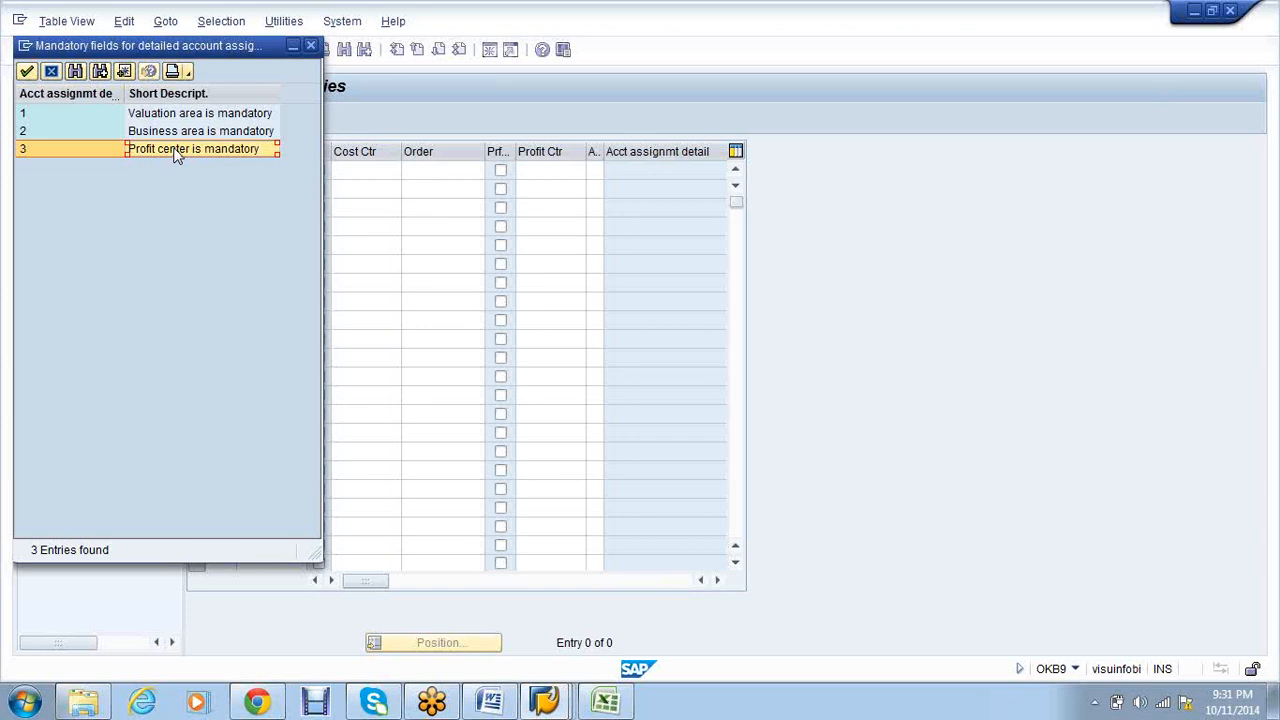
{"action": "double_click", "coordinate": [174, 150]}
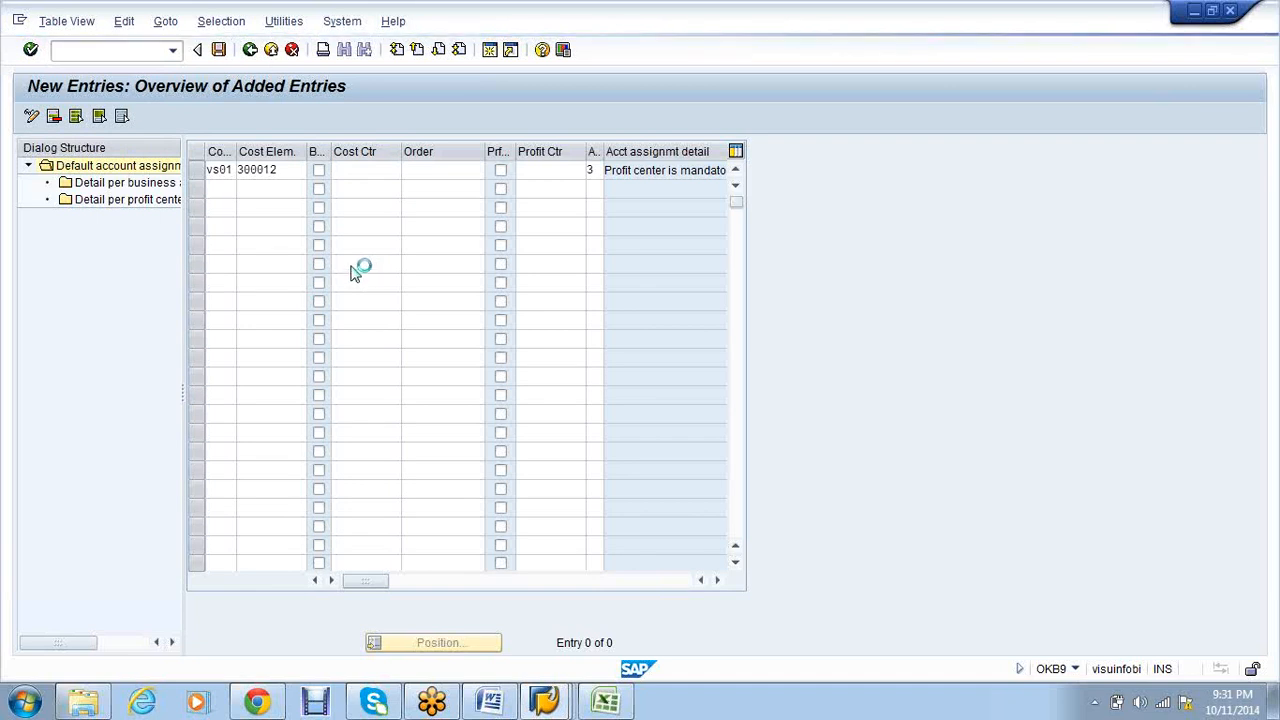
- Assign cost center VS01P4 to the default account assignment entry and save it with the proposed customizing request
{"action": "left_click", "coordinate": [687, 595]}
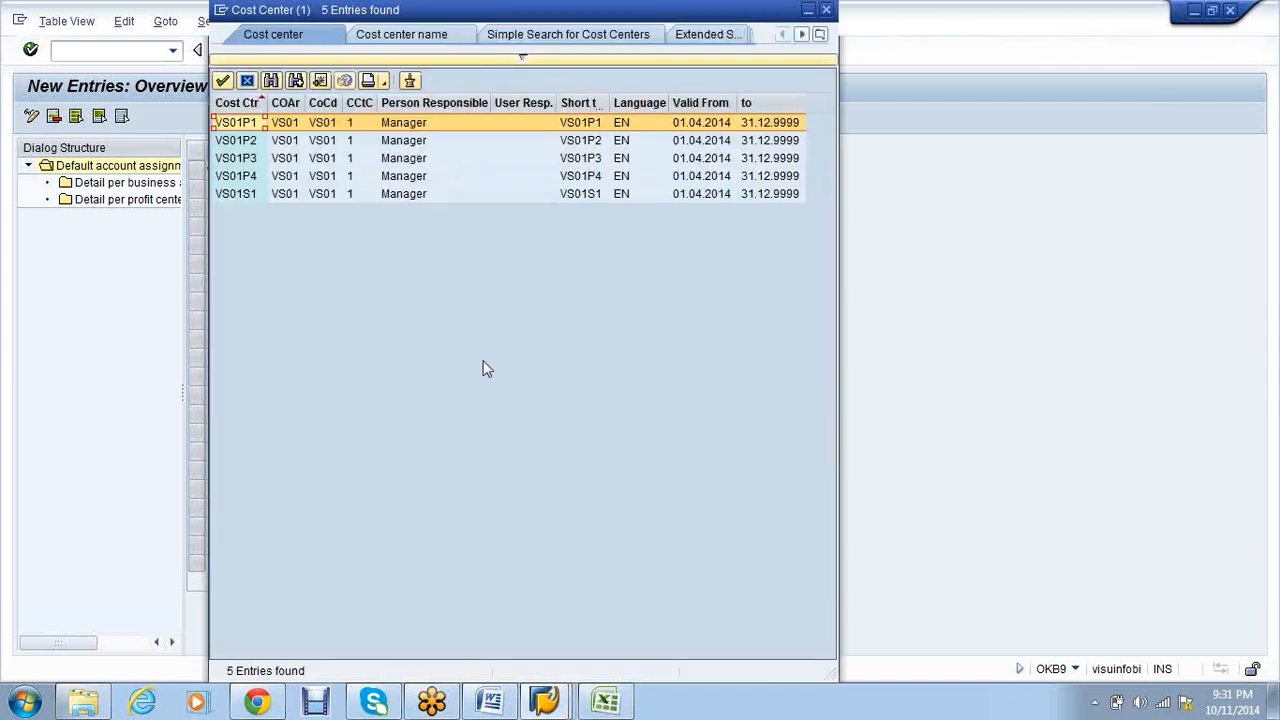
{"action": "left_click", "coordinate": [262, 180]}
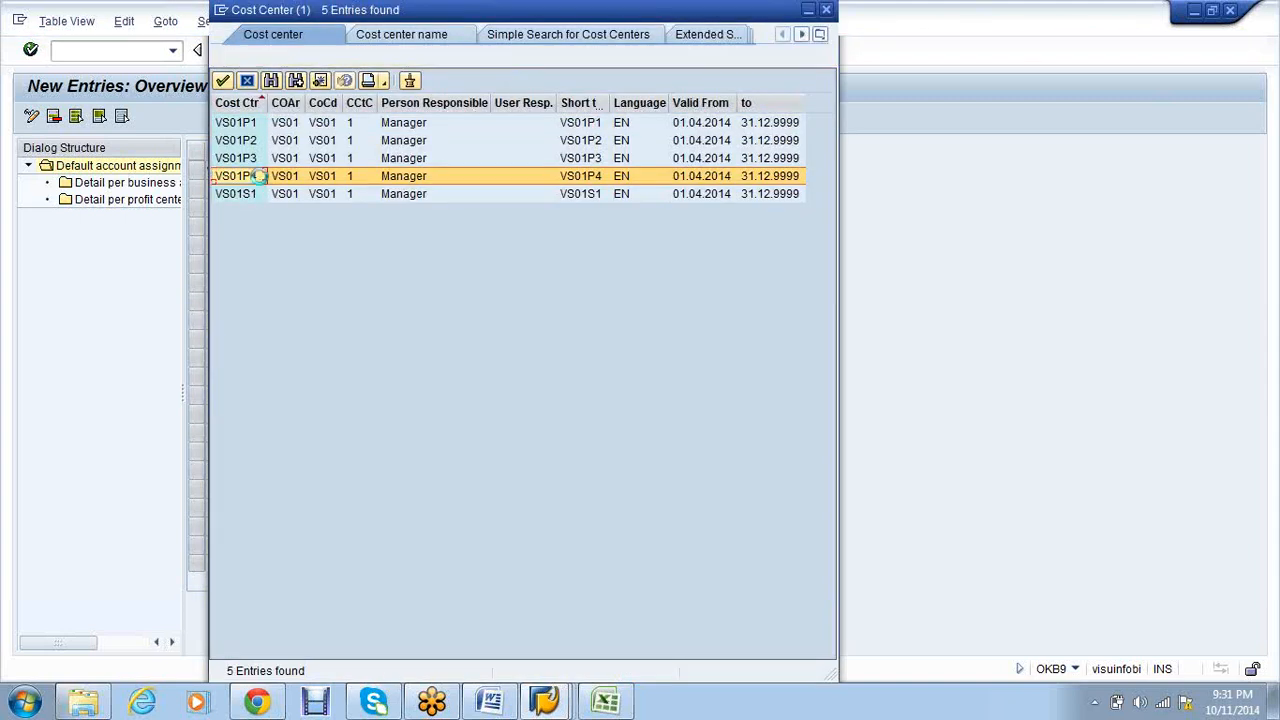
{"action": "double_click", "coordinate": [262, 180]}
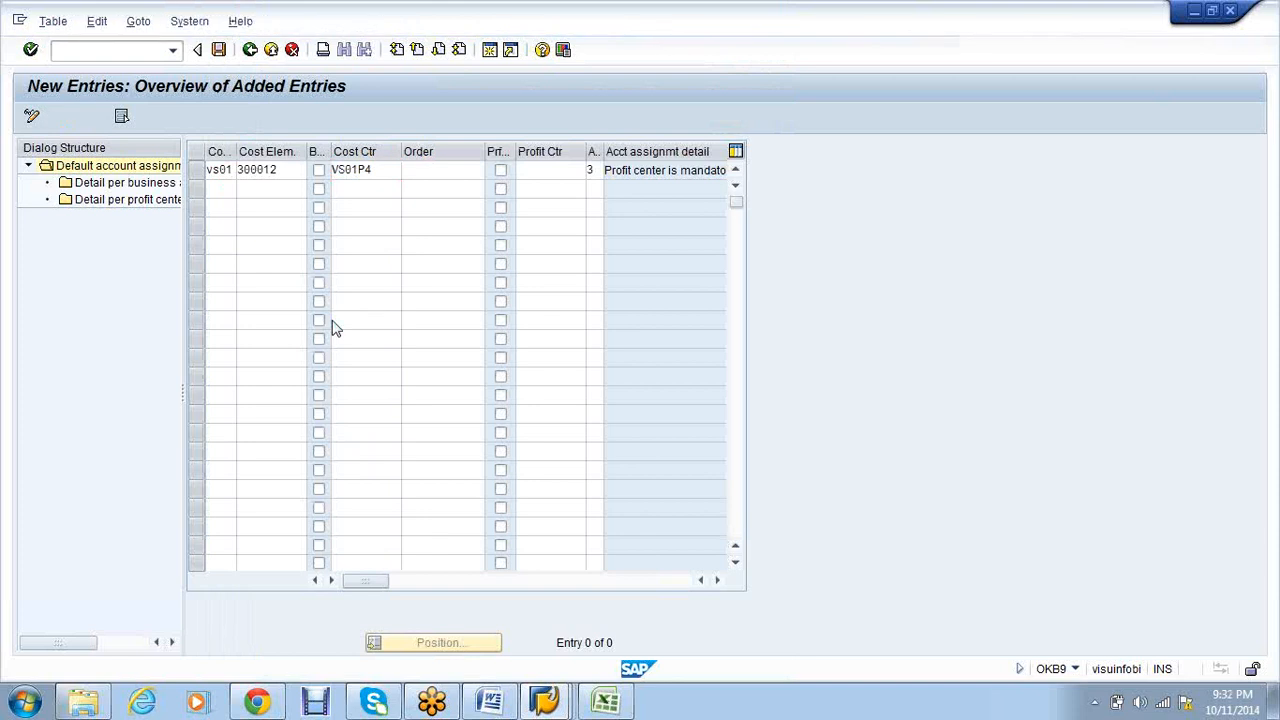
{"action": "key", "text": "ctrl+s"}
{"action": "left_click", "coordinate": [274, 312]}
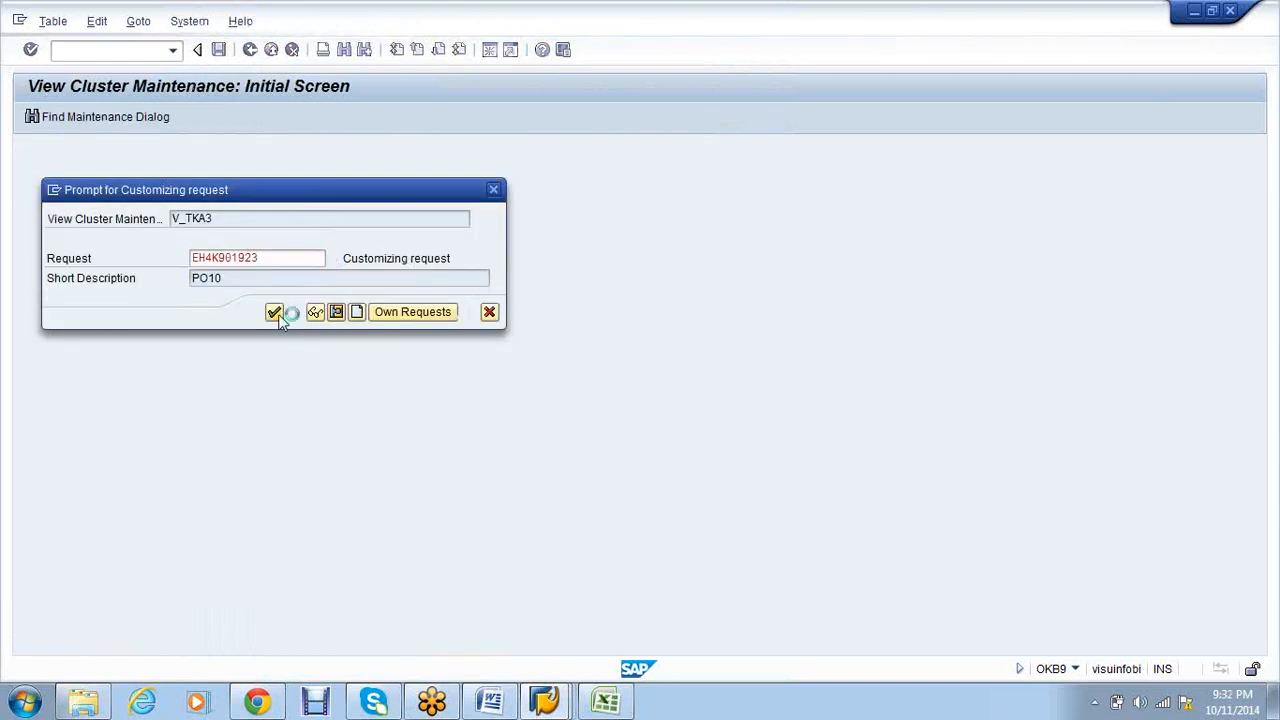
- Add a detail per profit center for the 300012 entry with profit center VS01PC1 and cost center VS01P4, and save it
{"action": "left_click", "coordinate": [198, 171]}
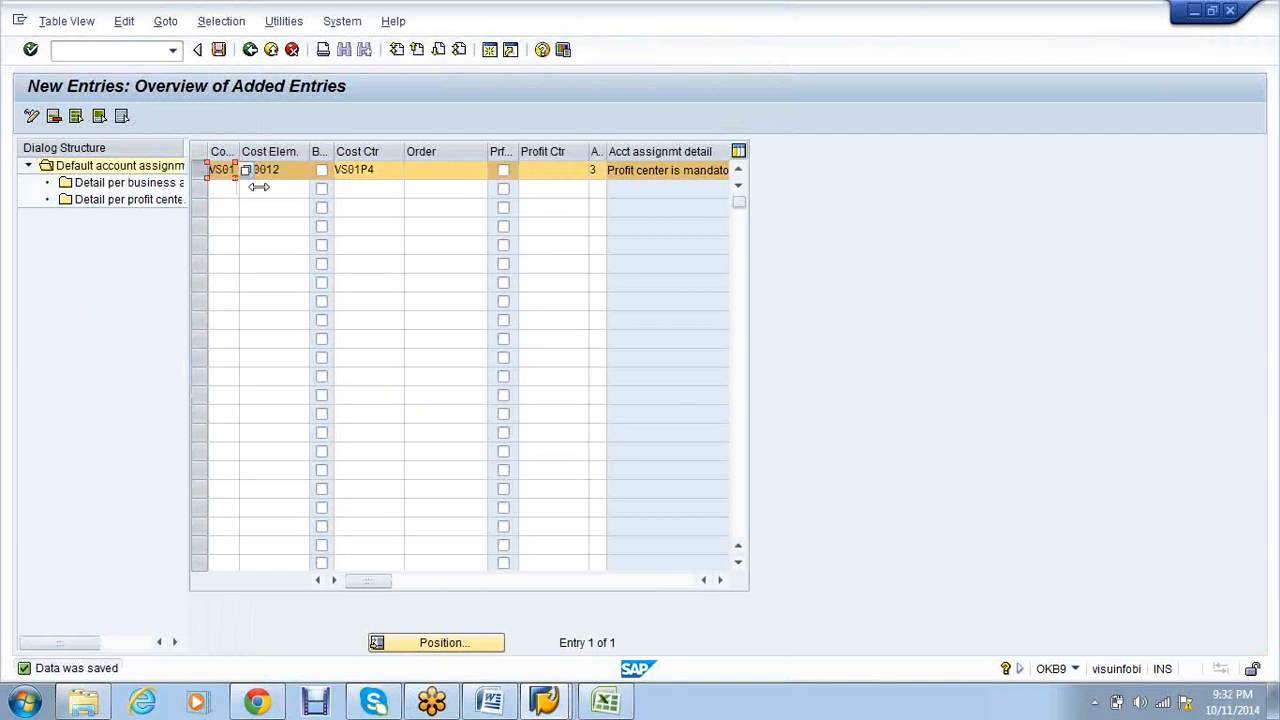
{"action": "left_click_drag", "start_coordinate": [190, 176], "coordinate": [299, 189]}
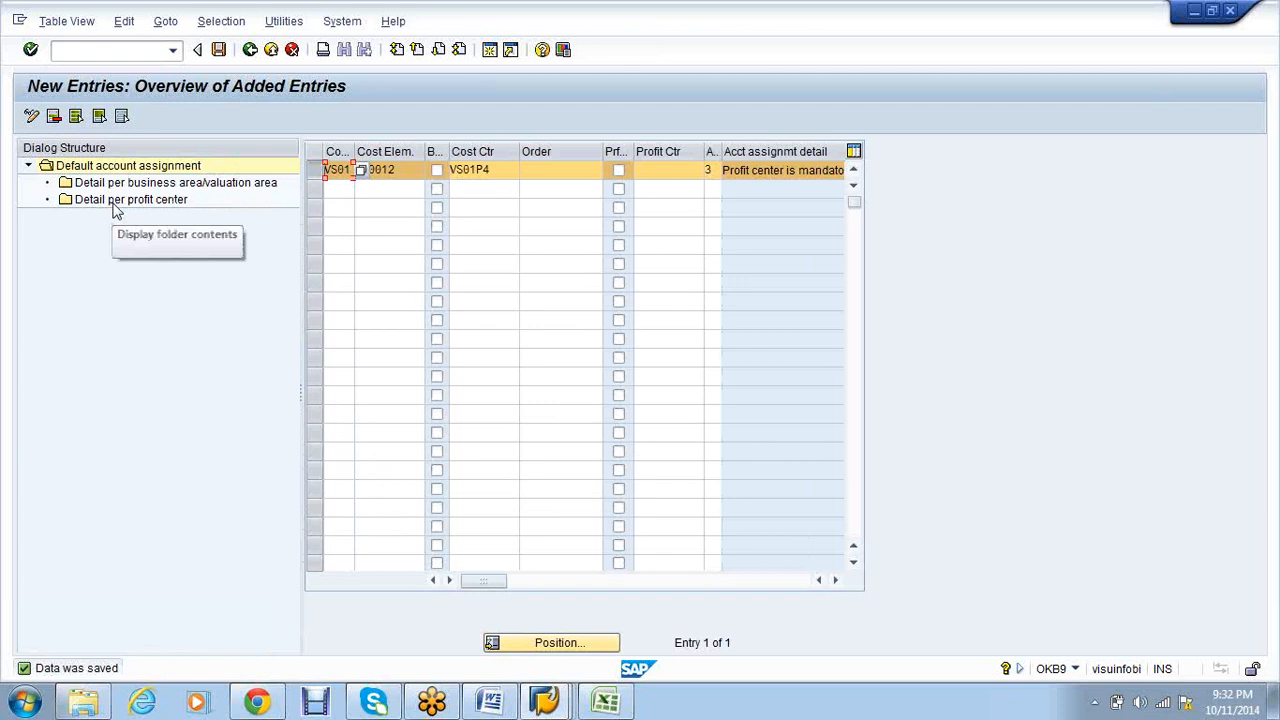
{"action": "left_click", "coordinate": [114, 203]}
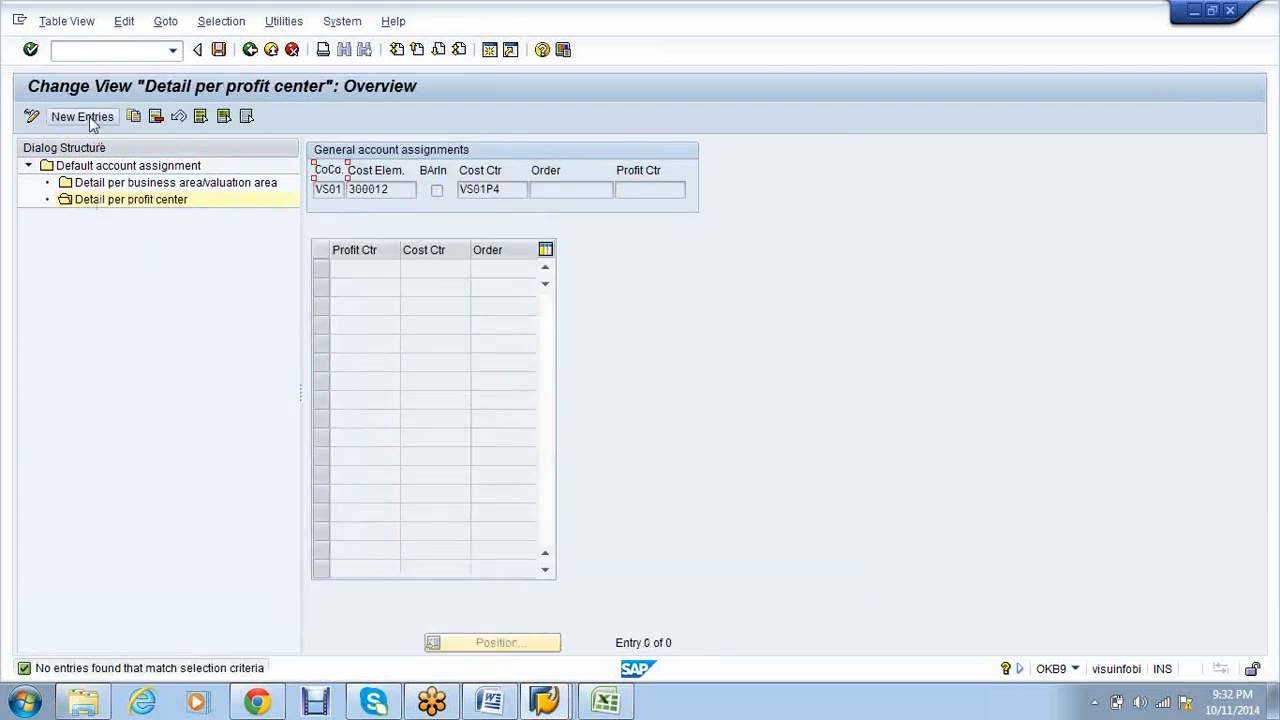
{"action": "left_click", "coordinate": [88, 118]}
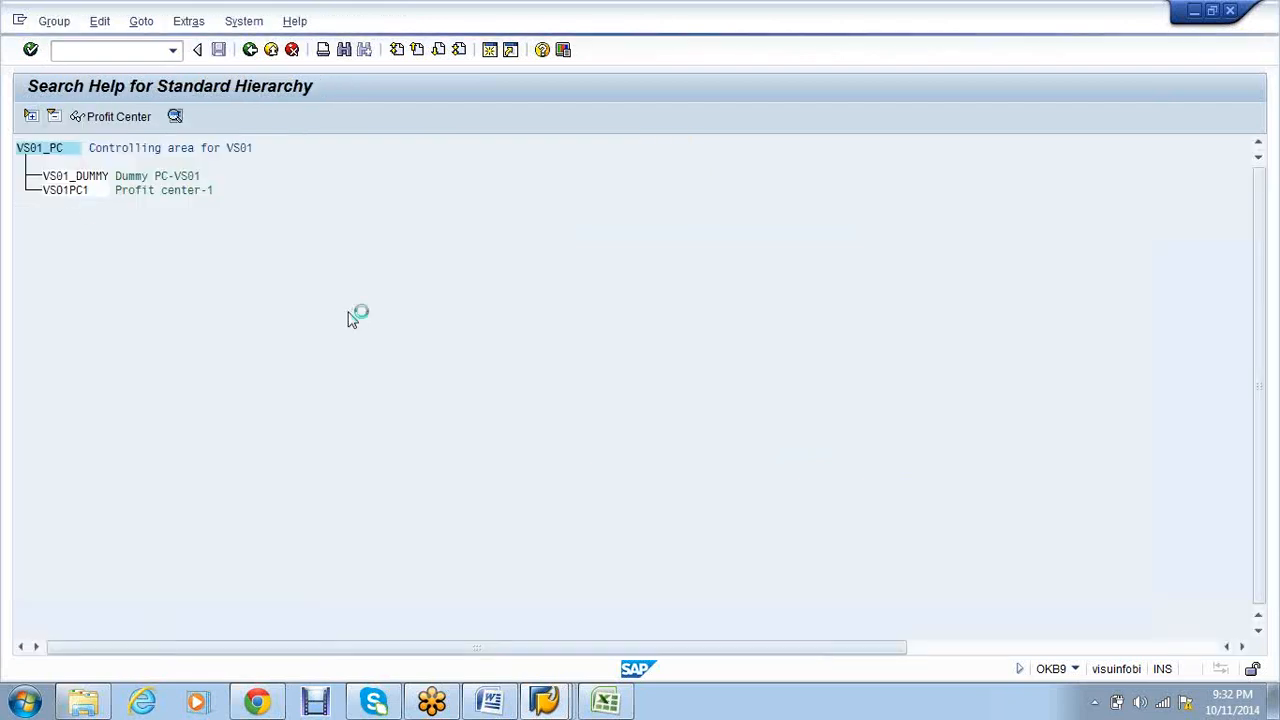
{"action": "type", "text": "P4"}
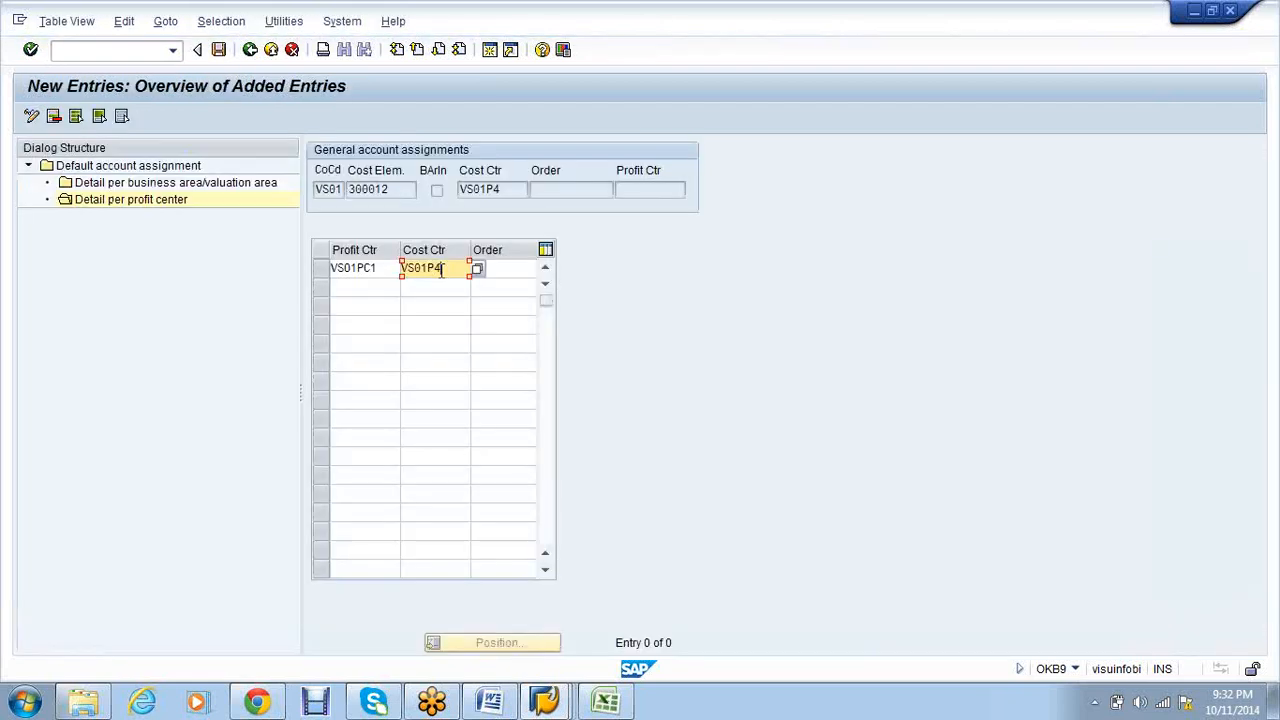
{"action": "key", "text": "Return"}
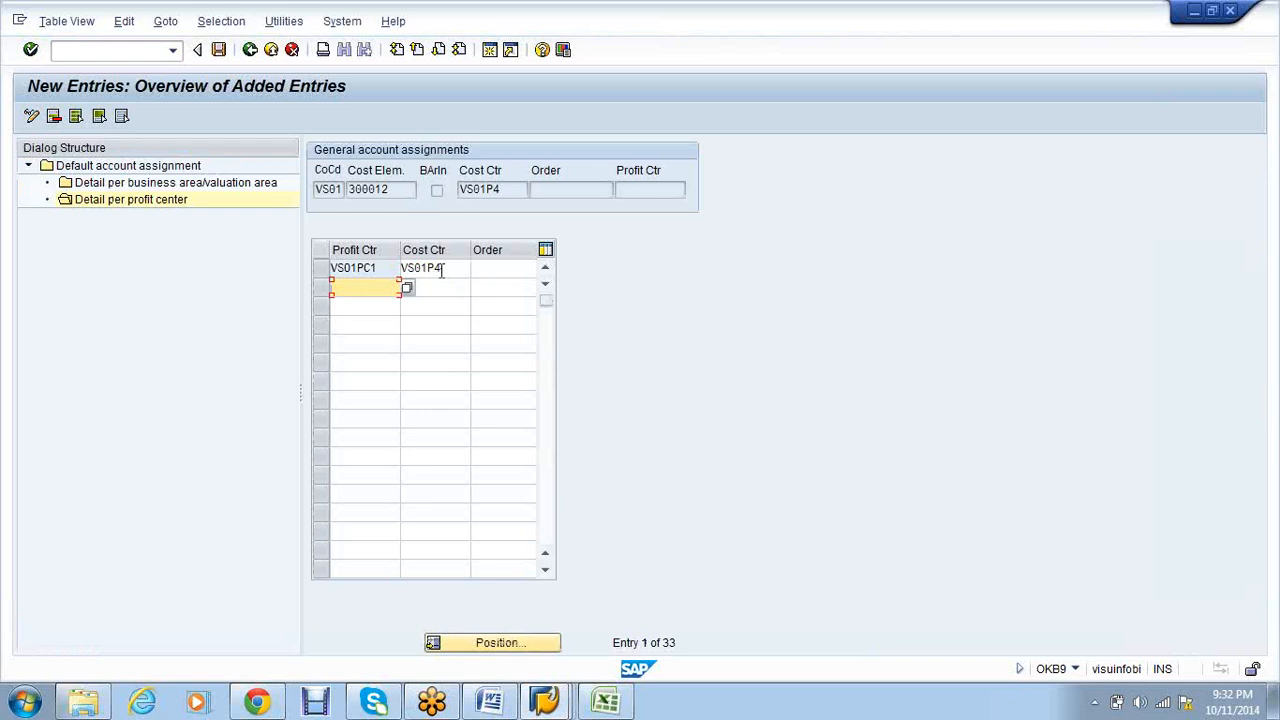
{"action": "left_click", "coordinate": [506, 271]}
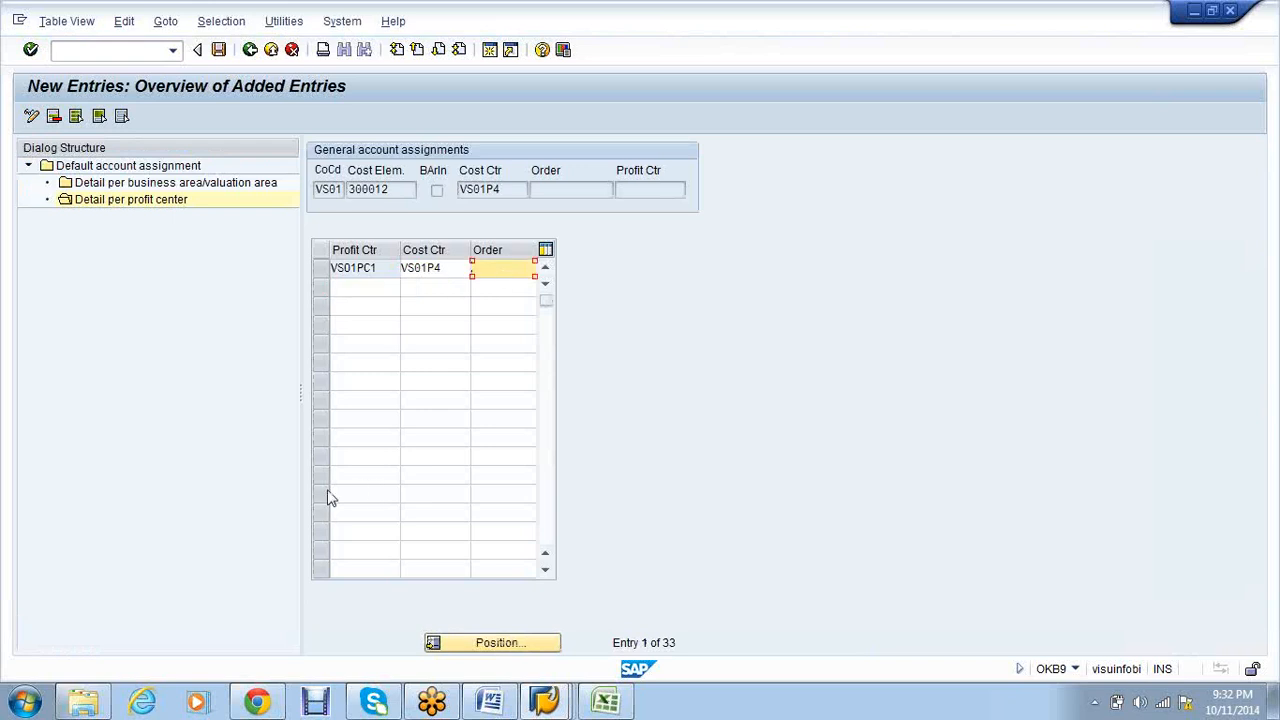
{"action": "key", "text": "ctrl+s"}
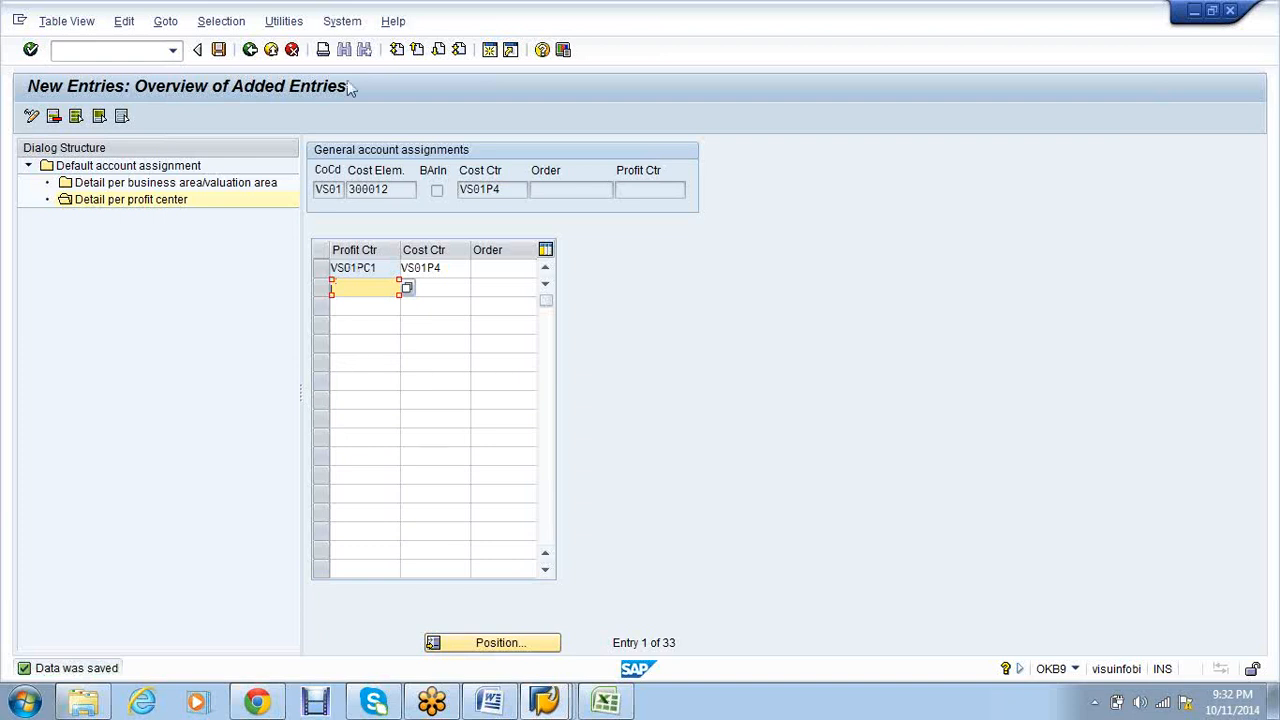
- Start transaction F-02 and enter the header with document date 11.10.2014 and a first line item with posting key 40 on account 300012
{"action": "left_click", "coordinate": [79, 52]}
{"action": "type", "text": "/nf-02"}
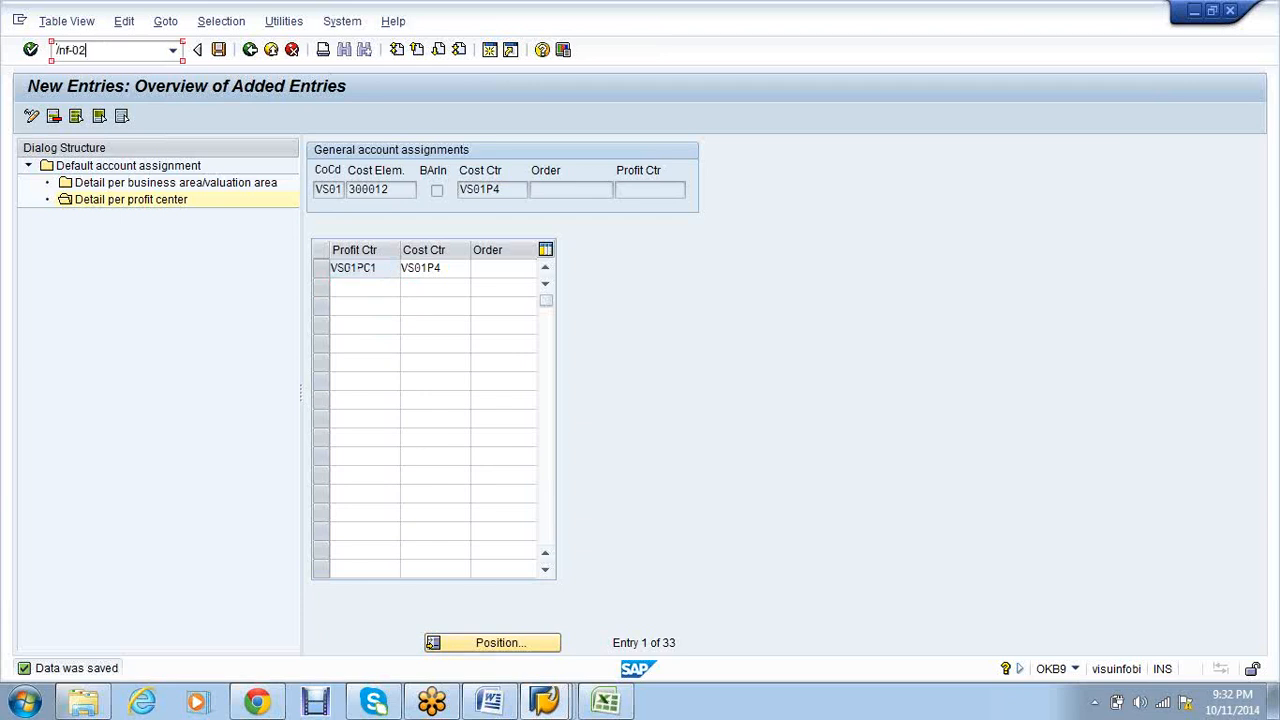
{"action": "key", "text": "Return"}
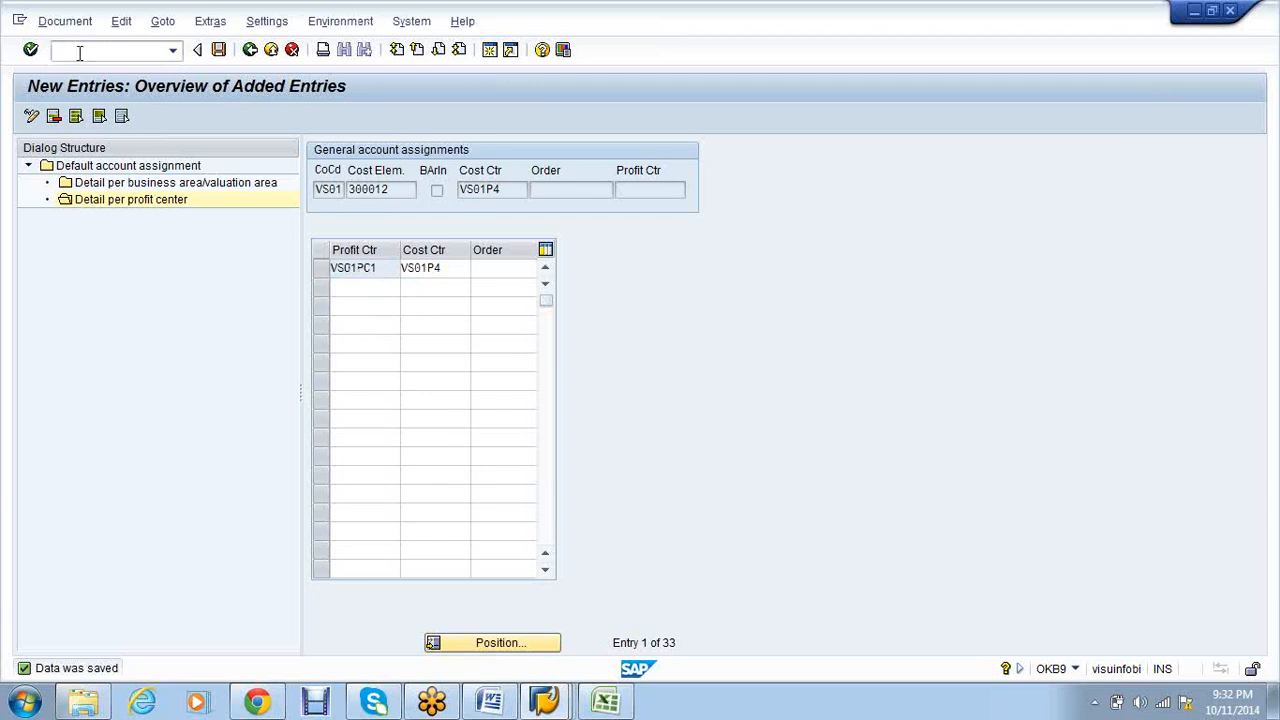
{"action": "type", "text": "11"}
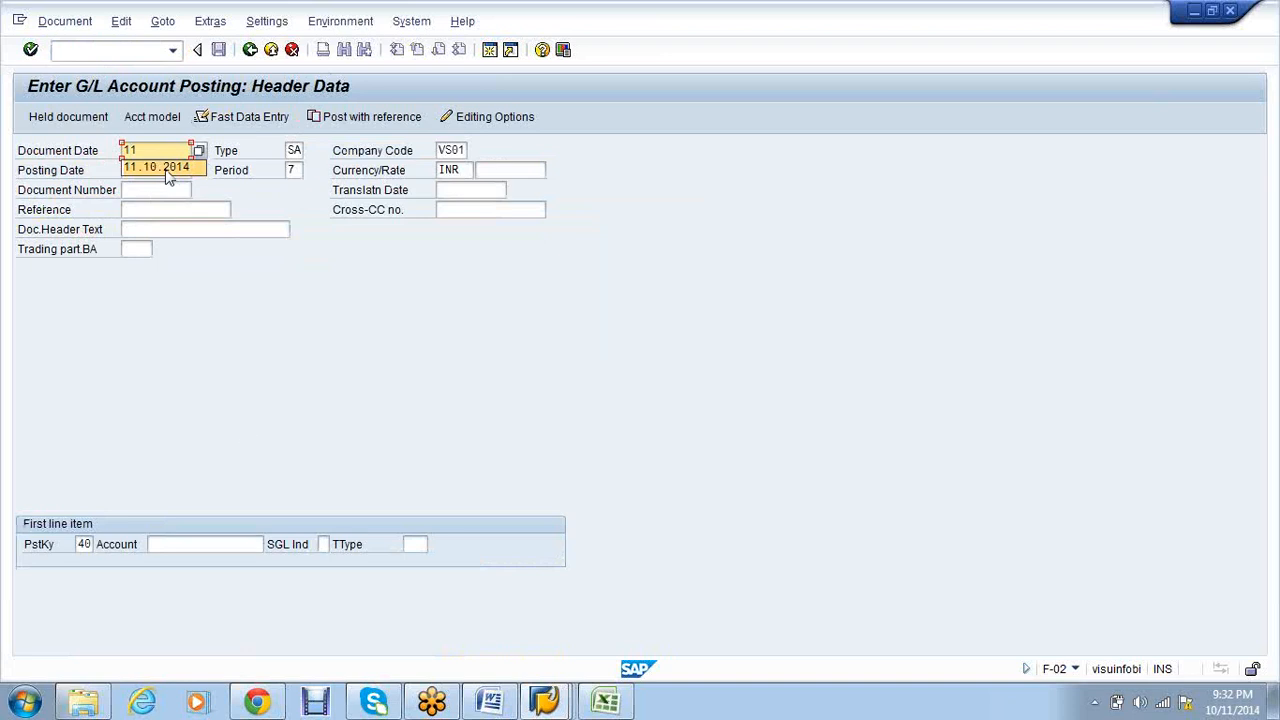
{"action": "left_click", "coordinate": [168, 170]}
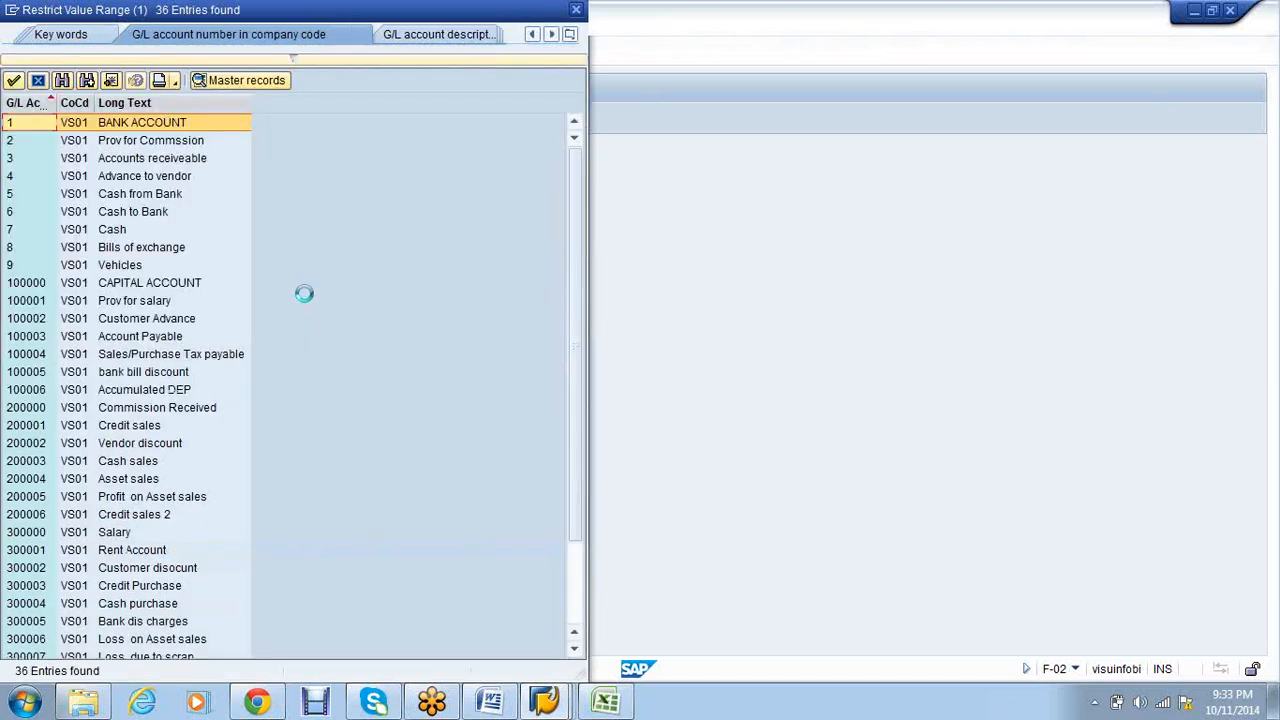
{"action": "scroll", "coordinate": [304, 293], "scroll_direction": "down", "scroll_amount": 2}
{"action": "double_click", "coordinate": [147, 640]}
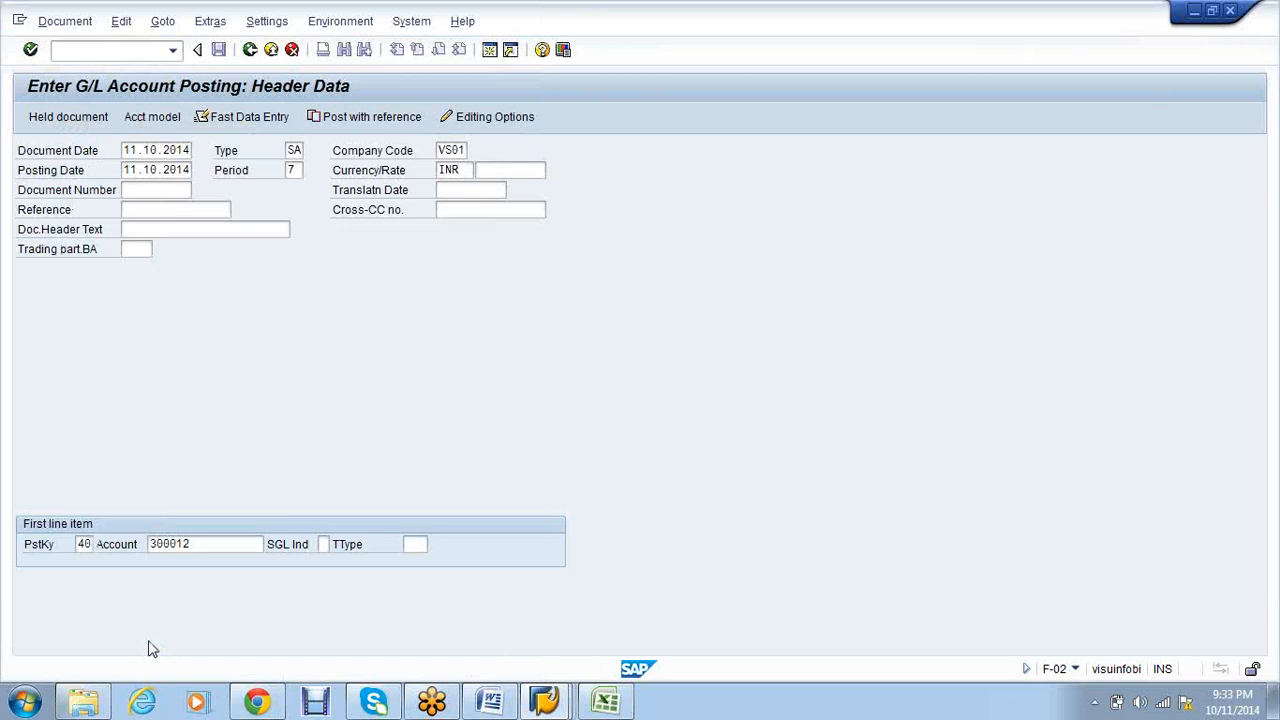
{"action": "key", "text": "Return"}
- Enter the wages debit item with amount 12000 and cost center VS01P4, followed by posting key 50 on account 1
{"action": "type", "text": "12000"}
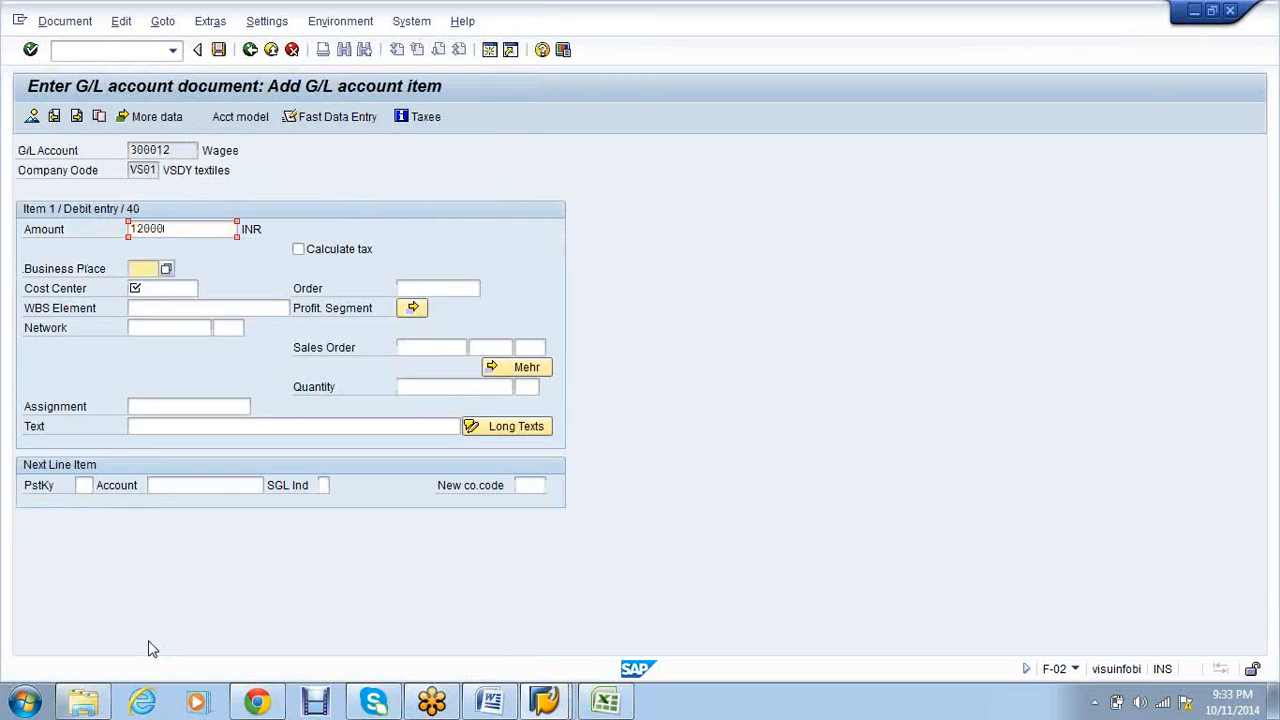
{"action": "key", "text": "Tab"}
{"action": "type", "text": "VS01P4"}
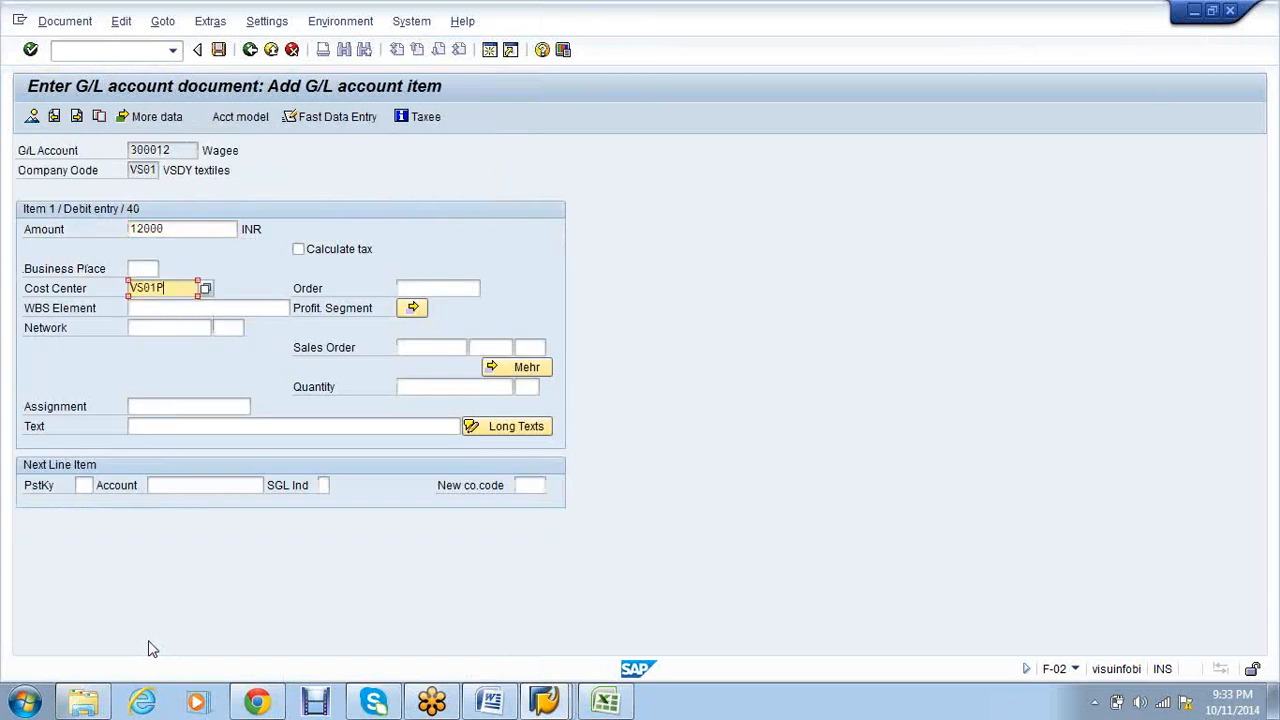
{"action": "key", "text": "Tab"}
{"action": "key", "text": "Tab"}
{"action": "key", "text": "Tab"}
{"action": "key", "text": "Tab"}
{"action": "key", "text": "Tab"}
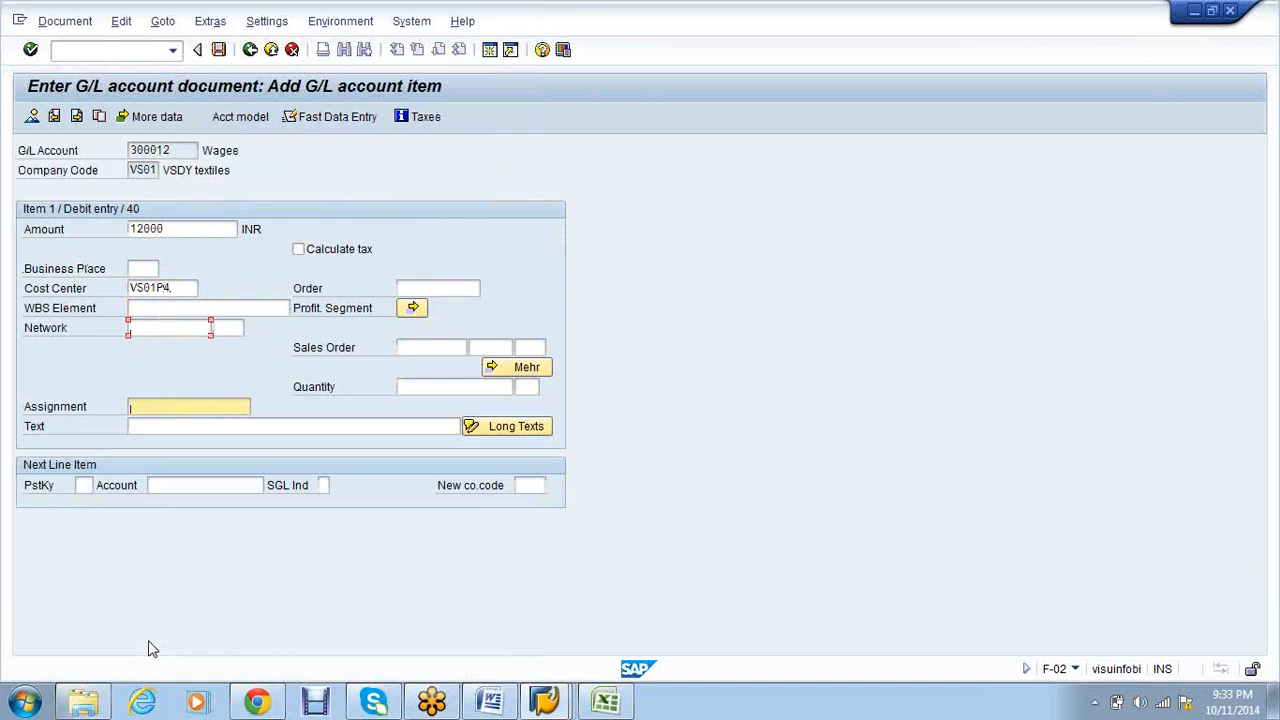
{"action": "type", "text": "50"}
{"action": "key", "text": "Tab"}
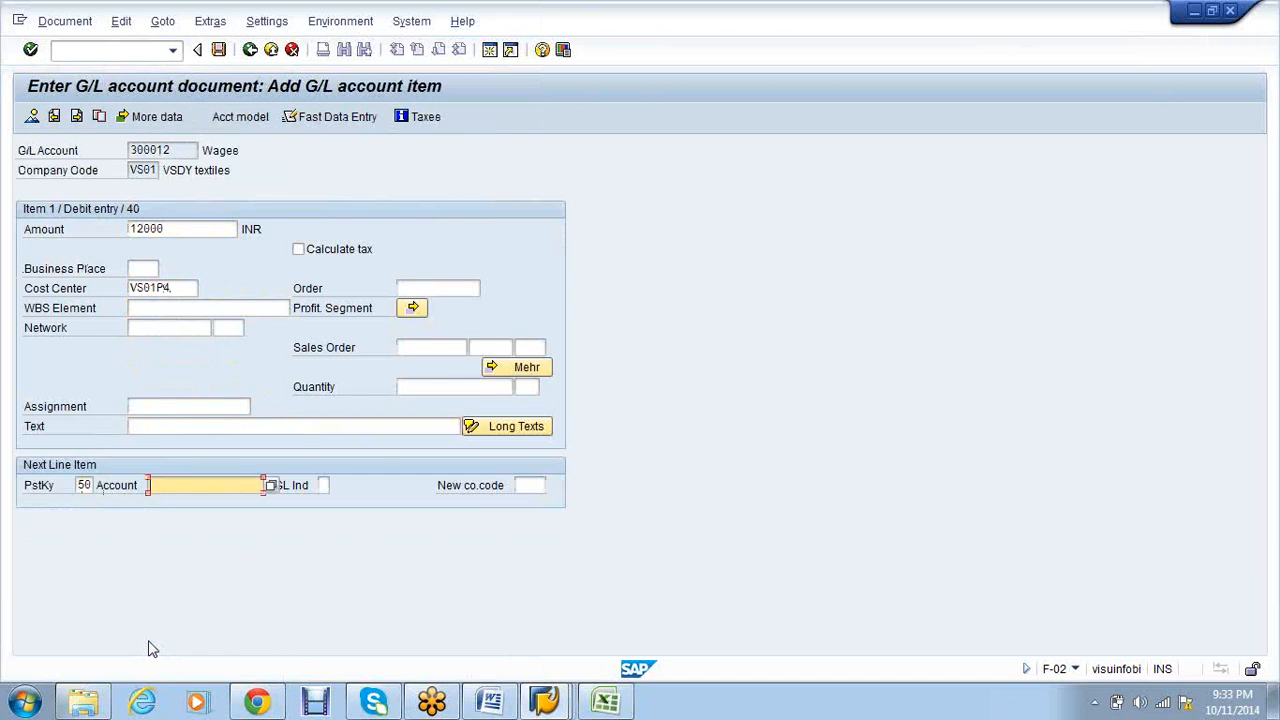
{"action": "type", "text": "1"}
{"action": "key", "text": "Return"}
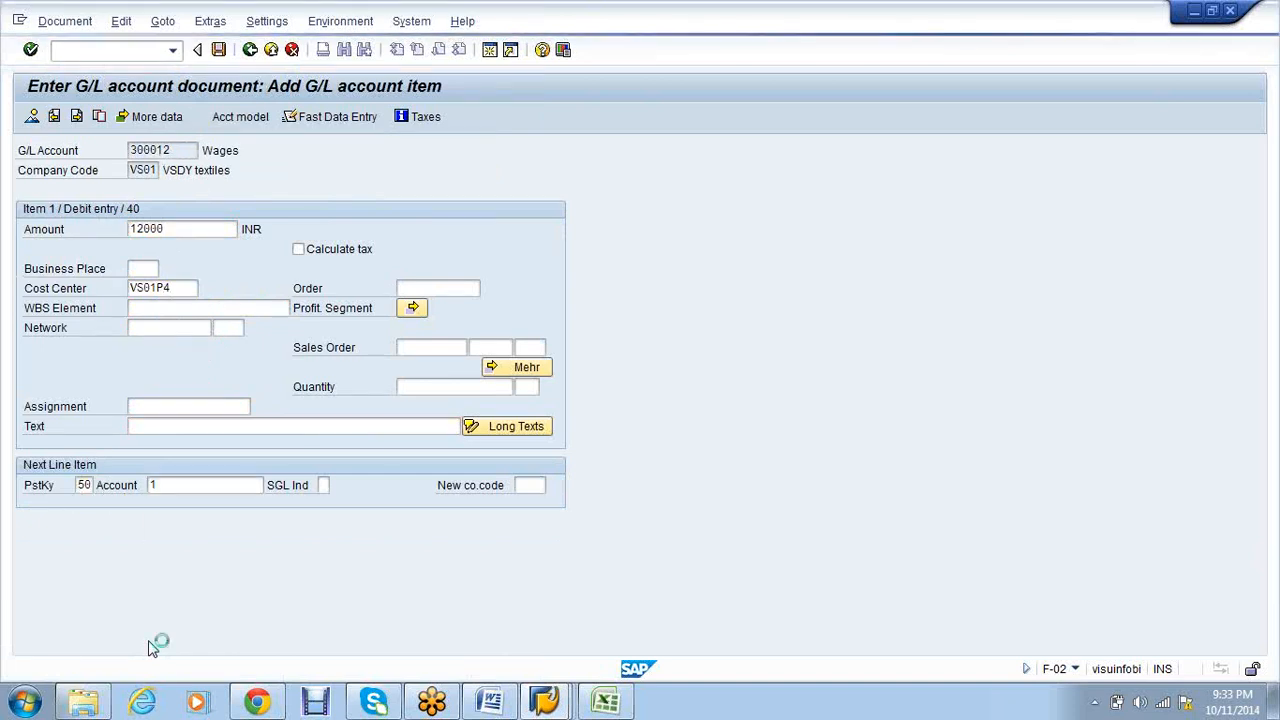
- Enter * as the bank account credit amount with value date 11.01.2014, and post the document
{"action": "type", "text": "*"}
{"action": "key", "text": "Tab"}
{"action": "key", "text": "Tab"}
{"action": "key", "text": "Tab"}
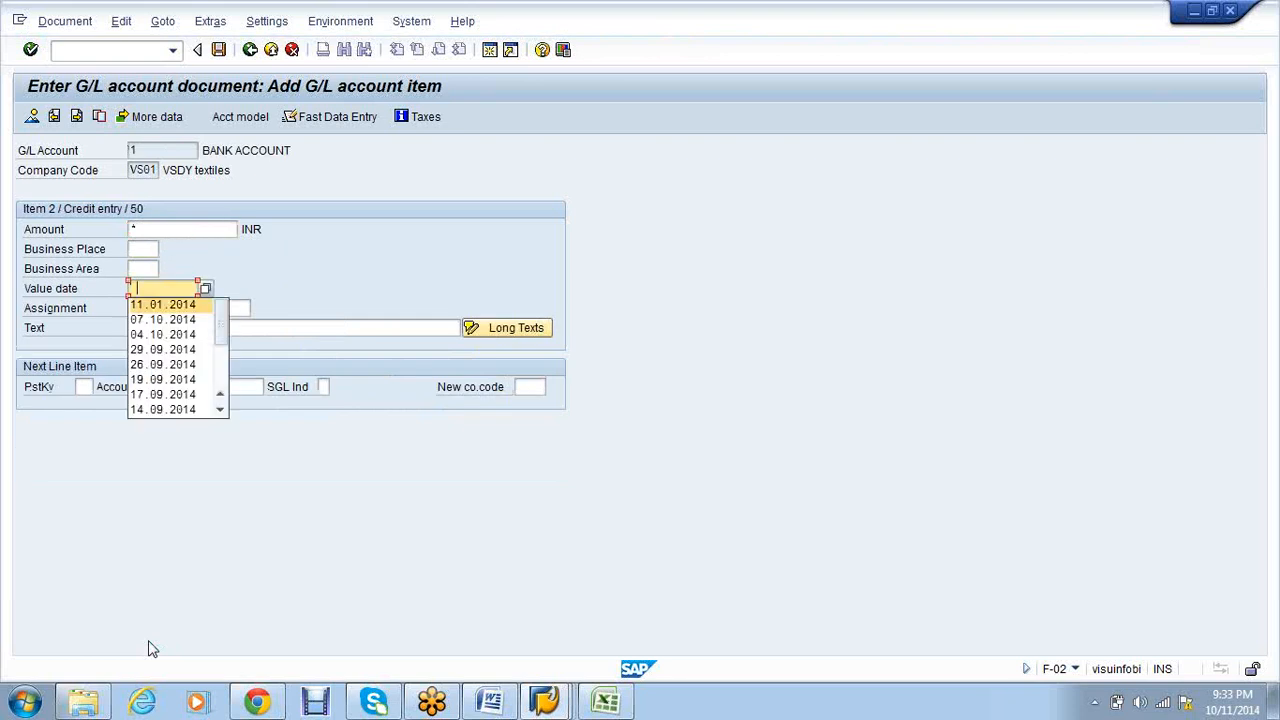
{"action": "key", "text": "Return"}
{"action": "key", "text": "Return"}
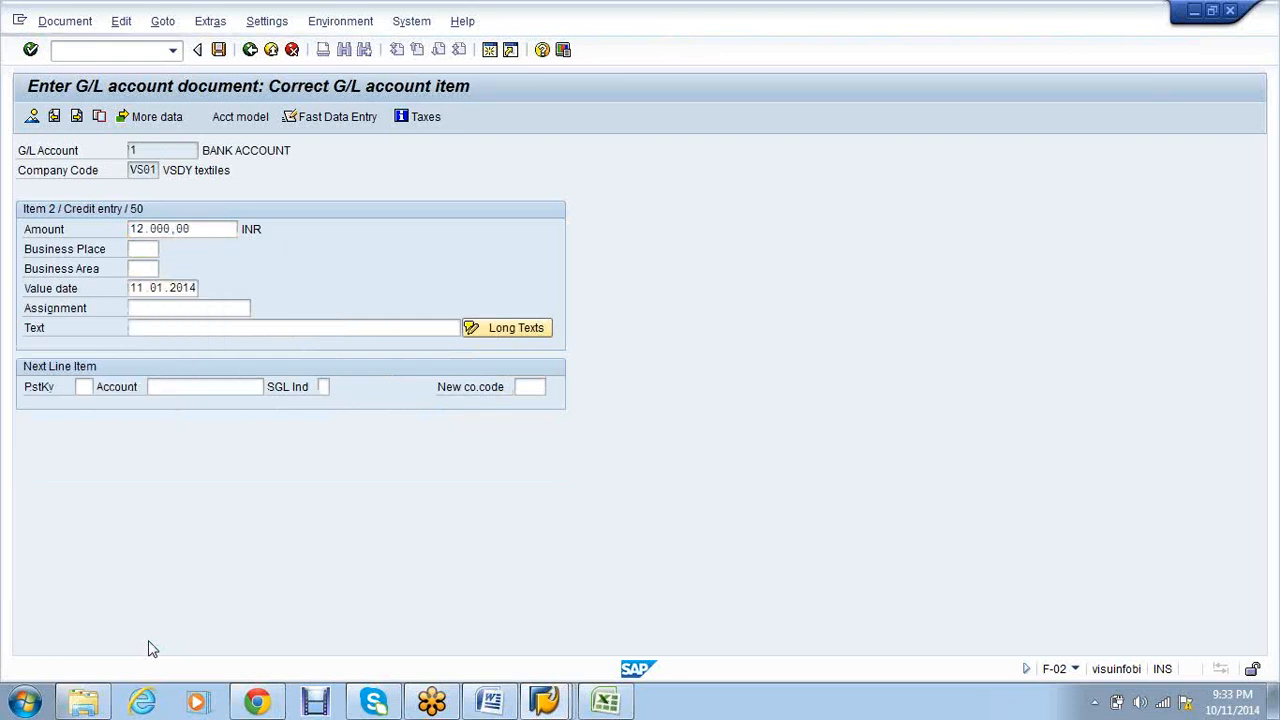
{"action": "key", "text": "ctrl+s"}
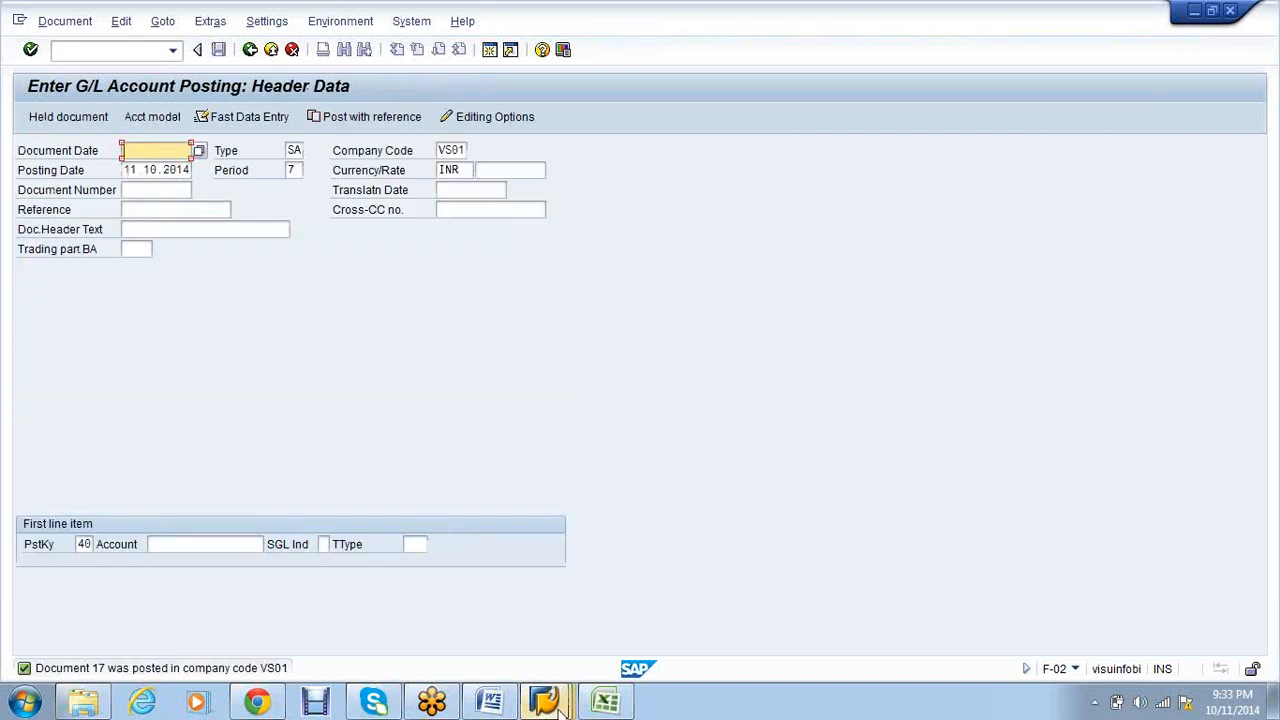
- Switch to the cost center session and display the actual cost line items for cost centers with transaction KSB1
{"action": "mouse_move", "coordinate": [558, 706]}
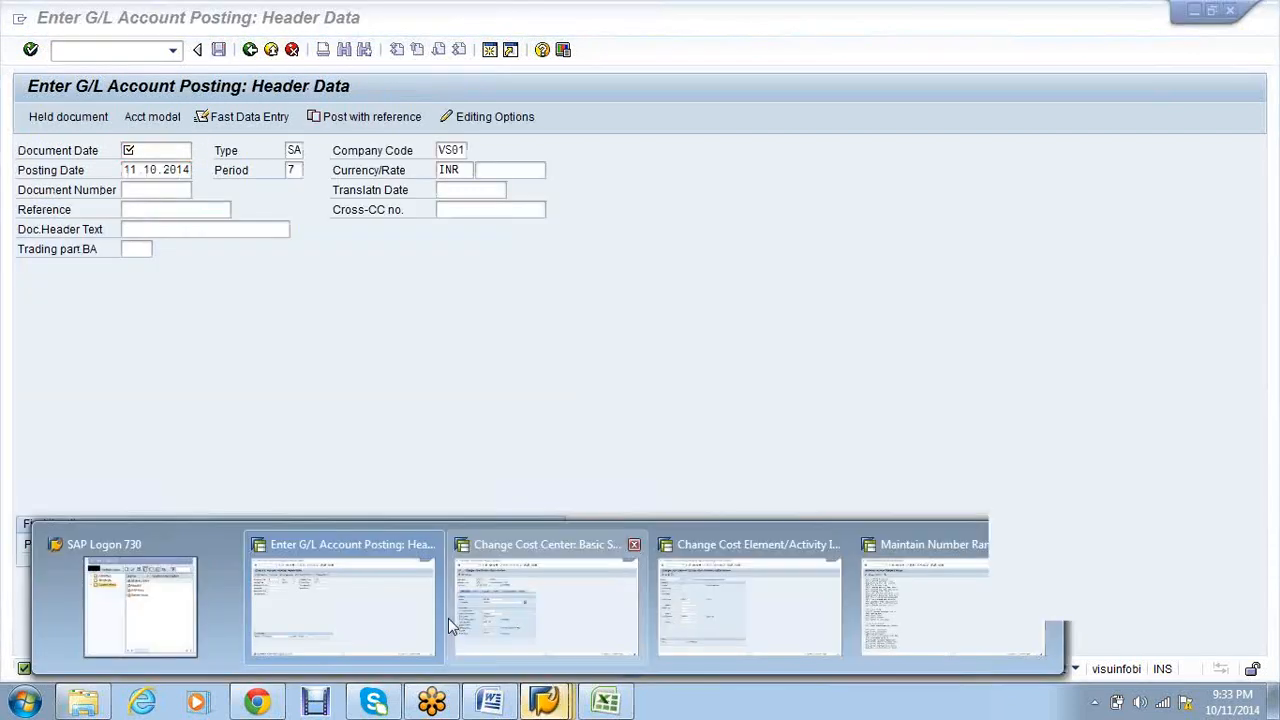
{"action": "left_click", "coordinate": [539, 608]}
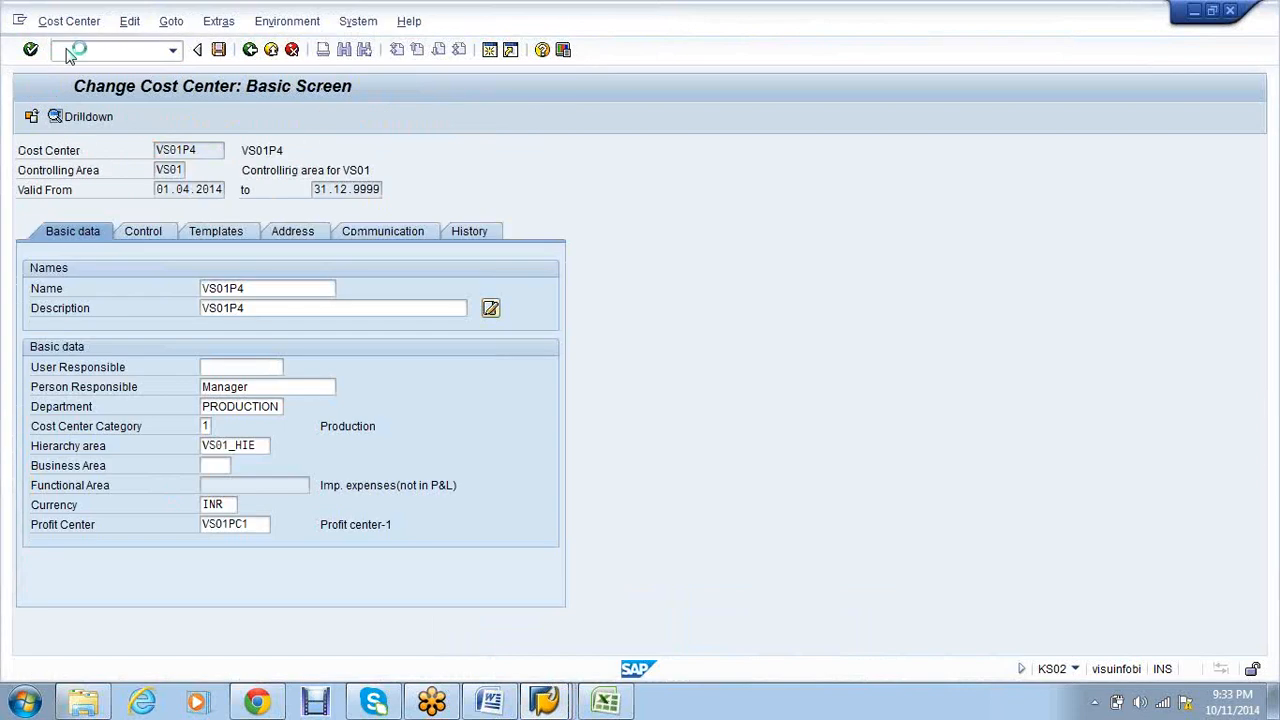
{"action": "double_click", "coordinate": [291, 229]}
{"action": "key", "text": "Delete"}
{"action": "left_click", "coordinate": [31, 117]}
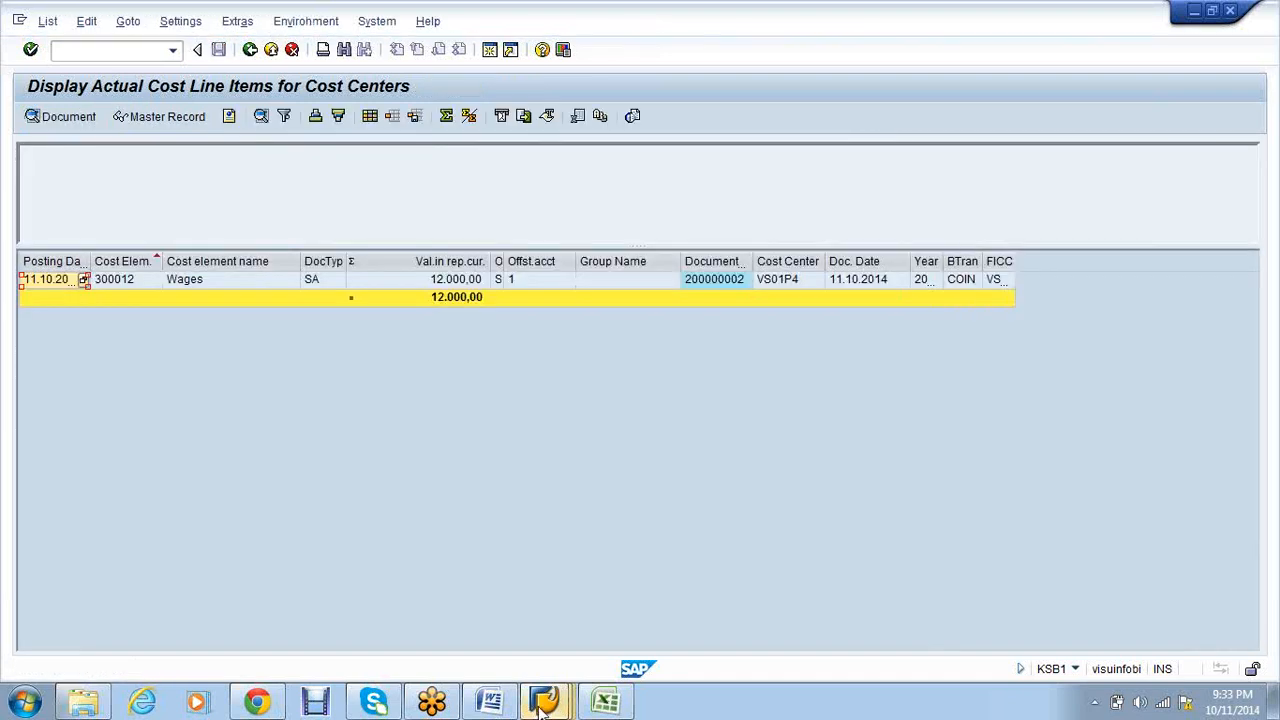
{"action": "left_click", "coordinate": [545, 705]}
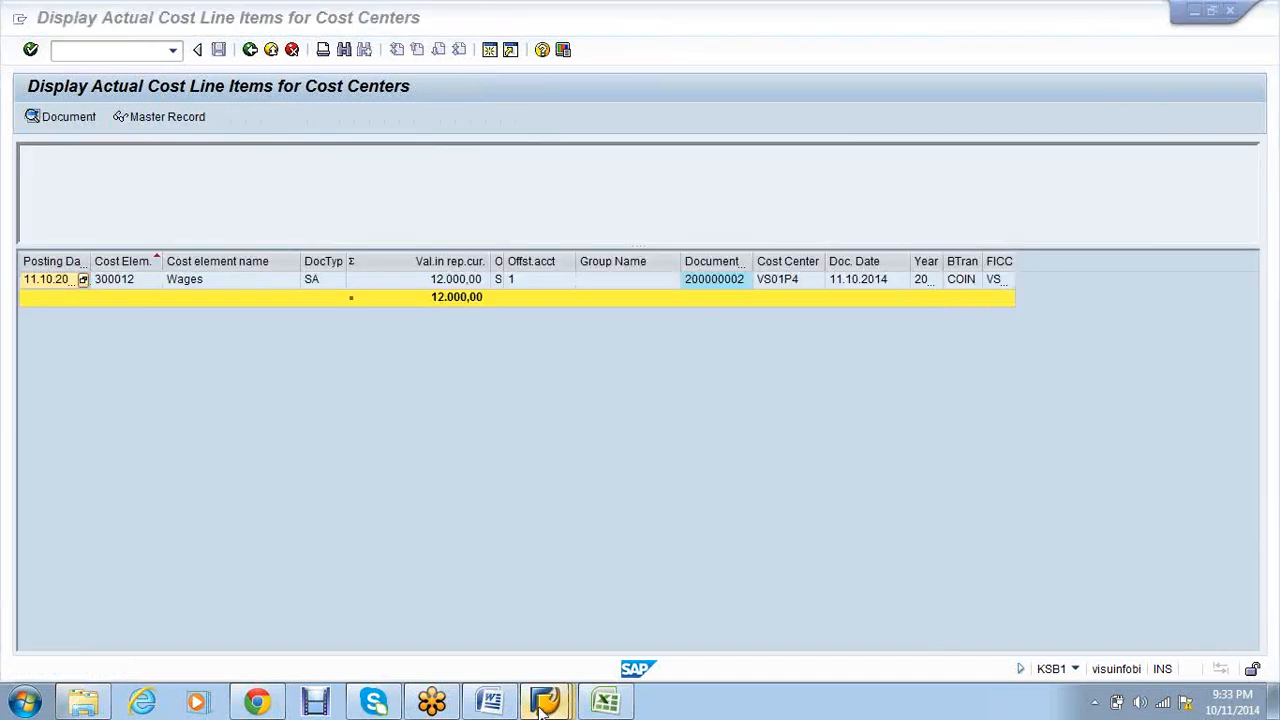
- Switch to the G/L account posting session and start the customer invoice transaction F-22
{"action": "left_click", "coordinate": [346, 585]}
{"action": "left_click", "coordinate": [88, 52]}
{"action": "type", "text": "/nf-22"}
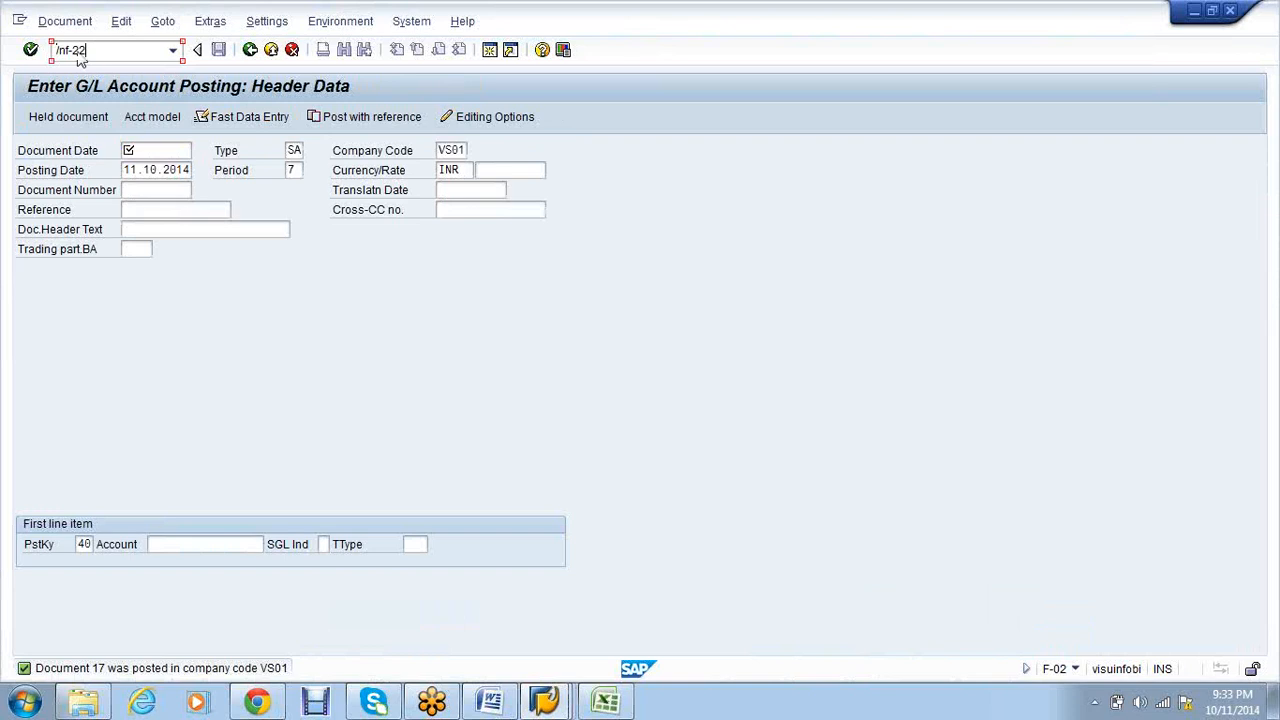
{"action": "key", "text": "Return"}
- Switch to the cost element planning session and start transaction KE5Z for profit center actual line items
{"action": "left_click", "coordinate": [545, 705]}
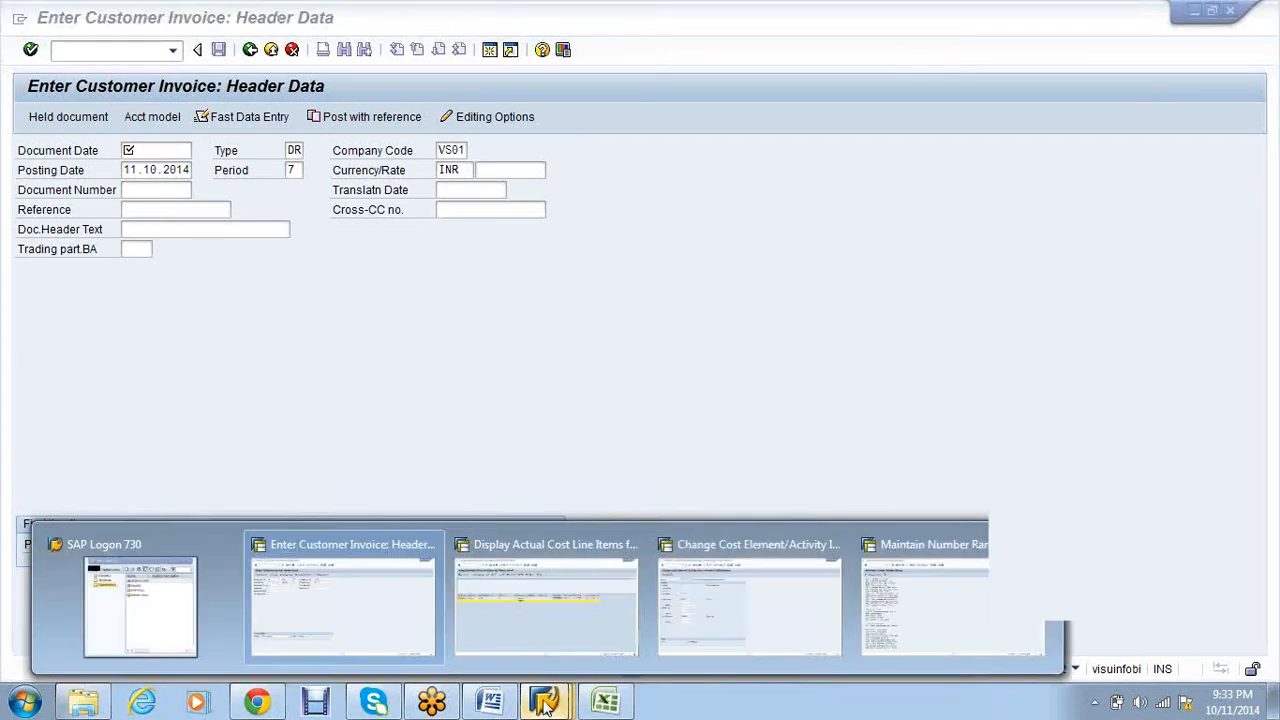
{"action": "left_click", "coordinate": [726, 614]}
{"action": "type", "text": "/nke5z"}
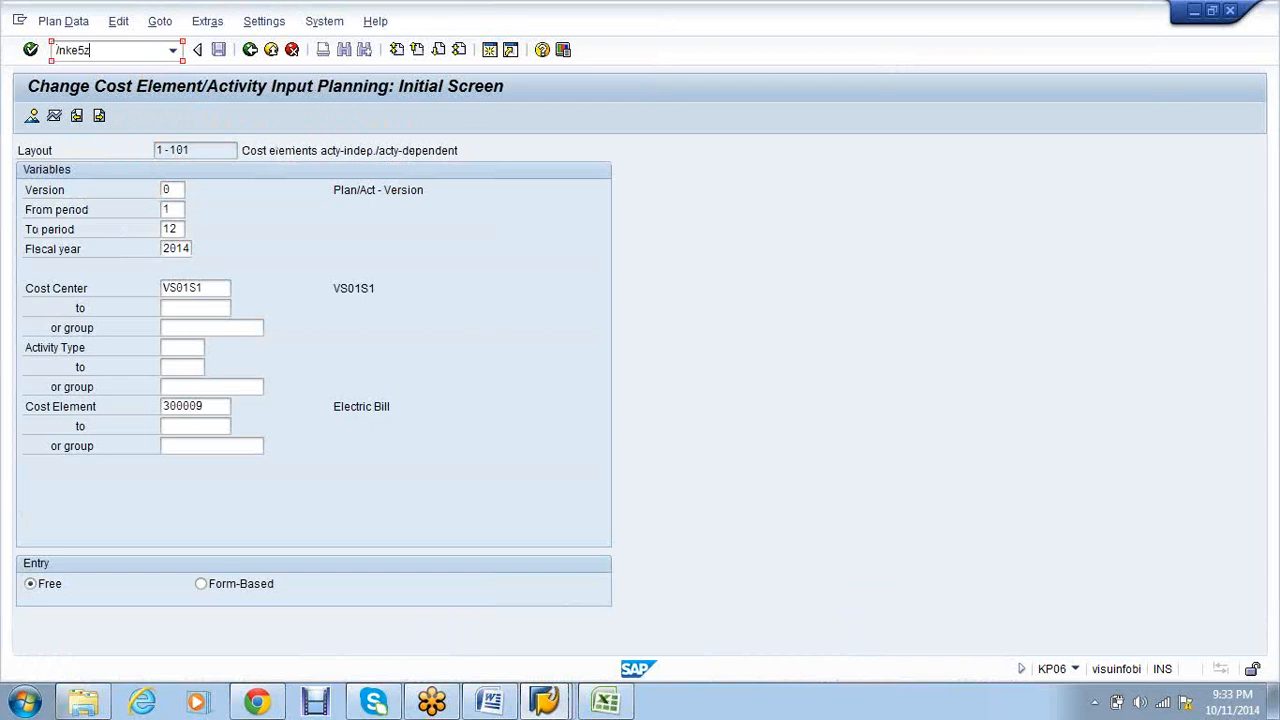
{"action": "key", "text": "Return"}
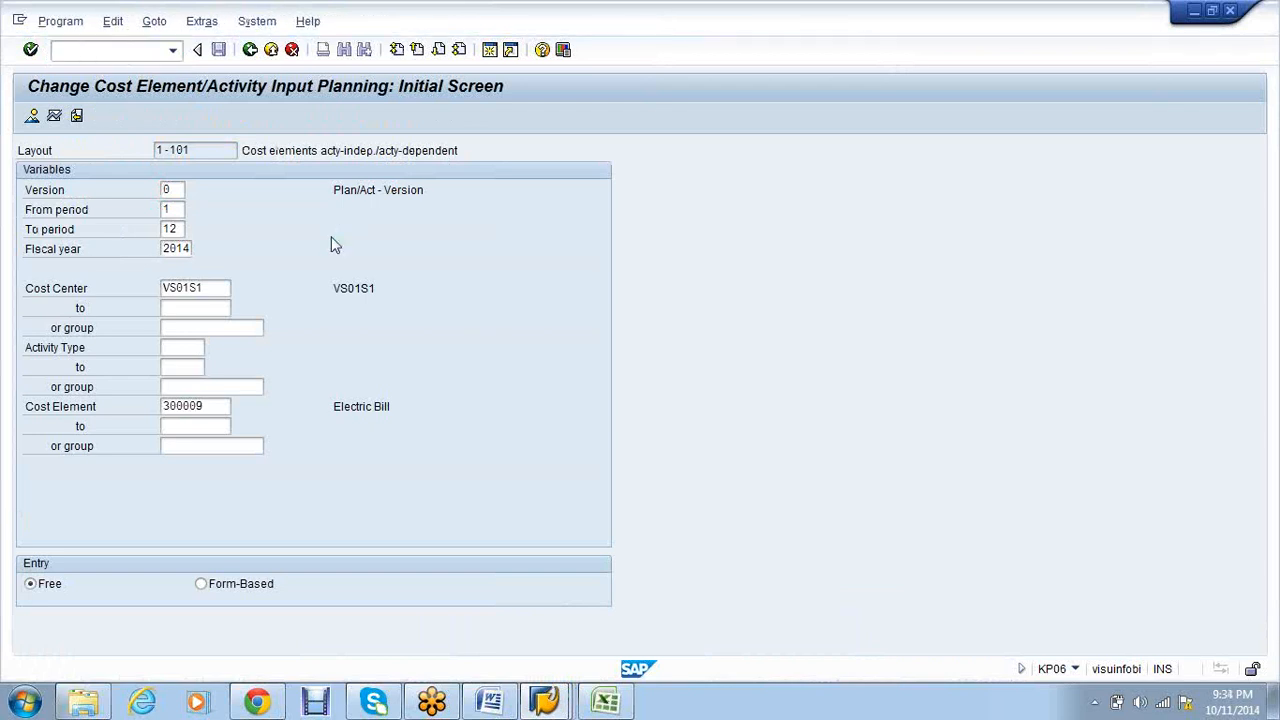
- Try to display the actual line items for profit center VS01PC1
{"action": "left_click", "coordinate": [247, 272]}
{"action": "type", "text": "vs"}
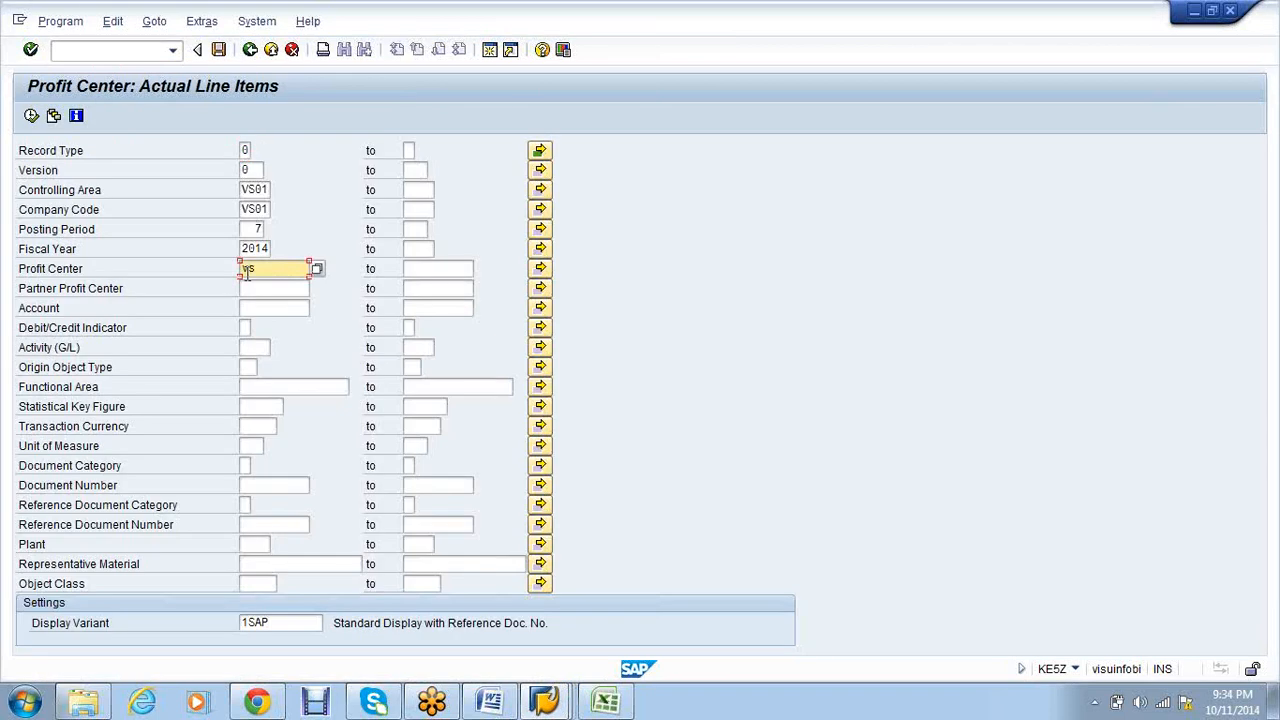
{"action": "type", "text": "01PC1"}
{"action": "left_click", "coordinate": [31, 116]}
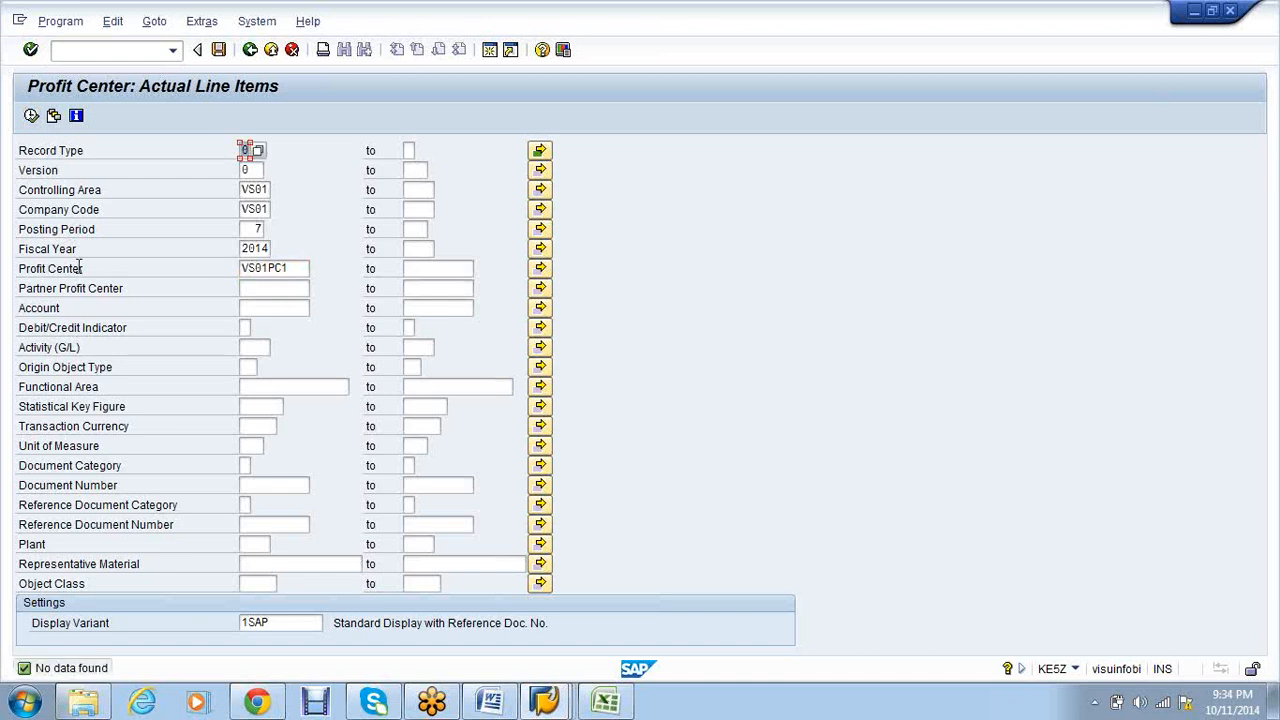
- Clear the profit center filter and run the actual line items report for all profit centers
{"action": "key", "text": "BackSpace"}
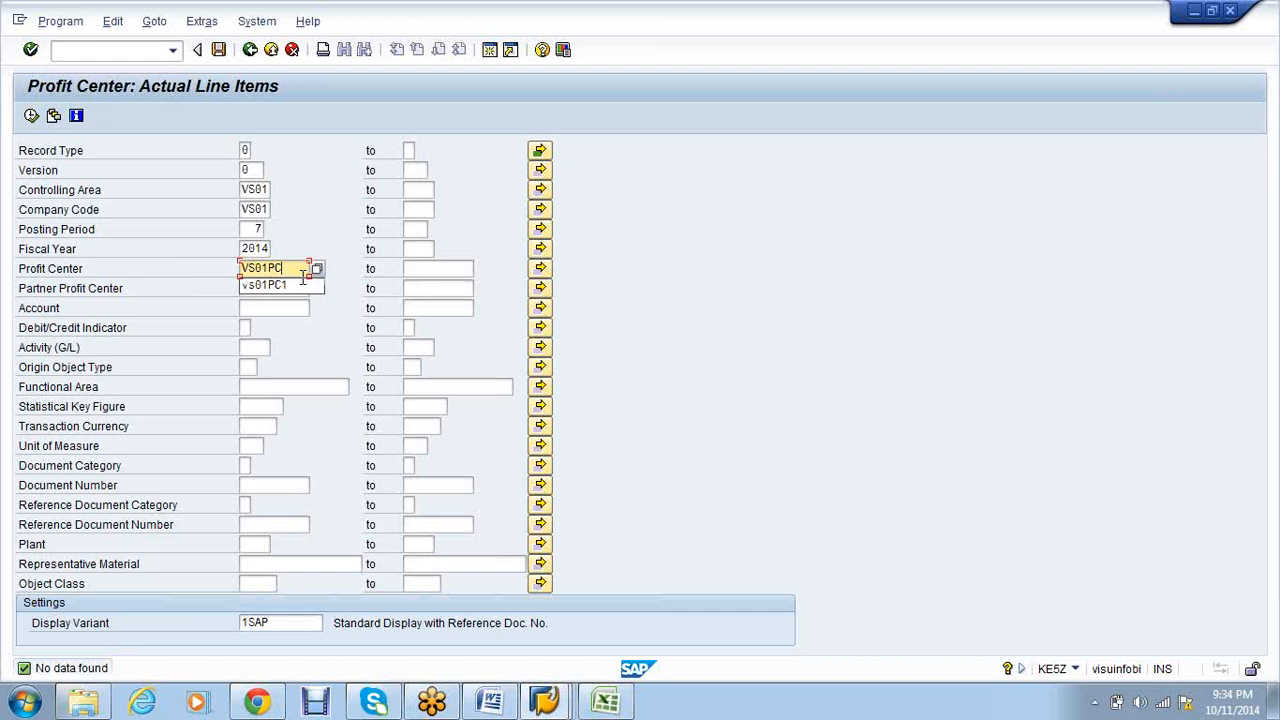
{"action": "key", "text": "BackSpace"}
{"action": "key", "text": "BackSpace"}
{"action": "key", "text": "BackSpace"}
{"action": "key", "text": "BackSpace"}
{"action": "key", "text": "BackSpace"}
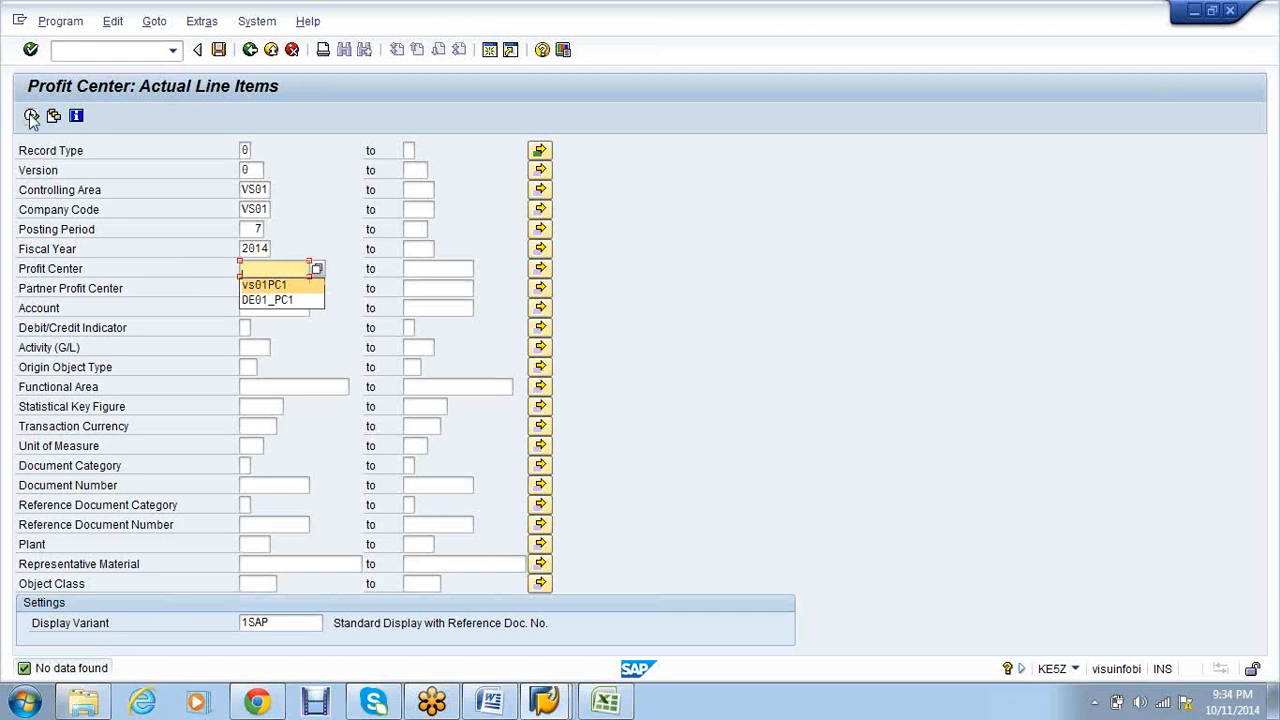
{"action": "key", "text": "BackSpace"}
{"action": "left_click", "coordinate": [31, 116]}
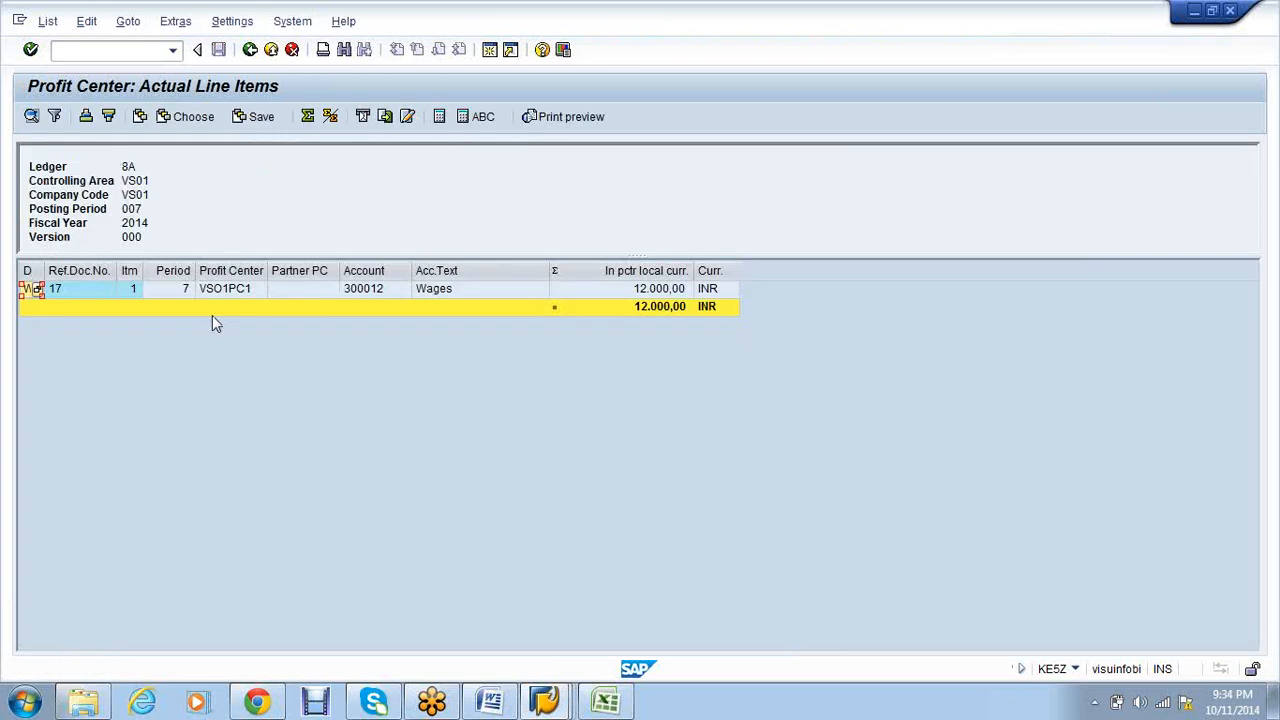
- Return to the customer invoice session, restart F-22, and enter the header with document date 11.10.2014 and customer Nokia
{"action": "left_click", "coordinate": [548, 698]}
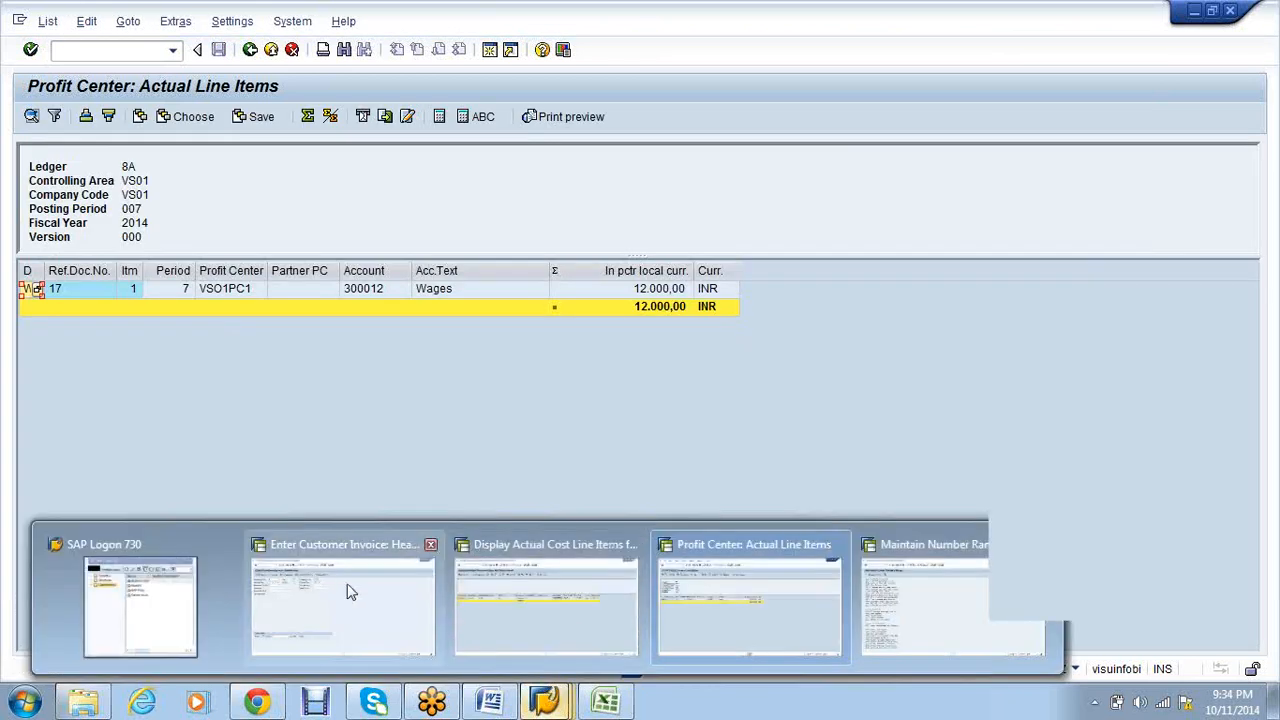
{"action": "left_click", "coordinate": [350, 592]}
{"action": "left_click", "coordinate": [86, 51]}
{"action": "type", "text": "/nf-22"}
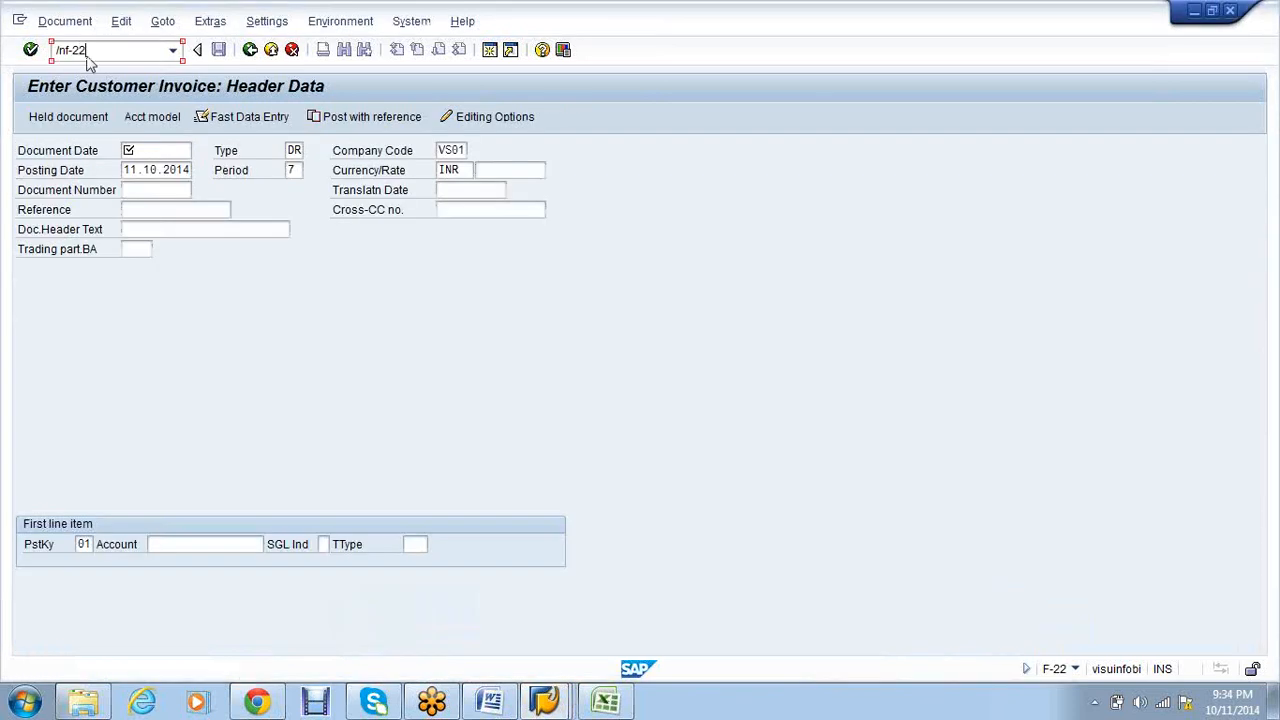
{"action": "key", "text": "Return"}
{"action": "type", "text": "11"}
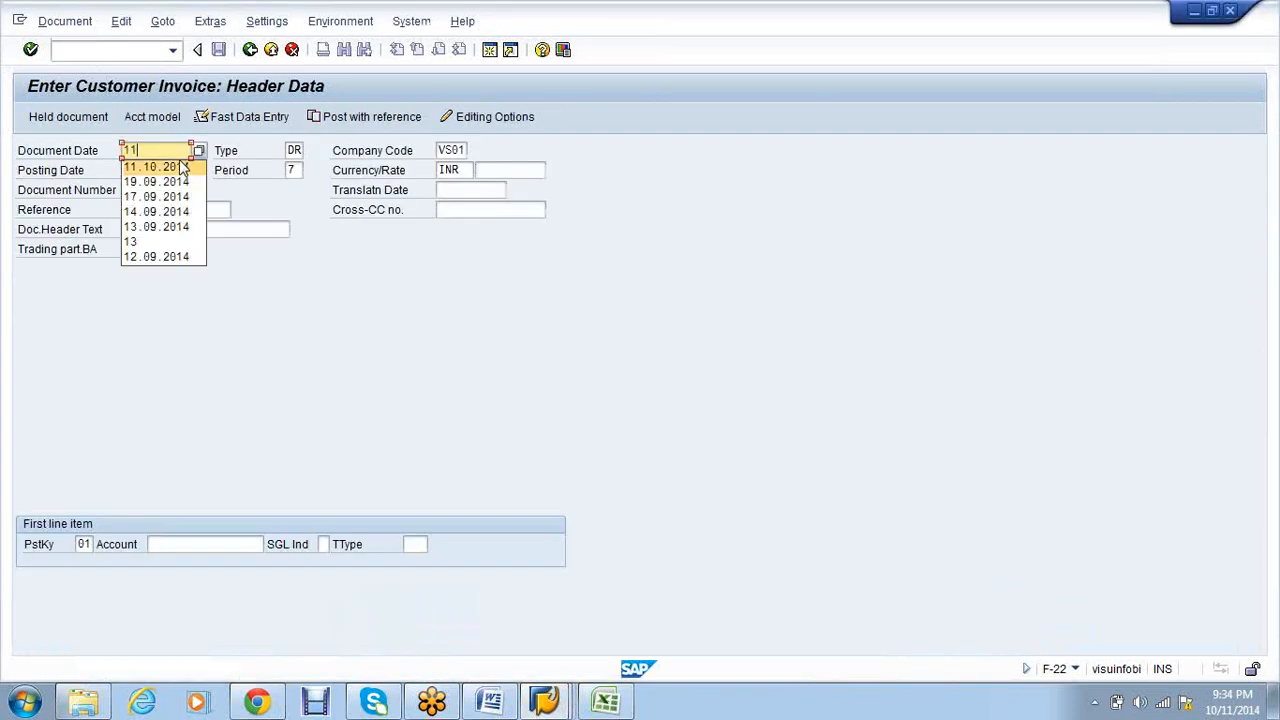
{"action": "left_click", "coordinate": [183, 169]}
{"action": "left_click", "coordinate": [182, 543]}
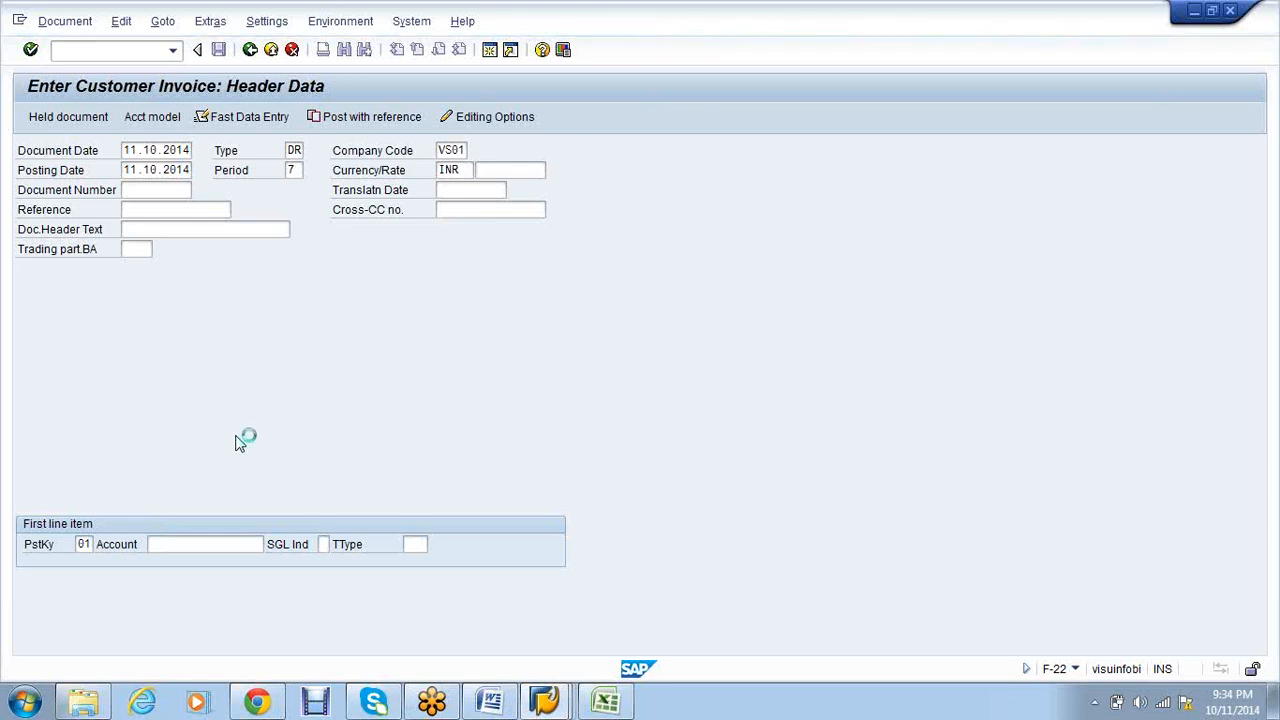
{"action": "left_click", "coordinate": [481, 456]}
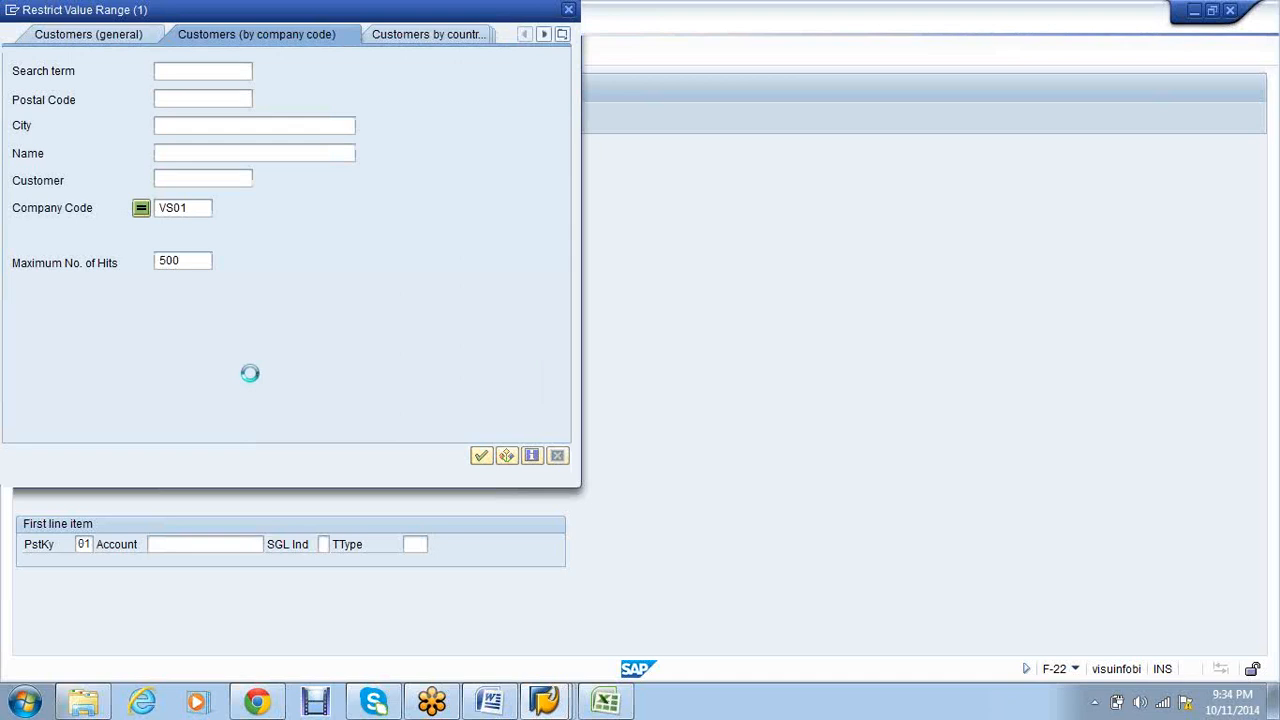
{"action": "double_click", "coordinate": [194, 157]}
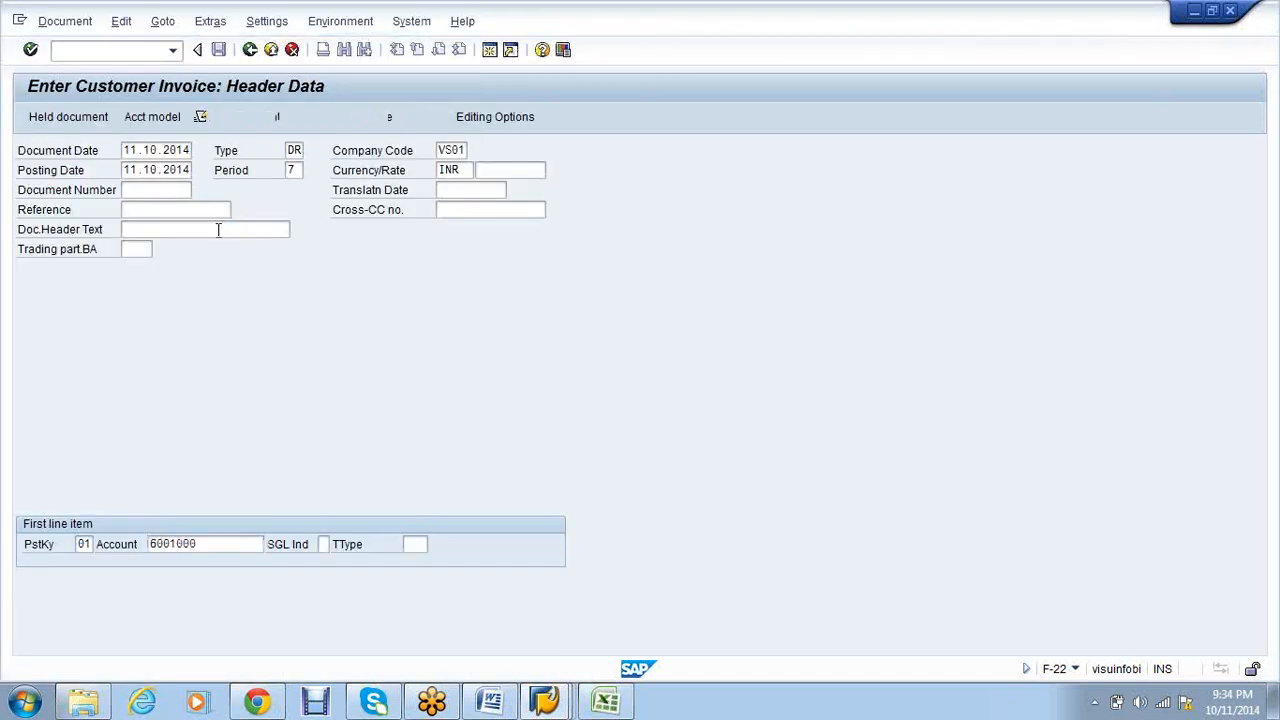
{"action": "key", "text": "Return"}
- Enter the customer item amount 30000, followed by posting key 50 on account 200006, Credit sales 2
{"action": "type", "text": "30000"}
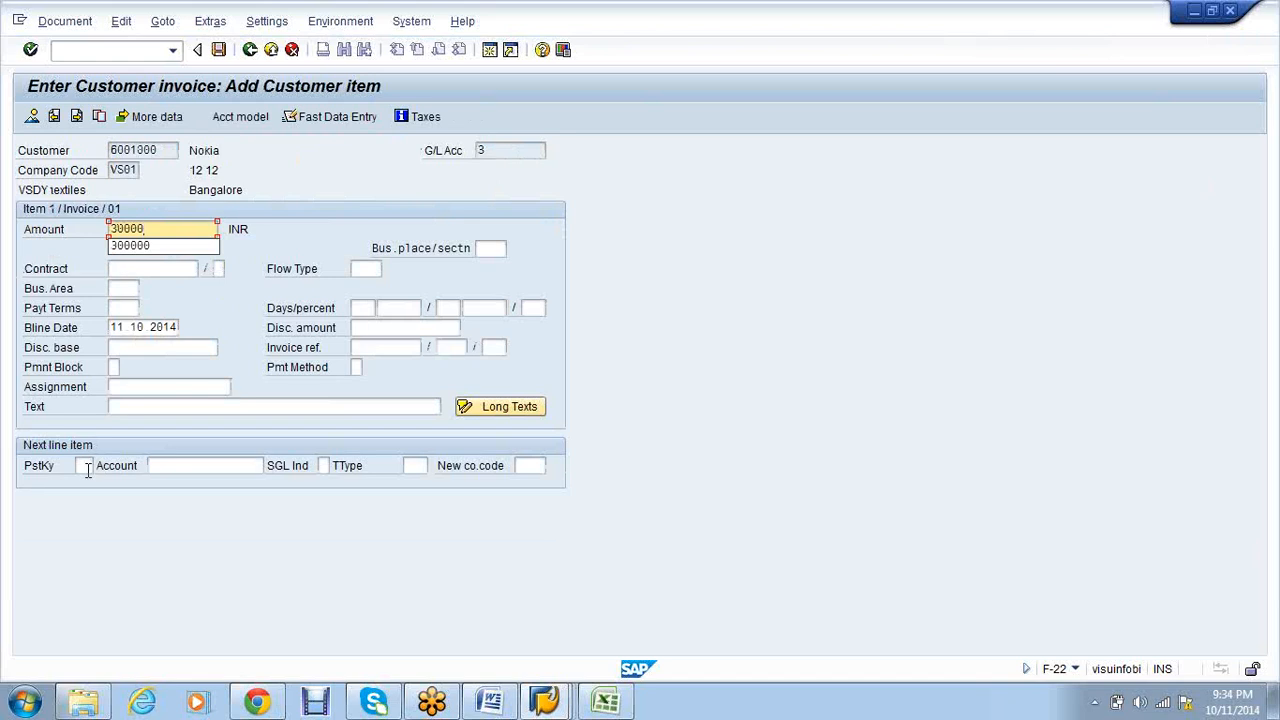
{"action": "left_click", "coordinate": [86, 466]}
{"action": "type", "text": "50"}
{"action": "key", "text": "Tab"}
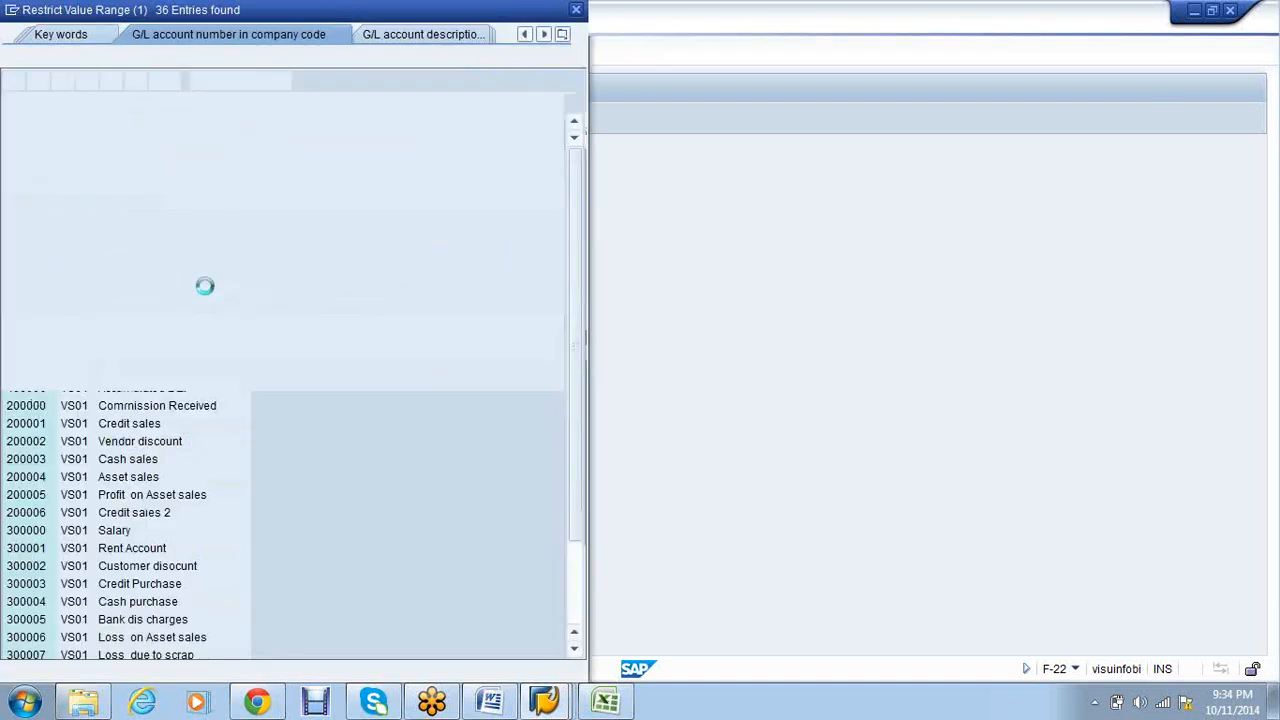
{"action": "double_click", "coordinate": [165, 514]}
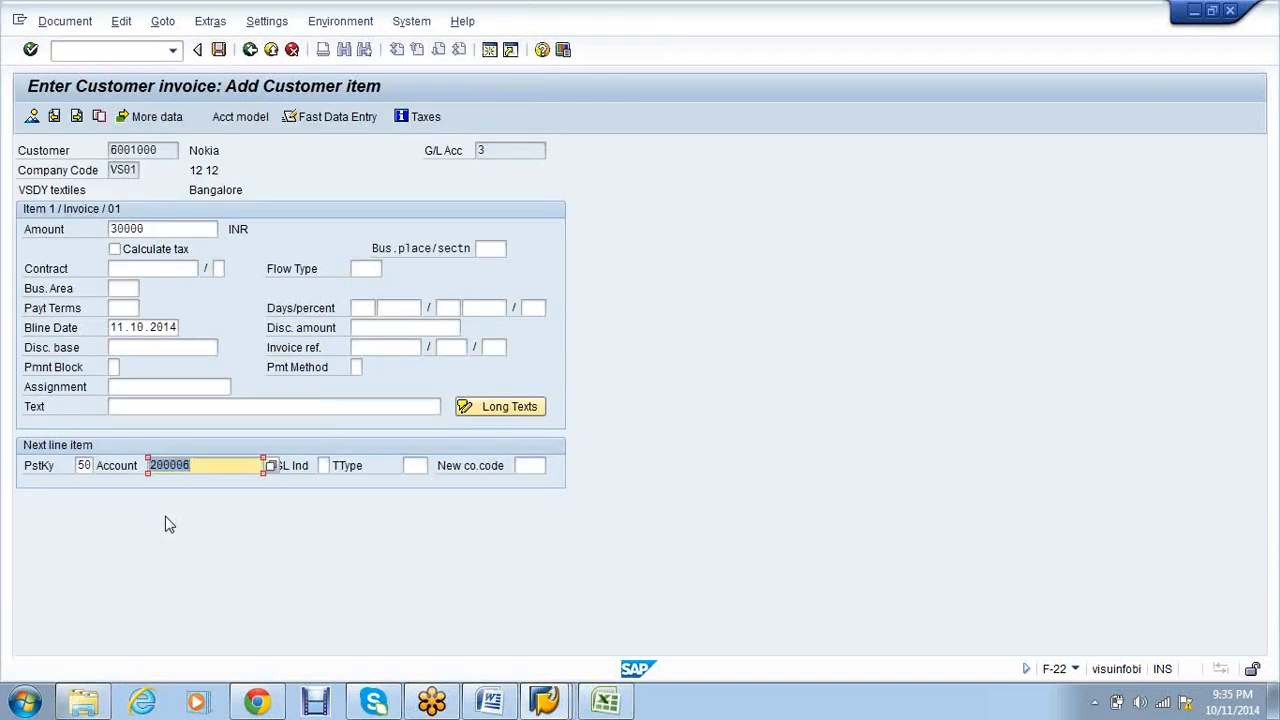
{"action": "key", "text": "Return"}
- Enter * as the credit sales amount, assign profit center VSO1PC1 from the value list, and post the invoice
{"action": "type", "text": "*"}
{"action": "key", "text": "Tab"}
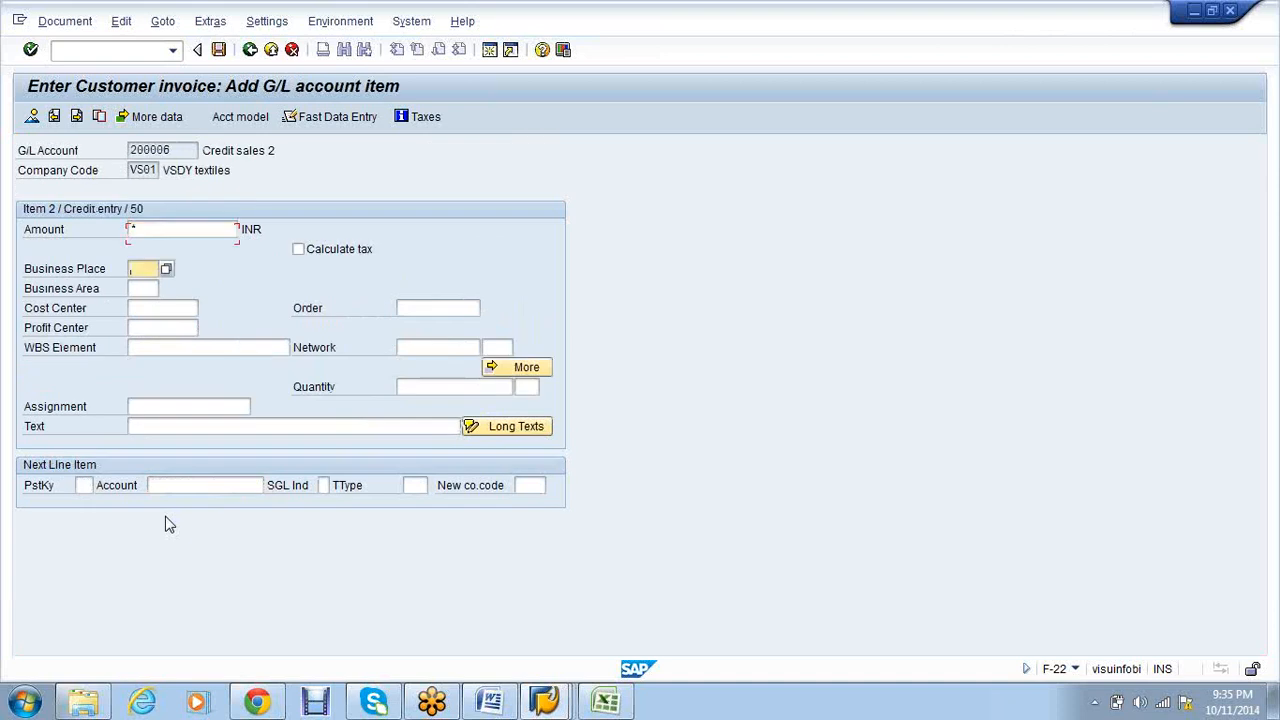
{"action": "key", "text": "Tab"}
{"action": "key", "text": "Tab"}
{"action": "key", "text": "Tab"}
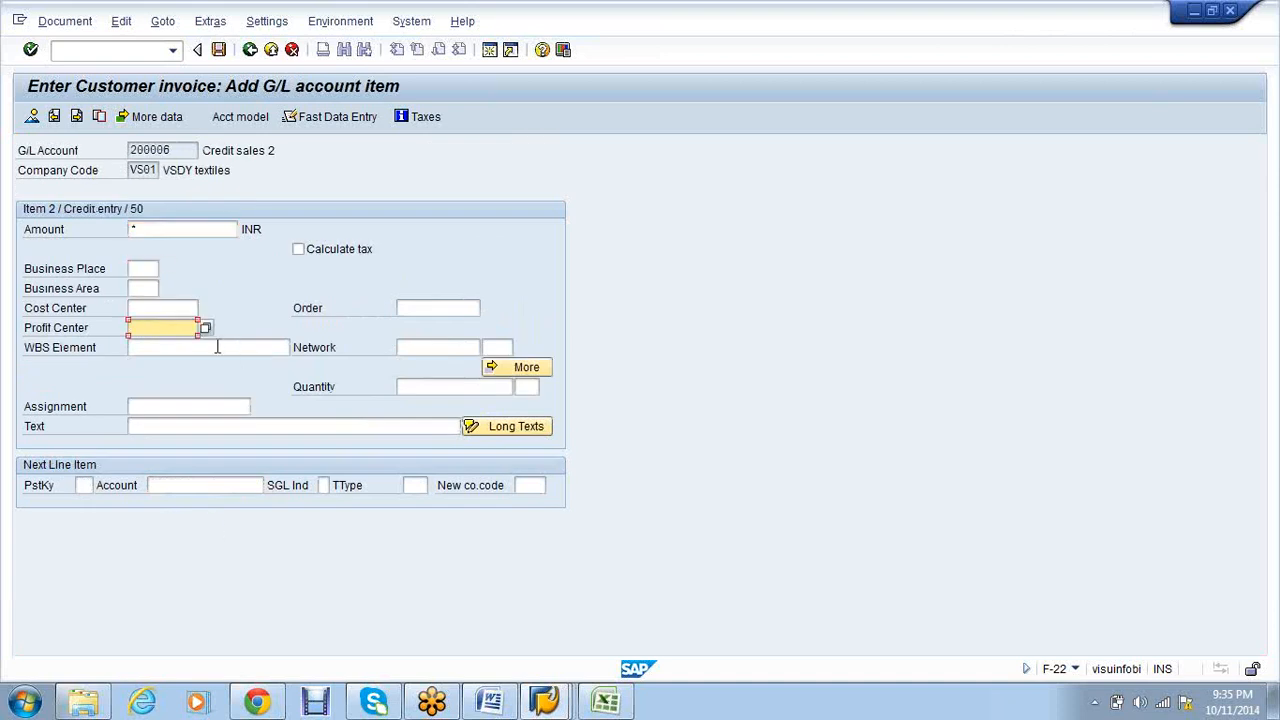
{"action": "left_click", "coordinate": [206, 328]}
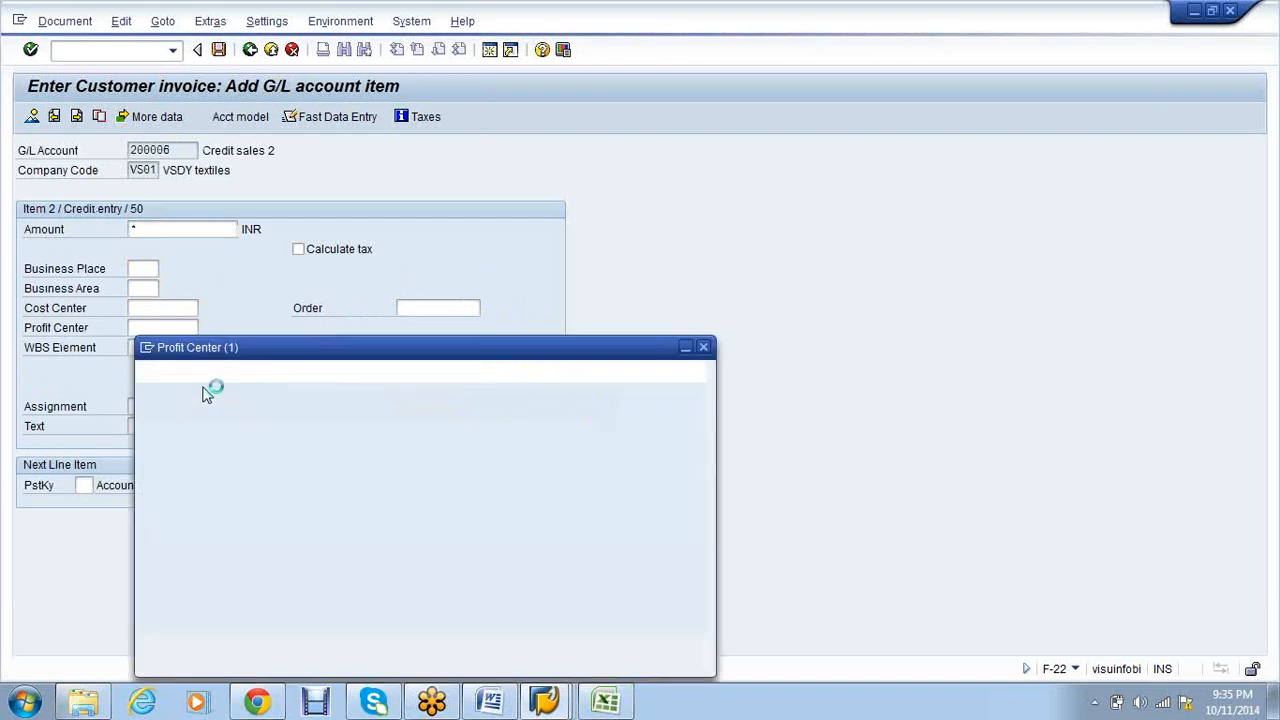
{"action": "left_click", "coordinate": [616, 645]}
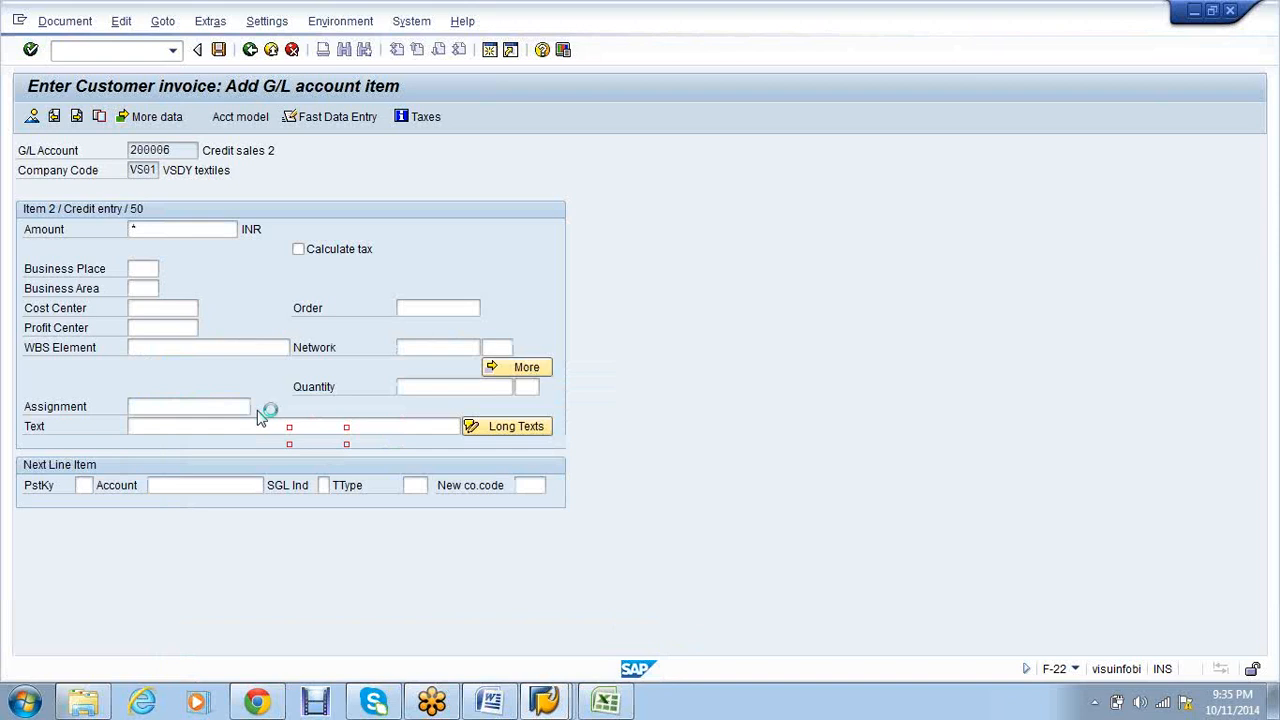
{"action": "double_click", "coordinate": [80, 194]}
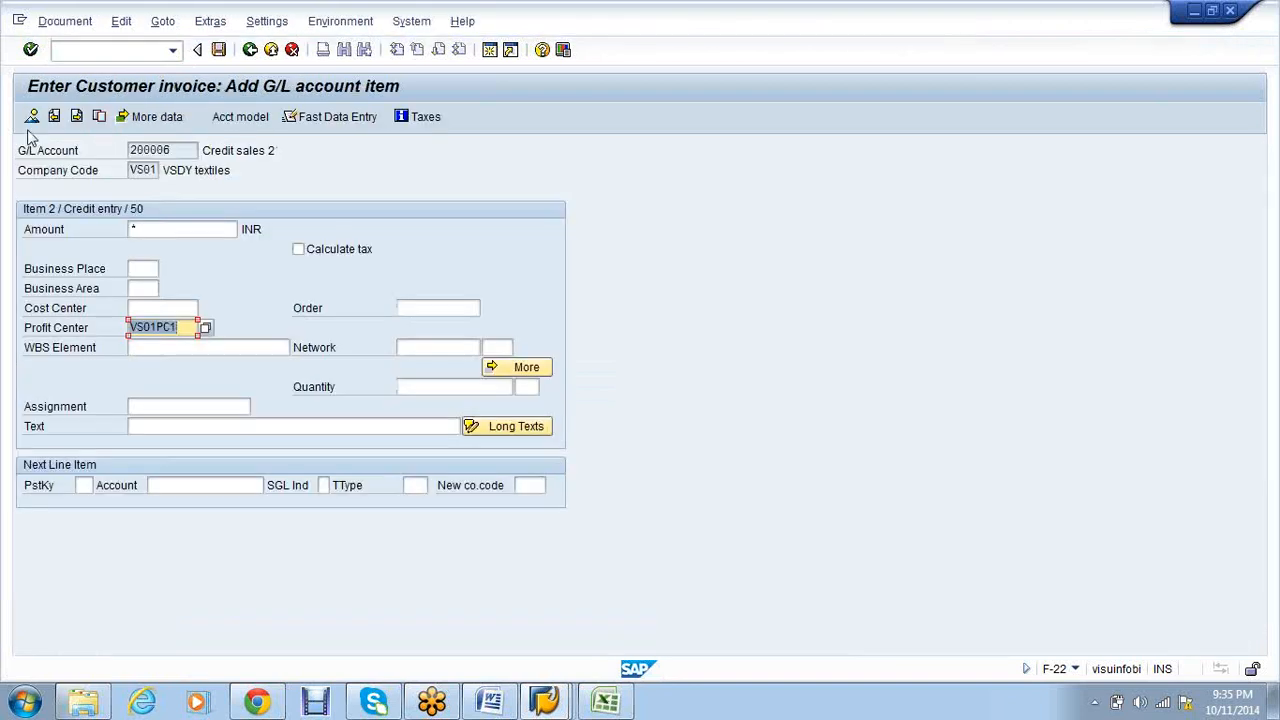
{"action": "key", "text": "shift+F2"}
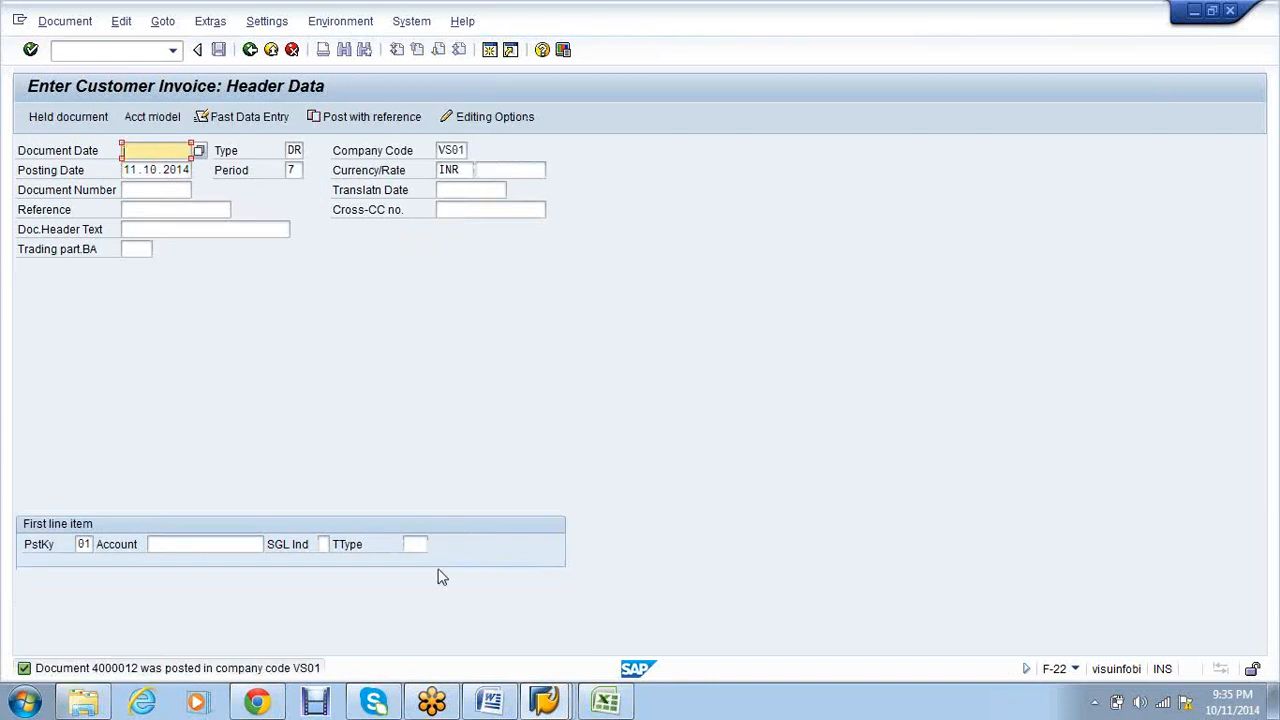
- Switch to the cost center report session and rerun the actual cost line items report
{"action": "left_click", "coordinate": [566, 710]}
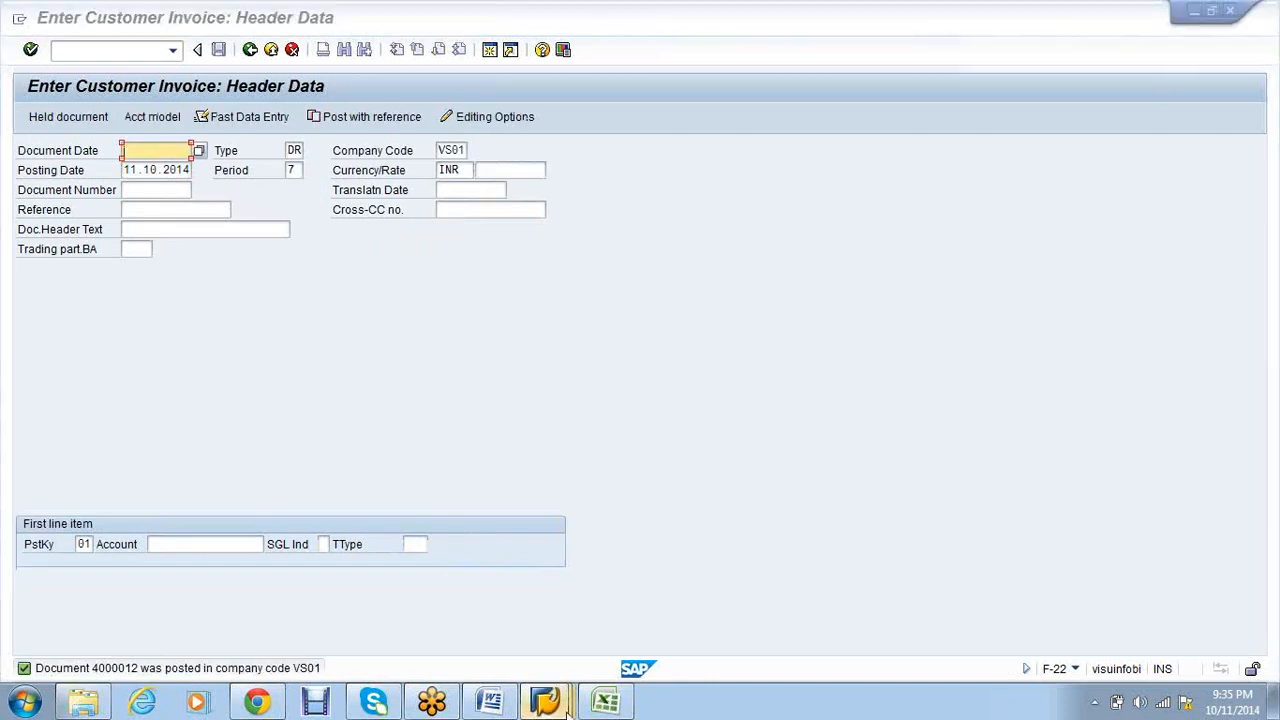
{"action": "left_click", "coordinate": [523, 603]}
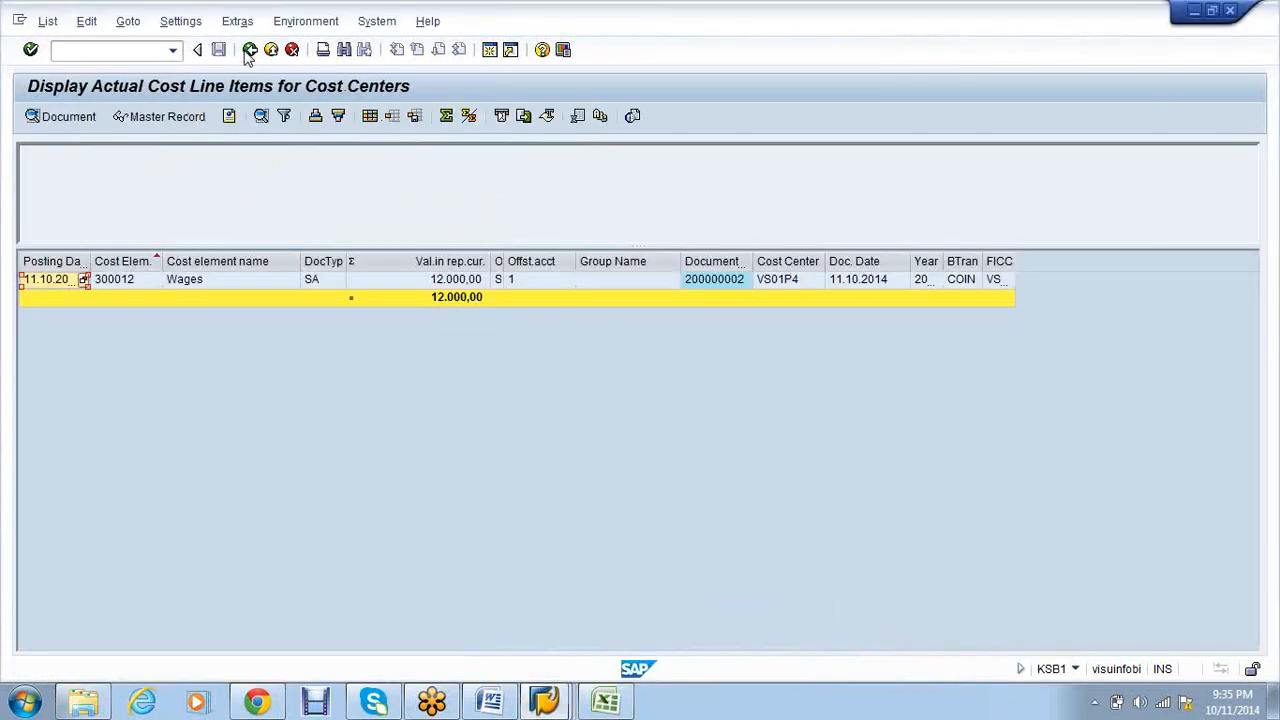
{"action": "left_click", "coordinate": [249, 50]}
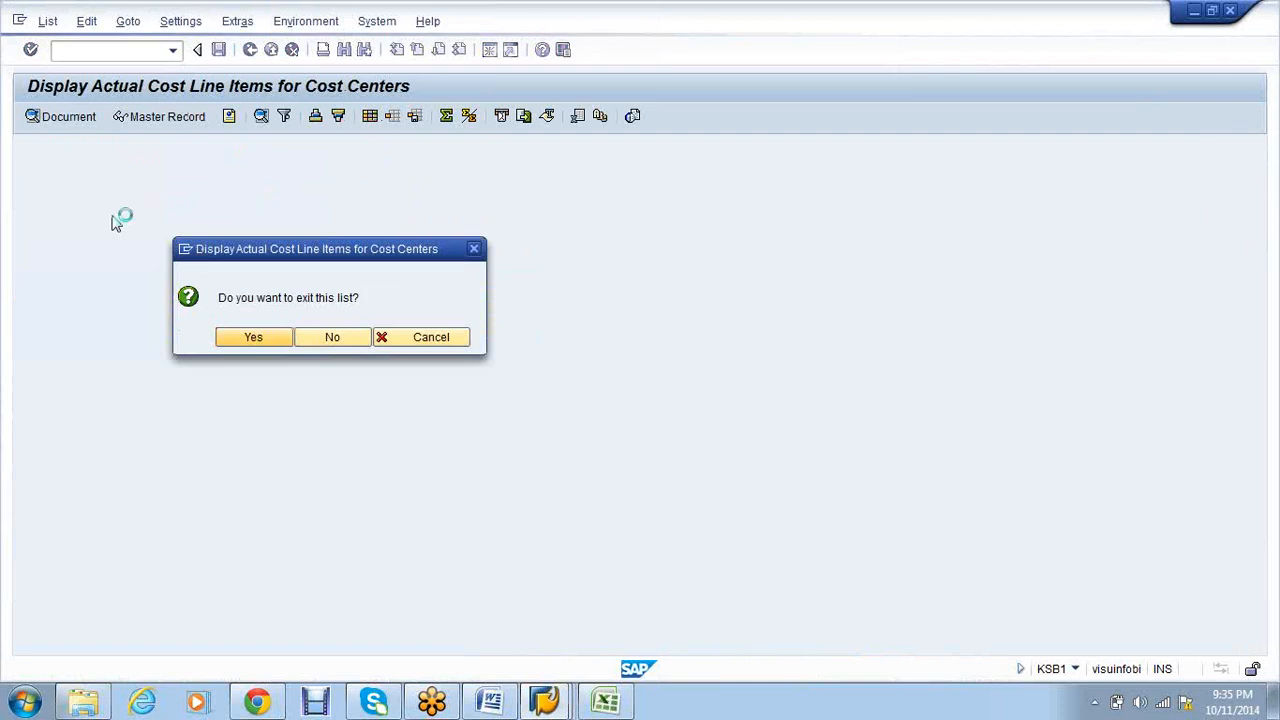
{"action": "key", "text": "F8"}
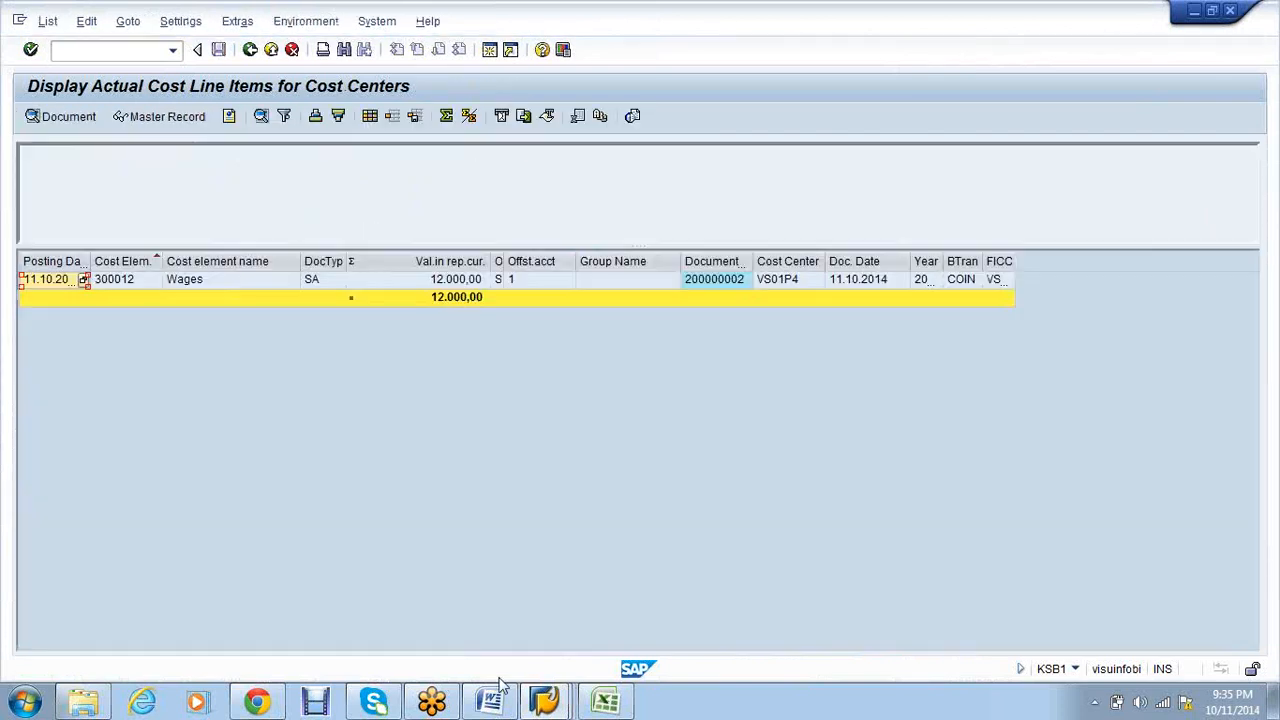
- Switch to the profit center report session and rerun the actual line items report from its selection screen
{"action": "mouse_move", "coordinate": [545, 706]}
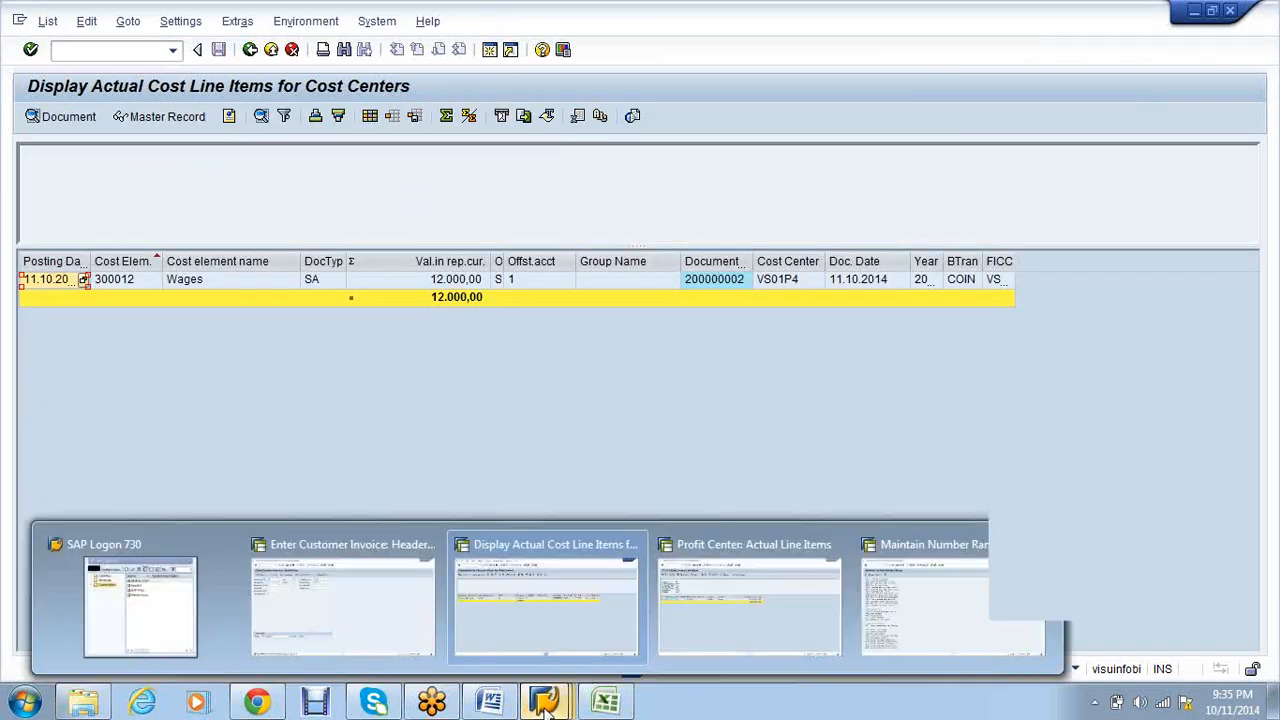
{"action": "left_click", "coordinate": [743, 623]}
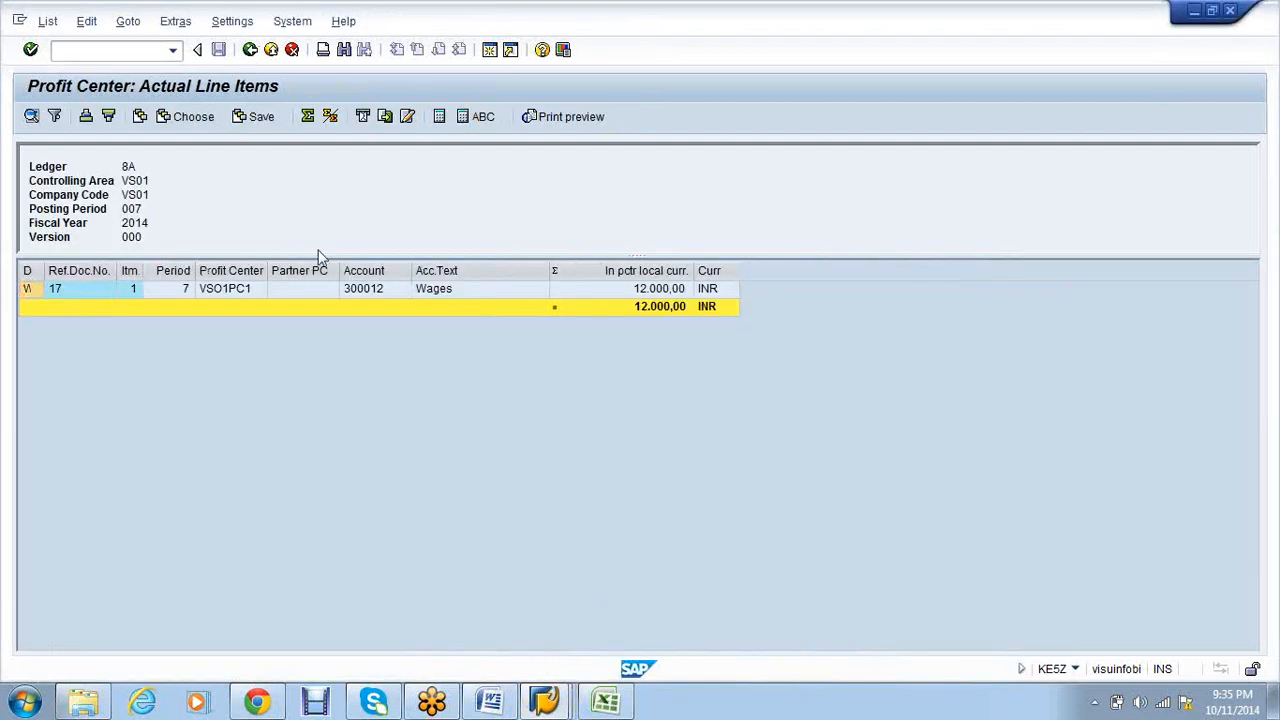
{"action": "key", "text": "F3"}
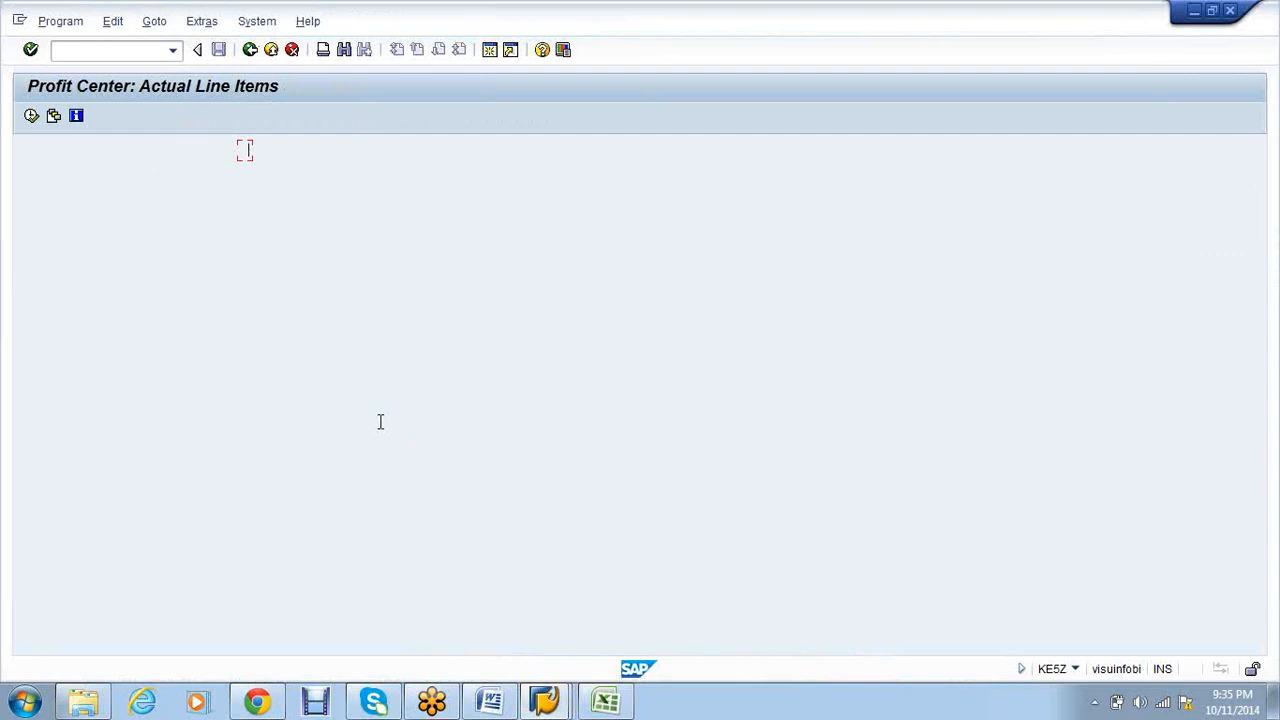
{"action": "left_click", "coordinate": [35, 117]}
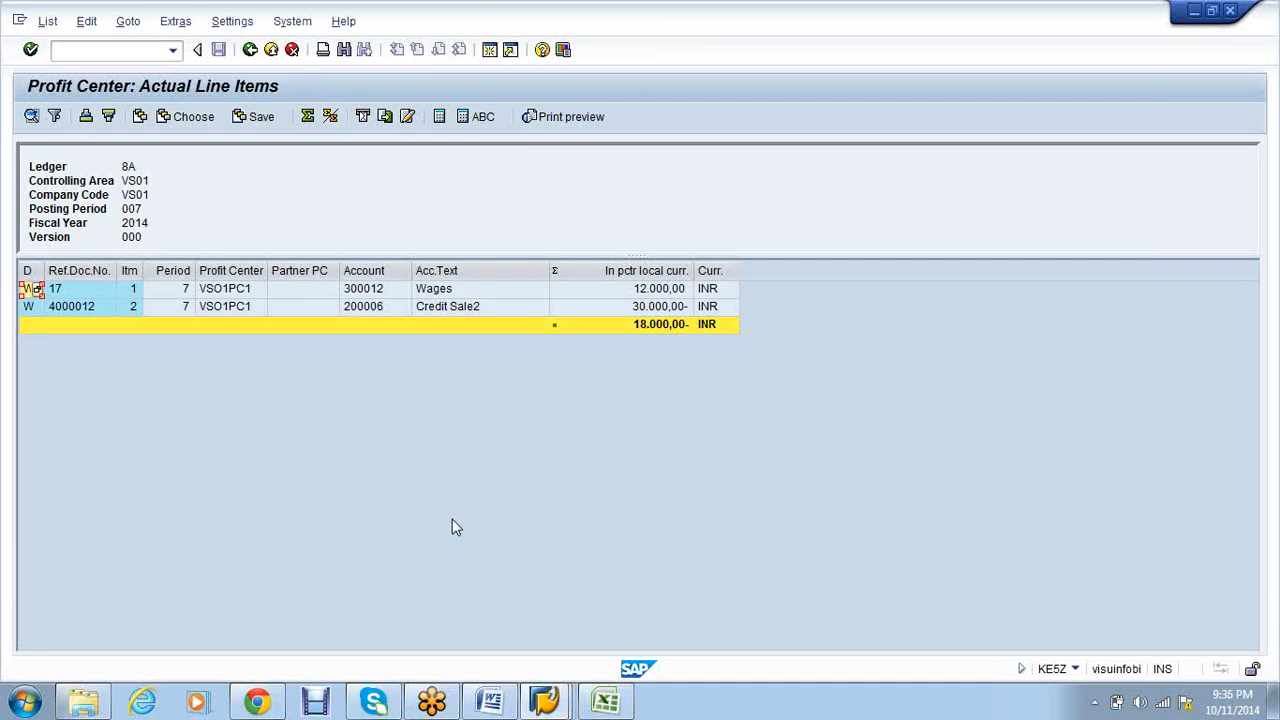
- Return to the customer invoice session and display the document just posted
{"action": "left_click", "coordinate": [560, 705]}
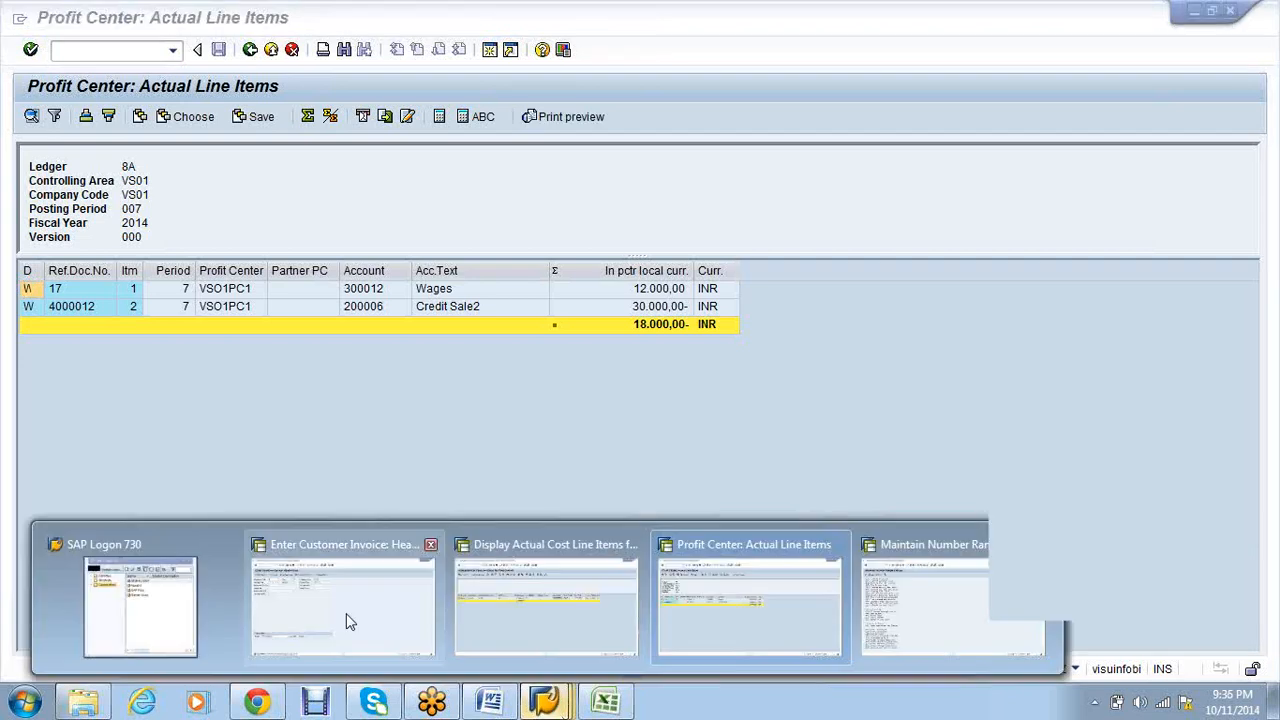
{"action": "left_click", "coordinate": [347, 620]}
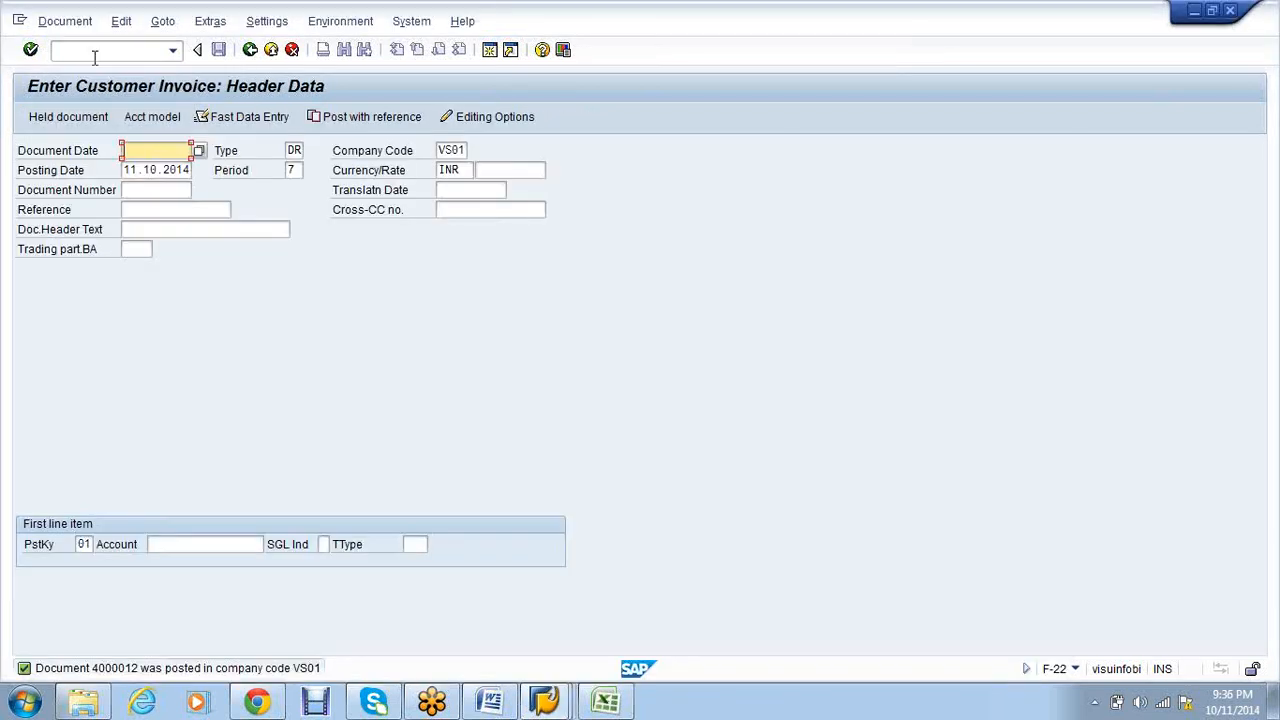
{"action": "left_click", "coordinate": [64, 21]}
{"action": "left_click", "coordinate": [94, 79]}
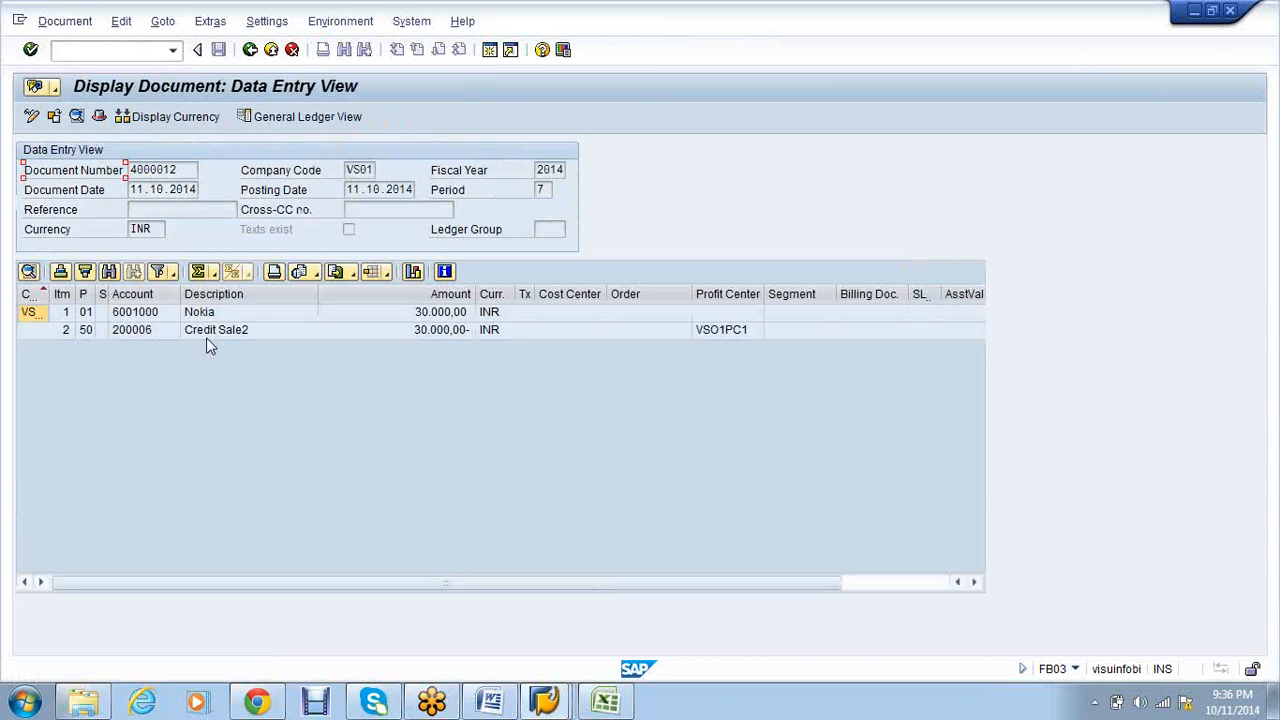
- Display the details of the Credit Sale2 line item in the posted document
{"action": "left_click", "coordinate": [206, 332]}
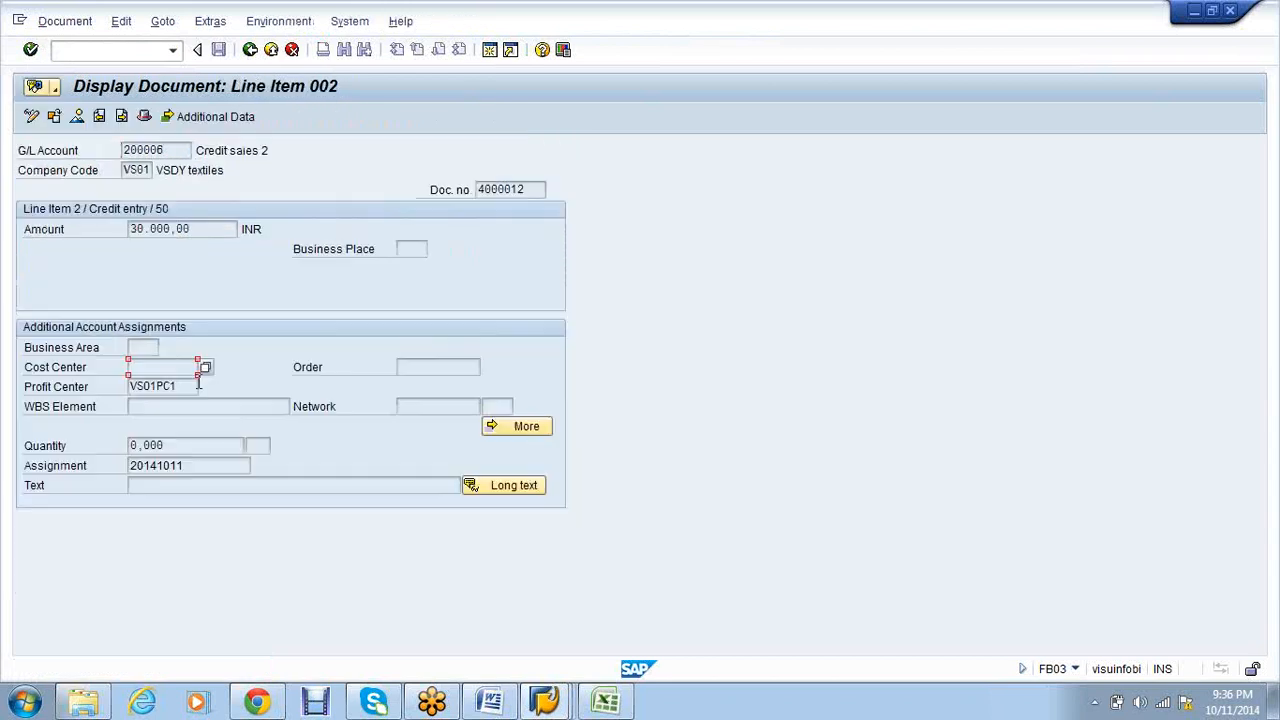
- Start a new customer invoice in transaction F-22 with document date 11.10.2014 and customer account 6001000
{"action": "left_click", "coordinate": [80, 50]}
{"action": "type", "text": "/nf-53"}
{"action": "key", "text": "Return"}
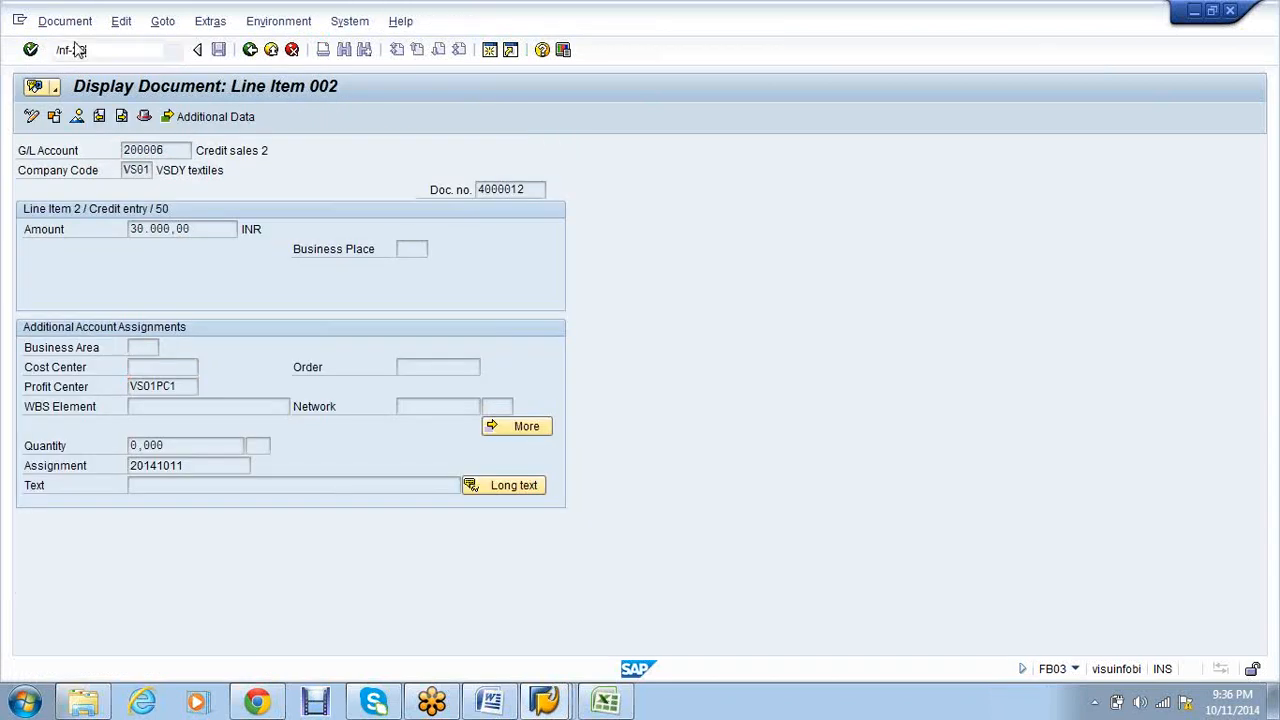
{"action": "left_click", "coordinate": [140, 151]}
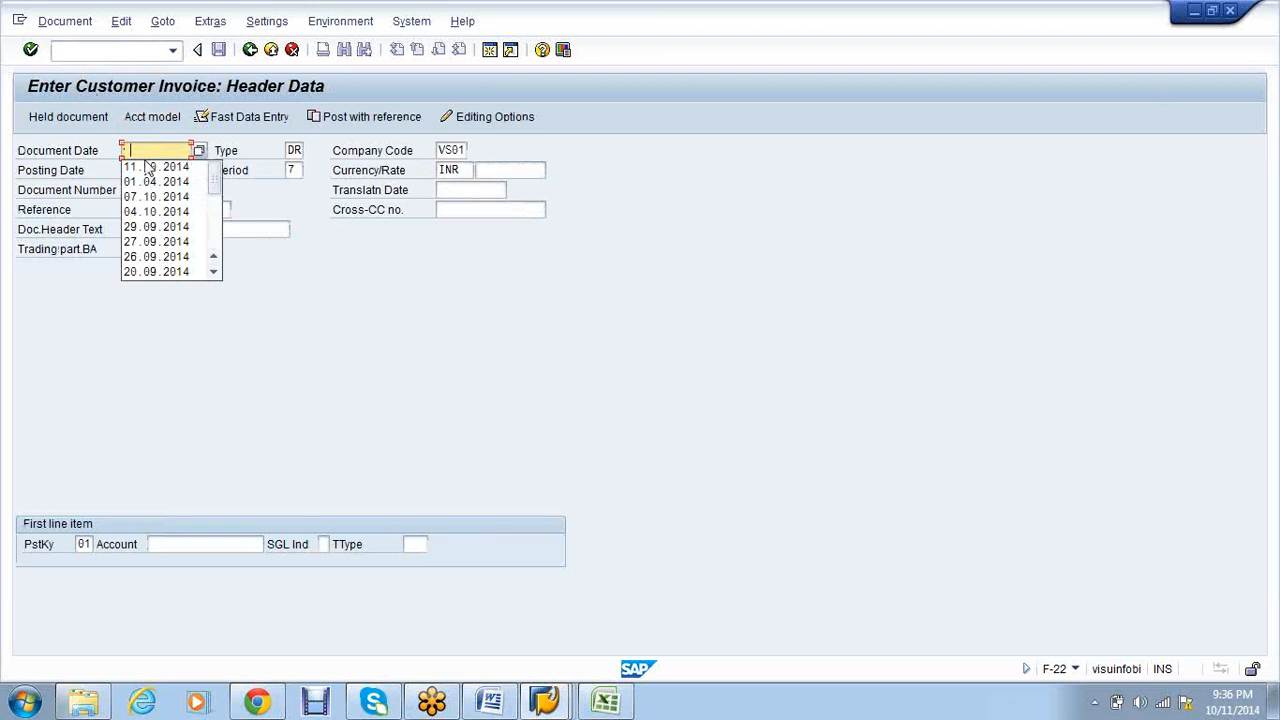
{"action": "left_click", "coordinate": [152, 167]}
{"action": "left_click", "coordinate": [170, 547]}
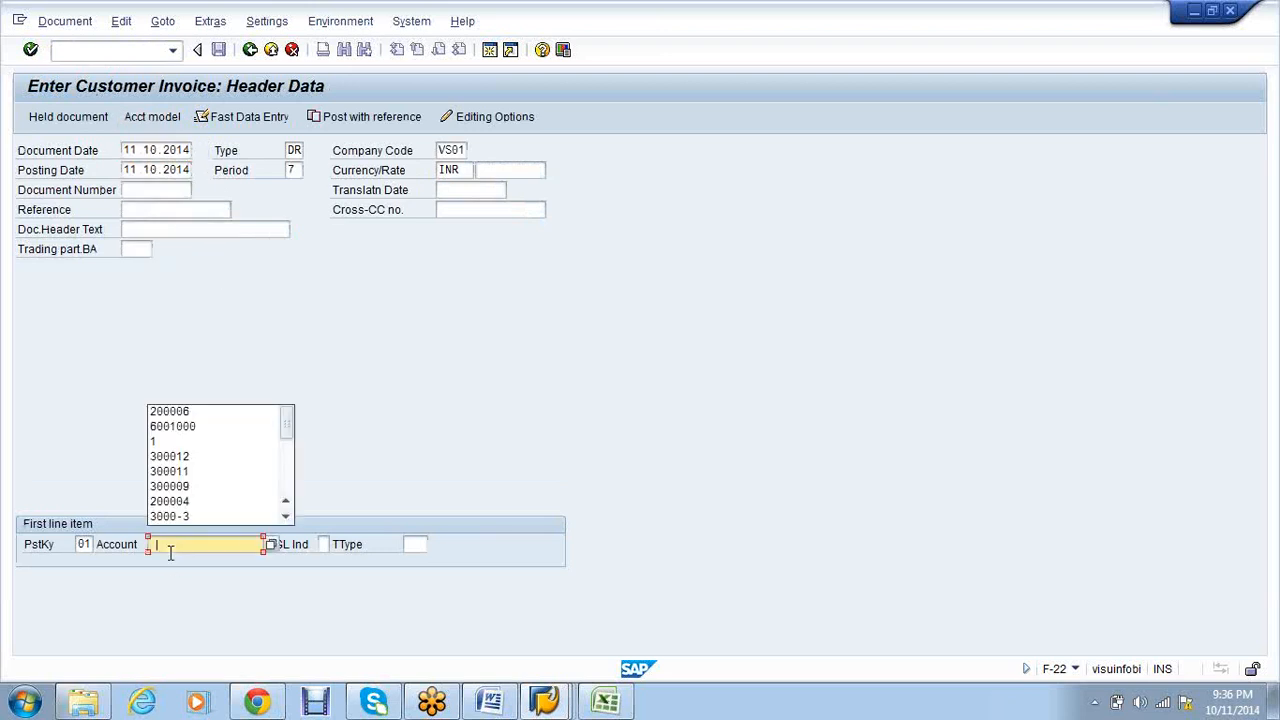
{"action": "left_click", "coordinate": [188, 432]}
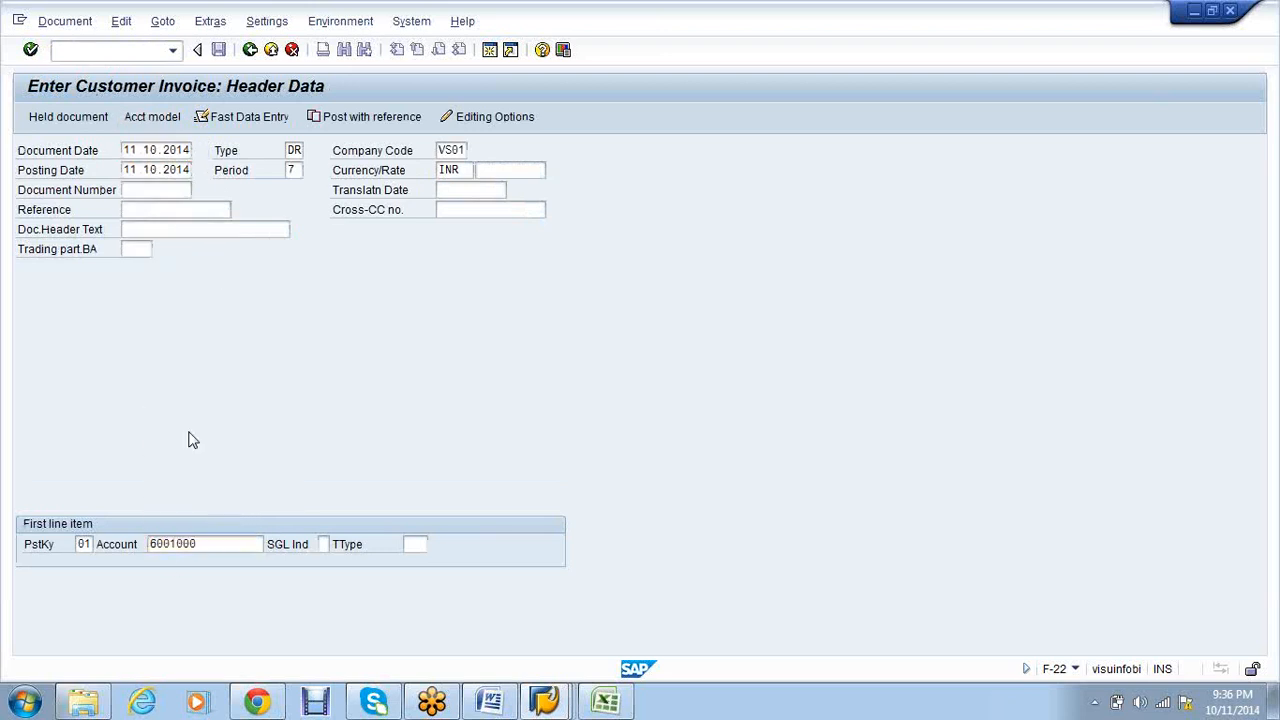
{"action": "key", "text": "Return"}
- Set the customer item's amount to 4000 INR and add a next line item with posting key 50 and account 200006
{"action": "type", "text": "4000"}
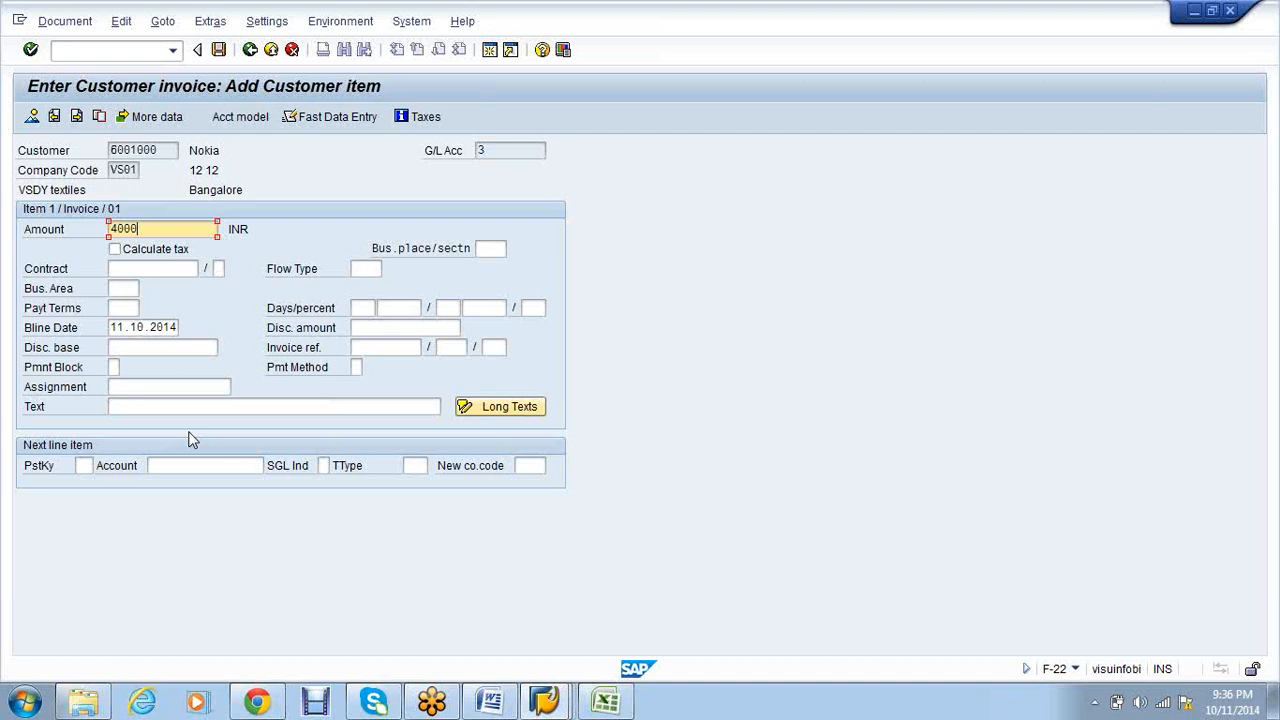
{"action": "key", "text": "Tab"}
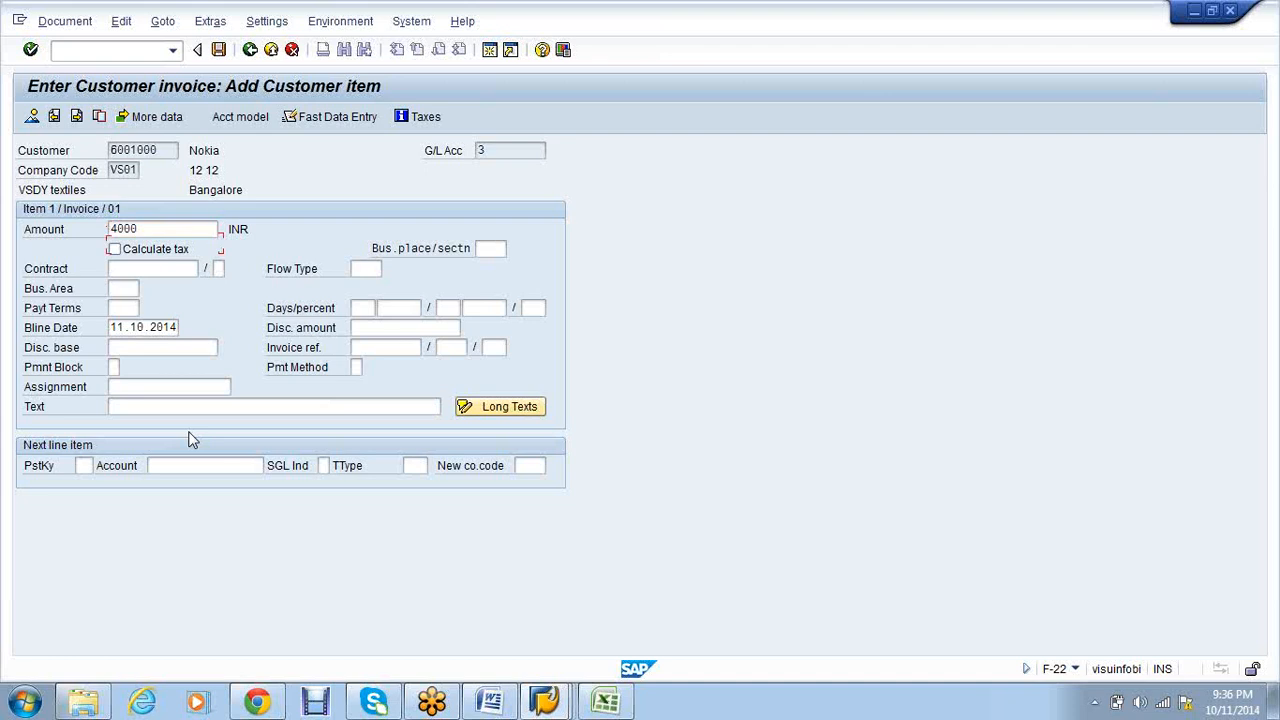
{"action": "key", "text": "Tab"}
{"action": "key", "text": "Tab"}
{"action": "key", "text": "Tab"}
{"action": "key", "text": "Tab"}
{"action": "key", "text": "Tab"}
{"action": "key", "text": "Tab"}
{"action": "key", "text": "Tab"}
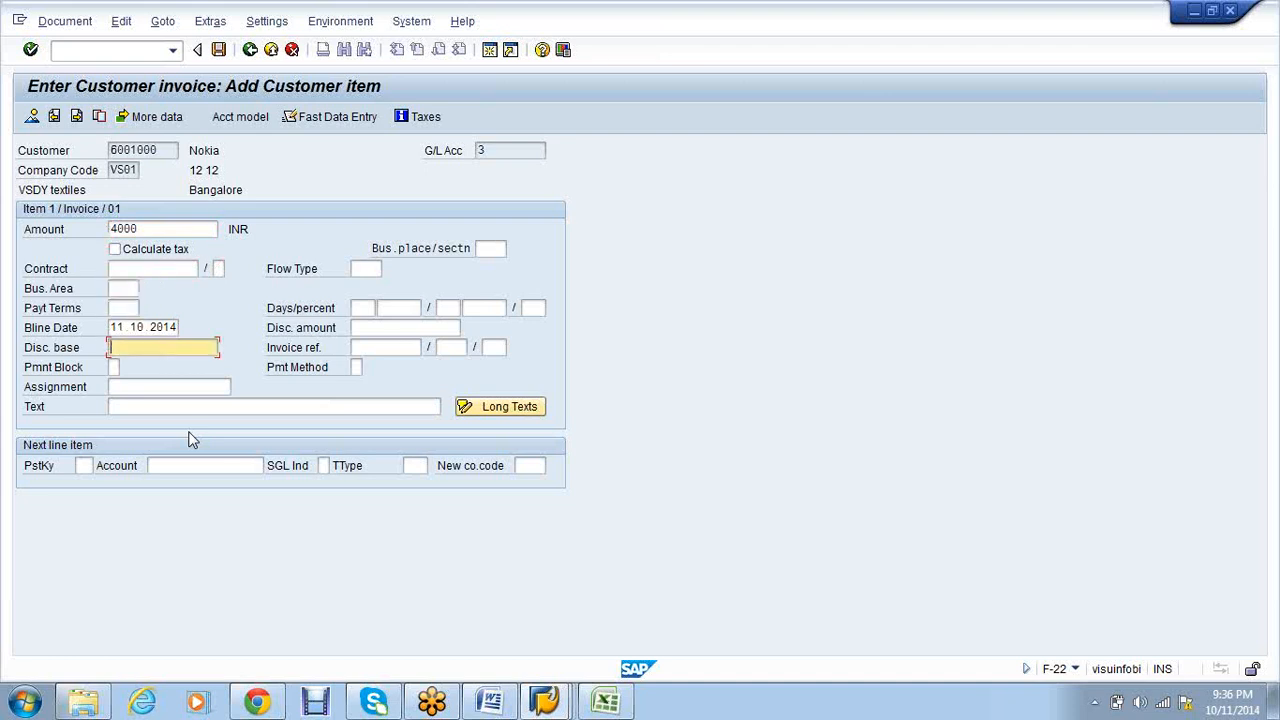
{"action": "key", "text": "Tab"}
{"action": "key", "text": "Tab"}
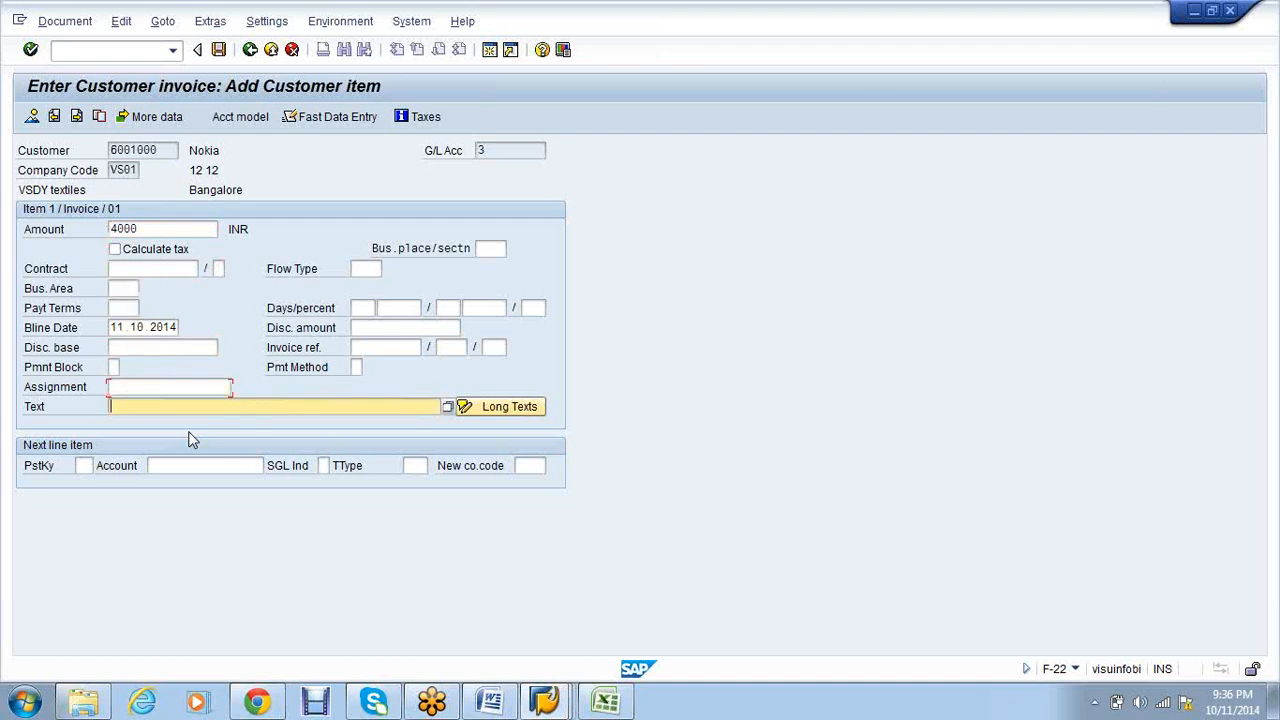
{"action": "type", "text": "50"}
{"action": "key", "text": "Tab"}
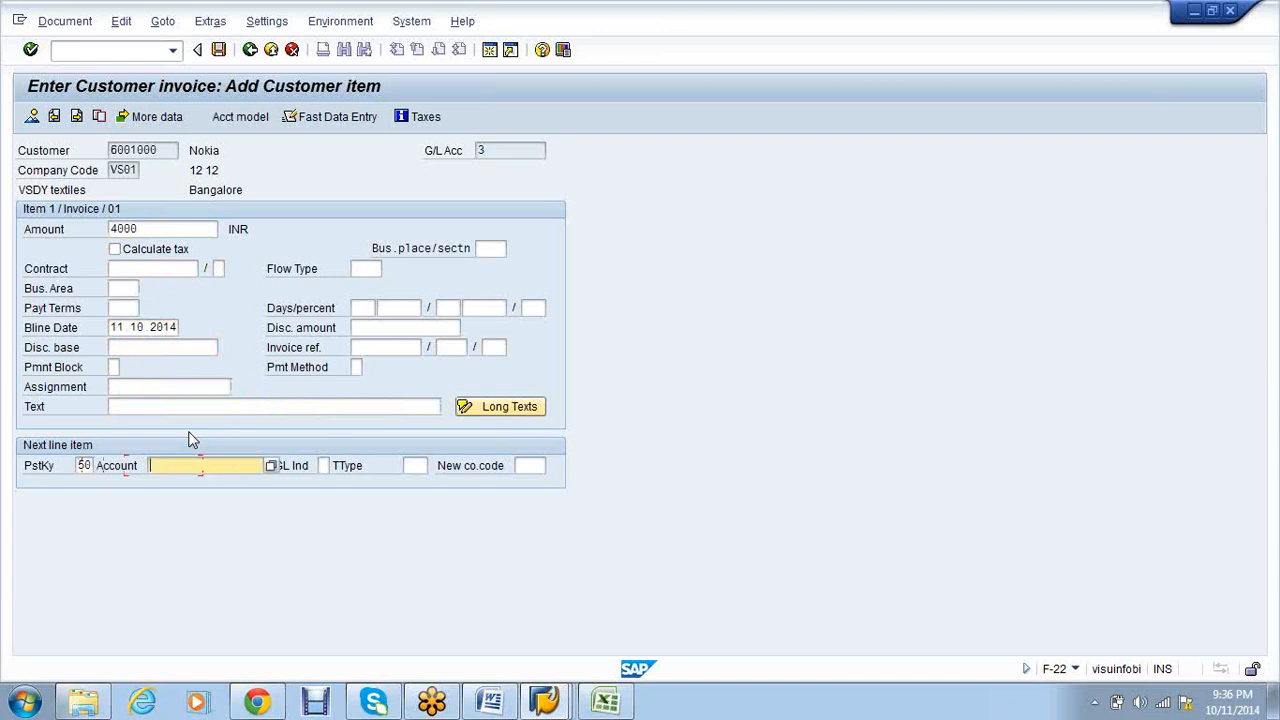
{"action": "type", "text": "200006"}
{"action": "key", "text": "Return"}
- Assign cost center VS01P4 to the credit sales item, enter * as its amount, and confirm the entries
{"action": "key", "text": "Tab"}
{"action": "key", "text": "Tab"}
{"action": "key", "text": "Tab"}
{"action": "key", "text": "Tab"}
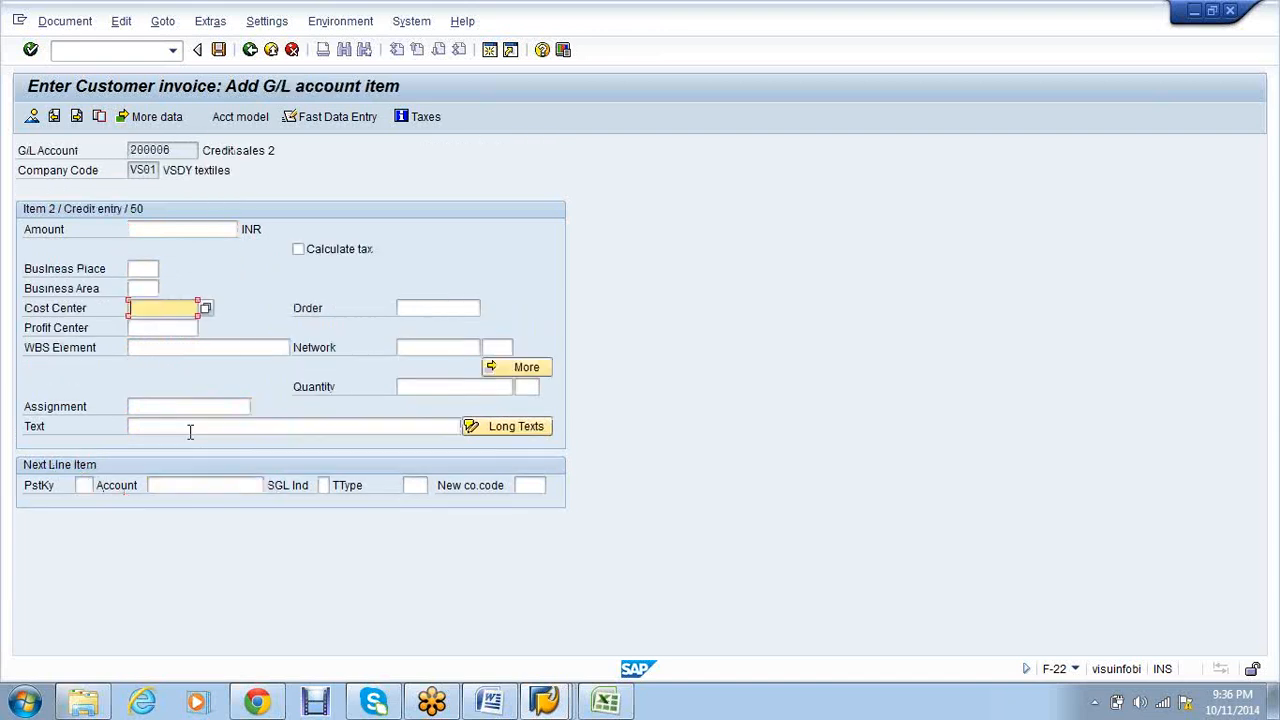
{"action": "key", "text": "space"}
{"action": "key", "text": "Up"}
{"action": "left_click", "coordinate": [165, 324]}
{"action": "left_click", "coordinate": [157, 232]}
{"action": "type", "text": "*"}
{"action": "key", "text": "Return"}
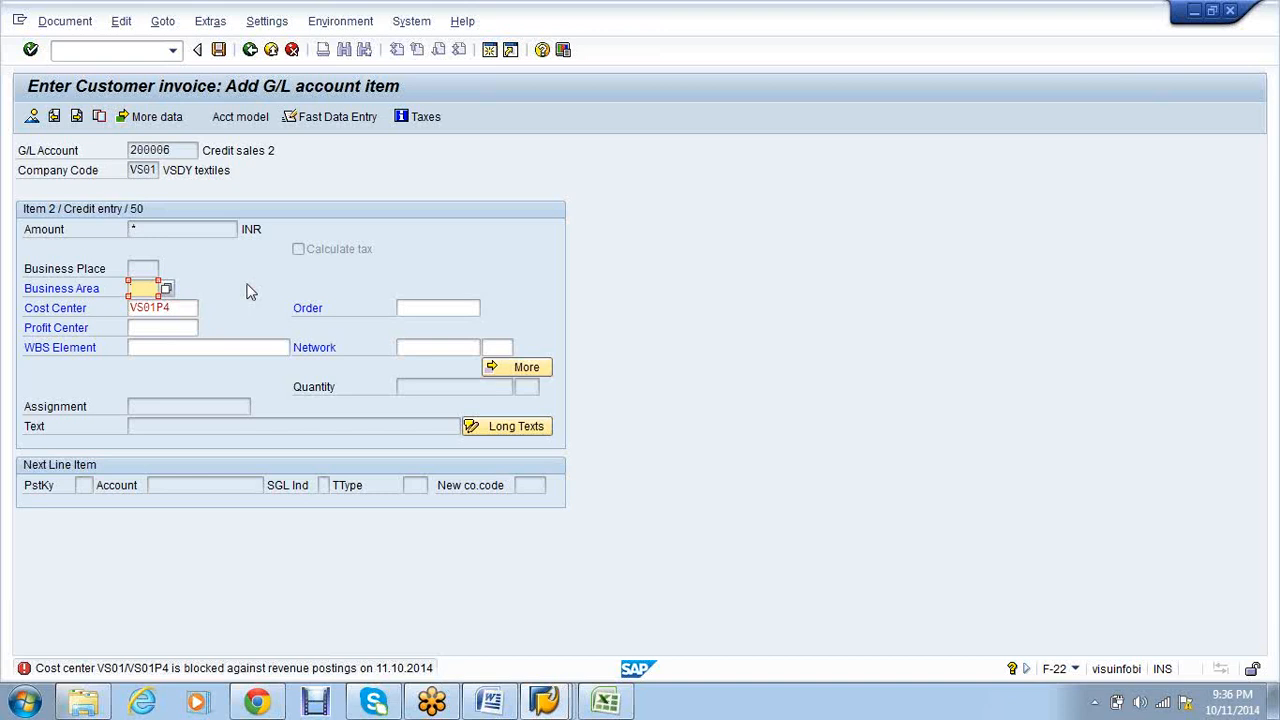
- Switch to the number range groups session
{"action": "left_click", "coordinate": [545, 703]}
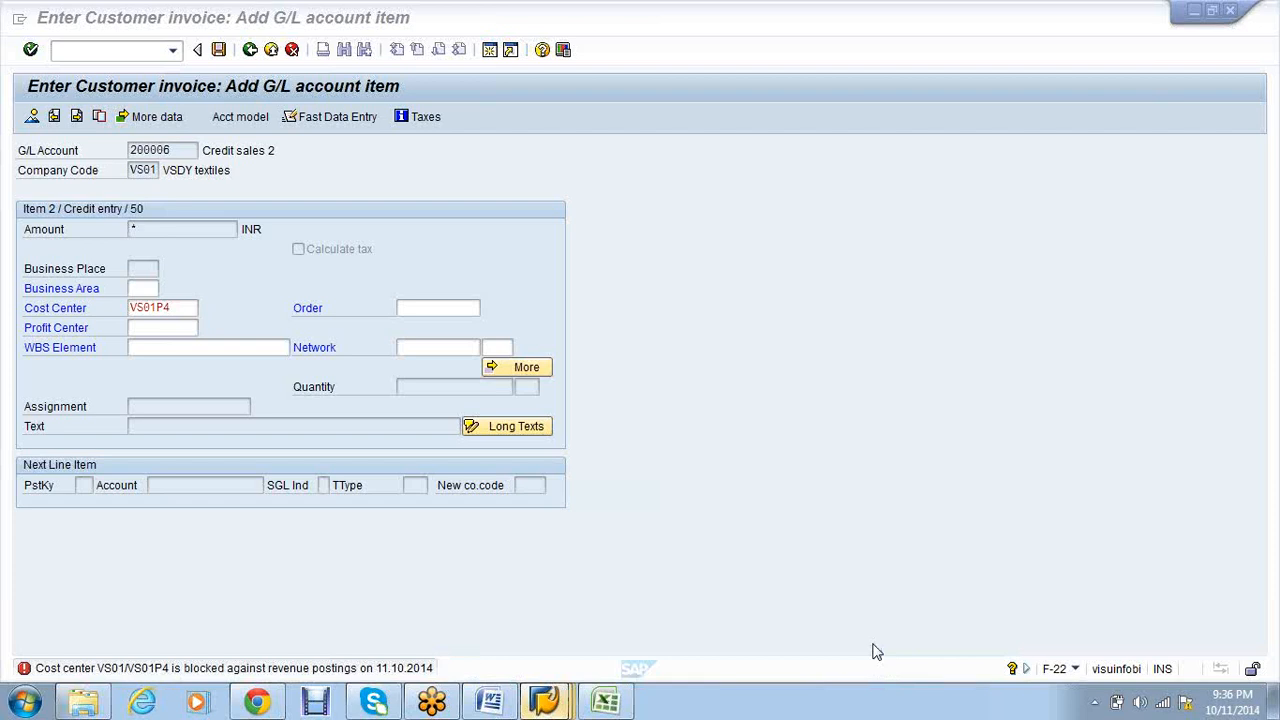
{"action": "left_click", "coordinate": [53, 50]}
{"action": "type", "text": "/nvs0"}
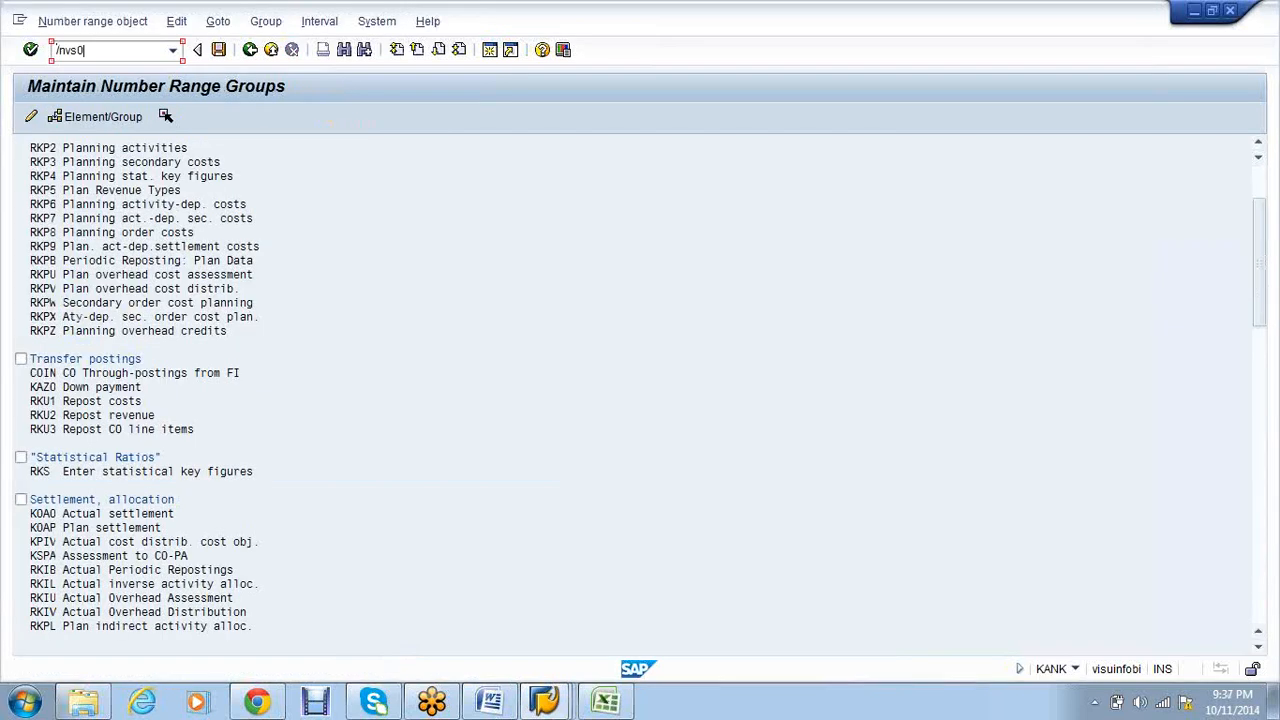
{"action": "key", "text": "Return"}
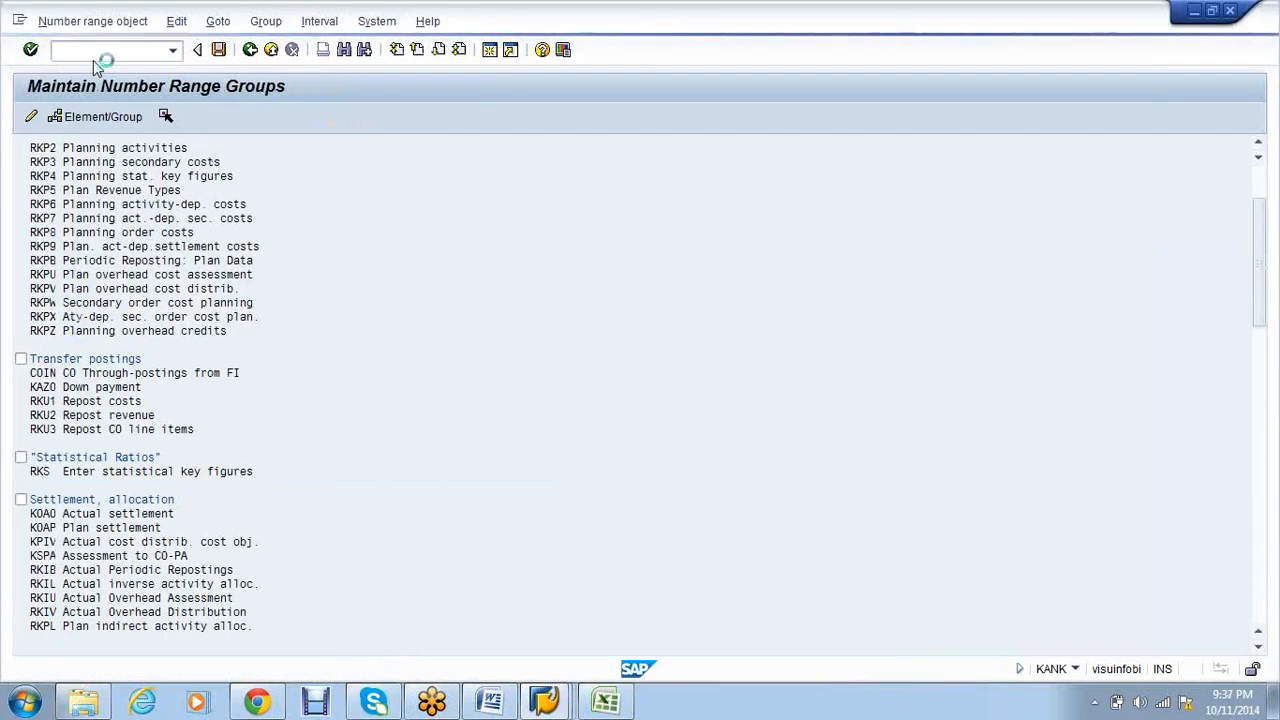
- Open cost center VS01P4 for change in transaction KS02
{"action": "left_click", "coordinate": [94, 52]}
{"action": "type", "text": "/nks02"}
{"action": "key", "text": "Return"}
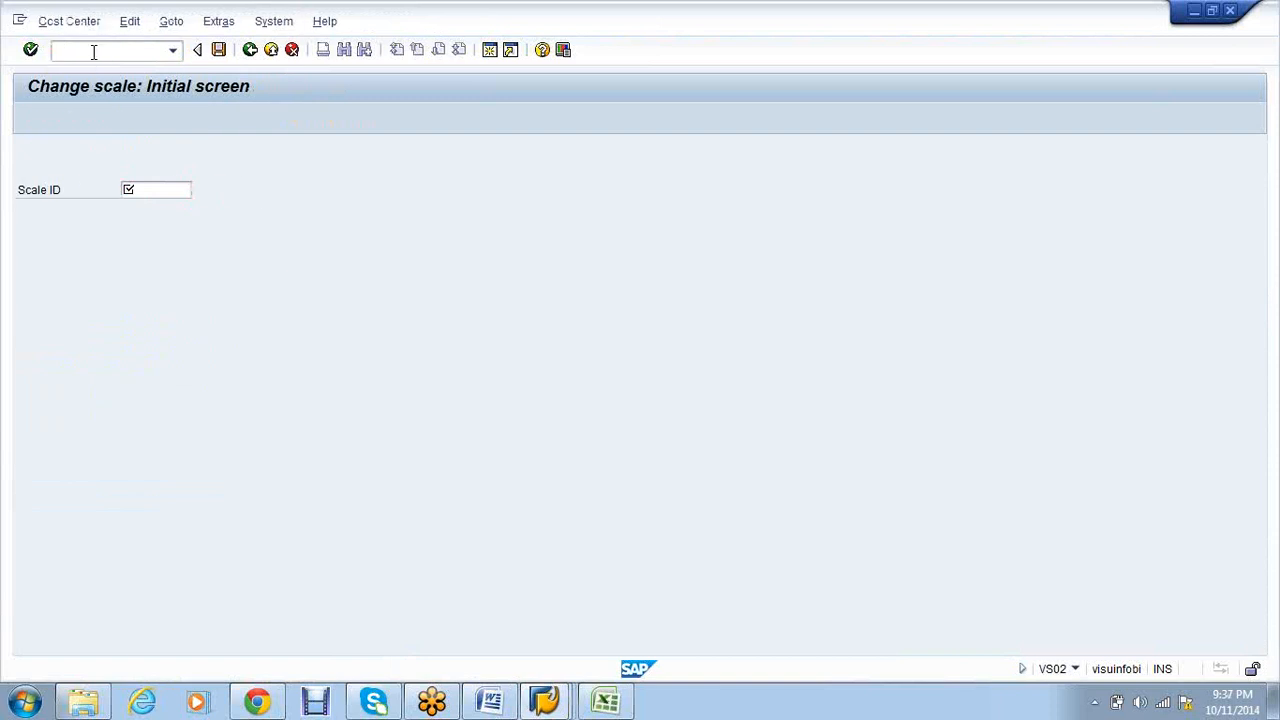
{"action": "key", "text": "Return"}
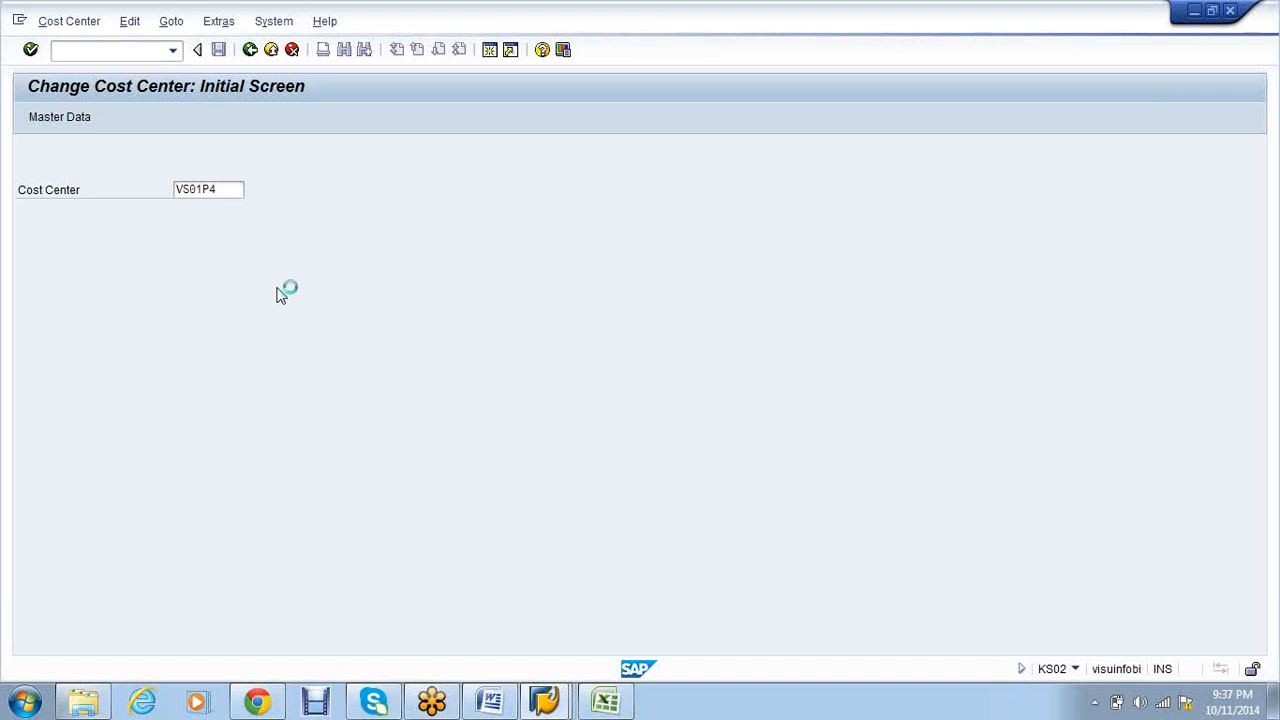
- Remove the lock on actual revenues in the cost center's control settings and save the cost center
{"action": "left_click", "coordinate": [143, 231]}
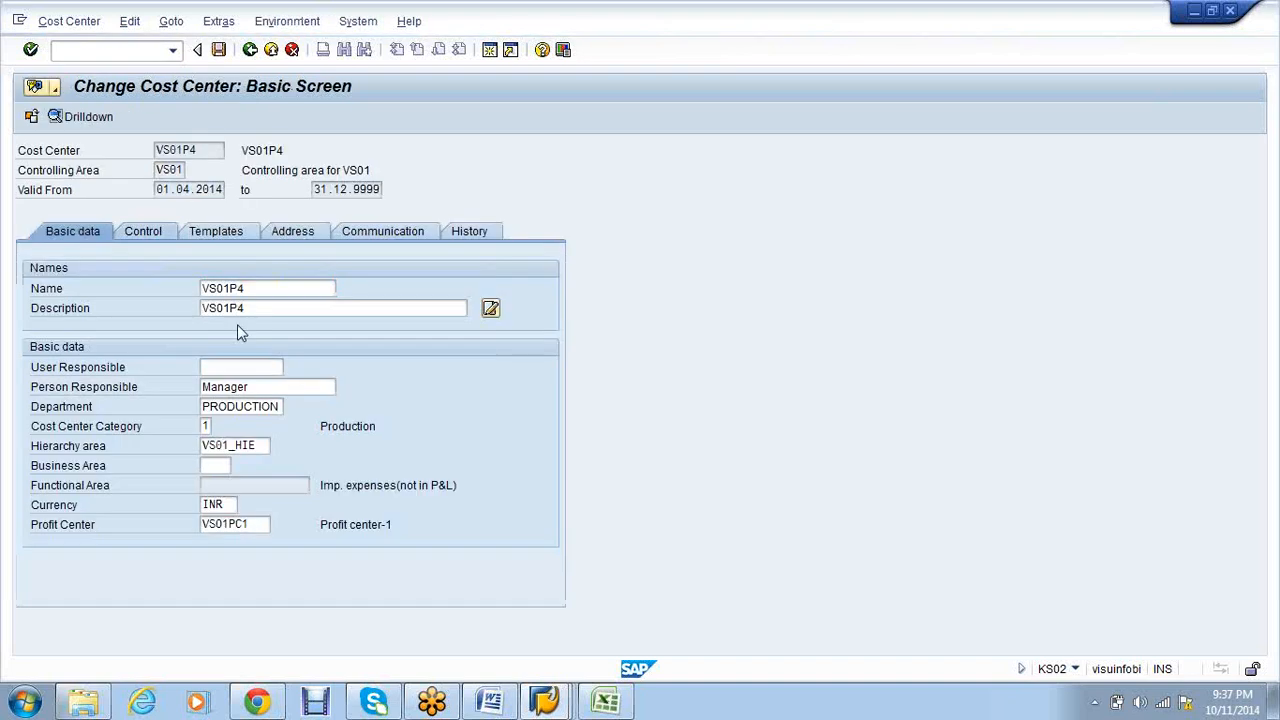
{"action": "left_click", "coordinate": [364, 347]}
{"action": "left_click", "coordinate": [219, 49]}
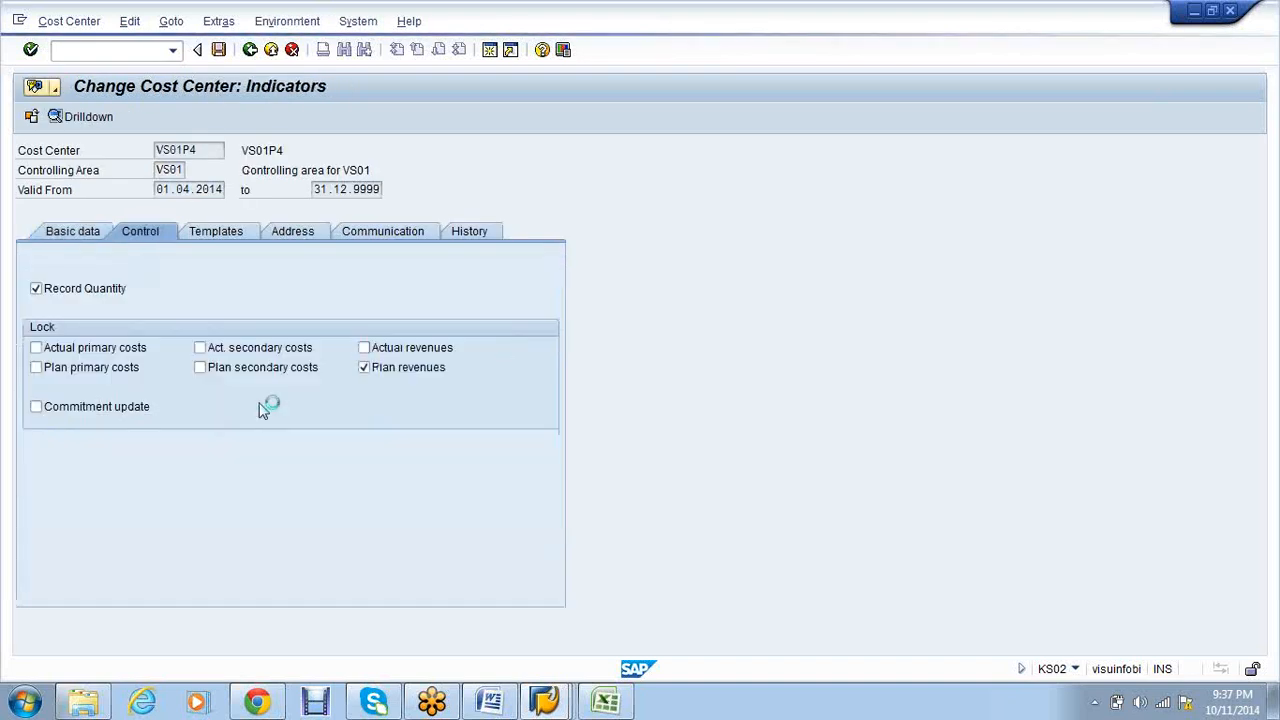
- Return to the customer invoice session and resubmit the credit sales item
{"action": "mouse_move", "coordinate": [545, 700]}
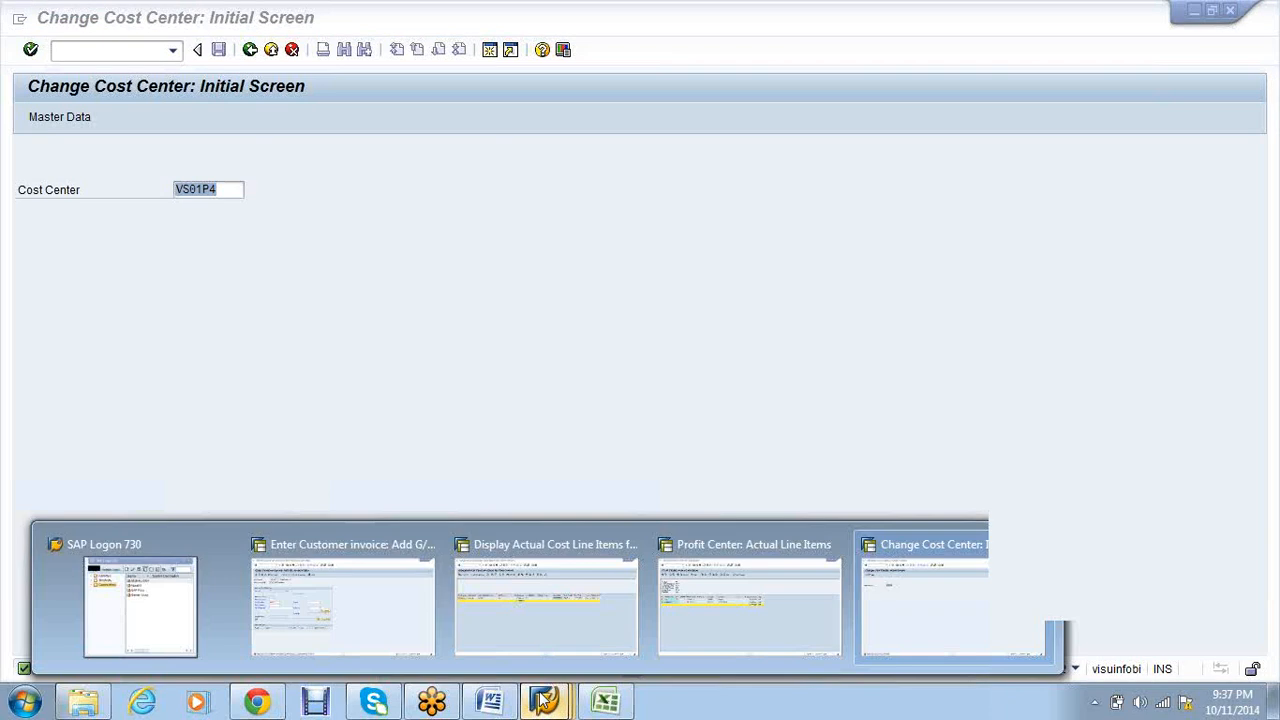
{"action": "left_click", "coordinate": [343, 596]}
{"action": "key", "text": "Return"}
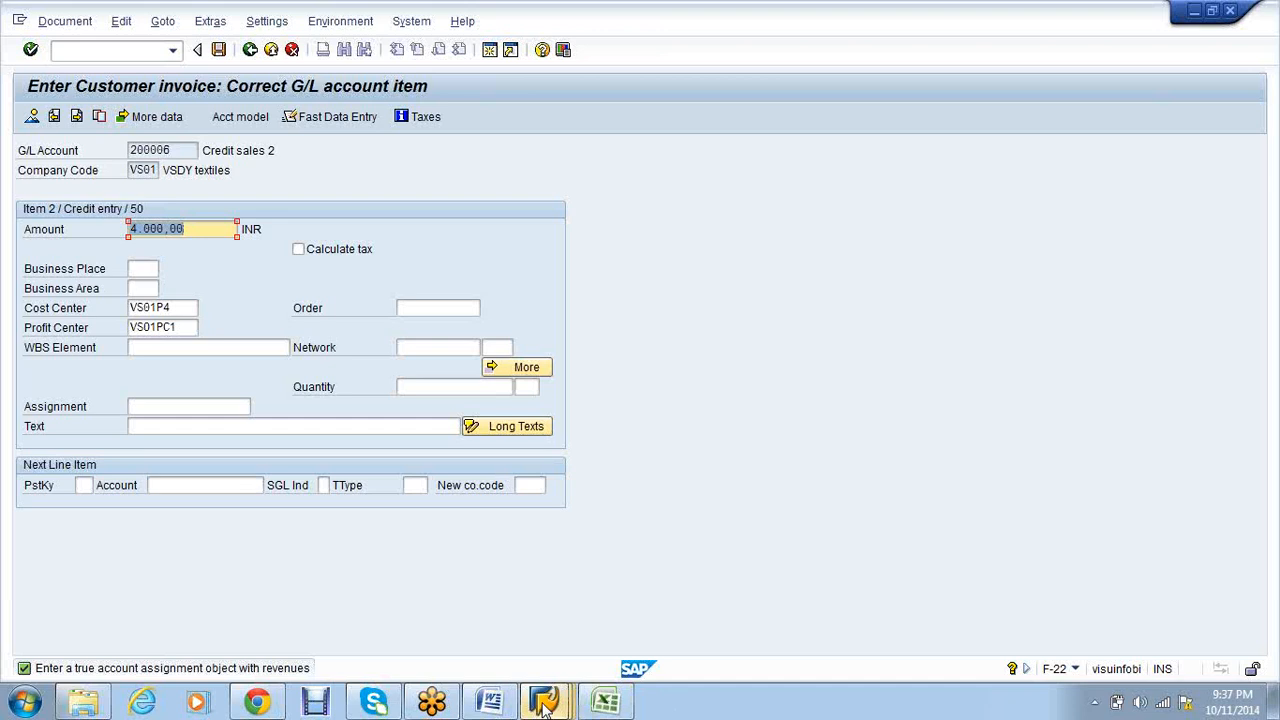
- Switch to the cost center change session, open transaction OKB9, and display the VS01 default account assignment's detail per profit center
{"action": "mouse_move", "coordinate": [545, 705]}
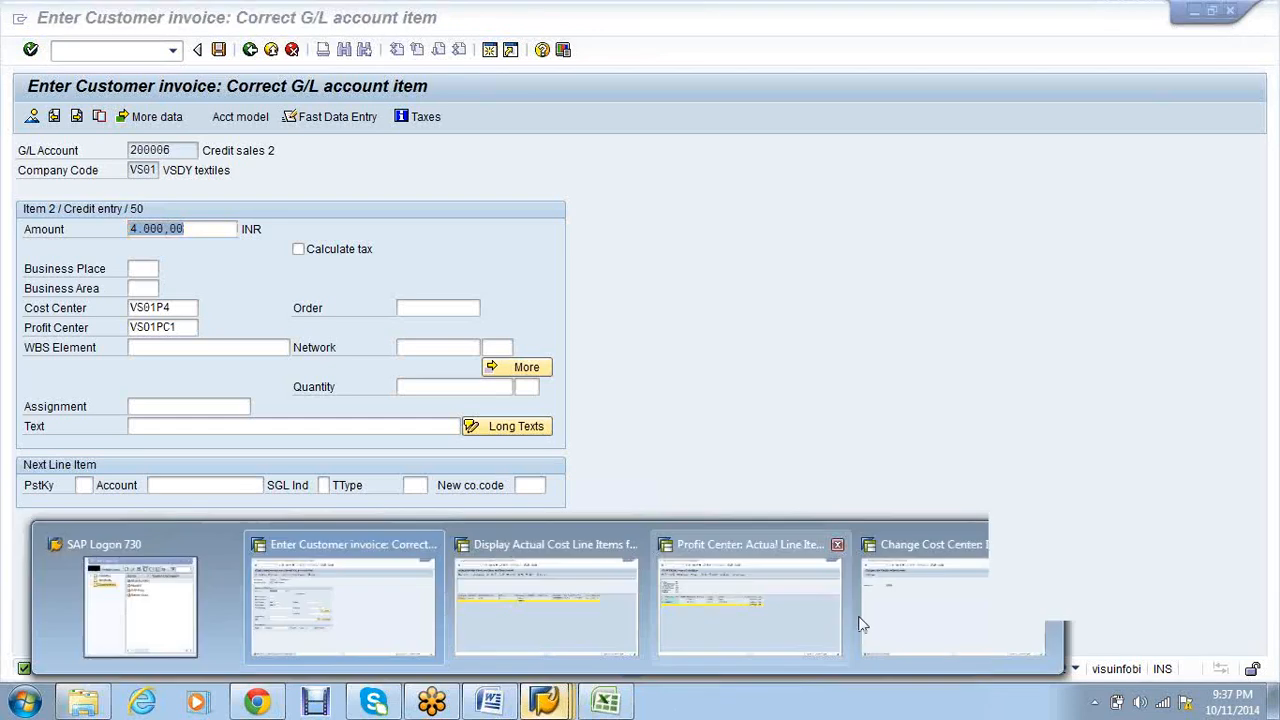
{"action": "left_click", "coordinate": [875, 617]}
{"action": "left_click", "coordinate": [97, 52]}
{"action": "type", "text": "/nokb"}
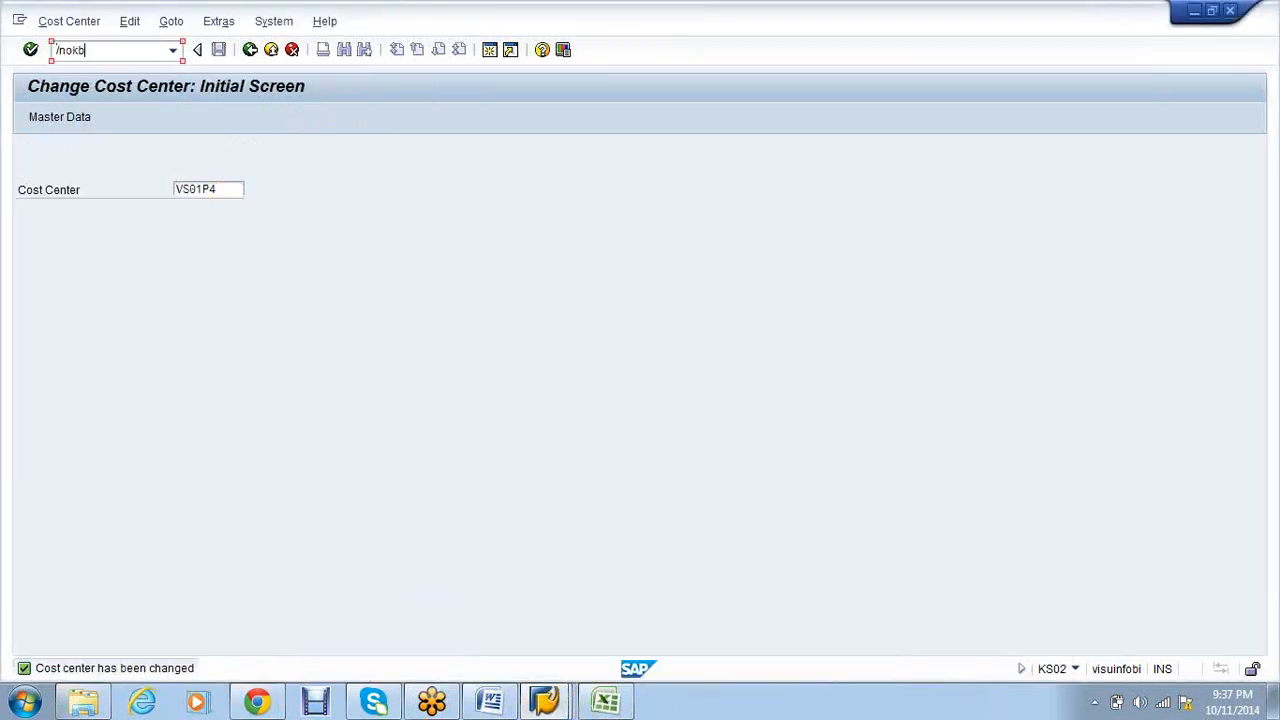
{"action": "type", "text": "9"}
{"action": "key", "text": "Return"}
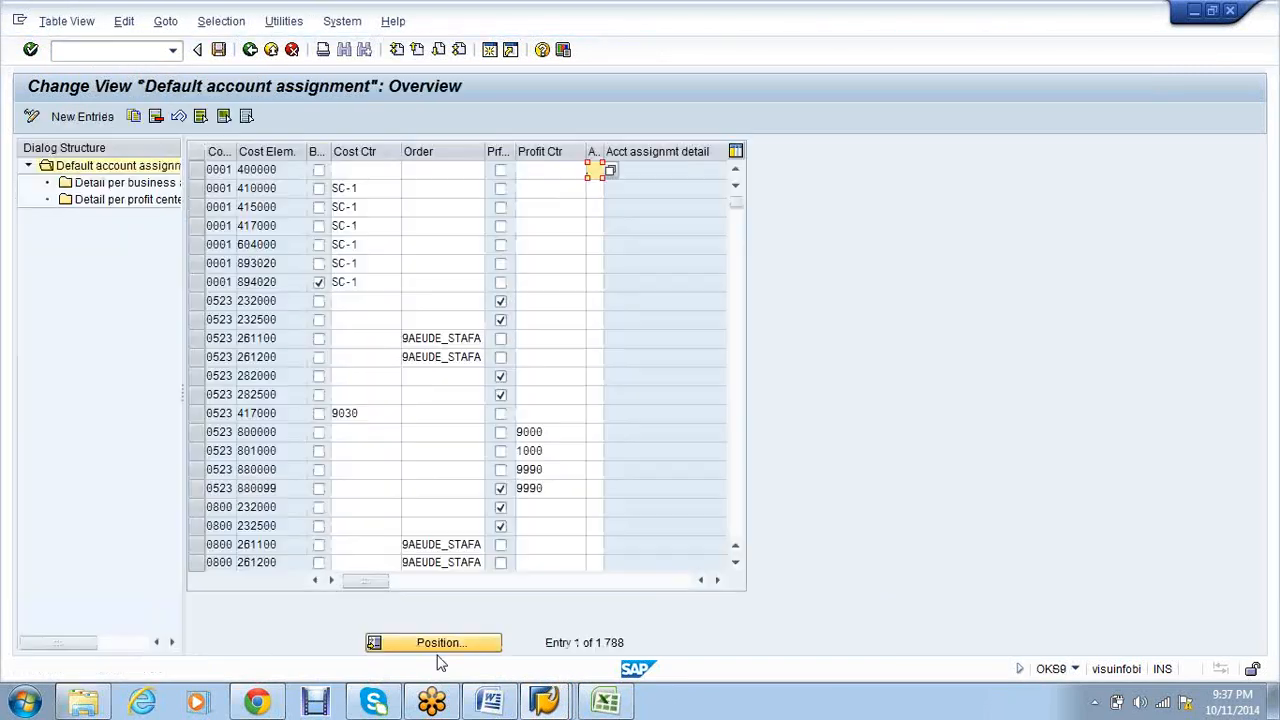
{"action": "left_click", "coordinate": [435, 647]}
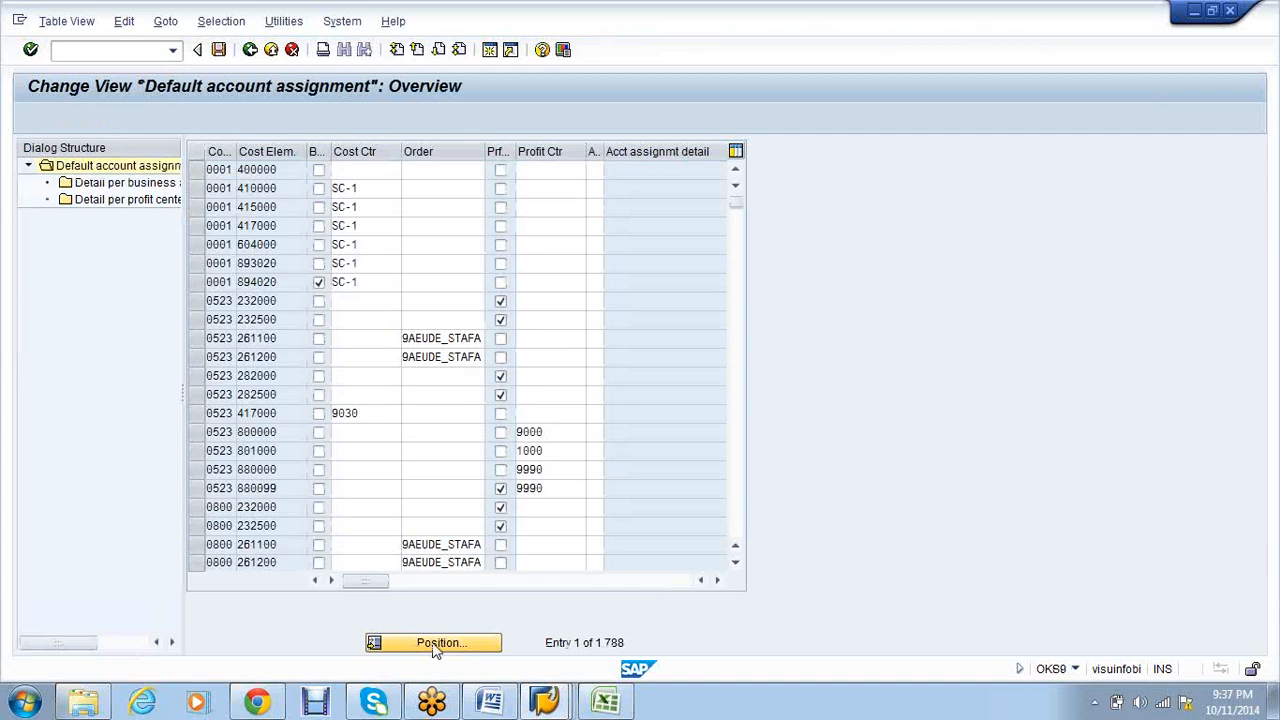
{"action": "key", "text": "Return"}
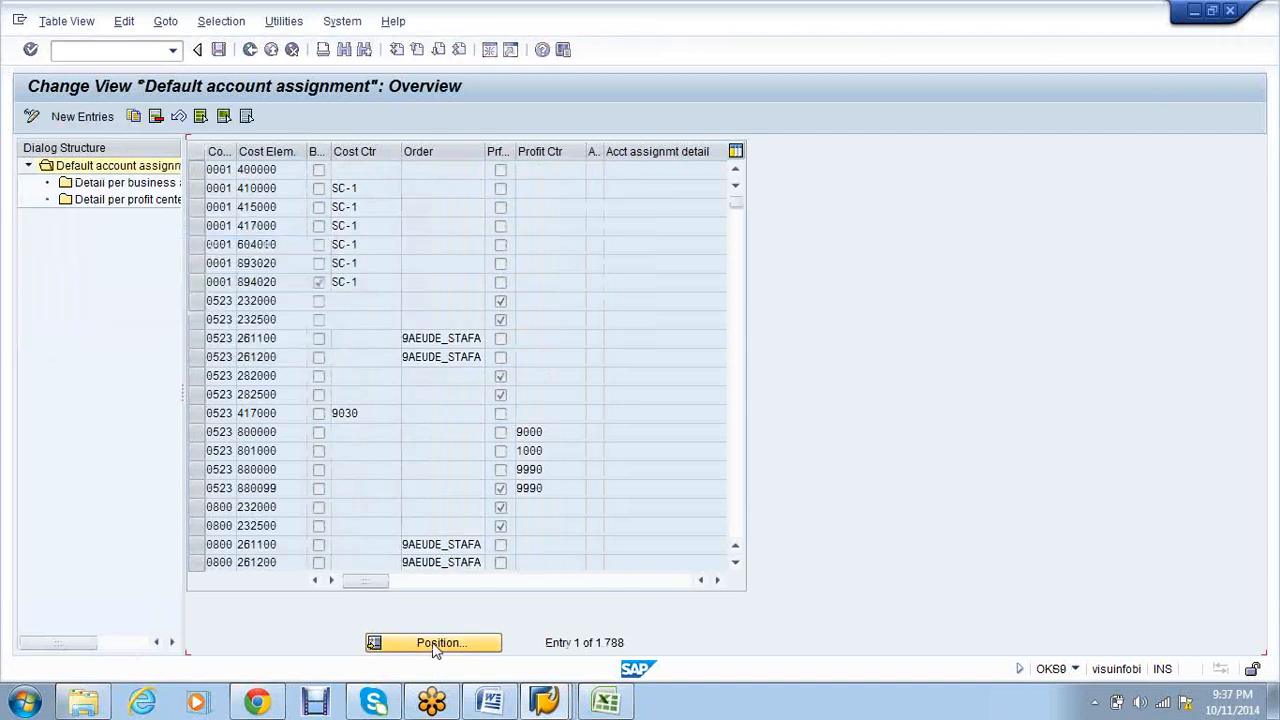
{"action": "double_click", "coordinate": [168, 200]}
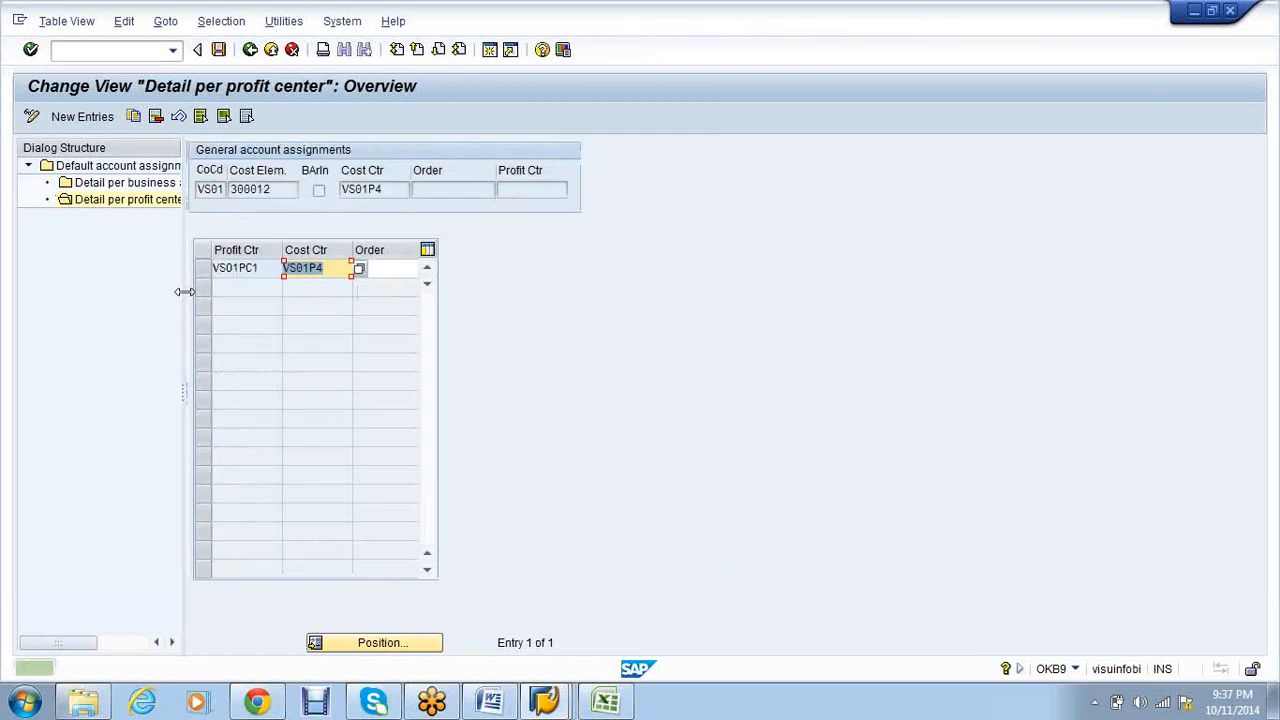
- Return to the customer invoice session and post the invoice
{"action": "left_click", "coordinate": [545, 703]}
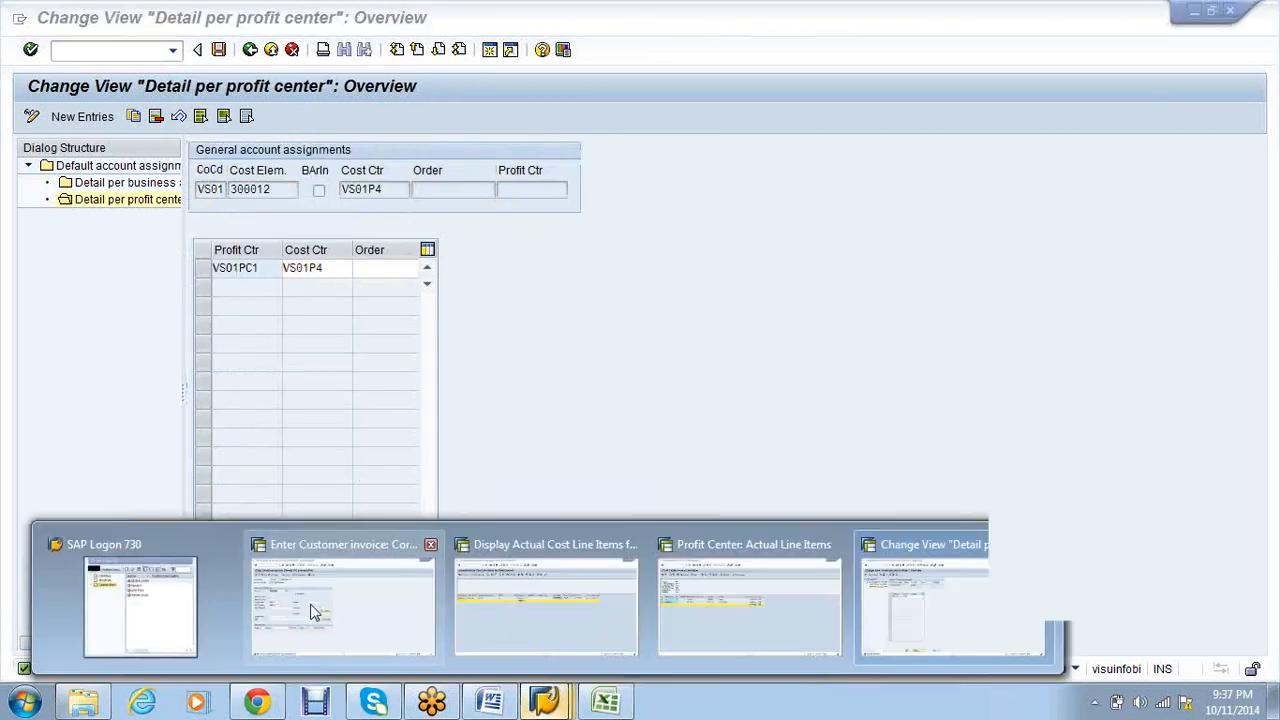
{"action": "left_click", "coordinate": [343, 608]}
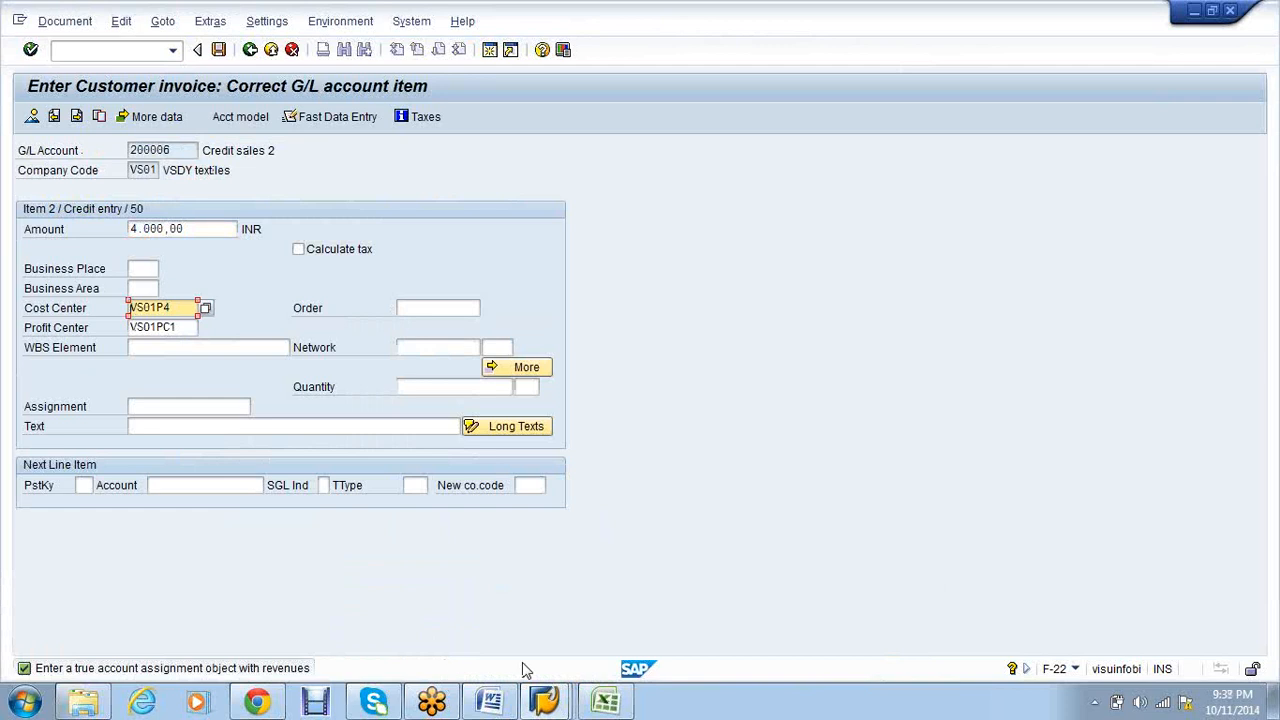
{"action": "left_click", "coordinate": [218, 49]}
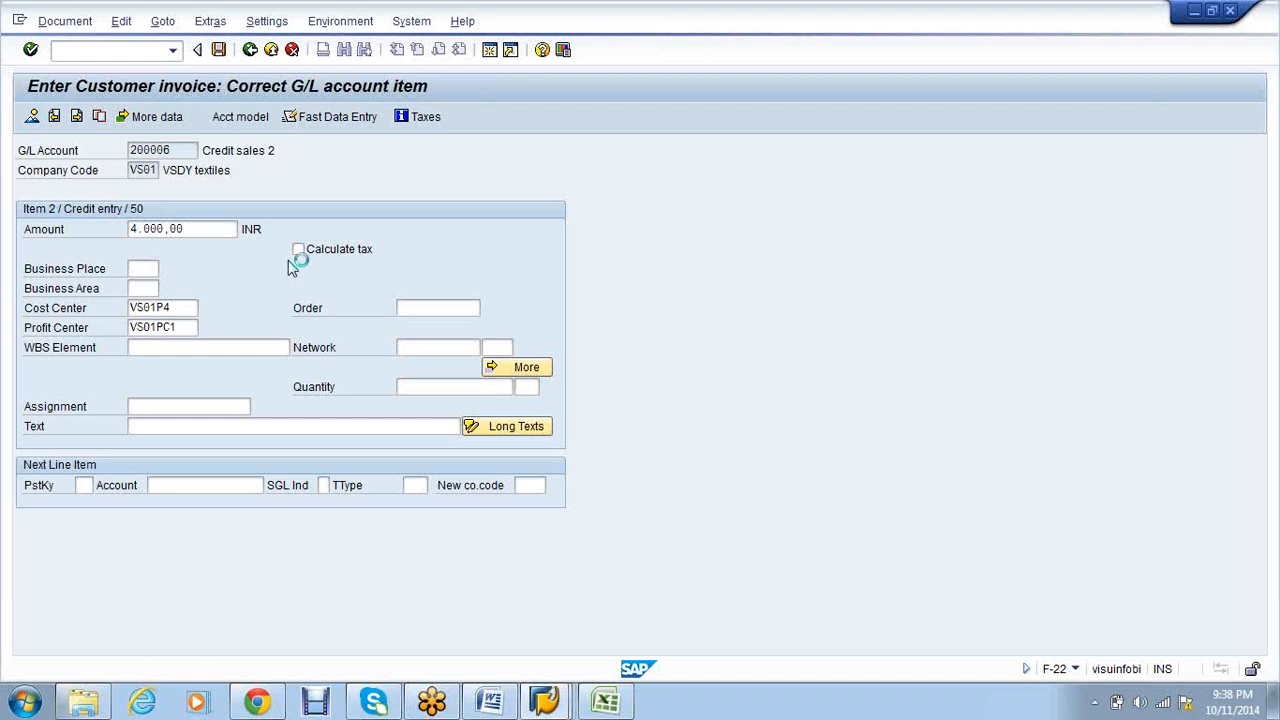
- Rerun the actual cost line items report in the cost center session, widen the value column, and select the Credit Sale2 line
{"action": "left_click", "coordinate": [565, 705]}
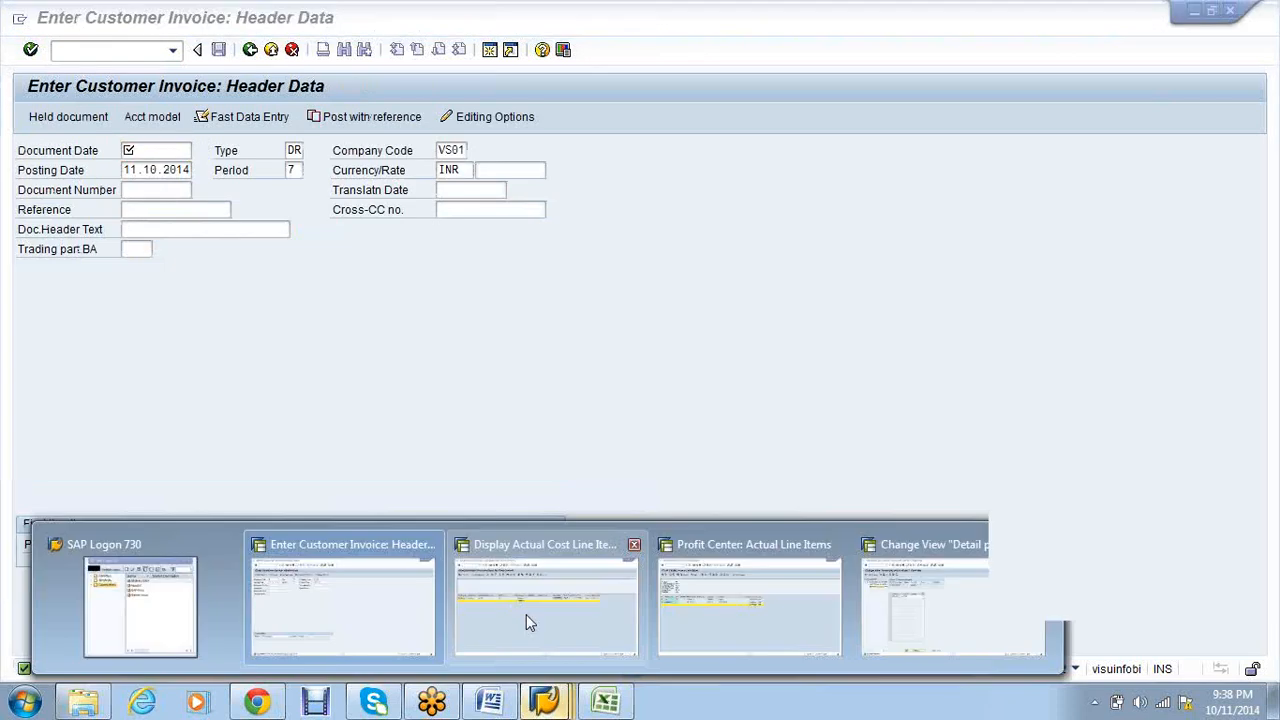
{"action": "left_click", "coordinate": [530, 622]}
{"action": "left_click", "coordinate": [250, 50]}
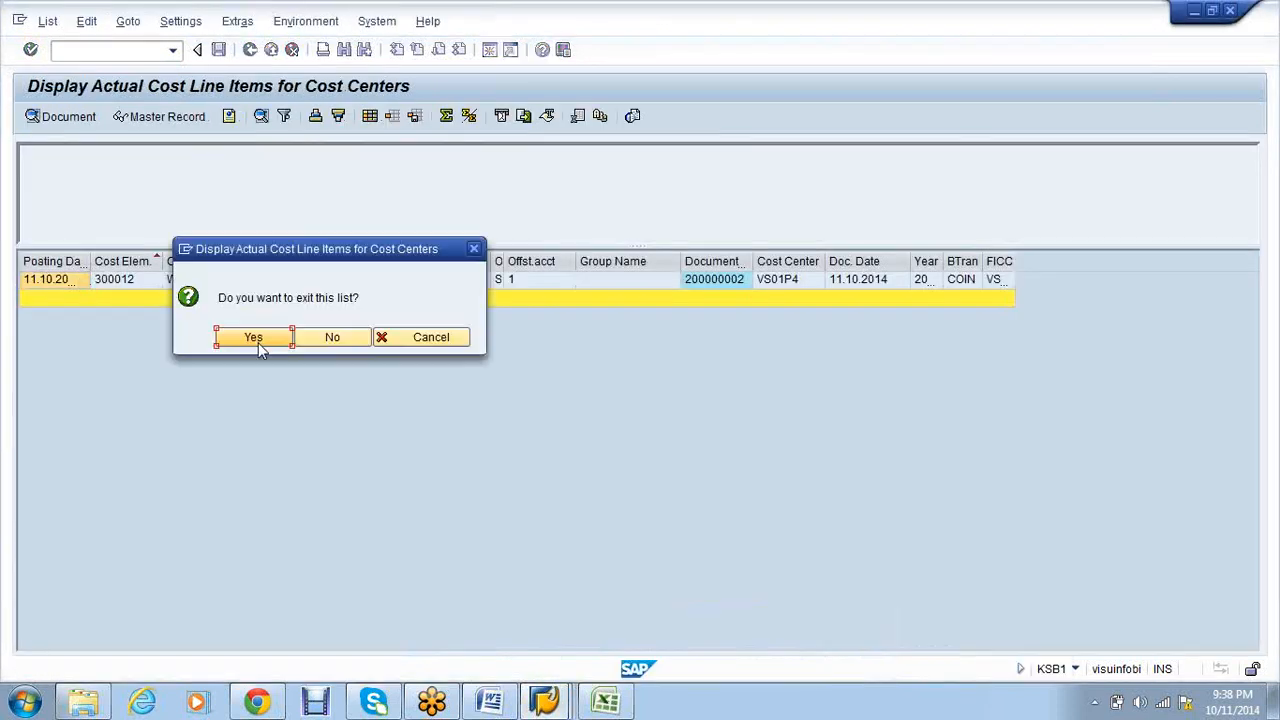
{"action": "left_click", "coordinate": [255, 338]}
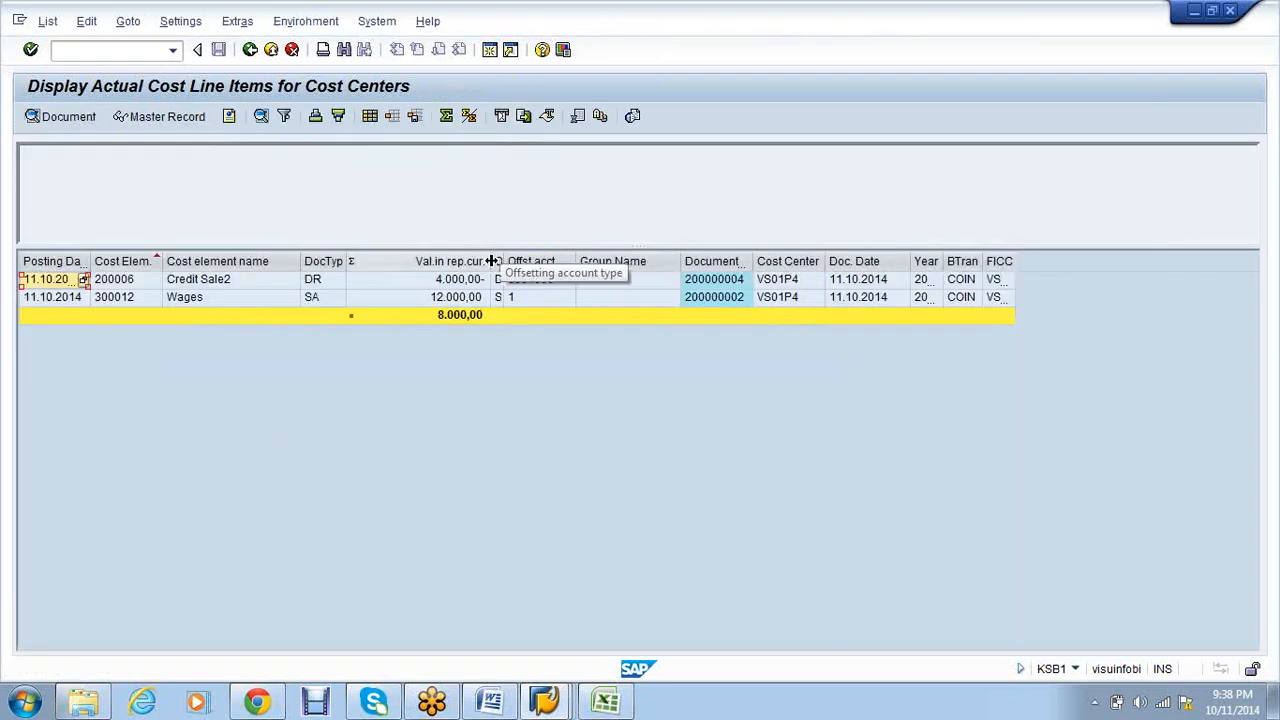
{"action": "left_click_drag", "start_coordinate": [491, 261], "coordinate": [511, 261]}
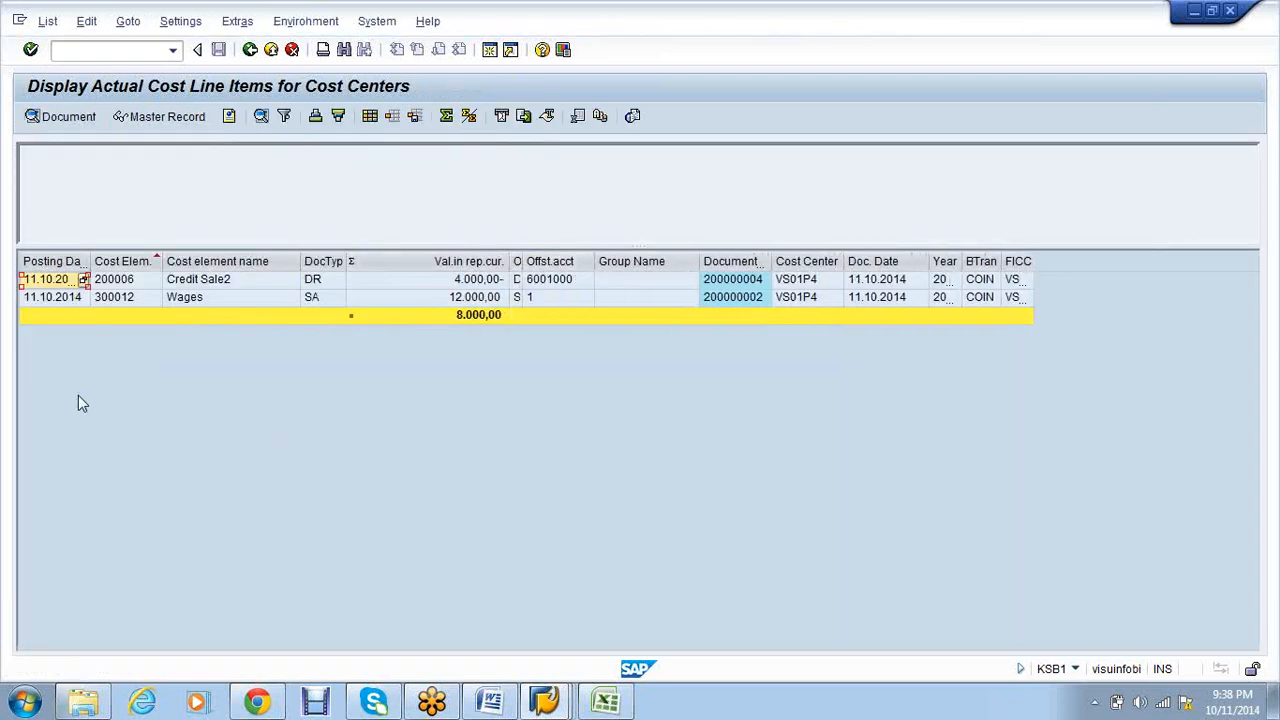
{"action": "left_click", "coordinate": [110, 284]}
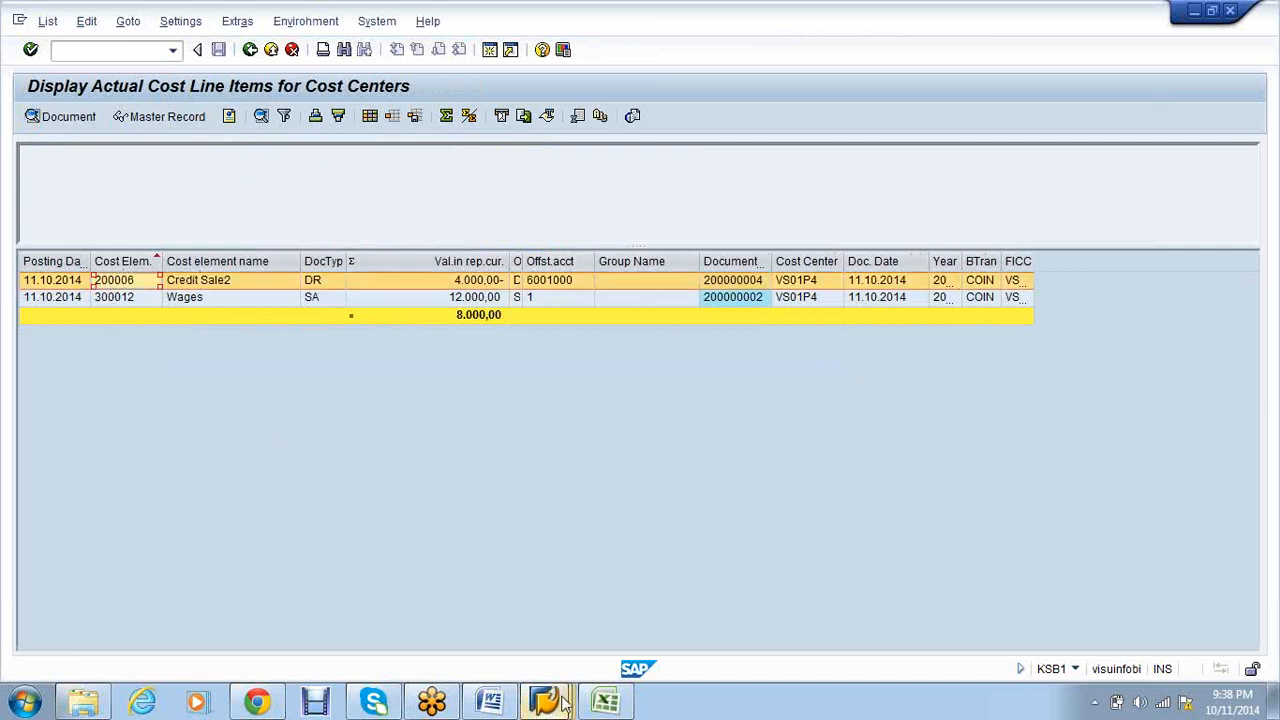
- Switch to the profit center actual line items session and review the wages and Credit Sale2 postings
{"action": "left_click", "coordinate": [563, 703]}
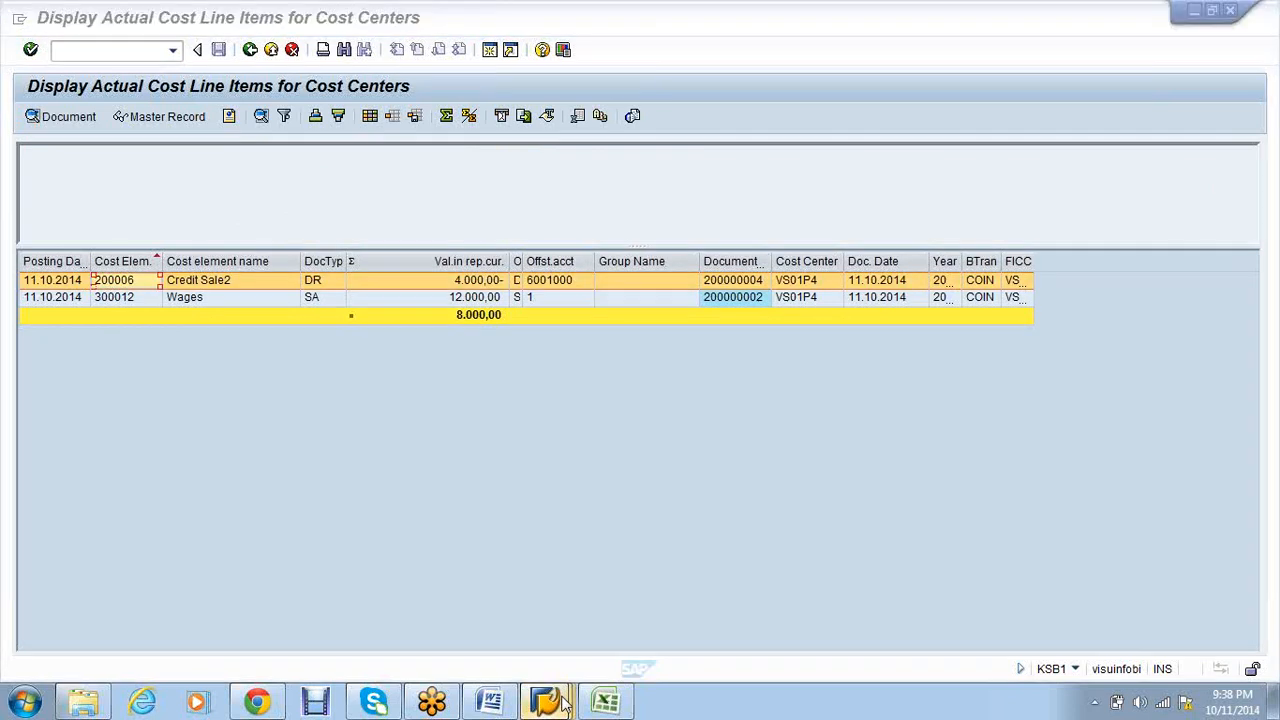
{"action": "left_click", "coordinate": [755, 600]}
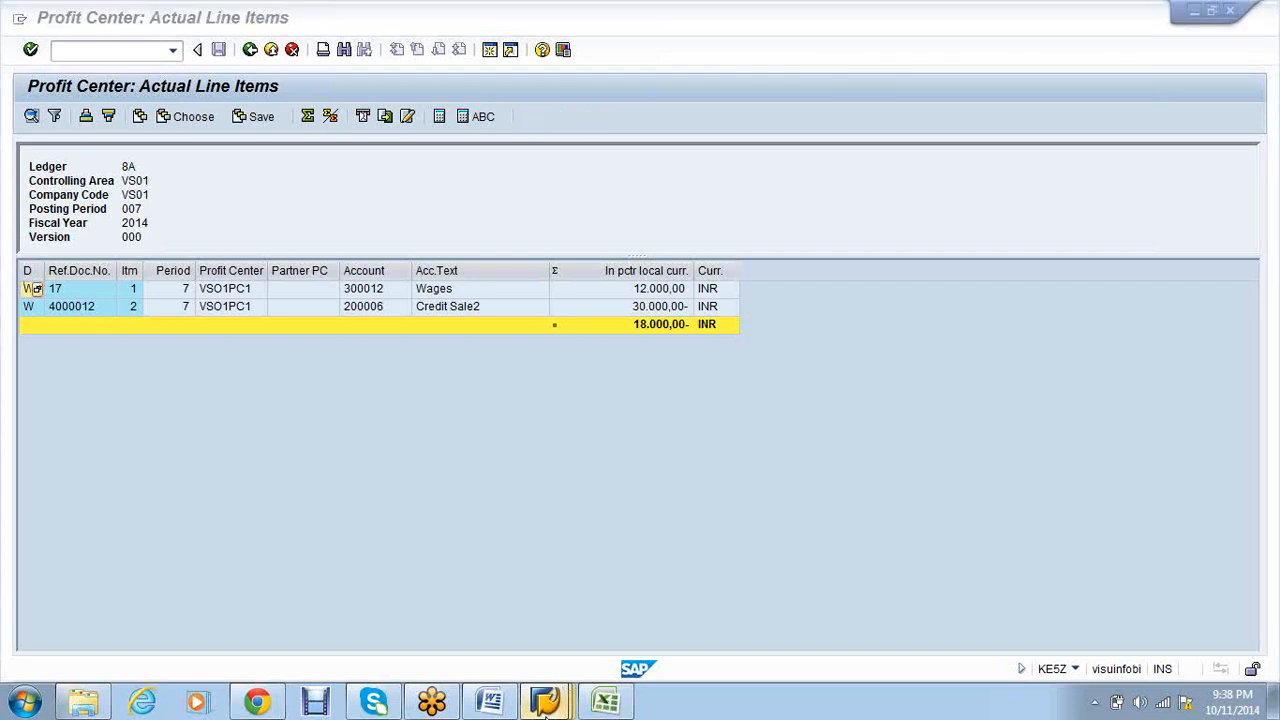
- From the account assignment session, open transaction KS02, lock actual revenues for cost center VS01P4, and save the cost center
{"action": "mouse_move", "coordinate": [545, 700]}
{"action": "left_click", "coordinate": [922, 608]}
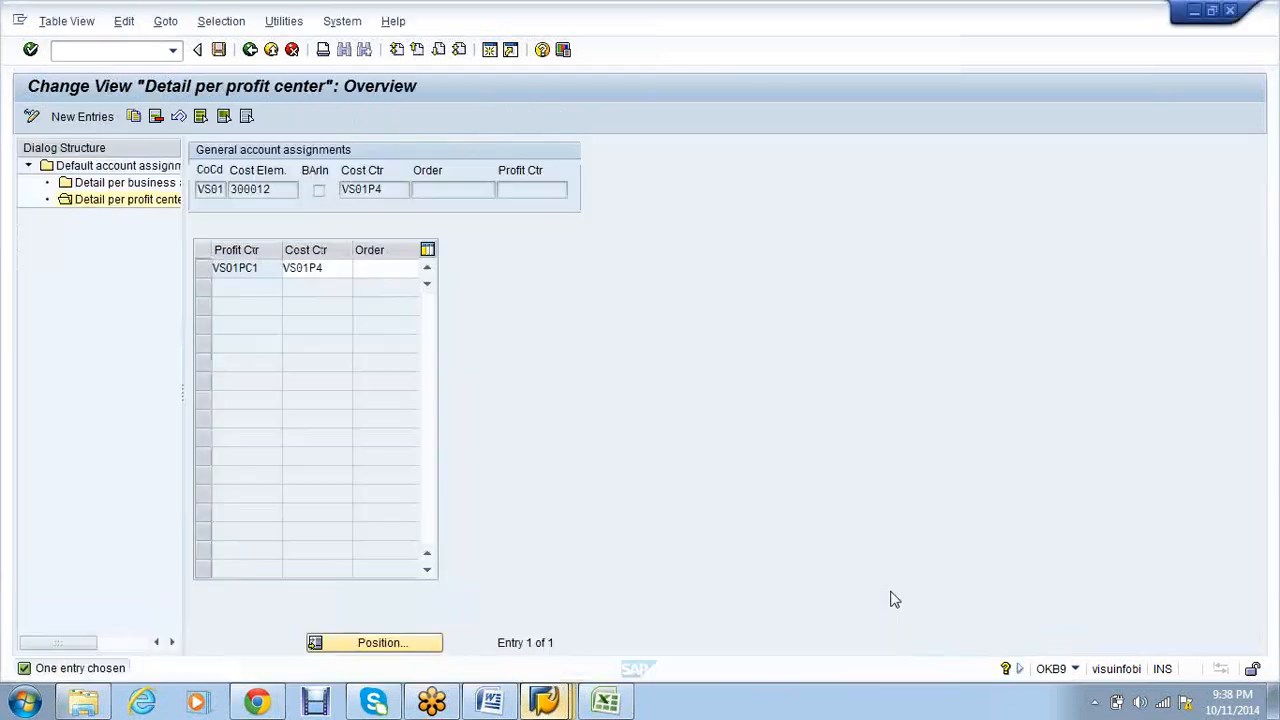
{"action": "left_click", "coordinate": [115, 50]}
{"action": "type", "text": "/nks02"}
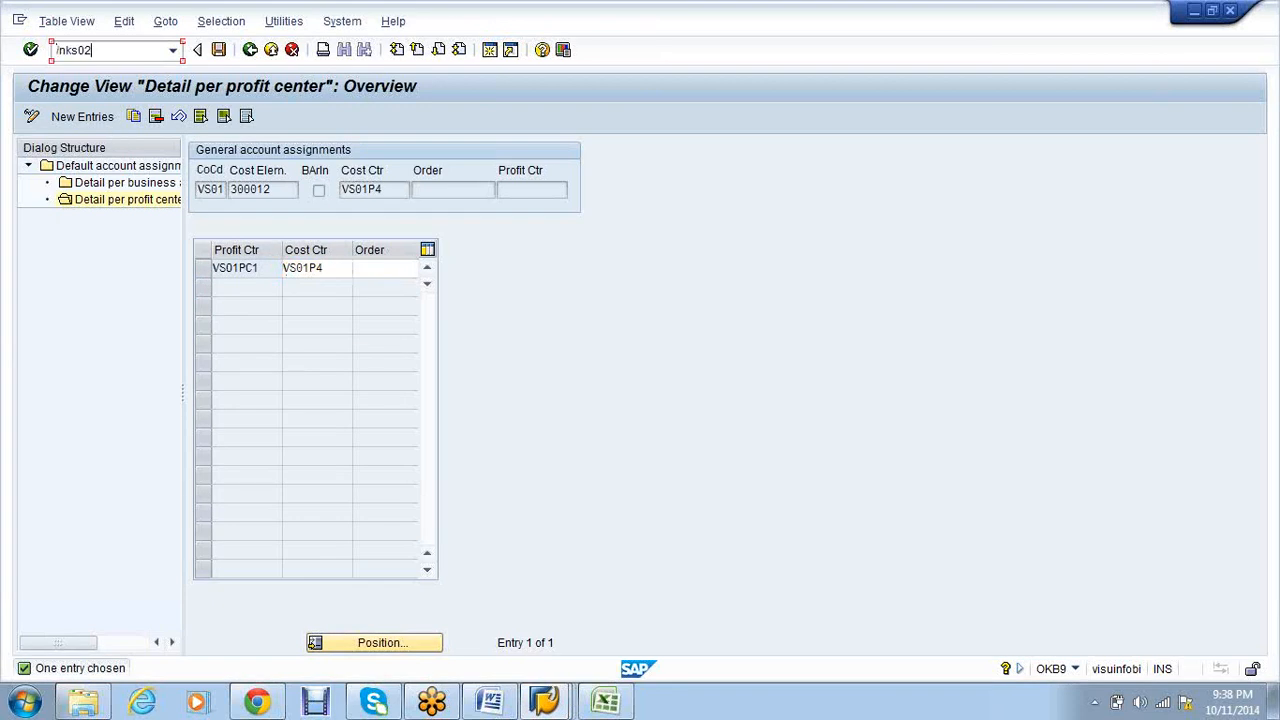
{"action": "key", "text": "Return"}
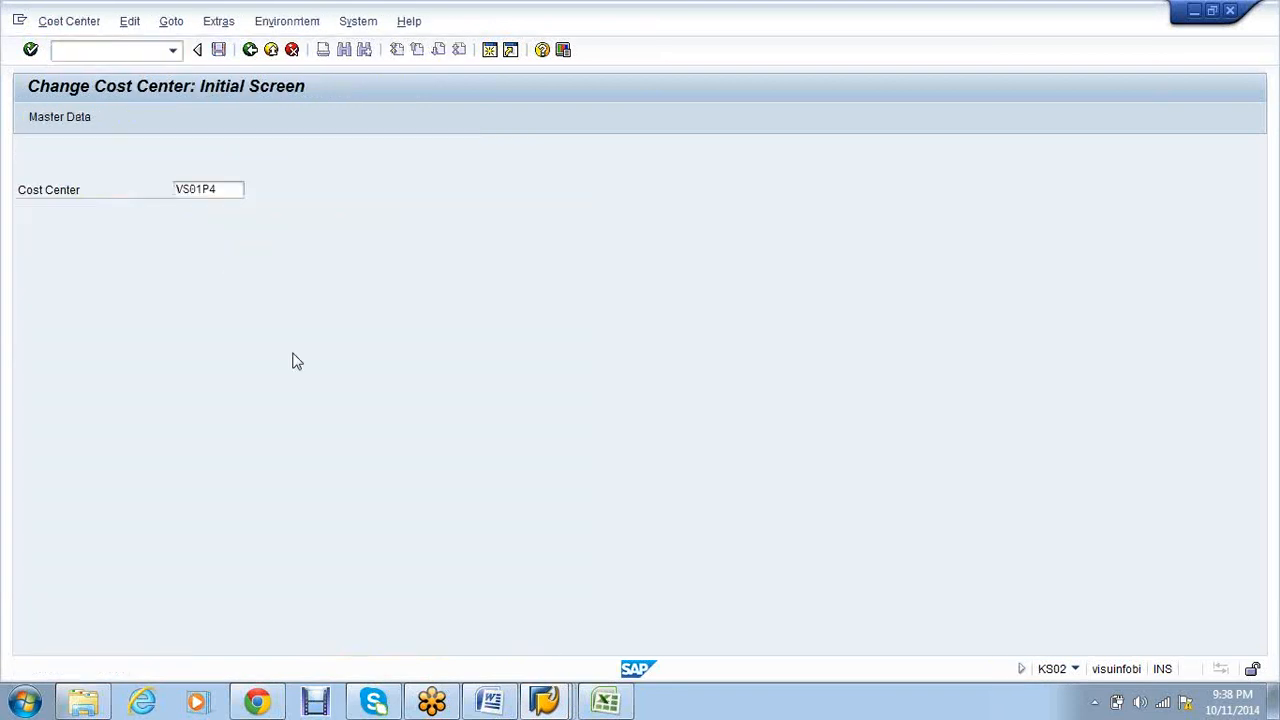
{"action": "key", "text": "Return"}
{"action": "left_click", "coordinate": [145, 231]}
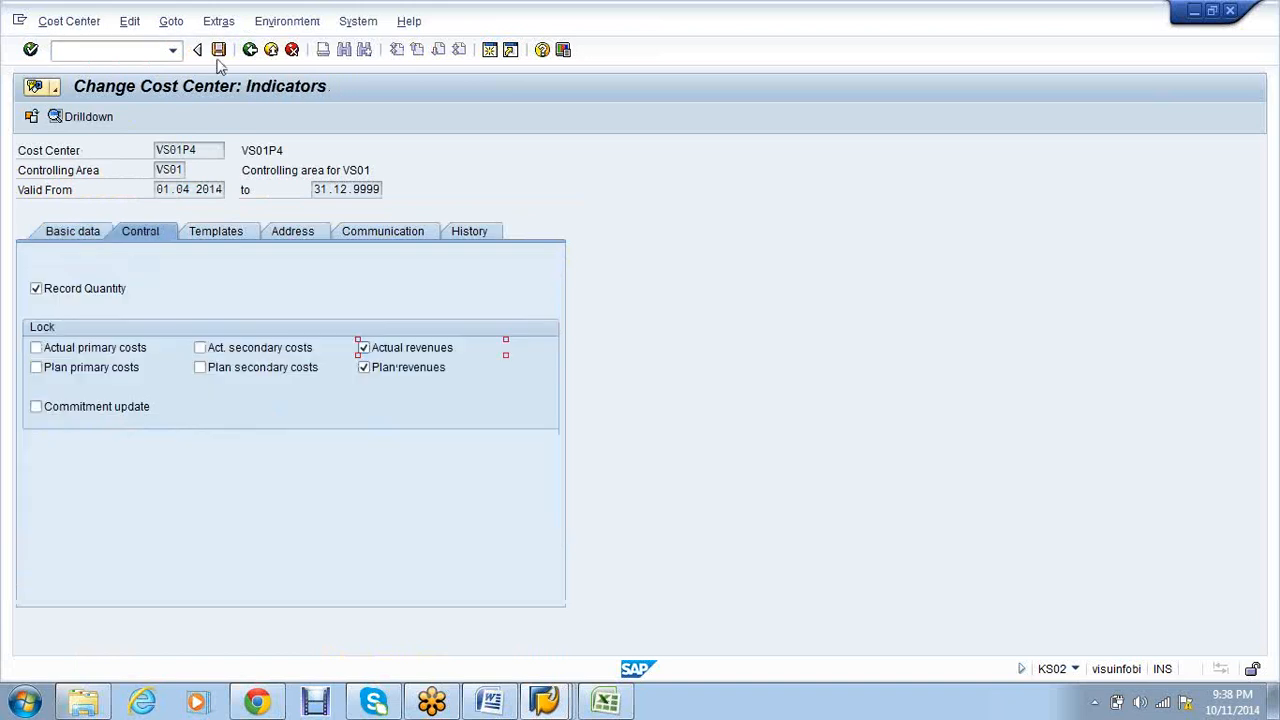
{"action": "left_click", "coordinate": [218, 52]}
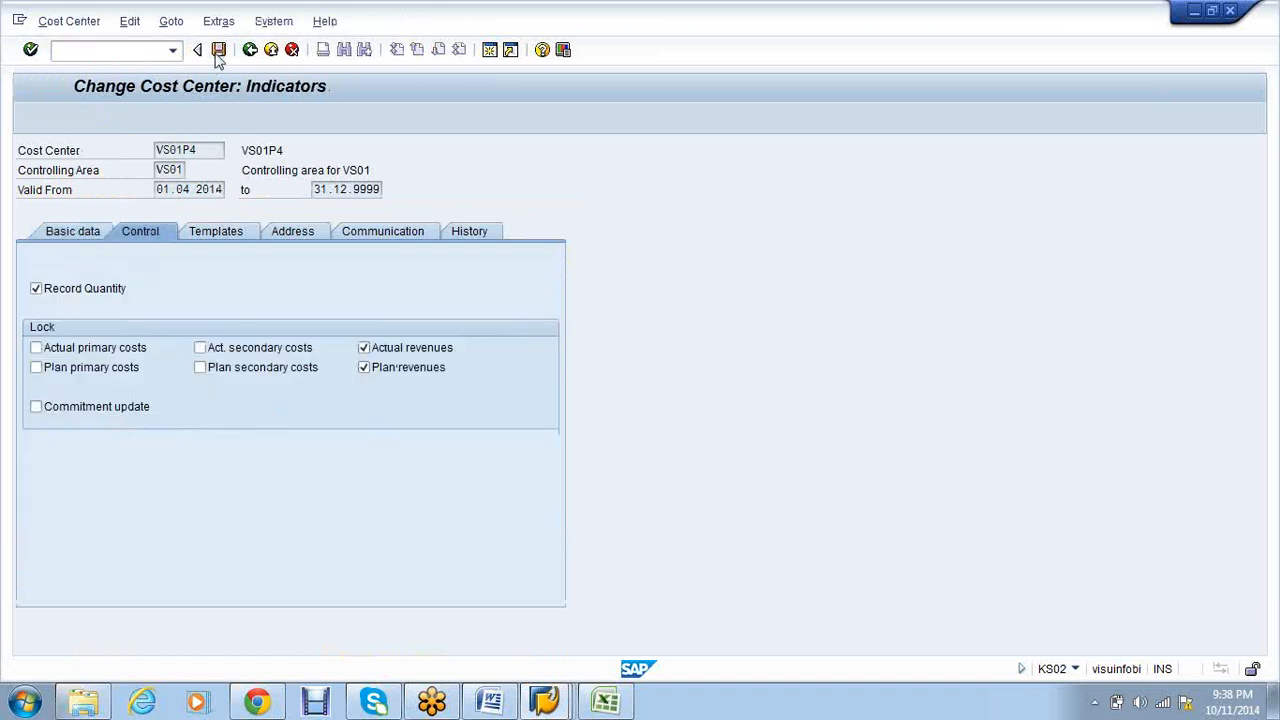
- Return to the actual cost line items session for cost centers and review the Credit Sale2 line
{"action": "left_click", "coordinate": [540, 705]}
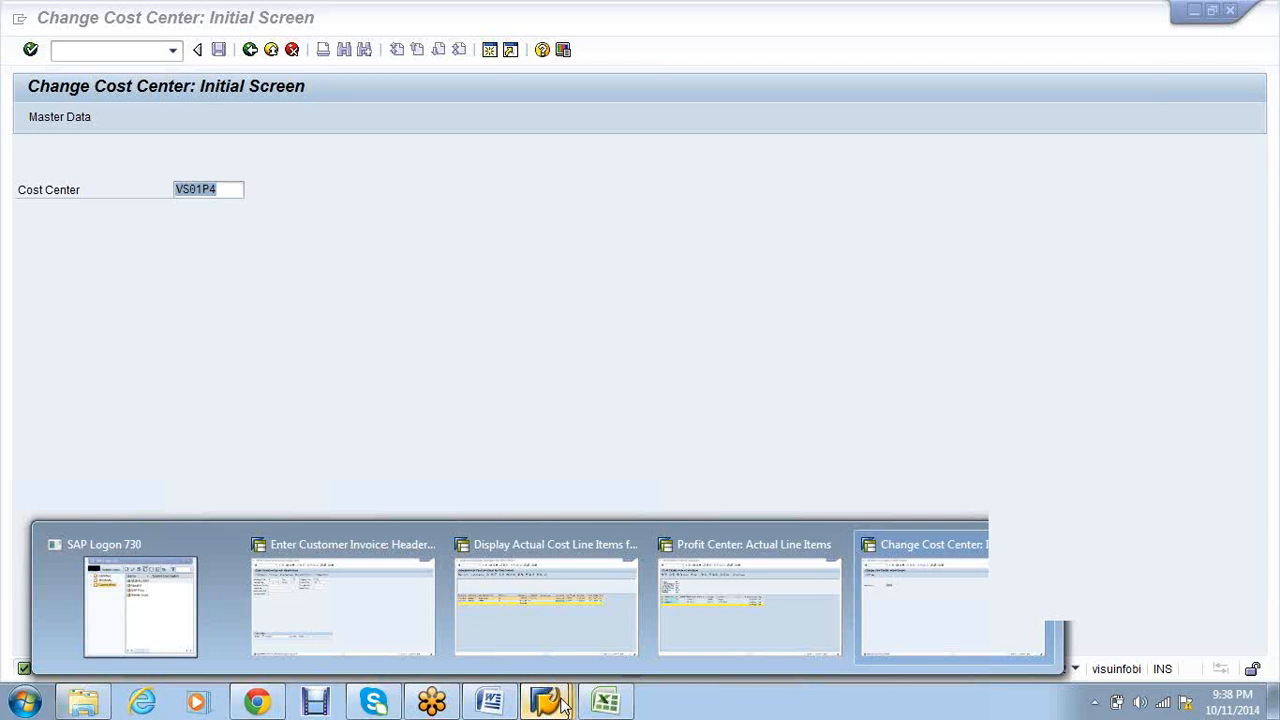
{"action": "left_click", "coordinate": [546, 600]}
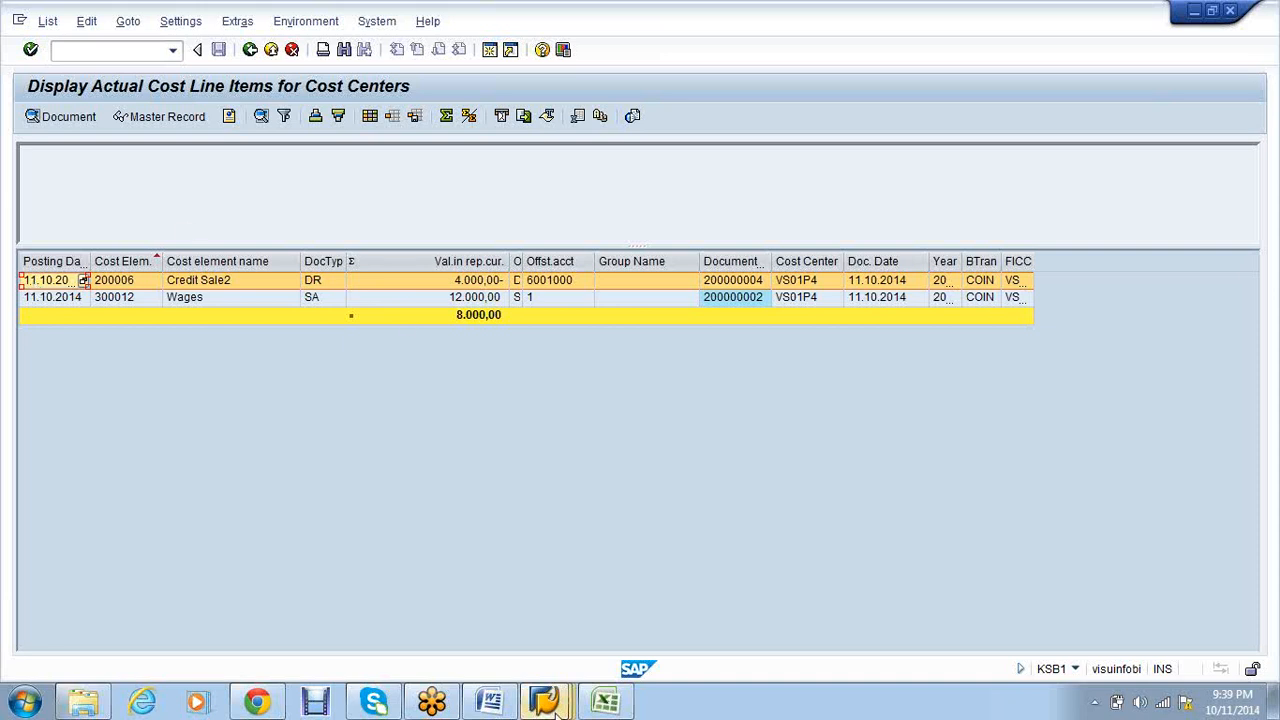
- Switch to the cost center change session, open transaction OKB9, and display the detail per profit center for company code VS01, cost element 300012
{"action": "mouse_move", "coordinate": [558, 706]}
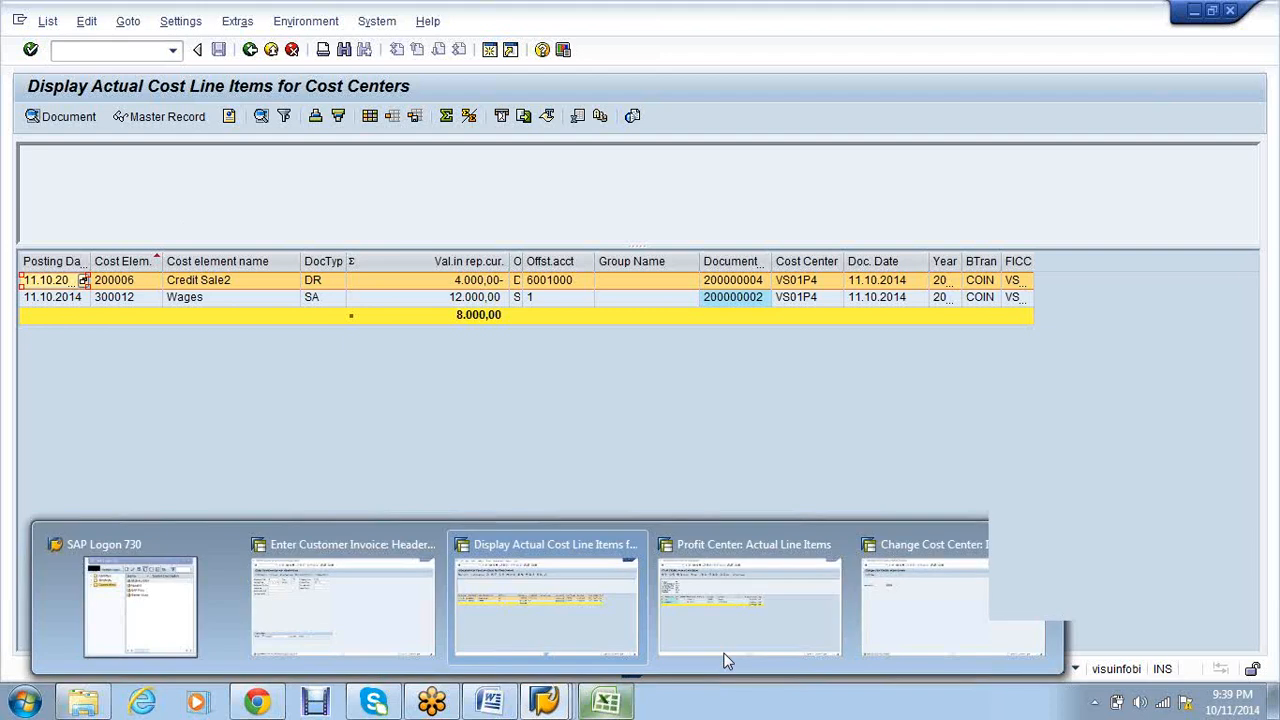
{"action": "left_click", "coordinate": [955, 628]}
{"action": "left_click", "coordinate": [137, 51]}
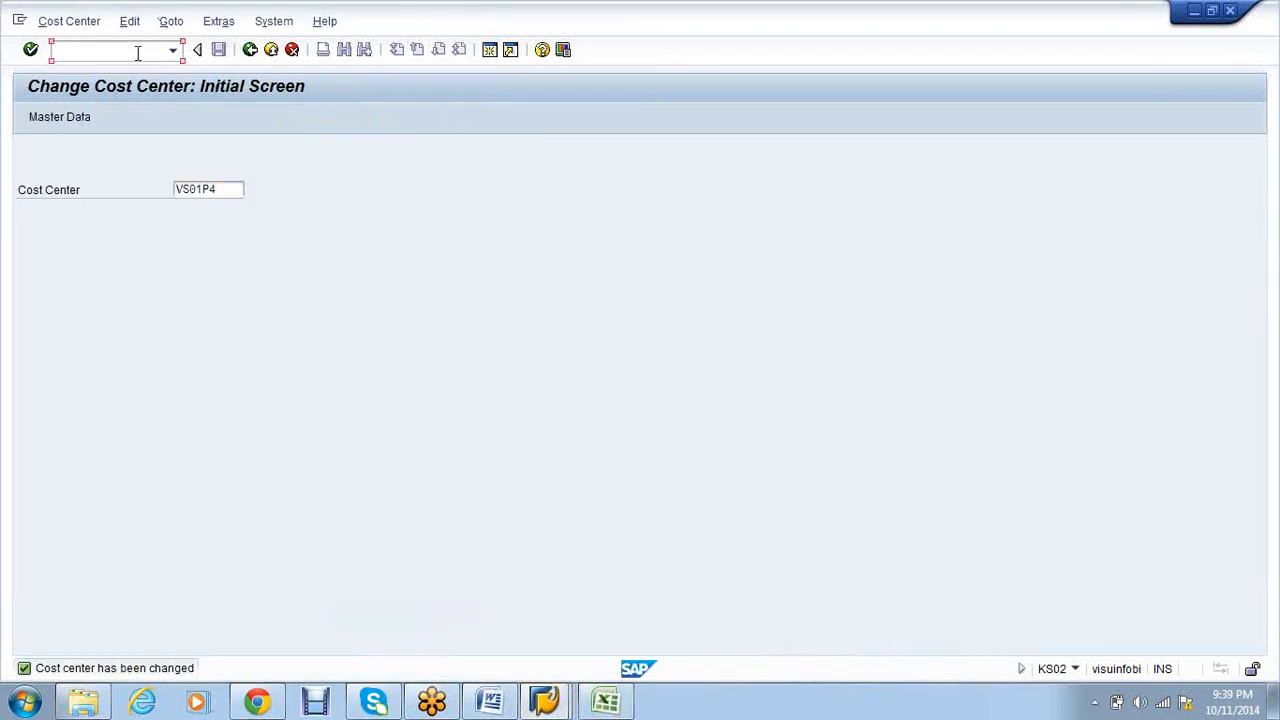
{"action": "type", "text": "/nok"}
{"action": "type", "text": "03"}
{"action": "key", "text": "Return"}
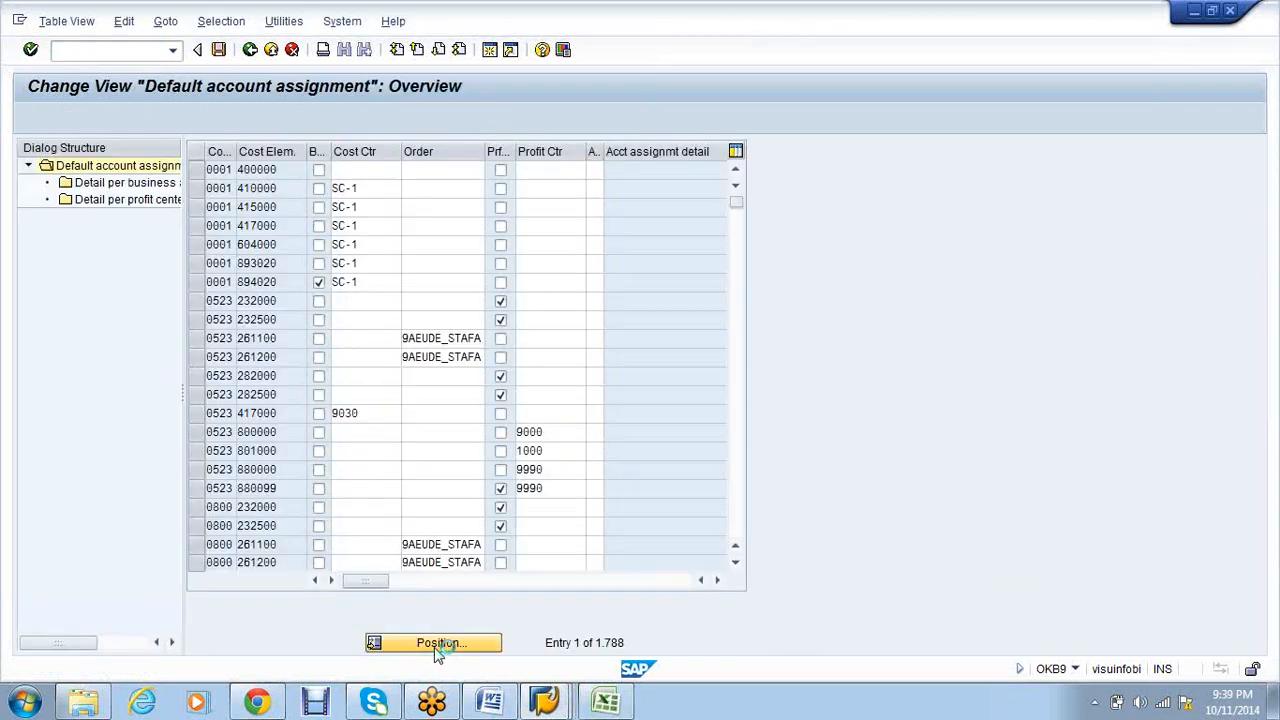
{"action": "left_click", "coordinate": [437, 643]}
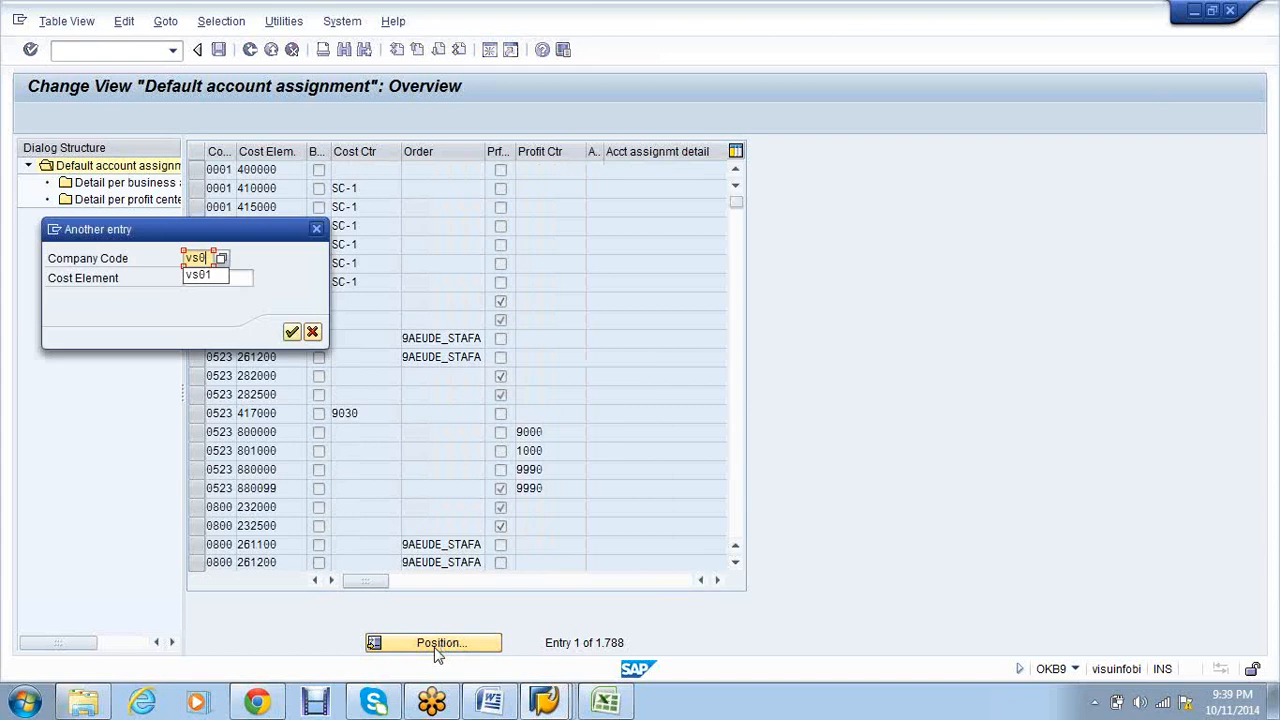
{"action": "key", "text": "Return"}
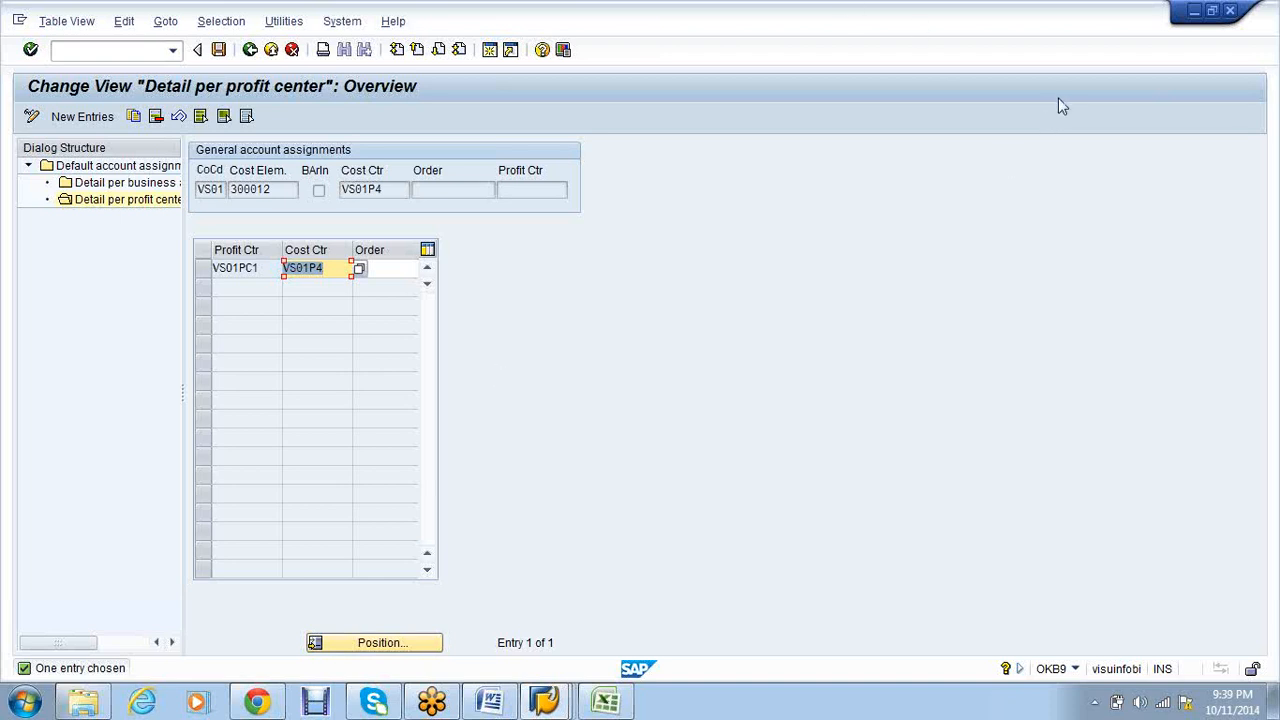
{"action": "key", "text": "alt+Tab"}
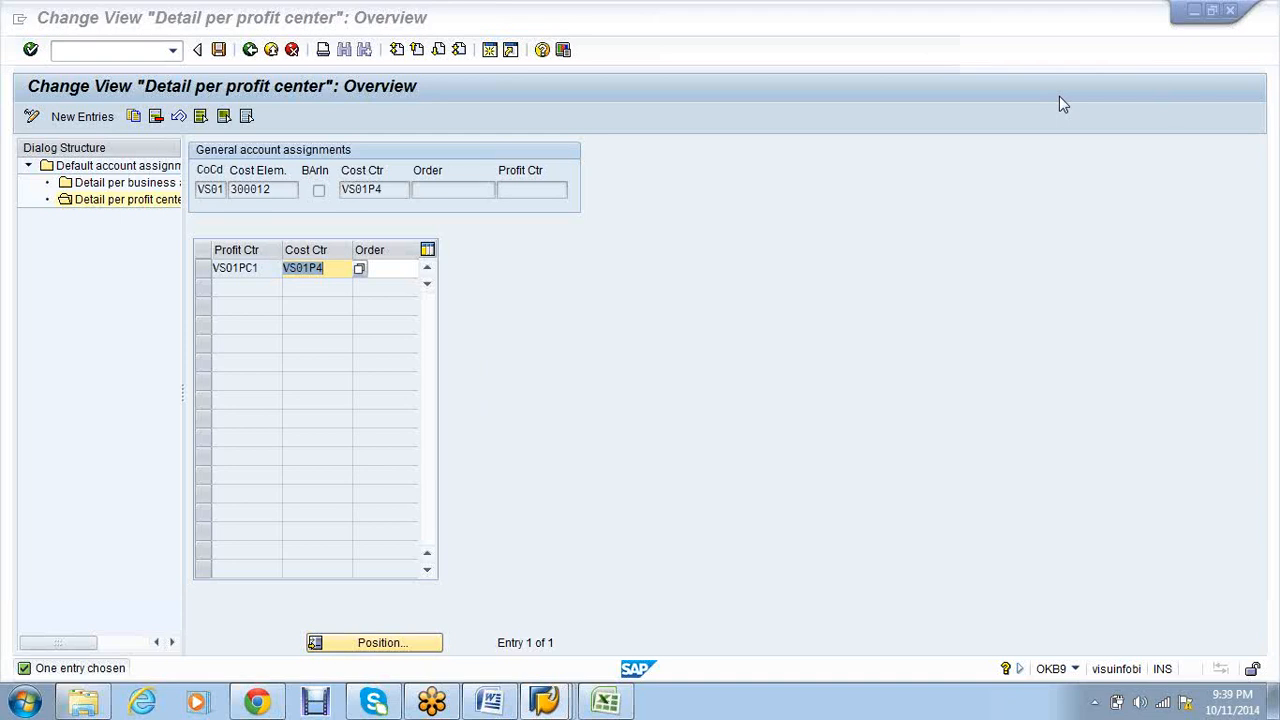